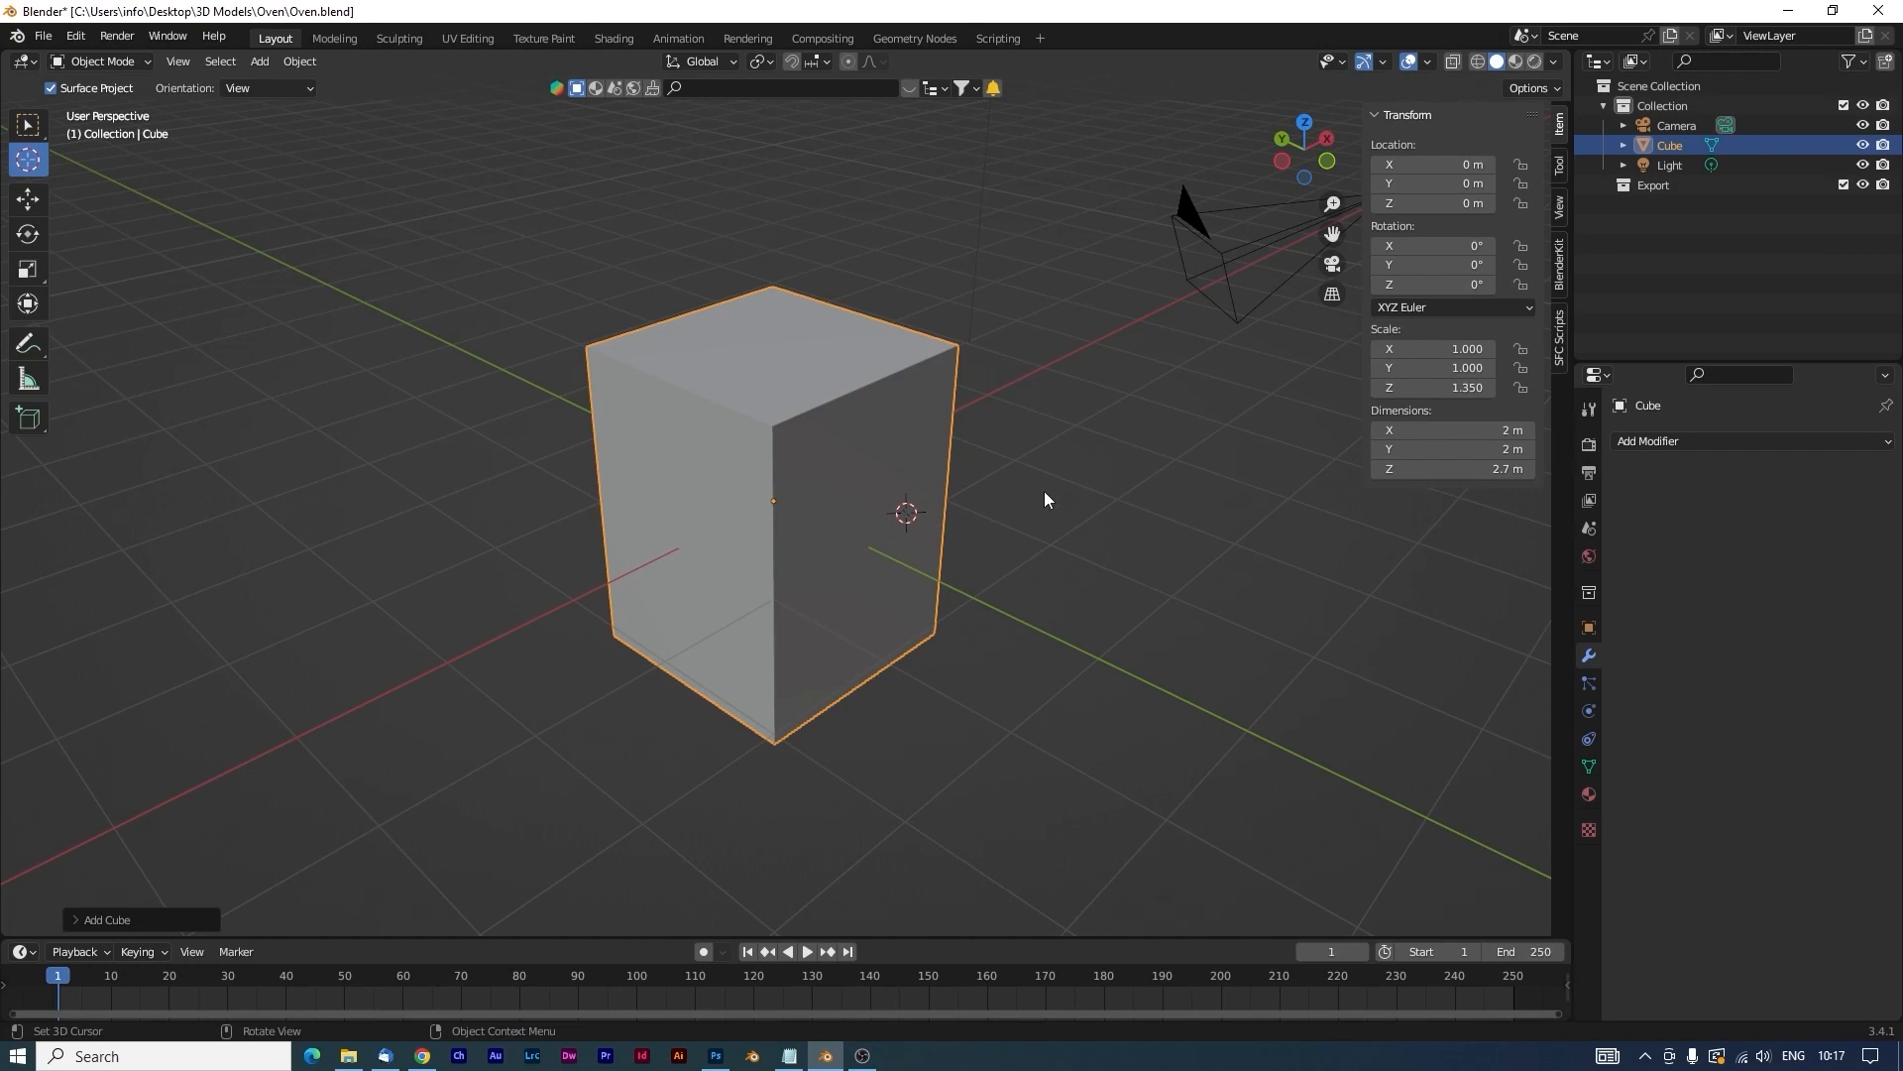
# Apply the cube's scale and snap the 3D cursor to the centre of its bottom face.
pyautogui.hotkey('ctrl', 'a')
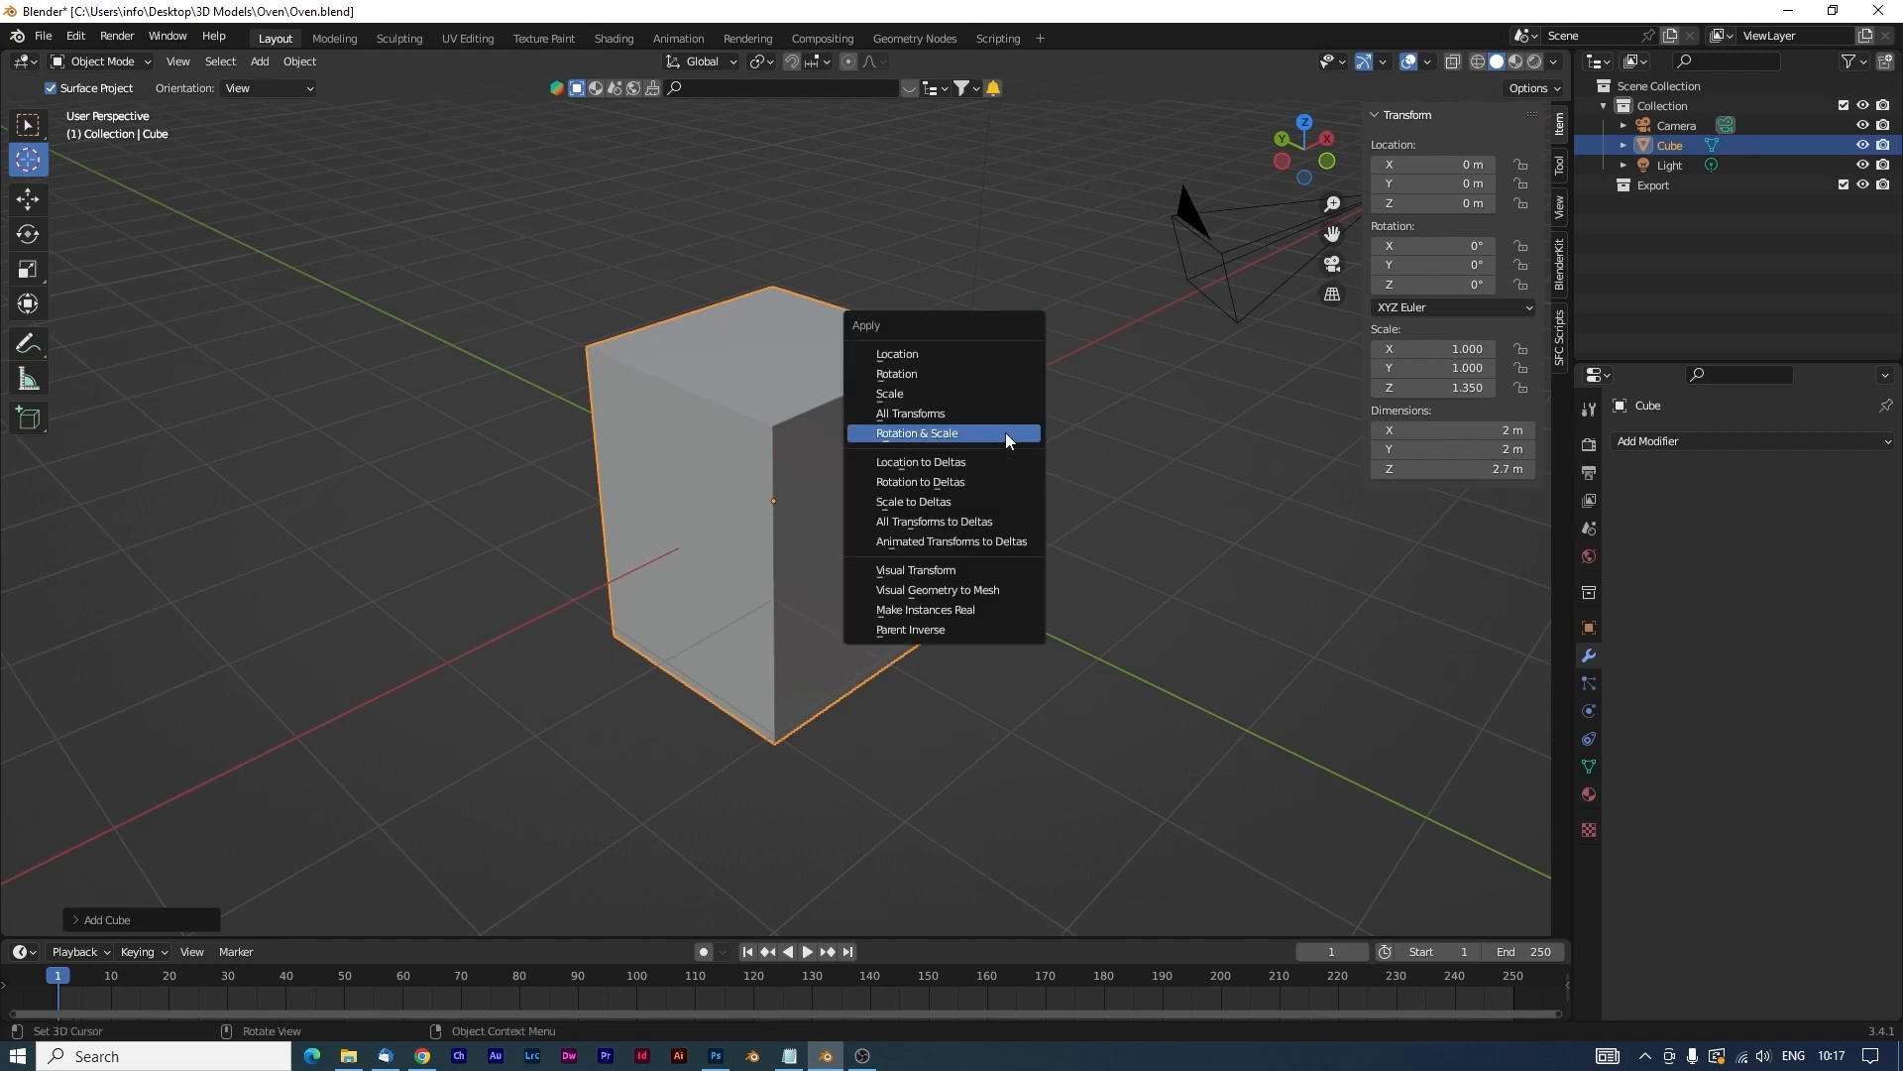
pyautogui.click(881, 392)
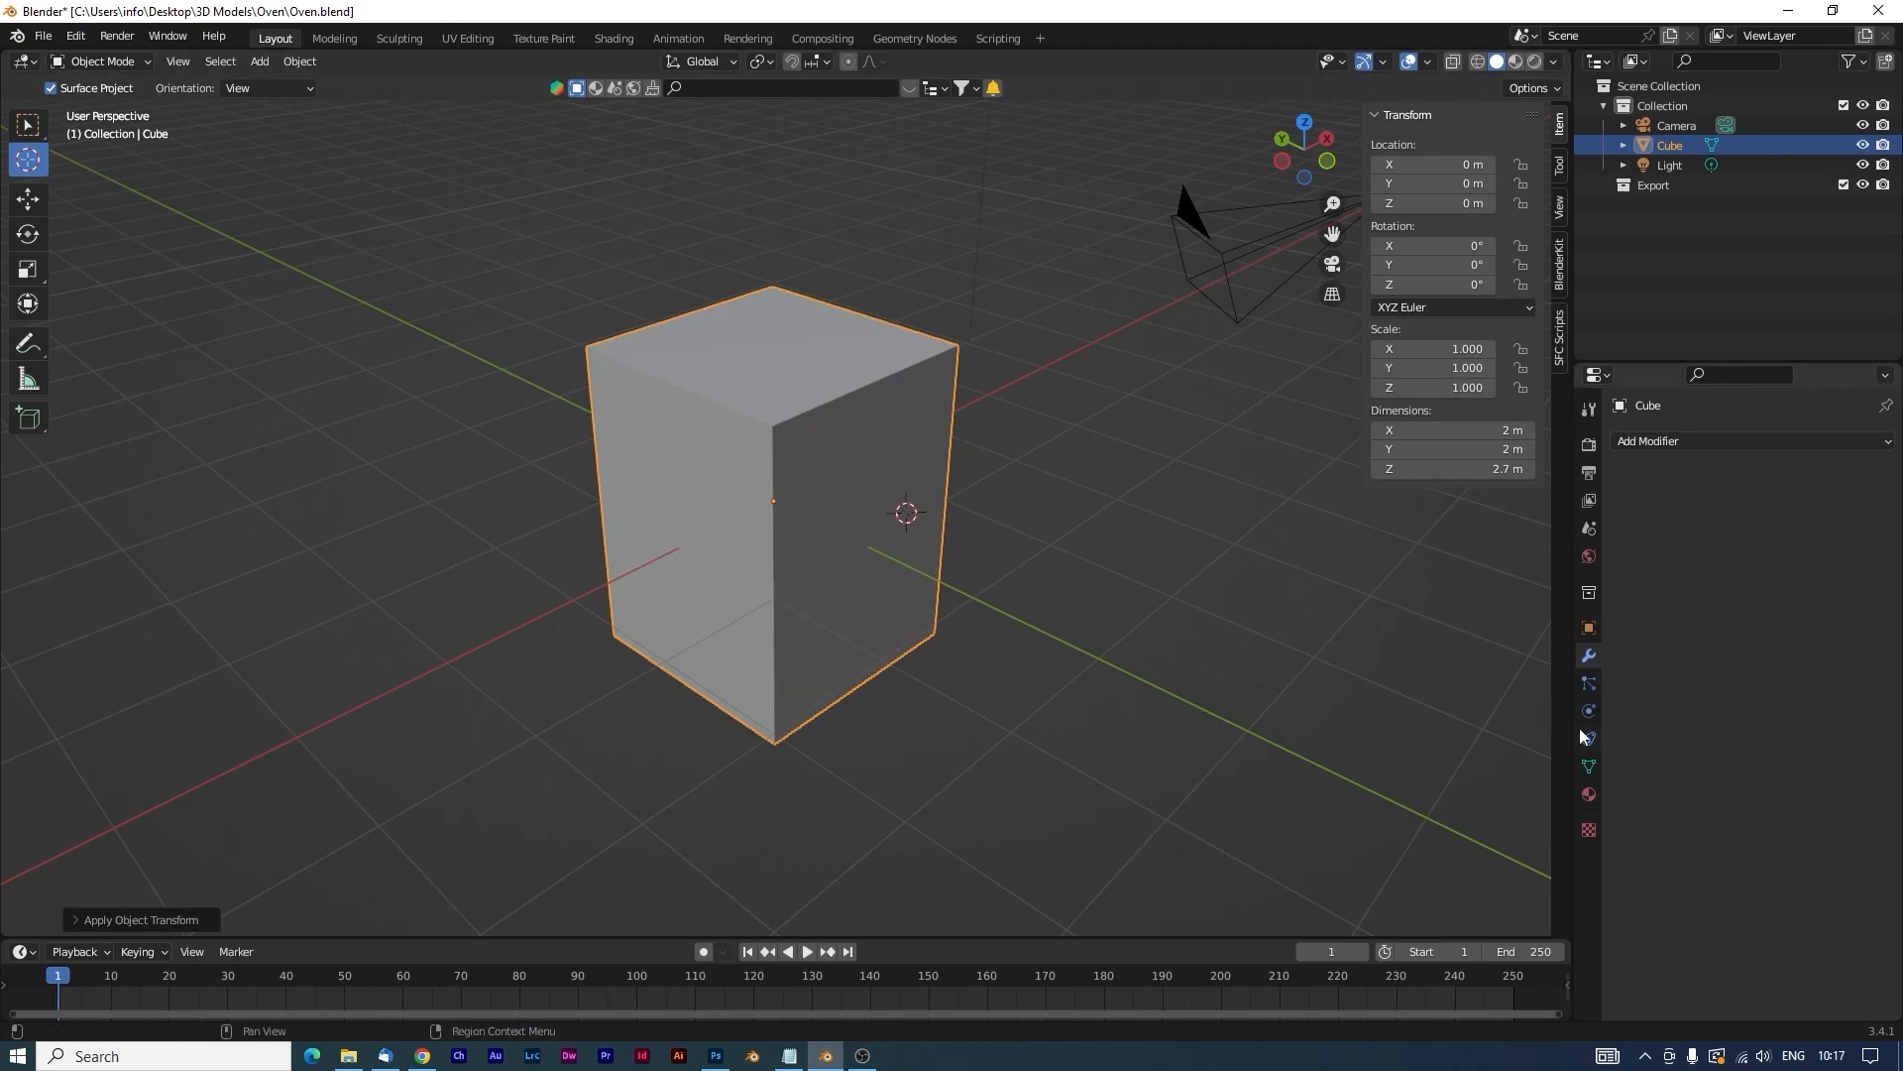
pyautogui.press('Tab')
pyautogui.moveTo(1040, 708); pyautogui.dragTo(1032, 590, button='middle')
pyautogui.press('3')
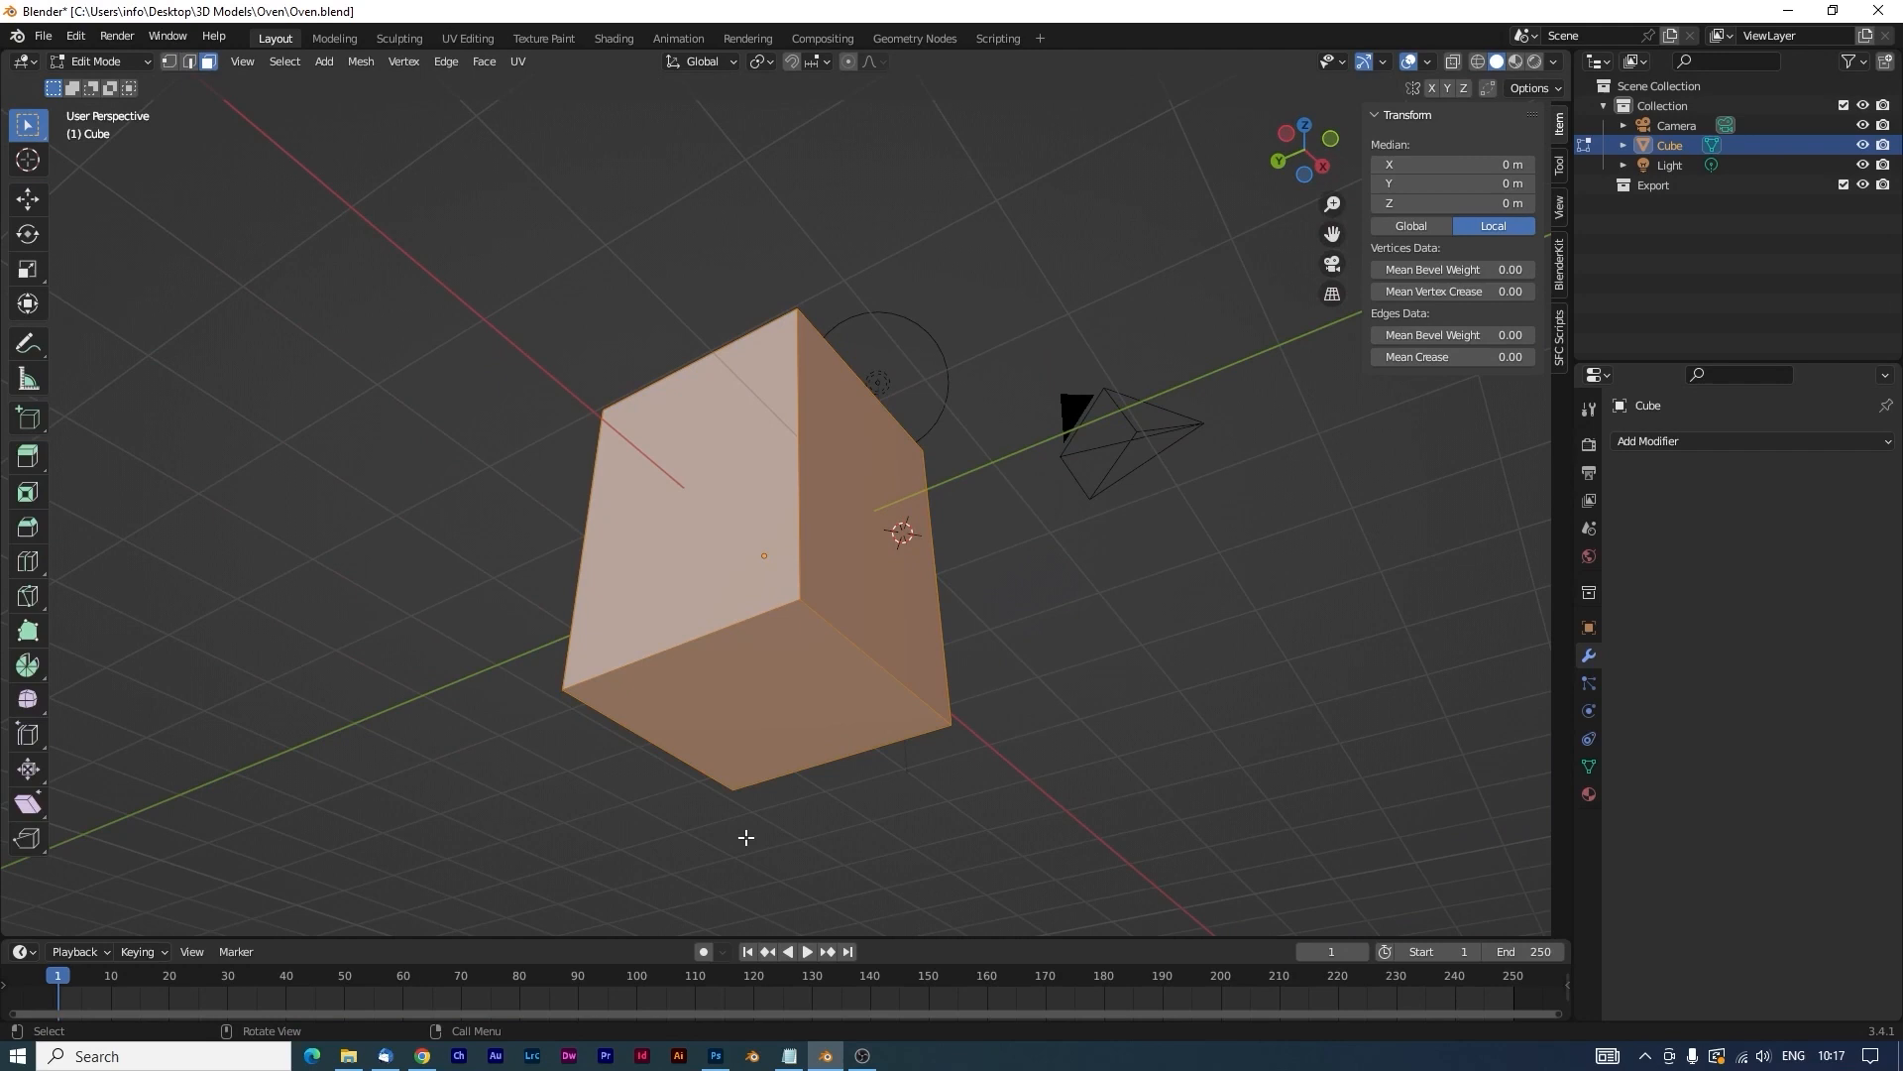
pyautogui.click(803, 699)
pyautogui.hotkey('shift', 's')
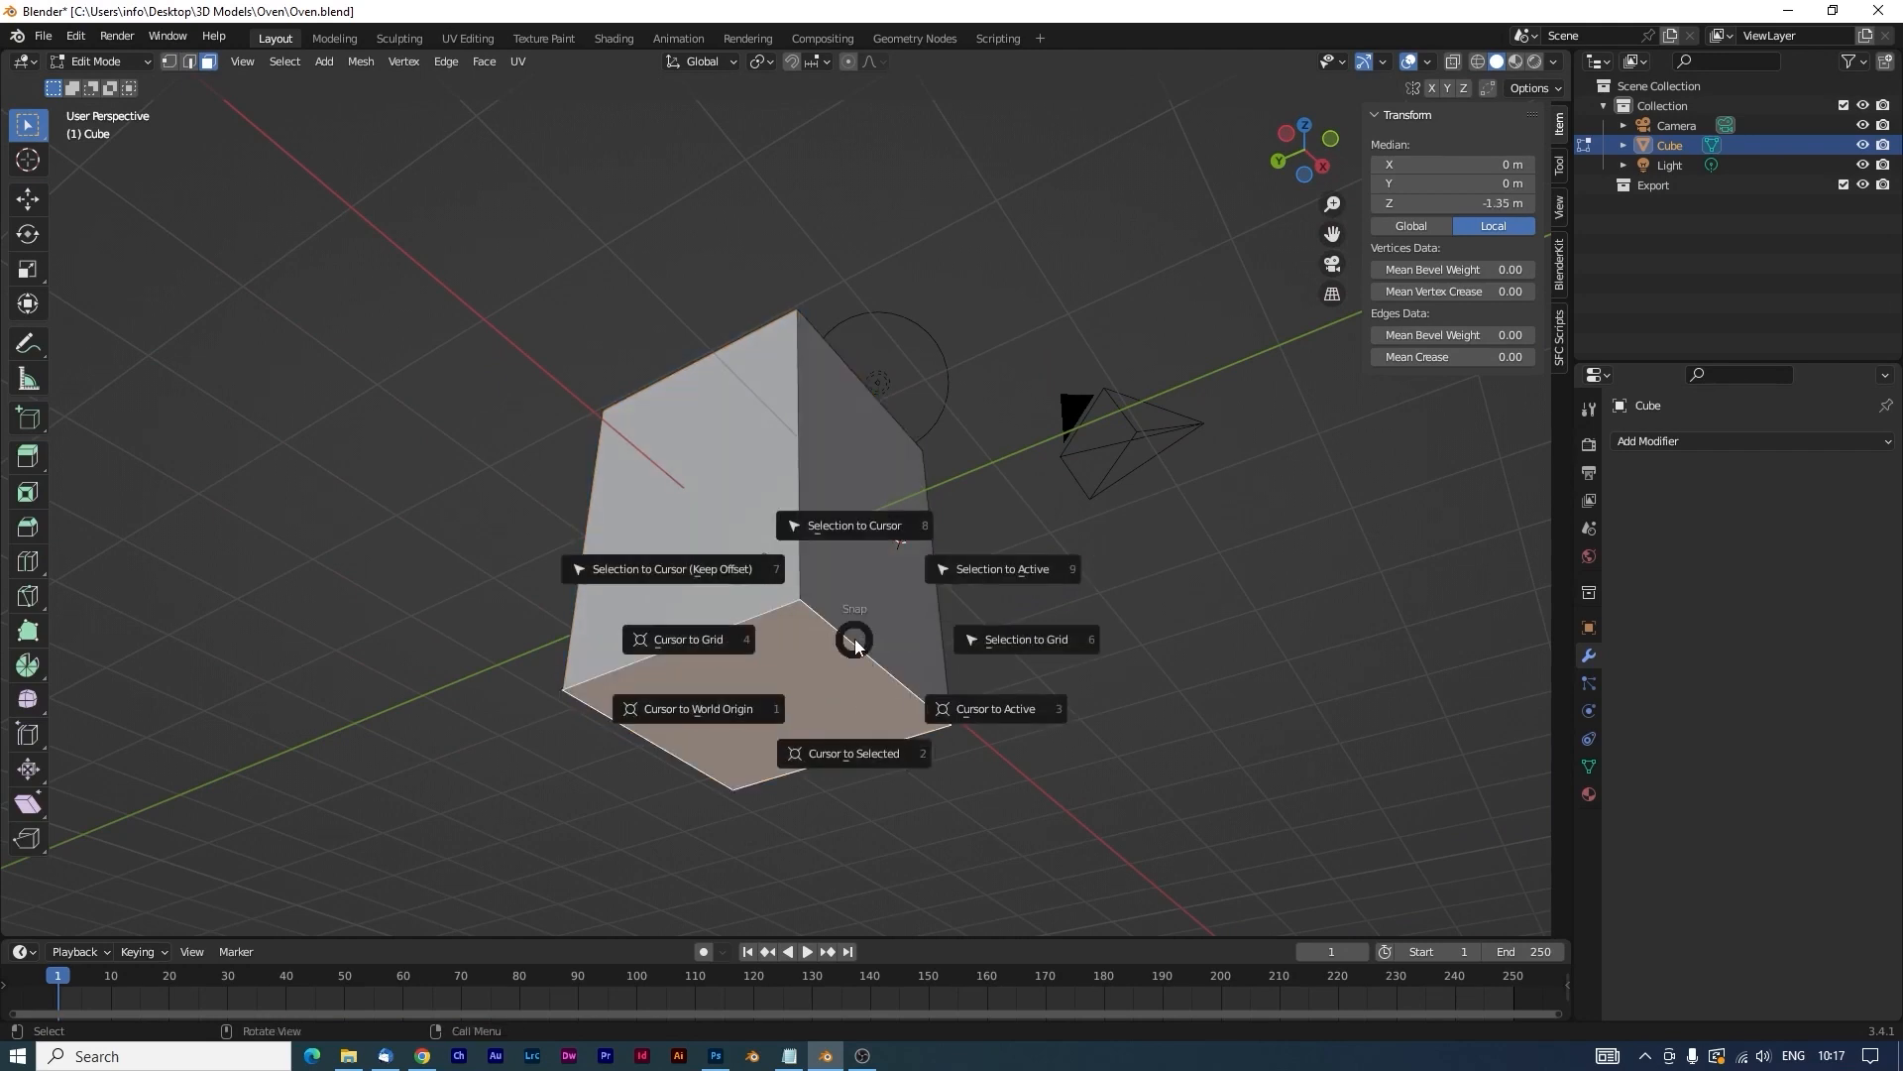
pyautogui.click(832, 760)
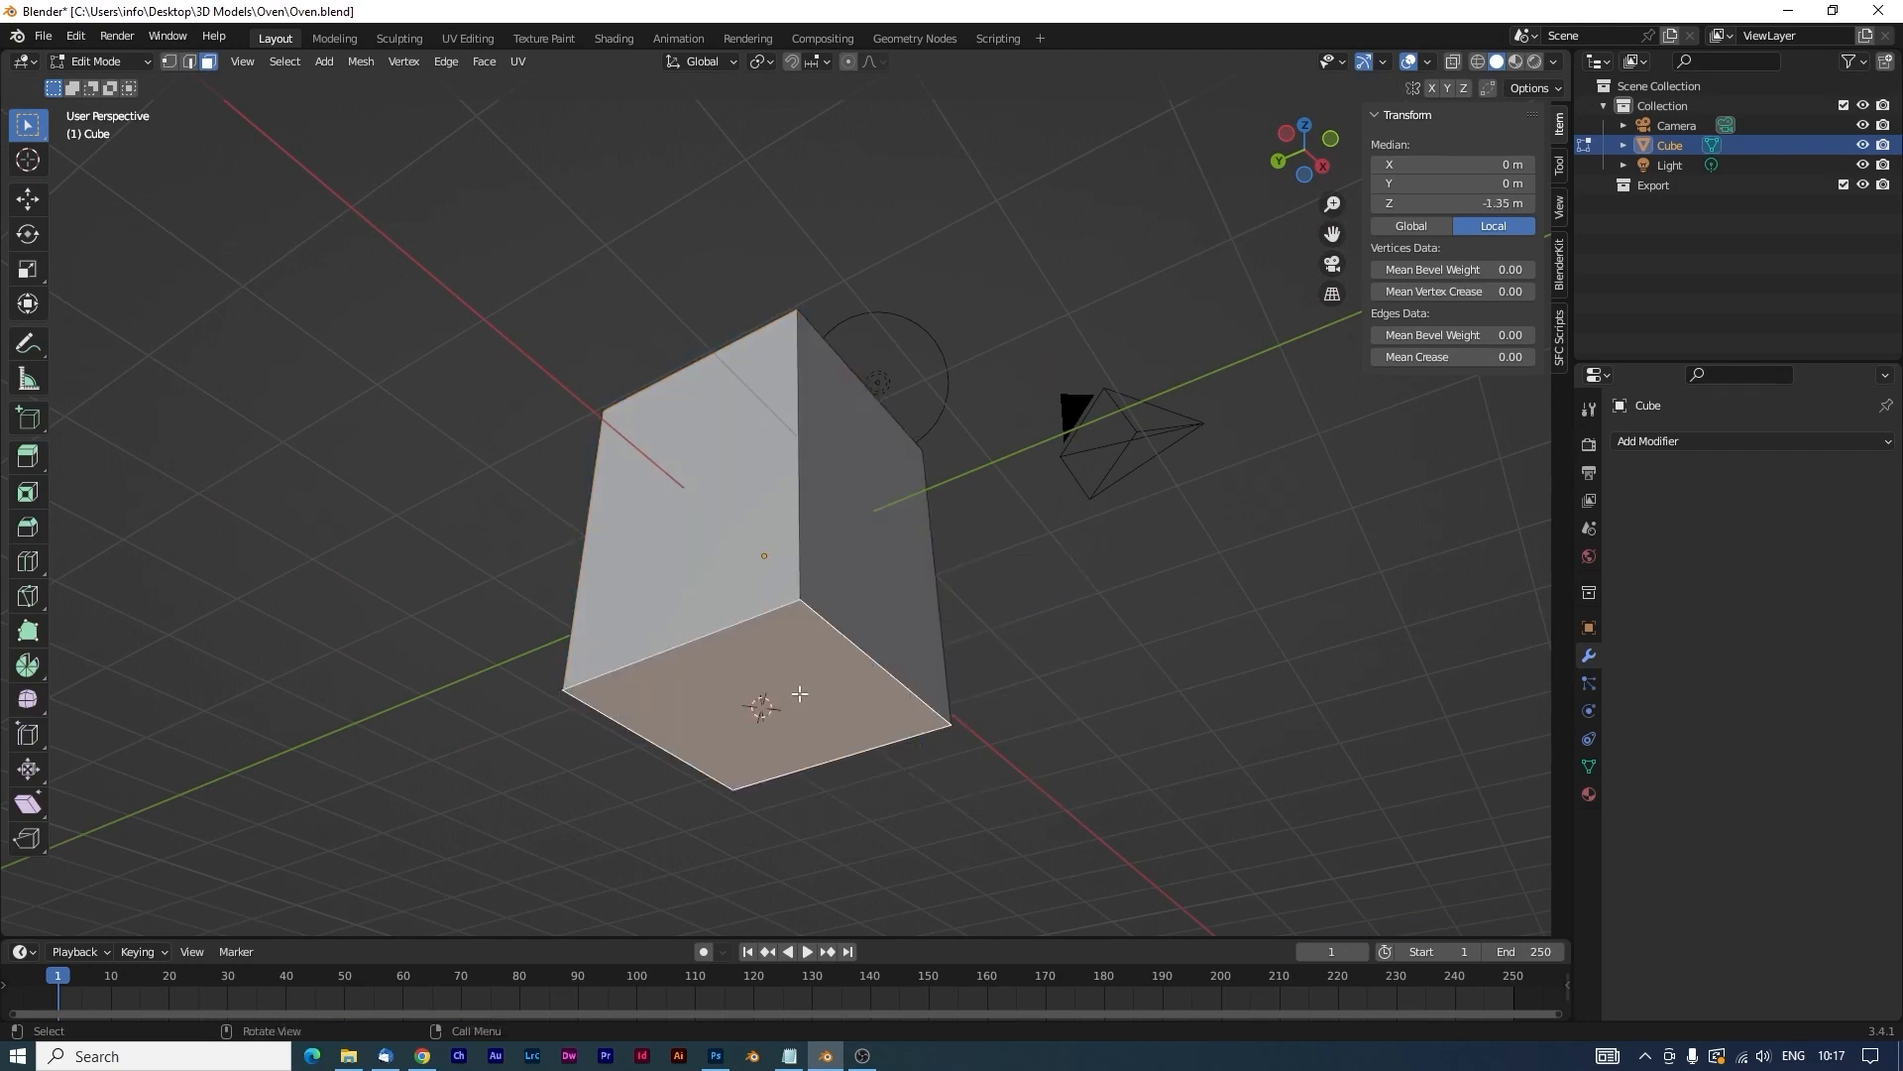
# Set the cube's origin to the 3D cursor and its location to 0 m on all three axes.
pyautogui.press('Tab')
pyautogui.click(299, 60)
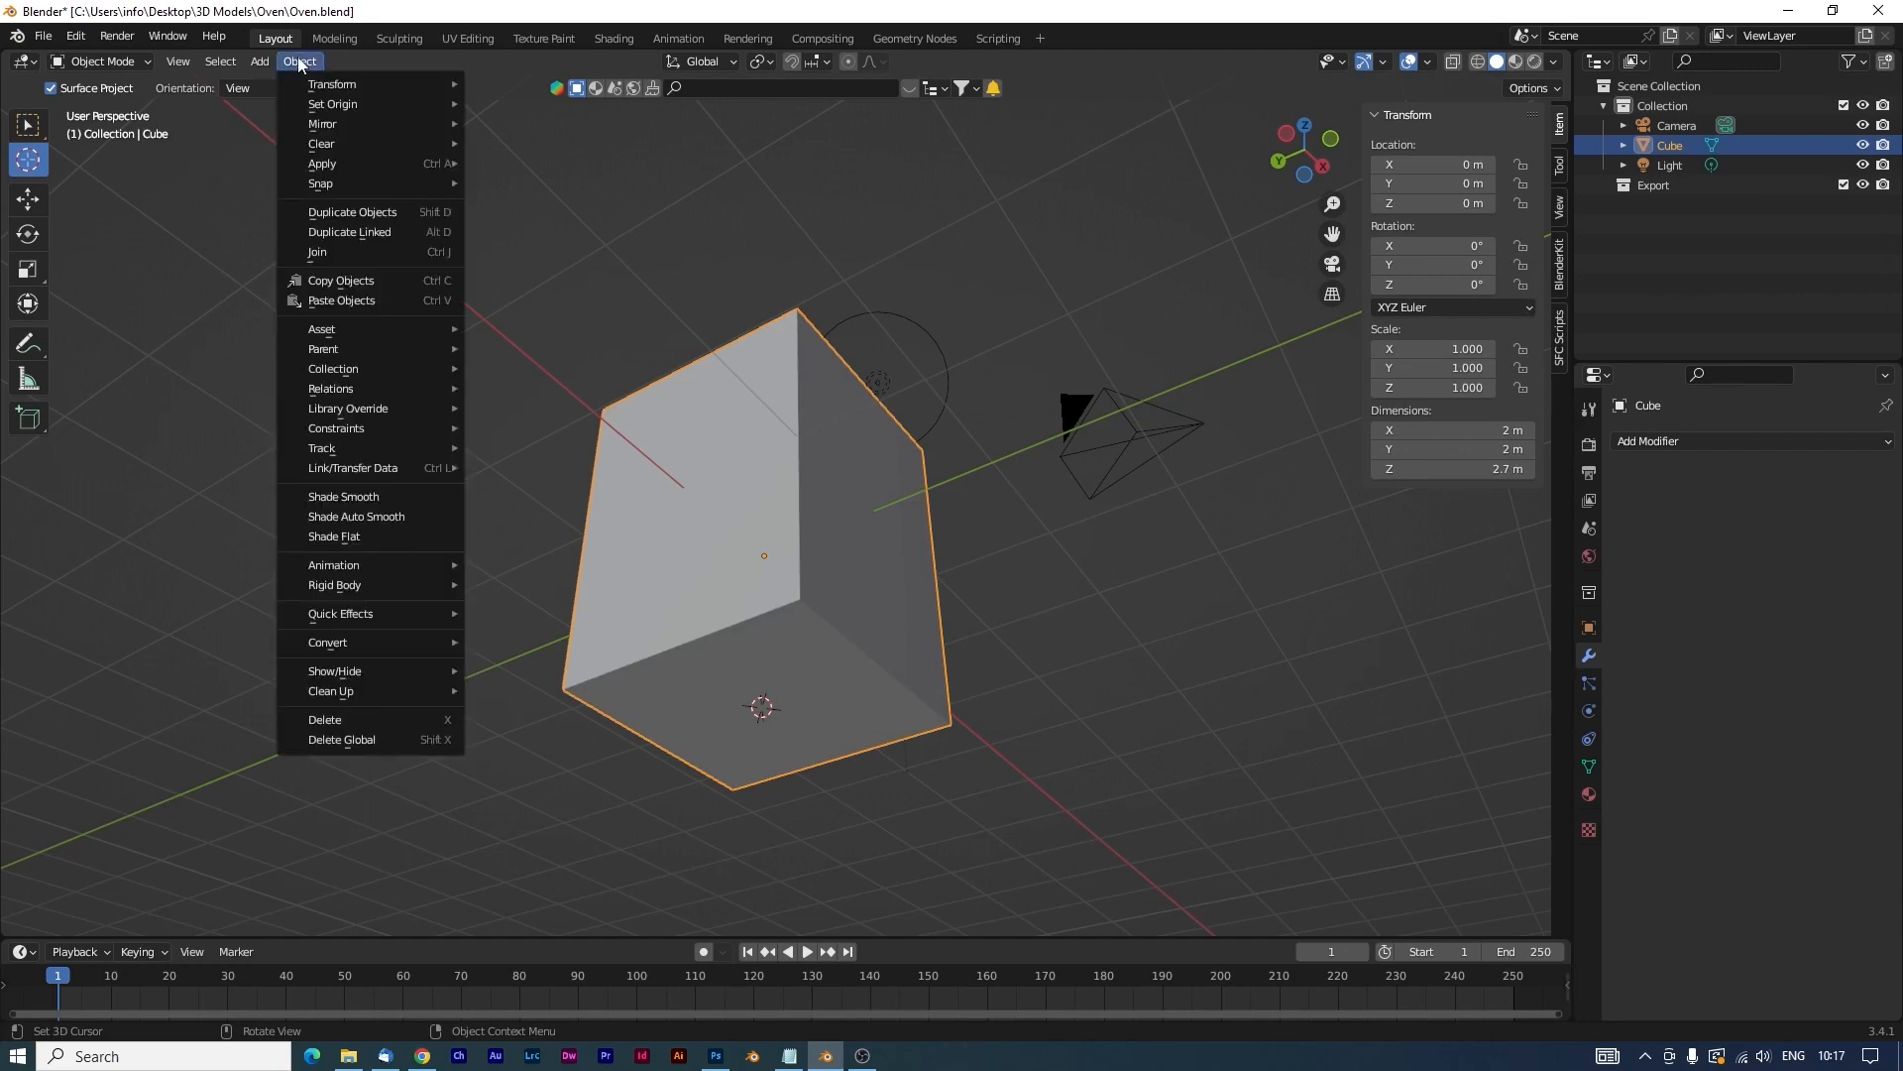
pyautogui.moveTo(315, 104)
pyautogui.click(544, 147)
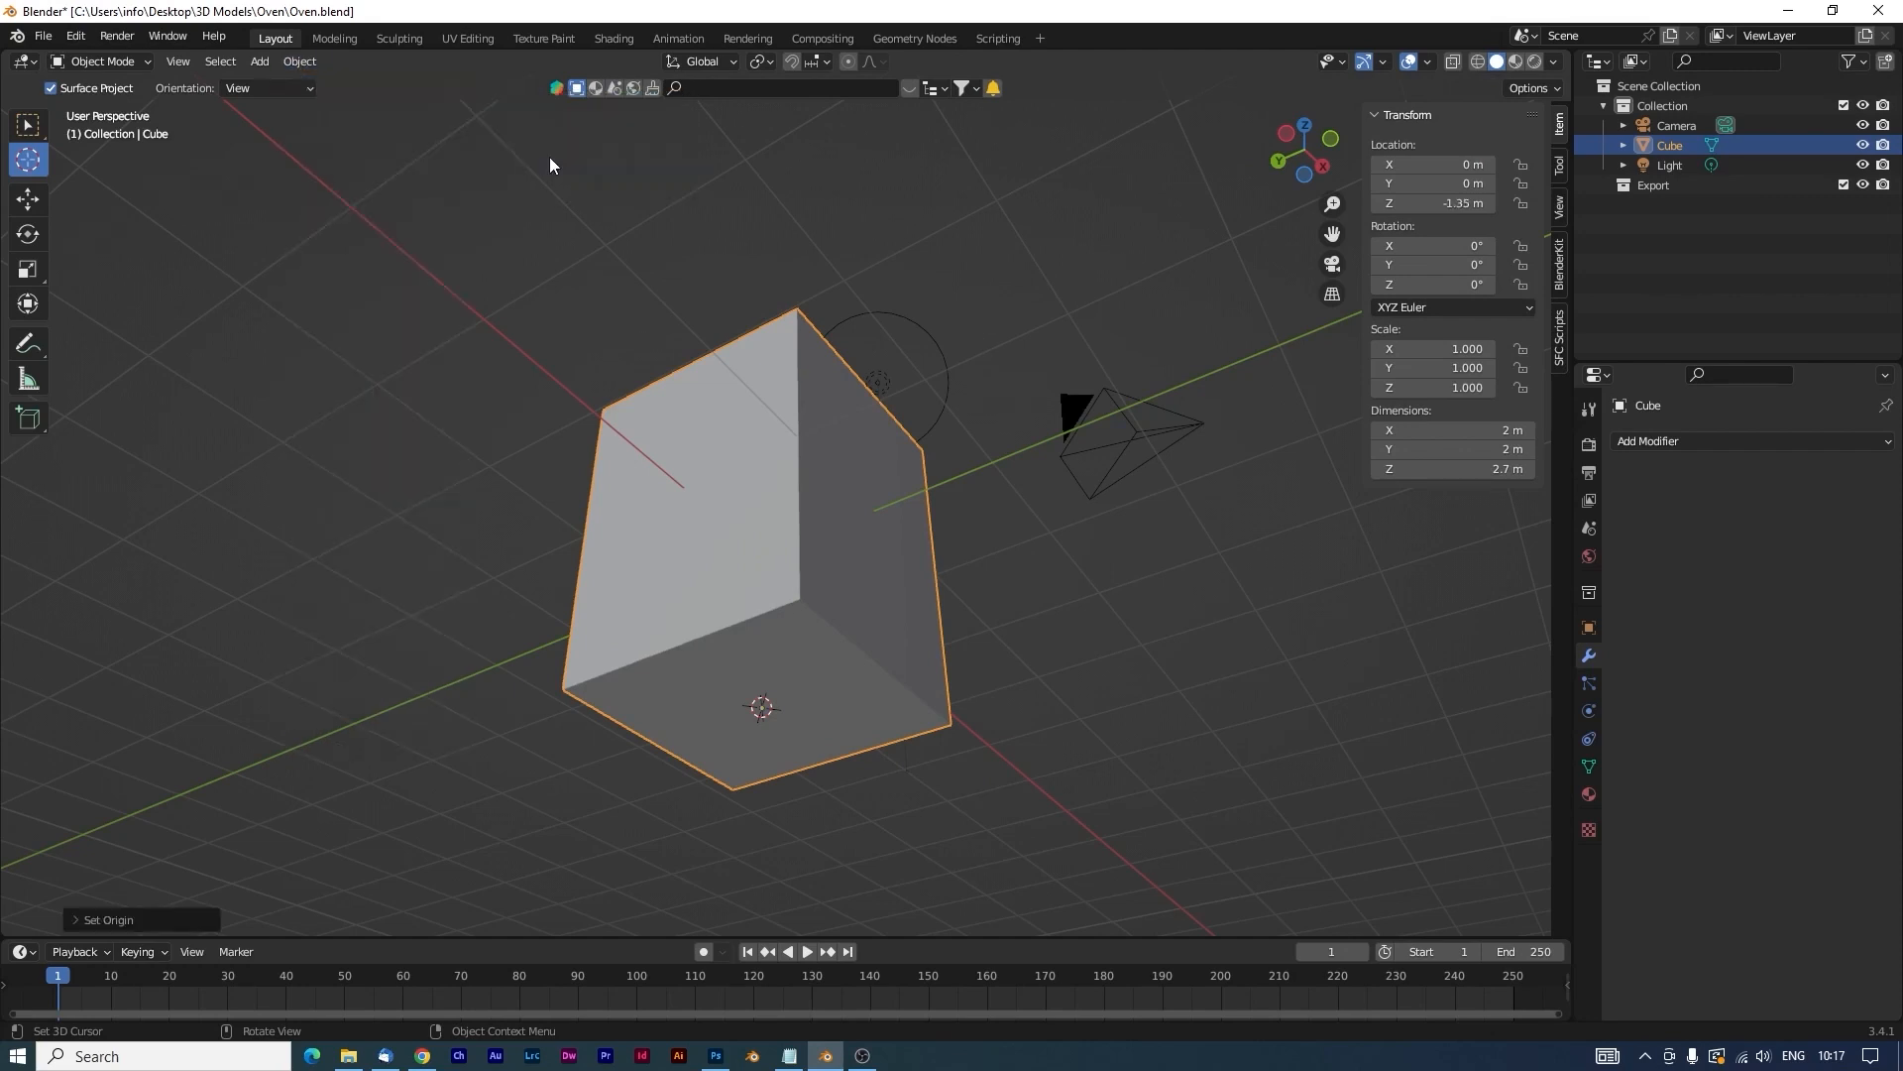
pyautogui.moveTo(900, 699); pyautogui.dragTo(753, 652, button='middle')
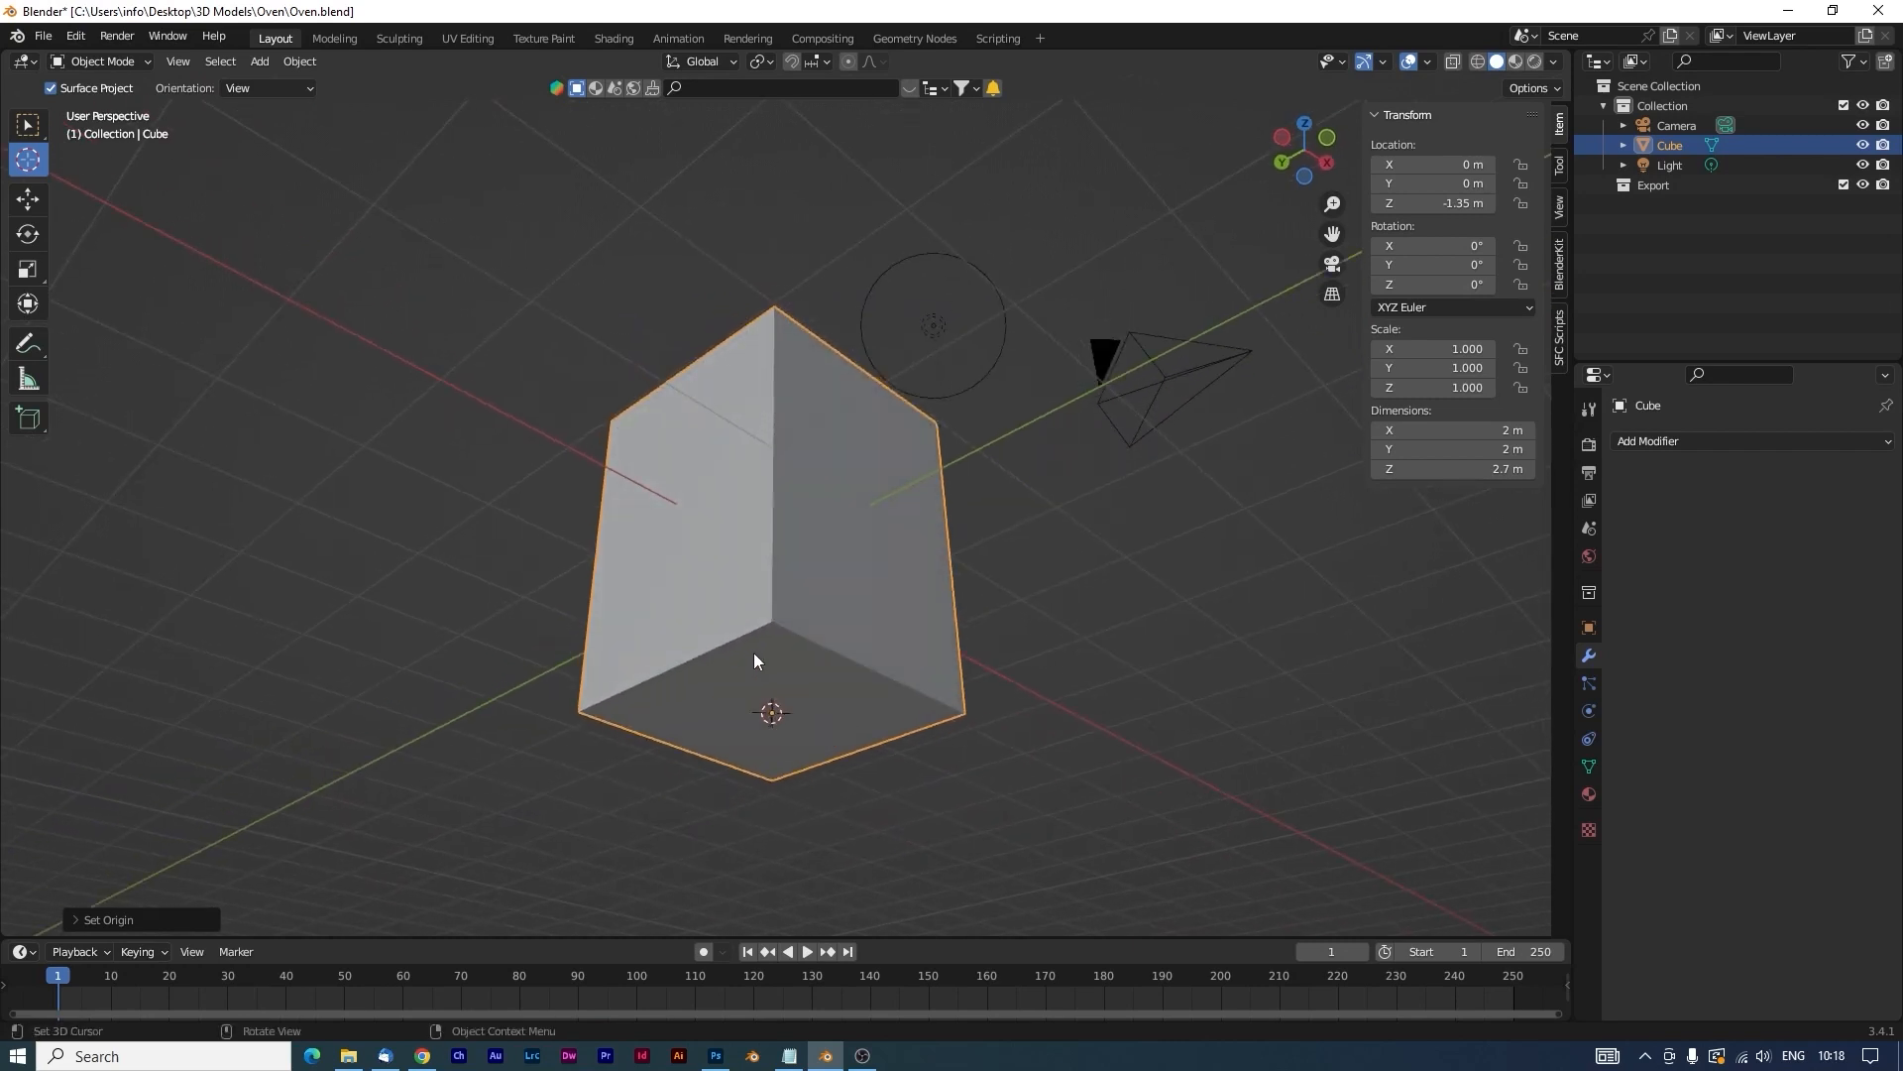
pyautogui.moveTo(1467, 165); pyautogui.dragTo(1467, 203)
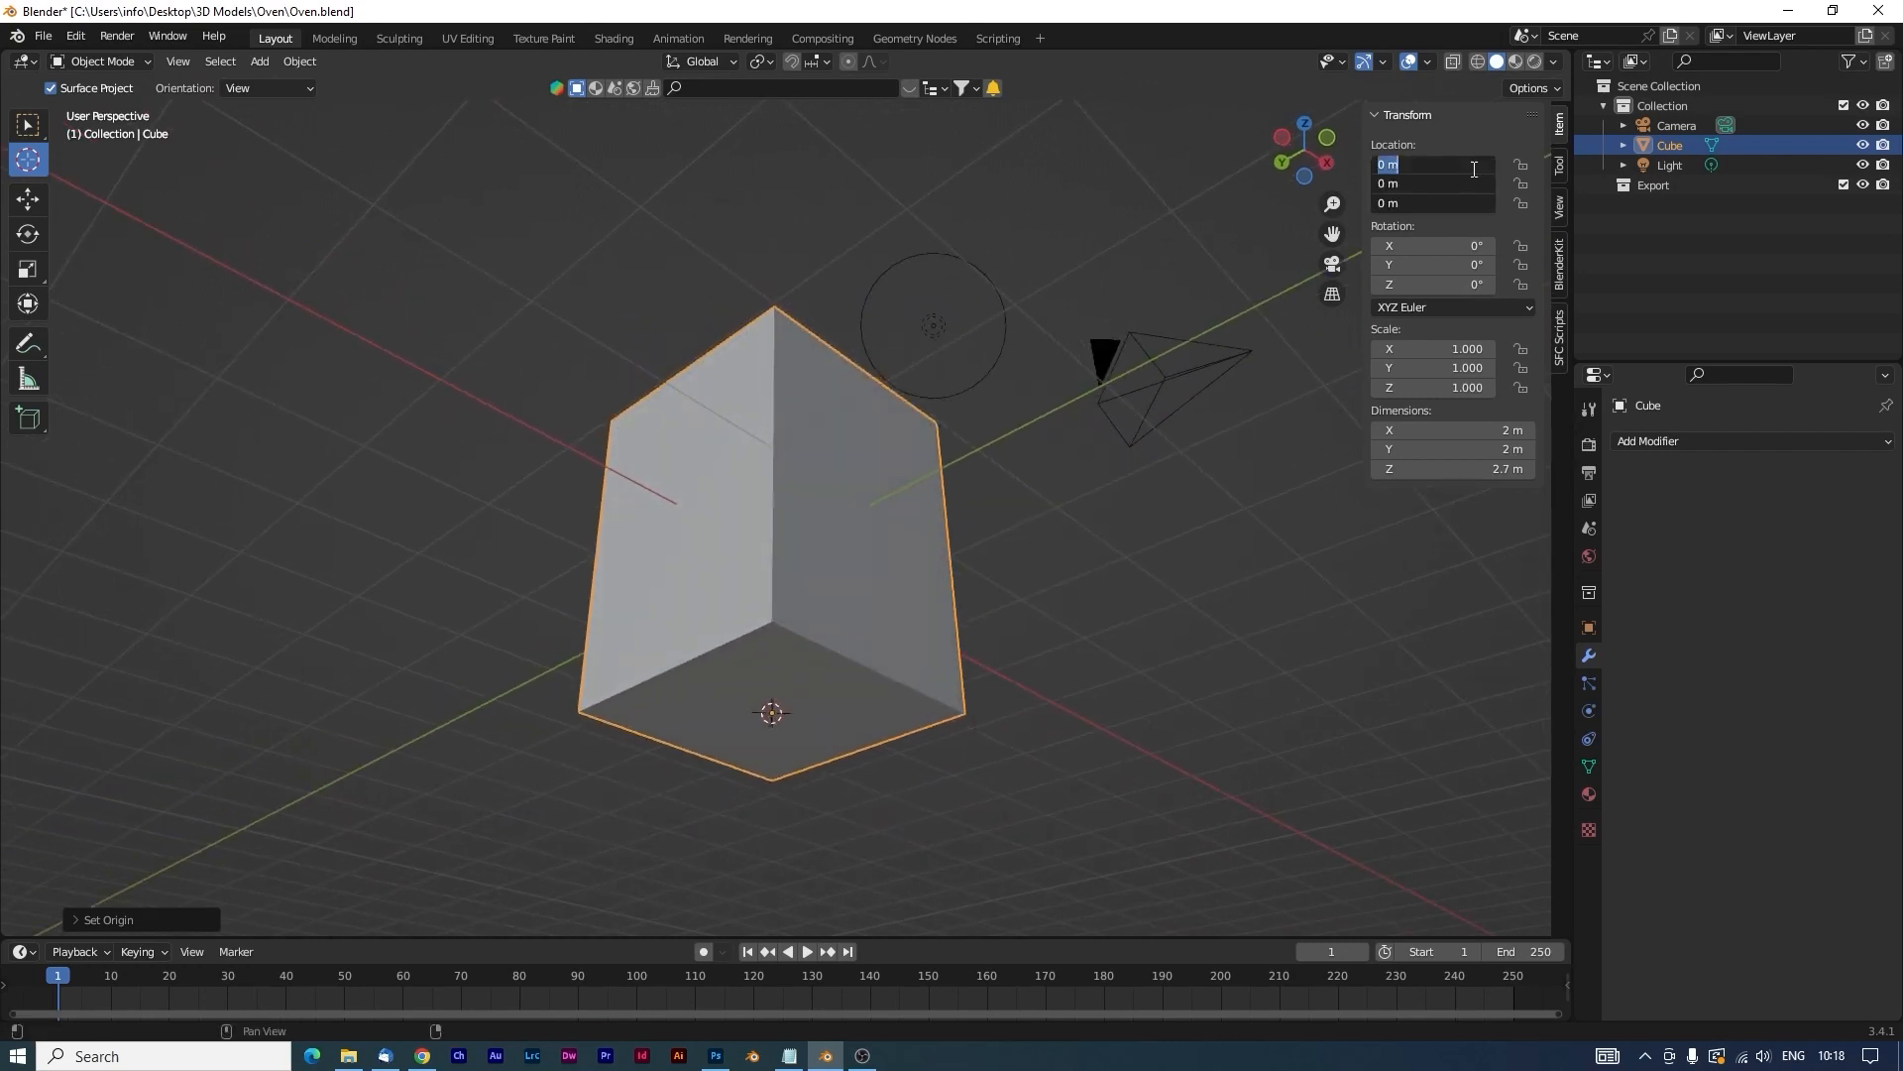
pyautogui.press('Return')
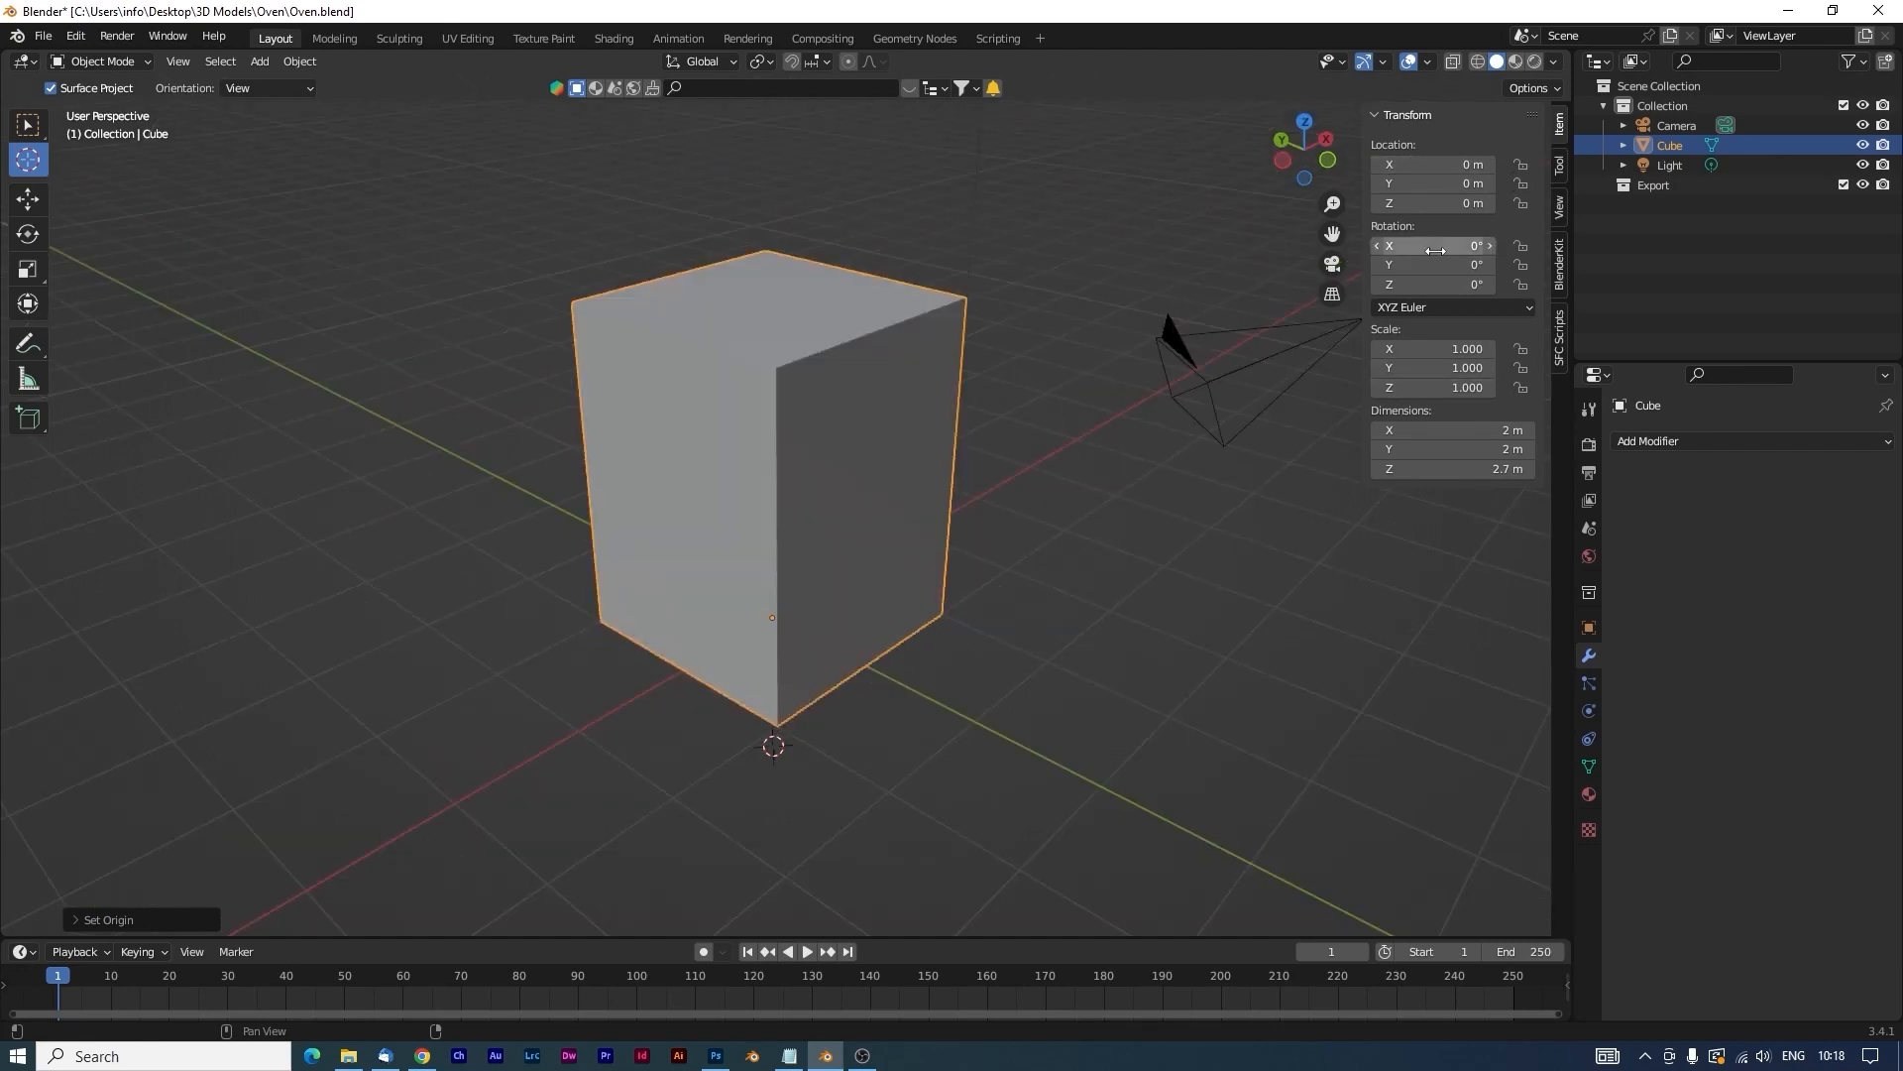
# In Edit Mode, add two evenly spaced vertical loop cuts running over the cube's front and top faces, without sliding them.
pyautogui.moveTo(1186, 412); pyautogui.dragTo(1185, 419, button='middle')
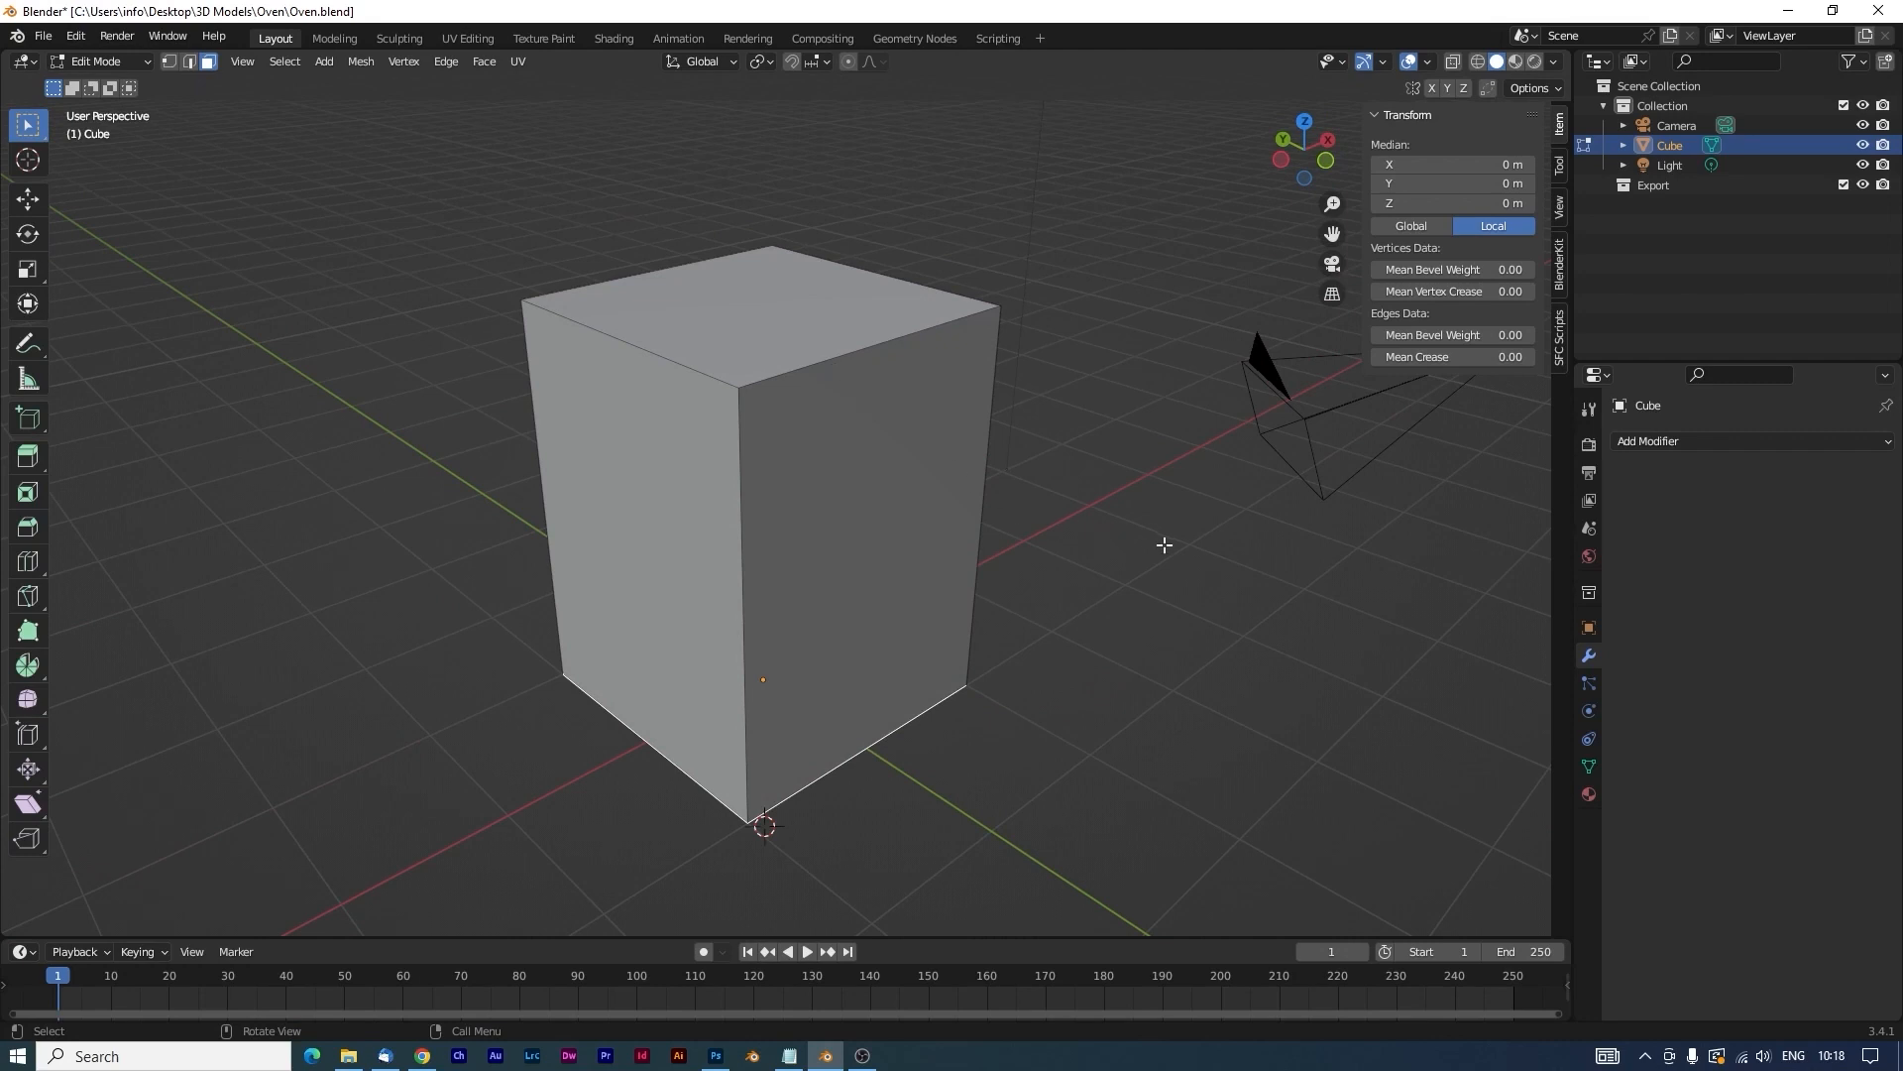
pyautogui.moveTo(1164, 544); pyautogui.dragTo(942, 547, button='middle')
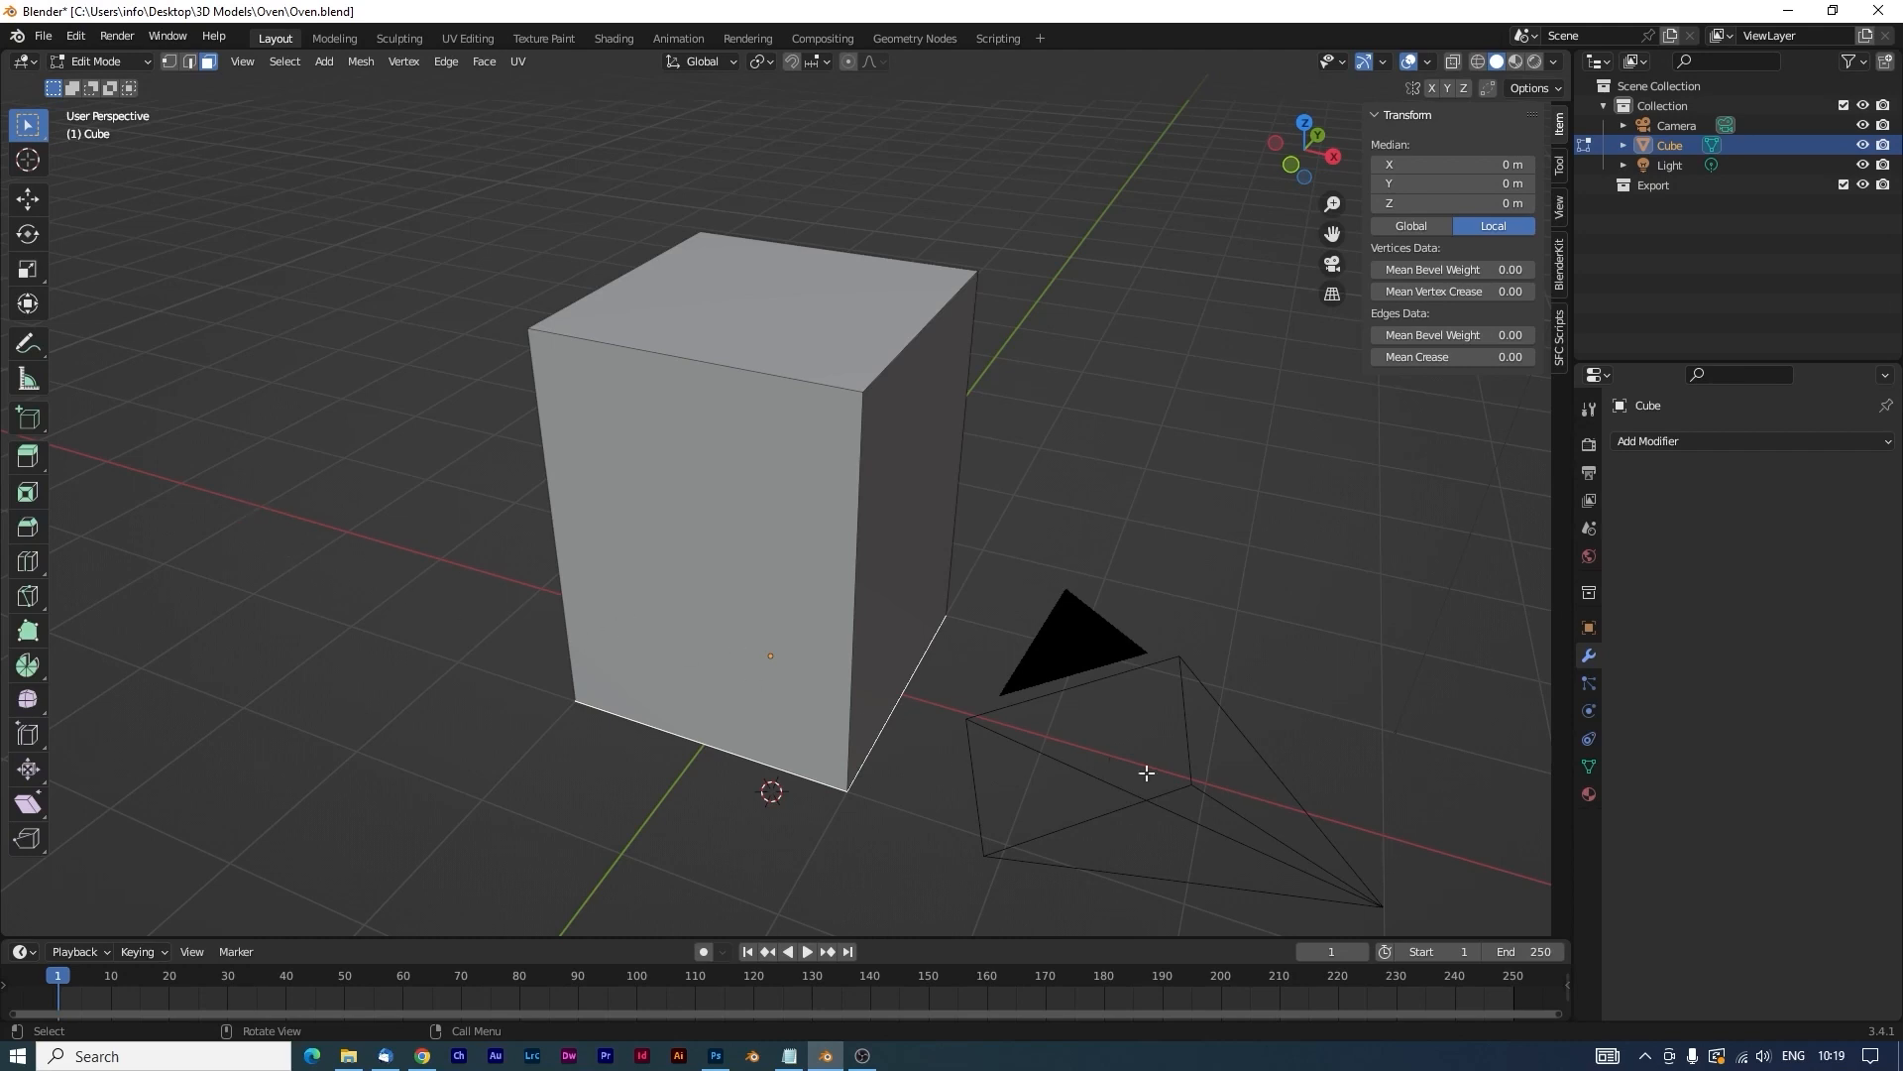
pyautogui.moveTo(472, 585); pyautogui.dragTo(623, 359, button='middle')
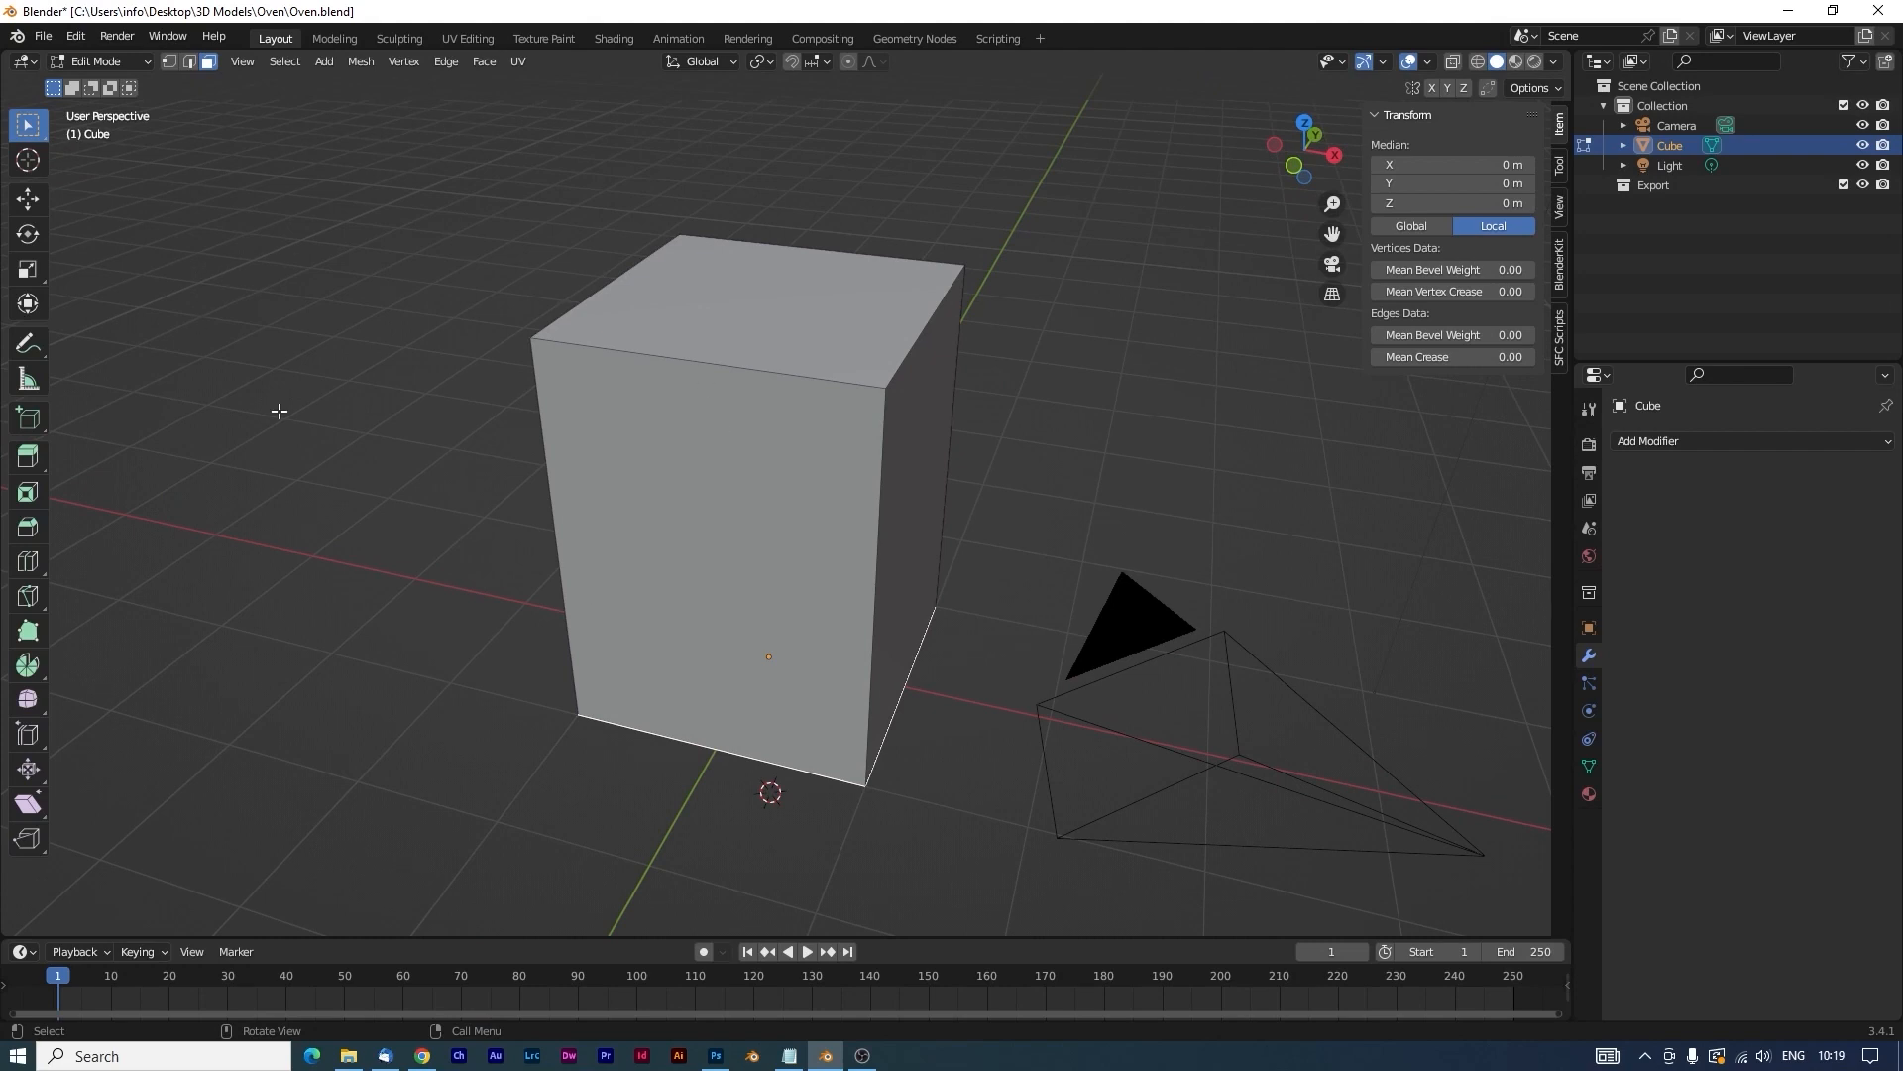
pyautogui.hotkey('ctrl', 'r')
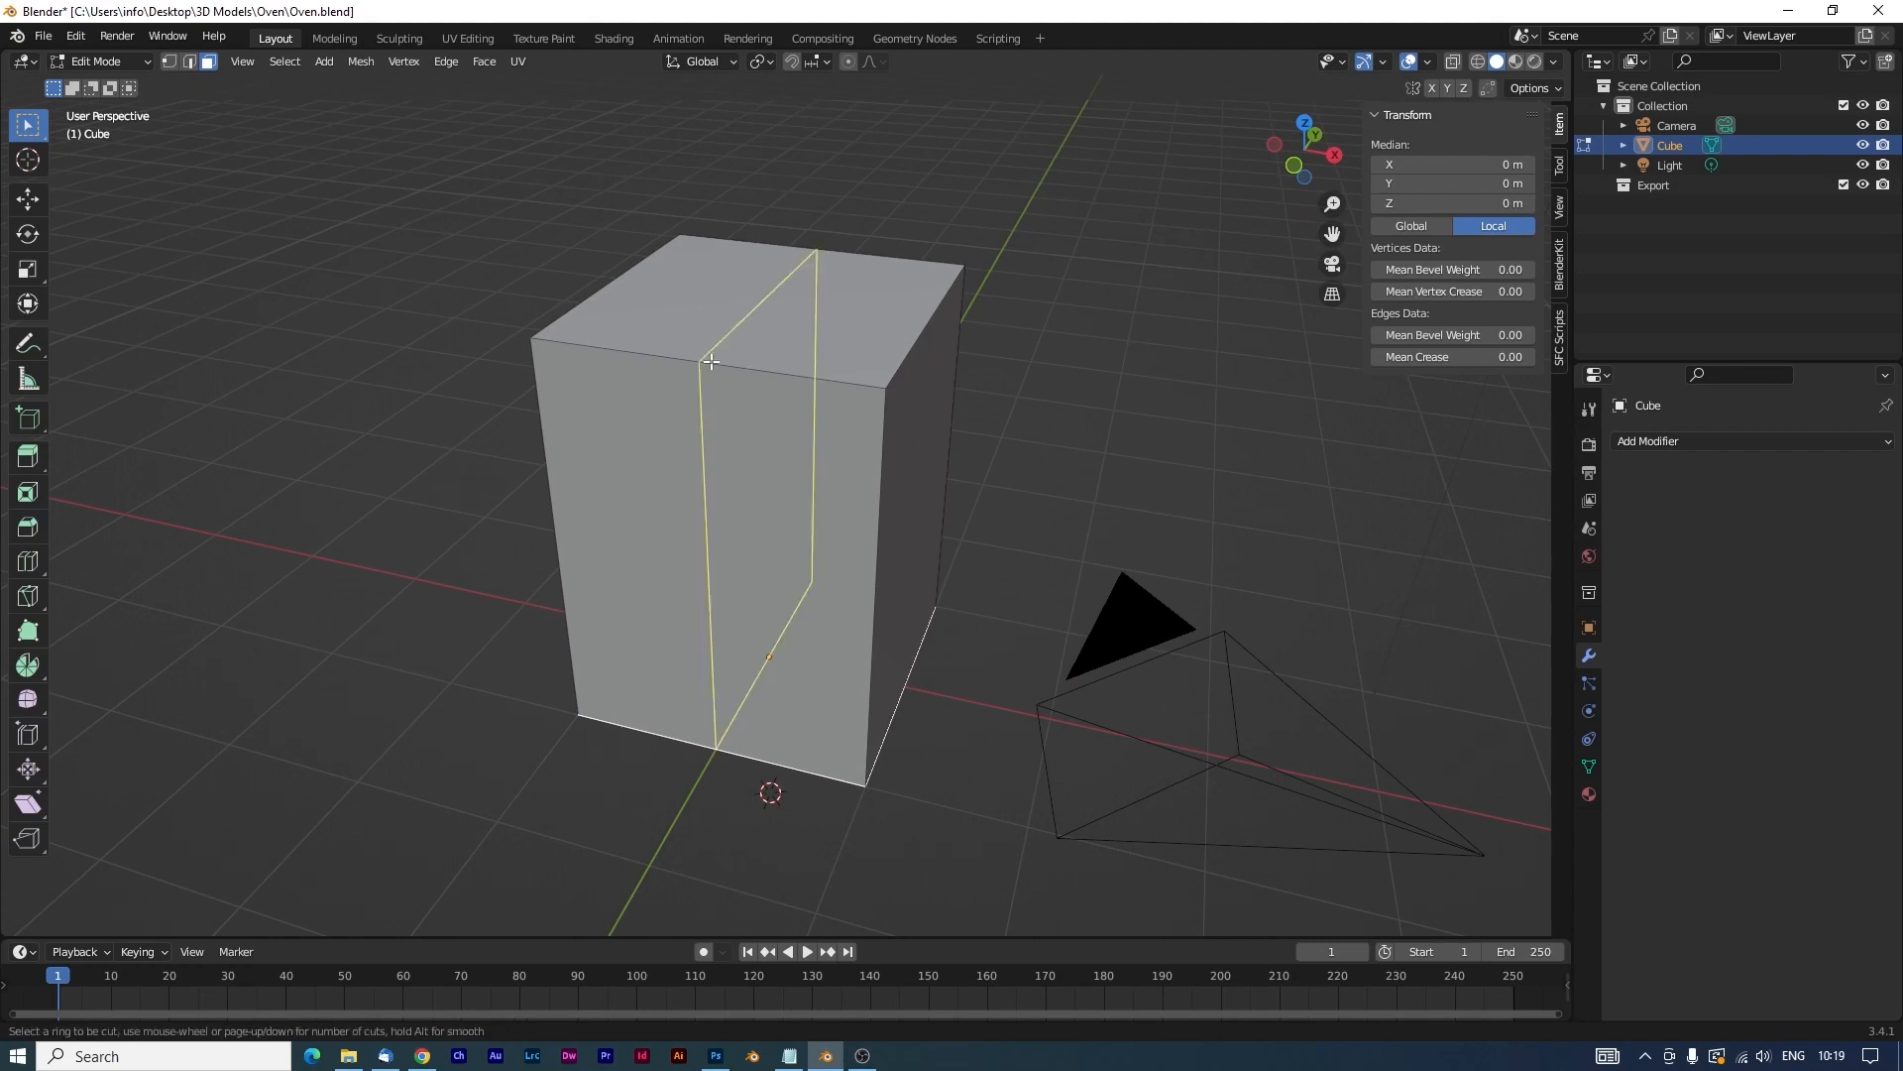
pyautogui.scroll(1, 711, 362)
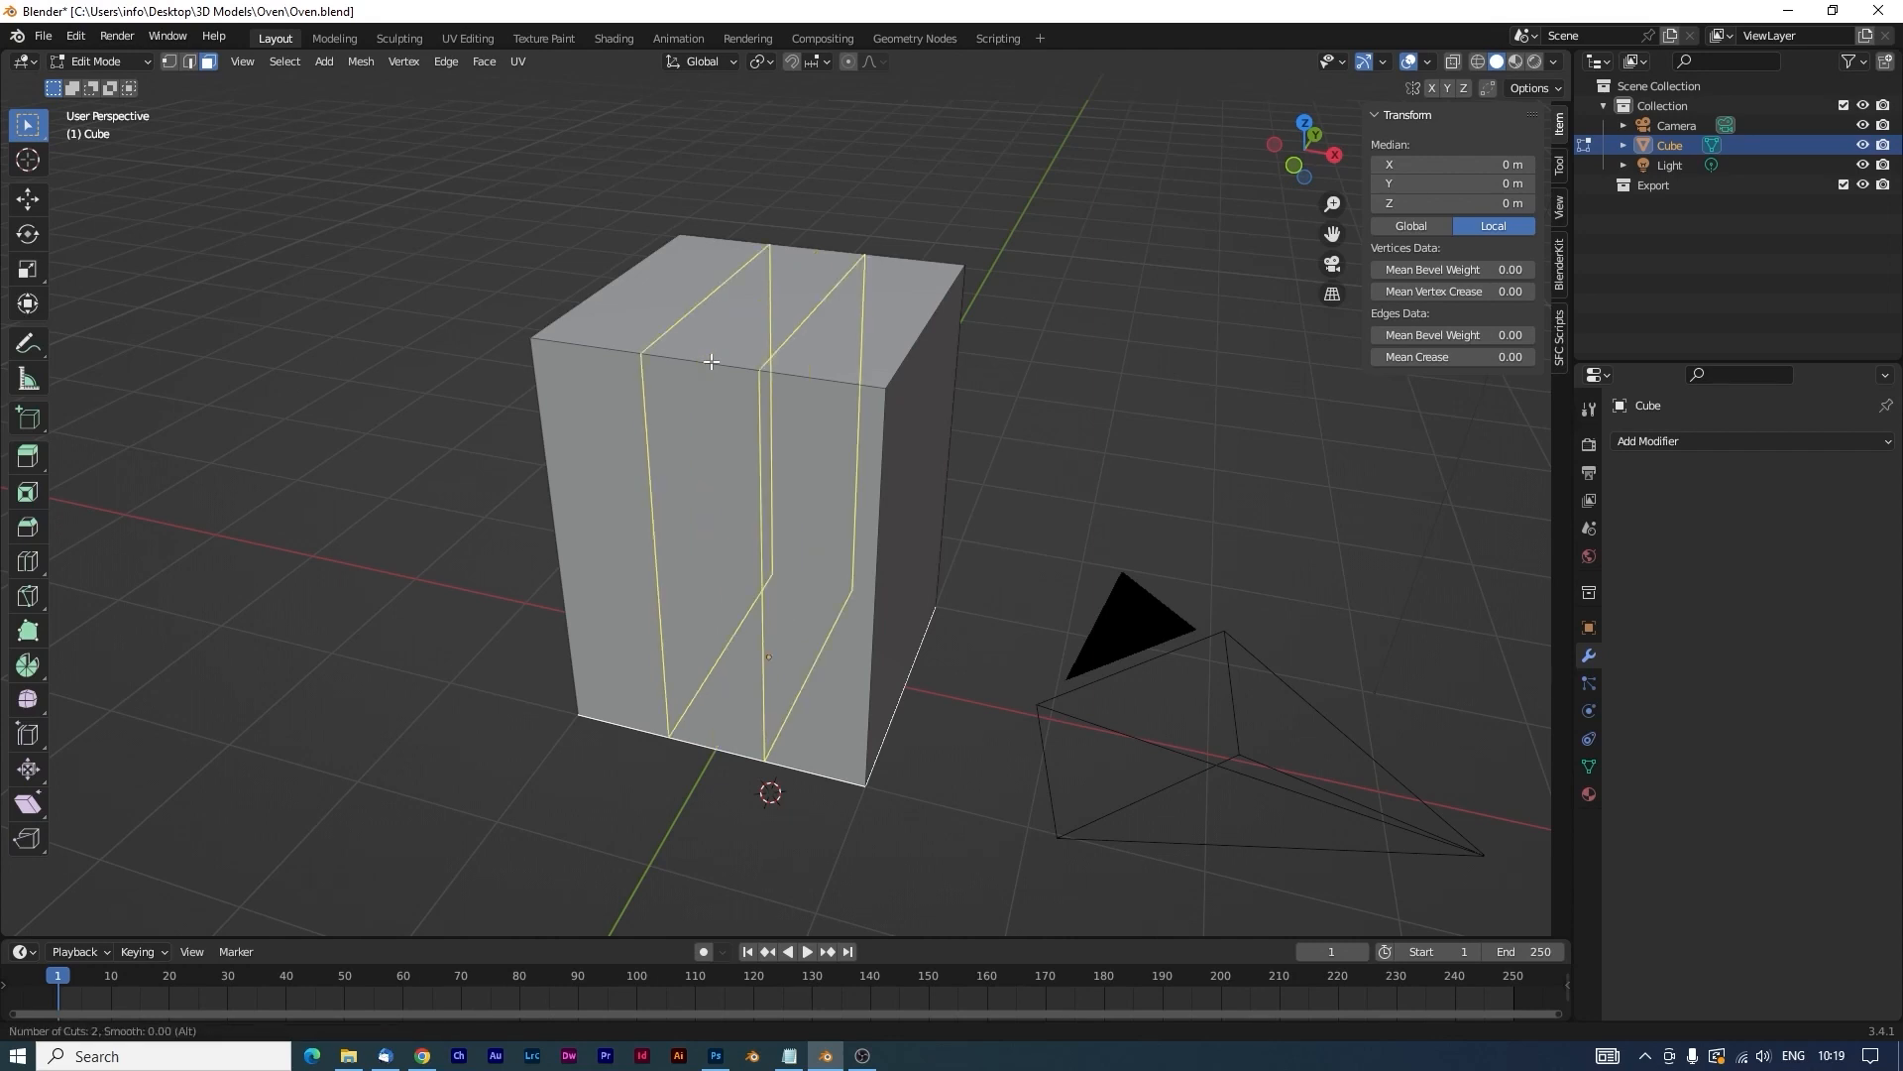
pyautogui.click(711, 362)
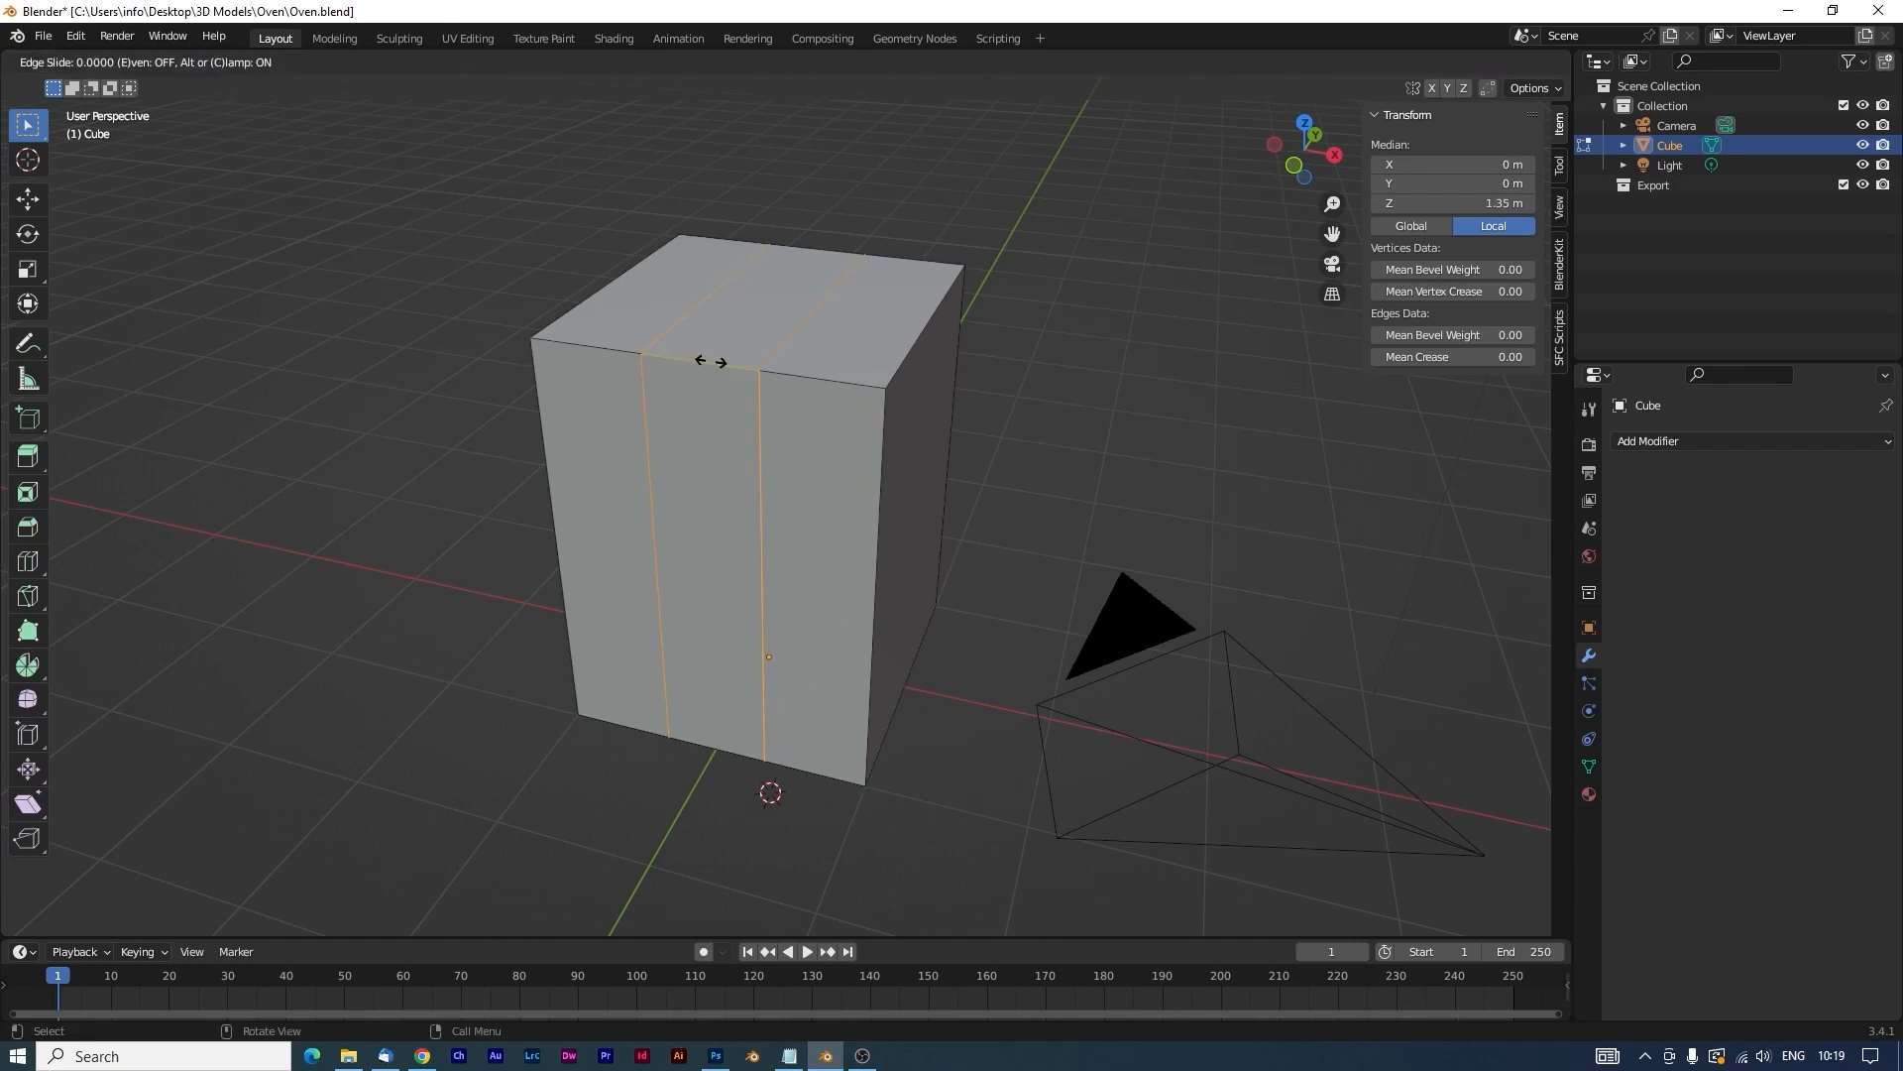
pyautogui.rightClick(710, 362)
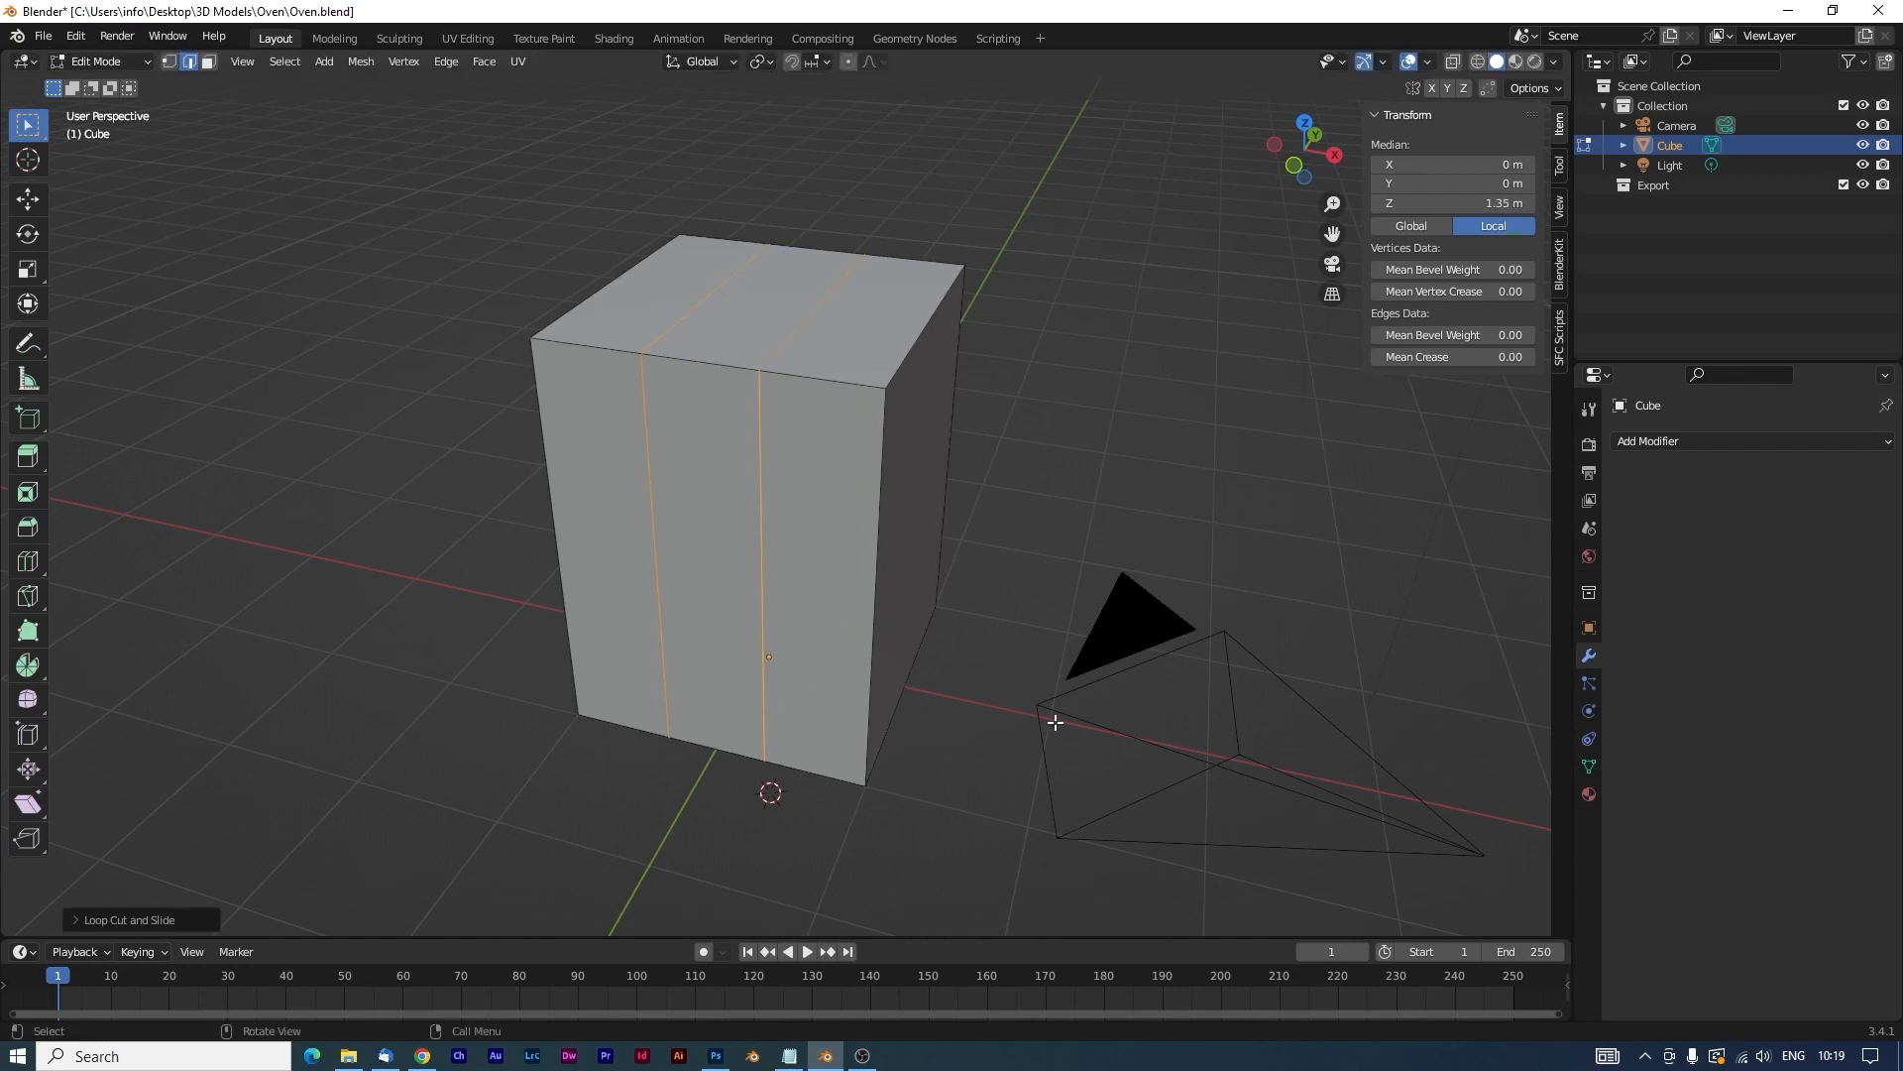
# Spread the two vertical edge loops apart by scaling them along X, leaving a wider centre column.
pyautogui.press('s')
pyautogui.press('x')
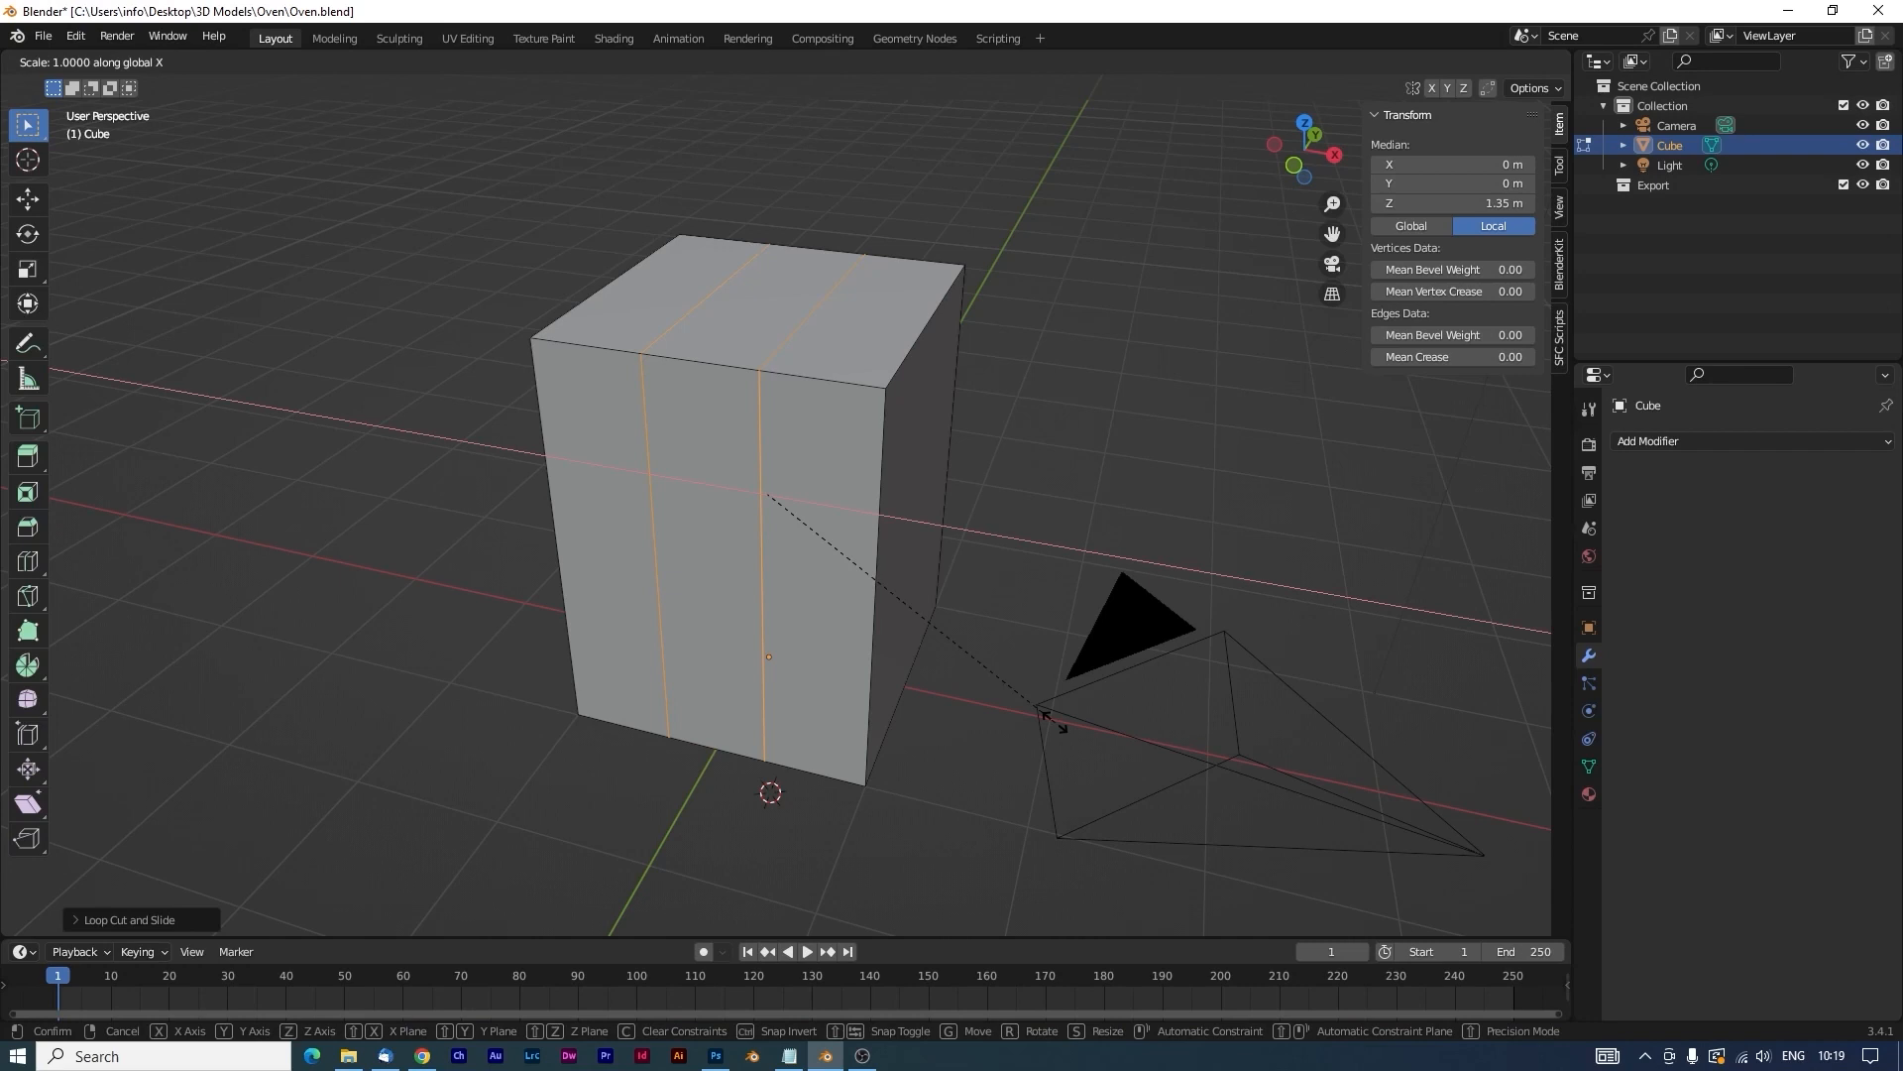
pyautogui.click(1243, 807)
# Add three horizontal loop cuts around the cube and slide them down until the middle one sits at about 1.08 m height.
pyautogui.moveTo(1005, 670); pyautogui.dragTo(1019, 658, button='middle')
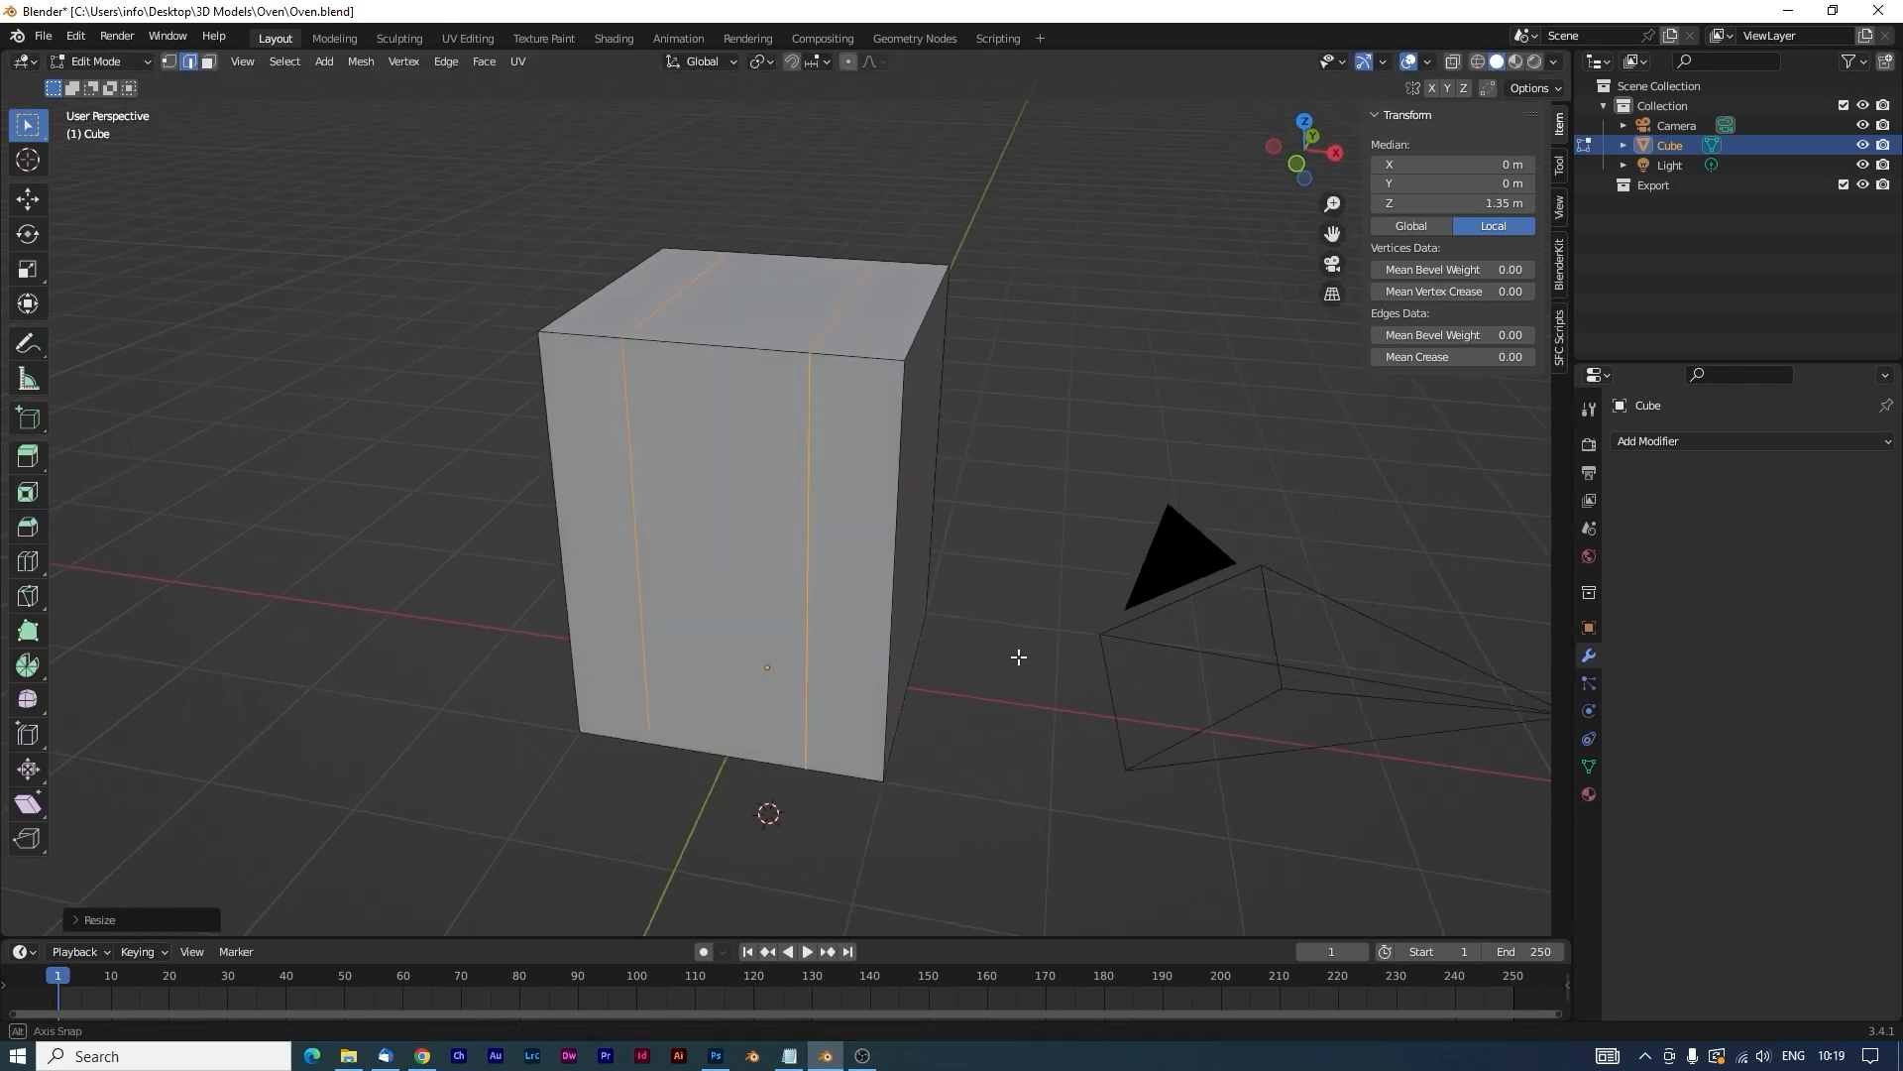
pyautogui.hotkey('ctrl', 'r')
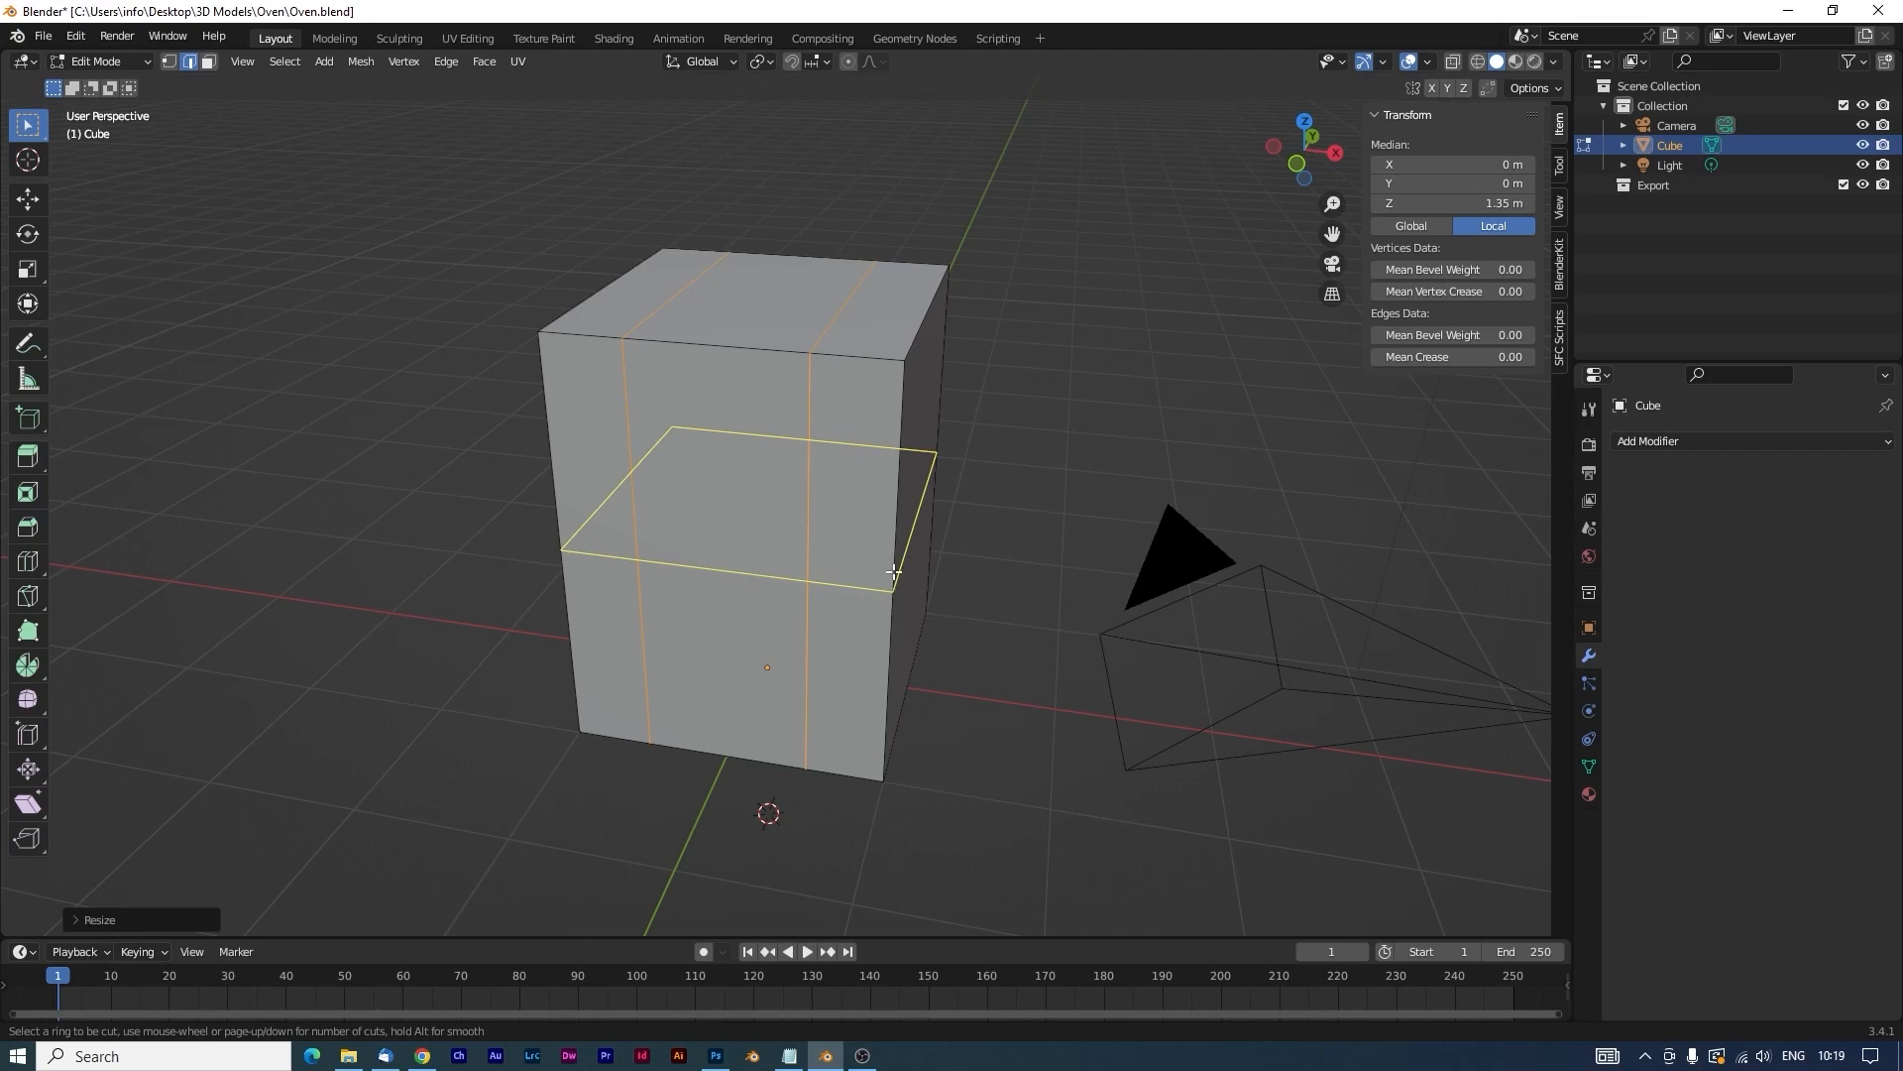
pyautogui.scroll(1, 893, 572)
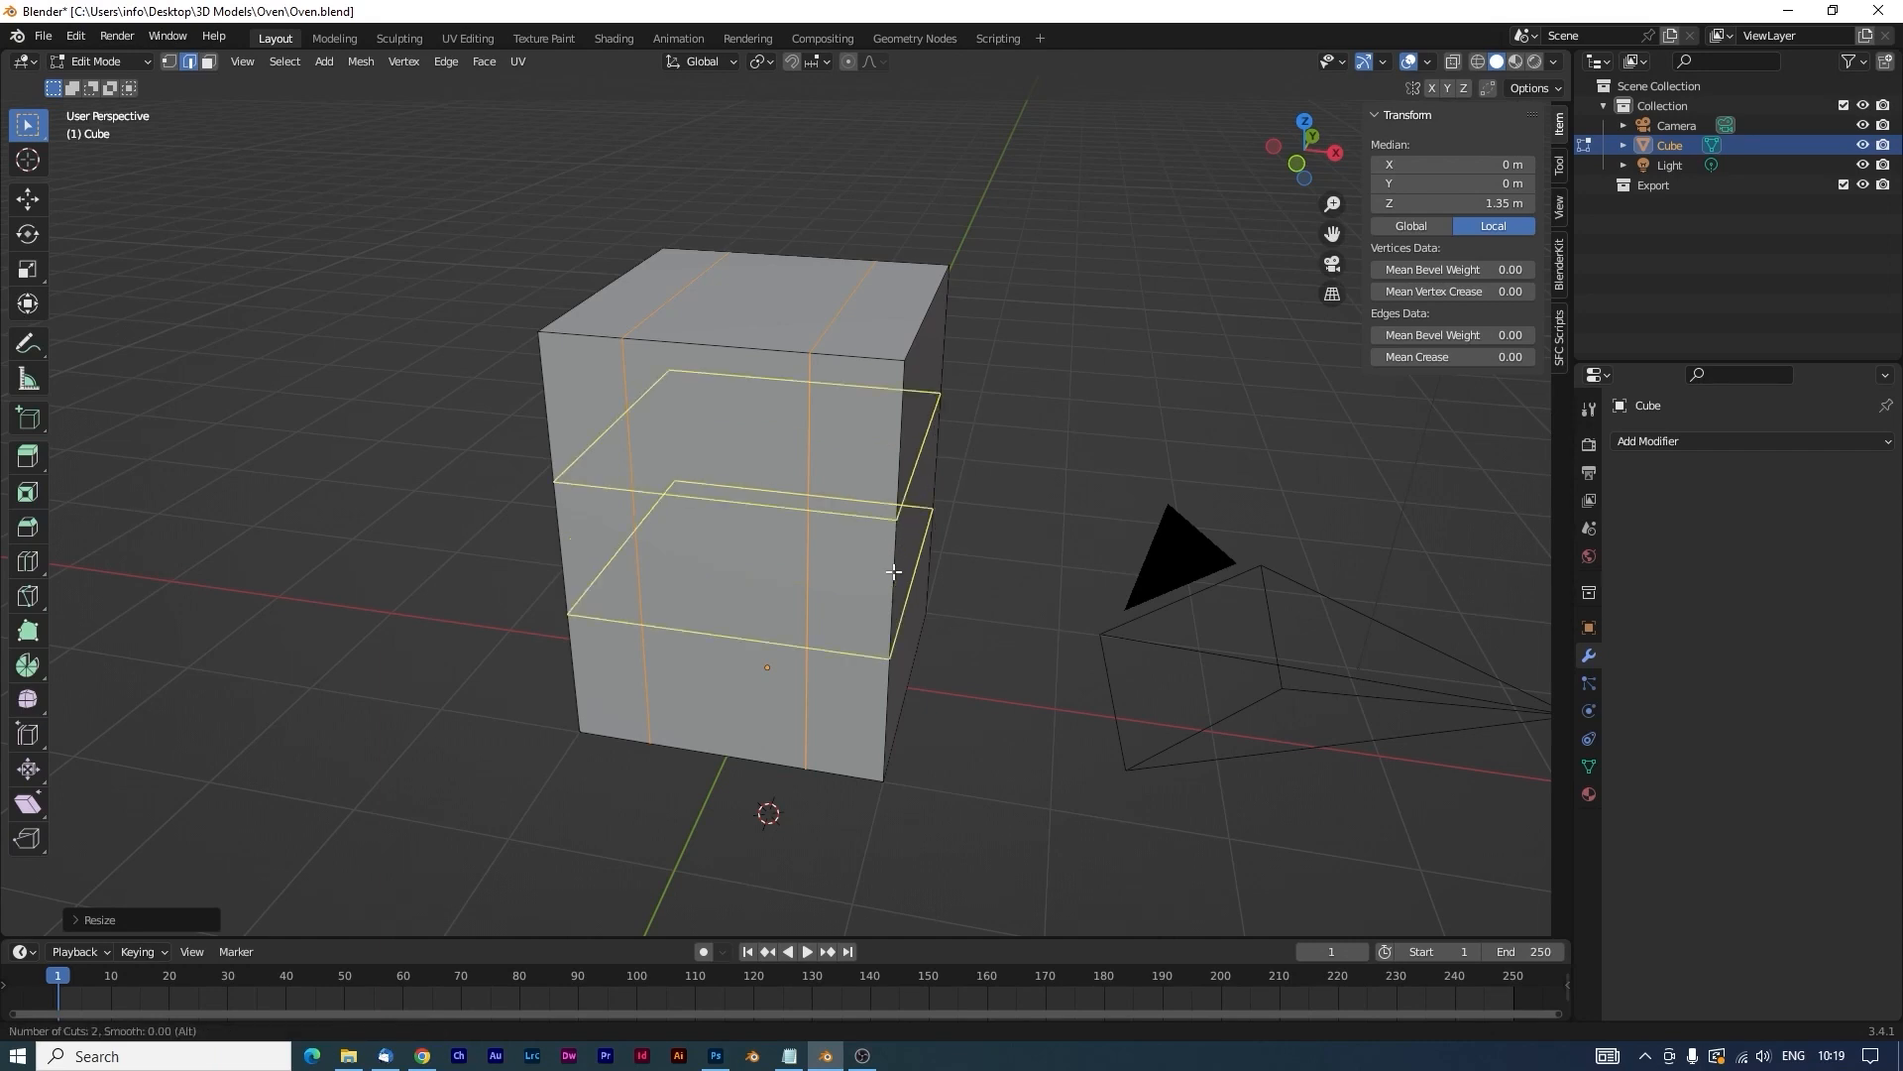
pyautogui.scroll(1, 893, 572)
pyautogui.click(893, 572)
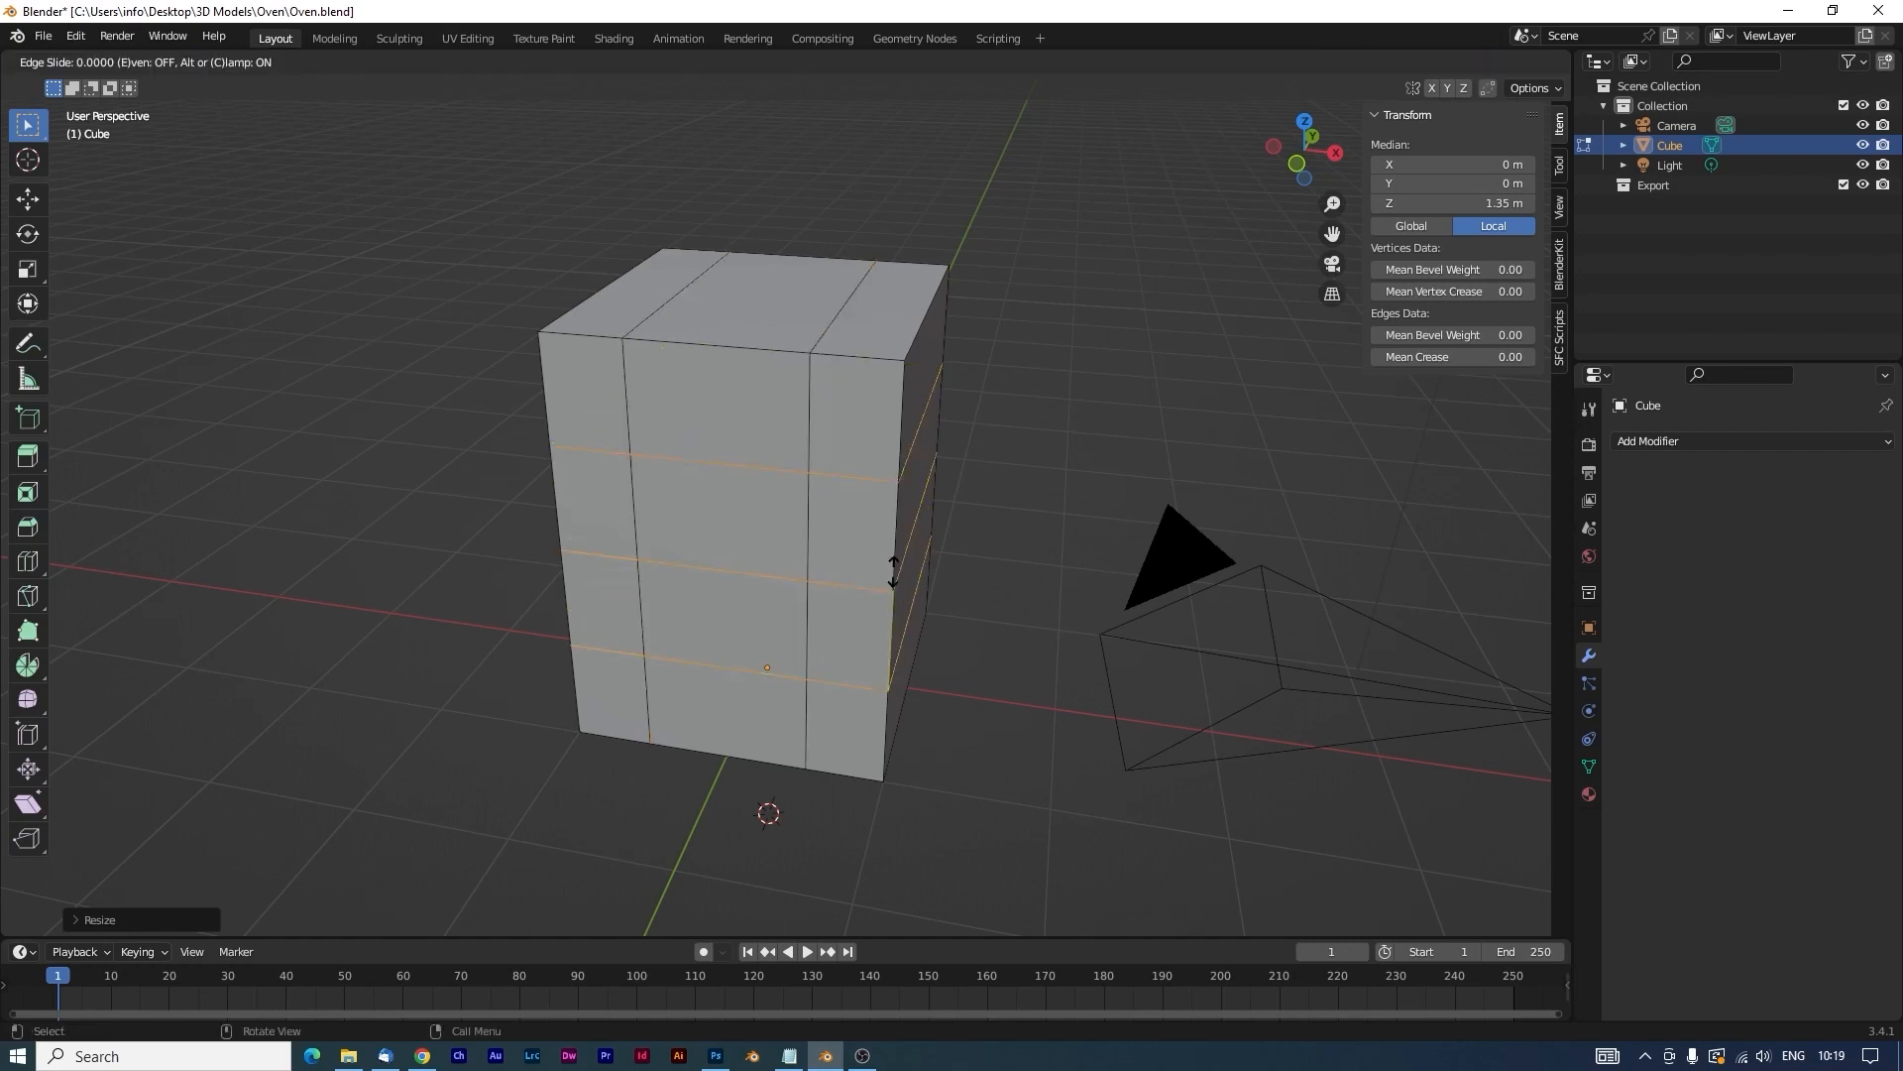
pyautogui.moveTo(894, 572); pyautogui.dragTo(894, 611)
pyautogui.click(894, 612)
# Bevel the middle horizontal edge loop with one segment and a width of about 0.193 m.
pyautogui.click(778, 617)
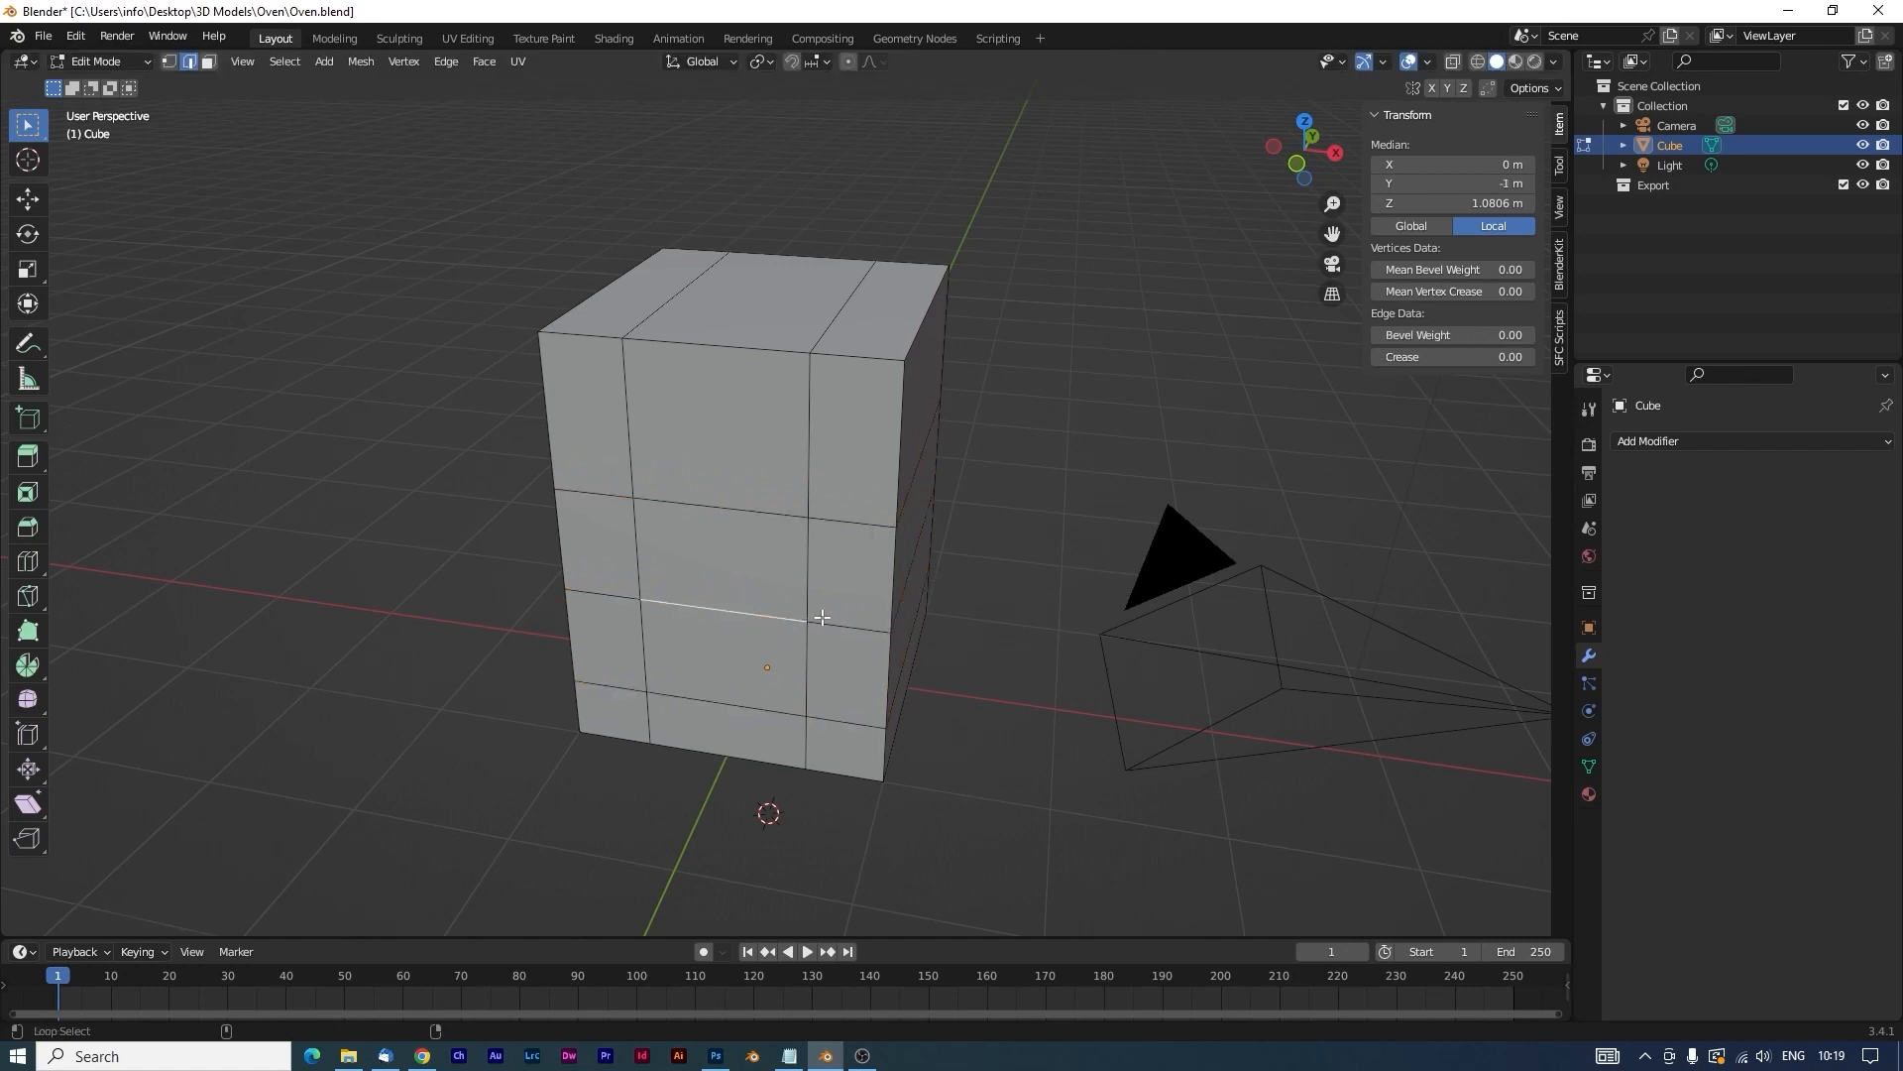
pyautogui.keyDown('alt'); pyautogui.click(841, 625); pyautogui.keyUp('alt')
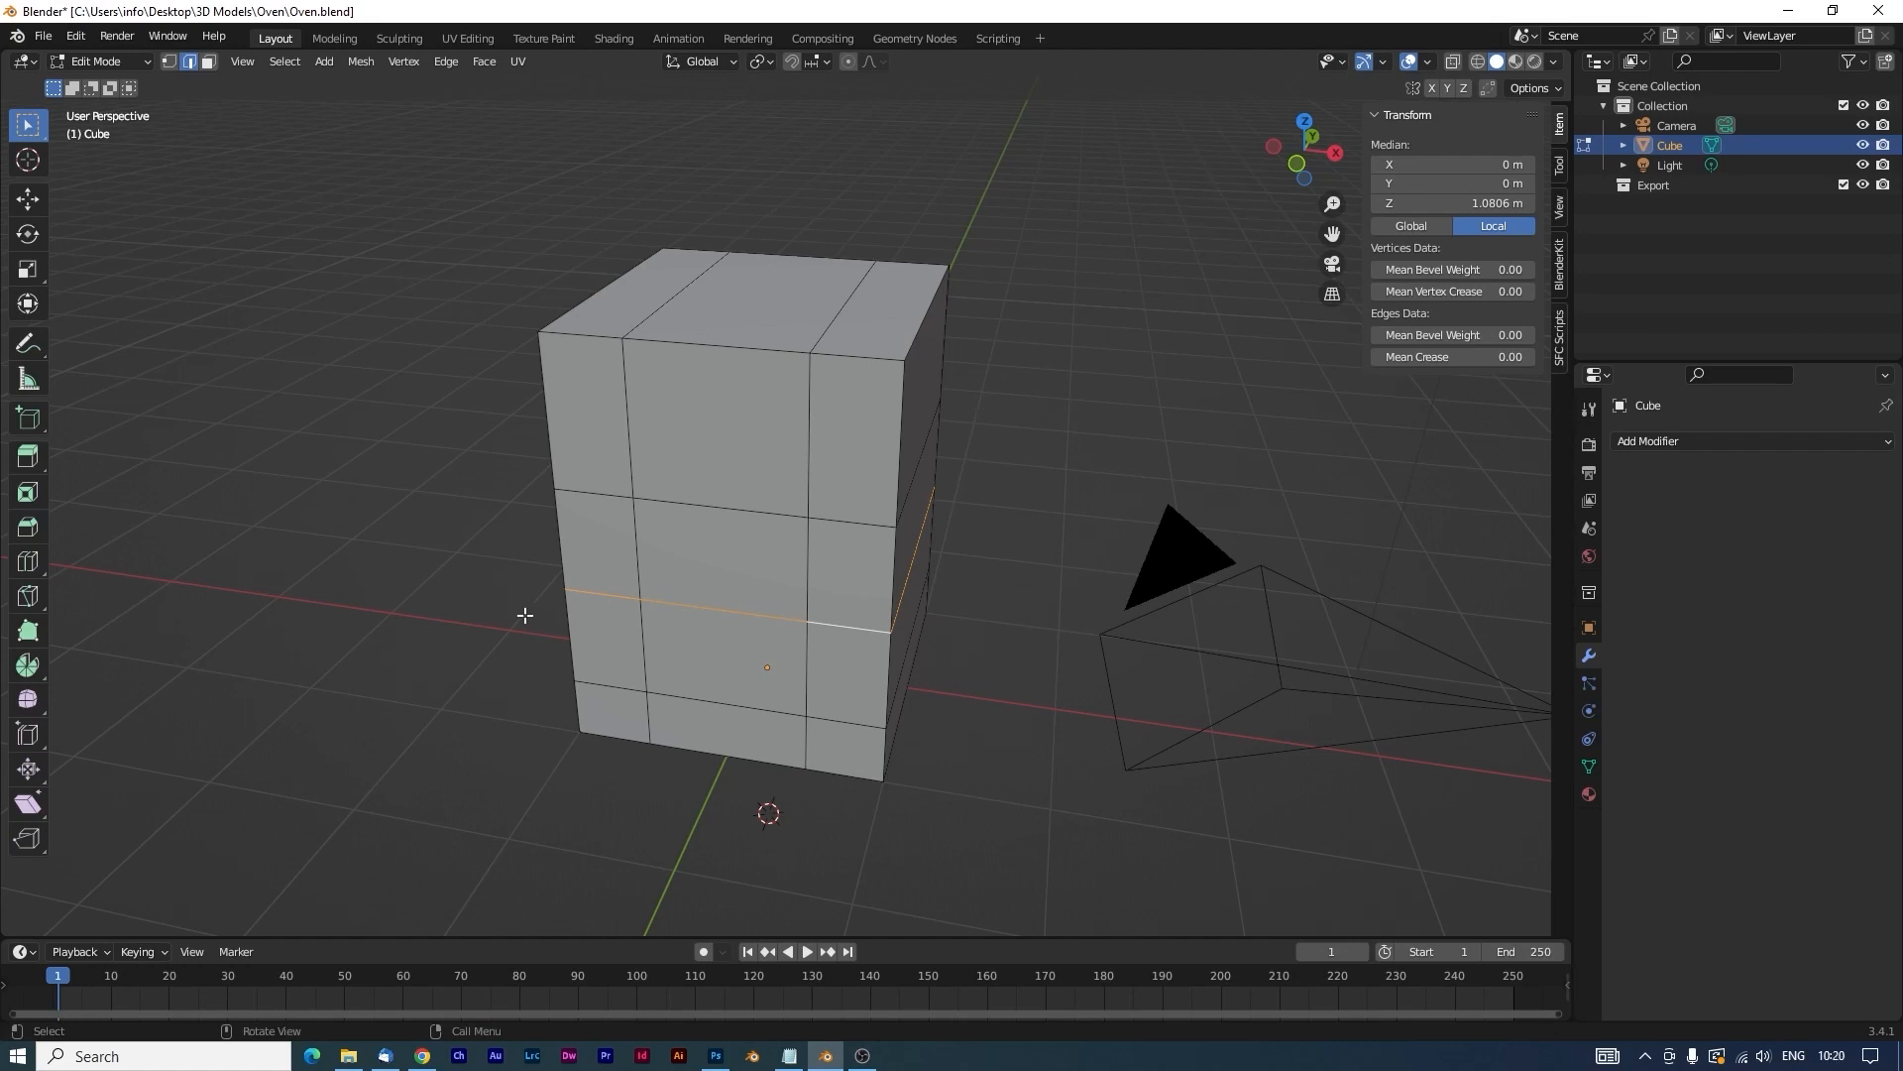
pyautogui.moveTo(654, 616)
pyautogui.mouseDown(button='middle')
pyautogui.moveTo(832, 608)
pyautogui.moveTo(633, 599)
pyautogui.moveTo(684, 597)
pyautogui.mouseUp(button='middle')
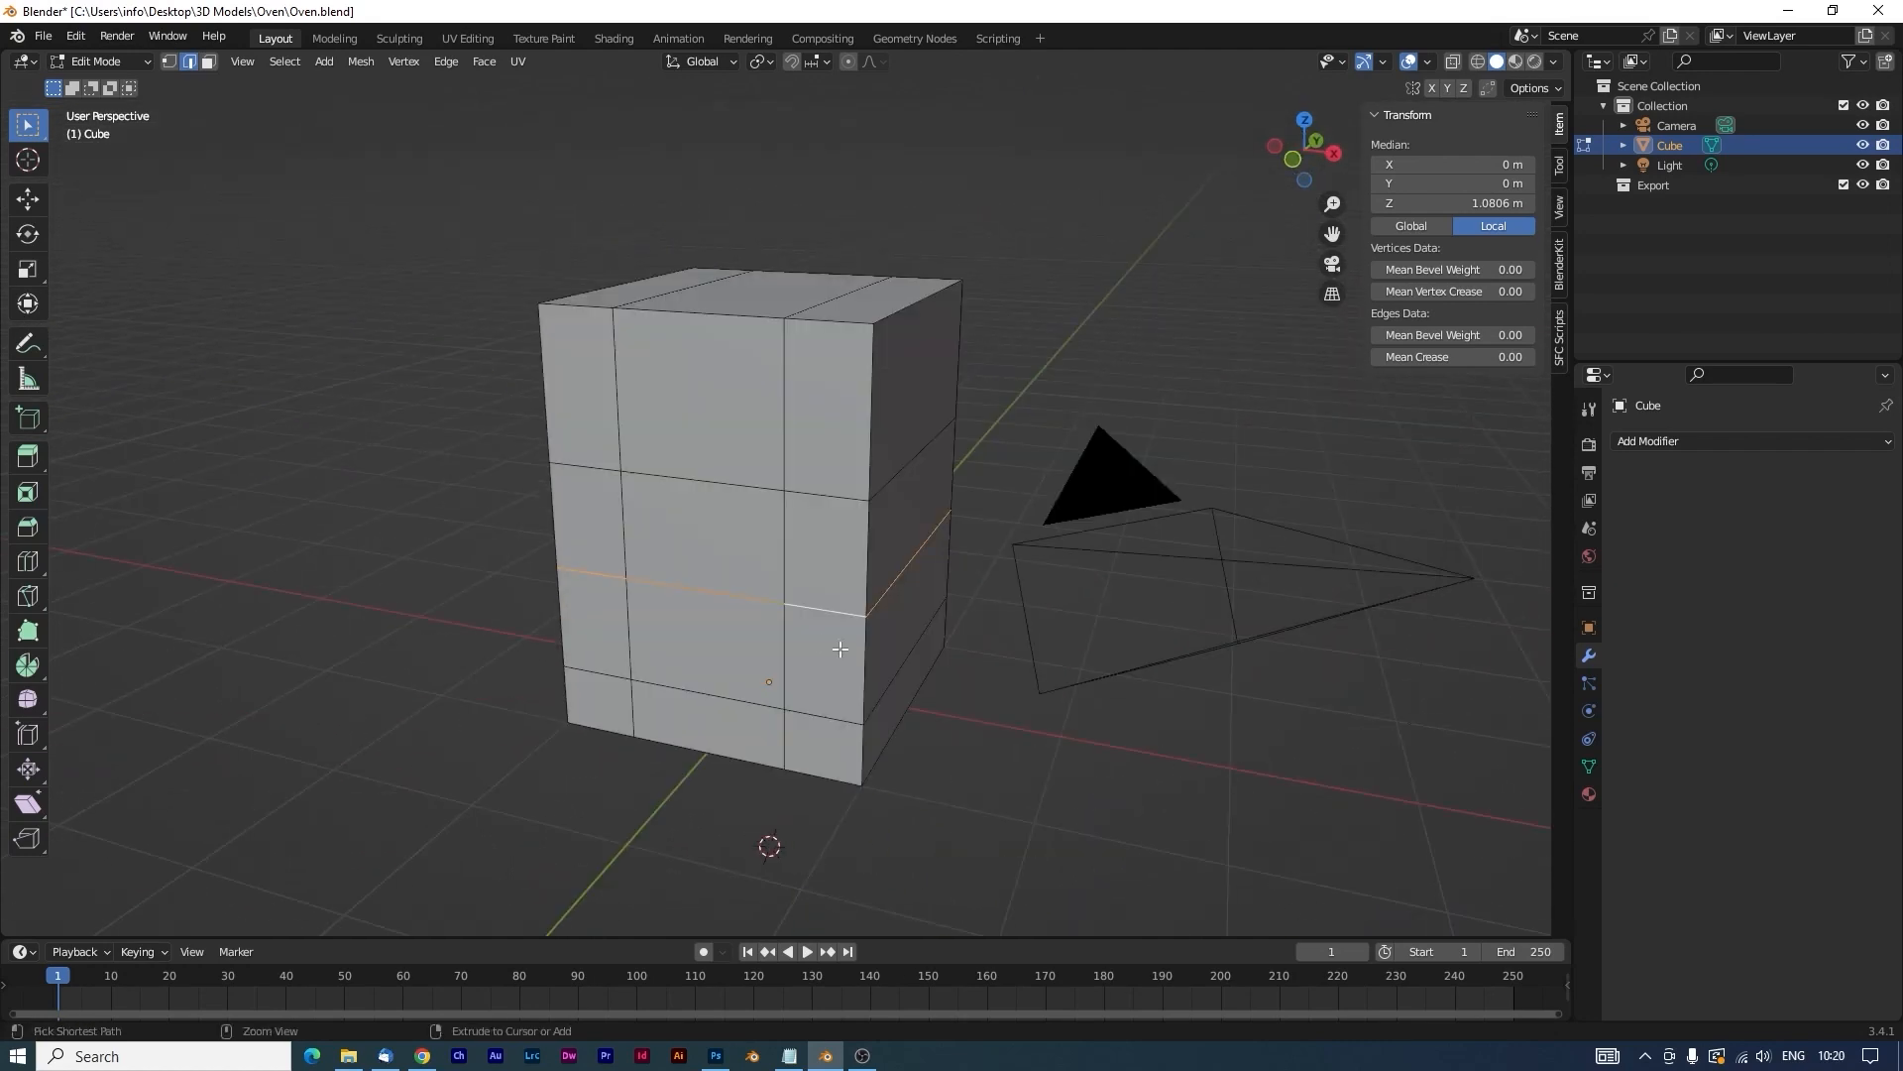
pyautogui.hotkey('ctrl', 'b')
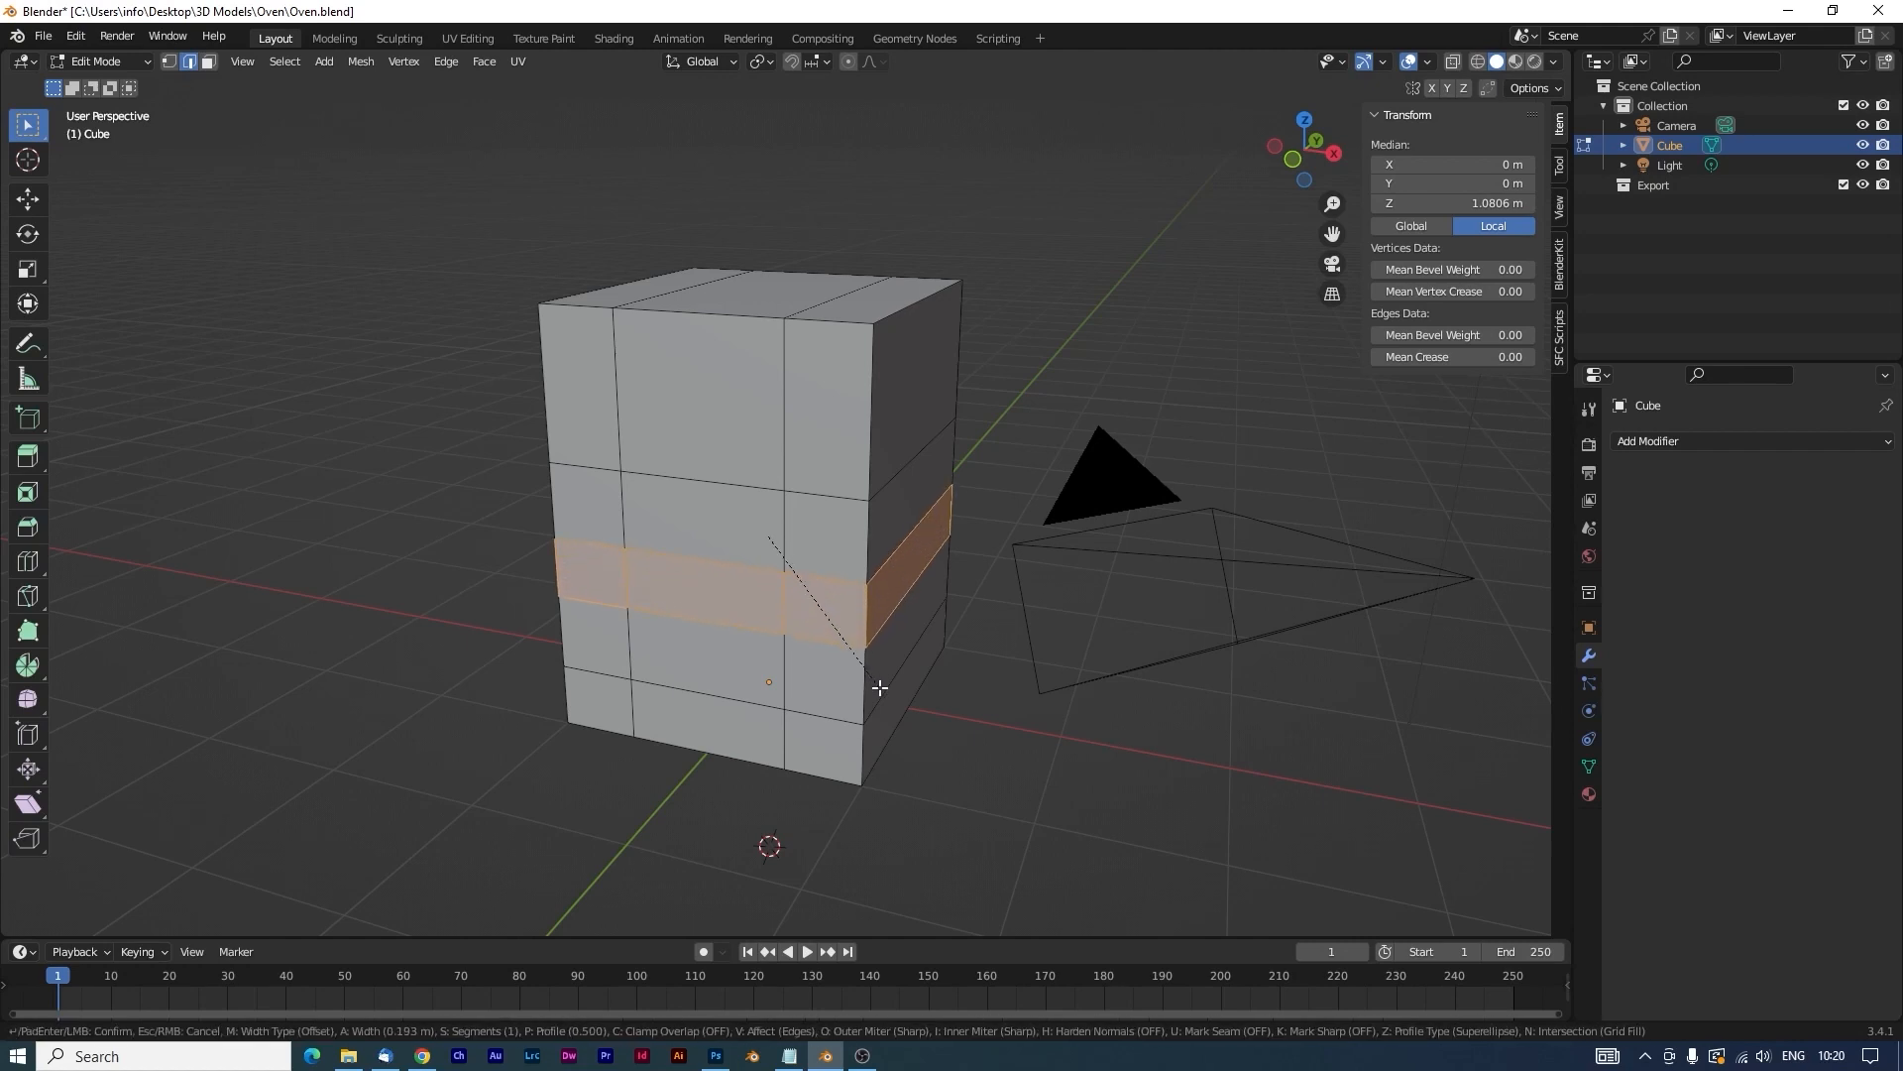
pyautogui.click(879, 687)
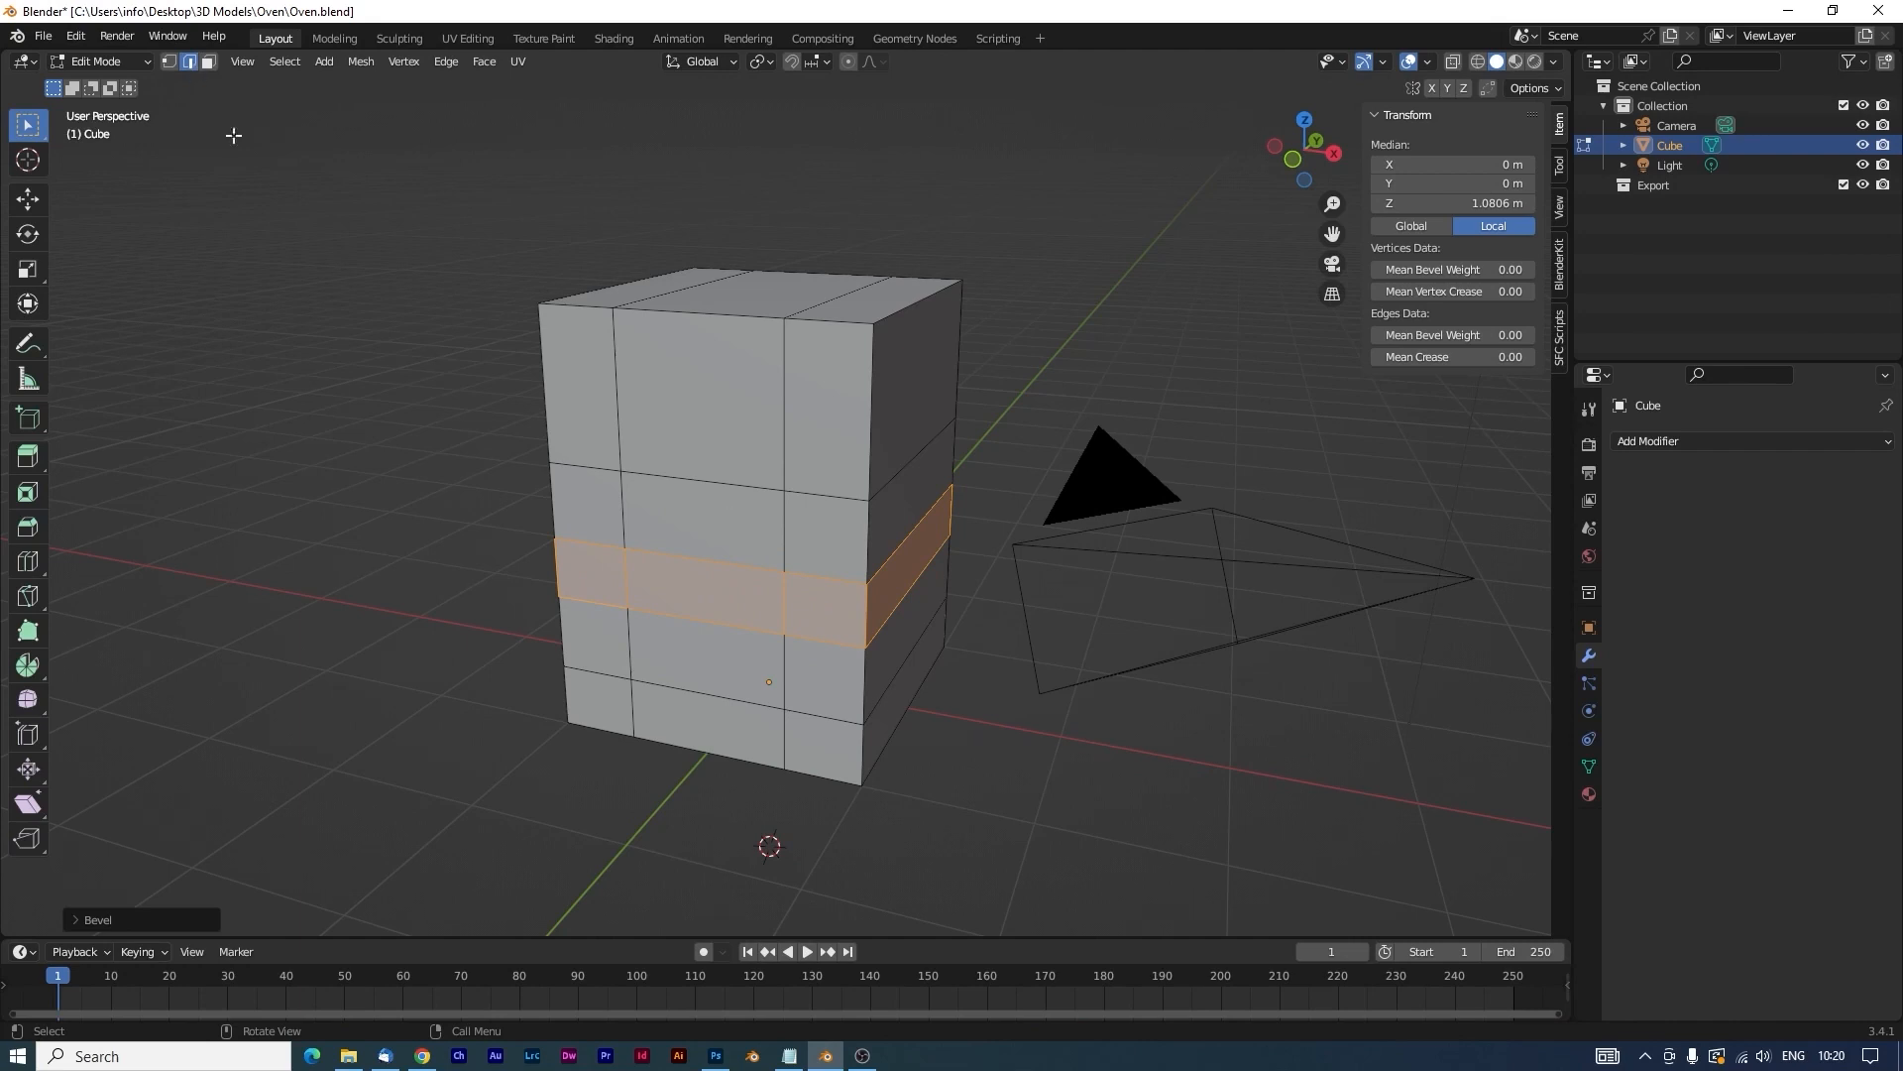
# Select the uppermost and lowermost horizontal edge loops and scale them apart along Z by about 1.25.
pyautogui.hotkey('alt', 'a')
pyautogui.keyDown('alt'); pyautogui.click(814, 497); pyautogui.keyUp('alt')
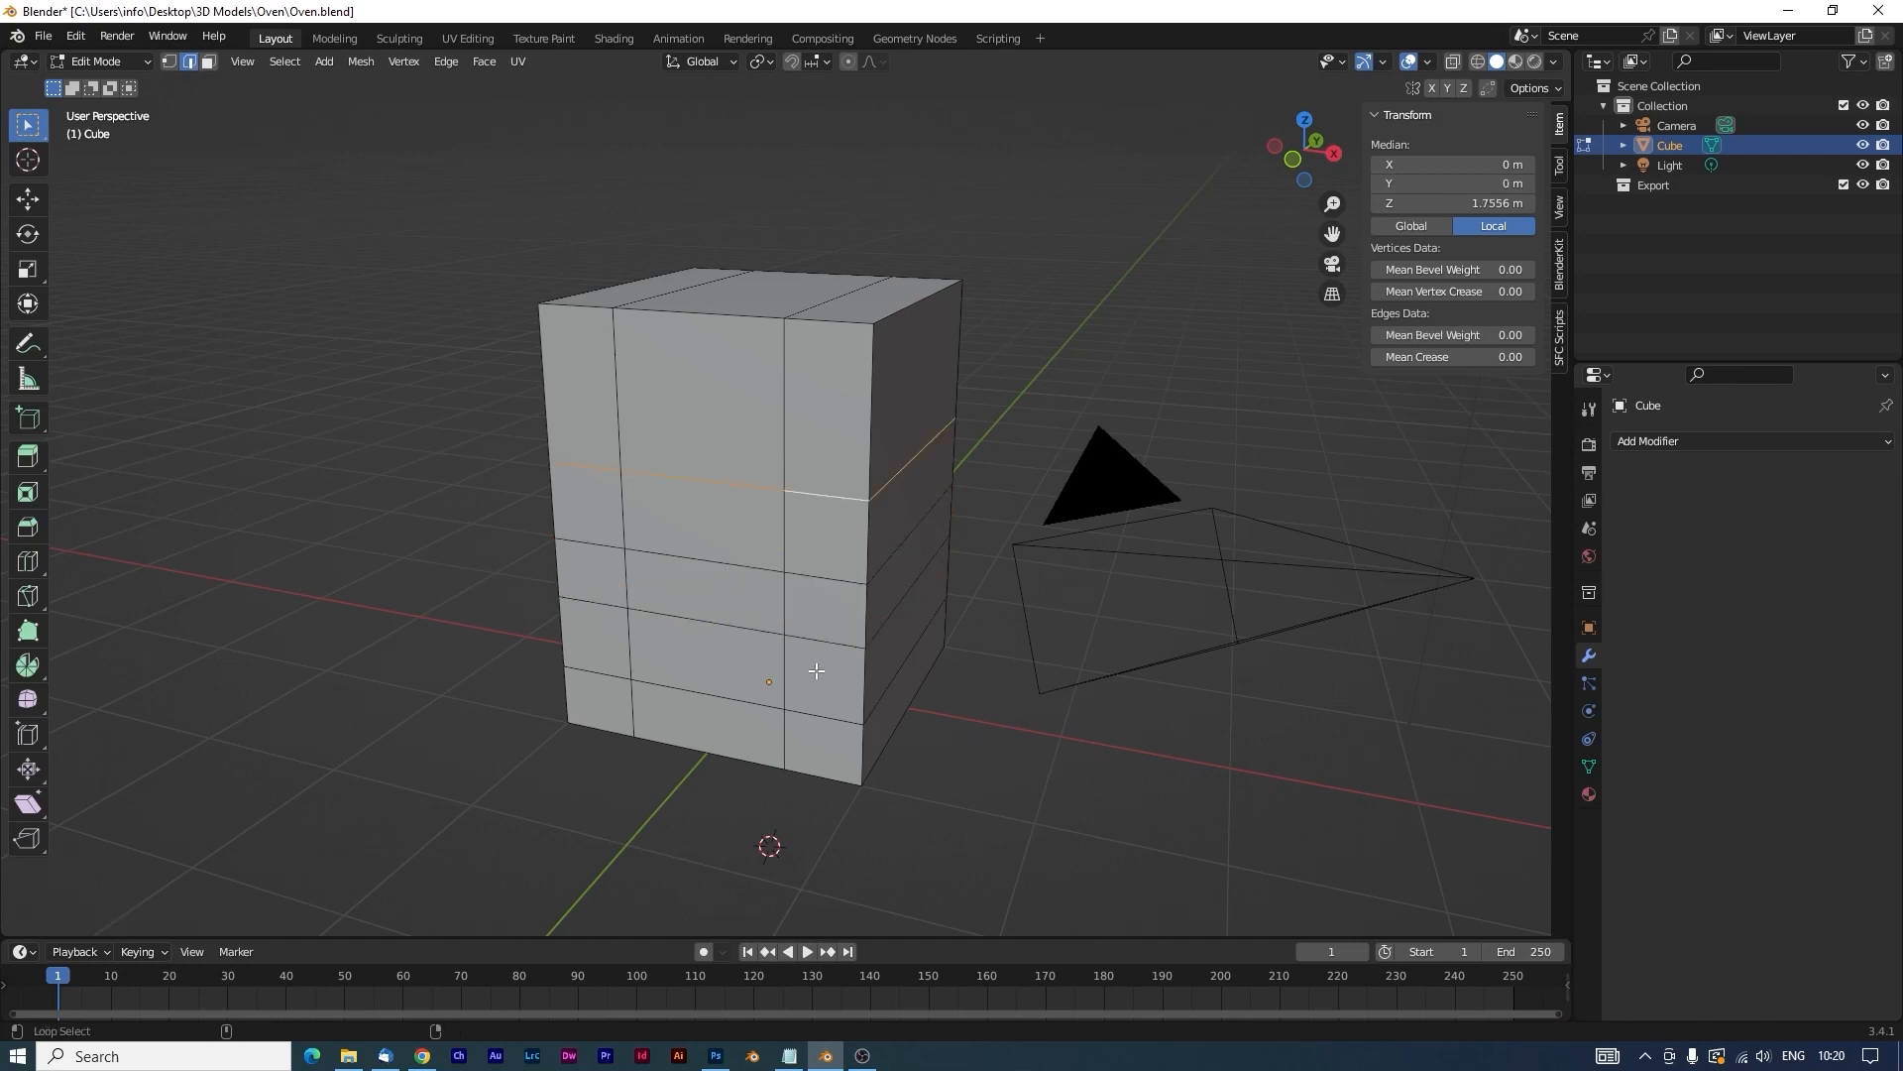
pyautogui.keyDown('alt'); pyautogui.keyDown('shift'); pyautogui.click(819, 715); pyautogui.keyUp('shift'); pyautogui.keyUp('alt')
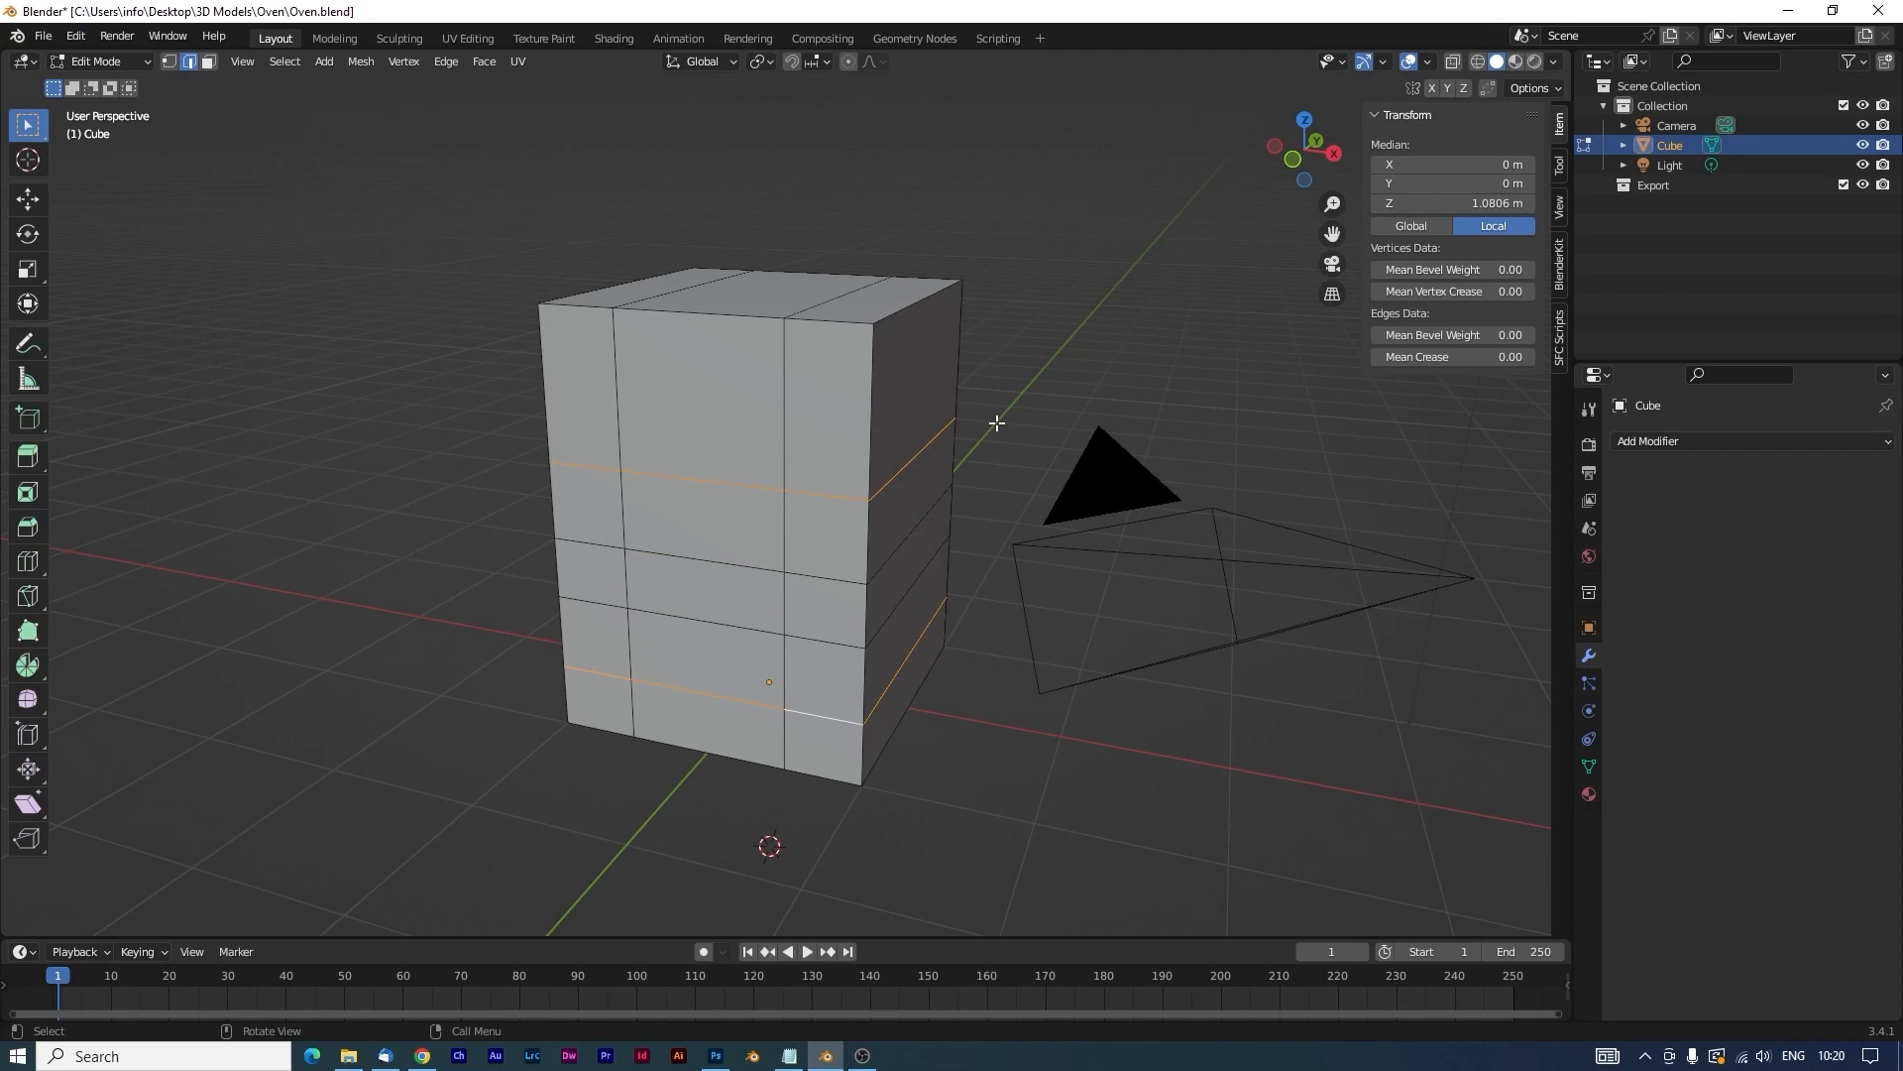
pyautogui.press('s')
pyautogui.press('z')
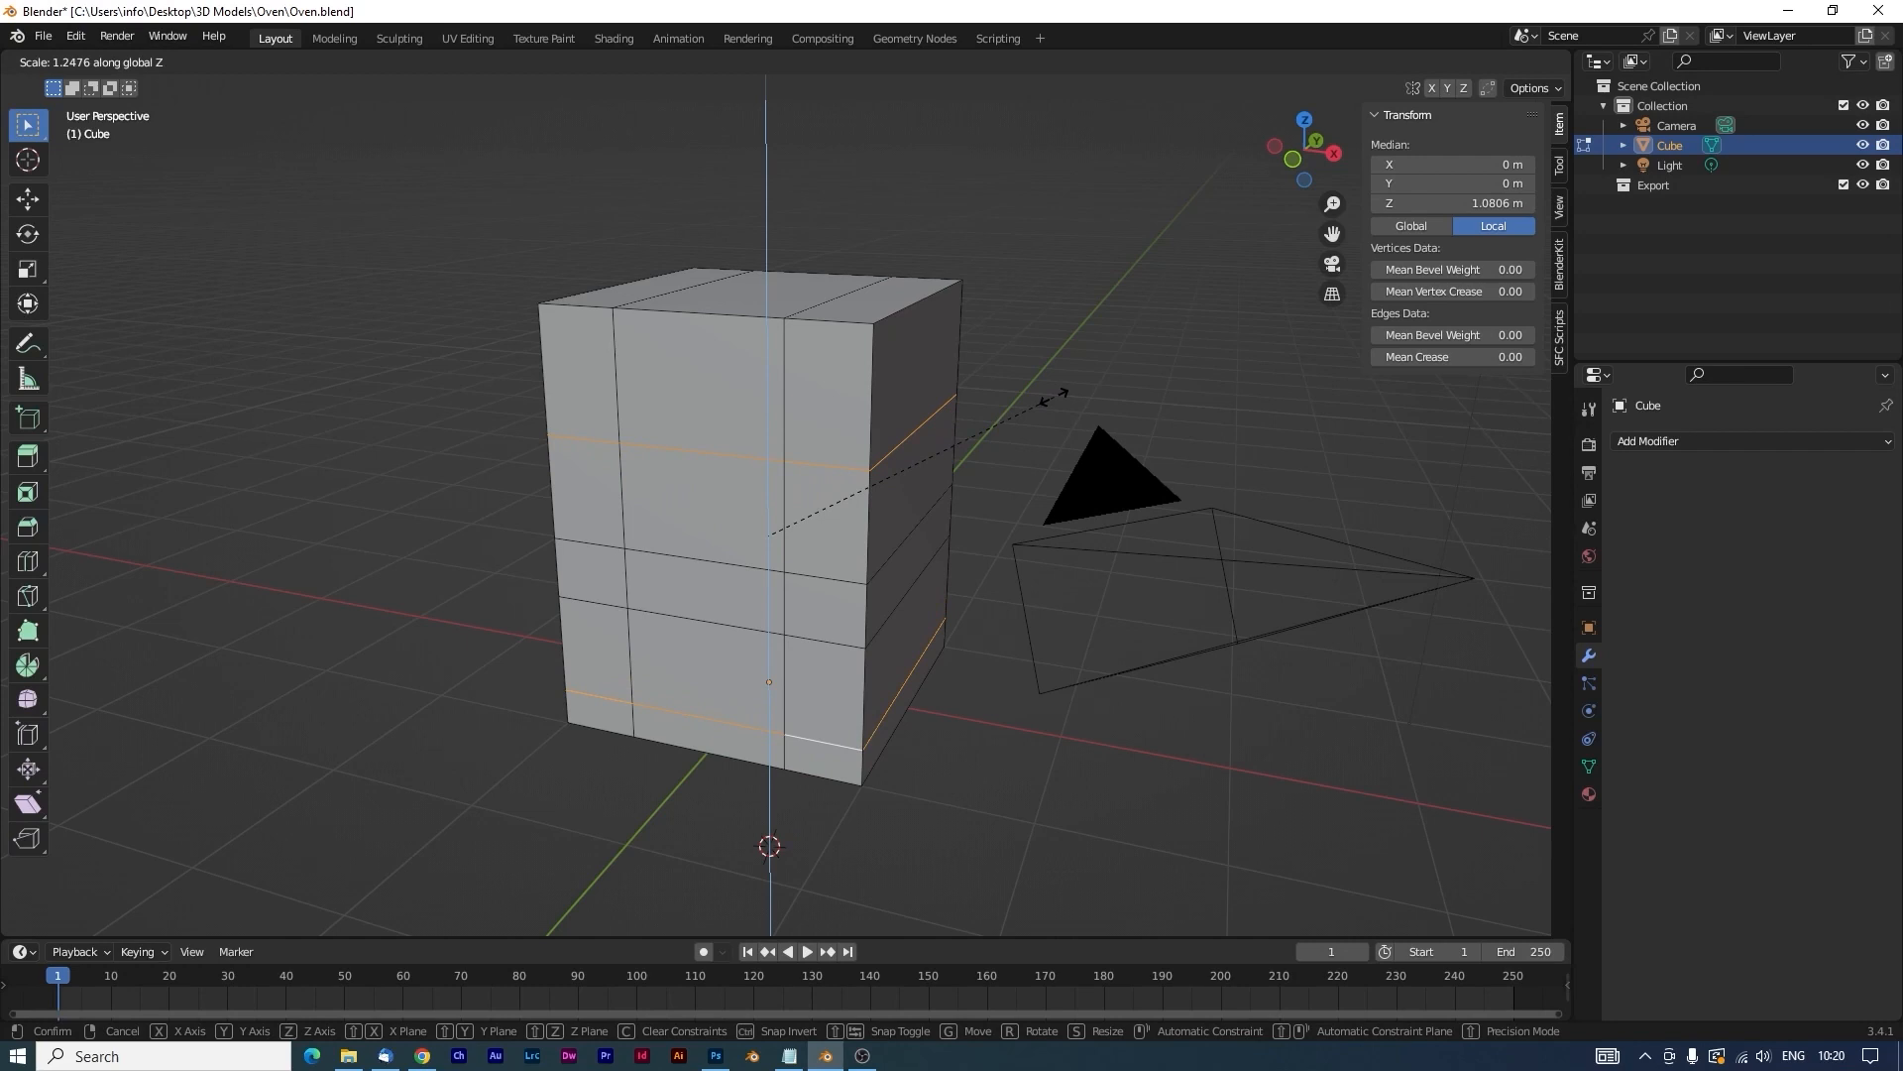
pyautogui.click(1054, 397)
# Add the two middle horizontal loops to the selection and move all four loops up about 0.09 m along Z.
pyautogui.keyDown('alt'); pyautogui.keyDown('shift'); pyautogui.click(771, 630); pyautogui.keyUp('shift'); pyautogui.keyUp('alt')
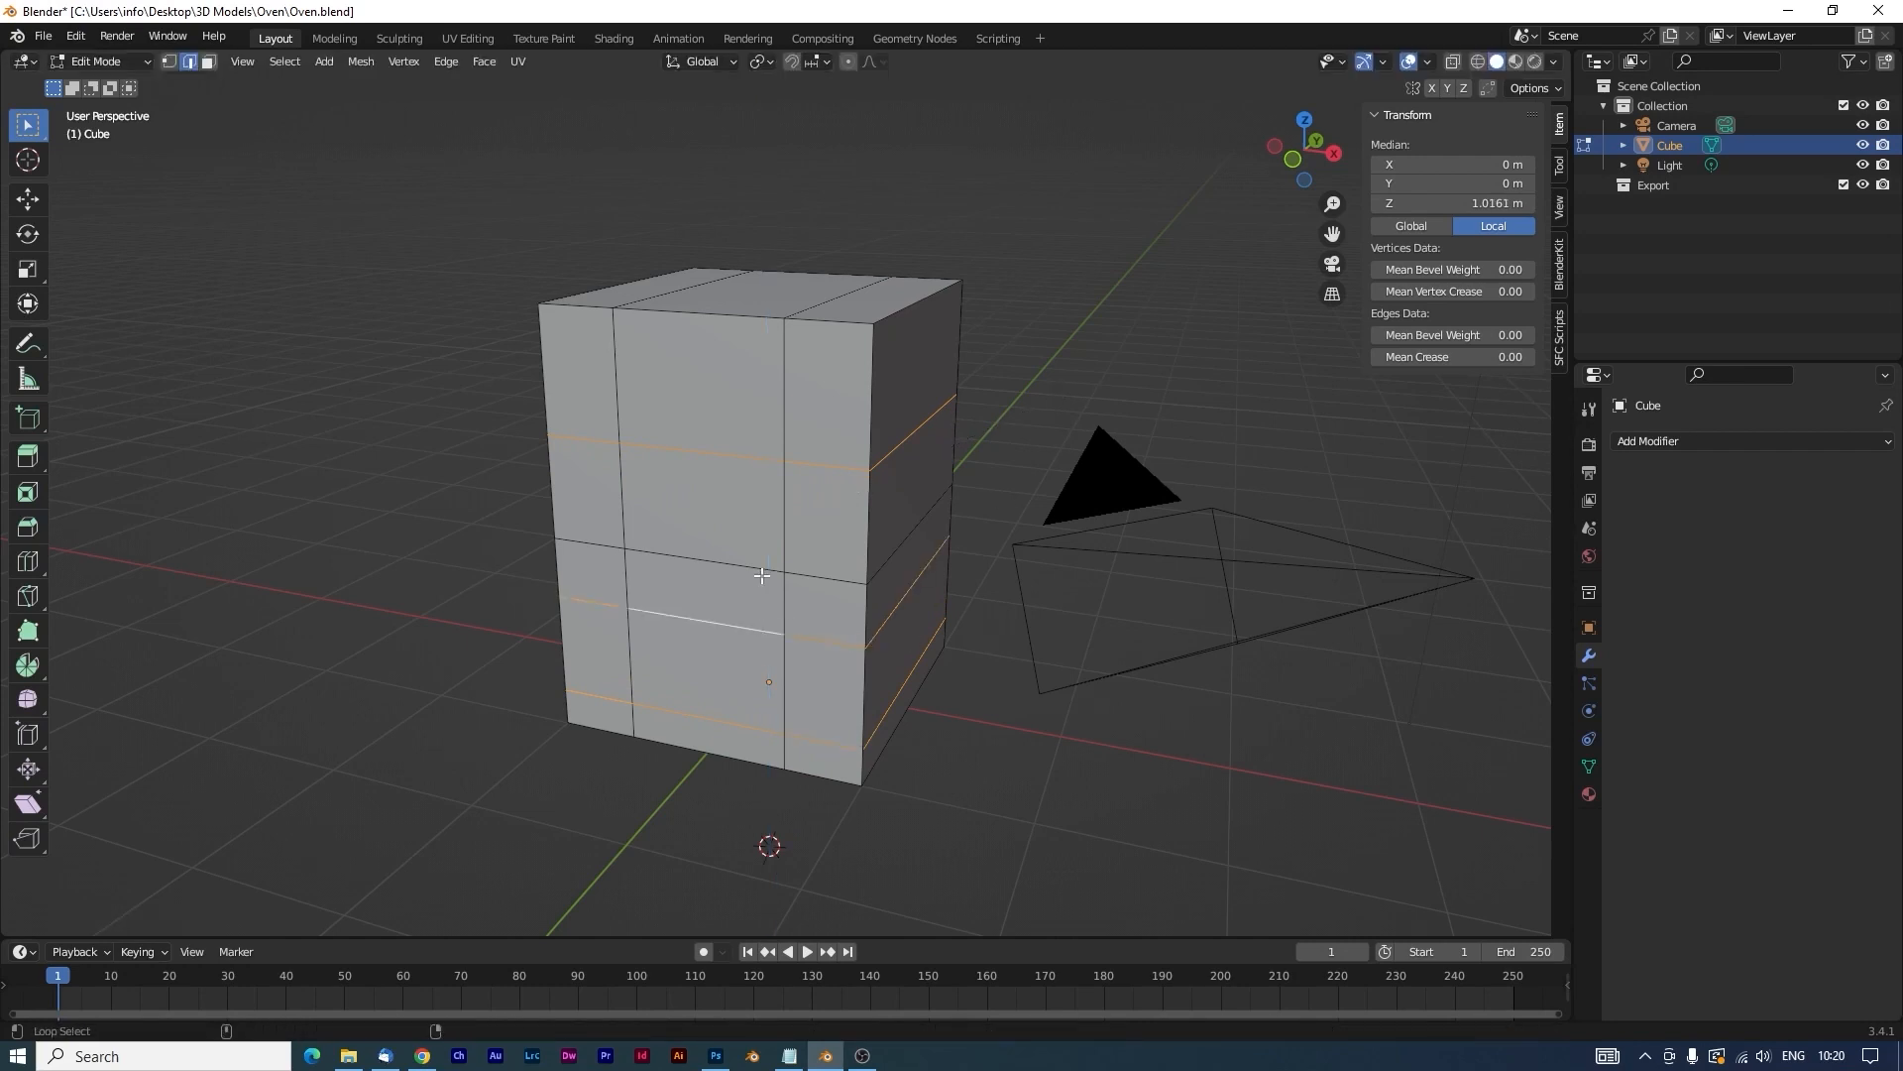
pyautogui.keyDown('alt'); pyautogui.keyDown('shift'); pyautogui.click(761, 569); pyautogui.keyUp('shift'); pyautogui.keyUp('alt')
pyautogui.press('g')
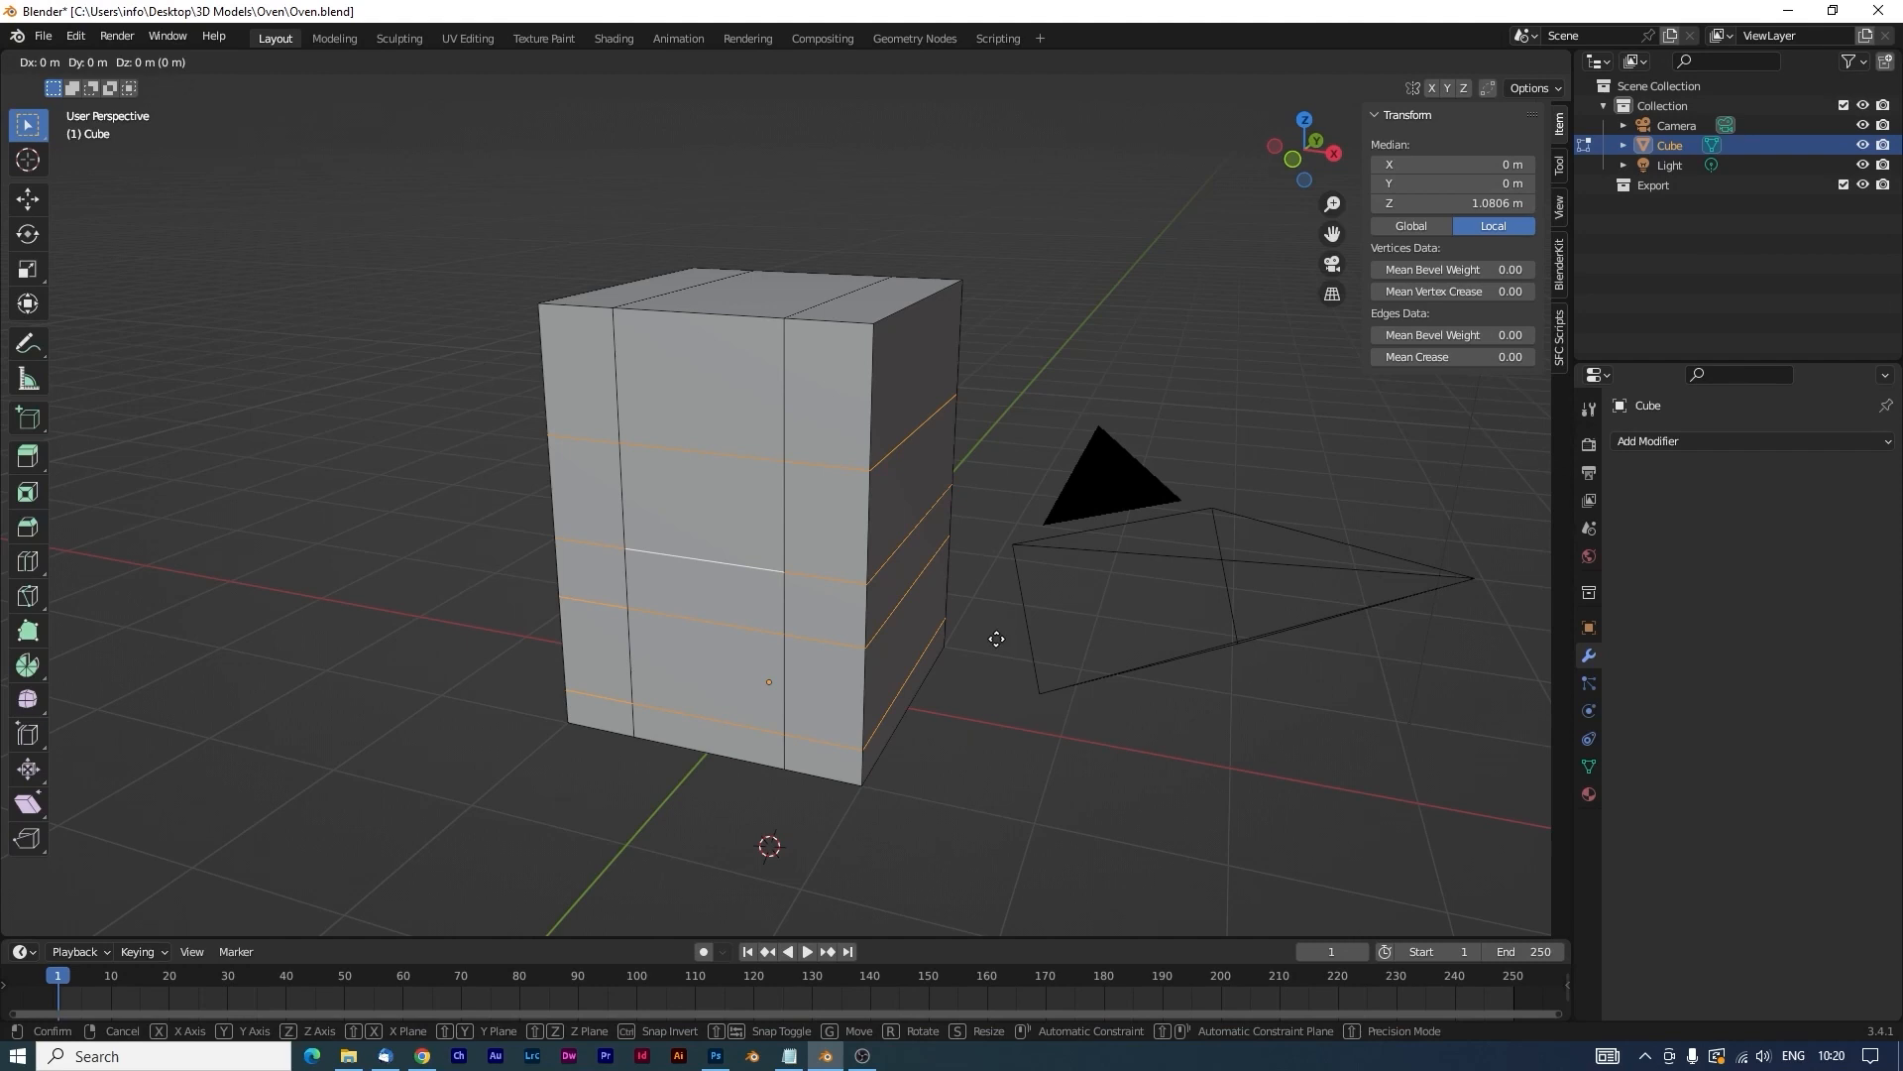
pyautogui.press('z')
pyautogui.click(997, 631)
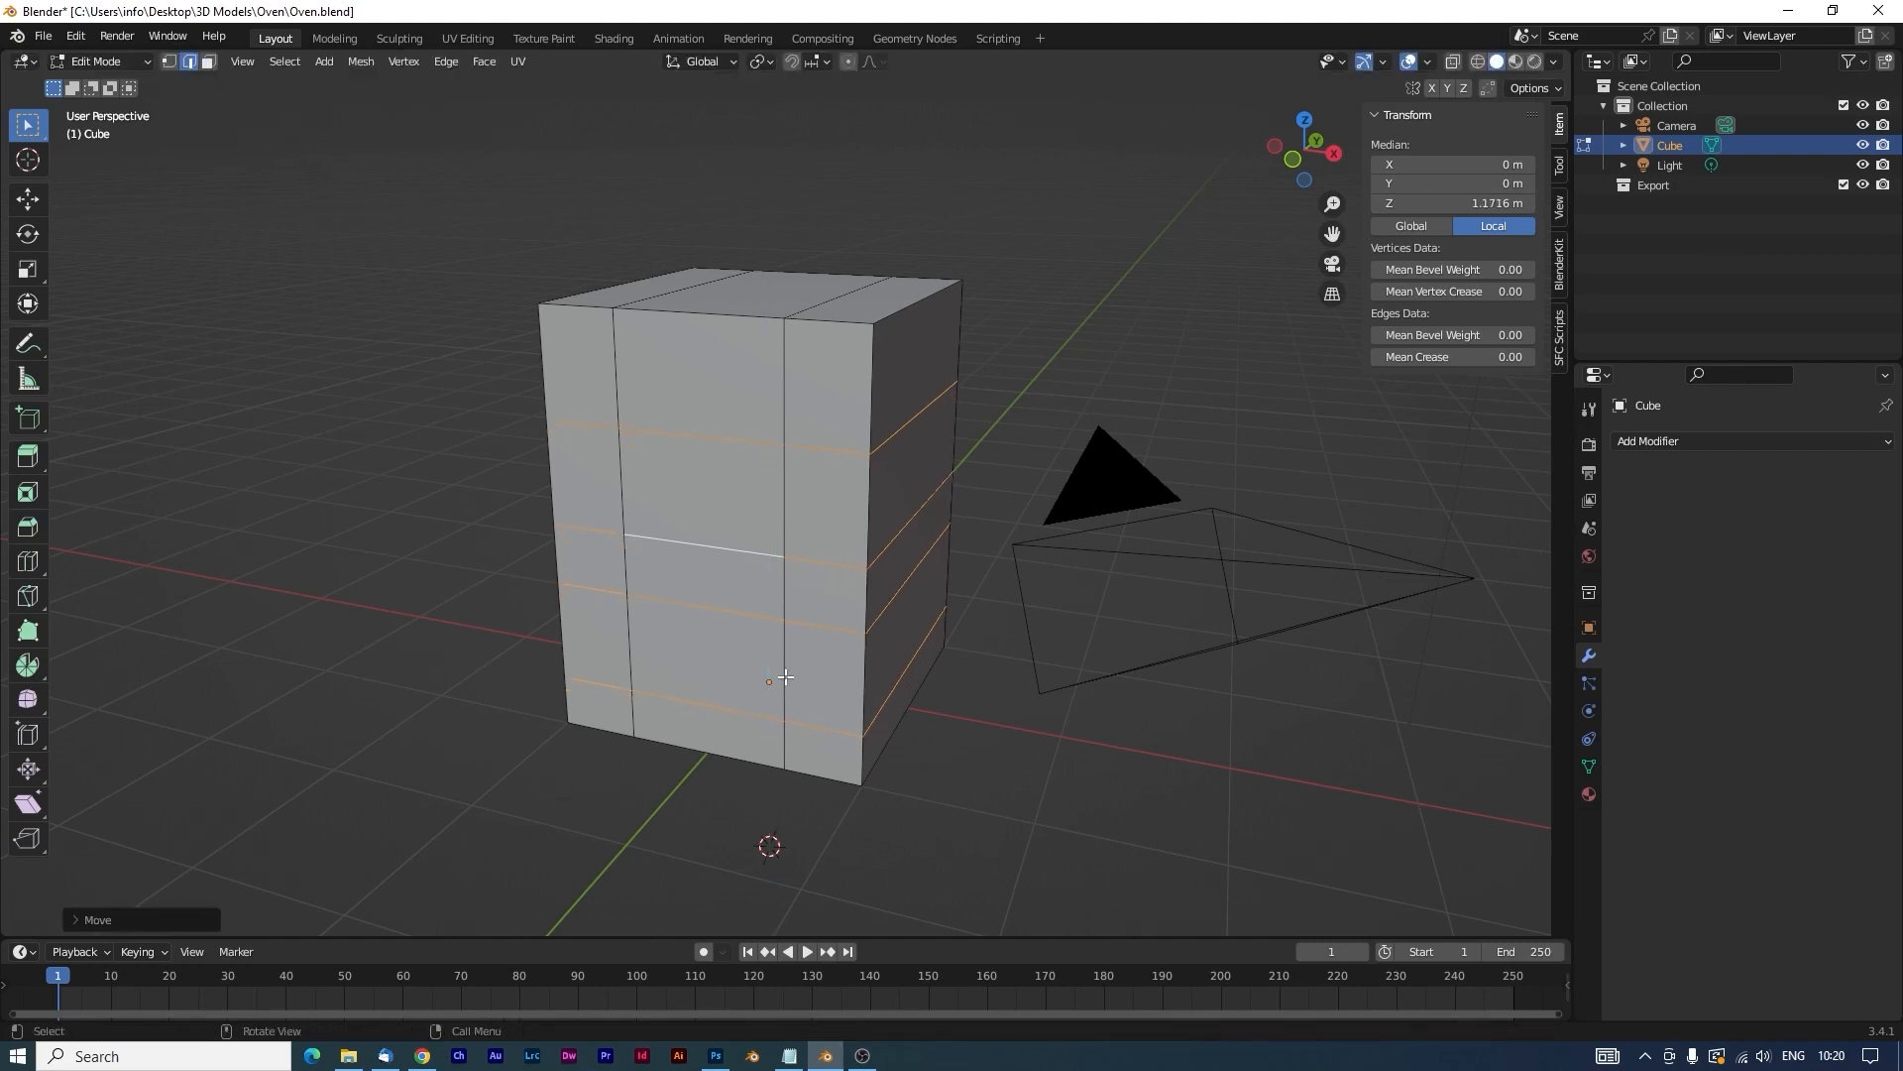
# Select the upper and lower central faces on the cube's front and extrude both inward about 0.97 m as compartments.
pyautogui.moveTo(786, 677); pyautogui.dragTo(674, 644, button='middle')
pyautogui.press('3')
pyautogui.click(715, 486)
pyautogui.keyDown('shift'); pyautogui.click(708, 645); pyautogui.keyUp('shift')
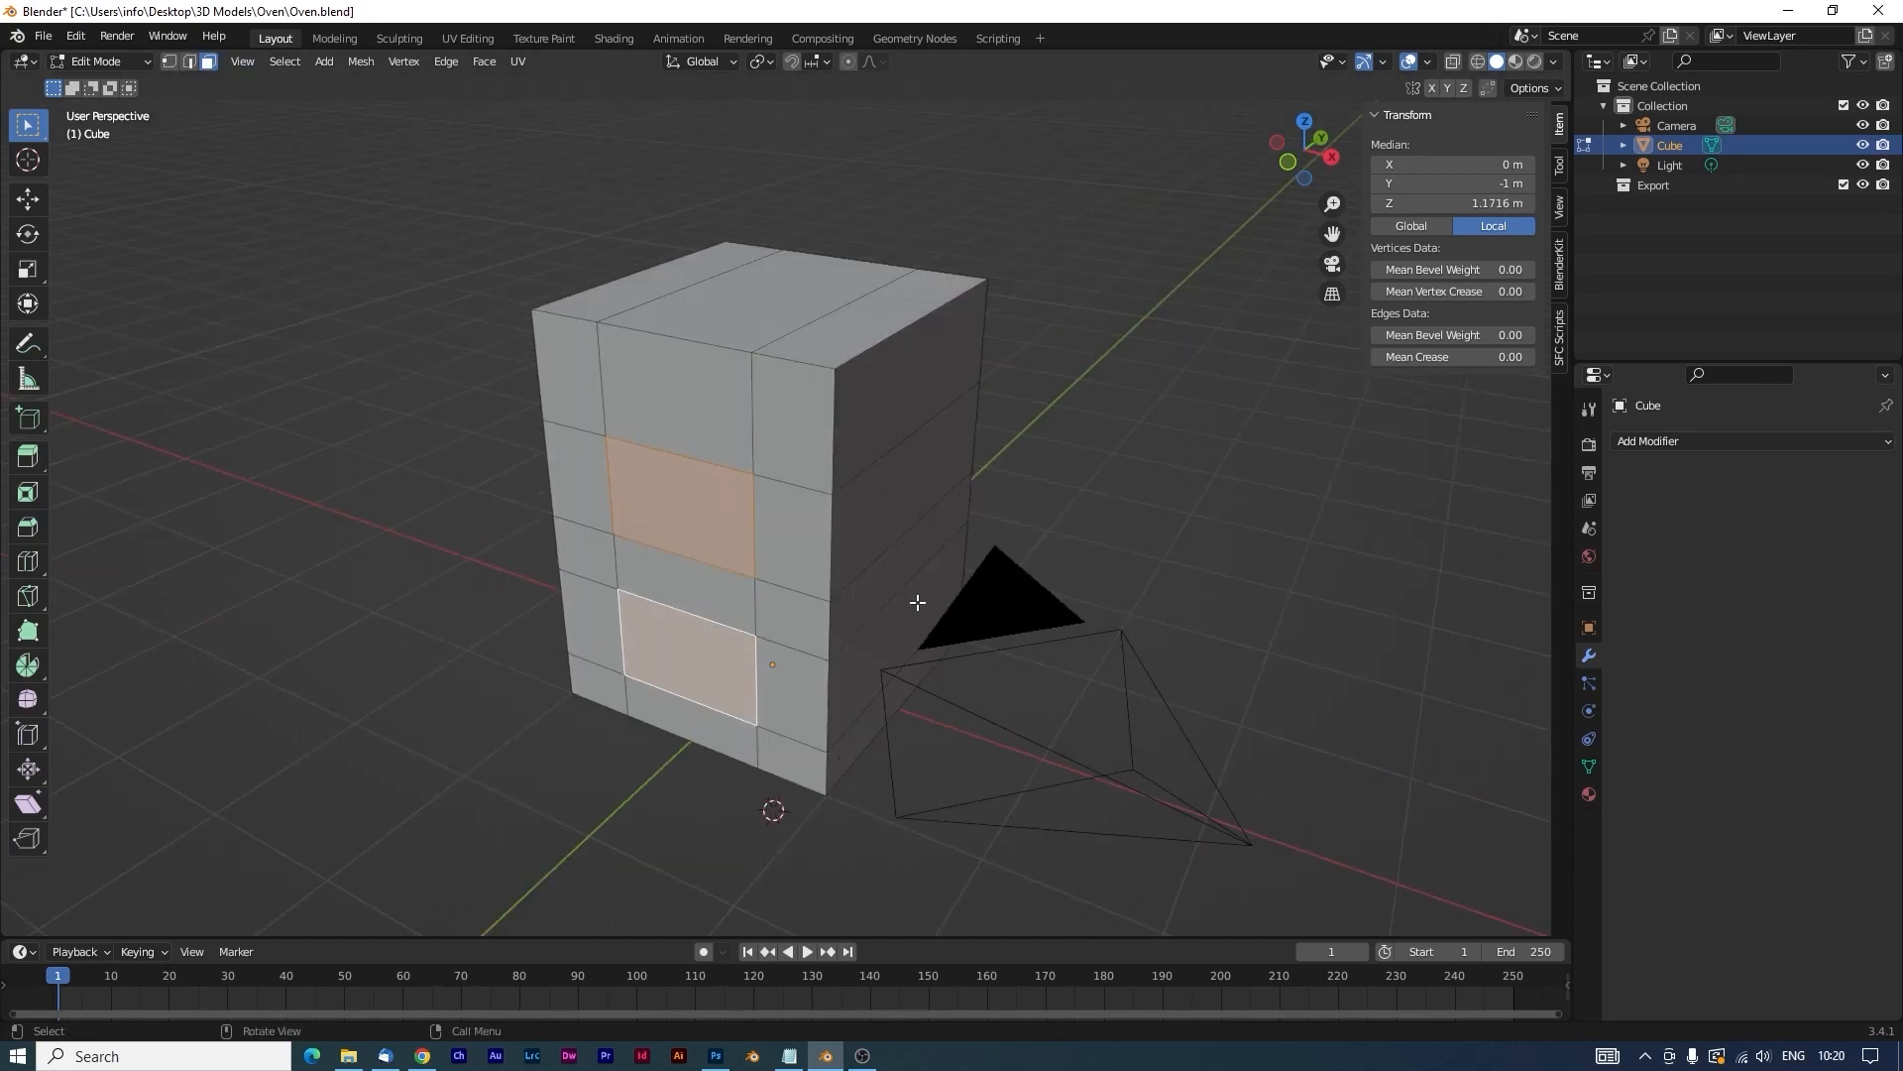
pyautogui.press('e')
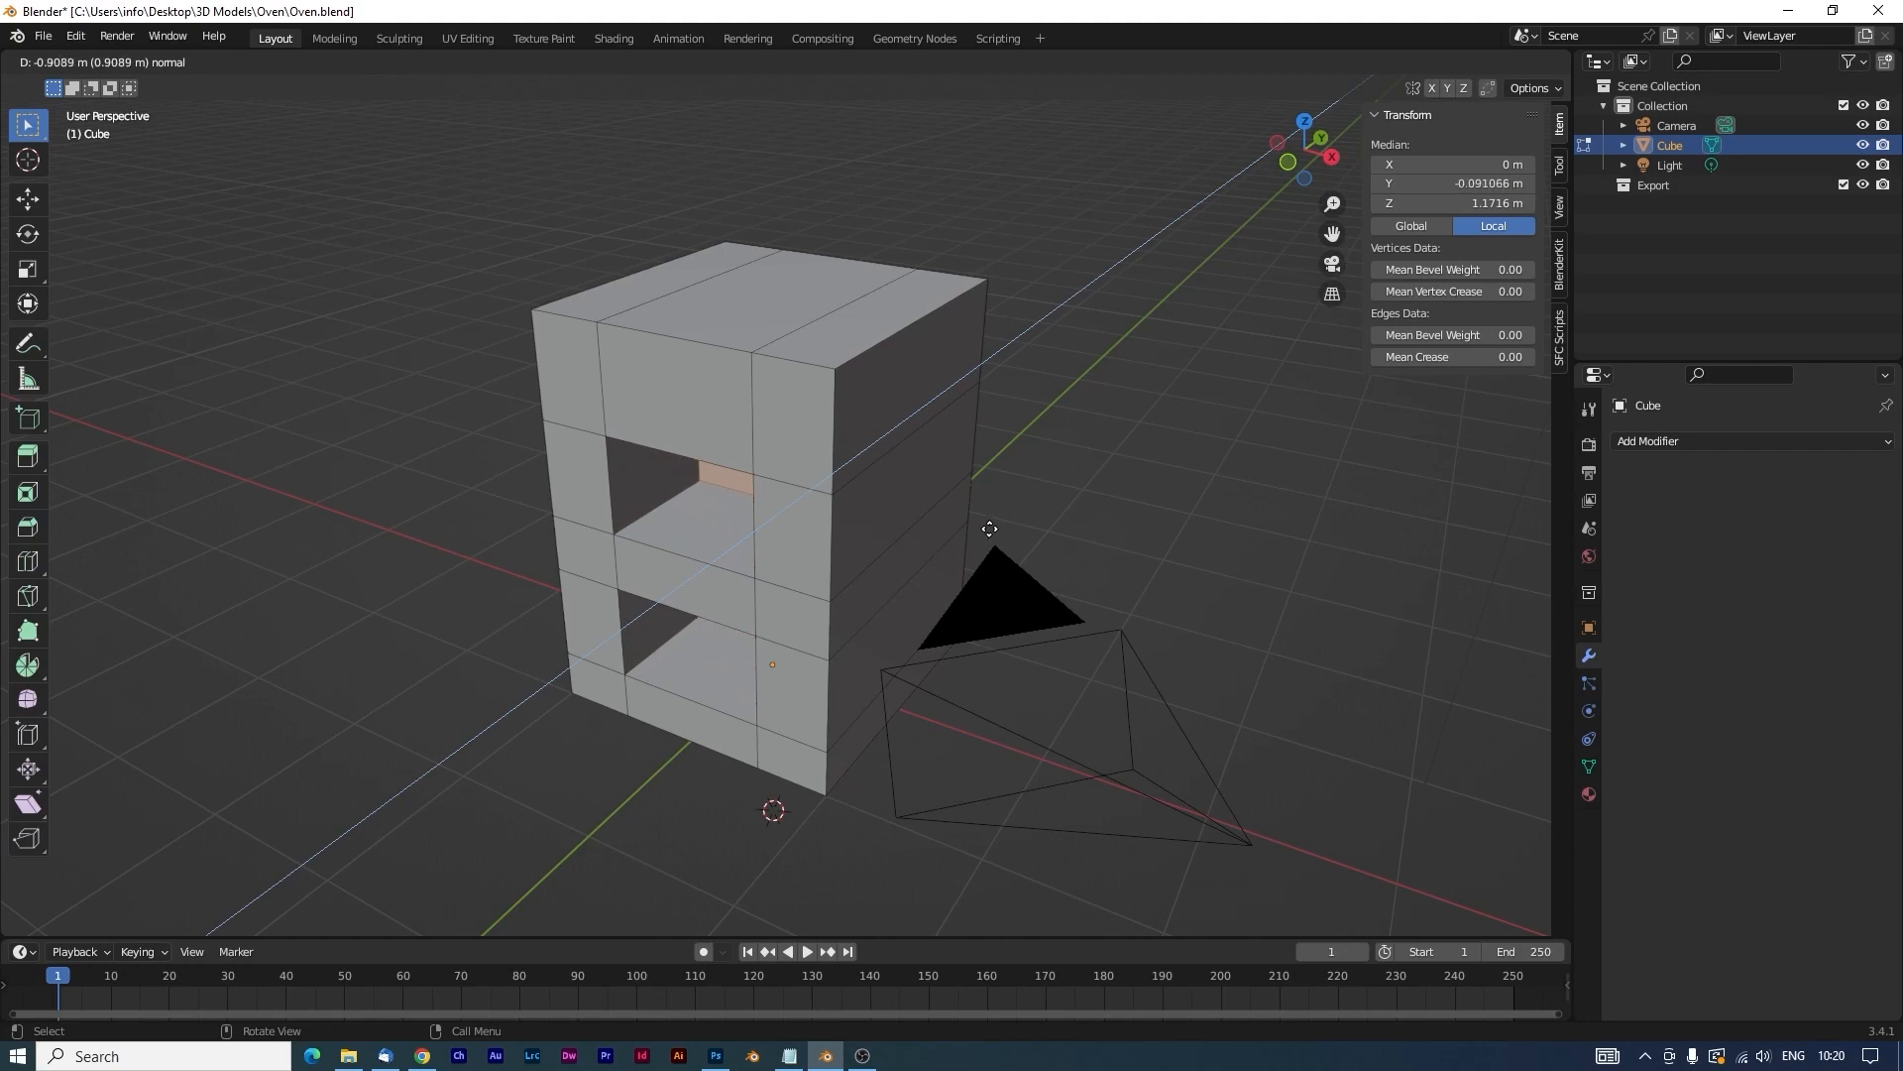
pyautogui.click(992, 527)
pyautogui.moveTo(909, 594); pyautogui.dragTo(969, 545, button='middle')
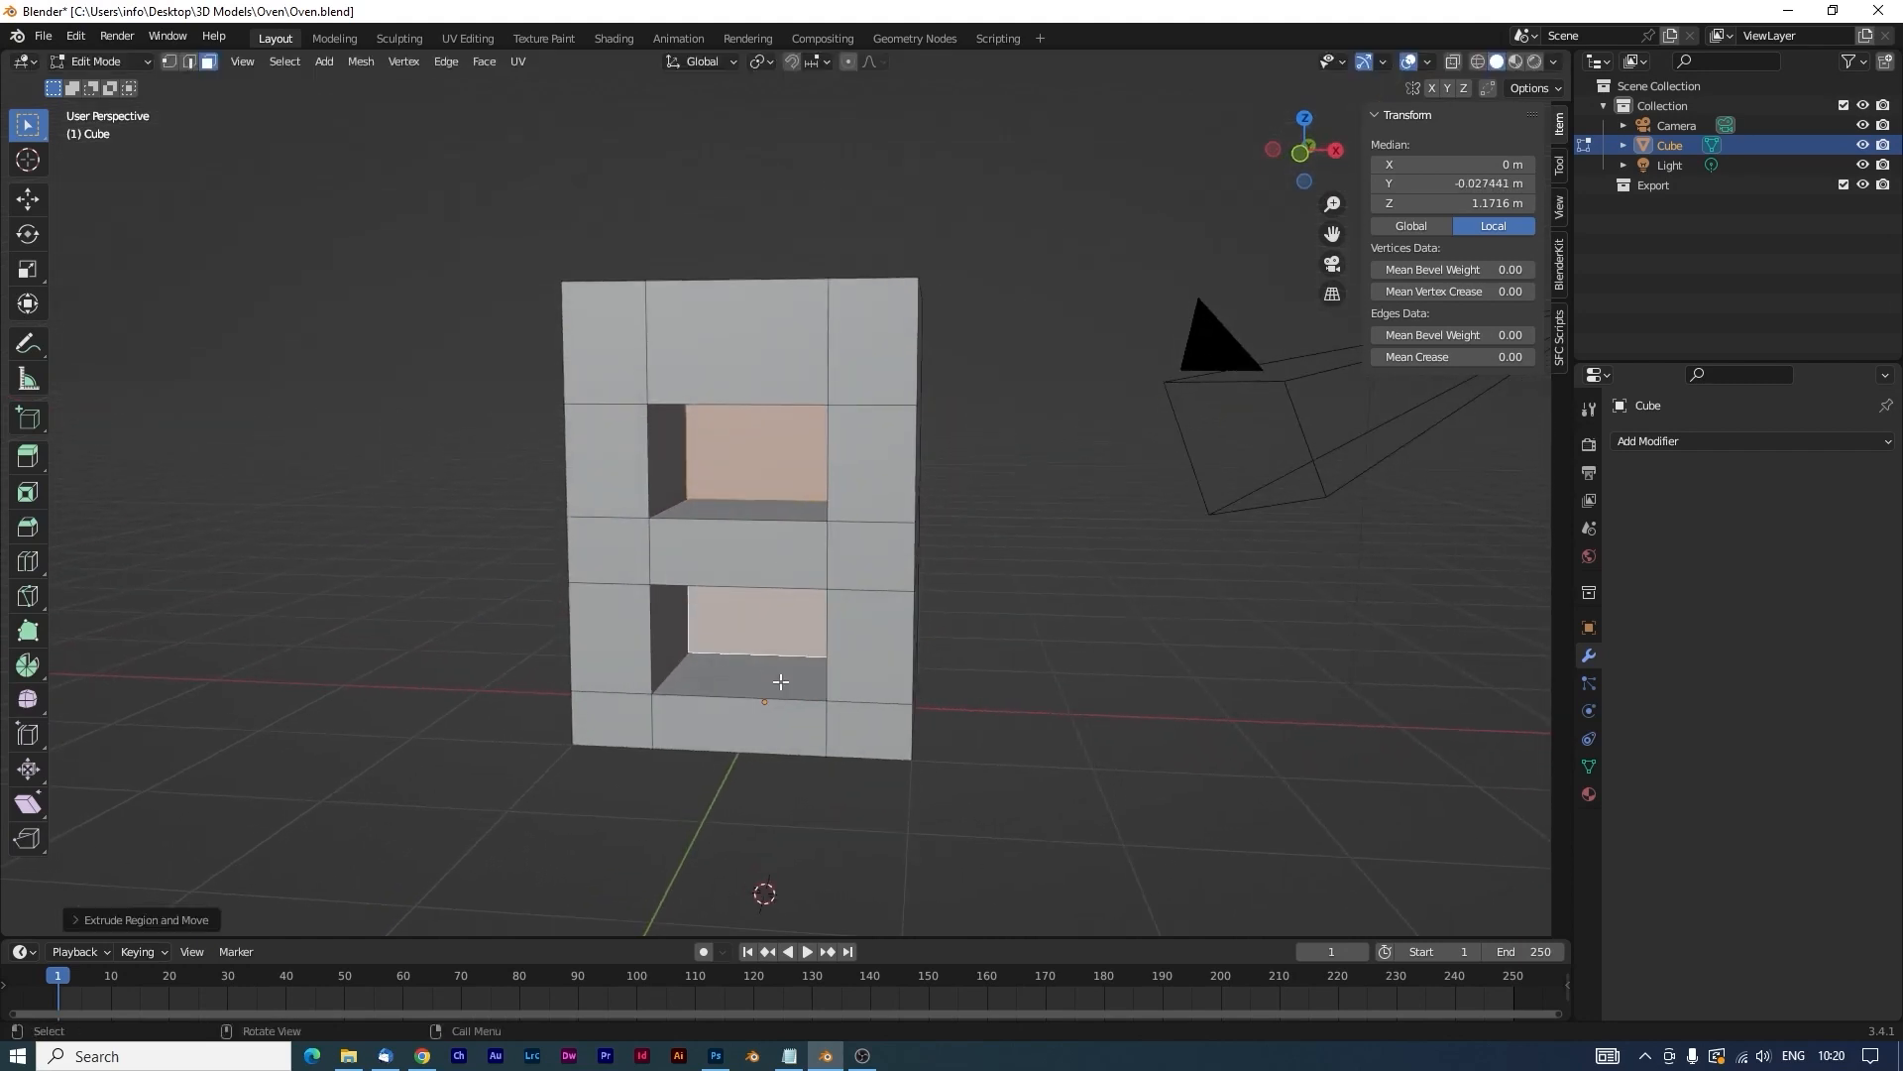
# Move the back faces of both compartments about 0.22 m deeper into the body along Y.
pyautogui.moveTo(756, 640); pyautogui.dragTo(859, 672, button='middle')
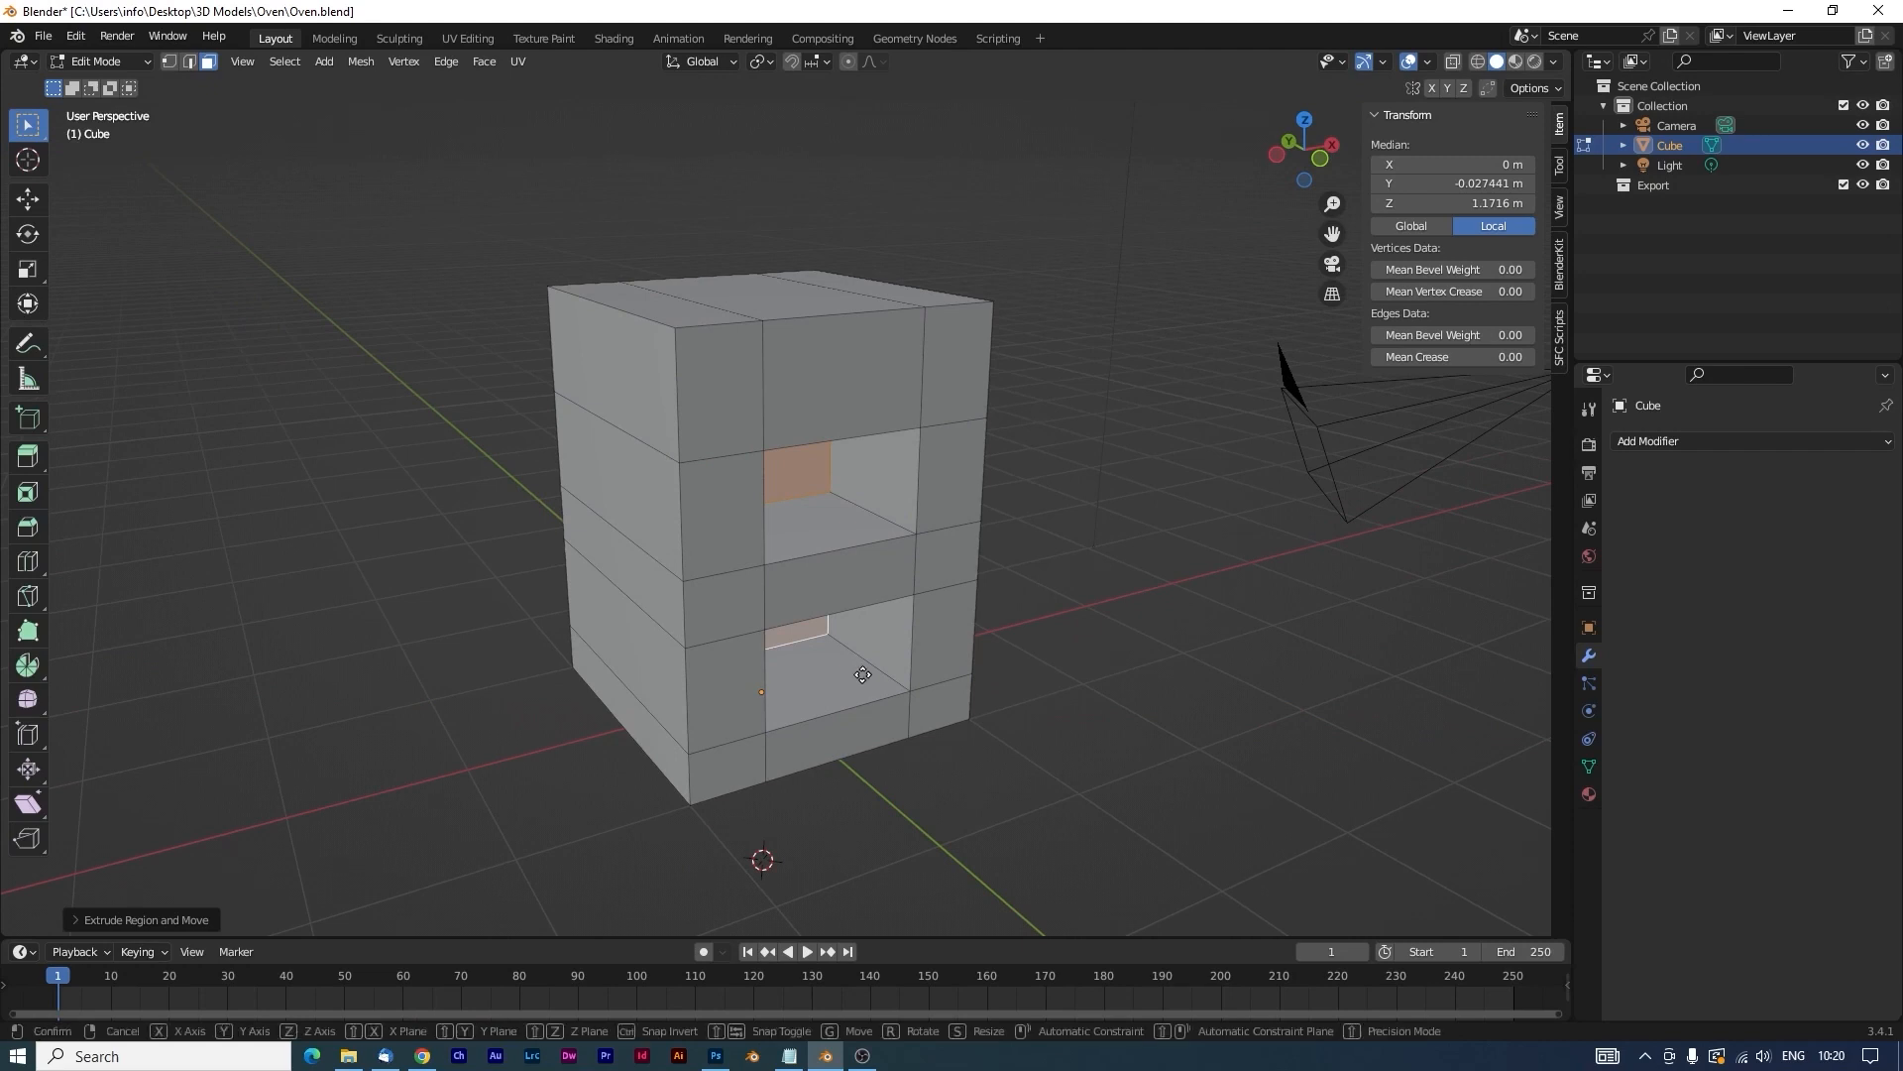
pyautogui.press('g')
pyautogui.press('y')
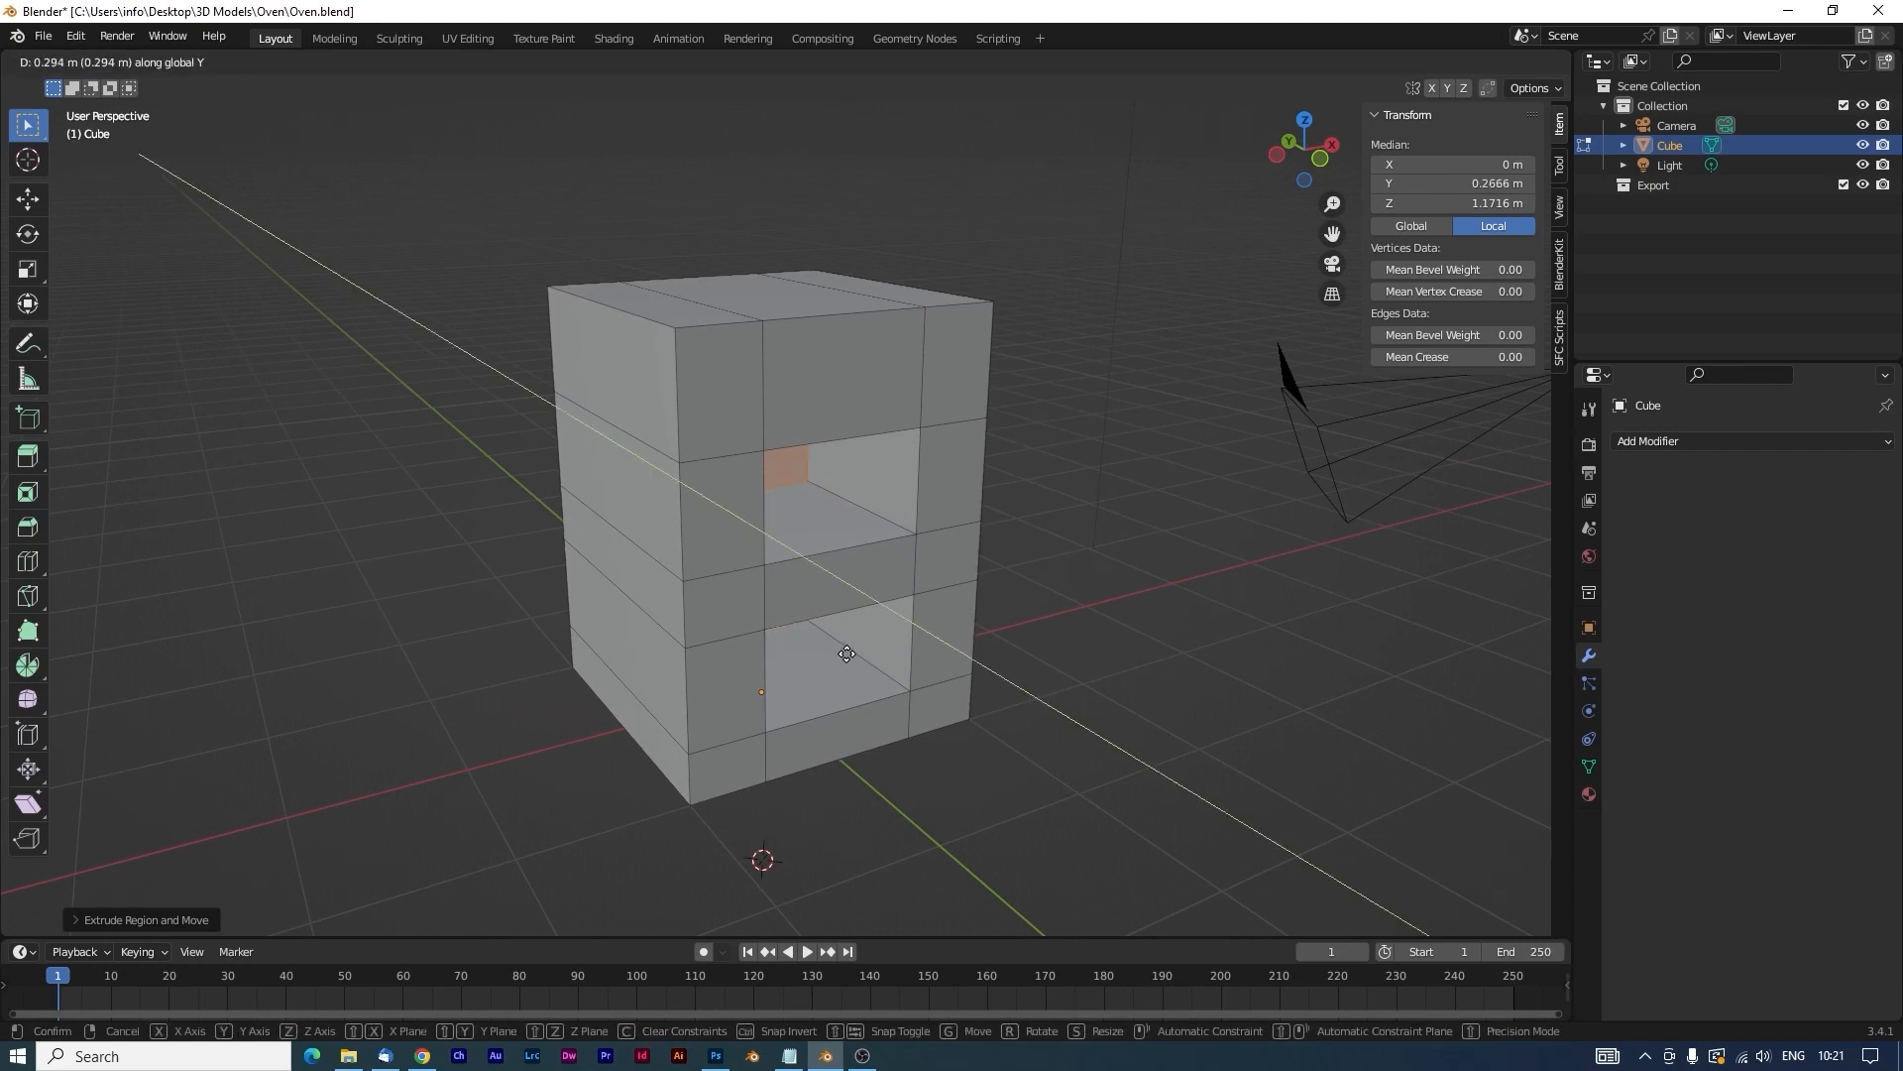
pyautogui.click(920, 673)
pyautogui.moveTo(920, 673); pyautogui.dragTo(879, 679, button='middle')
# Select the two outer side edges of the body's top and scale them inward along X by about 0.7.
pyautogui.press('2')
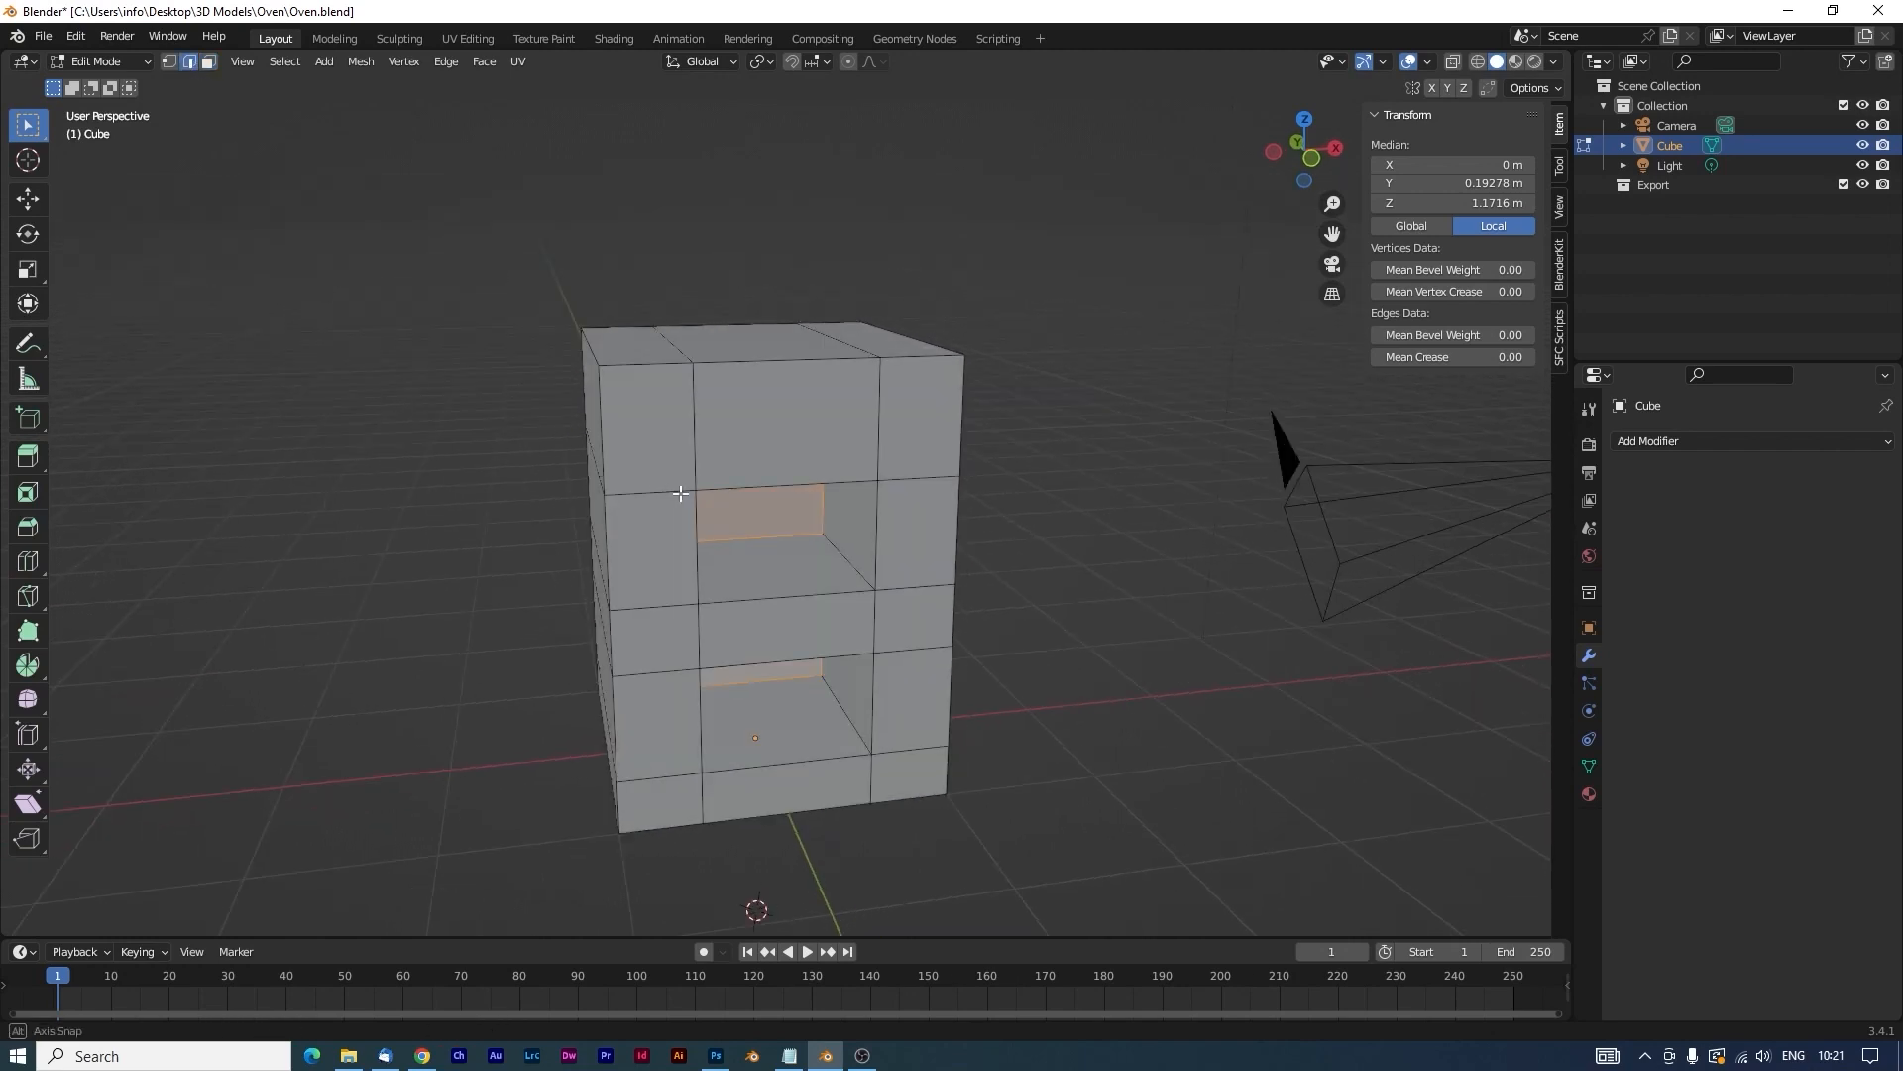
pyautogui.moveTo(680, 495); pyautogui.dragTo(608, 414, button='middle')
pyautogui.click(630, 419)
pyautogui.keyDown('shift'); pyautogui.click(926, 348); pyautogui.keyUp('shift')
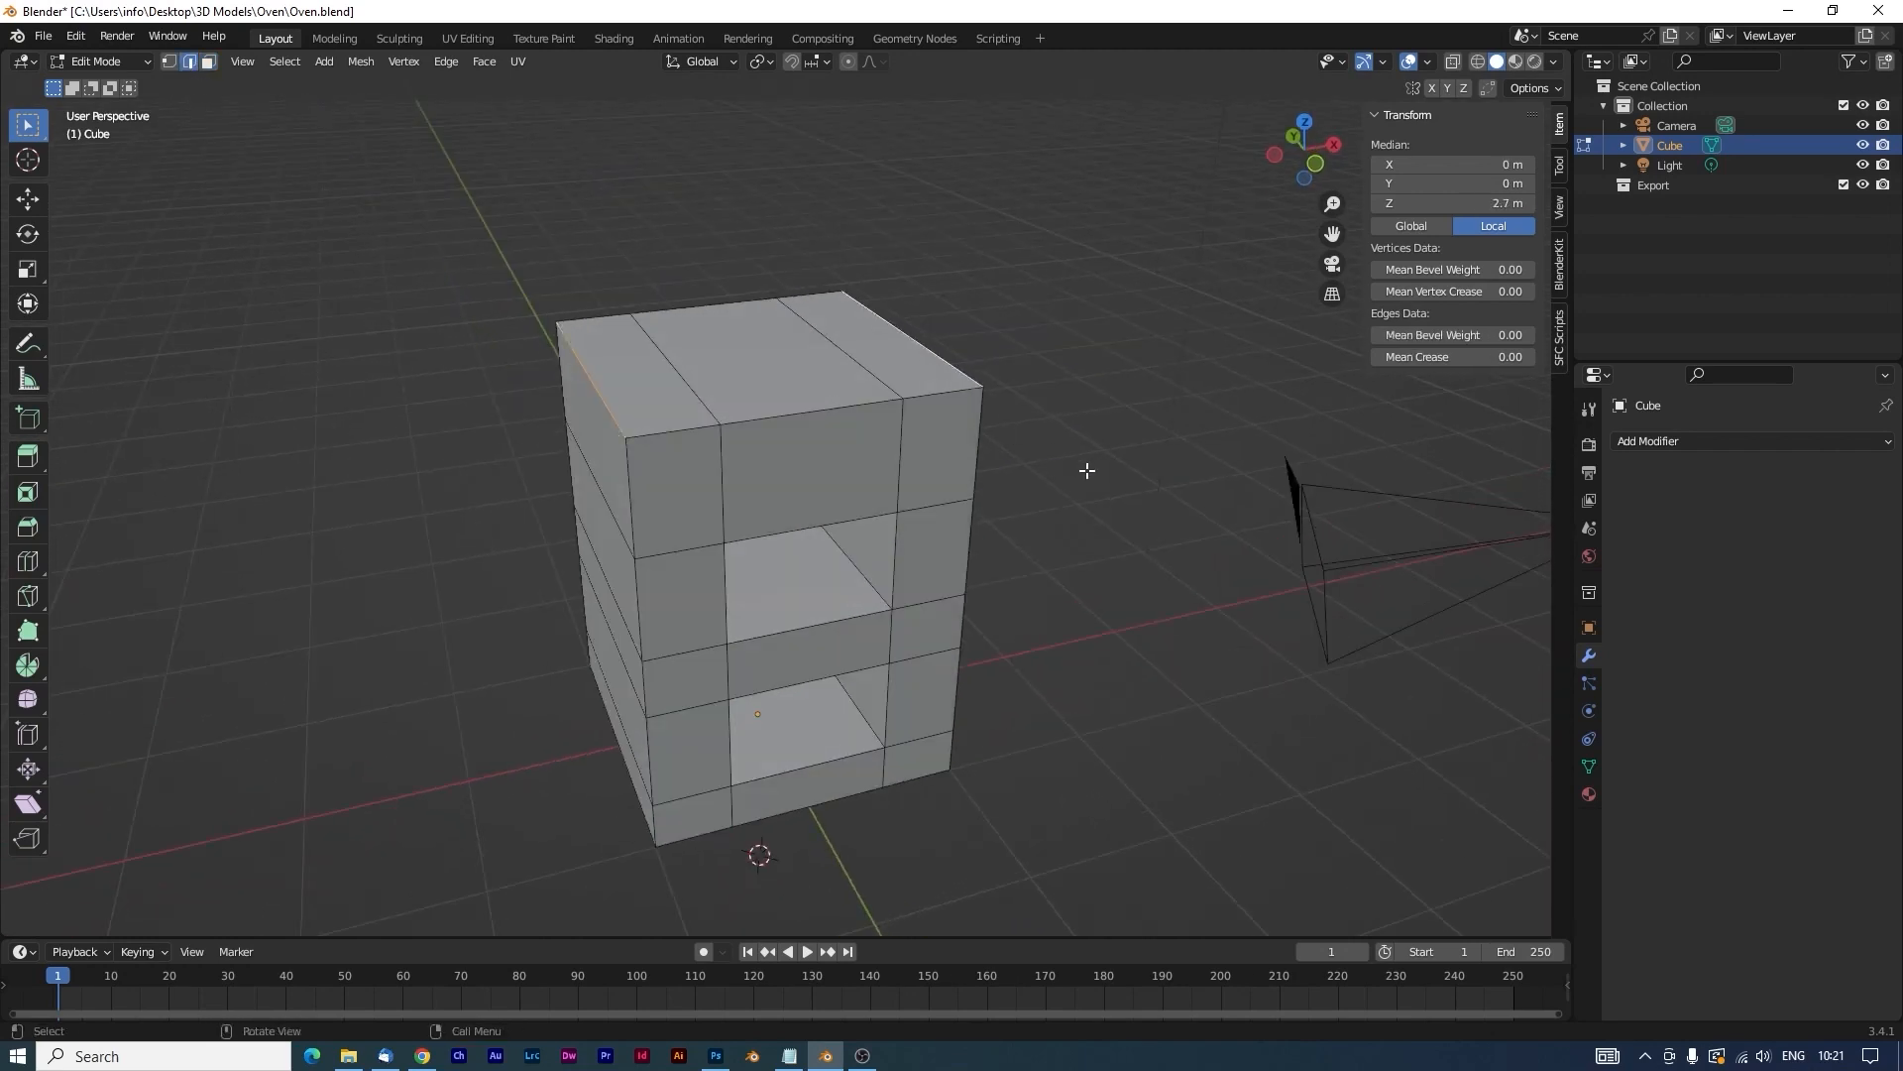
pyautogui.press('s')
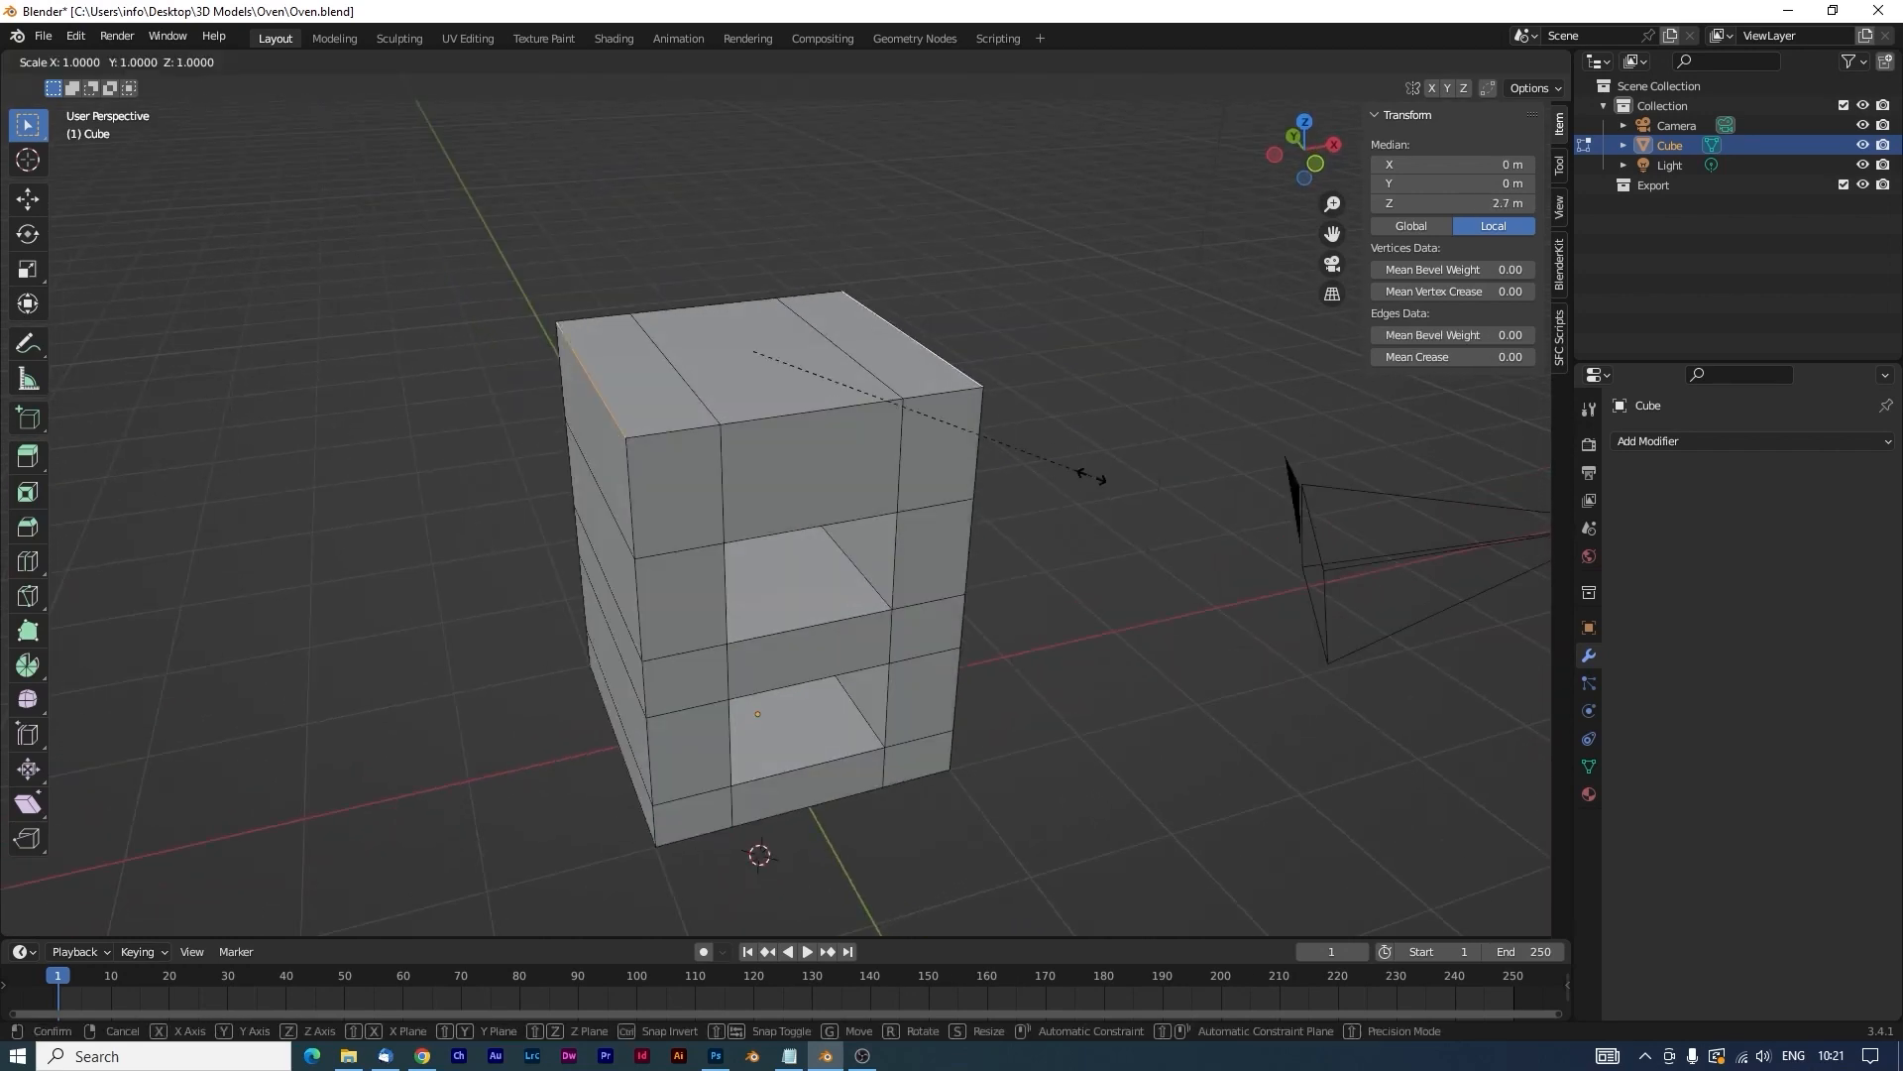
pyautogui.press('x')
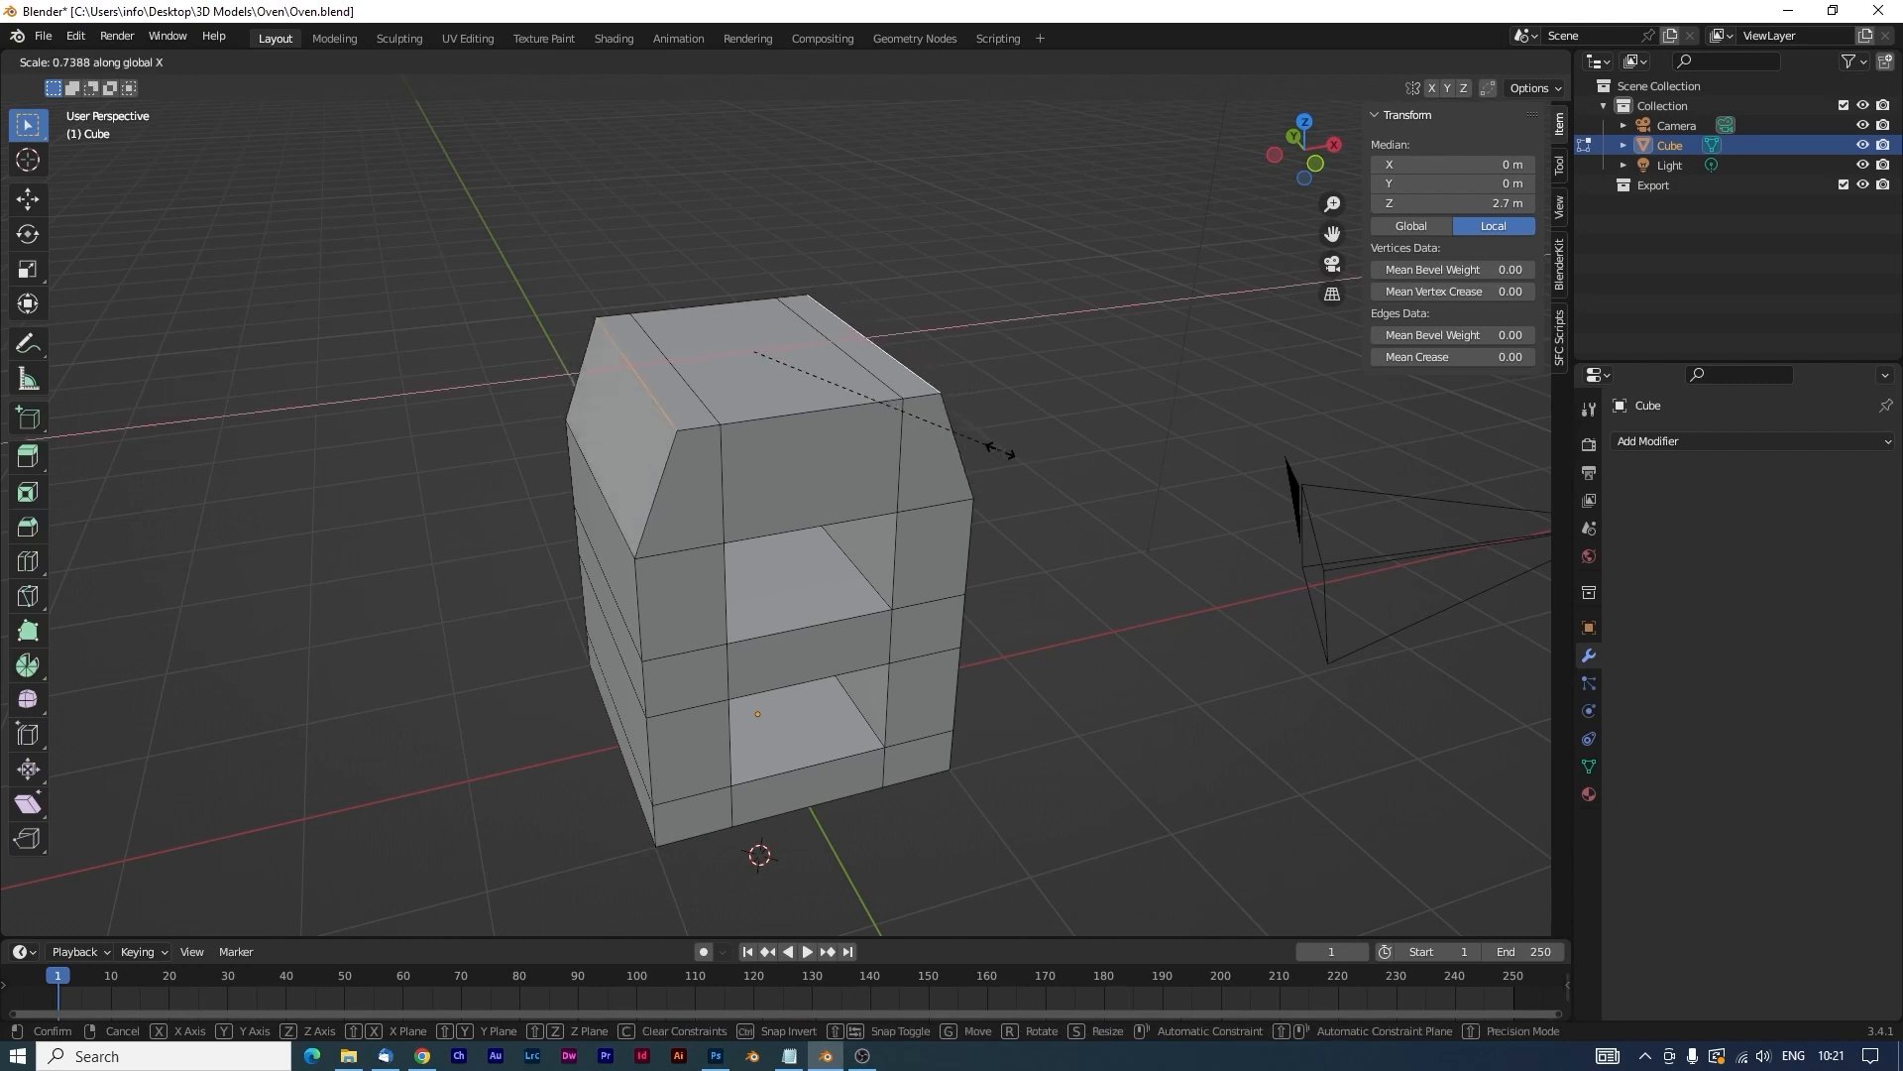
pyautogui.click(992, 446)
# Add two loop cuts across the body's depth and spread them apart along Y by about 1.49.
pyautogui.moveTo(991, 446); pyautogui.dragTo(796, 426, button='middle')
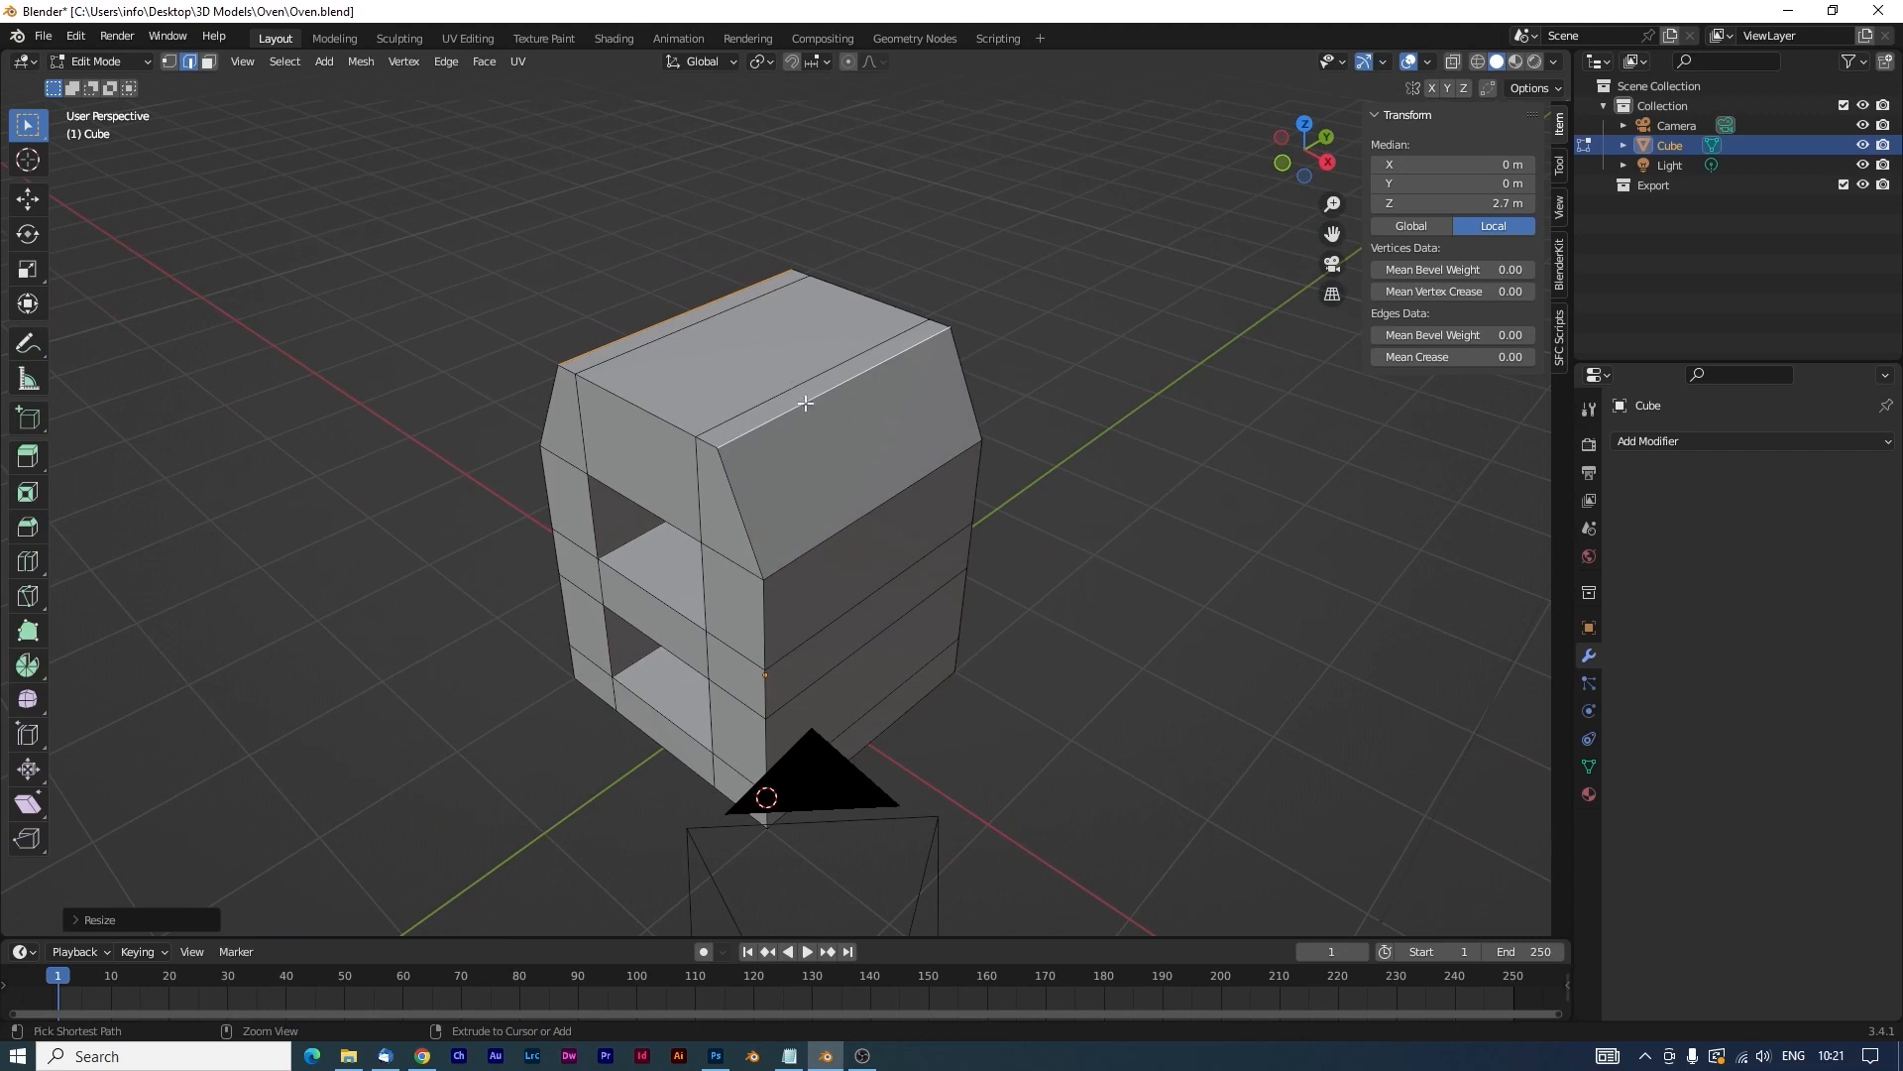
pyautogui.hotkey('ctrl', 'r')
pyautogui.scroll(1, 805, 403)
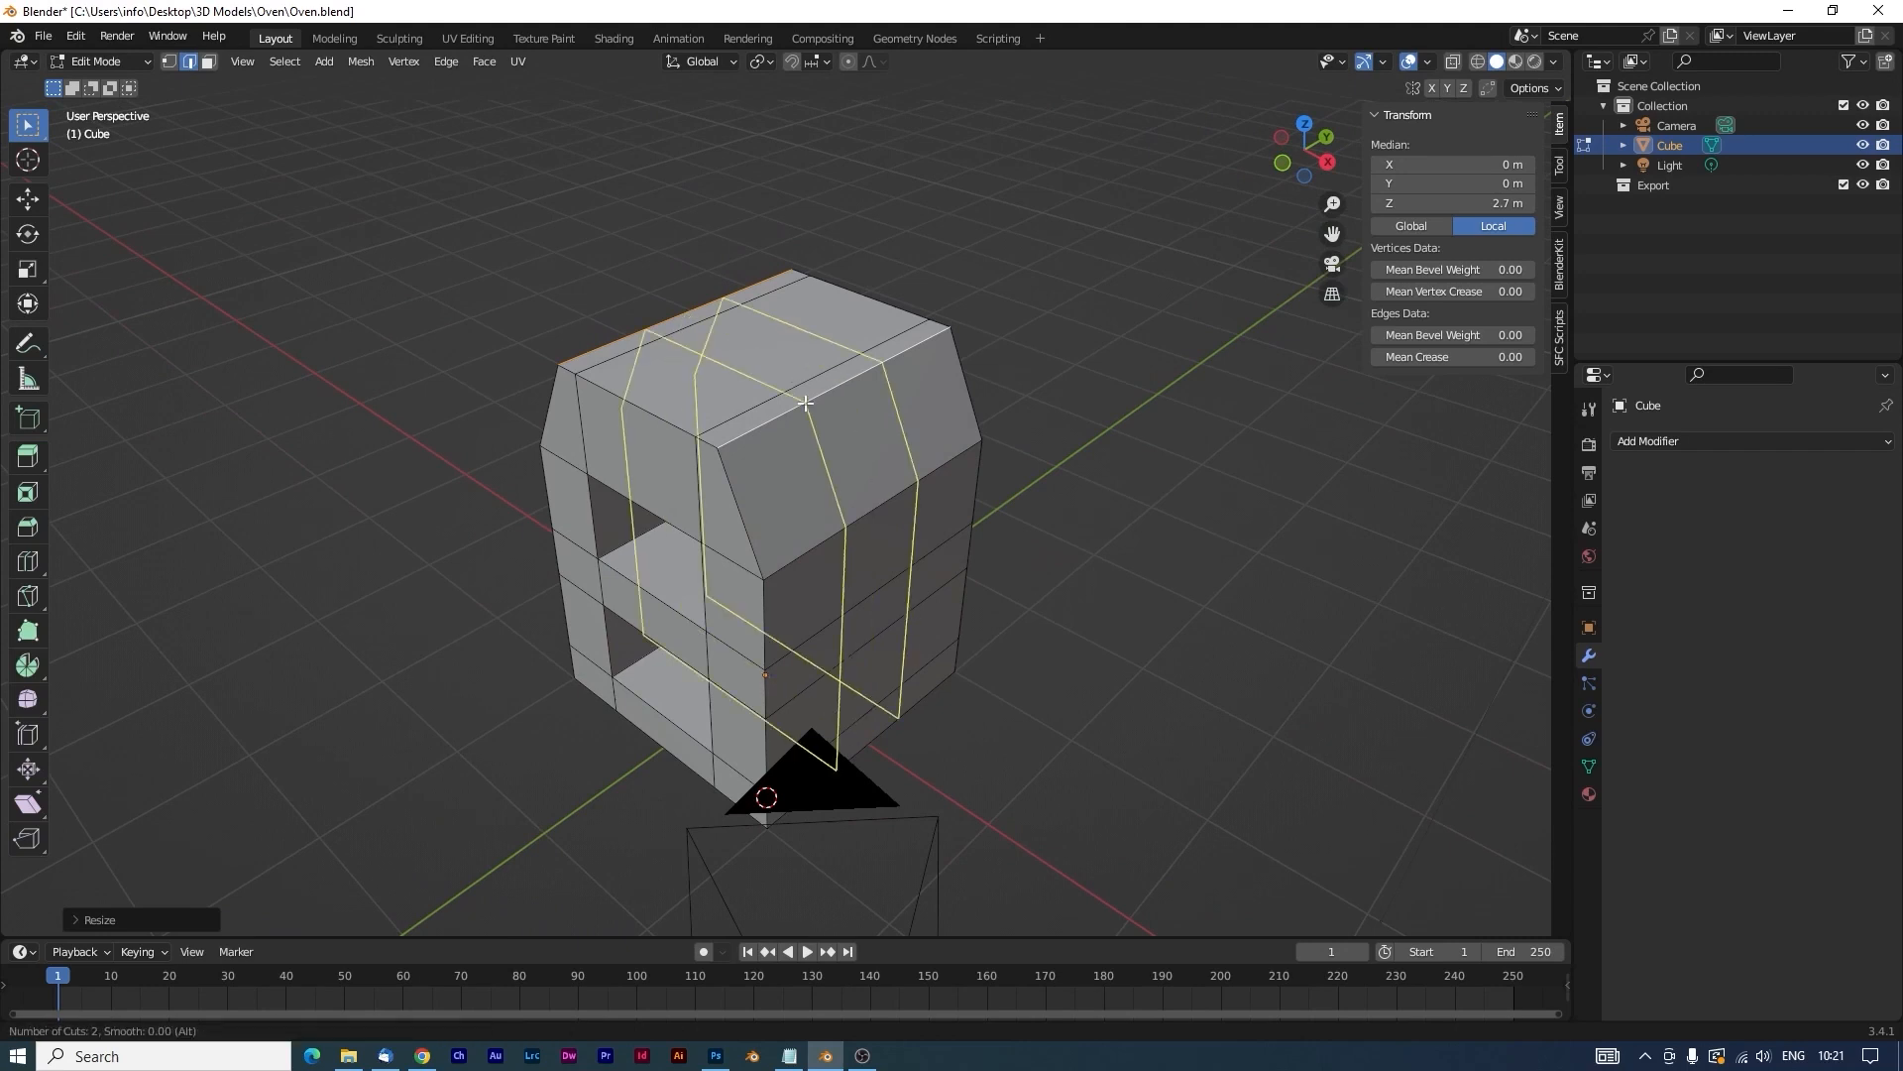
pyautogui.click(805, 404)
pyautogui.click(806, 404)
pyautogui.moveTo(797, 420); pyautogui.dragTo(801, 472, button='middle')
pyautogui.press('s')
pyautogui.press('y')
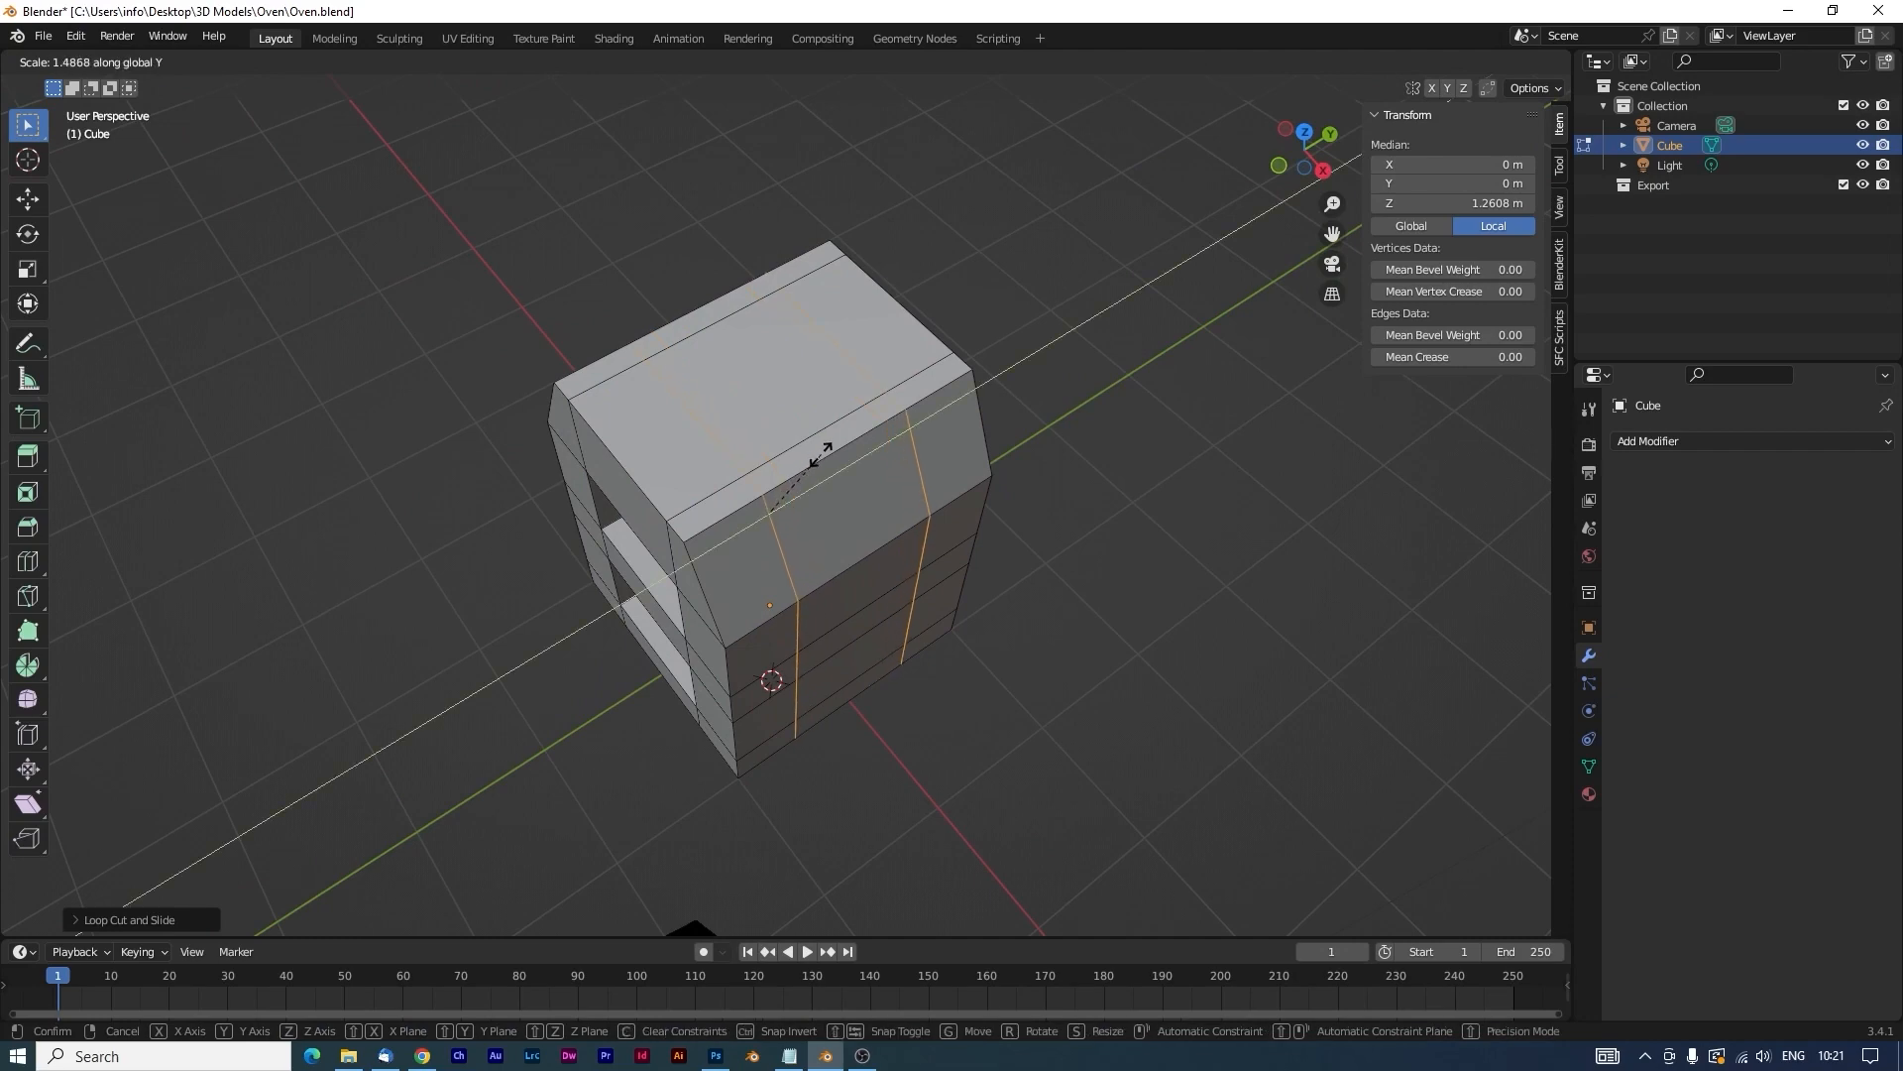
pyautogui.click(822, 455)
pyautogui.moveTo(822, 455); pyautogui.dragTo(874, 459, button='middle')
# Extrude the central top face up about 0.76 m and scale its upper face down to form a tapered chimney.
pyautogui.click(210, 61)
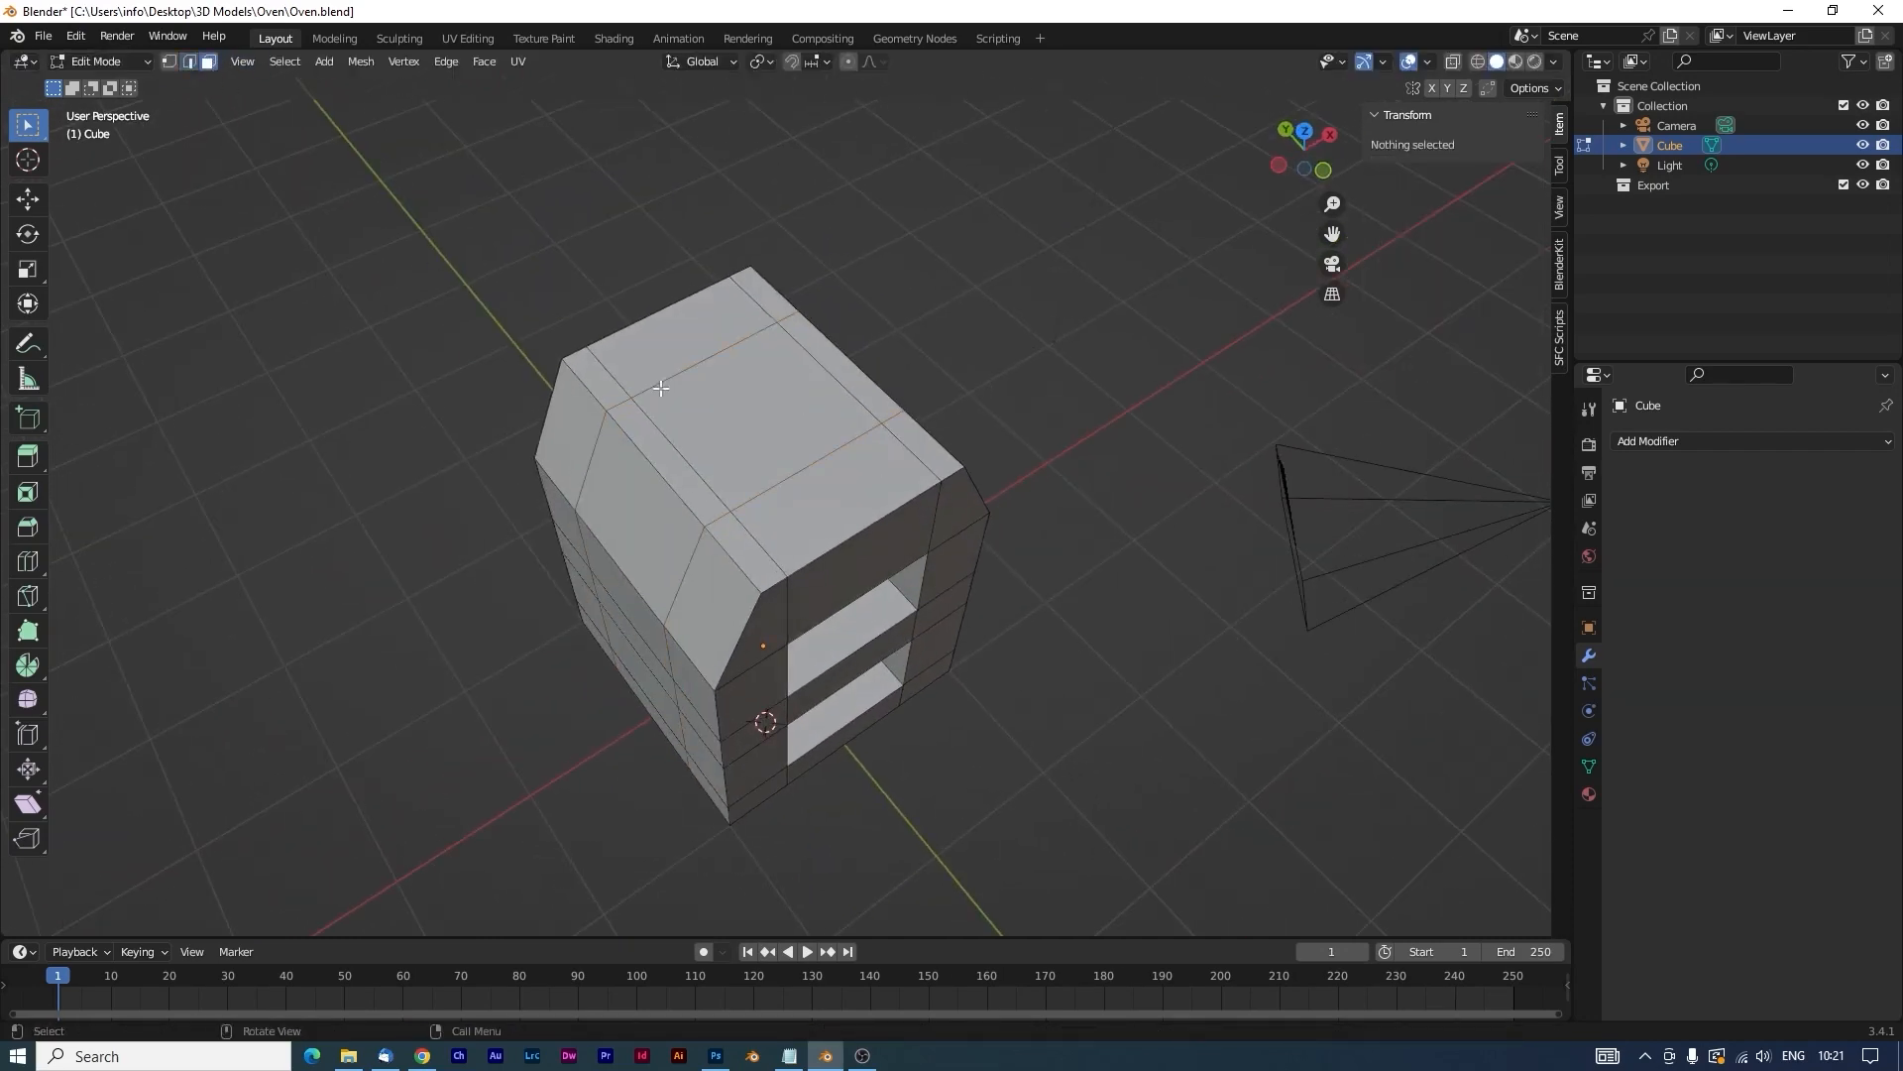
pyautogui.click(701, 390)
pyautogui.moveTo(702, 390); pyautogui.dragTo(952, 645, button='middle')
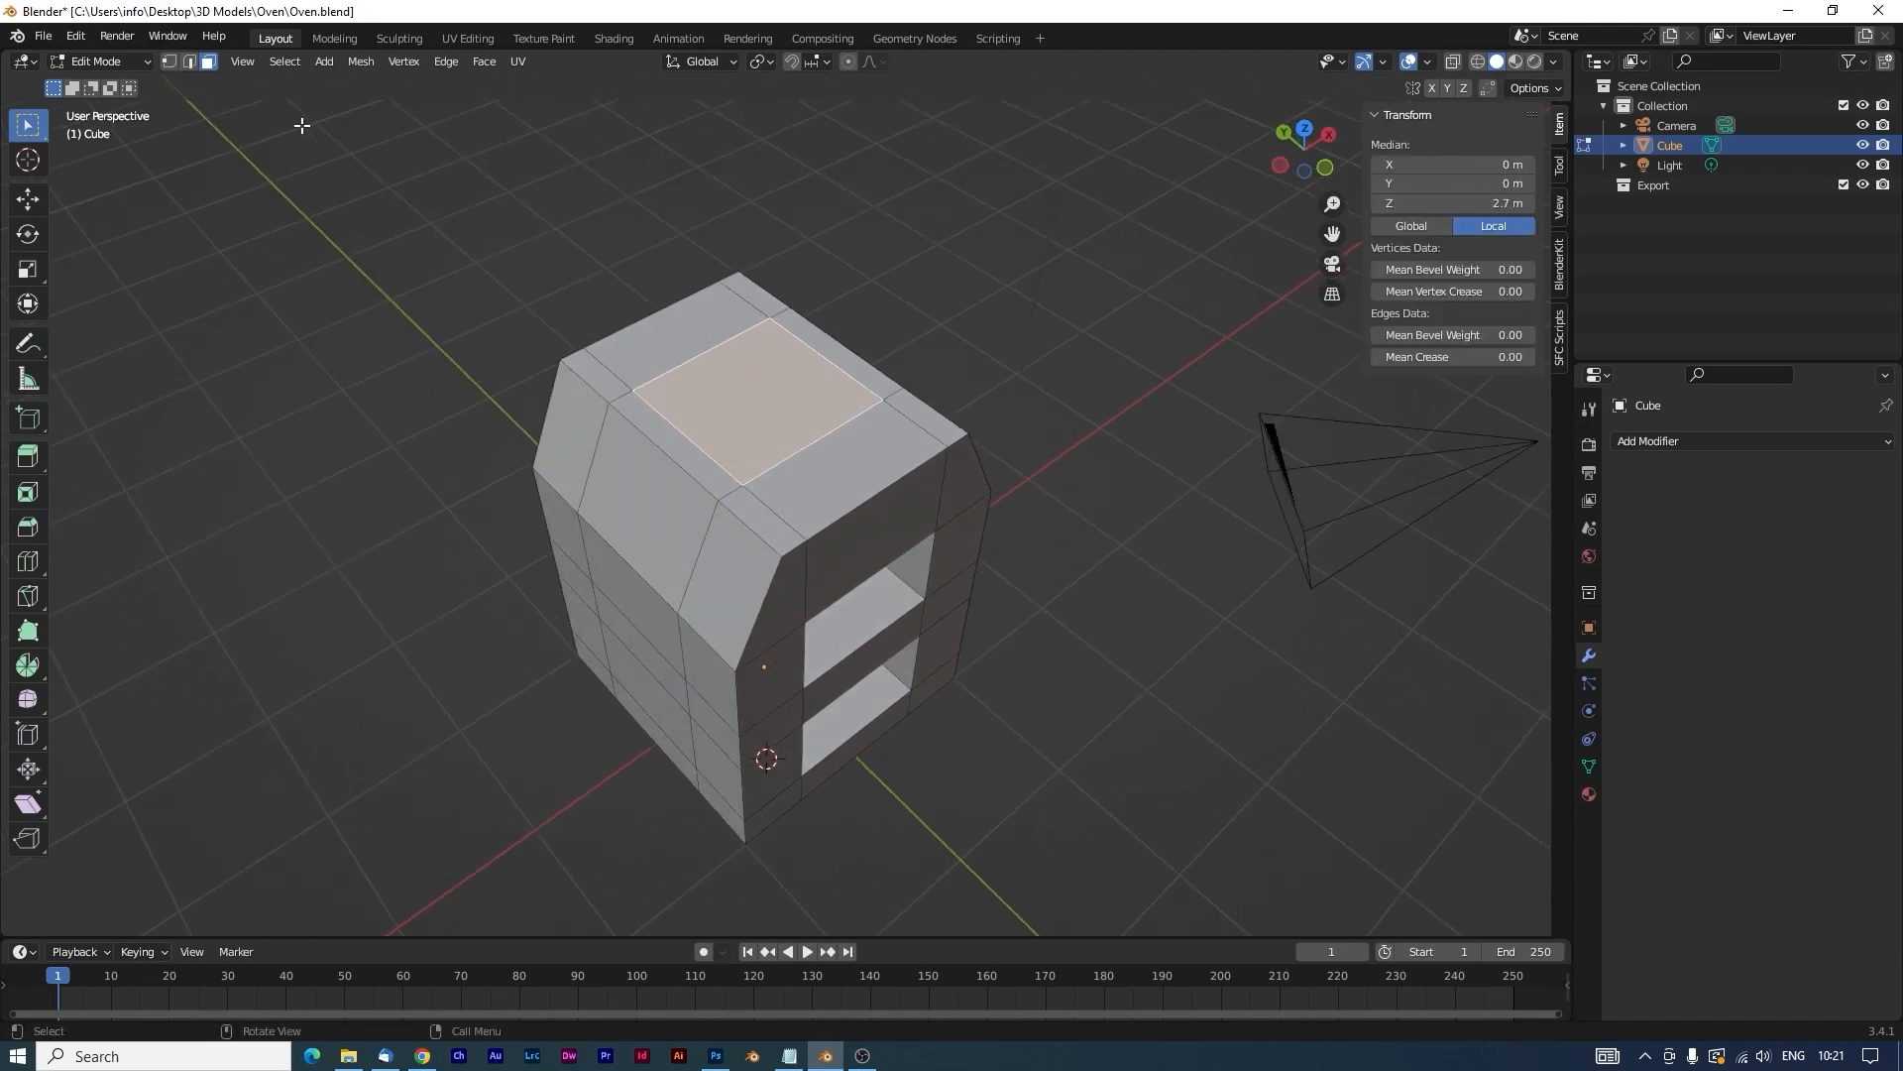
pyautogui.press('e')
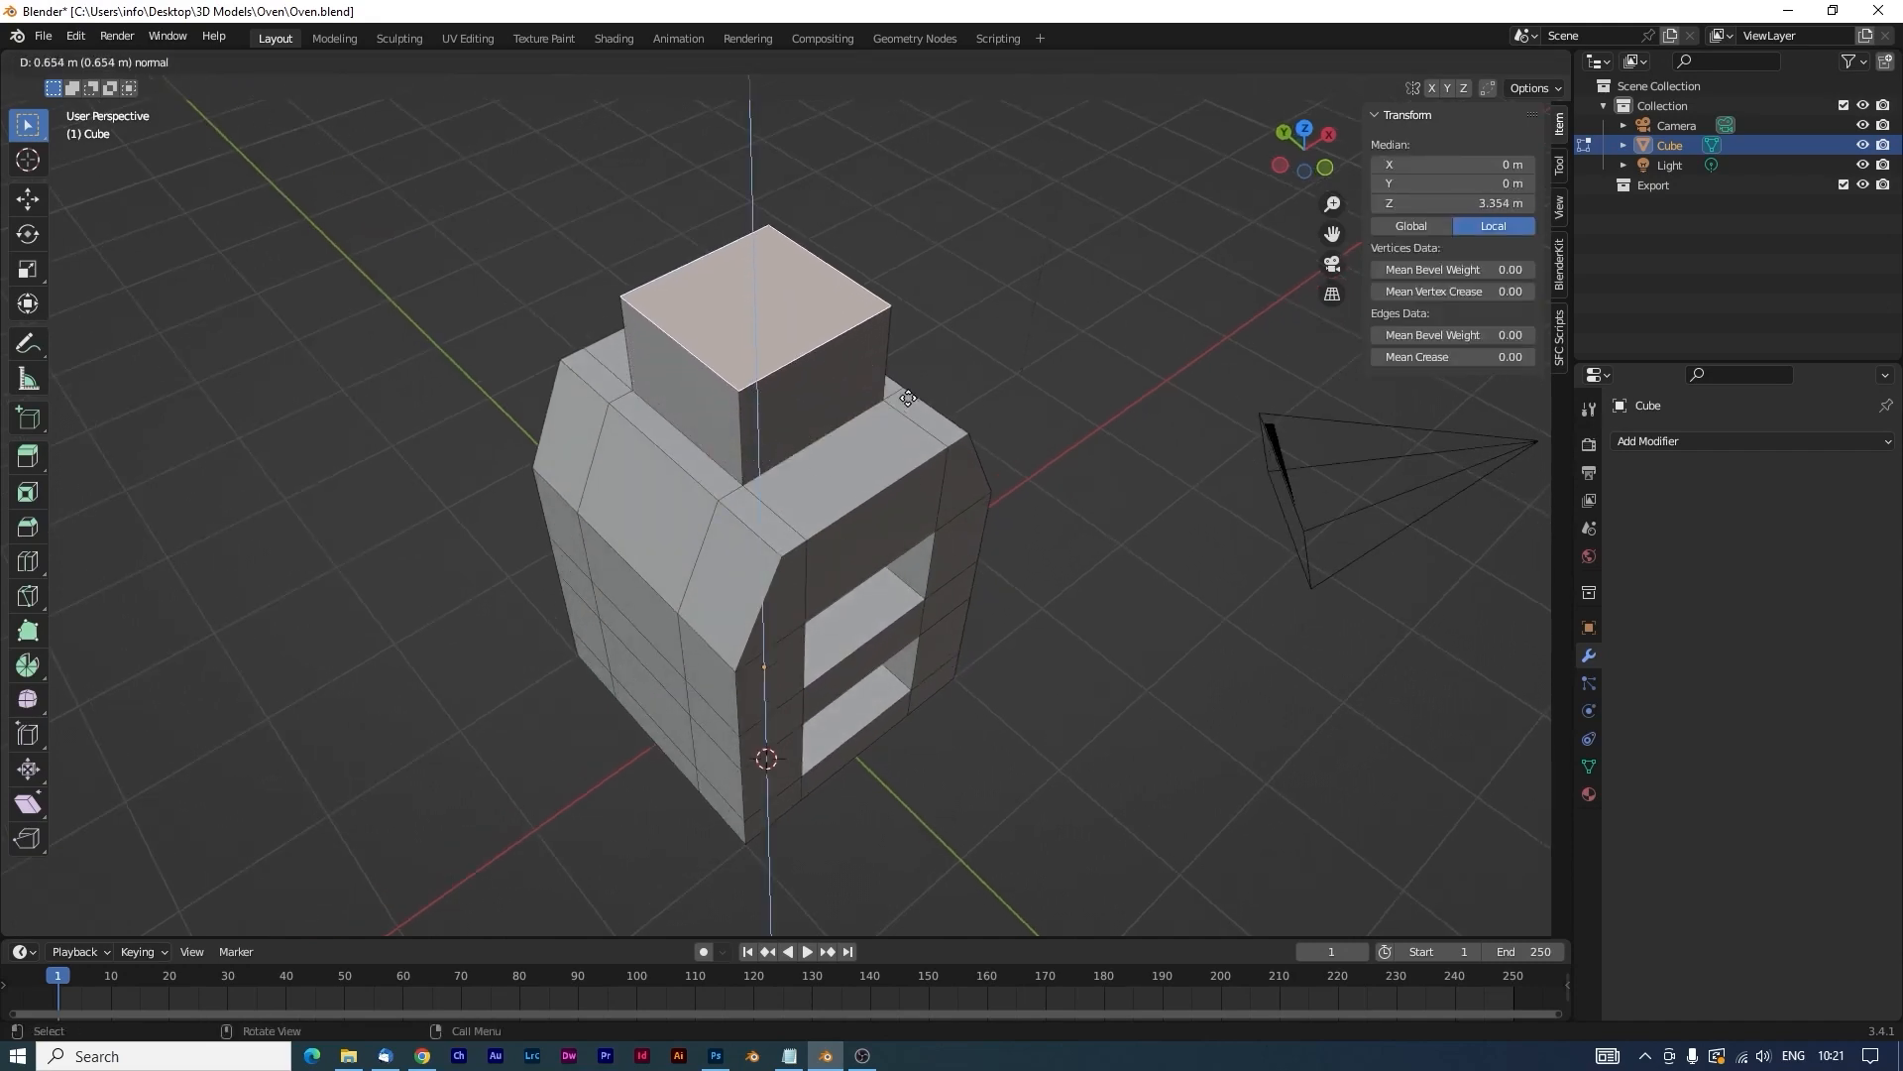
pyautogui.click(907, 461)
pyautogui.moveTo(907, 461); pyautogui.dragTo(977, 504, button='middle')
pyautogui.press('s')
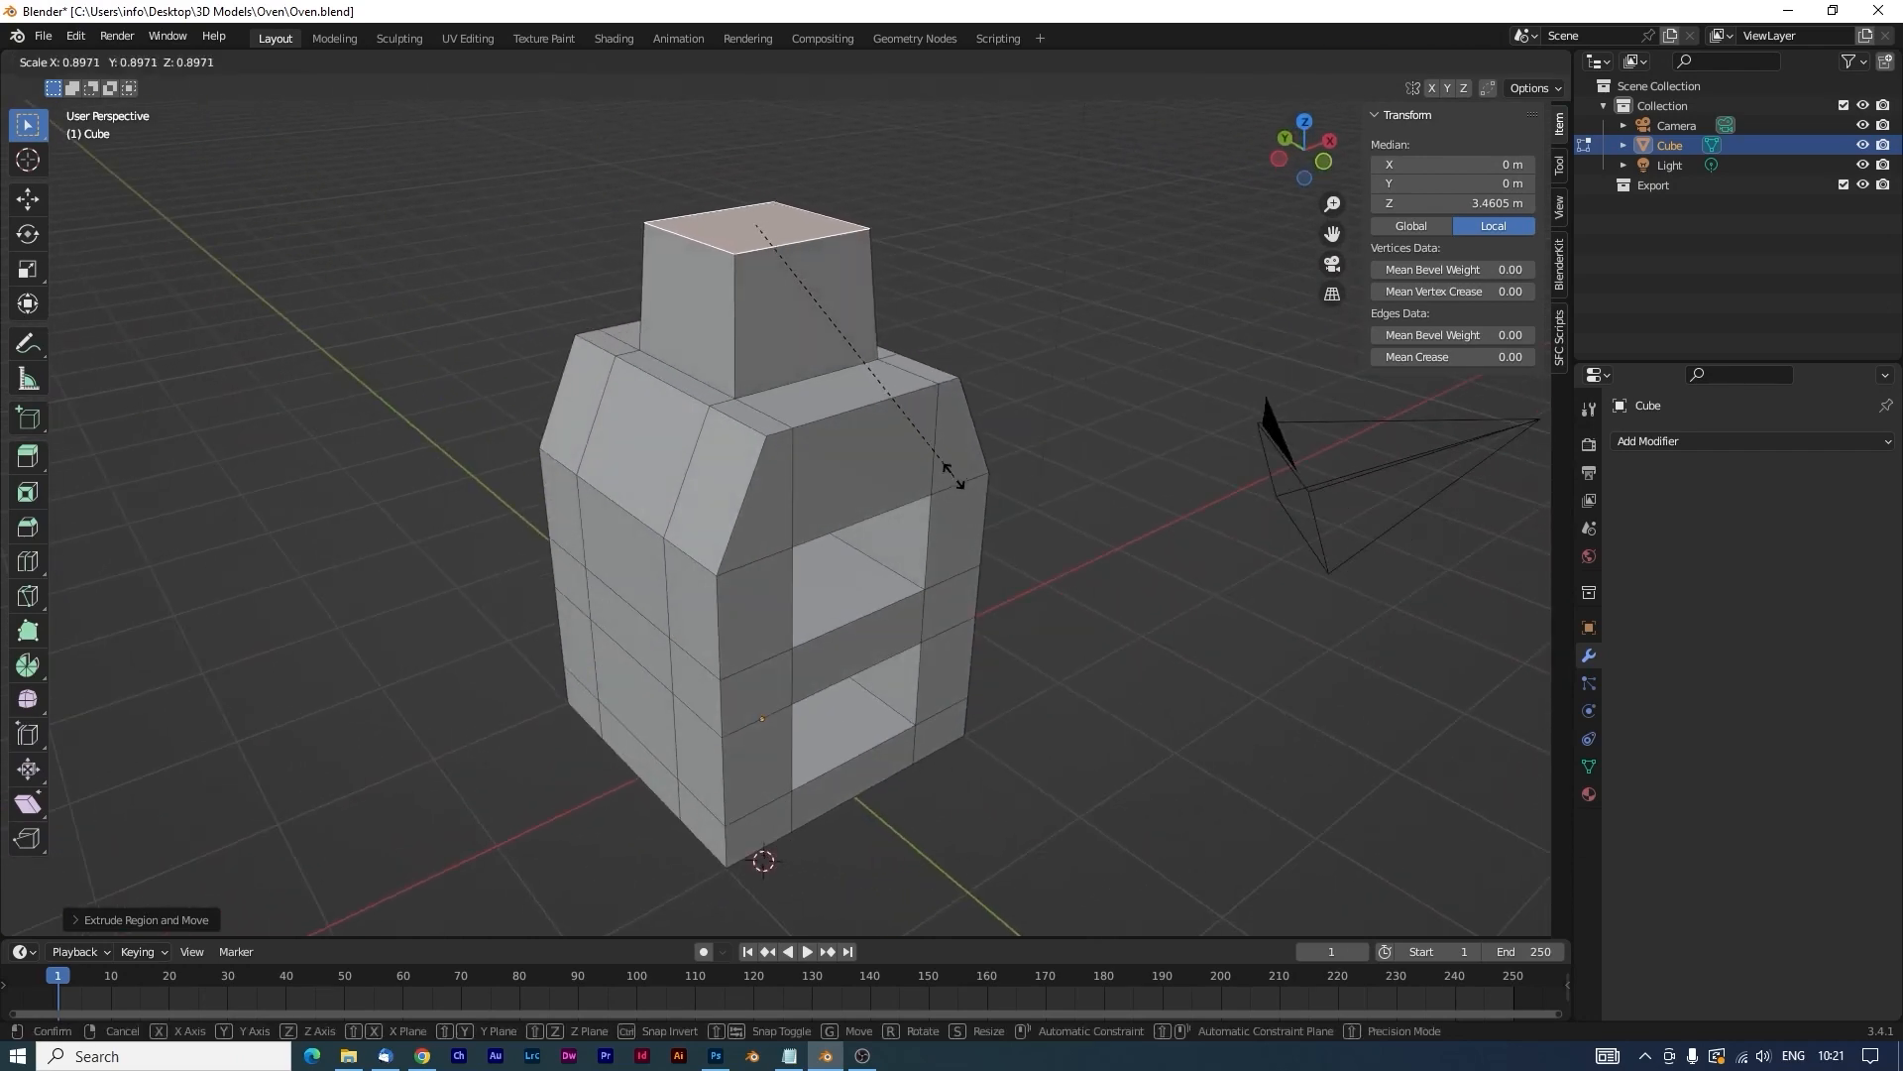
pyautogui.click(930, 436)
pyautogui.moveTo(930, 437); pyautogui.dragTo(907, 555, button='middle')
# Select the top, slanted and vertical outline edges of the oven's front, leaving out the bottom edge.
pyautogui.press('2')
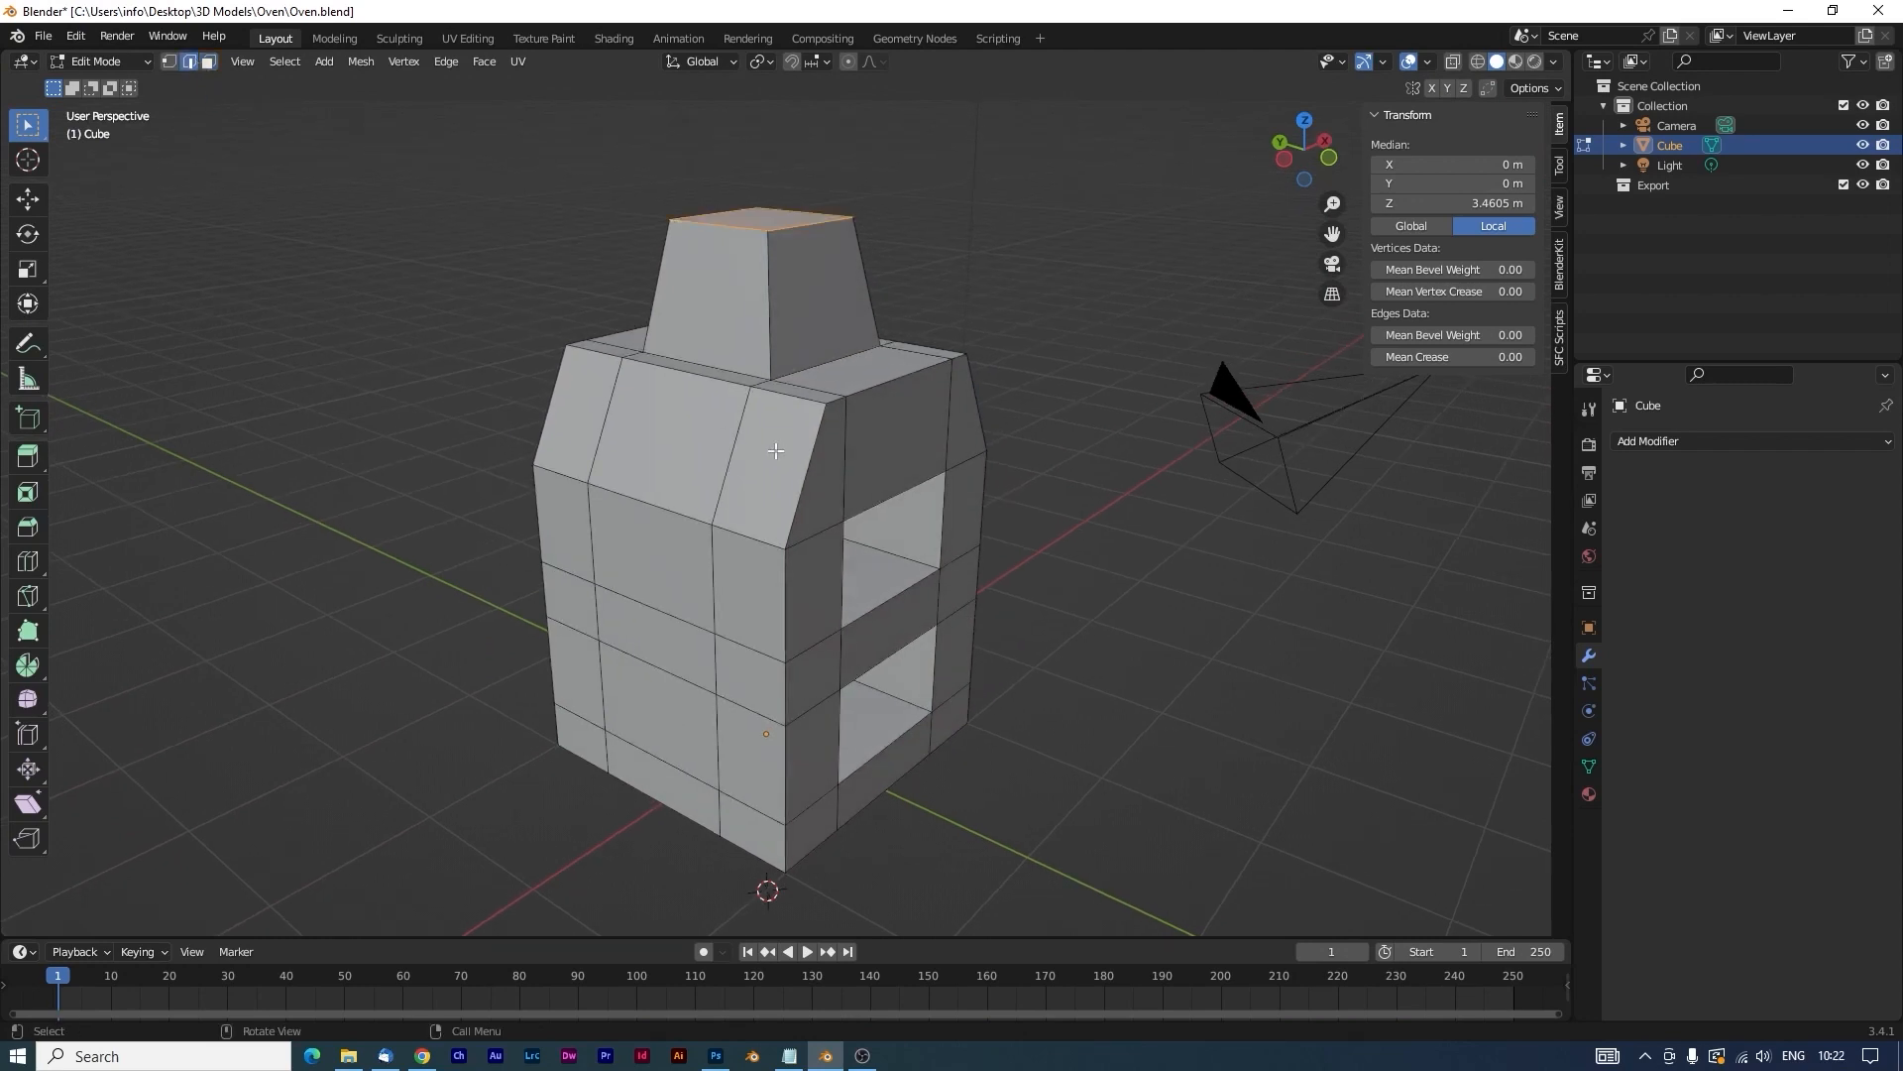
pyautogui.keyDown('alt'); pyautogui.click(805, 460); pyautogui.keyUp('alt')
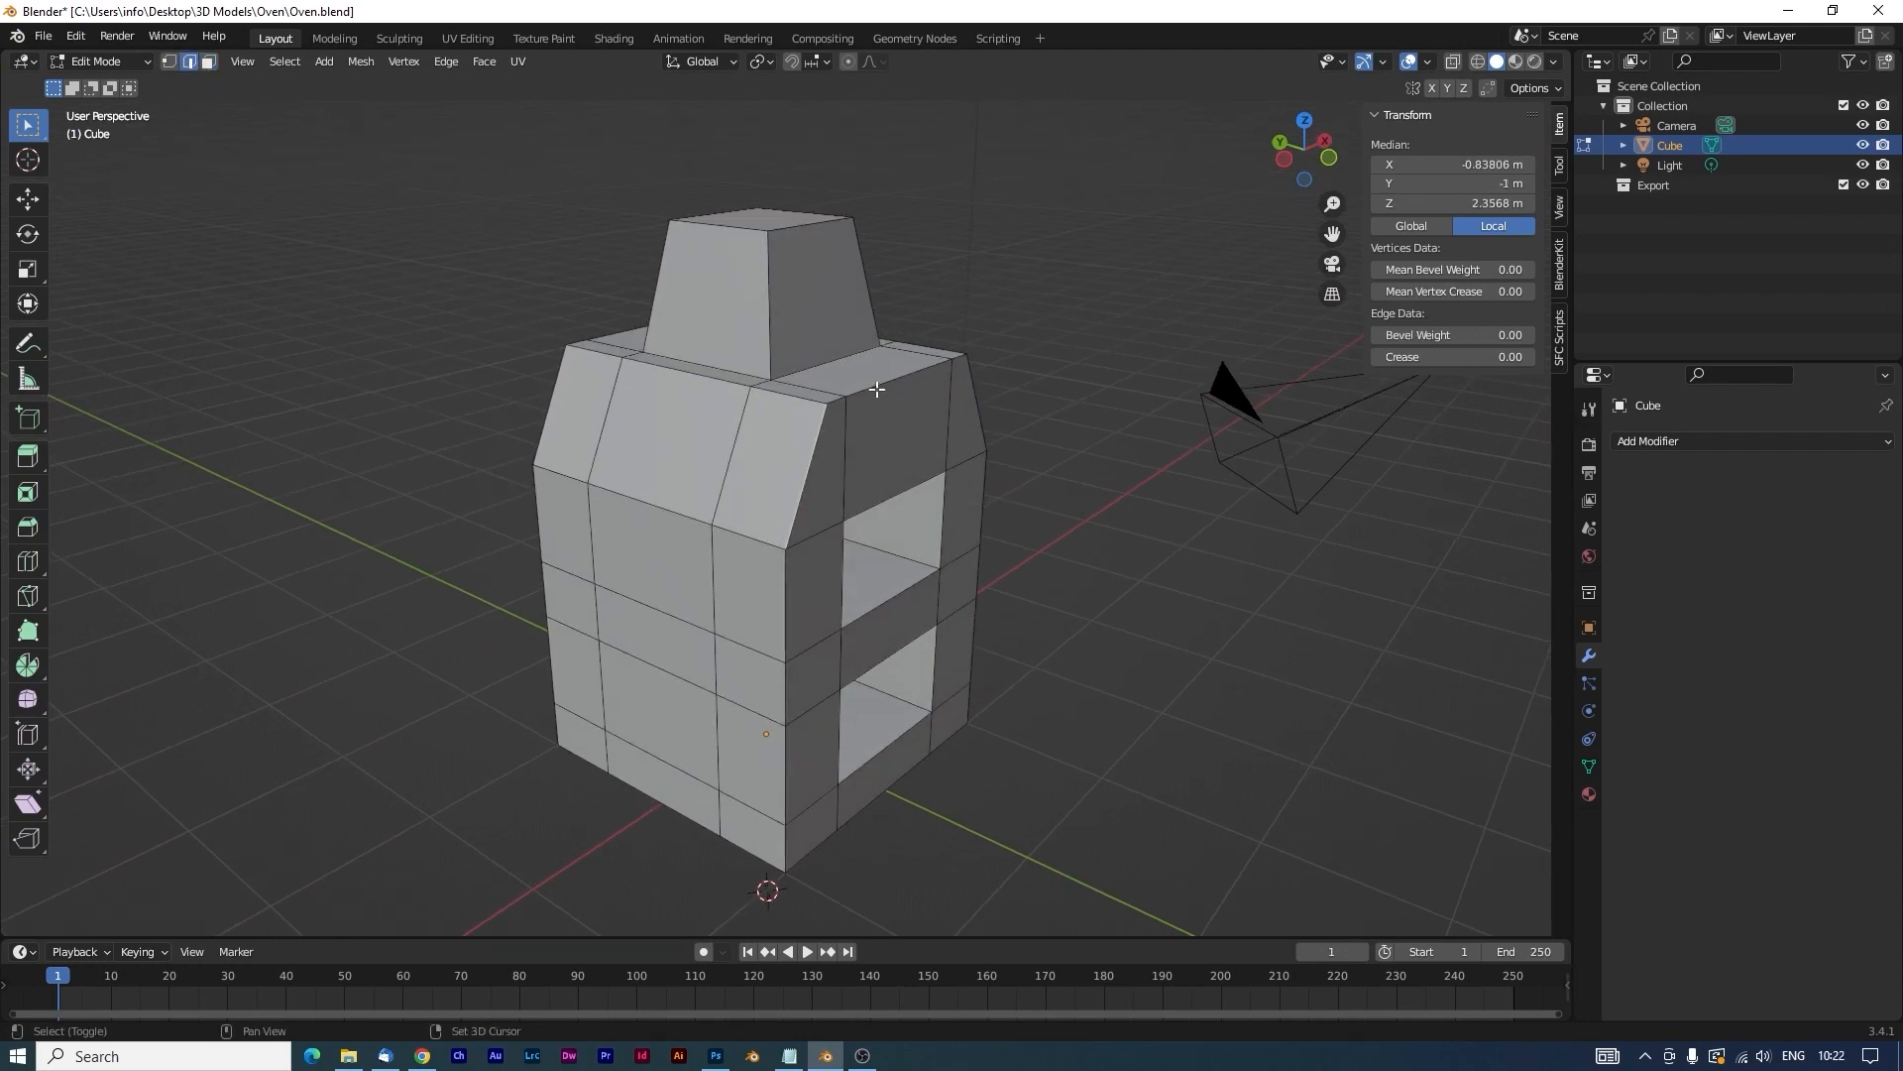
pyautogui.keyDown('alt'); pyautogui.click(787, 601); pyautogui.keyUp('alt')
pyautogui.moveTo(1003, 728); pyautogui.dragTo(871, 731, button='middle')
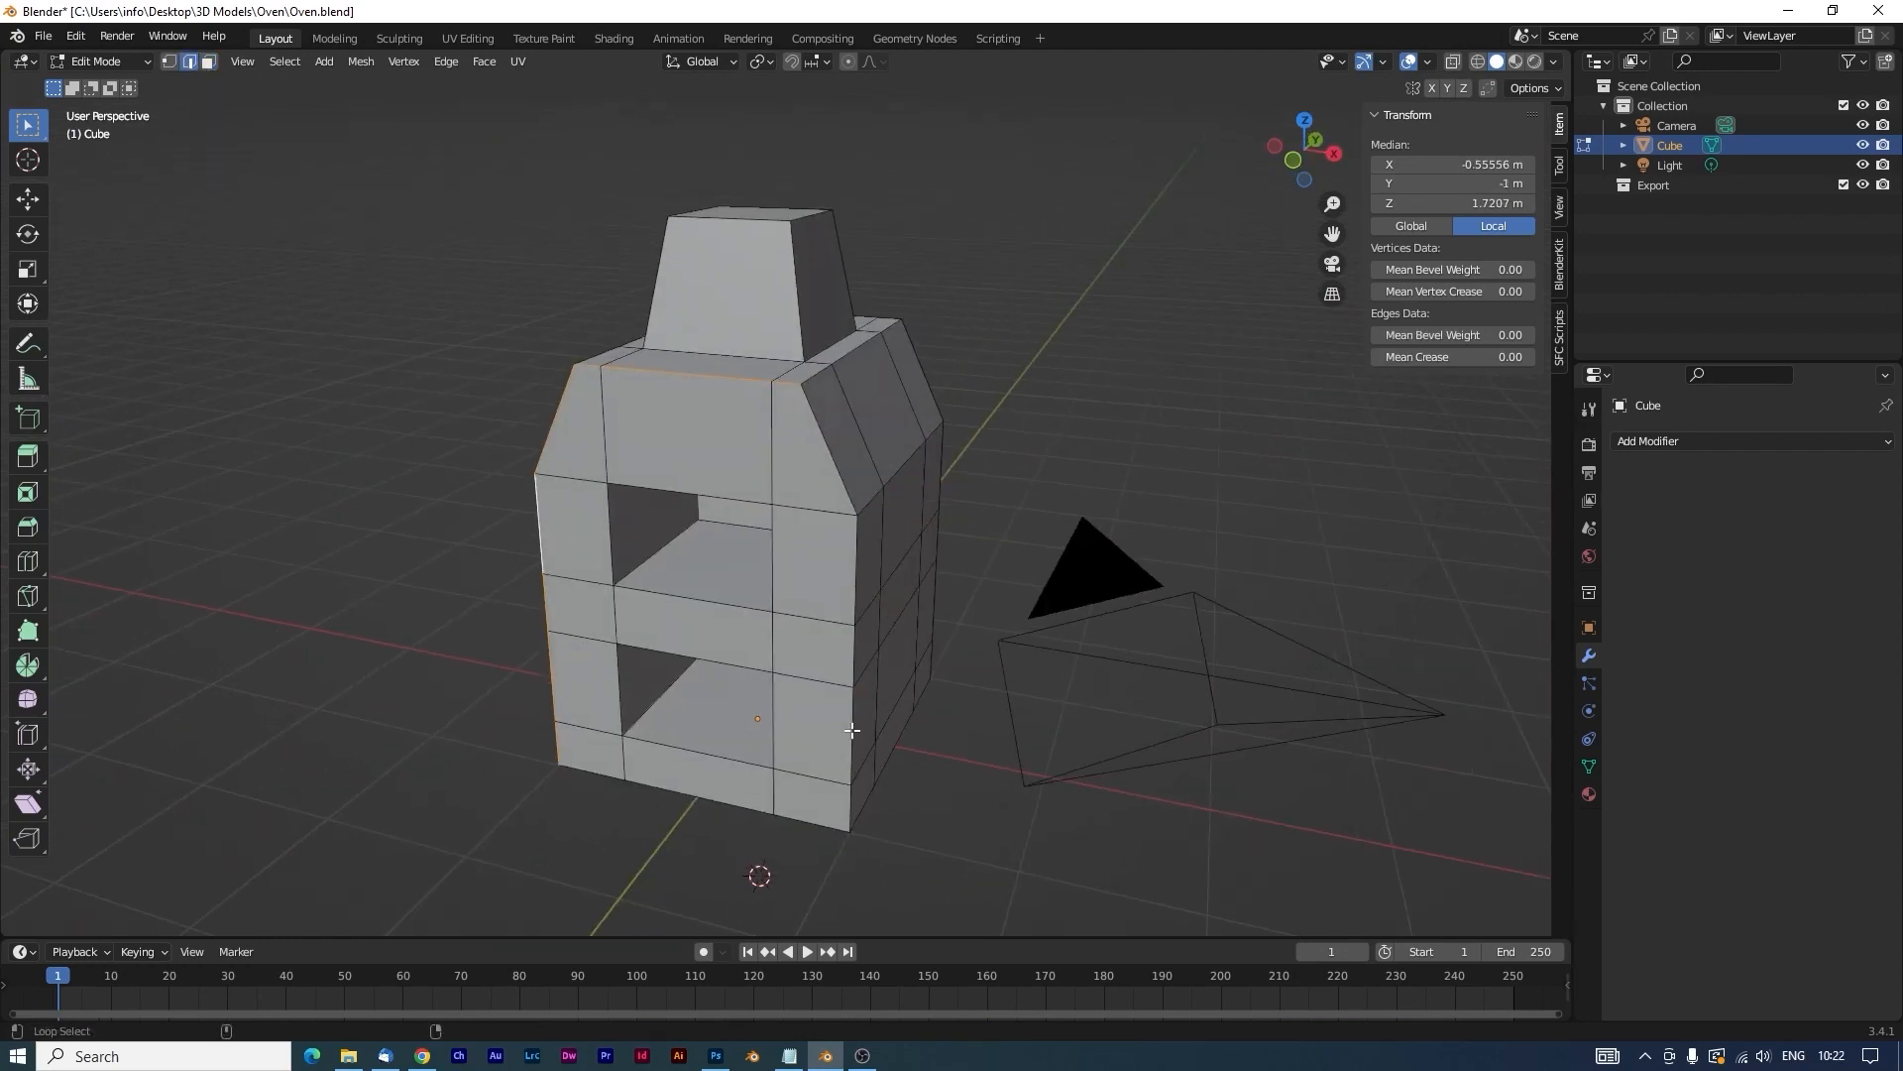
pyautogui.keyDown('alt'); pyautogui.keyDown('shift'); pyautogui.click(858, 626); pyautogui.keyUp('shift'); pyautogui.keyUp('alt')
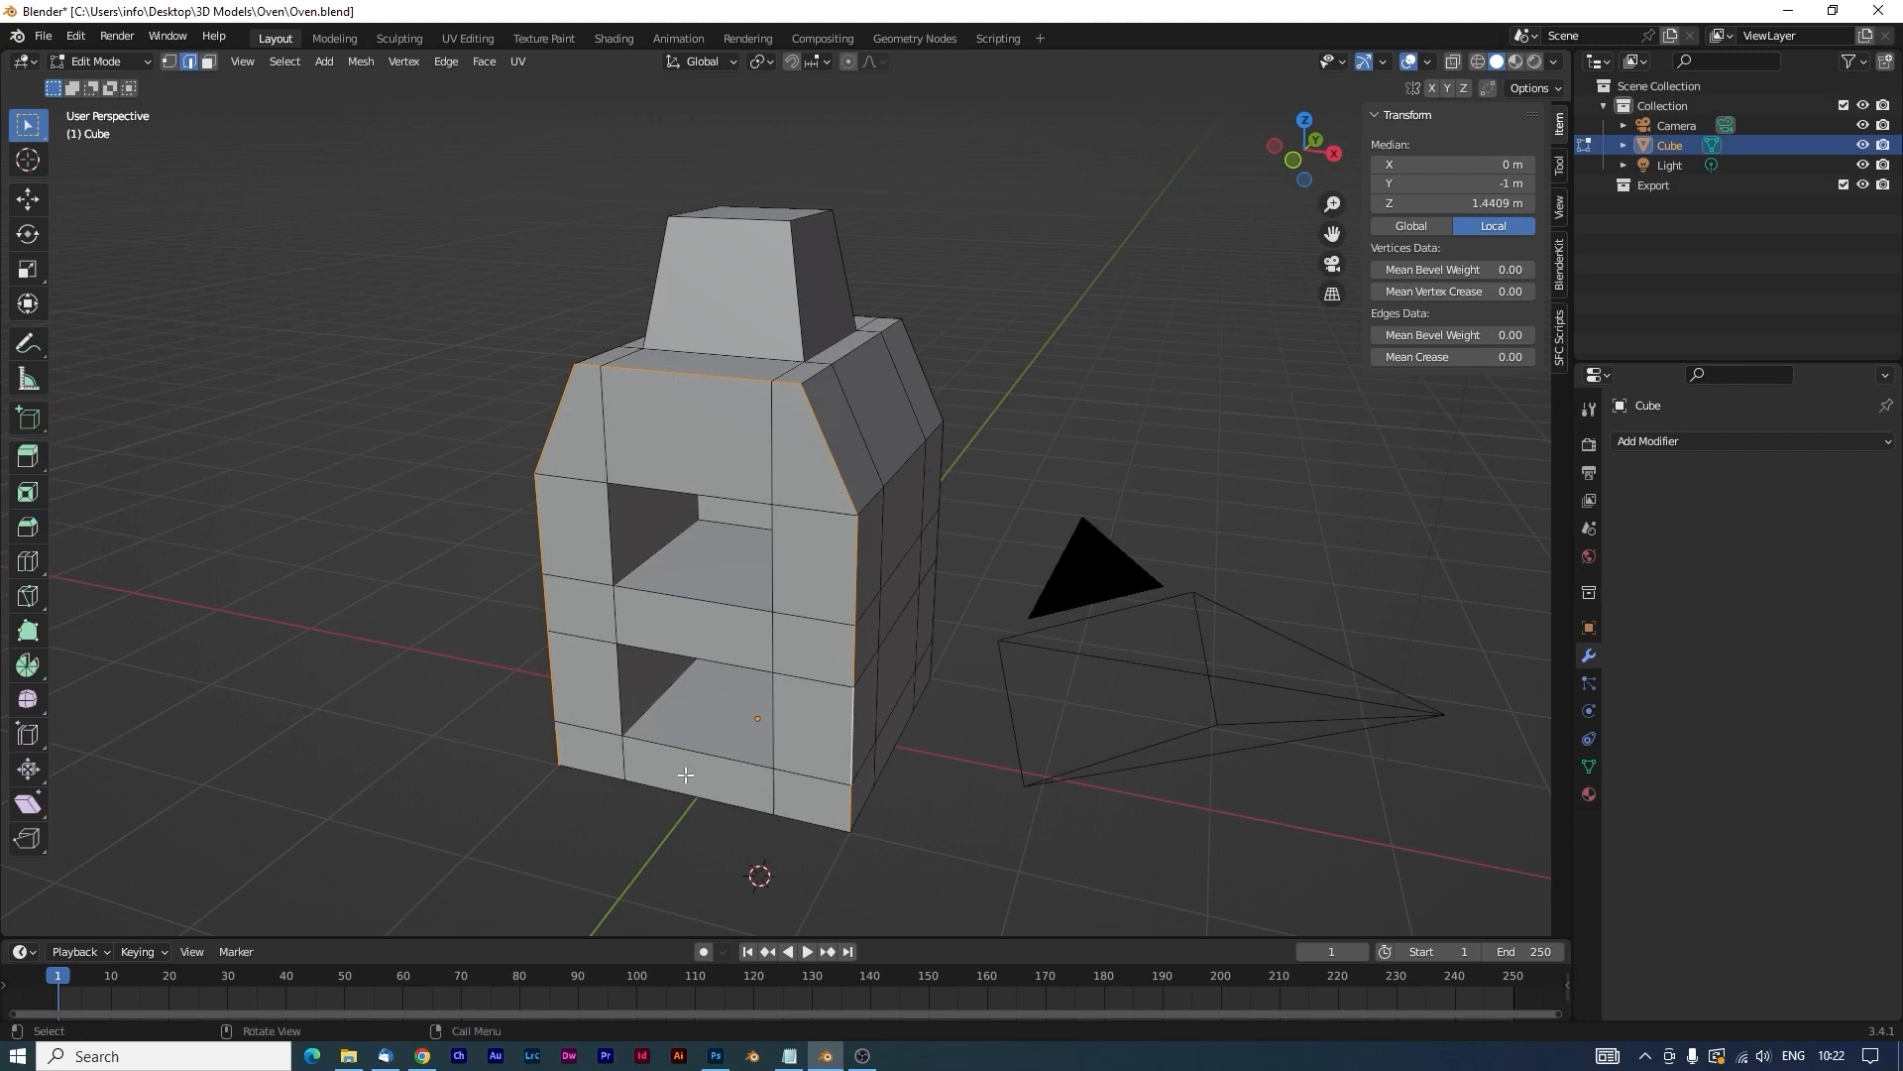
pyautogui.moveTo(806, 815); pyautogui.dragTo(801, 770, button='middle')
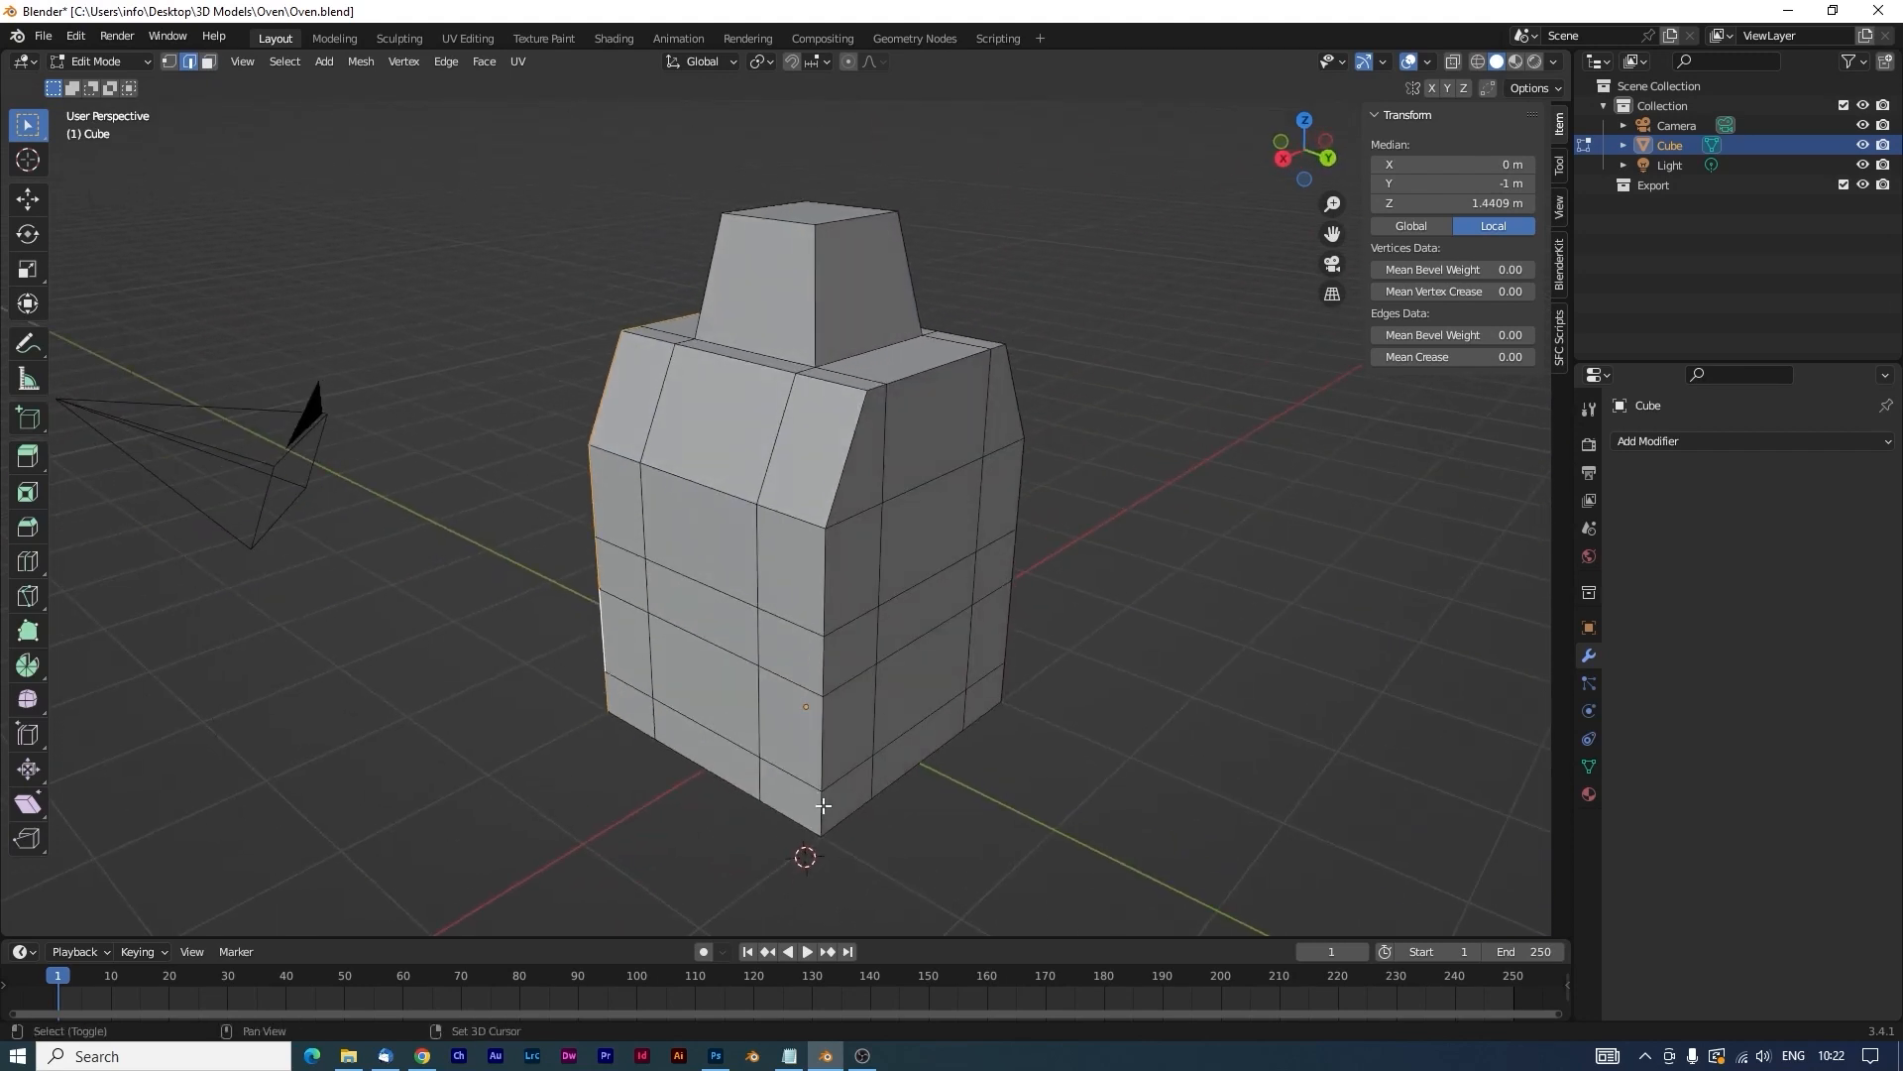
# Add the matching vertical, slanted and top outline edges of the oven's back to the selection.
pyautogui.keyDown('ctrl'); pyautogui.click(905, 527); pyautogui.keyUp('ctrl')
pyautogui.moveTo(905, 526); pyautogui.dragTo(822, 415, button='middle')
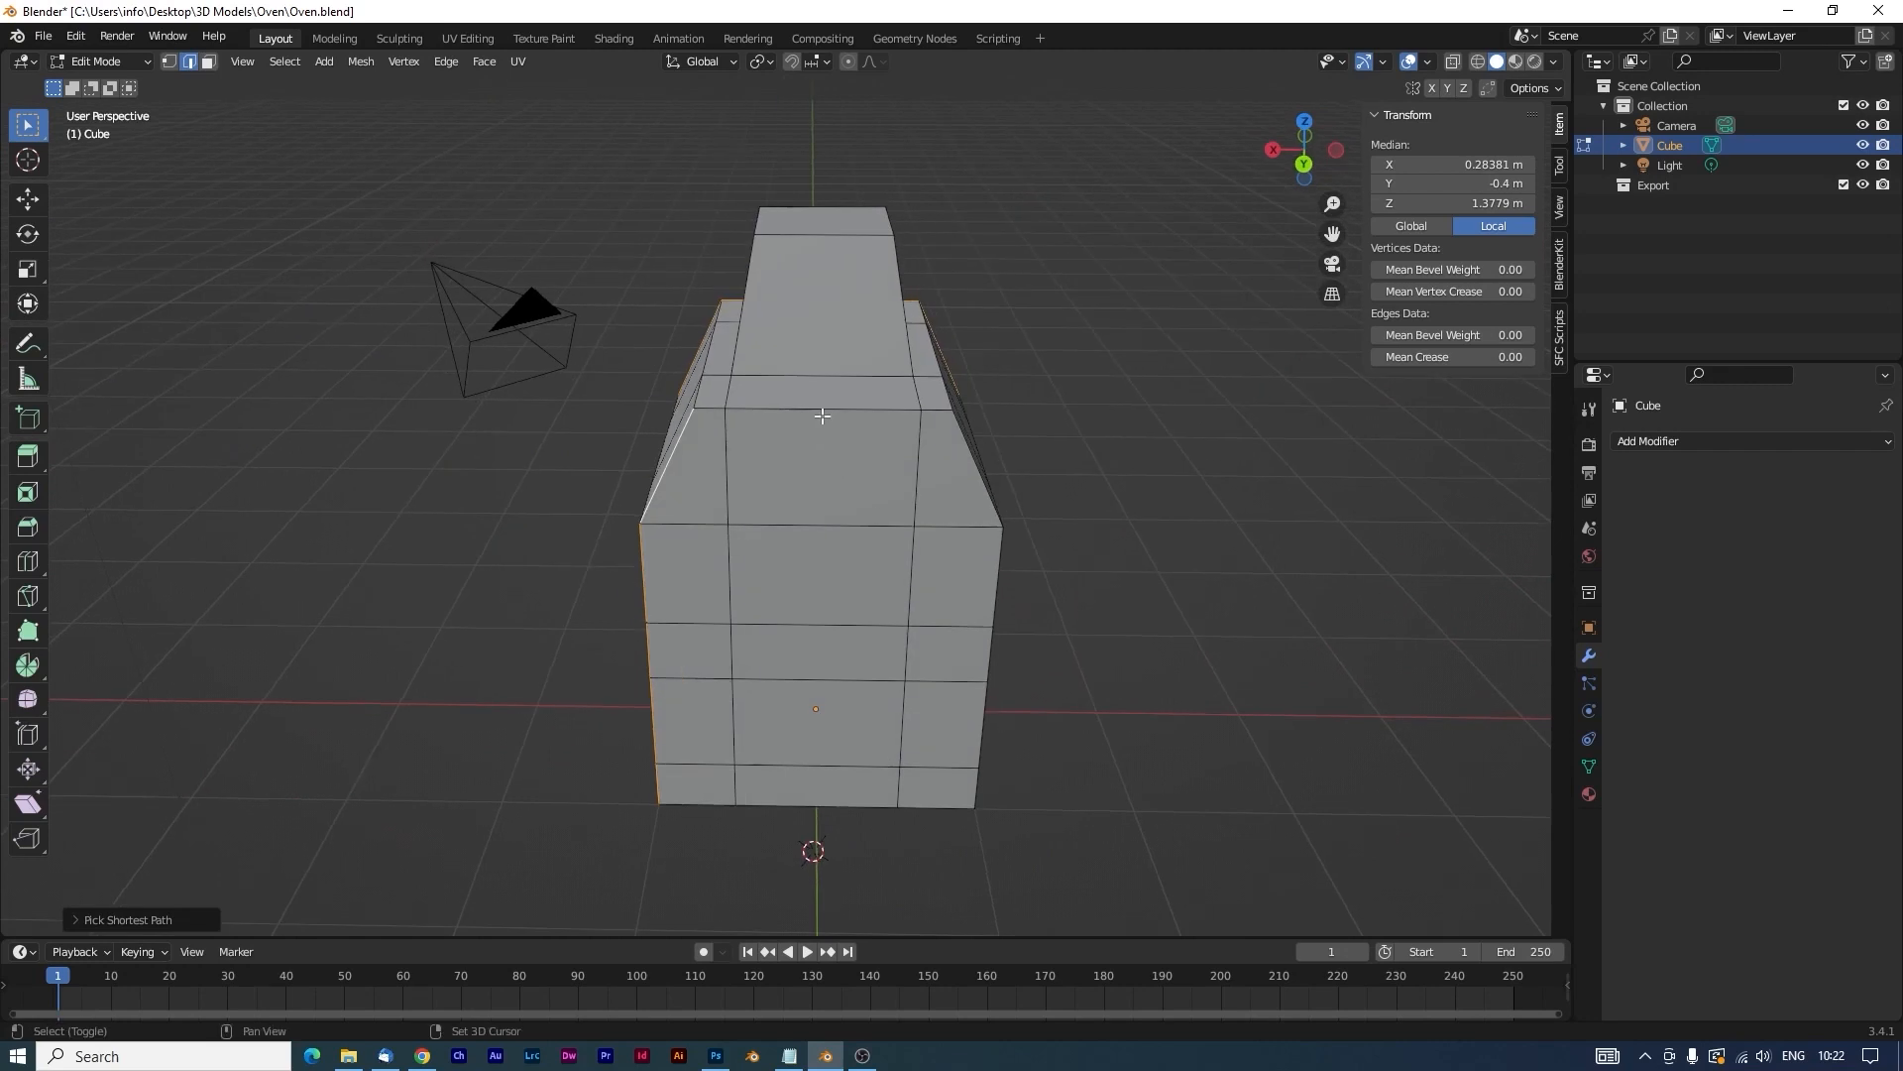
pyautogui.keyDown('ctrl'); pyautogui.click(822, 408); pyautogui.keyUp('ctrl')
pyautogui.moveTo(872, 479); pyautogui.dragTo(978, 582, button='middle')
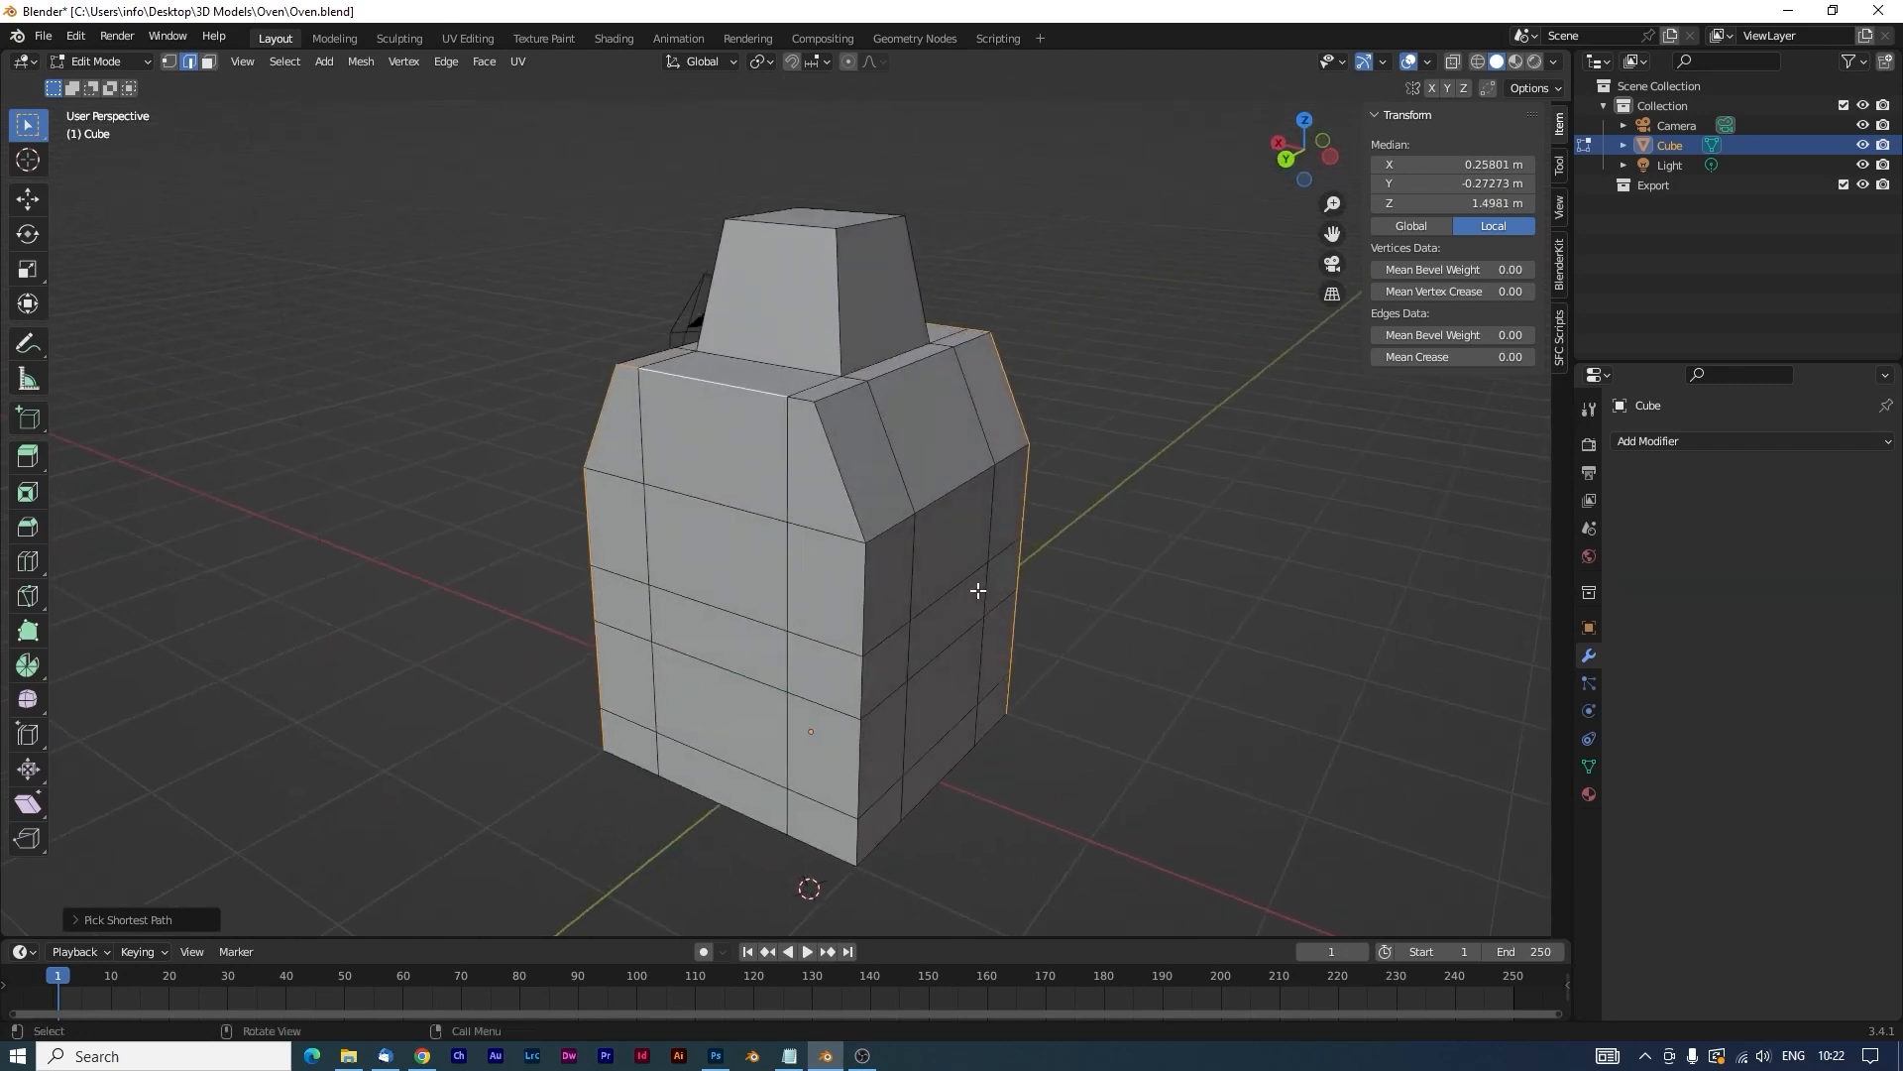
pyautogui.keyDown('ctrl'); pyautogui.click(850, 849); pyautogui.keyUp('ctrl')
pyautogui.moveTo(849, 850); pyautogui.dragTo(799, 862, button='middle')
# Add the side edges of the body's top to the selection and bevel all selected edges about 0.09 m with three segments.
pyautogui.keyDown('shift'); pyautogui.click(697, 396); pyautogui.keyUp('shift')
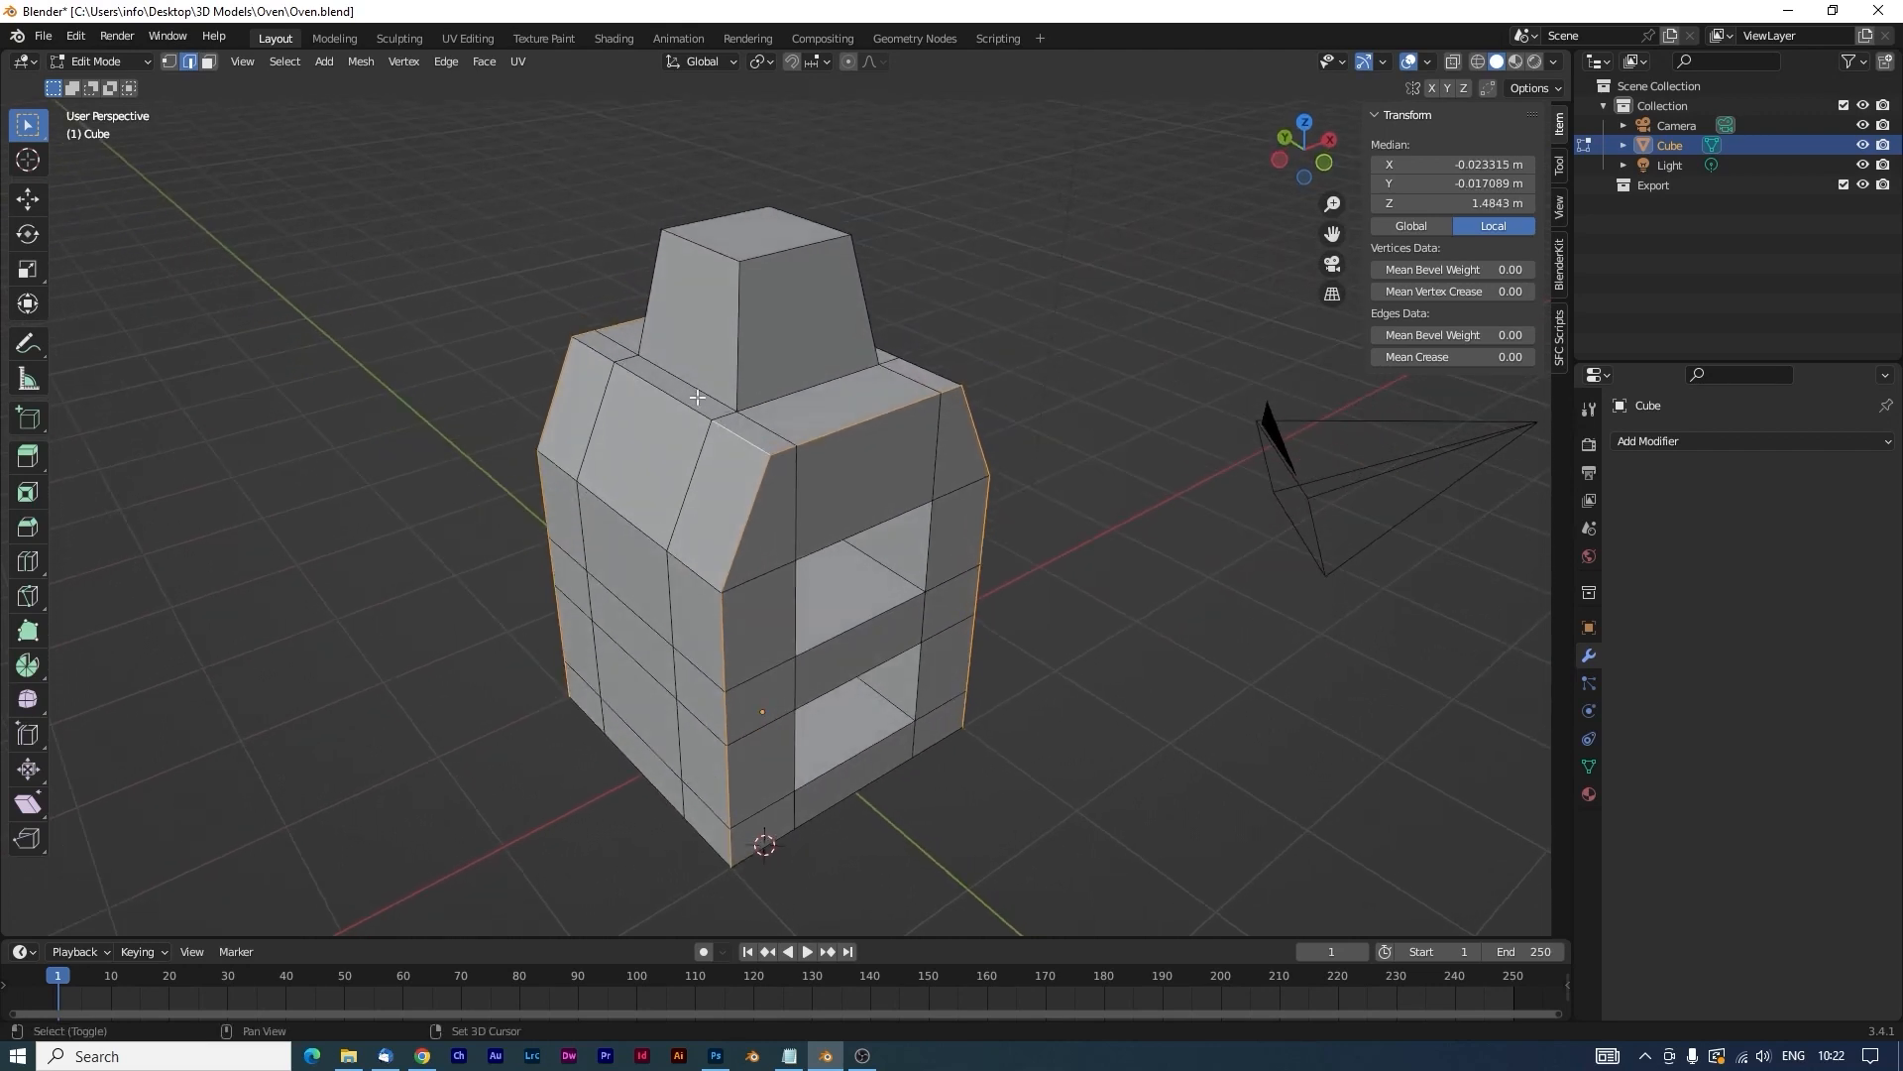
pyautogui.keyDown('shift'); pyautogui.click(670, 390); pyautogui.keyUp('shift')
pyautogui.keyDown('shift'); pyautogui.click(602, 350); pyautogui.keyUp('shift')
pyautogui.keyDown('shift'); pyautogui.click(602, 350); pyautogui.keyUp('shift')
pyautogui.moveTo(704, 414); pyautogui.dragTo(768, 426, button='middle')
pyautogui.keyDown('shift'); pyautogui.click(782, 417); pyautogui.keyUp('shift')
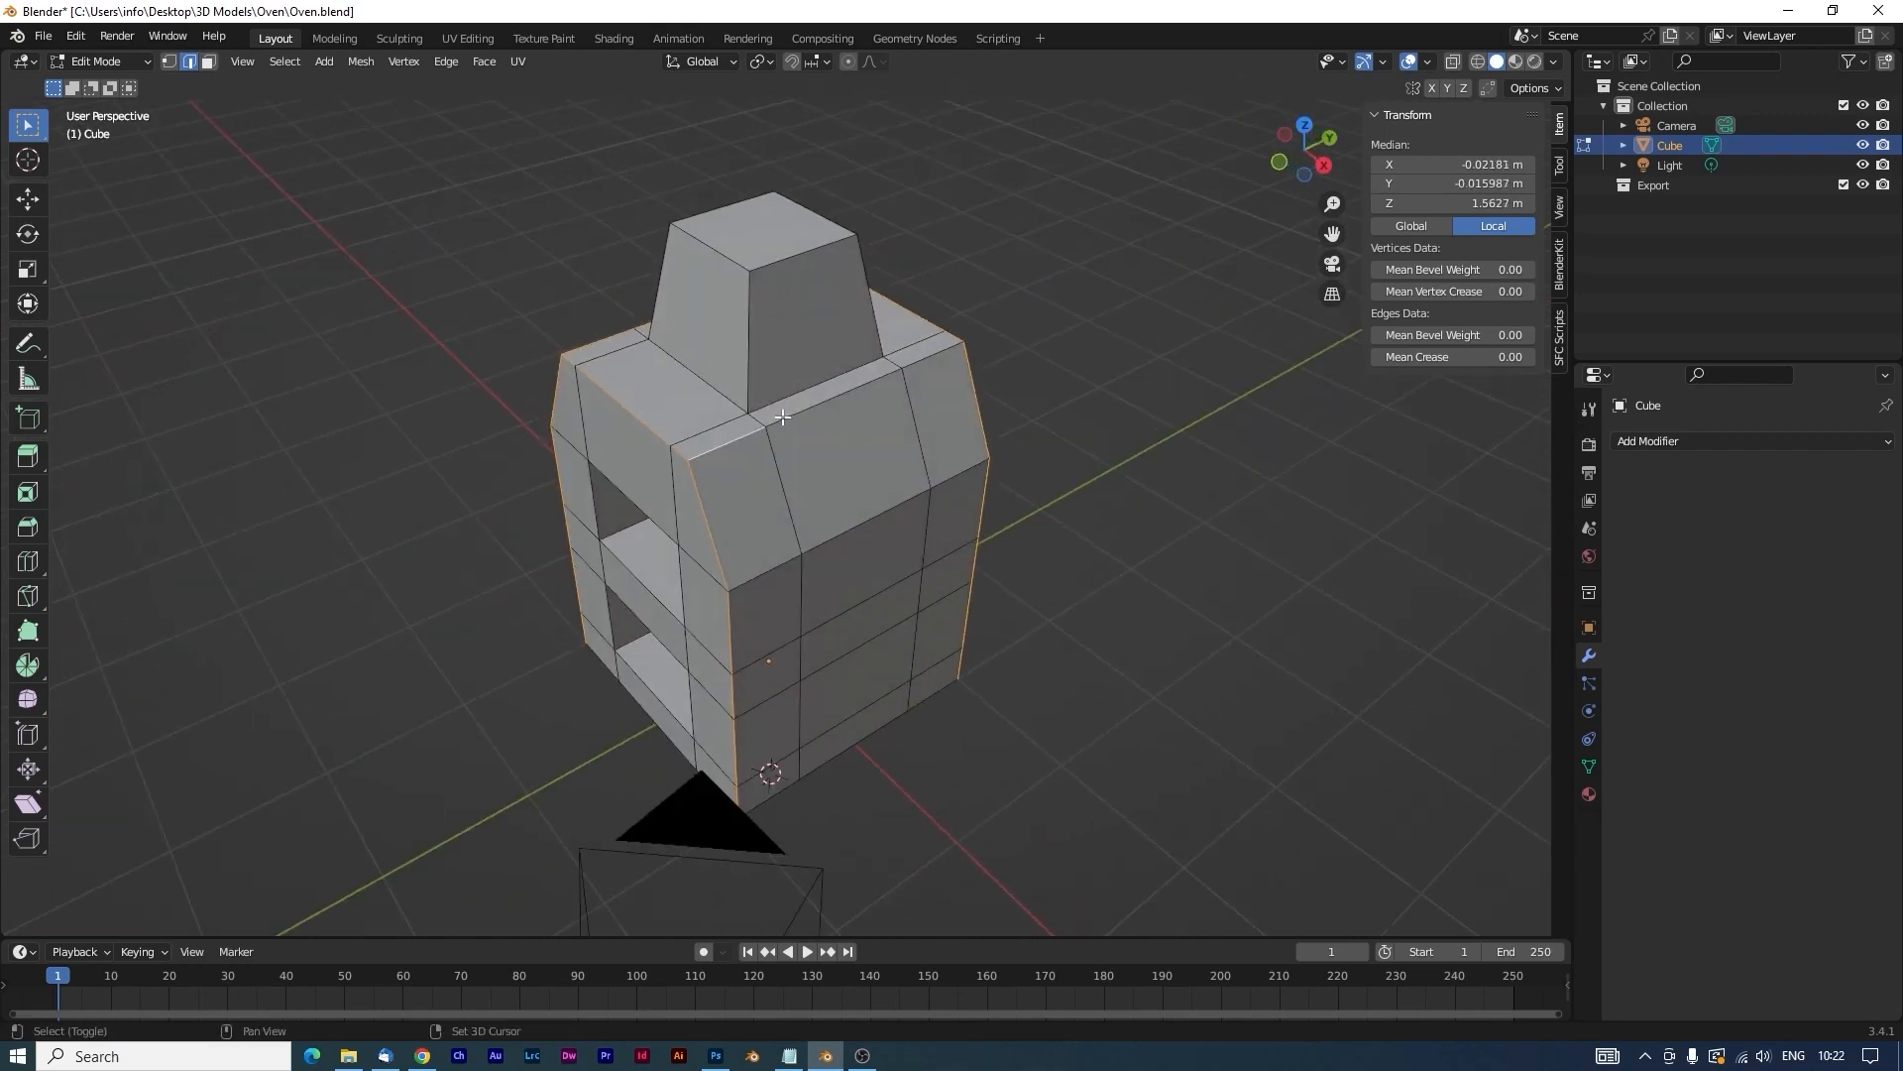
pyautogui.keyDown('shift'); pyautogui.click(829, 404); pyautogui.keyUp('shift')
pyautogui.keyDown('shift'); pyautogui.click(912, 368); pyautogui.keyUp('shift')
pyautogui.scroll(2, 831, 541)
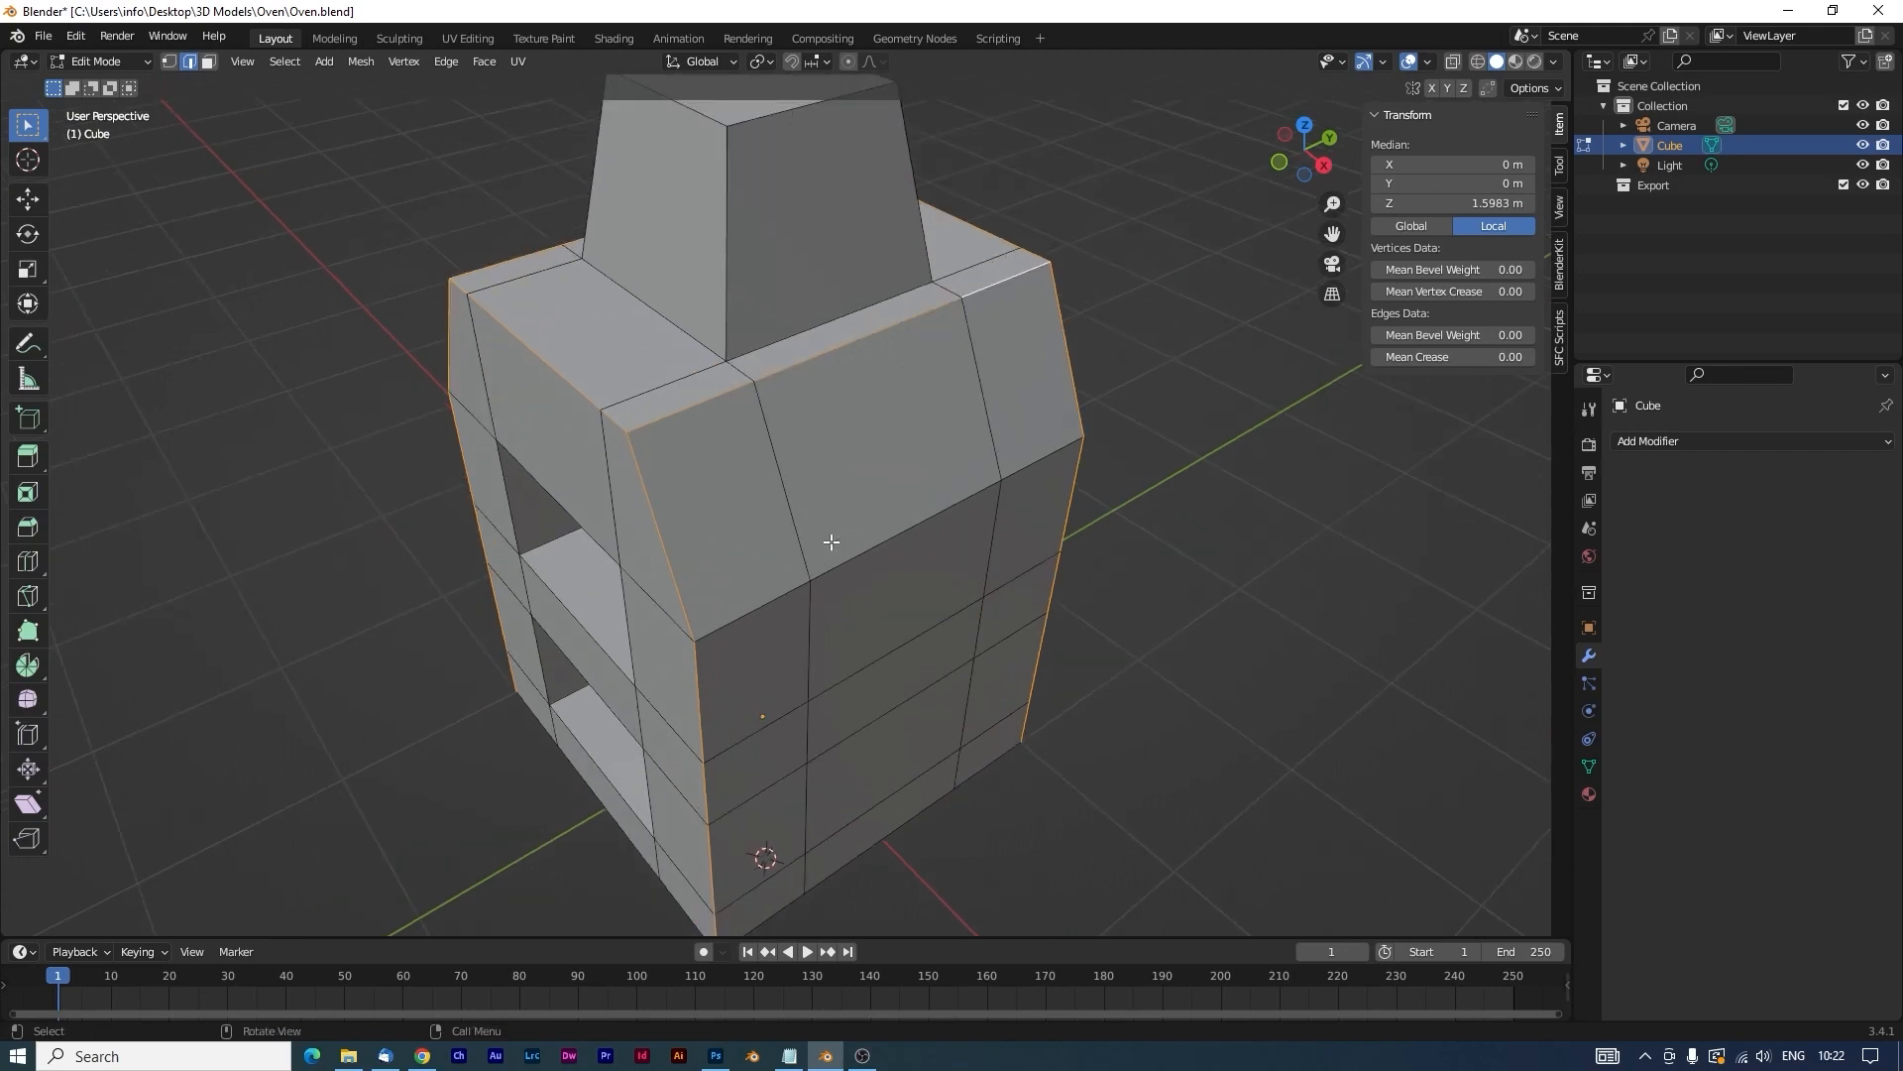
pyautogui.moveTo(830, 542); pyautogui.dragTo(849, 535, button='middle')
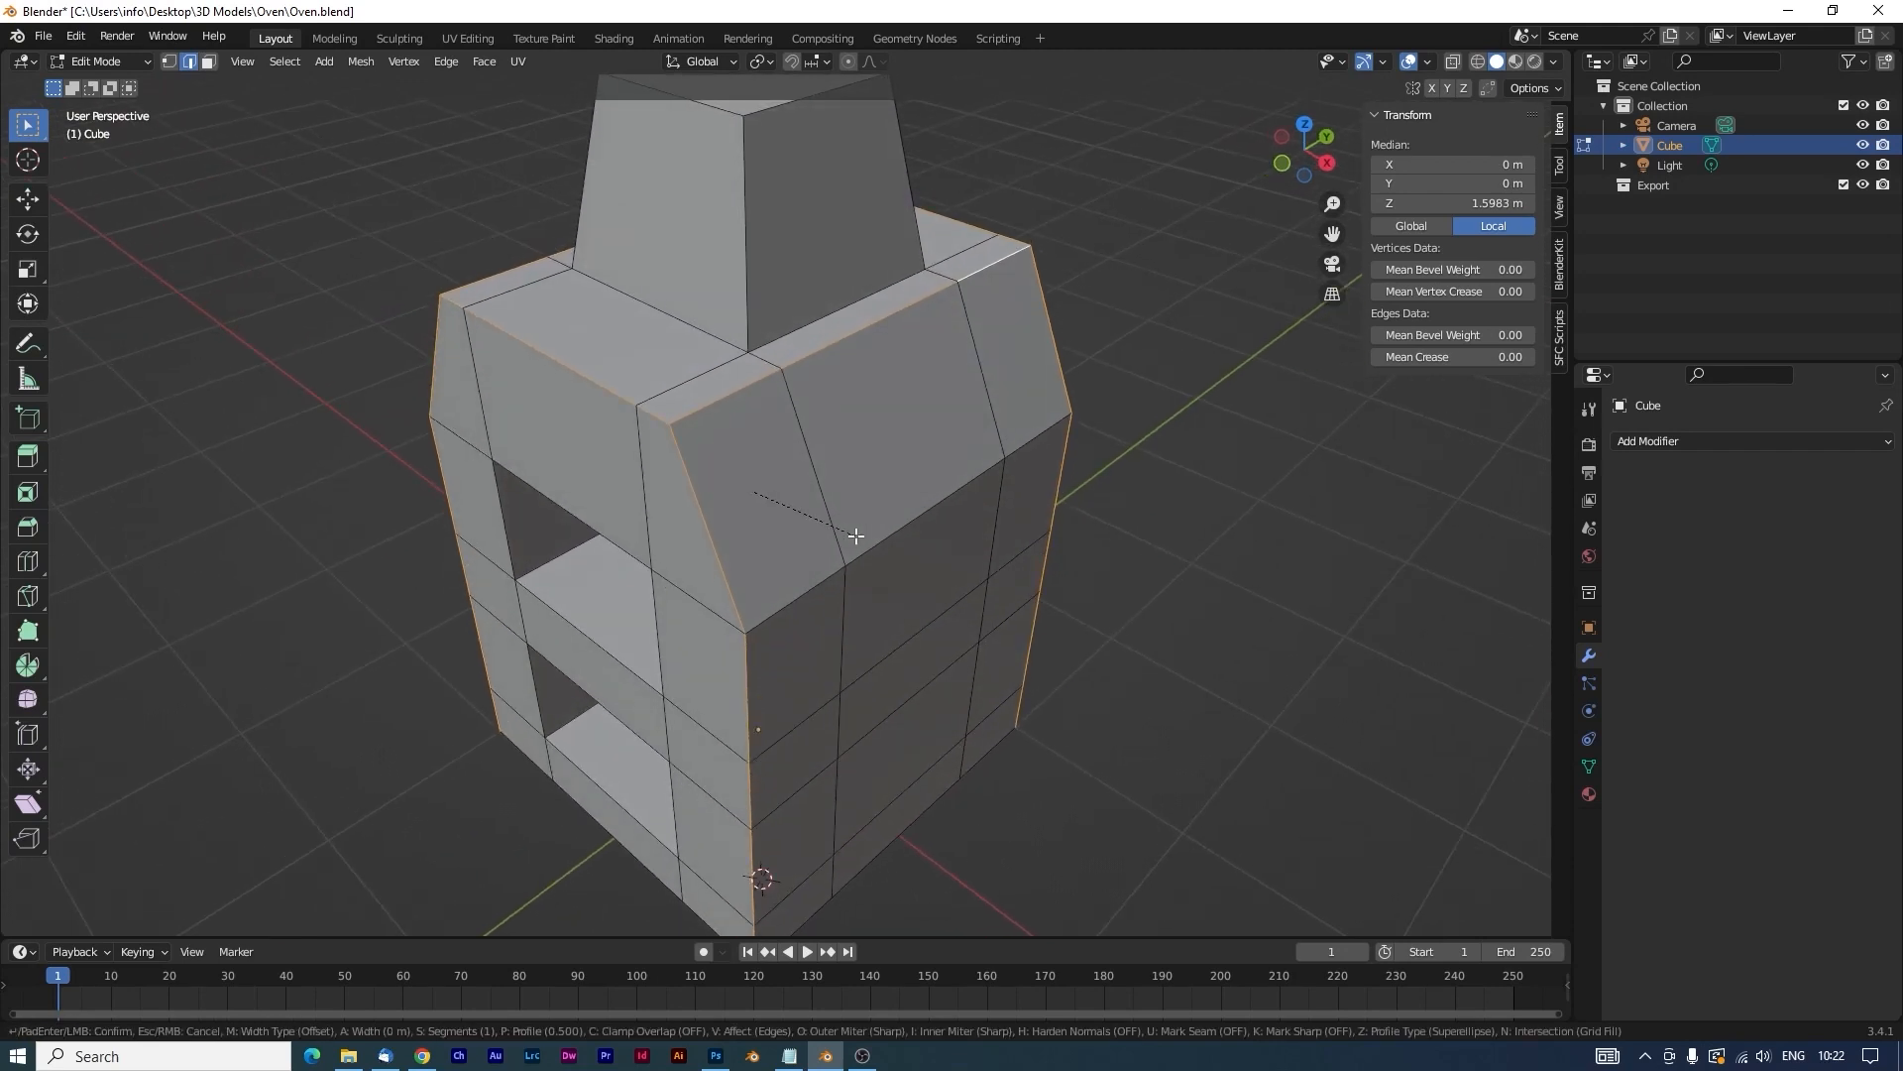
pyautogui.hotkey('ctrl', 'b')
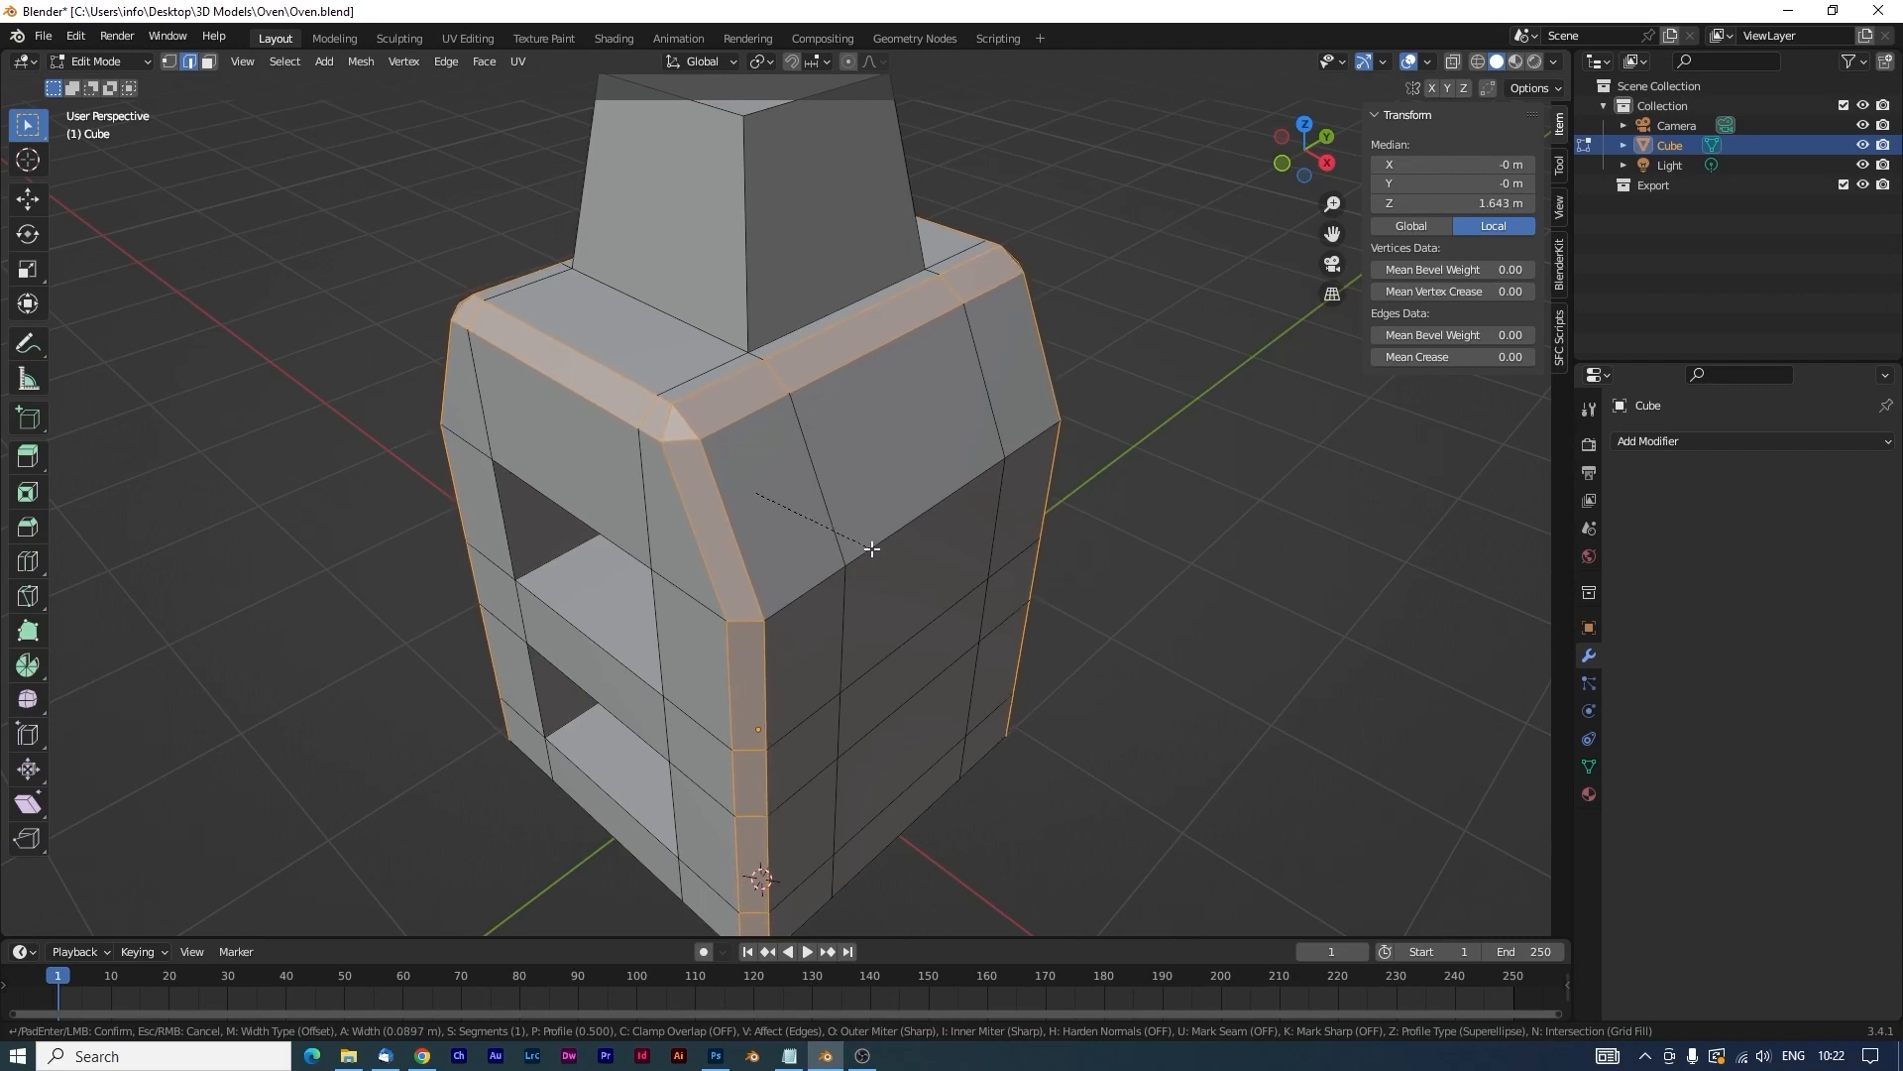
pyautogui.scroll(2, 871, 548)
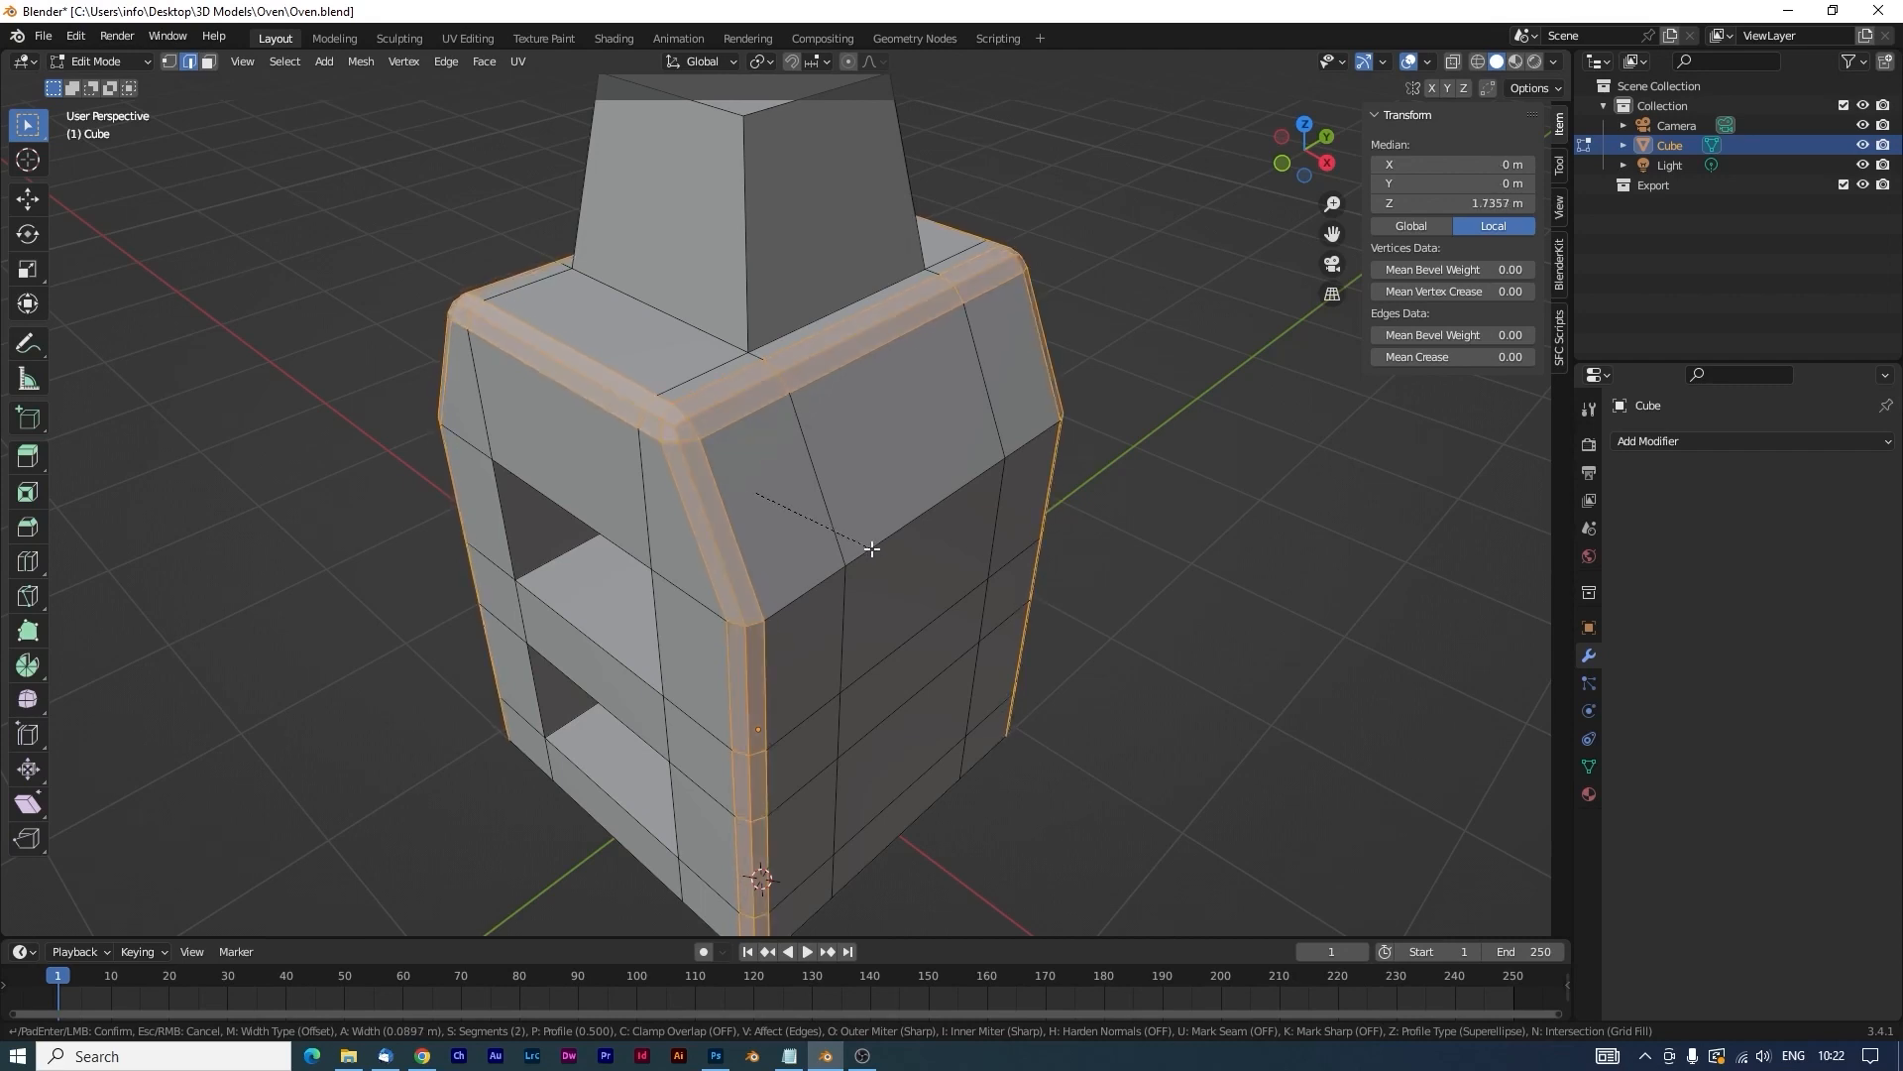
pyautogui.click(872, 548)
# Select the four upright corner edges of the chimney and bevel them with three segments.
pyautogui.moveTo(871, 548); pyautogui.dragTo(892, 676, button='middle')
pyautogui.click(863, 365)
pyautogui.moveTo(862, 365); pyautogui.dragTo(635, 392, button='middle')
pyautogui.keyDown('shift'); pyautogui.click(740, 331); pyautogui.keyUp('shift')
pyautogui.moveTo(911, 365); pyautogui.dragTo(674, 378, button='middle')
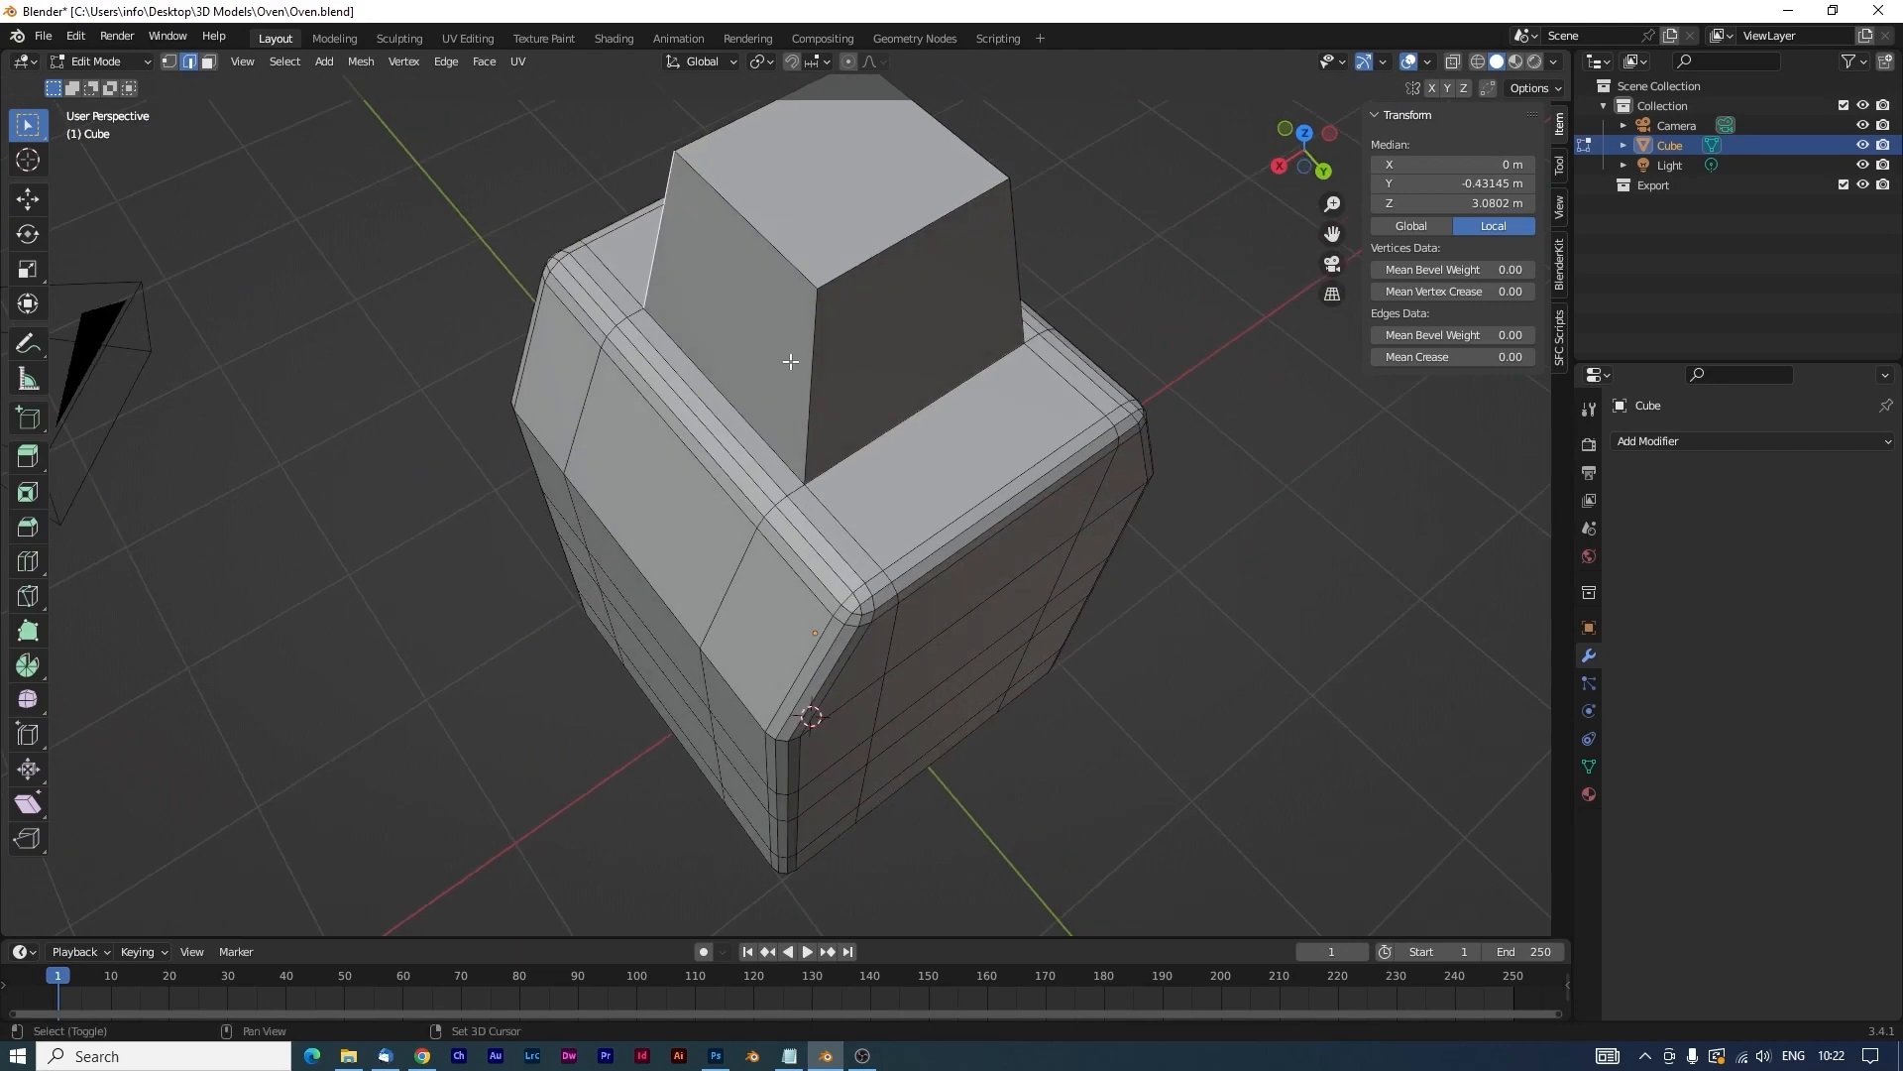
pyautogui.keyDown('shift'); pyautogui.click(812, 369); pyautogui.keyUp('shift')
pyautogui.keyDown('shift'); pyautogui.click(1019, 320); pyautogui.keyUp('shift')
pyautogui.moveTo(1025, 331); pyautogui.dragTo(943, 183, button='middle')
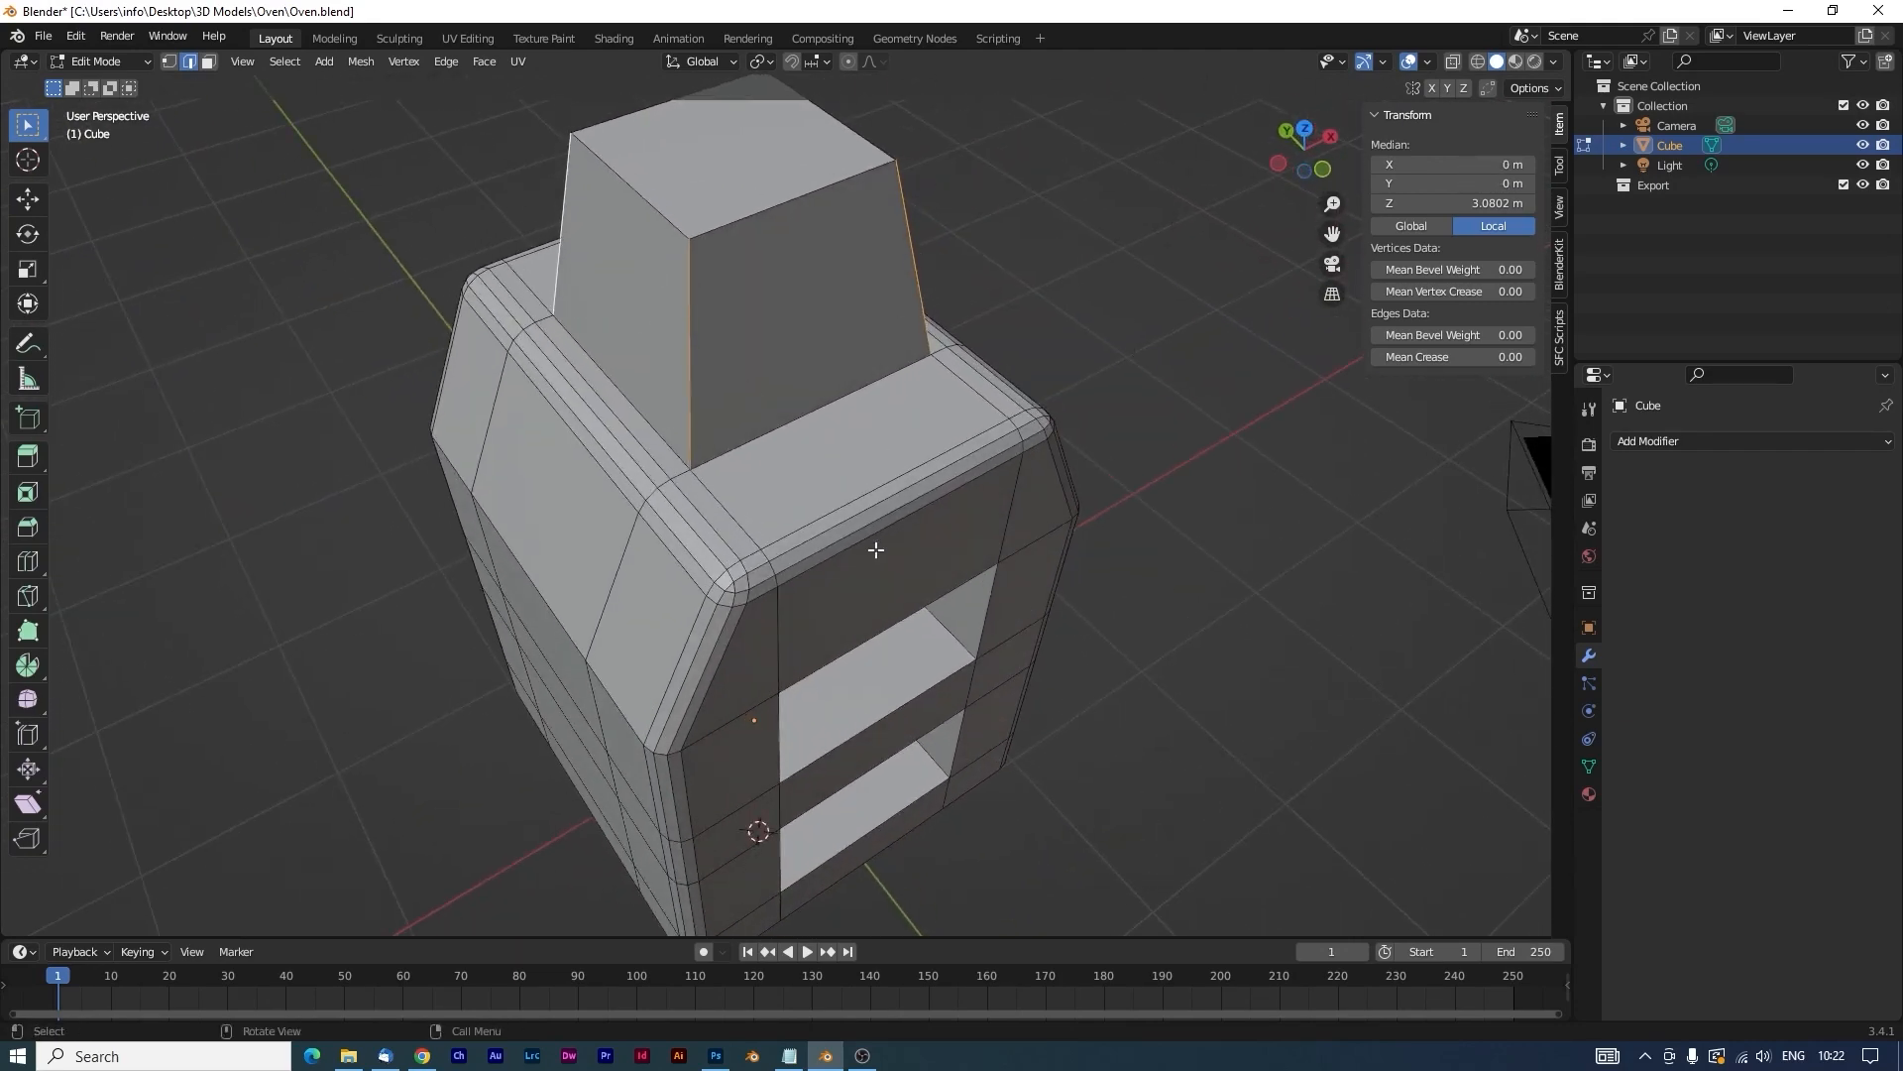
pyautogui.hotkey('ctrl', 'b')
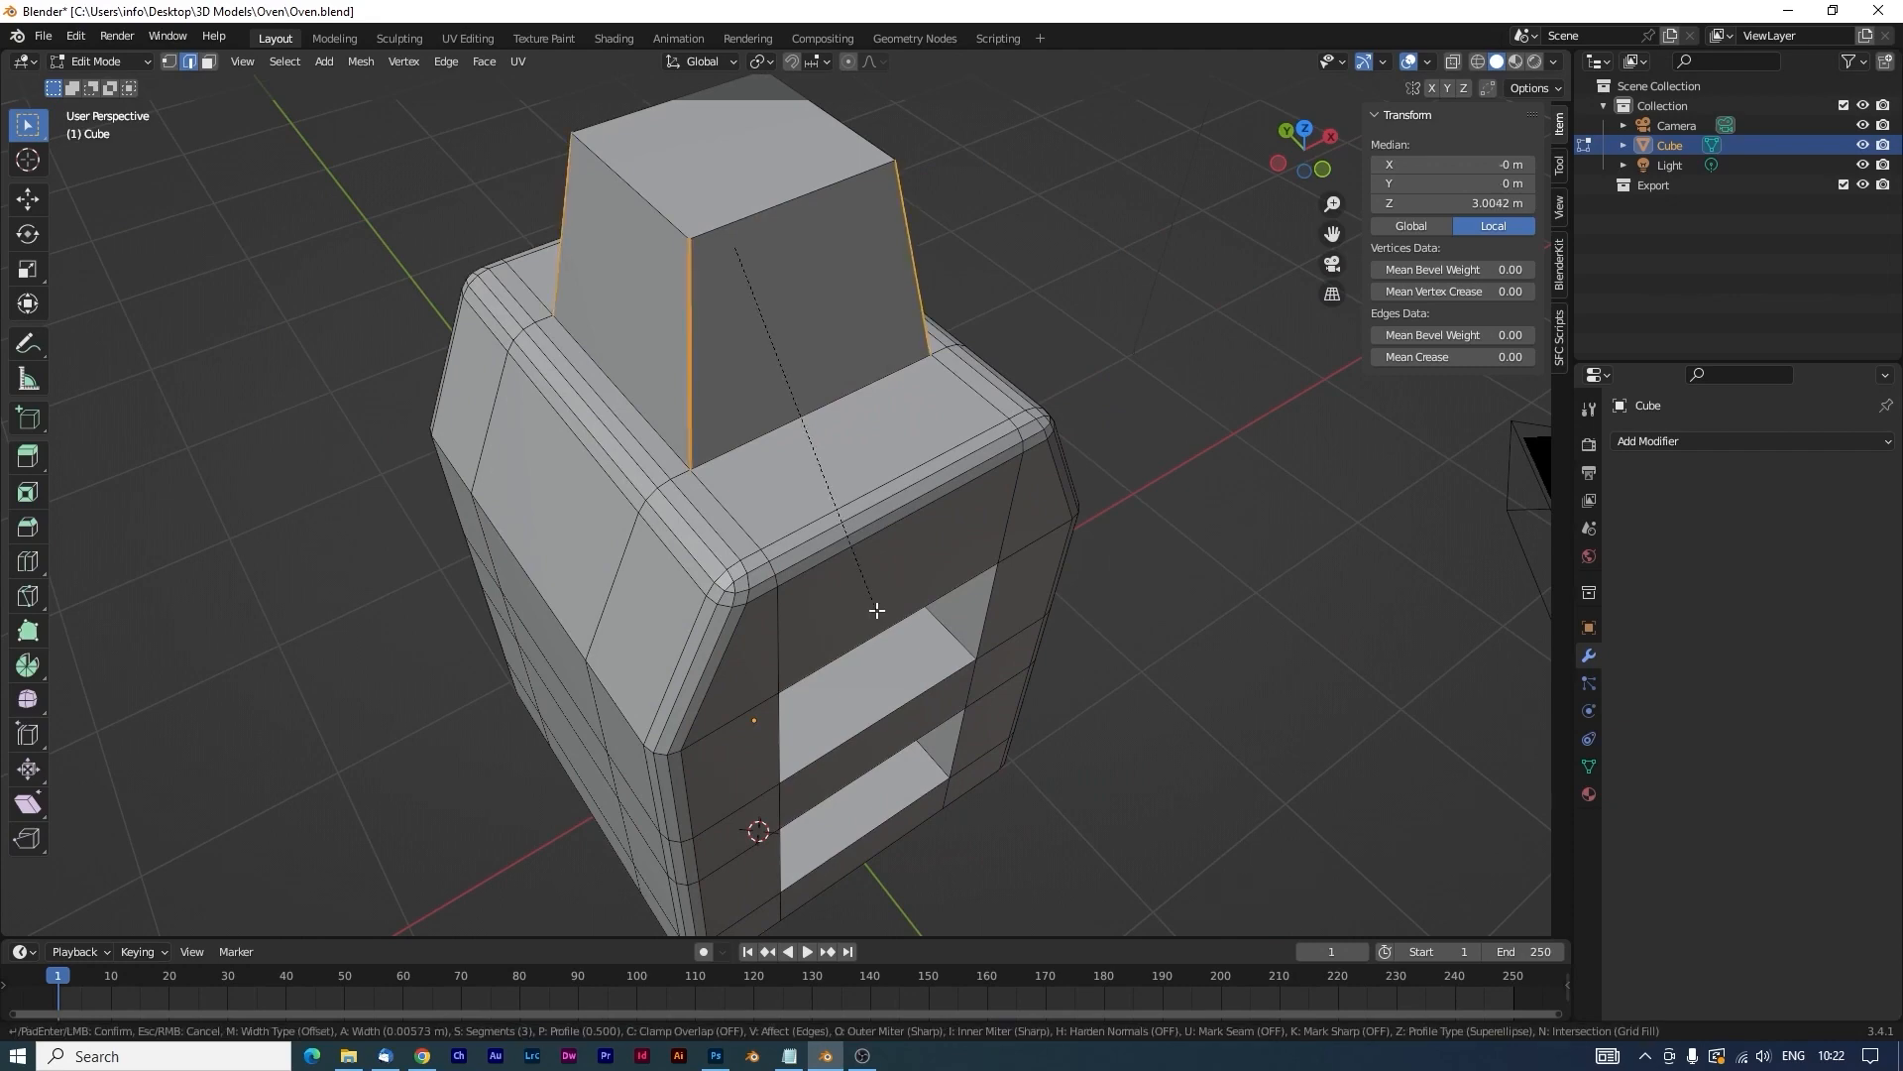
pyautogui.click(623, 628)
pyautogui.moveTo(625, 629); pyautogui.dragTo(628, 585, button='middle')
# Return to Object Mode and save the oven file.
pyautogui.press('Tab')
pyautogui.scroll(-3, 866, 616)
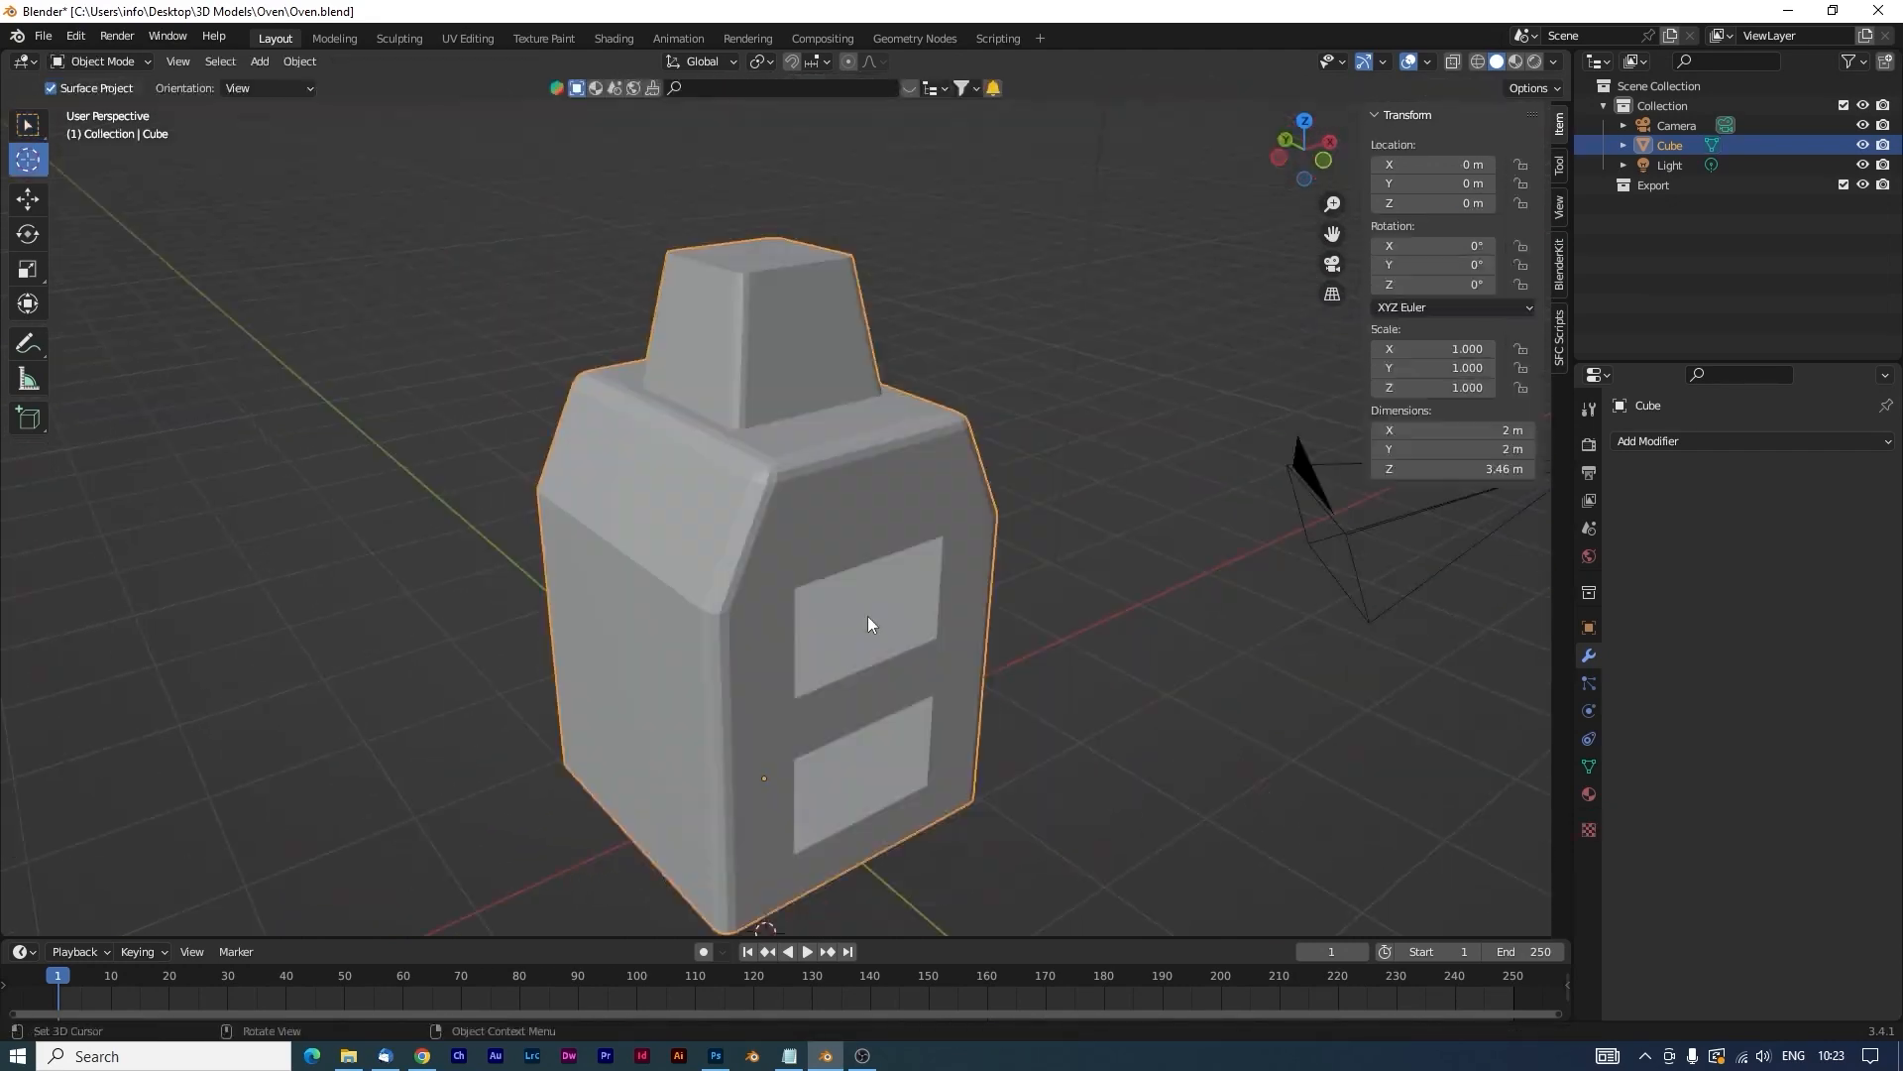
pyautogui.moveTo(897, 586)
pyautogui.mouseDown(button='middle')
pyautogui.moveTo(888, 619)
pyautogui.moveTo(908, 585)
pyautogui.mouseUp(button='middle')
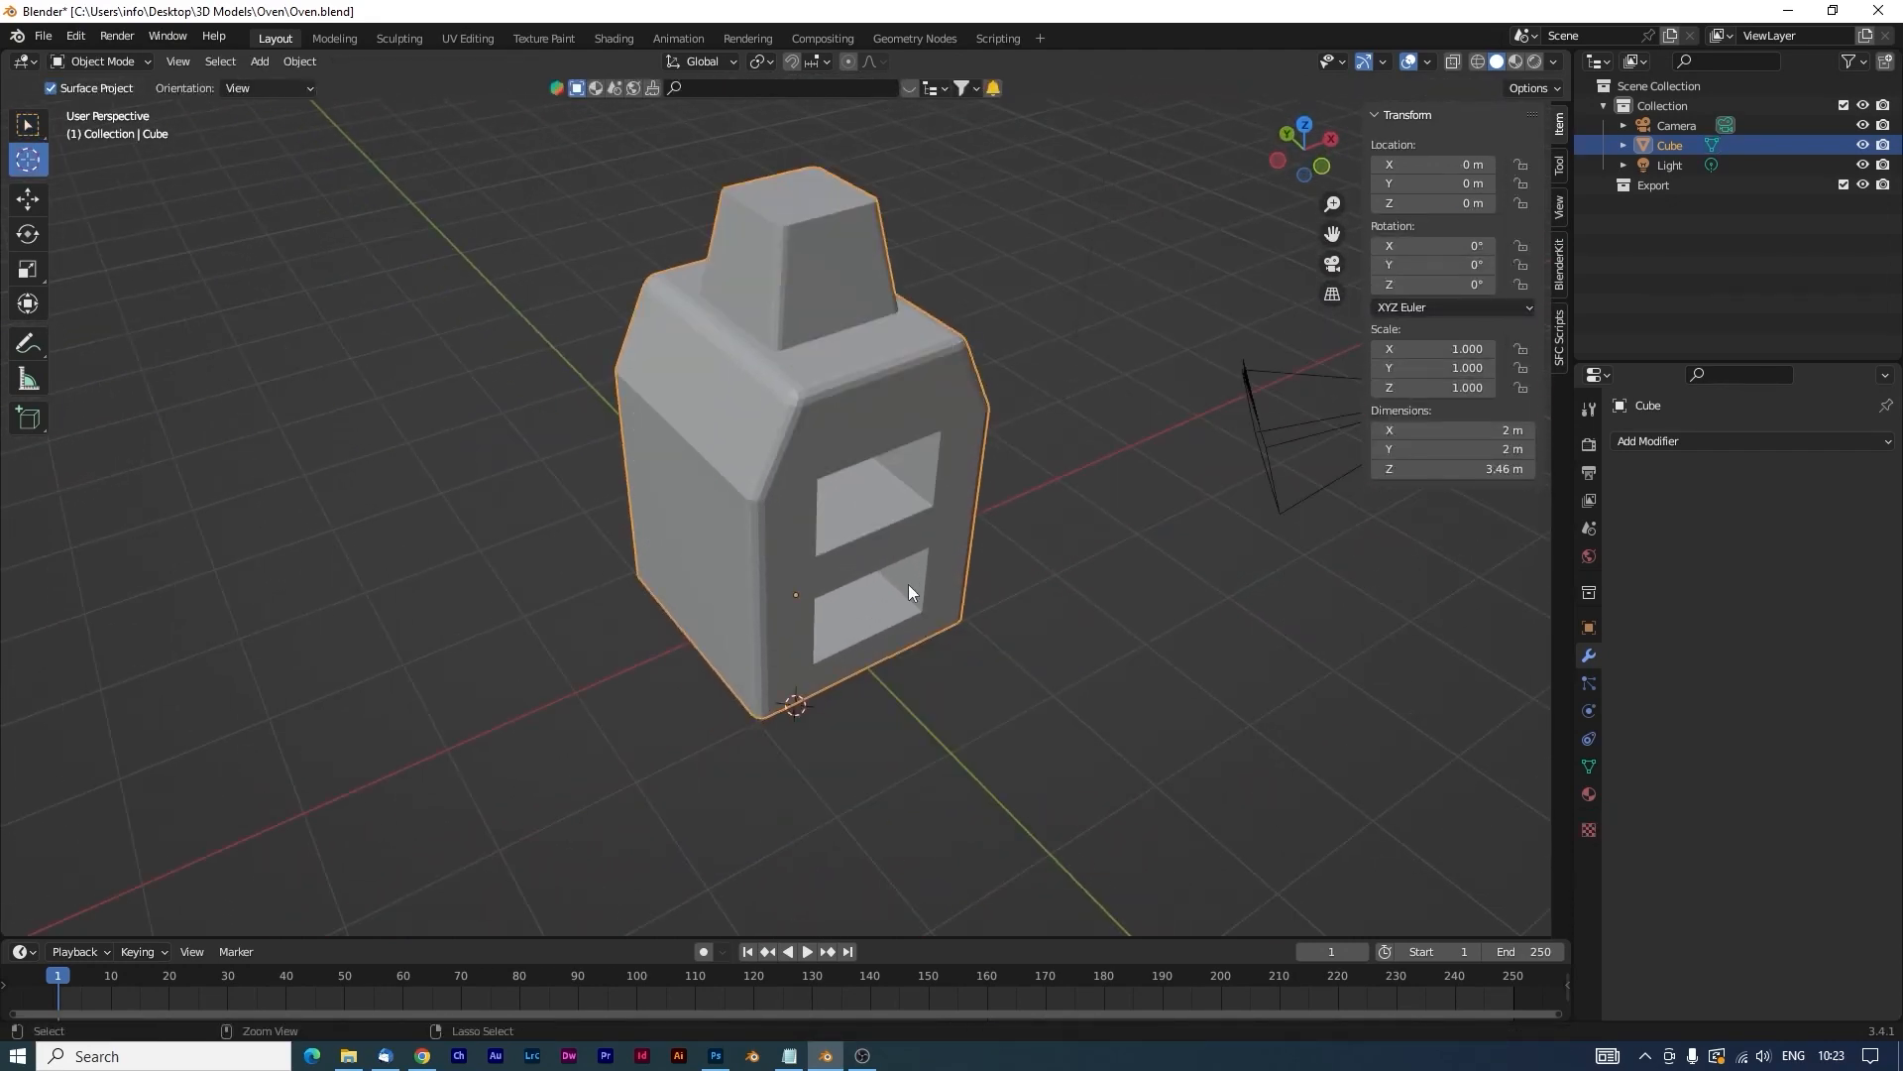
pyautogui.hotkey('ctrl', 's')
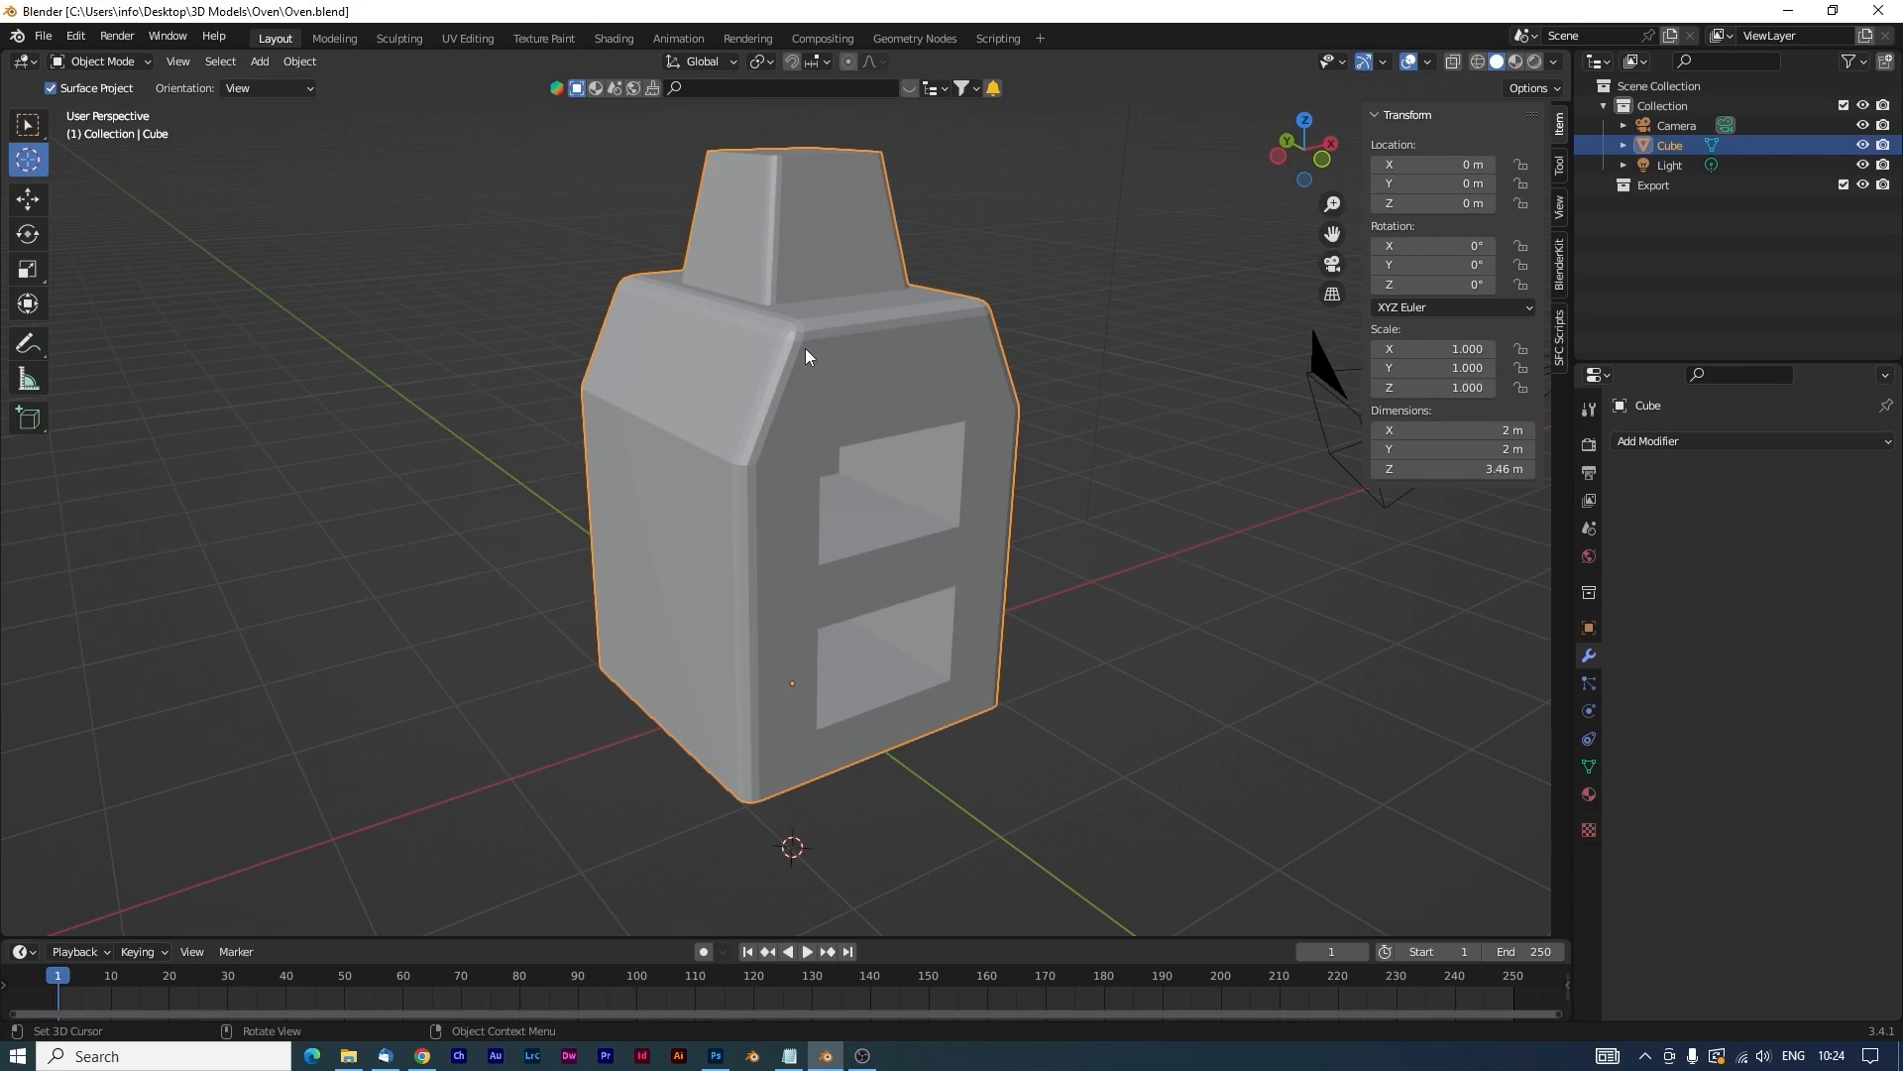
# Apply smooth shading to the oven and switch it to Shade Auto Smooth.
pyautogui.rightClick(806, 355)
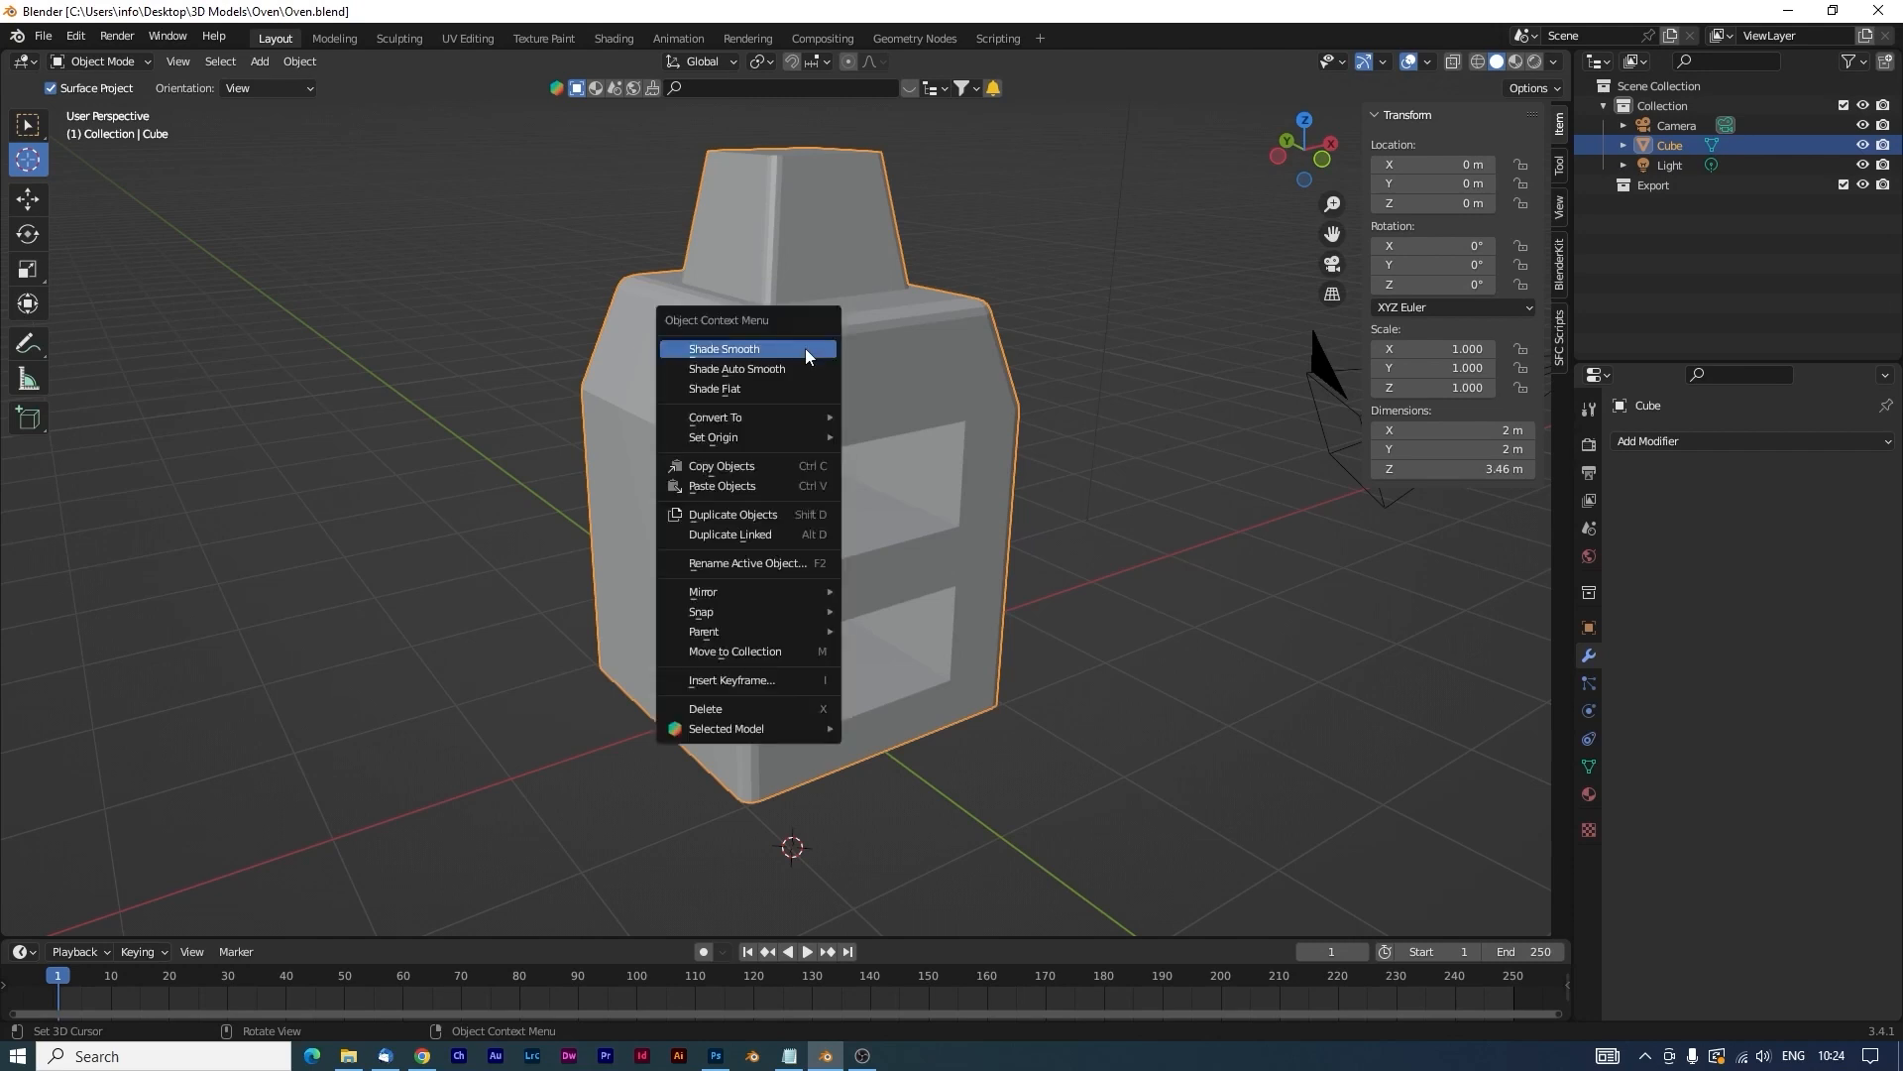
pyautogui.click(806, 351)
pyautogui.moveTo(972, 490); pyautogui.dragTo(835, 413, button='middle')
pyautogui.rightClick(834, 412)
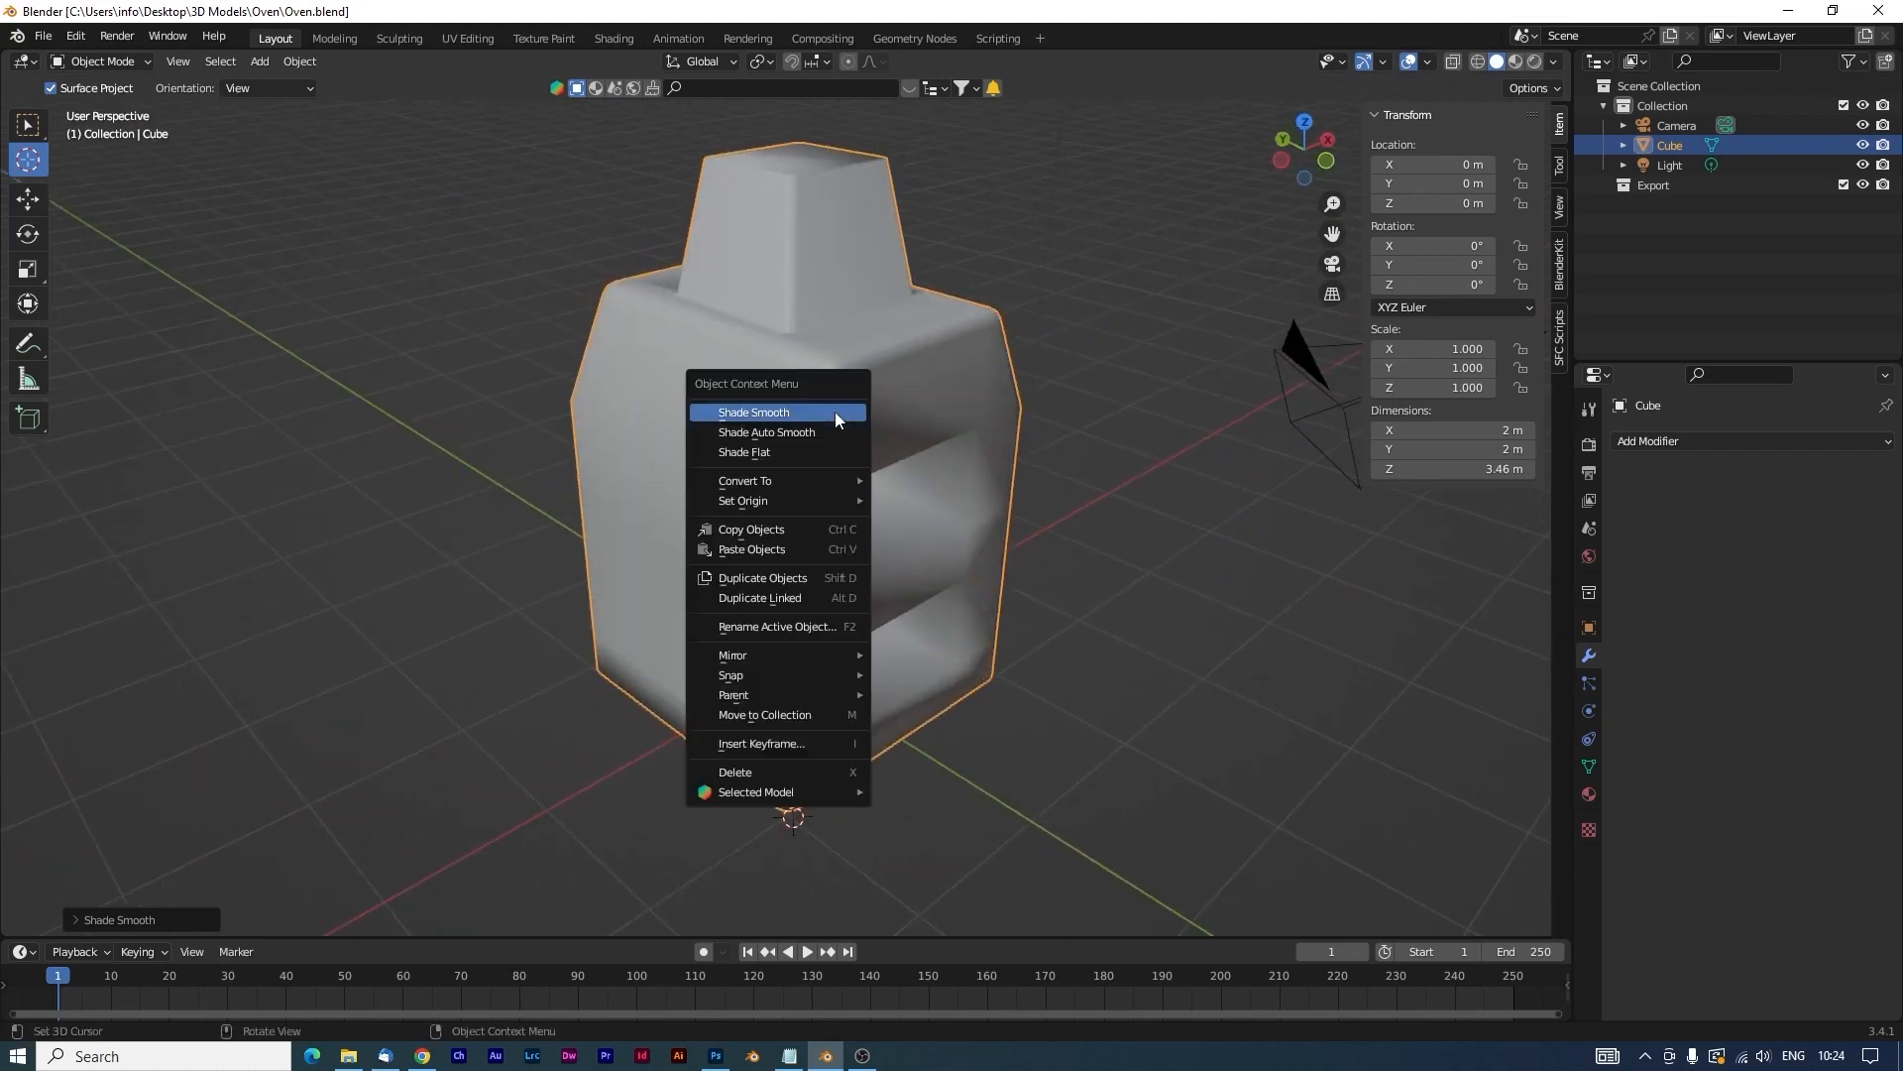
pyautogui.click(783, 426)
pyautogui.moveTo(995, 450)
pyautogui.mouseDown(button='middle')
pyautogui.moveTo(962, 541)
pyautogui.moveTo(954, 461)
pyautogui.moveTo(977, 412)
pyautogui.moveTo(966, 436)
pyautogui.mouseUp(button='middle')
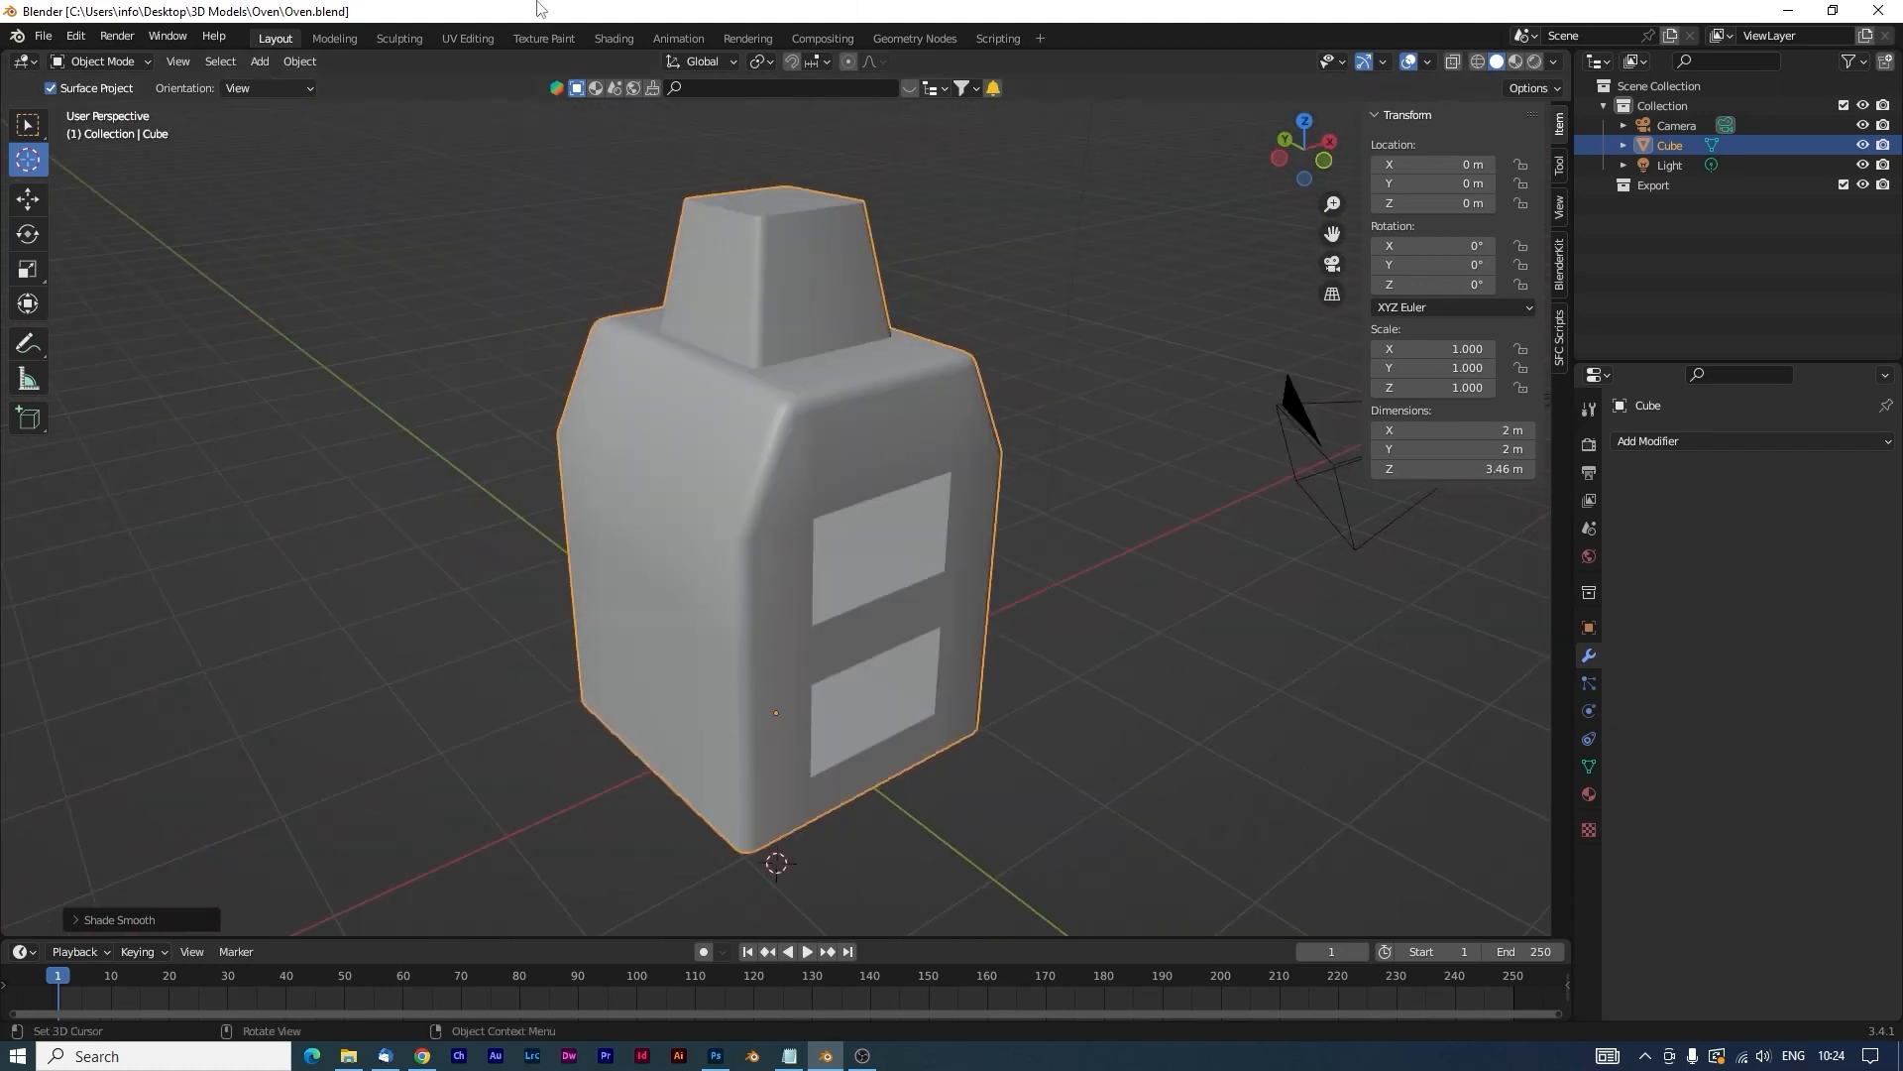
# Open the Sculpting workspace and change the viewport's MatCap to the dark brown clay sphere.
pyautogui.click(380, 35)
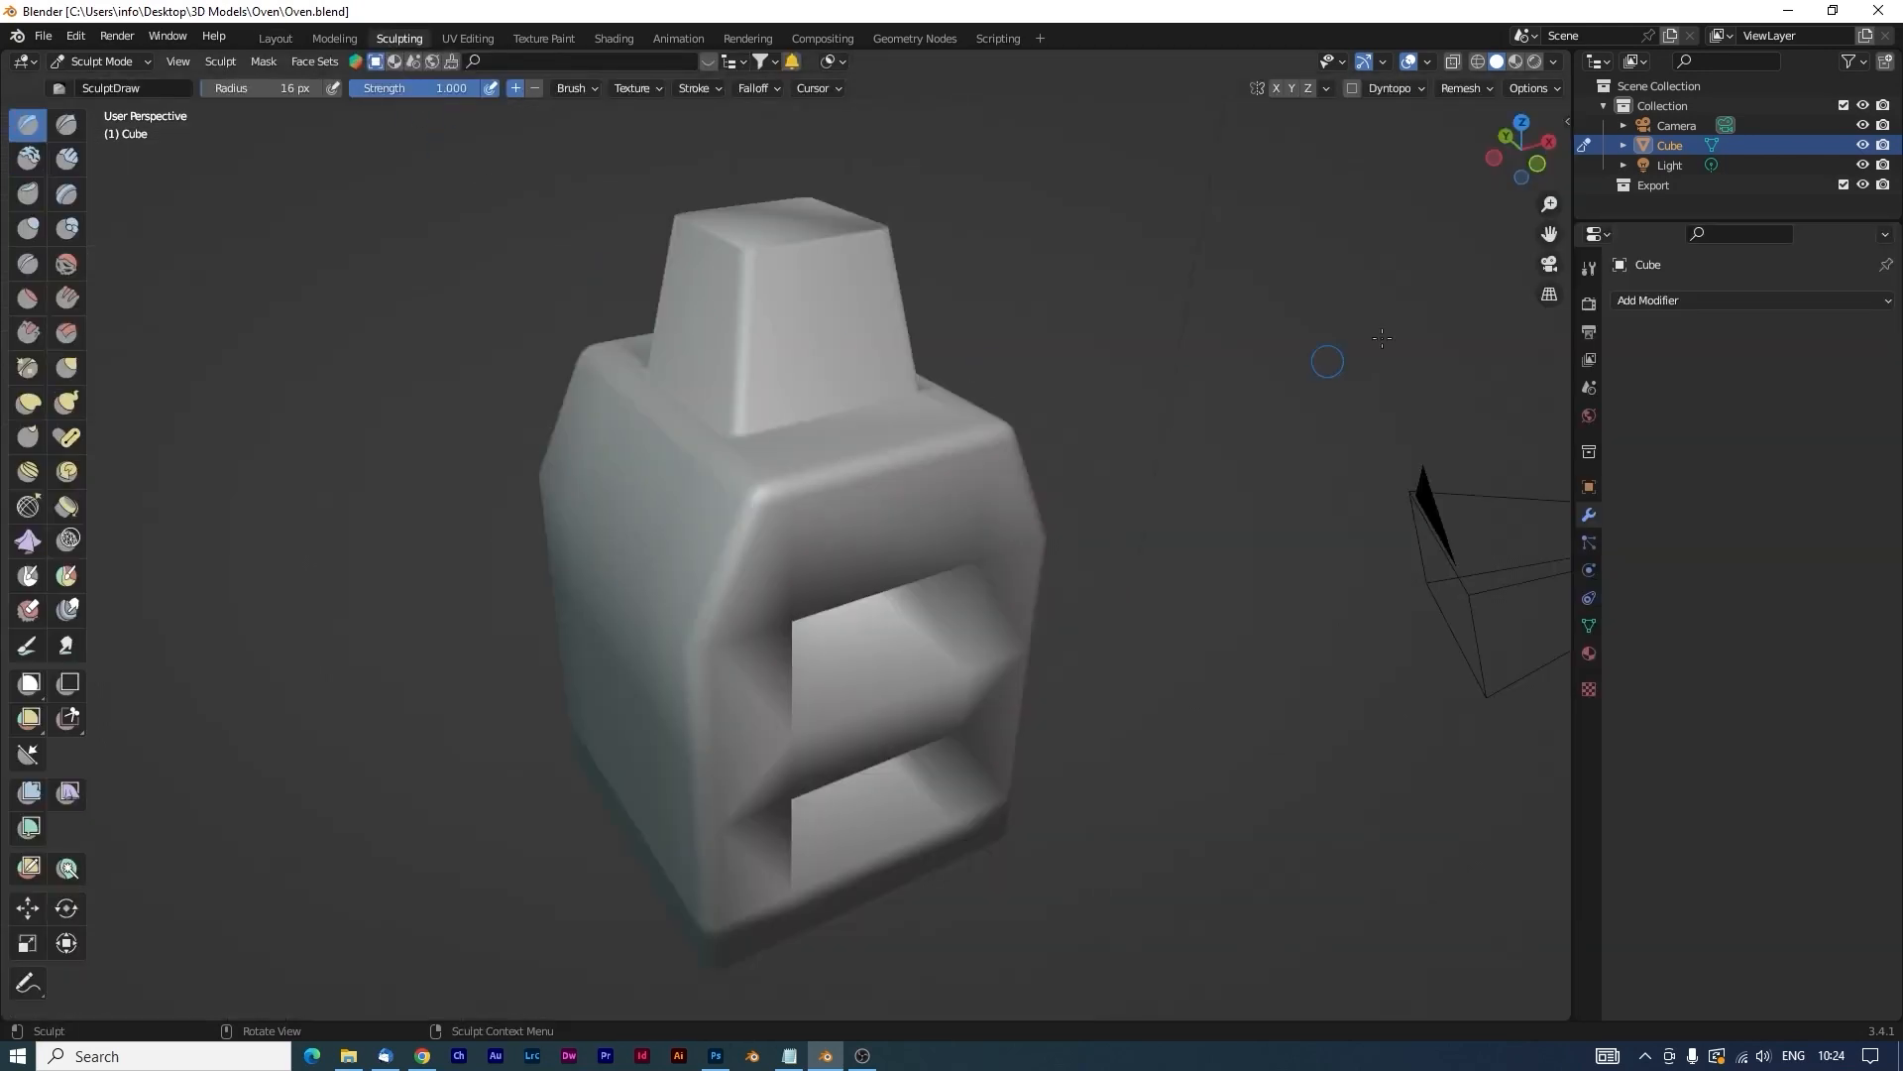
pyautogui.click(1554, 61)
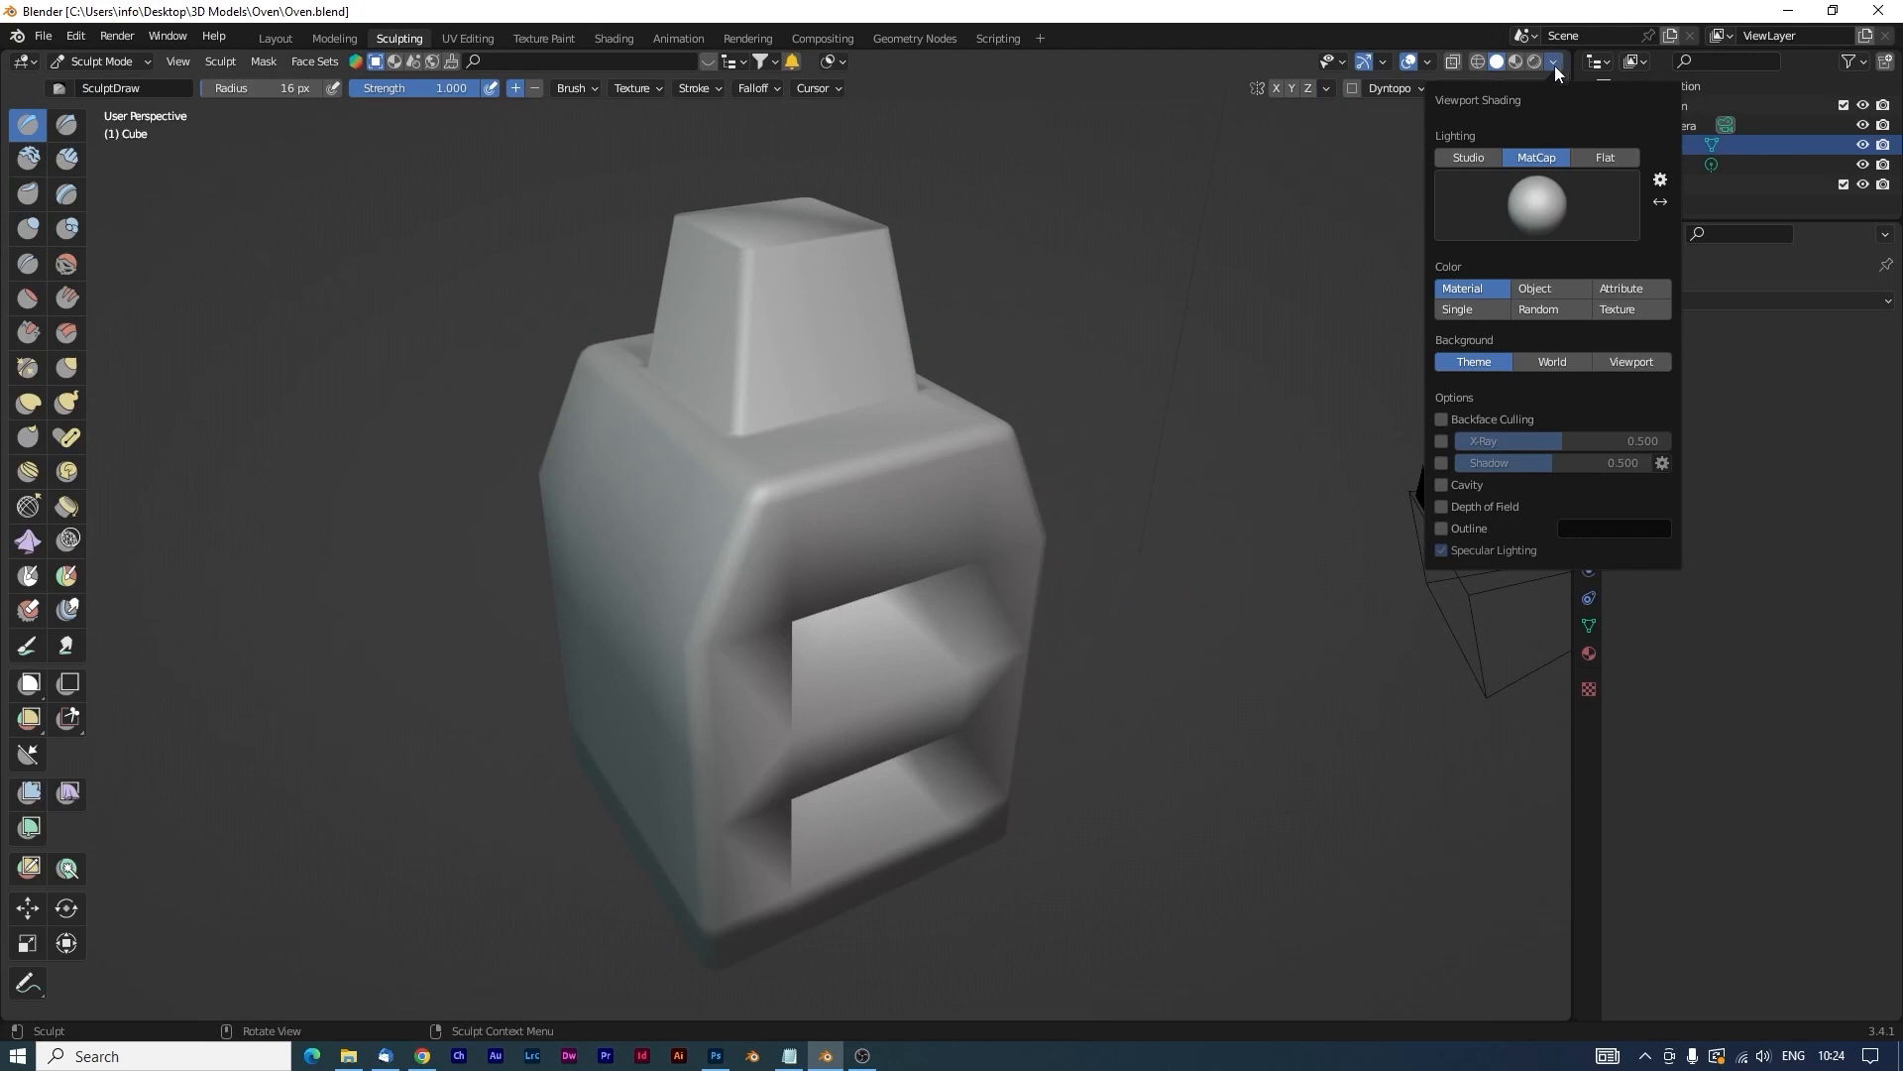
pyautogui.click(1535, 198)
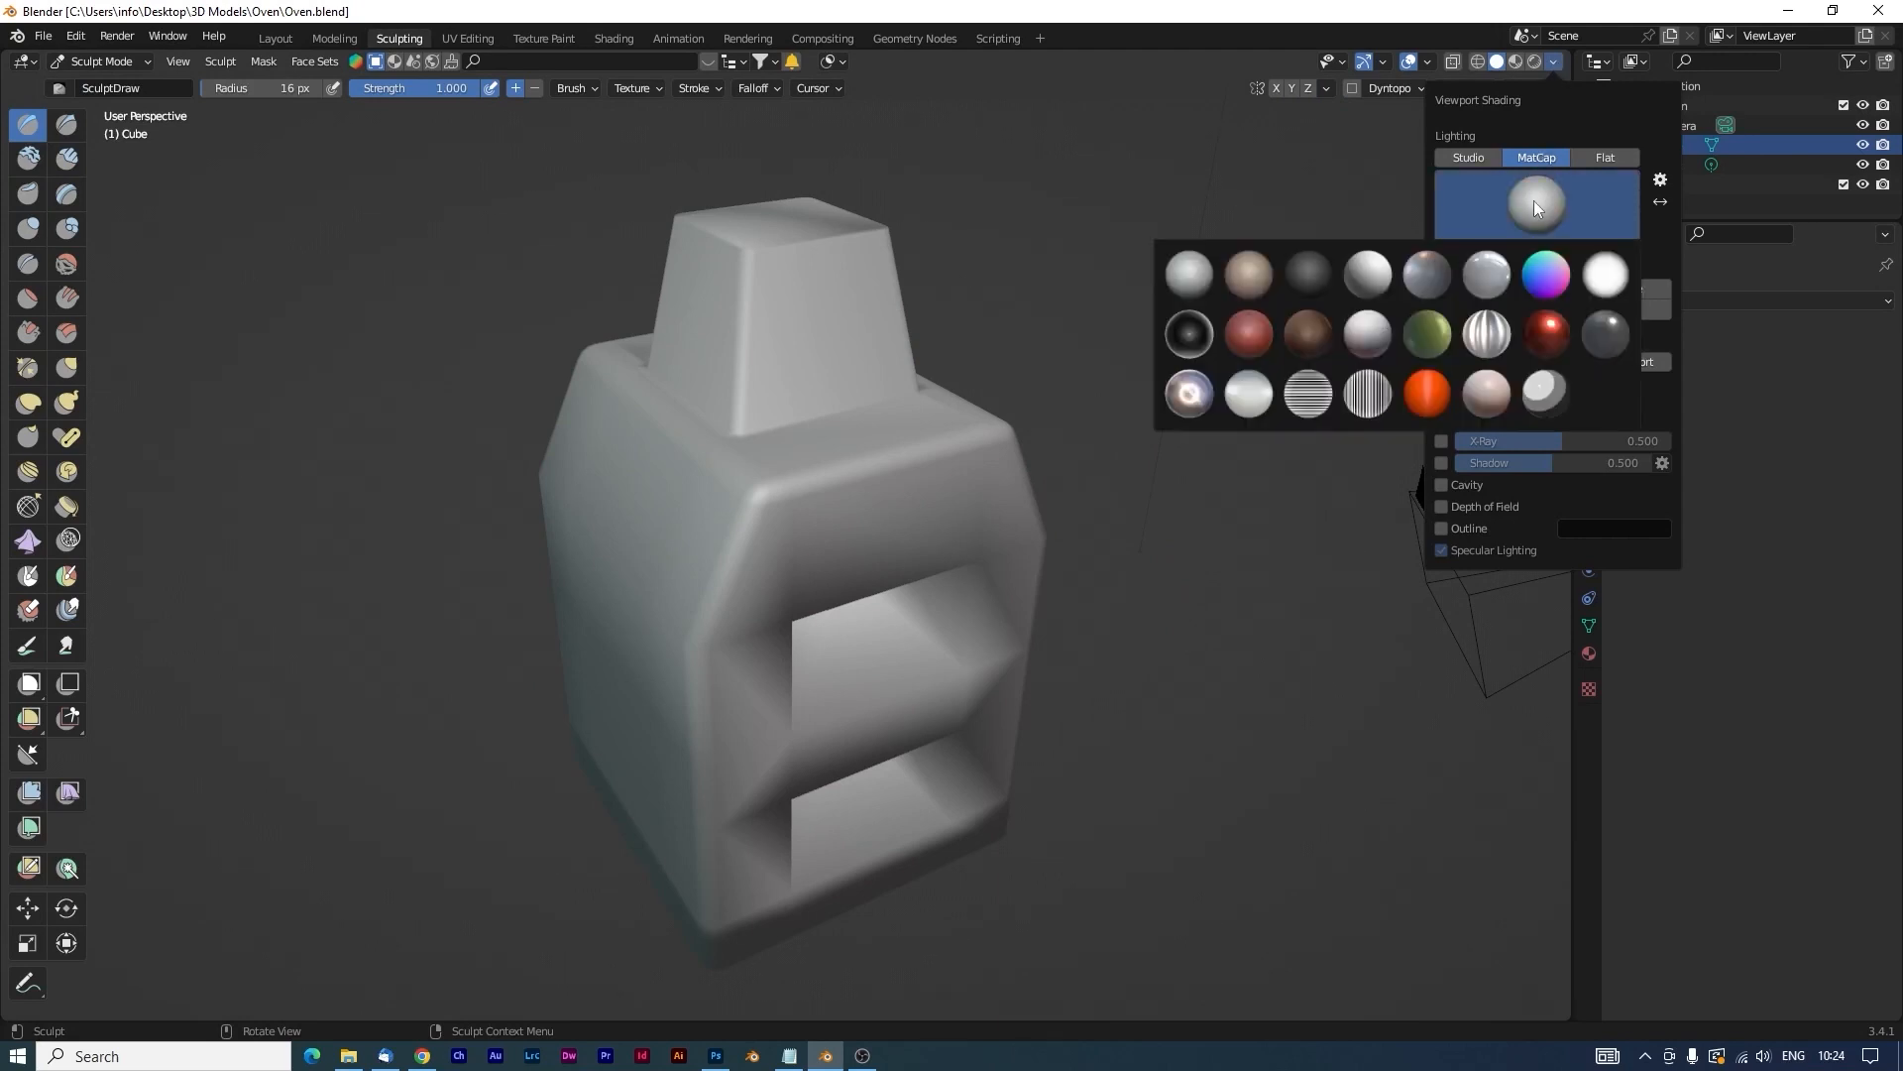
pyautogui.click(1297, 343)
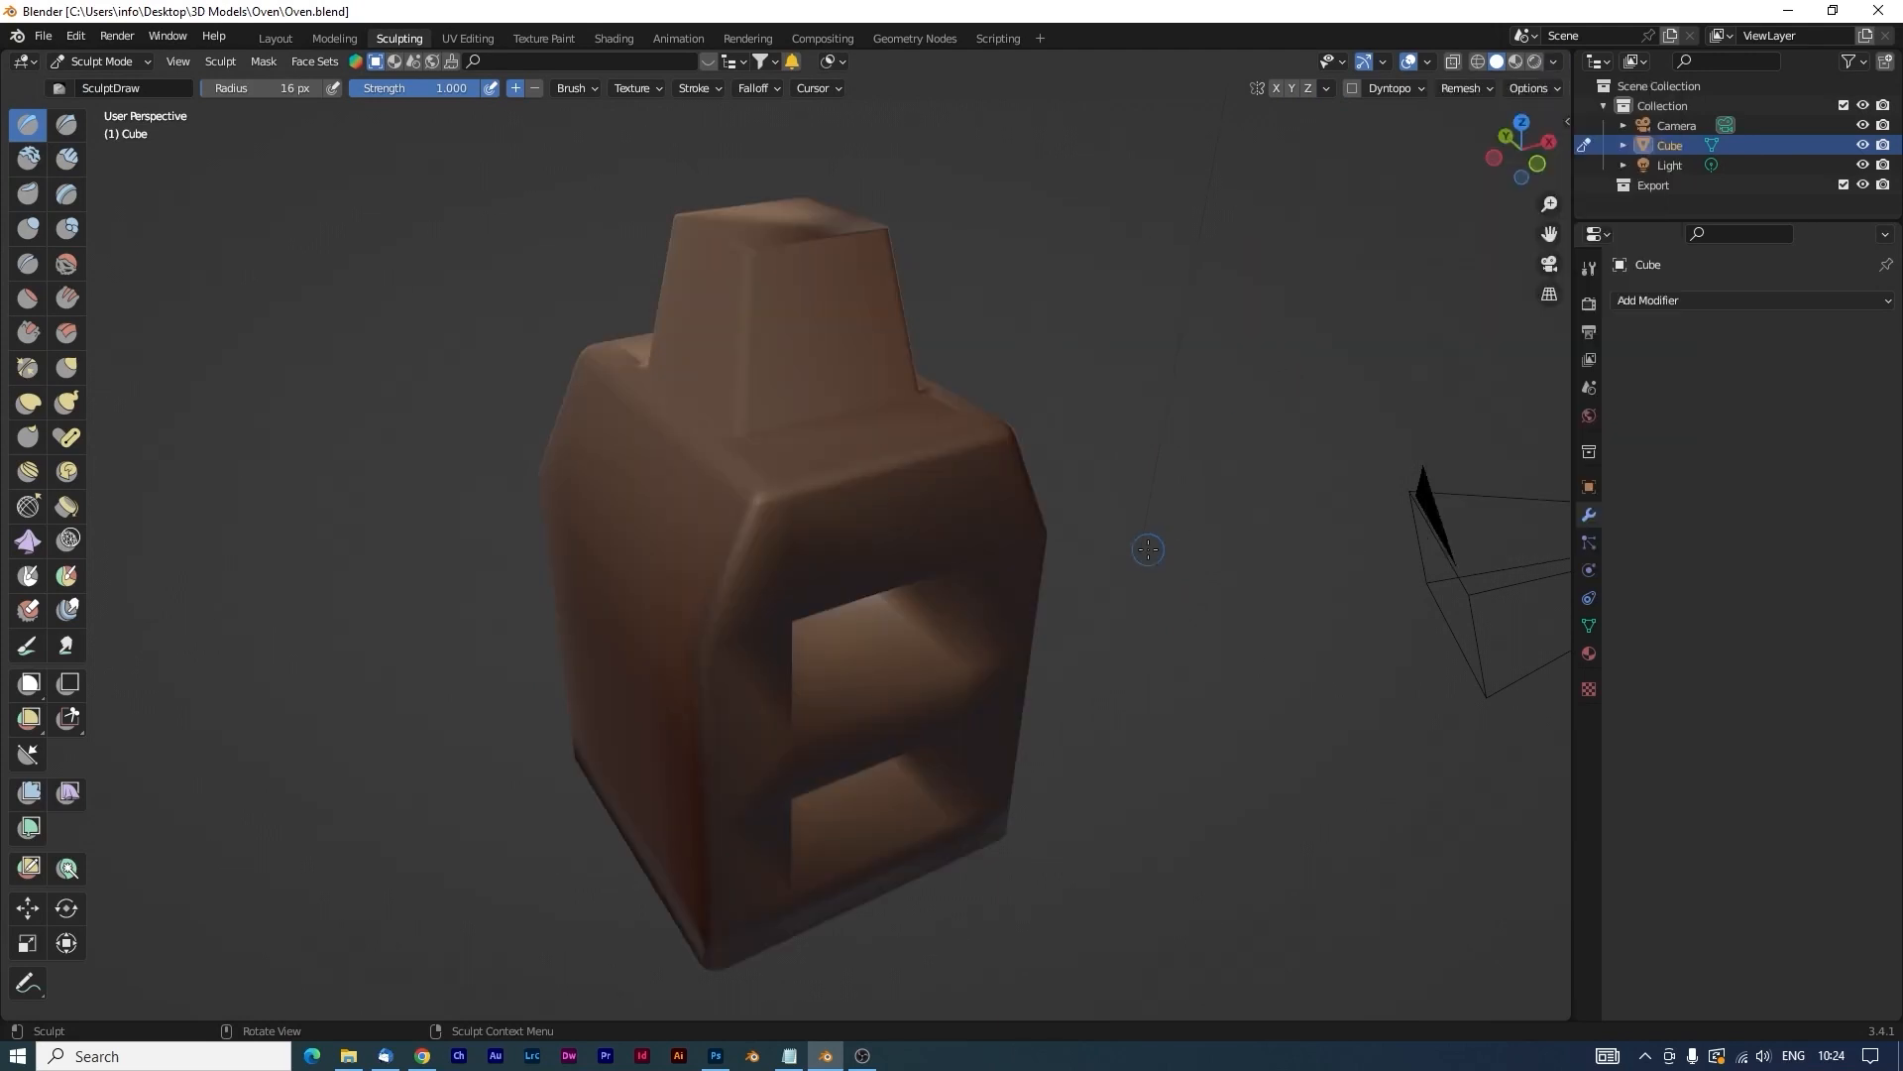
pyautogui.moveTo(1147, 548)
pyautogui.mouseDown(button='middle')
pyautogui.moveTo(1274, 481)
pyautogui.moveTo(1120, 501)
pyautogui.mouseUp(button='middle')
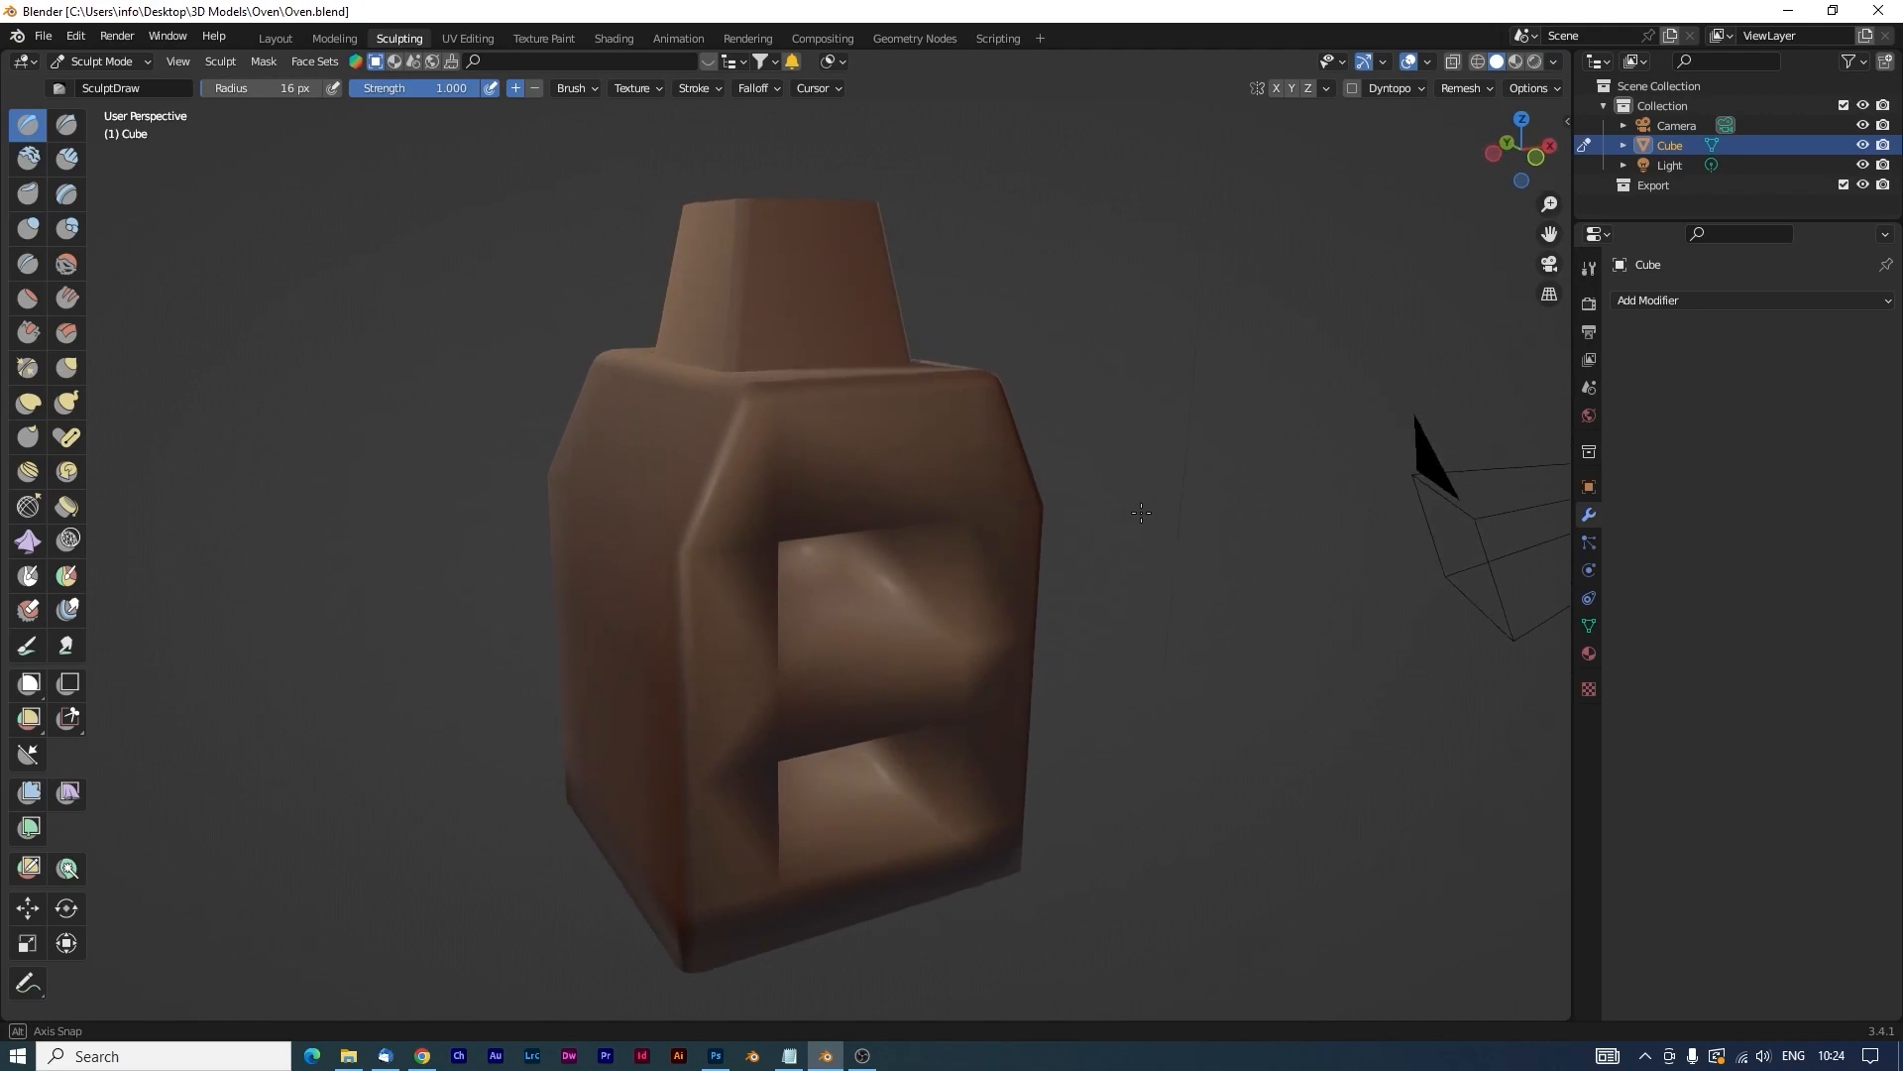
# Set the remesh voxel size to 0.008 m and remesh the oven.
pyautogui.click(1476, 90)
pyautogui.click(1487, 125)
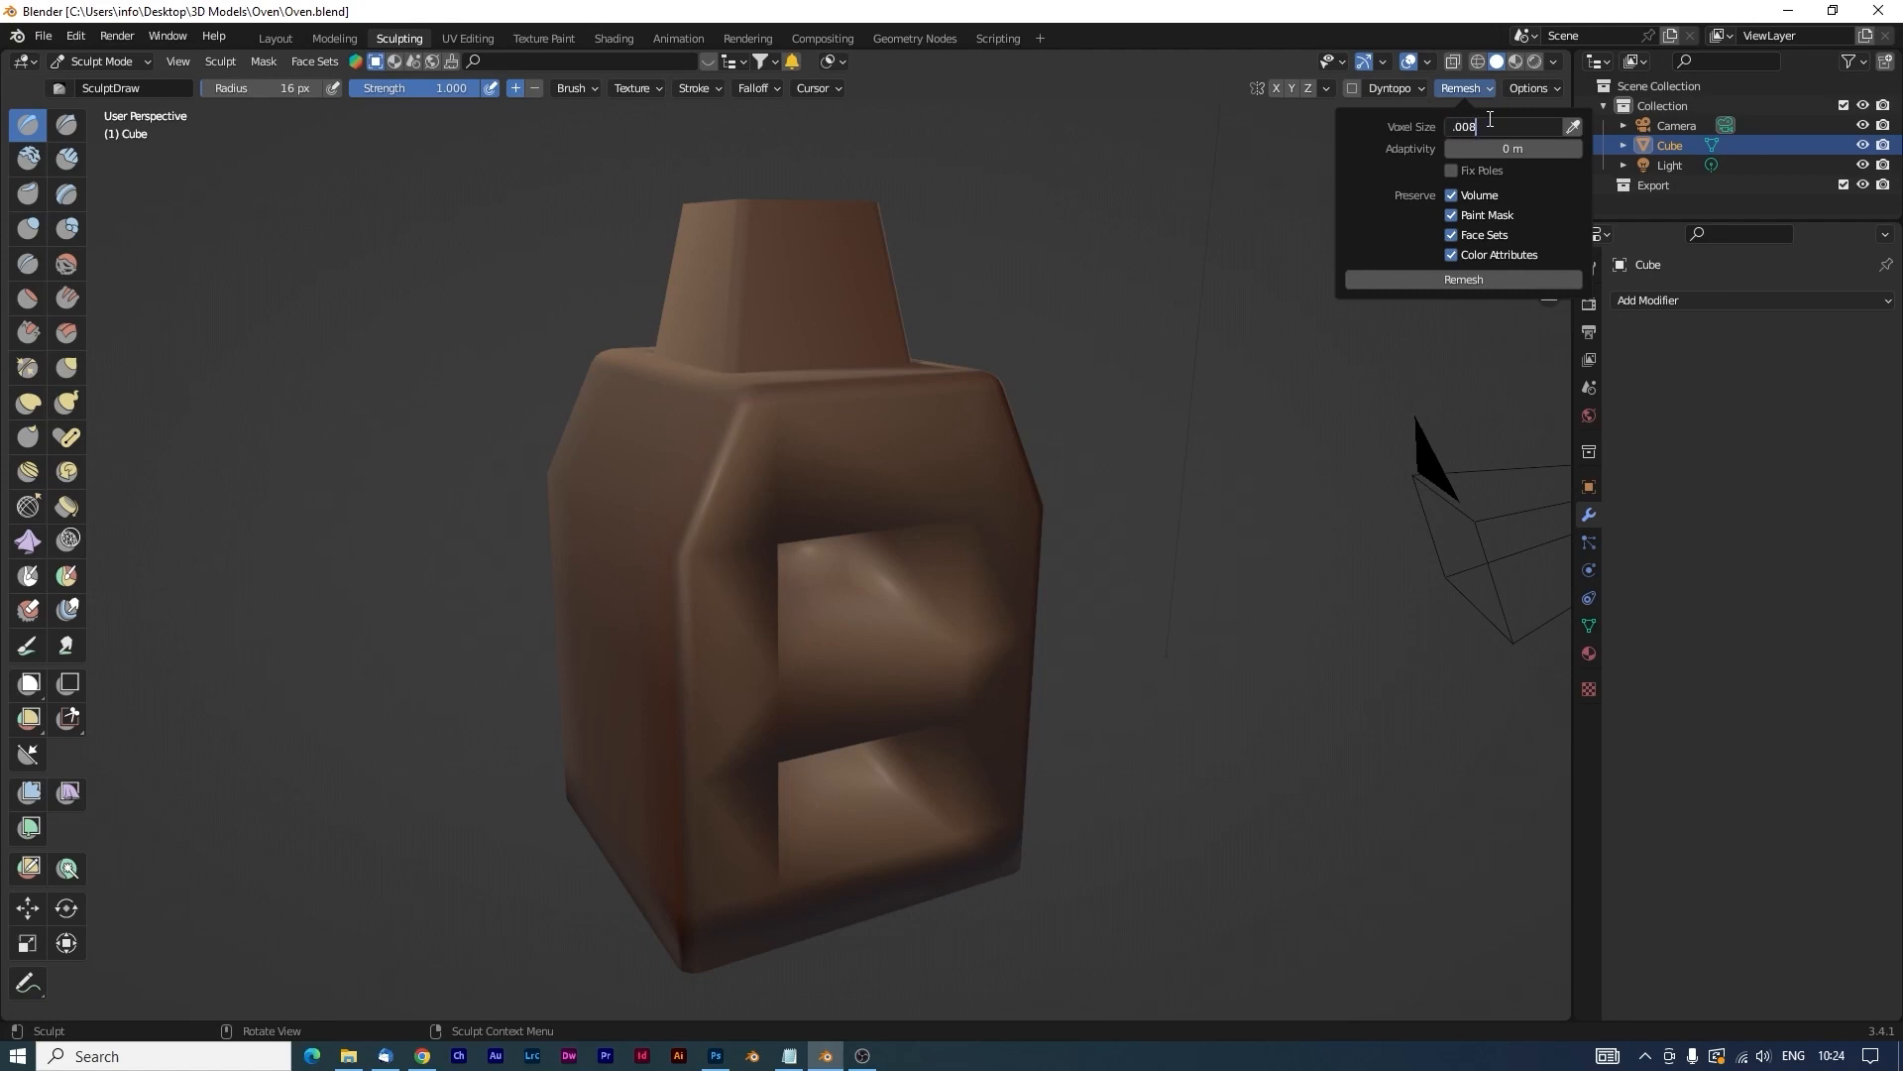
pyautogui.write('.008')
pyautogui.press('Return')
pyautogui.click(1464, 280)
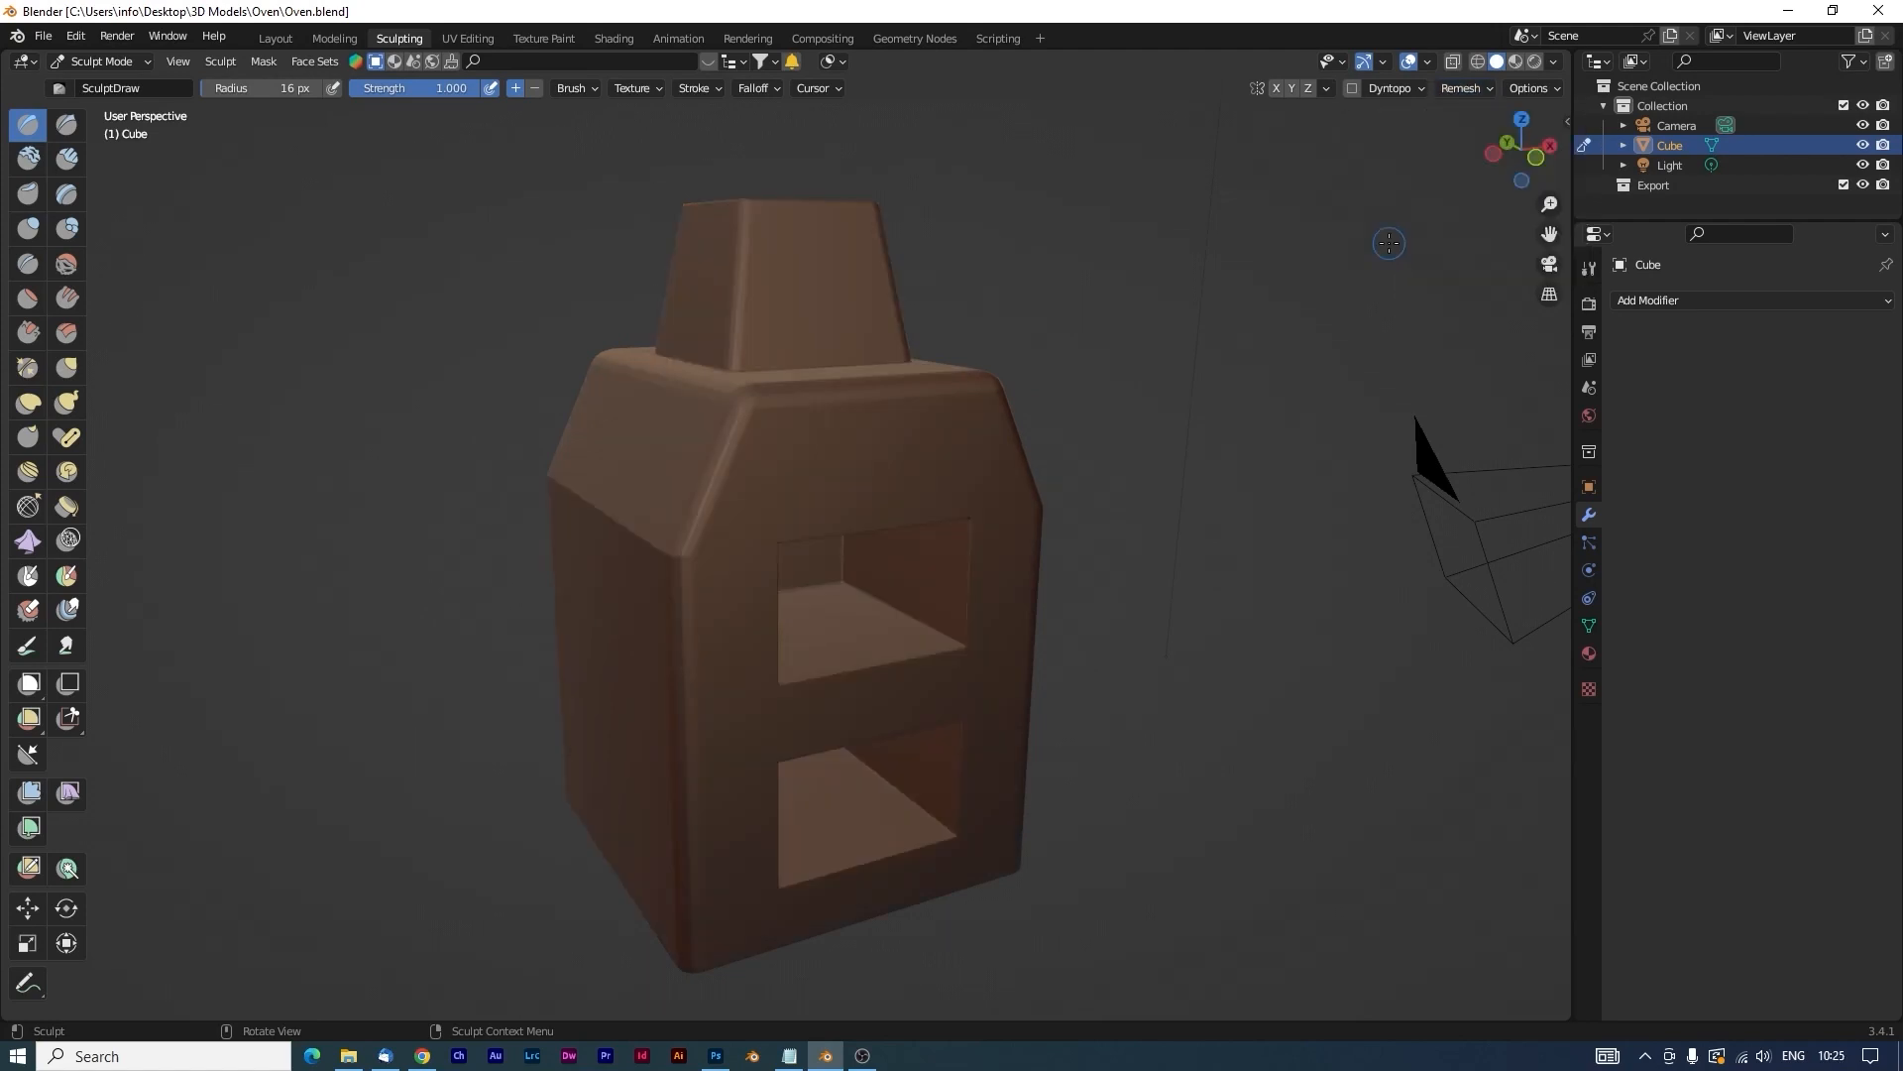
# Examine the remeshed oven's topology around the upper compartment in wireframe display and return to solid shading.
pyautogui.click(1476, 61)
pyautogui.scroll(8, 1015, 336)
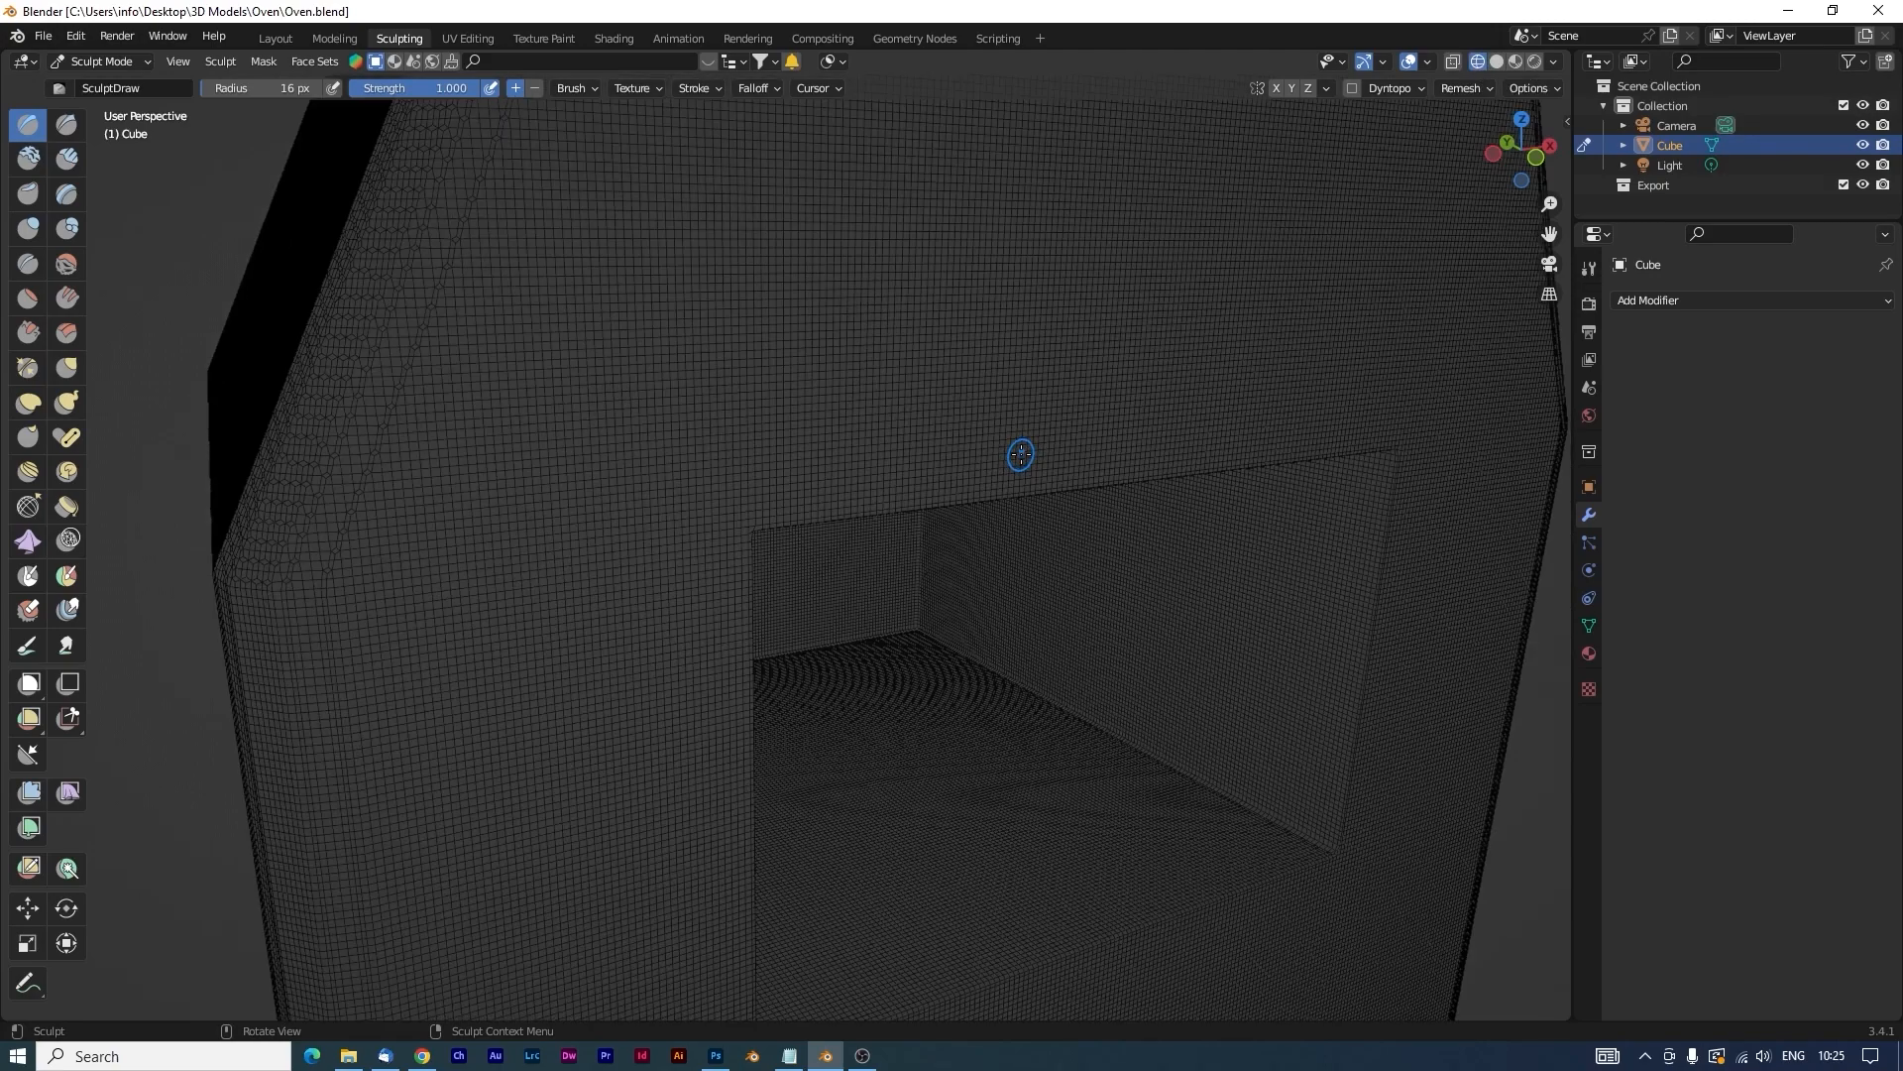
pyautogui.scroll(-2, 1021, 454)
pyautogui.moveTo(1020, 455); pyautogui.dragTo(1091, 437, button='middle')
pyautogui.scroll(2, 1081, 425)
pyautogui.scroll(-1, 1092, 437)
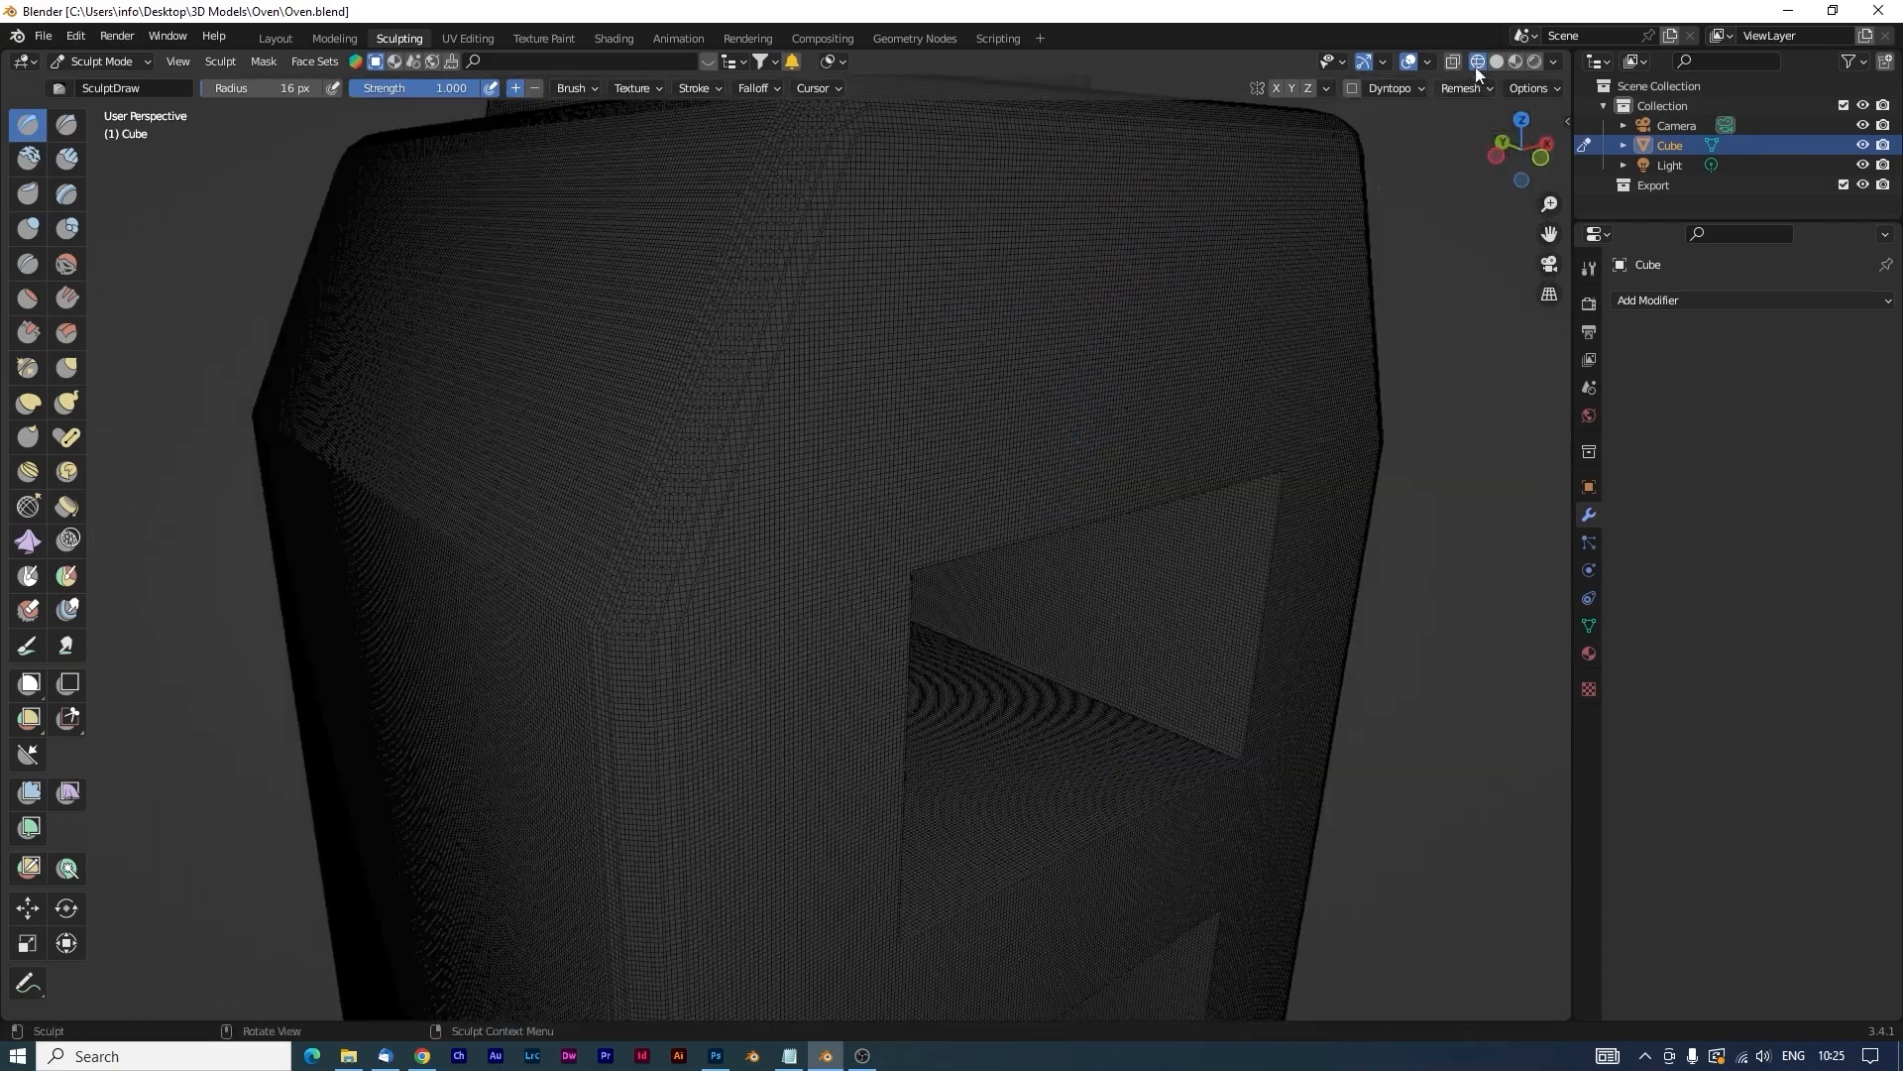
pyautogui.scroll(-5, 960, 496)
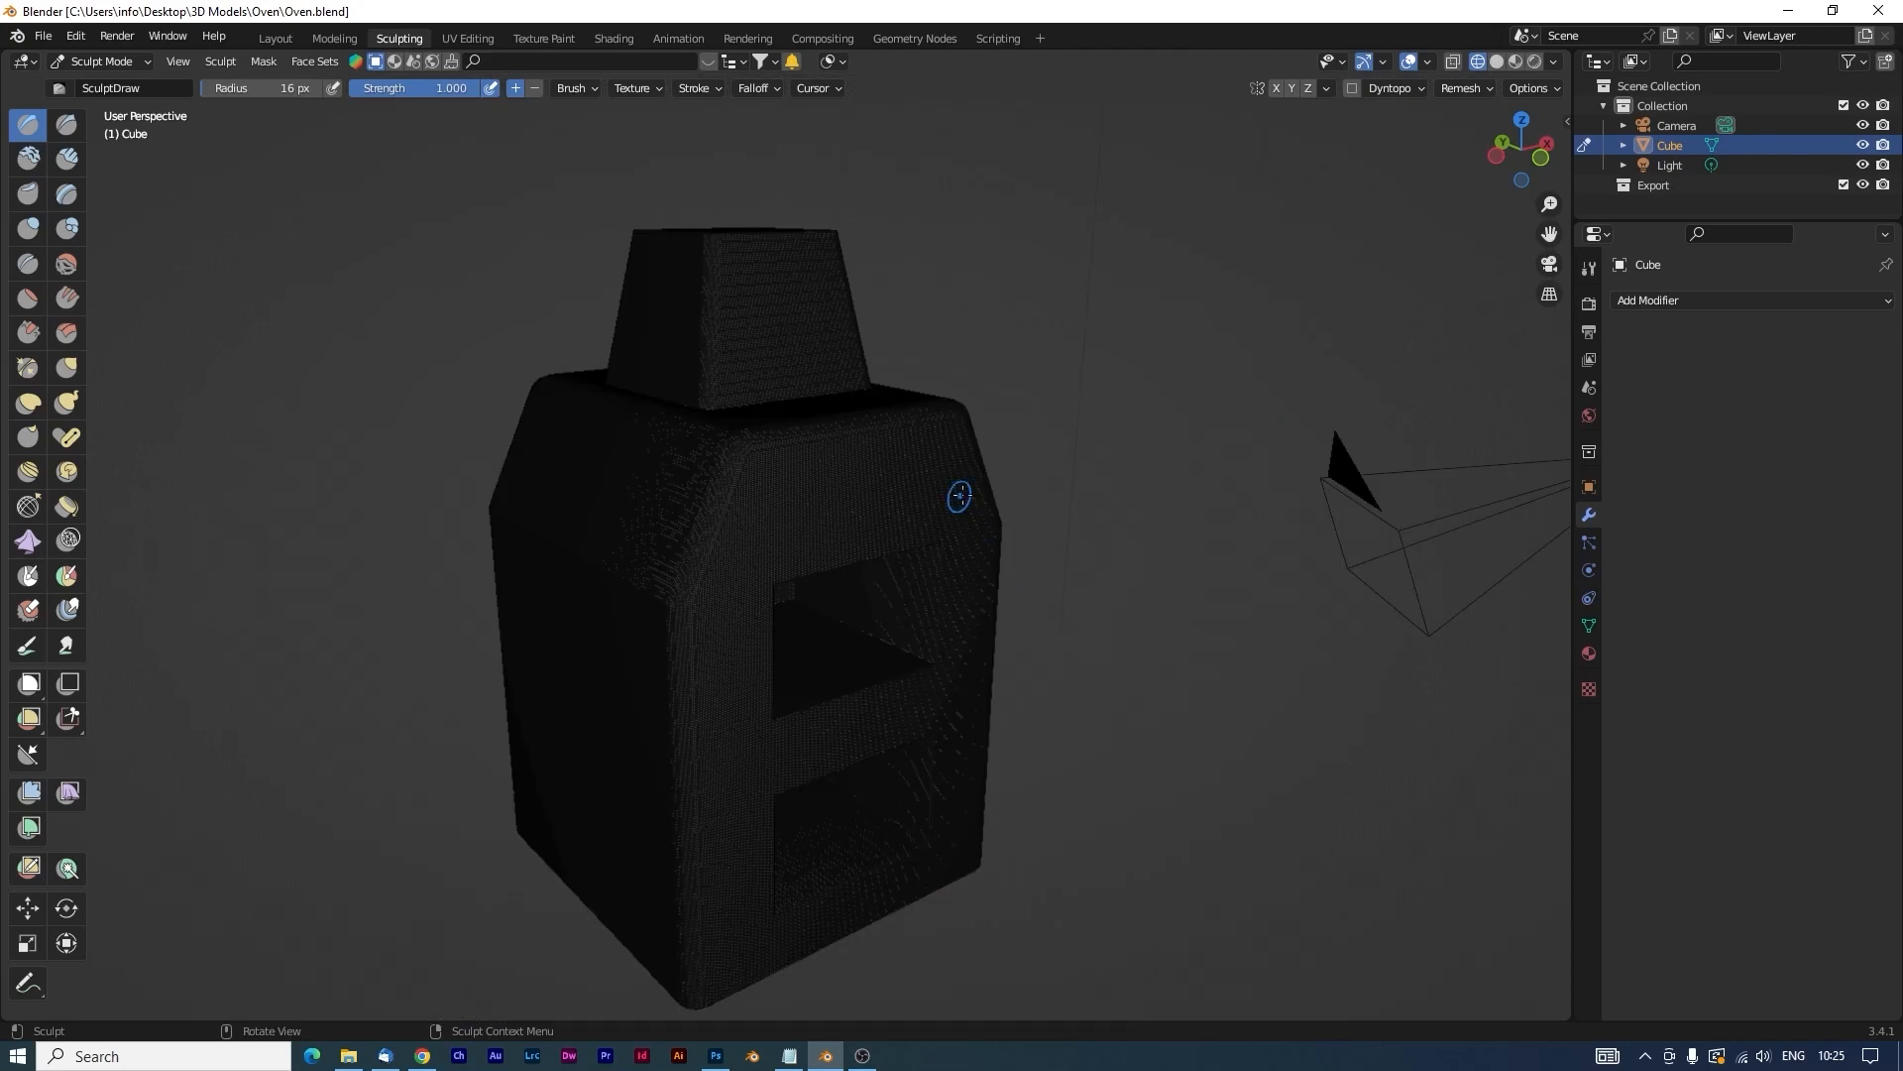
pyautogui.click(1497, 62)
# Set the Draw brush radius to 21 px and sculpt a raised square stone wrapping the upper compartment's upper-left edge.
pyautogui.moveTo(1084, 652)
pyautogui.mouseDown(button='middle')
pyautogui.moveTo(1081, 618)
pyautogui.moveTo(972, 705)
pyautogui.moveTo(1120, 569)
pyautogui.mouseUp(button='middle')
pyautogui.scroll(4, 972, 708)
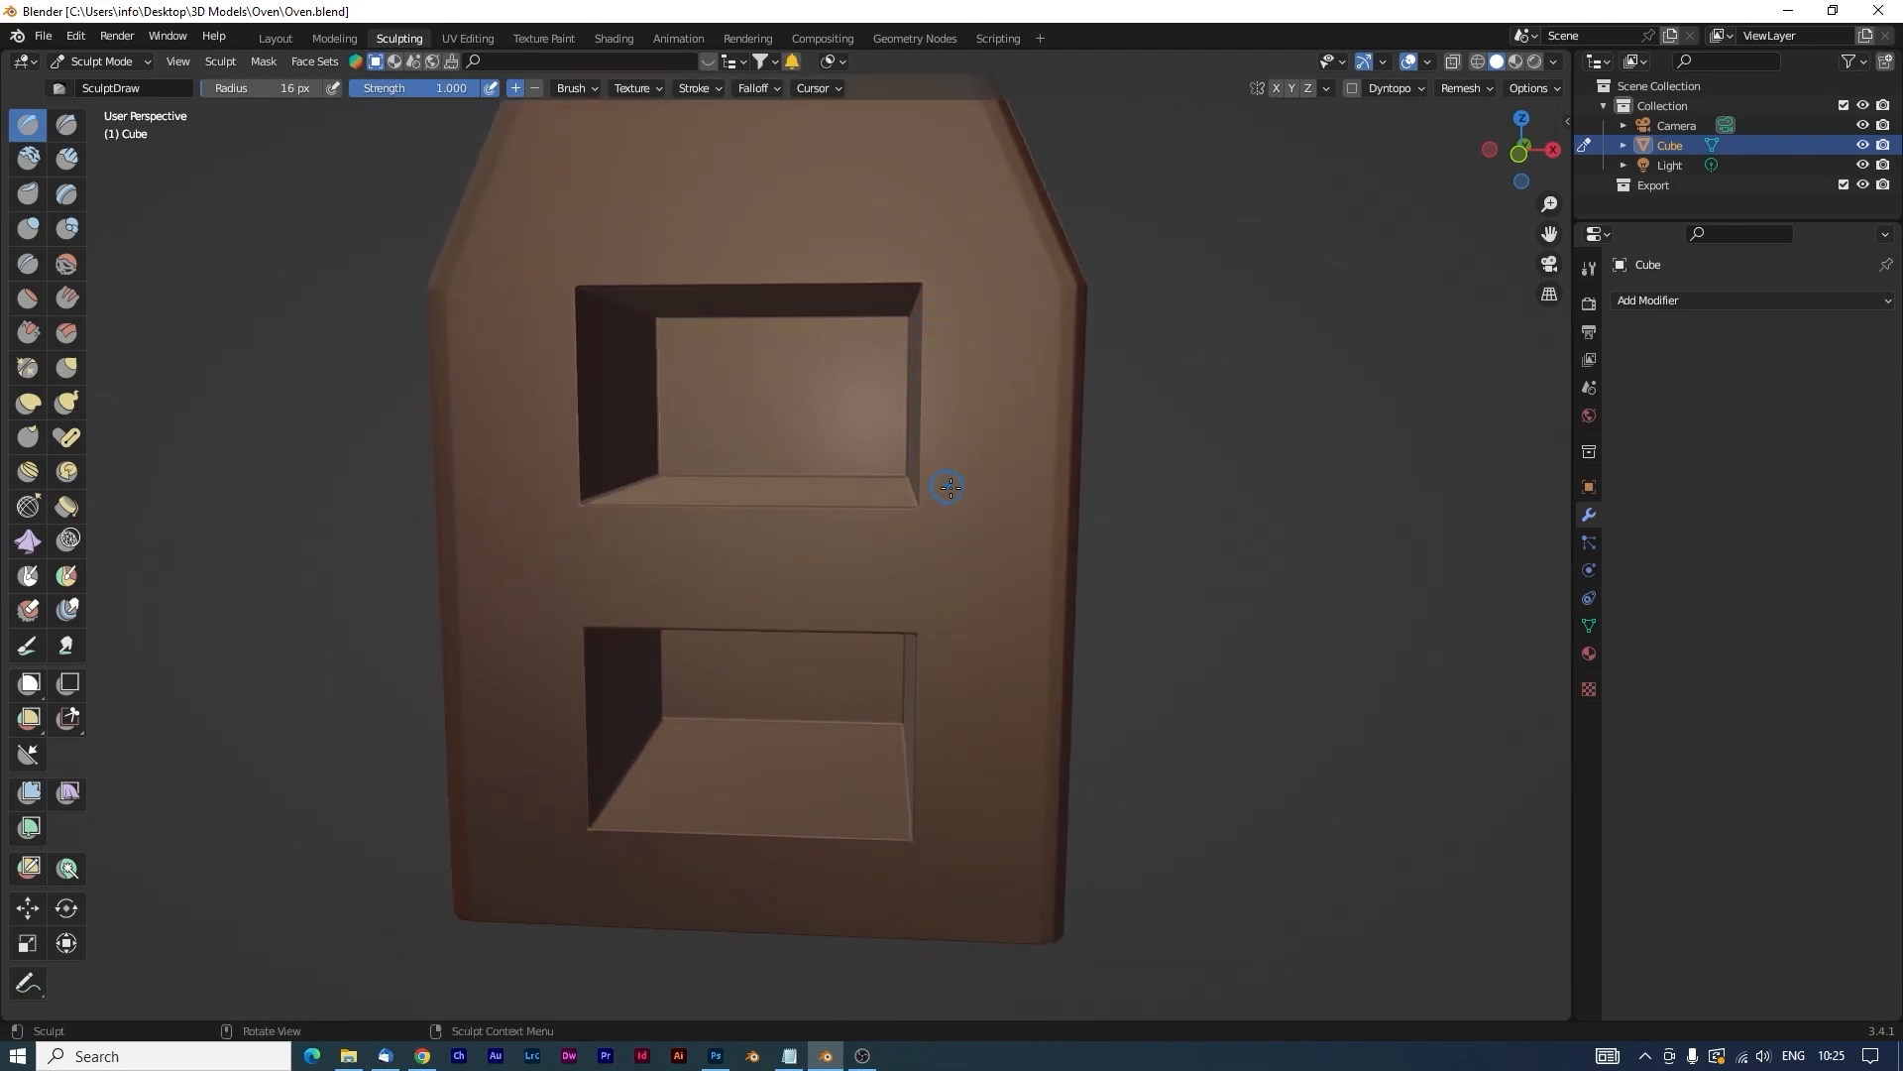
pyautogui.moveTo(949, 487); pyautogui.dragTo(867, 360, button='middle')
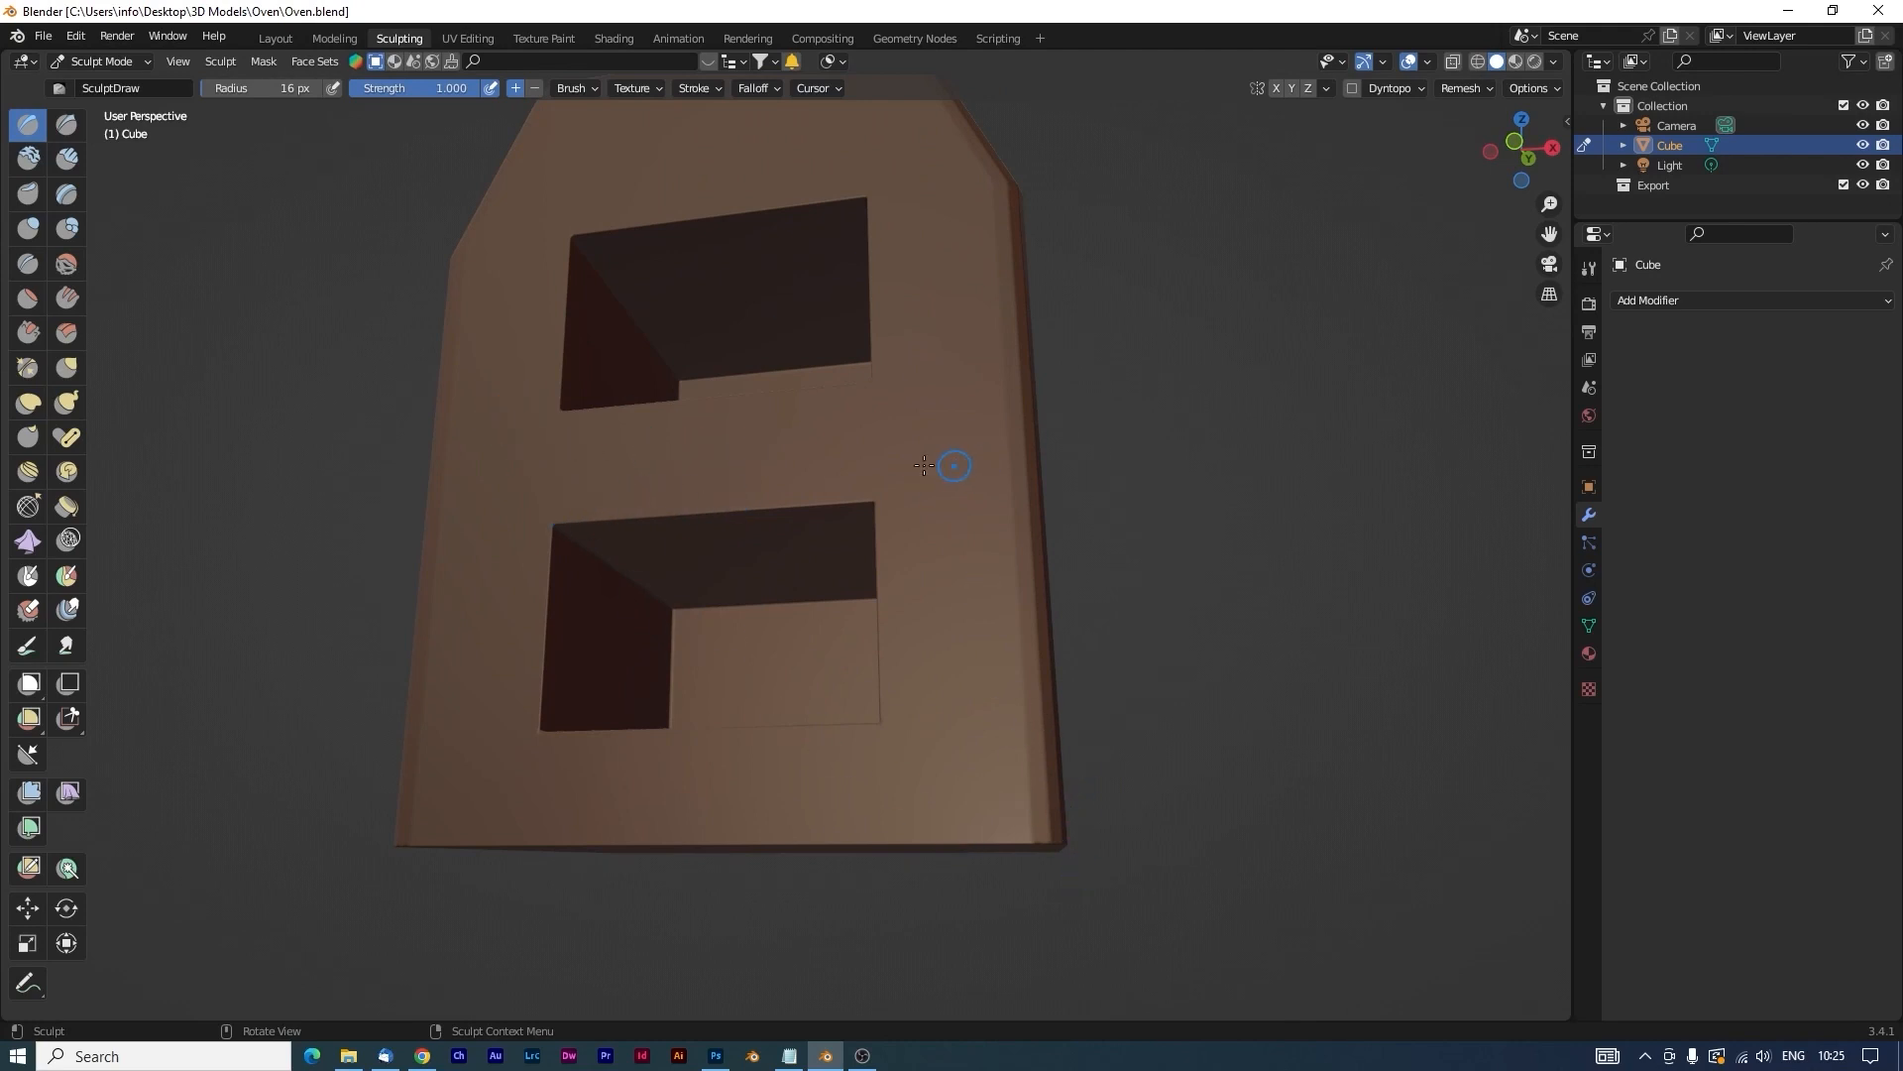
pyautogui.moveTo(896, 430); pyautogui.dragTo(917, 425, button='middle')
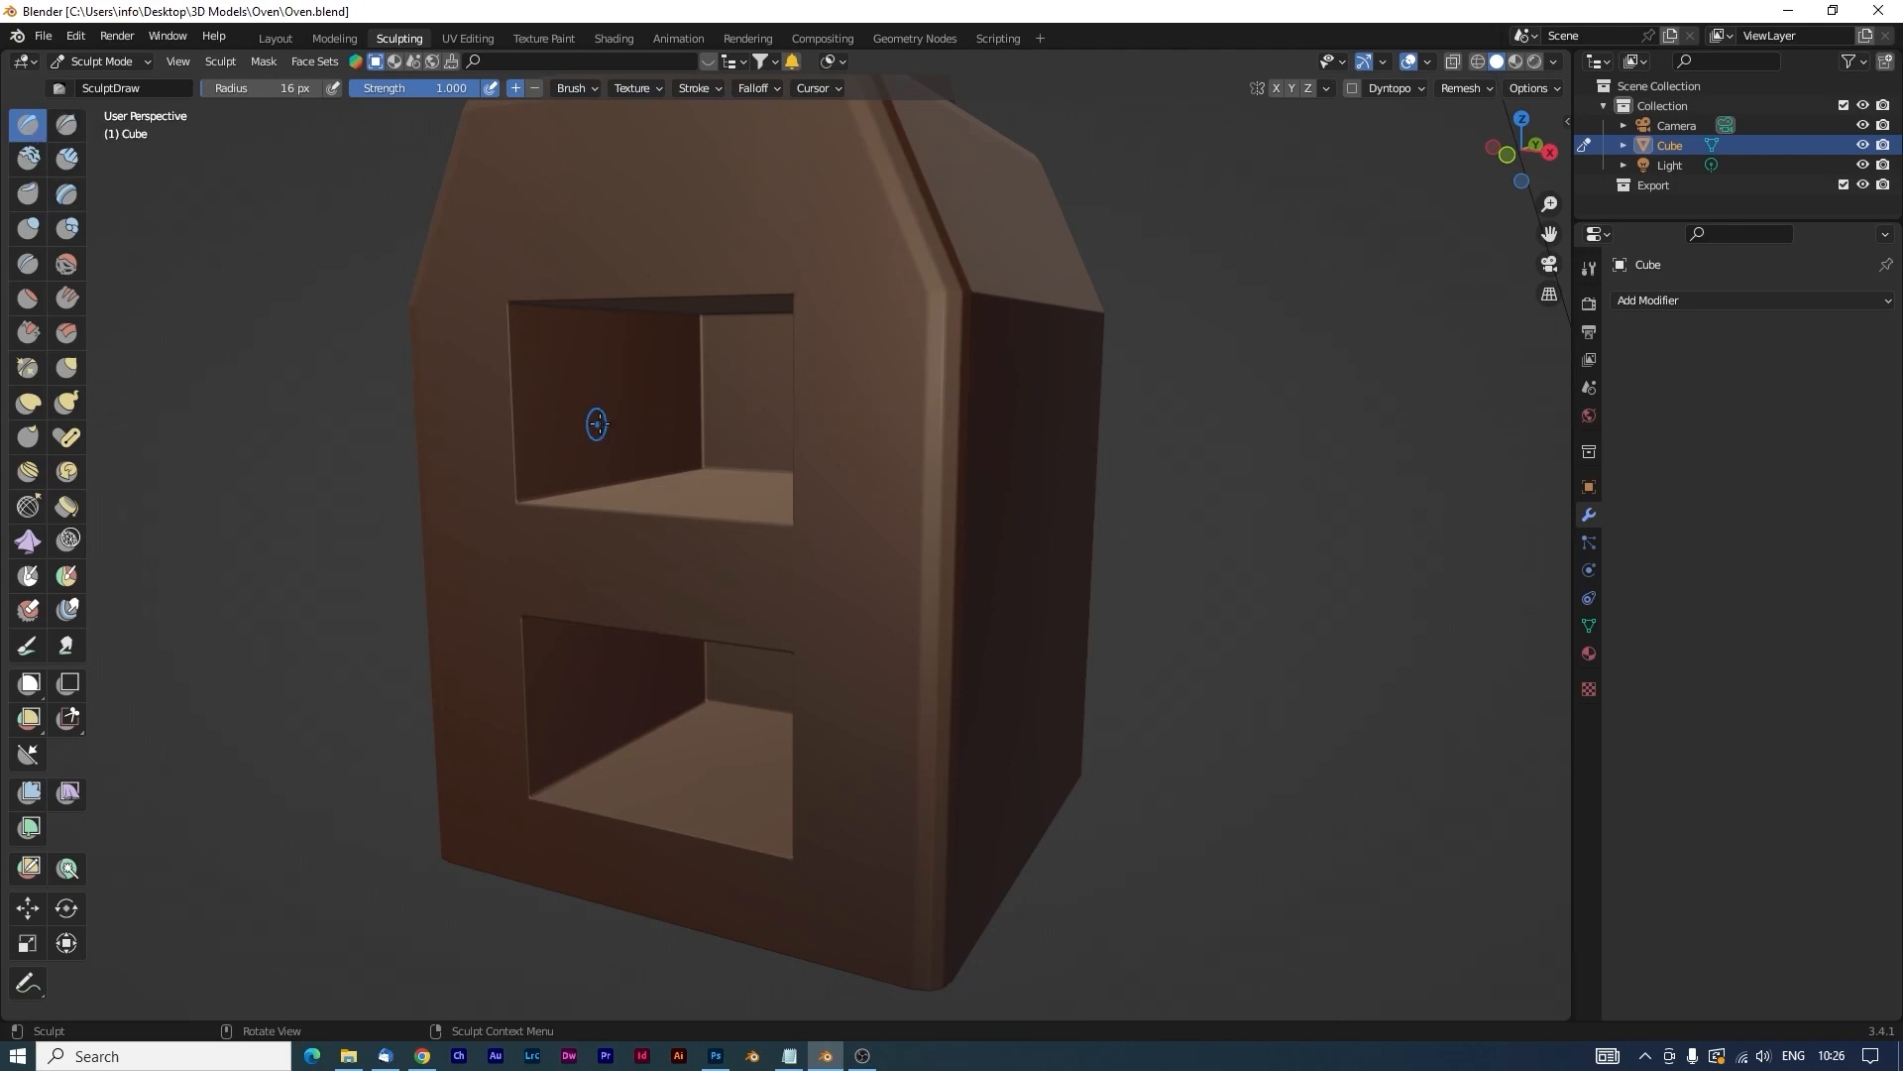
pyautogui.moveTo(597, 424); pyautogui.dragTo(560, 392, button='middle')
pyautogui.scroll(4, 658, 397)
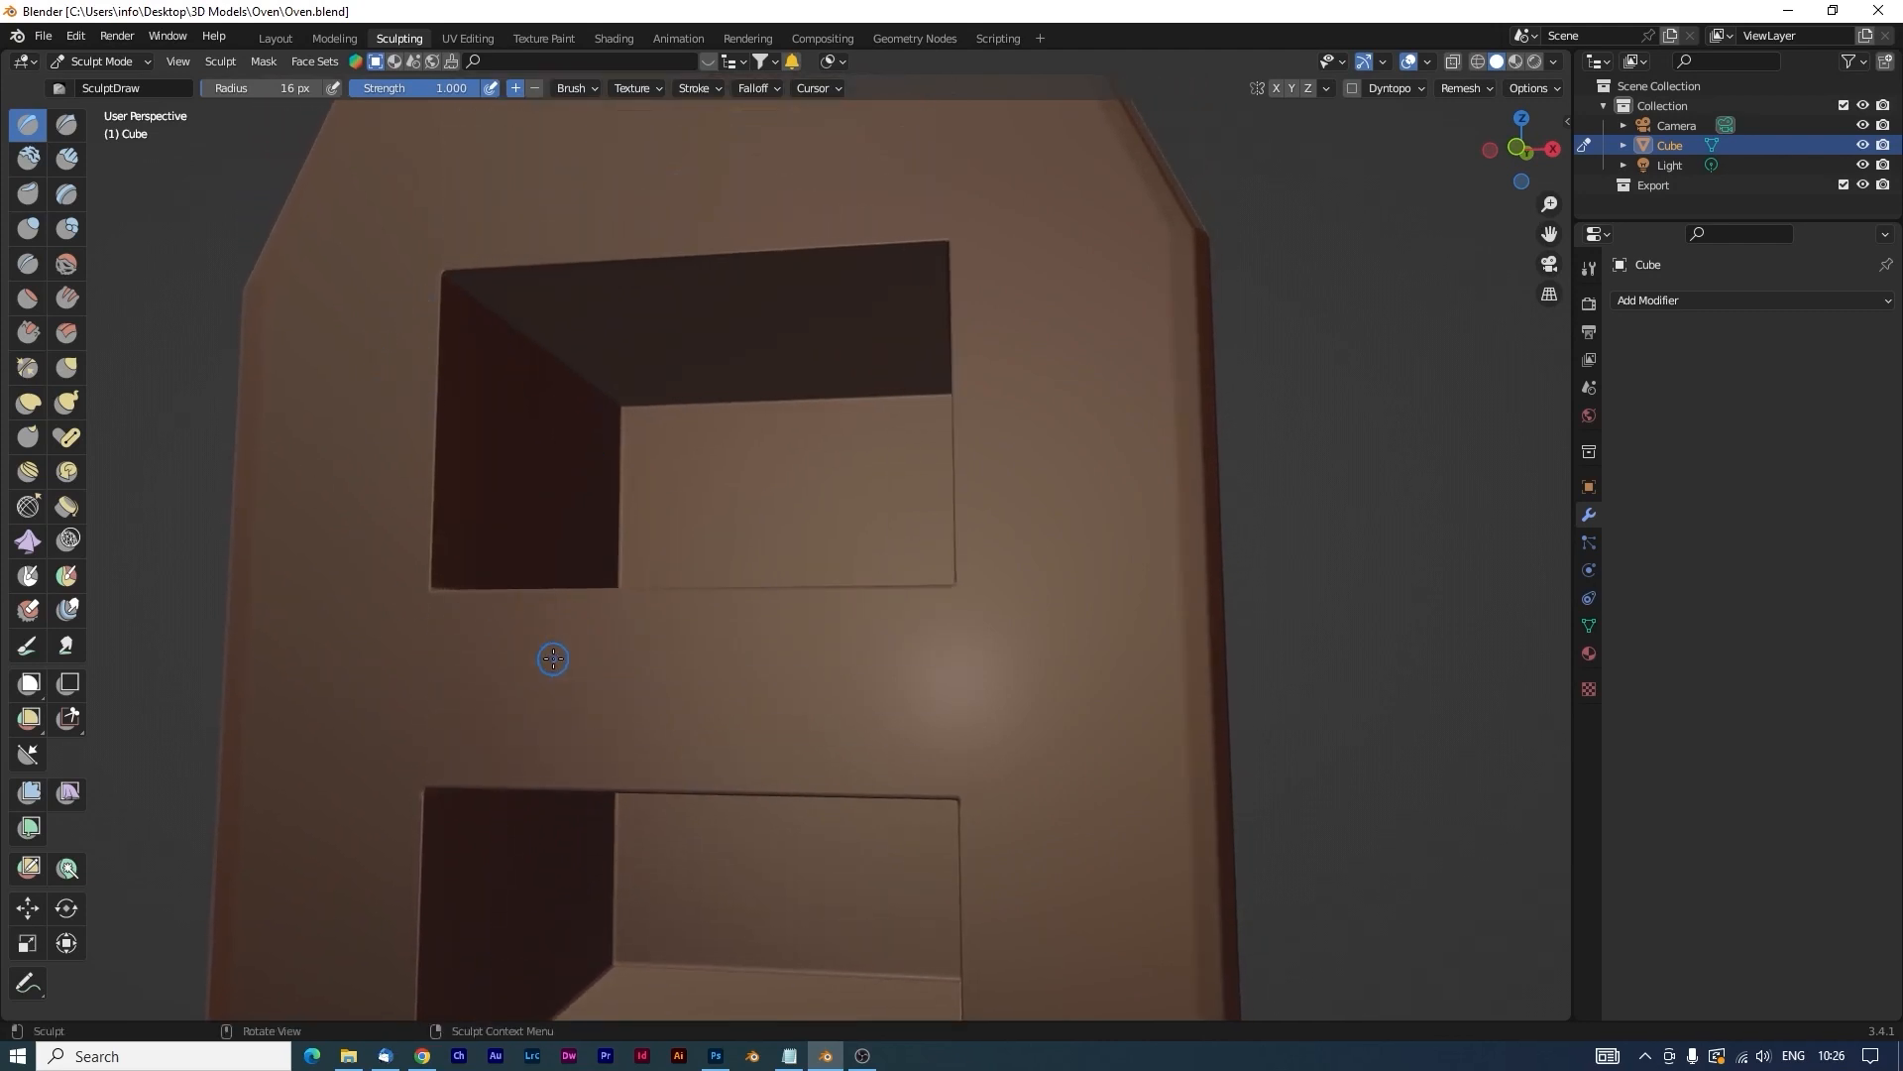
pyautogui.moveTo(550, 662); pyautogui.dragTo(568, 682, button='middle')
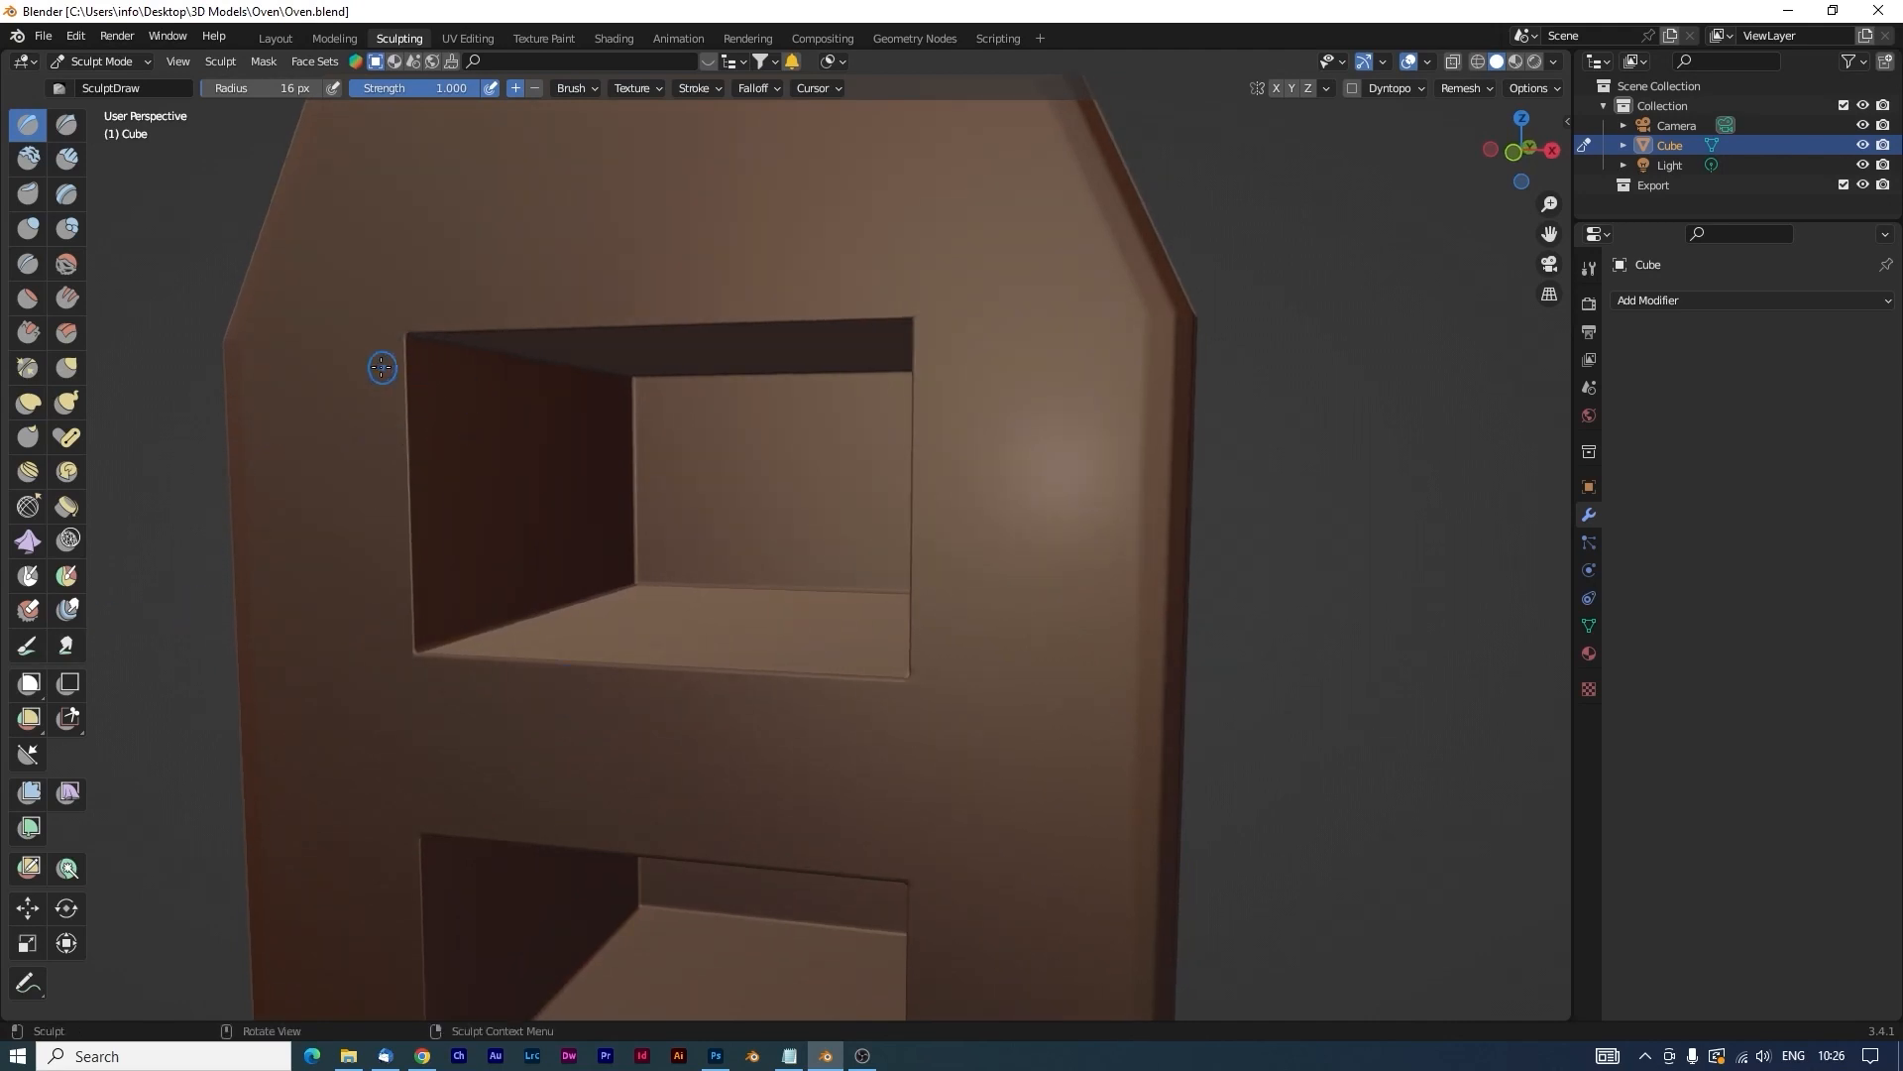
pyautogui.press(']')
pyautogui.press(']')
pyautogui.press(']')
pyautogui.press(']')
pyautogui.press(']')
pyautogui.press('[')
pyautogui.press(']')
pyautogui.press(']')
pyautogui.press(']')
pyautogui.press(']')
pyautogui.press(']')
pyautogui.press('[')
pyautogui.press('[')
pyautogui.press('[')
pyautogui.press('[')
pyautogui.moveTo(210, 85)
pyautogui.mouseDown()
pyautogui.moveTo(253, 85)
pyautogui.moveTo(228, 87)
pyautogui.mouseUp()
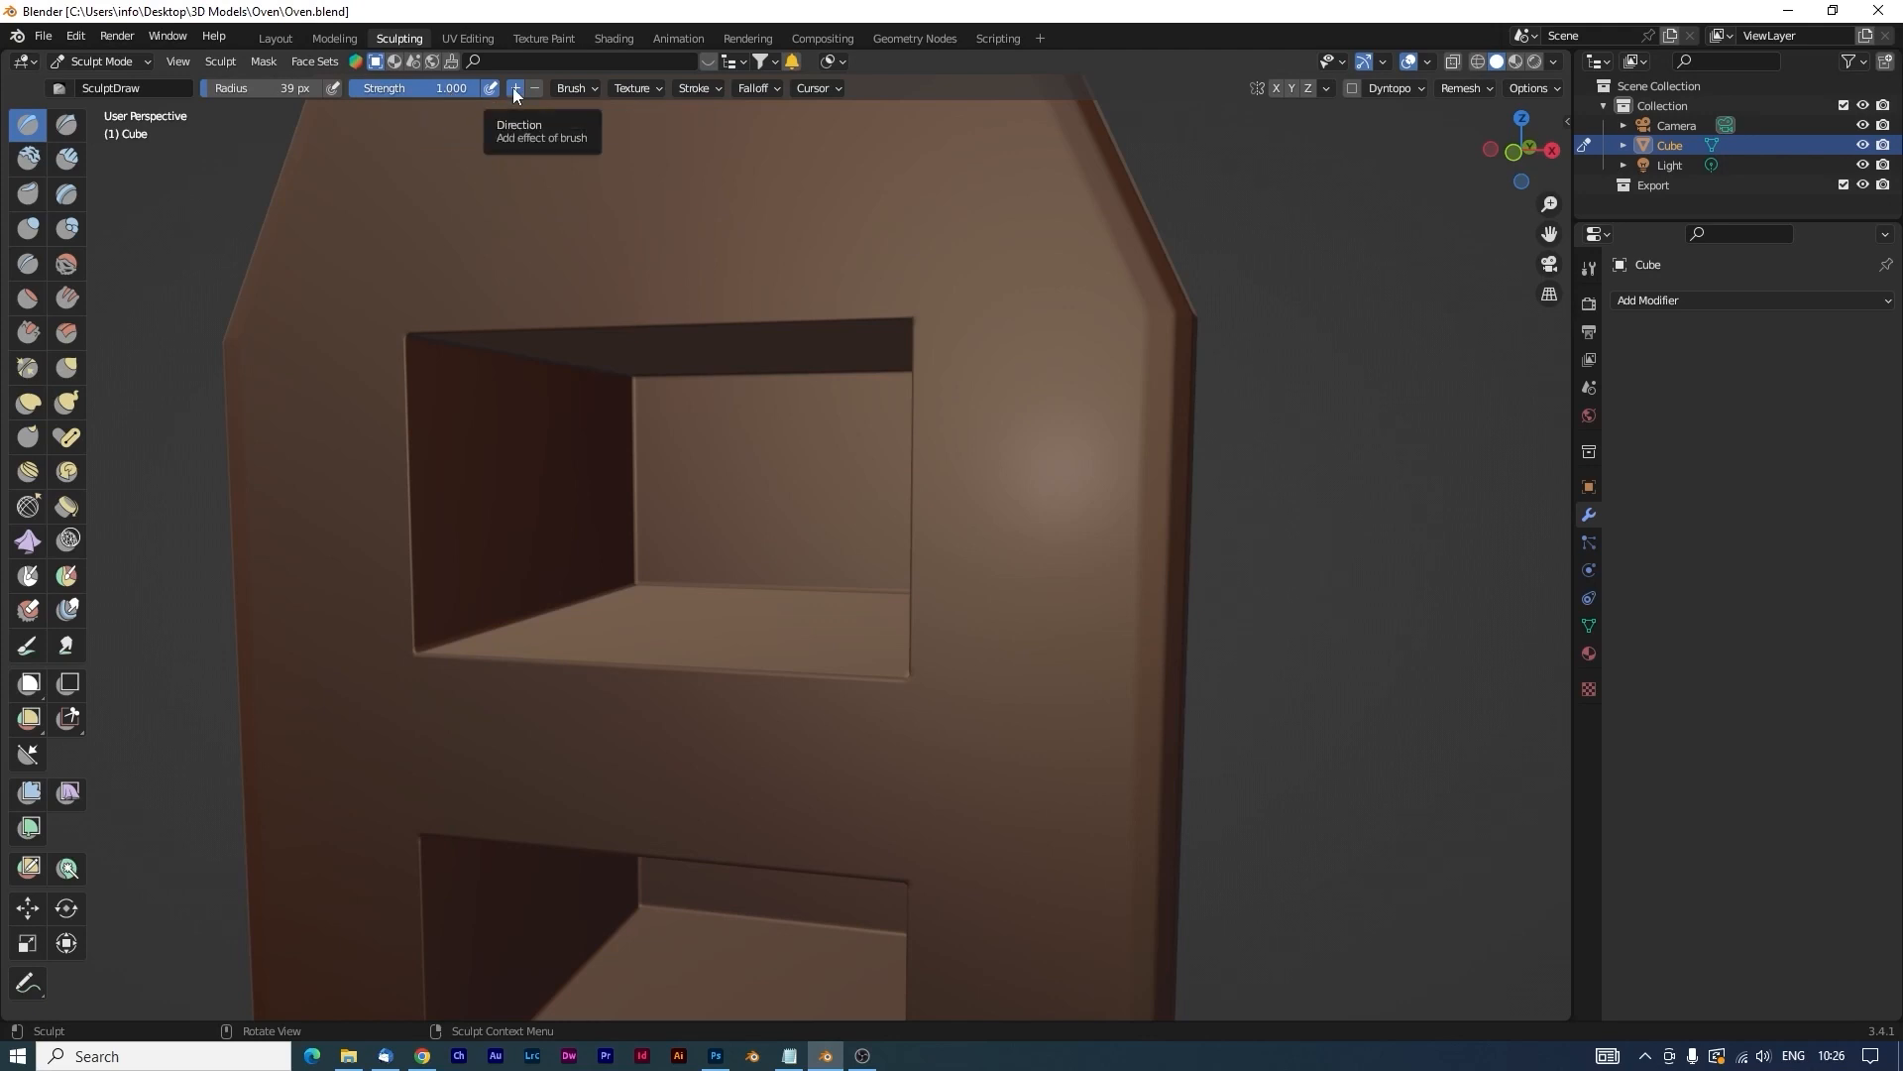
pyautogui.press('[')
pyautogui.press('[')
pyautogui.press('[')
pyautogui.press('[')
pyautogui.press('[')
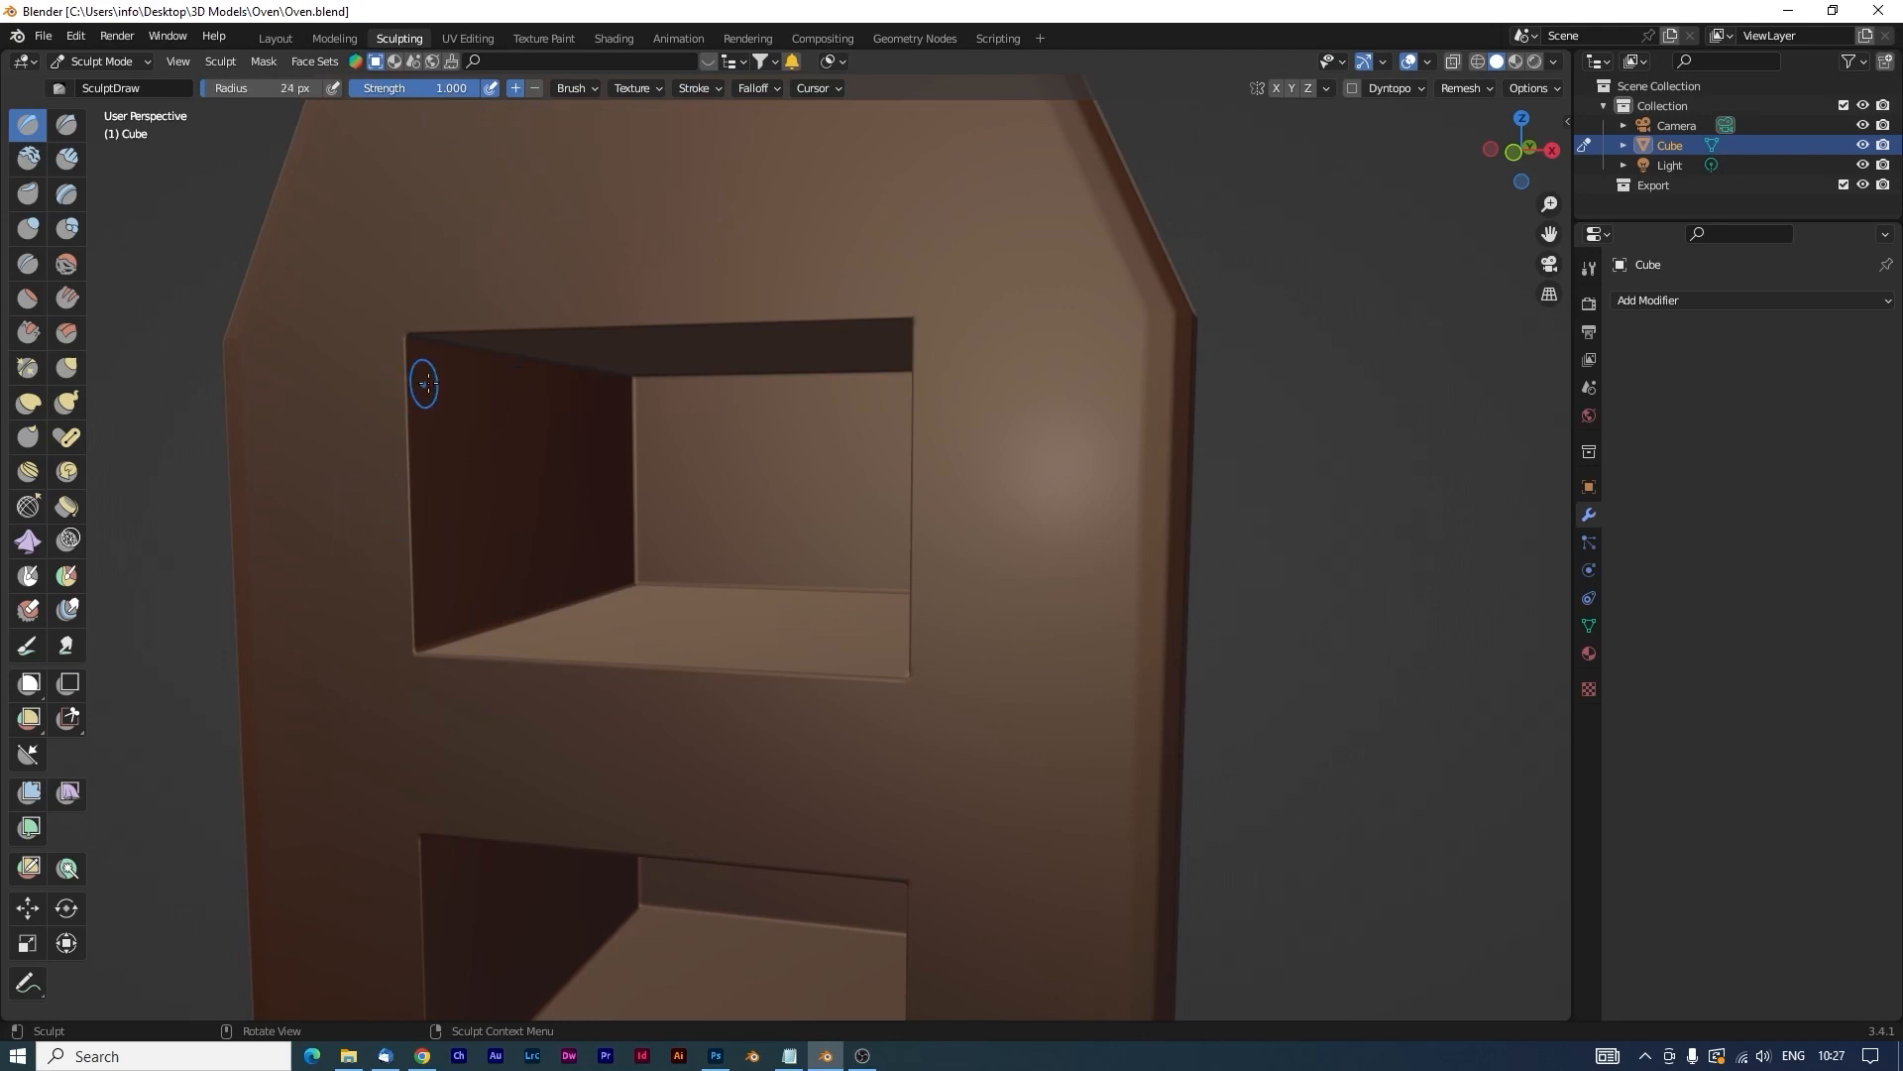
pyautogui.press('[')
pyautogui.moveTo(419, 363)
pyautogui.mouseDown()
pyautogui.moveTo(332, 367)
pyautogui.moveTo(386, 471)
pyautogui.moveTo(422, 382)
pyautogui.moveTo(411, 473)
pyautogui.moveTo(308, 396)
pyautogui.moveTo(333, 359)
pyautogui.moveTo(317, 481)
pyautogui.moveTo(399, 486)
pyautogui.moveTo(367, 400)
pyautogui.mouseUp()
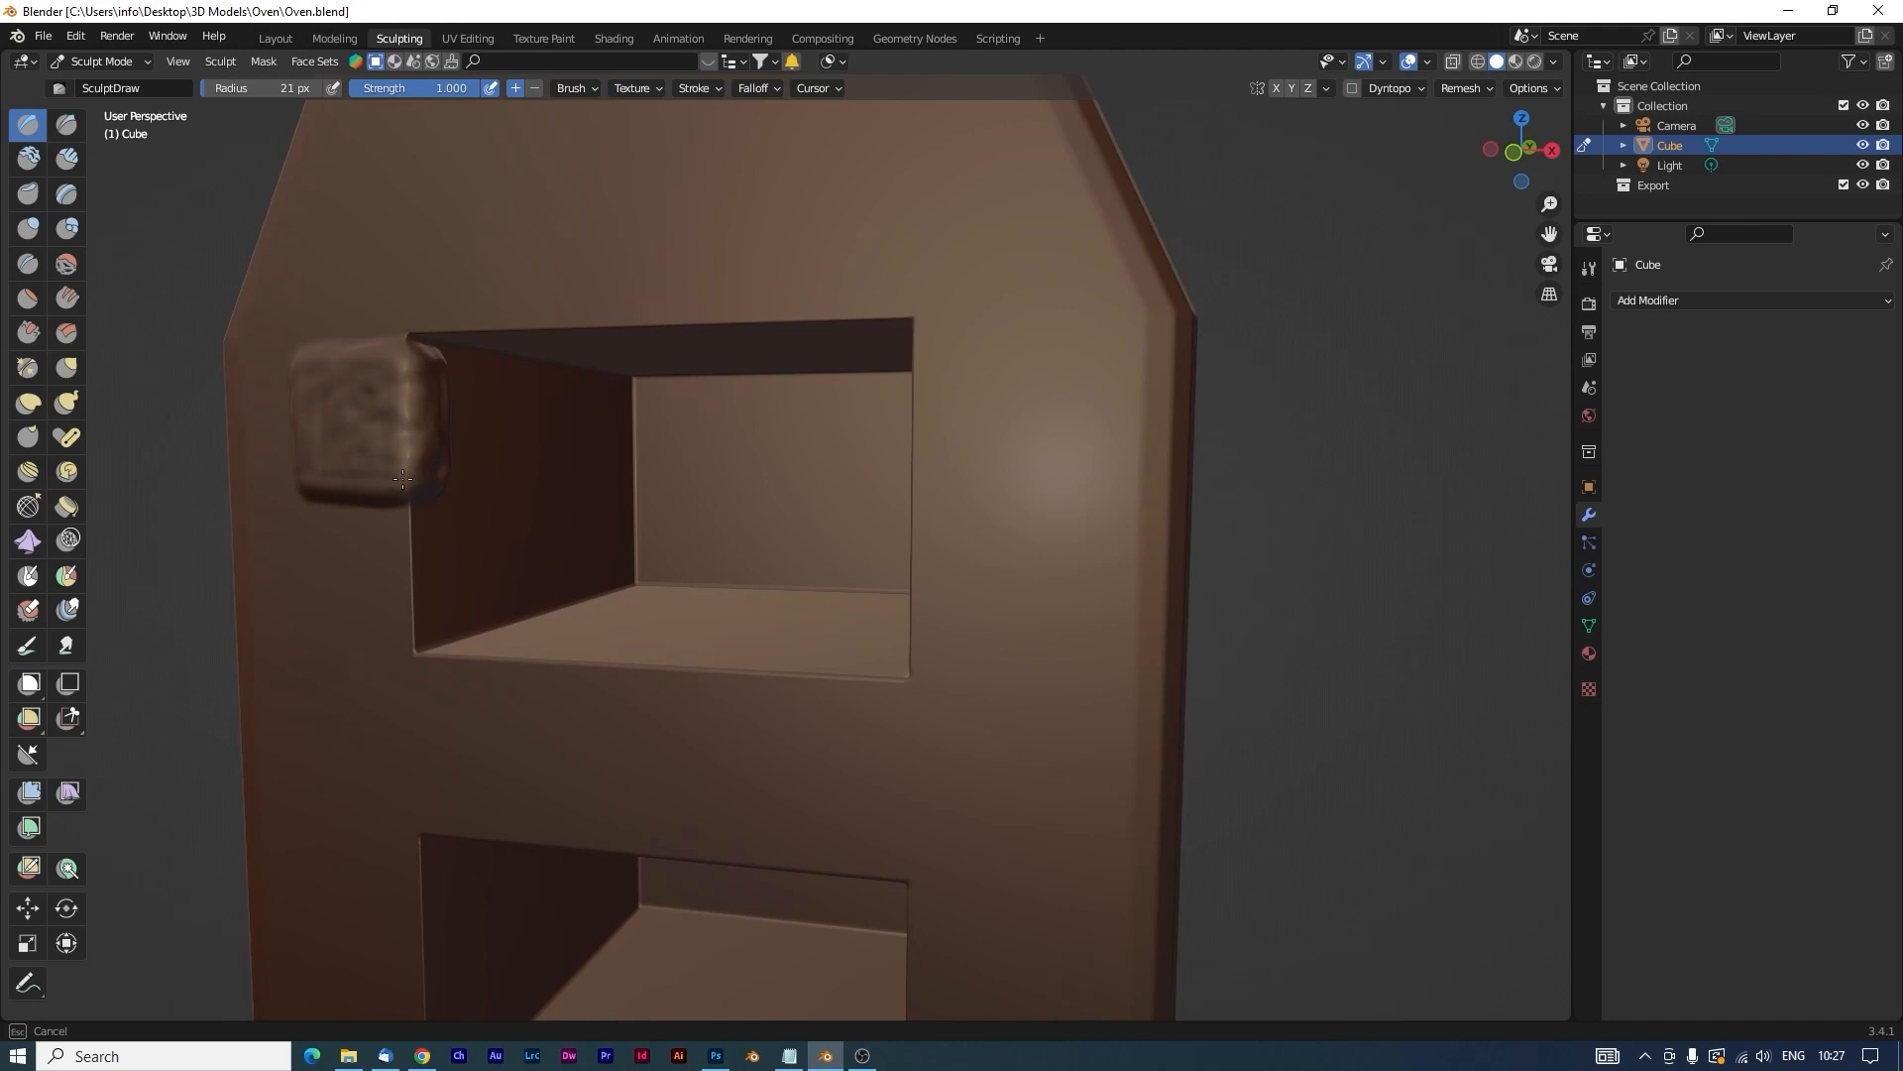
pyautogui.moveTo(402, 479); pyautogui.dragTo(400, 491)
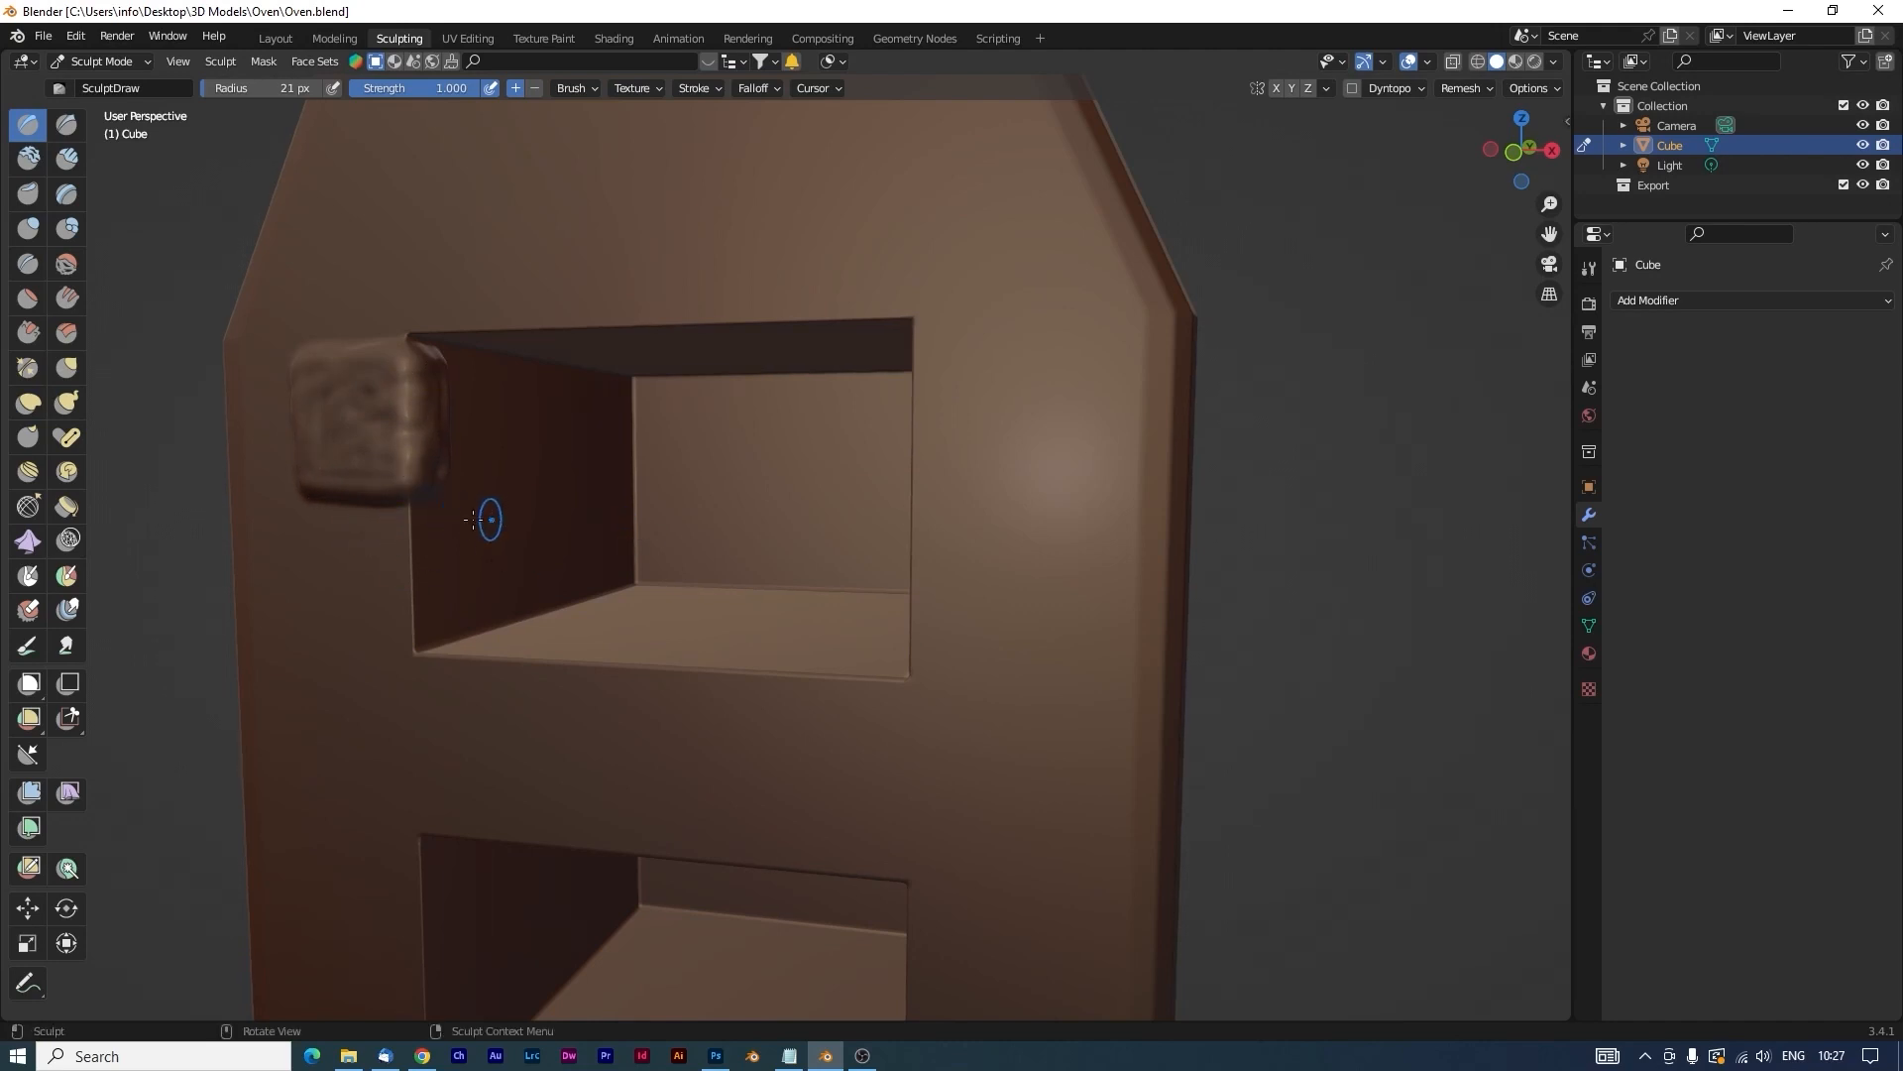
# Reduce the brush radius to 18 px and sculpt a second stone below the first, wrapping the compartment's left edge.
pyautogui.moveTo(474, 519); pyautogui.dragTo(470, 510, button='middle')
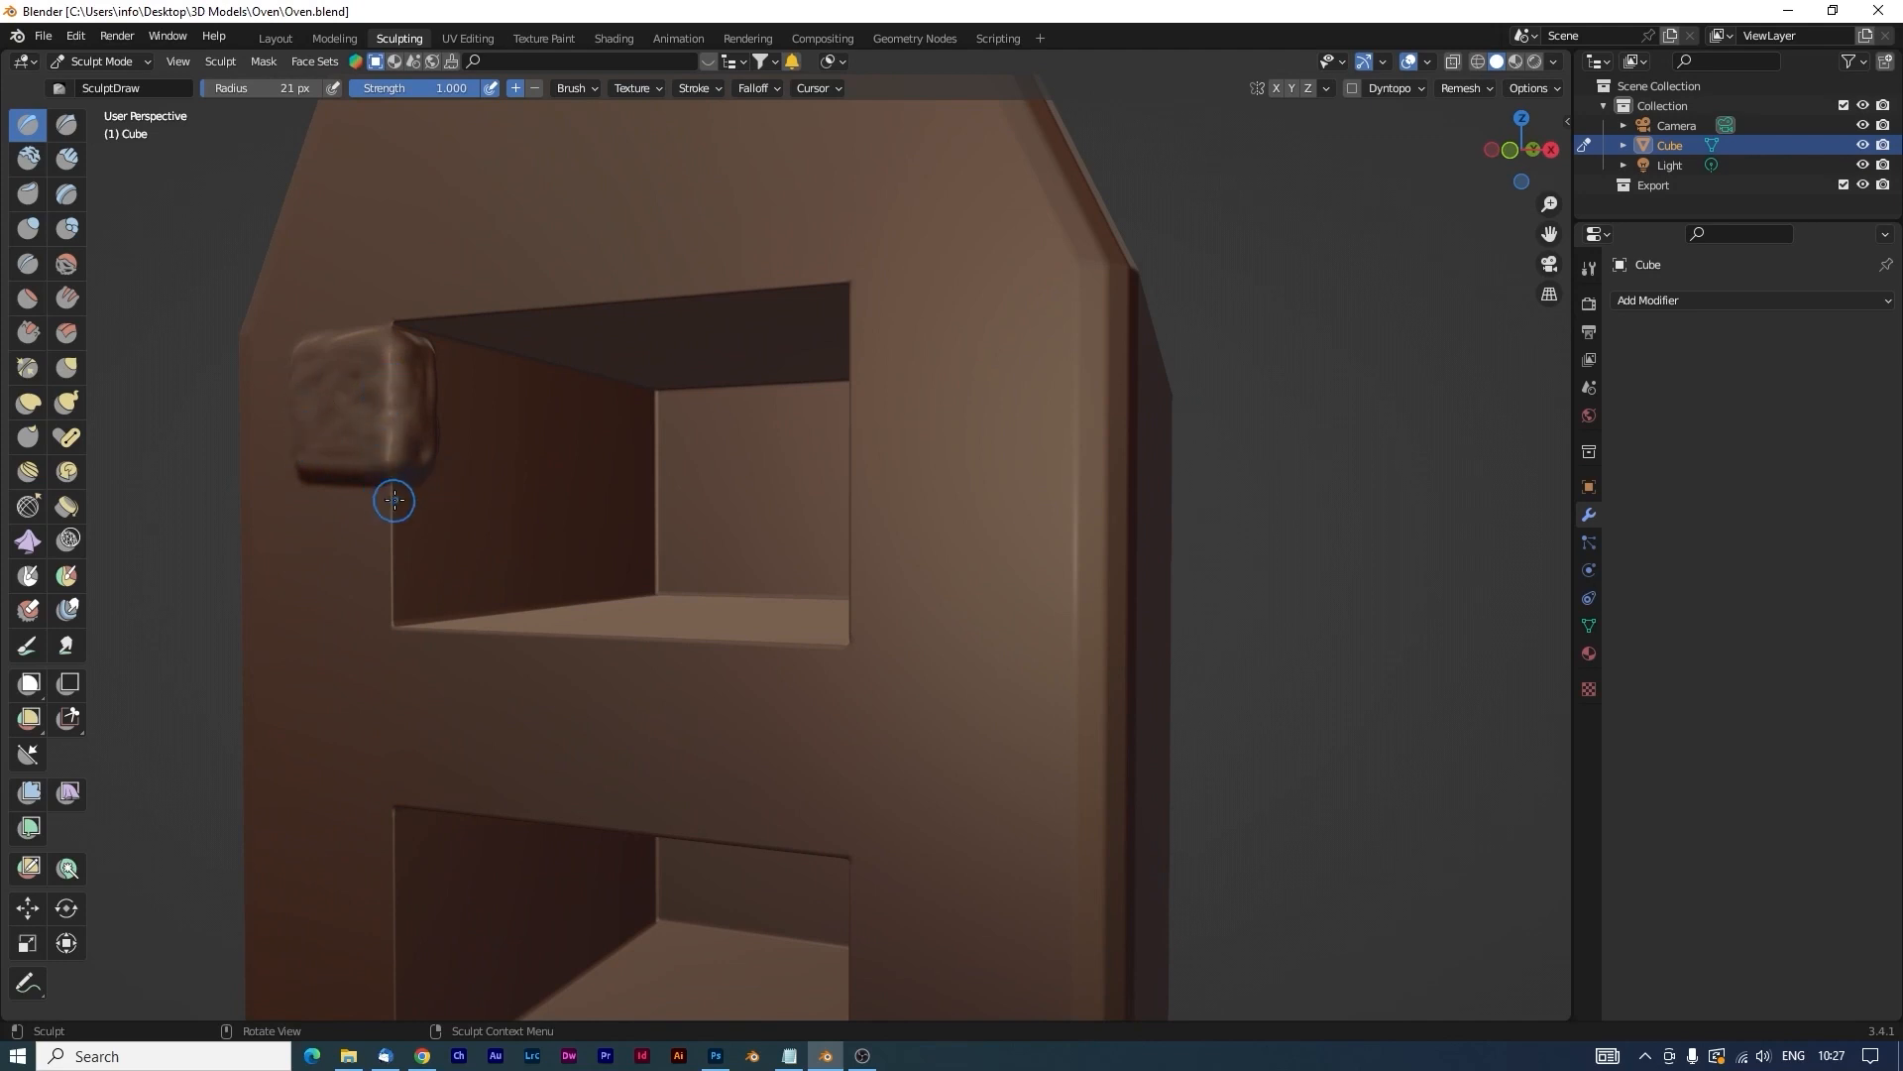
pyautogui.press('[')
pyautogui.moveTo(338, 512)
pyautogui.mouseDown()
pyautogui.moveTo(476, 501)
pyautogui.moveTo(417, 607)
pyautogui.moveTo(363, 517)
pyautogui.moveTo(392, 590)
pyautogui.moveTo(449, 564)
pyautogui.mouseUp()
pyautogui.moveTo(344, 607); pyautogui.dragTo(442, 618)
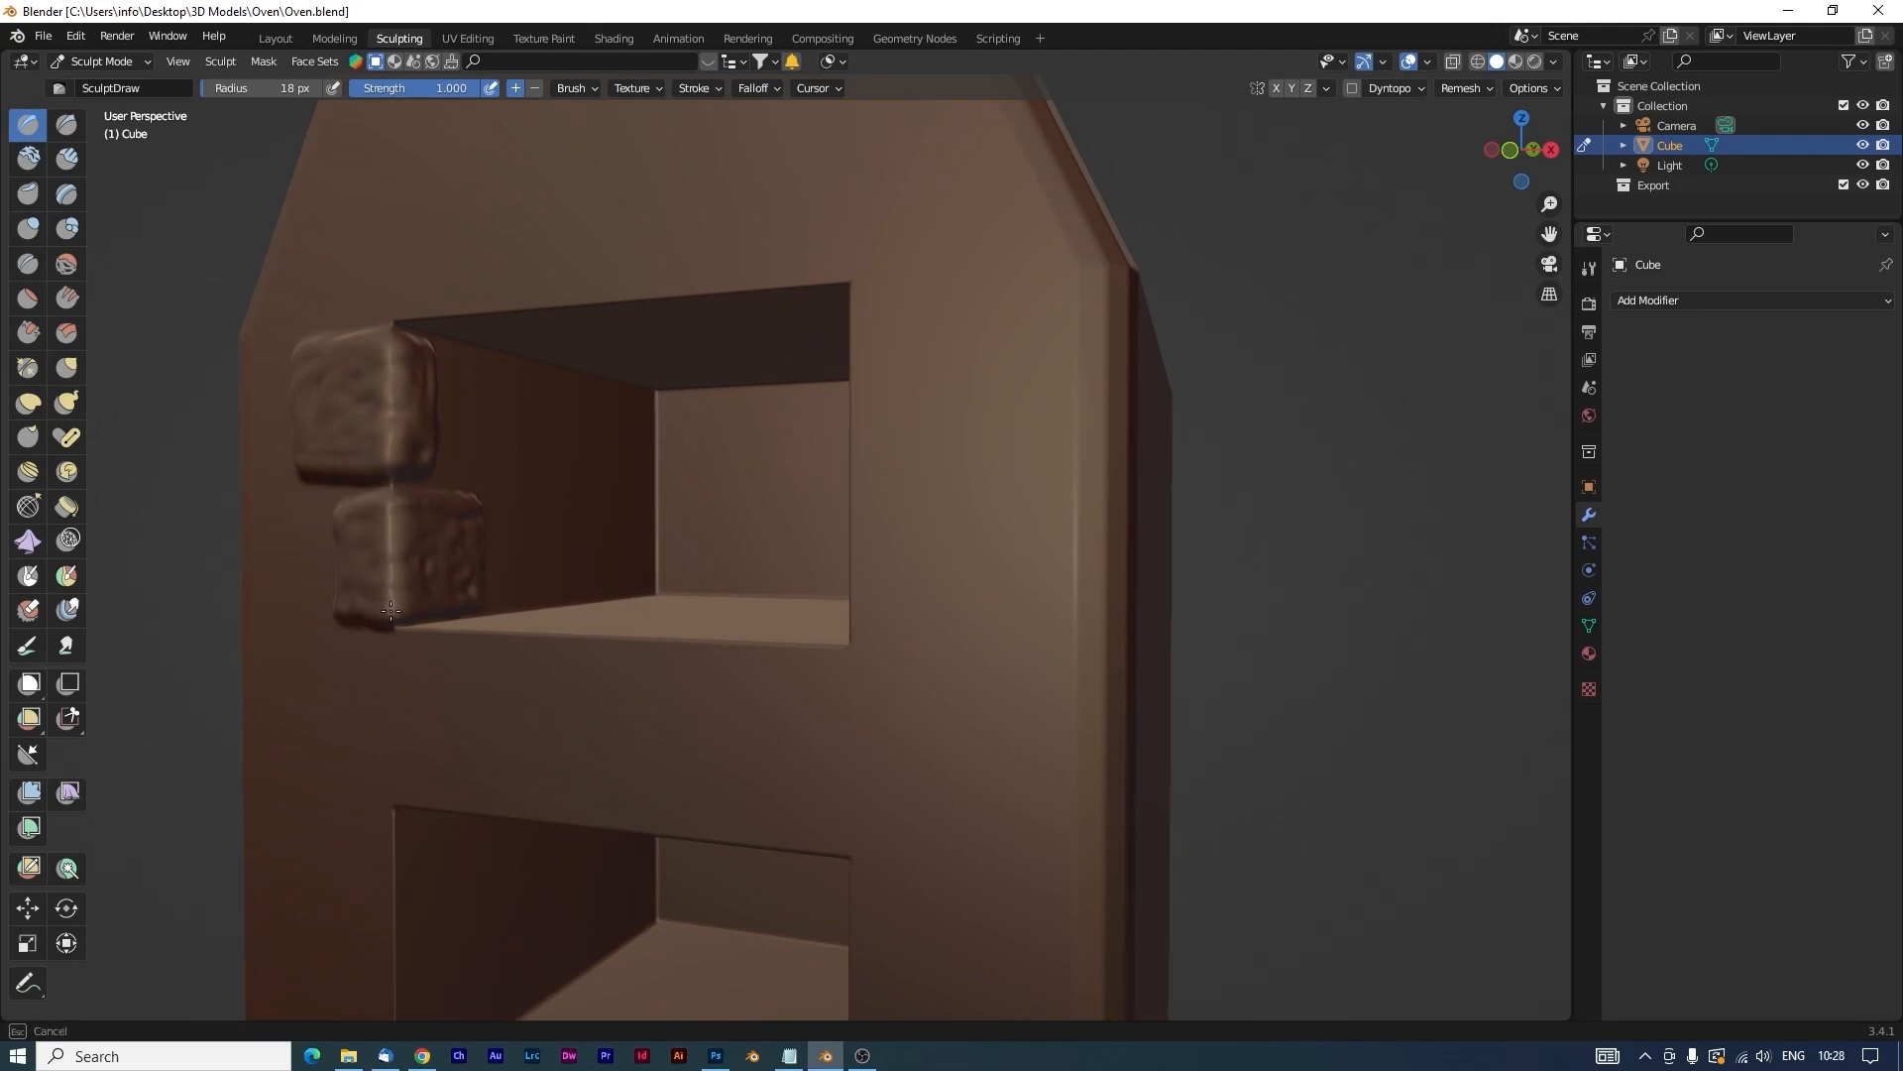
# Sculpt two stacked raised stones wrapping the upper compartment's right edge with the Draw brush.
pyautogui.moveTo(598, 582)
pyautogui.mouseDown(button='middle')
pyautogui.moveTo(680, 595)
pyautogui.moveTo(697, 518)
pyautogui.moveTo(743, 540)
pyautogui.mouseUp(button='middle')
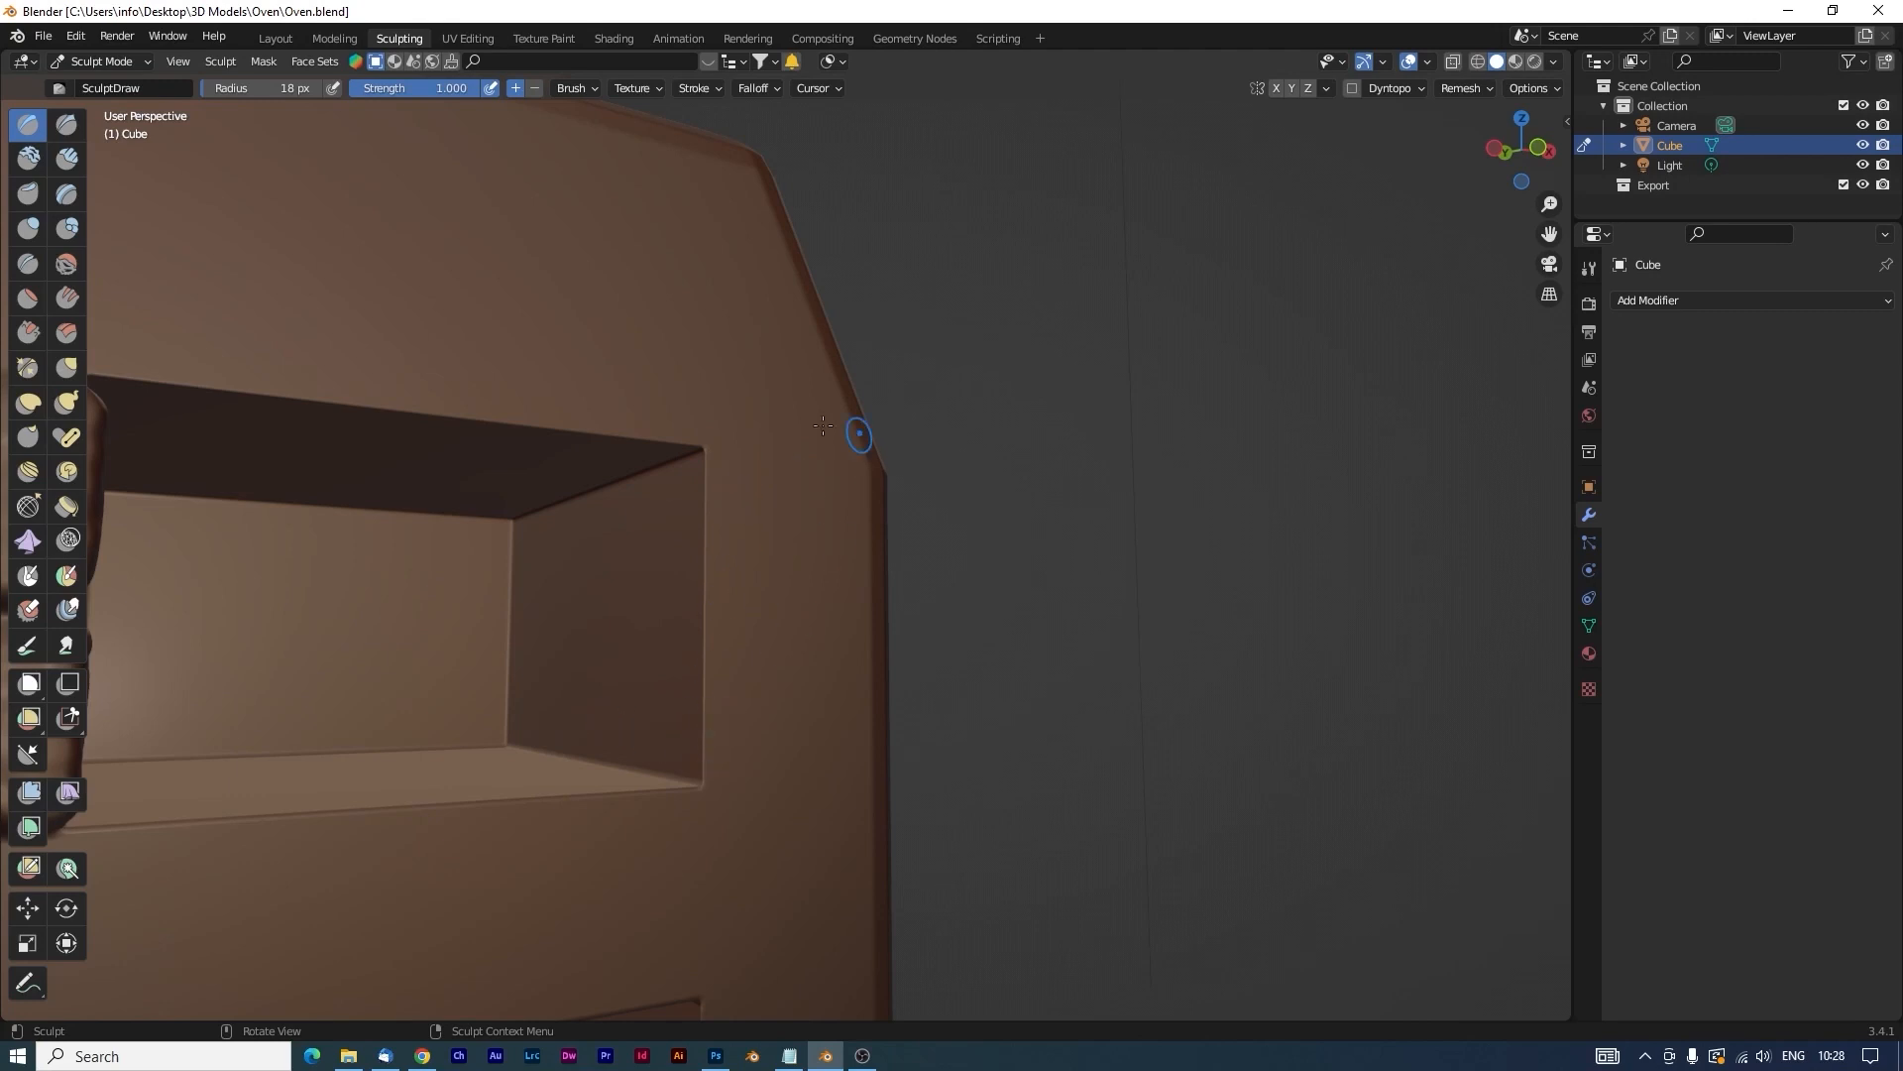
pyautogui.moveTo(700, 454)
pyautogui.mouseDown()
pyautogui.moveTo(676, 588)
pyautogui.moveTo(748, 631)
pyautogui.moveTo(831, 585)
pyautogui.moveTo(732, 456)
pyautogui.moveTo(693, 490)
pyautogui.moveTo(821, 491)
pyautogui.moveTo(811, 603)
pyautogui.moveTo(698, 607)
pyautogui.moveTo(682, 541)
pyautogui.moveTo(730, 520)
pyautogui.moveTo(764, 540)
pyautogui.moveTo(694, 617)
pyautogui.moveTo(774, 617)
pyautogui.moveTo(829, 543)
pyautogui.moveTo(824, 482)
pyautogui.moveTo(739, 560)
pyautogui.moveTo(778, 550)
pyautogui.moveTo(818, 580)
pyautogui.moveTo(772, 462)
pyautogui.mouseUp()
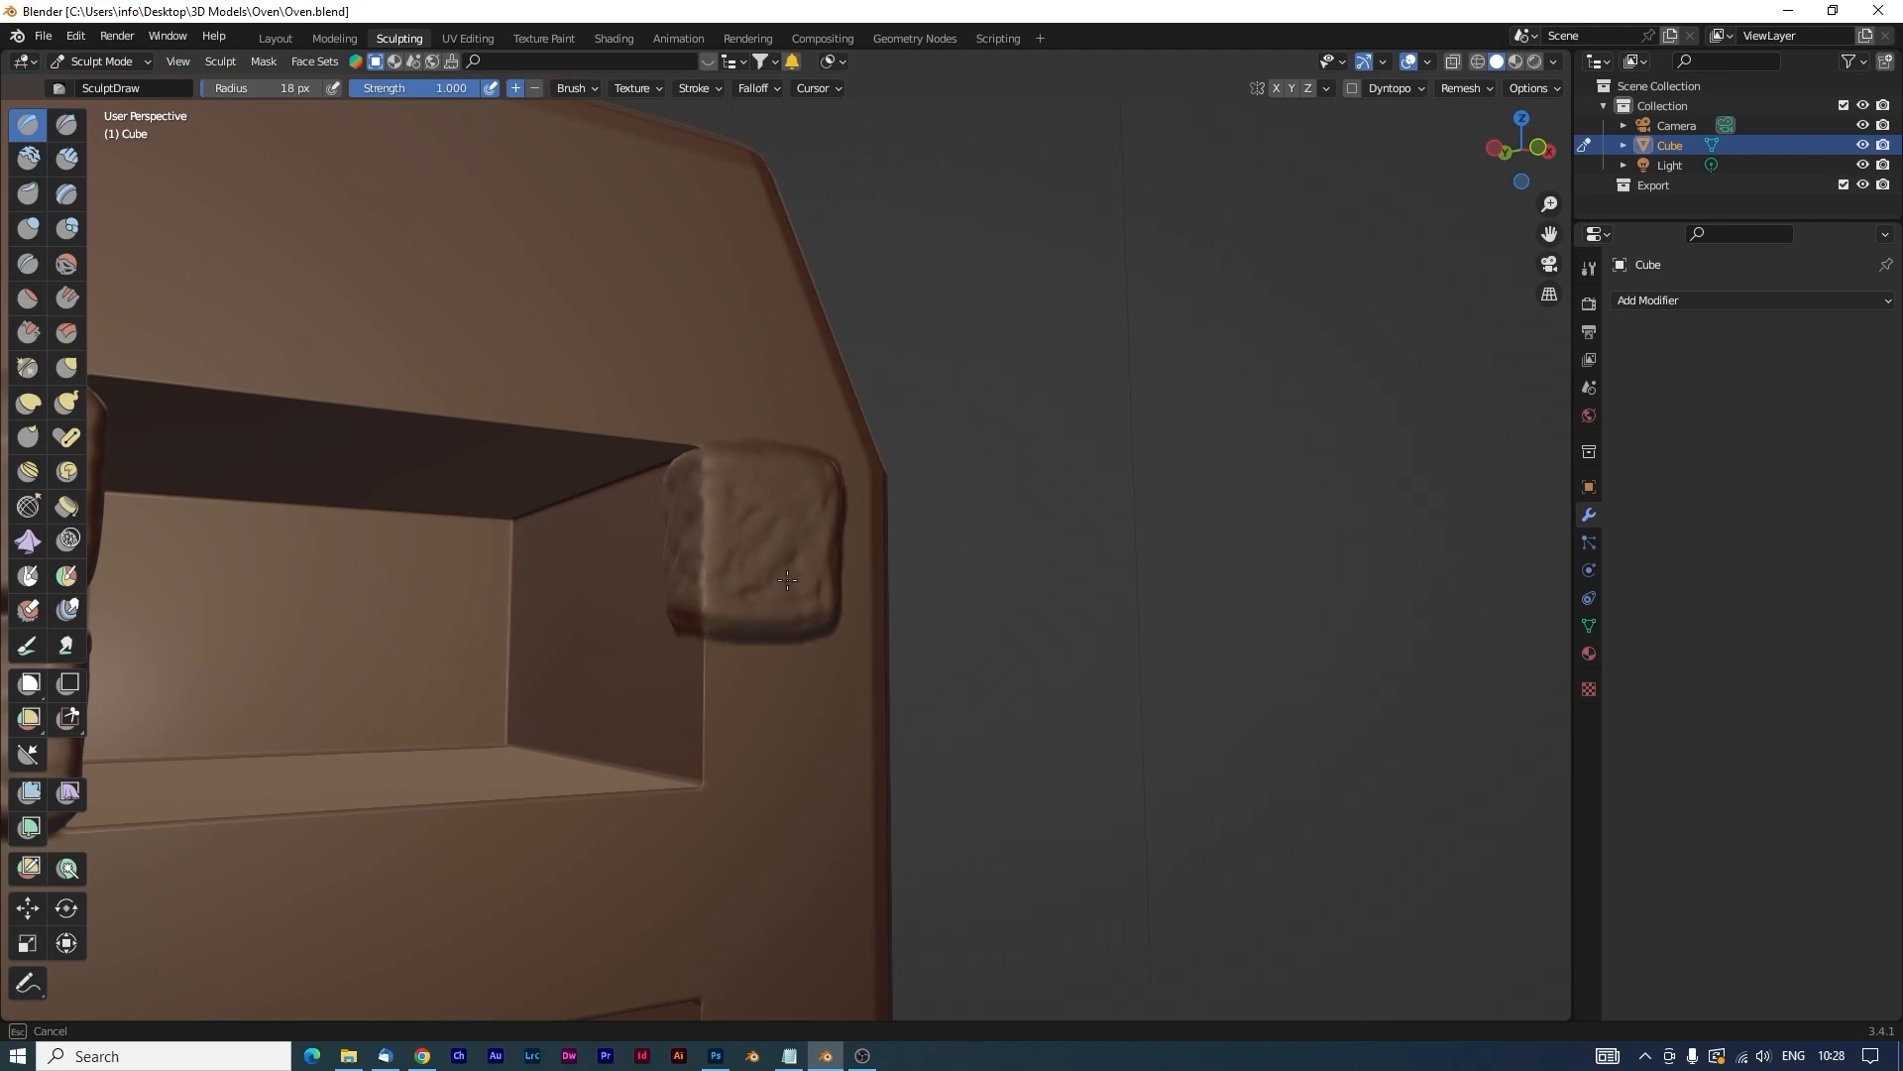
pyautogui.moveTo(788, 580)
pyautogui.mouseDown(button='middle')
pyautogui.moveTo(688, 539)
pyautogui.moveTo(659, 582)
pyautogui.mouseUp(button='middle')
pyautogui.moveTo(649, 585)
pyautogui.mouseDown()
pyautogui.moveTo(733, 580)
pyautogui.moveTo(797, 636)
pyautogui.moveTo(723, 708)
pyautogui.moveTo(694, 593)
pyautogui.moveTo(782, 690)
pyautogui.moveTo(788, 614)
pyautogui.moveTo(791, 684)
pyautogui.moveTo(798, 620)
pyautogui.moveTo(801, 654)
pyautogui.mouseUp()
# Outline and fill a wide raised trapezoidal lintel stone above the upper compartment, wrapping its underside edge.
pyautogui.moveTo(863, 685)
pyautogui.mouseDown(button='middle')
pyautogui.moveTo(1004, 752)
pyautogui.moveTo(811, 791)
pyautogui.mouseUp(button='middle')
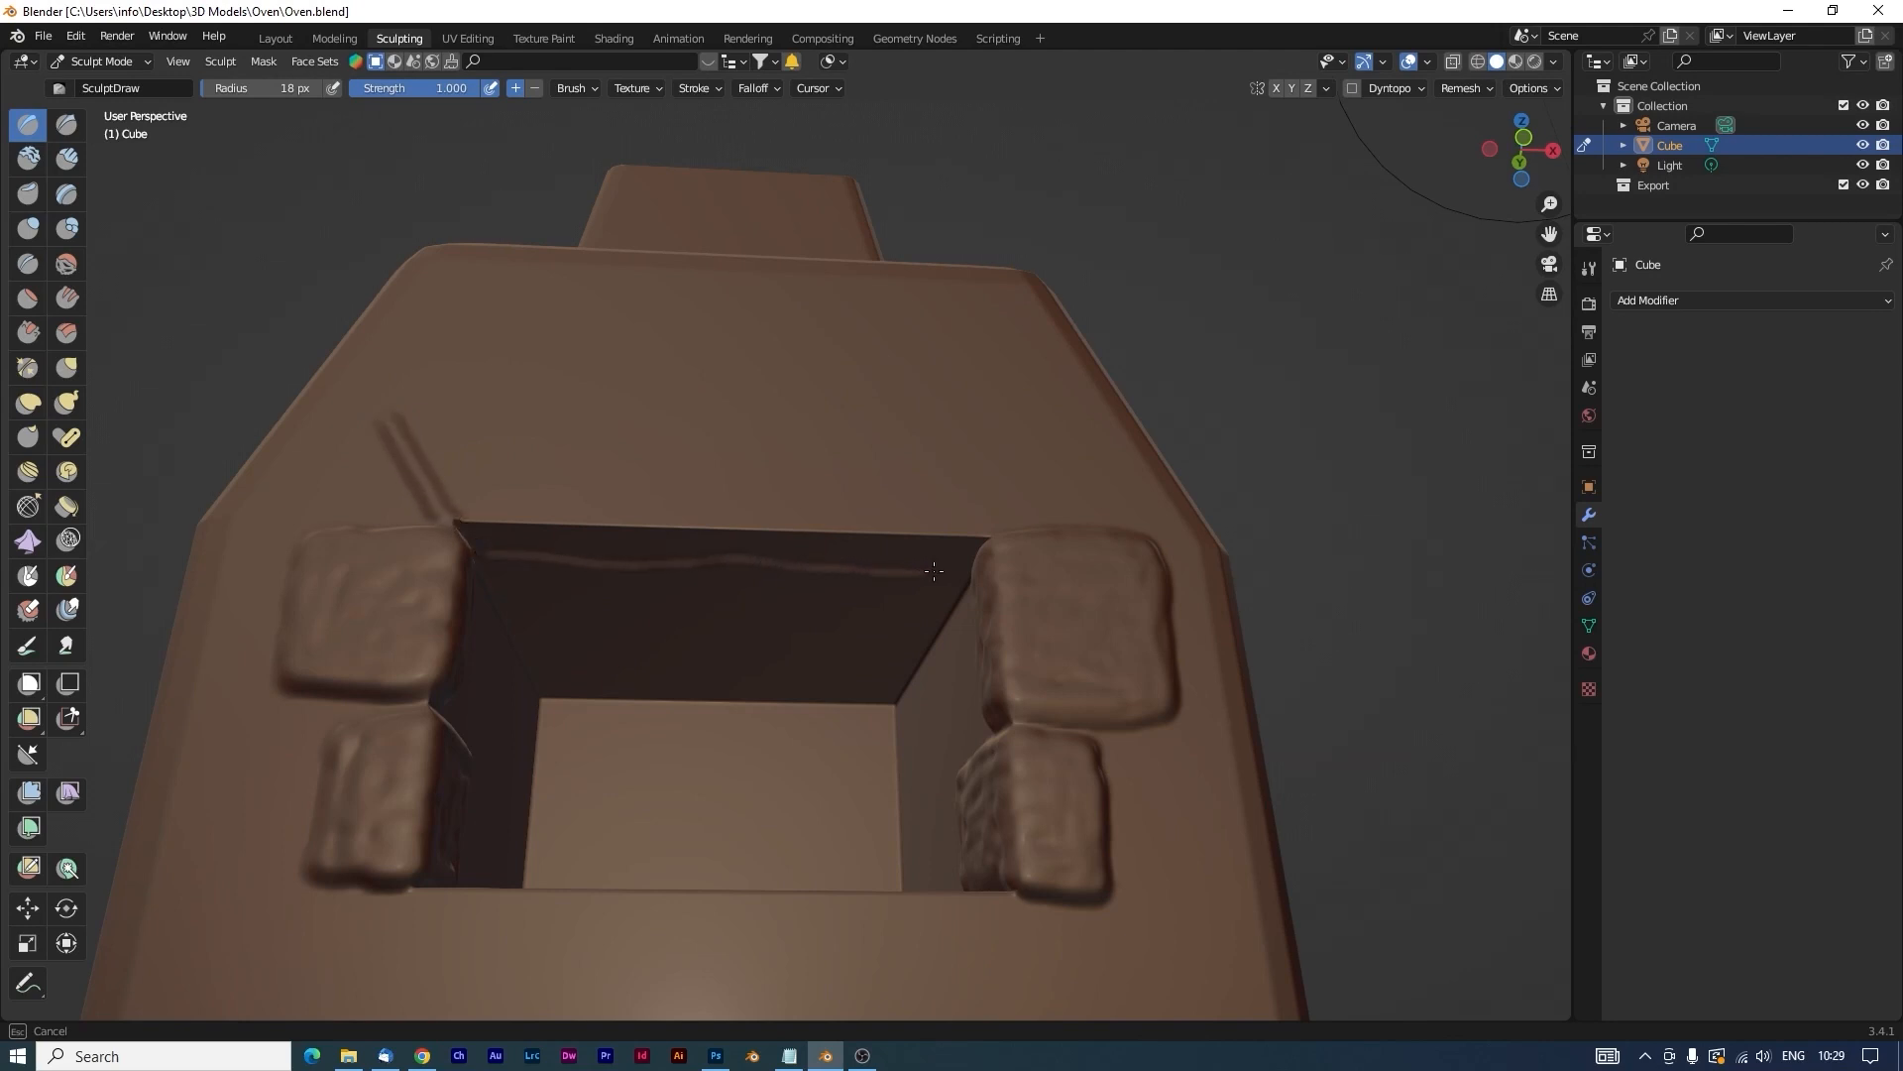
pyautogui.moveTo(1038, 417)
pyautogui.mouseDown()
pyautogui.moveTo(630, 393)
pyautogui.moveTo(424, 404)
pyautogui.moveTo(410, 444)
pyautogui.mouseUp()
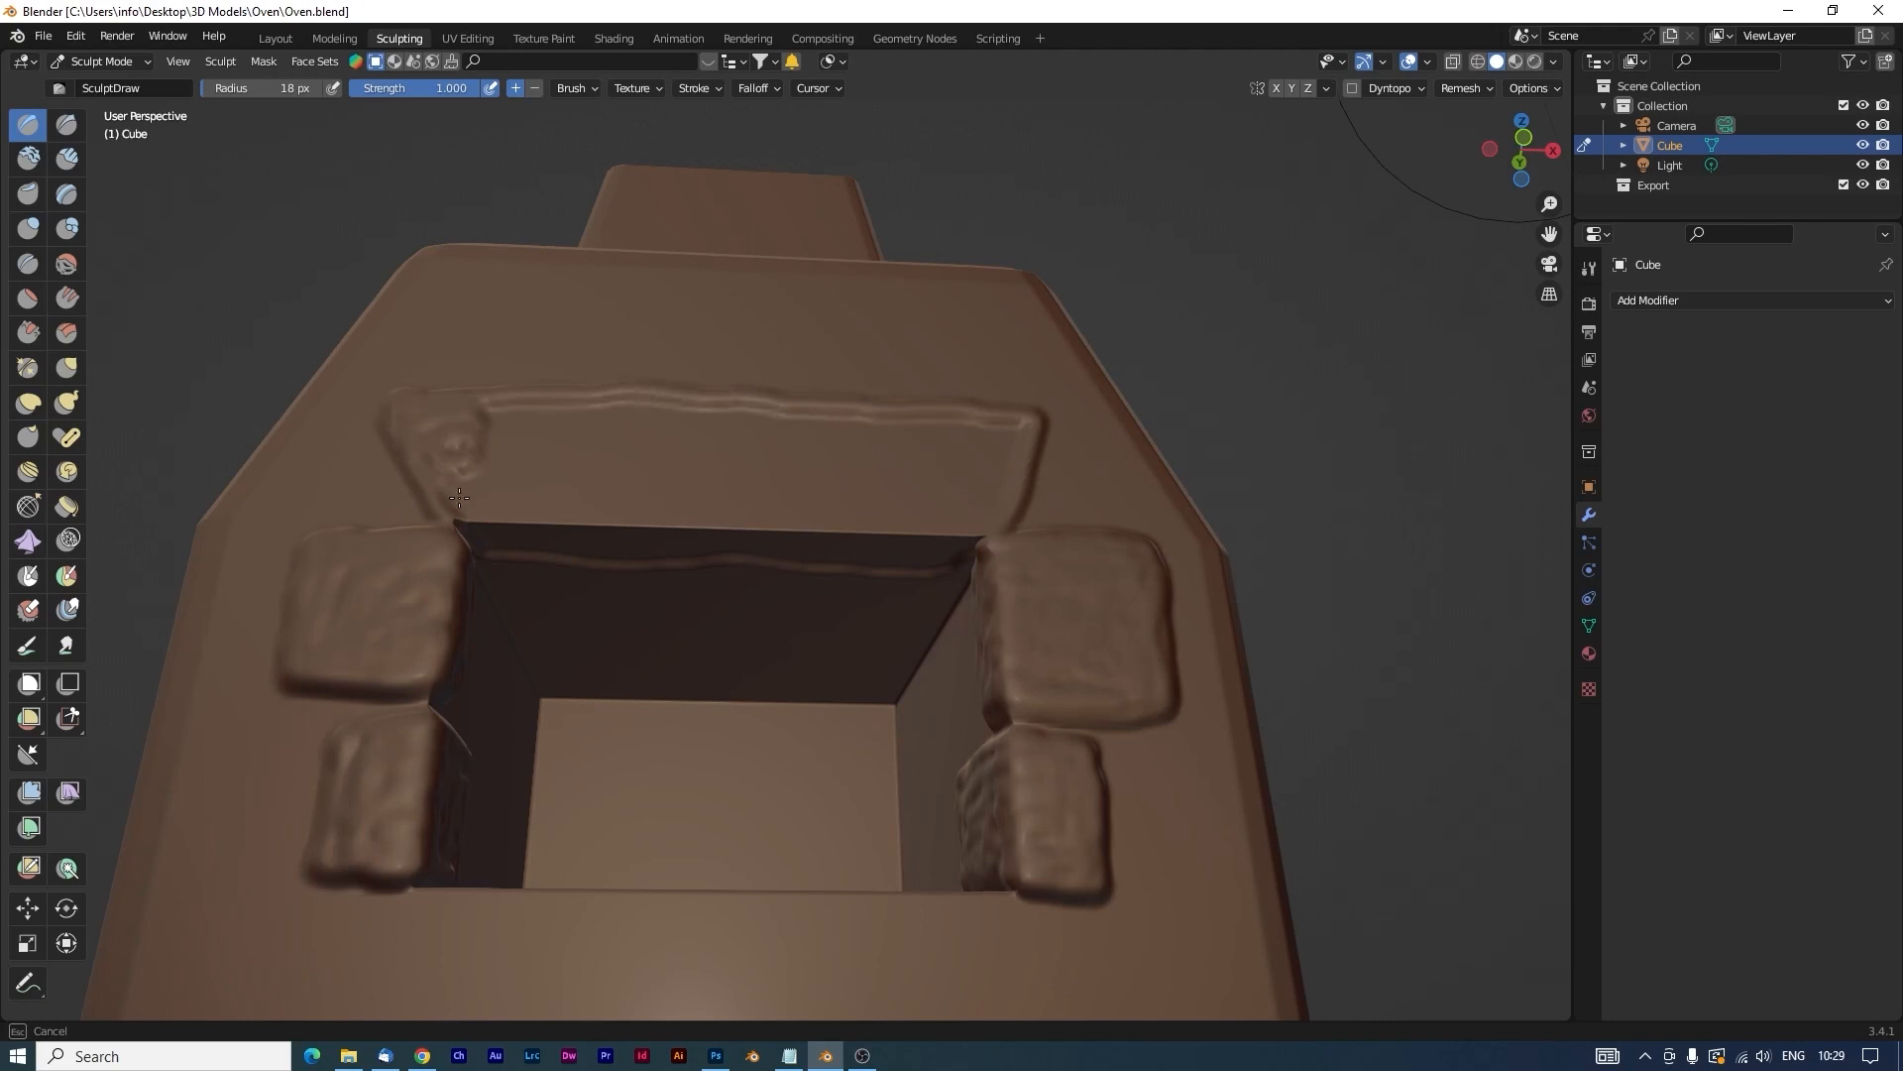
pyautogui.moveTo(490, 531)
pyautogui.mouseDown()
pyautogui.moveTo(516, 402)
pyautogui.moveTo(694, 466)
pyautogui.moveTo(623, 553)
pyautogui.moveTo(910, 553)
pyautogui.mouseUp()
pyautogui.moveTo(984, 488)
pyautogui.mouseDown()
pyautogui.moveTo(1006, 418)
pyautogui.moveTo(706, 411)
pyautogui.moveTo(882, 439)
pyautogui.mouseUp()
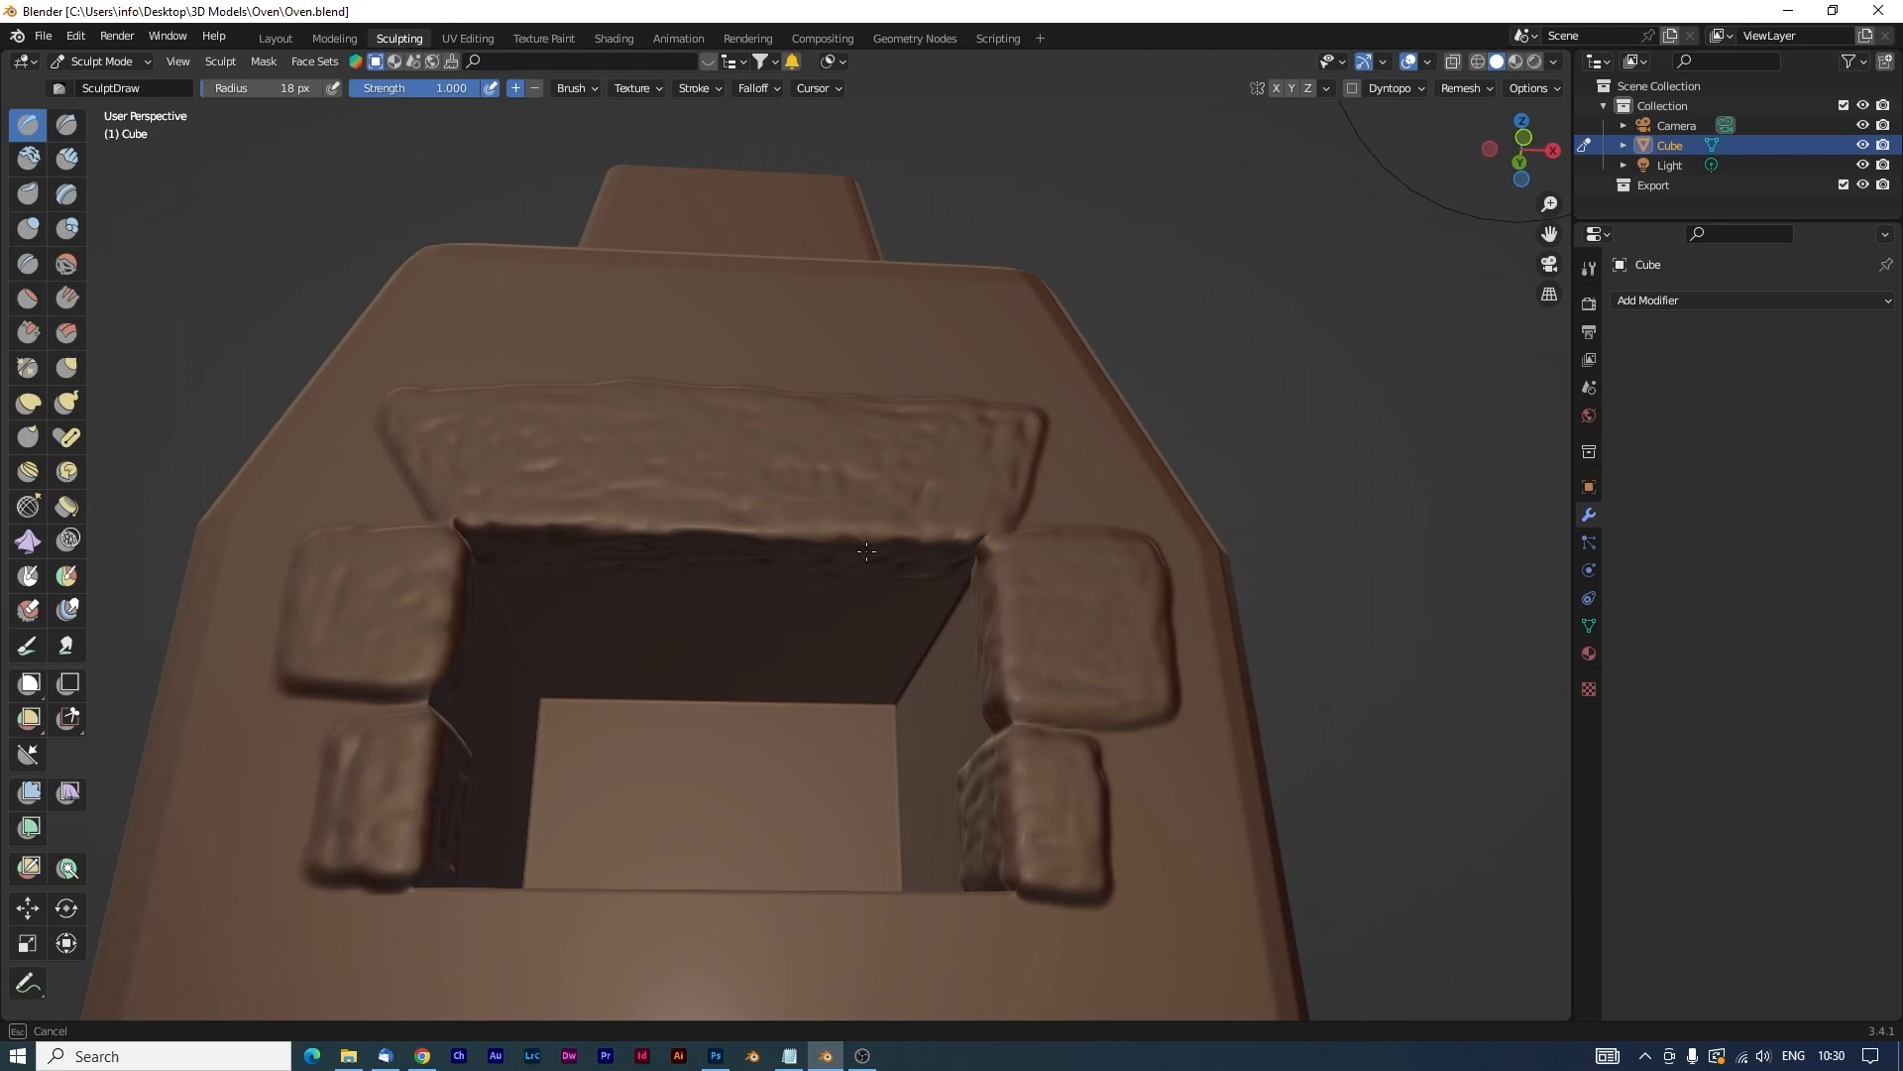
# Crease the joint between the lintel and the upper compartment's upper-right stone with the Crease brush at 34 px radius and 0.250 strength.
pyautogui.scroll(8, 905, 467)
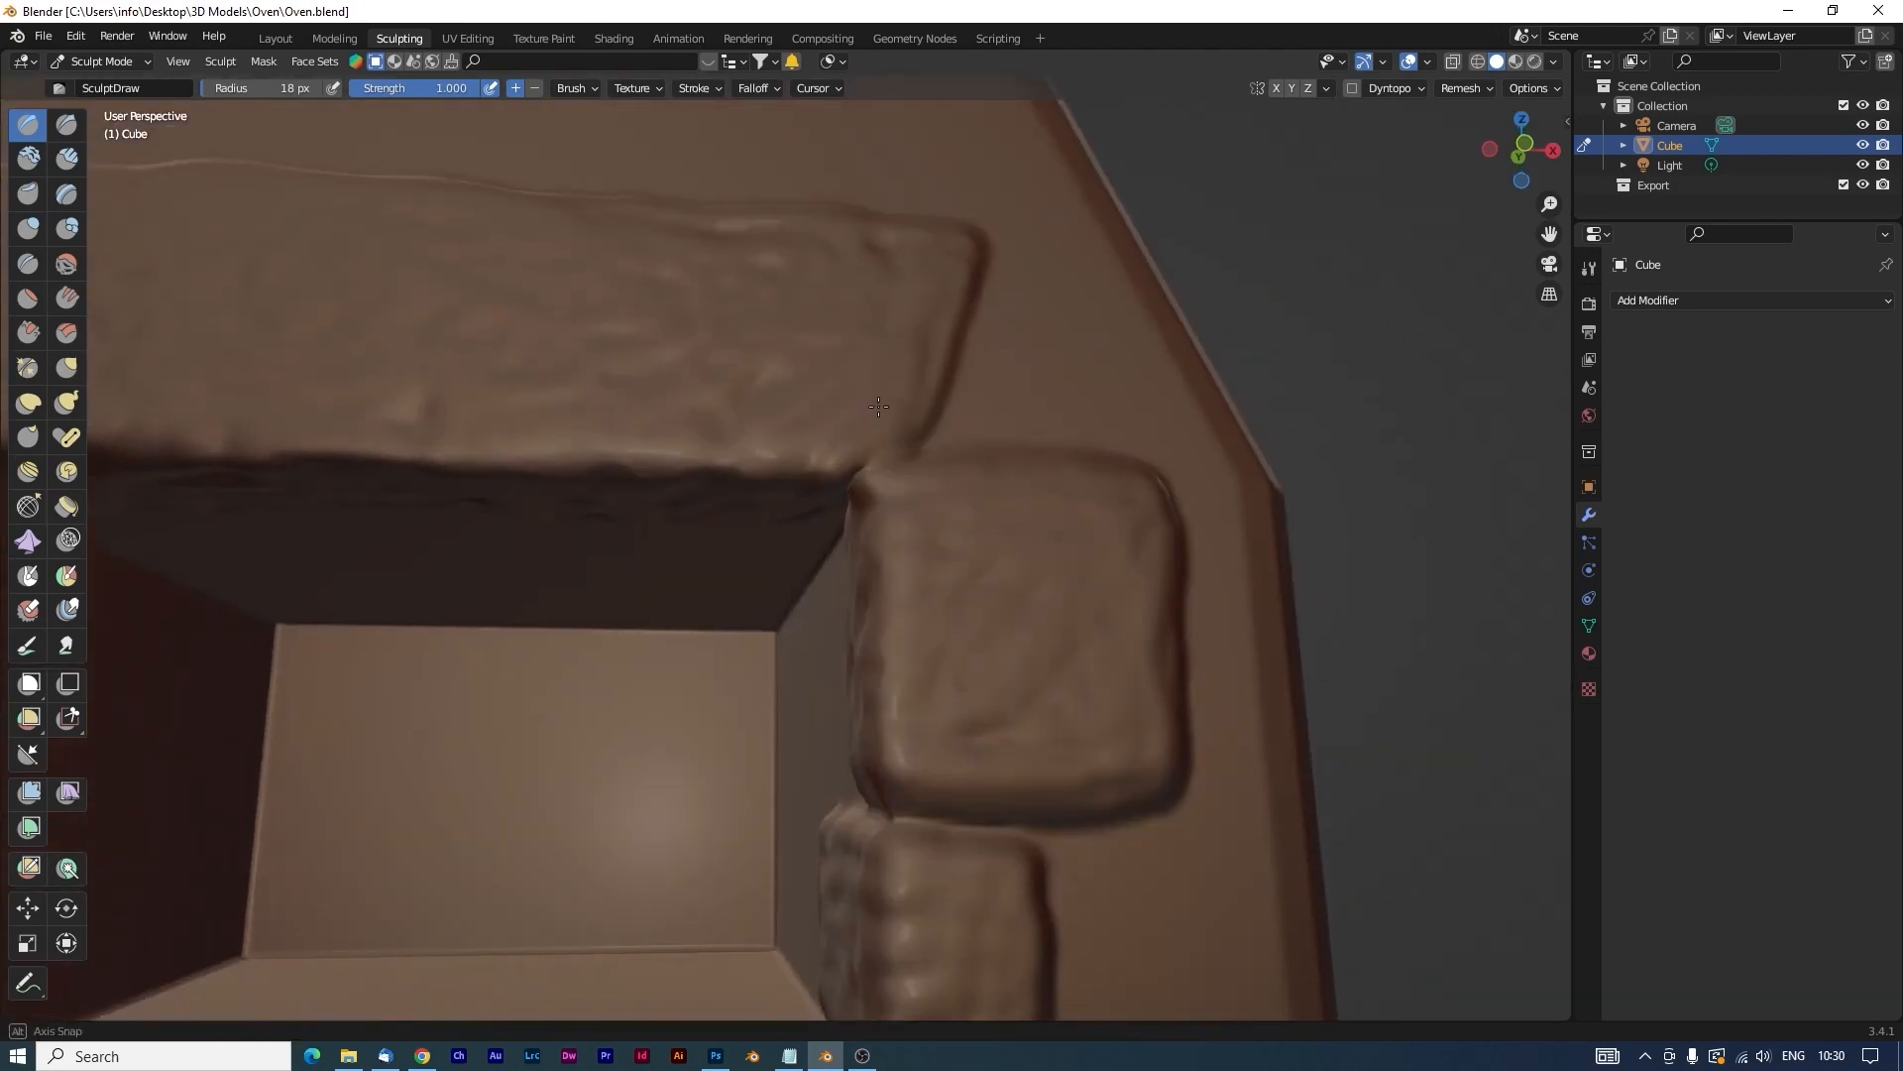
pyautogui.moveTo(1063, 503); pyautogui.dragTo(956, 481, button='middle')
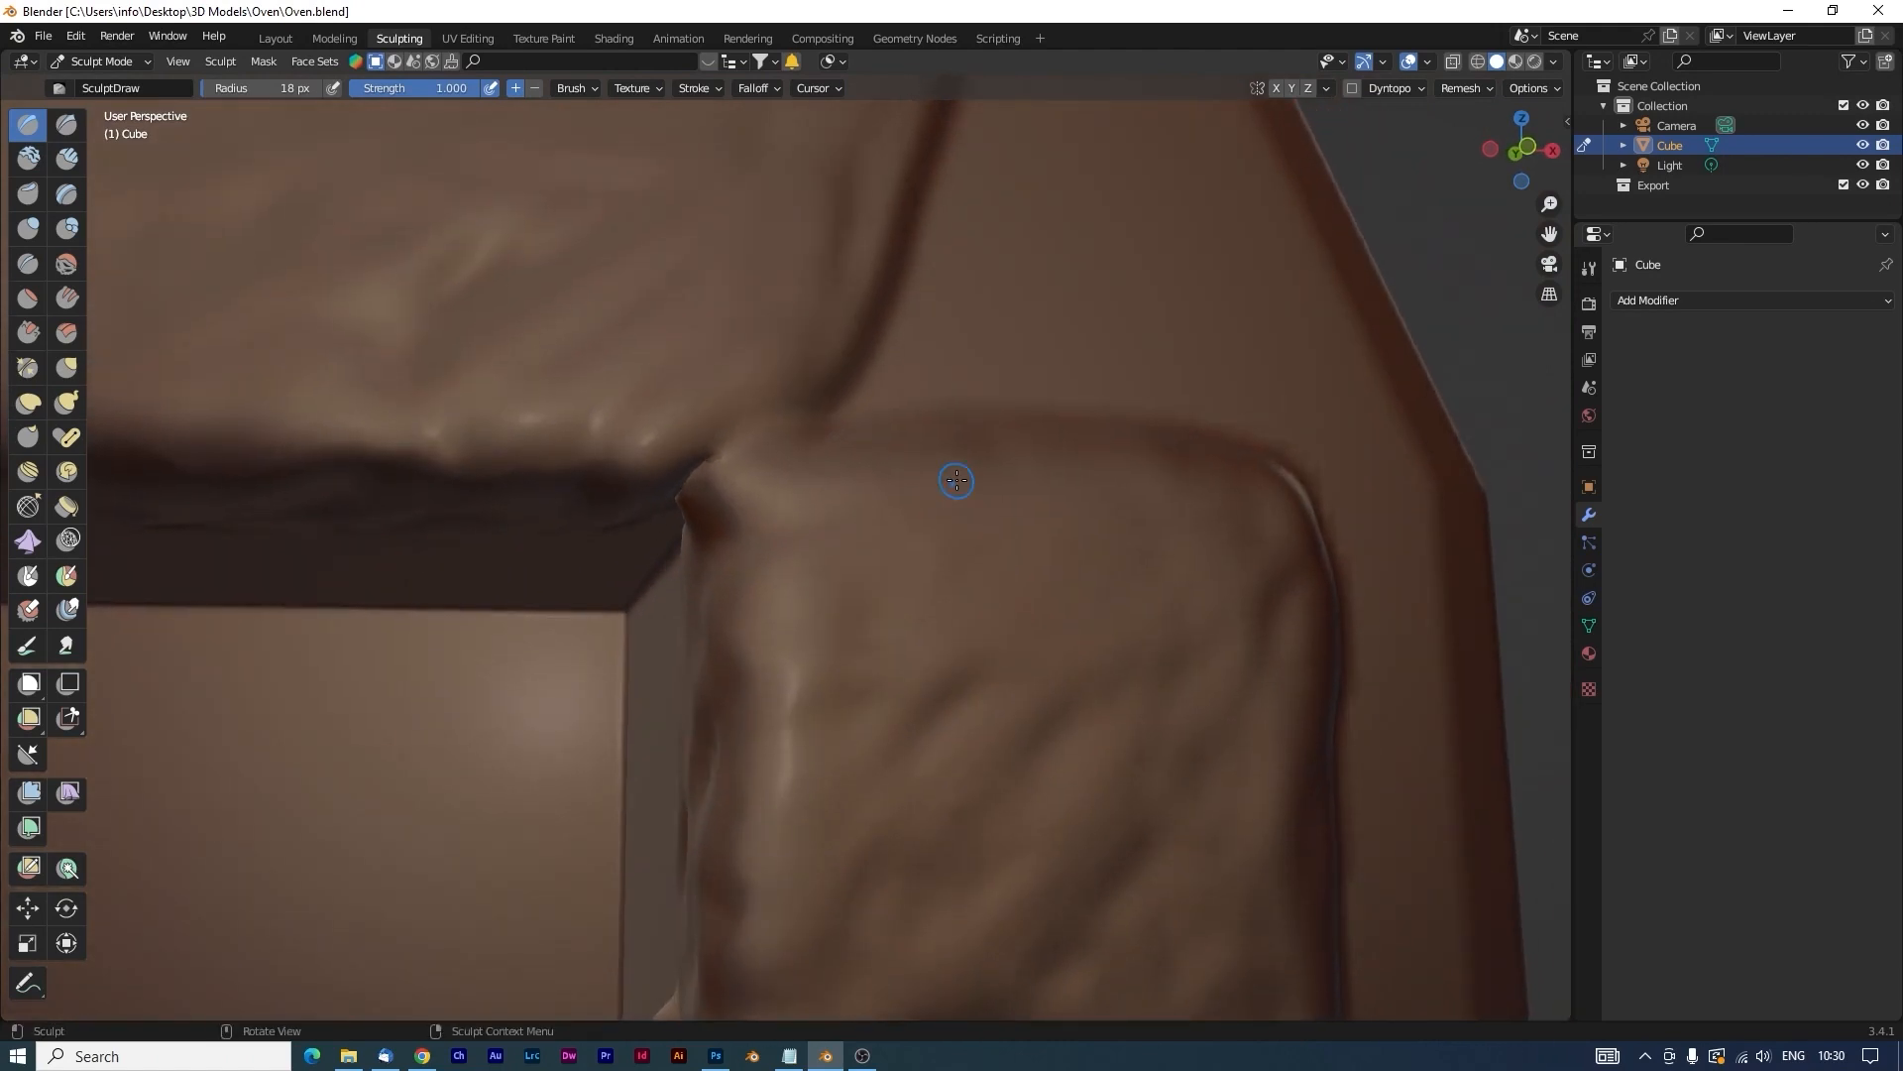
pyautogui.click(30, 261)
pyautogui.moveTo(783, 436)
pyautogui.mouseDown()
pyautogui.moveTo(818, 420)
pyautogui.moveTo(759, 433)
pyautogui.moveTo(777, 426)
pyautogui.mouseUp()
pyautogui.moveTo(940, 418); pyautogui.dragTo(957, 407, button='middle')
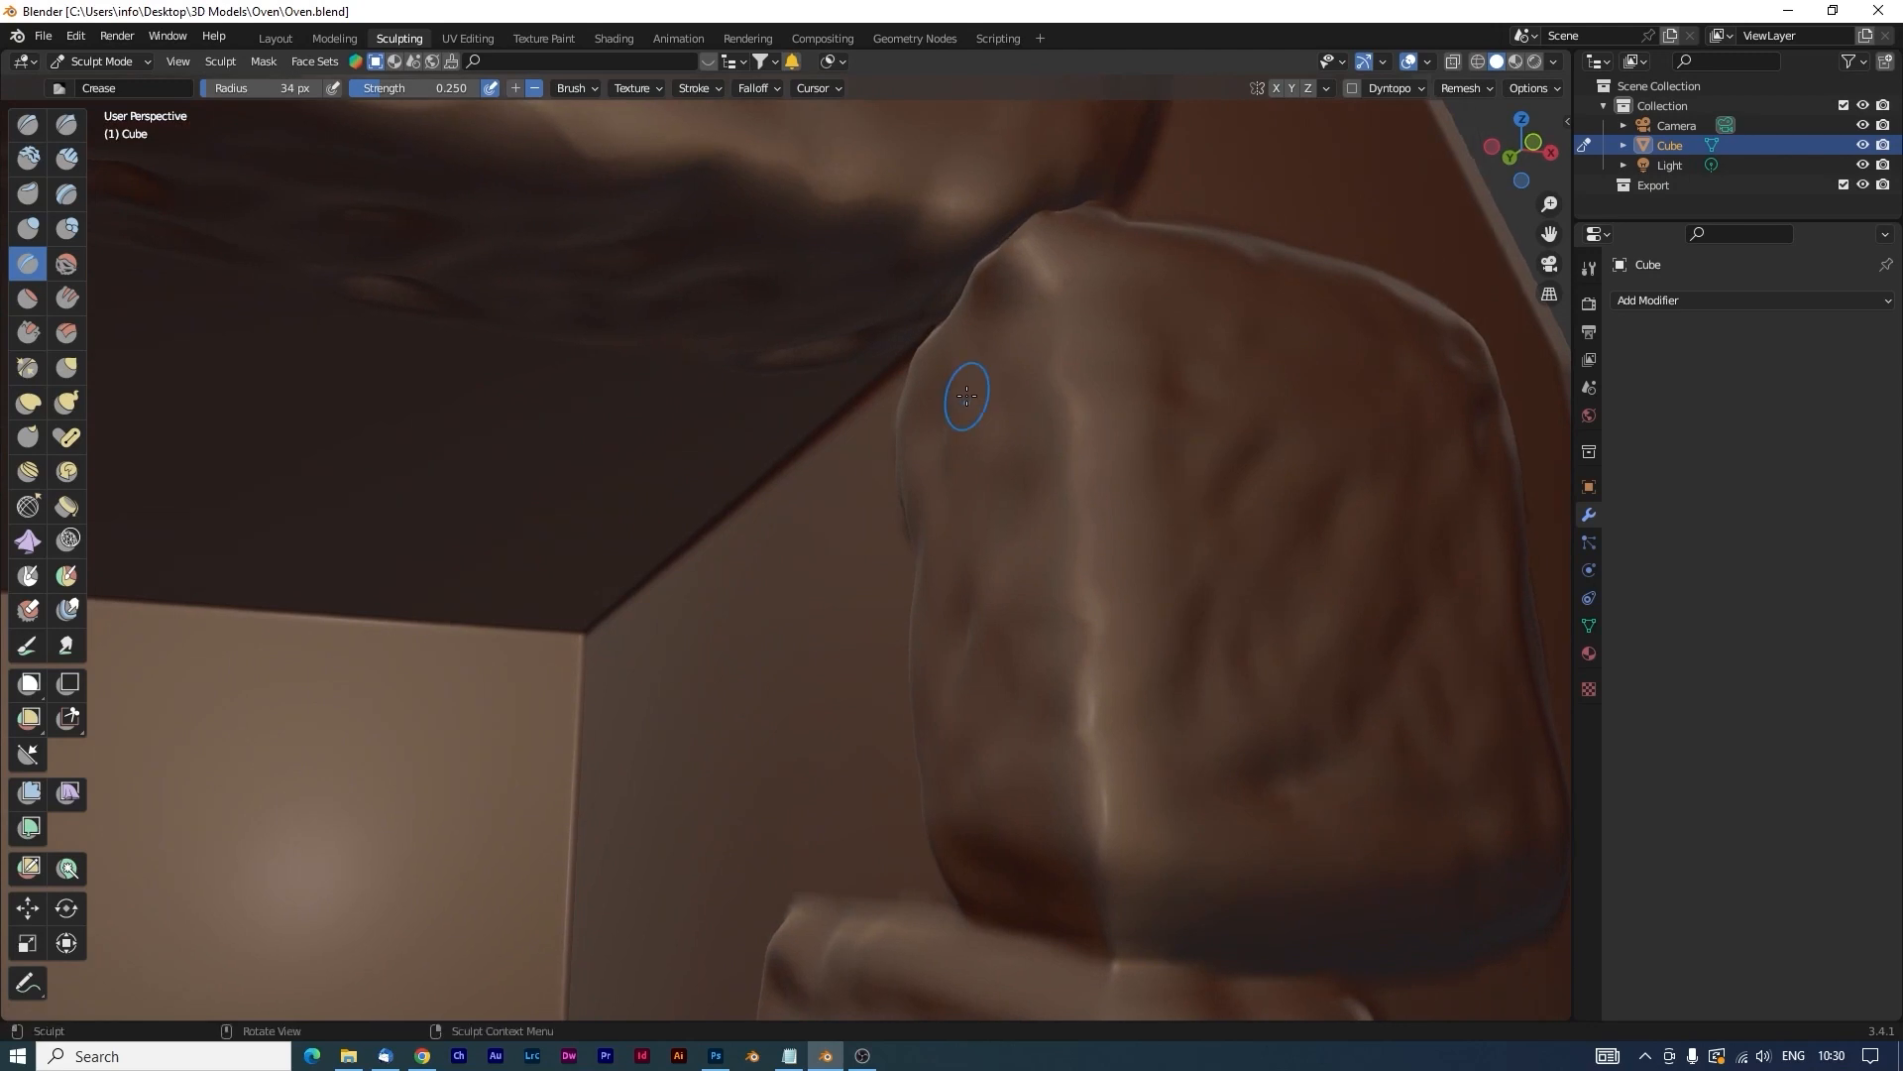
pyautogui.moveTo(1104, 242); pyautogui.dragTo(1052, 218)
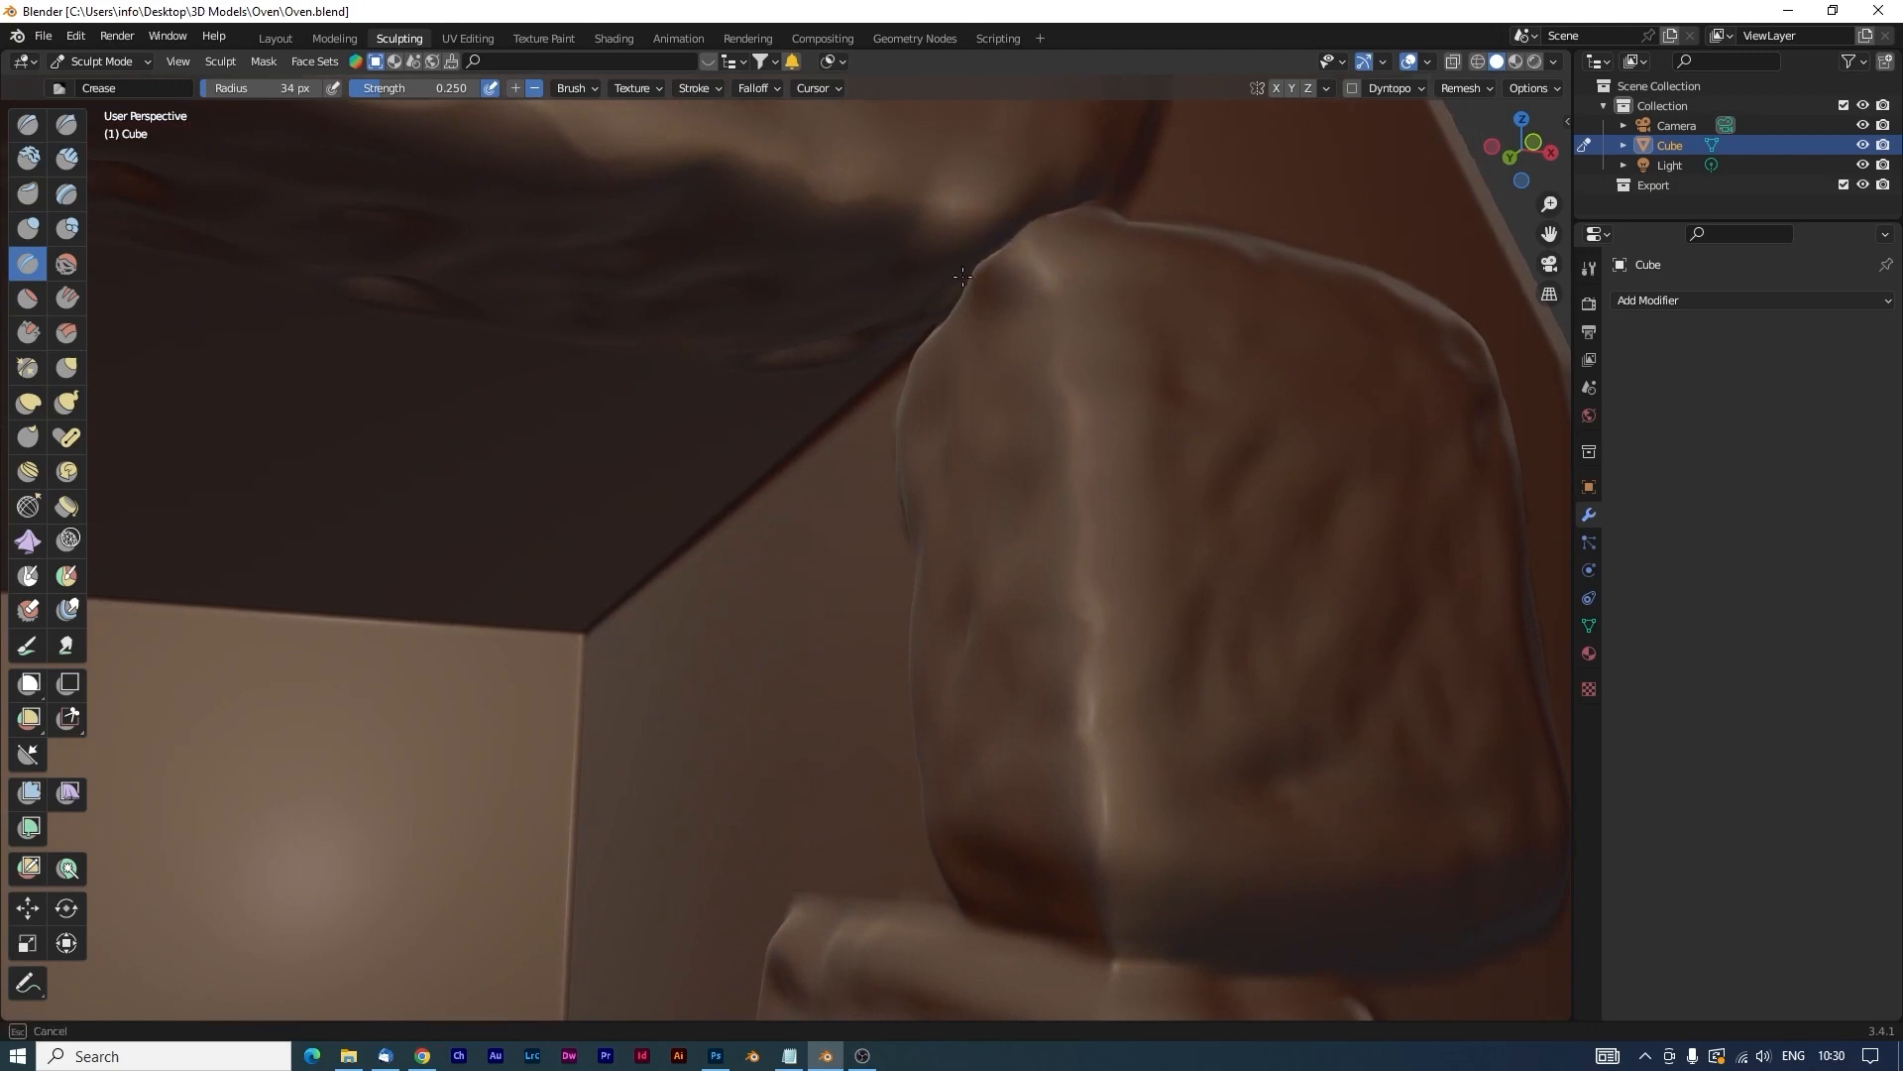
pyautogui.moveTo(947, 285); pyautogui.dragTo(981, 268)
# Crease the inner joint between the two stacked stones on the upper compartment's right edge.
pyautogui.keyDown('shift'); pyautogui.moveTo(1176, 814); pyautogui.dragTo(1157, 512, button='middle'); pyautogui.keyUp('shift')
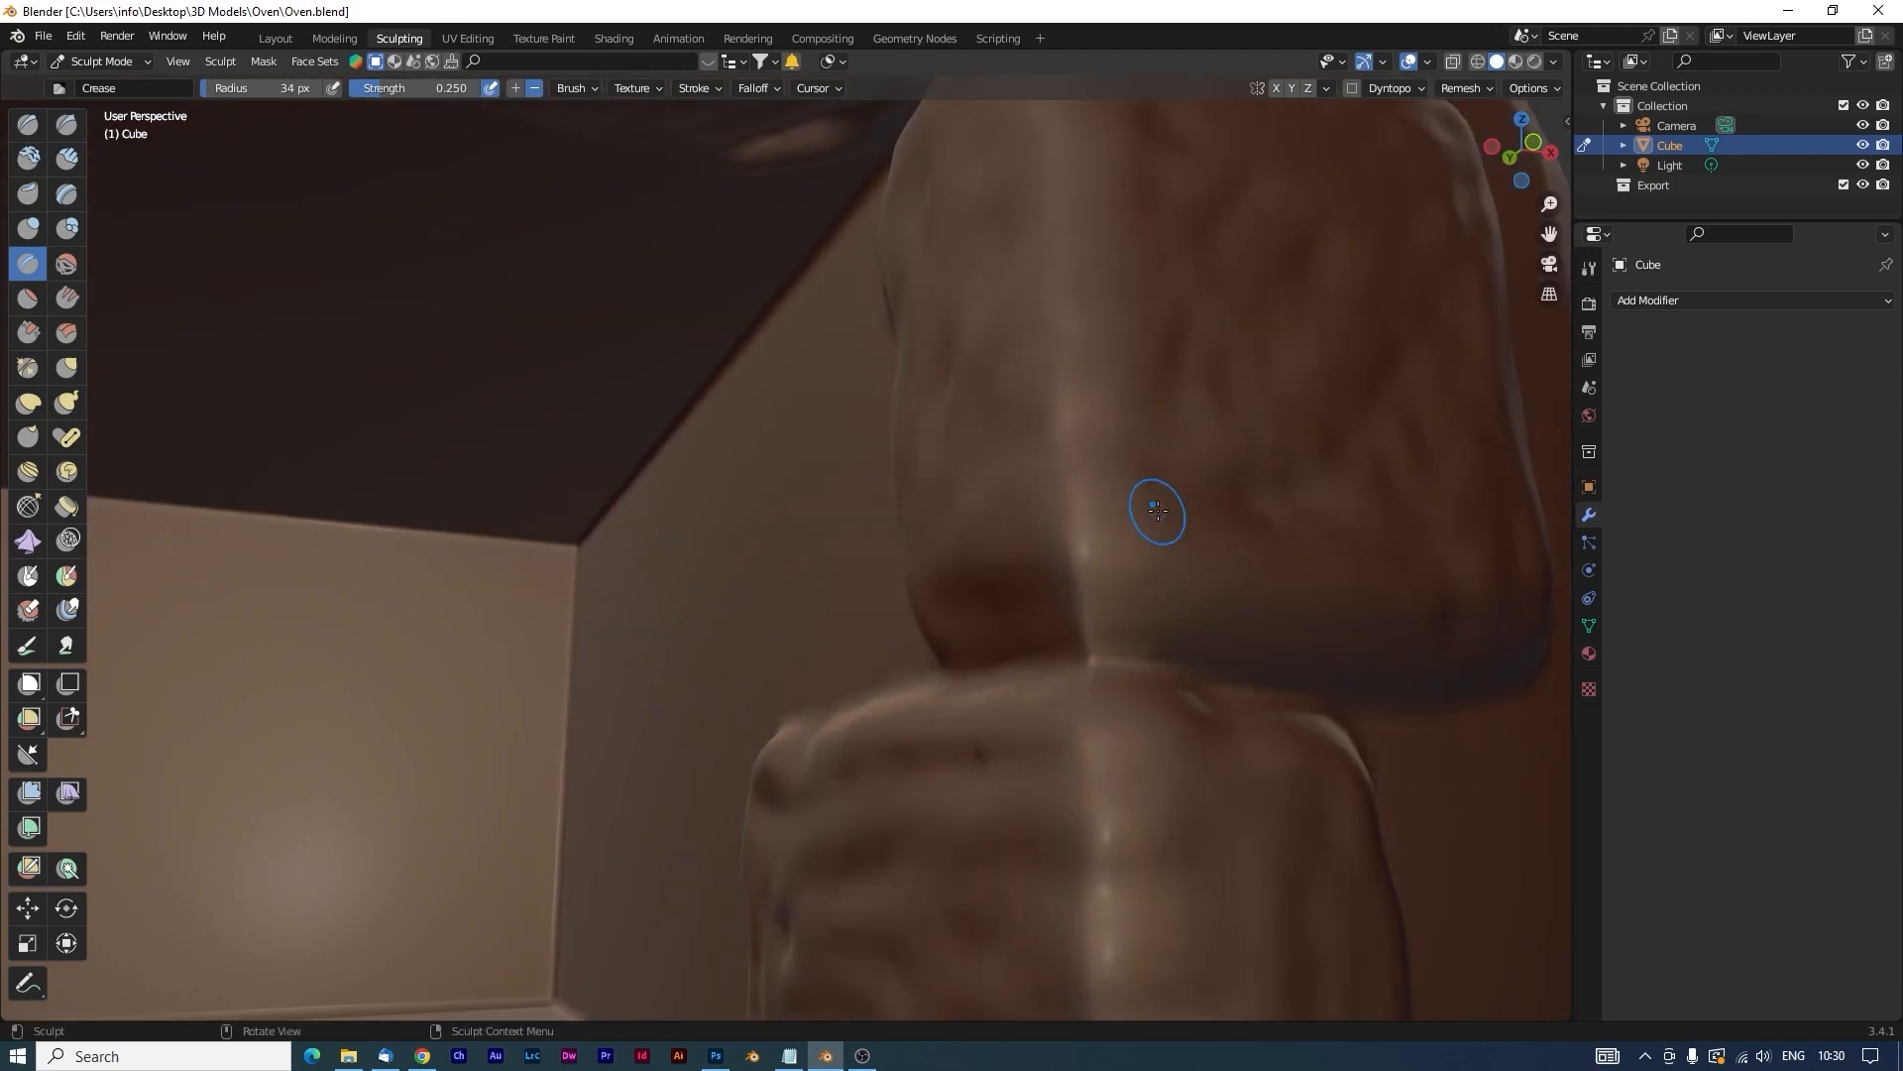
pyautogui.moveTo(996, 607); pyautogui.dragTo(944, 653)
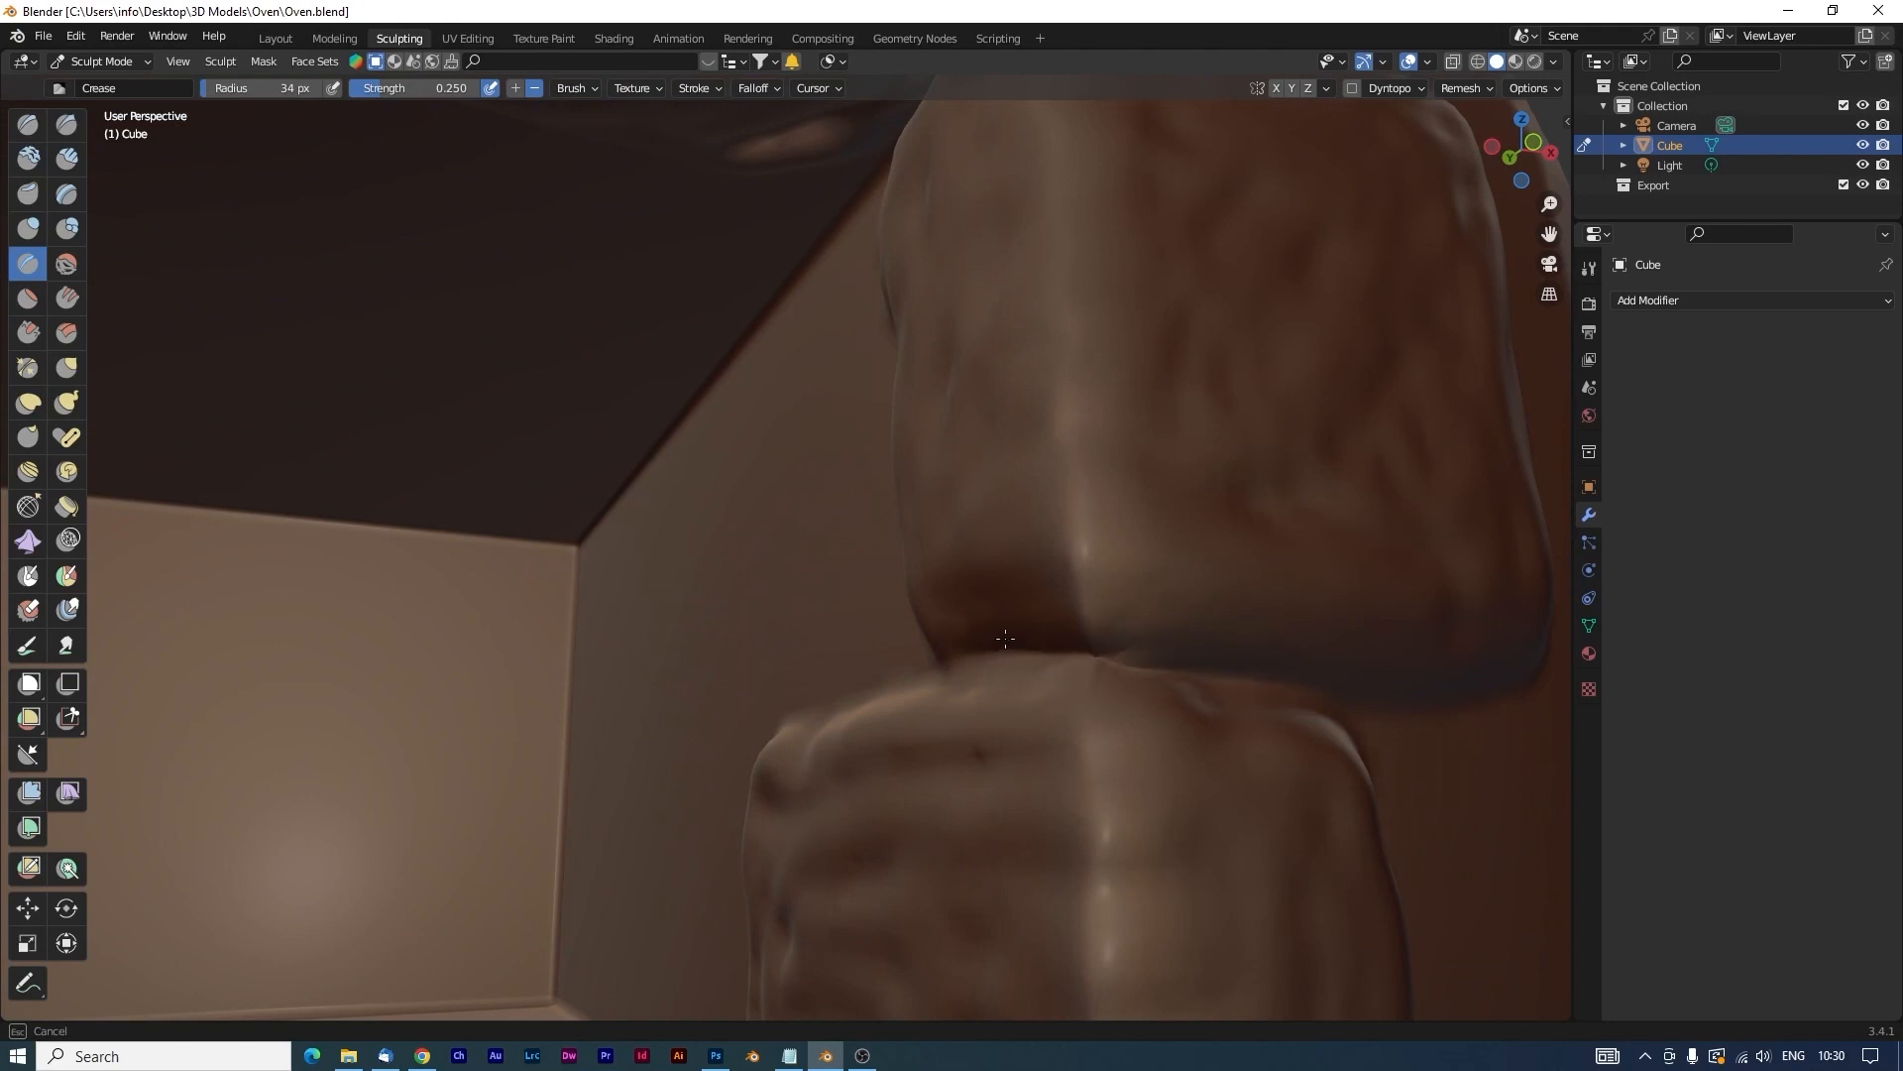
pyautogui.moveTo(960, 655); pyautogui.dragTo(963, 652)
pyautogui.scroll(-6, 1012, 469)
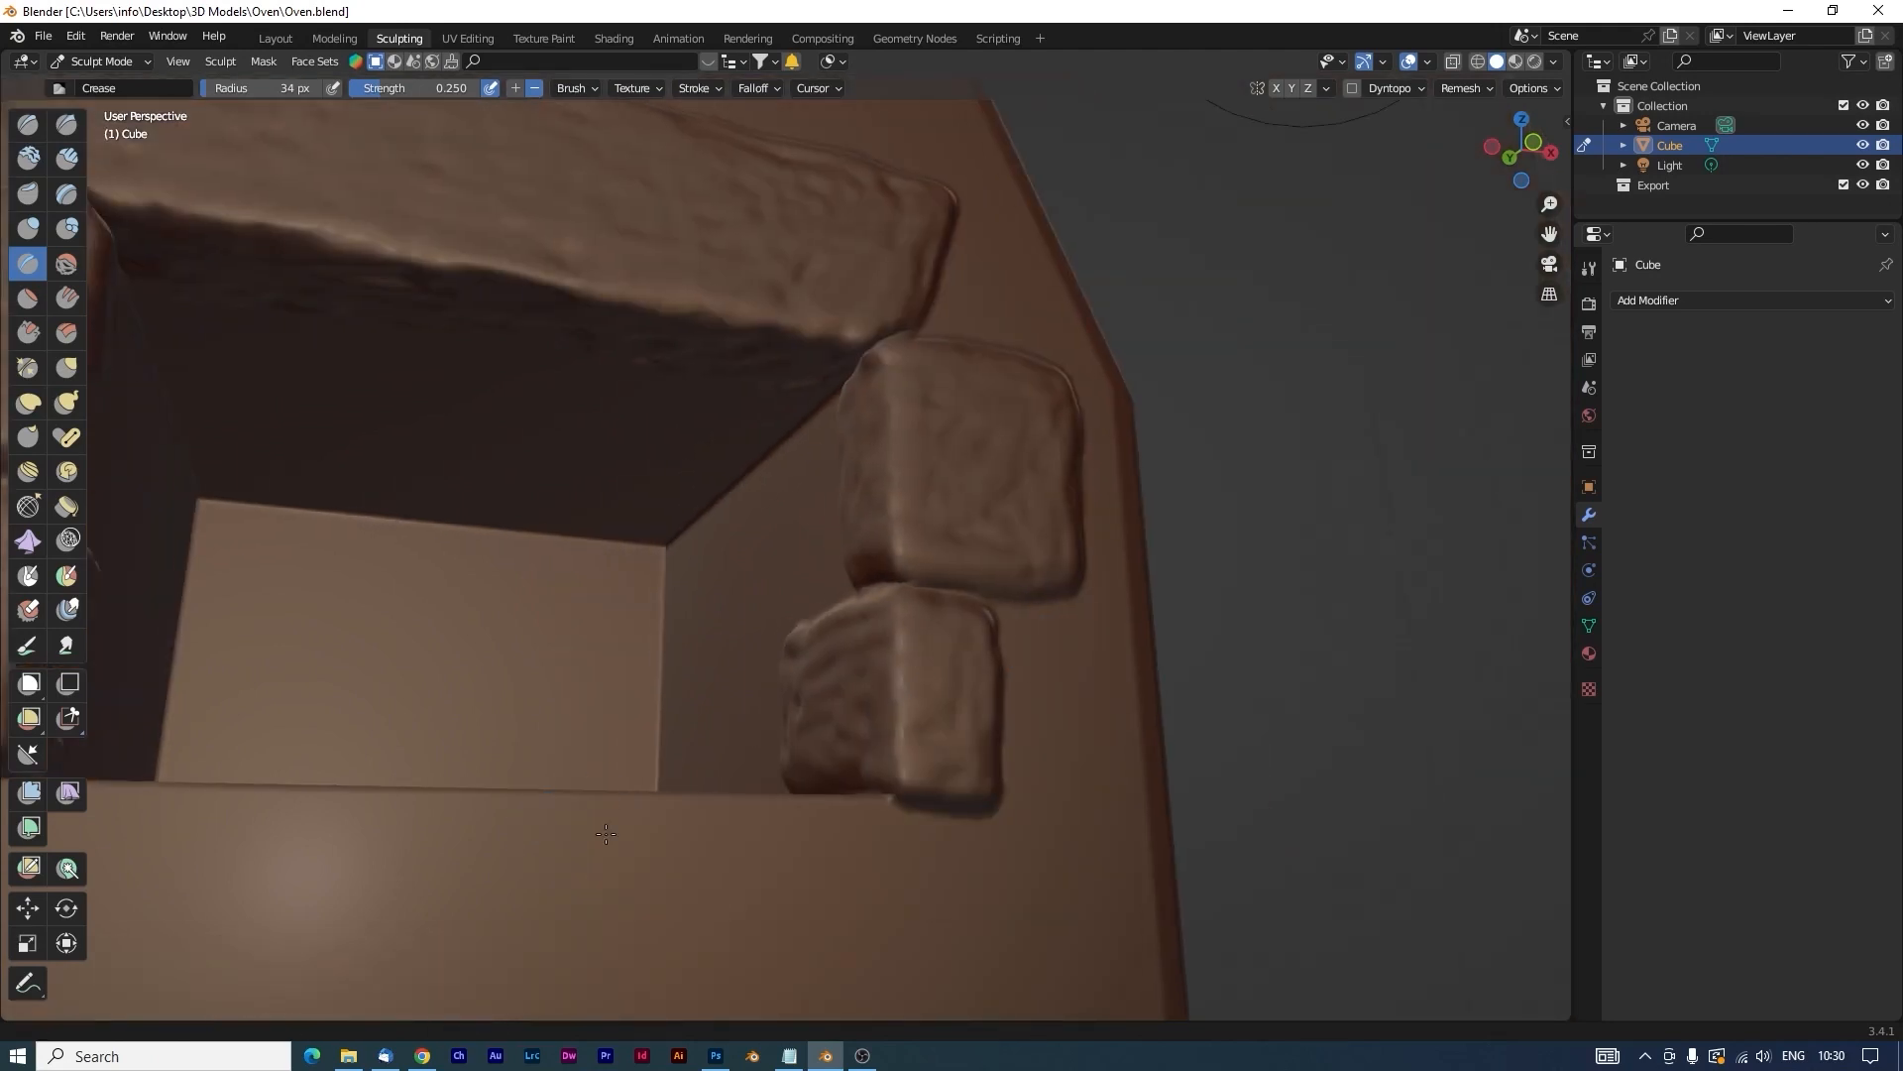
pyautogui.moveTo(788, 634); pyautogui.dragTo(724, 636, button='middle')
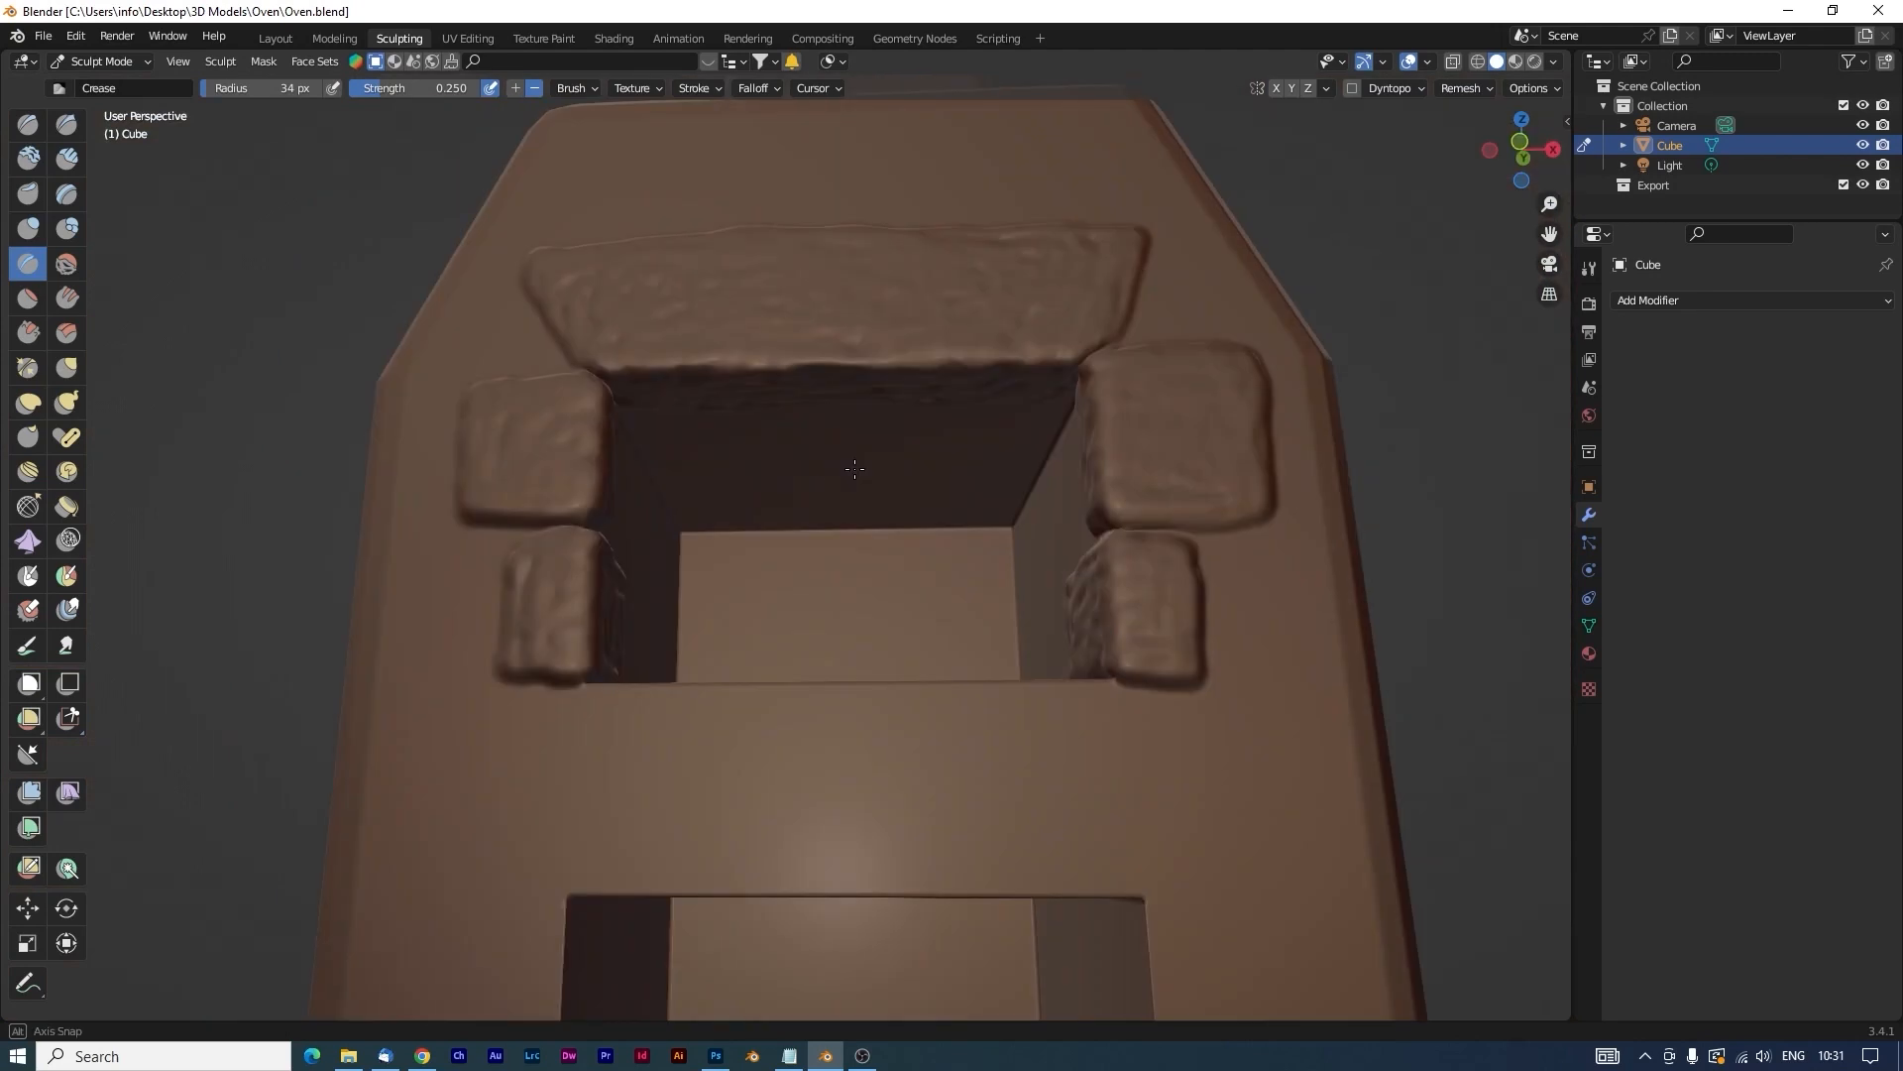
# Sculpt a wide raised stone slab between the two compartments with the 18 px Draw brush, wrapping it onto the upper compartment's floor.
pyautogui.click(29, 123)
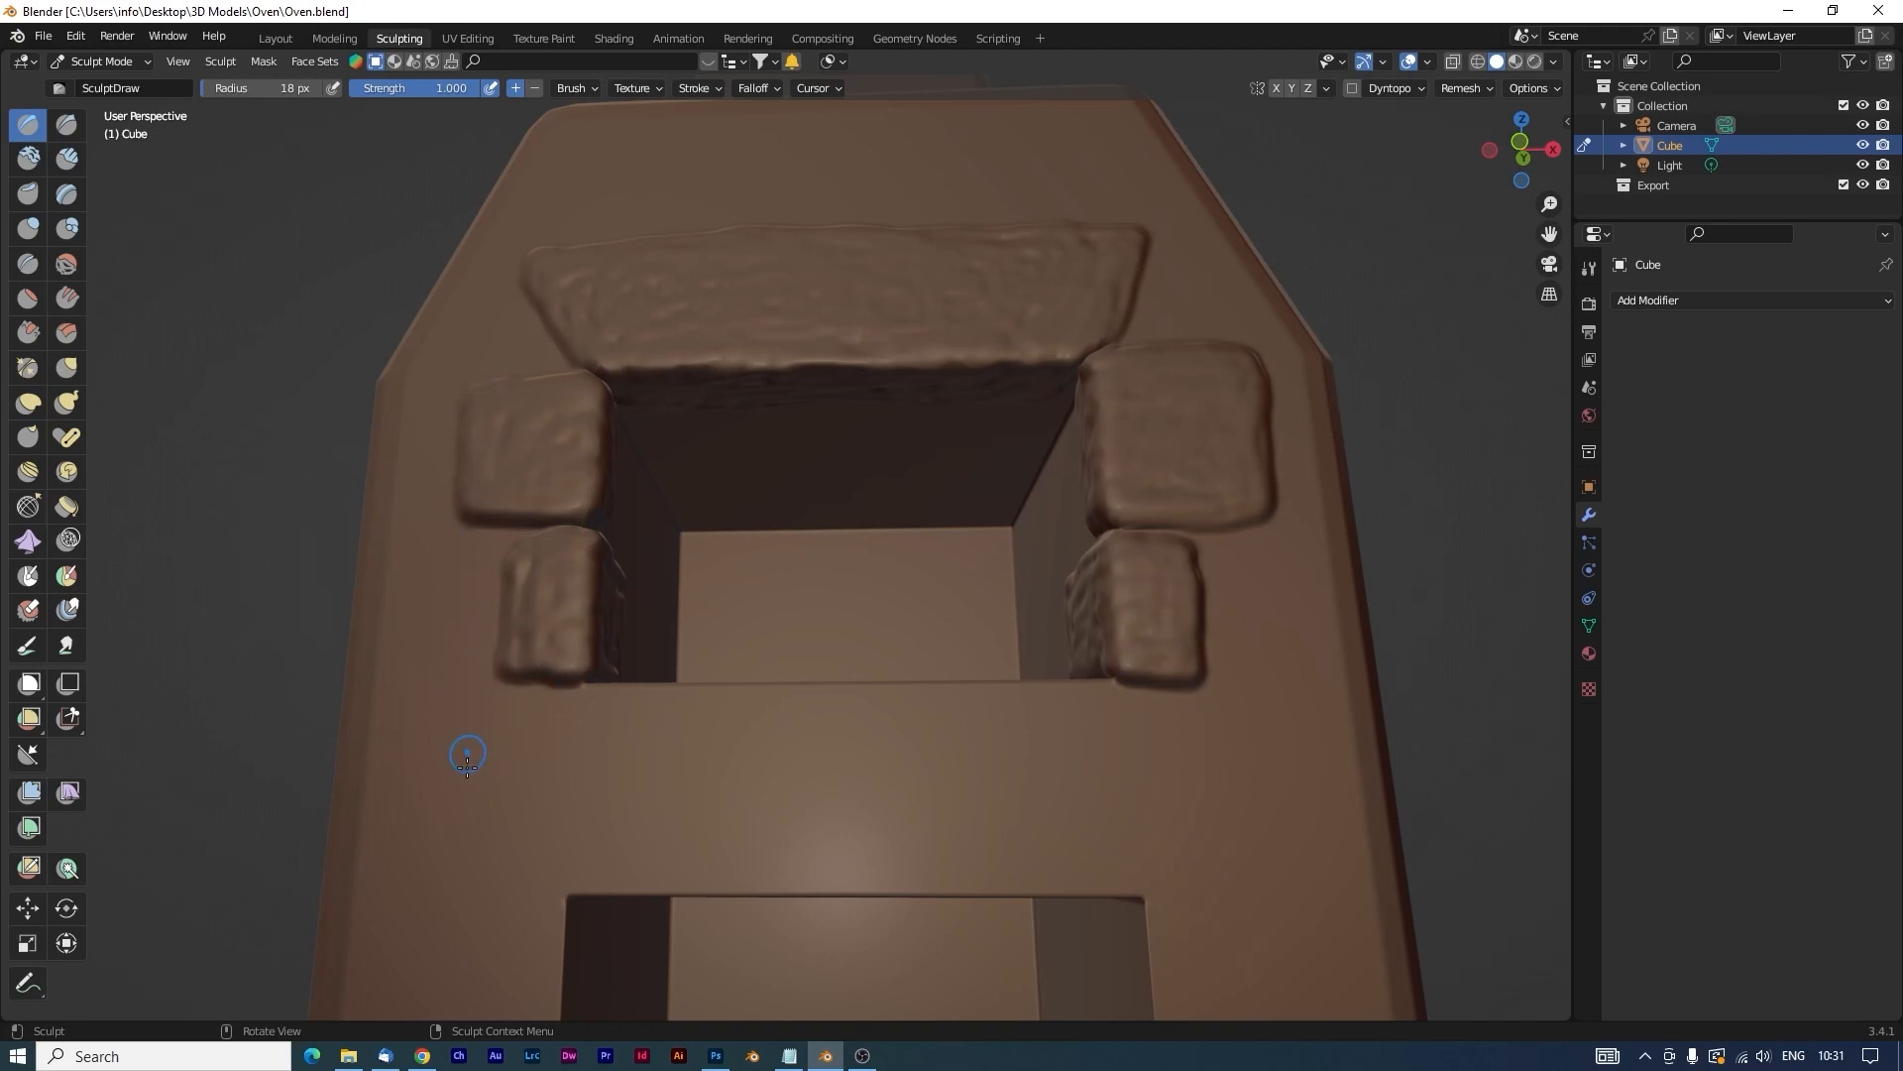
pyautogui.moveTo(461, 697)
pyautogui.mouseDown()
pyautogui.moveTo(459, 872)
pyautogui.moveTo(1295, 872)
pyautogui.moveTo(1287, 696)
pyautogui.moveTo(620, 691)
pyautogui.moveTo(474, 747)
pyautogui.moveTo(526, 813)
pyautogui.moveTo(615, 754)
pyautogui.moveTo(644, 833)
pyautogui.moveTo(663, 708)
pyautogui.moveTo(694, 793)
pyautogui.moveTo(774, 872)
pyautogui.moveTo(805, 758)
pyautogui.moveTo(843, 709)
pyautogui.moveTo(793, 823)
pyautogui.moveTo(932, 863)
pyautogui.moveTo(893, 753)
pyautogui.moveTo(991, 718)
pyautogui.moveTo(952, 853)
pyautogui.moveTo(1051, 853)
pyautogui.moveTo(1001, 795)
pyautogui.moveTo(1120, 783)
pyautogui.moveTo(1189, 852)
pyautogui.moveTo(1229, 713)
pyautogui.moveTo(1264, 789)
pyautogui.moveTo(1190, 860)
pyautogui.moveTo(1234, 753)
pyautogui.mouseUp()
pyautogui.moveTo(883, 804); pyautogui.dragTo(872, 912, button='middle')
pyautogui.keyDown('shift'); pyautogui.moveTo(555, 892); pyautogui.dragTo(582, 680, button='middle'); pyautogui.keyUp('shift')
pyautogui.scroll(3, 582, 680)
pyautogui.moveTo(570, 759)
pyautogui.mouseDown()
pyautogui.moveTo(536, 805)
pyautogui.moveTo(605, 734)
pyautogui.mouseUp()
pyautogui.moveTo(1212, 739)
pyautogui.mouseDown()
pyautogui.moveTo(1353, 808)
pyautogui.moveTo(1161, 760)
pyautogui.mouseUp()
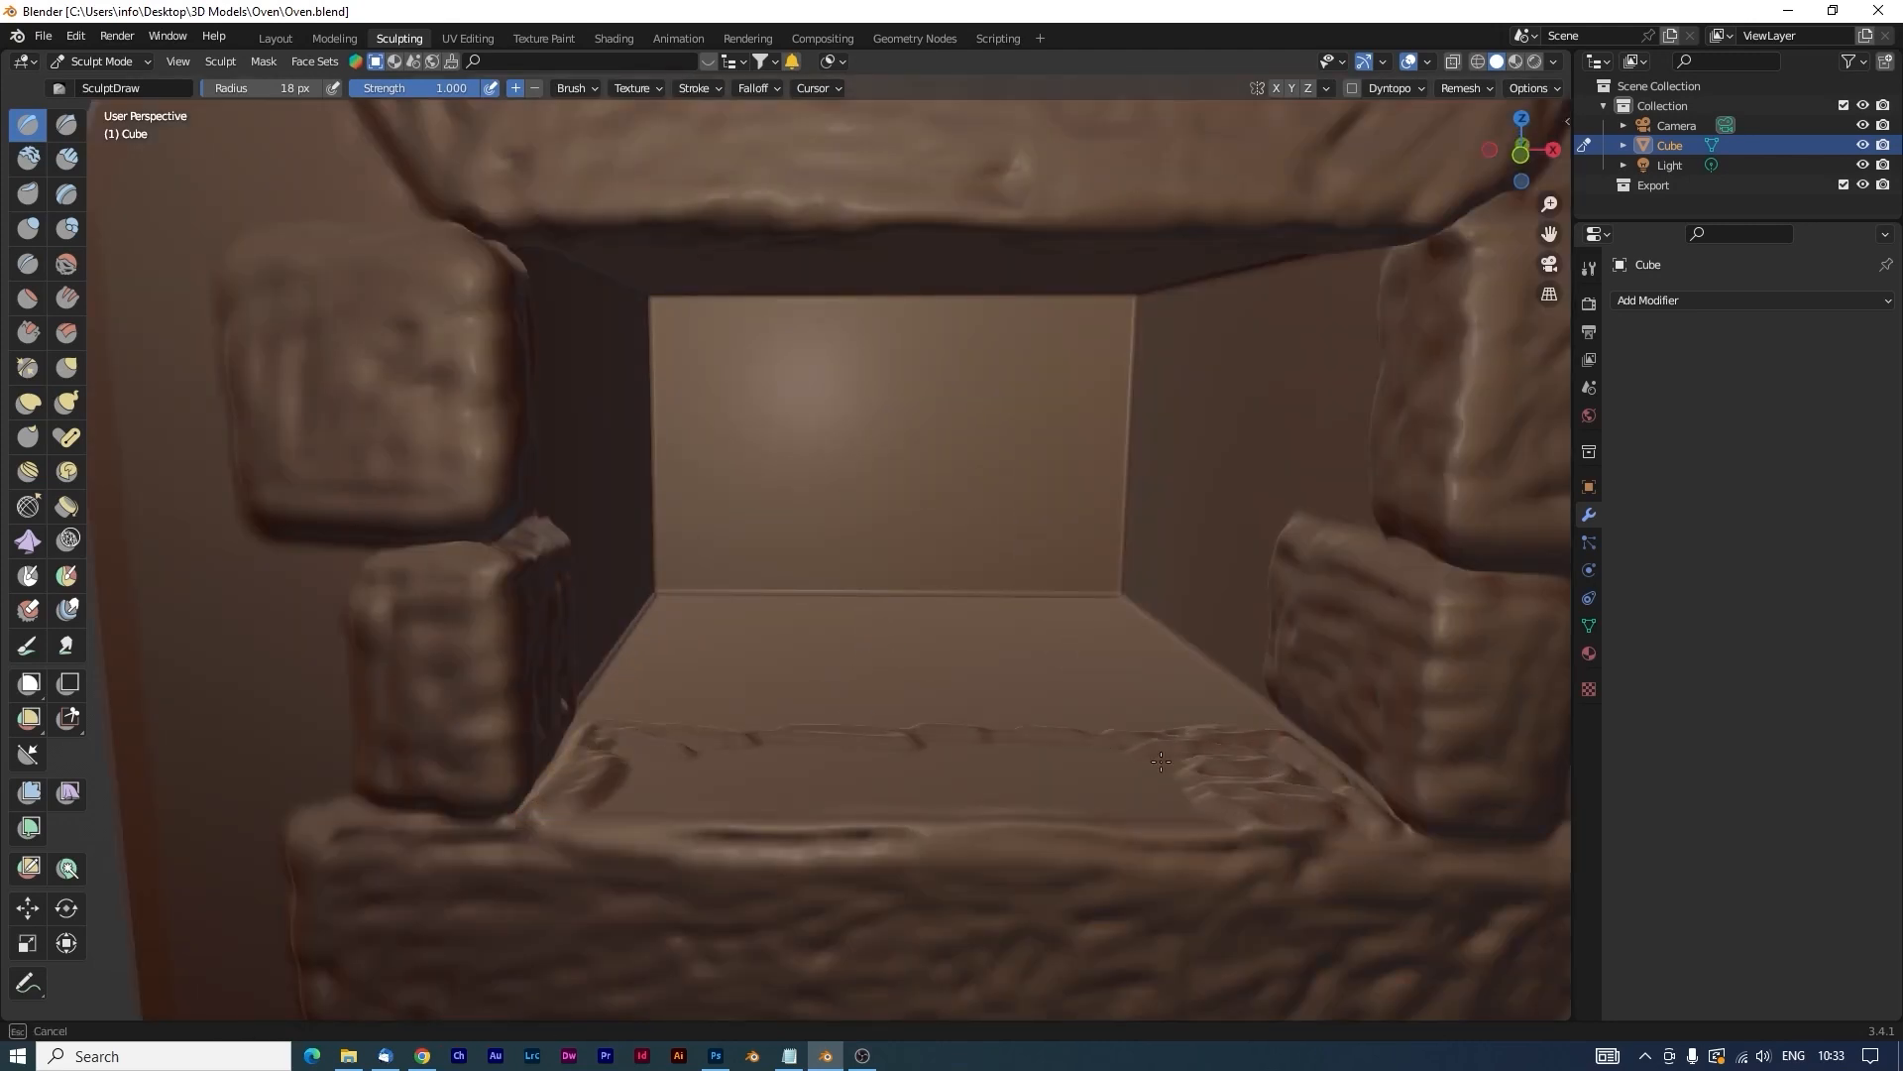
pyautogui.moveTo(1300, 754)
pyautogui.mouseDown()
pyautogui.moveTo(1202, 813)
pyautogui.moveTo(842, 763)
pyautogui.moveTo(605, 763)
pyautogui.moveTo(733, 822)
pyautogui.moveTo(989, 786)
pyautogui.mouseUp()
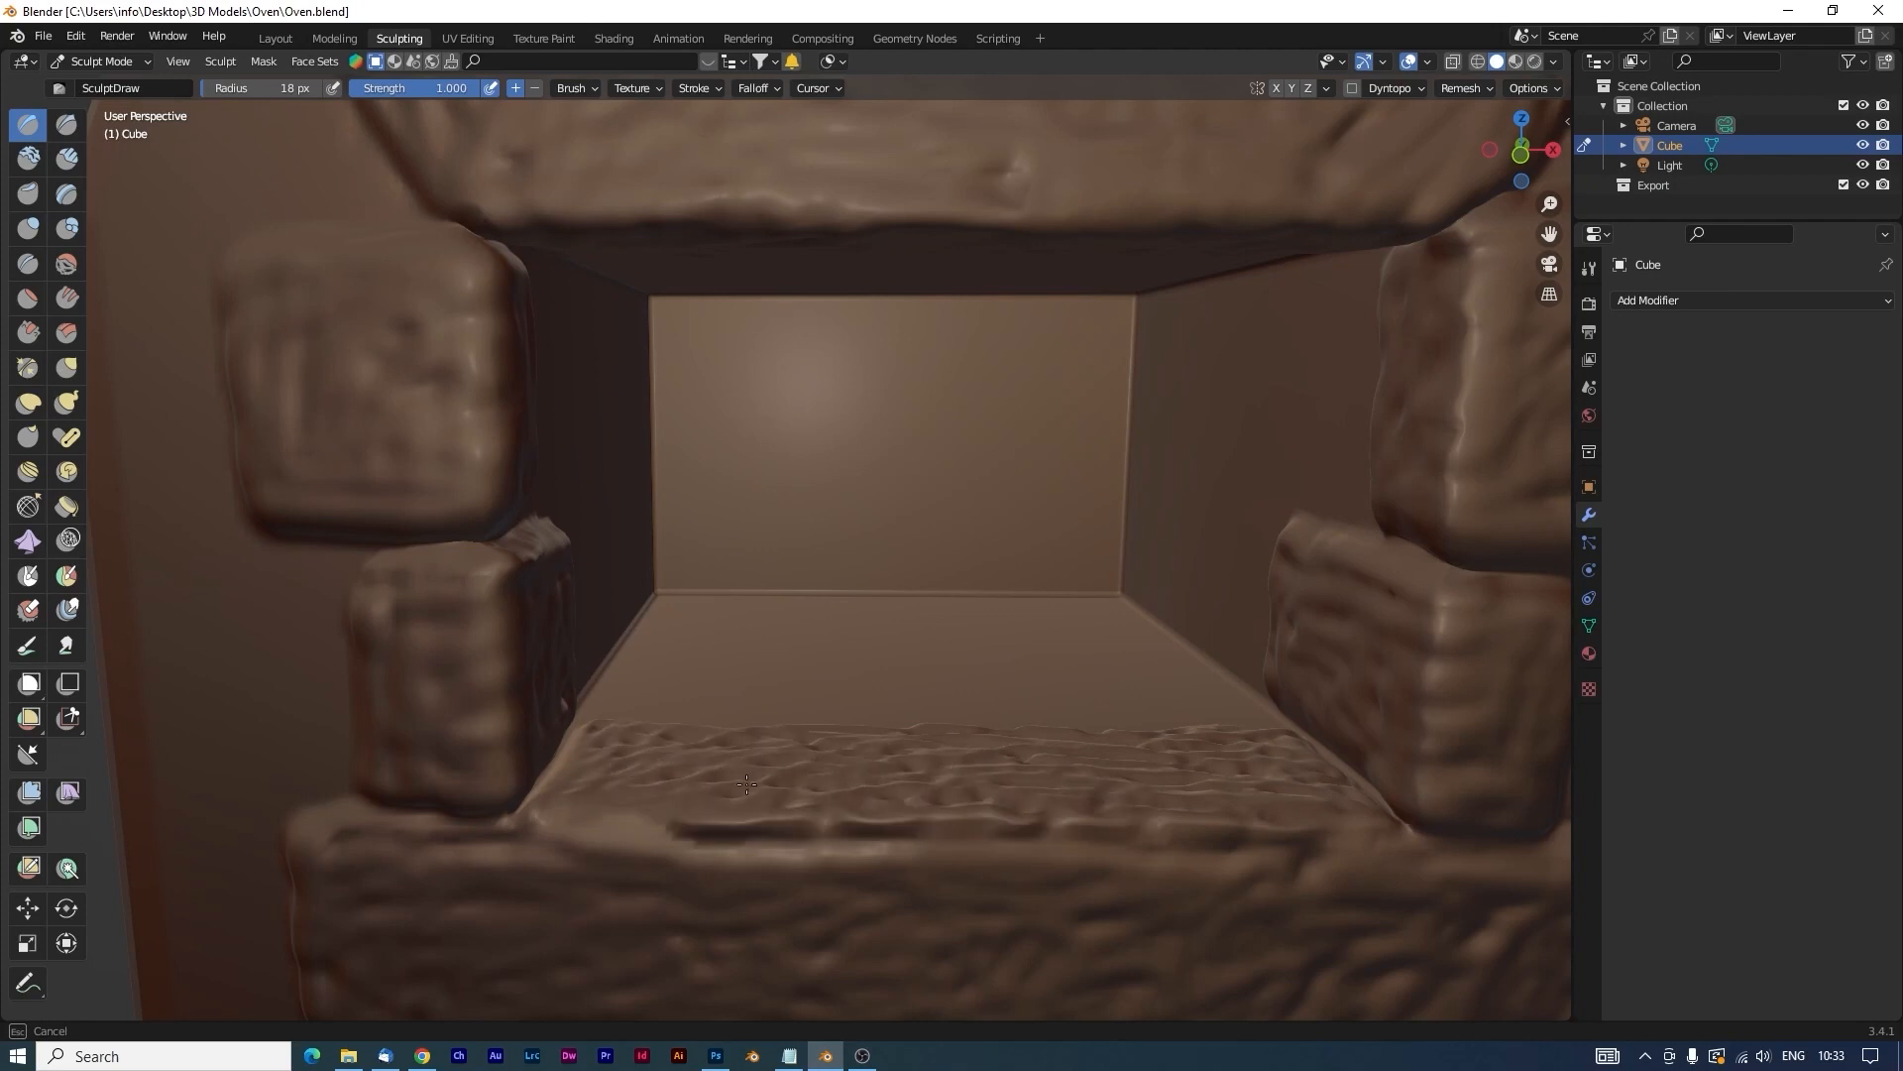
pyautogui.moveTo(619, 762)
pyautogui.mouseDown()
pyautogui.moveTo(536, 843)
pyautogui.moveTo(595, 849)
pyautogui.mouseUp()
# Smooth the upper front edge of the slab between the compartments with the Smooth brush at 0.700 strength.
pyautogui.moveTo(1090, 967)
pyautogui.keyDown('shift'); pyautogui.mouseDown(button='middle')
pyautogui.moveTo(1115, 709)
pyautogui.moveTo(1152, 726)
pyautogui.mouseUp(button='middle'); pyautogui.keyUp('shift')
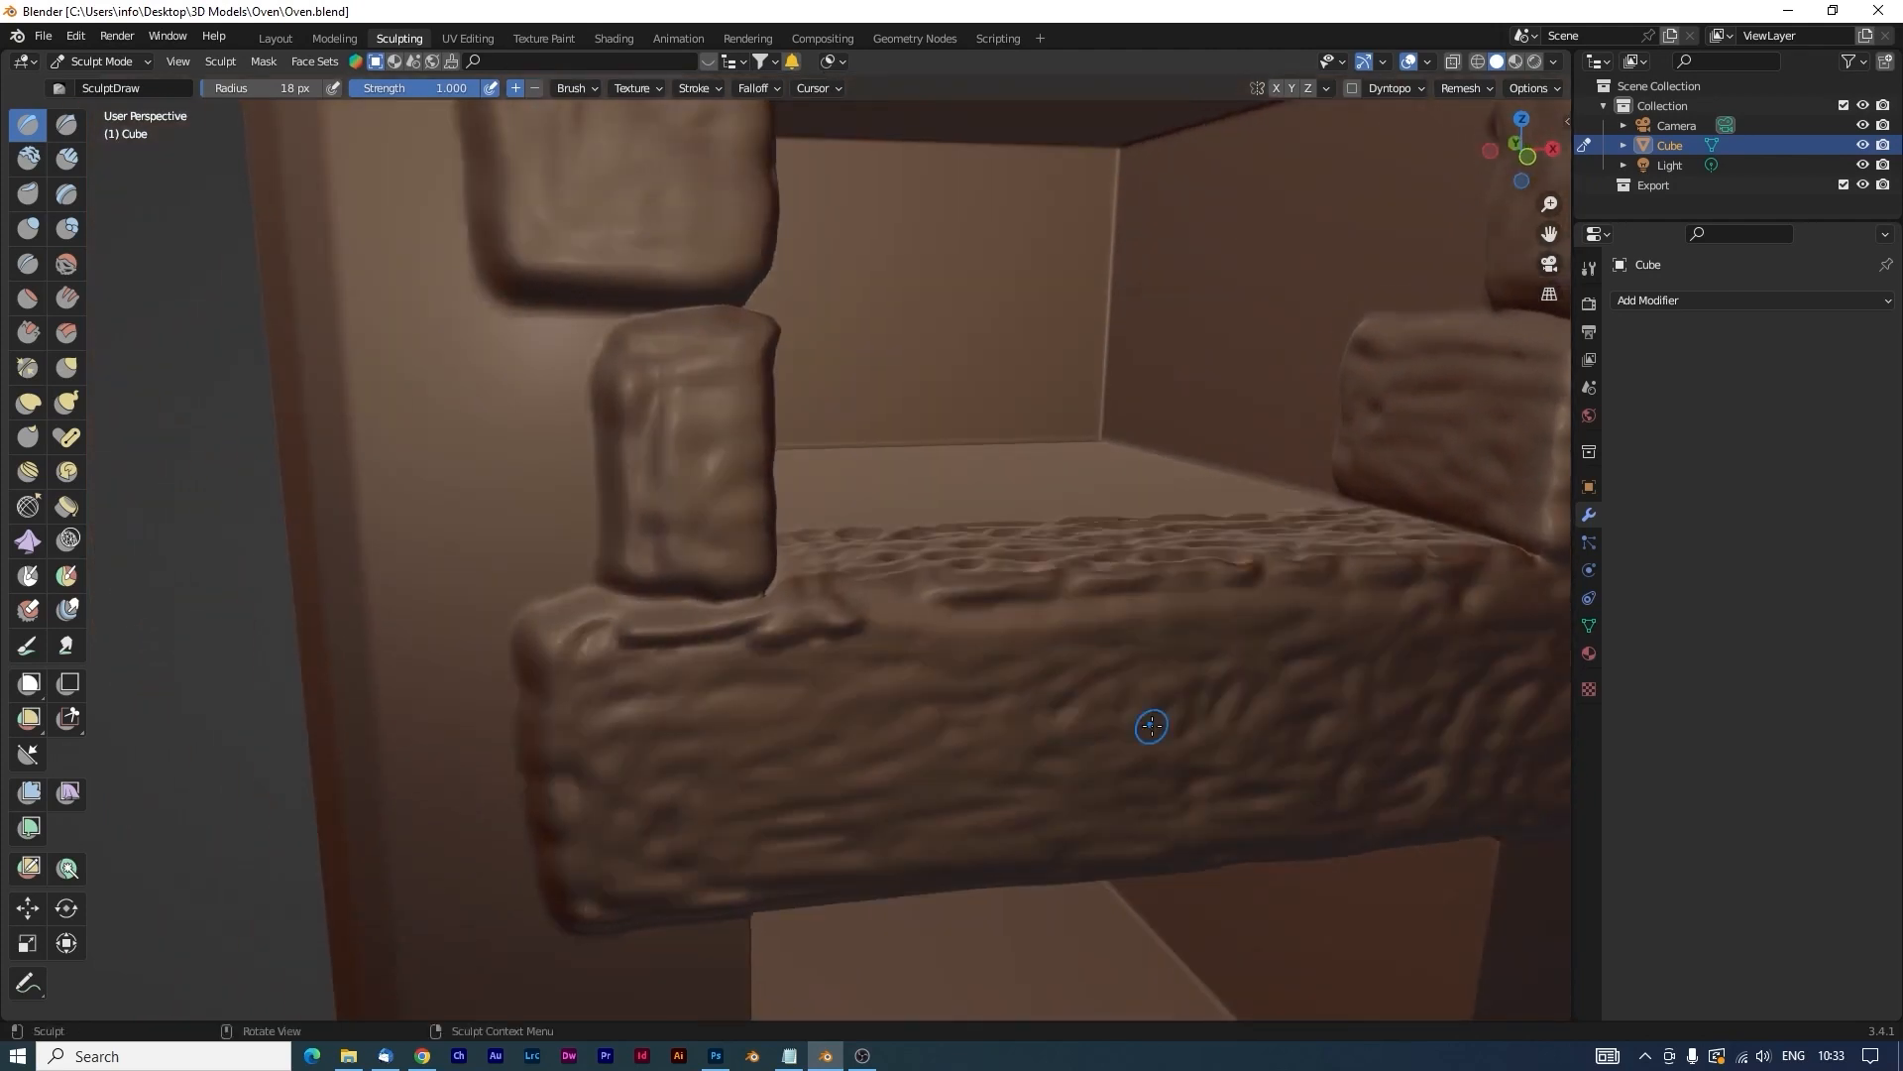
pyautogui.click(70, 270)
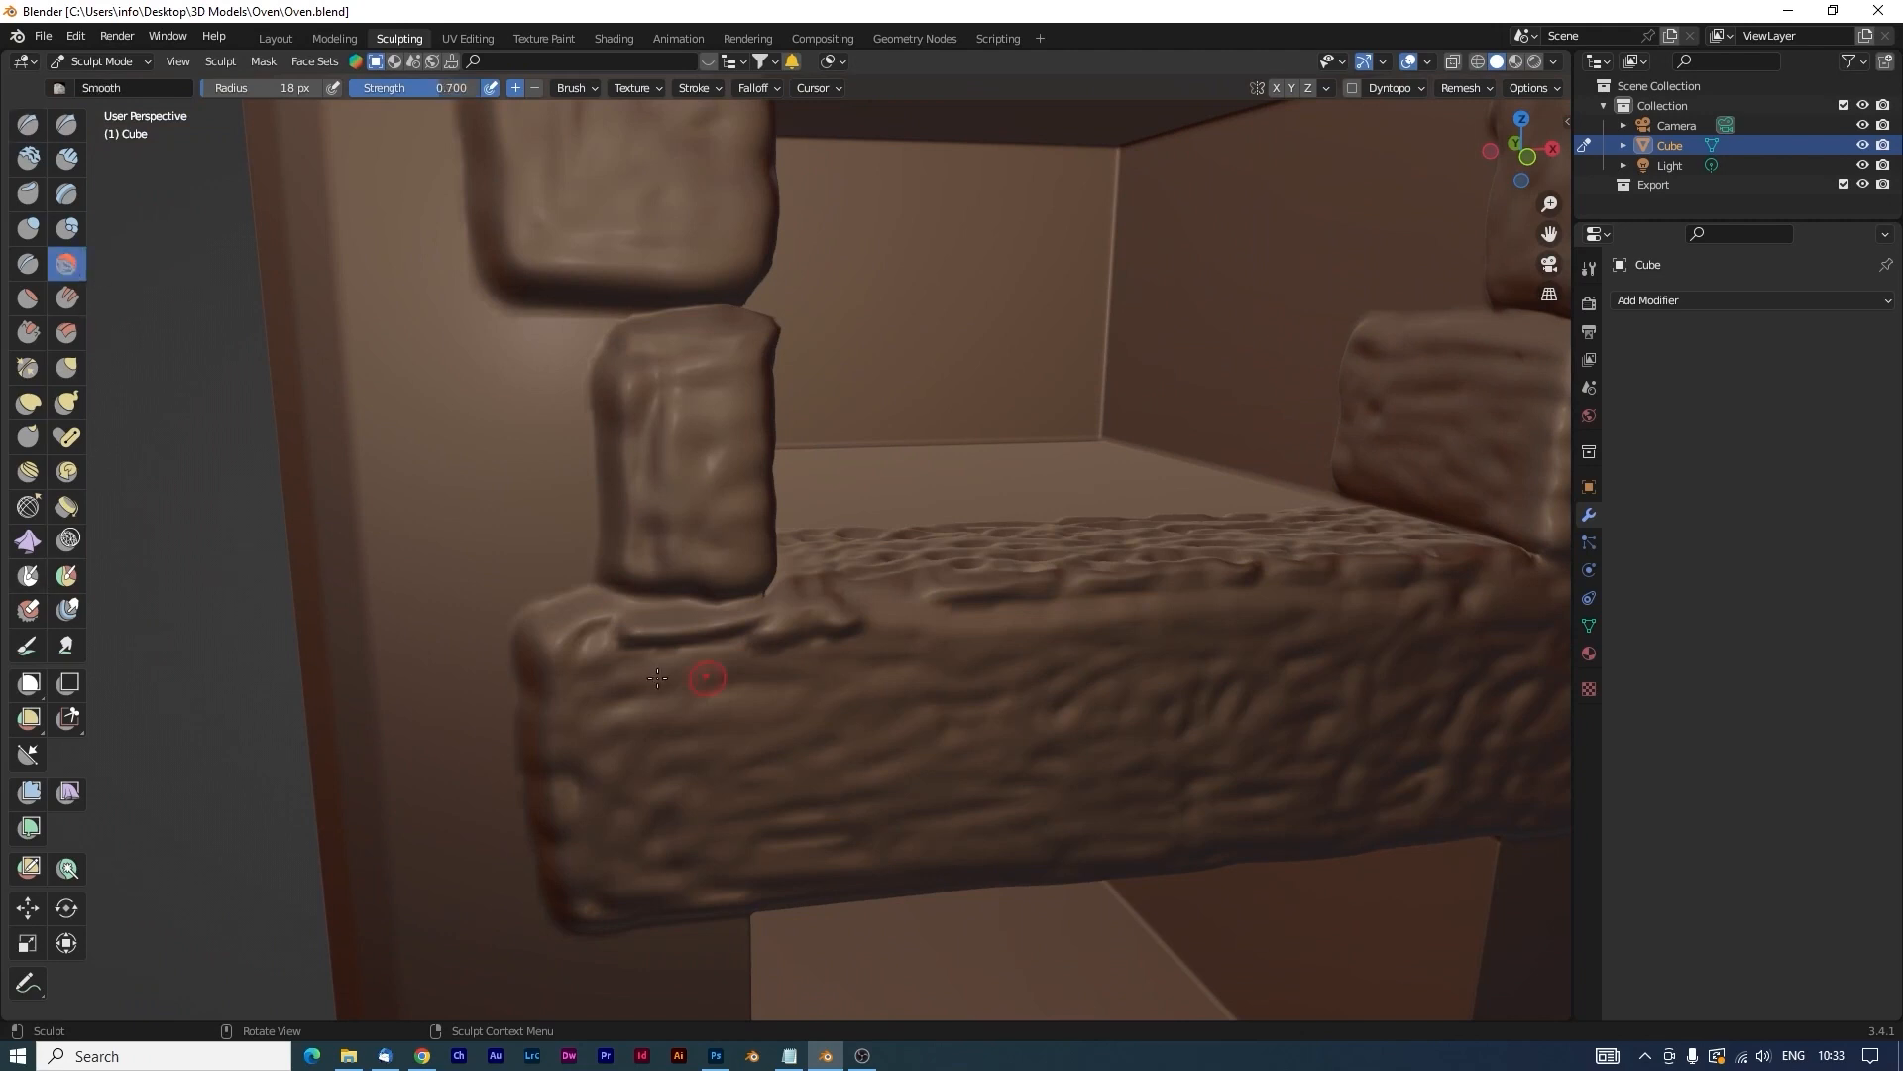
pyautogui.moveTo(699, 654)
pyautogui.mouseDown()
pyautogui.moveTo(734, 634)
pyautogui.moveTo(637, 629)
pyautogui.moveTo(789, 632)
pyautogui.moveTo(1041, 575)
pyautogui.moveTo(1428, 563)
pyautogui.moveTo(991, 593)
pyautogui.mouseUp()
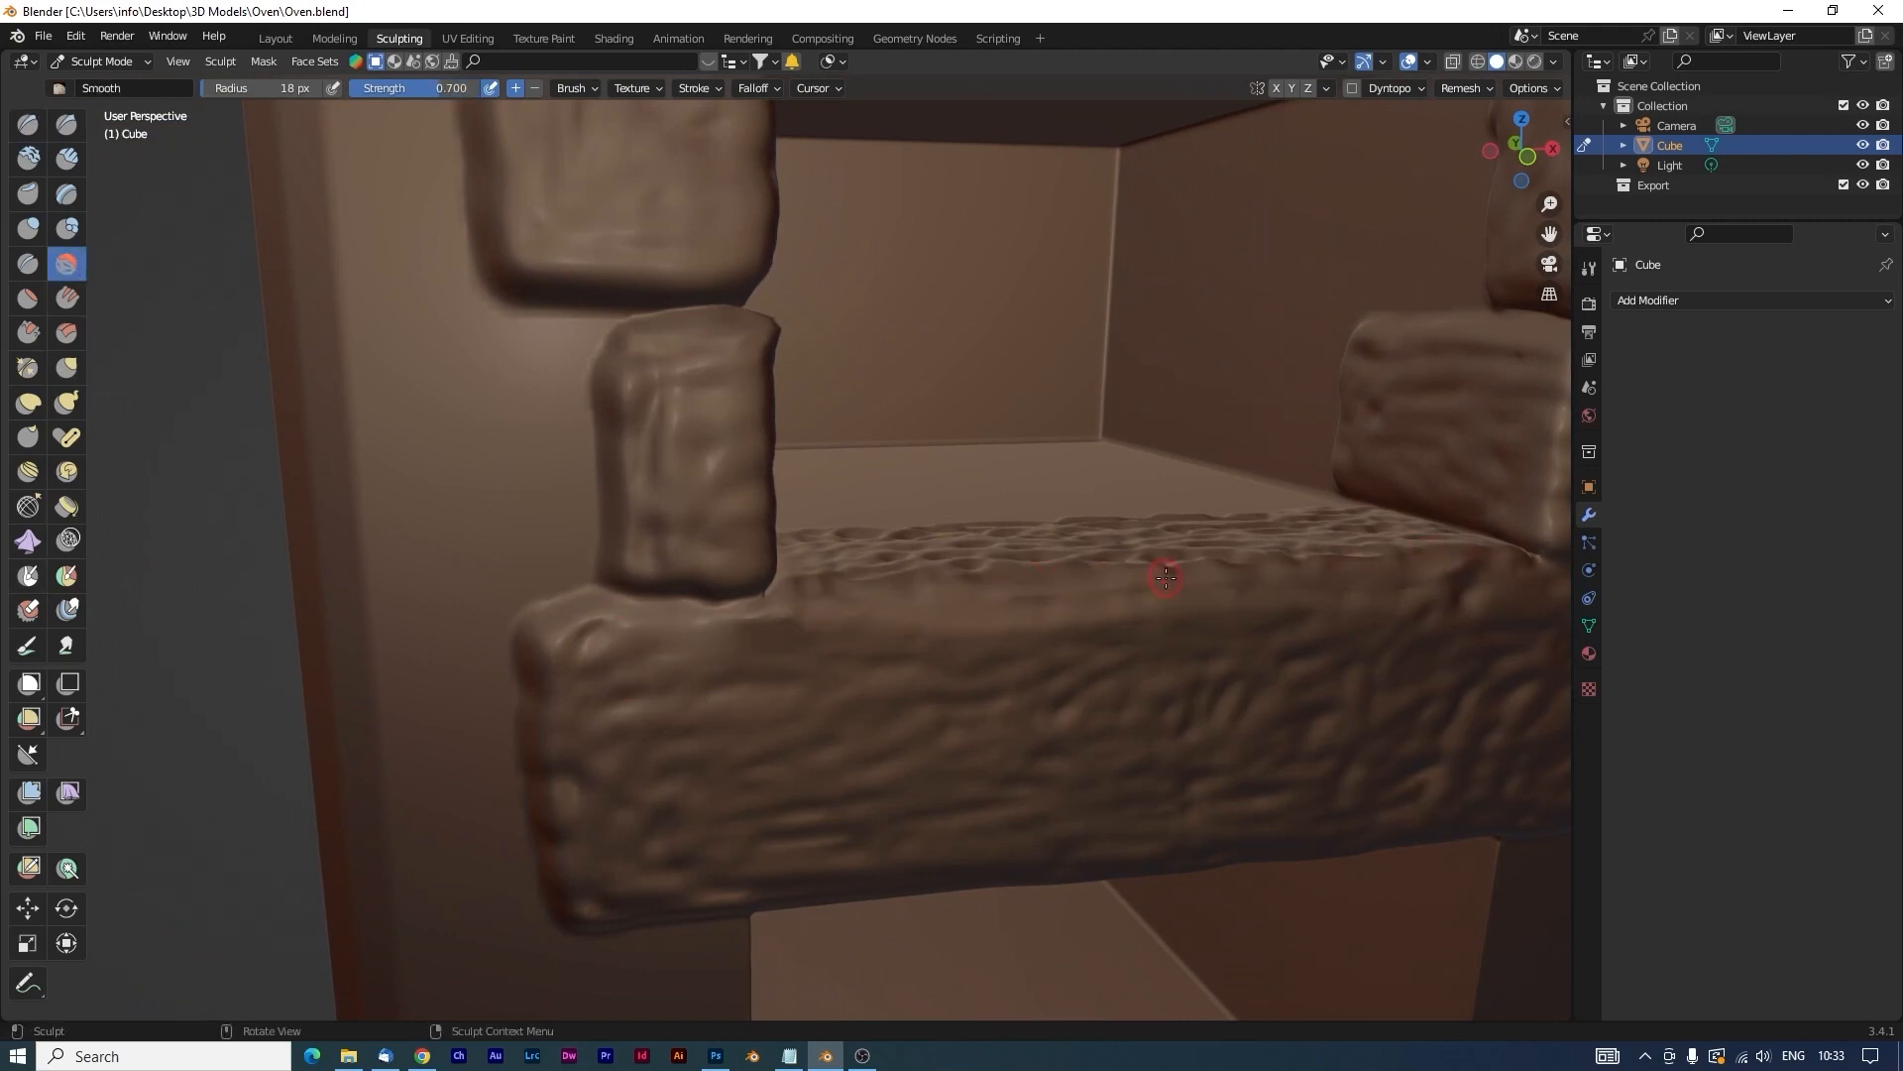
pyautogui.moveTo(1156, 565); pyautogui.dragTo(1099, 732, button='middle')
pyautogui.moveTo(425, 676)
pyautogui.mouseDown()
pyautogui.moveTo(583, 698)
pyautogui.moveTo(563, 702)
pyautogui.moveTo(763, 696)
pyautogui.moveTo(896, 769)
pyautogui.moveTo(956, 771)
pyautogui.moveTo(786, 756)
pyautogui.mouseUp()
pyautogui.moveTo(470, 667); pyautogui.dragTo(436, 659)
pyautogui.moveTo(436, 659); pyautogui.dragTo(327, 634)
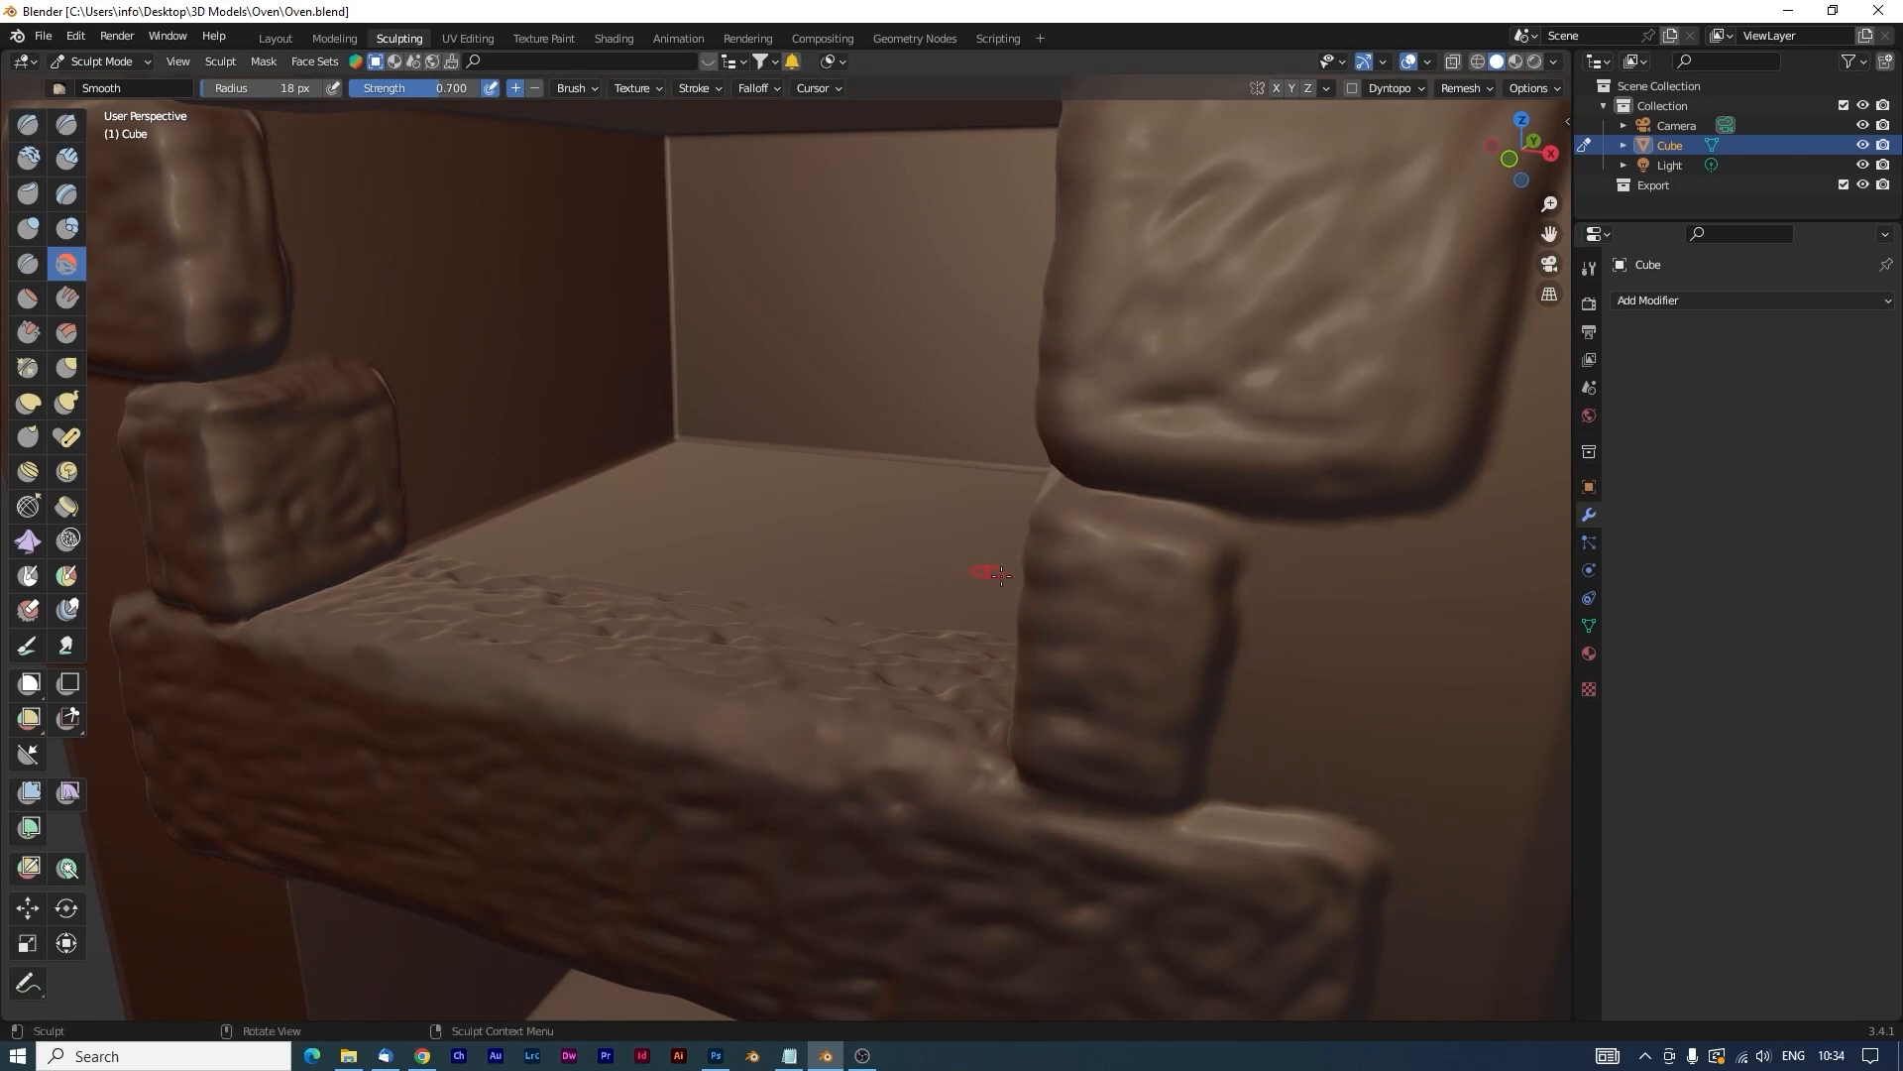
# Sculpt two stacked raised stones wrapping the lower compartment's left edge with the Draw brush.
pyautogui.scroll(-4, 1004, 585)
pyautogui.moveTo(981, 641)
pyautogui.mouseDown(button='middle')
pyautogui.moveTo(1043, 635)
pyautogui.moveTo(1041, 618)
pyautogui.mouseUp(button='middle')
pyautogui.keyDown('shift'); pyautogui.moveTo(962, 813); pyautogui.dragTo(939, 566, button='middle'); pyautogui.keyUp('shift')
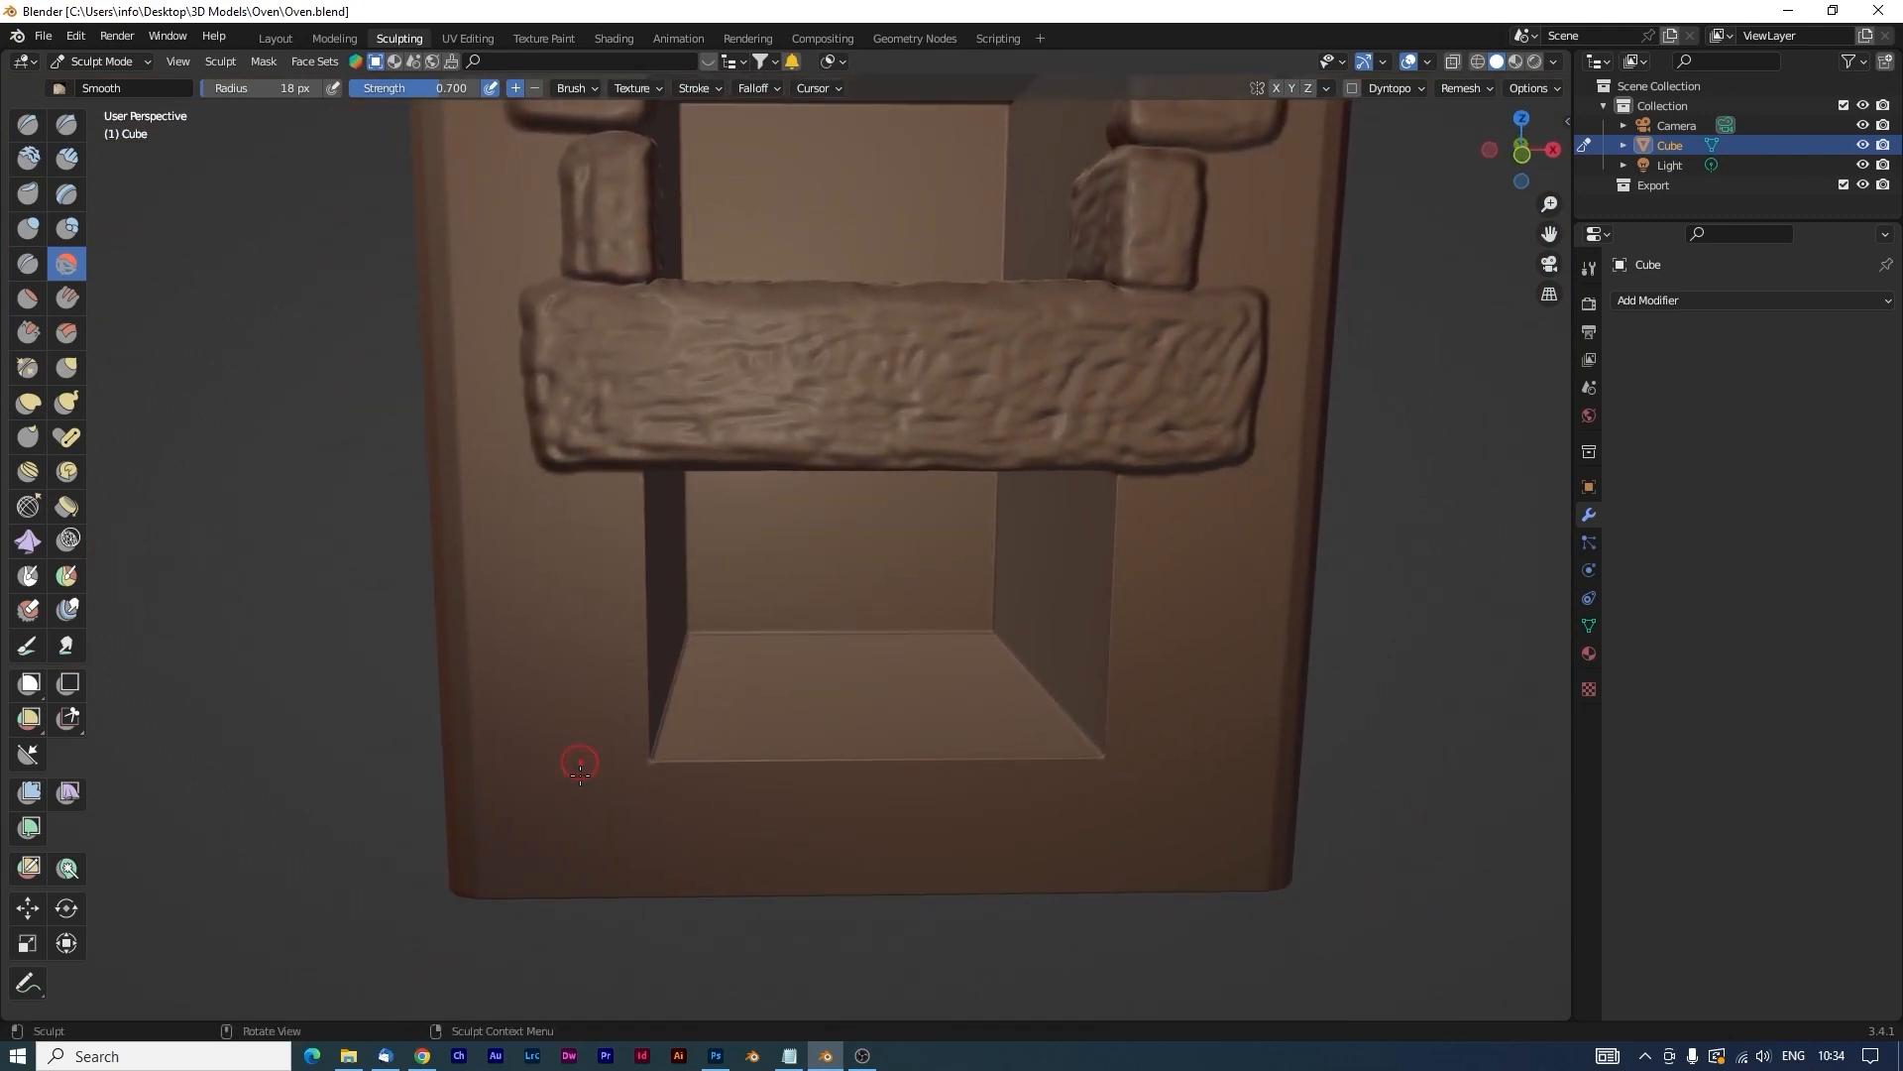
pyautogui.moveTo(996, 694); pyautogui.dragTo(1037, 697, button='middle')
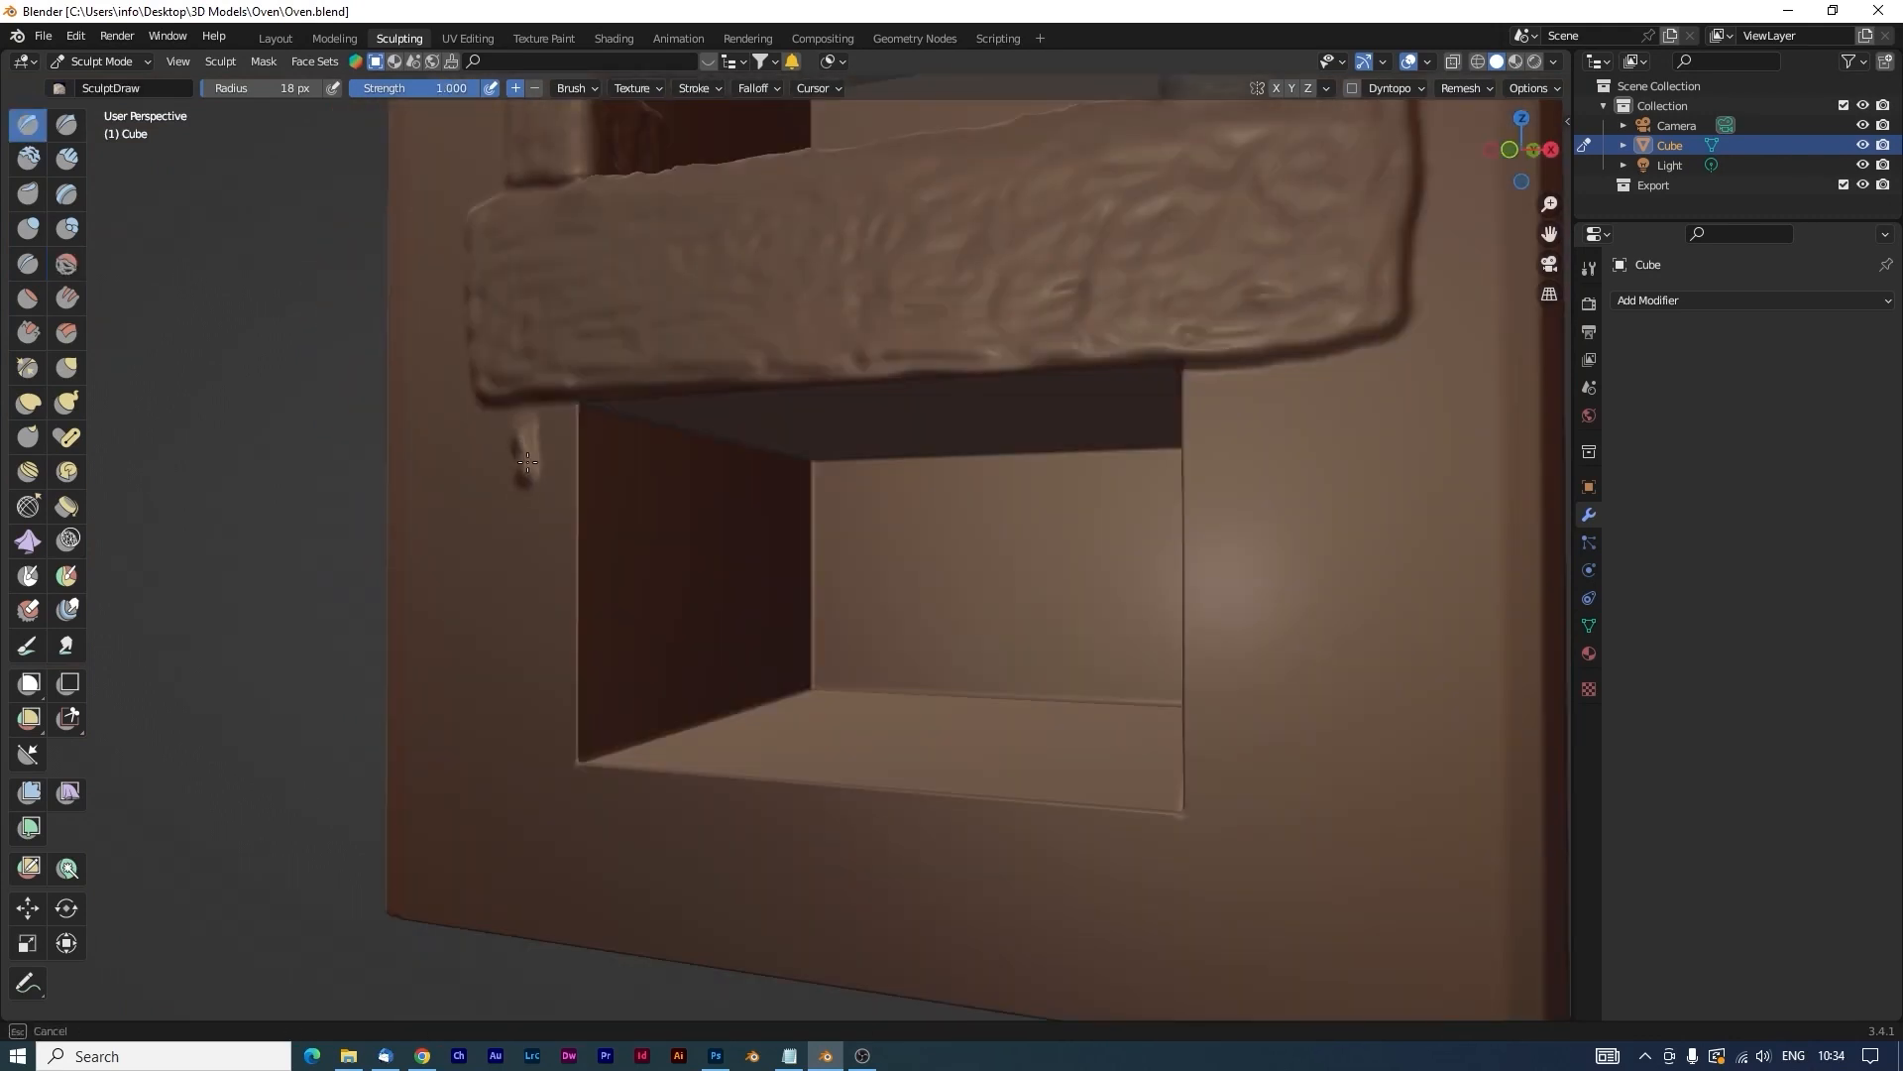
pyautogui.moveTo(526, 478)
pyautogui.mouseDown()
pyautogui.moveTo(563, 563)
pyautogui.moveTo(650, 451)
pyautogui.moveTo(540, 466)
pyautogui.moveTo(595, 536)
pyautogui.moveTo(645, 506)
pyautogui.mouseUp()
pyautogui.moveTo(613, 455); pyautogui.dragTo(570, 625, button='middle')
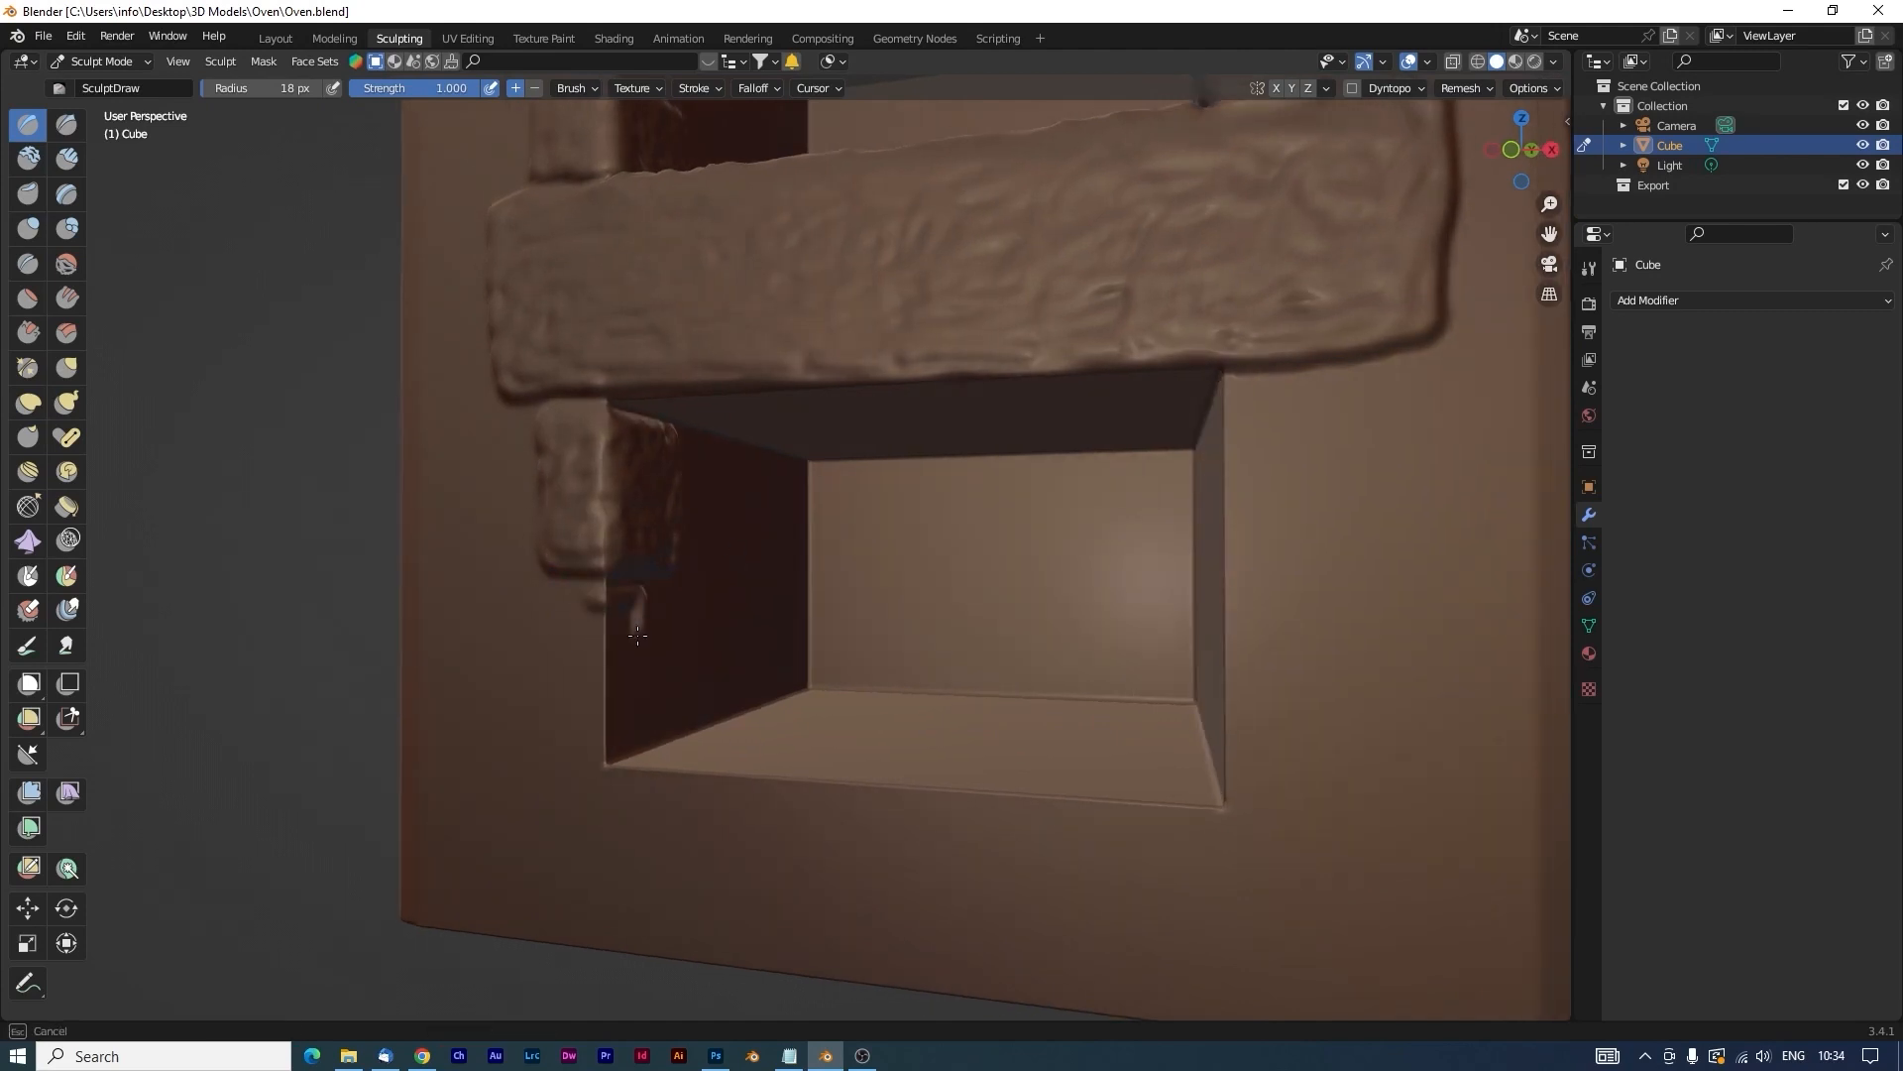
pyautogui.moveTo(638, 634)
pyautogui.mouseDown()
pyautogui.moveTo(584, 765)
pyautogui.moveTo(506, 763)
pyautogui.moveTo(486, 644)
pyautogui.moveTo(497, 618)
pyautogui.moveTo(595, 744)
pyautogui.moveTo(605, 624)
pyautogui.moveTo(634, 746)
pyautogui.mouseUp()
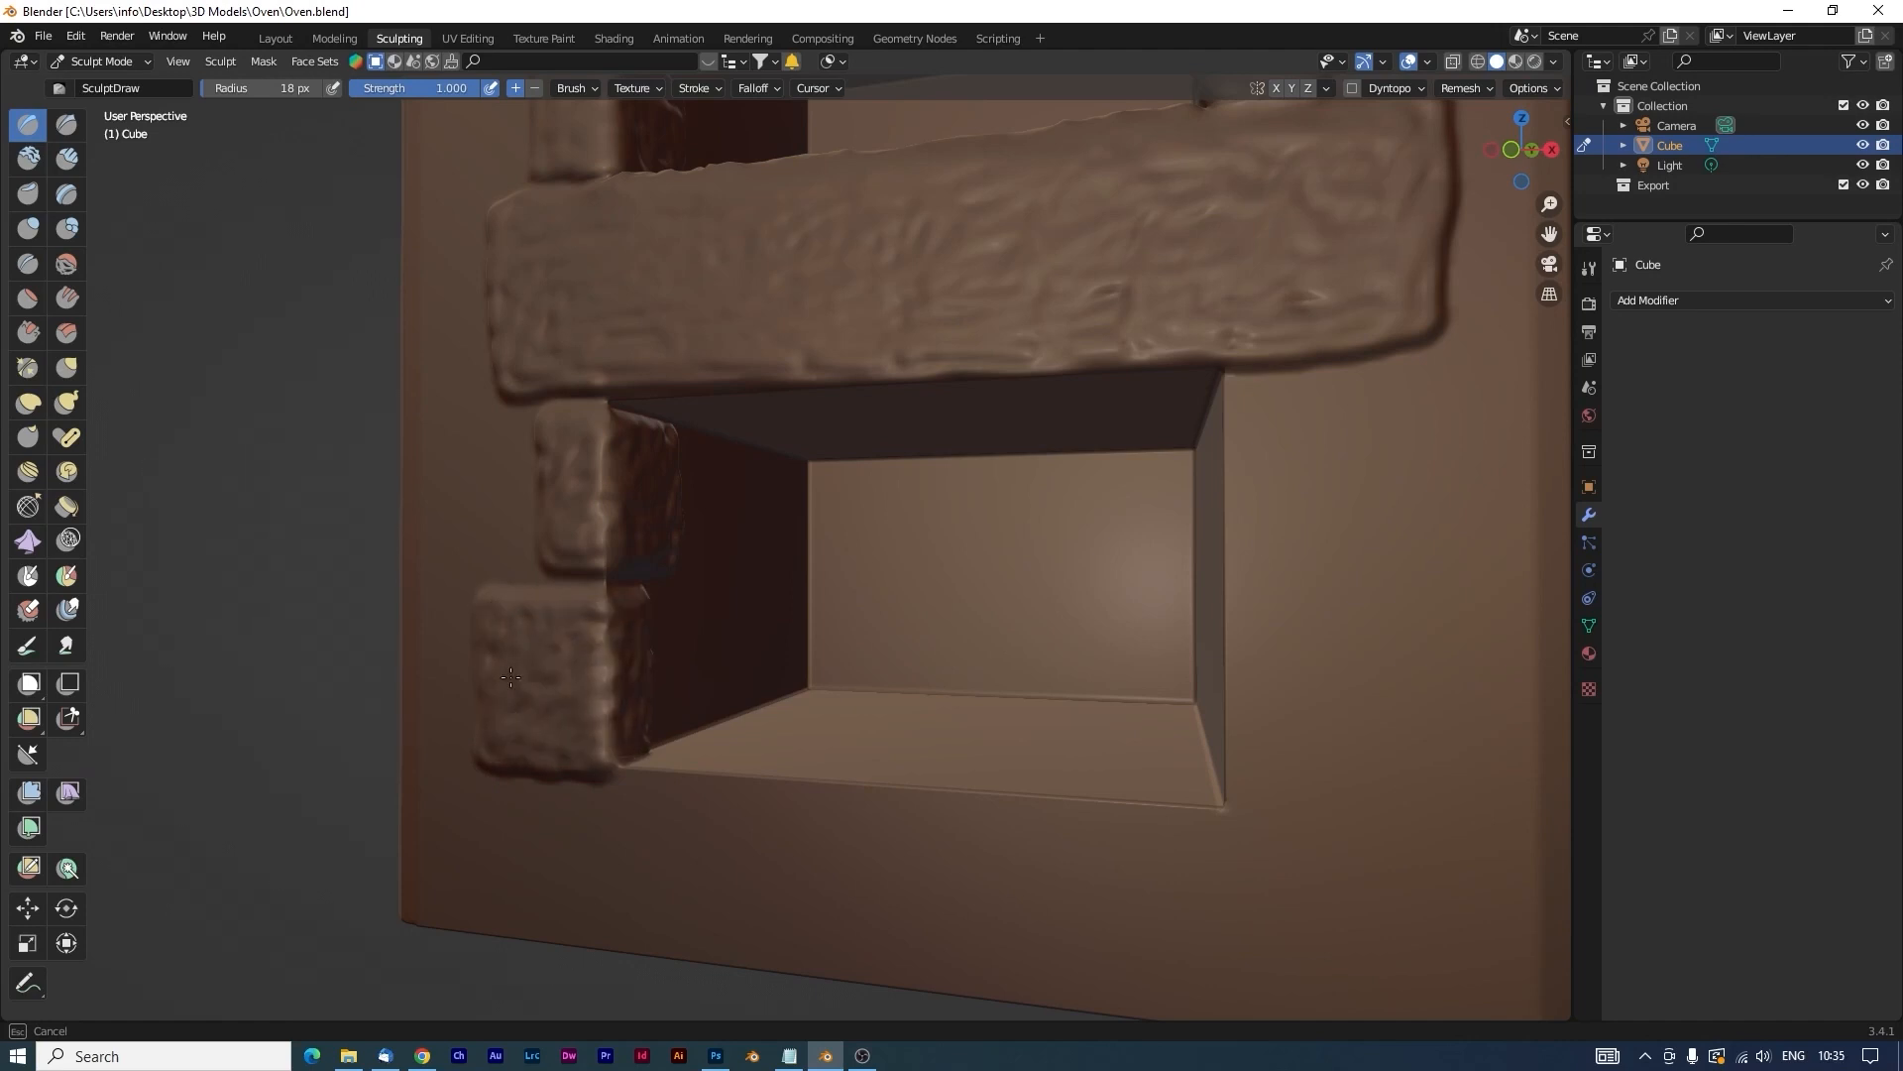
# Sculpt two stacked raised stones wrapping the lower compartment's right edge beneath the wide slab.
pyautogui.moveTo(511, 676); pyautogui.dragTo(713, 476, button='middle')
pyautogui.moveTo(716, 475)
pyautogui.mouseDown()
pyautogui.moveTo(774, 466)
pyautogui.moveTo(828, 570)
pyautogui.moveTo(744, 614)
pyautogui.mouseUp()
pyautogui.moveTo(715, 512)
pyautogui.mouseDown()
pyautogui.moveTo(728, 605)
pyautogui.moveTo(793, 496)
pyautogui.moveTo(758, 486)
pyautogui.mouseUp()
pyautogui.moveTo(739, 634); pyautogui.dragTo(742, 696)
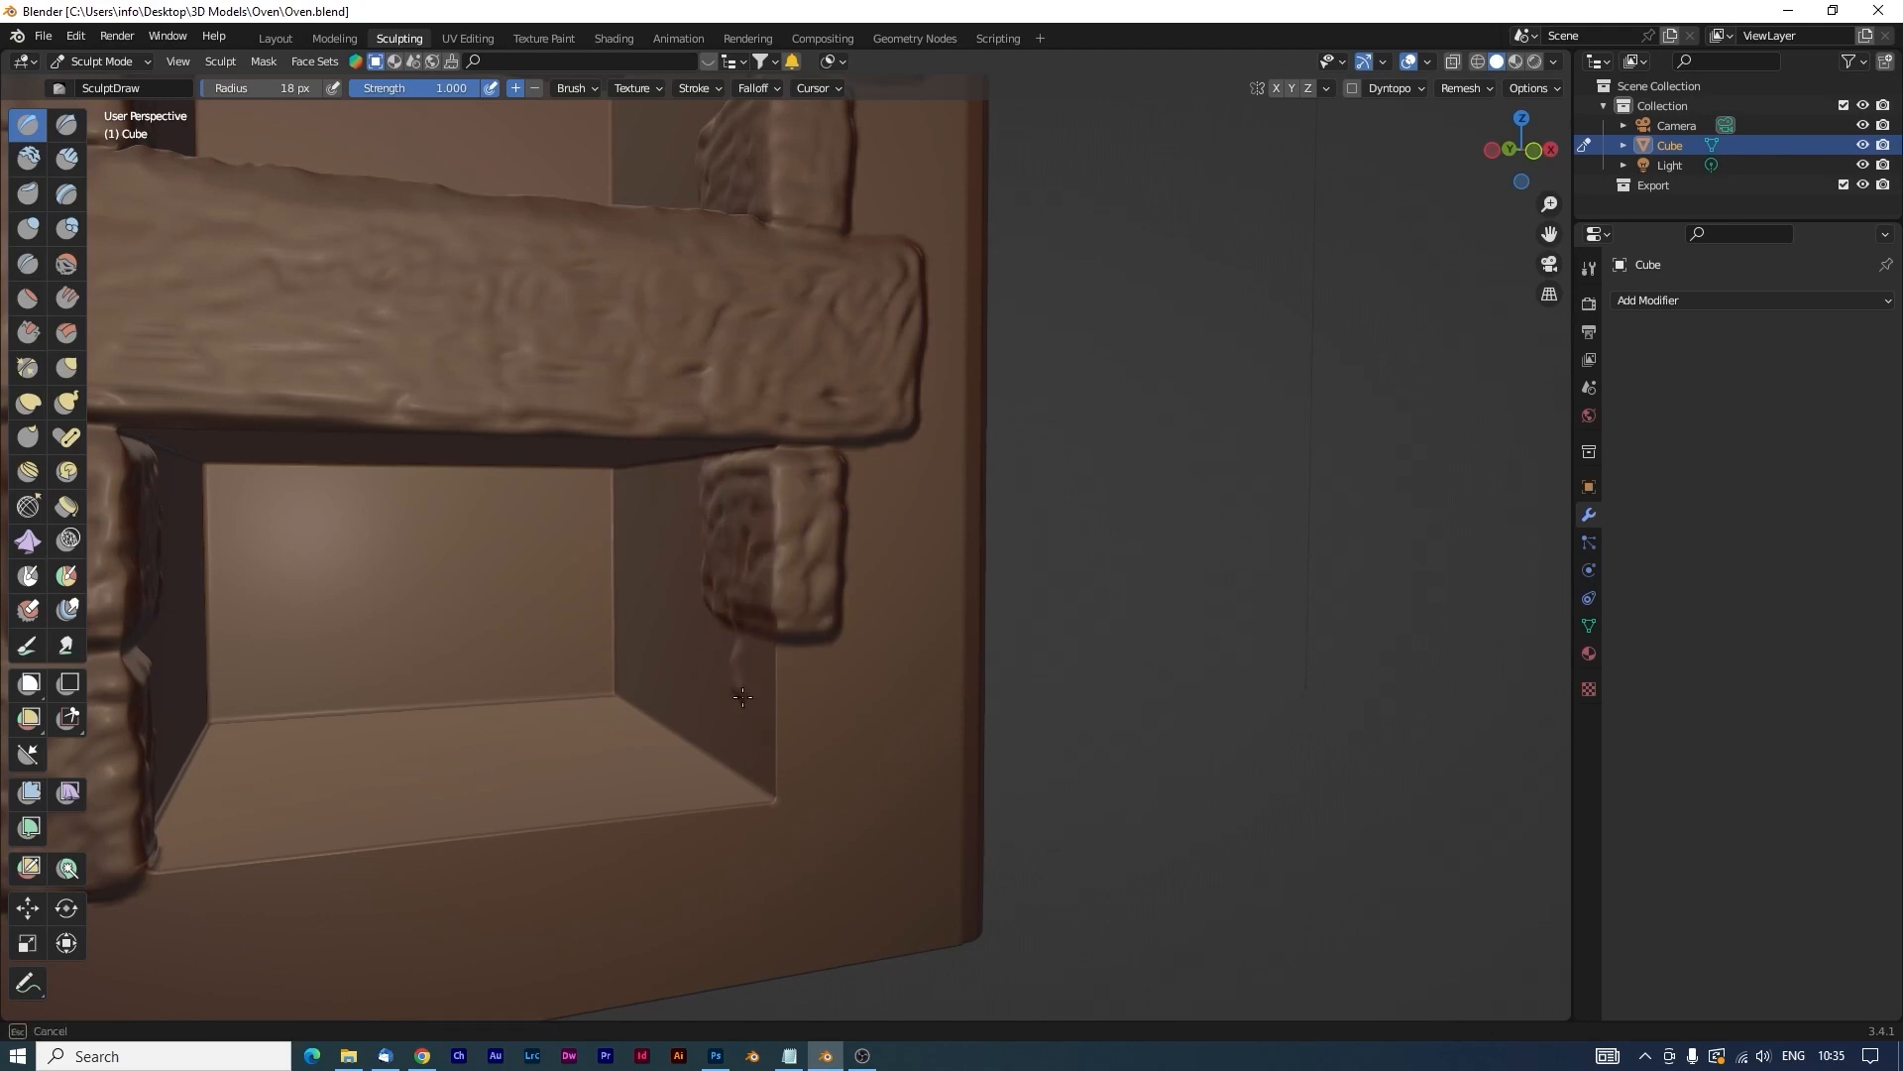
pyautogui.moveTo(765, 783)
pyautogui.mouseDown()
pyautogui.moveTo(904, 732)
pyautogui.moveTo(783, 644)
pyautogui.moveTo(788, 765)
pyautogui.moveTo(798, 746)
pyautogui.moveTo(896, 746)
pyautogui.moveTo(744, 735)
pyautogui.moveTo(732, 646)
pyautogui.mouseUp()
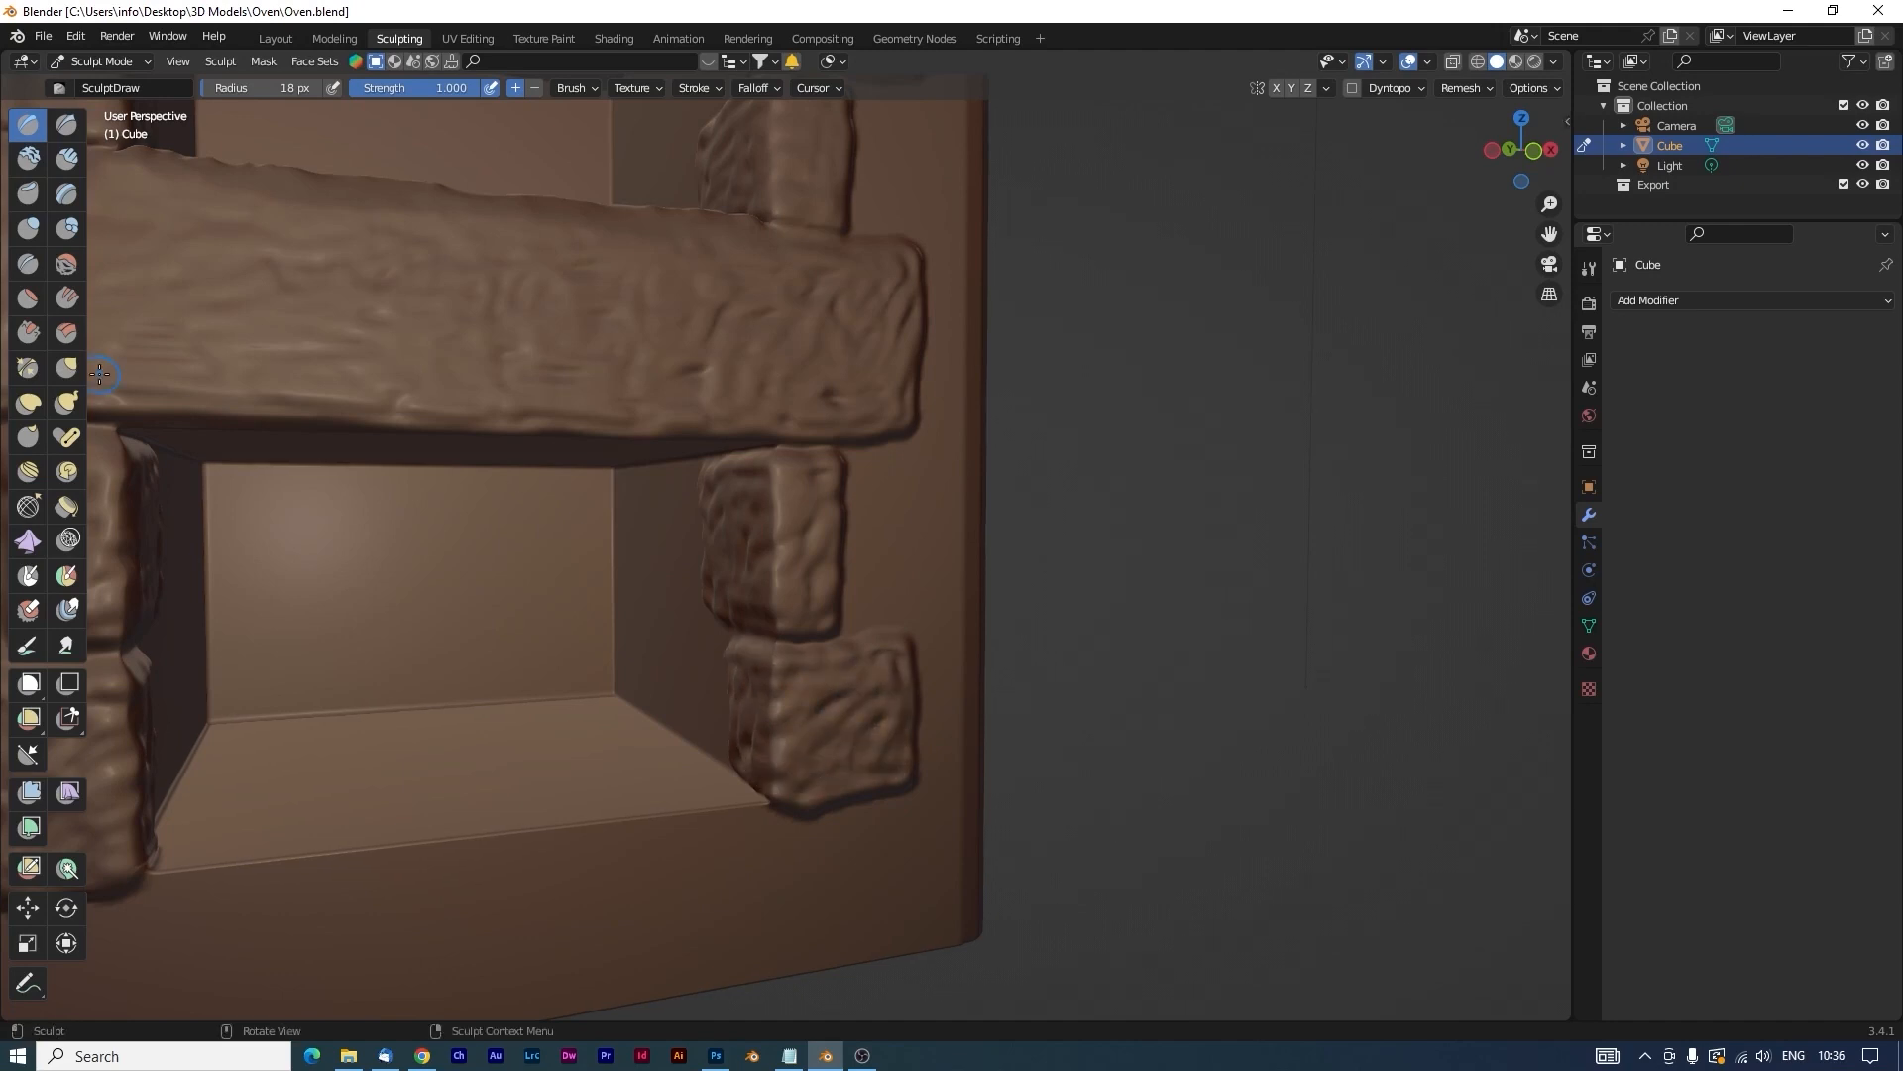
# Sculpt a wide raised sill stone below the lower compartment, wrapping it onto the compartment's floor.
pyautogui.moveTo(732, 646)
pyautogui.mouseDown(button='middle')
pyautogui.moveTo(648, 358)
pyautogui.moveTo(585, 717)
pyautogui.mouseUp(button='middle')
pyautogui.moveTo(260, 664)
pyautogui.mouseDown()
pyautogui.moveTo(279, 819)
pyautogui.moveTo(406, 649)
pyautogui.moveTo(853, 632)
pyautogui.moveTo(982, 659)
pyautogui.moveTo(1054, 705)
pyautogui.moveTo(724, 645)
pyautogui.moveTo(283, 694)
pyautogui.moveTo(369, 786)
pyautogui.moveTo(426, 724)
pyautogui.moveTo(516, 793)
pyautogui.moveTo(635, 694)
pyautogui.moveTo(761, 717)
pyautogui.moveTo(615, 773)
pyautogui.moveTo(942, 744)
pyautogui.moveTo(999, 789)
pyautogui.moveTo(664, 674)
pyautogui.moveTo(852, 818)
pyautogui.moveTo(386, 828)
pyautogui.mouseUp()
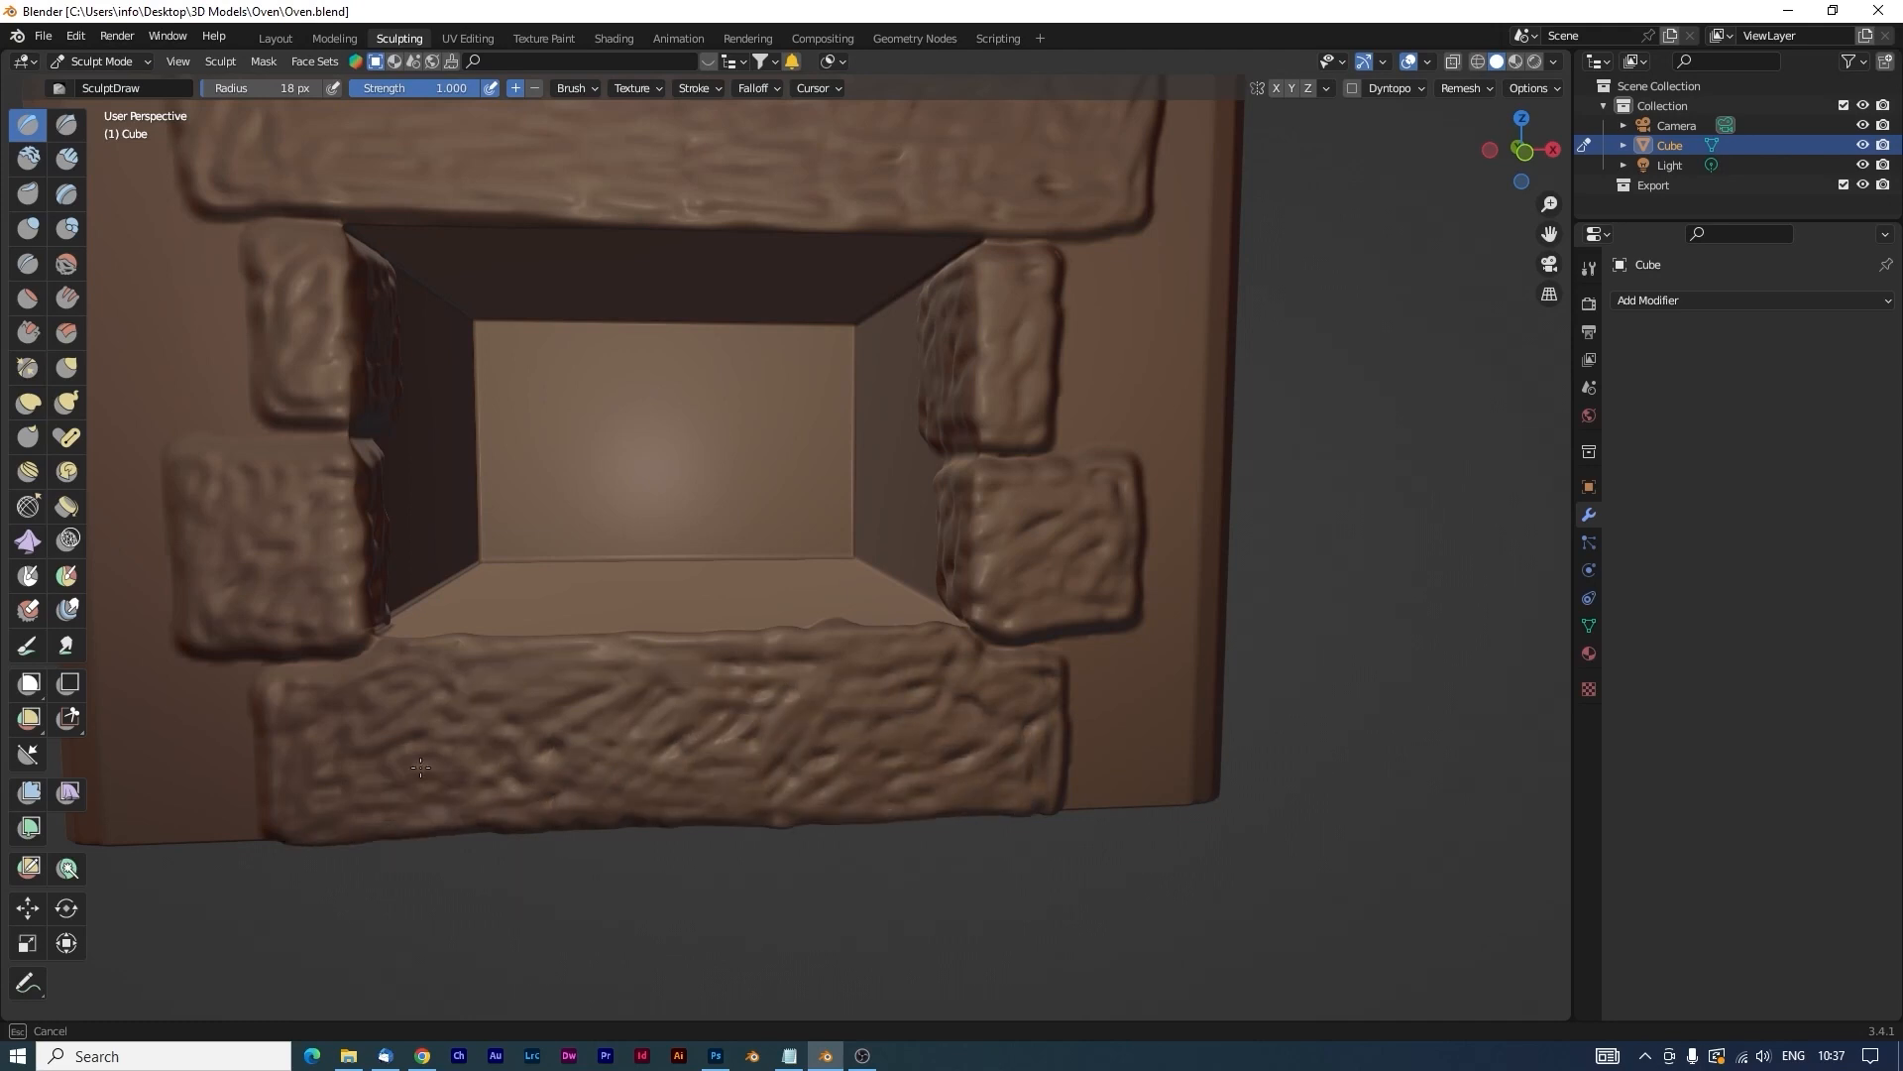
pyautogui.moveTo(668, 585); pyautogui.dragTo(667, 641, button='middle')
pyautogui.scroll(1, 667, 641)
pyautogui.moveTo(298, 684)
pyautogui.mouseDown()
pyautogui.moveTo(333, 634)
pyautogui.moveTo(933, 622)
pyautogui.moveTo(694, 674)
pyautogui.moveTo(327, 659)
pyautogui.moveTo(486, 645)
pyautogui.moveTo(273, 719)
pyautogui.moveTo(391, 692)
pyautogui.moveTo(880, 701)
pyautogui.mouseUp()
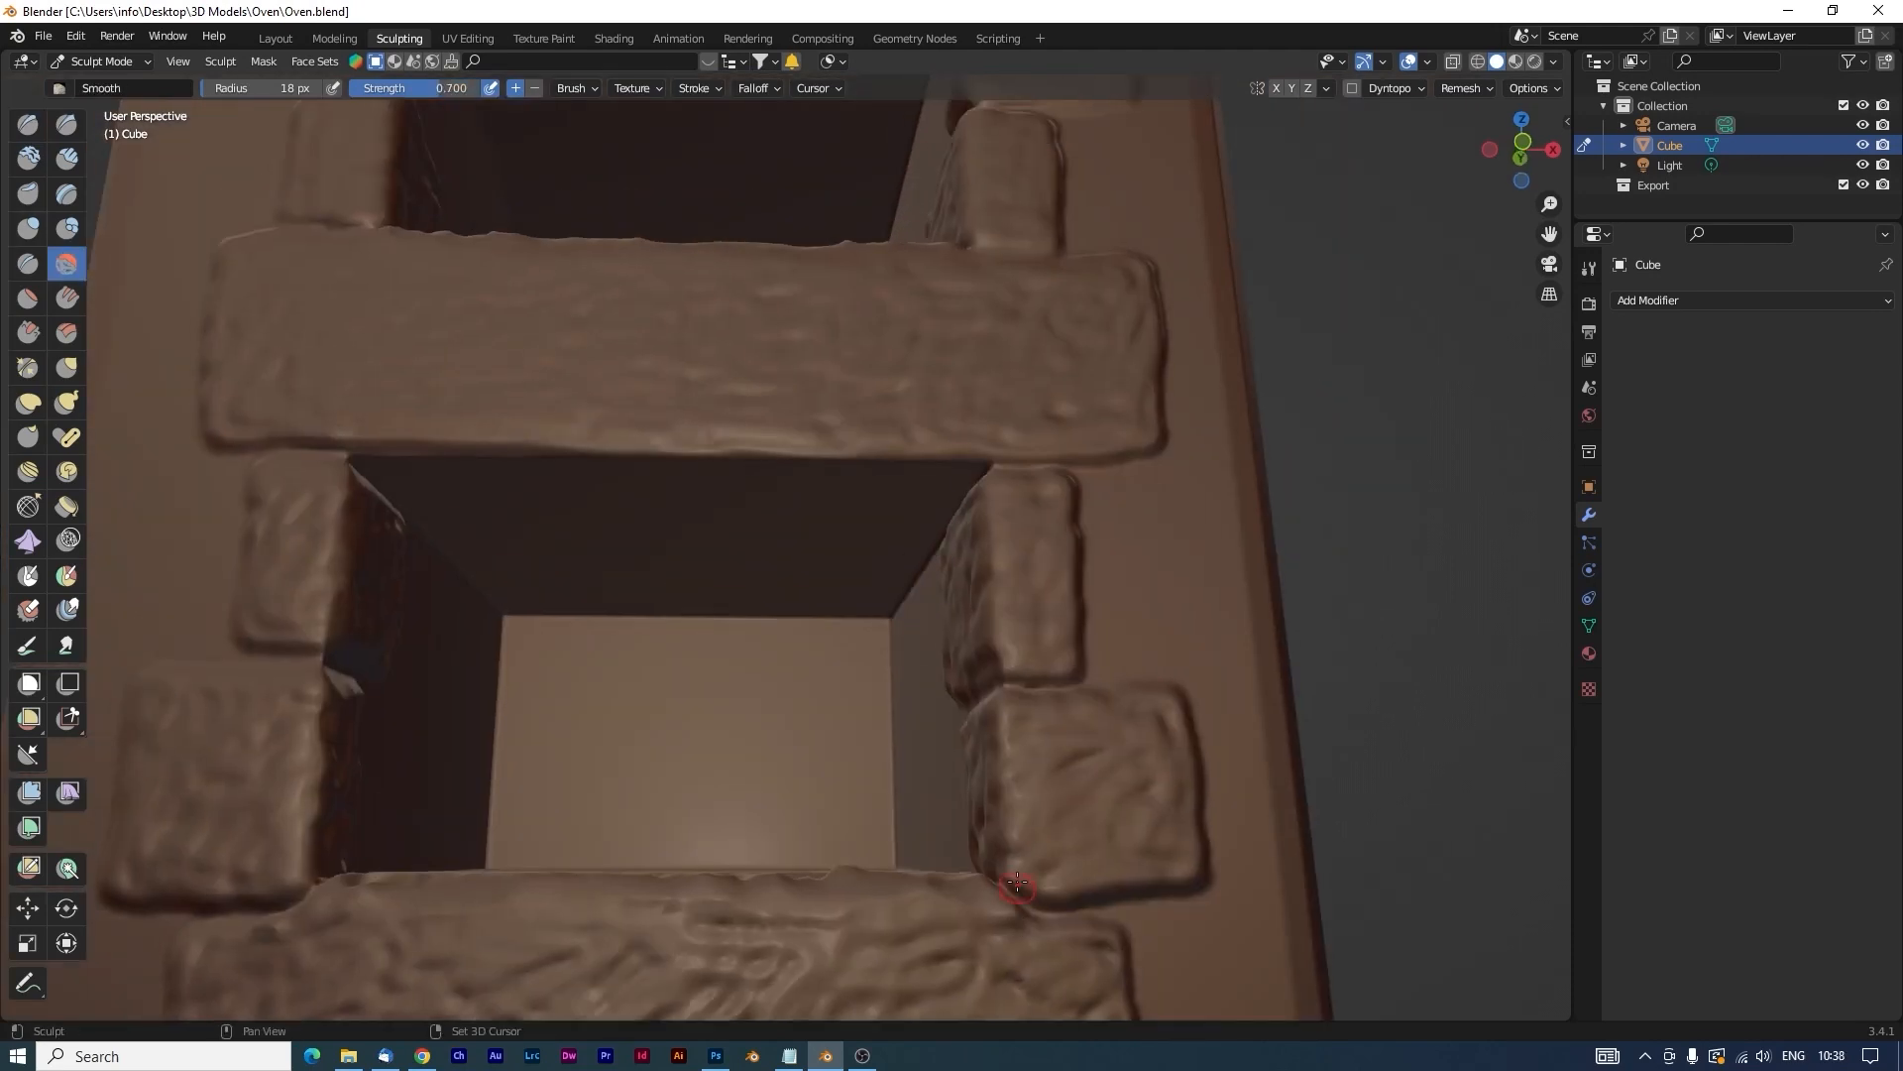
# Smooth the lower edge of the slab above the lower compartment with the Smooth brush.
pyautogui.moveTo(1017, 882)
pyautogui.mouseDown(button='middle')
pyautogui.moveTo(863, 723)
pyautogui.moveTo(426, 456)
pyautogui.mouseUp(button='middle')
pyautogui.moveTo(422, 453)
pyautogui.mouseDown()
pyautogui.moveTo(1158, 410)
pyautogui.moveTo(392, 405)
pyautogui.mouseUp()
pyautogui.keyDown('shift'); pyautogui.moveTo(539, 396); pyautogui.dragTo(1139, 400); pyautogui.keyUp('shift')
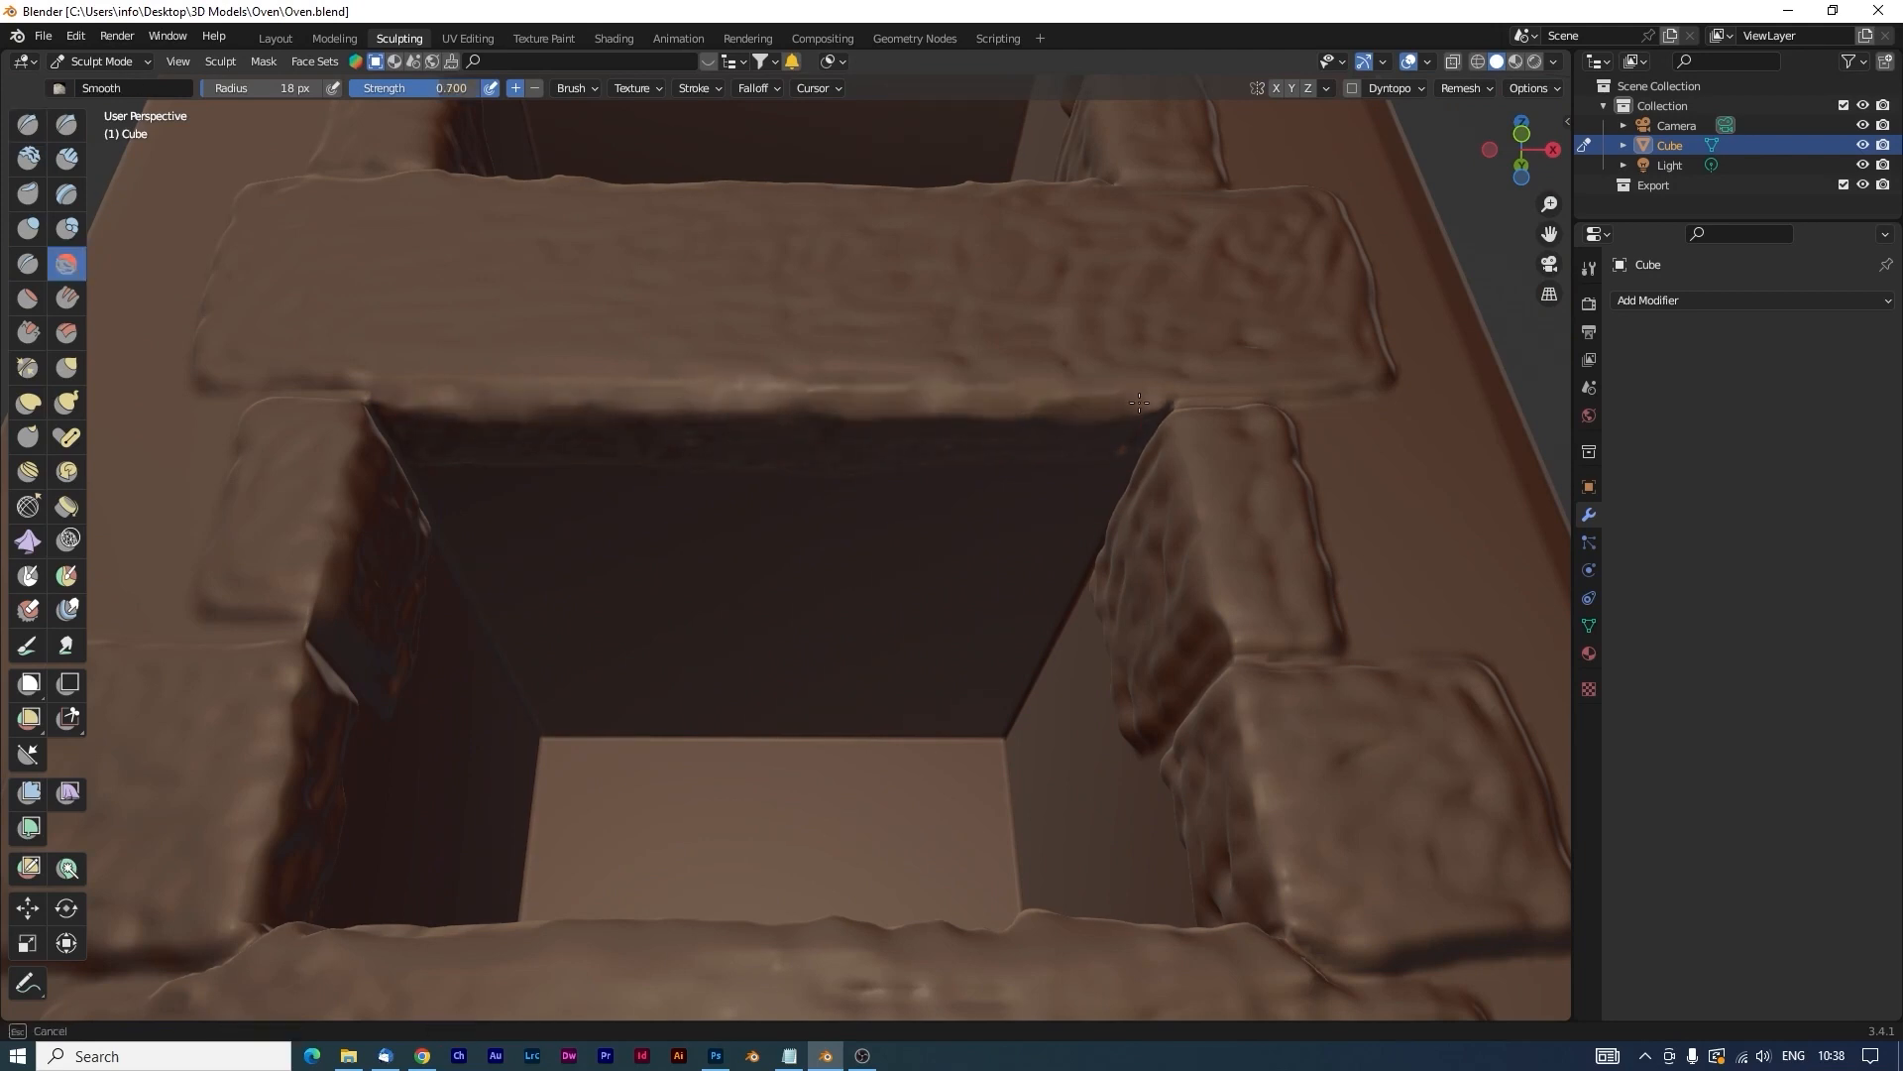
# Outline and fill side-by-side raised stone slabs on the lower compartment's floor behind the sill with the 18 px Draw brush.
pyautogui.scroll(-4, 1020, 574)
pyautogui.moveTo(1139, 402); pyautogui.dragTo(785, 524, button='middle')
pyautogui.scroll(-2, 812, 413)
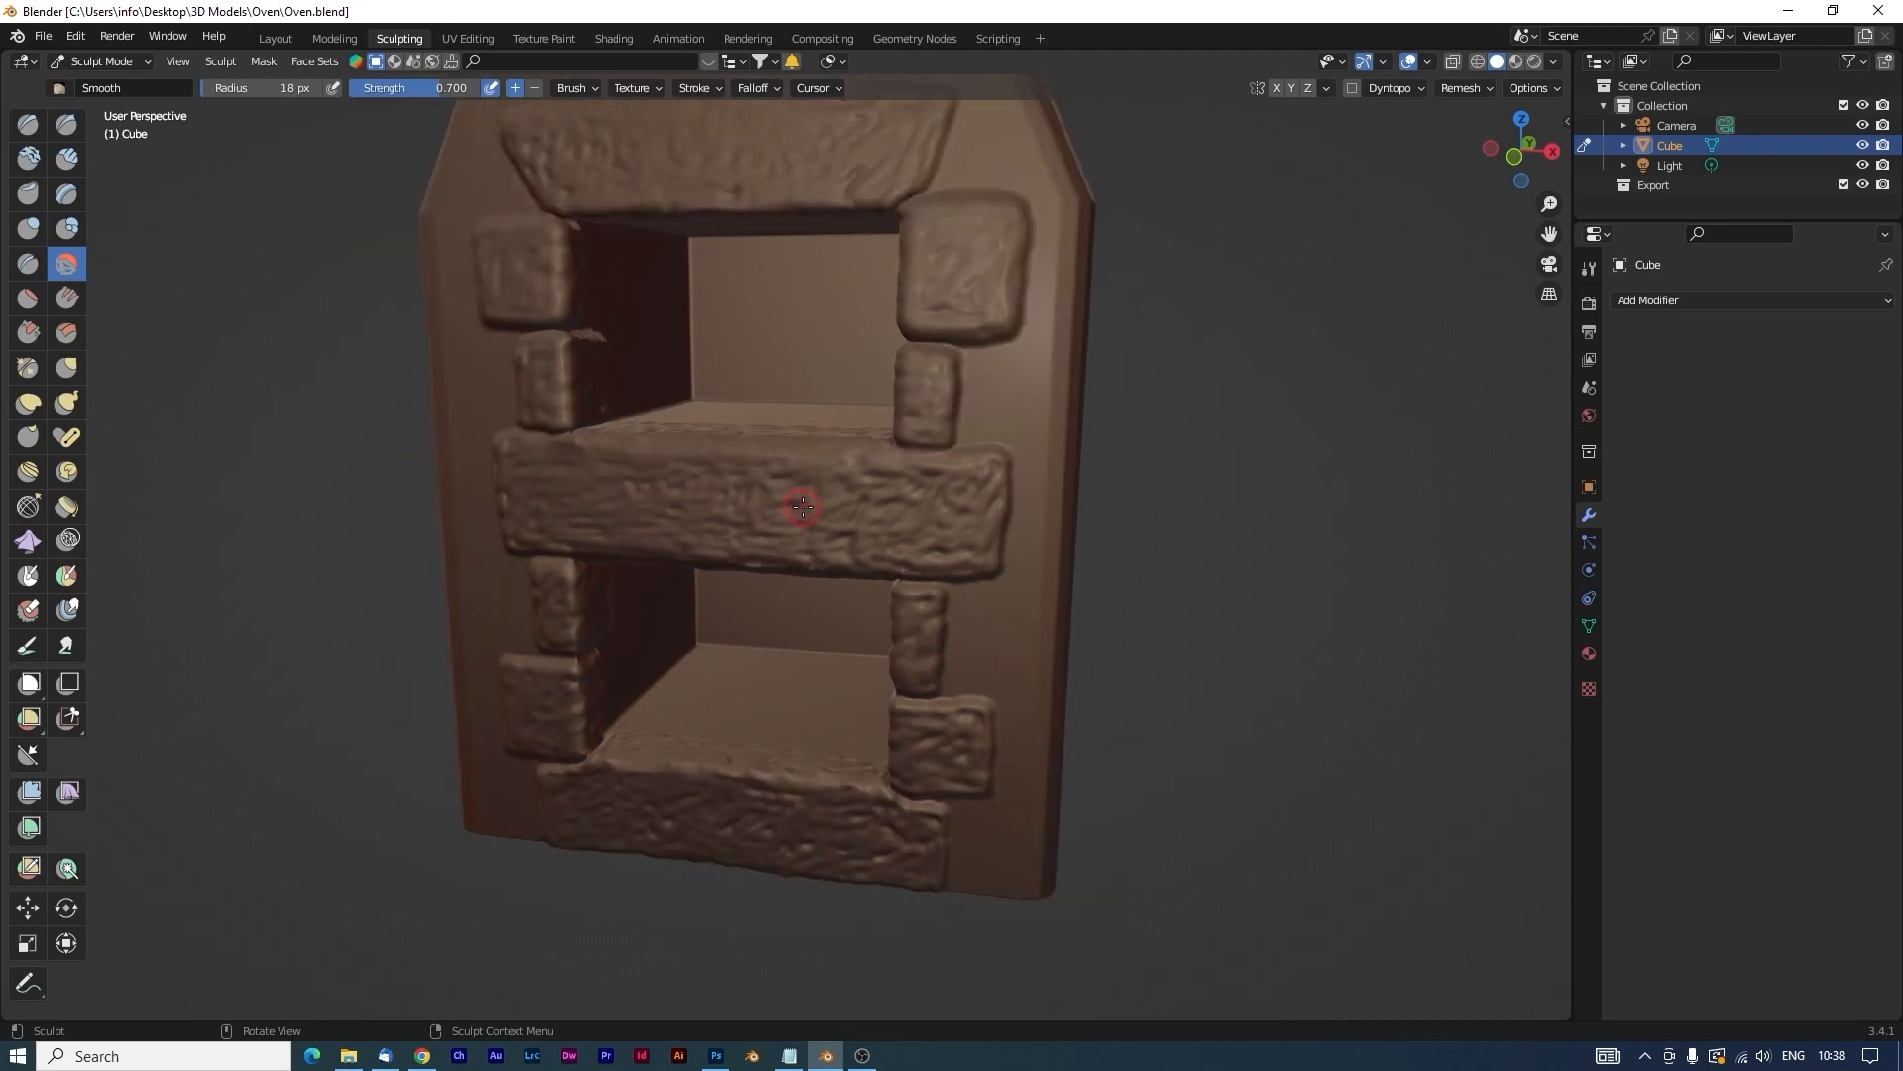
pyautogui.moveTo(812, 413); pyautogui.dragTo(820, 544, button='middle')
pyautogui.scroll(3, 902, 421)
pyautogui.scroll(3, 816, 667)
pyautogui.keyDown('shift'); pyautogui.moveTo(815, 668); pyautogui.dragTo(836, 478, button='middle'); pyautogui.keyUp('shift')
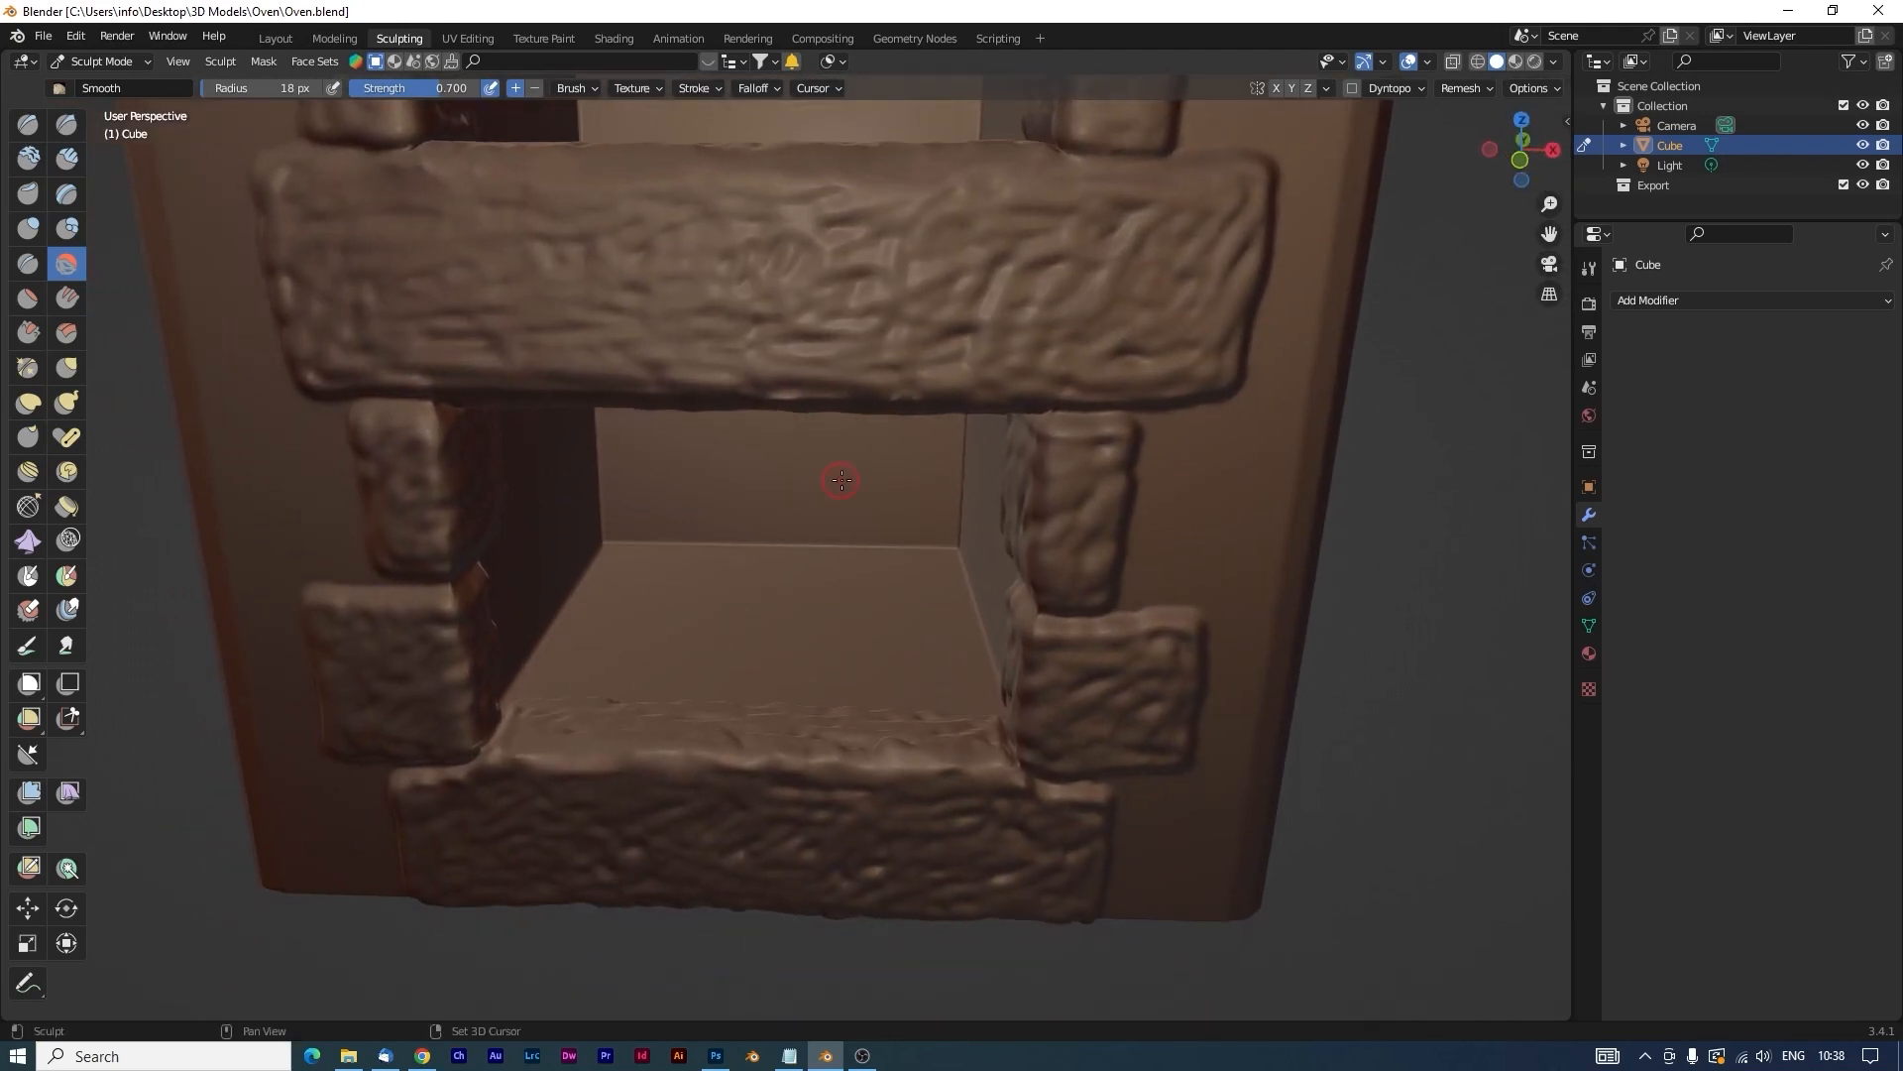
pyautogui.scroll(1, 690, 691)
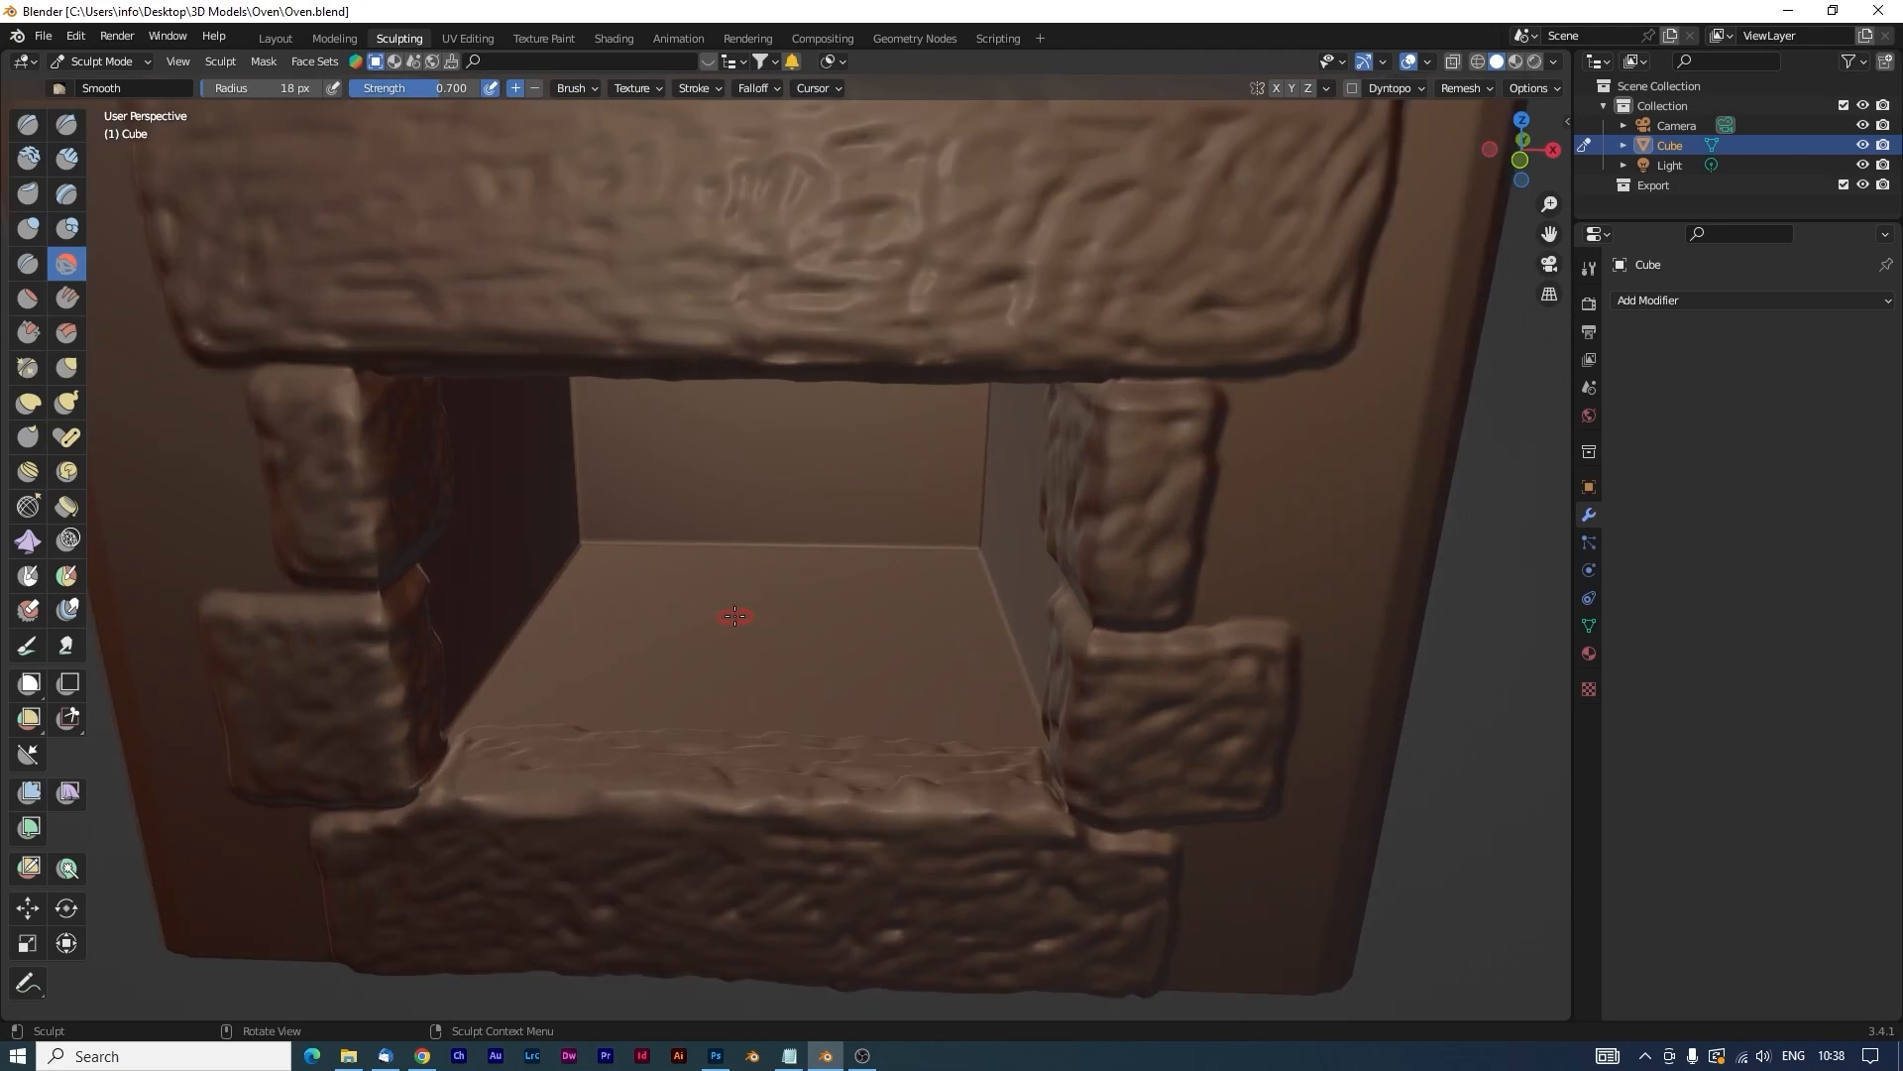
pyautogui.click(36, 124)
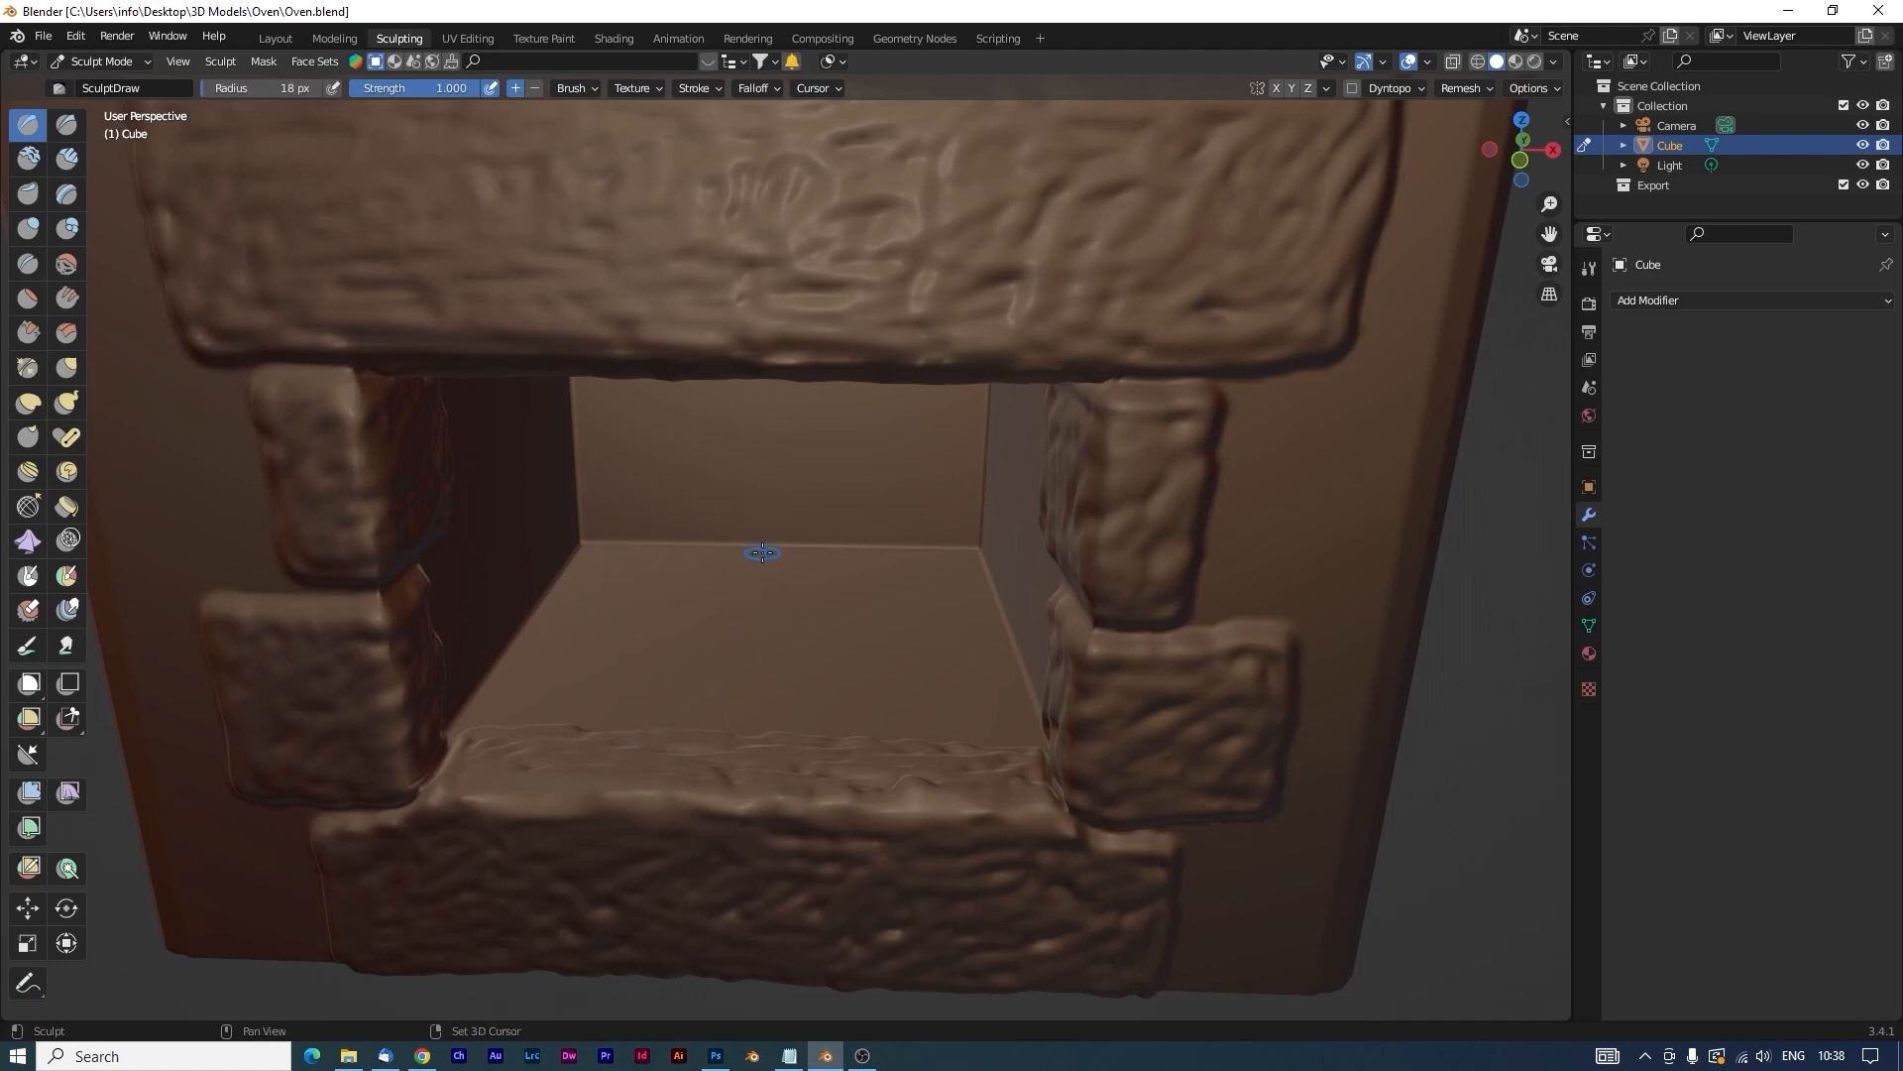
pyautogui.keyDown('shift'); pyautogui.moveTo(824, 448); pyautogui.dragTo(822, 504, button='middle'); pyautogui.keyUp('shift')
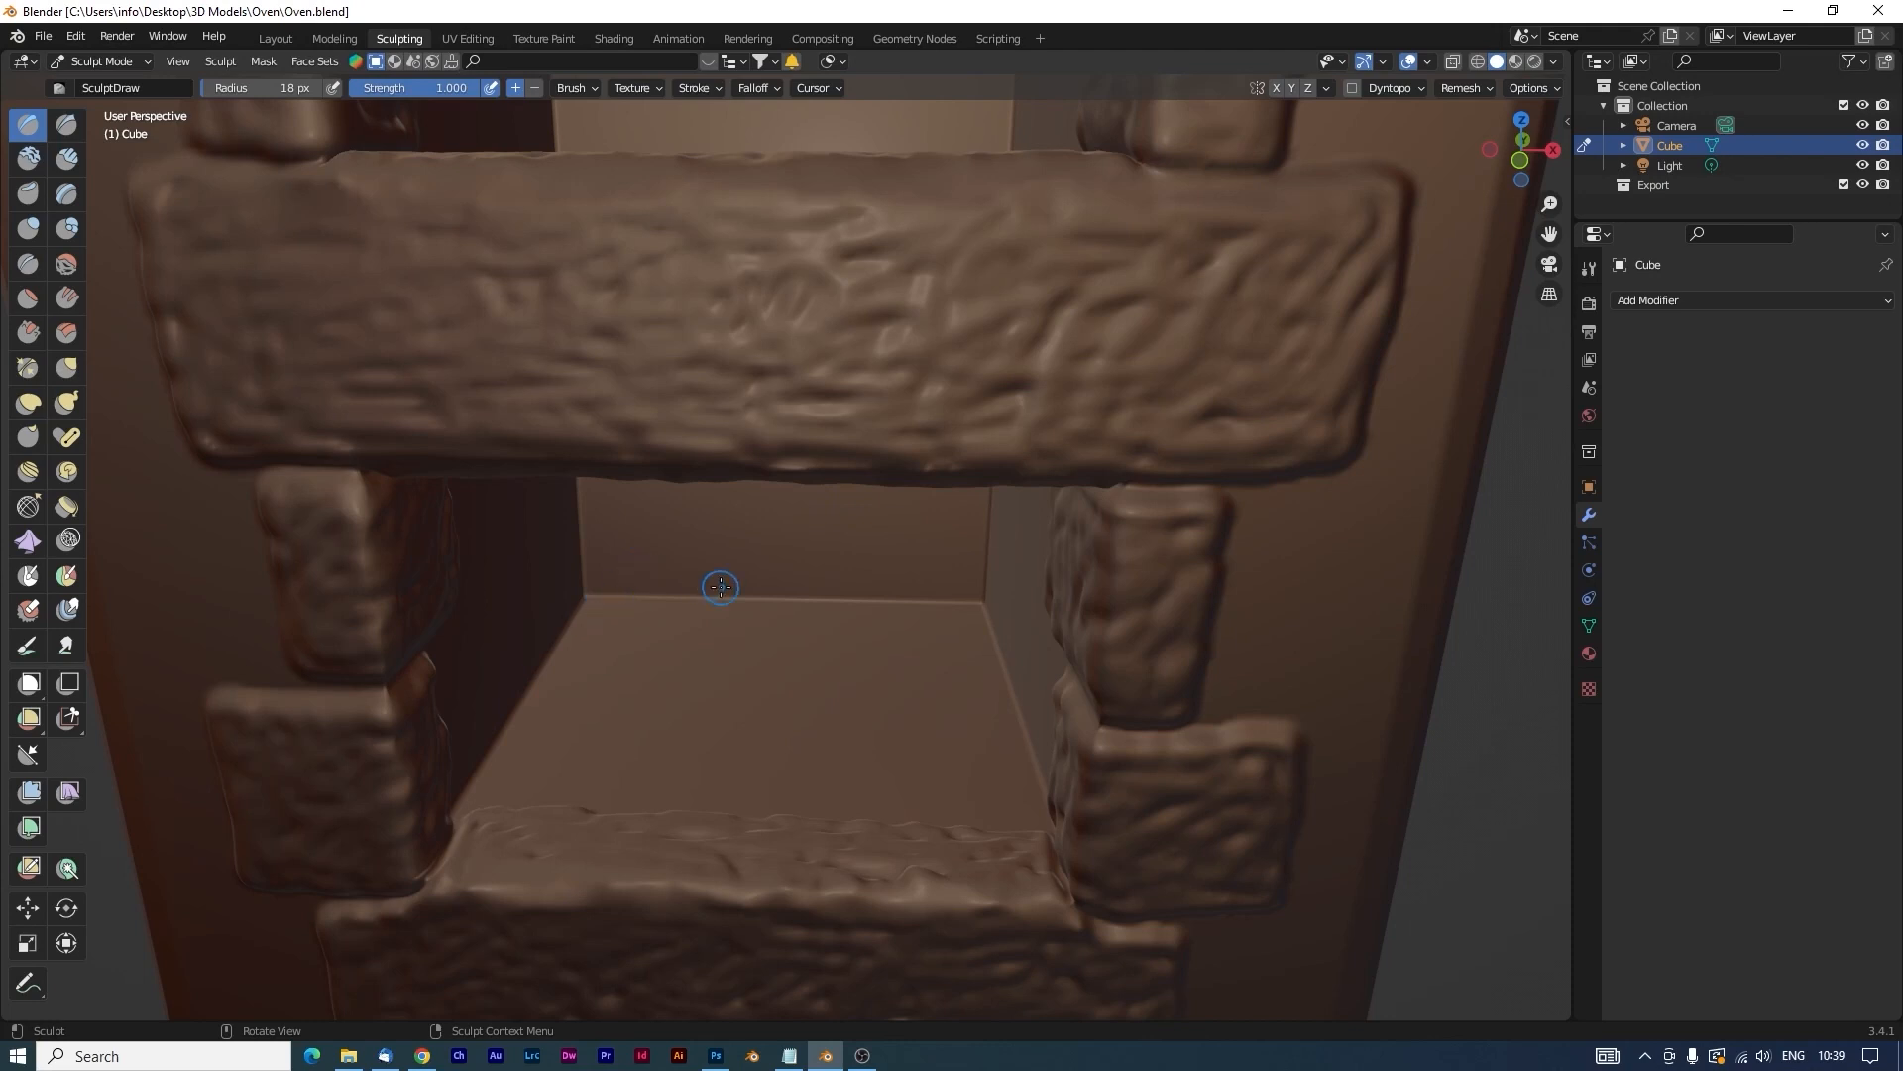
pyautogui.scroll(5, 721, 587)
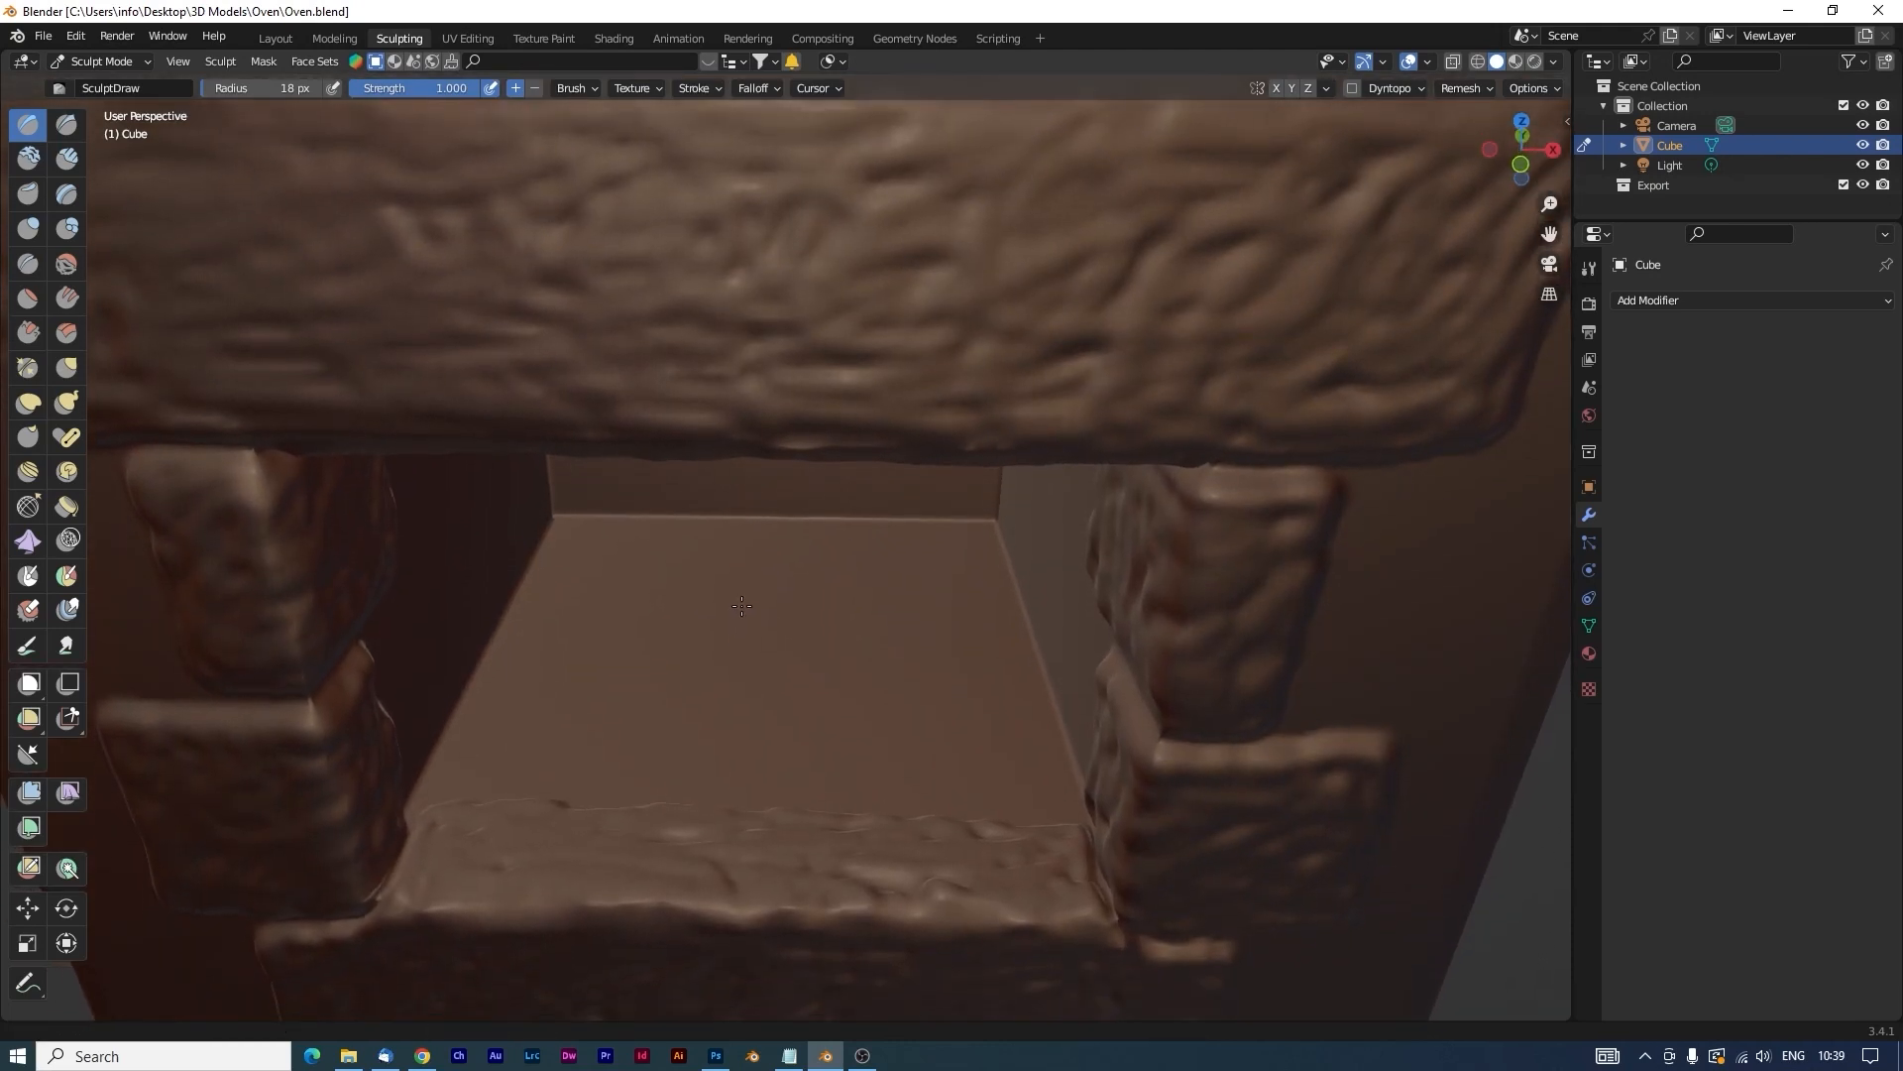
pyautogui.moveTo(742, 606); pyautogui.dragTo(755, 617, button='middle')
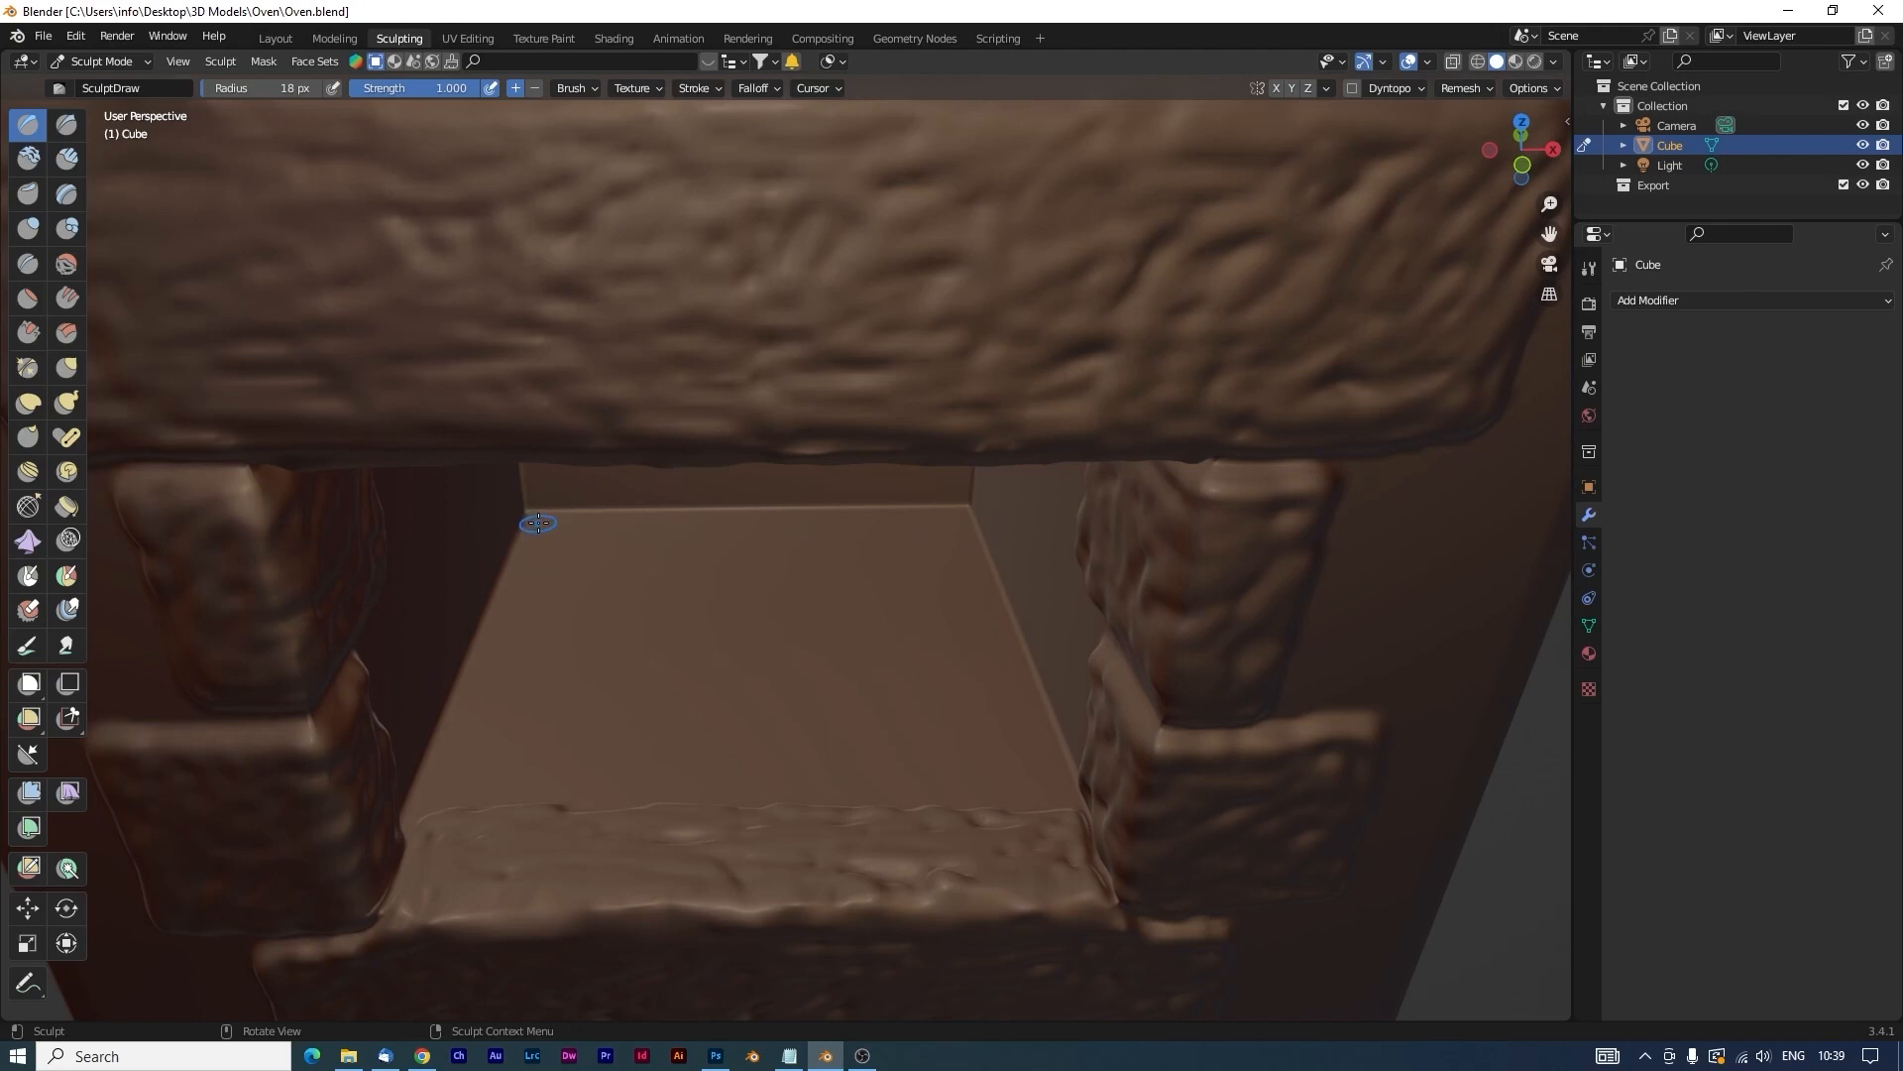
pyautogui.moveTo(537, 519)
pyautogui.mouseDown()
pyautogui.moveTo(441, 775)
pyautogui.moveTo(726, 753)
pyautogui.moveTo(722, 585)
pyautogui.moveTo(637, 522)
pyautogui.moveTo(545, 548)
pyautogui.moveTo(665, 612)
pyautogui.moveTo(644, 590)
pyautogui.moveTo(550, 732)
pyautogui.mouseUp()
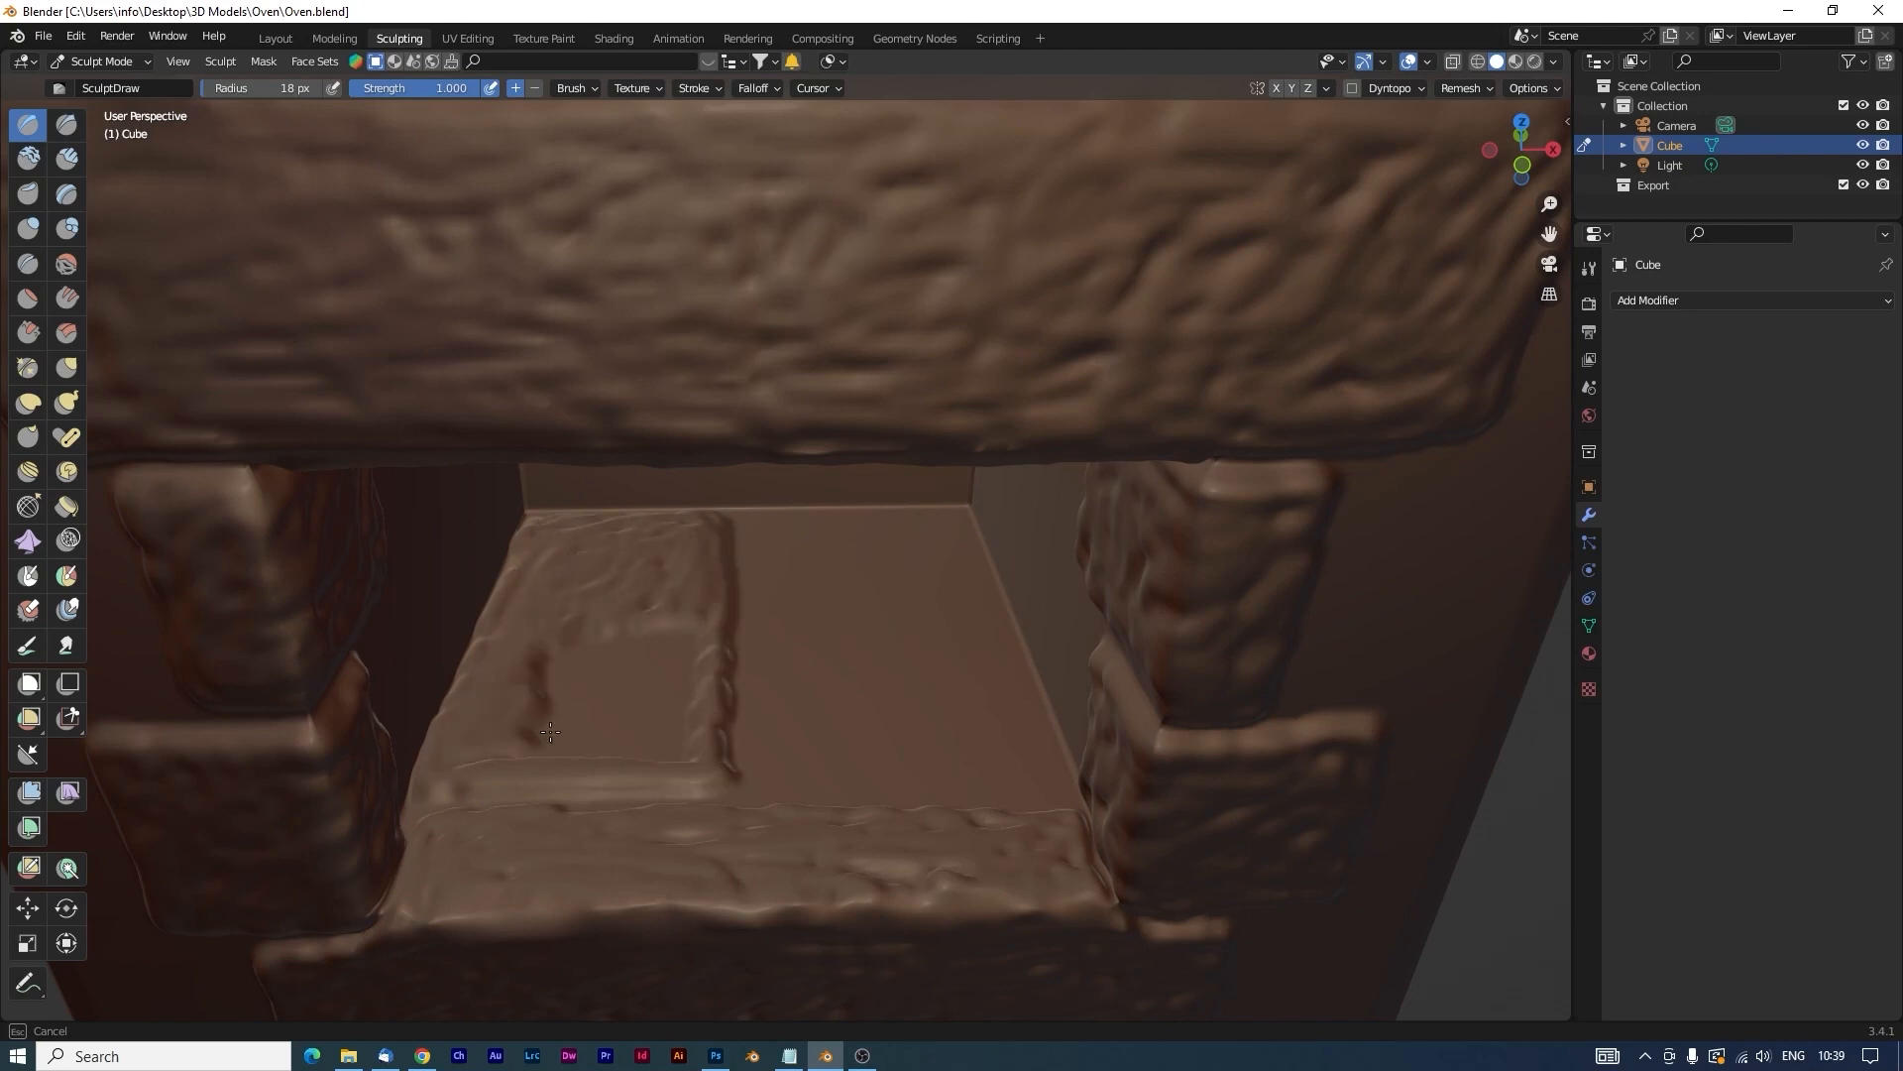
pyautogui.moveTo(673, 701); pyautogui.dragTo(738, 769)
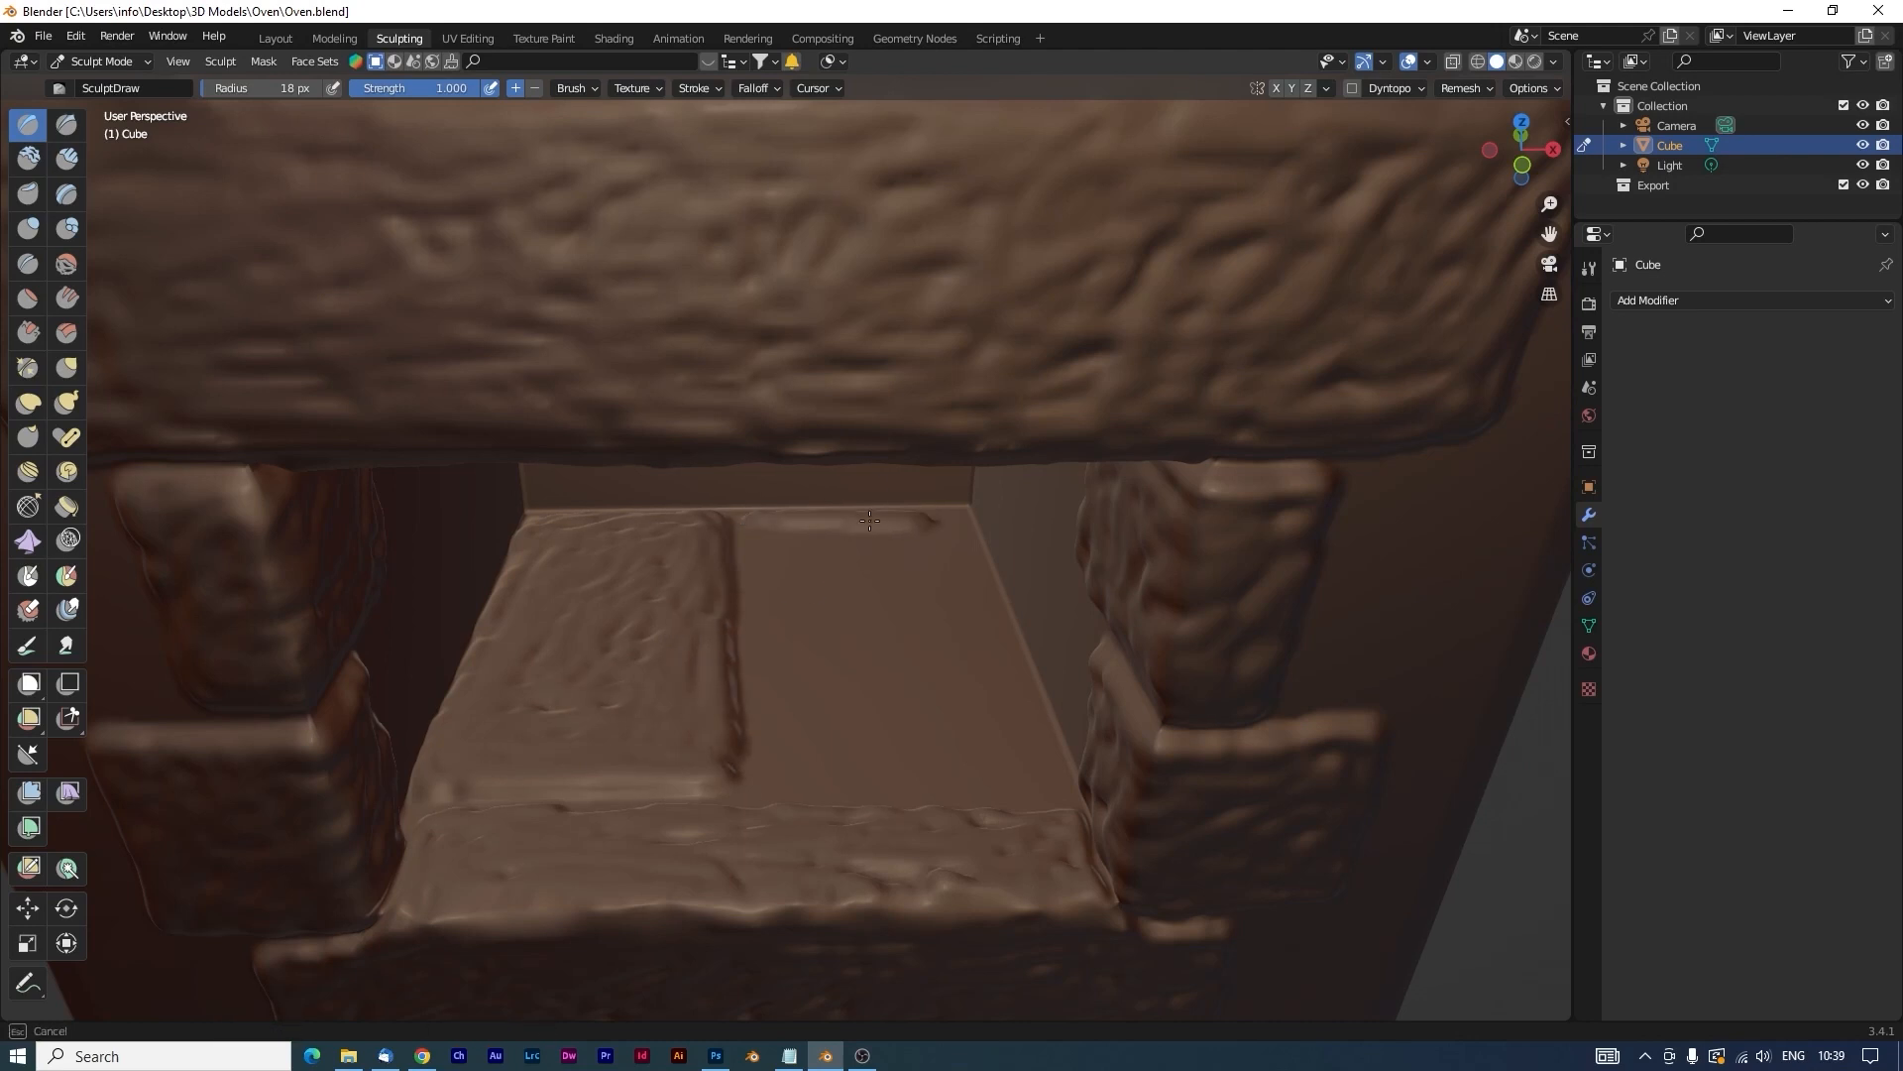
pyautogui.moveTo(869, 520)
pyautogui.mouseDown()
pyautogui.moveTo(991, 610)
pyautogui.moveTo(1057, 779)
pyautogui.moveTo(923, 786)
pyautogui.moveTo(778, 699)
pyautogui.moveTo(759, 540)
pyautogui.moveTo(945, 586)
pyautogui.moveTo(887, 580)
pyautogui.moveTo(839, 709)
pyautogui.mouseUp()
pyautogui.moveTo(947, 772)
pyautogui.mouseDown()
pyautogui.moveTo(960, 706)
pyautogui.moveTo(932, 702)
pyautogui.mouseUp()
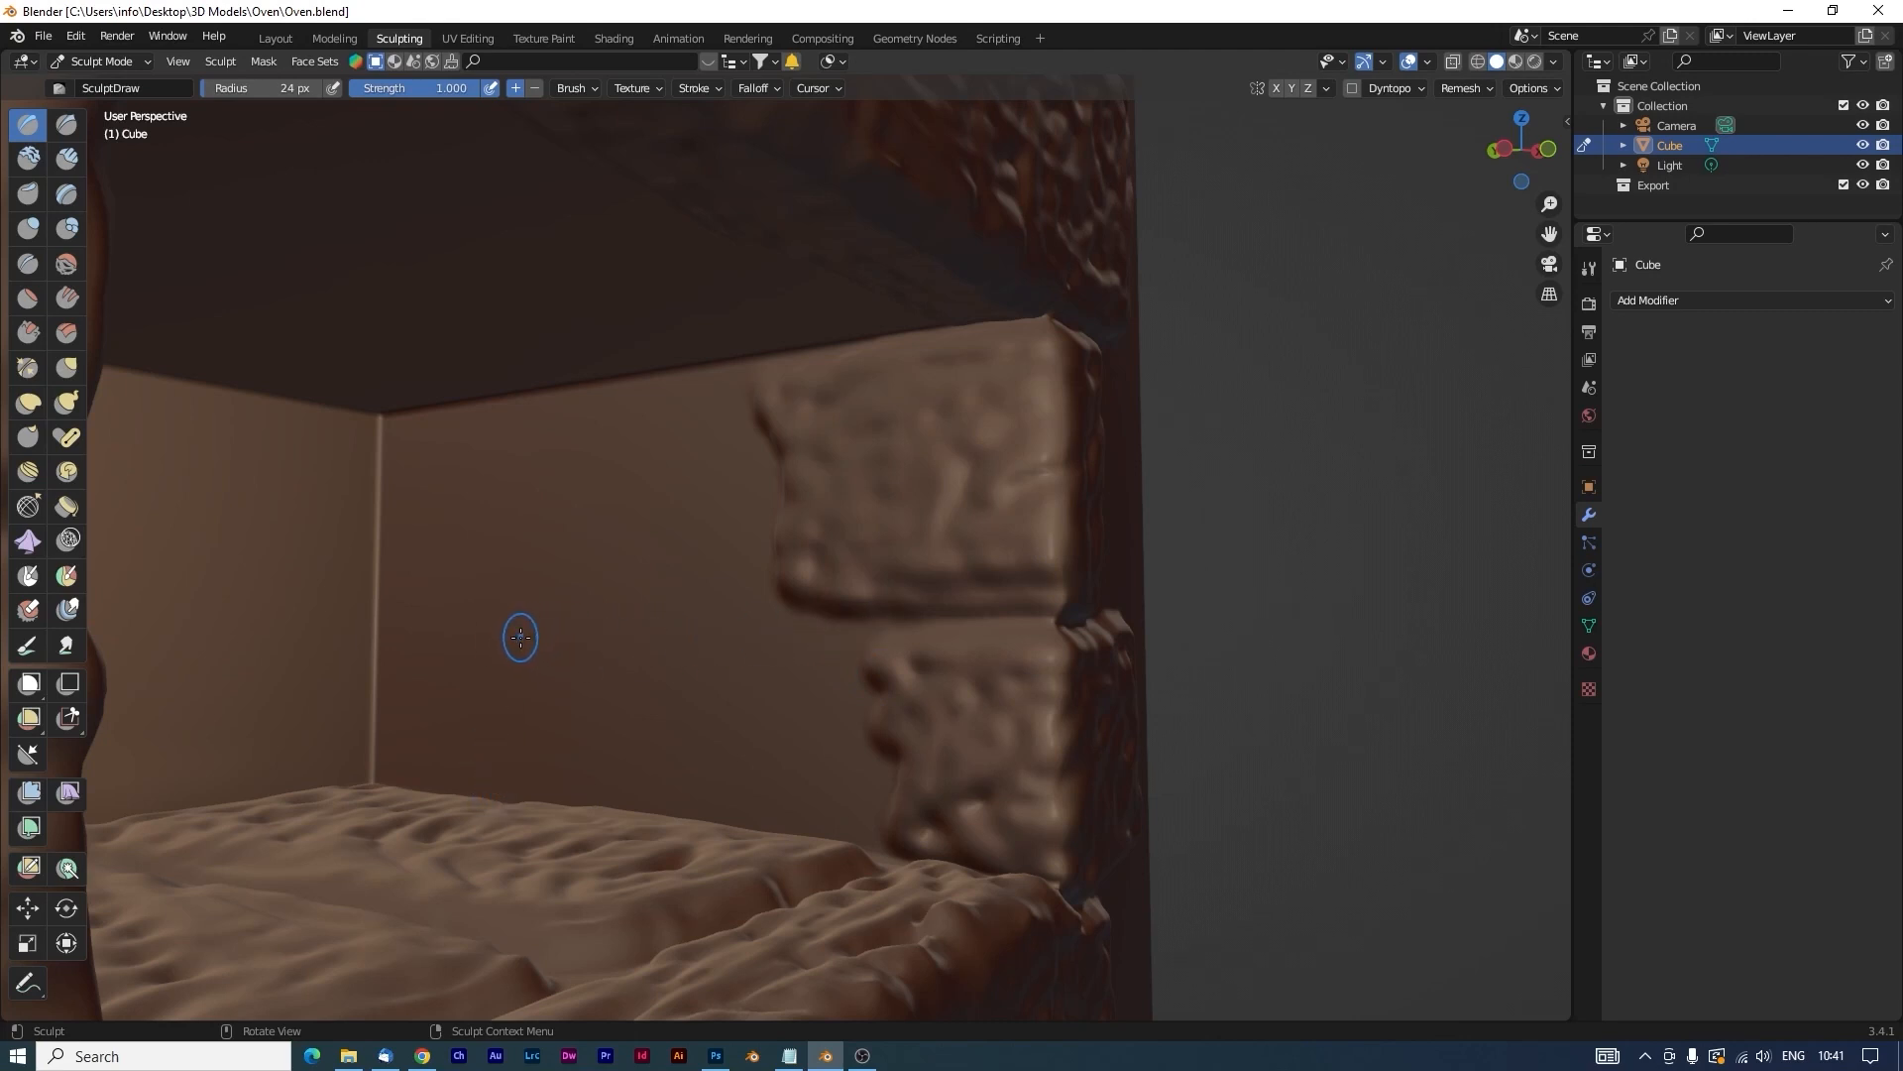
# Sculpt a raised stone on the lower compartment's inner right wall, just above the floor, with the Draw brush at 24 px radius.
pyautogui.moveTo(525, 631)
pyautogui.mouseDown()
pyautogui.moveTo(832, 648)
pyautogui.moveTo(837, 790)
pyautogui.moveTo(762, 803)
pyautogui.moveTo(590, 786)
pyautogui.moveTo(514, 690)
pyautogui.moveTo(605, 664)
pyautogui.moveTo(593, 768)
pyautogui.moveTo(733, 779)
pyautogui.moveTo(773, 714)
pyautogui.moveTo(634, 664)
pyautogui.moveTo(778, 672)
pyautogui.moveTo(805, 733)
pyautogui.moveTo(793, 778)
pyautogui.mouseUp()
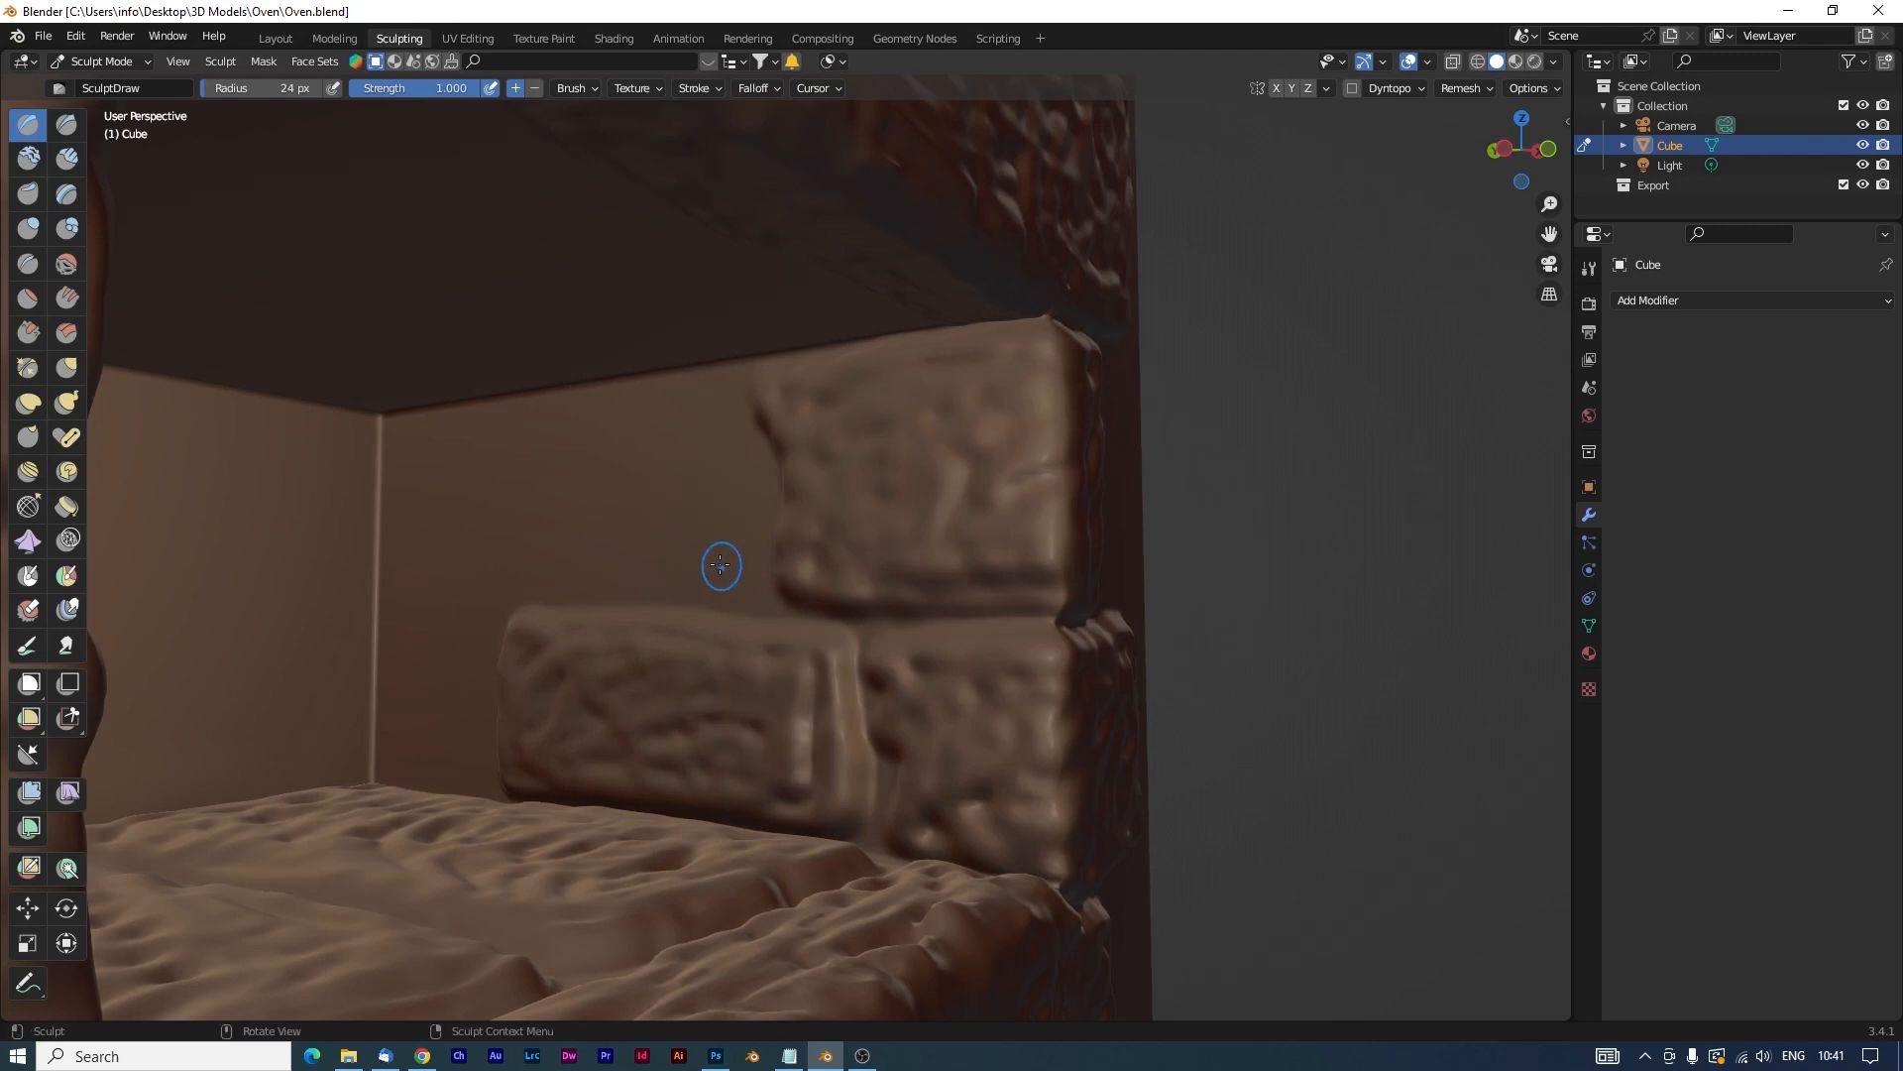
# Outline and fill a raised stone in the upper course of the lower compartment's inner right wall, reaching the back corner.
pyautogui.moveTo(389, 437)
pyautogui.mouseDown()
pyautogui.moveTo(392, 574)
pyautogui.moveTo(436, 589)
pyautogui.moveTo(739, 586)
pyautogui.moveTo(747, 453)
pyautogui.mouseUp()
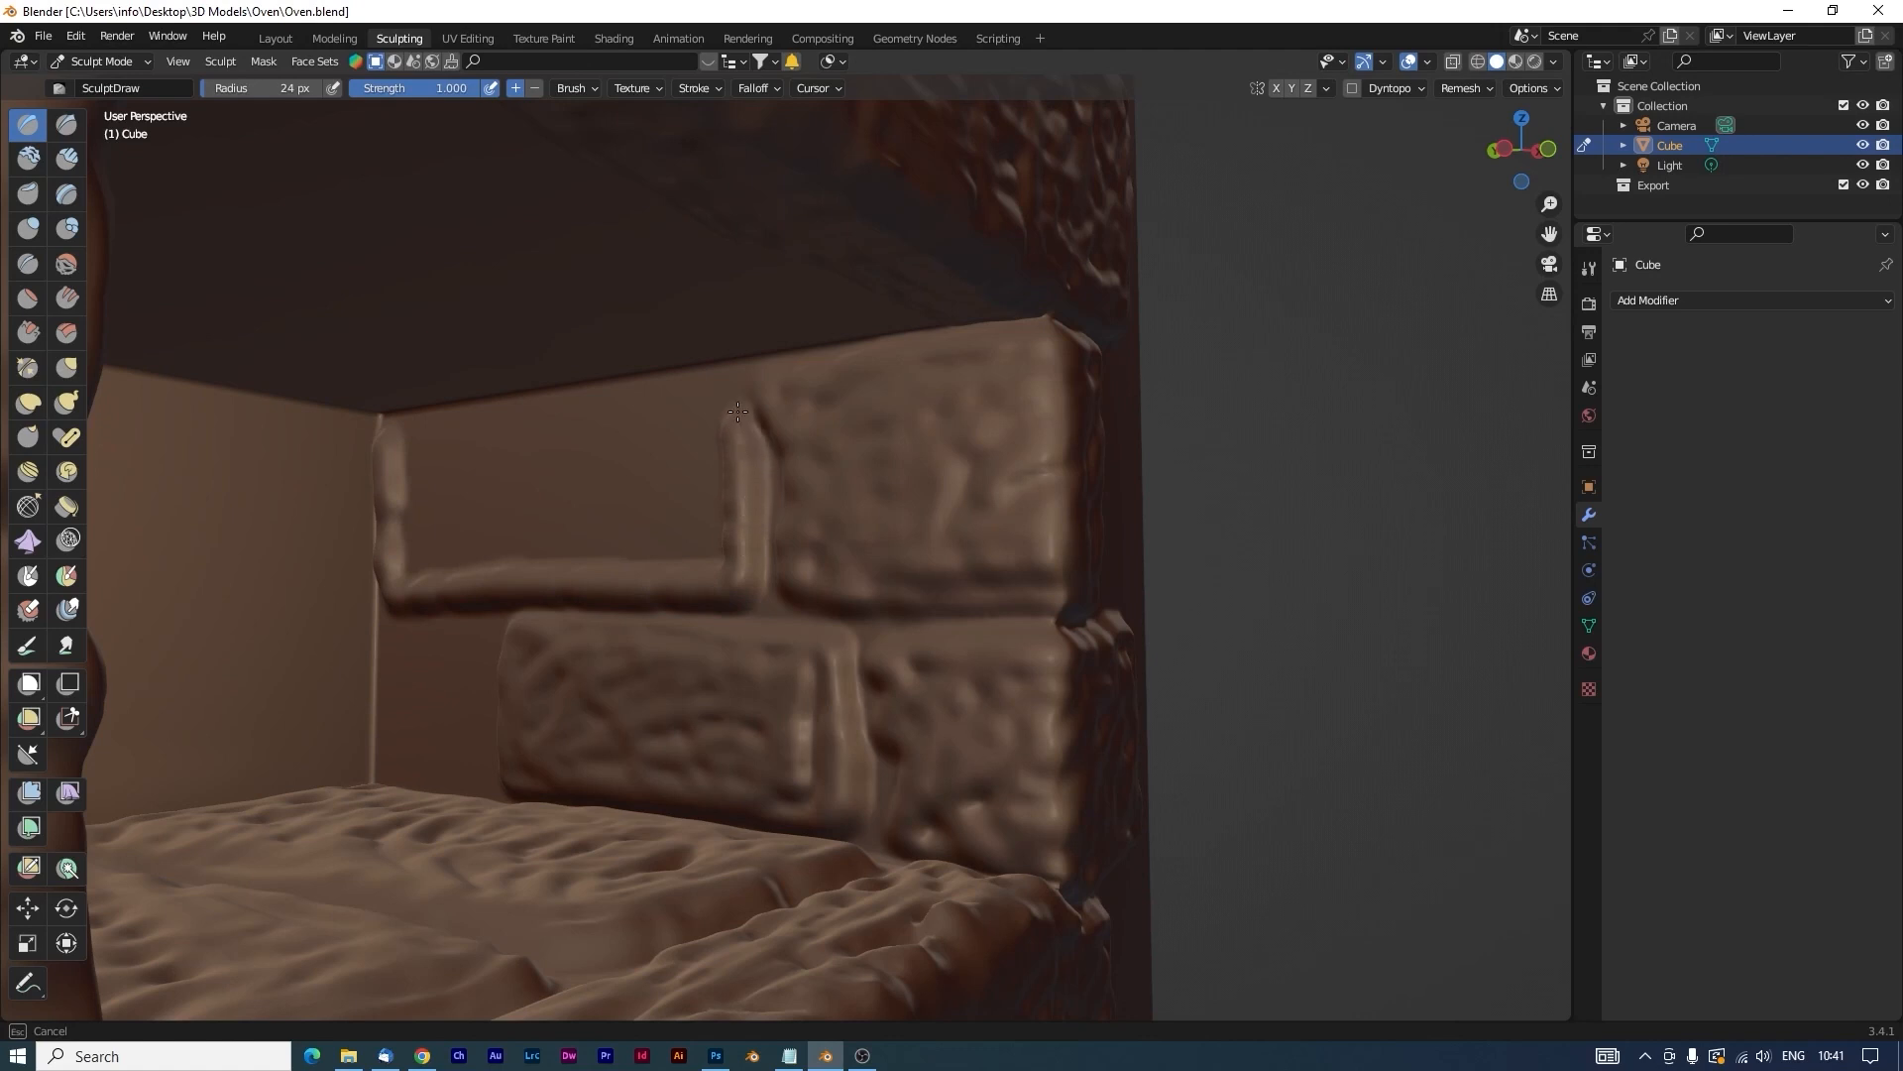
pyautogui.moveTo(731, 386)
pyautogui.mouseDown()
pyautogui.moveTo(411, 425)
pyautogui.moveTo(392, 496)
pyautogui.moveTo(397, 556)
pyautogui.moveTo(436, 565)
pyautogui.moveTo(577, 535)
pyautogui.moveTo(590, 471)
pyautogui.moveTo(451, 441)
pyautogui.moveTo(710, 426)
pyautogui.moveTo(719, 536)
pyautogui.moveTo(587, 551)
pyautogui.moveTo(728, 552)
pyautogui.mouseUp()
pyautogui.moveTo(564, 566)
pyautogui.mouseDown()
pyautogui.moveTo(426, 486)
pyautogui.moveTo(654, 511)
pyautogui.mouseUp()
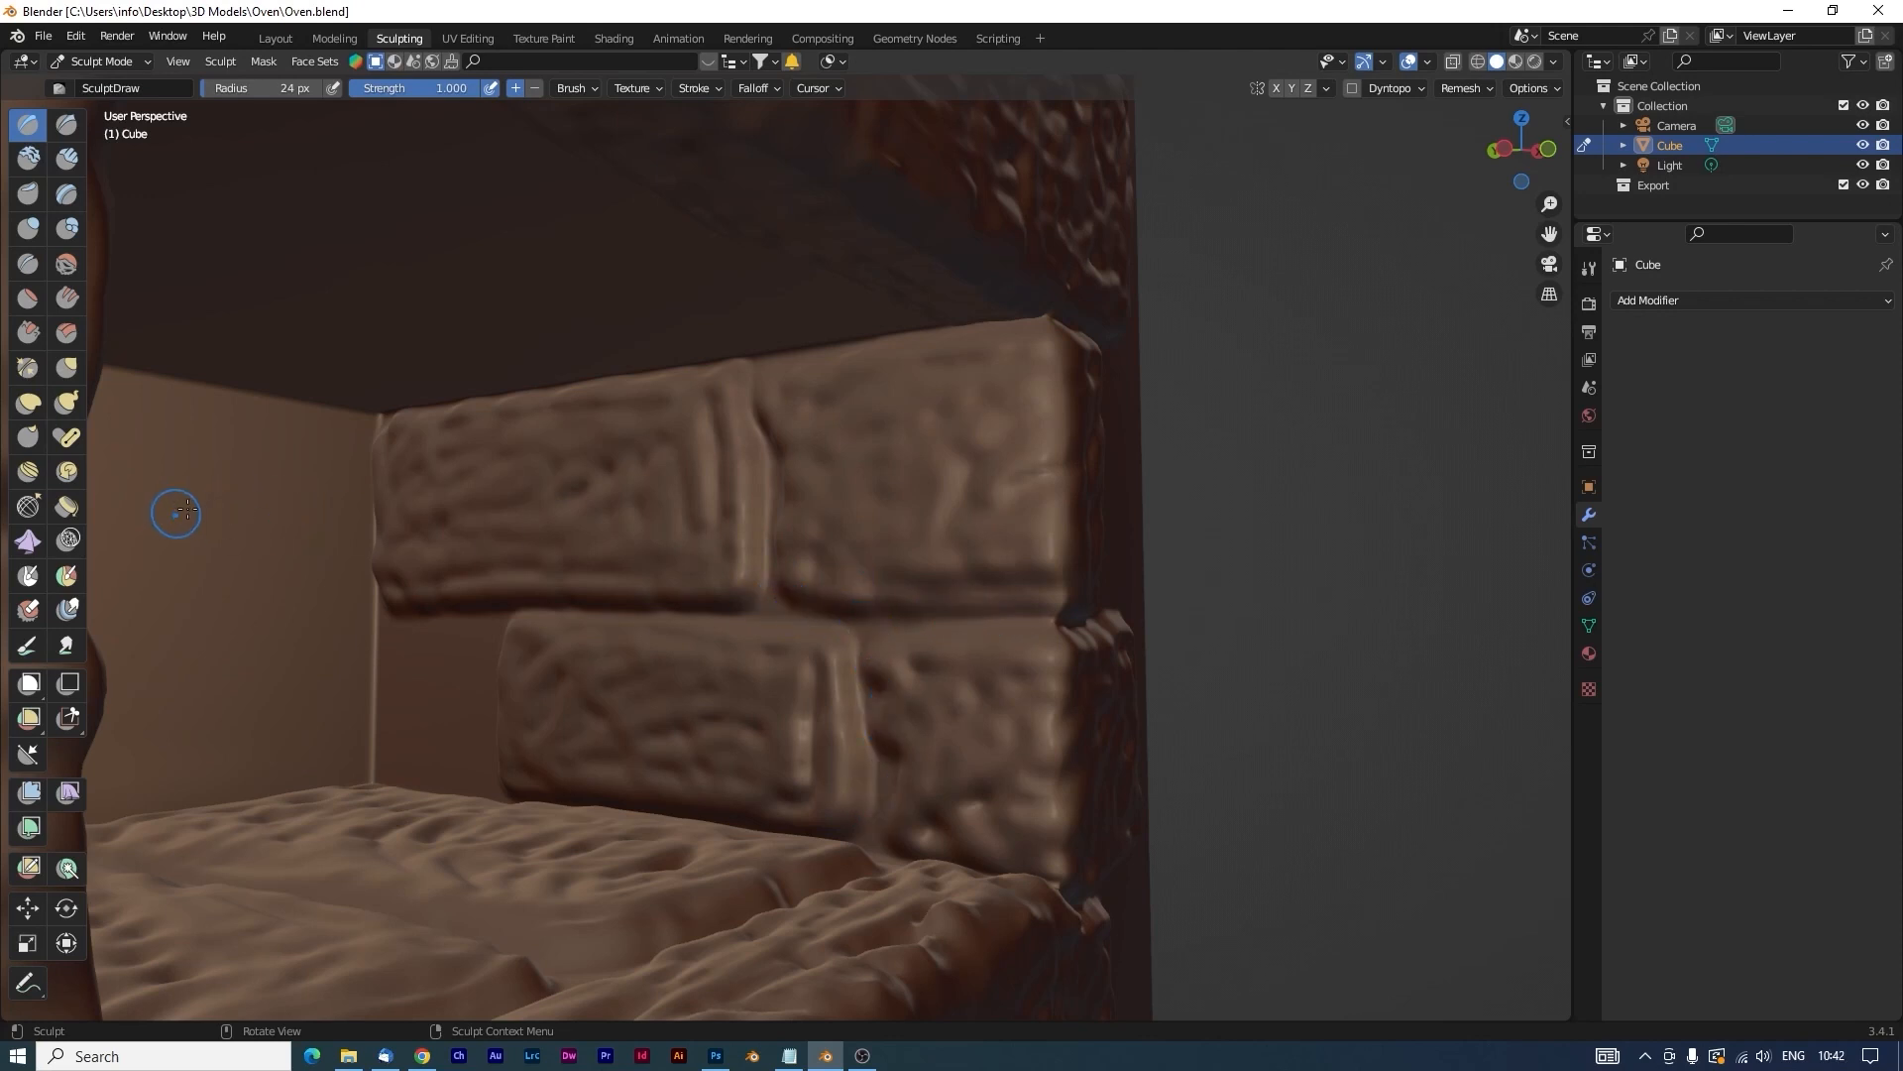
pyautogui.moveTo(287, 463)
pyautogui.mouseDown(button='middle')
pyautogui.moveTo(301, 489)
pyautogui.moveTo(467, 512)
pyautogui.mouseUp(button='middle')
pyautogui.moveTo(359, 670); pyautogui.dragTo(464, 670)
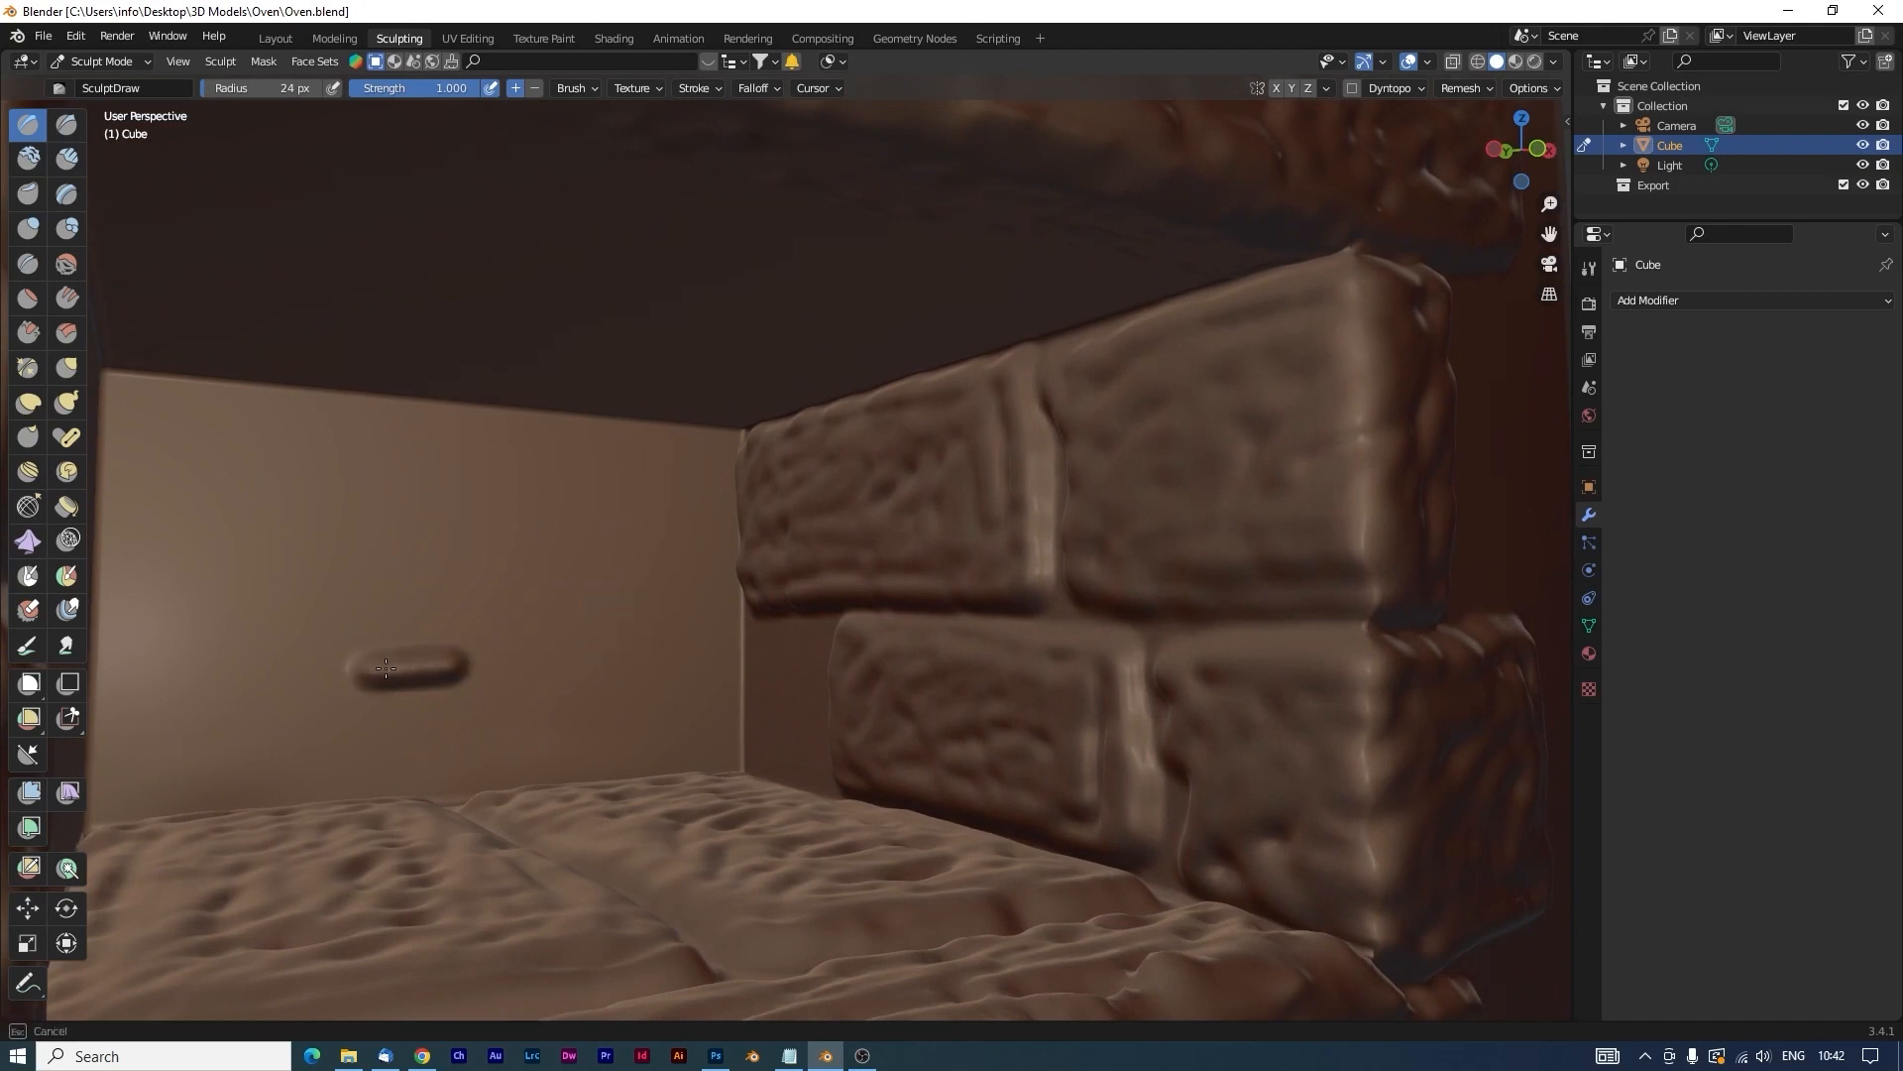
pyautogui.moveTo(356, 619); pyautogui.dragTo(439, 614)
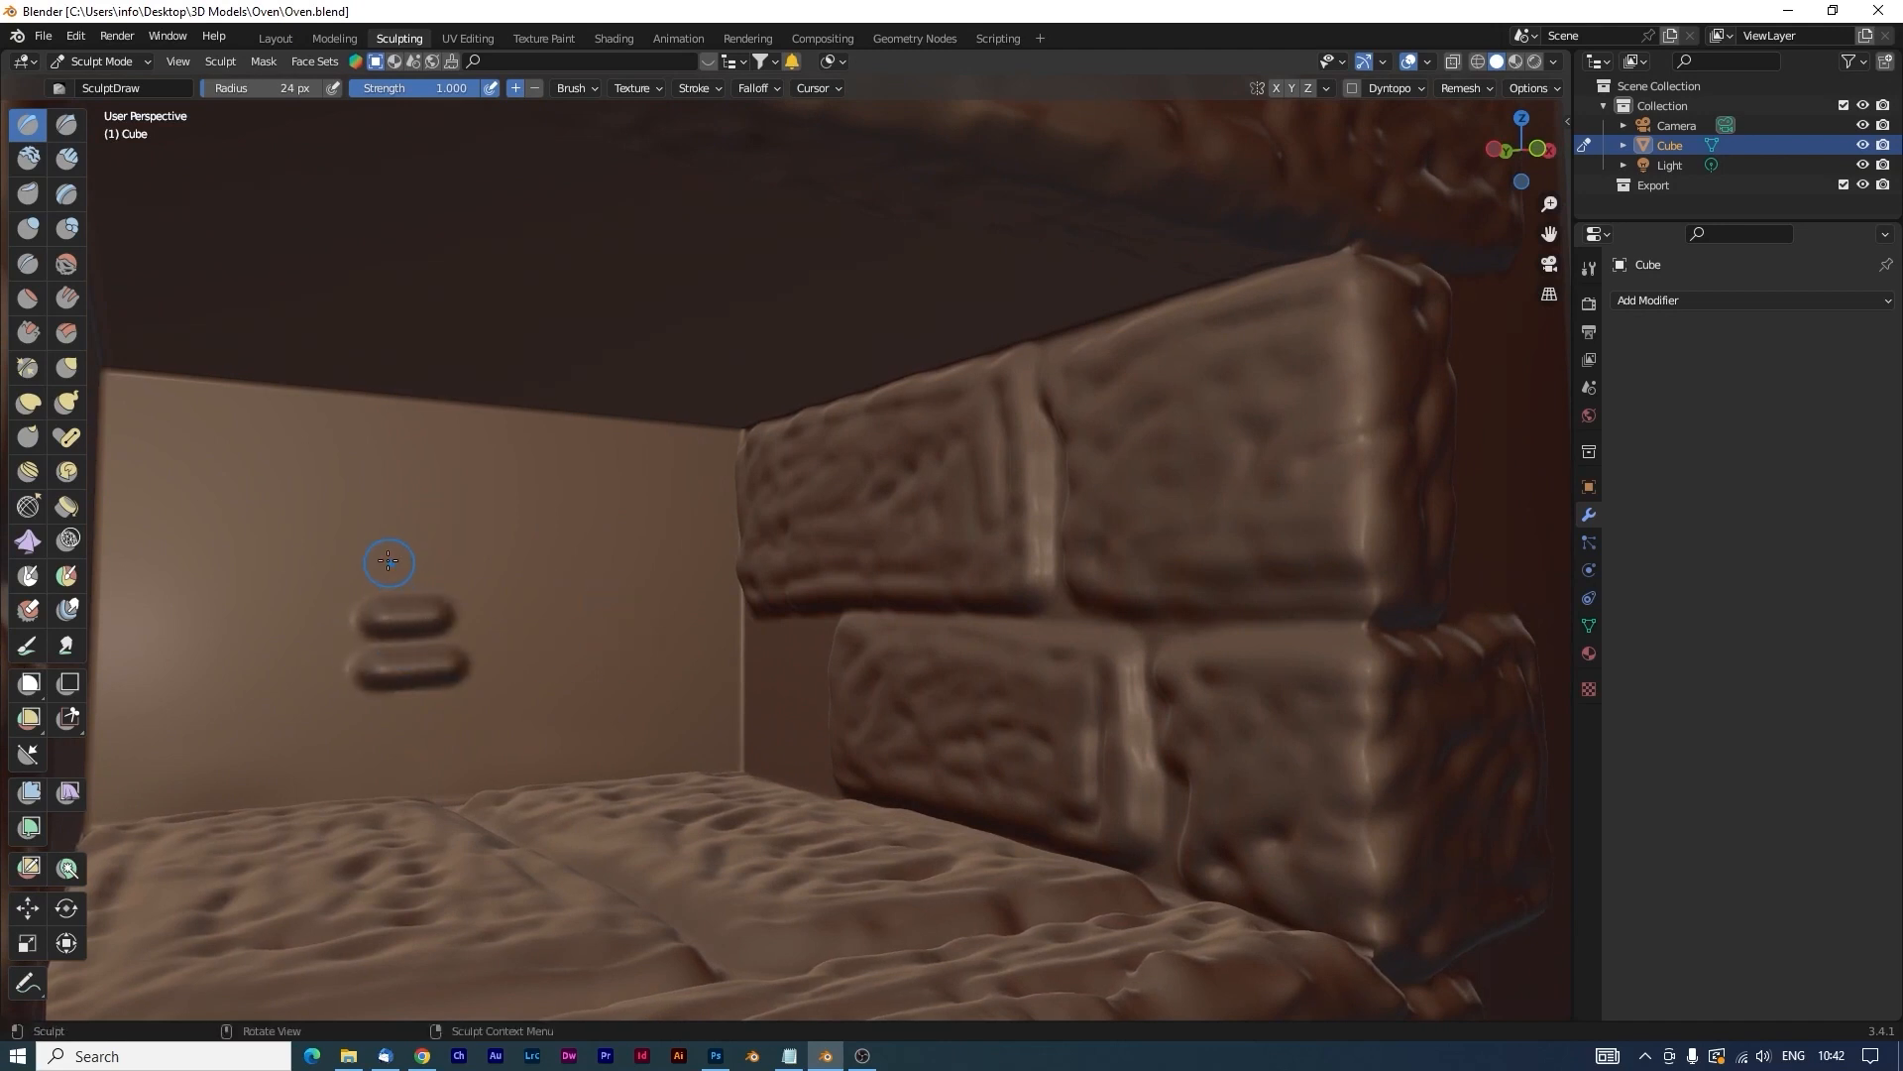
pyautogui.moveTo(362, 560); pyautogui.dragTo(440, 558)
pyautogui.hotkey('ctrl', 'z')
pyautogui.hotkey('ctrl', 'z')
pyautogui.hotkey('ctrl', 'z')
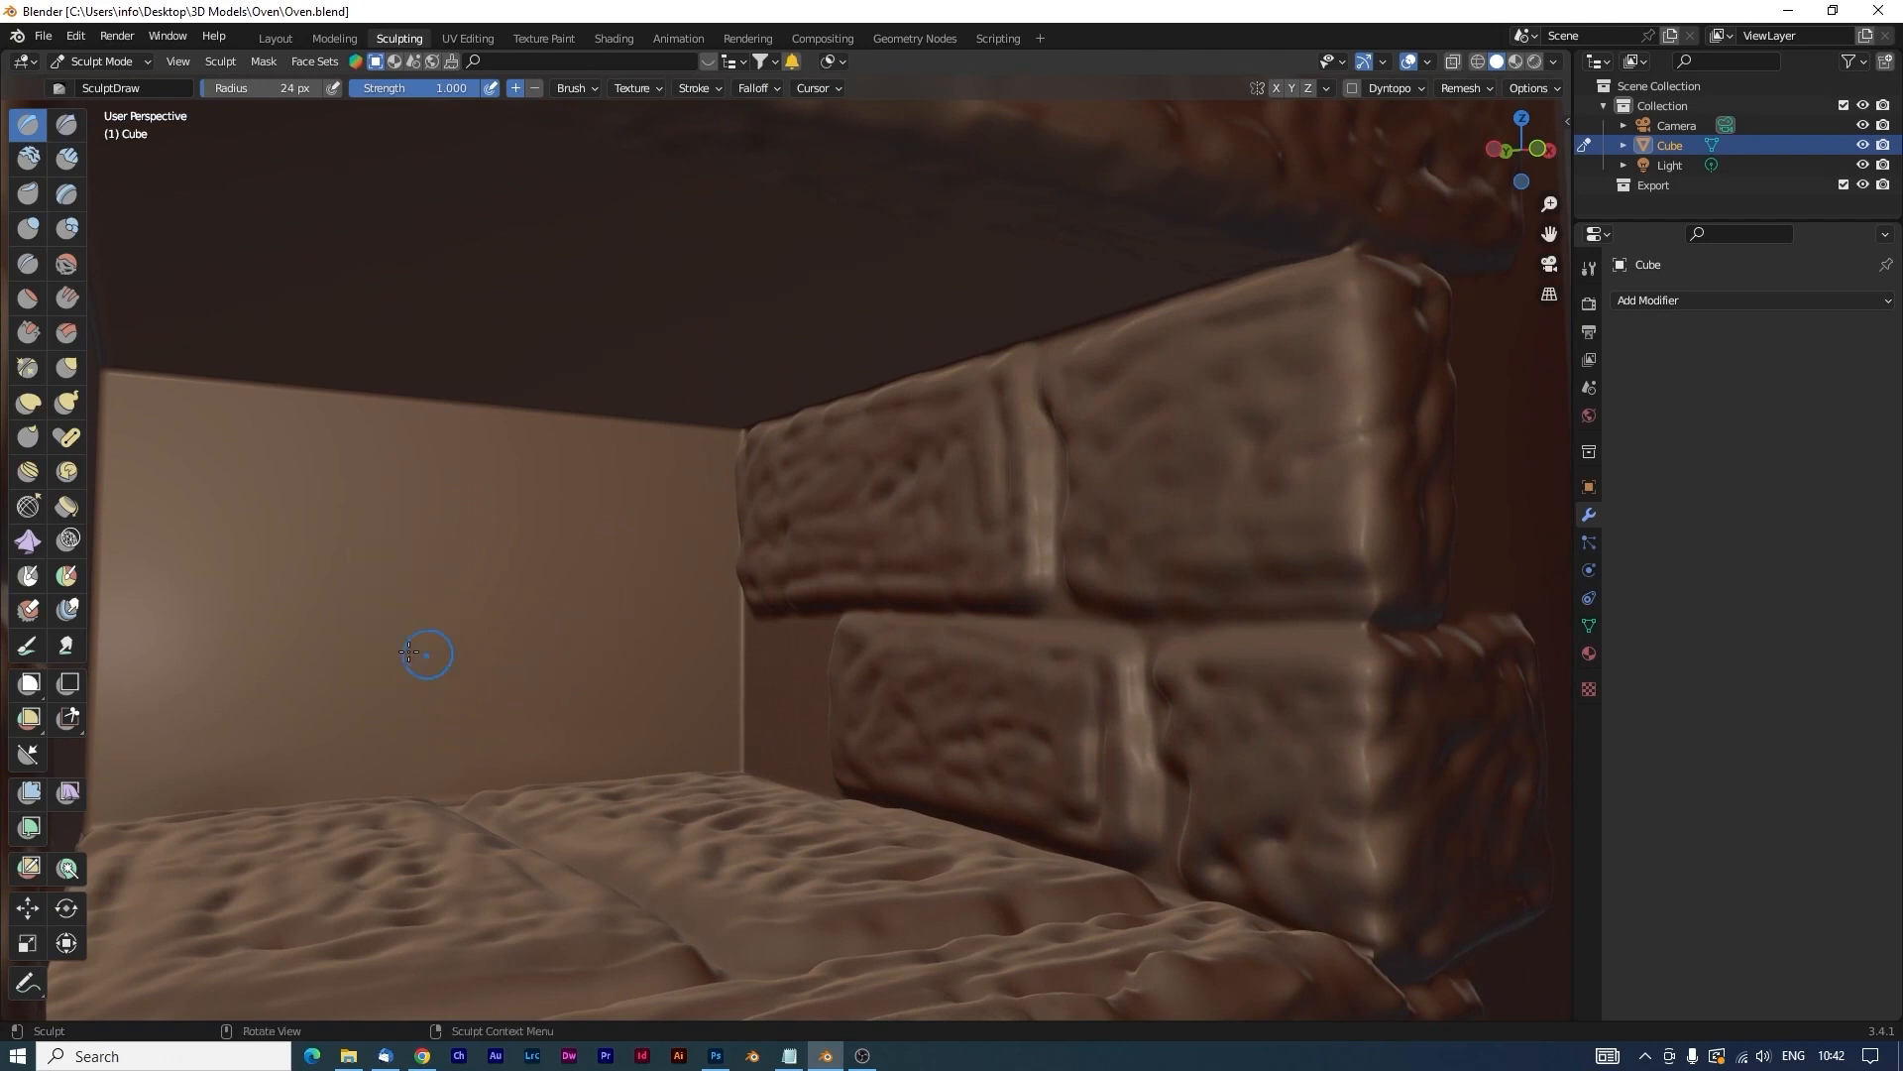
# Try a pattern of small staggered raised bricks on the lower compartment's back wall with the 24 px Draw brush.
pyautogui.moveTo(351, 644); pyautogui.dragTo(548, 640)
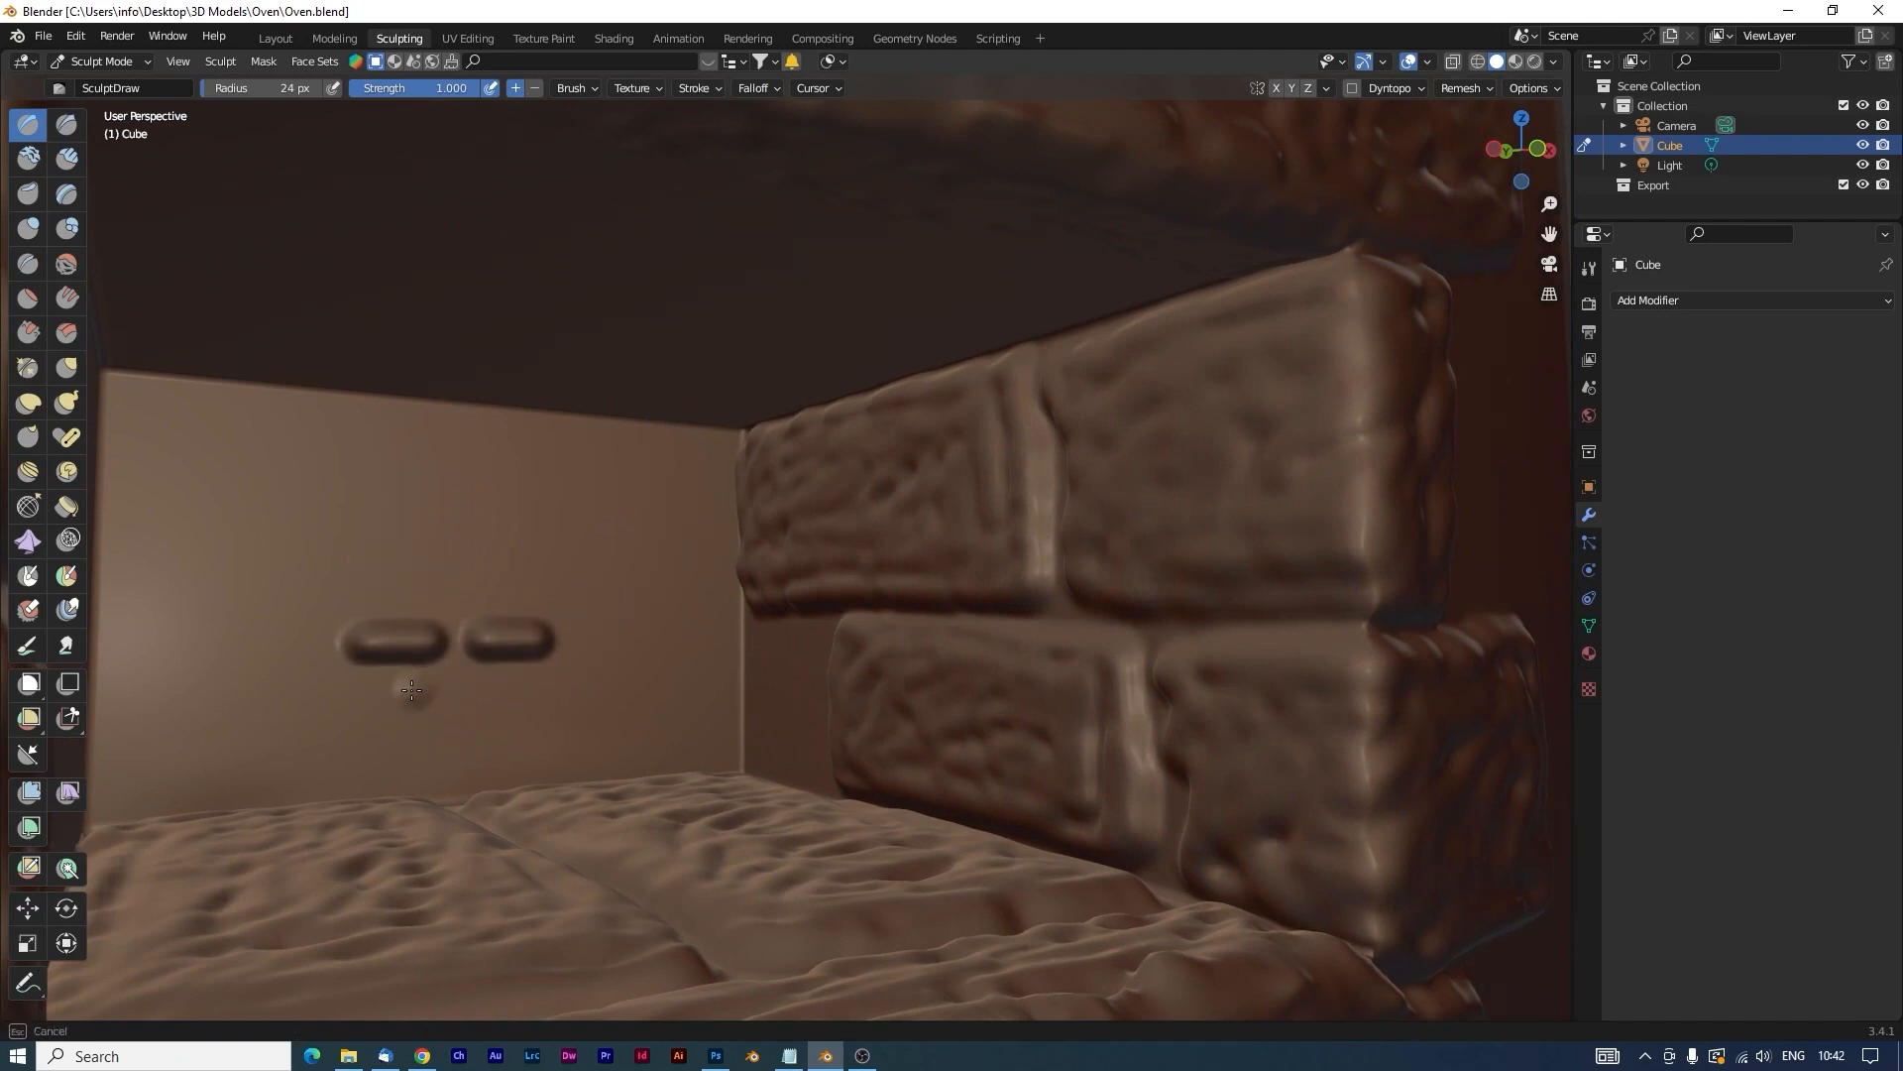
pyautogui.moveTo(403, 691); pyautogui.dragTo(506, 688)
pyautogui.moveTo(415, 596); pyautogui.dragTo(476, 597)
pyautogui.moveTo(536, 686); pyautogui.dragTo(586, 684)
pyautogui.moveTo(365, 693); pyautogui.dragTo(329, 697)
pyautogui.moveTo(307, 594); pyautogui.dragTo(369, 596)
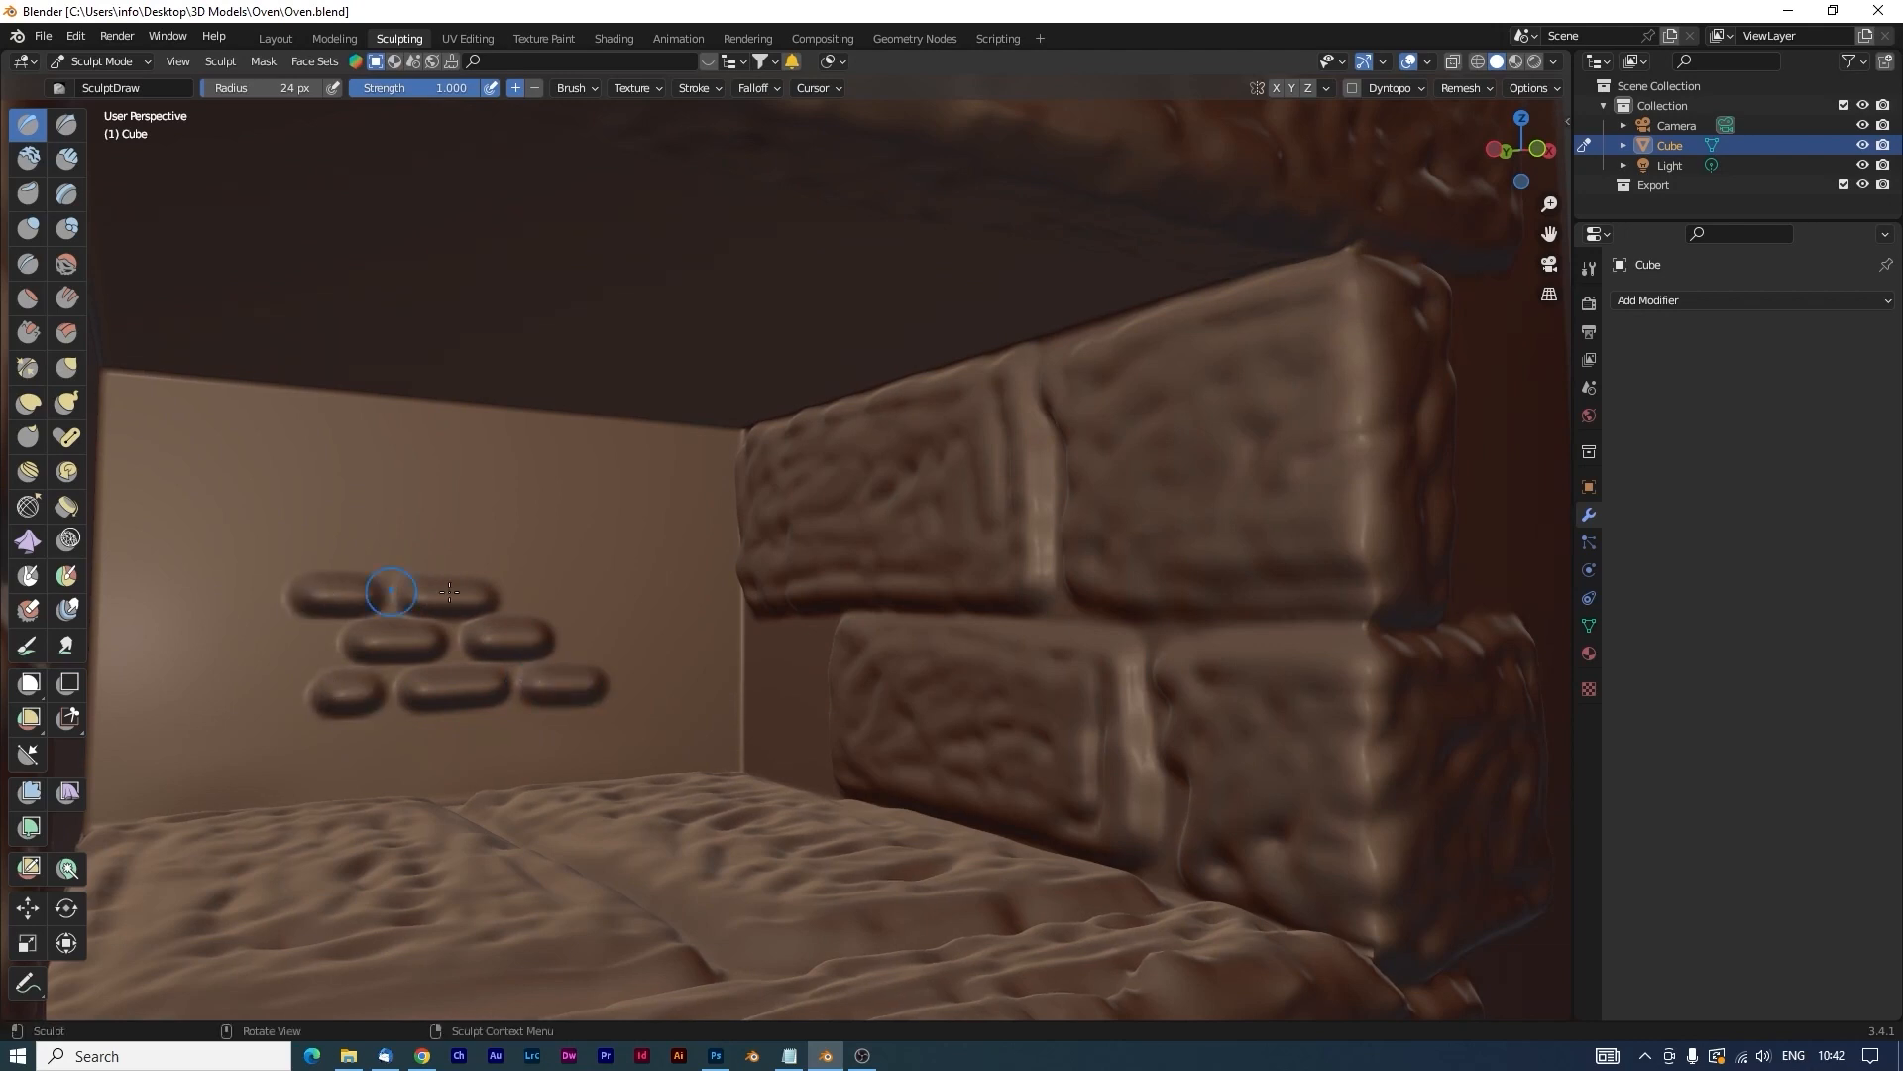
pyautogui.moveTo(573, 597); pyautogui.dragTo(511, 595)
pyautogui.moveTo(373, 545); pyautogui.dragTo(400, 544)
pyautogui.moveTo(476, 548); pyautogui.dragTo(515, 548)
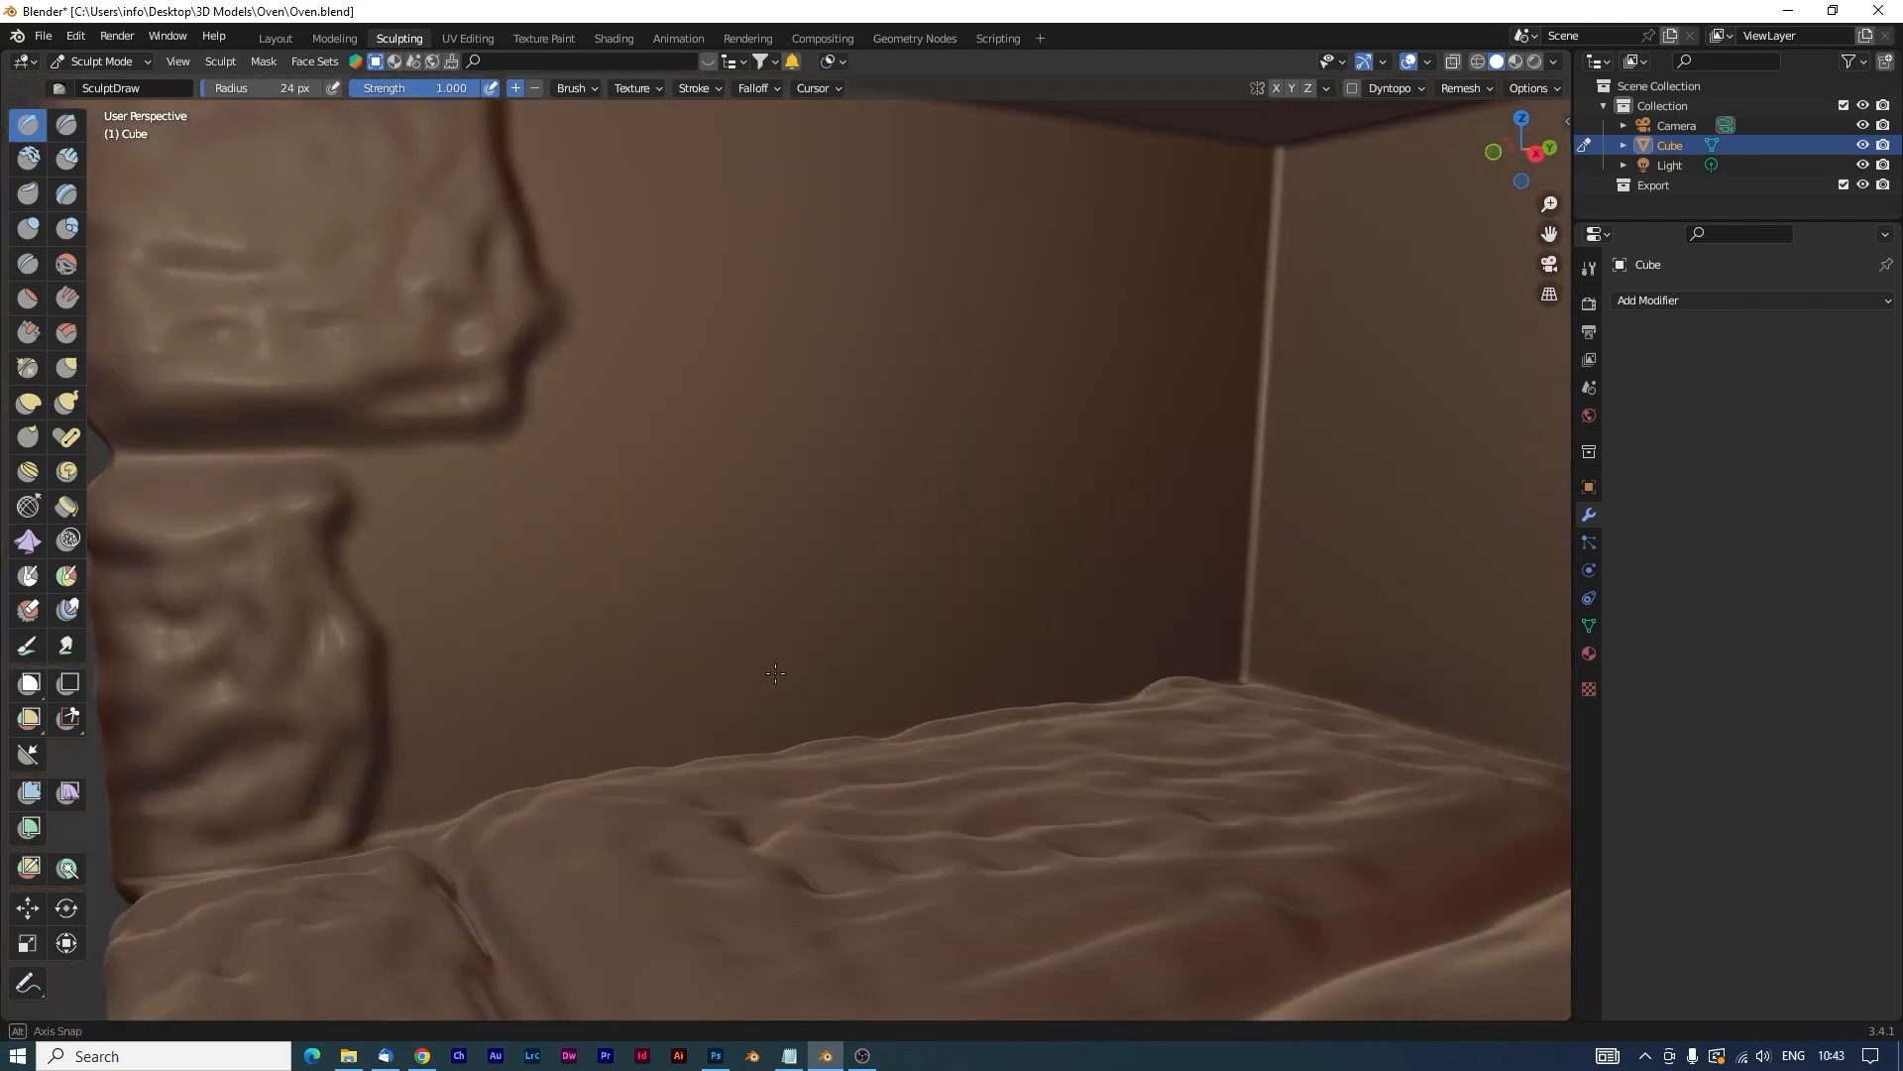
# Sculpt raised stones in two staggered courses along the lower compartment's inner left wall, up to the back corner.
pyautogui.moveTo(466, 515)
pyautogui.mouseDown()
pyautogui.moveTo(492, 728)
pyautogui.moveTo(893, 595)
pyautogui.mouseUp()
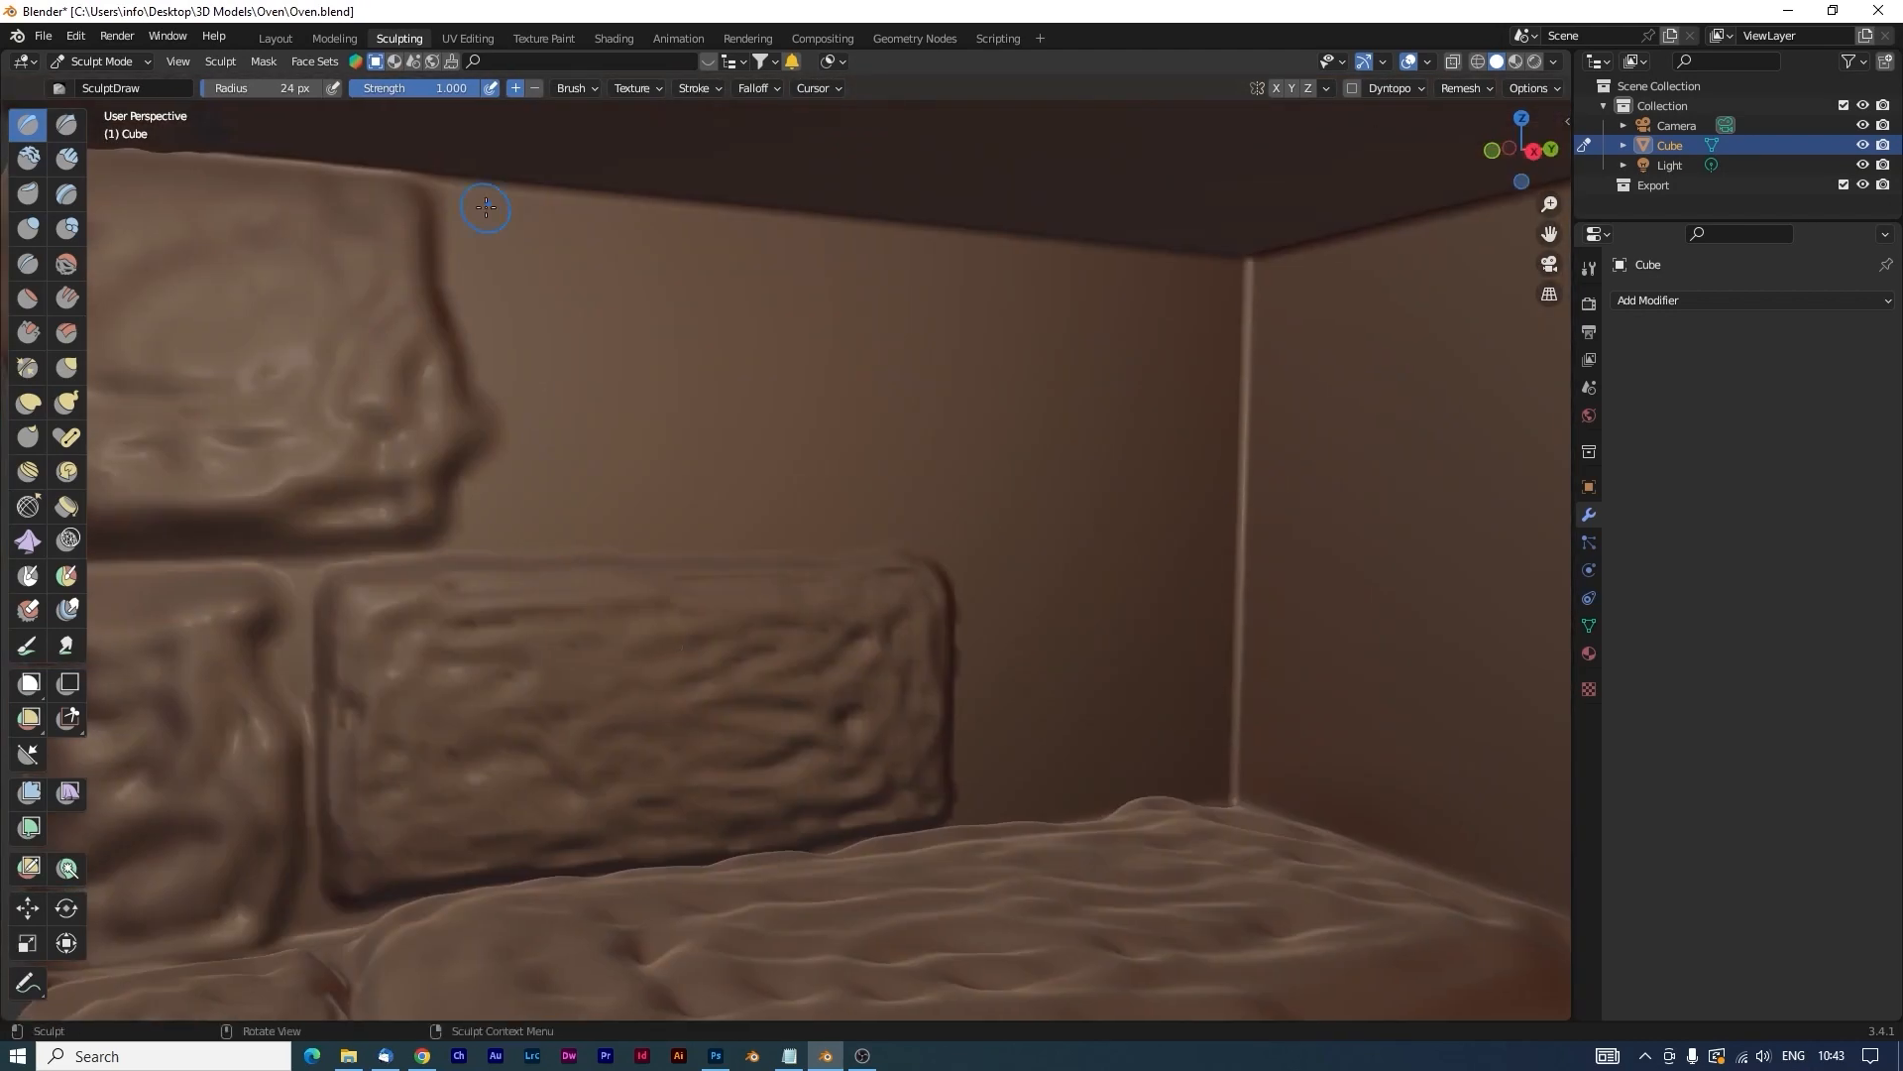
pyautogui.moveTo(1230, 277); pyautogui.dragTo(1091, 263)
pyautogui.moveTo(595, 297)
pyautogui.mouseDown()
pyautogui.moveTo(1106, 346)
pyautogui.moveTo(1209, 476)
pyautogui.mouseUp()
pyautogui.moveTo(981, 575); pyautogui.dragTo(1219, 763)
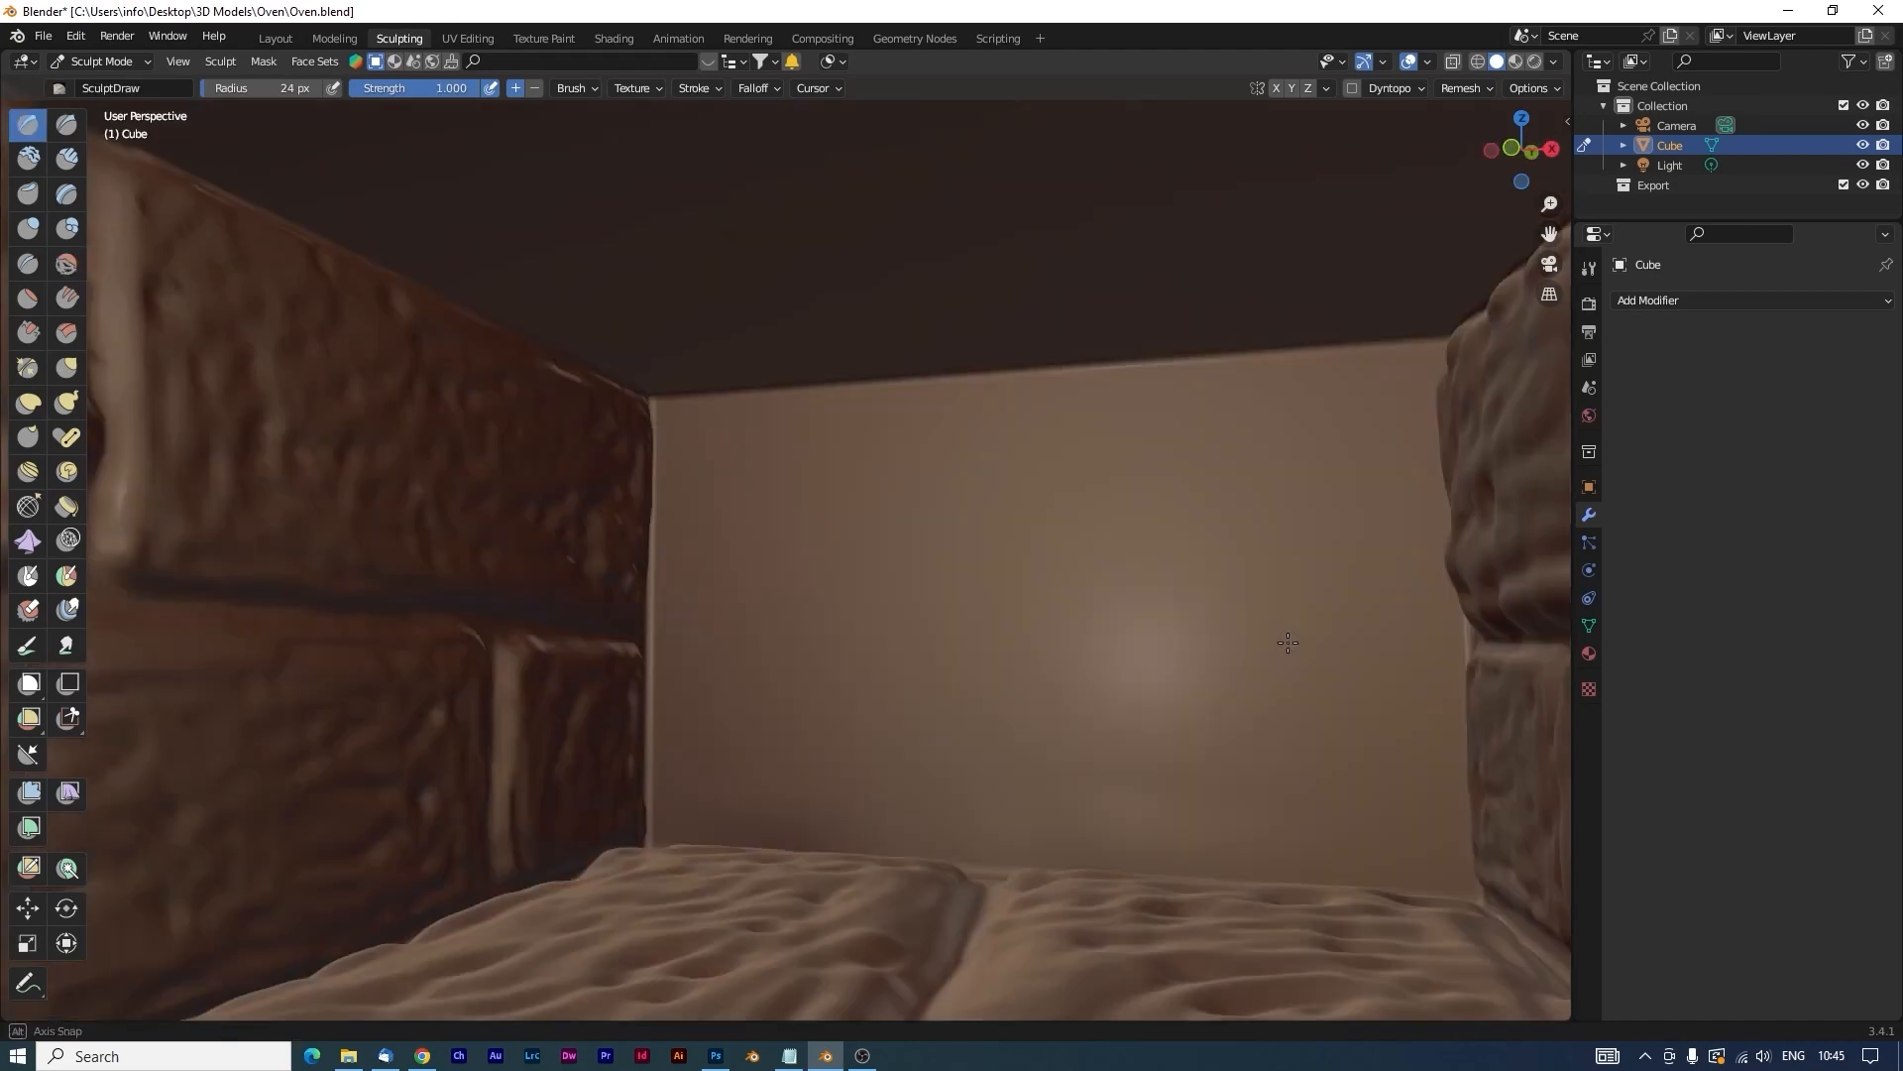
# Sculpt large raised stones across the lower compartment's back wall with the 24 px Draw brush.
pyautogui.moveTo(506, 540)
pyautogui.mouseDown()
pyautogui.moveTo(1231, 540)
pyautogui.moveTo(902, 594)
pyautogui.moveTo(1190, 674)
pyautogui.mouseUp()
pyautogui.moveTo(515, 297)
pyautogui.mouseDown()
pyautogui.moveTo(823, 347)
pyautogui.moveTo(743, 446)
pyautogui.mouseUp()
pyautogui.moveTo(917, 307); pyautogui.dragTo(934, 297)
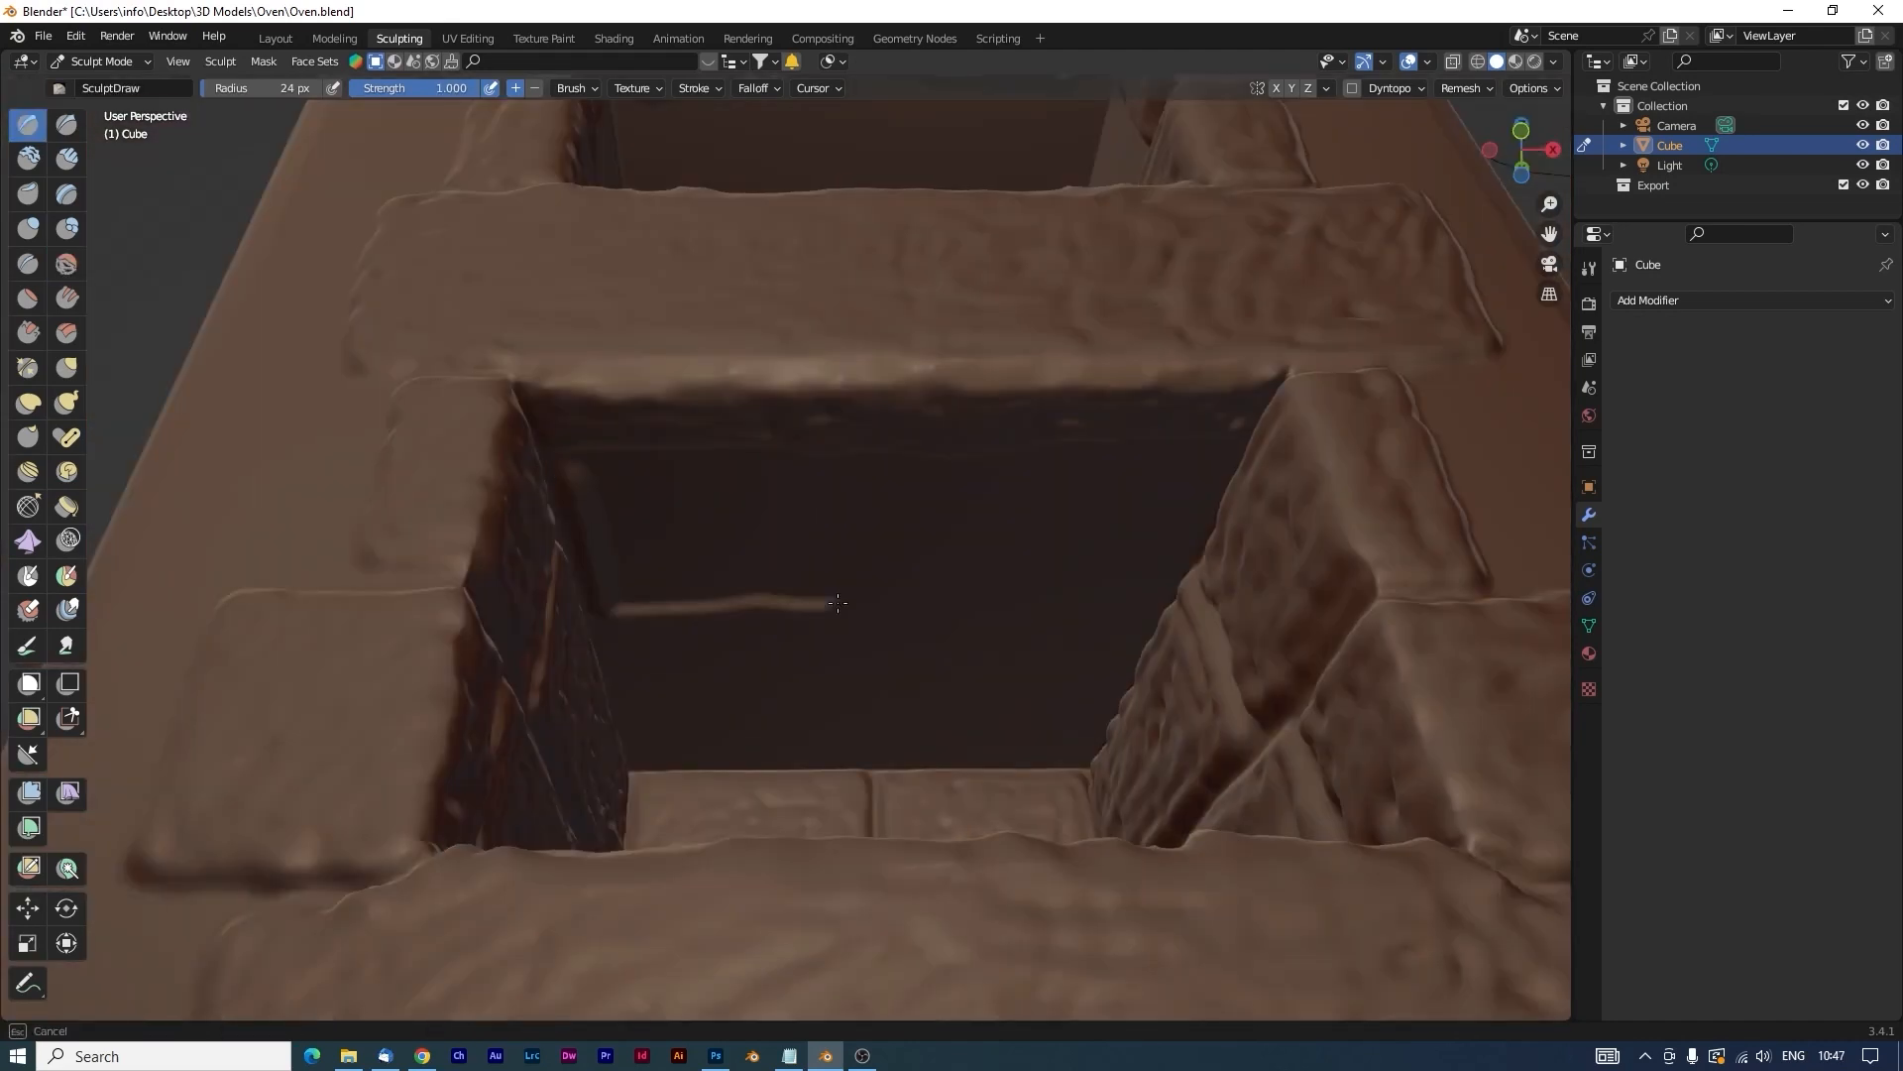
# Outline and fill raised stone slabs on the lower compartment's ceiling behind the front slab.
pyautogui.moveTo(1216, 461); pyautogui.dragTo(574, 461)
pyautogui.moveTo(1175, 570); pyautogui.dragTo(678, 586)
pyautogui.scroll(3, 925, 740)
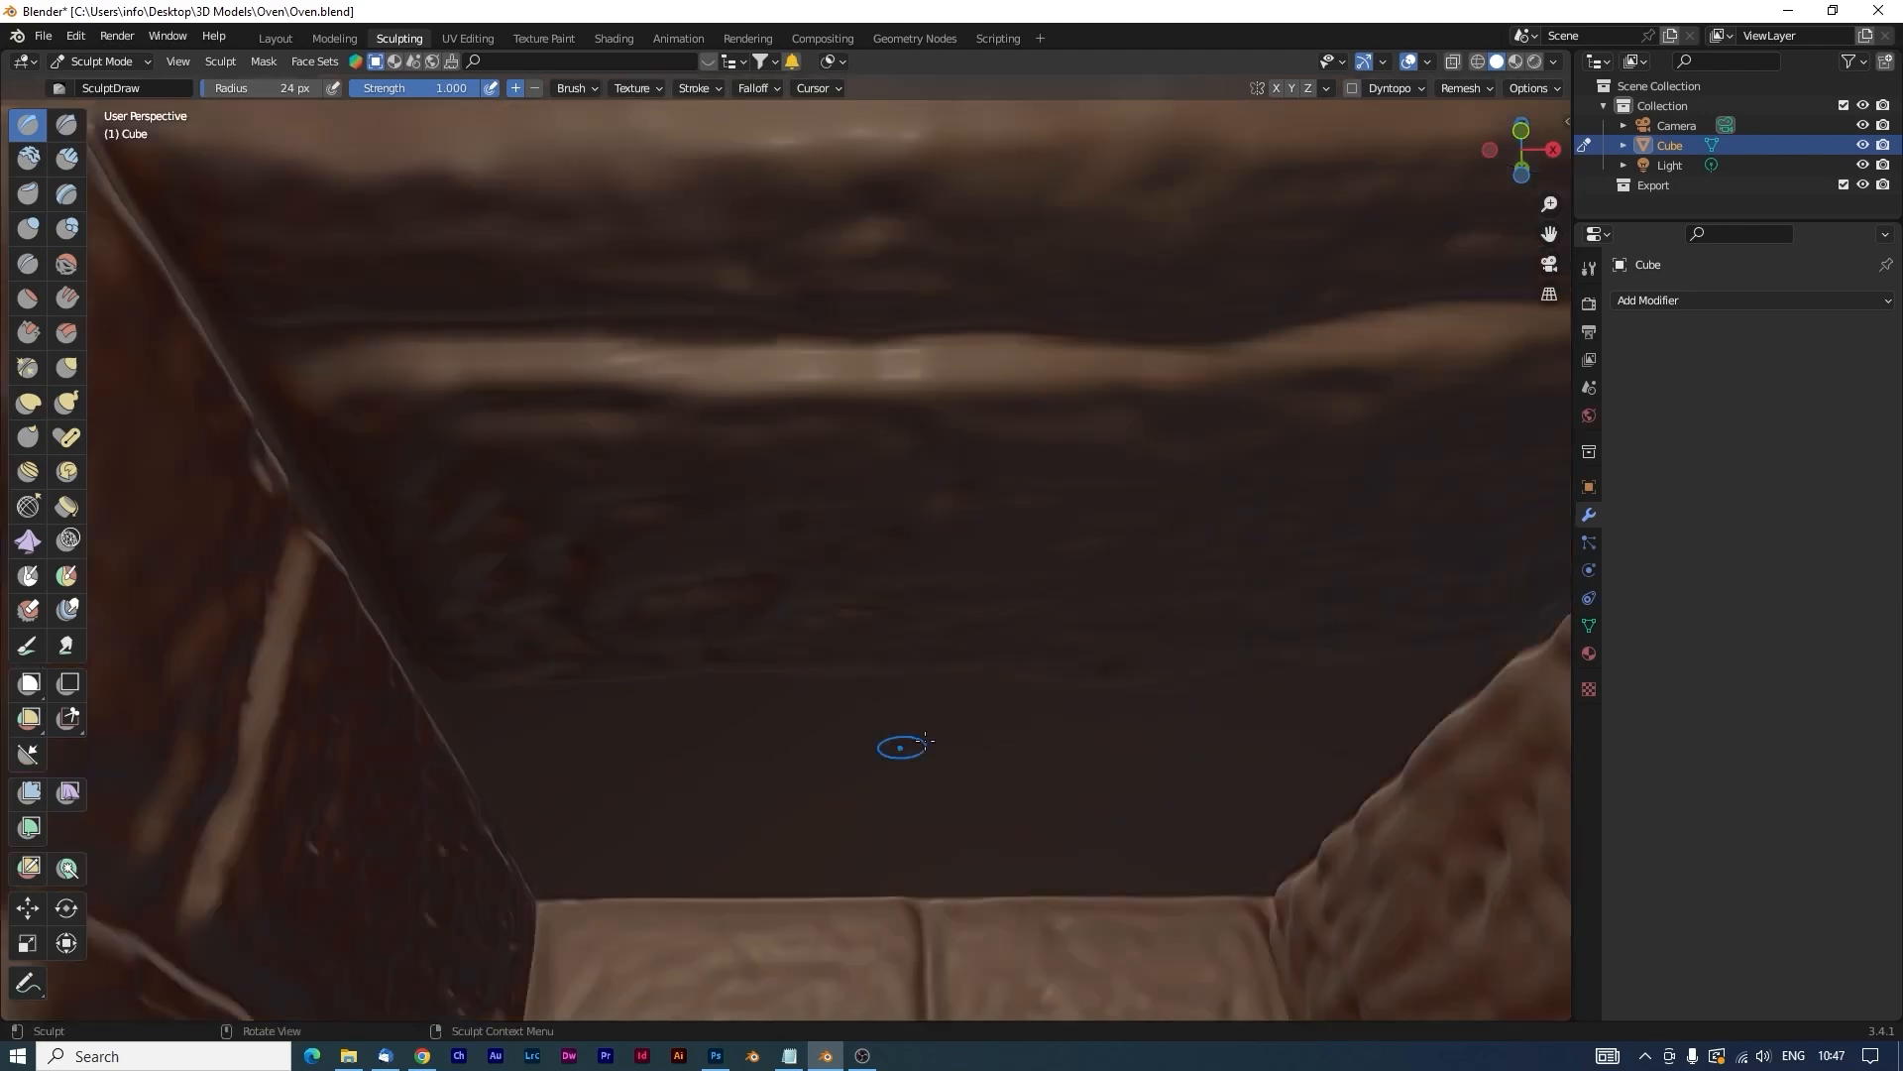
pyautogui.keyDown('shift'); pyautogui.moveTo(925, 741); pyautogui.dragTo(762, 586, button='middle'); pyautogui.keyUp('shift')
pyautogui.moveTo(268, 463)
pyautogui.mouseDown()
pyautogui.moveTo(1278, 475)
pyautogui.moveTo(475, 711)
pyautogui.moveTo(662, 513)
pyautogui.mouseUp()
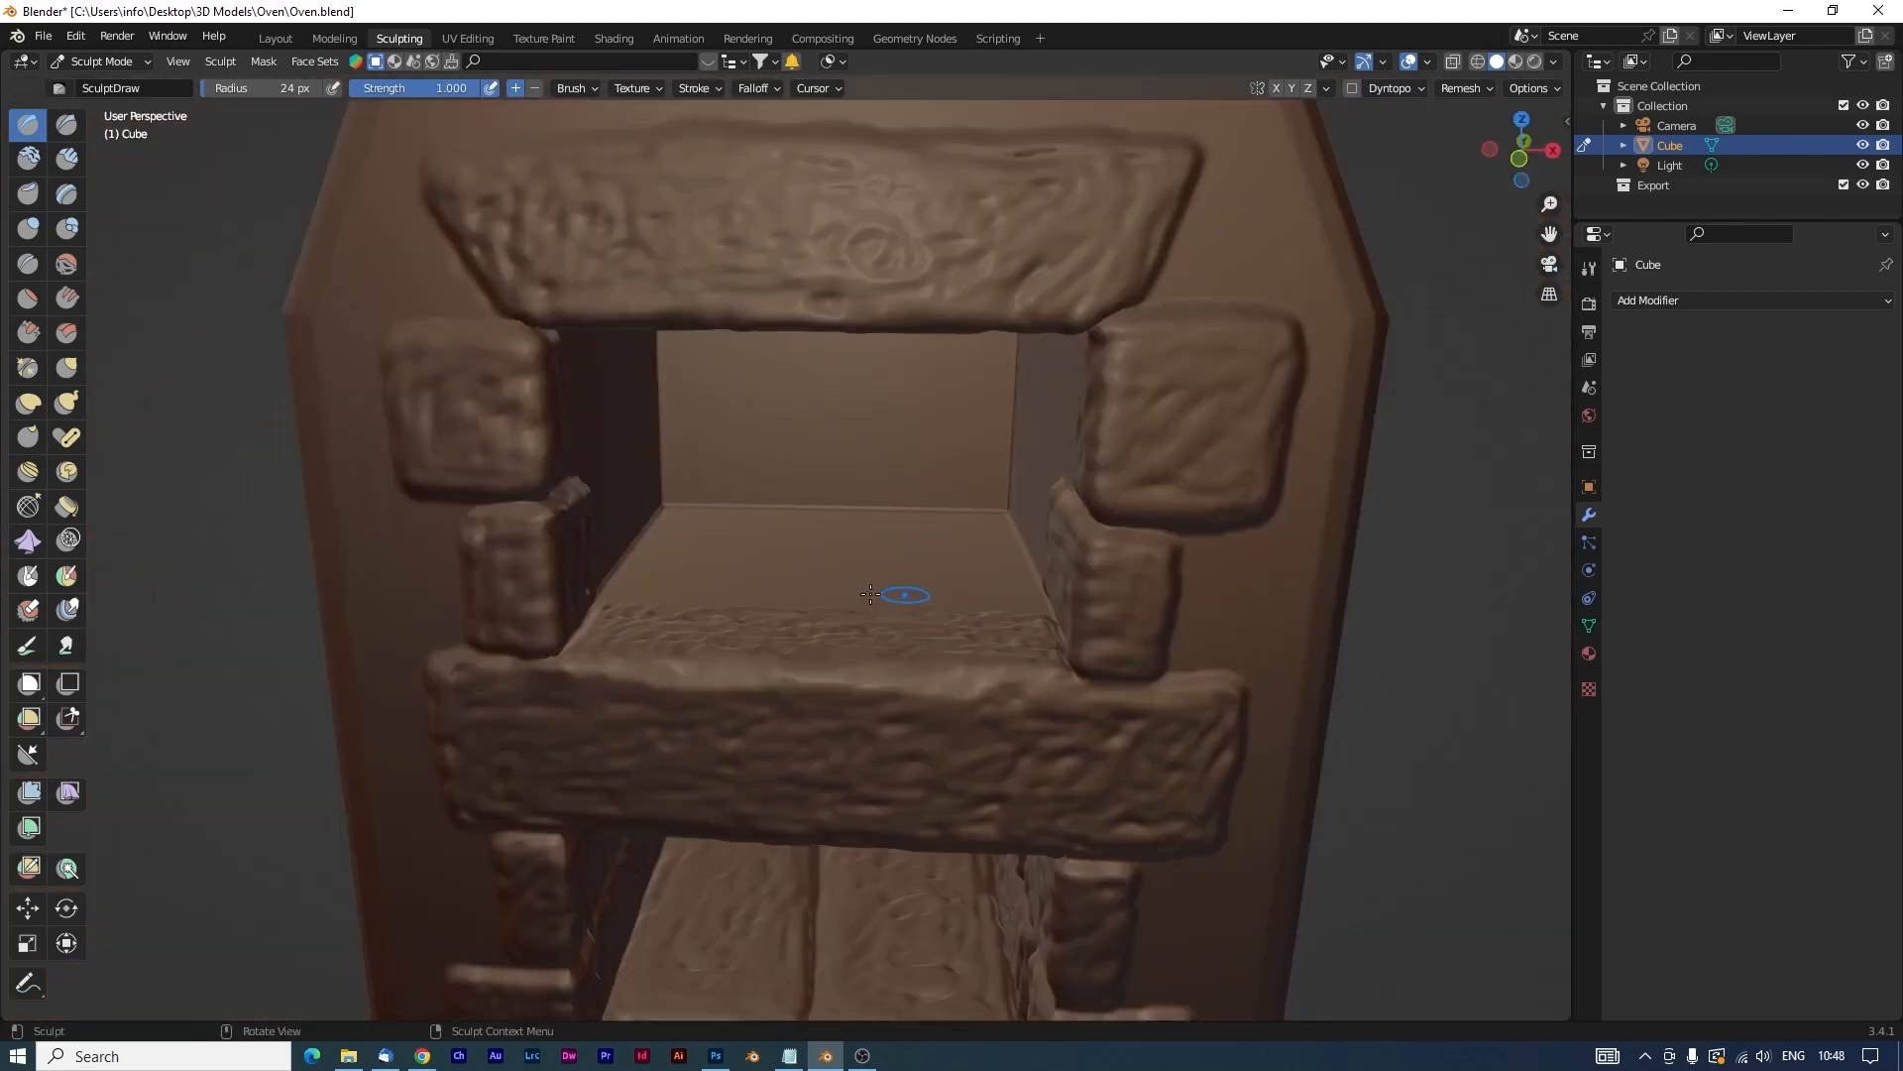
# Sculpt wide raised stone slabs one behind another across the upper compartment's floor, from the front slab to the back wall.
pyautogui.scroll(5, 925, 555)
pyautogui.moveTo(476, 753); pyautogui.dragTo(1140, 684)
pyautogui.moveTo(565, 714); pyautogui.dragTo(1107, 632)
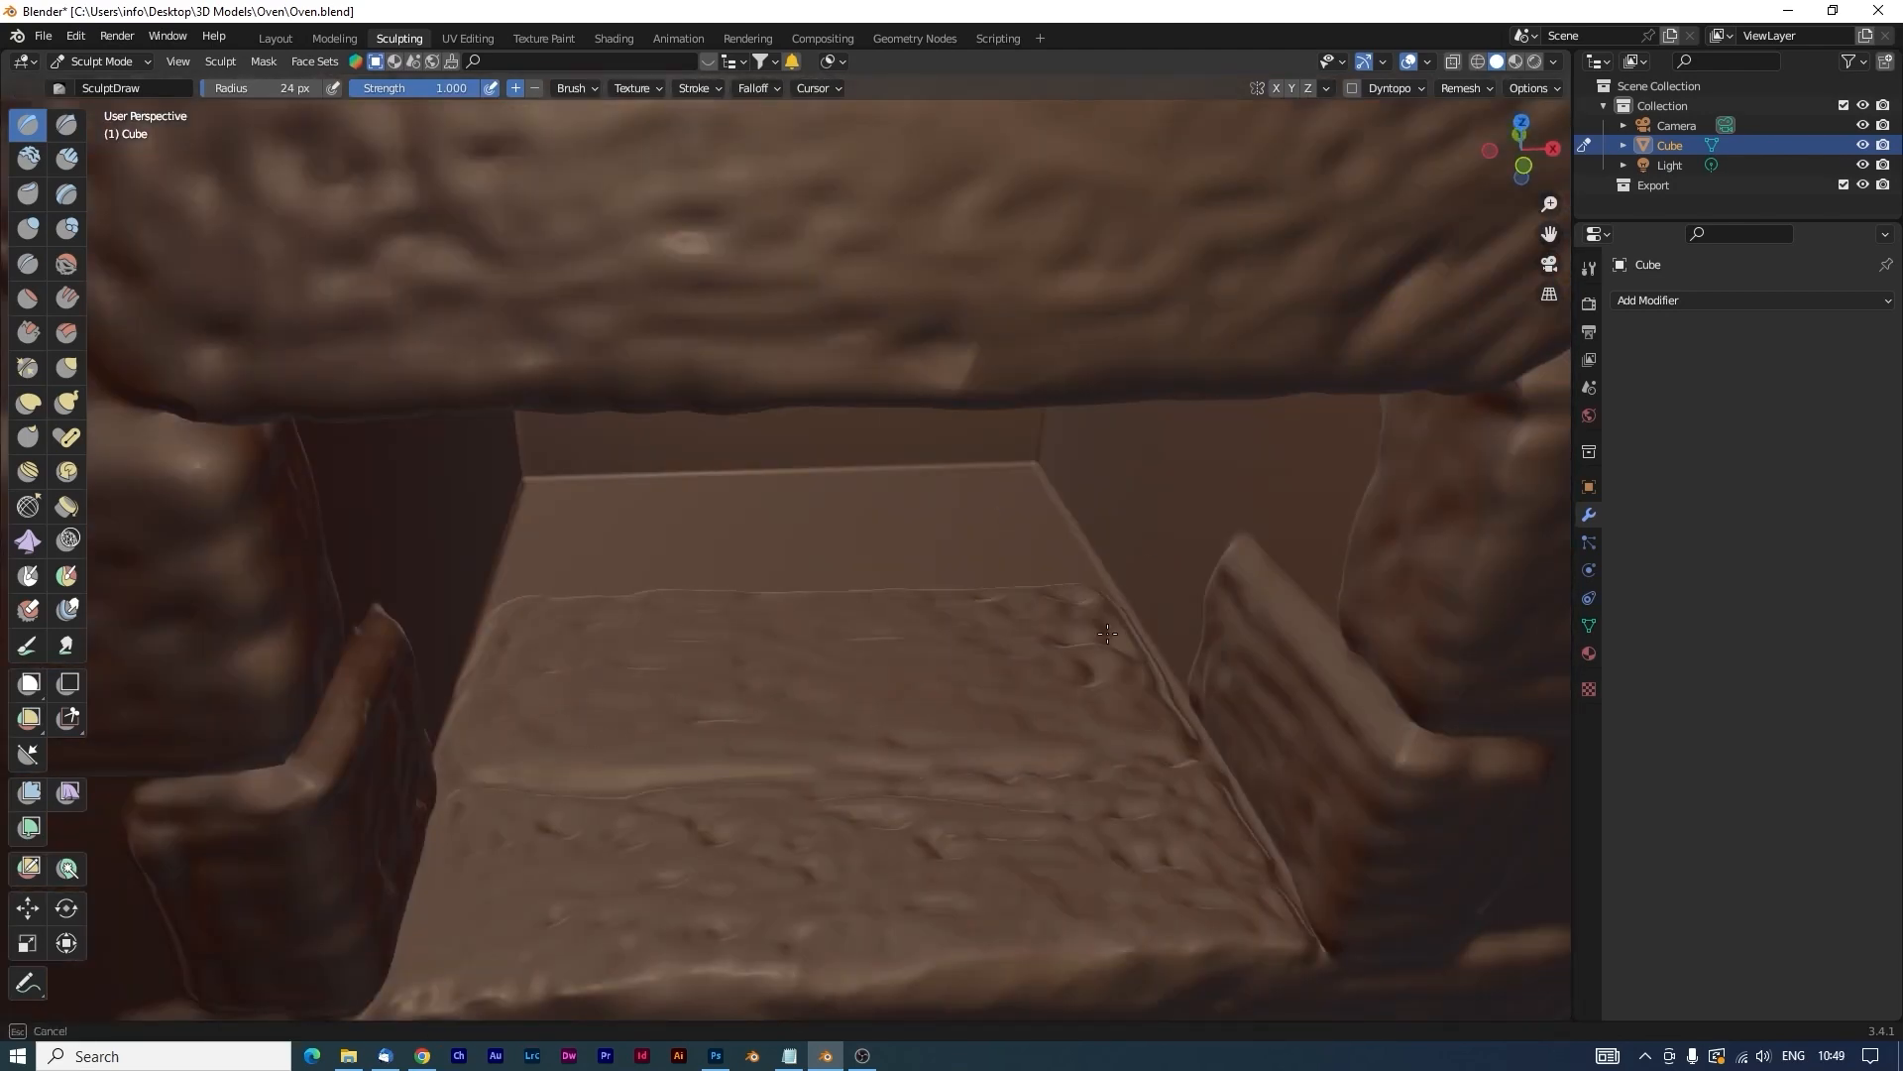
pyautogui.scroll(3, 861, 713)
pyautogui.moveTo(860, 595); pyautogui.dragTo(861, 634, button='middle')
pyautogui.moveTo(410, 422); pyautogui.dragTo(982, 386)
pyautogui.moveTo(1231, 351); pyautogui.dragTo(1111, 168)
pyautogui.moveTo(369, 218); pyautogui.dragTo(932, 198)
pyautogui.moveTo(307, 376)
pyautogui.mouseDown()
pyautogui.moveTo(1150, 247)
pyautogui.moveTo(1120, 317)
pyautogui.mouseUp()
pyautogui.hotkey('shift', 'c')
pyautogui.moveTo(485, 850); pyautogui.dragTo(1279, 778)
# Sculpt a long raised stone in the lower course of the upper compartment's inner left wall with the 25 px Draw brush.
pyautogui.moveTo(1091, 694); pyautogui.dragTo(757, 612, button='middle')
pyautogui.press('x')
pyautogui.moveTo(654, 773); pyautogui.dragTo(654, 540)
pyautogui.moveTo(674, 536); pyautogui.dragTo(1155, 521)
pyautogui.moveTo(714, 584)
pyautogui.mouseDown()
pyautogui.moveTo(995, 550)
pyautogui.moveTo(902, 585)
pyautogui.moveTo(1031, 624)
pyautogui.moveTo(1116, 559)
pyautogui.moveTo(1091, 631)
pyautogui.moveTo(986, 607)
pyautogui.mouseUp()
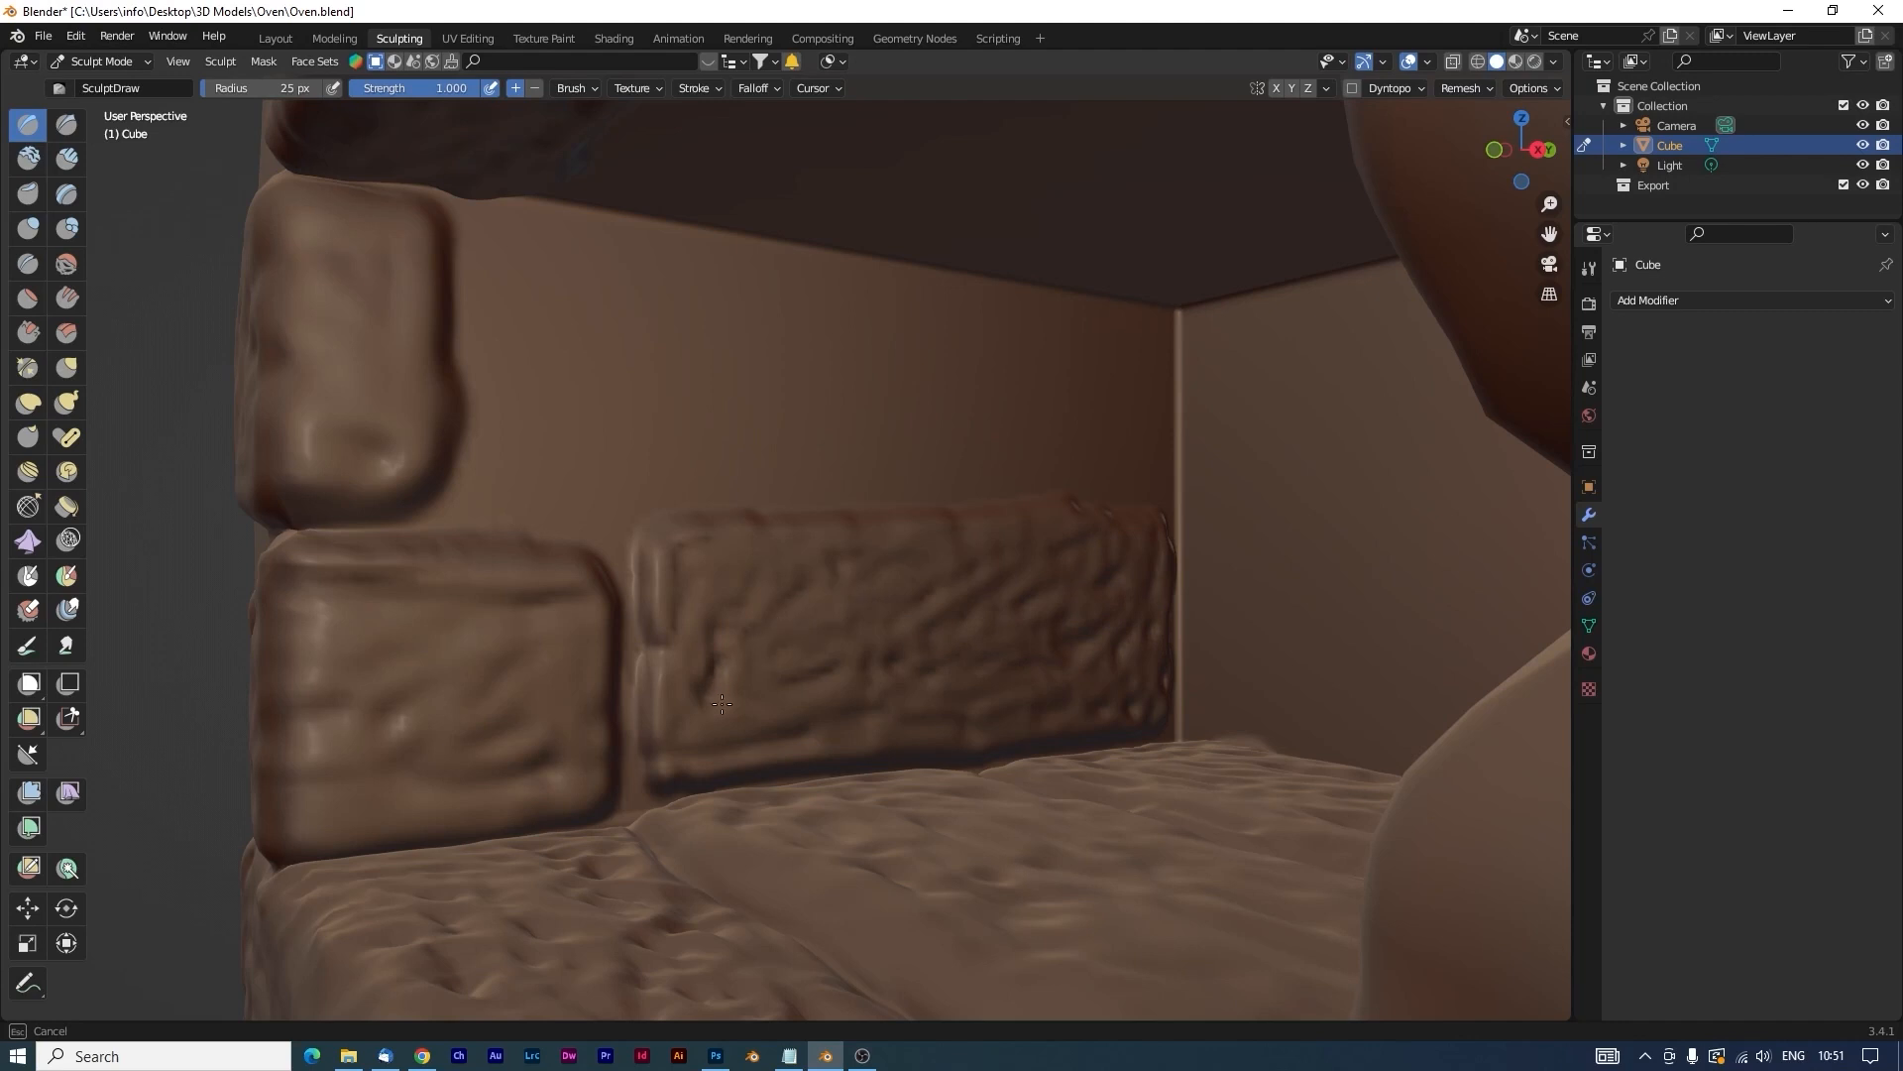
pyautogui.moveTo(706, 638); pyautogui.dragTo(712, 629)
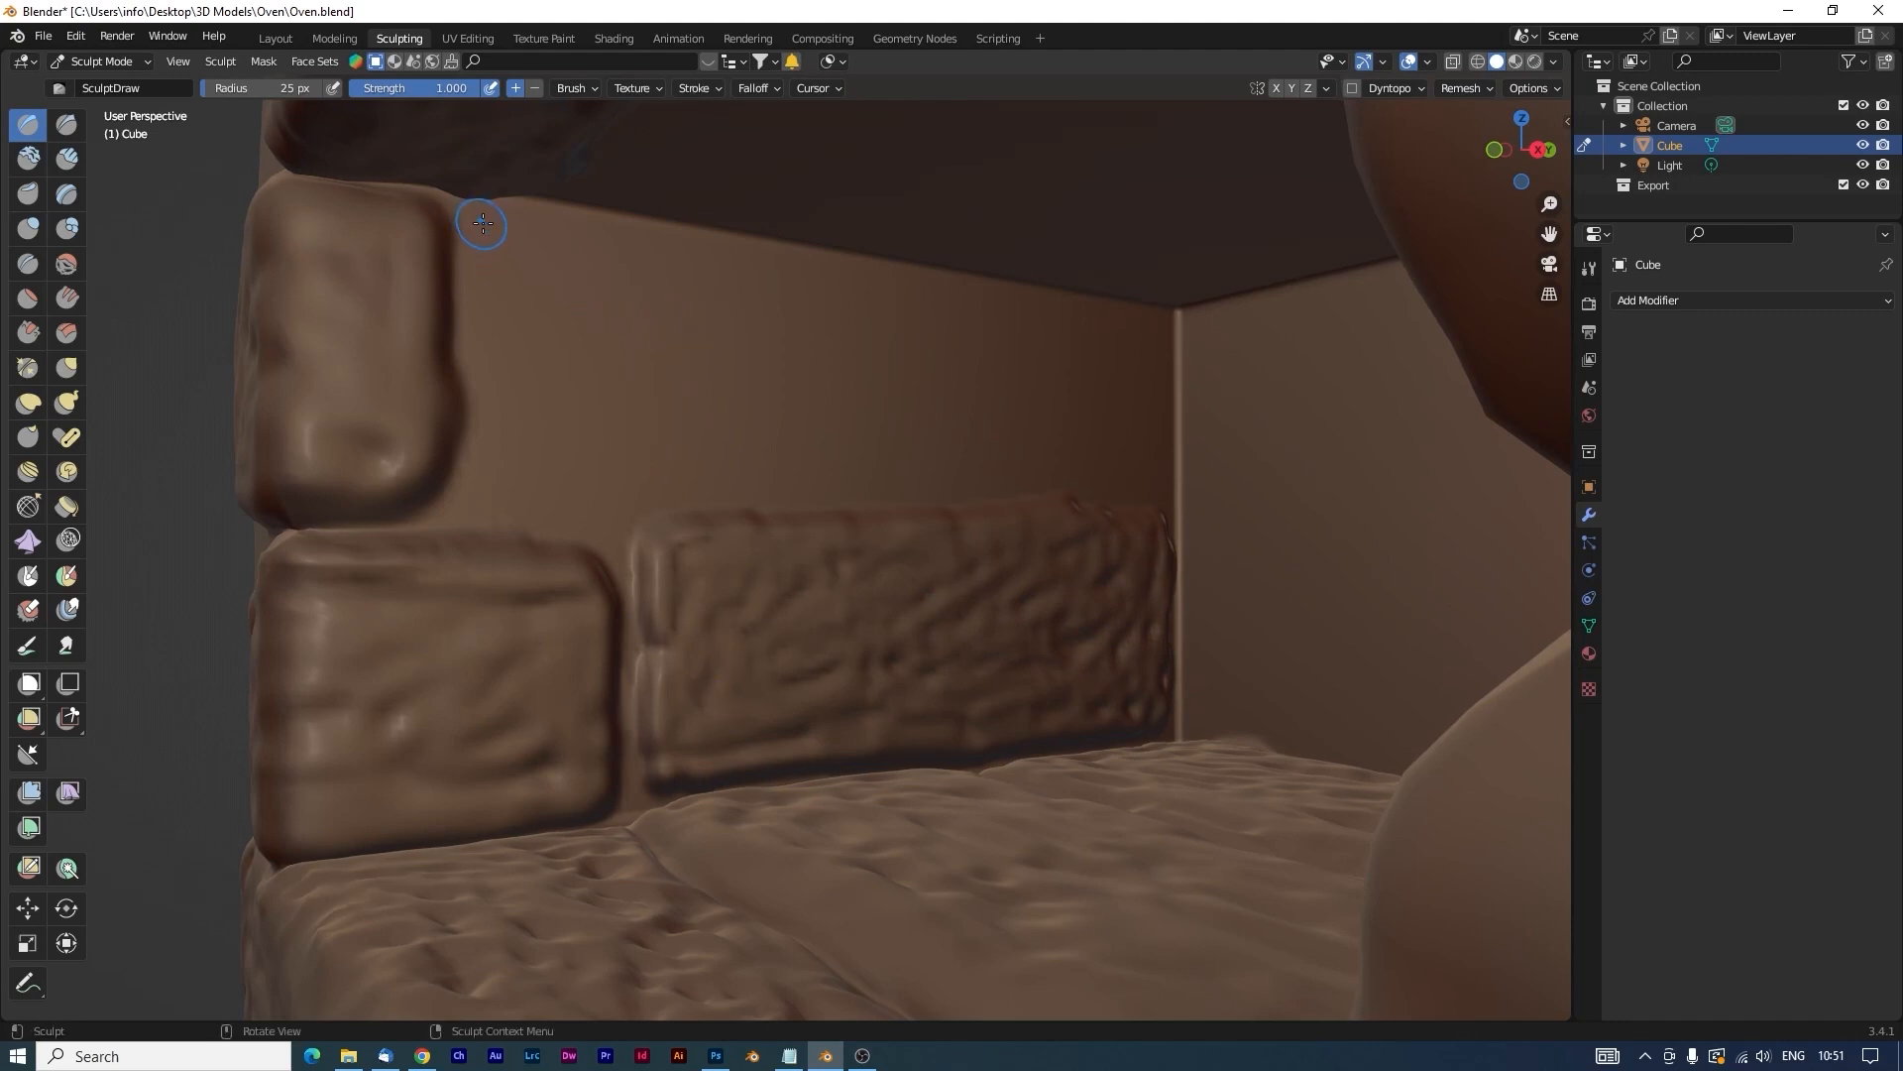
# Outline and fill a long raised stone in the upper course of the upper compartment's left wall, behind the front stone.
pyautogui.moveTo(483, 222)
pyautogui.mouseDown()
pyautogui.moveTo(496, 496)
pyautogui.moveTo(947, 474)
pyautogui.mouseUp()
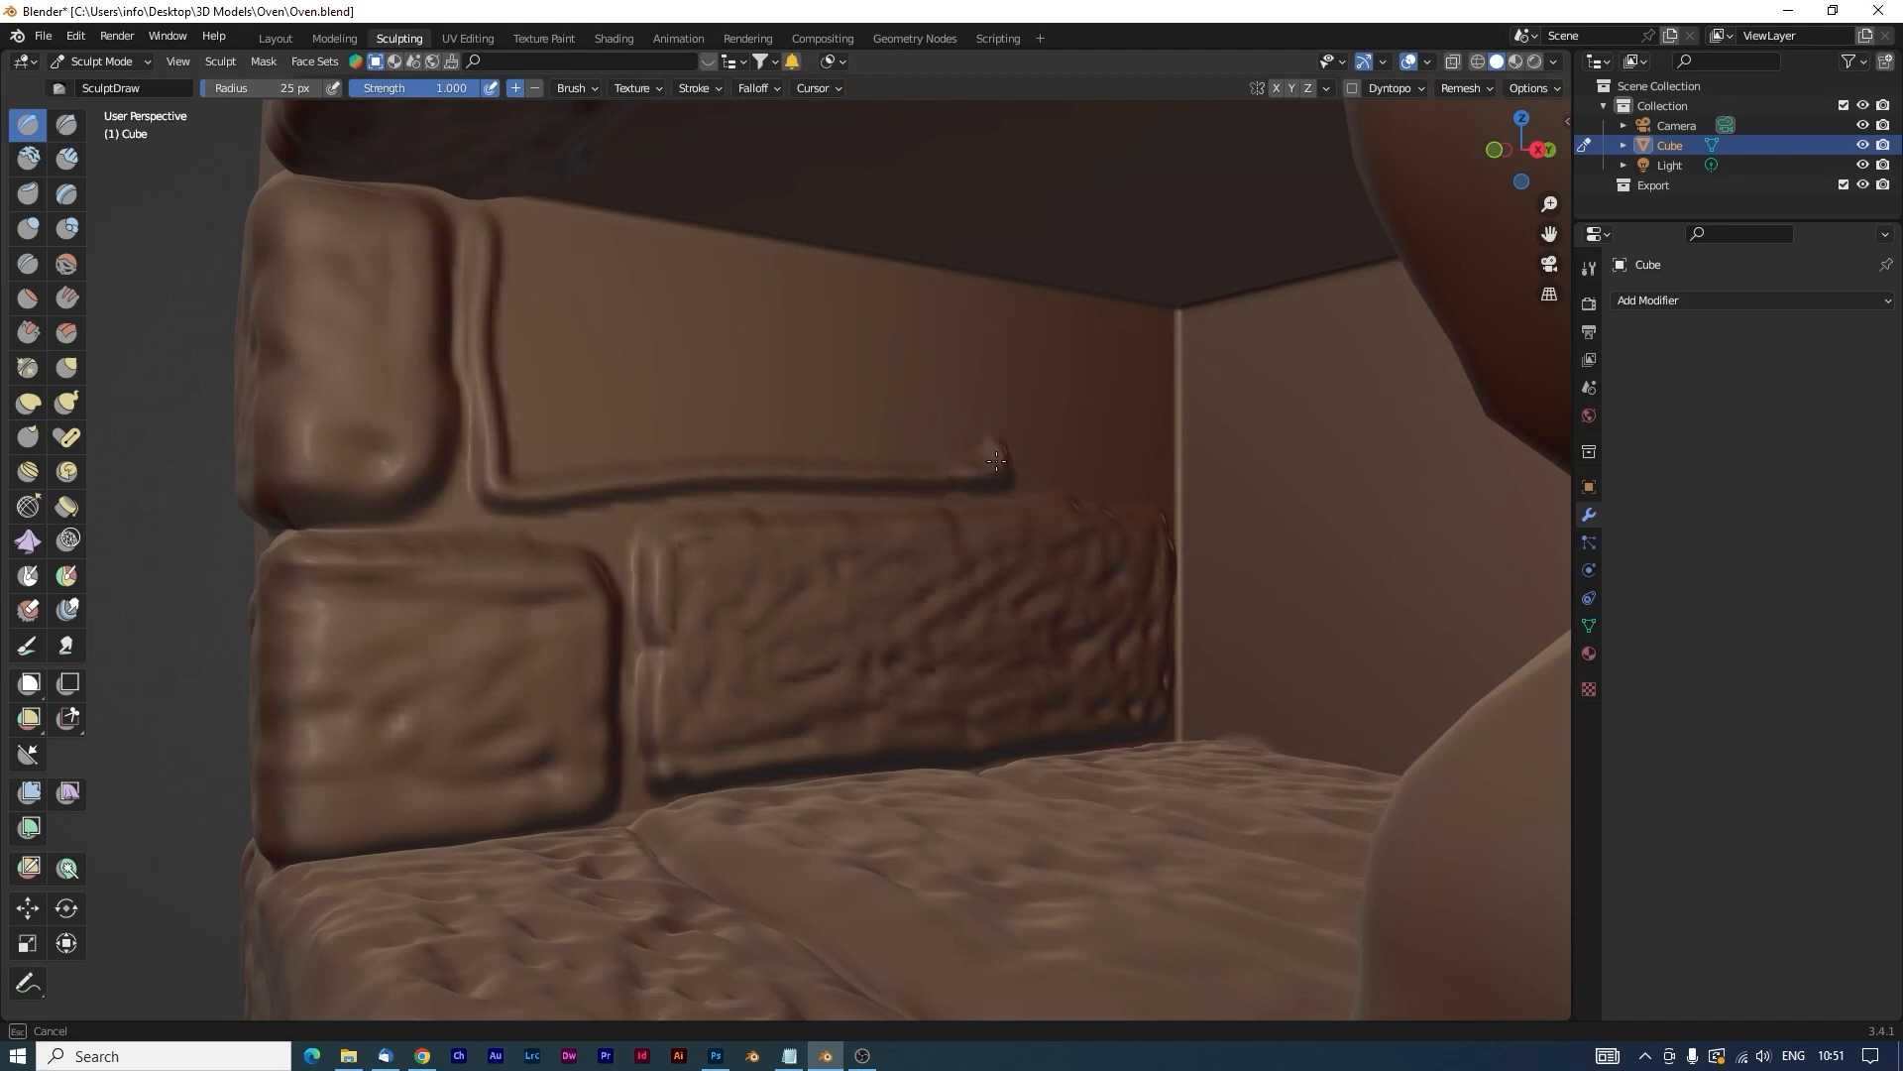
pyautogui.moveTo(996, 460); pyautogui.dragTo(1005, 367)
pyautogui.moveTo(980, 288)
pyautogui.mouseDown()
pyautogui.moveTo(493, 222)
pyautogui.moveTo(521, 466)
pyautogui.moveTo(634, 423)
pyautogui.moveTo(684, 342)
pyautogui.moveTo(650, 258)
pyautogui.moveTo(670, 261)
pyautogui.moveTo(758, 441)
pyautogui.moveTo(828, 420)
pyautogui.mouseUp()
pyautogui.moveTo(614, 462)
pyautogui.mouseDown()
pyautogui.moveTo(912, 456)
pyautogui.moveTo(992, 332)
pyautogui.moveTo(922, 298)
pyautogui.moveTo(853, 298)
pyautogui.moveTo(880, 362)
pyautogui.moveTo(922, 356)
pyautogui.moveTo(961, 397)
pyautogui.moveTo(969, 302)
pyautogui.mouseUp()
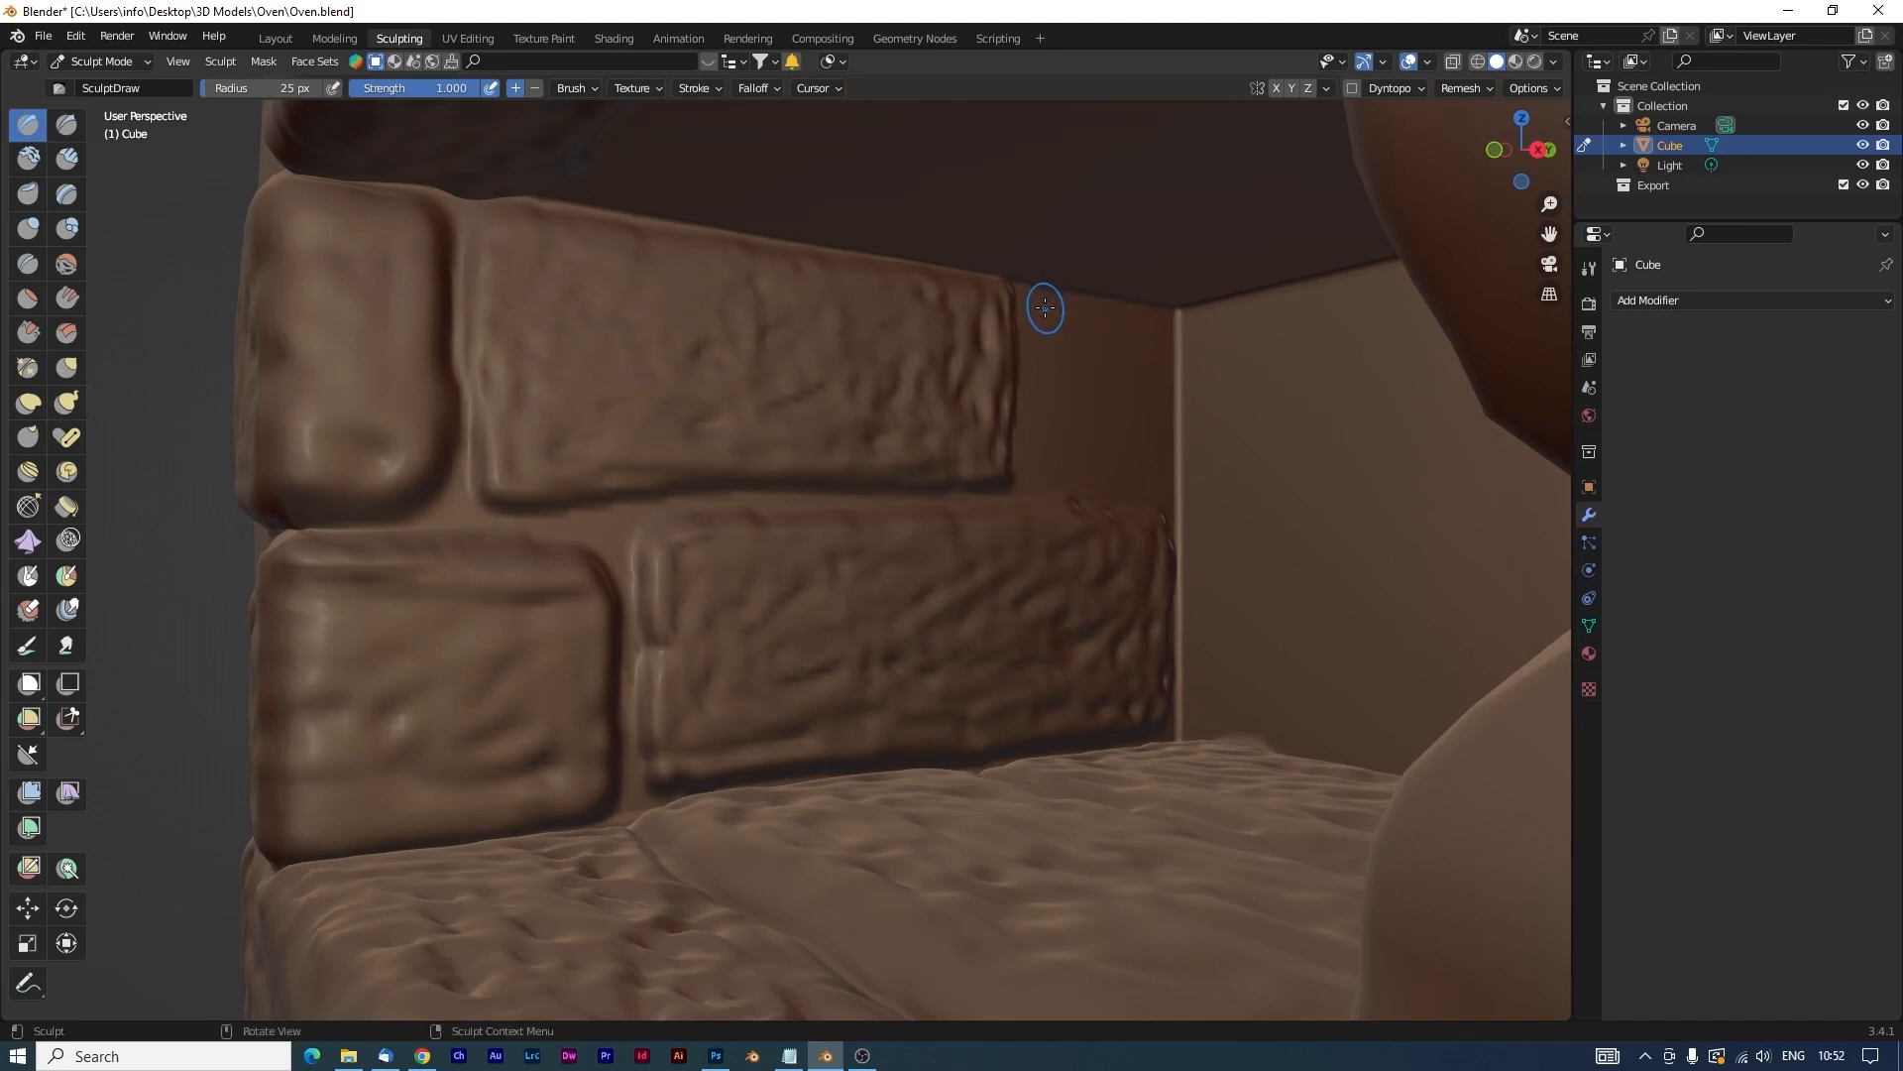
# Fill the remaining gap beside the back corner in the left wall's upper course with a small raised stone.
pyautogui.moveTo(1045, 307); pyautogui.dragTo(1038, 432)
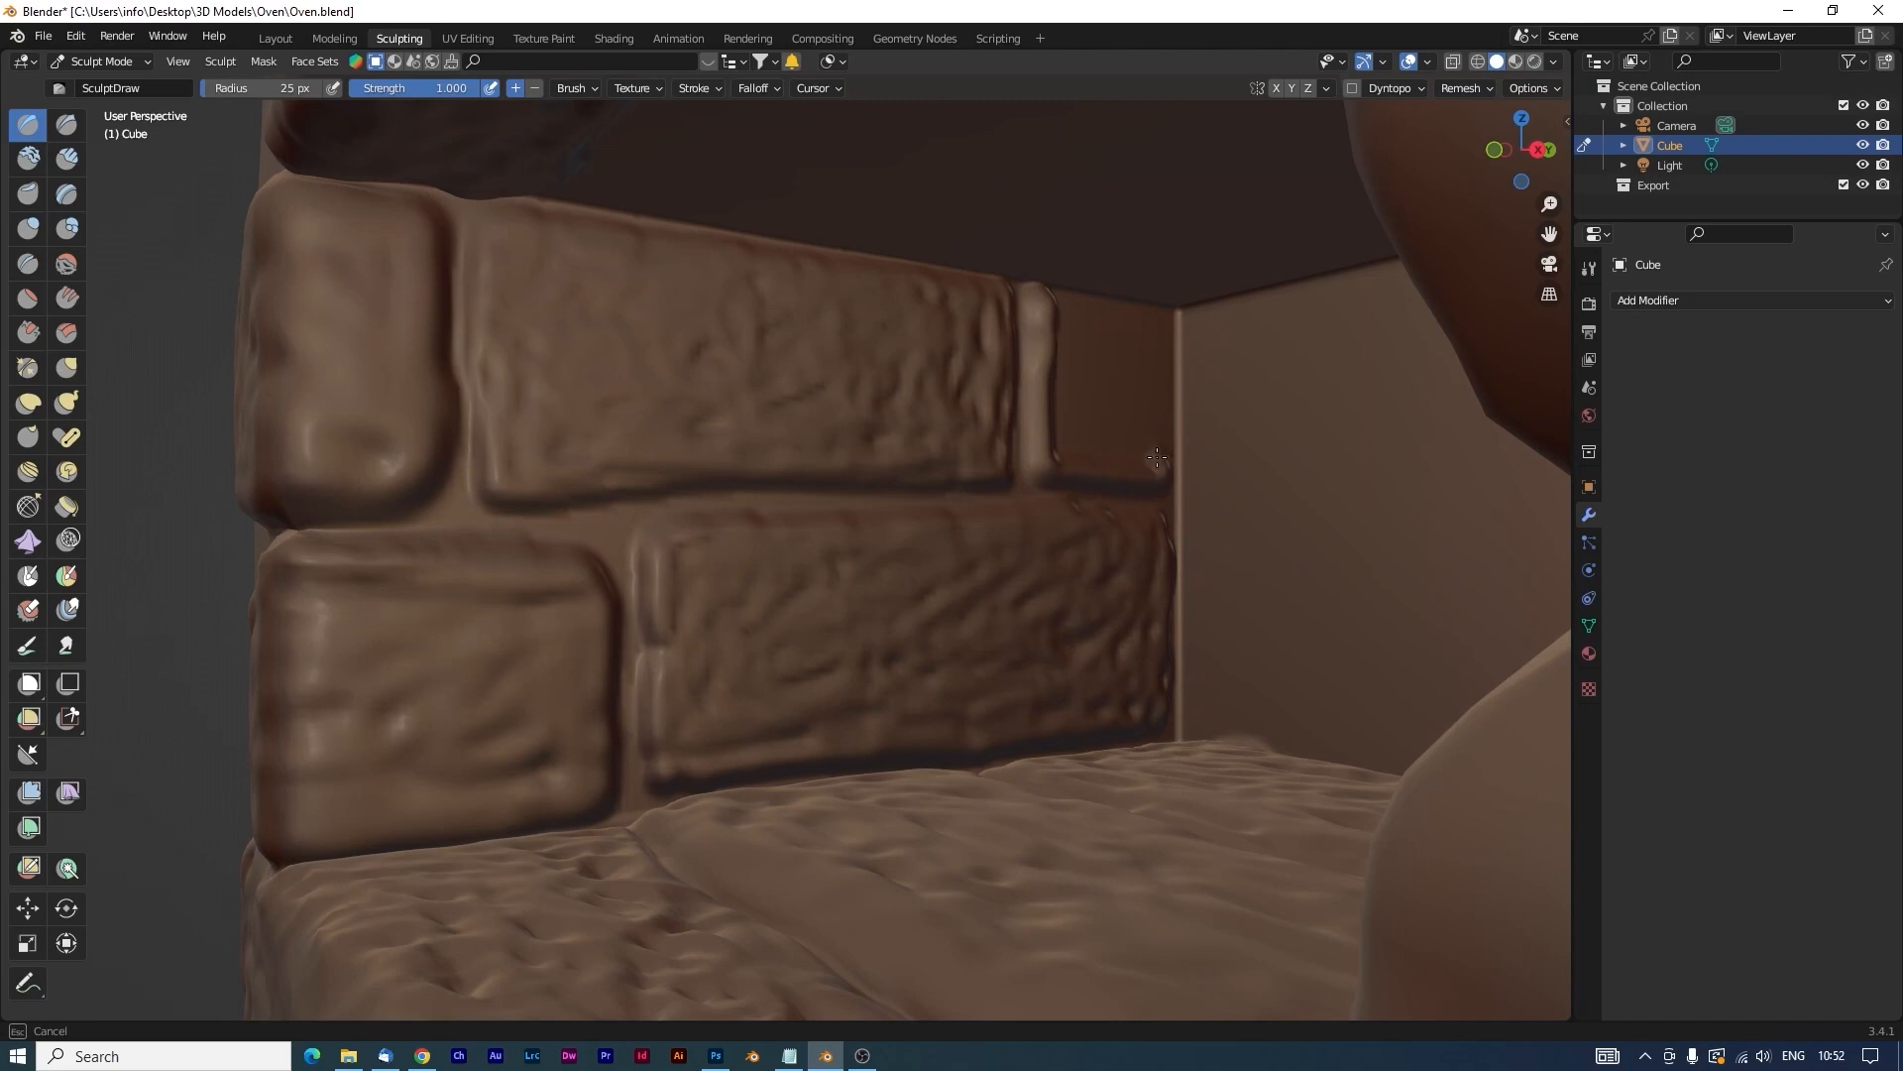
pyautogui.moveTo(1157, 436)
pyautogui.mouseDown()
pyautogui.moveTo(1159, 360)
pyautogui.moveTo(1110, 305)
pyautogui.moveTo(1065, 311)
pyautogui.moveTo(1086, 342)
pyautogui.moveTo(1055, 429)
pyautogui.moveTo(1145, 446)
pyautogui.moveTo(1138, 369)
pyautogui.moveTo(1099, 388)
pyautogui.mouseUp()
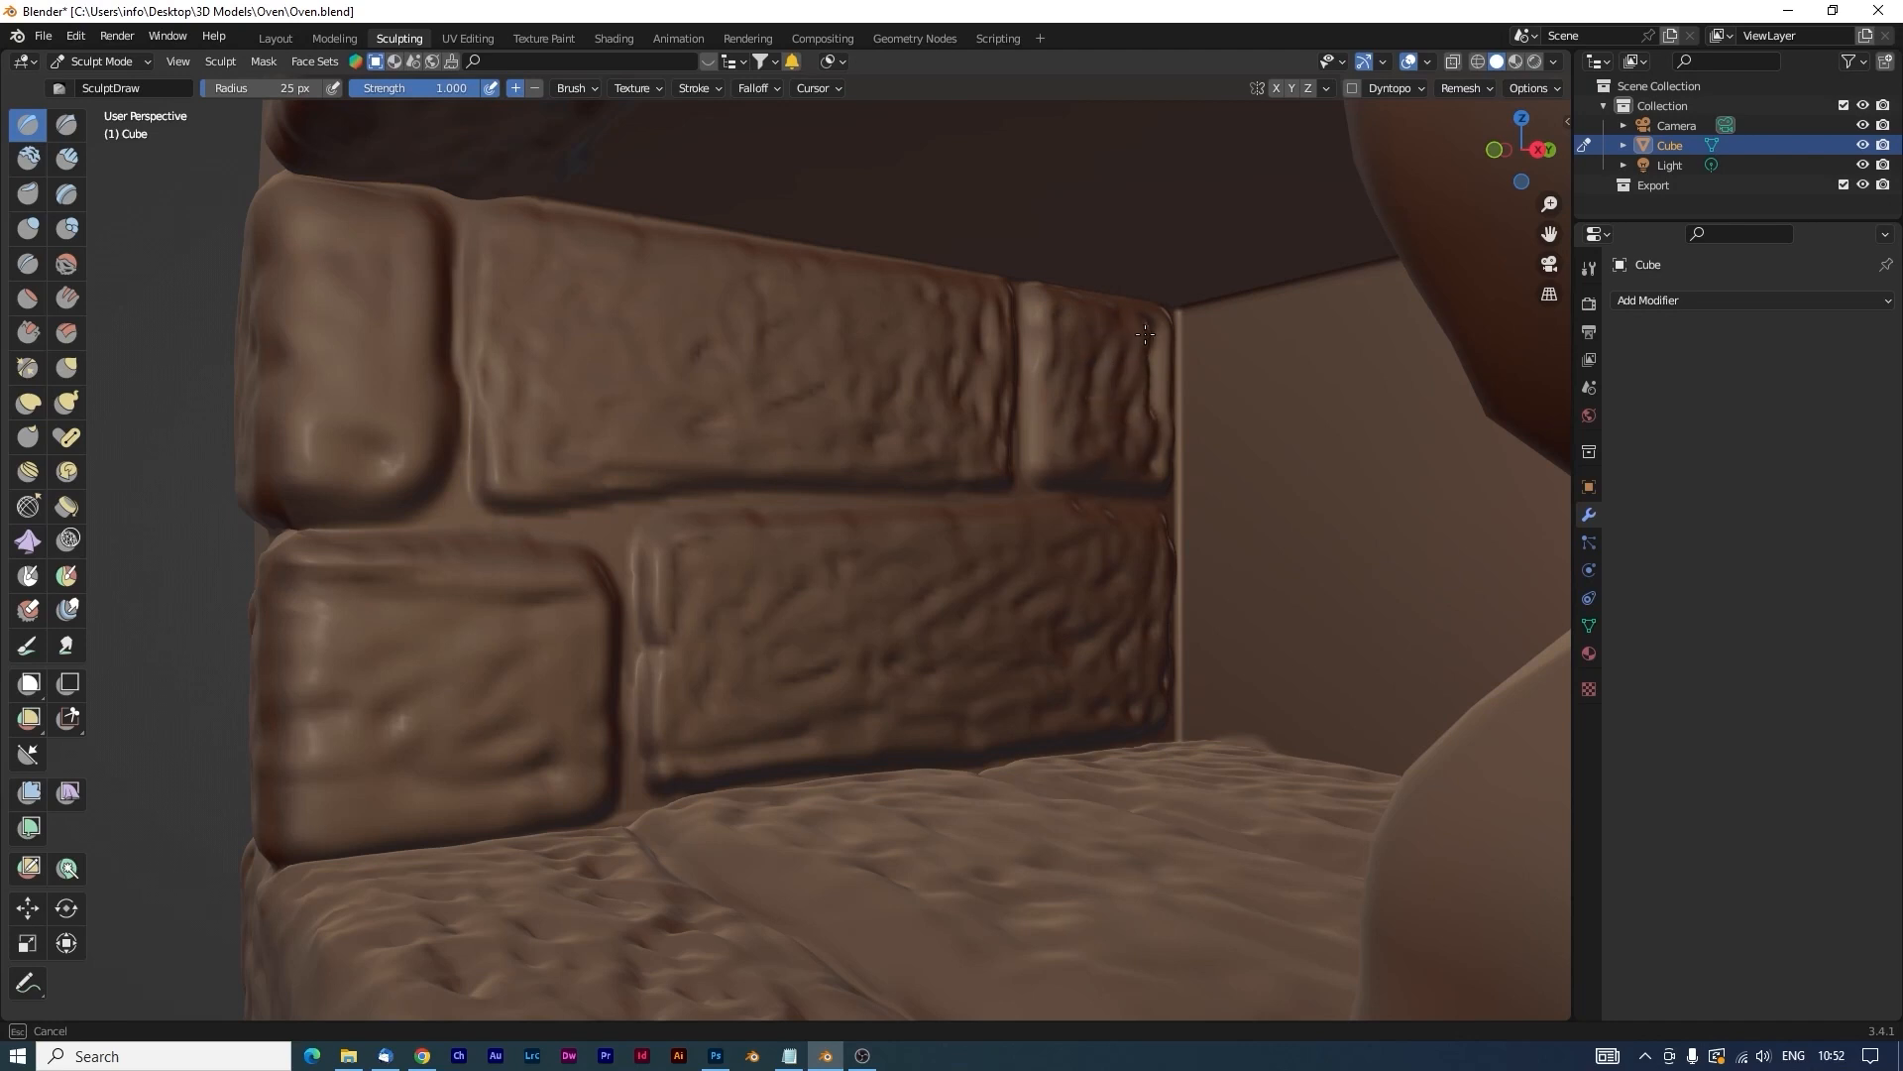
pyautogui.moveTo(1155, 331); pyautogui.dragTo(1152, 454)
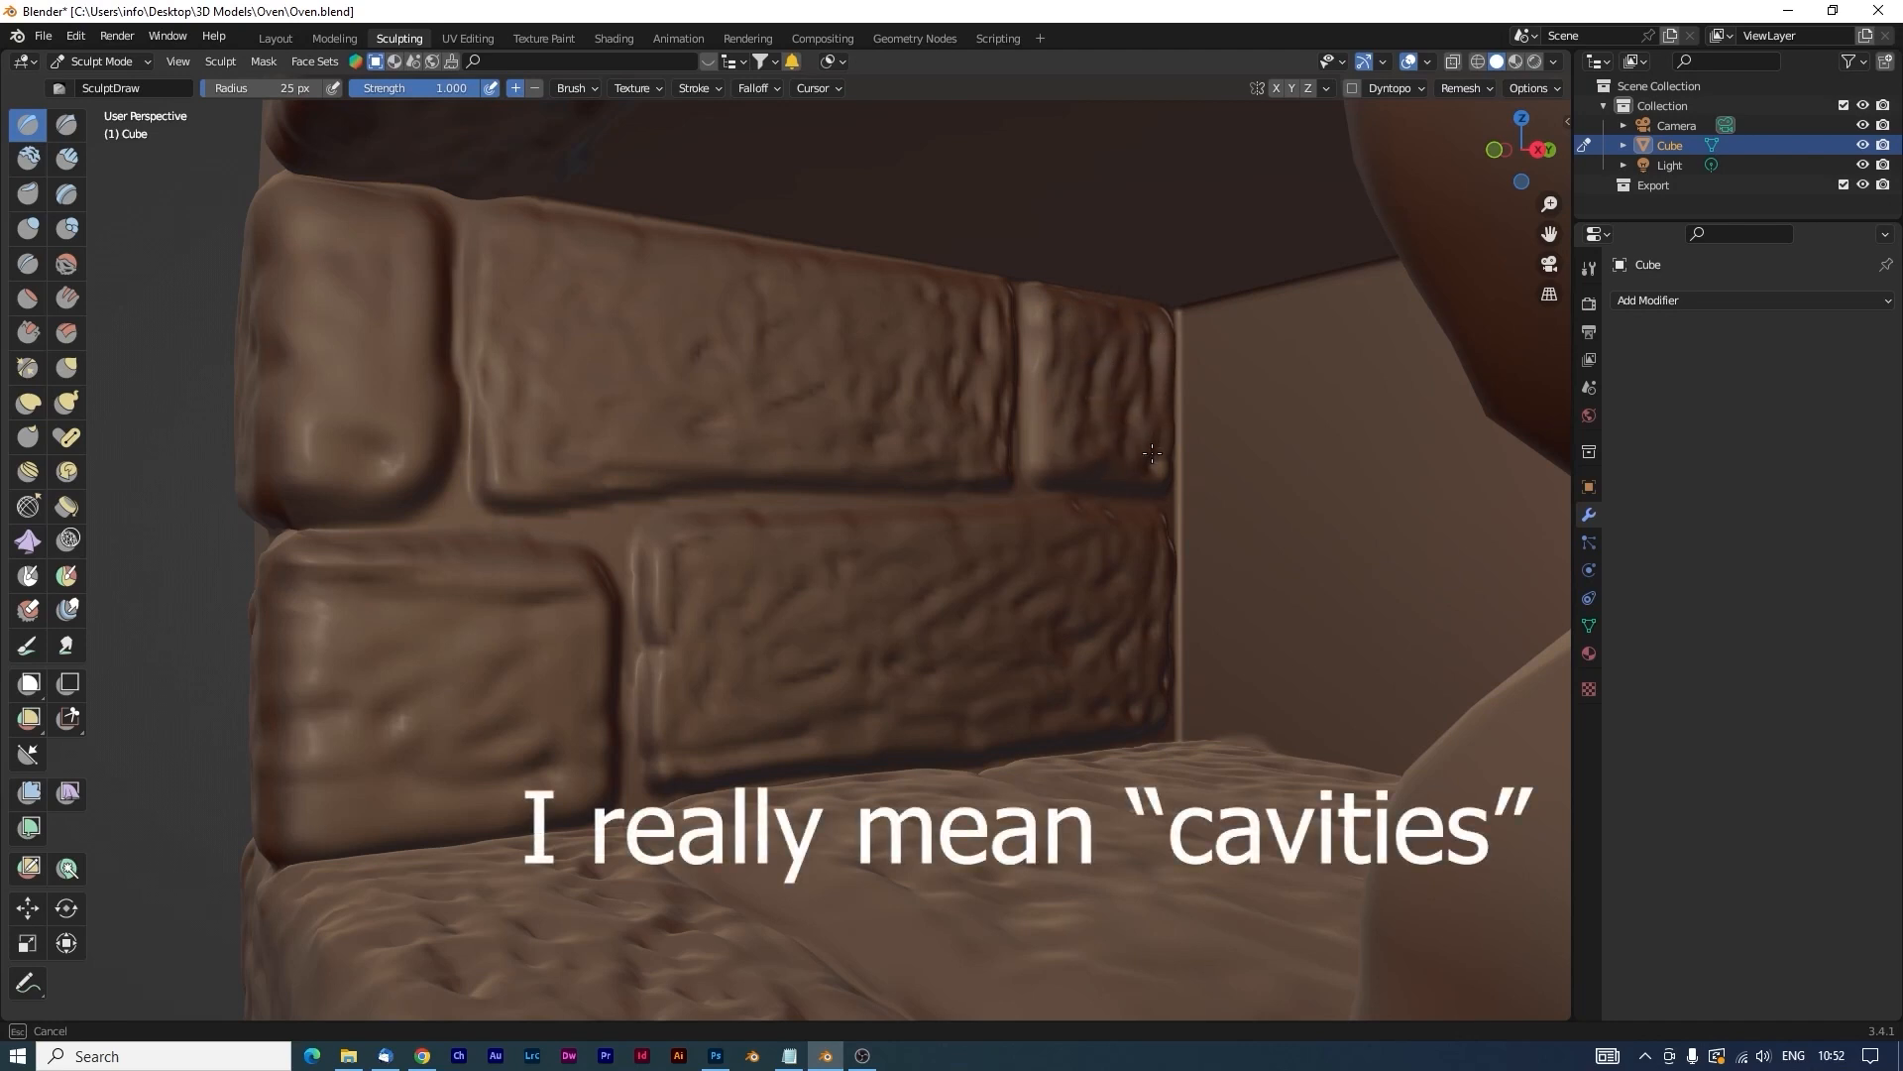
pyautogui.moveTo(1145, 327); pyautogui.dragTo(1156, 297)
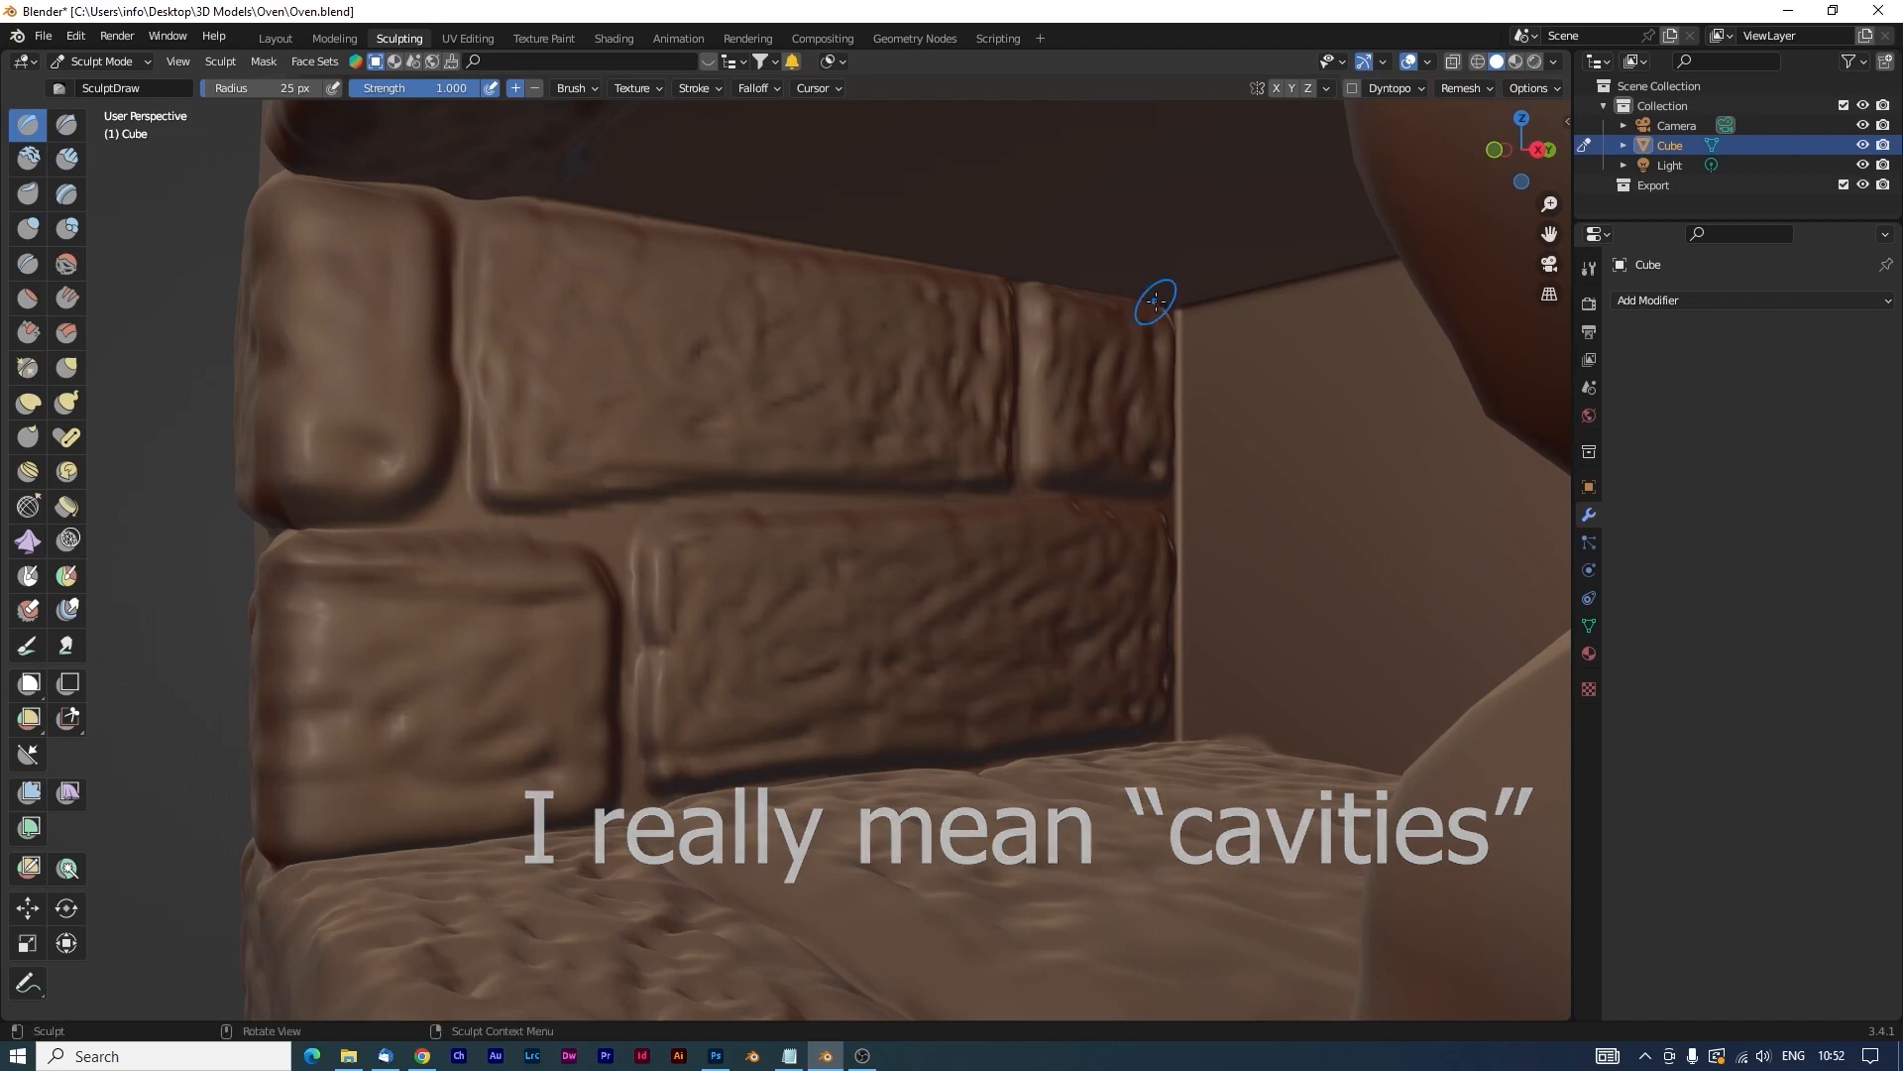
# Sculpt raised stones in two courses on the upper compartment's back and inner right walls.
pyautogui.moveTo(944, 527)
pyautogui.mouseDown(button='middle')
pyautogui.moveTo(1194, 536)
pyautogui.moveTo(888, 554)
pyautogui.moveTo(1175, 536)
pyautogui.mouseUp(button='middle')
pyautogui.moveTo(1175, 527)
pyautogui.mouseDown()
pyautogui.moveTo(867, 510)
pyautogui.moveTo(516, 446)
pyautogui.moveTo(327, 744)
pyautogui.moveTo(297, 327)
pyautogui.mouseUp()
pyautogui.moveTo(694, 496); pyautogui.dragTo(396, 496, button='middle')
pyautogui.moveTo(337, 213)
pyautogui.mouseDown()
pyautogui.moveTo(686, 218)
pyautogui.moveTo(342, 208)
pyautogui.mouseUp()
pyautogui.moveTo(362, 461)
pyautogui.mouseDown()
pyautogui.moveTo(1031, 515)
pyautogui.moveTo(476, 555)
pyautogui.mouseUp()
# Sculpt two side-by-side raised slabs on the upper compartment's ceiling behind the lintel.
pyautogui.scroll(-3, 694, 496)
pyautogui.moveTo(754, 595); pyautogui.dragTo(754, 376, button='middle')
pyautogui.moveTo(387, 382)
pyautogui.mouseDown()
pyautogui.moveTo(743, 618)
pyautogui.moveTo(634, 714)
pyautogui.mouseUp()
pyautogui.moveTo(812, 351)
pyautogui.mouseDown()
pyautogui.moveTo(781, 597)
pyautogui.moveTo(820, 373)
pyautogui.mouseUp()
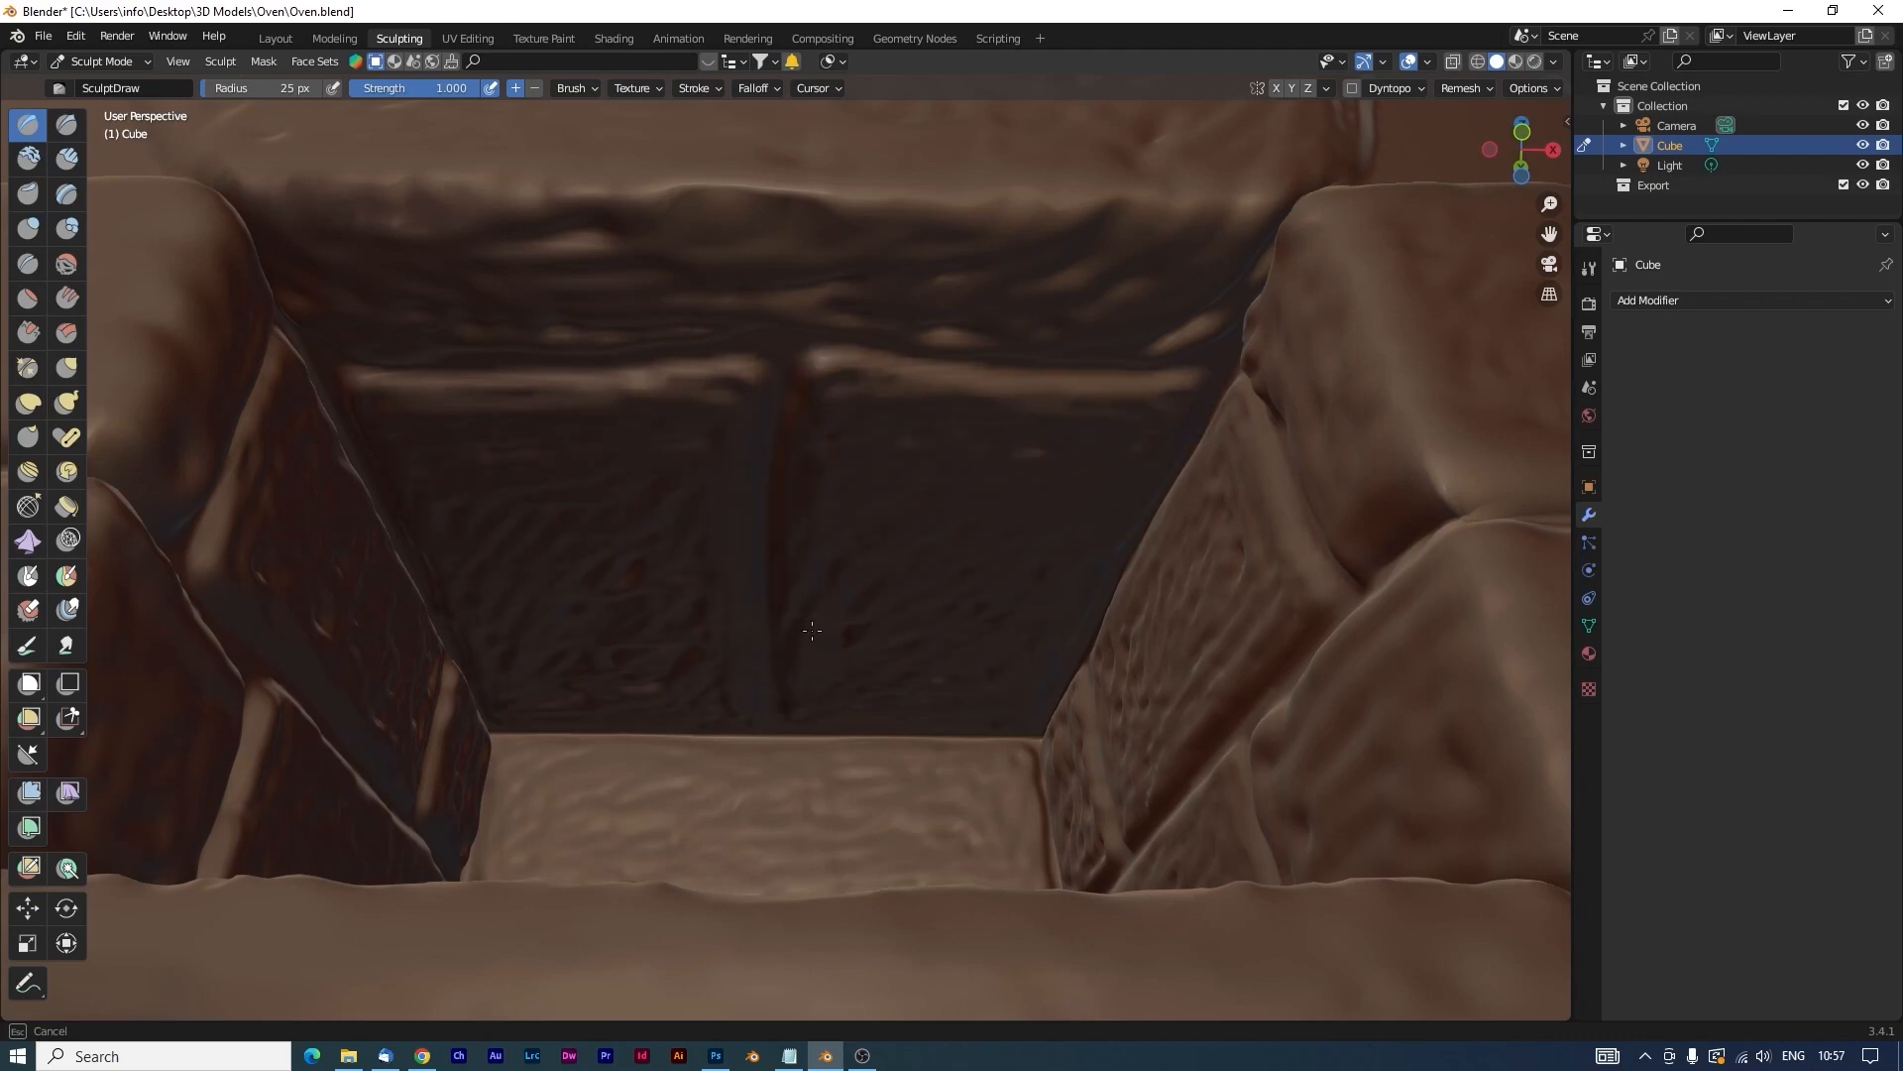
# Save the oven file.
pyautogui.scroll(-2, 850, 412)
pyautogui.moveTo(894, 453)
pyautogui.mouseDown(button='middle')
pyautogui.moveTo(821, 448)
pyautogui.moveTo(892, 540)
pyautogui.mouseUp(button='middle')
pyautogui.scroll(-4, 898, 535)
pyautogui.scroll(2, 864, 462)
pyautogui.moveTo(863, 462)
pyautogui.mouseDown(button='middle')
pyautogui.moveTo(863, 515)
pyautogui.moveTo(783, 495)
pyautogui.moveTo(852, 501)
pyautogui.moveTo(831, 506)
pyautogui.moveTo(969, 654)
pyautogui.moveTo(971, 694)
pyautogui.mouseUp(button='middle')
pyautogui.hotkey('ctrl', 's')
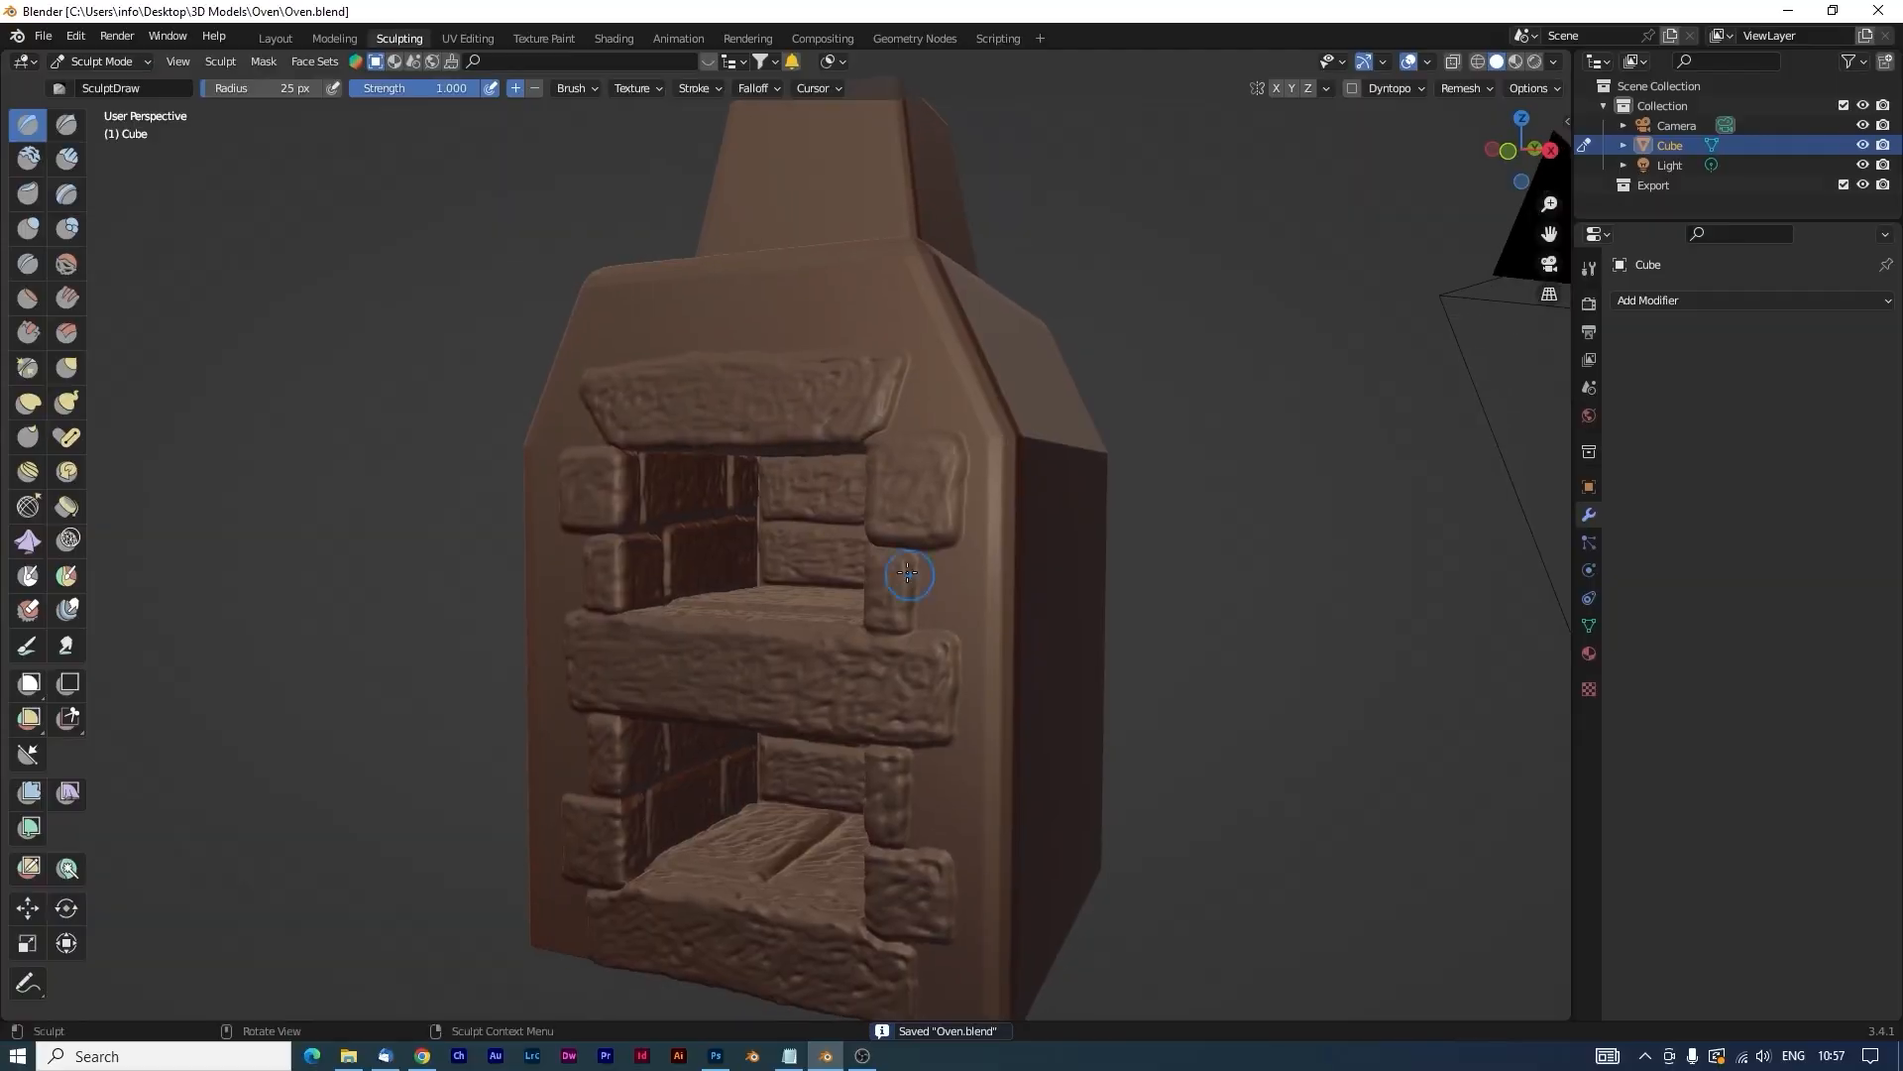
# Sculpt a raised stone wrapping around a lower corner of the chimney with the Draw brush at 17 px radius.
pyautogui.moveTo(991, 535)
pyautogui.mouseDown(button='middle')
pyautogui.moveTo(952, 536)
pyautogui.moveTo(1001, 535)
pyautogui.moveTo(971, 535)
pyautogui.moveTo(900, 623)
pyautogui.moveTo(881, 527)
pyautogui.mouseUp(button='middle')
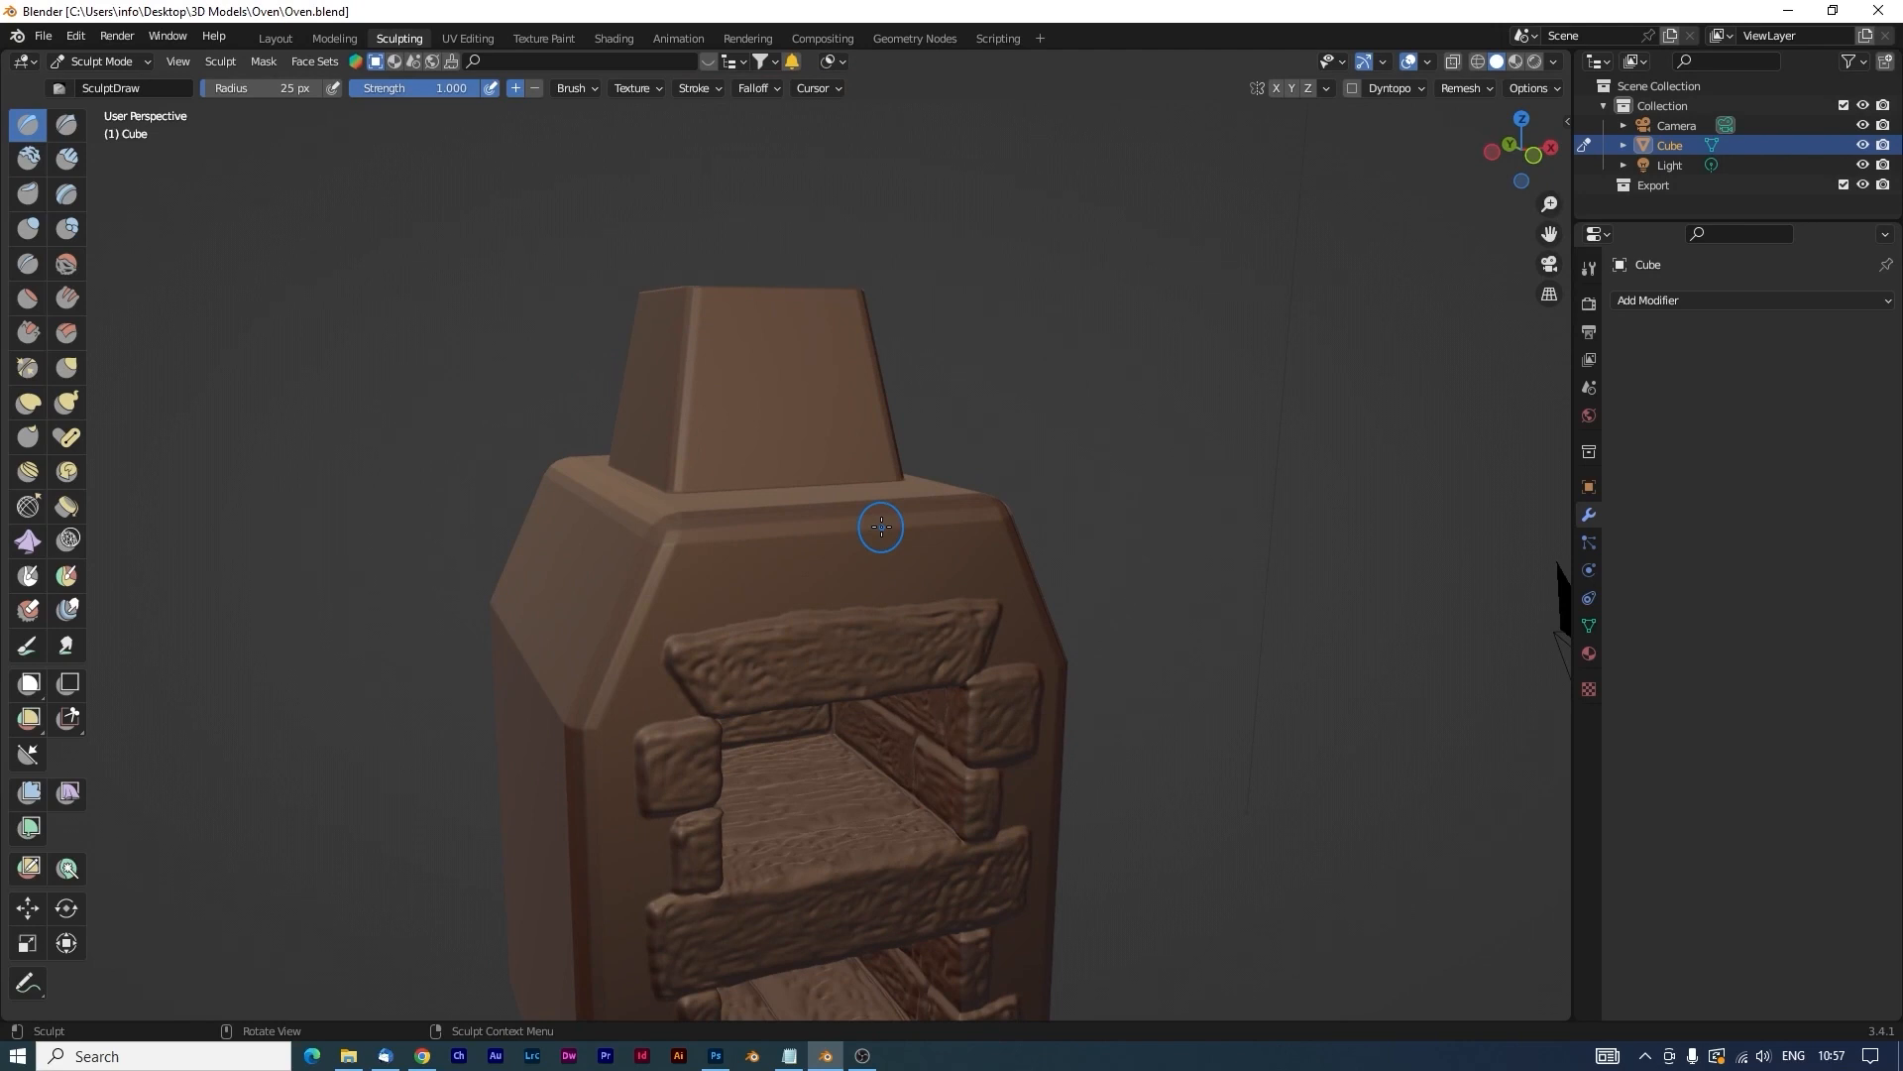
pyautogui.keyDown('shift'); pyautogui.moveTo(816, 763); pyautogui.dragTo(721, 362, button='middle'); pyautogui.keyUp('shift')
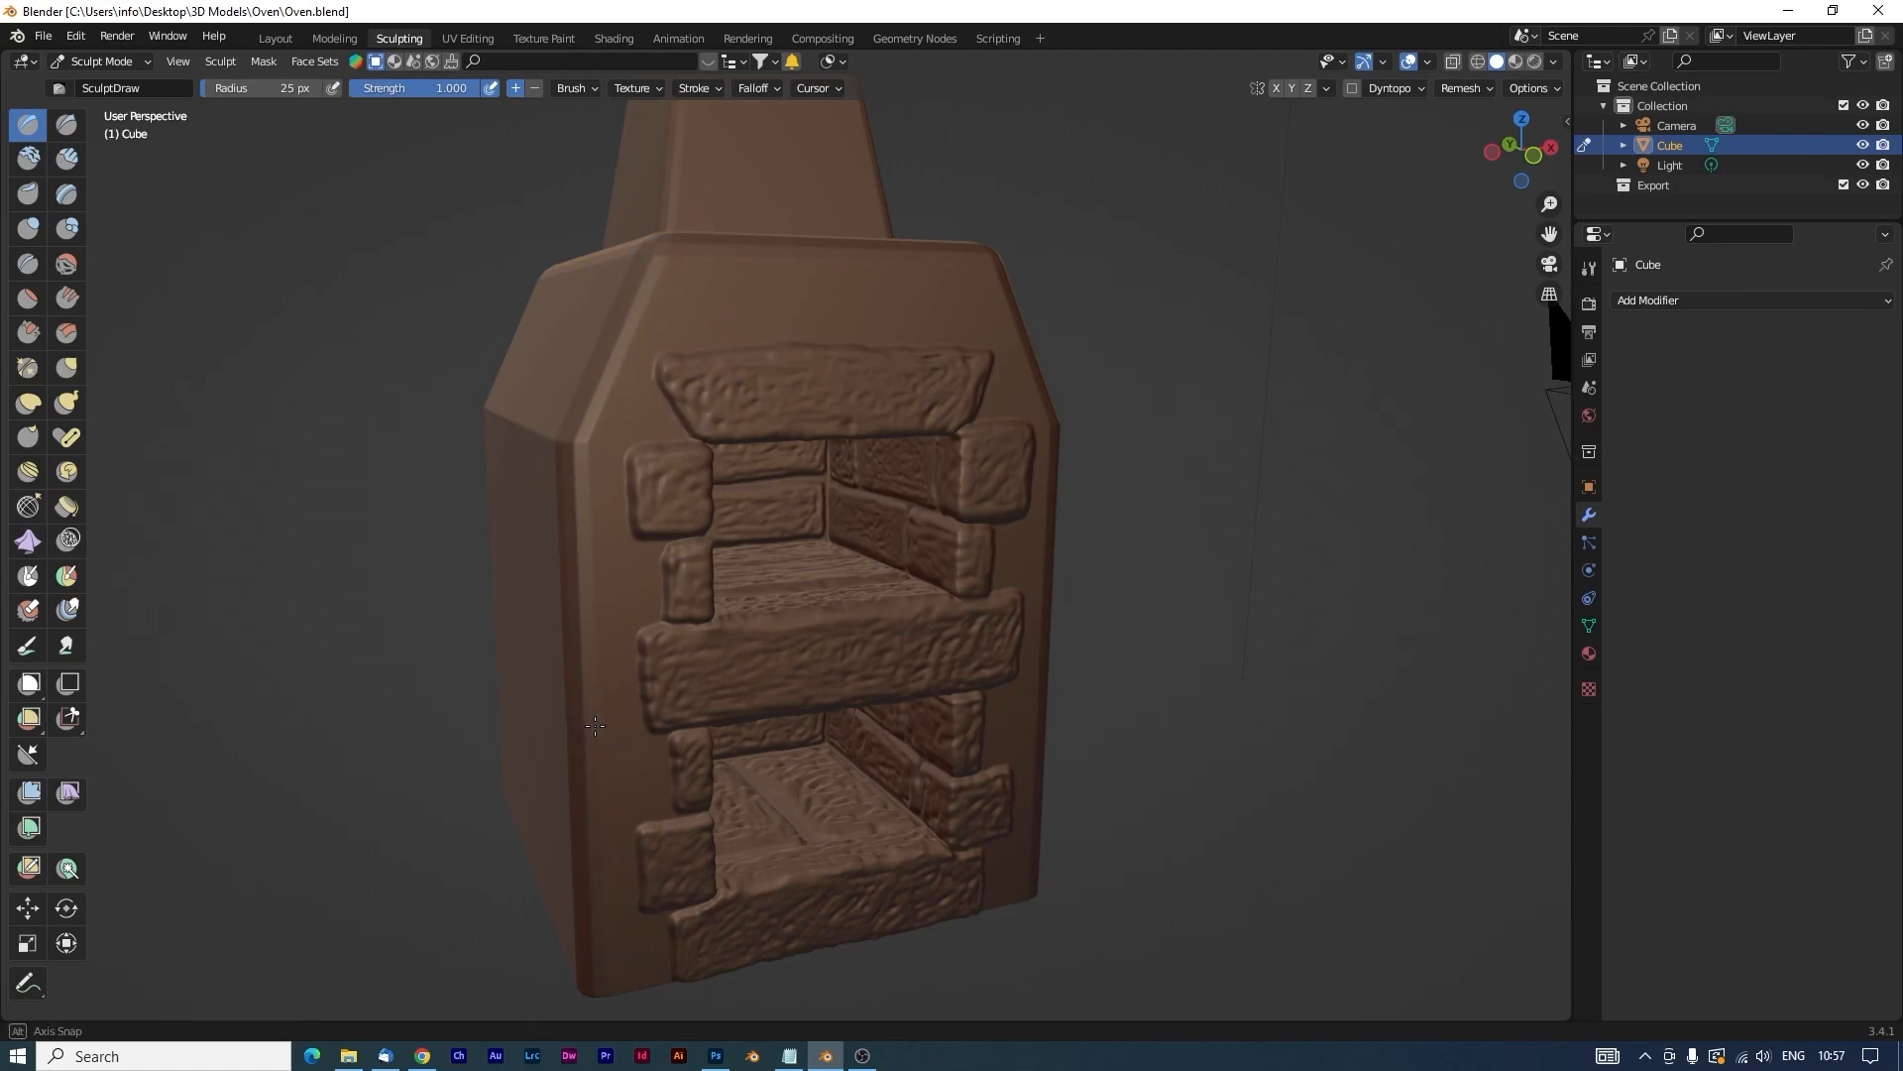
pyautogui.moveTo(632, 810); pyautogui.dragTo(617, 756, button='middle')
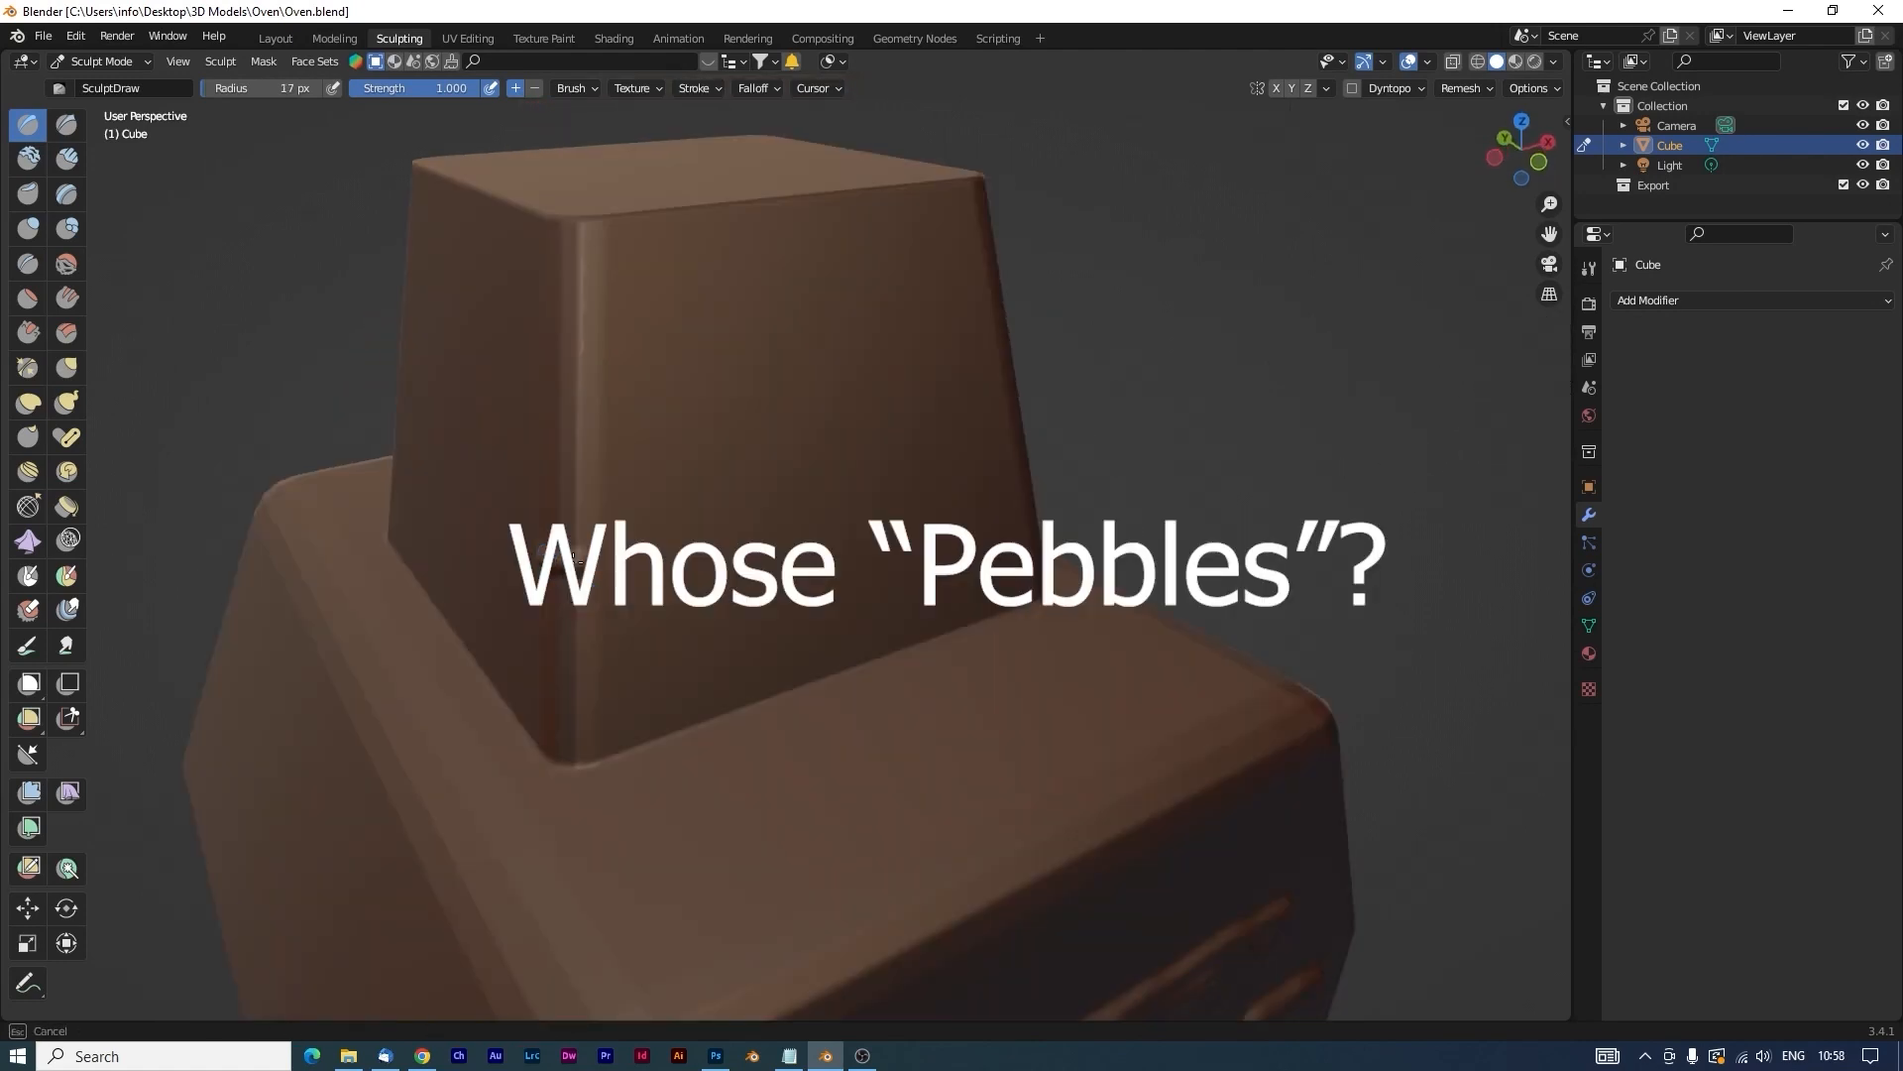
pyautogui.moveTo(573, 557)
pyautogui.mouseDown()
pyautogui.moveTo(773, 518)
pyautogui.moveTo(544, 536)
pyautogui.moveTo(729, 506)
pyautogui.moveTo(799, 552)
pyautogui.moveTo(818, 654)
pyautogui.moveTo(655, 722)
pyautogui.moveTo(522, 702)
pyautogui.mouseUp()
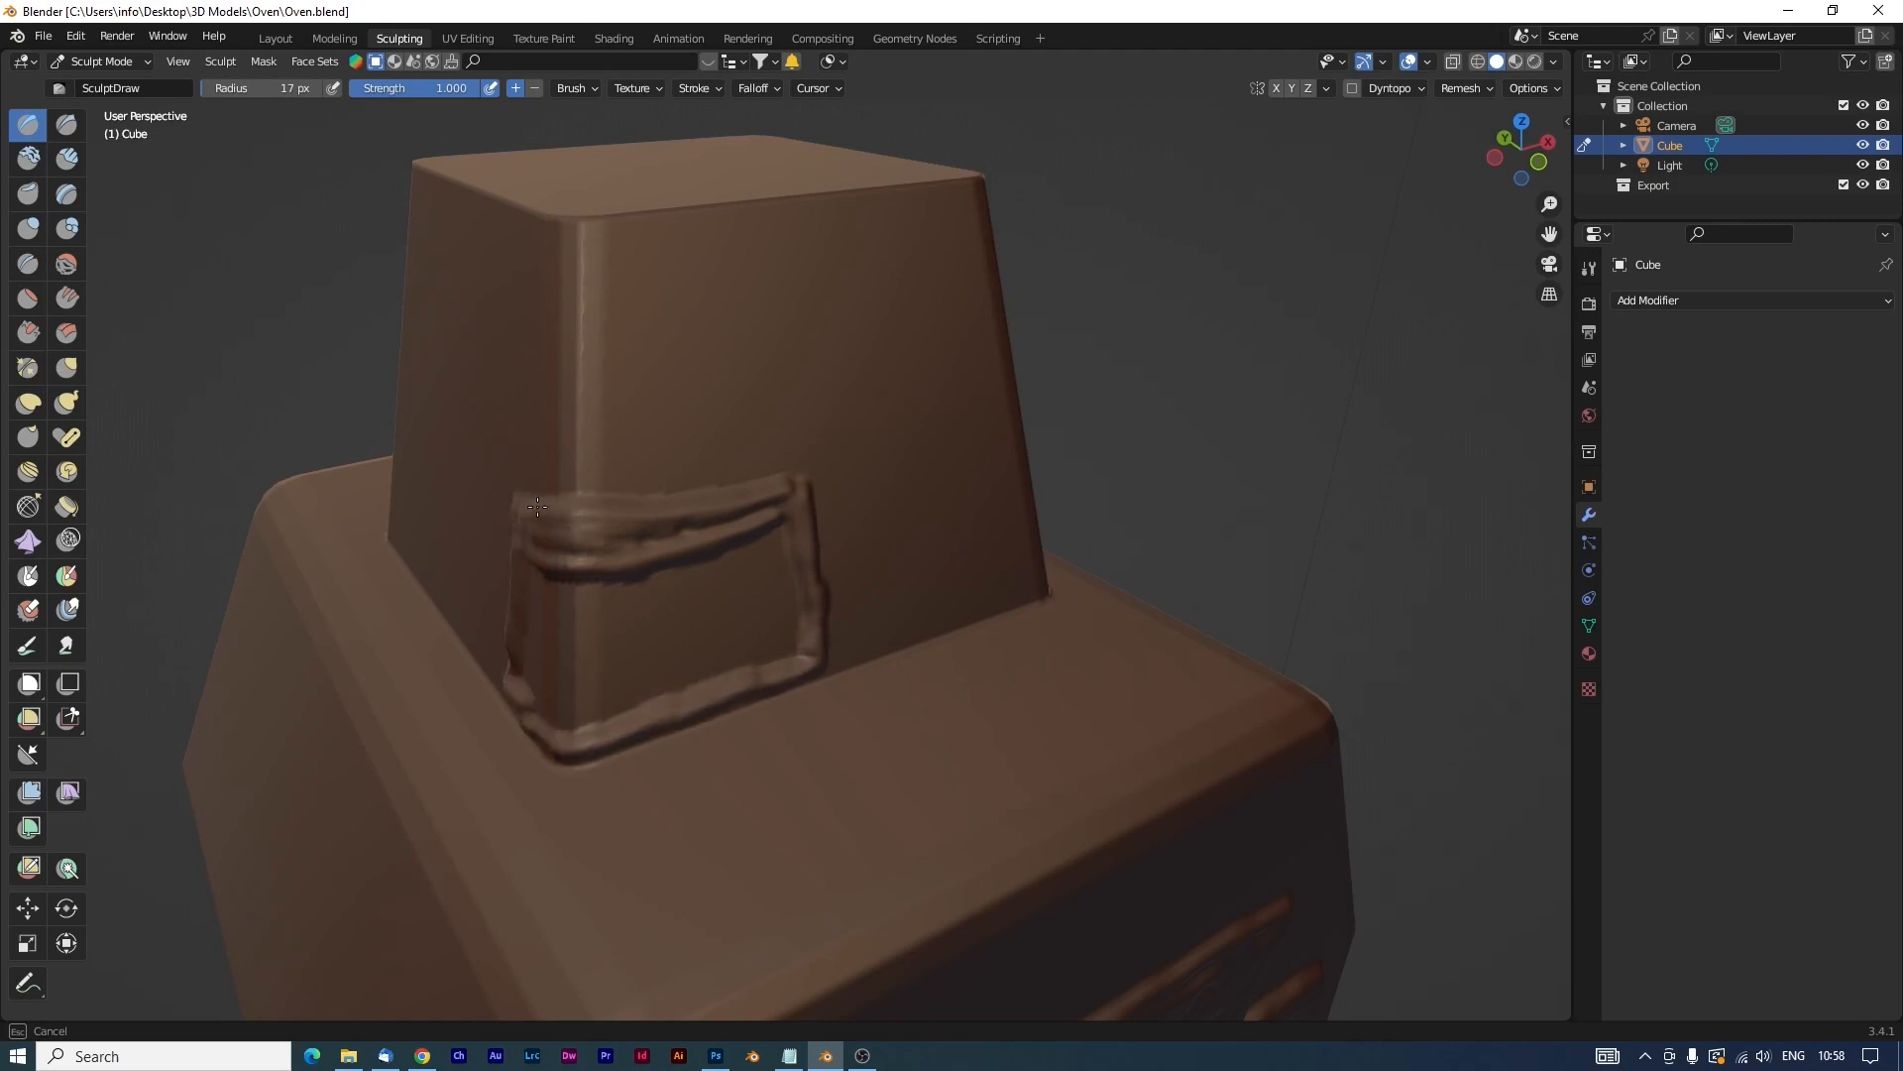
pyautogui.moveTo(537, 506)
pyautogui.mouseDown()
pyautogui.moveTo(540, 694)
pyautogui.moveTo(783, 516)
pyautogui.moveTo(614, 719)
pyautogui.moveTo(516, 684)
pyautogui.mouseUp()
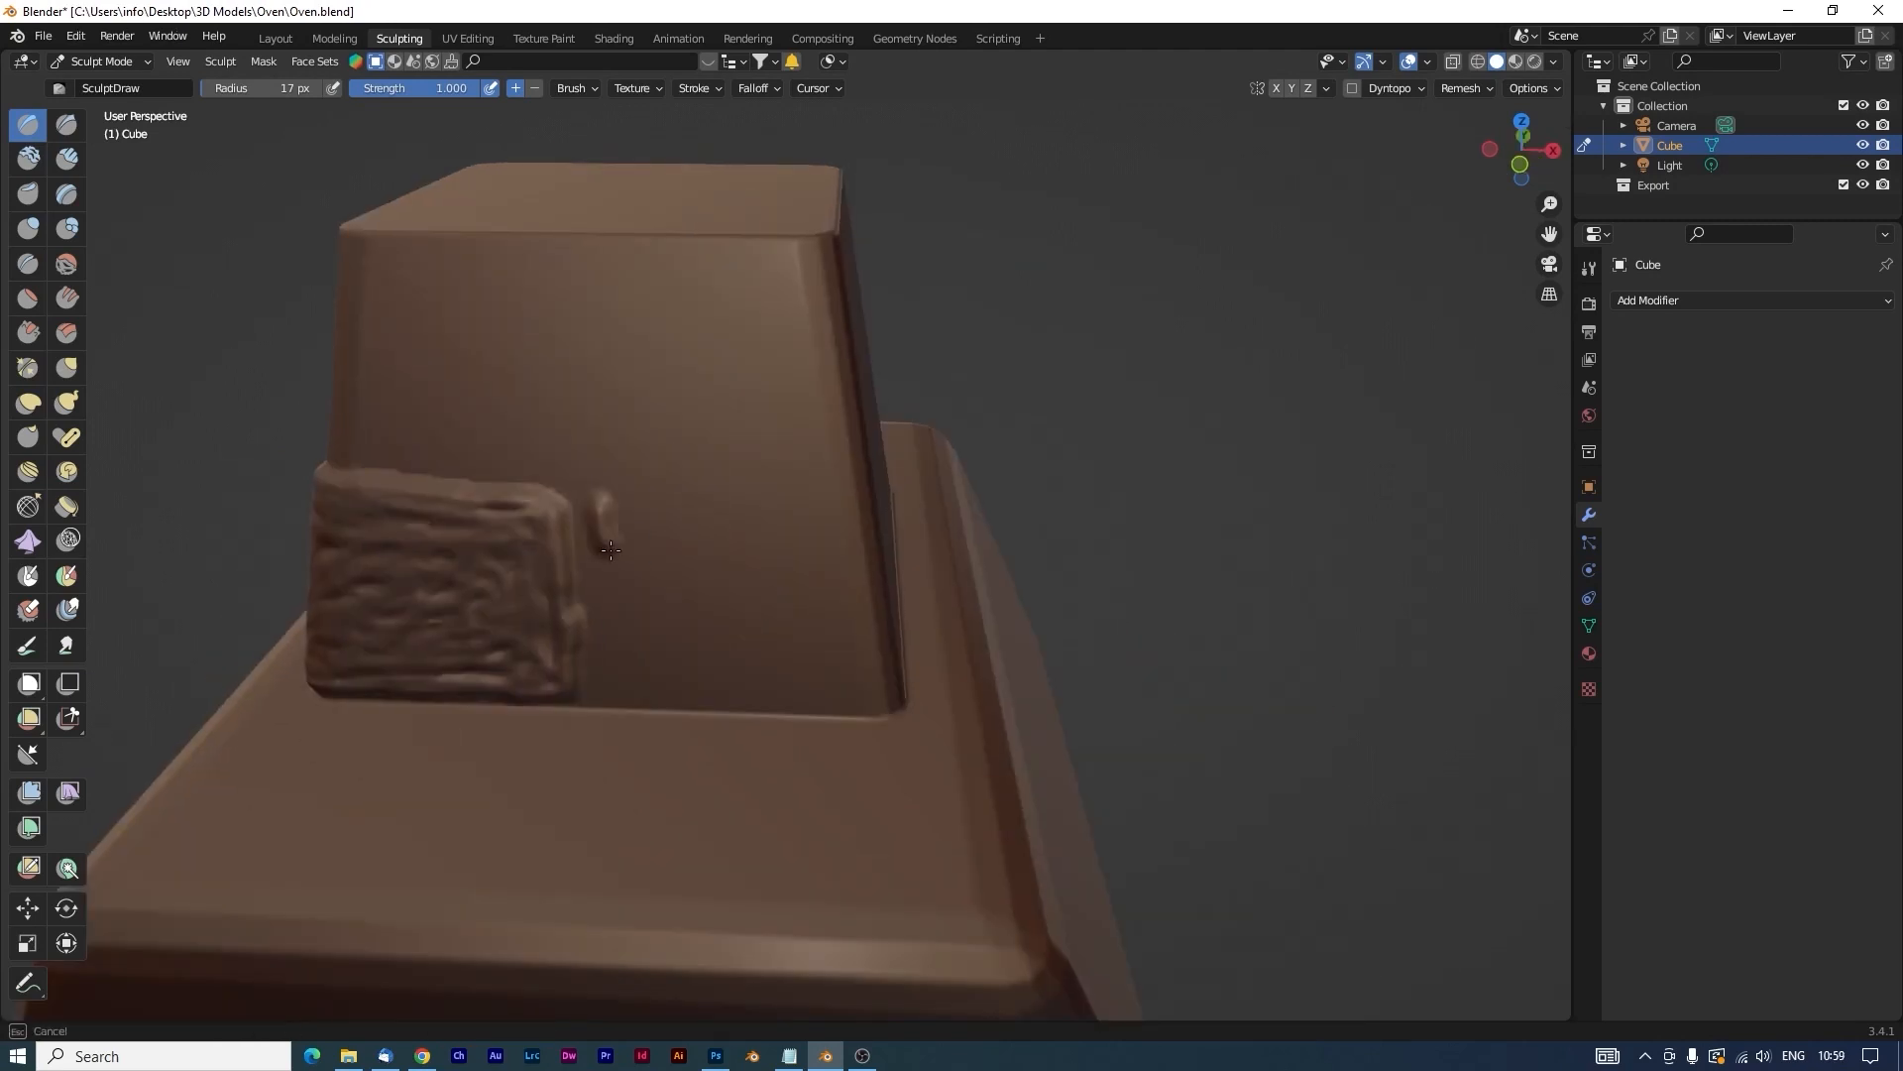
# Add a second stone beside it in the chimney's bottom course and start another stone around the adjacent corner.
pyautogui.moveTo(842, 684); pyautogui.dragTo(634, 503)
pyautogui.moveTo(770, 559); pyautogui.dragTo(838, 504)
pyautogui.moveTo(838, 536); pyautogui.dragTo(733, 535, button='middle')
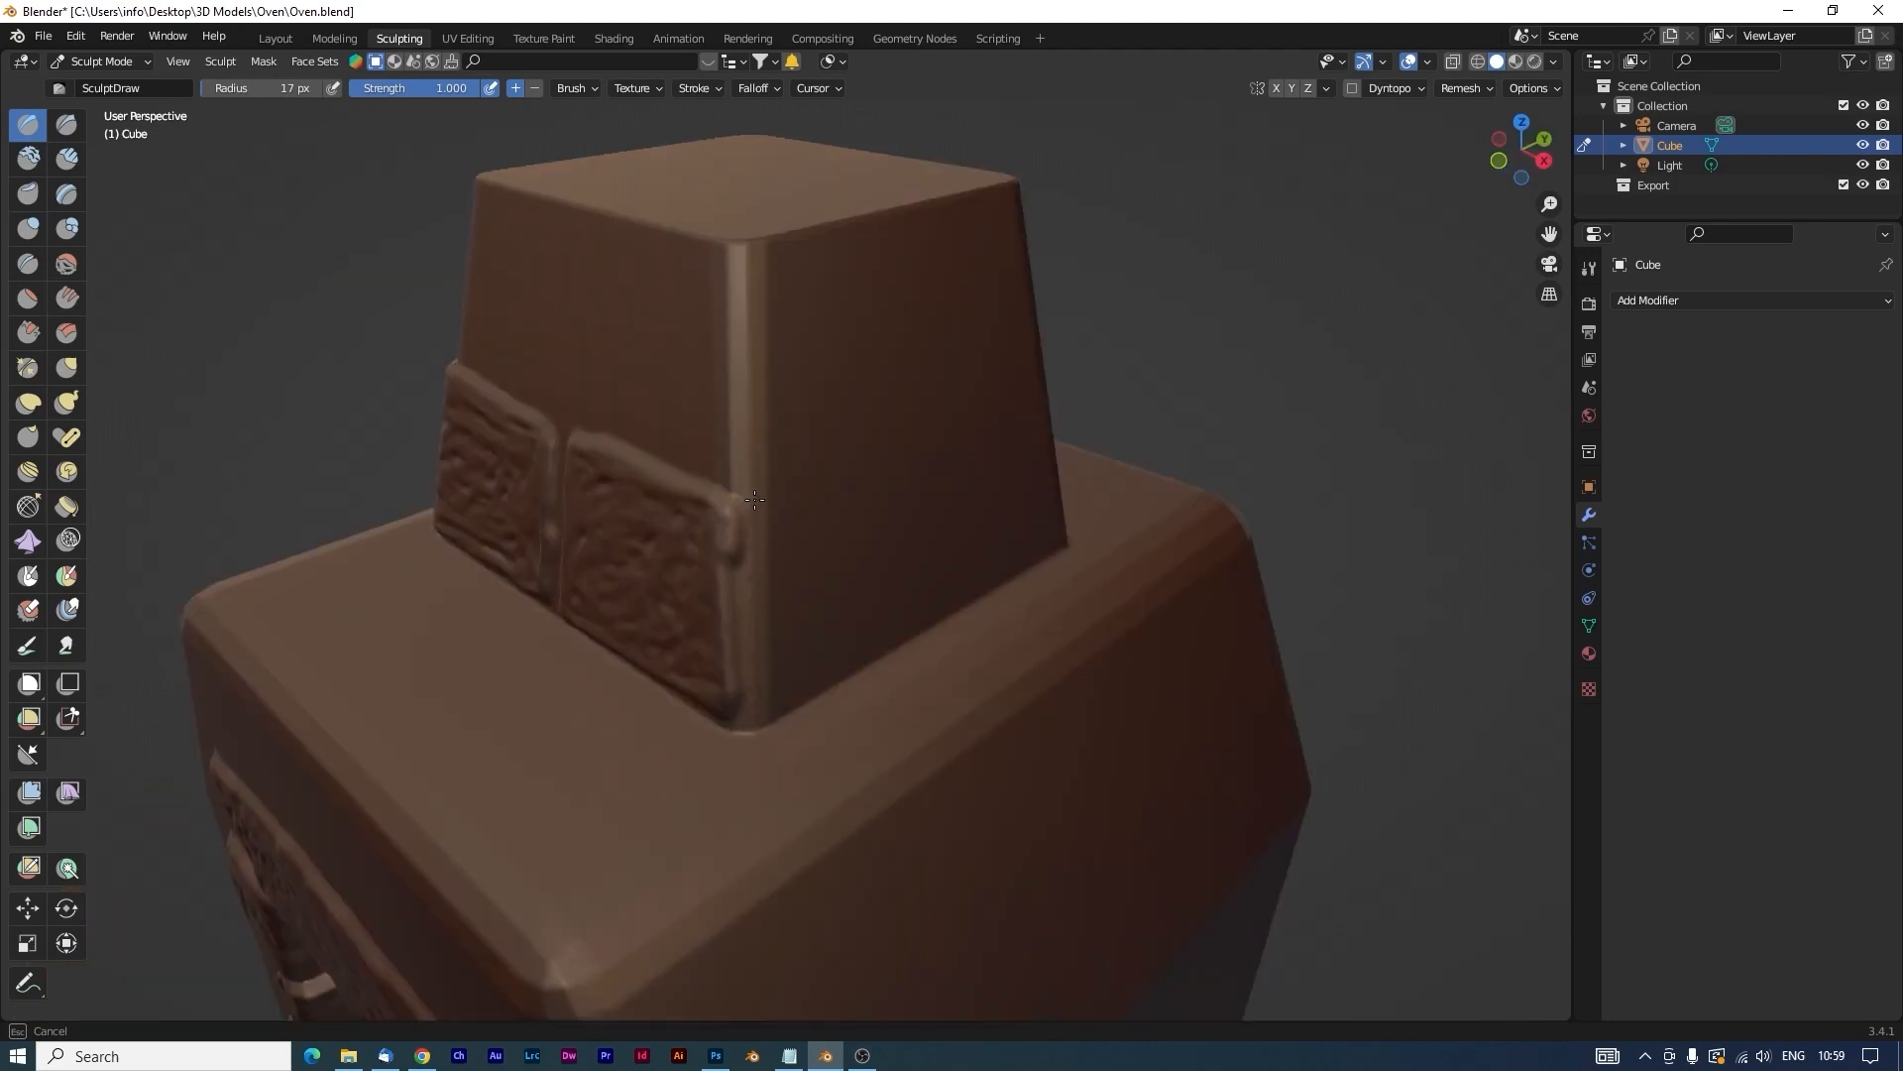
pyautogui.moveTo(754, 496); pyautogui.dragTo(833, 511)
# Continue the chimney's bottom course of raised stones around its remaining sides with the Draw brush at 15 px radius.
pyautogui.moveTo(565, 644); pyautogui.dragTo(739, 694, button='middle')
pyautogui.press('[')
pyautogui.moveTo(592, 646)
pyautogui.mouseDown()
pyautogui.moveTo(583, 501)
pyautogui.moveTo(880, 585)
pyautogui.moveTo(735, 417)
pyautogui.mouseUp()
pyautogui.moveTo(1278, 565)
pyautogui.mouseDown(button='middle')
pyautogui.moveTo(941, 544)
pyautogui.moveTo(843, 585)
pyautogui.mouseUp(button='middle')
pyautogui.moveTo(754, 577)
pyautogui.mouseDown()
pyautogui.moveTo(703, 771)
pyautogui.moveTo(783, 644)
pyautogui.mouseUp()
pyautogui.moveTo(1080, 608); pyautogui.dragTo(893, 607, button='middle')
pyautogui.moveTo(892, 608)
pyautogui.mouseDown()
pyautogui.moveTo(863, 754)
pyautogui.moveTo(932, 645)
pyautogui.mouseUp()
pyautogui.moveTo(932, 645); pyautogui.dragTo(748, 634, button='middle')
pyautogui.moveTo(748, 606)
pyautogui.mouseDown()
pyautogui.moveTo(760, 732)
pyautogui.moveTo(862, 694)
pyautogui.mouseUp()
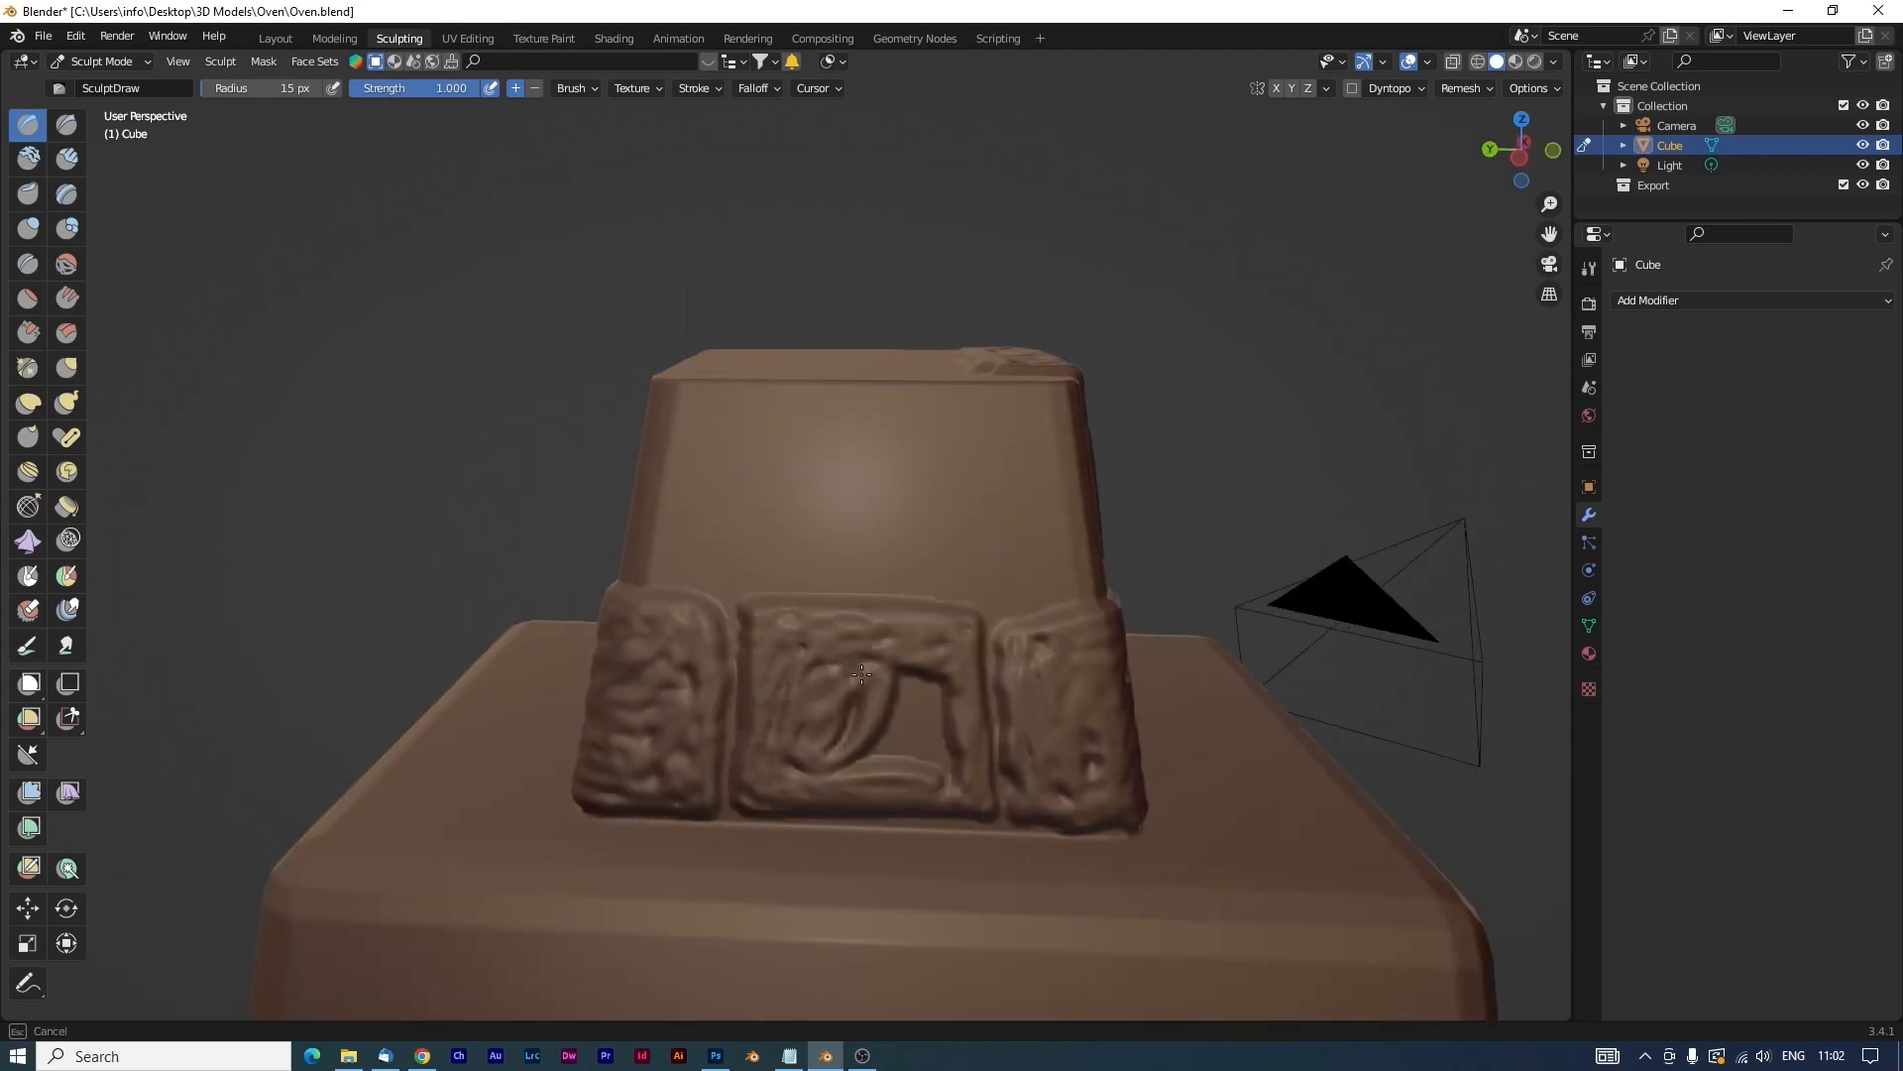
# Sculpt more raised stones around the chimney above the bottom course and along the rim of its top face.
pyautogui.moveTo(1090, 615); pyautogui.dragTo(644, 614, button='middle')
pyautogui.moveTo(758, 575)
pyautogui.mouseDown()
pyautogui.moveTo(722, 744)
pyautogui.moveTo(637, 579)
pyautogui.mouseUp()
pyautogui.moveTo(892, 595); pyautogui.dragTo(674, 624, button='middle')
pyautogui.moveTo(732, 506)
pyautogui.mouseDown()
pyautogui.moveTo(795, 652)
pyautogui.moveTo(733, 555)
pyautogui.moveTo(883, 620)
pyautogui.moveTo(833, 555)
pyautogui.mouseUp()
pyautogui.moveTo(1045, 303); pyautogui.dragTo(927, 310, button='middle')
pyautogui.moveTo(856, 573)
pyautogui.mouseDown()
pyautogui.moveTo(818, 634)
pyautogui.moveTo(981, 555)
pyautogui.moveTo(858, 719)
pyautogui.moveTo(967, 550)
pyautogui.moveTo(892, 535)
pyautogui.mouseUp()
pyautogui.moveTo(921, 561); pyautogui.dragTo(744, 545, button='middle')
pyautogui.moveTo(743, 545)
pyautogui.mouseDown()
pyautogui.moveTo(728, 558)
pyautogui.moveTo(907, 655)
pyautogui.moveTo(833, 783)
pyautogui.moveTo(873, 664)
pyautogui.mouseUp()
pyautogui.moveTo(922, 595); pyautogui.dragTo(684, 585, button='middle')
pyautogui.moveTo(706, 558)
pyautogui.mouseDown()
pyautogui.moveTo(666, 775)
pyautogui.moveTo(809, 550)
pyautogui.moveTo(694, 654)
pyautogui.moveTo(793, 708)
pyautogui.mouseUp()
pyautogui.moveTo(922, 595); pyautogui.dragTo(714, 585, button='middle')
pyautogui.moveTo(649, 515)
pyautogui.mouseDown()
pyautogui.moveTo(807, 706)
pyautogui.moveTo(684, 536)
pyautogui.moveTo(768, 699)
pyautogui.mouseUp()
# Carve down the area inside the stone rim on the chimney's top with the Draw brush in subtract mode at 15 px radius.
pyautogui.moveTo(1203, 688)
pyautogui.mouseDown(button='middle')
pyautogui.moveTo(1277, 615)
pyautogui.moveTo(1444, 595)
pyautogui.moveTo(1095, 625)
pyautogui.moveTo(967, 681)
pyautogui.moveTo(877, 560)
pyautogui.mouseUp(button='middle')
pyautogui.press('s')
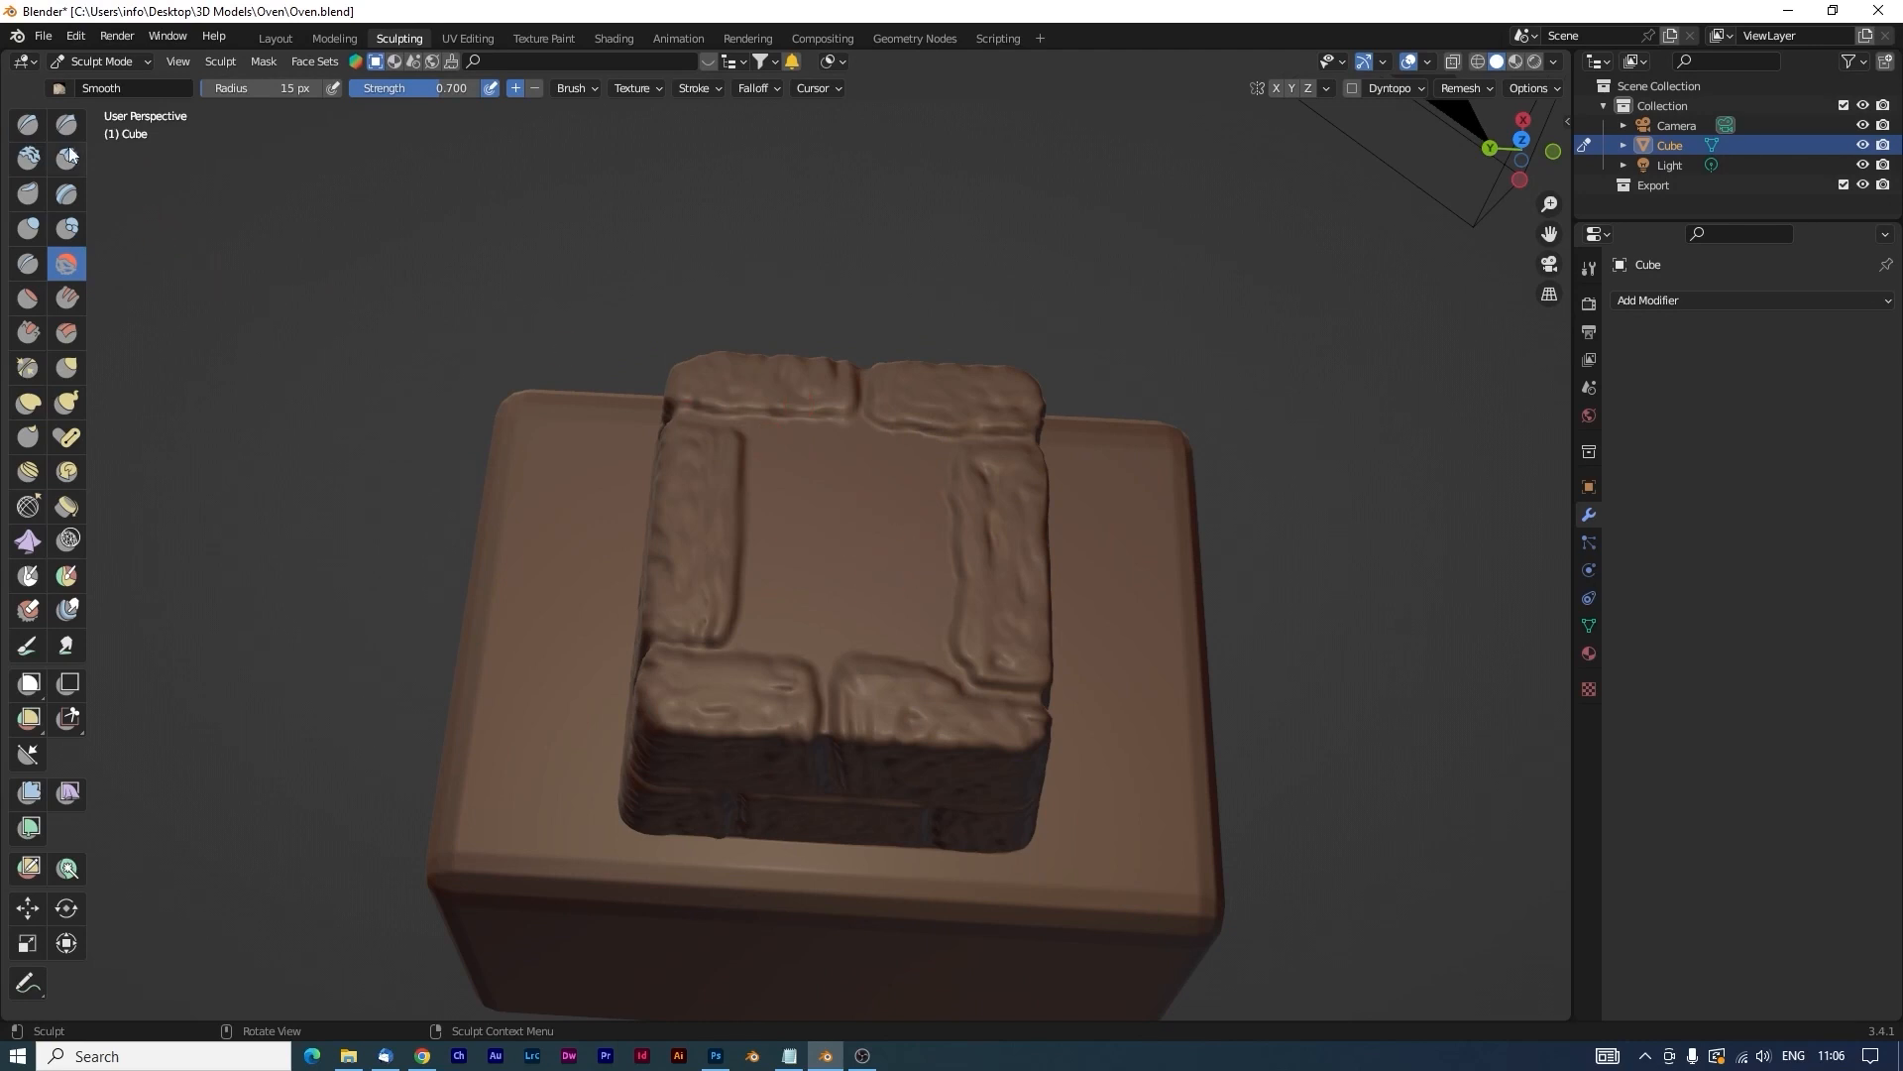
pyautogui.click(28, 124)
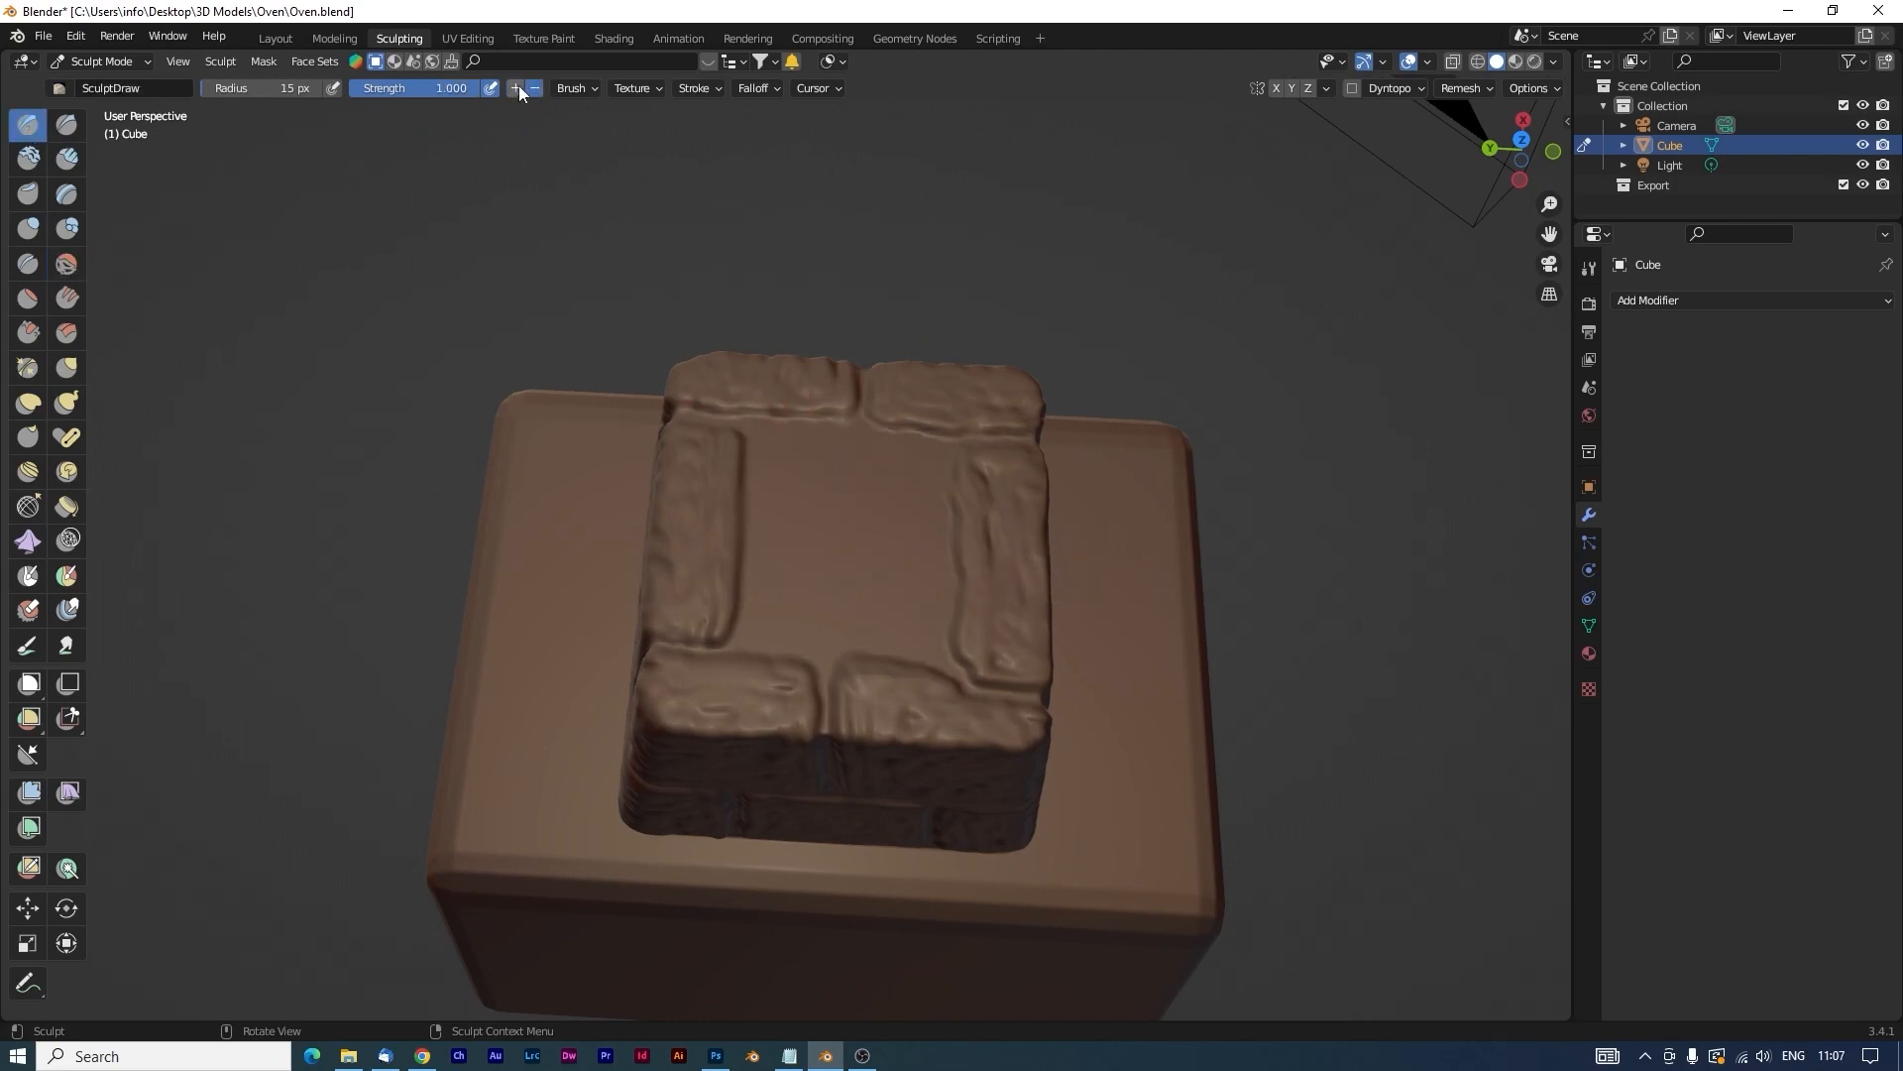
pyautogui.moveTo(780, 452)
pyautogui.mouseDown()
pyautogui.moveTo(756, 580)
pyautogui.moveTo(842, 636)
pyautogui.moveTo(795, 636)
pyautogui.mouseUp()
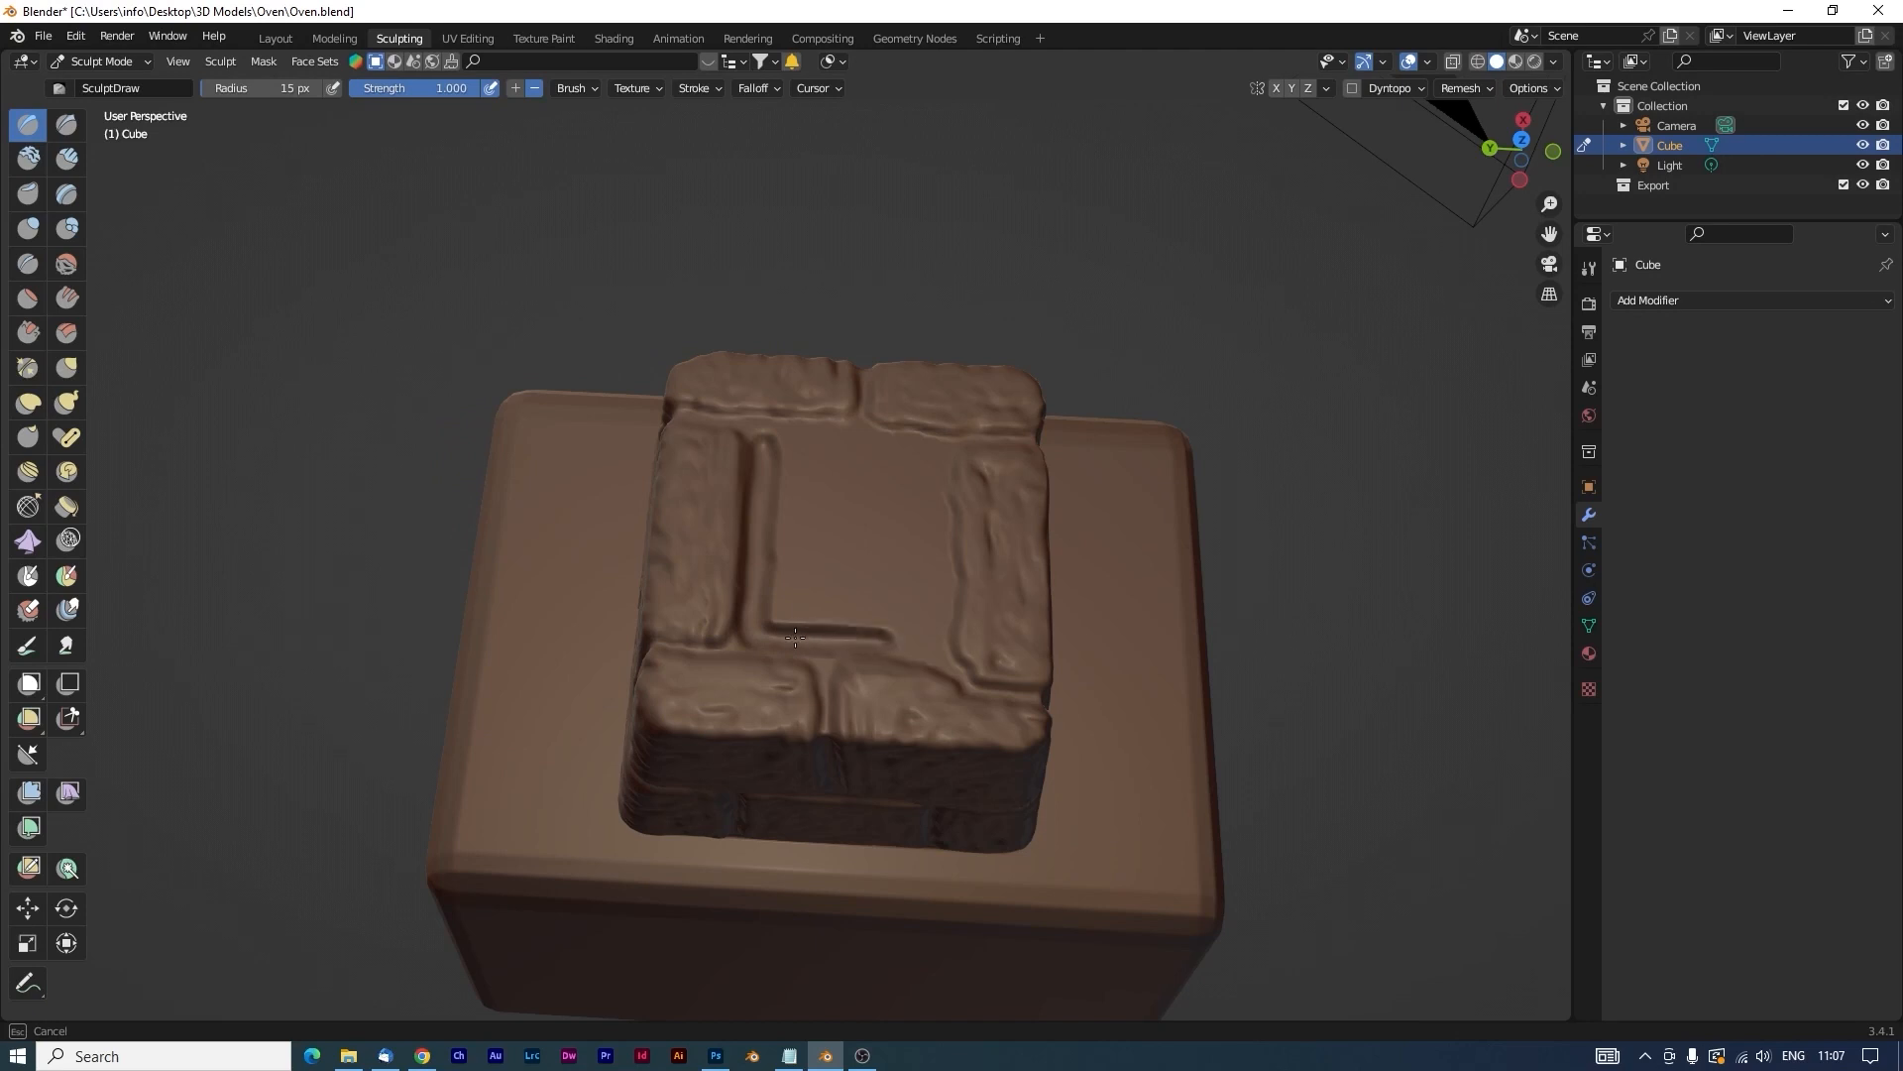
pyautogui.moveTo(939, 649); pyautogui.dragTo(936, 537)
pyautogui.moveTo(945, 462)
pyautogui.mouseDown()
pyautogui.moveTo(864, 436)
pyautogui.moveTo(805, 474)
pyautogui.moveTo(843, 535)
pyautogui.moveTo(888, 551)
pyautogui.mouseUp()
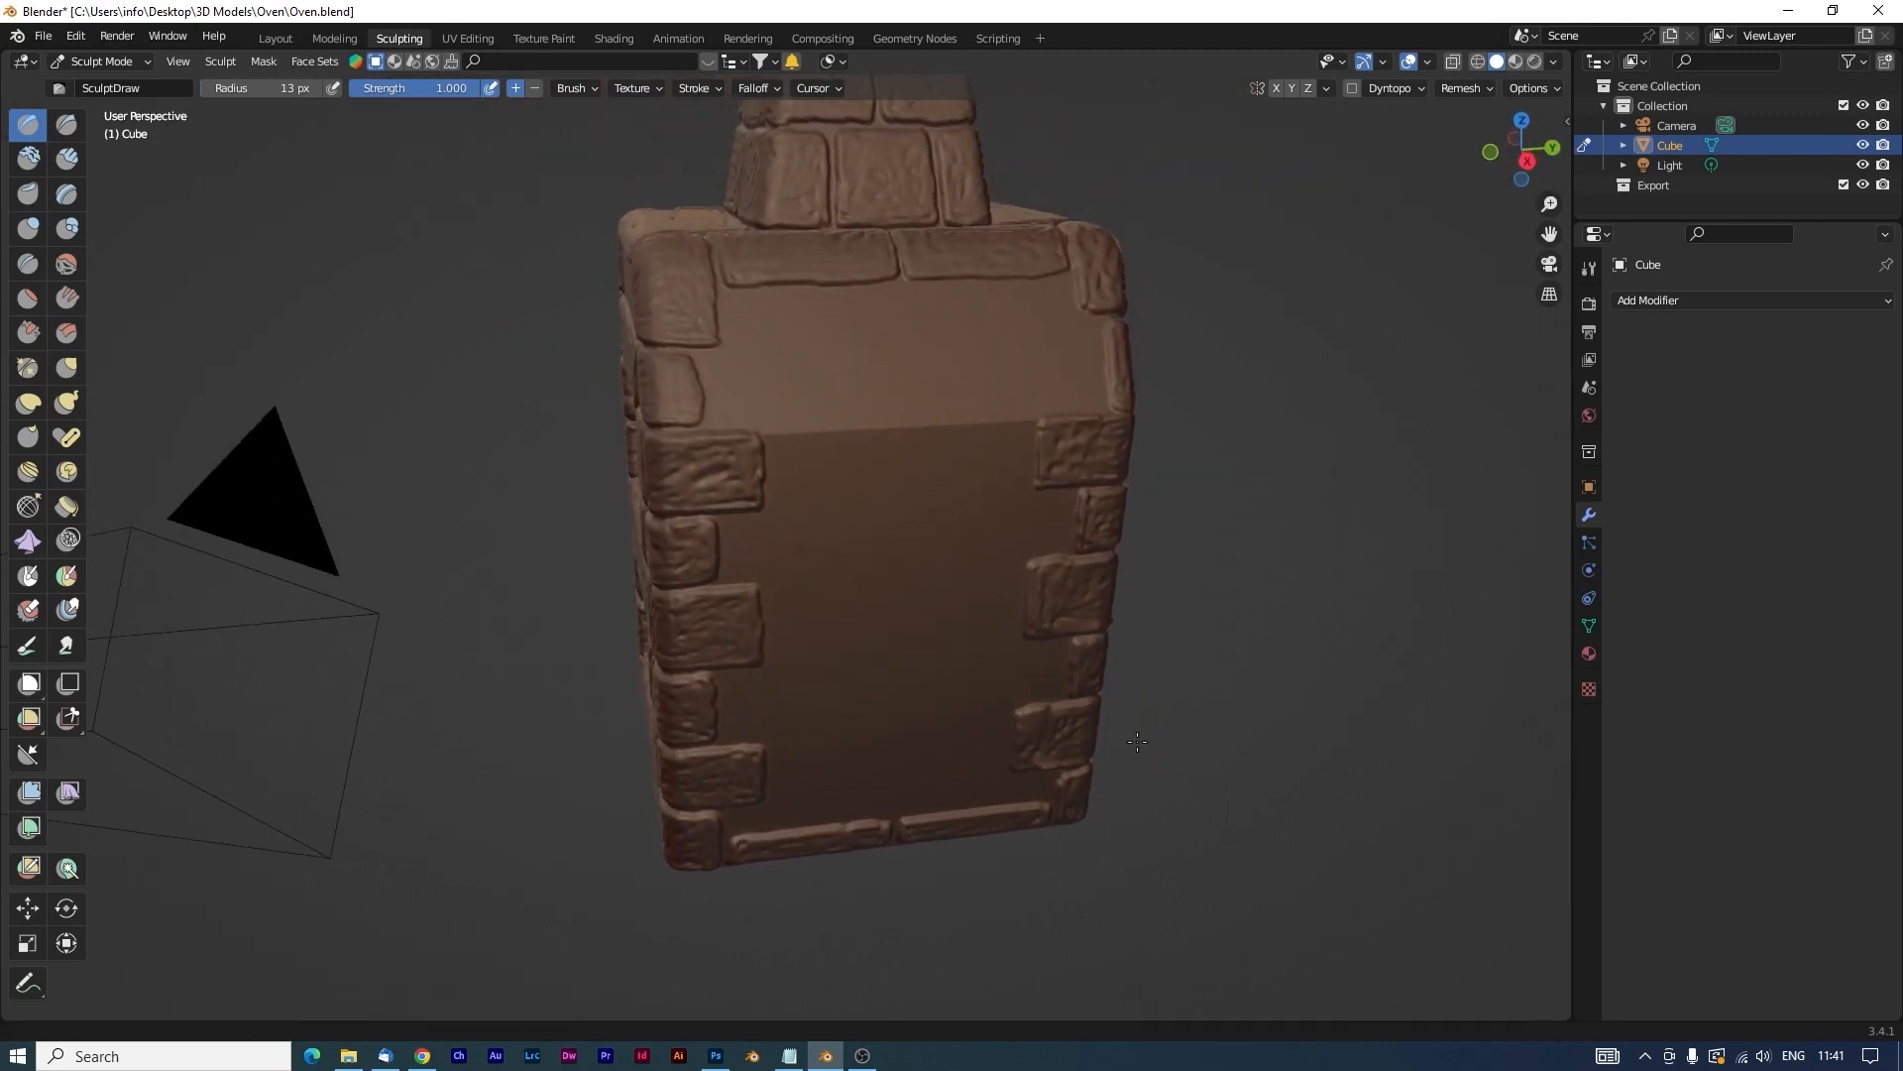
# Sculpt a row of small raised pebbles along a bare side wall, just above its bottom stones, with the Draw brush at 17 px radius.
pyautogui.moveTo(1137, 742); pyautogui.dragTo(535, 722, button='middle')
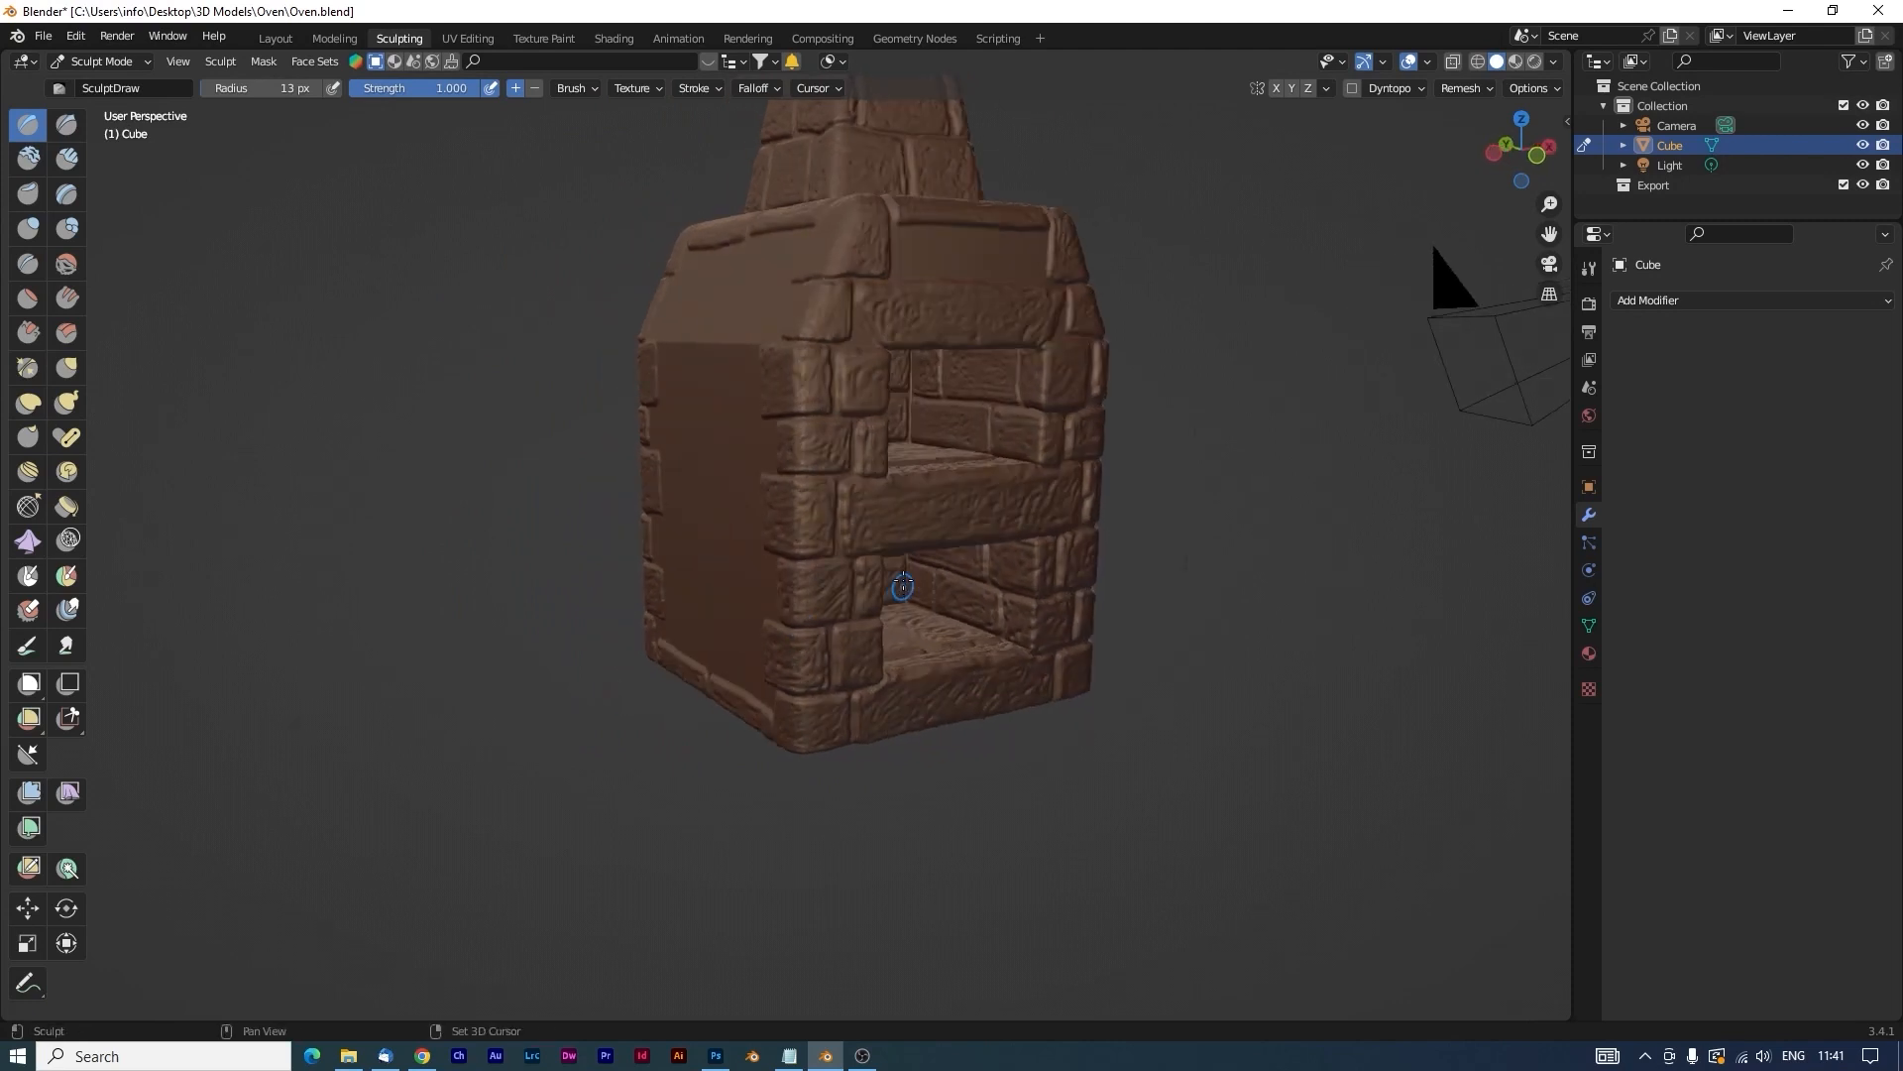
pyautogui.keyDown('shift'); pyautogui.moveTo(902, 586); pyautogui.dragTo(1111, 645, button='middle'); pyautogui.keyUp('shift')
pyautogui.scroll(3, 986, 705)
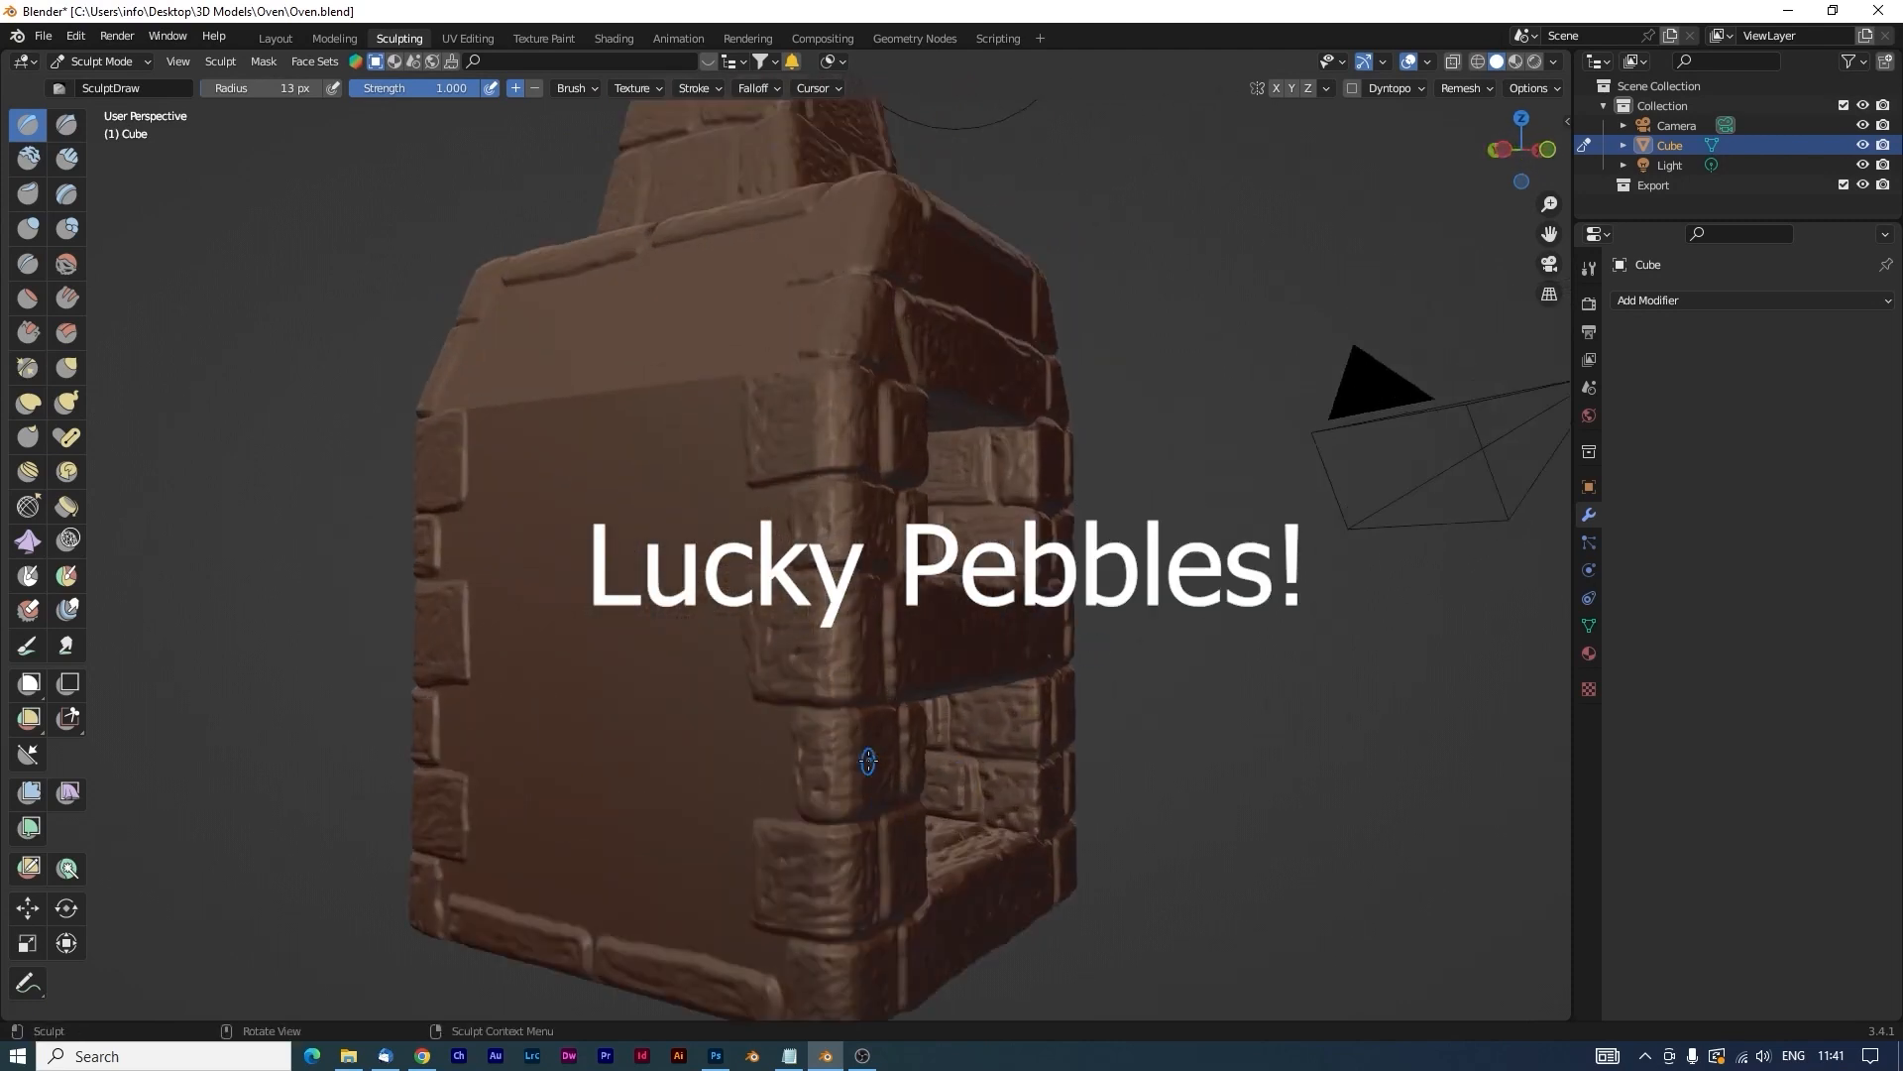
pyautogui.moveTo(867, 761); pyautogui.dragTo(932, 761, button='middle')
pyautogui.keyDown('shift'); pyautogui.moveTo(971, 833); pyautogui.dragTo(980, 647, button='middle'); pyautogui.keyUp('shift')
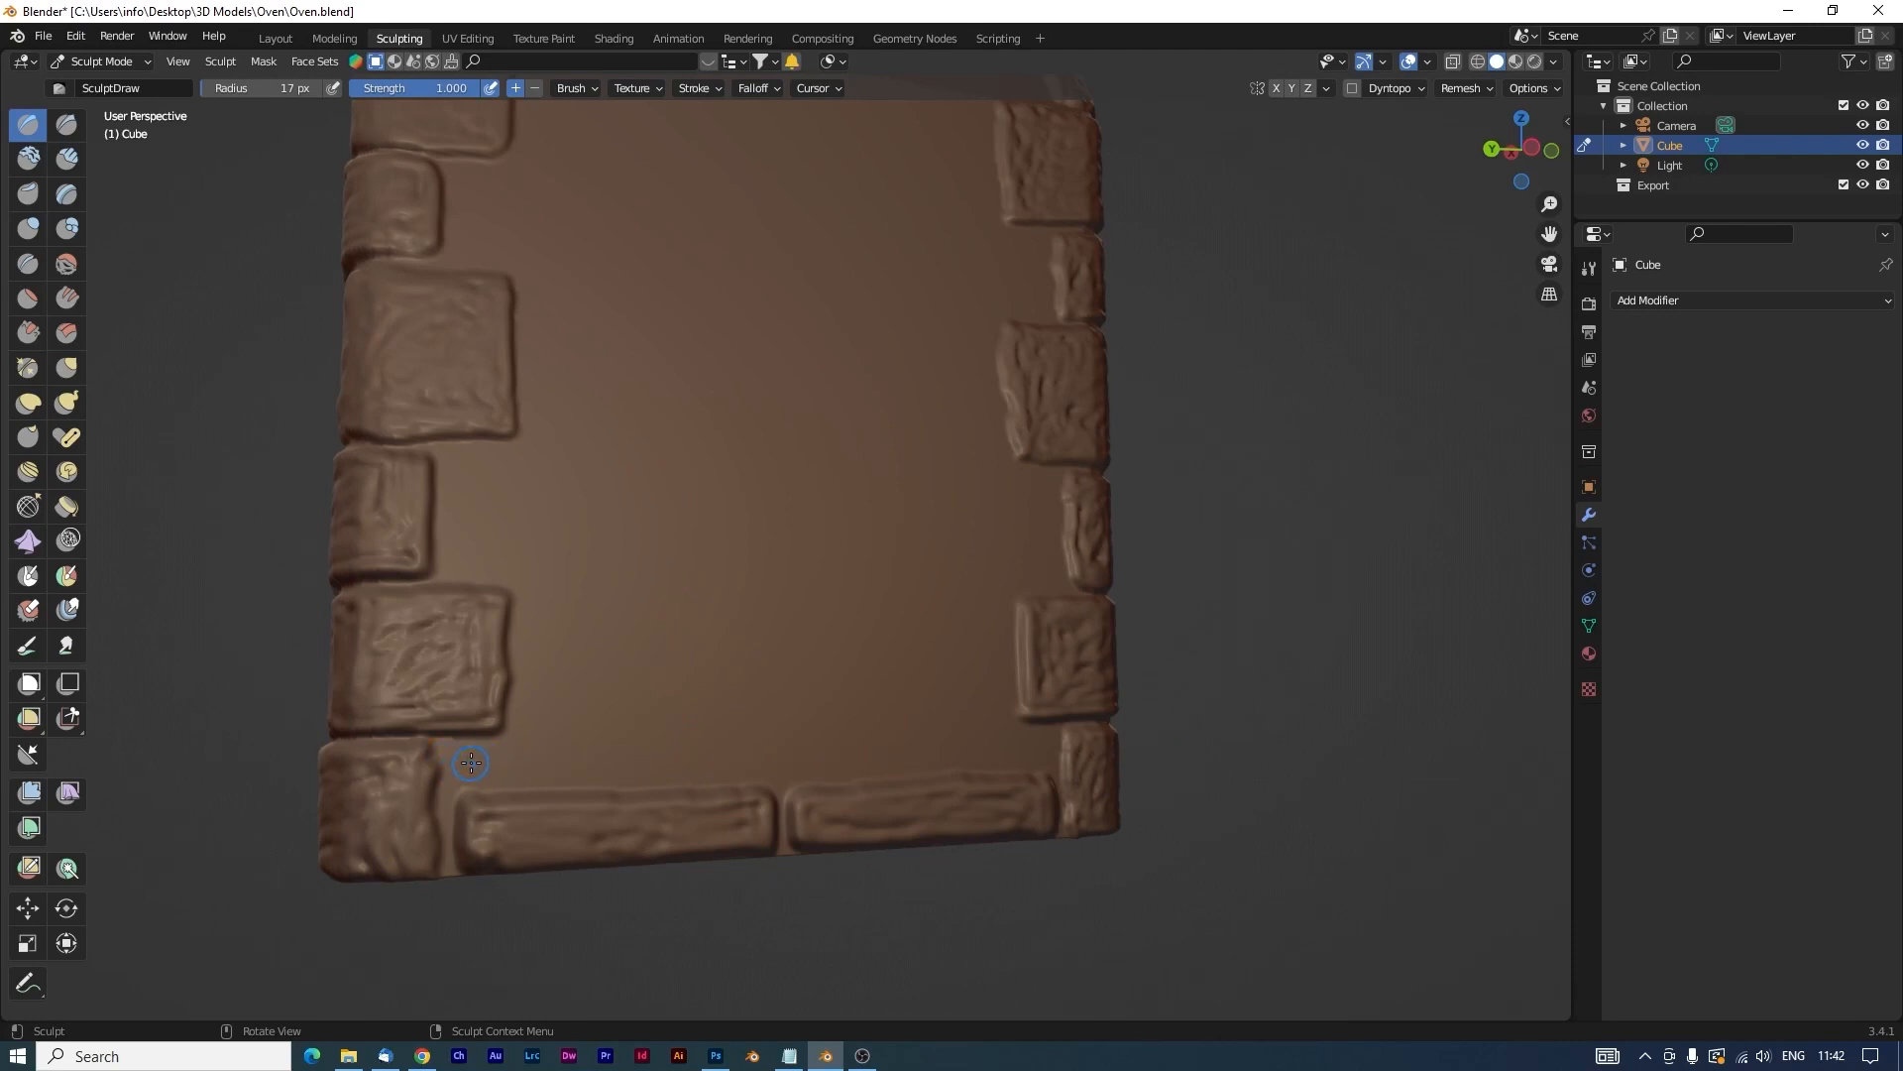
pyautogui.moveTo(471, 763); pyautogui.dragTo(522, 764)
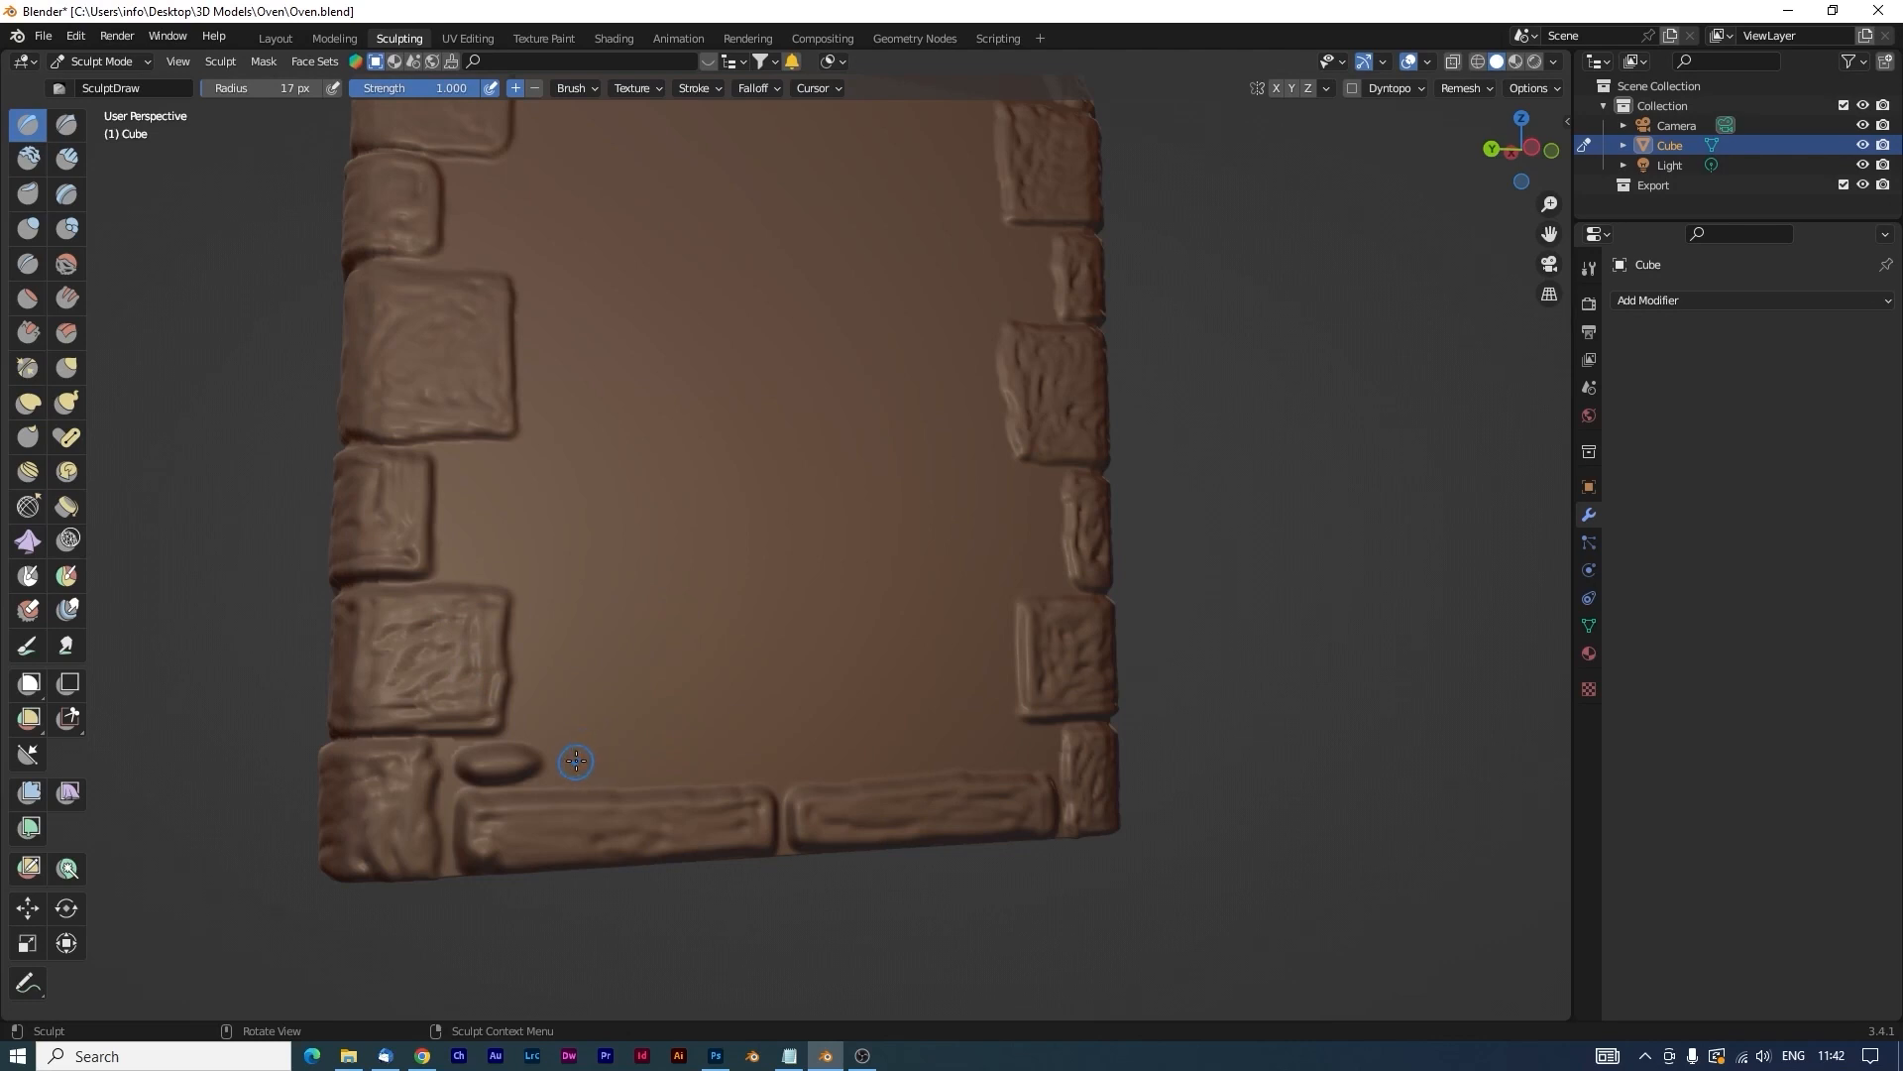
pyautogui.moveTo(575, 762)
pyautogui.mouseDown()
pyautogui.moveTo(941, 748)
pyautogui.moveTo(910, 753)
pyautogui.mouseUp()
pyautogui.keyDown('shift'); pyautogui.moveTo(1075, 715); pyautogui.dragTo(882, 683, button='middle'); pyautogui.keyUp('shift')
# Add a second and third row of raised pebbles above the first one, between the wall's corner stones.
pyautogui.moveTo(744, 706)
pyautogui.mouseDown()
pyautogui.moveTo(803, 705)
pyautogui.moveTo(762, 653)
pyautogui.moveTo(626, 652)
pyautogui.mouseUp()
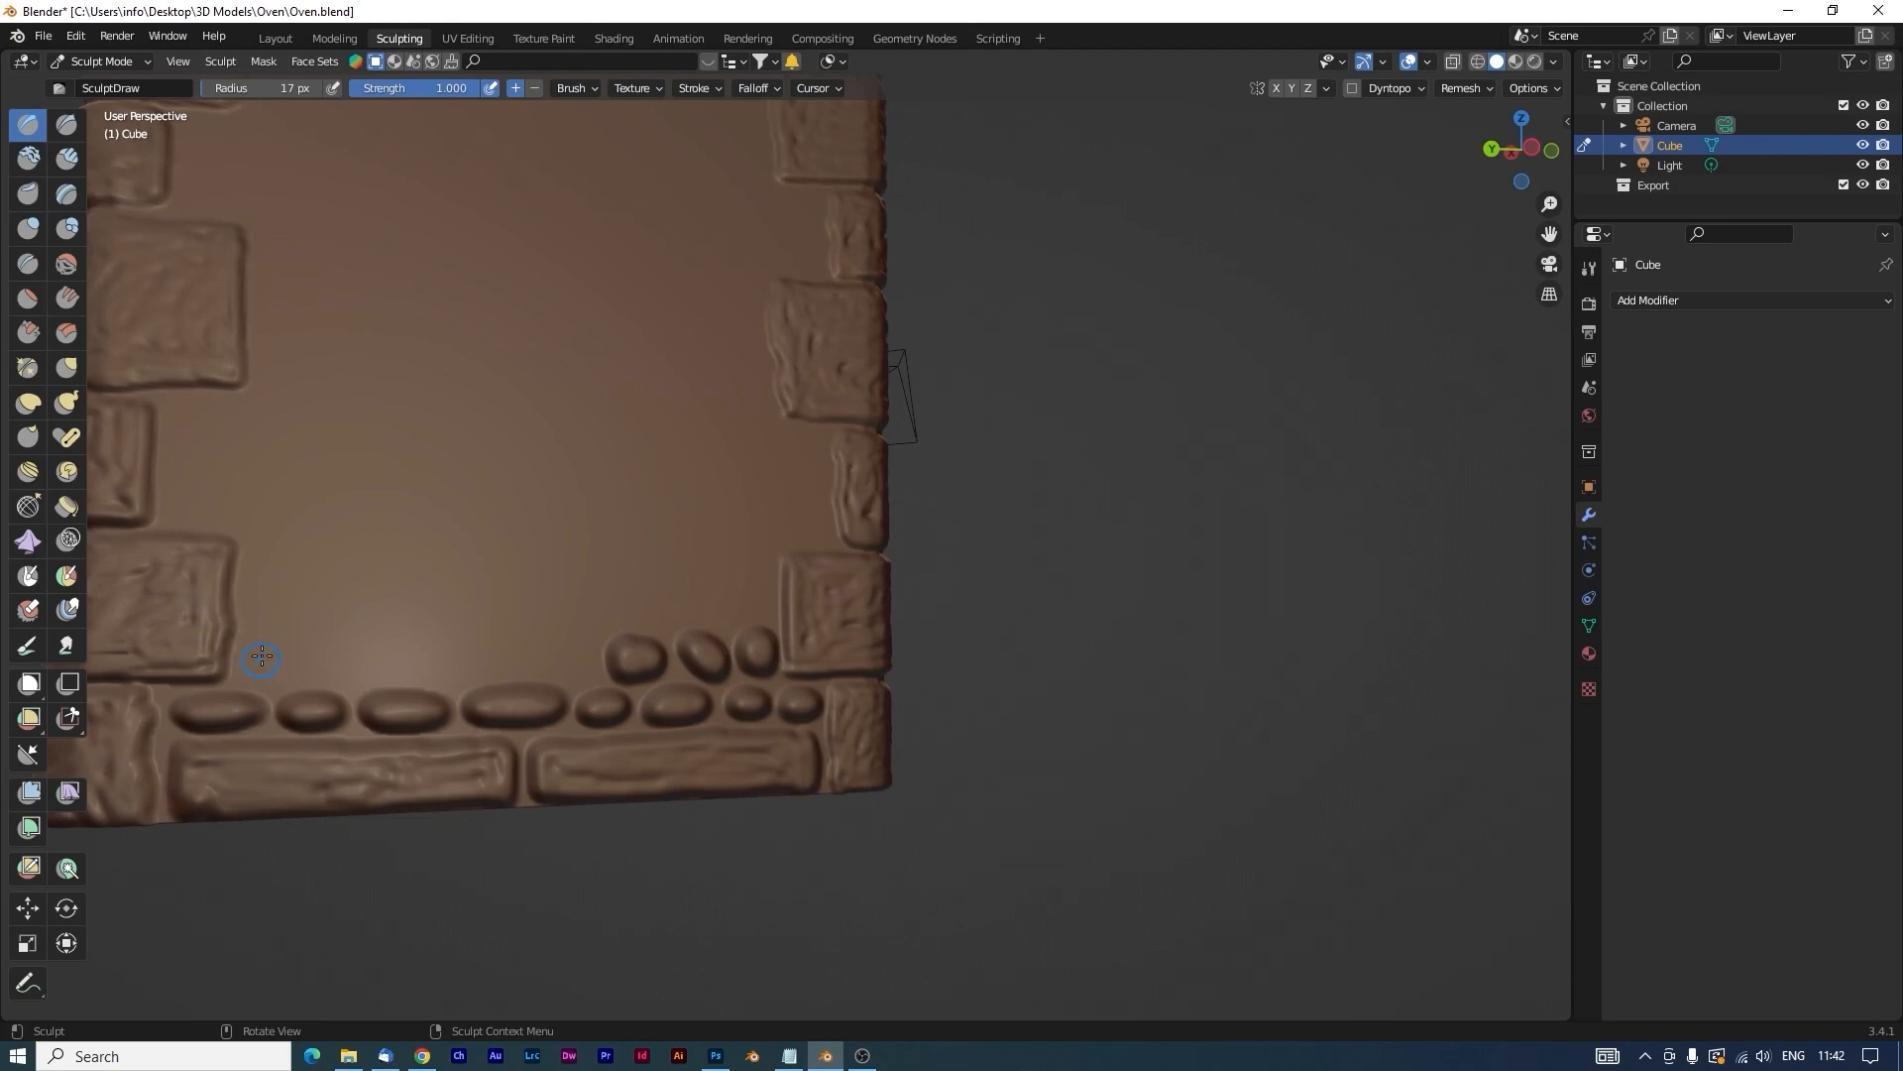
pyautogui.moveTo(261, 655); pyautogui.dragTo(387, 656)
pyautogui.moveTo(426, 656); pyautogui.dragTo(480, 654)
pyautogui.moveTo(521, 651); pyautogui.dragTo(585, 649)
pyautogui.moveTo(268, 585); pyautogui.dragTo(312, 585)
pyautogui.moveTo(382, 570); pyautogui.dragTo(396, 605)
pyautogui.moveTo(605, 594); pyautogui.dragTo(664, 585)
pyautogui.keyDown('shift'); pyautogui.moveTo(733, 585); pyautogui.dragTo(823, 743, button='middle'); pyautogui.keyUp('shift')
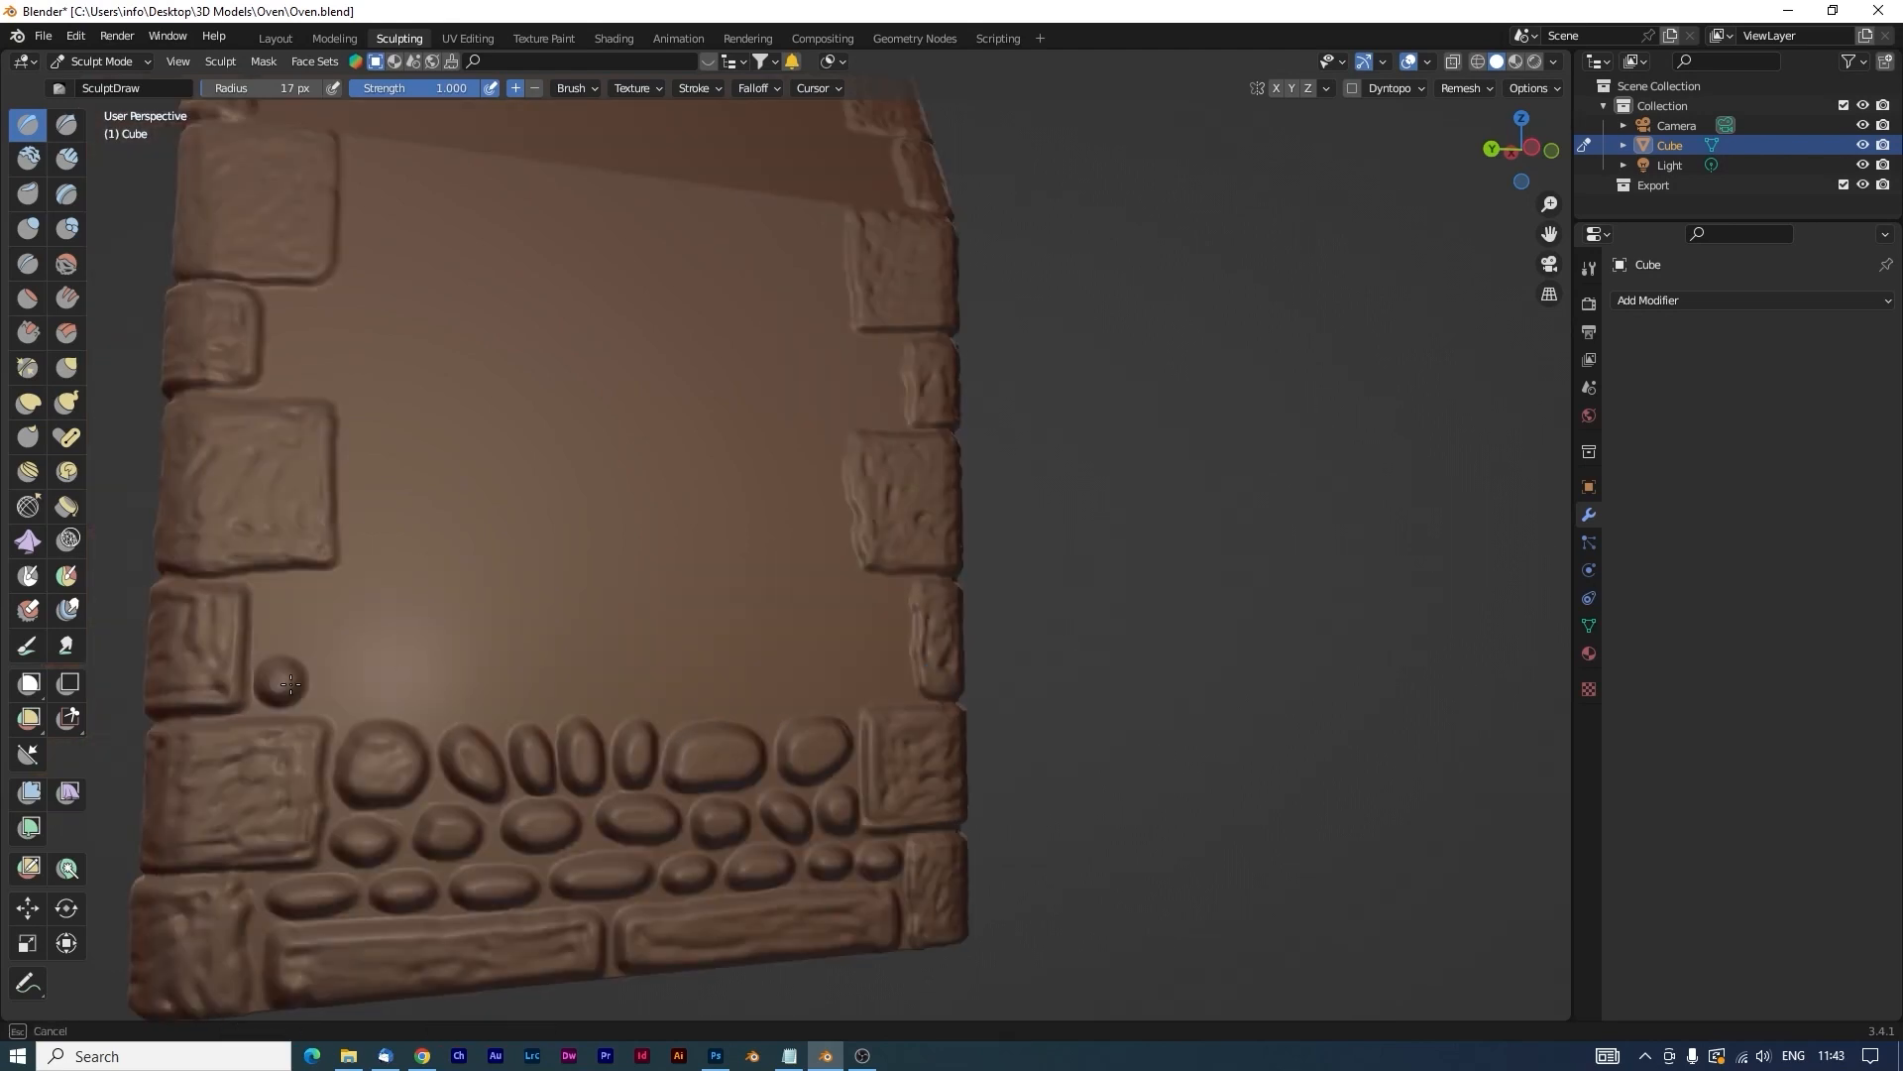
# Cover the middle of the same side wall with further rows of round and elongated pebbles of varied sizes.
pyautogui.moveTo(565, 689); pyautogui.dragTo(783, 684)
pyautogui.moveTo(297, 619); pyautogui.dragTo(416, 619)
pyautogui.moveTo(555, 625); pyautogui.dragTo(605, 619)
pyautogui.moveTo(674, 629); pyautogui.dragTo(749, 624)
pyautogui.keyDown('shift'); pyautogui.moveTo(753, 555); pyautogui.dragTo(763, 713, button='middle'); pyautogui.keyUp('shift')
pyautogui.moveTo(446, 699); pyautogui.dragTo(822, 699)
pyautogui.moveTo(437, 620)
pyautogui.mouseDown()
pyautogui.moveTo(378, 628)
pyautogui.moveTo(396, 635)
pyautogui.mouseUp()
pyautogui.moveTo(486, 634); pyautogui.dragTo(594, 629)
pyautogui.moveTo(734, 630); pyautogui.dragTo(803, 622)
pyautogui.moveTo(753, 555); pyautogui.dragTo(768, 585, button='middle')
pyautogui.moveTo(362, 575); pyautogui.dragTo(447, 577)
pyautogui.moveTo(729, 585)
pyautogui.mouseDown()
pyautogui.moveTo(833, 567)
pyautogui.moveTo(808, 512)
pyautogui.mouseUp()
# Fill the upper part of the vertical wall with pebbles and sculpt the first ones on the sloped face above.
pyautogui.keyDown('shift'); pyautogui.moveTo(878, 377); pyautogui.dragTo(899, 550, button='middle'); pyautogui.keyUp('shift')
pyautogui.moveTo(437, 619); pyautogui.dragTo(486, 622)
pyautogui.moveTo(541, 620); pyautogui.dragTo(634, 620)
pyautogui.moveTo(867, 613); pyautogui.dragTo(967, 605)
pyautogui.moveTo(496, 543); pyautogui.dragTo(709, 545)
pyautogui.moveTo(907, 535); pyautogui.dragTo(957, 537)
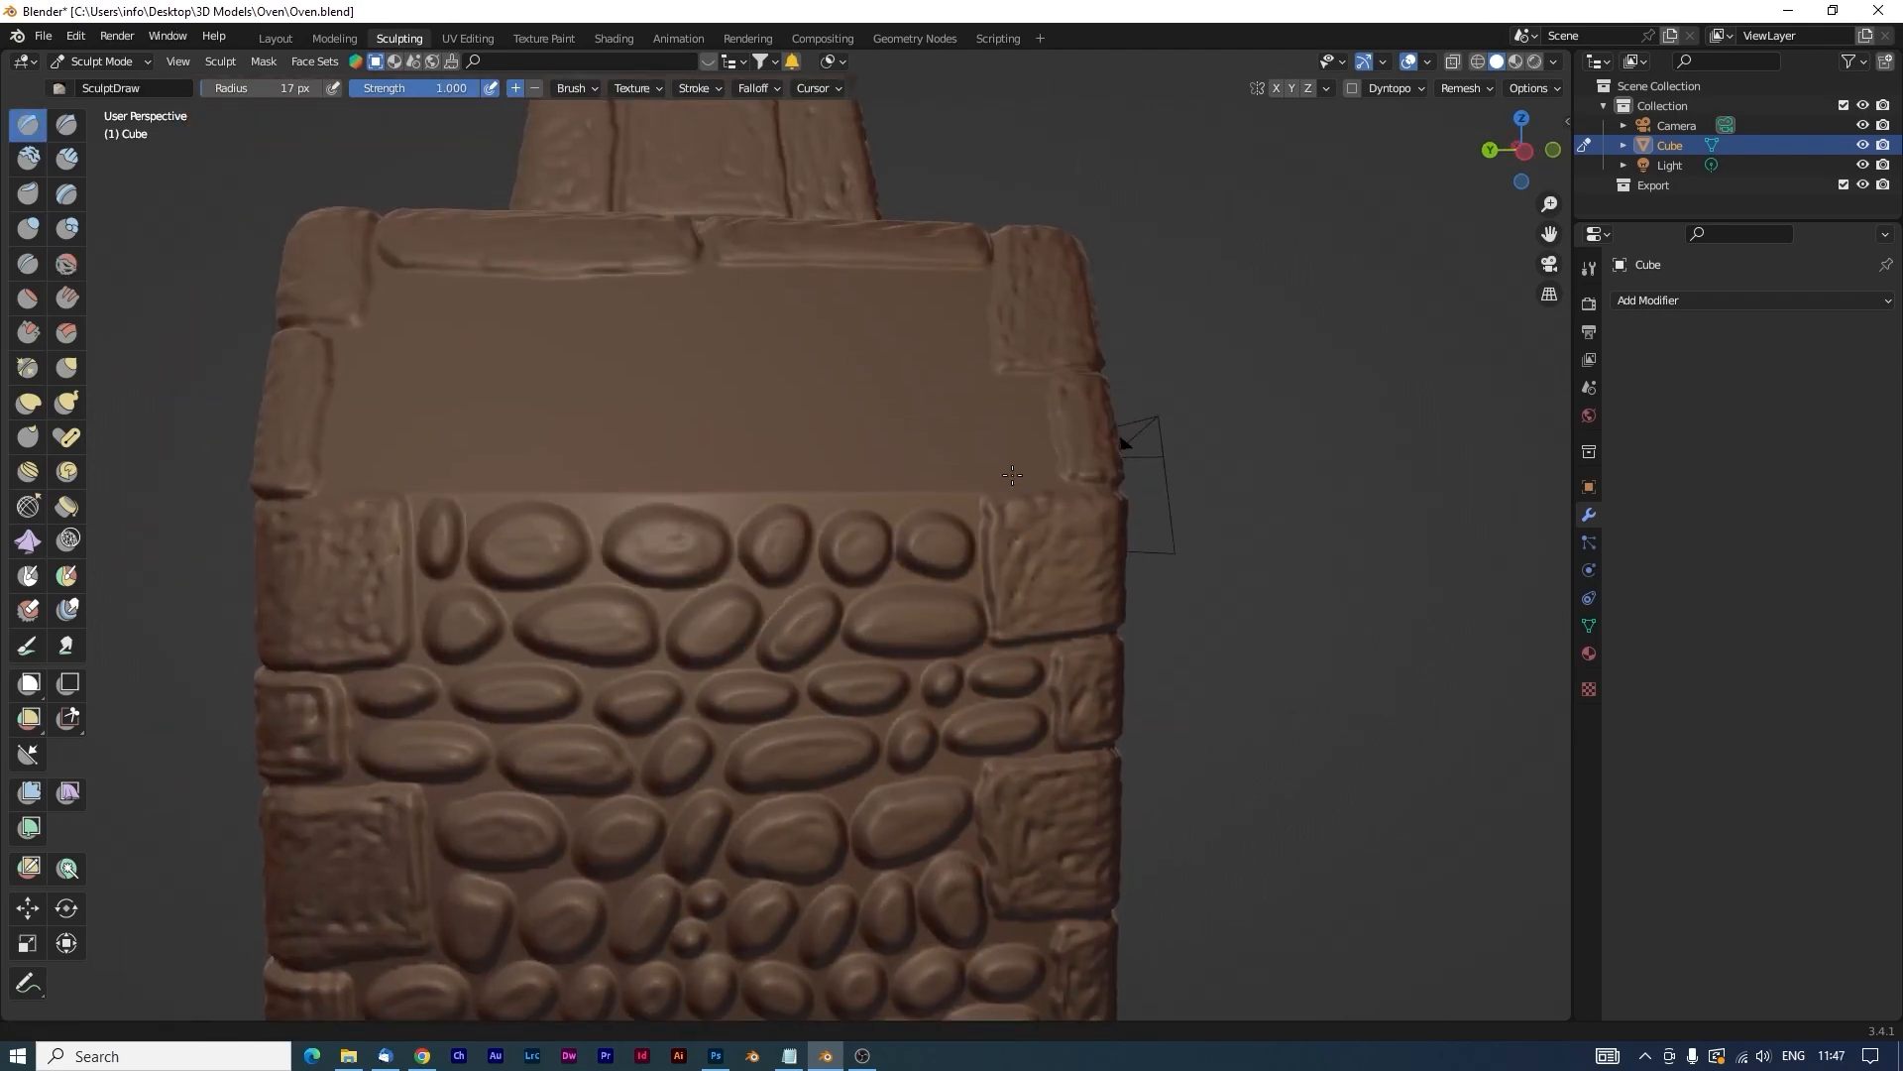
pyautogui.keyDown('shift'); pyautogui.moveTo(793, 466); pyautogui.dragTo(820, 640, button='middle'); pyautogui.keyUp('shift')
pyautogui.moveTo(451, 630); pyautogui.dragTo(530, 630)
# Soften the crease between the vertical walls and their sloped upper faces with the Smooth brush at 17 px radius and 0.700 strength.
pyautogui.click(66, 265)
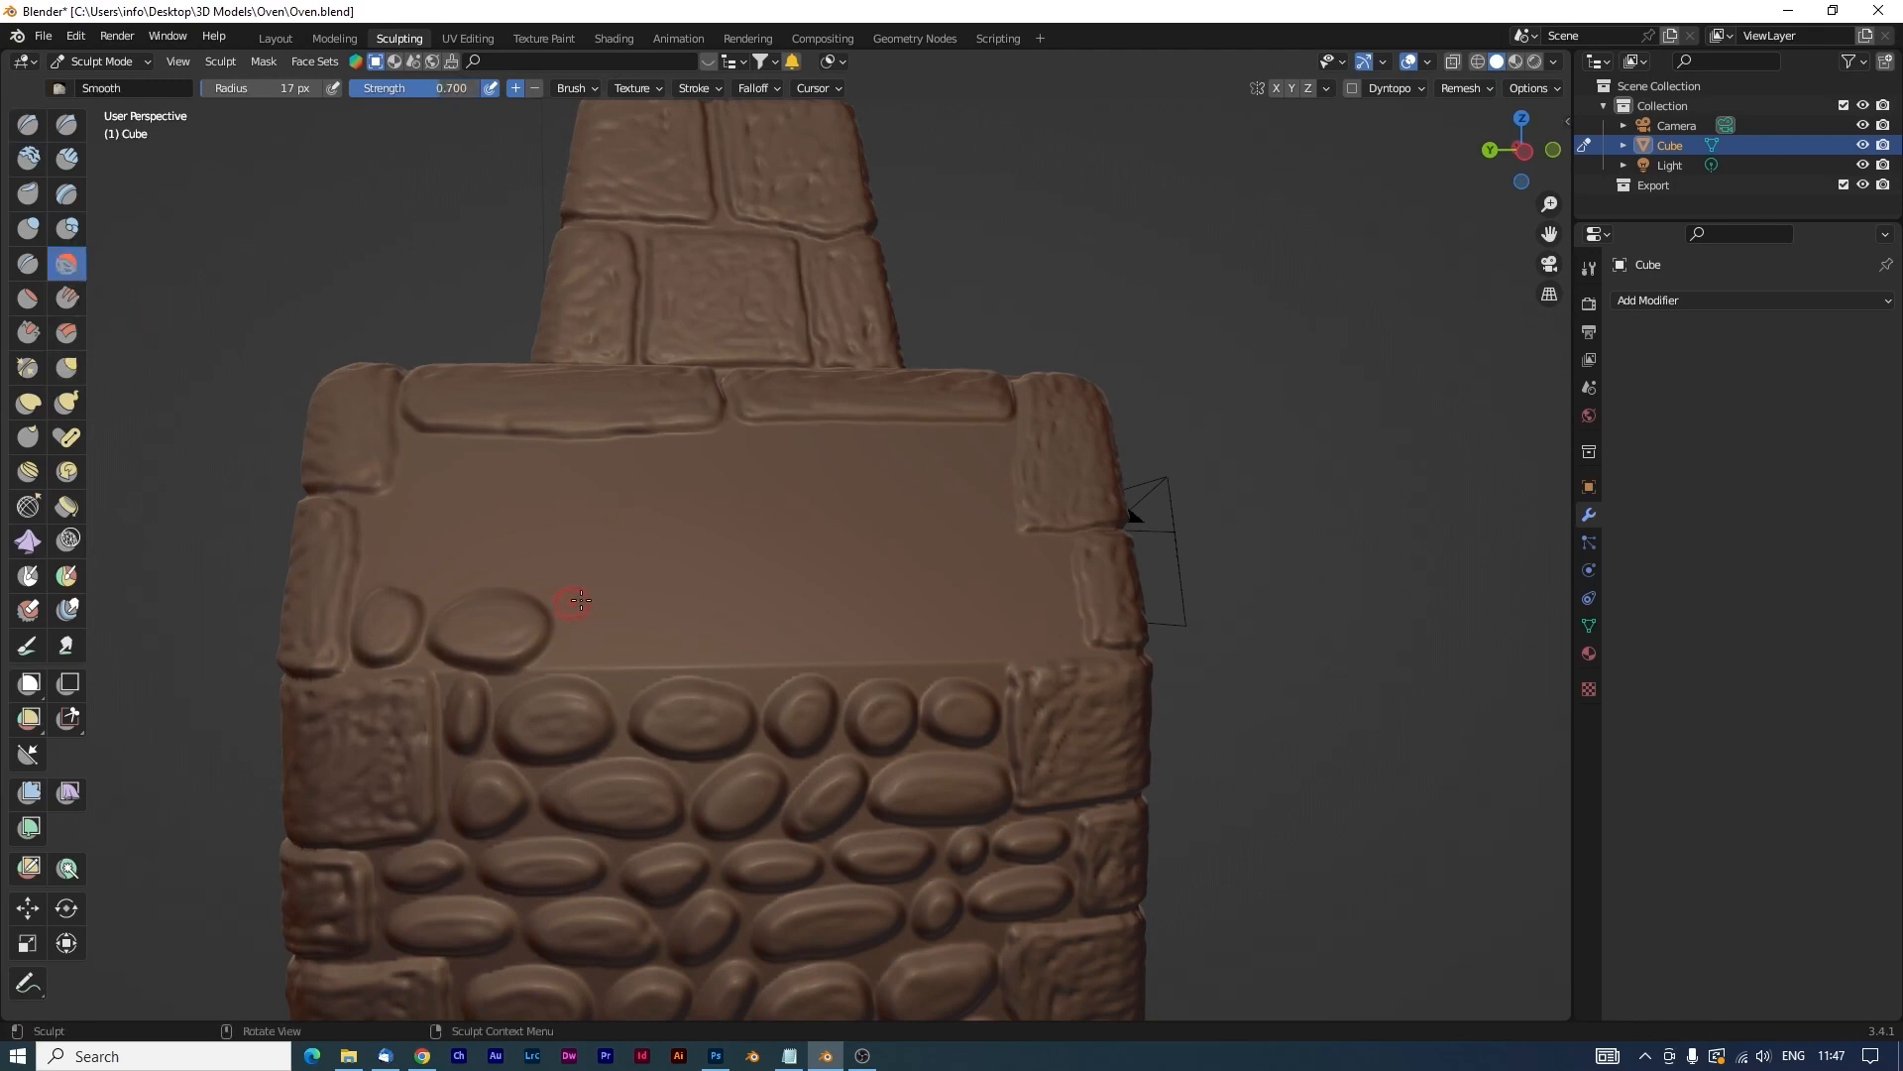
pyautogui.moveTo(449, 673); pyautogui.dragTo(679, 690)
pyautogui.moveTo(580, 655); pyautogui.dragTo(808, 666)
pyautogui.moveTo(862, 665); pyautogui.dragTo(1031, 639)
pyautogui.moveTo(571, 669); pyautogui.dragTo(656, 666)
pyautogui.moveTo(794, 599); pyautogui.dragTo(405, 603, button='middle')
pyautogui.moveTo(942, 731)
pyautogui.mouseDown()
pyautogui.moveTo(1225, 685)
pyautogui.moveTo(1205, 674)
pyautogui.mouseUp()
# Fill the sloped face above the pebbled wall with rows of raised pebbles up to the top stones, using the Draw brush.
pyautogui.click(28, 123)
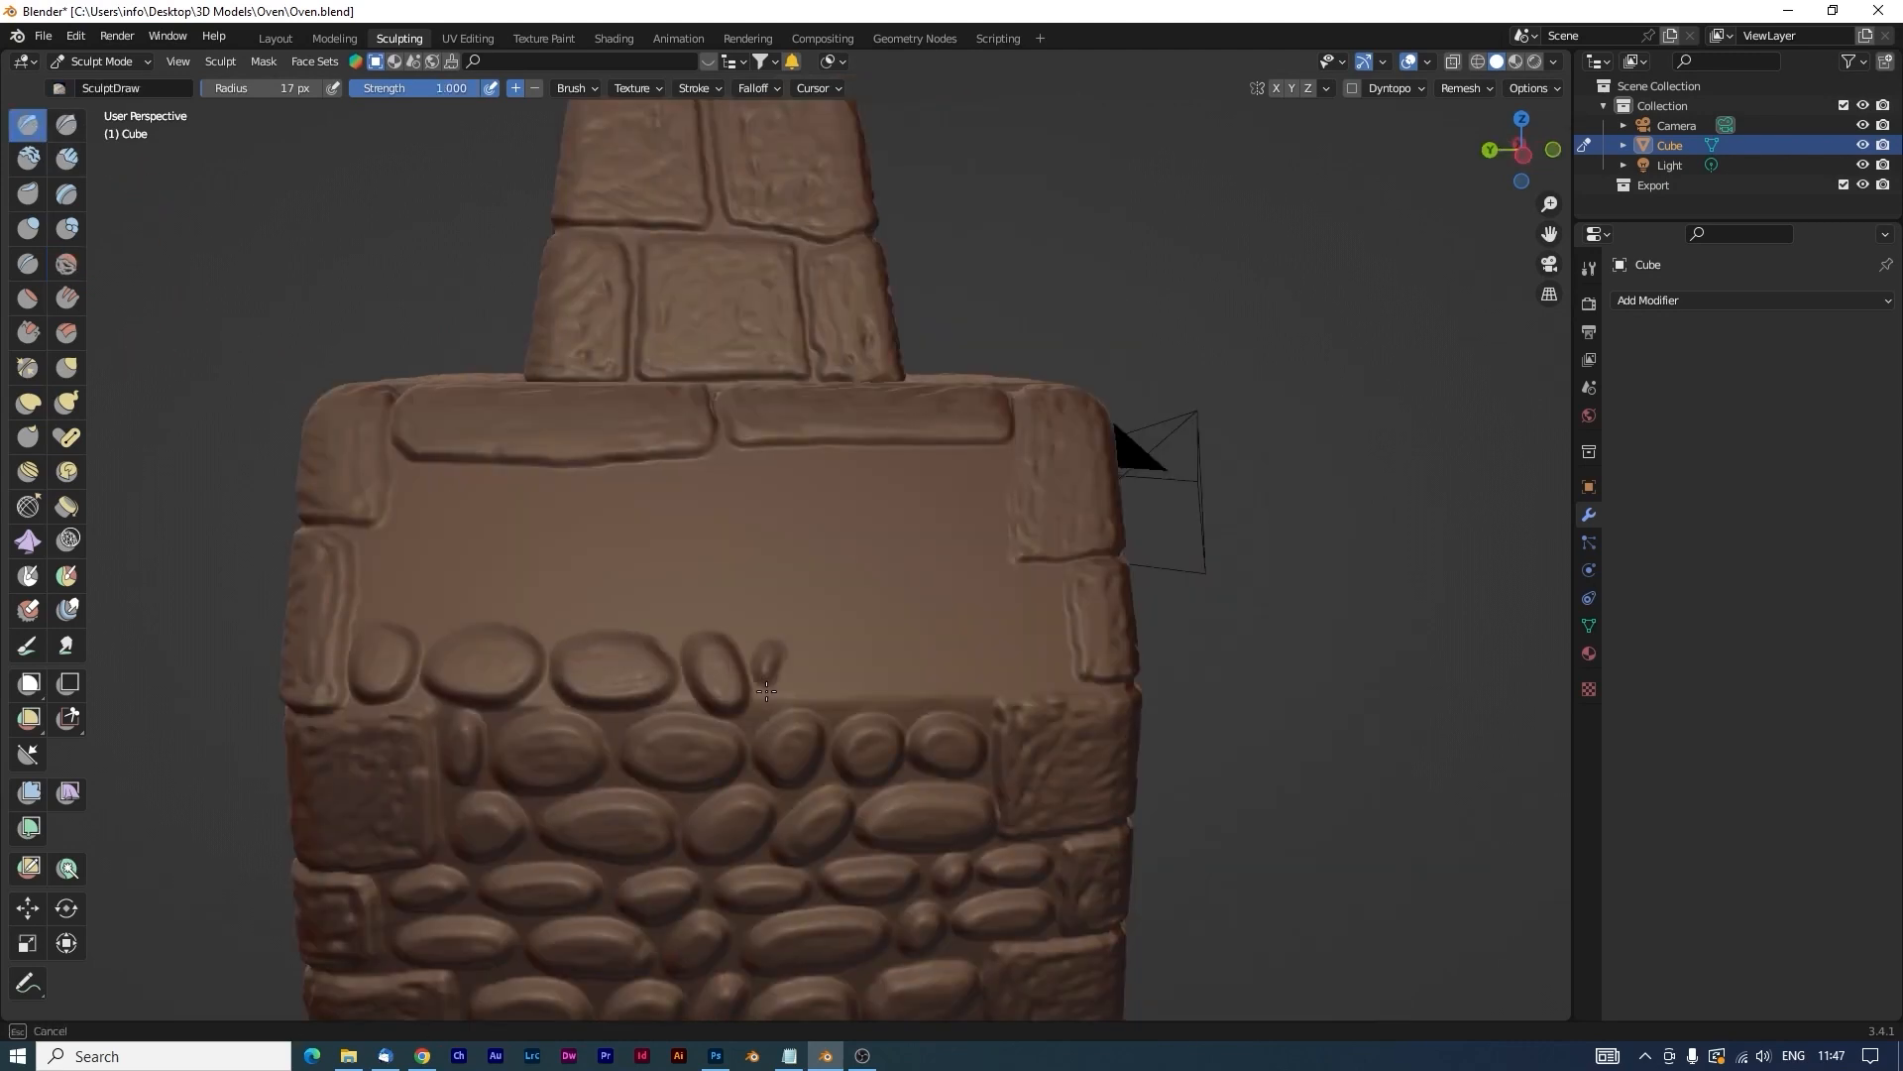
pyautogui.moveTo(595, 580)
pyautogui.mouseDown()
pyautogui.moveTo(522, 610)
pyautogui.moveTo(562, 613)
pyautogui.mouseUp()
pyautogui.moveTo(426, 500)
pyautogui.mouseDown()
pyautogui.moveTo(458, 545)
pyautogui.moveTo(503, 550)
pyautogui.mouseUp()
pyautogui.moveTo(587, 538); pyautogui.dragTo(837, 525)
pyautogui.moveTo(888, 526); pyautogui.dragTo(932, 545)
pyautogui.moveTo(917, 481); pyautogui.dragTo(972, 471)
pyautogui.moveTo(815, 471); pyautogui.dragTo(863, 481)
pyautogui.moveTo(528, 488); pyautogui.dragTo(605, 486)
pyautogui.moveTo(642, 486); pyautogui.dragTo(702, 484)
pyautogui.scroll(-5, 701, 535)
pyautogui.moveTo(793, 560)
pyautogui.mouseDown(button='middle')
pyautogui.moveTo(701, 574)
pyautogui.moveTo(648, 669)
pyautogui.mouseUp(button='middle')
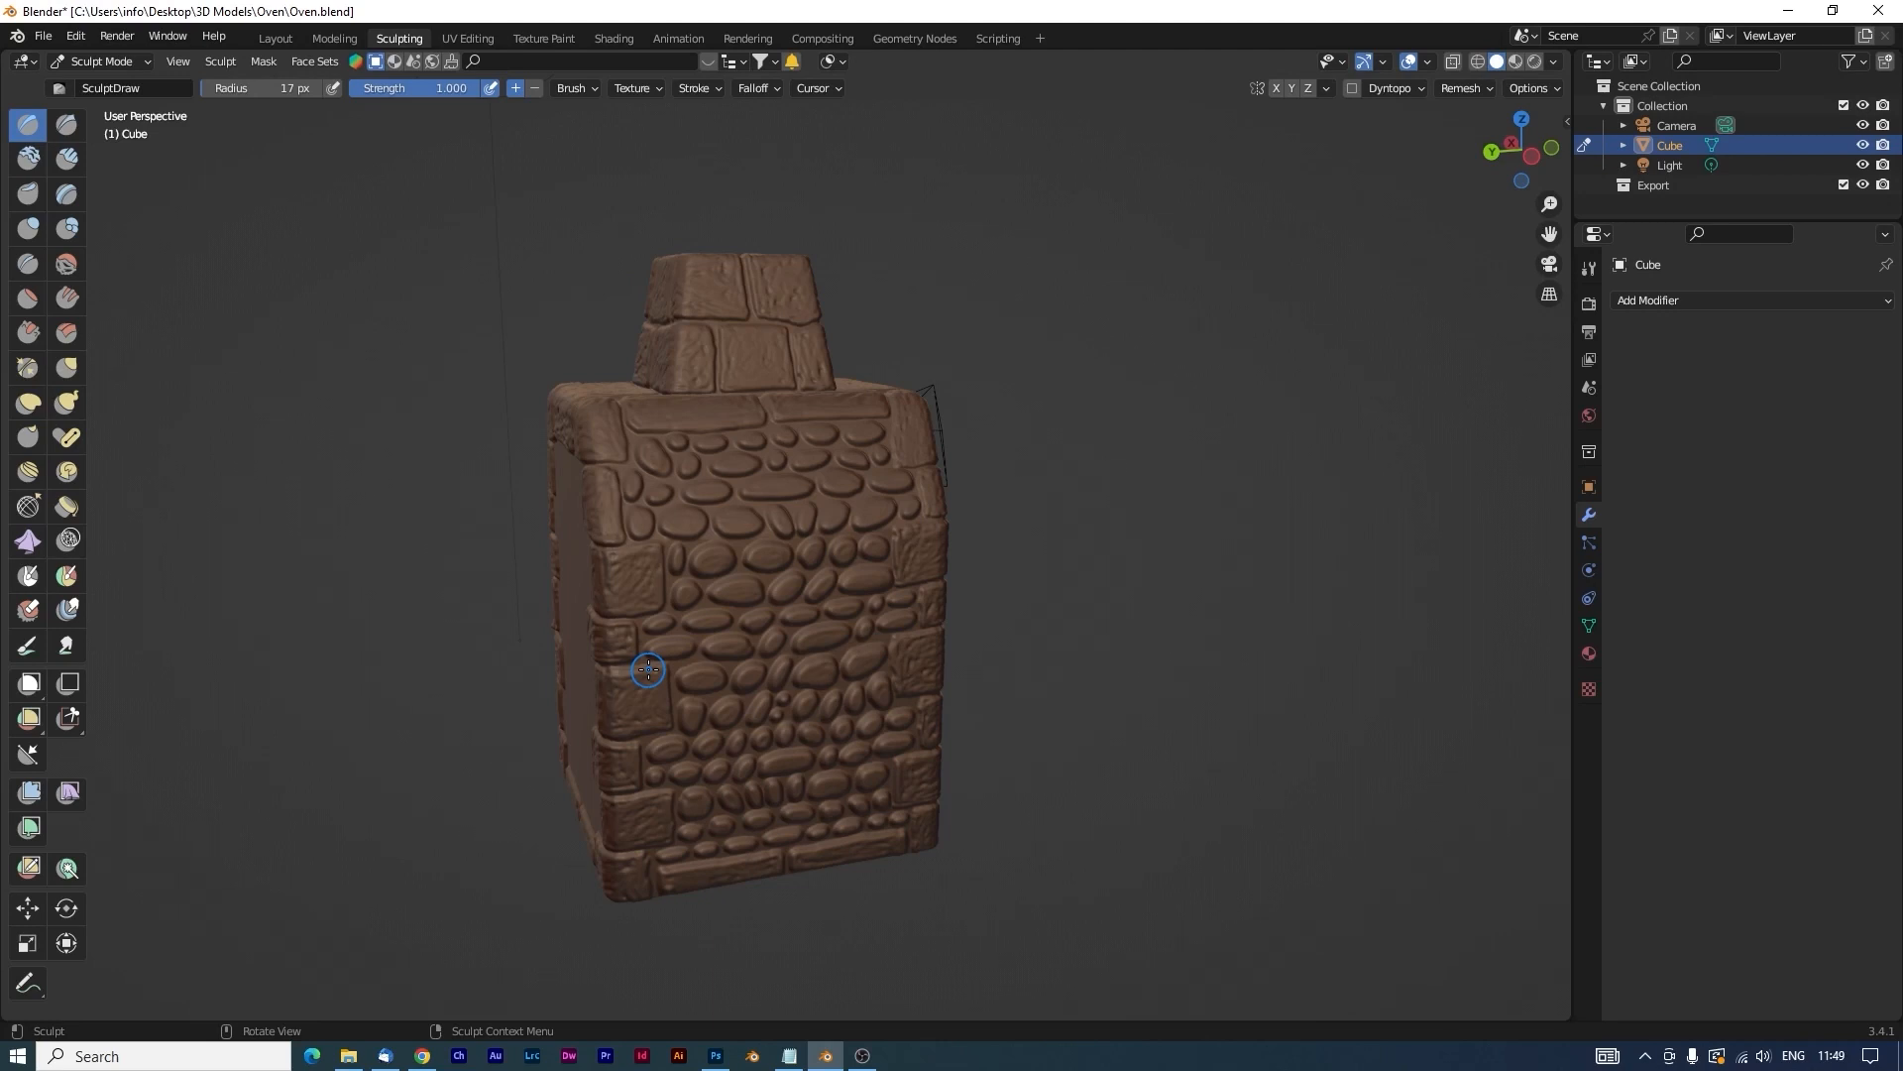
pyautogui.moveTo(825, 645)
pyautogui.mouseDown(button='middle')
pyautogui.moveTo(886, 687)
pyautogui.moveTo(854, 646)
pyautogui.moveTo(812, 647)
pyautogui.mouseUp(button='middle')
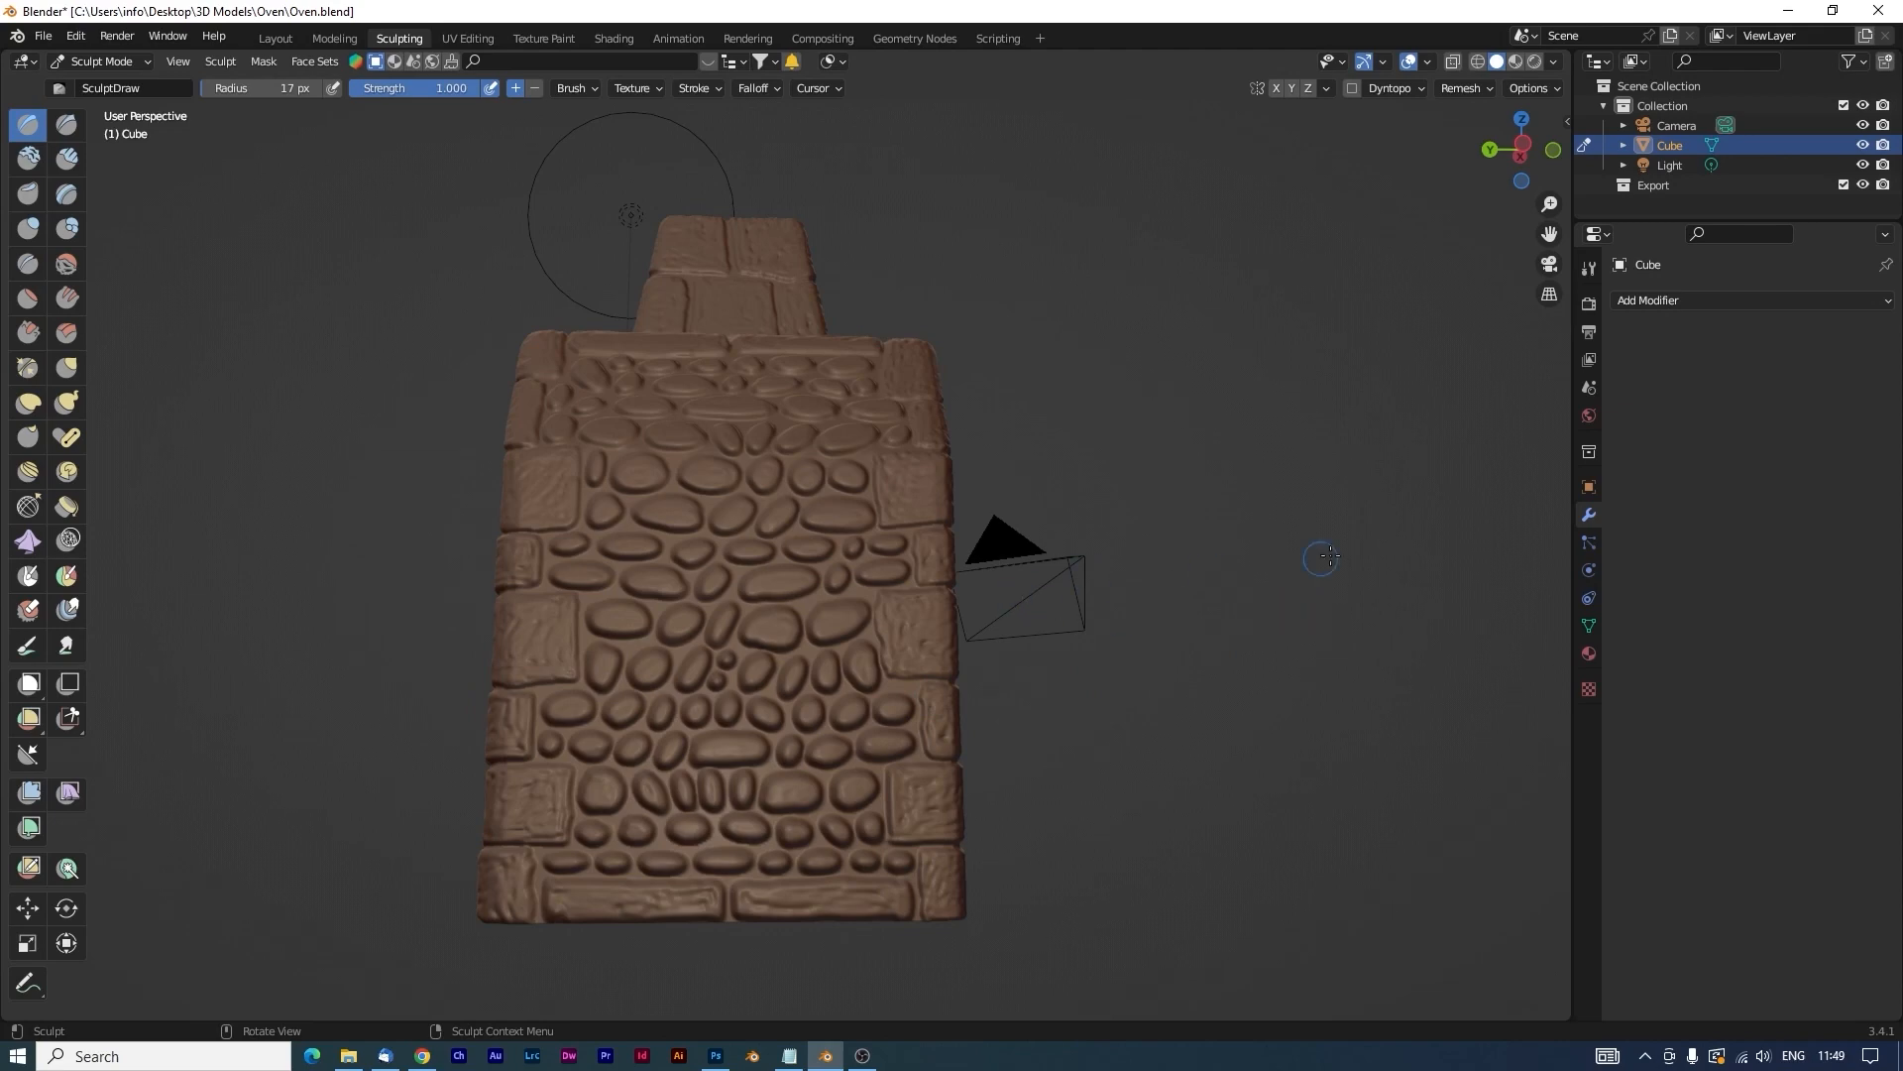
# Sculpt raised pebbles between the corner stones of the opposite bare wall with the Draw brush at 17 px radius.
pyautogui.moveTo(1330, 557); pyautogui.dragTo(936, 576, button='middle')
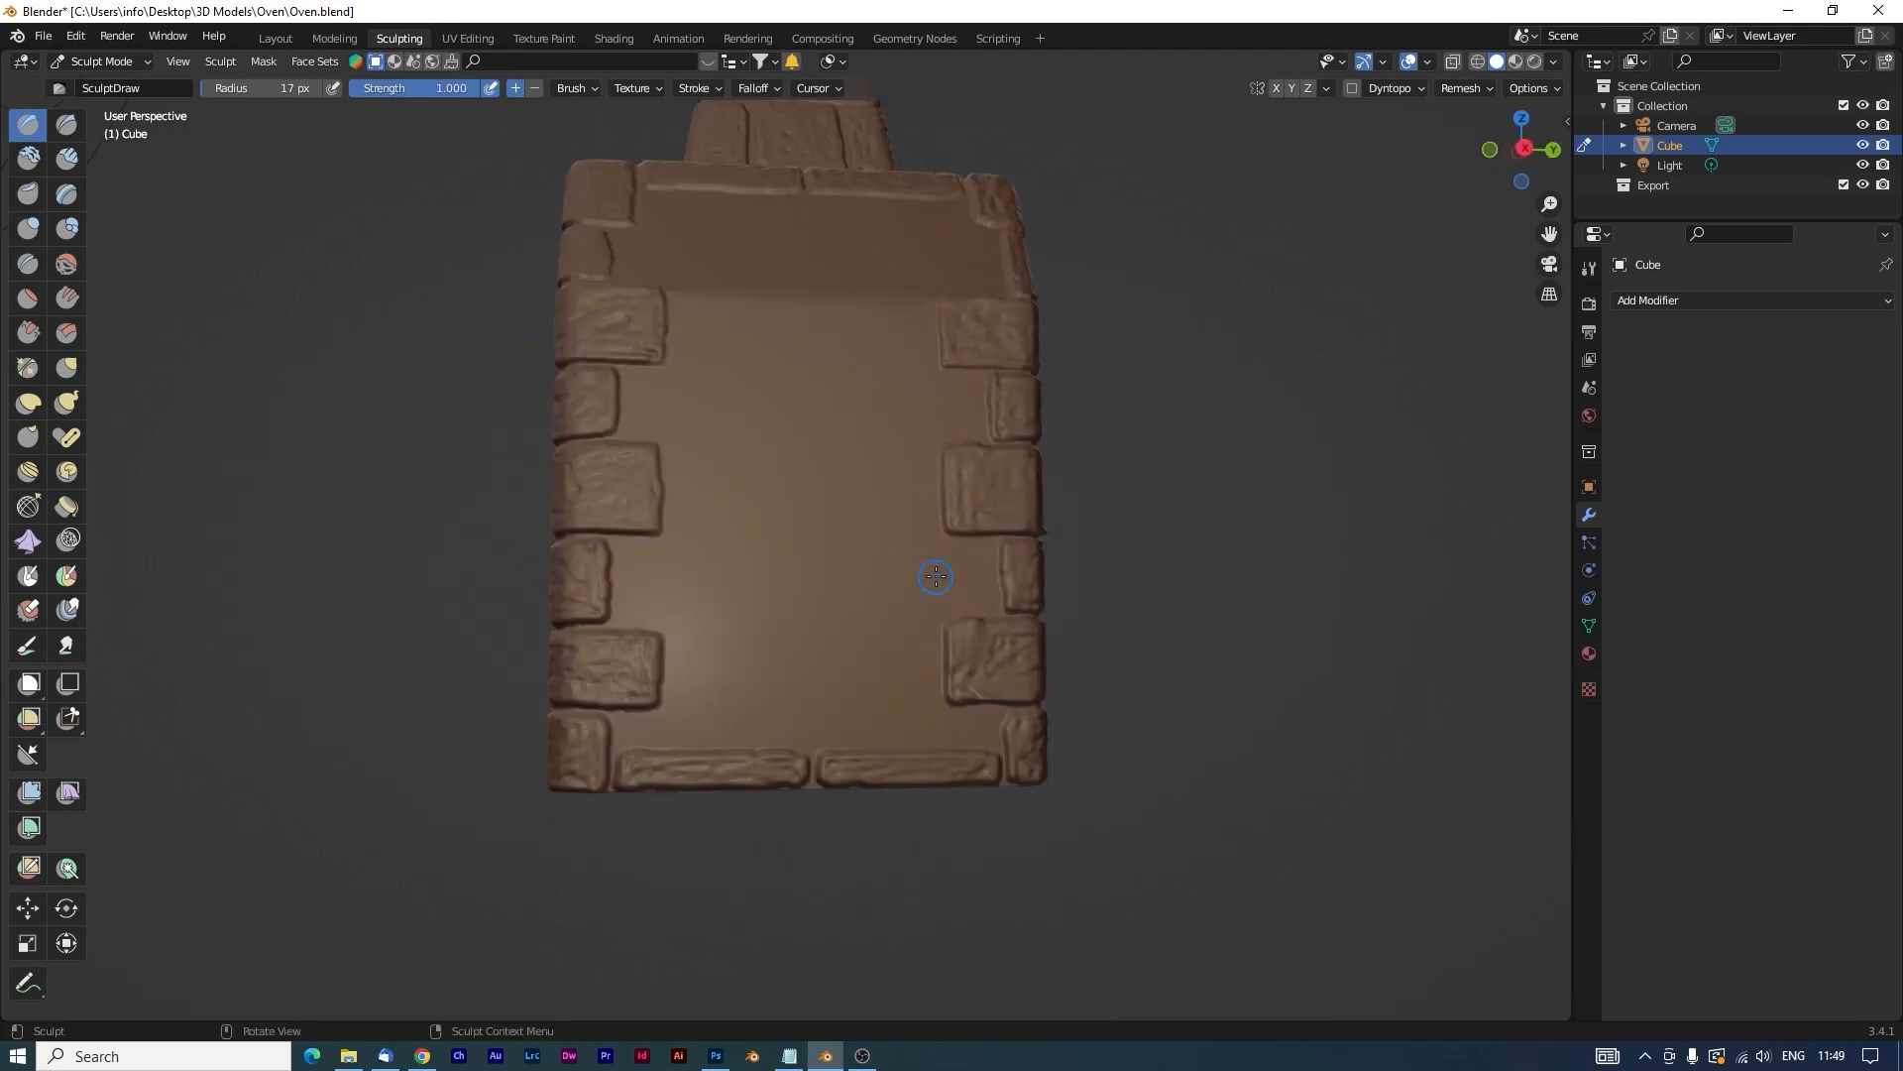
pyautogui.scroll(2, 935, 576)
pyautogui.moveTo(863, 662); pyautogui.dragTo(883, 668)
pyautogui.moveTo(946, 545); pyautogui.dragTo(976, 565)
pyautogui.keyDown('shift'); pyautogui.moveTo(877, 456); pyautogui.dragTo(862, 649, button='middle'); pyautogui.keyUp('shift')
pyautogui.moveTo(659, 605); pyautogui.dragTo(694, 614)
pyautogui.moveTo(872, 555); pyautogui.dragTo(932, 555)
pyautogui.keyDown('shift'); pyautogui.moveTo(876, 464); pyautogui.dragTo(860, 684, button='middle'); pyautogui.keyUp('shift')
pyautogui.moveTo(620, 508); pyautogui.dragTo(674, 510)
pyautogui.moveTo(765, 595); pyautogui.dragTo(765, 525, button='middle')
pyautogui.moveTo(843, 560); pyautogui.dragTo(912, 555)
pyautogui.moveTo(684, 530); pyautogui.dragTo(743, 531)
# Cover the remaining bare wall area with rows of raised pebbles, working upward to its top stones.
pyautogui.moveTo(992, 555); pyautogui.dragTo(634, 560, button='middle')
pyautogui.keyDown('shift'); pyautogui.moveTo(951, 823); pyautogui.dragTo(892, 387, button='middle'); pyautogui.keyUp('shift')
pyautogui.moveTo(942, 585); pyautogui.dragTo(892, 587)
pyautogui.moveTo(764, 543); pyautogui.dragTo(818, 540)
pyautogui.keyDown('shift'); pyautogui.moveTo(753, 436); pyautogui.dragTo(754, 598, button='middle'); pyautogui.keyUp('shift')
pyautogui.moveTo(728, 580); pyautogui.dragTo(793, 579)
pyautogui.moveTo(883, 531); pyautogui.dragTo(922, 525)
pyautogui.moveTo(719, 451); pyautogui.dragTo(759, 458)
pyautogui.moveTo(674, 349); pyautogui.dragTo(708, 349)
pyautogui.moveTo(823, 359)
pyautogui.mouseDown()
pyautogui.moveTo(854, 368)
pyautogui.moveTo(794, 357)
pyautogui.mouseUp()
pyautogui.keyDown('shift'); pyautogui.moveTo(753, 248); pyautogui.dragTo(748, 437, button='middle'); pyautogui.keyUp('shift')
pyautogui.moveTo(892, 432); pyautogui.dragTo(951, 436)
# Sculpt small raised pebbles in the front panel above the upper compartment and save the file.
pyautogui.moveTo(952, 693); pyautogui.dragTo(565, 701, button='middle')
pyautogui.scroll(-3, 565, 701)
pyautogui.scroll(5, 774, 397)
pyautogui.moveTo(565, 548); pyautogui.dragTo(634, 550)
pyautogui.moveTo(634, 416)
pyautogui.mouseDown(button='middle')
pyautogui.moveTo(860, 406)
pyautogui.moveTo(831, 555)
pyautogui.moveTo(513, 494)
pyautogui.moveTo(660, 507)
pyautogui.mouseUp(button='middle')
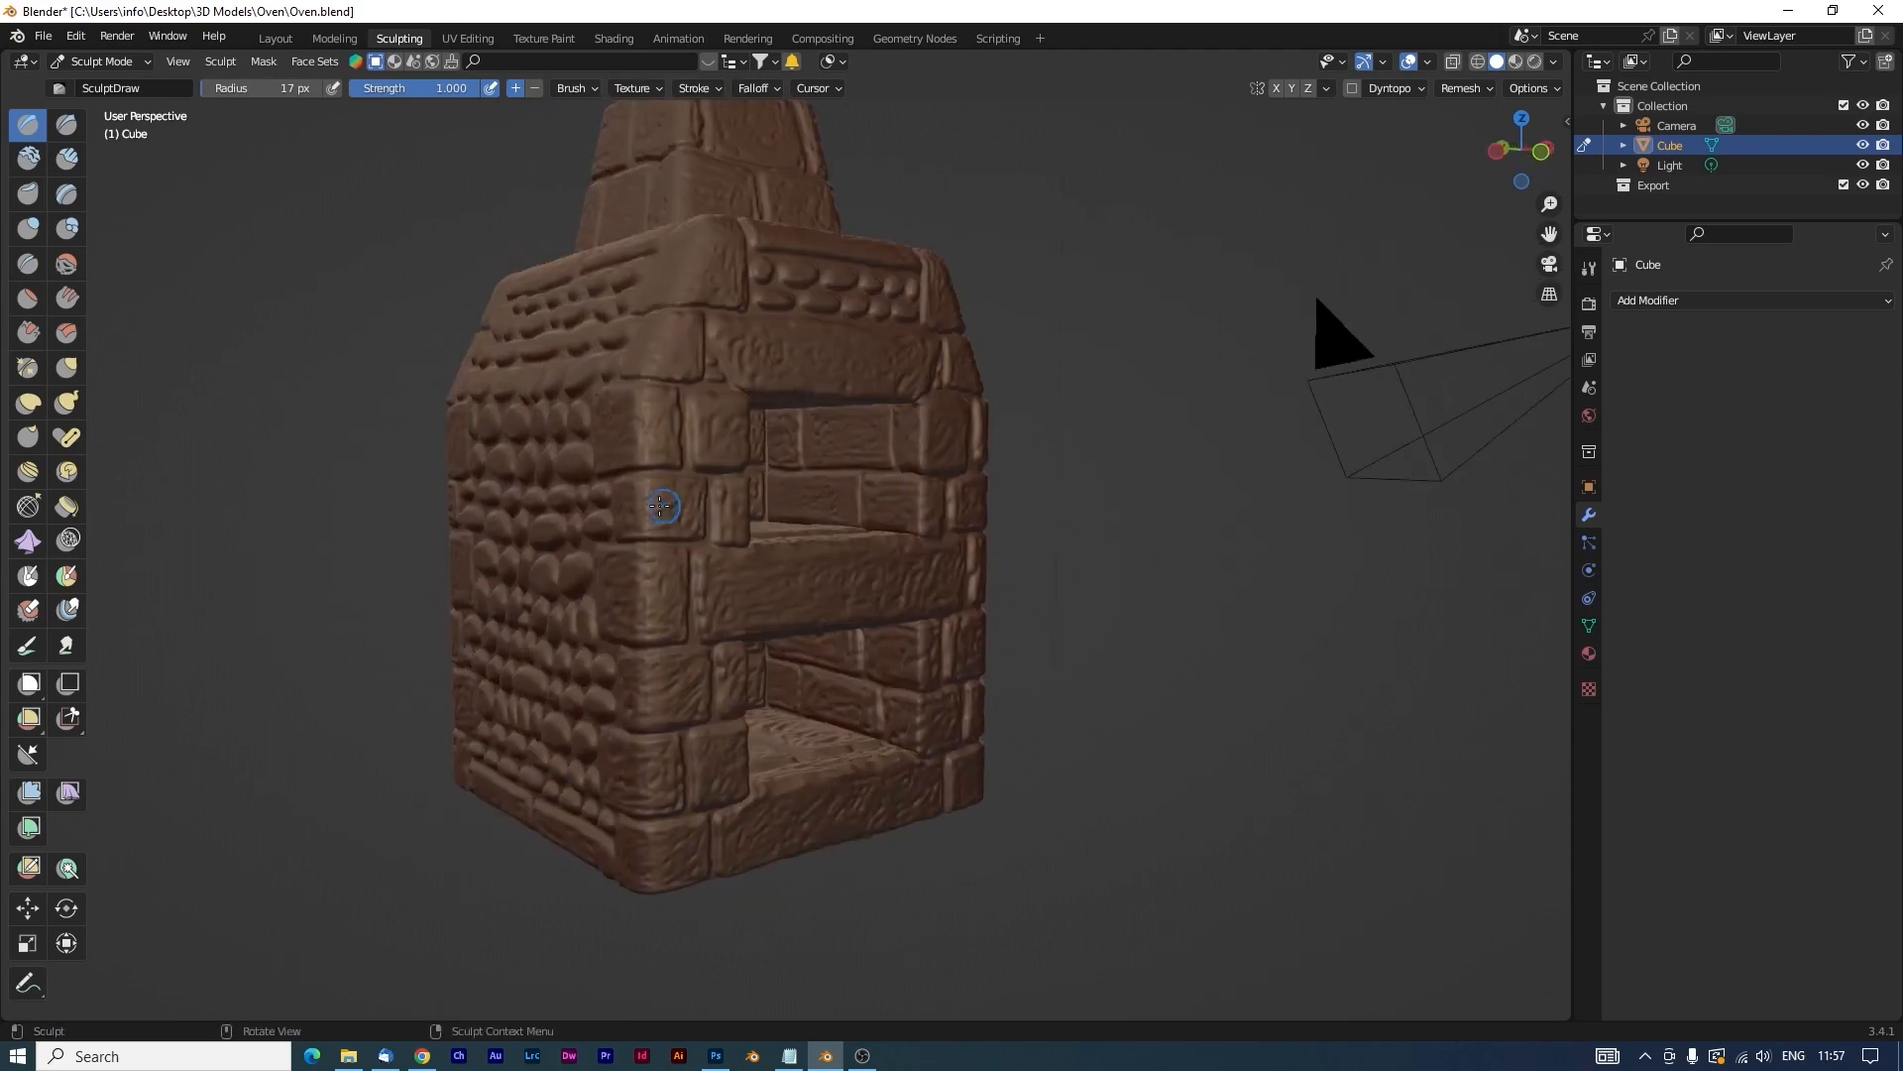
pyautogui.scroll(-3, 661, 506)
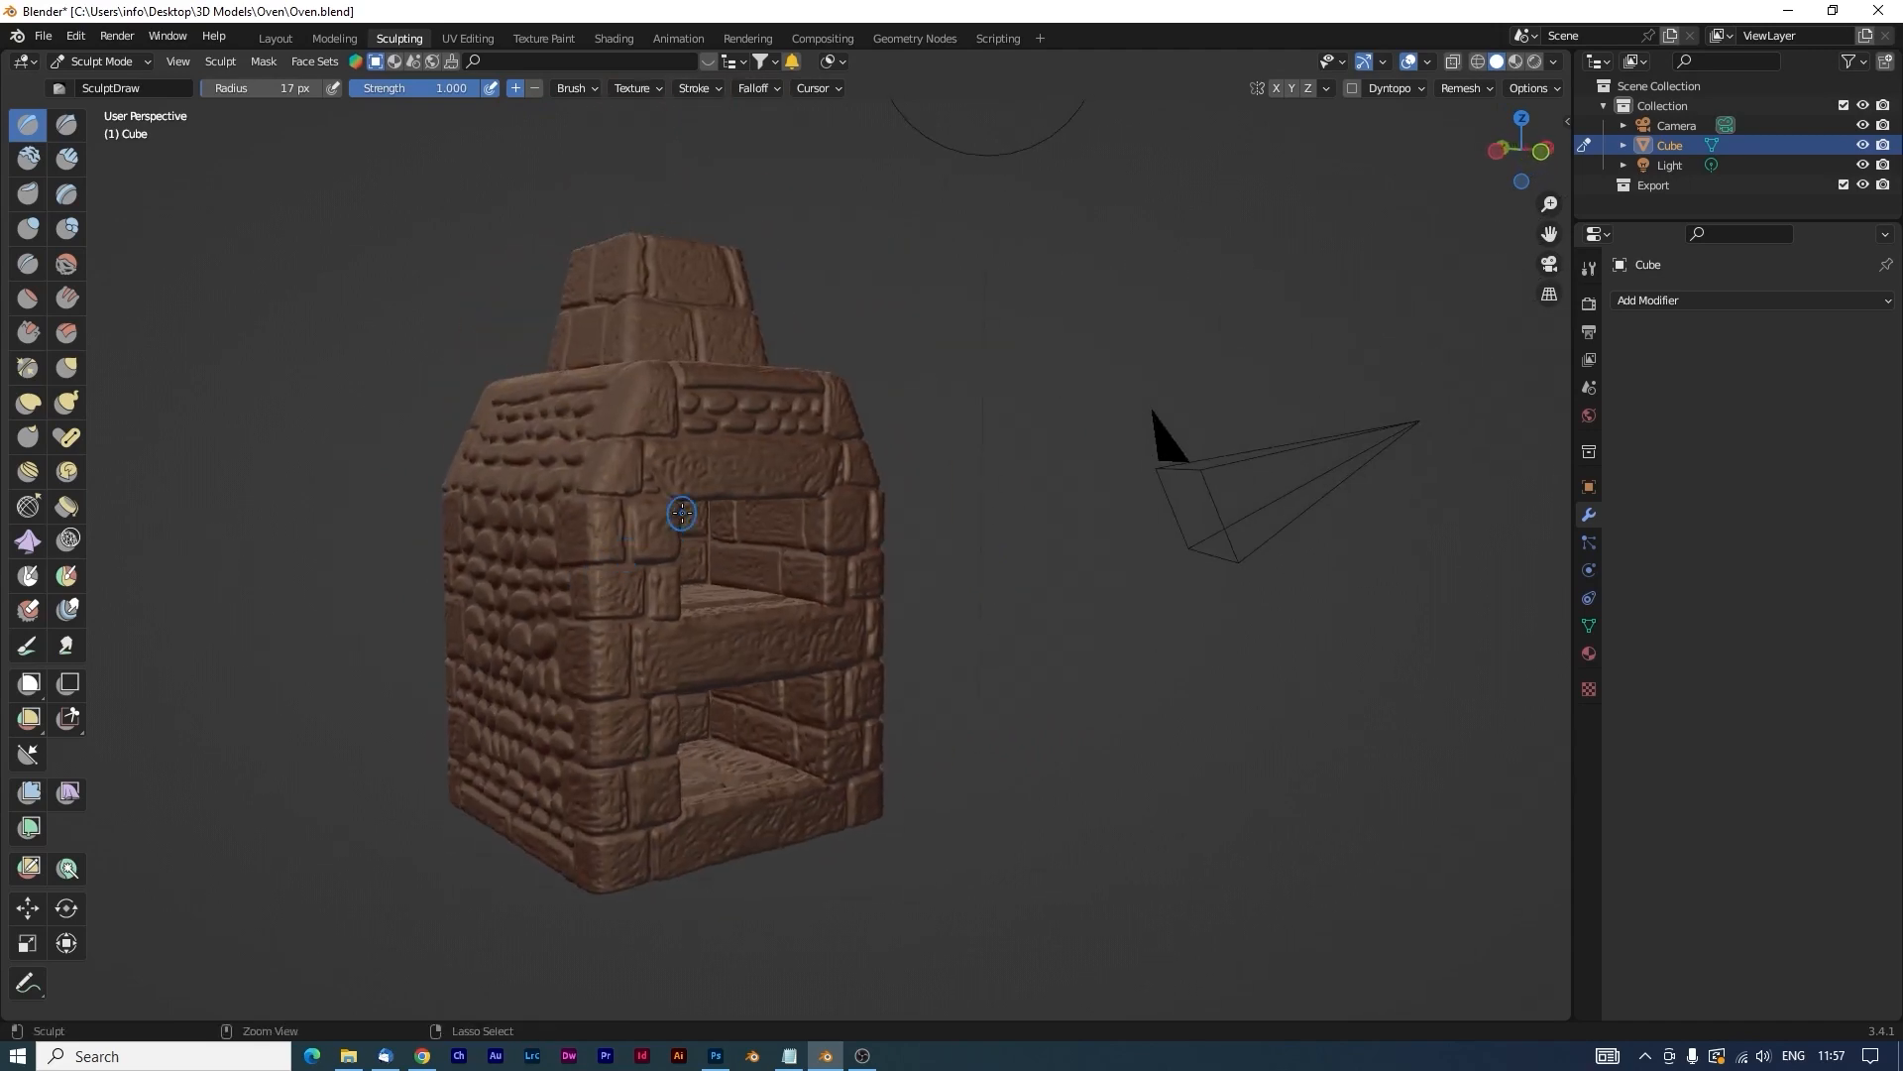
pyautogui.hotkey('ctrl', 's')
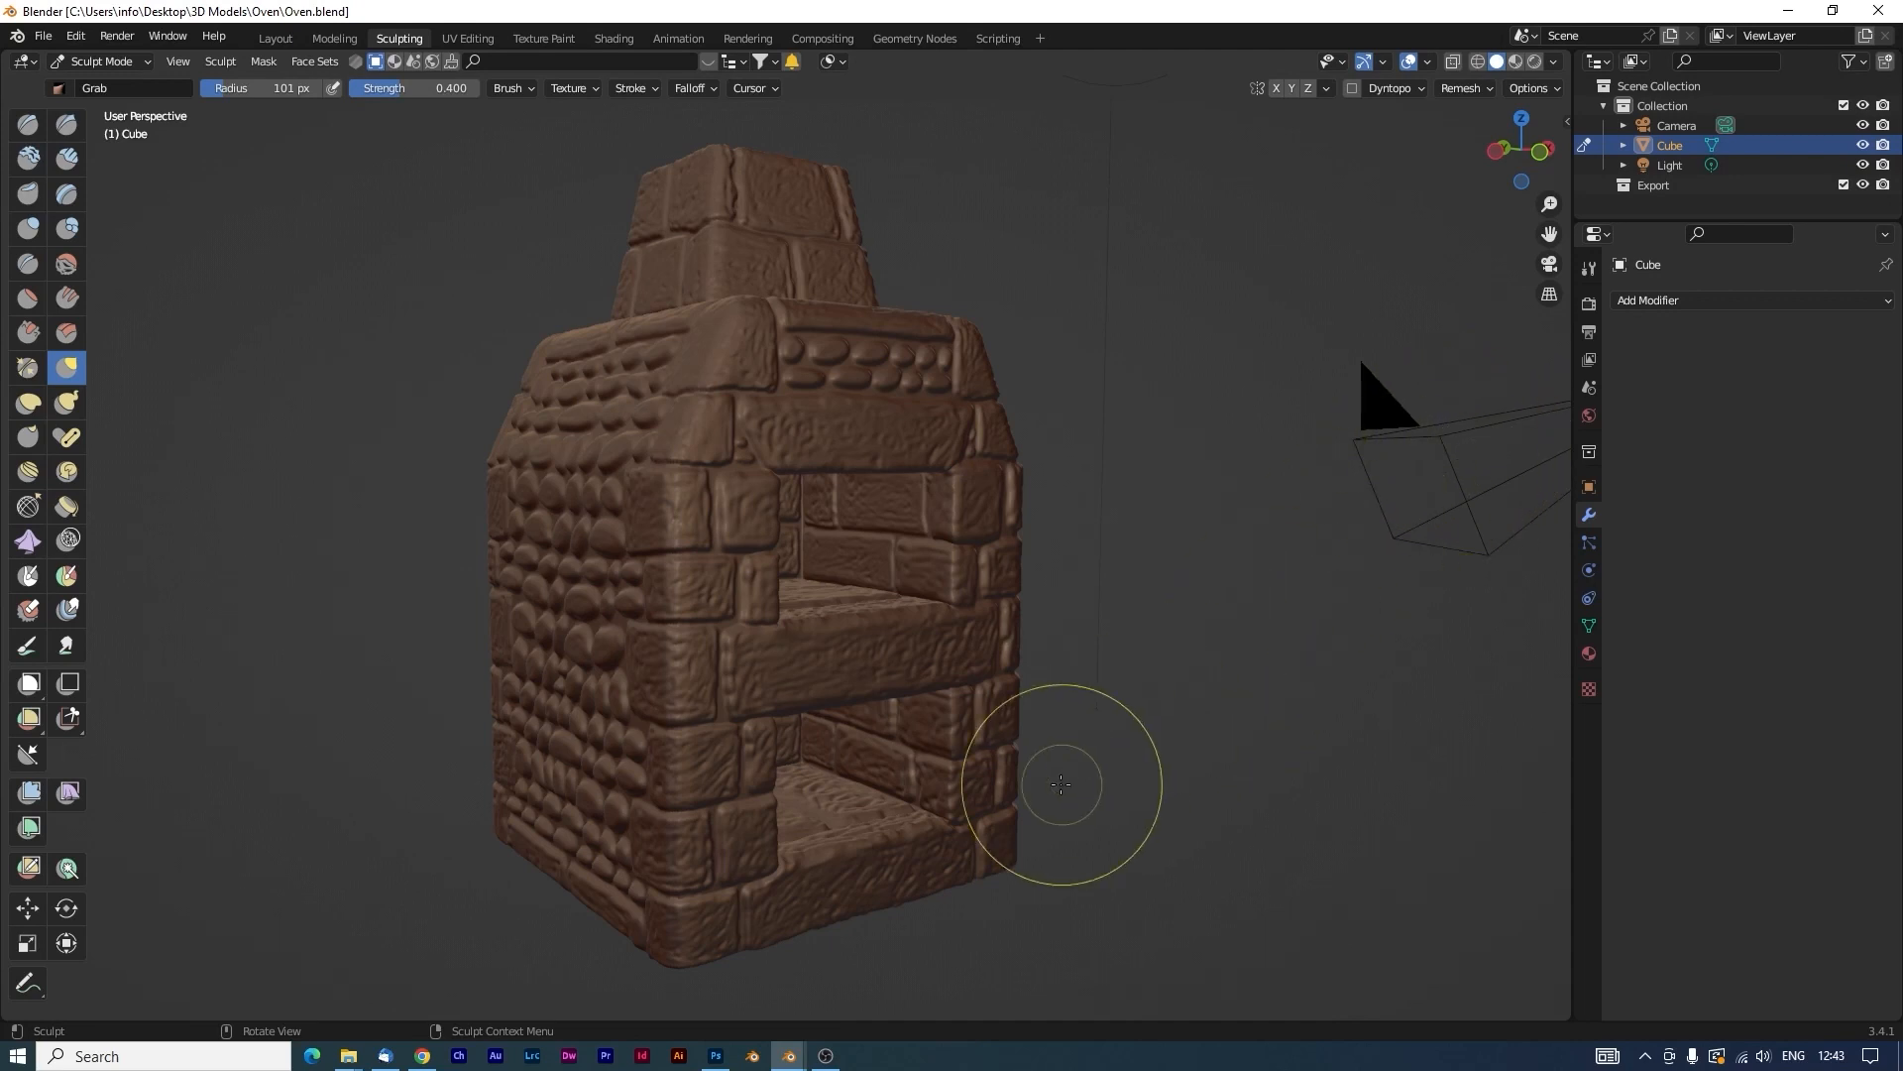
# Switch to Chrome and download the free Rough Gray Stone PBR texture from the 3D Market page.
pyautogui.click(422, 1057)
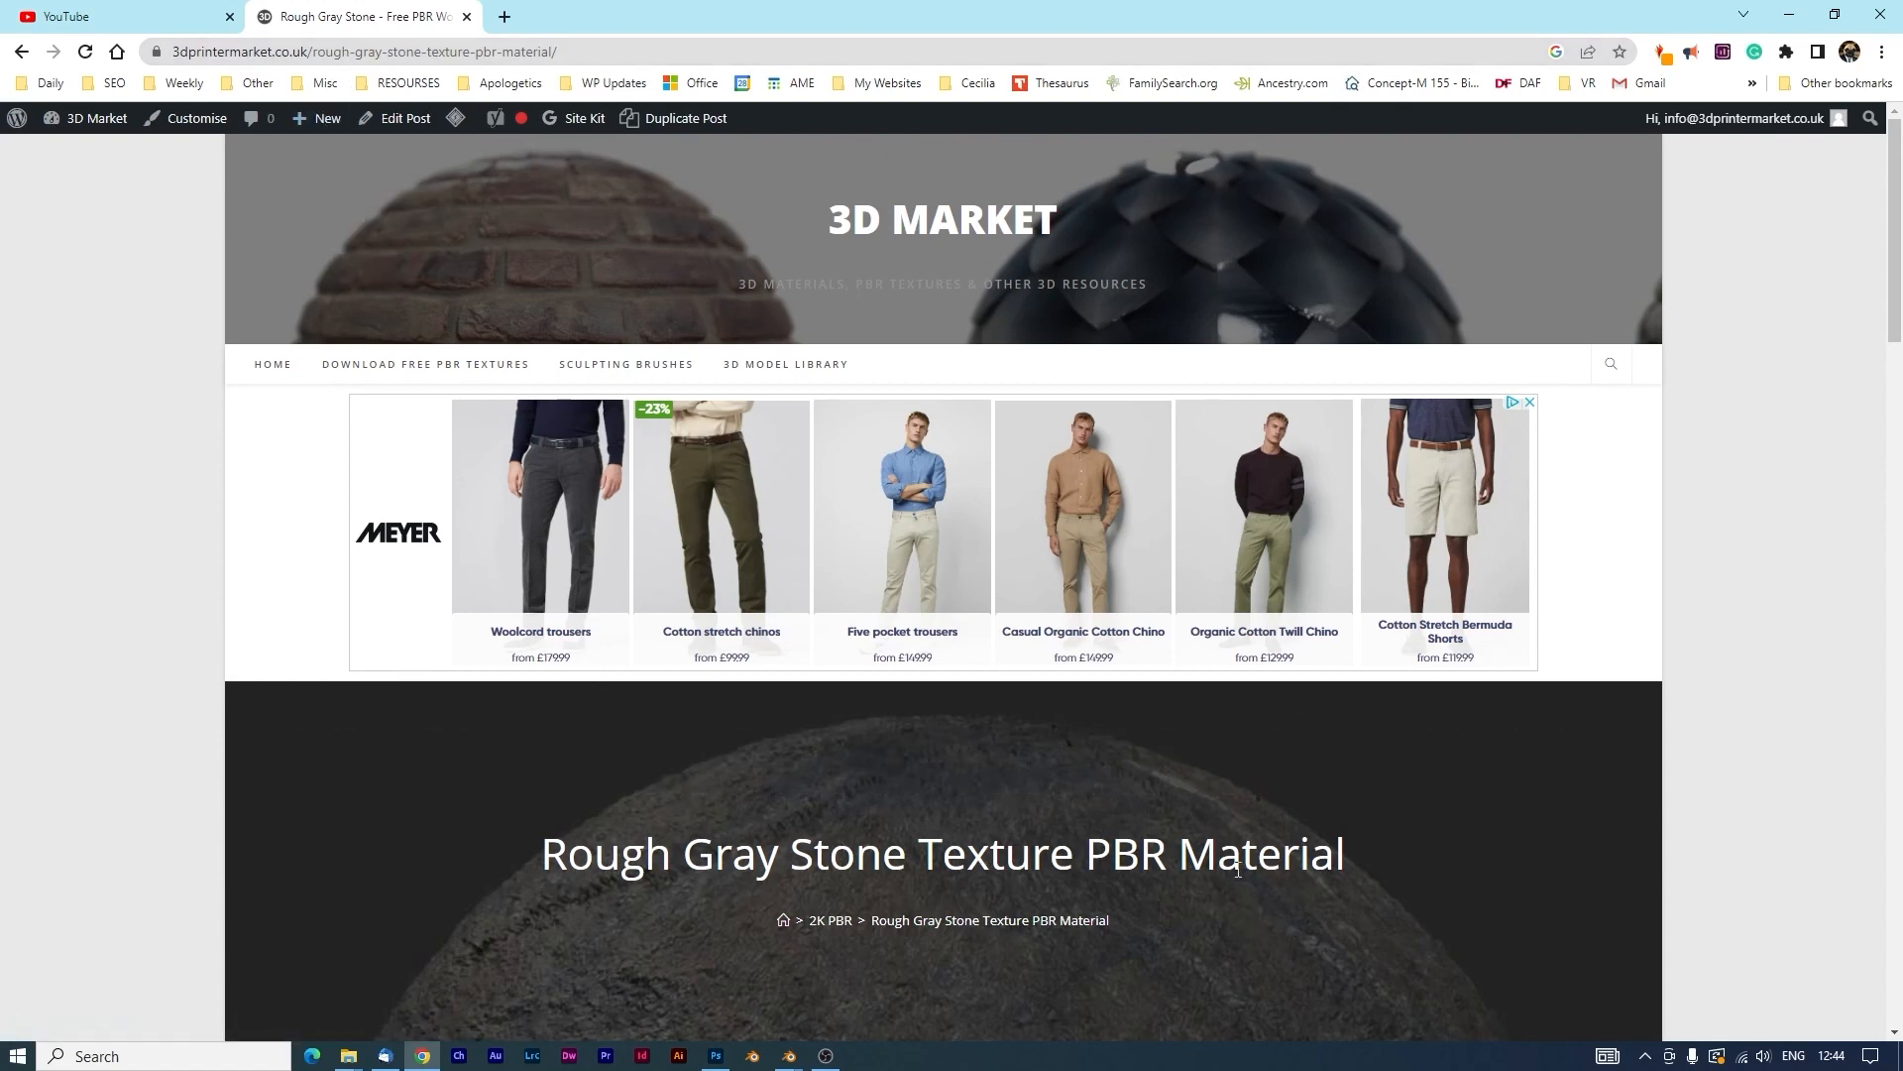
pyautogui.scroll(-12, 1202, 855)
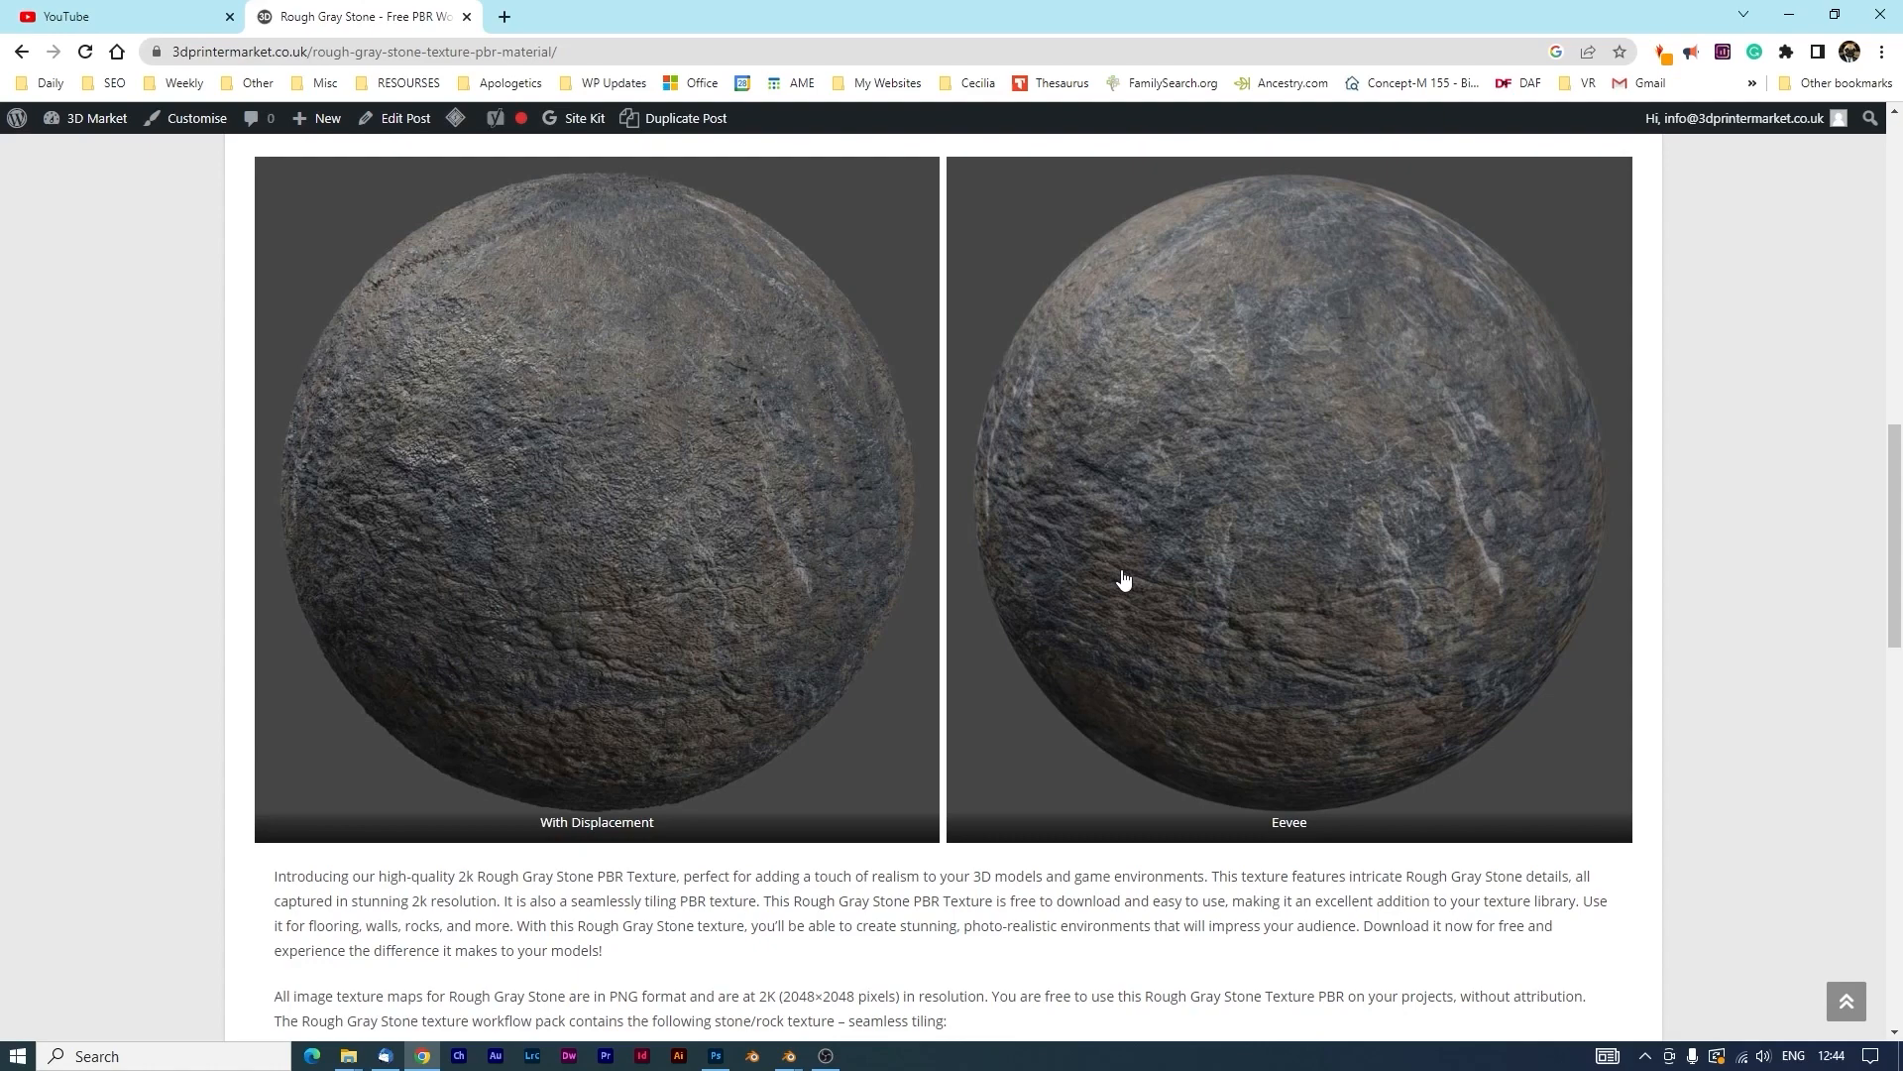
pyautogui.scroll(-8, 1124, 580)
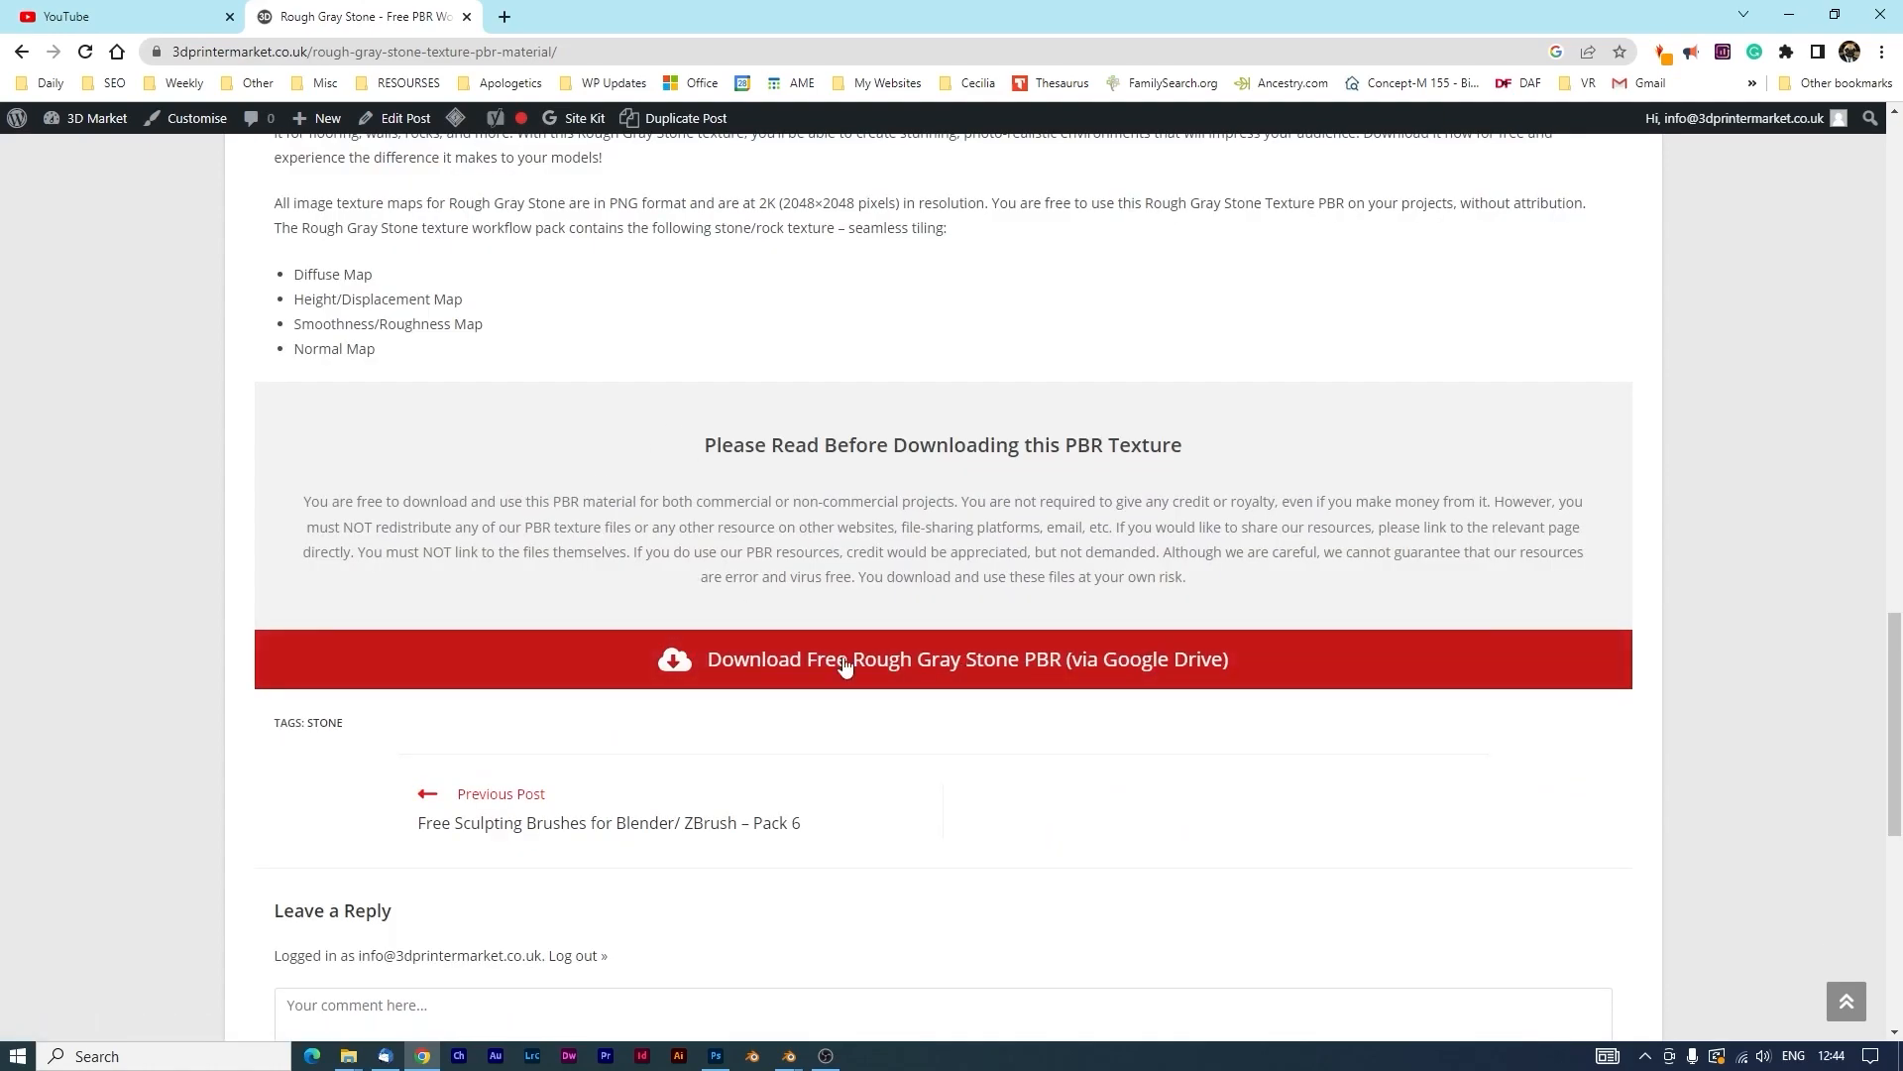
pyautogui.click(997, 666)
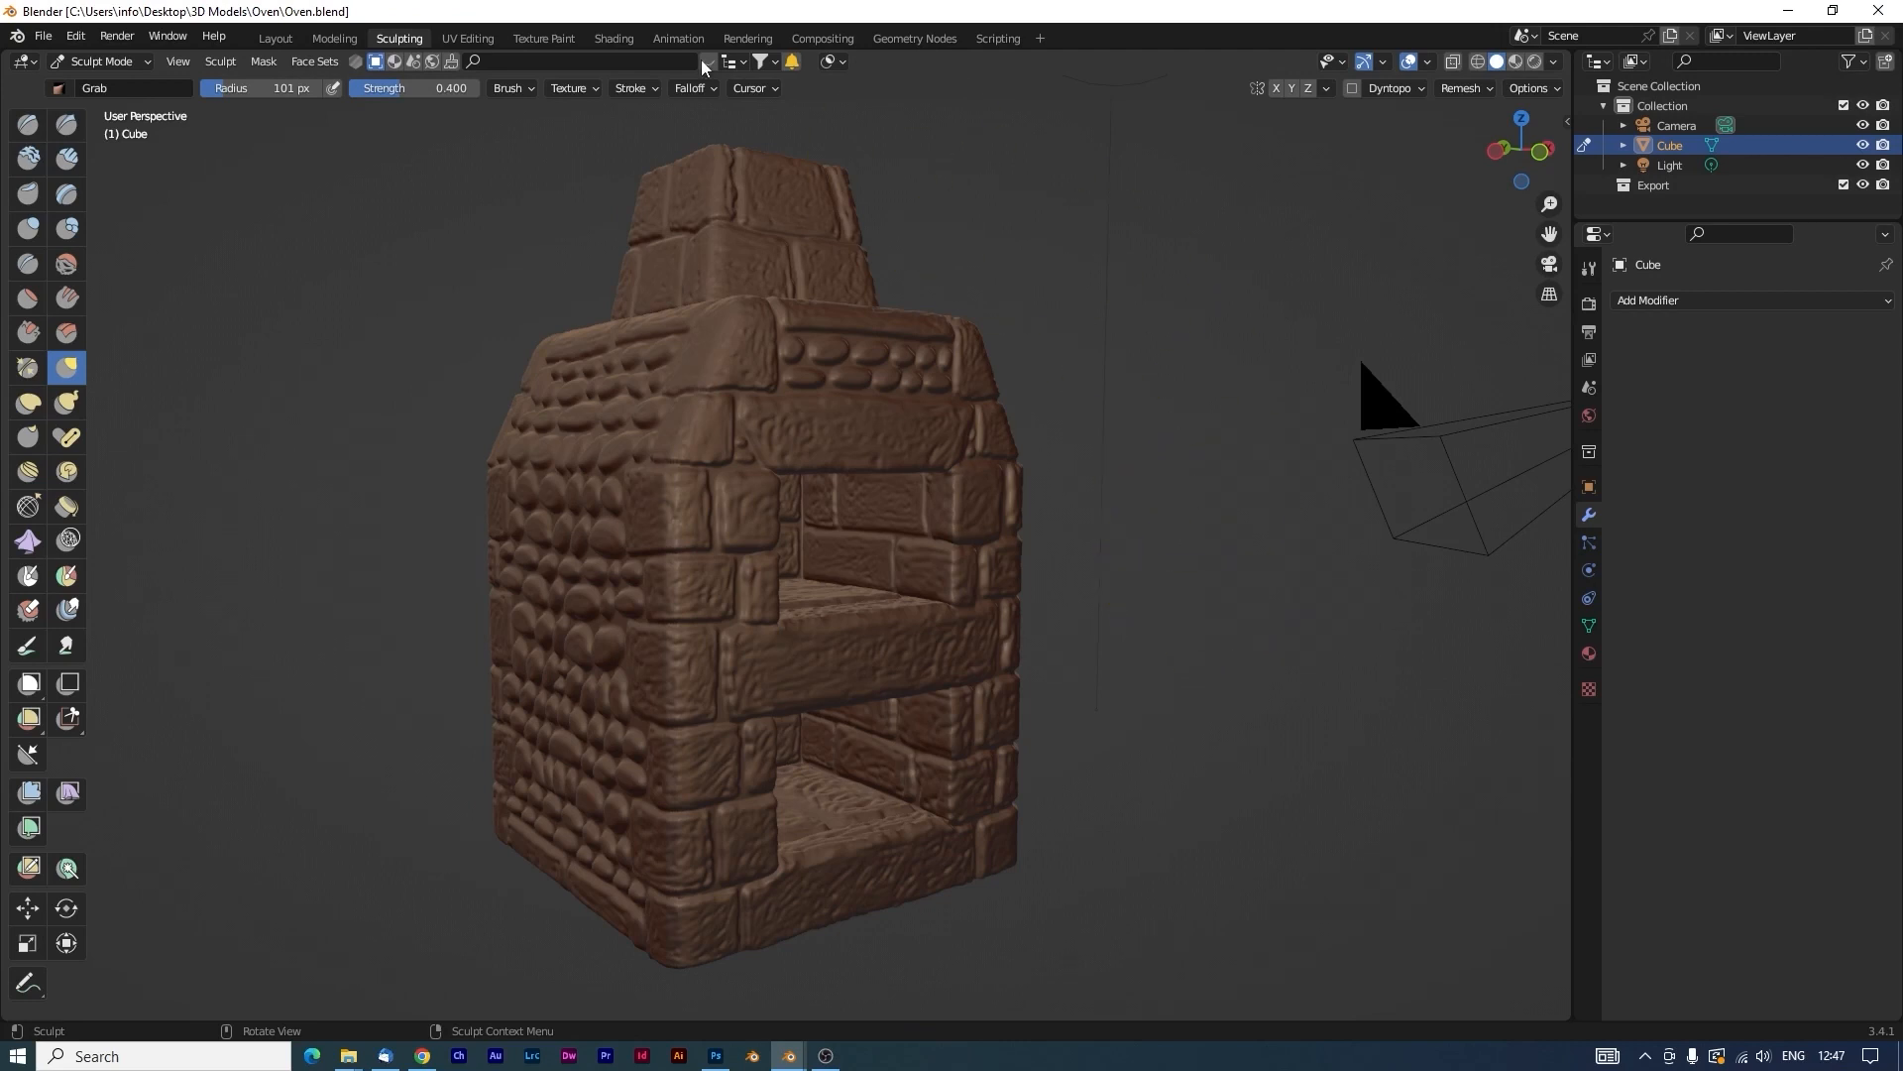
# Return to the oven model in Blender's Layout workspace and display it with Material Preview shading.
pyautogui.click(277, 44)
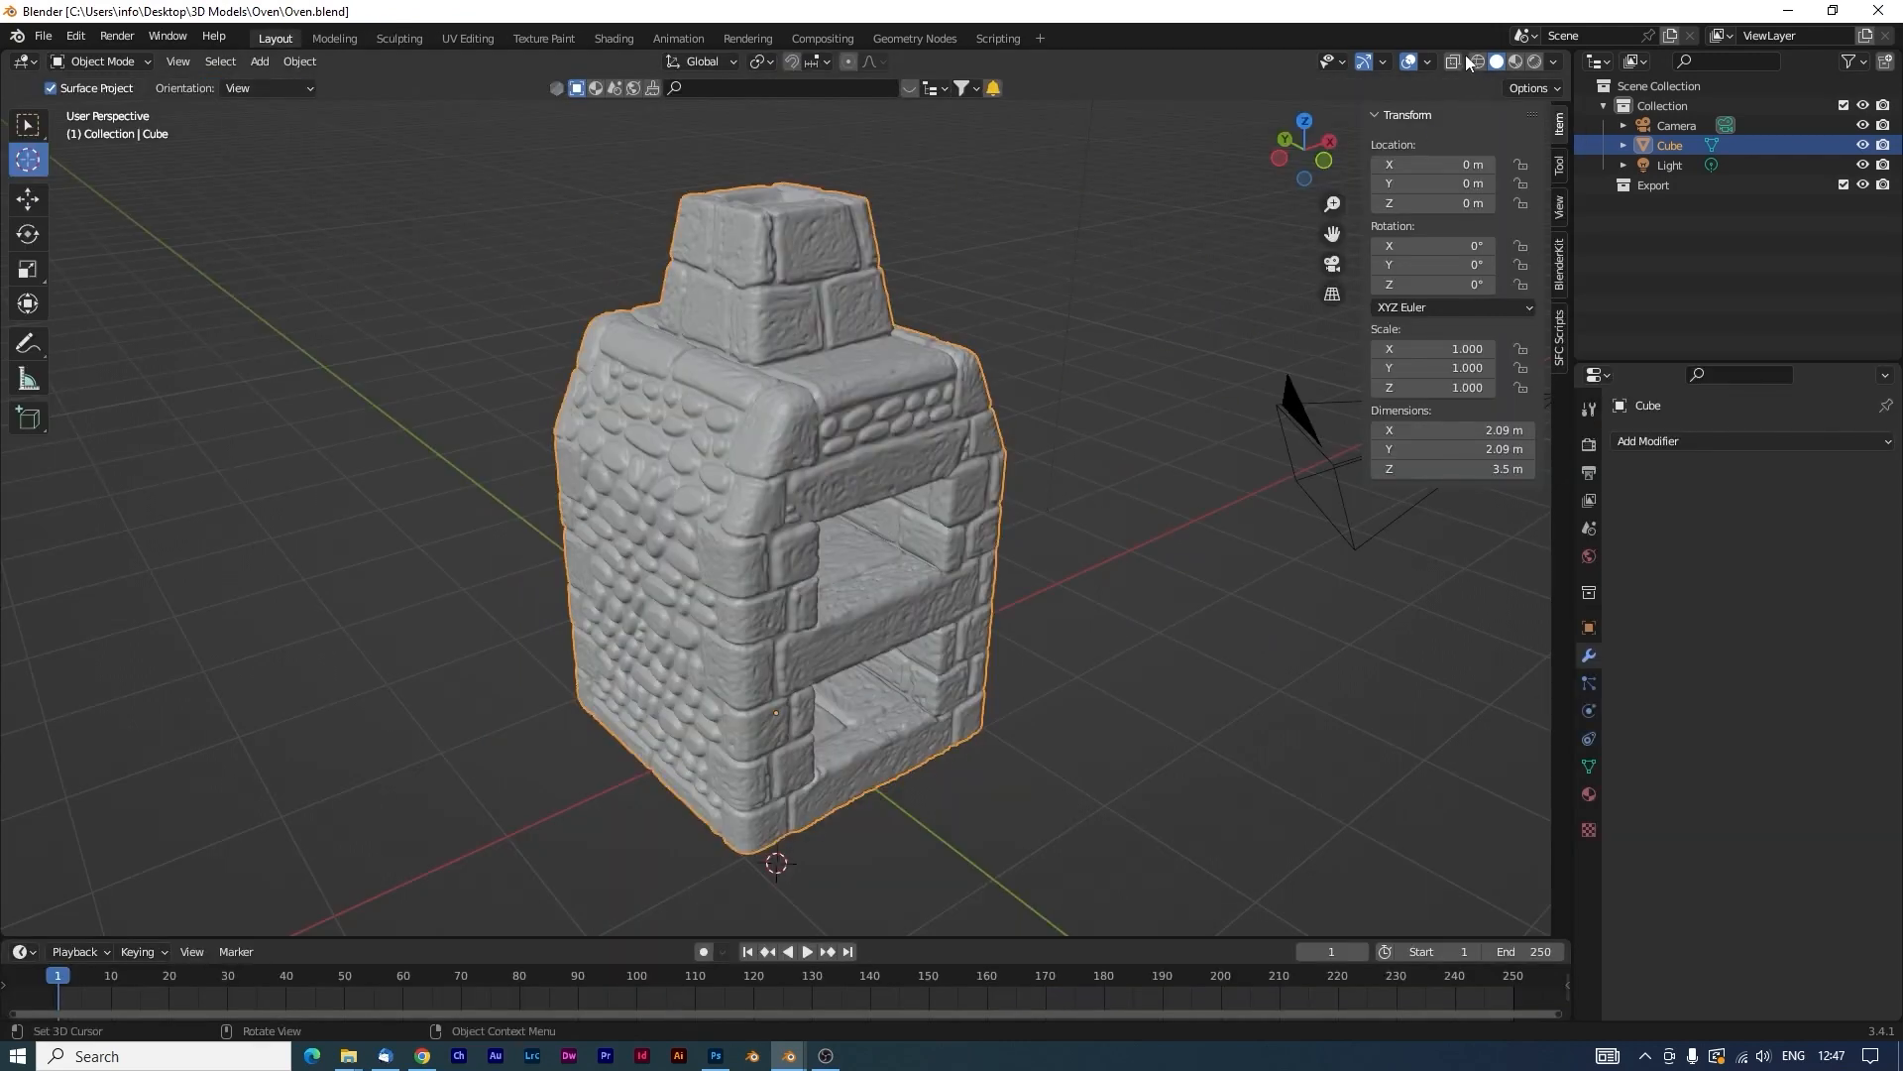
pyautogui.click(1517, 61)
pyautogui.moveTo(1240, 472); pyautogui.dragTo(1169, 456, button='middle')
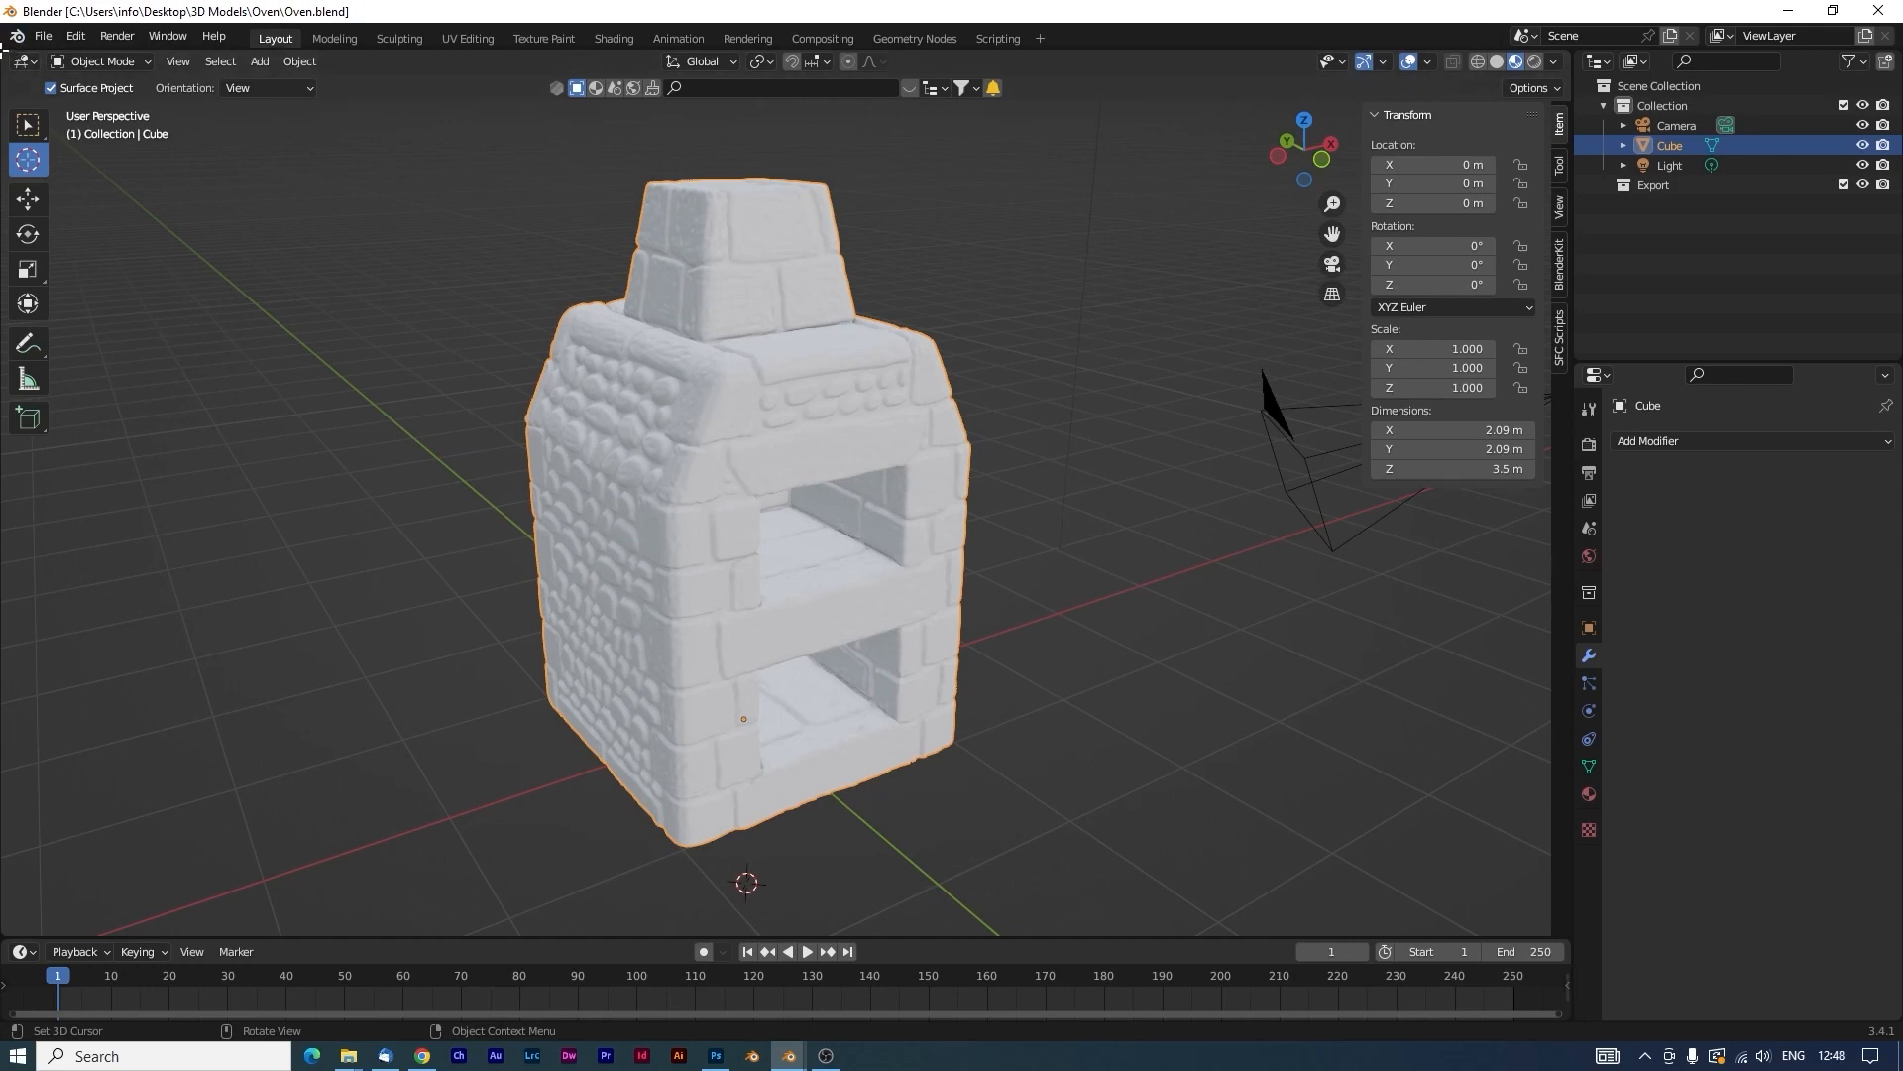
# Split the 3D viewport, turn the new area into a Shader Editor and hide its sidebar.
pyautogui.moveTo(4, 51); pyautogui.dragTo(547, 66)
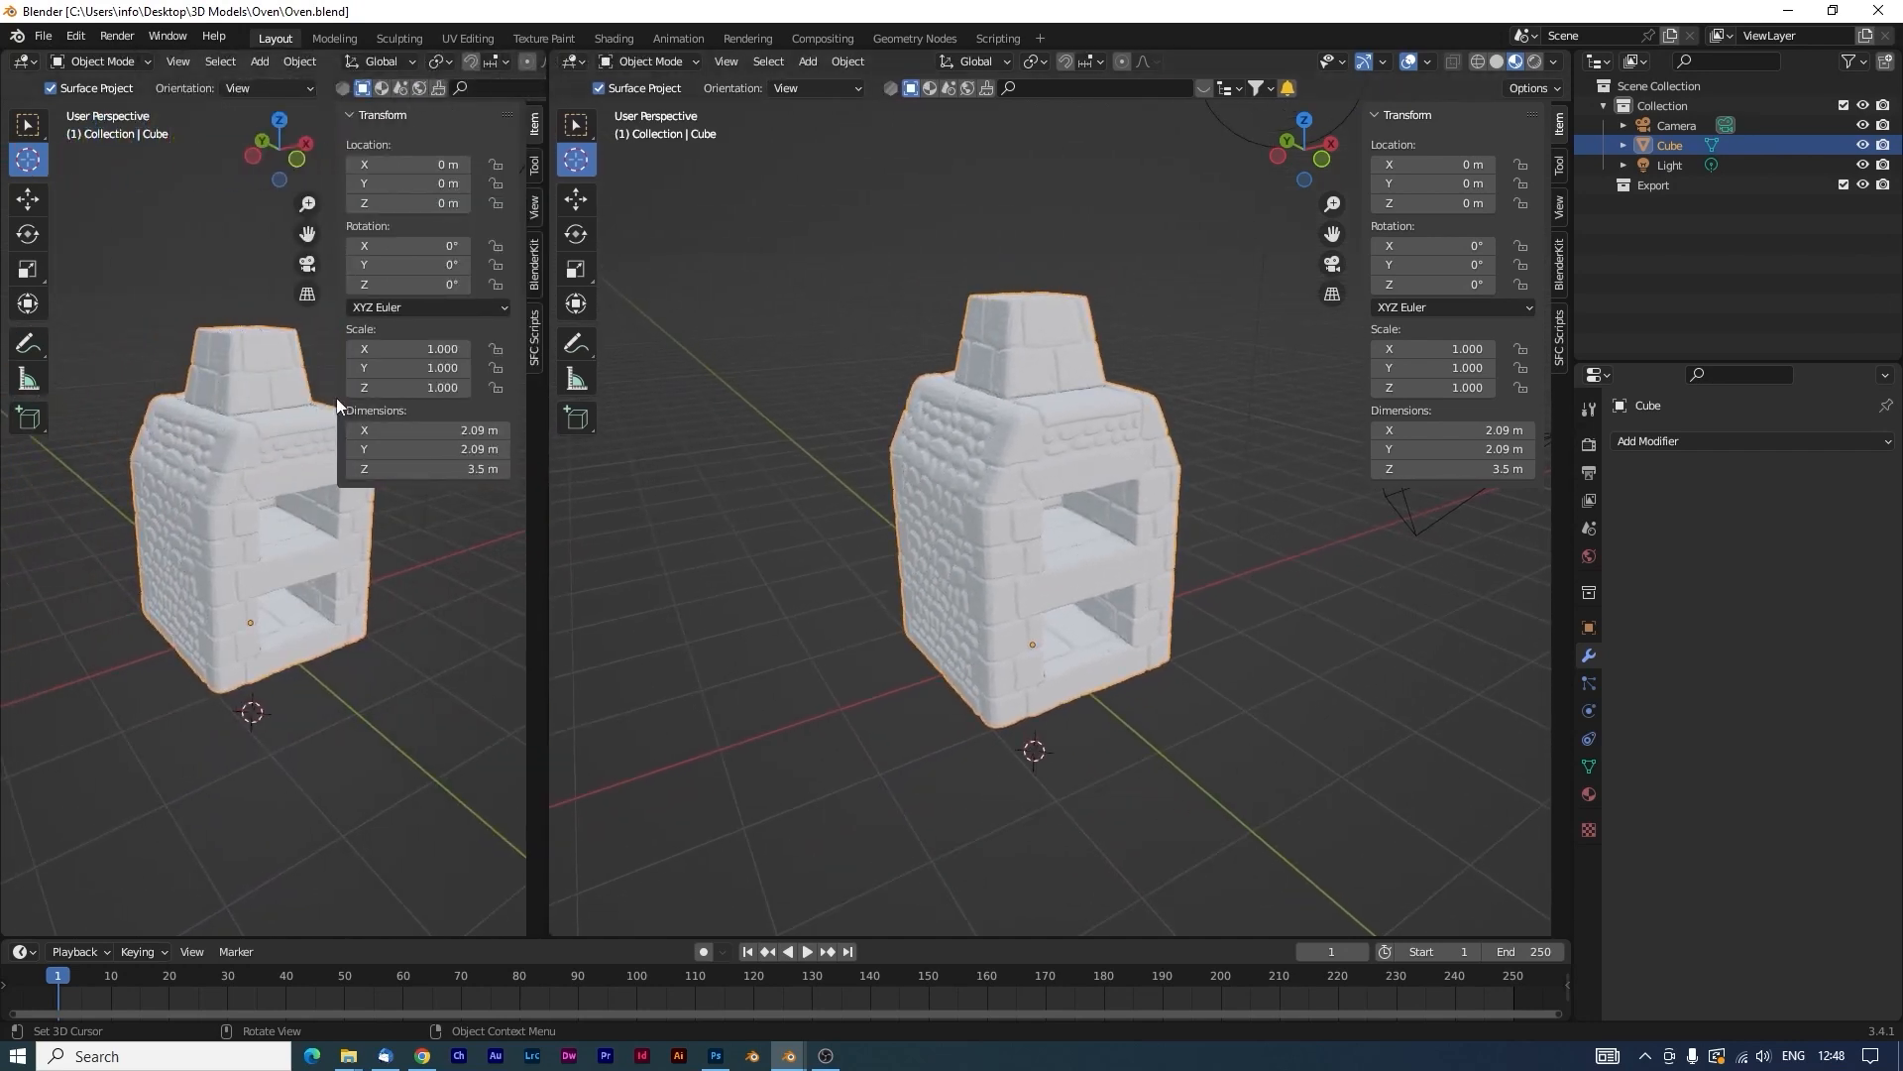
pyautogui.click(38, 63)
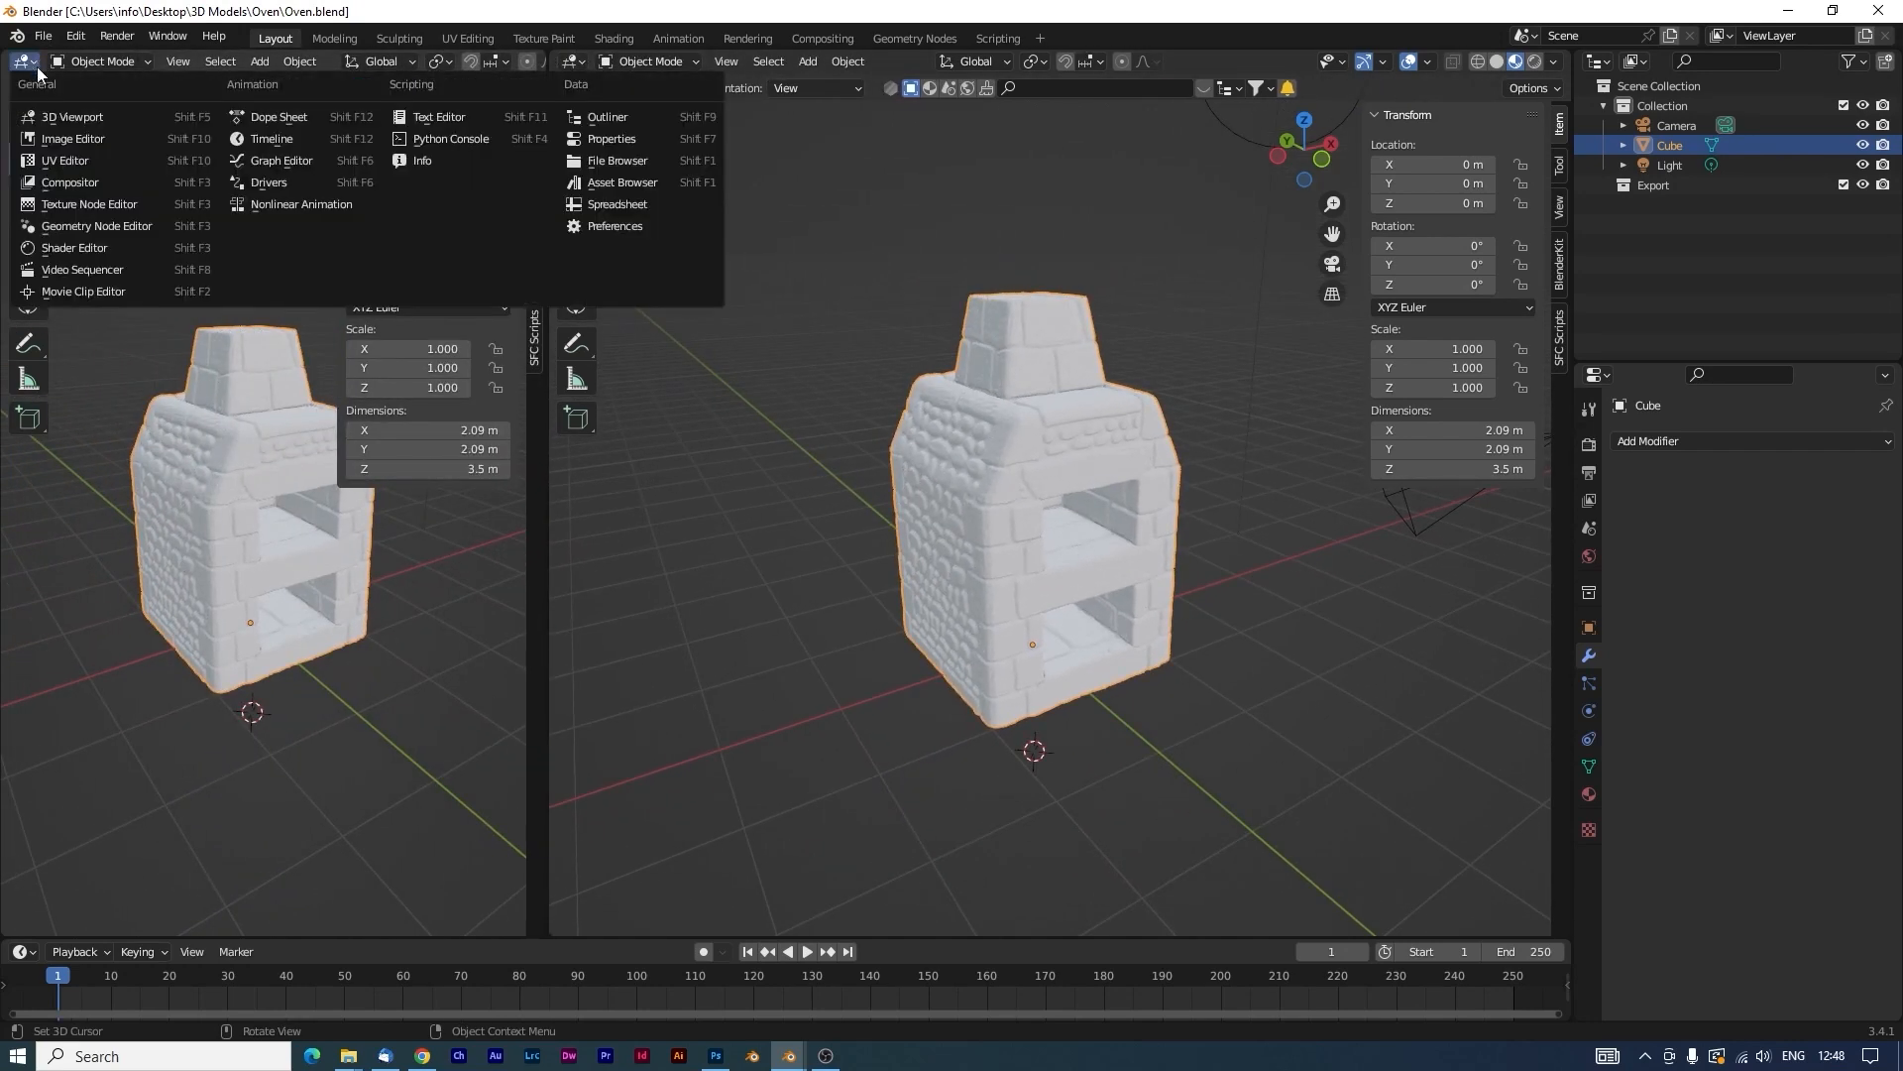
pyautogui.click(78, 250)
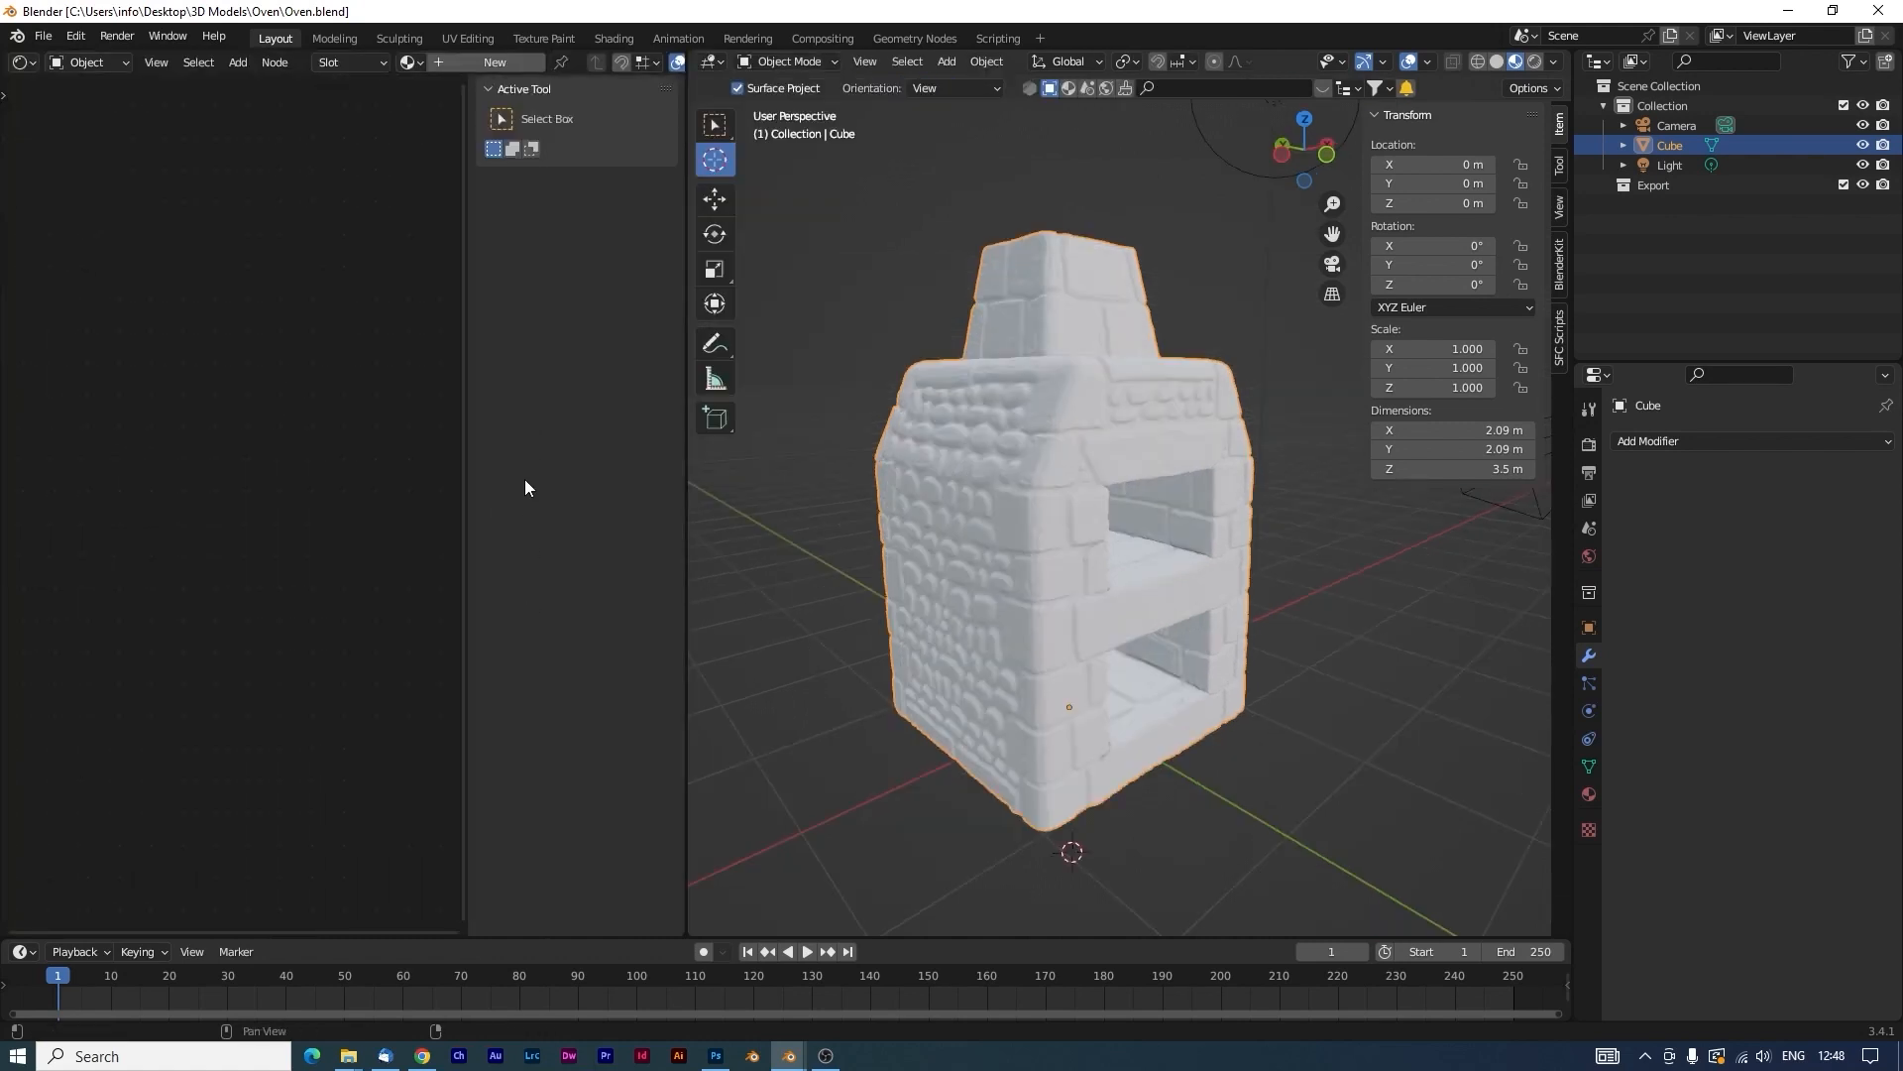
pyautogui.press('n')
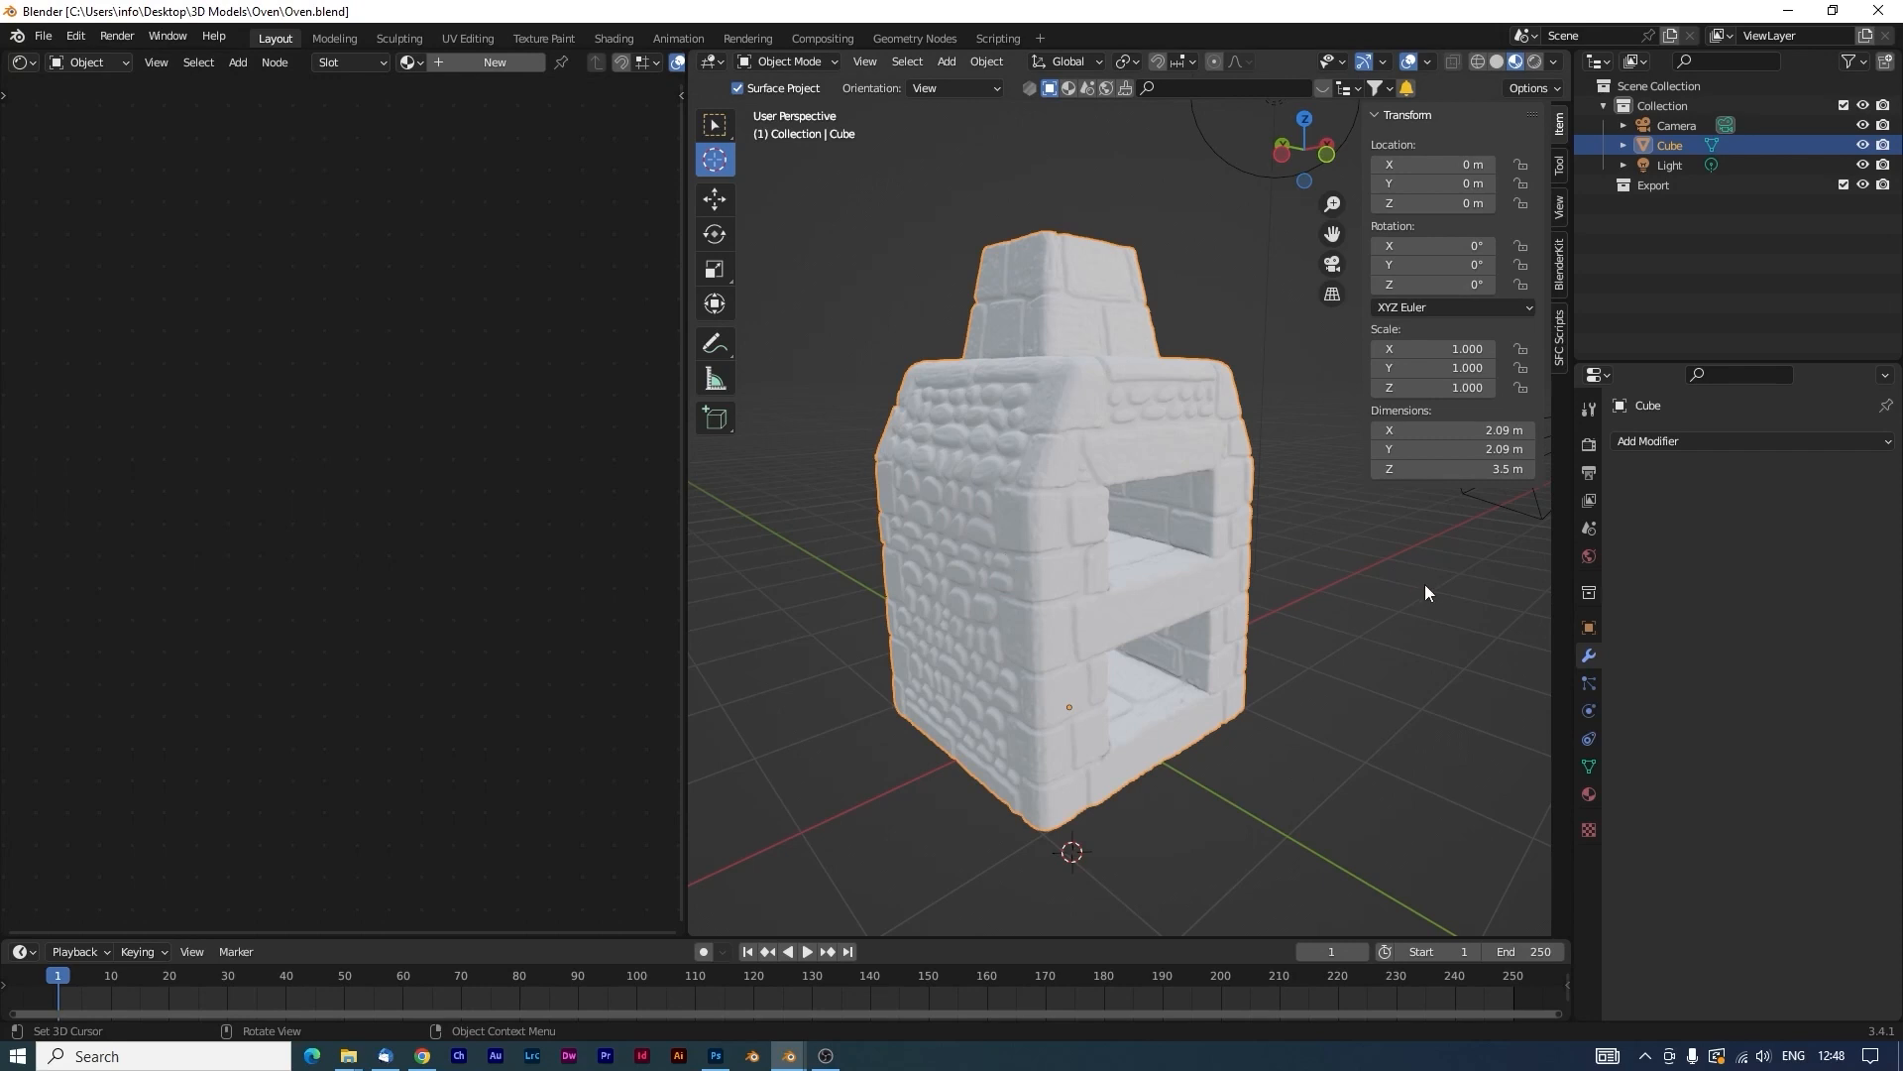
# Create a new material on the oven and name it oven_texture_base.
pyautogui.click(1587, 794)
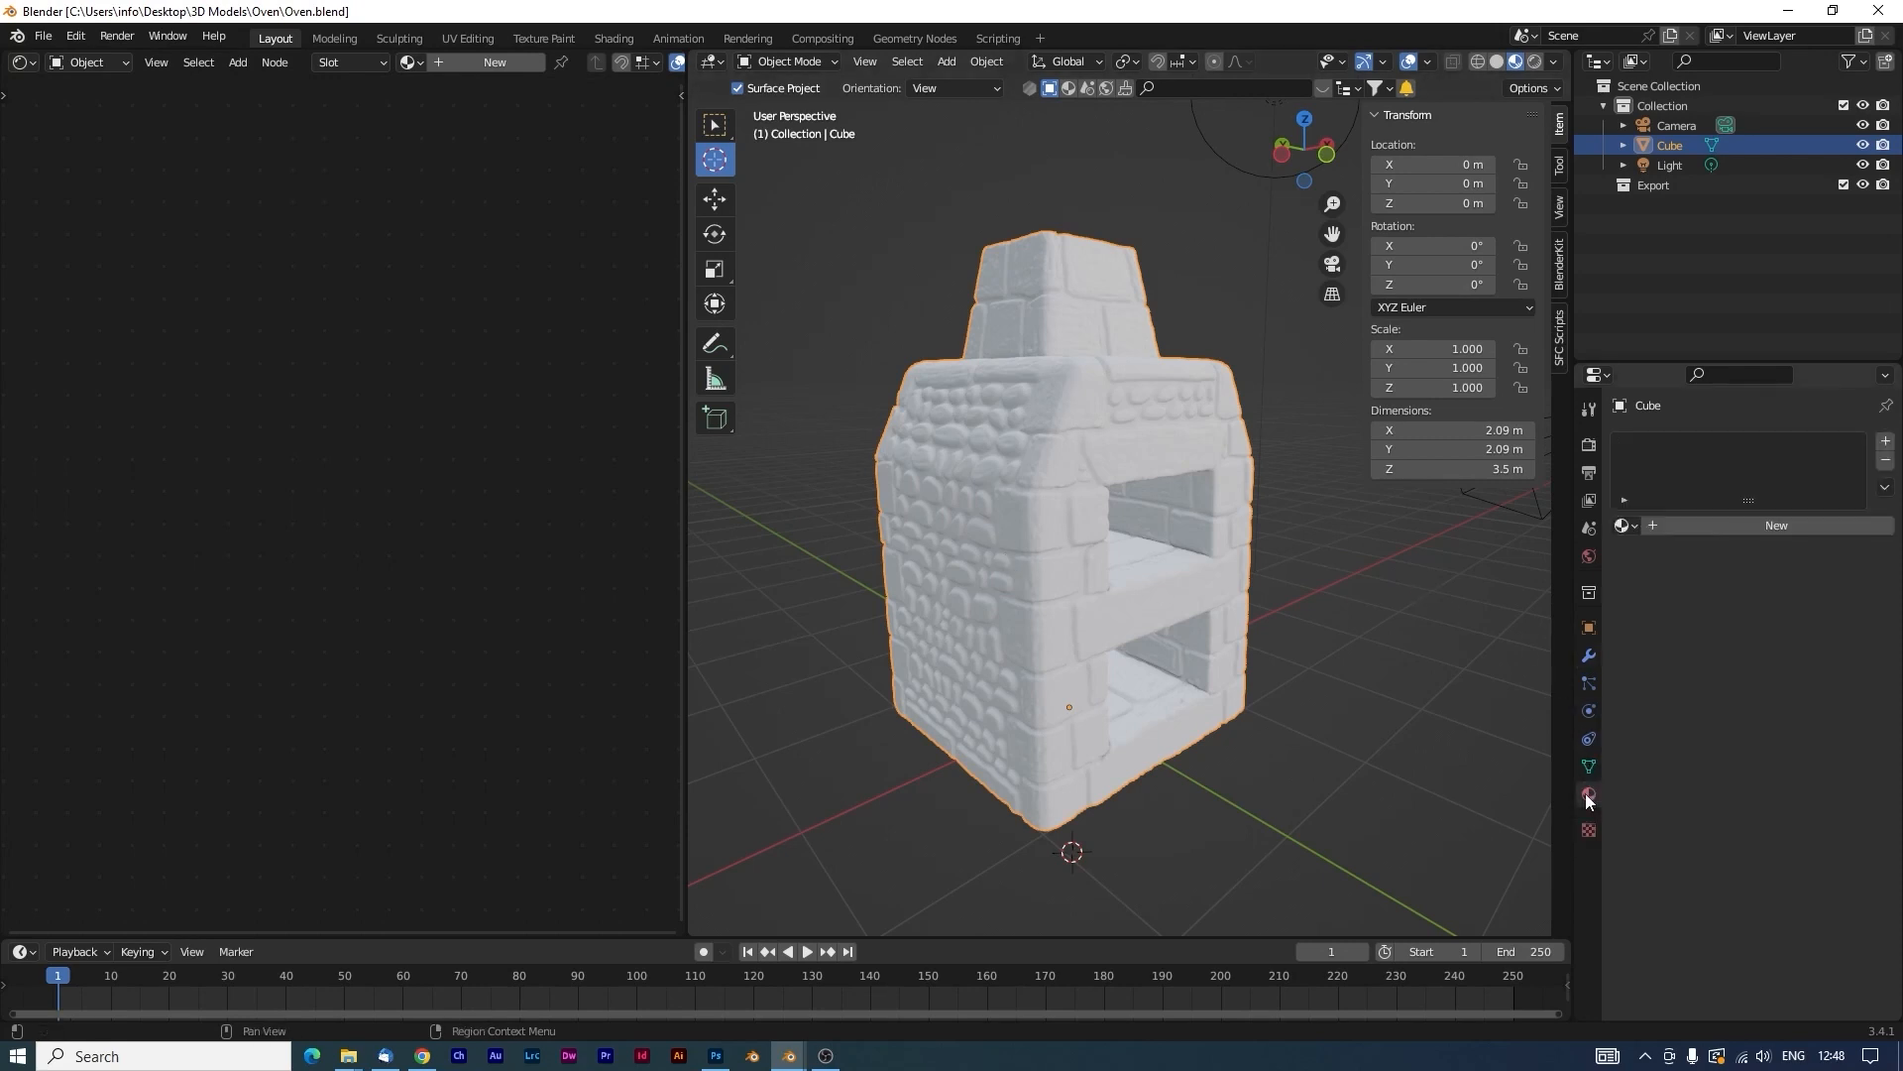
pyautogui.click(1758, 528)
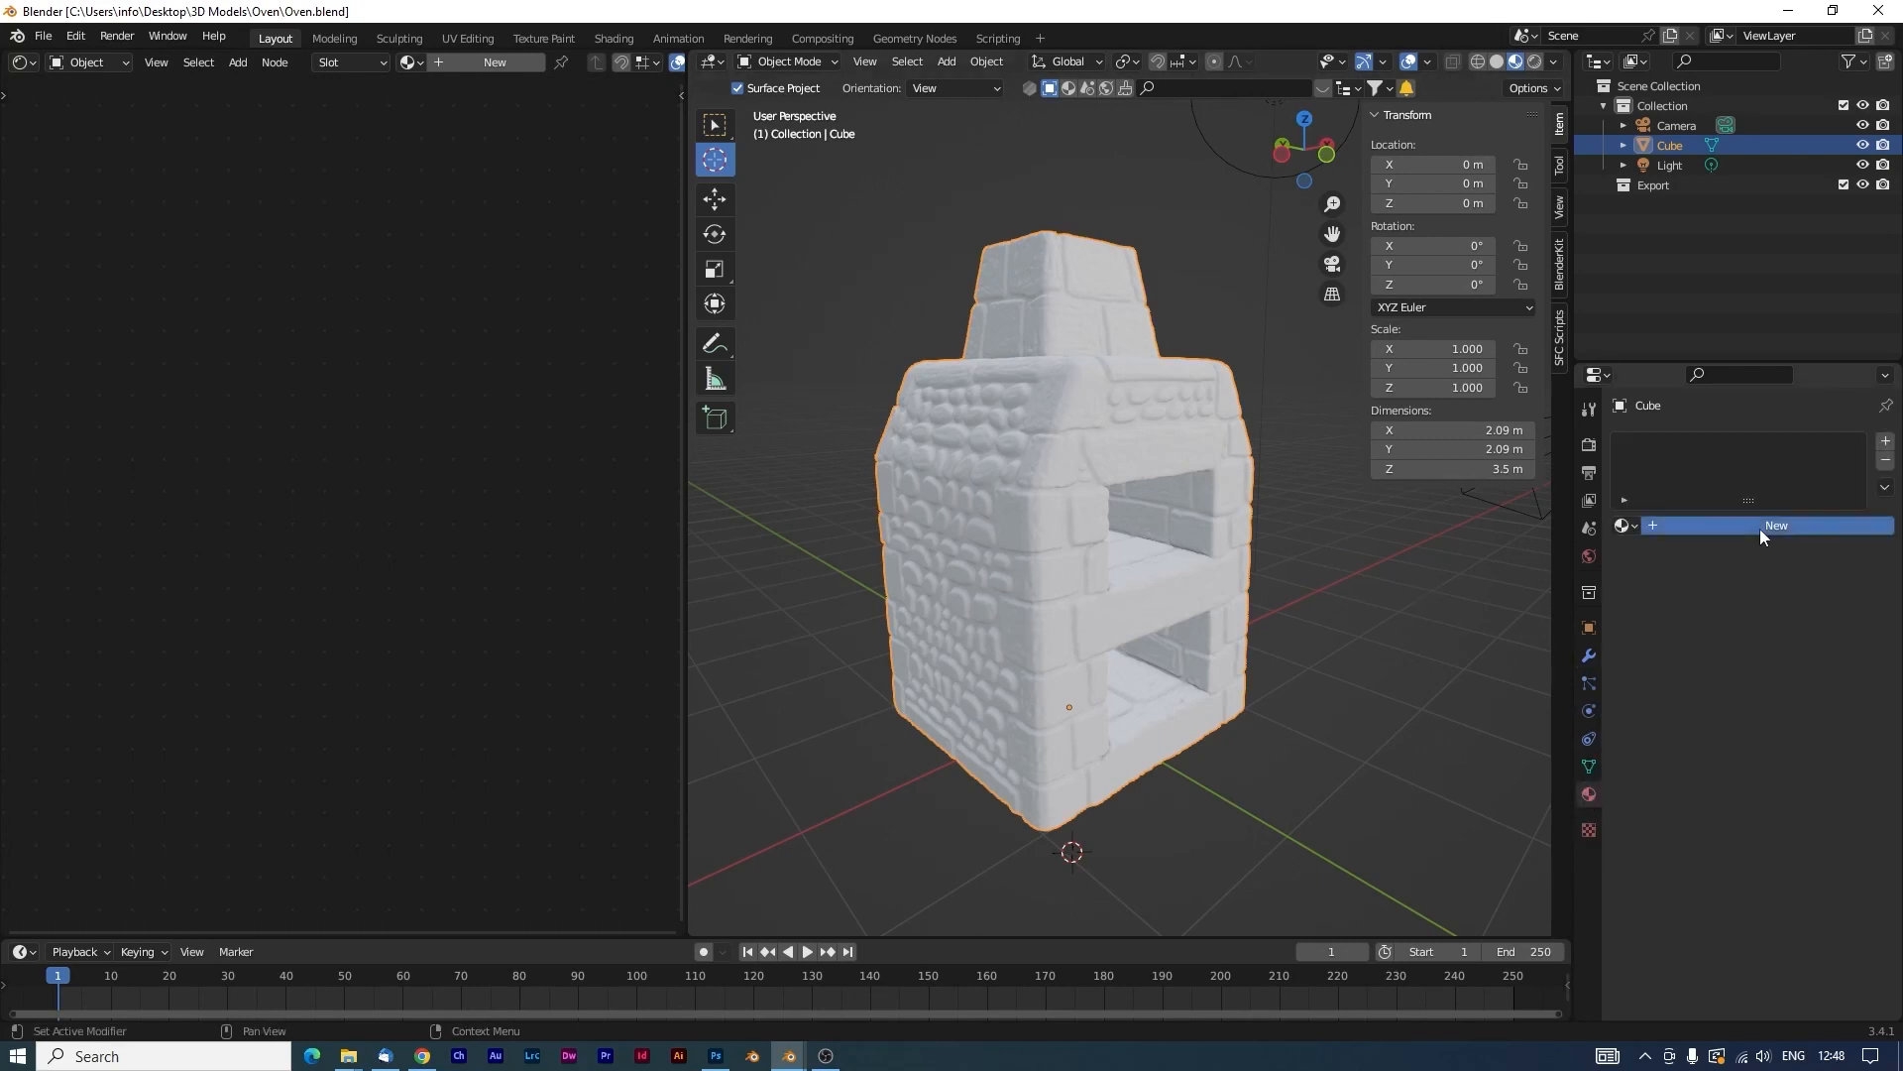
pyautogui.doubleClick(1701, 526)
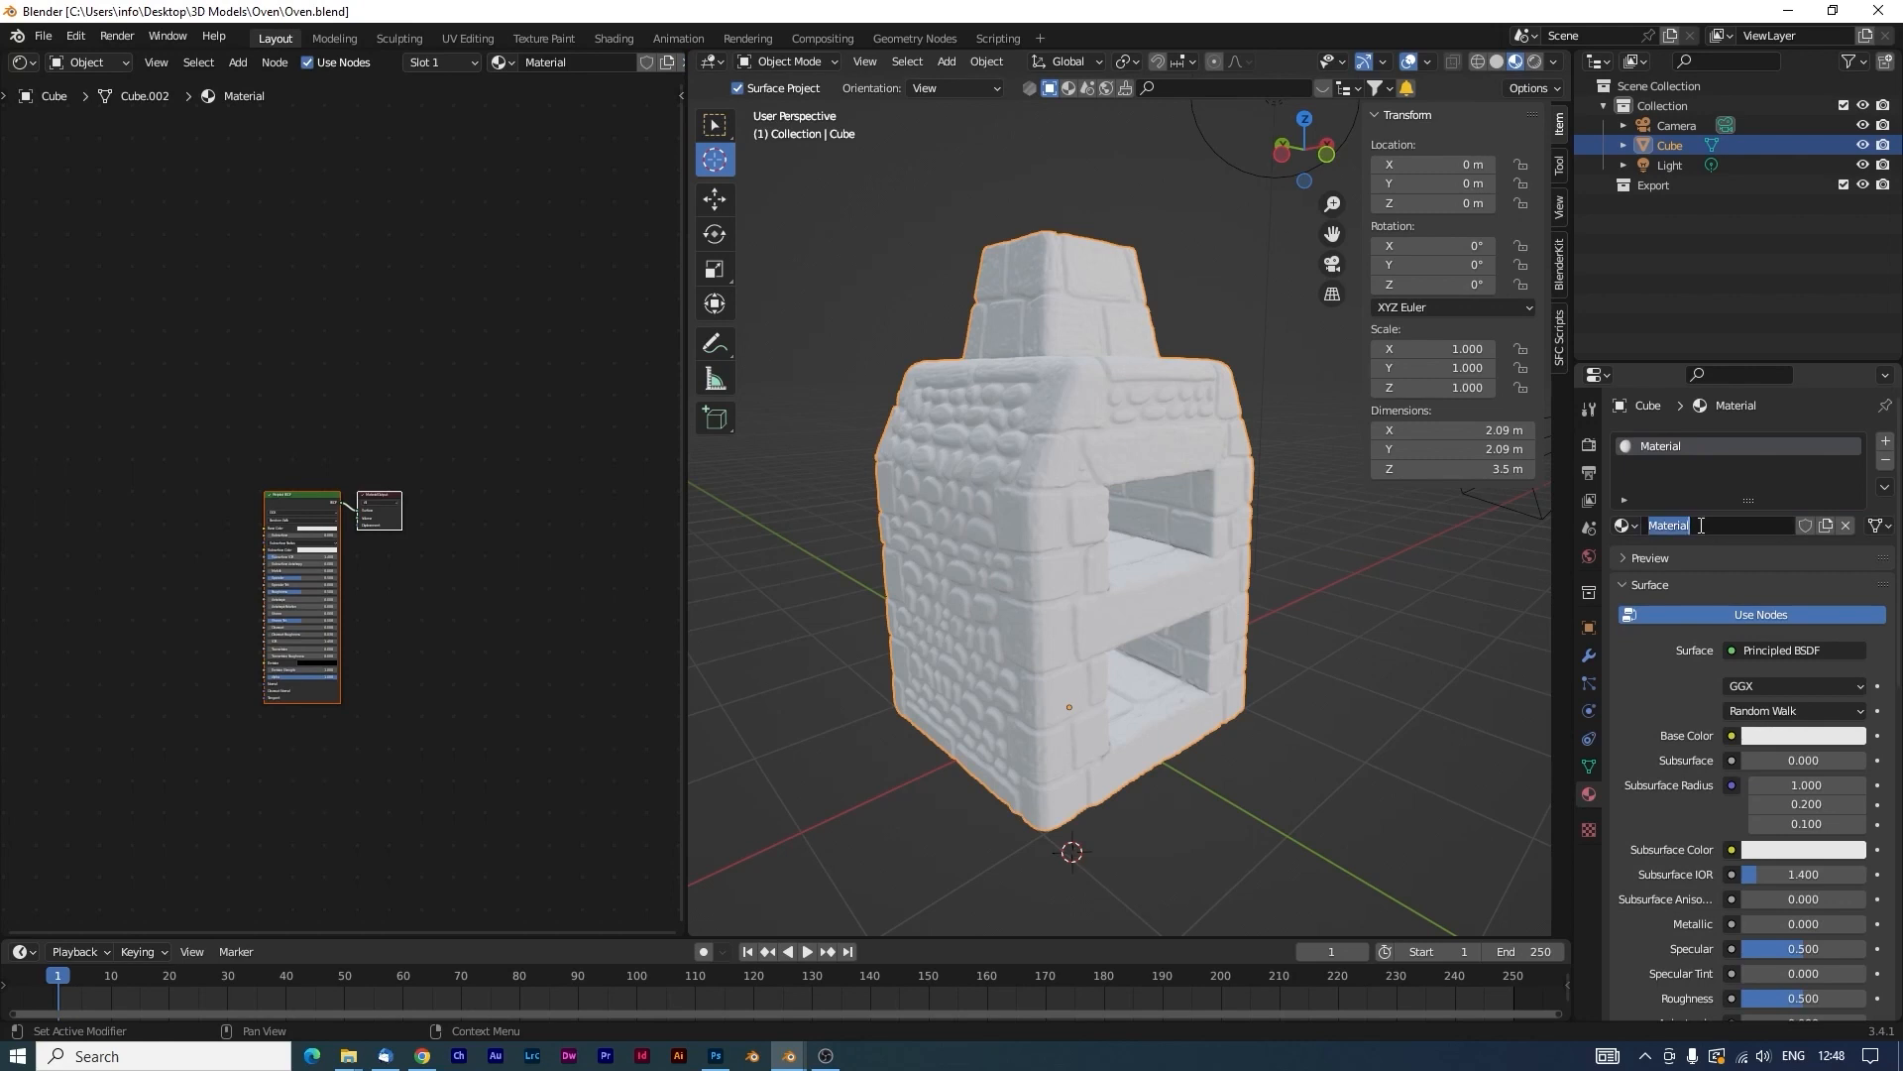
pyautogui.write('Oven Texture Base')
pyautogui.press('Left')
pyautogui.press('Left')
pyautogui.press('Left')
pyautogui.press('BackSpace')
pyautogui.write('_')
pyautogui.press('Left')
pyautogui.press('Left')
pyautogui.press('Left')
pyautogui.press('Left')
pyautogui.press('Left')
pyautogui.press('Left')
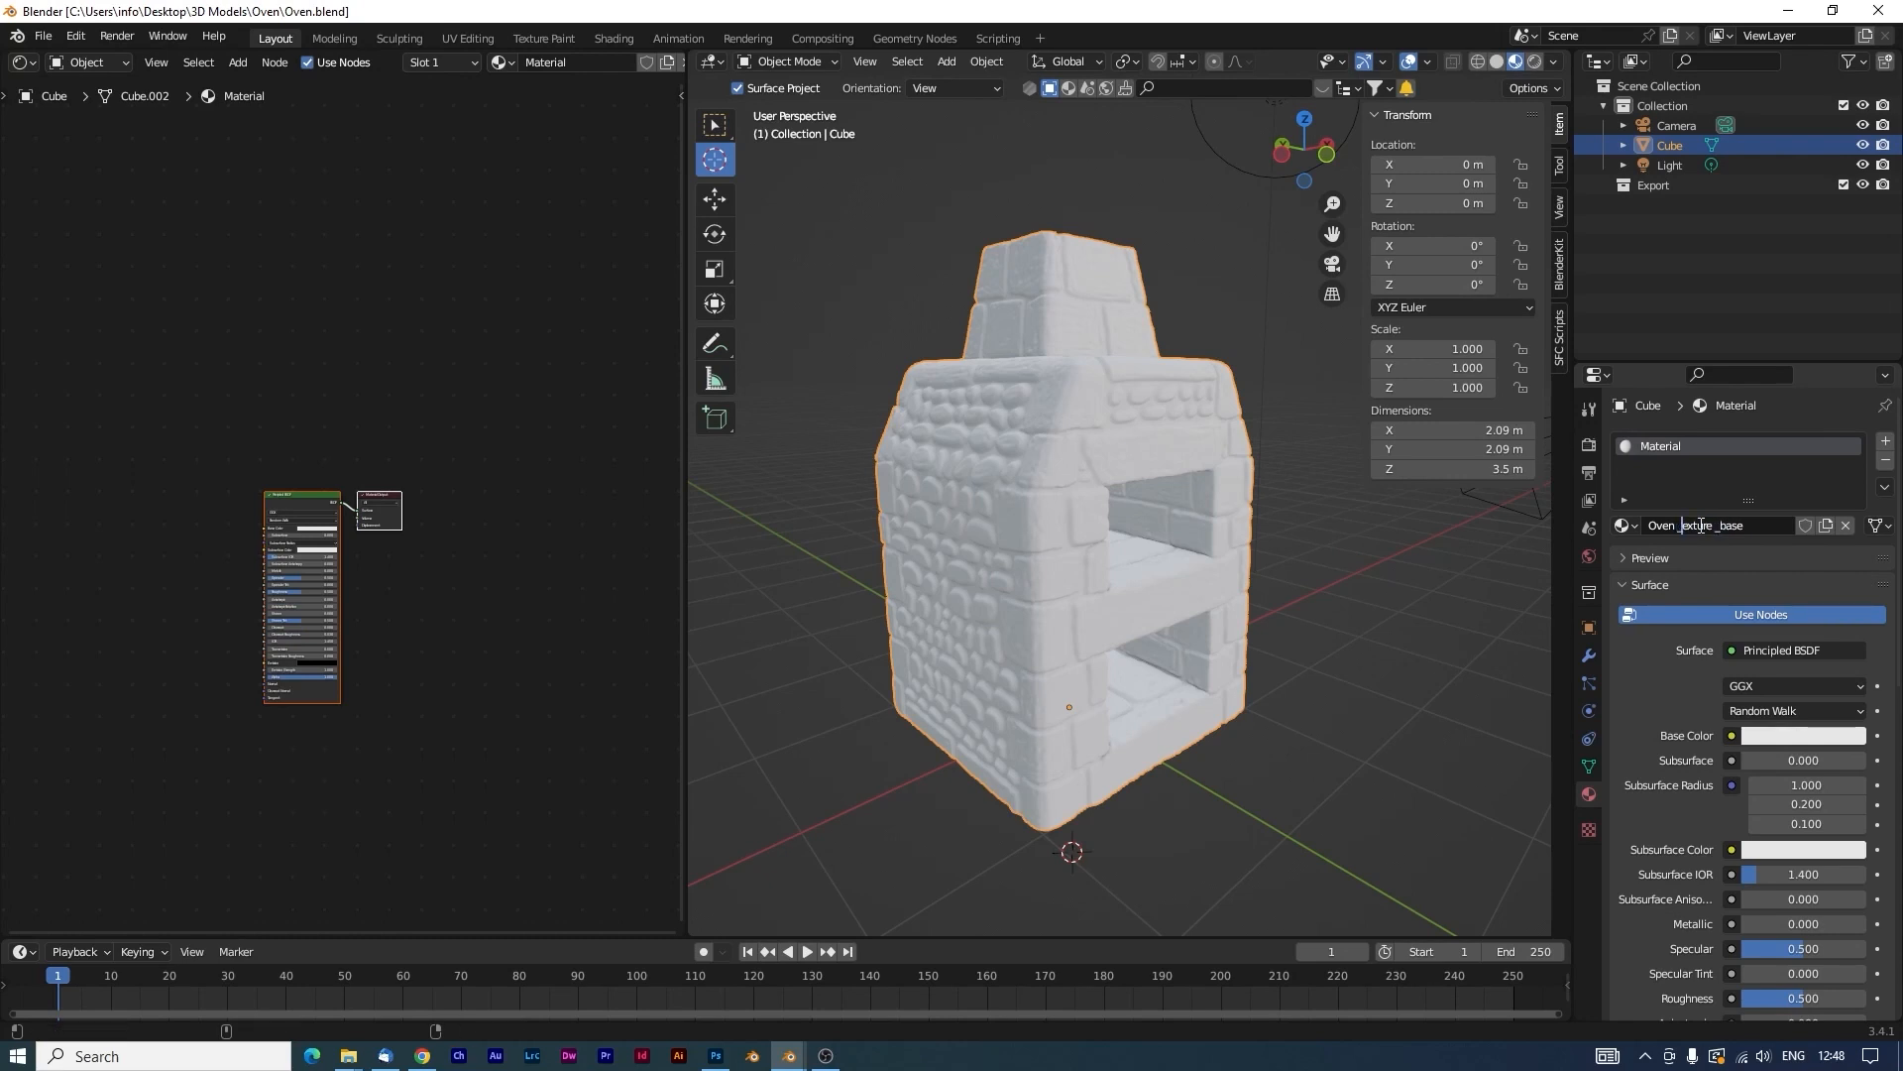
pyautogui.press('Left')
pyautogui.press('Left')
pyautogui.press('BackSpace')
pyautogui.write('_')
pyautogui.press('Delete')
pyautogui.write('t')
pyautogui.press('Left')
pyautogui.press('Left')
pyautogui.press('Left')
pyautogui.press('Left')
pyautogui.press('Left')
pyautogui.press('Left')
pyautogui.press('Left')
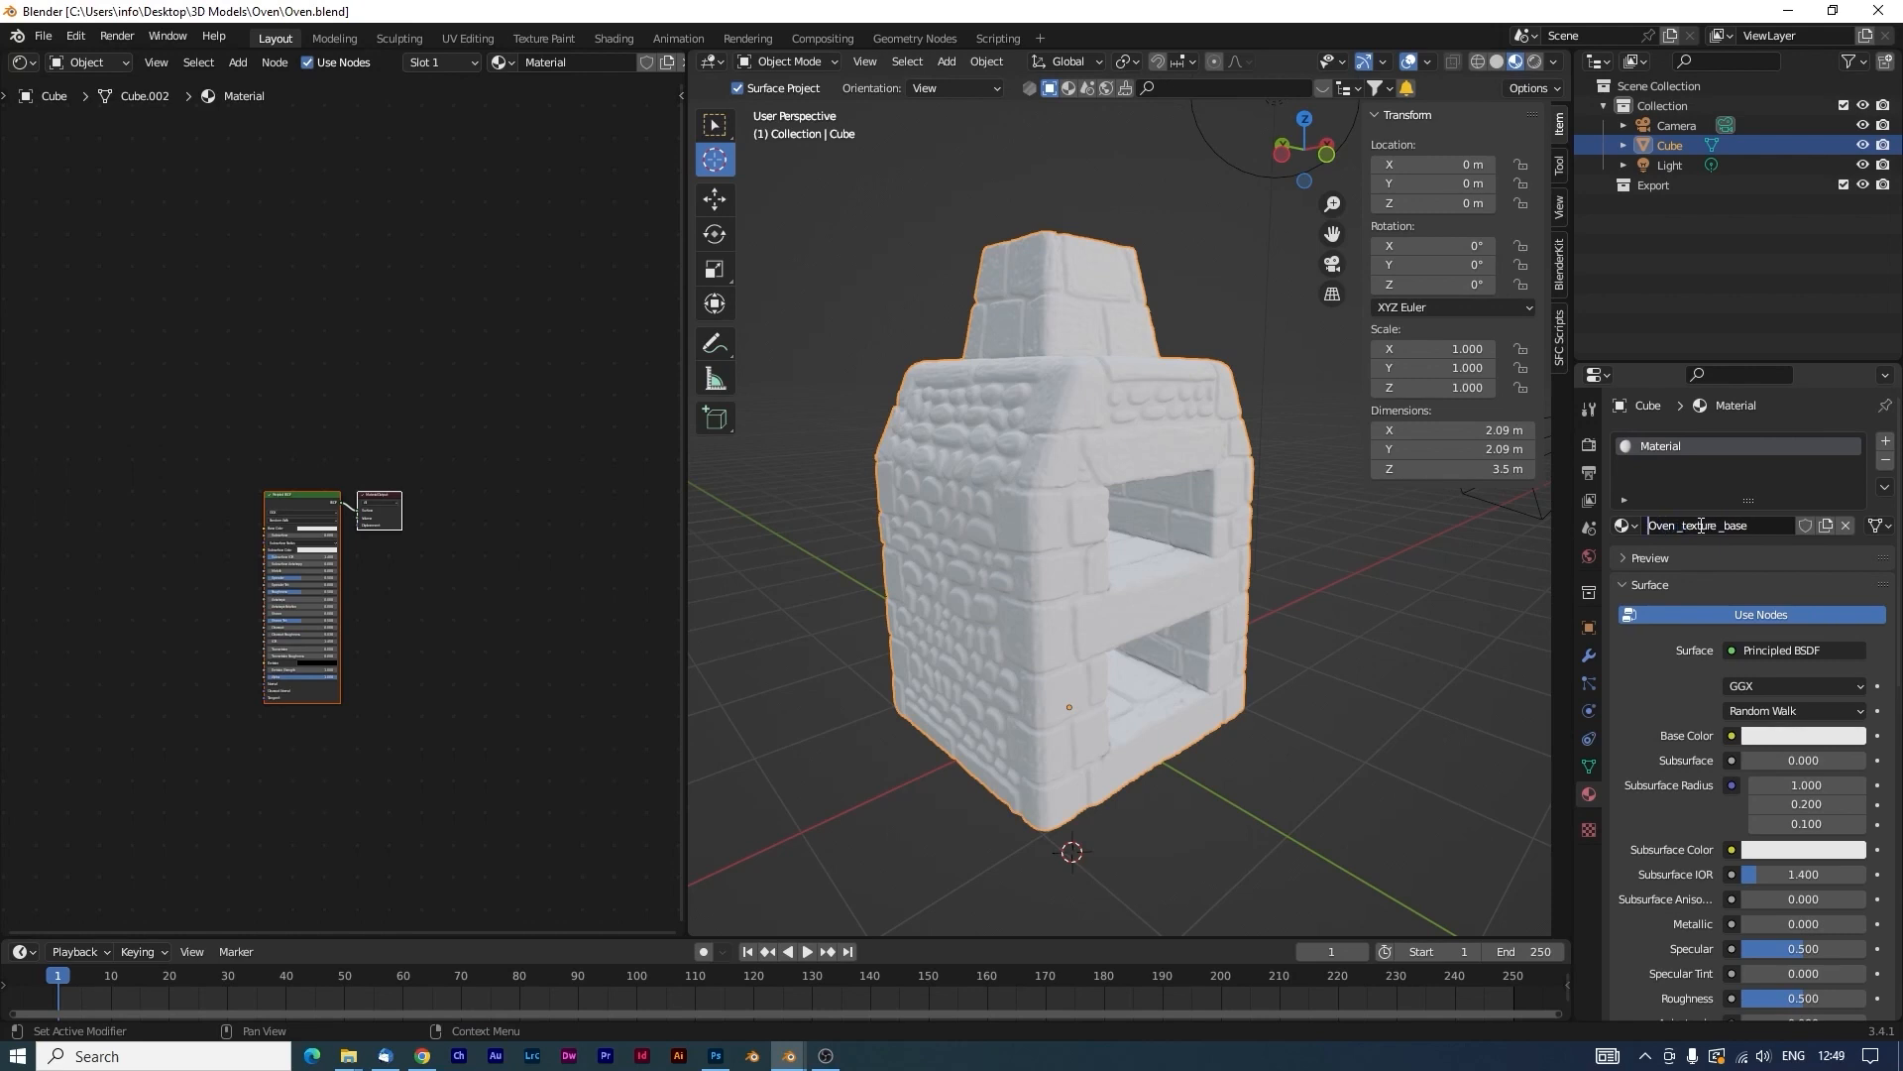
pyautogui.press('Delete')
pyautogui.write('o')
pyautogui.press('Return')
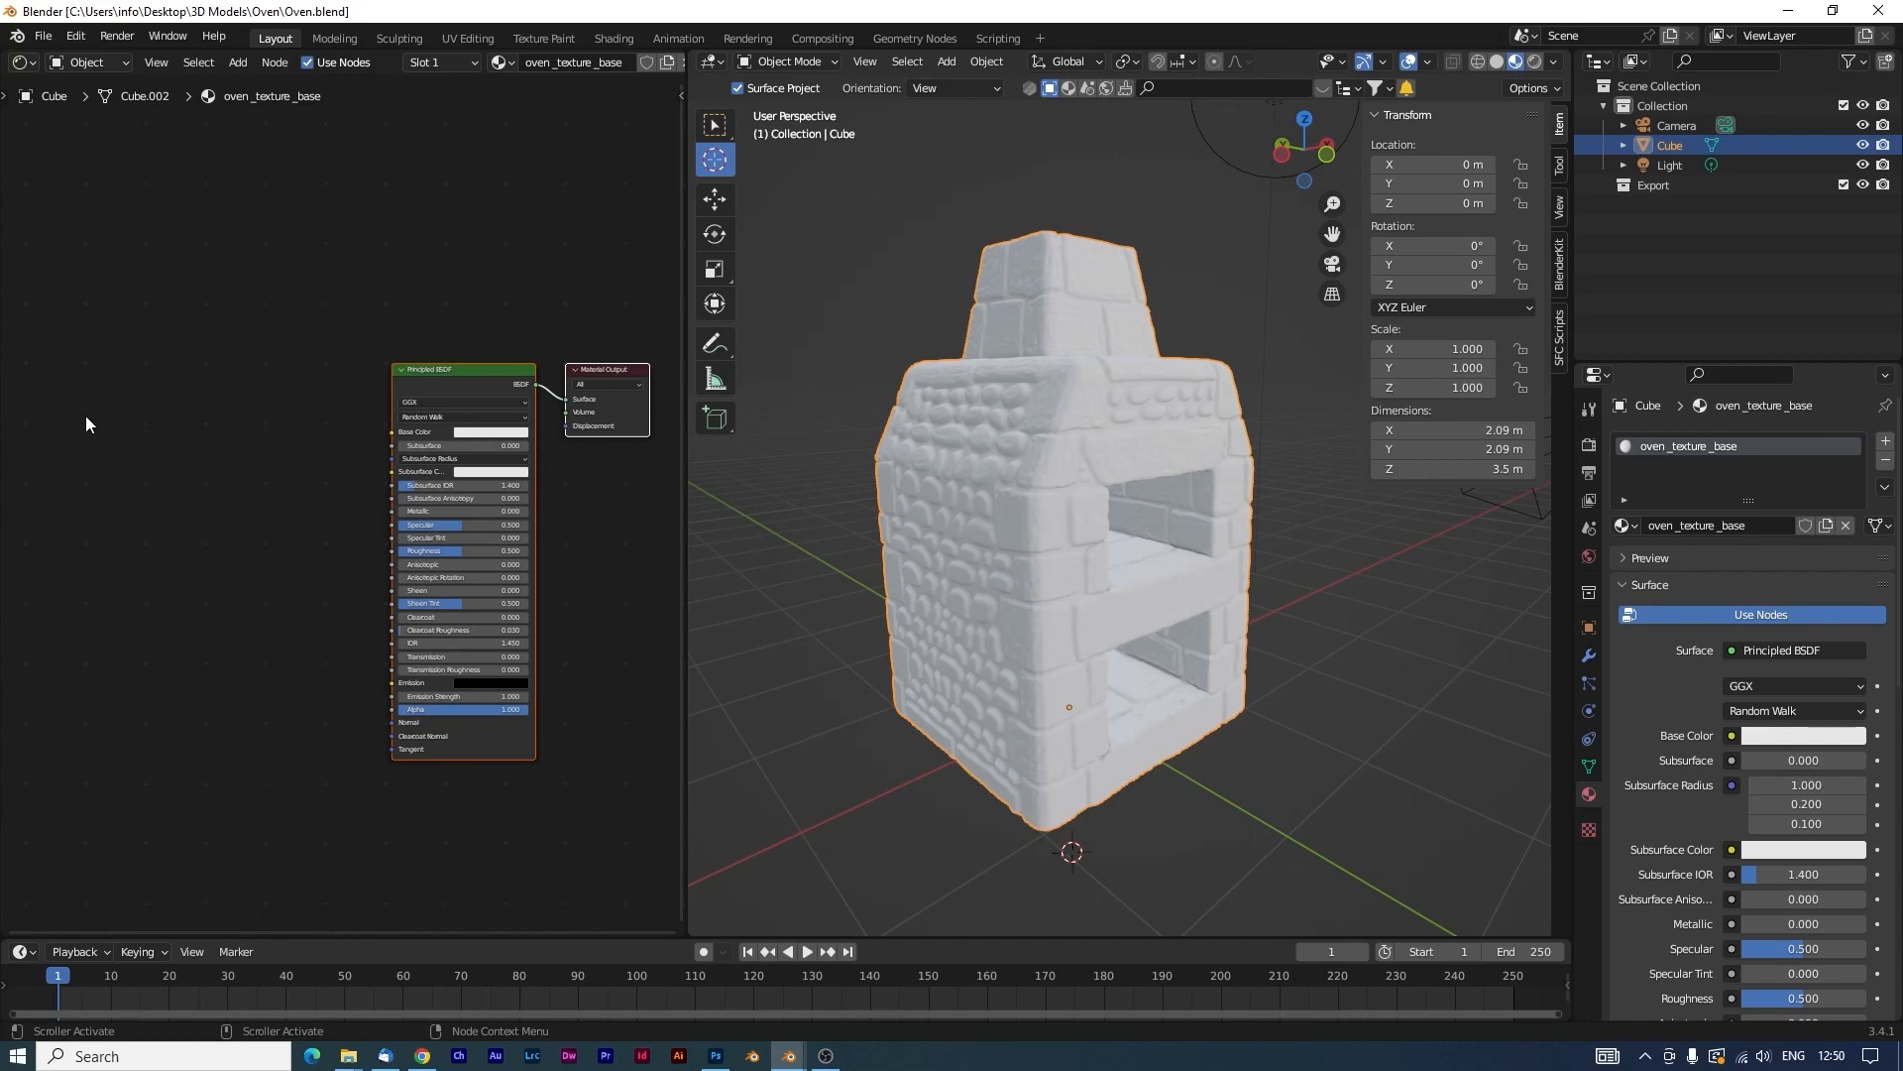
# Add an Image Texture node to the oven_texture_base material and place it beside the Principled BSDF inputs.
pyautogui.moveTo(100, 424); pyautogui.dragTo(100, 407, button='middle')
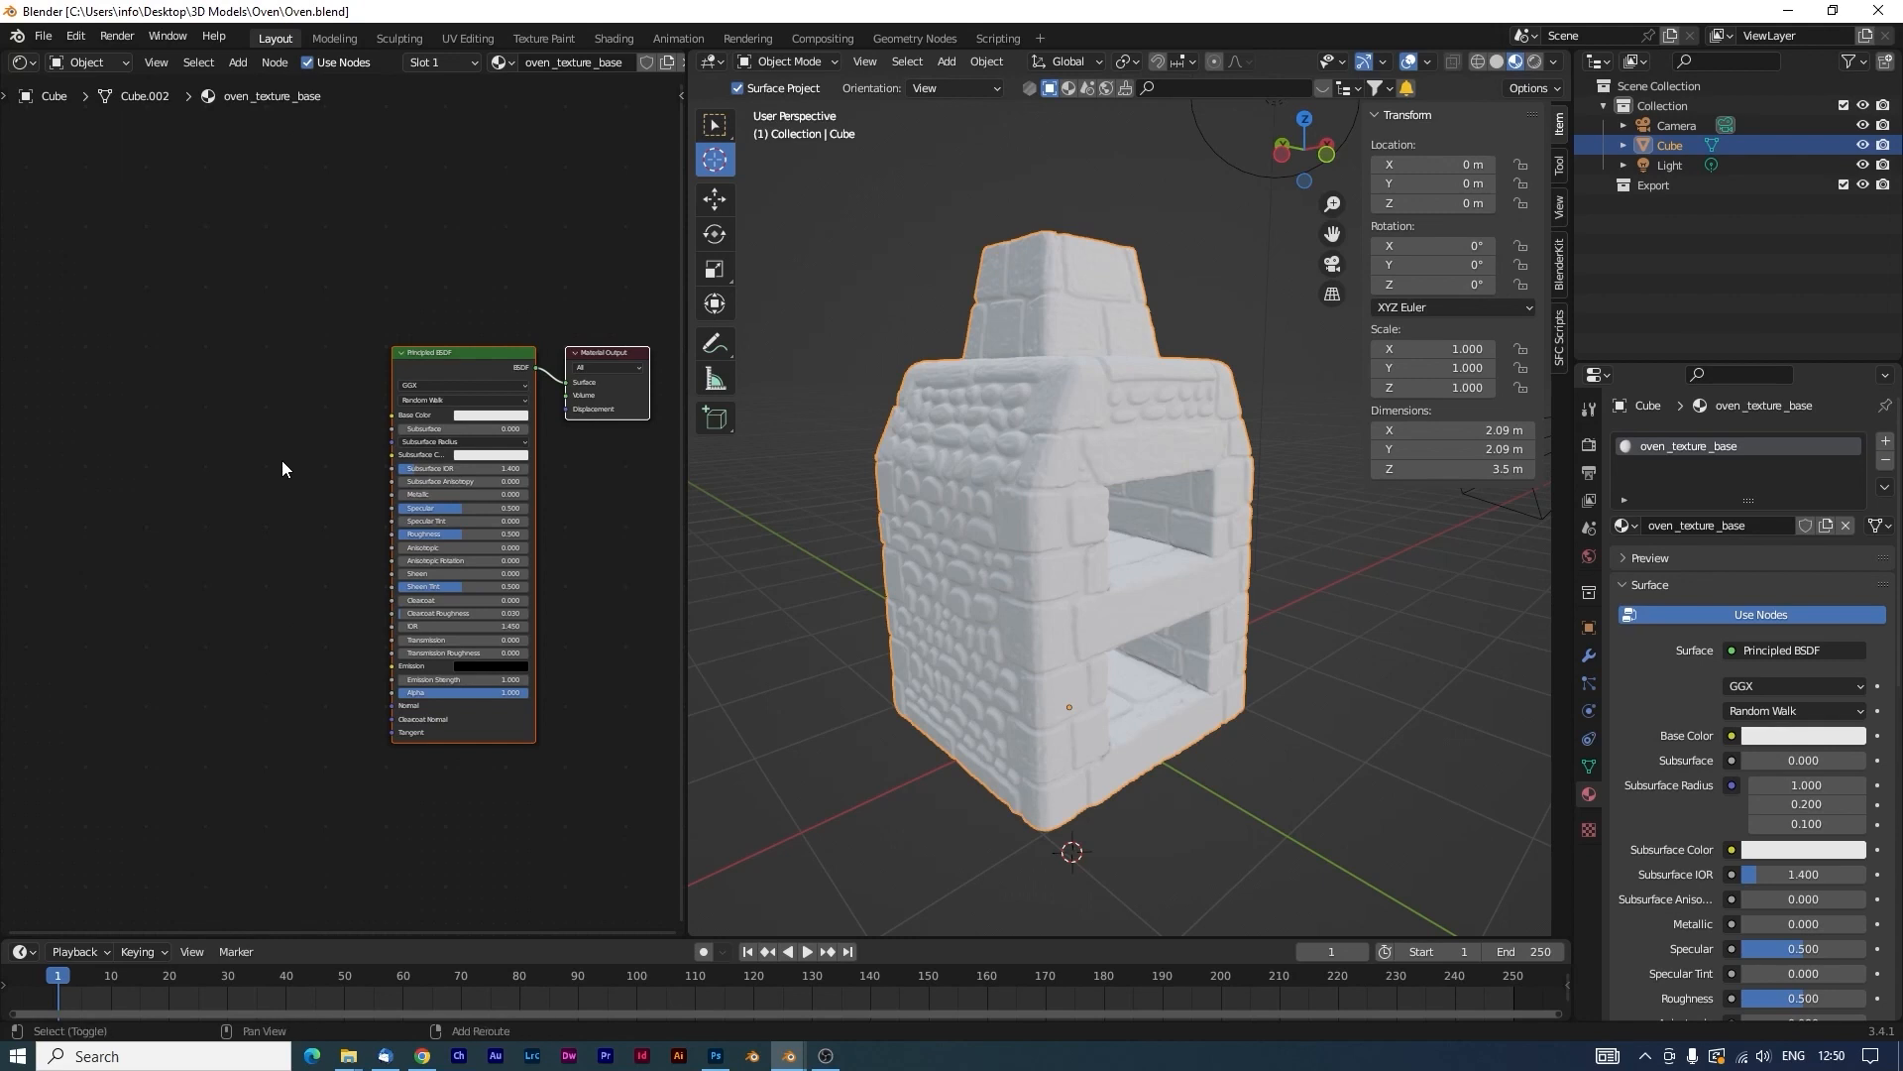
pyautogui.hotkey('shift', 'a')
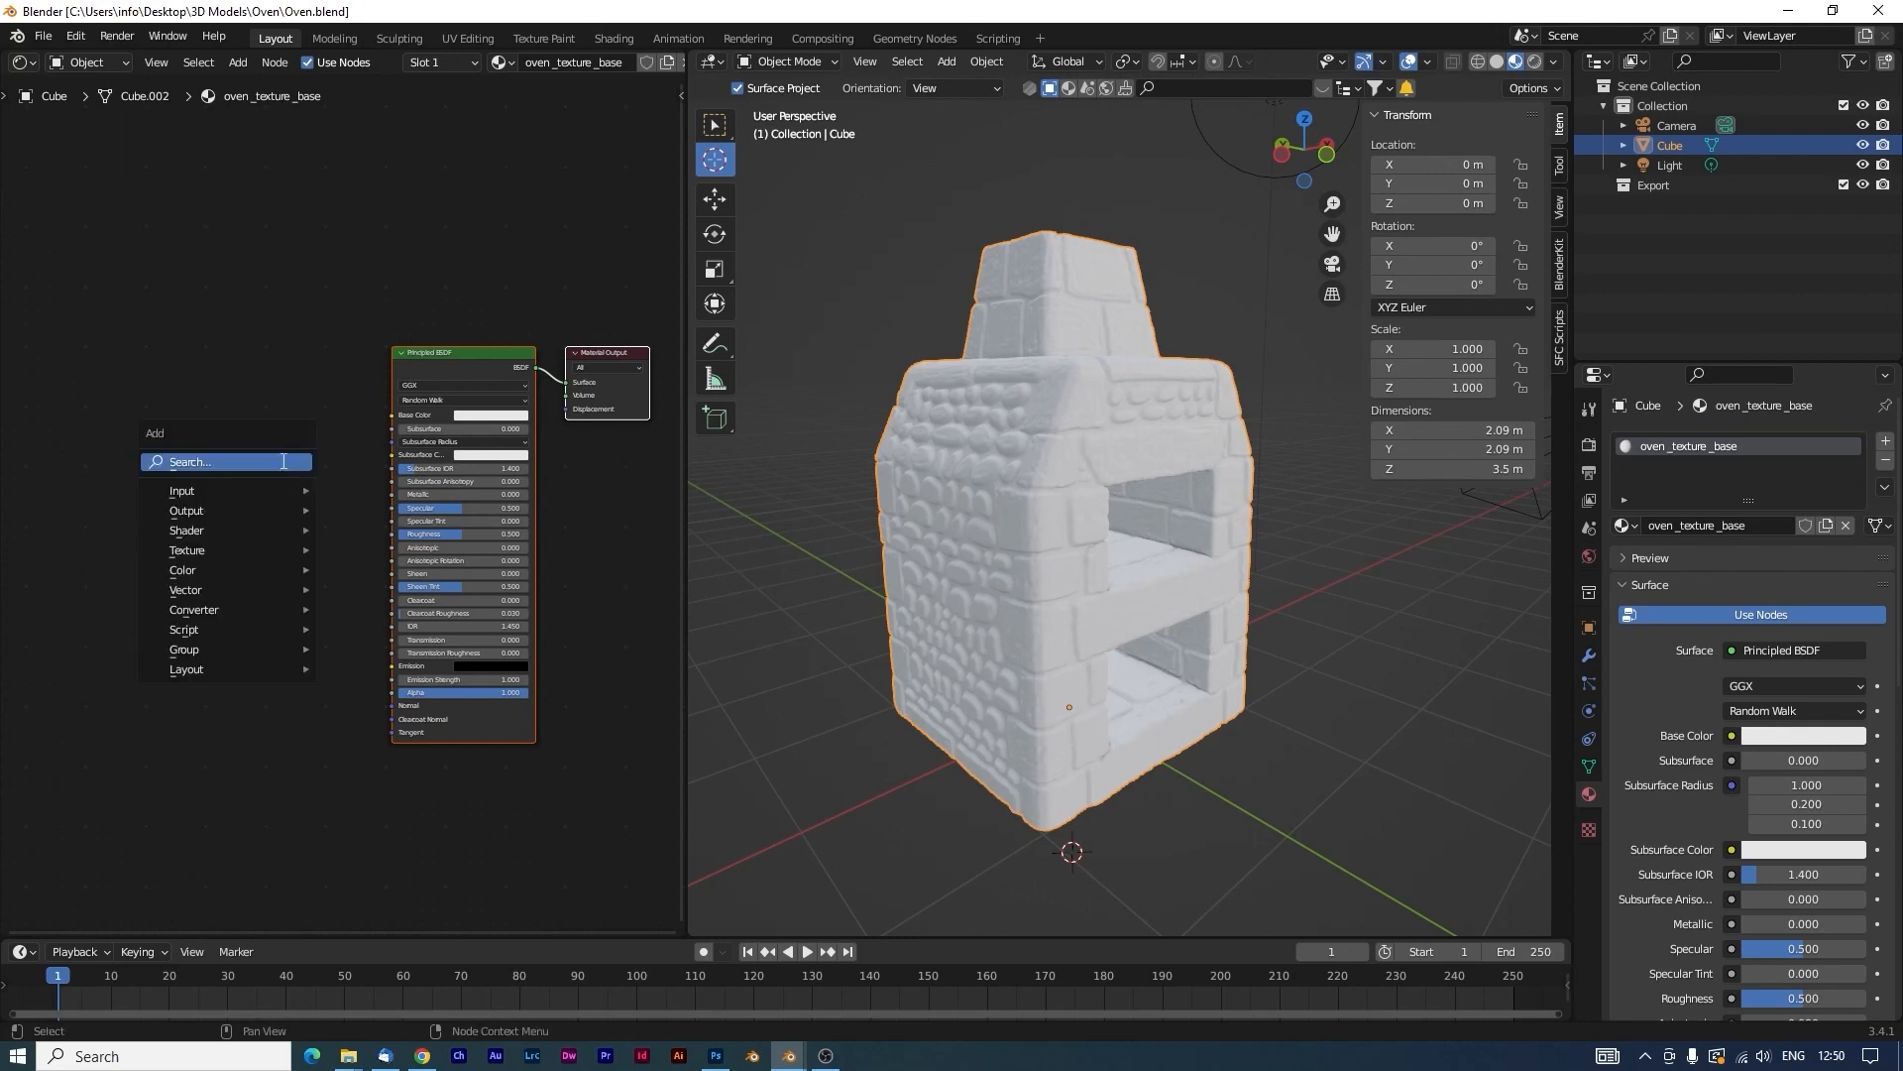
pyautogui.click(281, 460)
pyautogui.write('image')
pyautogui.press('Return')
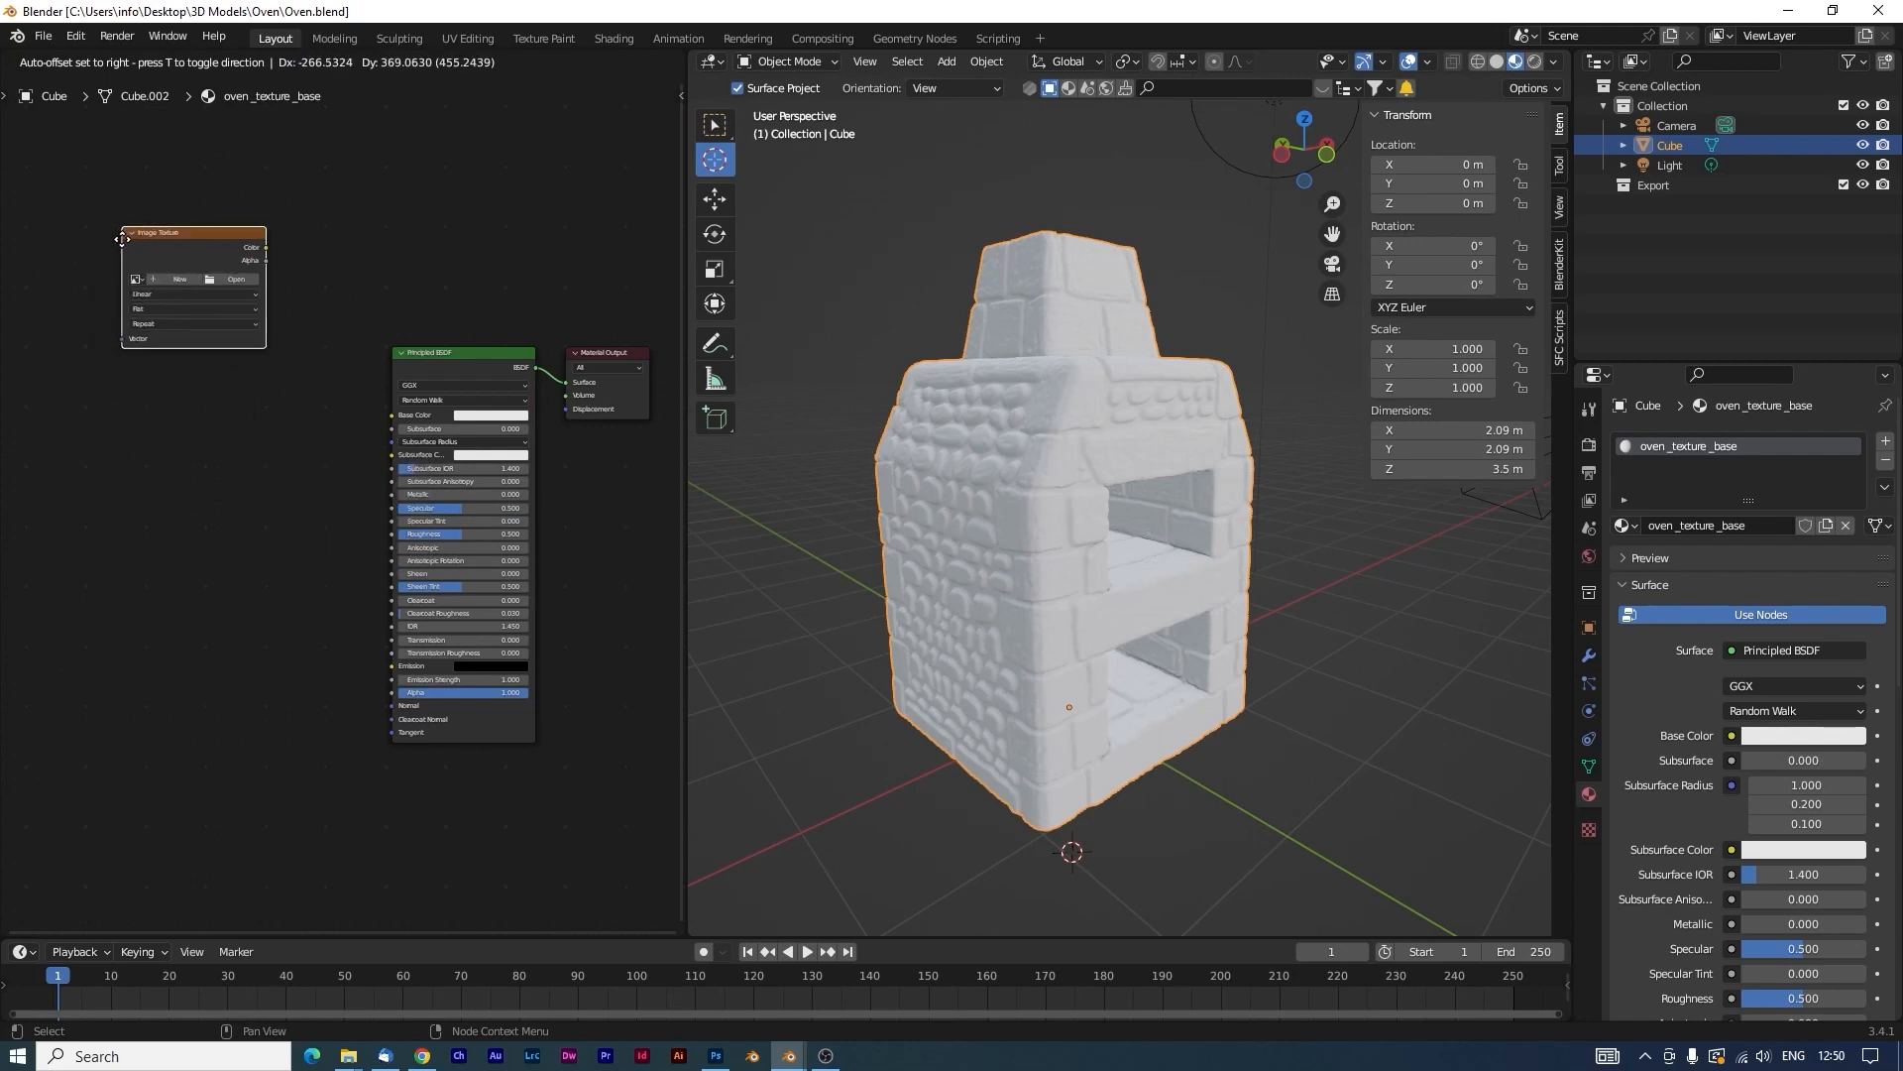
pyautogui.click(108, 317)
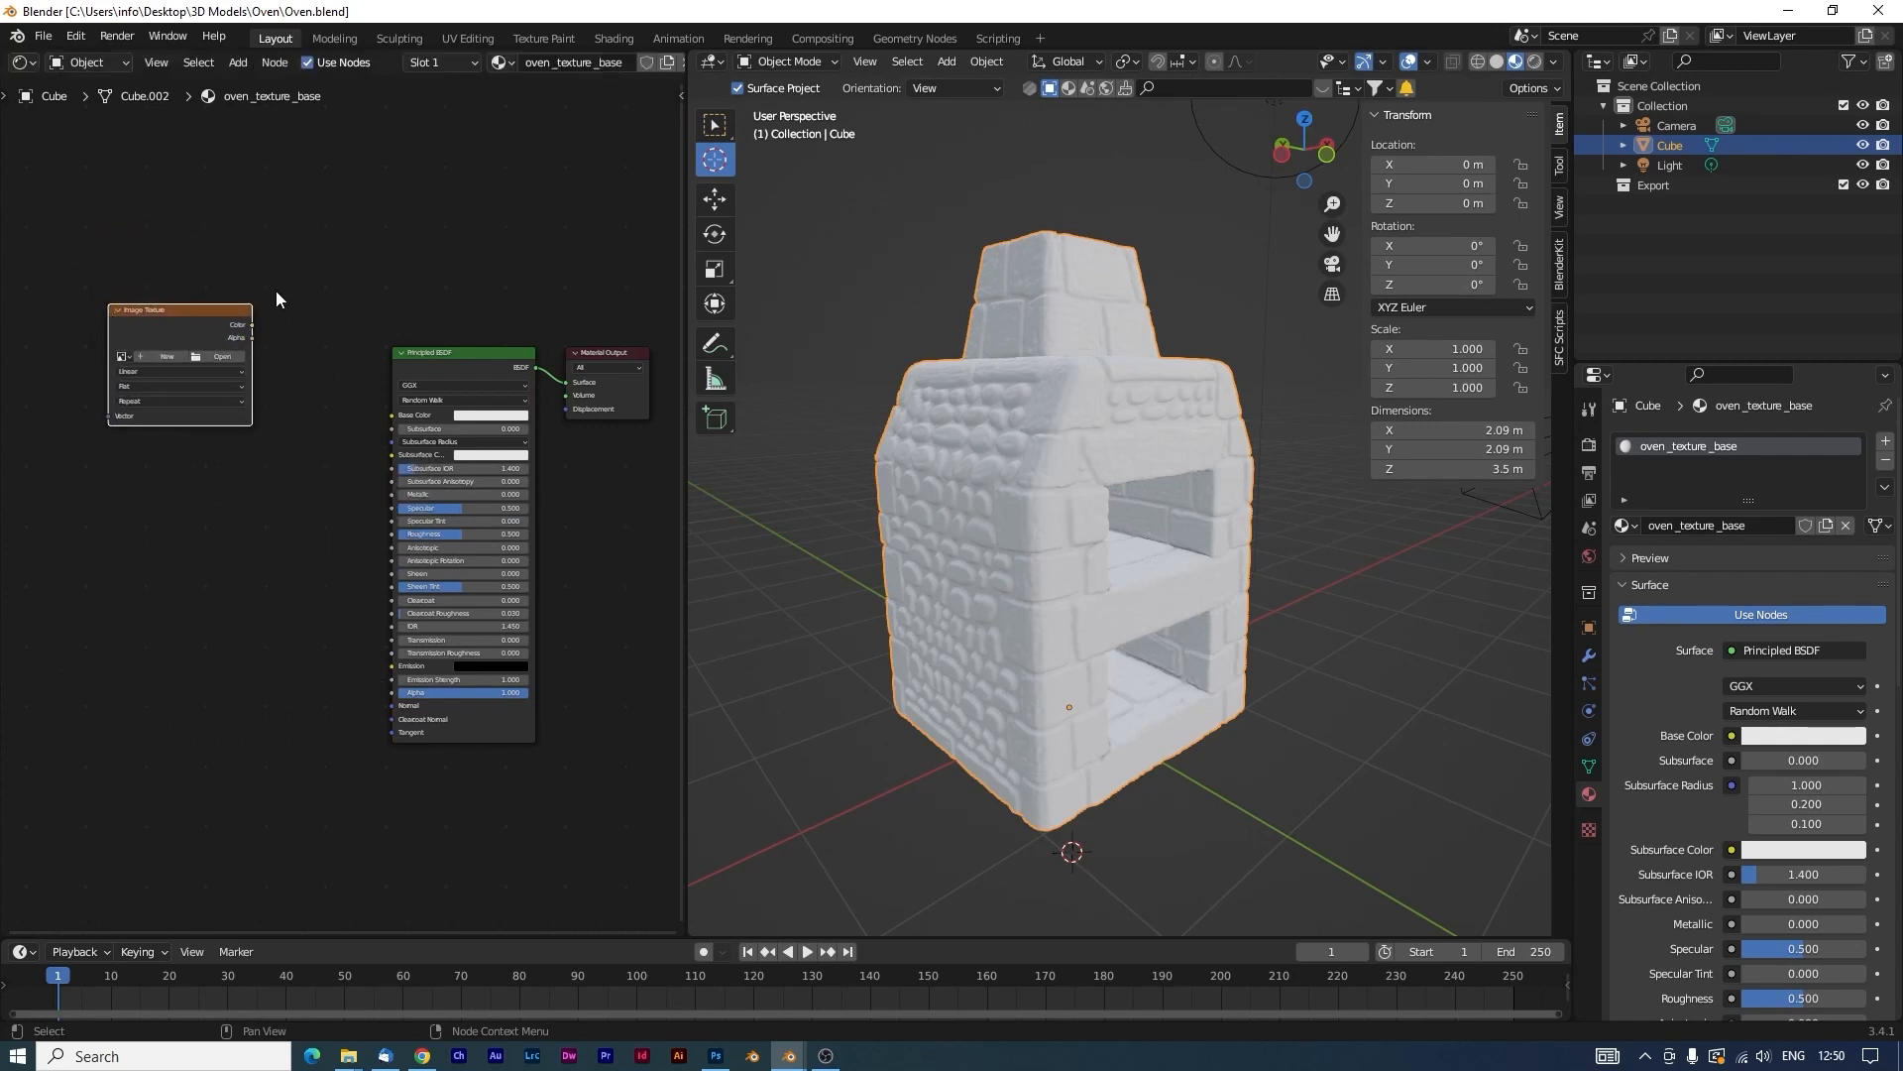
# Connect the Image Texture's Color output to the Principled BSDF's Base Color and load diffuse.jpg from the Rough-Gray-Stone folder.
pyautogui.moveTo(254, 325); pyautogui.dragTo(387, 414)
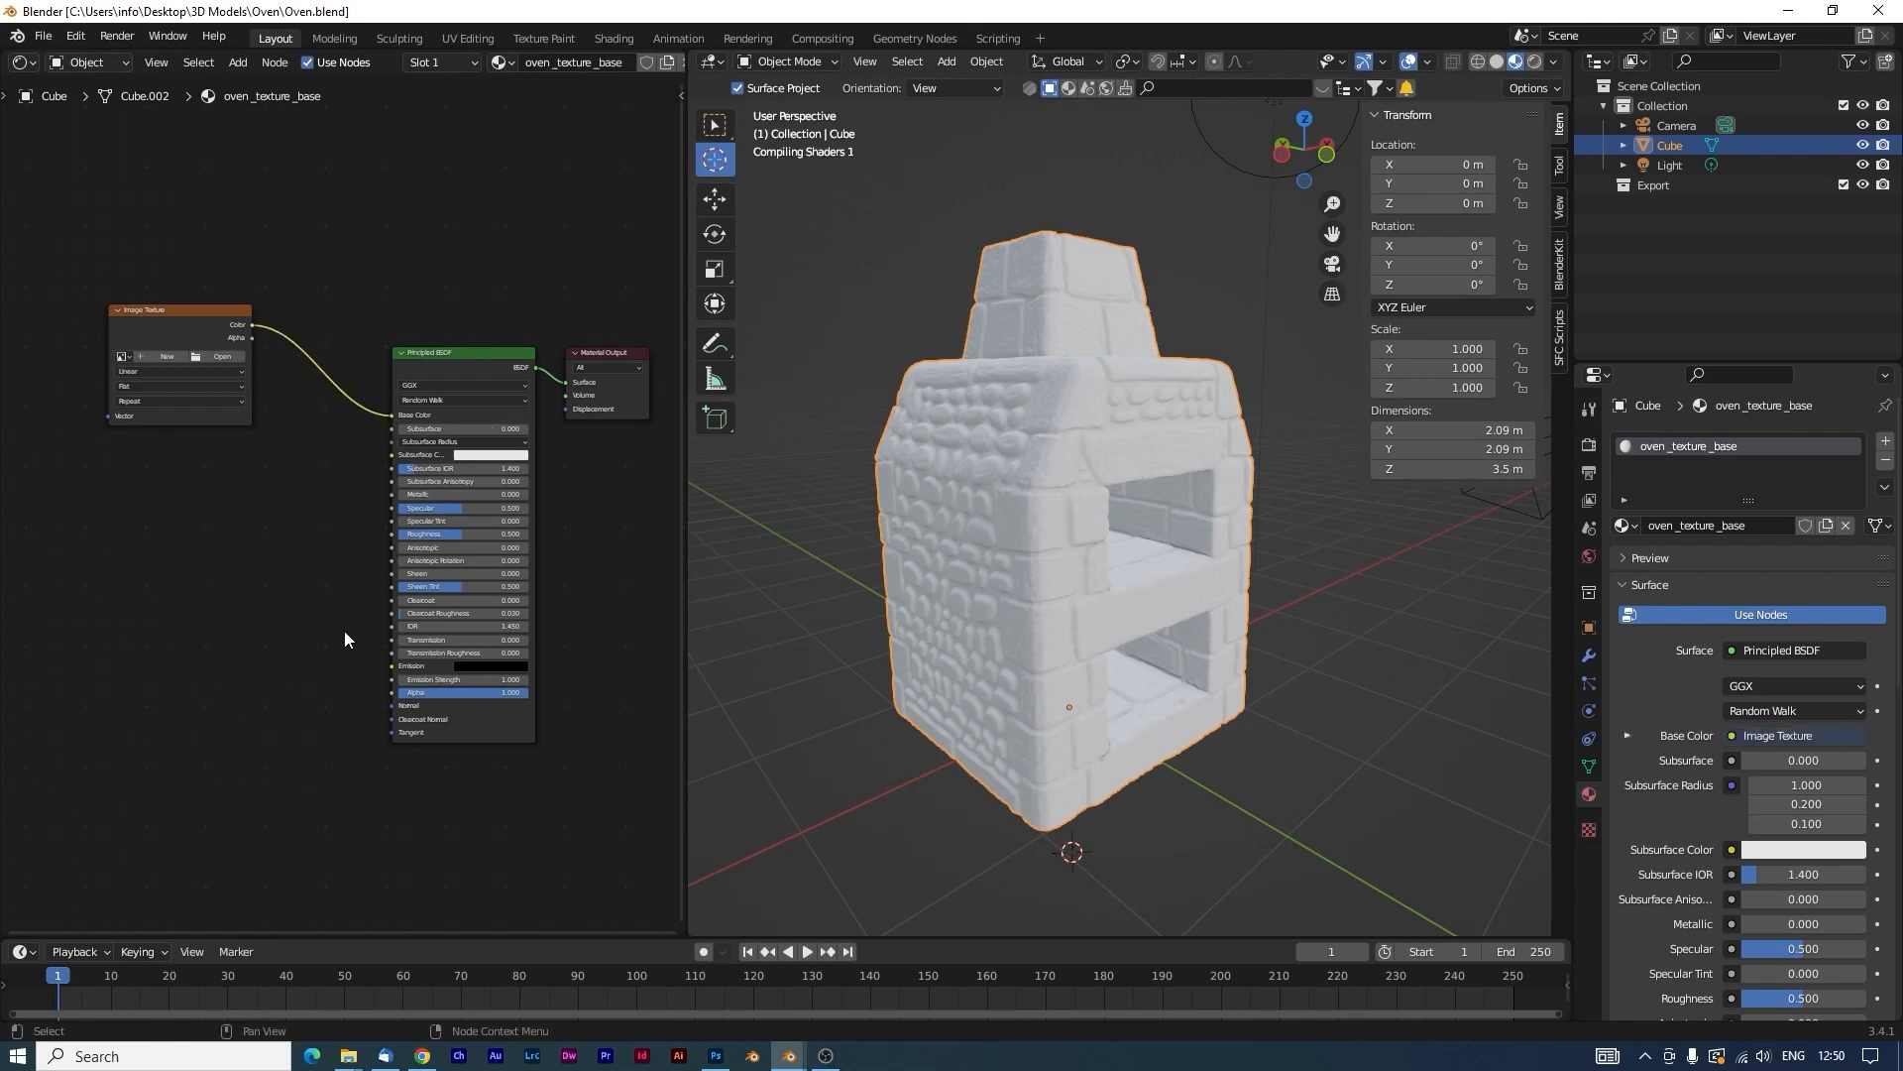
pyautogui.click(214, 353)
pyautogui.doubleClick(771, 366)
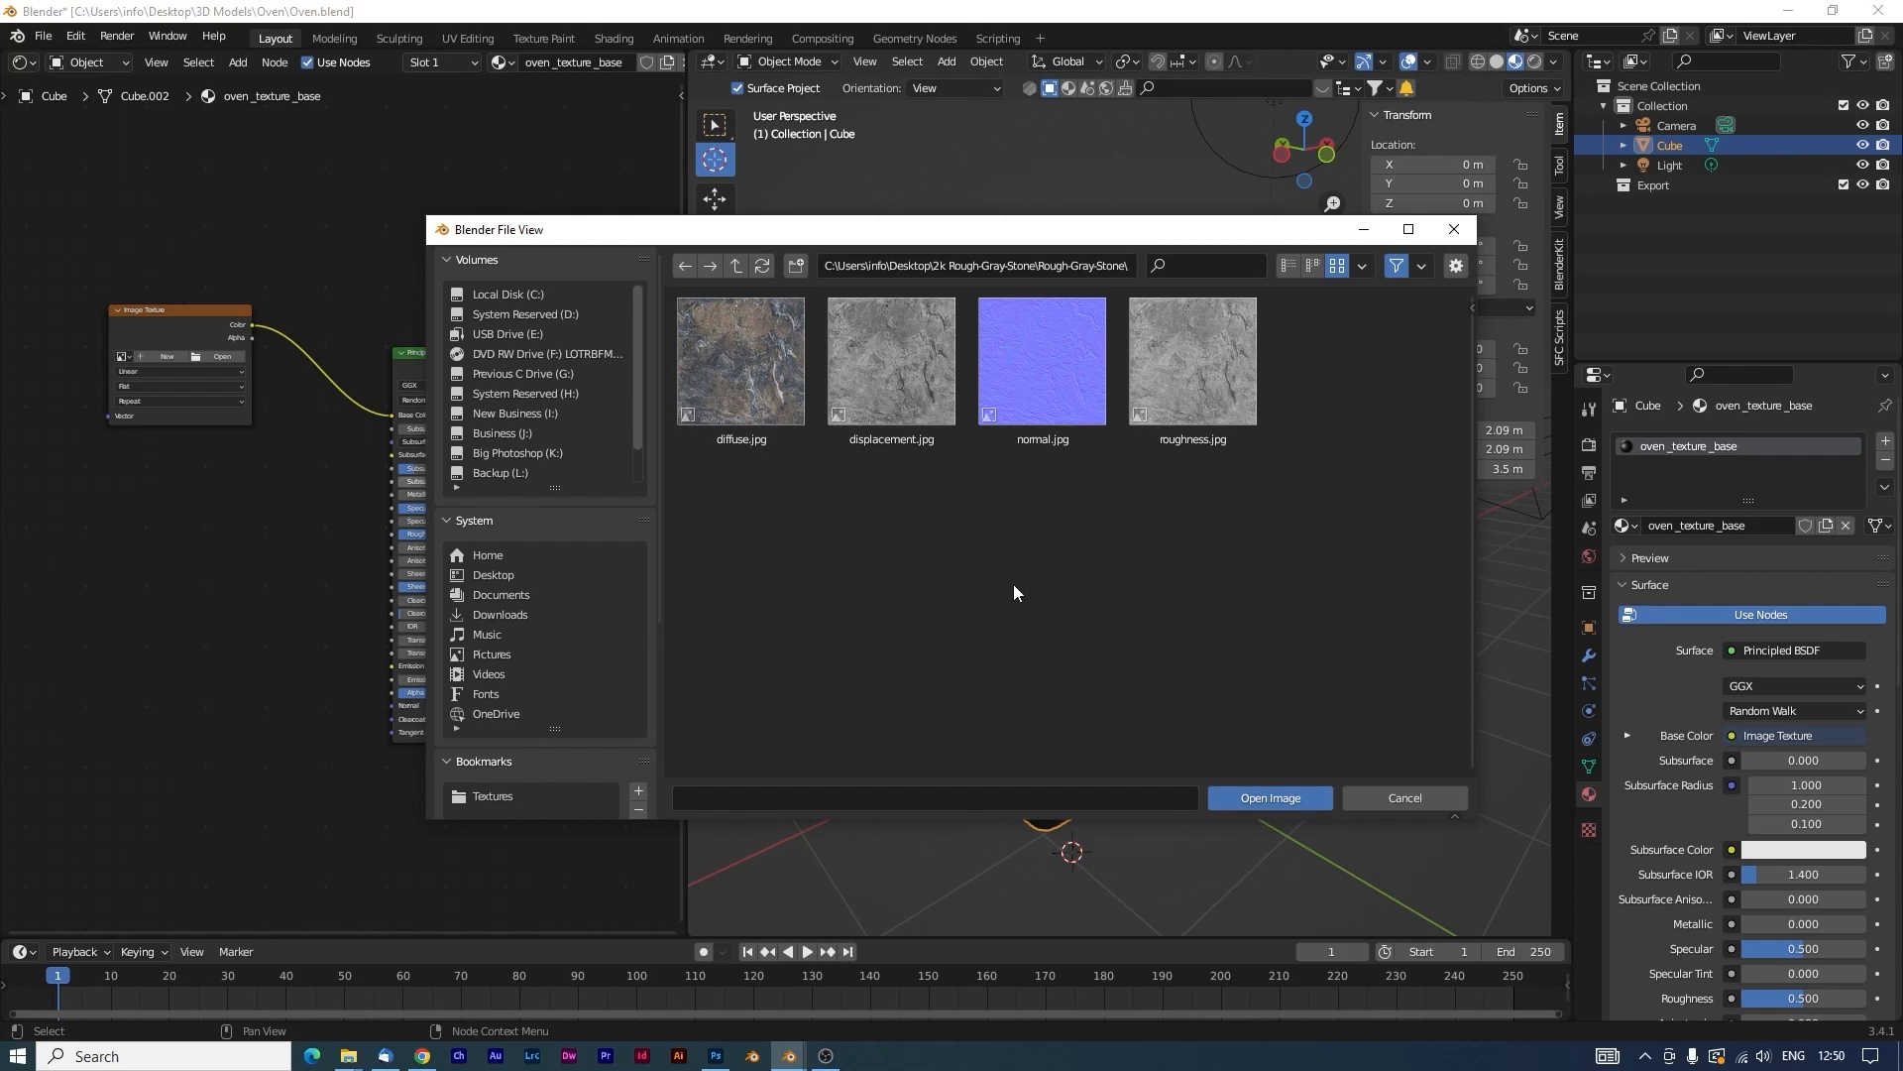
pyautogui.click(704, 369)
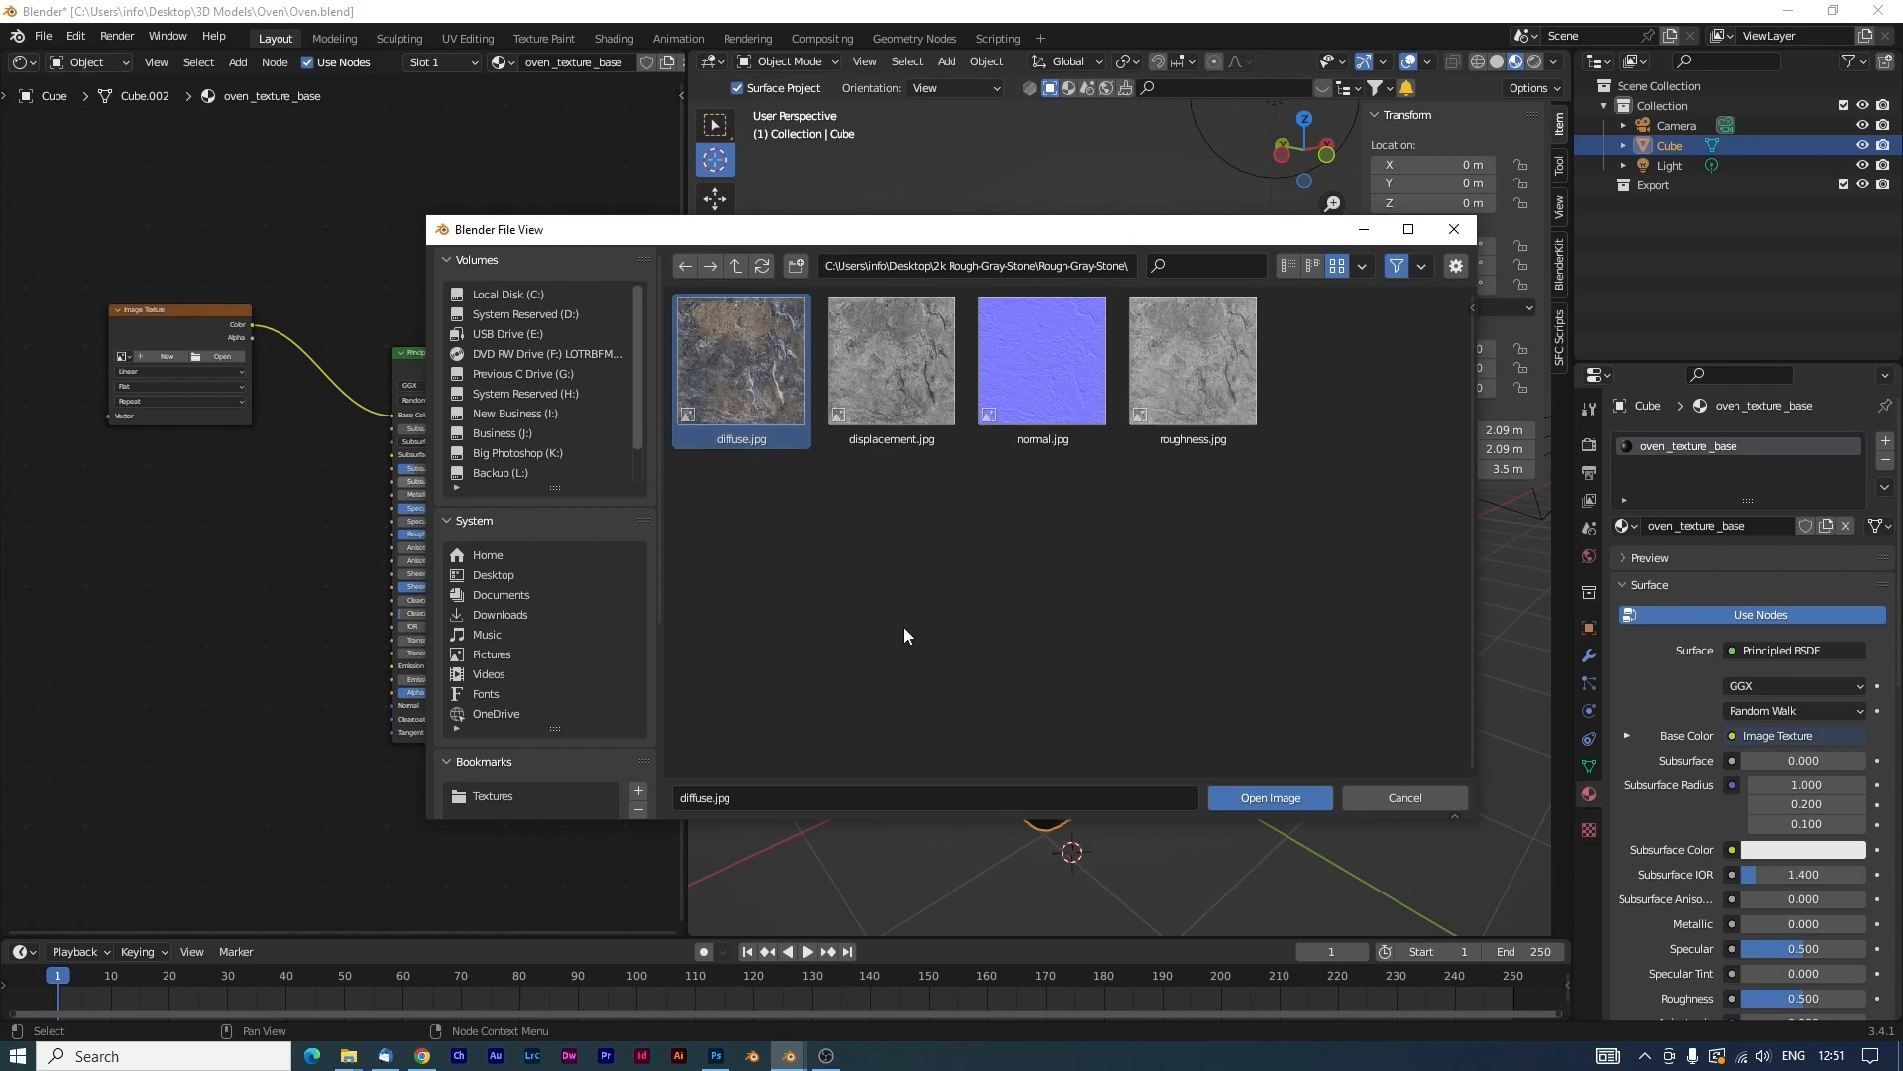
pyautogui.click(1251, 799)
pyautogui.moveTo(1251, 799); pyautogui.dragTo(1146, 728, button='middle')
pyautogui.scroll(5, 1085, 716)
pyautogui.scroll(-5, 1085, 716)
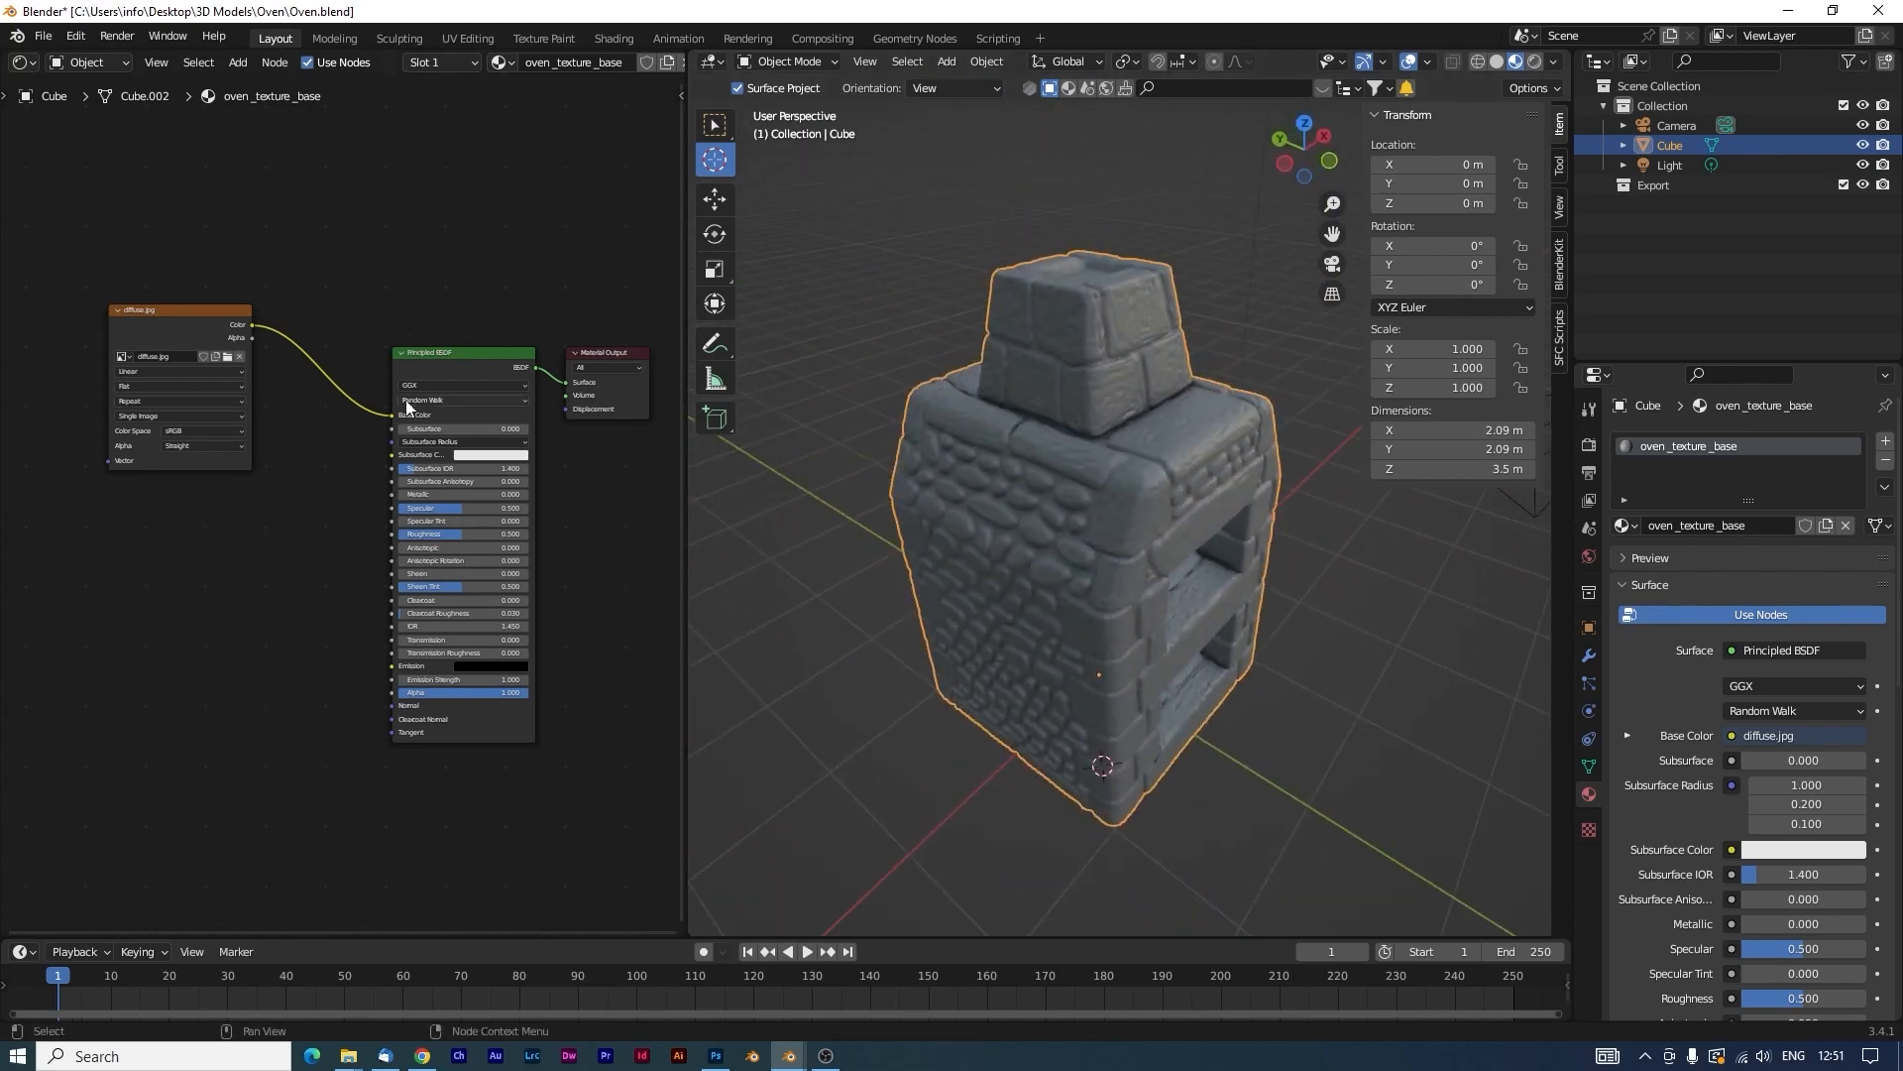
# Add Texture Coordinate and Mapping nodes feeding the diffuse.jpg node's Vector input and move them up, away from the image node.
pyautogui.scroll(5, 287, 595)
pyautogui.moveTo(265, 525); pyautogui.dragTo(386, 717, button='middle')
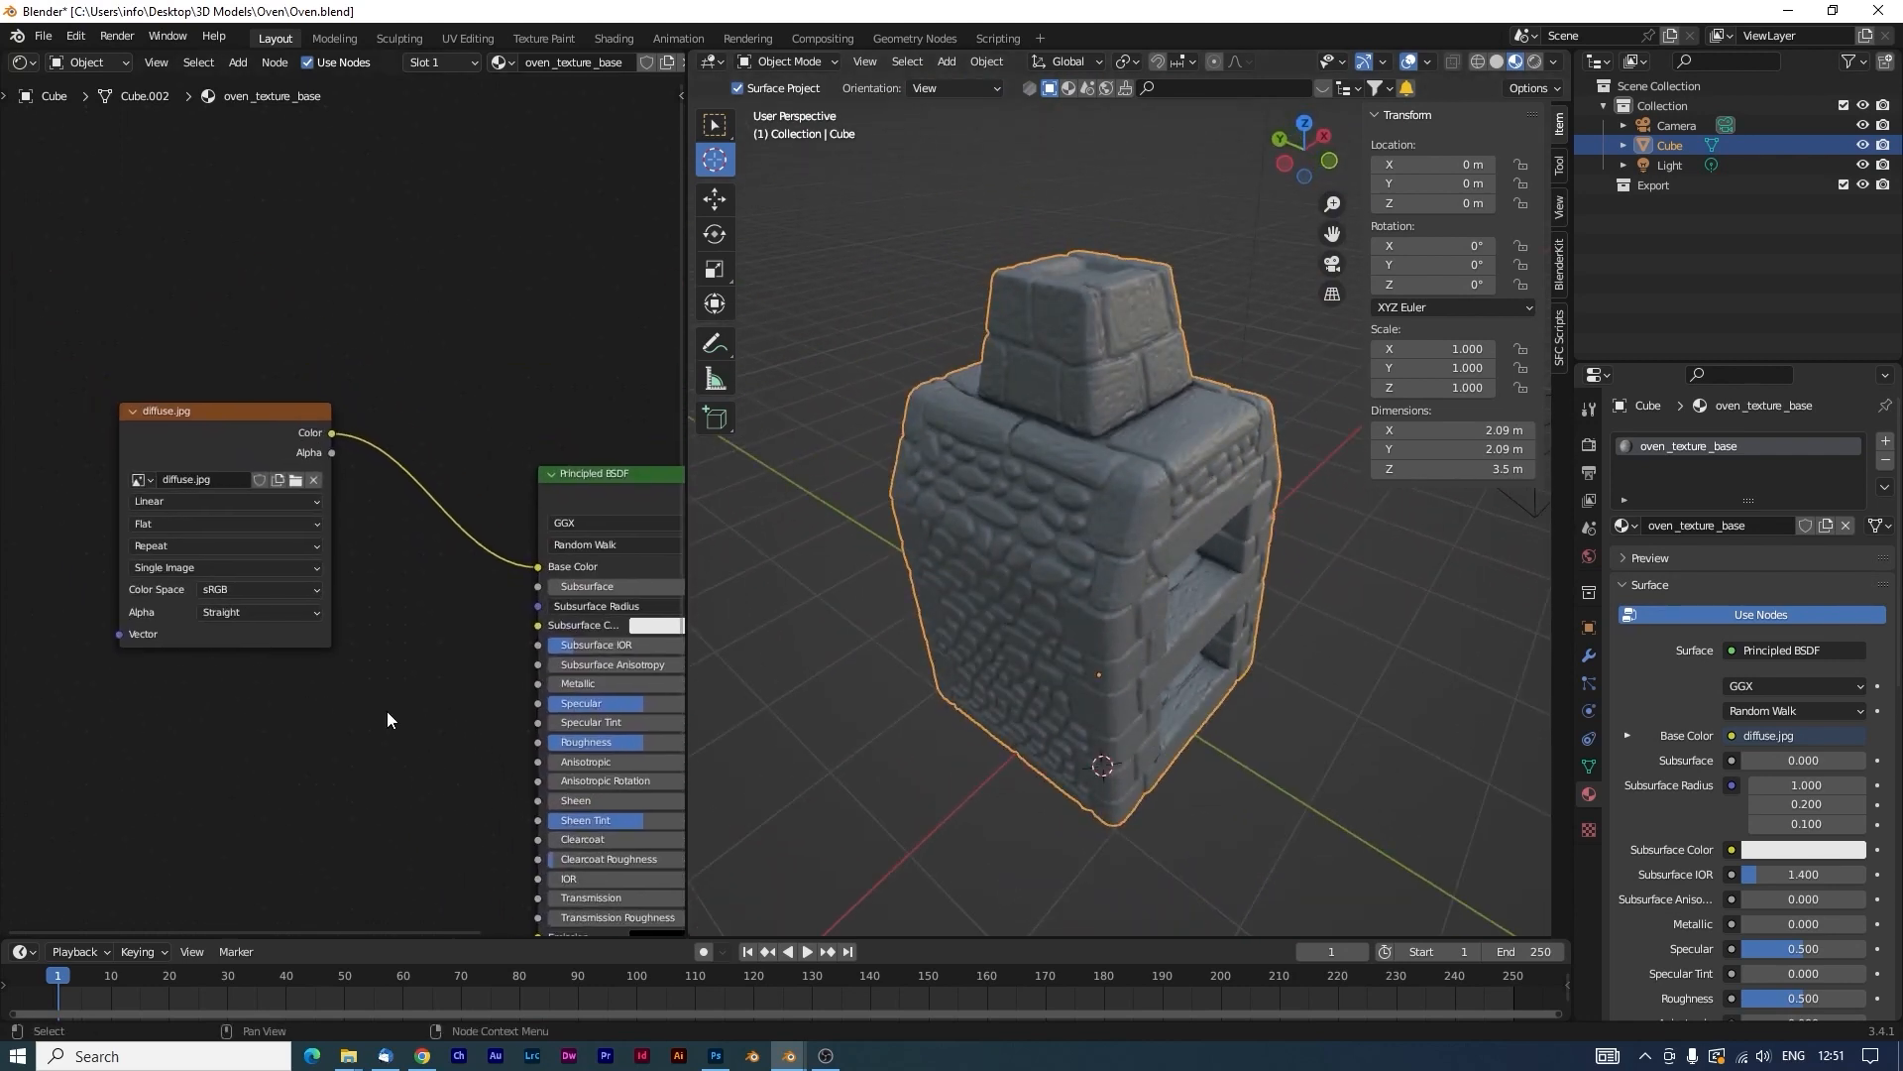
pyautogui.scroll(3, 387, 718)
pyautogui.moveTo(167, 476); pyautogui.dragTo(355, 482, button='middle')
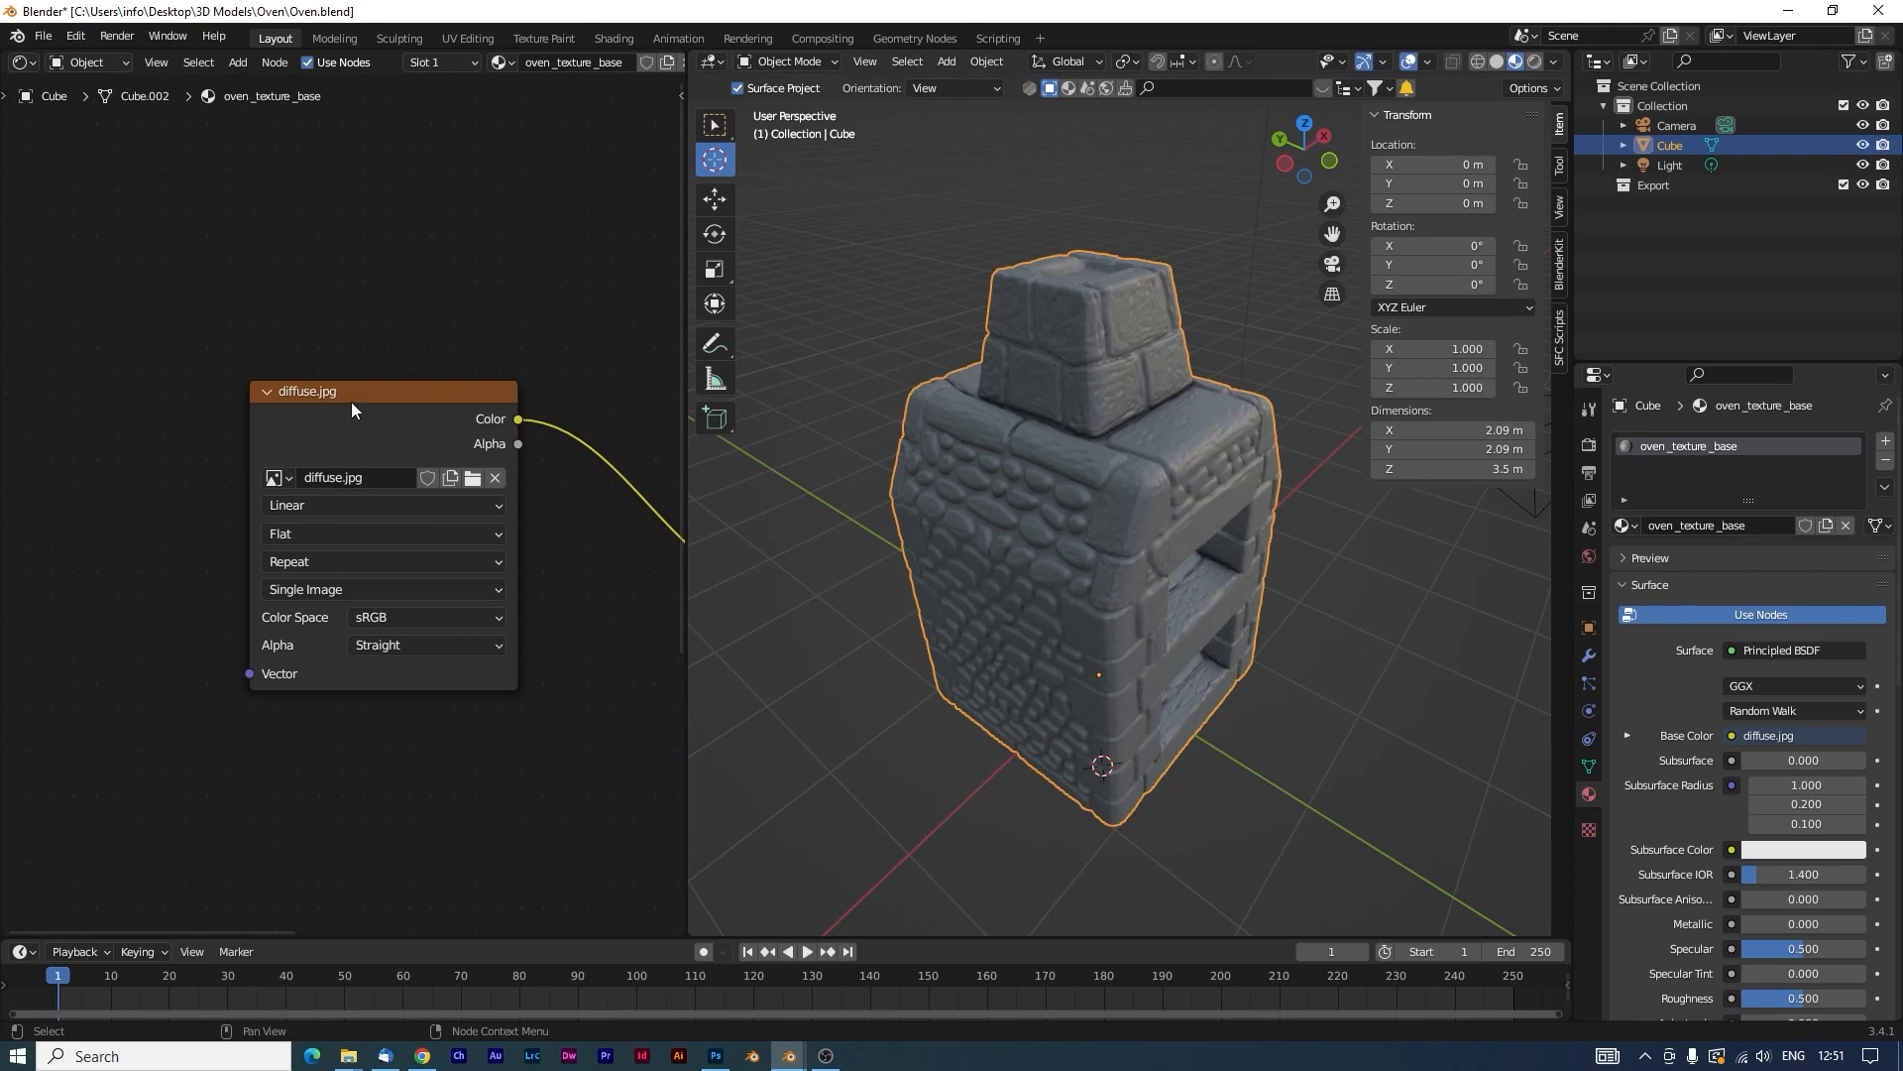
pyautogui.scroll(-2, 351, 462)
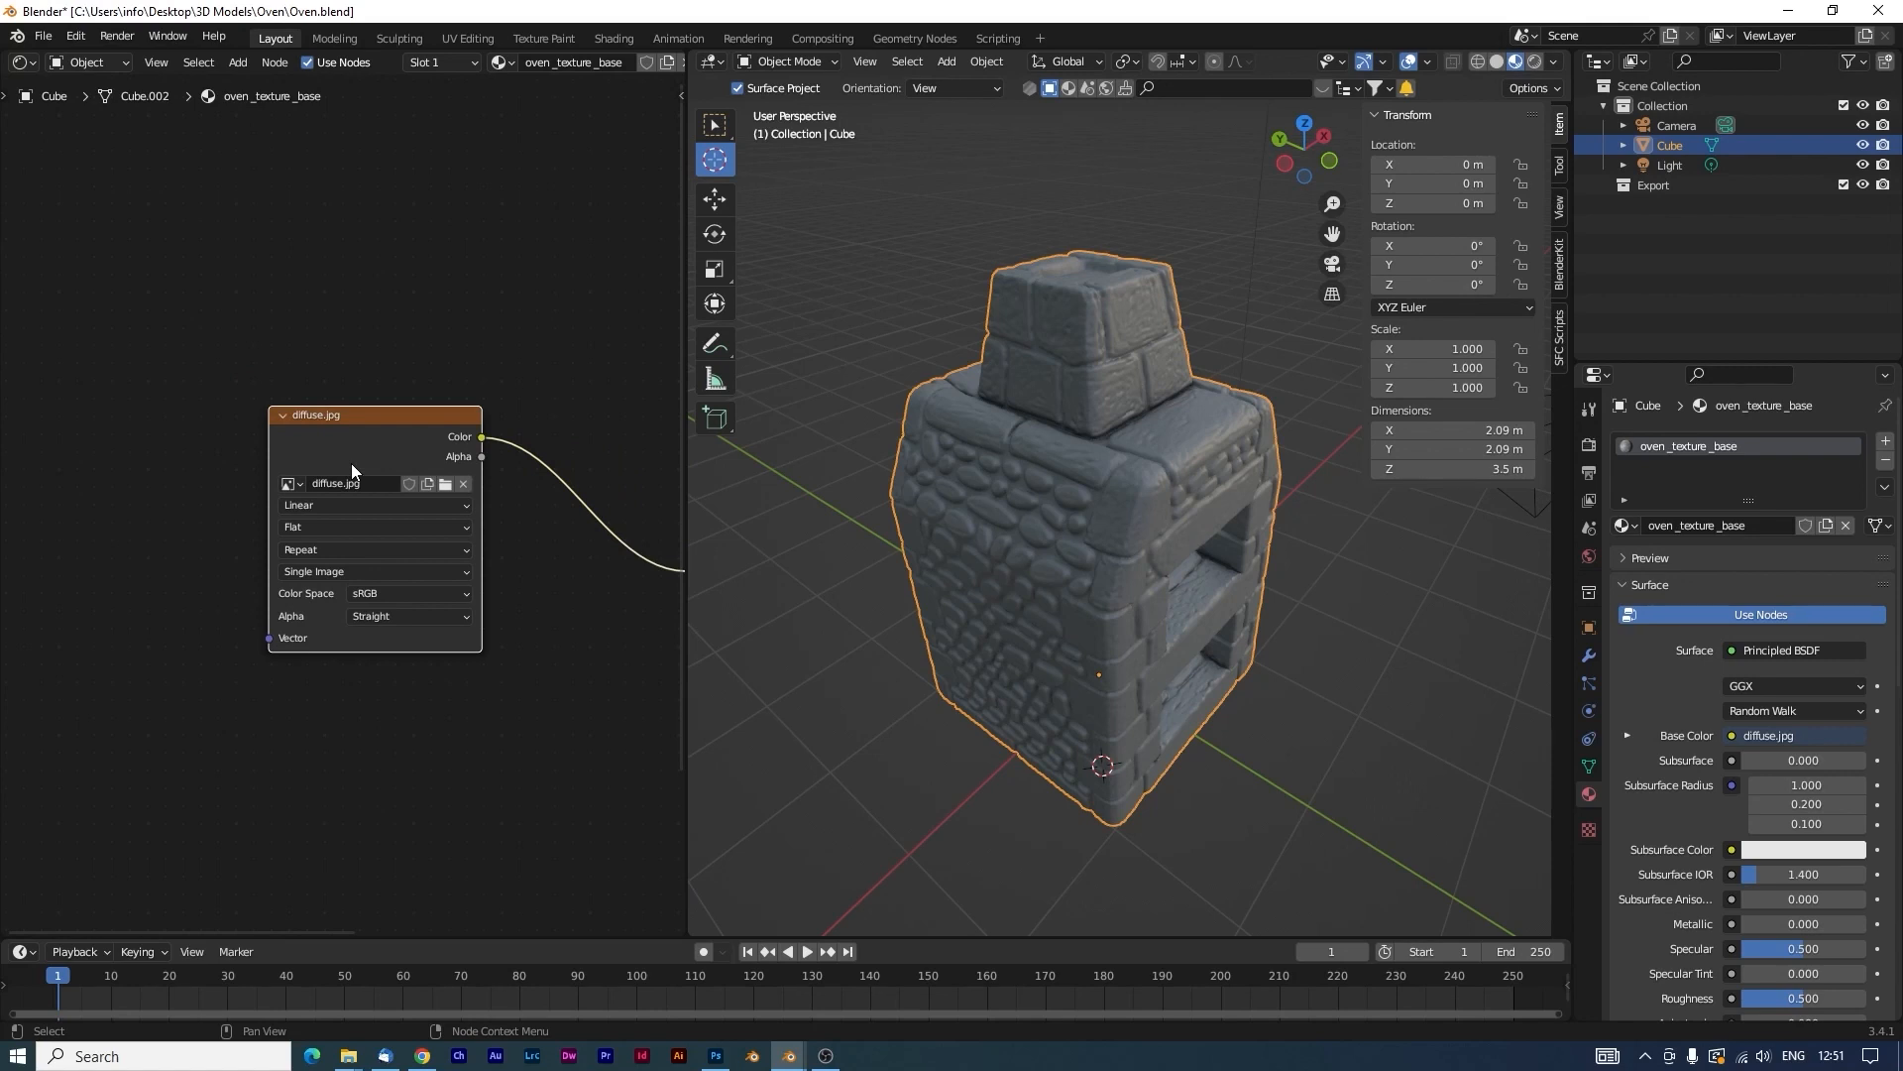
pyautogui.press('ctrl')
pyautogui.hotkey('ctrl', 't')
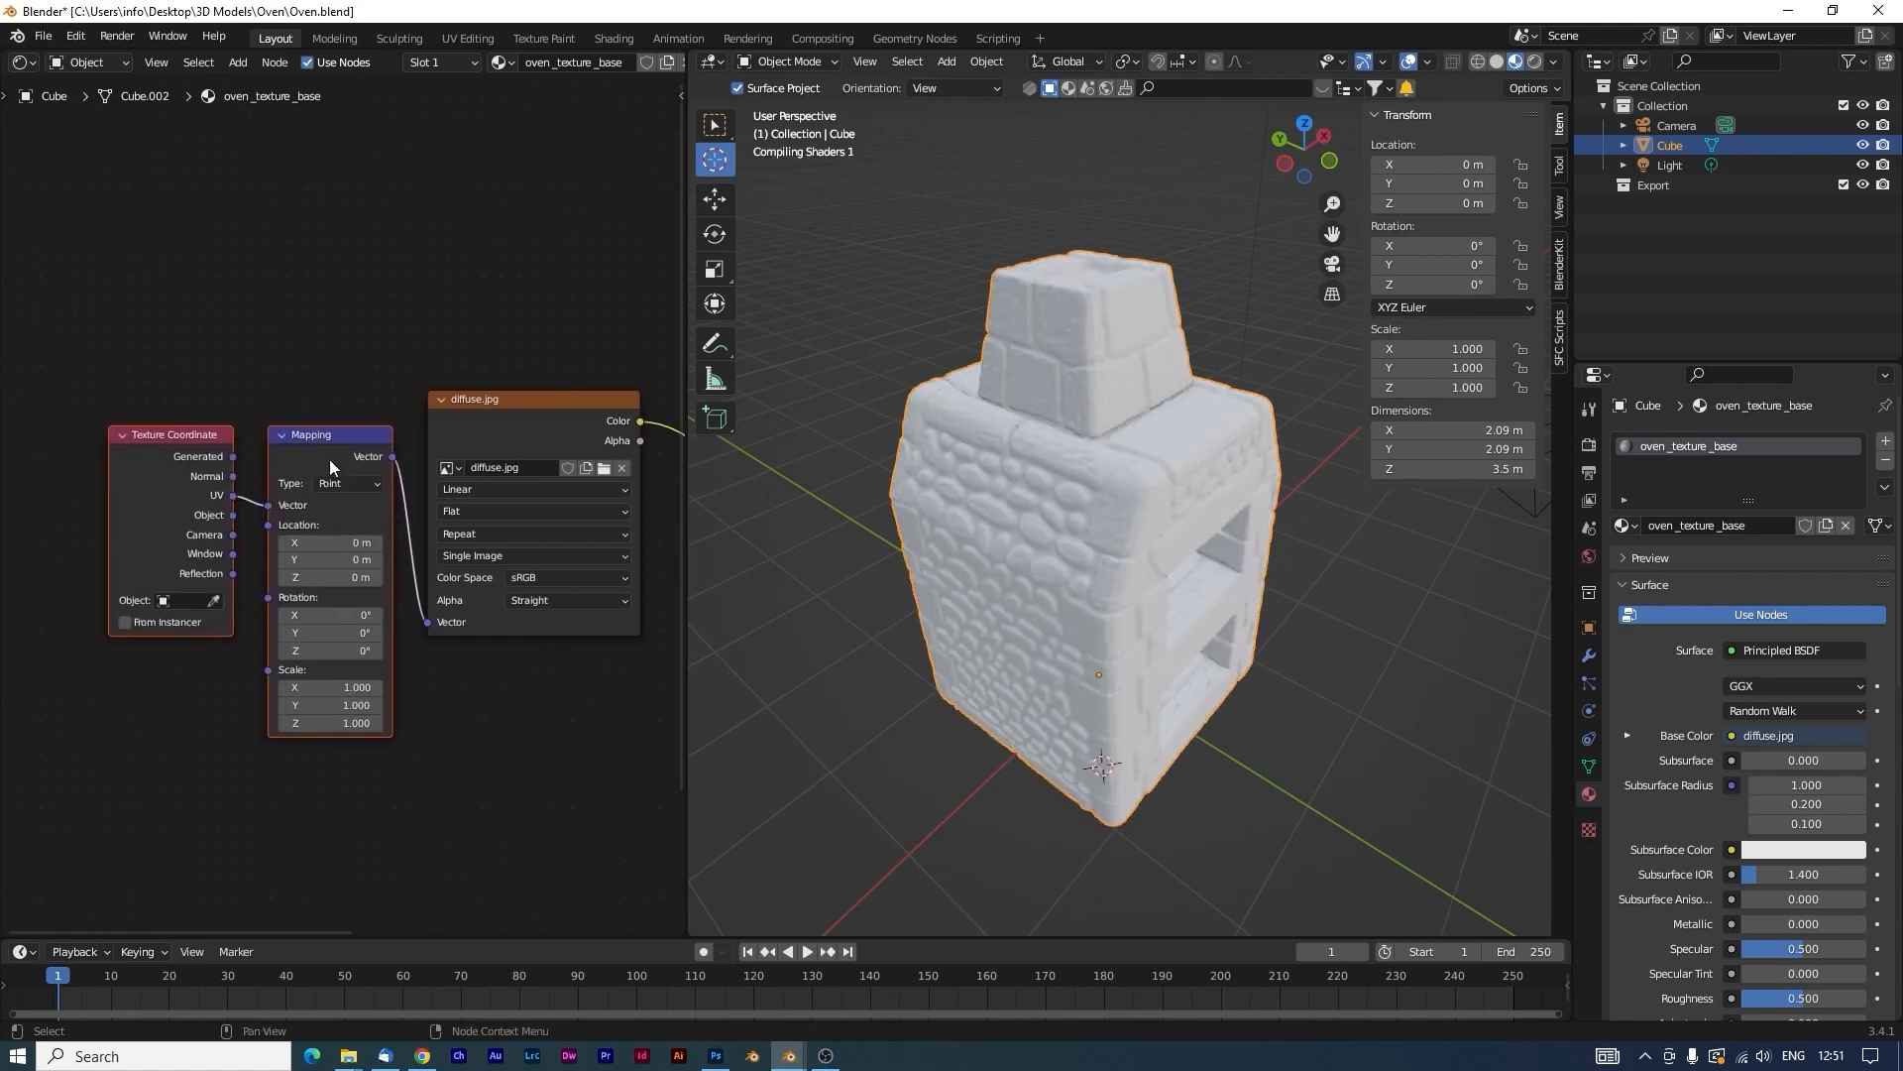
pyautogui.moveTo(346, 442); pyautogui.dragTo(247, 315)
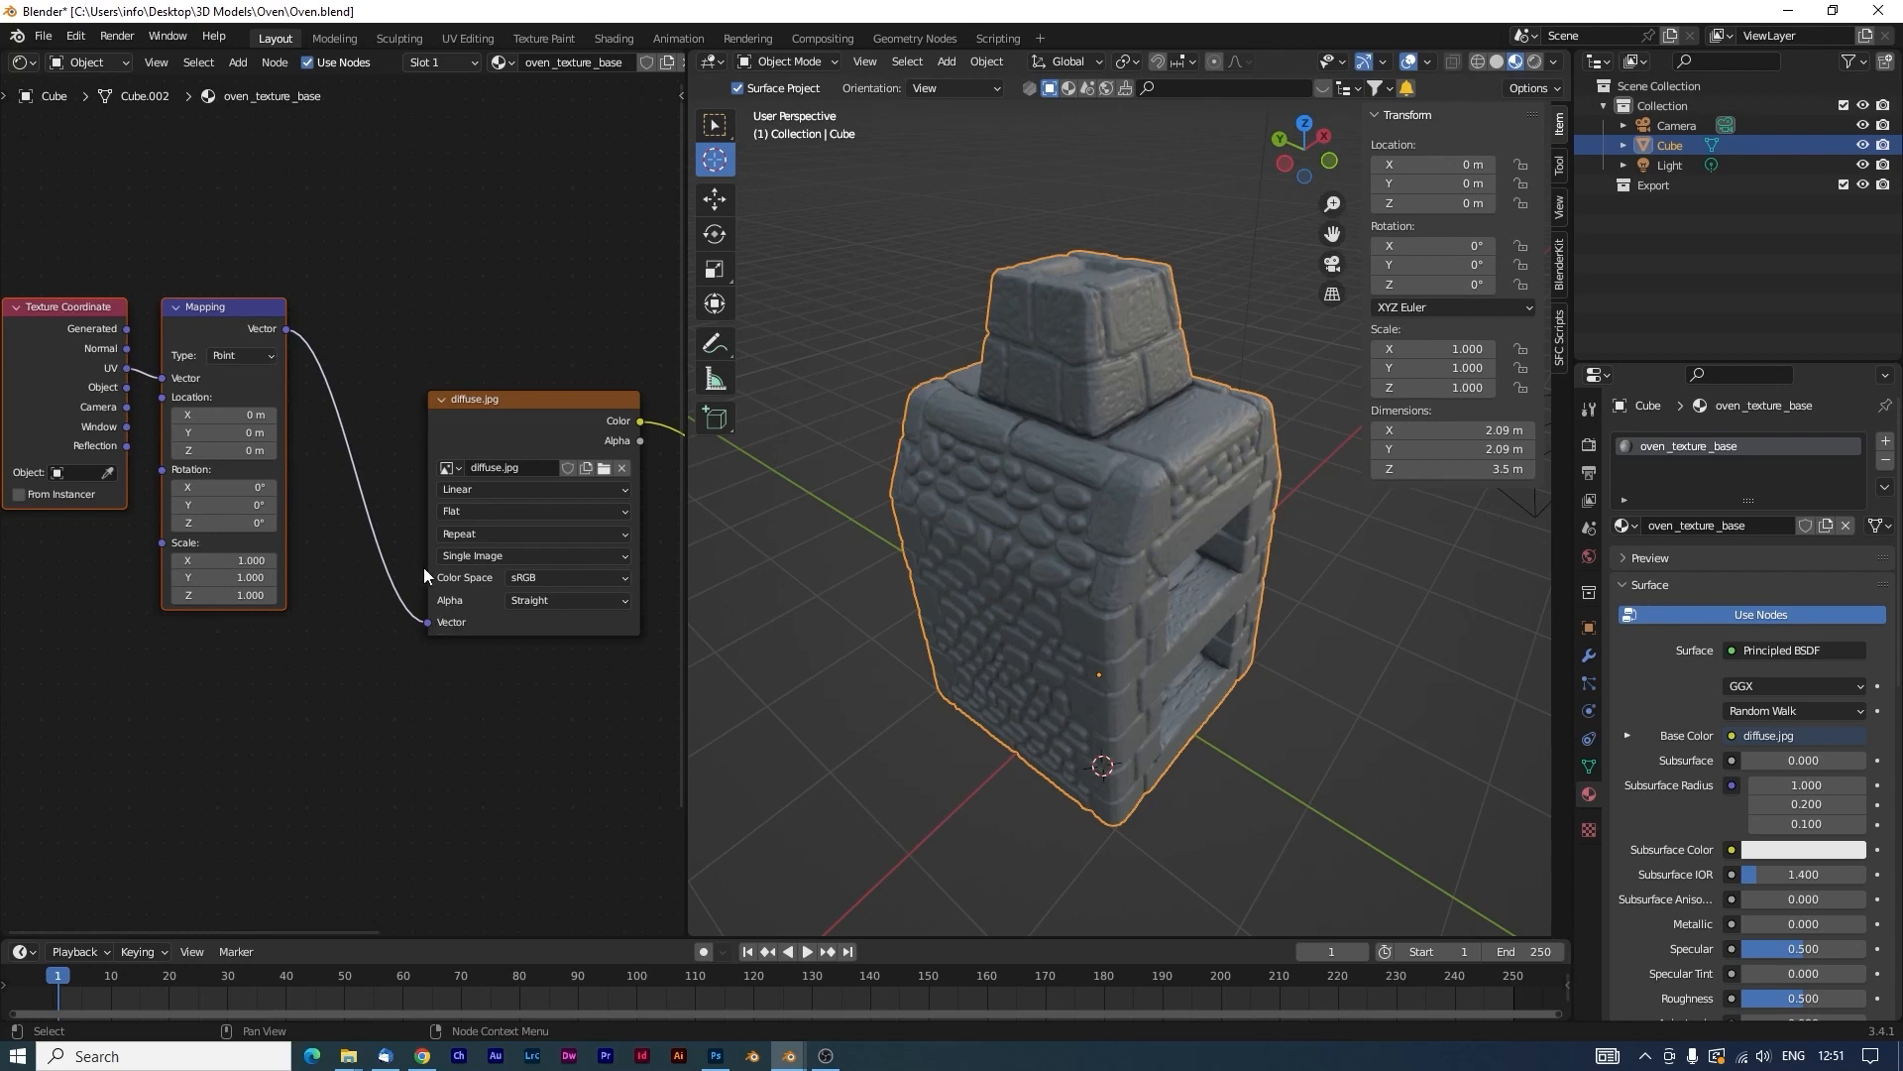
# Drive the Mapping node with Object coordinates and set the diffuse.jpg node to Box projection with a blend of 0.5.
pyautogui.moveTo(127, 387); pyautogui.dragTo(164, 378)
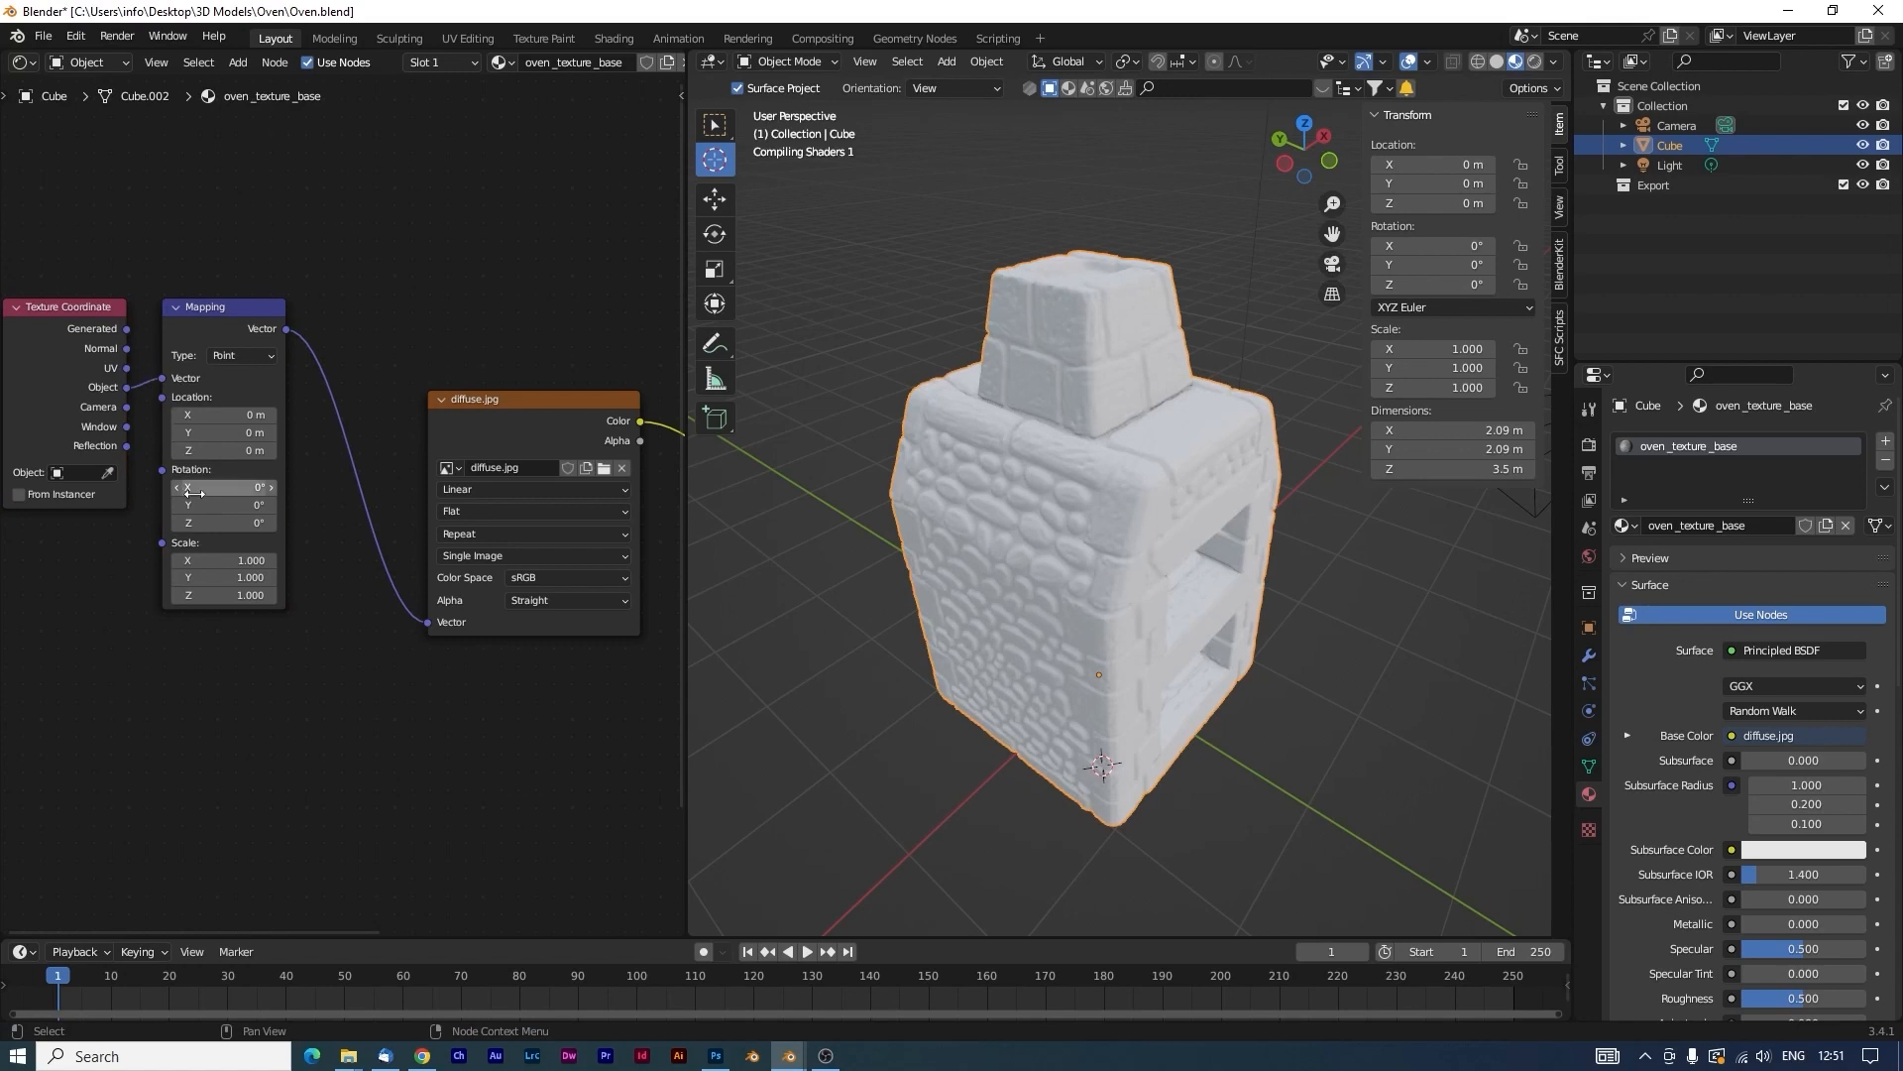
pyautogui.click(499, 511)
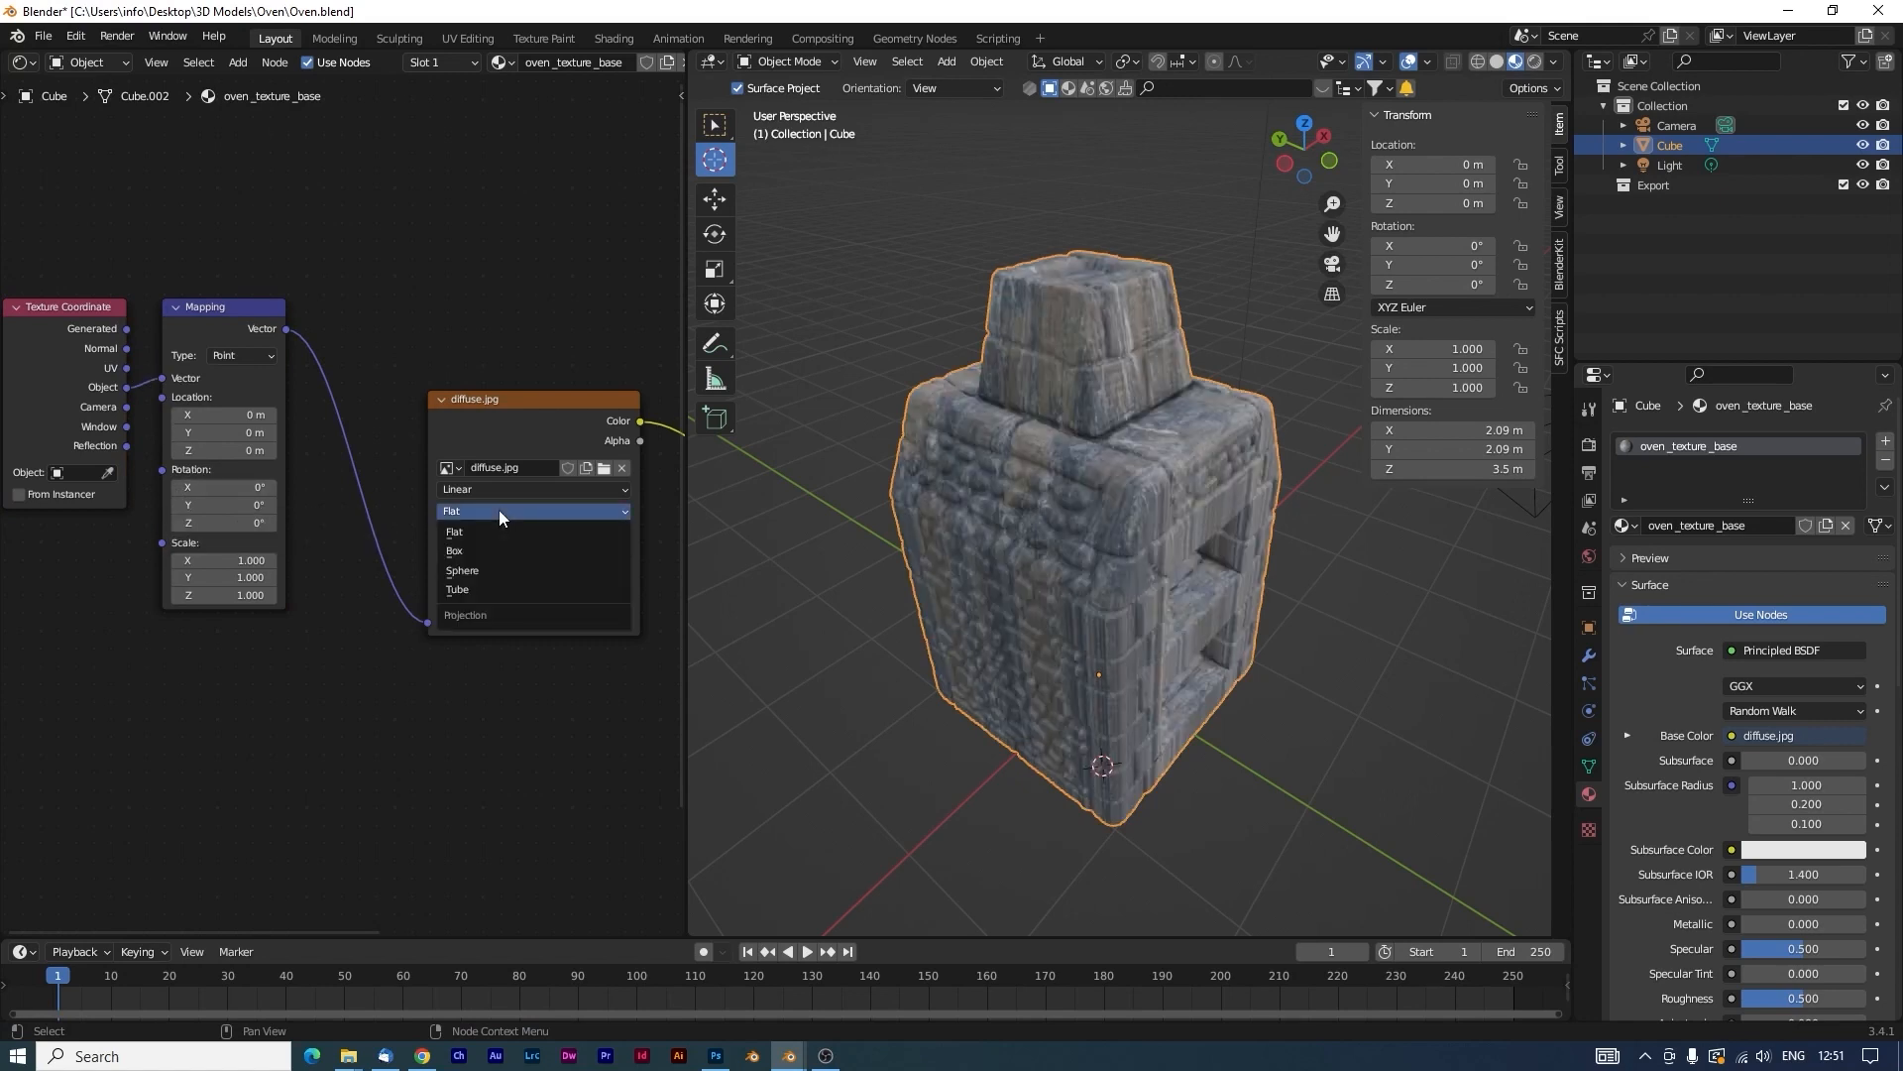
pyautogui.click(472, 549)
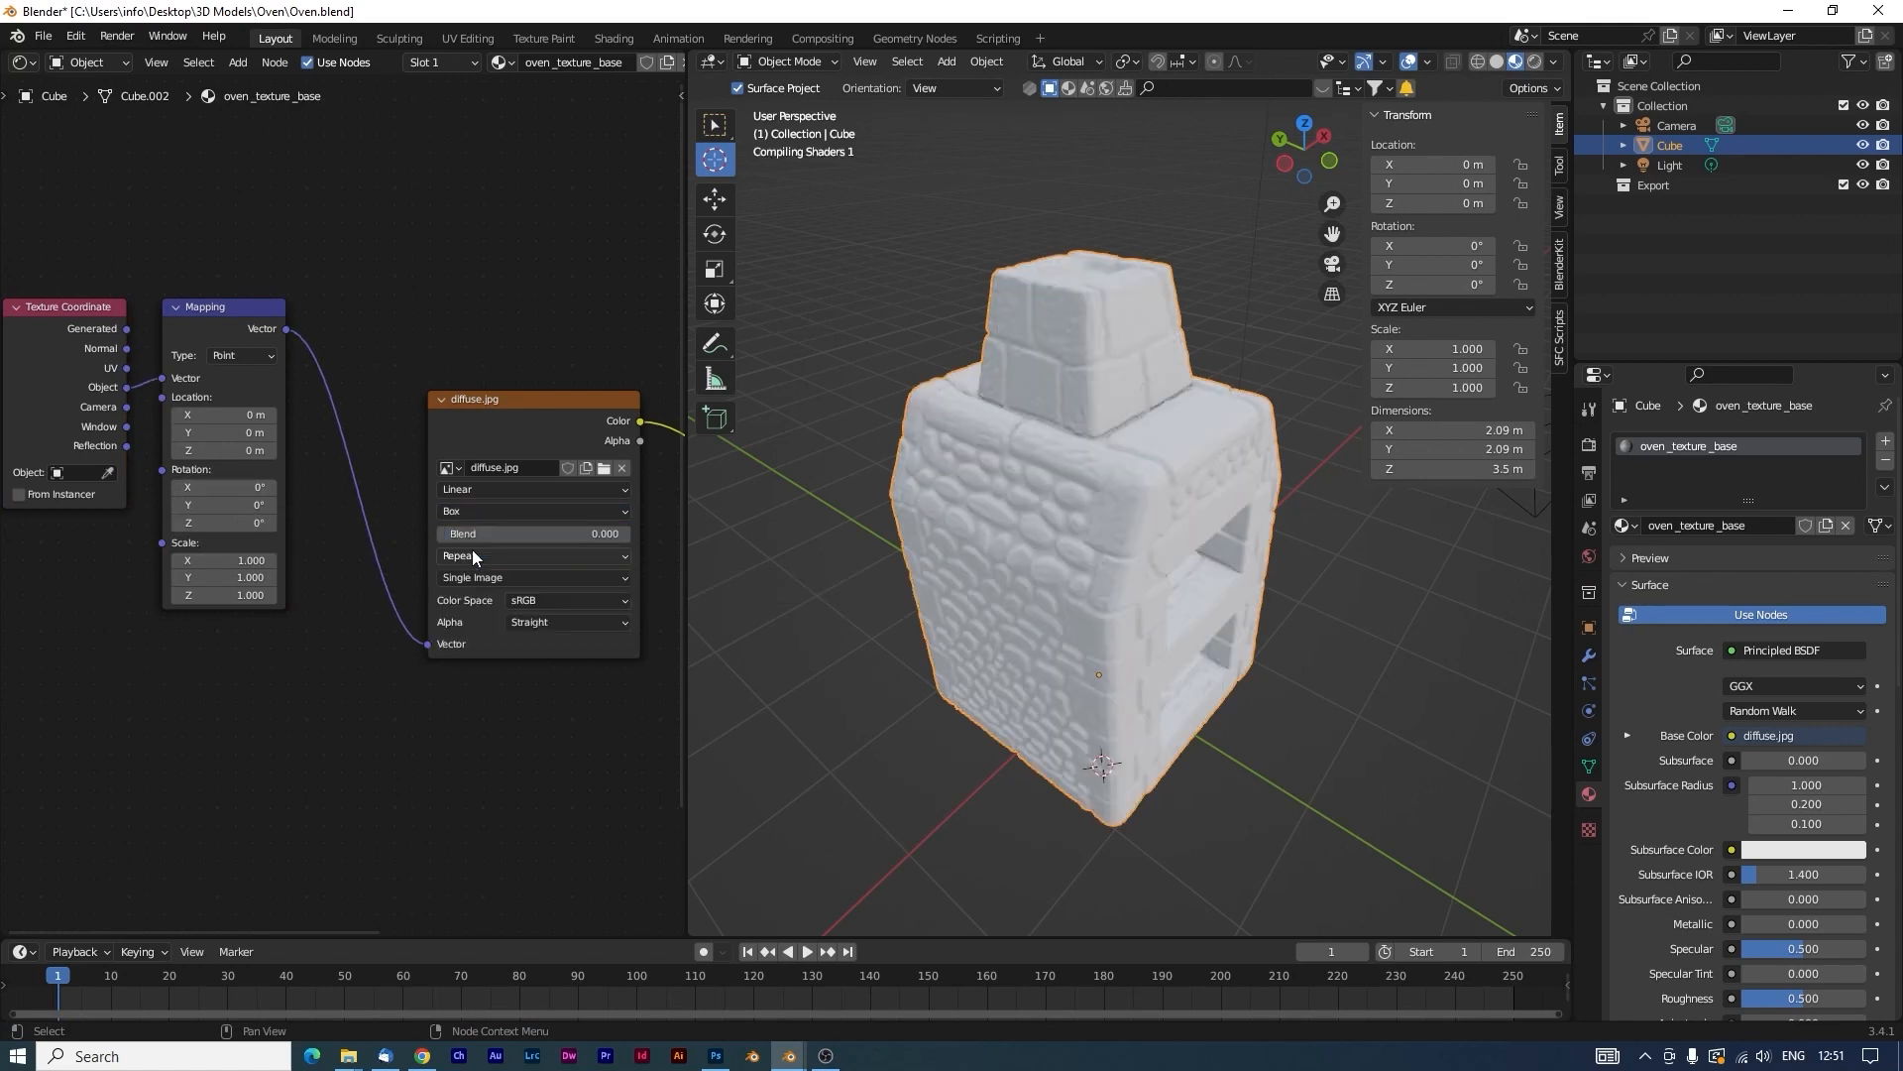
pyautogui.click(608, 535)
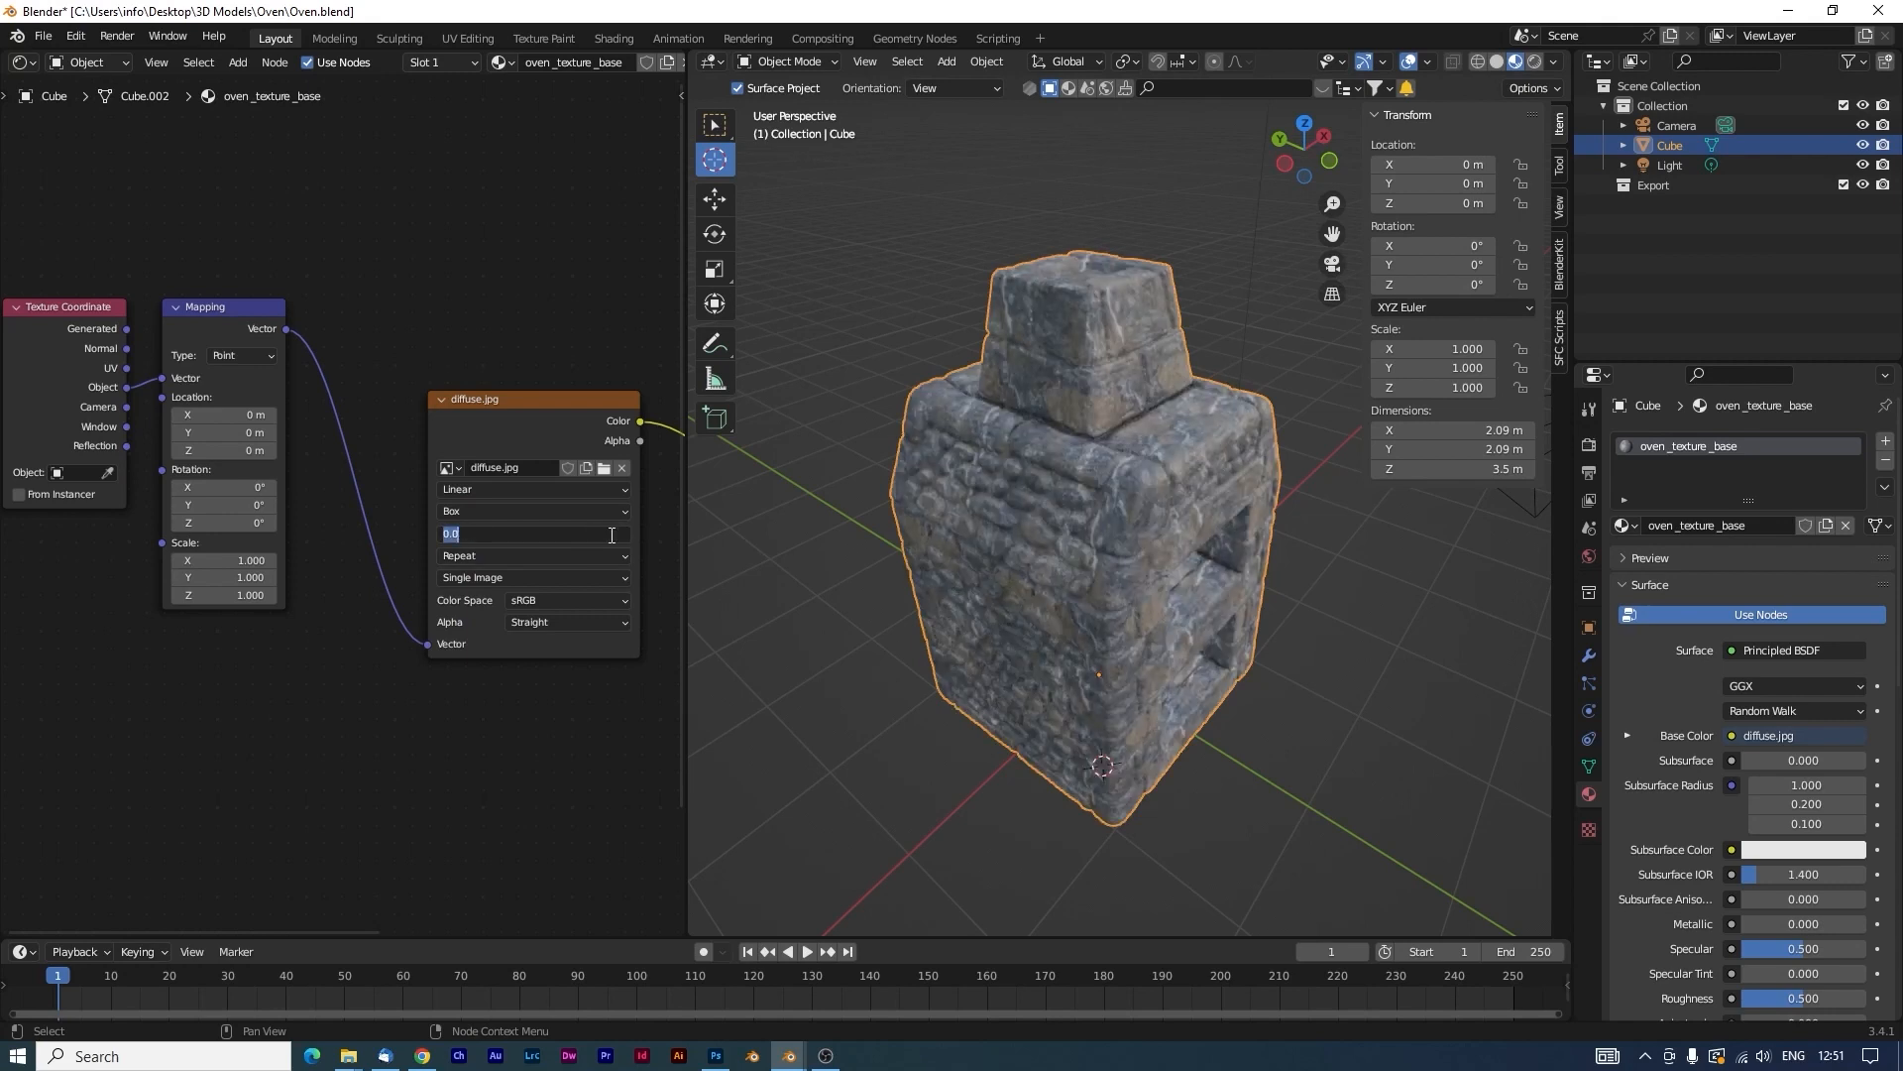
pyautogui.press('BackSpace')
pyautogui.write('.5')
pyautogui.press('Return')
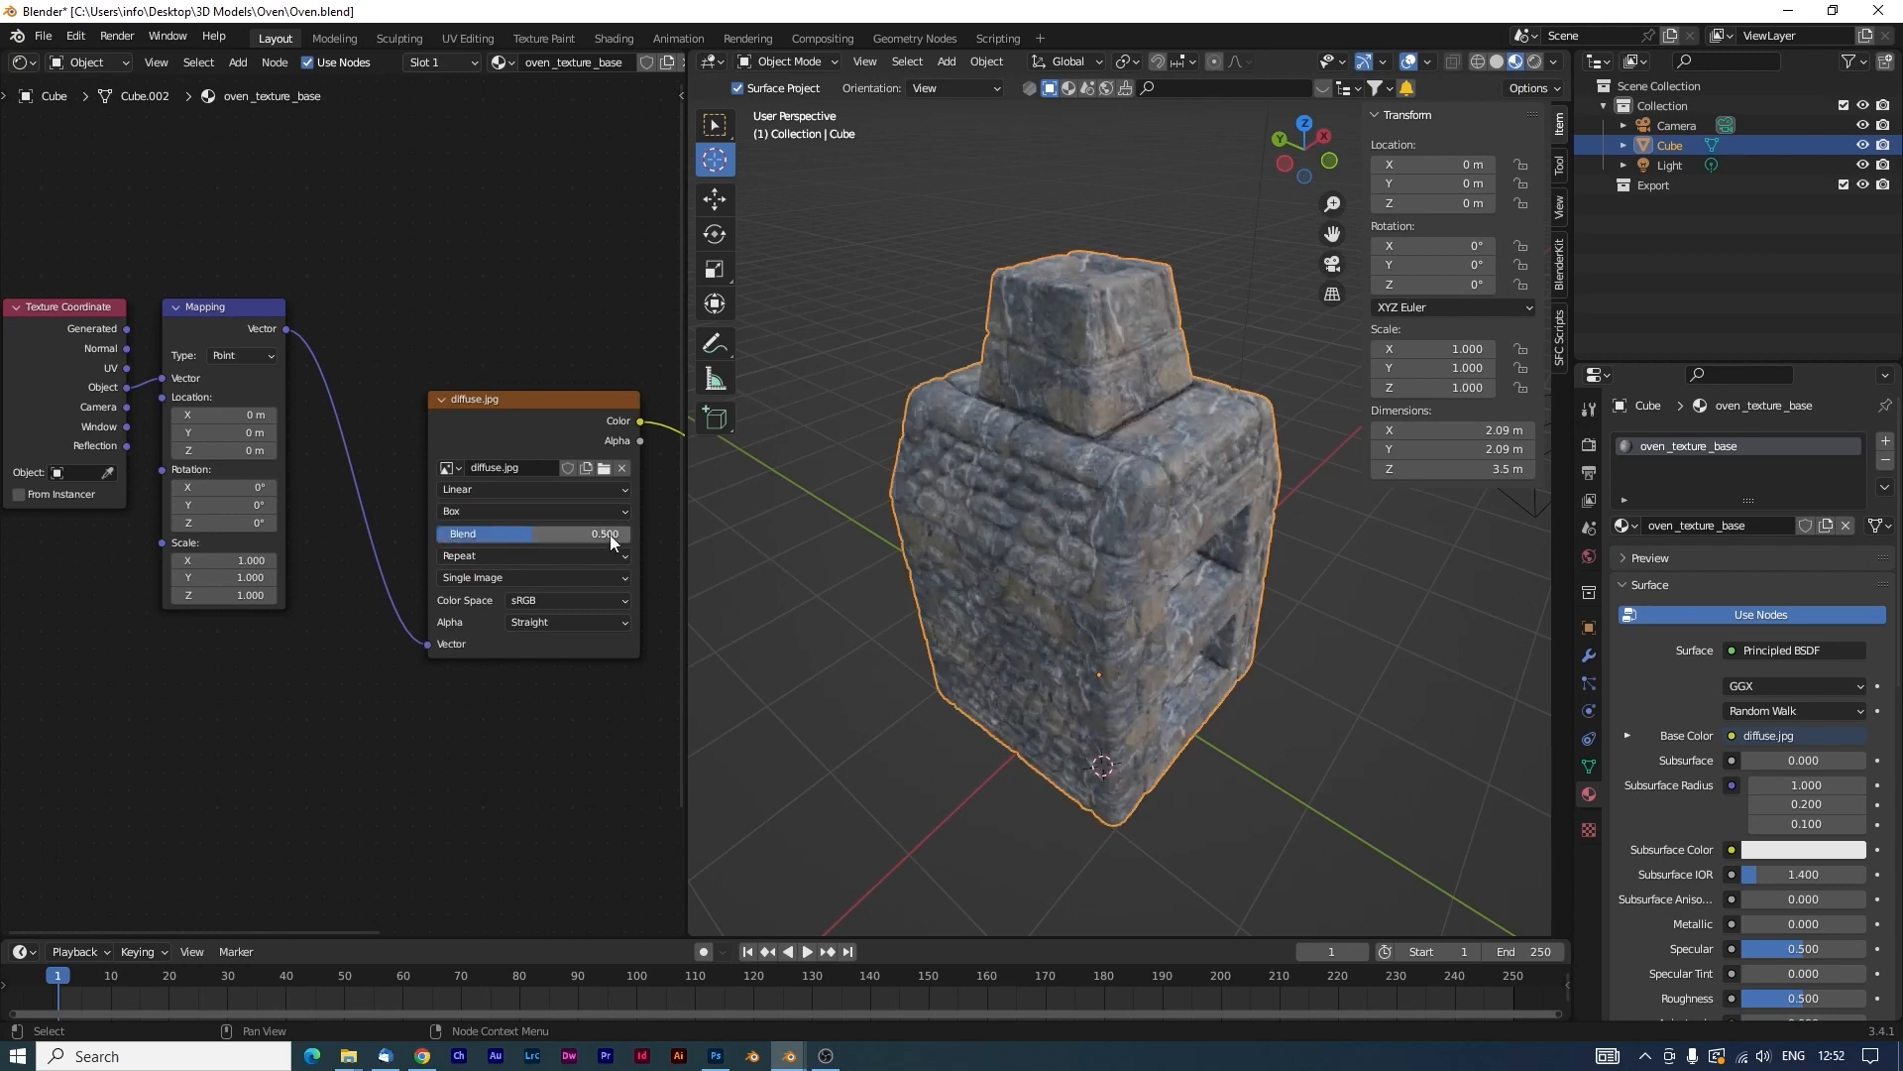
# Examine the box-projected stone texture on the oven's corners, side and front openings, keeping the Box projection.
pyautogui.moveTo(992, 595); pyautogui.dragTo(834, 682, button='middle')
pyautogui.scroll(3, 1139, 651)
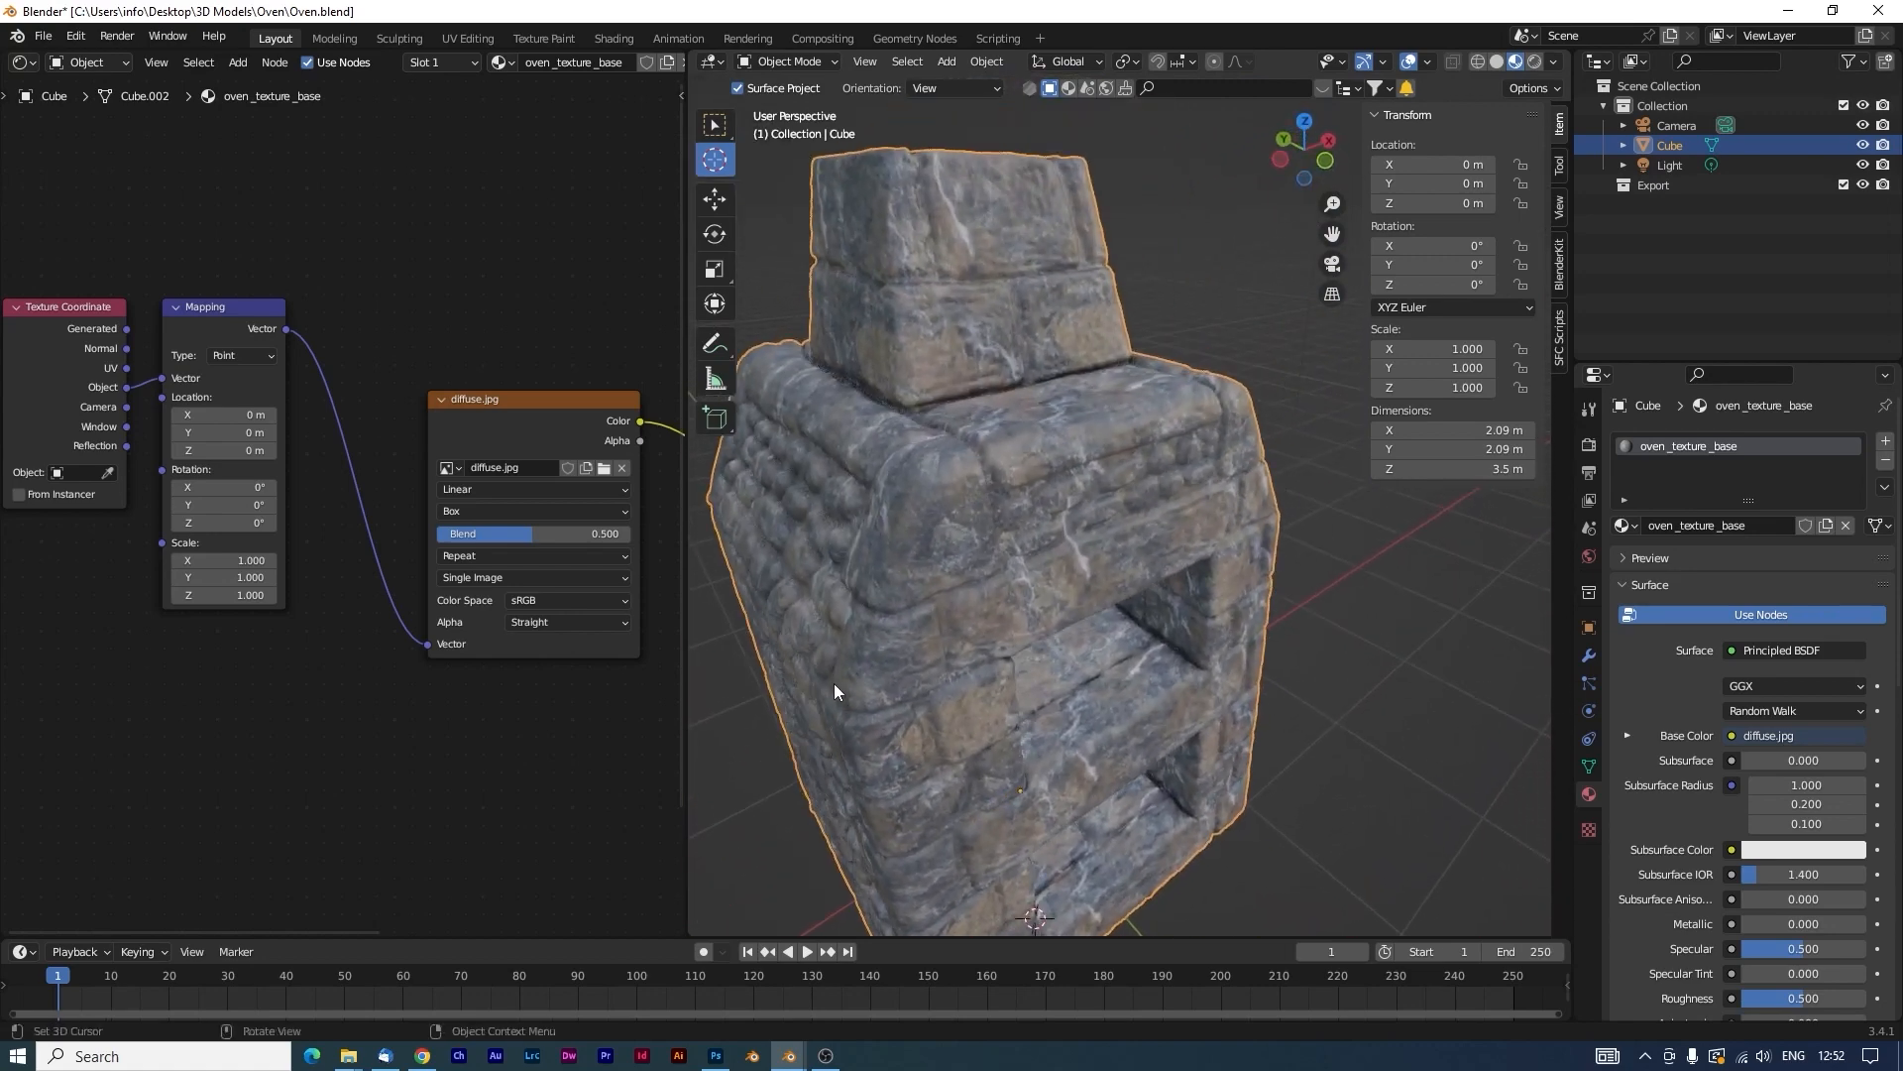
pyautogui.scroll(2, 889, 696)
pyautogui.scroll(2, 897, 694)
pyautogui.scroll(-1, 904, 695)
pyautogui.moveTo(907, 714); pyautogui.dragTo(907, 674, button='middle')
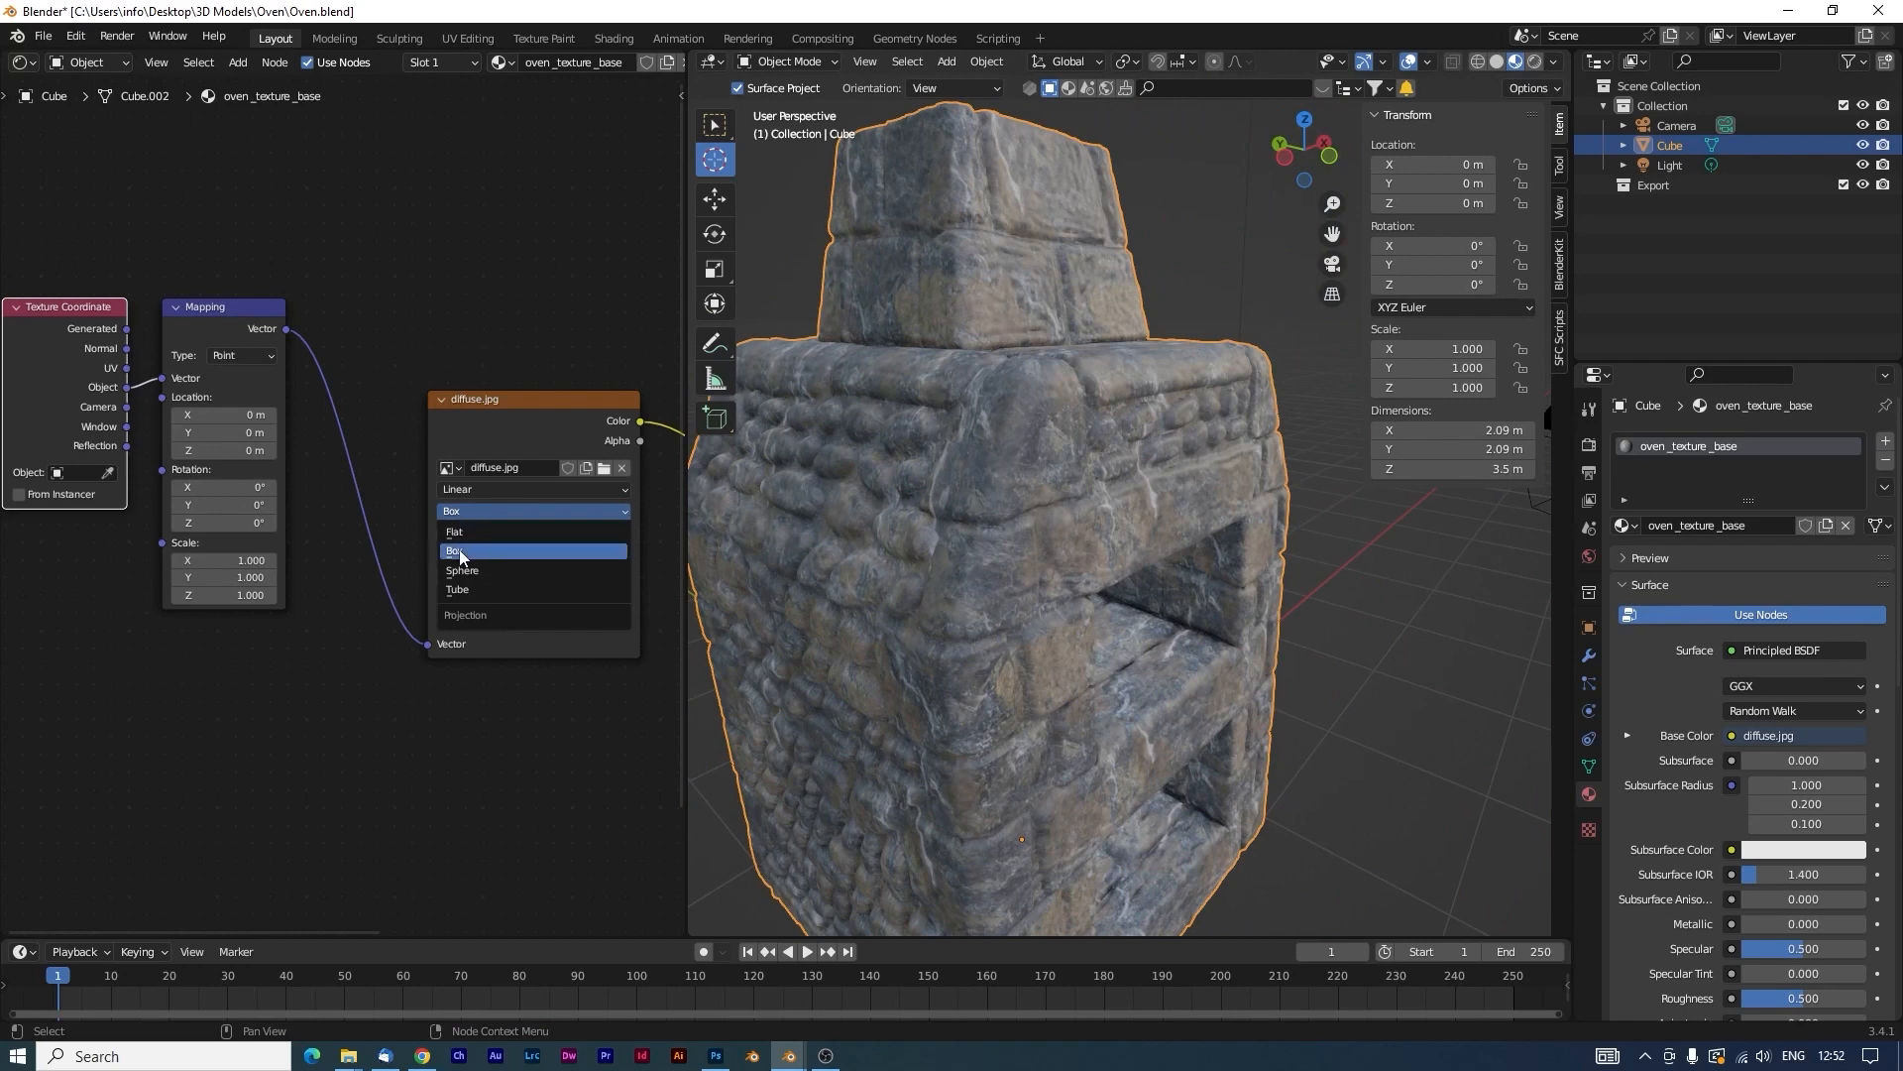
pyautogui.click(459, 552)
pyautogui.click(388, 426)
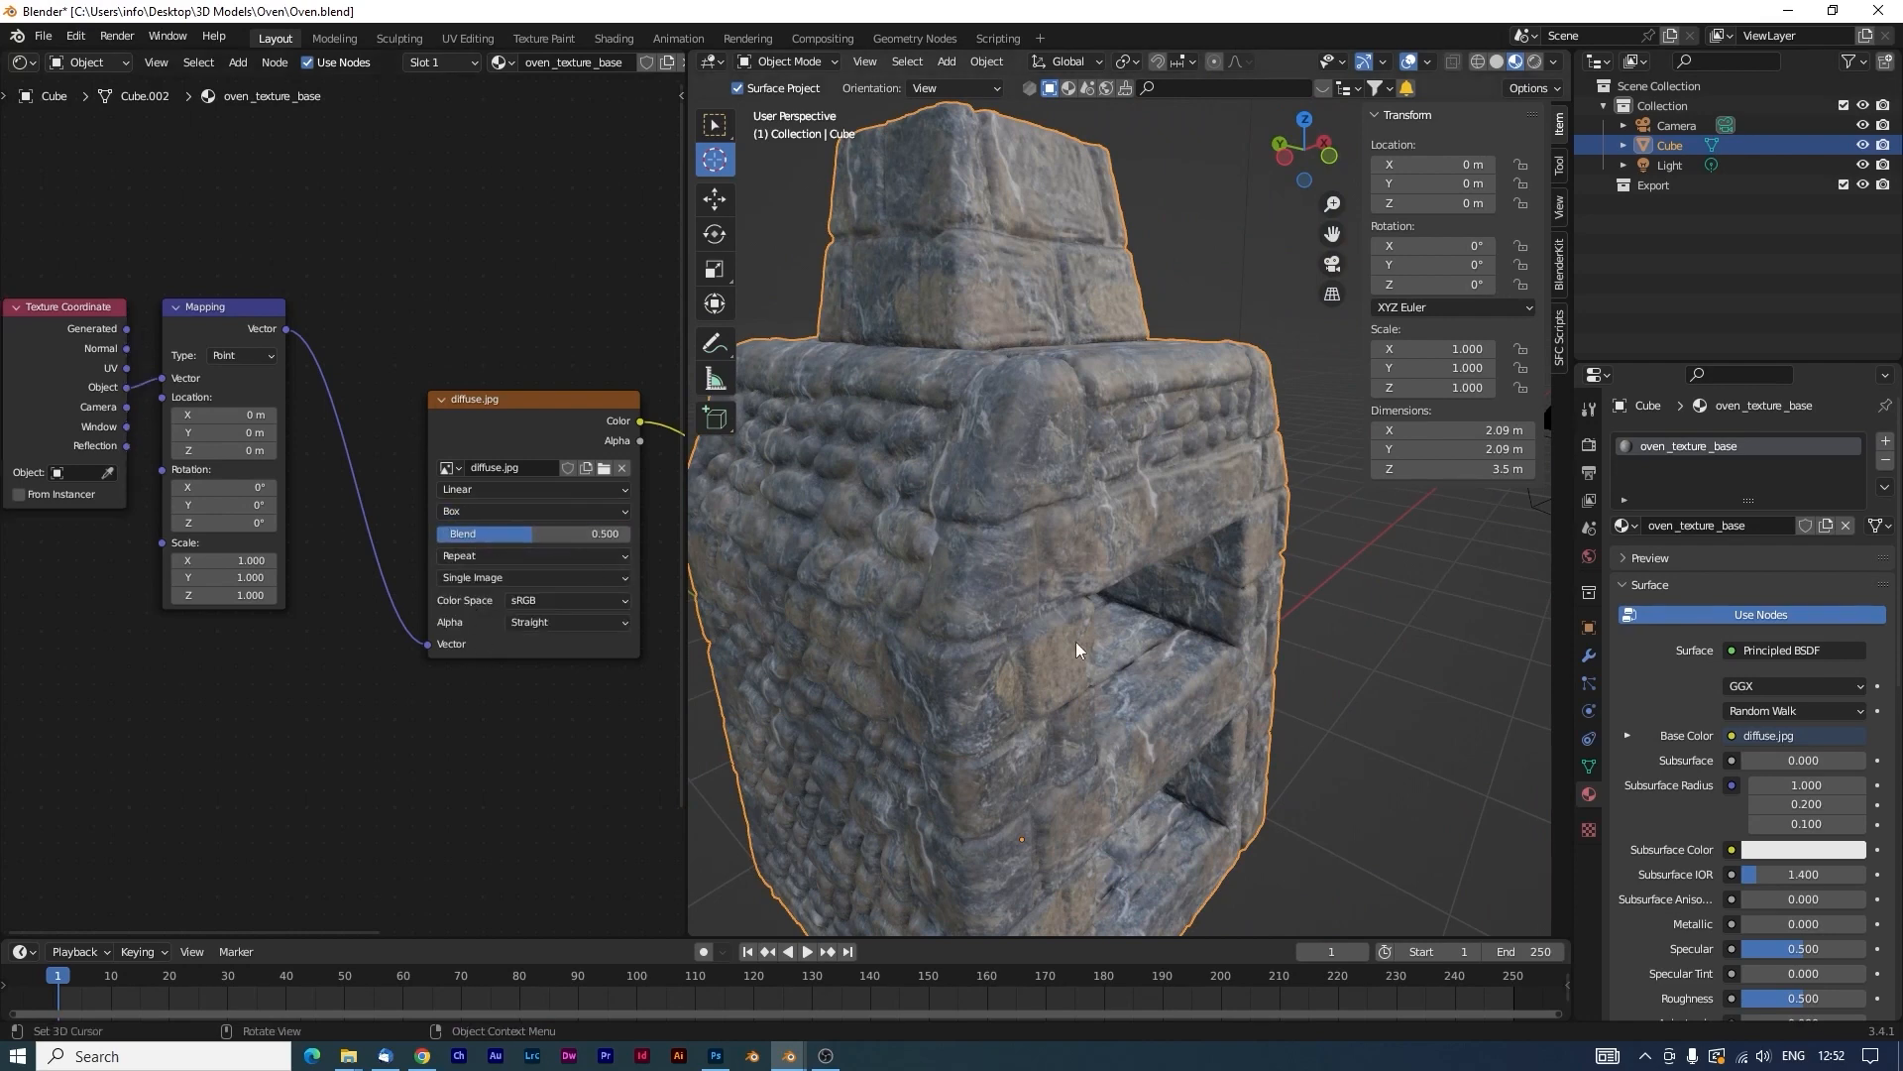
pyautogui.moveTo(1075, 640); pyautogui.dragTo(771, 710, button='middle')
pyautogui.scroll(4, 1039, 656)
pyautogui.moveTo(1039, 656); pyautogui.dragTo(1146, 363, button='middle')
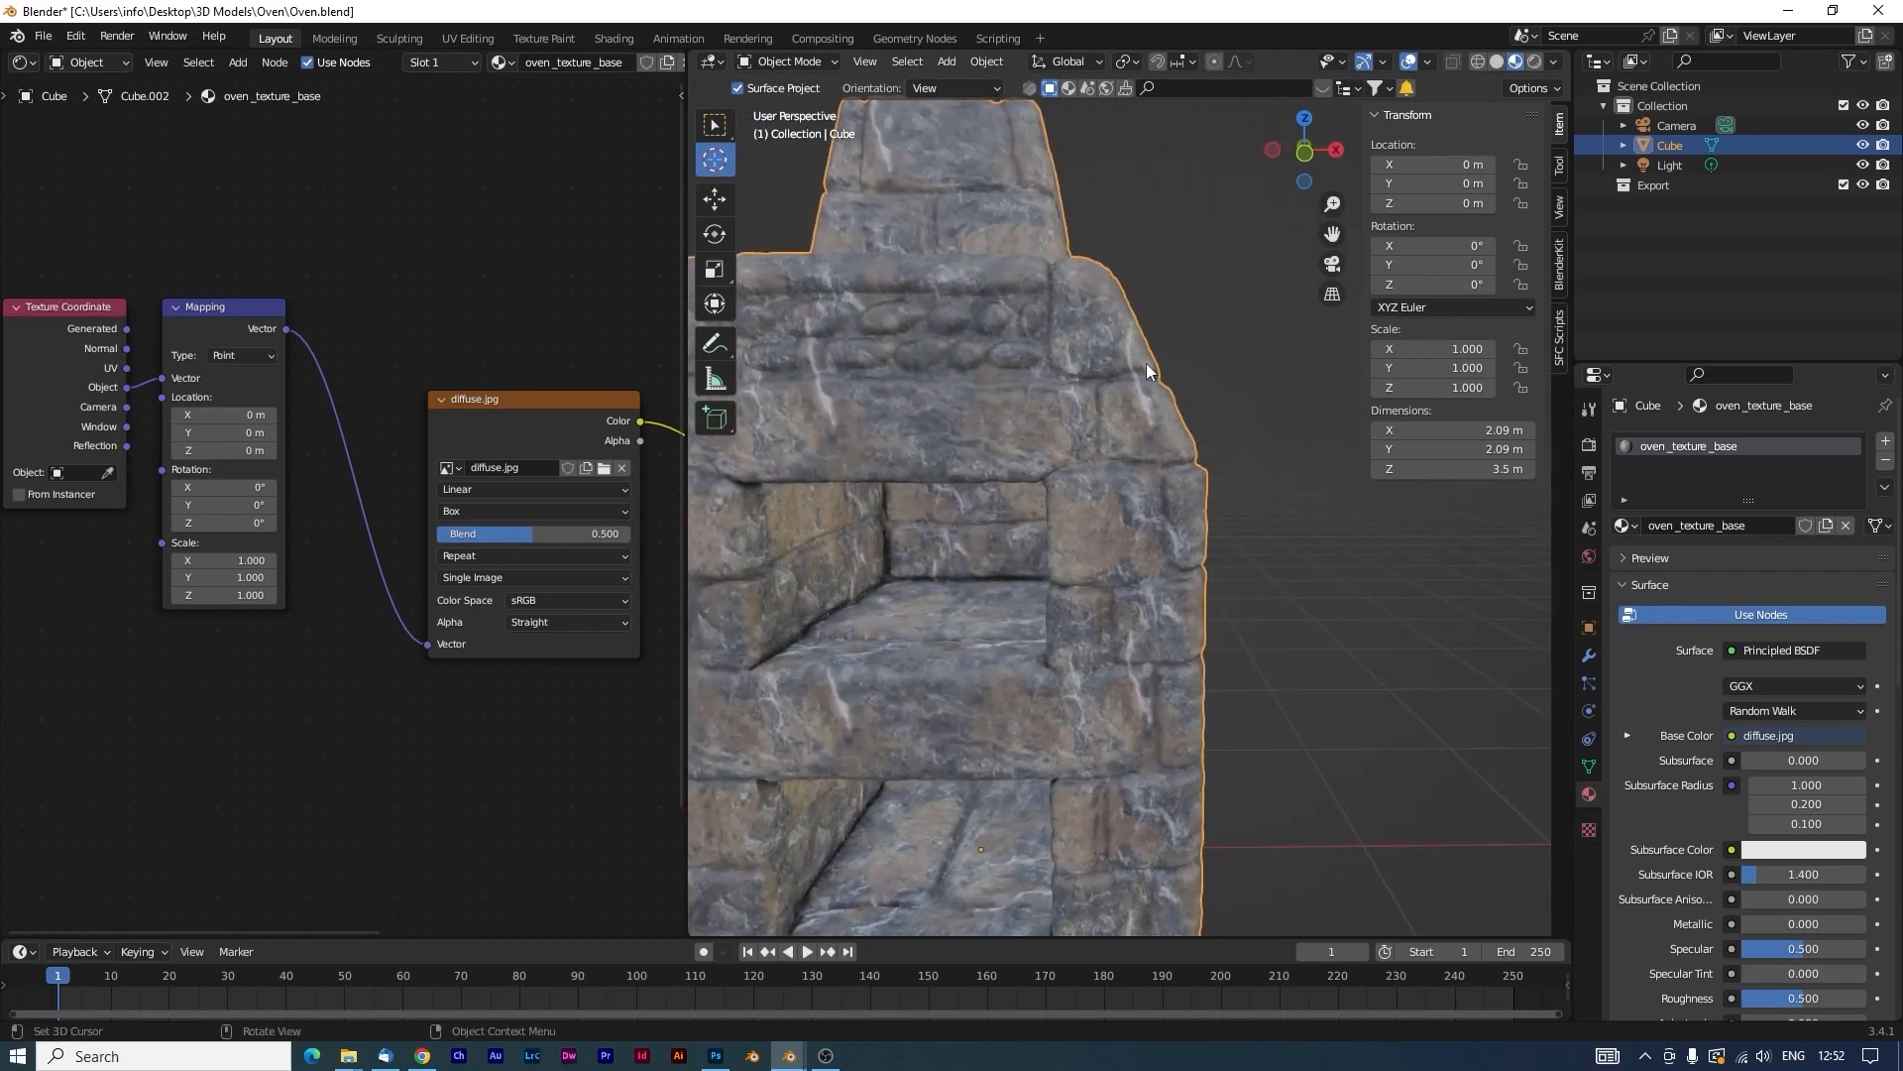
pyautogui.scroll(-4, 919, 699)
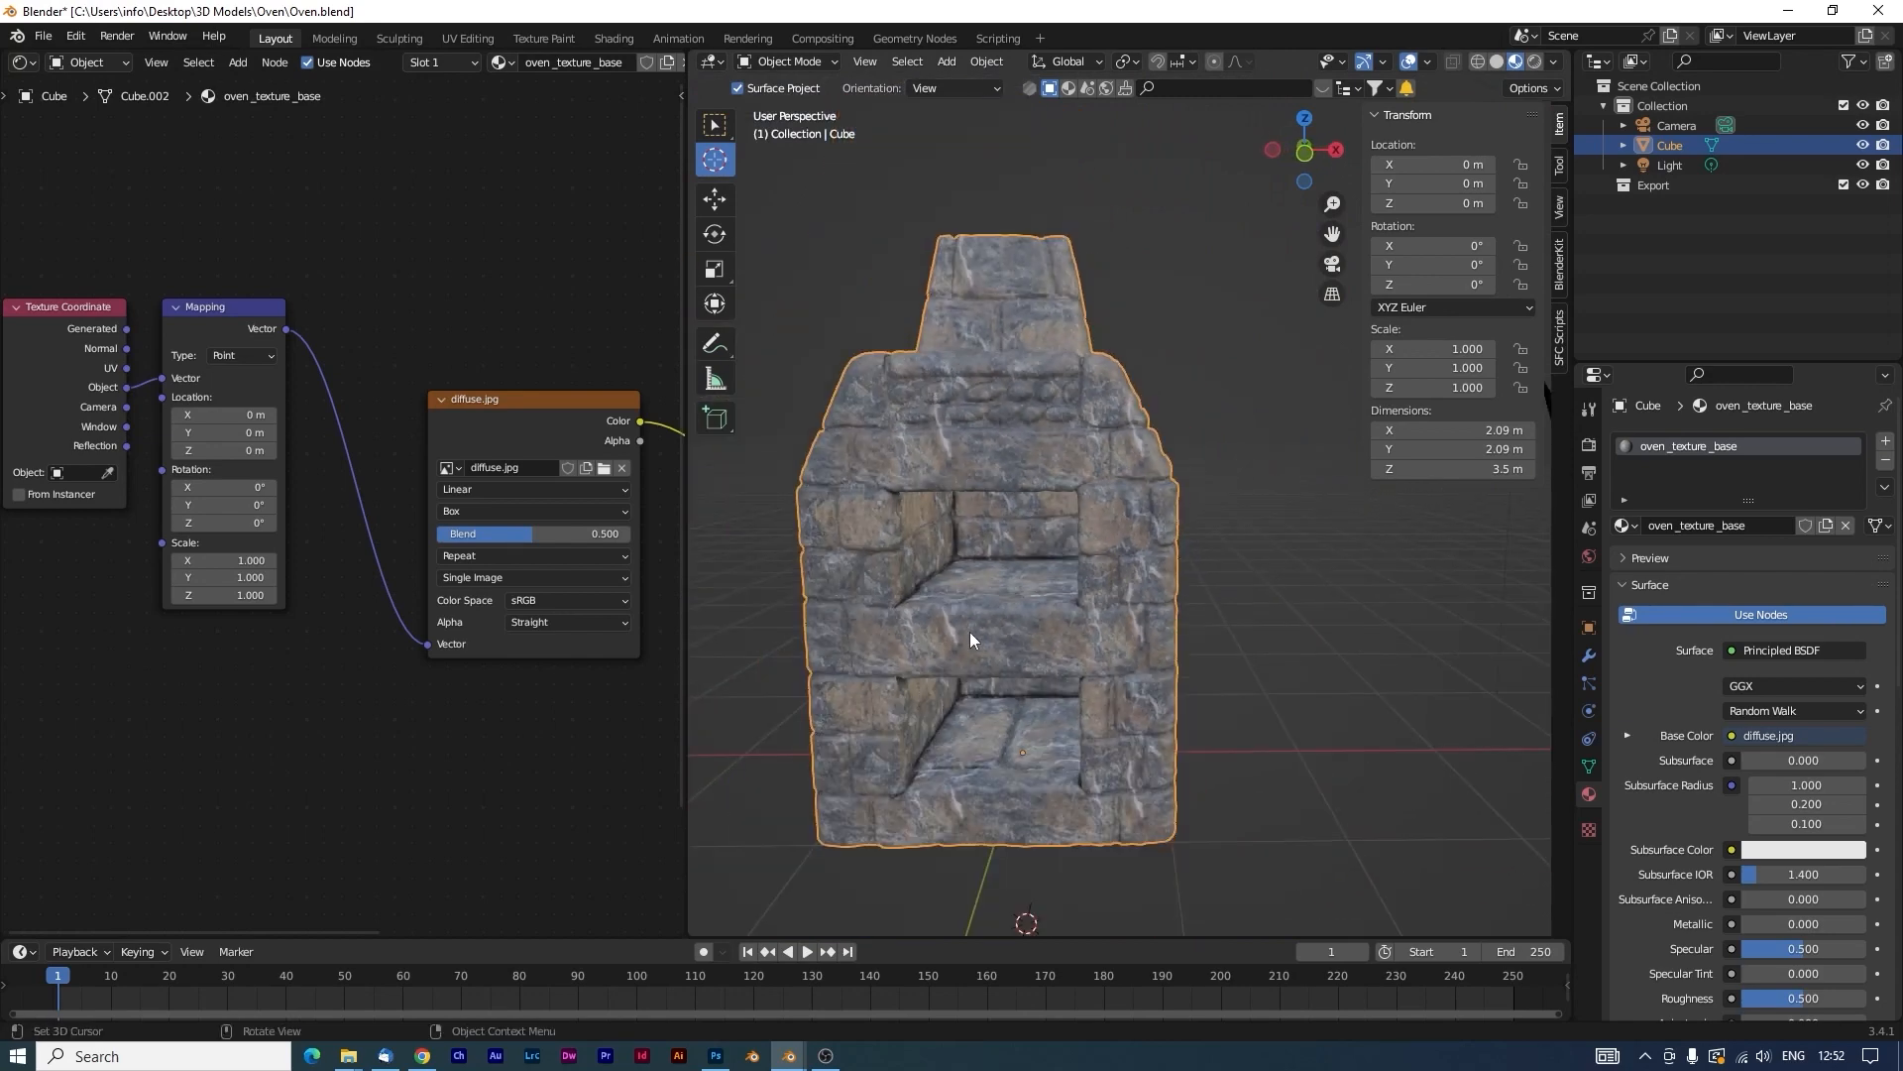
pyautogui.moveTo(902, 573)
pyautogui.mouseDown(button='middle')
pyautogui.moveTo(1003, 581)
pyautogui.moveTo(871, 567)
pyautogui.mouseUp(button='middle')
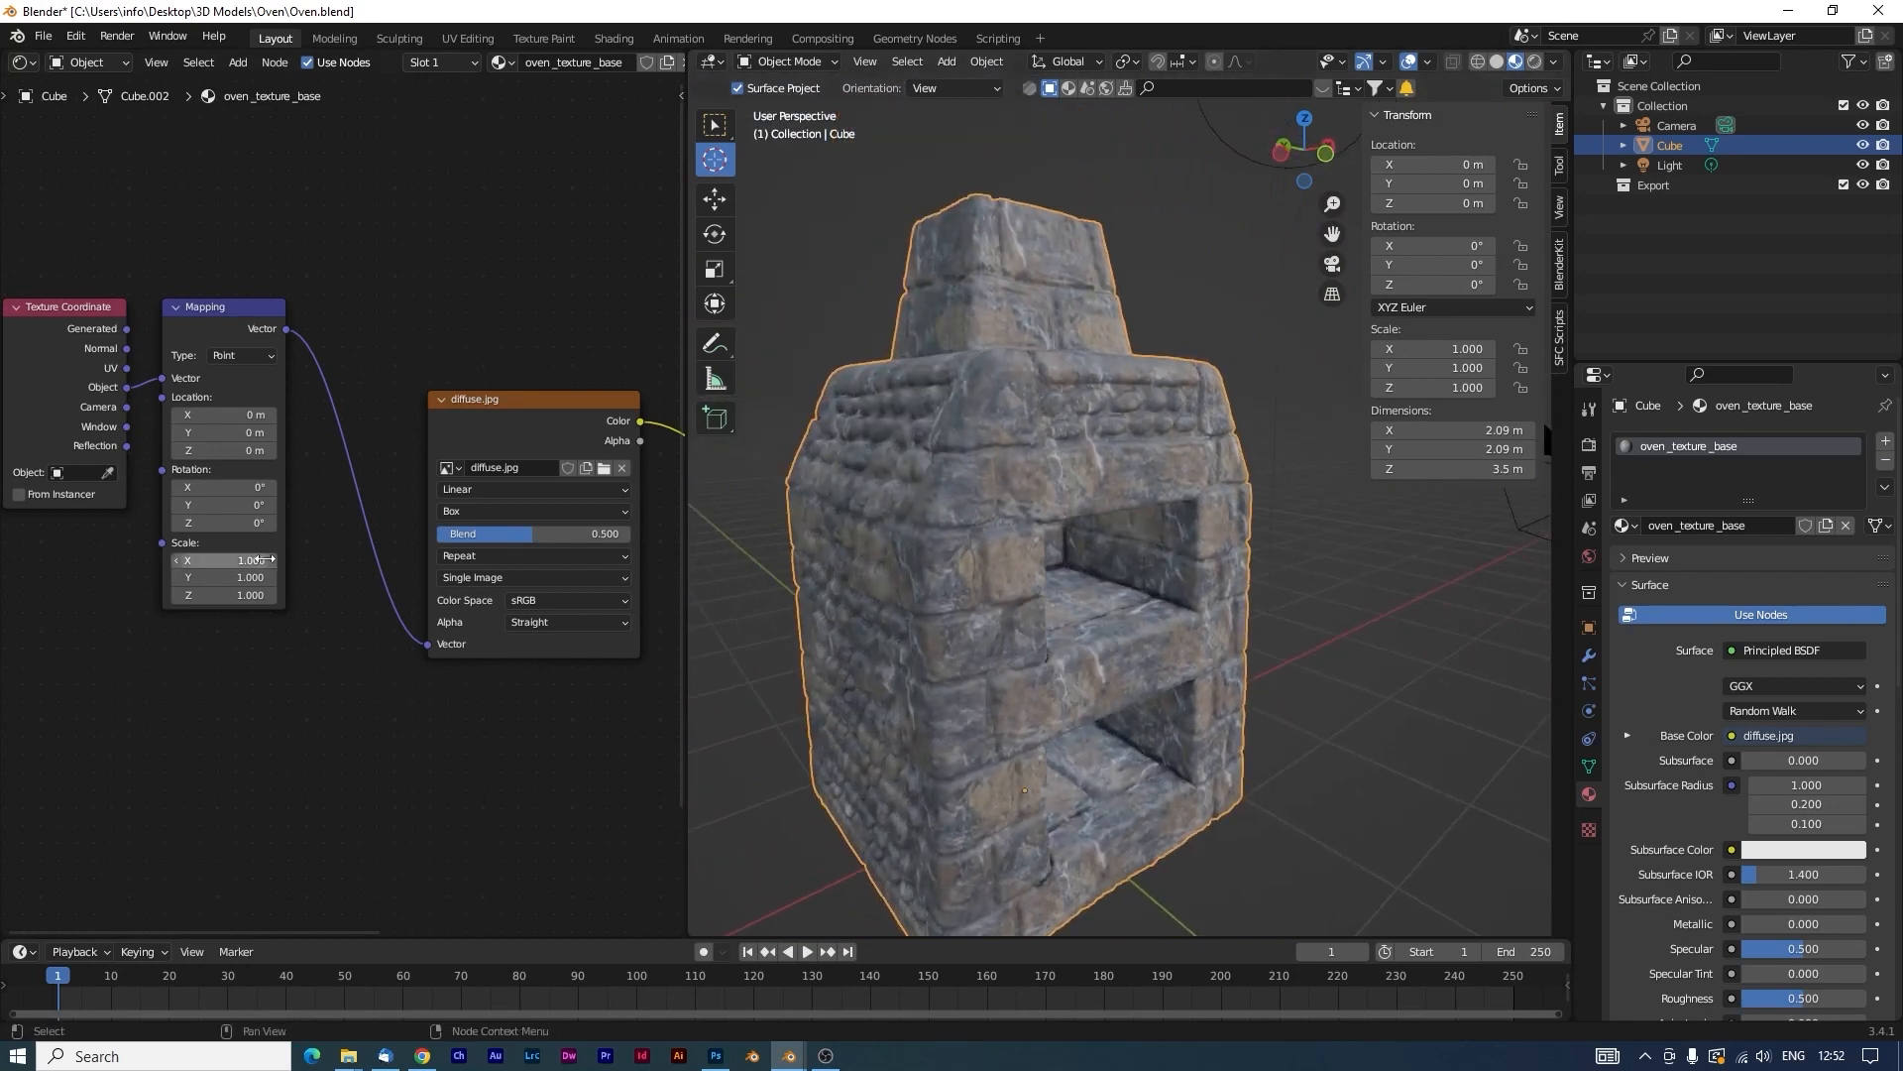
# Set the Mapping node's scale to 0.5 on X, Y and Z and check the enlarged stone texture around the oven.
pyautogui.moveTo(282, 563)
pyautogui.mouseDown()
pyautogui.moveTo(267, 595)
pyautogui.moveTo(260, 564)
pyautogui.mouseUp()
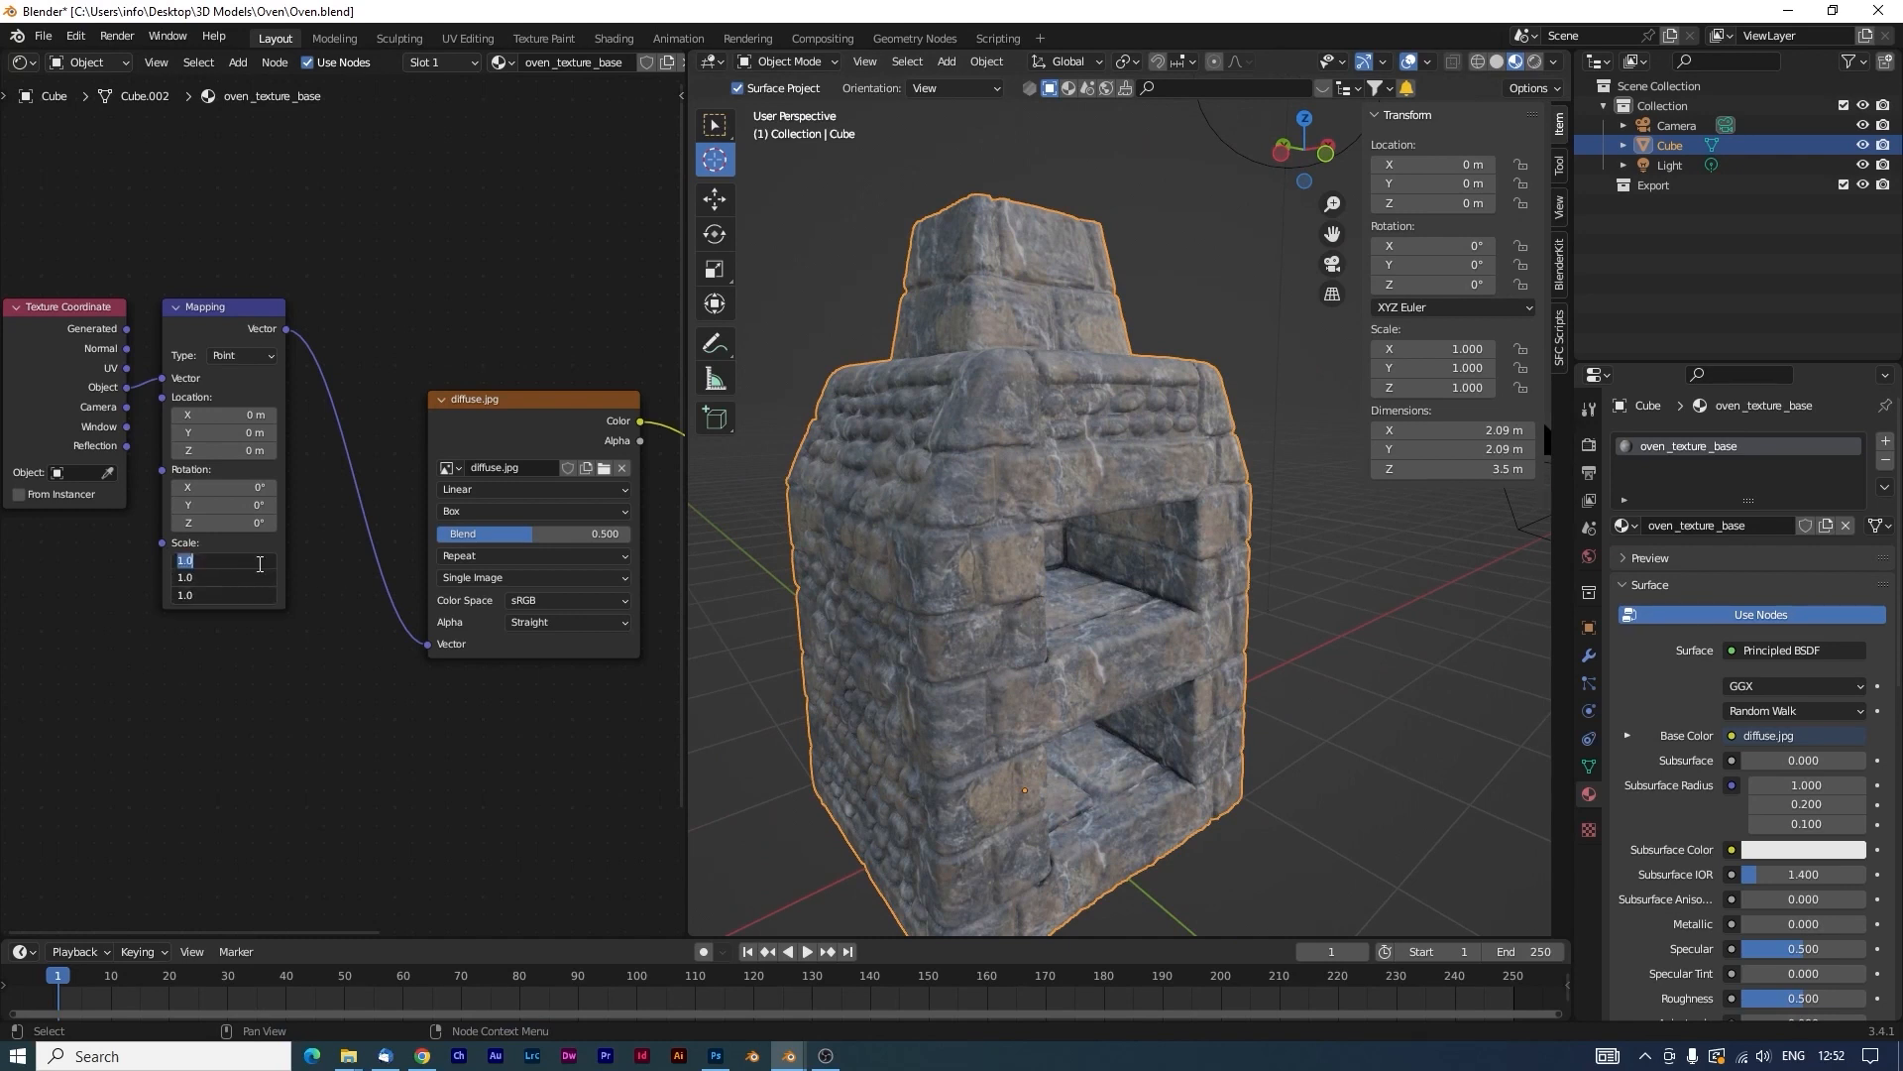
pyautogui.write('.5')
pyautogui.press('Return')
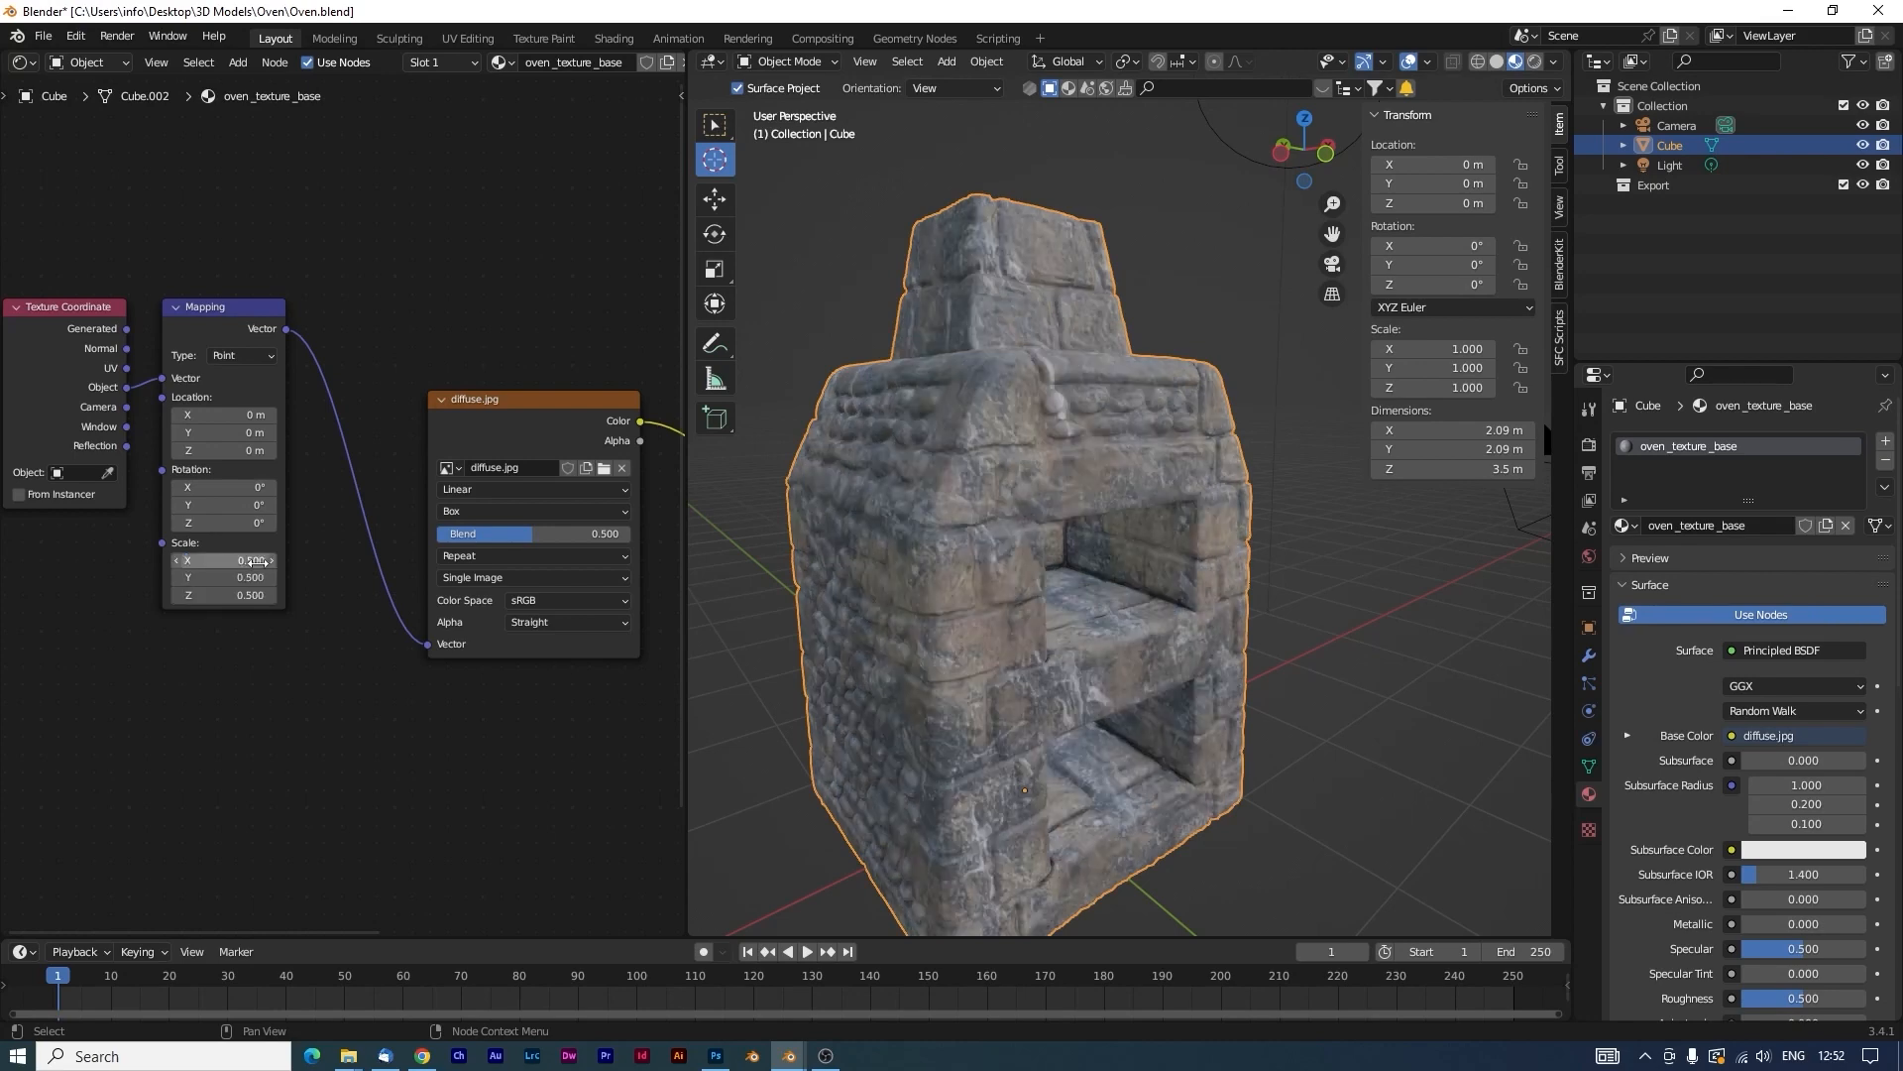
pyautogui.moveTo(1132, 455)
pyautogui.mouseDown(button='middle')
pyautogui.moveTo(1031, 527)
pyautogui.moveTo(1087, 543)
pyautogui.moveTo(1163, 509)
pyautogui.moveTo(1172, 471)
pyautogui.moveTo(1126, 485)
pyautogui.moveTo(1127, 442)
pyautogui.moveTo(1163, 430)
pyautogui.moveTo(1121, 448)
pyautogui.mouseUp(button='middle')
pyautogui.scroll(3, 1115, 449)
pyautogui.scroll(-3, 1120, 450)
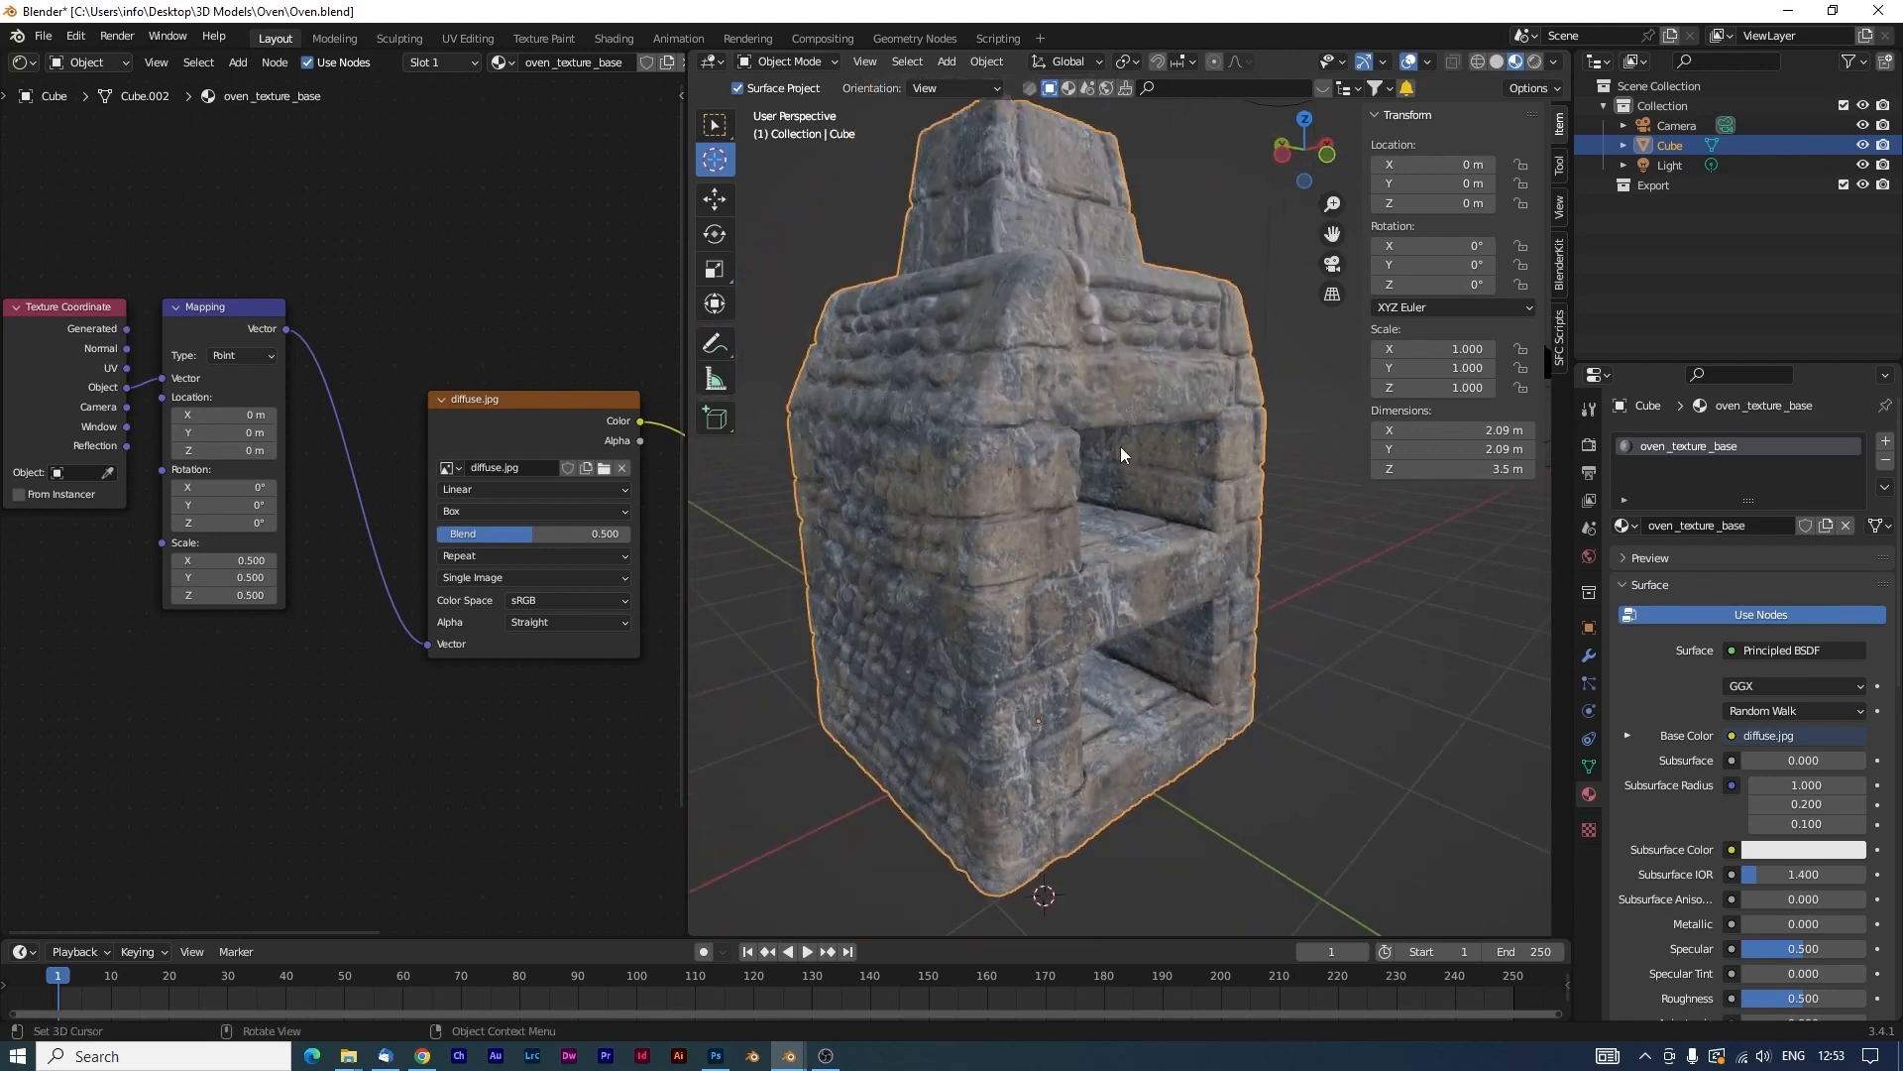
pyautogui.moveTo(1309, 382); pyautogui.dragTo(1259, 389, button='middle')
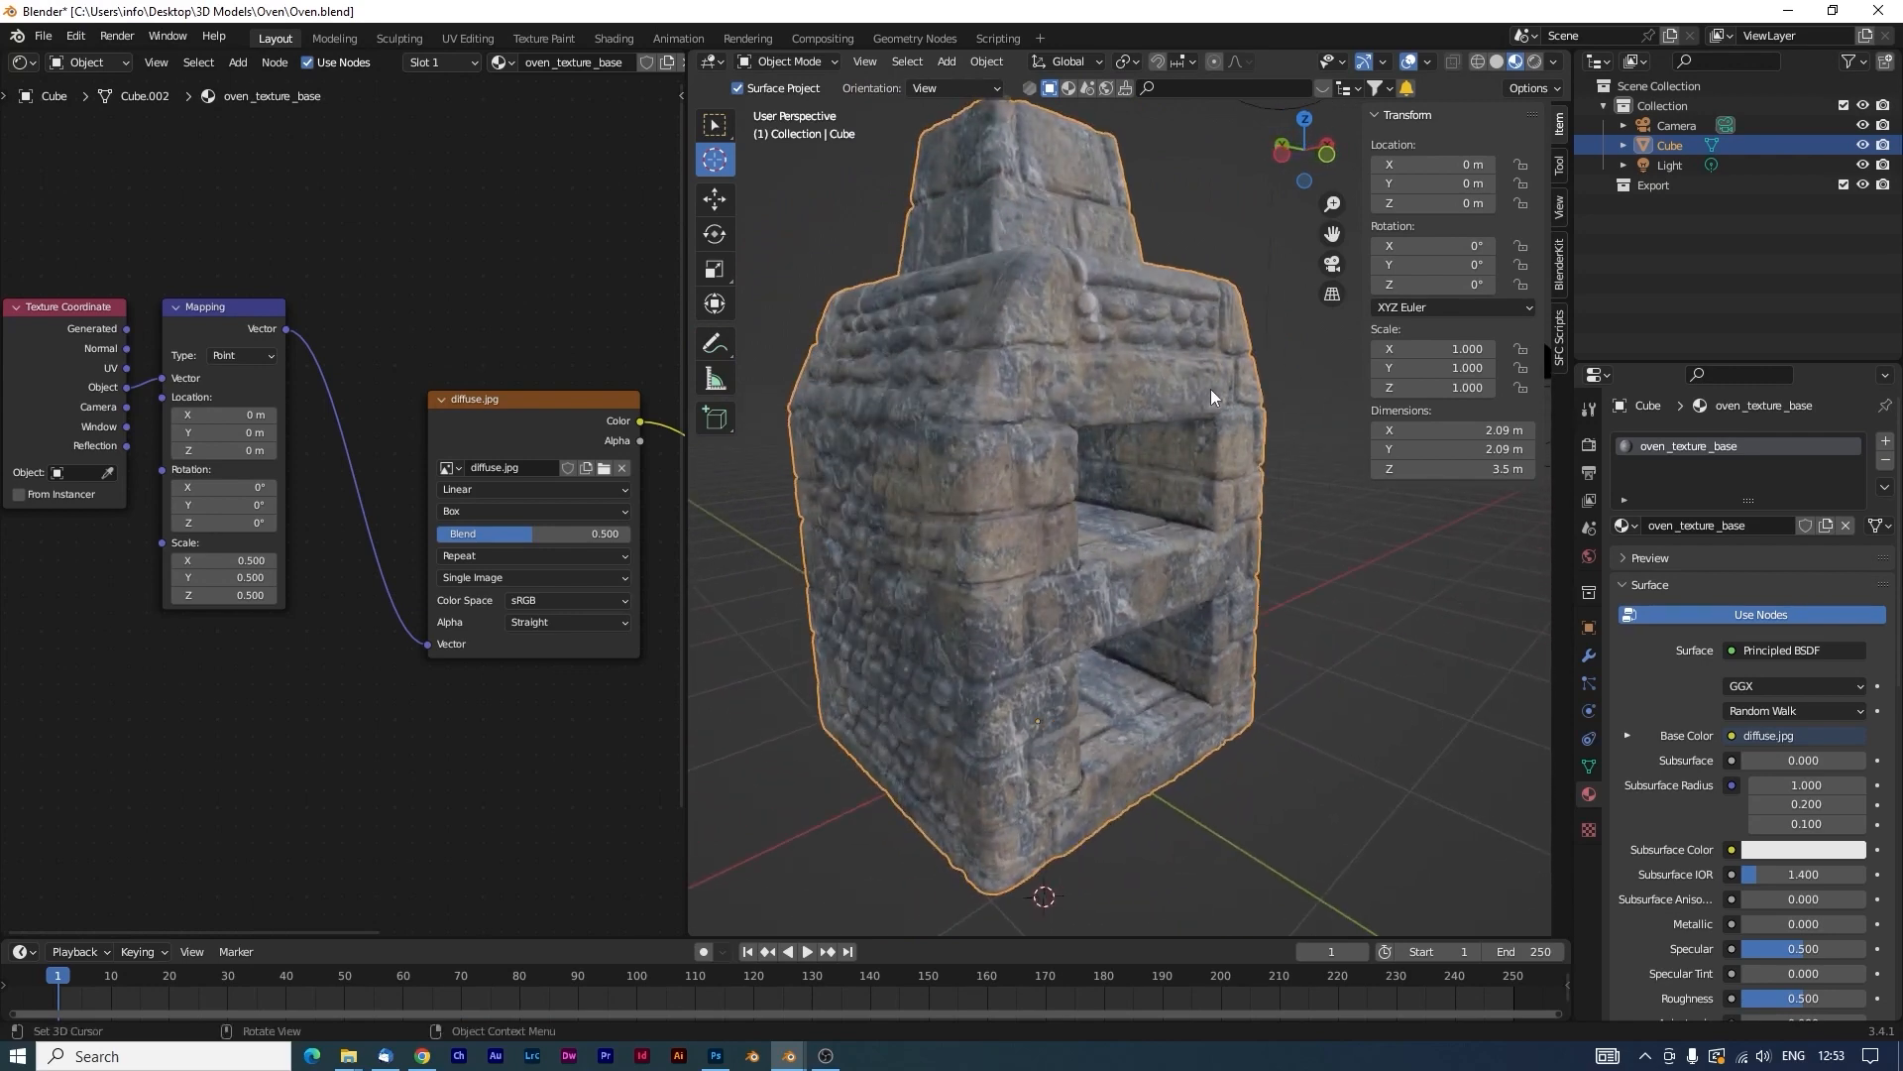
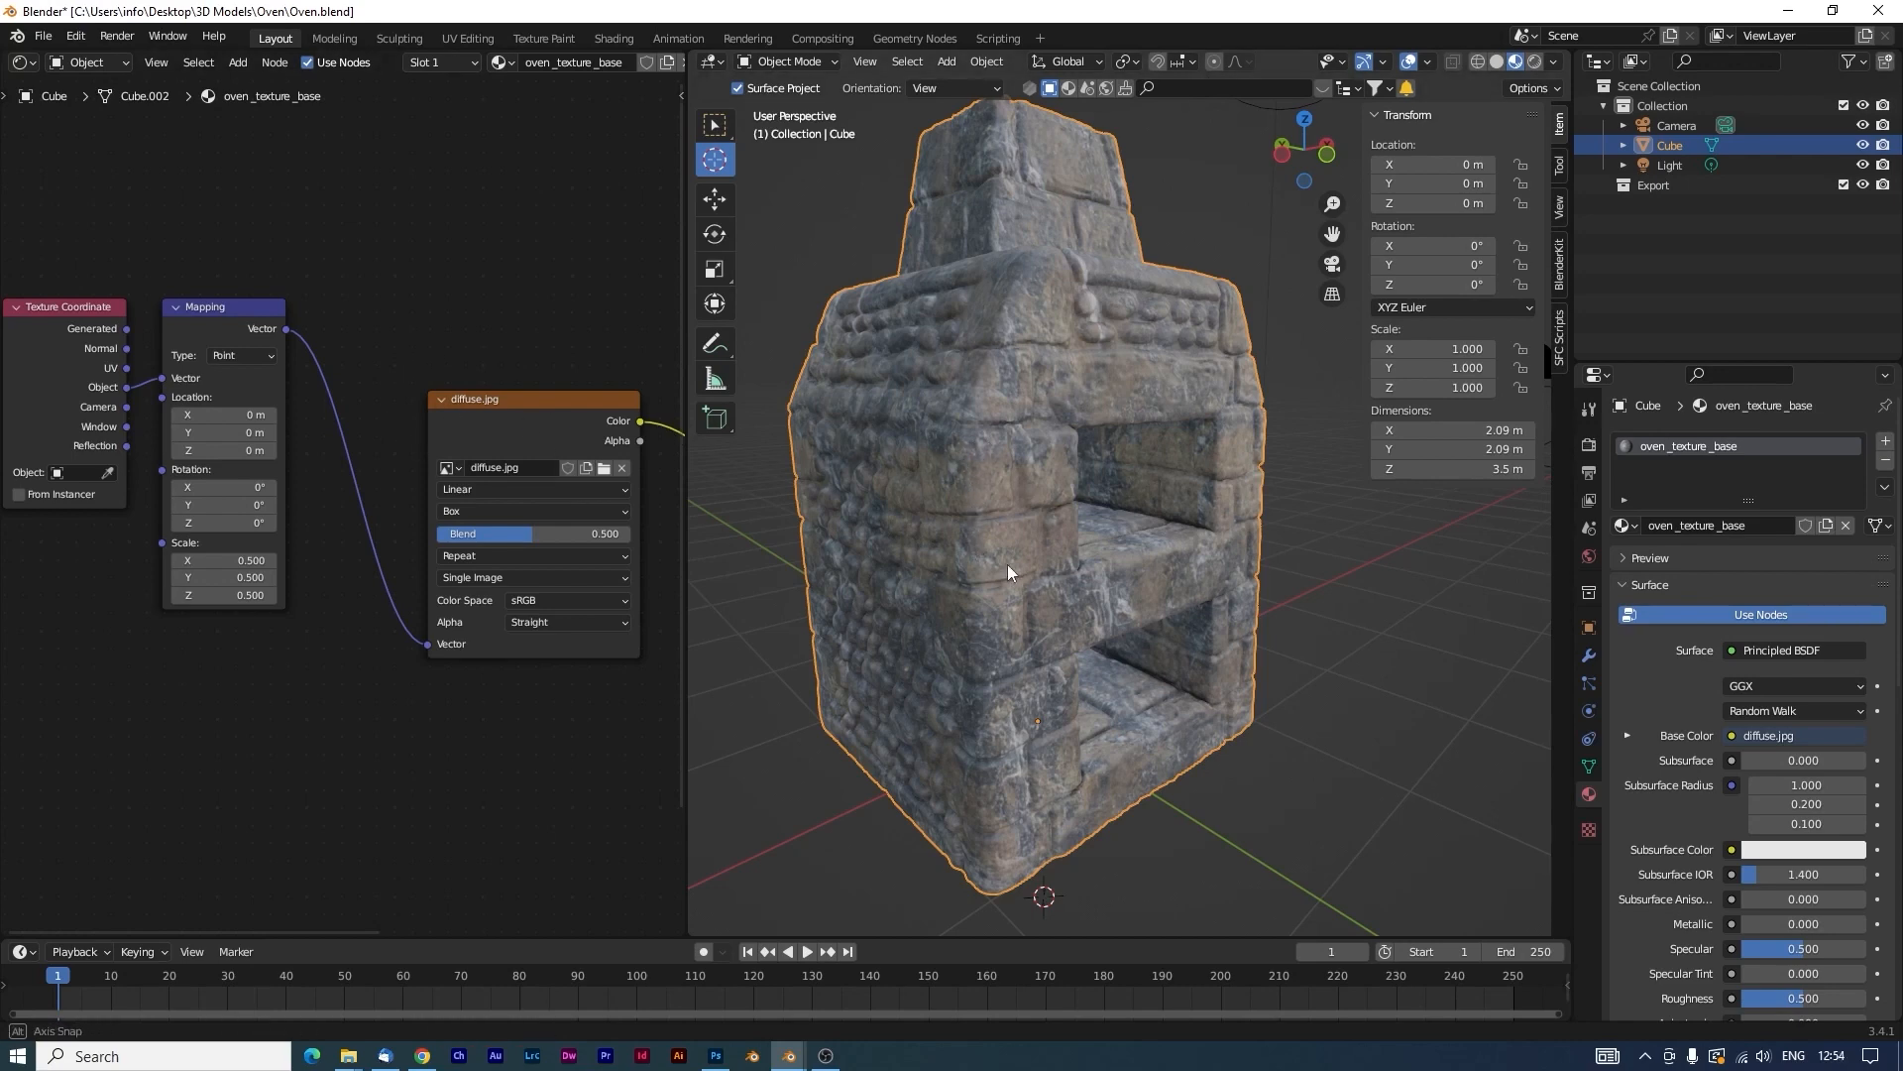
pyautogui.moveTo(1007, 563); pyautogui.dragTo(1044, 520, button='middle')
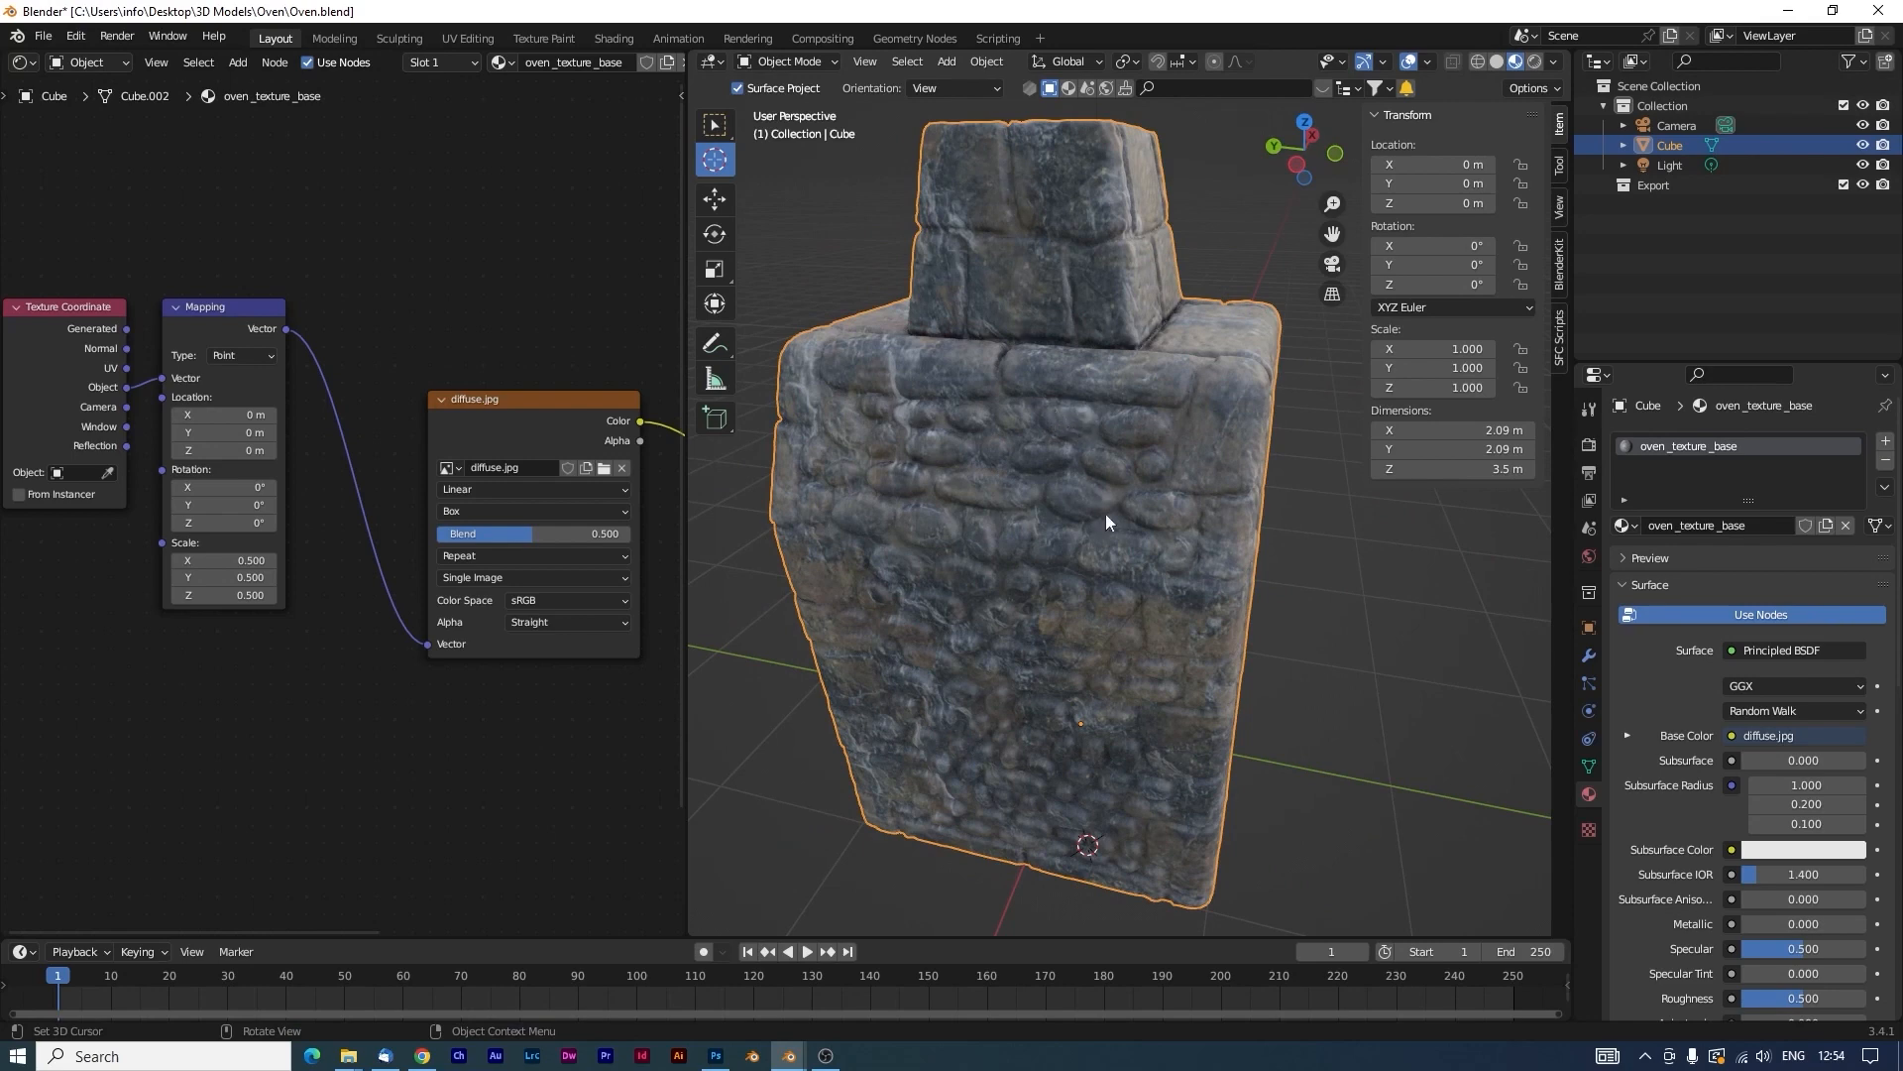
pyautogui.moveTo(1104, 513); pyautogui.dragTo(1067, 549, button='middle')
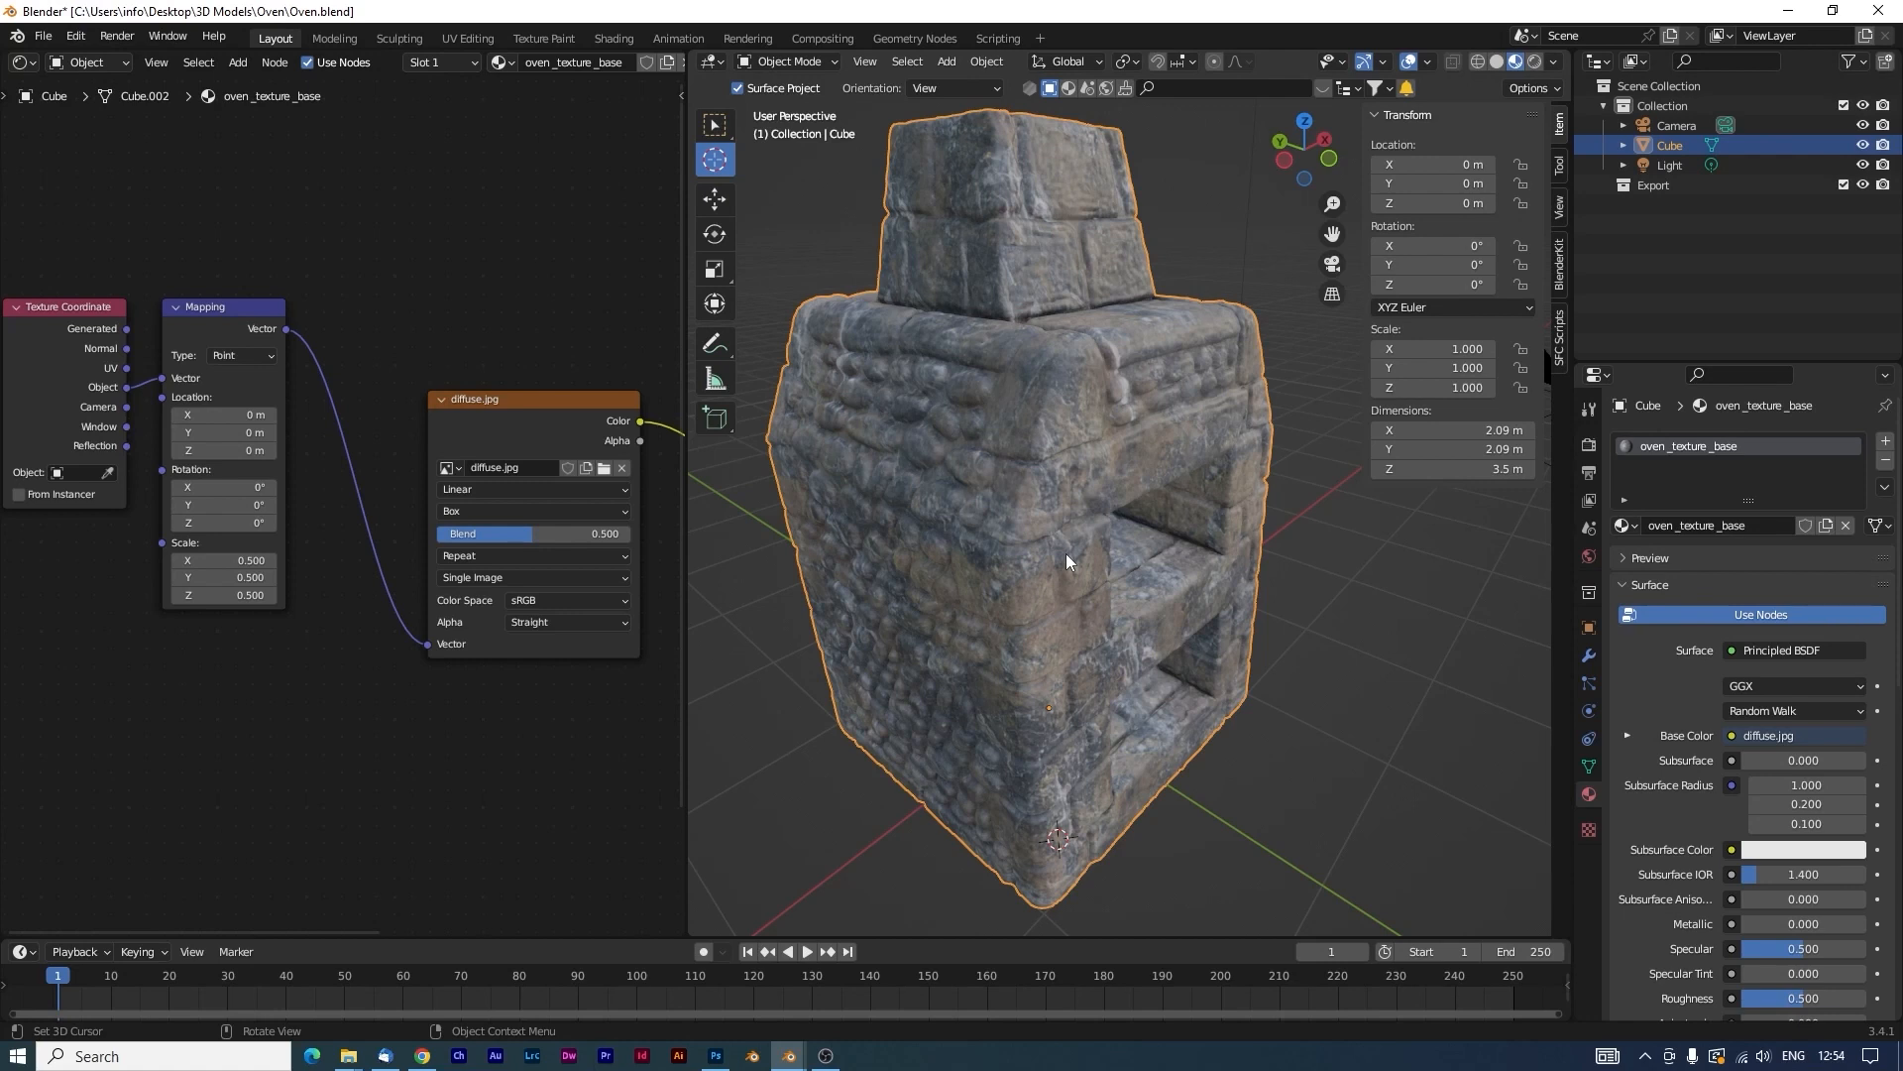
# Move the diffuse.jpg node above the Principled BSDF and place the Texture Coordinate and Mapping nodes lower, beneath the image node.
pyautogui.scroll(-5, 357, 608)
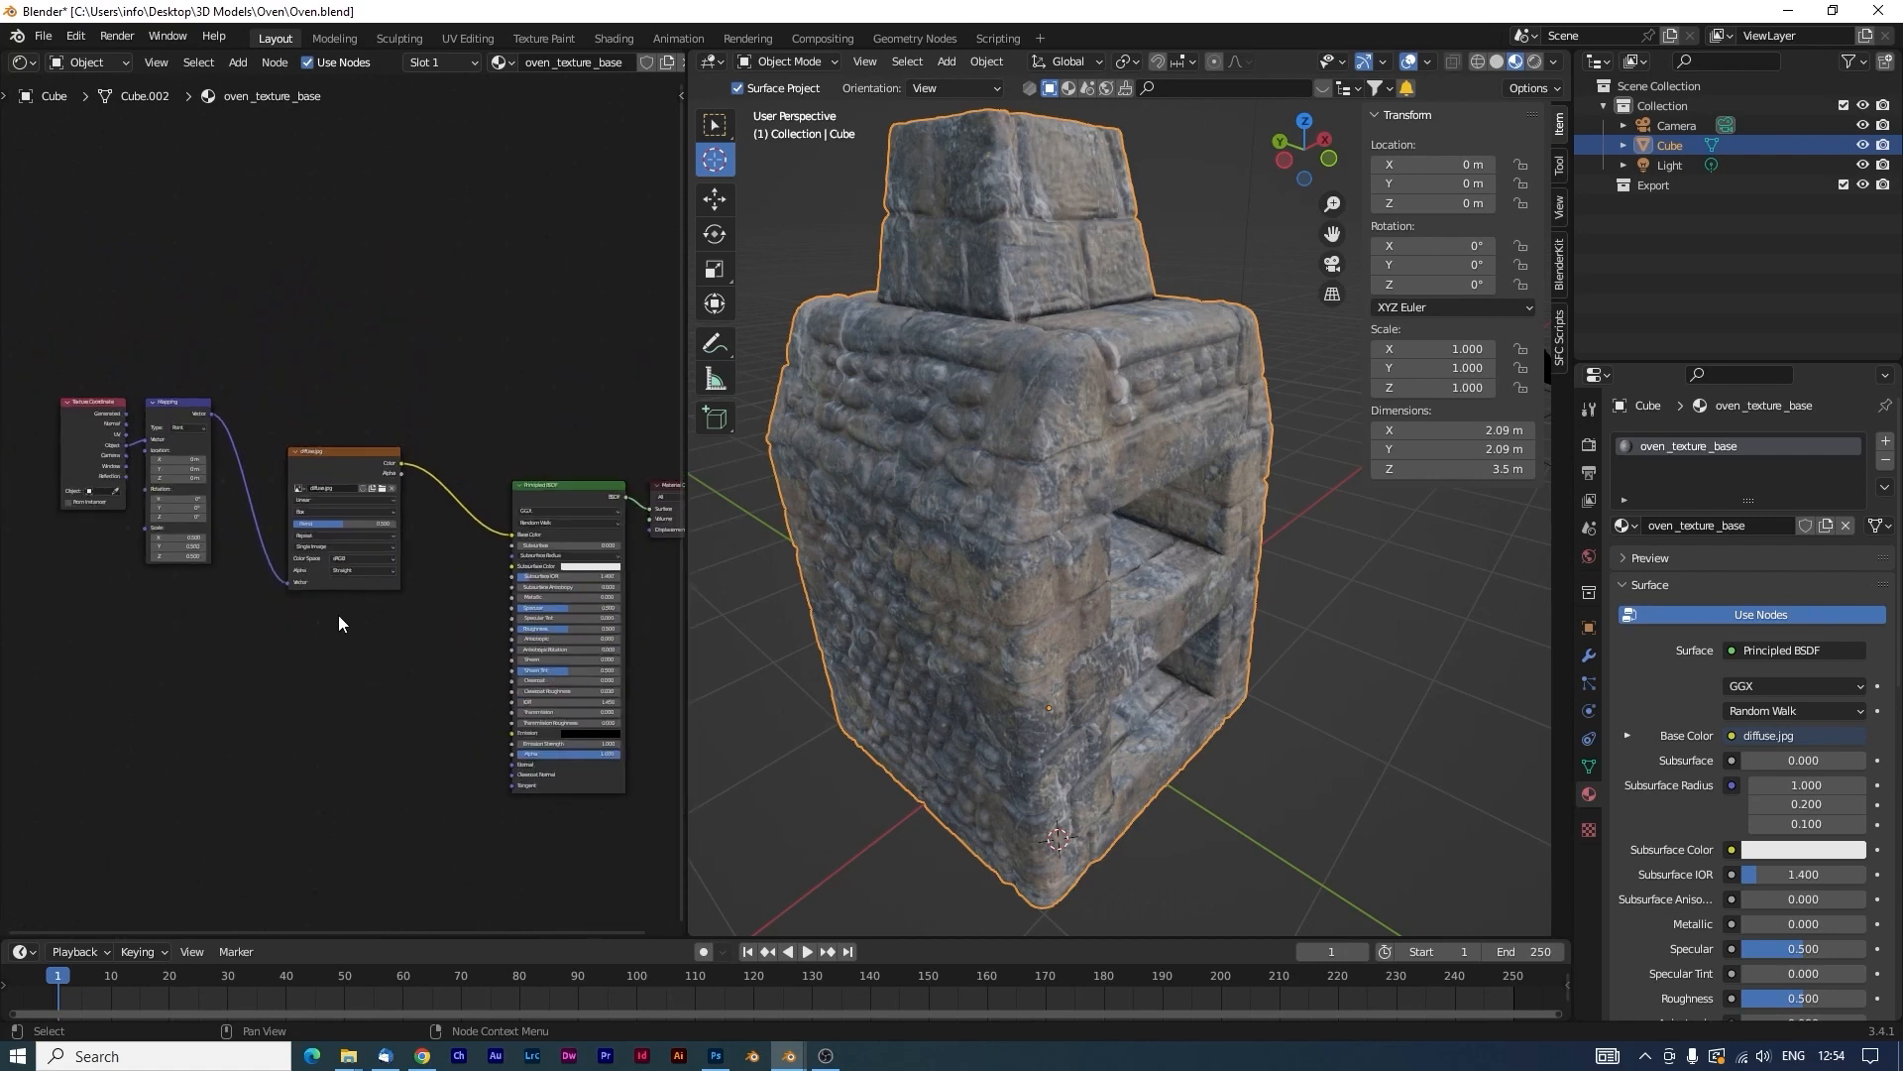
pyautogui.moveTo(79, 293); pyautogui.dragTo(401, 592)
pyautogui.moveTo(345, 466); pyautogui.dragTo(321, 261)
pyautogui.click(55, 155)
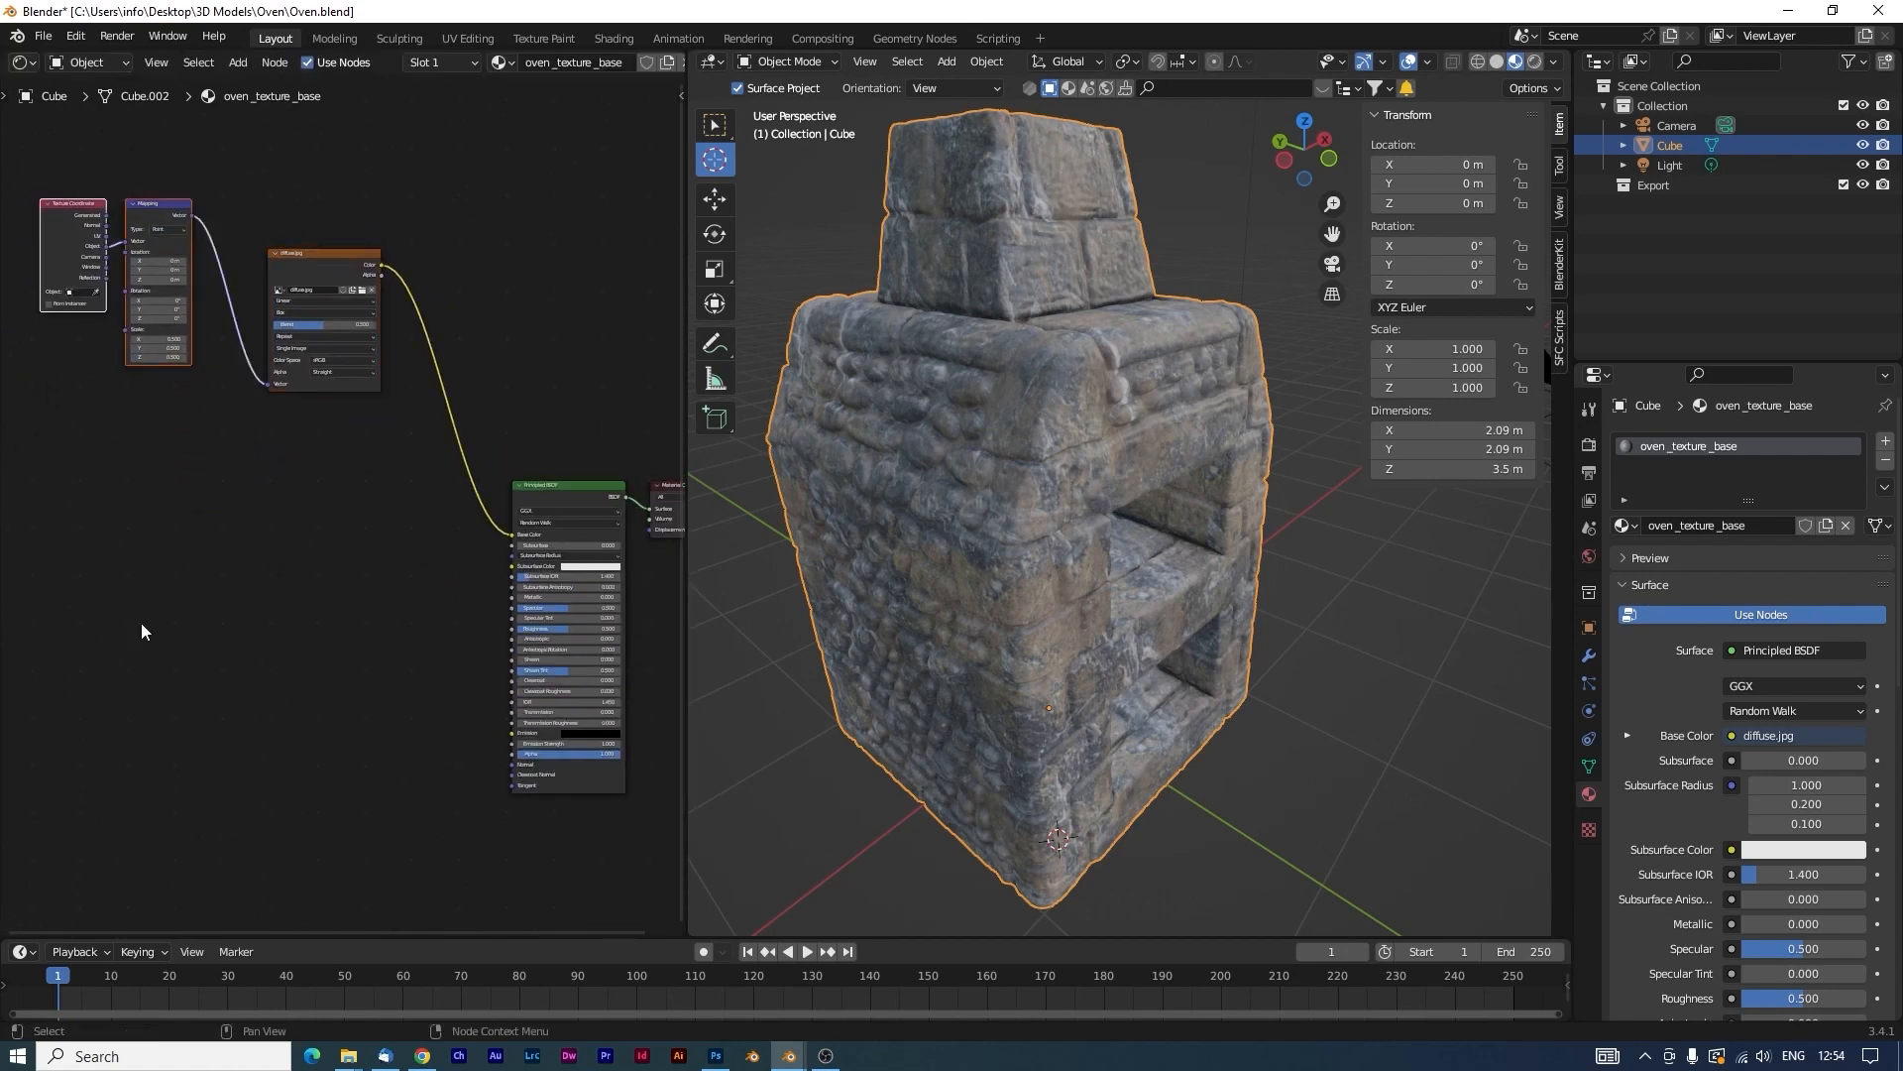
pyautogui.moveTo(157, 202); pyautogui.dragTo(125, 572)
pyautogui.scroll(1, 153, 558)
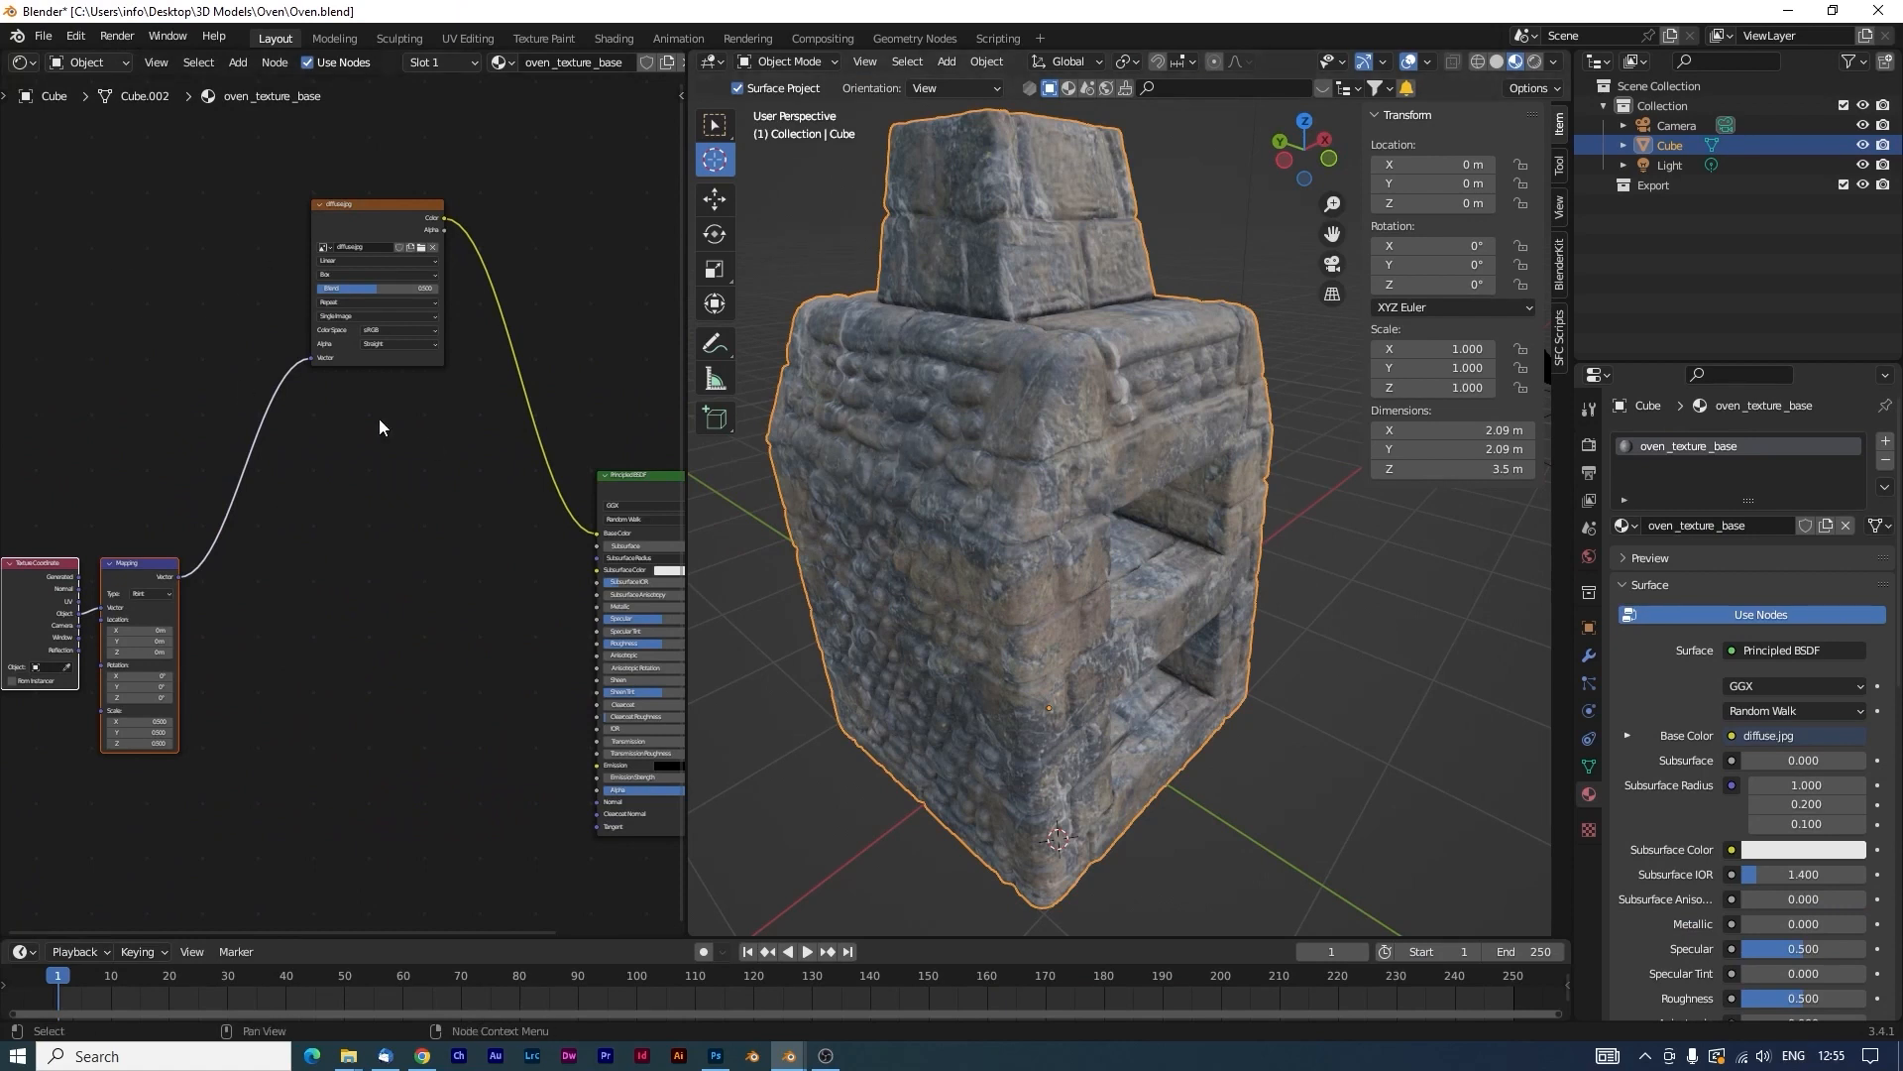
# Add a Geometry node to the oven material and place it in the free space above and before the diffuse.jpg node.
pyautogui.moveTo(124, 277); pyautogui.dragTo(312, 509, button='middle')
pyautogui.hotkey('shift', 'a')
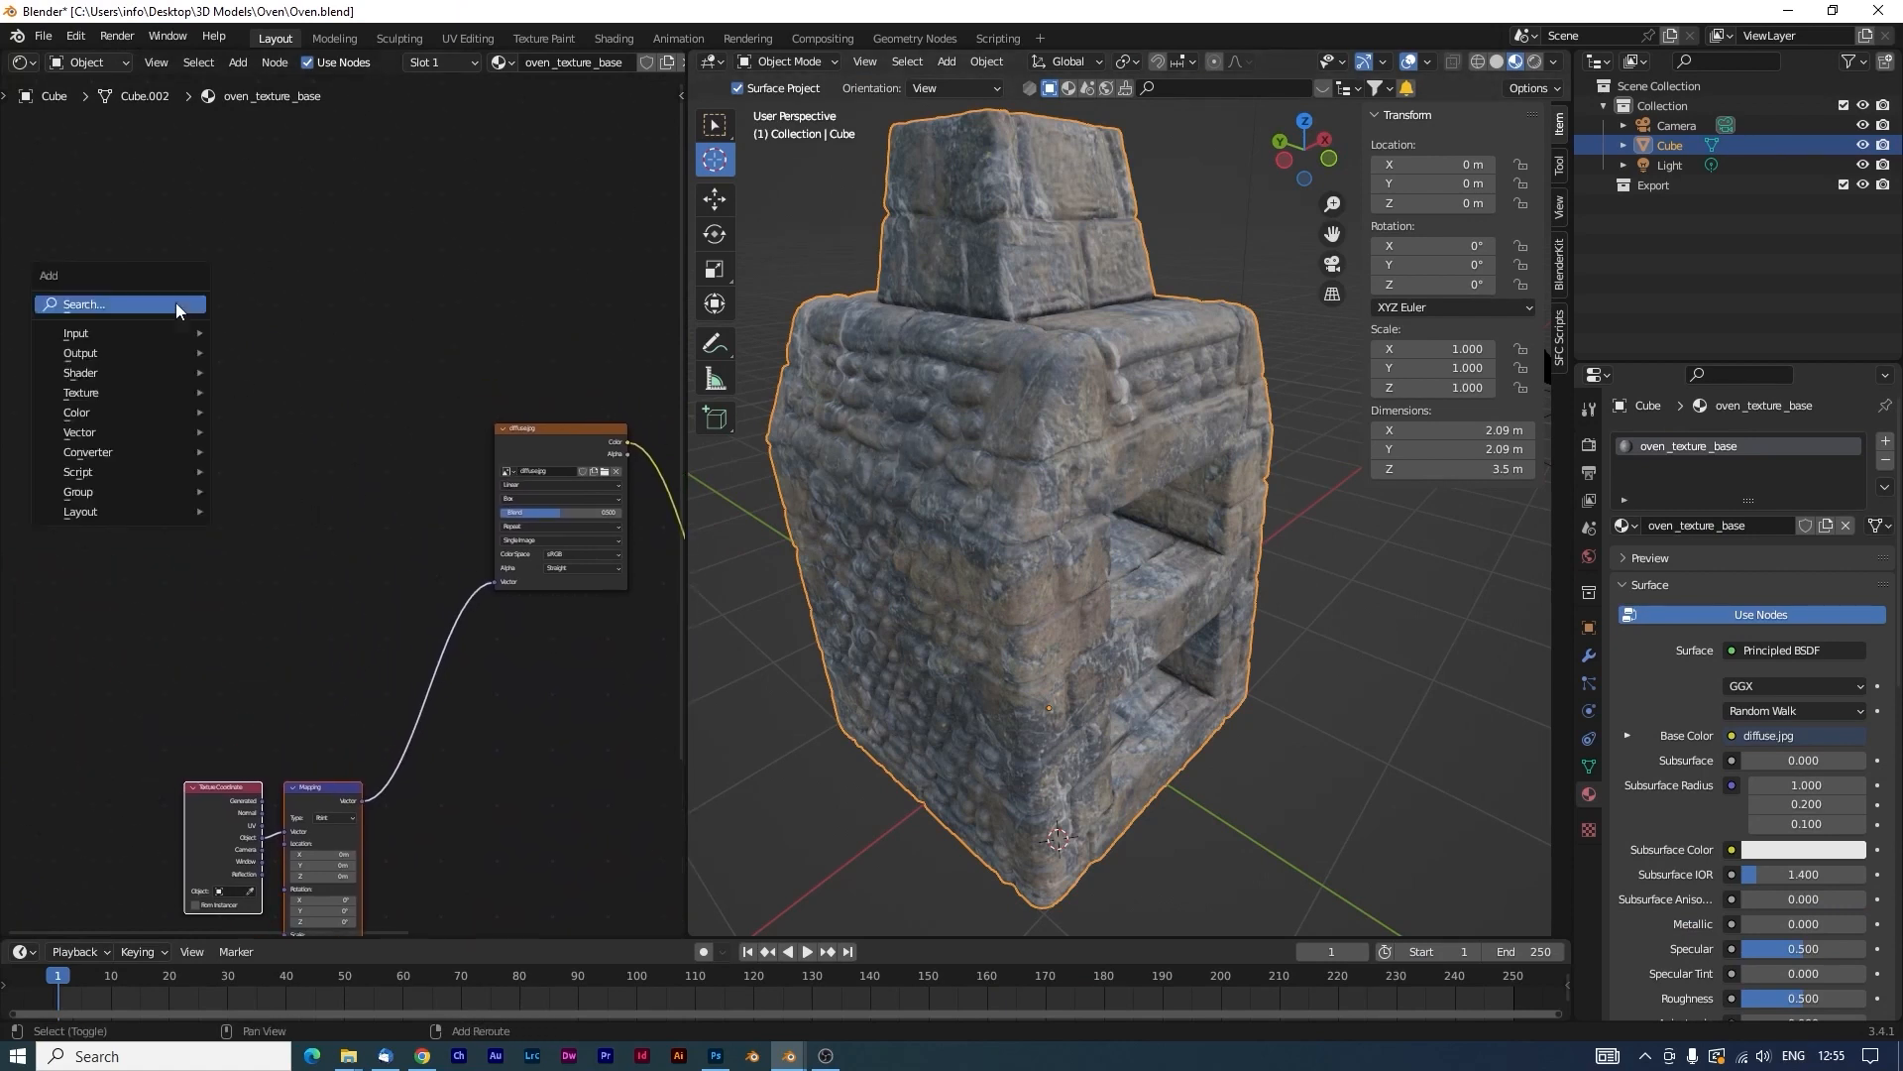
pyautogui.click(179, 304)
pyautogui.write('geo')
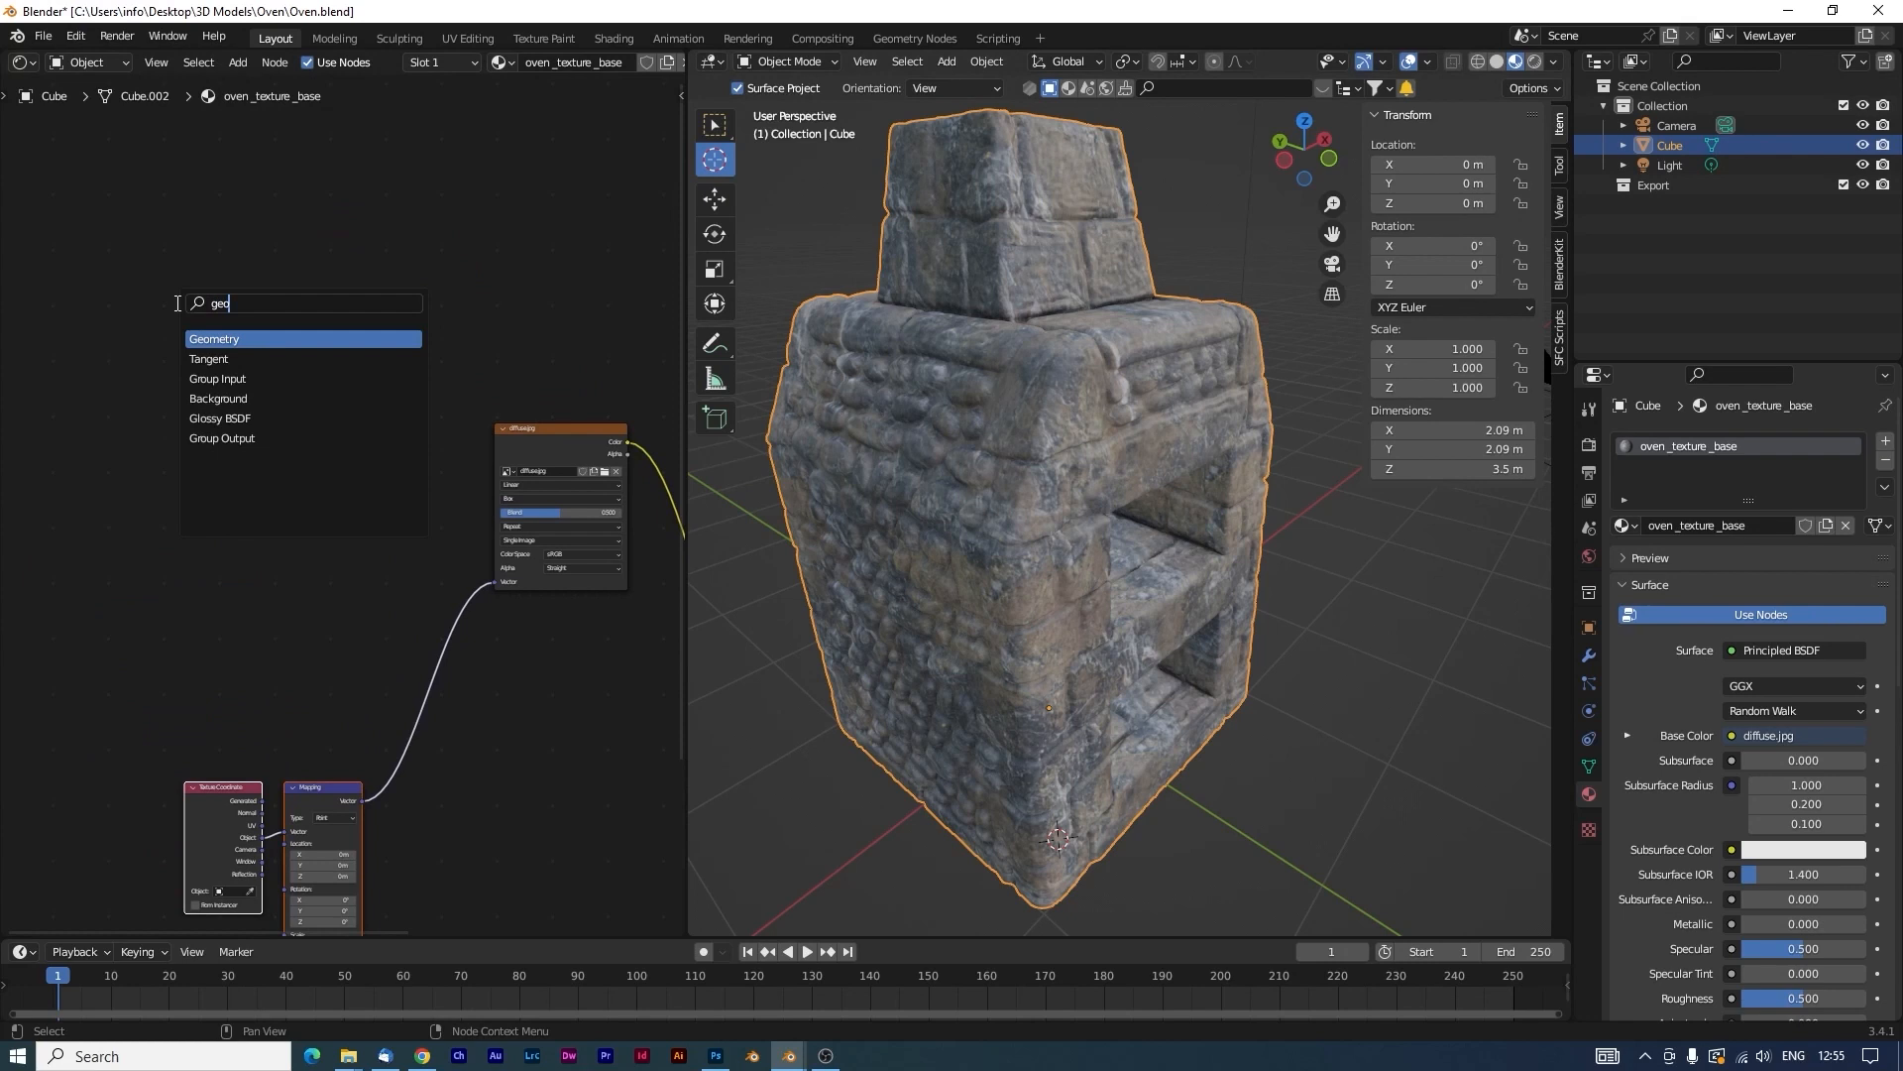
pyautogui.press('Return')
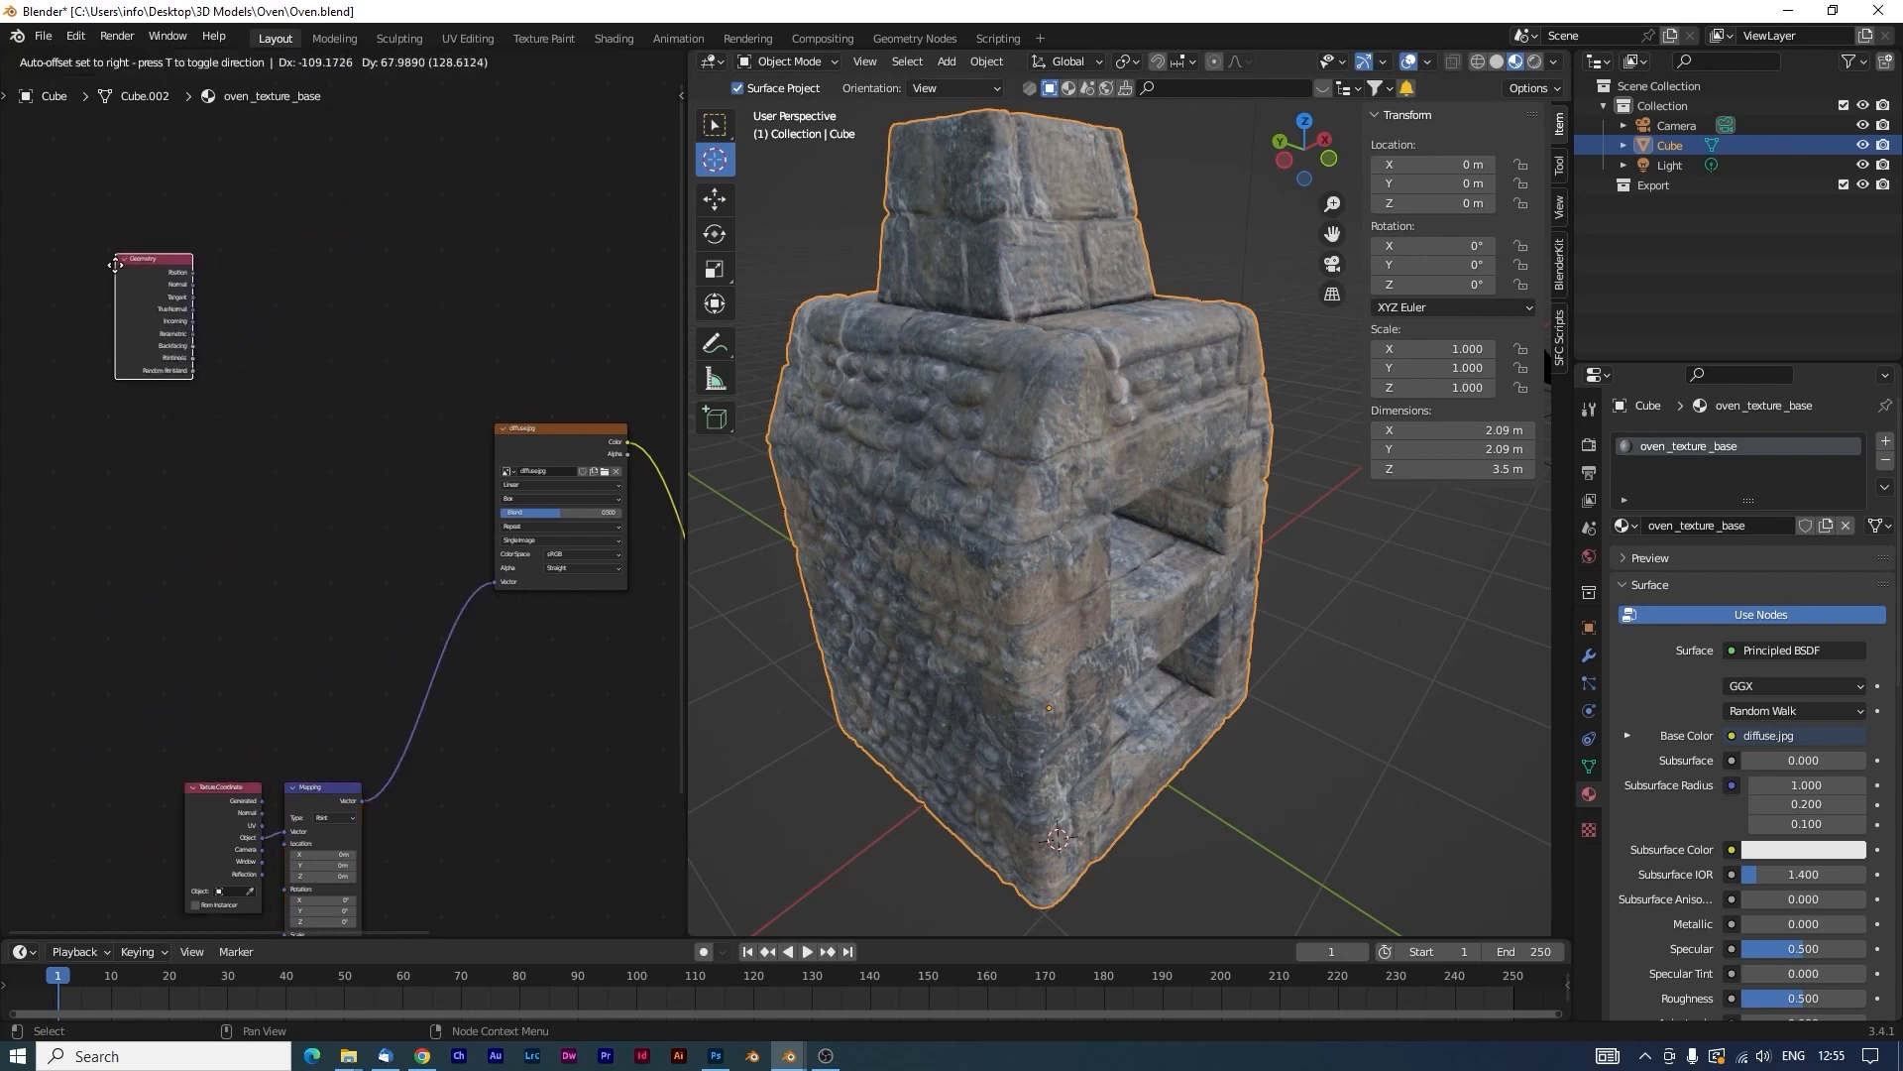
pyautogui.click(116, 263)
pyautogui.scroll(3, 212, 394)
pyautogui.moveTo(212, 393); pyautogui.dragTo(363, 591, button='middle')
pyautogui.scroll(2, 278, 504)
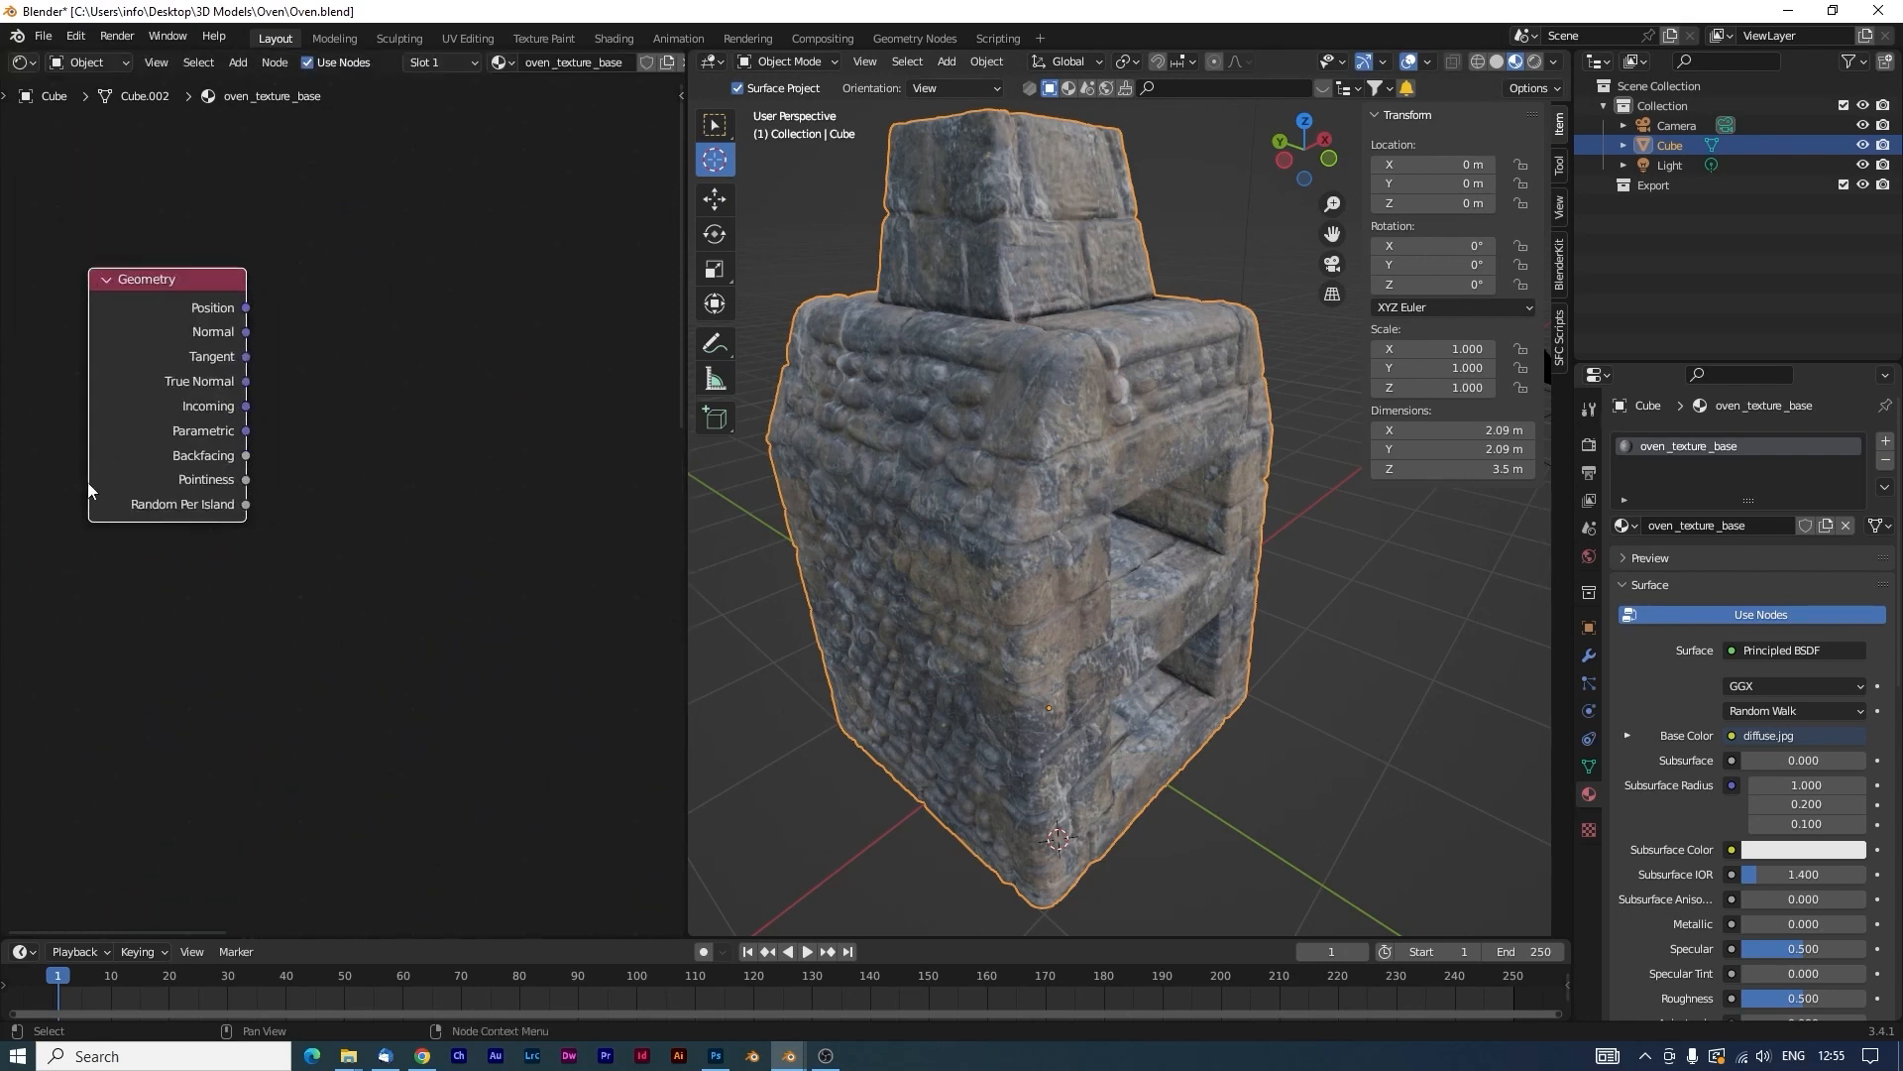
pyautogui.scroll(-3, 318, 499)
pyautogui.keyDown('ctrl'); pyautogui.scroll(-3, 297, 582); pyautogui.keyUp('ctrl')
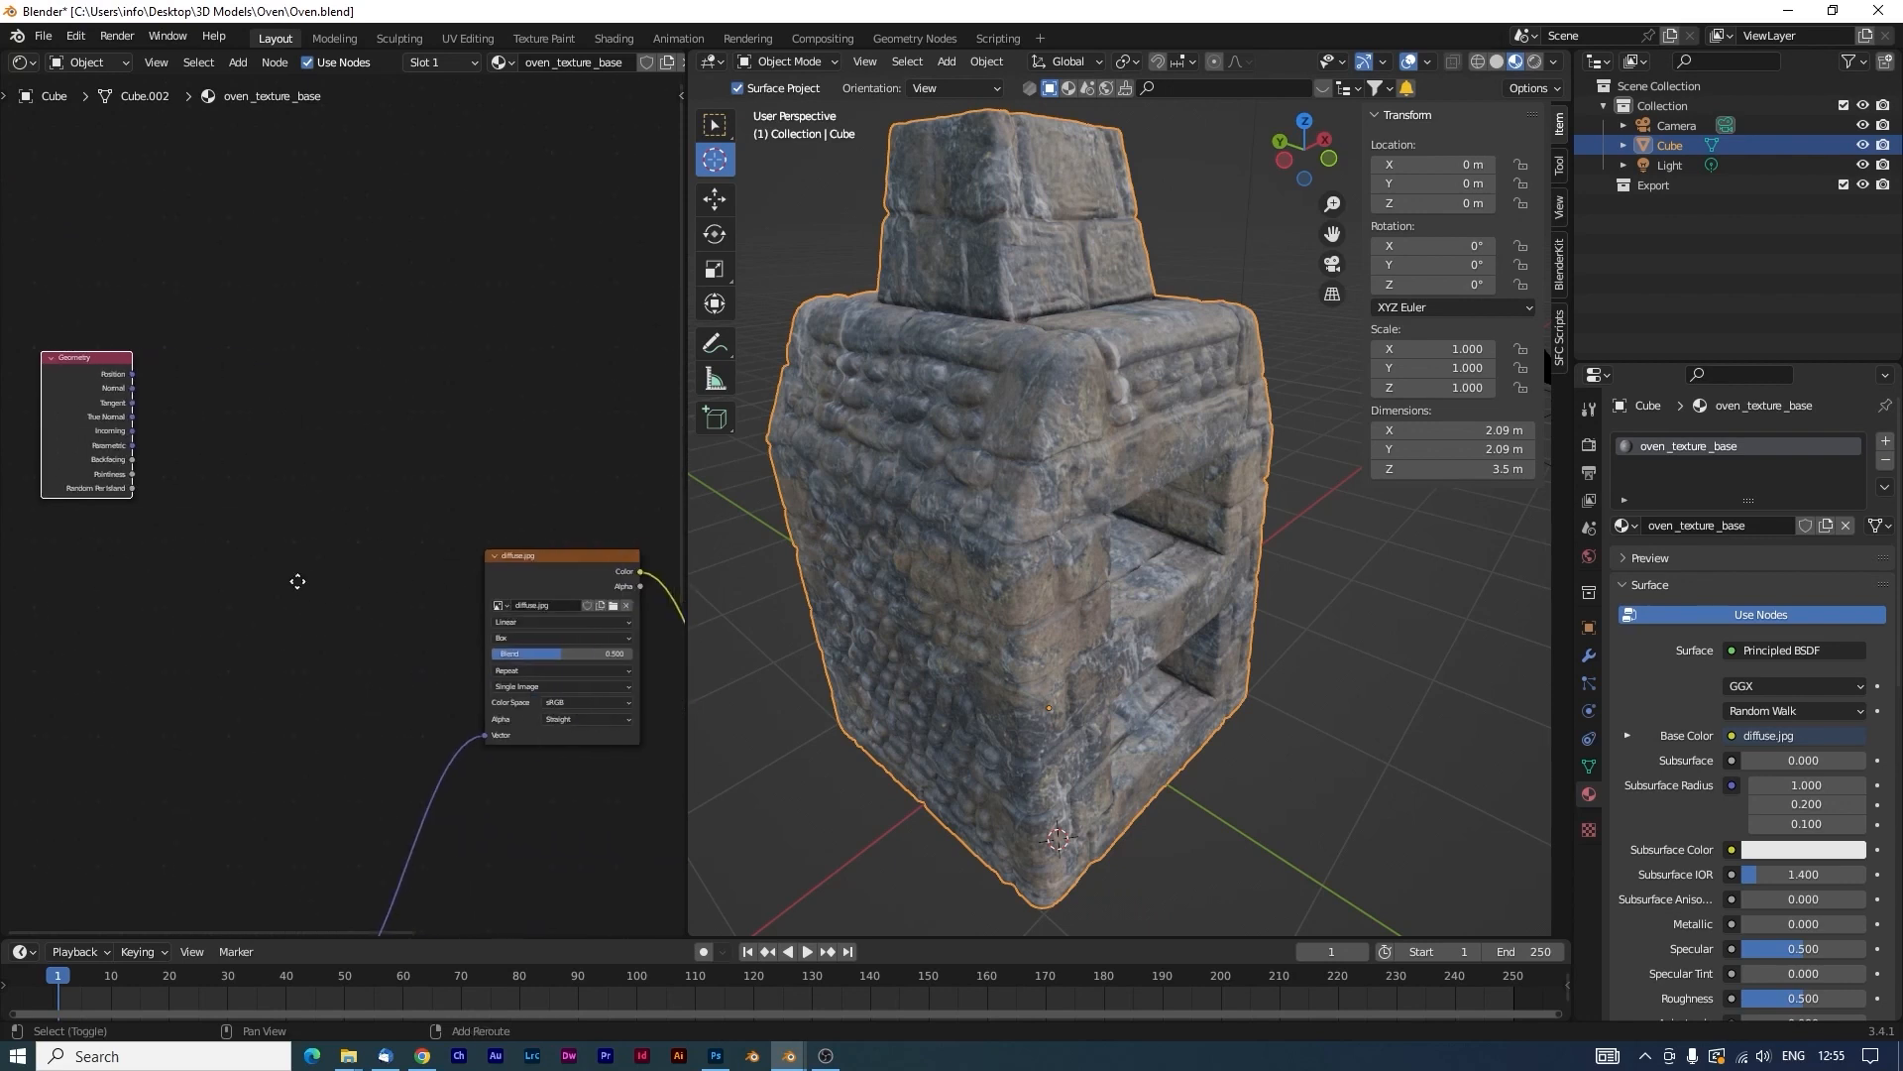
# Add a ColorRamp node next to the Geometry node and connect the Geometry's Pointiness output to the ColorRamp's Fac input.
pyautogui.hotkey('shift', 'a')
pyautogui.write('c')
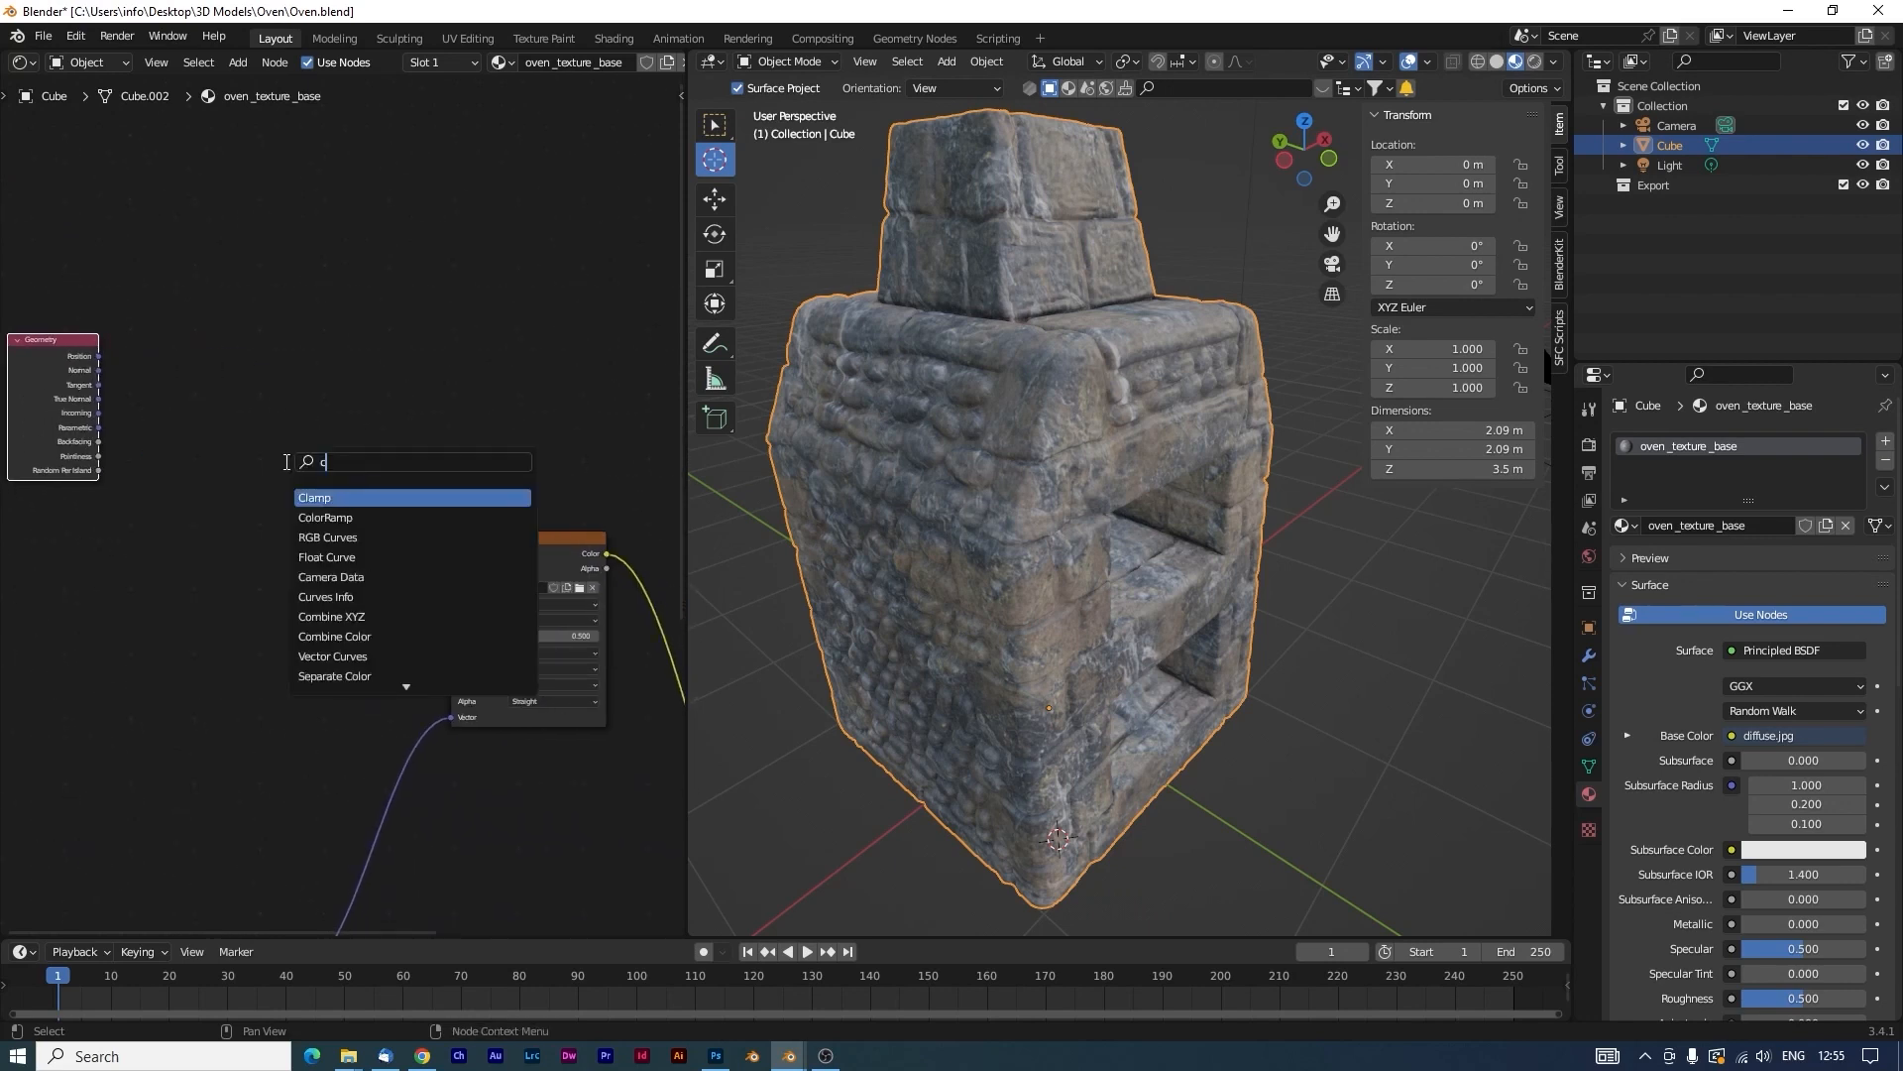
pyautogui.write('olor')
pyautogui.press('Return')
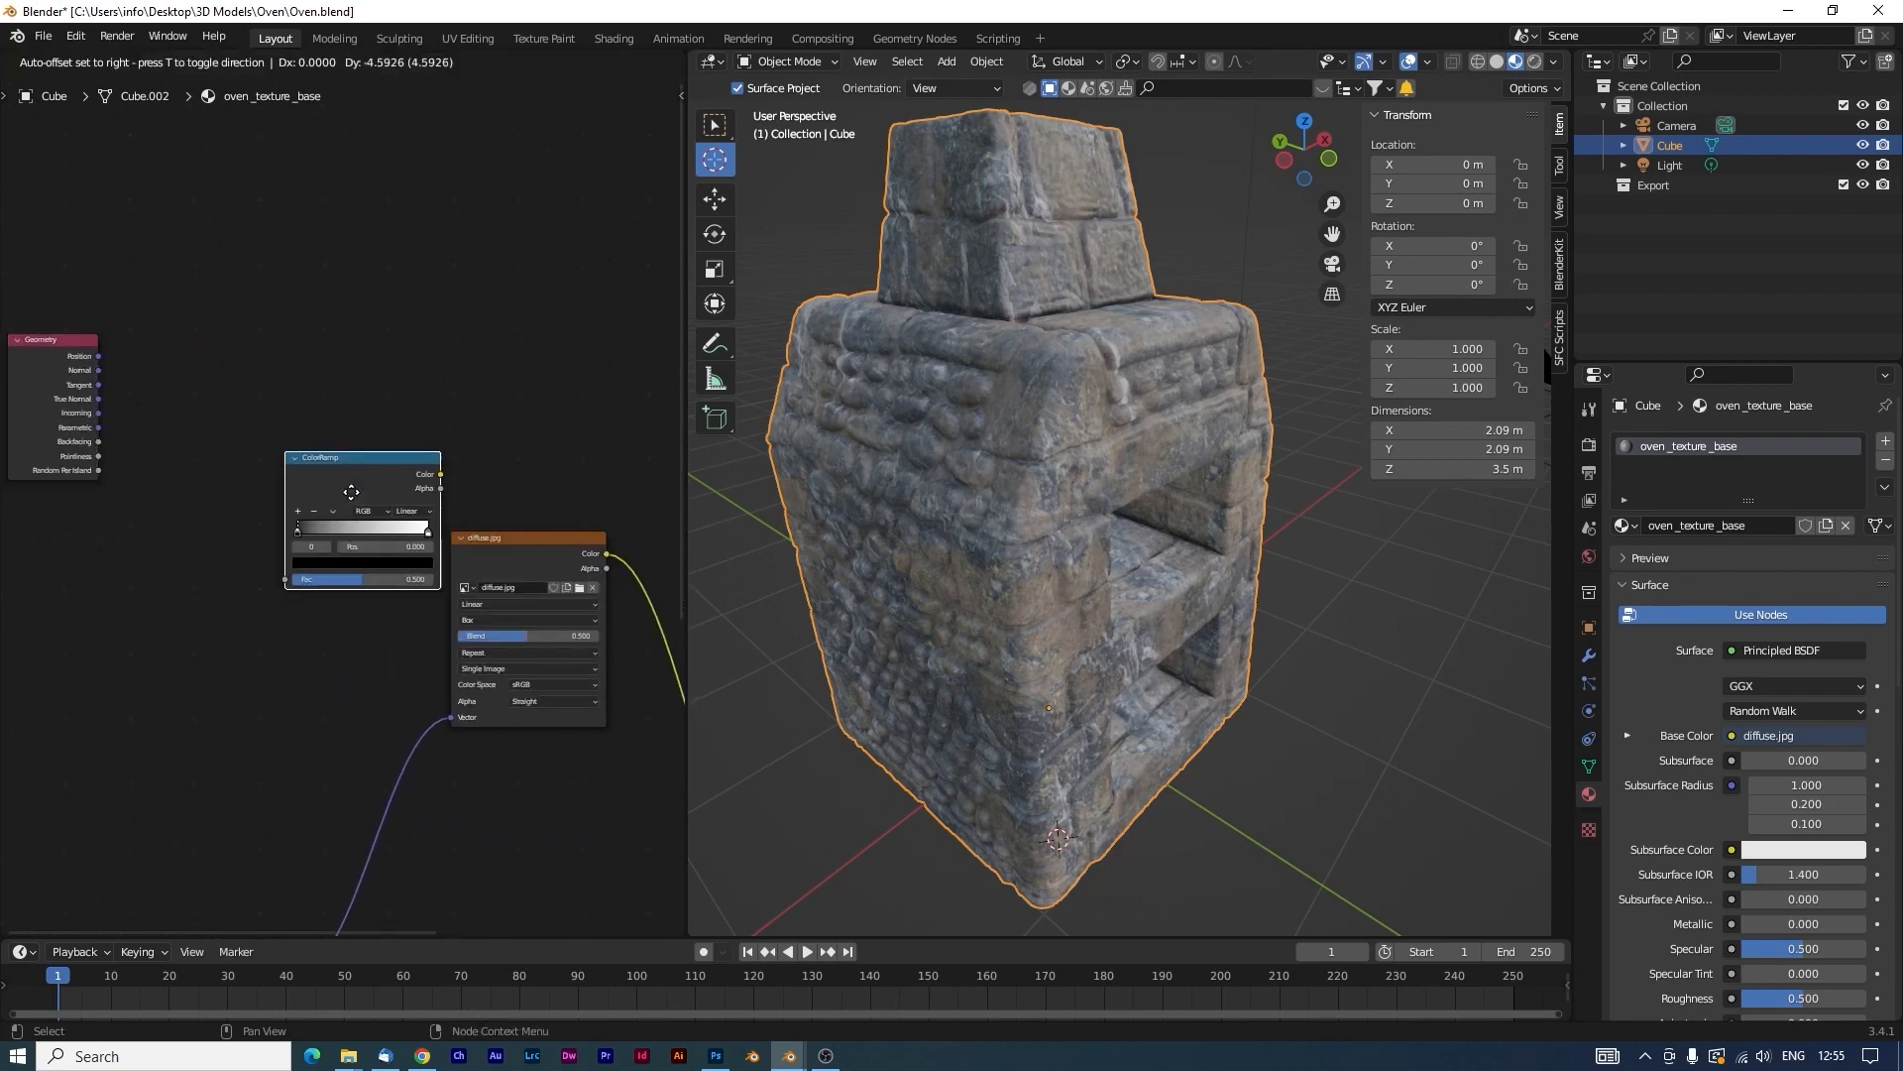
pyautogui.click(235, 378)
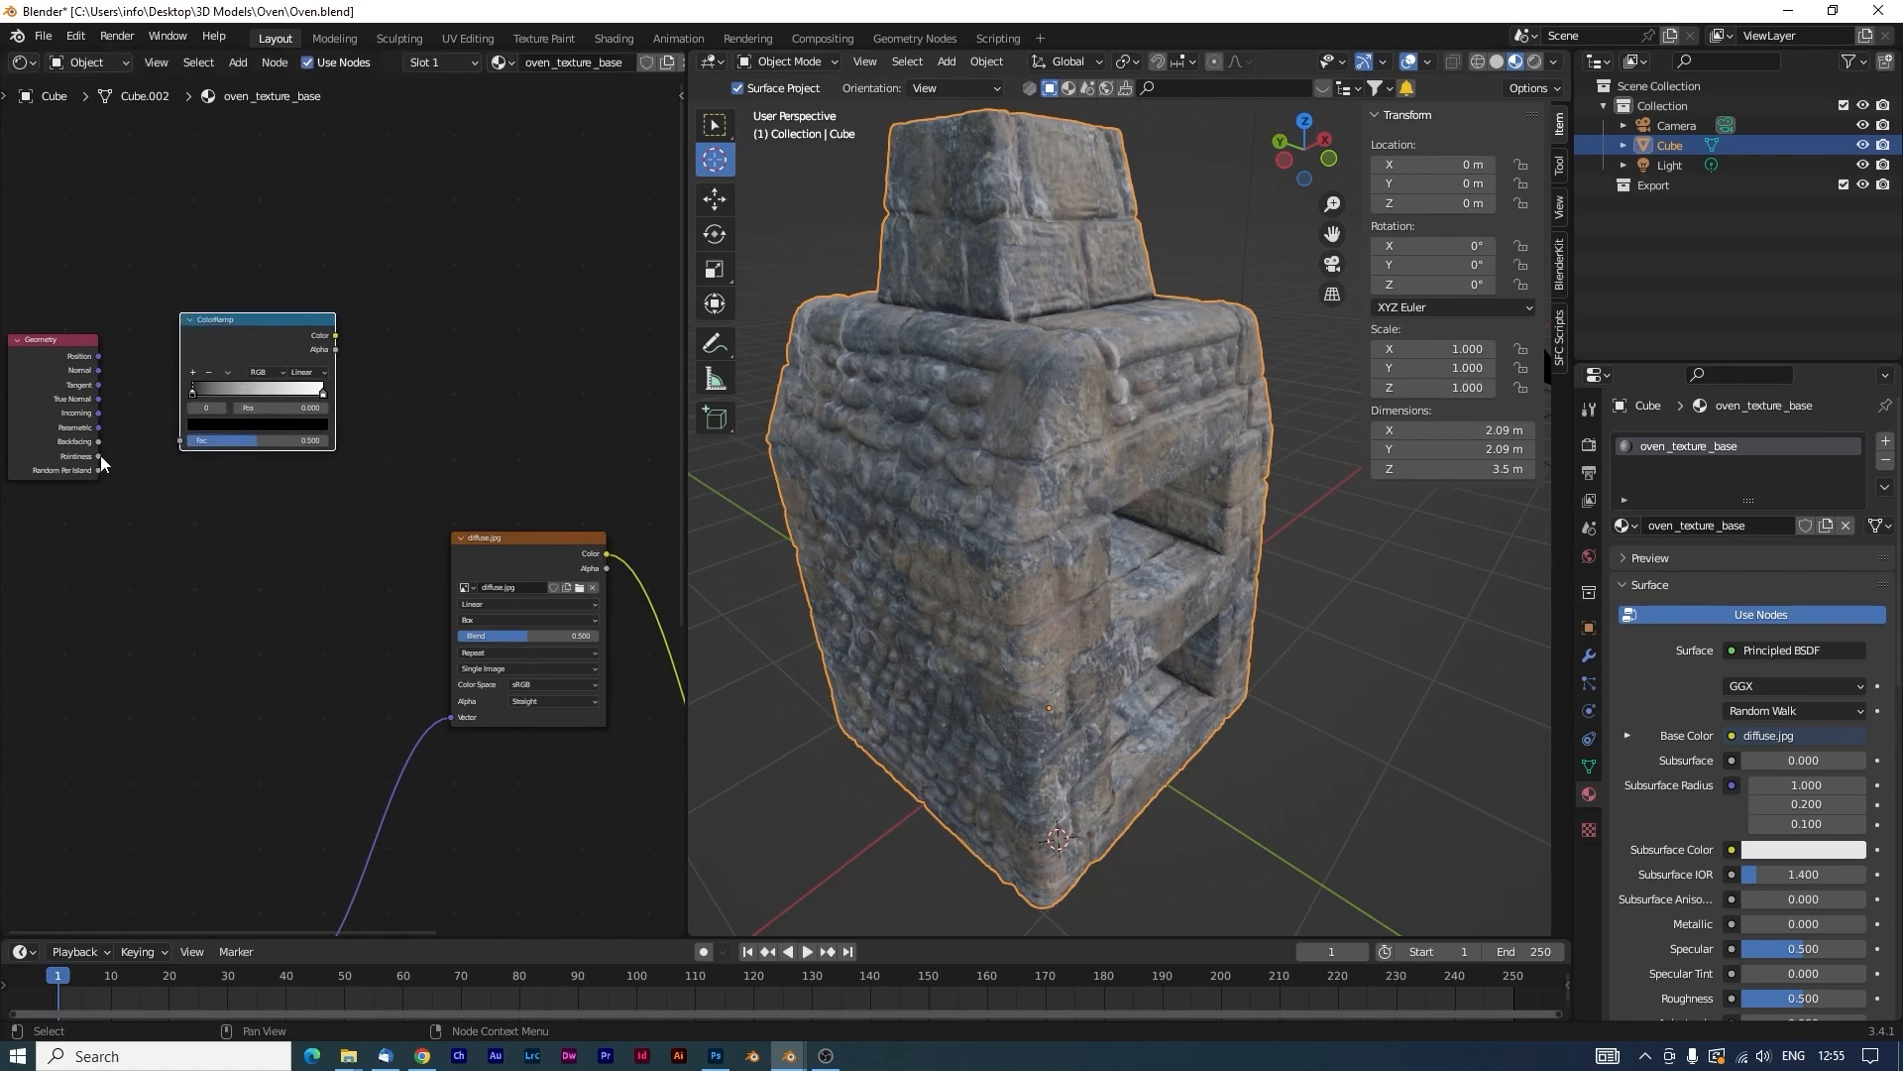
pyautogui.moveTo(99, 456); pyautogui.dragTo(178, 440)
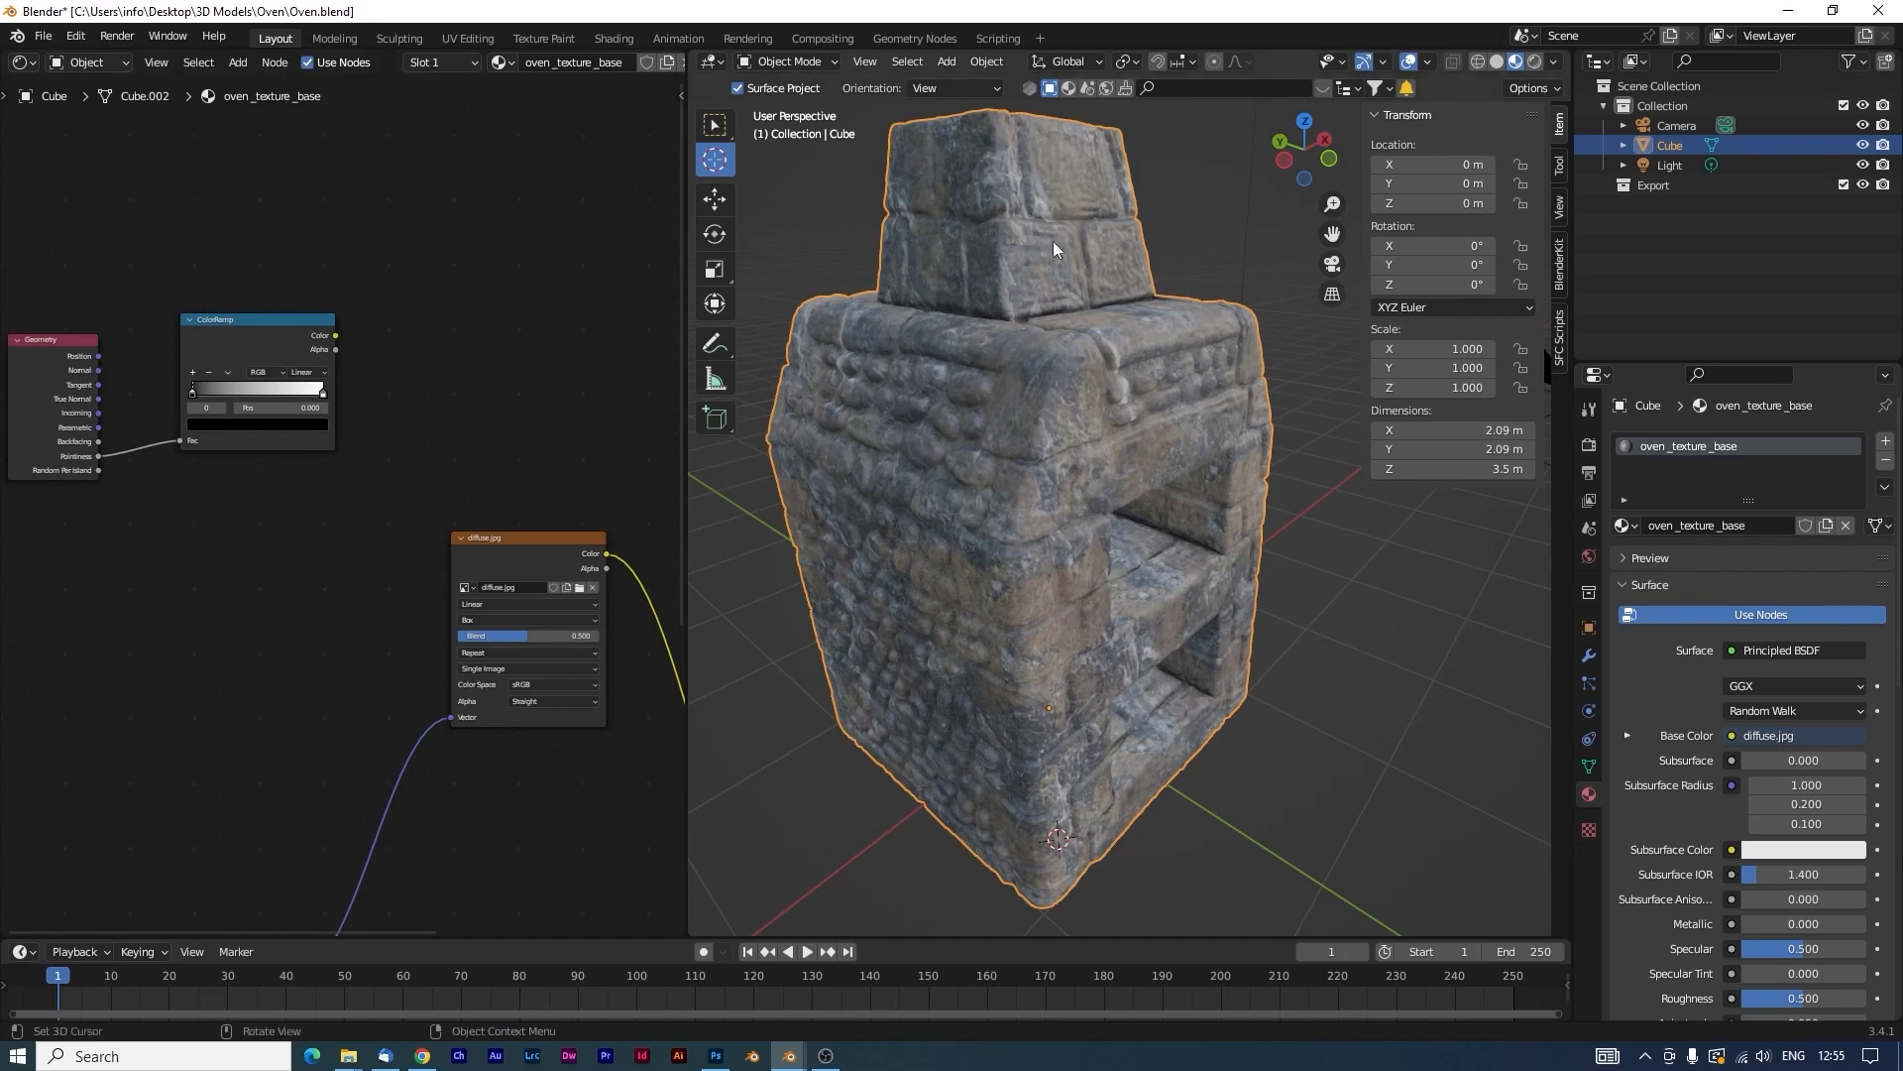
# Switch the 3D view to rendered shading, set the render engine to Cycles and check the oven from close and afar.
pyautogui.click(1536, 63)
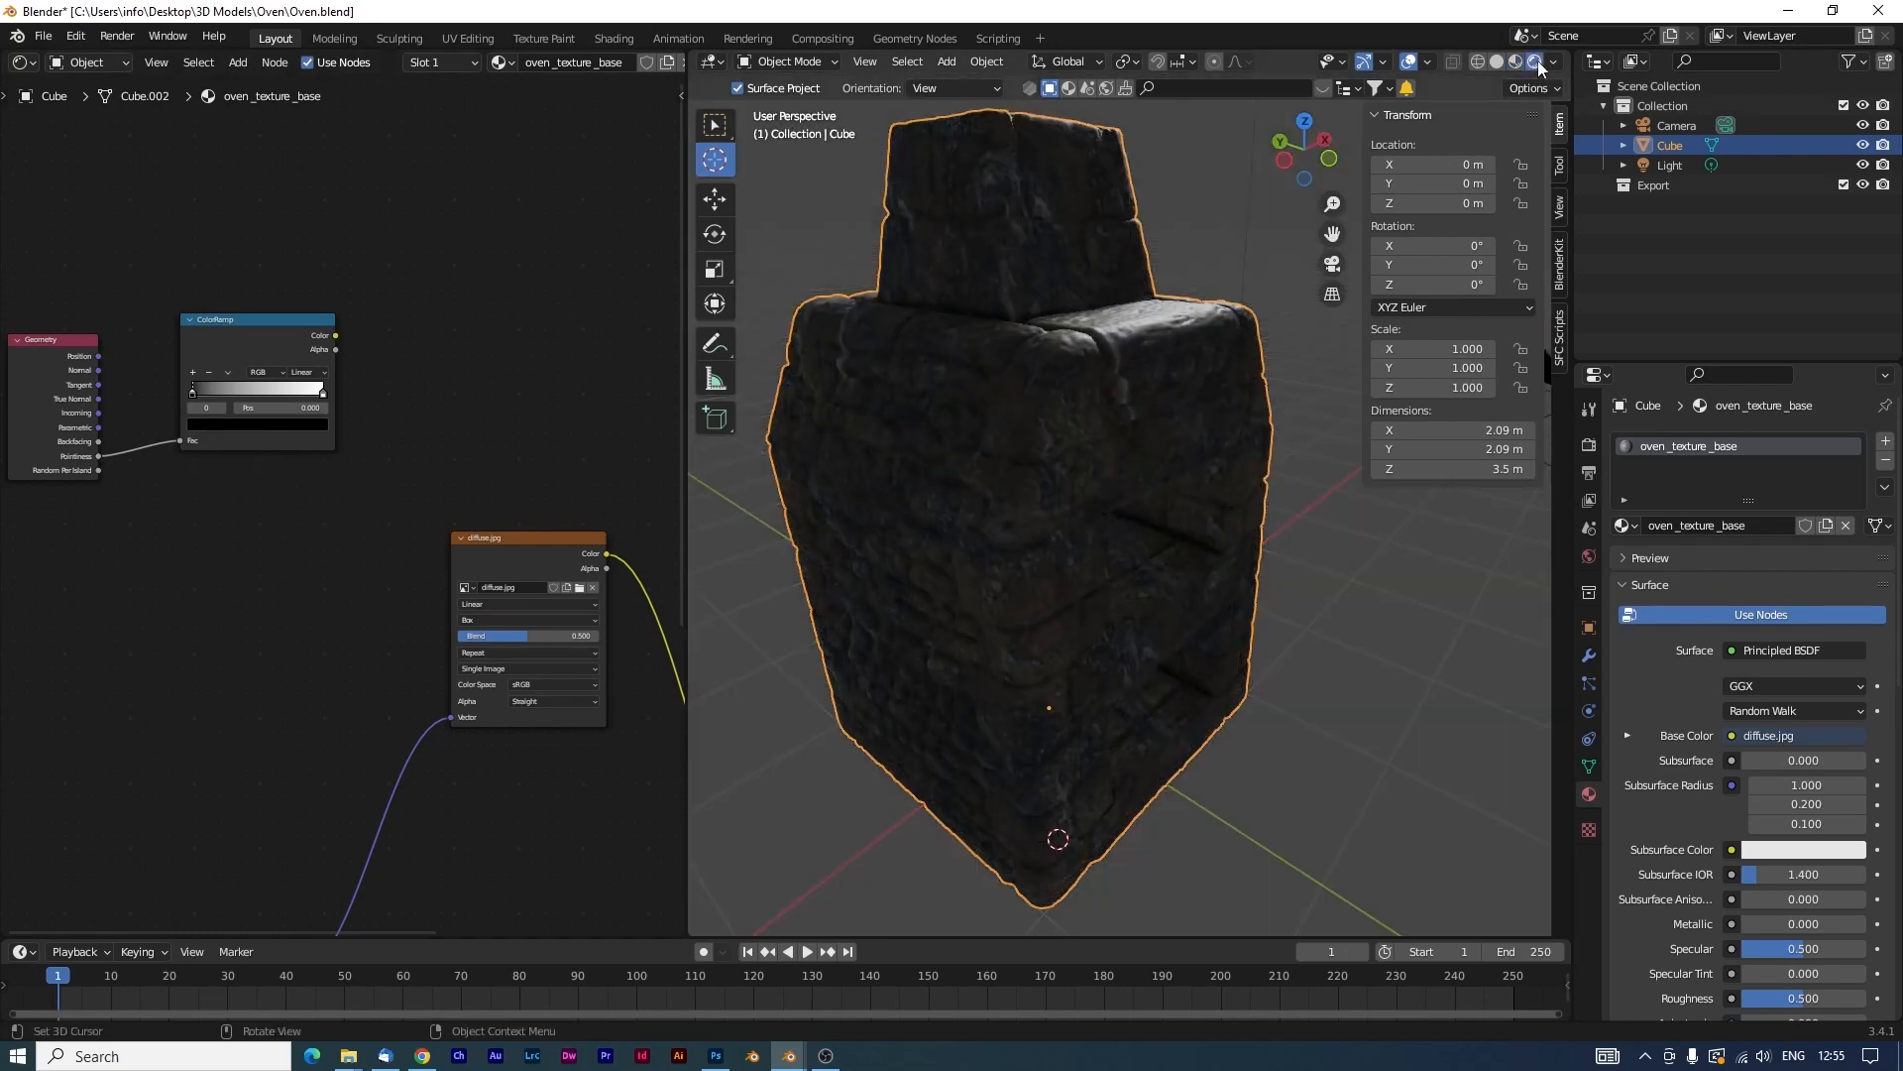
pyautogui.click(1590, 446)
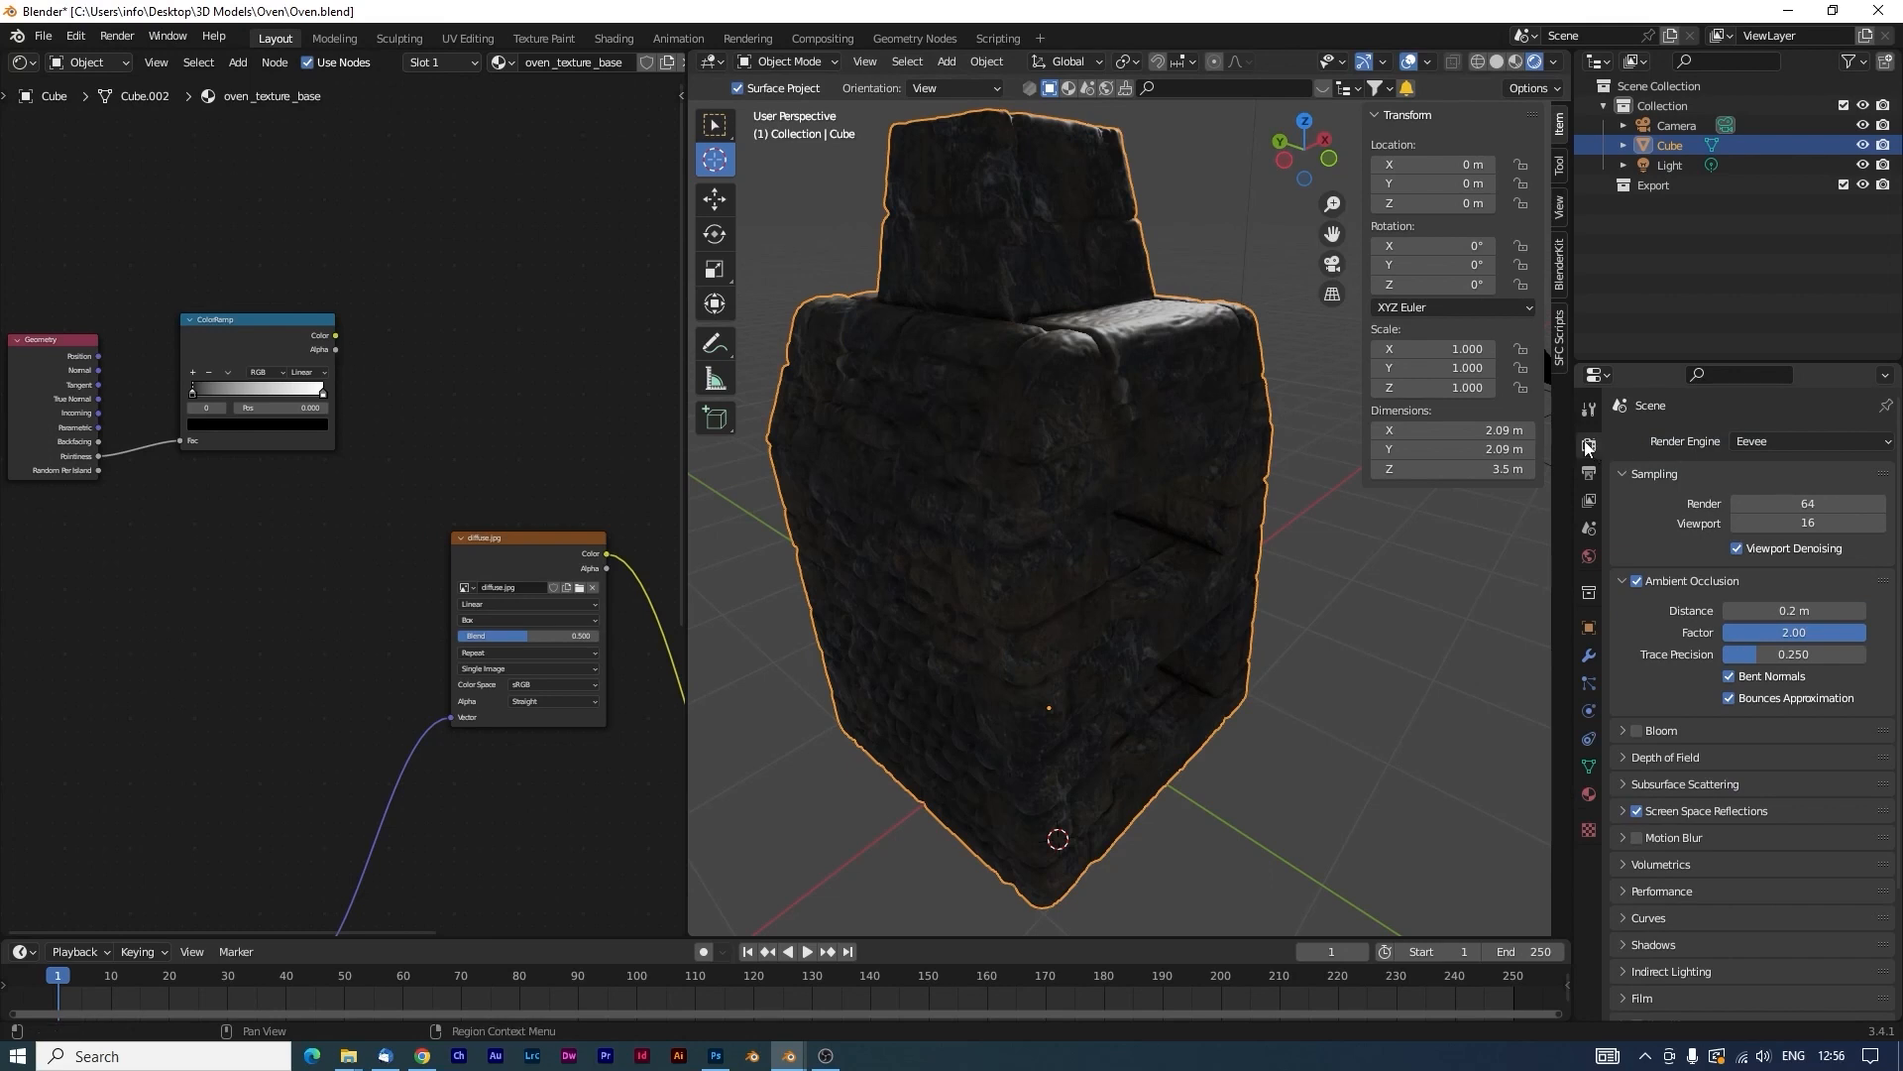
pyautogui.click(1774, 440)
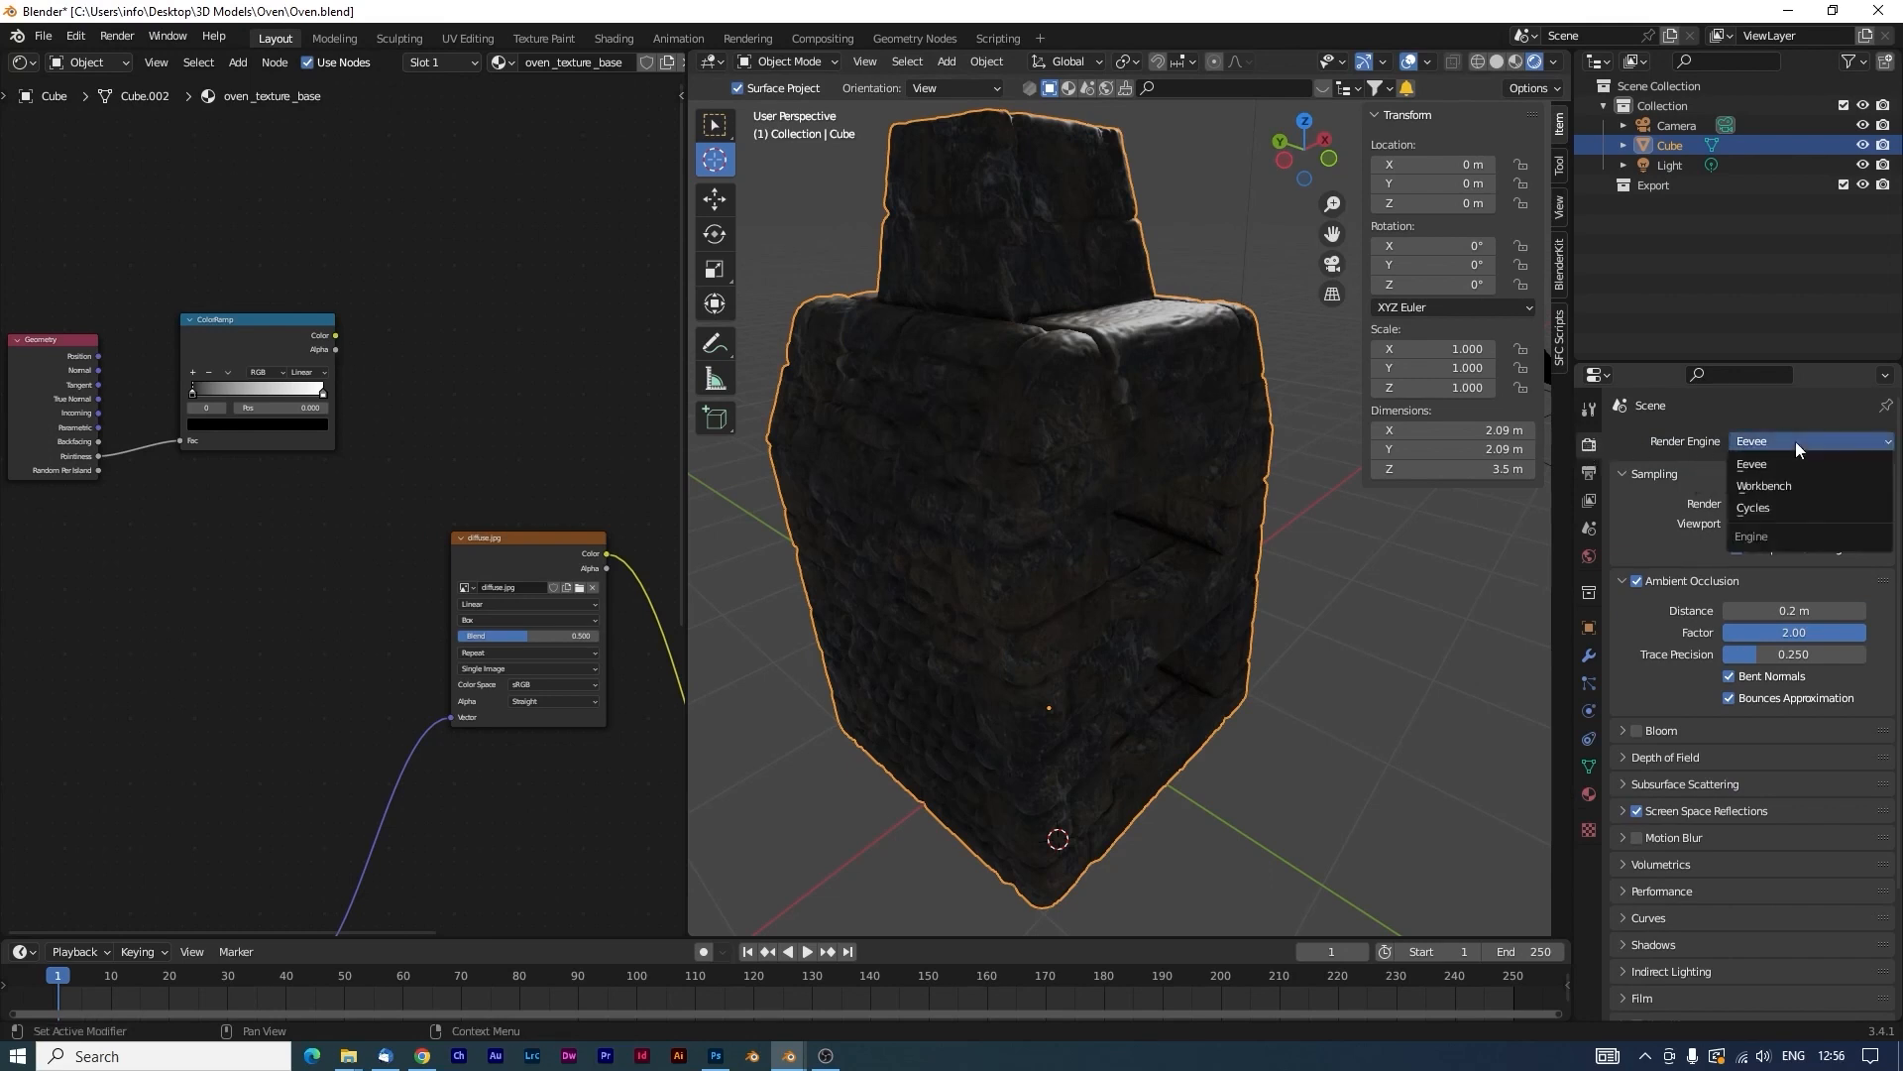
pyautogui.click(1768, 507)
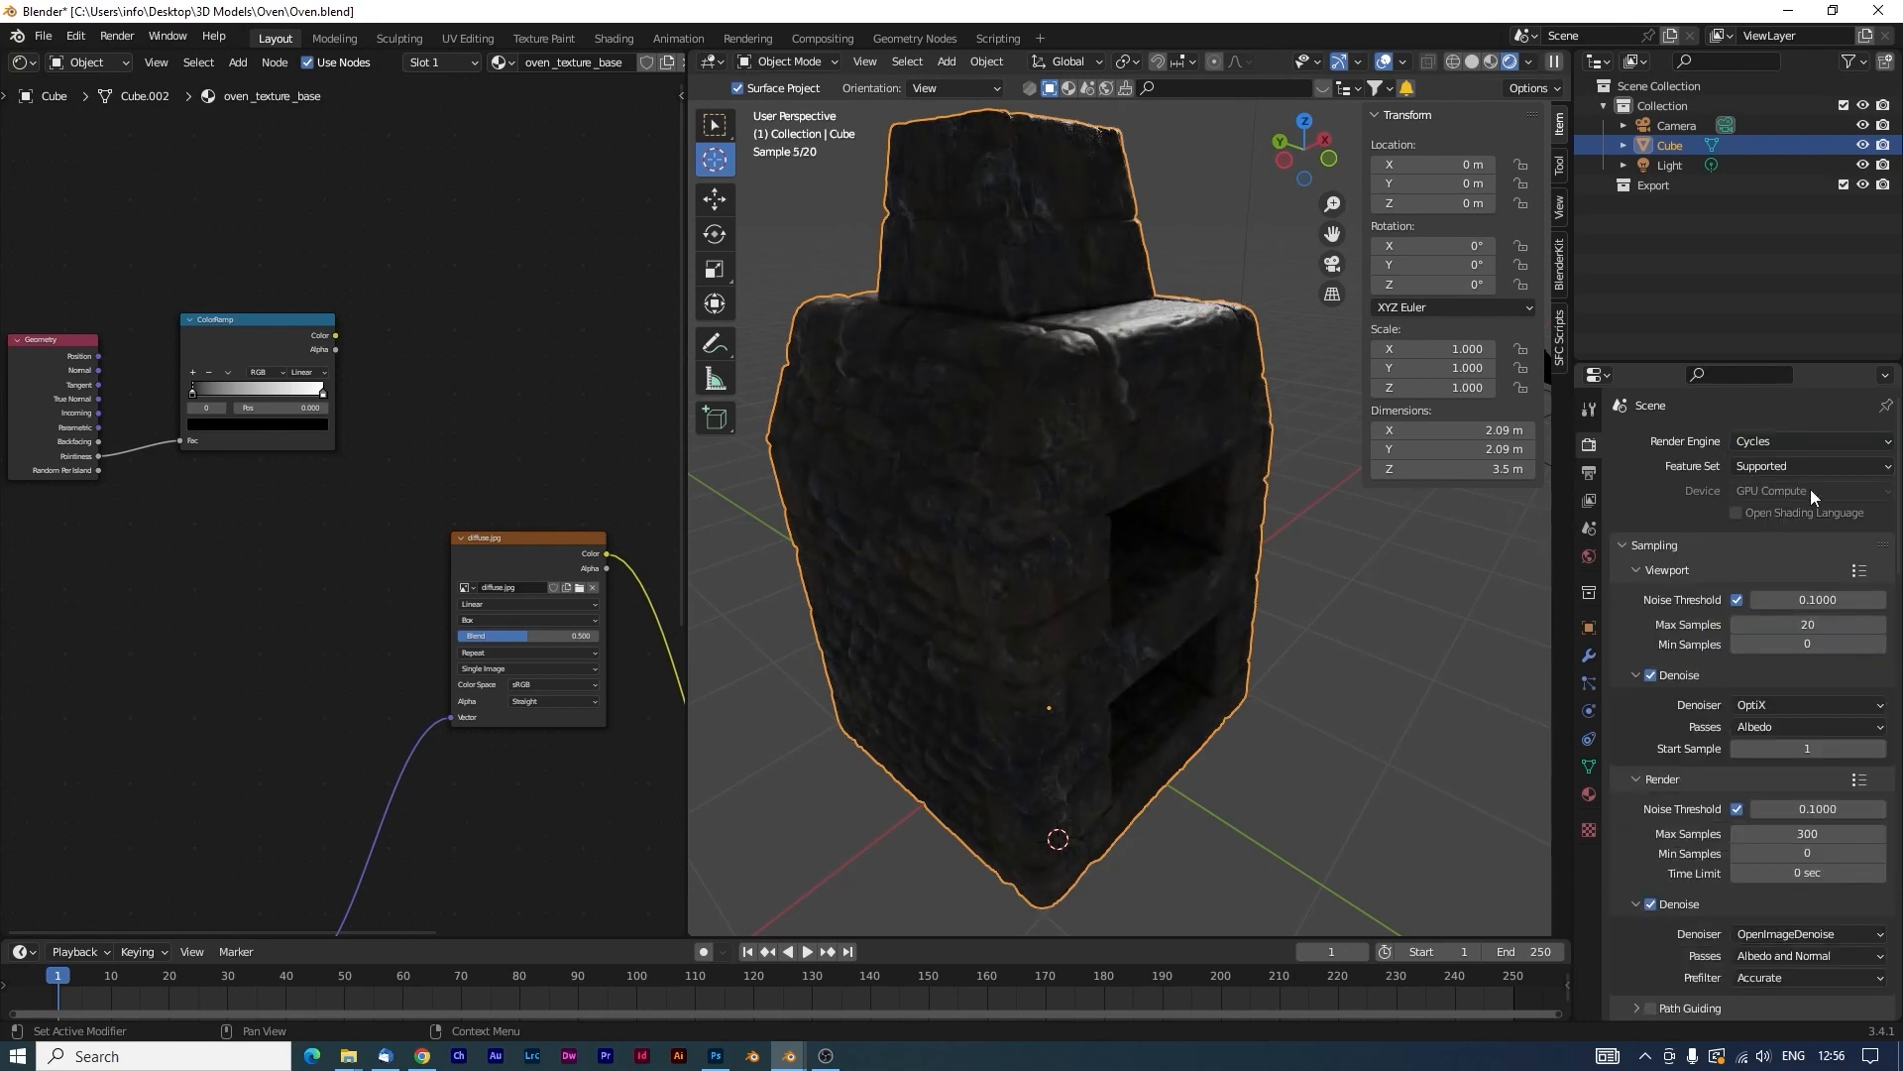
pyautogui.moveTo(1066, 476); pyautogui.dragTo(1107, 586, button='middle')
pyautogui.scroll(5, 1106, 585)
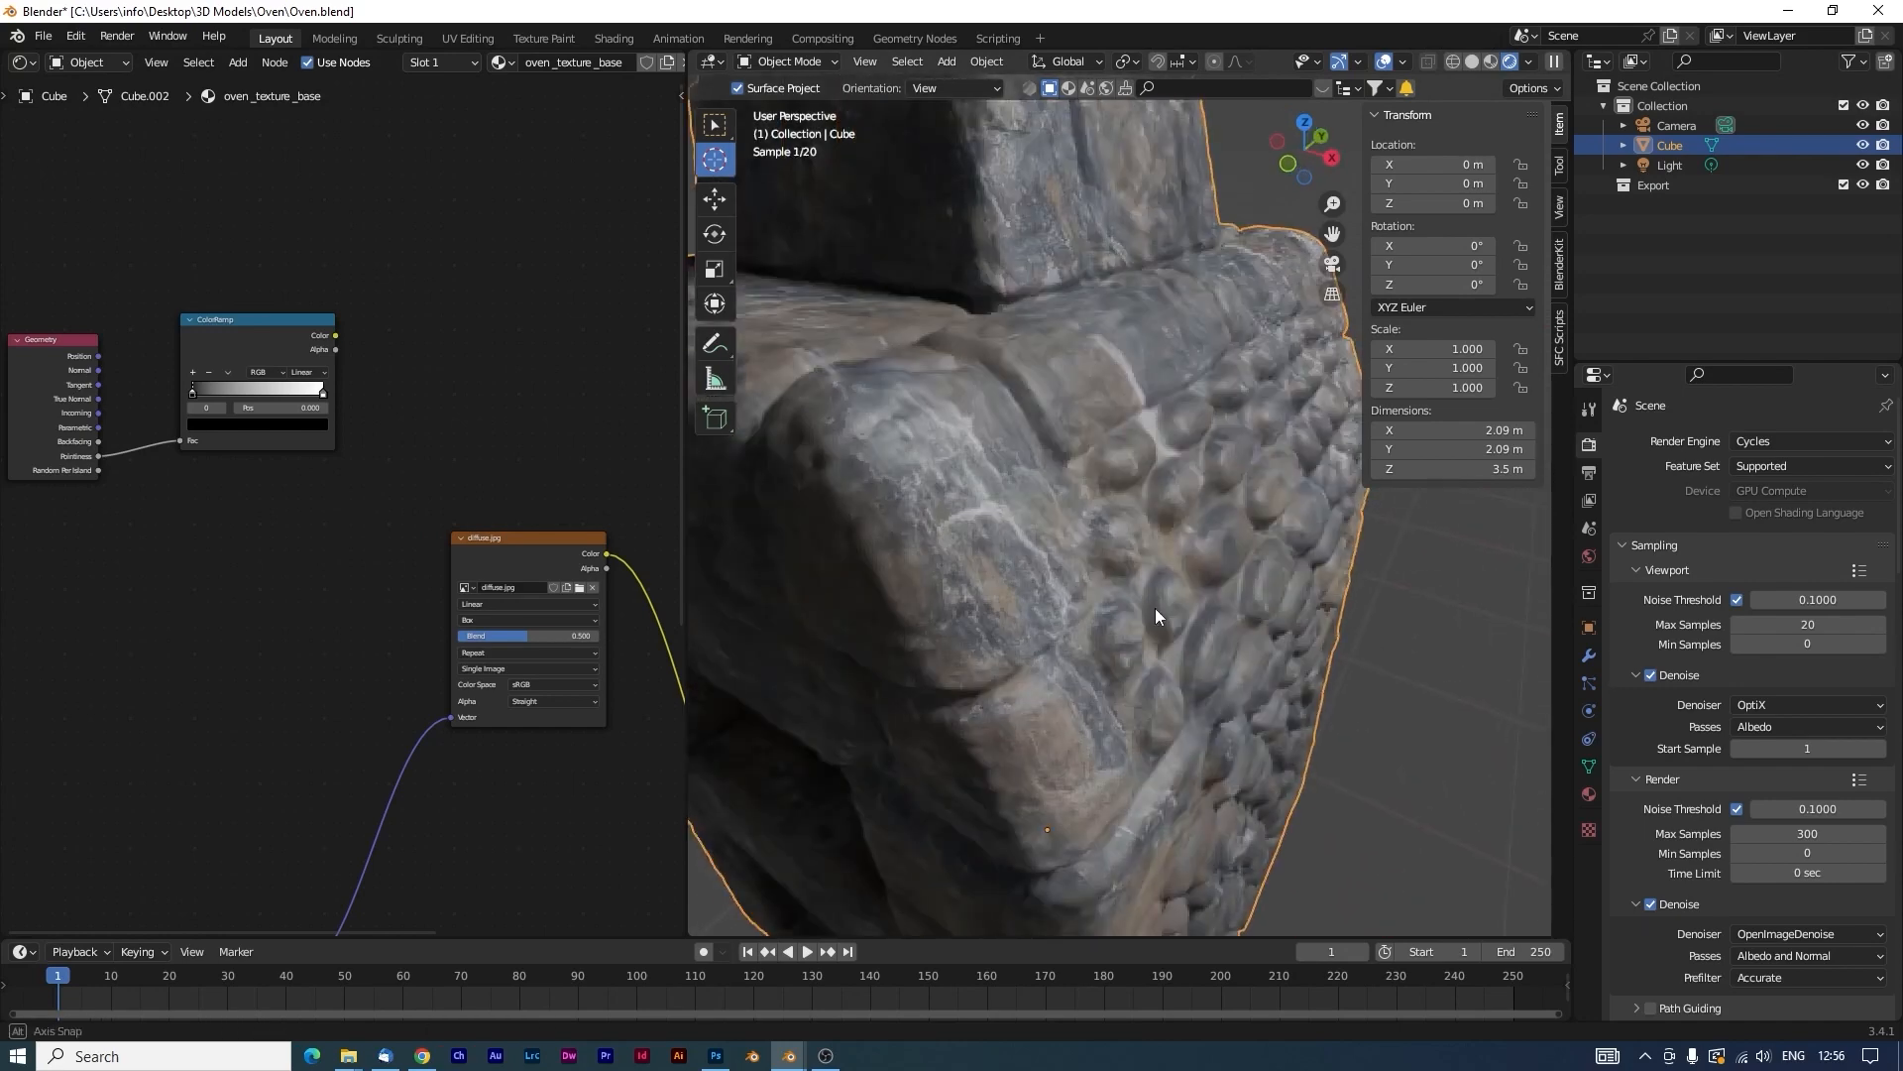
pyautogui.scroll(-6, 1138, 571)
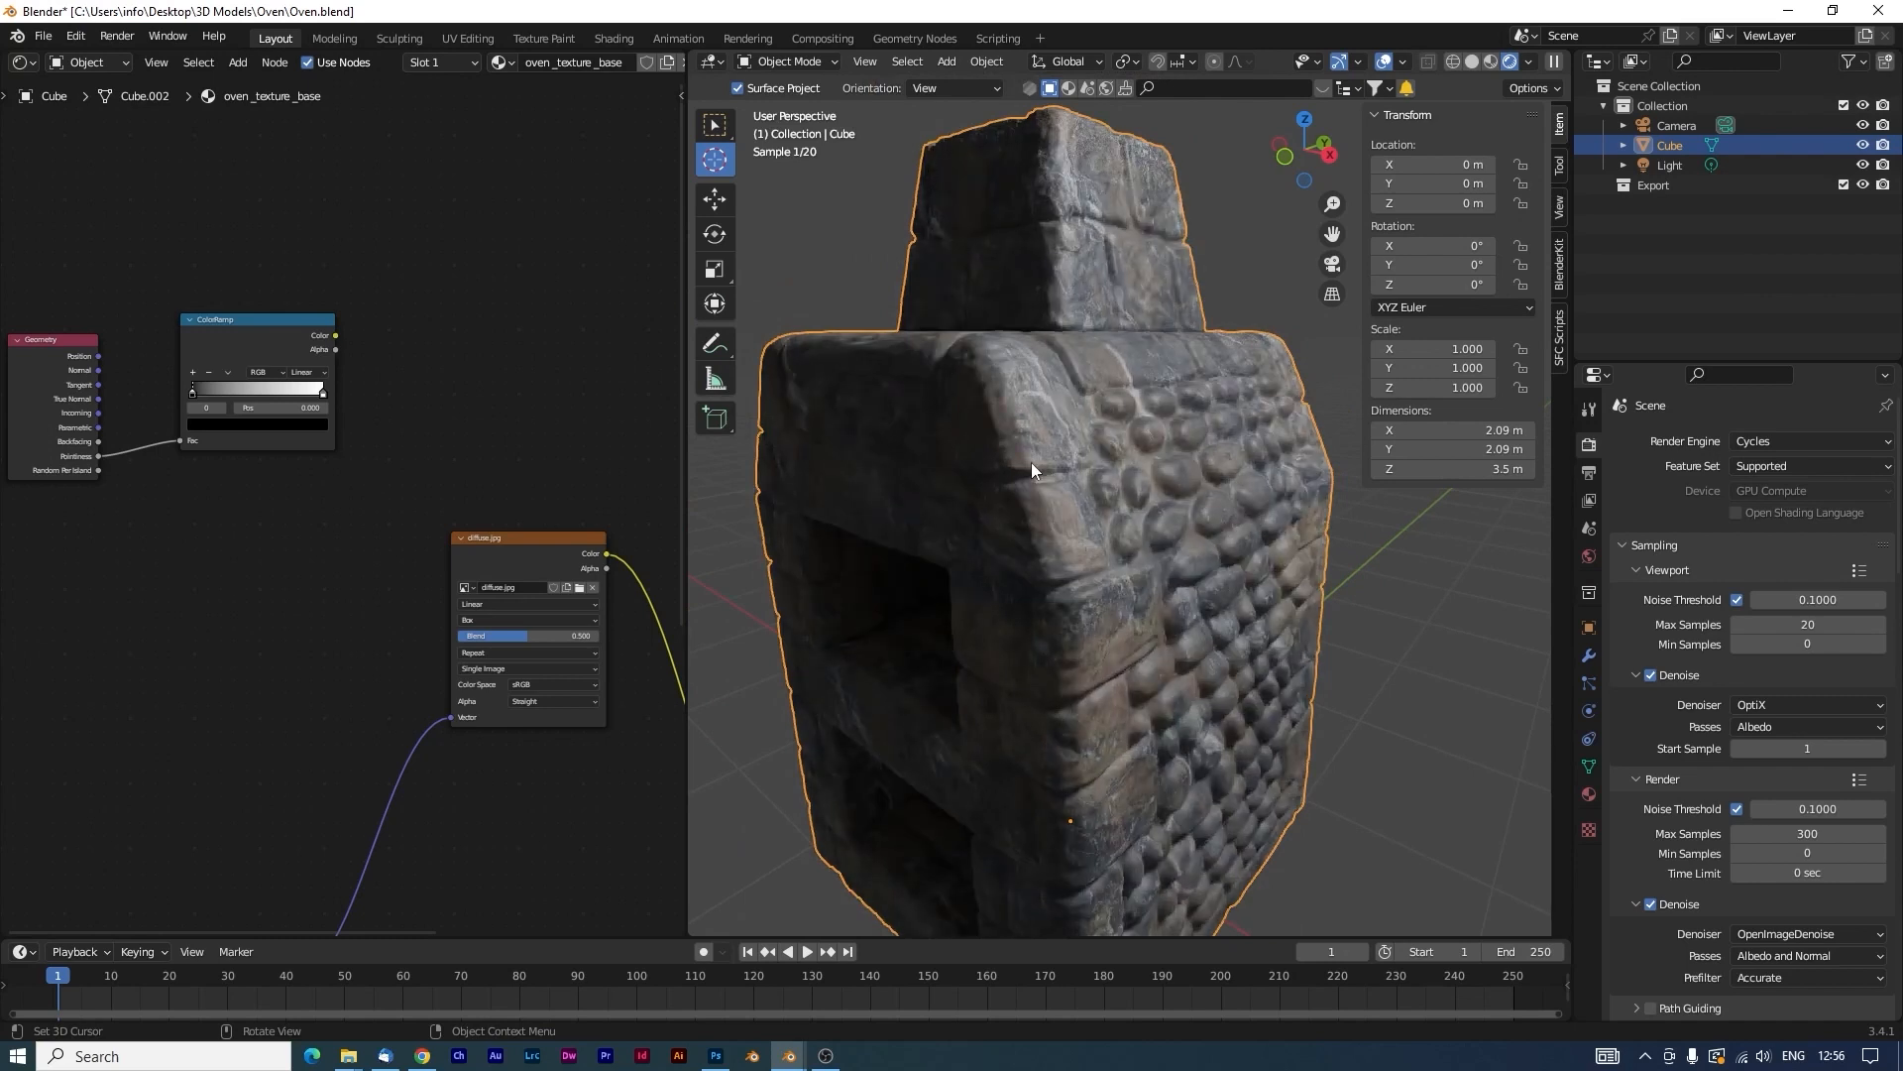
# Preview the ColorRamp's output directly on the oven and inspect the pointiness mask on its pebble wall.
pyautogui.keyDown('ctrl'); pyautogui.keyDown('shift'); pyautogui.click(268, 319); pyautogui.keyUp('shift'); pyautogui.keyUp('ctrl')
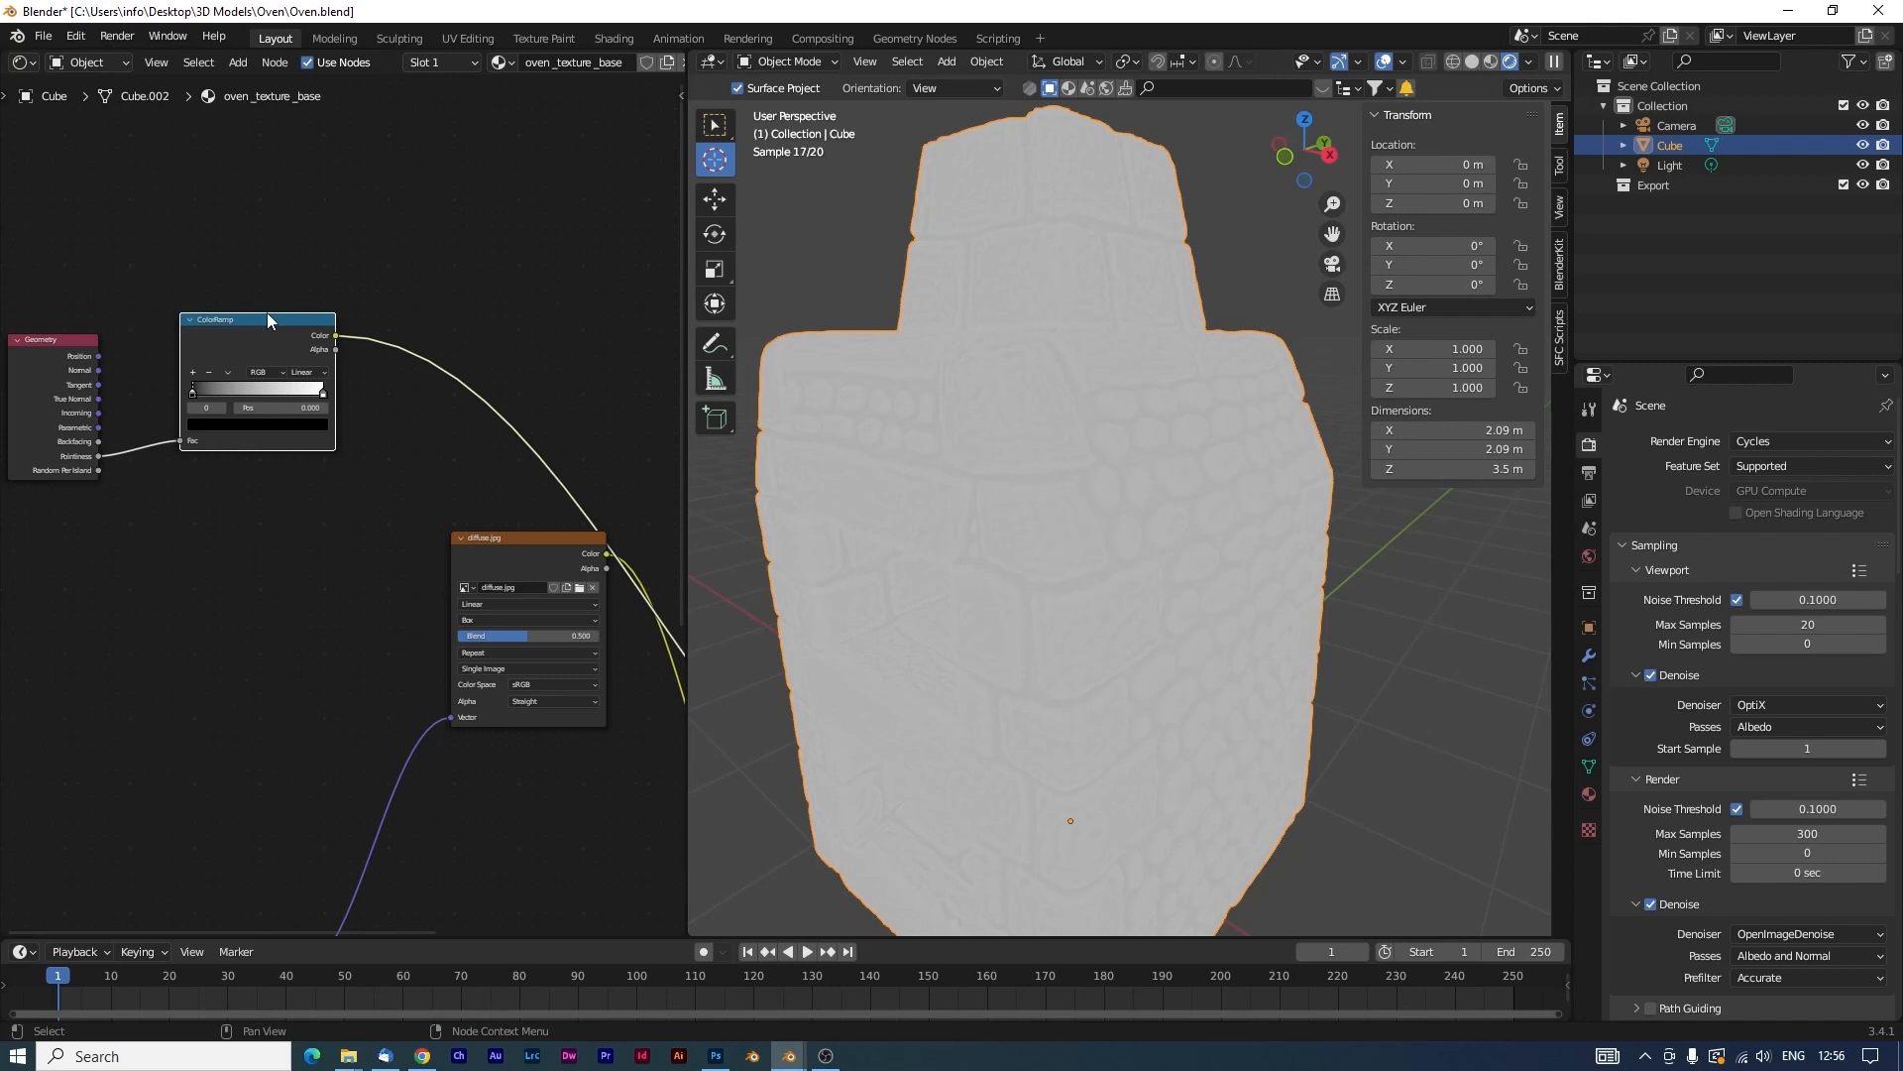
pyautogui.scroll(4, 308, 450)
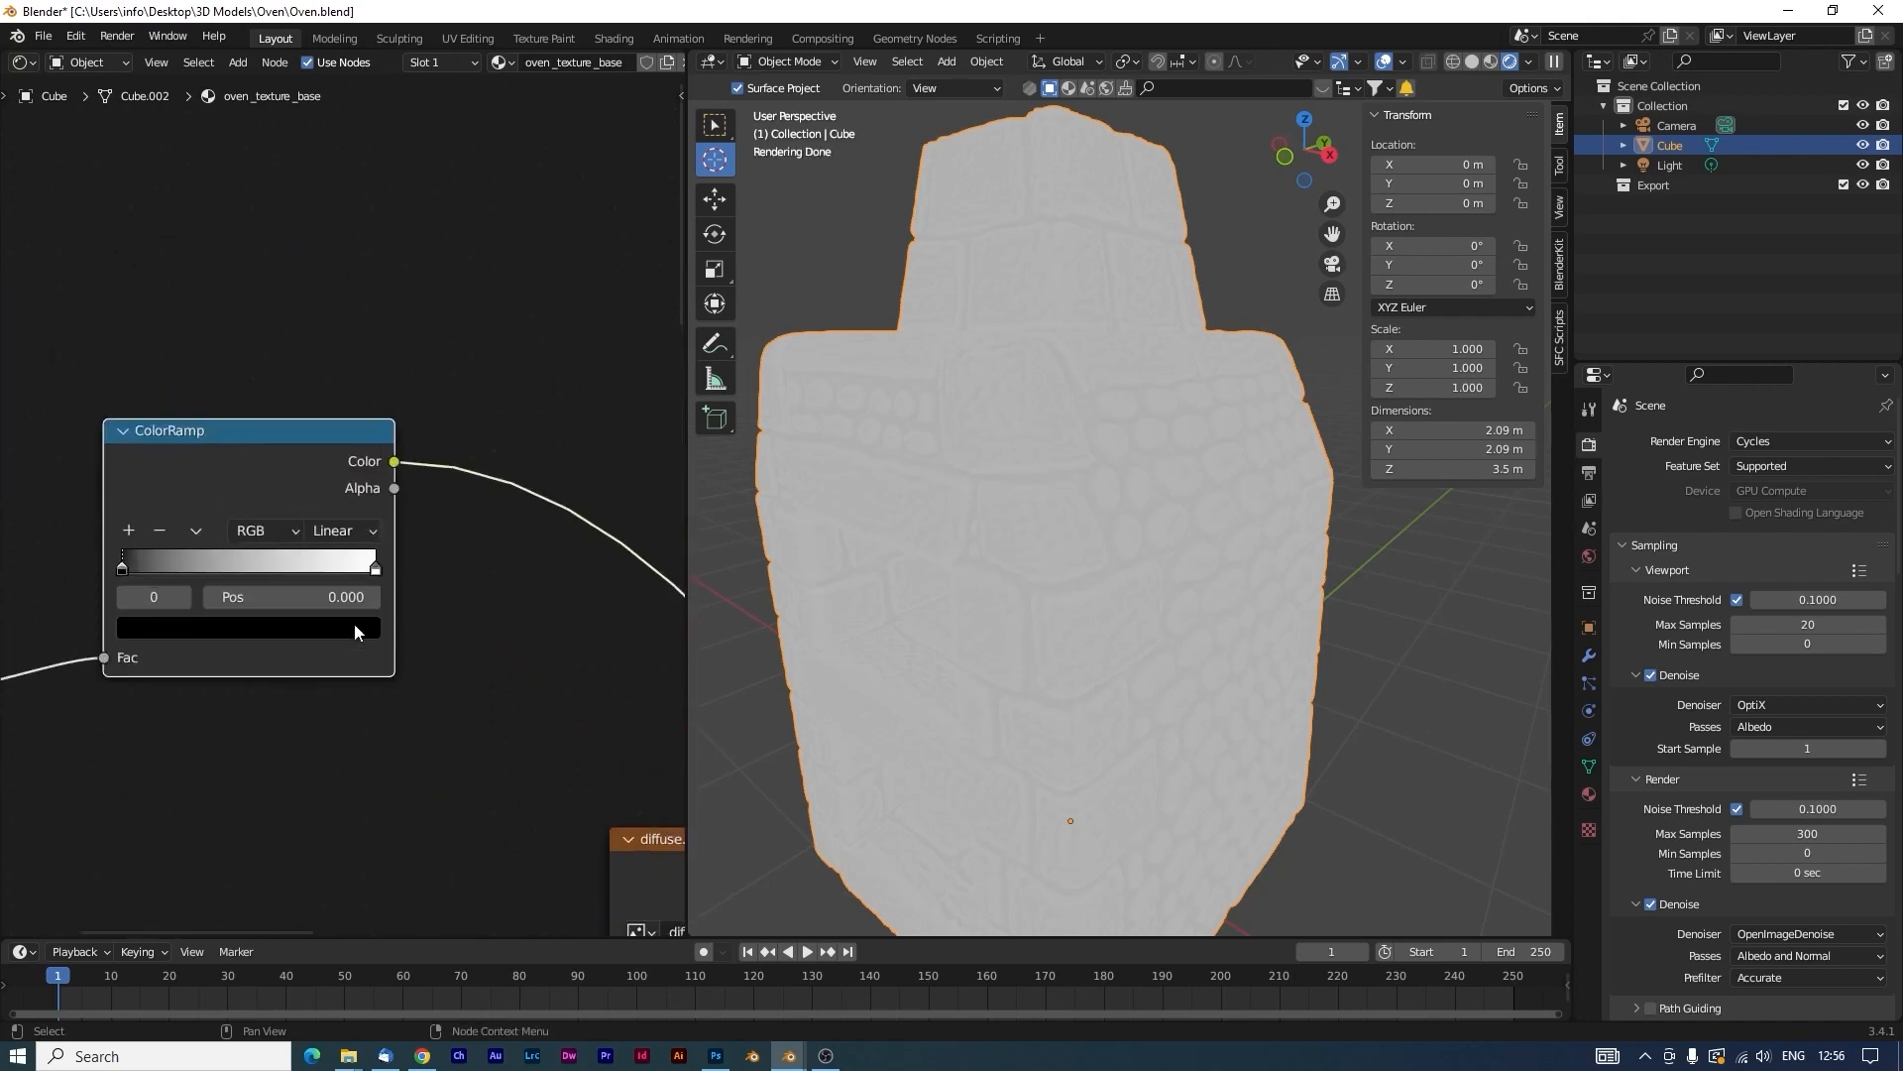
pyautogui.scroll(1, 354, 623)
pyautogui.moveTo(1026, 496); pyautogui.dragTo(1077, 536, button='middle')
pyautogui.scroll(3, 1061, 542)
pyautogui.scroll(-2, 987, 531)
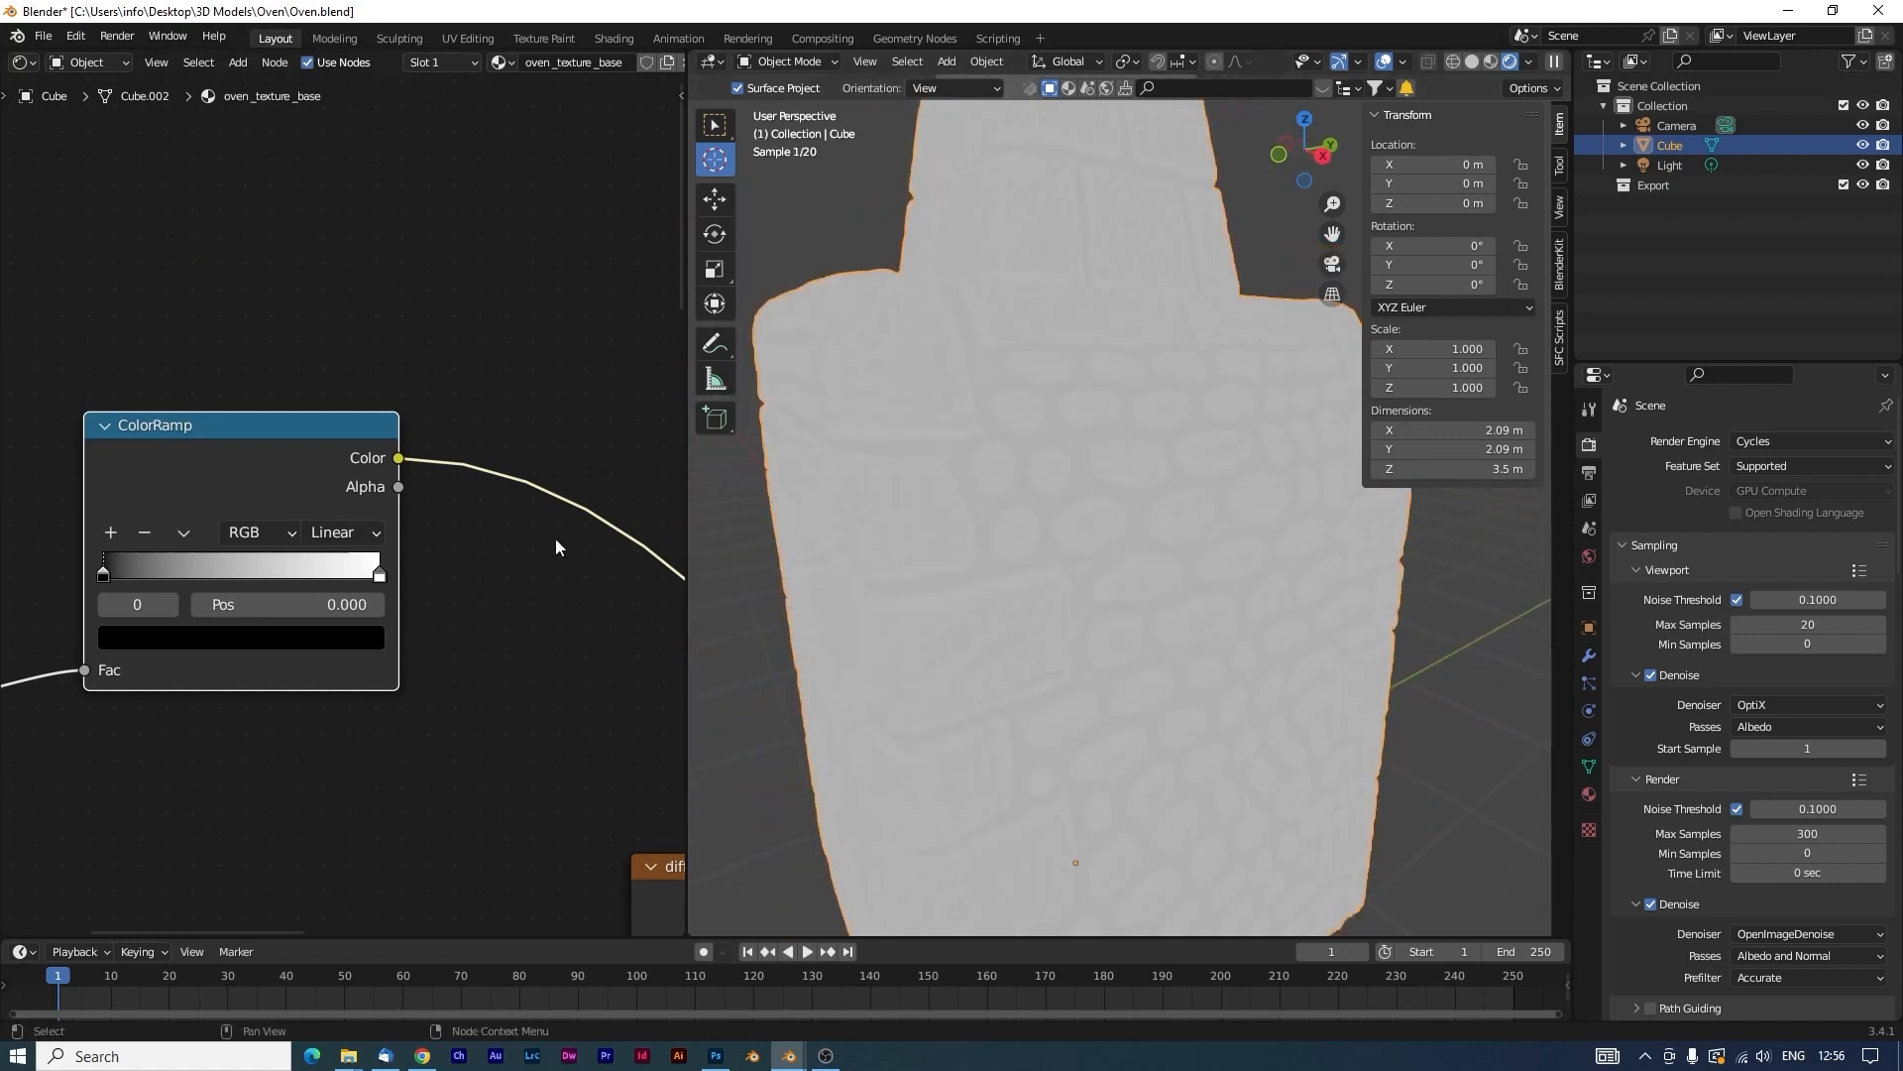
# Tighten the ColorRamp with the black stop at 0.491 and the white stop at about three quarters, checking the mask around the oven.
pyautogui.moveTo(107, 571); pyautogui.dragTo(228, 573)
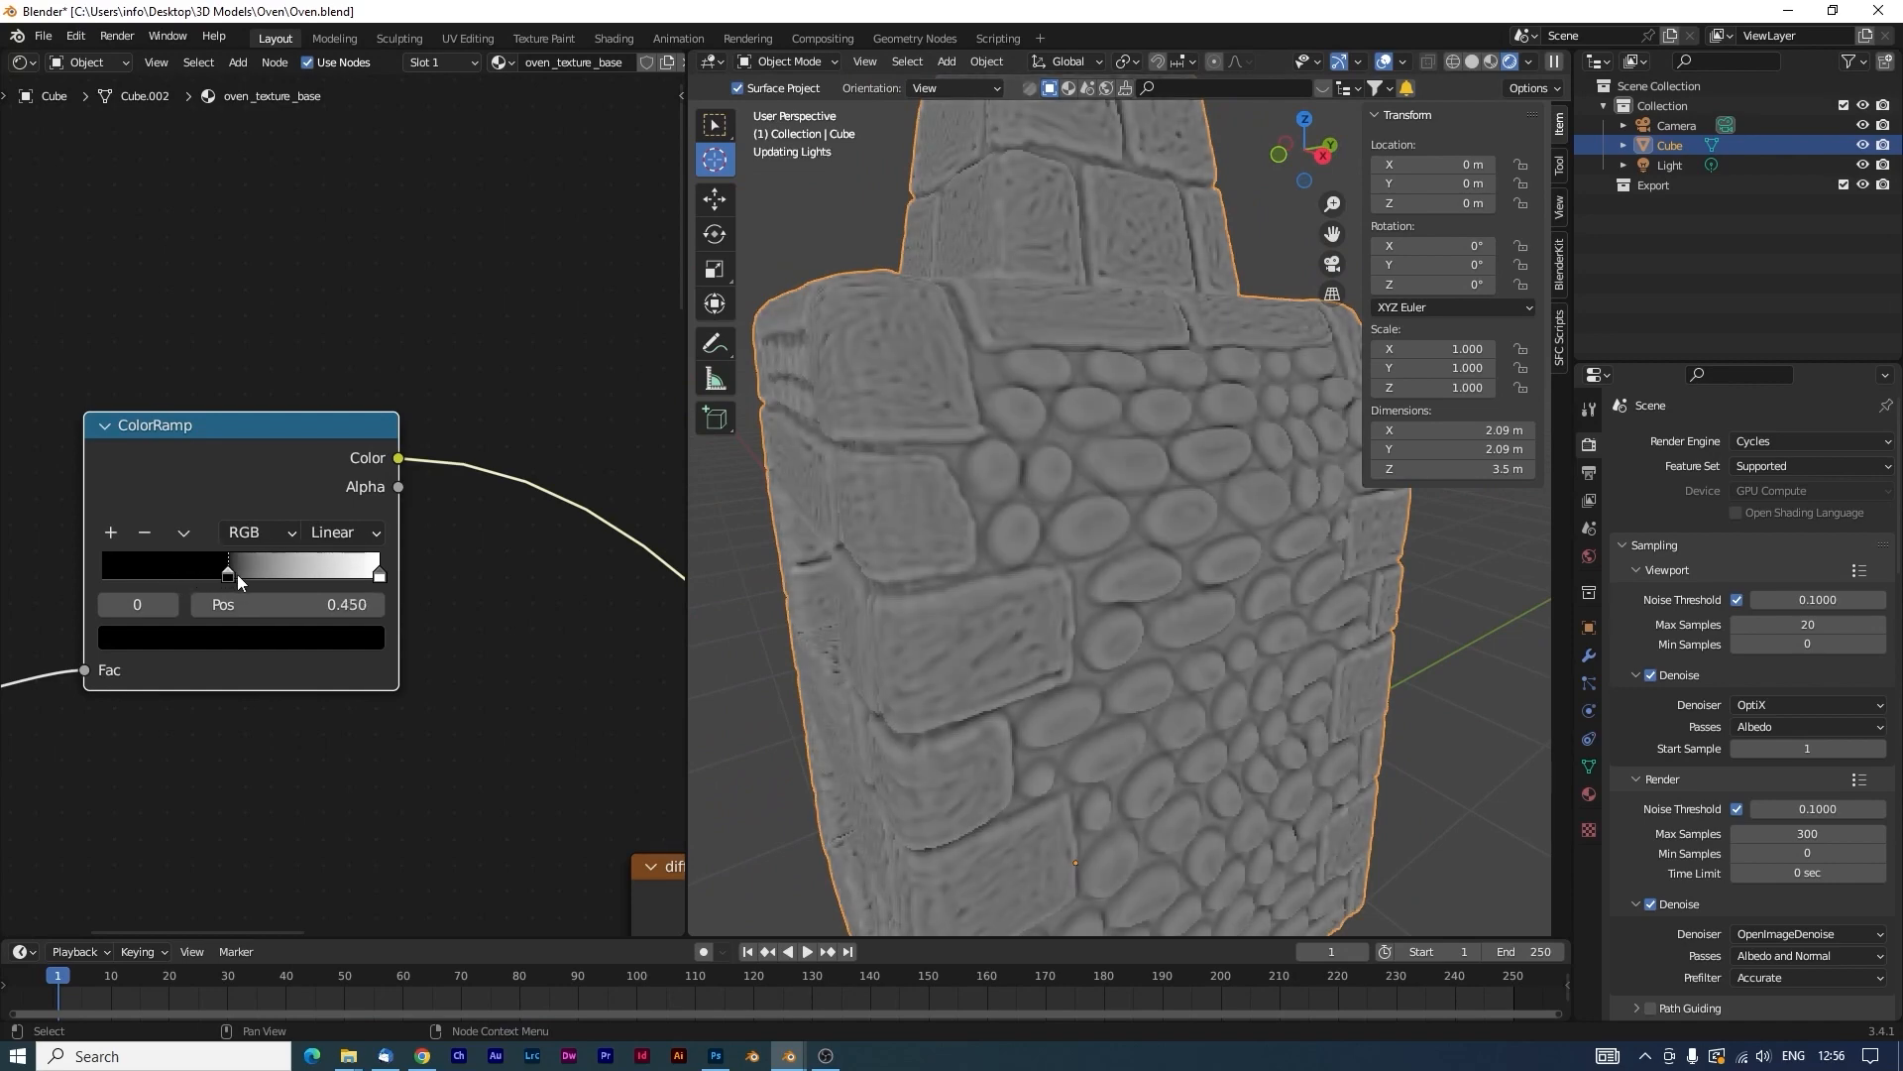
pyautogui.moveTo(381, 575); pyautogui.dragTo(240, 574)
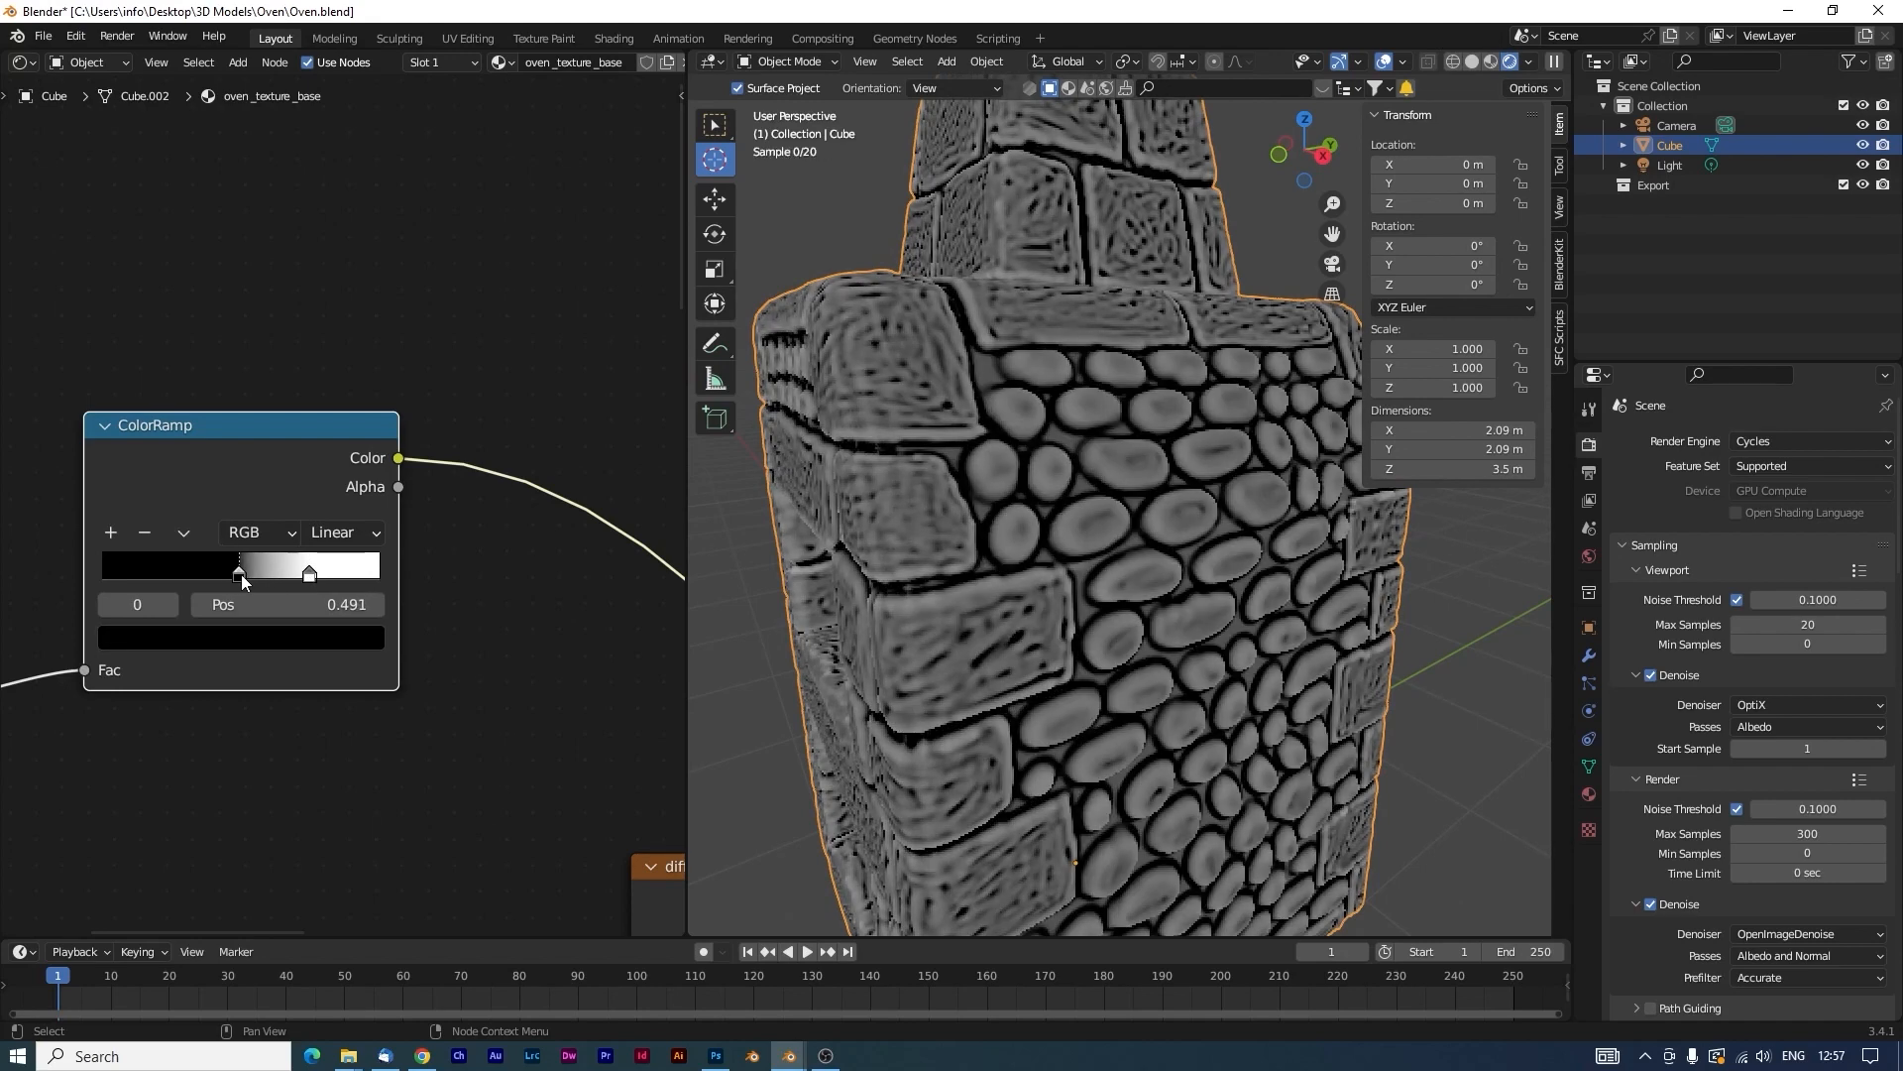
pyautogui.scroll(-3, 846, 527)
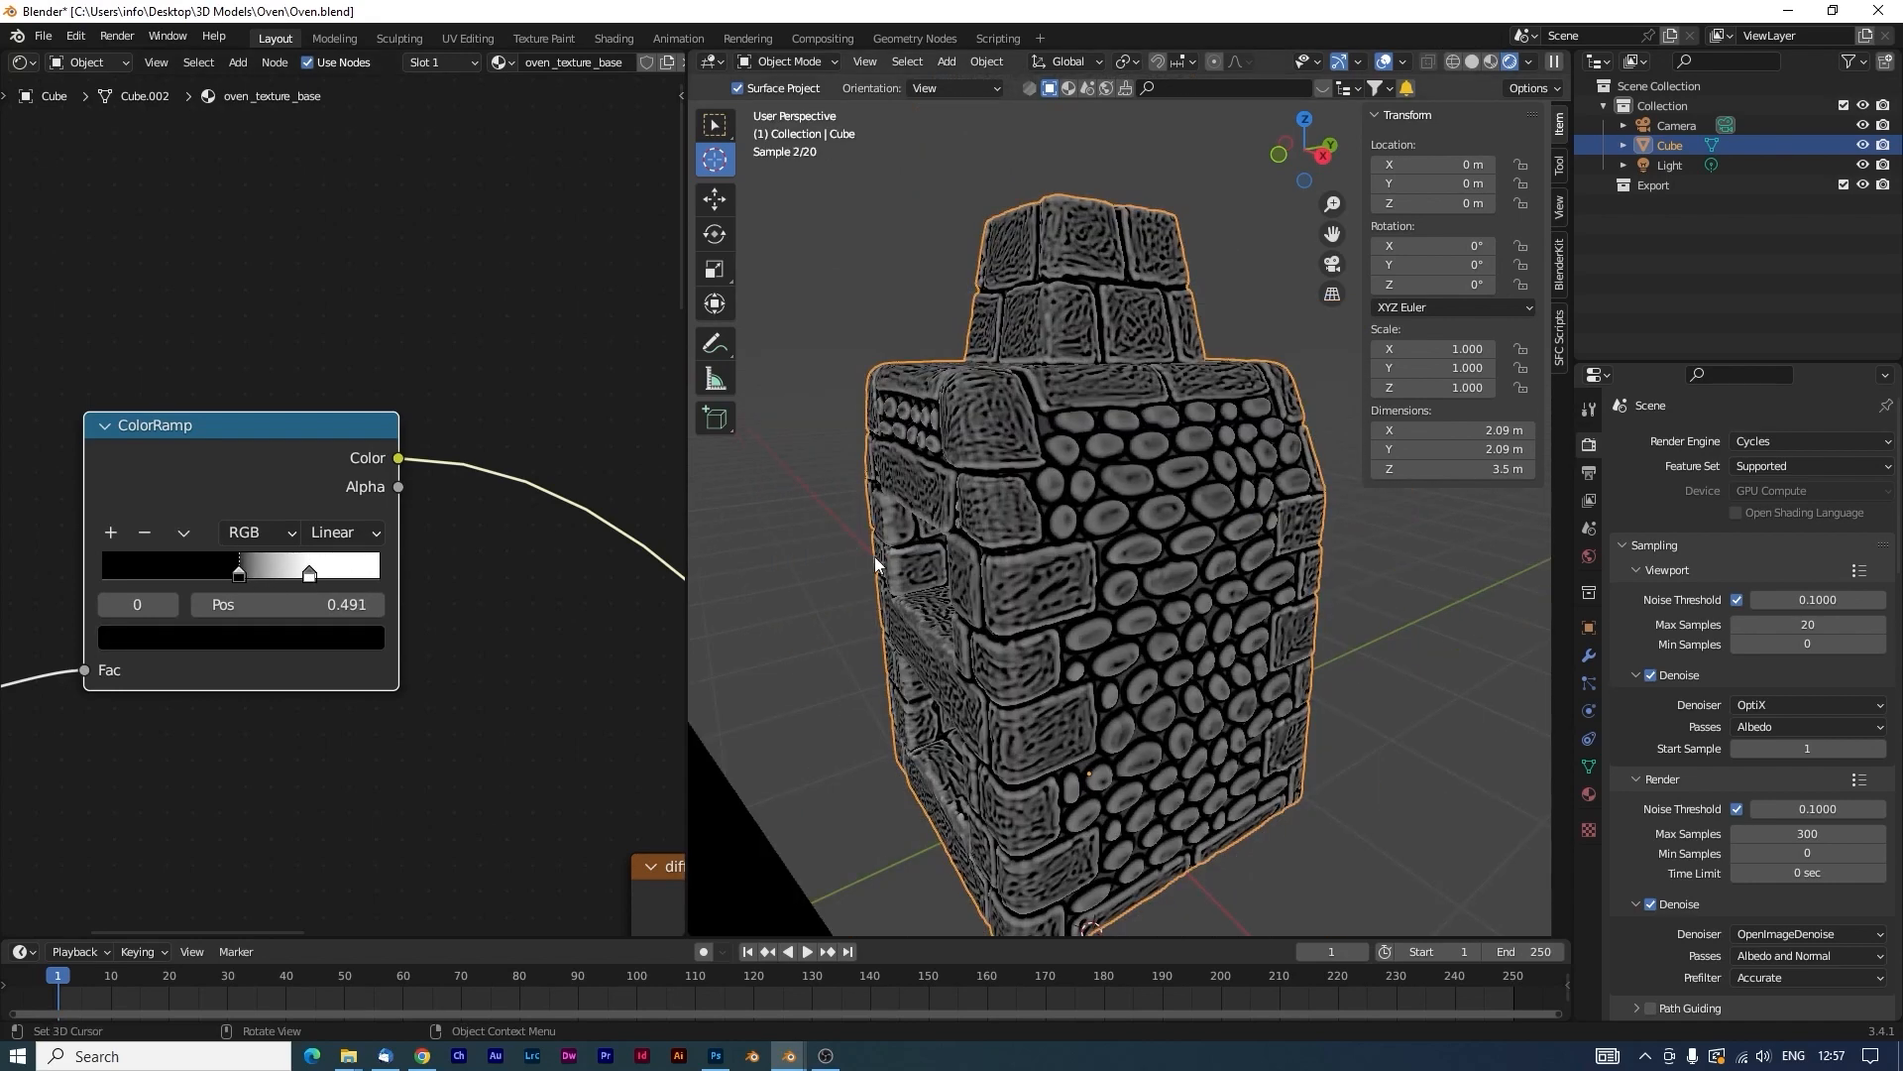
pyautogui.scroll(1, 1128, 521)
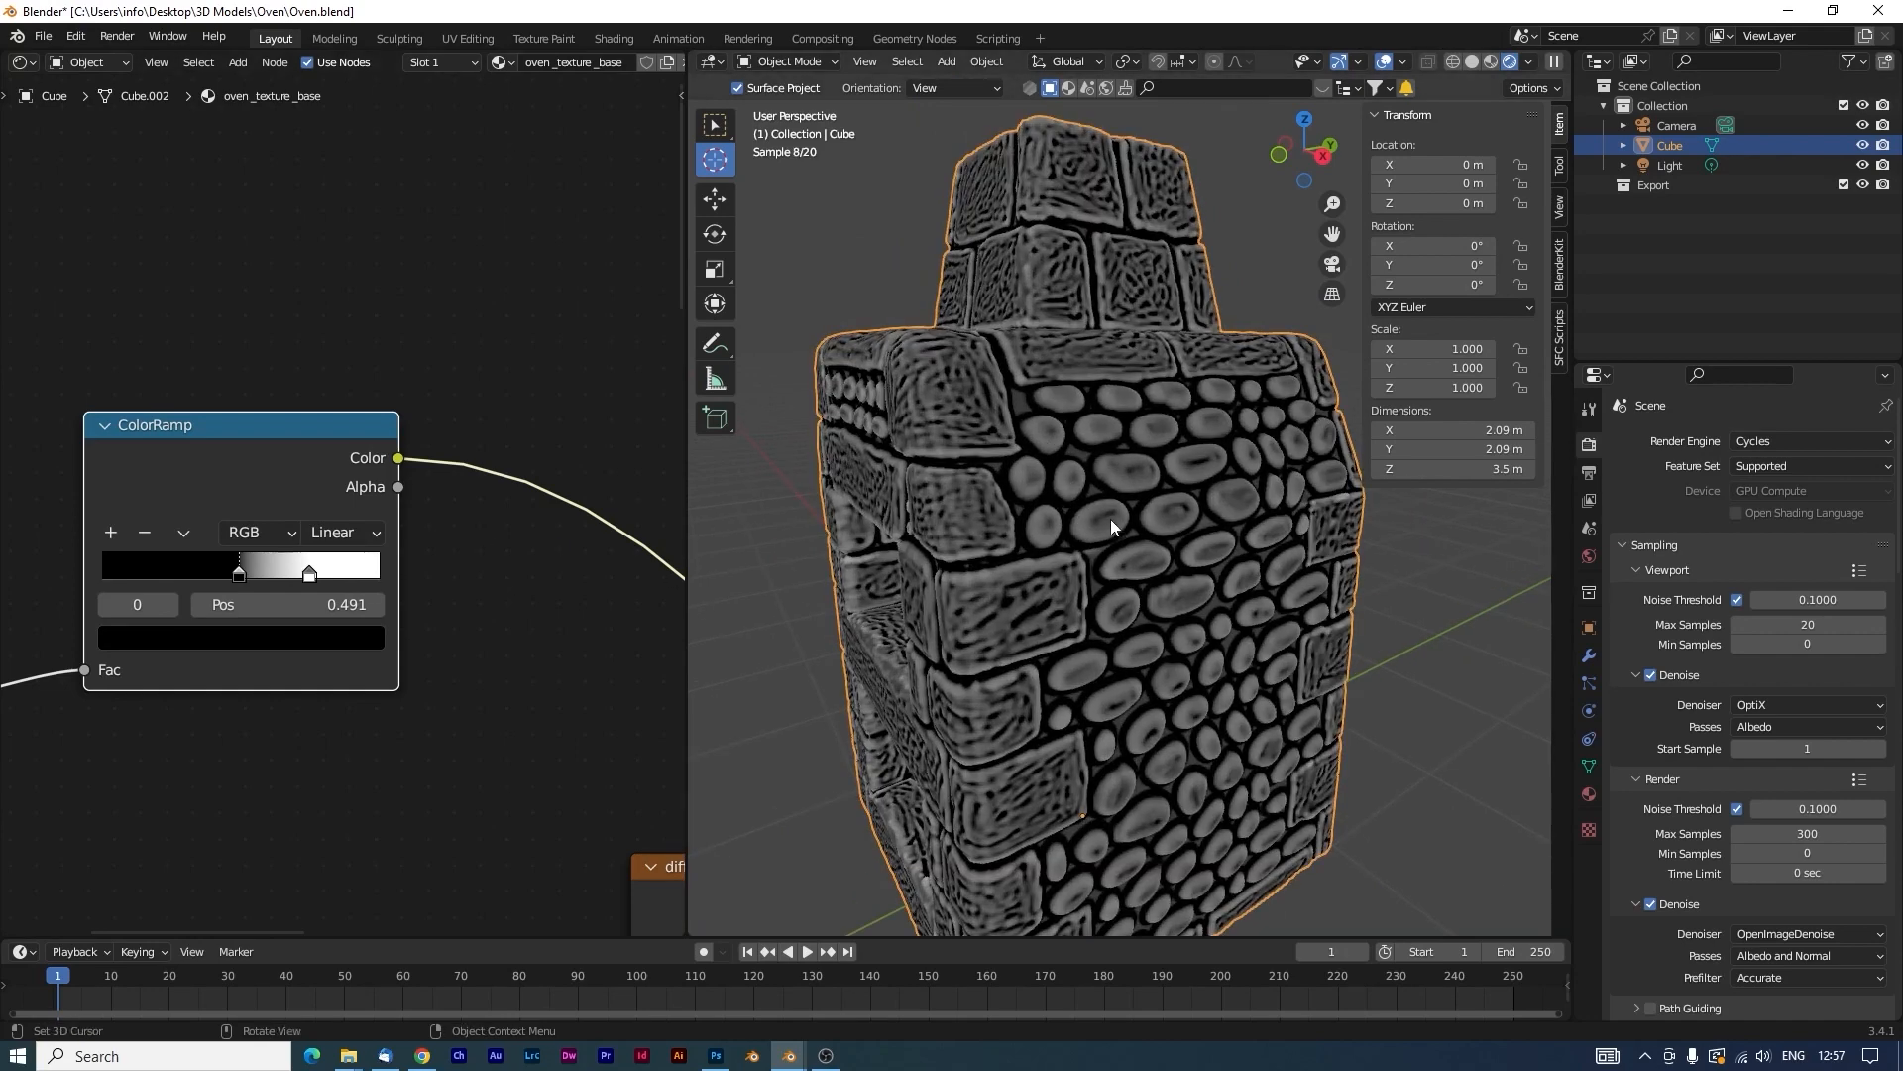
pyautogui.moveTo(1086, 525)
pyautogui.mouseDown(button='middle')
pyautogui.moveTo(1188, 586)
pyautogui.moveTo(1235, 578)
pyautogui.moveTo(1164, 539)
pyautogui.moveTo(1138, 444)
pyautogui.moveTo(1180, 413)
pyautogui.moveTo(1270, 406)
pyautogui.moveTo(1075, 502)
pyautogui.moveTo(1116, 502)
pyautogui.mouseUp(button='middle')
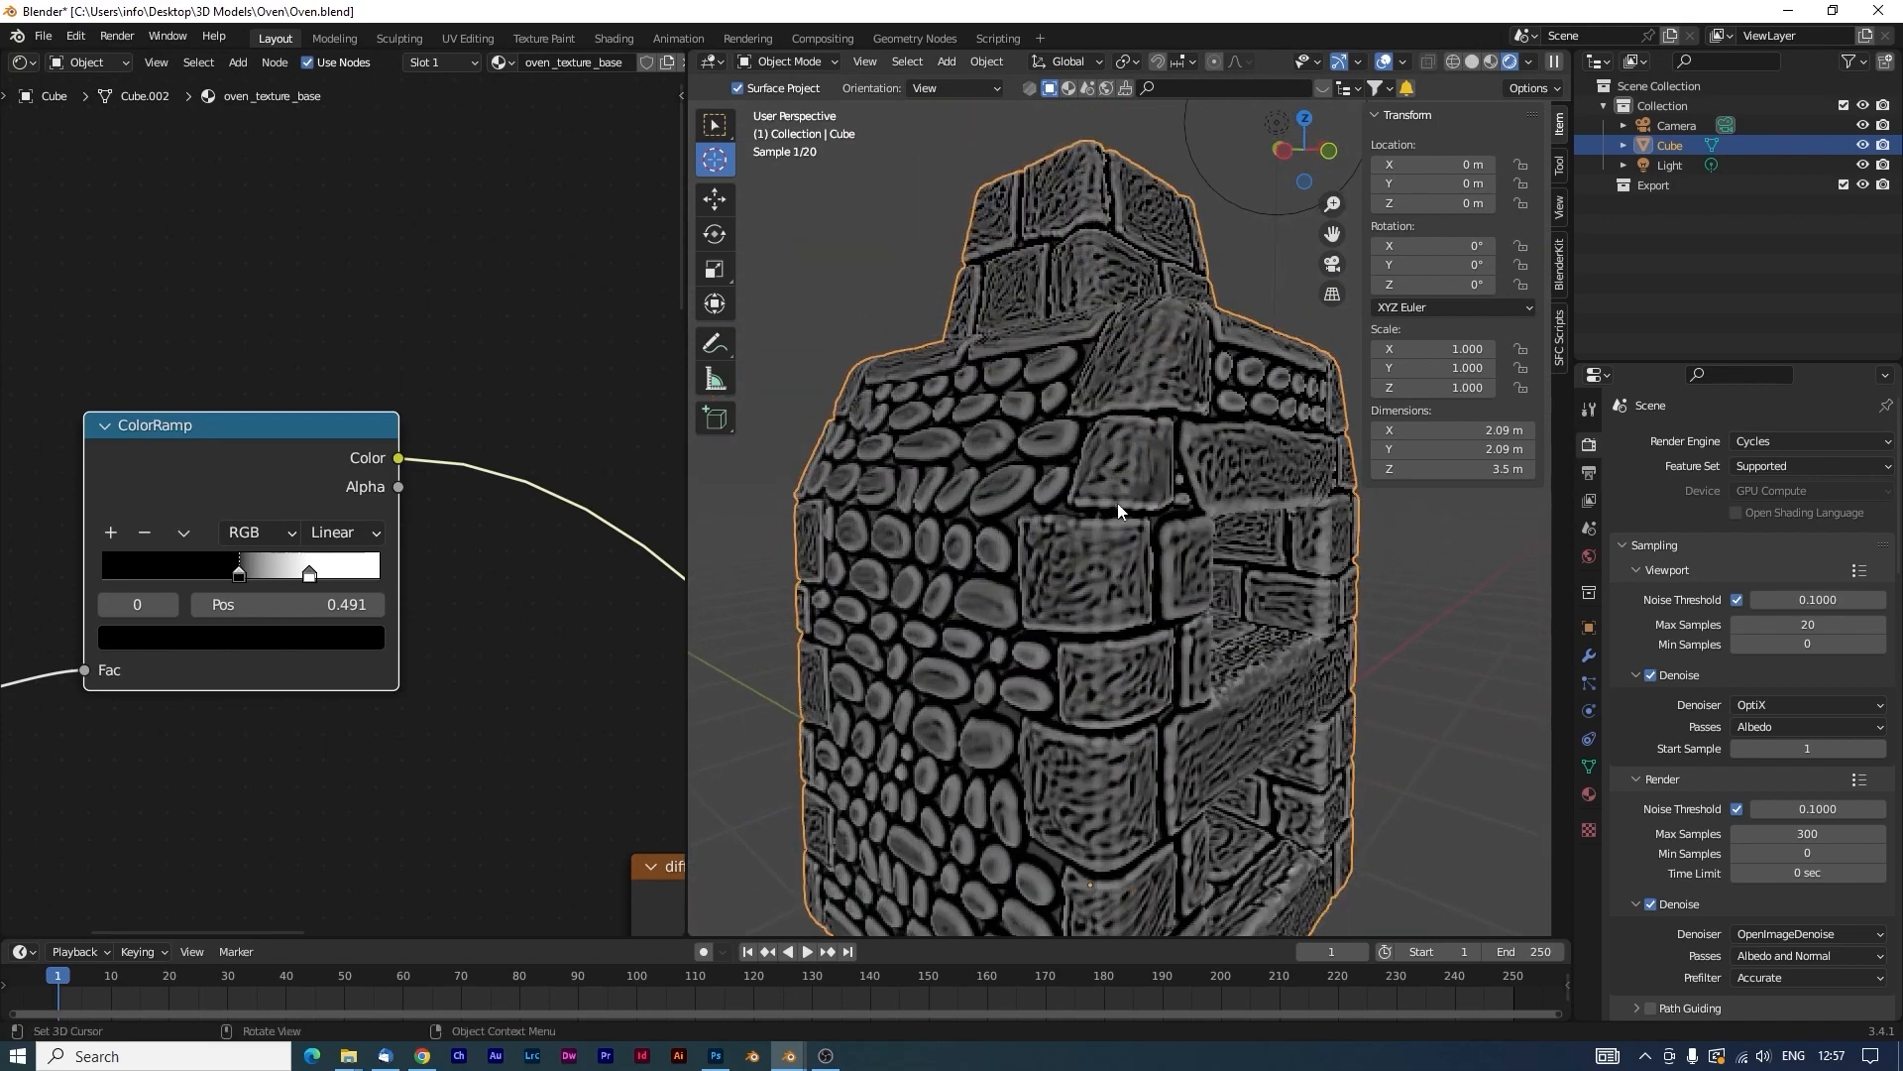
# Reconnect the Principled BSDF to the Material Output and inspect the rendered stone texture on the oven's pebble wall.
pyautogui.scroll(-5, 585, 552)
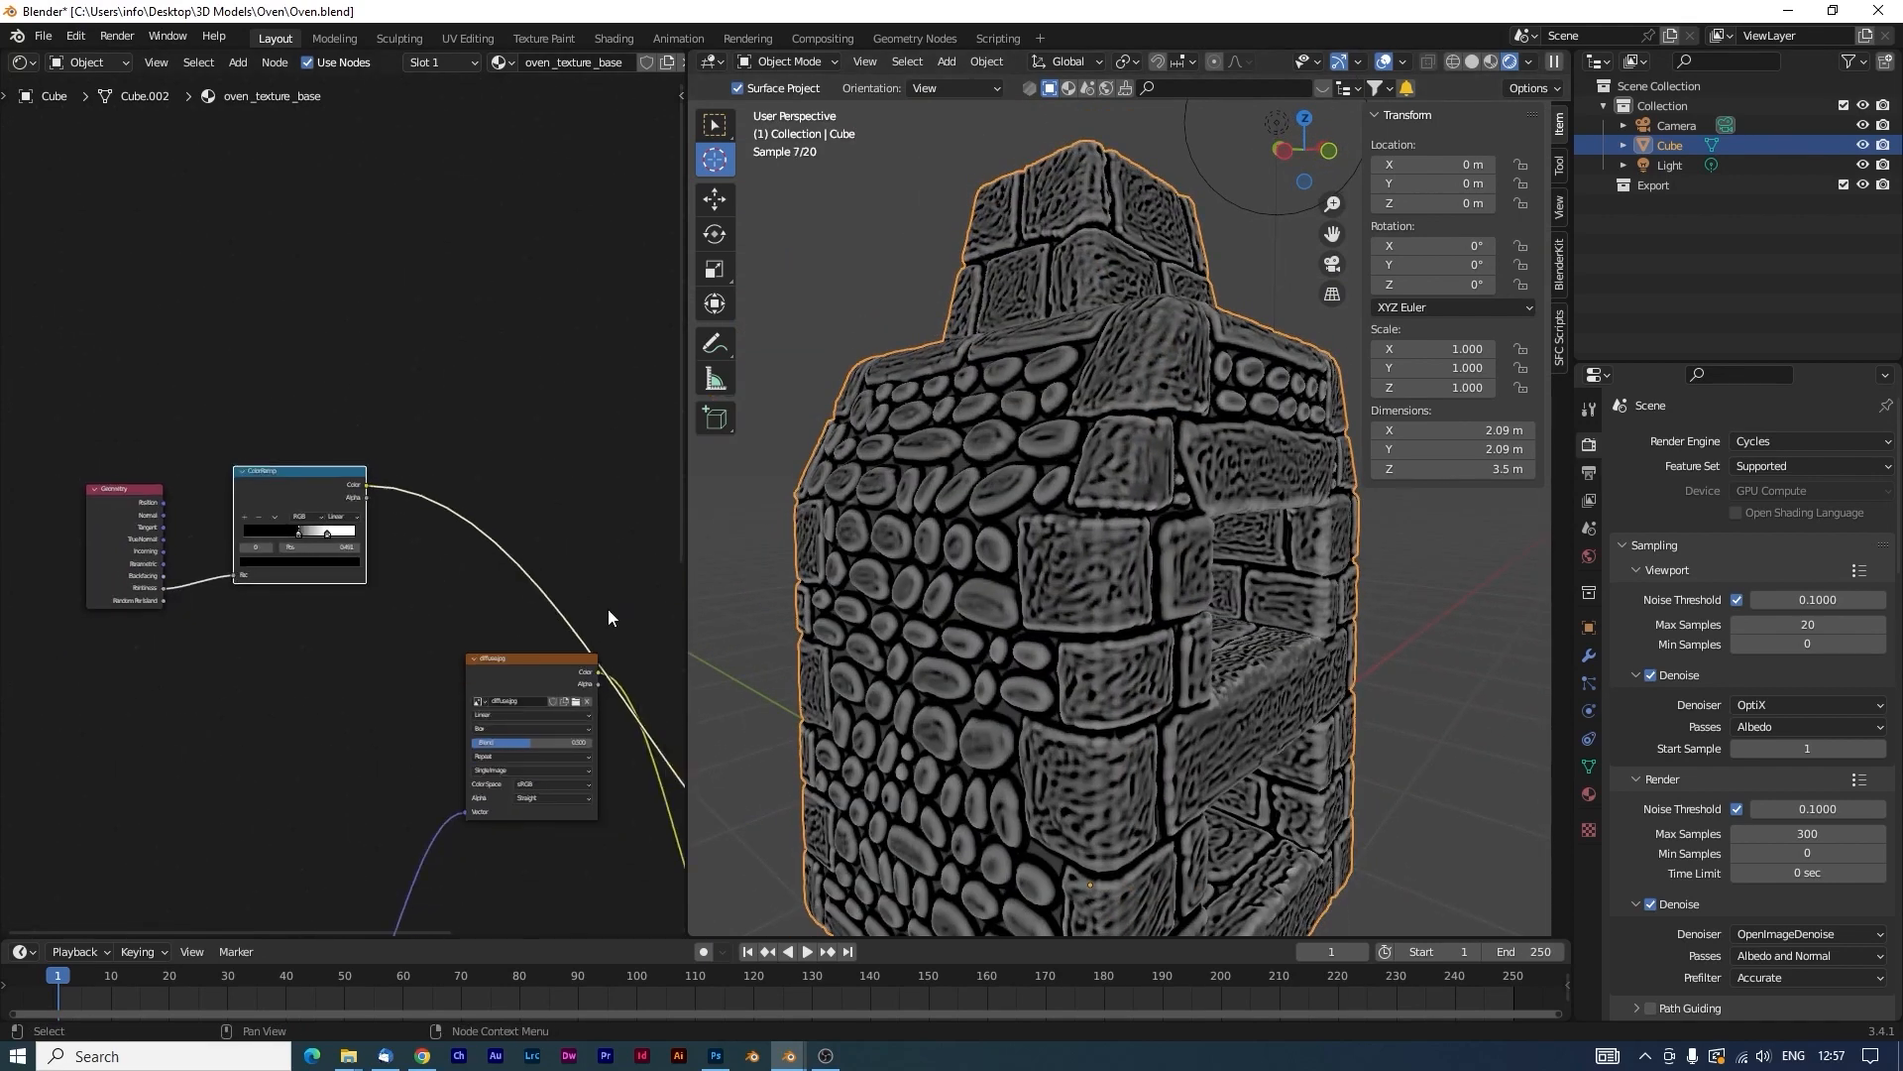
pyautogui.moveTo(608, 611); pyautogui.dragTo(371, 405, button='middle')
pyautogui.scroll(-2, 418, 451)
pyautogui.moveTo(523, 506); pyautogui.dragTo(543, 389, button='middle')
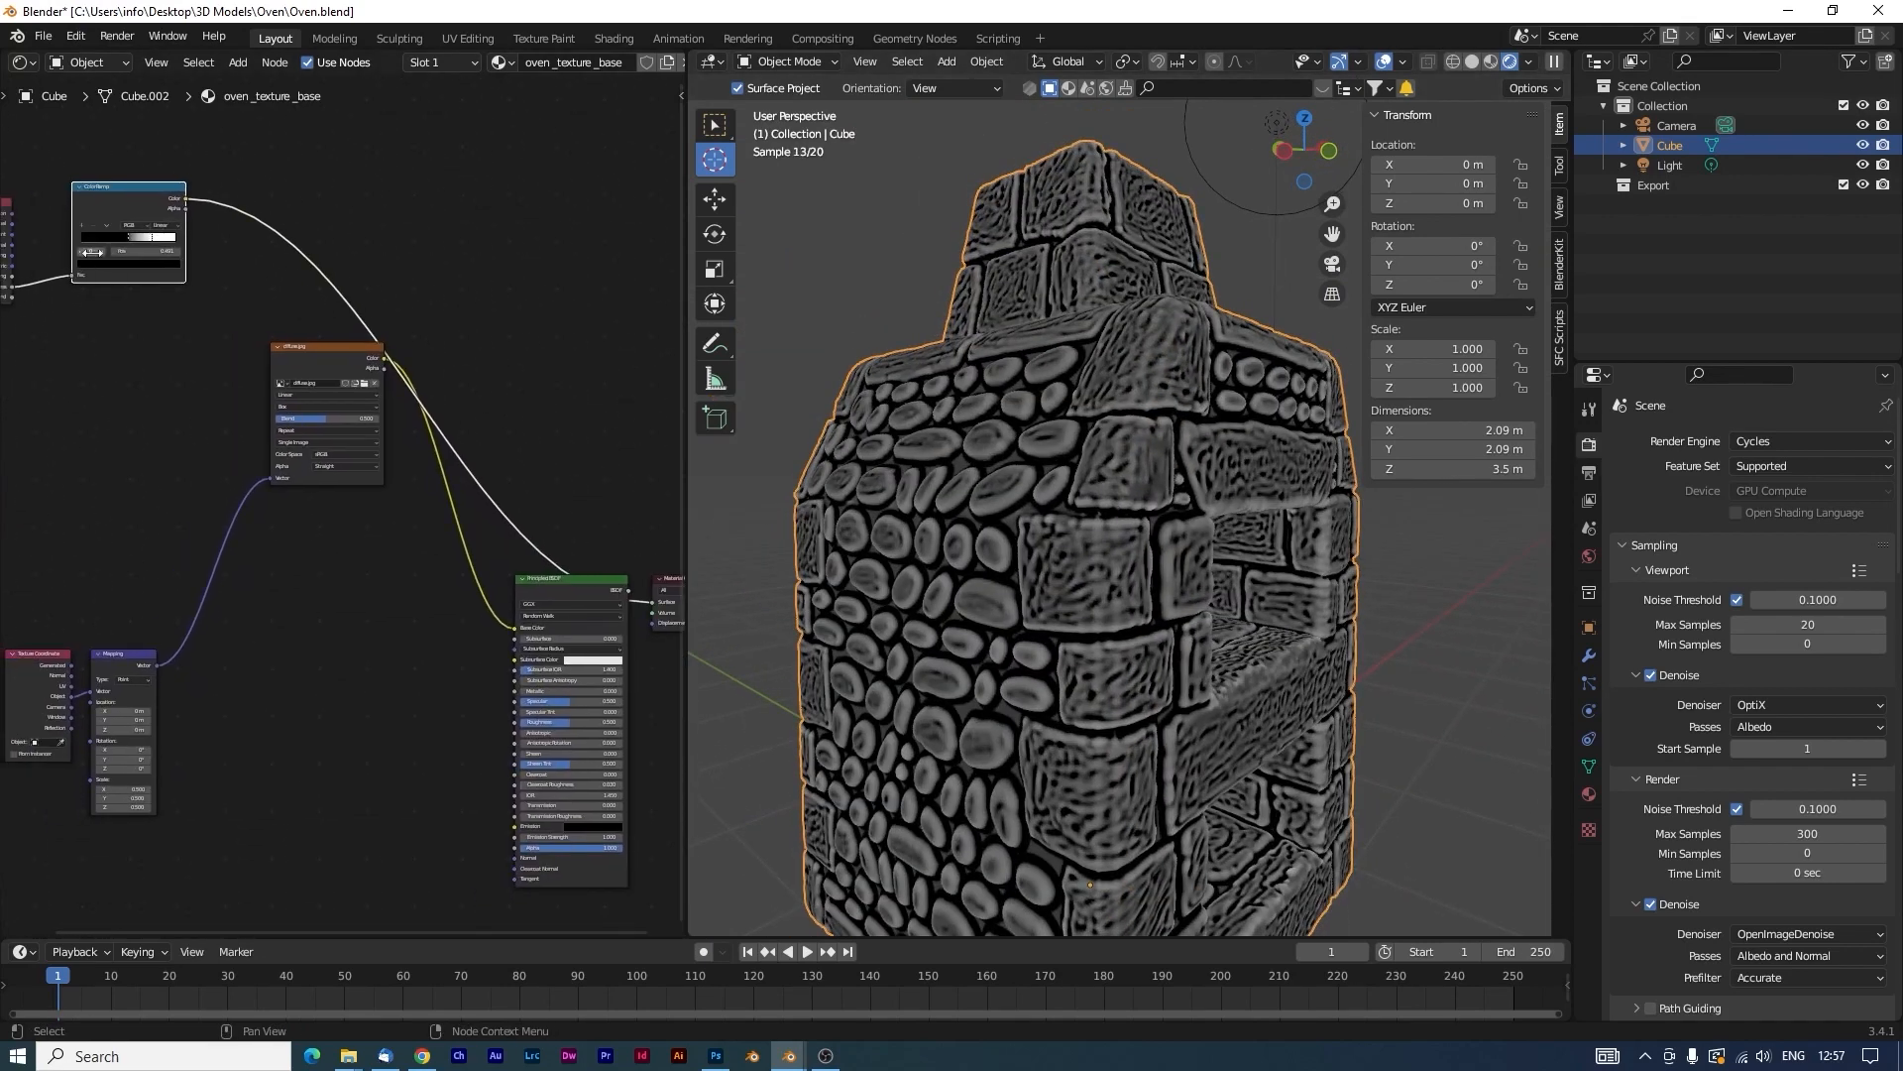
pyautogui.keyDown('ctrl'); pyautogui.keyDown('shift'); pyautogui.click(577, 580); pyautogui.keyUp('shift'); pyautogui.keyUp('ctrl')
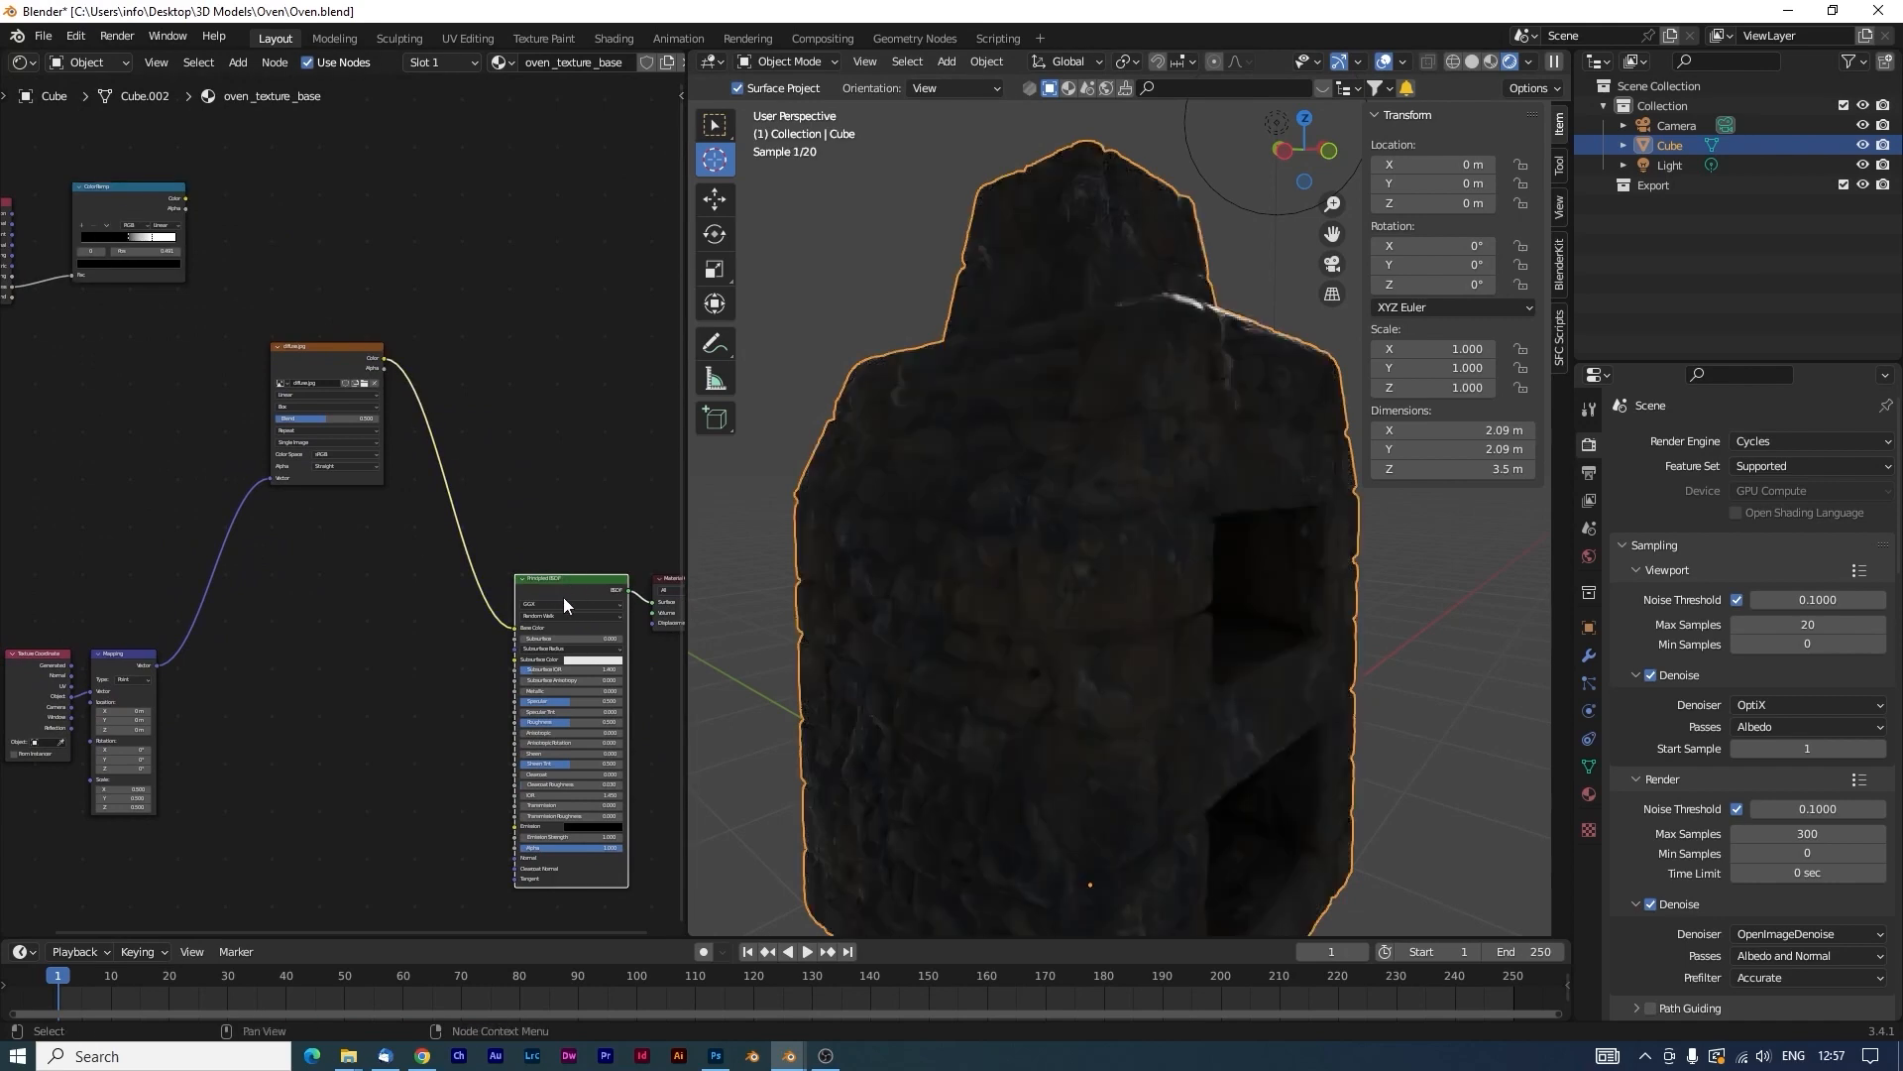
pyautogui.scroll(3, 570, 603)
pyautogui.moveTo(577, 609); pyautogui.dragTo(497, 610, button='middle')
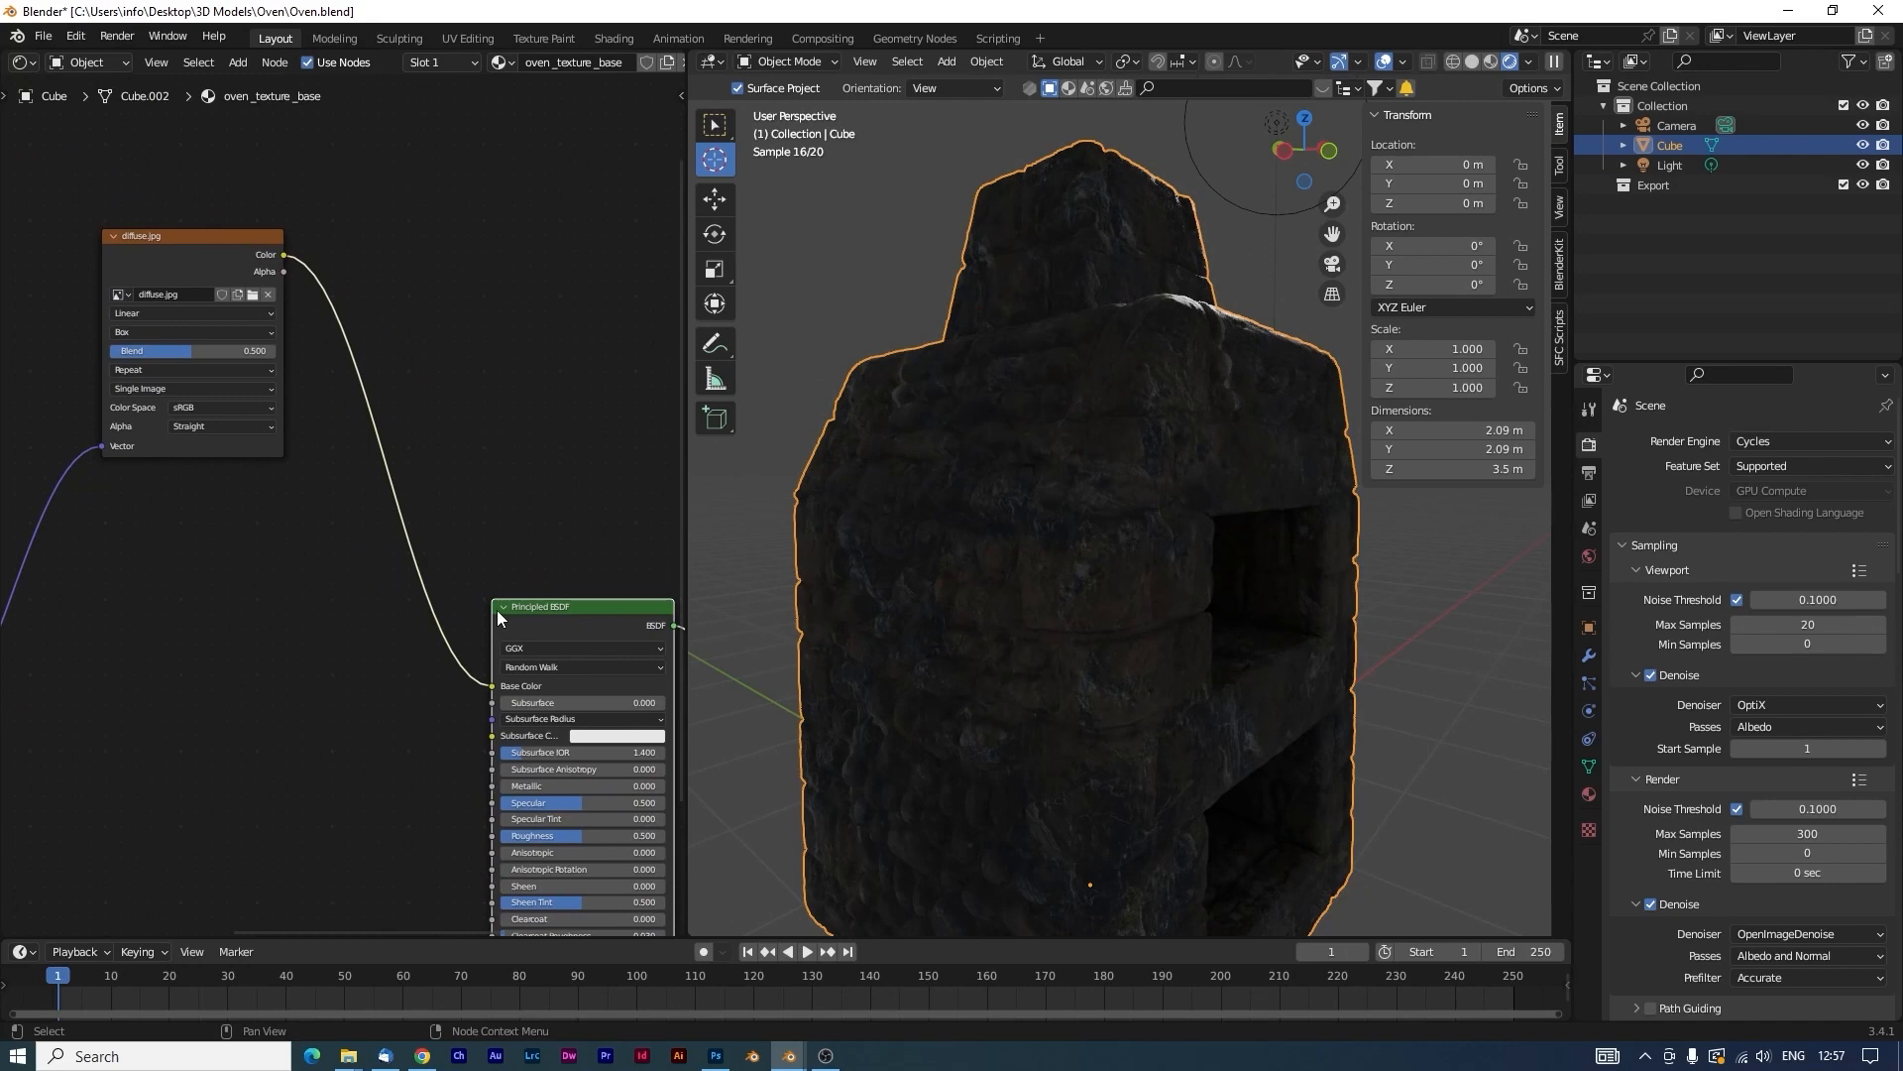
pyautogui.scroll(-1, 496, 610)
pyautogui.moveTo(991, 530); pyautogui.dragTo(1107, 527, button='middle')
pyautogui.scroll(3, 1106, 528)
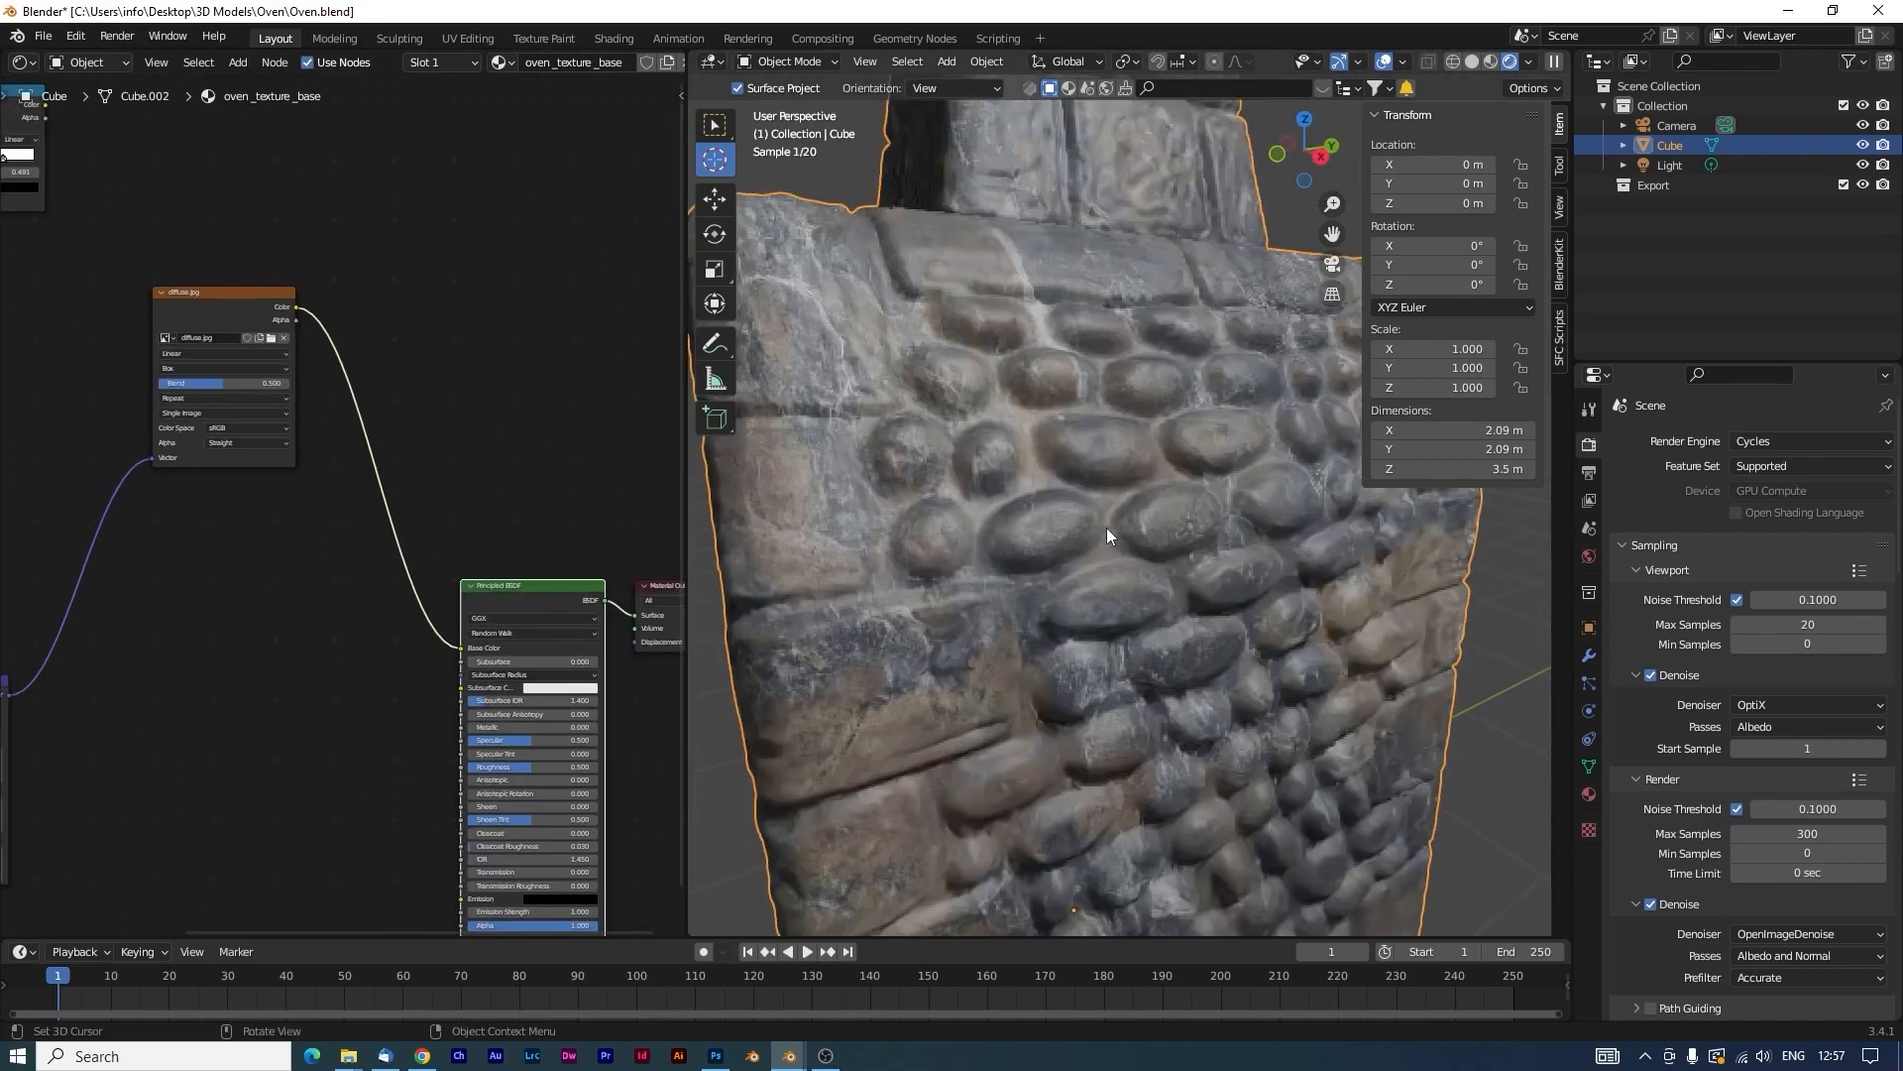
pyautogui.scroll(-2, 483, 501)
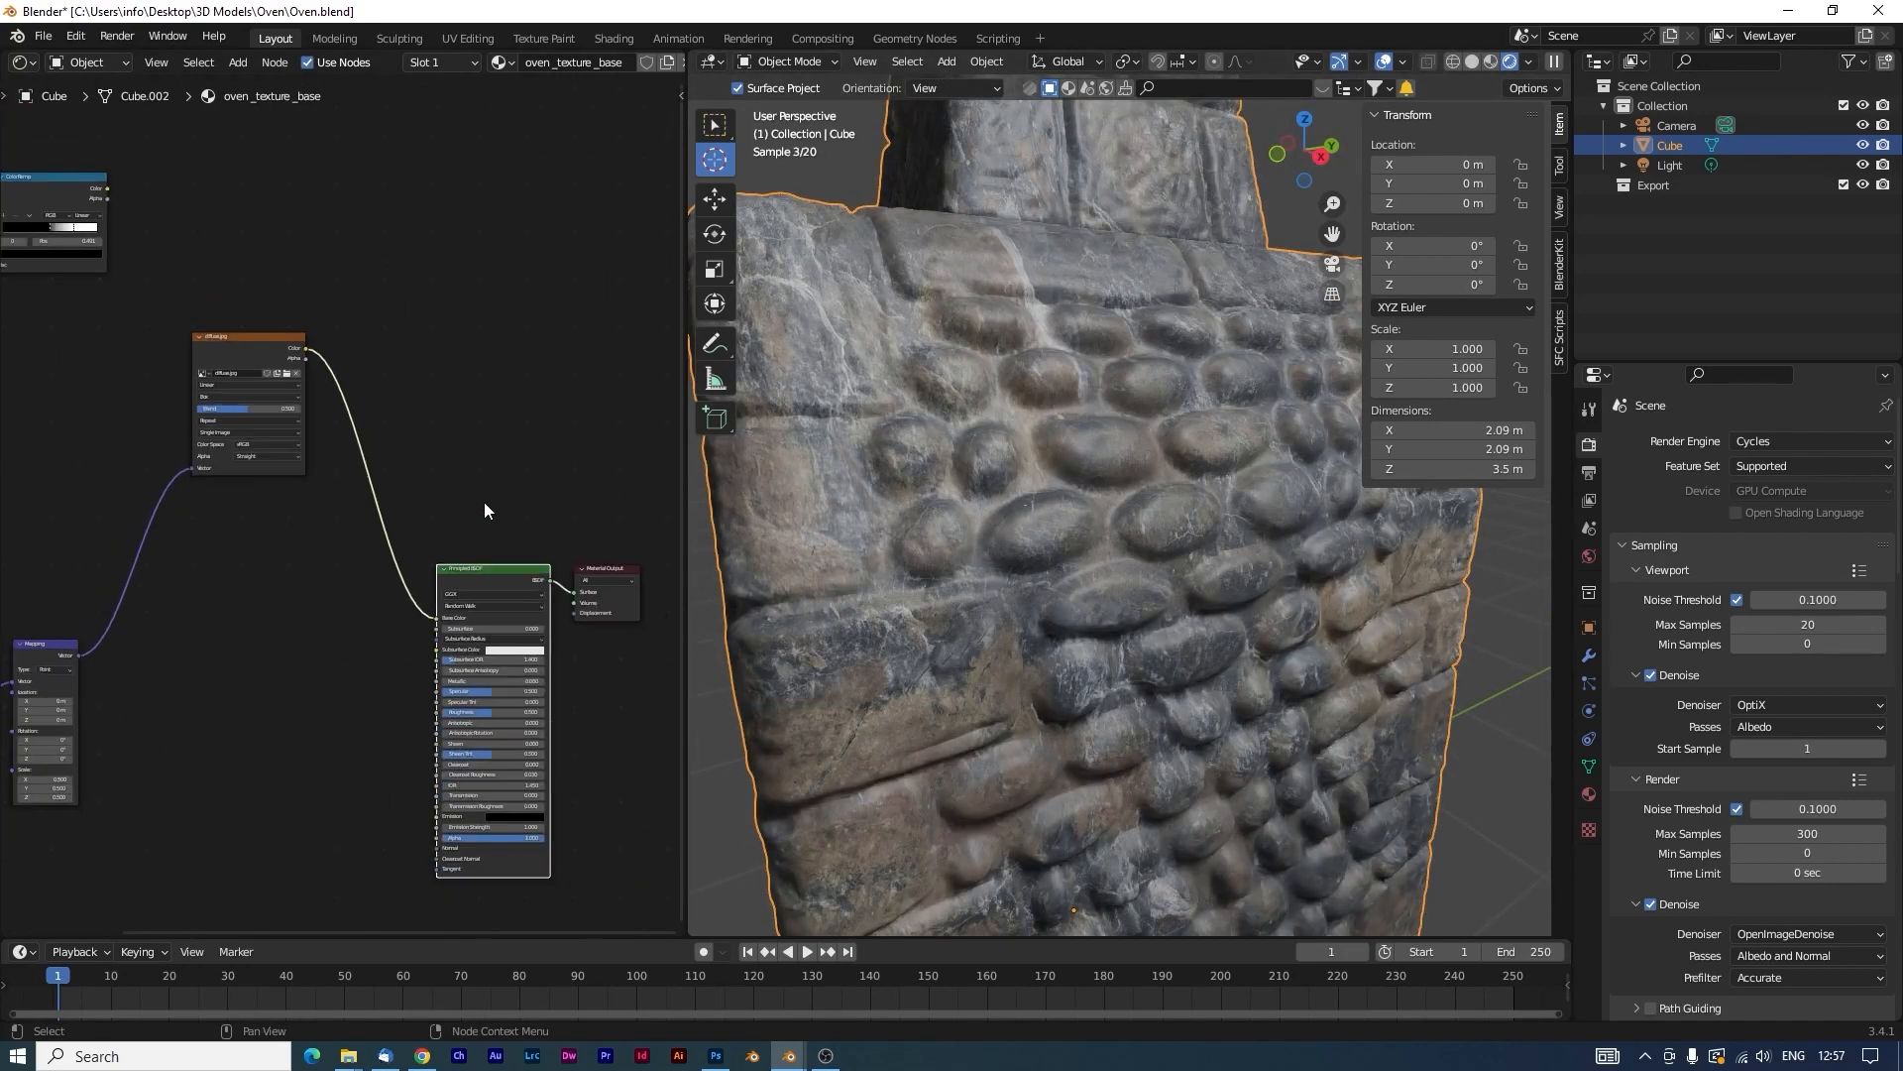
# Add a Mix node to the oven material in the free space above the diffuse.jpg node and beyond the ColorRamp.
pyautogui.scroll(-1, 125, 407)
pyautogui.moveTo(125, 406); pyautogui.dragTo(325, 562, button='middle')
pyautogui.scroll(3, 332, 471)
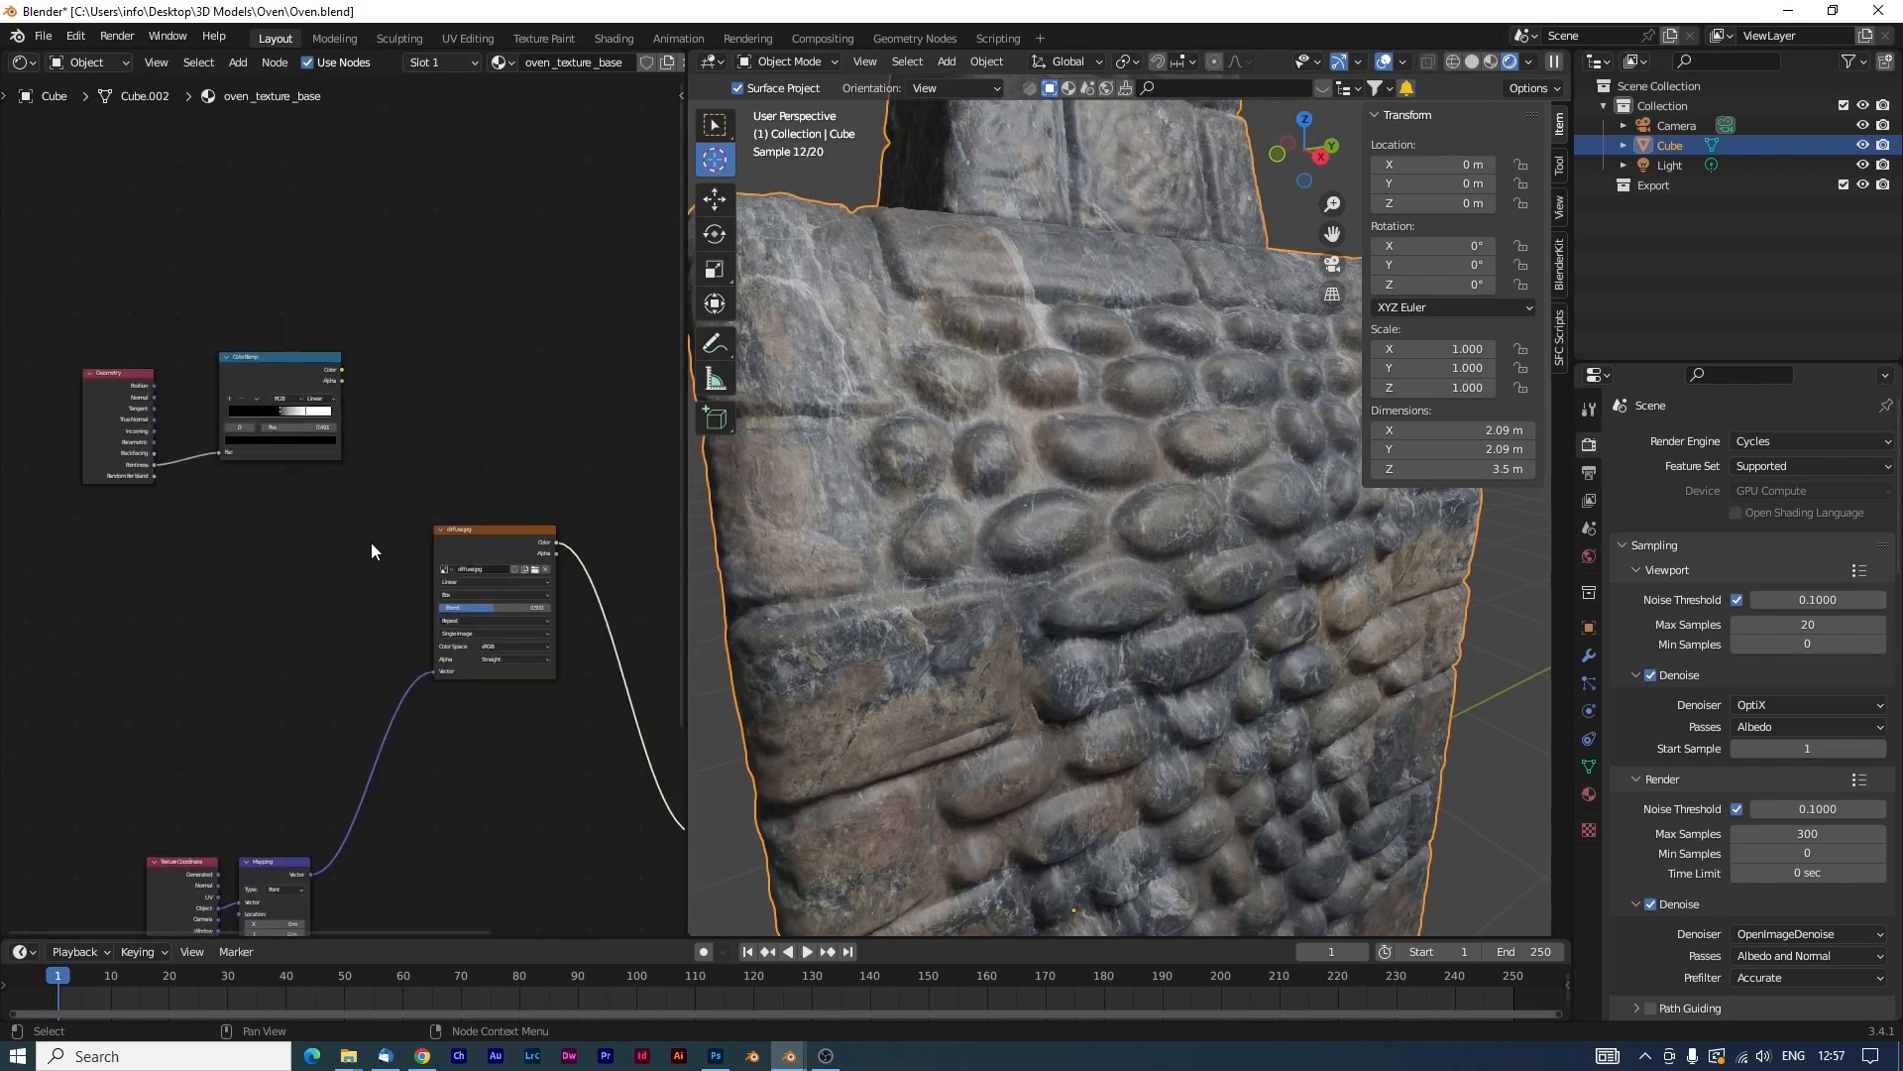
pyautogui.moveTo(473, 545); pyautogui.dragTo(260, 482, button='middle')
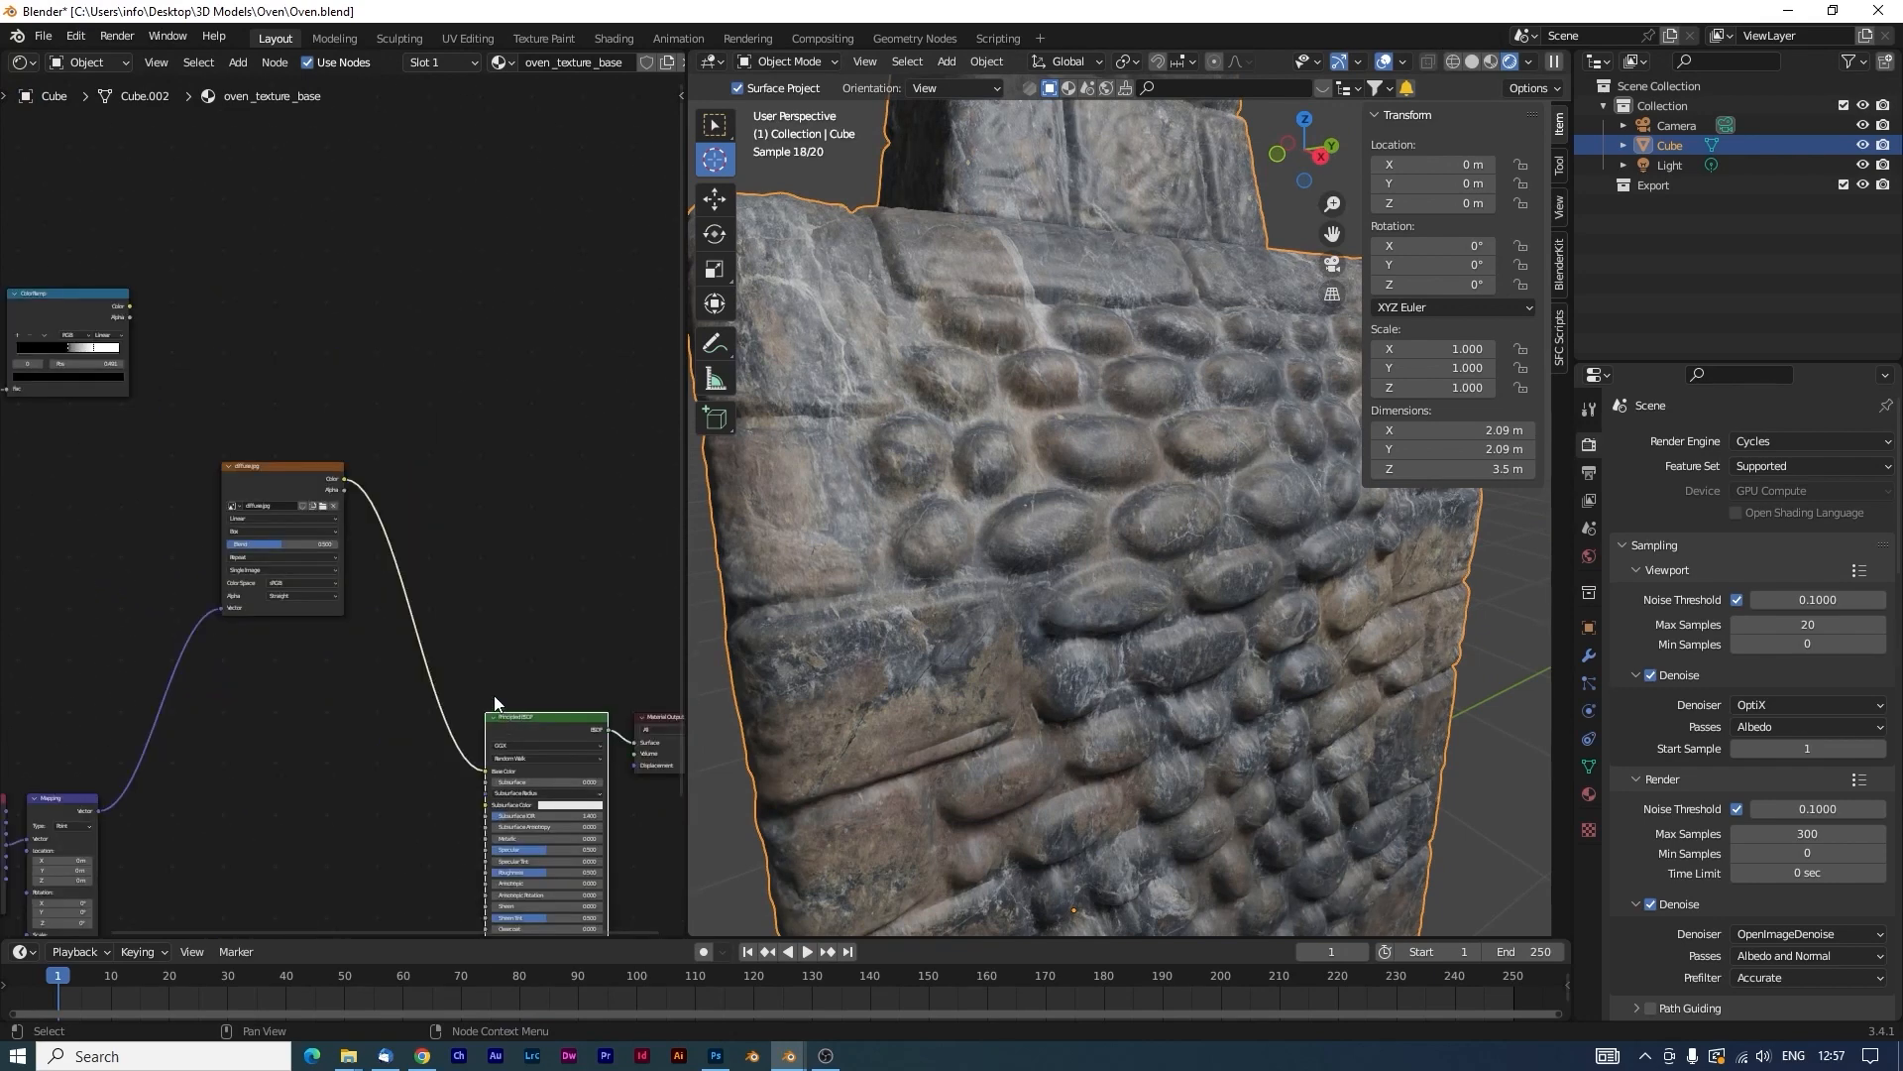
pyautogui.keyDown('shift'); pyautogui.moveTo(267, 369); pyautogui.dragTo(379, 468, button='middle'); pyautogui.keyUp('shift')
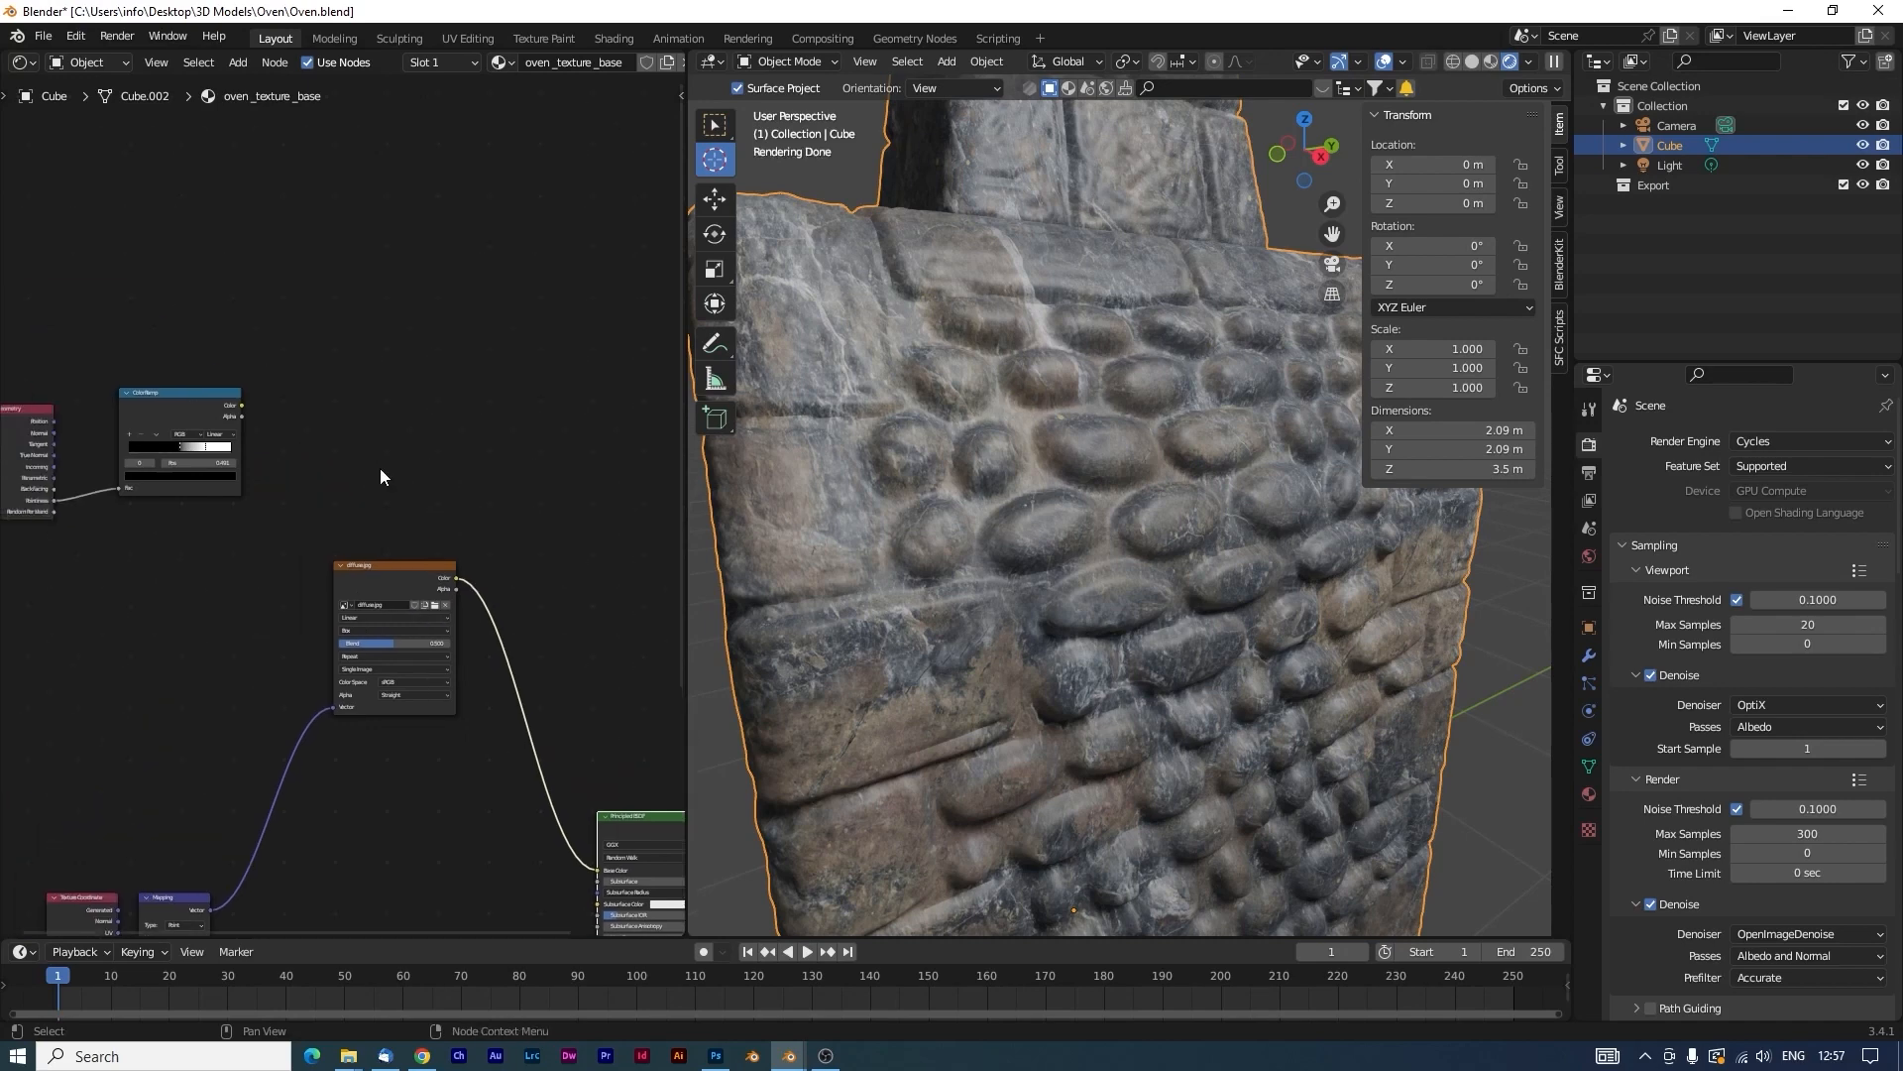
pyautogui.scroll(-1, 379, 468)
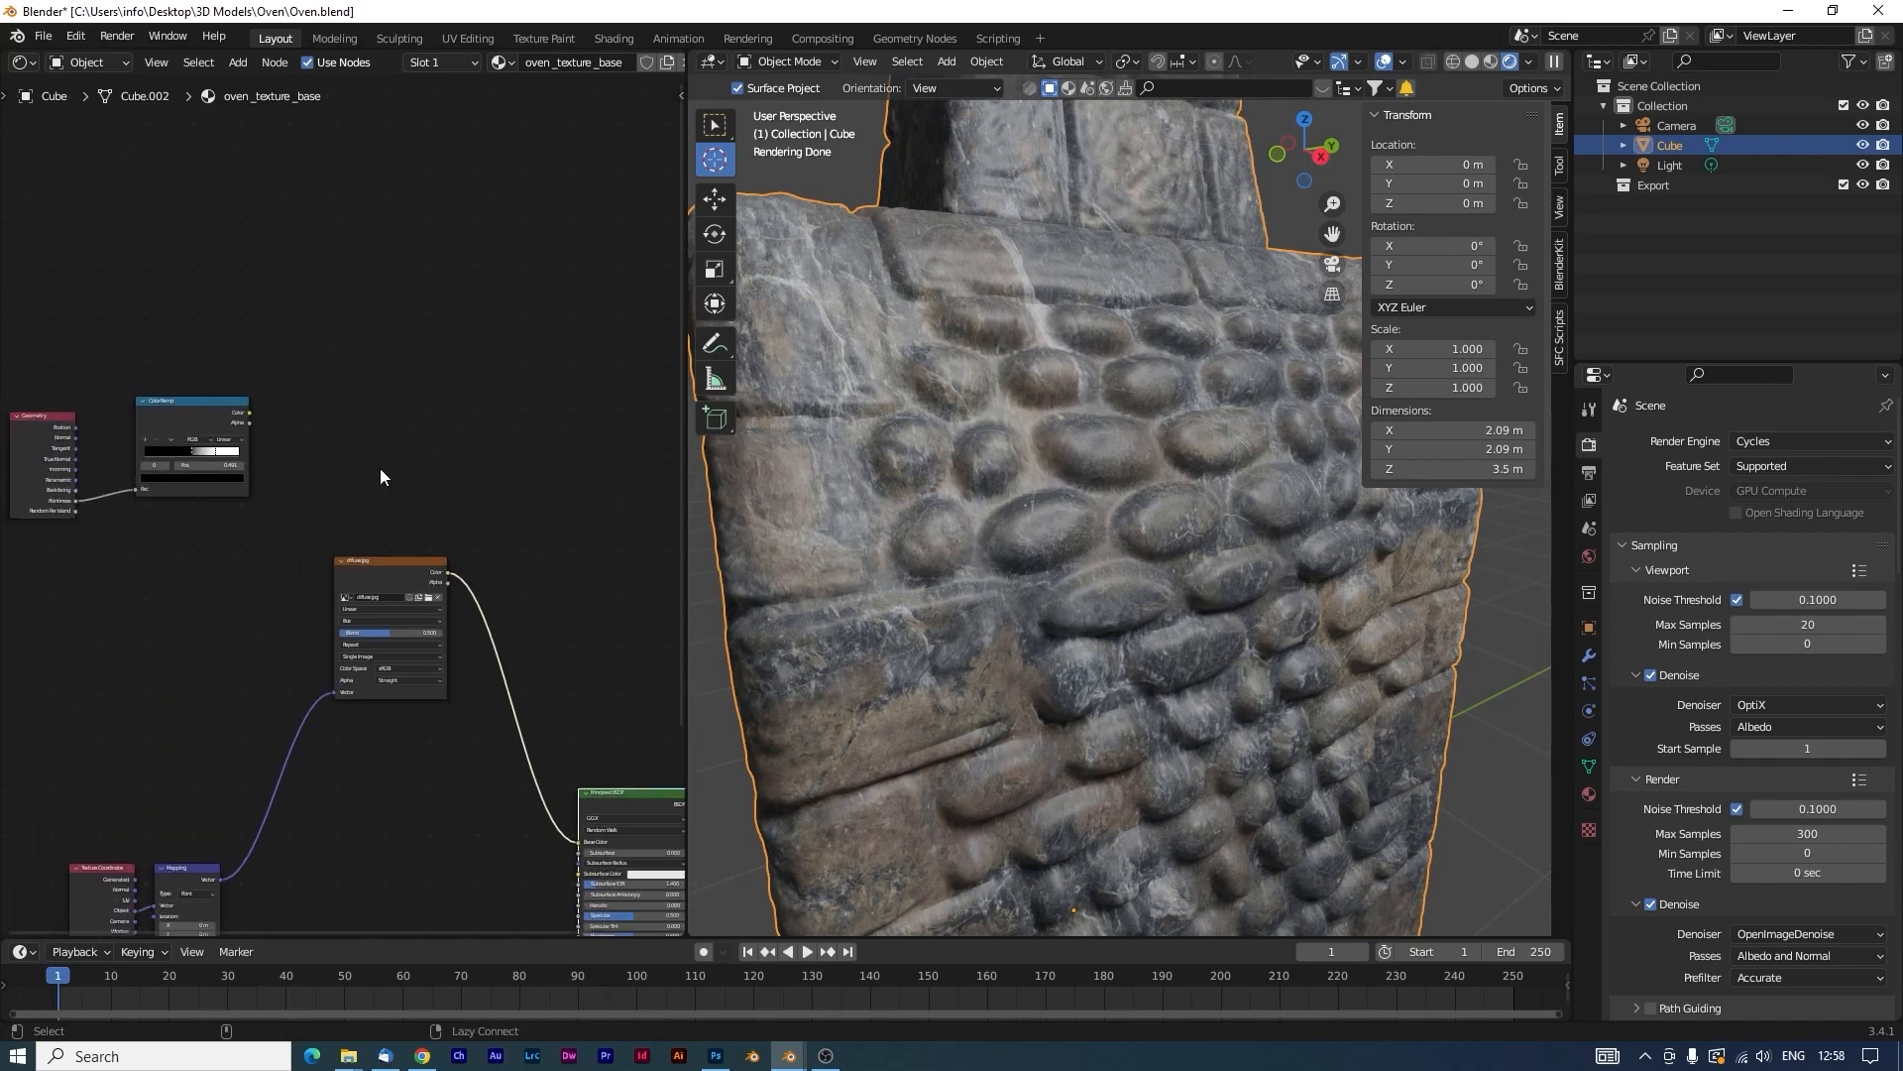
pyautogui.hotkey('shift', 'a')
pyautogui.click(484, 449)
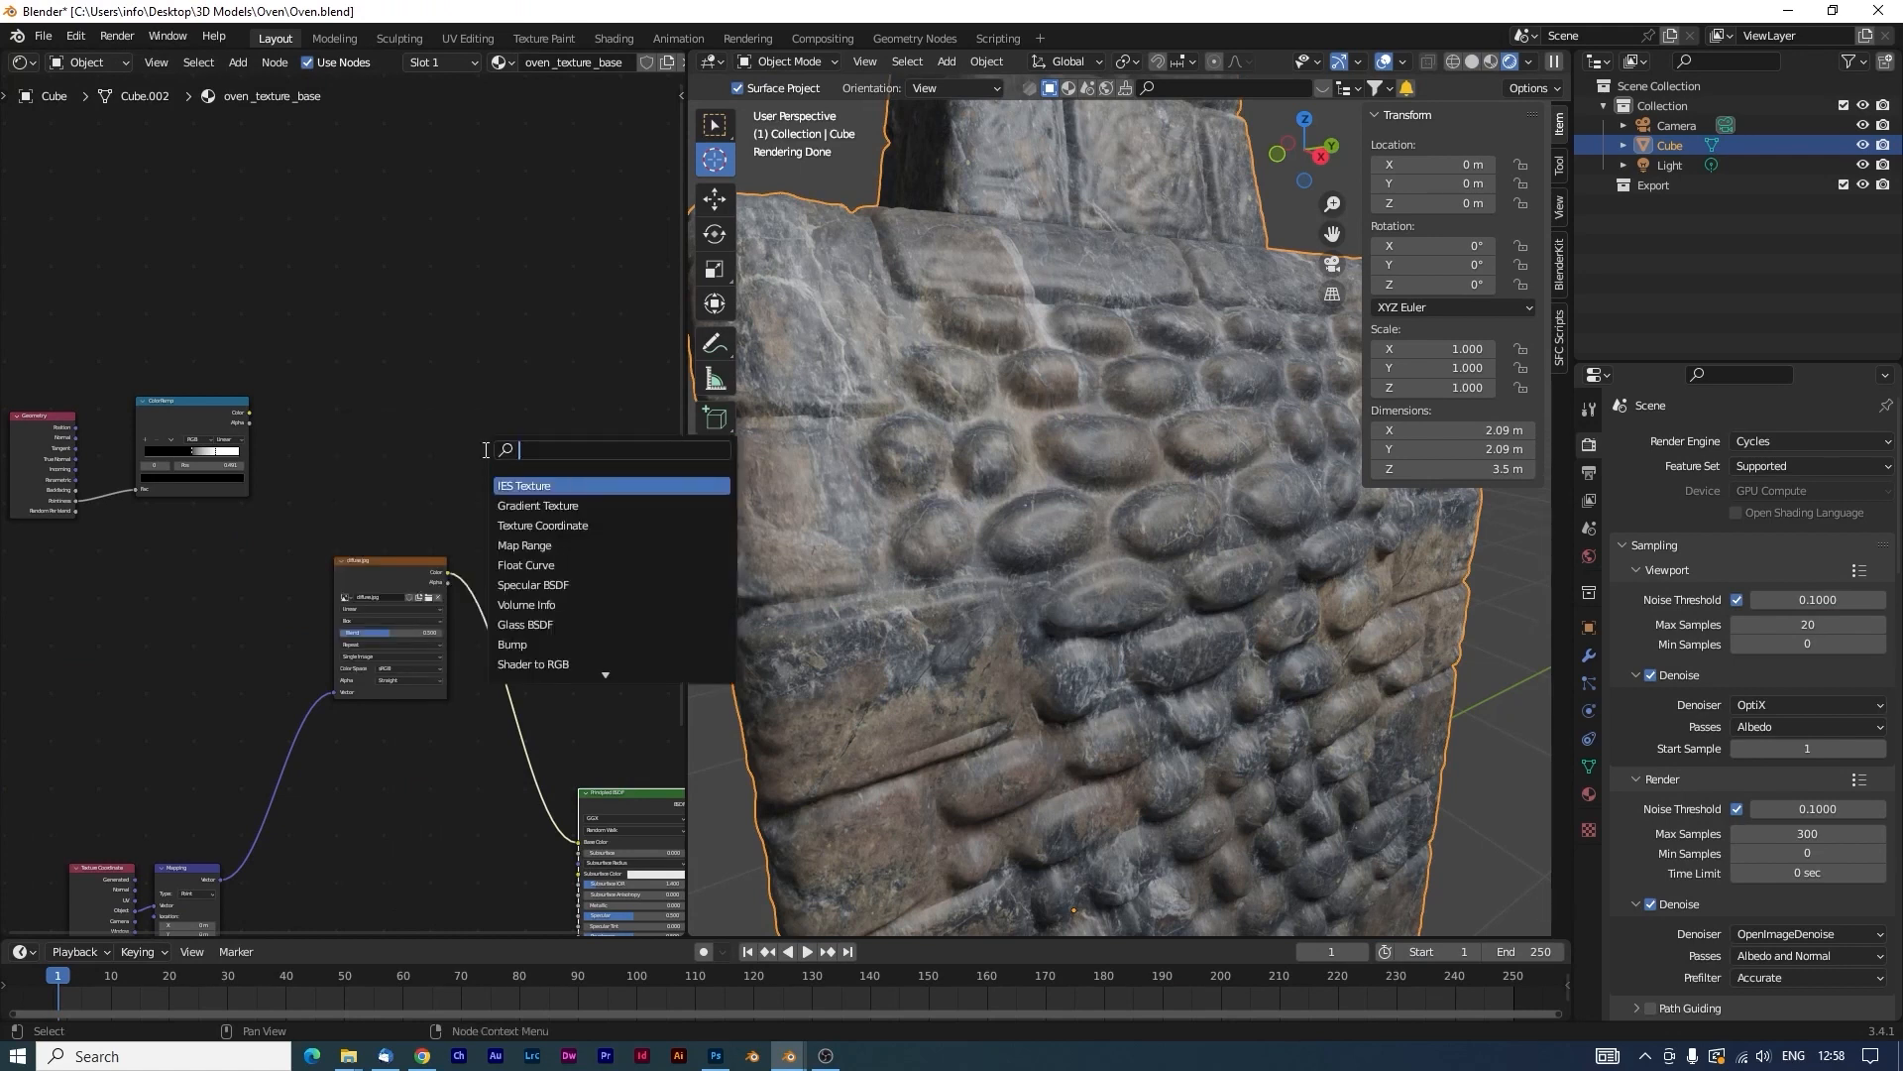
pyautogui.write('mix')
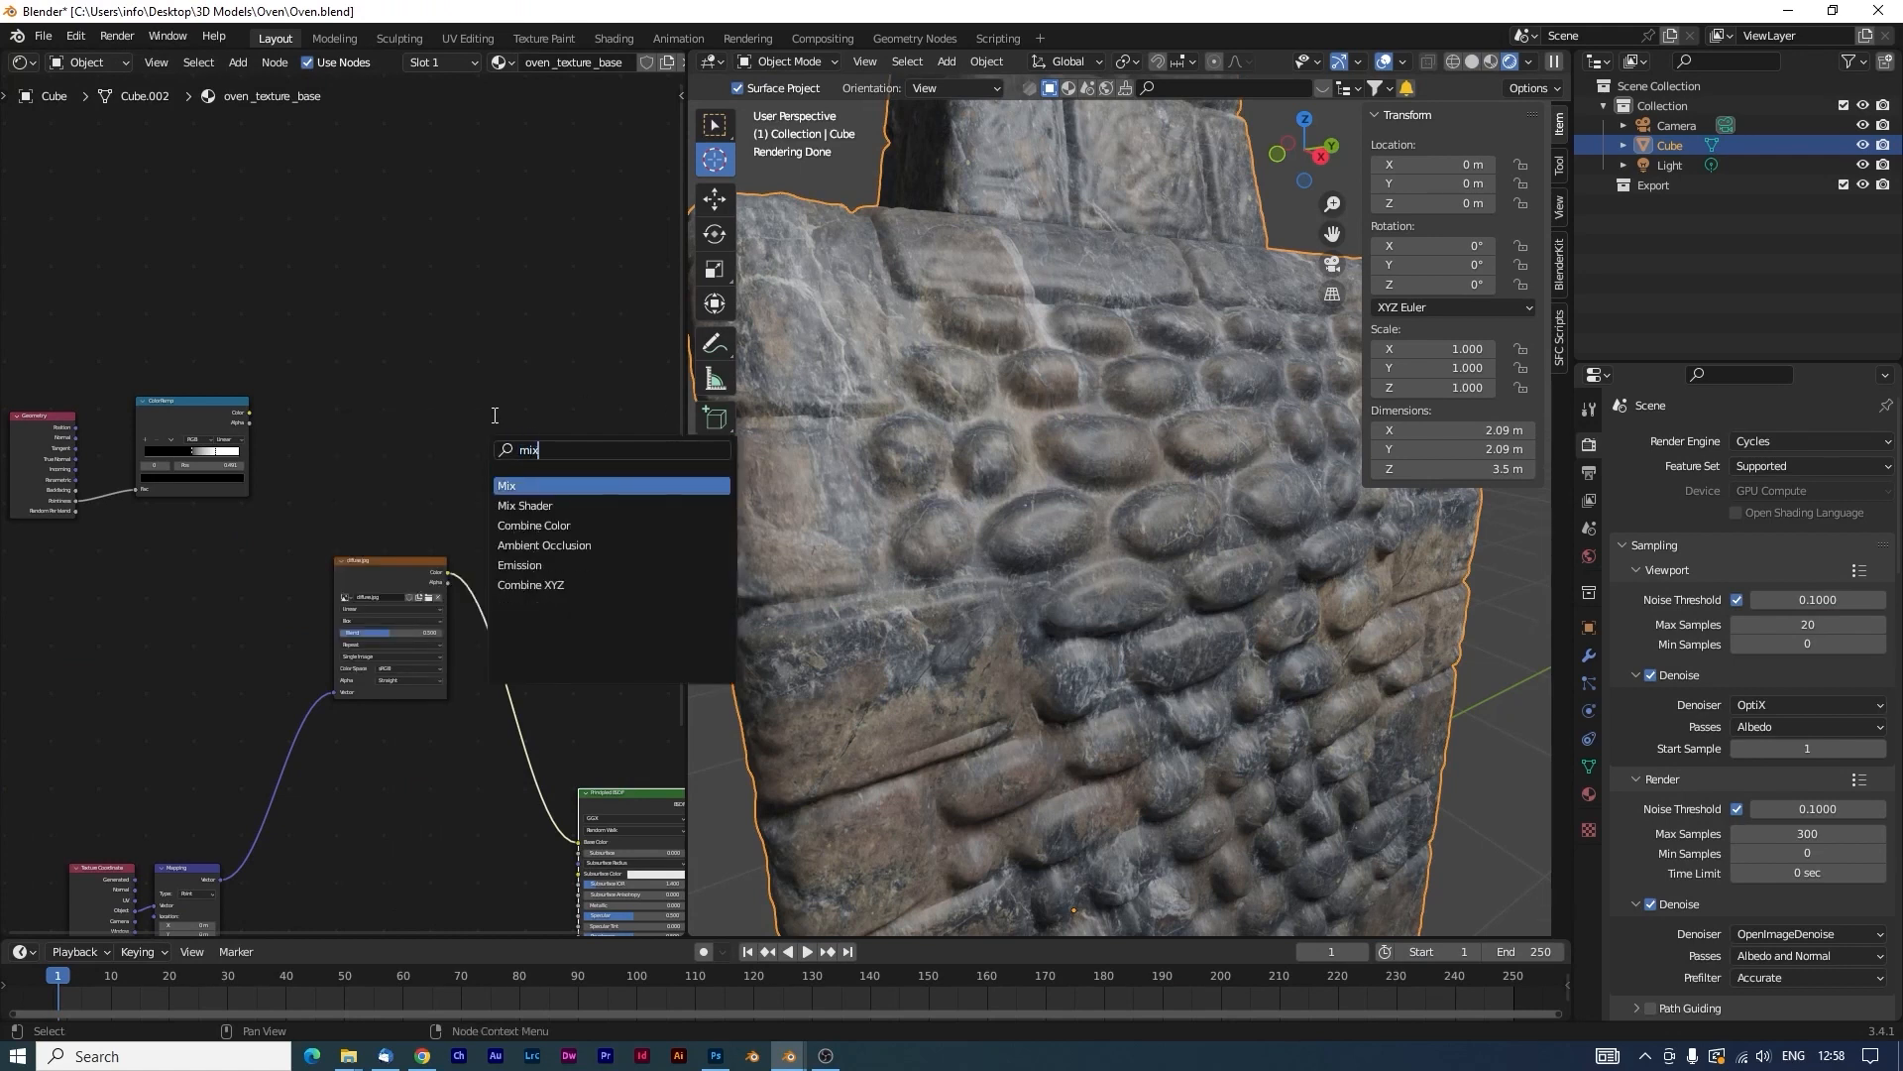
pyautogui.click(547, 486)
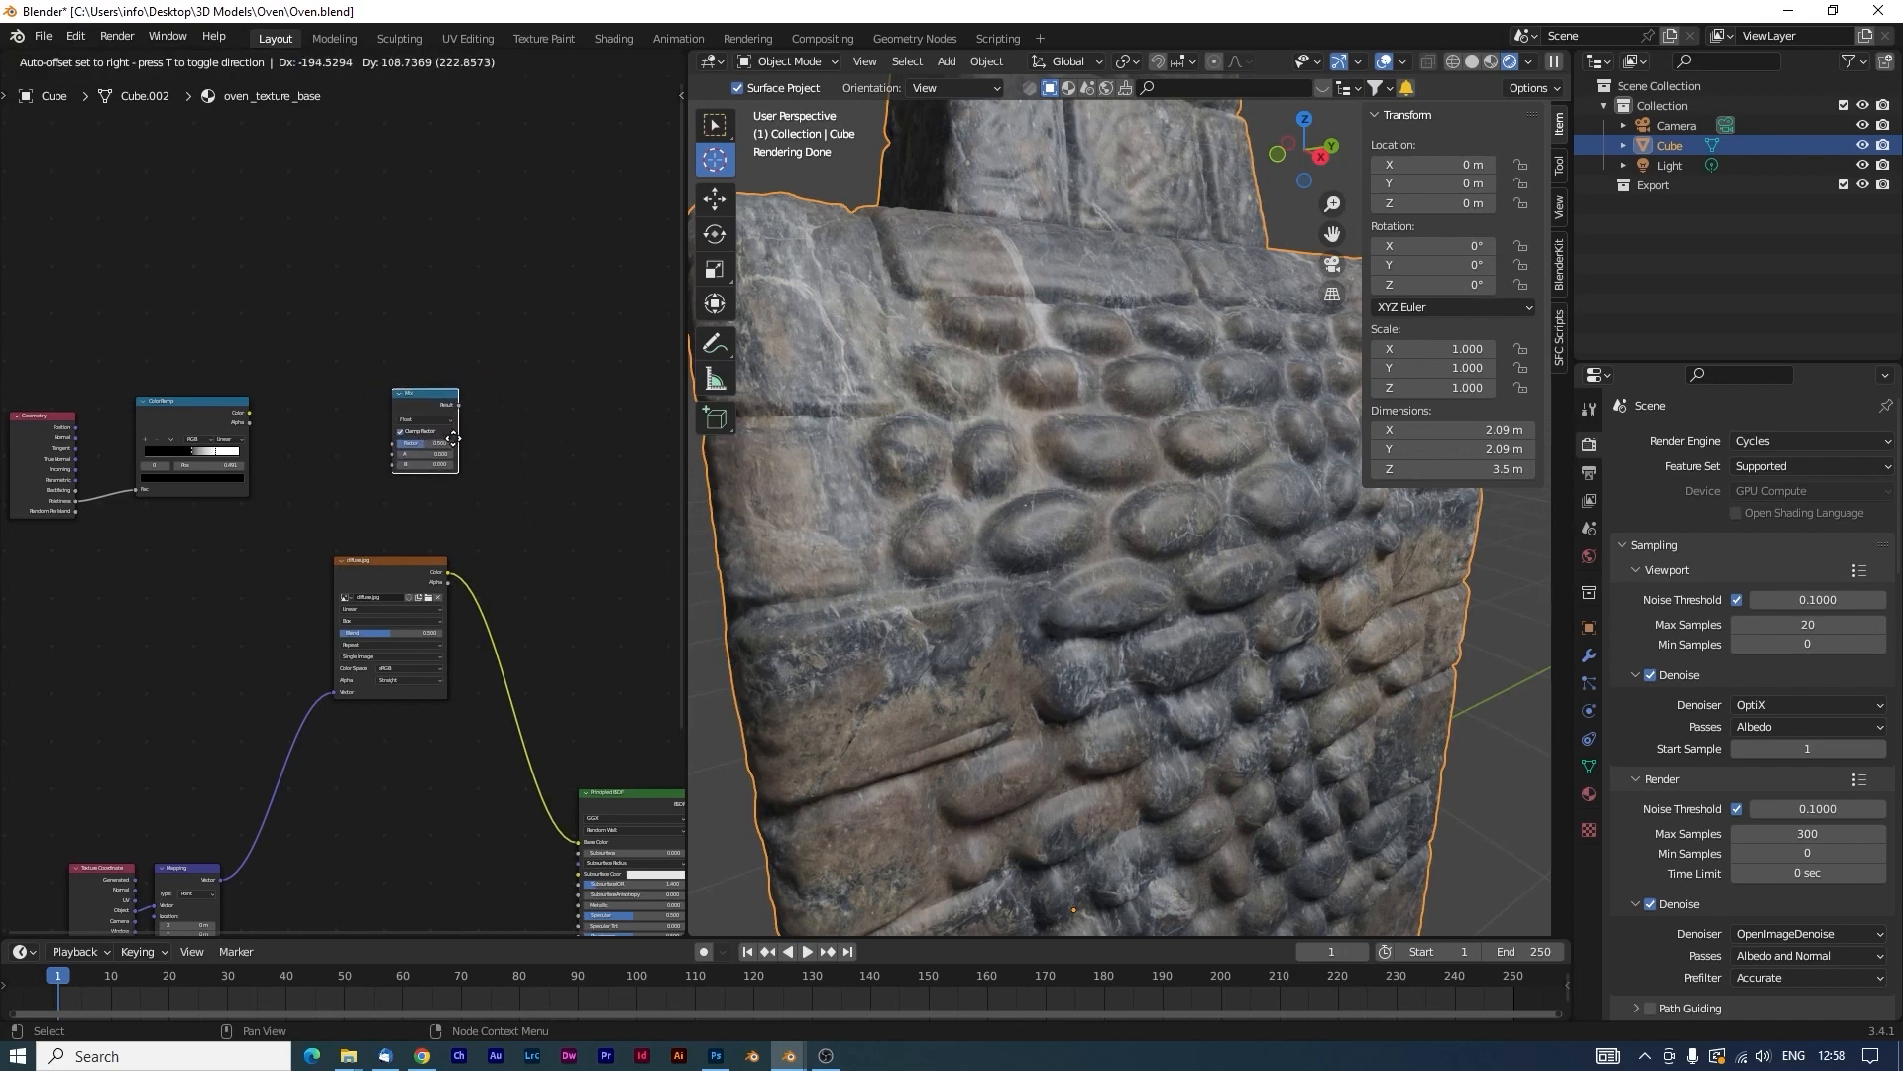
pyautogui.click(562, 480)
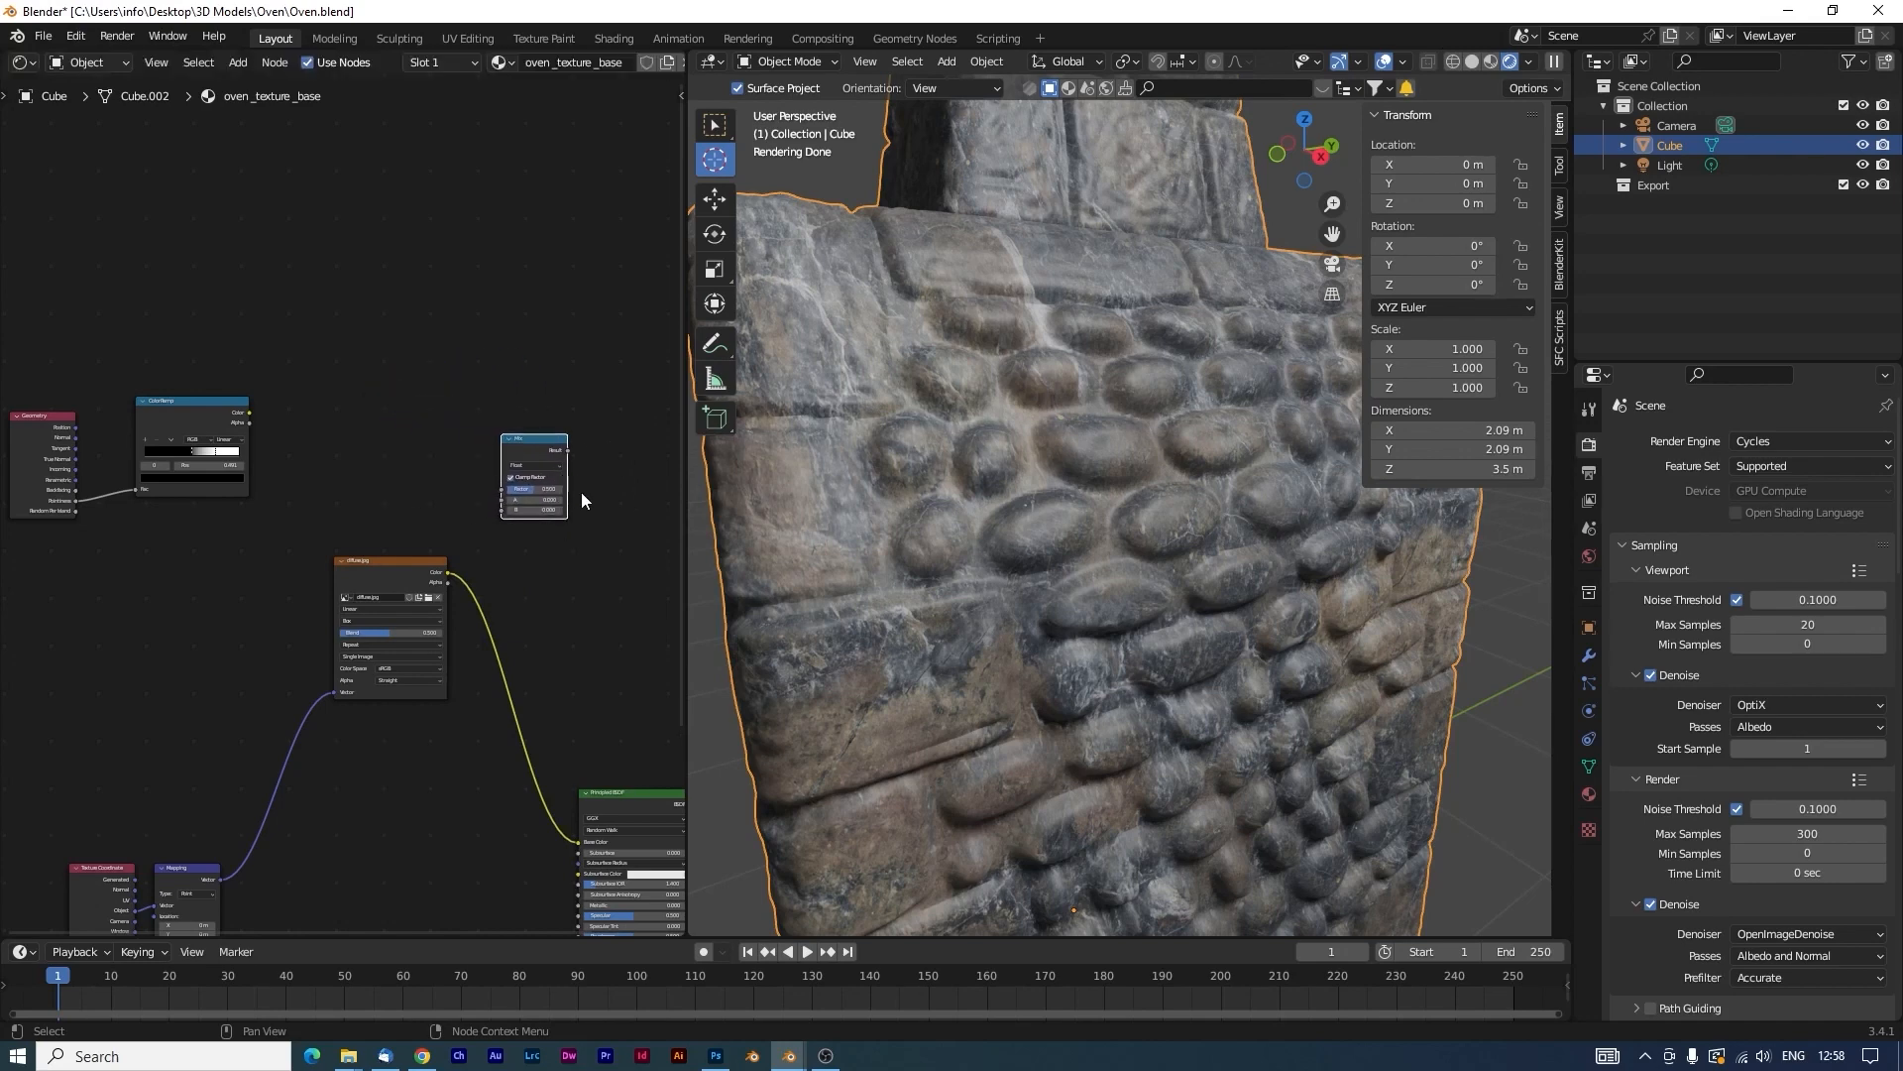
# Set the Mix node's data type to Color and move the node slightly higher above the diffuse.jpg node.
pyautogui.scroll(4, 595, 516)
pyautogui.moveTo(596, 522); pyautogui.dragTo(396, 519, button='middle')
pyautogui.scroll(2, 402, 519)
pyautogui.click(438, 439)
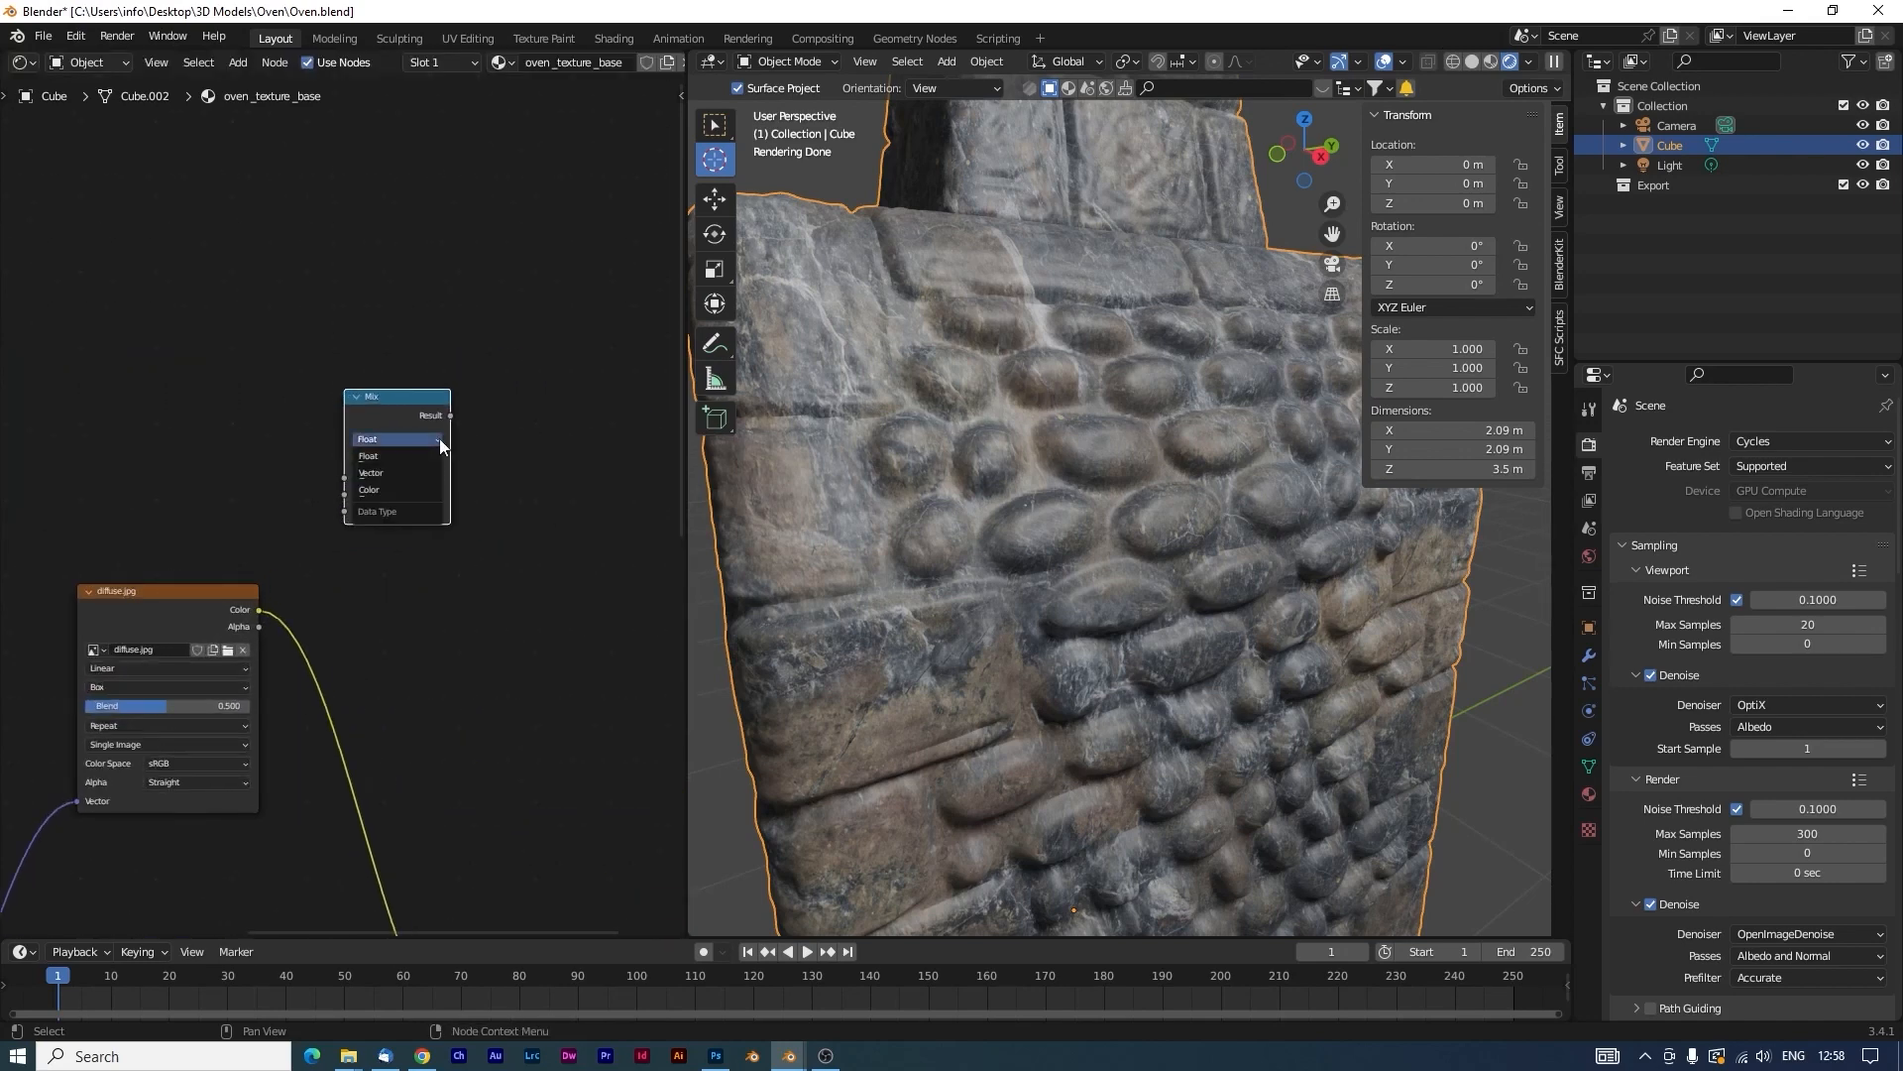
pyautogui.click(397, 436)
pyautogui.click(396, 436)
pyautogui.click(407, 482)
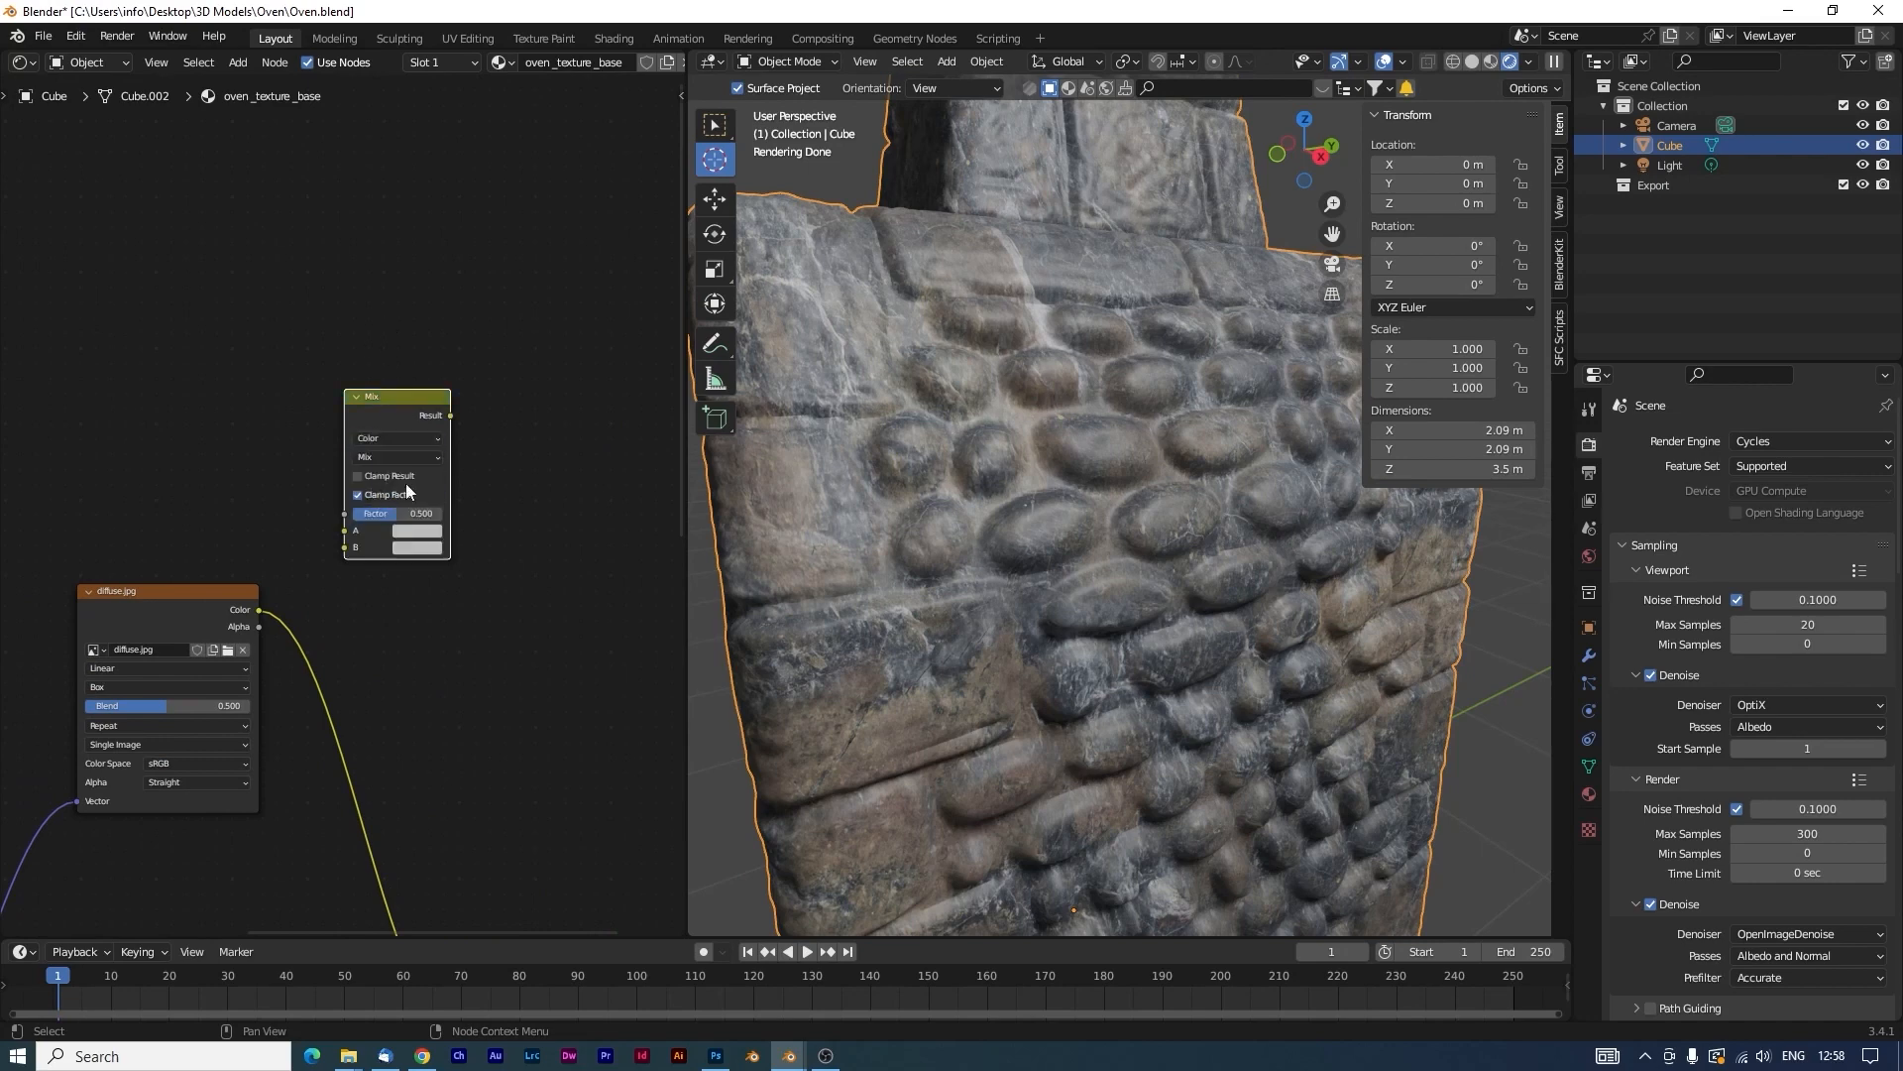
pyautogui.moveTo(388, 408); pyautogui.dragTo(374, 340)
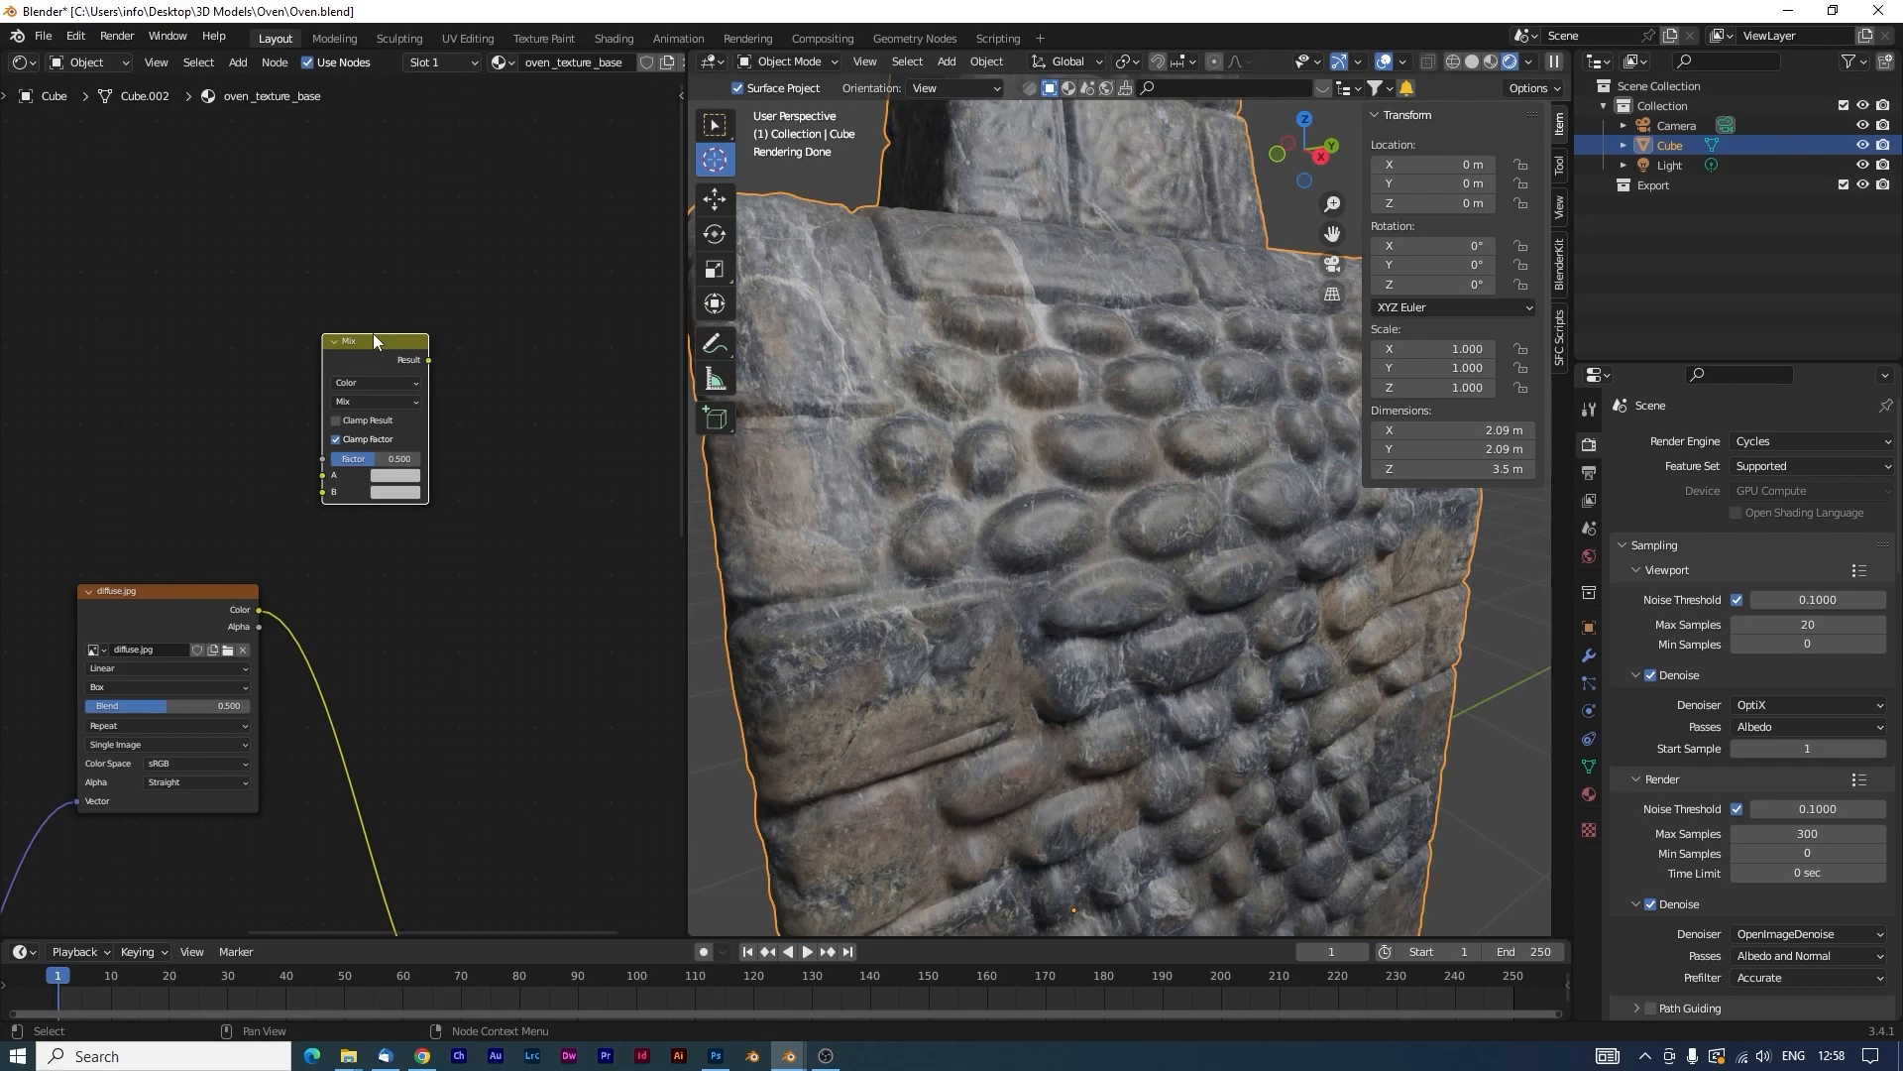
# Keep the Mix node's data type as Color and set its blending mode to Multiply.
pyautogui.click(366, 382)
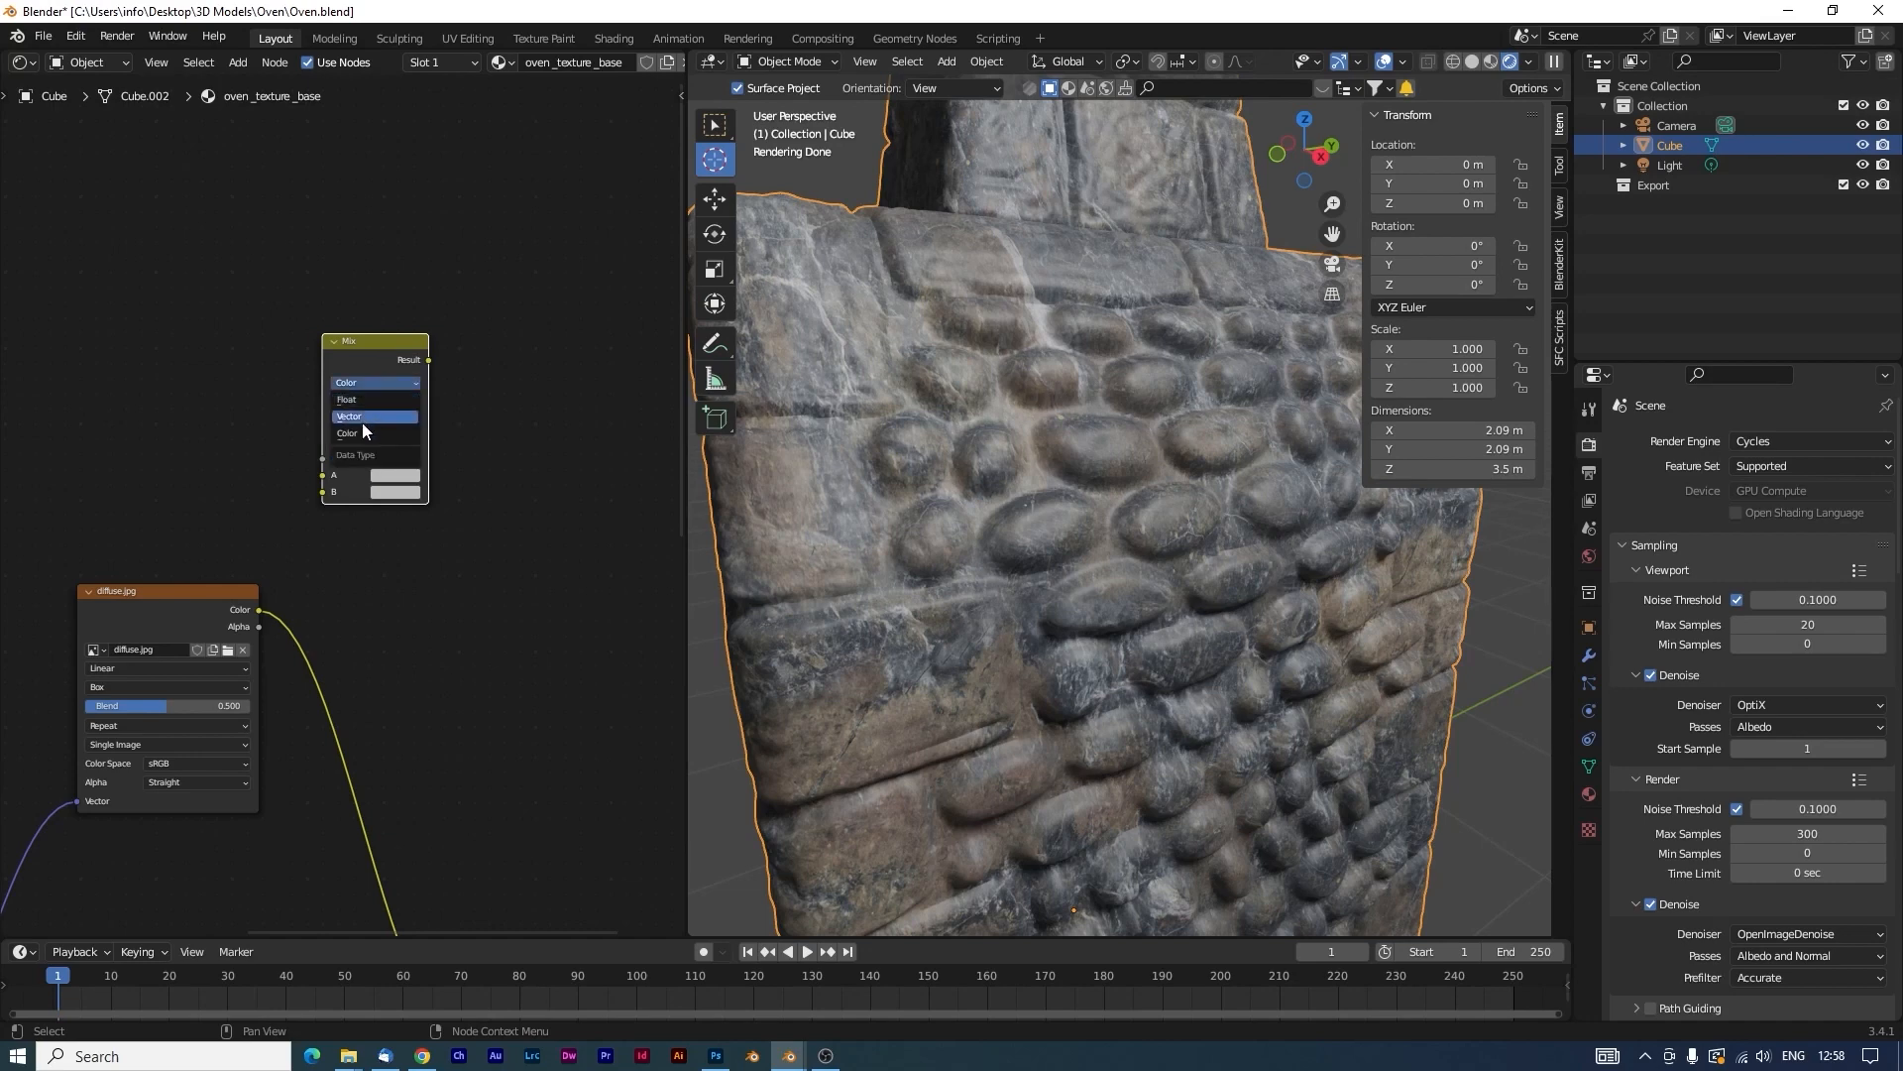
pyautogui.click(375, 403)
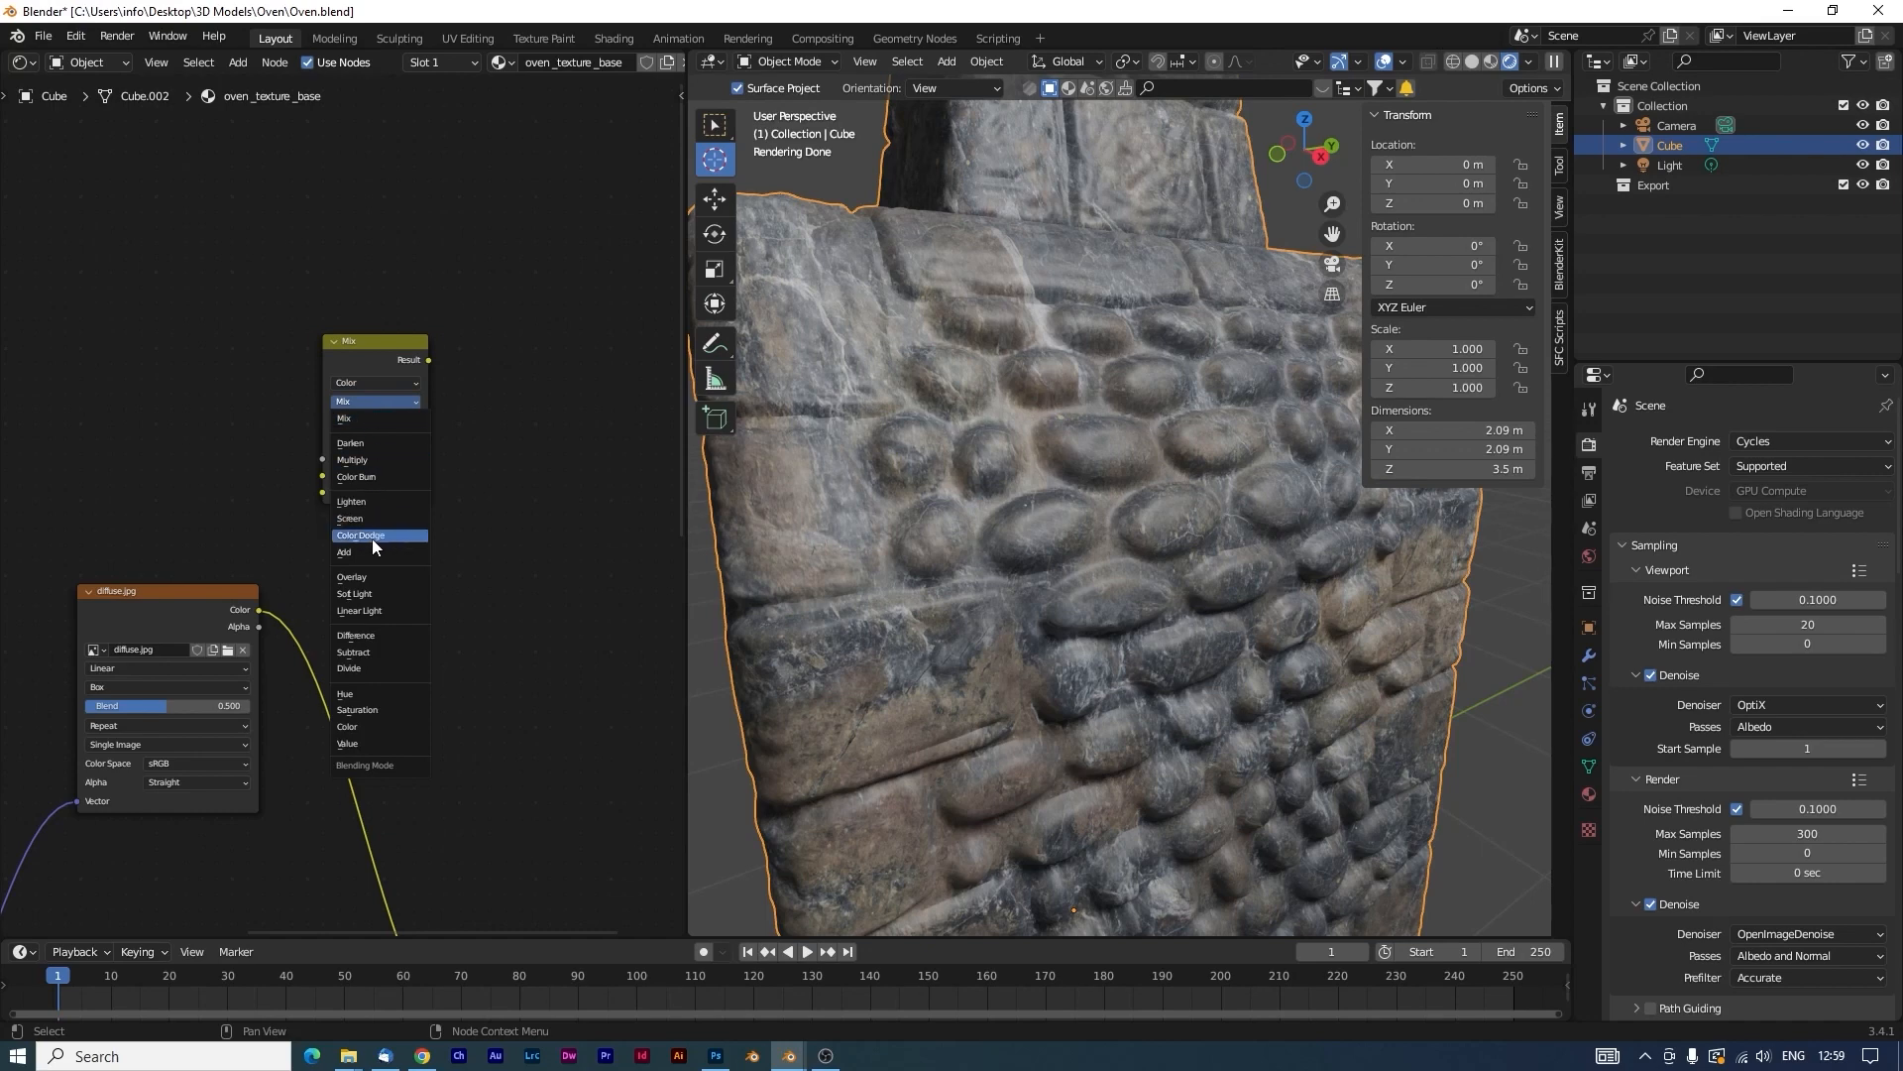
pyautogui.click(376, 462)
pyautogui.scroll(-2, 339, 471)
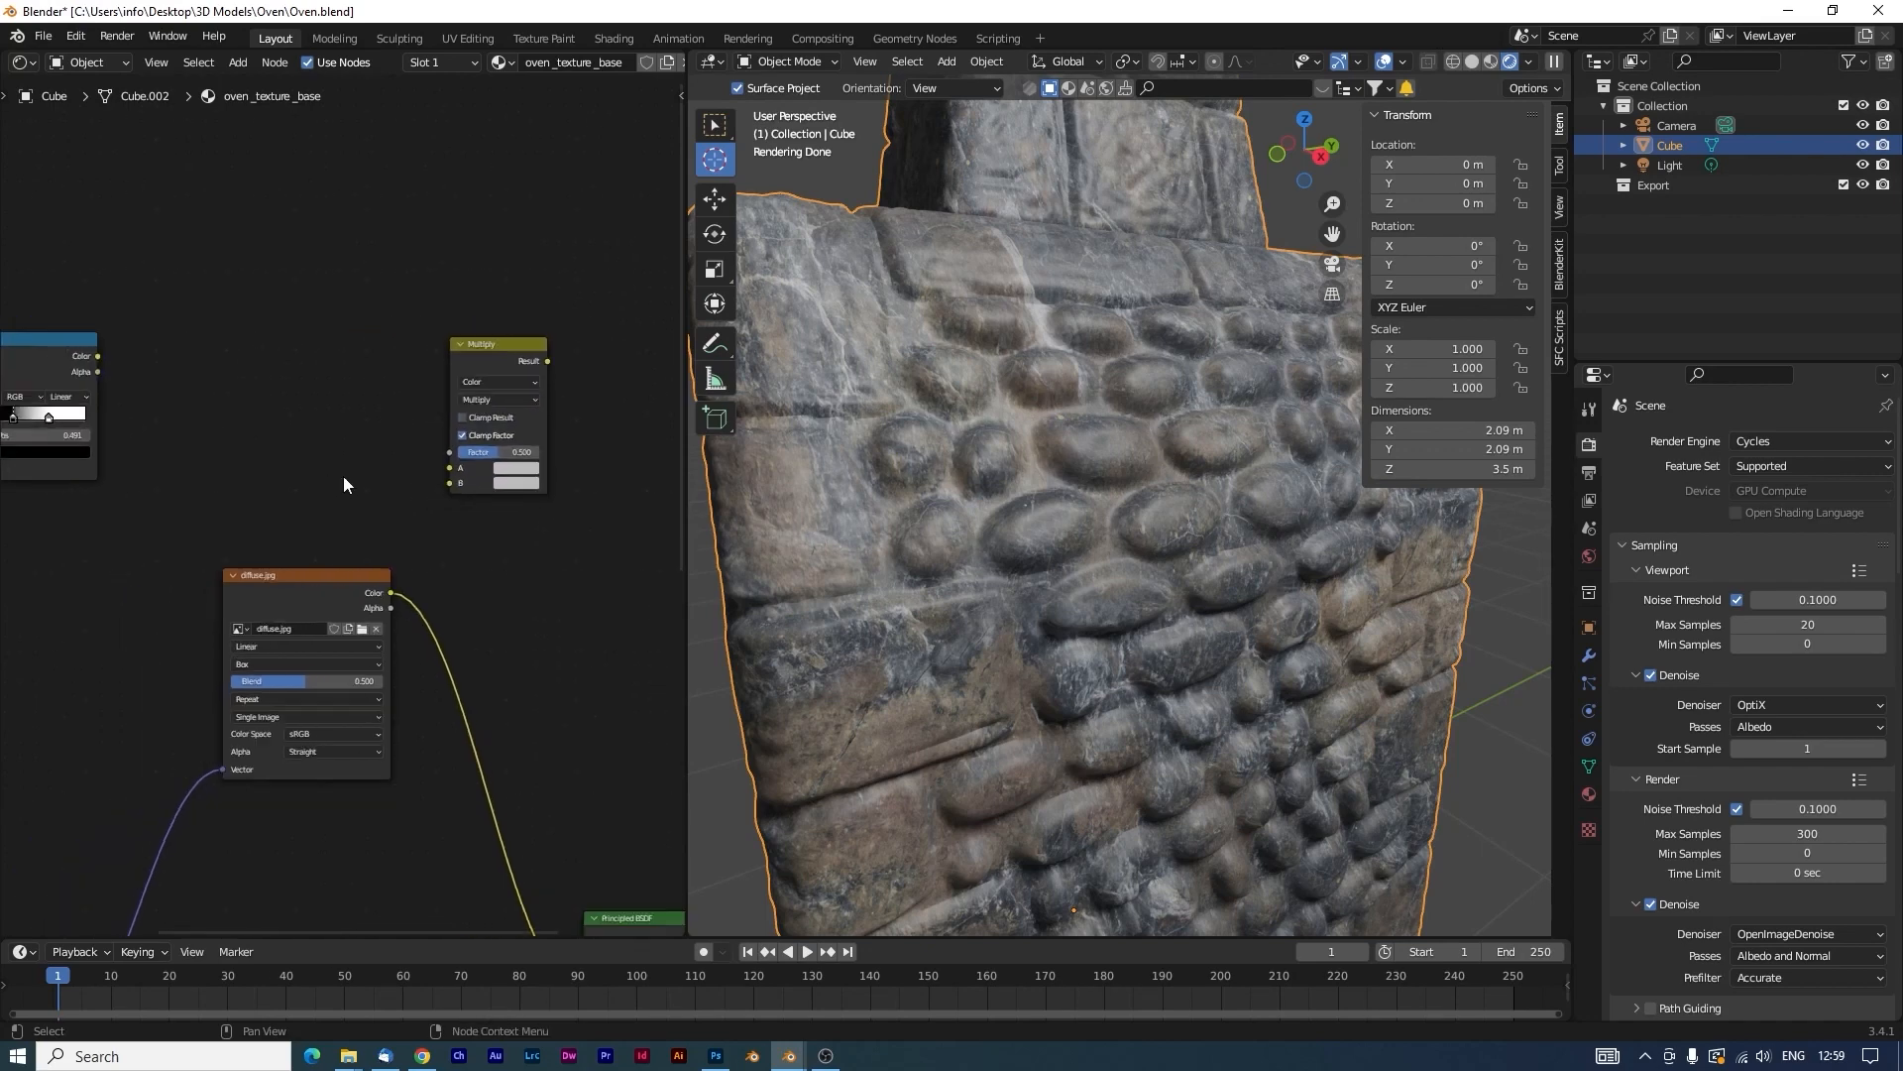
# Wire the ColorRamp color into Multiply's A, the diffuse.jpg color into B, and the result into the Principled BSDF's Base Color.
pyautogui.moveTo(134, 383); pyautogui.dragTo(425, 498)
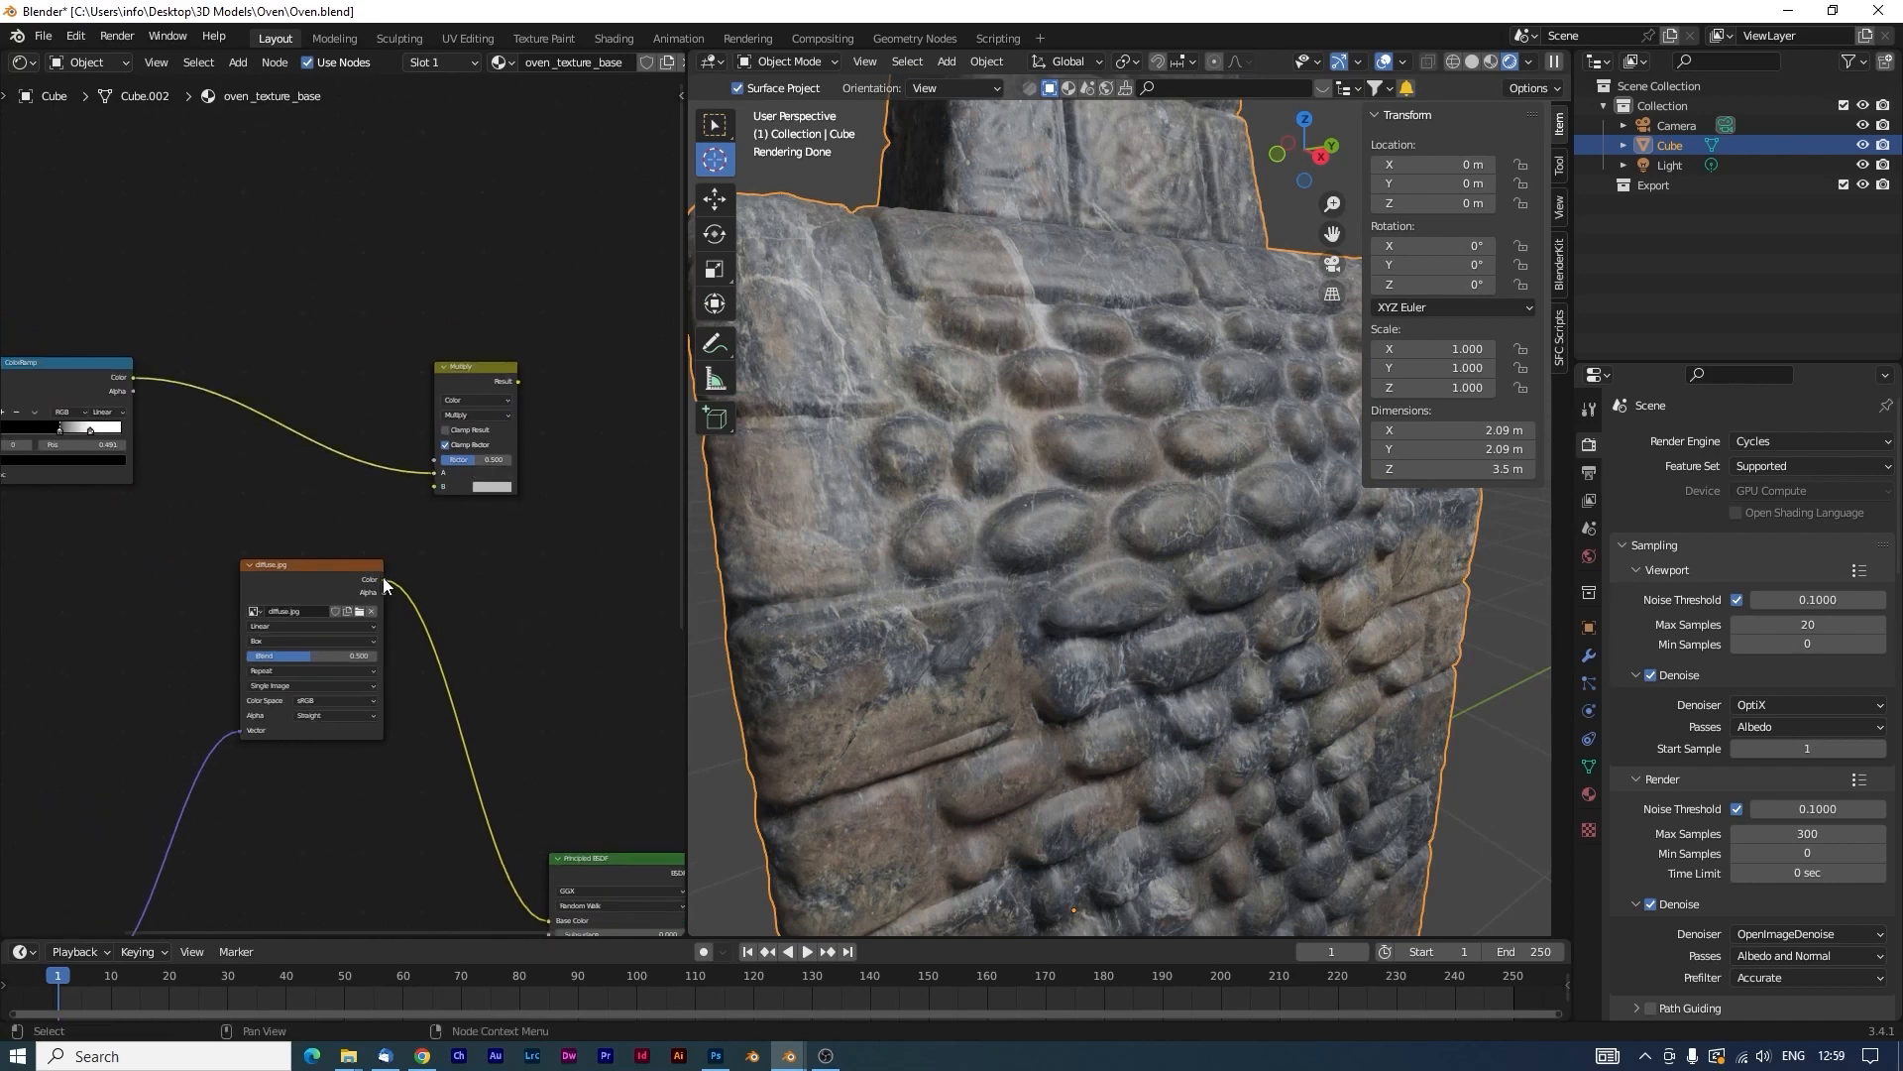
pyautogui.moveTo(383, 579); pyautogui.dragTo(436, 490)
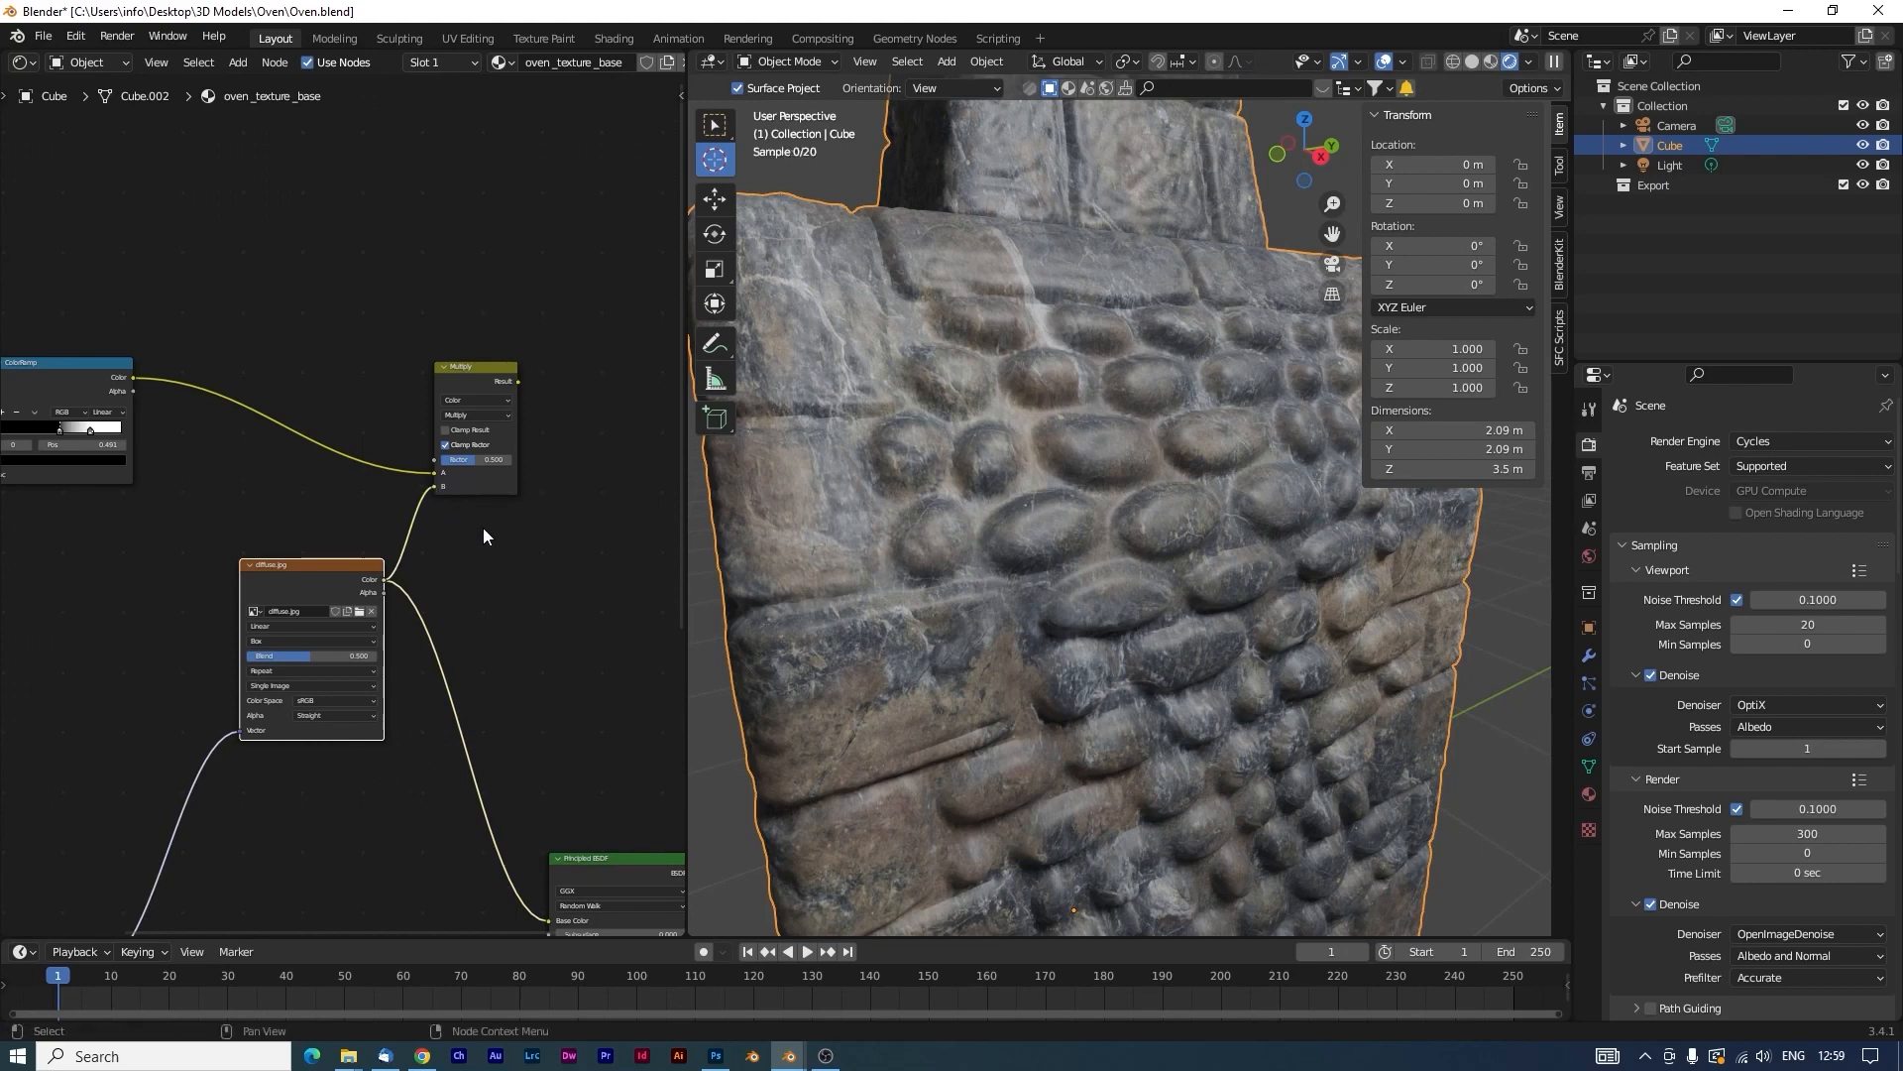
pyautogui.moveTo(484, 528); pyautogui.dragTo(352, 419, button='middle')
pyautogui.moveTo(385, 273); pyautogui.dragTo(417, 812)
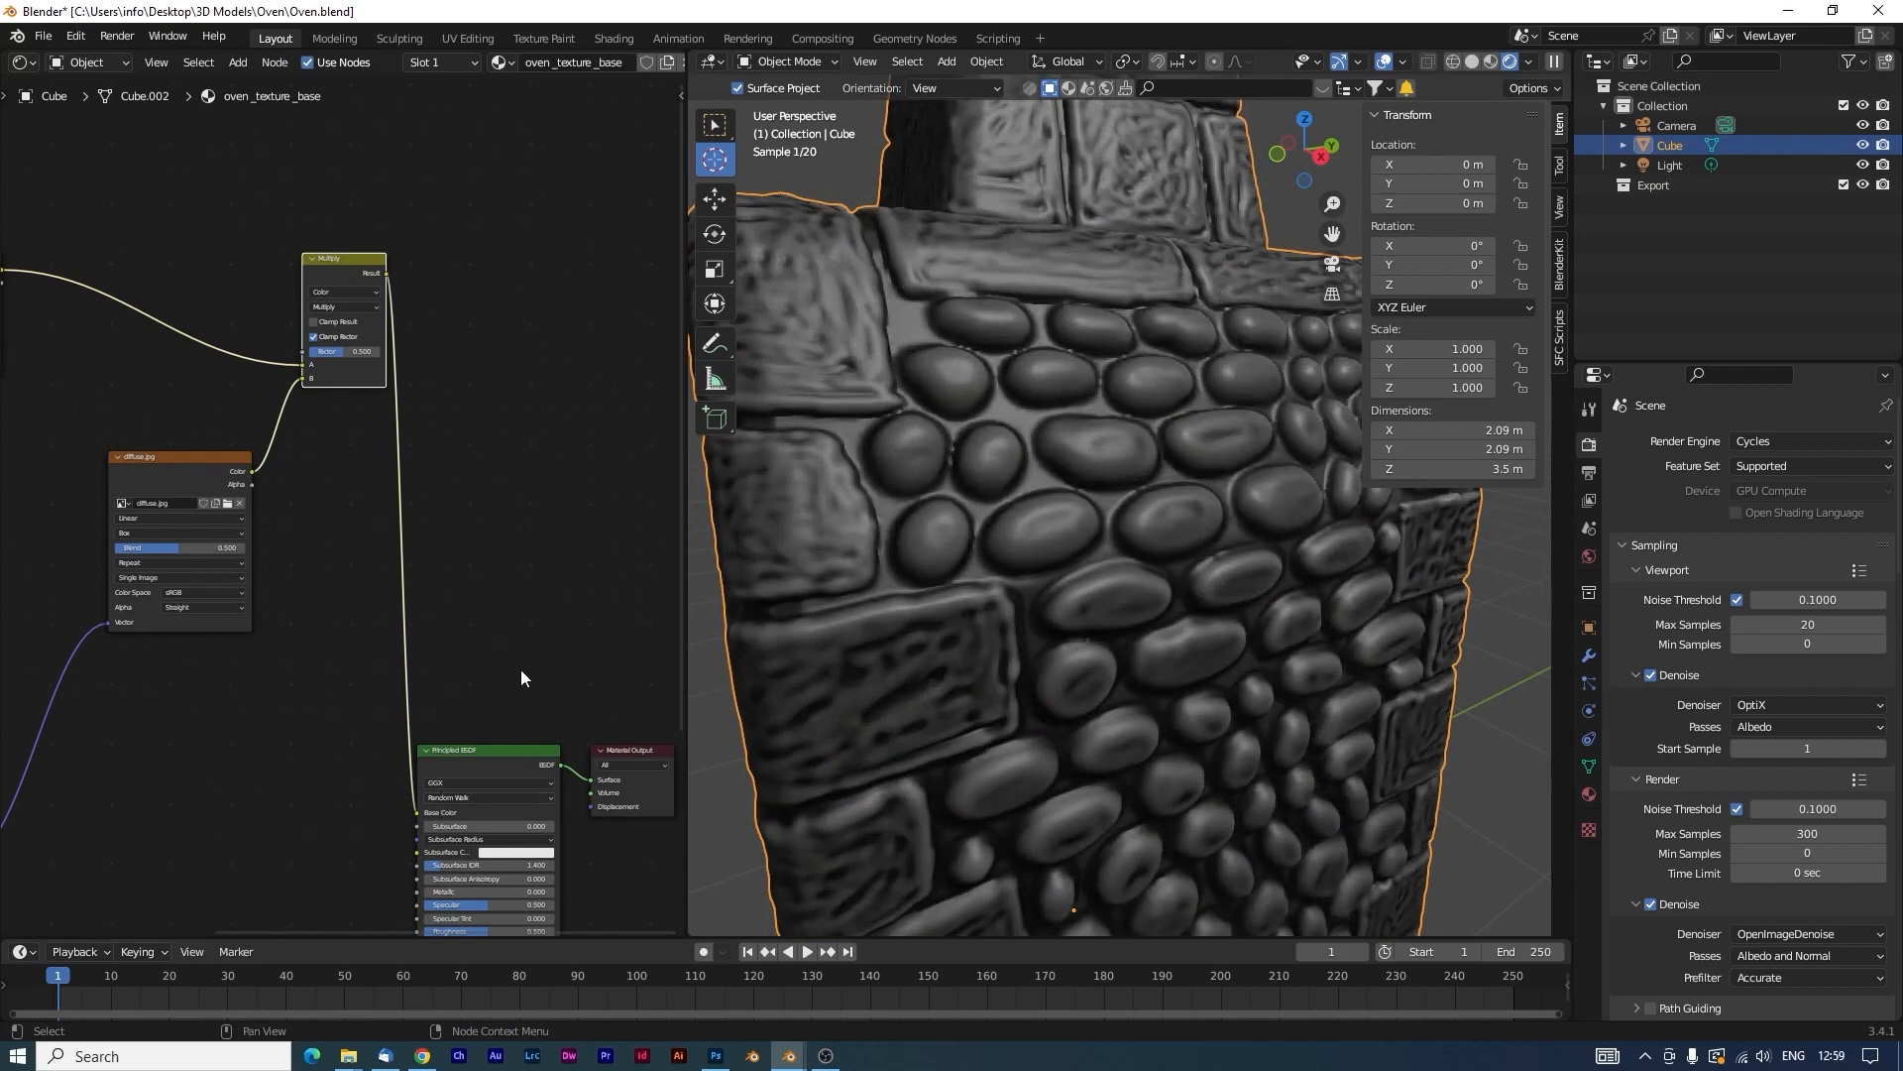
pyautogui.moveTo(1063, 719)
pyautogui.mouseDown(button='middle')
pyautogui.moveTo(1111, 691)
pyautogui.moveTo(1108, 662)
pyautogui.moveTo(1073, 640)
pyautogui.moveTo(1026, 640)
pyautogui.moveTo(971, 694)
pyautogui.moveTo(1056, 712)
pyautogui.mouseUp(button='middle')
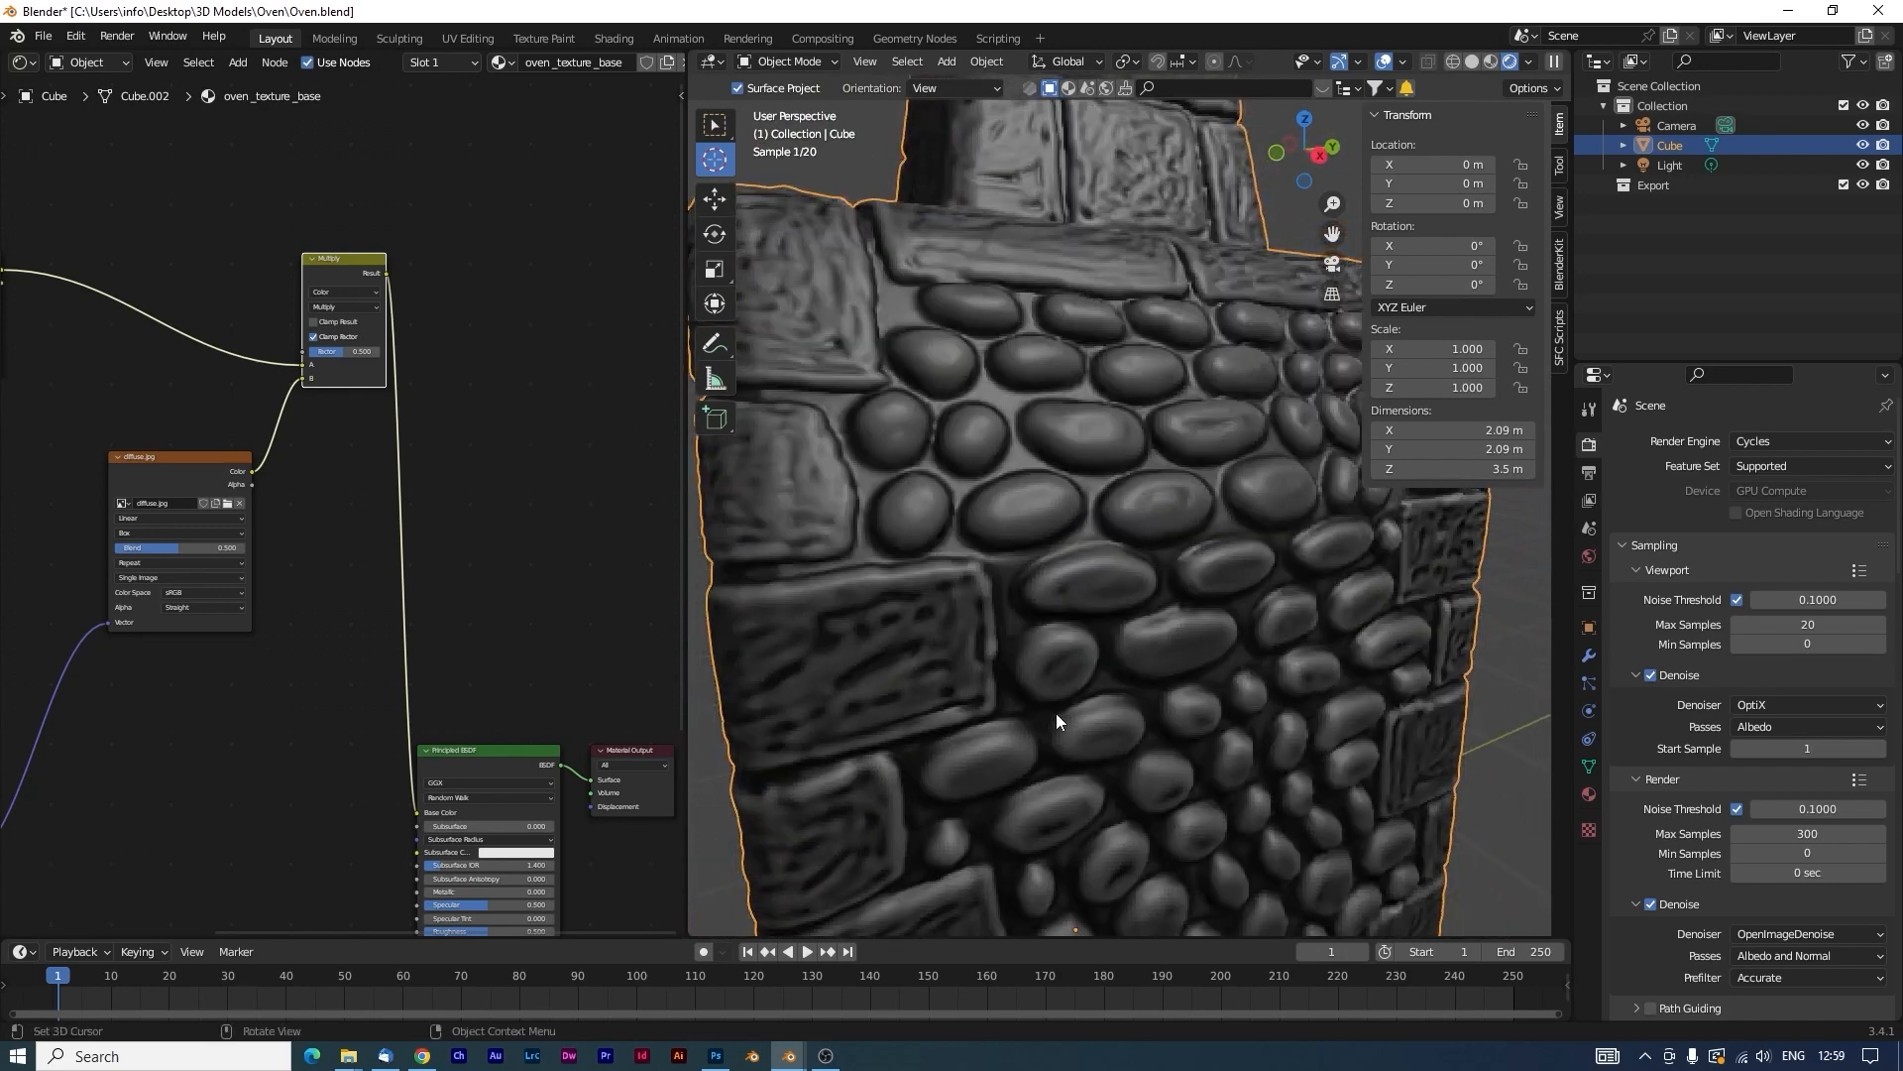
pyautogui.scroll(-4, 1001, 563)
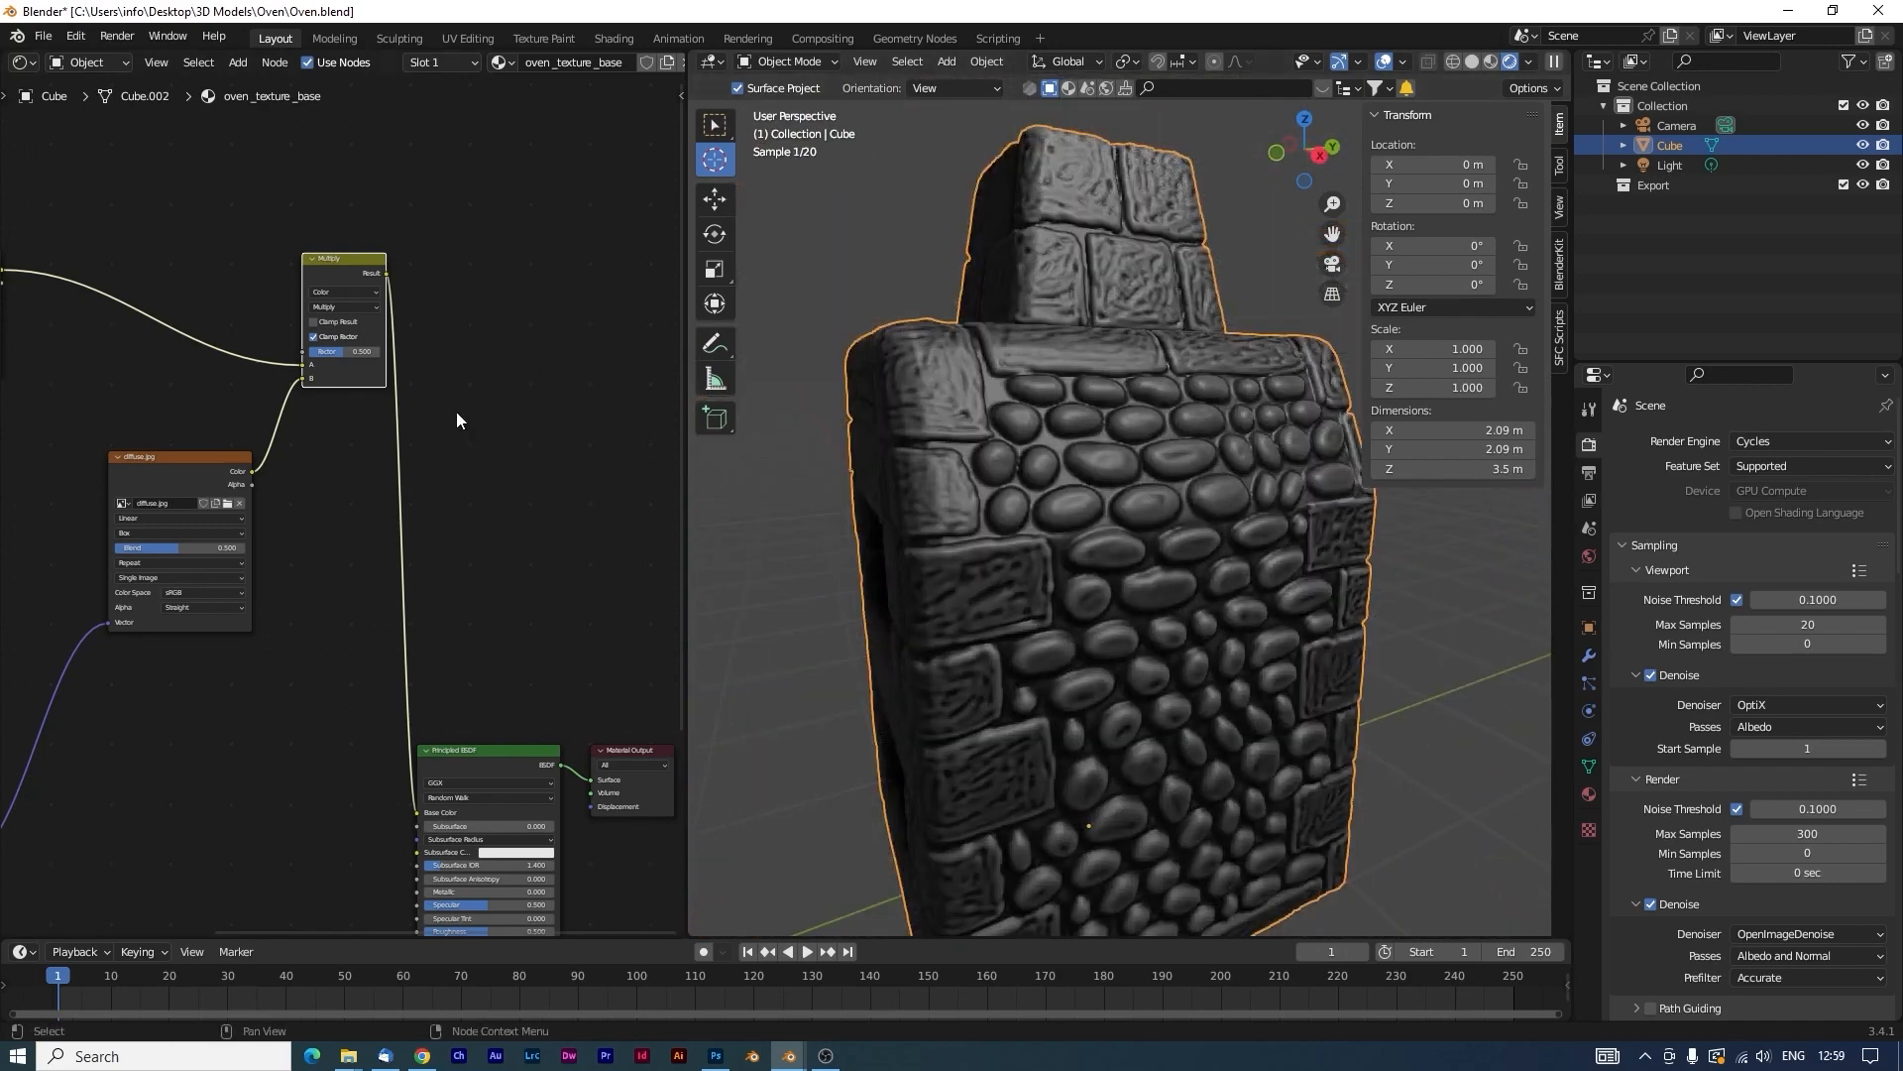
# Swap the Multiply inputs so diffuse.jpg feeds A and the ColorRamp feeds B, and set the factor to 0.5.
pyautogui.moveTo(346, 351)
pyautogui.mouseDown()
pyautogui.moveTo(371, 350)
pyautogui.moveTo(319, 351)
pyautogui.moveTo(344, 351)
pyautogui.mouseUp()
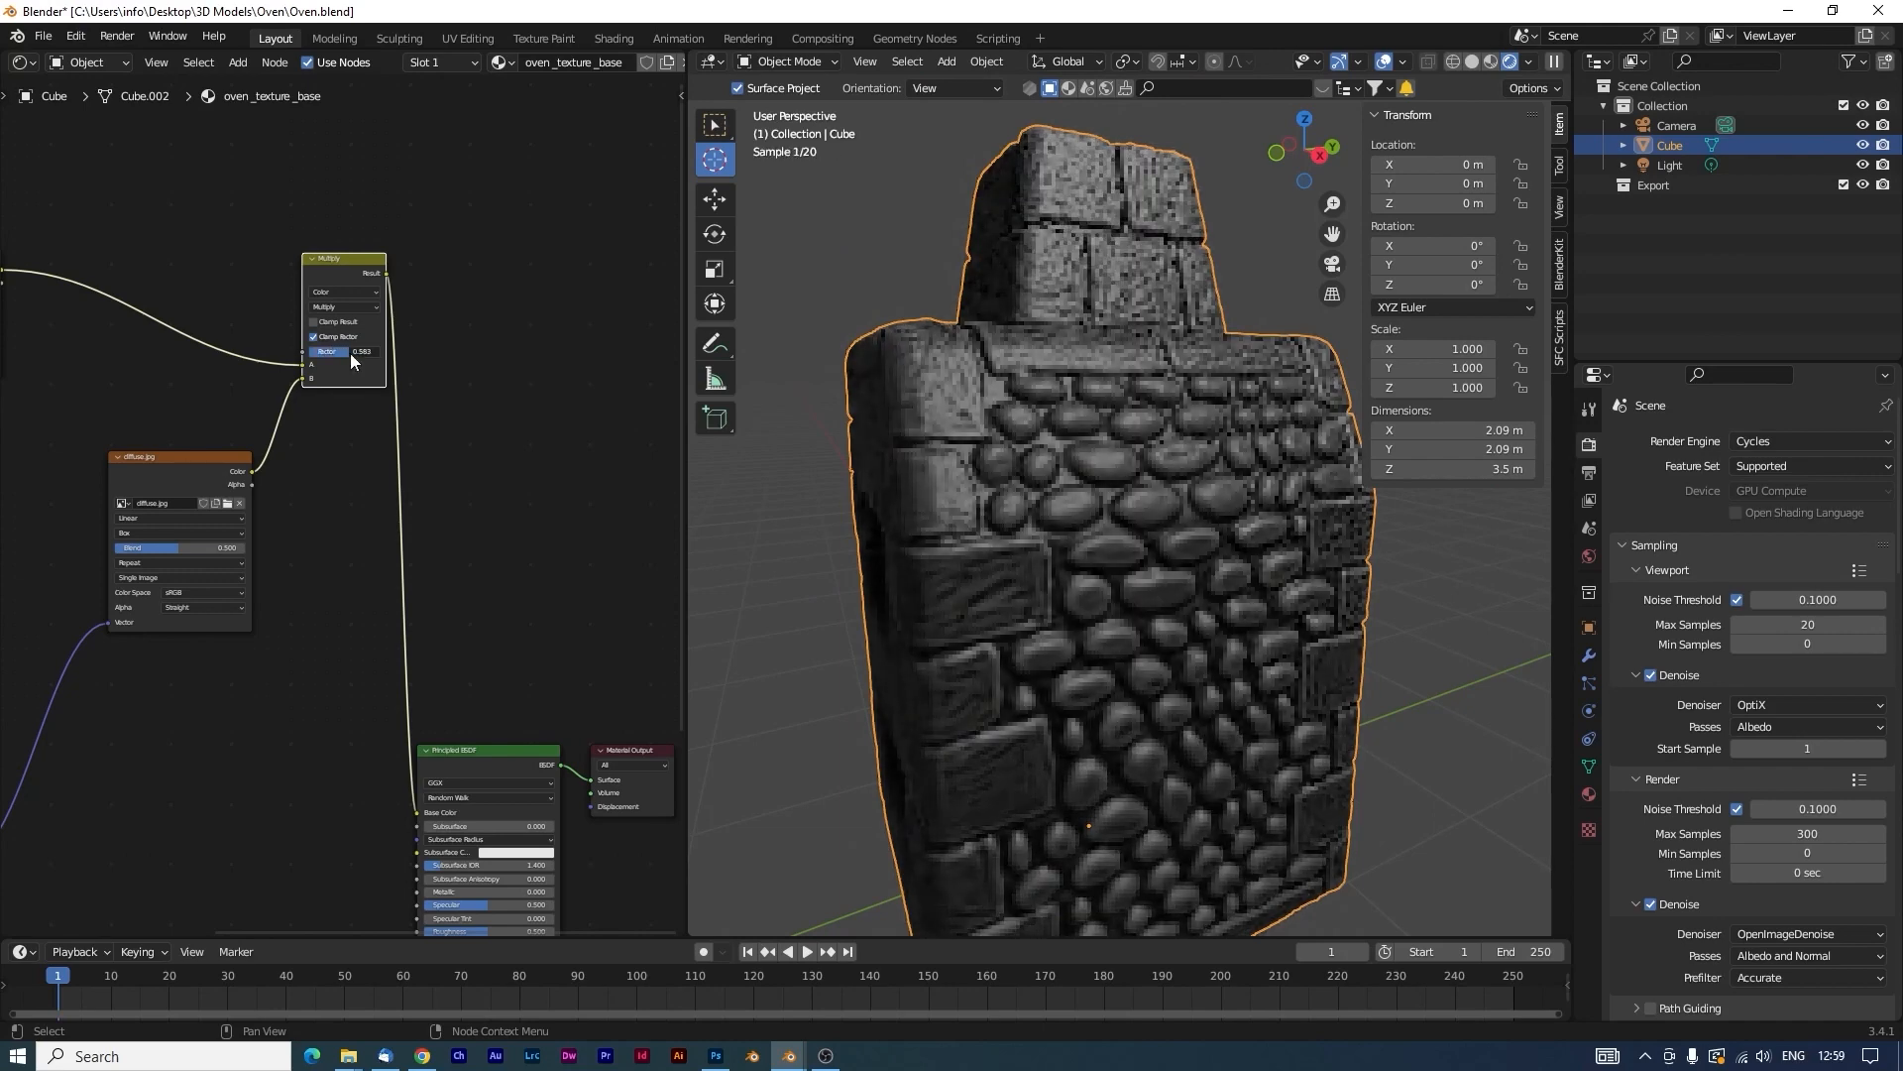
pyautogui.scroll(1, 337, 436)
pyautogui.moveTo(321, 521); pyautogui.dragTo(438, 596, button='middle')
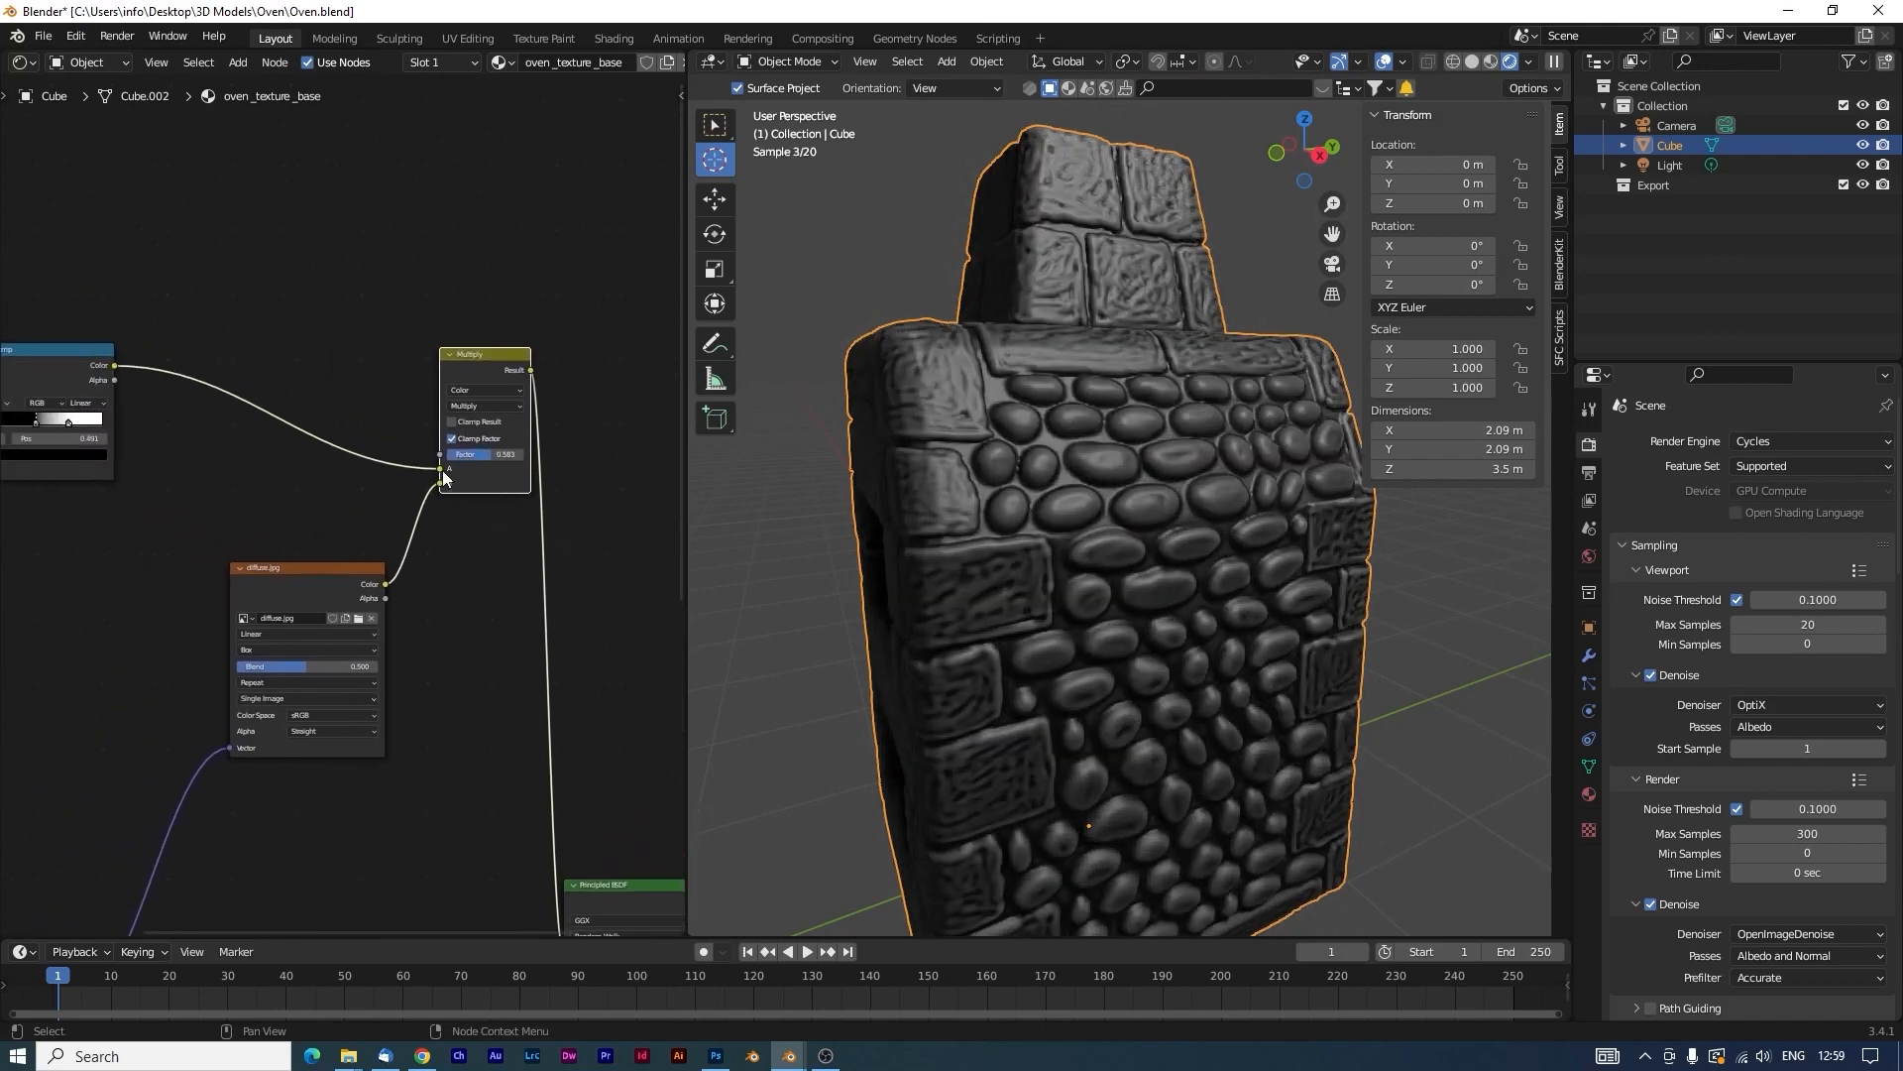
pyautogui.moveTo(442, 470); pyautogui.dragTo(440, 483)
pyautogui.moveTo(385, 583); pyautogui.dragTo(440, 468)
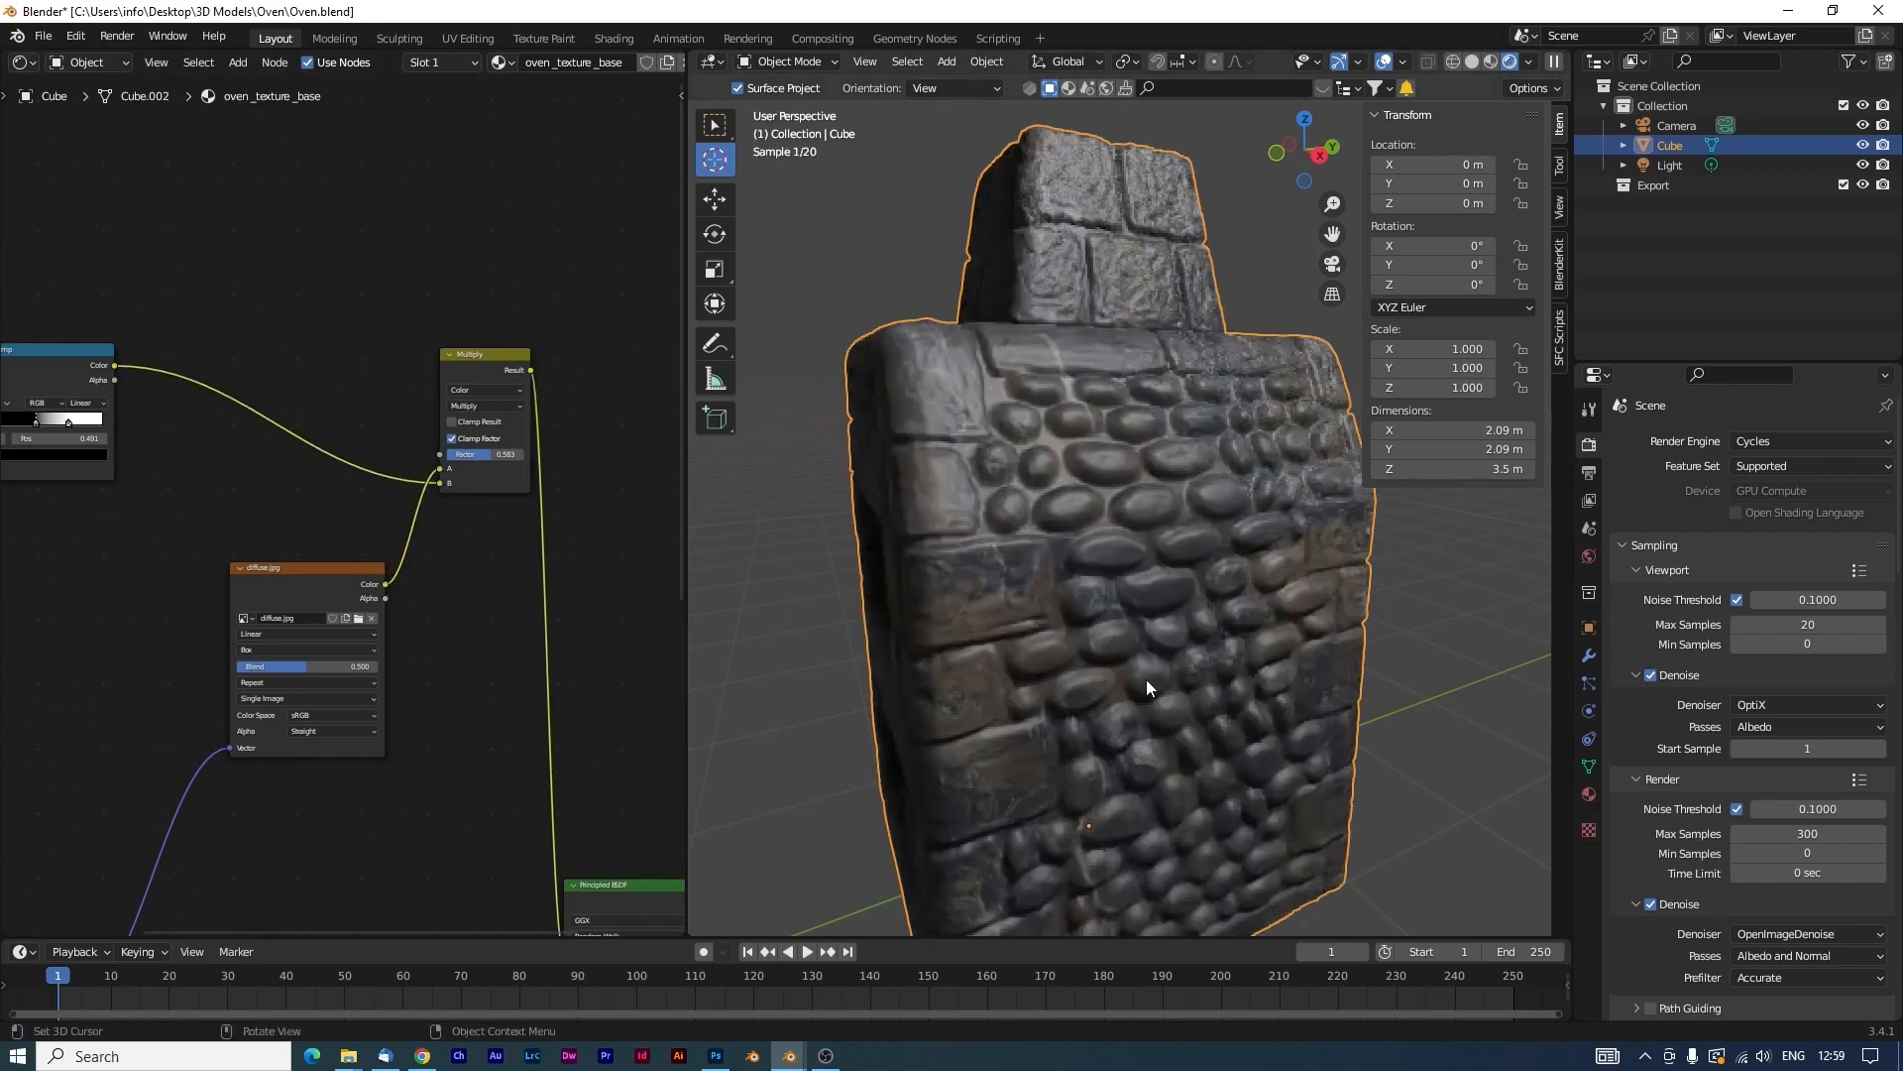
pyautogui.moveTo(1259, 694); pyautogui.dragTo(1223, 723, button='middle')
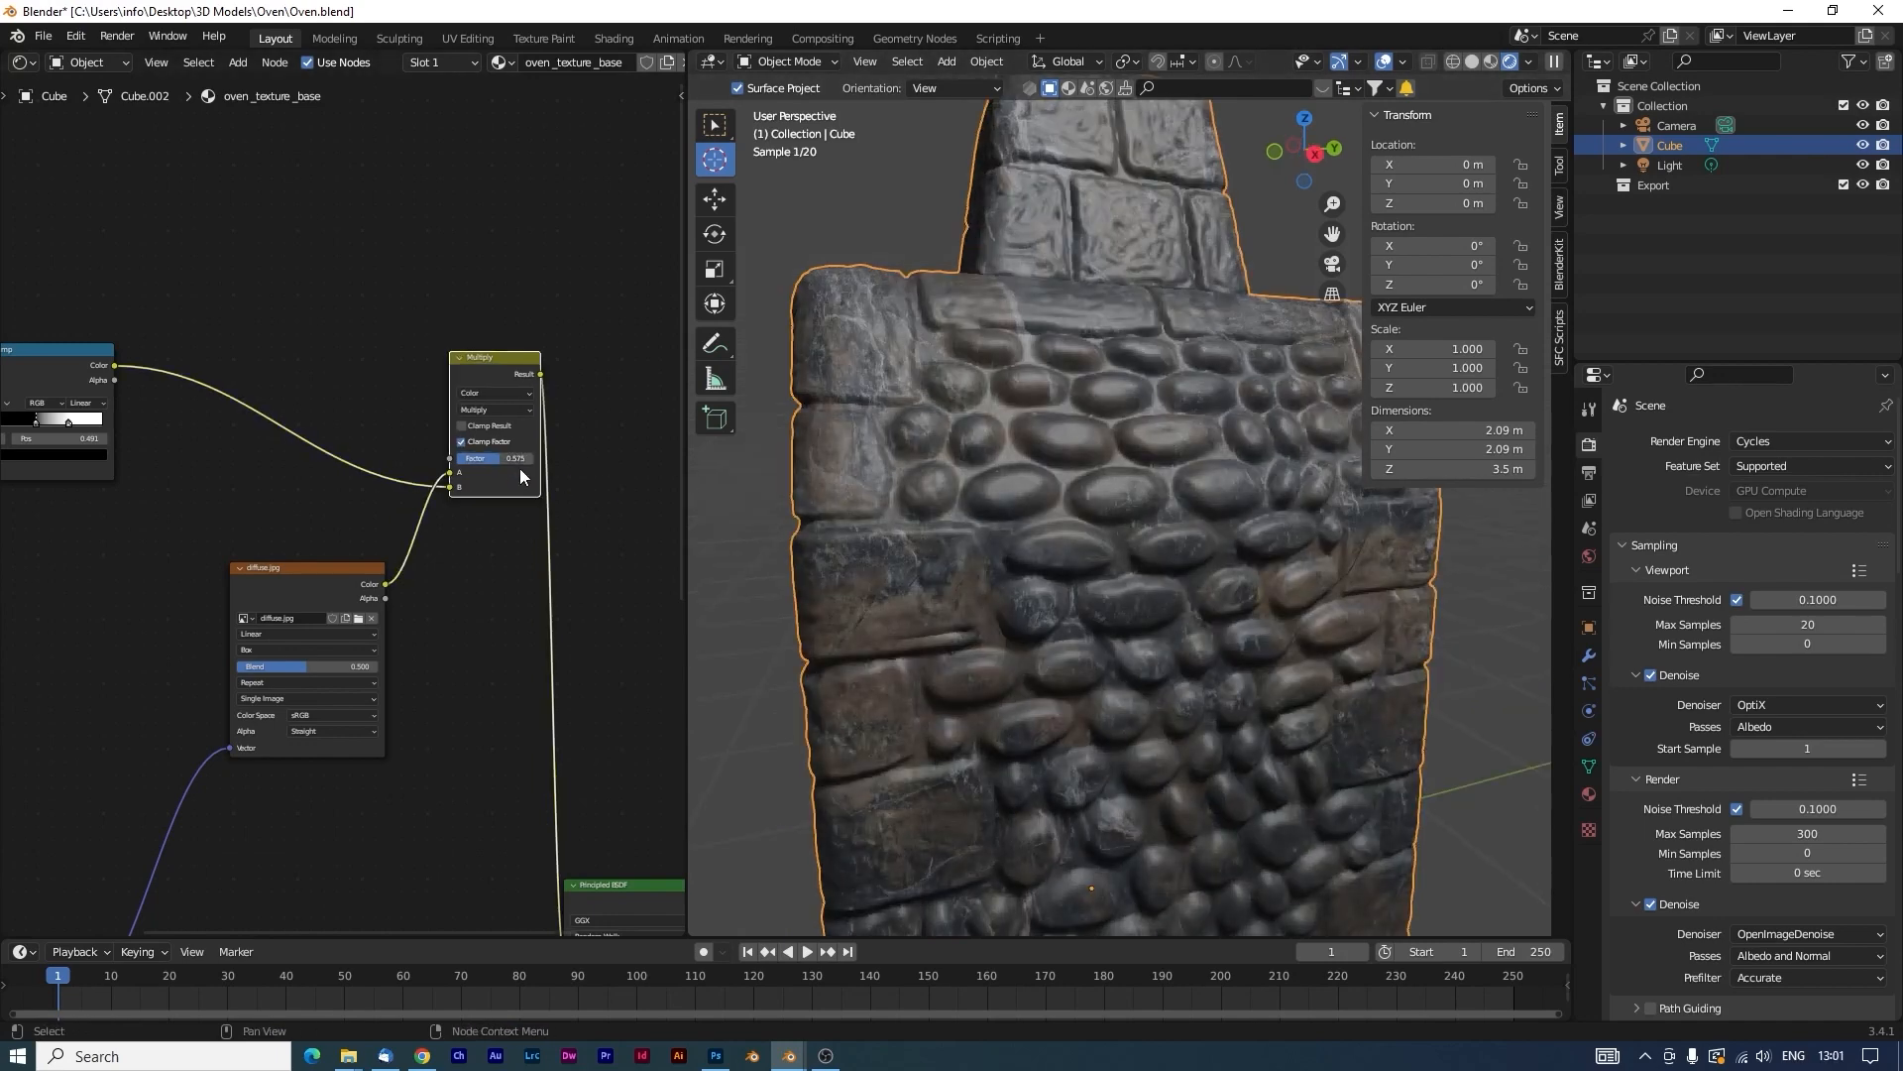
pyautogui.press('KP_Decimal')
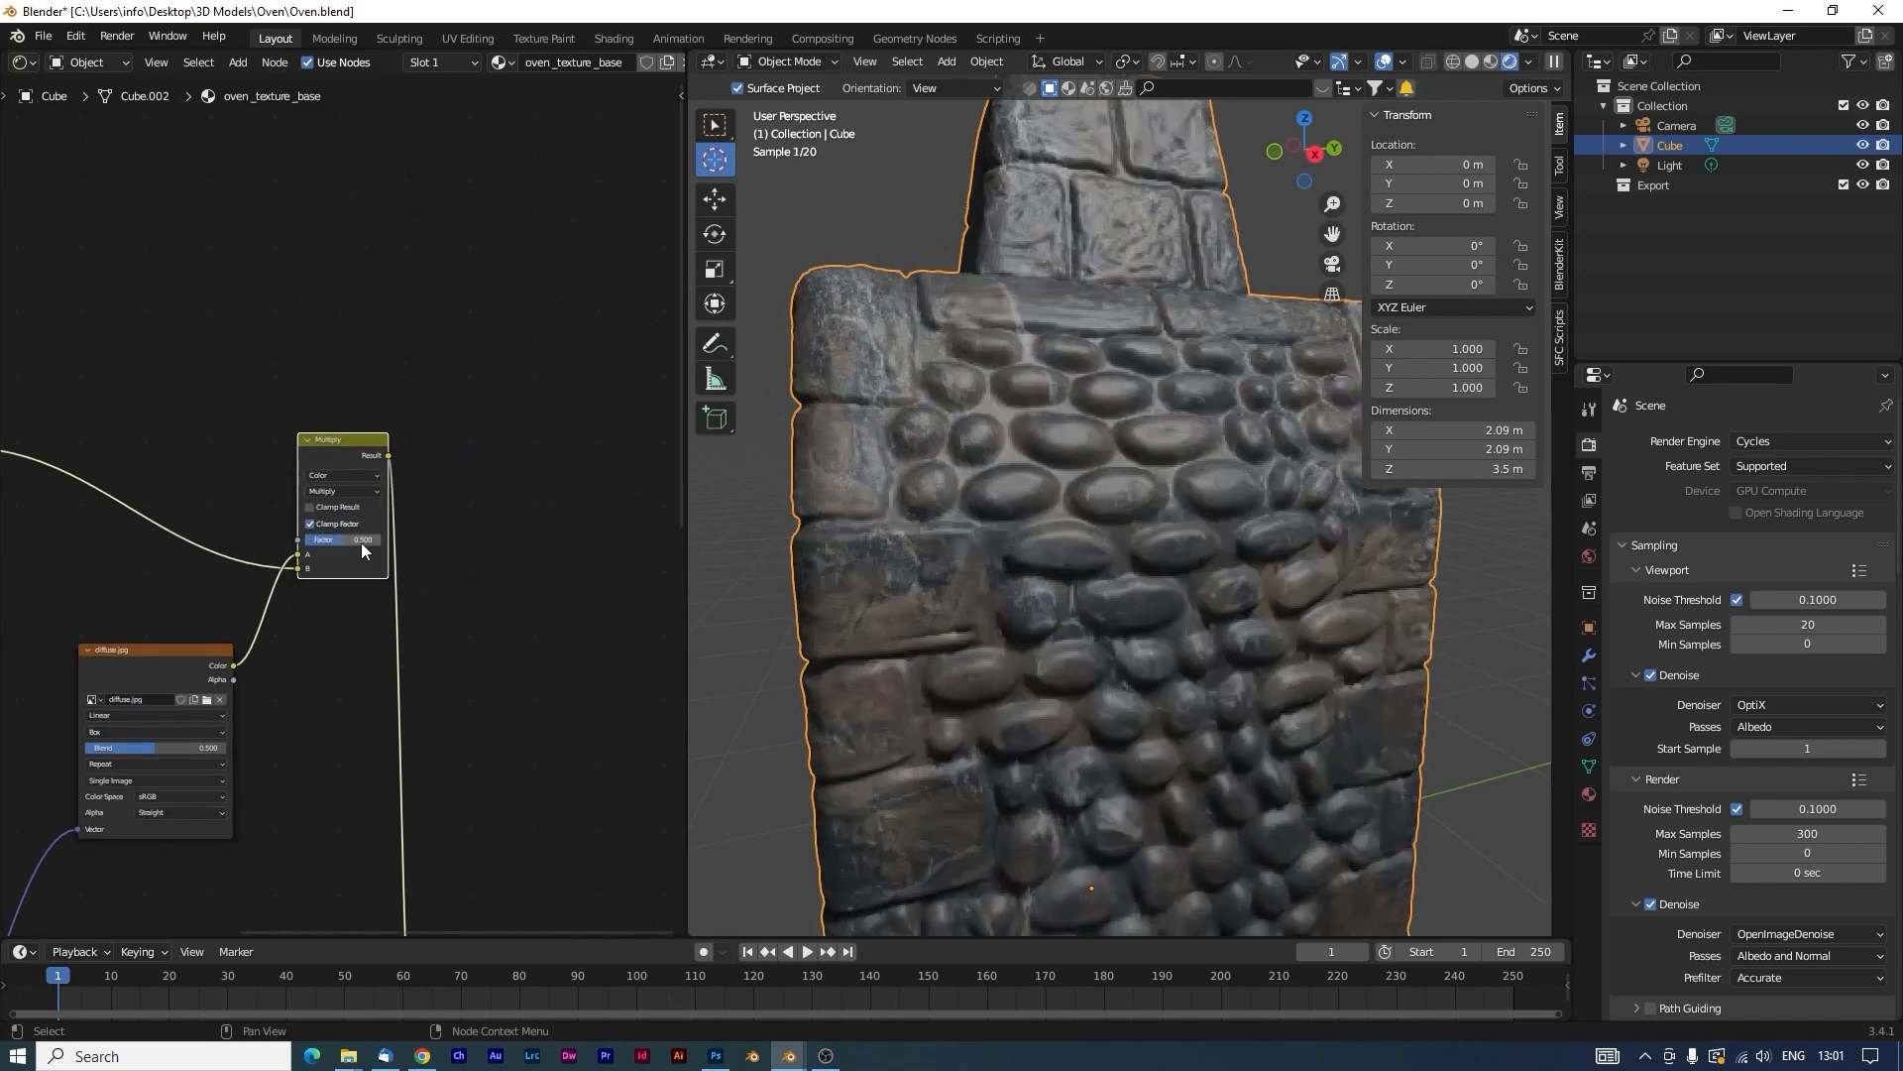
# Preview the ColorRamp mask on the oven and move its white stop to 0.550 for a sharper contrast.
pyautogui.moveTo(93, 559); pyautogui.dragTo(281, 569, button='middle')
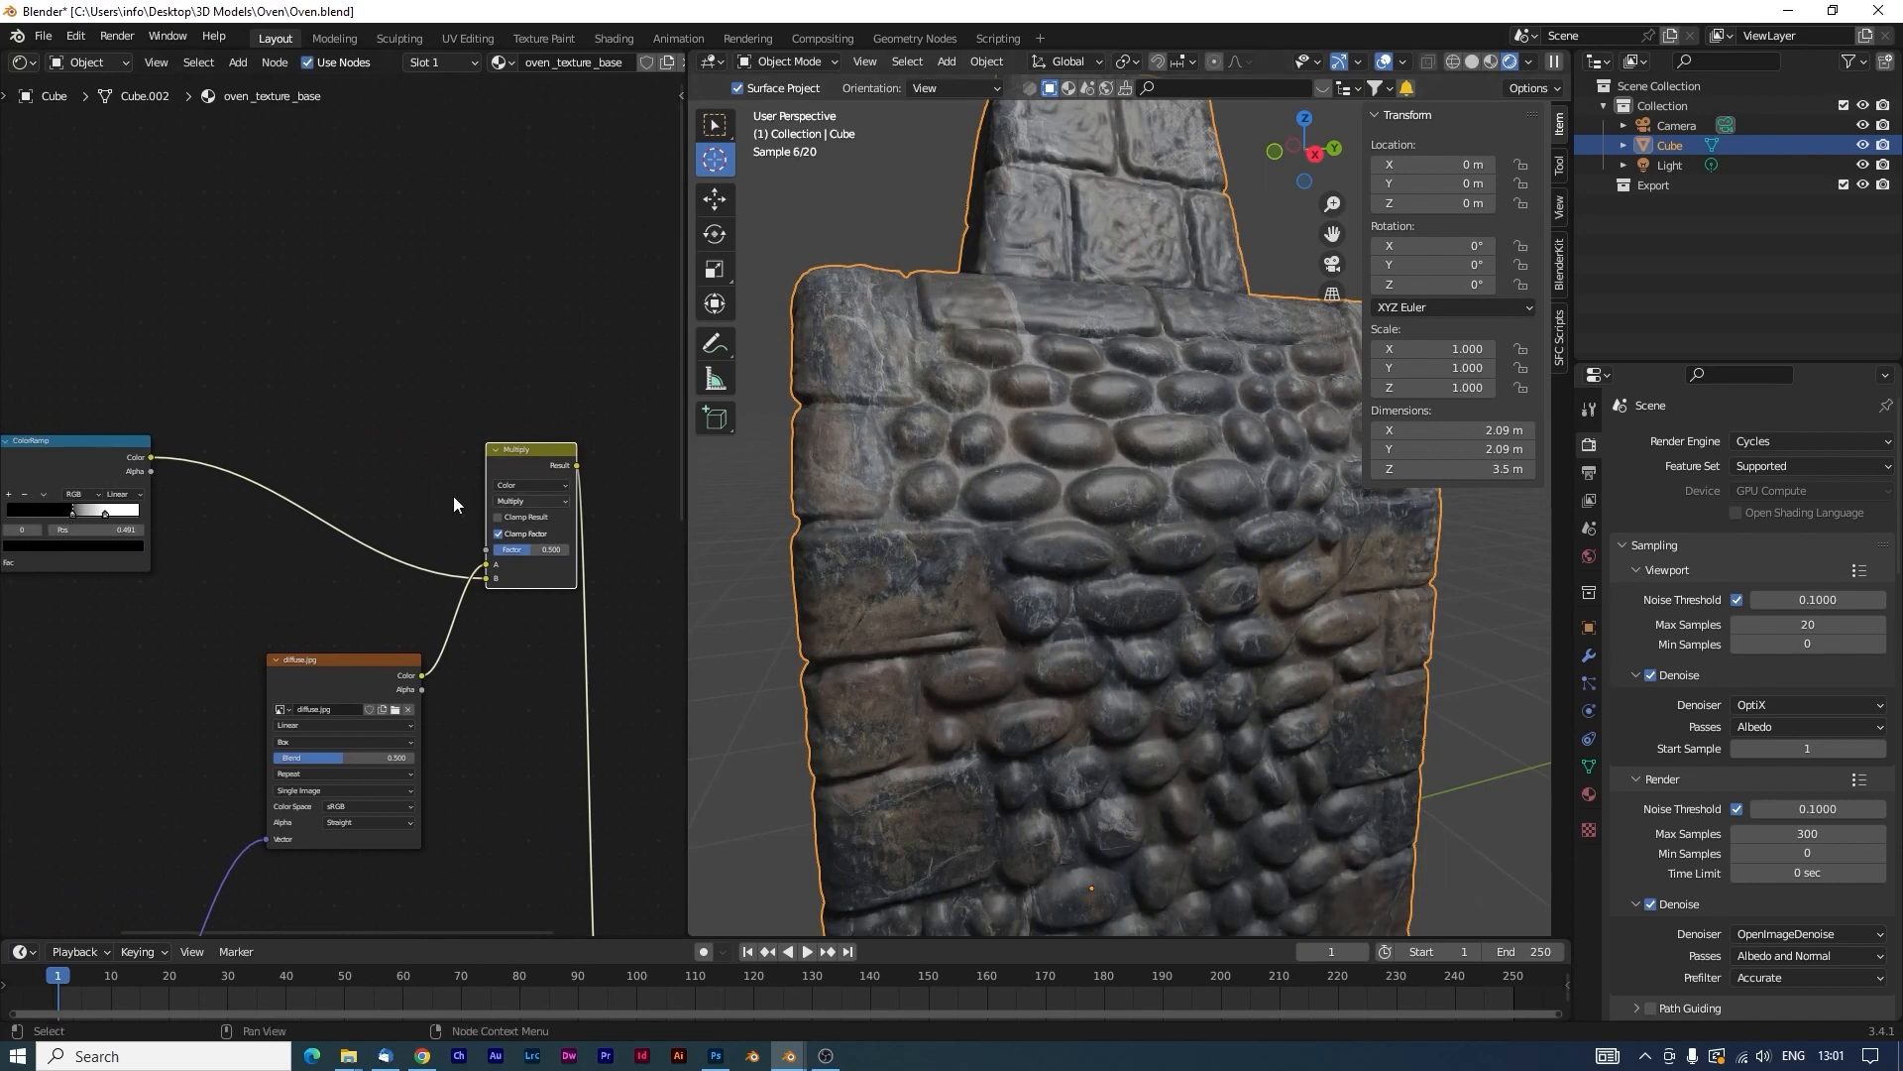
pyautogui.moveTo(73, 515); pyautogui.dragTo(72, 516)
pyautogui.moveTo(106, 514); pyautogui.dragTo(97, 514)
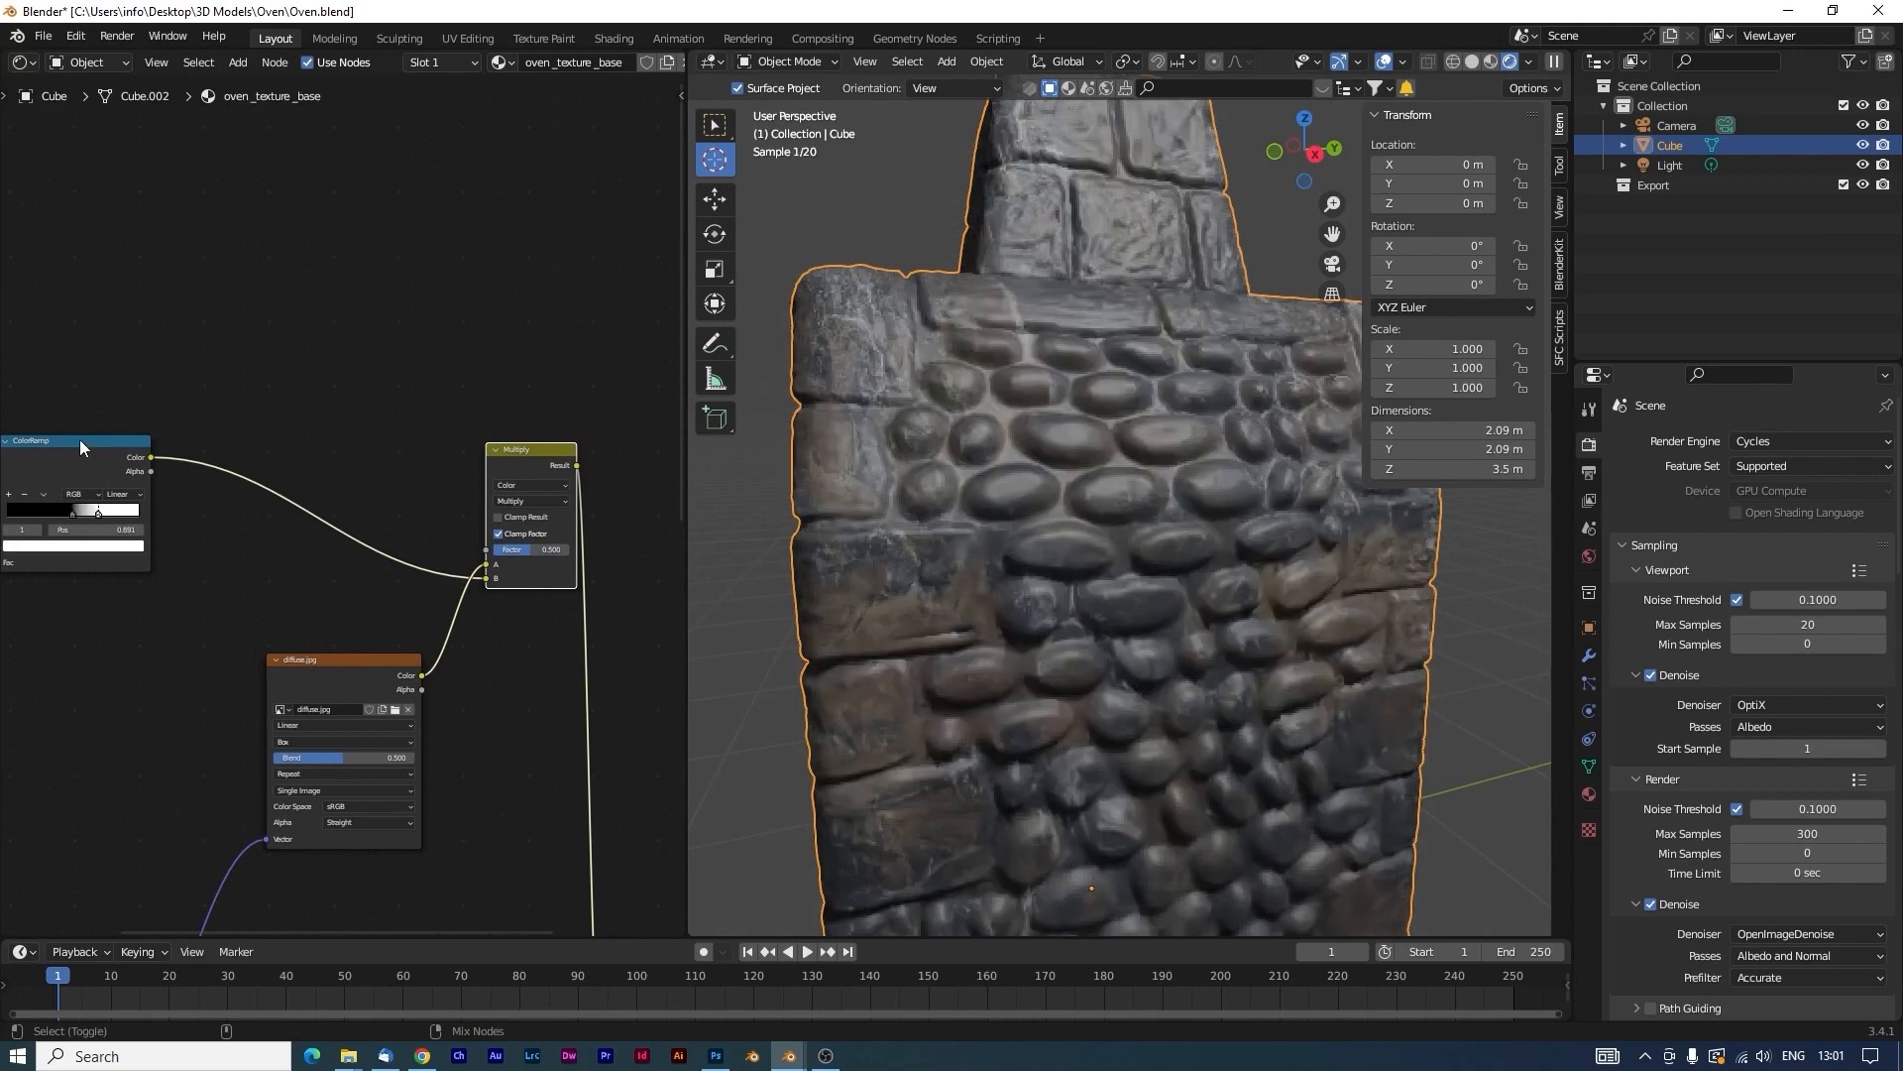
pyautogui.keyDown('ctrl'); pyautogui.keyDown('shift'); pyautogui.click(79, 439); pyautogui.keyUp('shift'); pyautogui.keyUp('ctrl')
pyautogui.moveTo(160, 586); pyautogui.dragTo(256, 591, button='middle')
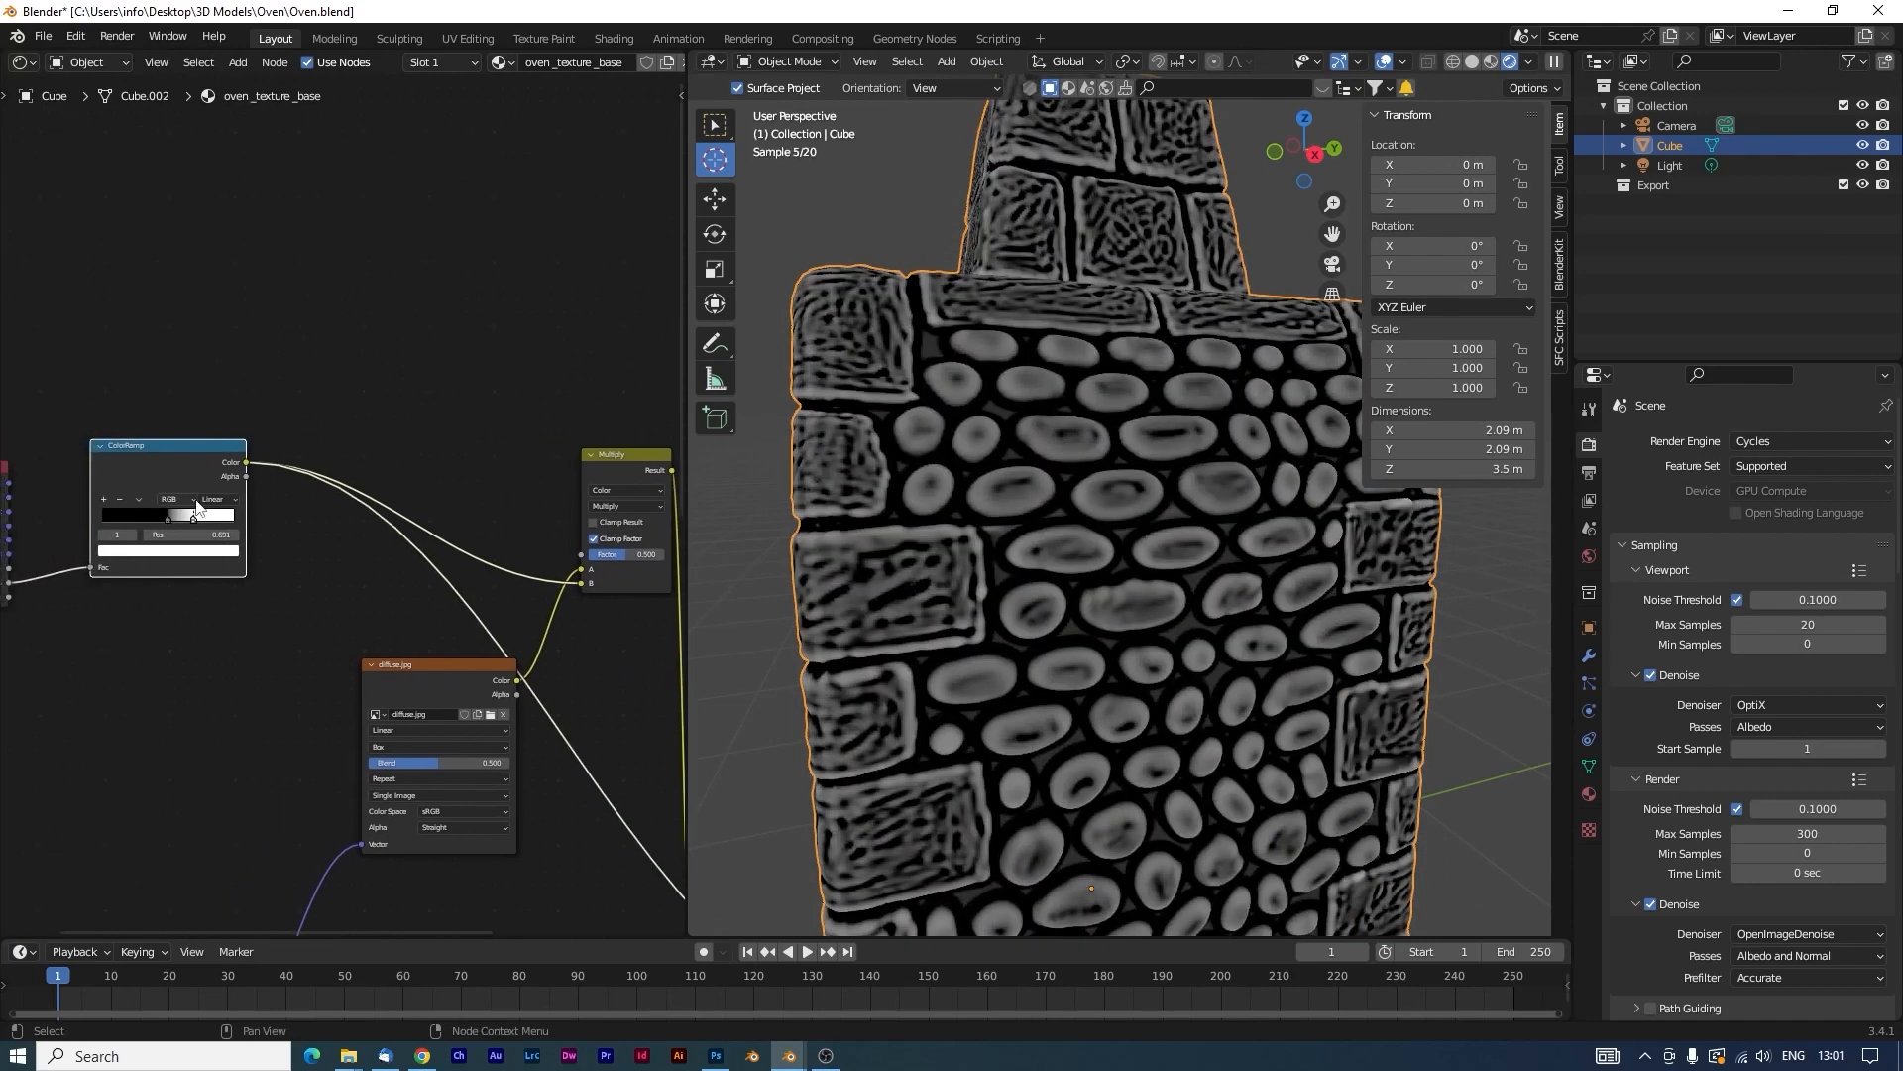
pyautogui.scroll(2, 248, 567)
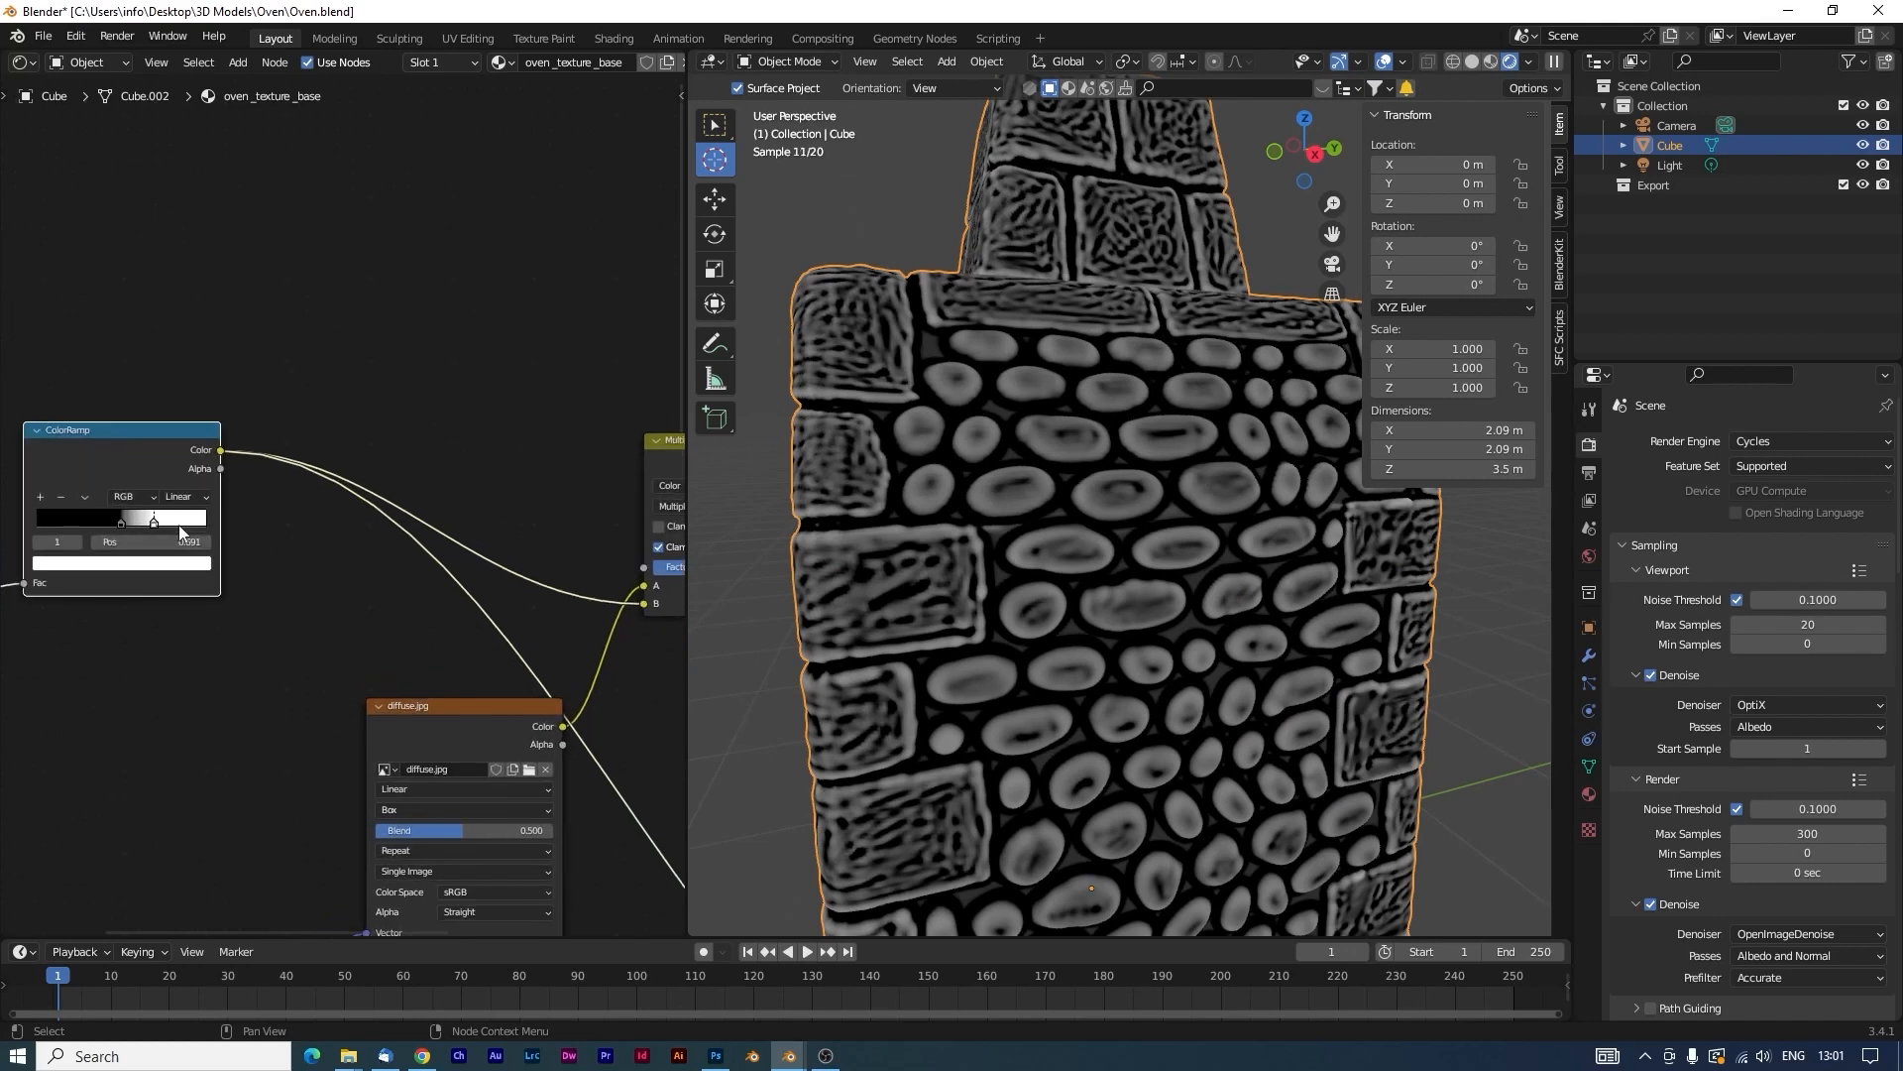
pyautogui.moveTo(149, 521); pyautogui.dragTo(129, 526)
pyautogui.click(133, 526)
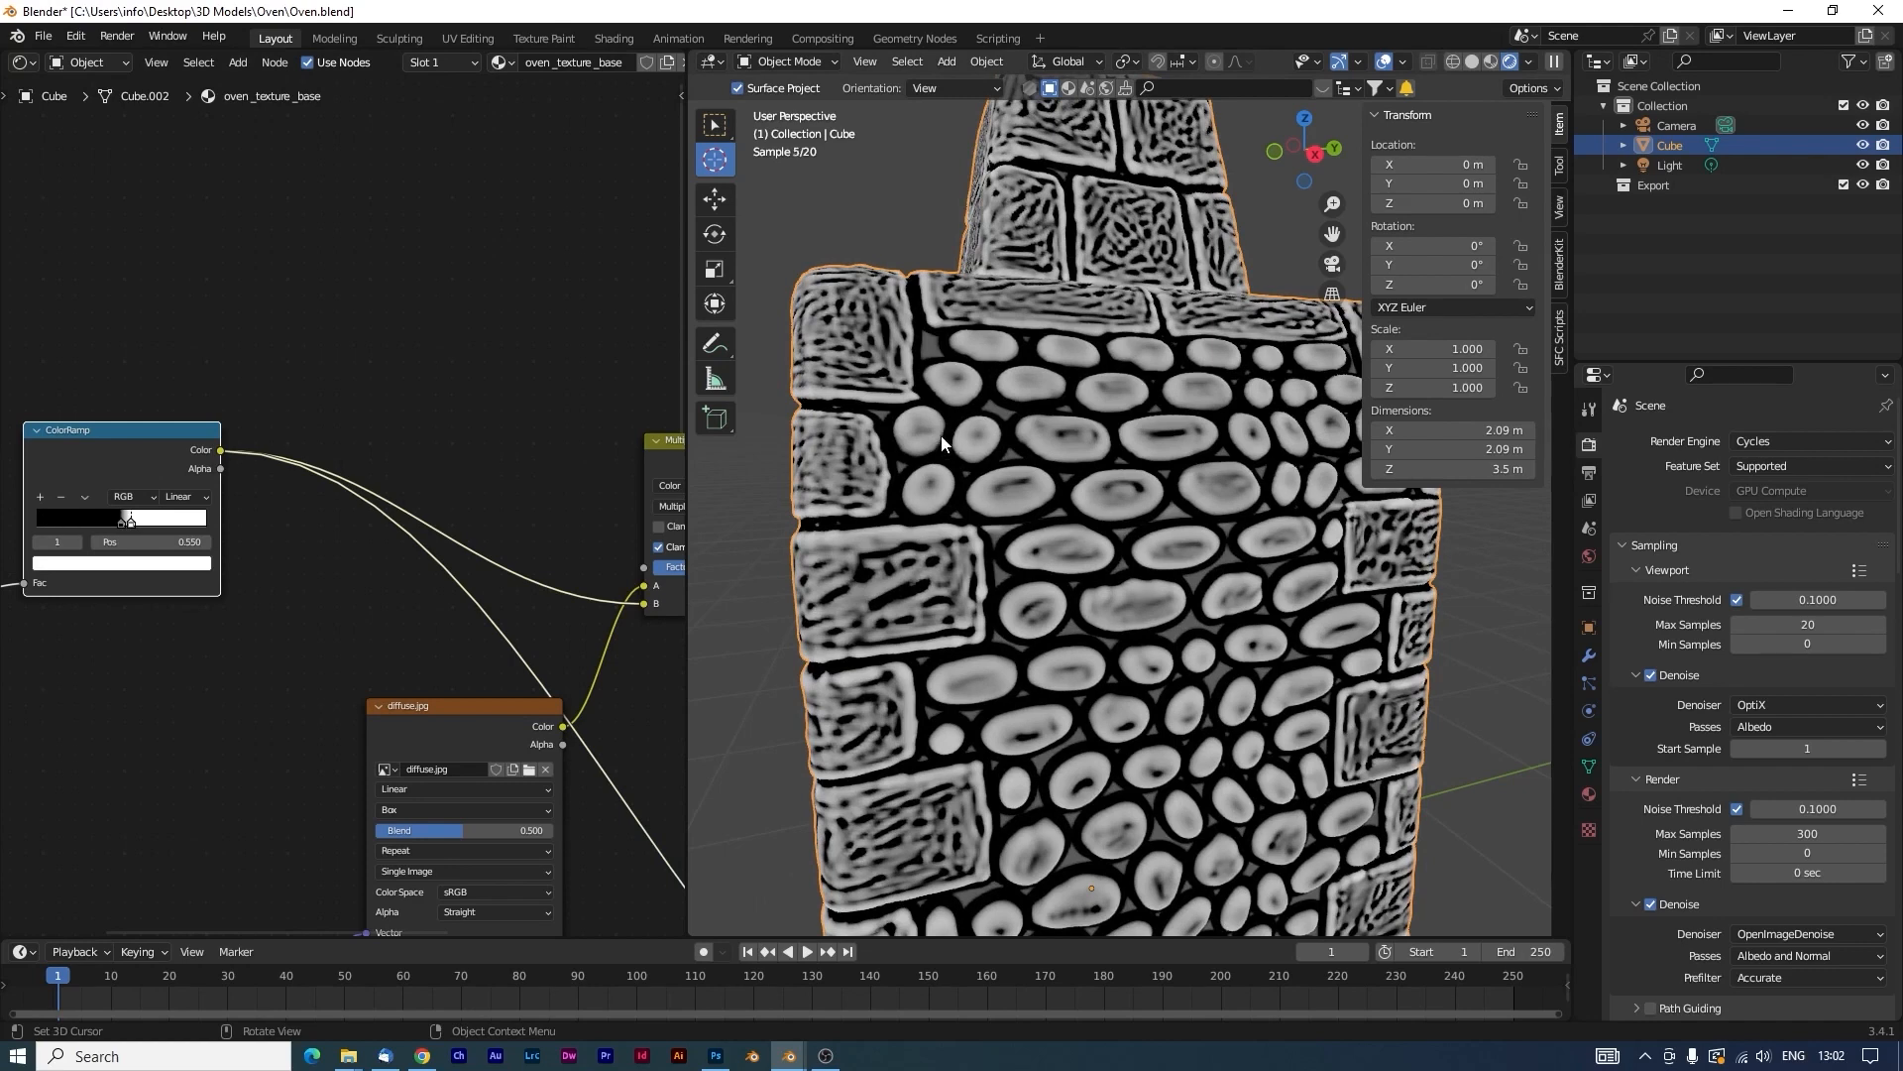
# Restore the Principled BSDF as the Material Output's surface and check the multiplied texture on the oven's corner.
pyautogui.moveTo(484, 665); pyautogui.dragTo(541, 373, button='middle')
pyautogui.keyDown('ctrl'); pyautogui.keyDown('shift'); pyautogui.click(303, 795); pyautogui.keyUp('shift'); pyautogui.keyUp('ctrl')
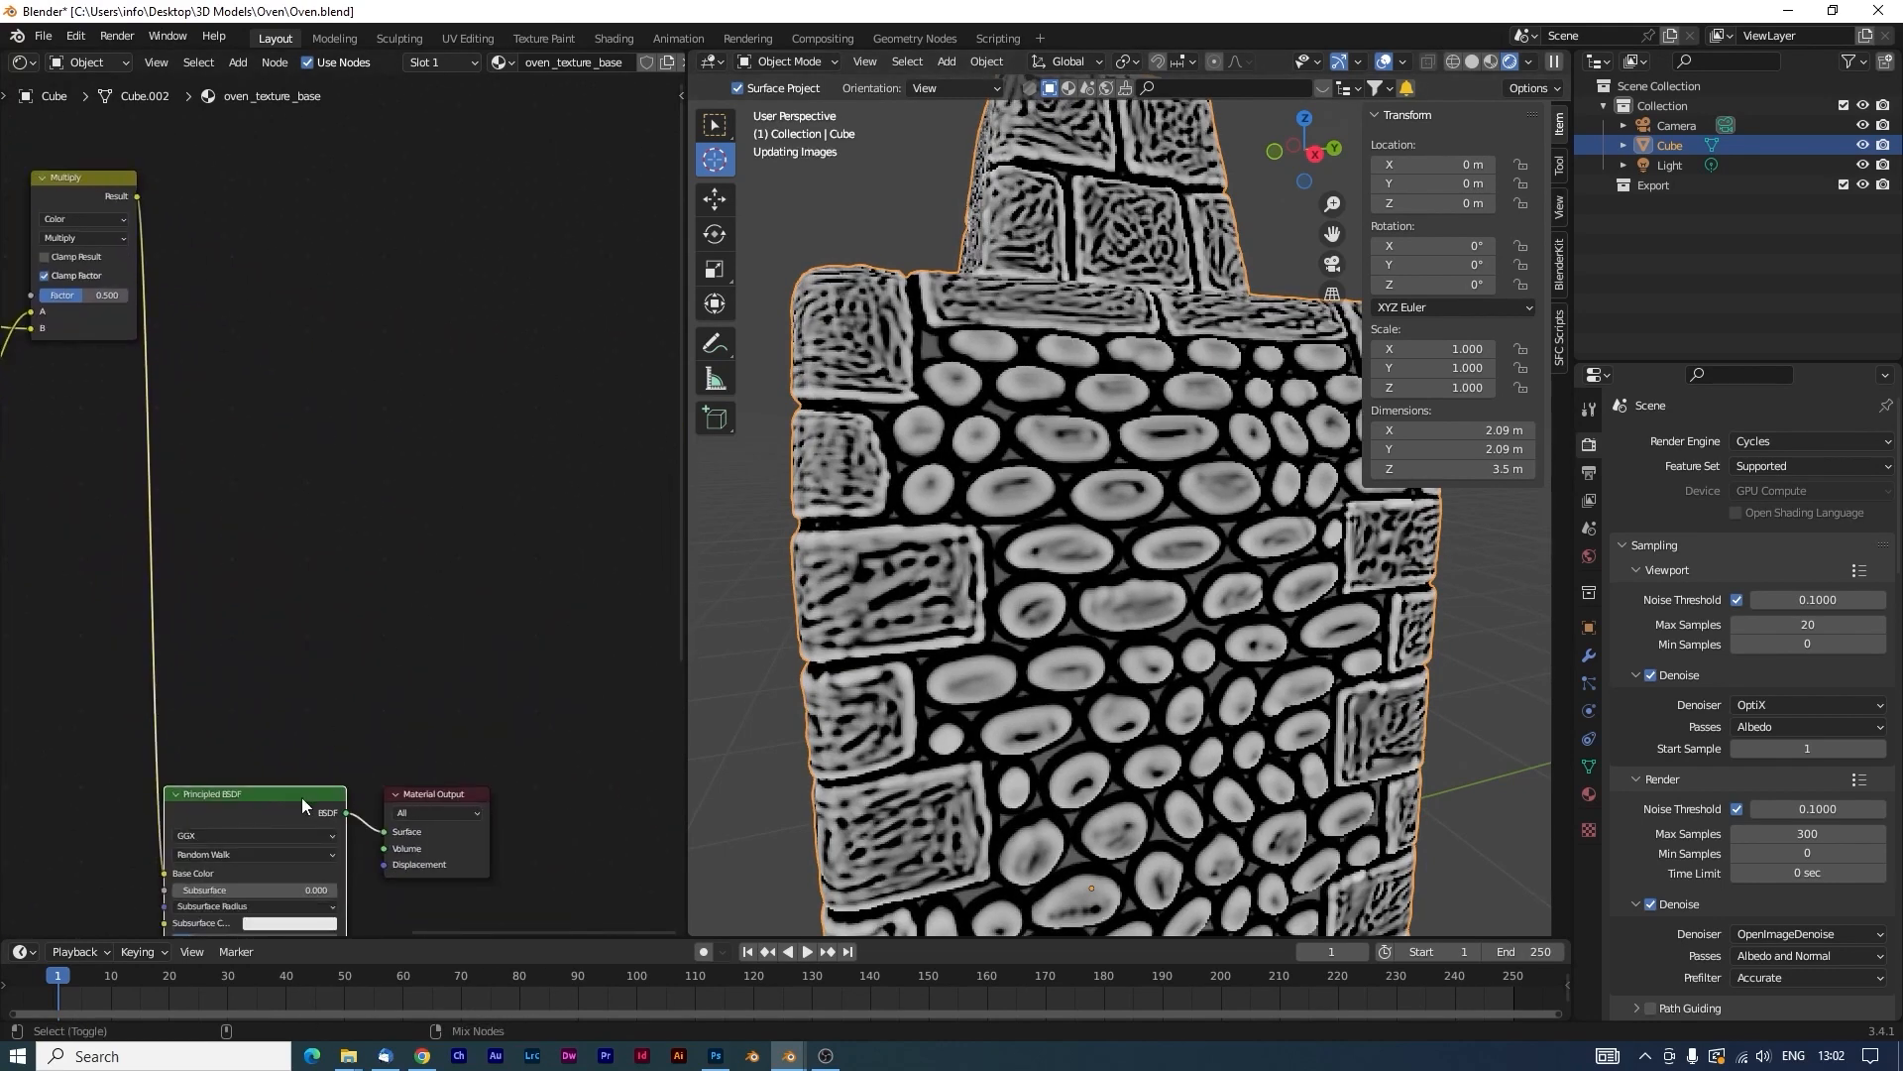
pyautogui.moveTo(1120, 617); pyautogui.dragTo(1161, 639, button='middle')
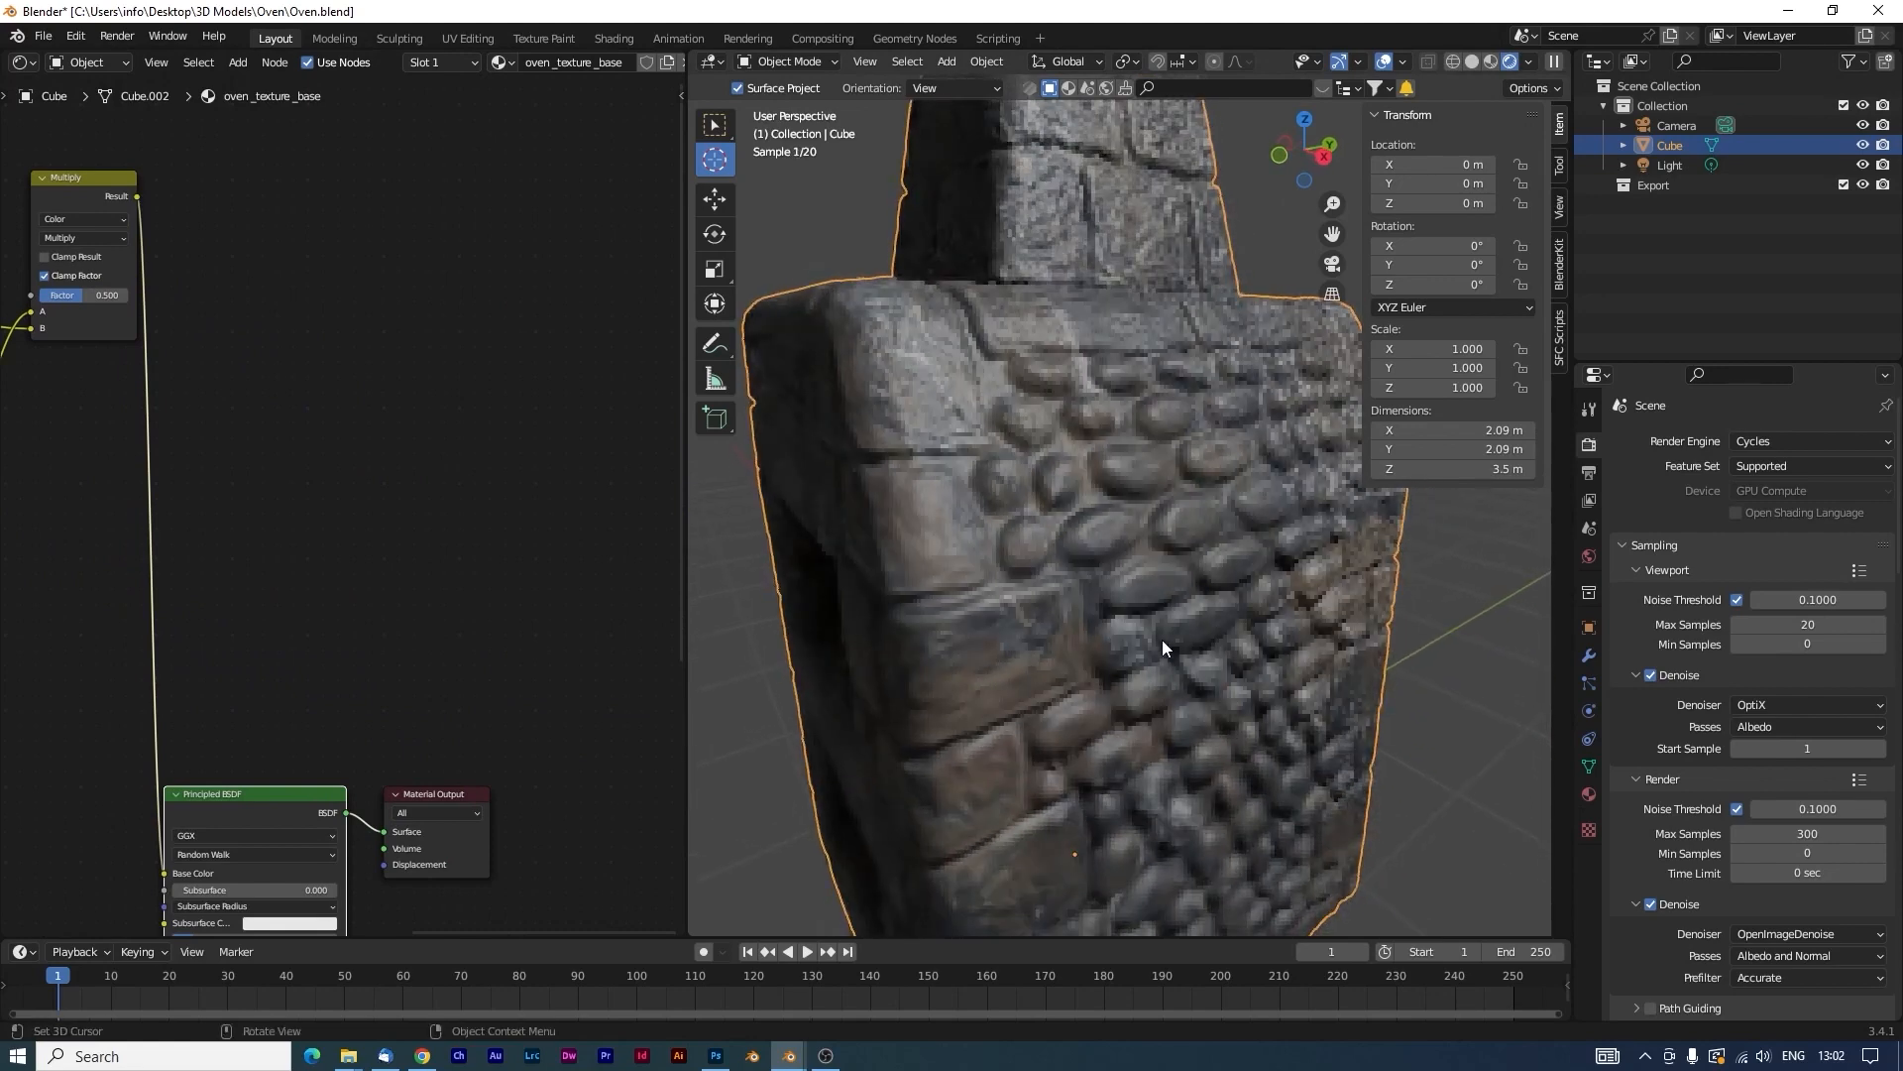
# Compare different strengths for the Multiply node on the pebble wall and set its factor to 0.7.
pyautogui.moveTo(276, 366); pyautogui.dragTo(497, 475, button='middle')
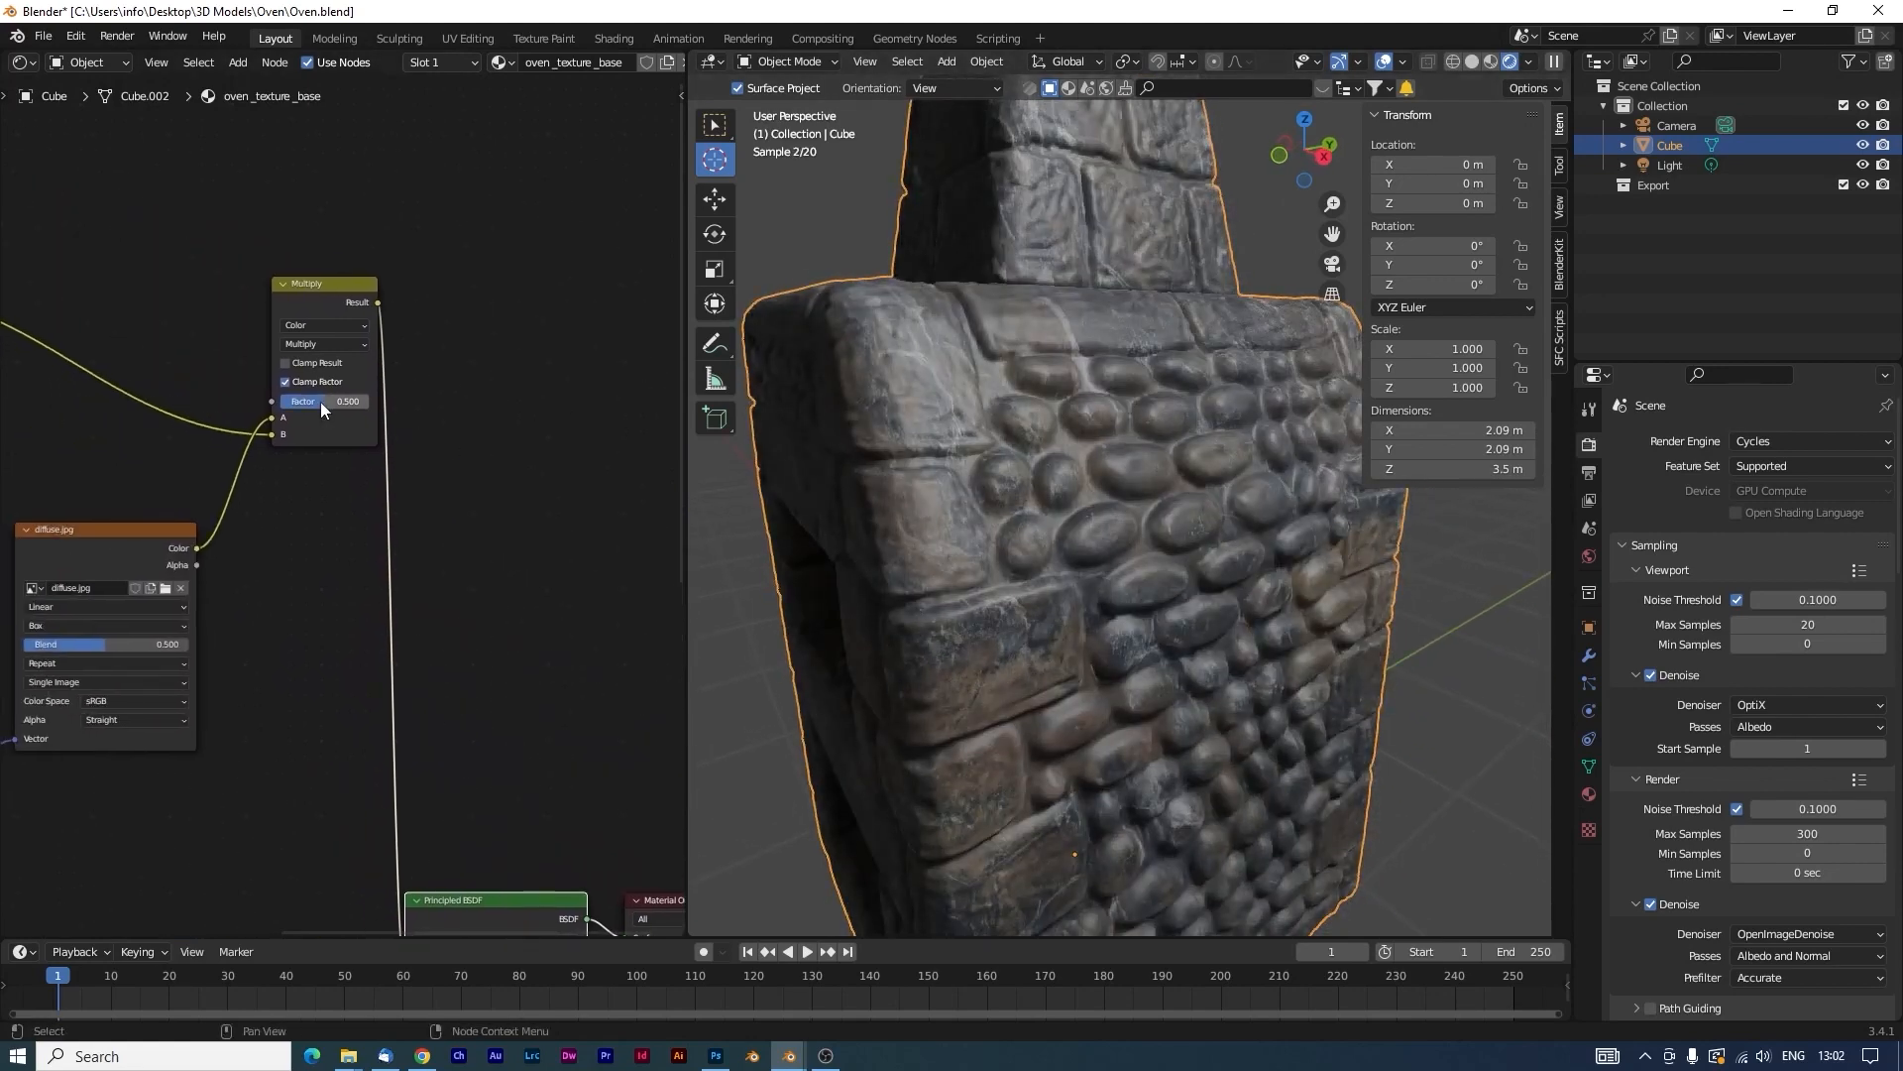
pyautogui.moveTo(311, 401); pyautogui.dragTo(347, 402)
pyautogui.moveTo(1008, 497); pyautogui.dragTo(996, 544, button='middle')
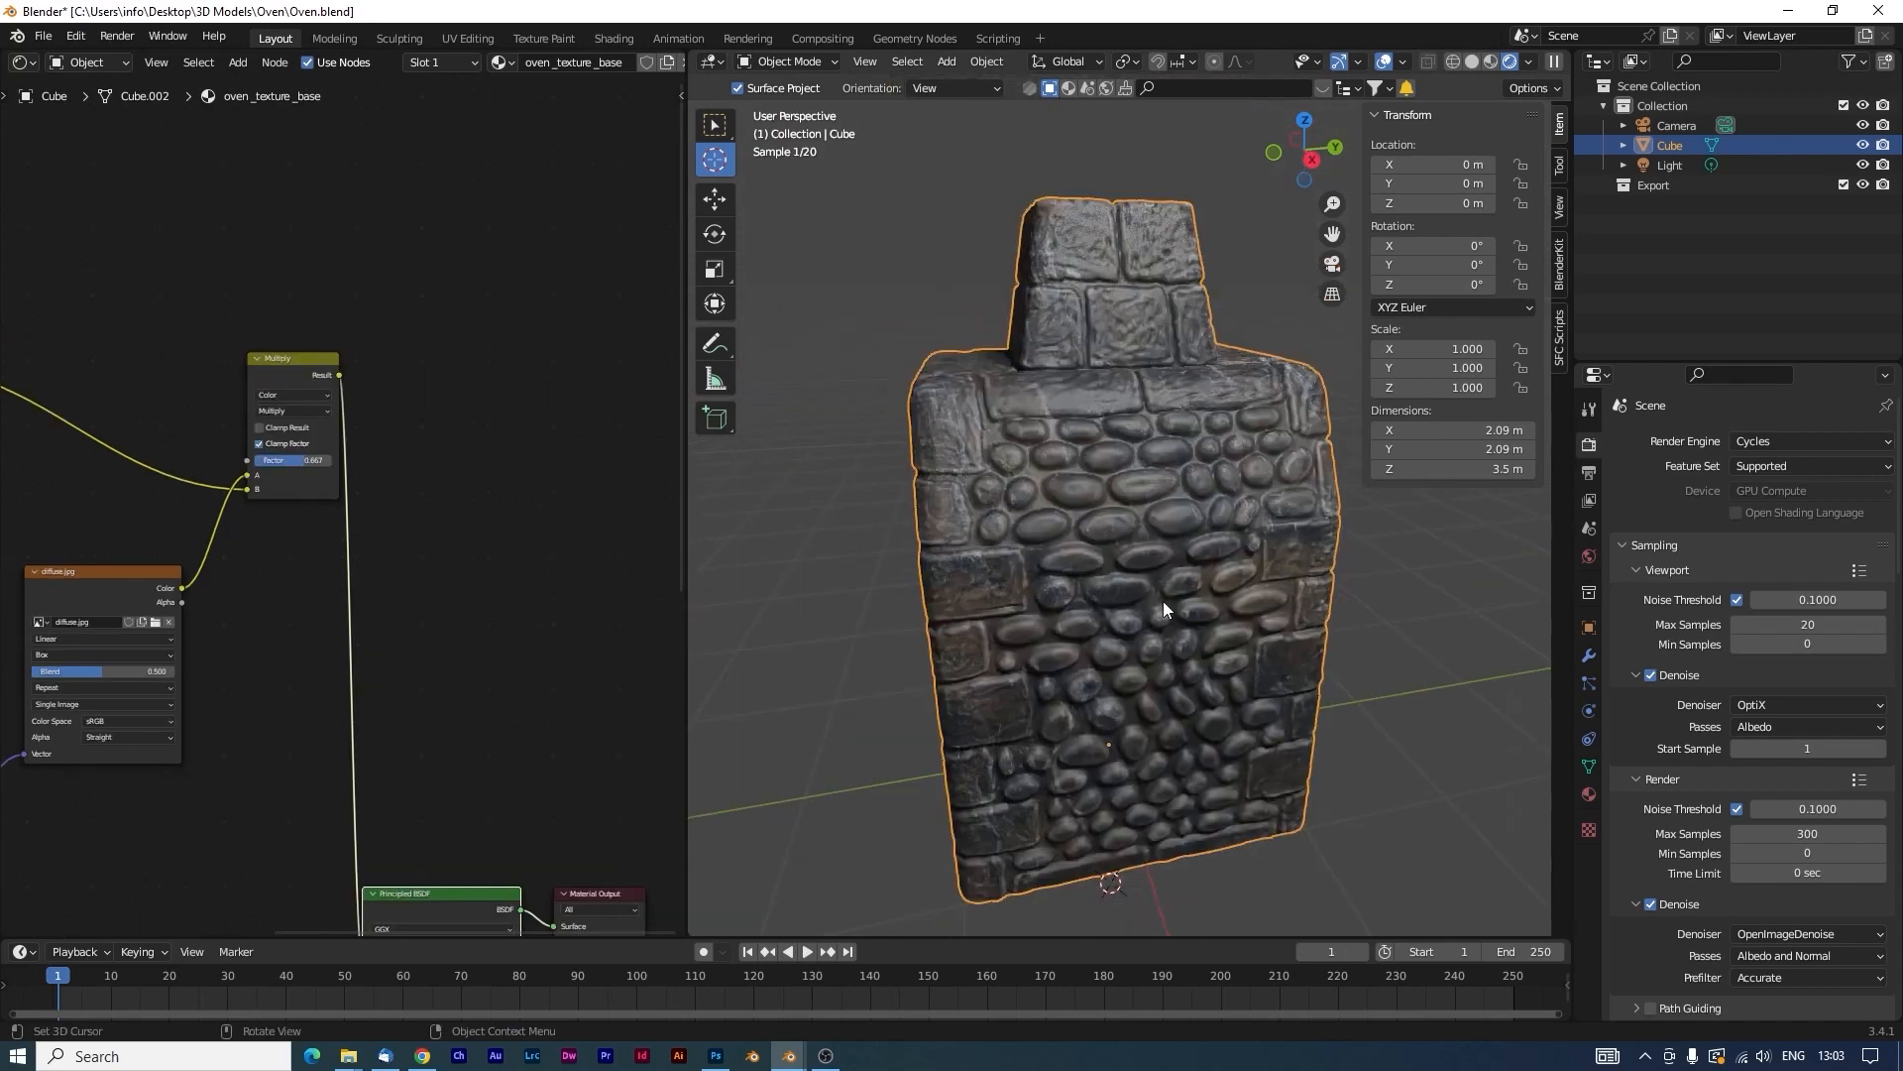
pyautogui.moveTo(1163, 601); pyautogui.dragTo(1081, 619, button='middle')
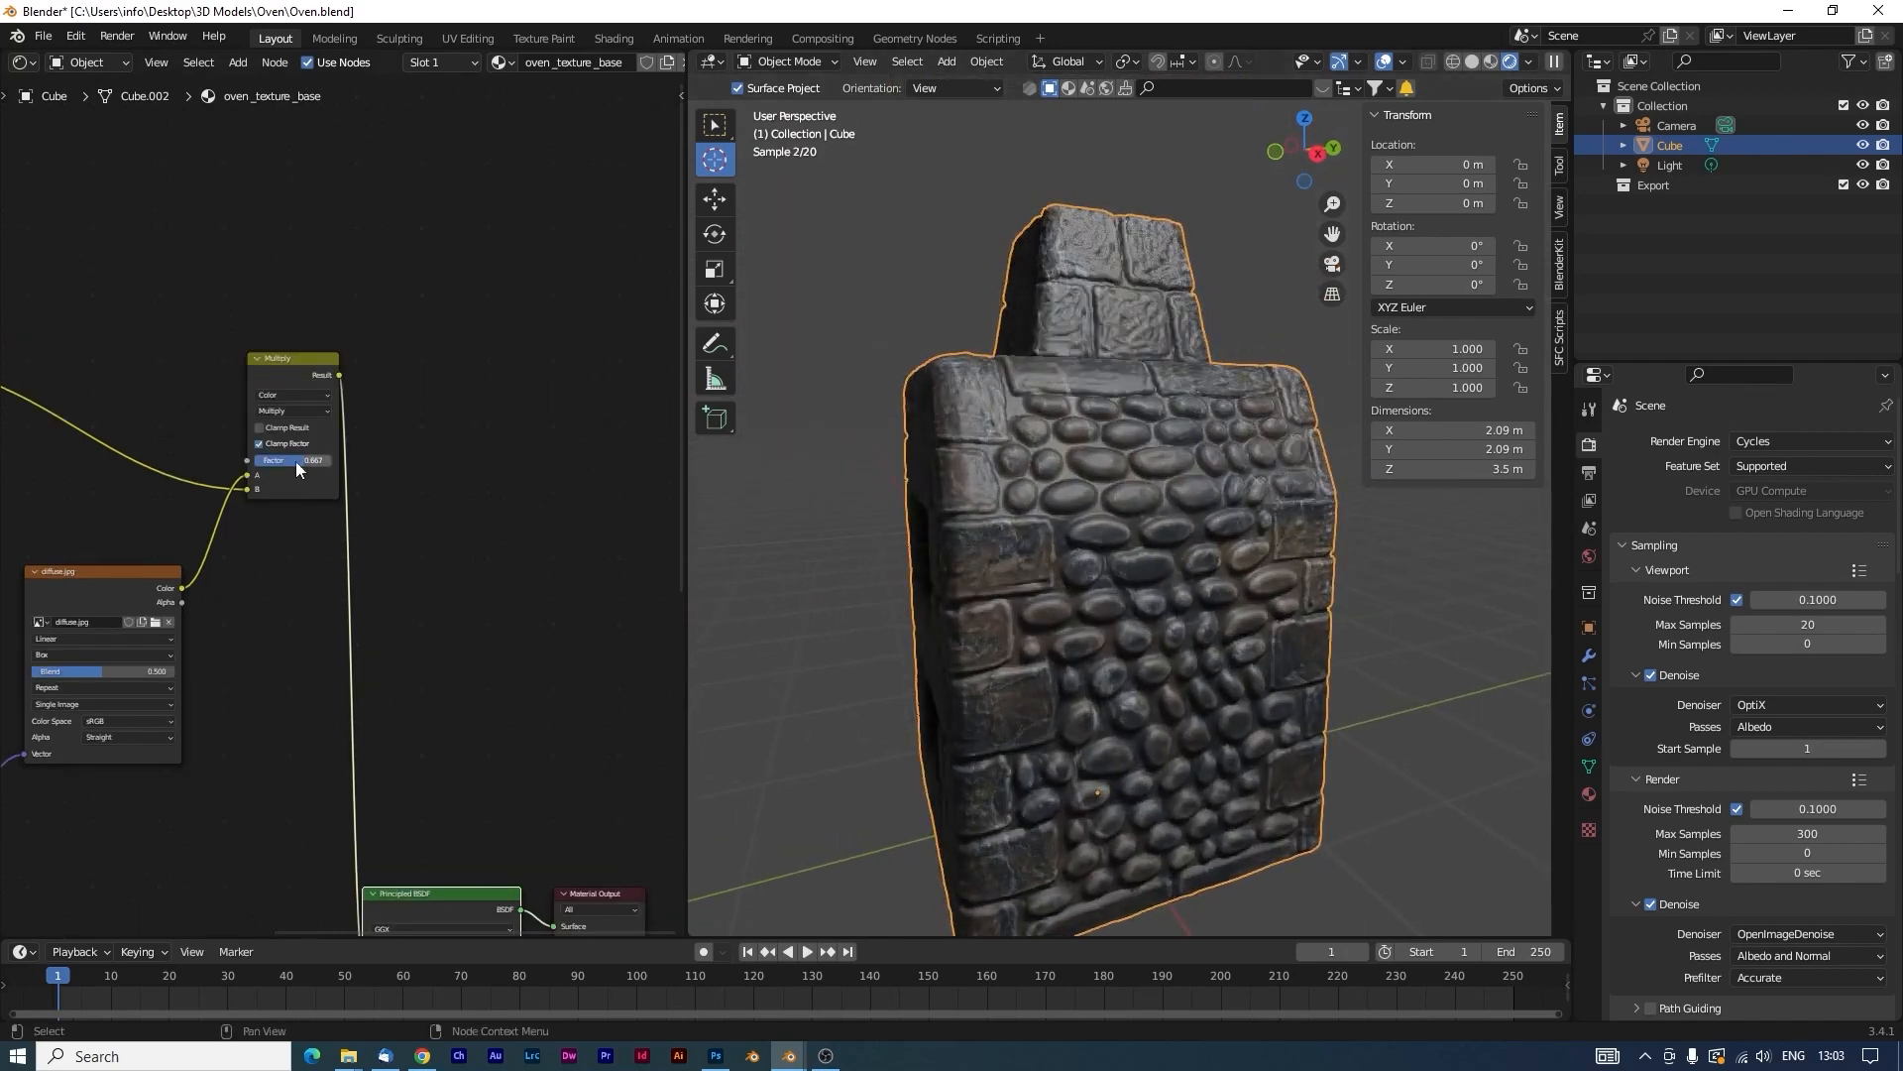
pyautogui.moveTo(317, 460)
pyautogui.mouseDown()
pyautogui.moveTo(265, 460)
pyautogui.moveTo(301, 460)
pyautogui.mouseUp()
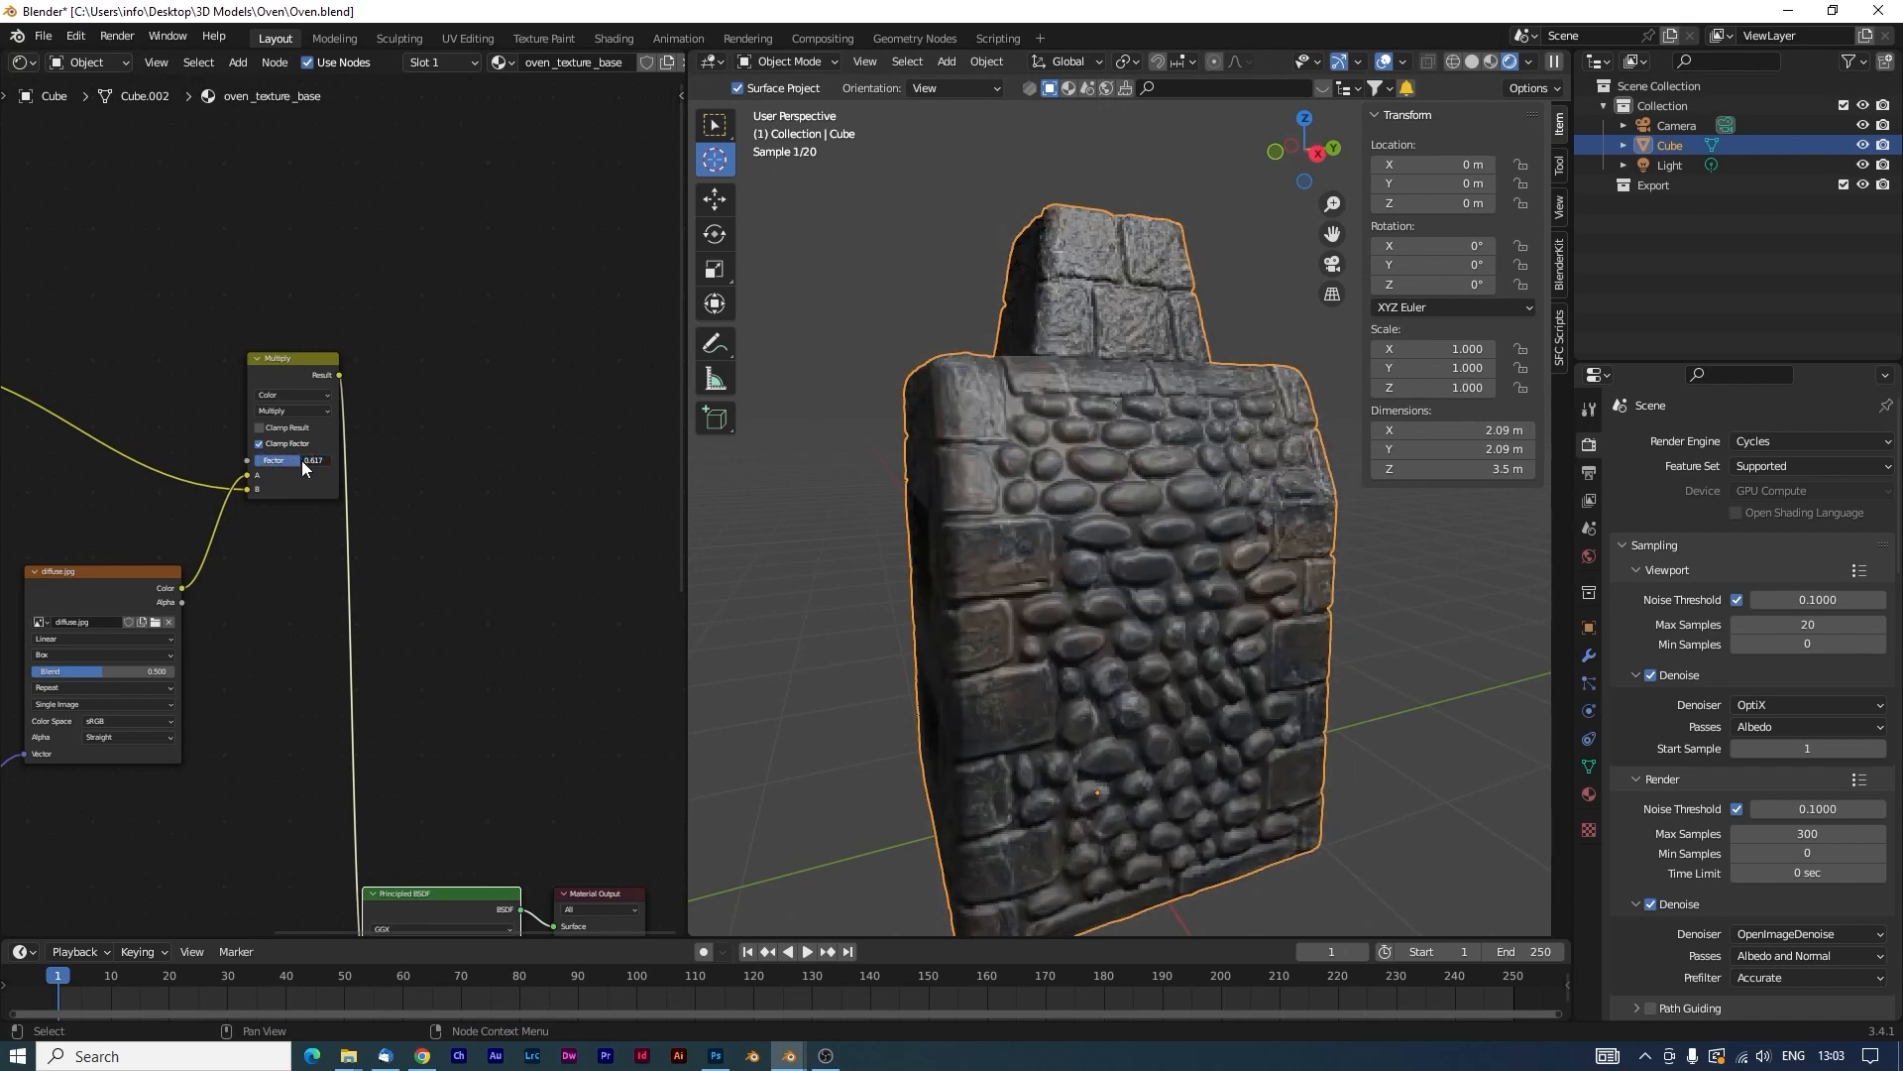
pyautogui.click(319, 460)
pyautogui.write('0.7')
pyautogui.press('Return')
# Examine the multiplied stone texture on the oven's walls, rounded corners and chimney from several sides.
pyautogui.scroll(3, 1115, 593)
pyautogui.moveTo(1114, 593); pyautogui.dragTo(1126, 640, button='middle')
pyautogui.moveTo(1134, 441); pyautogui.dragTo(1050, 497, button='middle')
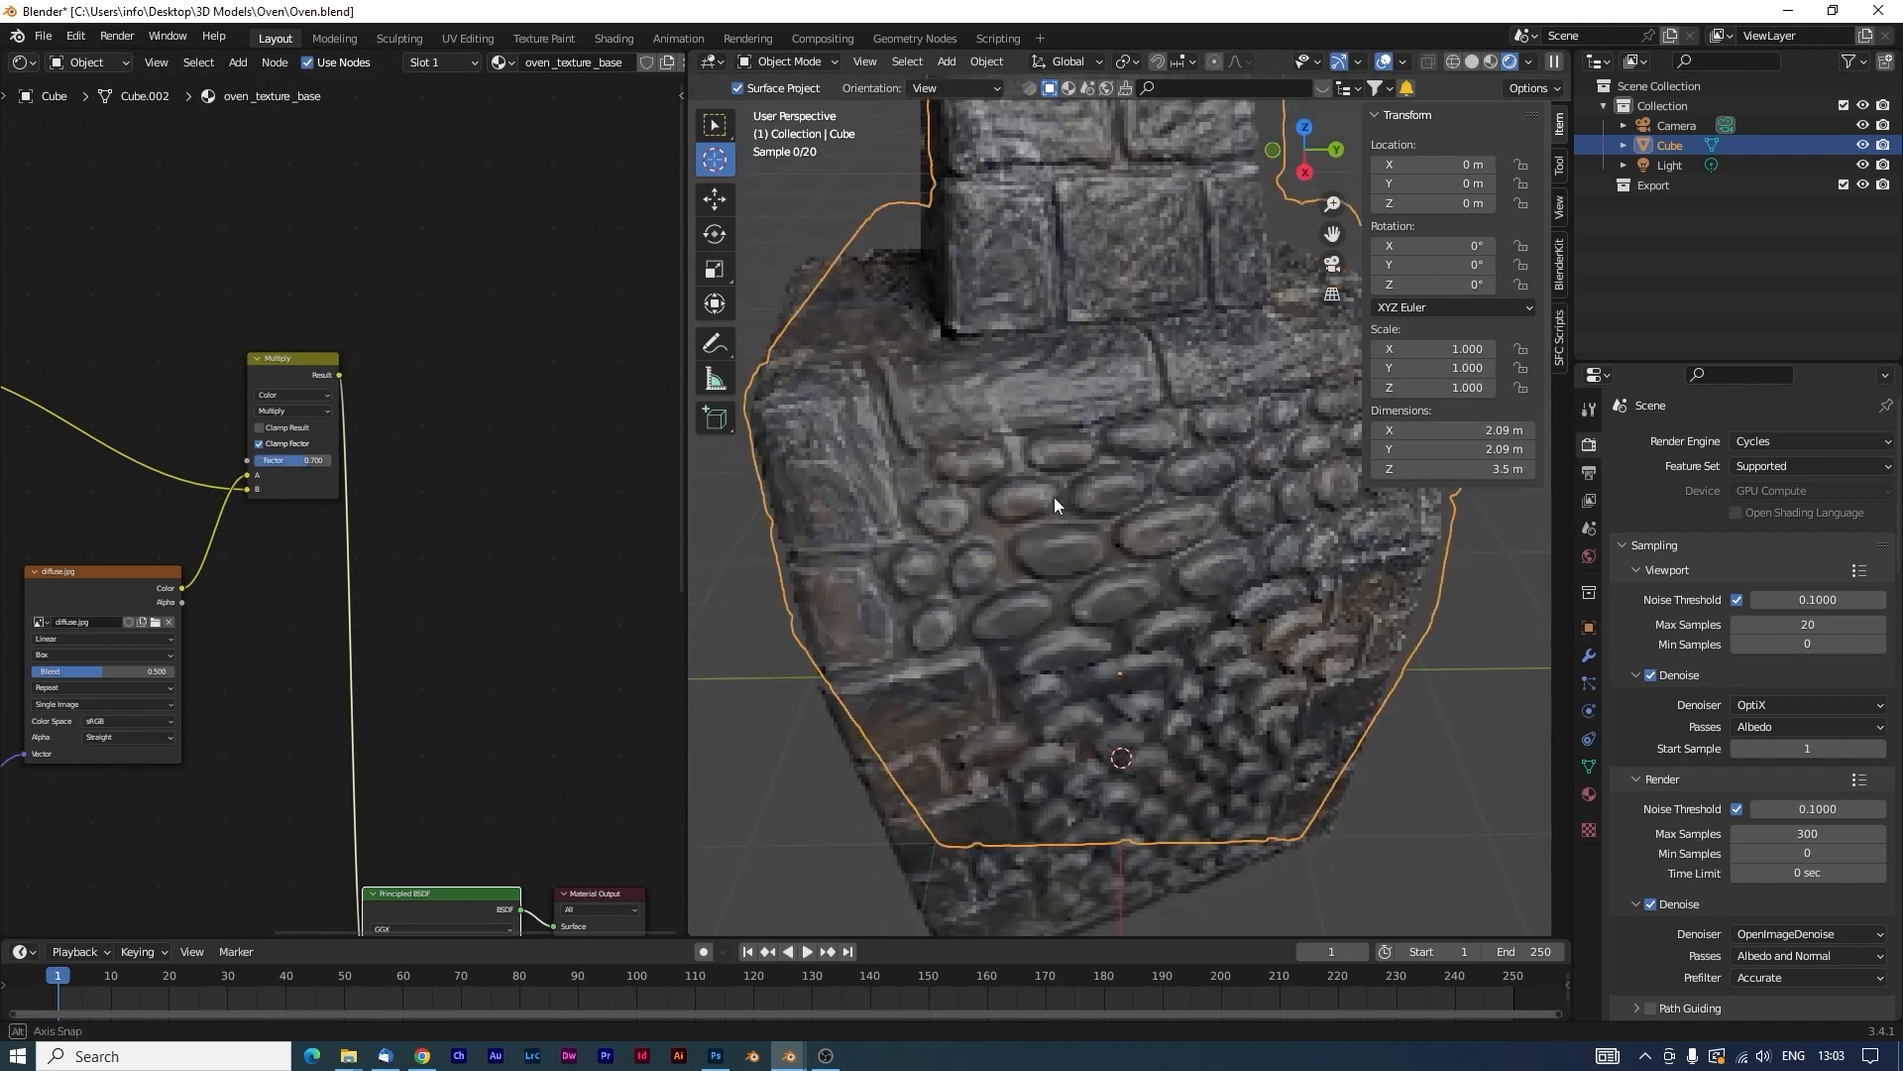
pyautogui.moveTo(1277, 547); pyautogui.dragTo(1152, 521, button='middle')
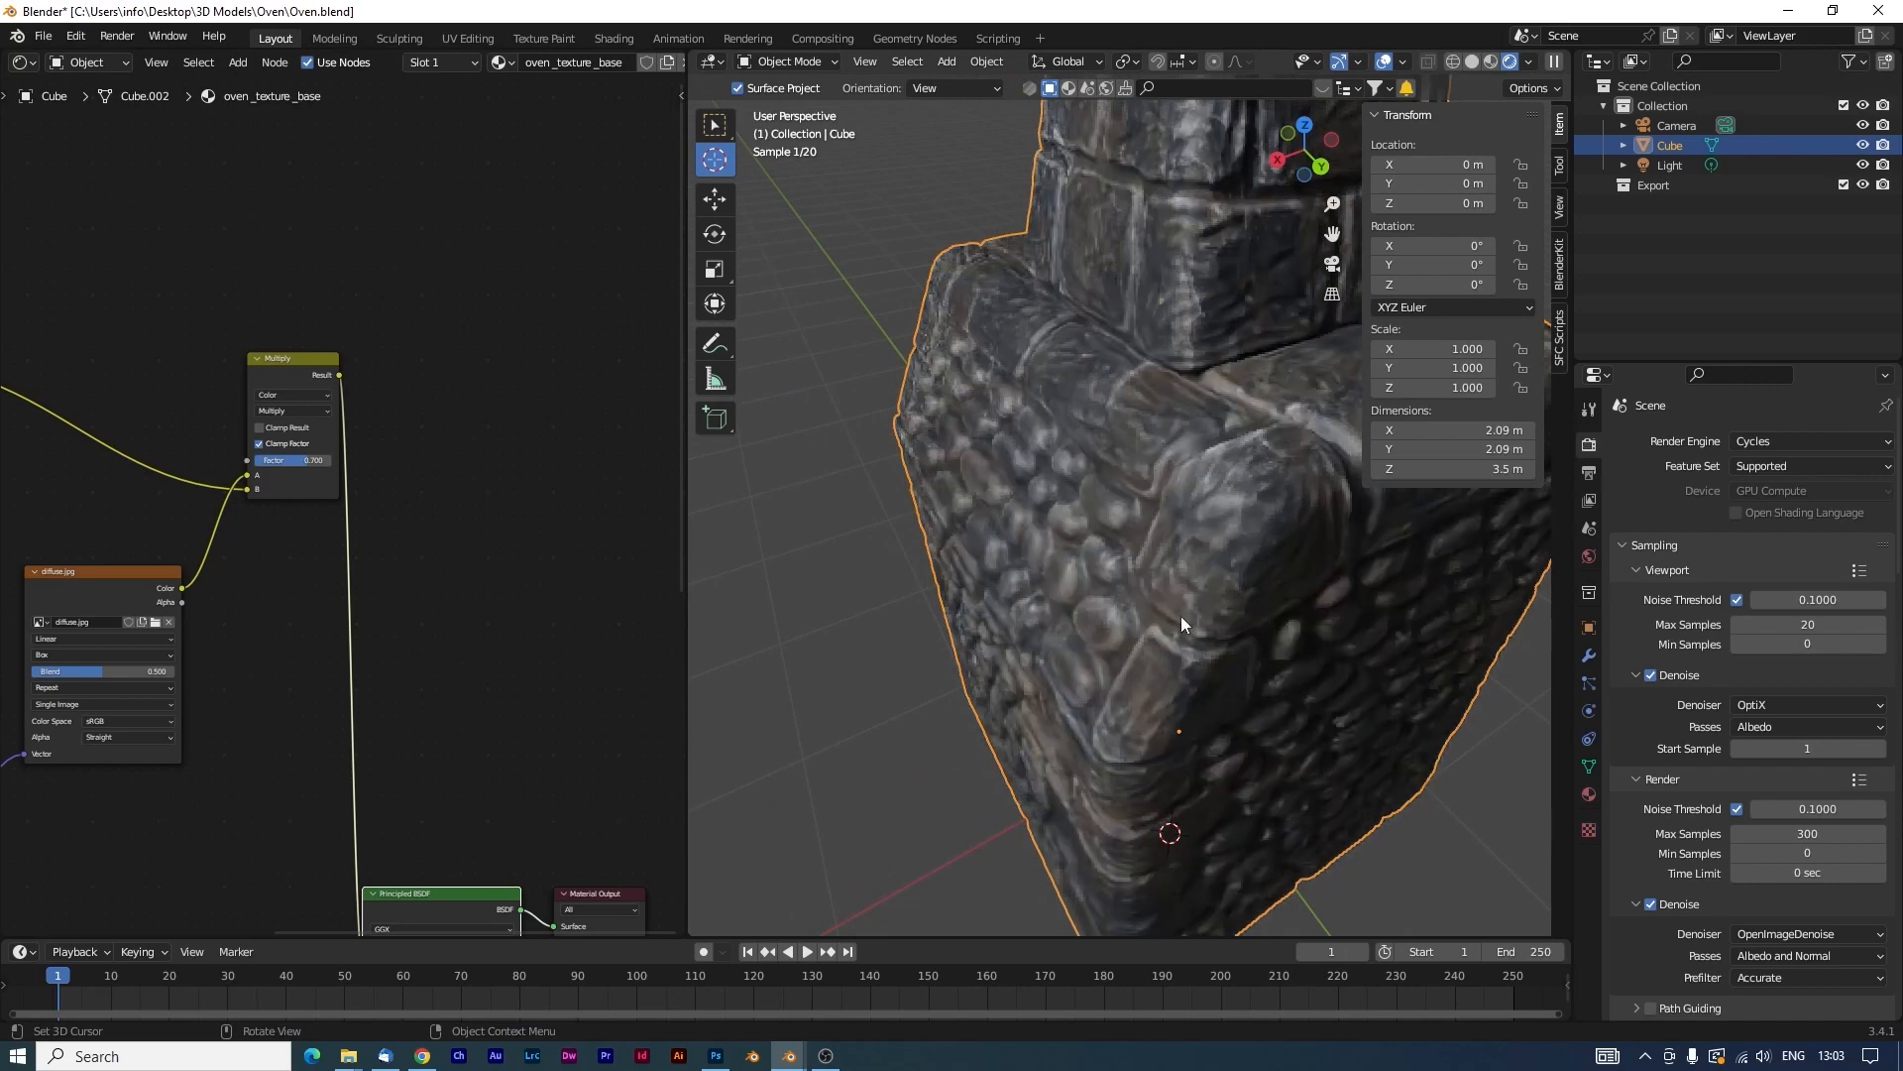
pyautogui.moveTo(984, 634); pyautogui.dragTo(1013, 581, button='middle')
pyautogui.scroll(-4, 1187, 585)
pyautogui.scroll(3, 1148, 588)
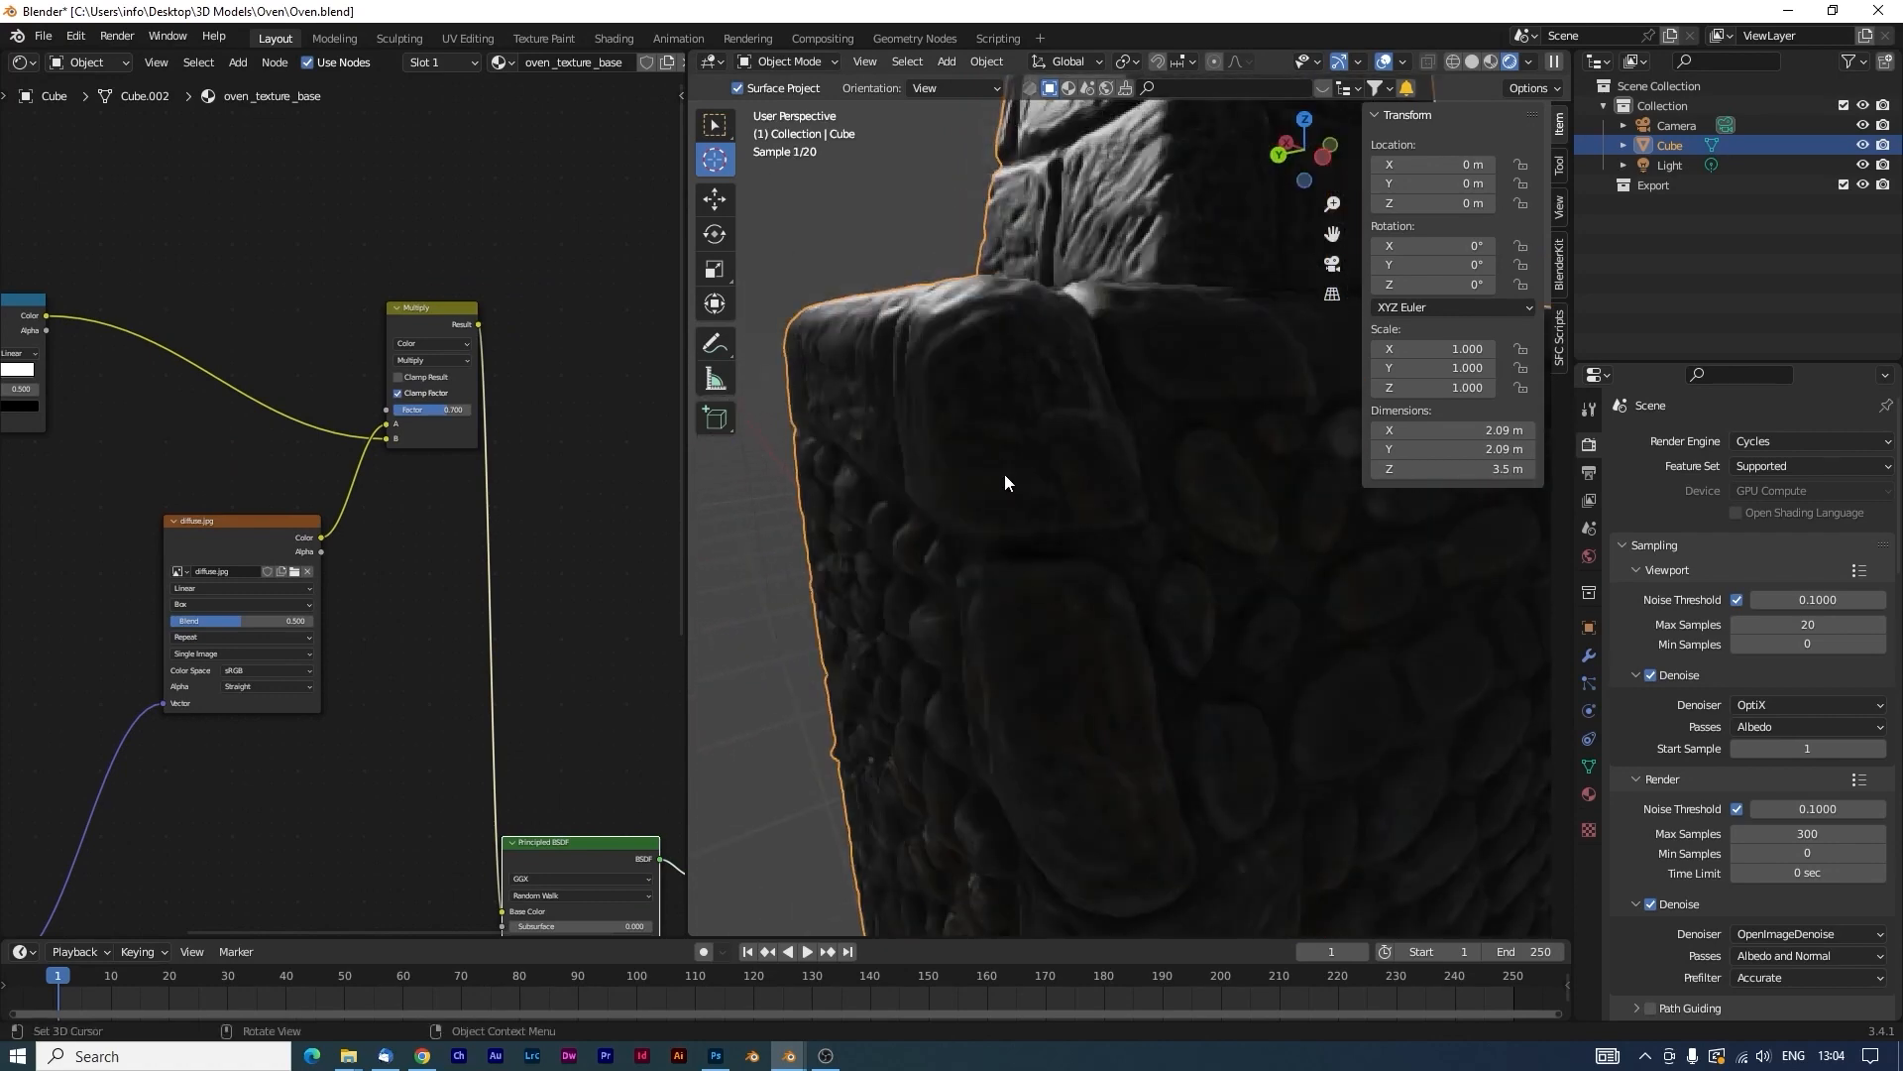
pyautogui.scroll(-3, 1289, 656)
pyautogui.moveTo(989, 663); pyautogui.dragTo(1237, 674, button='middle')
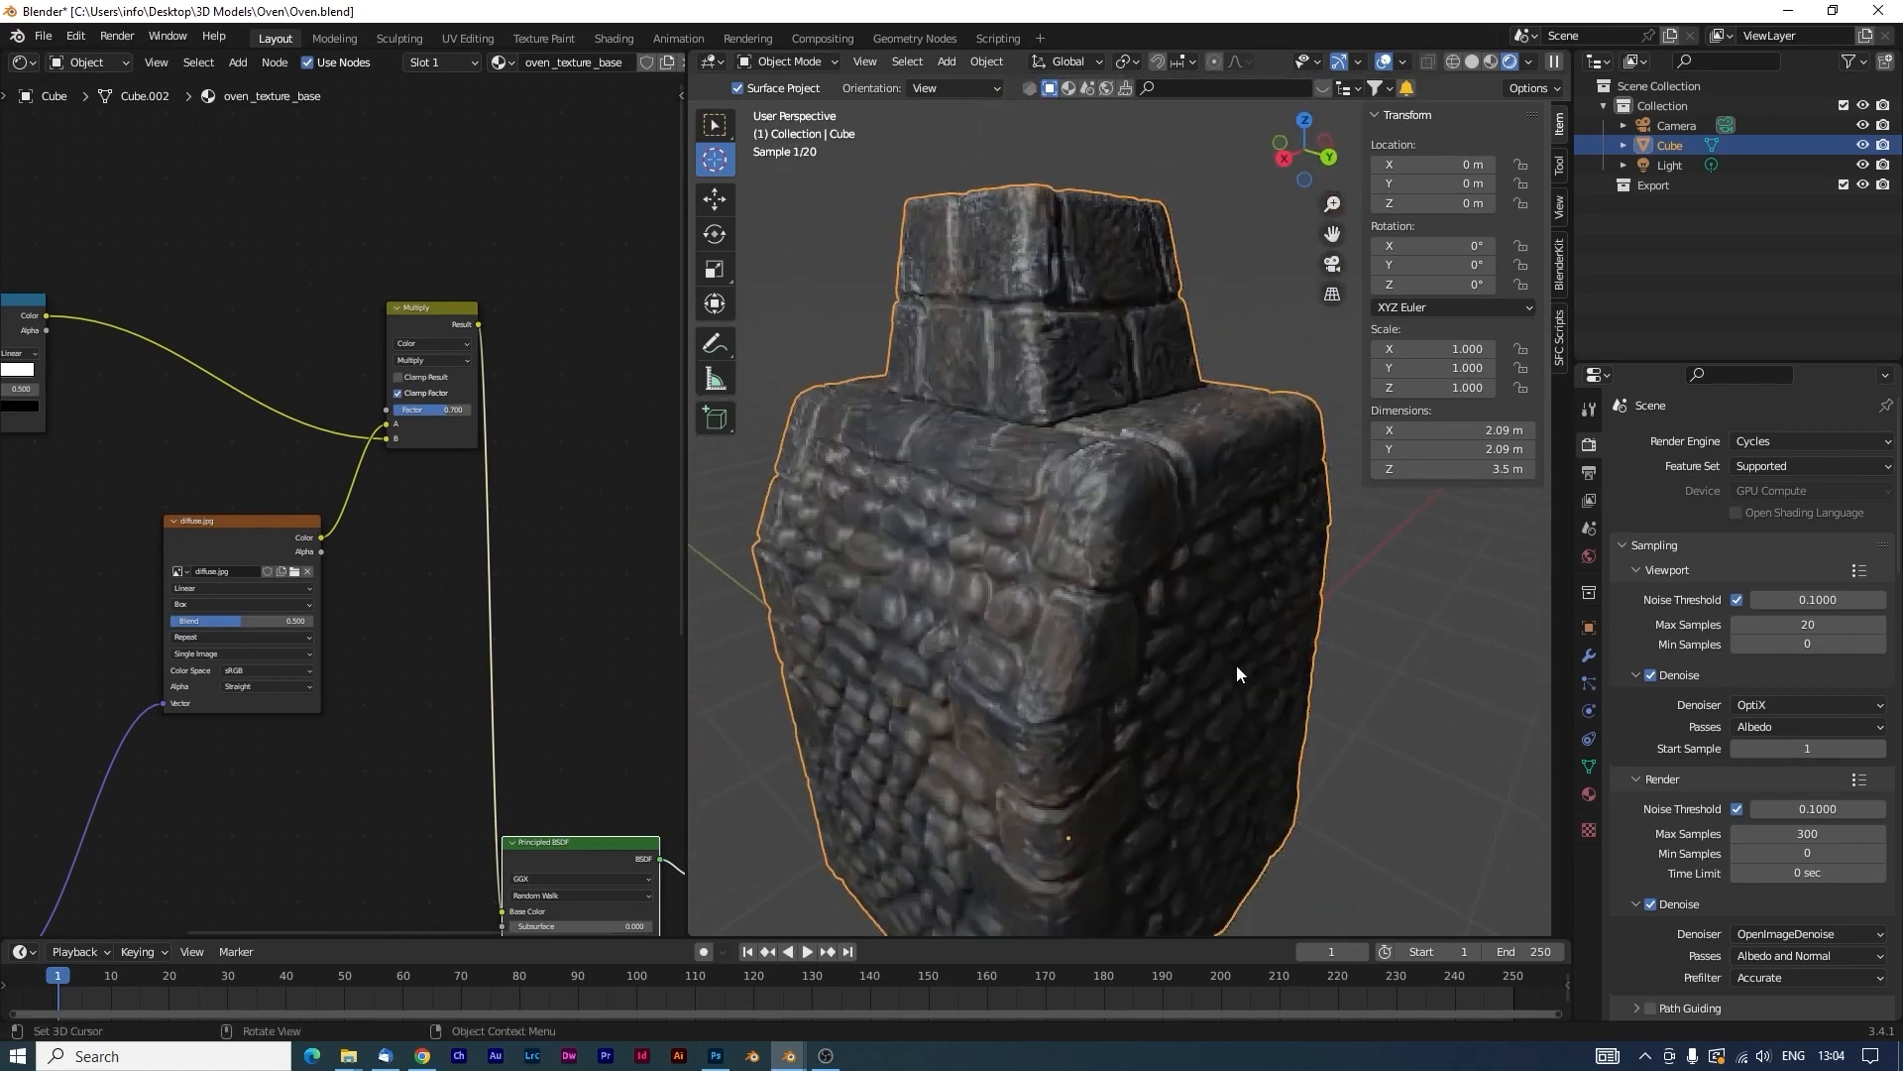
pyautogui.moveTo(1075, 663); pyautogui.dragTo(1115, 639, button='middle')
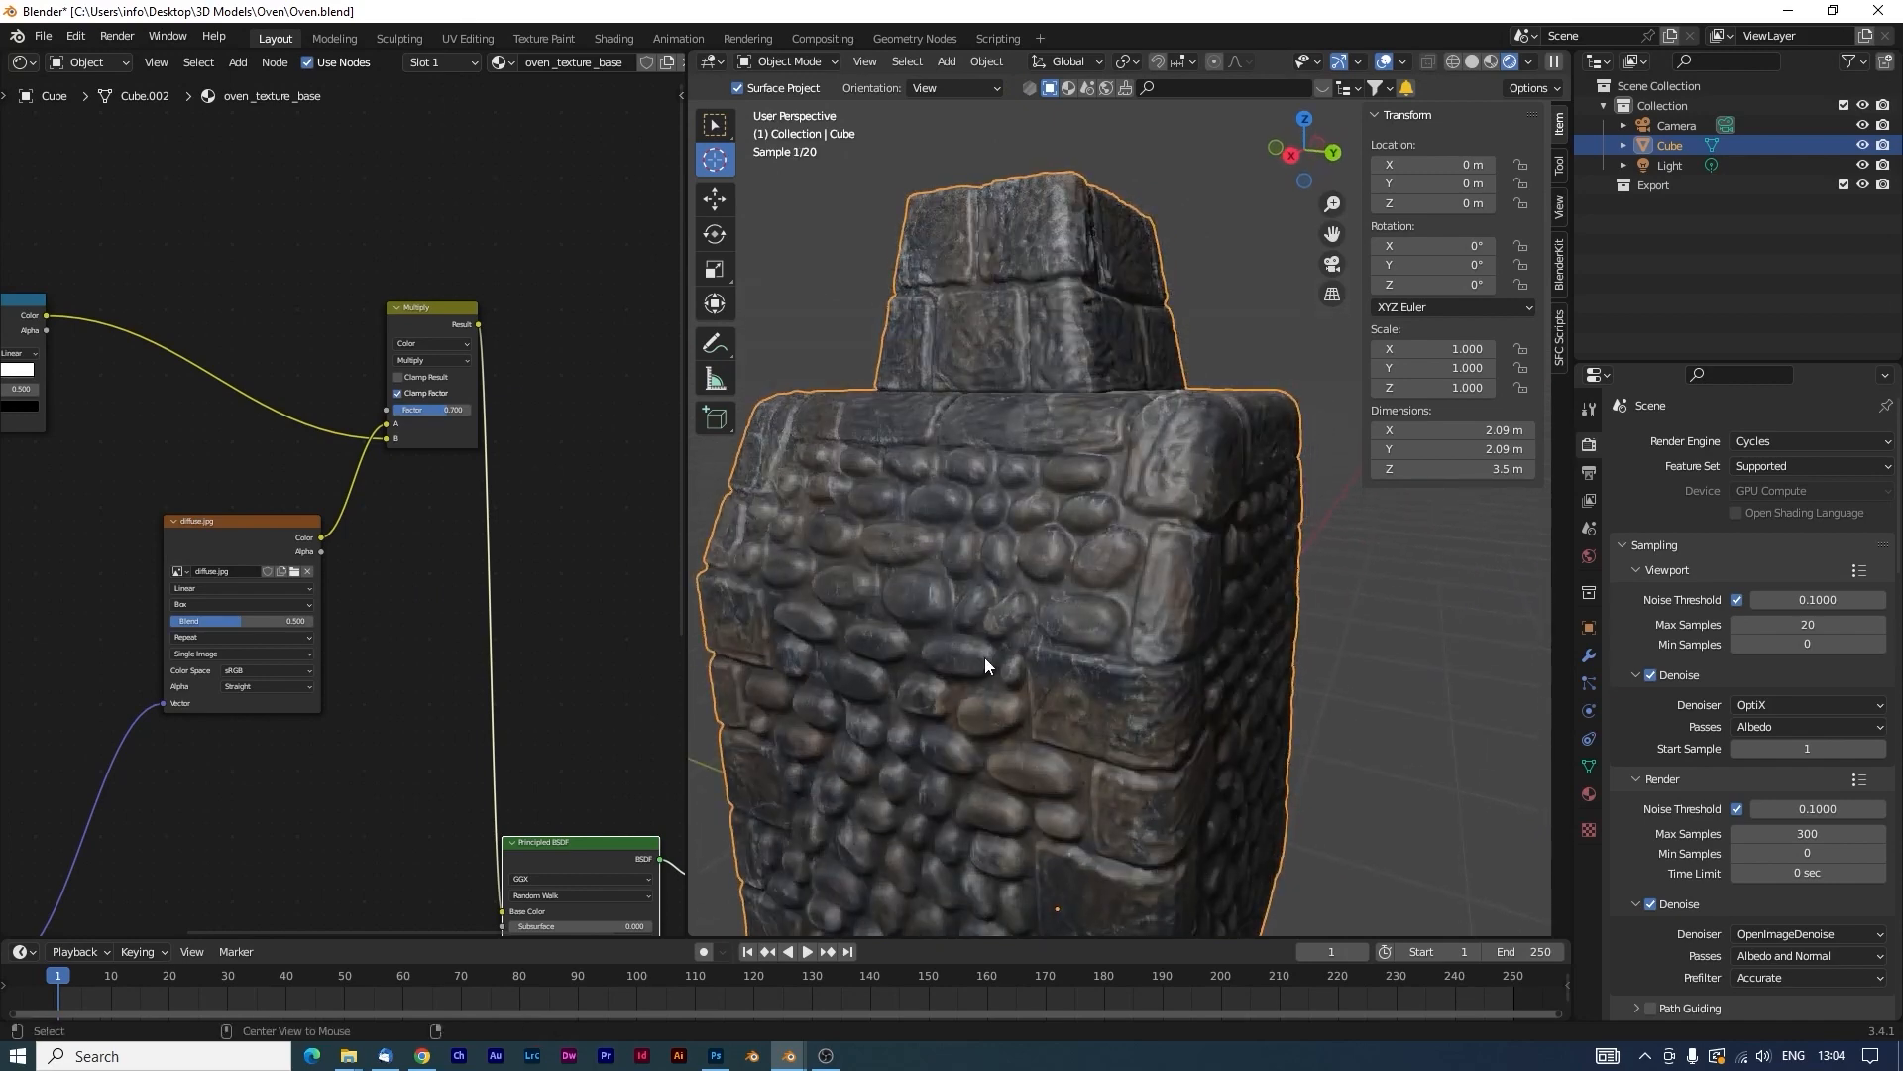
# Turn off Scene World for the rendered viewport and light the oven with the third HDRI environment in the list.
pyautogui.click(1529, 62)
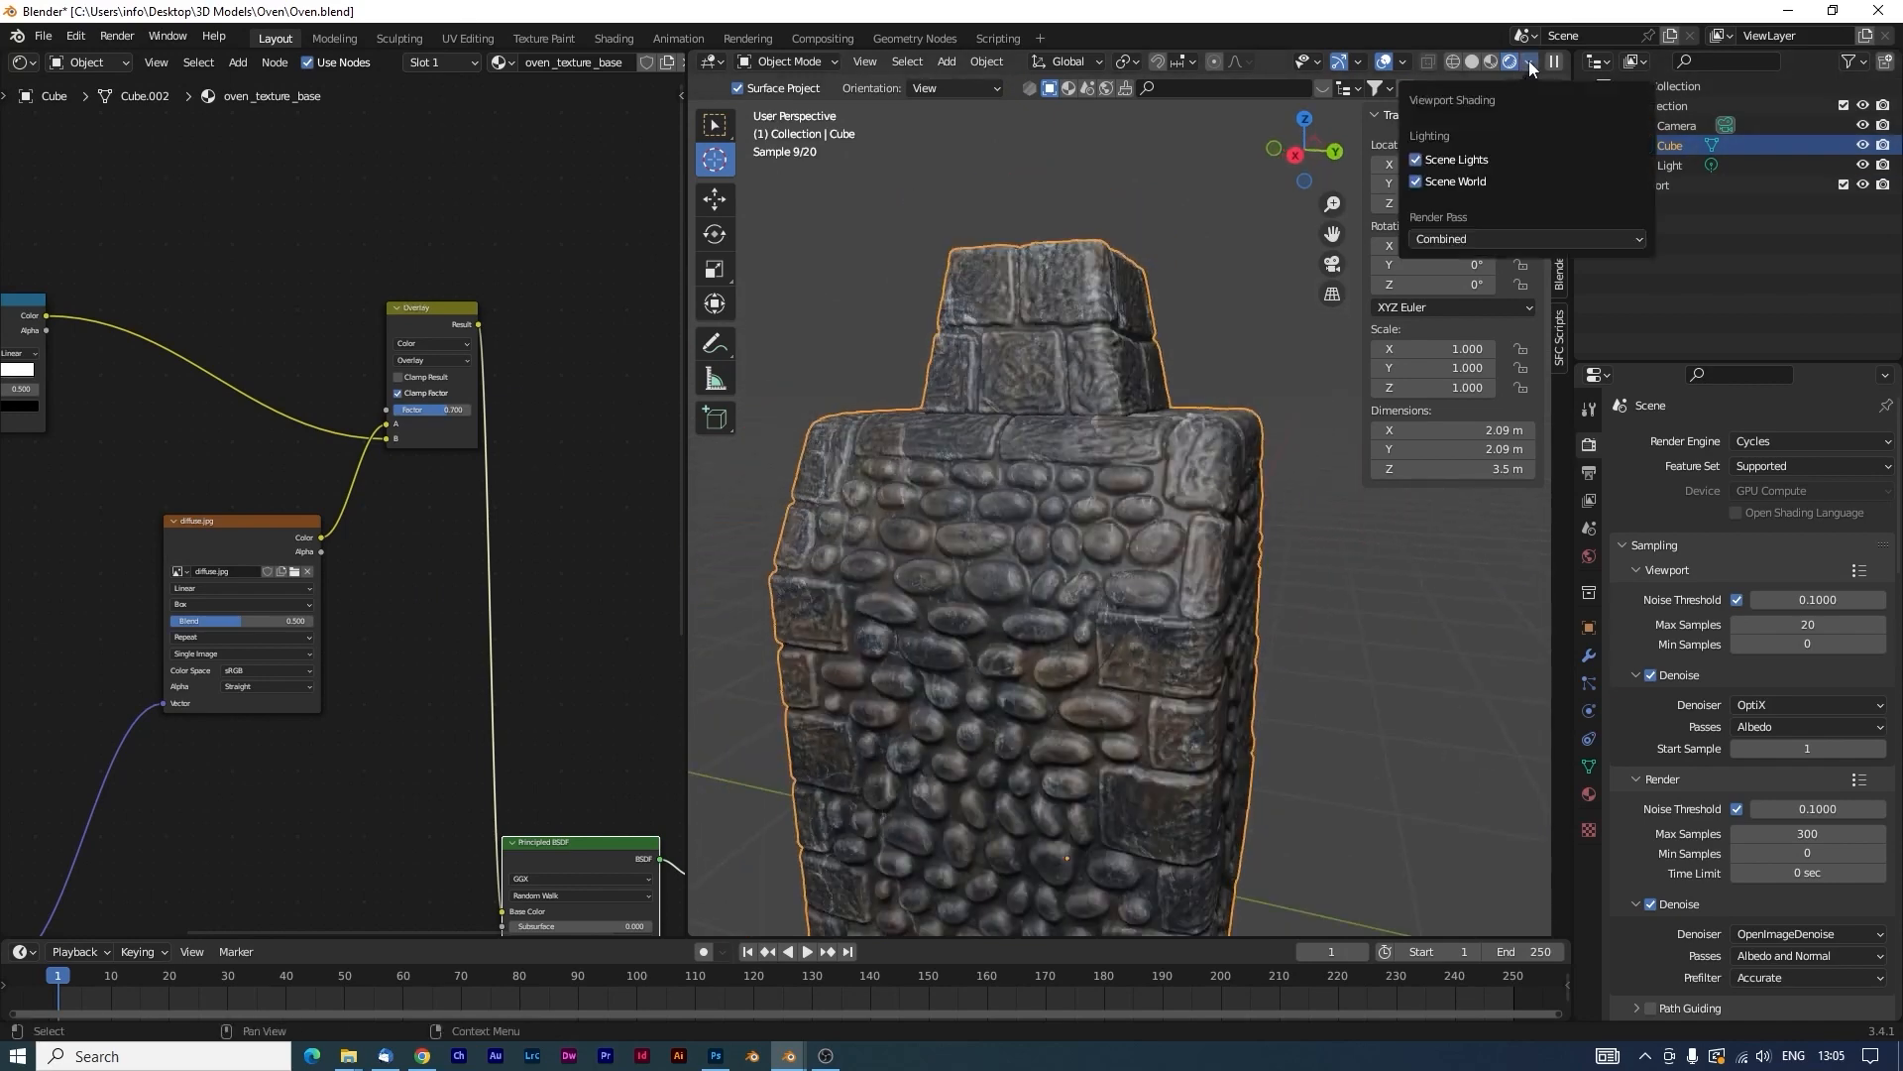
pyautogui.click(1415, 181)
pyautogui.click(1415, 181)
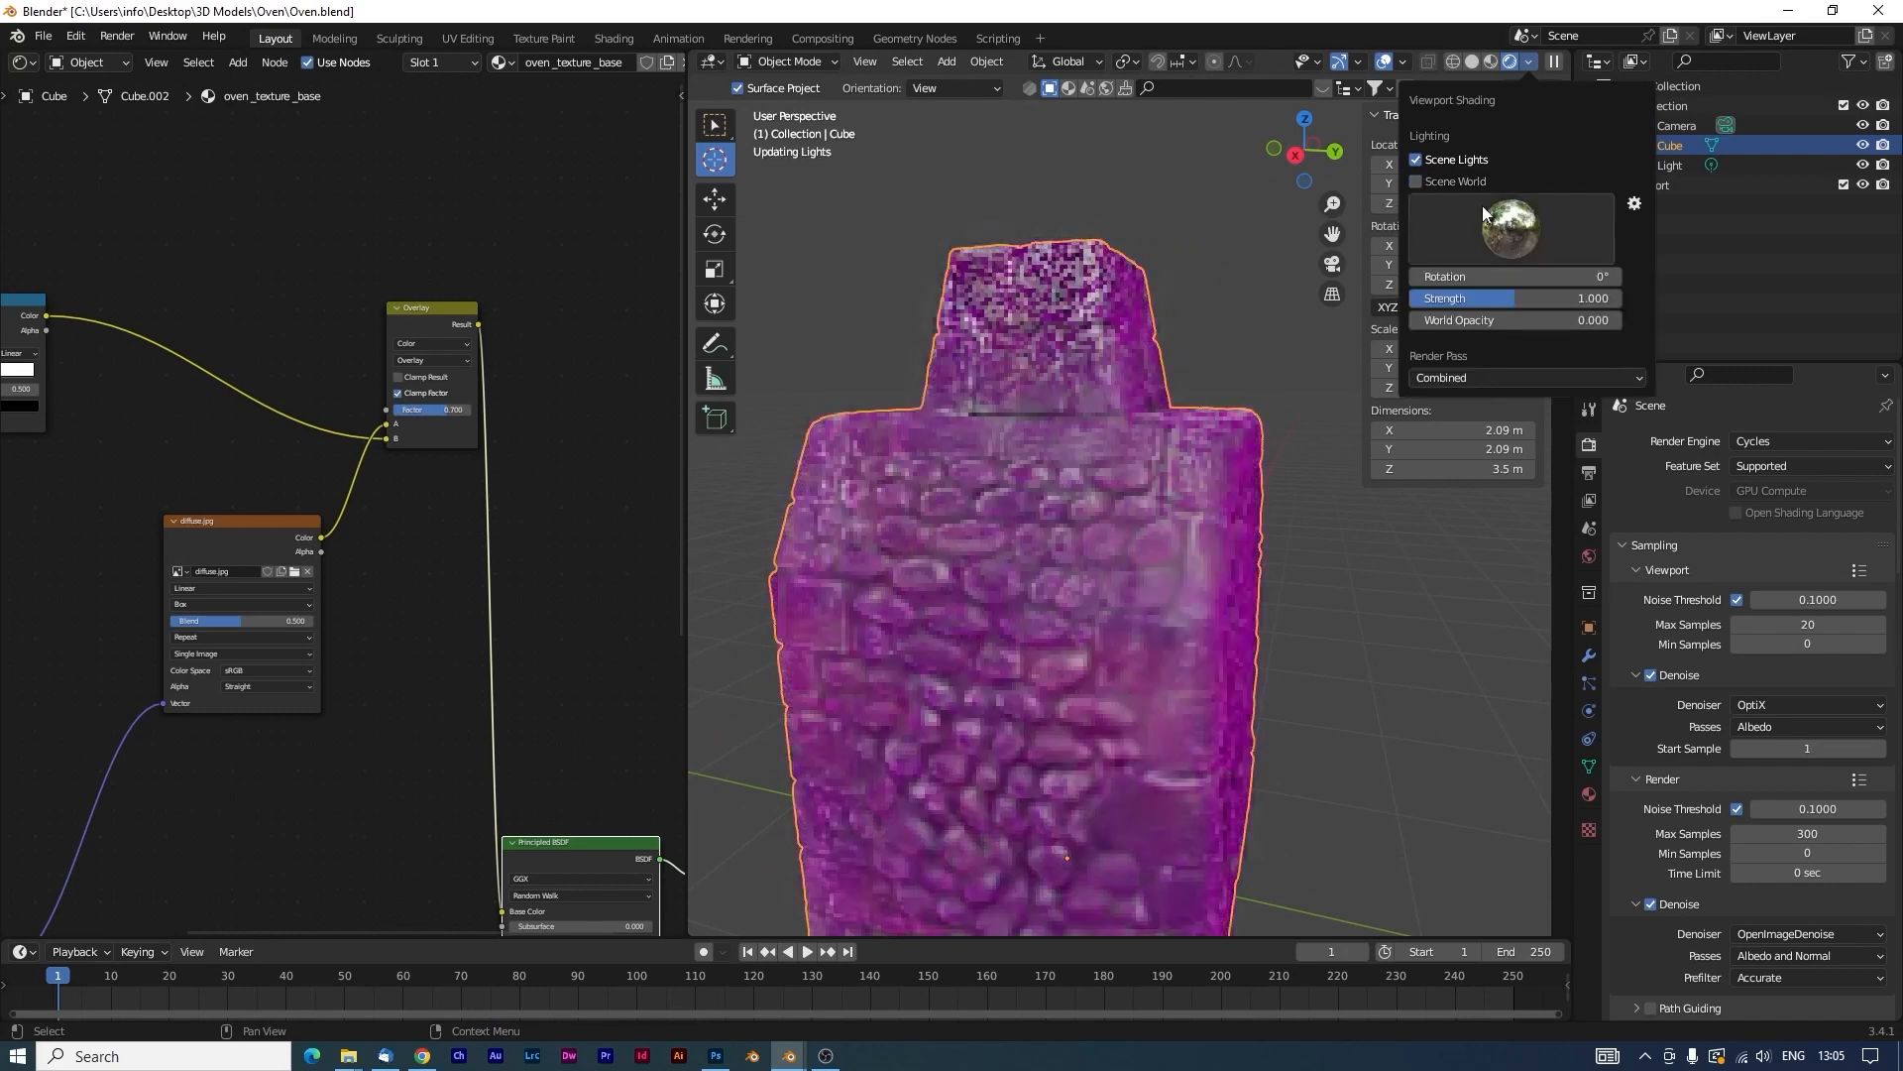
pyautogui.click(1495, 240)
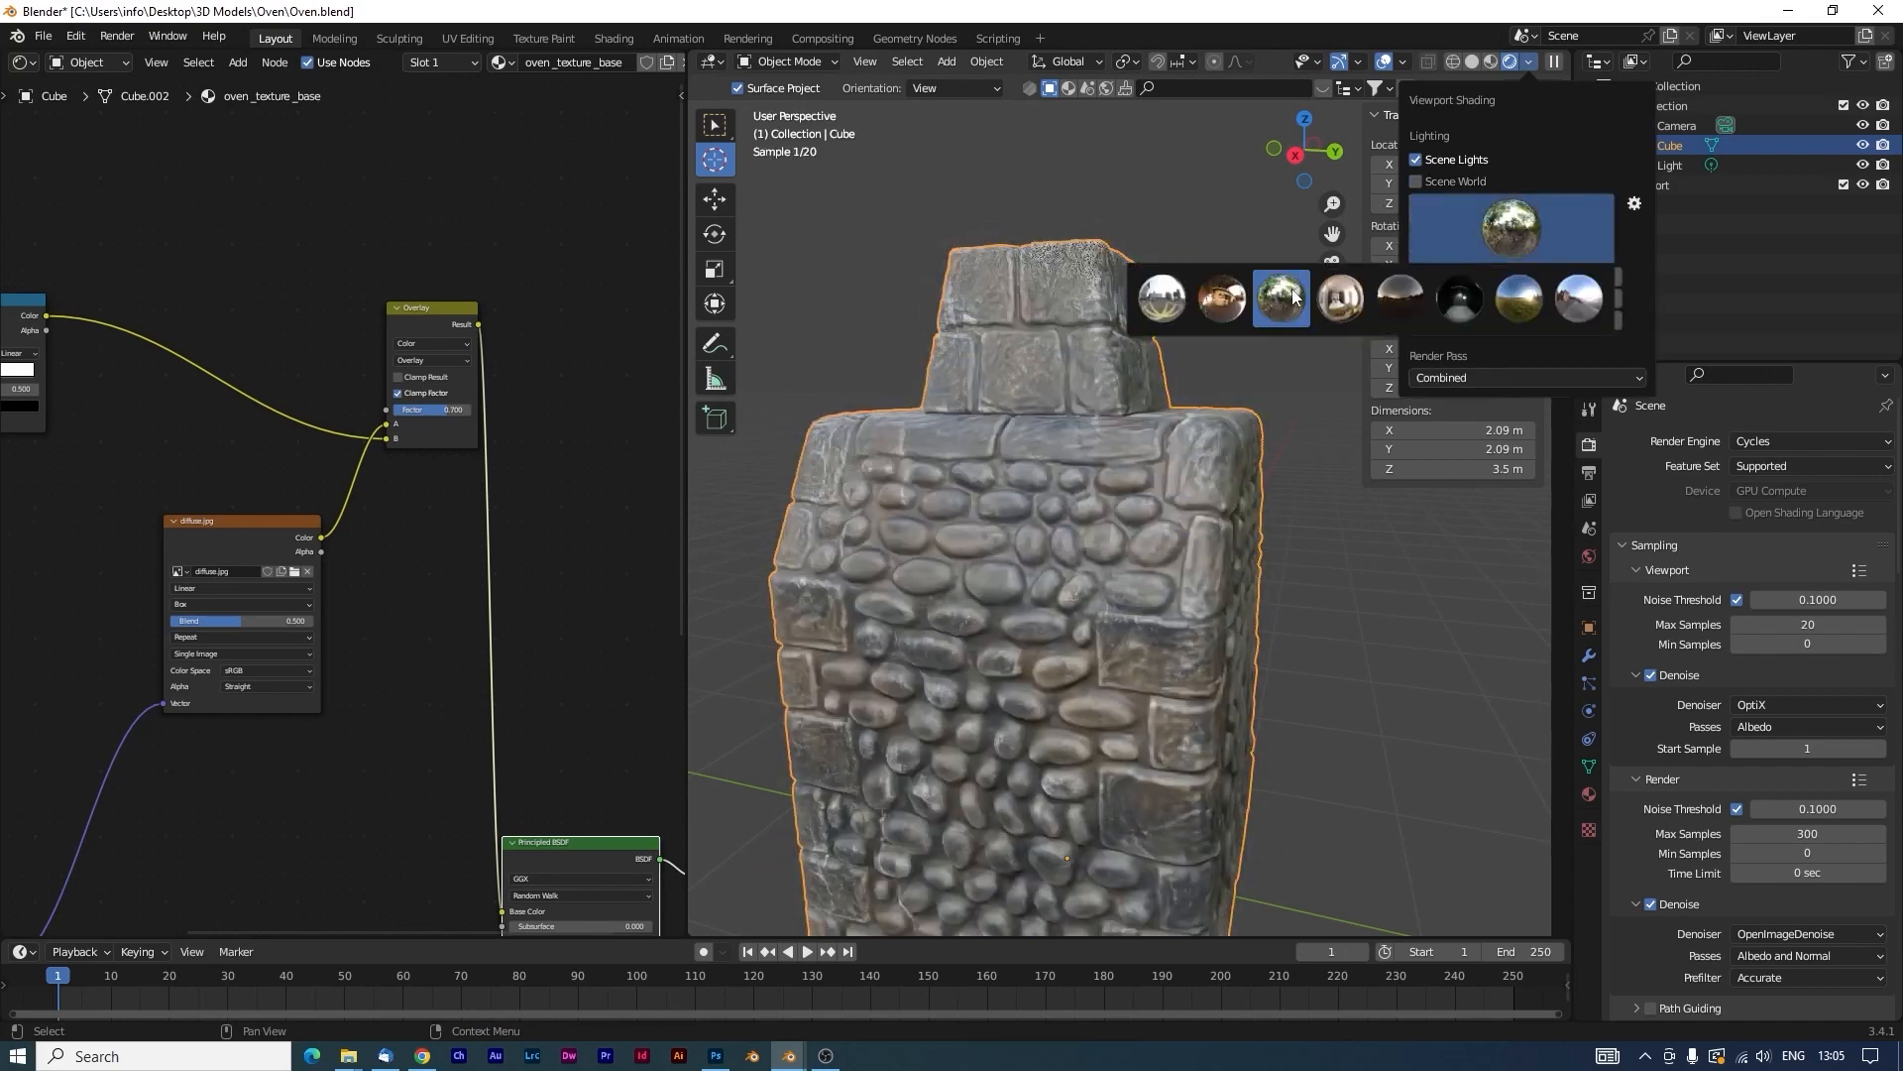
pyautogui.click(1285, 296)
pyautogui.moveTo(944, 598)
pyautogui.mouseDown(button='middle')
pyautogui.moveTo(915, 616)
pyautogui.moveTo(1019, 622)
pyautogui.moveTo(1033, 613)
pyautogui.moveTo(970, 622)
pyautogui.moveTo(1025, 598)
pyautogui.moveTo(1130, 632)
pyautogui.moveTo(1085, 531)
pyautogui.moveTo(1033, 553)
pyautogui.moveTo(1021, 496)
pyautogui.moveTo(979, 514)
pyautogui.moveTo(966, 482)
pyautogui.moveTo(1152, 491)
pyautogui.moveTo(1132, 476)
pyautogui.mouseUp(button='middle')
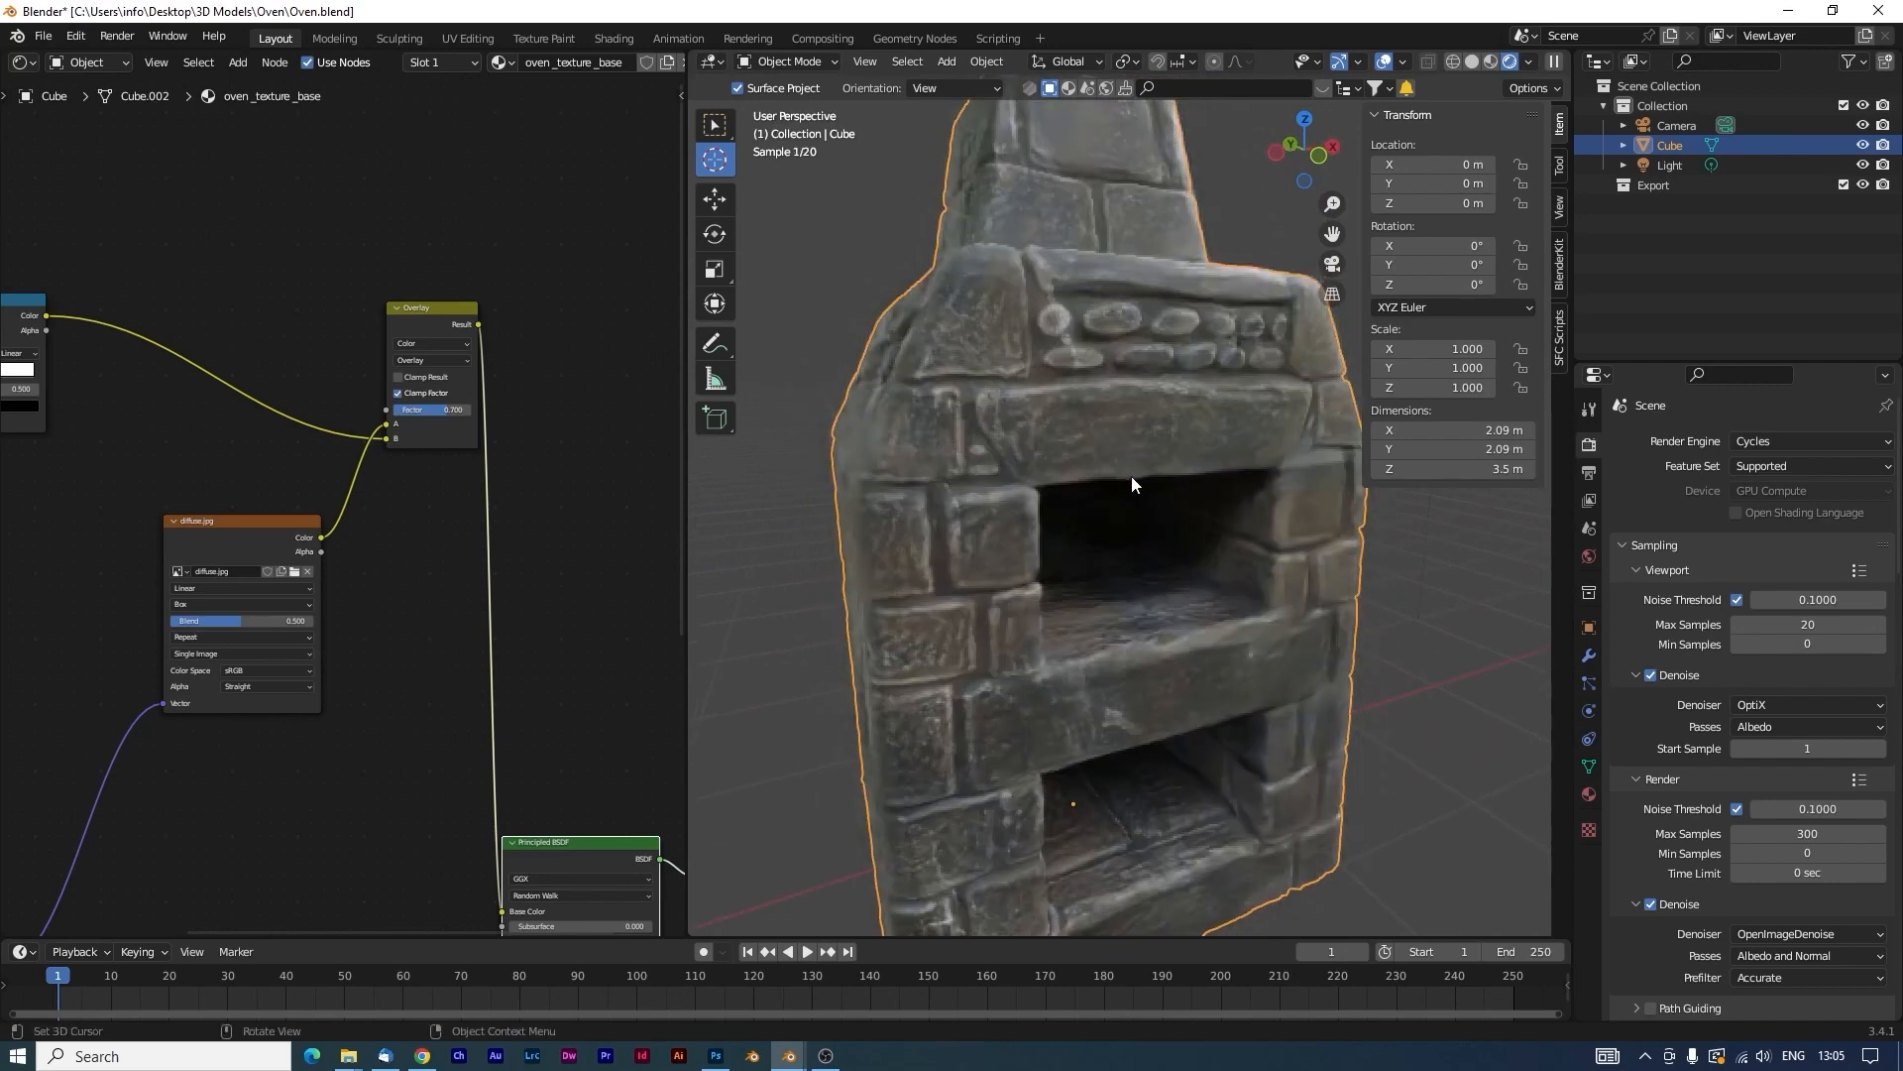
# Move the Overlay node slightly up and farther away from the ColorRamp and diffuse.jpg nodes.
pyautogui.moveTo(474, 309); pyautogui.dragTo(553, 293)
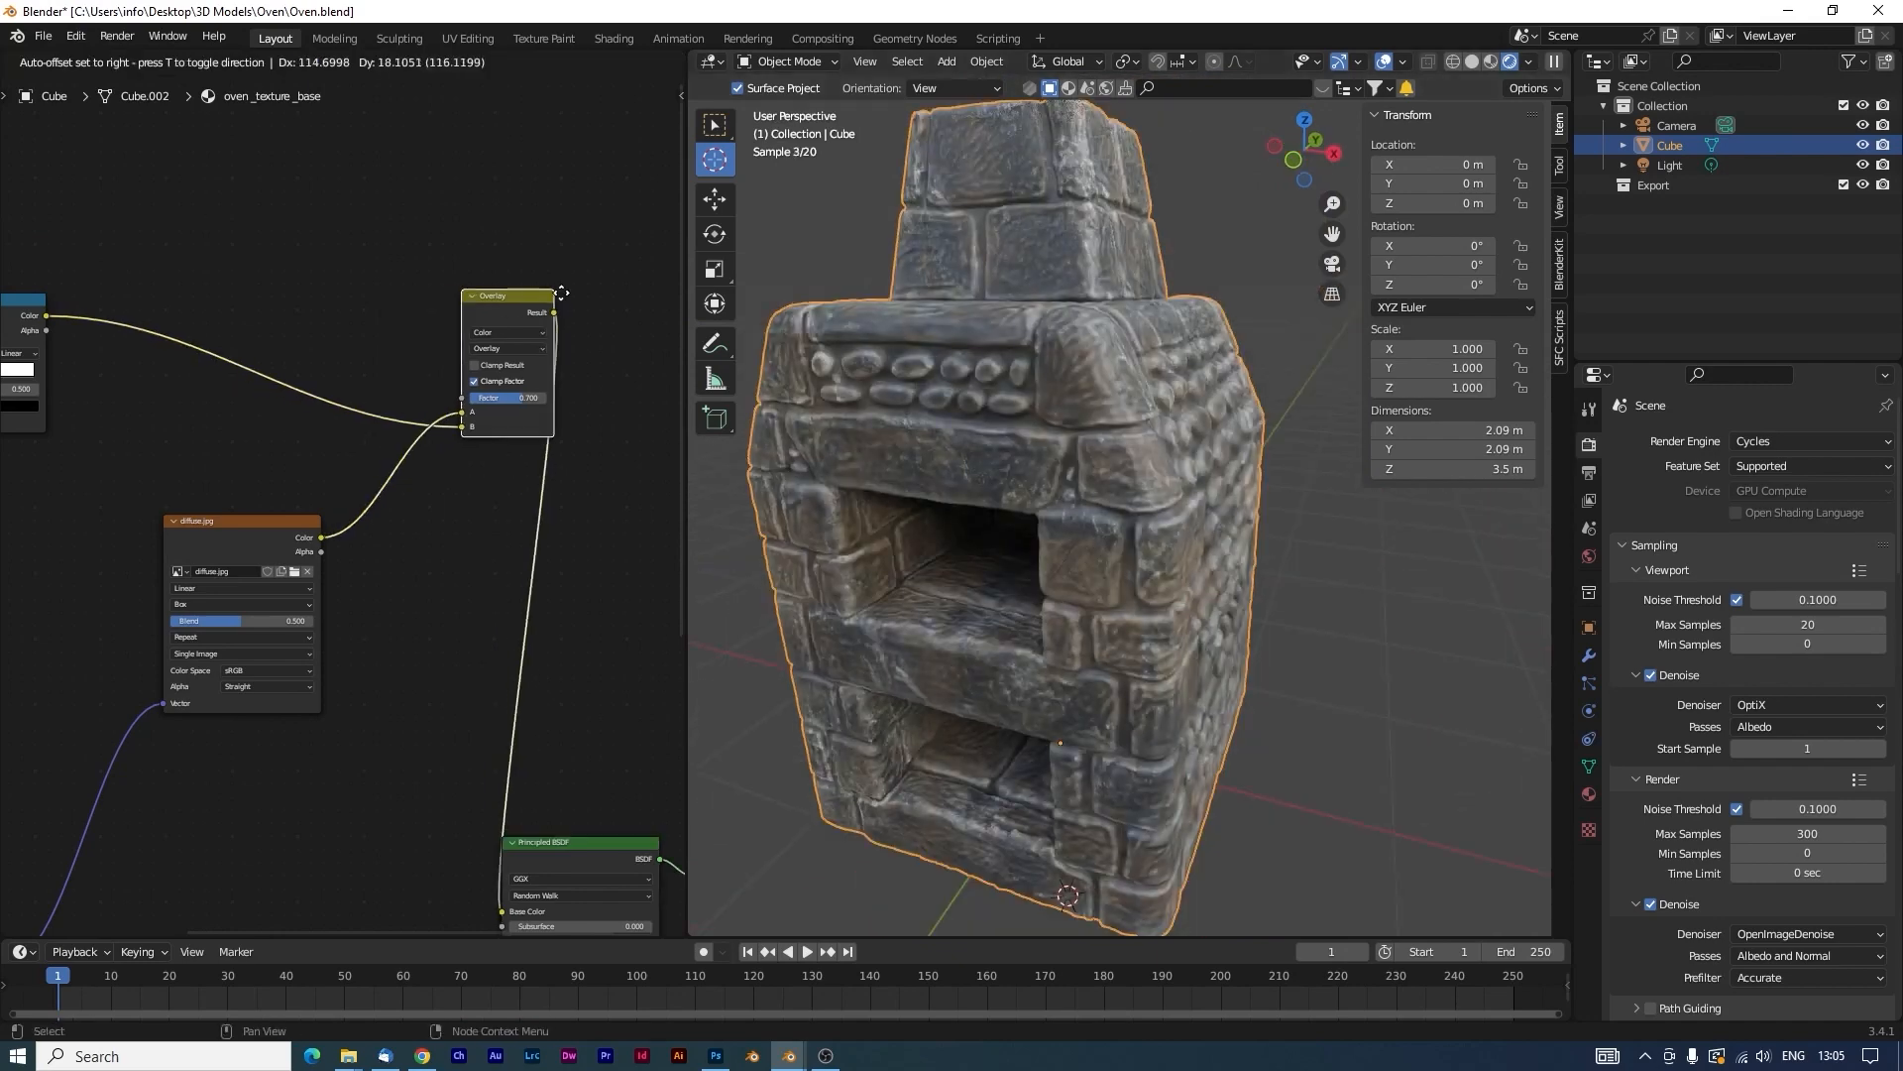
pyautogui.scroll(-4, 570, 719)
pyautogui.scroll(-3, 570, 726)
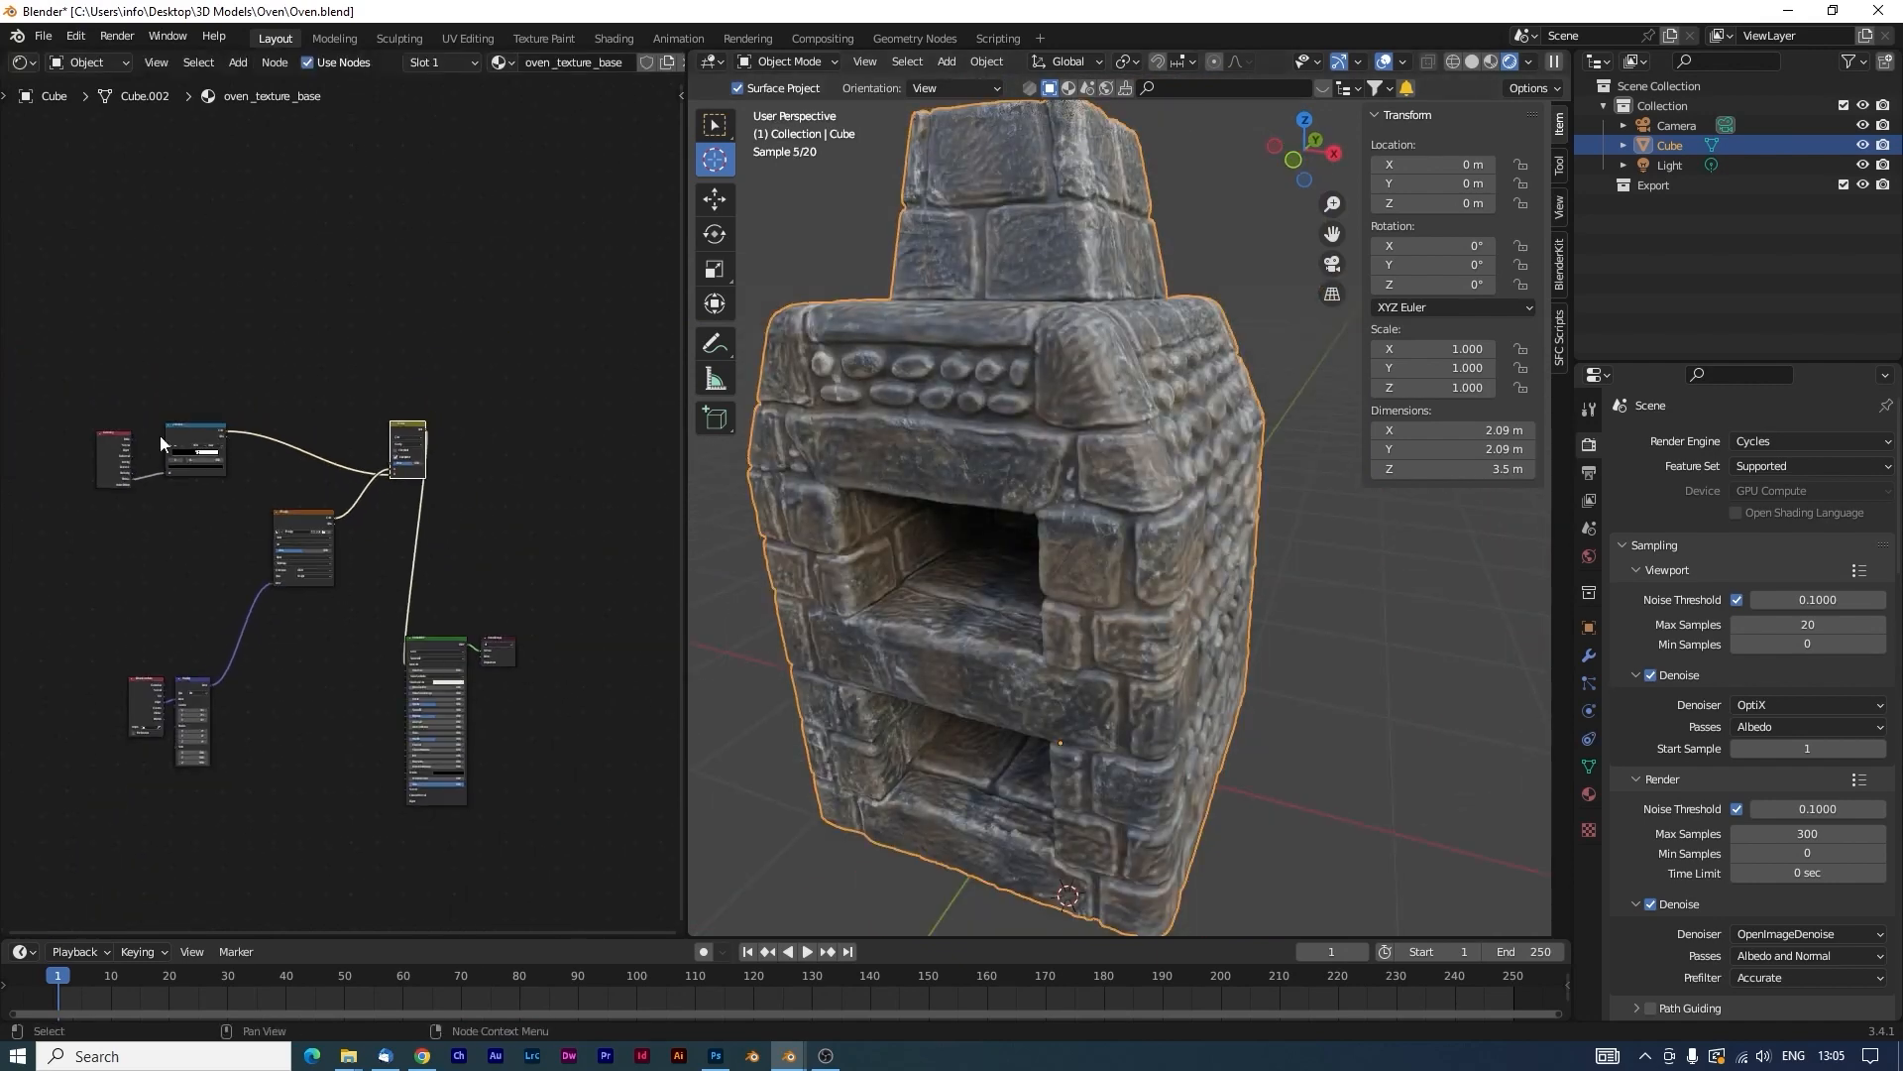
# Duplicate the Overlay node and insert the copy into the link between diffuse.jpg and the original Overlay node's A input.
pyautogui.moveTo(60, 321); pyautogui.dragTo(402, 586)
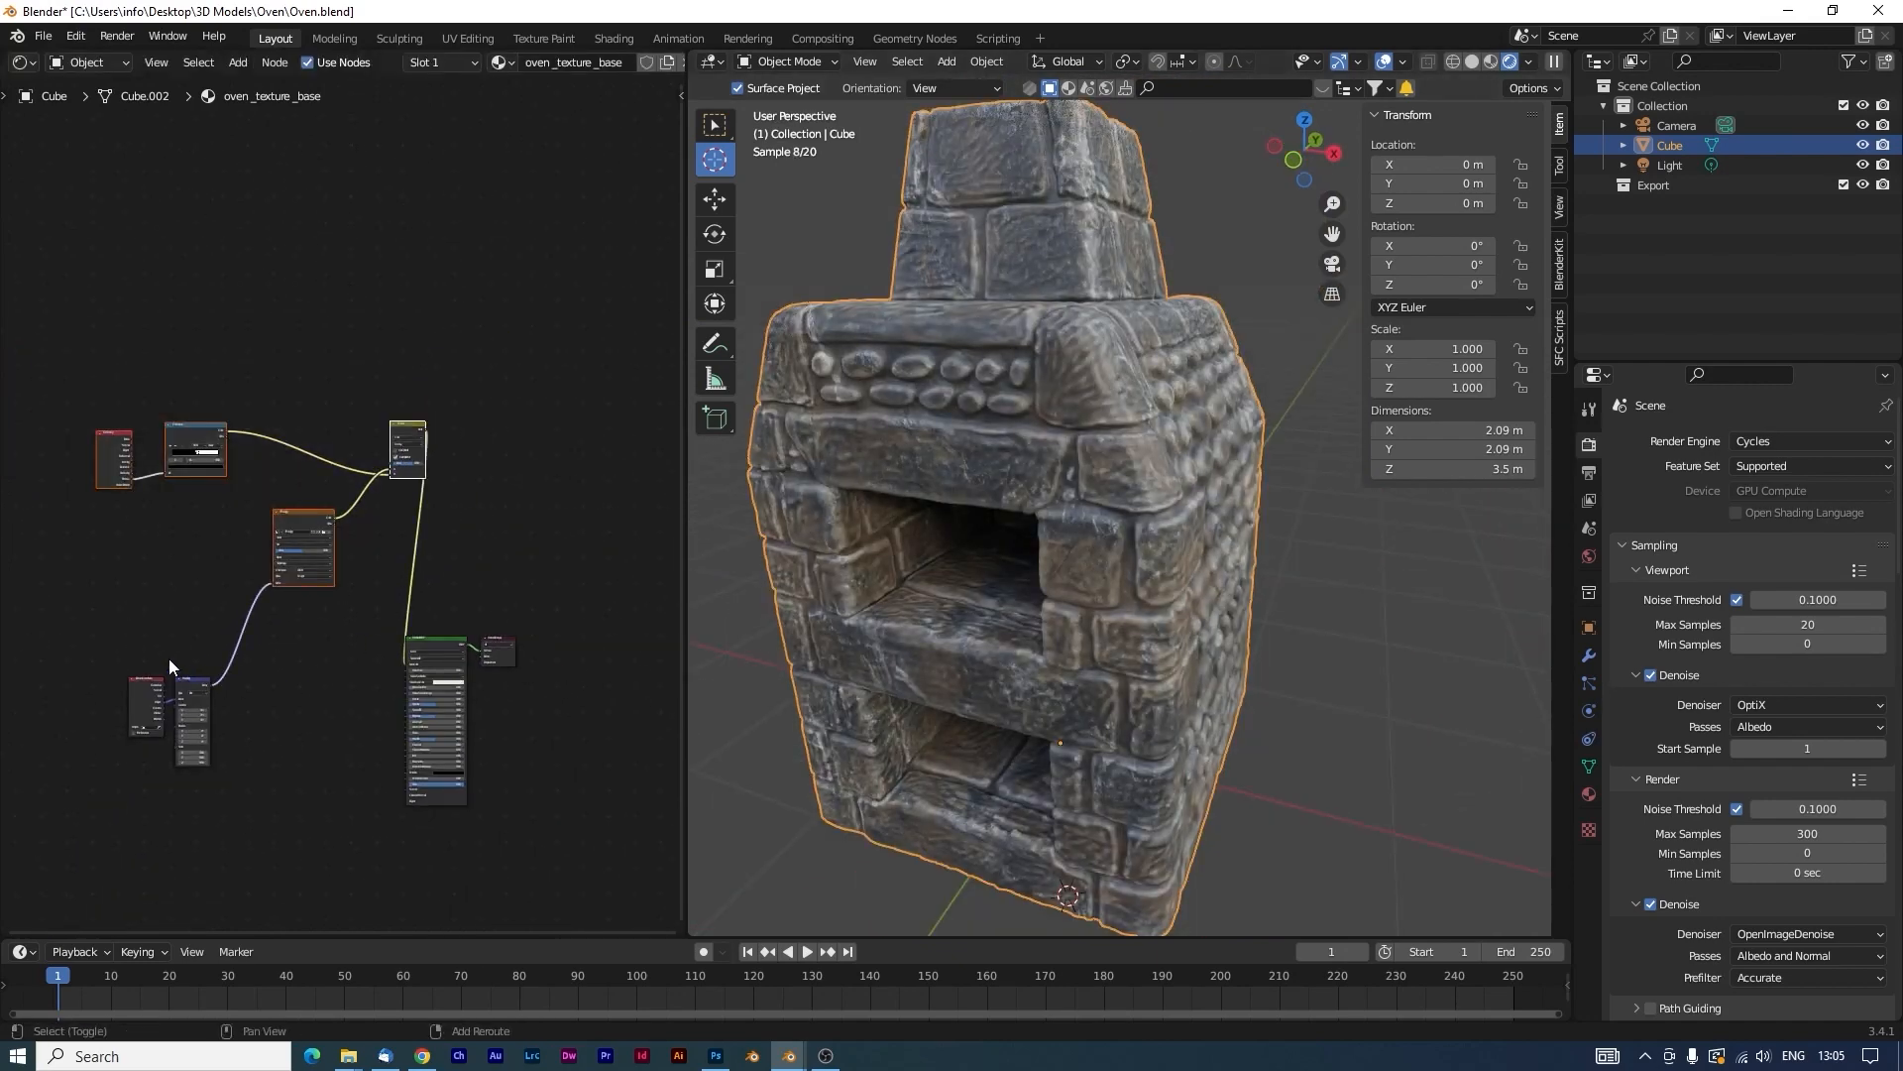
pyautogui.moveTo(110, 652)
pyautogui.keyDown('shift'); pyautogui.mouseDown()
pyautogui.moveTo(204, 734)
pyautogui.moveTo(100, 676)
pyautogui.moveTo(37, 676)
pyautogui.moveTo(85, 676)
pyautogui.mouseUp(); pyautogui.keyUp('shift')
pyautogui.click(369, 585)
pyautogui.scroll(10, 373, 553)
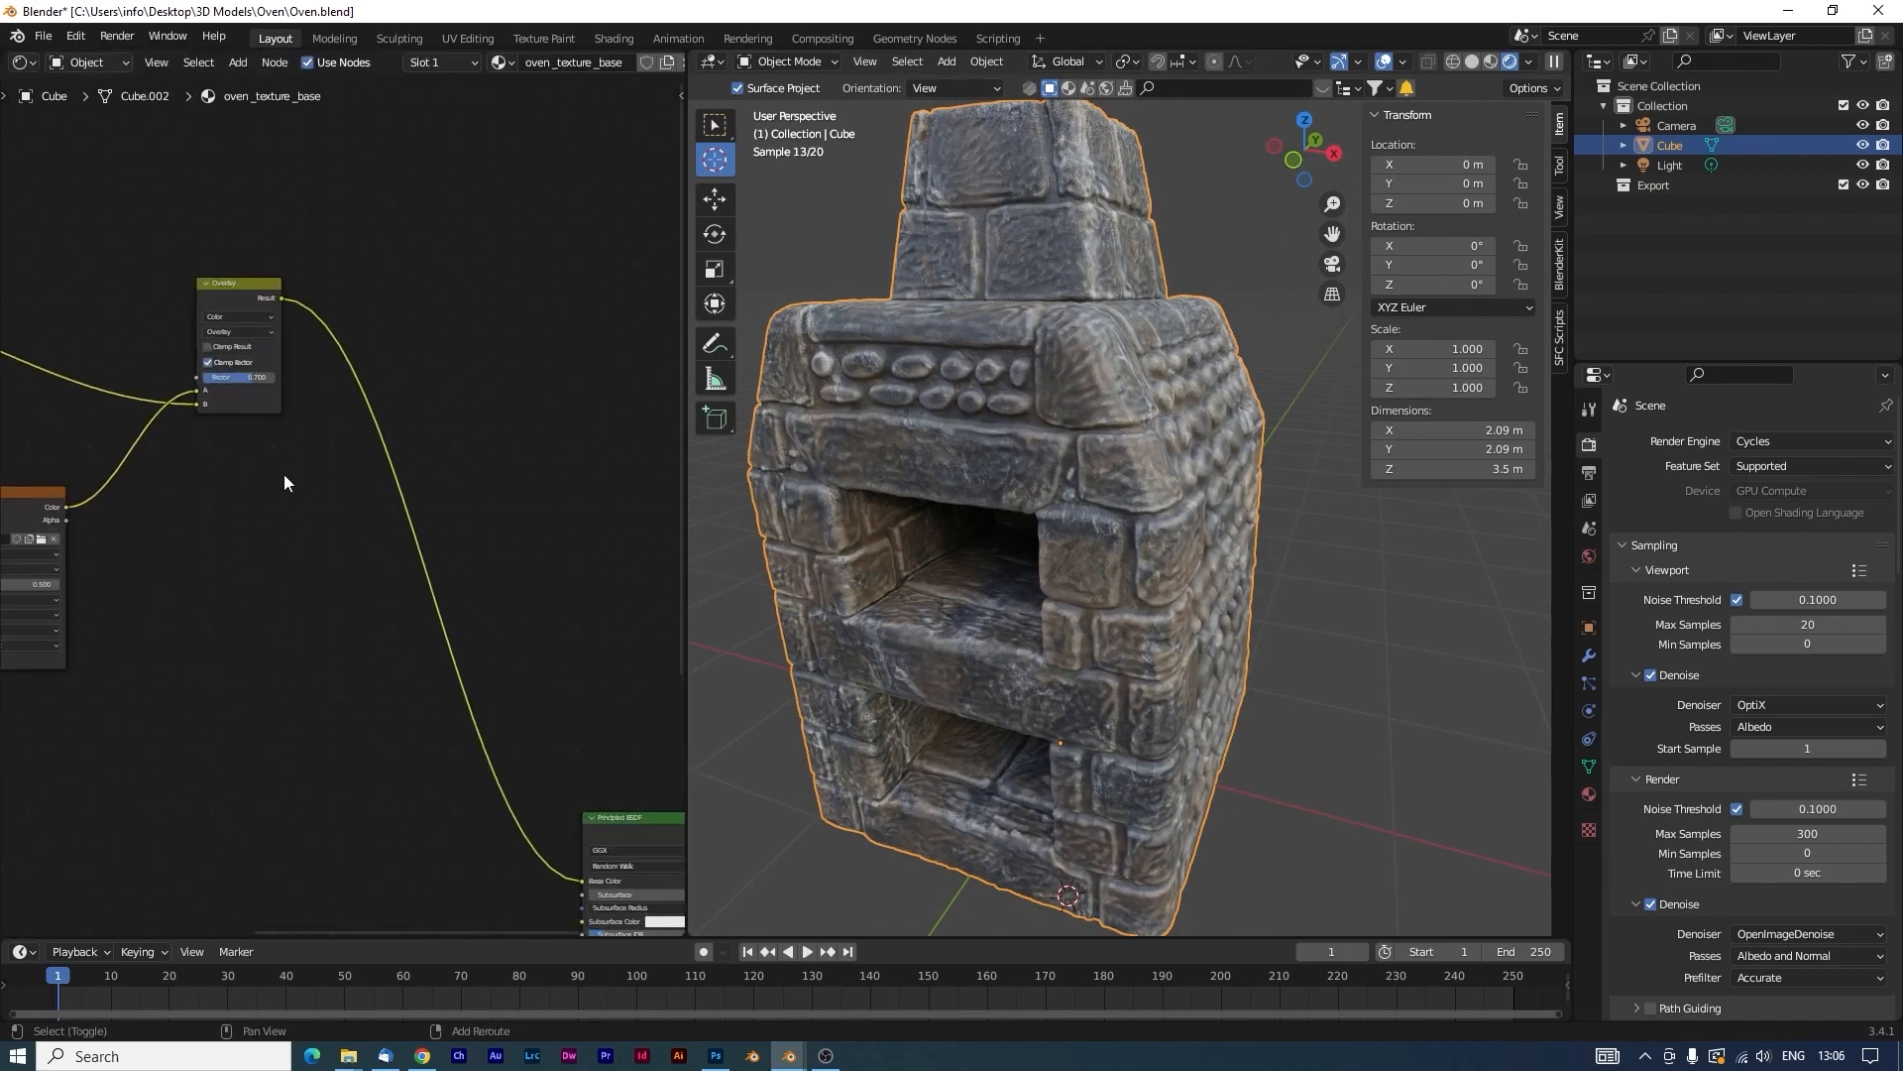
pyautogui.moveTo(283, 474); pyautogui.dragTo(413, 639, button='middle')
pyautogui.scroll(3, 404, 648)
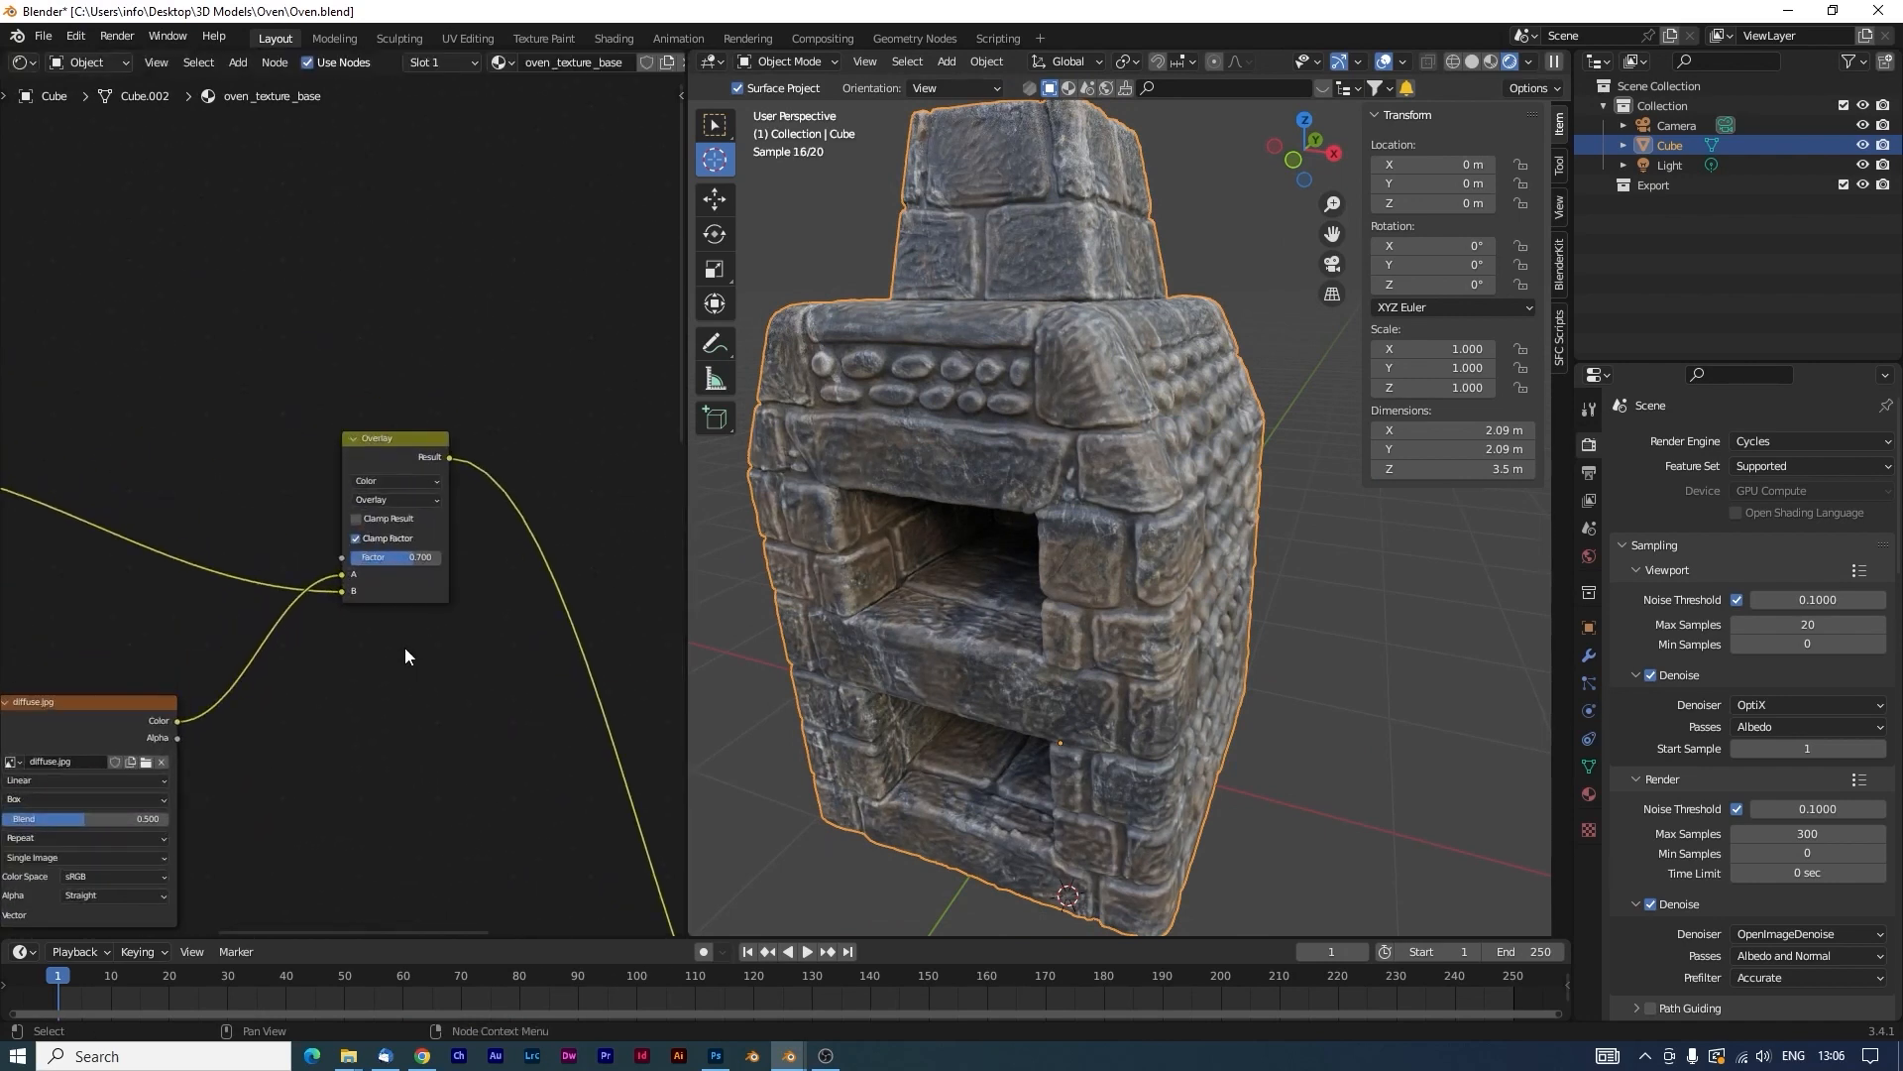
pyautogui.click(404, 443)
pyautogui.hotkey('shift', 'd')
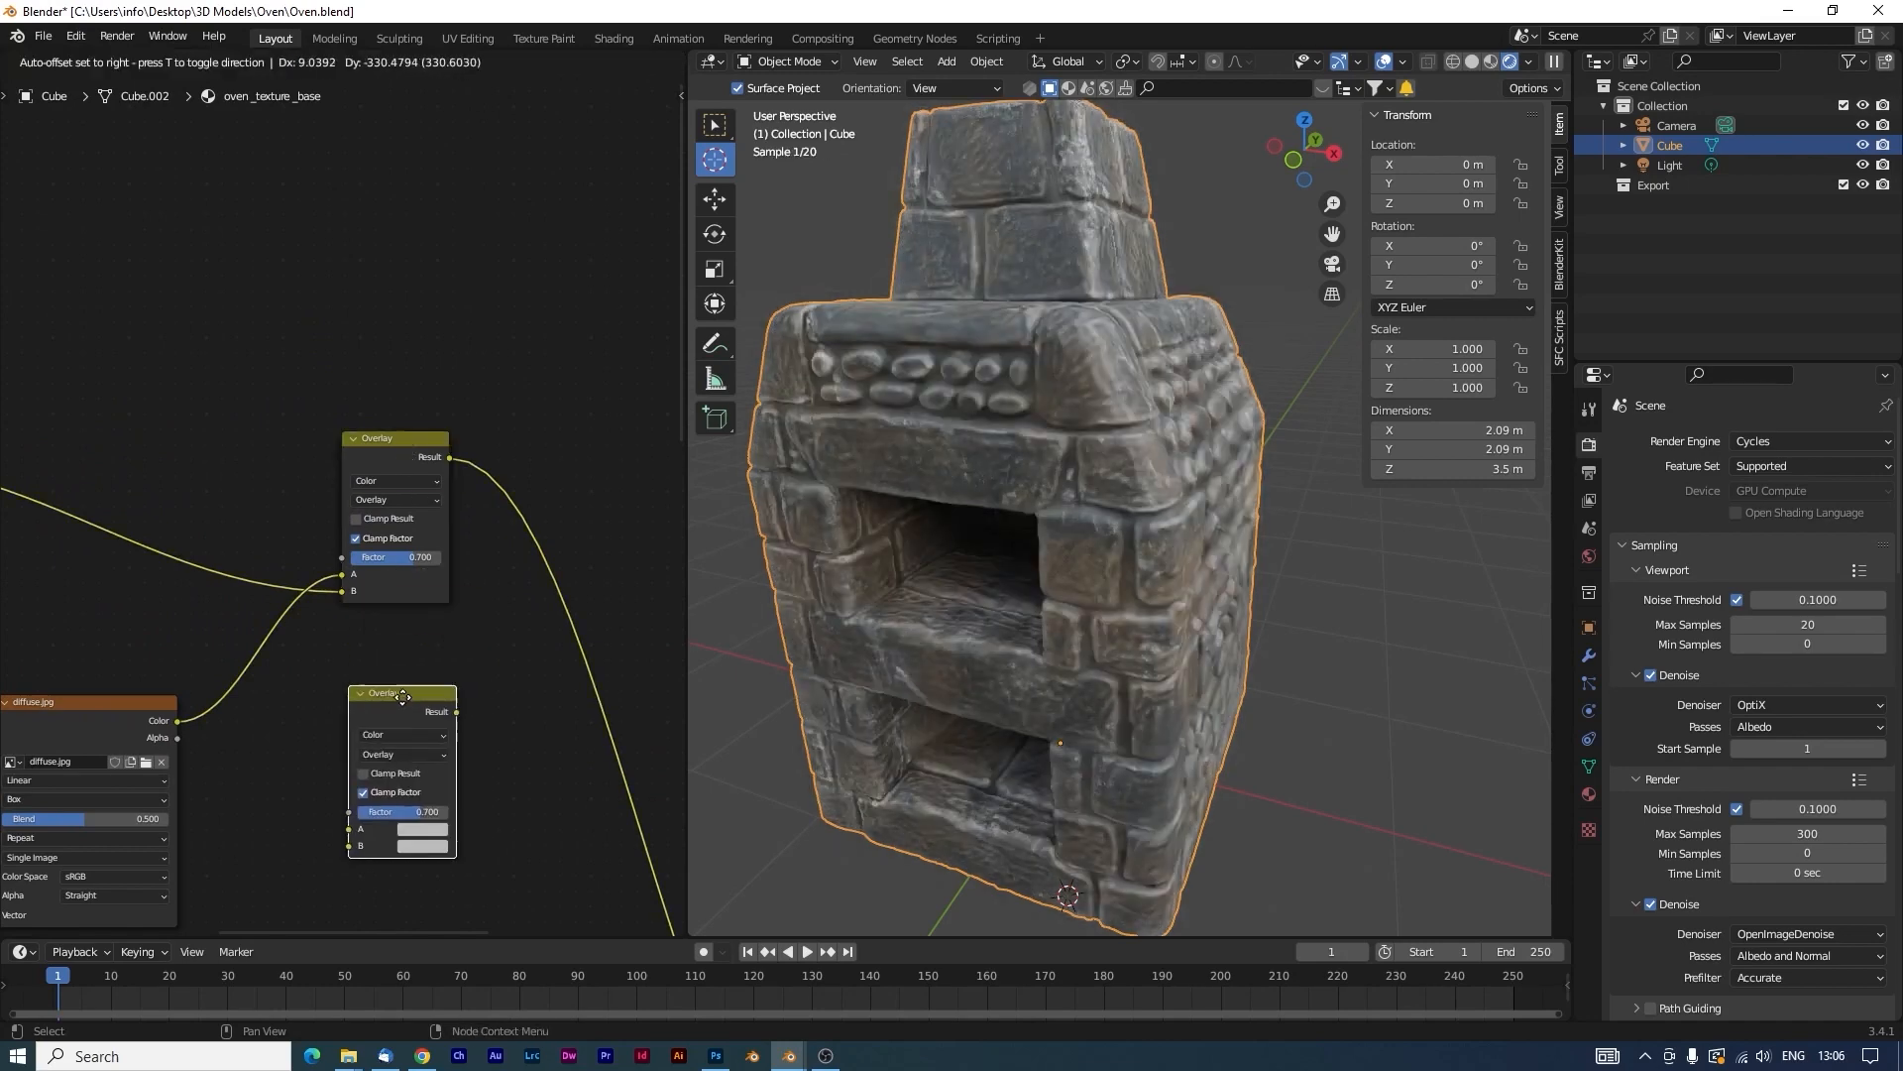
pyautogui.click(295, 648)
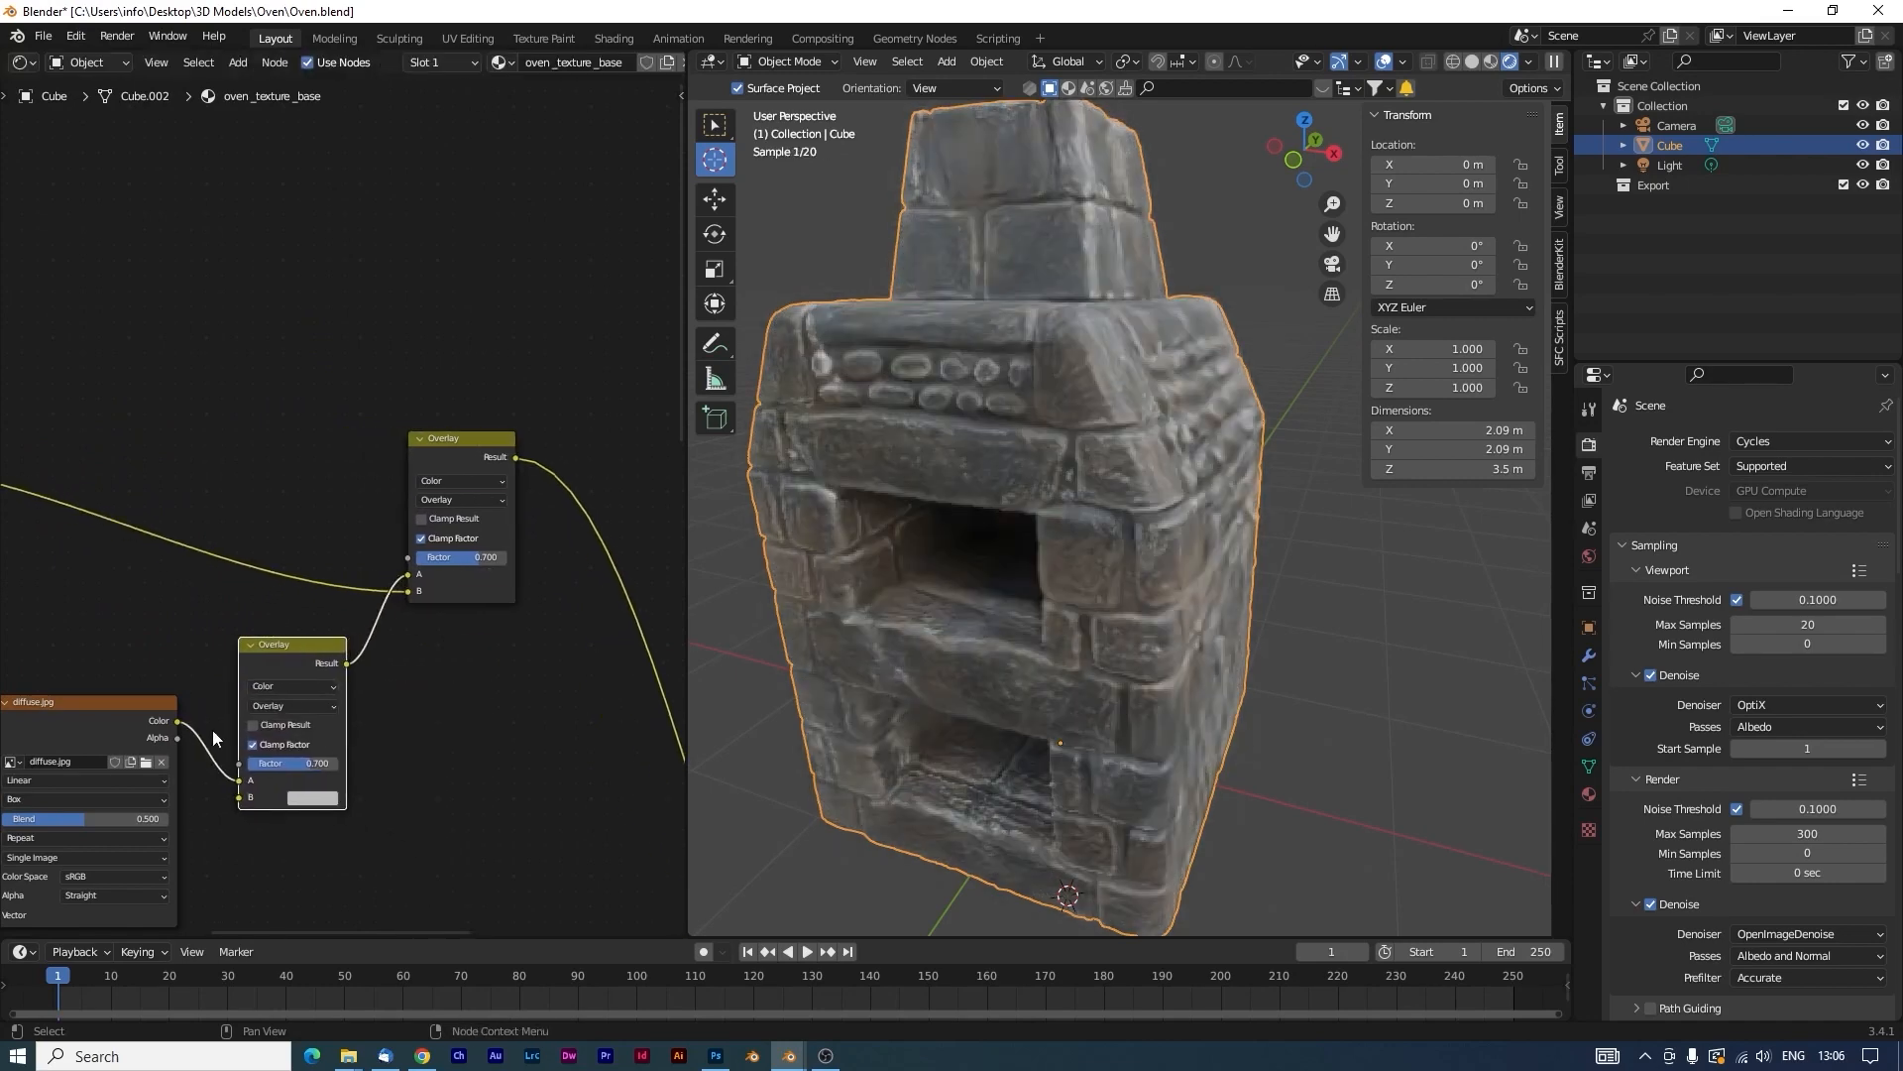
# Change the duplicated mix node's blending mode to Multiply.
pyautogui.moveTo(282, 850); pyautogui.dragTo(329, 757, button='middle')
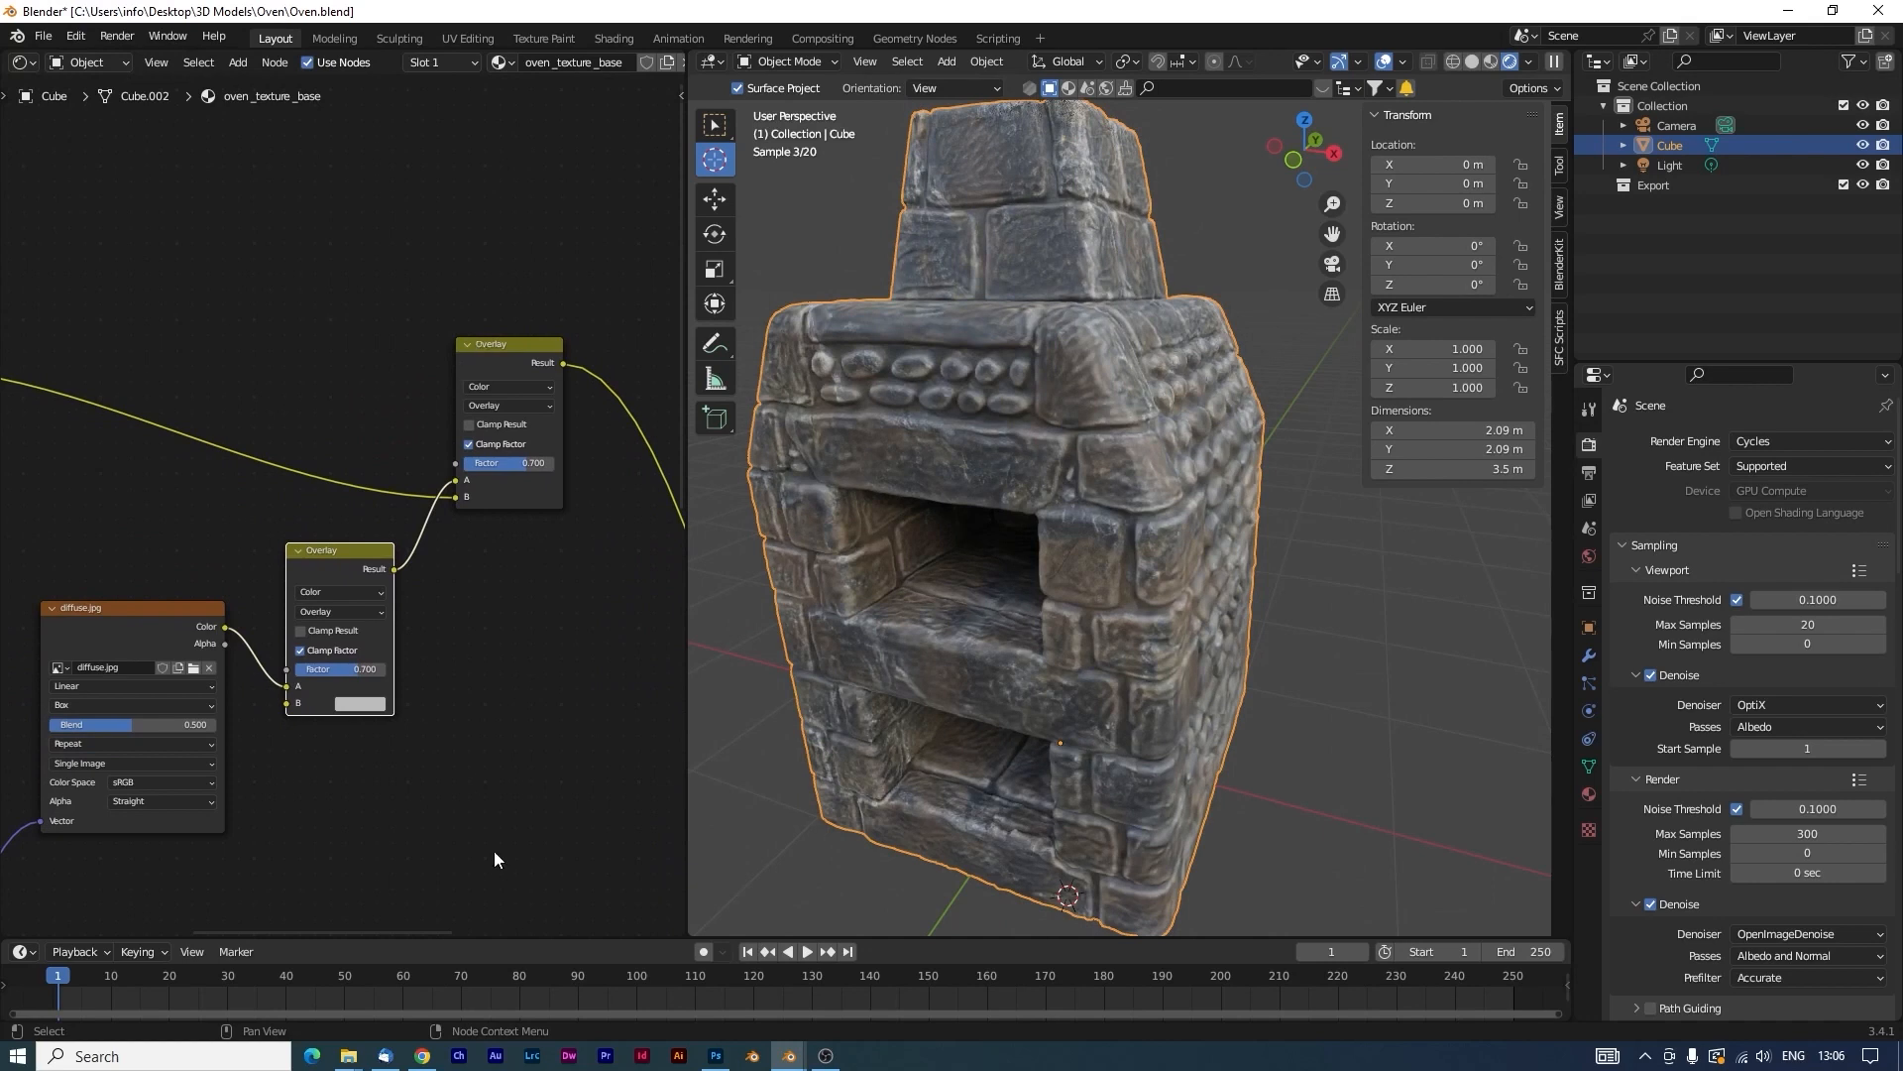
pyautogui.click(342, 593)
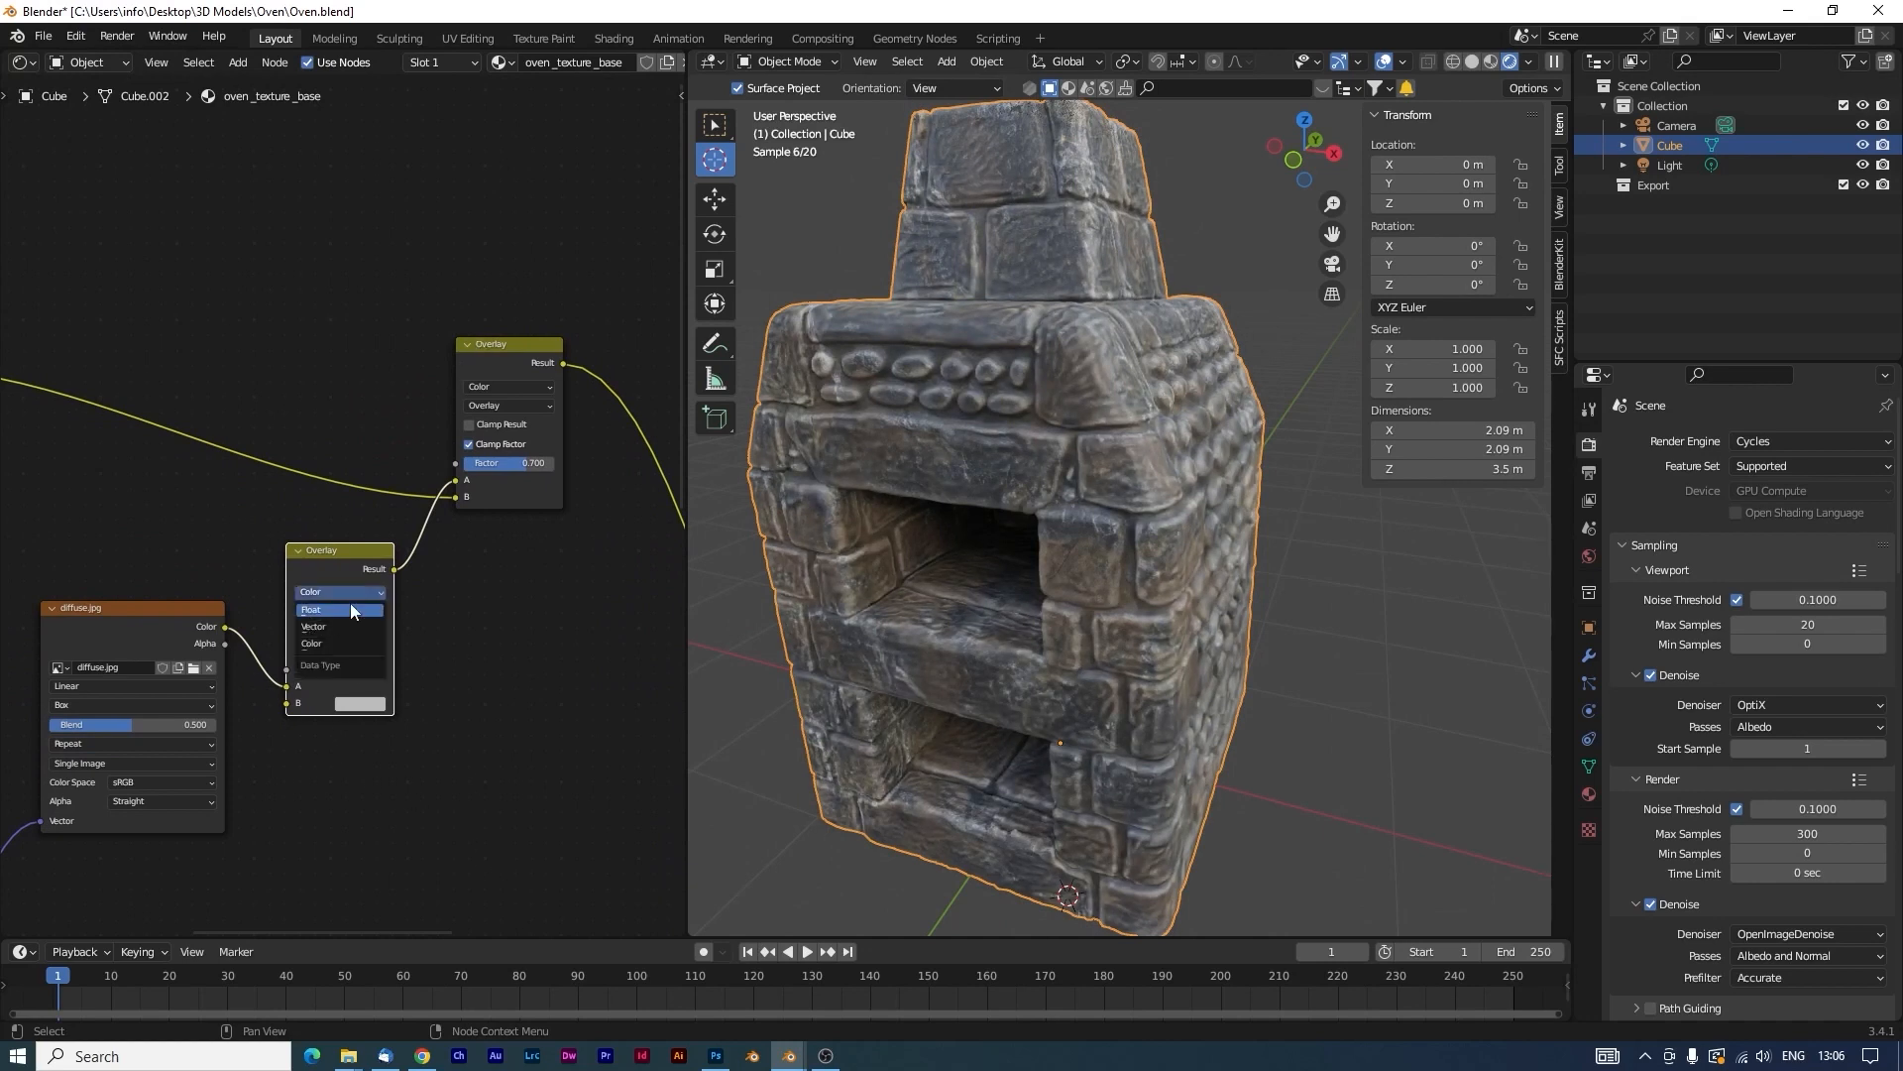
pyautogui.click(326, 594)
pyautogui.click(335, 612)
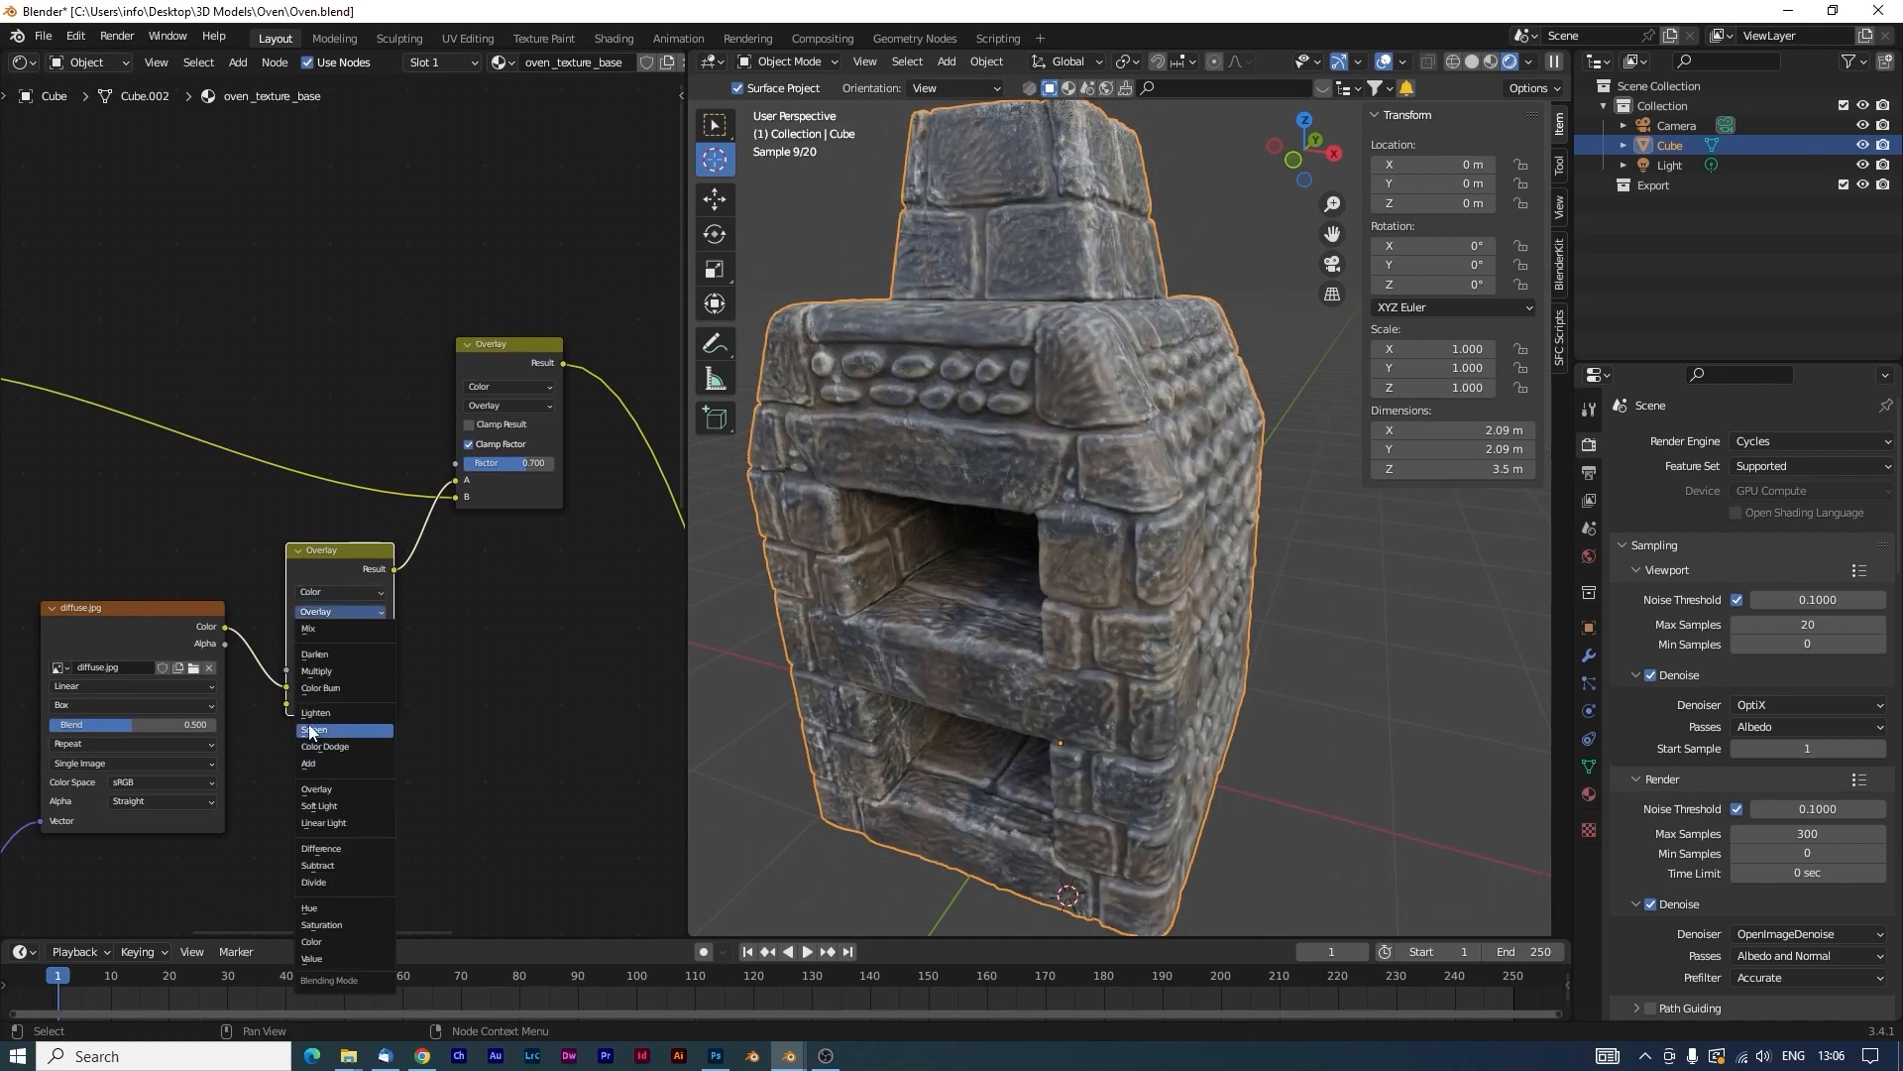
pyautogui.click(382, 686)
# Connect the ColorRamp's Color output to the new Multiply node's Factor and move the diffuse.jpg node farther away from it.
pyautogui.moveTo(143, 556); pyautogui.dragTo(320, 607, button='middle')
pyautogui.scroll(-2, 224, 555)
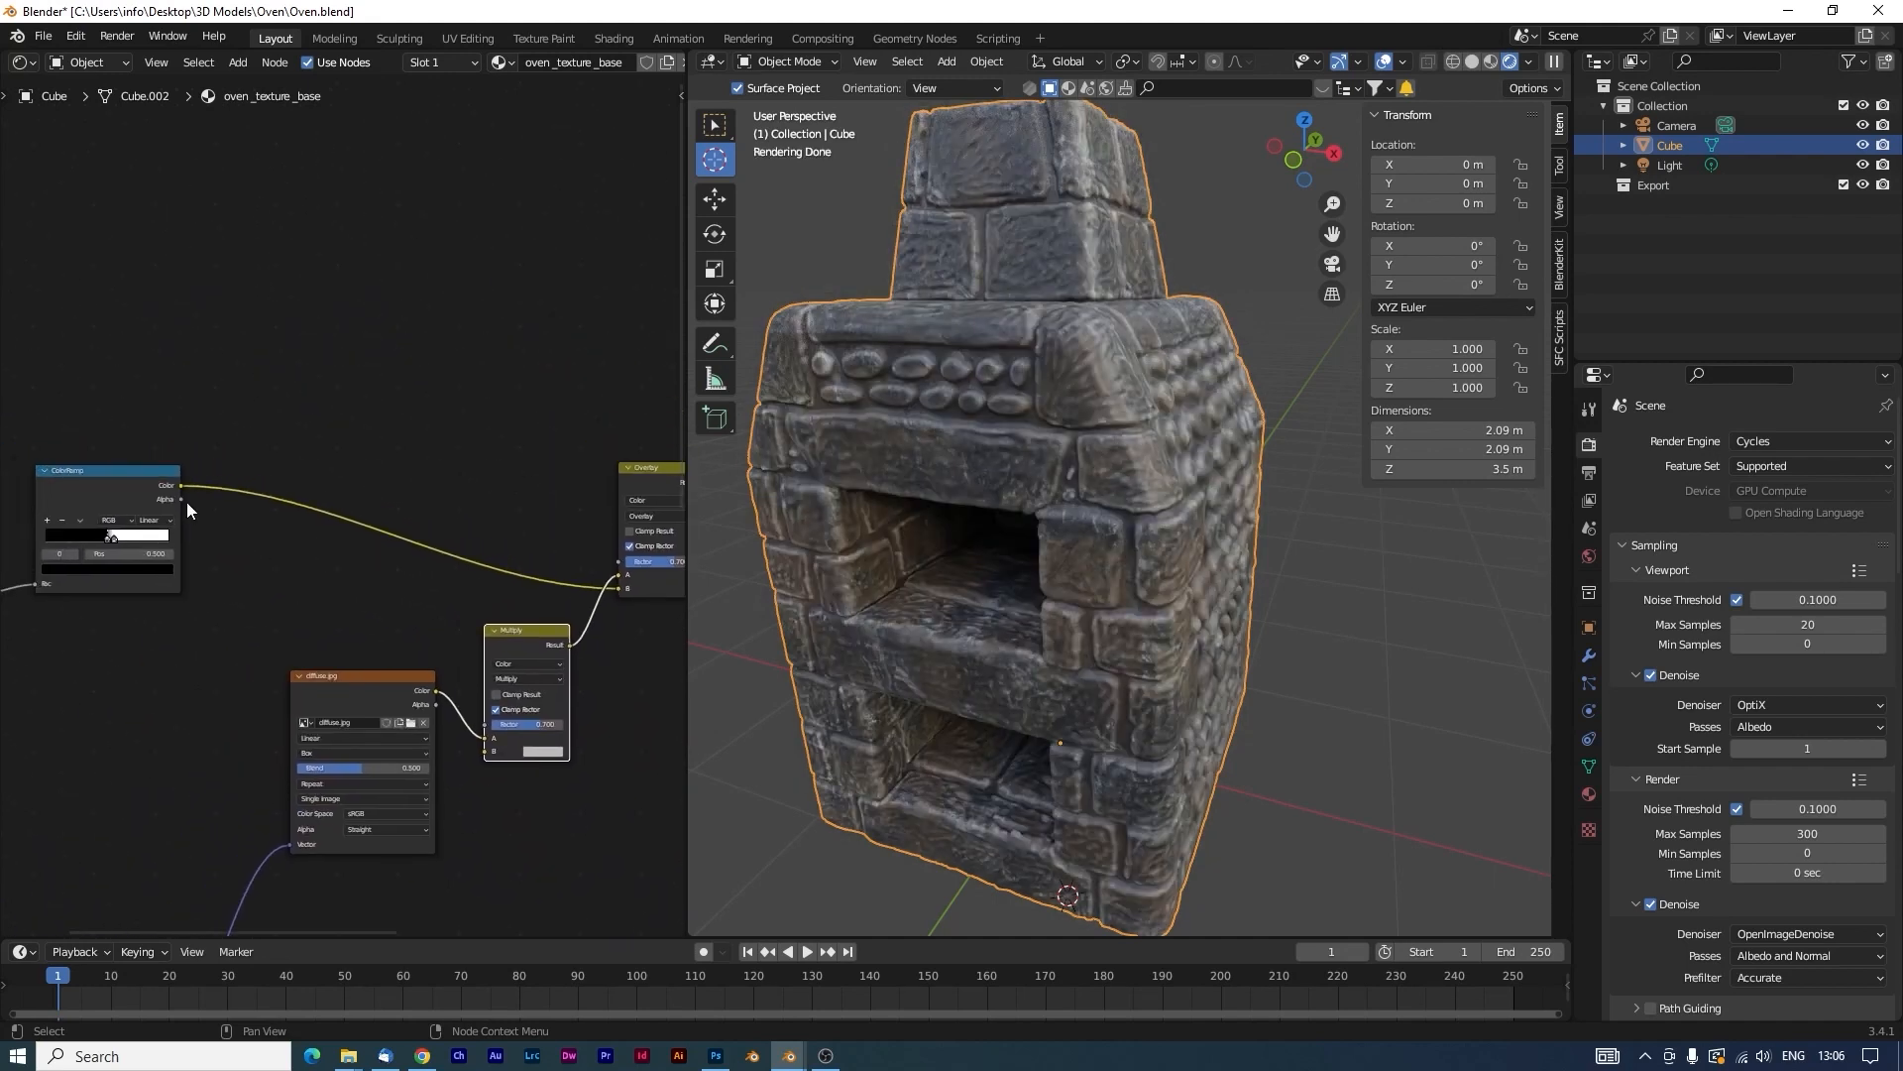
pyautogui.moveTo(181, 486); pyautogui.dragTo(486, 722)
pyautogui.moveTo(383, 680); pyautogui.dragTo(321, 705)
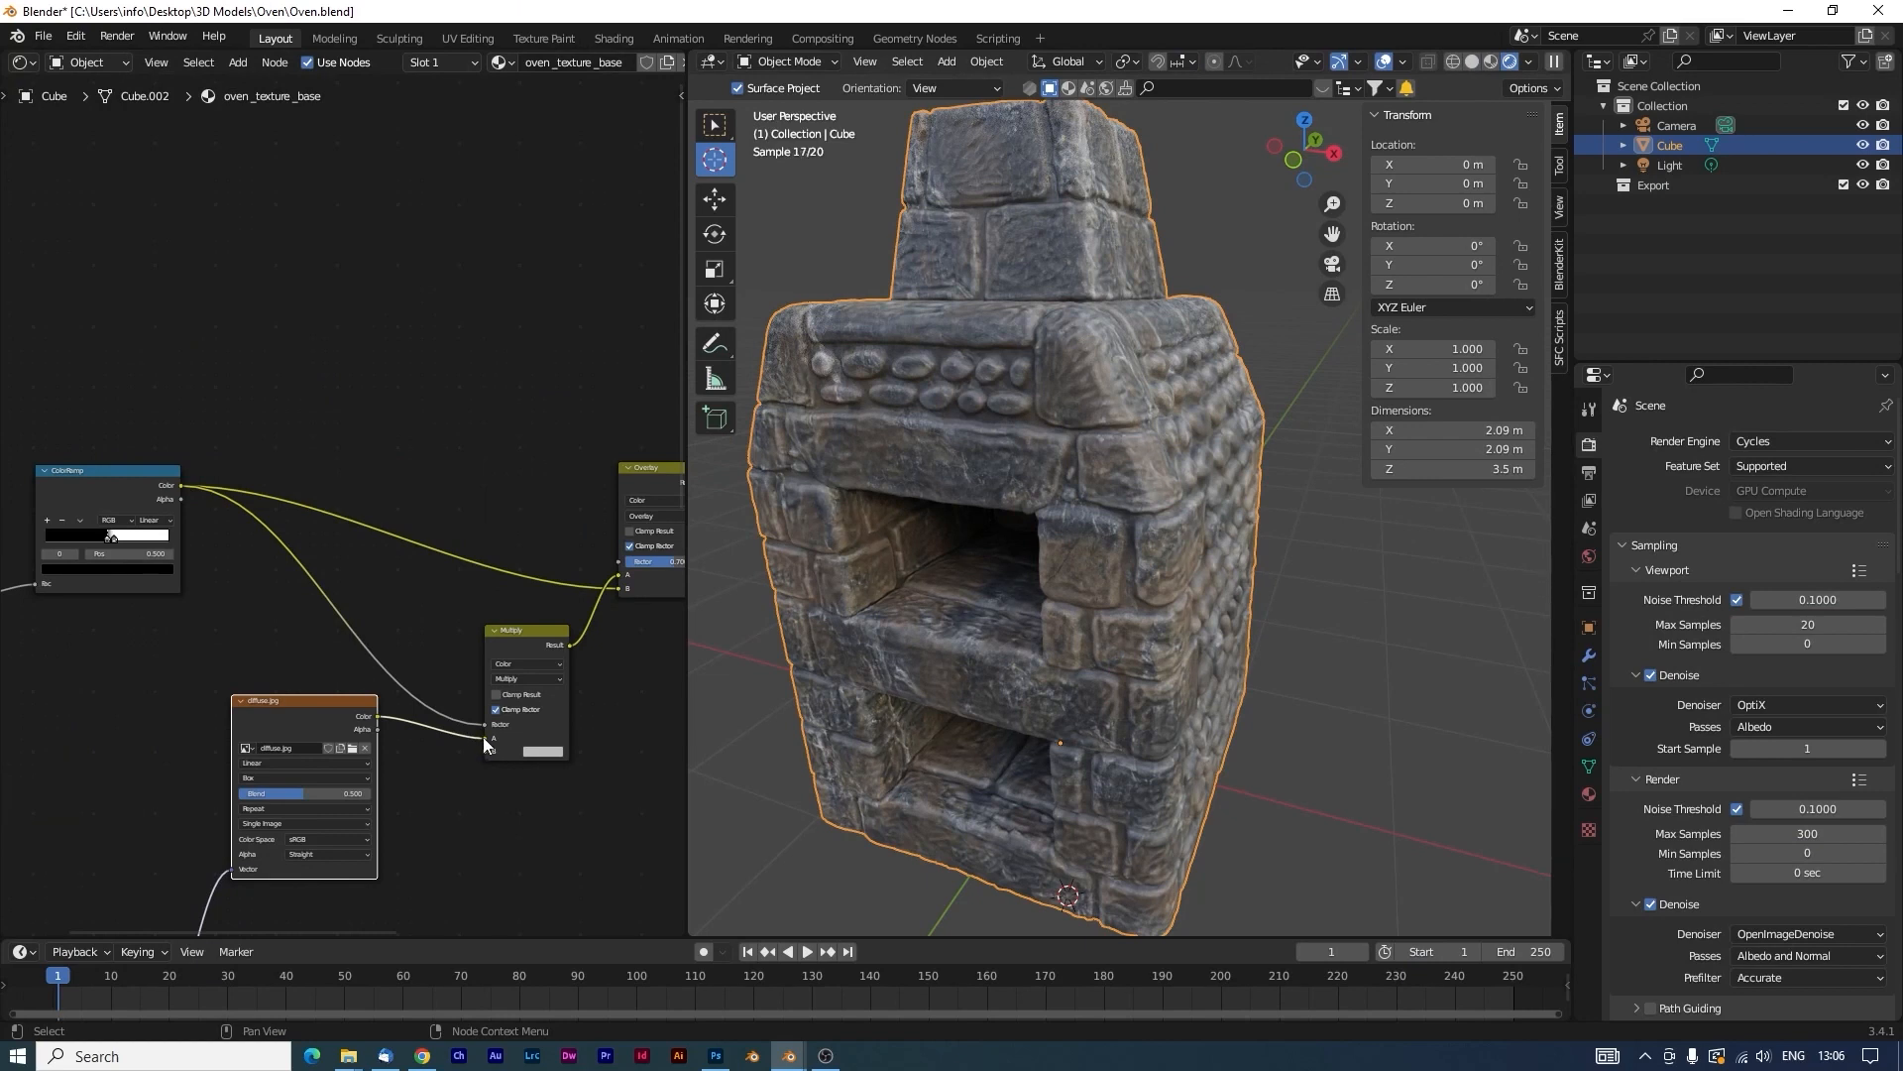
# Add a Hue Saturation Value node and wire it between diffuse.jpg's Color output and the Multiply node's B input.
pyautogui.moveTo(466, 897); pyautogui.dragTo(426, 684, button='middle')
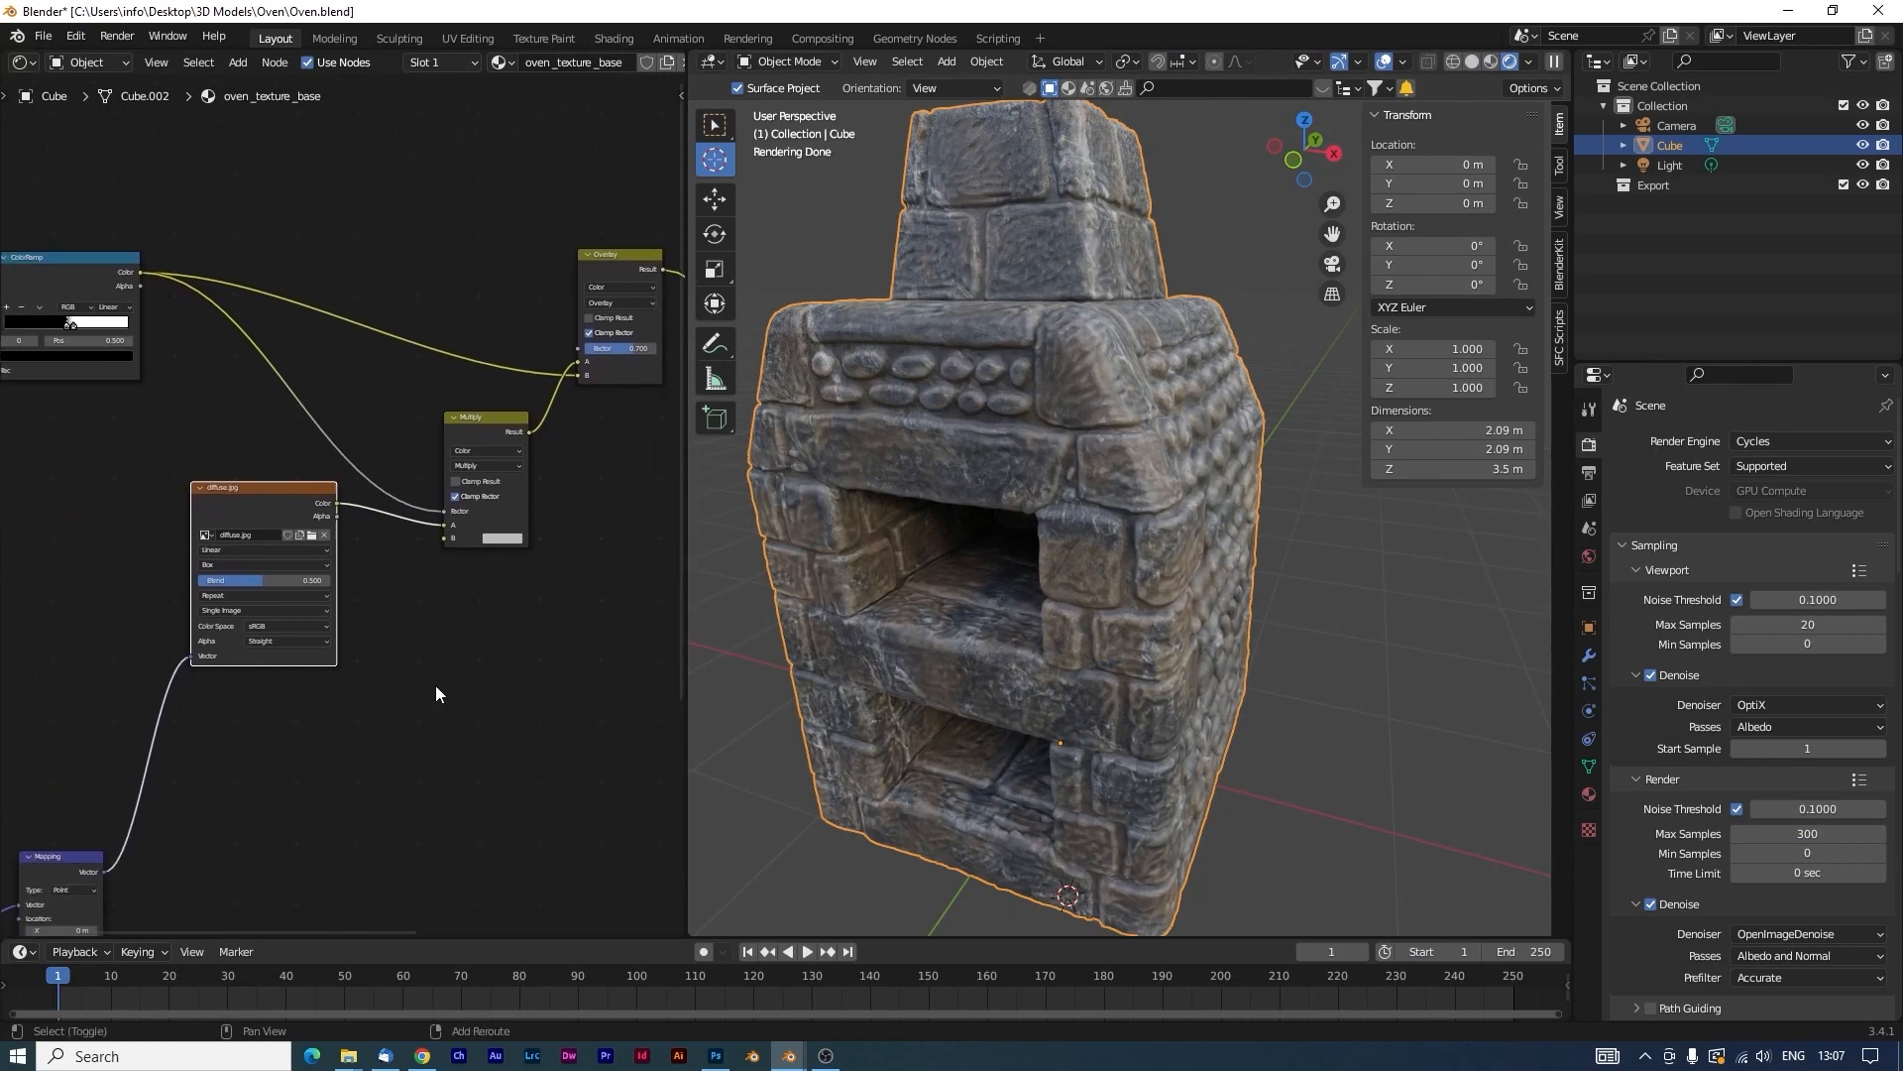
pyautogui.hotkey('shift', 'a')
pyautogui.write('hue')
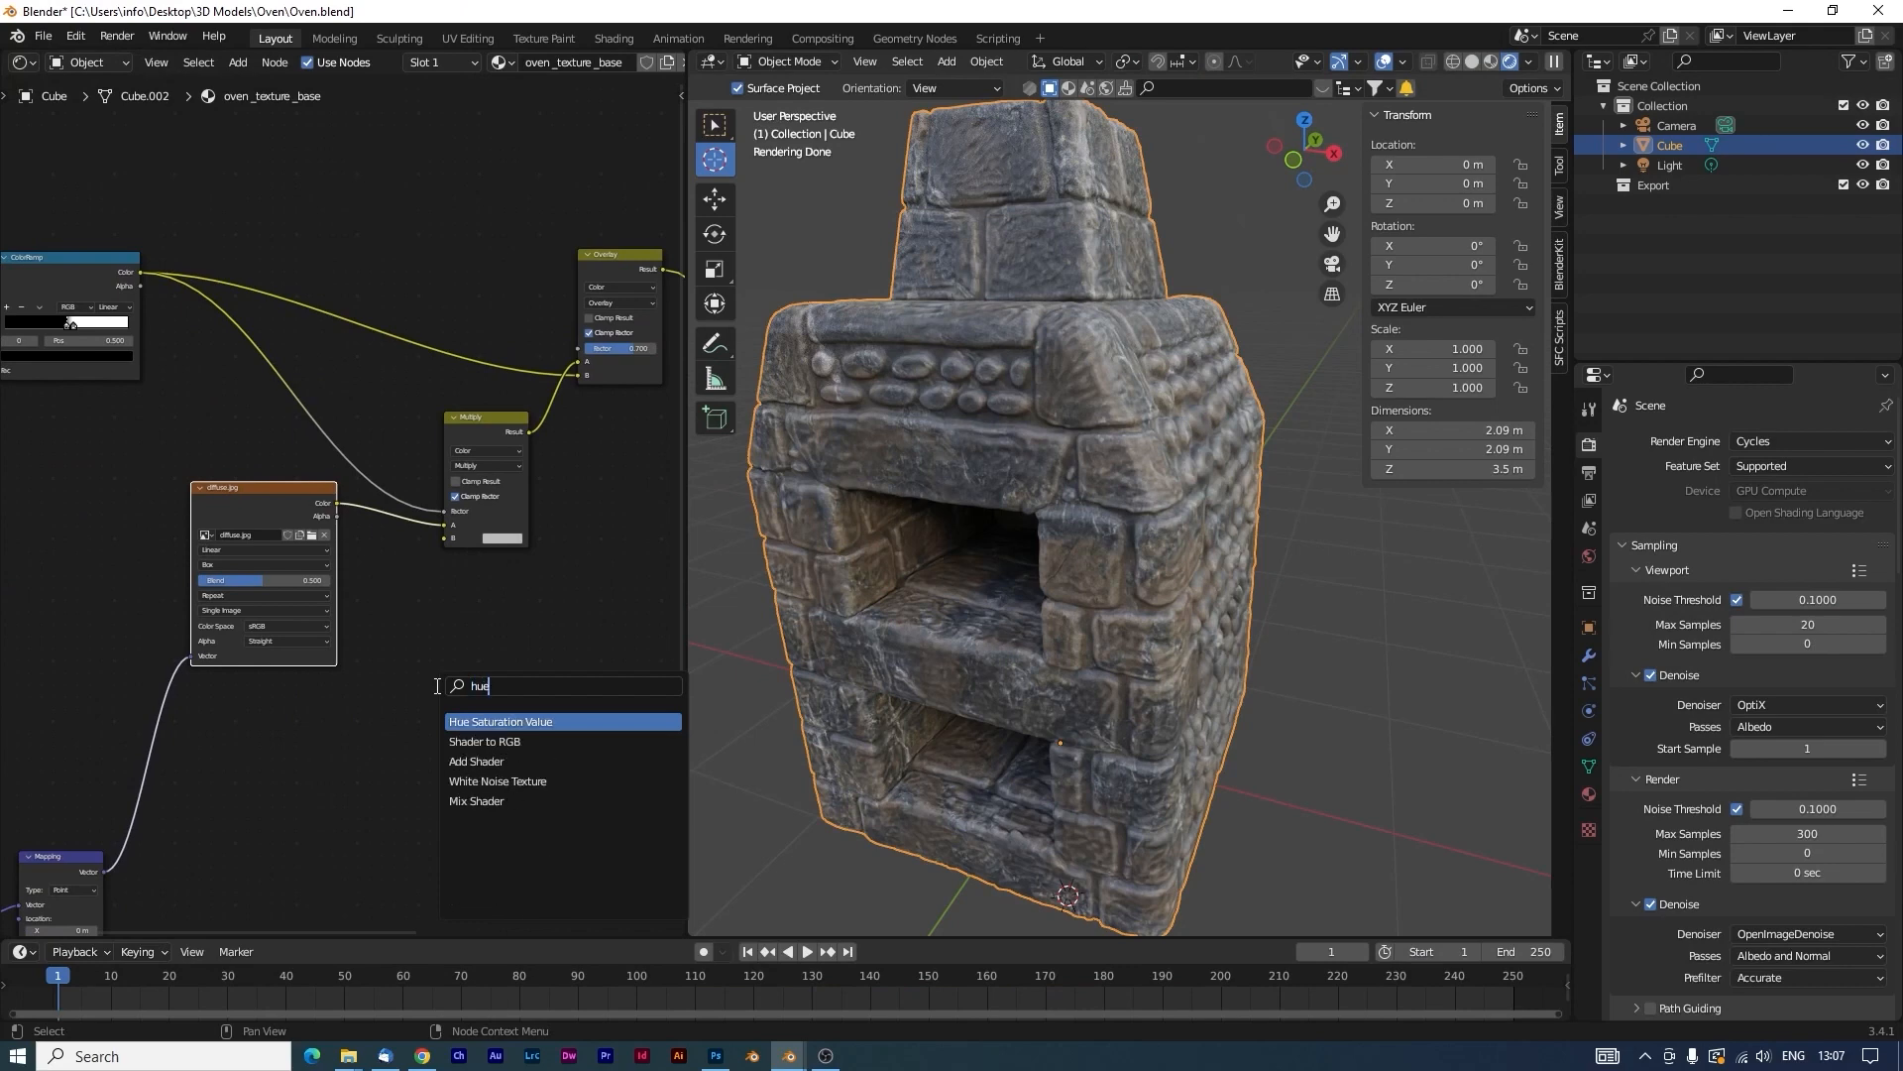
pyautogui.press('Return')
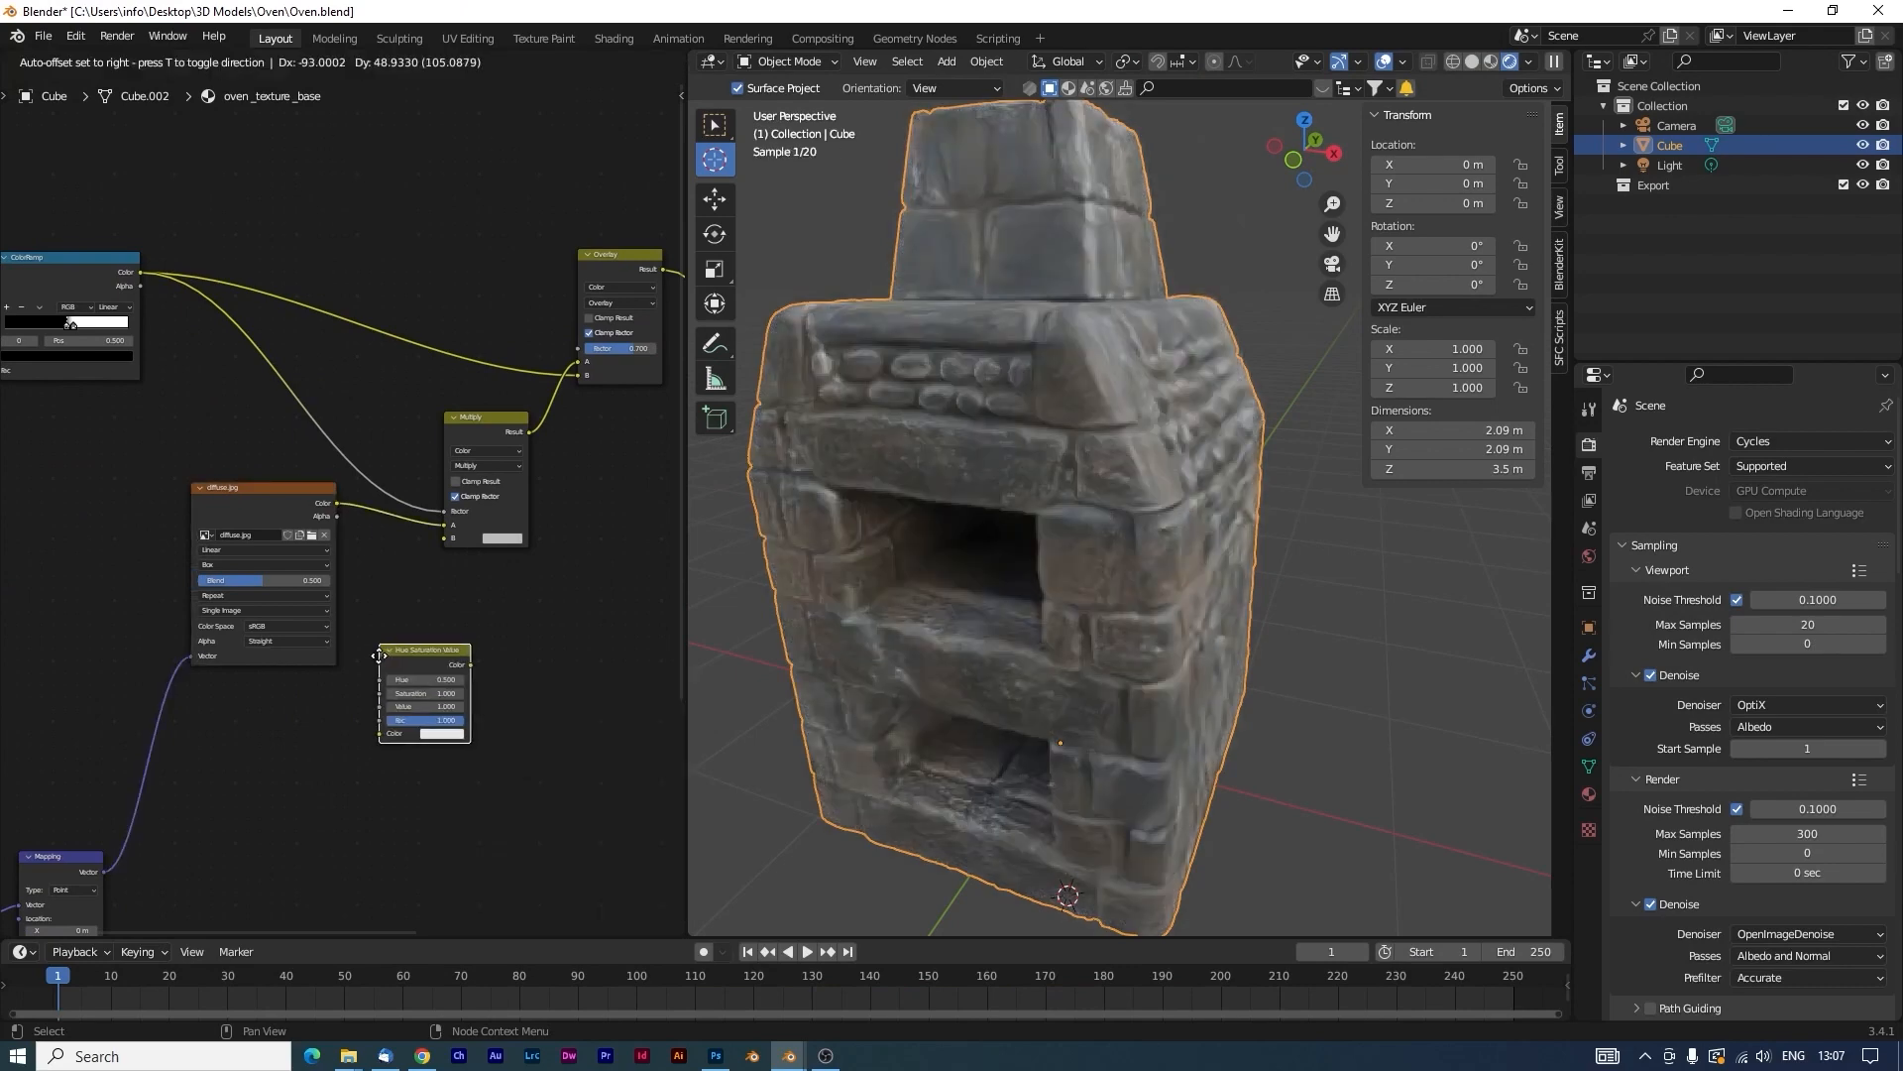
pyautogui.click(382, 649)
pyautogui.moveTo(280, 483); pyautogui.dragTo(242, 503)
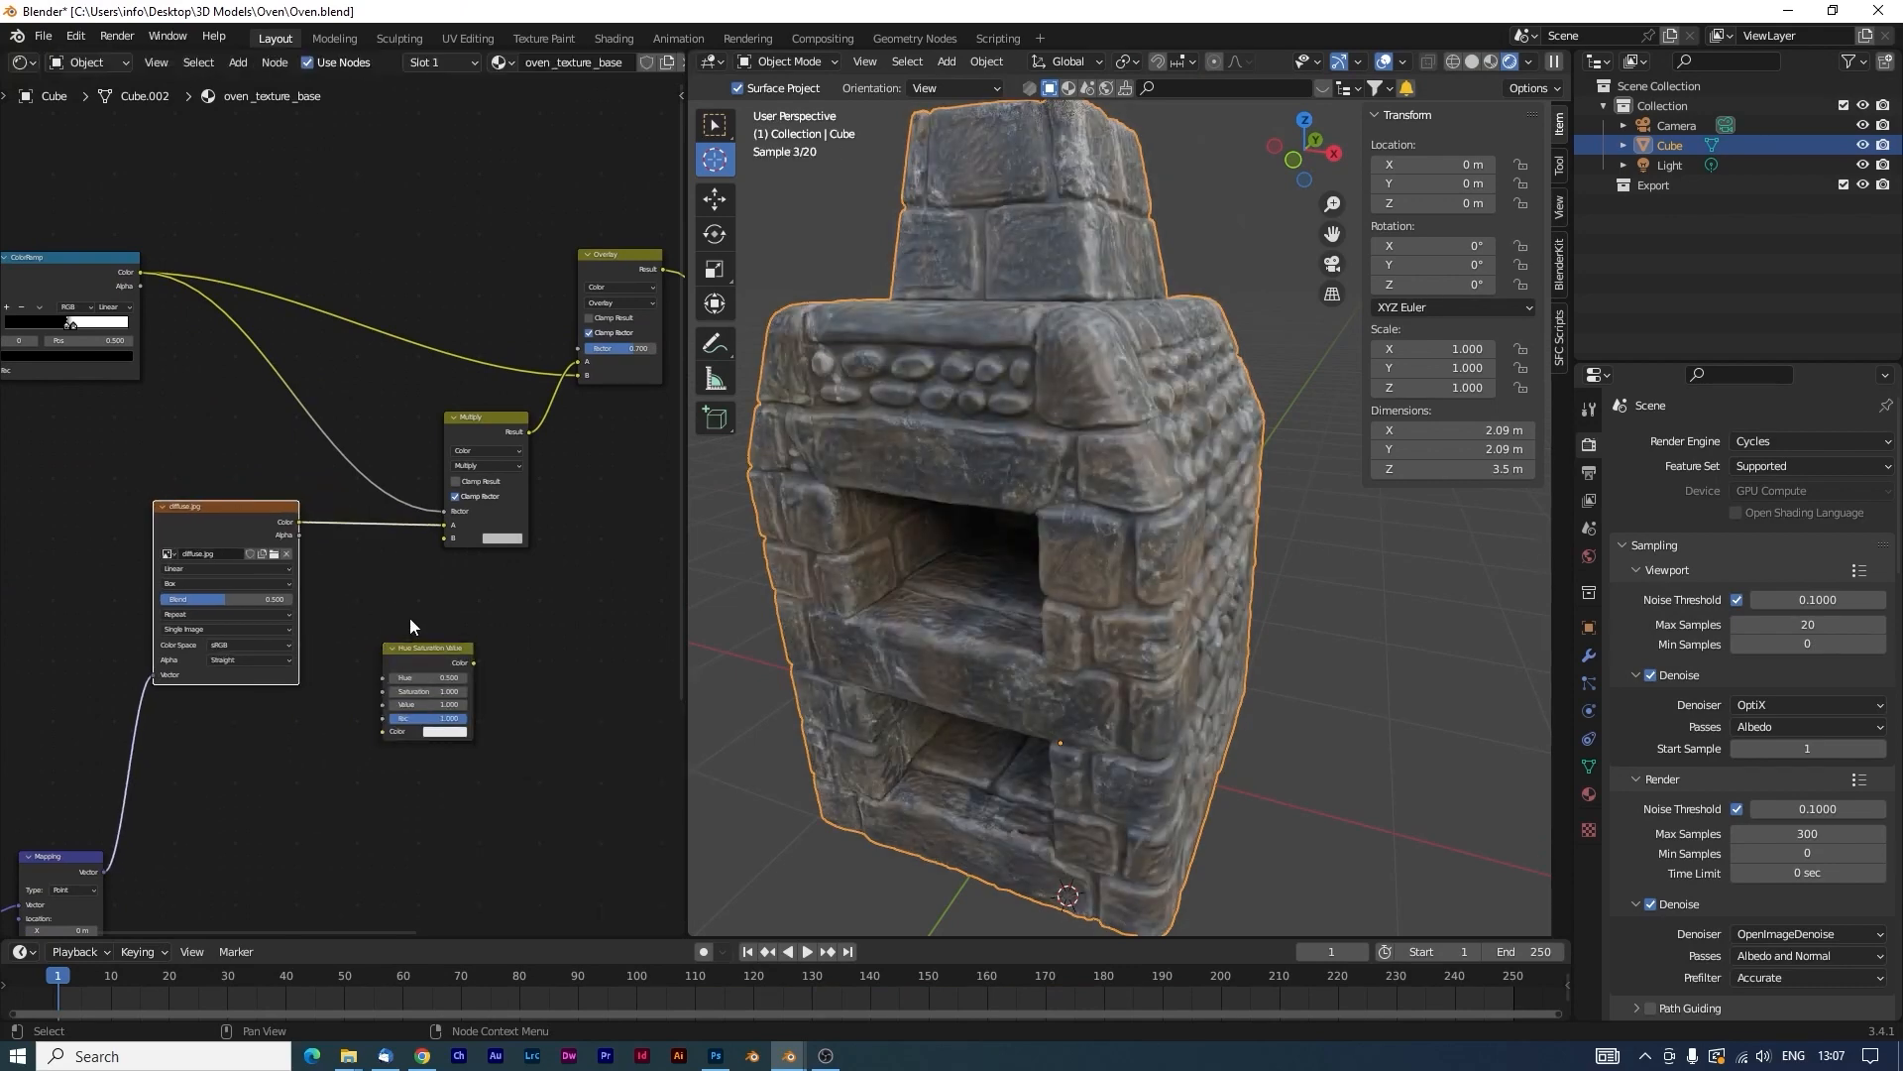
pyautogui.moveTo(408, 646); pyautogui.dragTo(329, 653)
pyautogui.moveTo(466, 543); pyautogui.dragTo(450, 539)
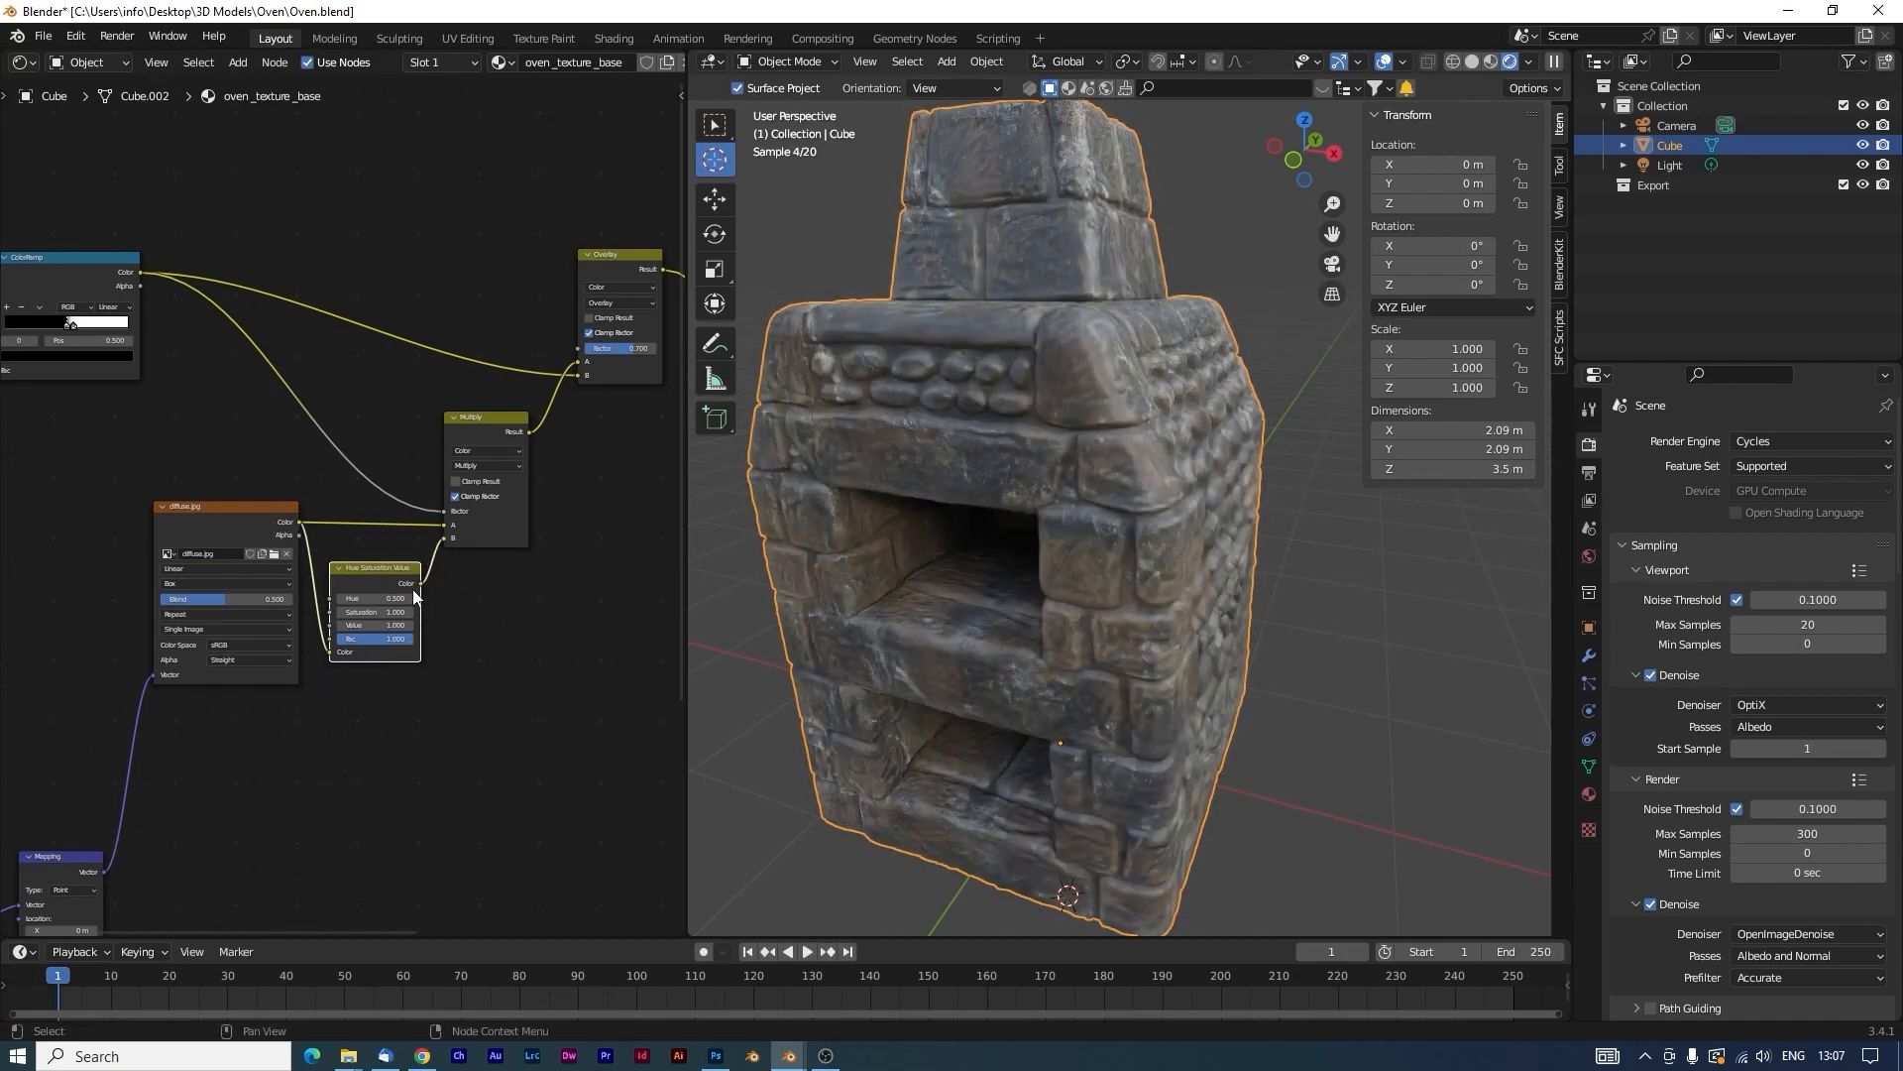
# Add a Bright/Contrast node on the link between the Hue Saturation Value node and the Multiply node.
pyautogui.hotkey('shift', 'a')
pyautogui.click(614, 719)
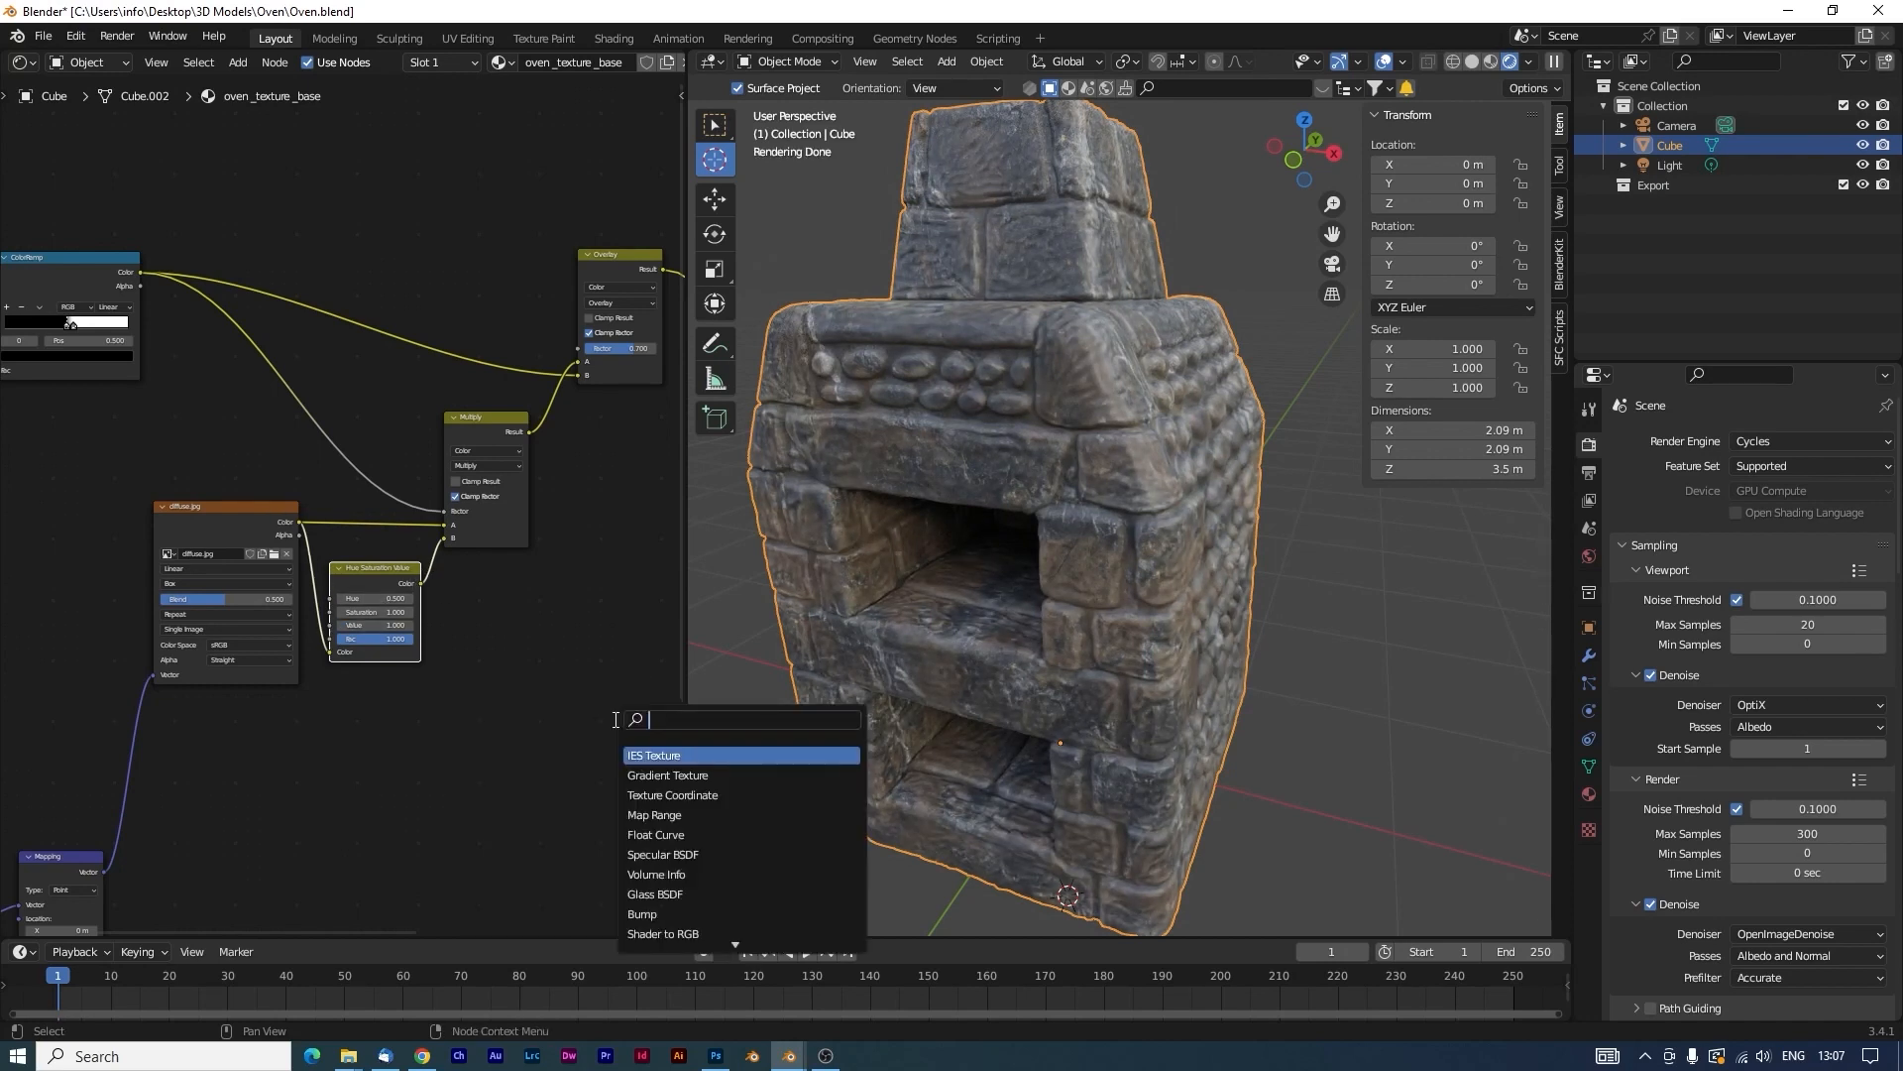
pyautogui.write('bright')
pyautogui.press('Return')
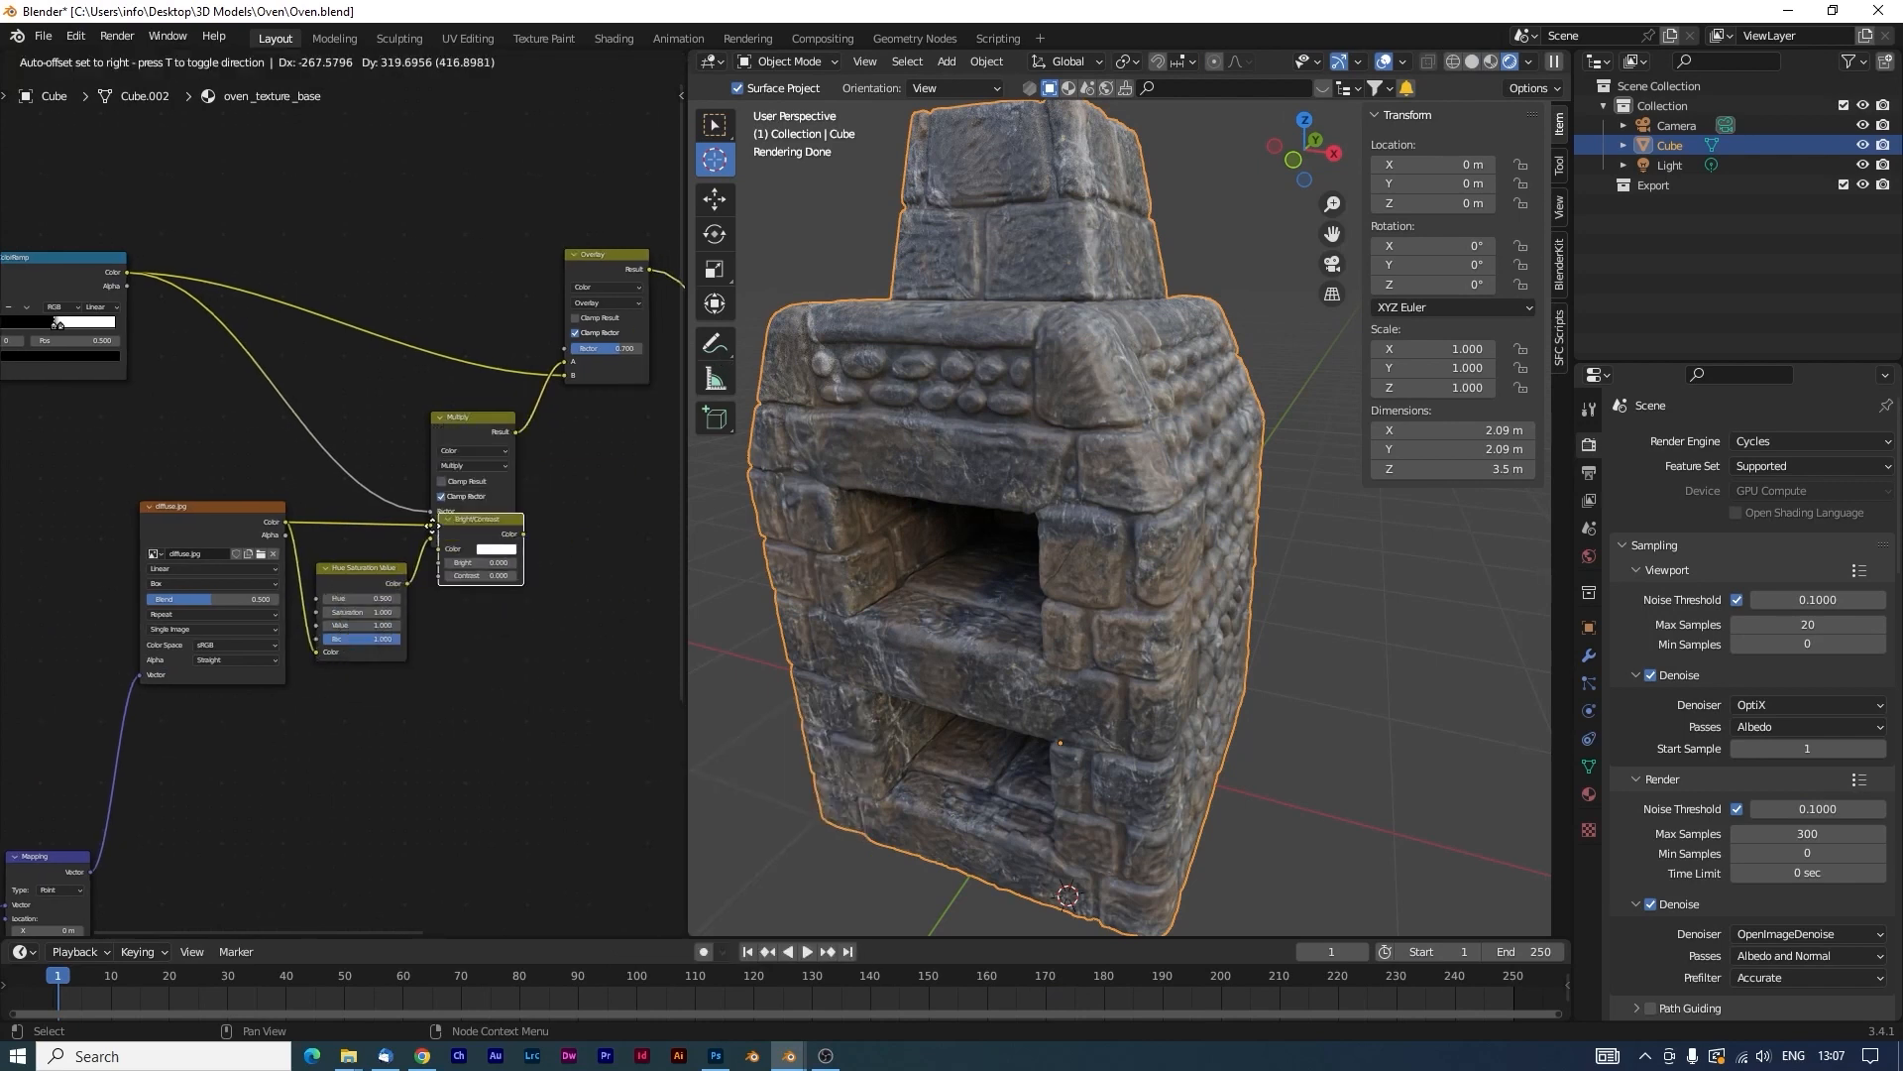
pyautogui.click(449, 552)
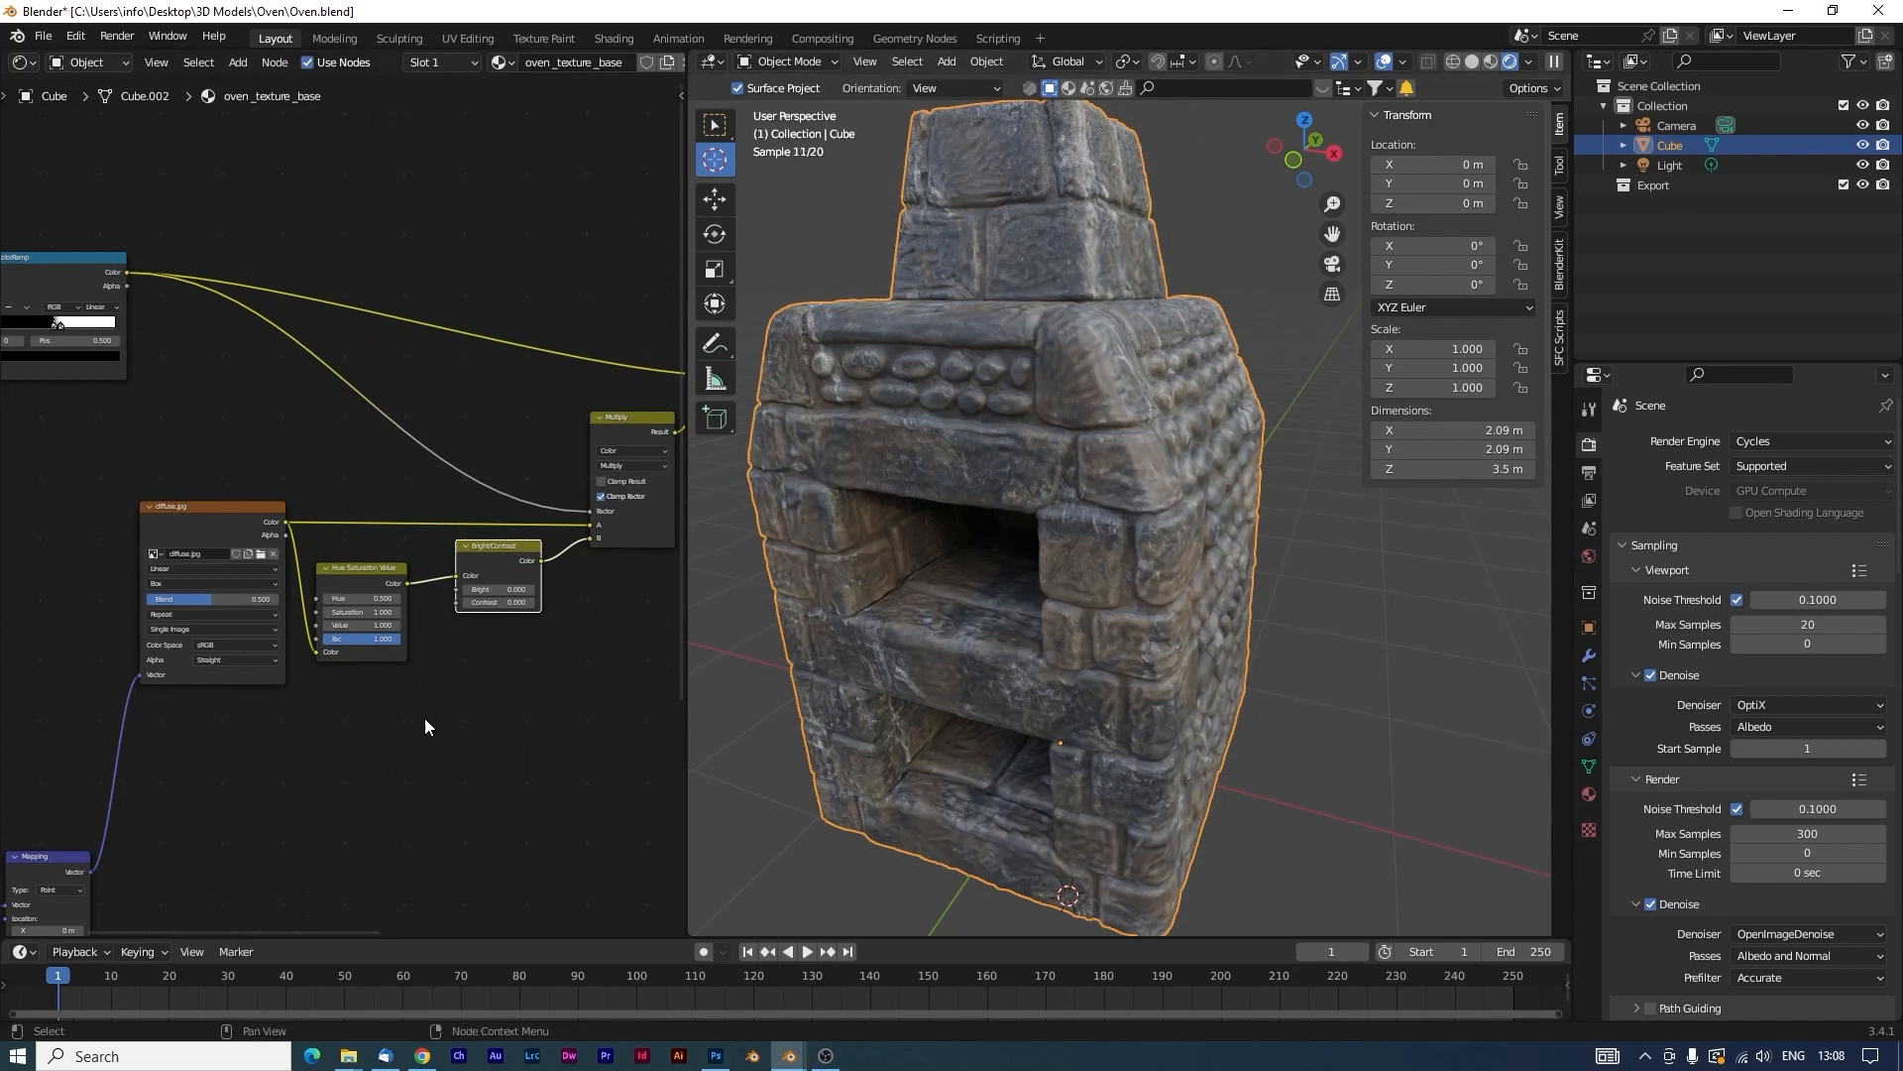
# Set the Bright/Contrast node's Bright to 0.5 and Contrast to 1.
pyautogui.click(523, 591)
pyautogui.press('Return')
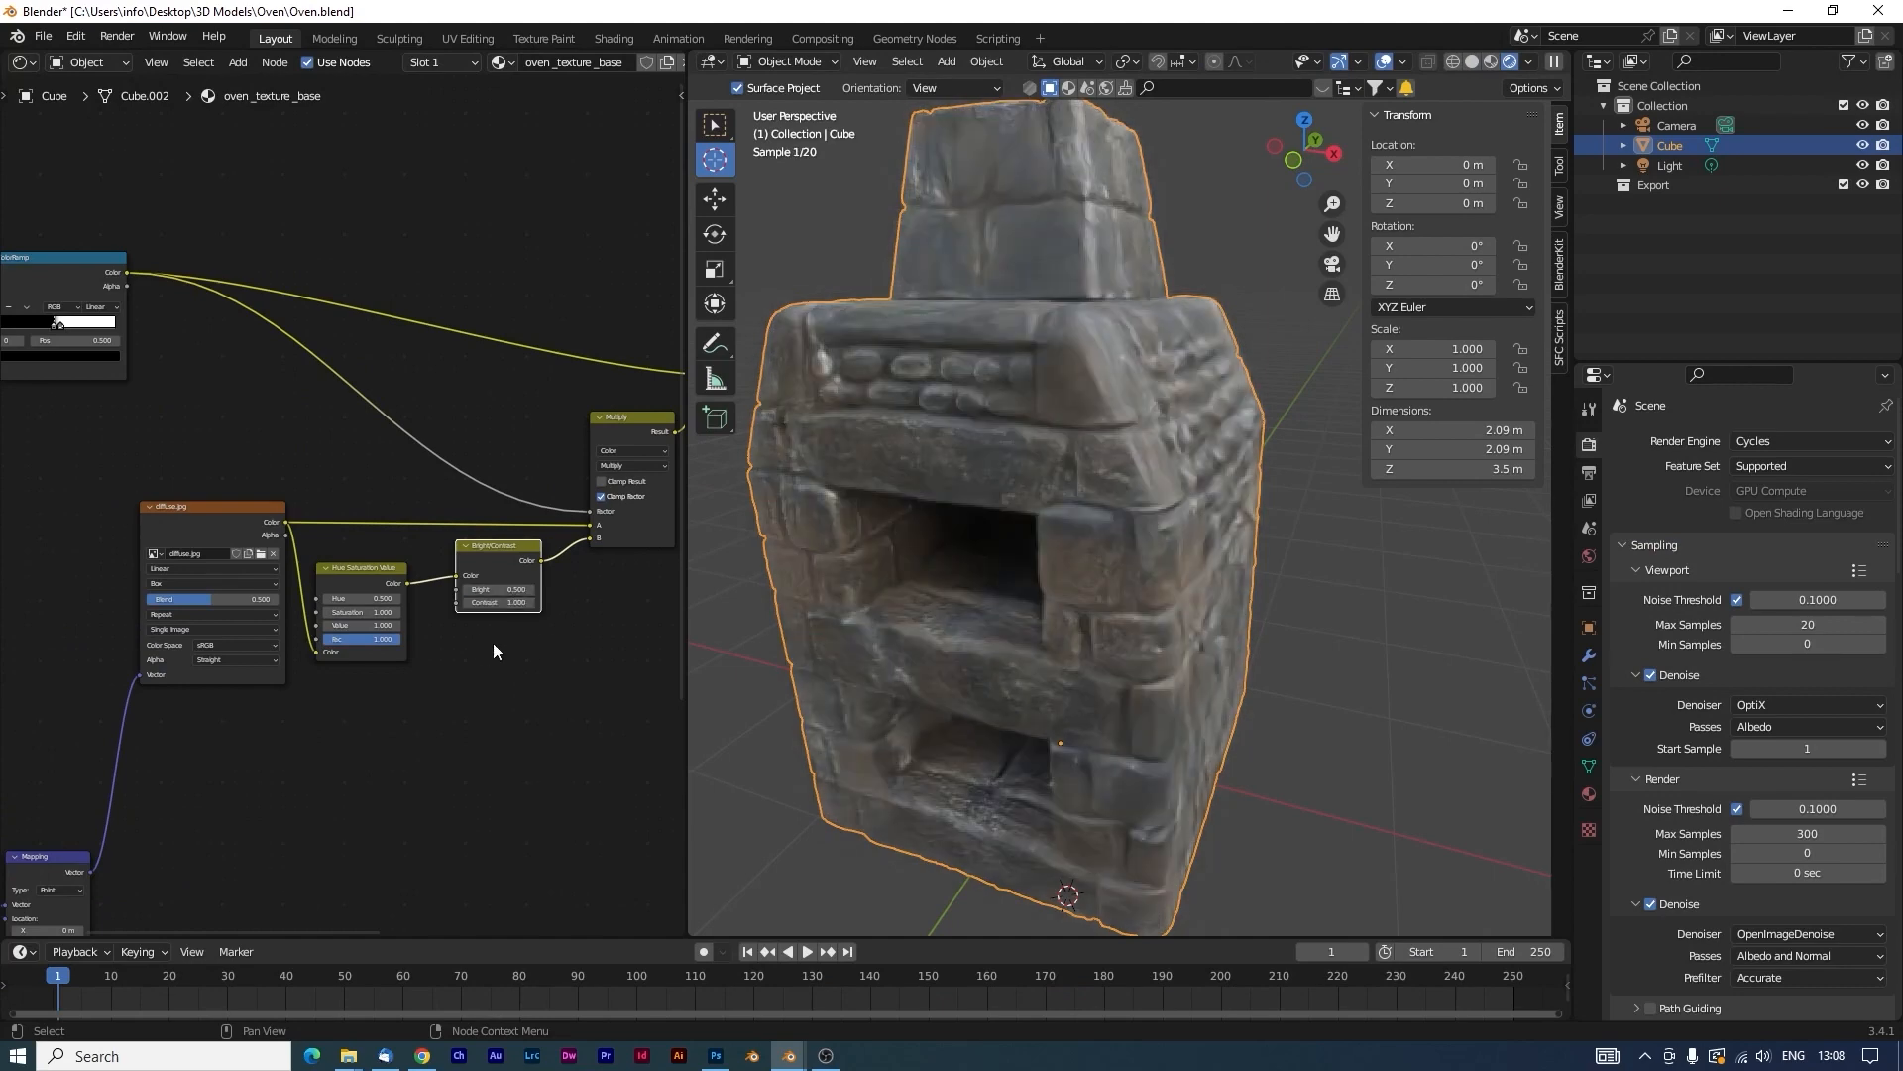
pyautogui.scroll(2, 539, 644)
pyautogui.scroll(1, 417, 666)
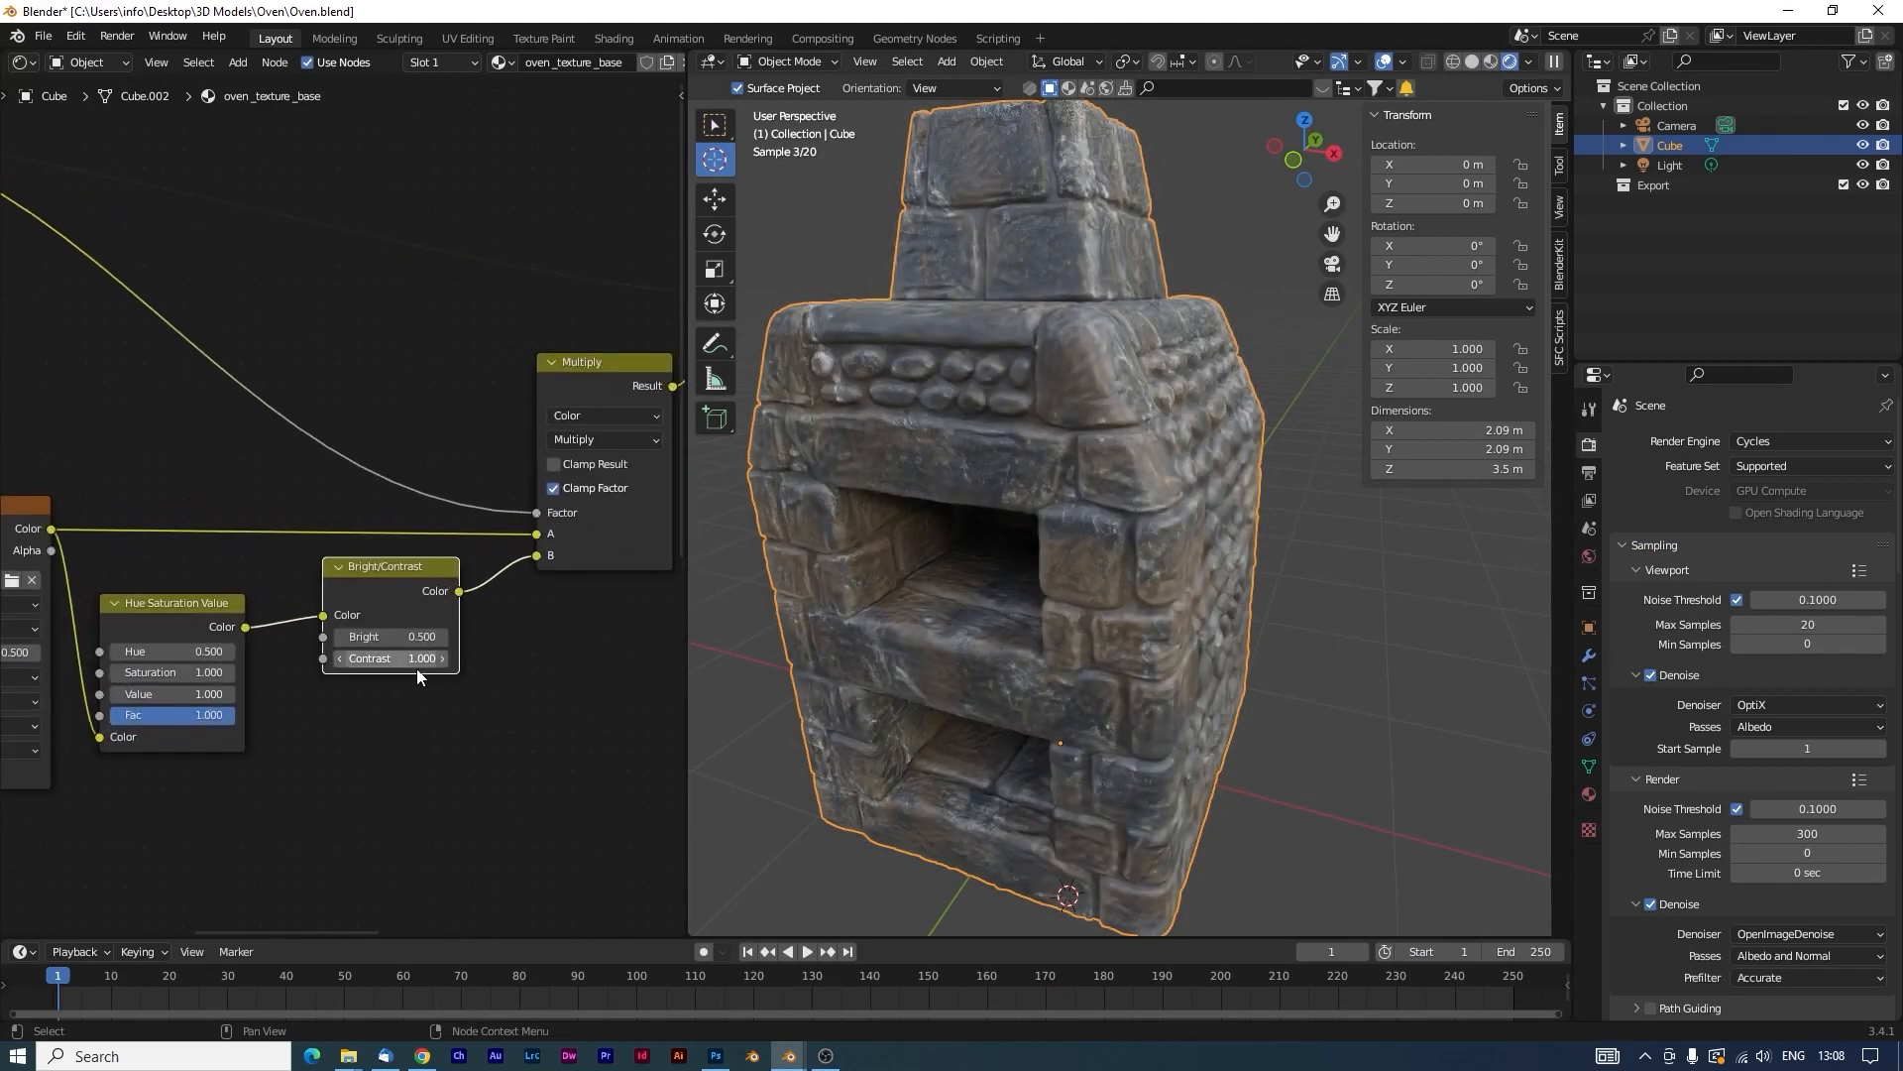
# Set the Hue Saturation Value node to Value 5, Saturation 1.5 and Hue 0.01, and check the oven from another side.
pyautogui.click(203, 694)
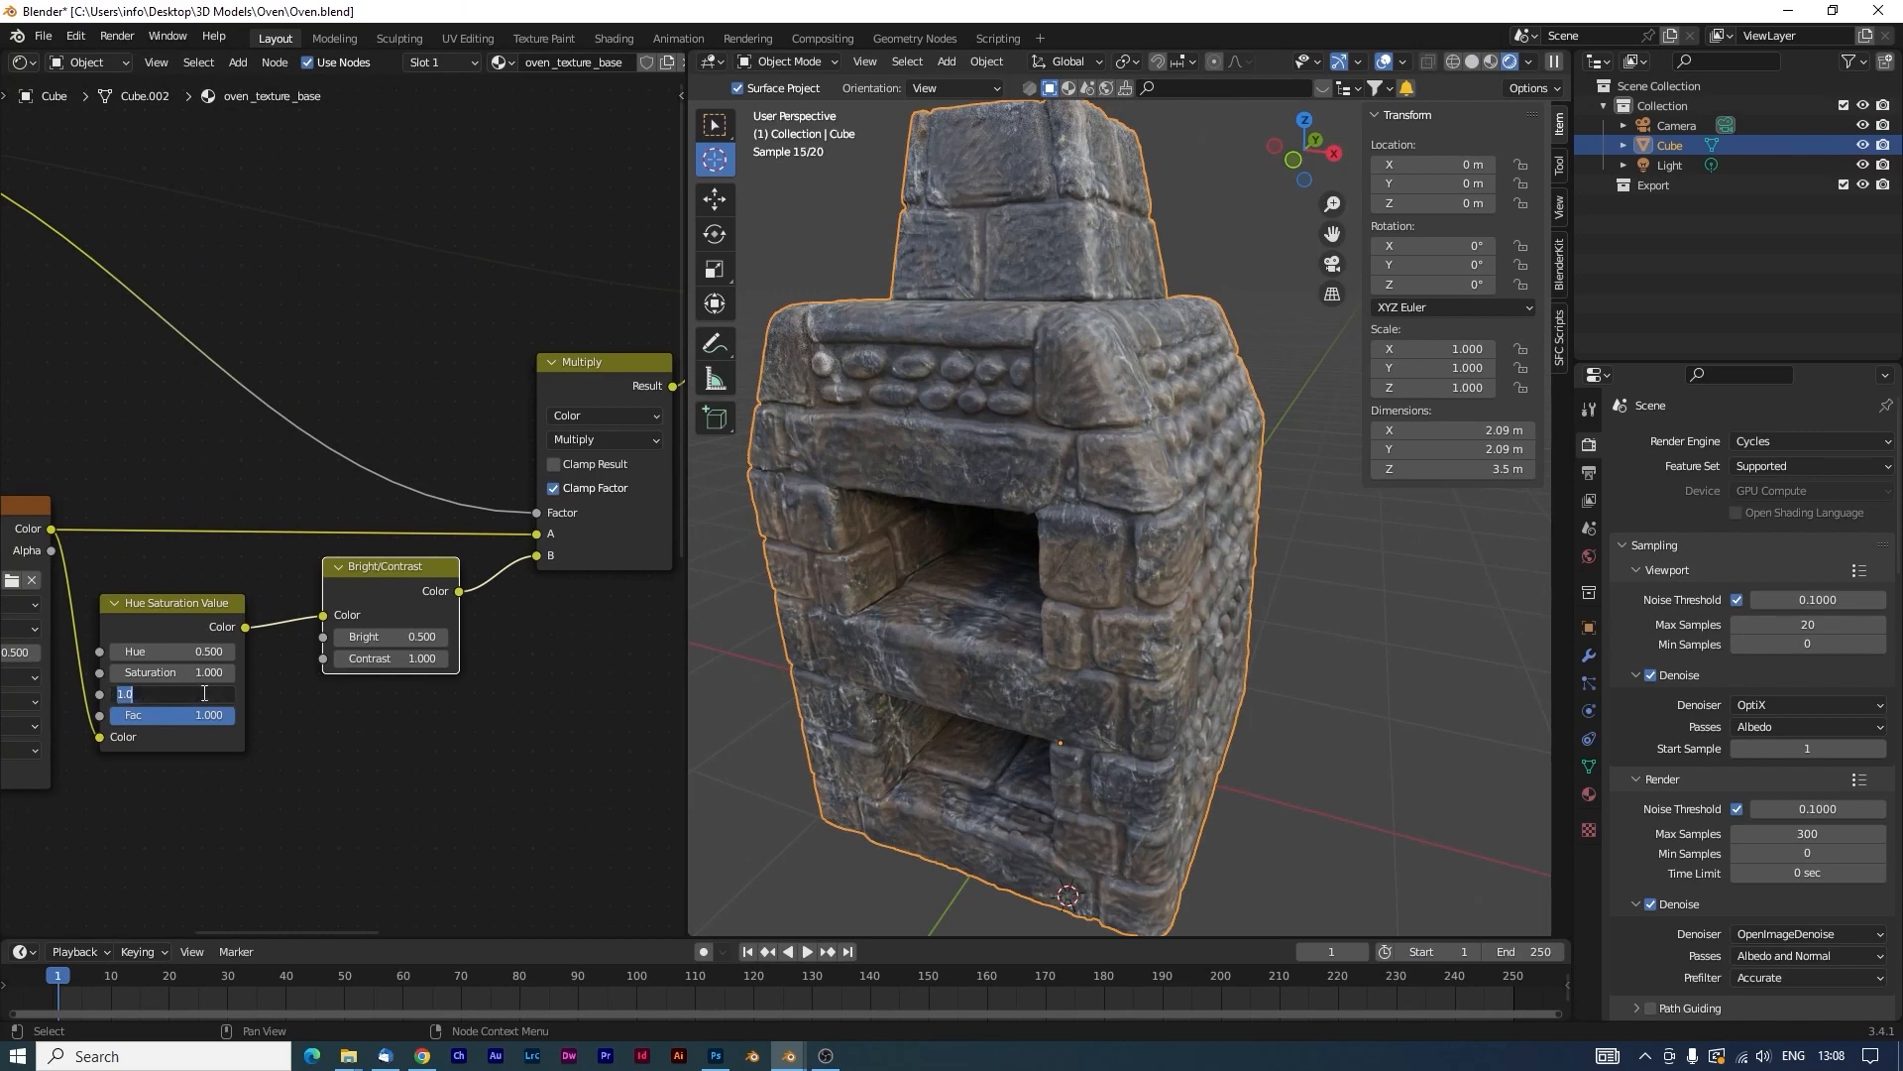
pyautogui.write('5')
pyautogui.press('Return')
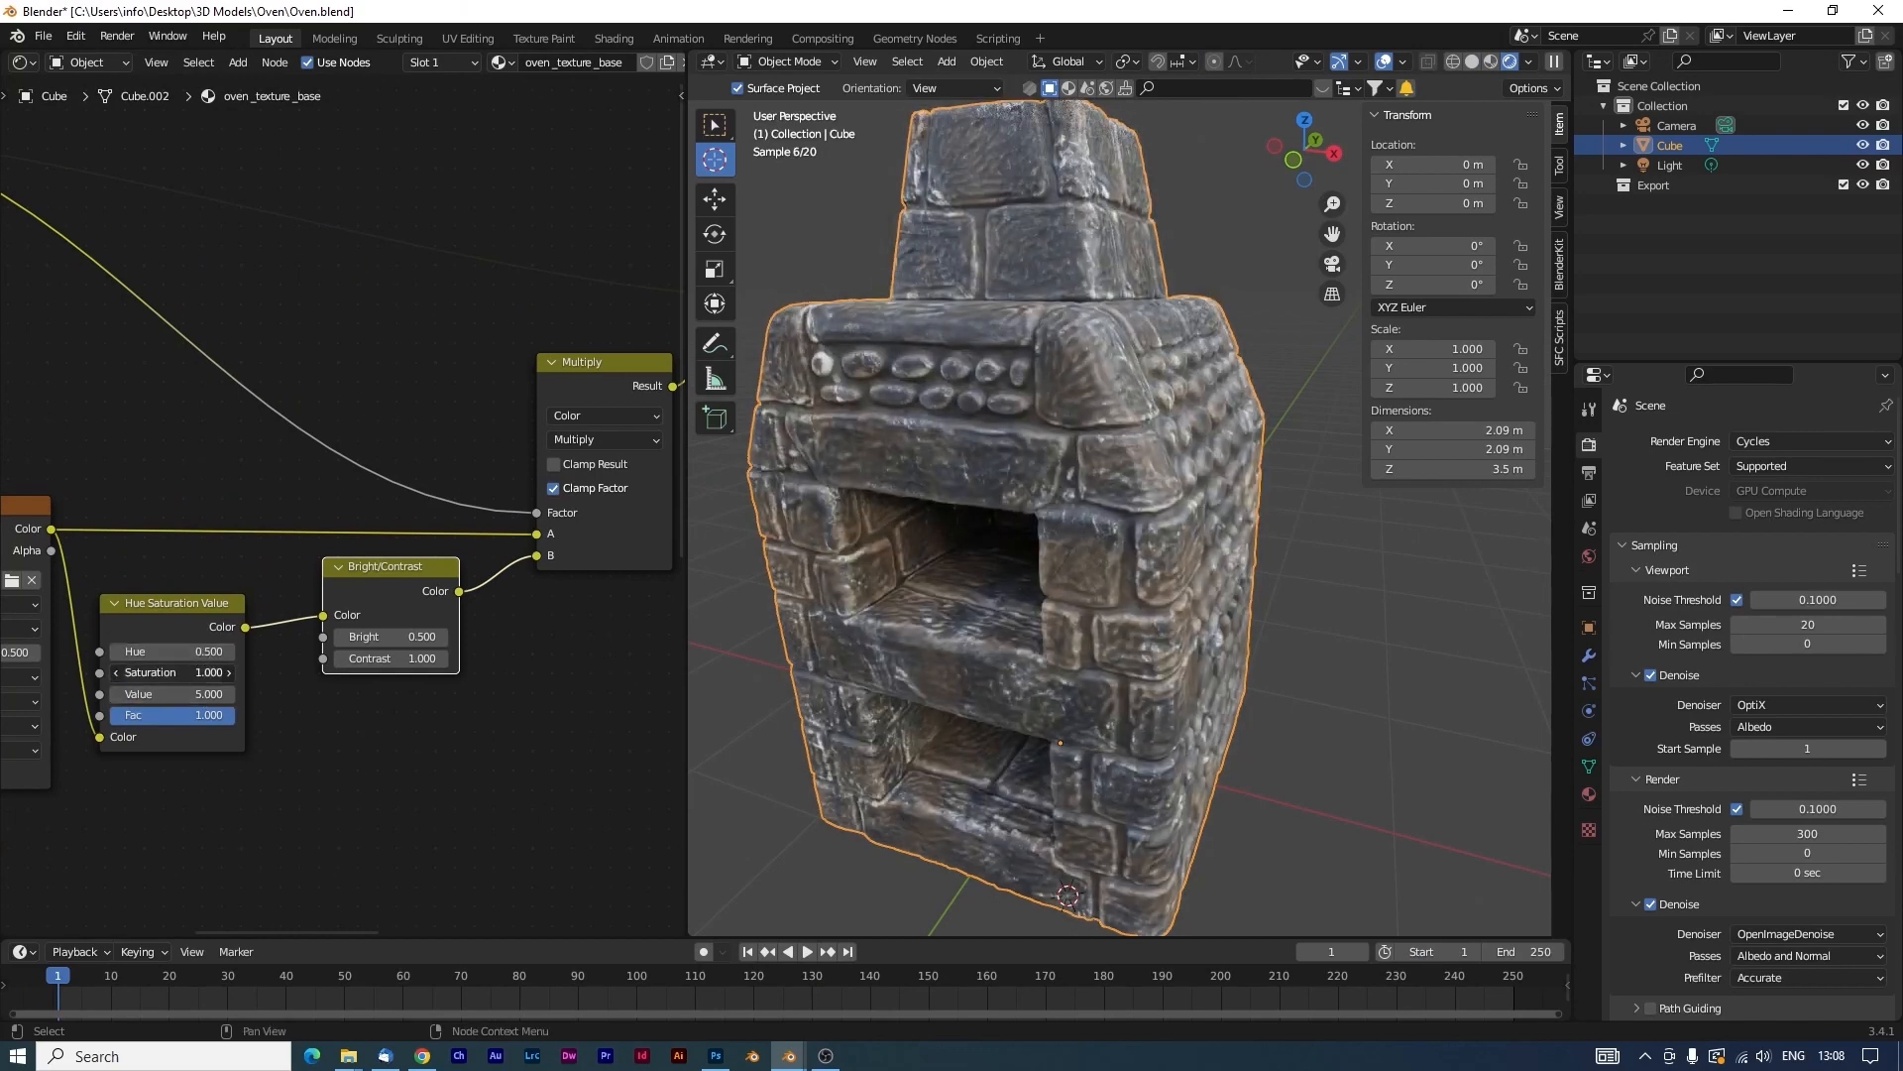
pyautogui.click(203, 672)
pyautogui.write('1.5')
pyautogui.press('Return')
pyautogui.click(205, 659)
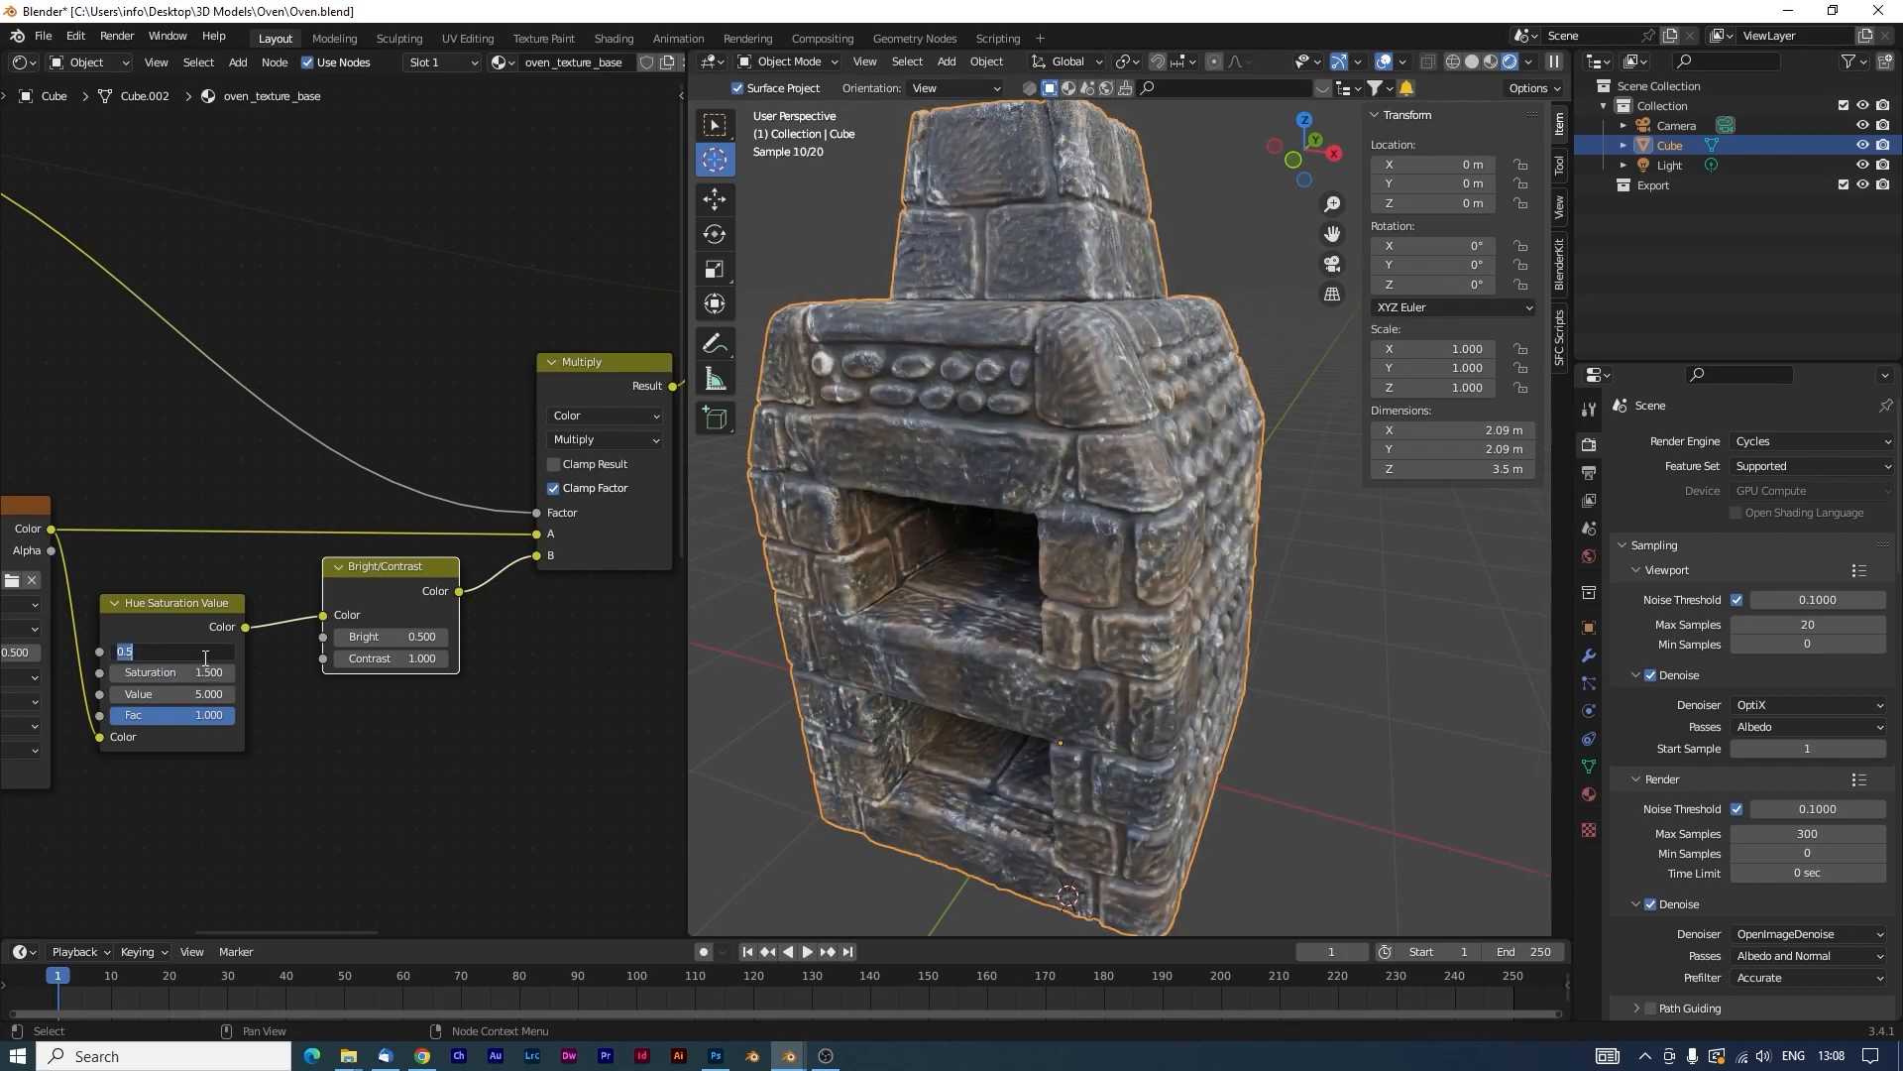
pyautogui.write('.01')
pyautogui.press('Return')
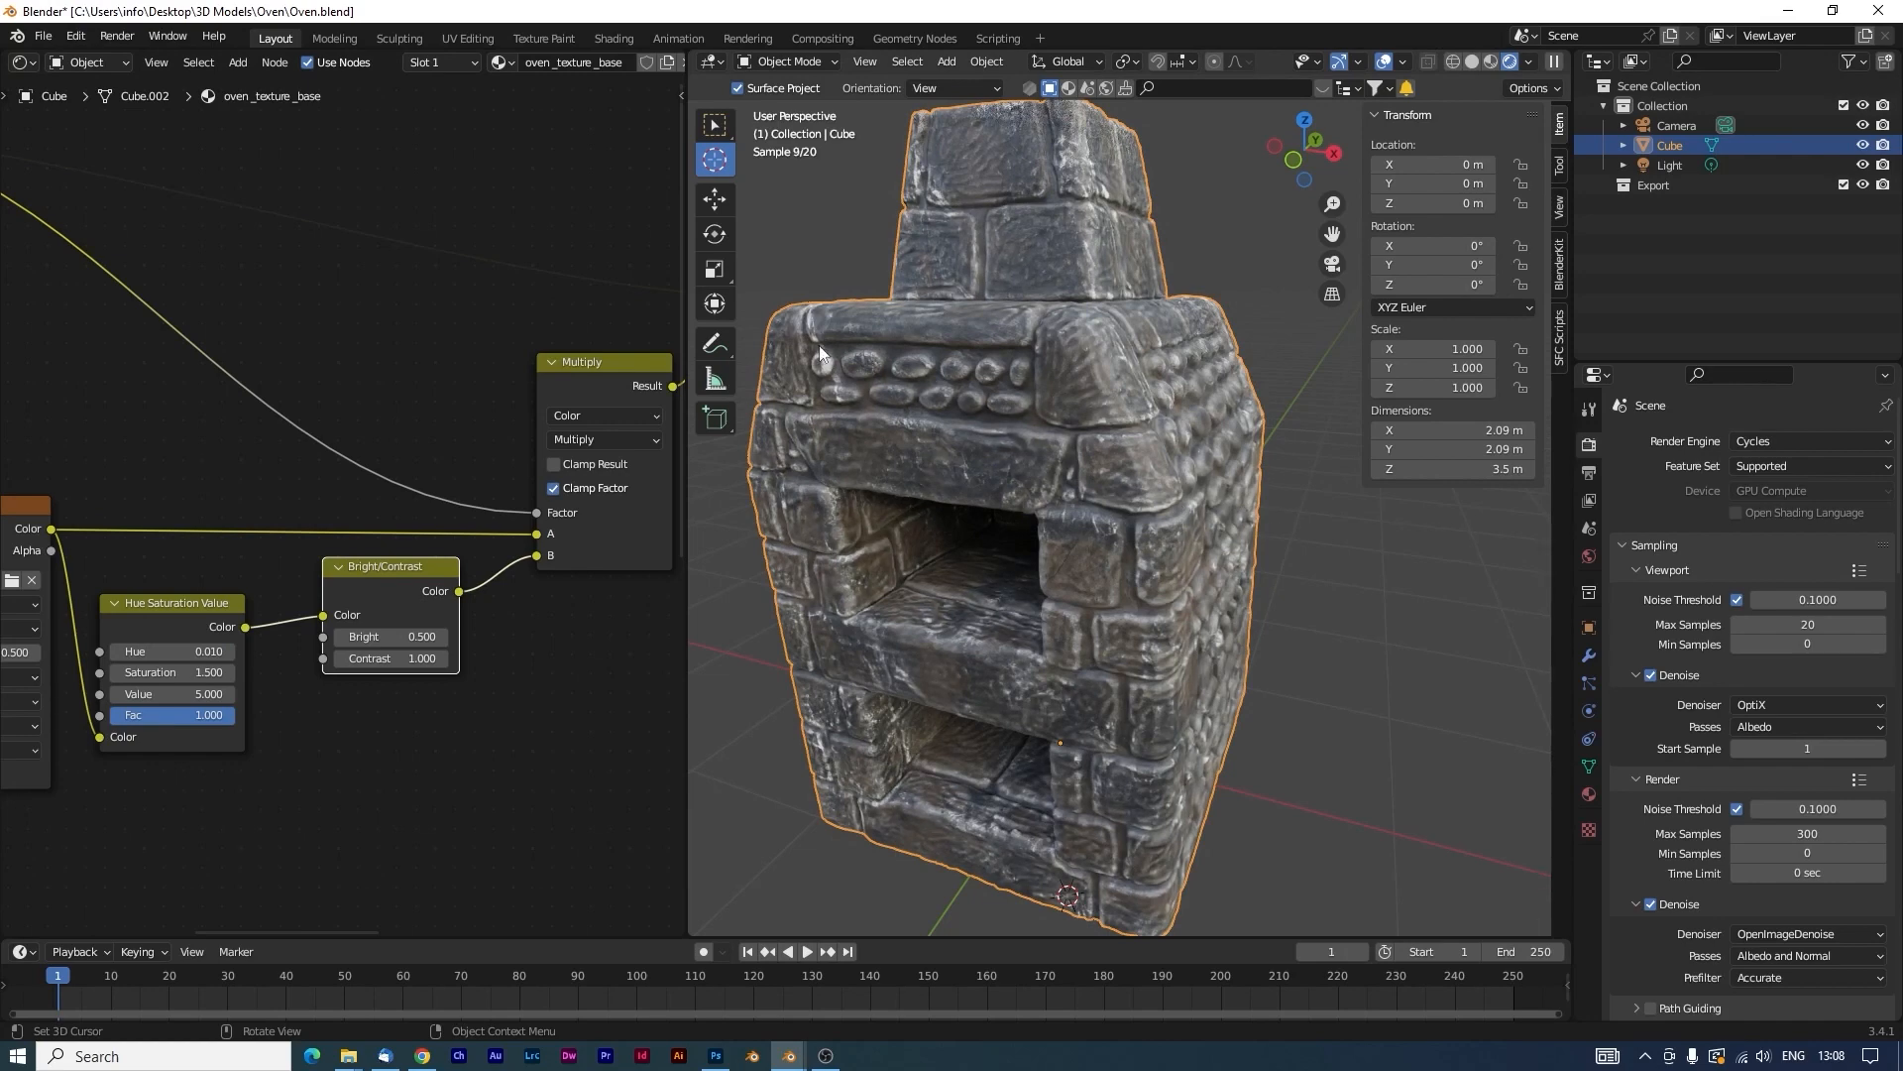
pyautogui.moveTo(842, 681); pyautogui.dragTo(991, 686, button='middle')
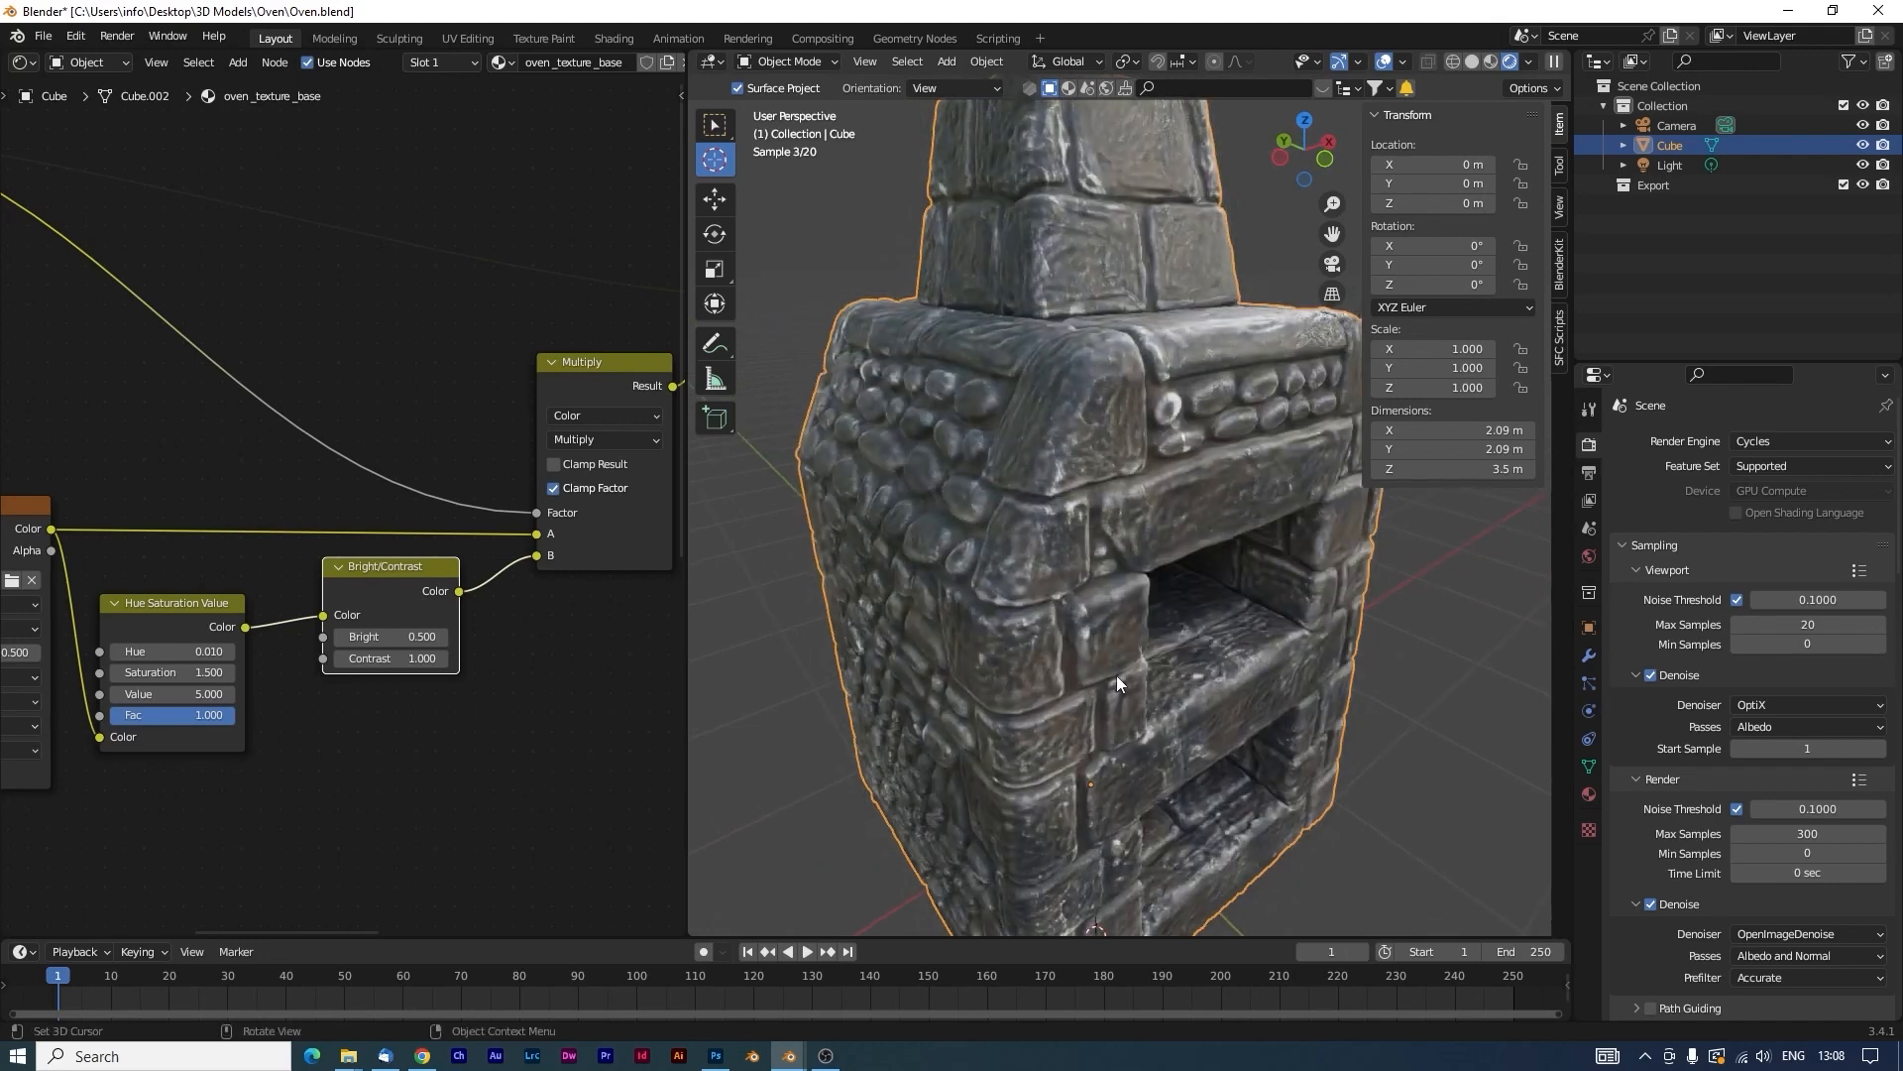
pyautogui.moveTo(1116, 675); pyautogui.dragTo(1132, 639, button='middle')
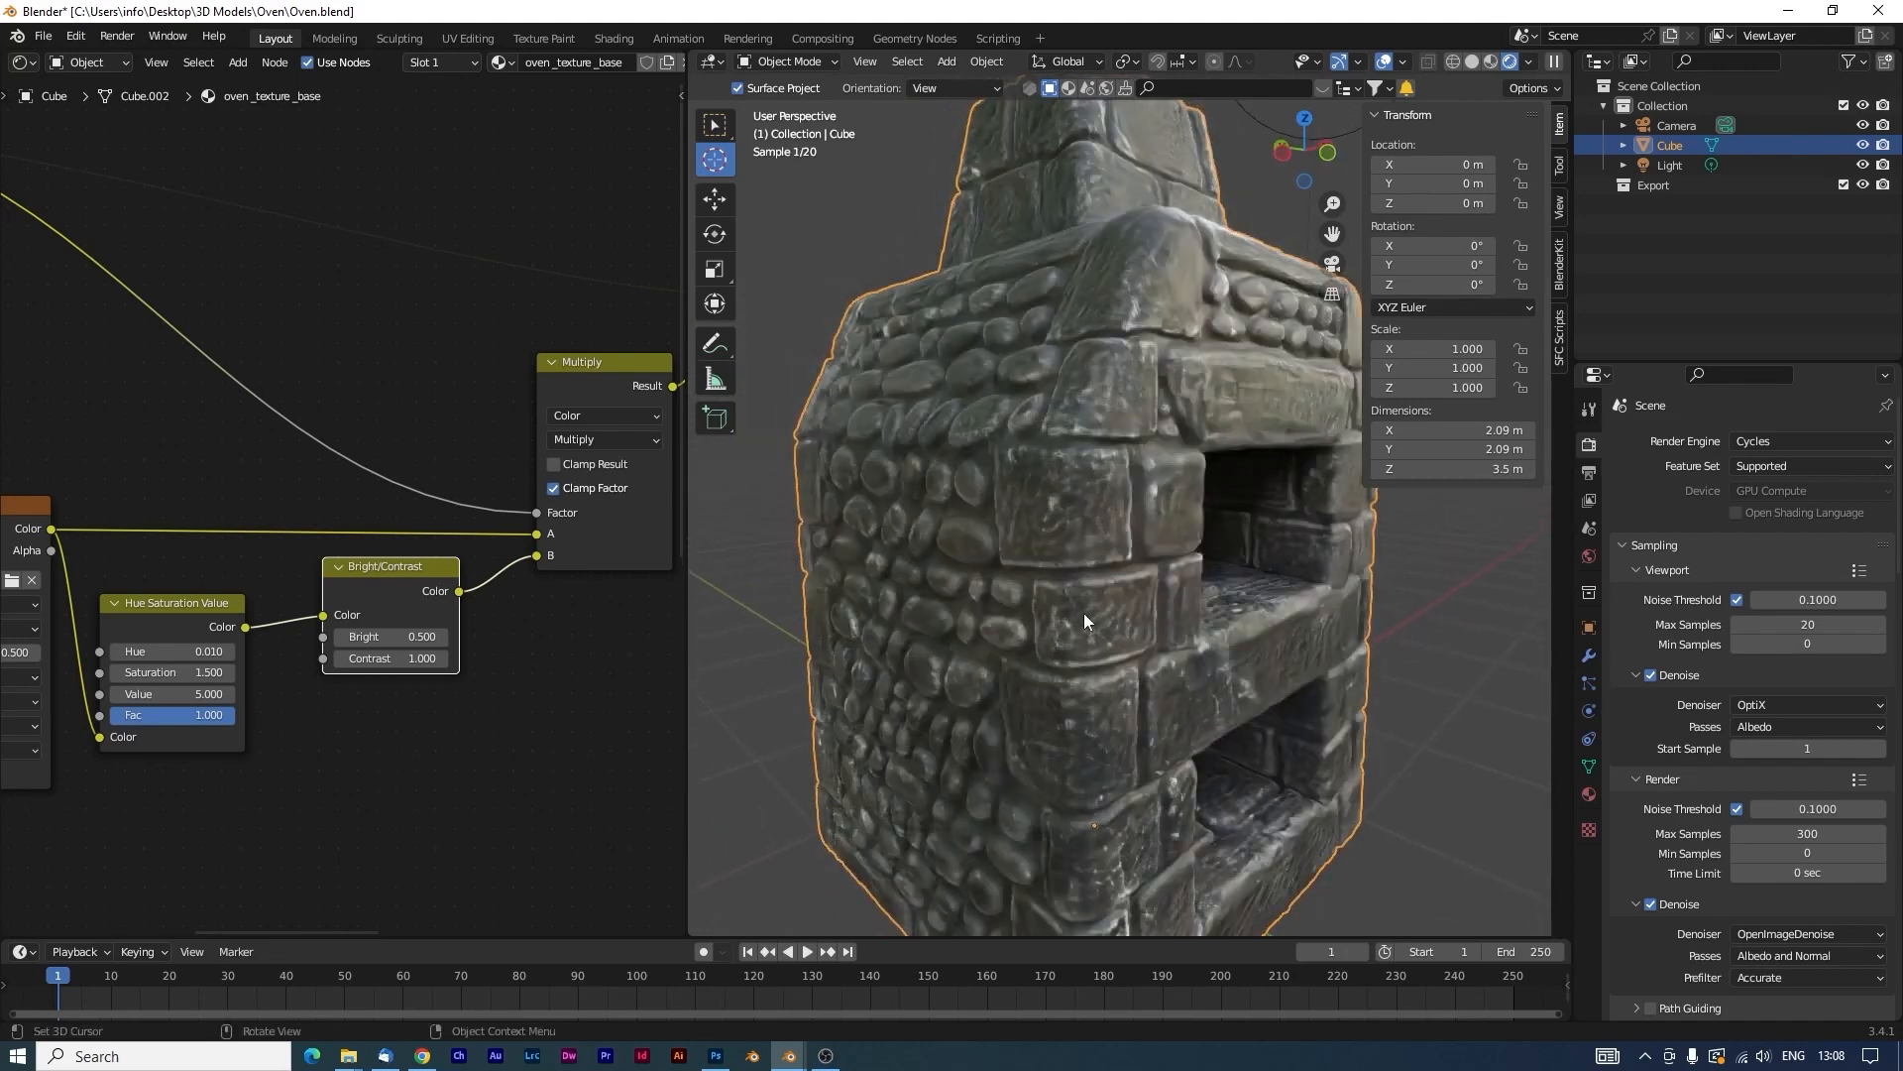
# Add an Image Texture node in the free space beside the Principled BSDF, below the diffuse.jpg chain.
pyautogui.scroll(-4, 361, 674)
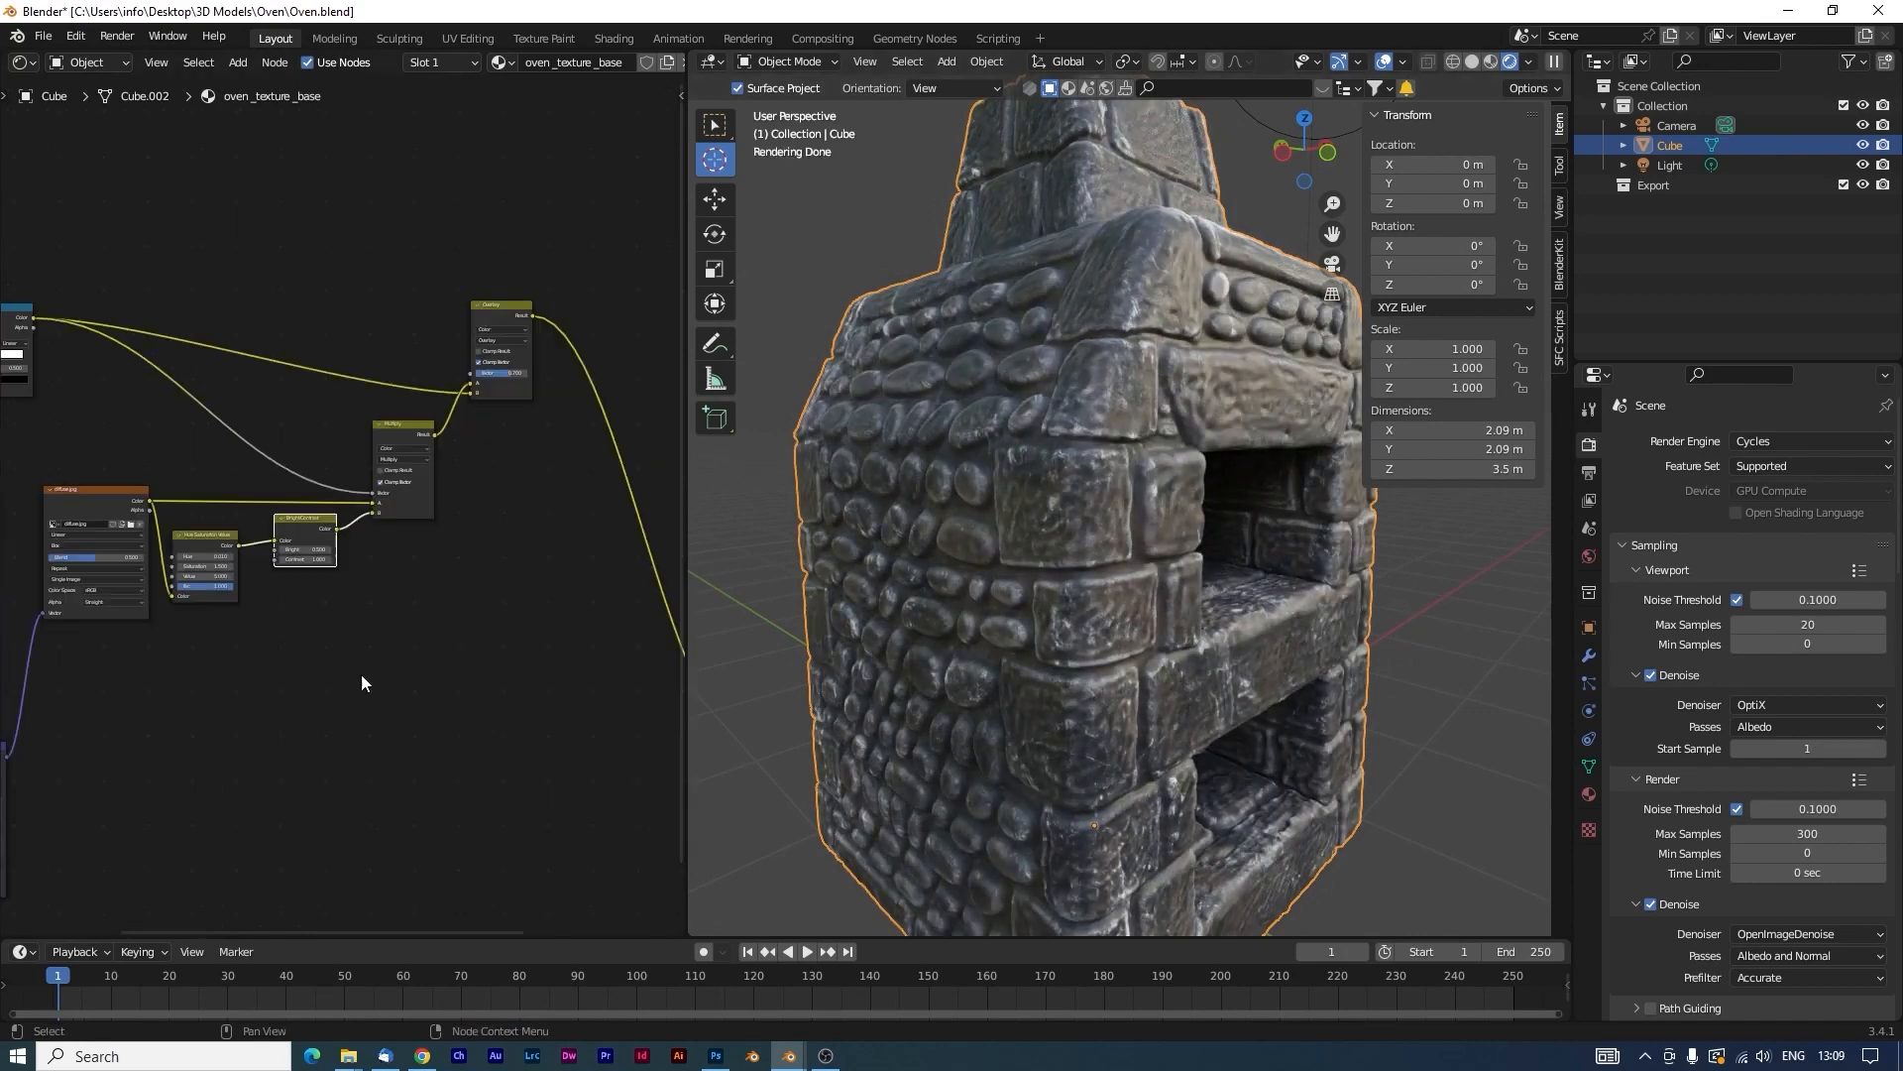
pyautogui.click(93, 491)
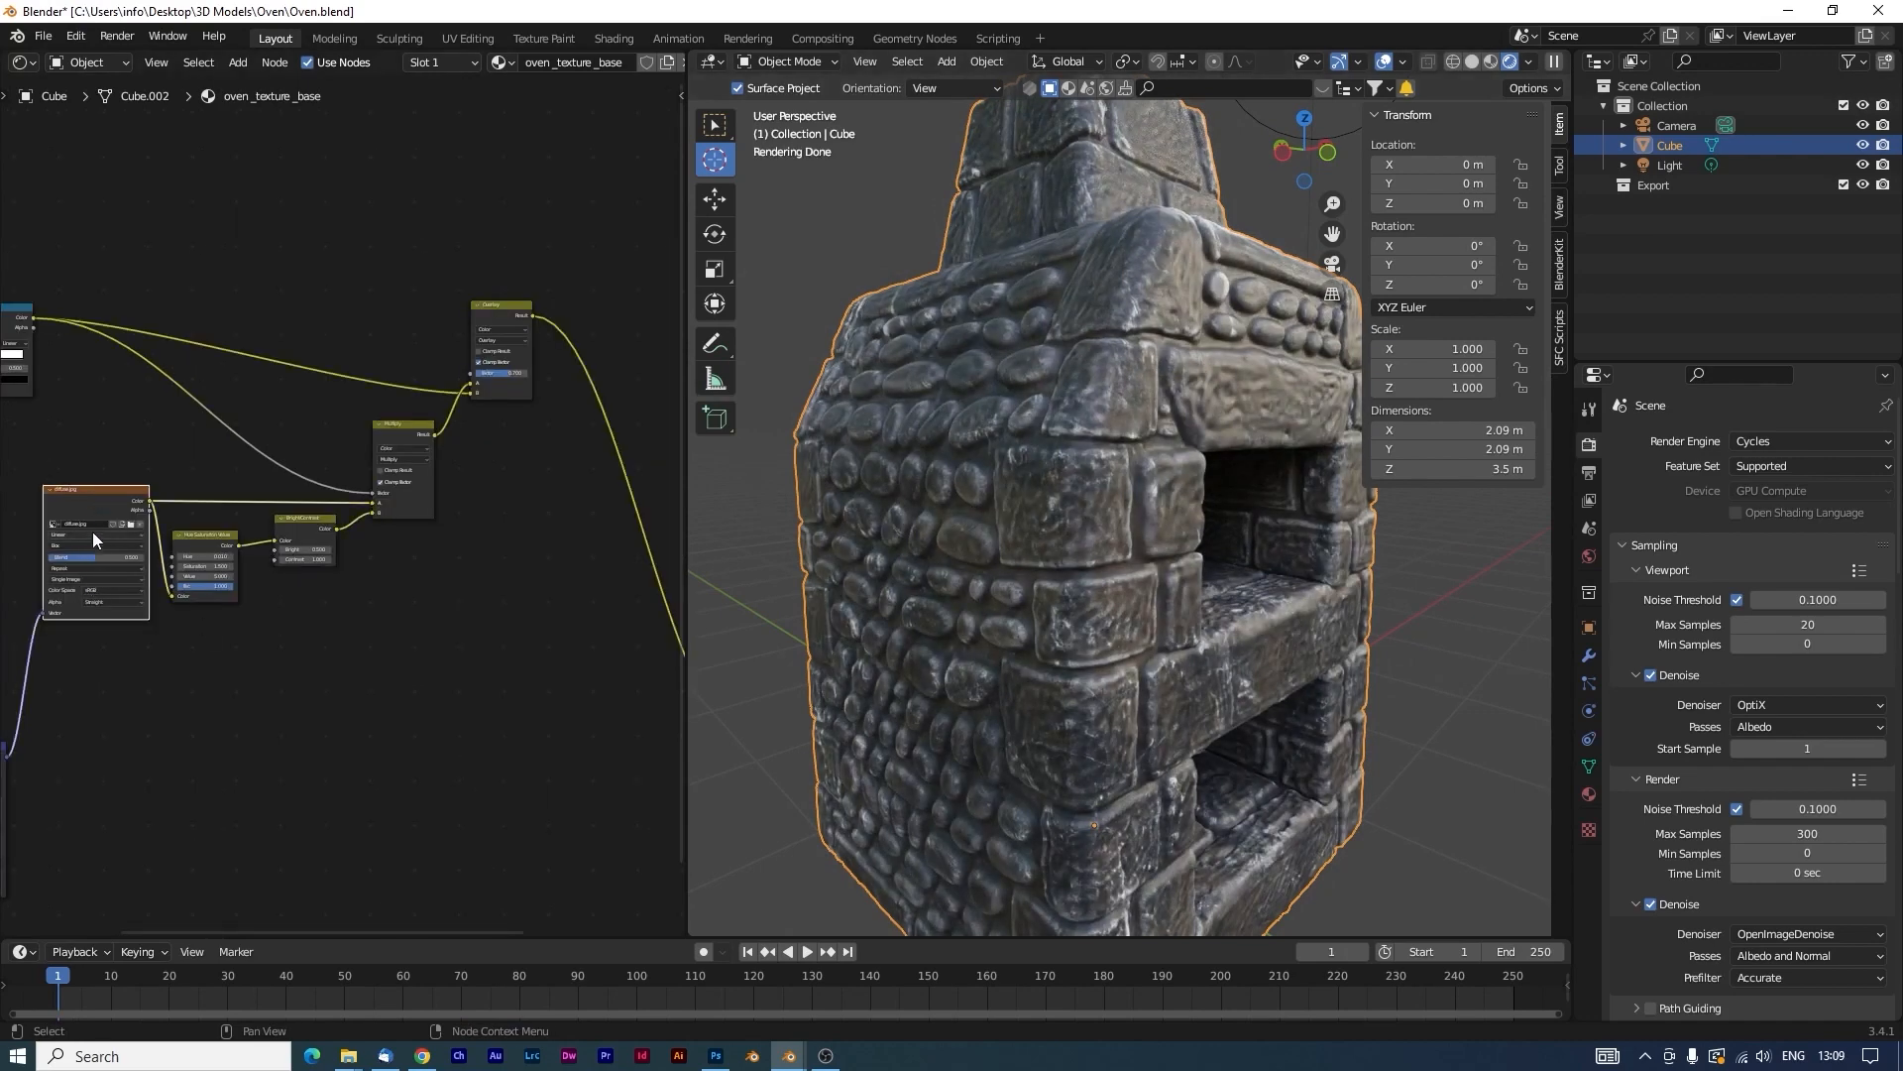
pyautogui.press('shift')
pyautogui.scroll(-2, 550, 777)
pyautogui.moveTo(572, 777); pyautogui.dragTo(469, 587, button='middle')
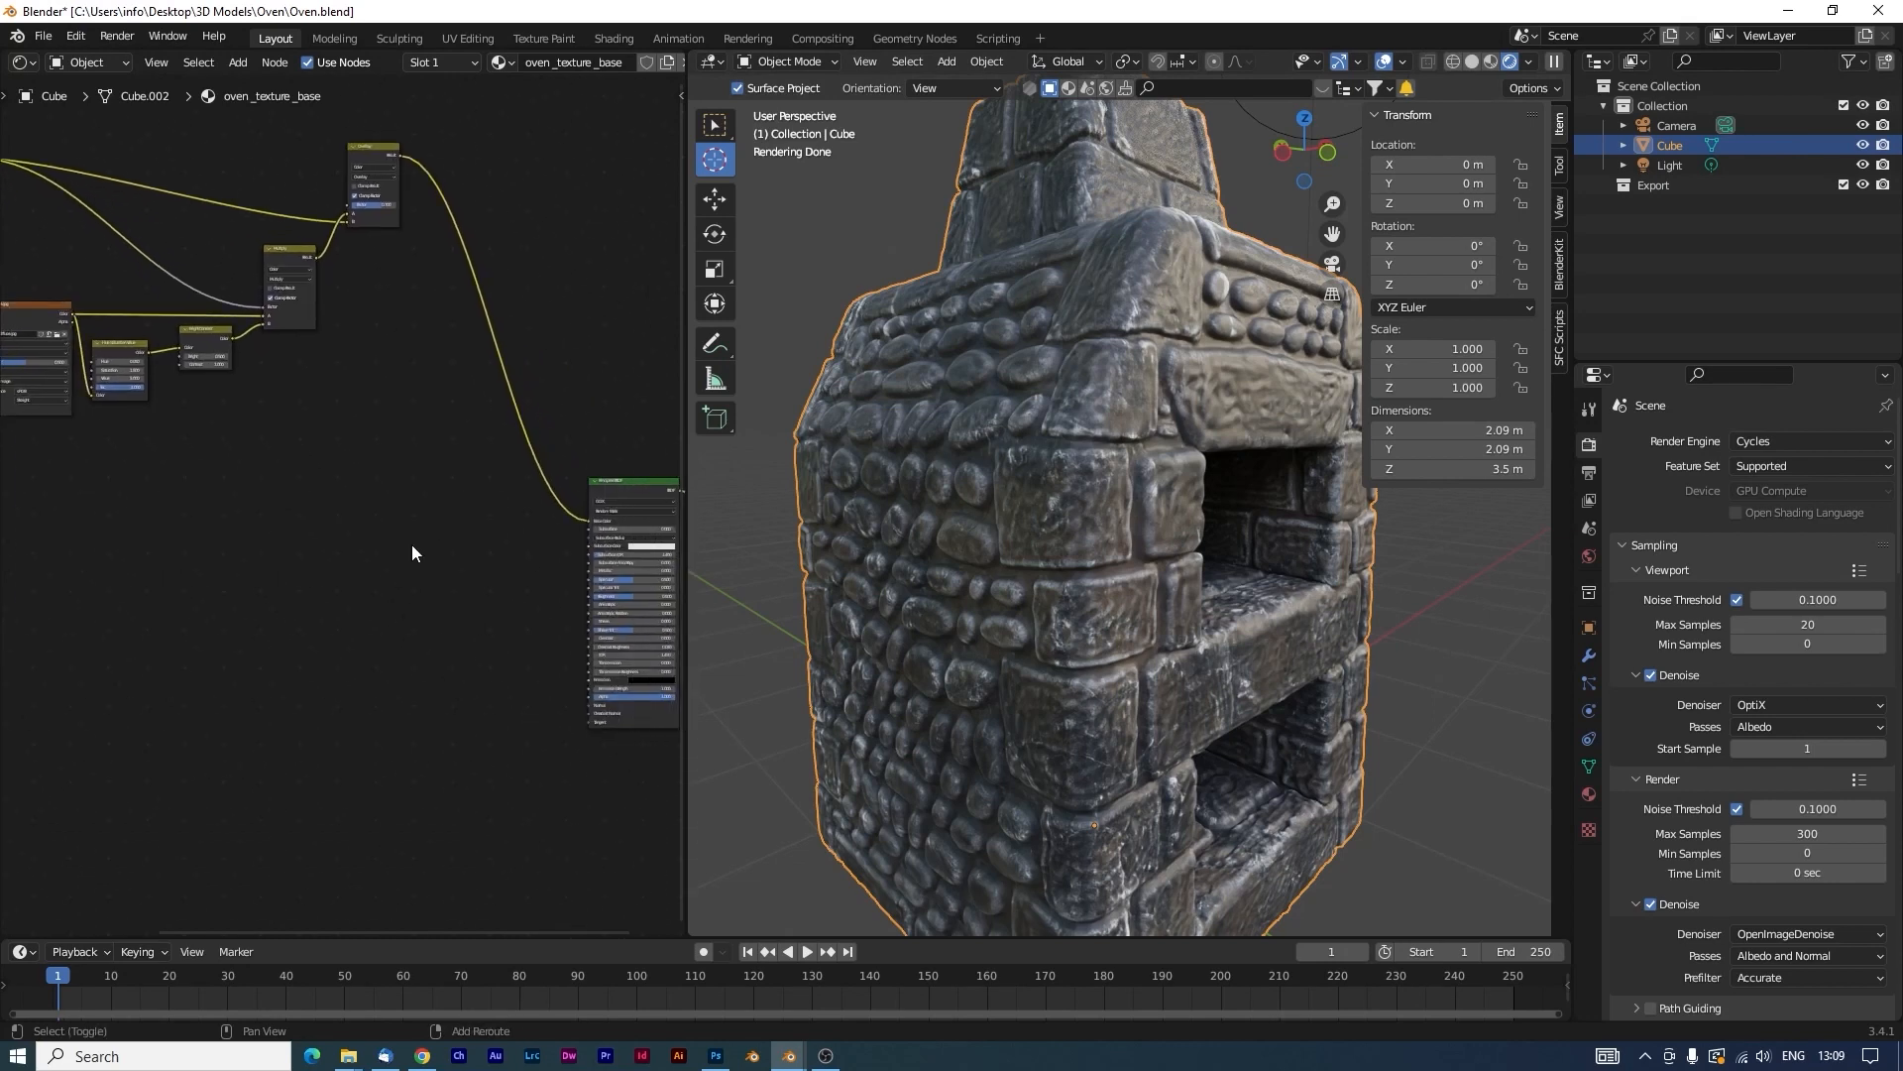
pyautogui.hotkey('shift', 'a')
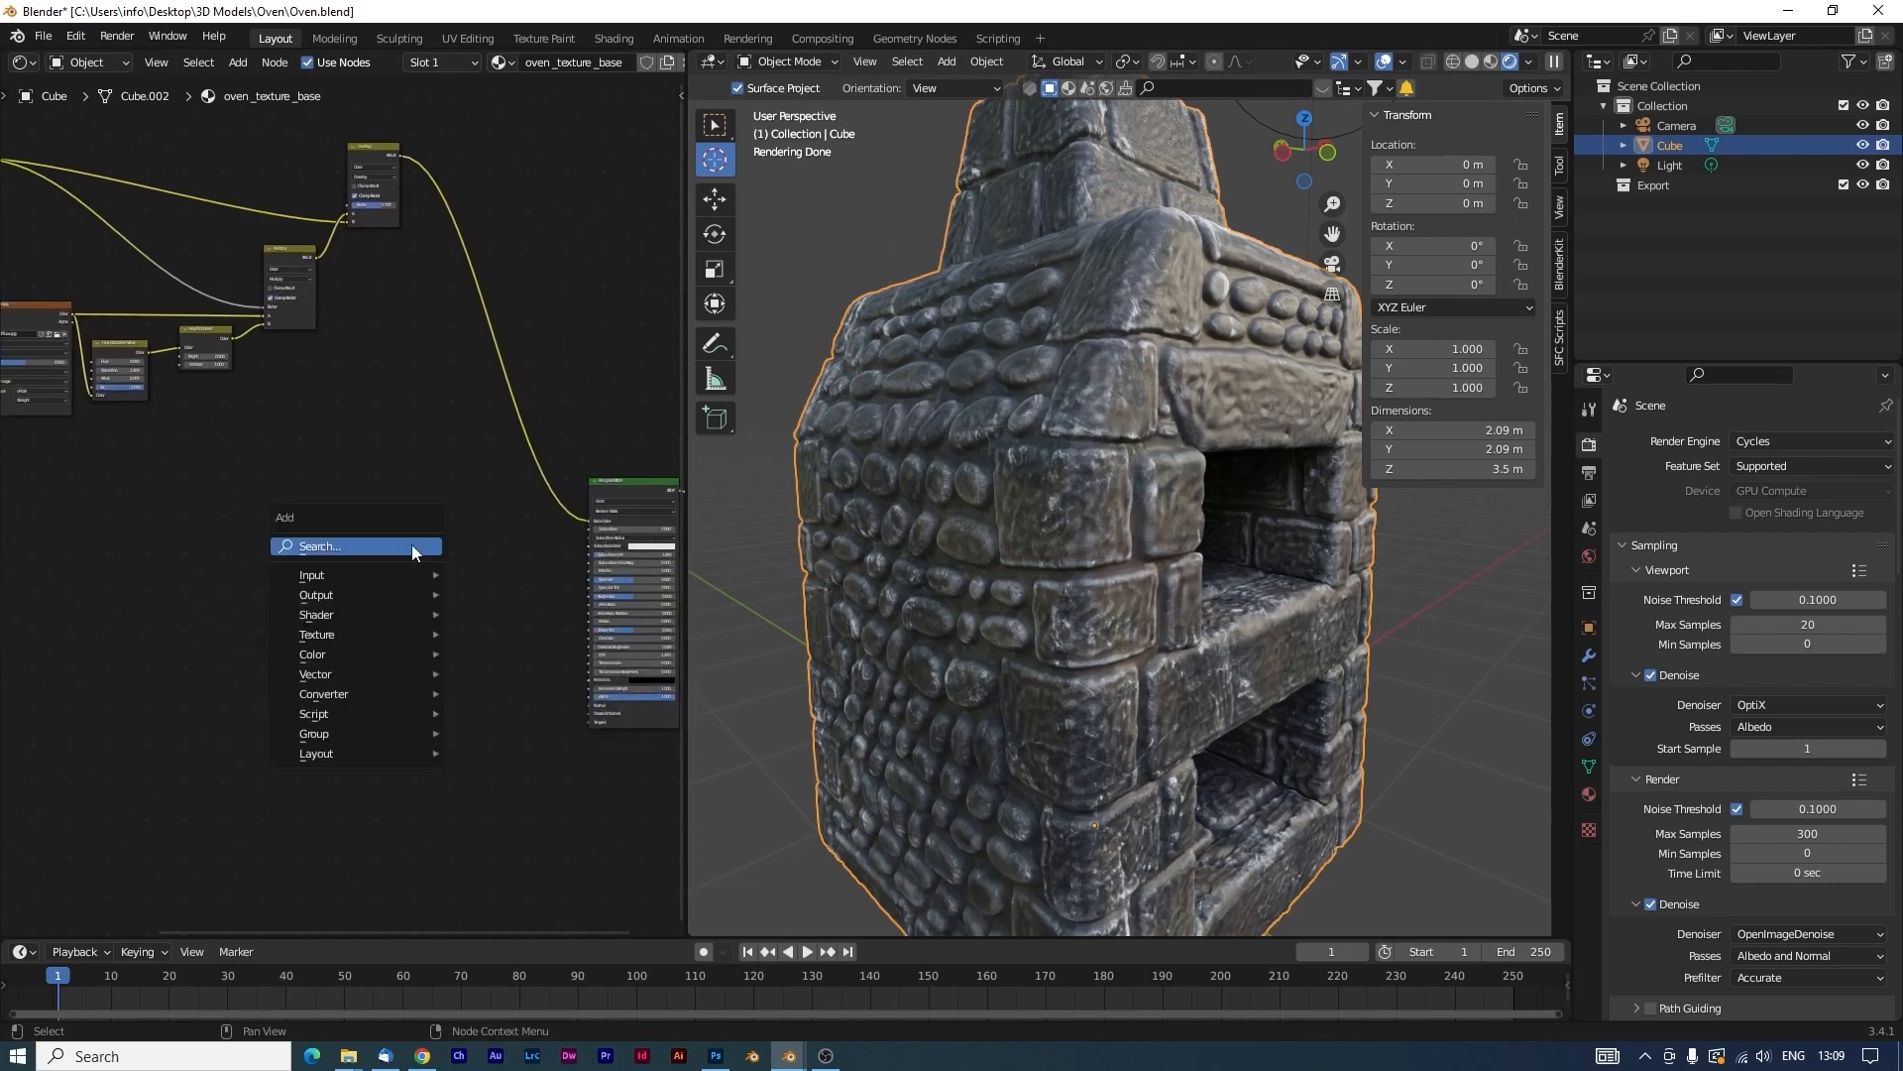
pyautogui.click(412, 544)
pyautogui.write('imag')
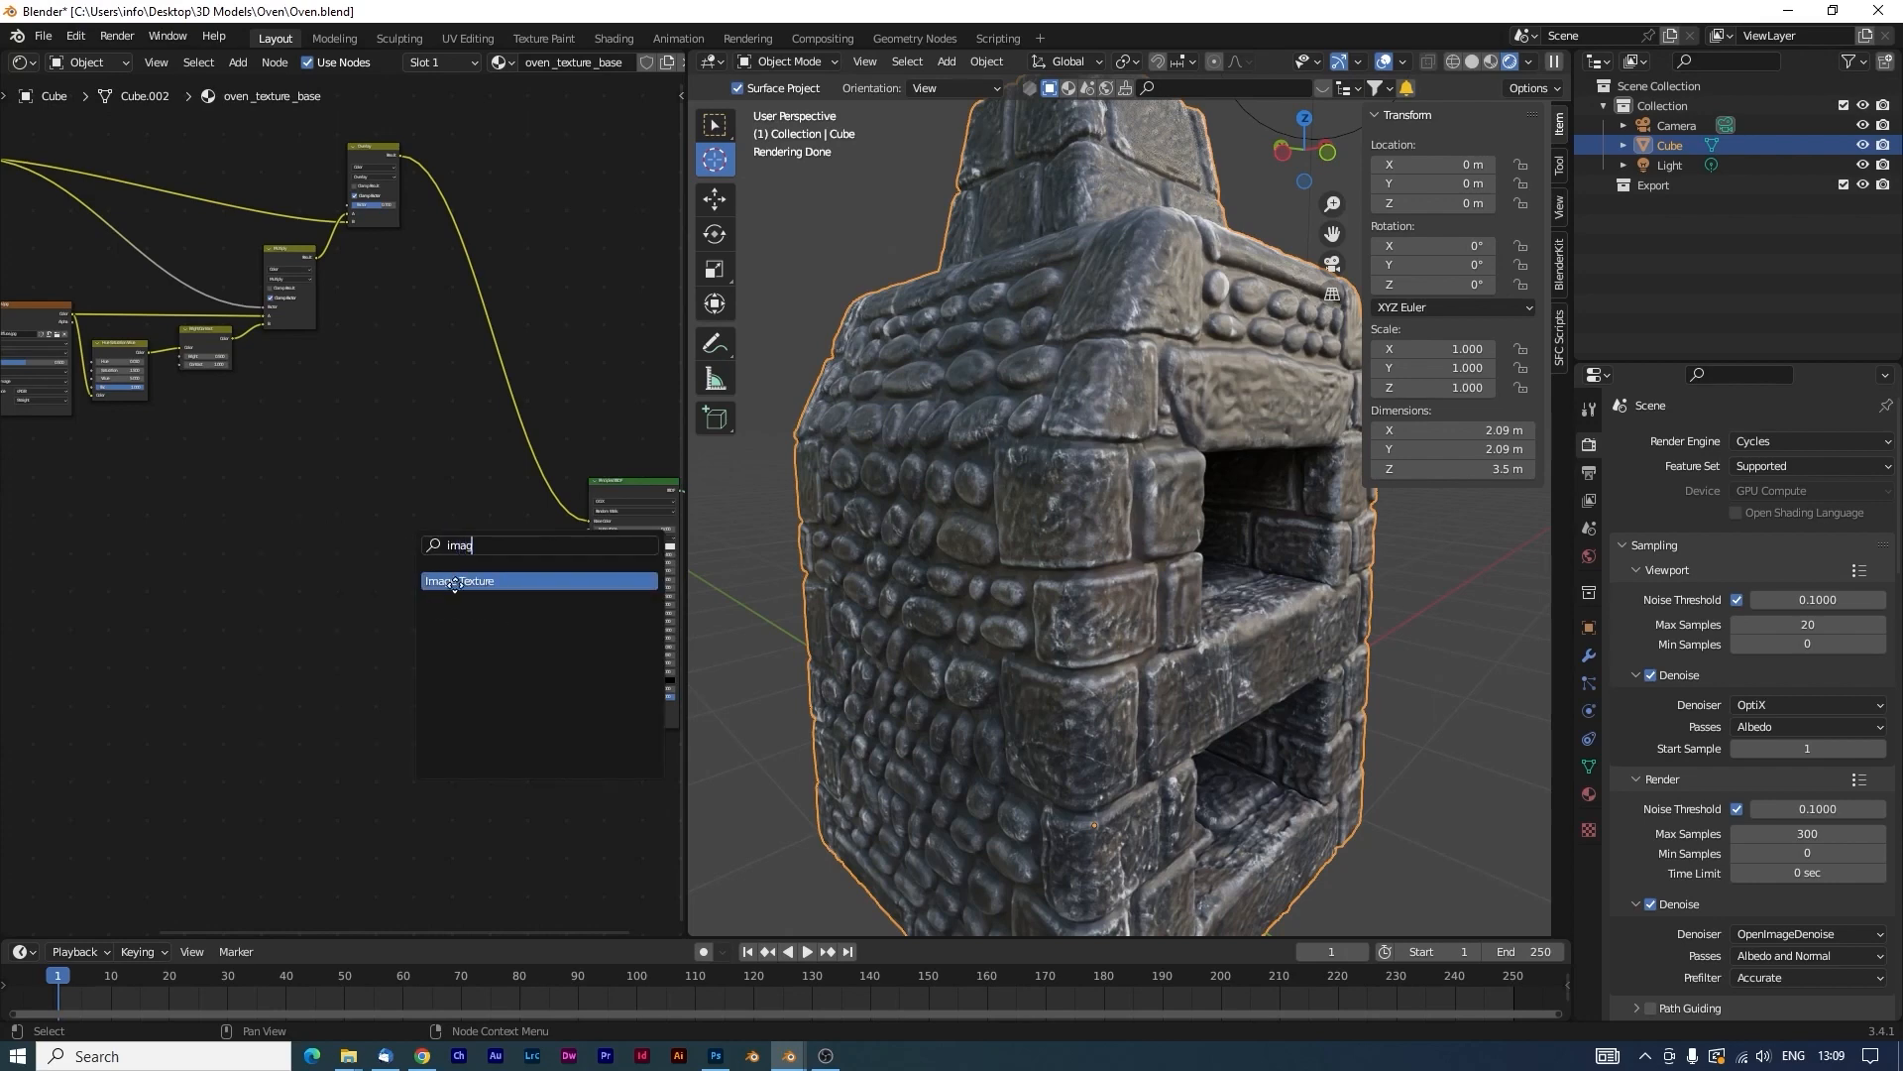
pyautogui.press('Return')
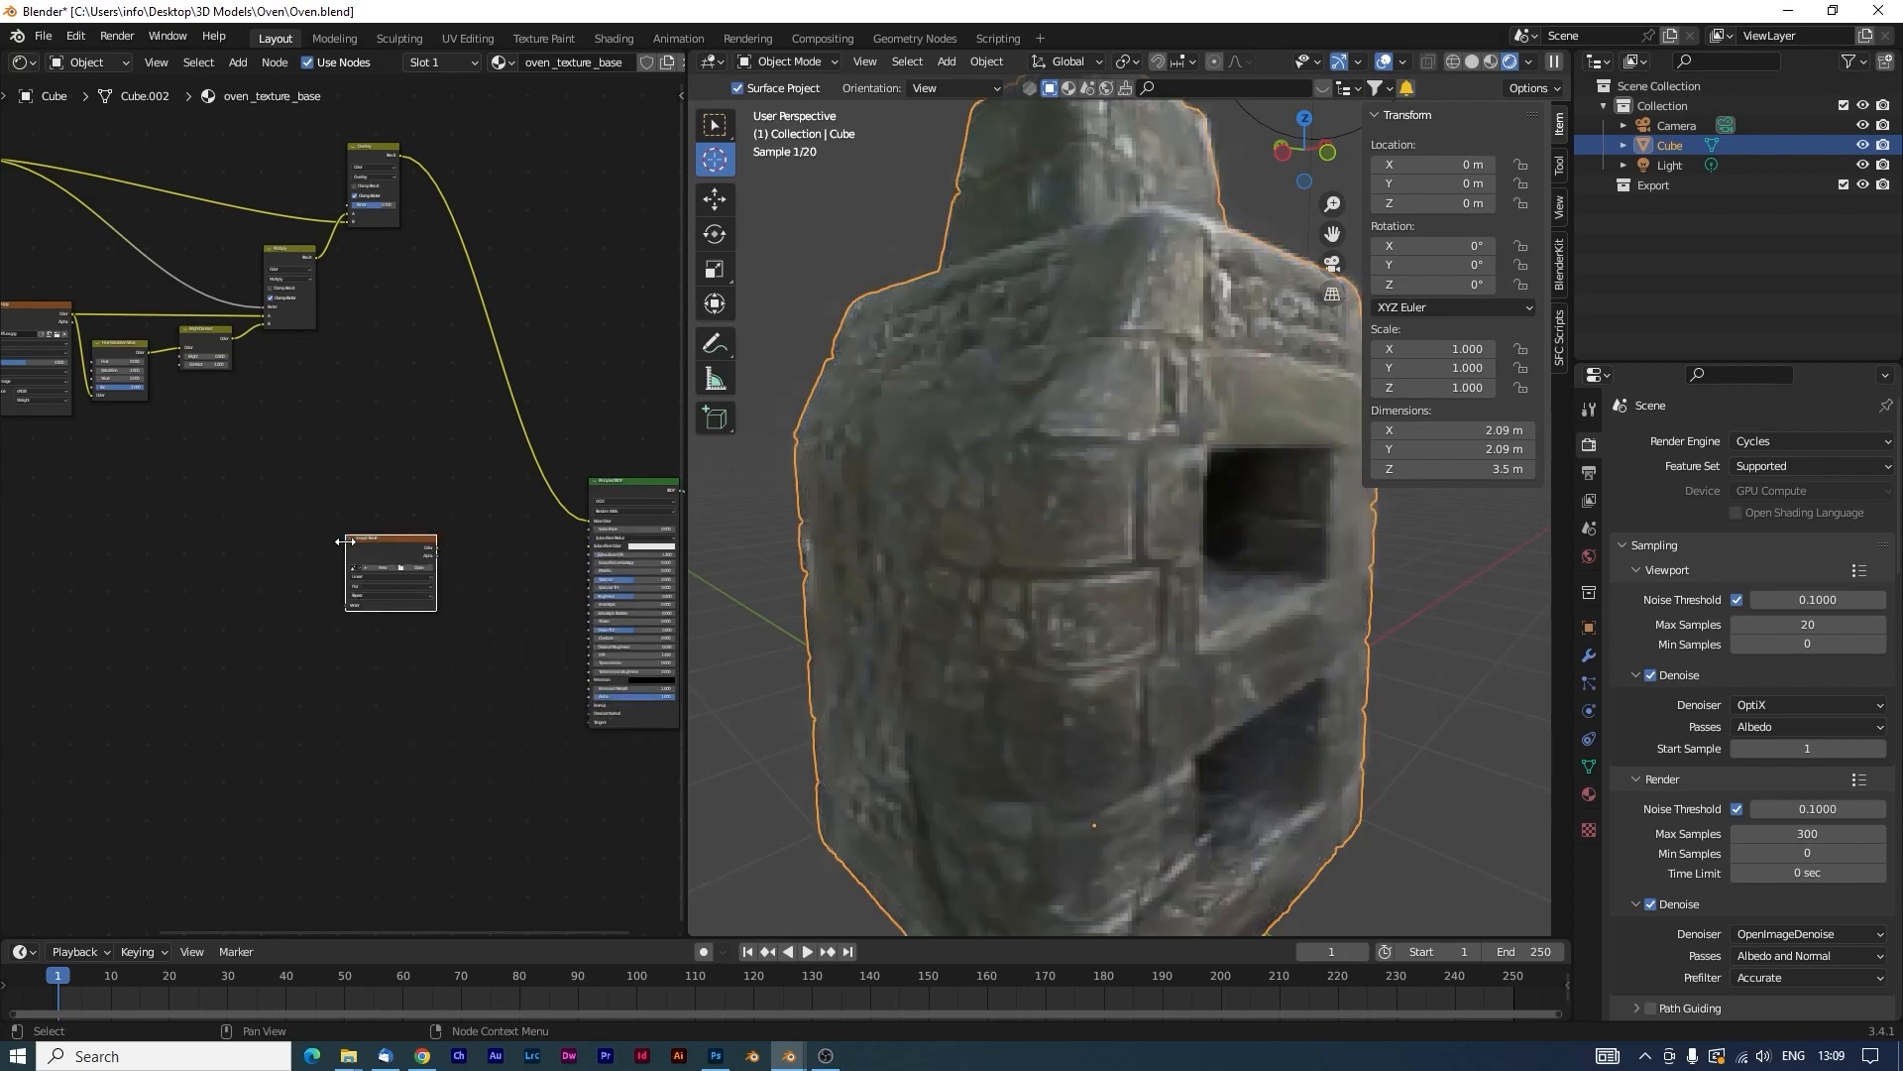
pyautogui.click(345, 542)
# Connect the new Image Texture node's Color output to the Principled BSDF's Roughness input.
pyautogui.scroll(7, 485, 680)
pyautogui.moveTo(607, 718); pyautogui.dragTo(245, 584, button='middle')
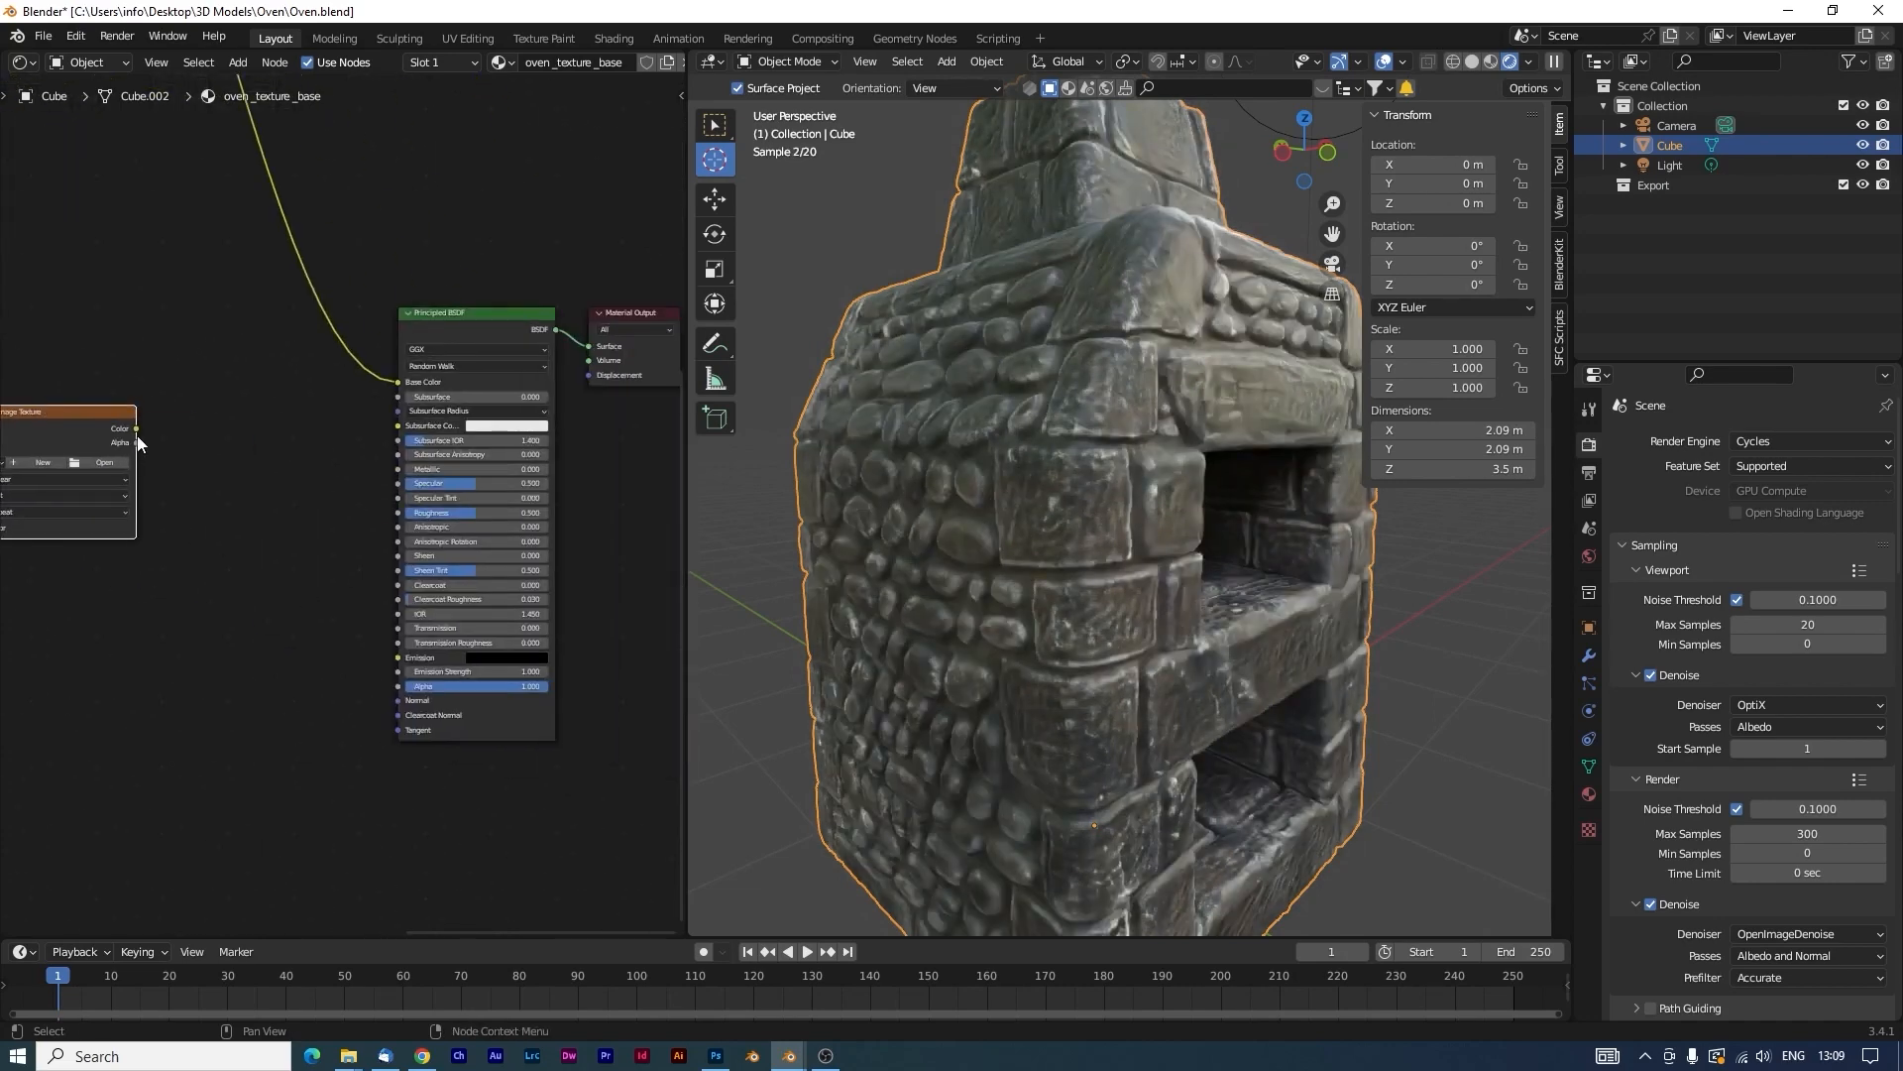
pyautogui.moveTo(137, 434); pyautogui.dragTo(406, 514)
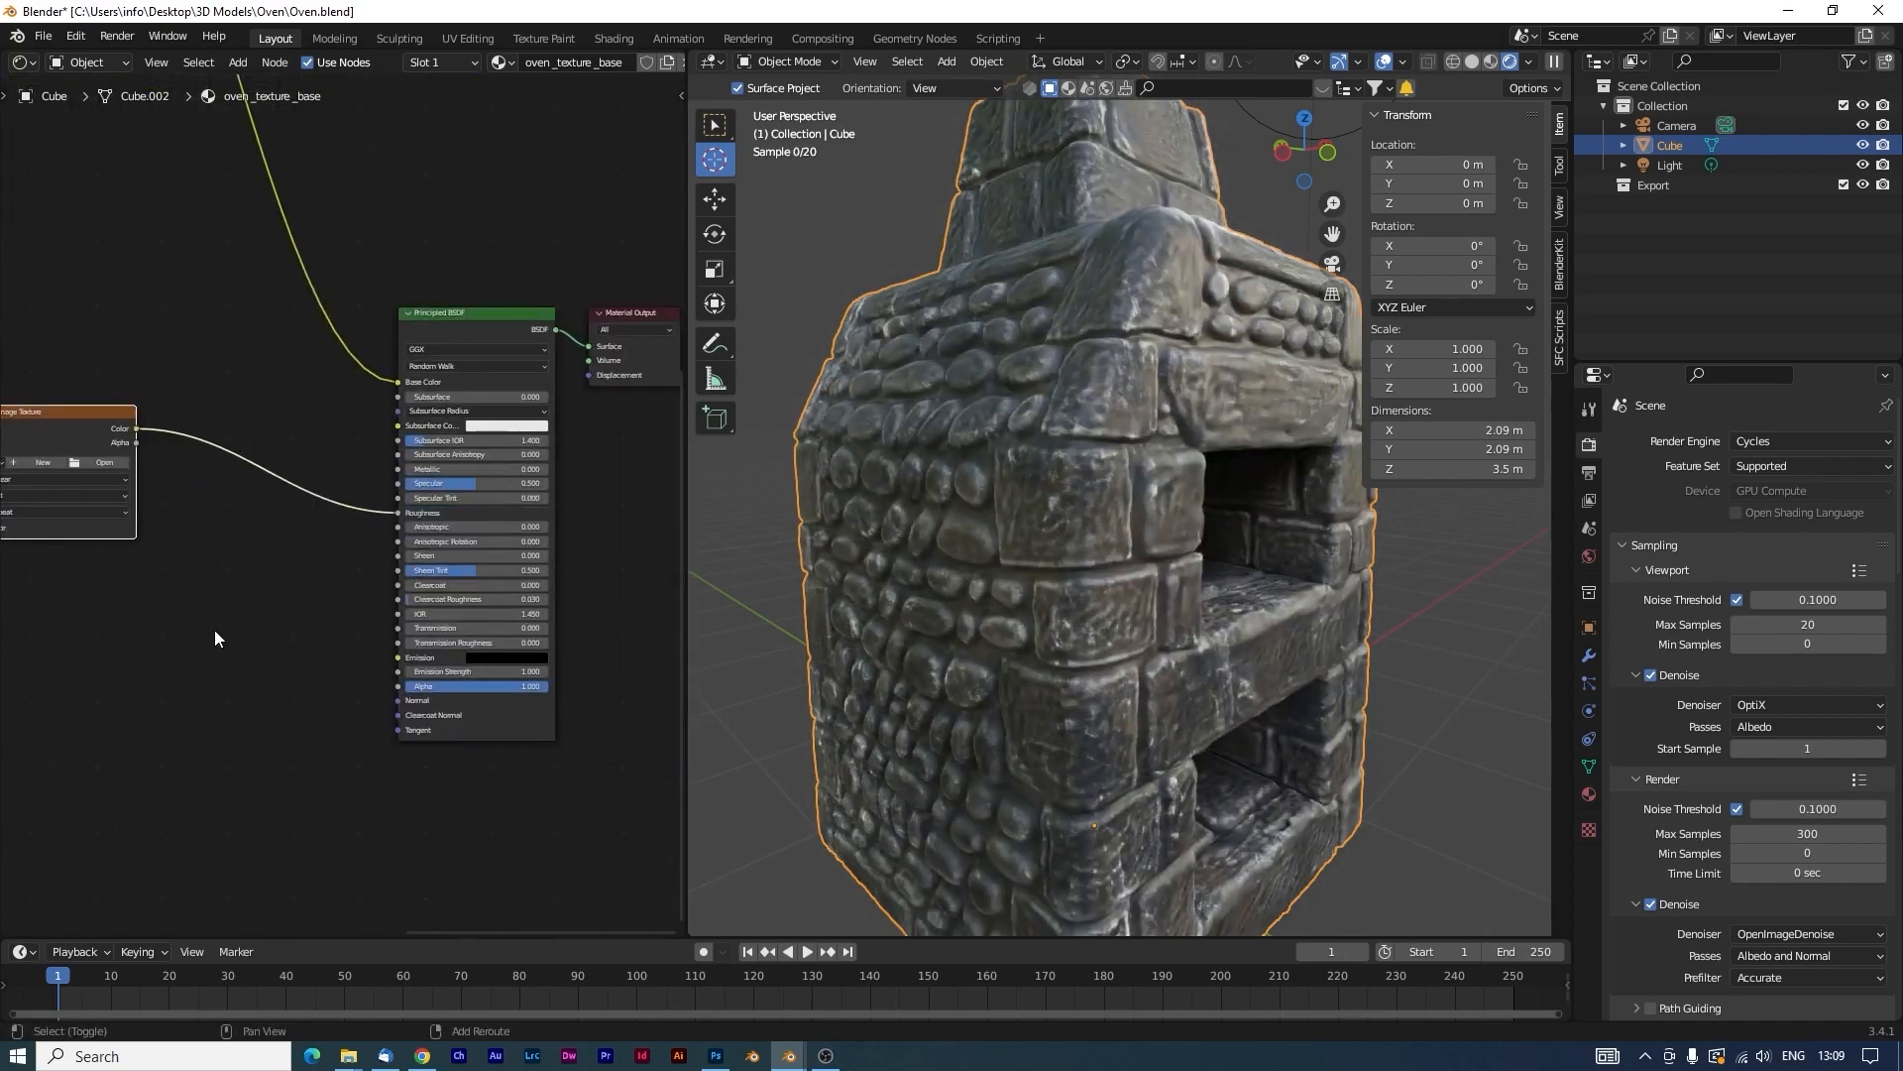
# Load roughness.jpg into the Image Texture node feeding Roughness and set its color space to Non-Color.
pyautogui.moveTo(156, 543); pyautogui.dragTo(351, 563, button='middle')
pyautogui.click(290, 482)
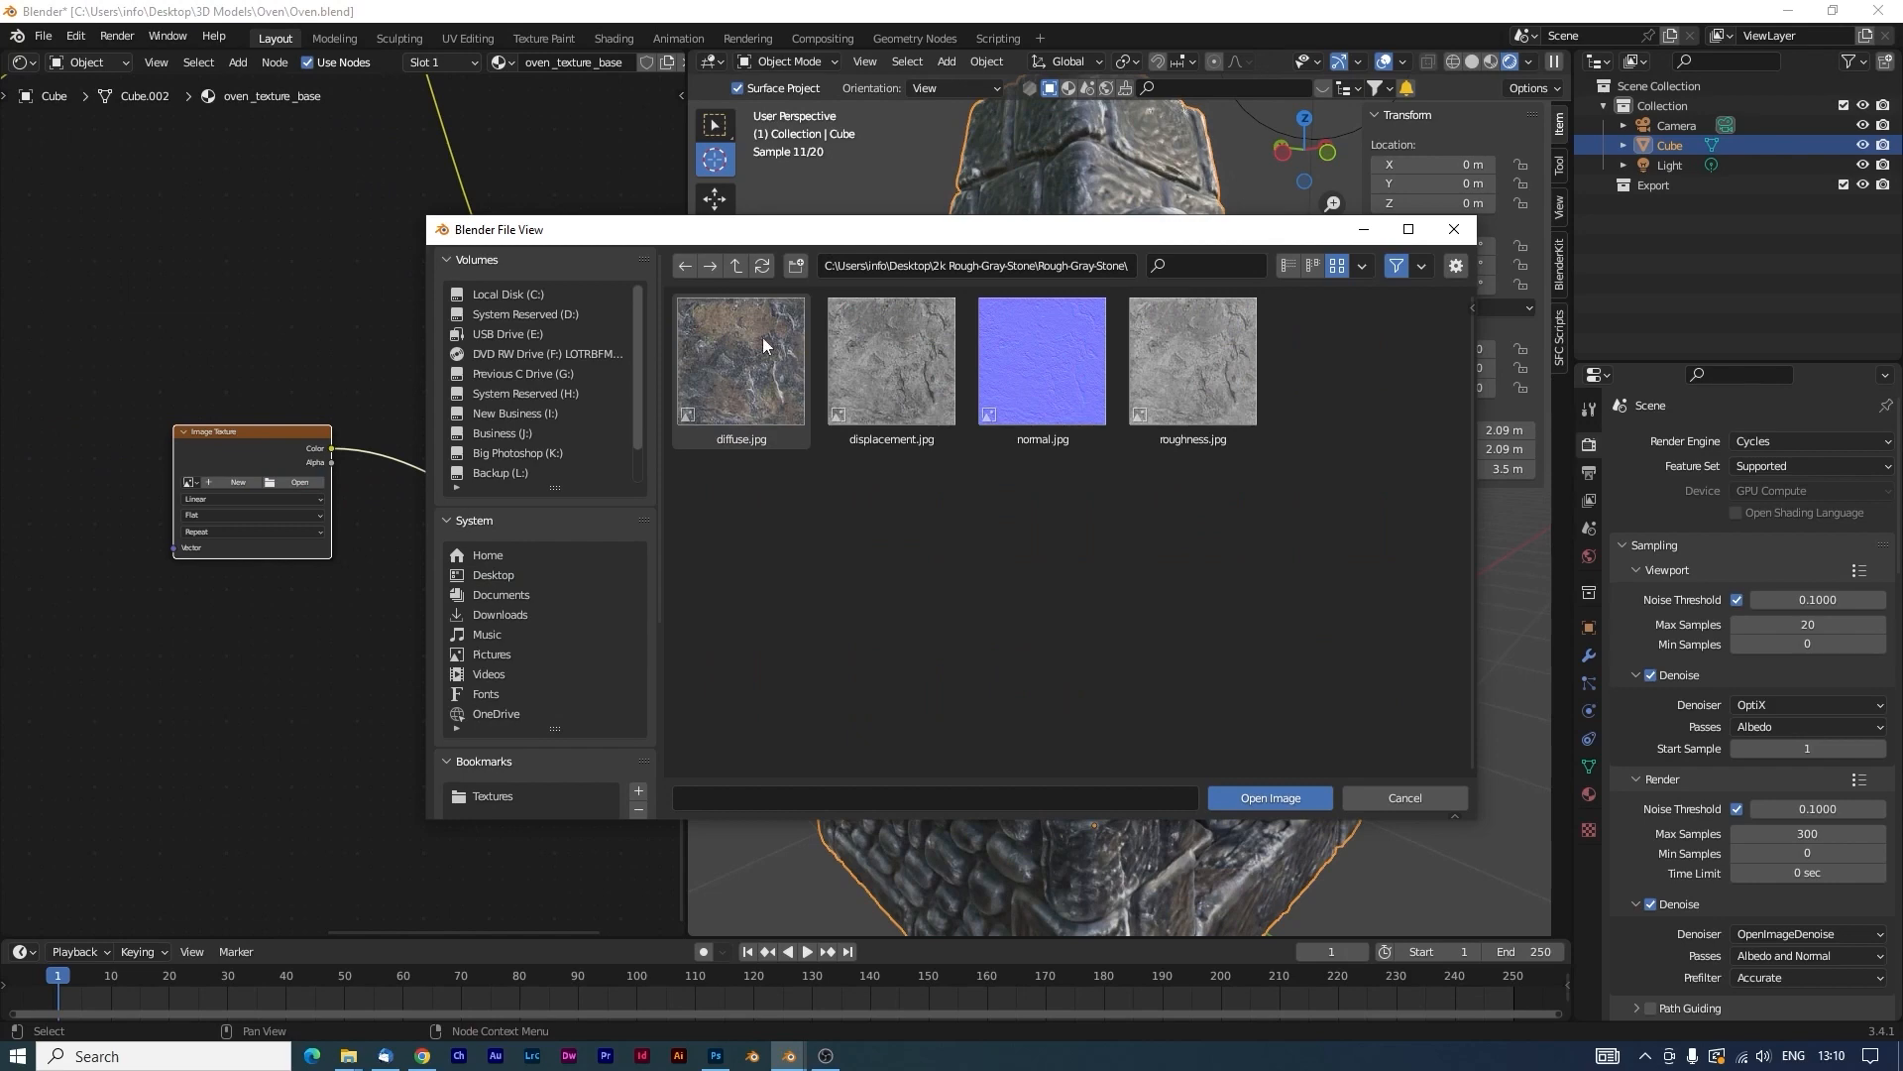
pyautogui.click(1168, 365)
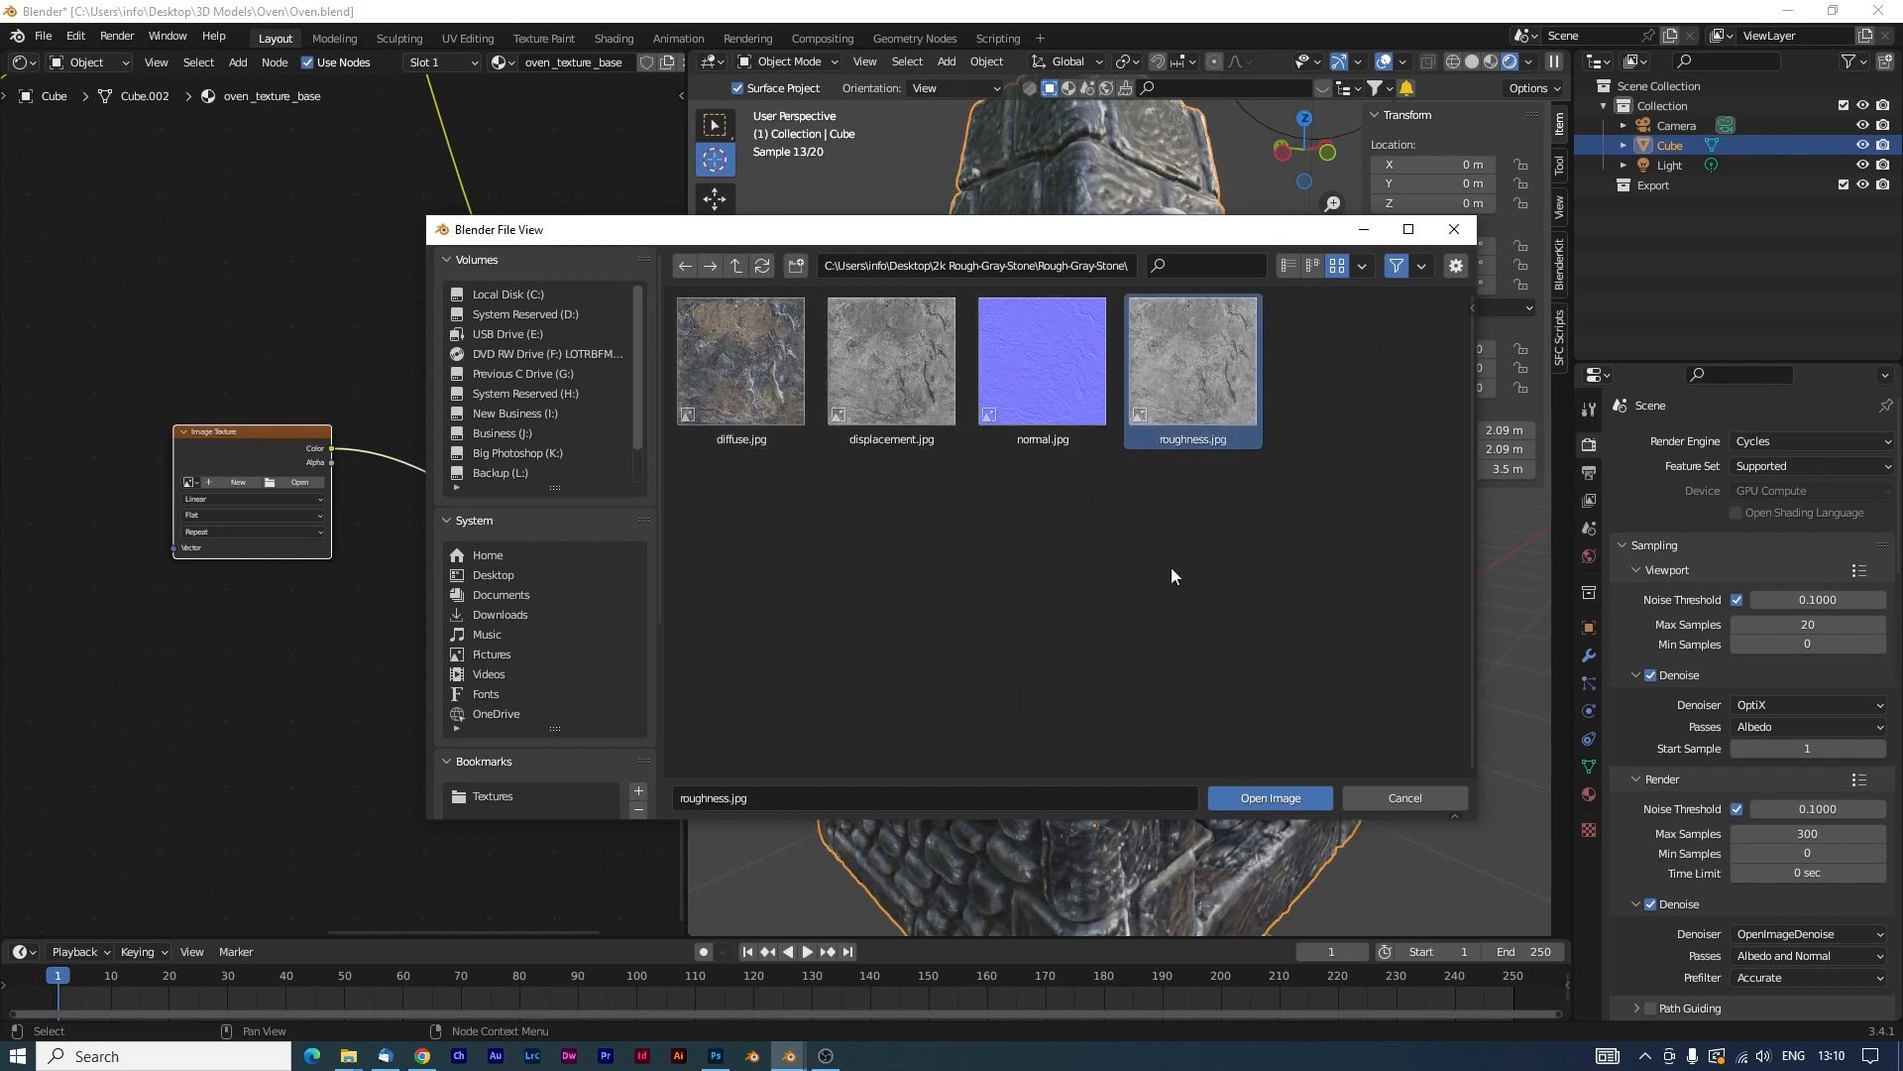
pyautogui.click(1257, 799)
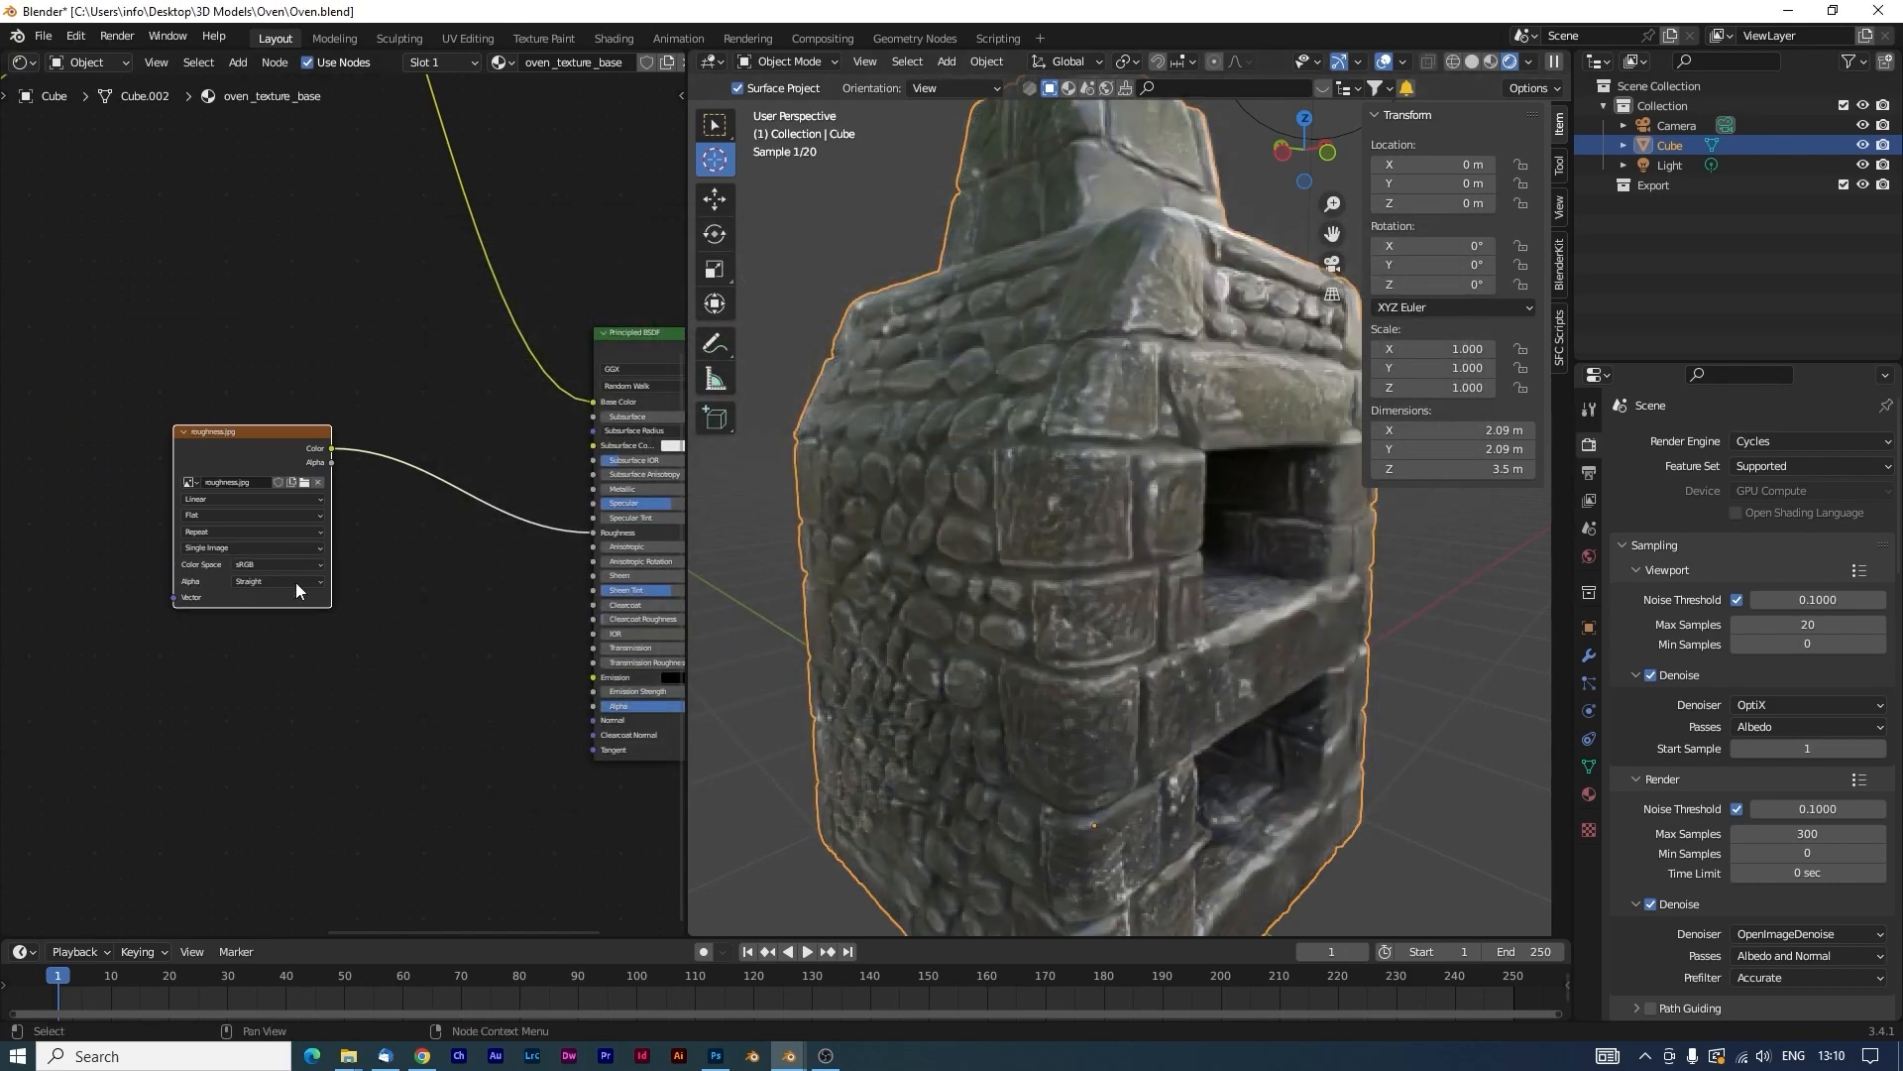
pyautogui.click(259, 562)
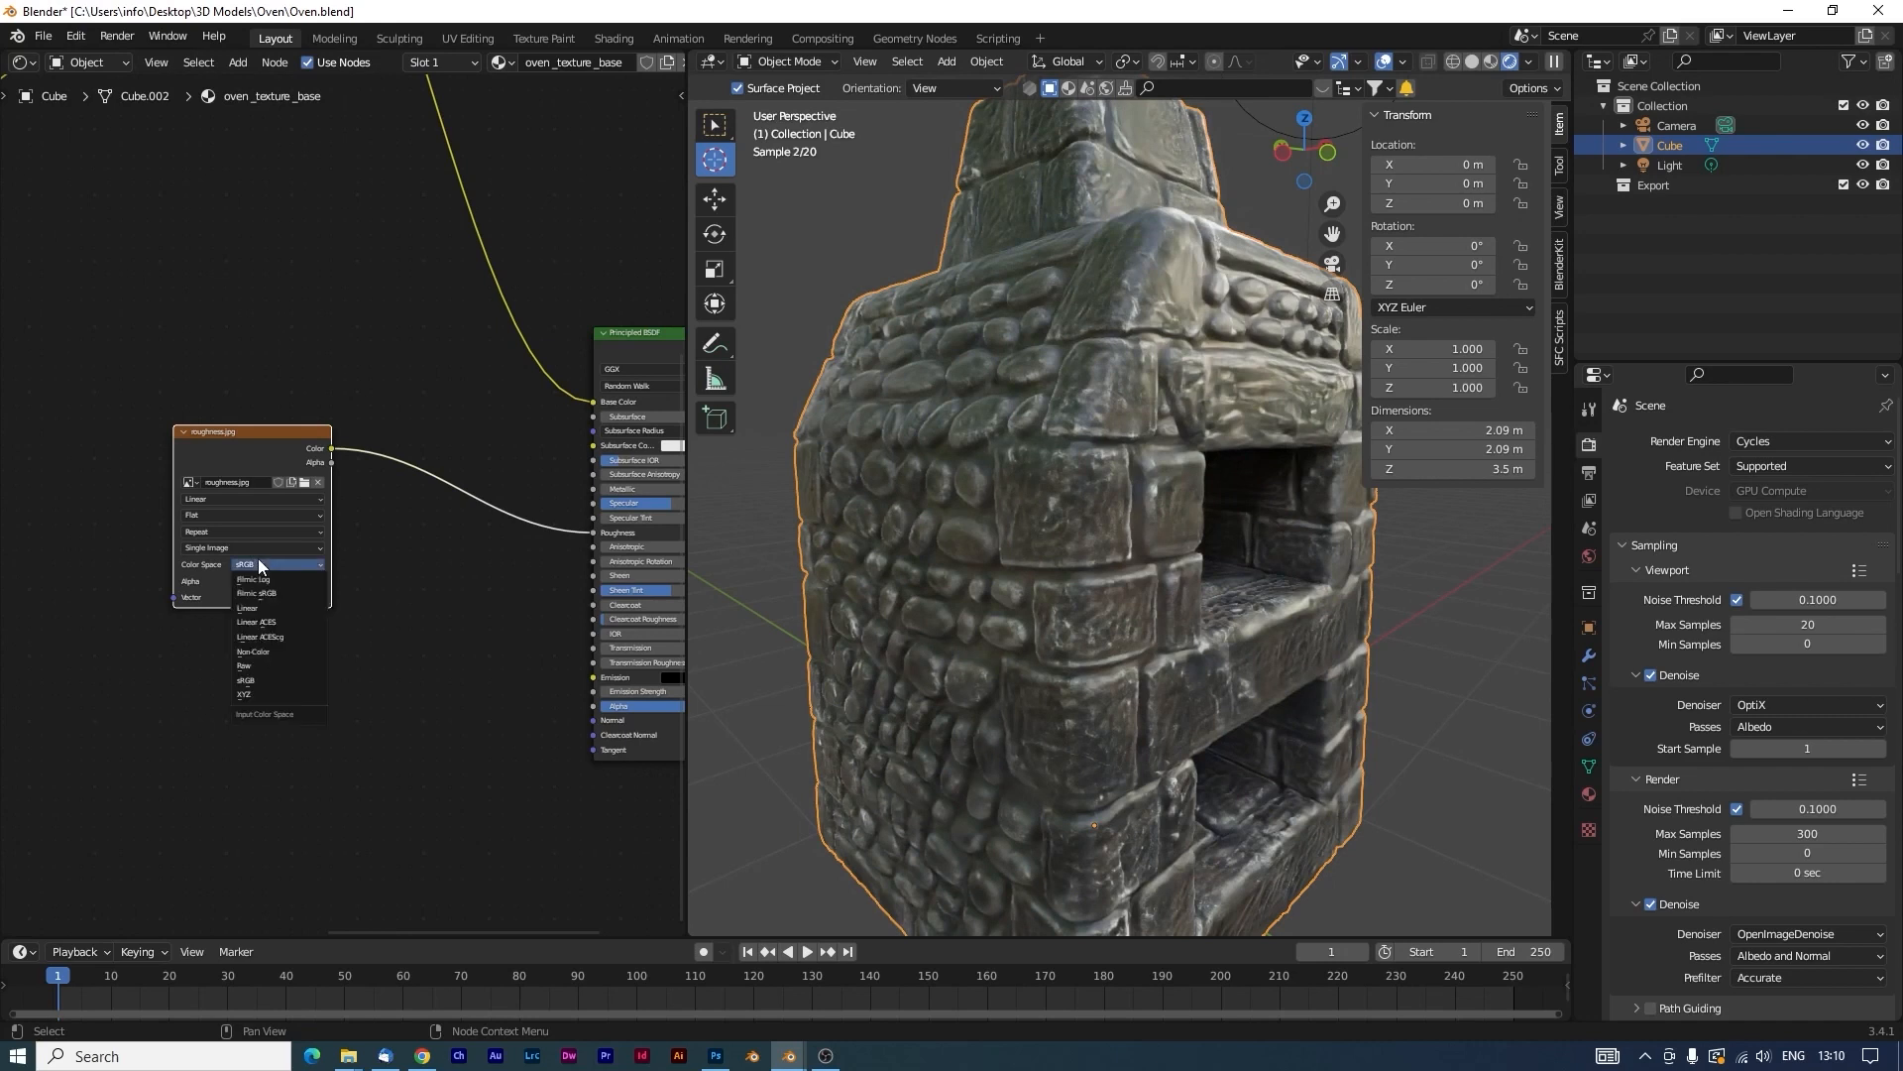
pyautogui.click(264, 653)
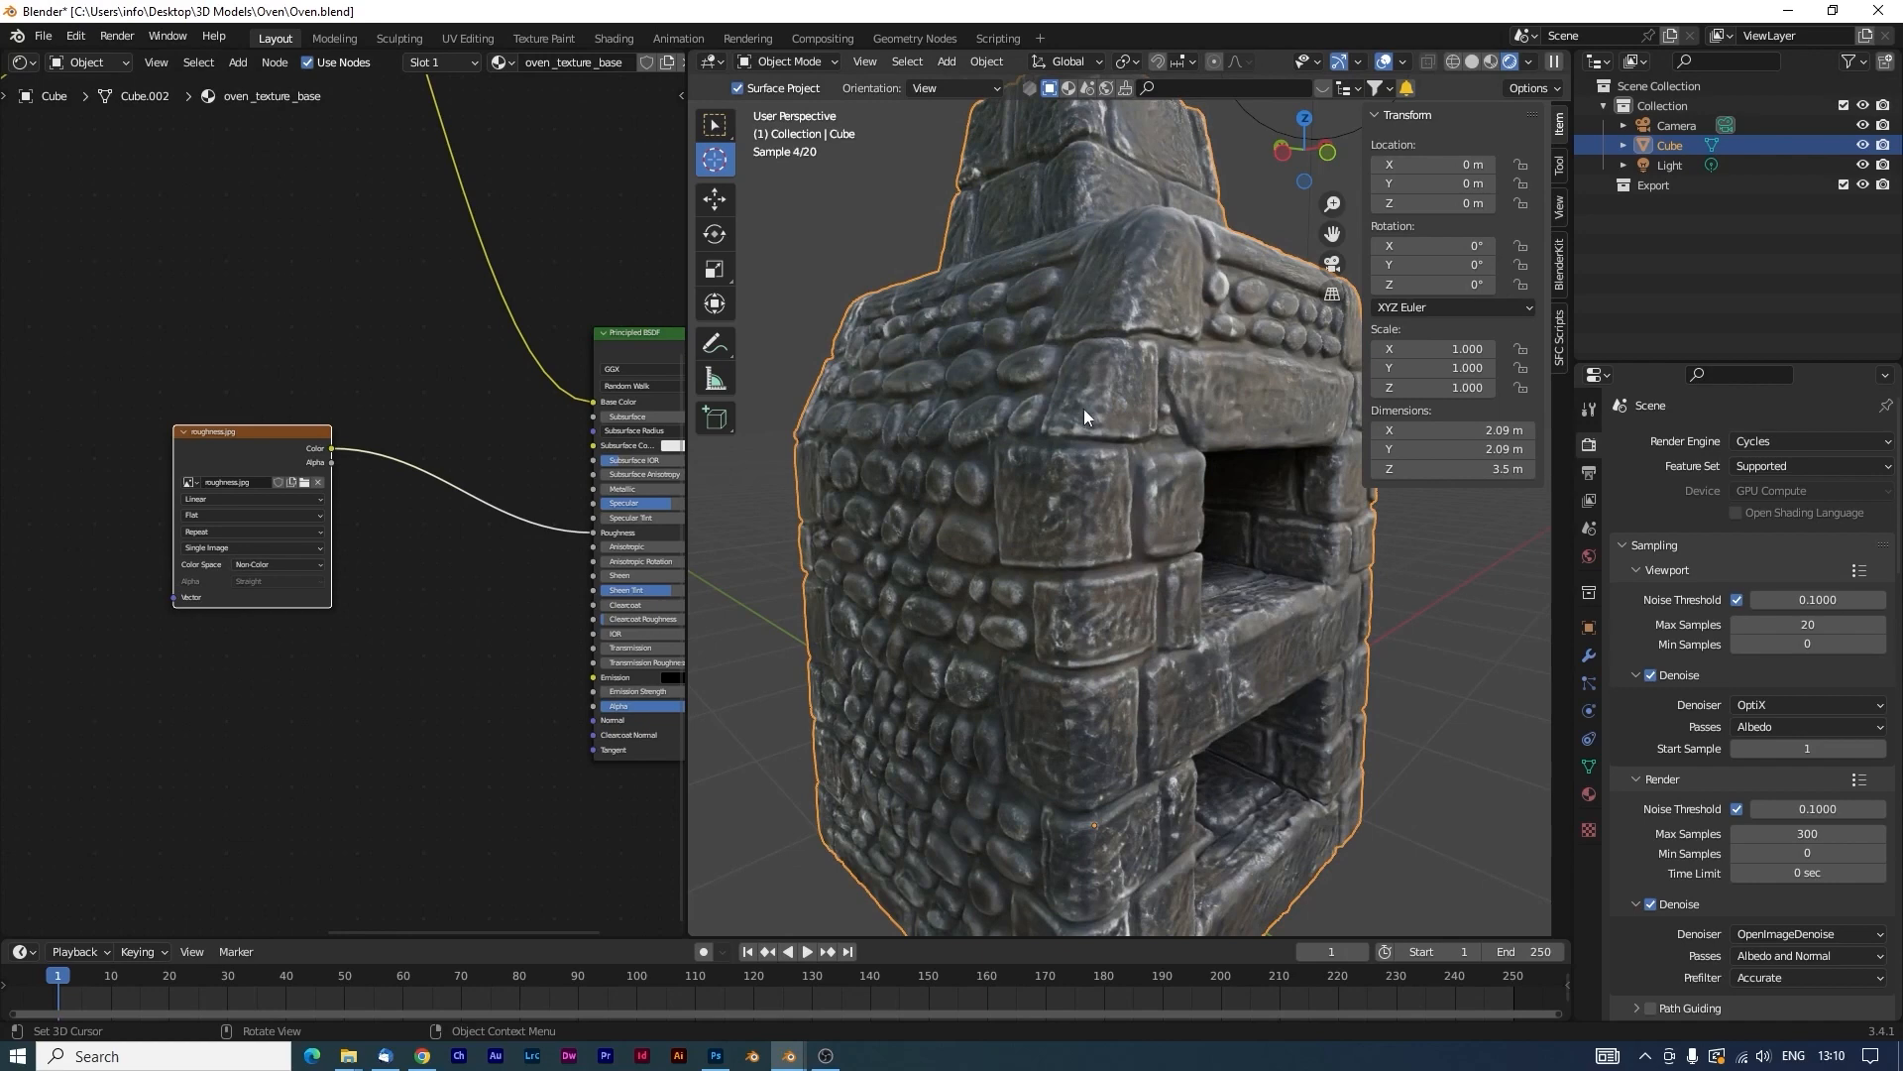
pyautogui.moveTo(1085, 409); pyautogui.dragTo(1025, 416, button='middle')
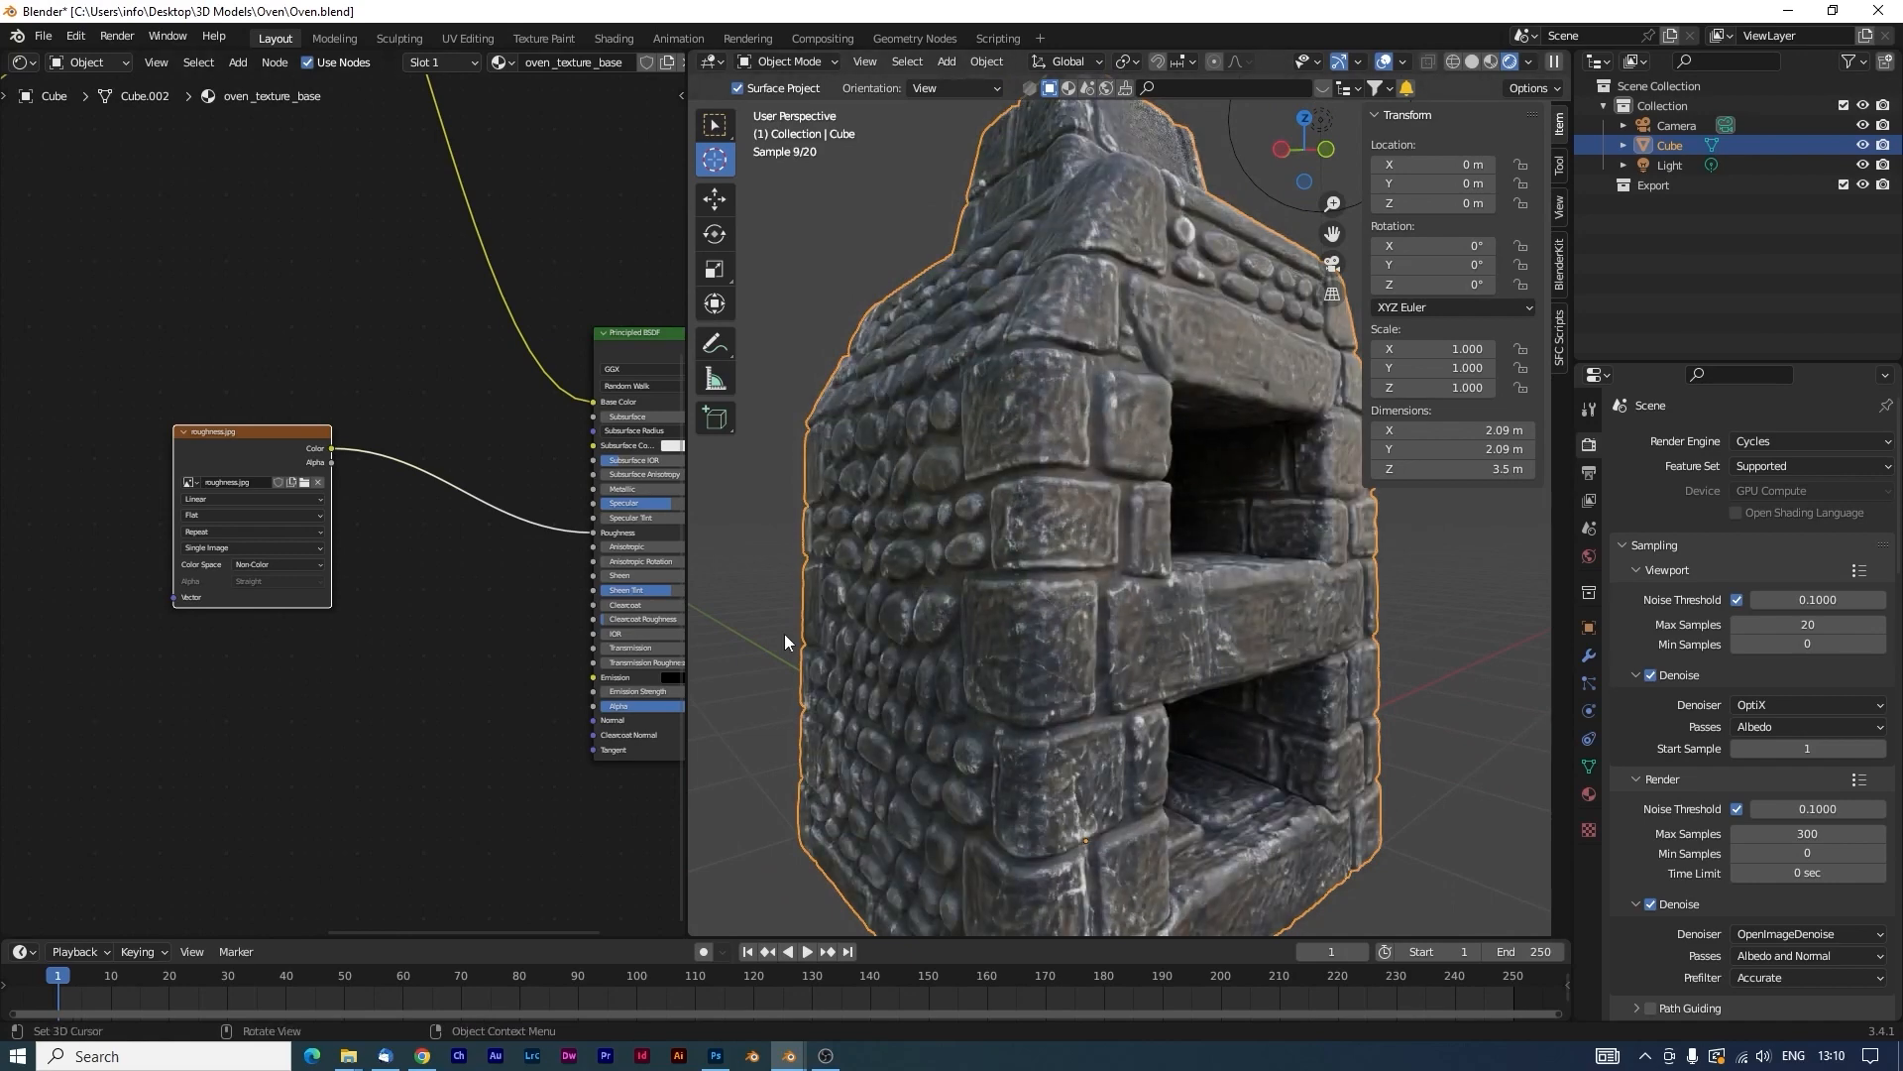
# Move the roughness.jpg node higher and add another Image Texture node in the free space below it.
pyautogui.moveTo(258, 431); pyautogui.dragTo(229, 311)
pyautogui.scroll(1, 473, 663)
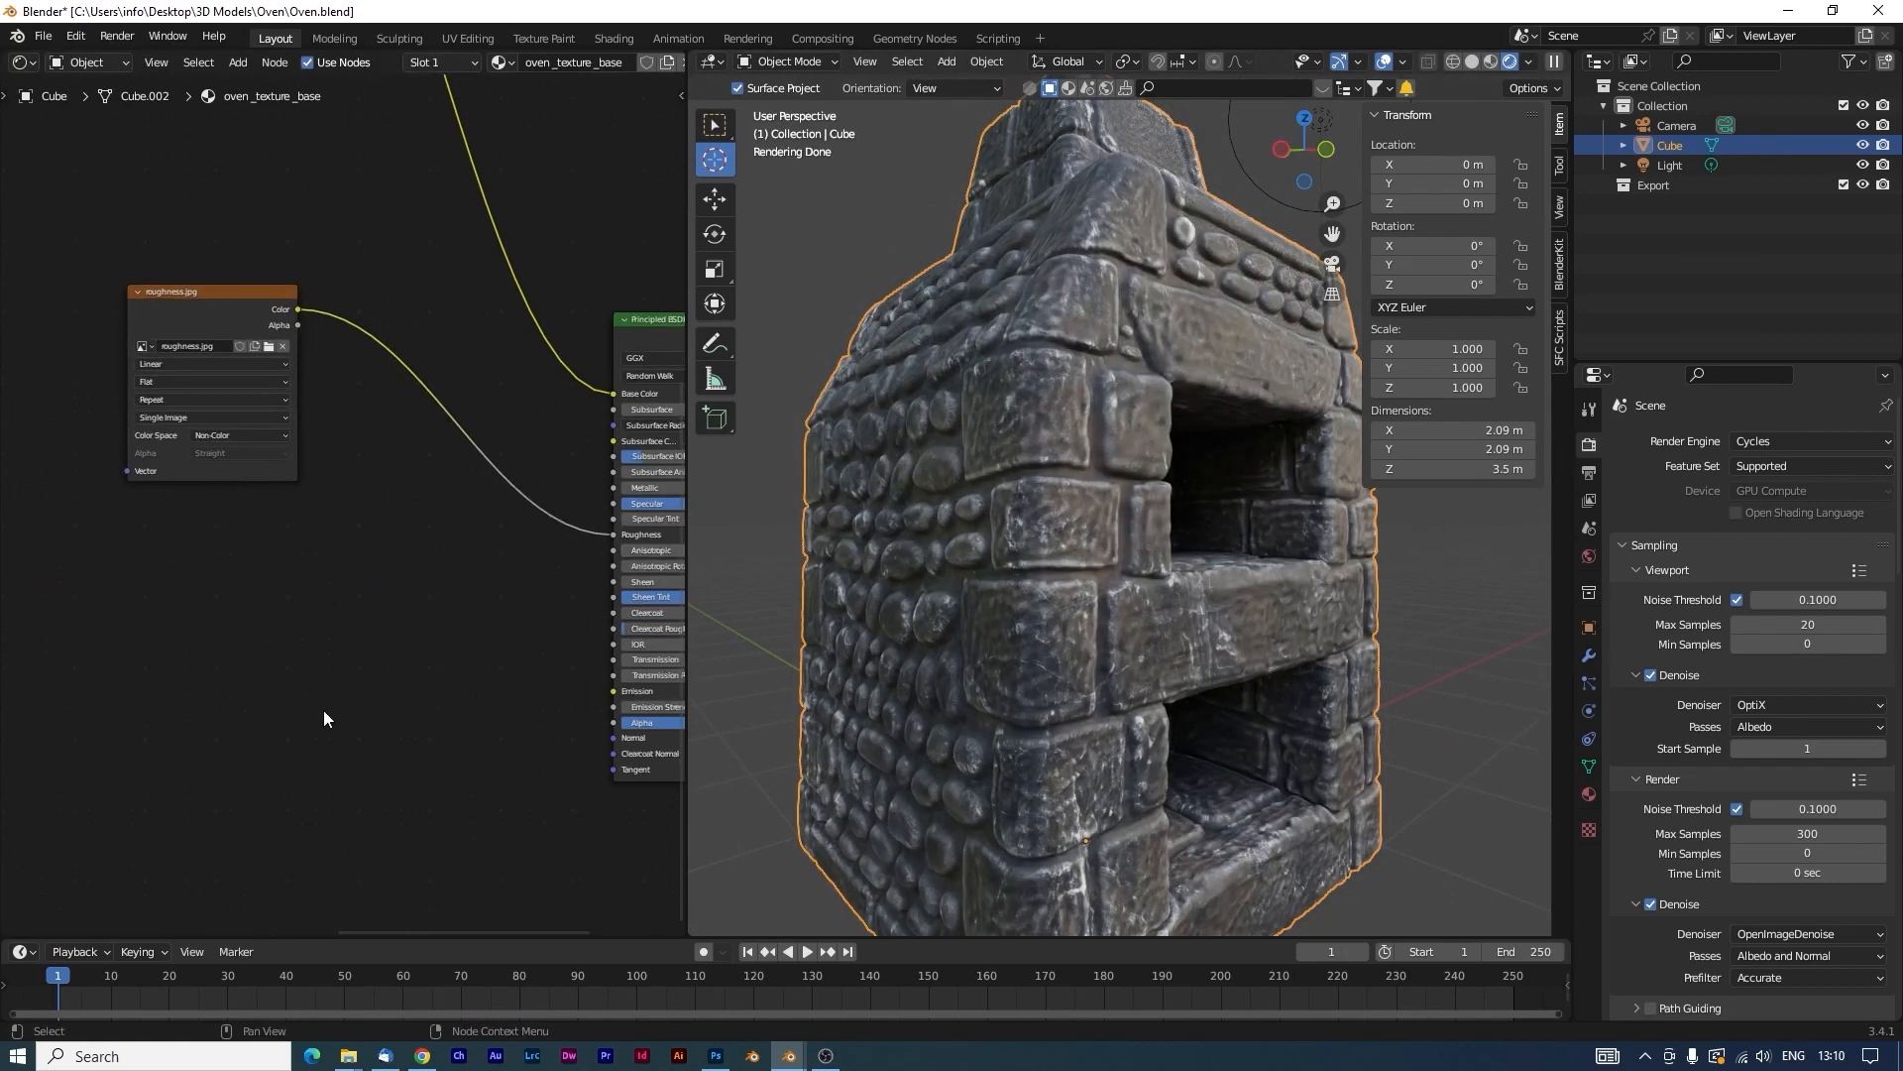
pyautogui.hotkey('shift', 'a')
pyautogui.click(242, 630)
pyautogui.write('image')
pyautogui.press('Return')
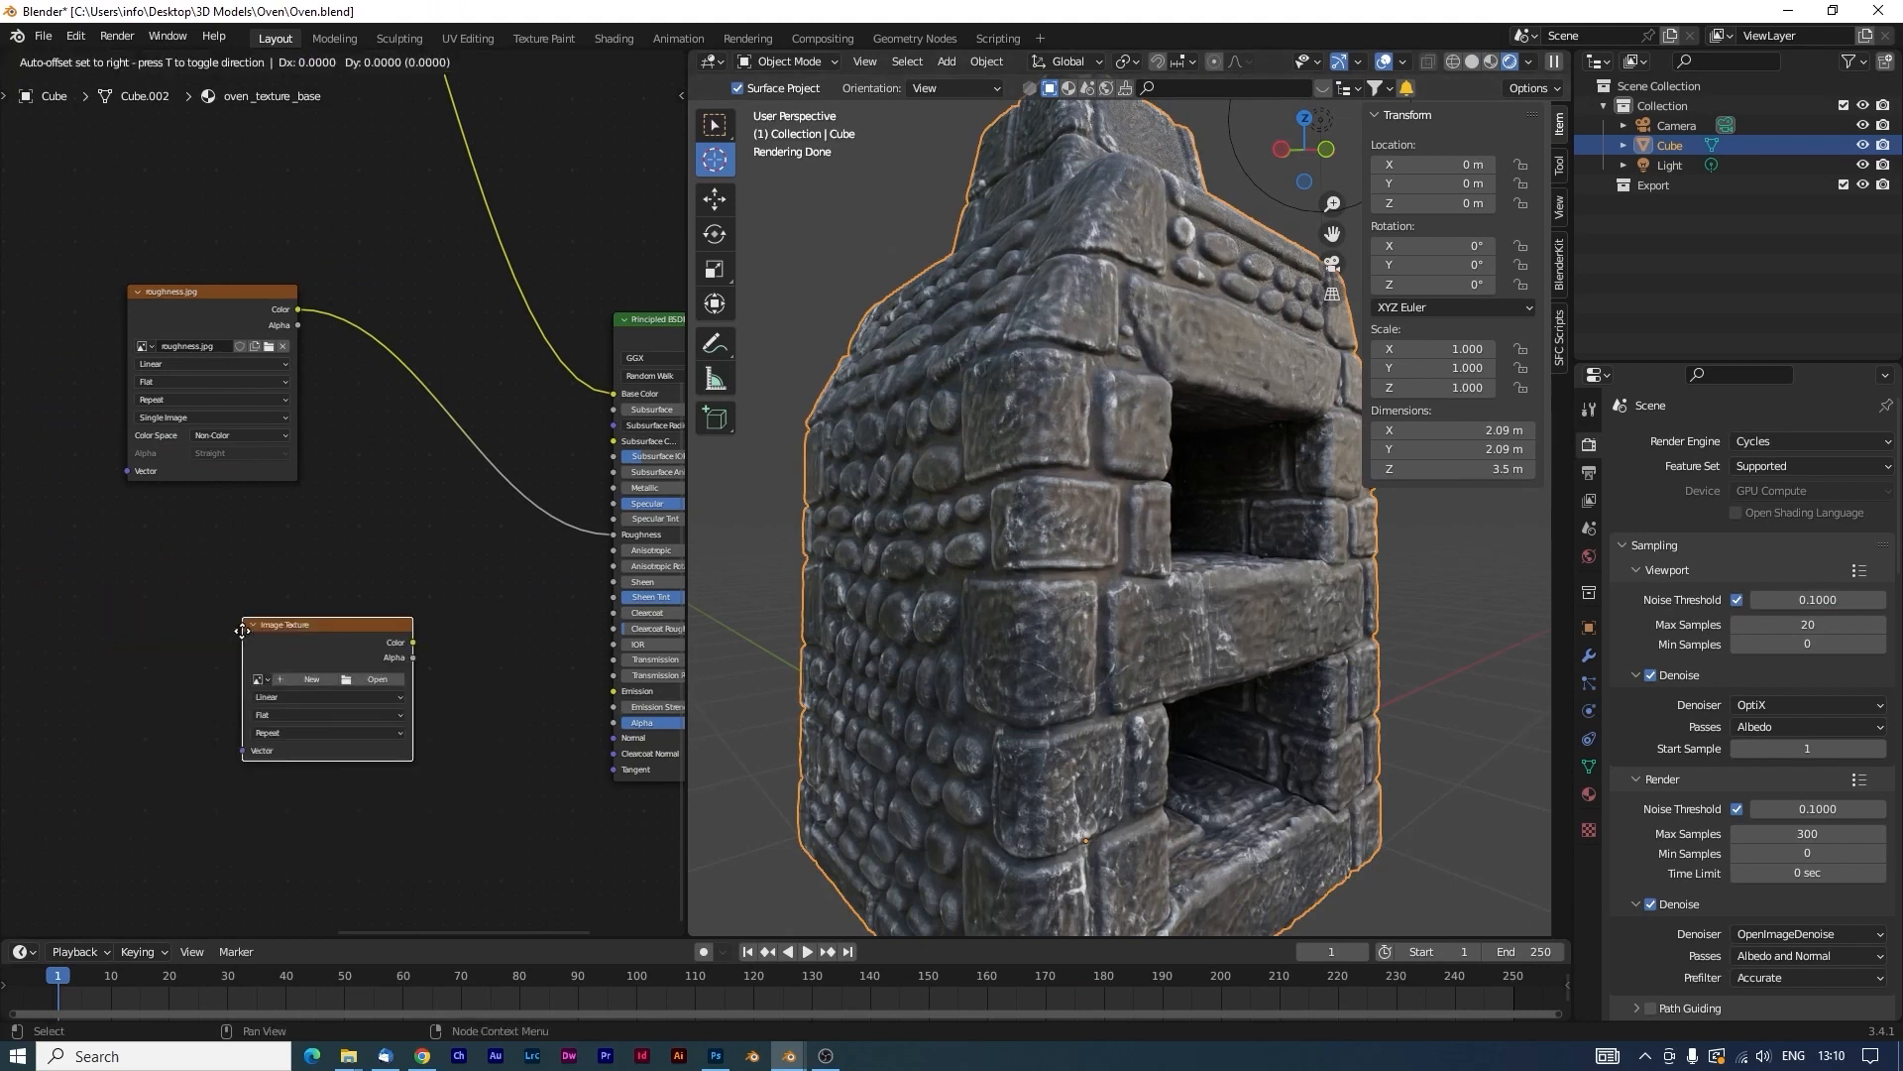
pyautogui.click(415, 759)
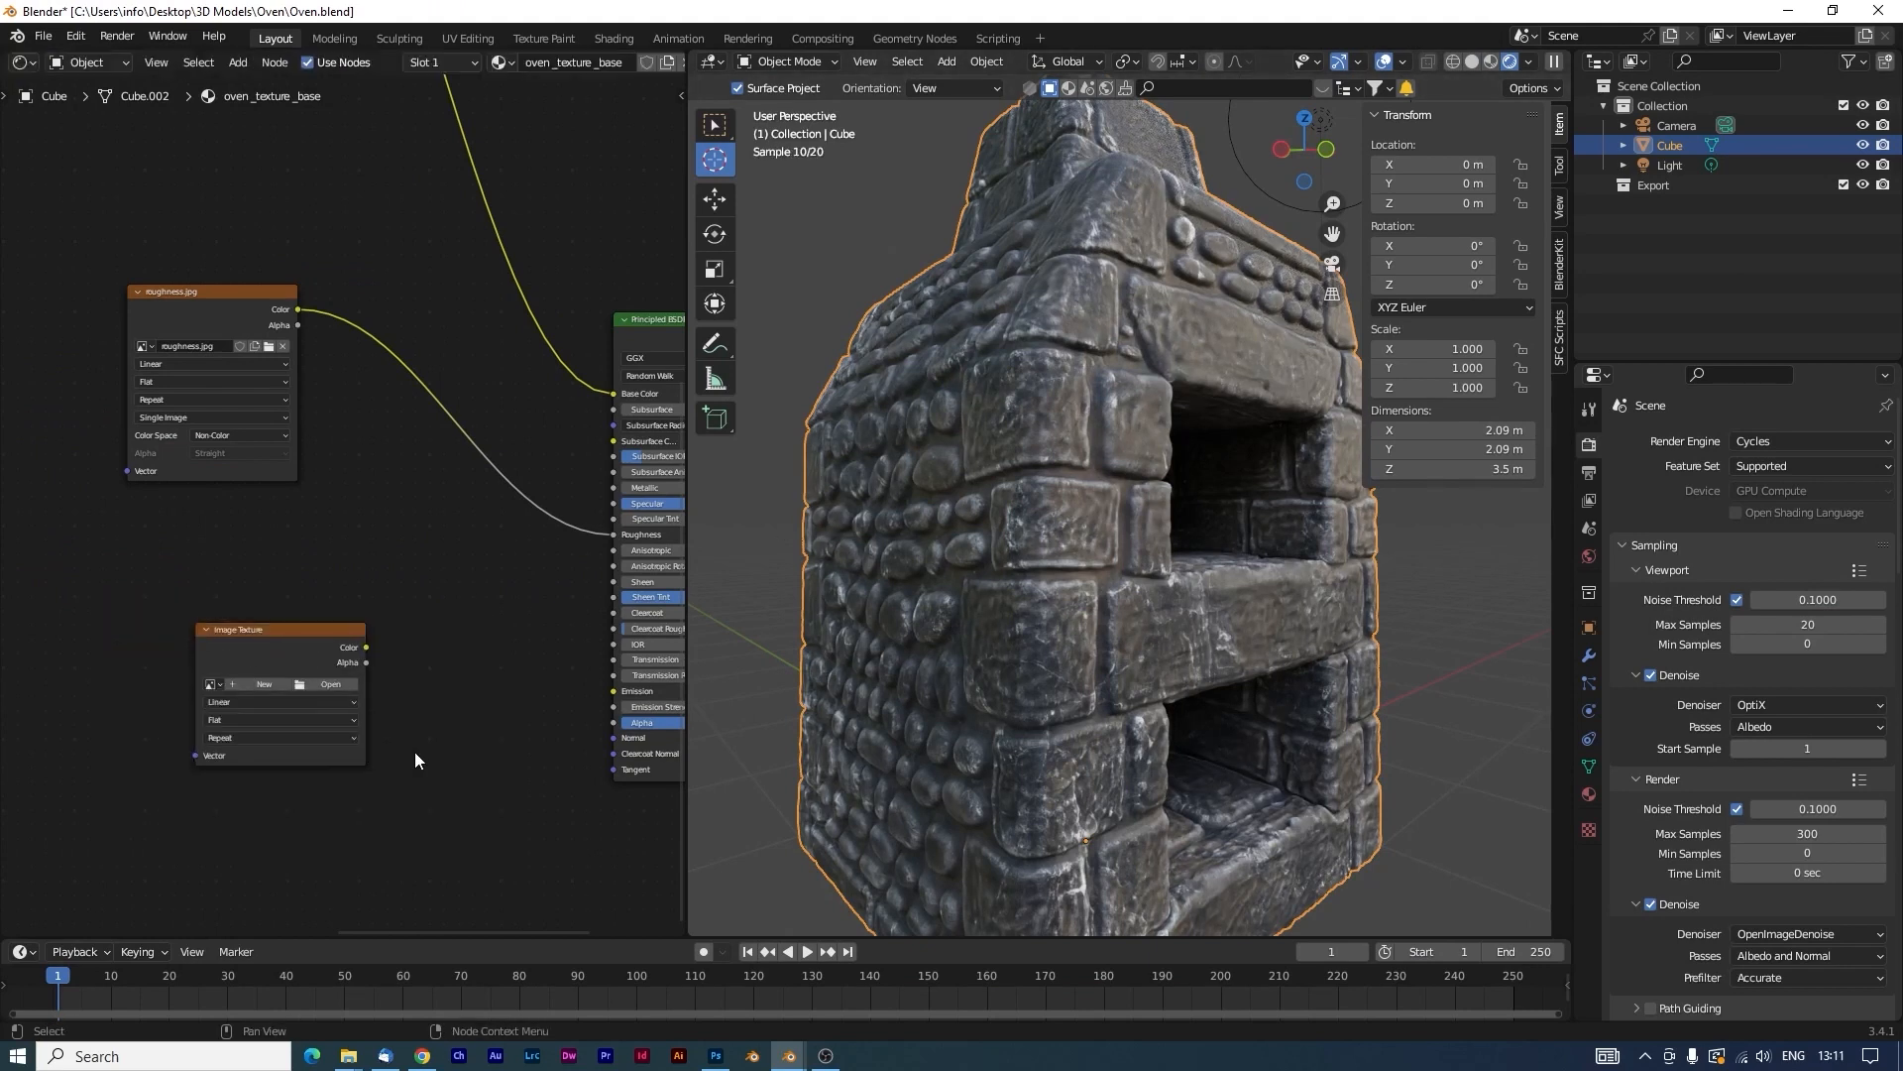
# Load displacement.jpg from the Rough-Gray-Stone folder into the empty Image Texture node.
pyautogui.click(329, 684)
pyautogui.click(900, 379)
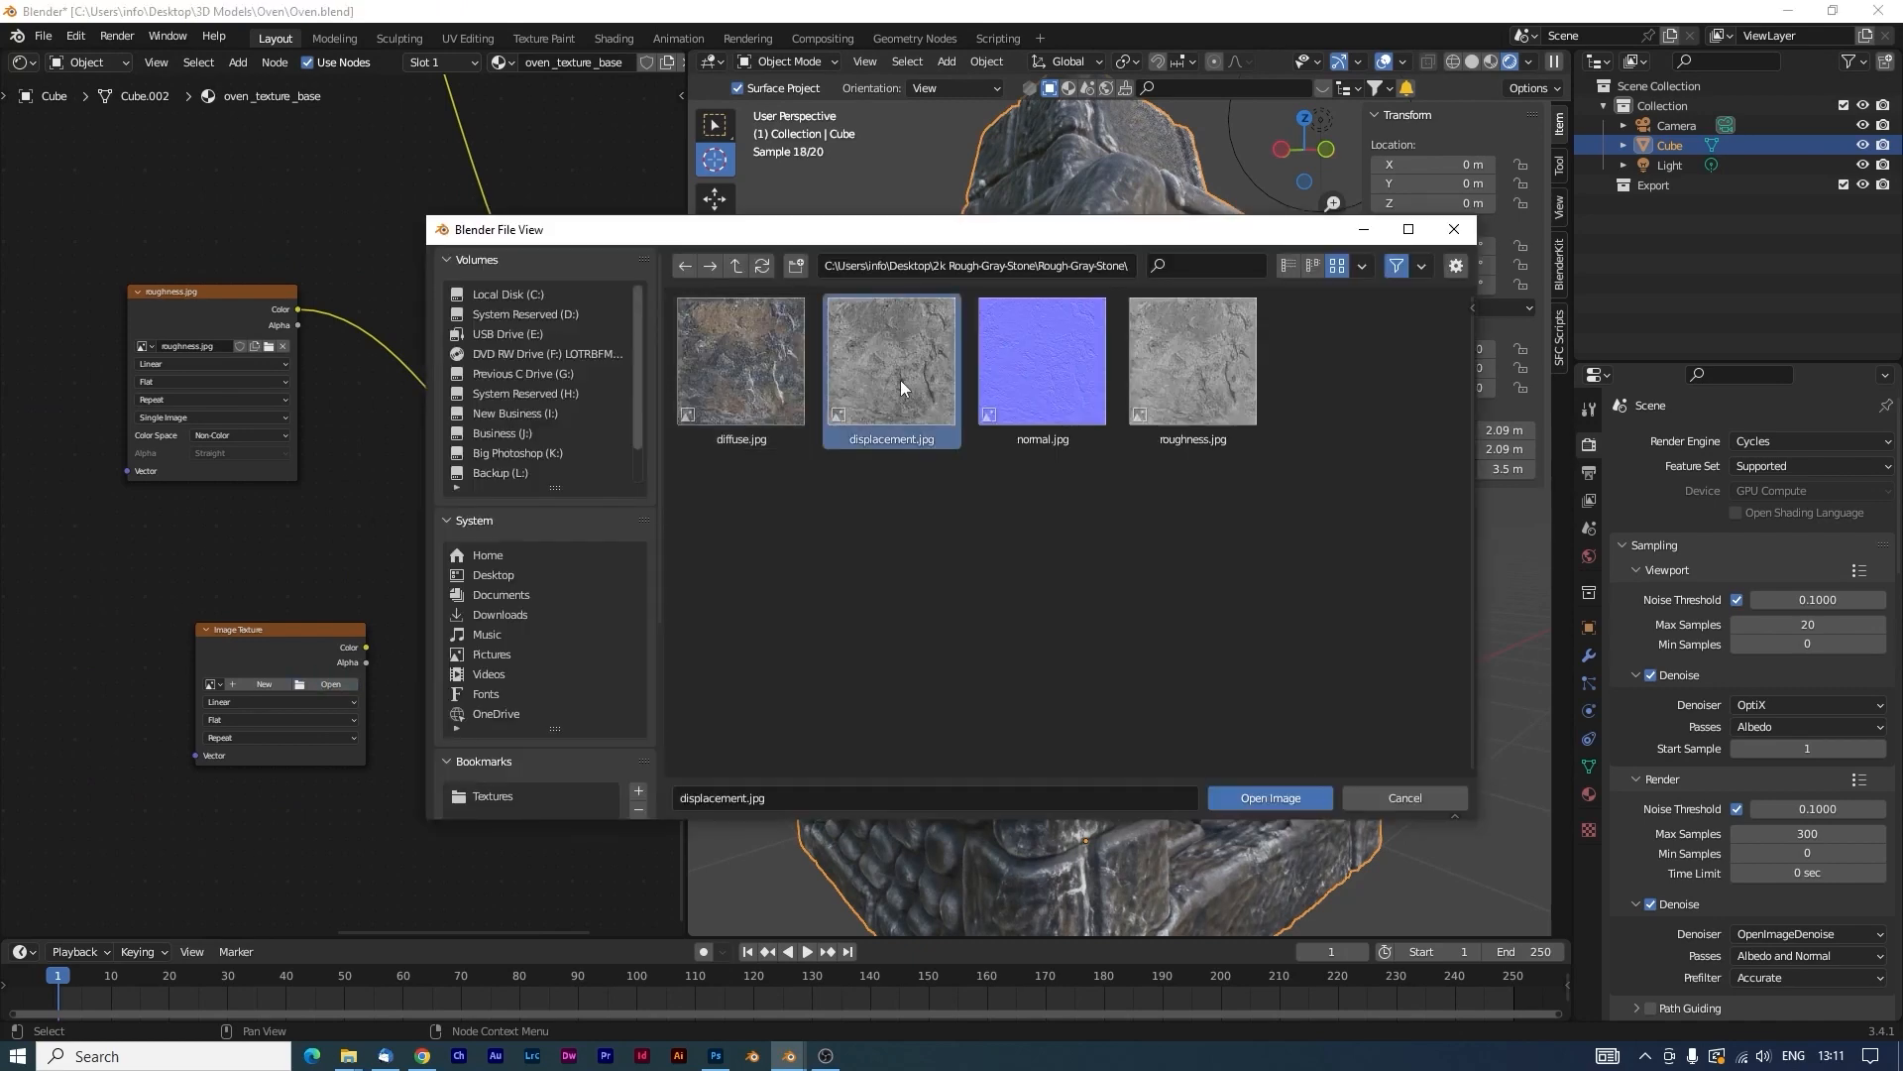
# Load displacement.jpg into the empty Image Texture node and set its color space to Non-Color.
pyautogui.click(1269, 799)
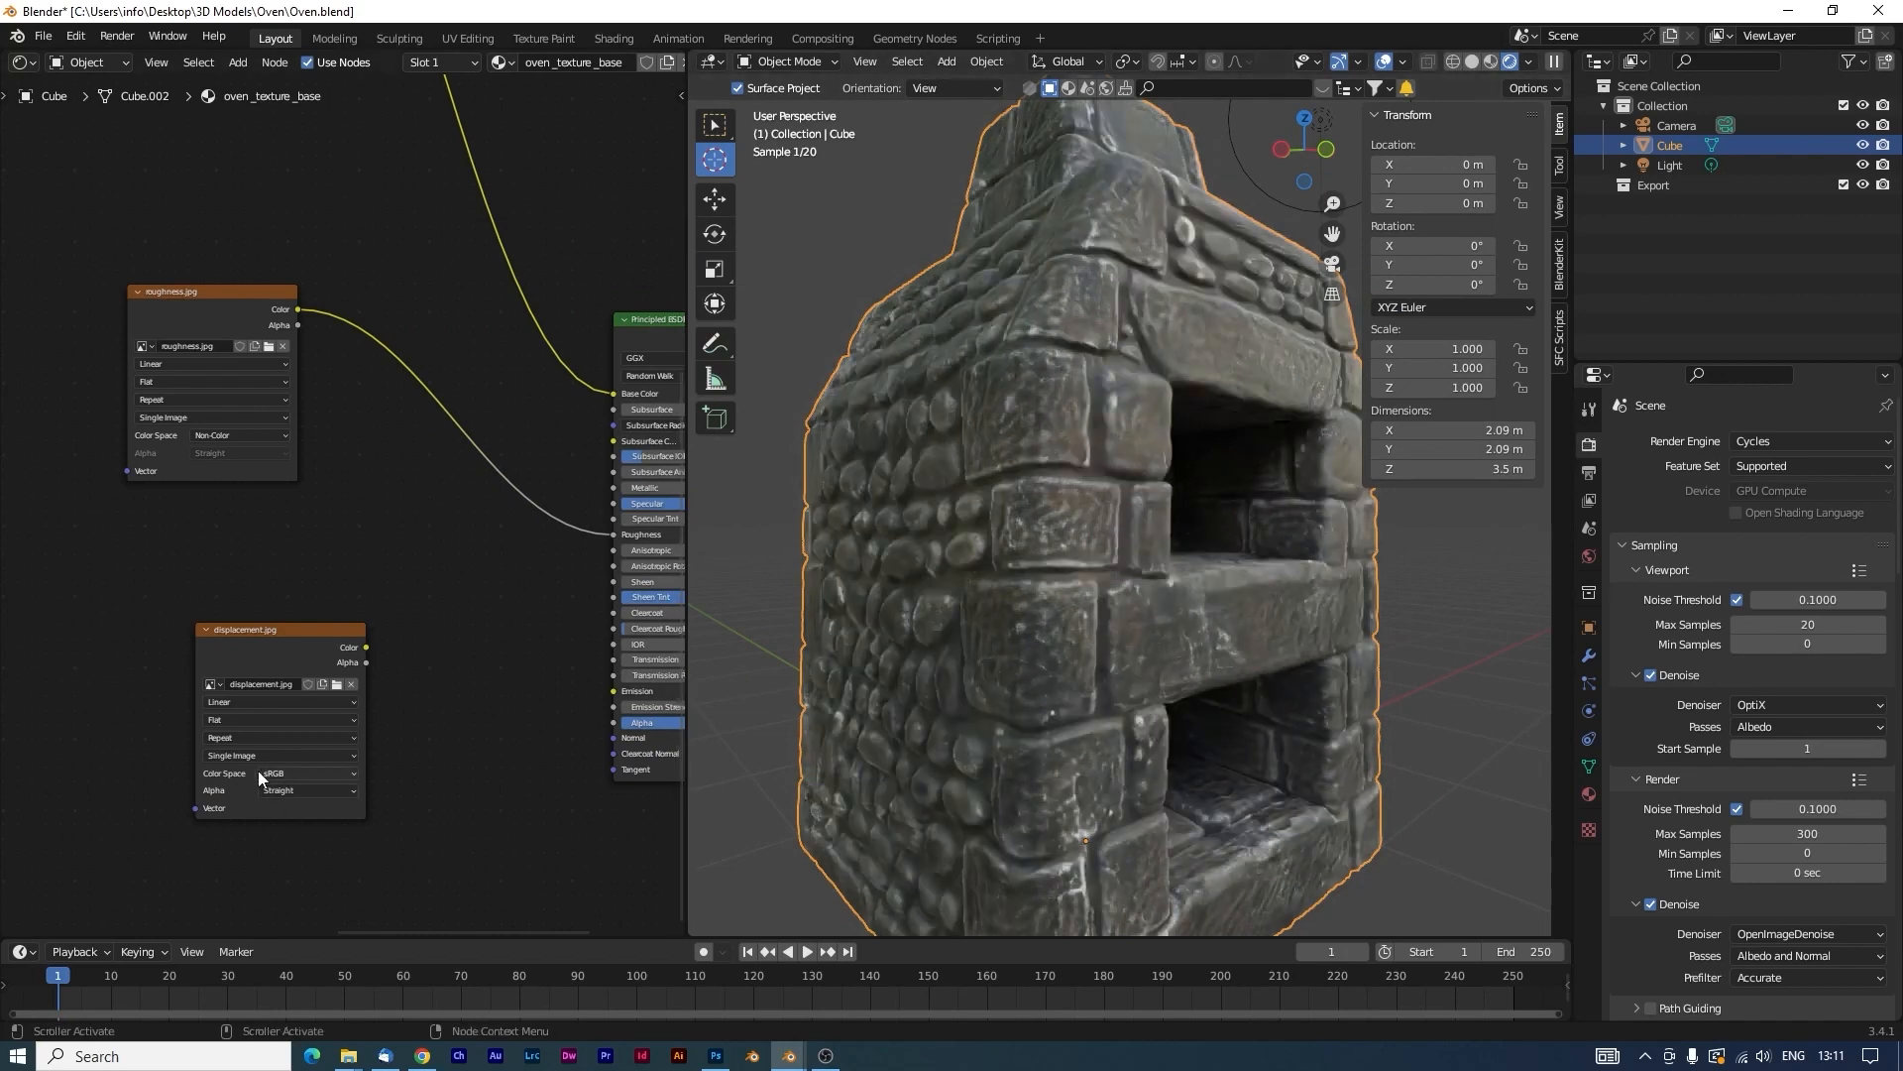
pyautogui.click(292, 772)
pyautogui.click(295, 866)
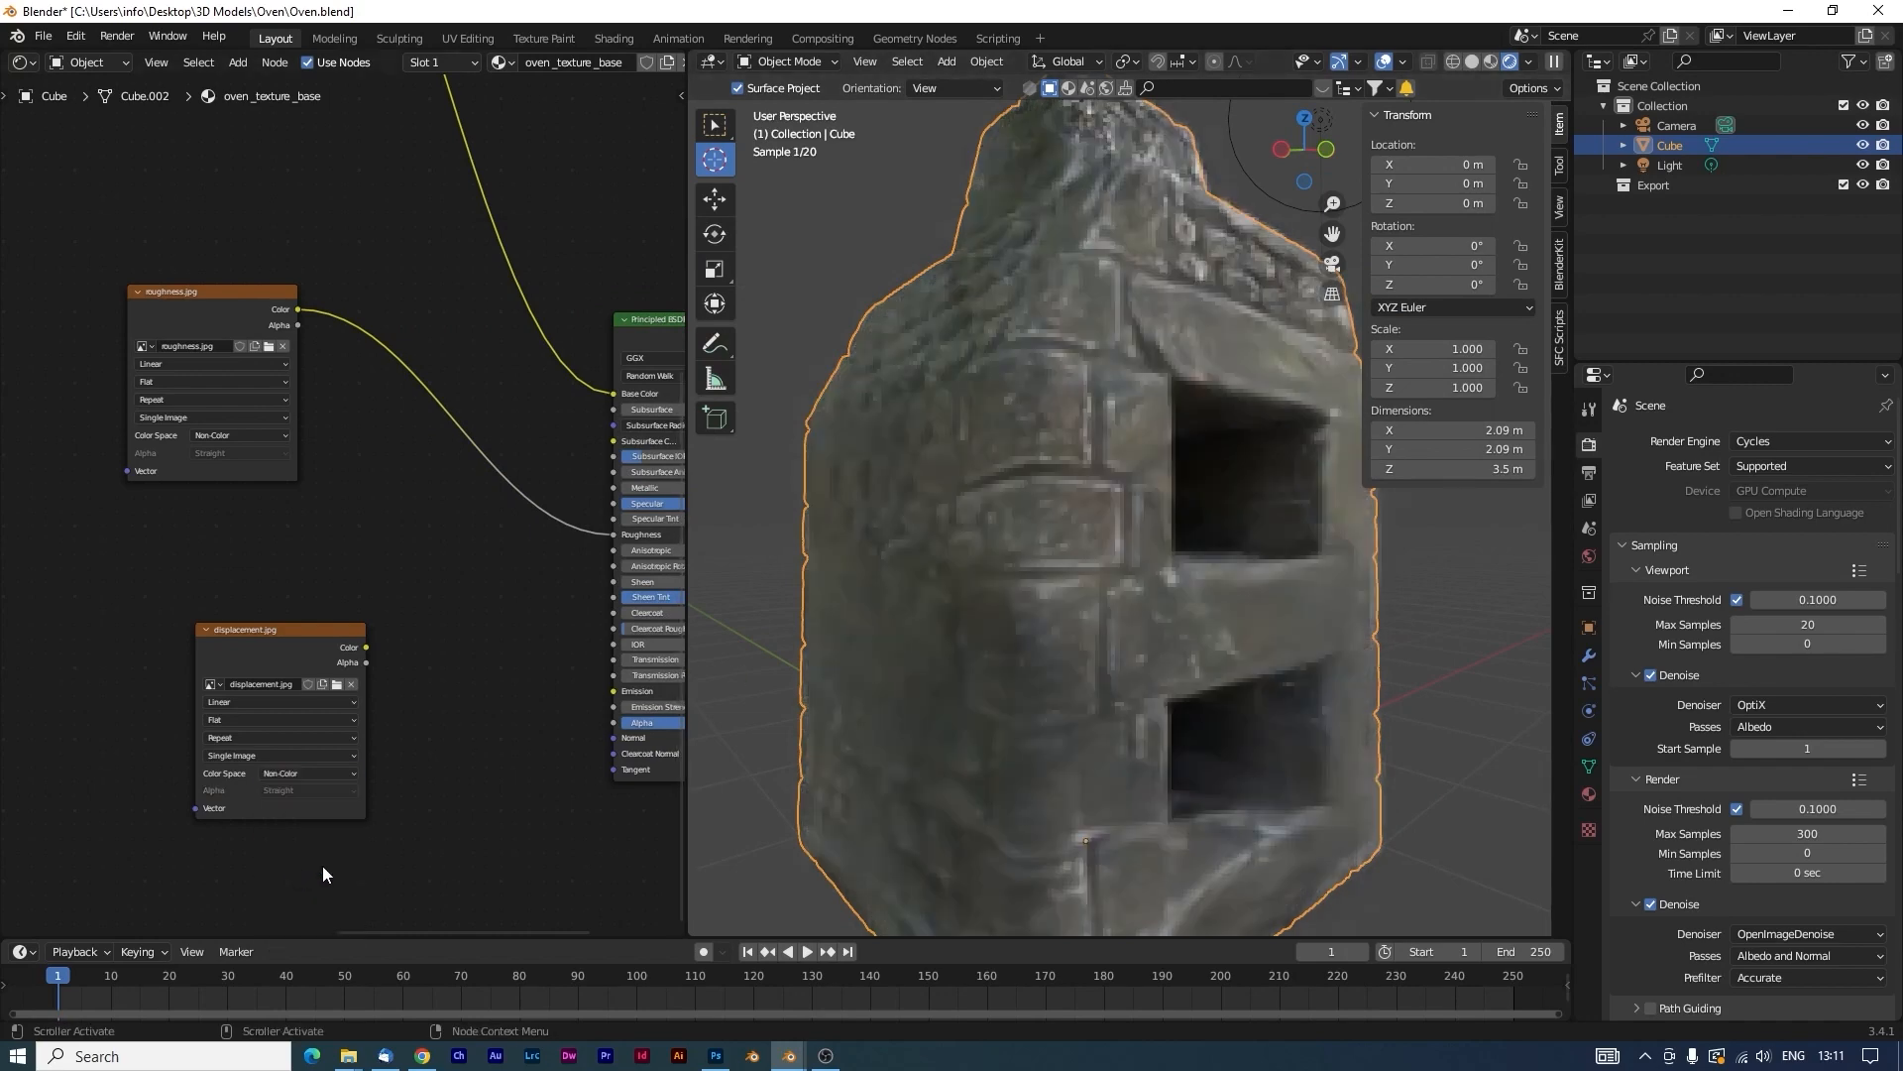
# Link the displacement.jpg color to the Material Output's Displacement input and insert a Displacement node on that link, below the Principled BSDF.
pyautogui.moveTo(366, 646); pyautogui.dragTo(101, 596, button='middle')
pyautogui.moveTo(101, 596); pyautogui.dragTo(474, 414)
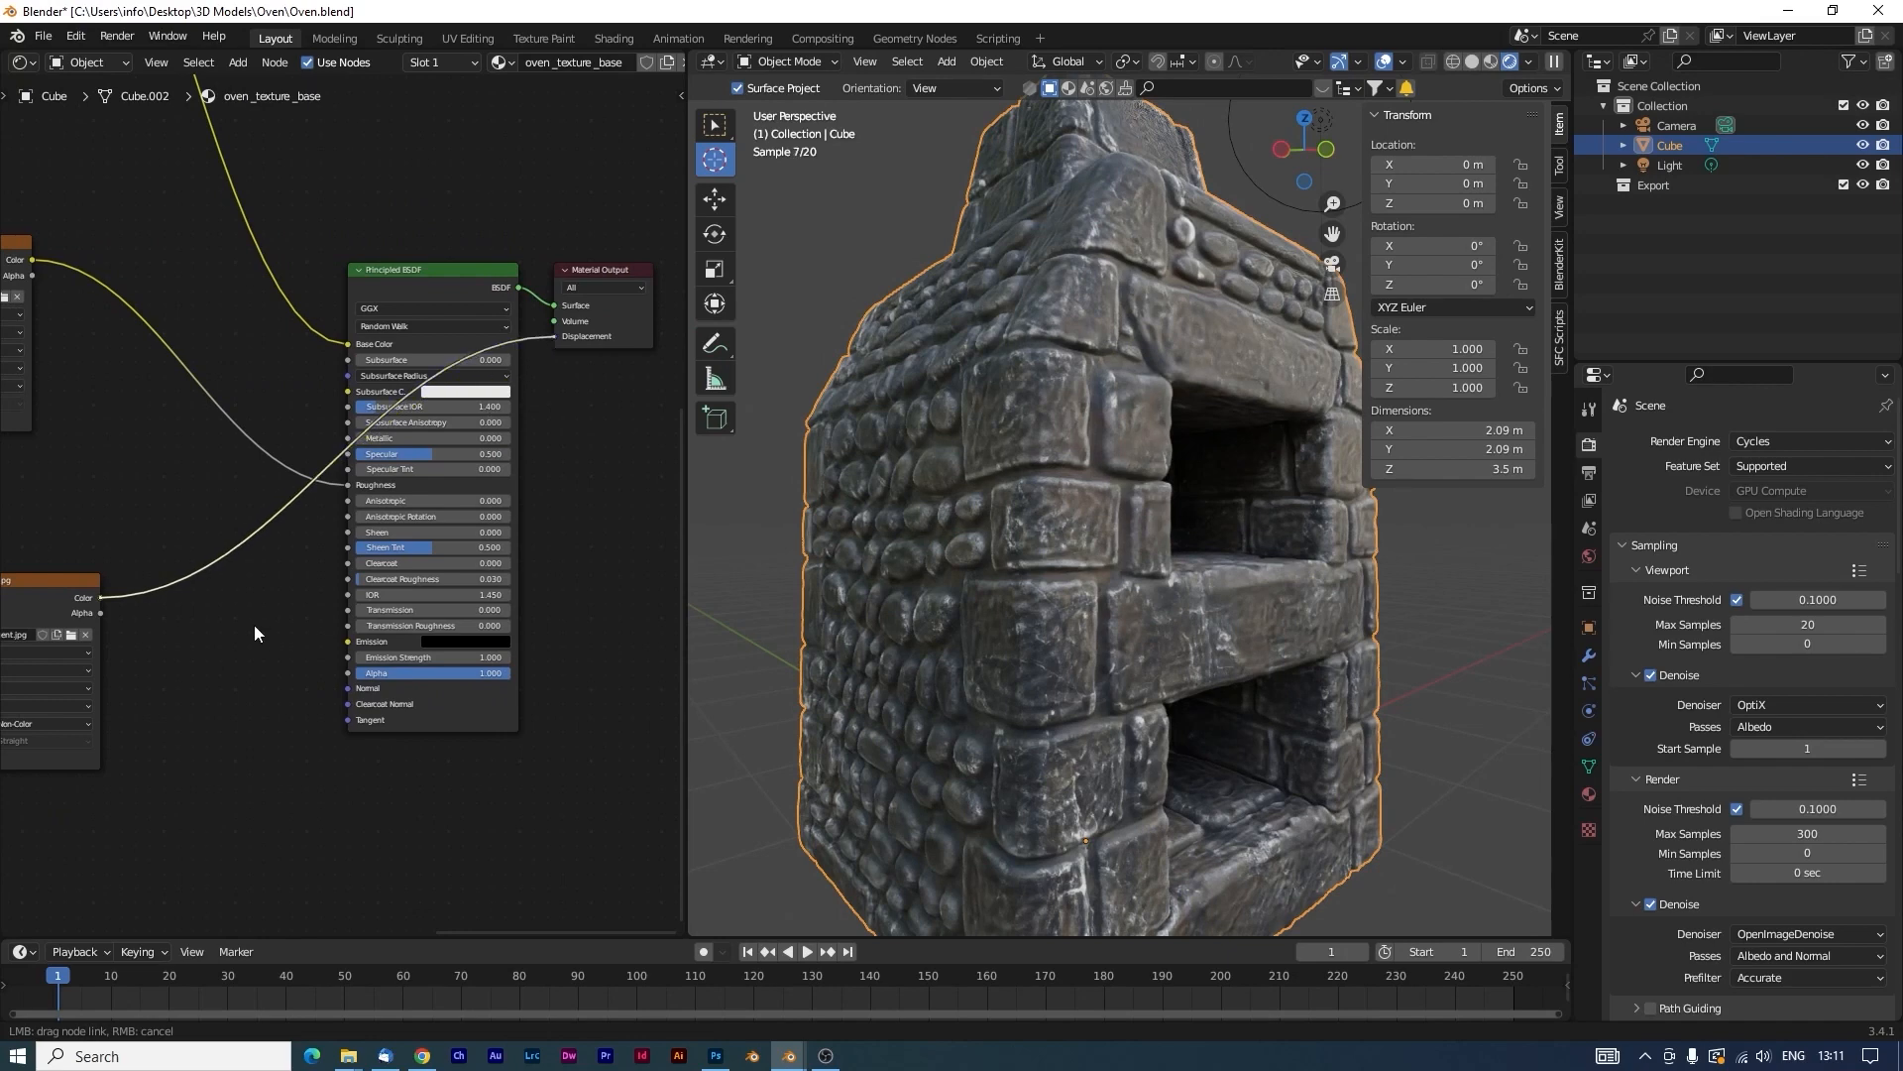
pyautogui.moveTo(254, 624); pyautogui.dragTo(253, 625)
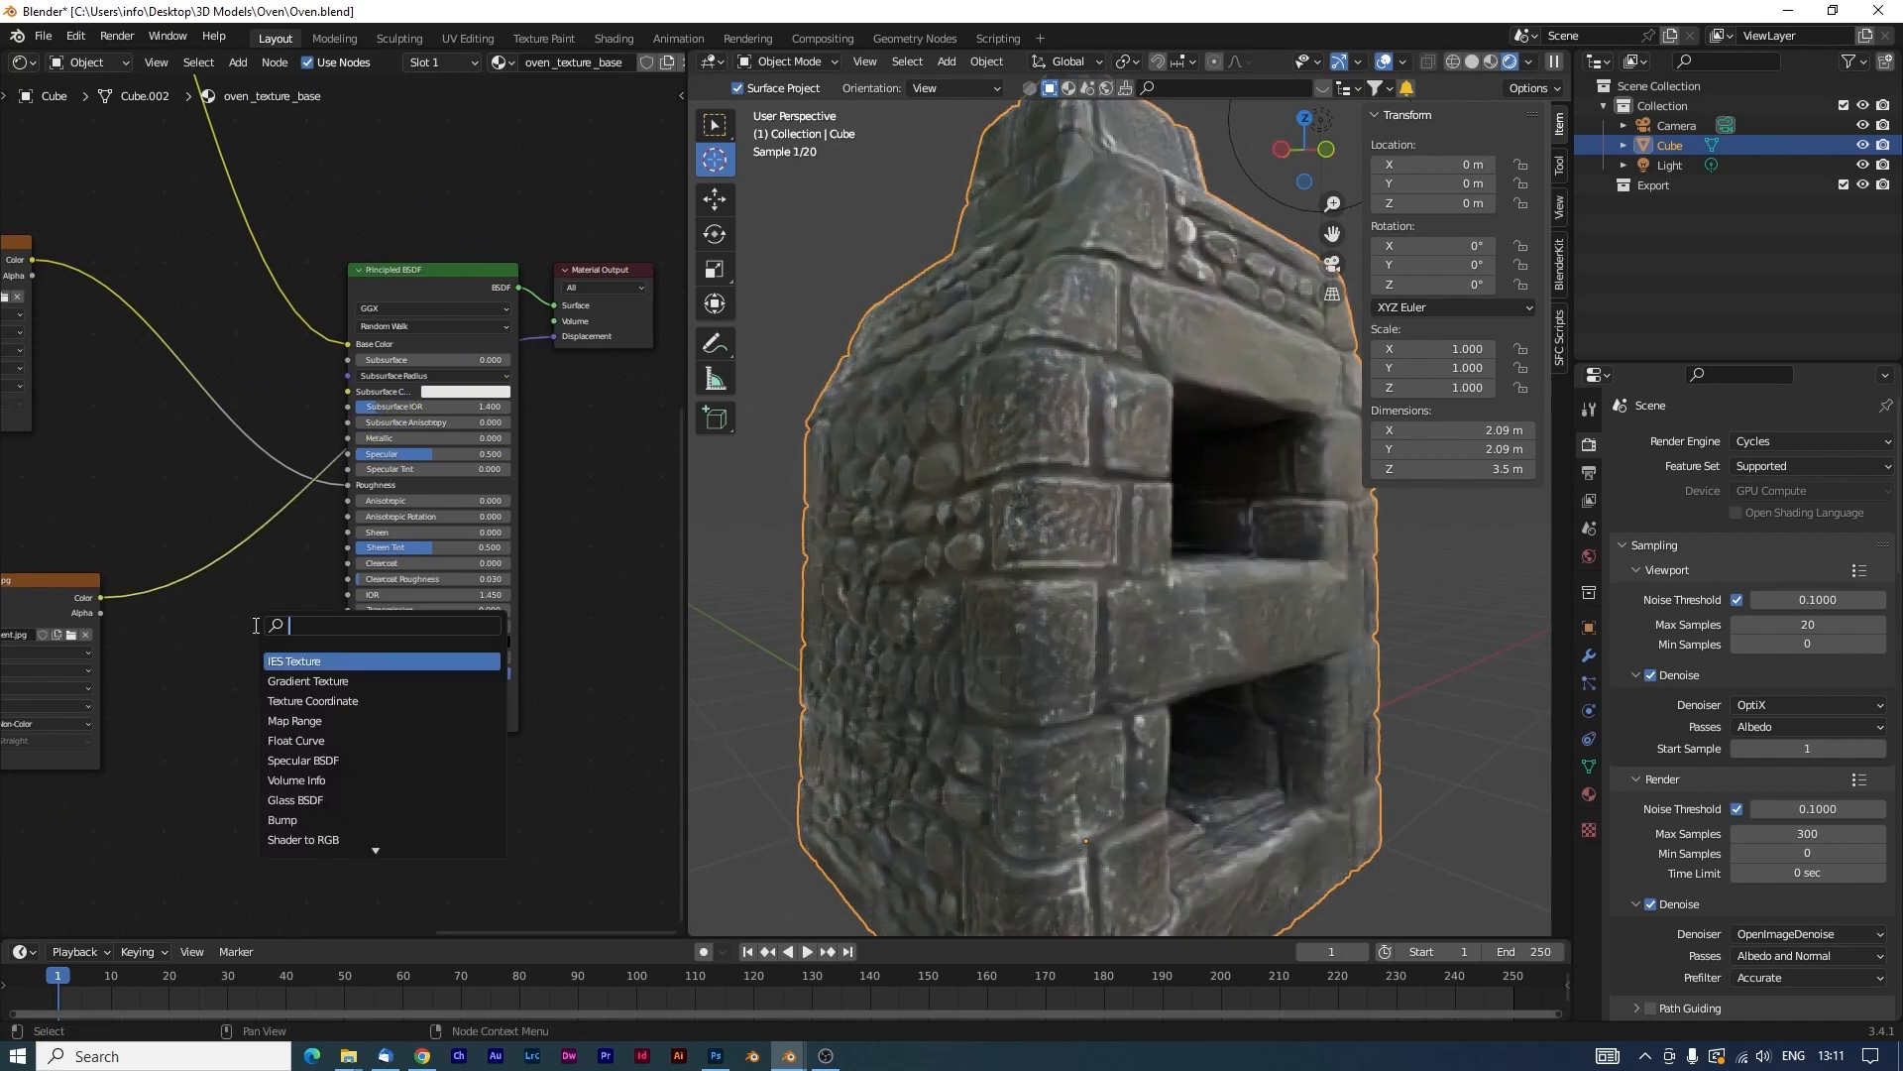
pyautogui.write('dis')
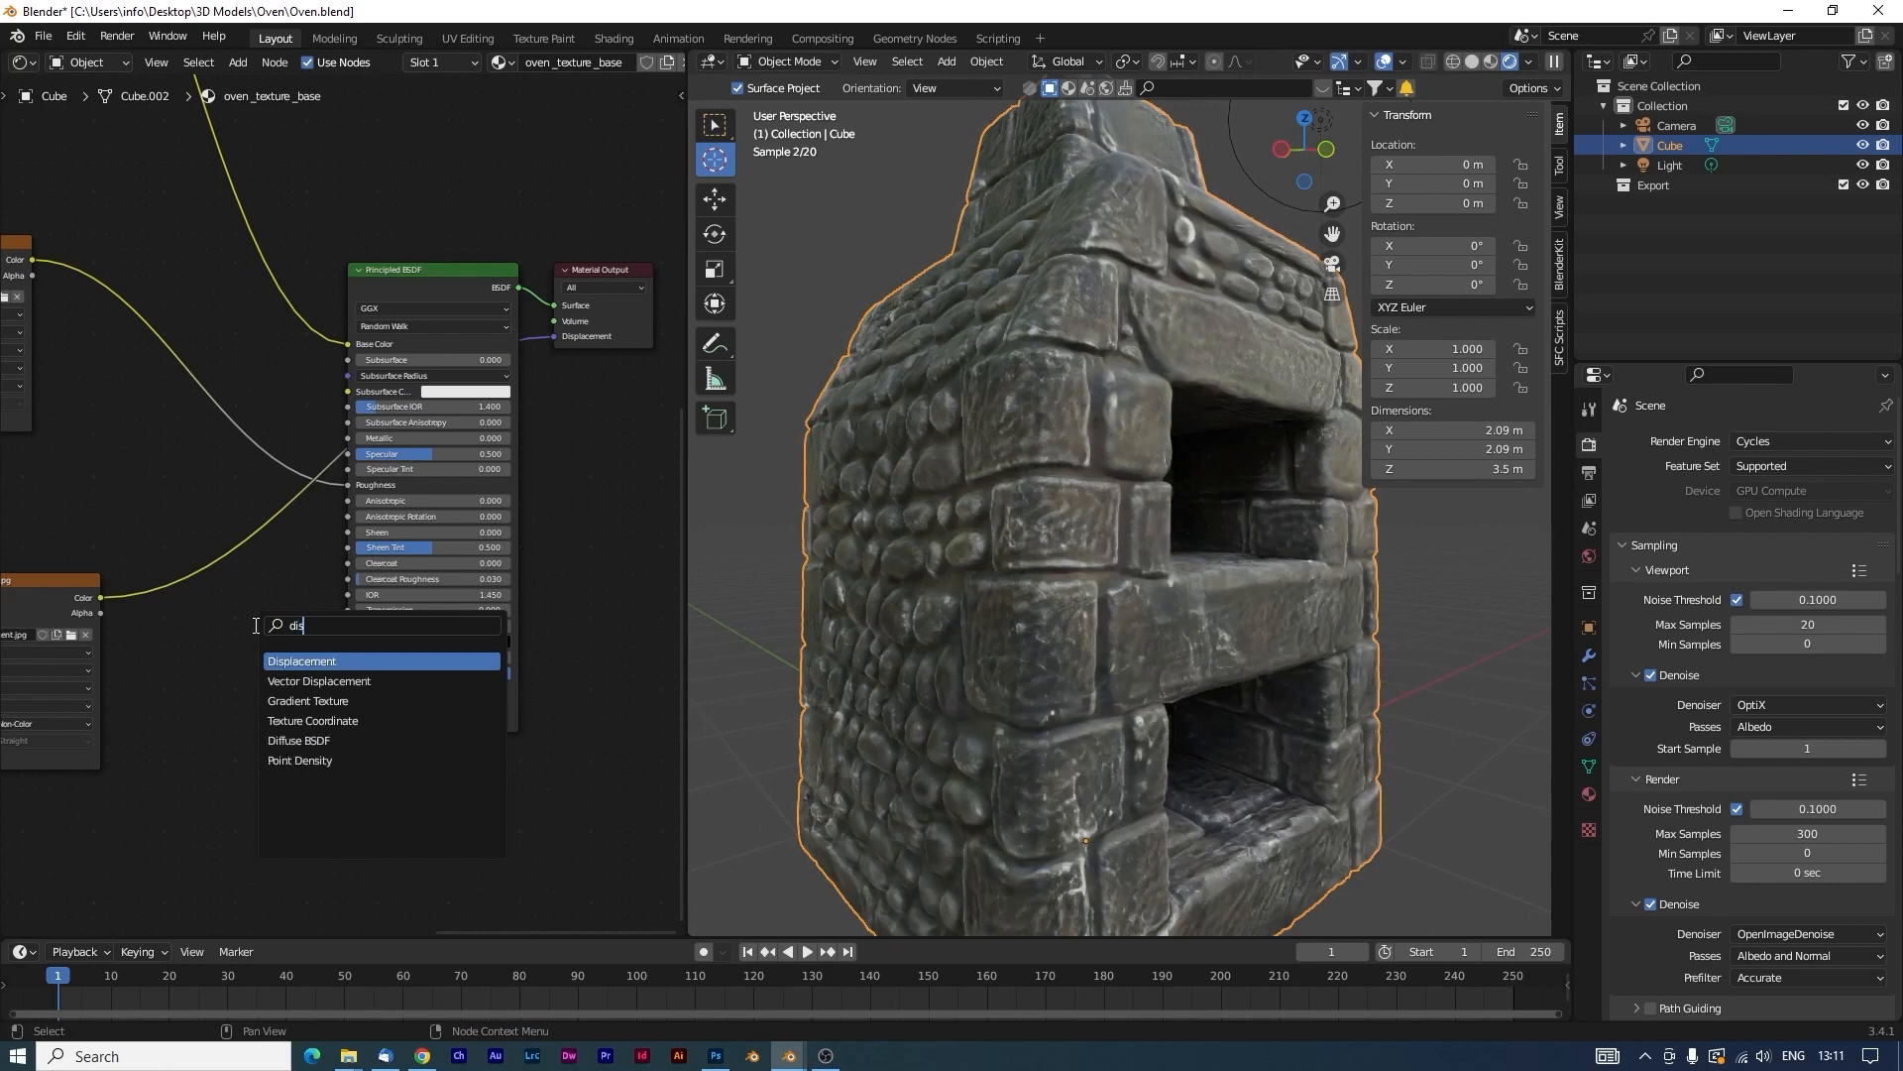
pyautogui.press('Return')
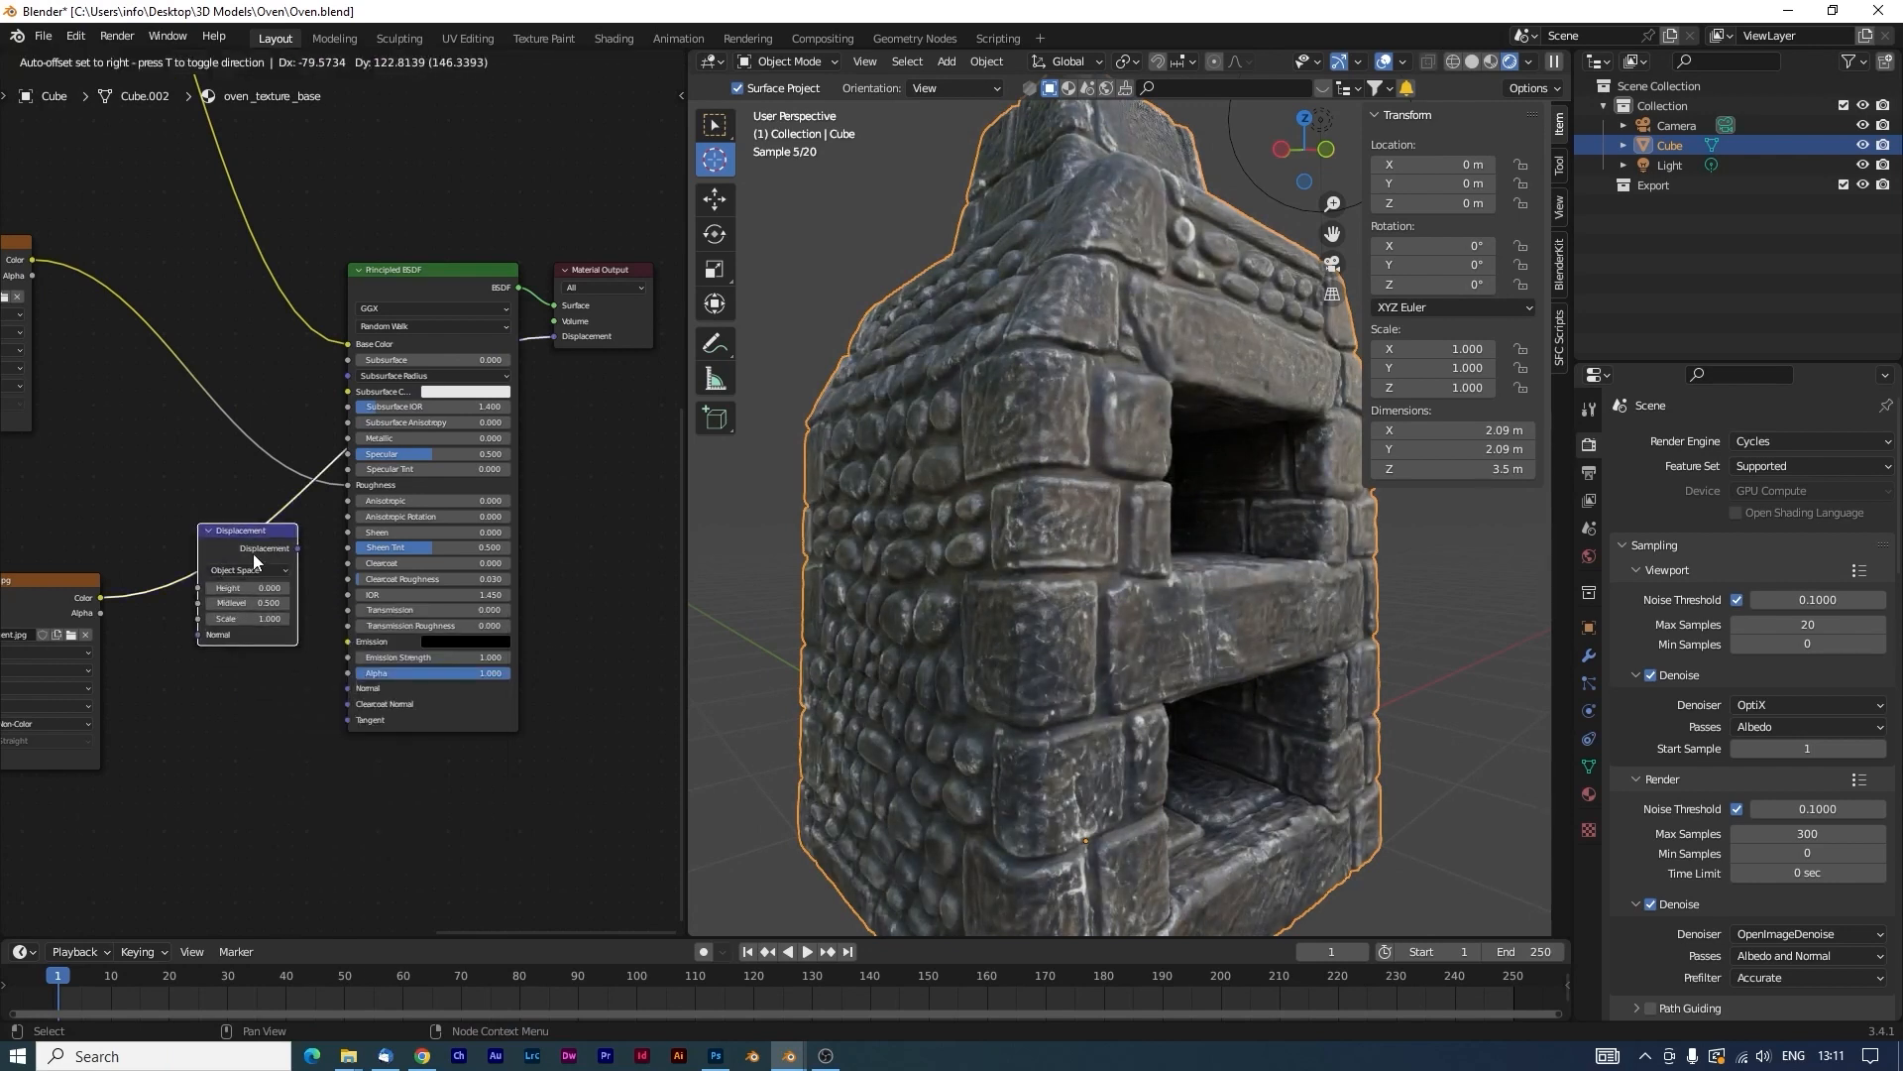
pyautogui.click(324, 795)
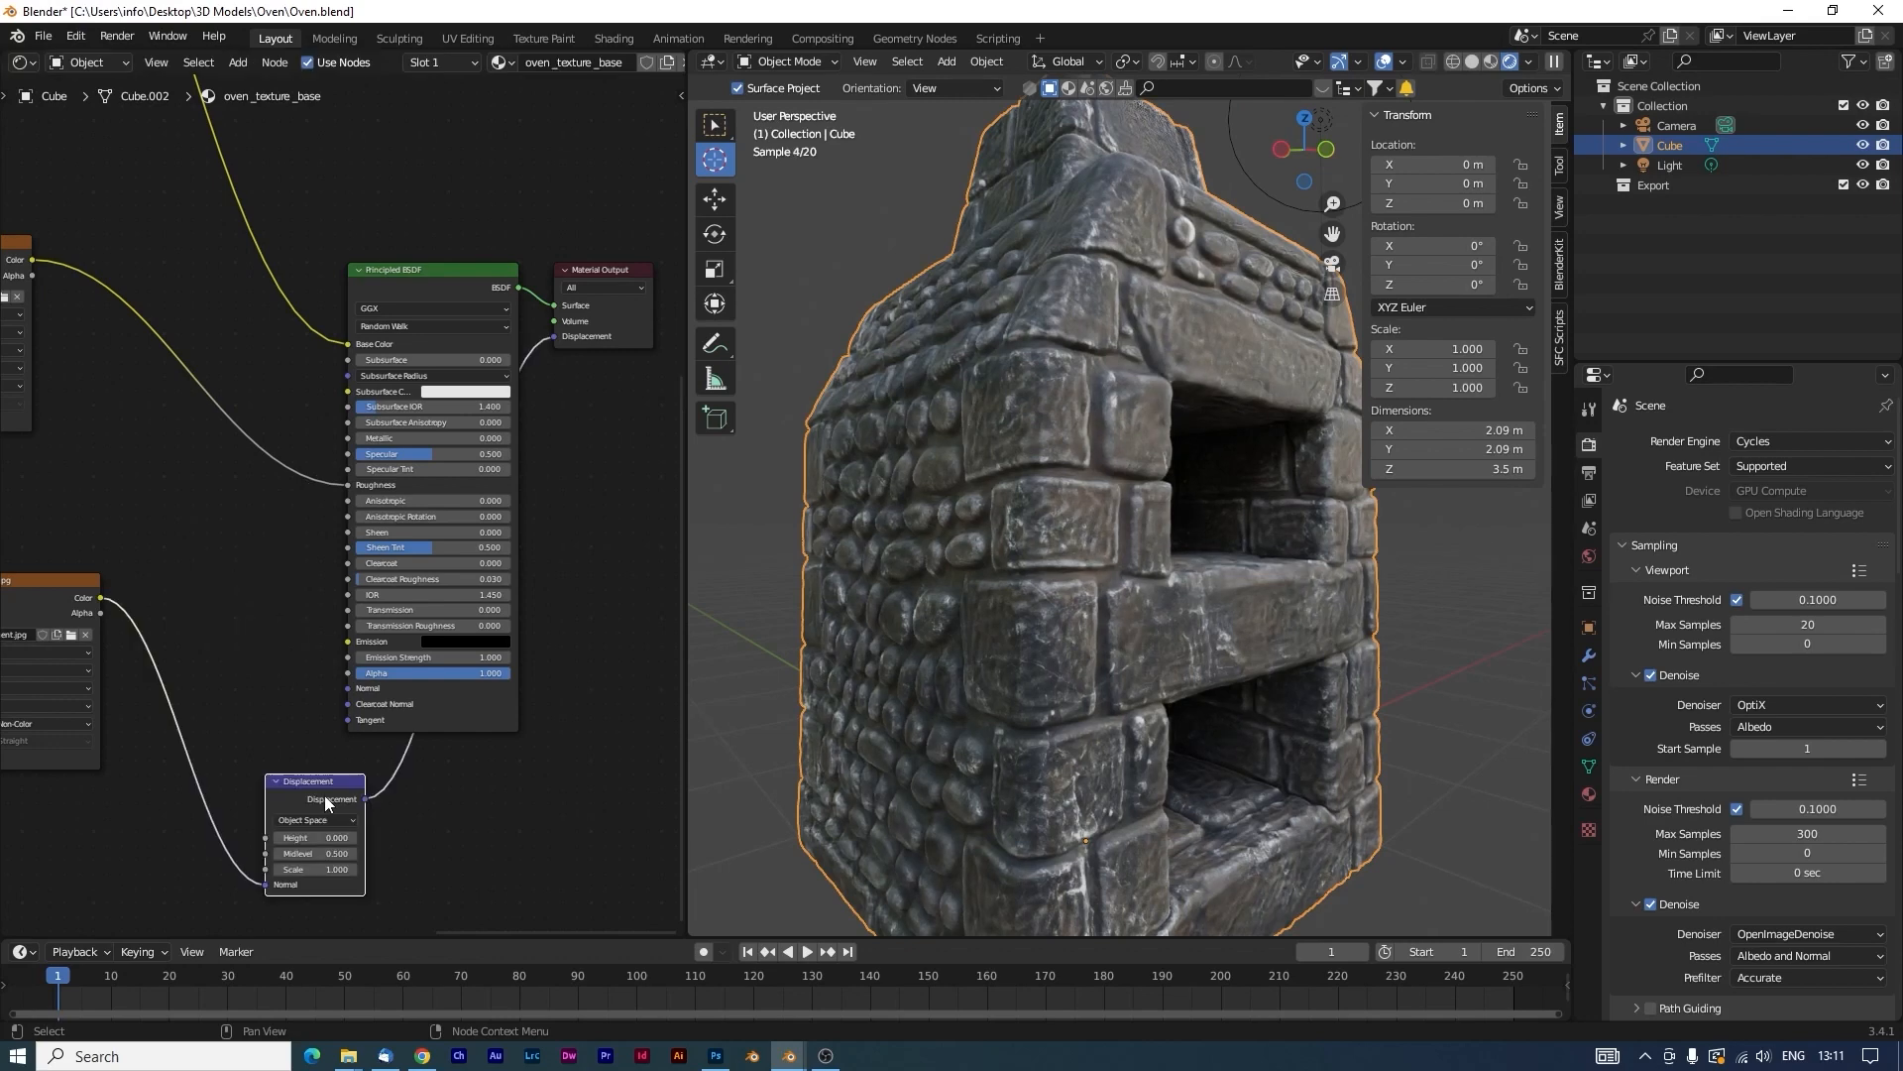
# Set the surface displacement method in the oven_texture_base material settings to Displacement and Bump.
pyautogui.click(1589, 793)
pyautogui.scroll(-15, 1646, 775)
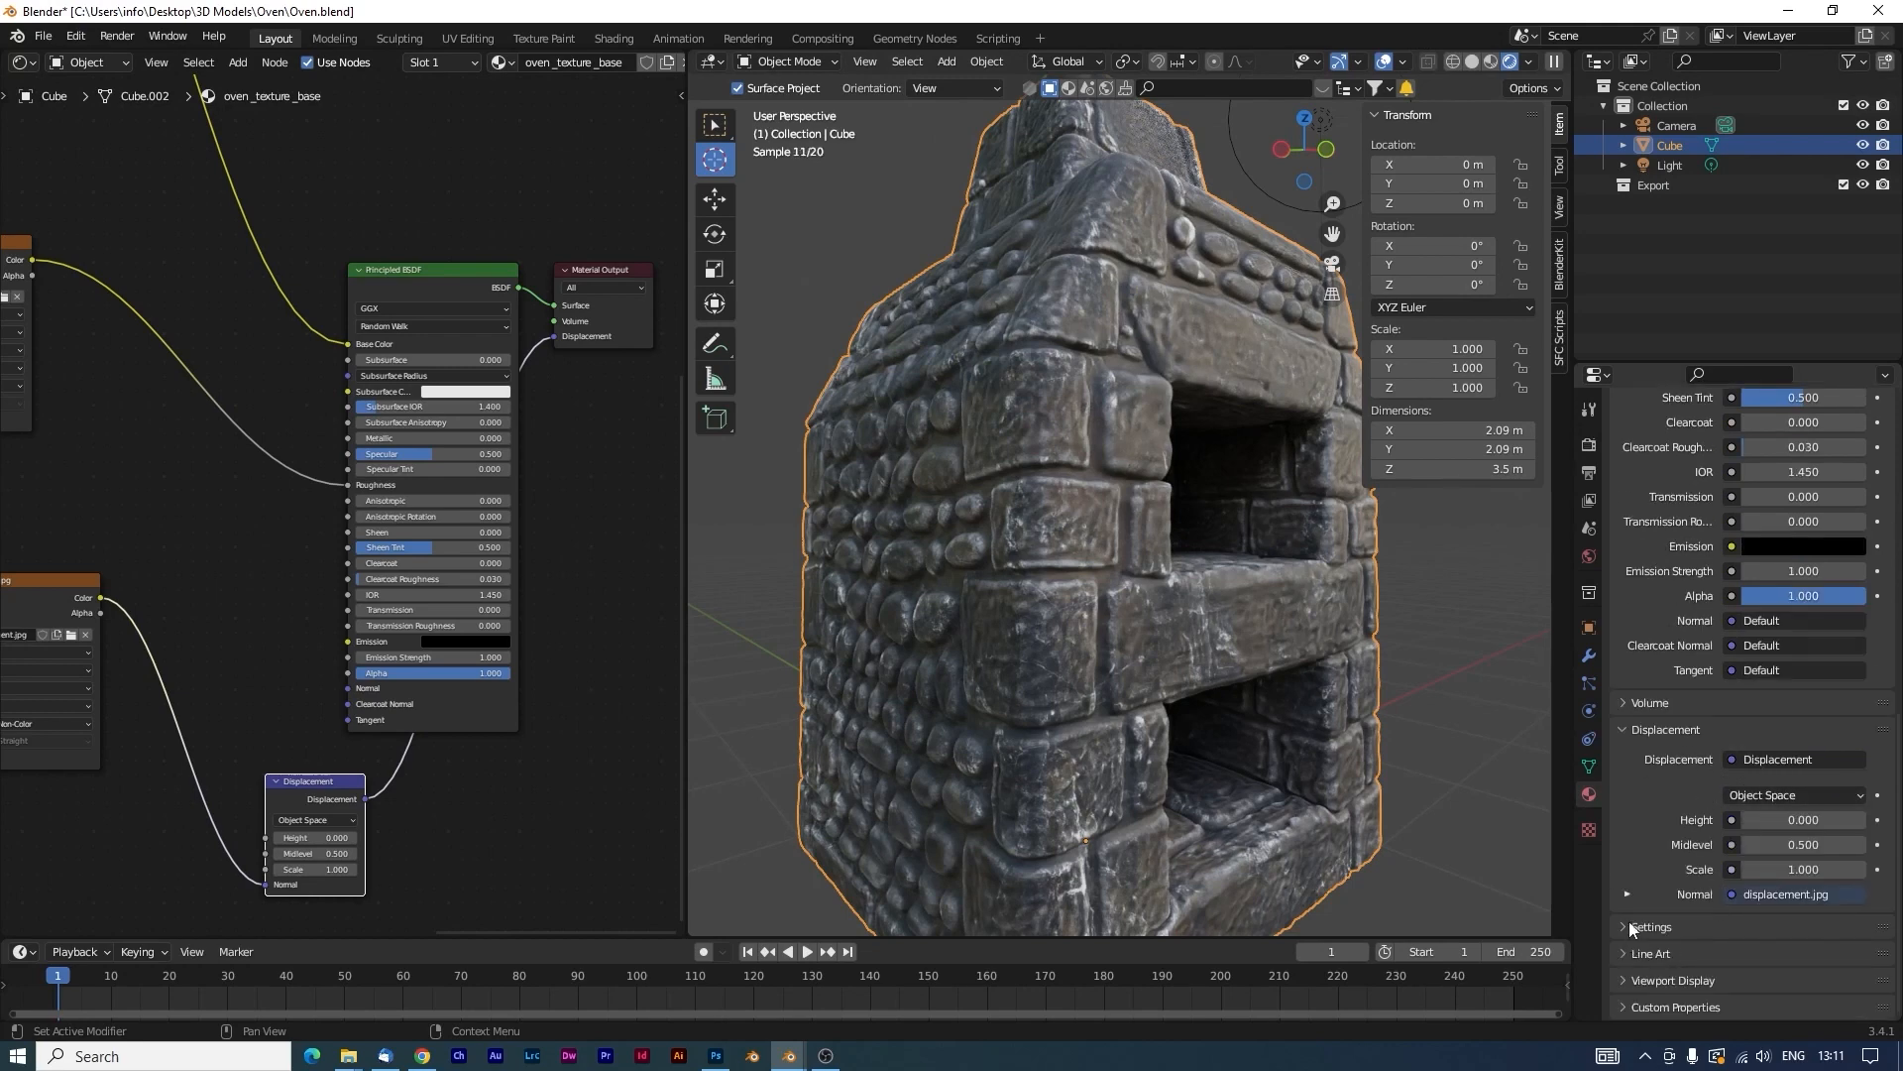
pyautogui.click(1629, 925)
pyautogui.scroll(-6, 1729, 876)
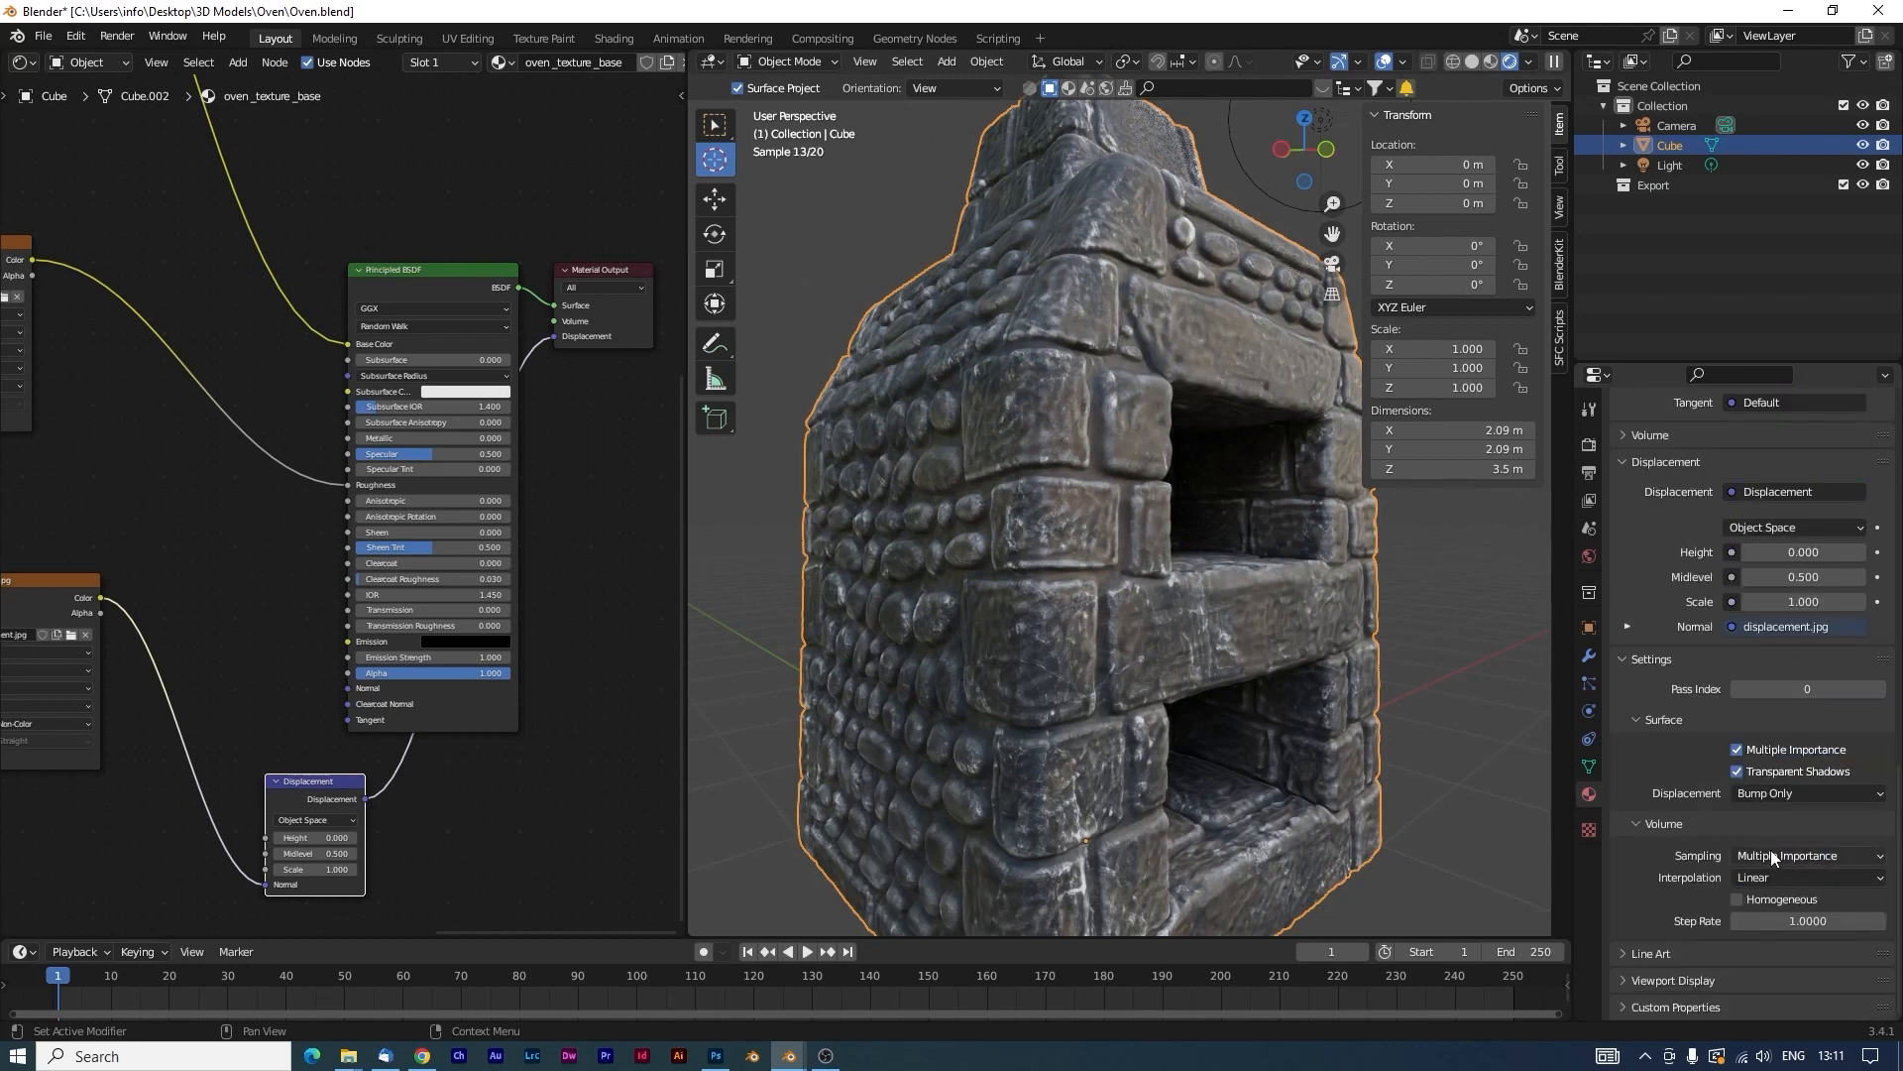
pyautogui.click(1791, 795)
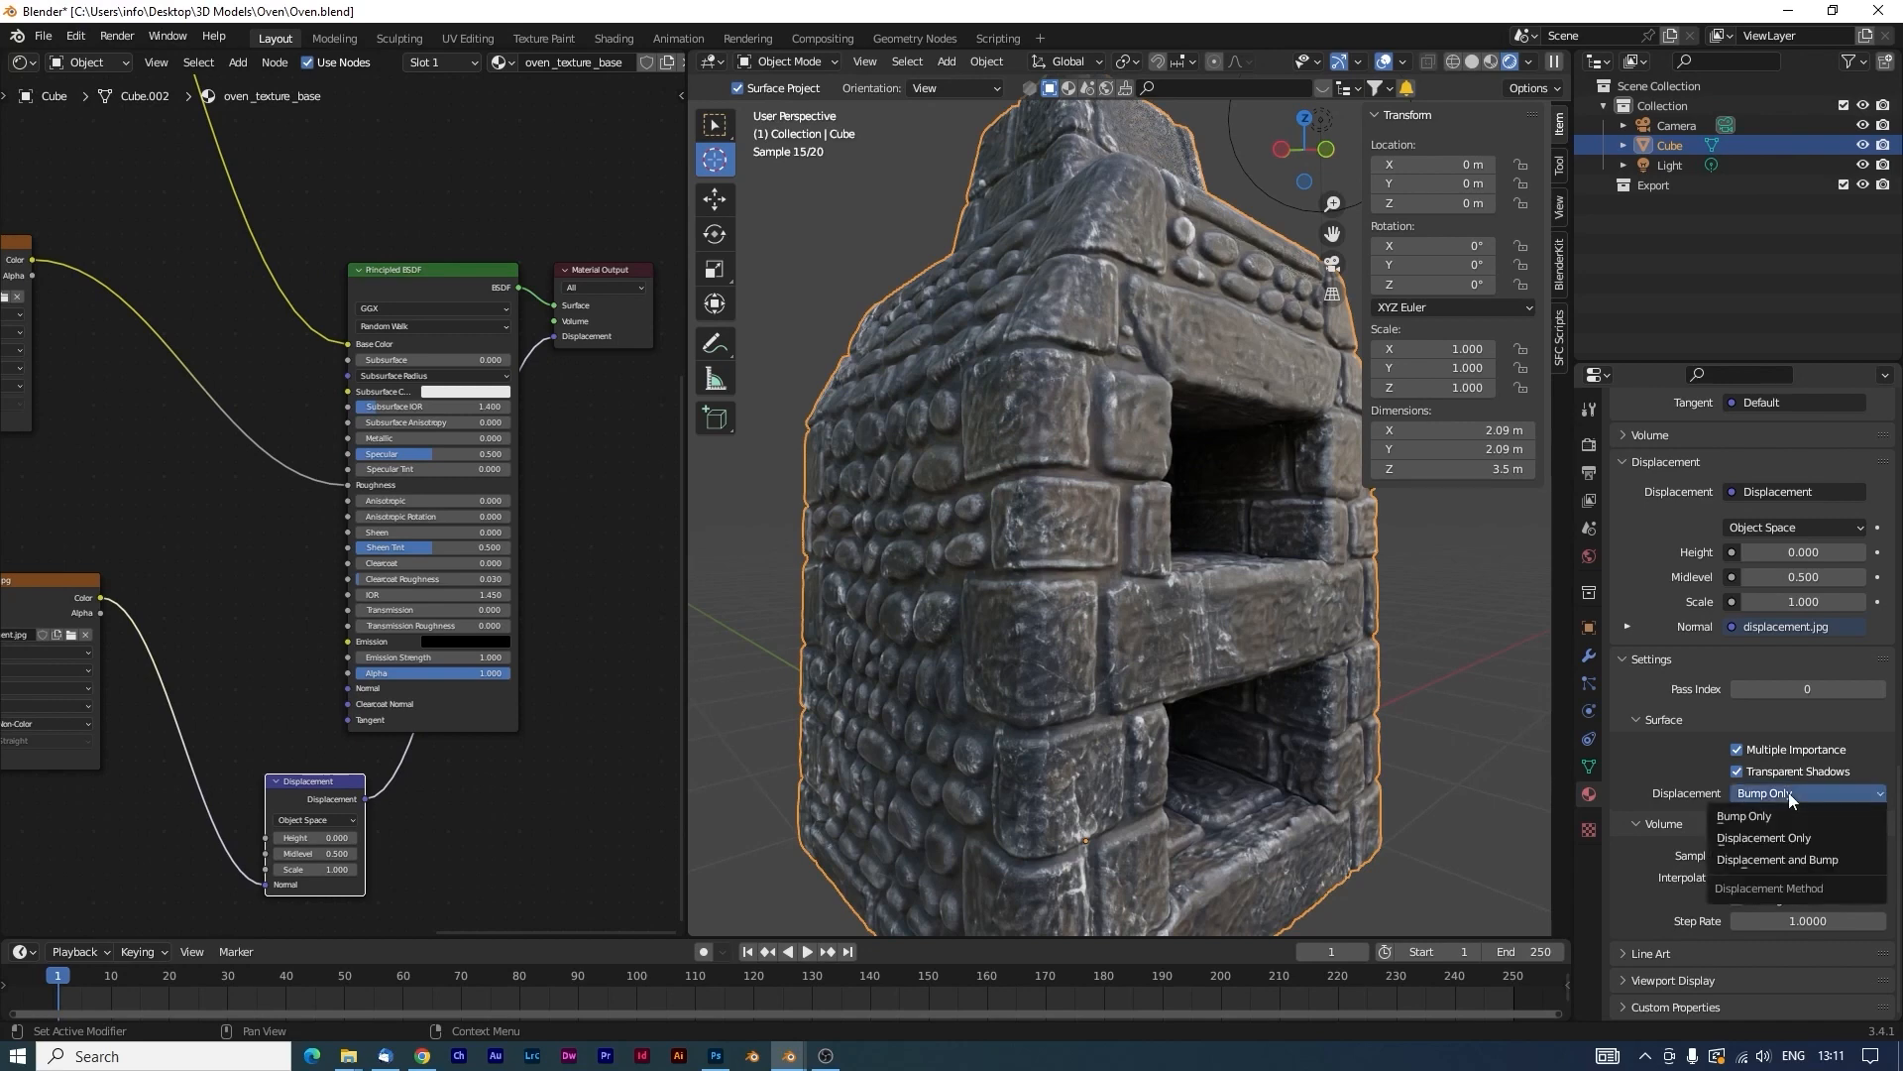
pyautogui.click(1759, 860)
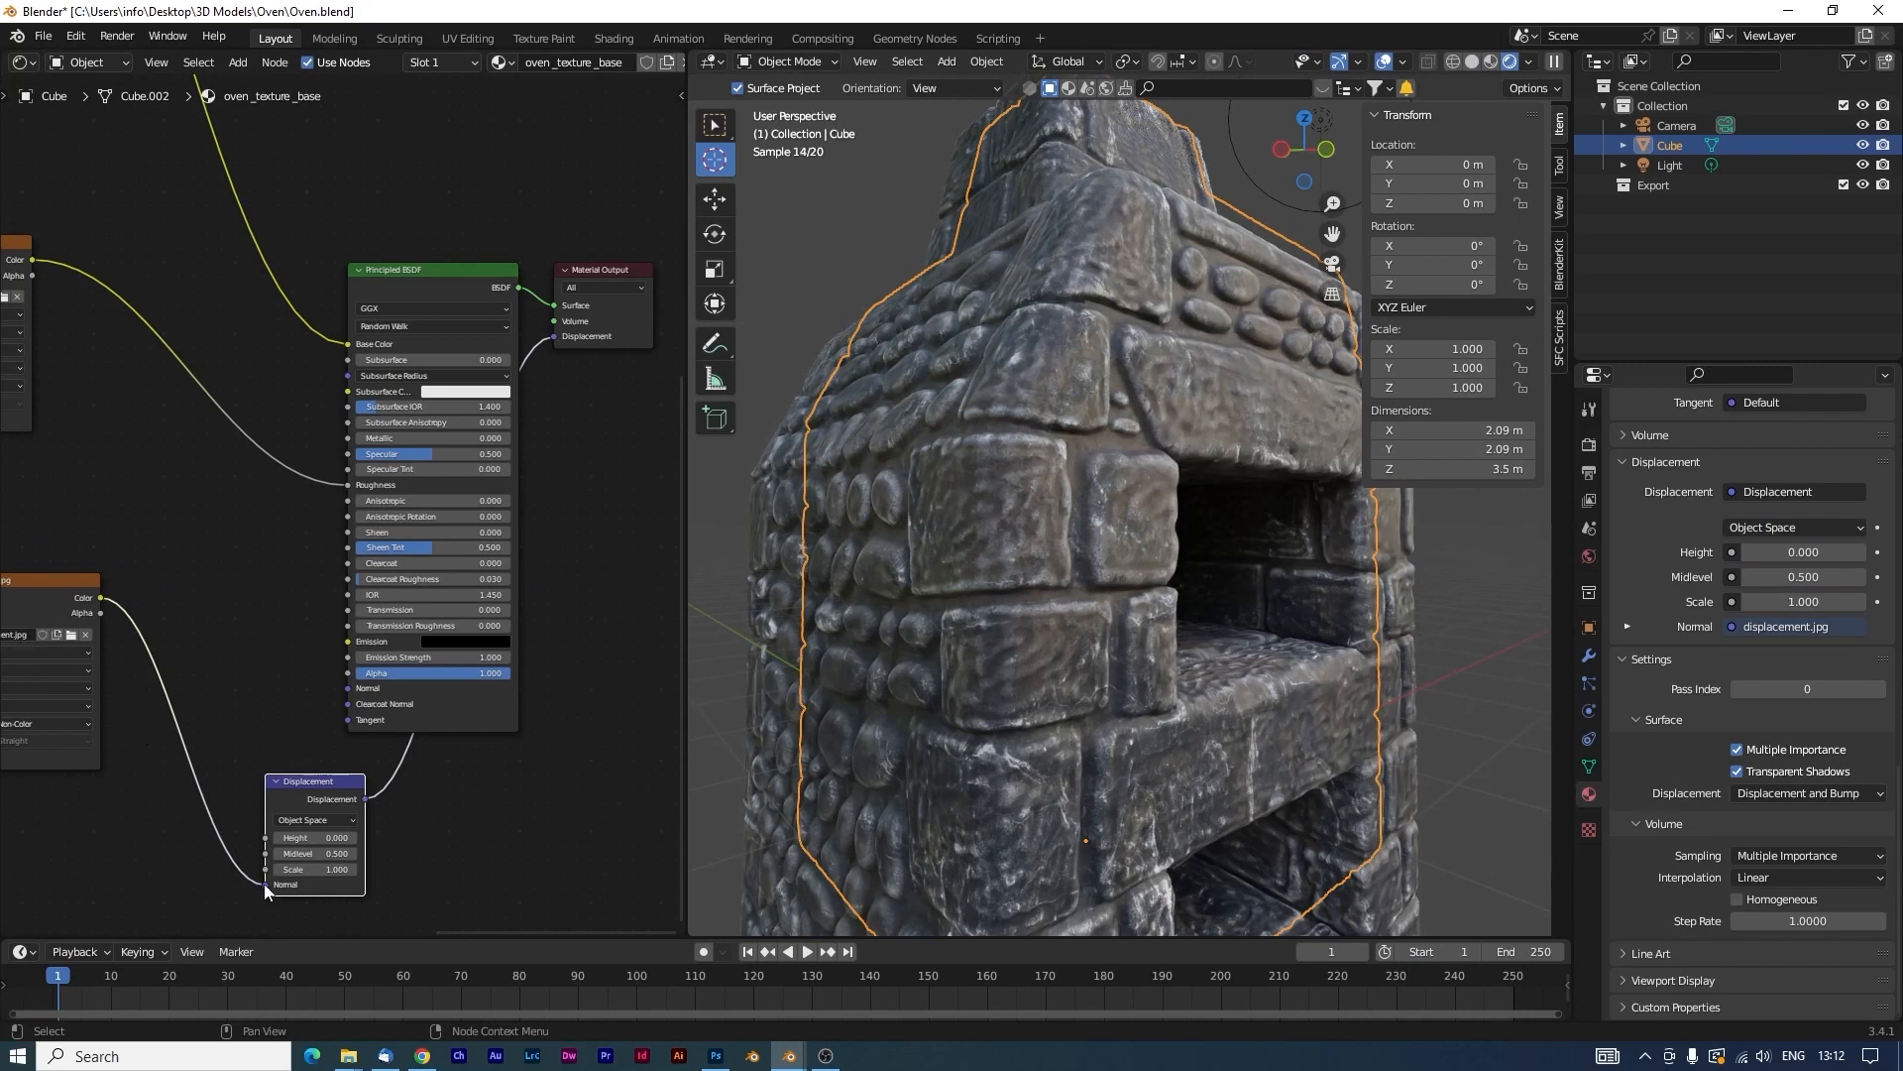
# Move the displacement.jpg link to the Displacement node's Height input and set the node's scale to 0.01.
pyautogui.moveTo(265, 883); pyautogui.dragTo(256, 836)
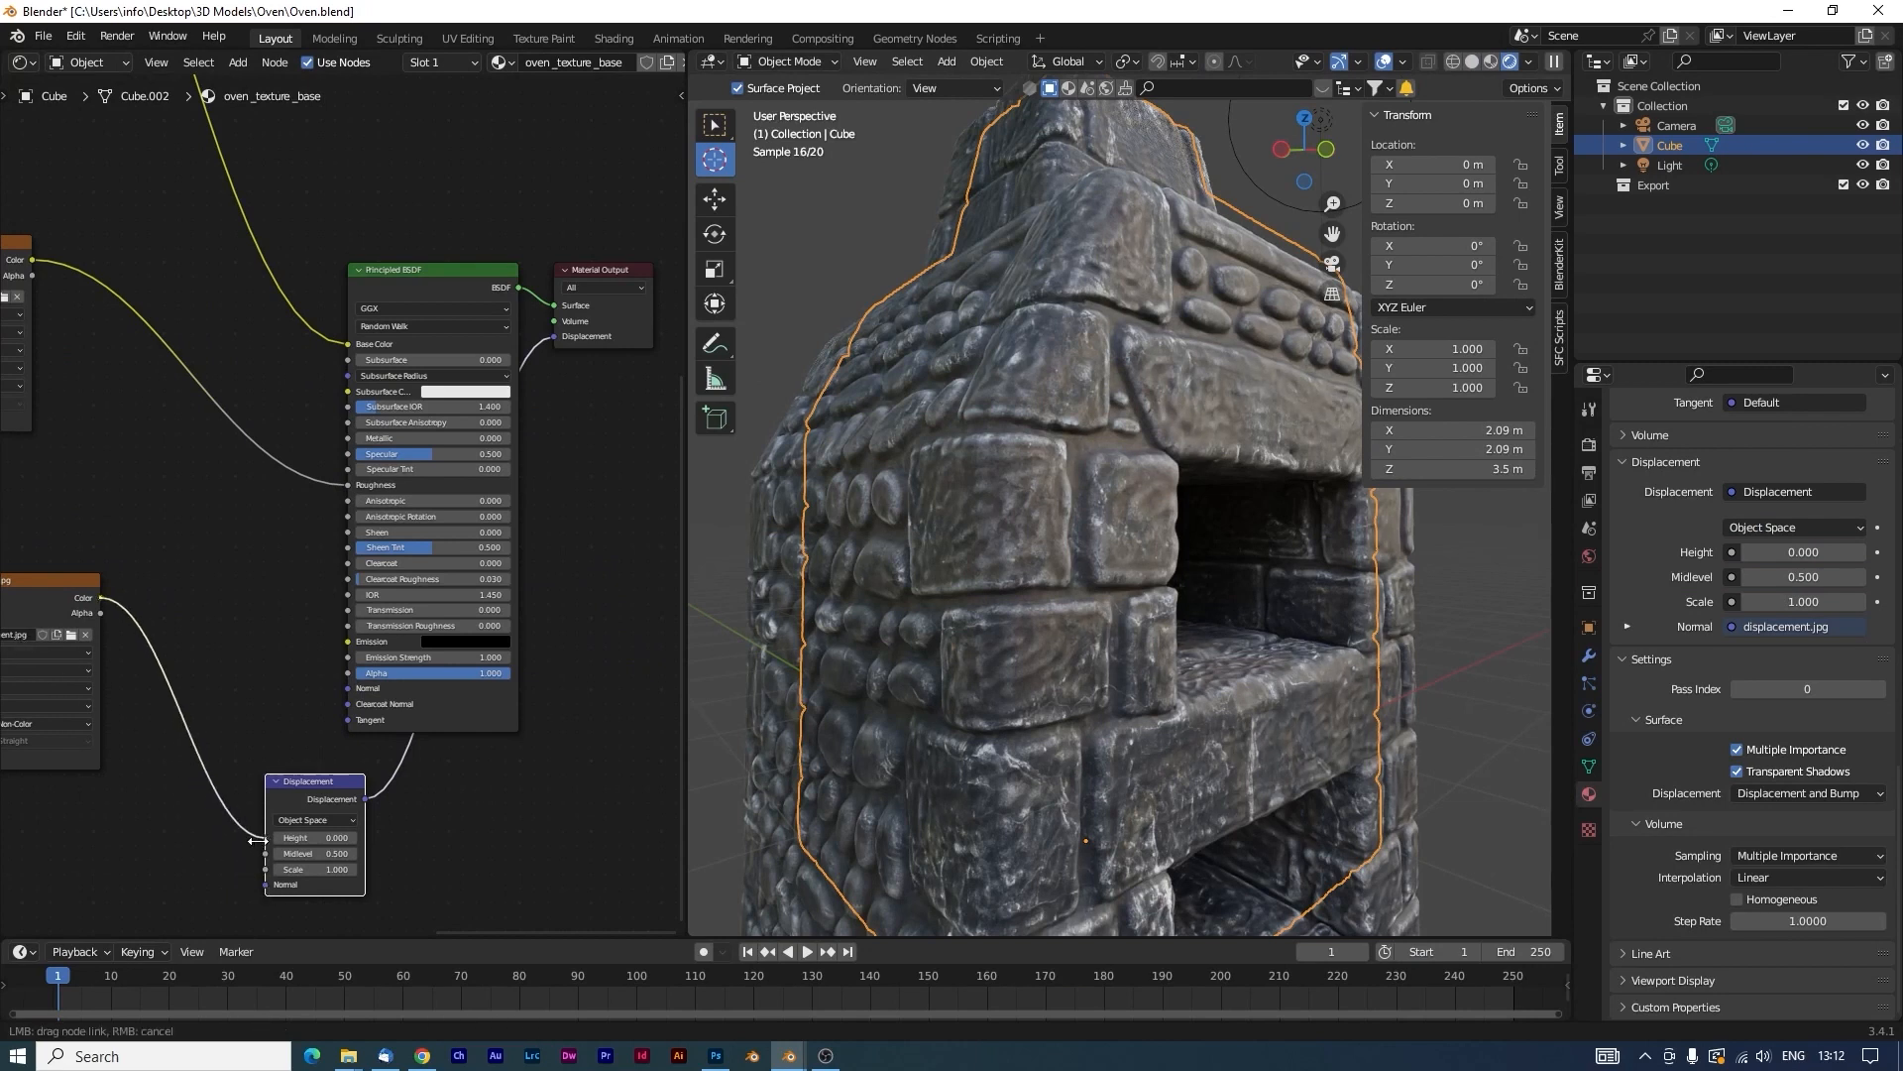
pyautogui.moveTo(313, 869); pyautogui.dragTo(311, 862)
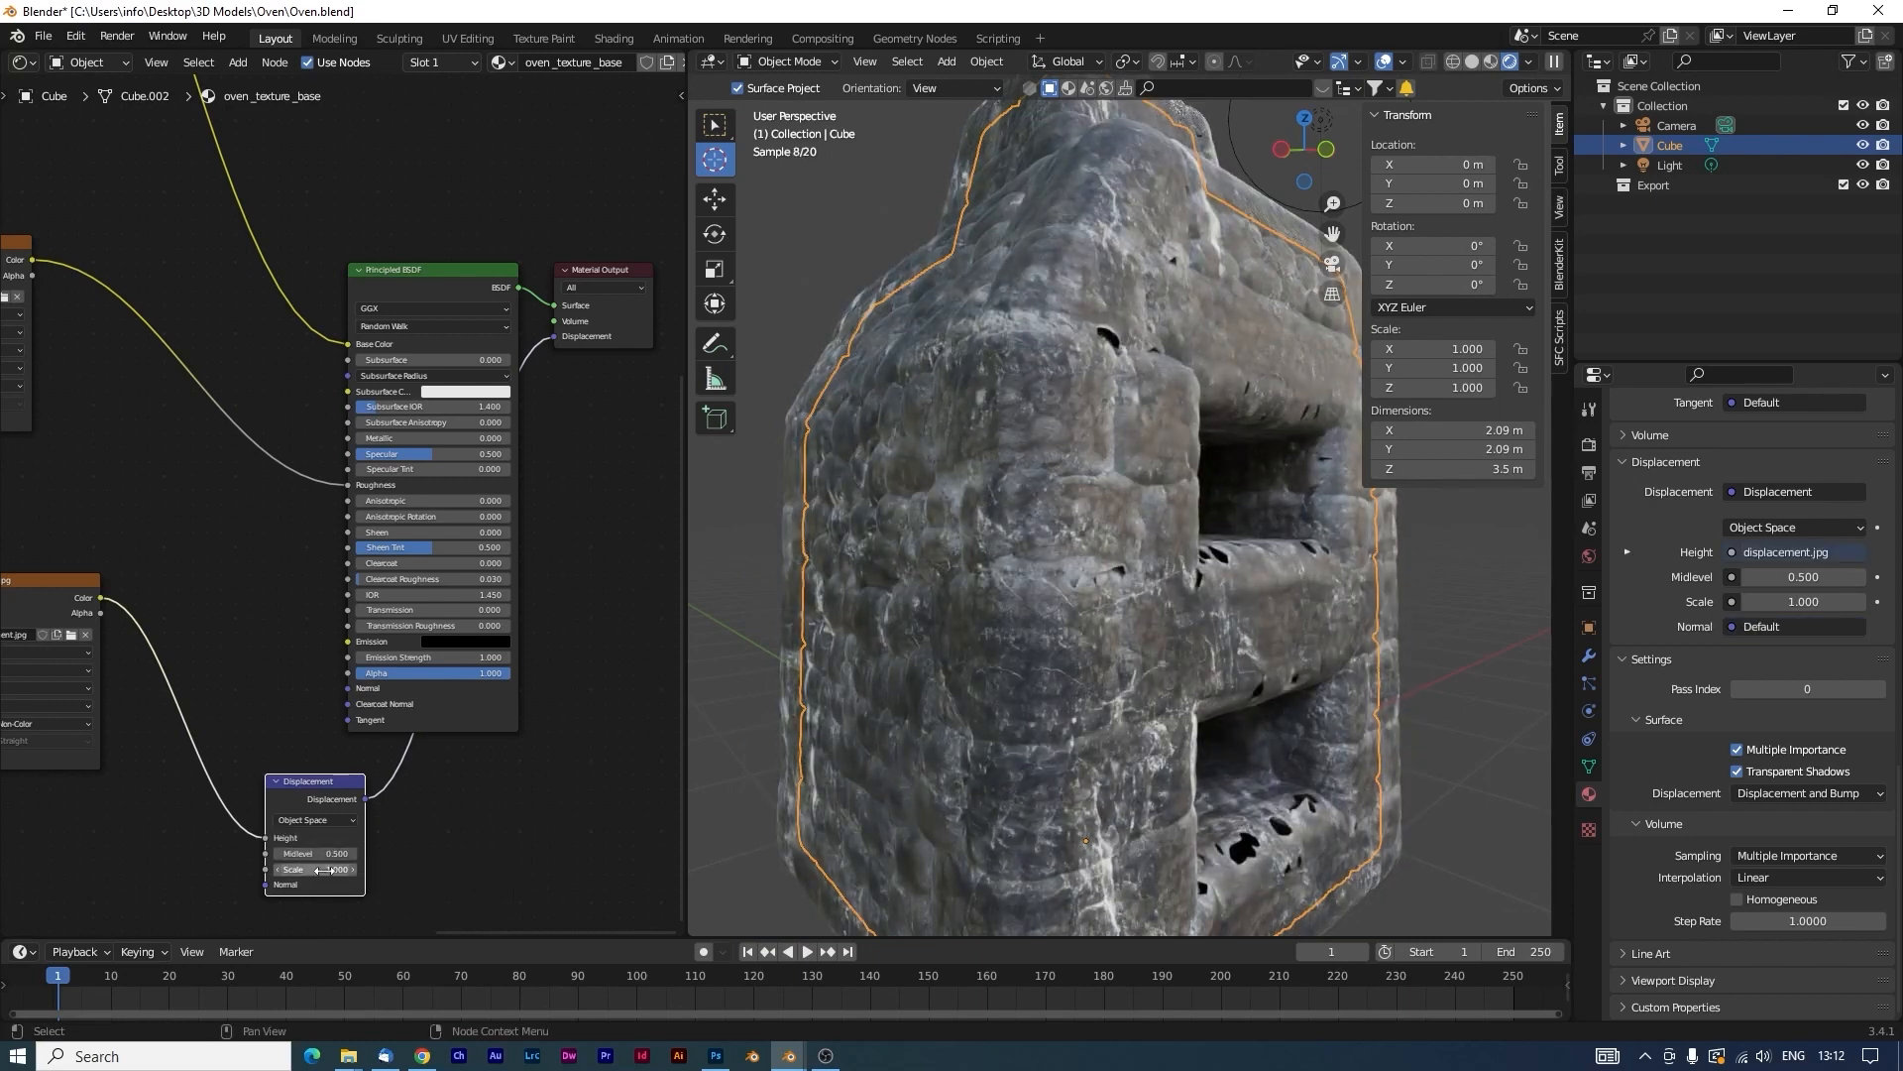
pyautogui.click(326, 870)
pyautogui.write('01')
pyautogui.press('Return')
# Try a scale of 0.05 on the Displacement node and return it to 0.01.
pyautogui.click(327, 869)
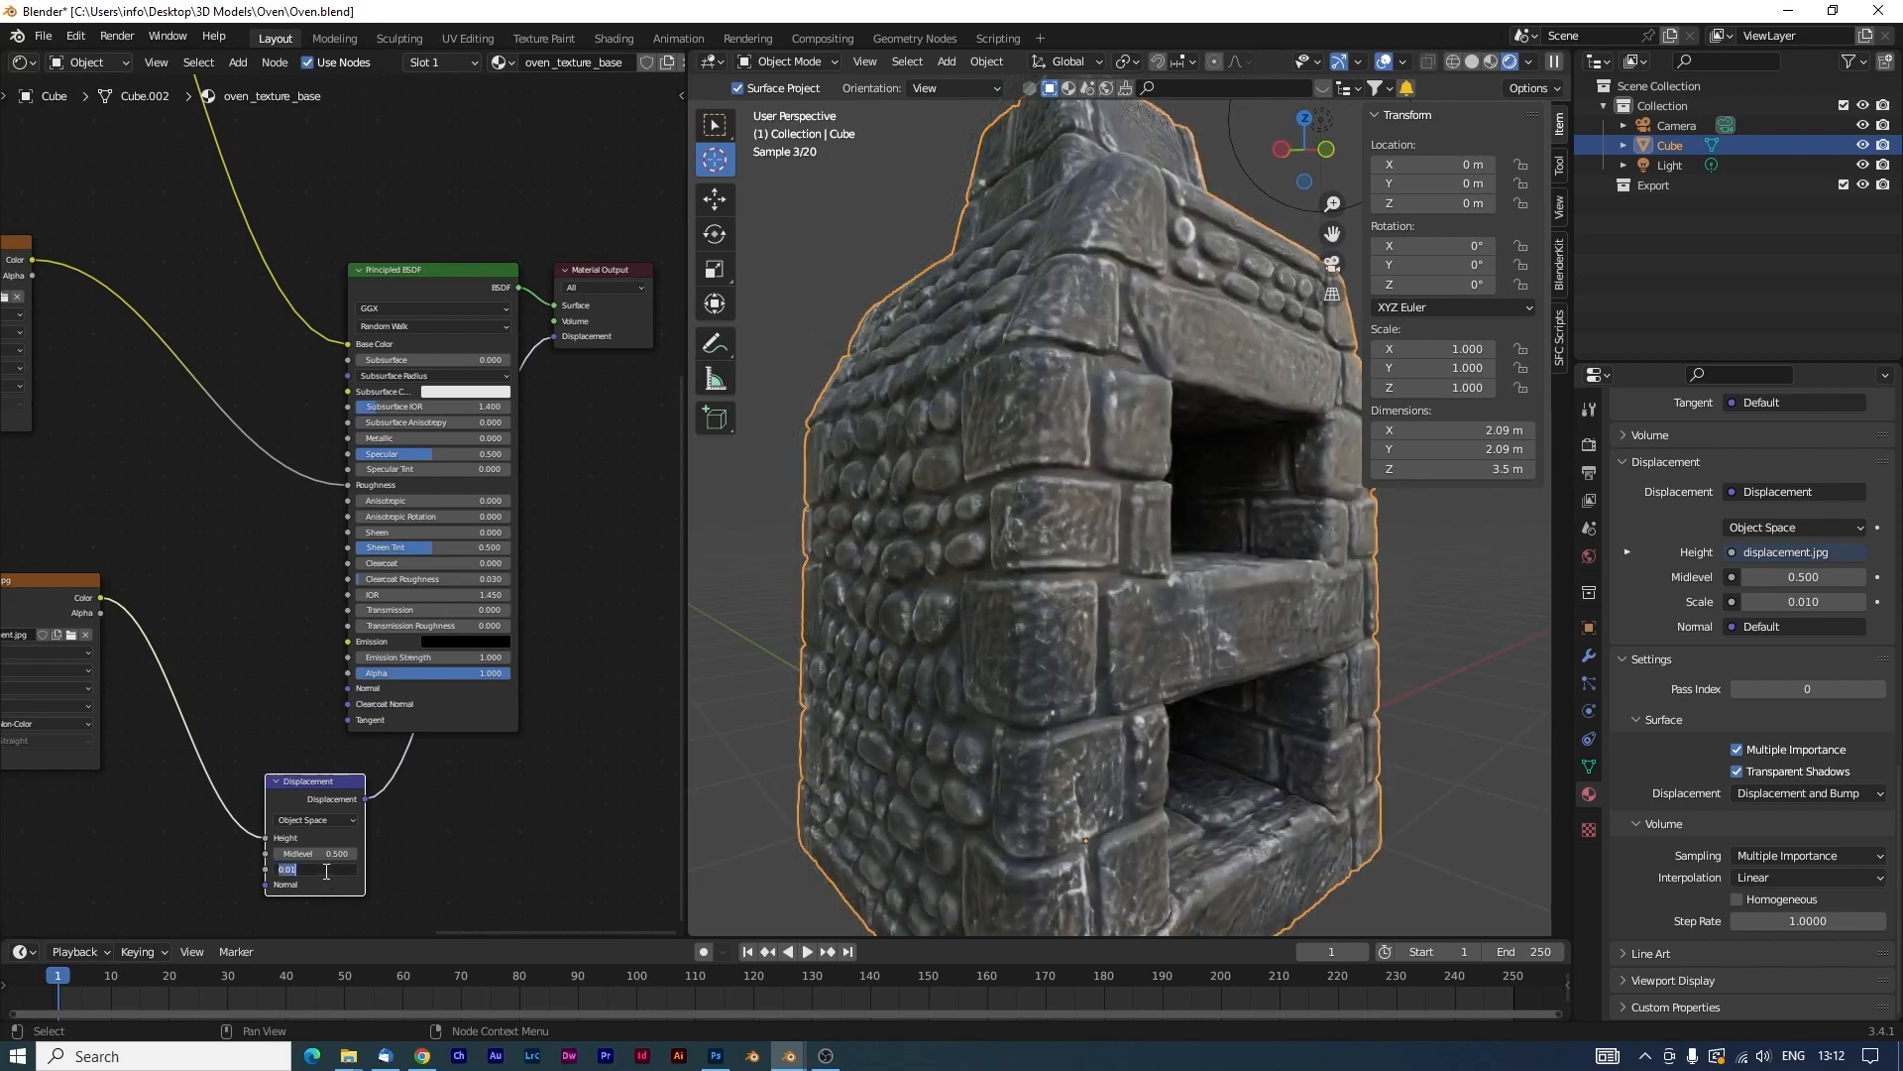
pyautogui.write('.05')
pyautogui.press('Return')
pyautogui.click(326, 870)
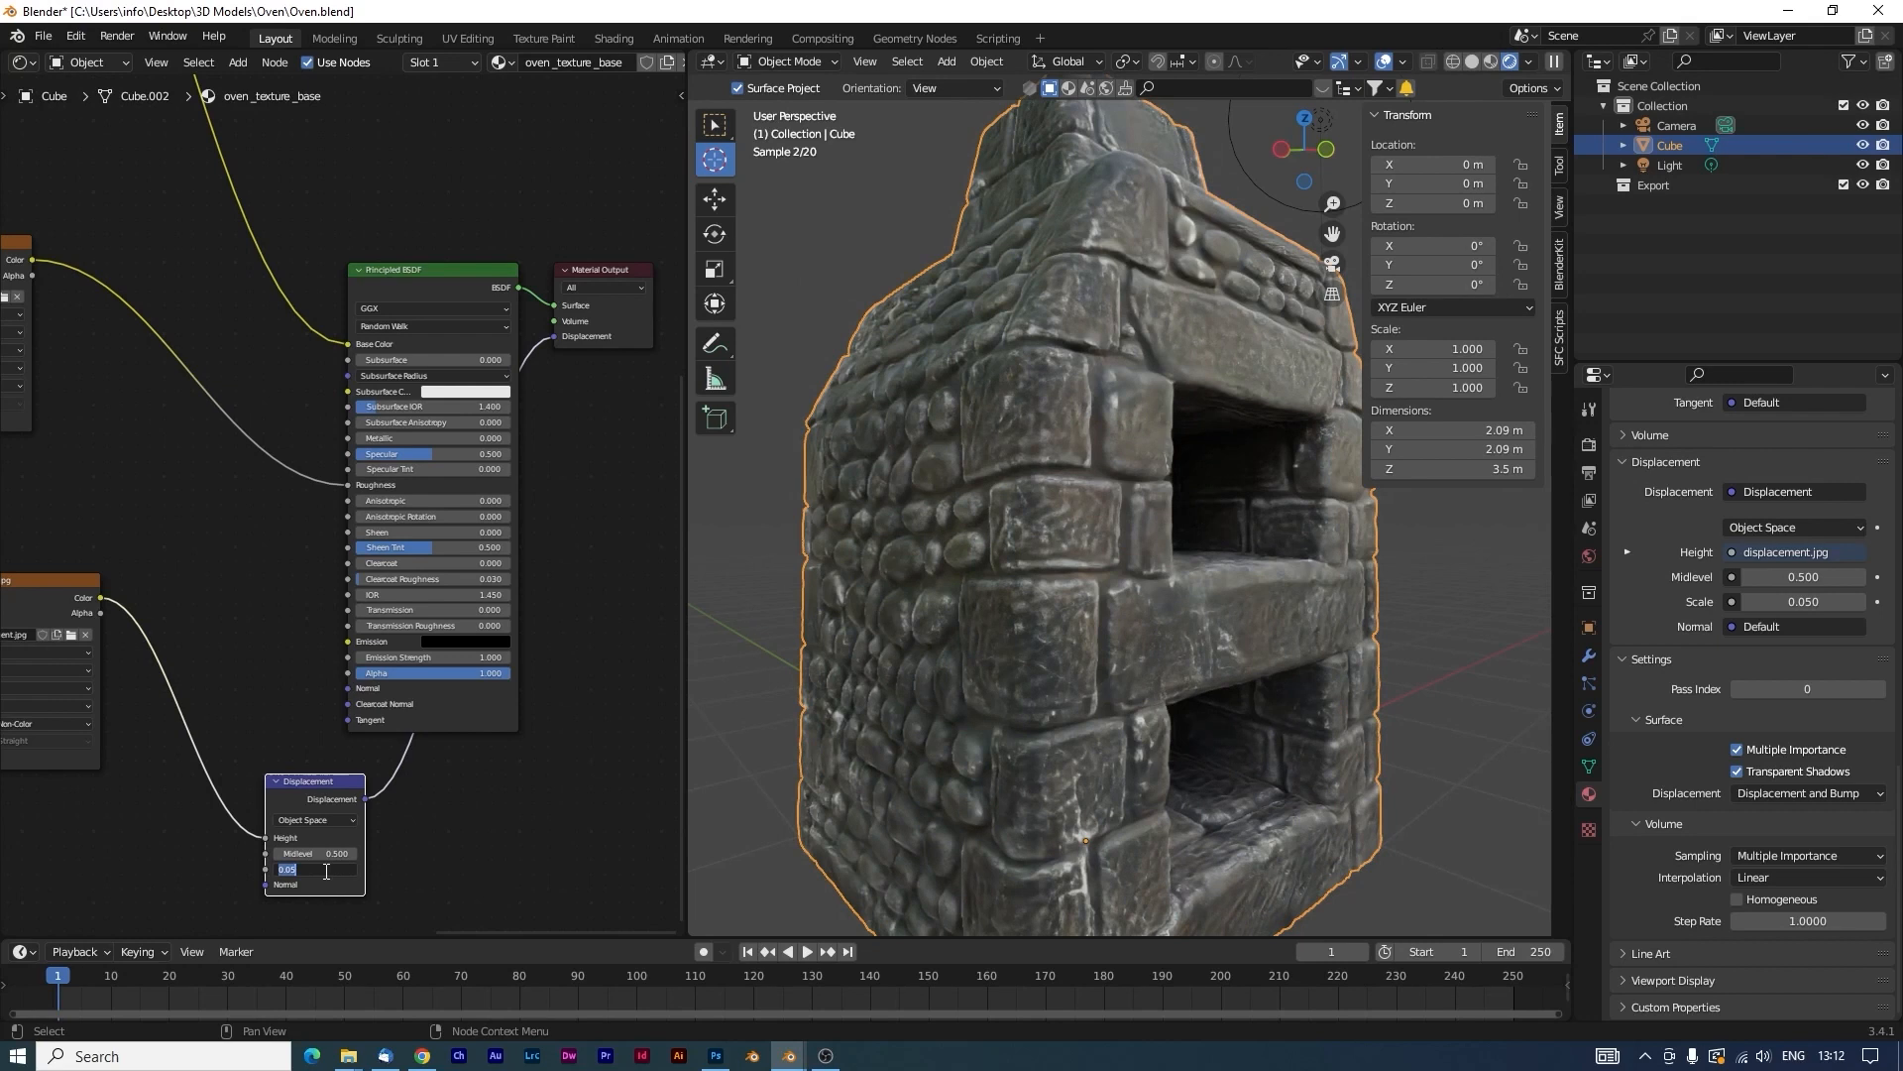
pyautogui.write('.01')
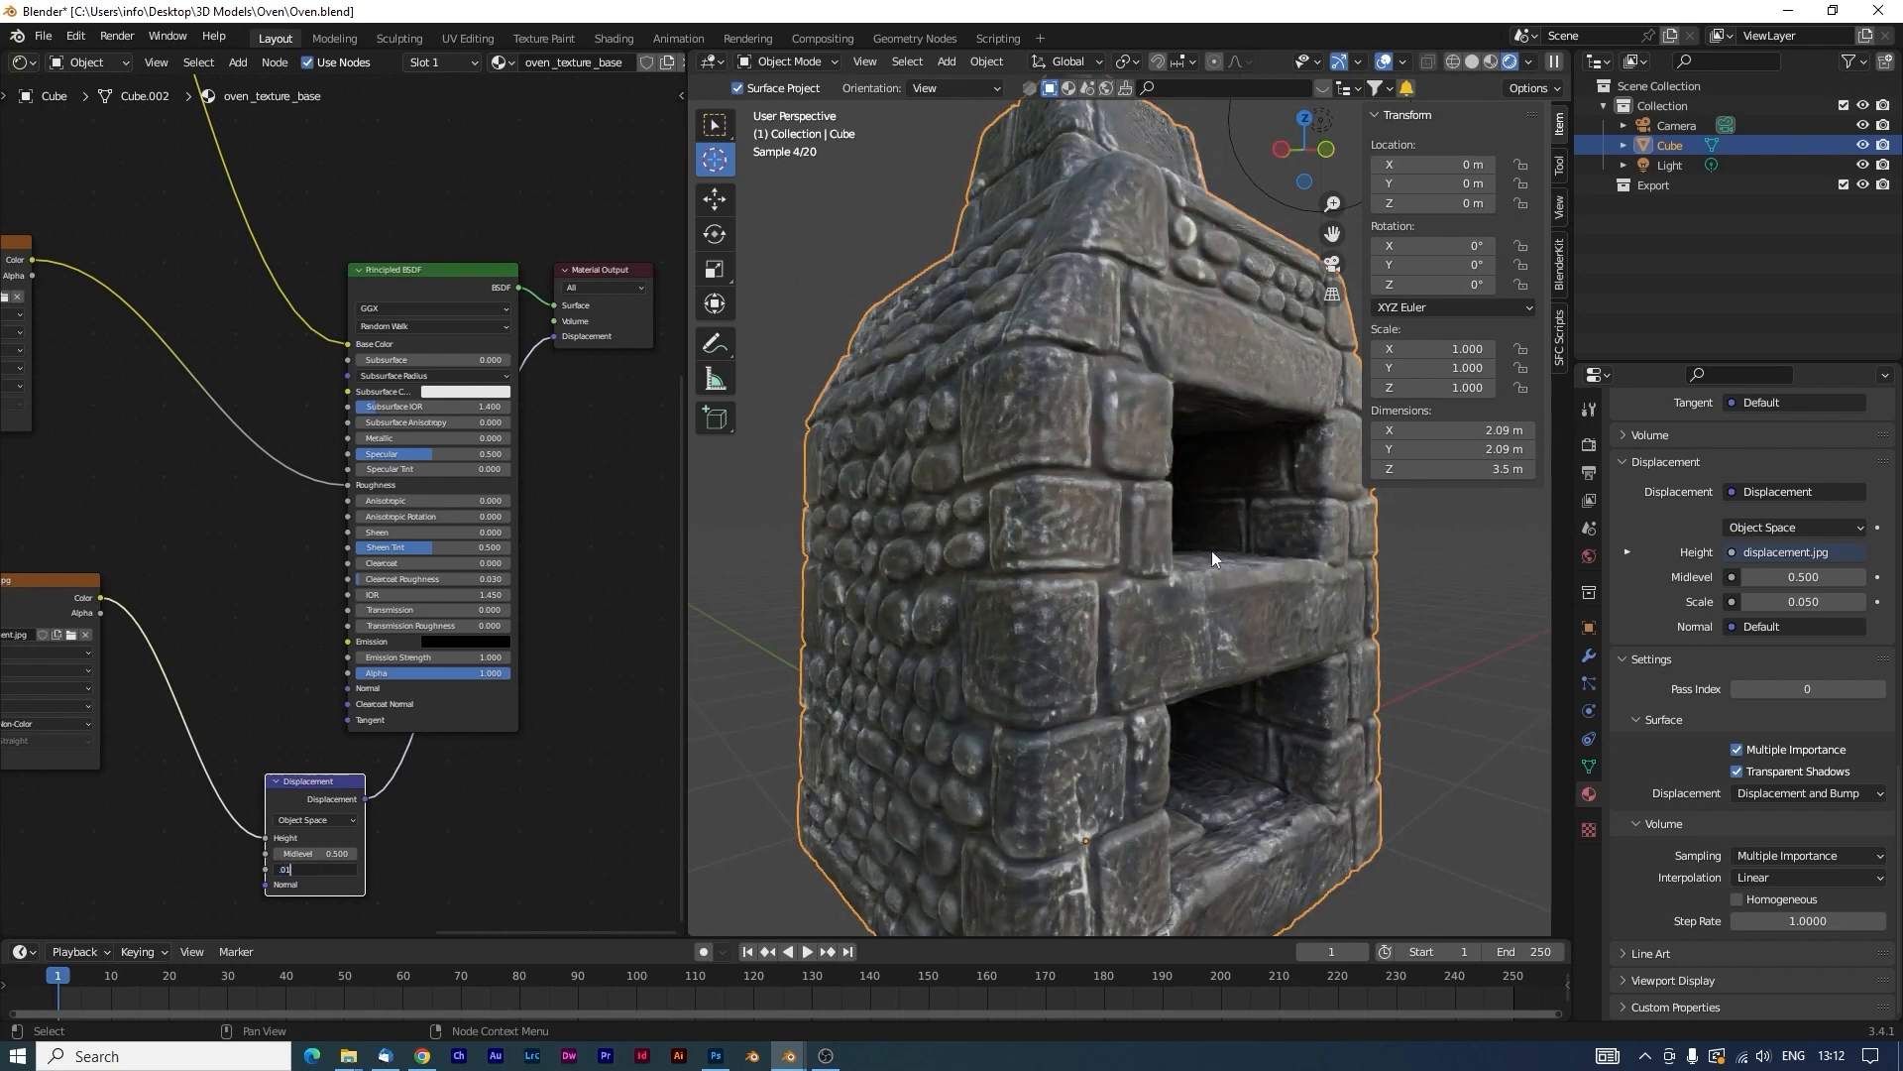
pyautogui.press('Return')
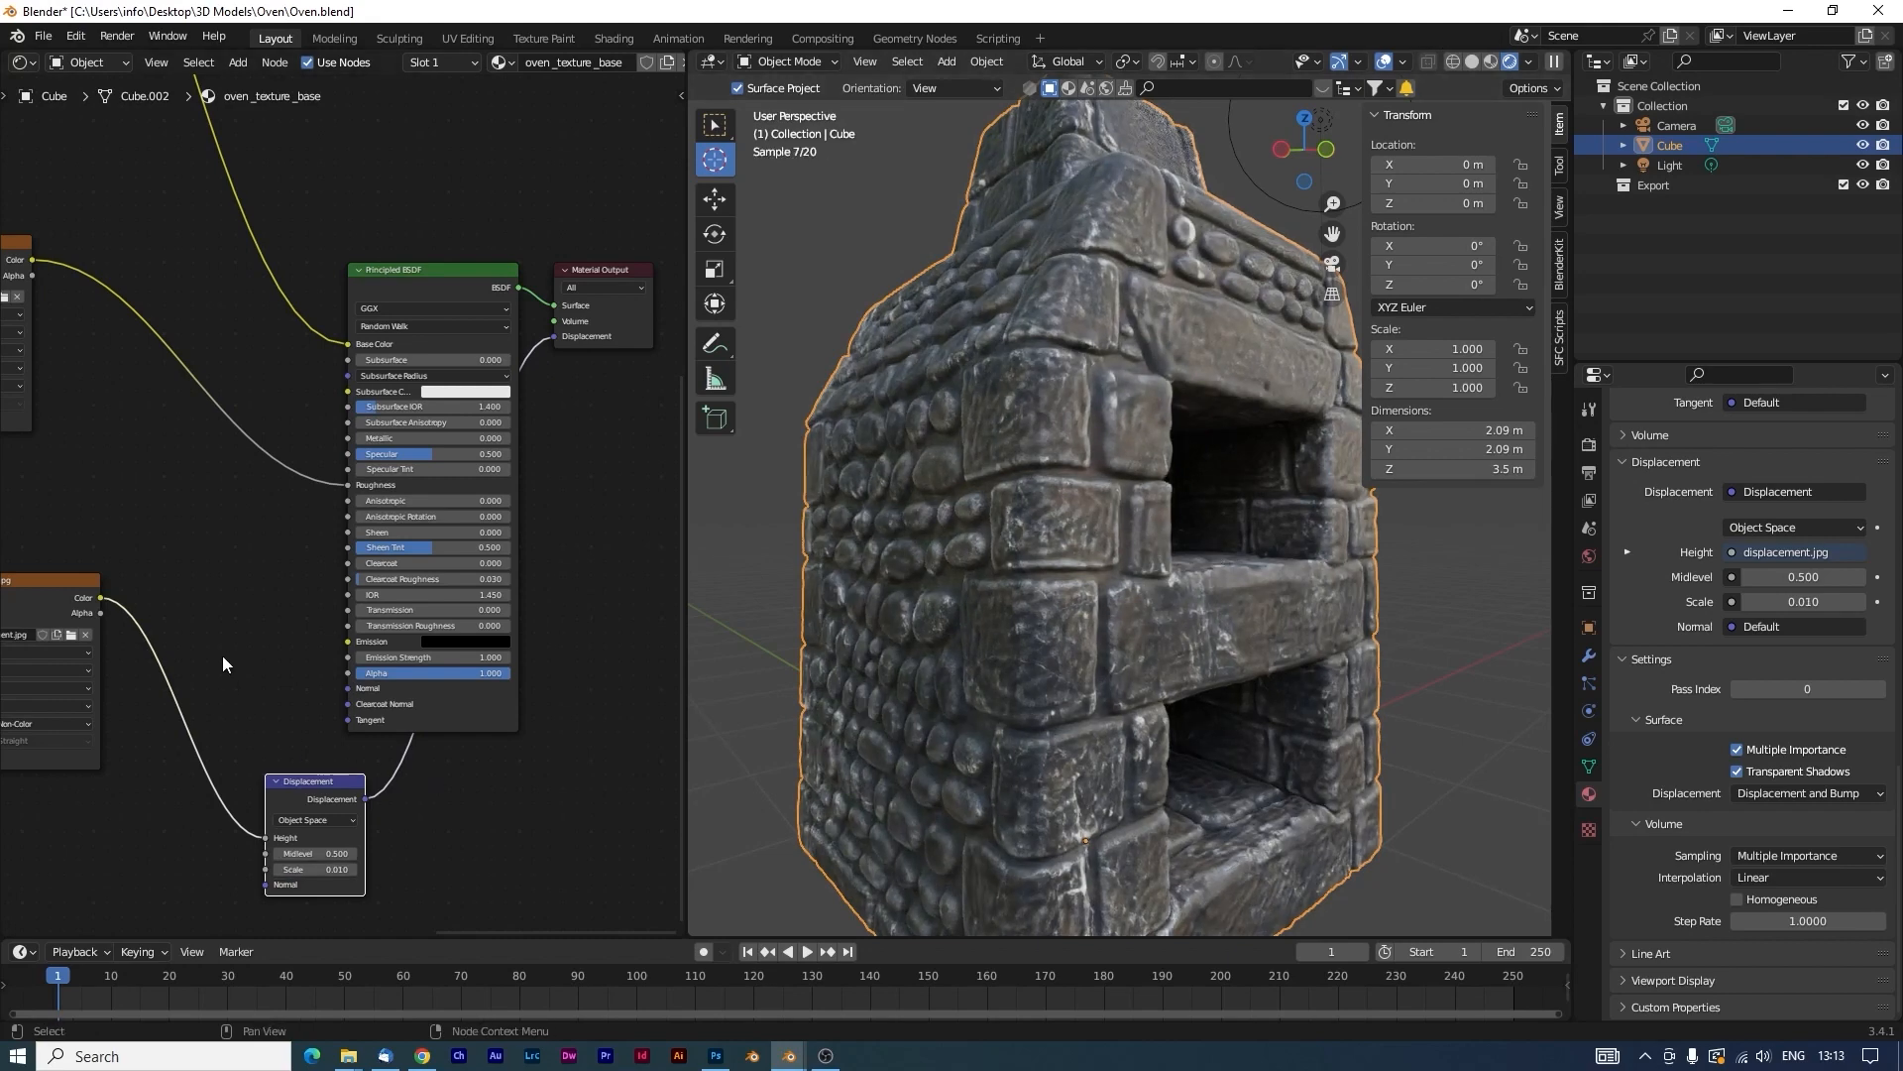
# Connect the Mapping node's vector output to the vector inputs of the roughness.jpg and displacement.jpg texture nodes.
pyautogui.moveTo(144, 539); pyautogui.dragTo(456, 644, button='middle')
pyautogui.scroll(-3, 468, 644)
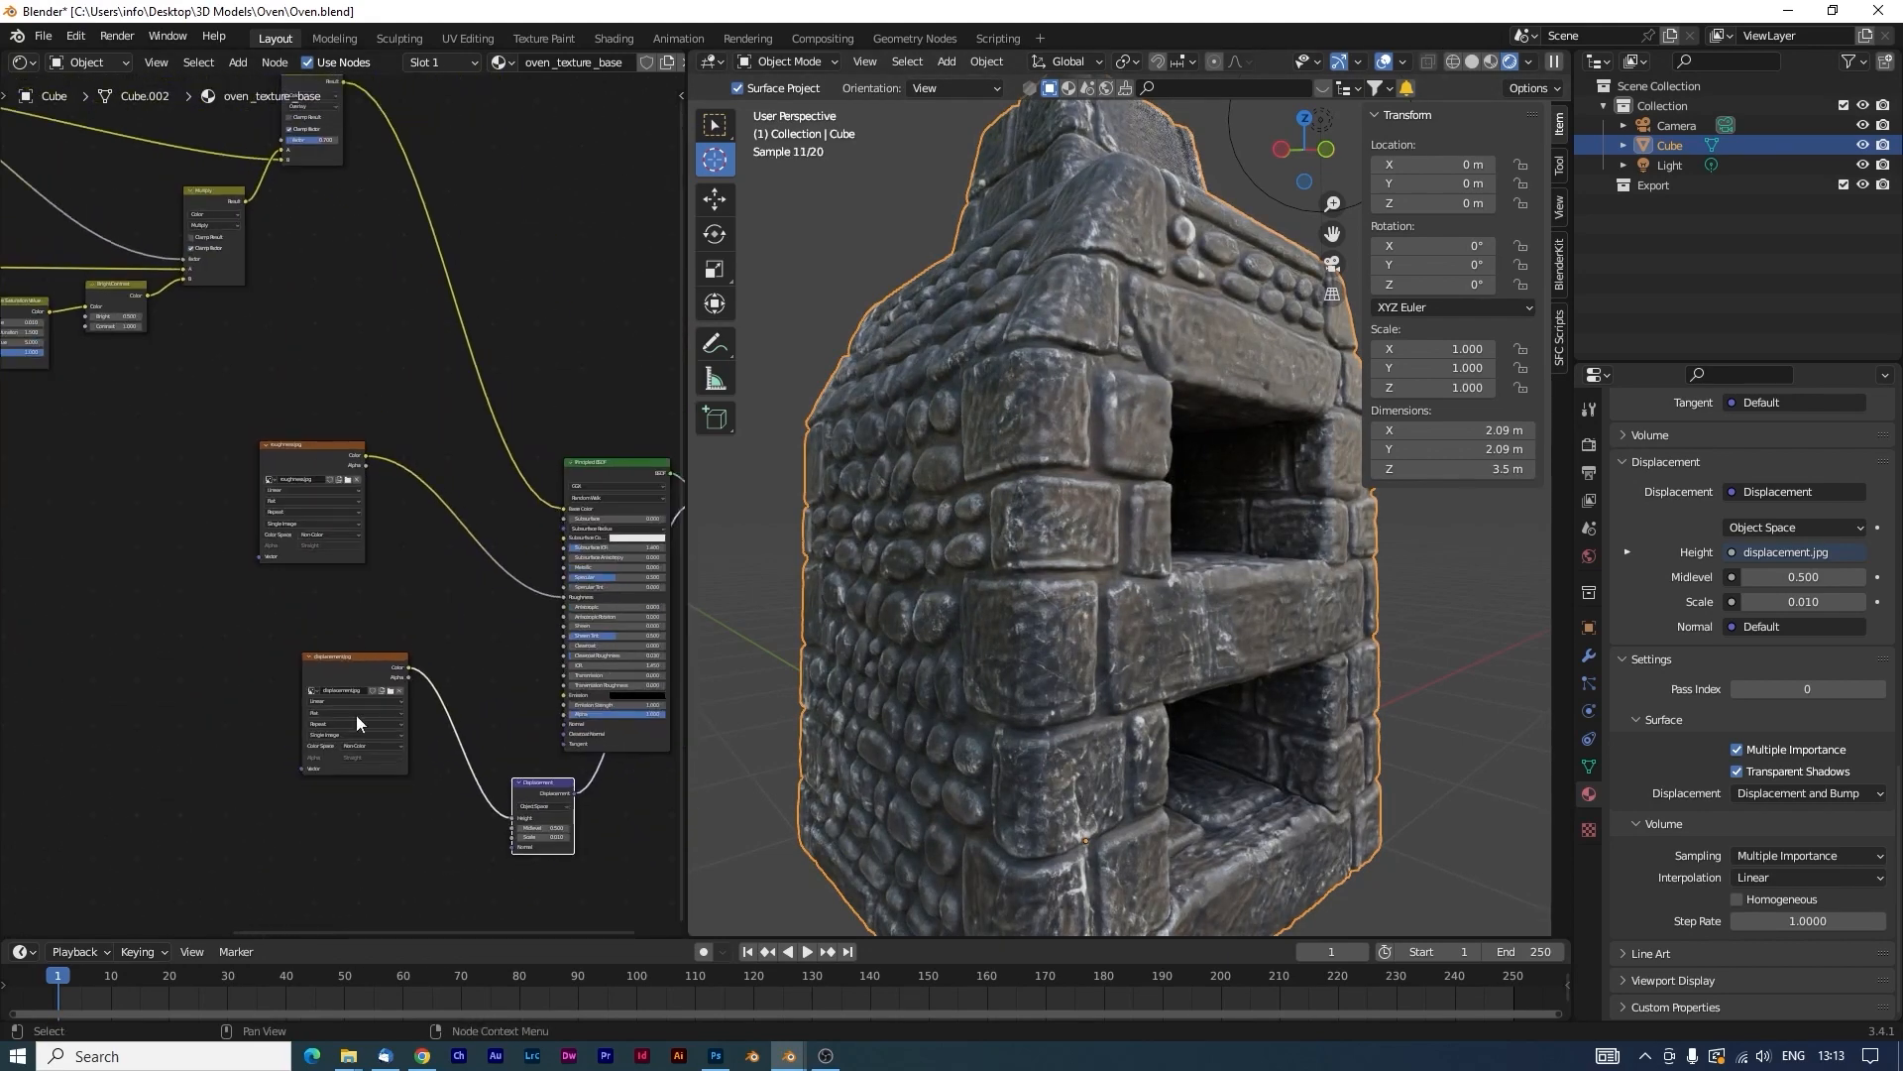
pyautogui.scroll(-2, 165, 541)
pyautogui.keyDown('shift'); pyautogui.moveTo(165, 580); pyautogui.dragTo(284, 617, button='middle'); pyautogui.keyUp('shift')
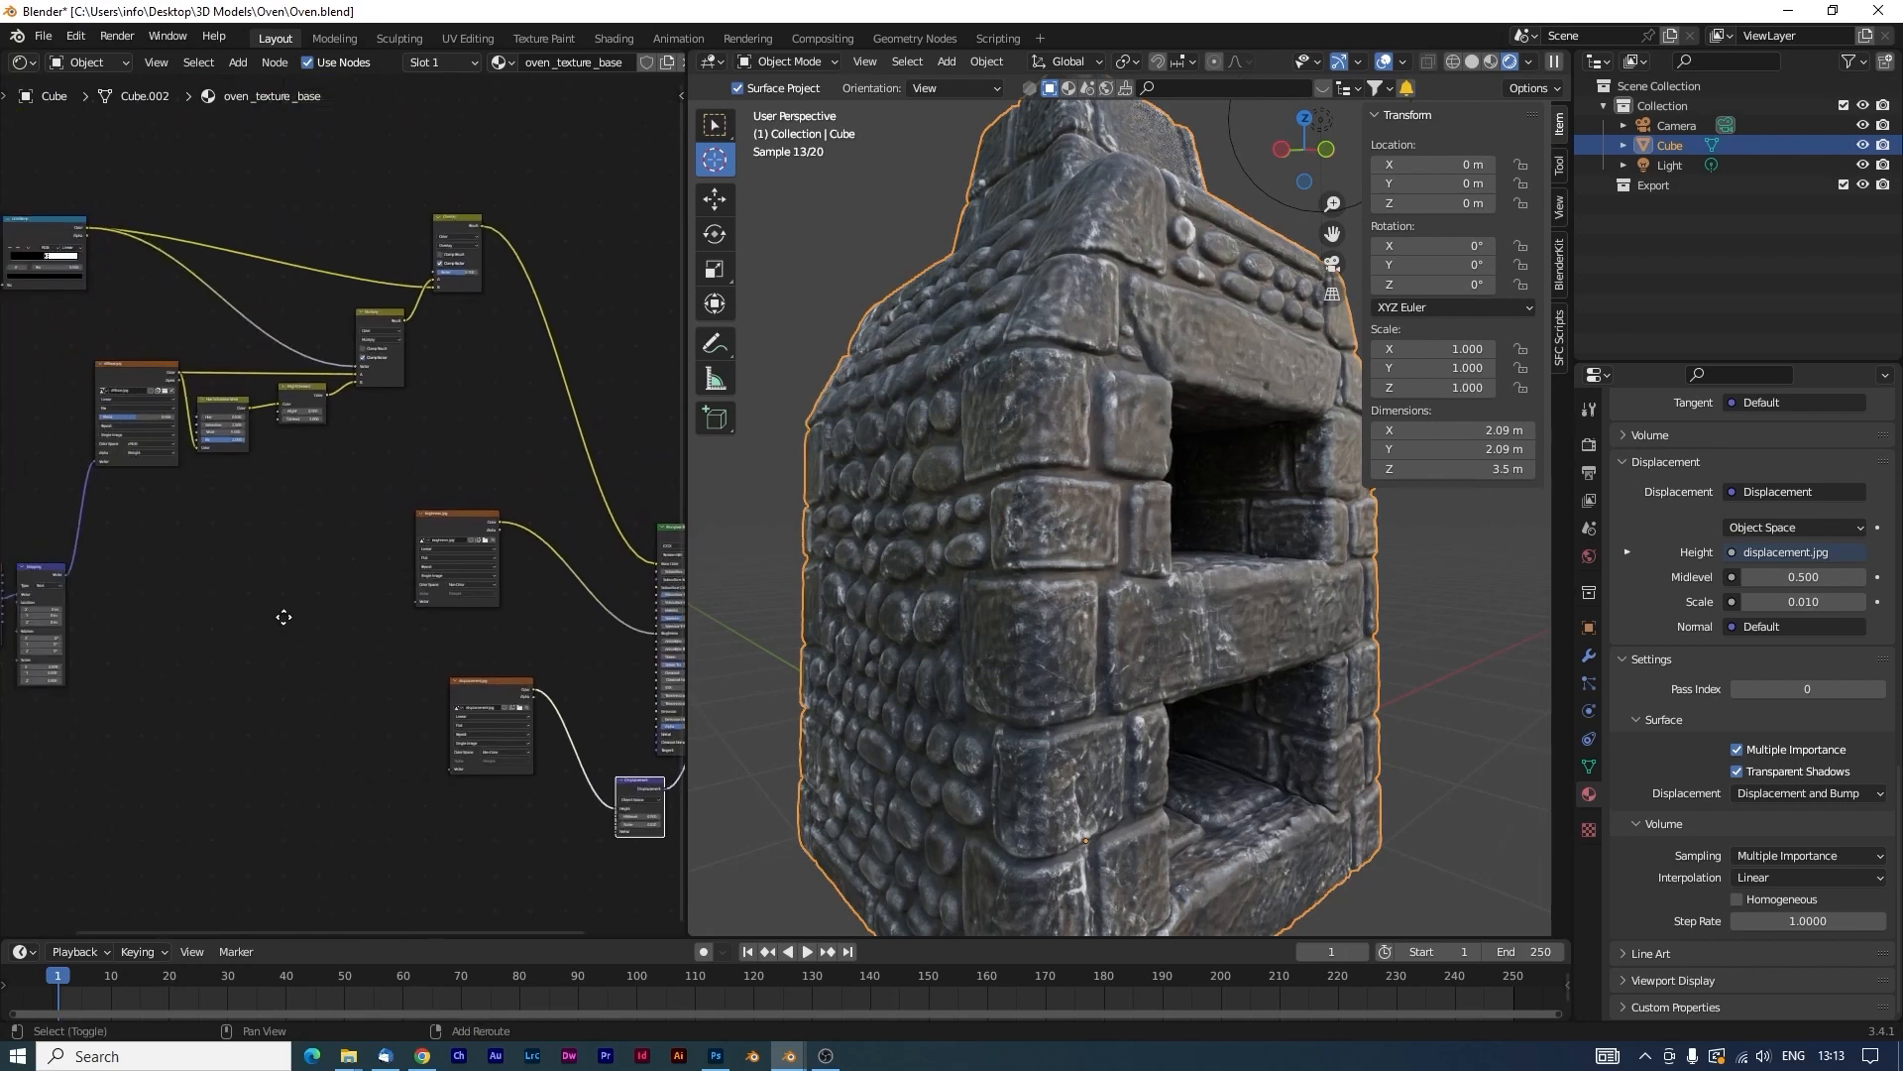
pyautogui.moveTo(73, 568); pyautogui.dragTo(139, 502, button='middle')
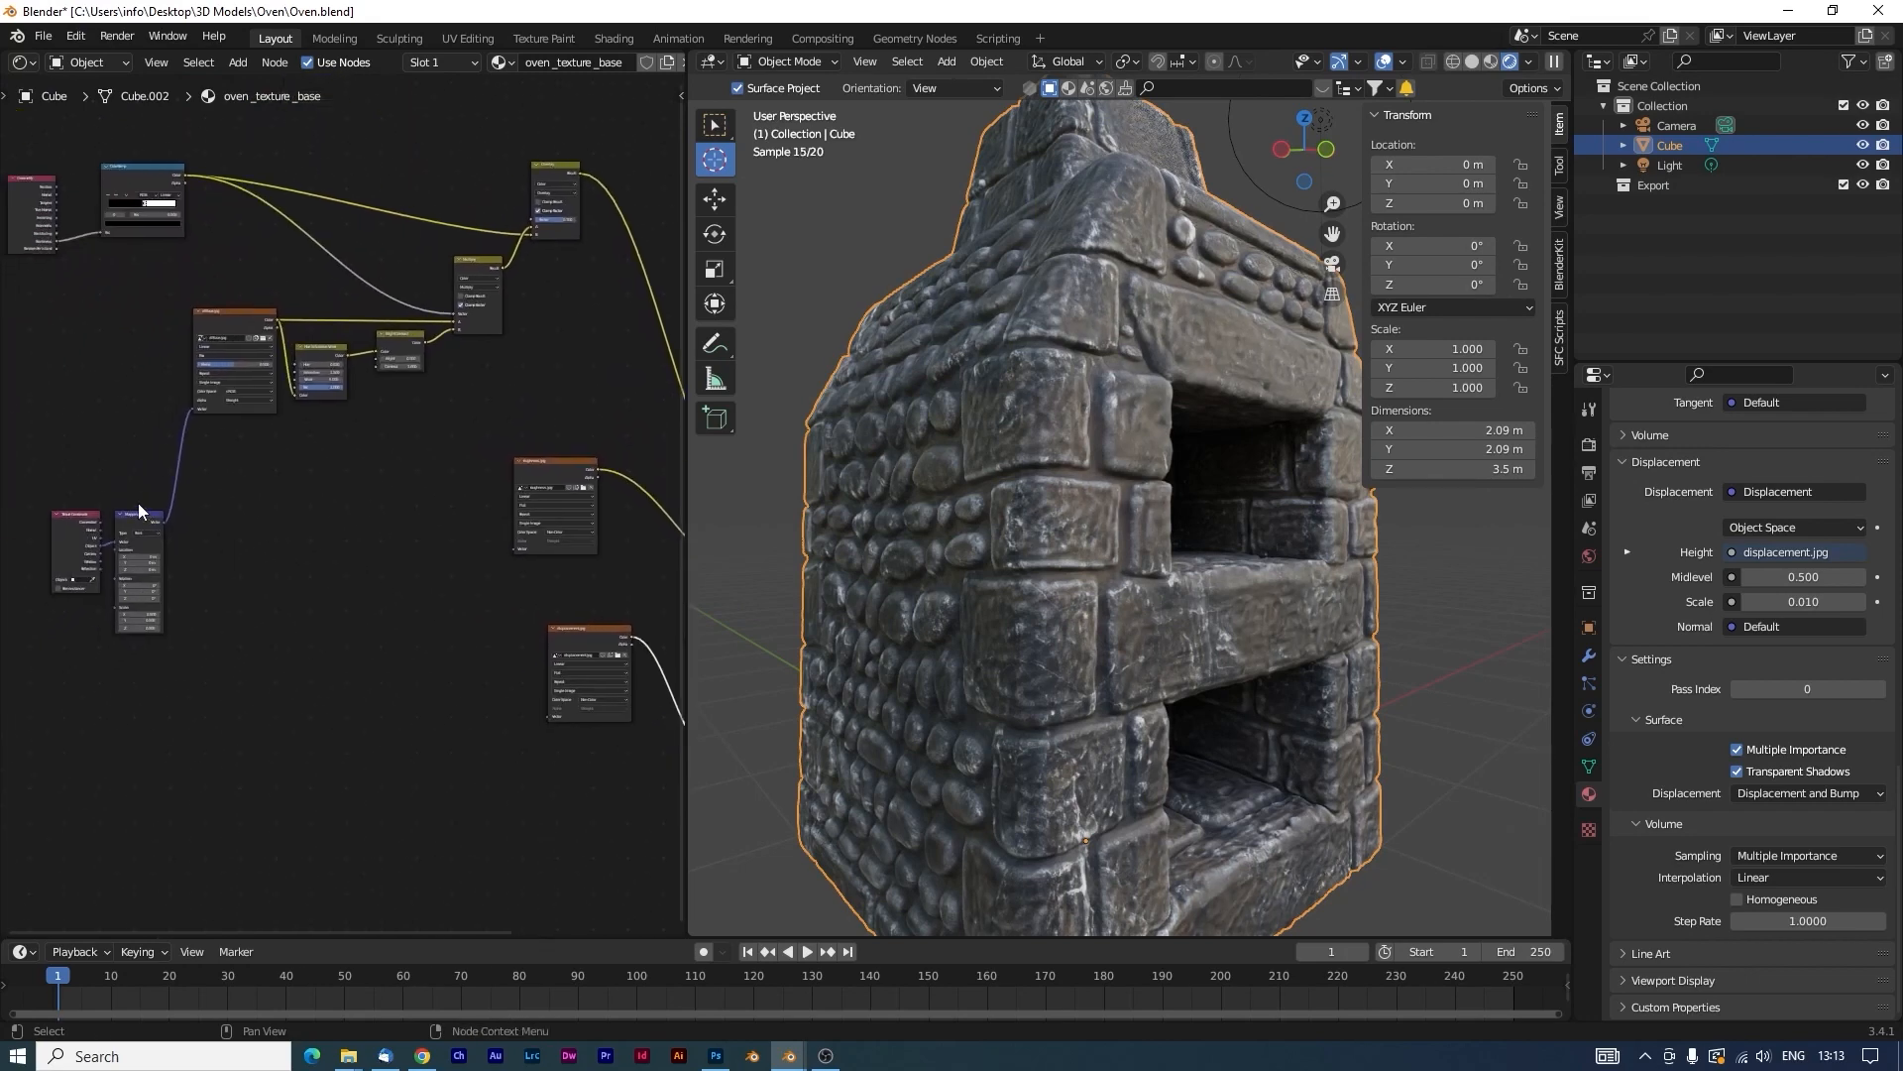
pyautogui.scroll(2, 157, 521)
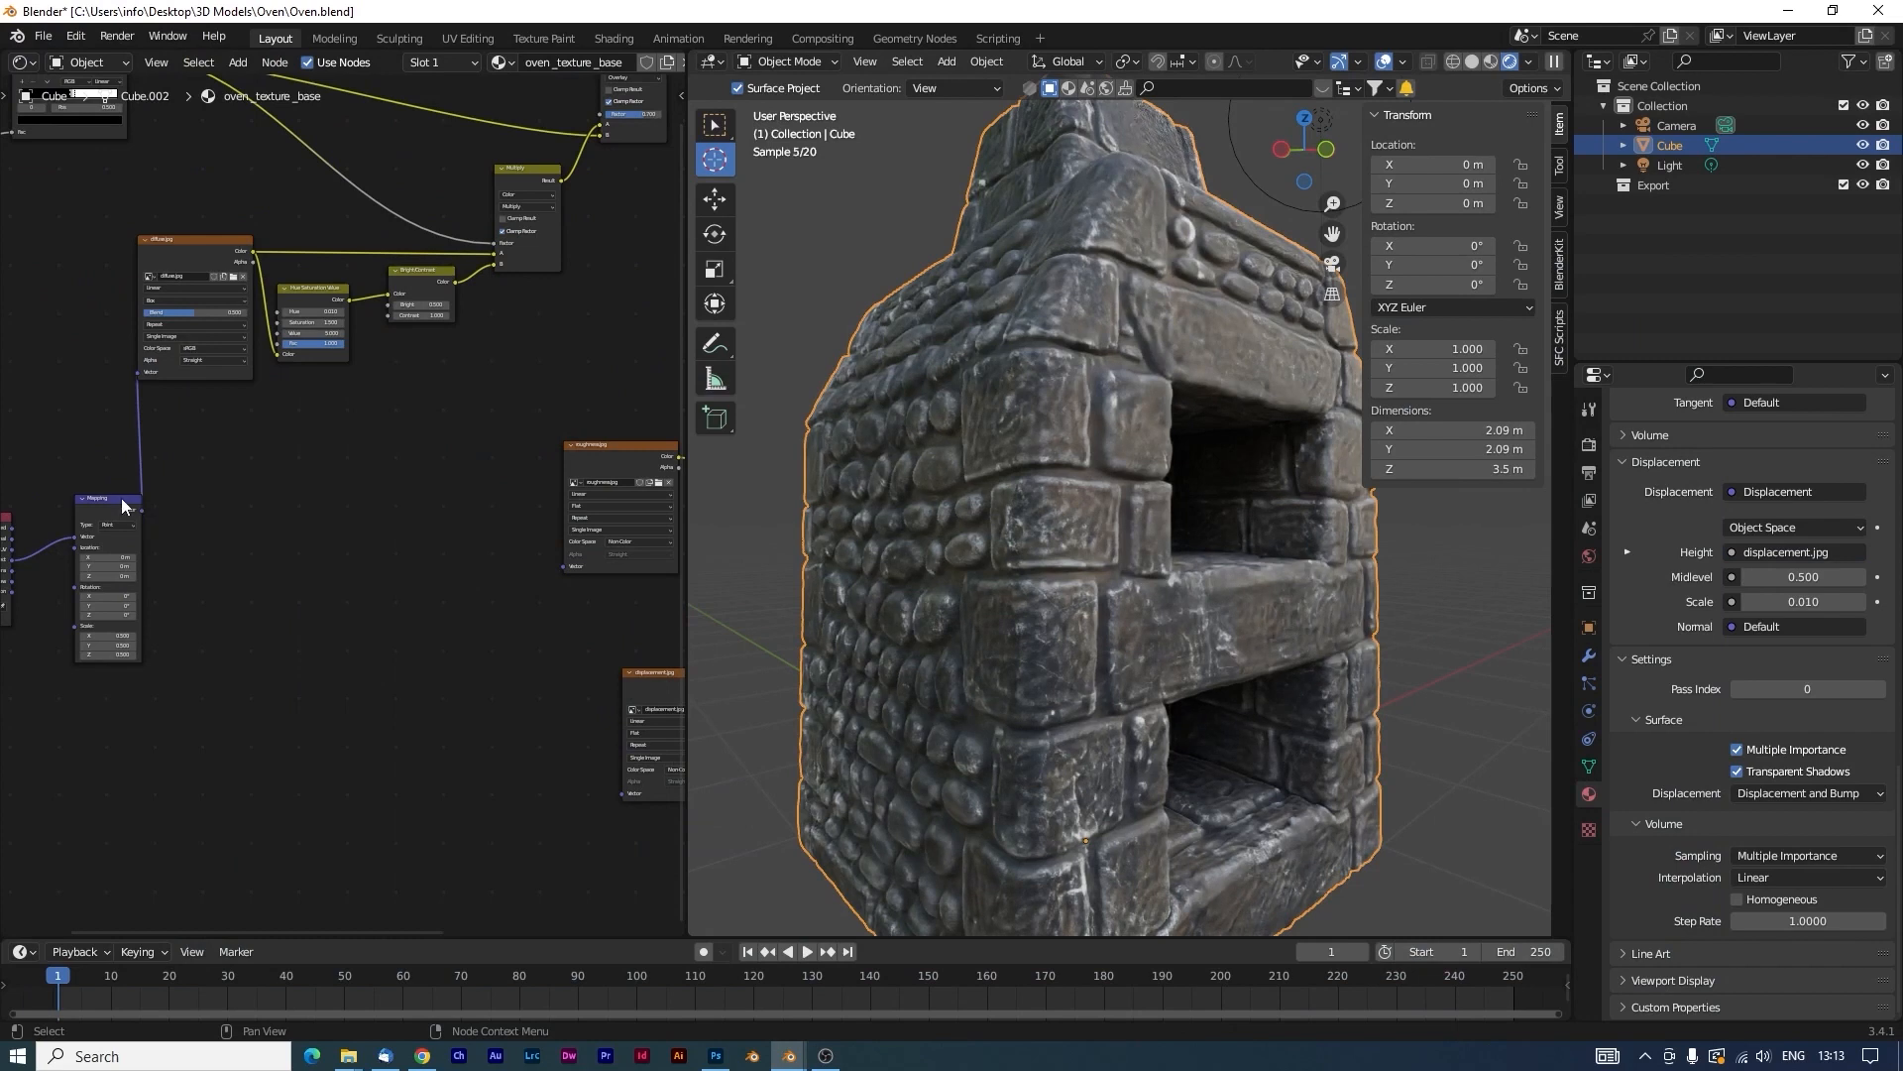
pyautogui.moveTo(129, 508); pyautogui.dragTo(561, 567)
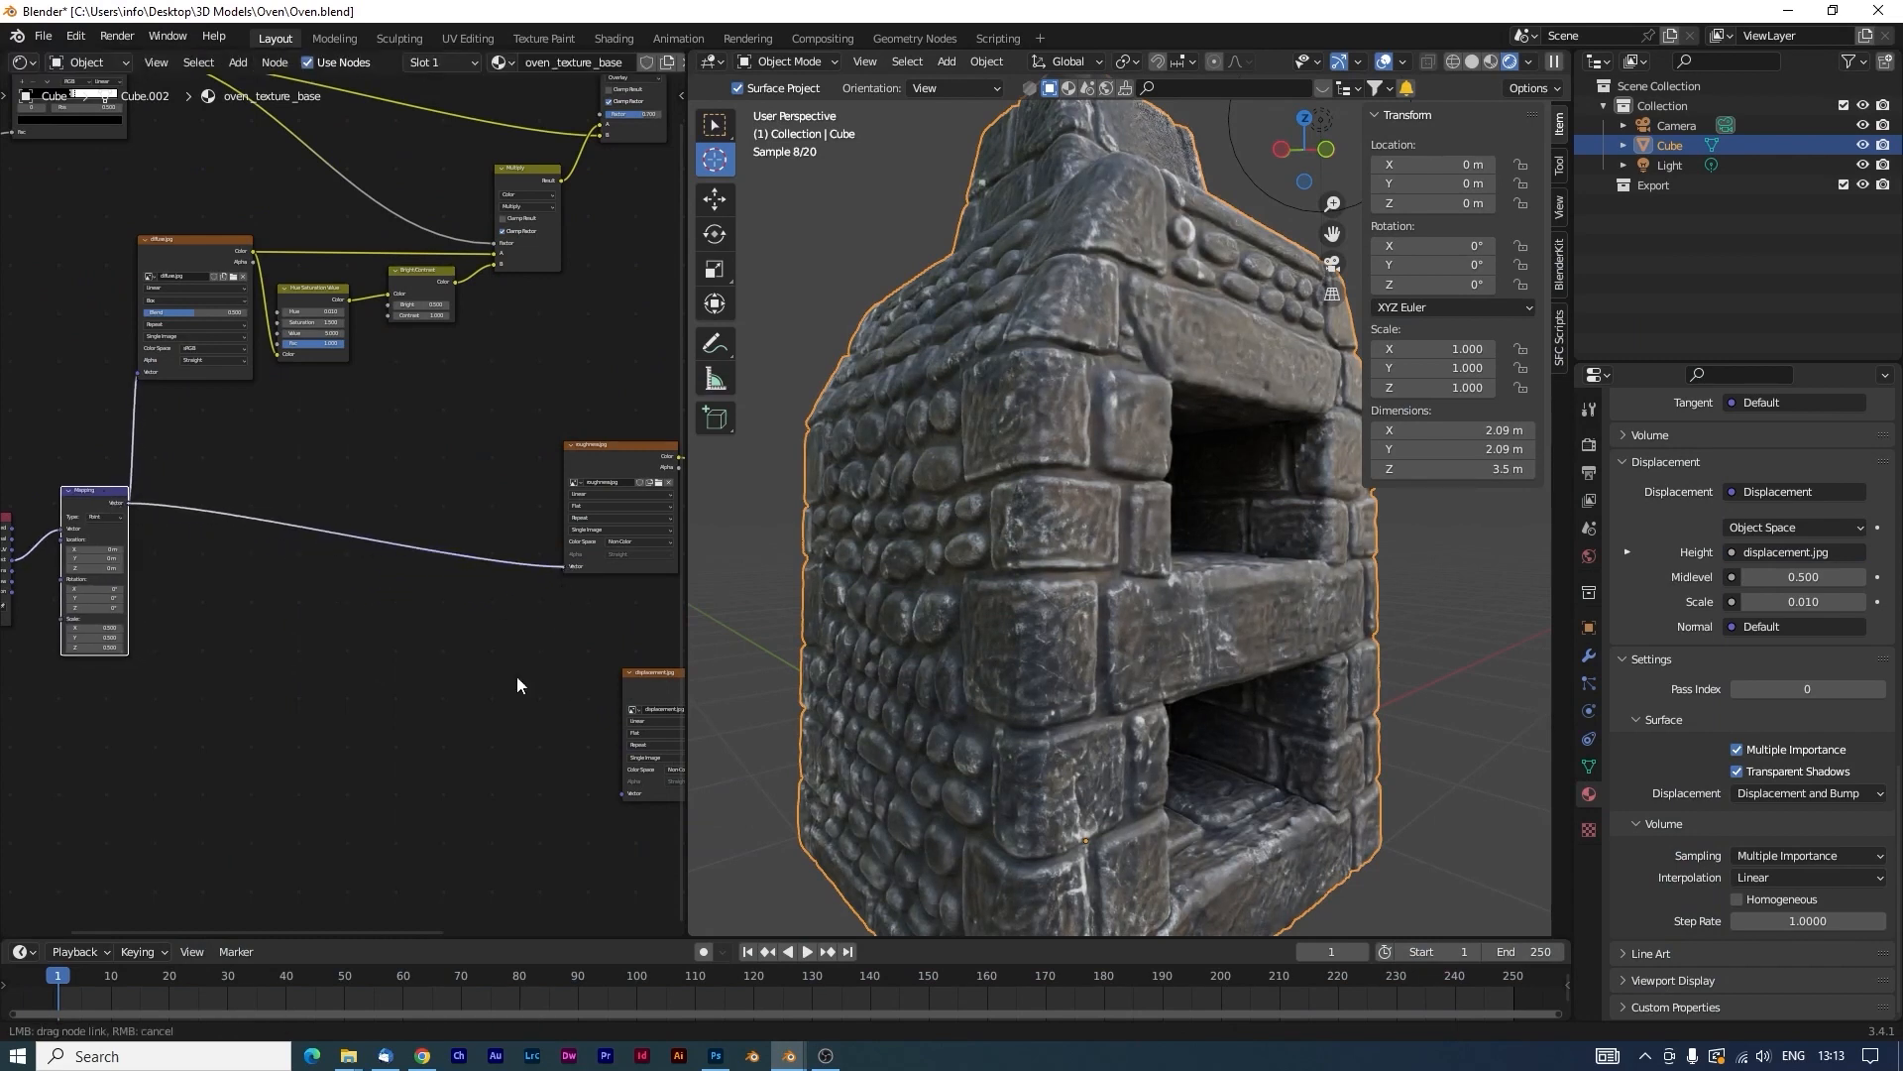
pyautogui.moveTo(125, 501); pyautogui.dragTo(616, 791)
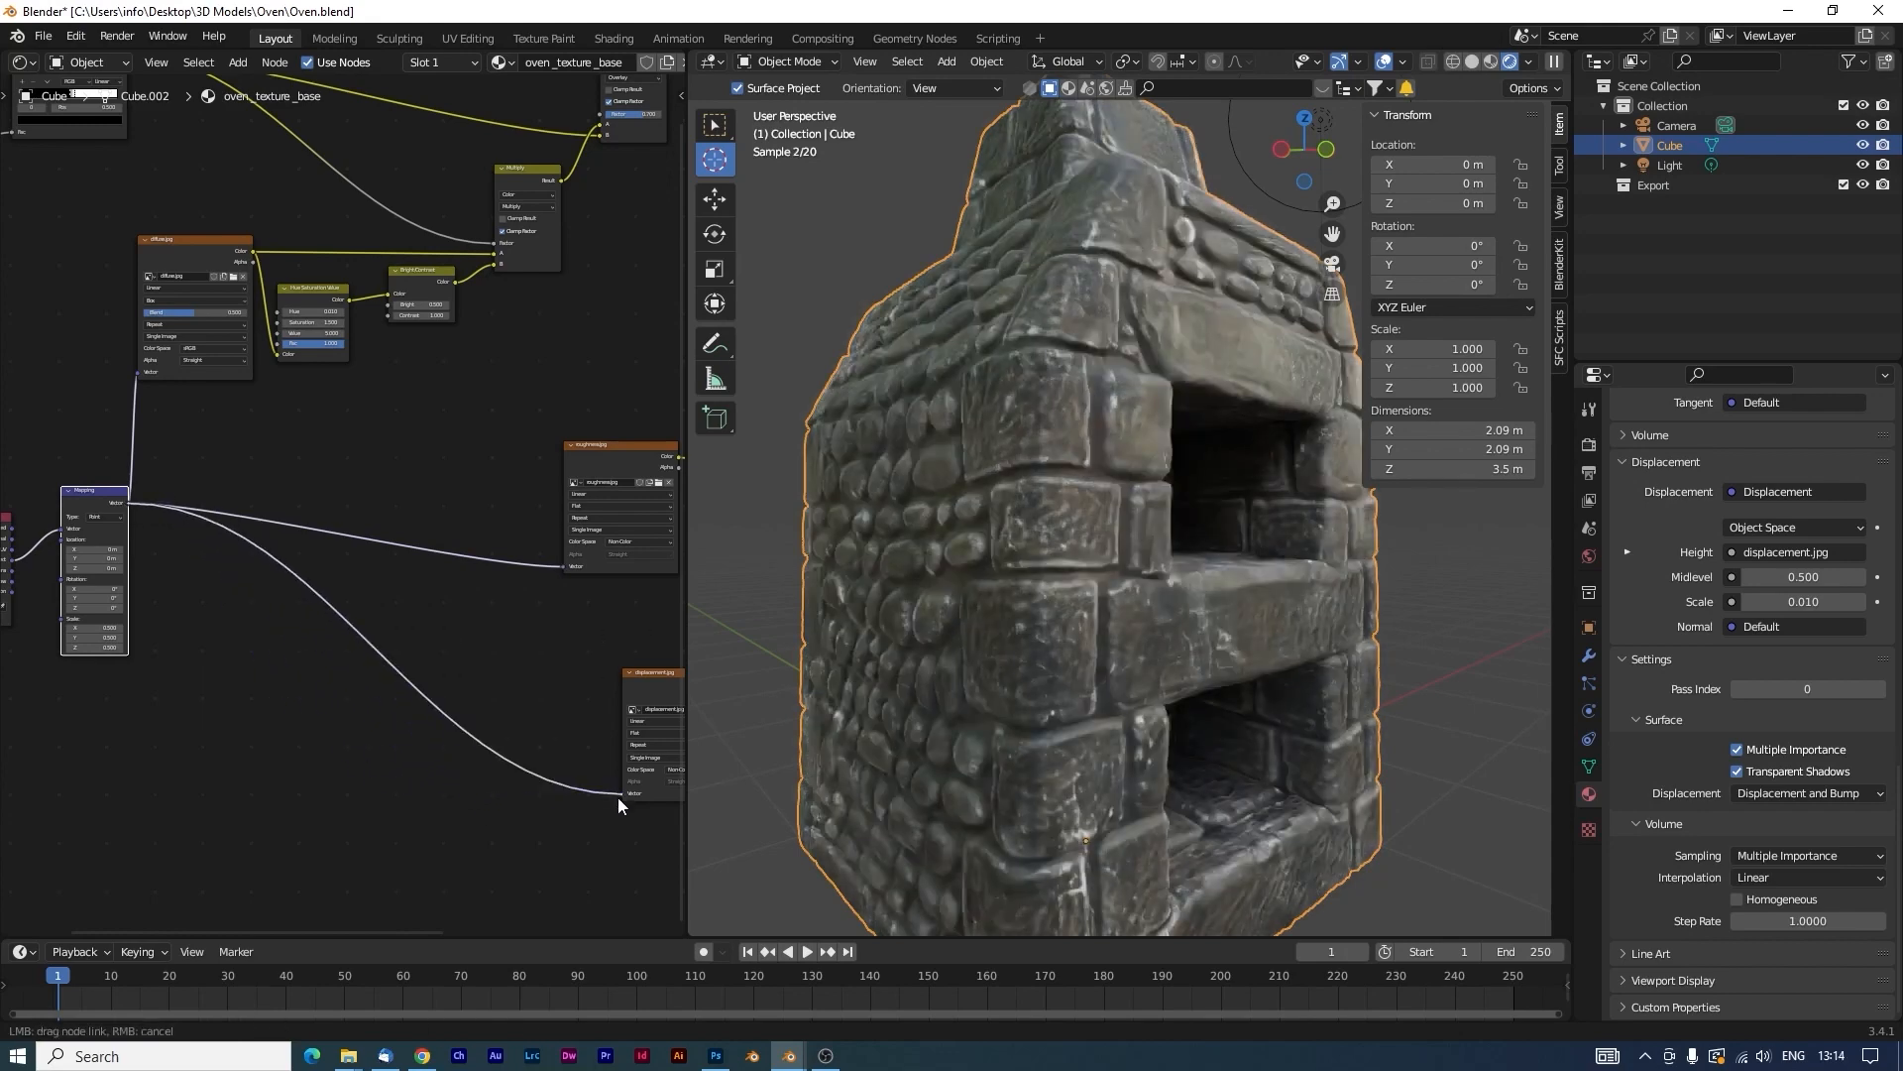
pyautogui.moveTo(613, 796); pyautogui.dragTo(610, 800)
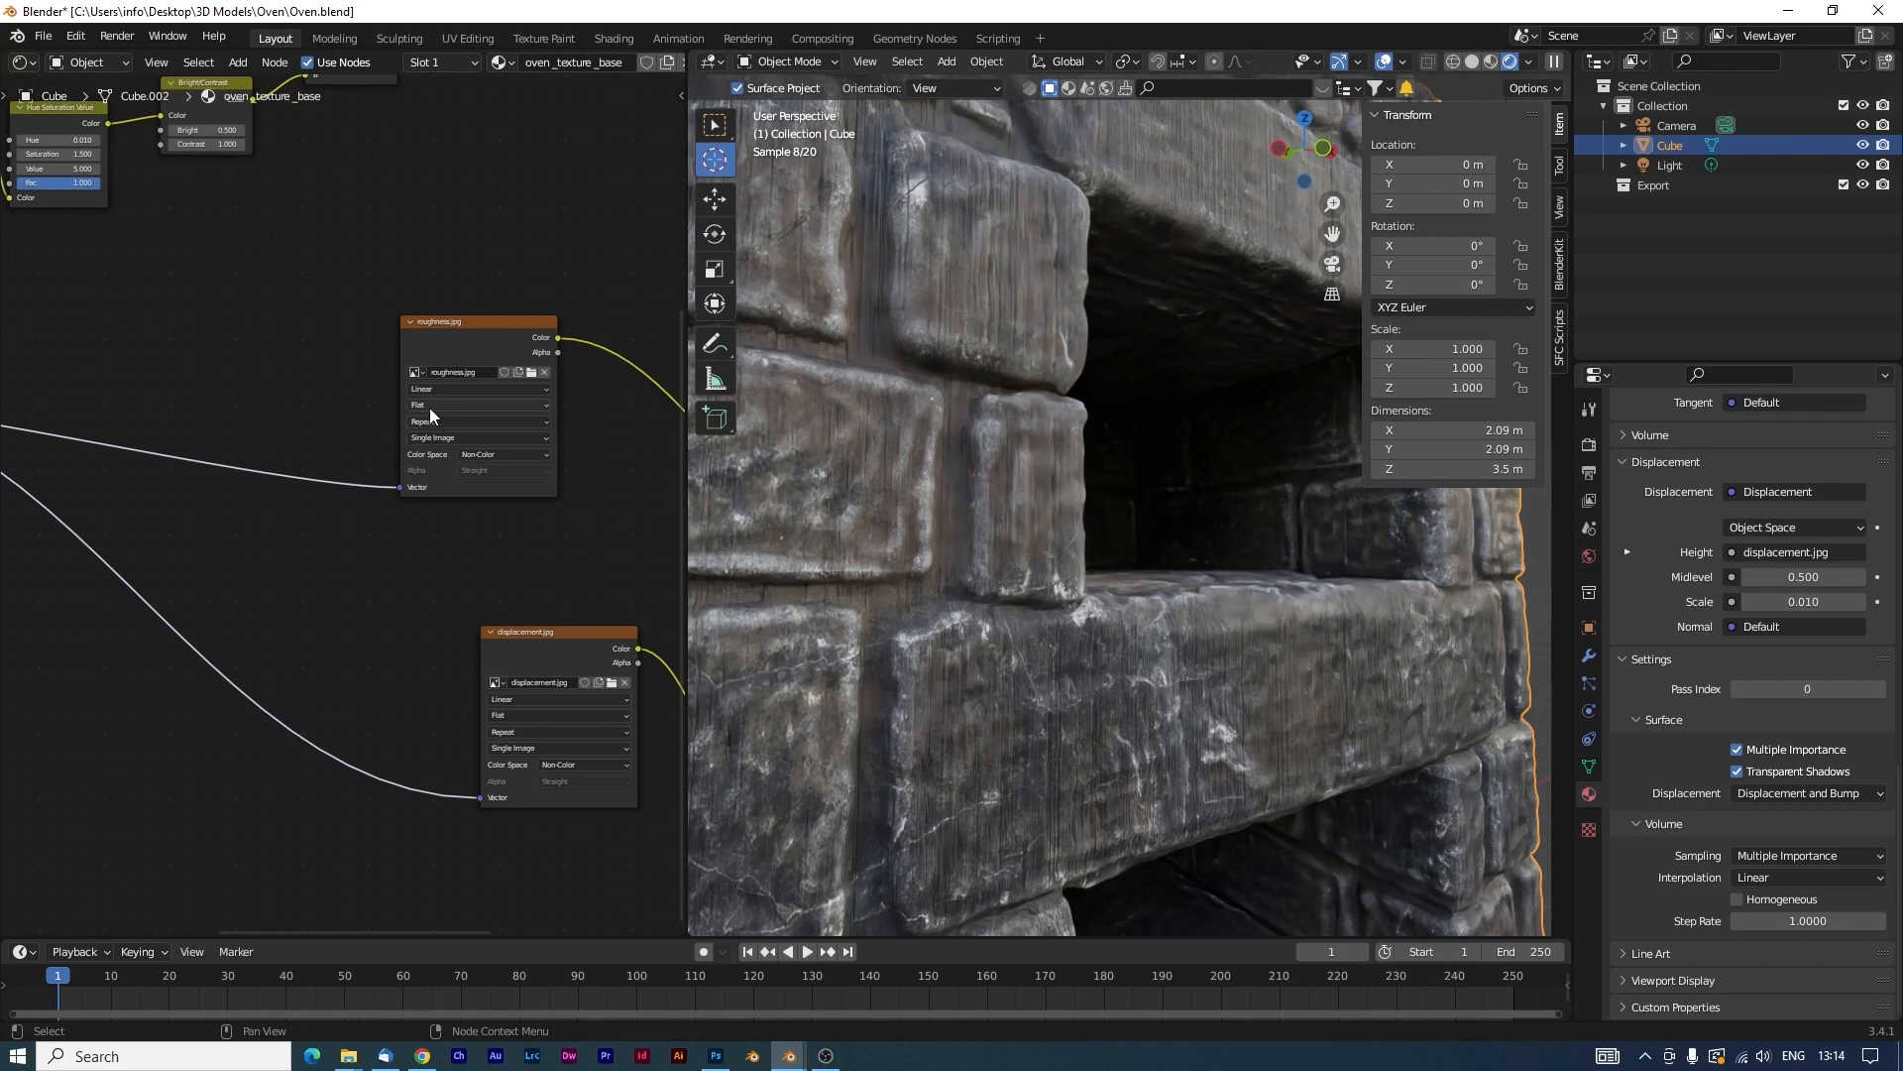
# Switch the roughness.jpg texture node to Box projection with a blend of 0.5.
pyautogui.click(463, 405)
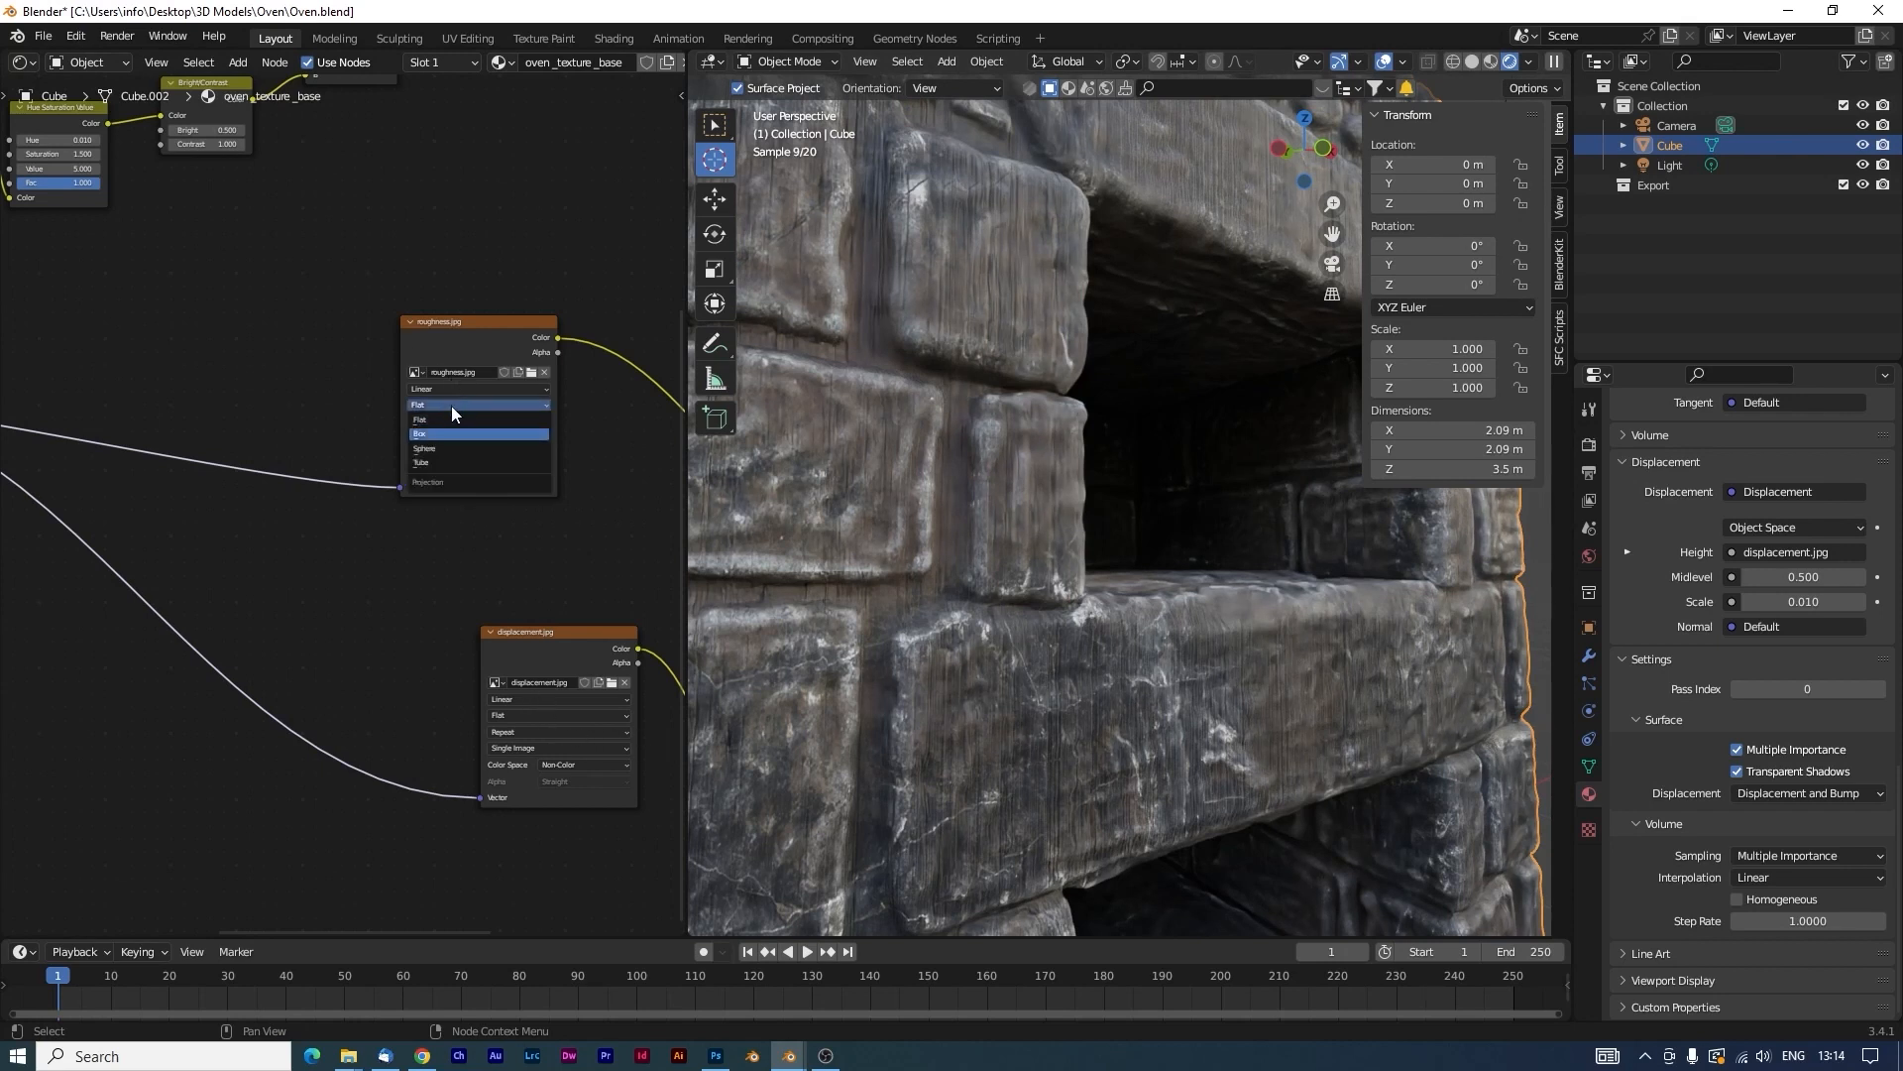
pyautogui.click(448, 421)
pyautogui.click(527, 422)
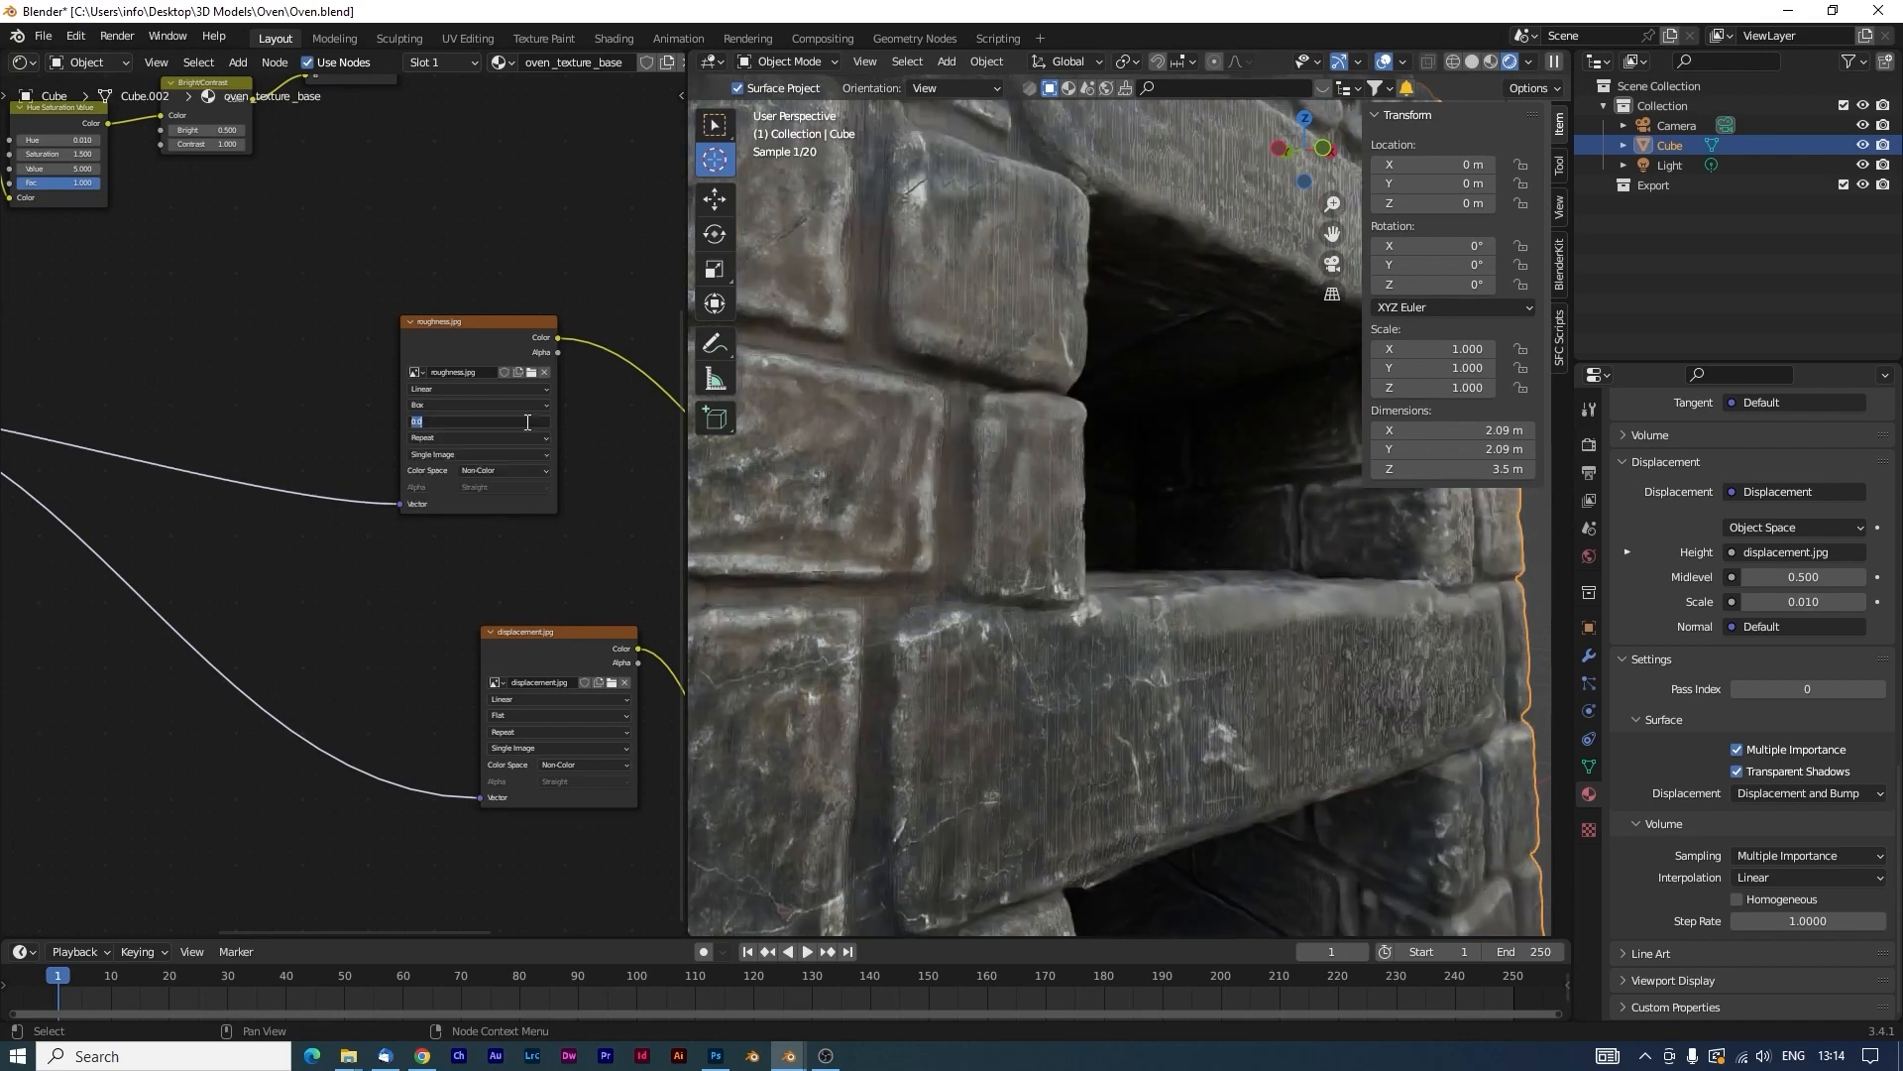
pyautogui.write('.3')
pyautogui.press('Return')
# Switch the displacement.jpg texture node to Box projection with a blend of 0.5.
pyautogui.click(569, 713)
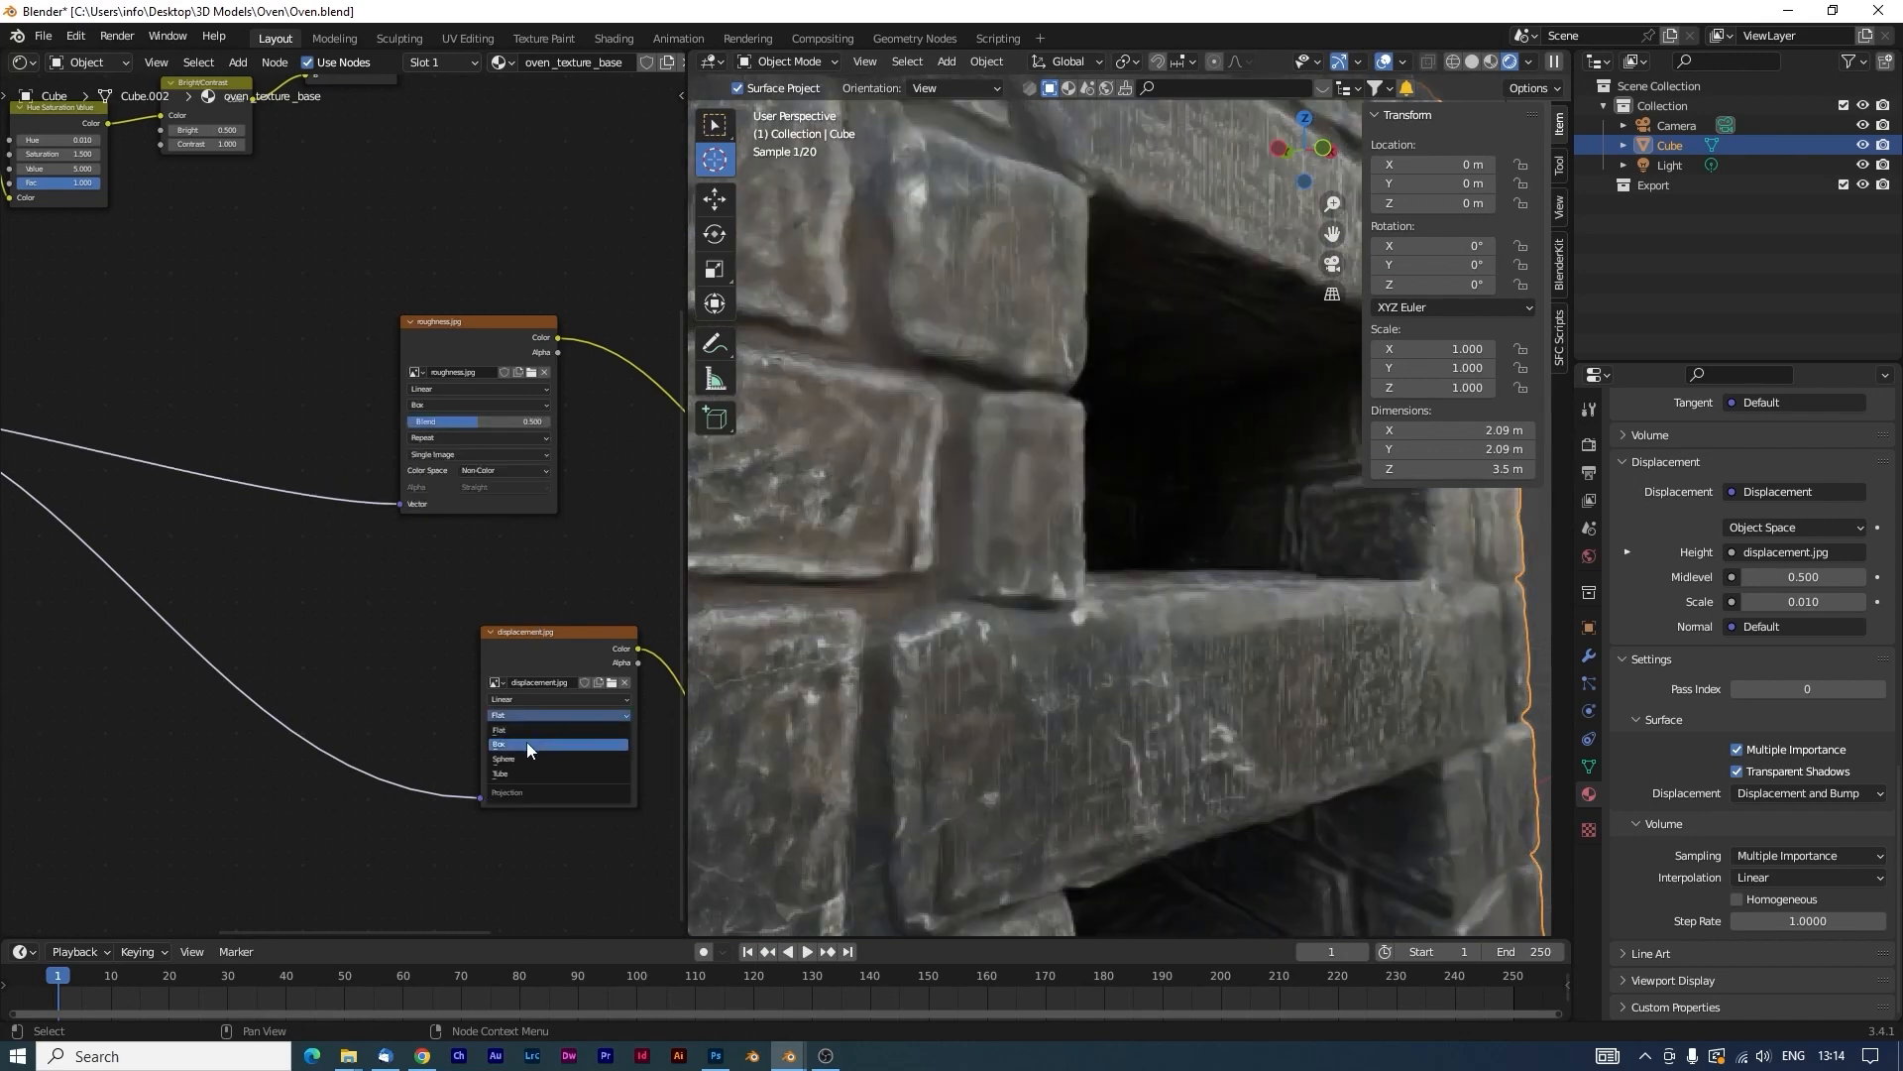
pyautogui.click(526, 743)
pyautogui.click(614, 729)
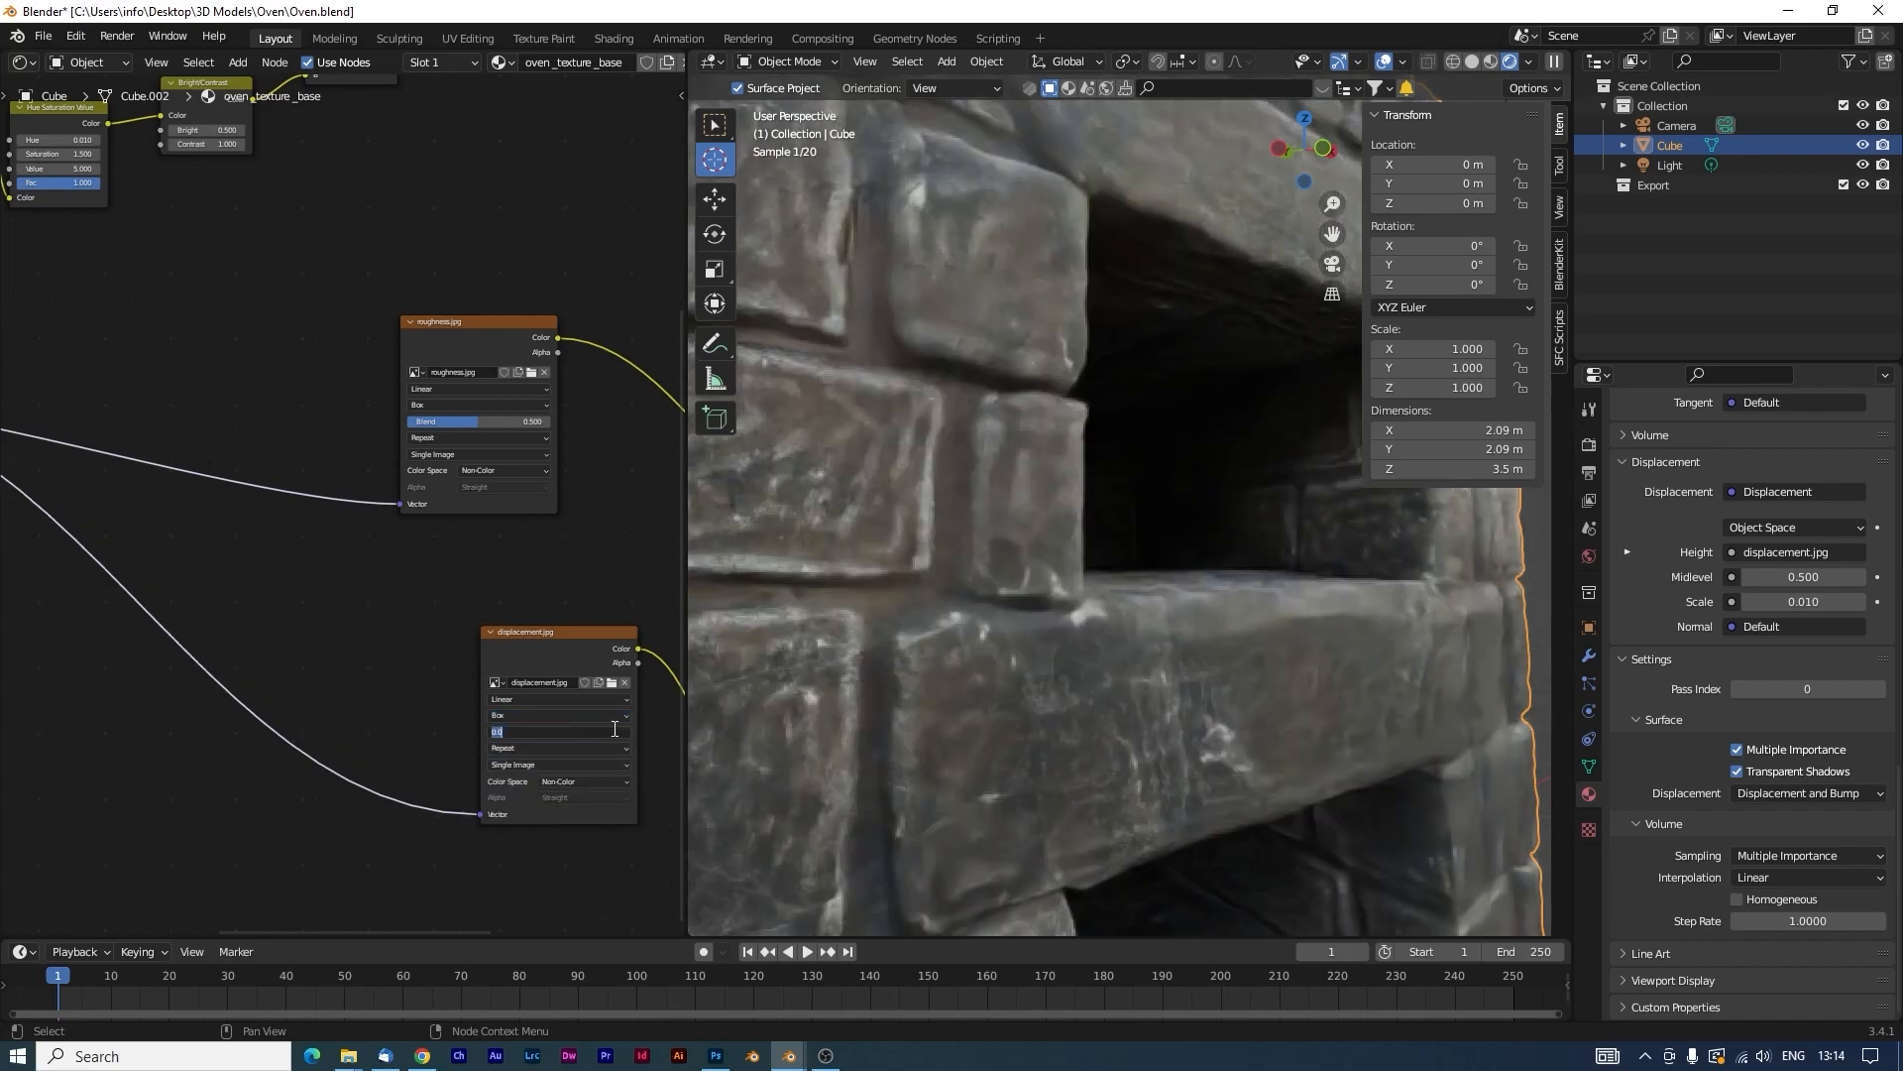
pyautogui.write('.5')
pyautogui.press('Return')
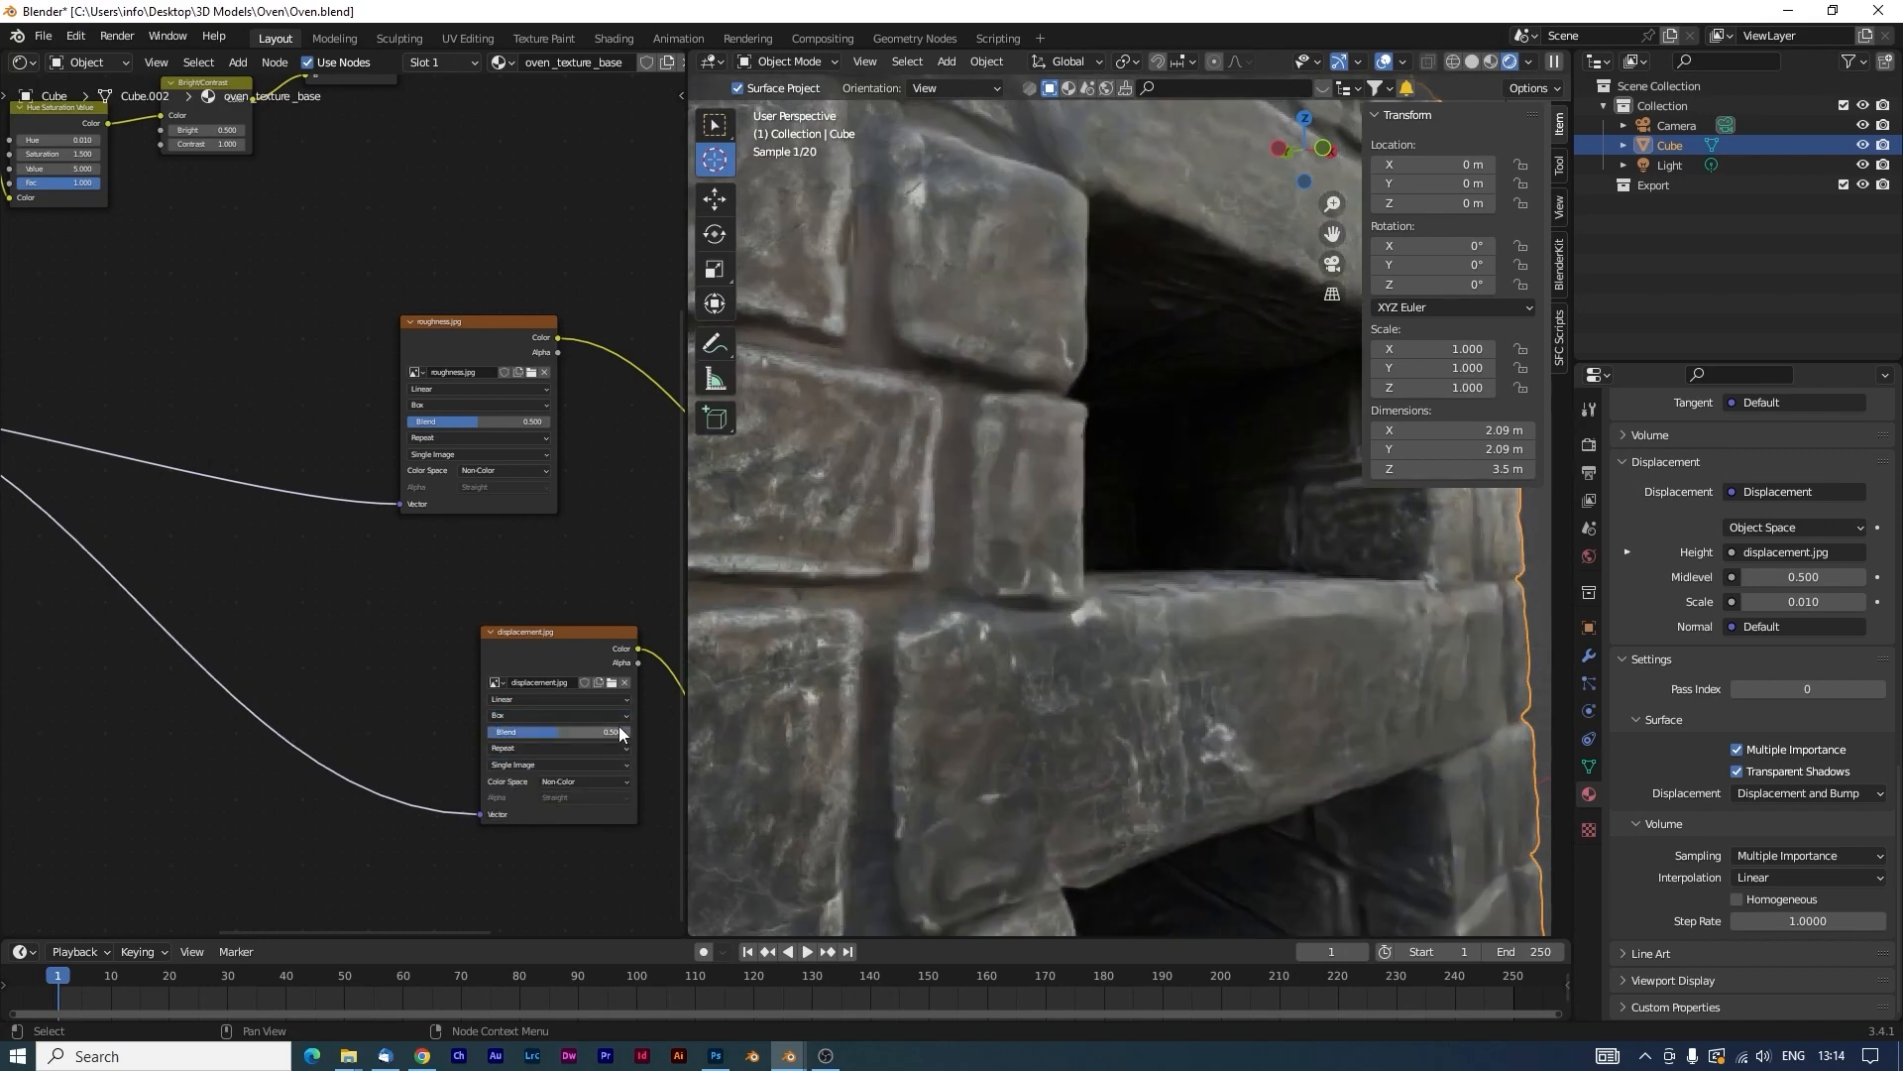
# Test a stronger displacement scale of 0.1 on the Displacement node and set it back to 0.01.
pyautogui.moveTo(646, 787); pyautogui.dragTo(271, 622, button='middle')
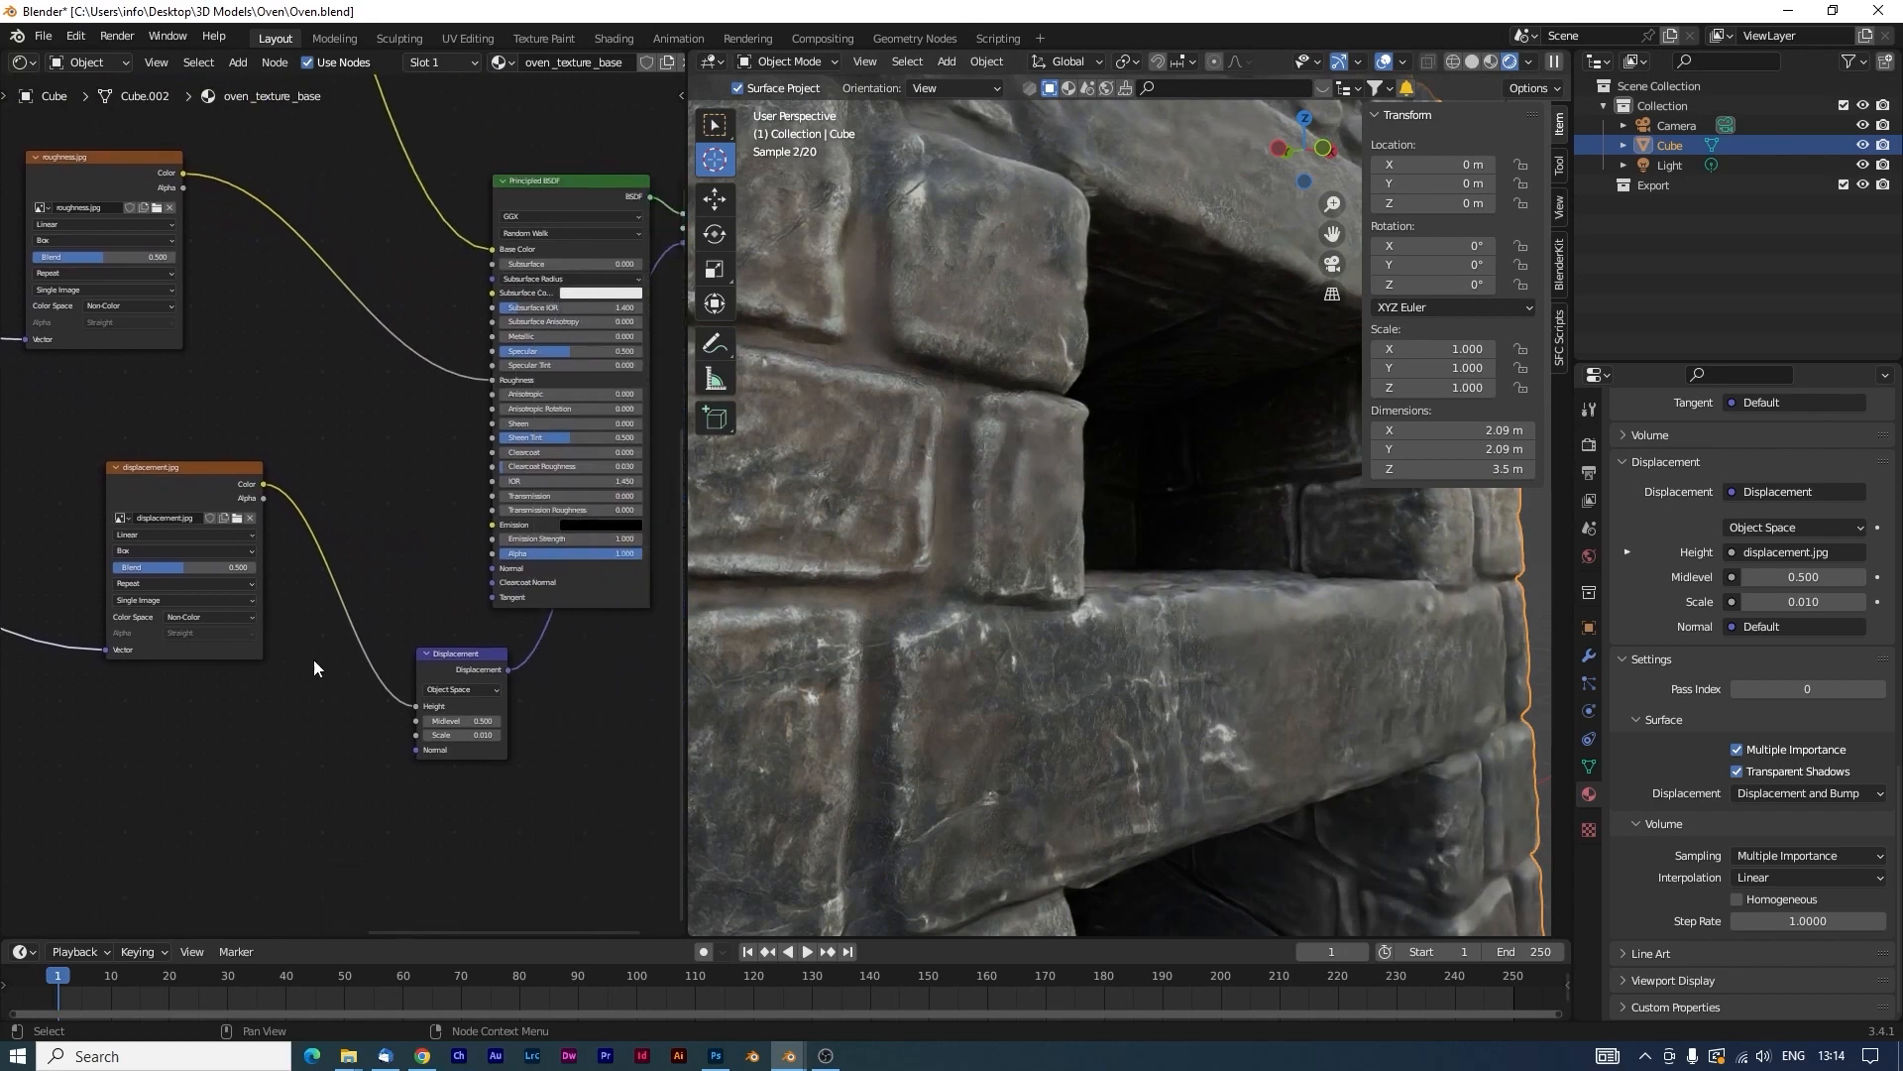
pyautogui.click(481, 735)
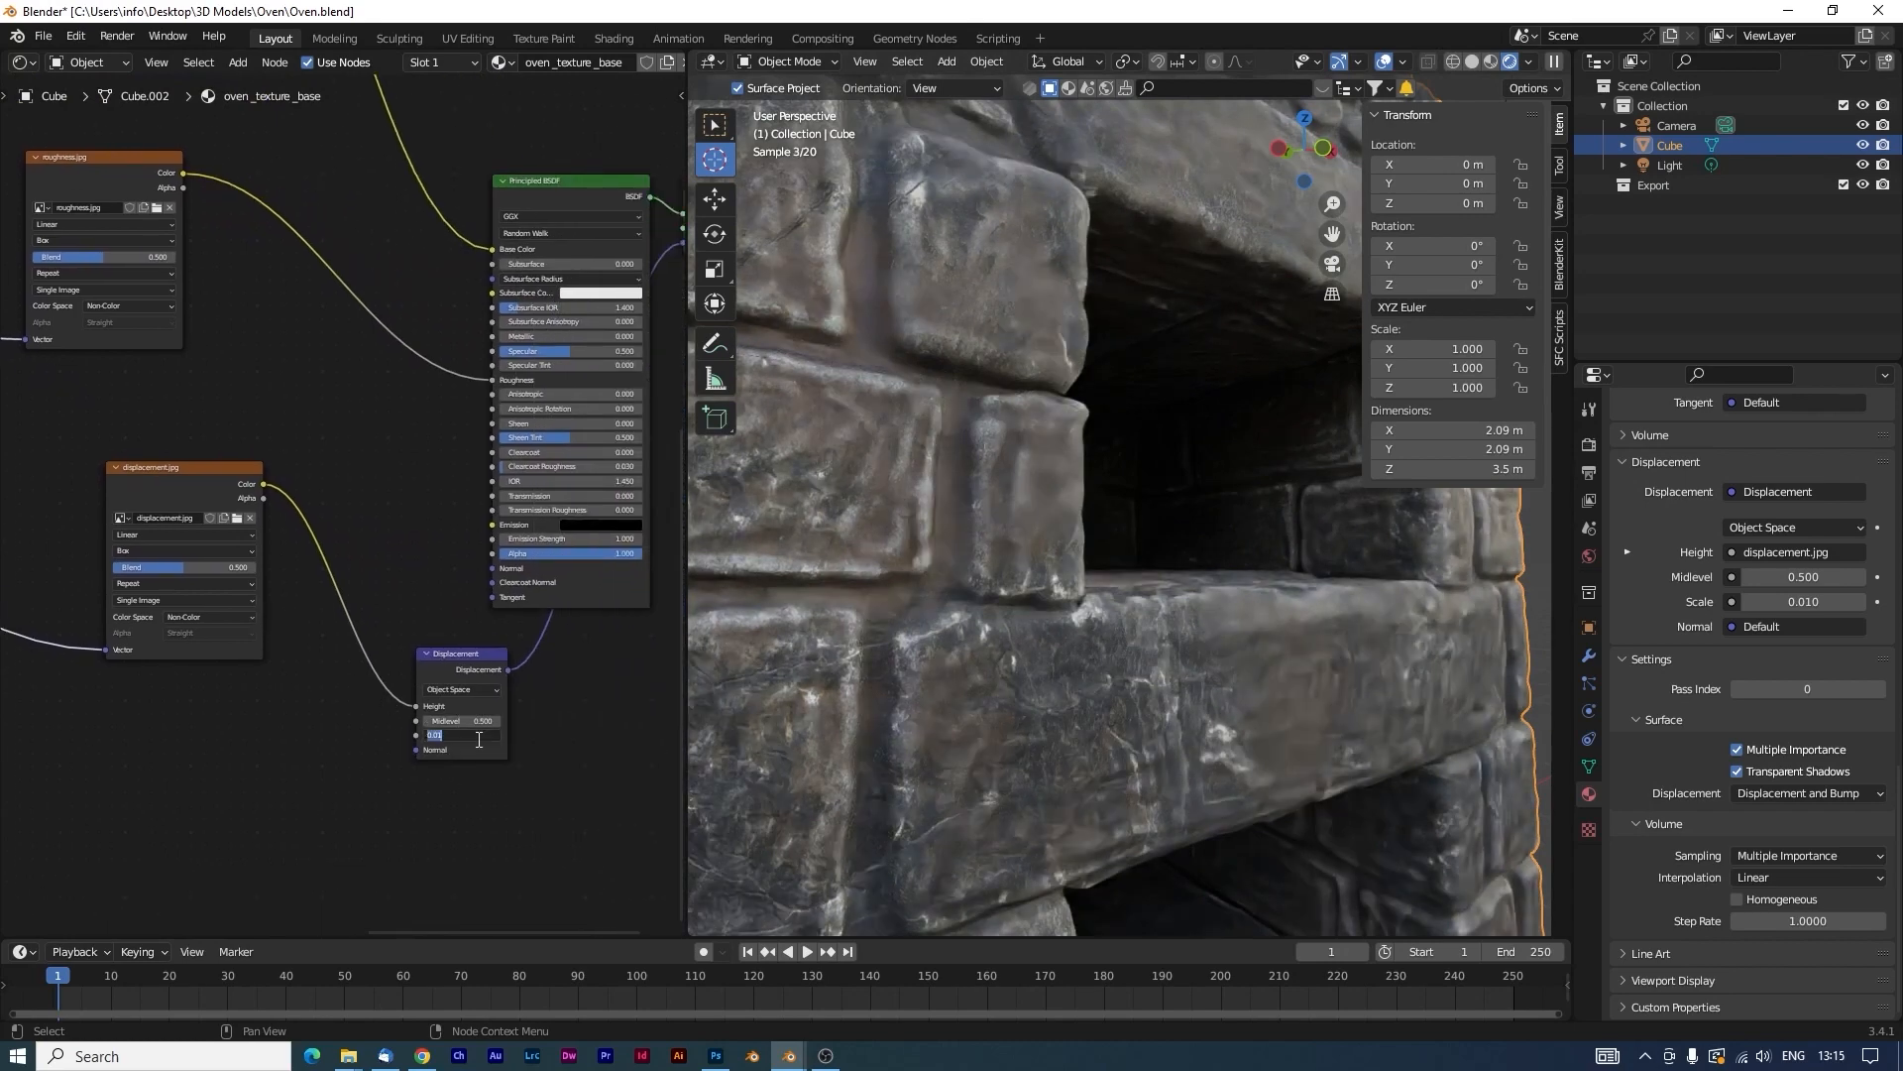
pyautogui.write('.1')
pyautogui.press('Return')
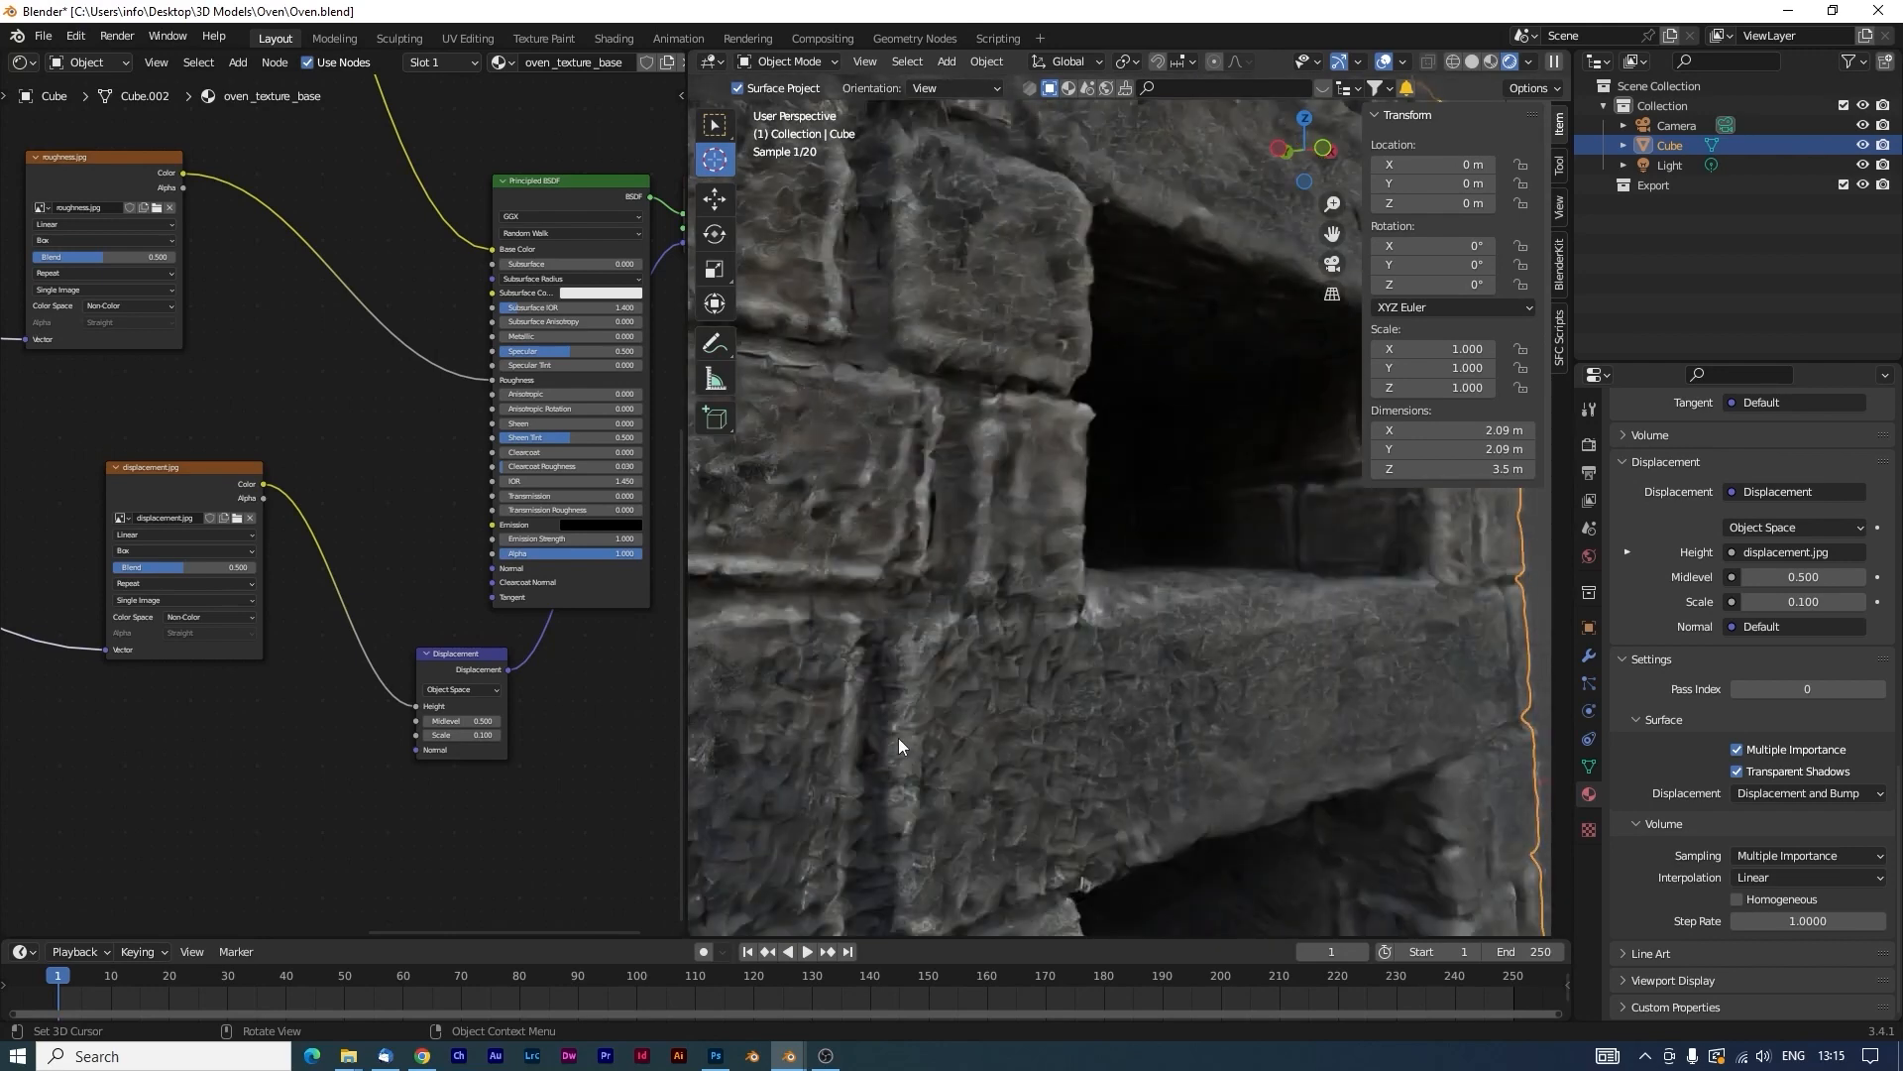
pyautogui.click(486, 735)
pyautogui.press('BackSpace')
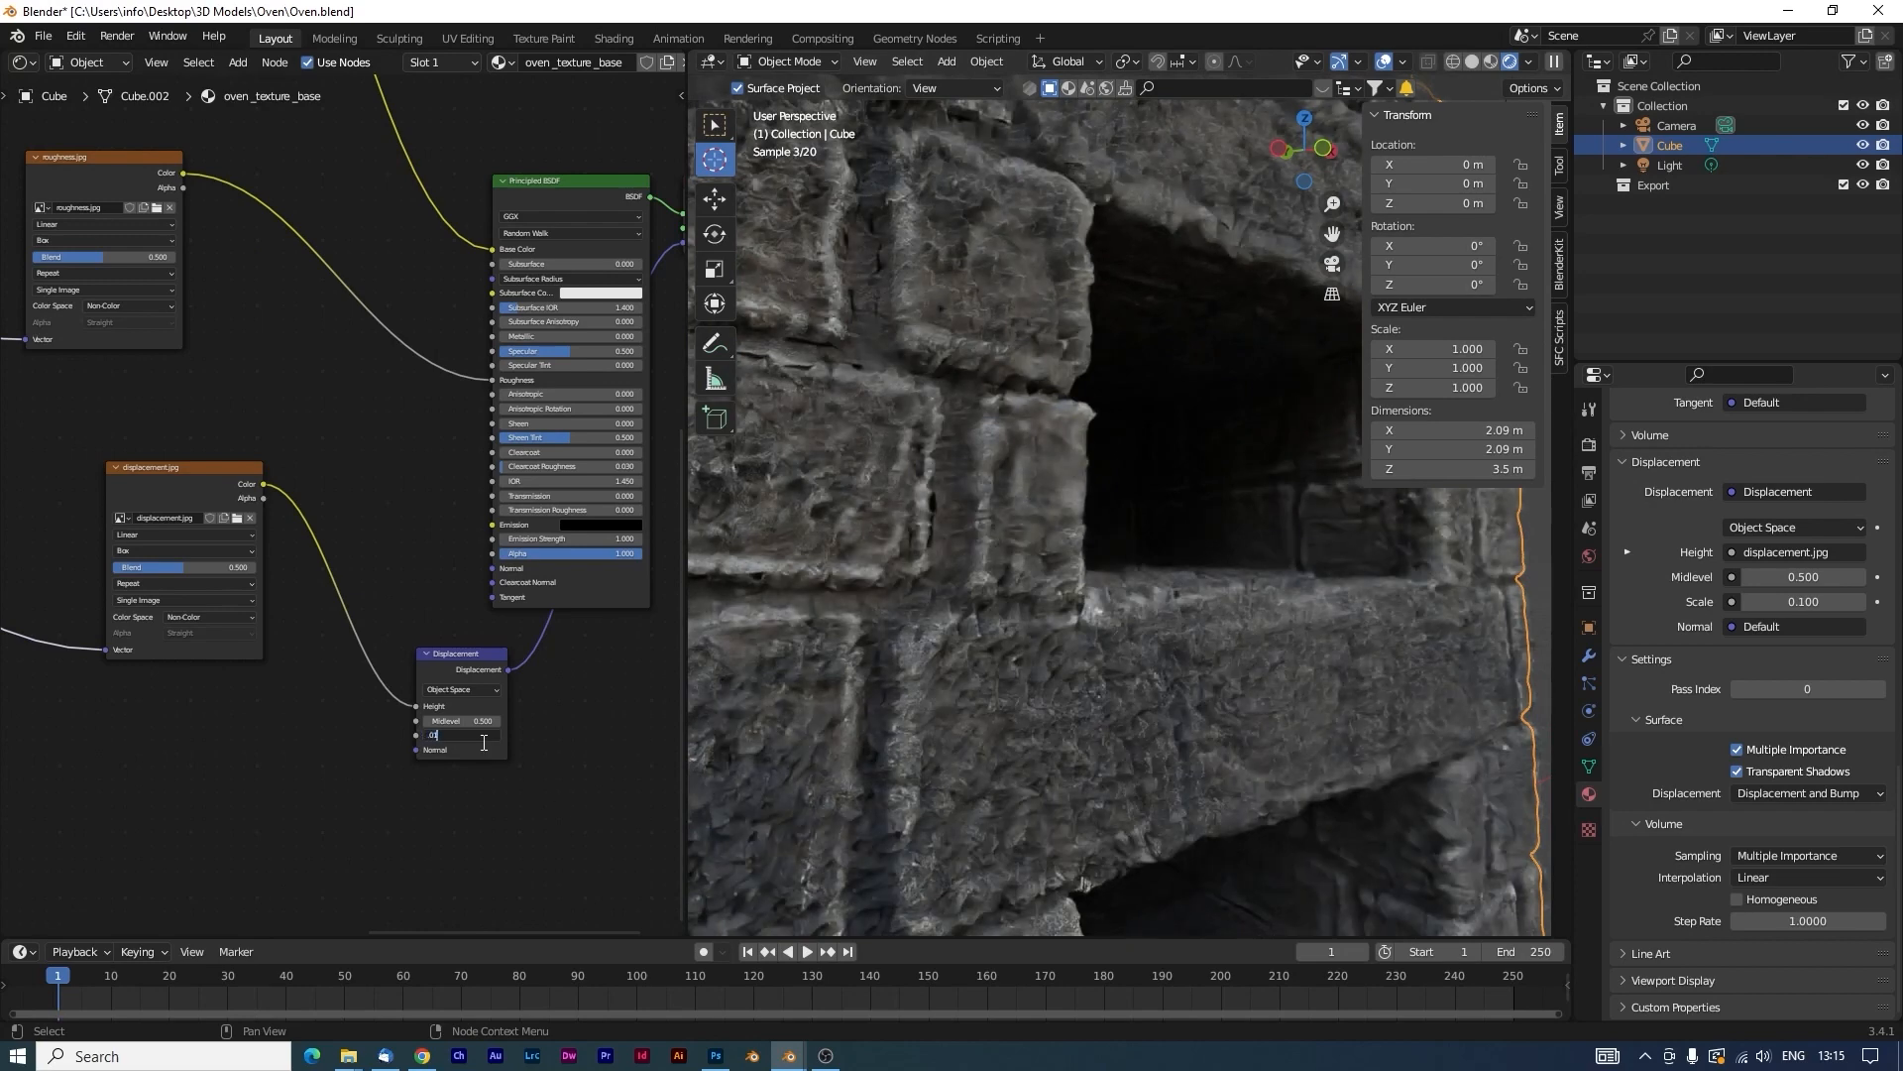
pyautogui.write('.01')
pyautogui.press('Return')
# Show the whole oven in the viewport and save the Oven.blend file.
pyautogui.scroll(-5, 1068, 648)
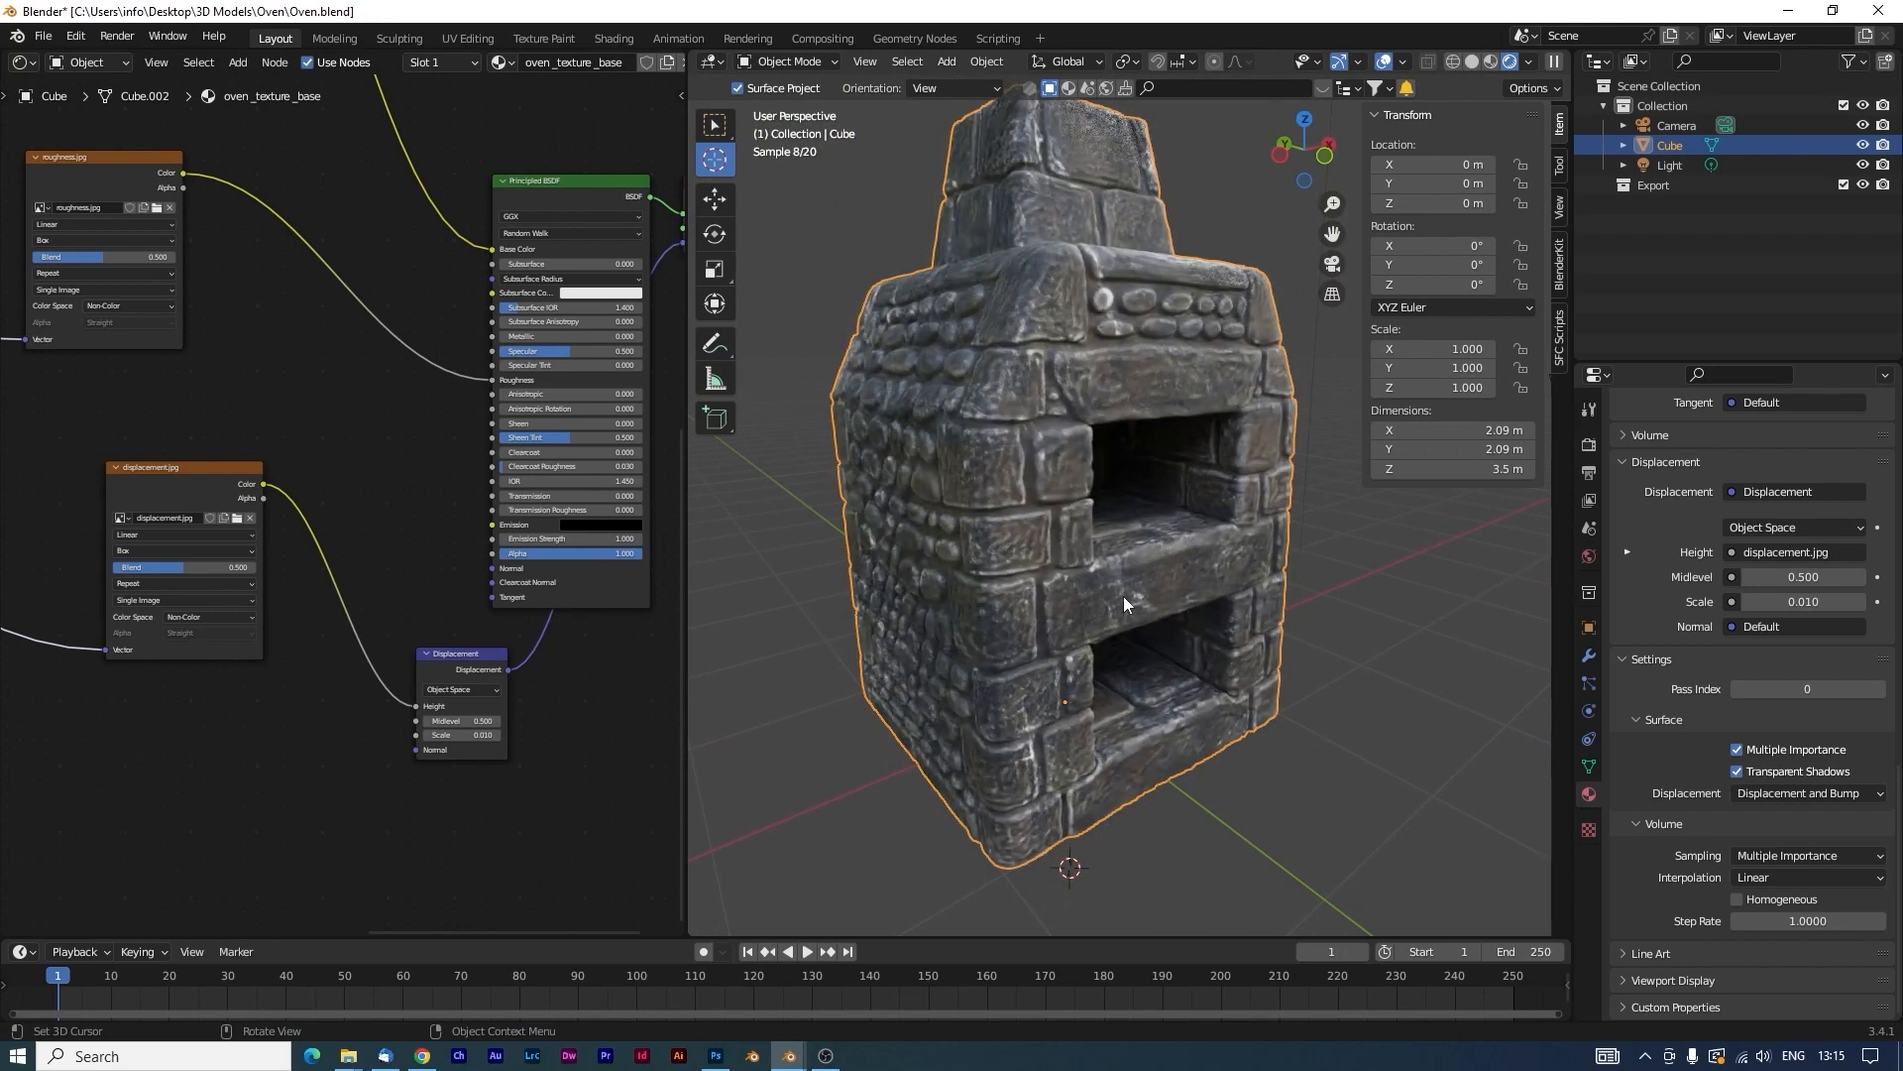
pyautogui.hotkey('ctrl', 's')
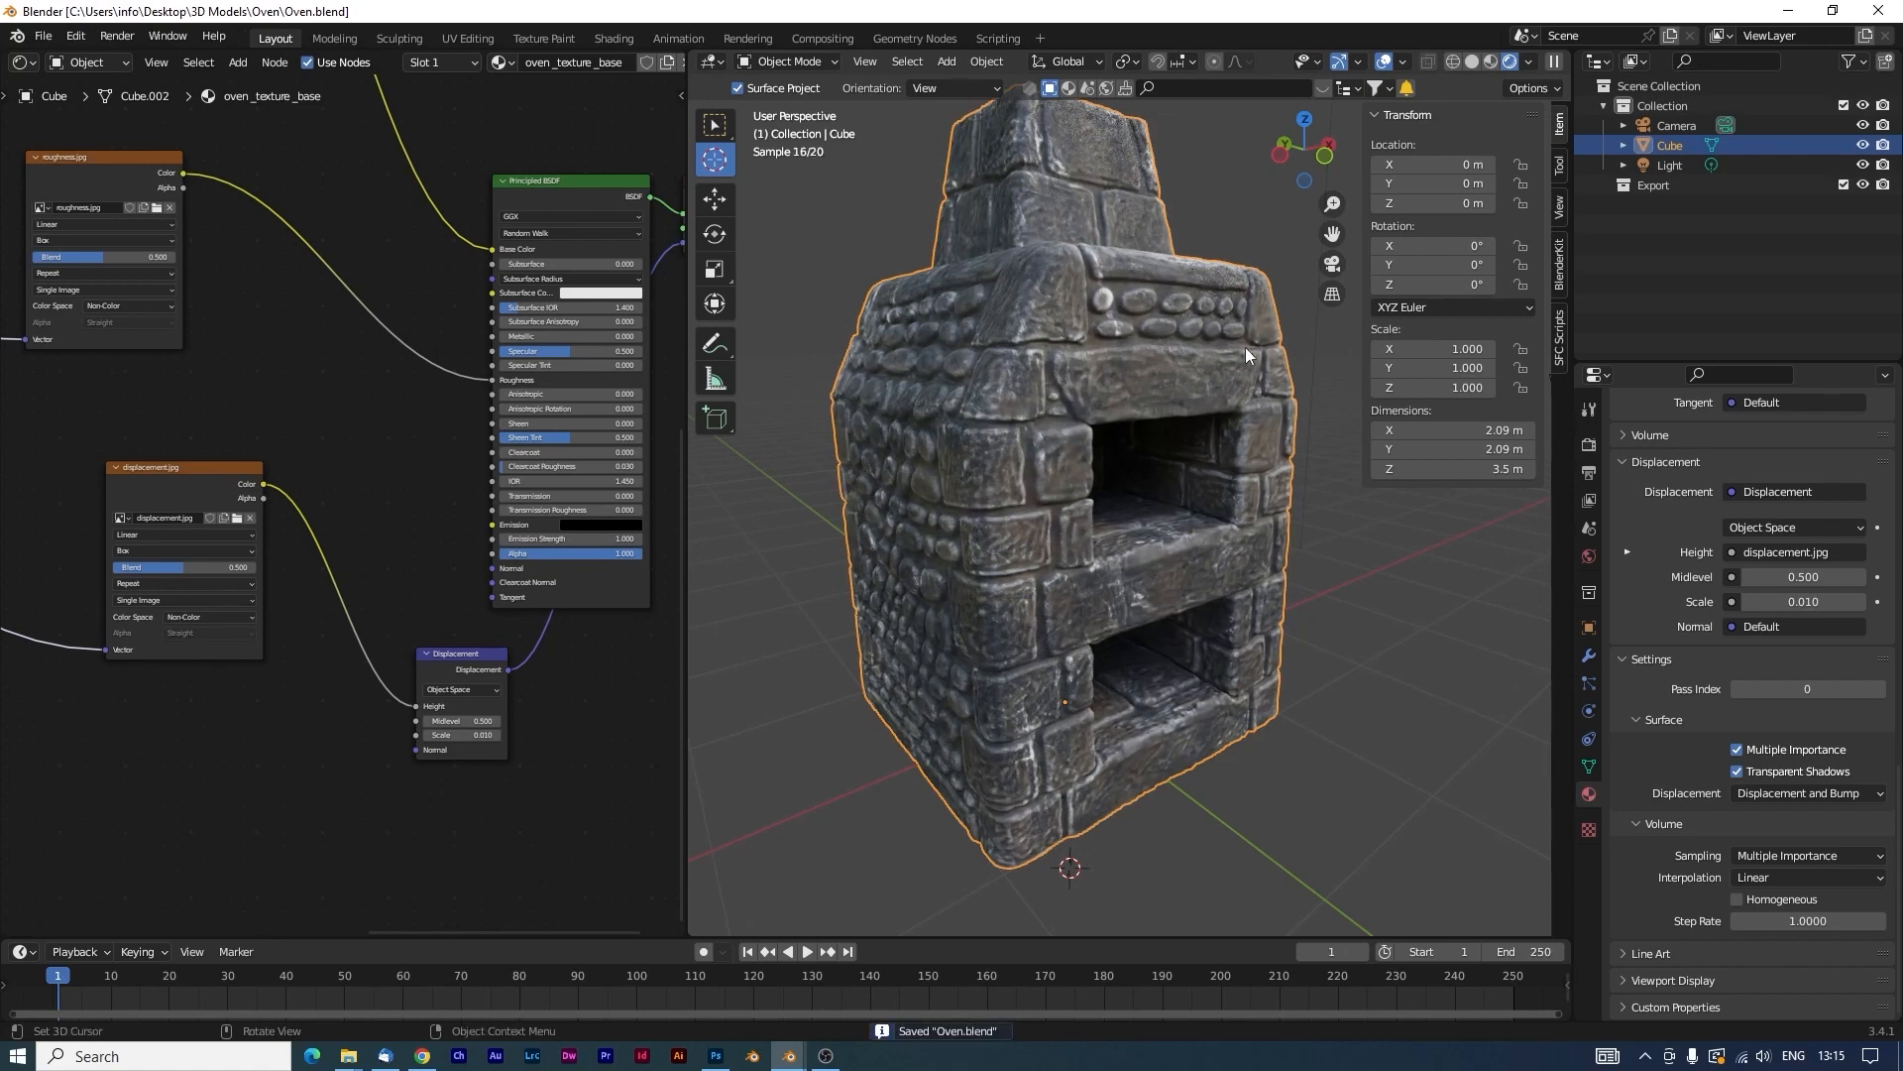
# Switch the viewport to Material Preview, inspect the oven's stone surface up close, and widen the 3D viewport.
pyautogui.click(1491, 59)
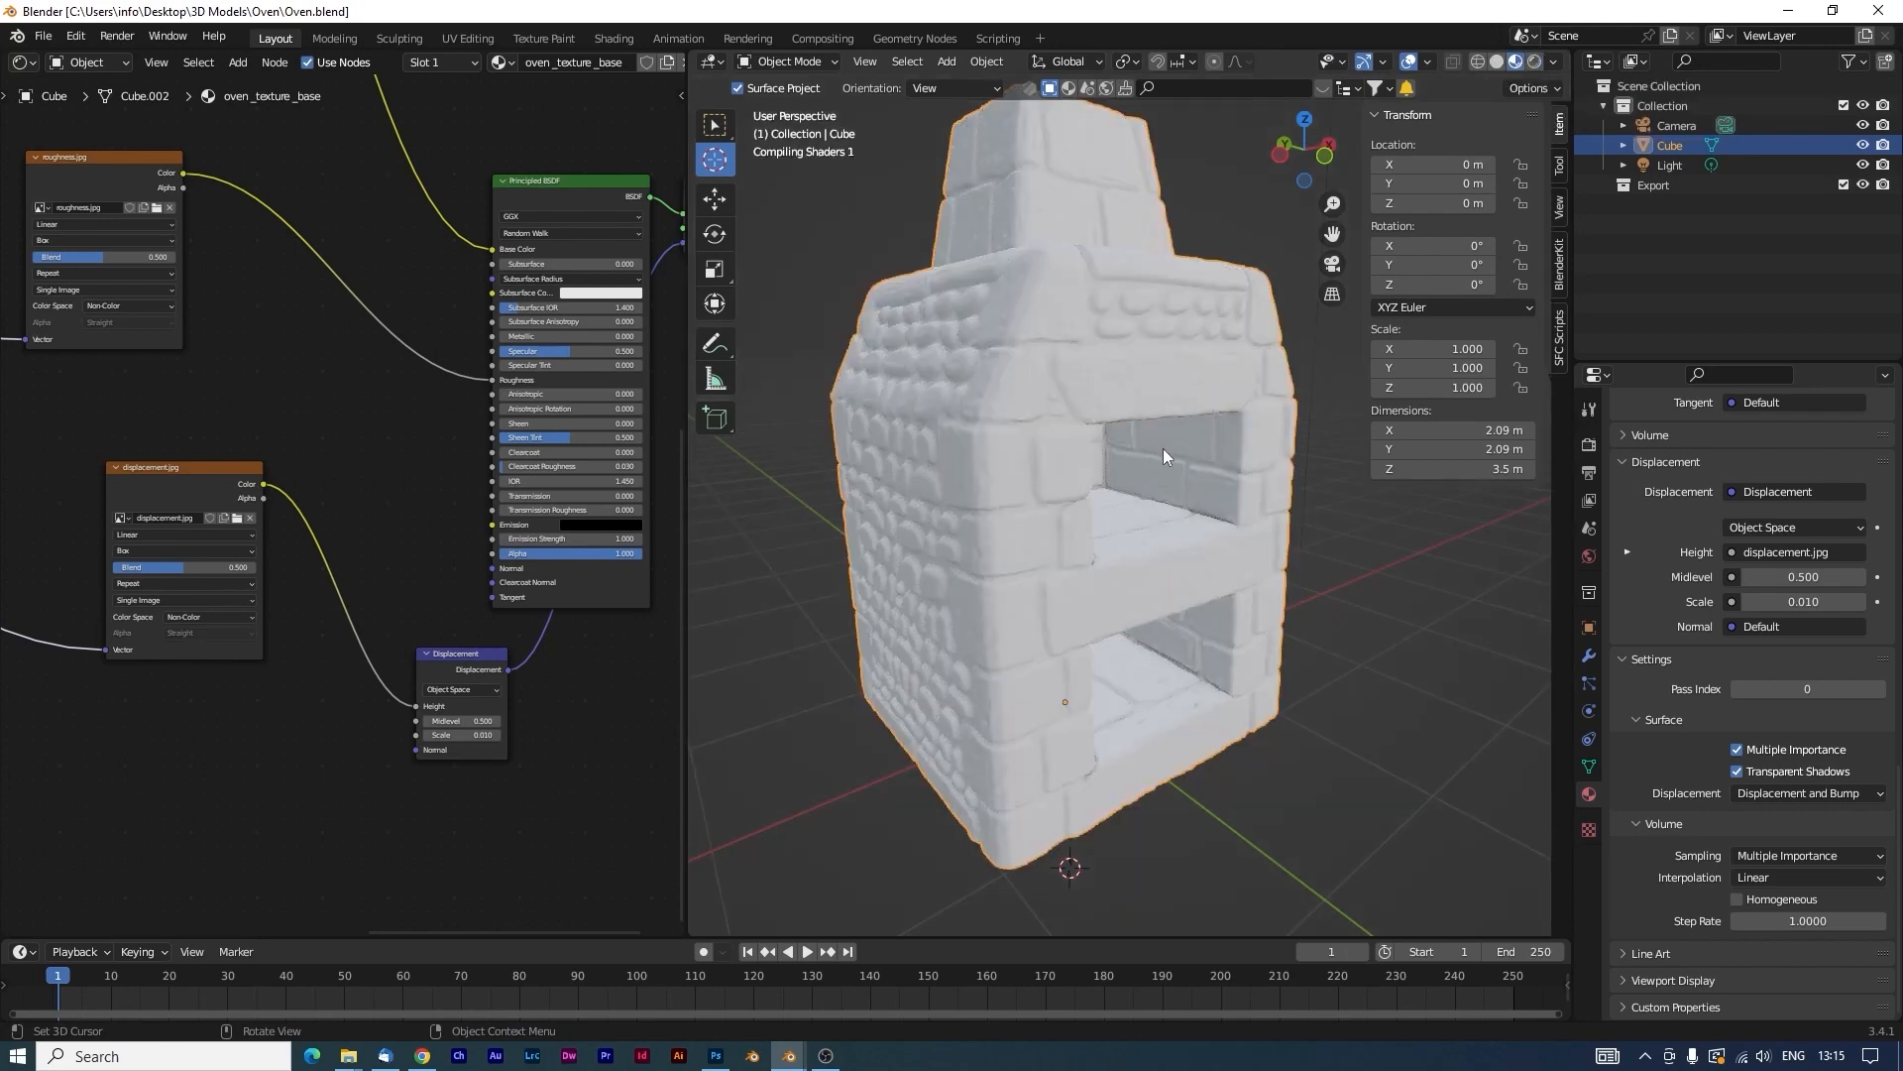
pyautogui.moveTo(1163, 448)
pyautogui.mouseDown(button='middle')
pyautogui.moveTo(1027, 519)
pyautogui.moveTo(1067, 526)
pyautogui.moveTo(1090, 504)
pyautogui.moveTo(1009, 608)
pyautogui.moveTo(1224, 587)
pyautogui.moveTo(1157, 579)
pyautogui.moveTo(1089, 372)
pyautogui.moveTo(1138, 418)
pyautogui.mouseUp(button='middle')
pyautogui.scroll(6, 1140, 425)
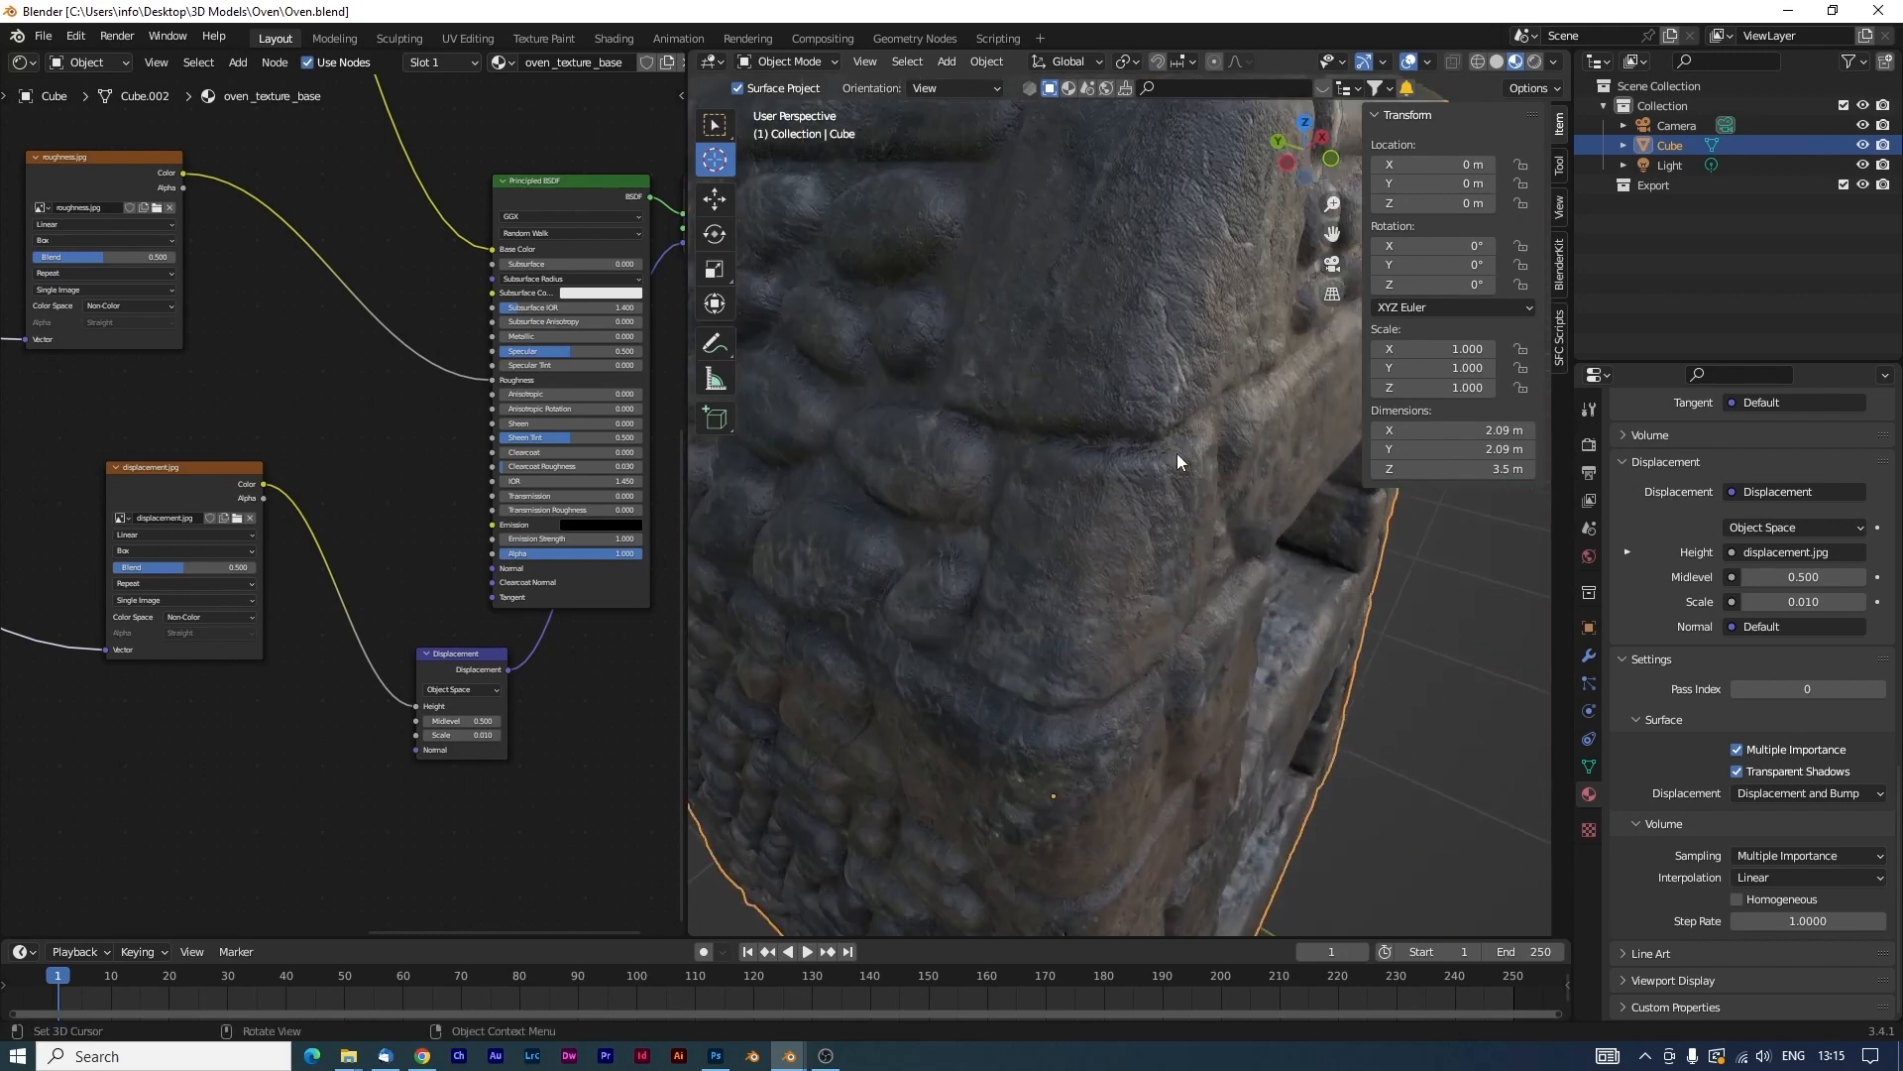
pyautogui.scroll(-6, 1215, 476)
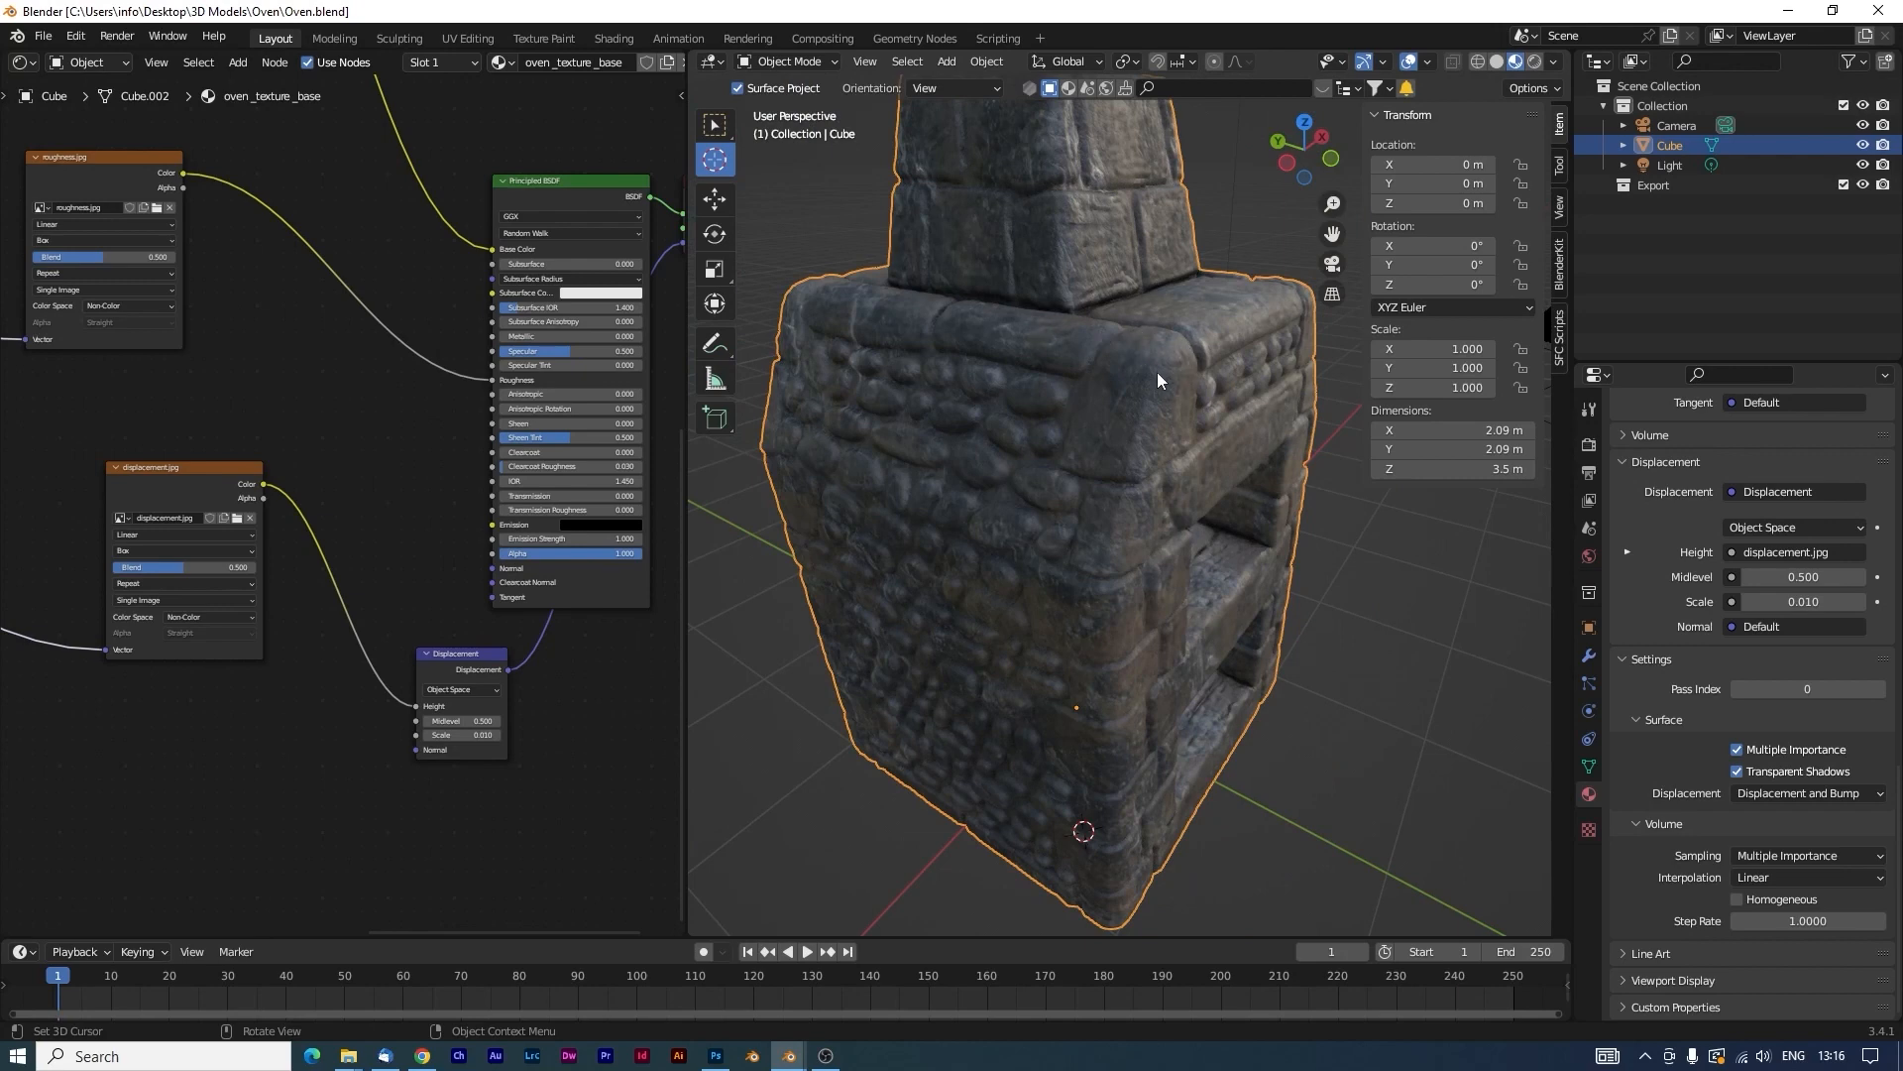
pyautogui.moveTo(1211, 441); pyautogui.dragTo(798, 535, button='middle')
pyautogui.moveTo(686, 545); pyautogui.dragTo(529, 557)
pyautogui.scroll(-3, 941, 590)
pyautogui.moveTo(947, 607); pyautogui.dragTo(883, 629, button='middle')
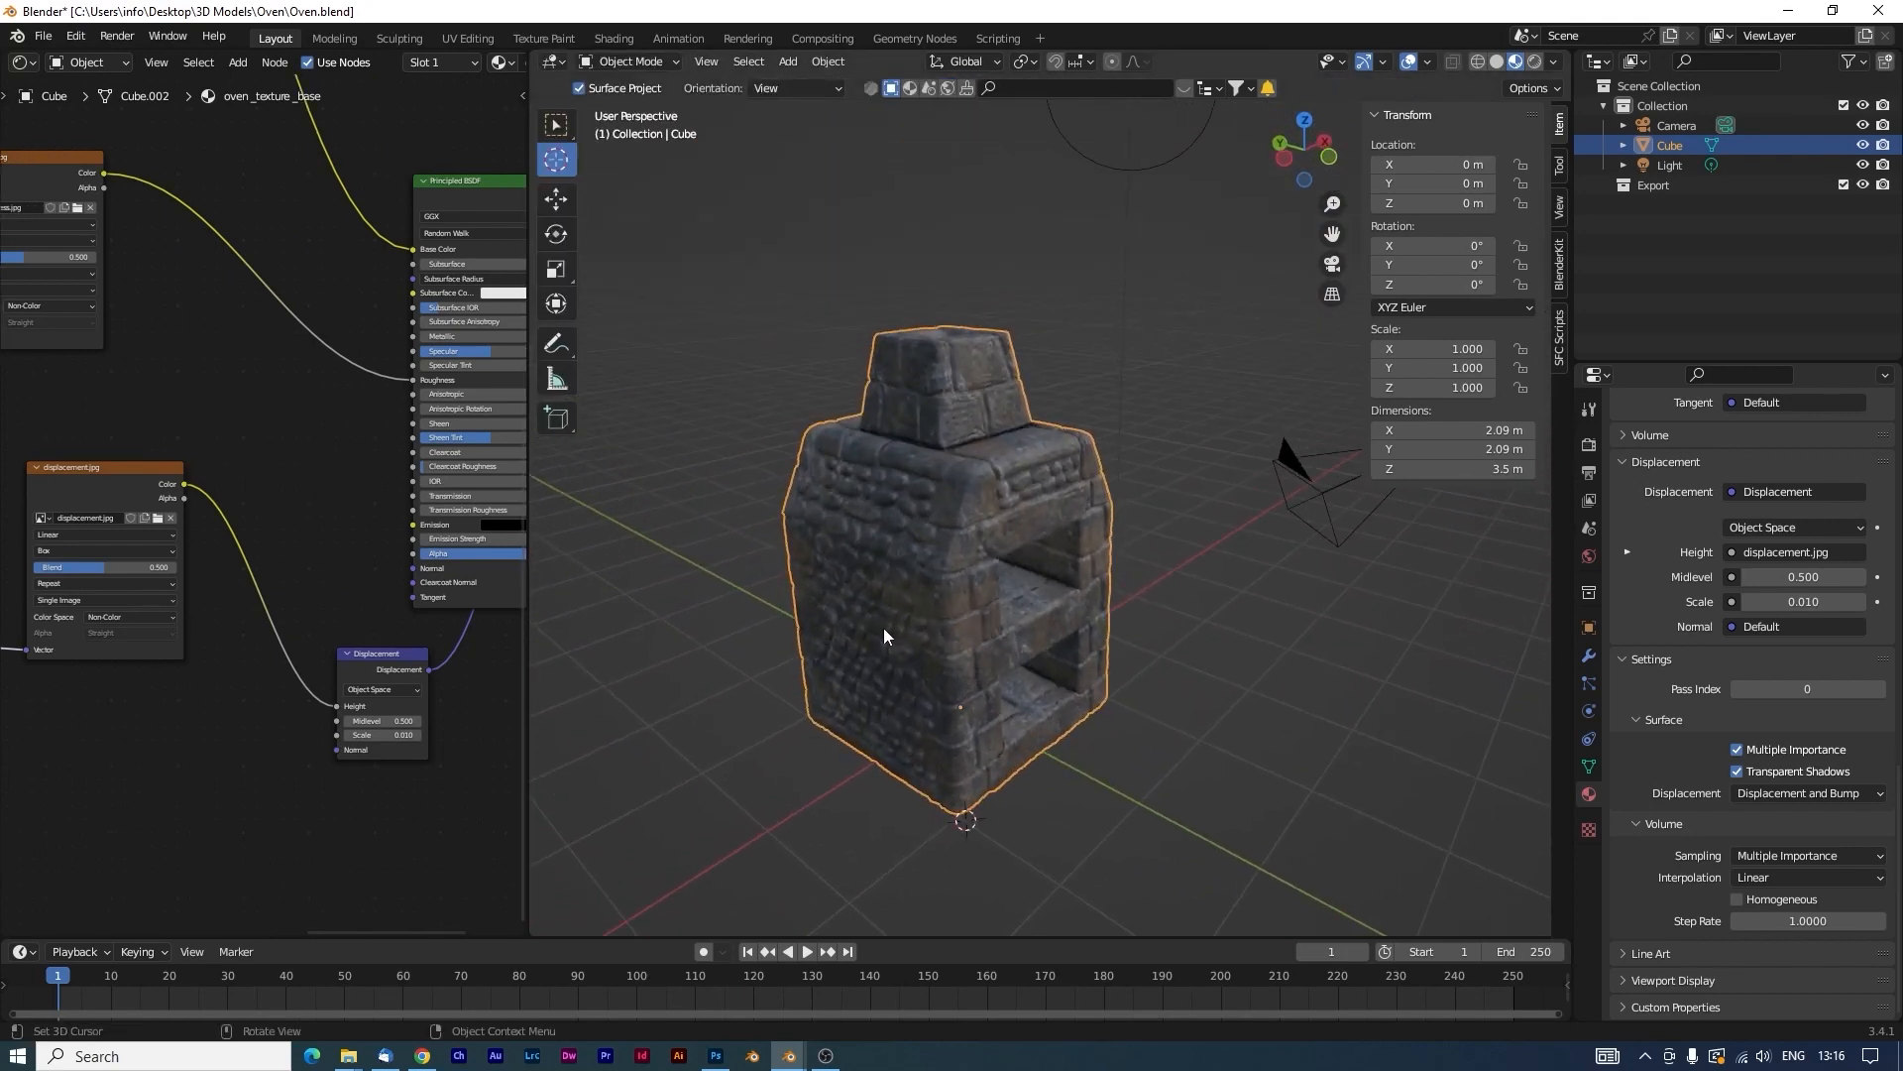
# Duplicate the oven object in place without moving the copy.
pyautogui.click(1533, 62)
pyautogui.hotkey('shift', 'd')
pyautogui.press('Escape')
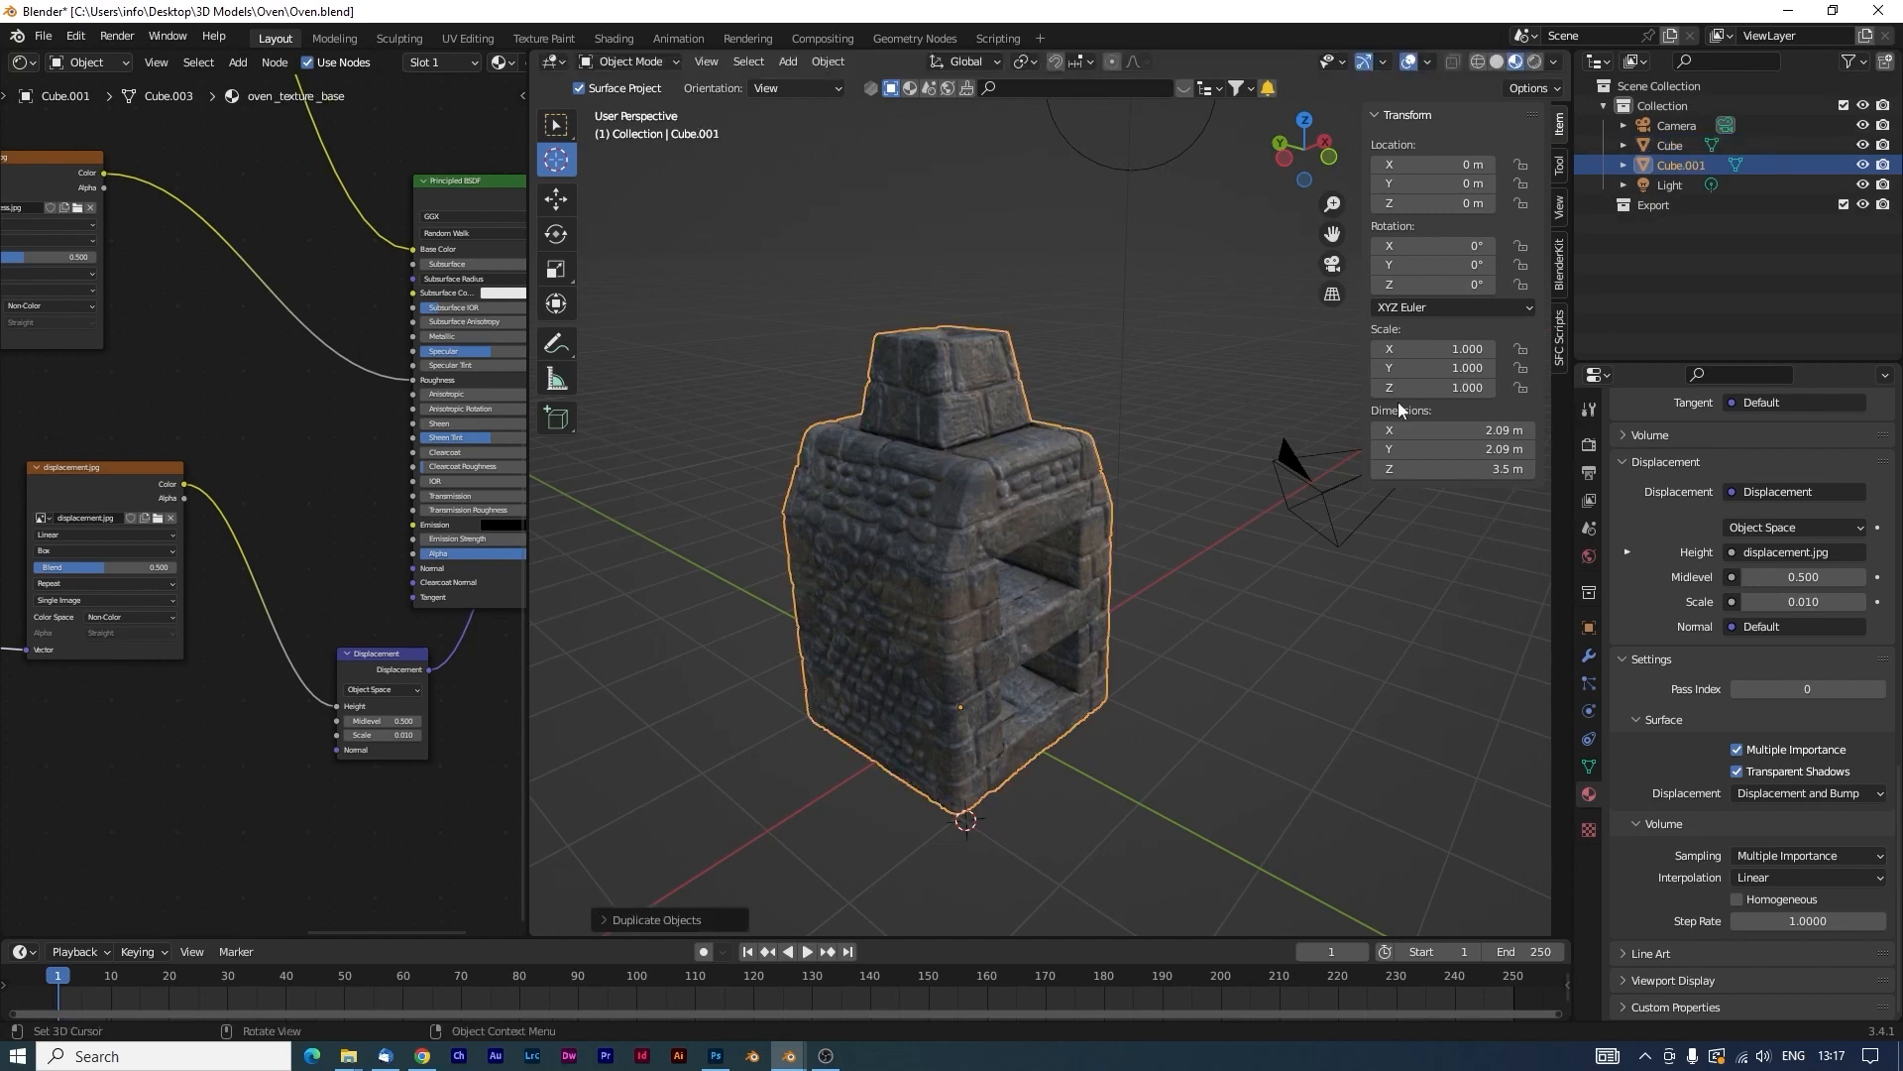
# Rename the original oven object as Hi-Res and its duplicate as Low-Res.
pyautogui.click(1675, 149)
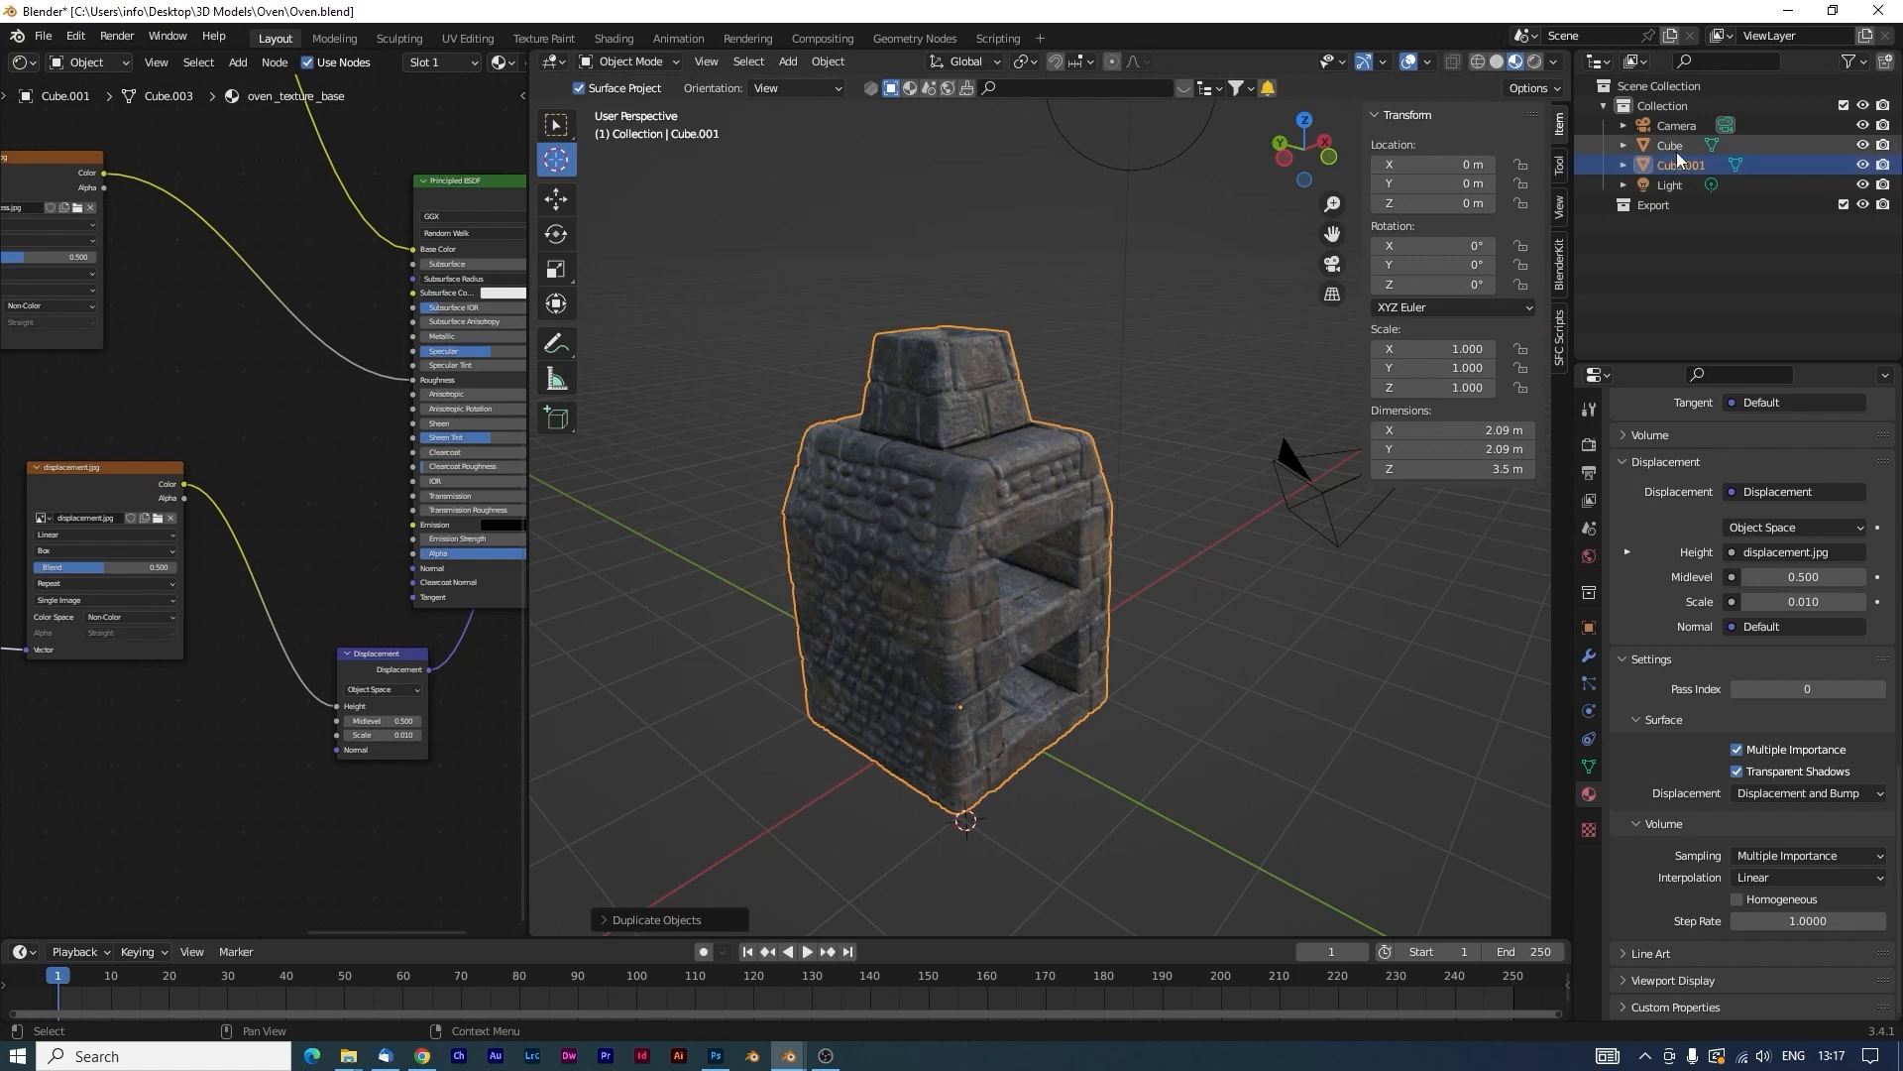
pyautogui.doubleClick(1673, 144)
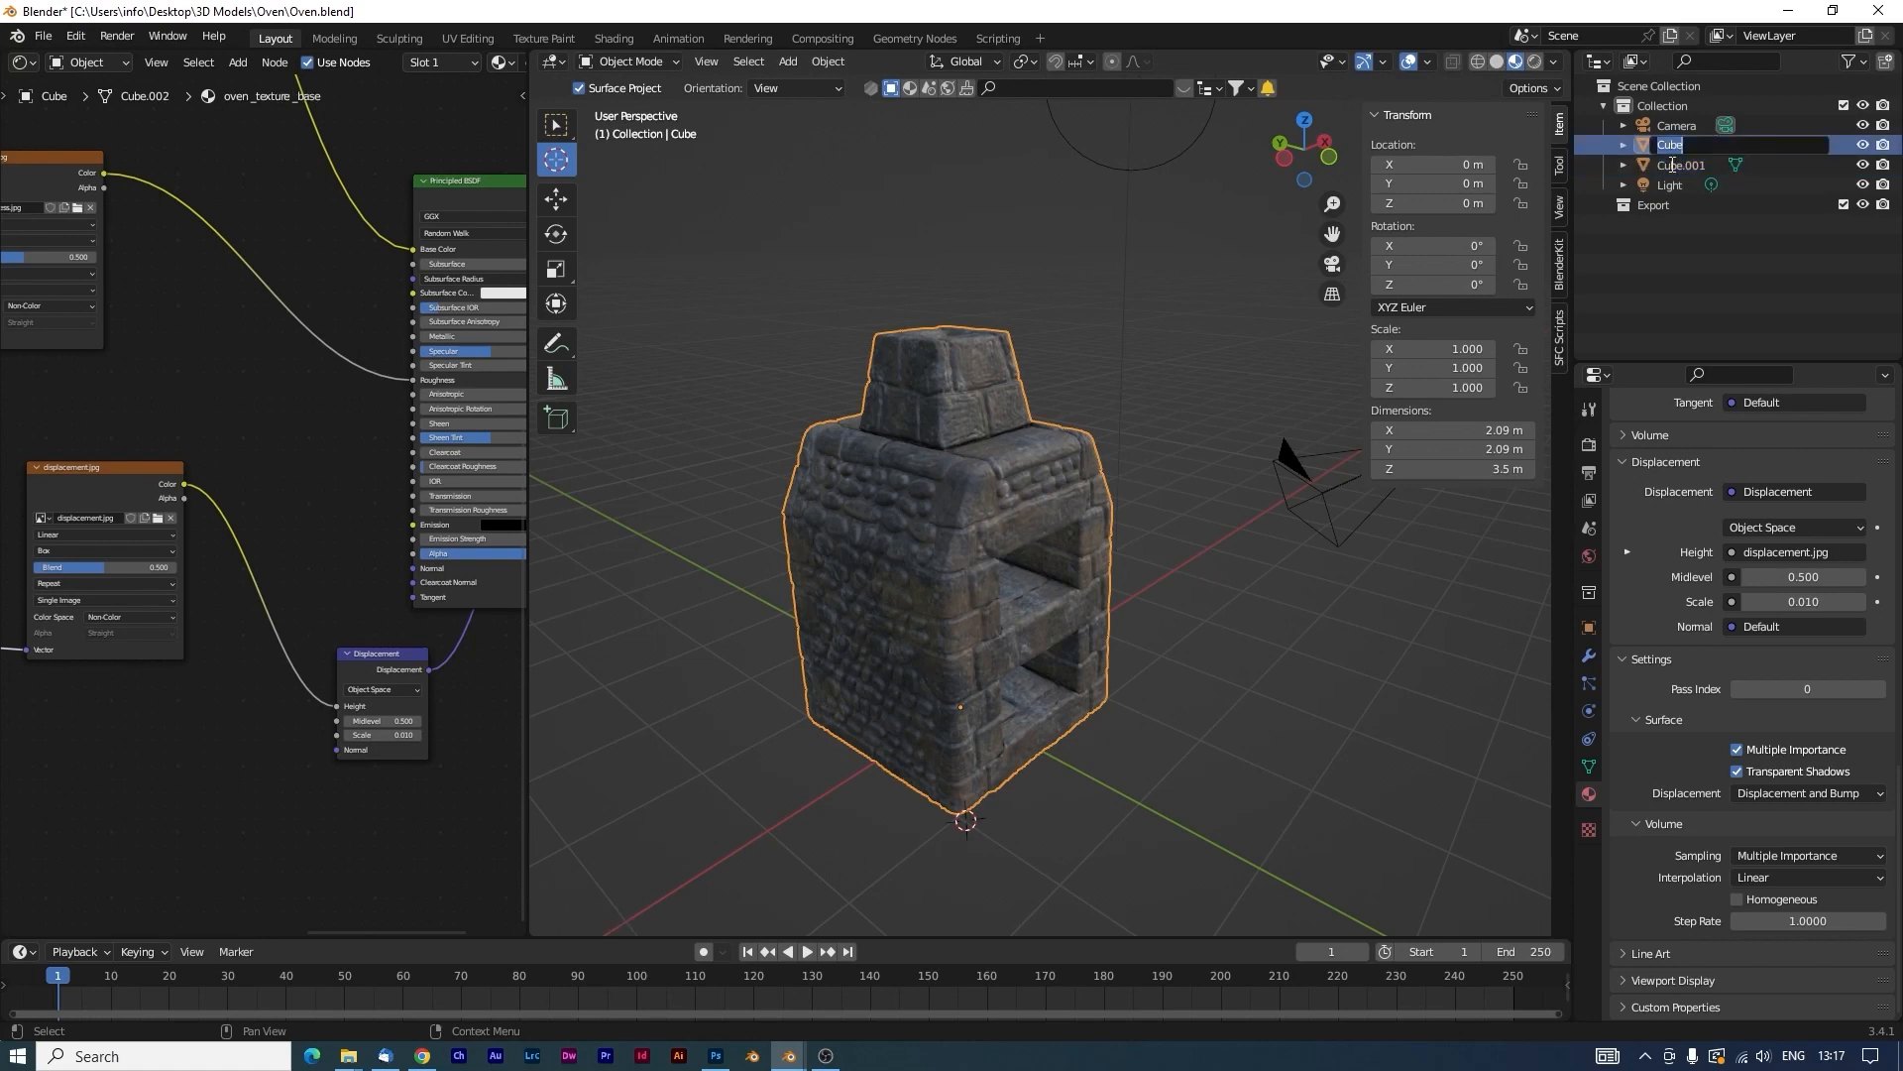
pyautogui.write('Hi-Res')
pyautogui.press('Return')
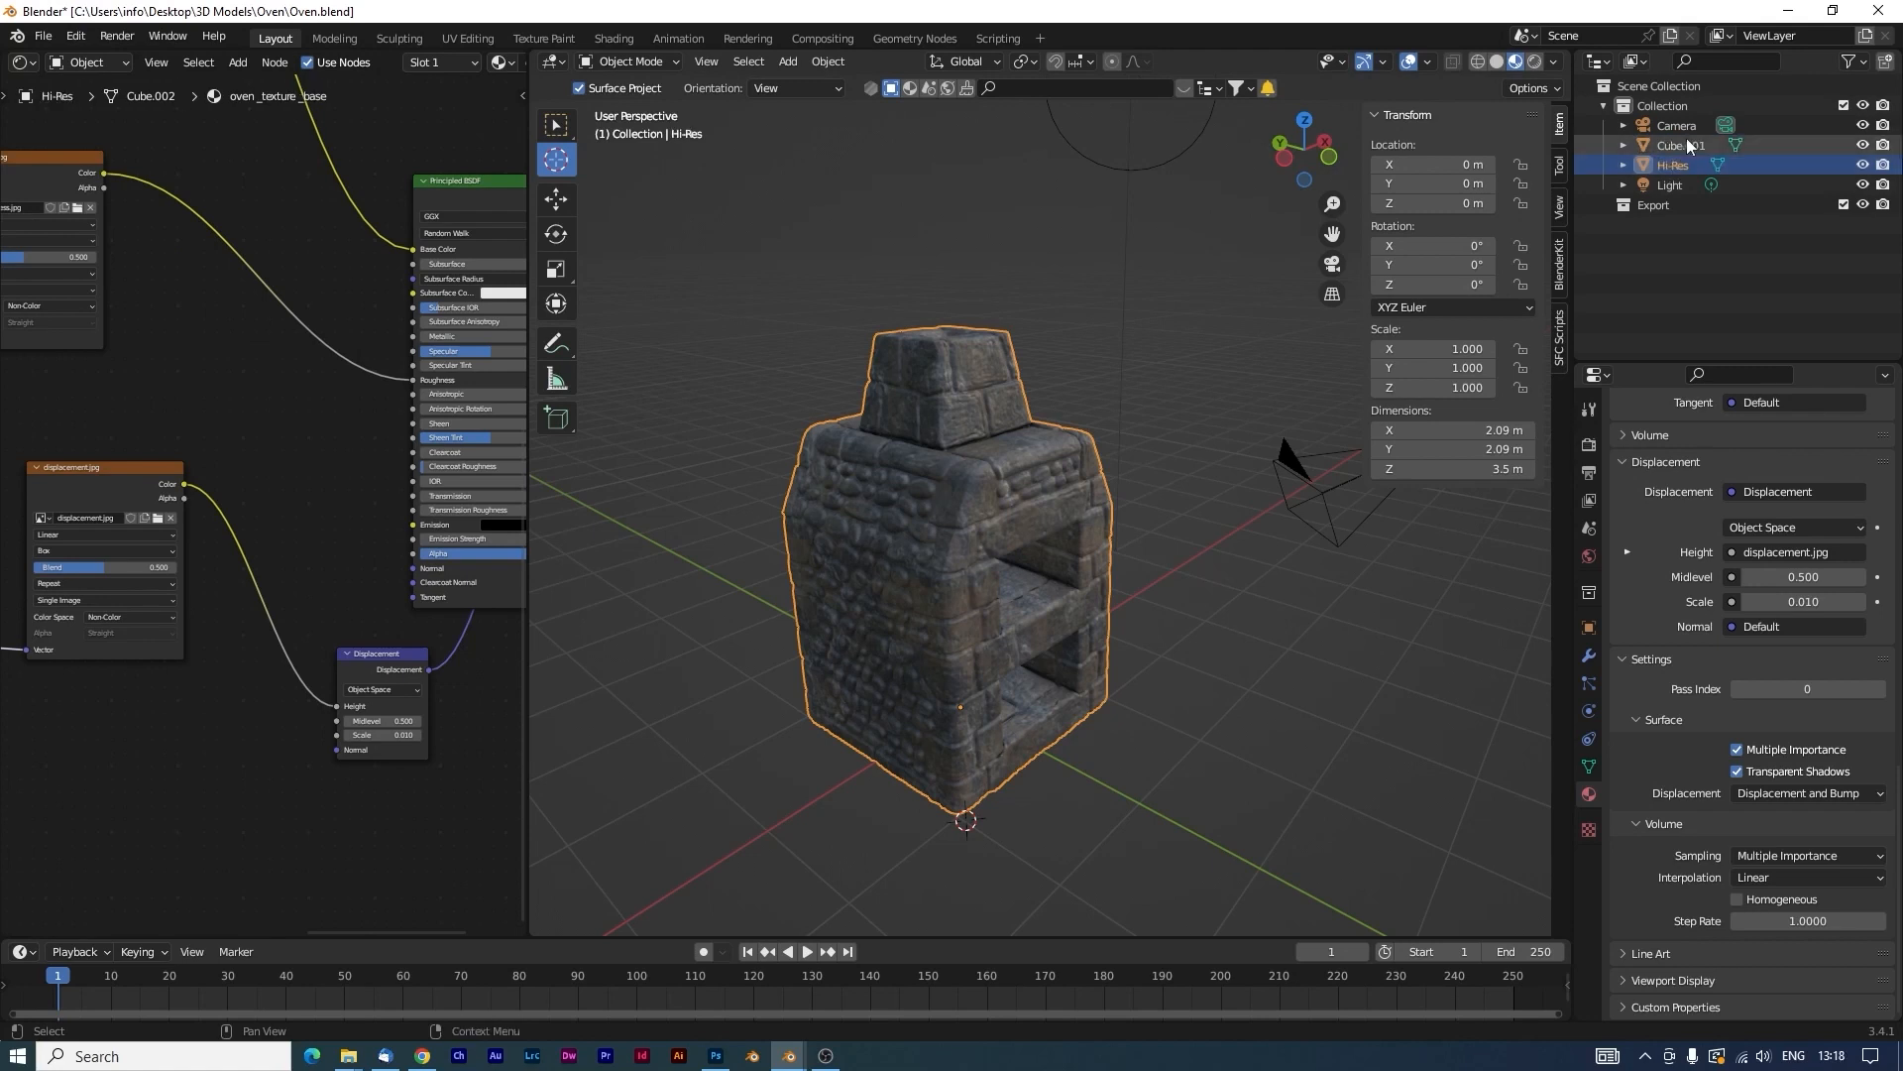
pyautogui.doubleClick(1686, 145)
pyautogui.write('Low')
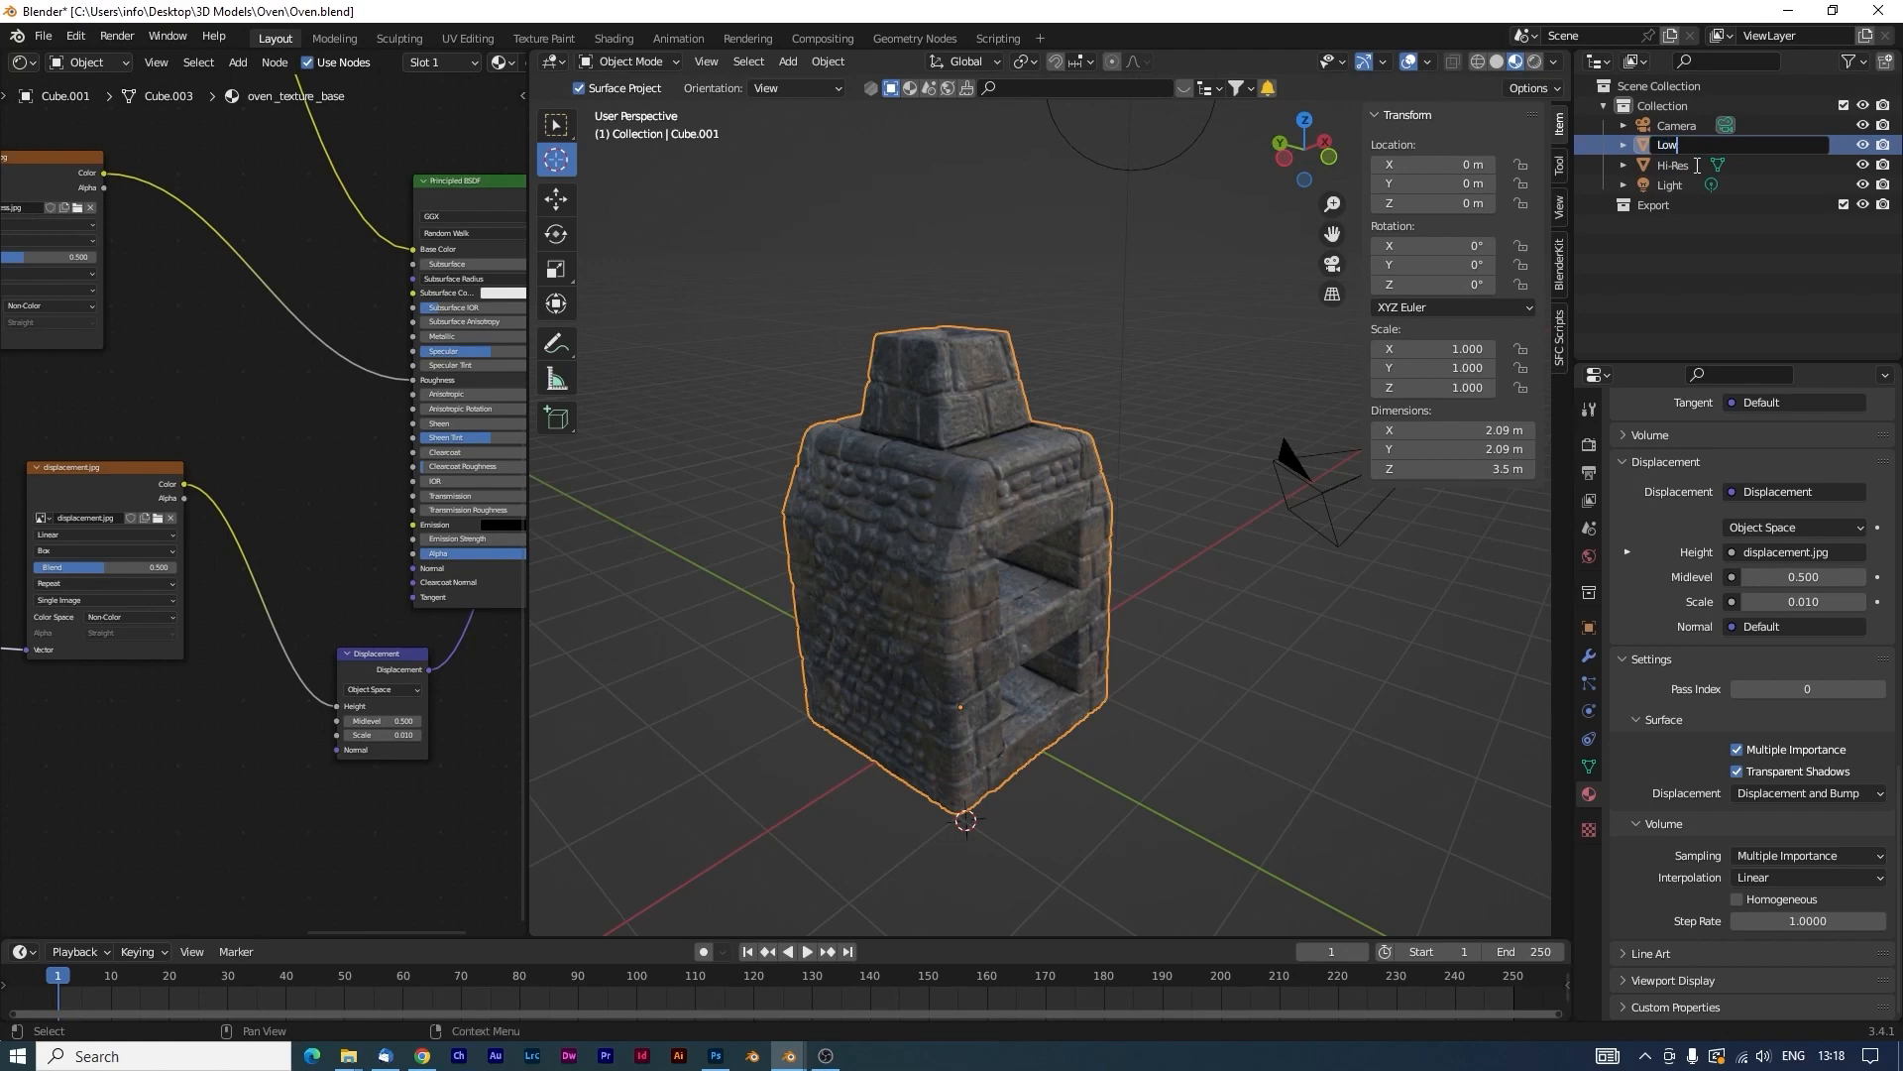
pyautogui.write('-Res')
pyautogui.press('Return')
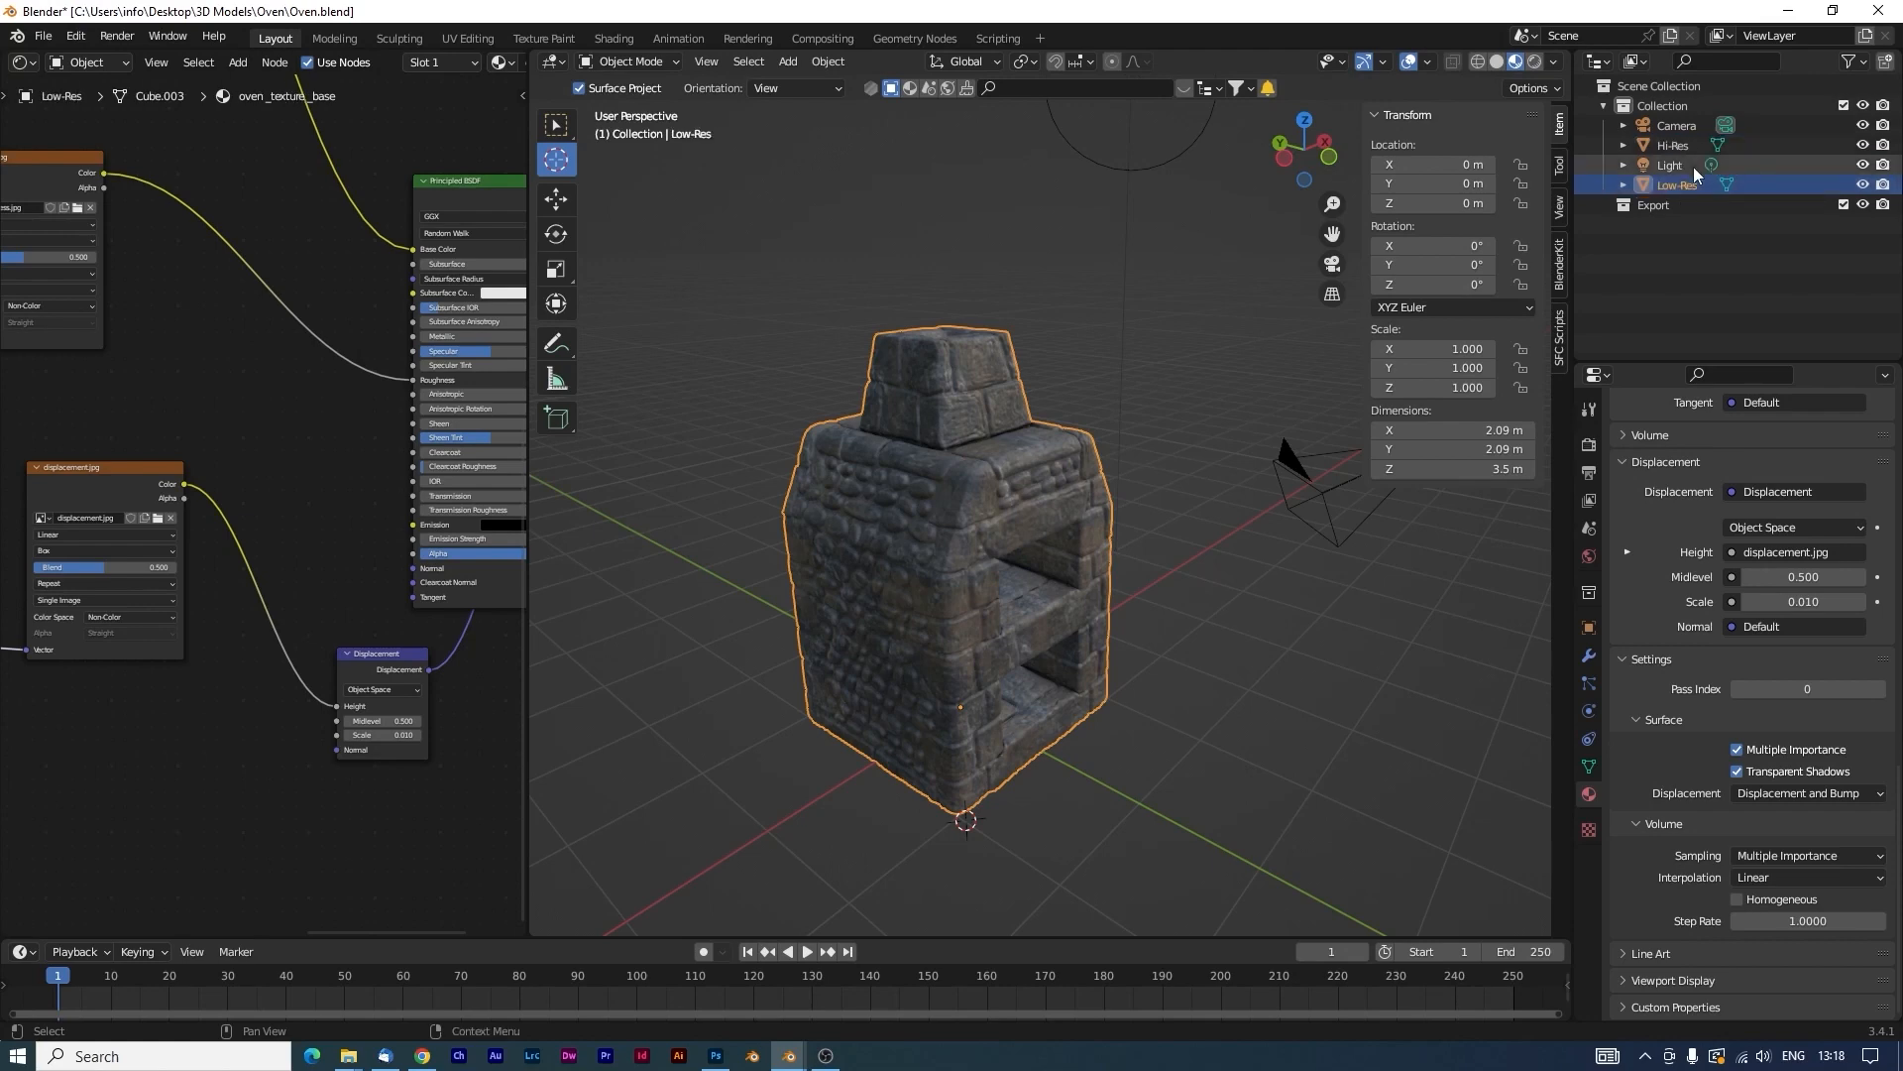
pyautogui.click(1004, 418)
pyautogui.press('g')
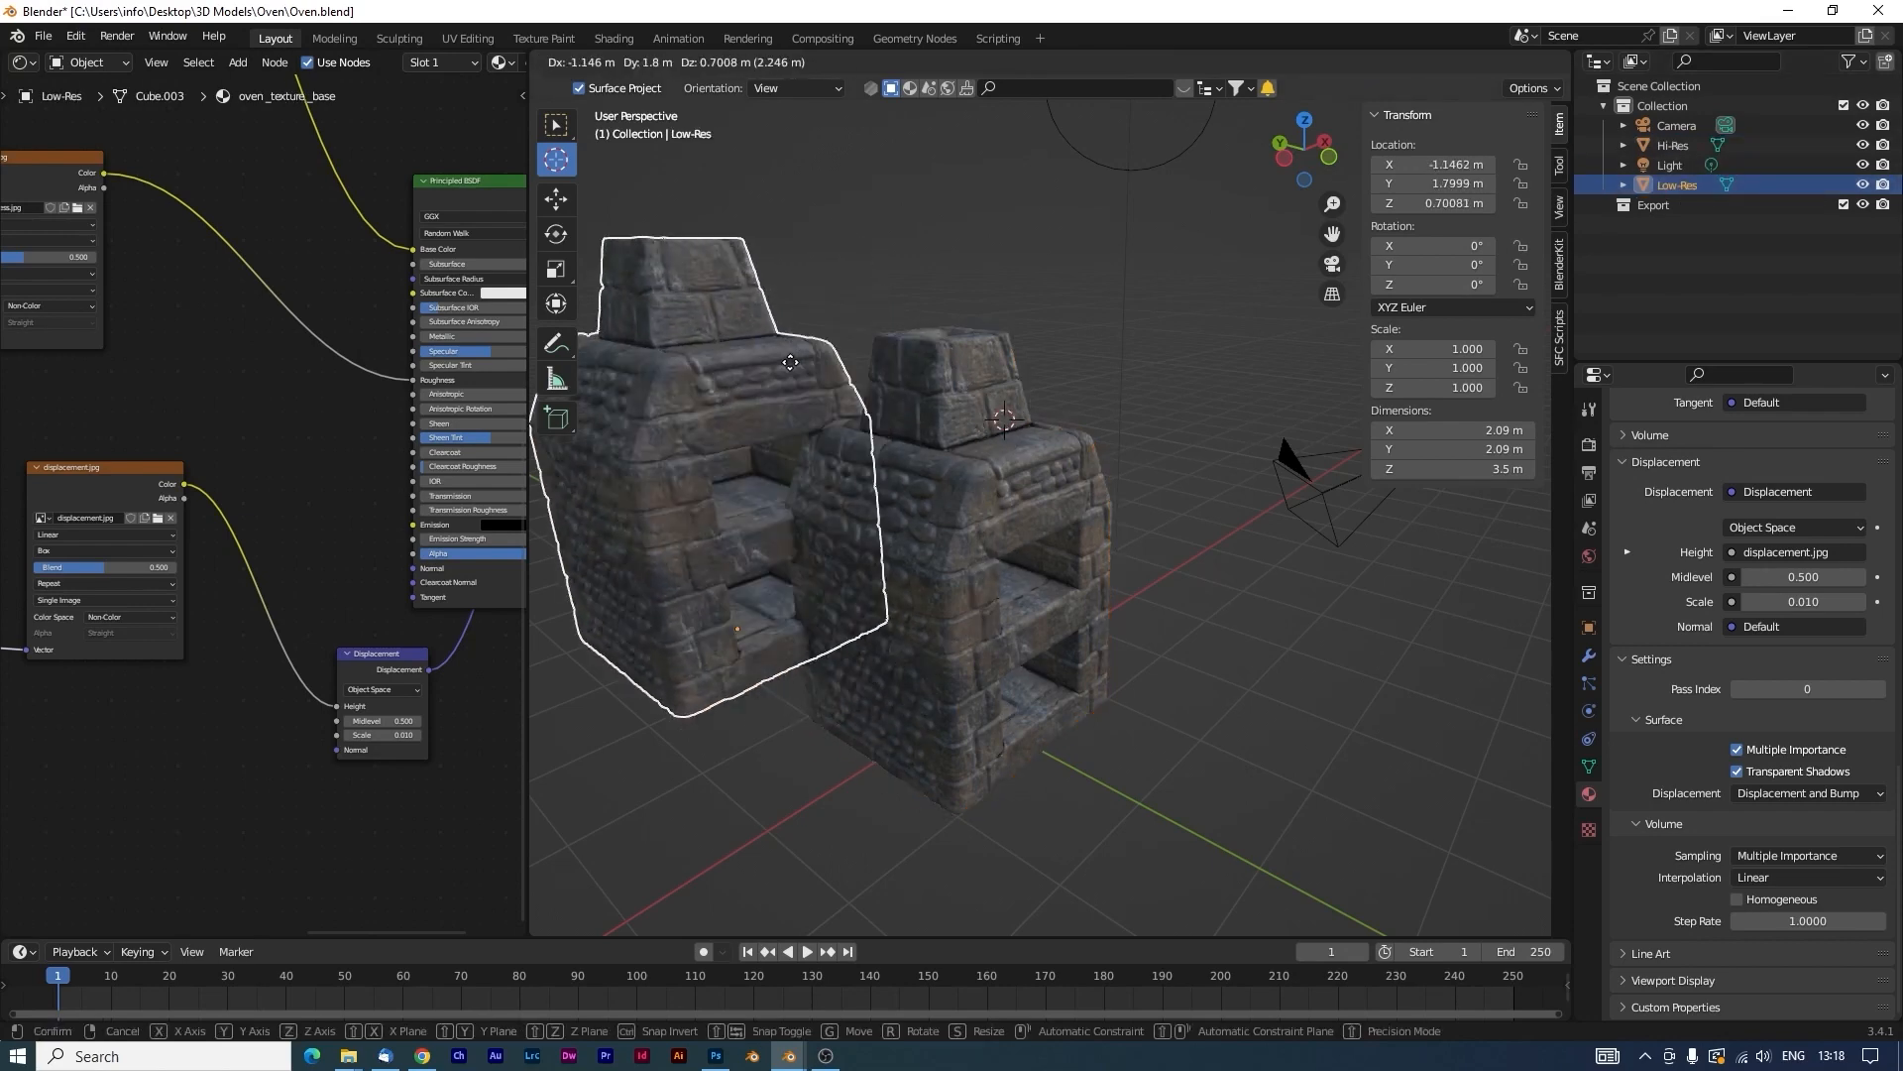
pyautogui.rightClick(790, 369)
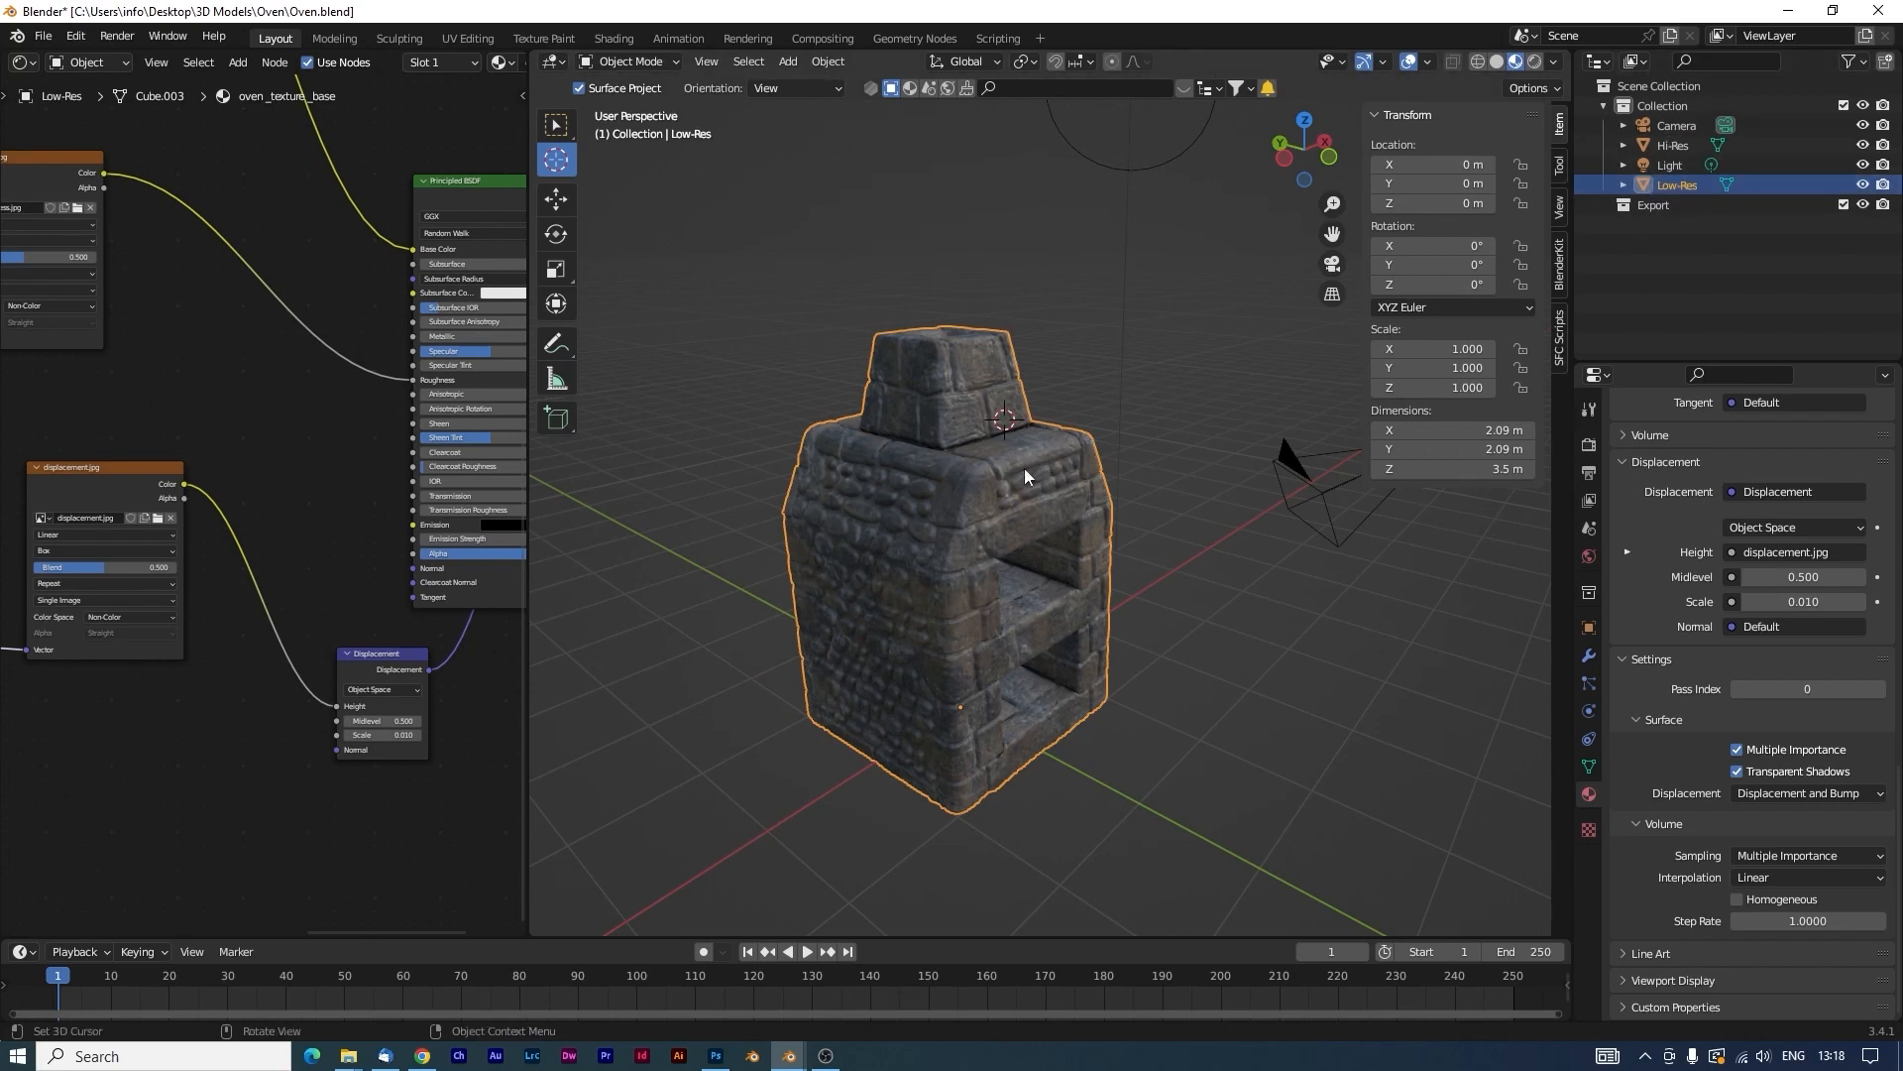
# Save the file and add a Decimate modifier to the Low-Res oven.
pyautogui.hotkey('ctrl', 's')
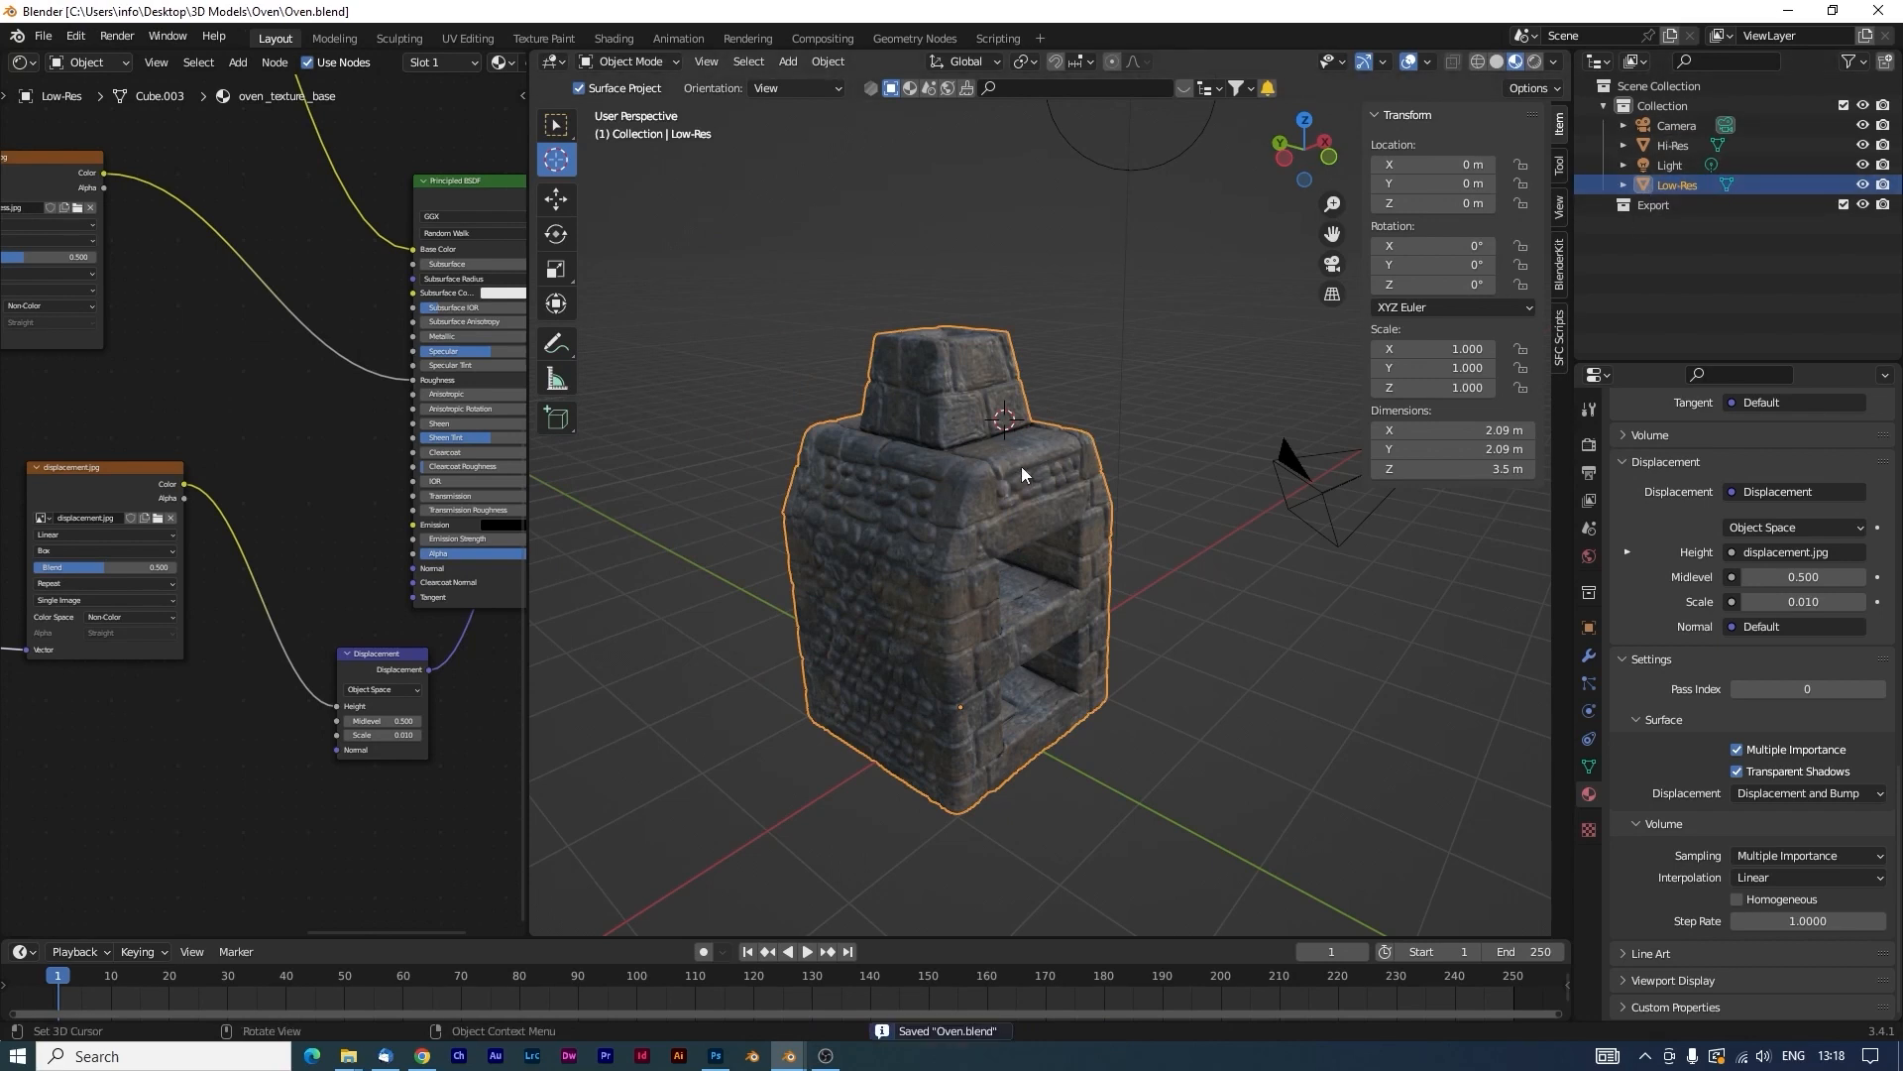
pyautogui.click(1588, 655)
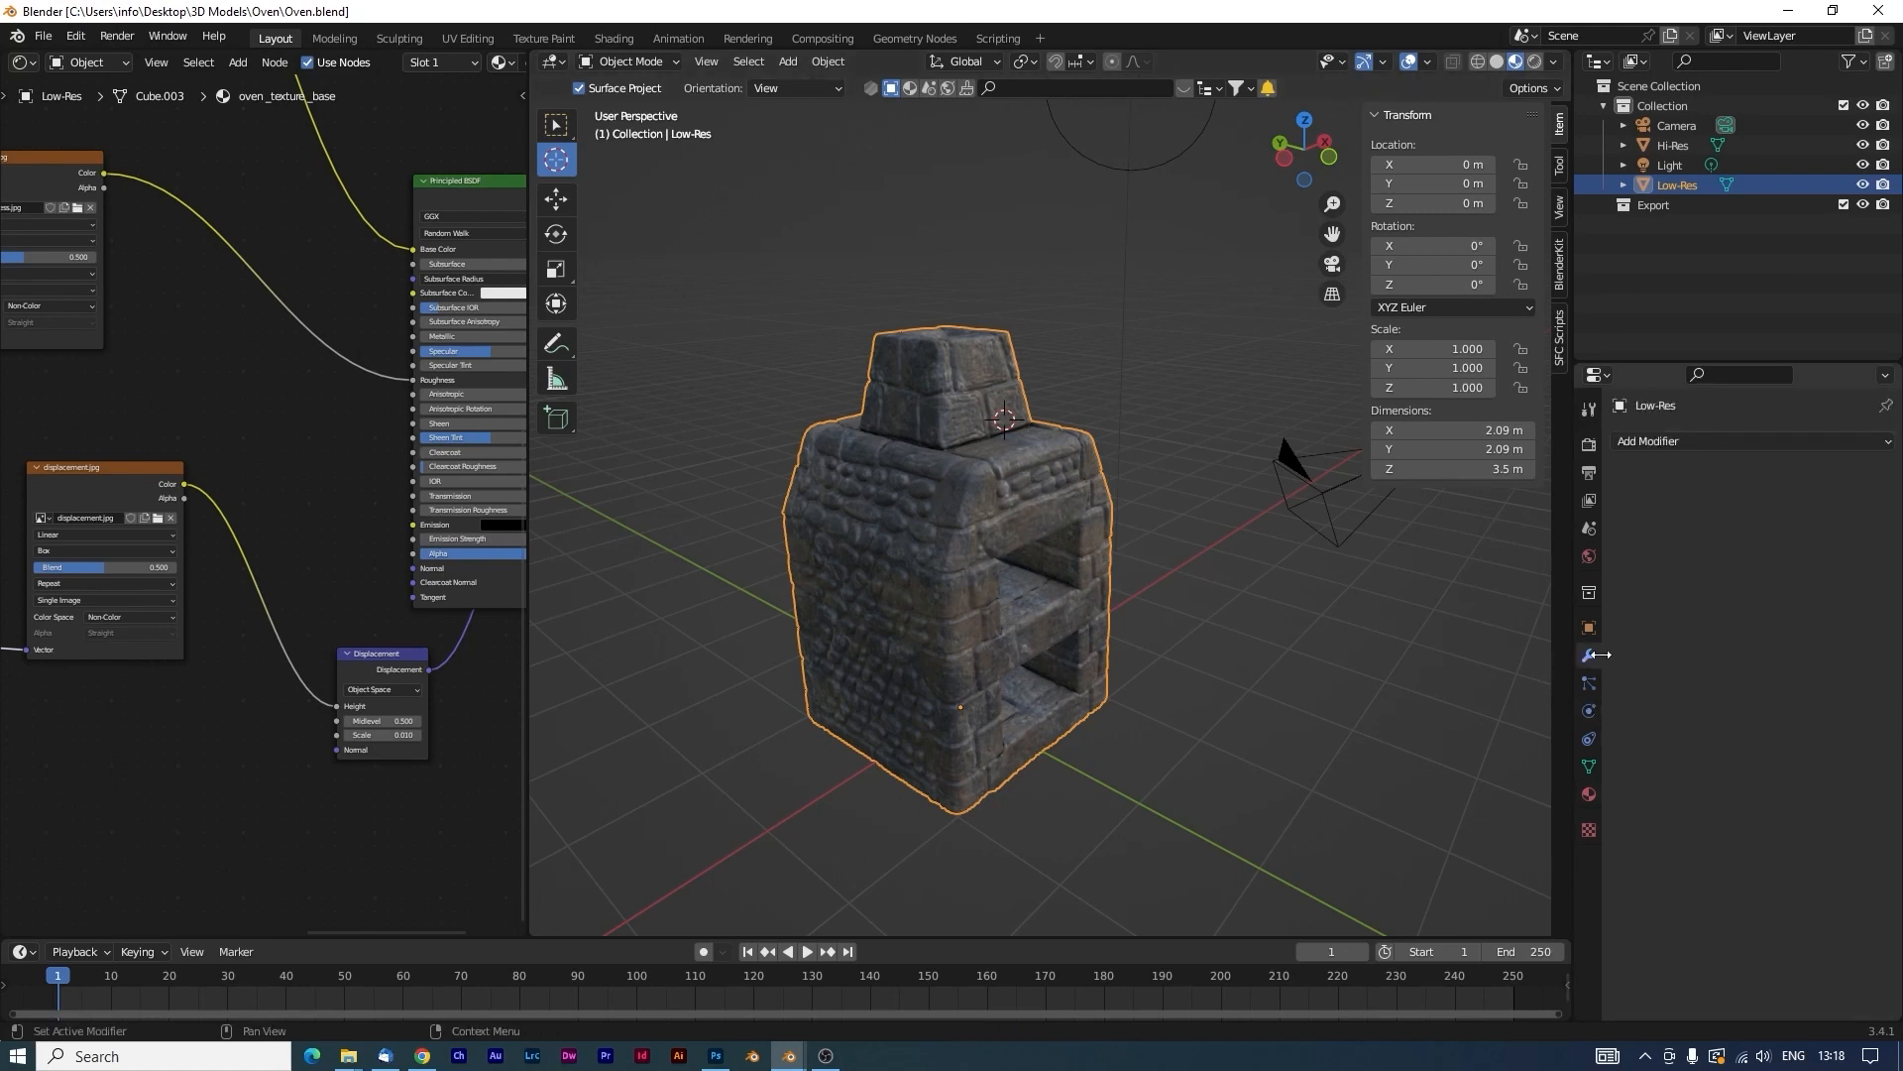
pyautogui.click(1686, 441)
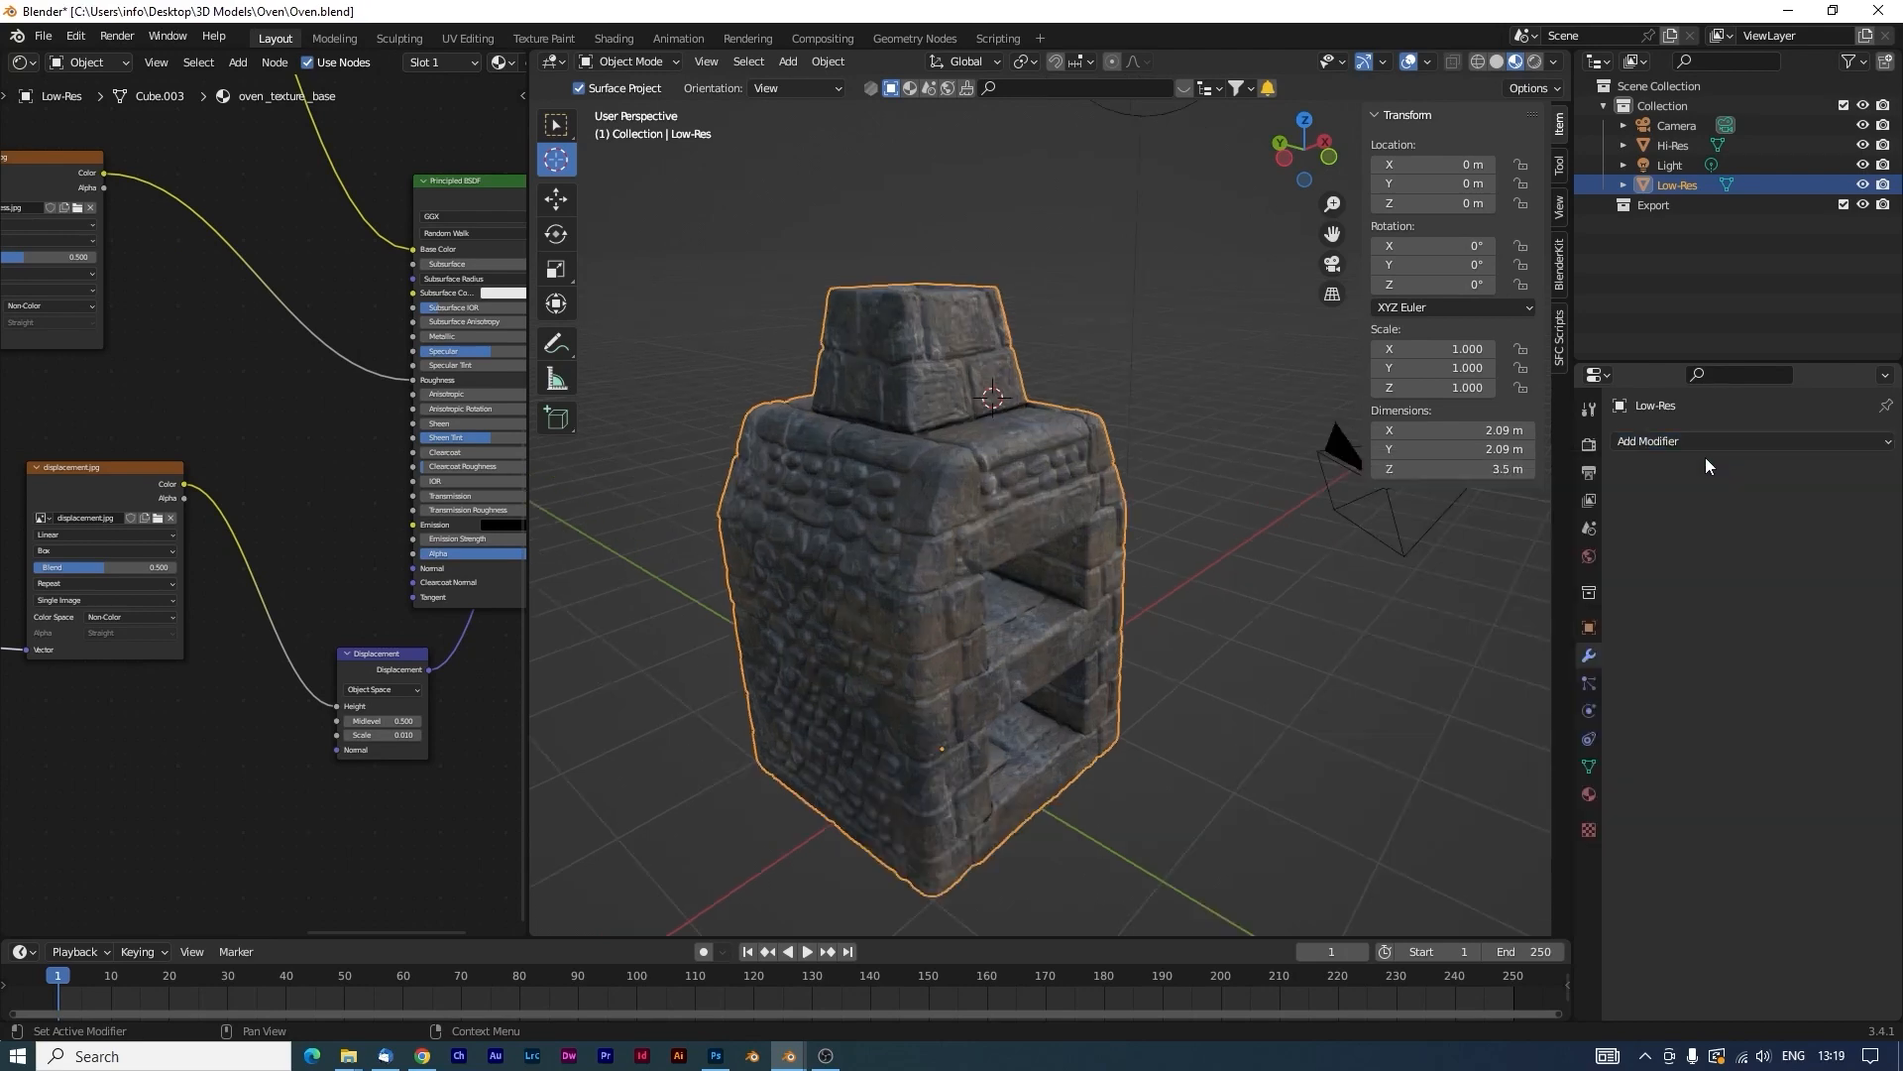
pyautogui.click(1708, 442)
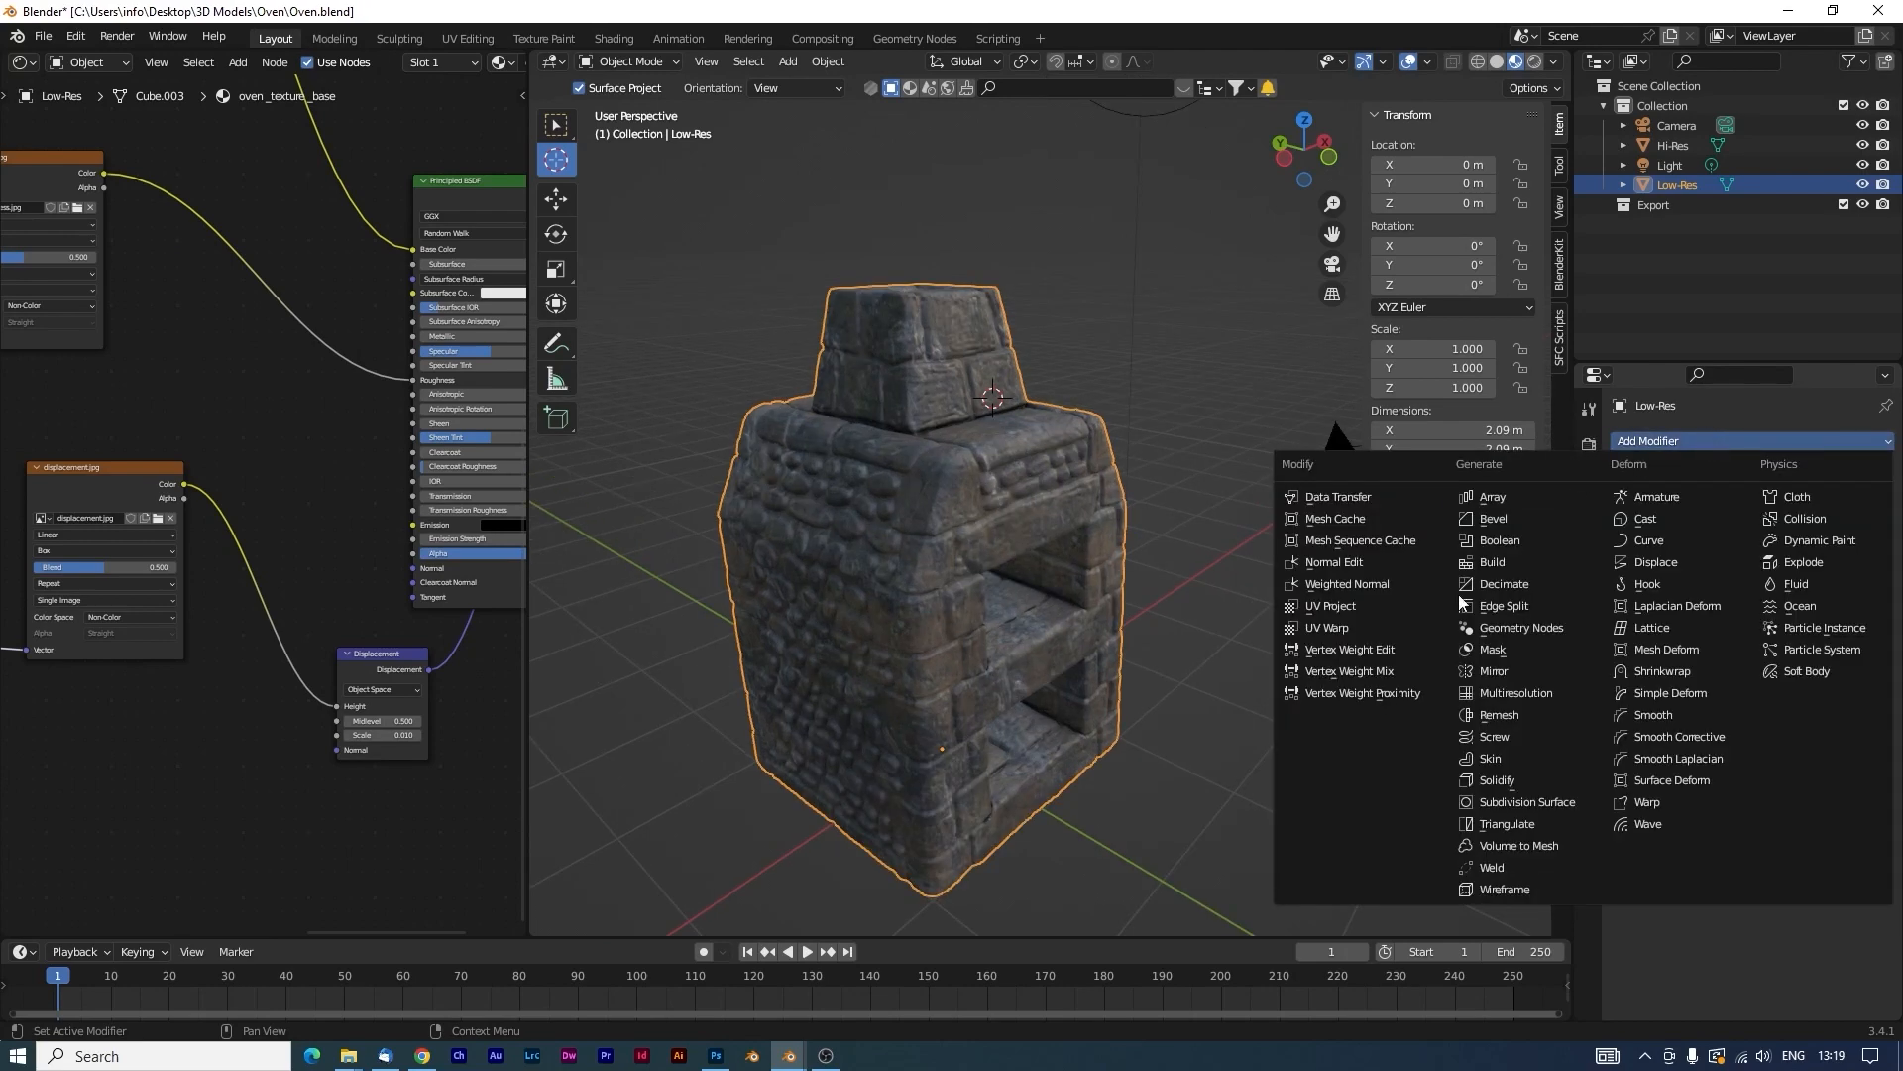
pyautogui.click(1530, 583)
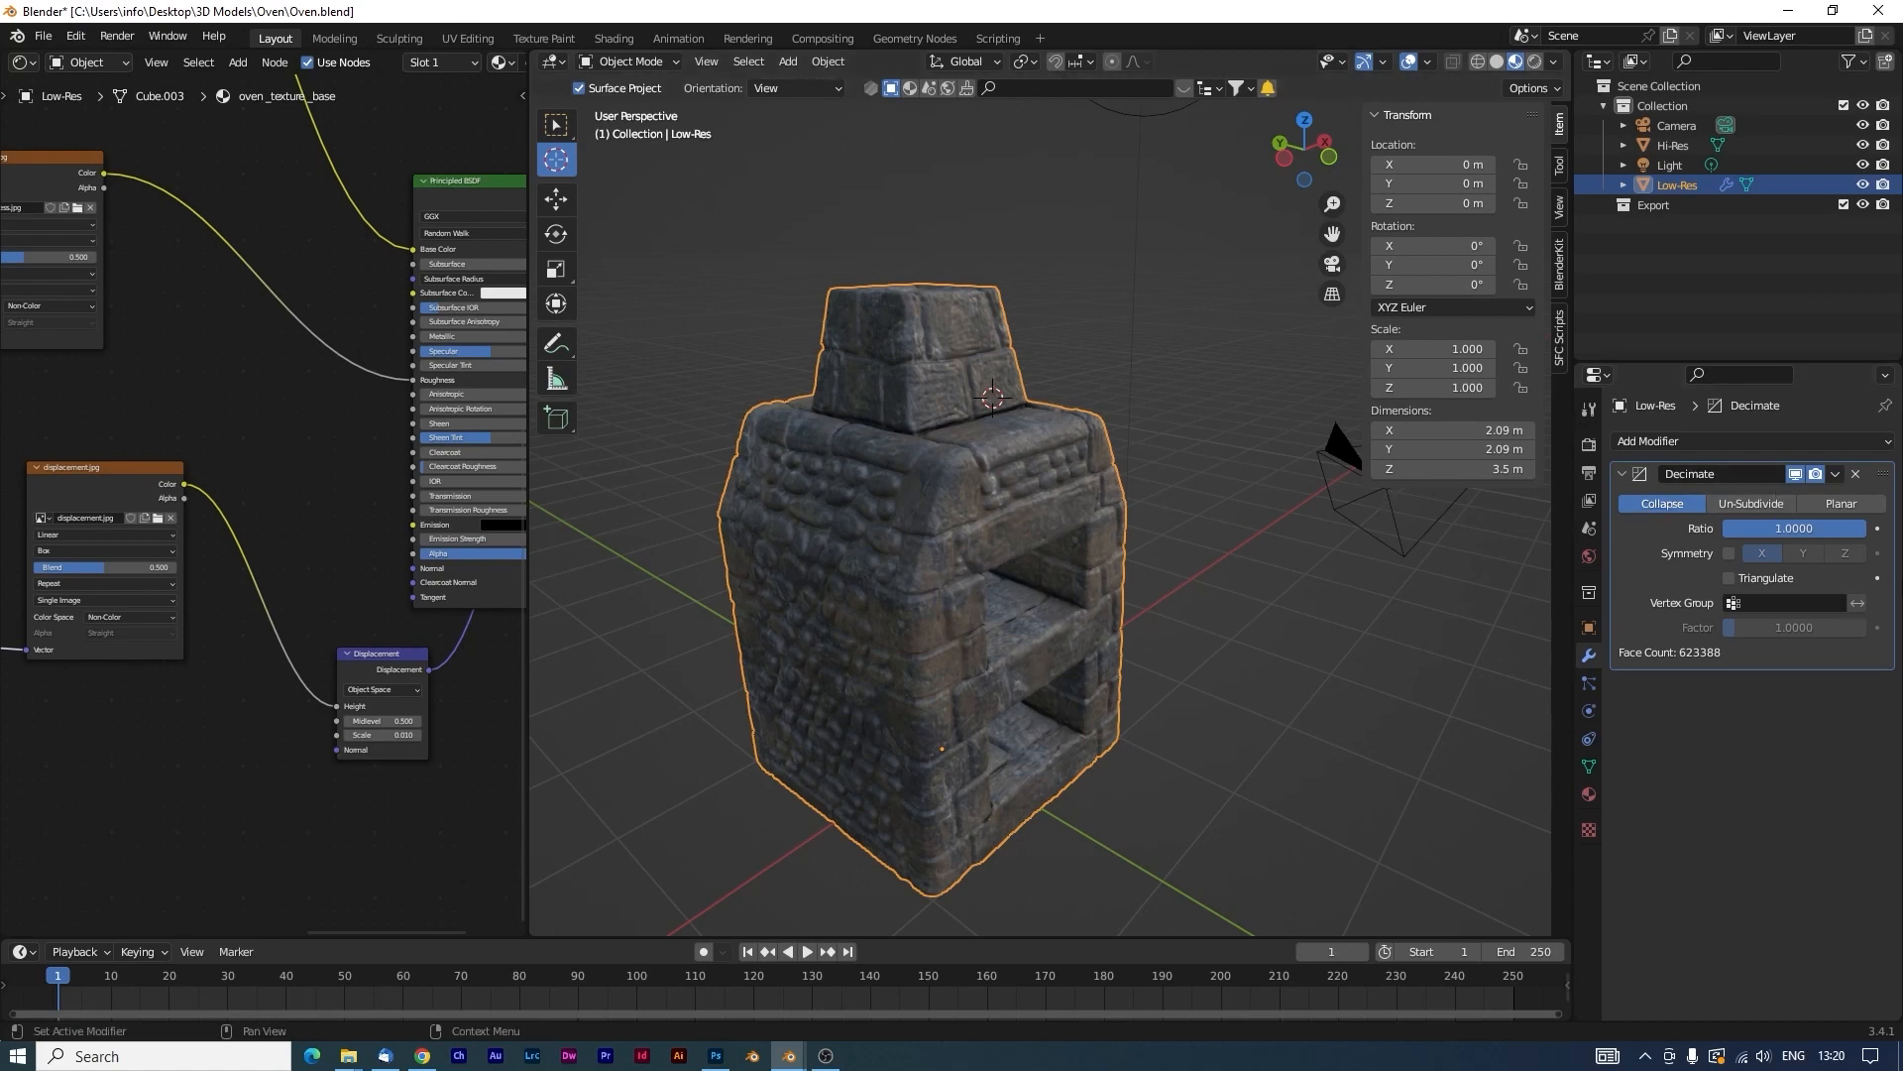
# Try Decimate ratios of 0.05 and 0.02 on the Low-Res oven.
pyautogui.click(1770, 530)
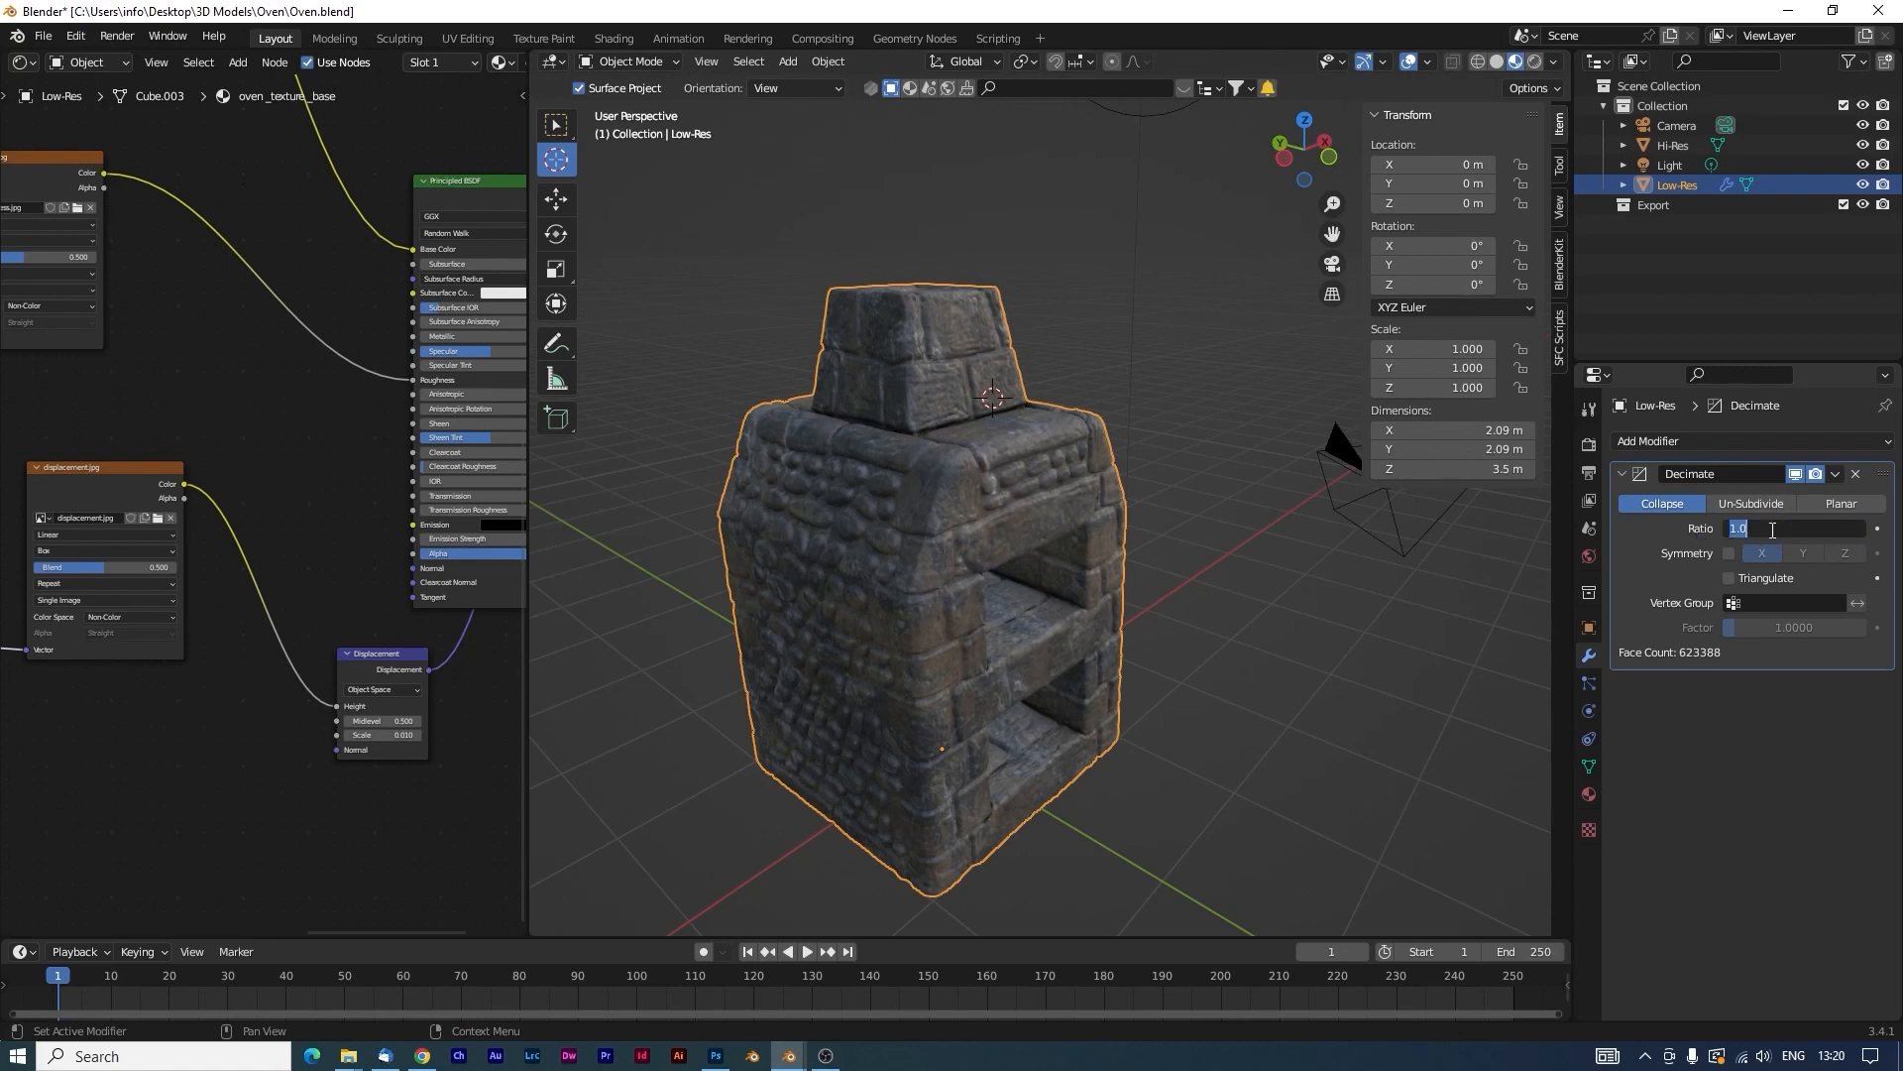
pyautogui.write('.05')
pyautogui.press('Return')
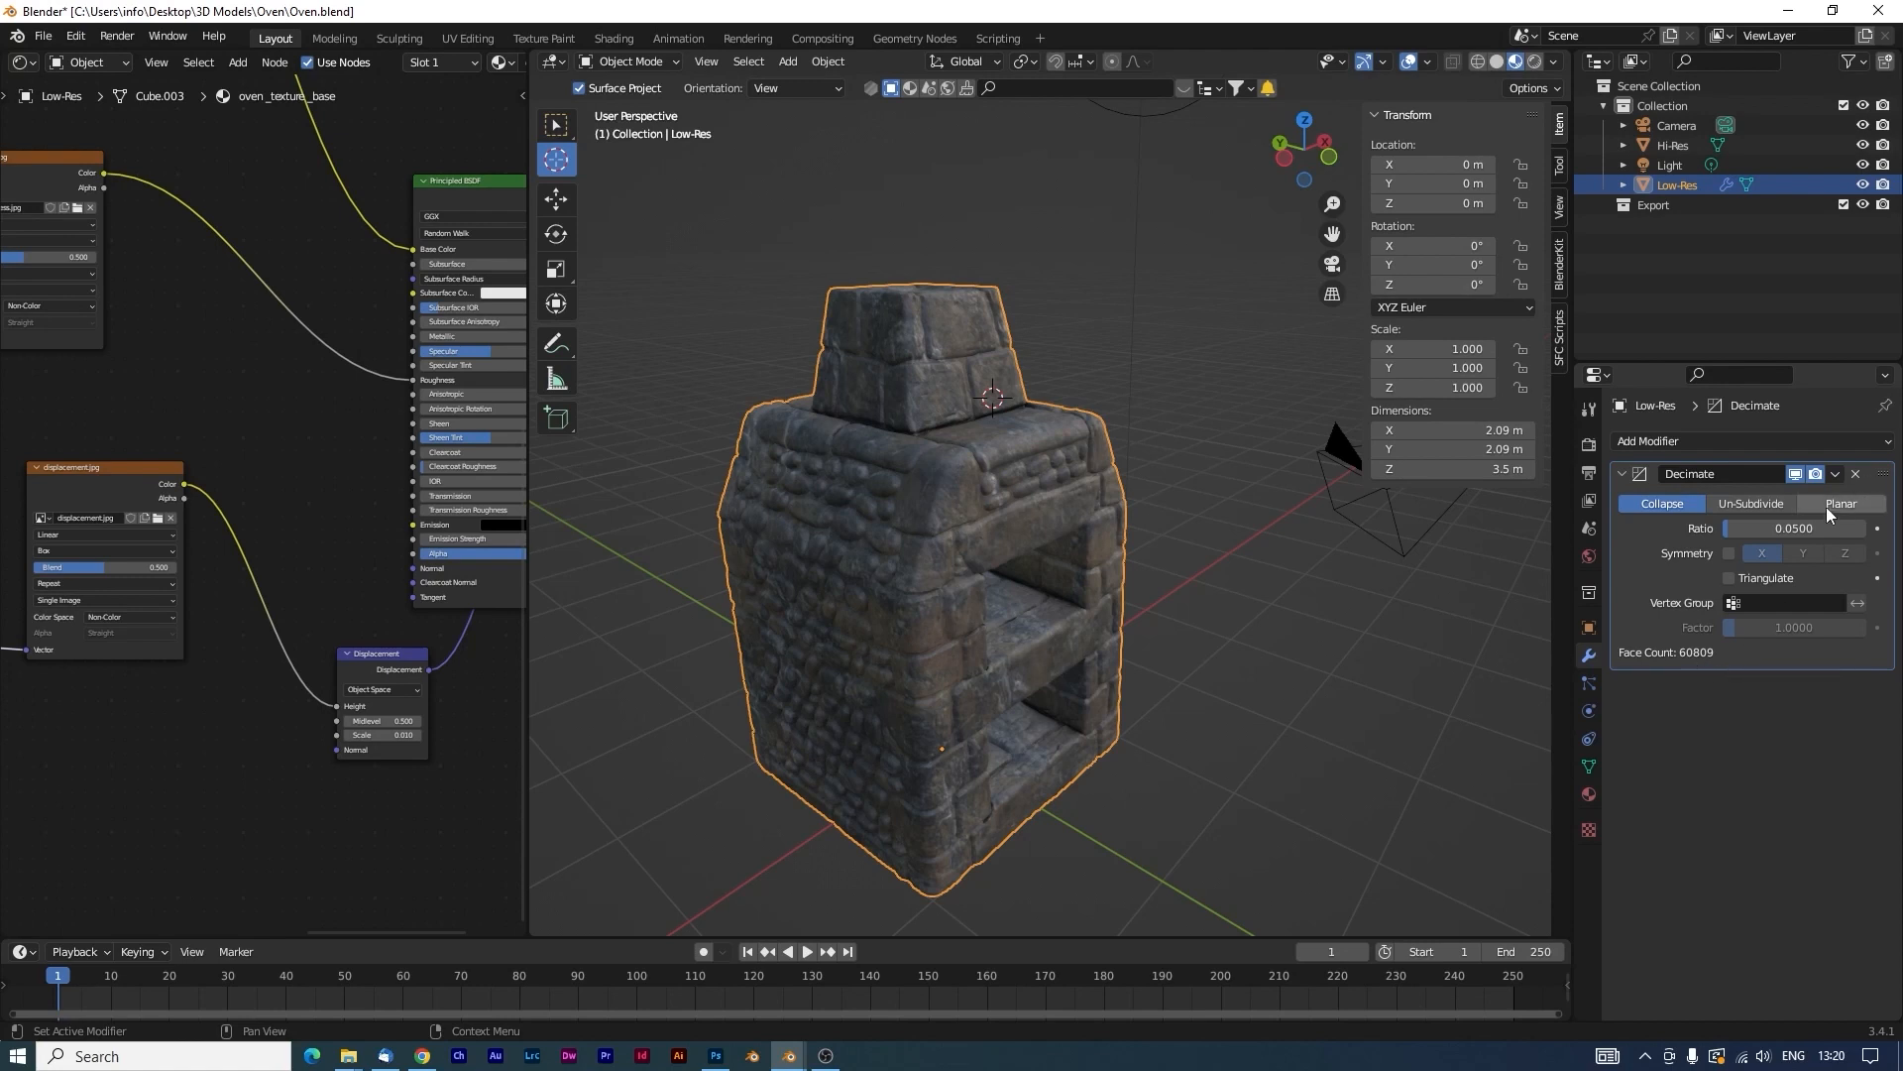
pyautogui.click(1796, 526)
pyautogui.write('.02')
pyautogui.press('Return')
# Set the Decimate ratio to 0.017 and apply the modifier to the Low-Res oven.
pyautogui.click(1812, 534)
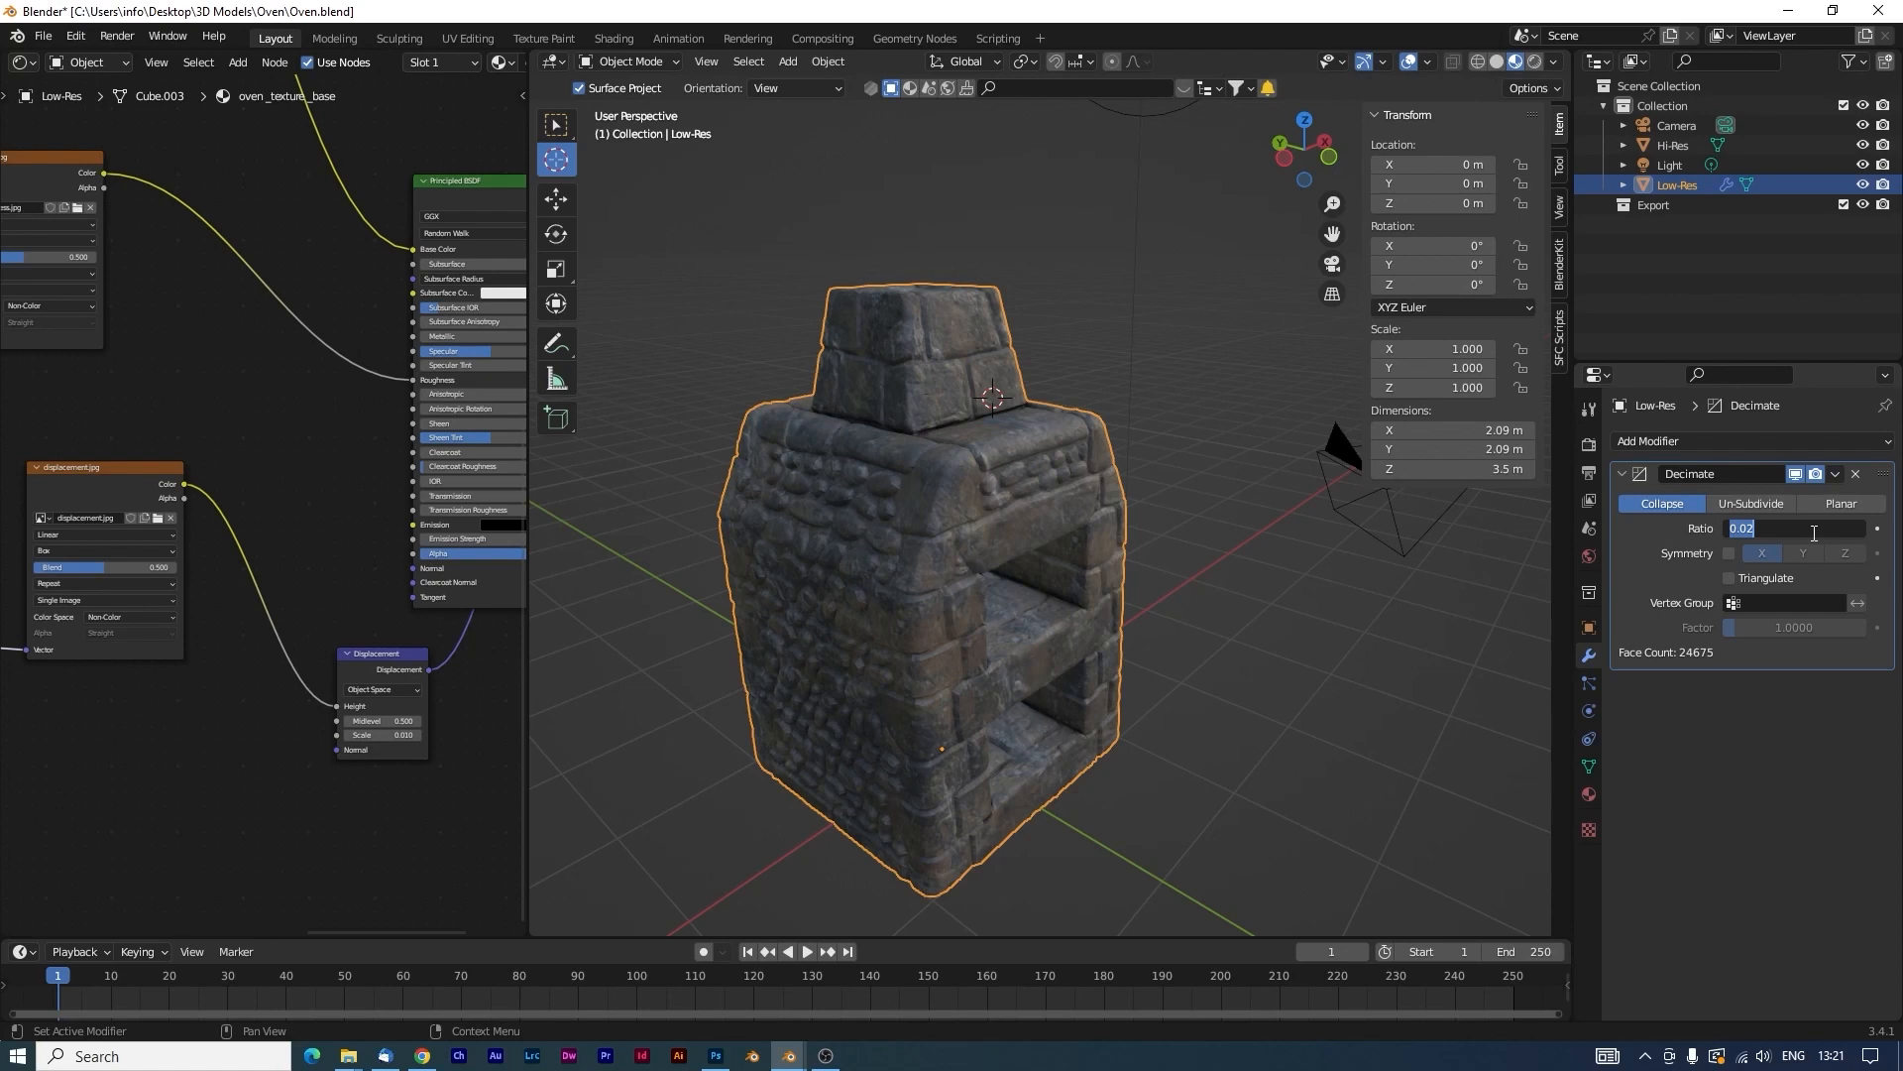
pyautogui.write('.01')
pyautogui.write('7')
pyautogui.press('Return')
pyautogui.click(1814, 528)
pyautogui.press('Return')
pyautogui.click(1835, 475)
pyautogui.click(1749, 497)
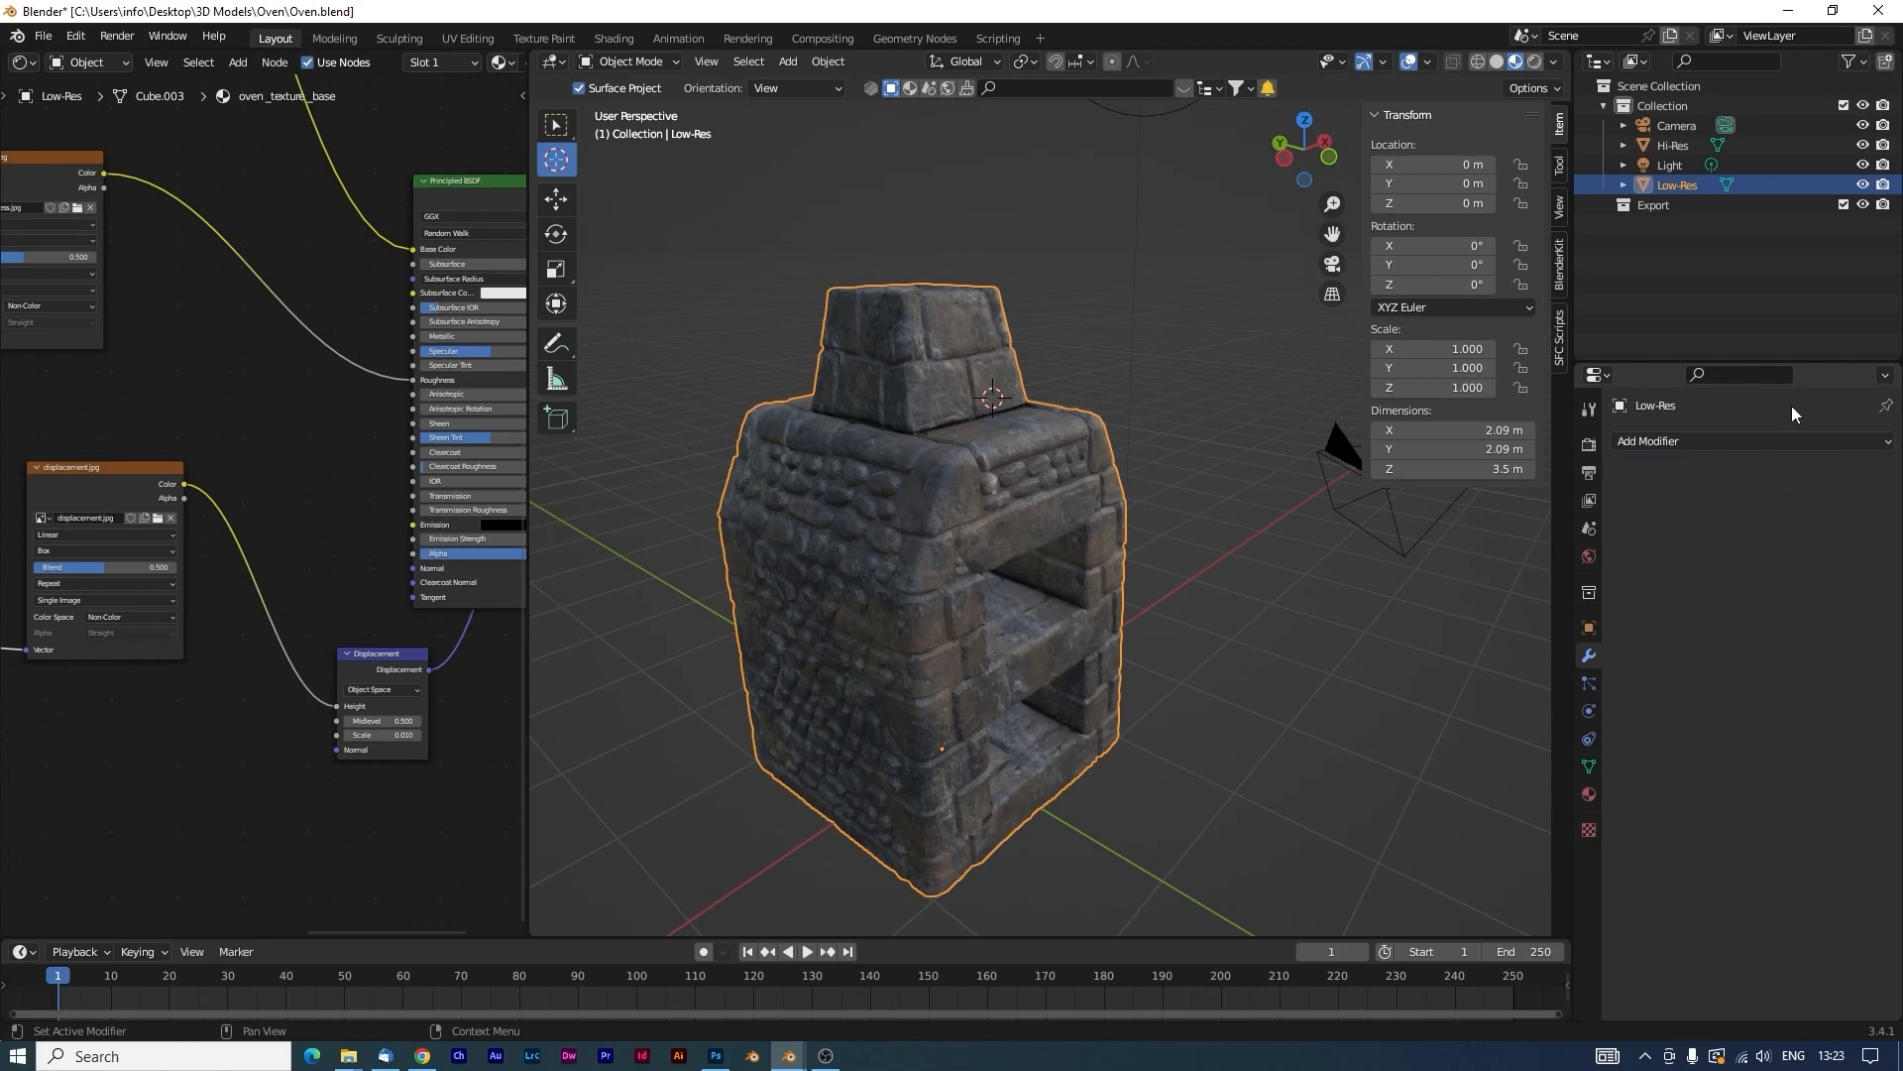
# Hide the Hi-Res oven and inspect the decimated Low-Res surface up close.
pyautogui.click(1863, 146)
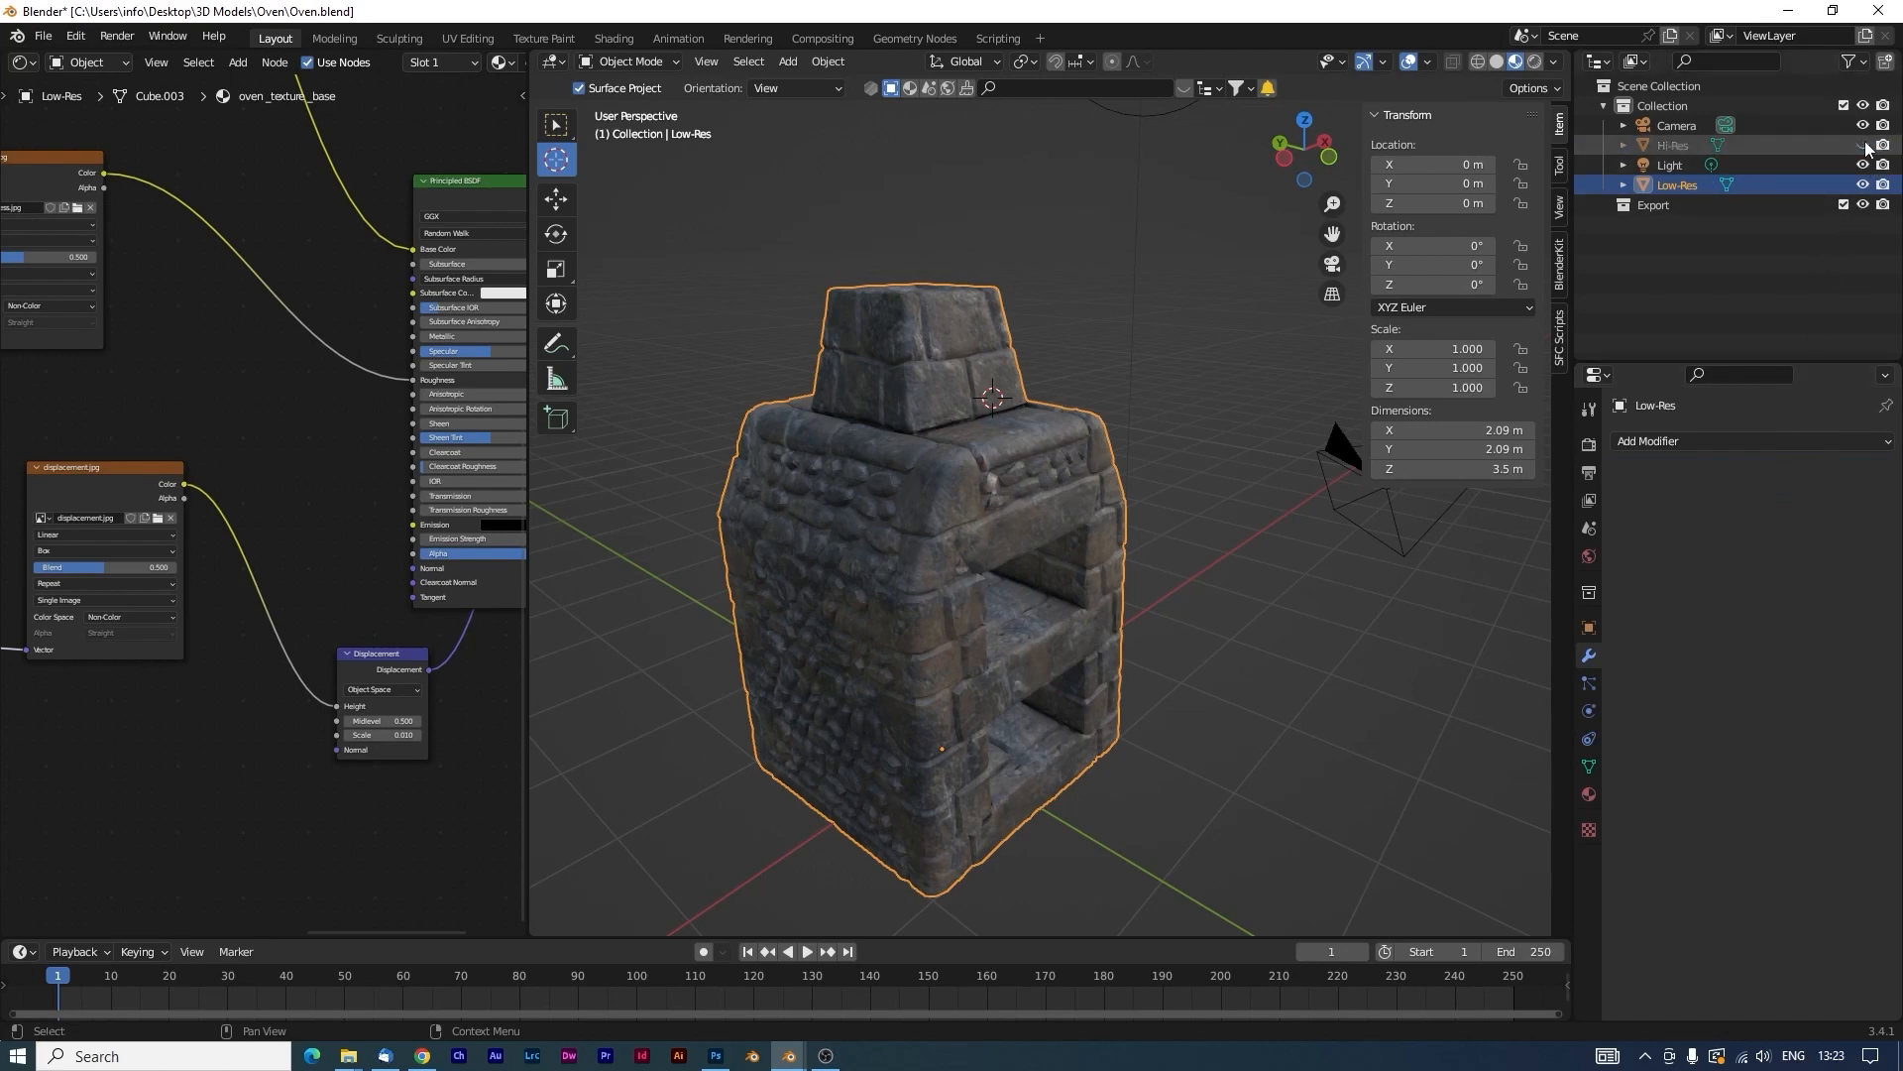
pyautogui.scroll(5, 1297, 664)
pyautogui.moveTo(1297, 664)
pyautogui.mouseDown(button='middle')
pyautogui.moveTo(1347, 658)
pyautogui.moveTo(1287, 649)
pyautogui.mouseUp(button='middle')
pyautogui.keyDown('shift'); pyautogui.moveTo(1001, 623); pyautogui.dragTo(1216, 646, button='middle'); pyautogui.keyUp('shift')
pyautogui.scroll(-1, 1179, 600)
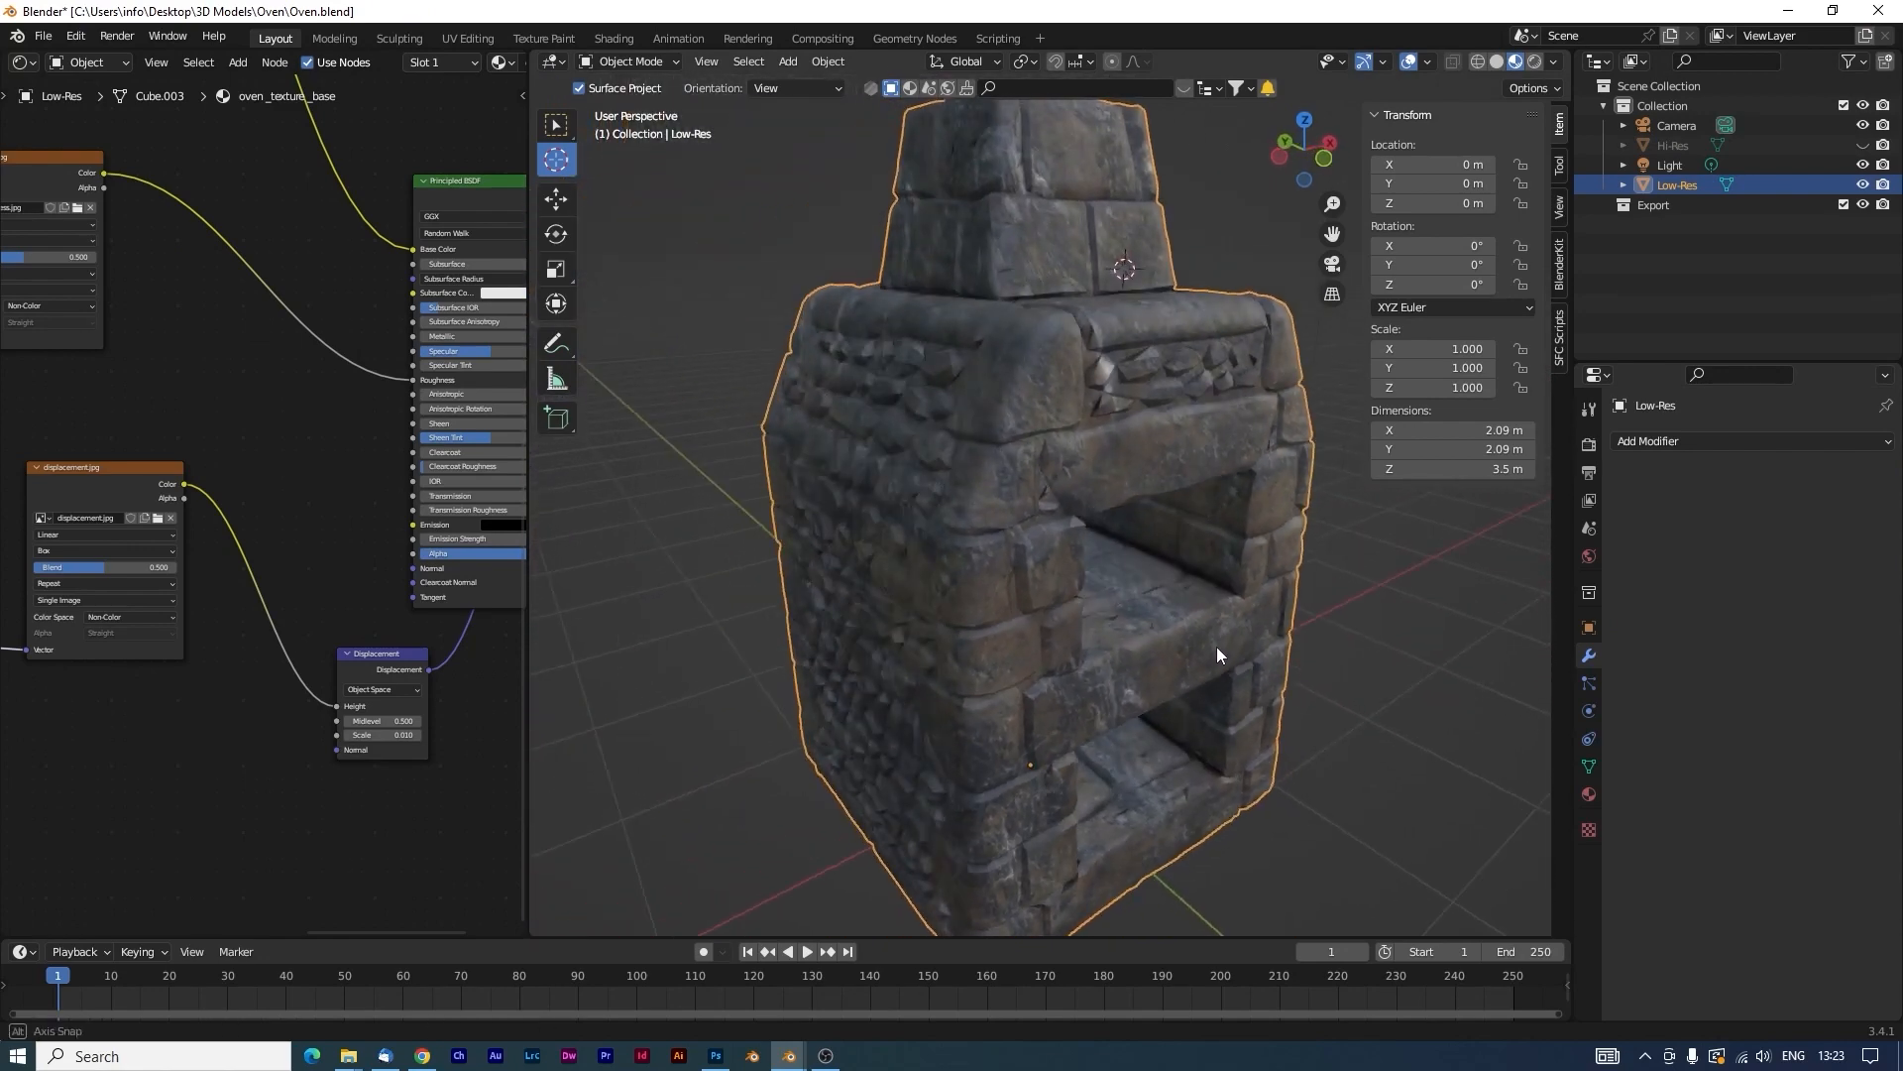
pyautogui.scroll(3, 1157, 492)
pyautogui.scroll(-1, 1120, 420)
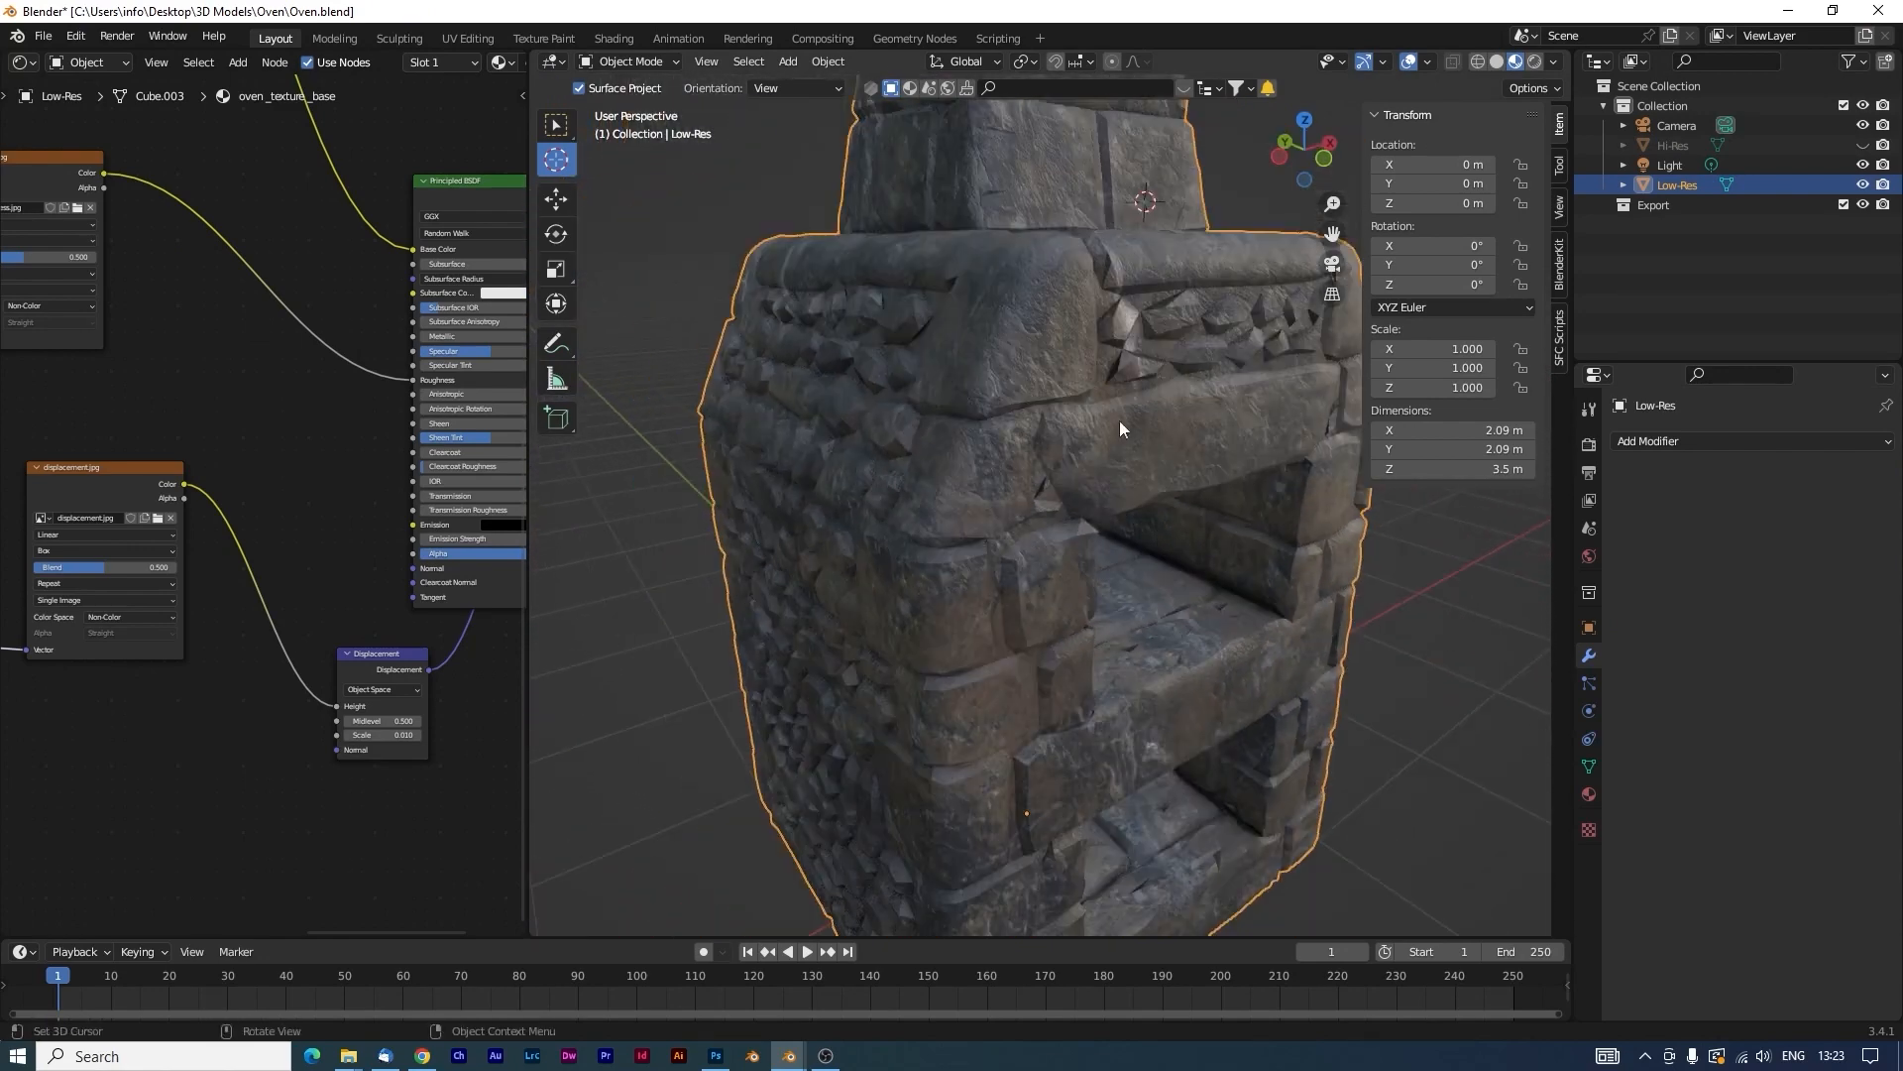
# Apply smooth shading to the Low-Res oven.
pyautogui.rightClick(1053, 311)
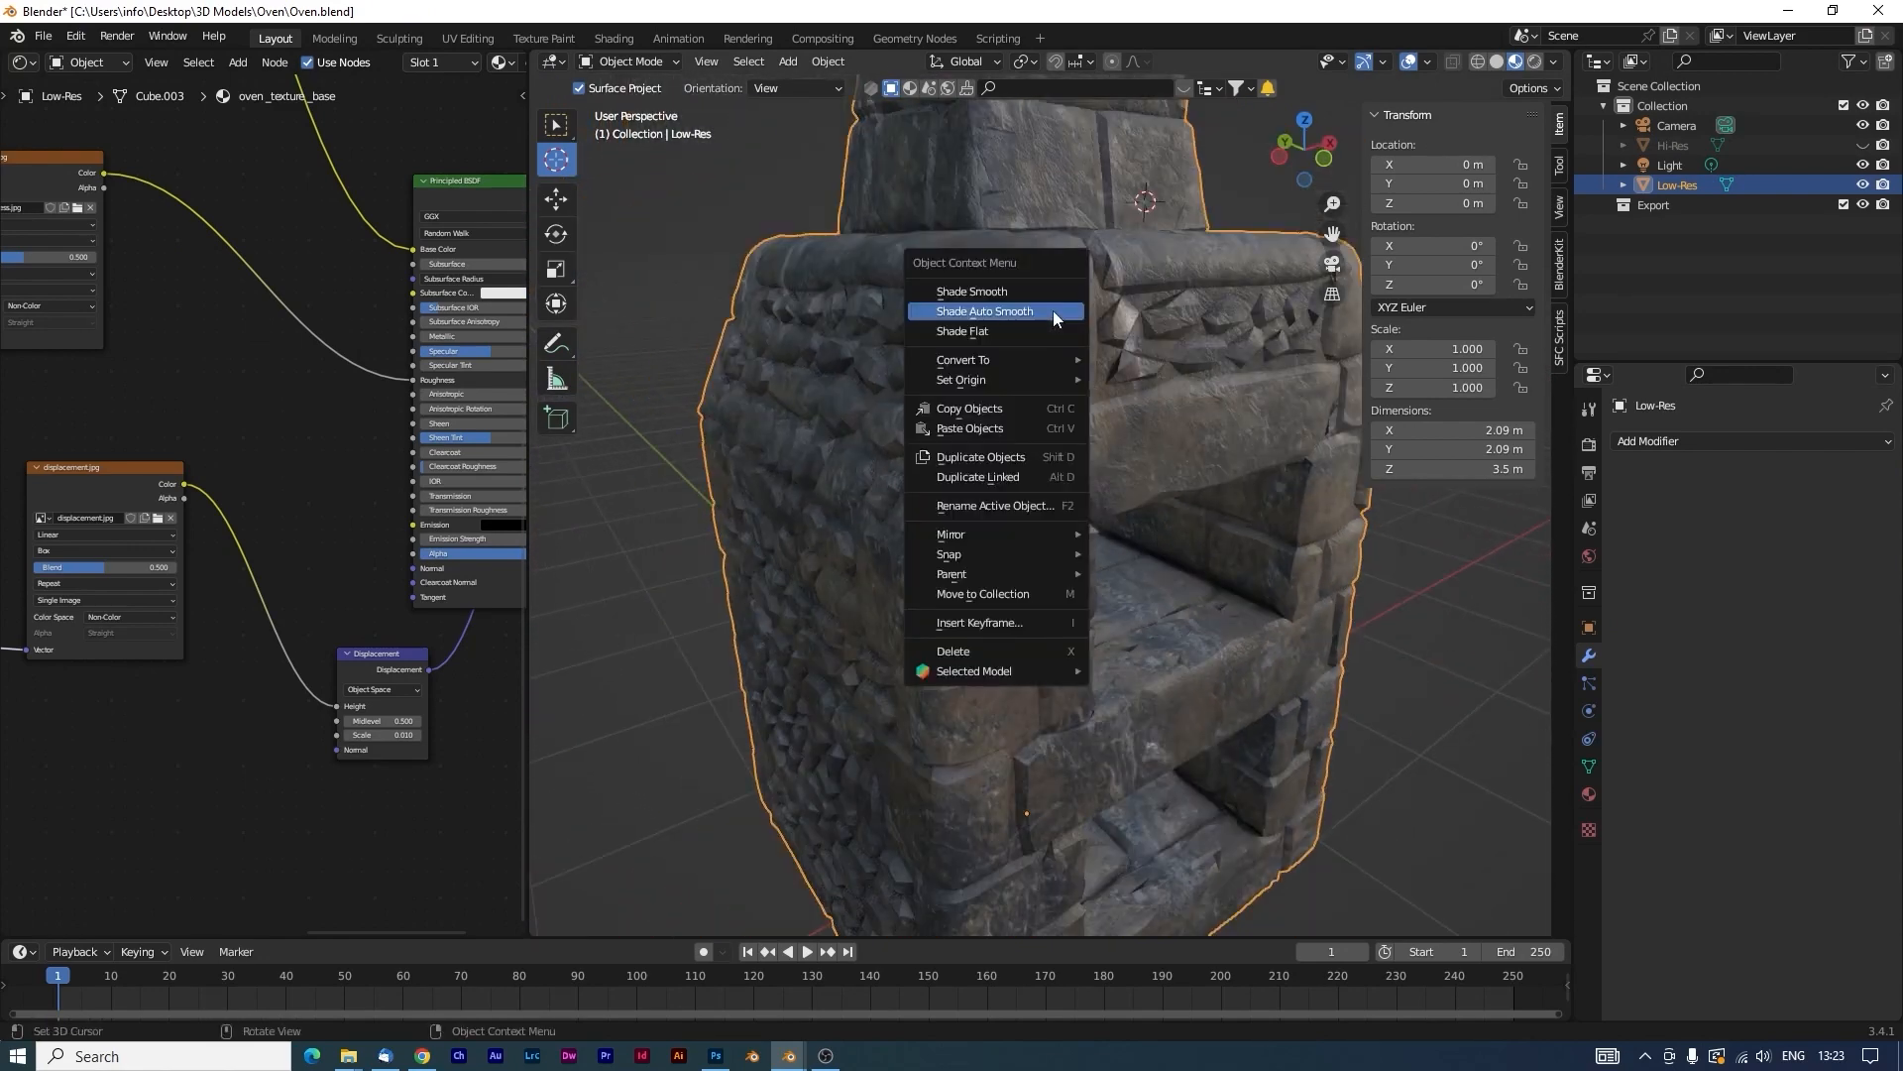
pyautogui.click(956, 292)
pyautogui.scroll(-1, 1093, 598)
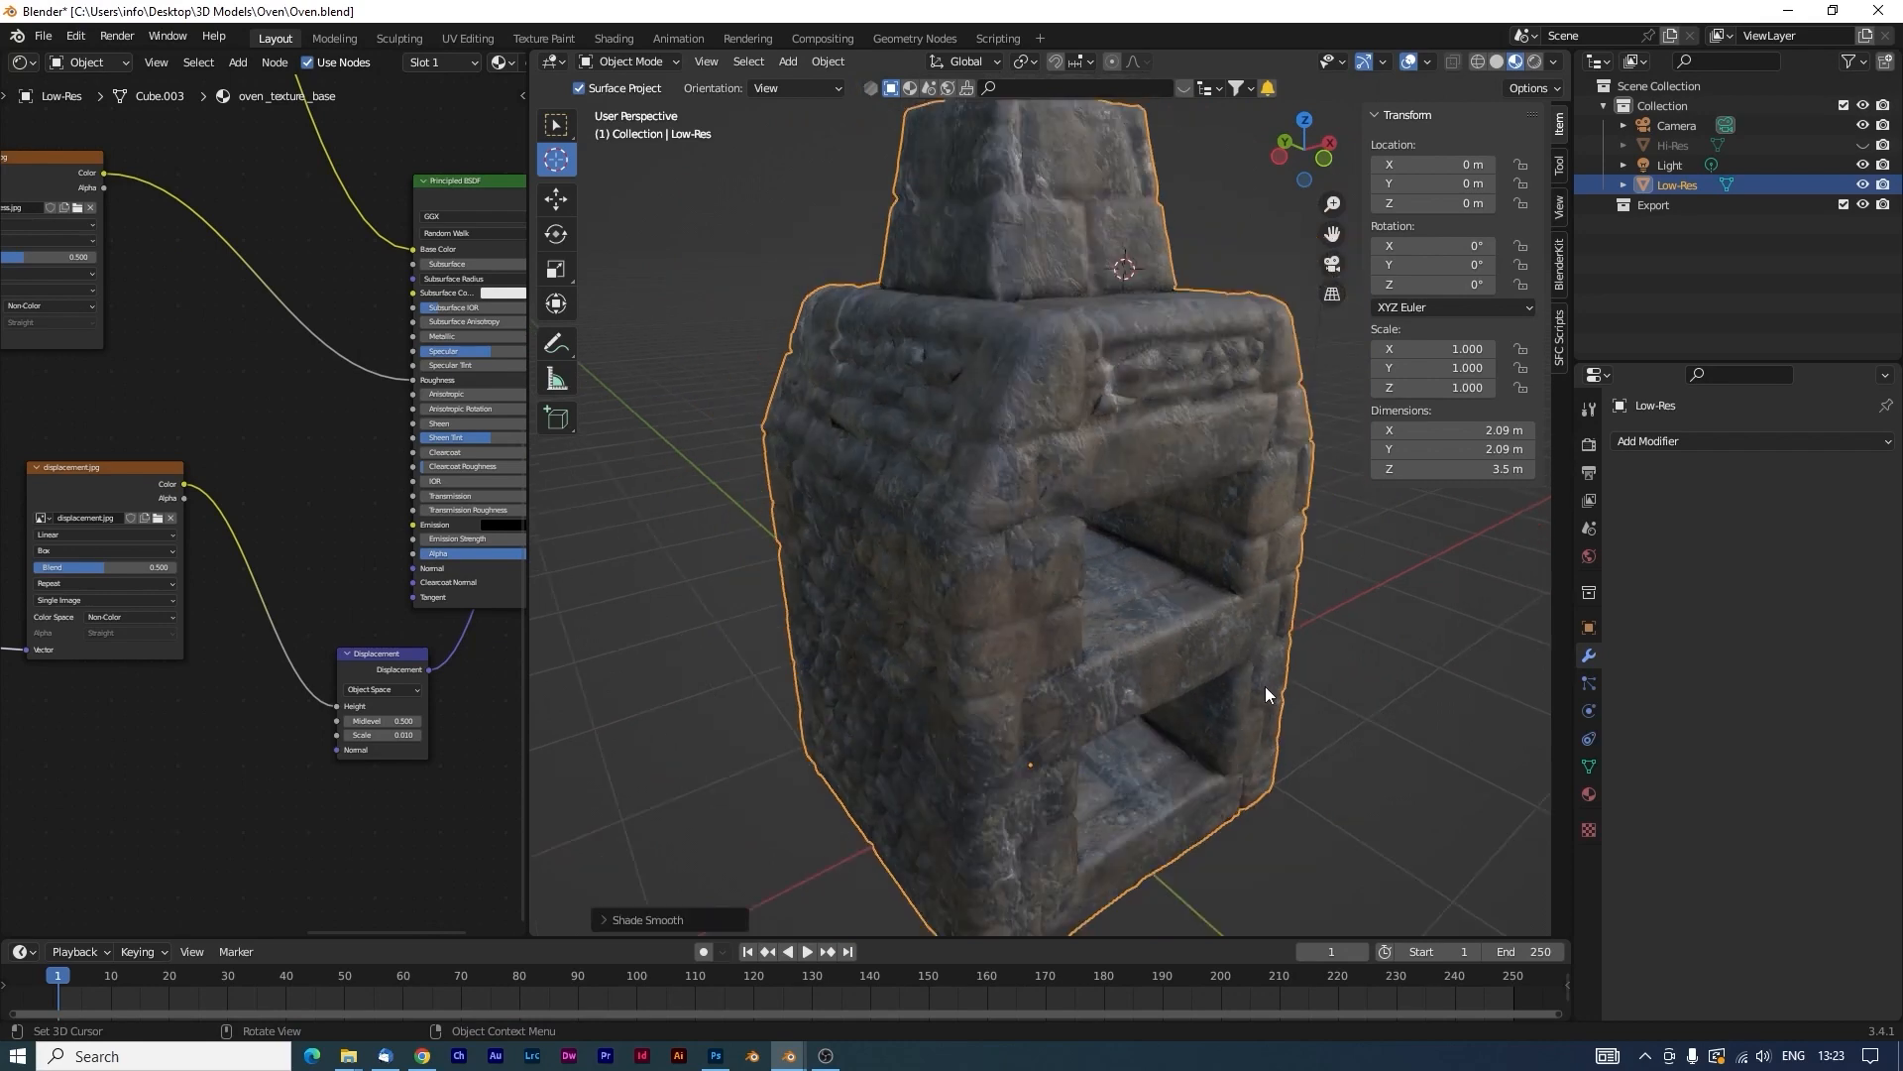
# Examine the Low-Res oven from several sides in Material Preview, Solid and Wireframe shading, with X-ray turned off.
pyautogui.moveTo(1265, 686); pyautogui.dragTo(1376, 597, button='middle')
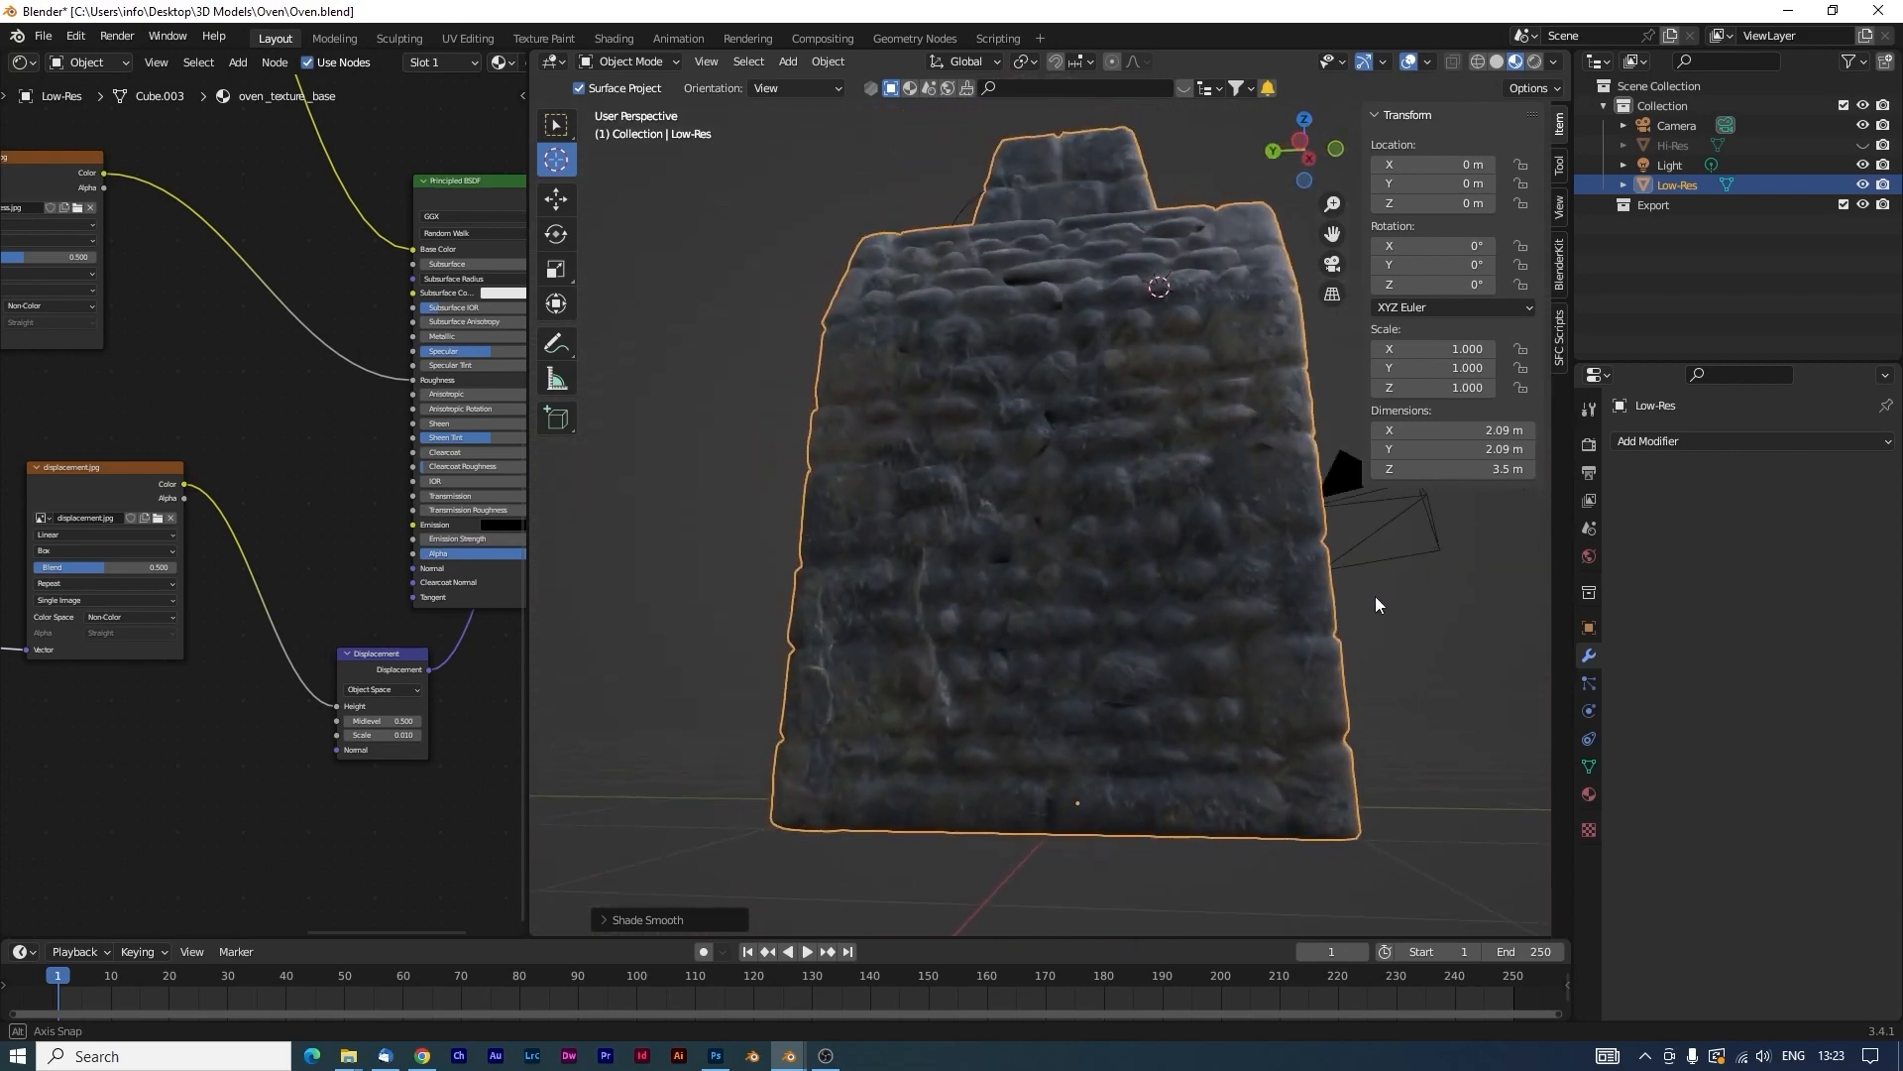
pyautogui.moveTo(1032, 468); pyautogui.dragTo(1405, 246, button='middle')
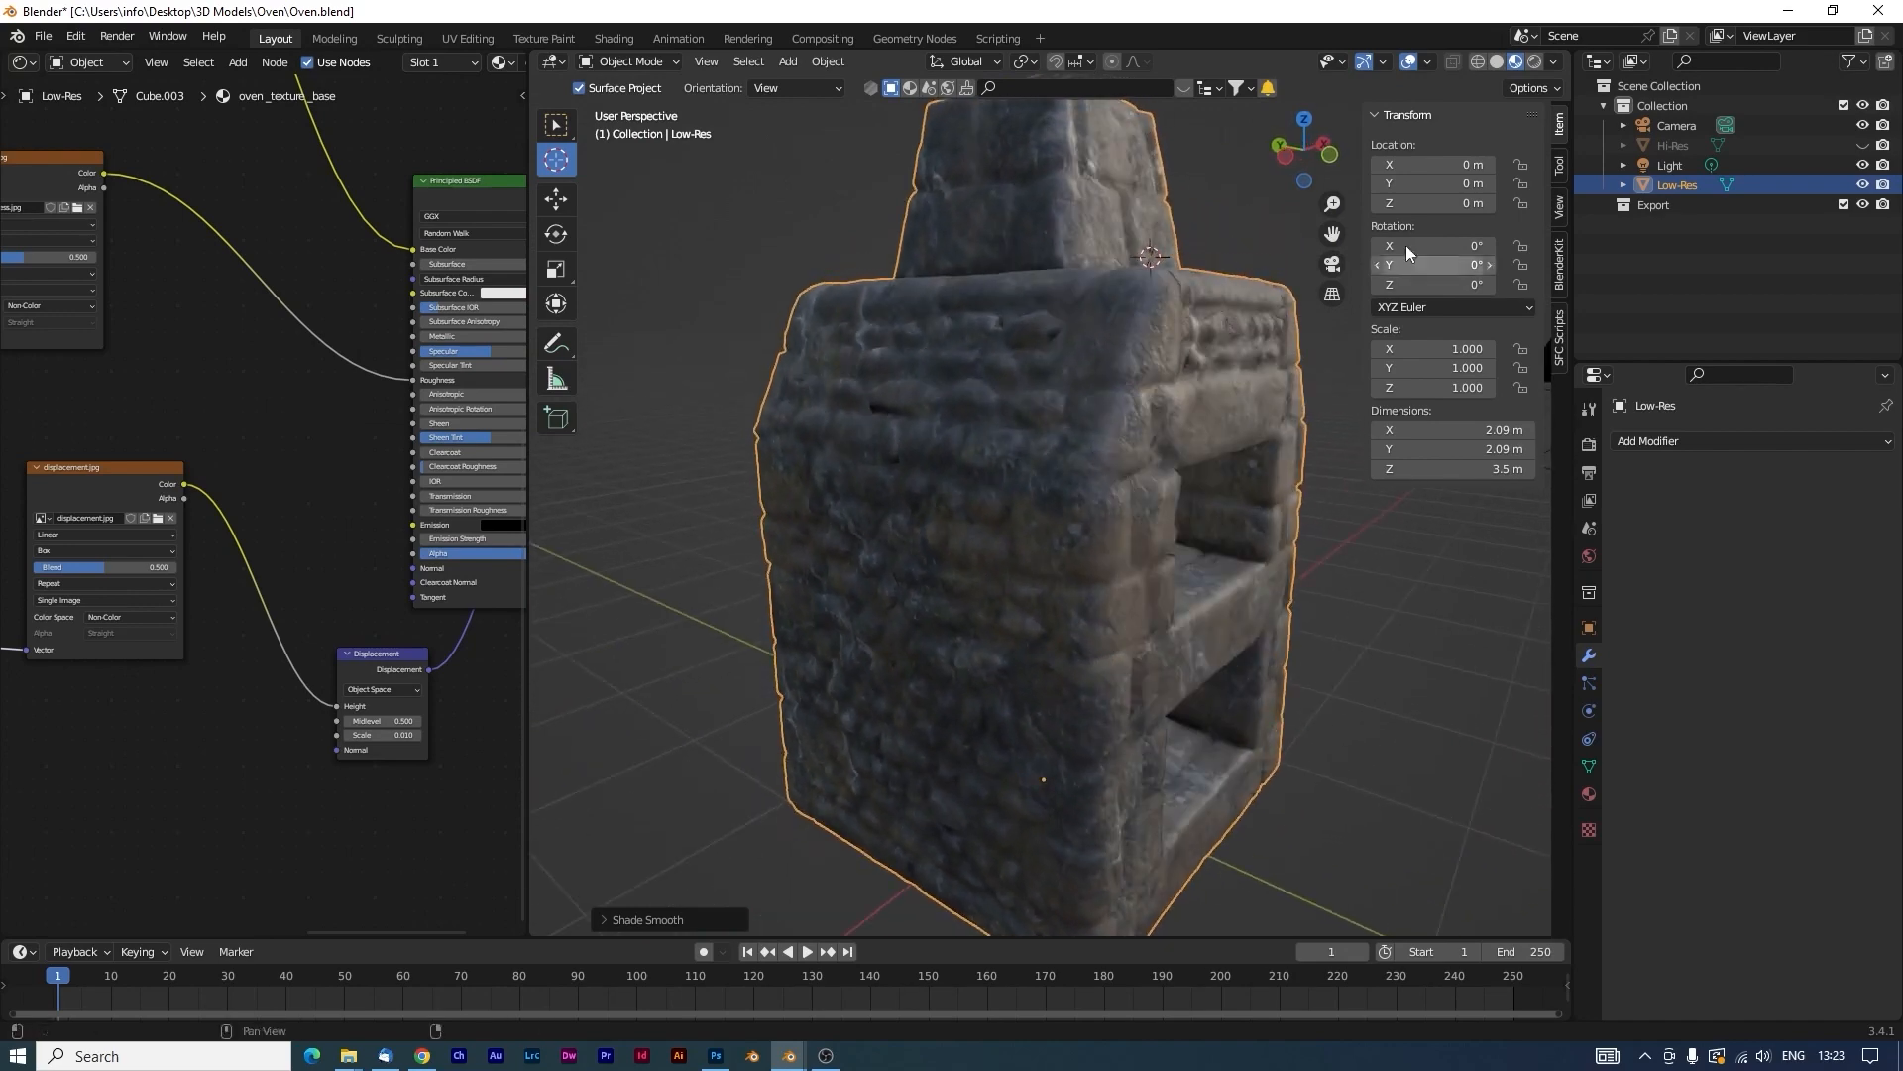
pyautogui.click(1497, 61)
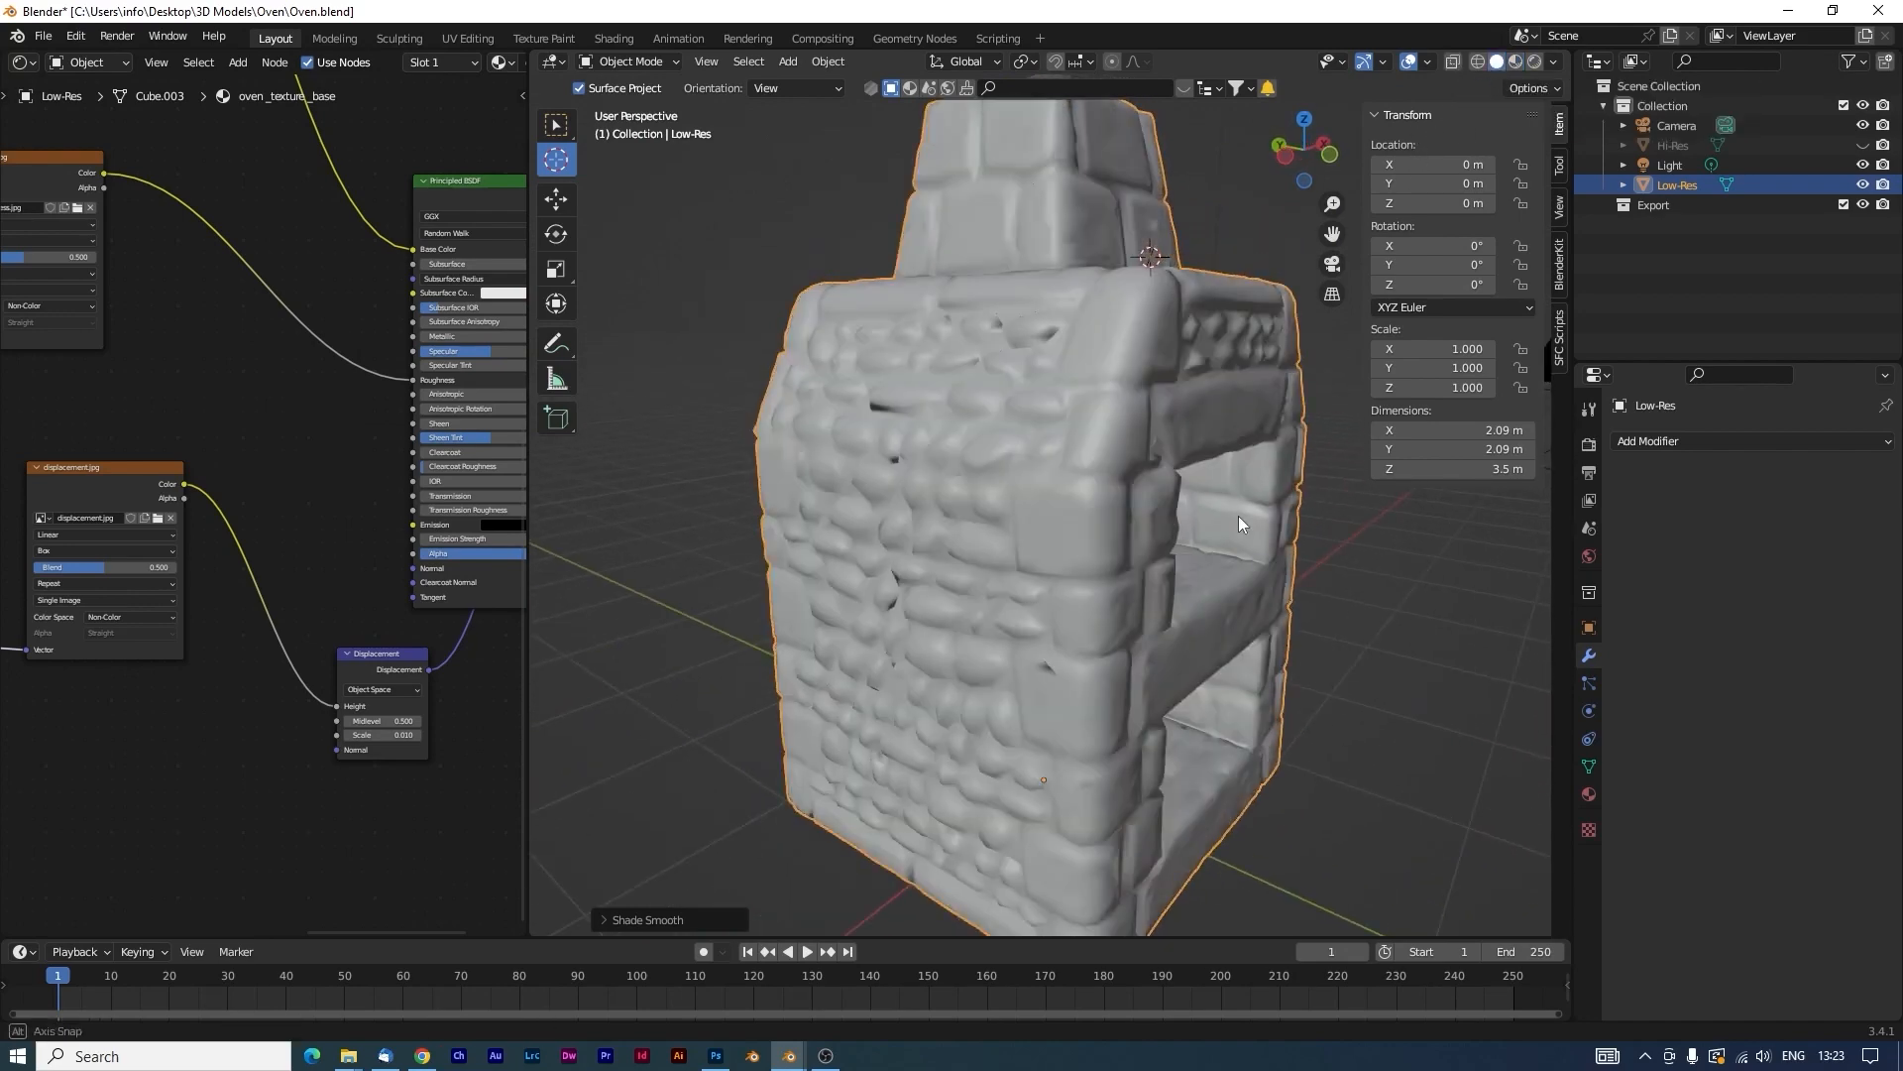
pyautogui.moveTo(1239, 516)
pyautogui.mouseDown(button='middle')
pyautogui.moveTo(1227, 583)
pyautogui.moveTo(1184, 646)
pyautogui.moveTo(1060, 621)
pyautogui.moveTo(974, 508)
pyautogui.moveTo(906, 465)
pyautogui.moveTo(799, 432)
pyautogui.moveTo(729, 442)
pyautogui.moveTo(857, 556)
pyautogui.moveTo(1194, 530)
pyautogui.mouseUp(button='middle')
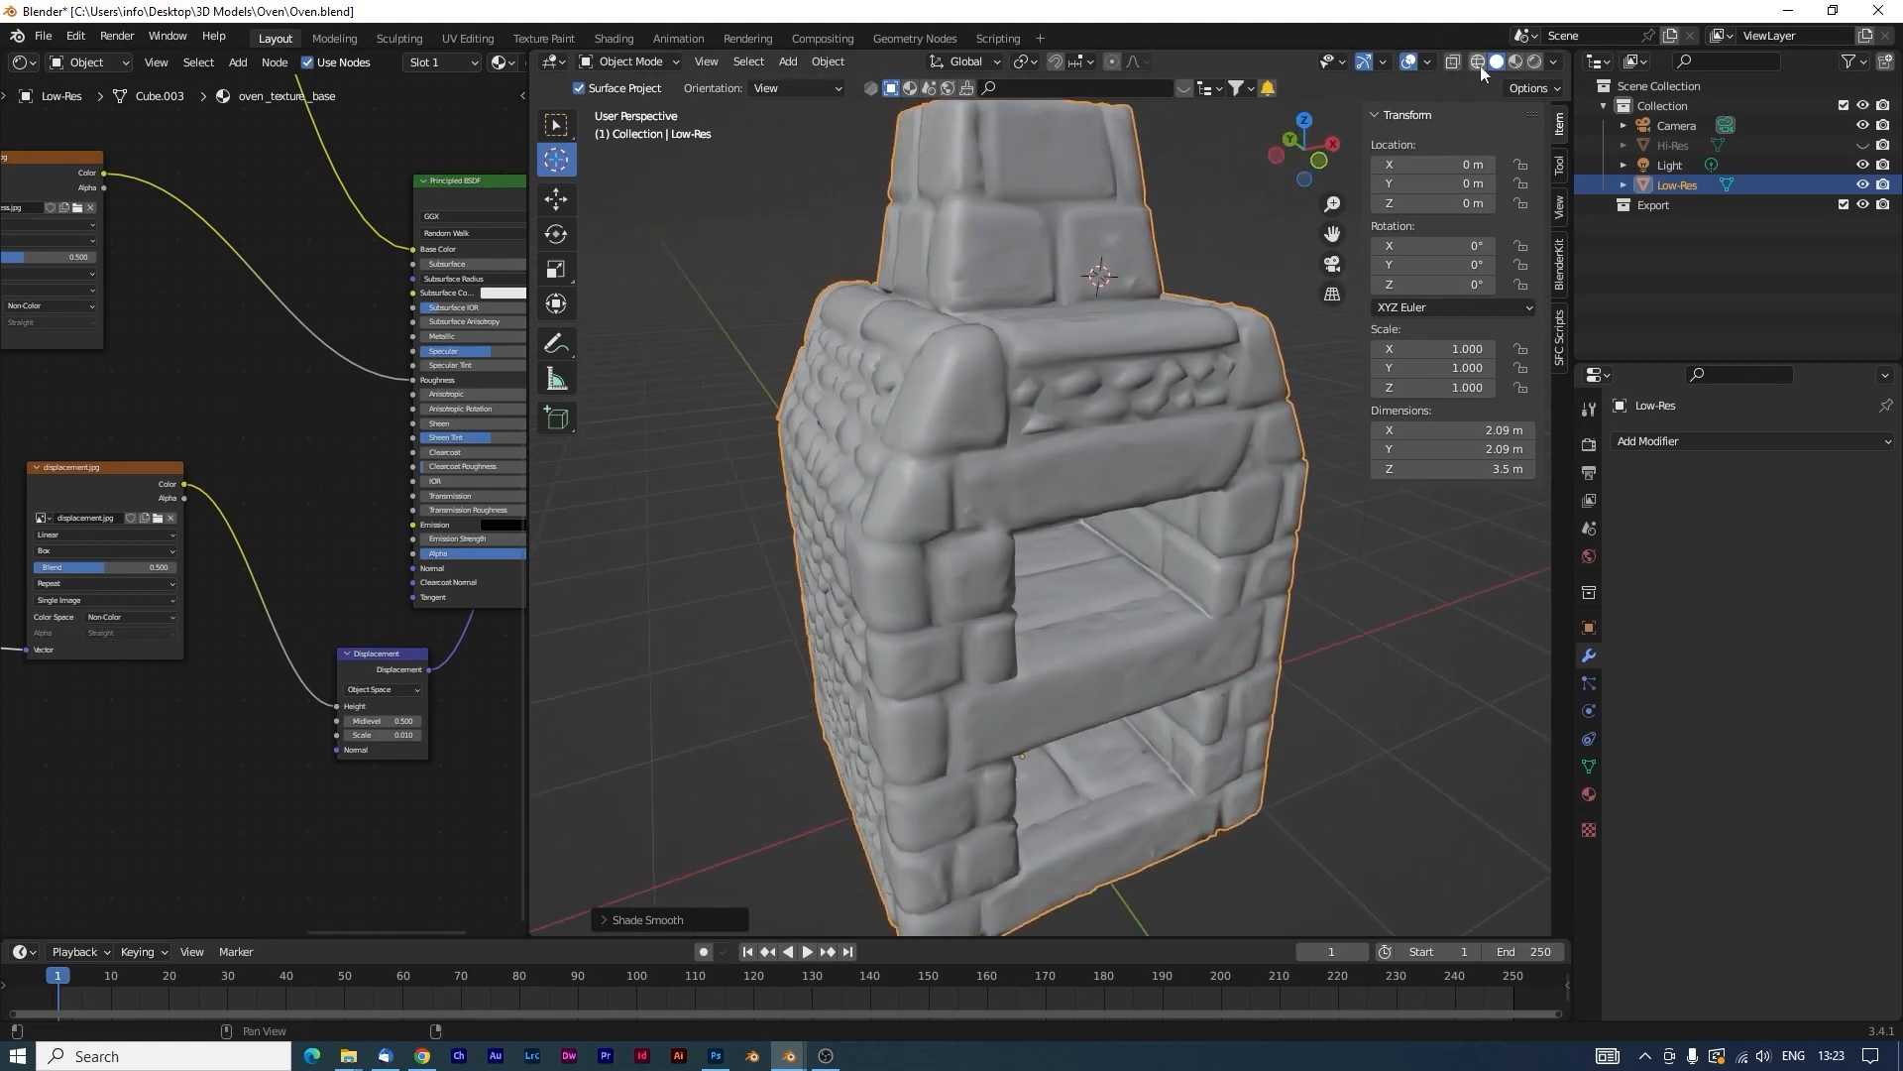
pyautogui.click(1481, 64)
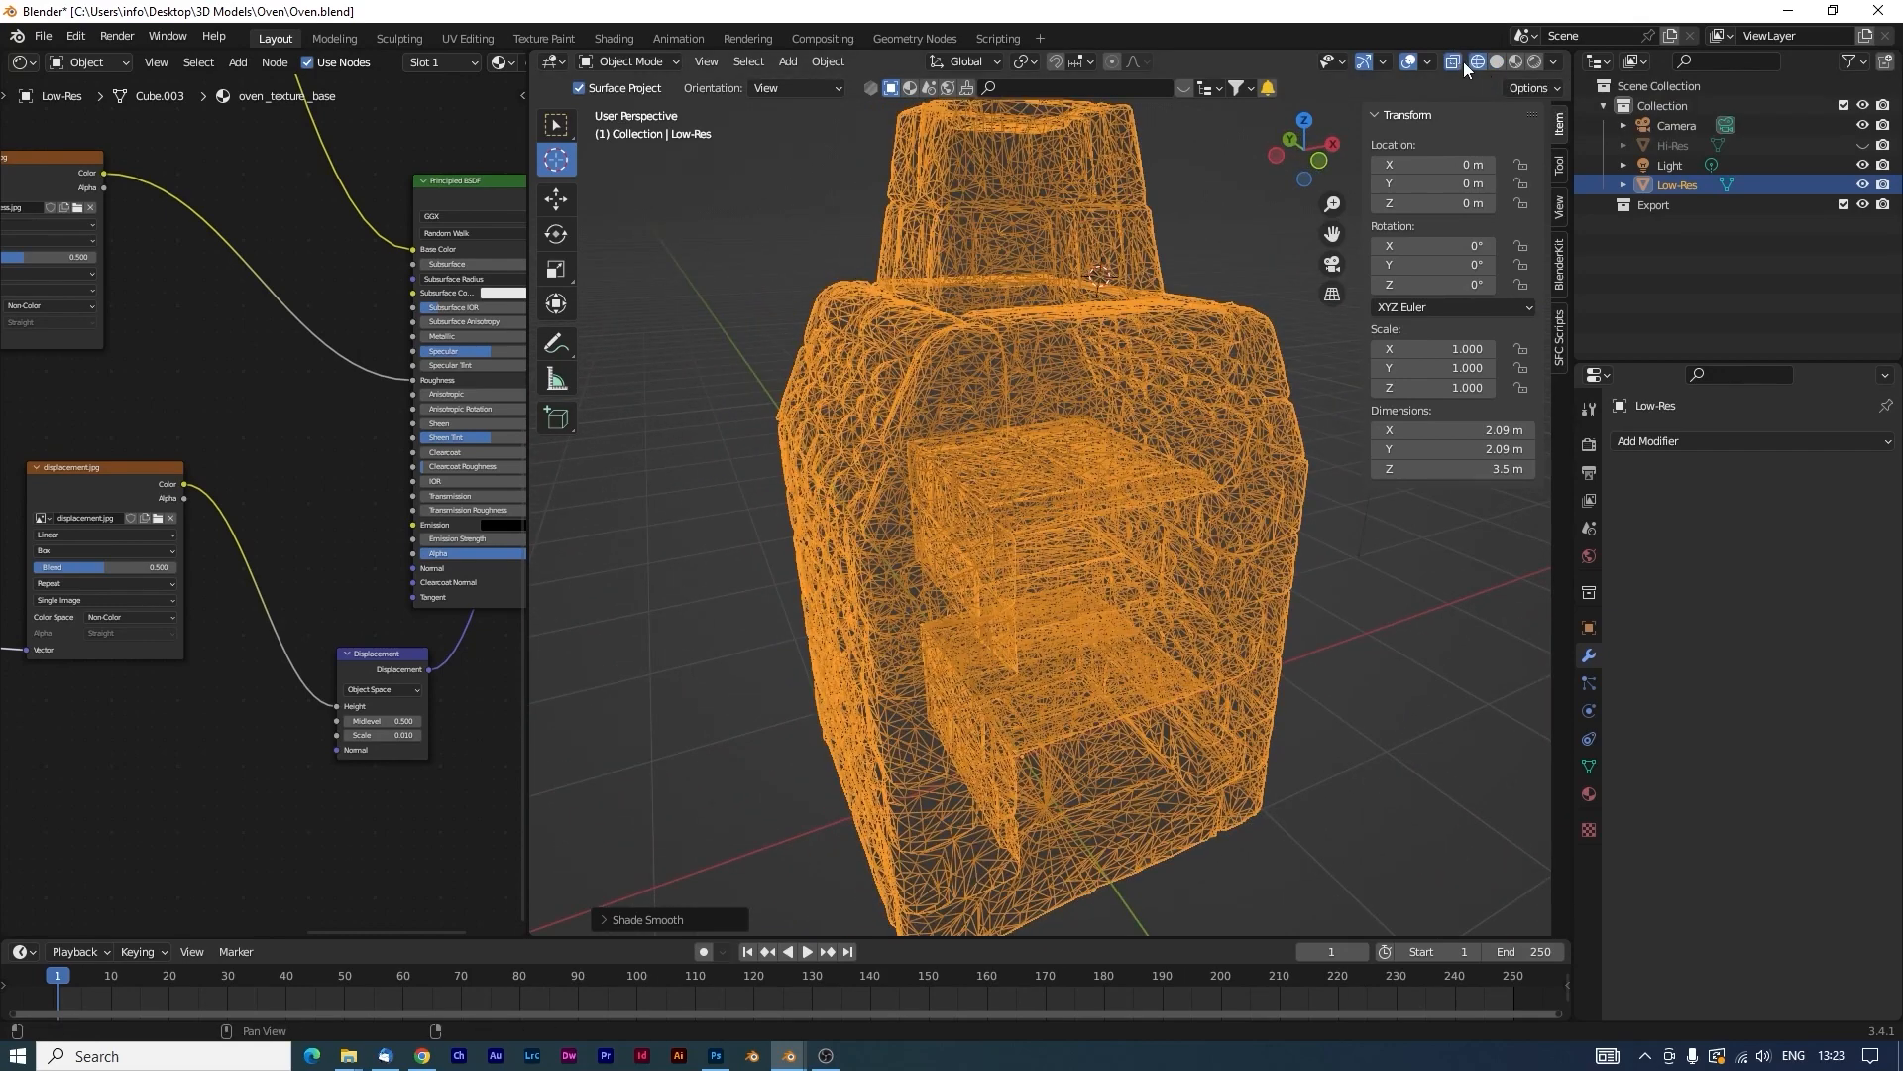
pyautogui.click(1454, 62)
pyautogui.moveTo(784, 426)
pyautogui.mouseDown(button='middle')
pyautogui.moveTo(872, 485)
pyautogui.moveTo(1076, 443)
pyautogui.moveTo(1098, 402)
pyautogui.moveTo(1085, 349)
pyautogui.moveTo(872, 311)
pyautogui.moveTo(795, 321)
pyautogui.moveTo(682, 380)
pyautogui.moveTo(1206, 373)
pyautogui.mouseUp(button='middle')
pyautogui.hotkey('shift', 'z')
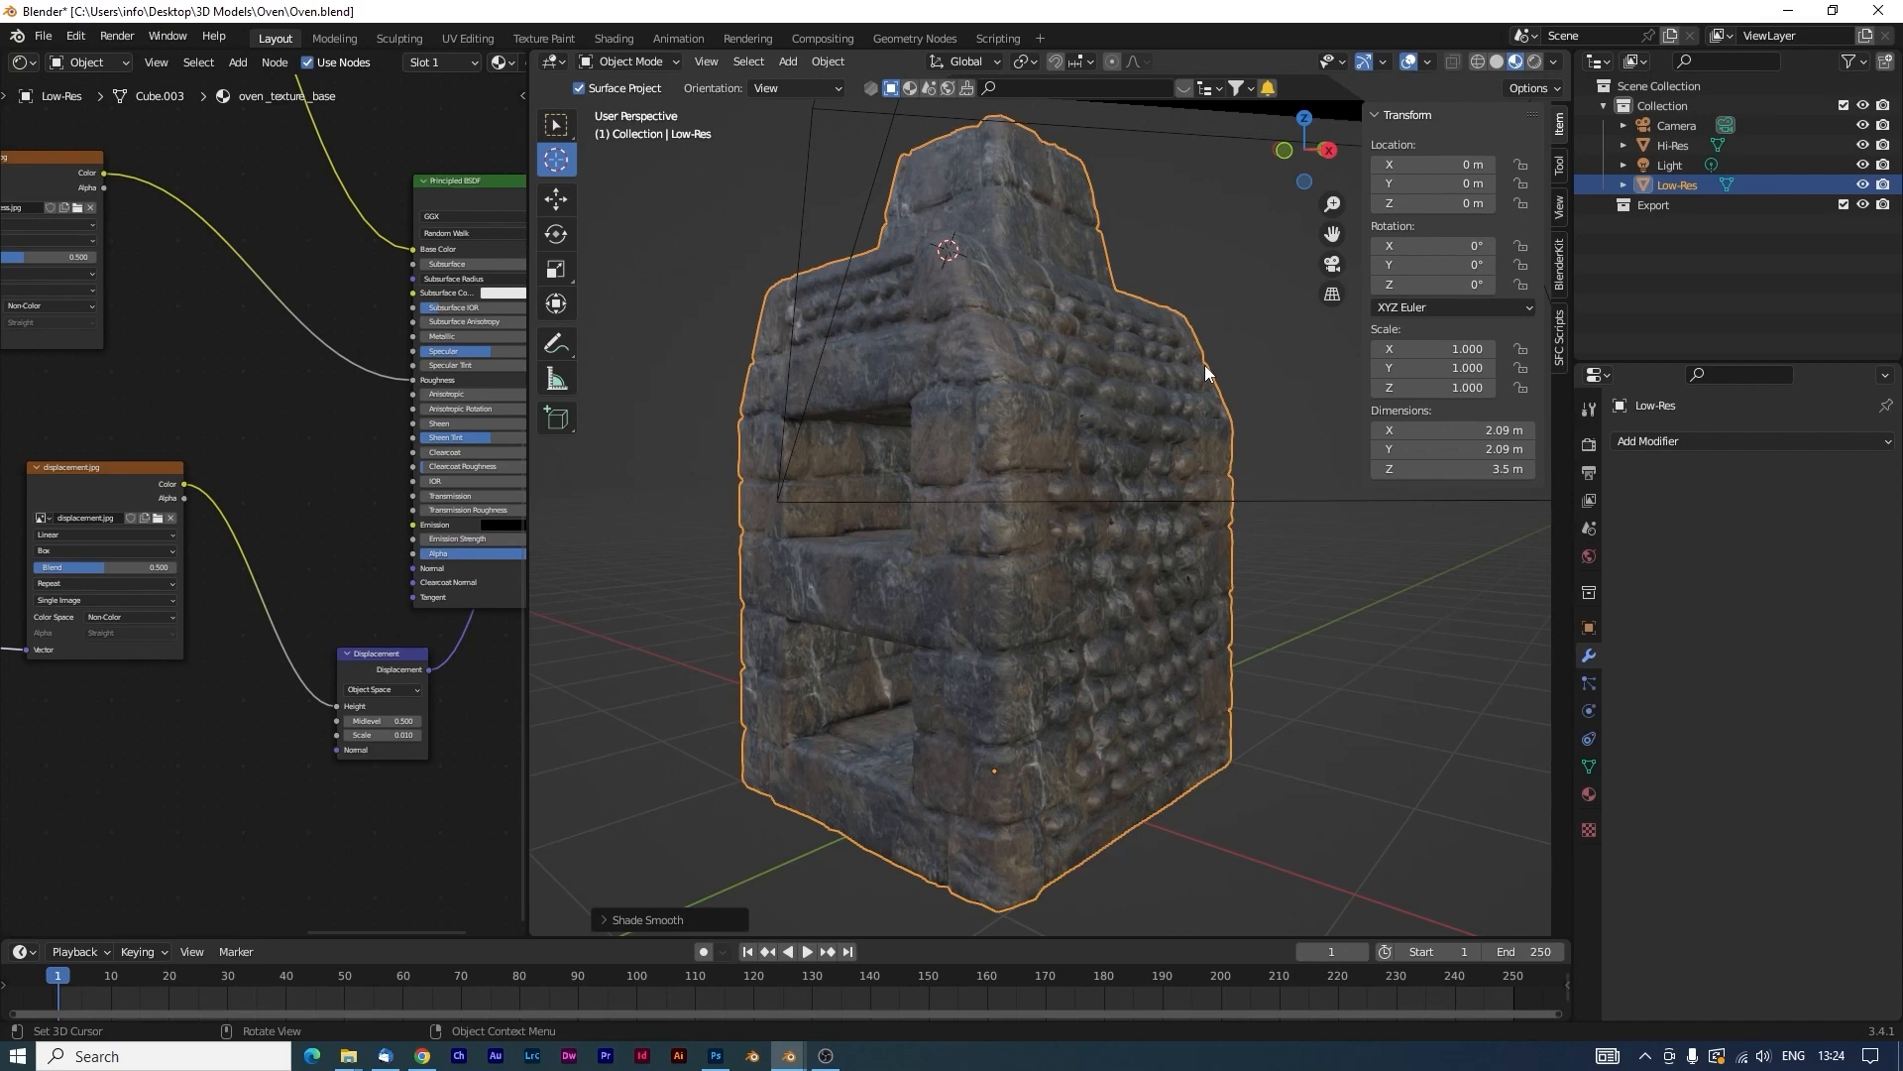
# Hide the Hi-Res oven again and show the Low-Res oven in Wireframe shading.
pyautogui.moveTo(686, 314); pyautogui.dragTo(971, 377, button='middle')
pyautogui.click(1862, 145)
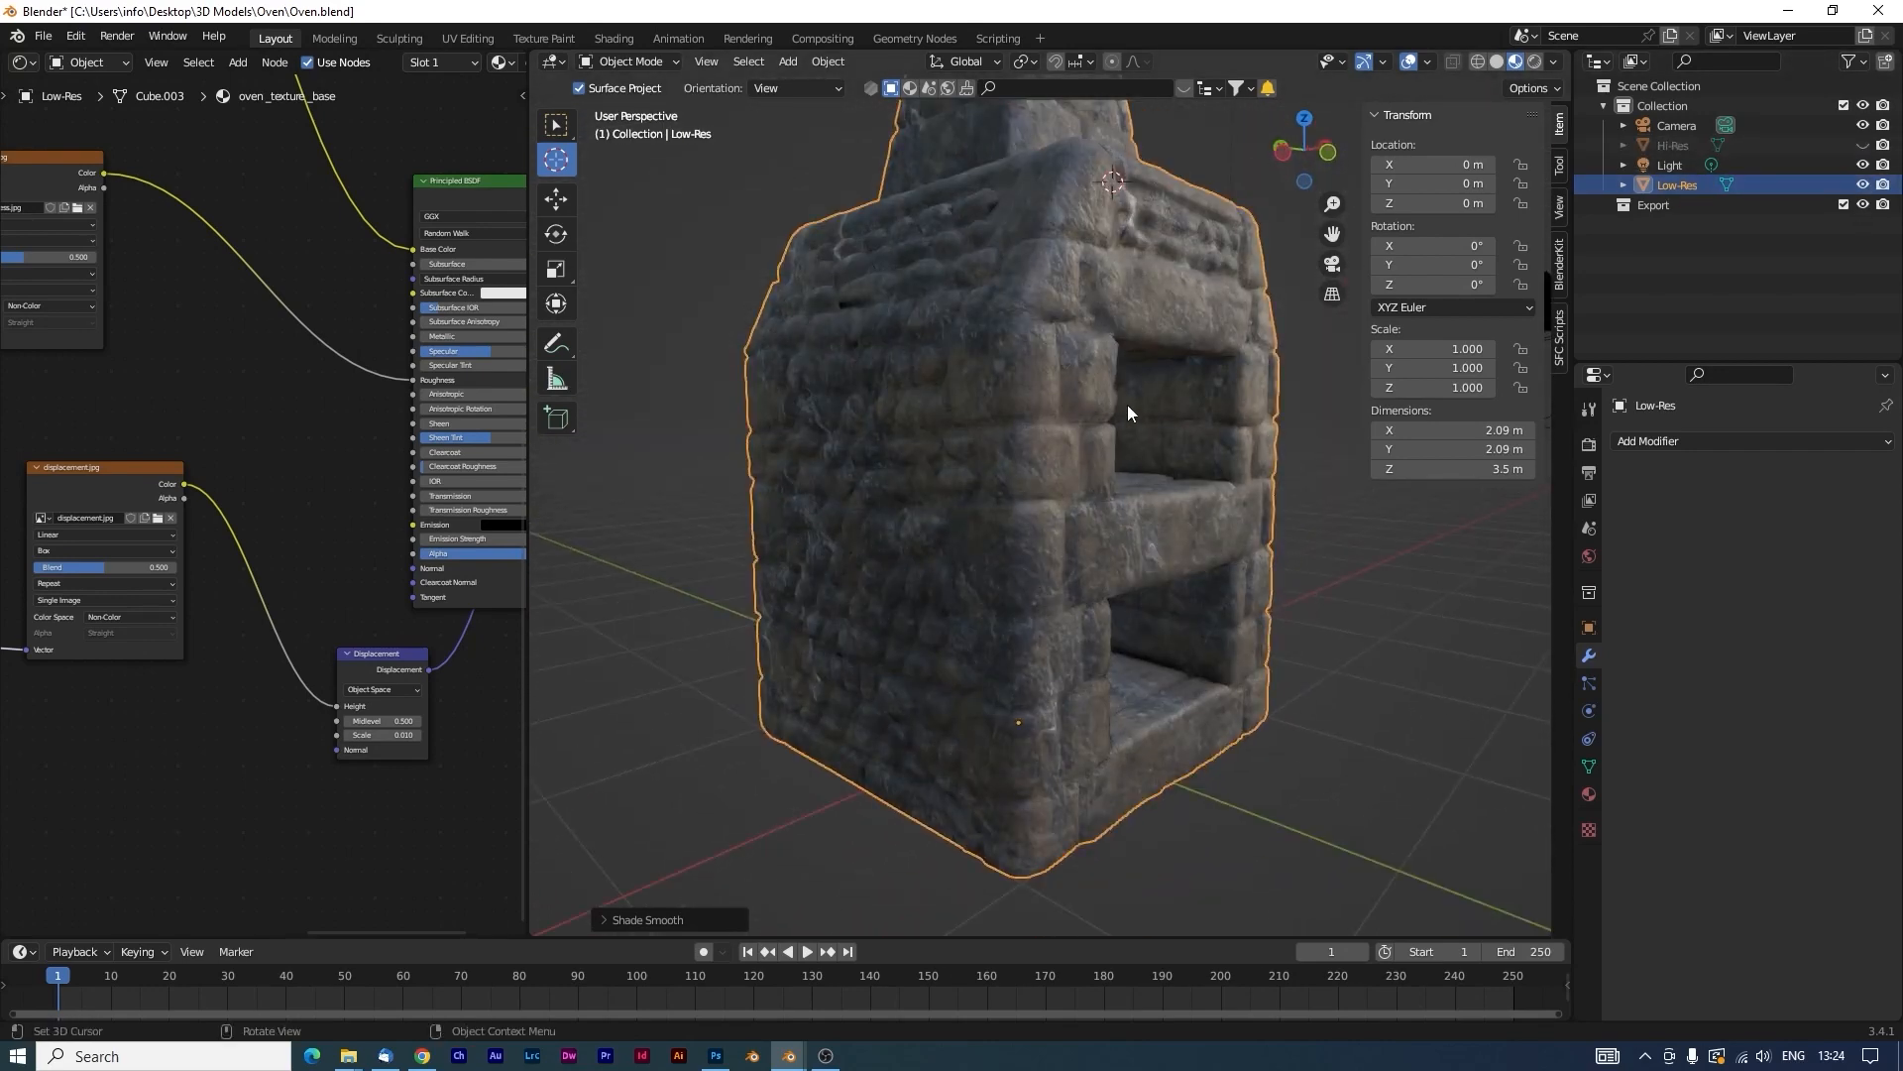
pyautogui.moveTo(1127, 404); pyautogui.dragTo(1128, 468, button='middle')
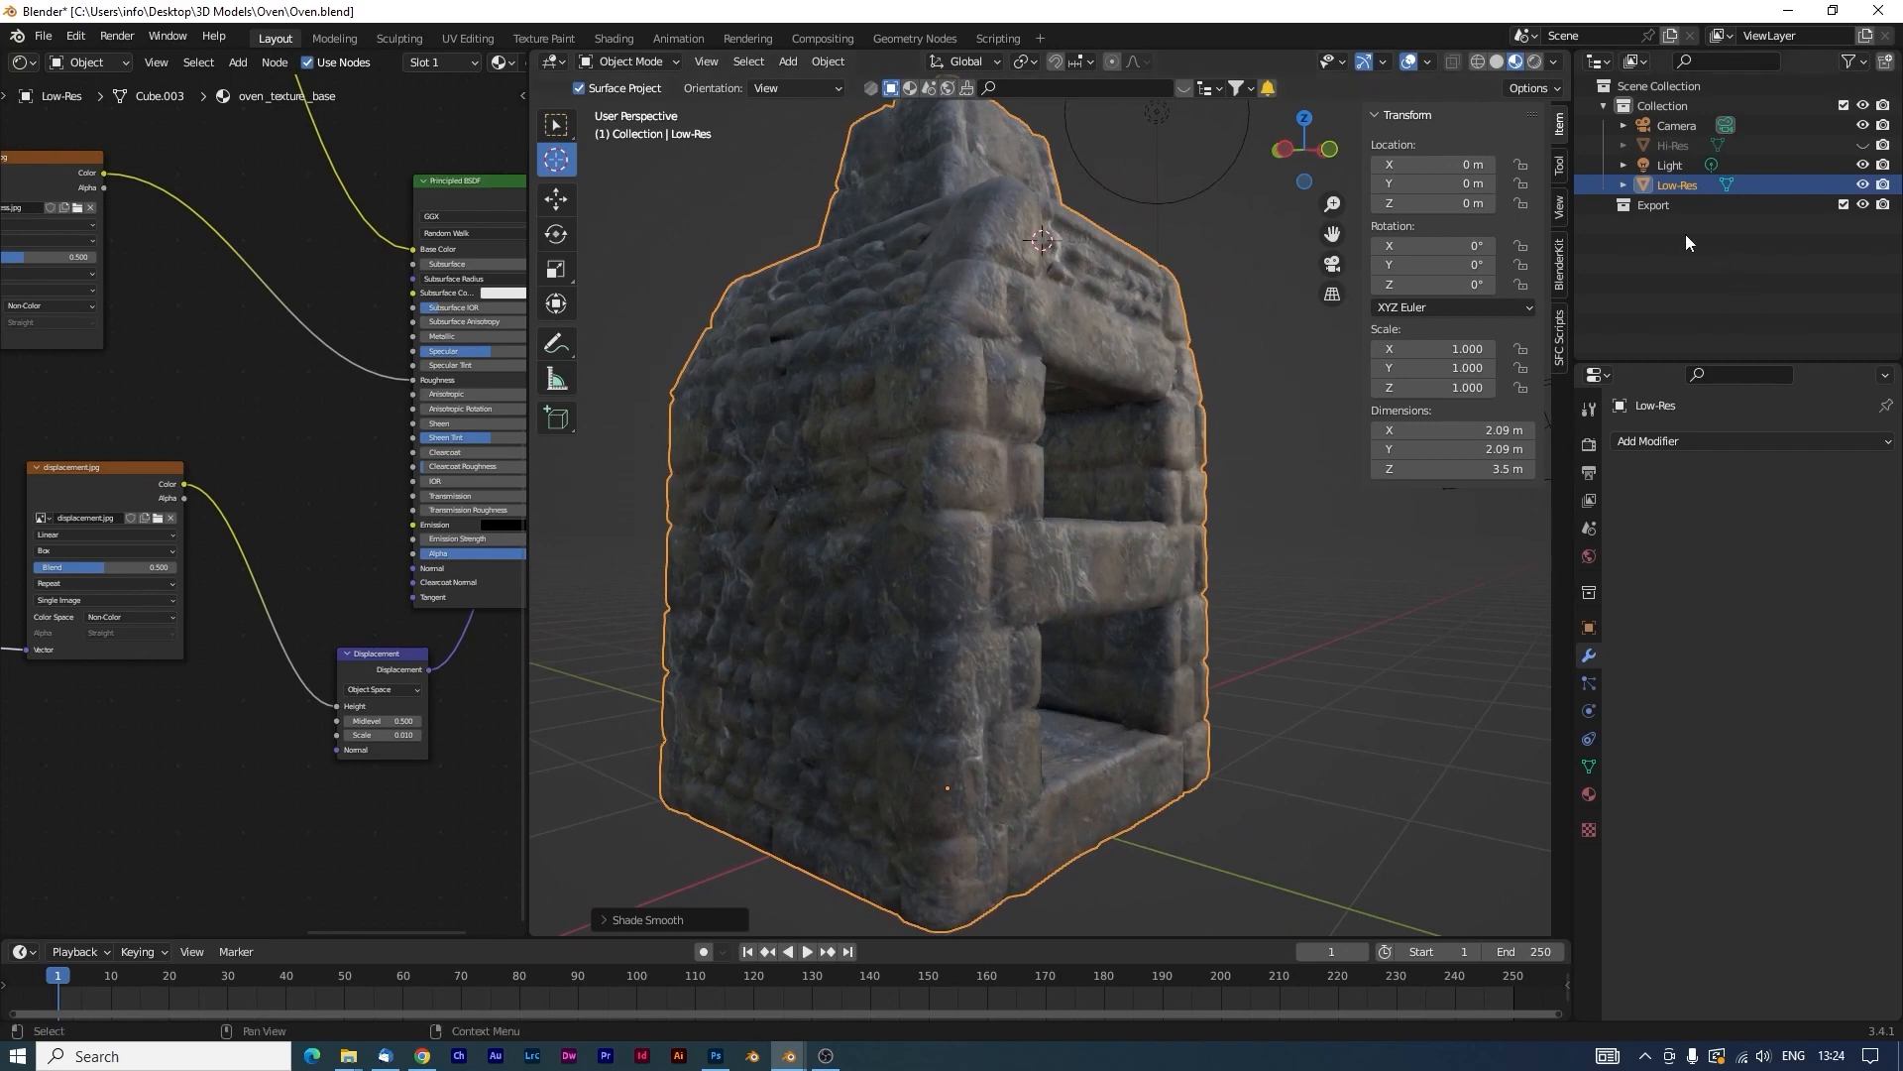
pyautogui.click(1477, 62)
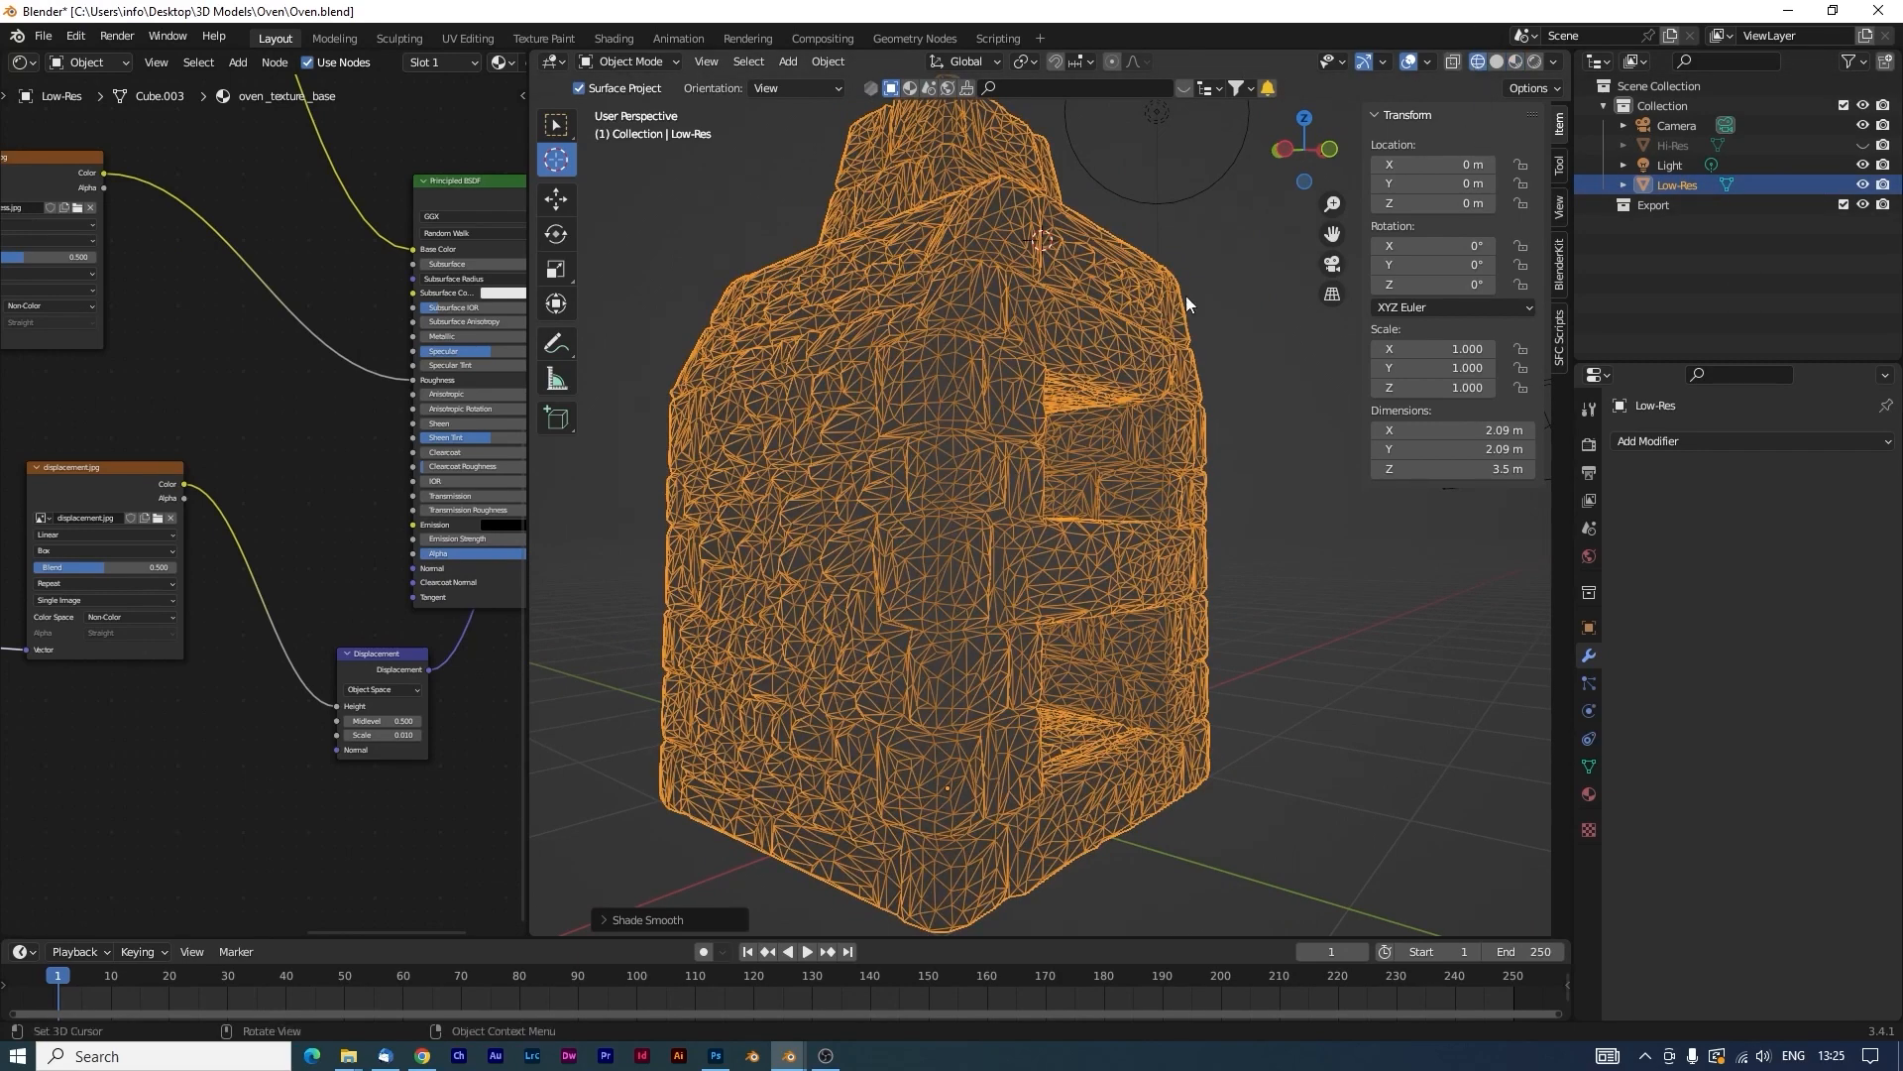
# Enter Edit Mode on the Low-Res oven and circle-select the triangular faces of its flat underside in face selection mode.
pyautogui.moveTo(1185, 295); pyautogui.dragTo(1185, 389, button='middle')
pyautogui.press('Tab')
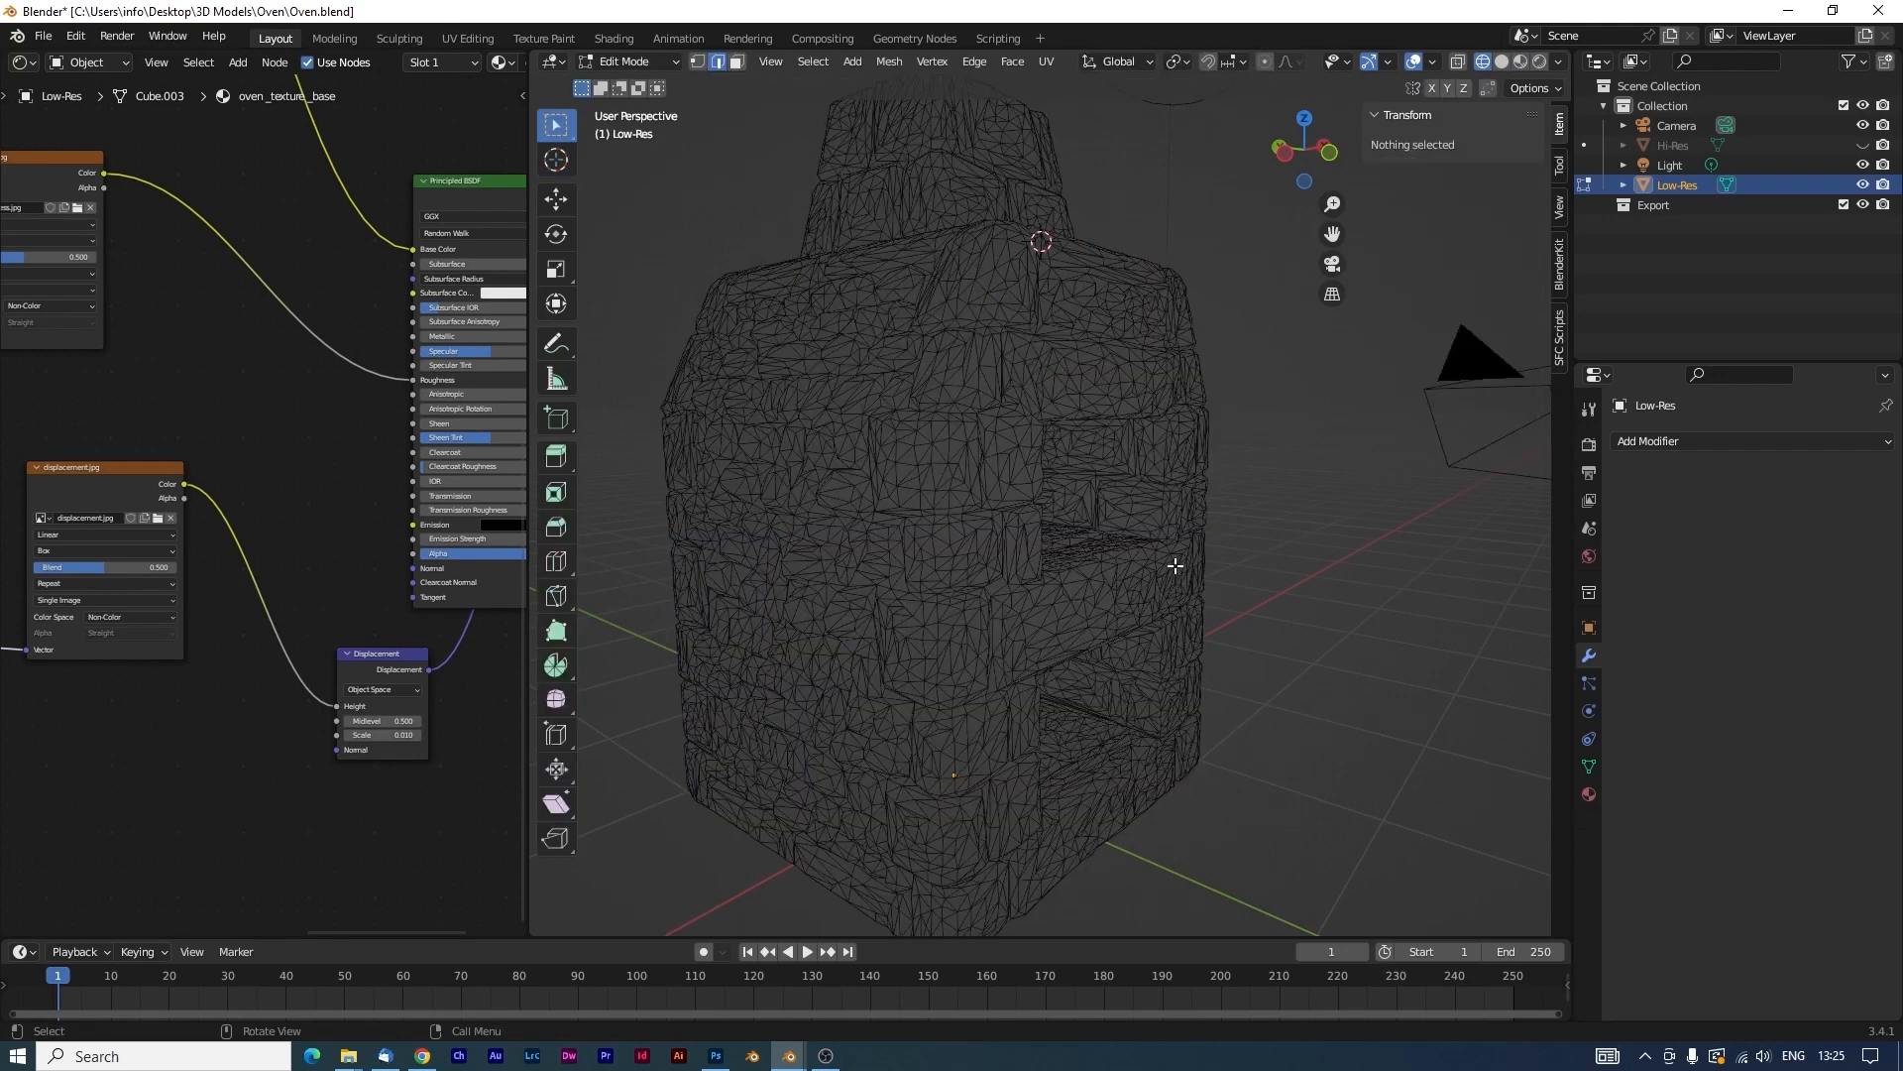
pyautogui.moveTo(1118, 539); pyautogui.dragTo(1085, 317, button='middle')
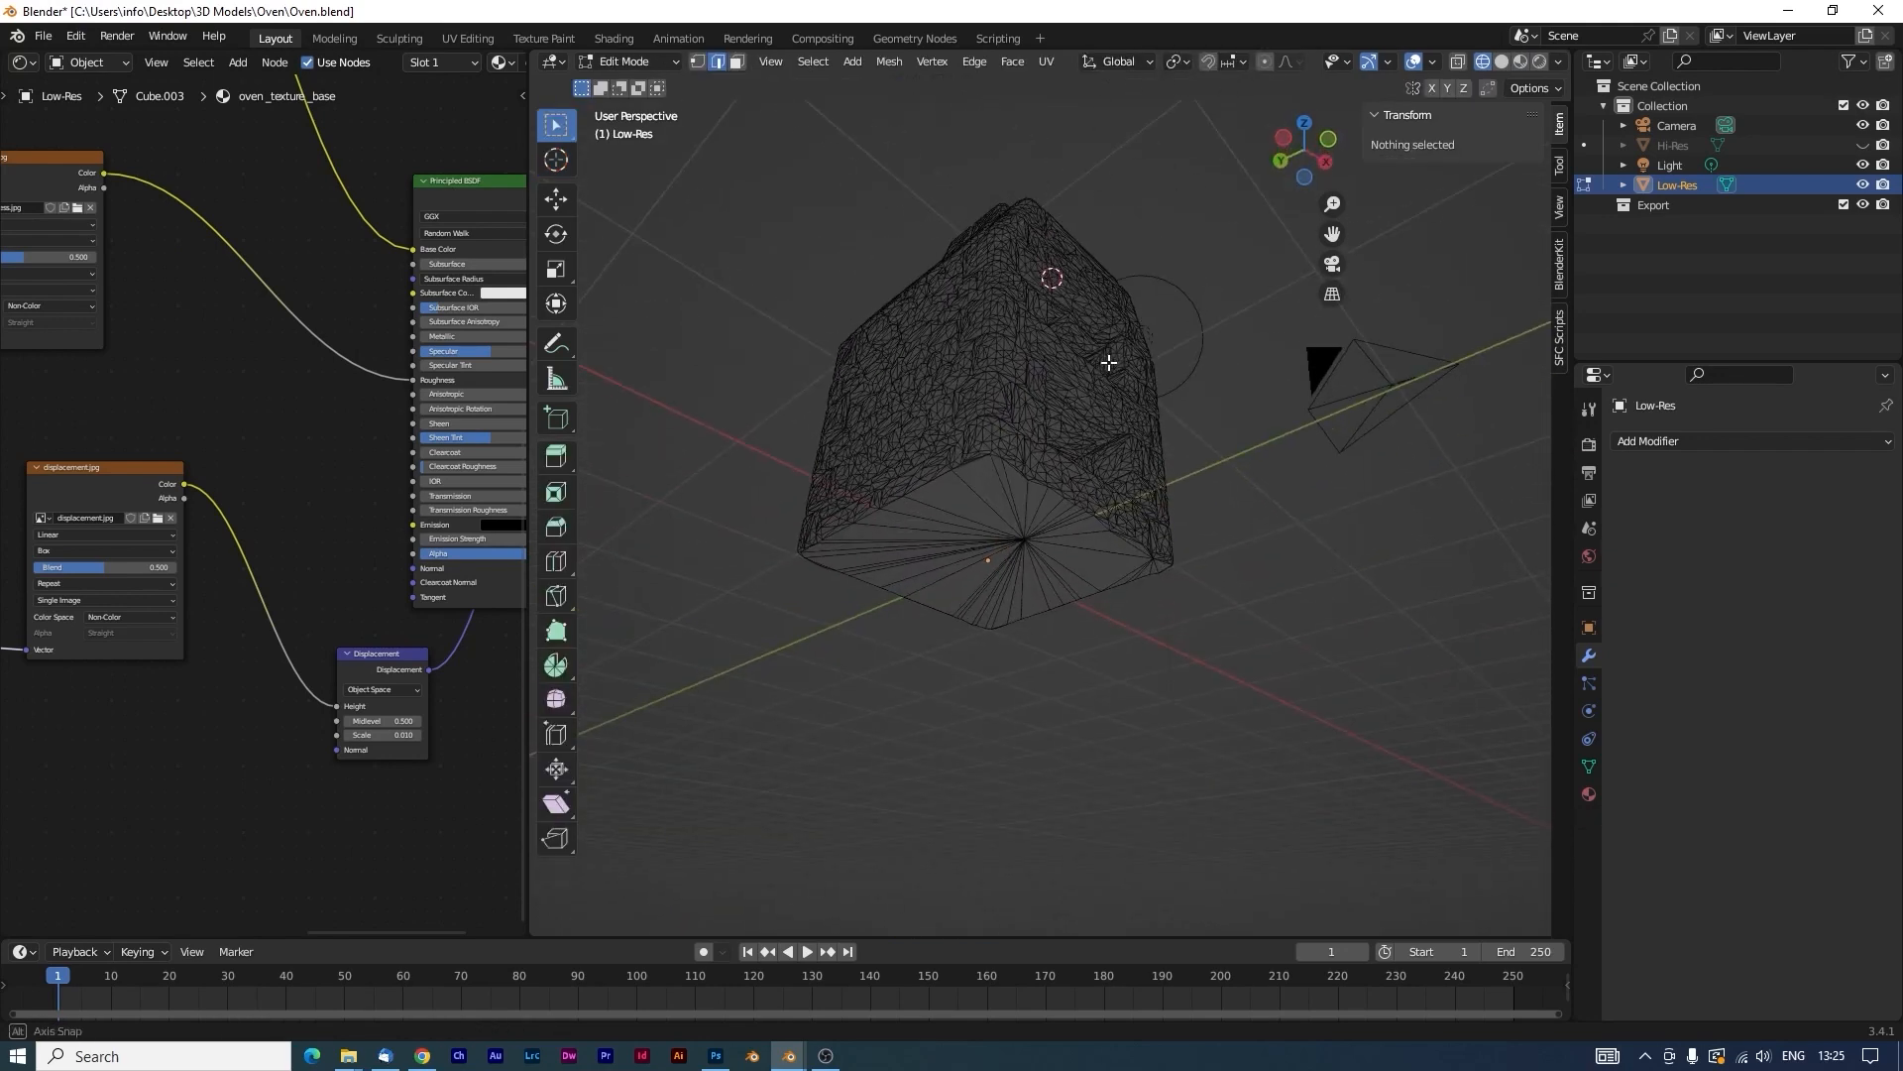
pyautogui.click(738, 62)
pyautogui.moveTo(991, 466)
pyautogui.mouseDown(button='middle')
pyautogui.moveTo(1092, 506)
pyautogui.moveTo(986, 476)
pyautogui.moveTo(1024, 553)
pyautogui.mouseUp(button='middle')
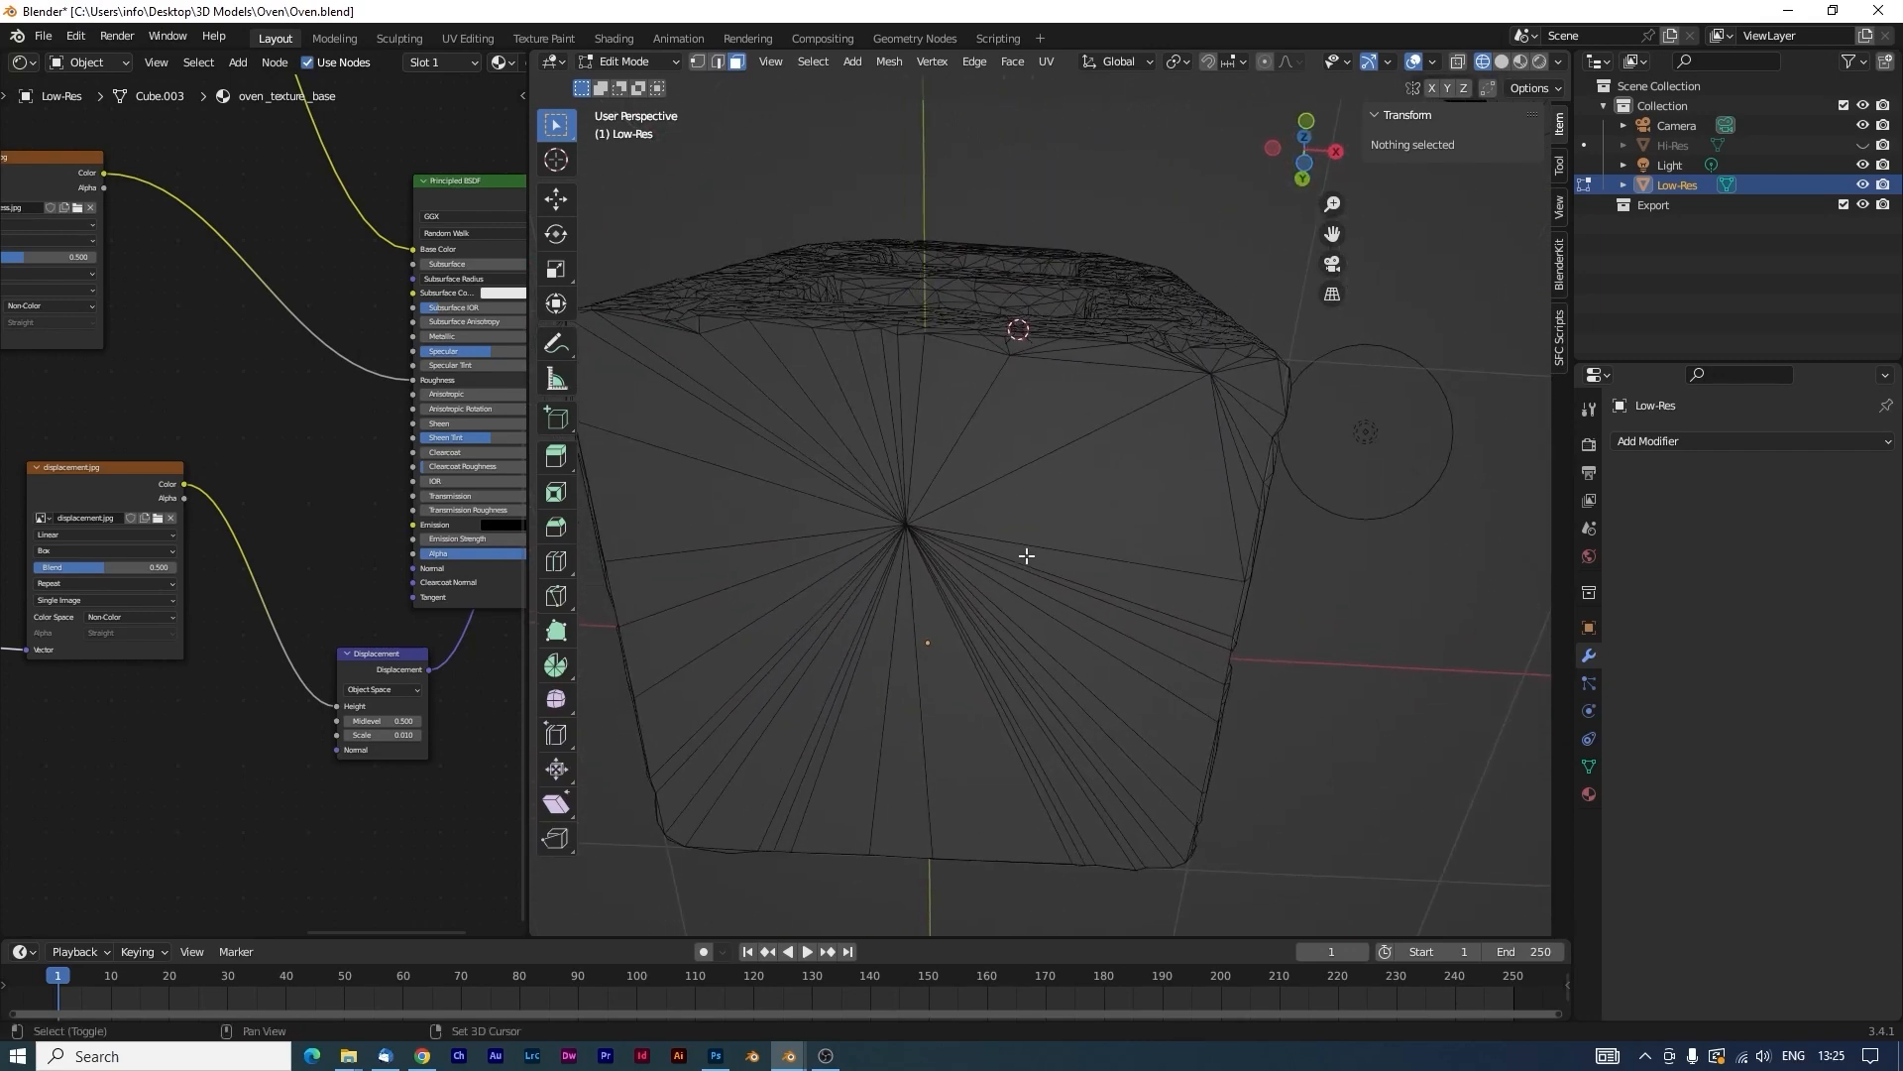
pyautogui.press('c')
pyautogui.moveTo(990, 540); pyautogui.dragTo(877, 517)
pyautogui.rightClick(912, 517)
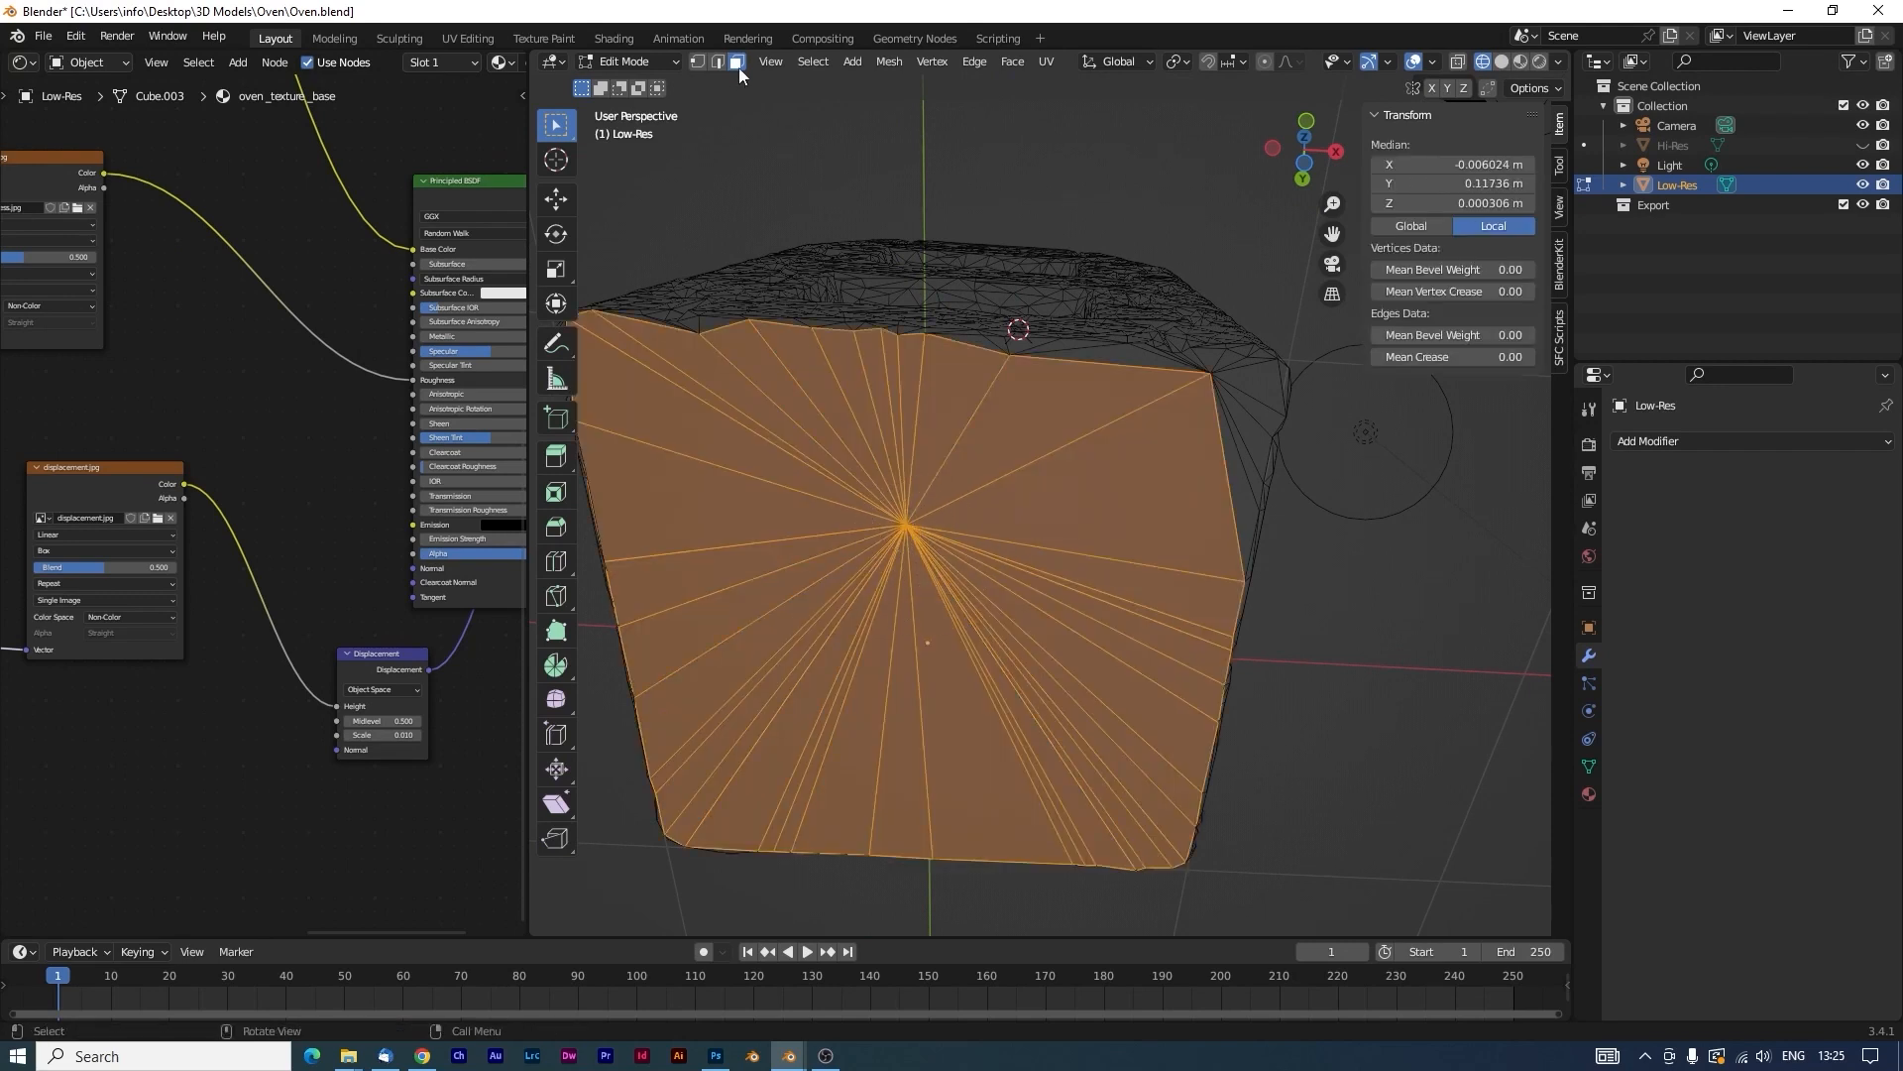
pyautogui.press('c')
pyautogui.moveTo(1156, 476)
pyautogui.mouseDown()
pyautogui.moveTo(1233, 392)
pyautogui.moveTo(1155, 408)
pyautogui.moveTo(1022, 386)
pyautogui.mouseUp()
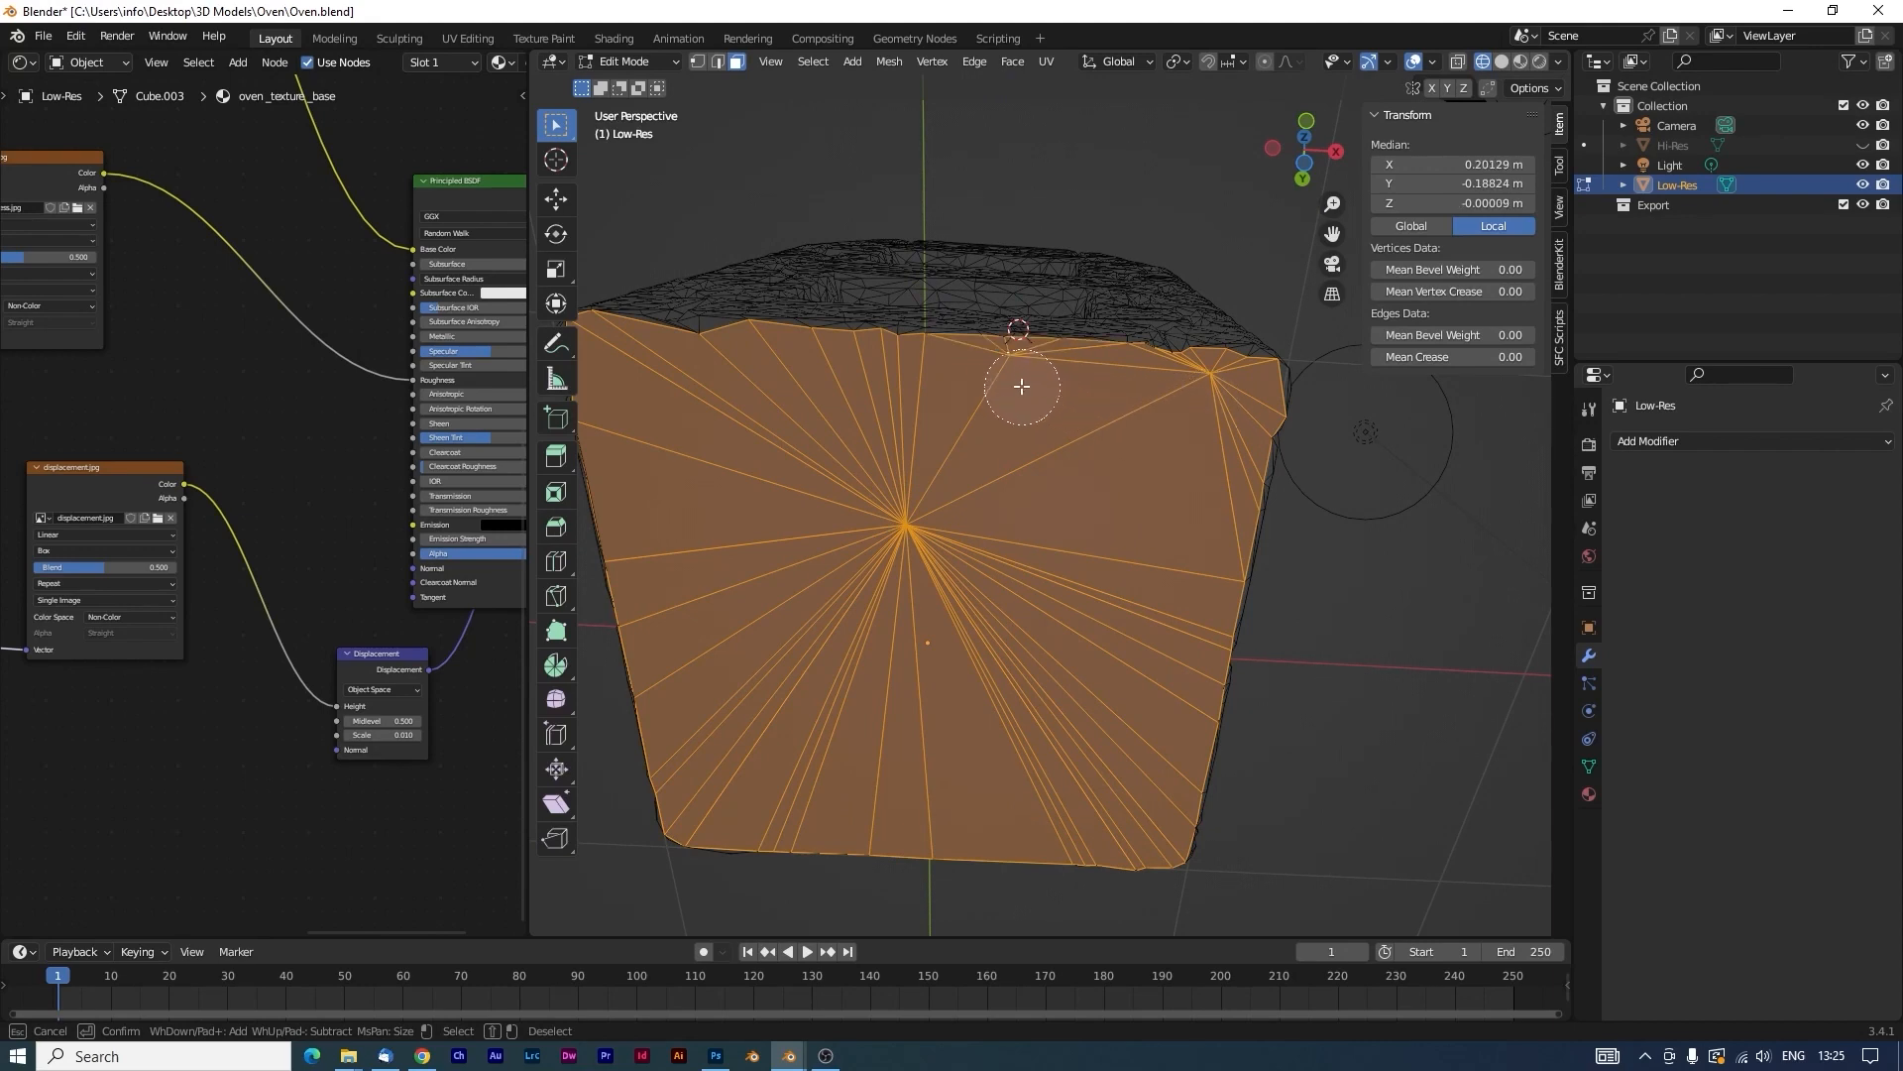
pyautogui.rightClick(959, 425)
# Add all vertices along the oven's base in front view with X-ray on, then return to face selection with X-ray off.
pyautogui.moveTo(960, 425); pyautogui.dragTo(866, 566, button='middle')
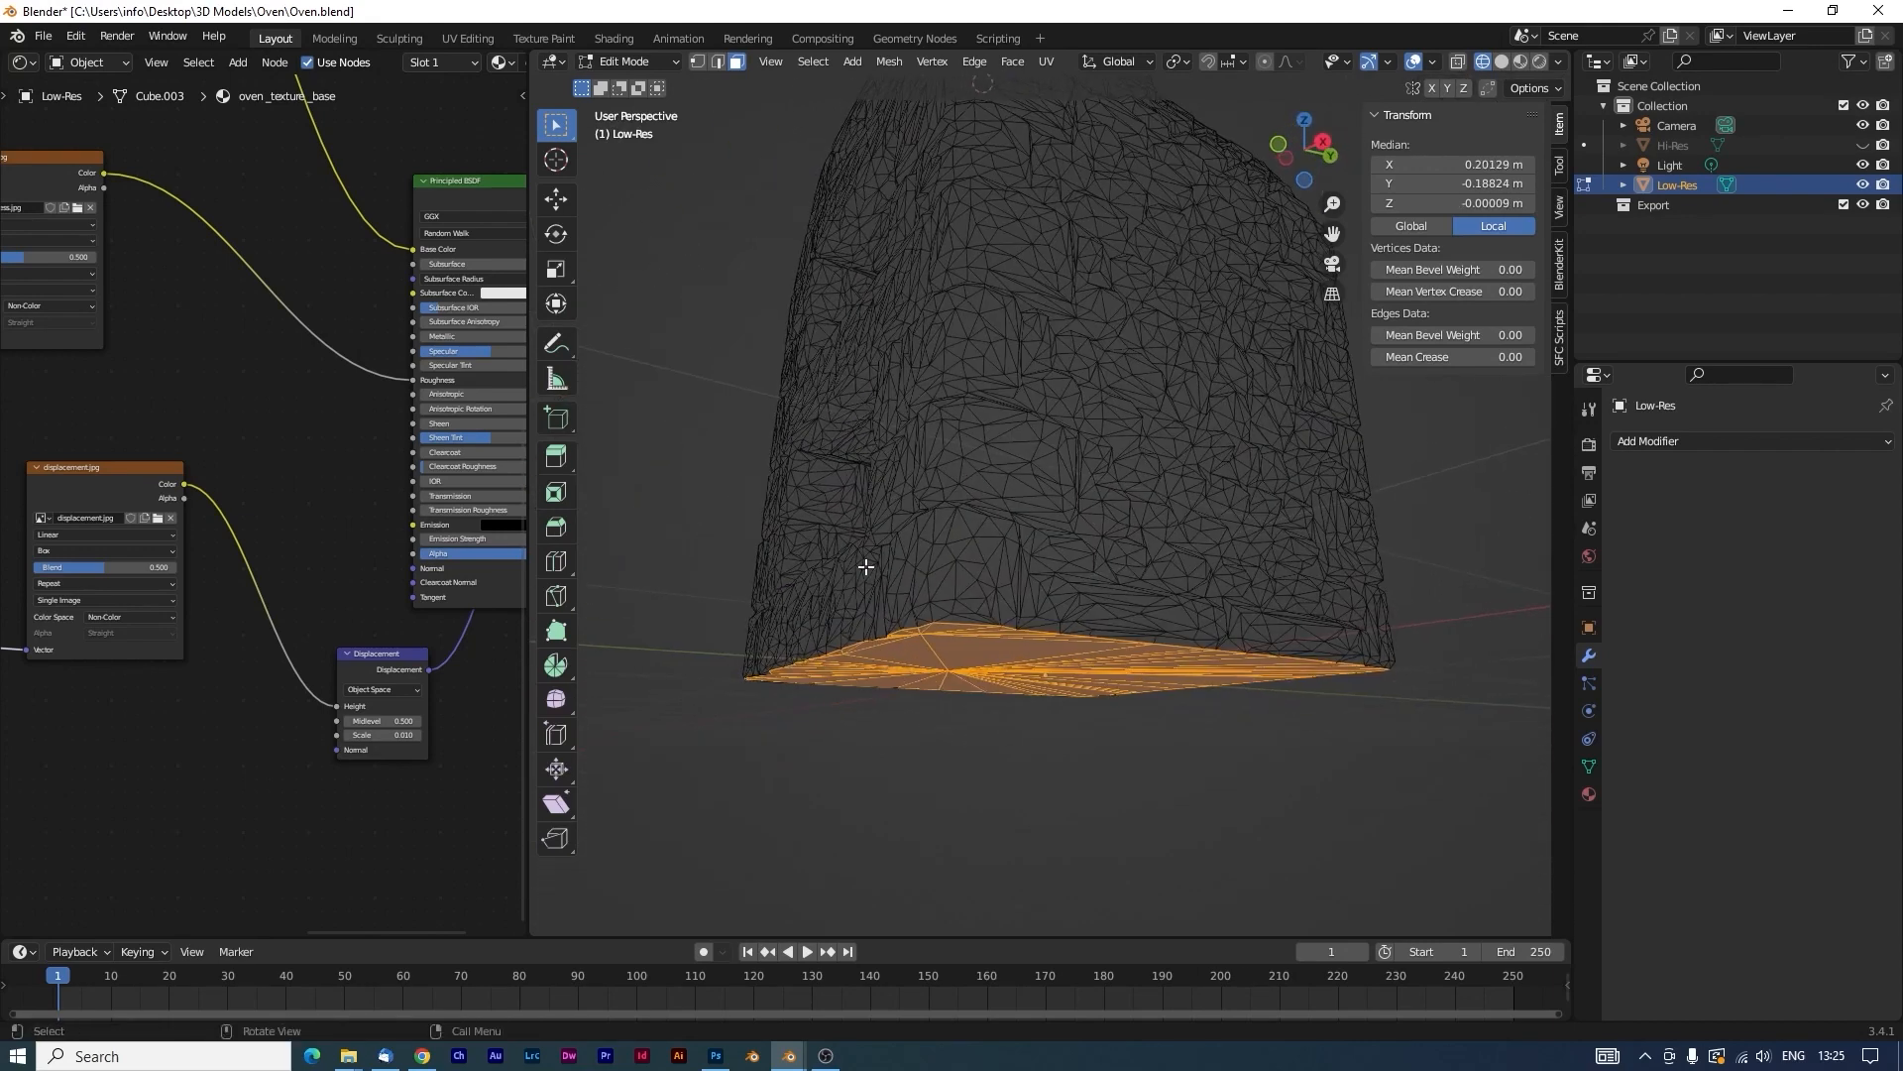
pyautogui.press('KP_1')
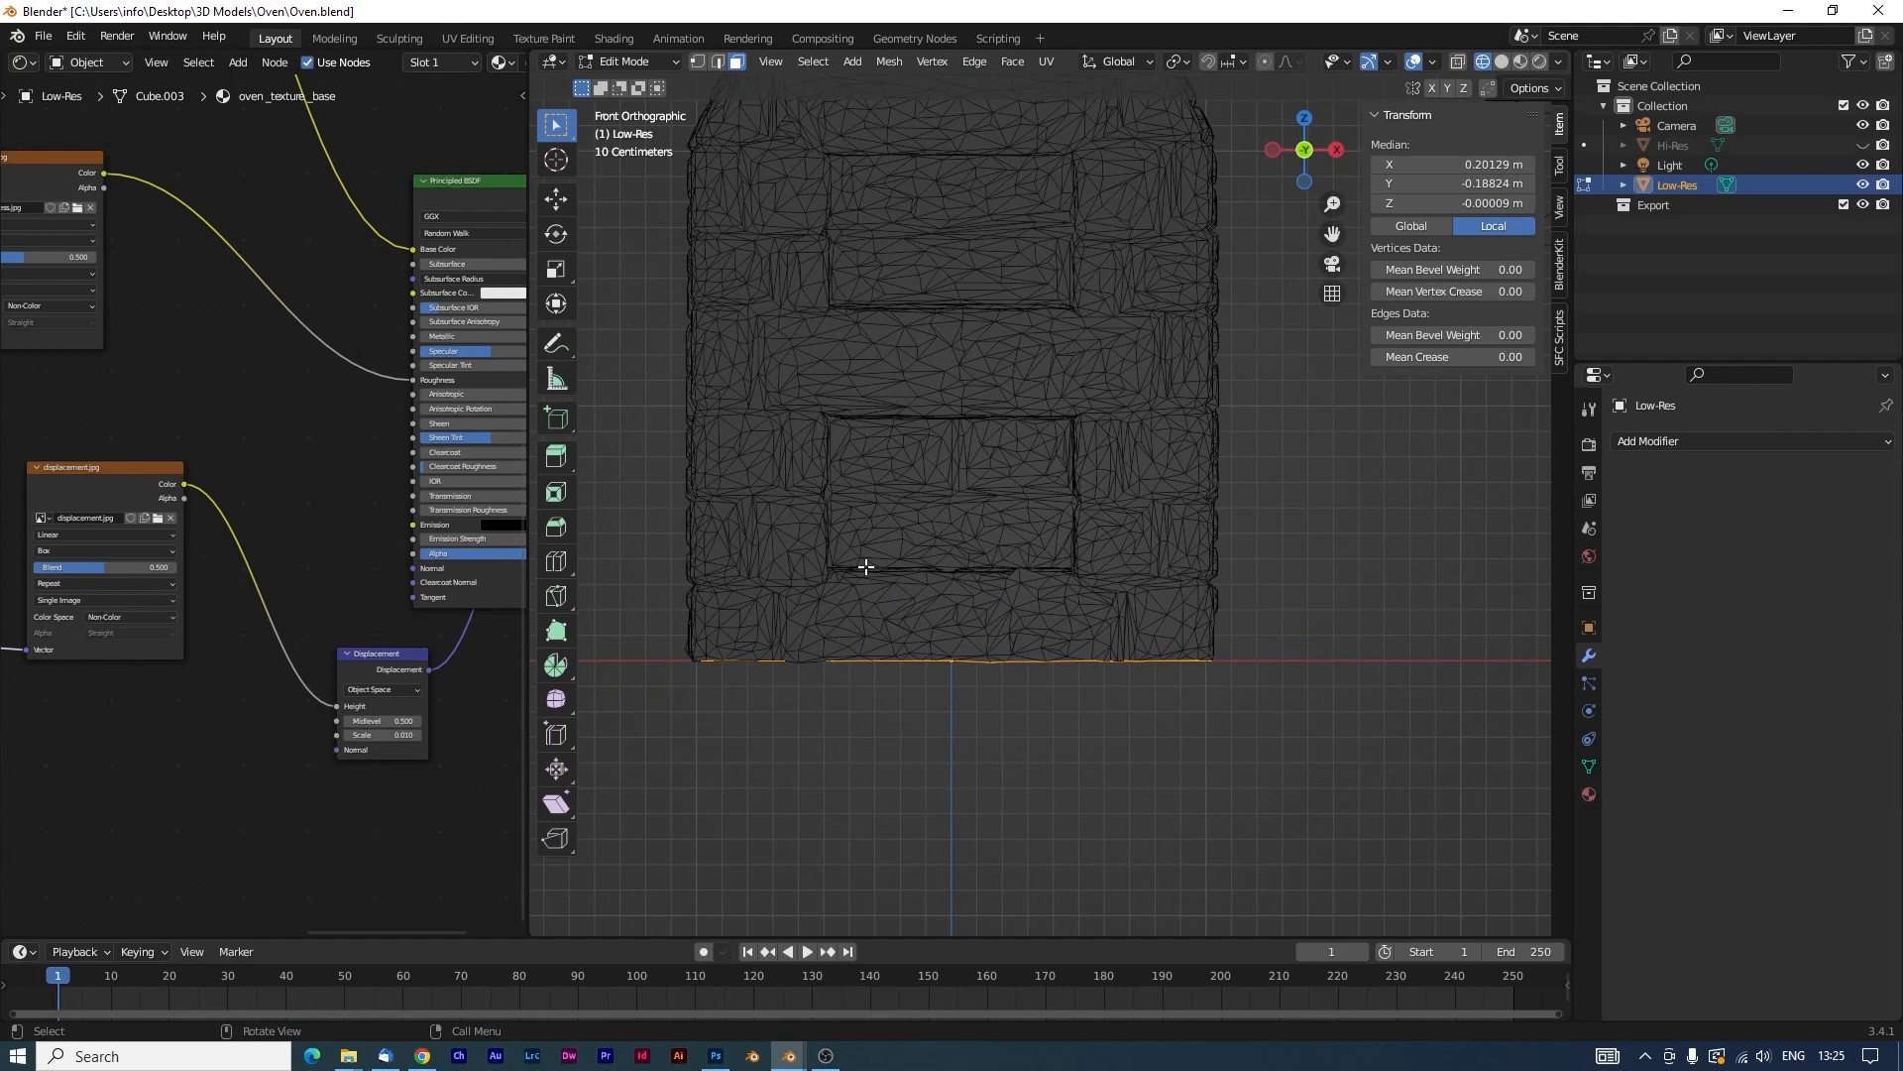
pyautogui.press('KP_3')
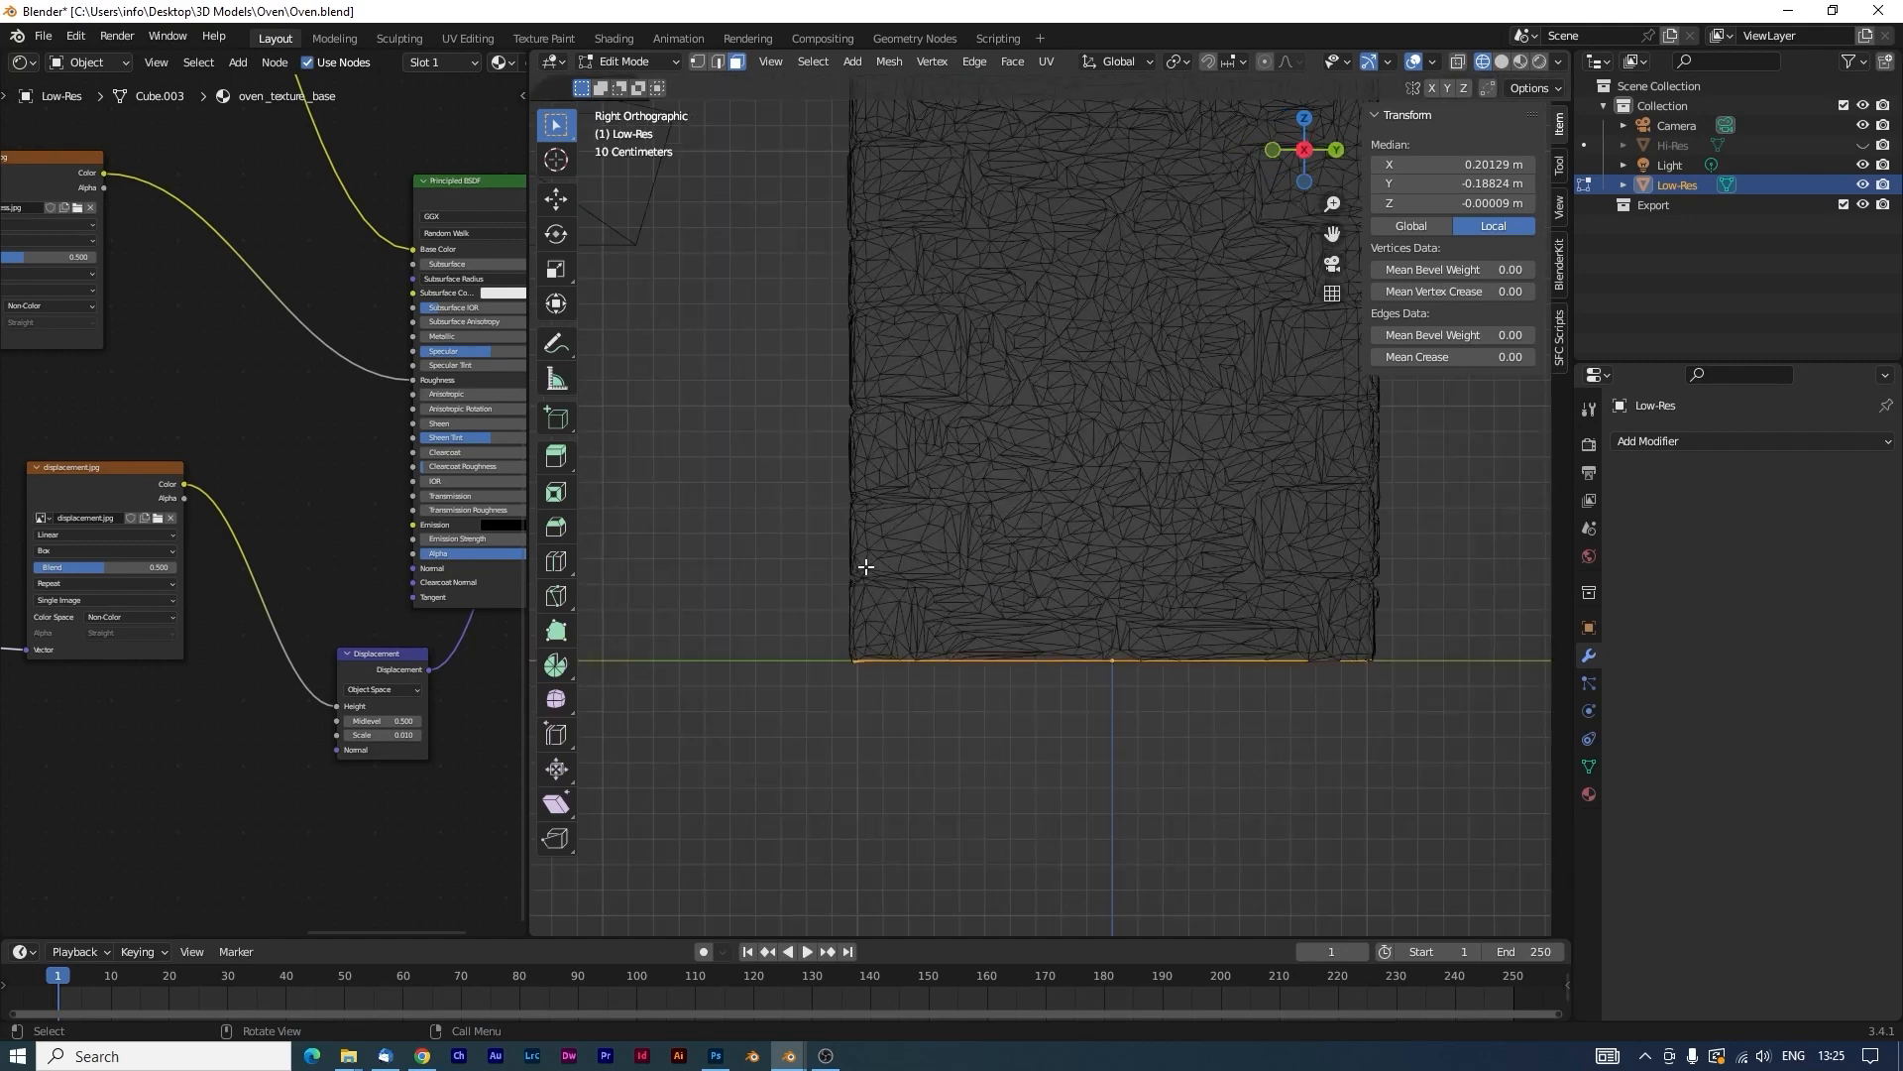
pyautogui.press('KP_1')
pyautogui.press('KP_3')
pyautogui.press('KP_1')
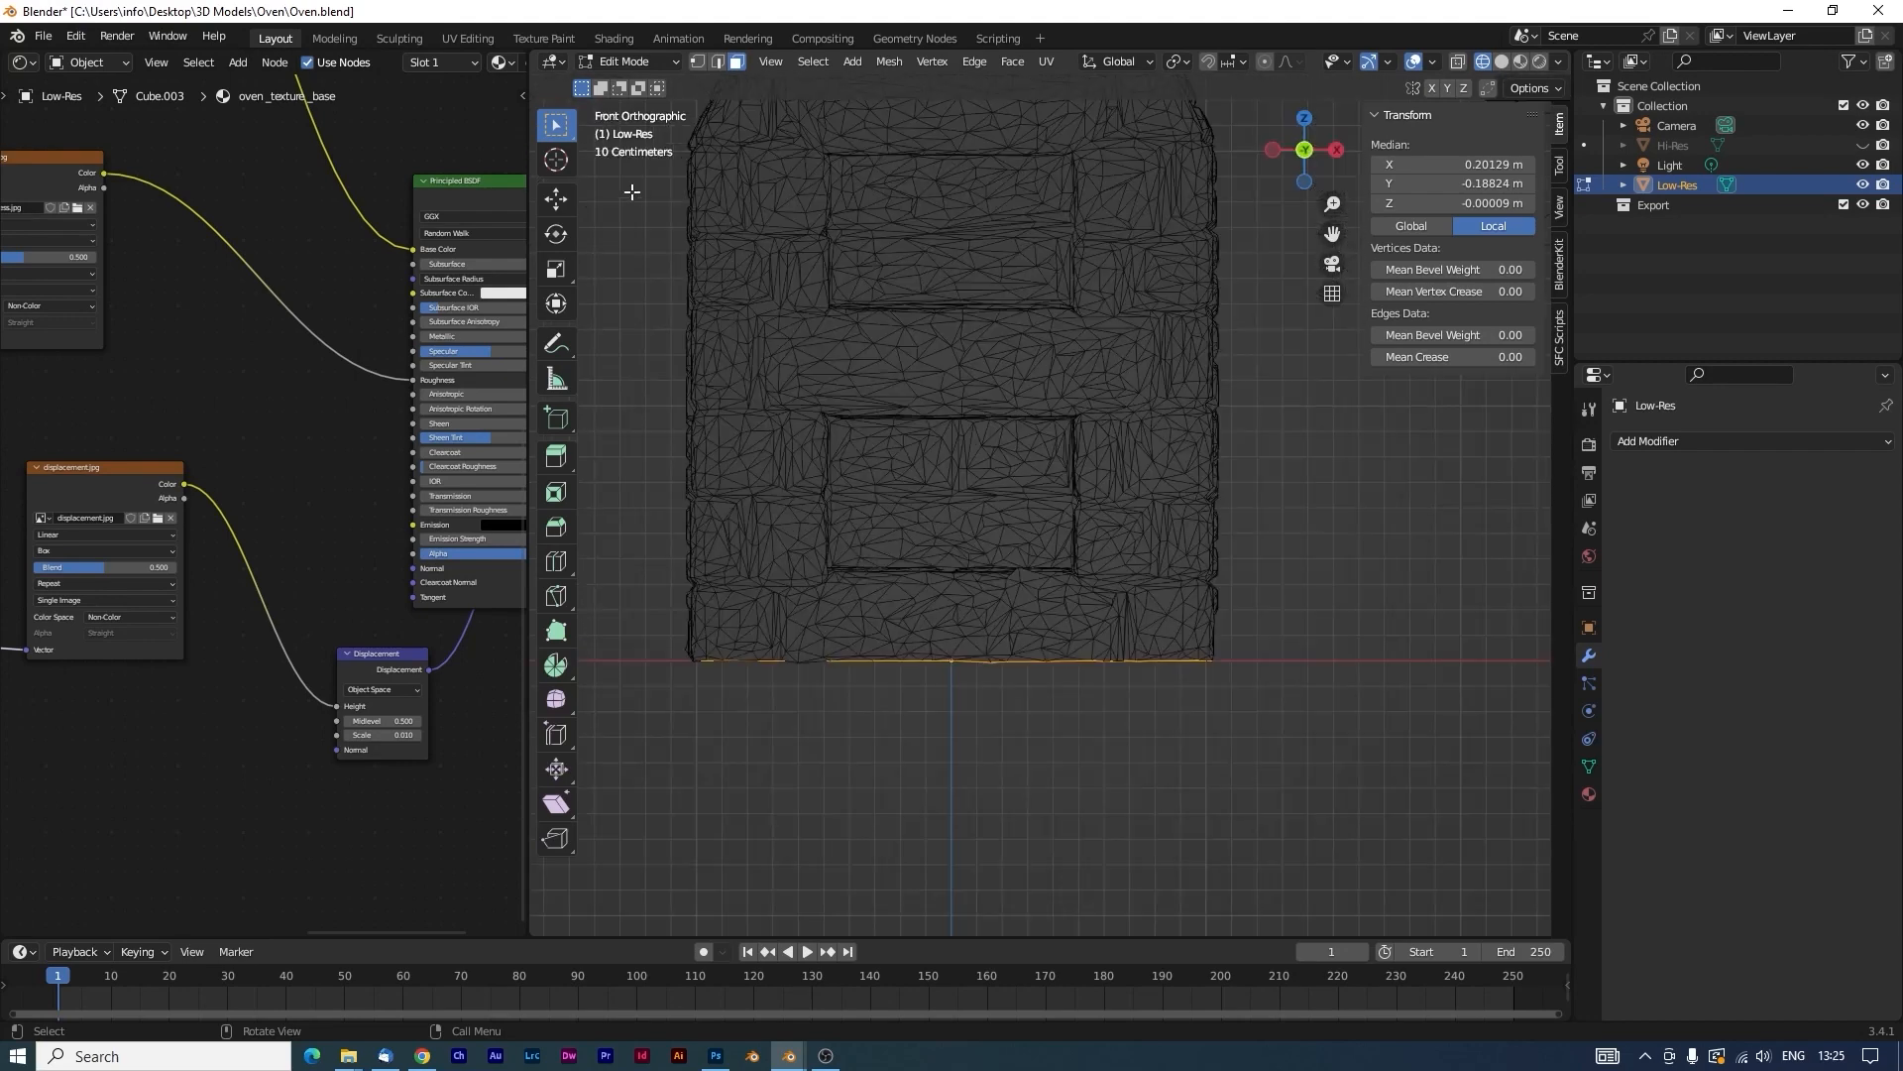
pyautogui.click(697, 63)
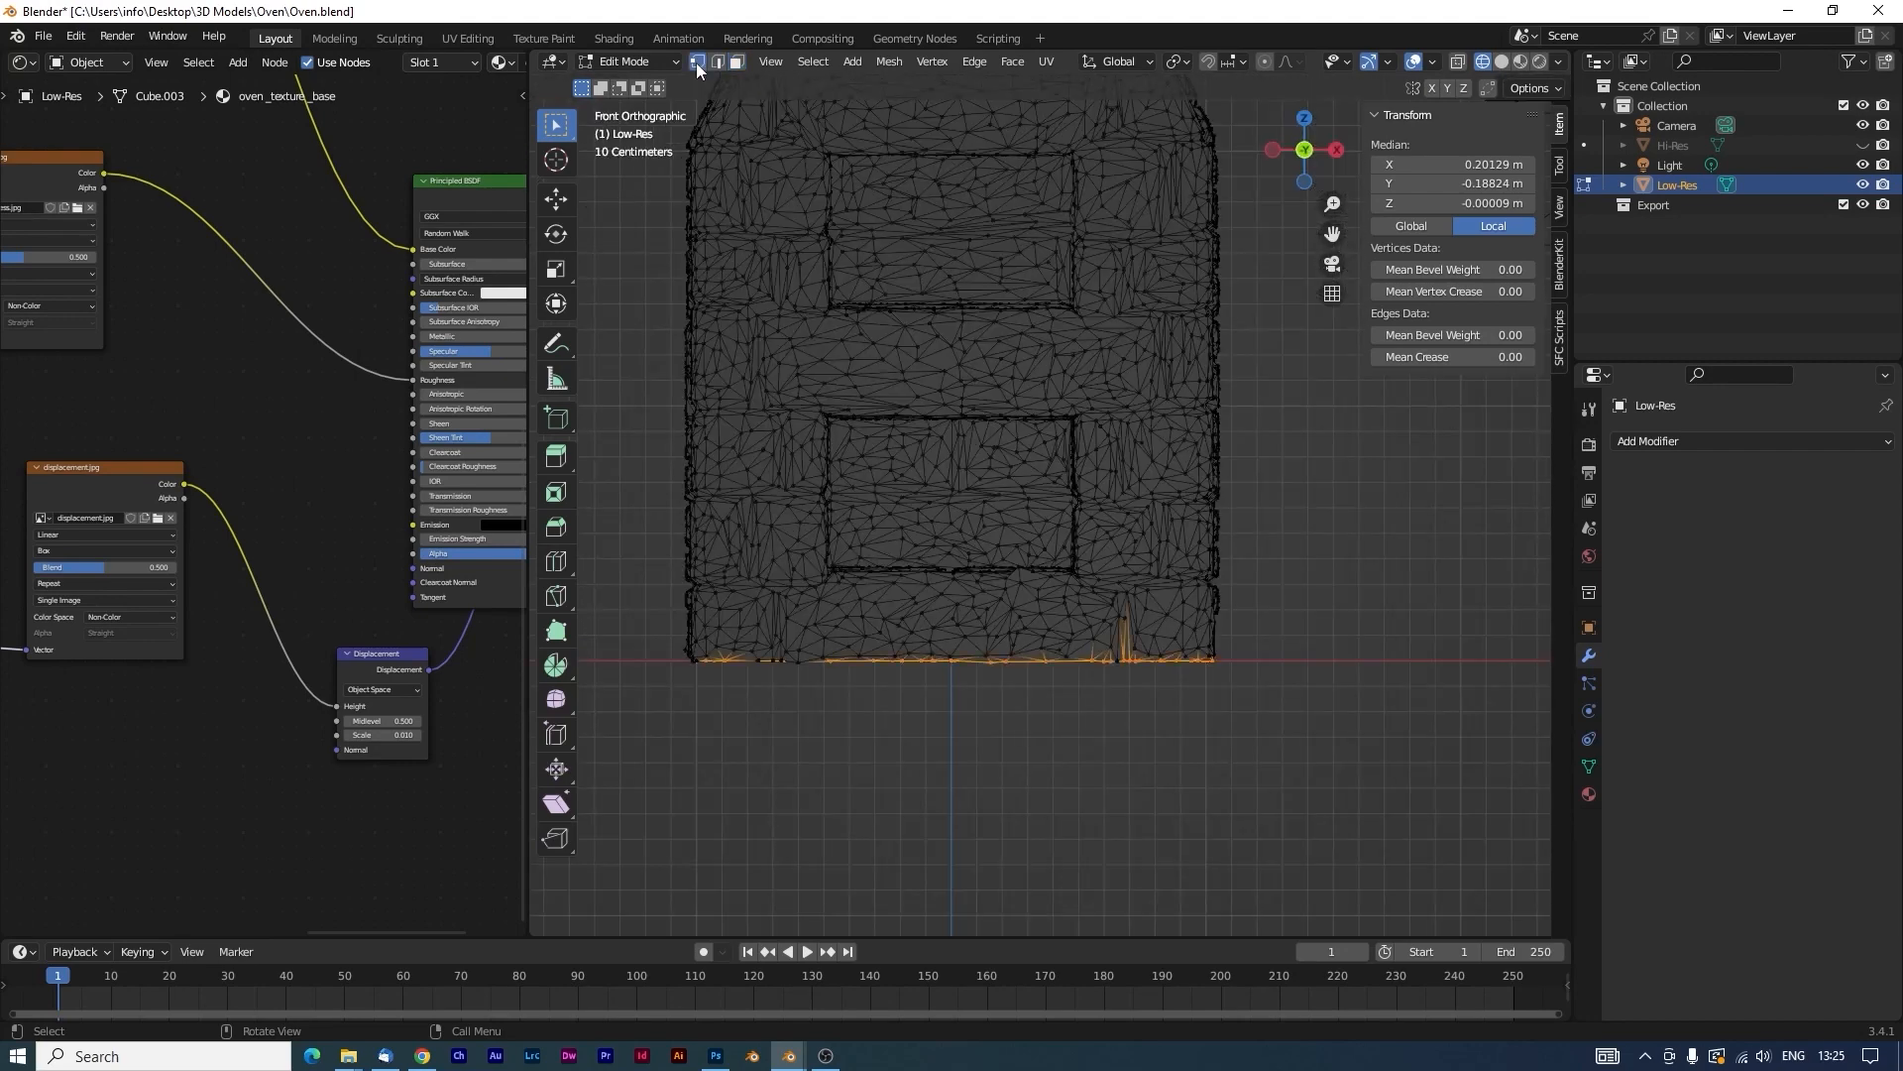
pyautogui.click(1456, 62)
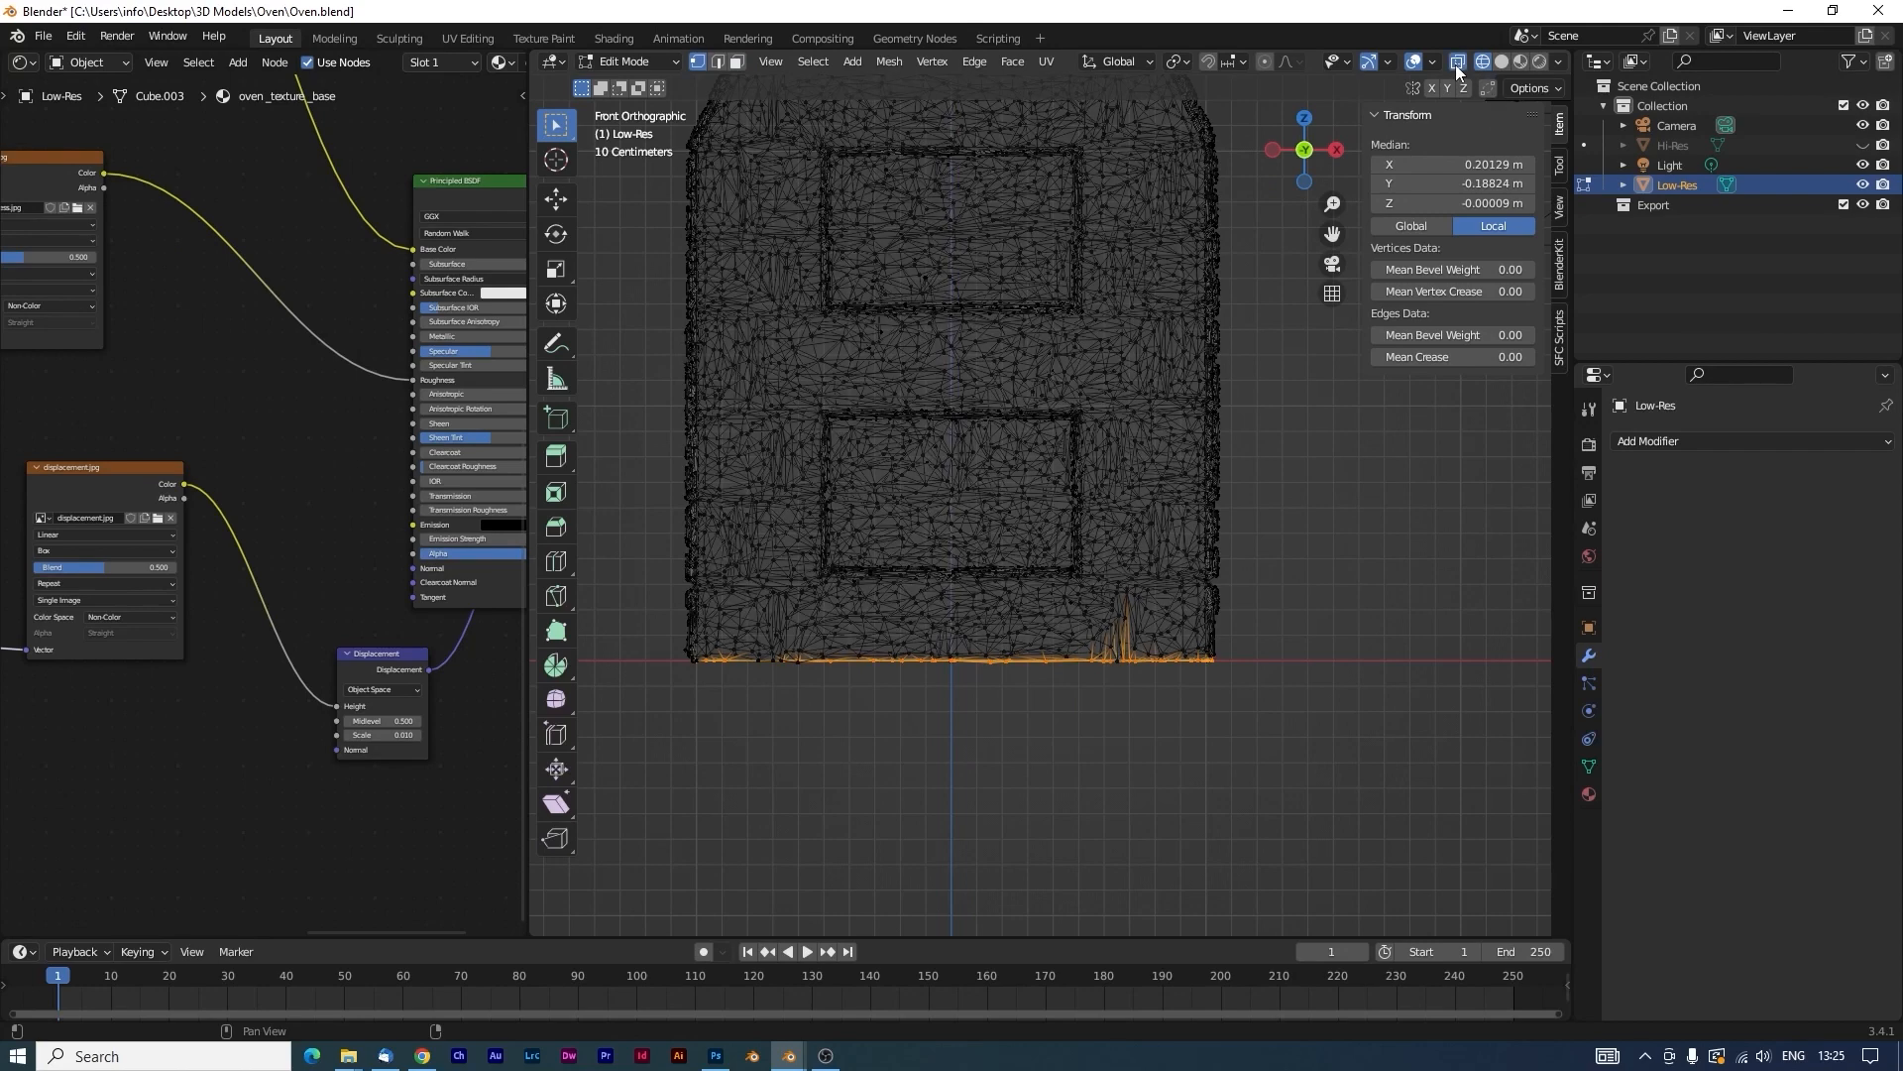
pyautogui.moveTo(1336, 735); pyautogui.dragTo(603, 656)
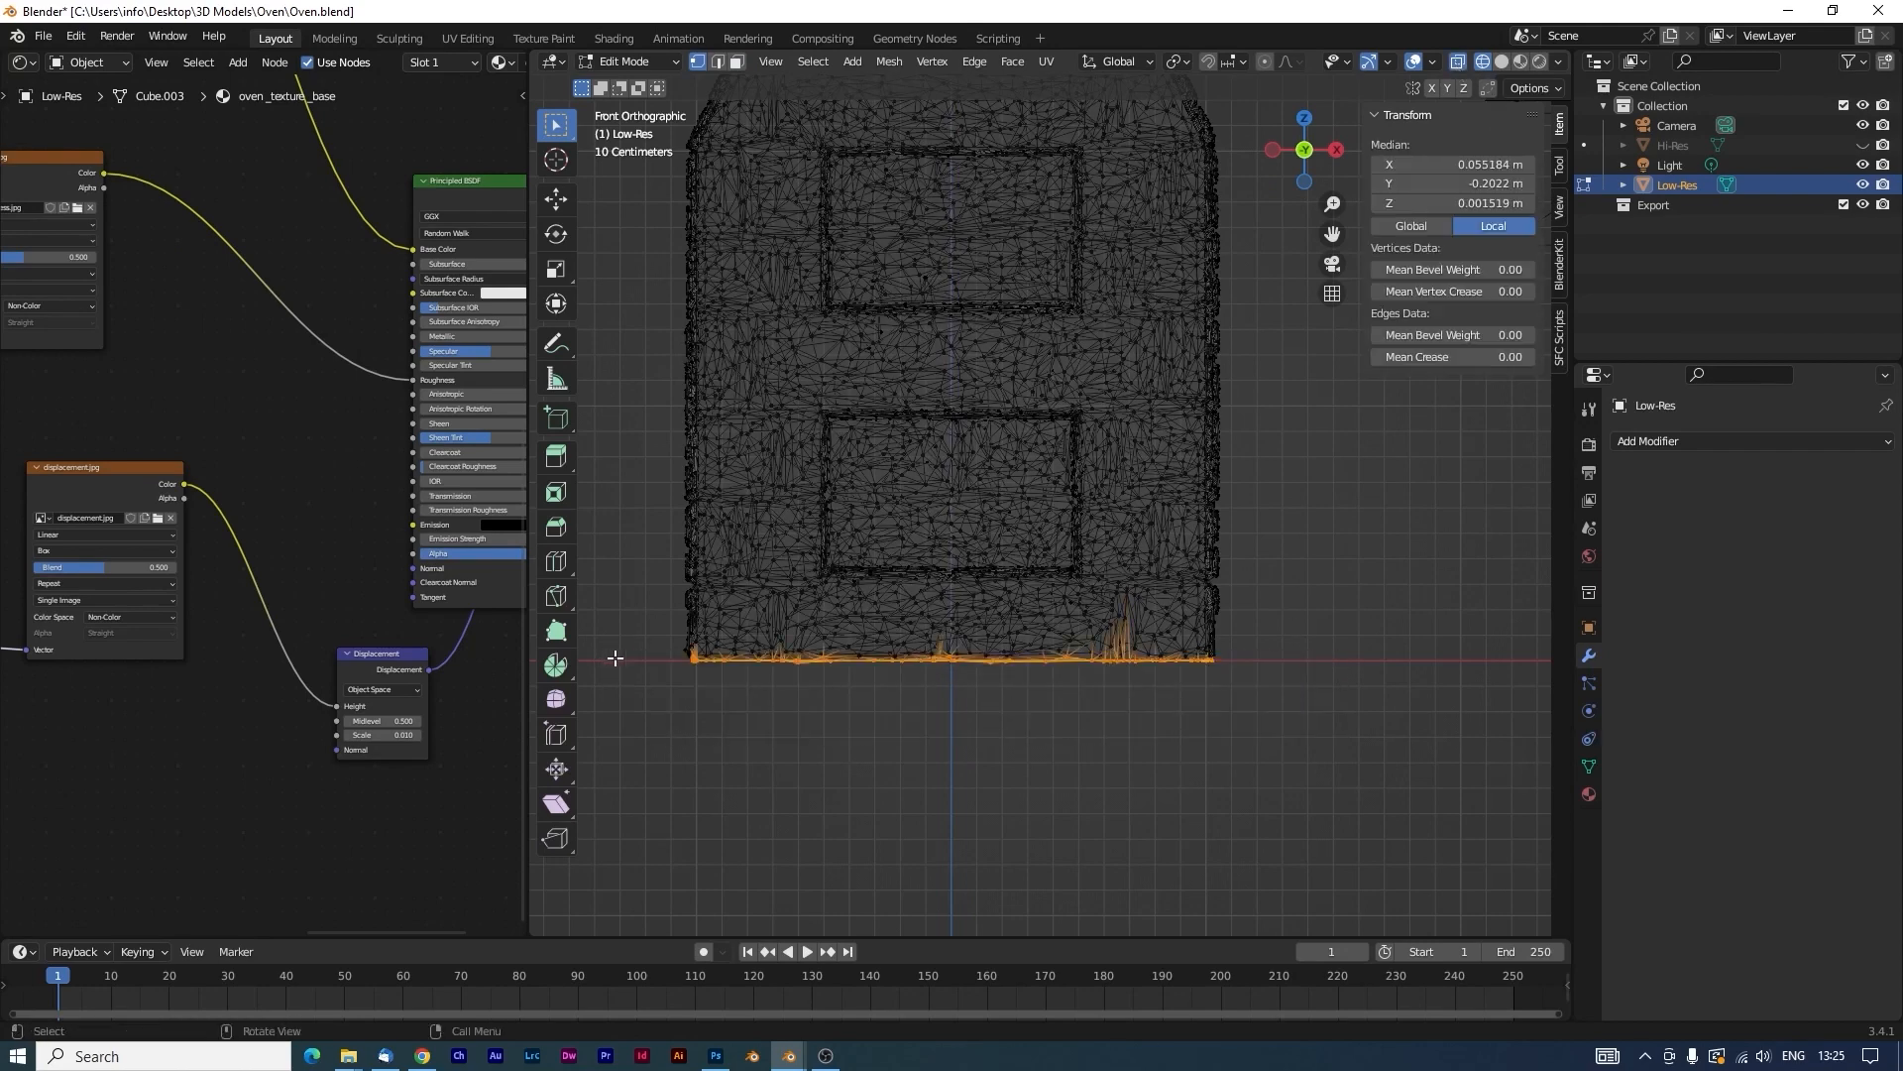
pyautogui.click(736, 61)
pyautogui.moveTo(1028, 717); pyautogui.dragTo(754, 666, button='middle')
pyautogui.scroll(2, 928, 678)
pyautogui.moveTo(969, 708); pyautogui.dragTo(1096, 568, button='middle')
pyautogui.click(1459, 61)
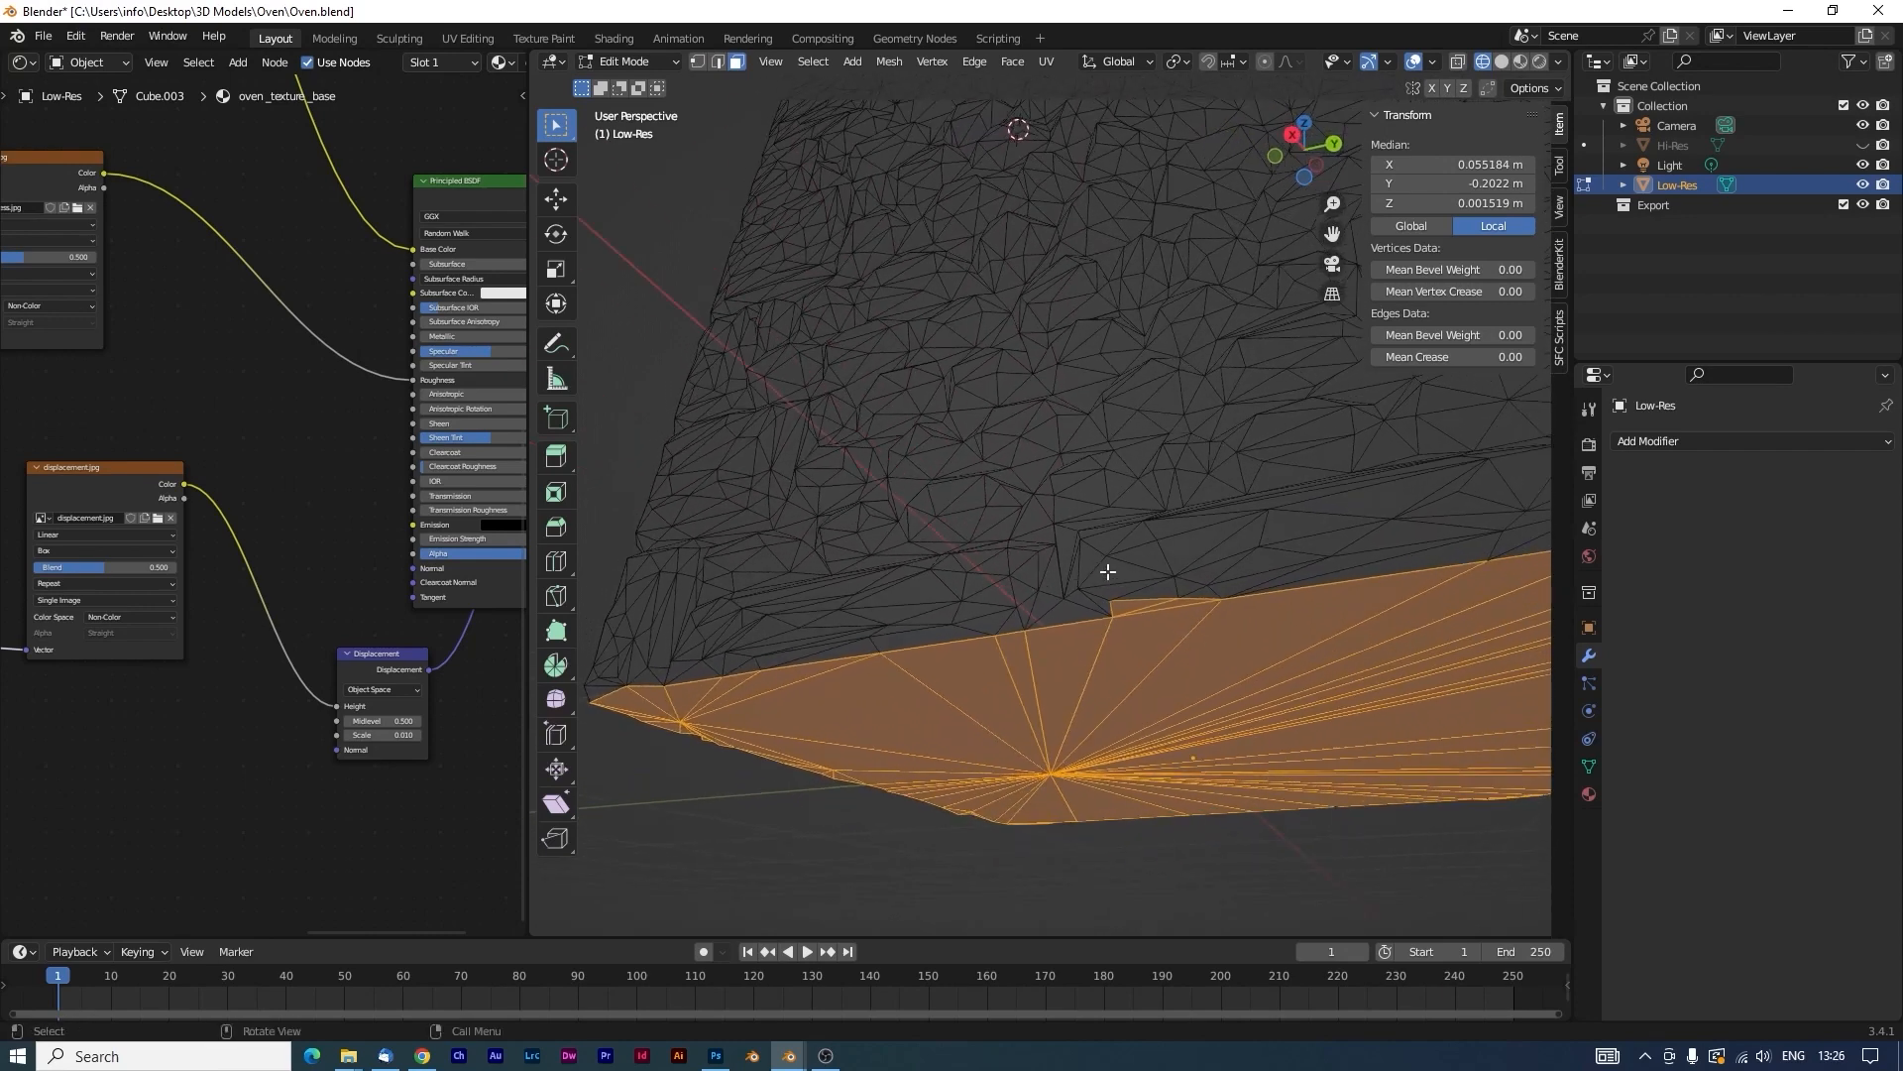
# Refine the circle selection around the base so it covers the underside faces, and delete those faces.
pyautogui.press('c')
pyautogui.middleClick(1113, 569)
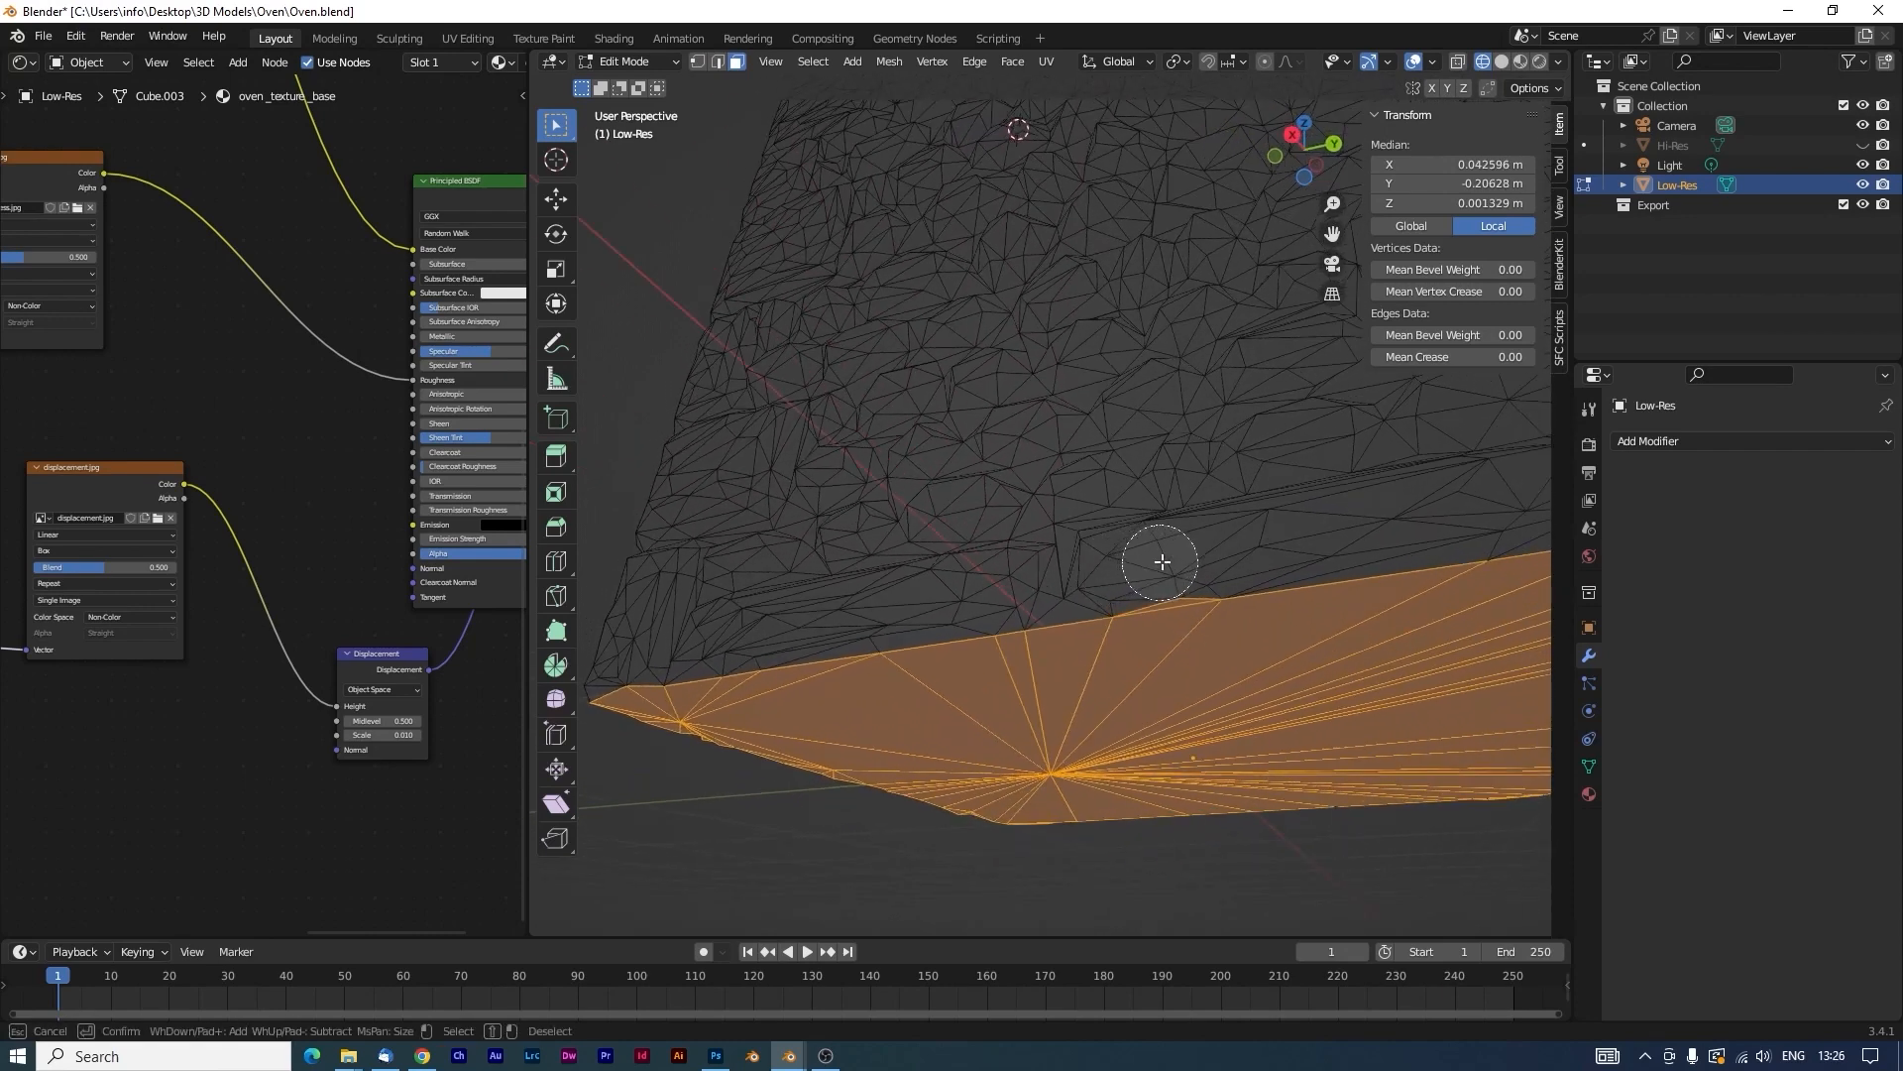
pyautogui.press('Escape')
pyautogui.moveTo(1173, 553)
pyautogui.mouseDown(button='middle')
pyautogui.moveTo(1007, 599)
pyautogui.moveTo(1120, 582)
pyautogui.moveTo(1007, 531)
pyautogui.moveTo(1079, 518)
pyautogui.mouseUp(button='middle')
pyautogui.press('c')
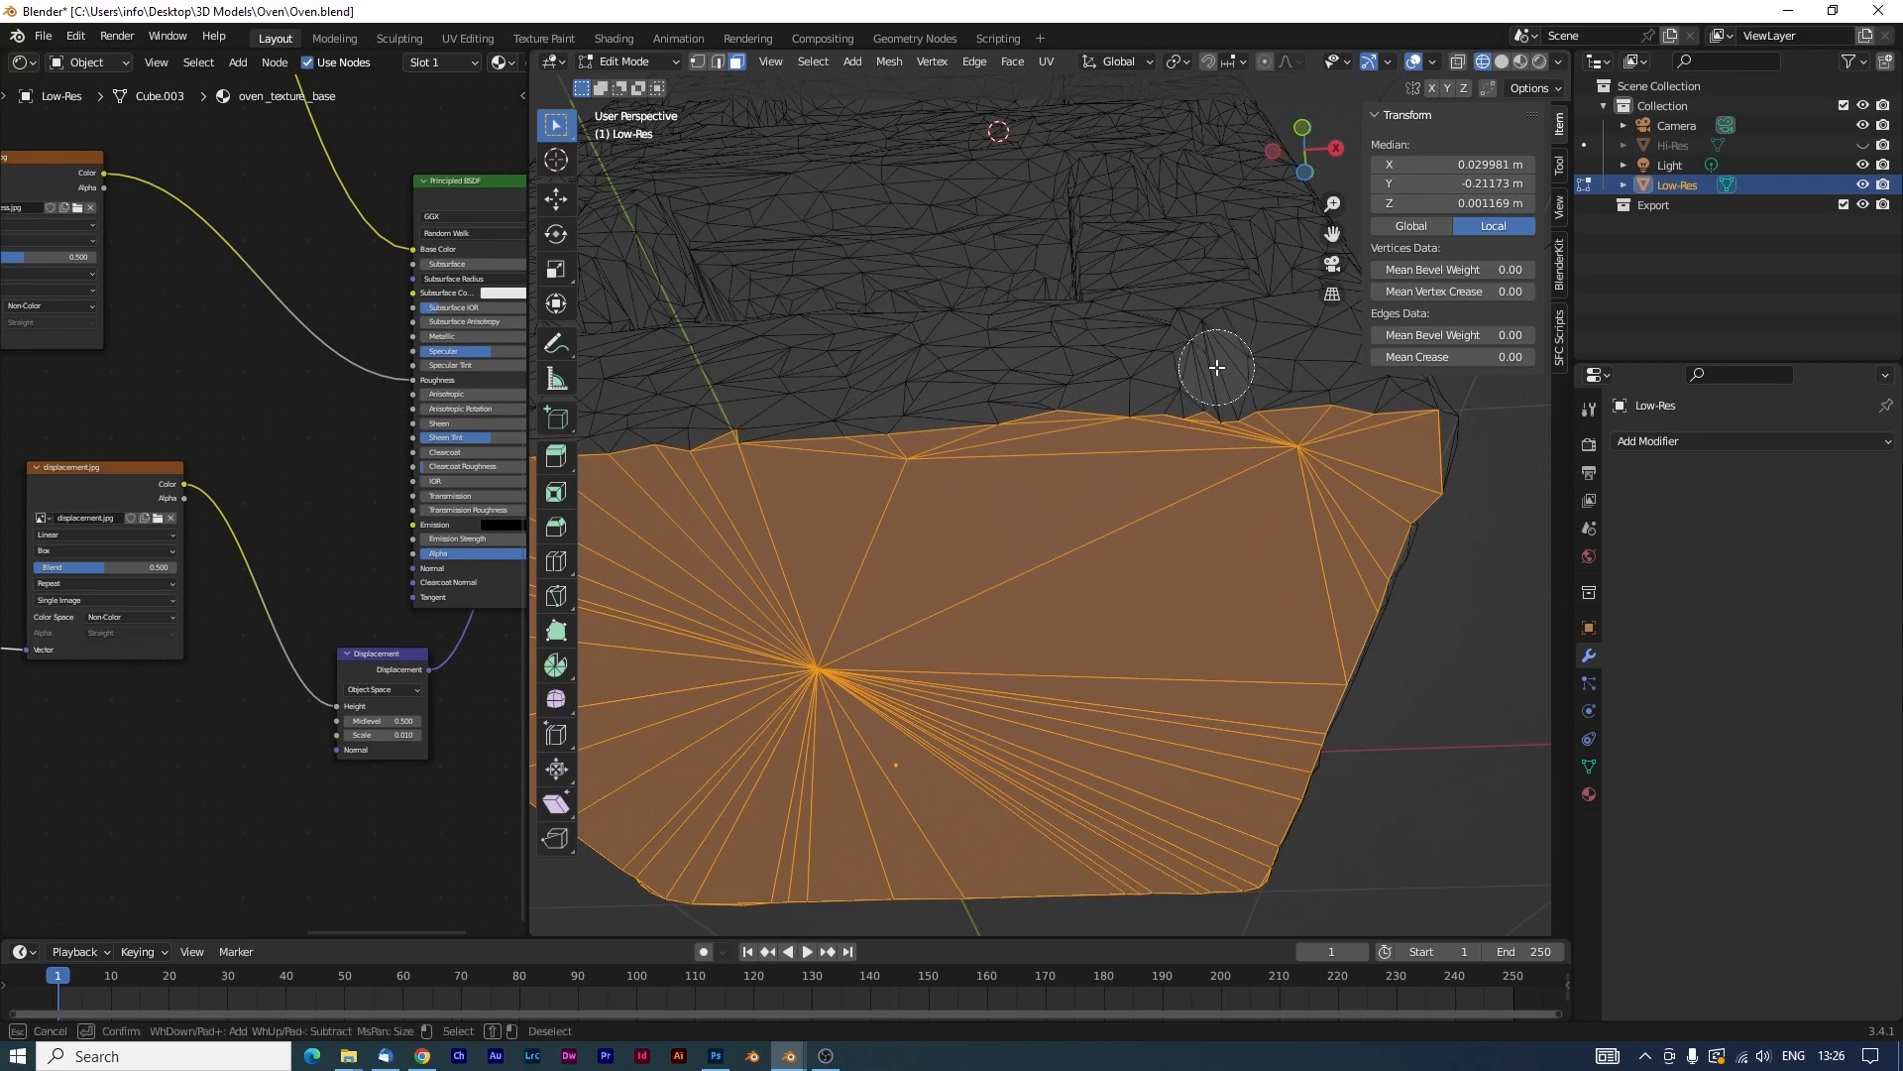
pyautogui.middleClick(1211, 374)
pyautogui.press('Escape')
pyautogui.moveTo(930, 364)
pyautogui.mouseDown(button='middle')
pyautogui.moveTo(991, 337)
pyautogui.moveTo(1031, 389)
pyautogui.moveTo(952, 404)
pyautogui.moveTo(1121, 412)
pyautogui.moveTo(1058, 382)
pyautogui.moveTo(1136, 423)
pyautogui.mouseUp(button='middle')
pyautogui.moveTo(1025, 401)
pyautogui.mouseDown(button='middle')
pyautogui.moveTo(1002, 399)
pyautogui.moveTo(1024, 404)
pyautogui.mouseUp(button='middle')
pyautogui.press('c')
pyautogui.moveTo(878, 334)
pyautogui.mouseDown()
pyautogui.moveTo(1181, 331)
pyautogui.moveTo(1215, 340)
pyautogui.moveTo(1238, 389)
pyautogui.mouseUp()
pyautogui.moveTo(1238, 390)
pyautogui.mouseDown(button='middle')
pyautogui.moveTo(1126, 501)
pyautogui.moveTo(1041, 446)
pyautogui.mouseUp(button='middle')
pyautogui.rightClick(1126, 502)
pyautogui.moveTo(1011, 306); pyautogui.dragTo(1088, 386, button='middle')
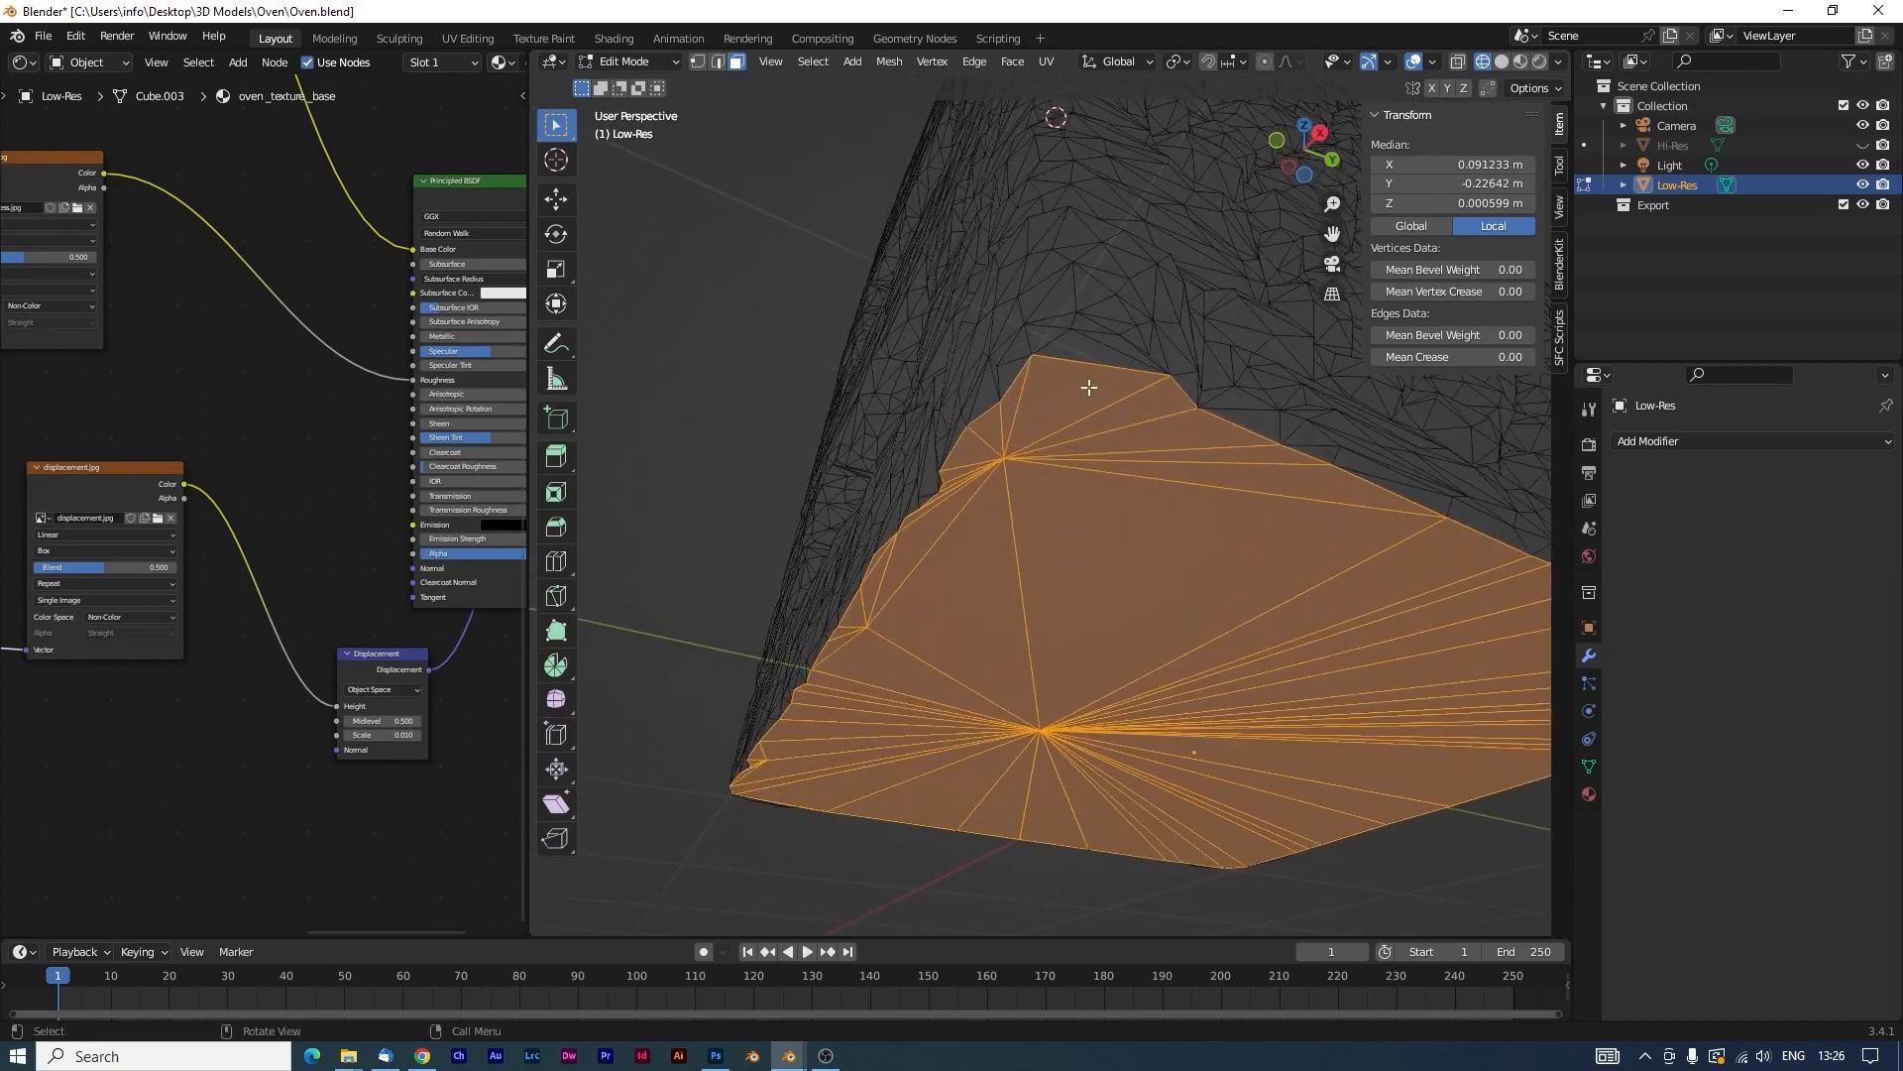
pyautogui.press('x')
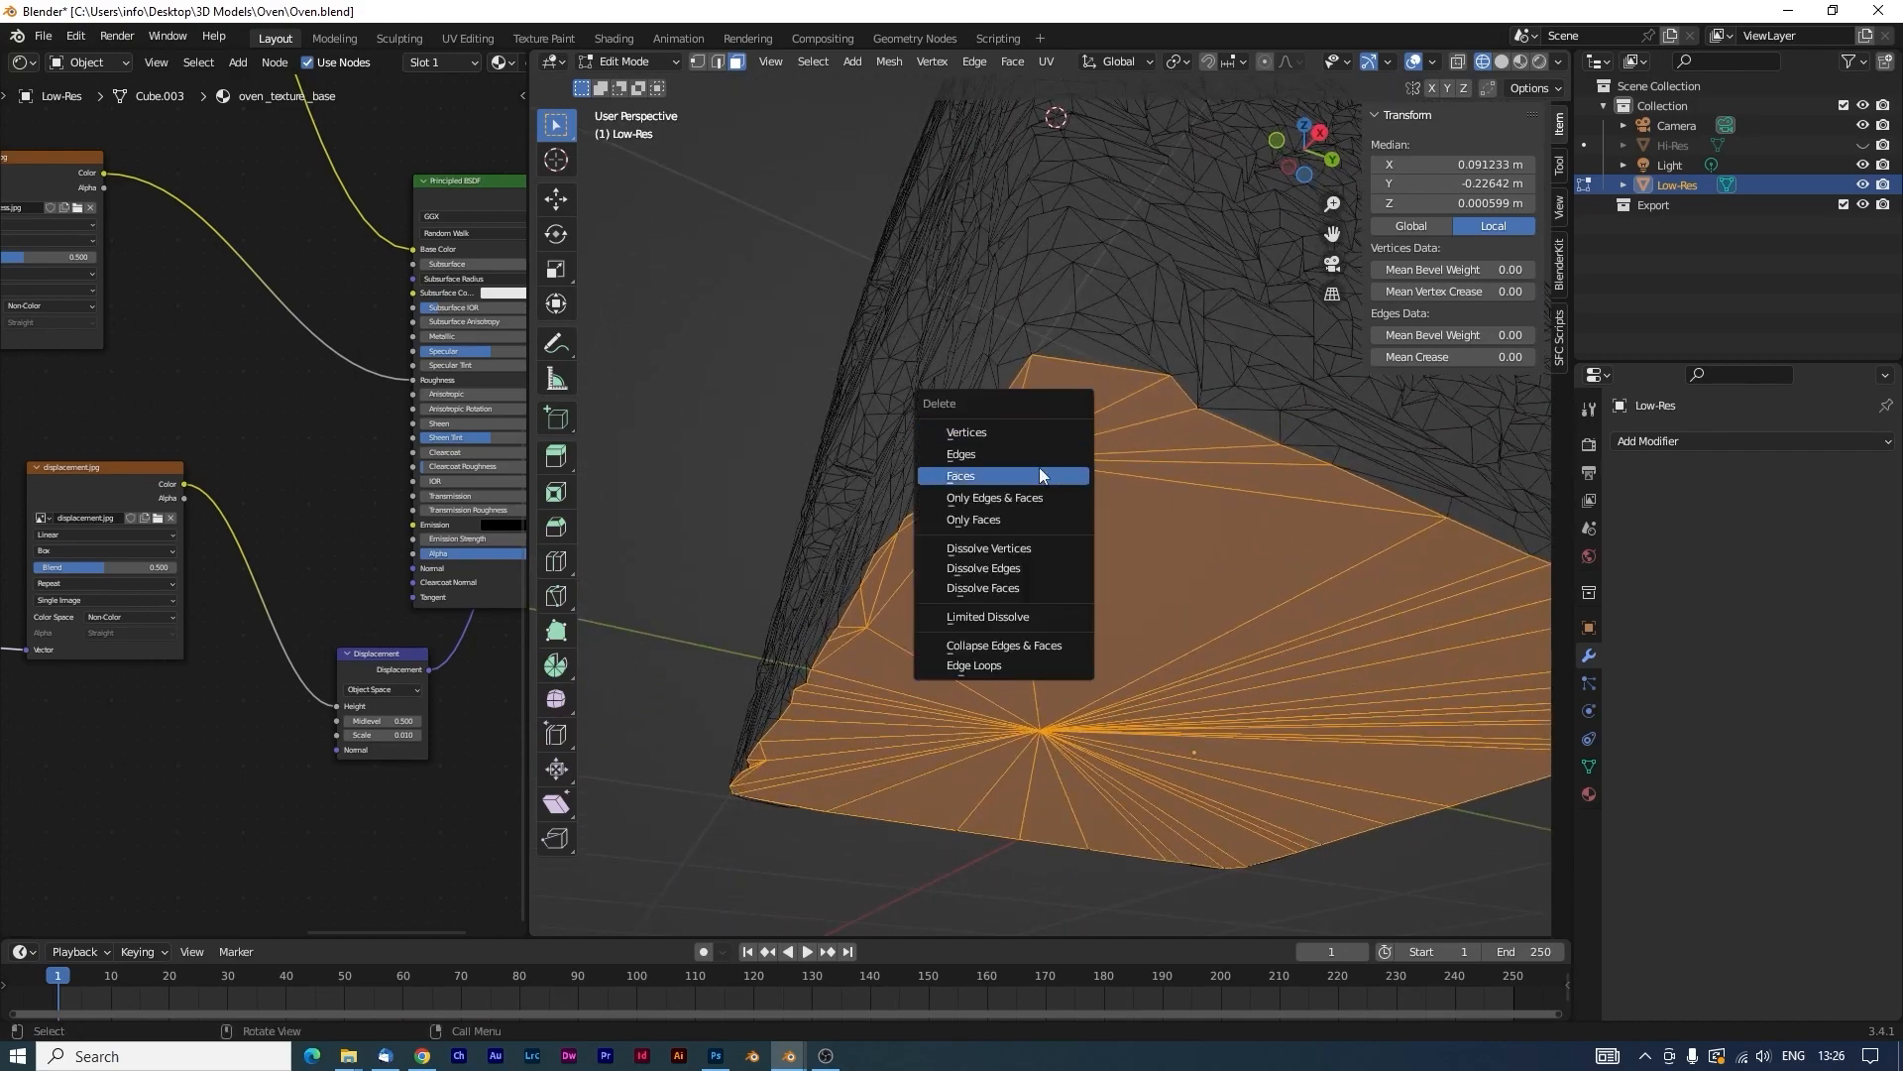
pyautogui.click(1041, 476)
# Switch the viewport to Solid shading and check the opened underside of the oven from below.
pyautogui.moveTo(1036, 459)
pyautogui.mouseDown(button='middle')
pyautogui.moveTo(1045, 358)
pyautogui.moveTo(603, 455)
pyautogui.moveTo(1389, 454)
pyautogui.mouseUp(button='middle')
pyautogui.hotkey('shift', 'z')
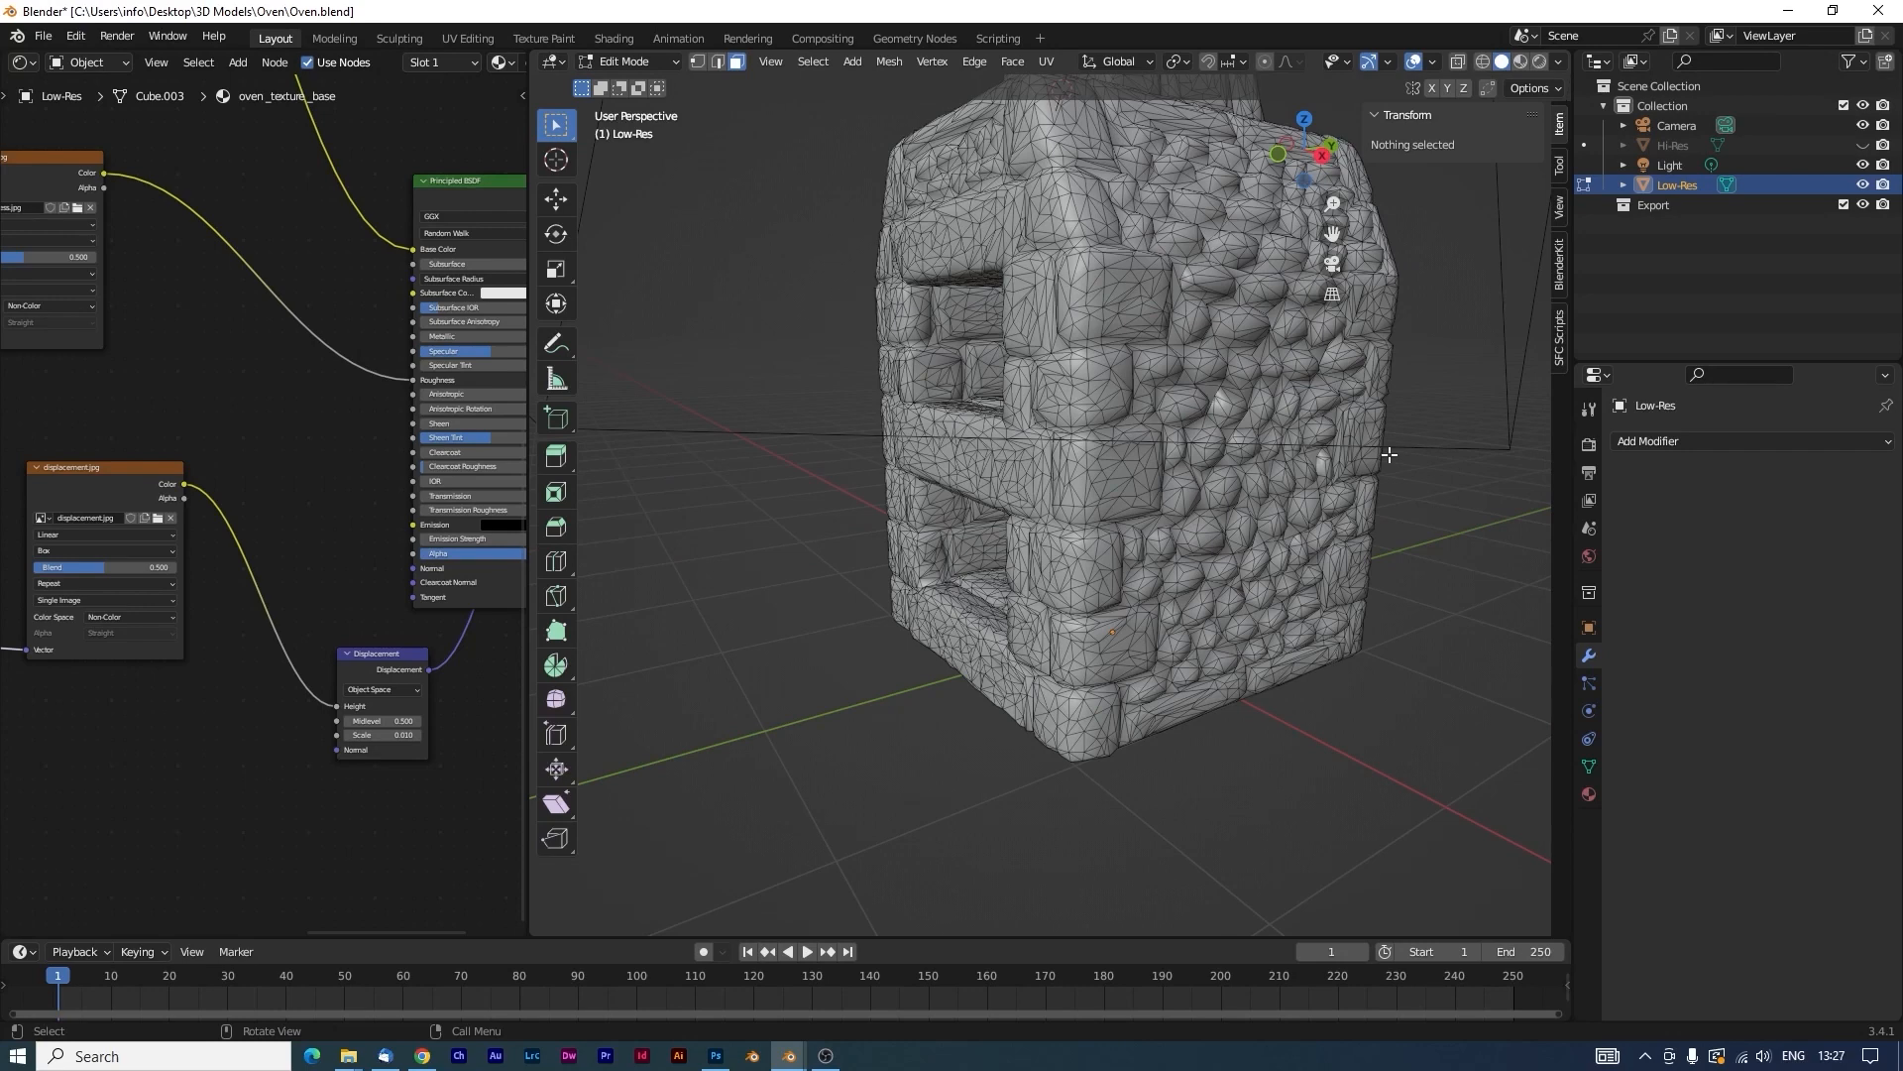
pyautogui.scroll(4, 1390, 455)
pyautogui.moveTo(1276, 680); pyautogui.dragTo(1276, 586, button='middle')
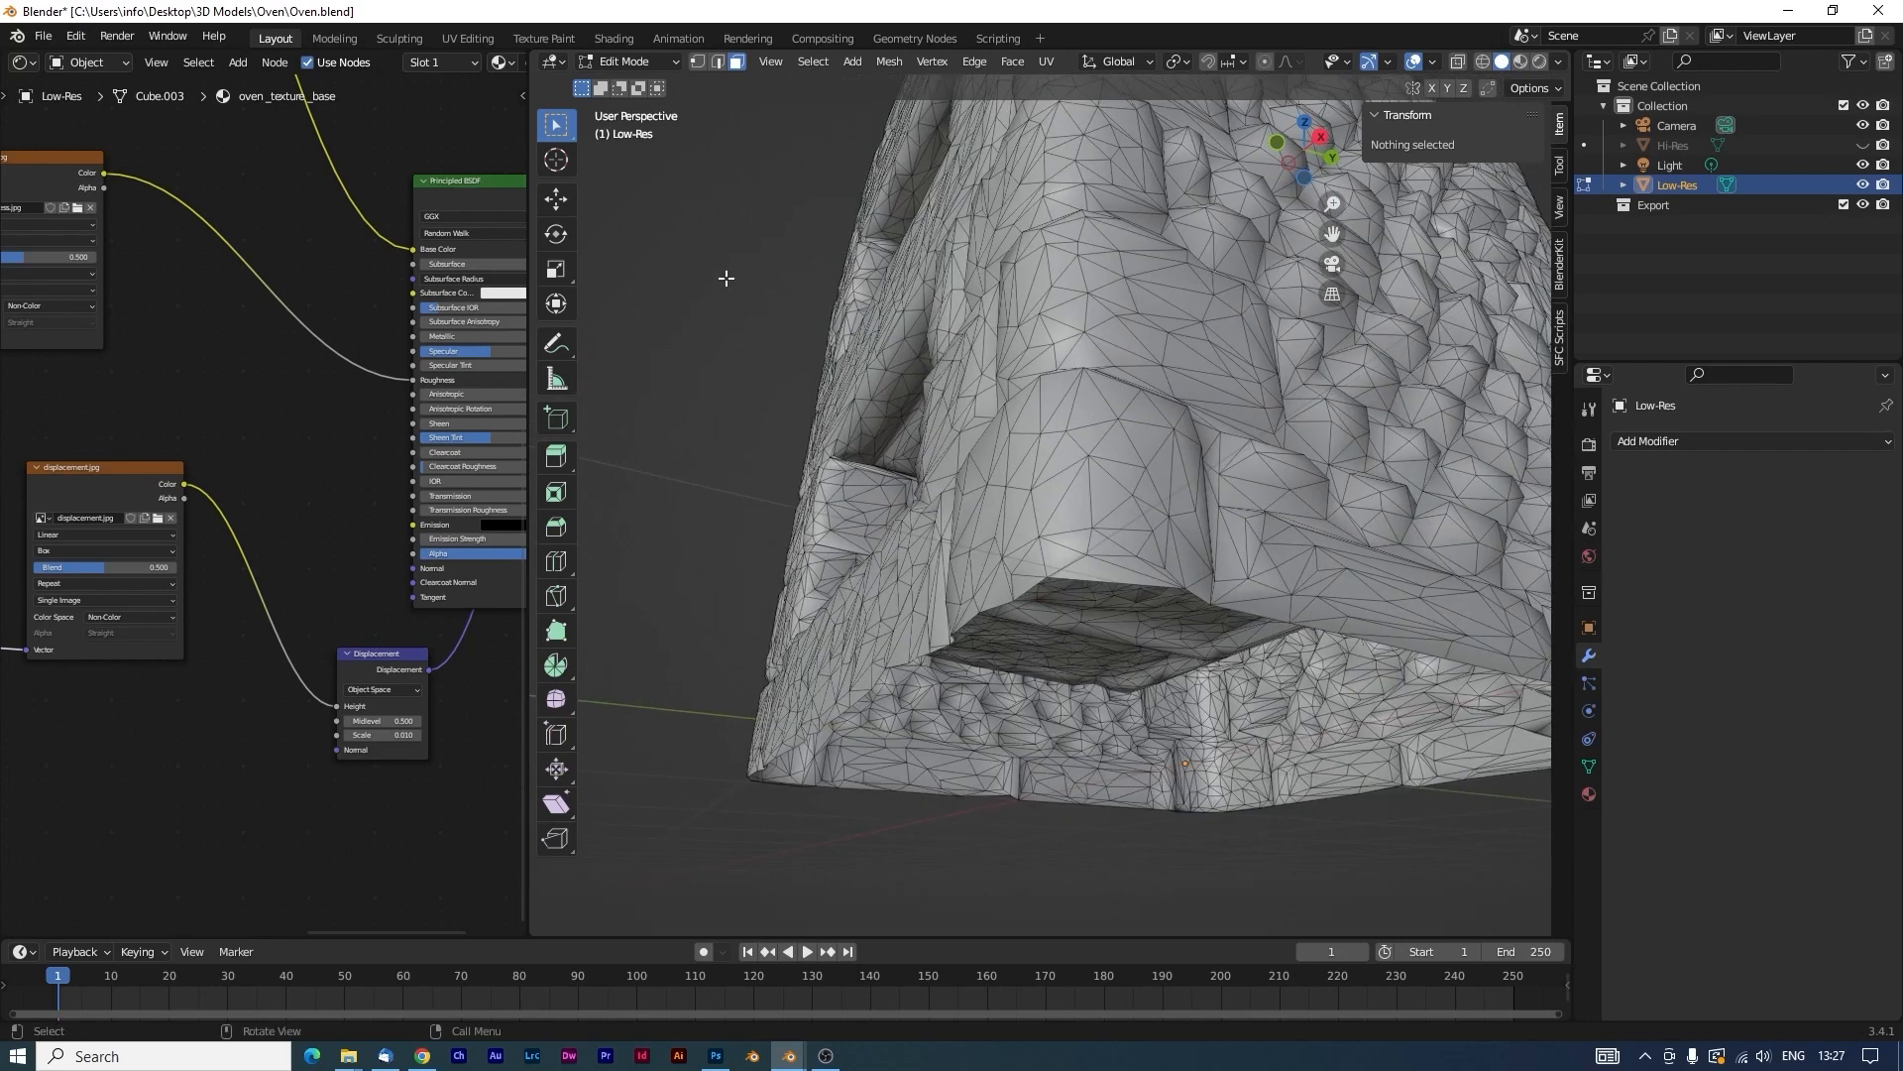
# Select a shortest edge path from the base up the oven's front corner and along the front shoulder, and mark it as a seam.
pyautogui.click(718, 62)
pyautogui.moveTo(1117, 700)
pyautogui.mouseDown(button='middle')
pyautogui.moveTo(1114, 635)
pyautogui.moveTo(1117, 700)
pyautogui.mouseUp(button='middle')
pyautogui.click(1121, 722)
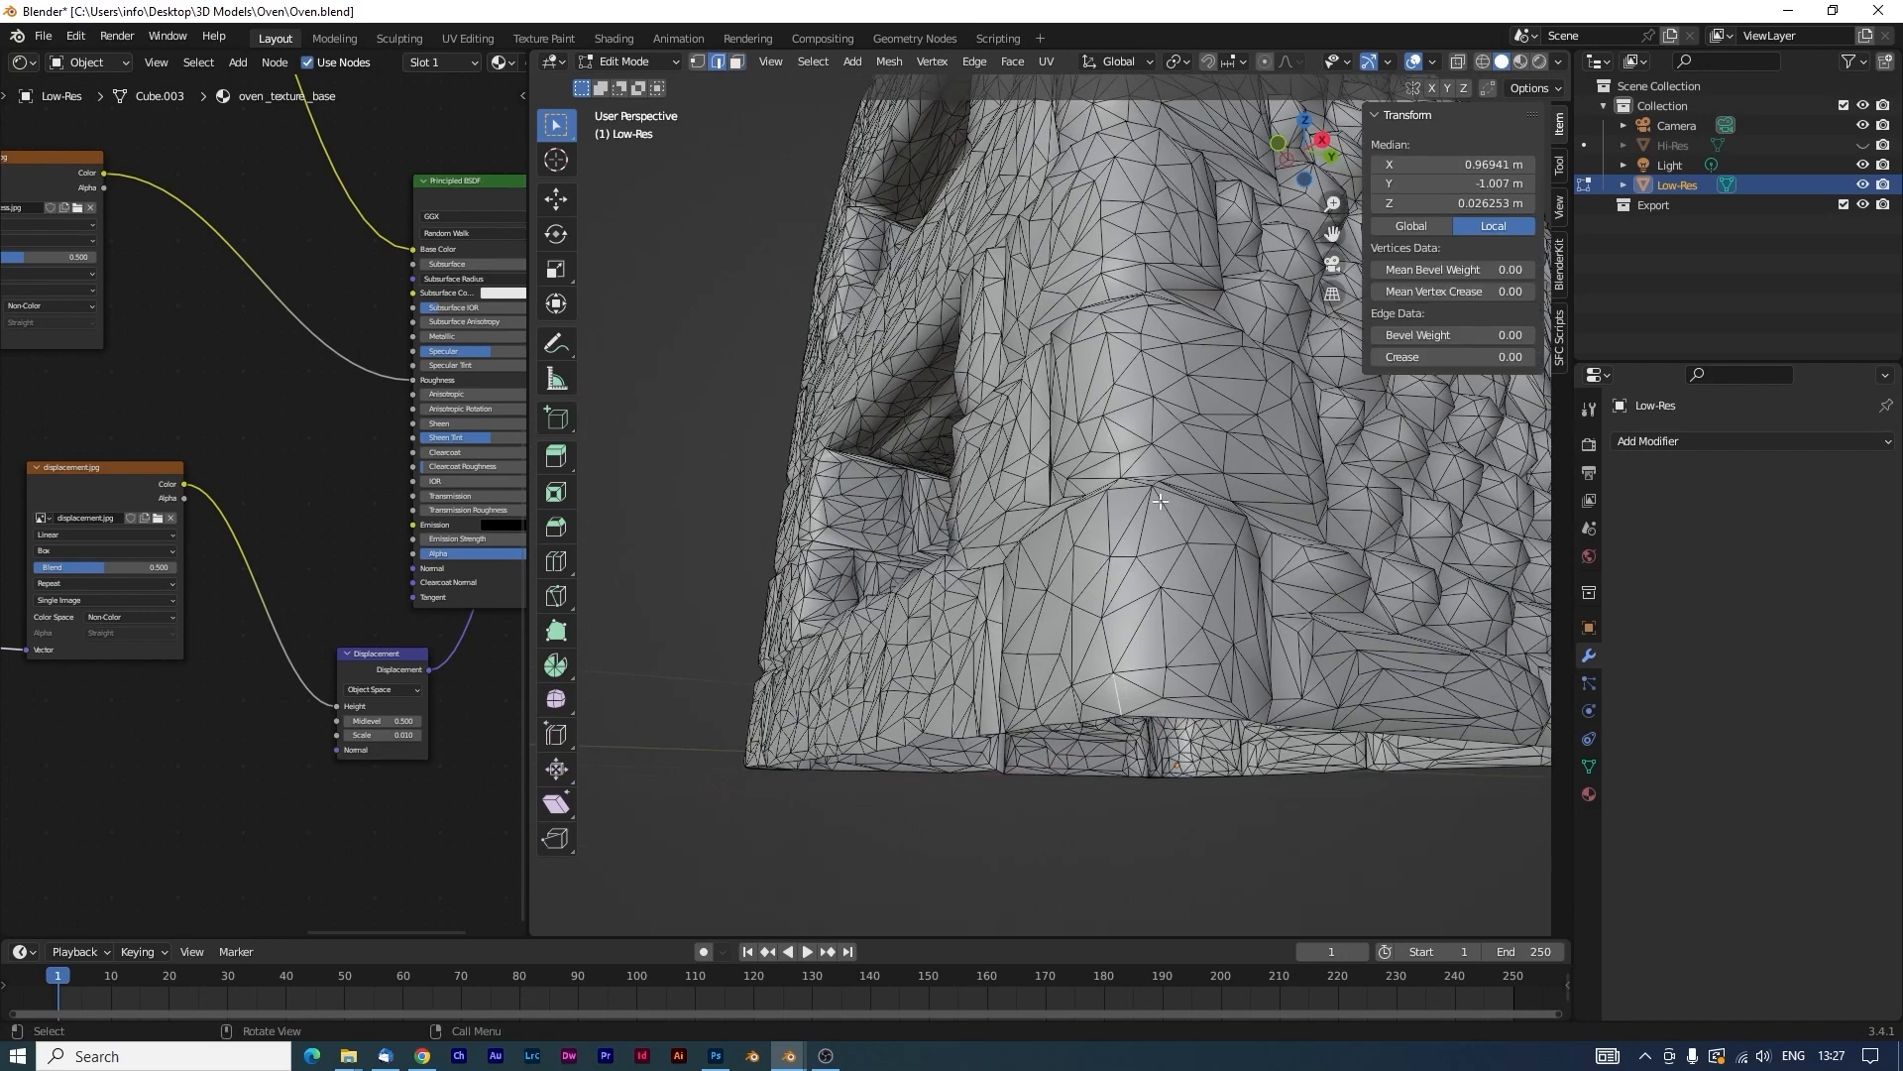
pyautogui.keyDown('ctrl'); pyautogui.click(1108, 506); pyautogui.keyUp('ctrl')
pyautogui.moveTo(1107, 507); pyautogui.dragTo(1152, 387, button='middle')
pyautogui.keyDown('ctrl'); pyautogui.click(1170, 552); pyautogui.keyUp('ctrl')
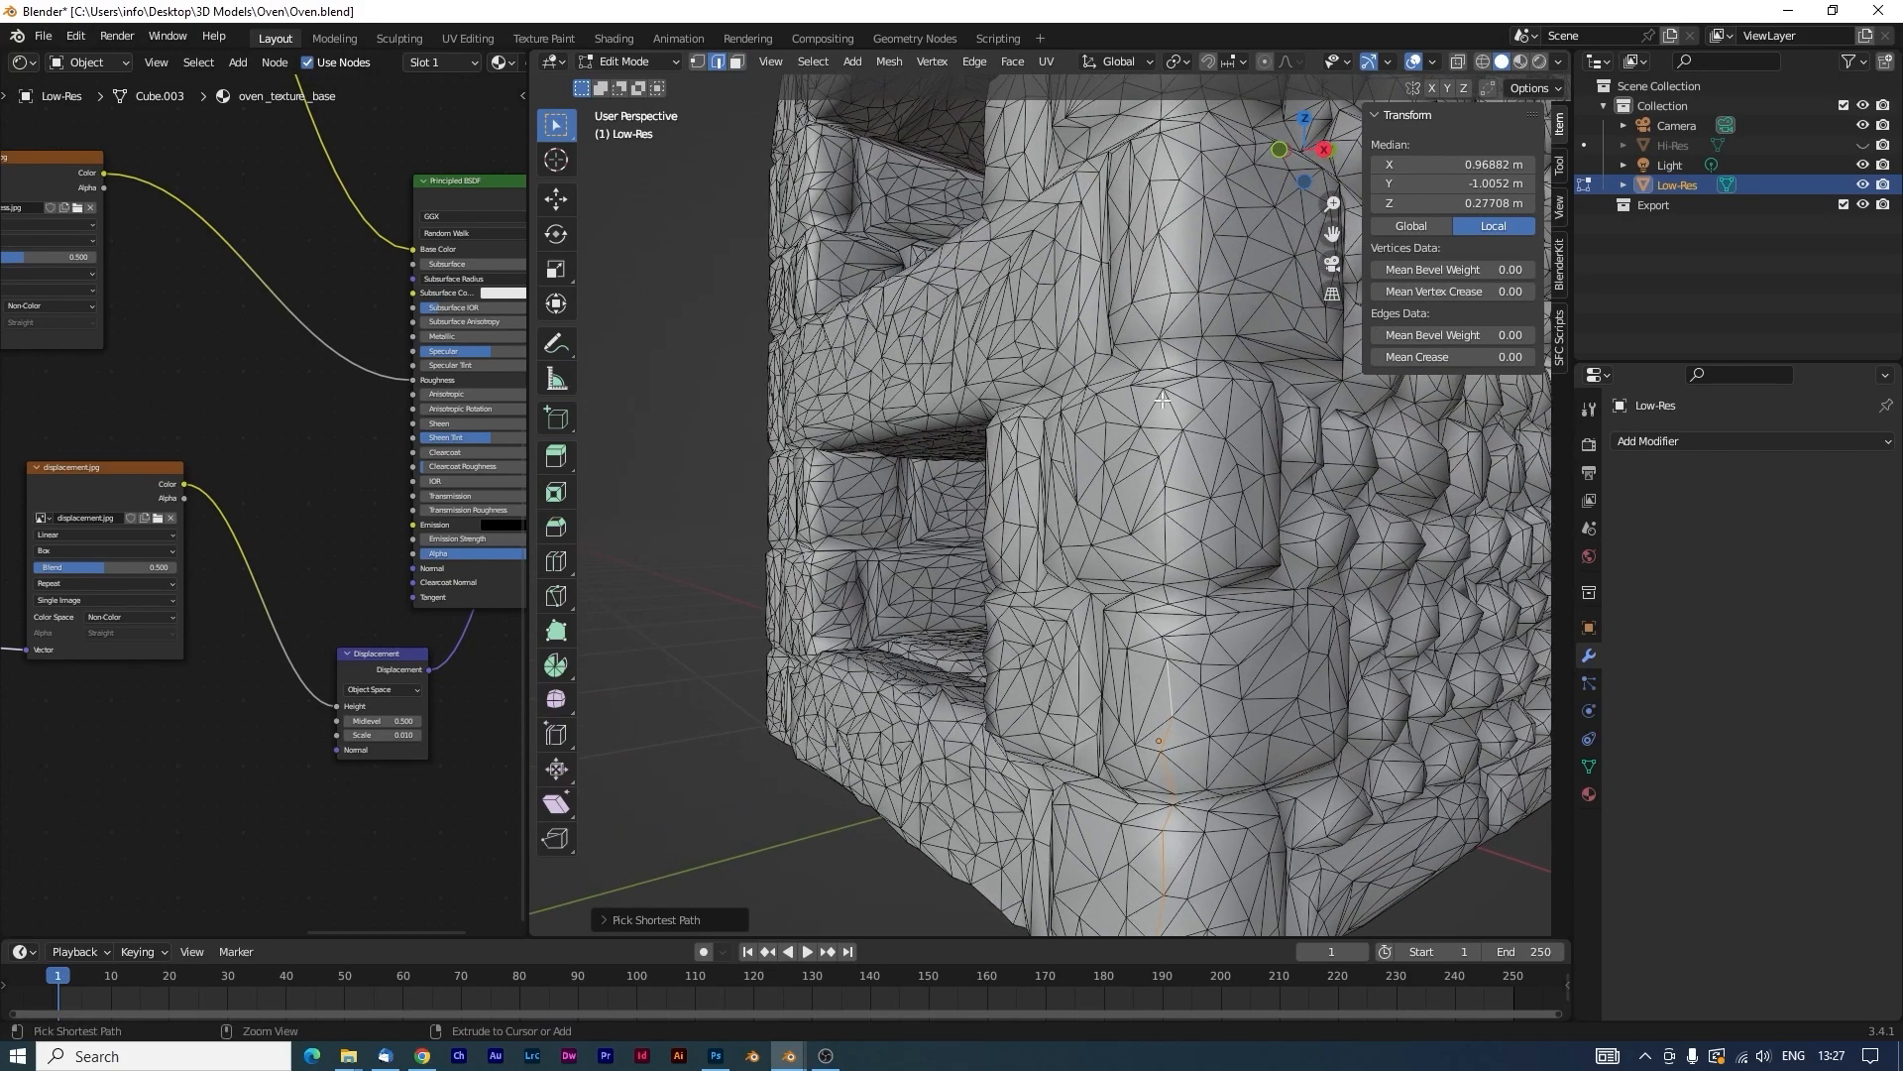
pyautogui.keyDown('ctrl'); pyautogui.click(1176, 418); pyautogui.keyUp('ctrl')
pyautogui.scroll(-6, 1177, 419)
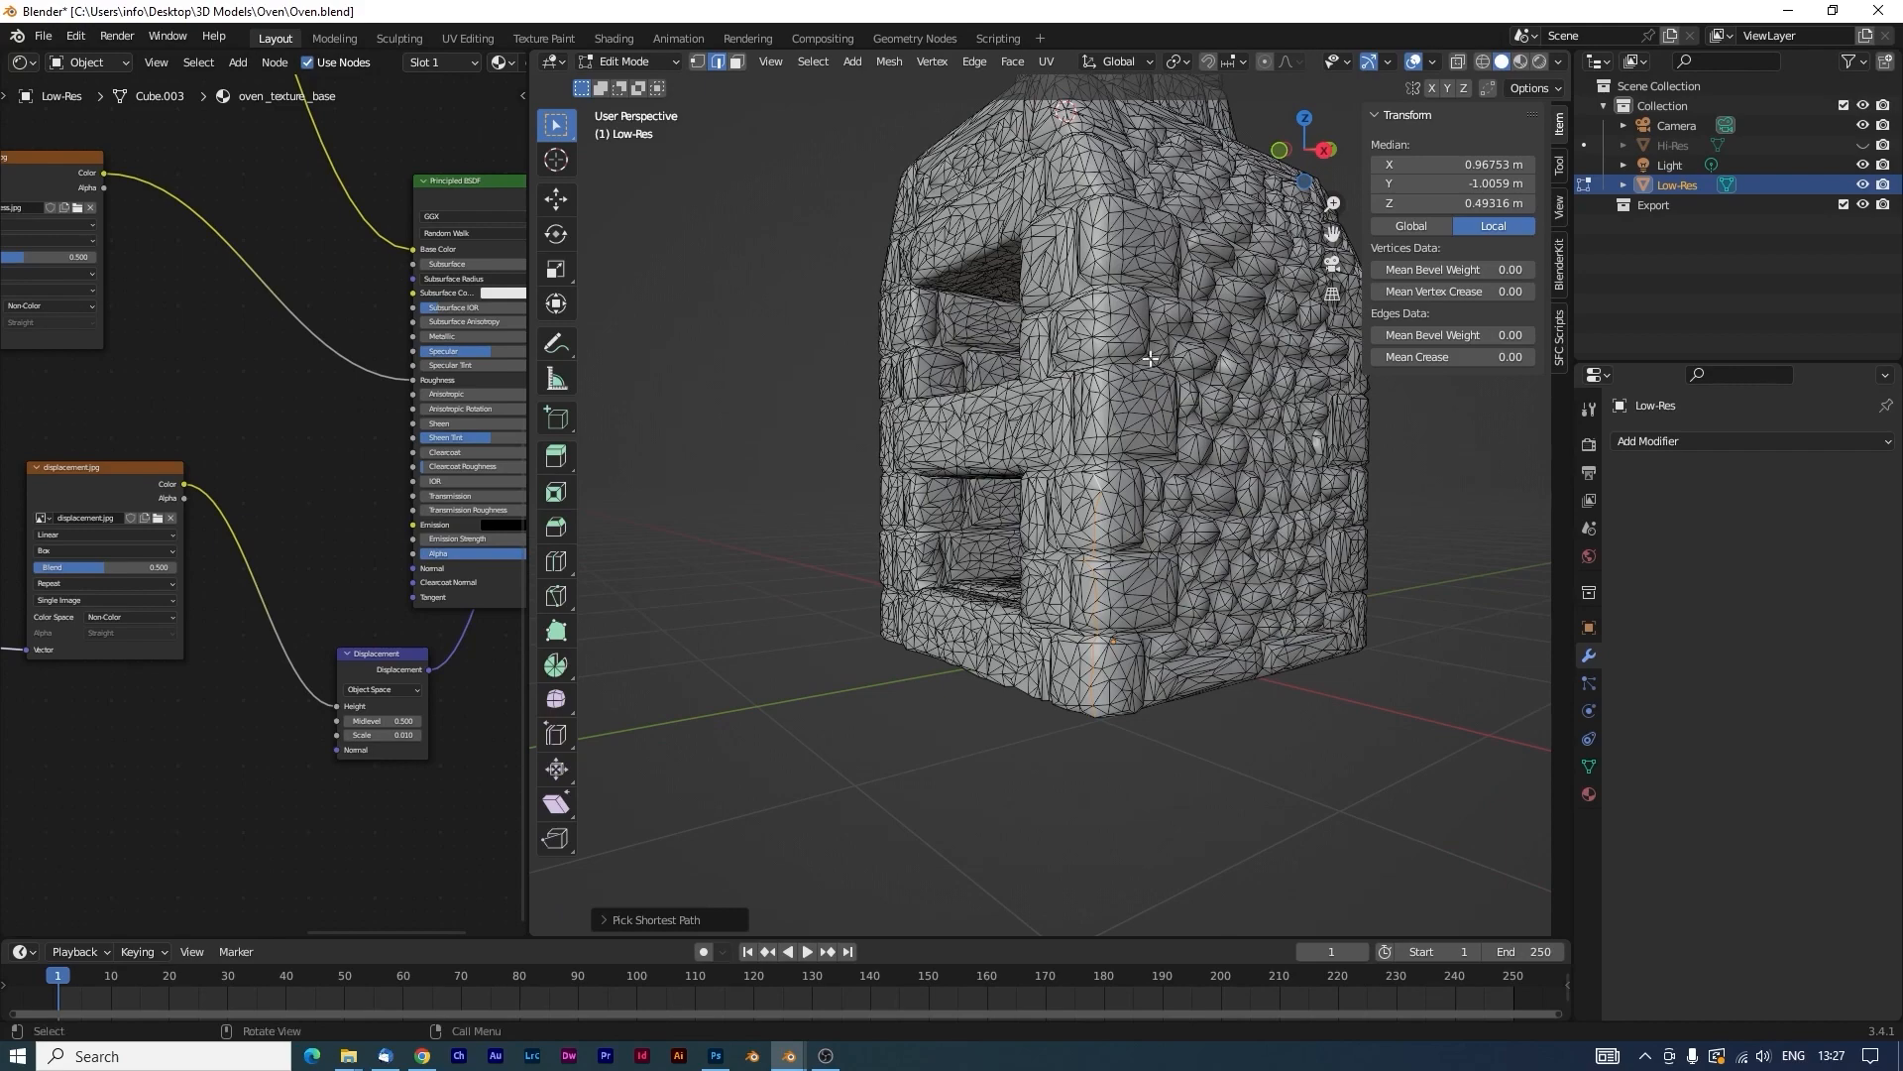
pyautogui.scroll(6, 1088, 437)
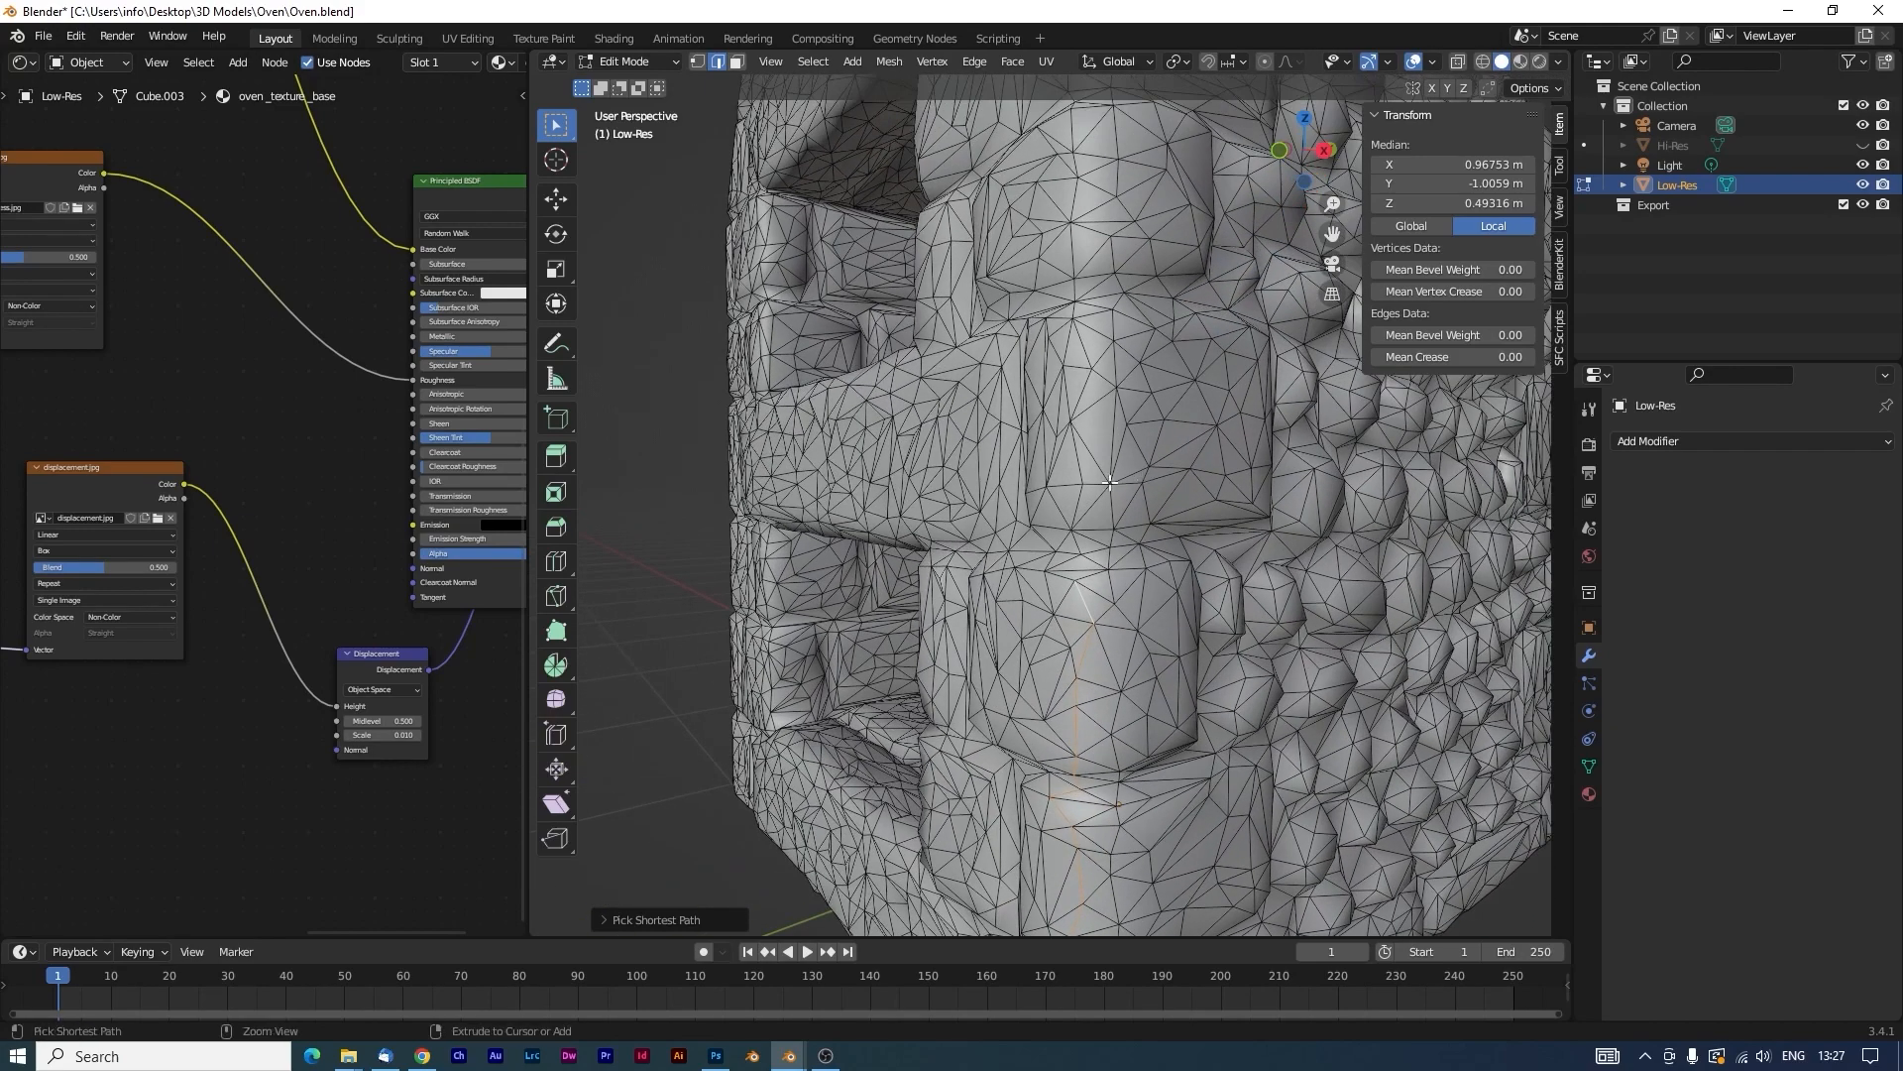
pyautogui.moveTo(1110, 448); pyautogui.dragTo(1219, 587, button='middle')
pyautogui.moveTo(1219, 450); pyautogui.dragTo(1163, 474, button='middle')
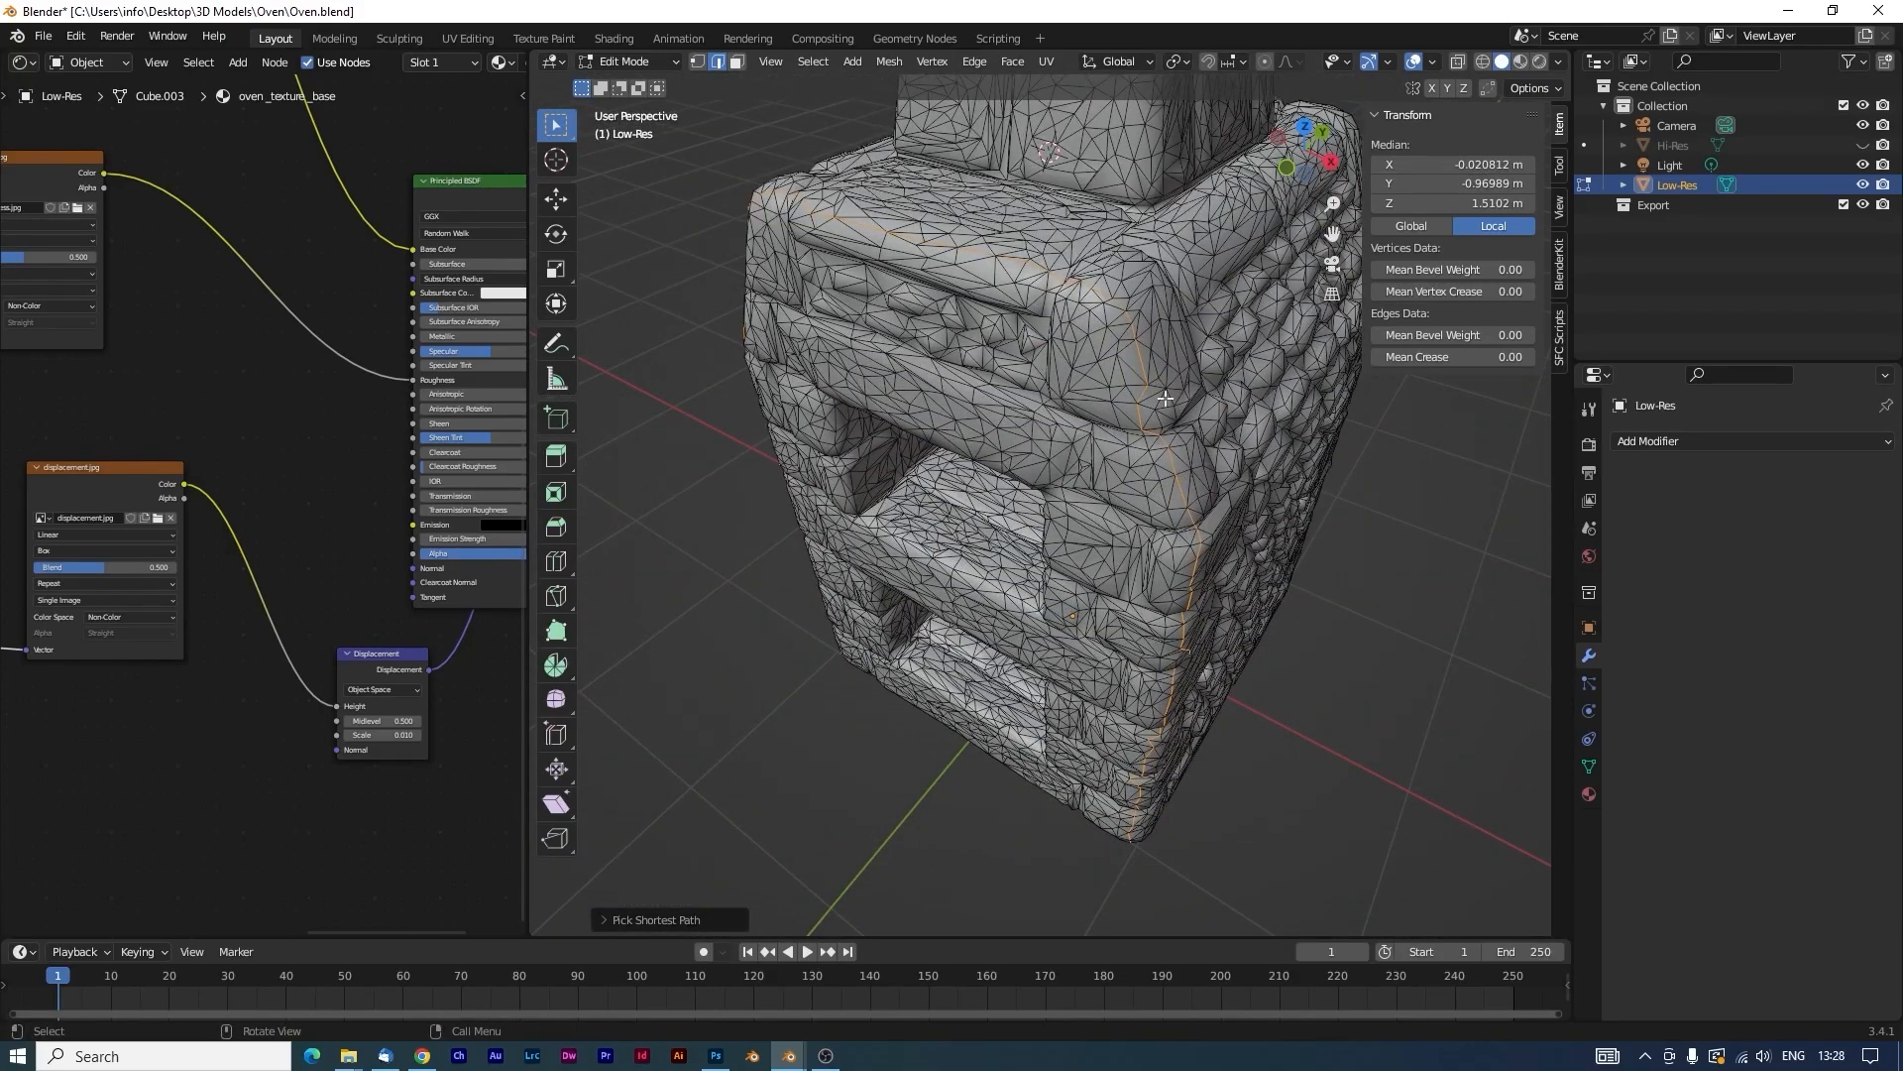
pyautogui.rightClick(1133, 331)
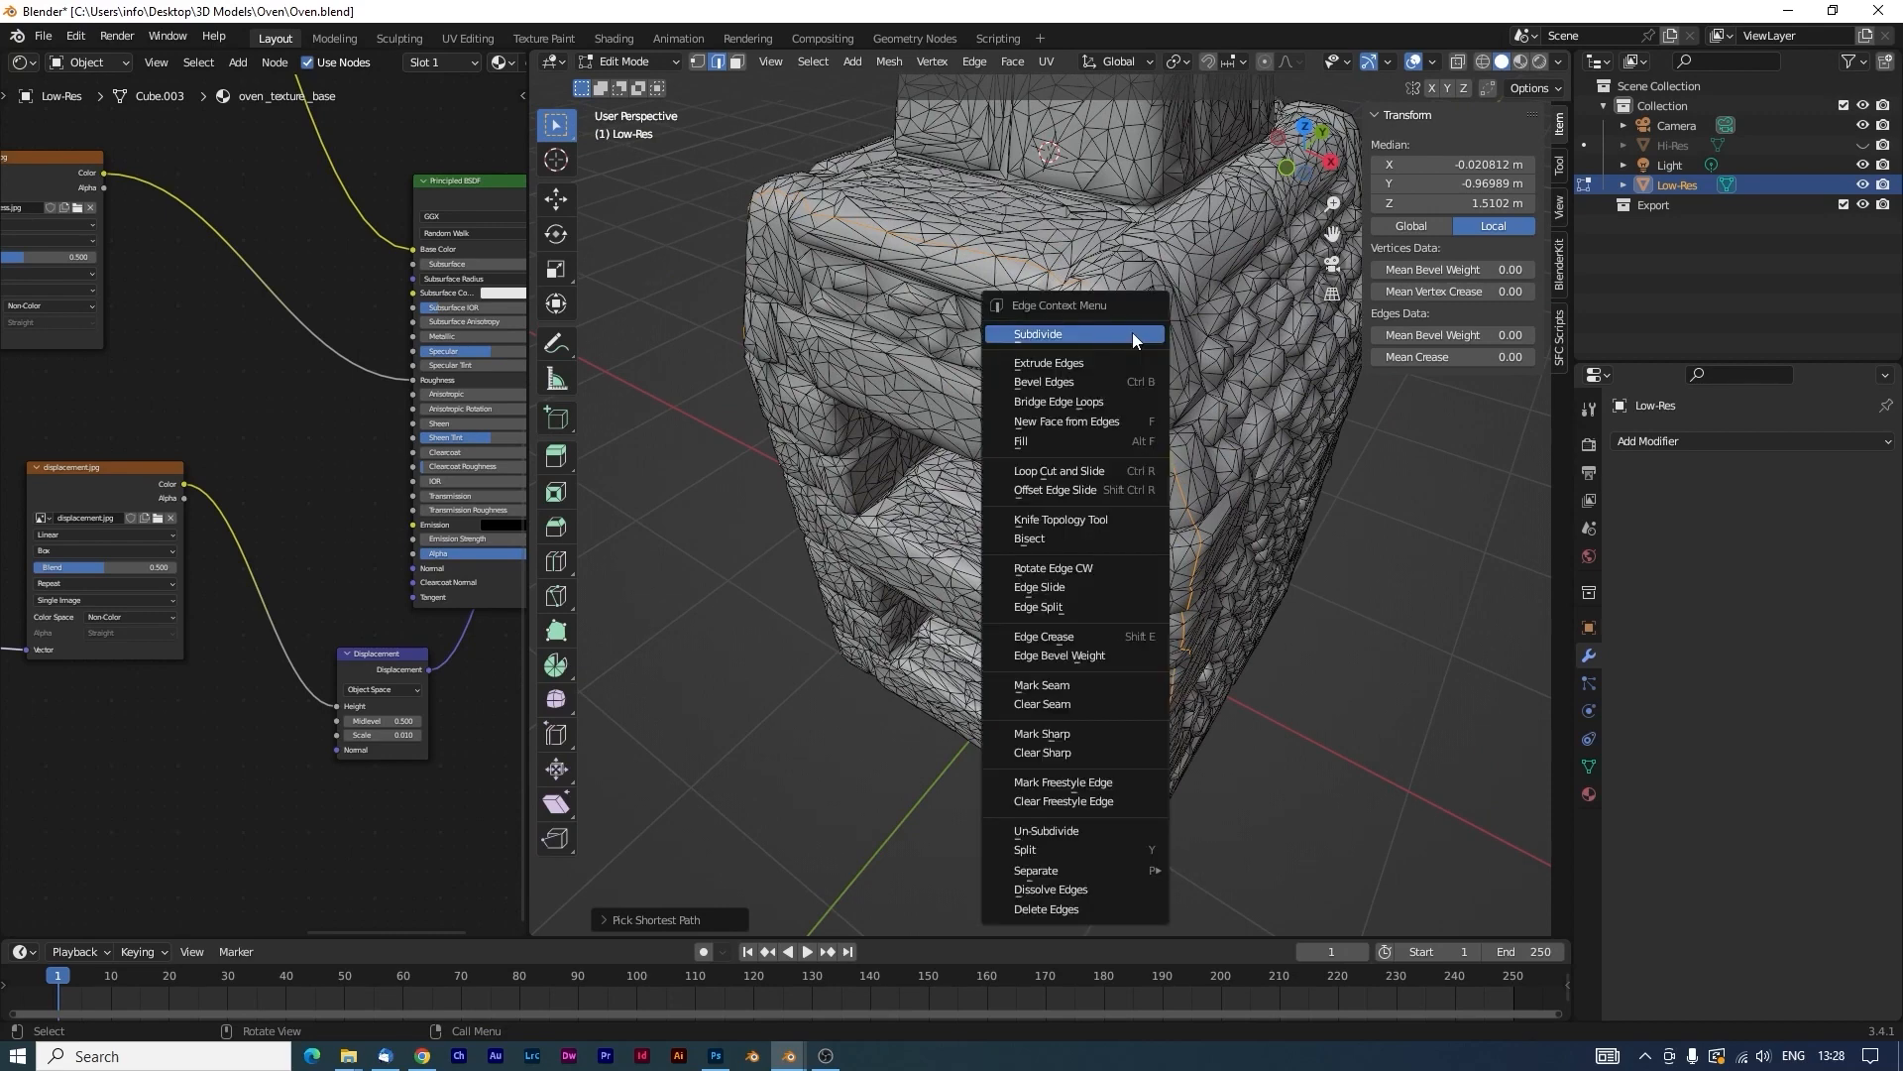
pyautogui.click(1081, 681)
# Pick edge paths from the base up the oven's remaining corners and along its shoulder edges, and mark them as seams.
pyautogui.moveTo(1238, 558); pyautogui.dragTo(1126, 575, button='middle')
pyautogui.click(1153, 778)
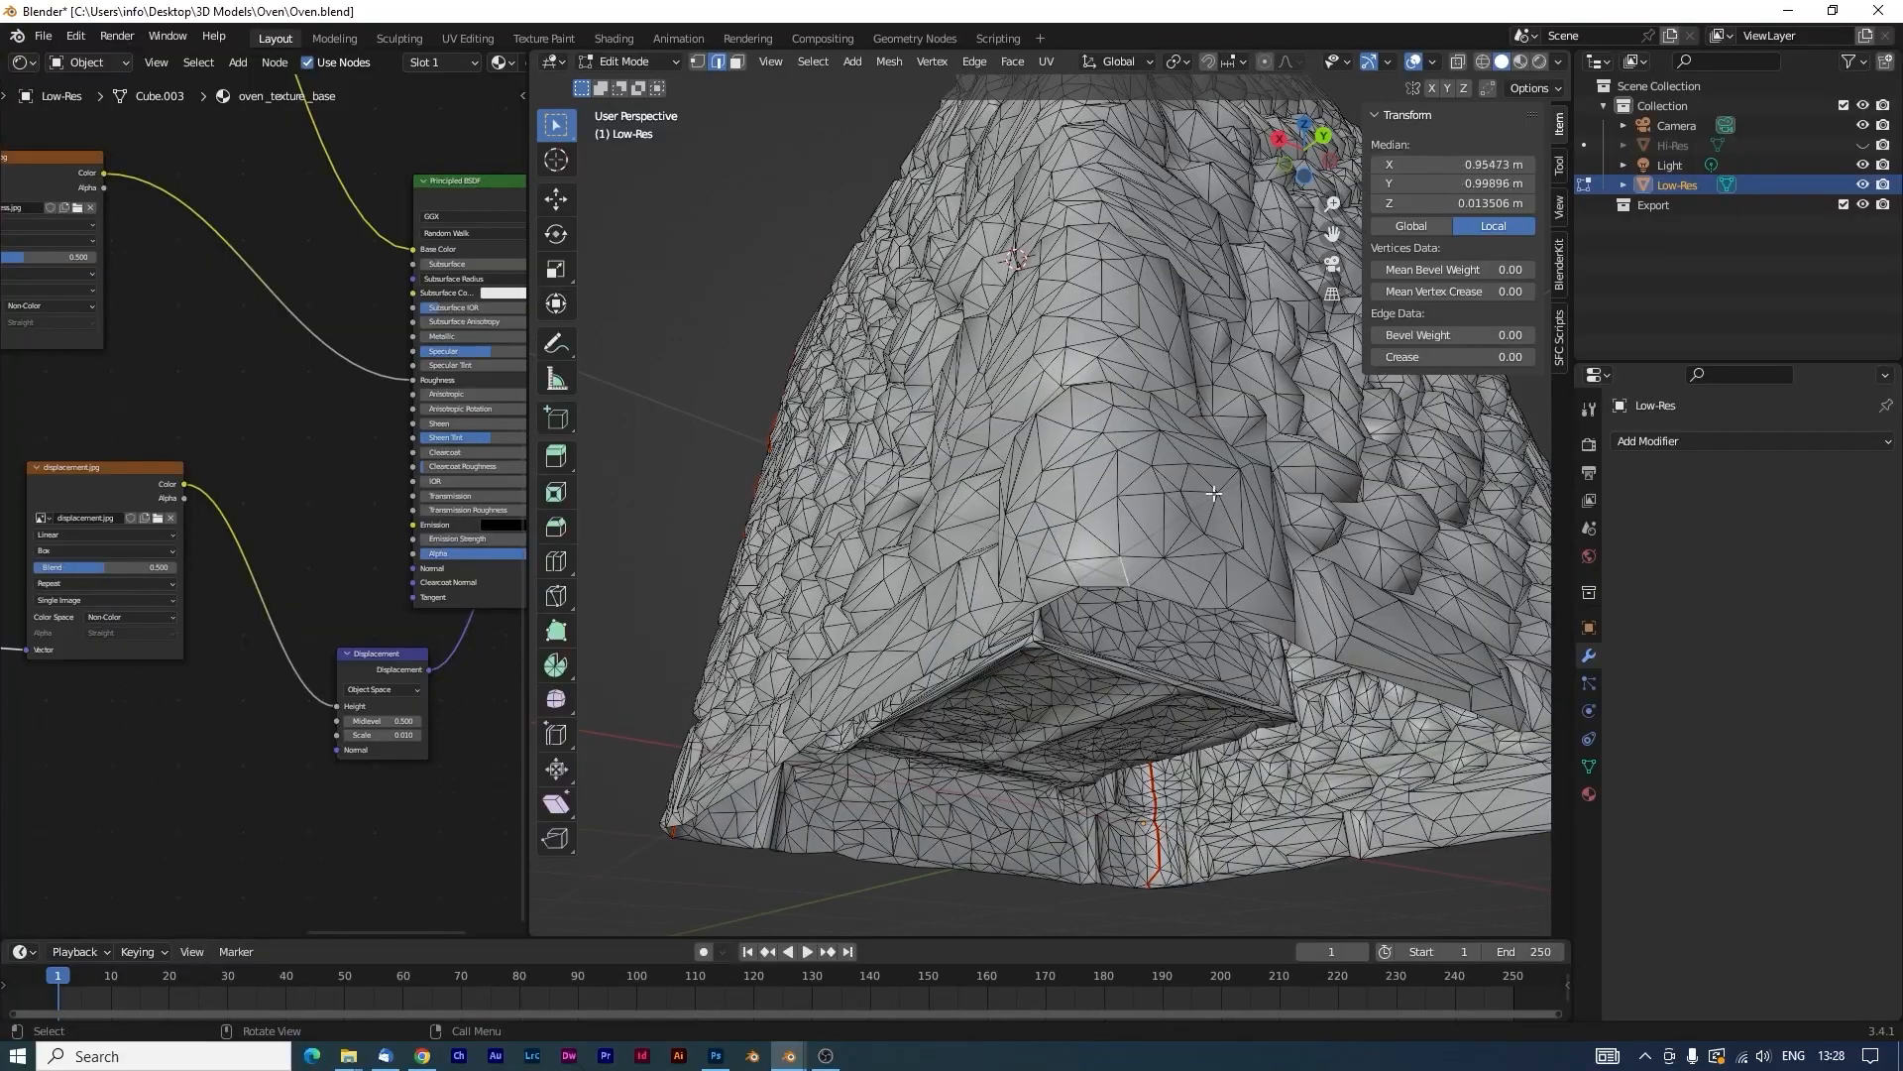
pyautogui.moveTo(1213, 494); pyautogui.dragTo(1213, 644, button='middle')
pyautogui.keyDown('ctrl'); pyautogui.click(1050, 831); pyautogui.keyUp('ctrl')
pyautogui.moveTo(1067, 483); pyautogui.dragTo(1427, 466, button='middle')
pyautogui.scroll(3, 1090, 555)
pyautogui.click(972, 639)
pyautogui.keyDown('ctrl'); pyautogui.click(1184, 666); pyautogui.keyUp('ctrl')
pyautogui.moveTo(1184, 666); pyautogui.dragTo(1259, 516, button='middle')
pyautogui.keyDown('ctrl'); pyautogui.click(755, 768); pyautogui.keyUp('ctrl')
pyautogui.keyDown('shift'); pyautogui.click(764, 485); pyautogui.keyUp('shift')
pyautogui.moveTo(755, 767); pyautogui.dragTo(860, 587, button='middle')
pyautogui.keyDown('ctrl'); pyautogui.click(1210, 680); pyautogui.keyUp('ctrl')
pyautogui.scroll(4, 860, 587)
pyautogui.keyDown('ctrl'); pyautogui.click(861, 587); pyautogui.keyUp('ctrl')
# Mark seams along the edge paths bordering the two openings in the oven's front.
pyautogui.scroll(5, 860, 587)
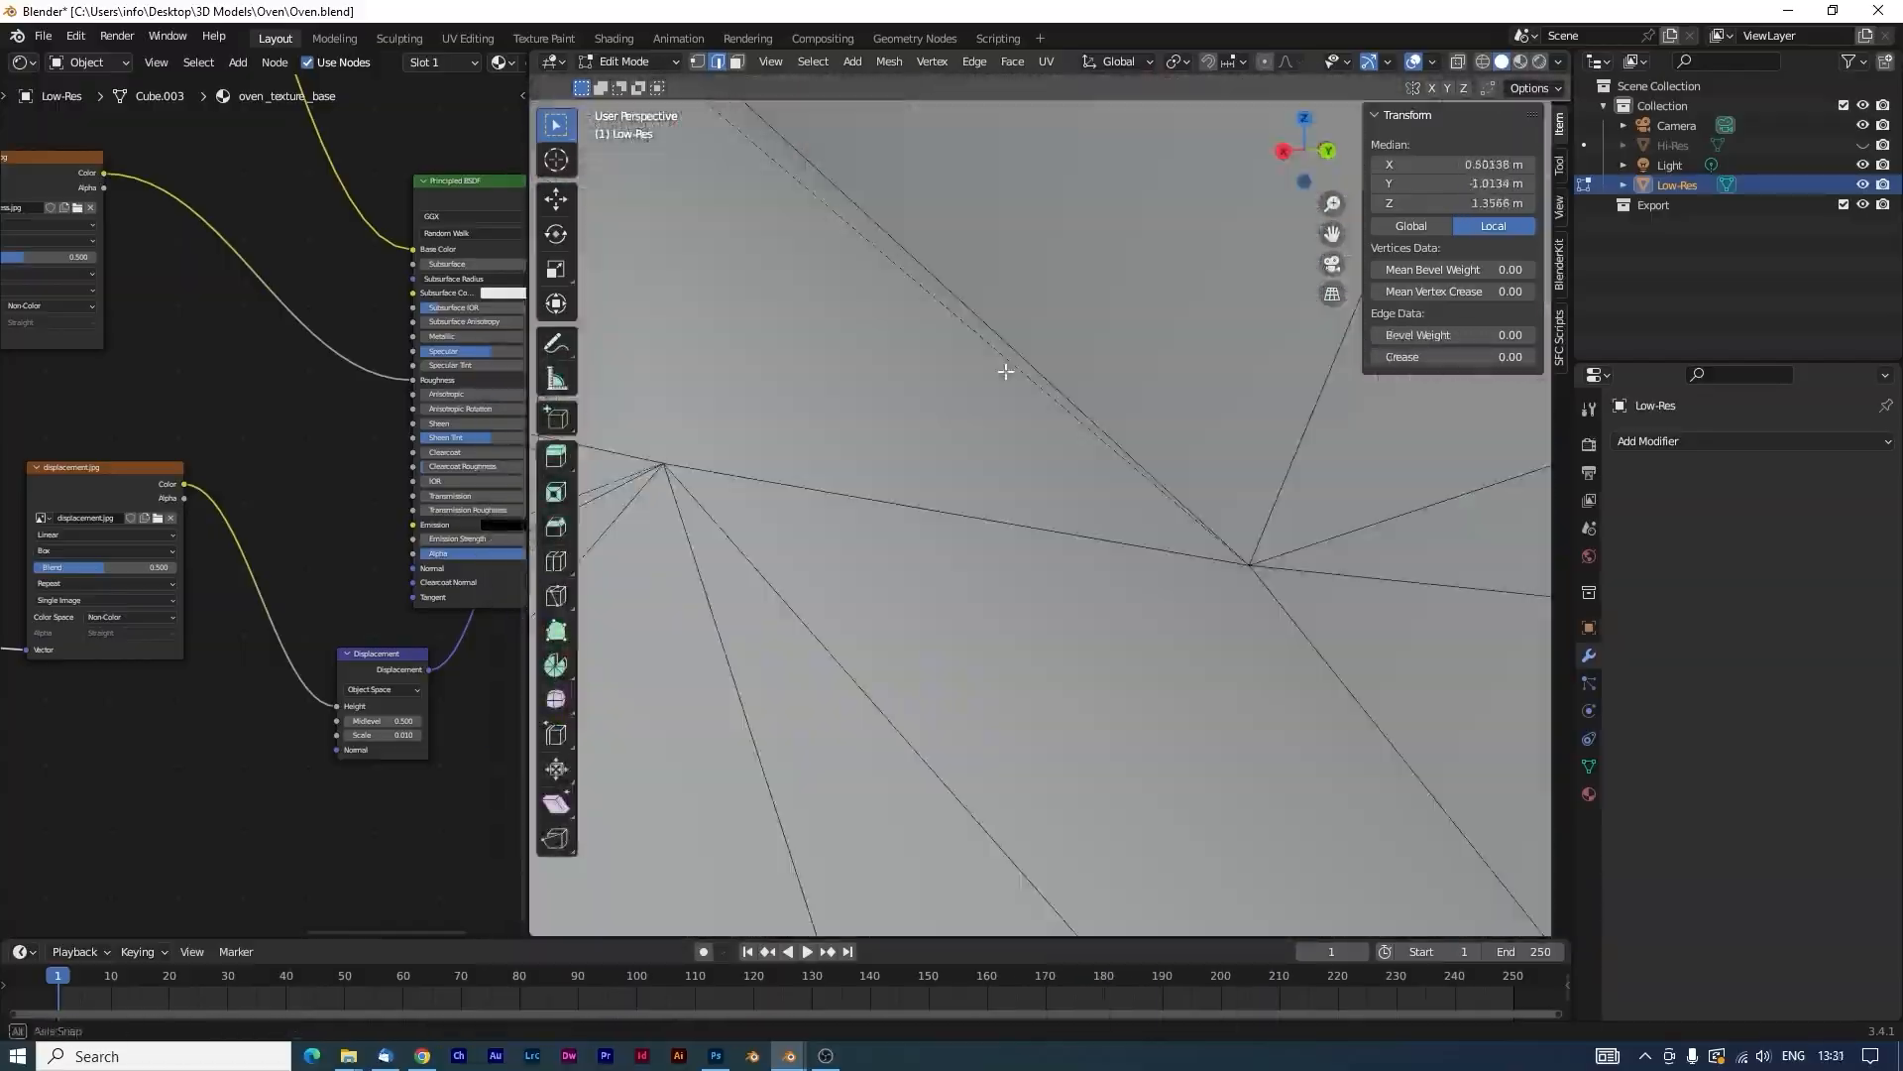
pyautogui.scroll(-6, 1007, 370)
pyautogui.moveTo(1008, 370); pyautogui.dragTo(1071, 515, button='middle')
pyautogui.keyDown('ctrl'); pyautogui.click(1070, 515); pyautogui.keyUp('ctrl')
pyautogui.scroll(5, 1070, 515)
pyautogui.click(1295, 526)
pyautogui.moveTo(1295, 526); pyautogui.dragTo(1189, 594, button='middle')
pyautogui.keyDown('shift'); pyautogui.moveTo(1190, 595); pyautogui.dragTo(1048, 663, button='middle'); pyautogui.keyUp('shift')
pyautogui.scroll(4, 1020, 586)
pyautogui.keyDown('ctrl'); pyautogui.click(1020, 586); pyautogui.keyUp('ctrl')
pyautogui.keyDown('ctrl'); pyautogui.click(895, 711); pyautogui.keyUp('ctrl')
pyautogui.rightClick(896, 711)
pyautogui.click(895, 711)
# Select edge paths along the chimney's corners and mark them as seams.
pyautogui.scroll(-5, 895, 711)
pyautogui.rightClick(1049, 663)
pyautogui.click(1041, 757)
pyautogui.scroll(5, 1041, 694)
pyautogui.keyDown('ctrl'); pyautogui.click(943, 822); pyautogui.keyUp('ctrl')
pyautogui.scroll(-6, 944, 822)
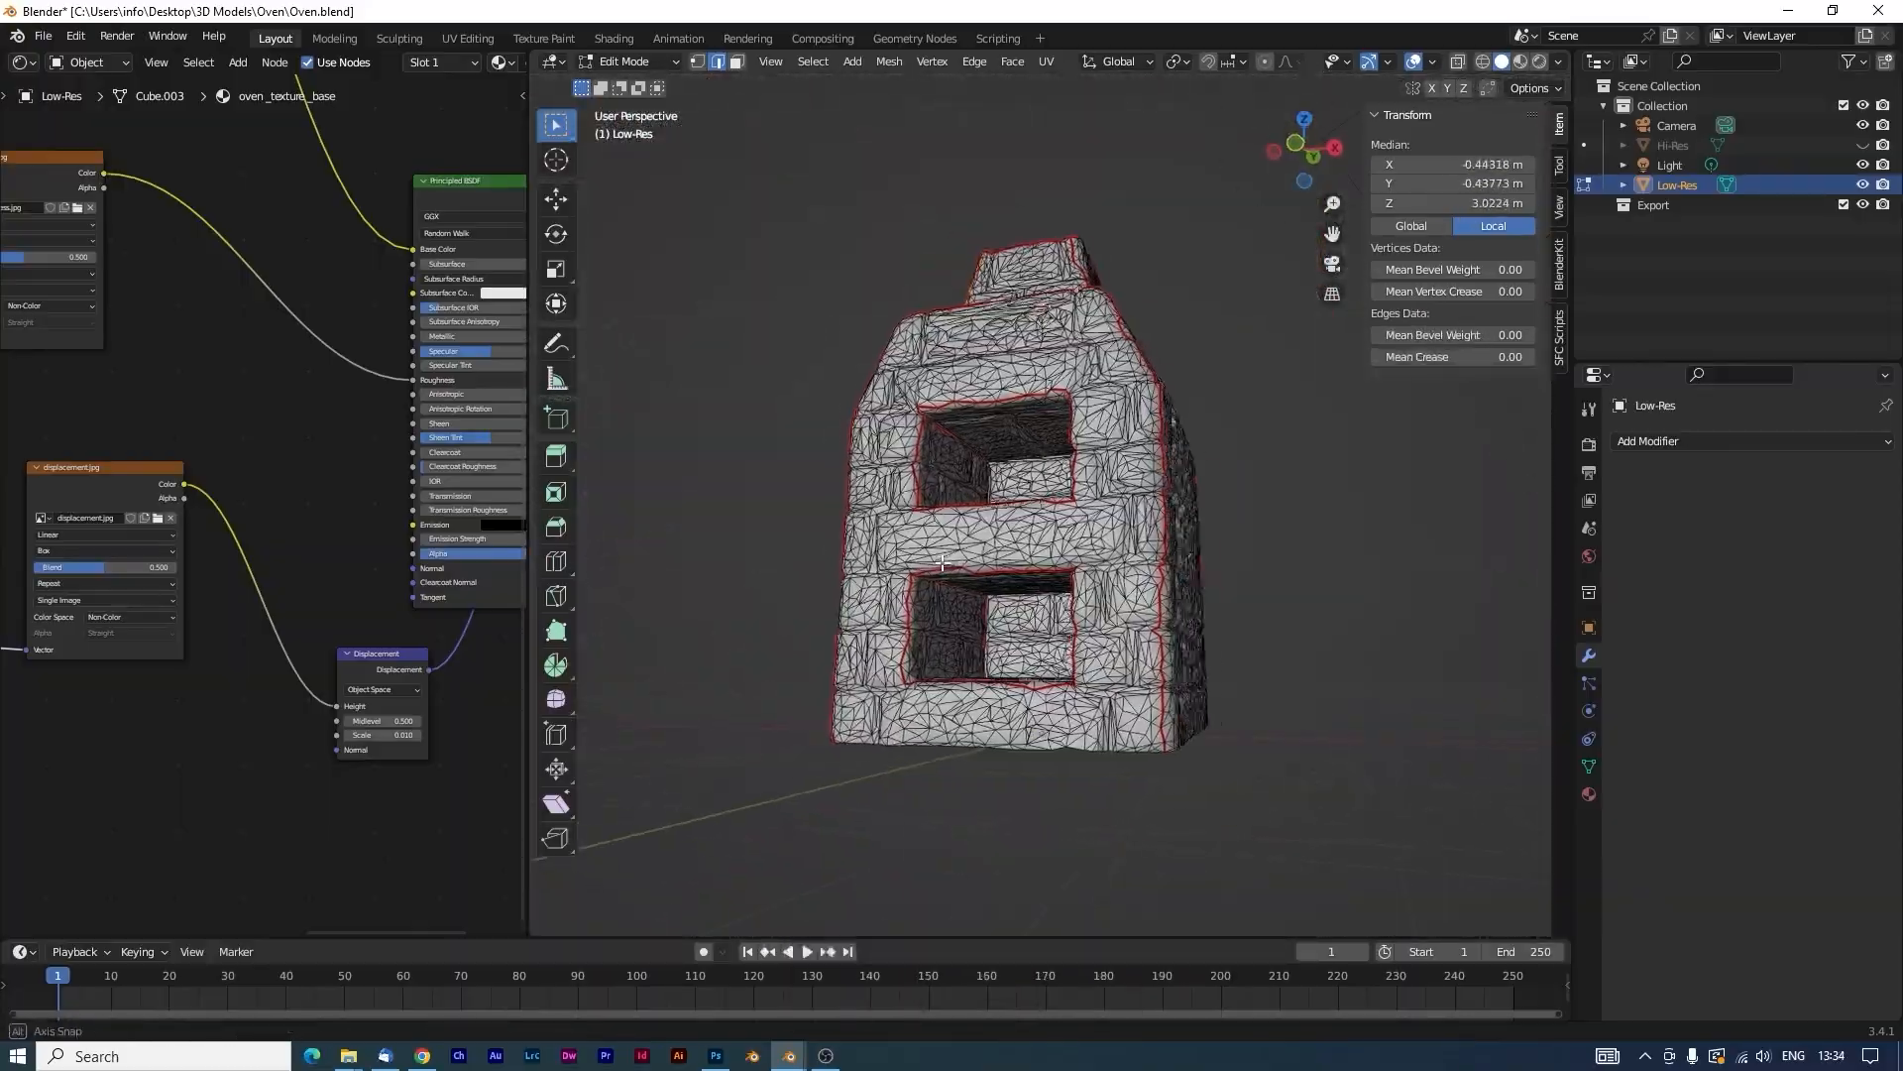
# Mark a seam along the short edge path linking the chimney's base seam to the shoulder seam at one front corner.
pyautogui.moveTo(944, 822); pyautogui.dragTo(930, 640, button='middle')
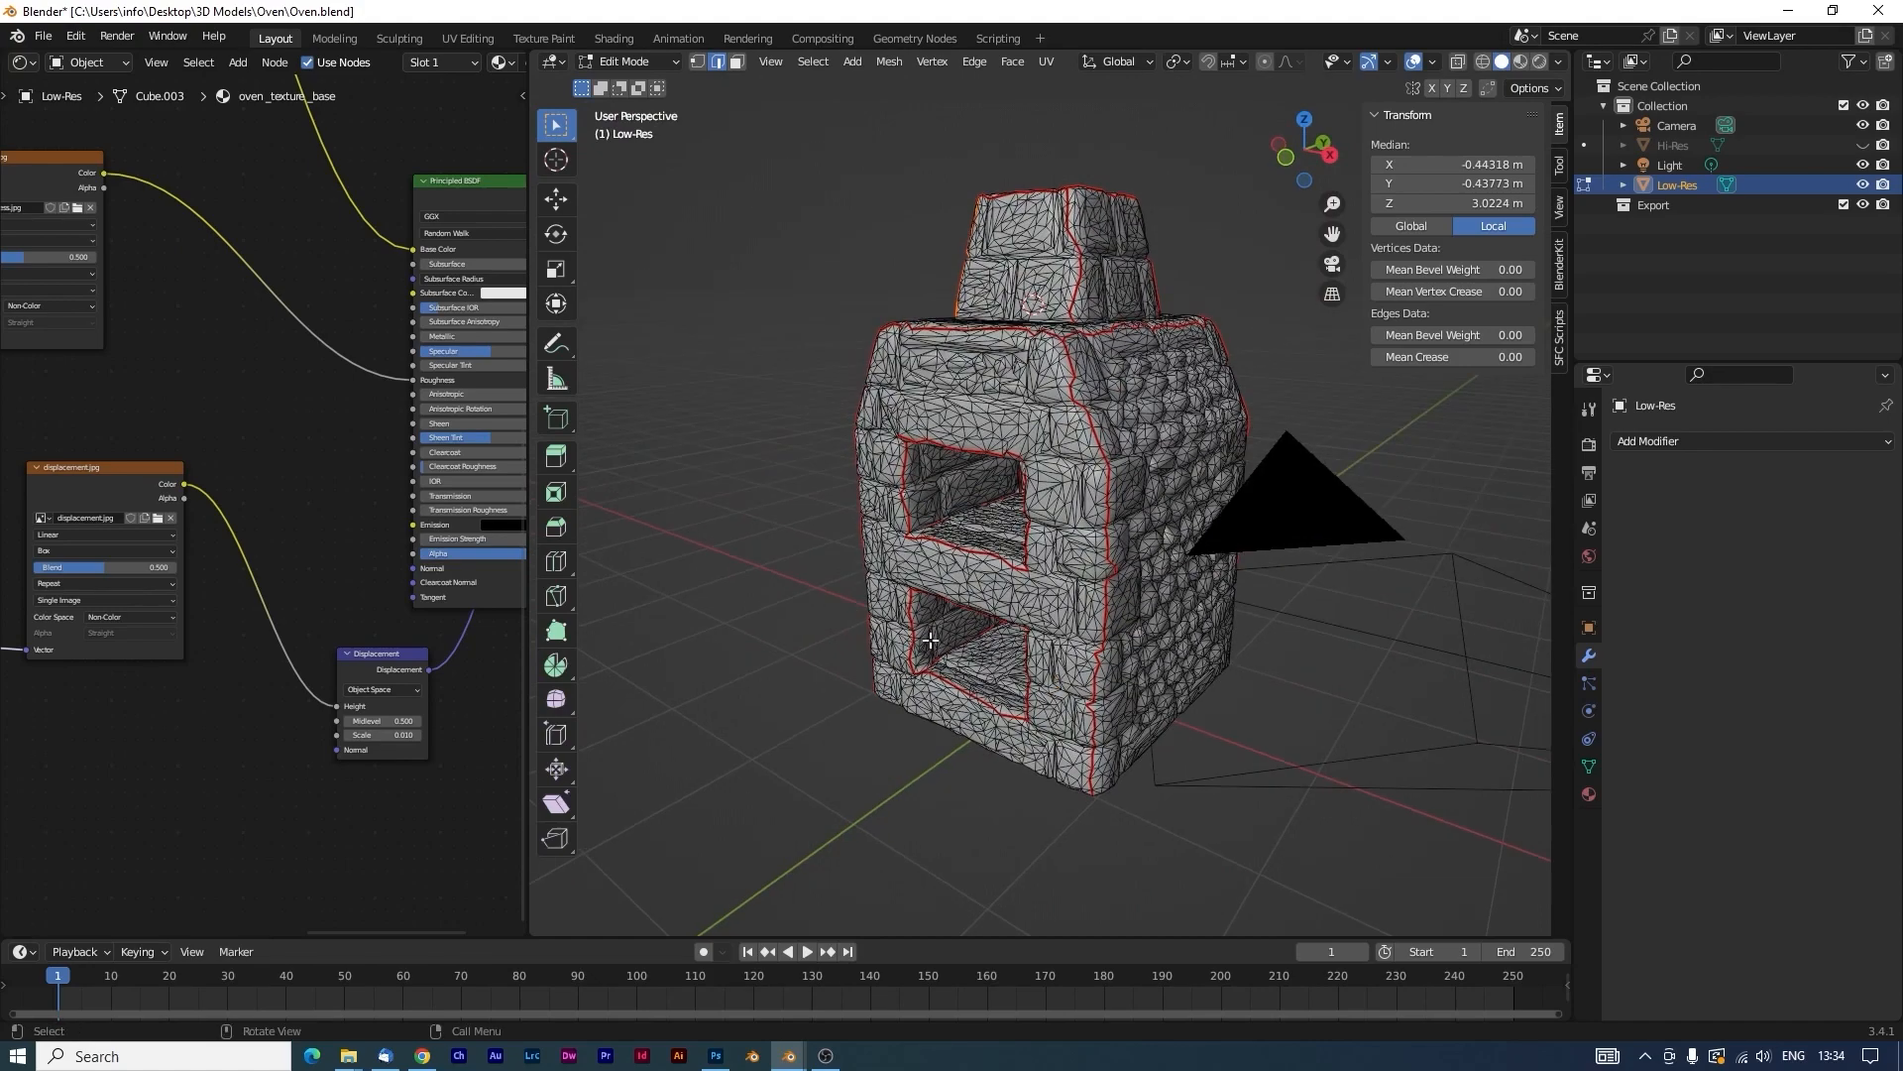
pyautogui.scroll(2, 949, 633)
pyautogui.moveTo(1189, 478); pyautogui.dragTo(1192, 567, button='middle')
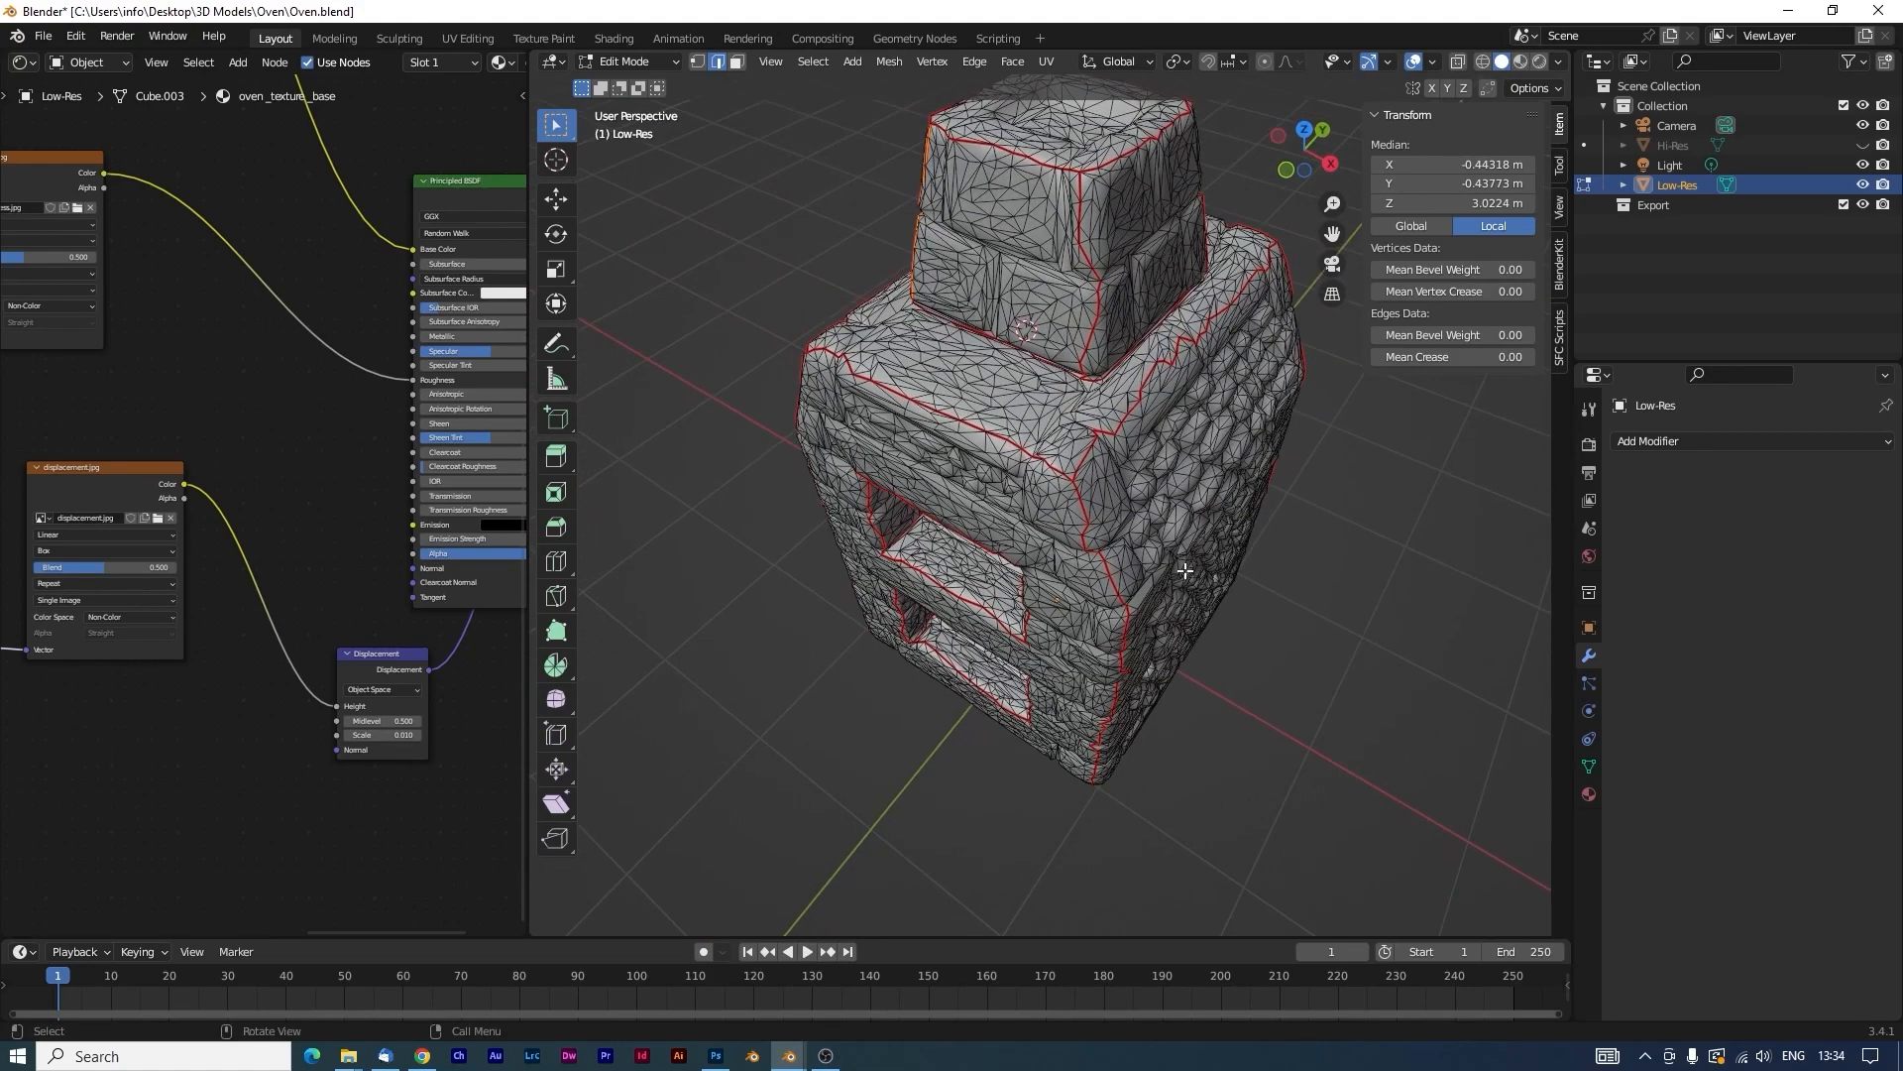
pyautogui.scroll(2, 1130, 528)
pyautogui.scroll(5, 1130, 528)
pyautogui.keyDown('ctrl'); pyautogui.click(1082, 632); pyautogui.keyUp('ctrl')
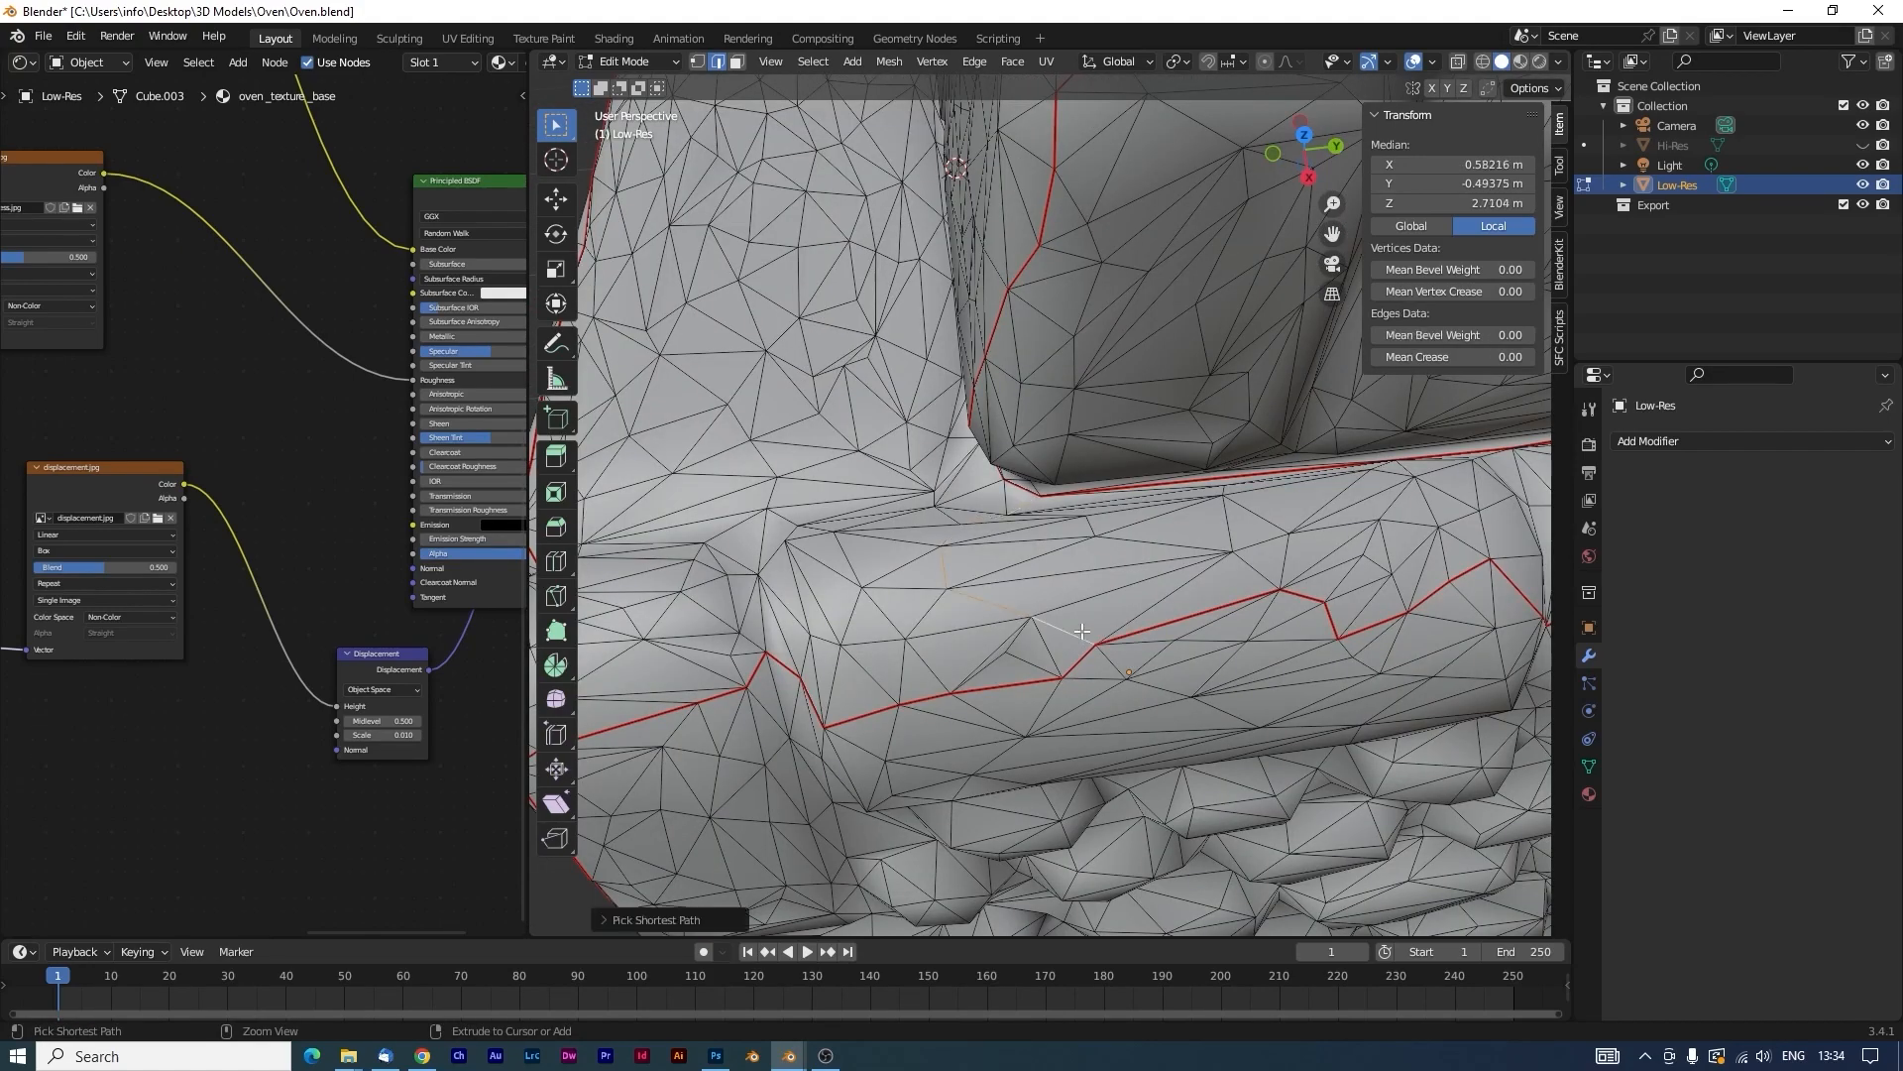
pyautogui.rightClick(1081, 630)
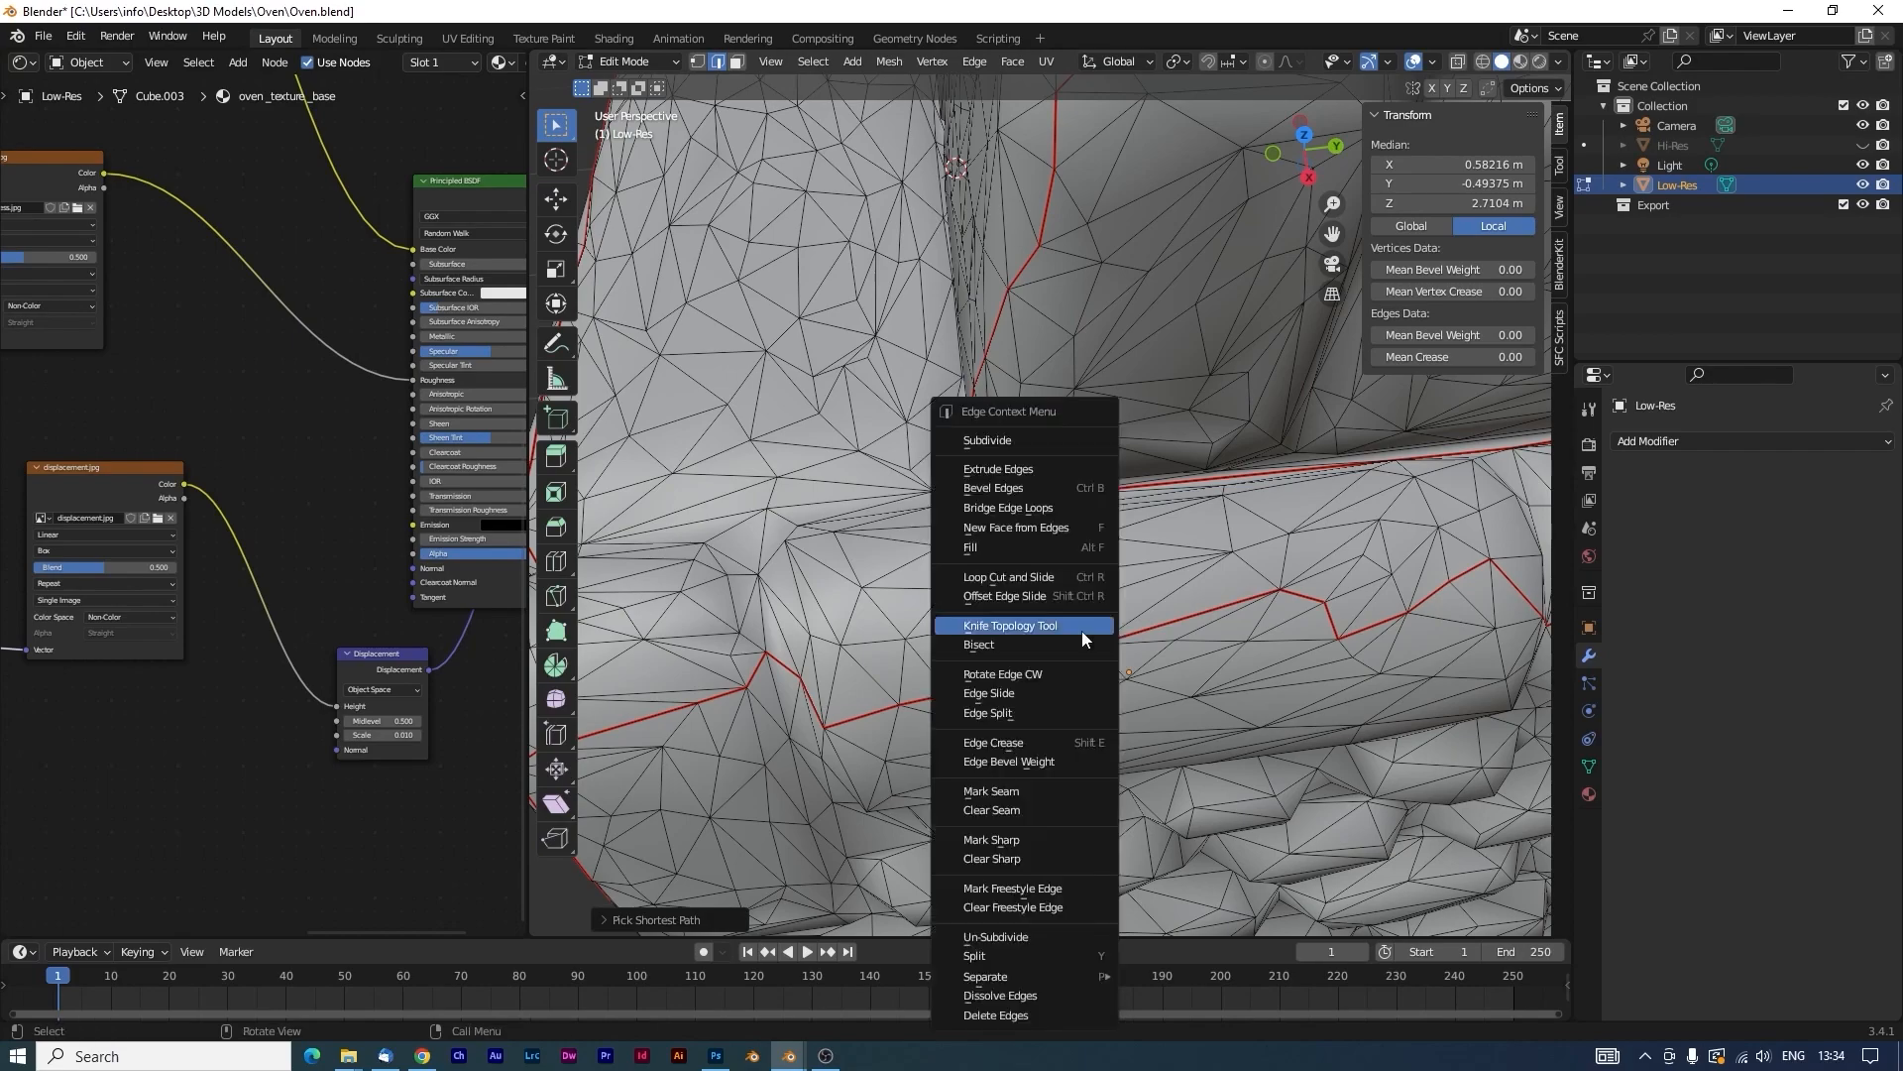
pyautogui.click(1027, 795)
# Mark a seam along the short edge path linking the chimney's base seam to the shoulder seam at the other front corner.
pyautogui.scroll(-5, 892, 515)
pyautogui.moveTo(894, 495); pyautogui.dragTo(1291, 515, button='middle')
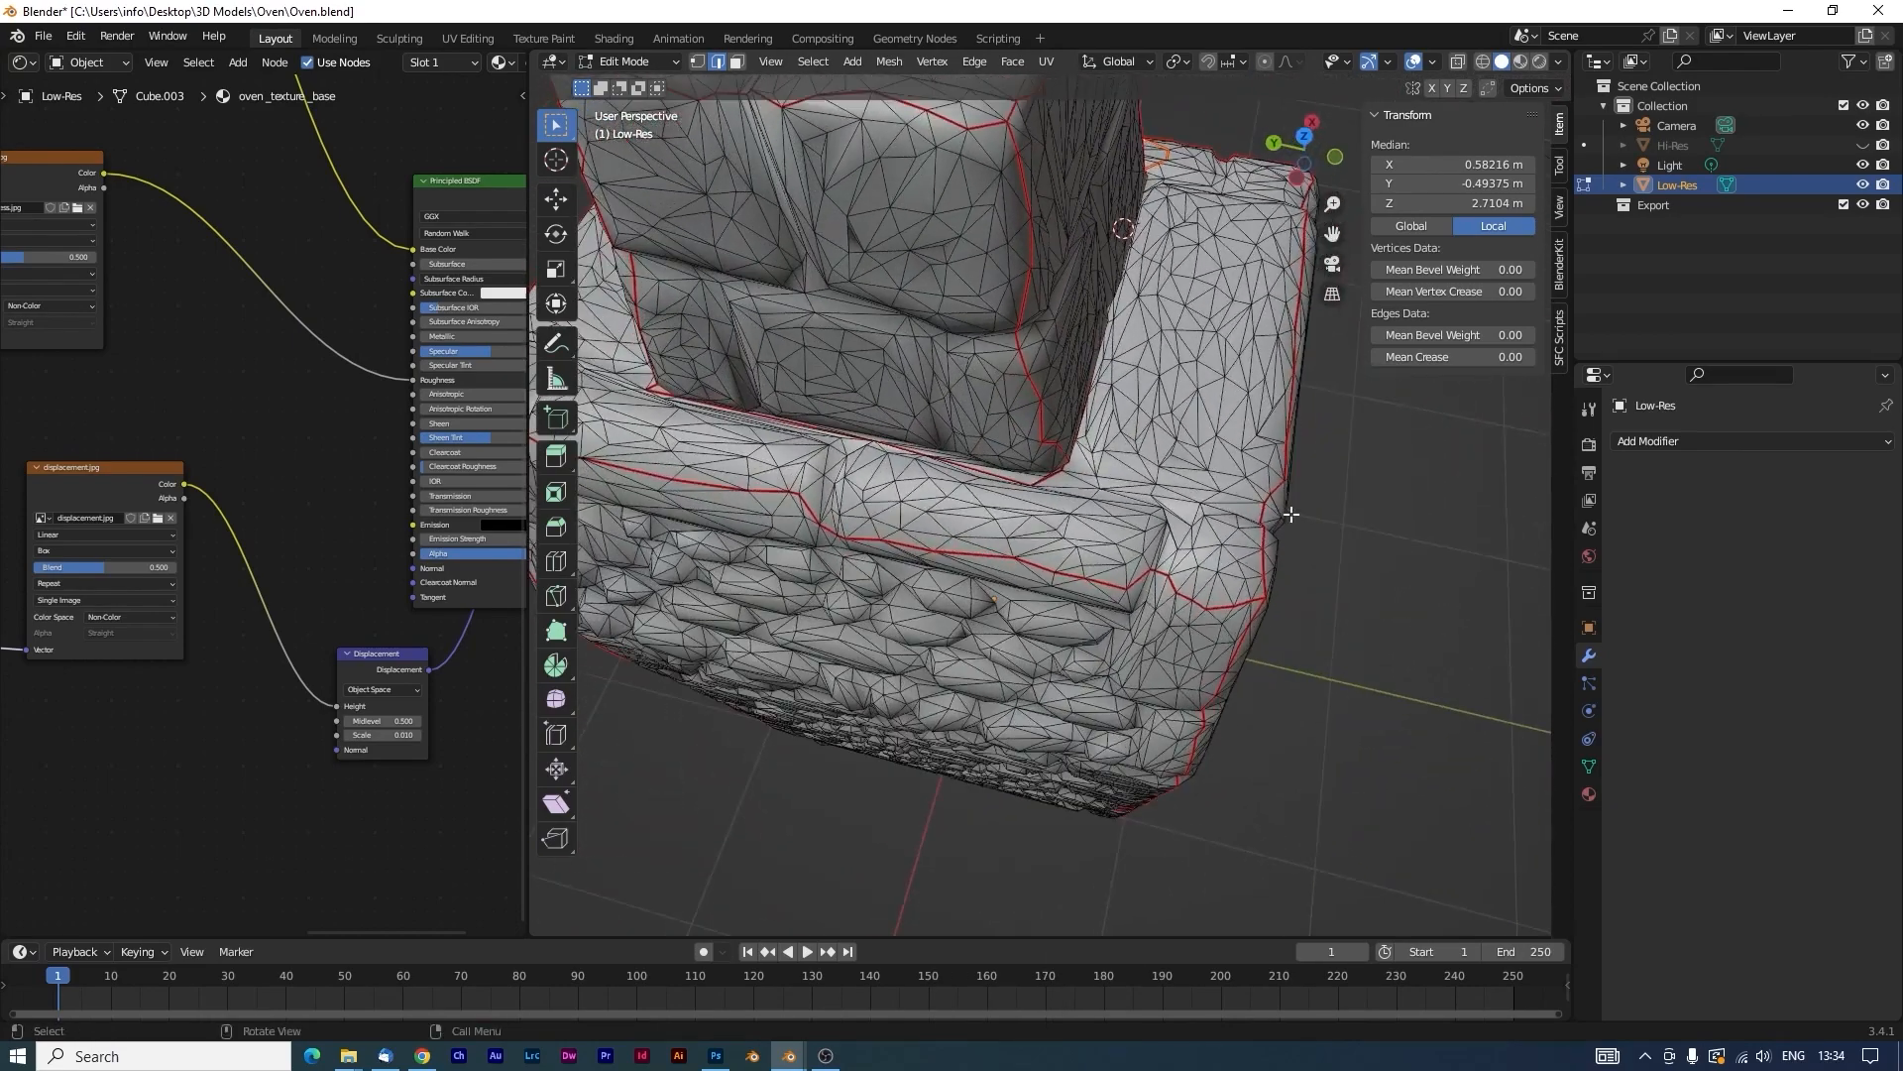
pyautogui.scroll(4, 1254, 521)
pyautogui.scroll(3, 1254, 521)
pyautogui.click(969, 671)
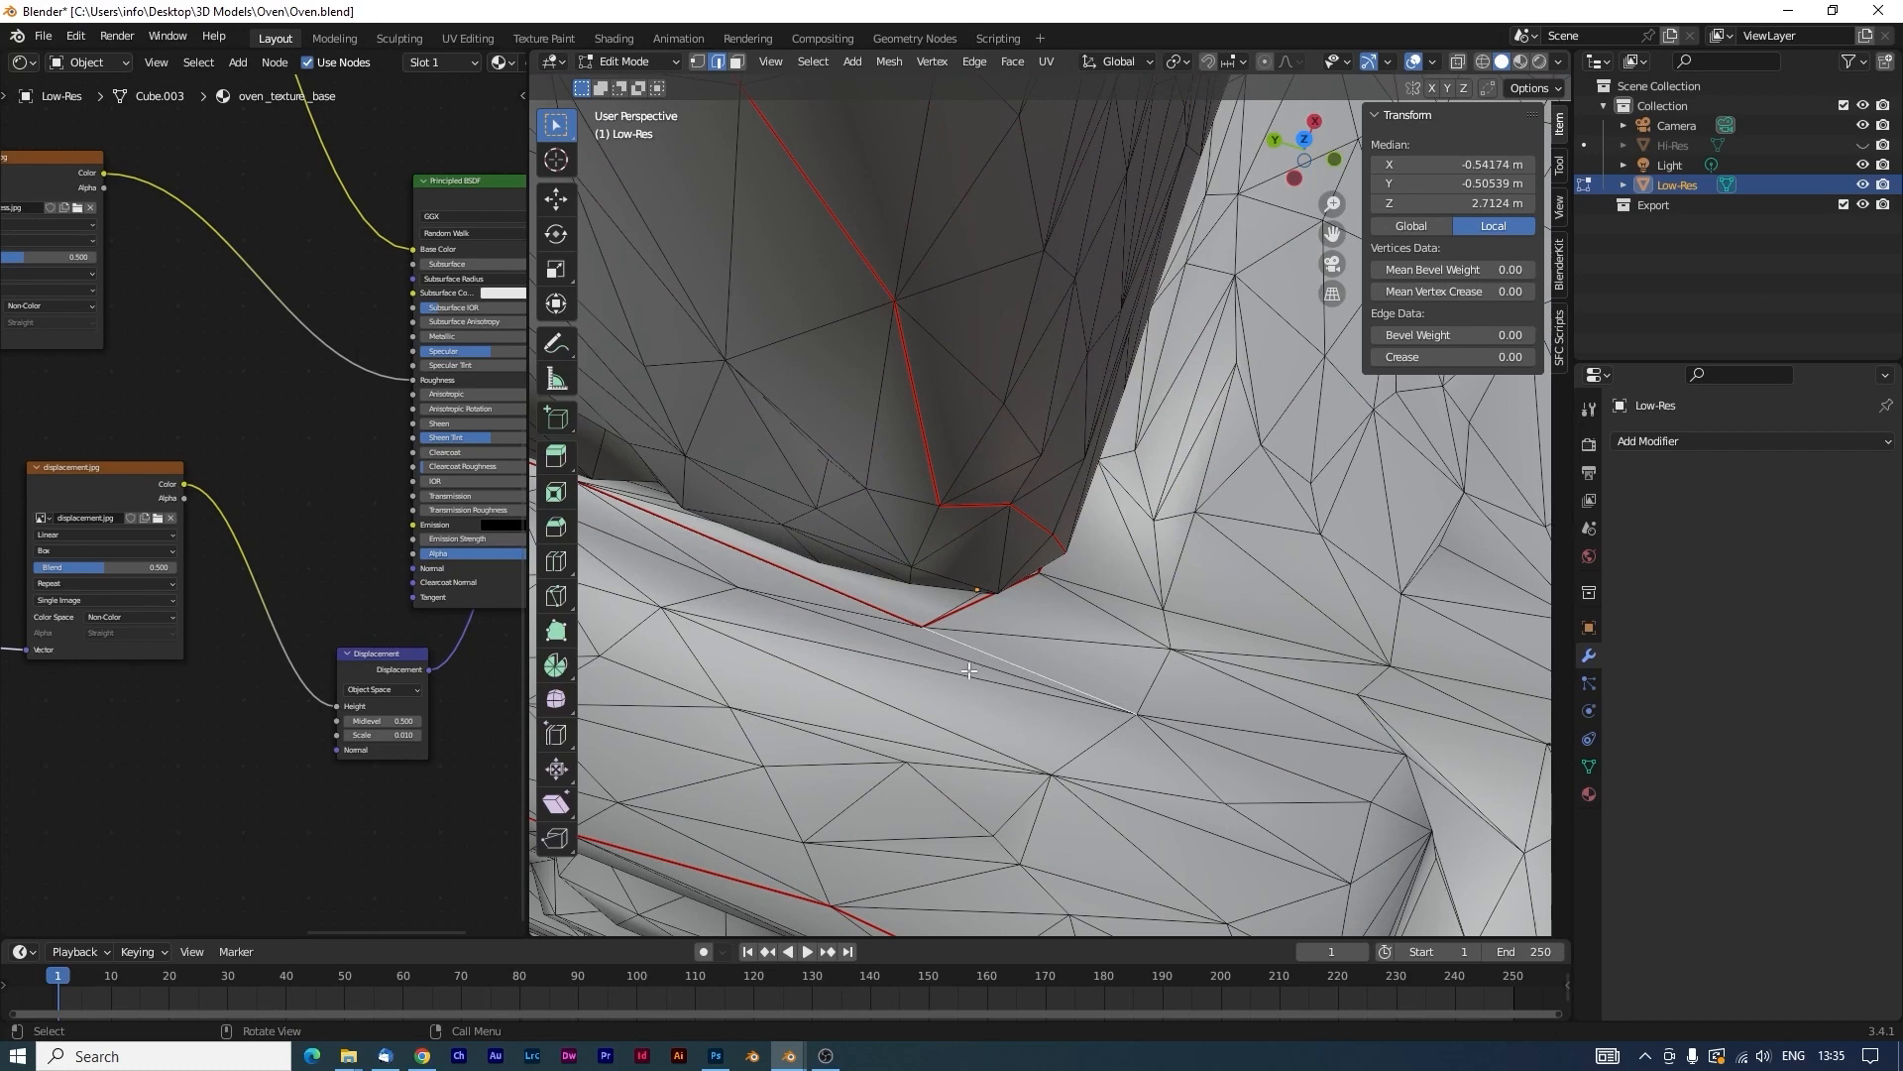
pyautogui.keyDown('ctrl'); pyautogui.click(894, 882); pyautogui.keyUp('ctrl')
pyautogui.rightClick(893, 884)
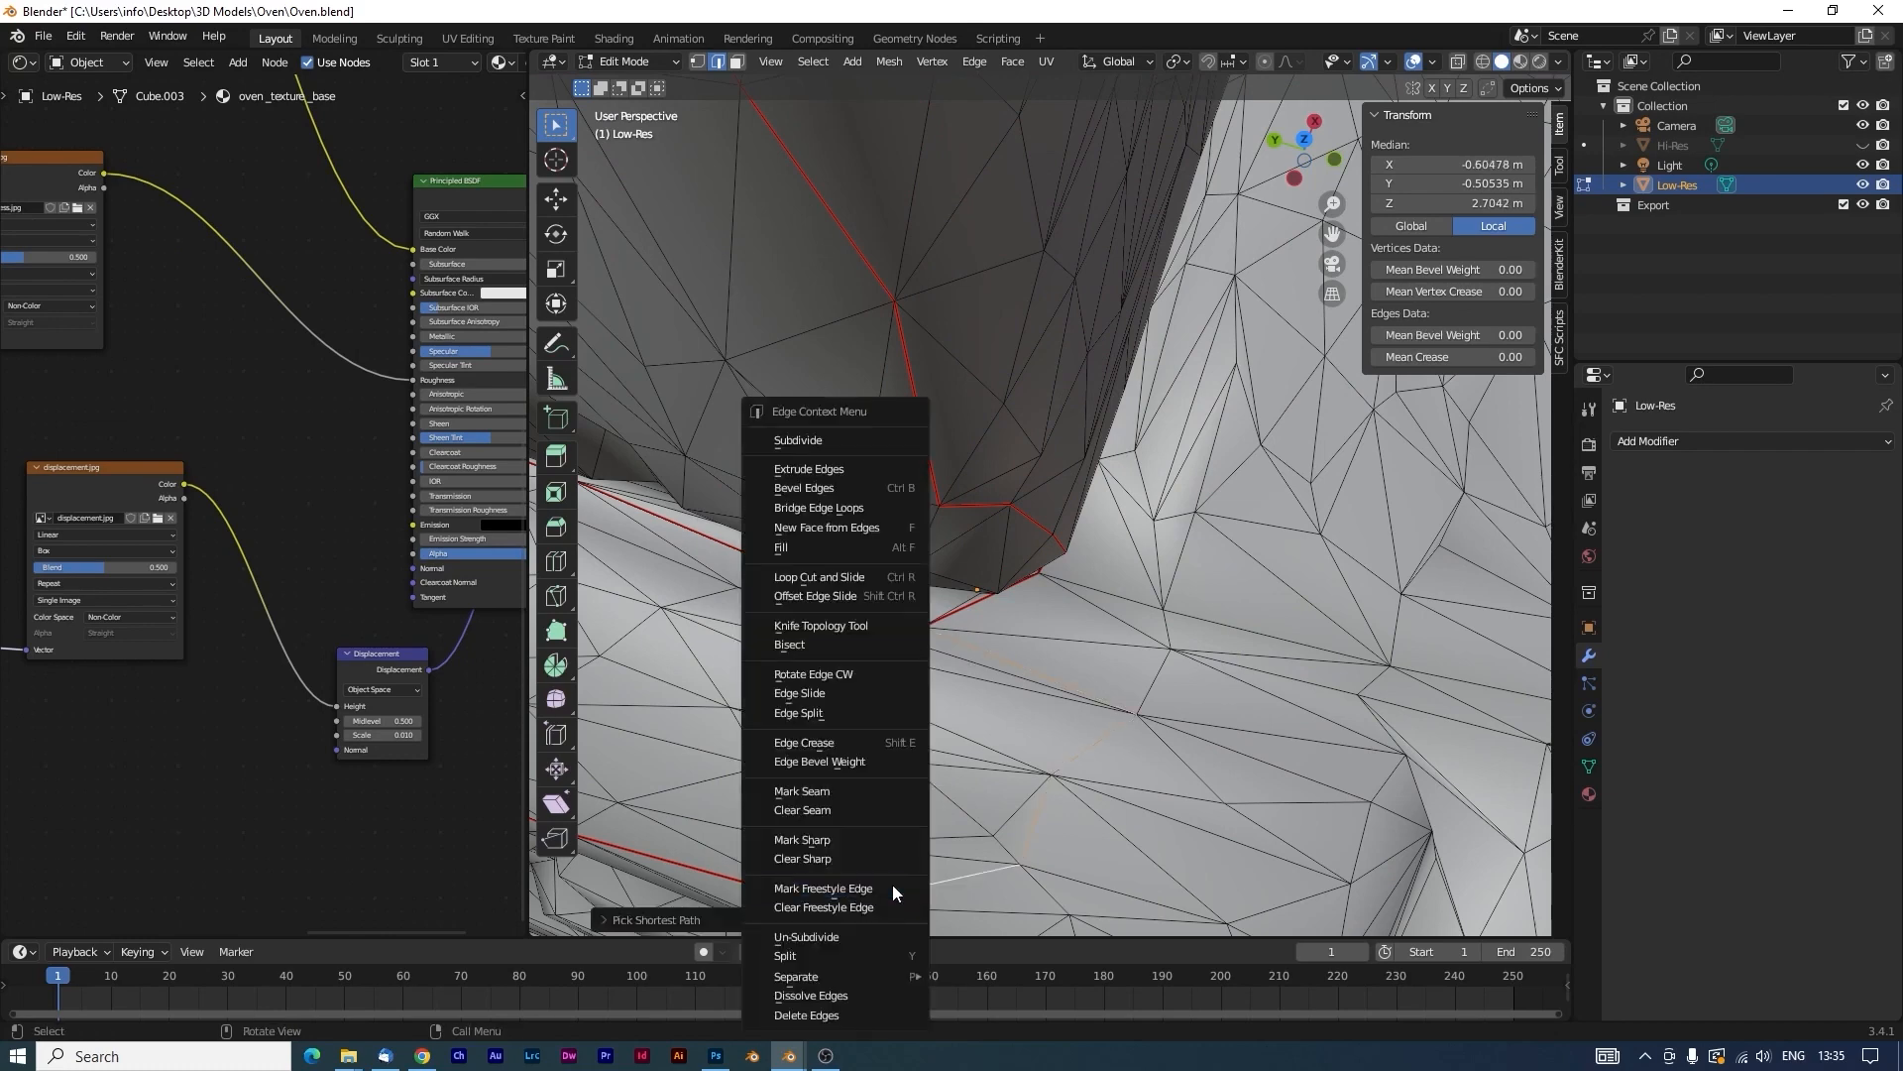
pyautogui.click(831, 791)
pyautogui.scroll(-4, 1033, 649)
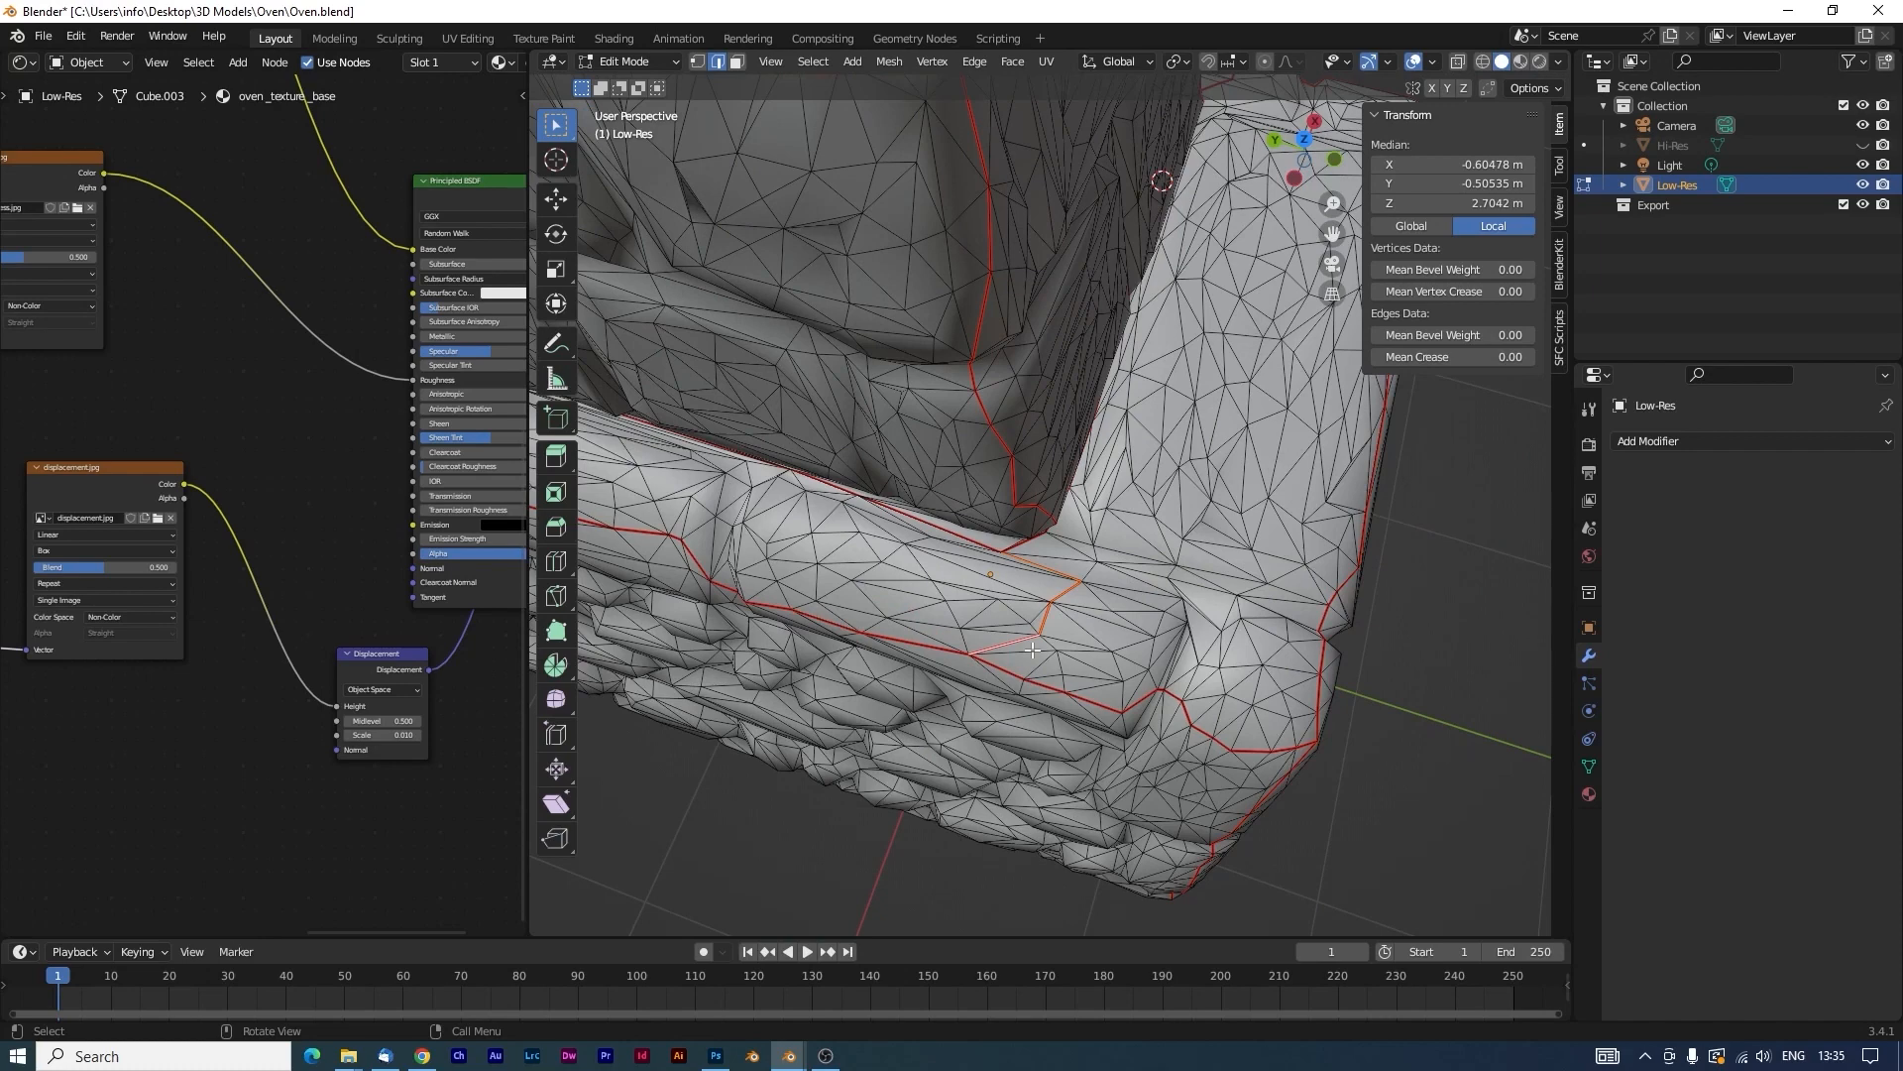
# Clear the seam on the single edge between the shoulder seam's end and the vertical corner seam at one rear corner.
pyautogui.scroll(-5, 1059, 607)
pyautogui.moveTo(1183, 642); pyautogui.dragTo(1130, 577, button='middle')
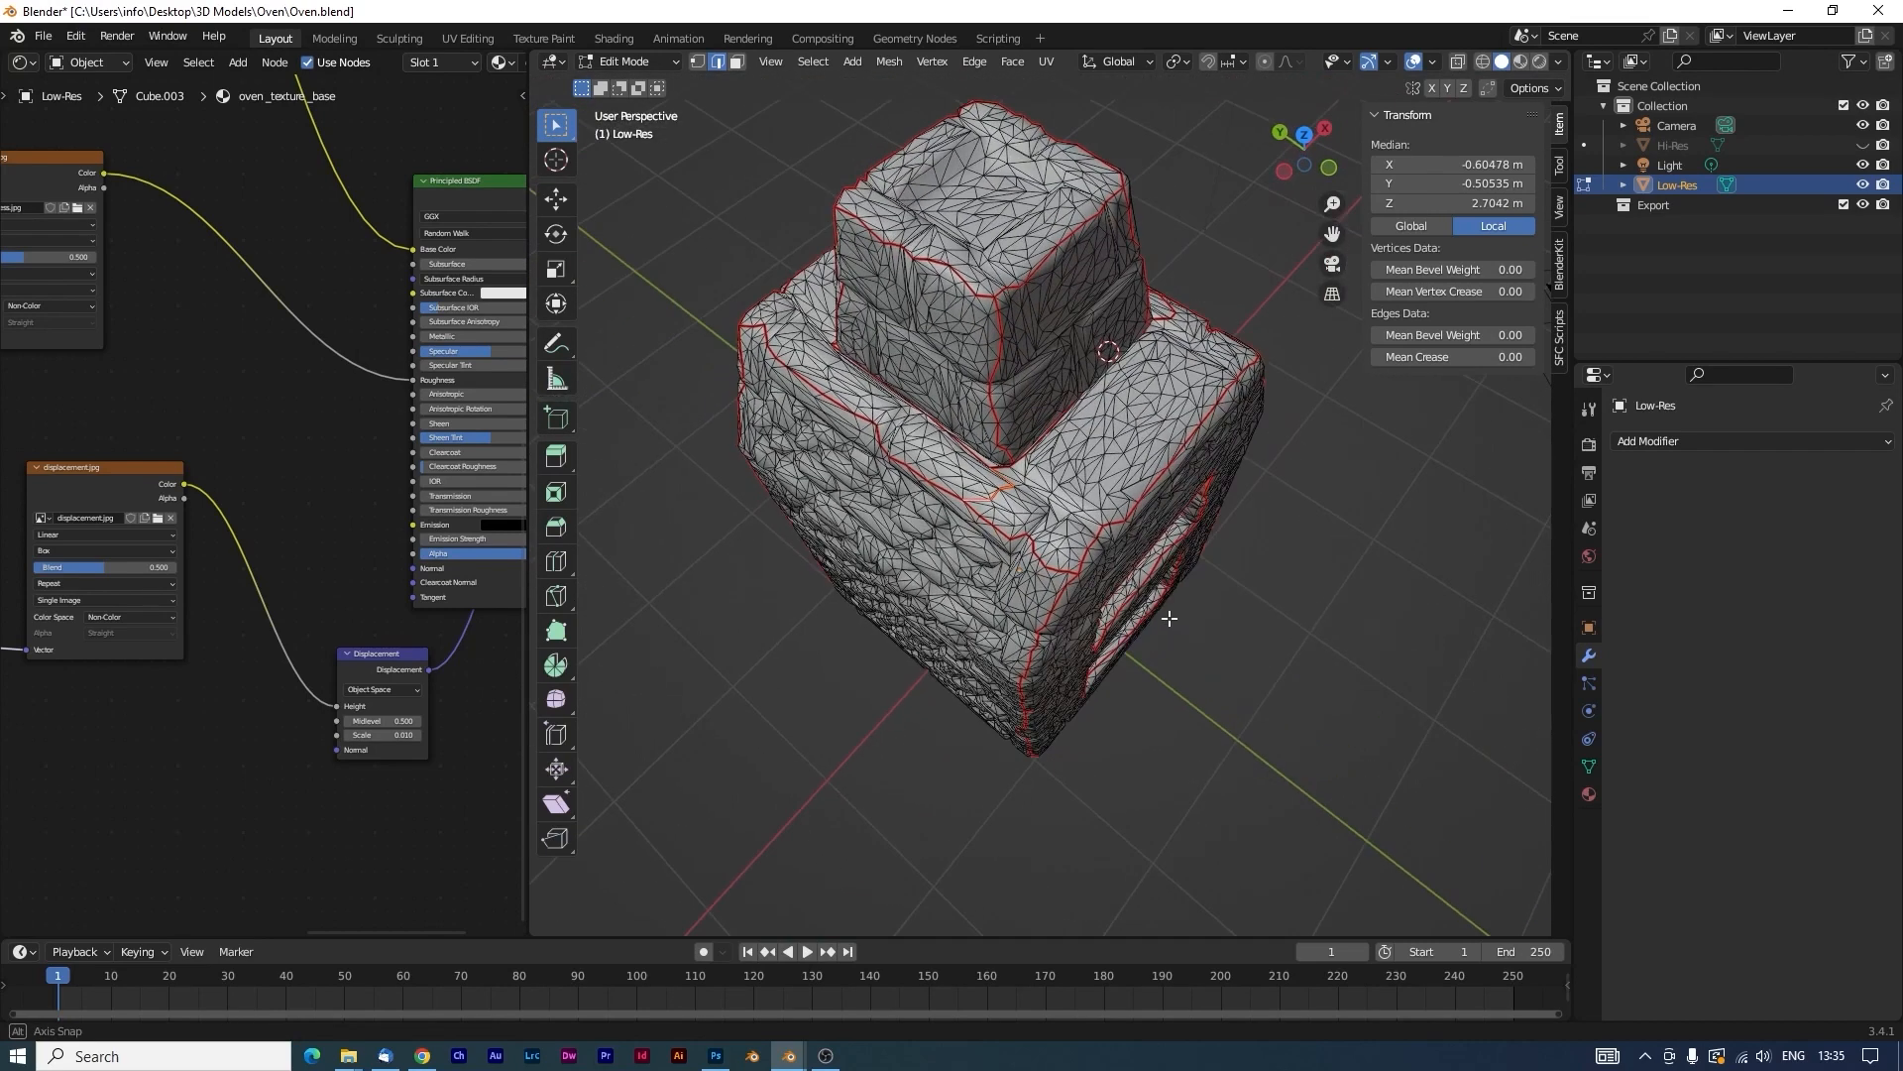
pyautogui.moveTo(978, 485); pyautogui.dragTo(823, 399, button='middle')
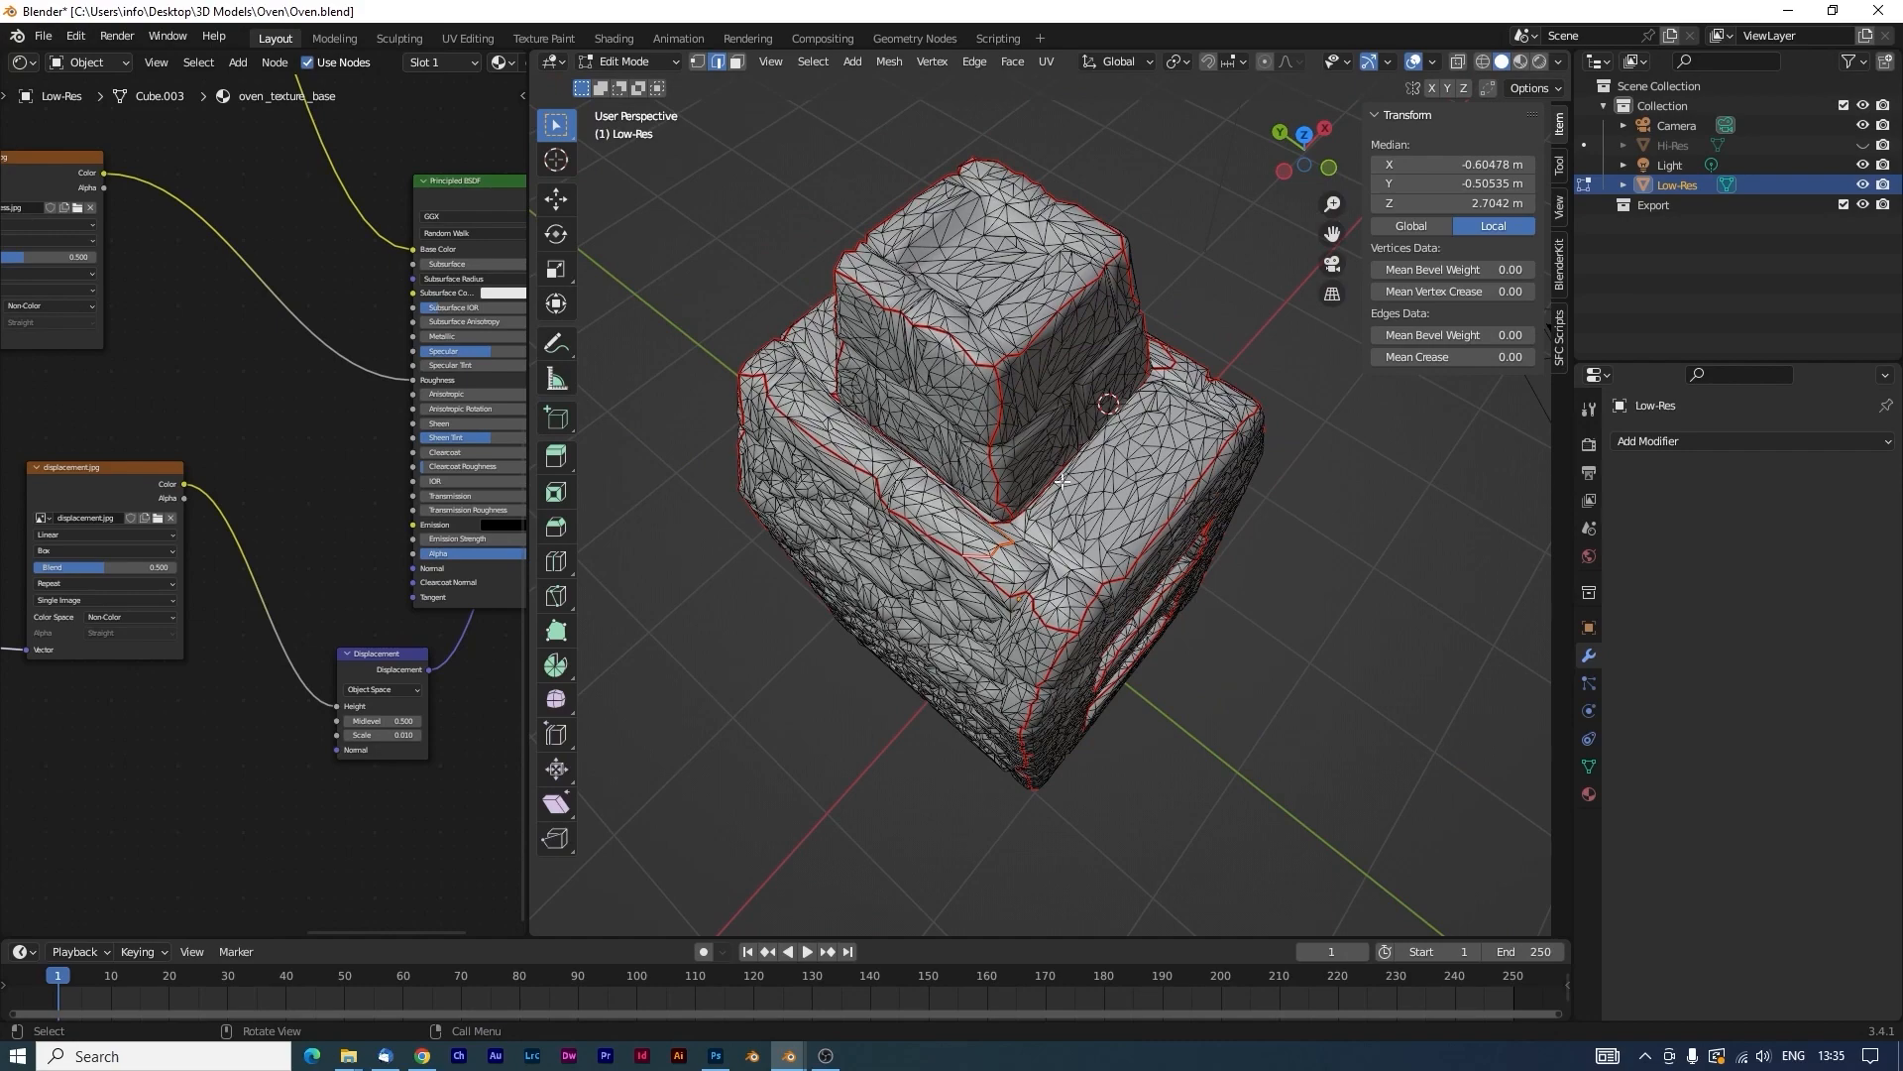
pyautogui.moveTo(1055, 482); pyautogui.dragTo(869, 448, button='middle')
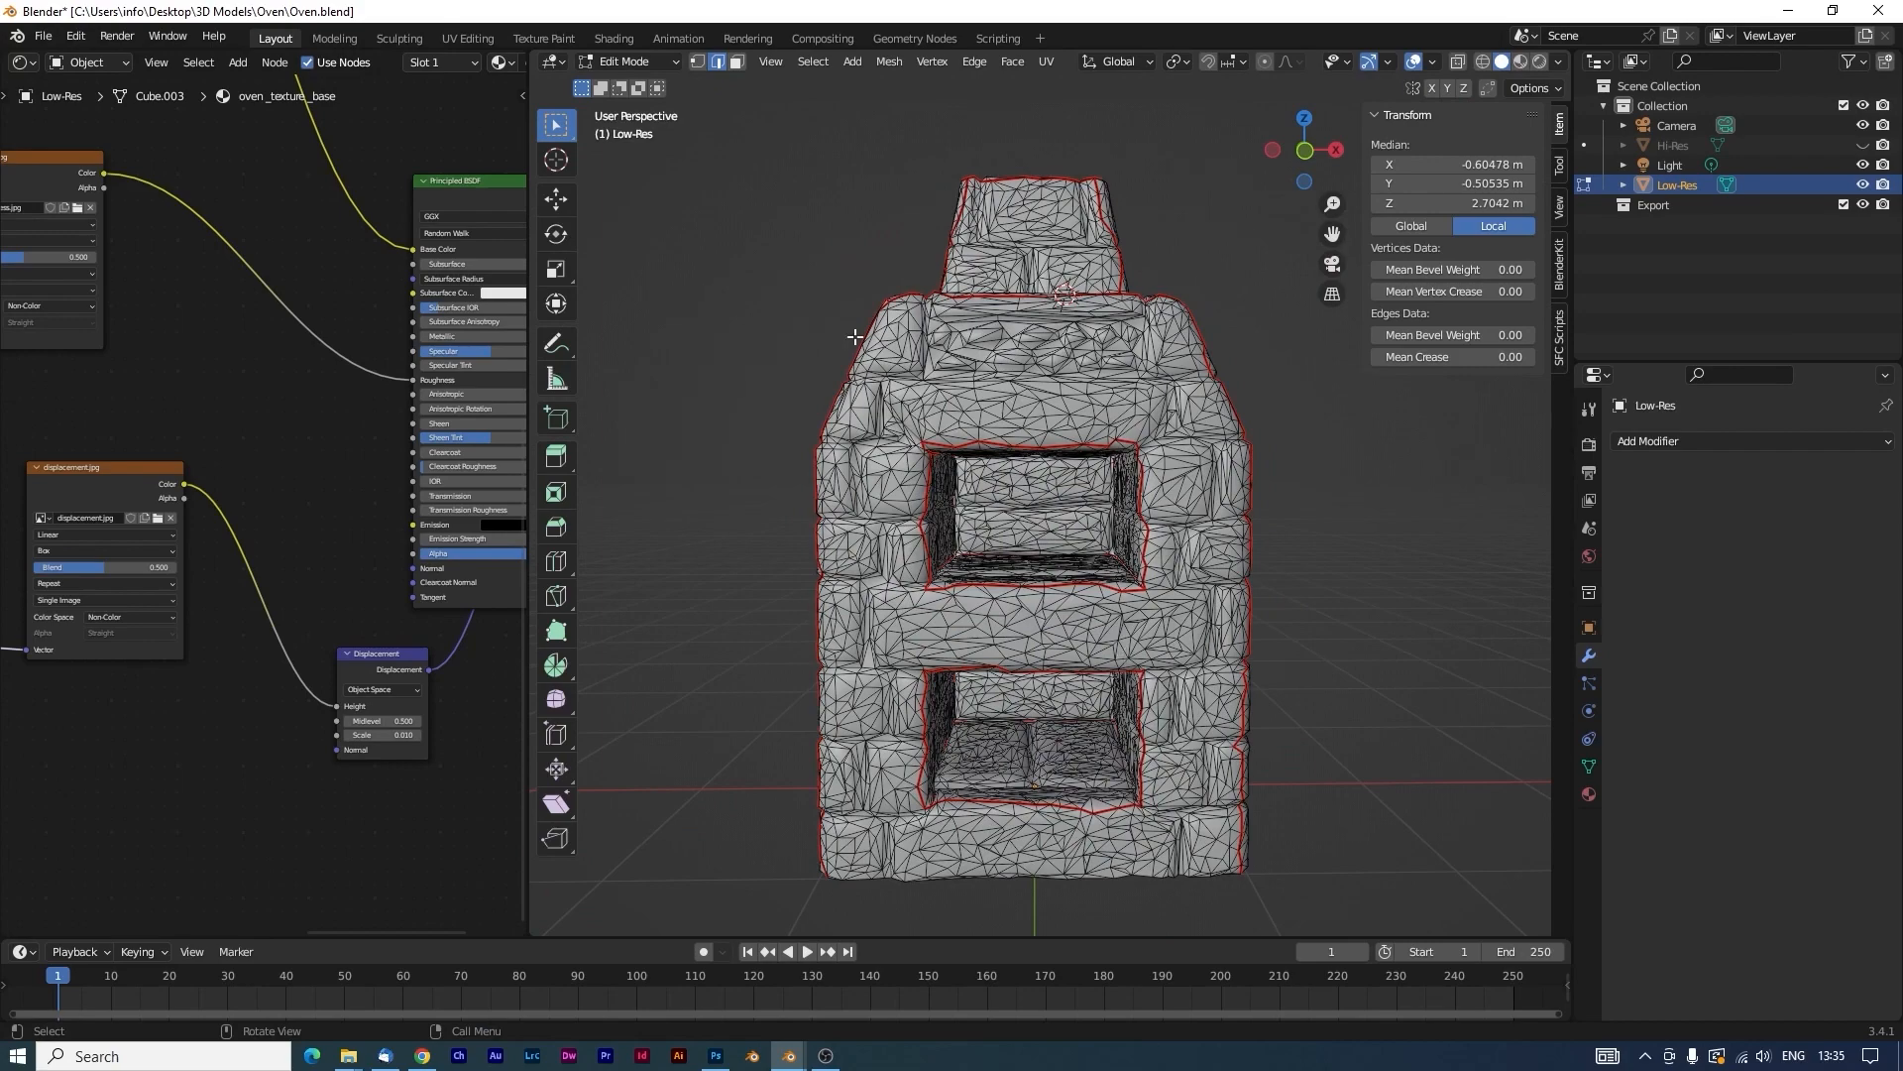
pyautogui.moveTo(948, 872); pyautogui.dragTo(875, 723, button='middle')
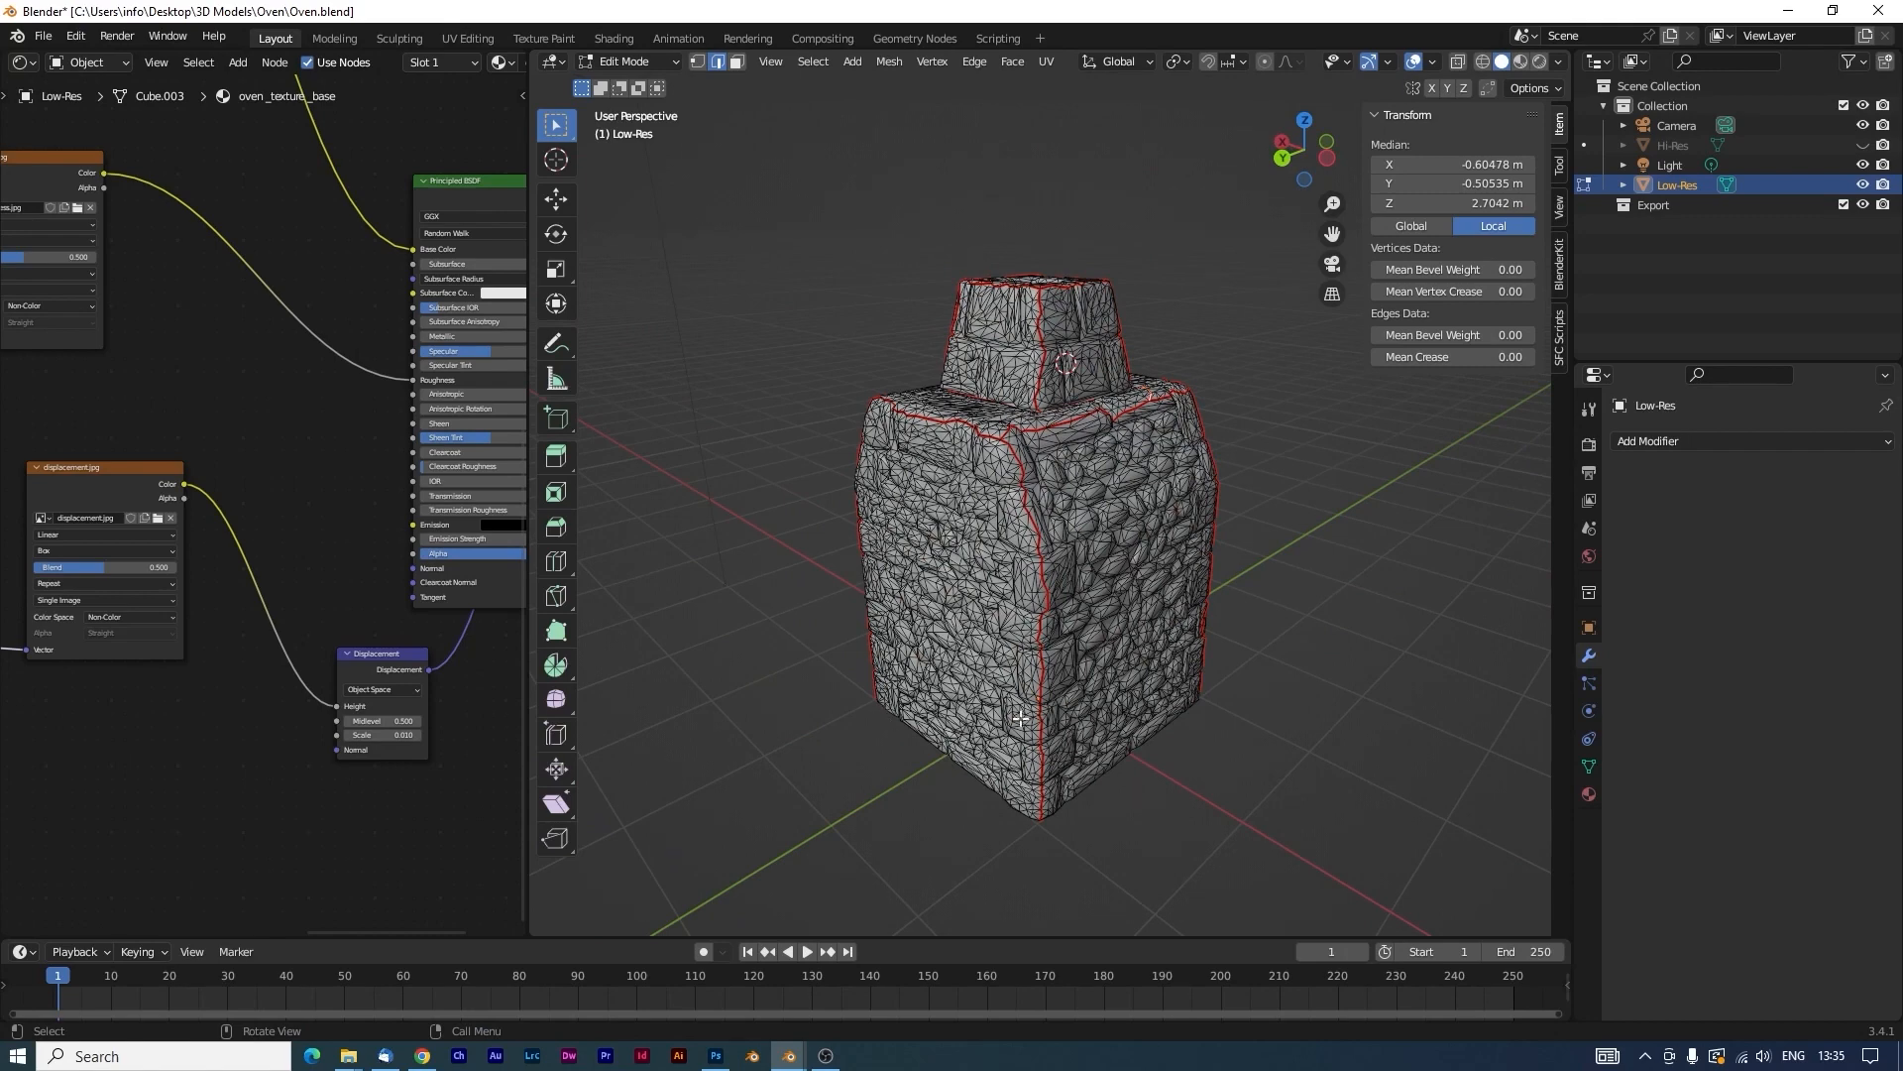
pyautogui.scroll(6, 889, 524)
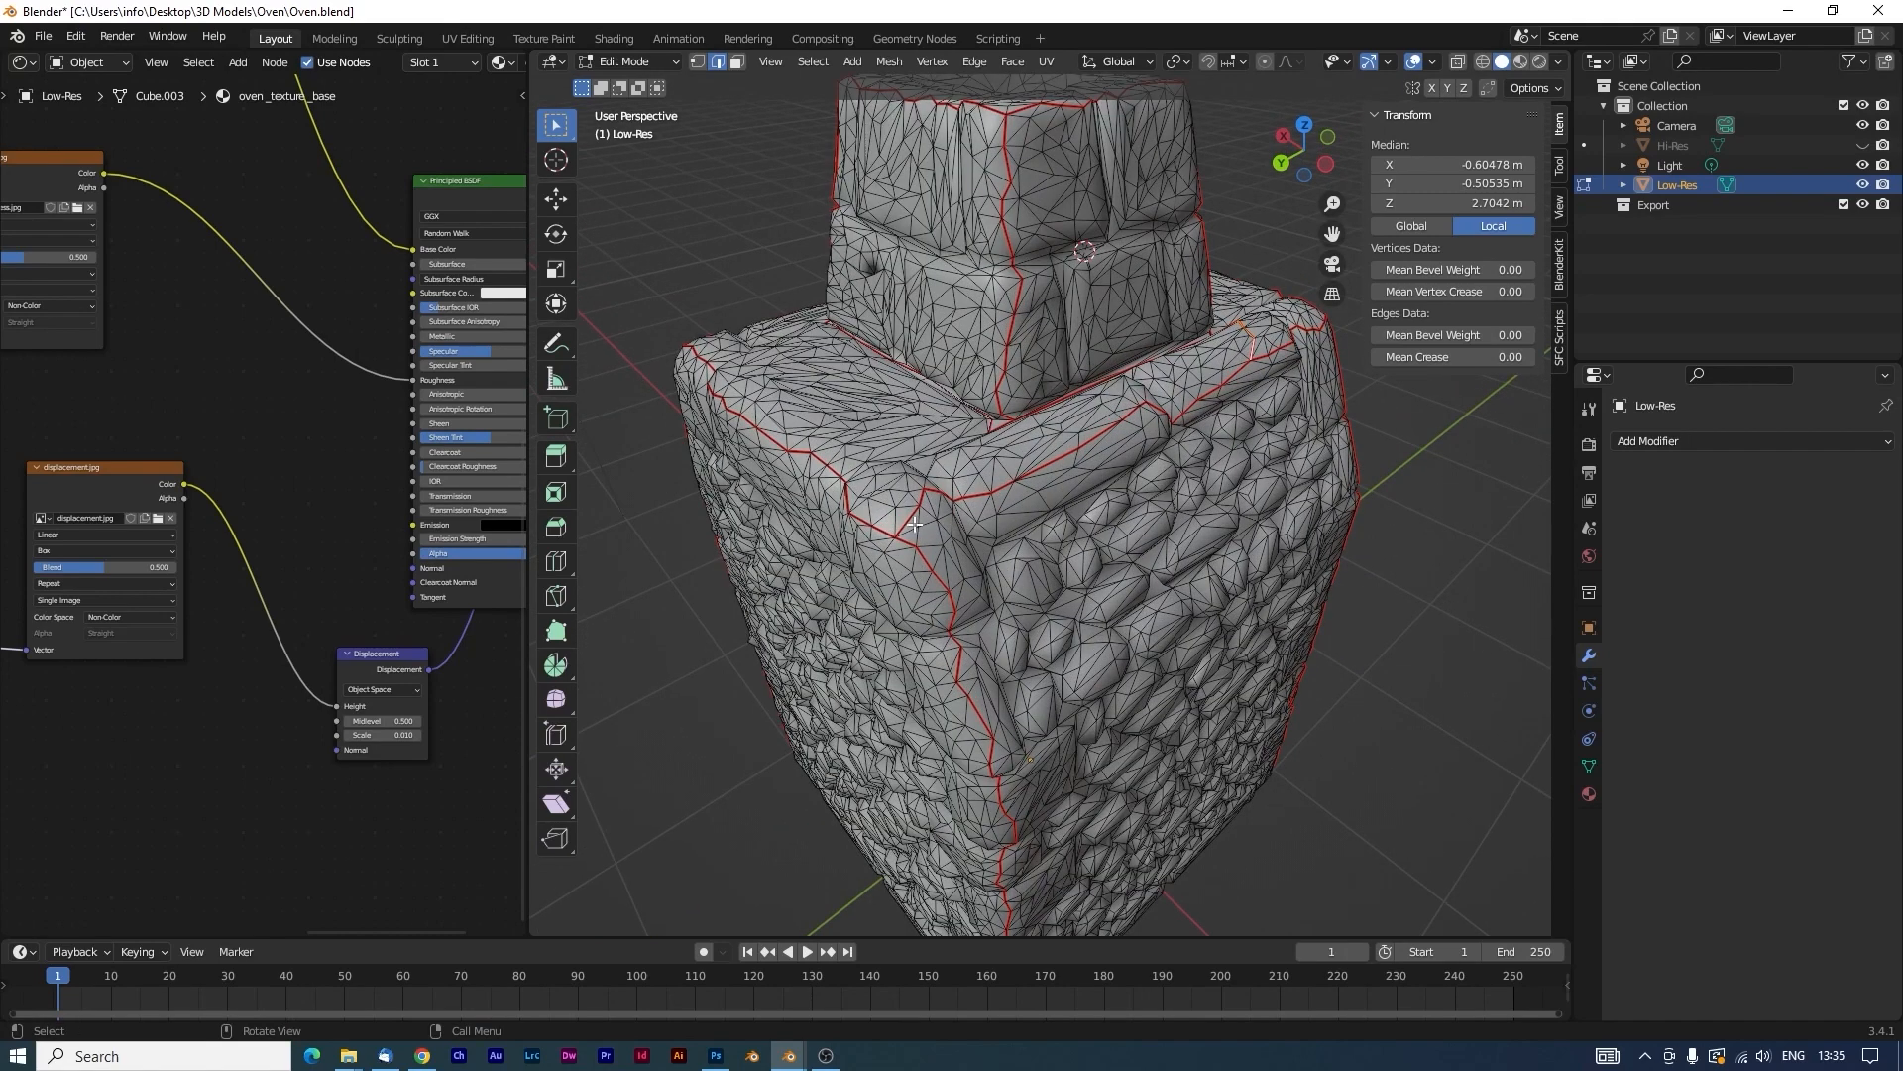
pyautogui.click(914, 524)
pyautogui.rightClick(912, 521)
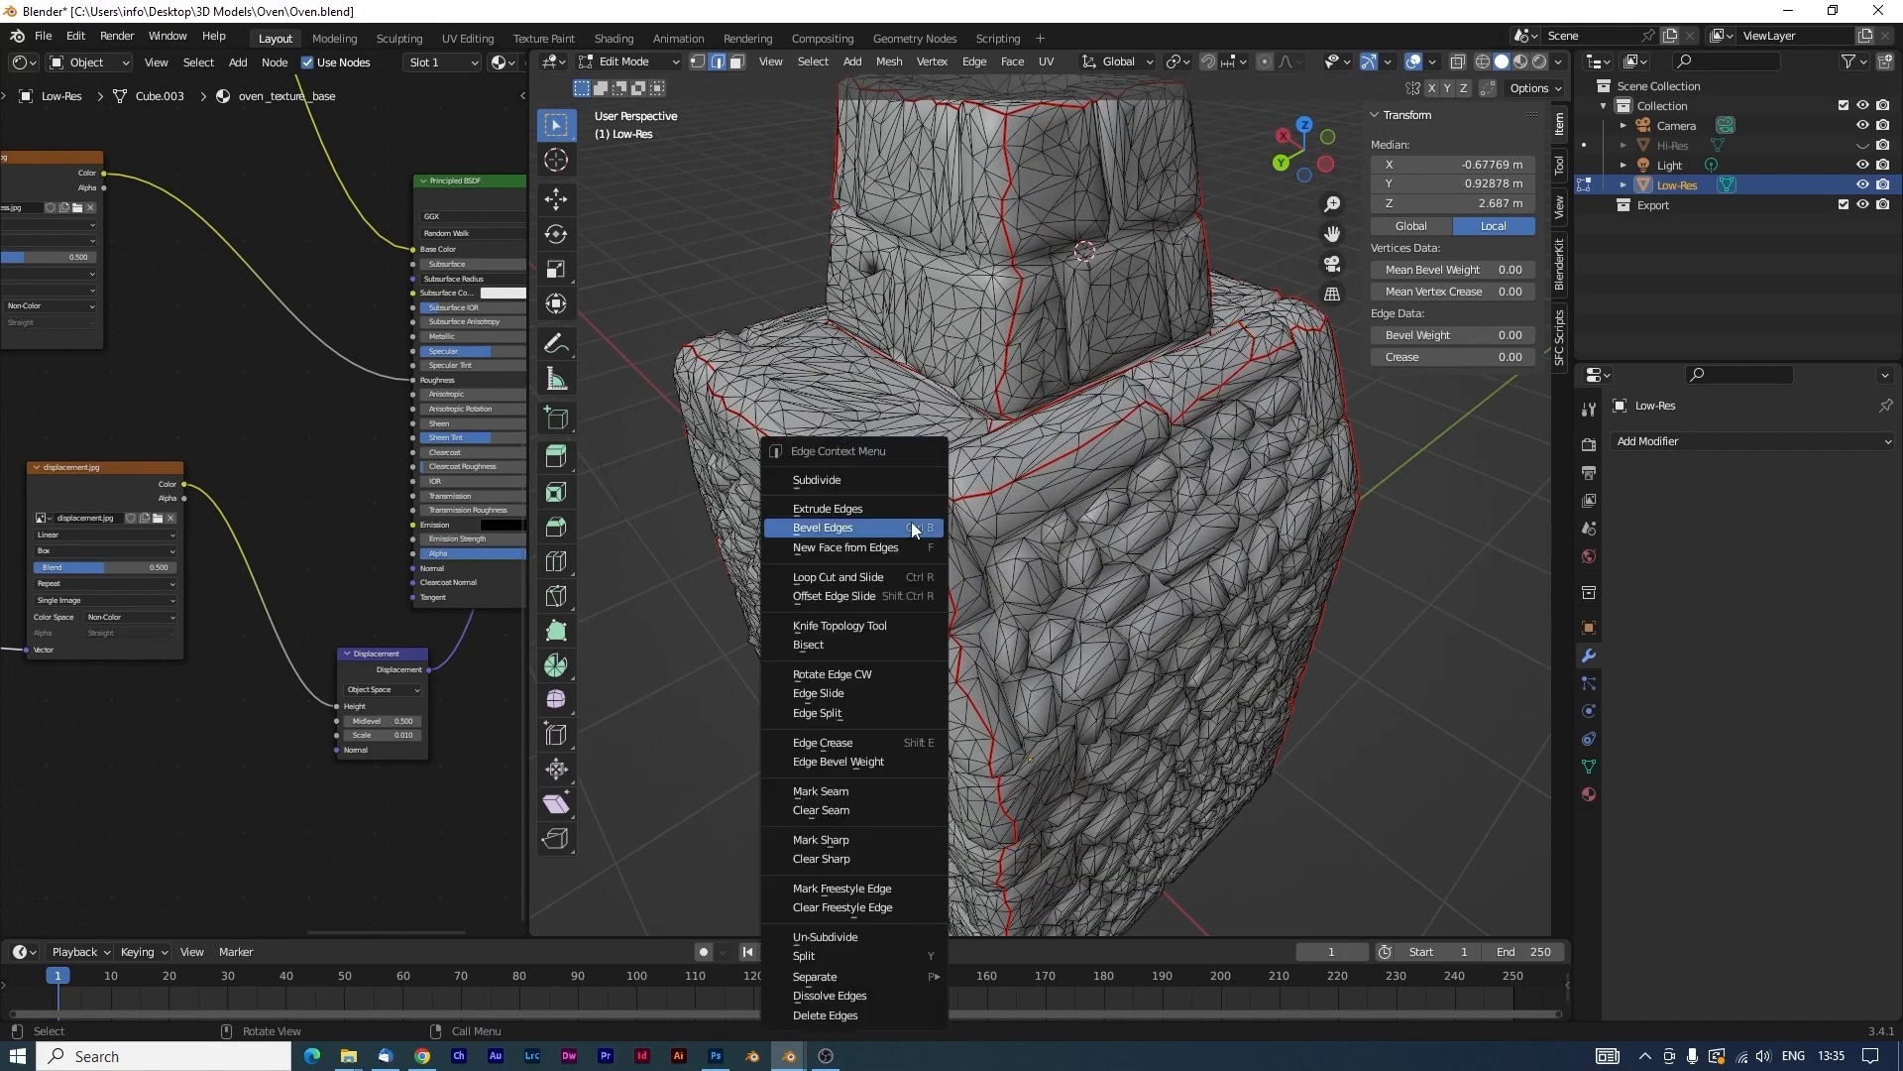
pyautogui.click(835, 813)
pyautogui.scroll(2, 897, 645)
pyautogui.keyDown('shift'); pyautogui.moveTo(897, 645); pyautogui.dragTo(1031, 694, button='middle'); pyautogui.keyUp('shift')
pyautogui.scroll(2, 1047, 694)
pyautogui.click(1193, 797)
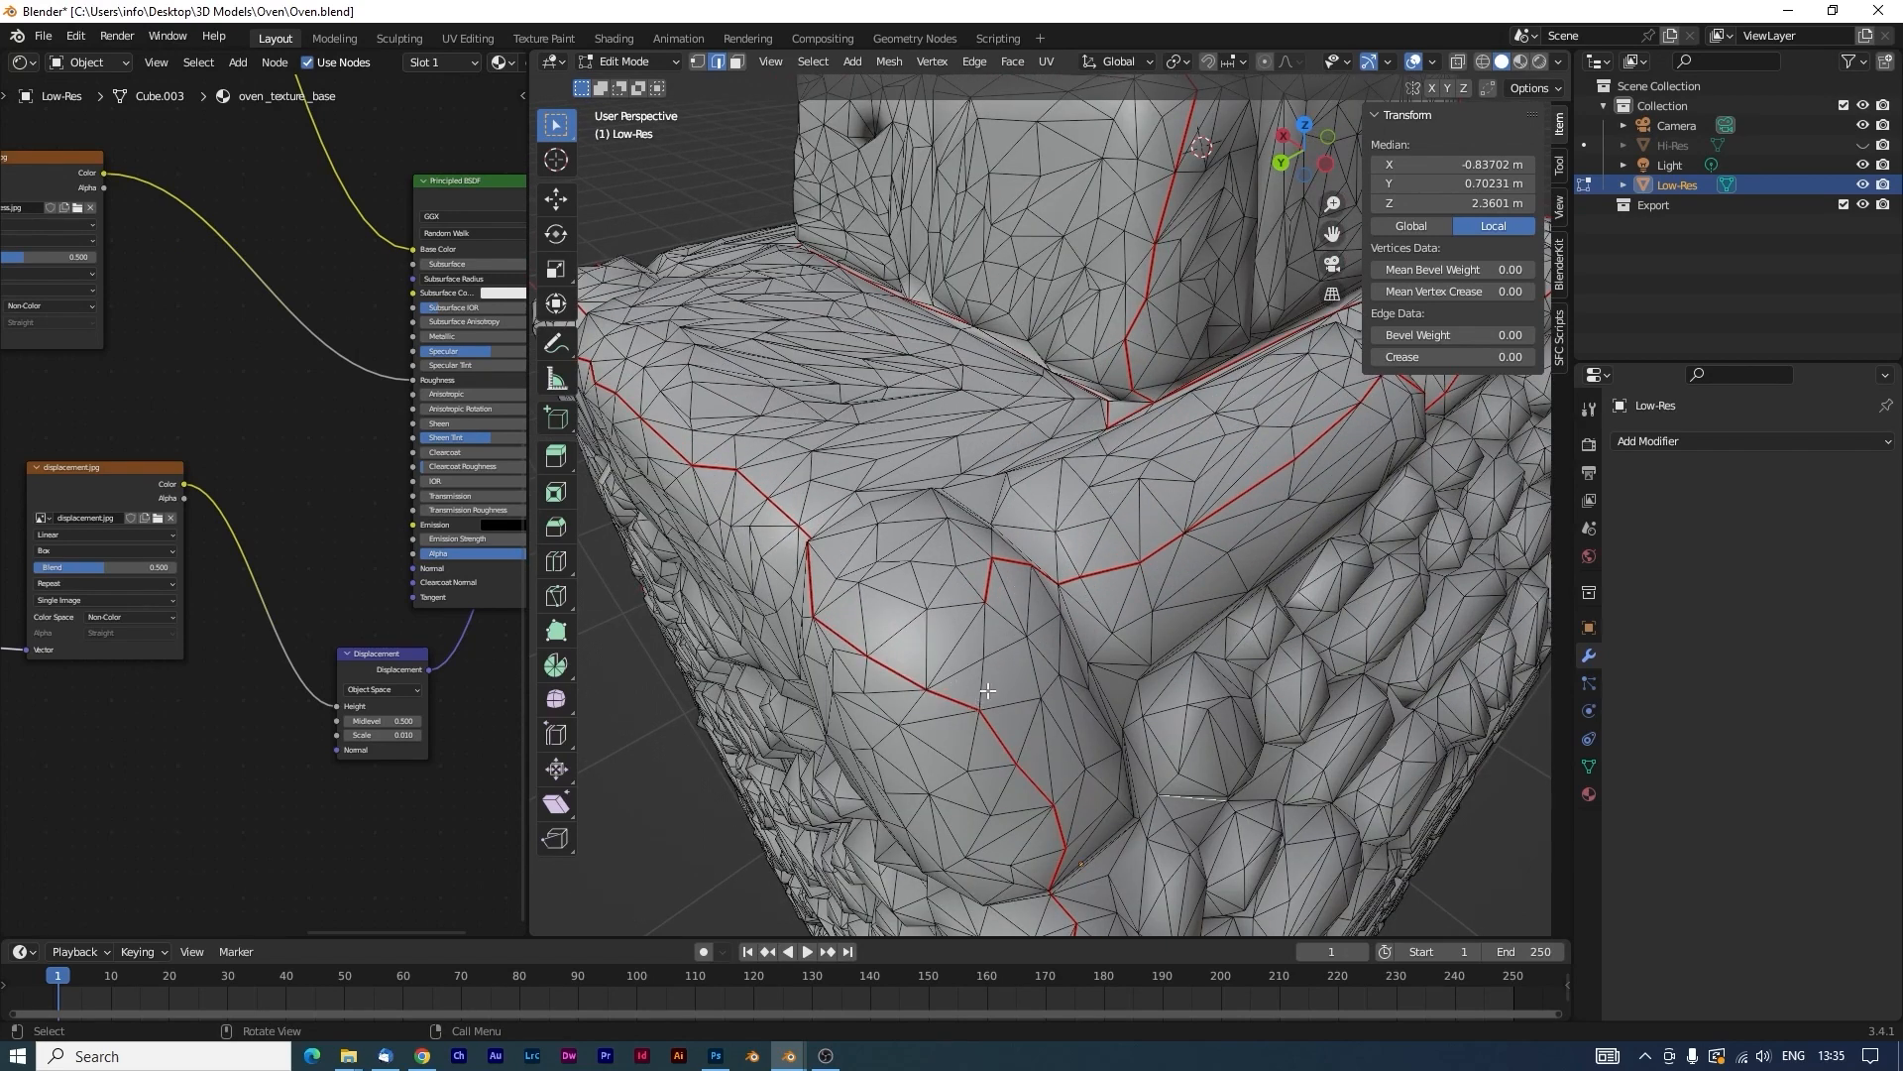
pyautogui.click(958, 643)
pyautogui.scroll(-2, 966, 650)
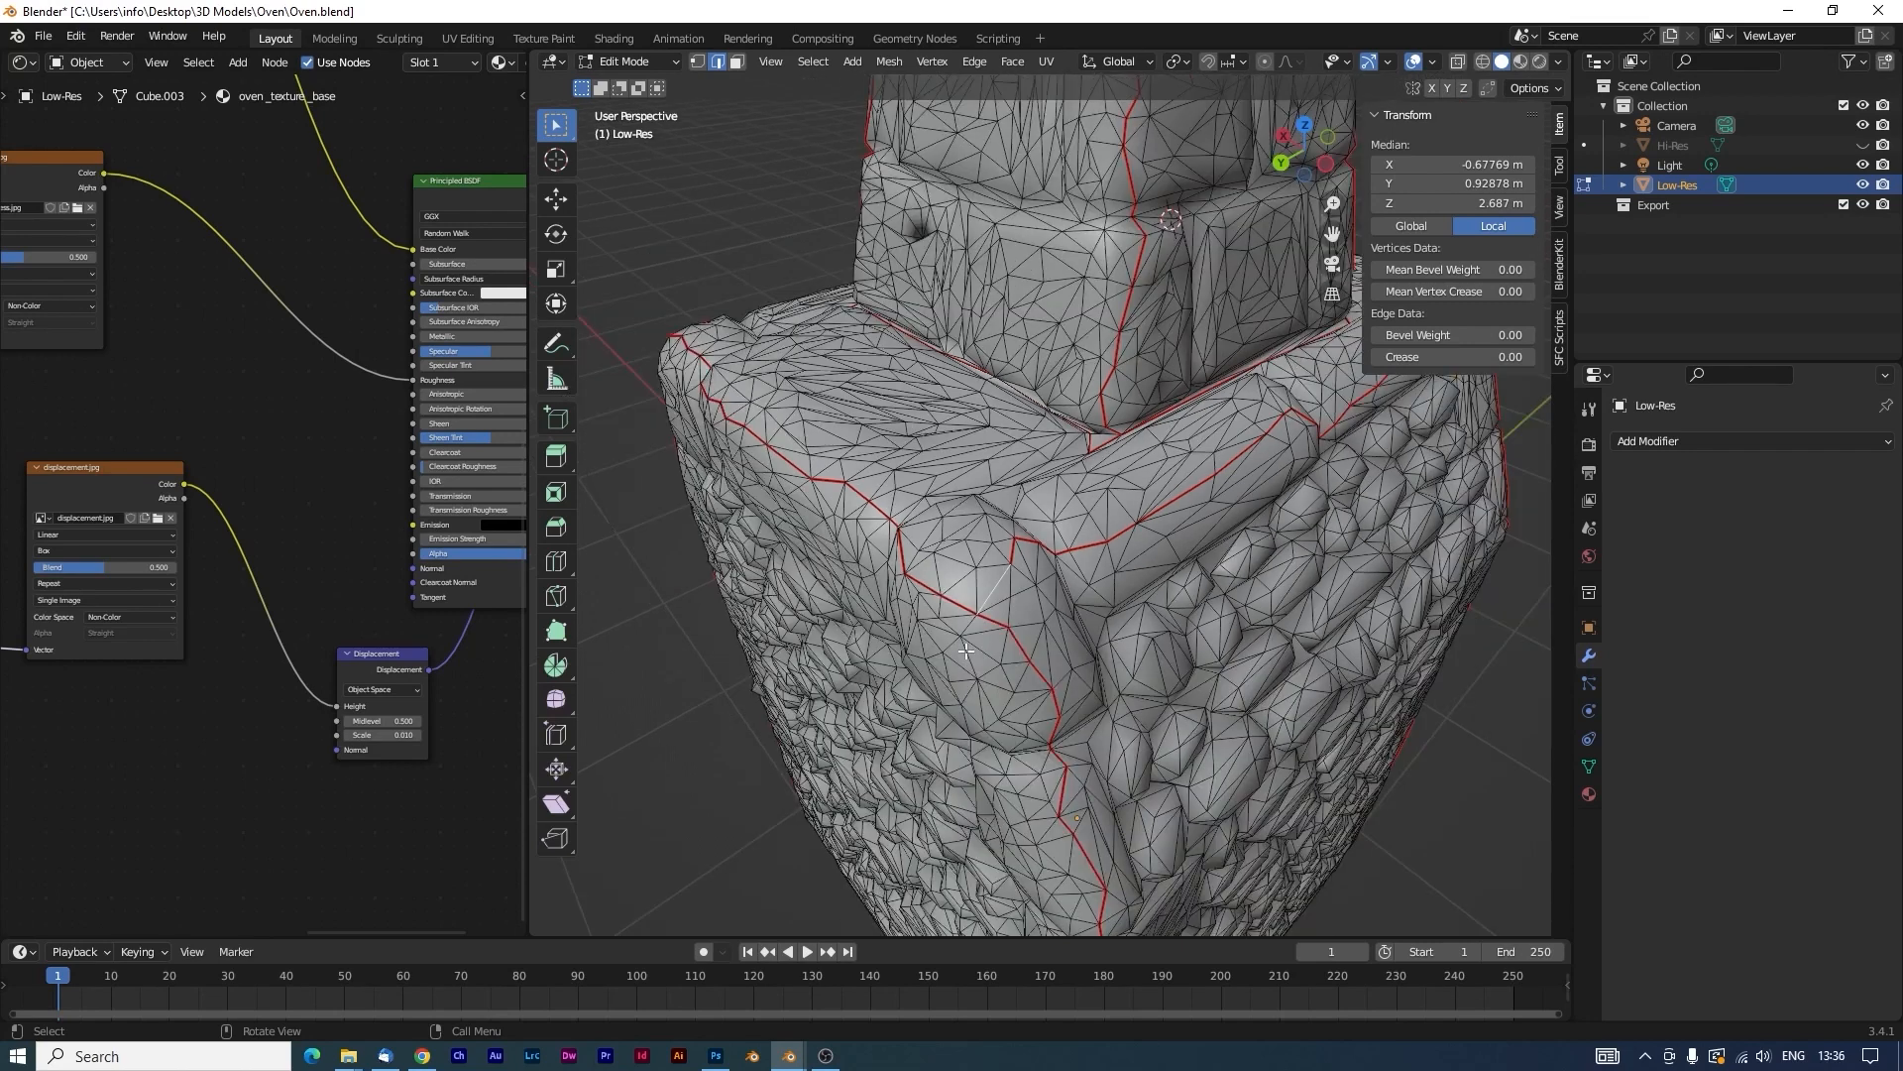
# Change the shader node area to the UV Editor and save Oven.blend.
pyautogui.click(28, 63)
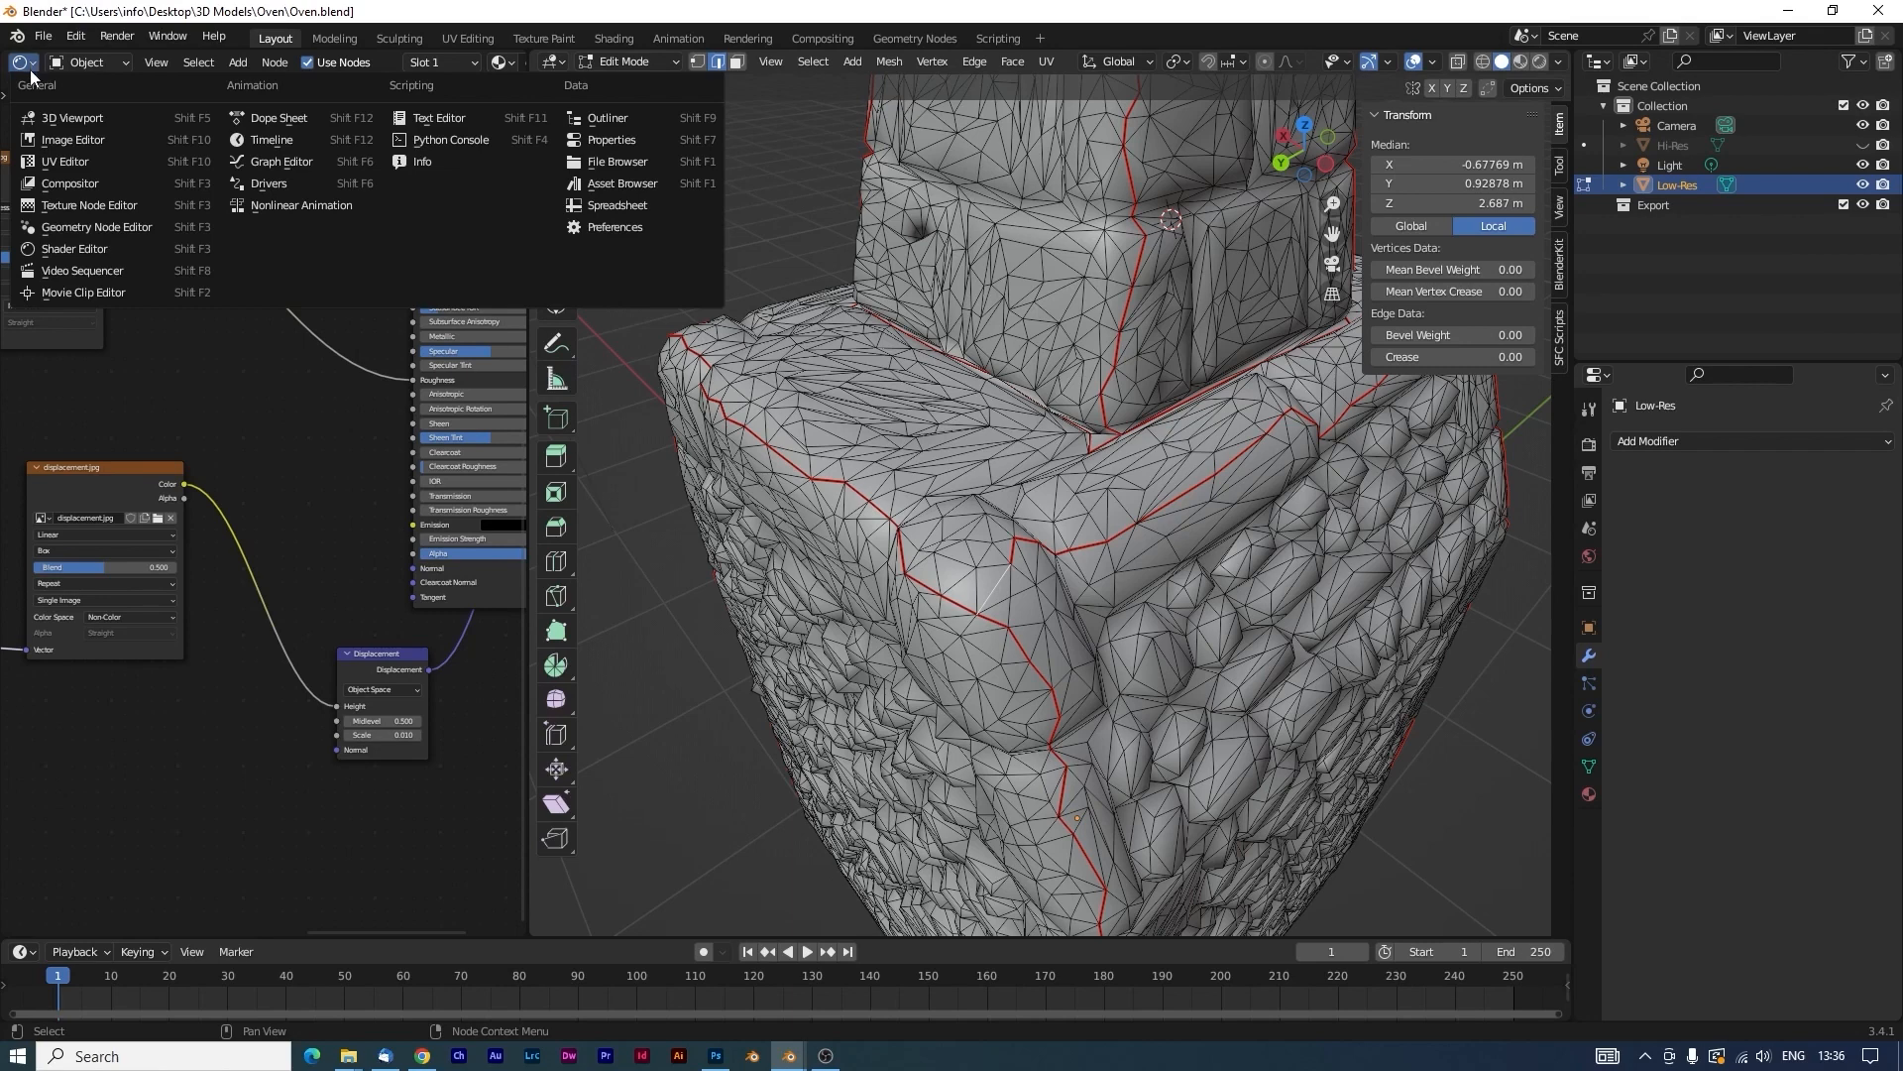
pyautogui.click(44, 164)
pyautogui.scroll(2, 184, 503)
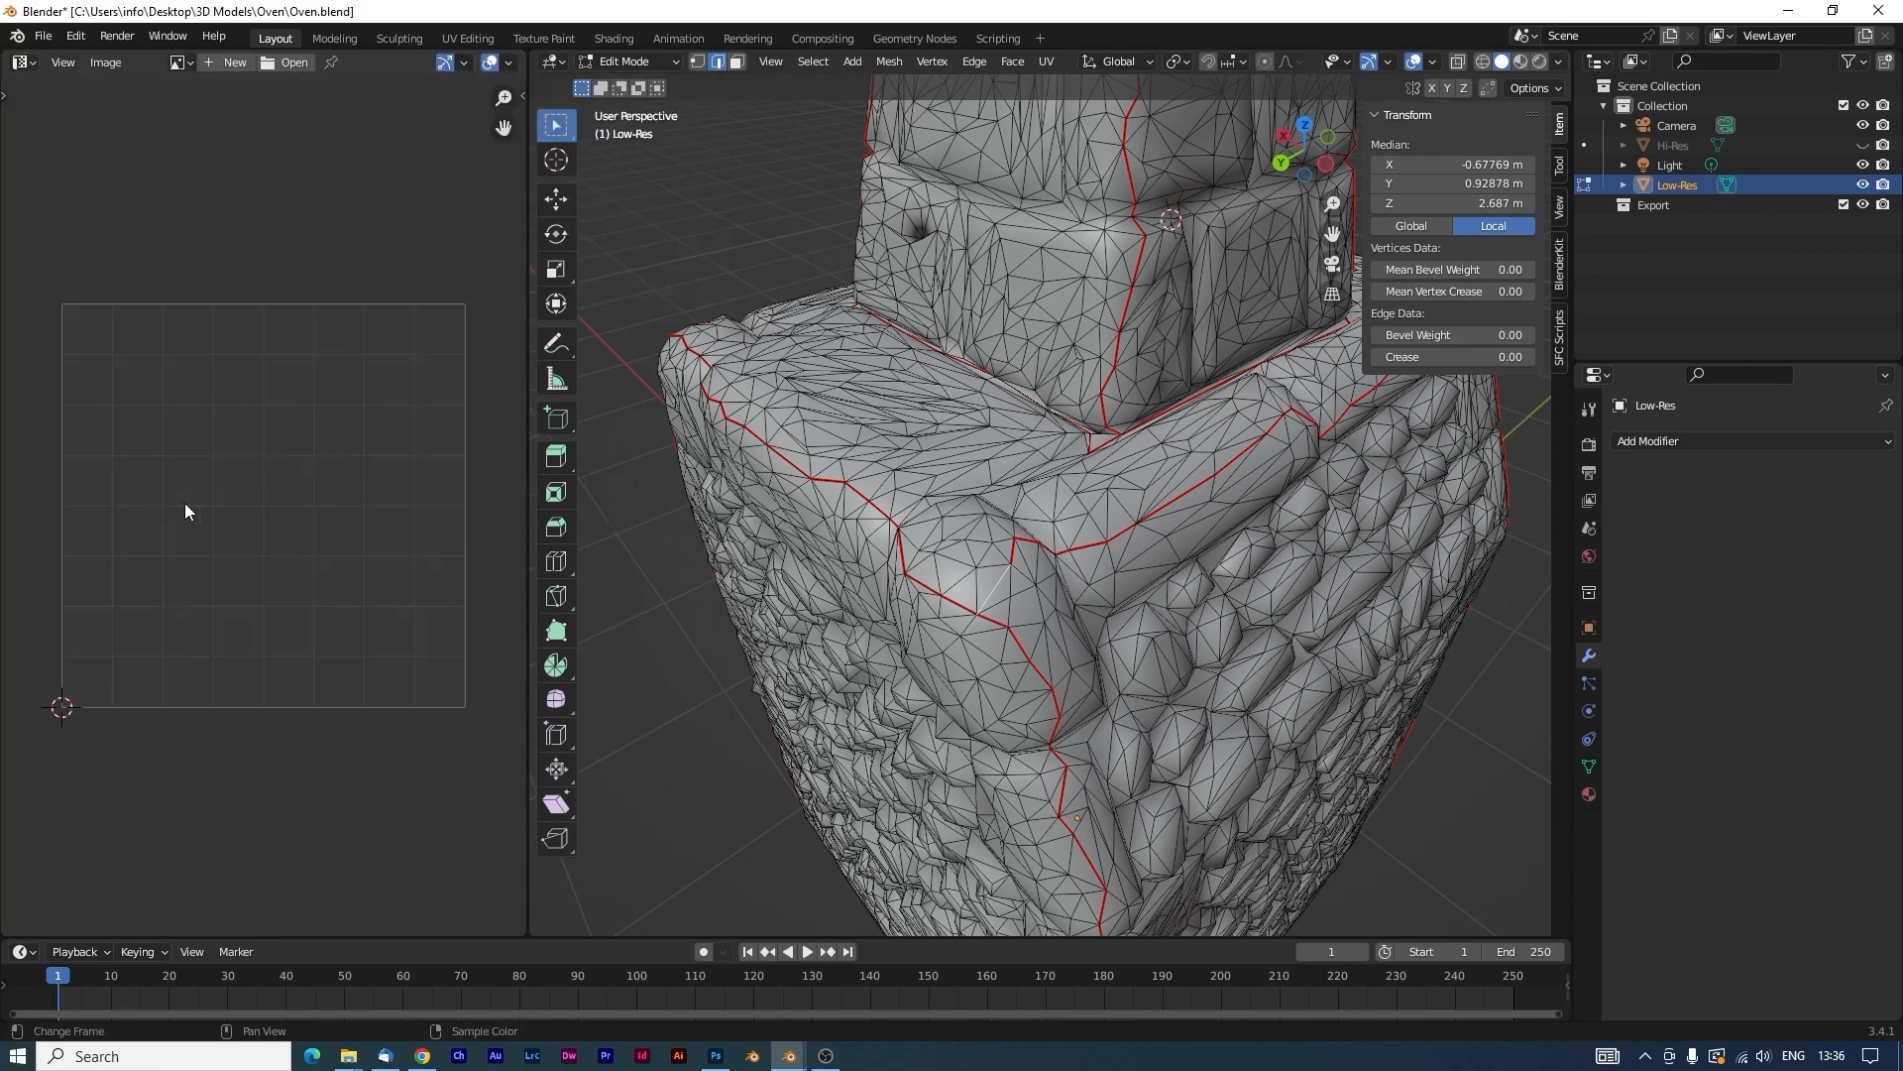
pyautogui.hotkey('ctrl', 's')
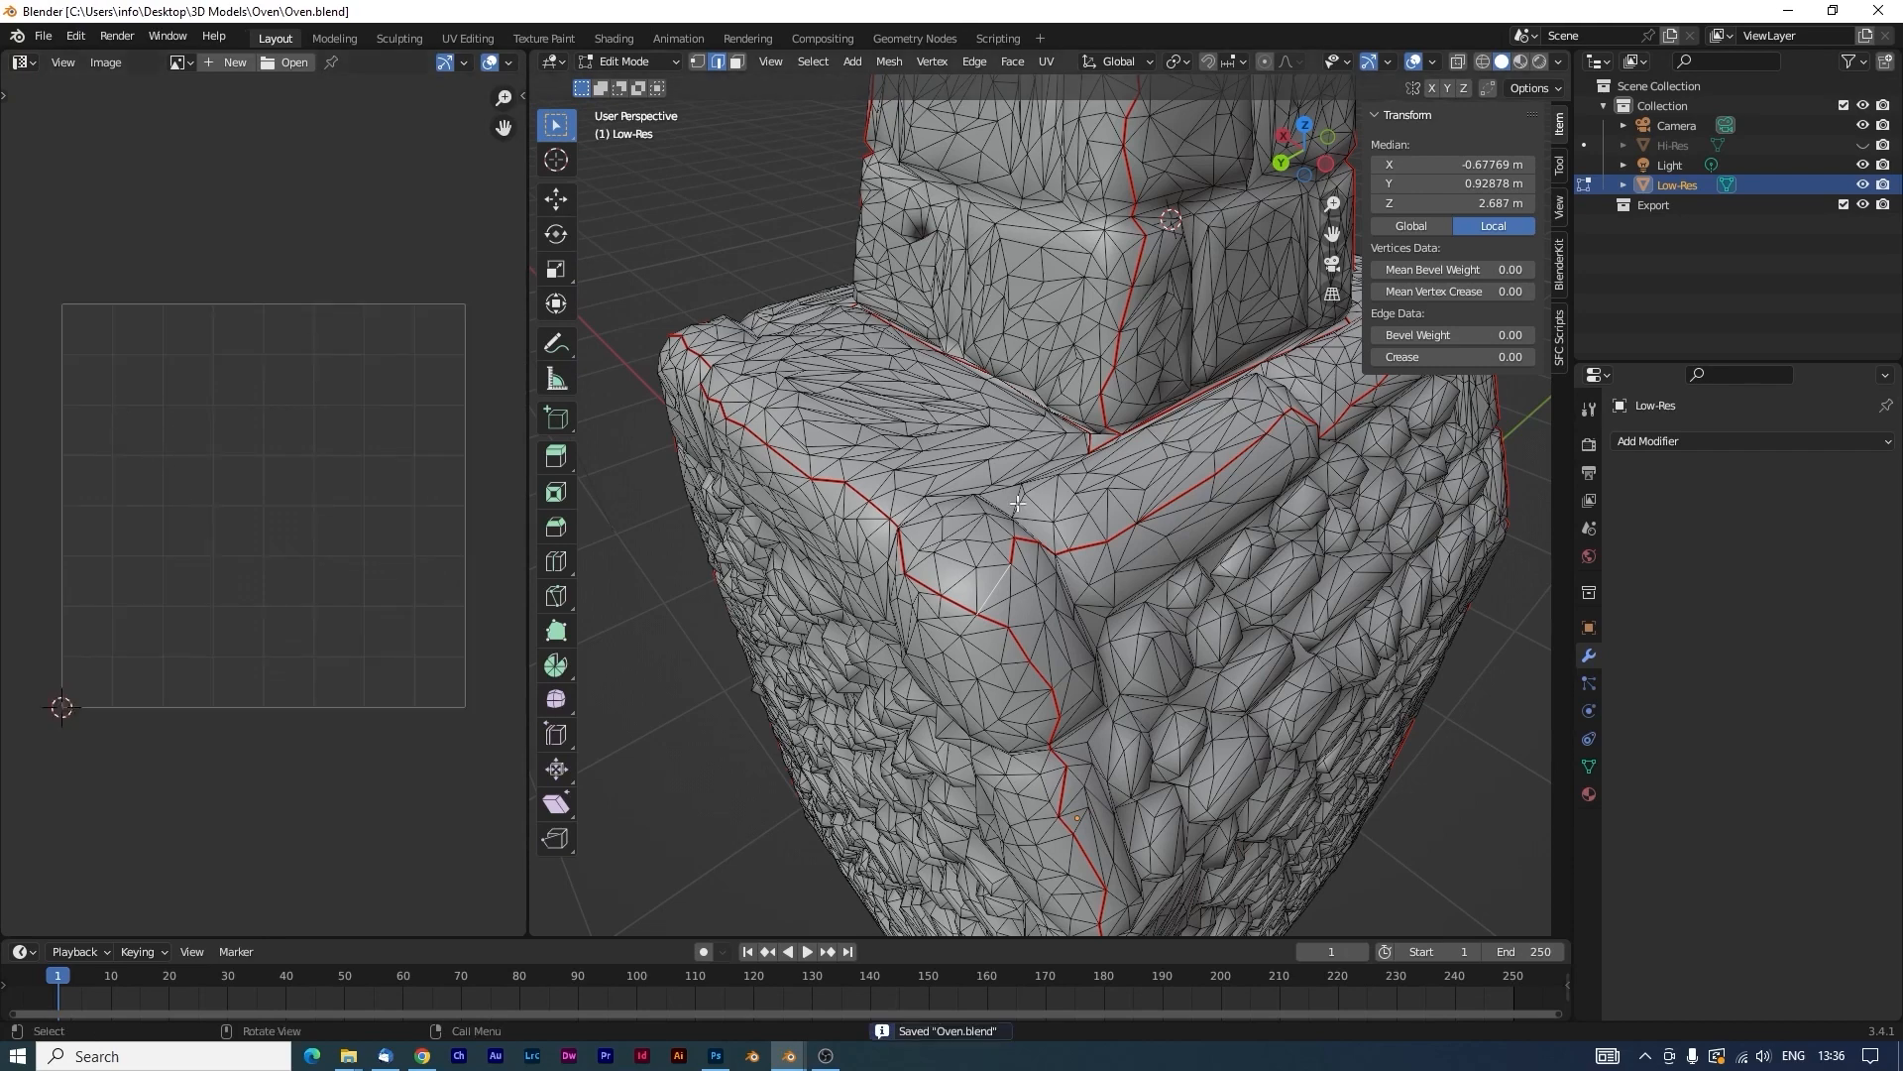
# Select the entire oven mesh and unwrap it along the marked seams.
pyautogui.press('a')
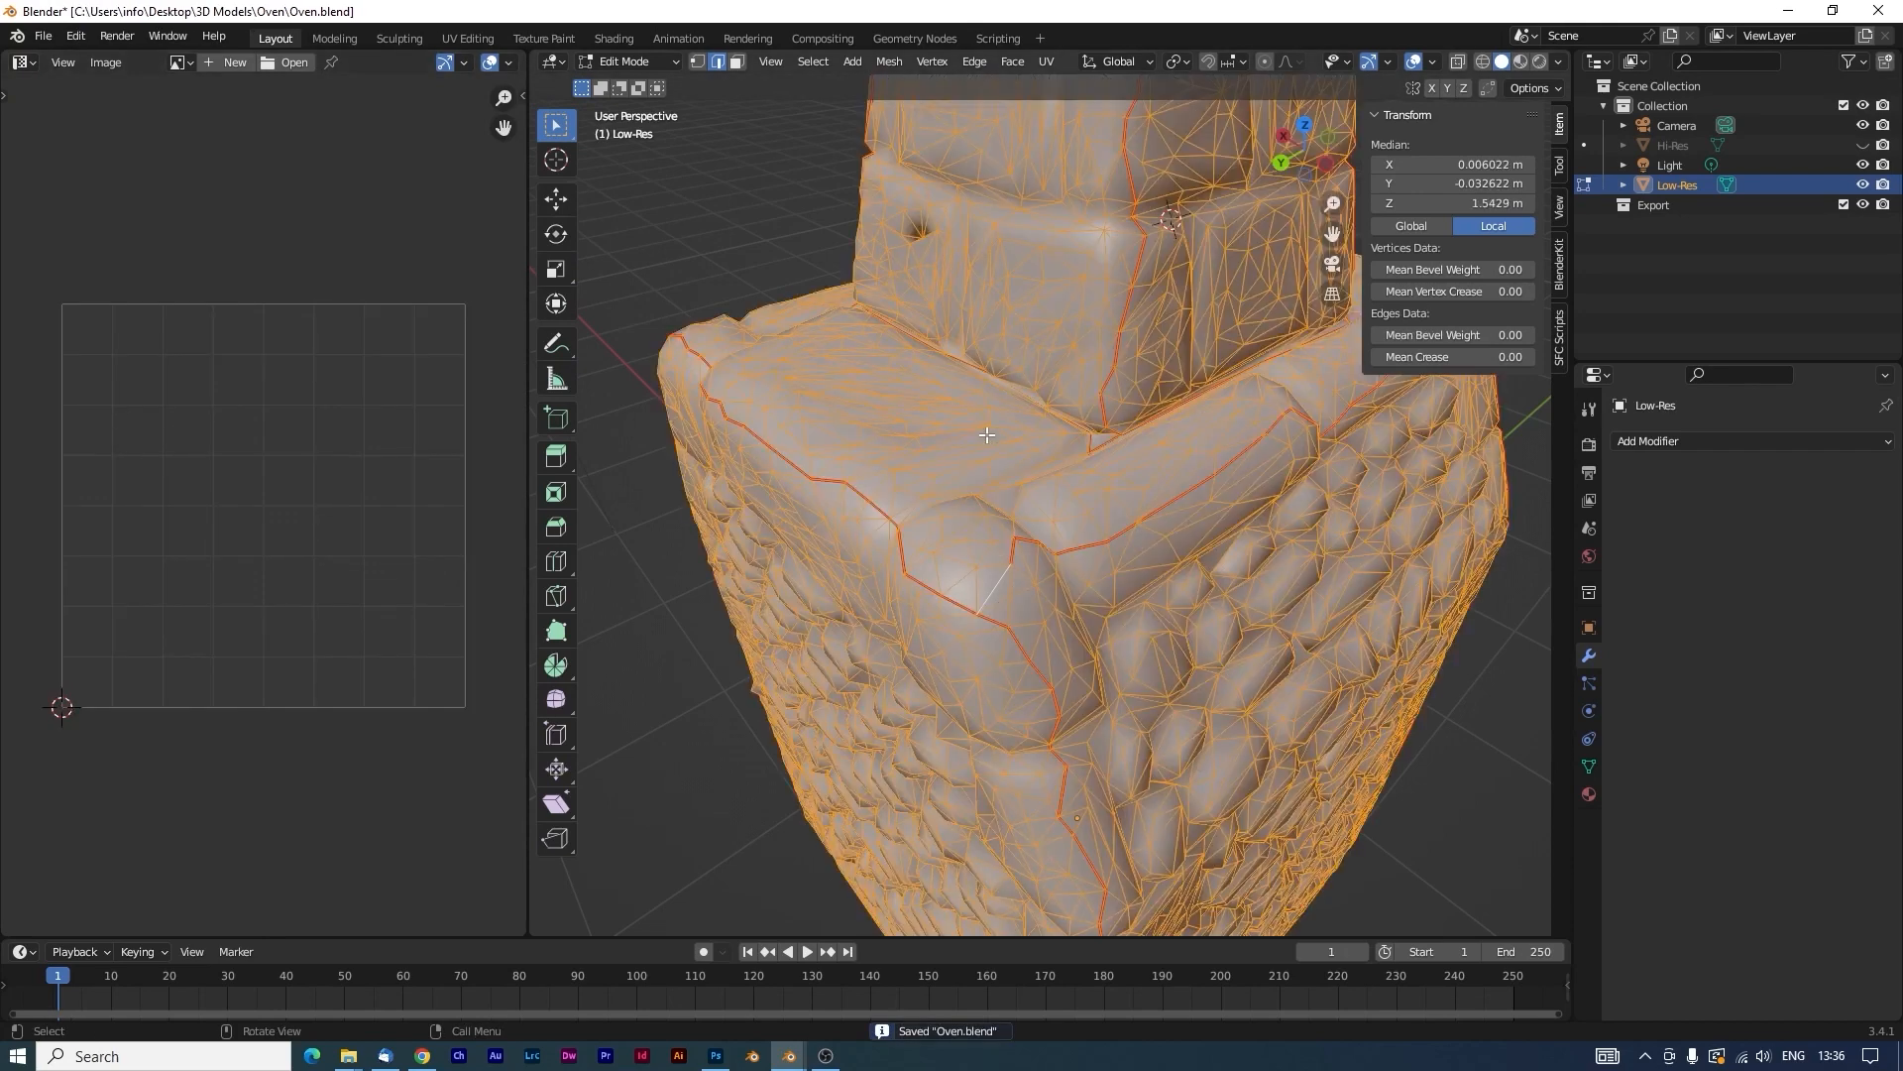
pyautogui.press('u')
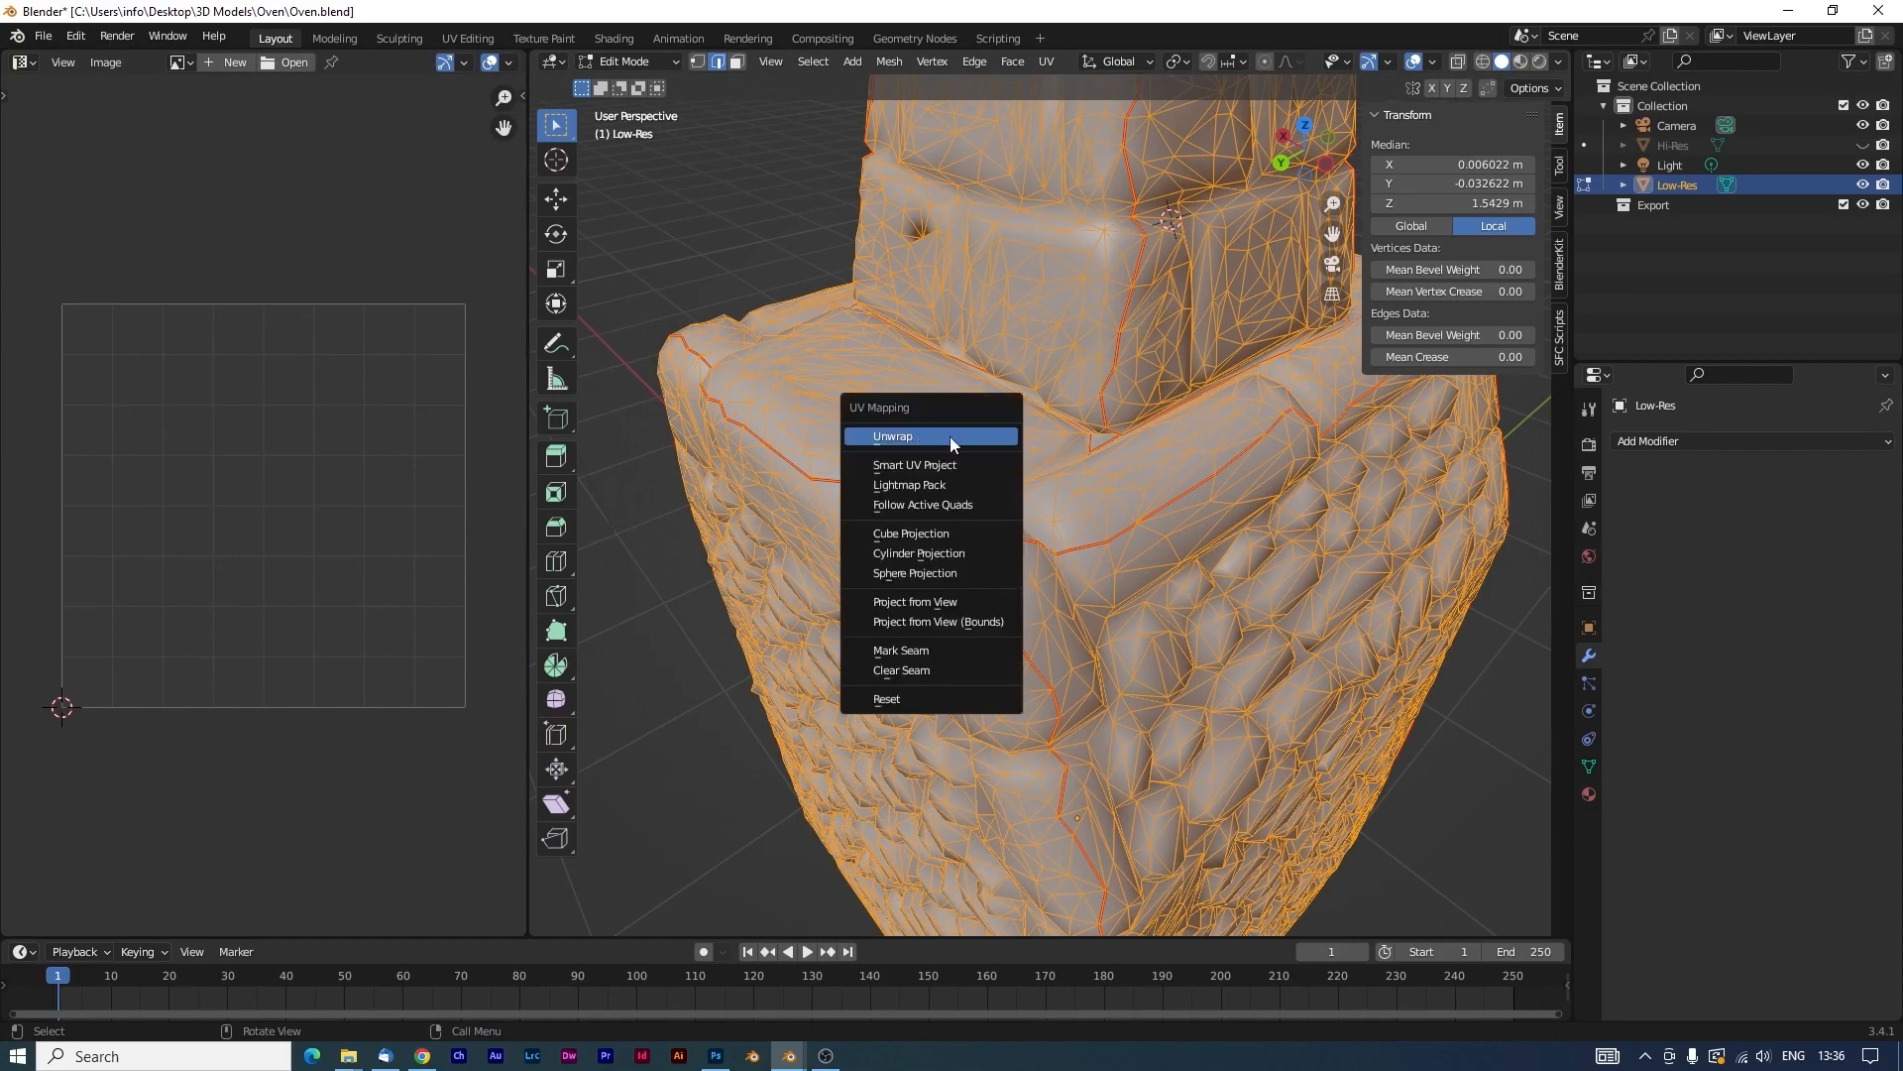
pyautogui.click(914, 436)
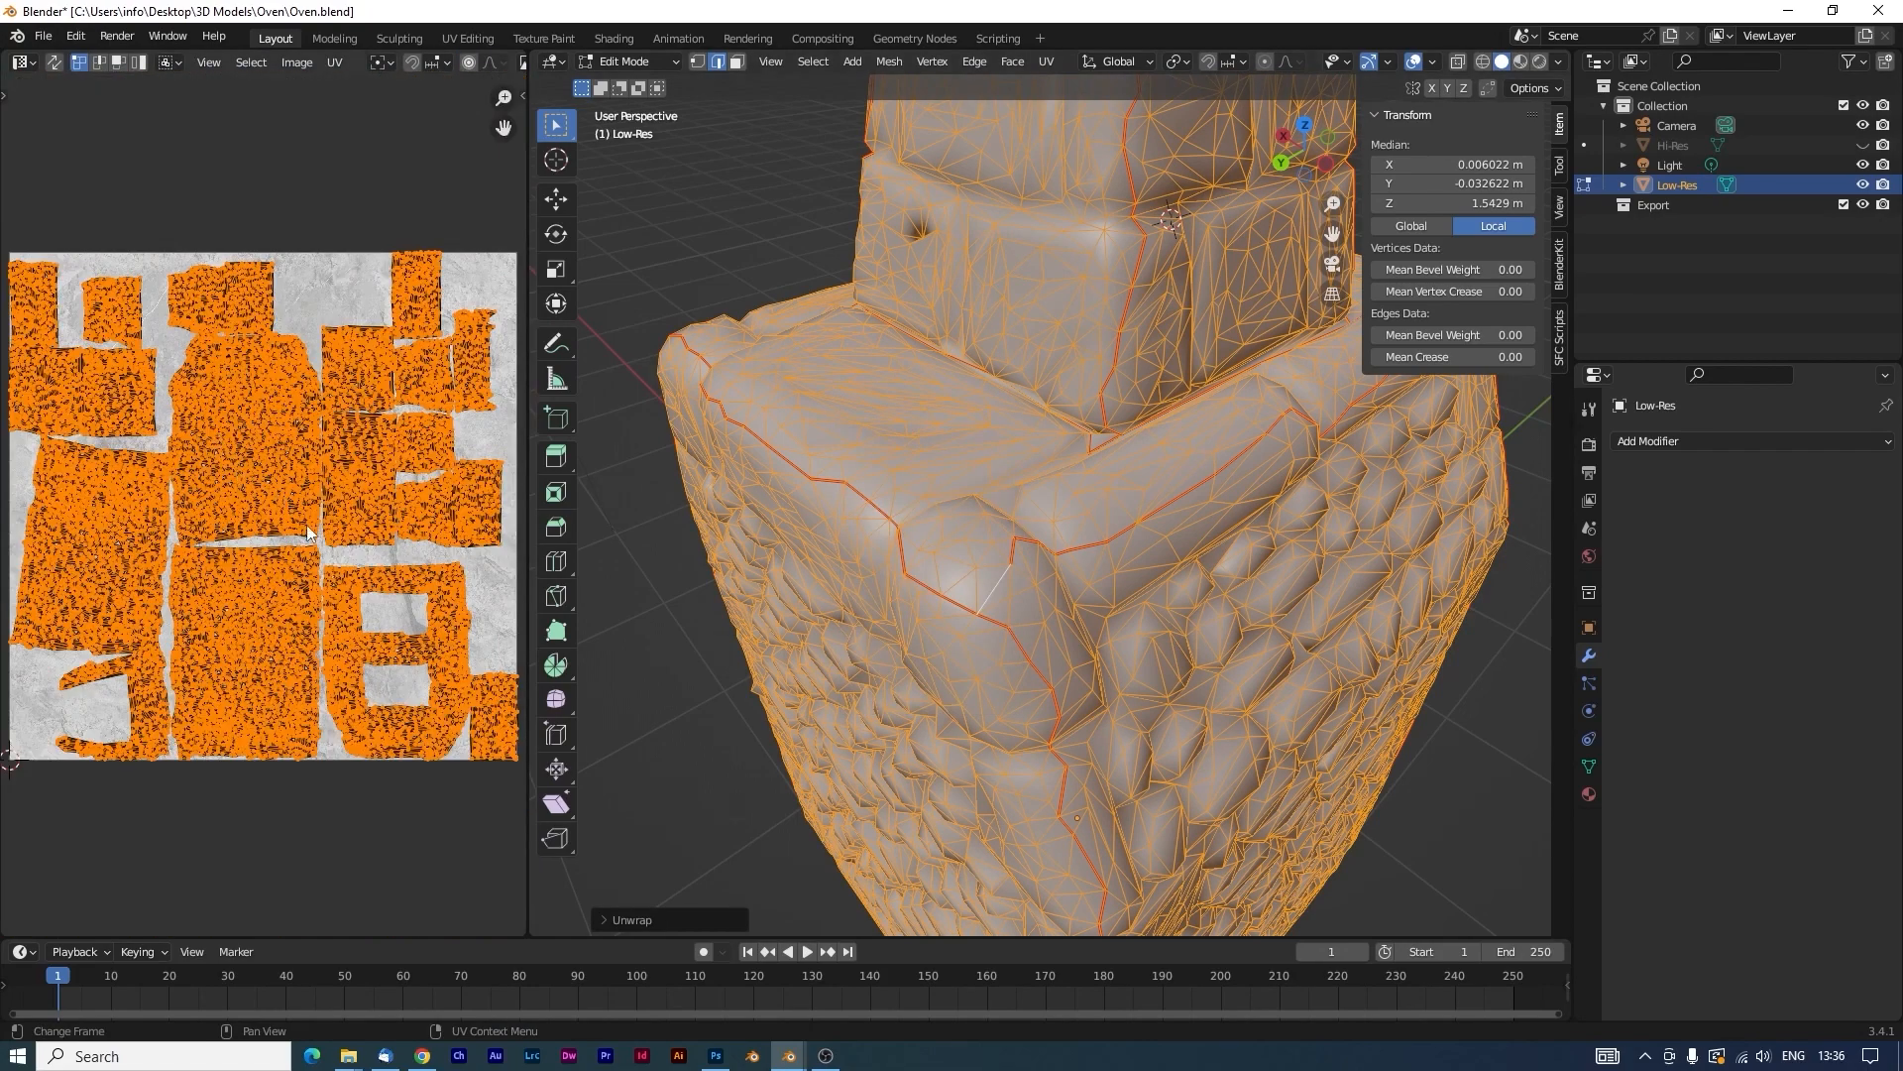
# Examine the unwrapped UV islands for distorted or wrongly connected pieces.
pyautogui.keyDown('shift'); pyautogui.scroll(-3, 314, 516); pyautogui.keyUp('shift')
pyautogui.scroll(3, 319, 496)
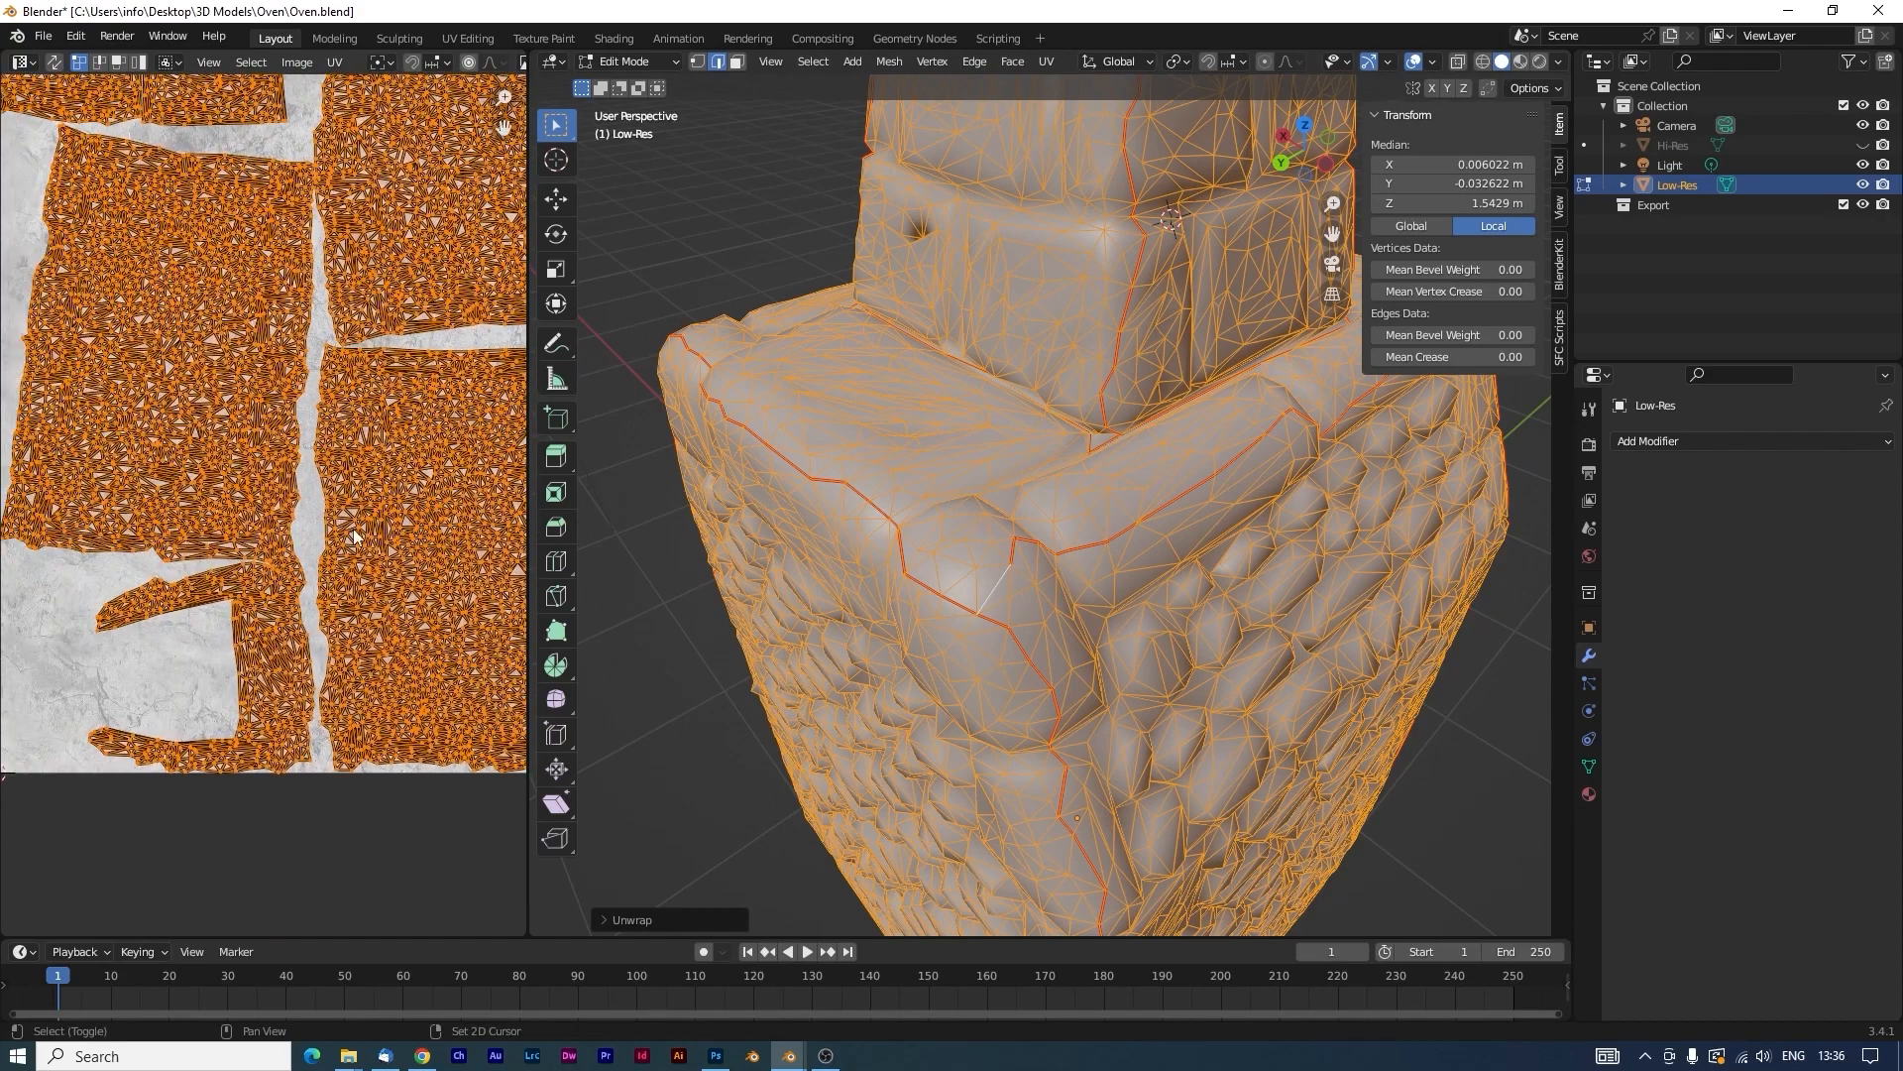
pyautogui.scroll(2, 341, 528)
pyautogui.scroll(-5, 341, 580)
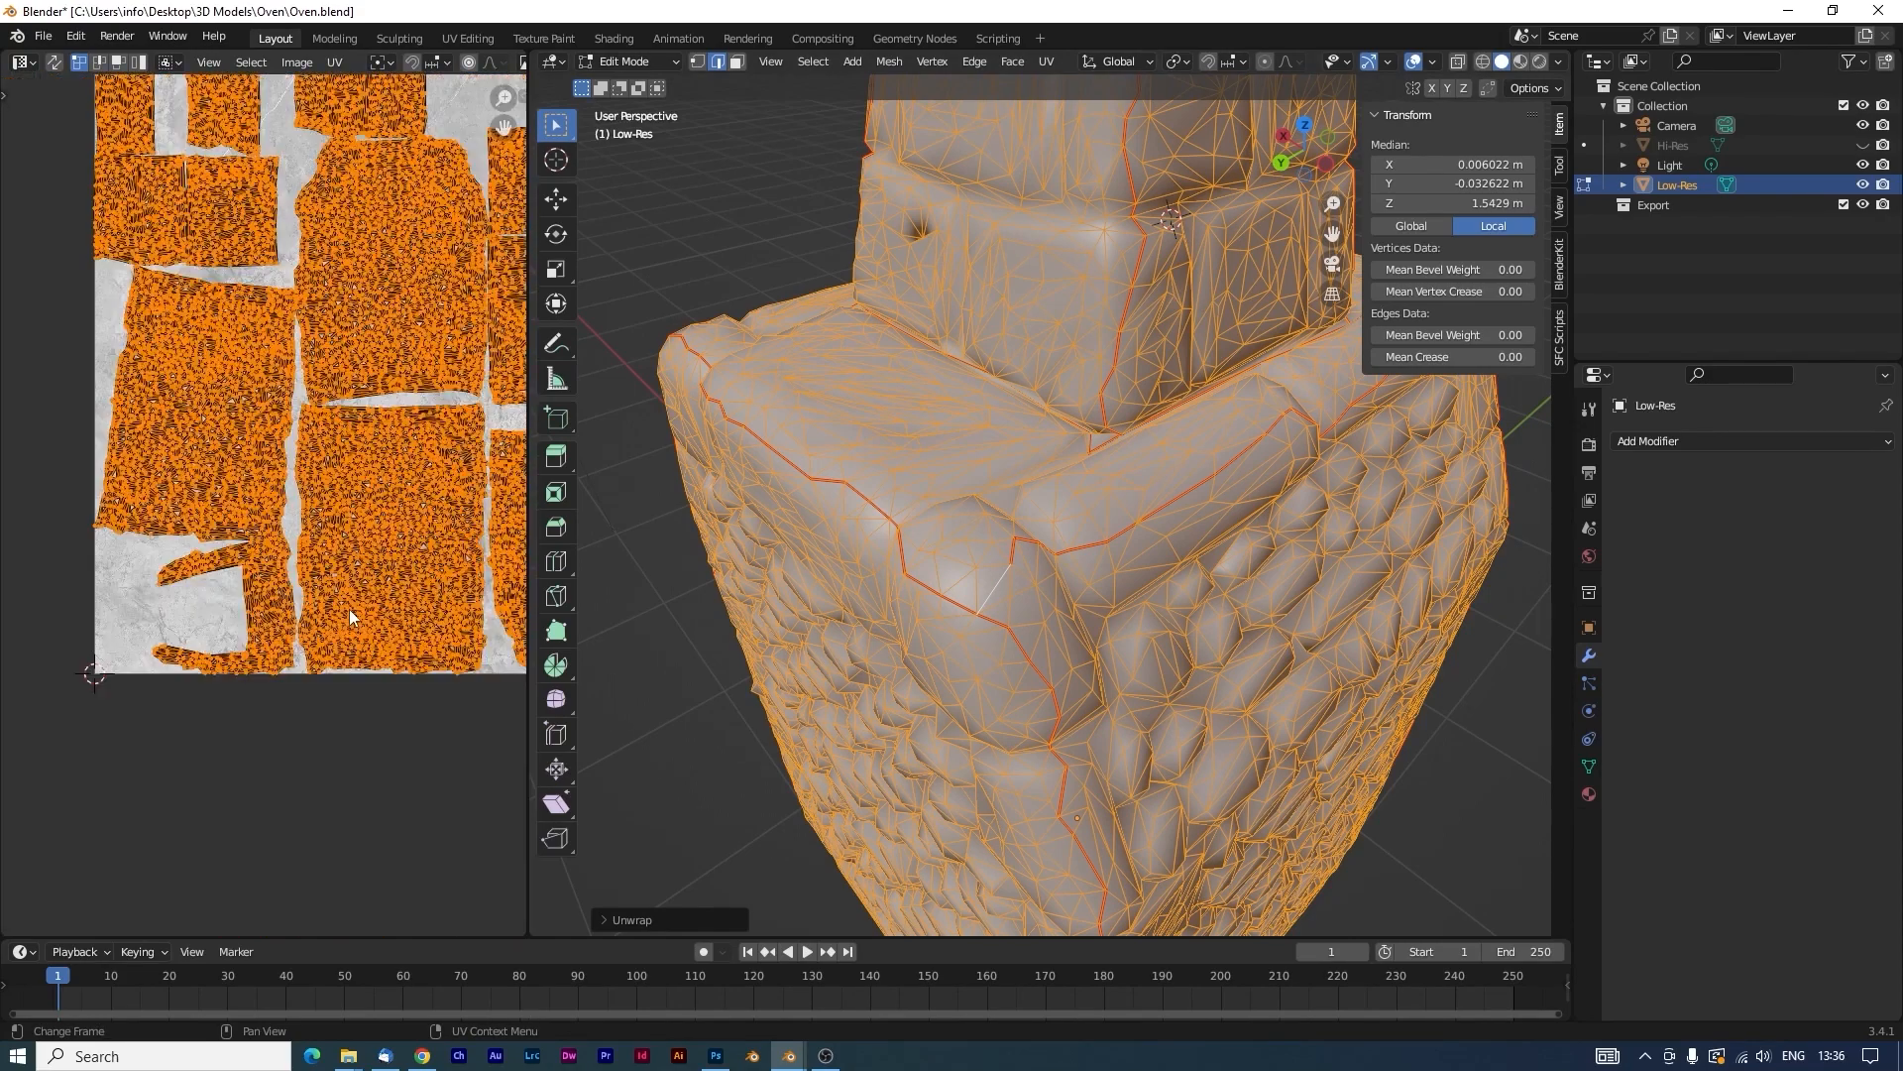
pyautogui.scroll(-1, 248, 505)
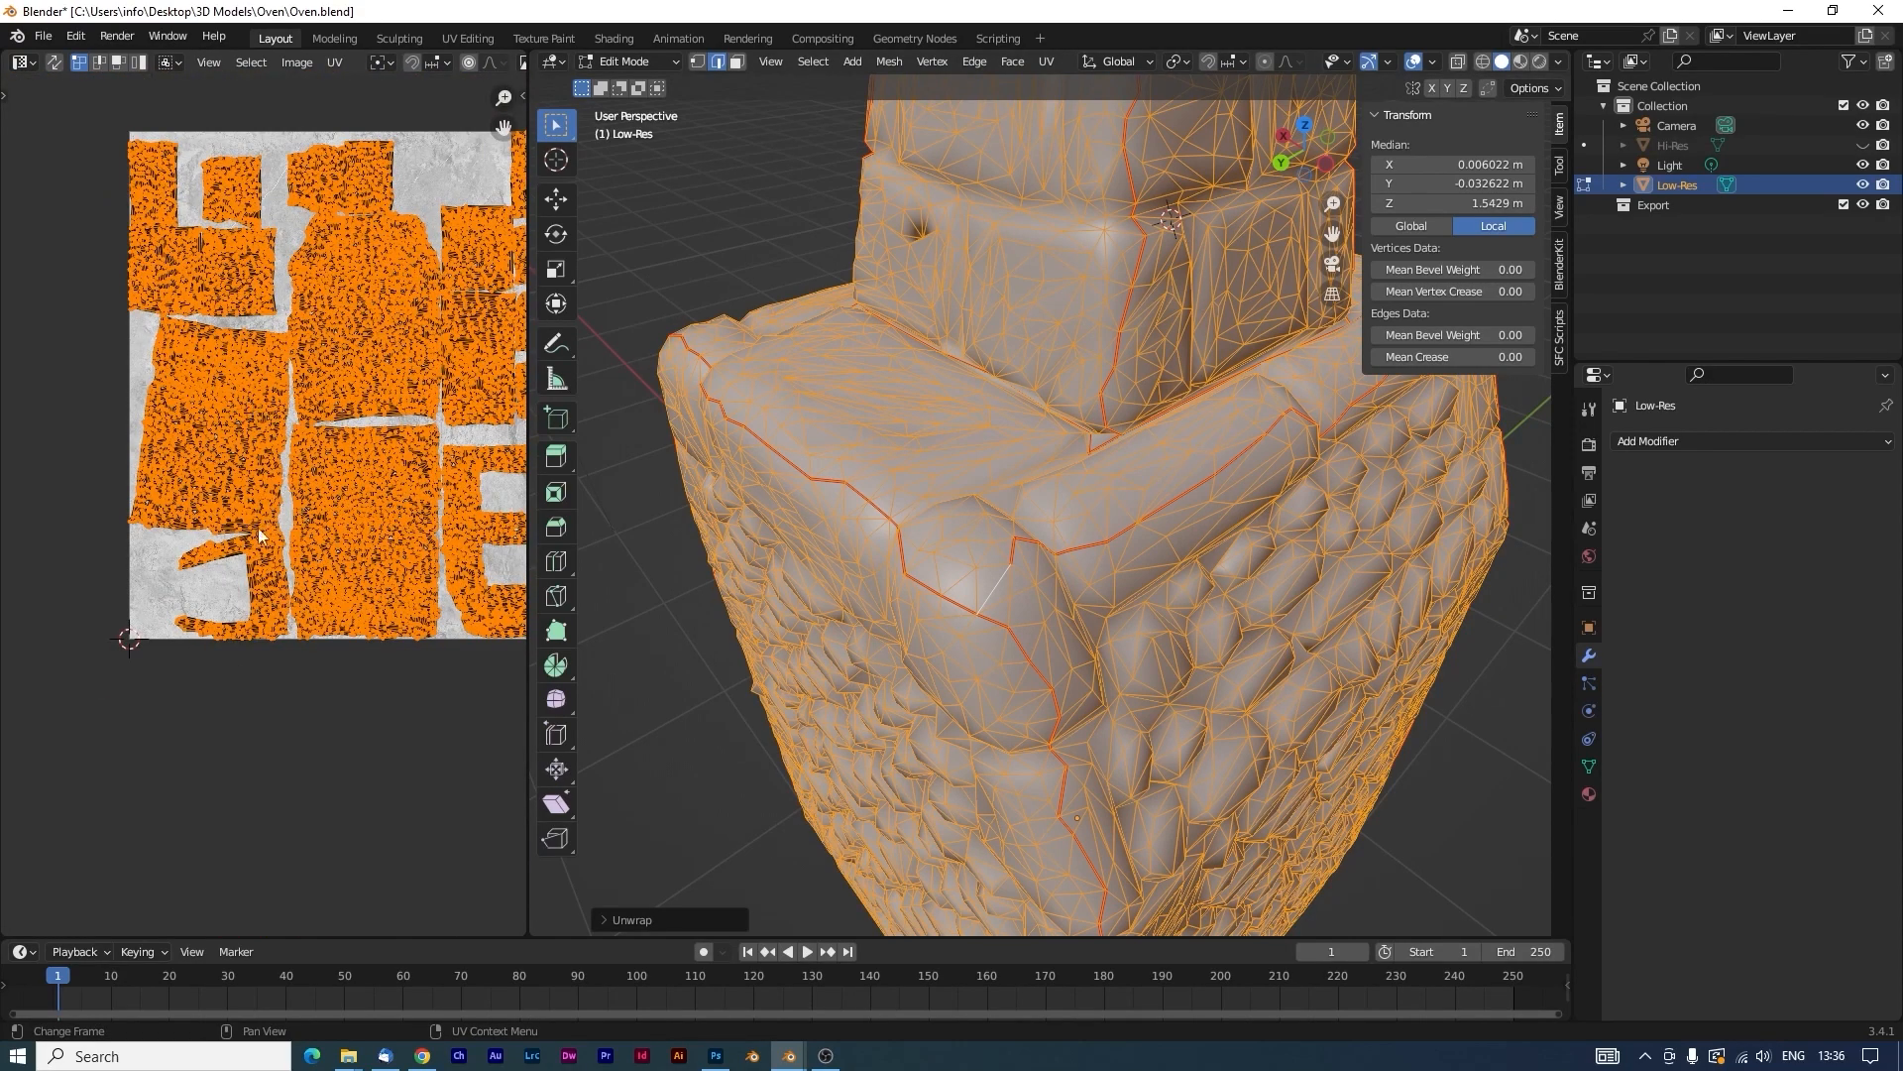
pyautogui.scroll(6, 257, 530)
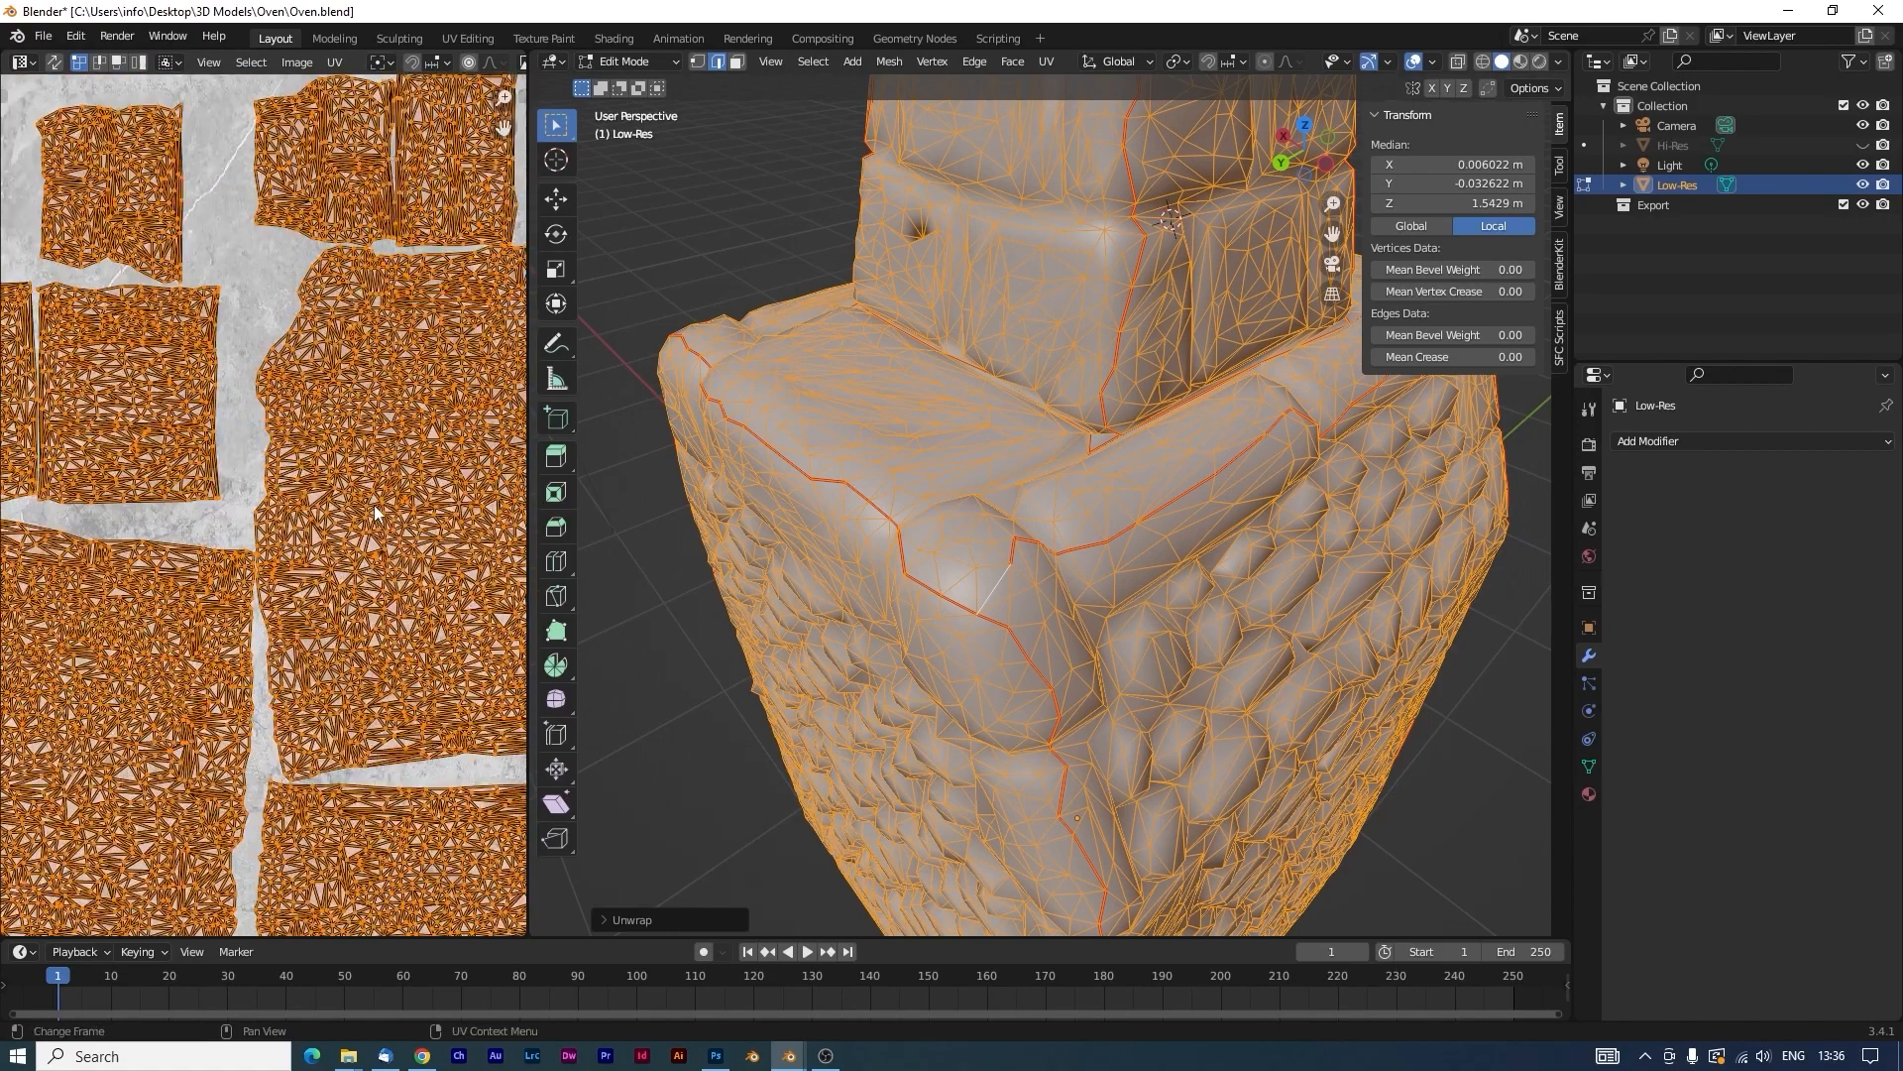
pyautogui.scroll(-4, 372, 503)
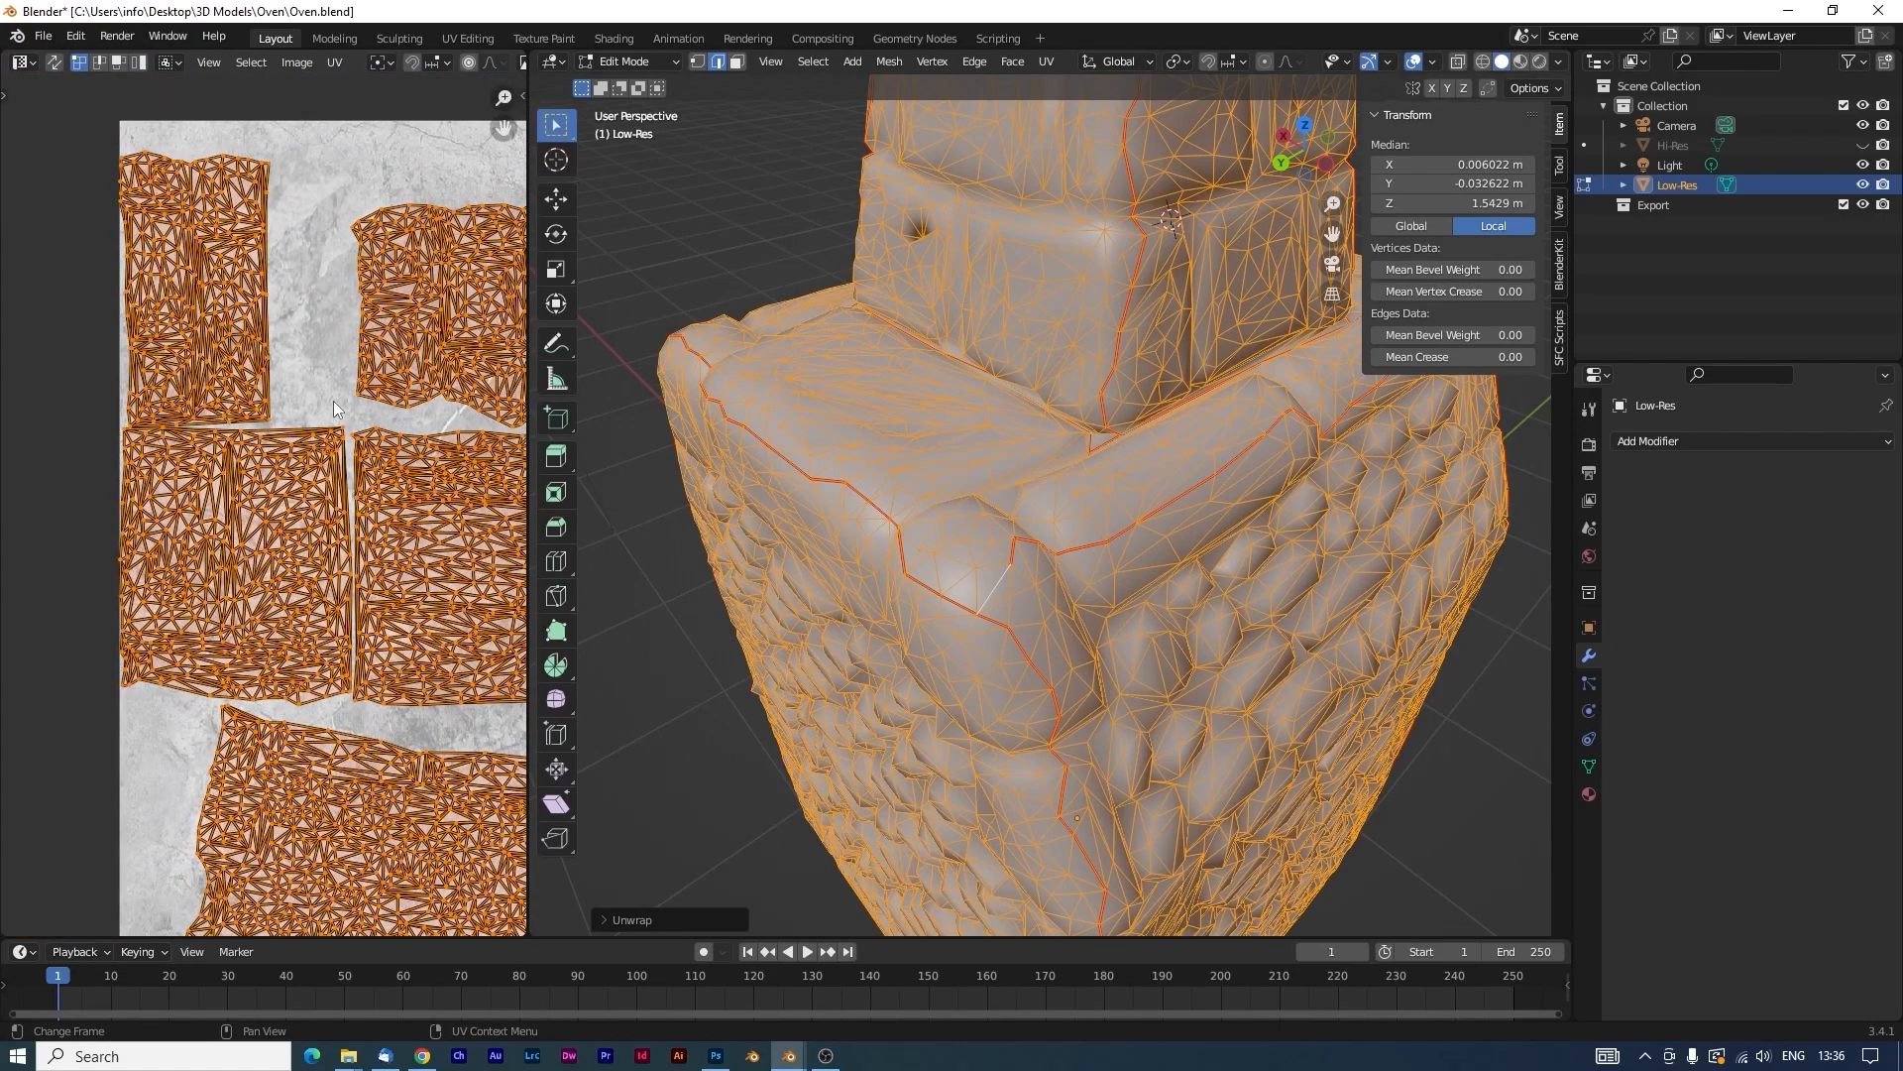
pyautogui.scroll(-2, 333, 400)
# Try to move the thin strip protruding from the UV island in the texture's lower corner.
pyautogui.moveTo(333, 401); pyautogui.dragTo(202, 359, button='middle')
pyautogui.scroll(3, 248, 357)
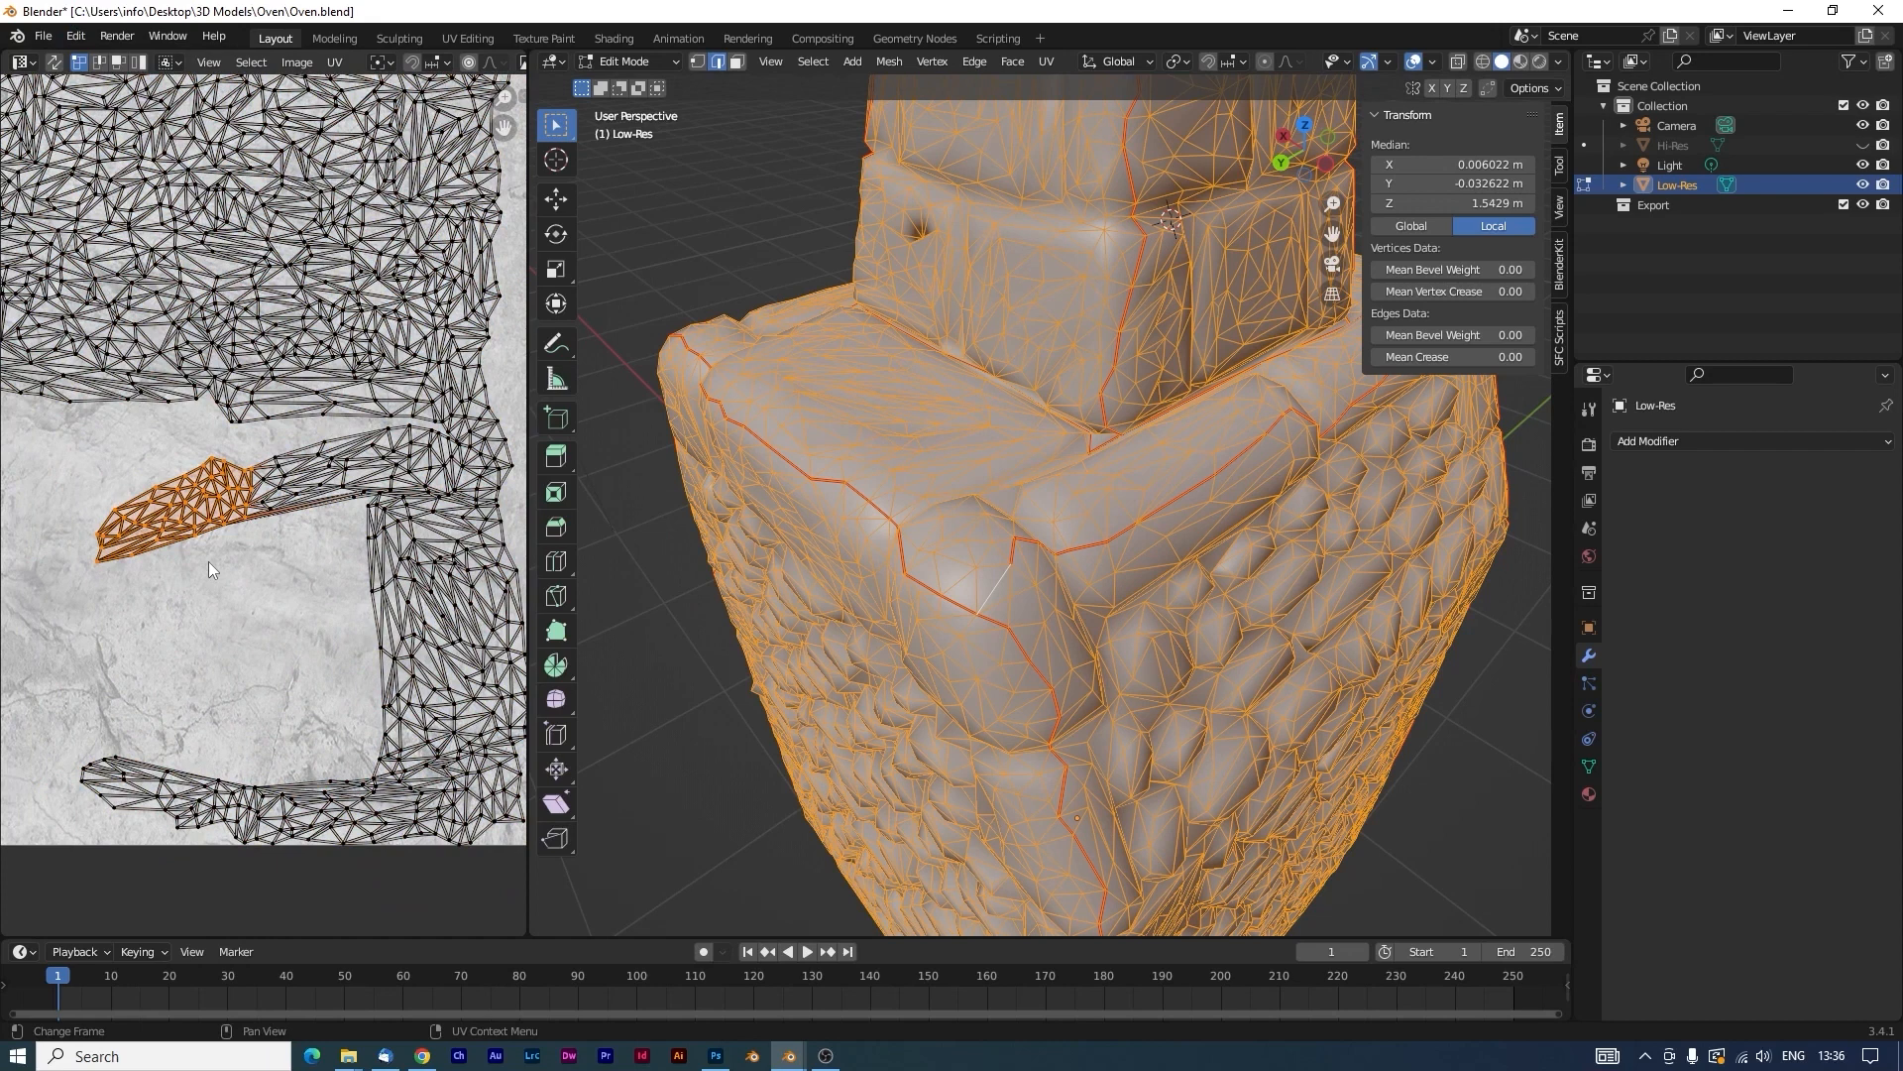
pyautogui.press('g')
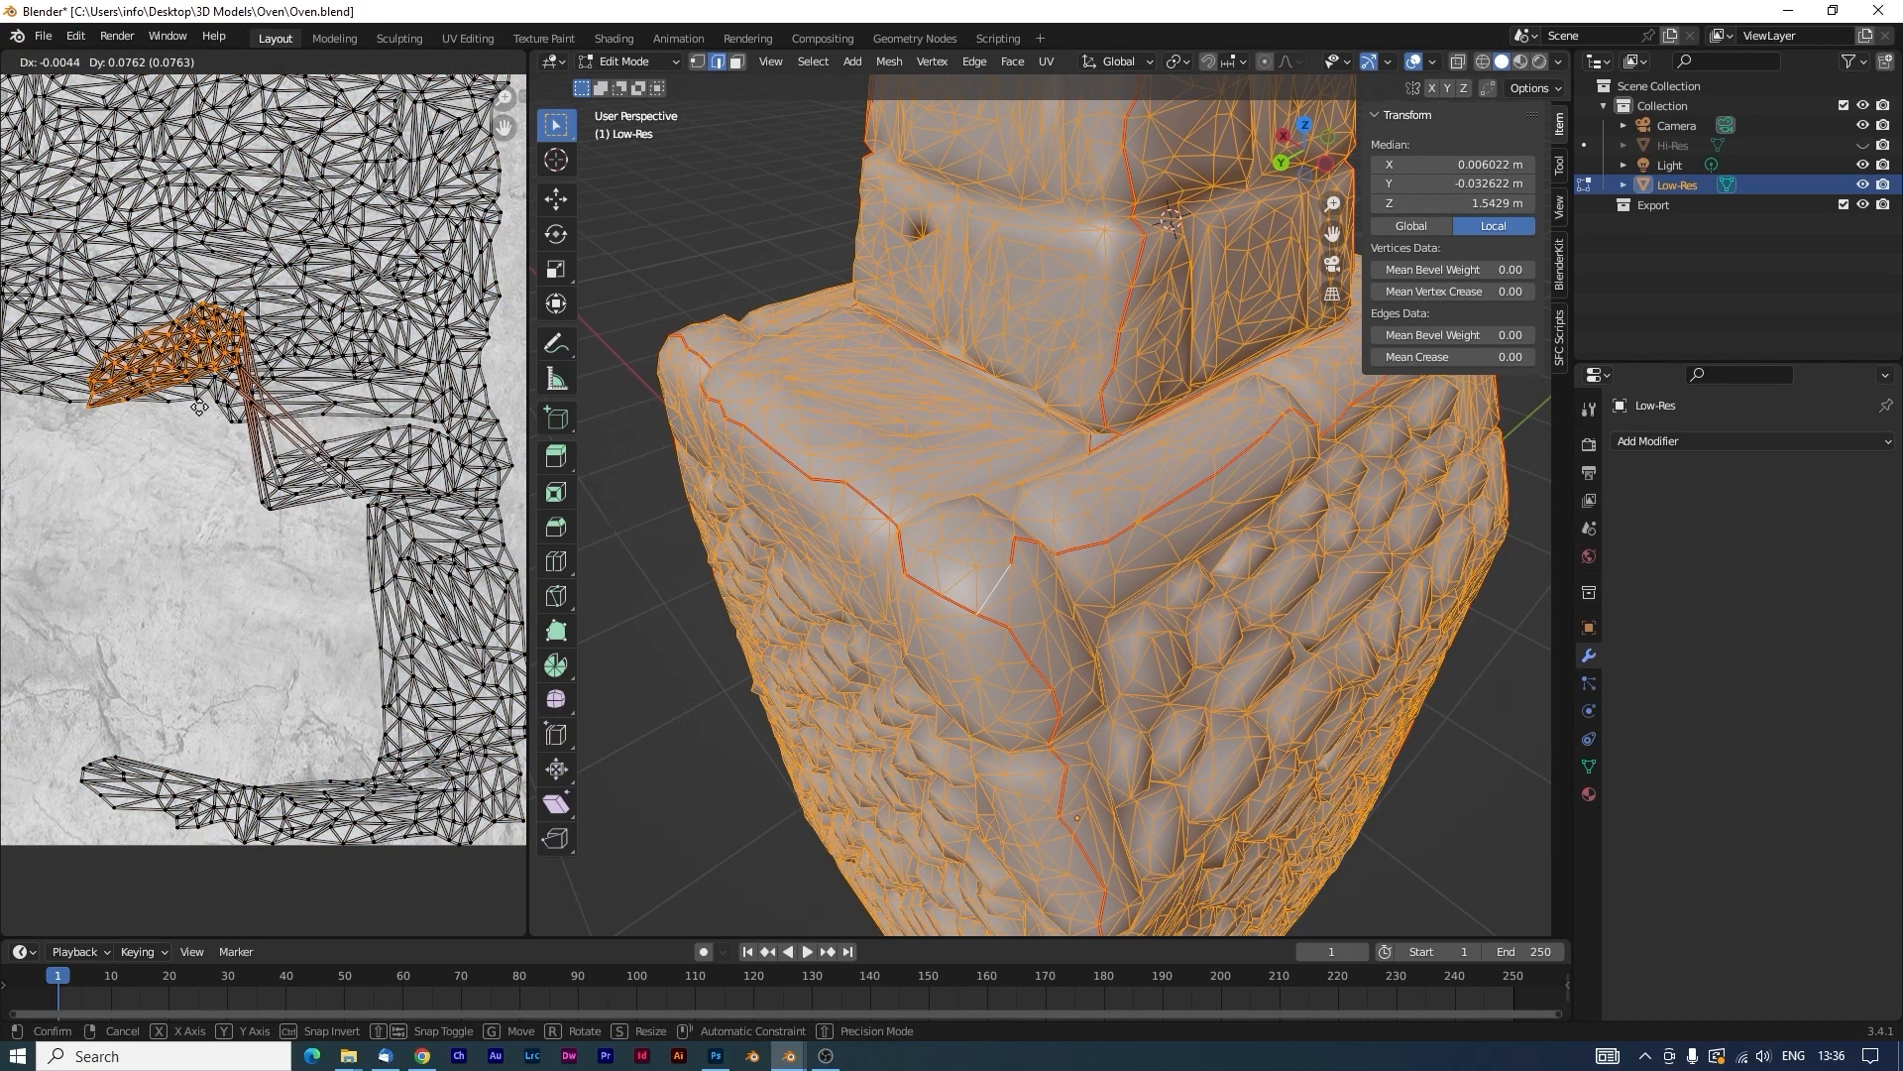
pyautogui.click(167, 477)
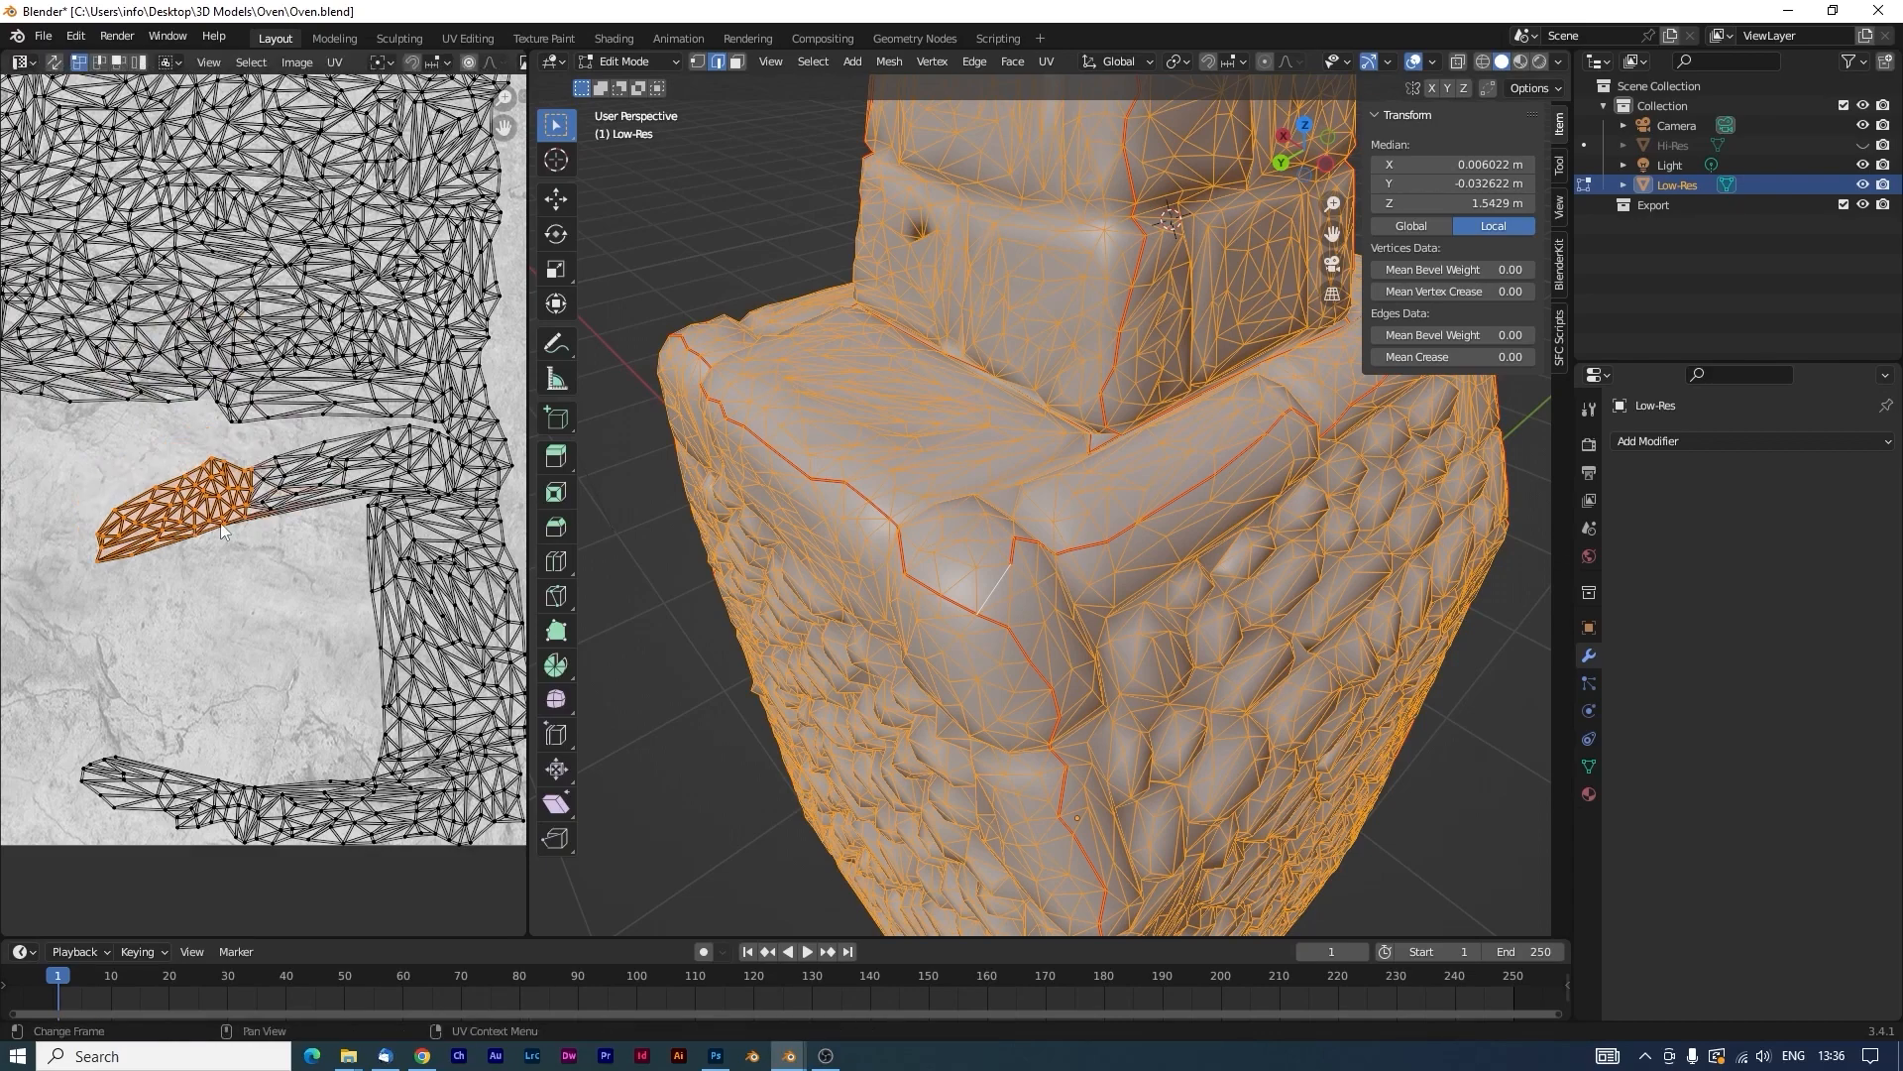
# Mark the single unmarked edge between the shoulder seam's end and the vertical corner seam at the rear corner as a seam.
pyautogui.scroll(-4, 294, 508)
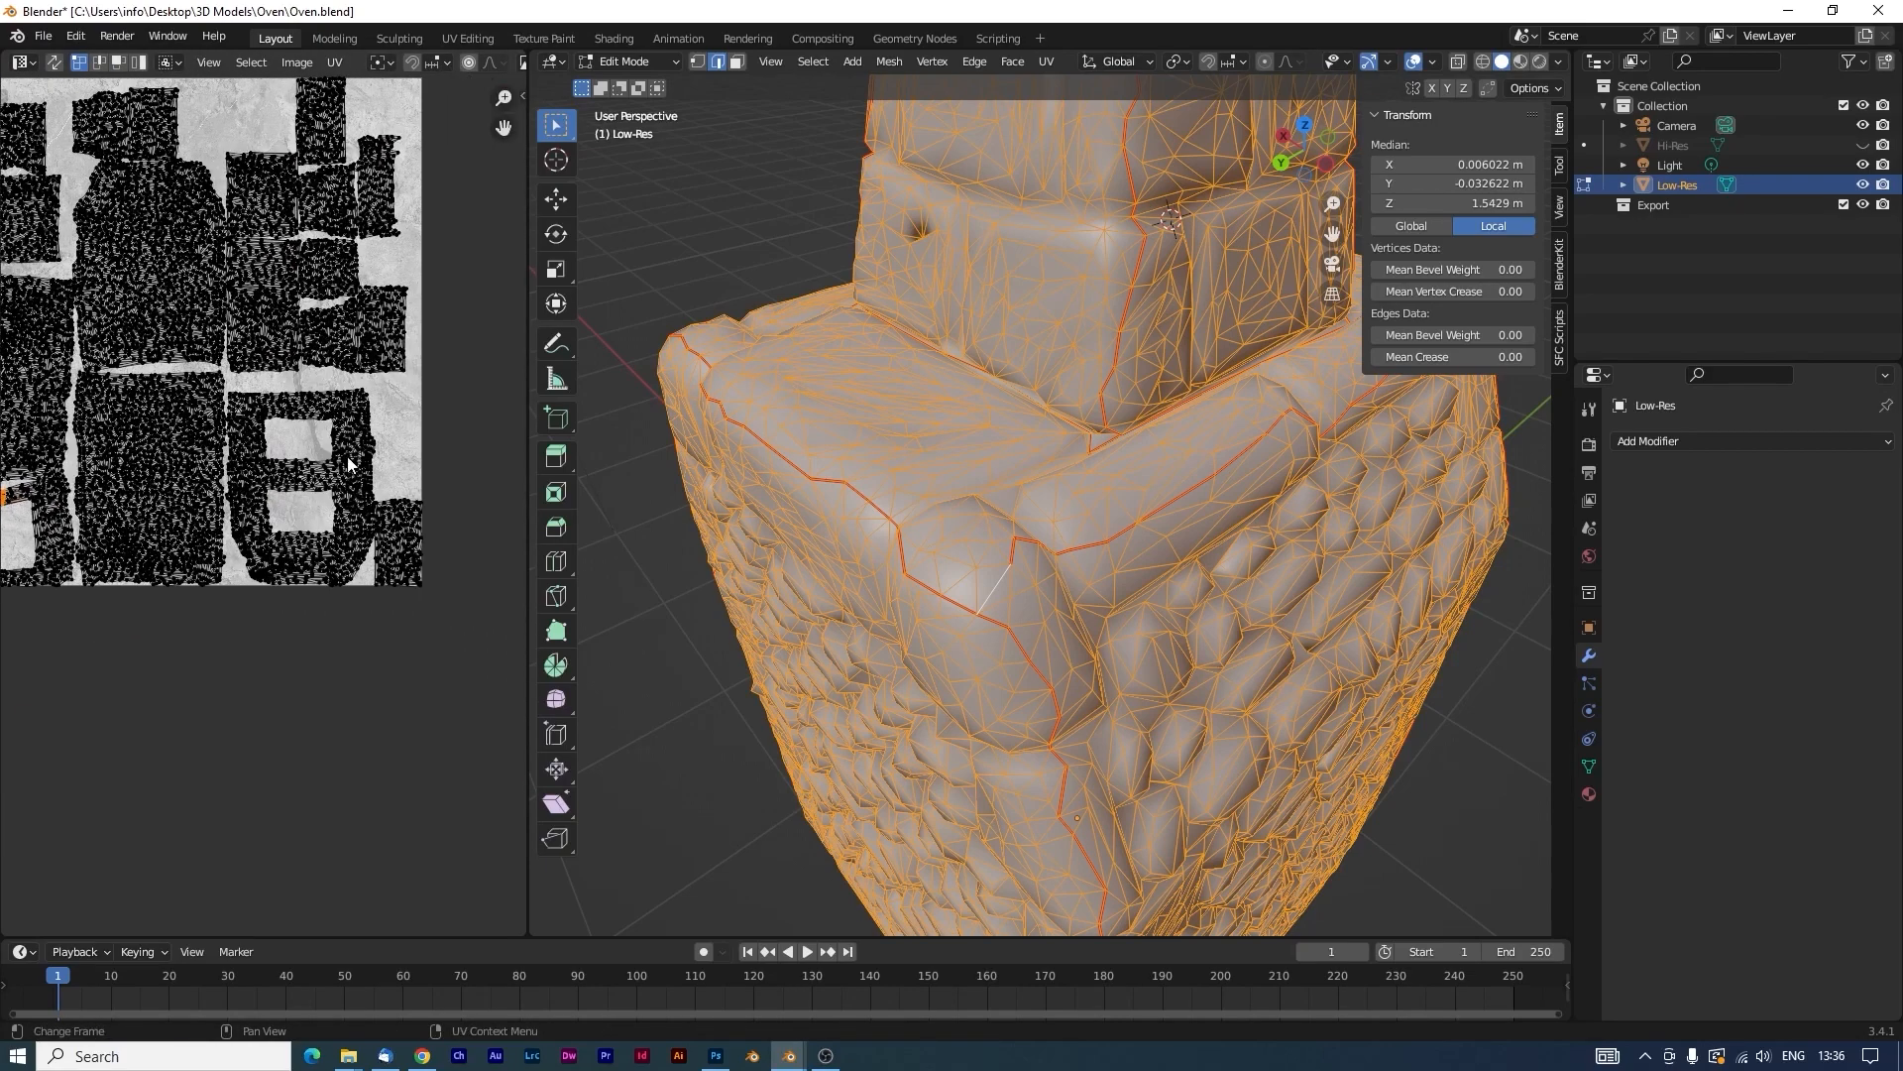
pyautogui.scroll(5, 349, 463)
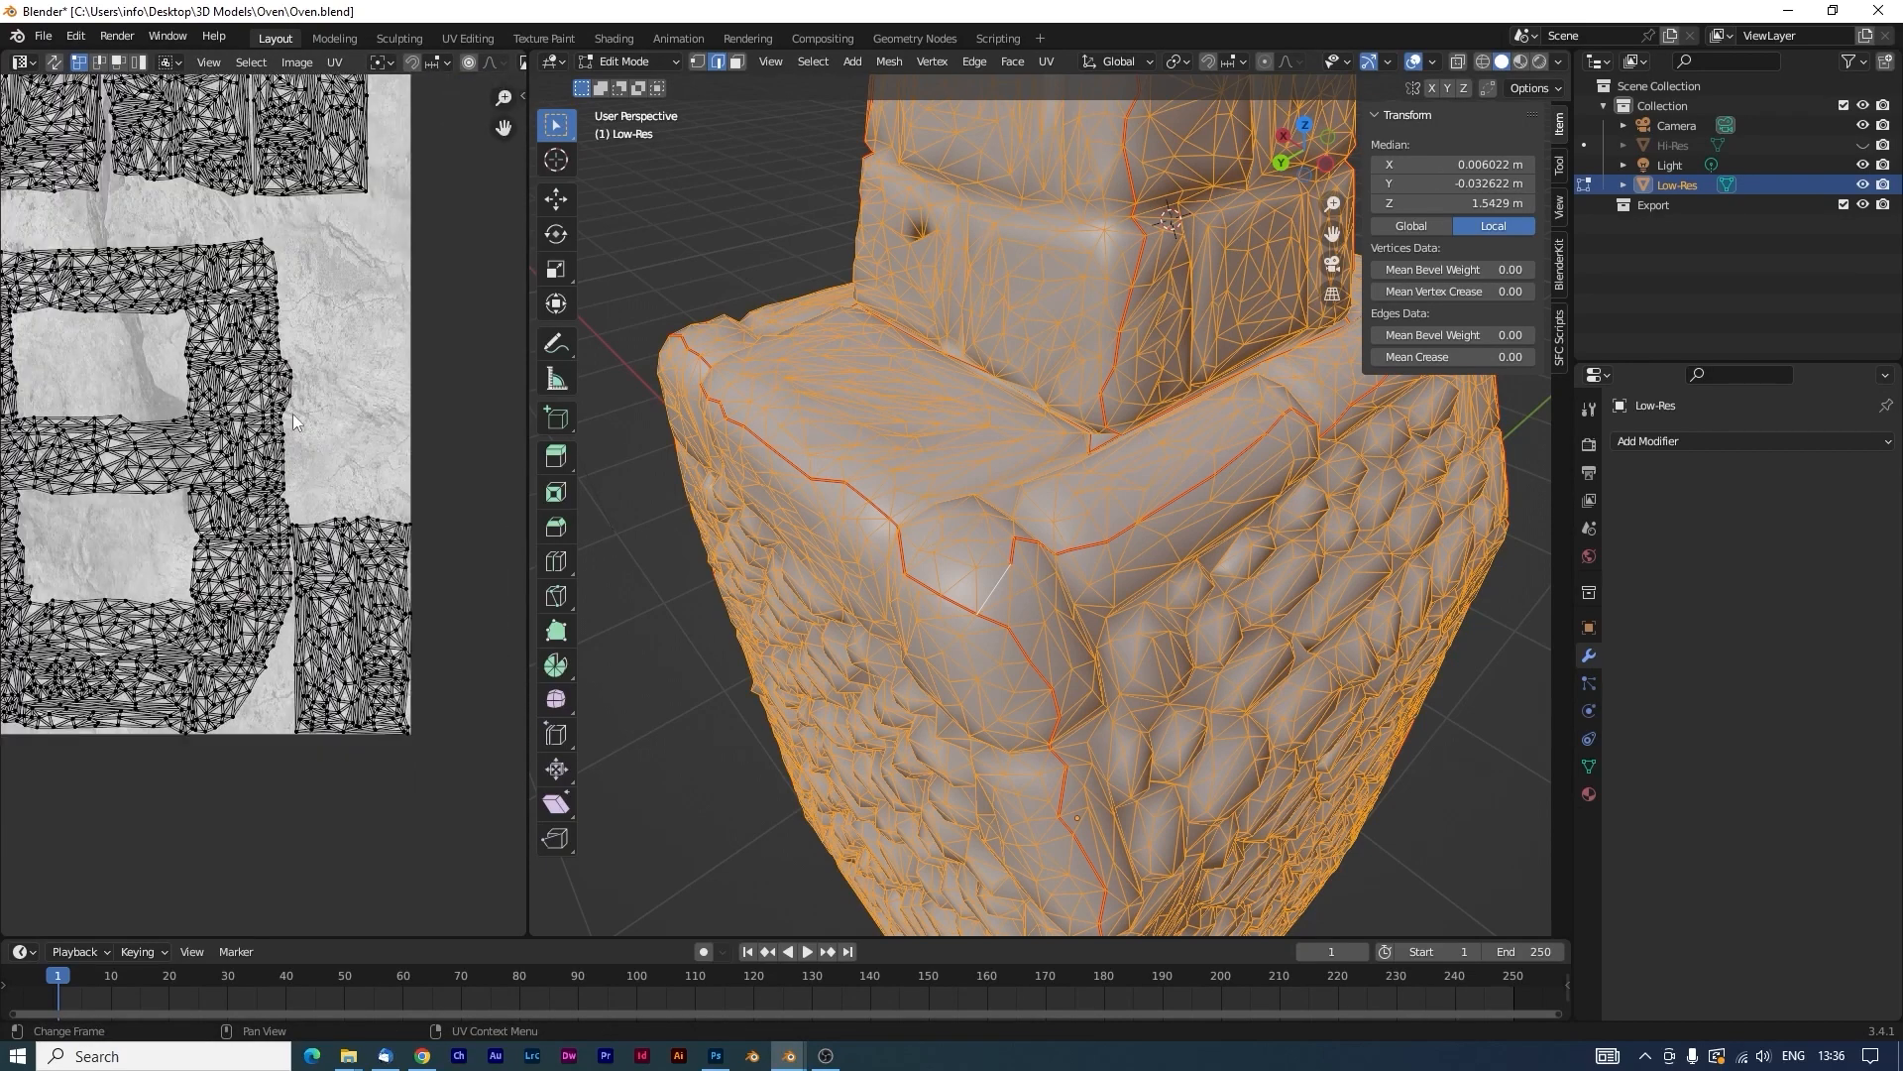
pyautogui.scroll(-4, 293, 414)
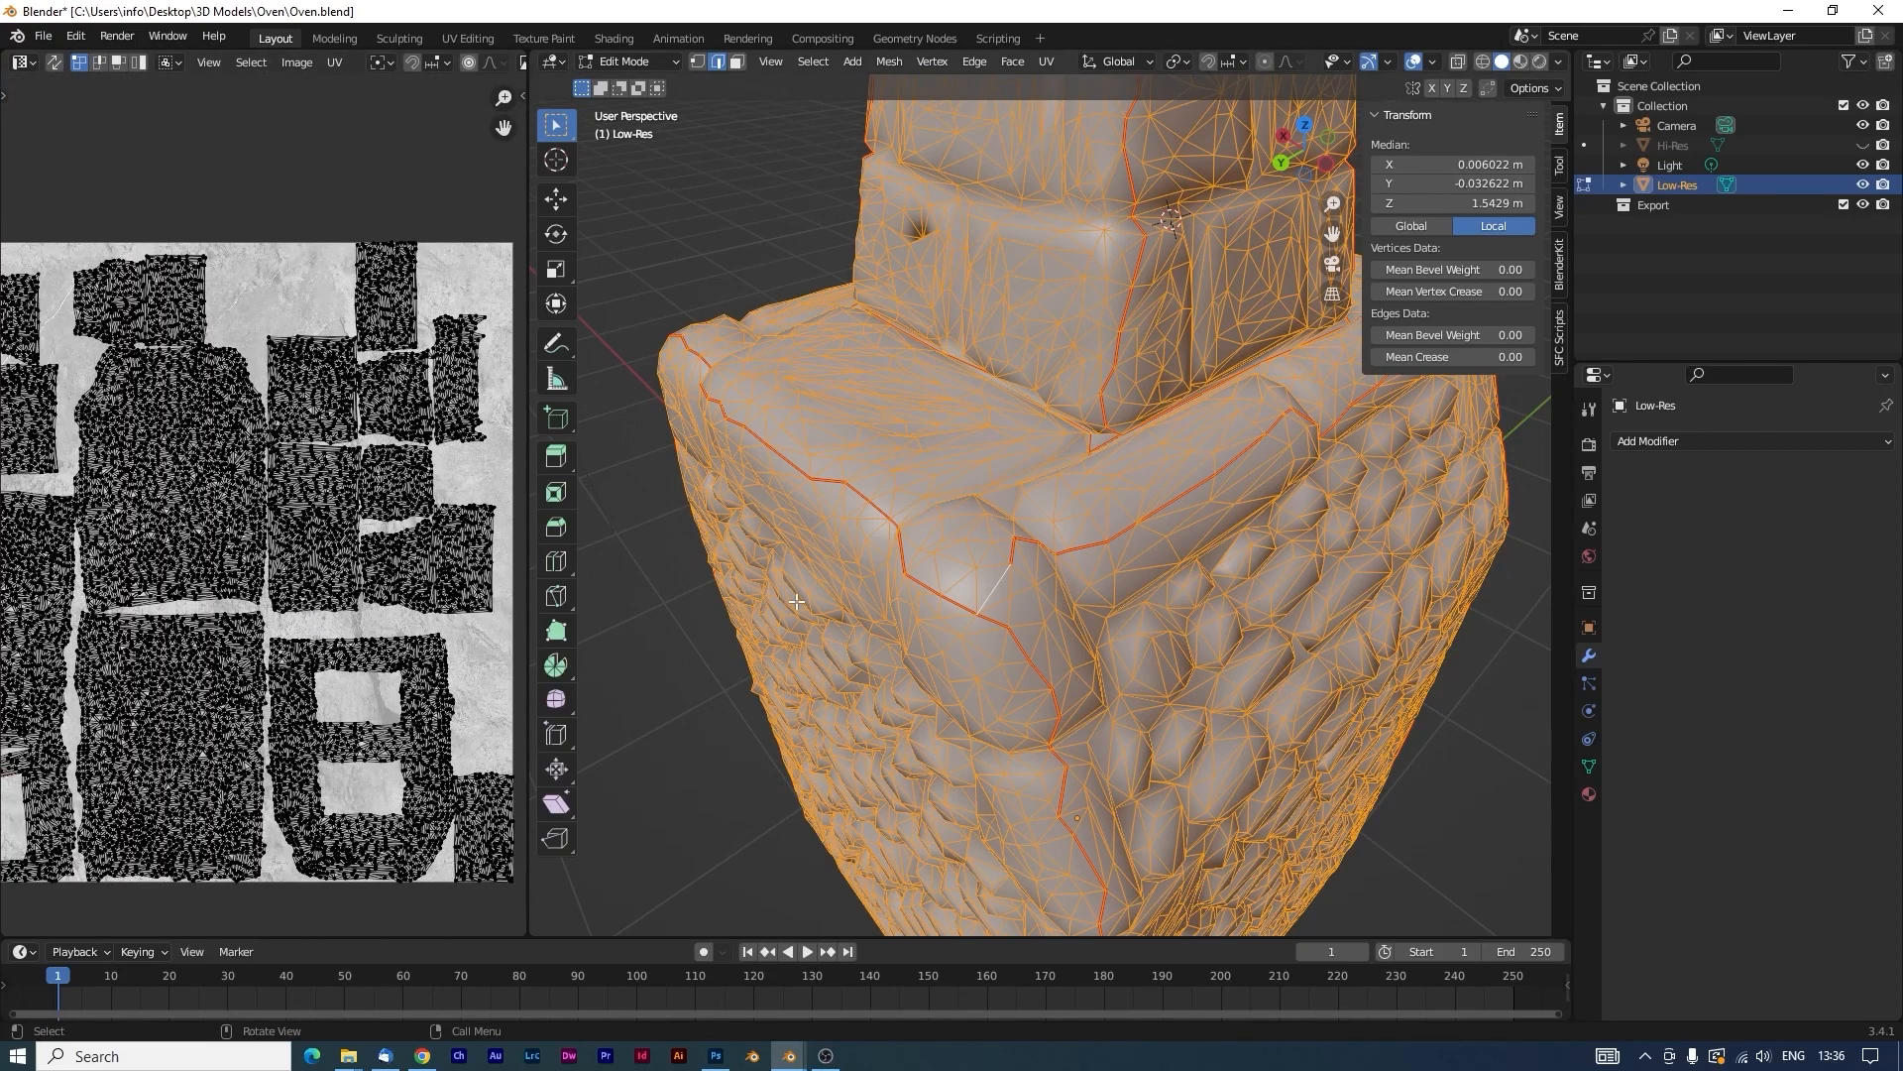
pyautogui.click(1000, 583)
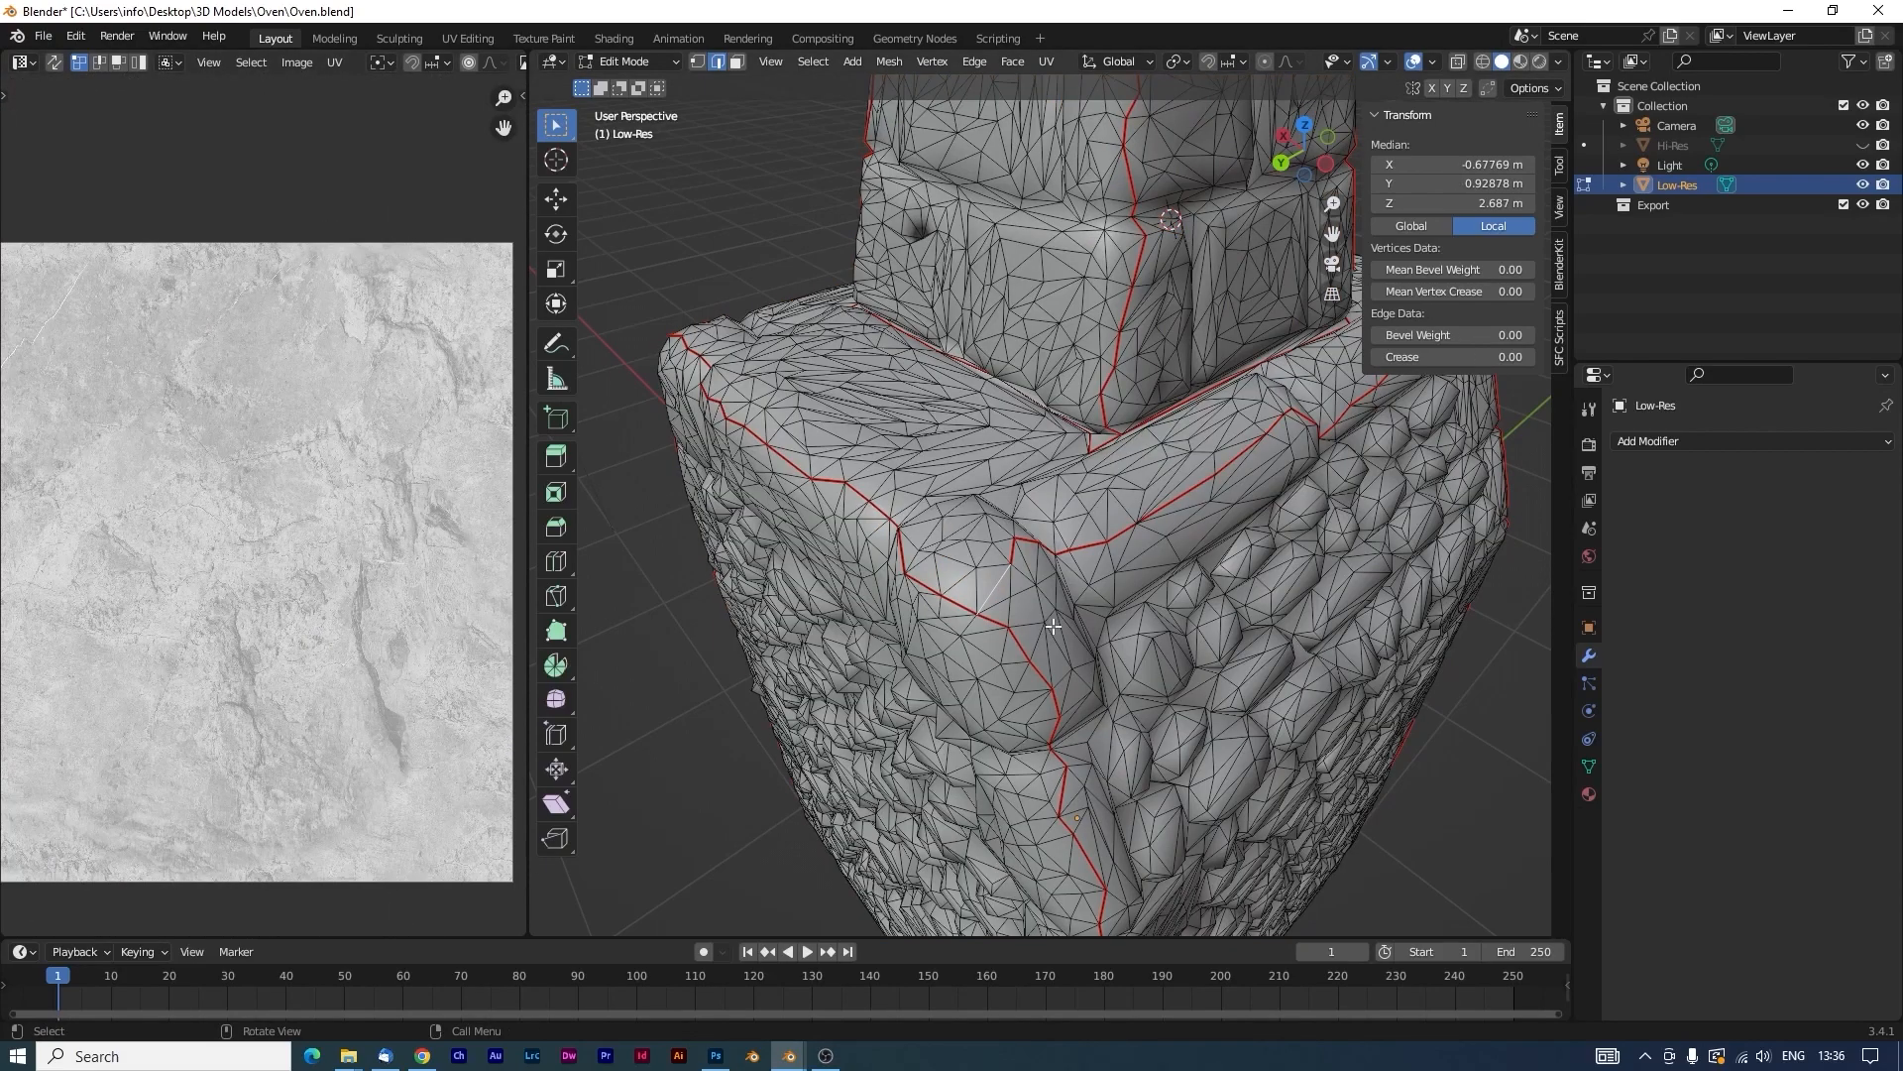
pyautogui.scroll(5, 1075, 628)
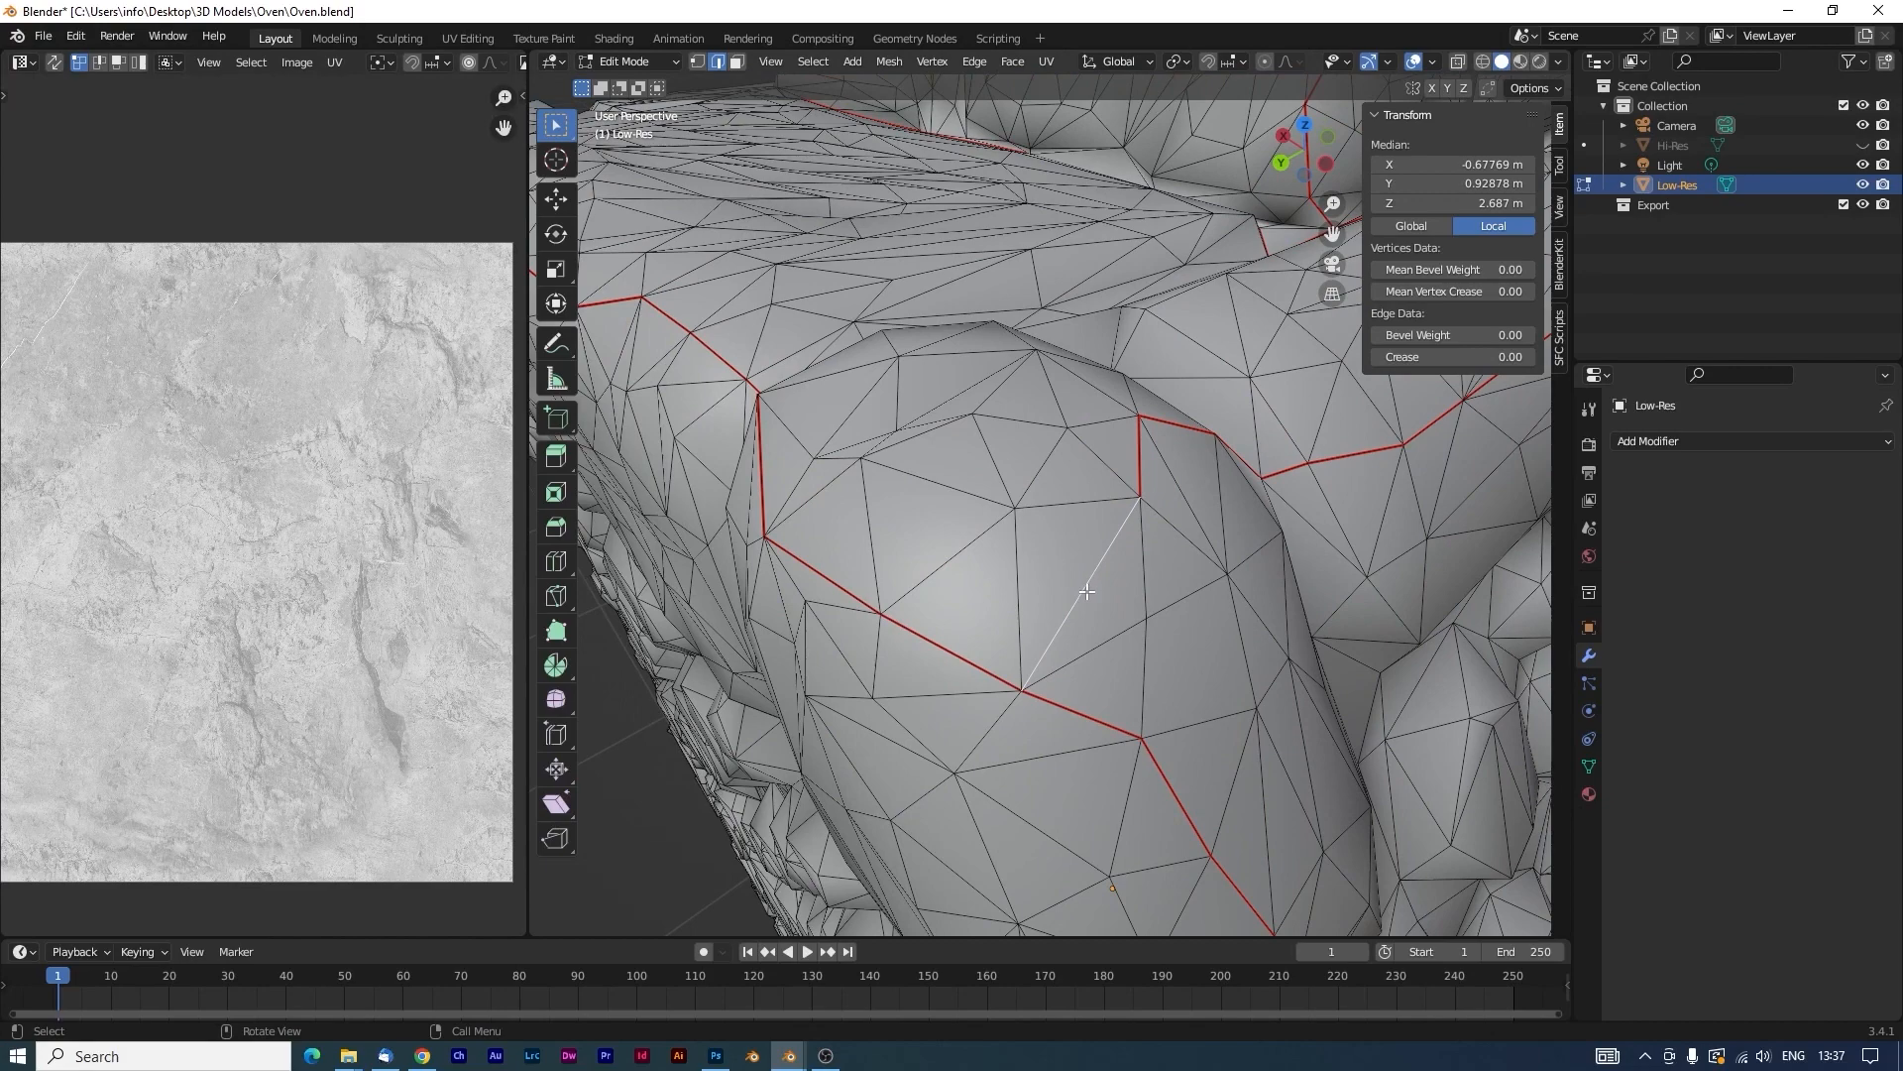
pyautogui.rightClick(1088, 592)
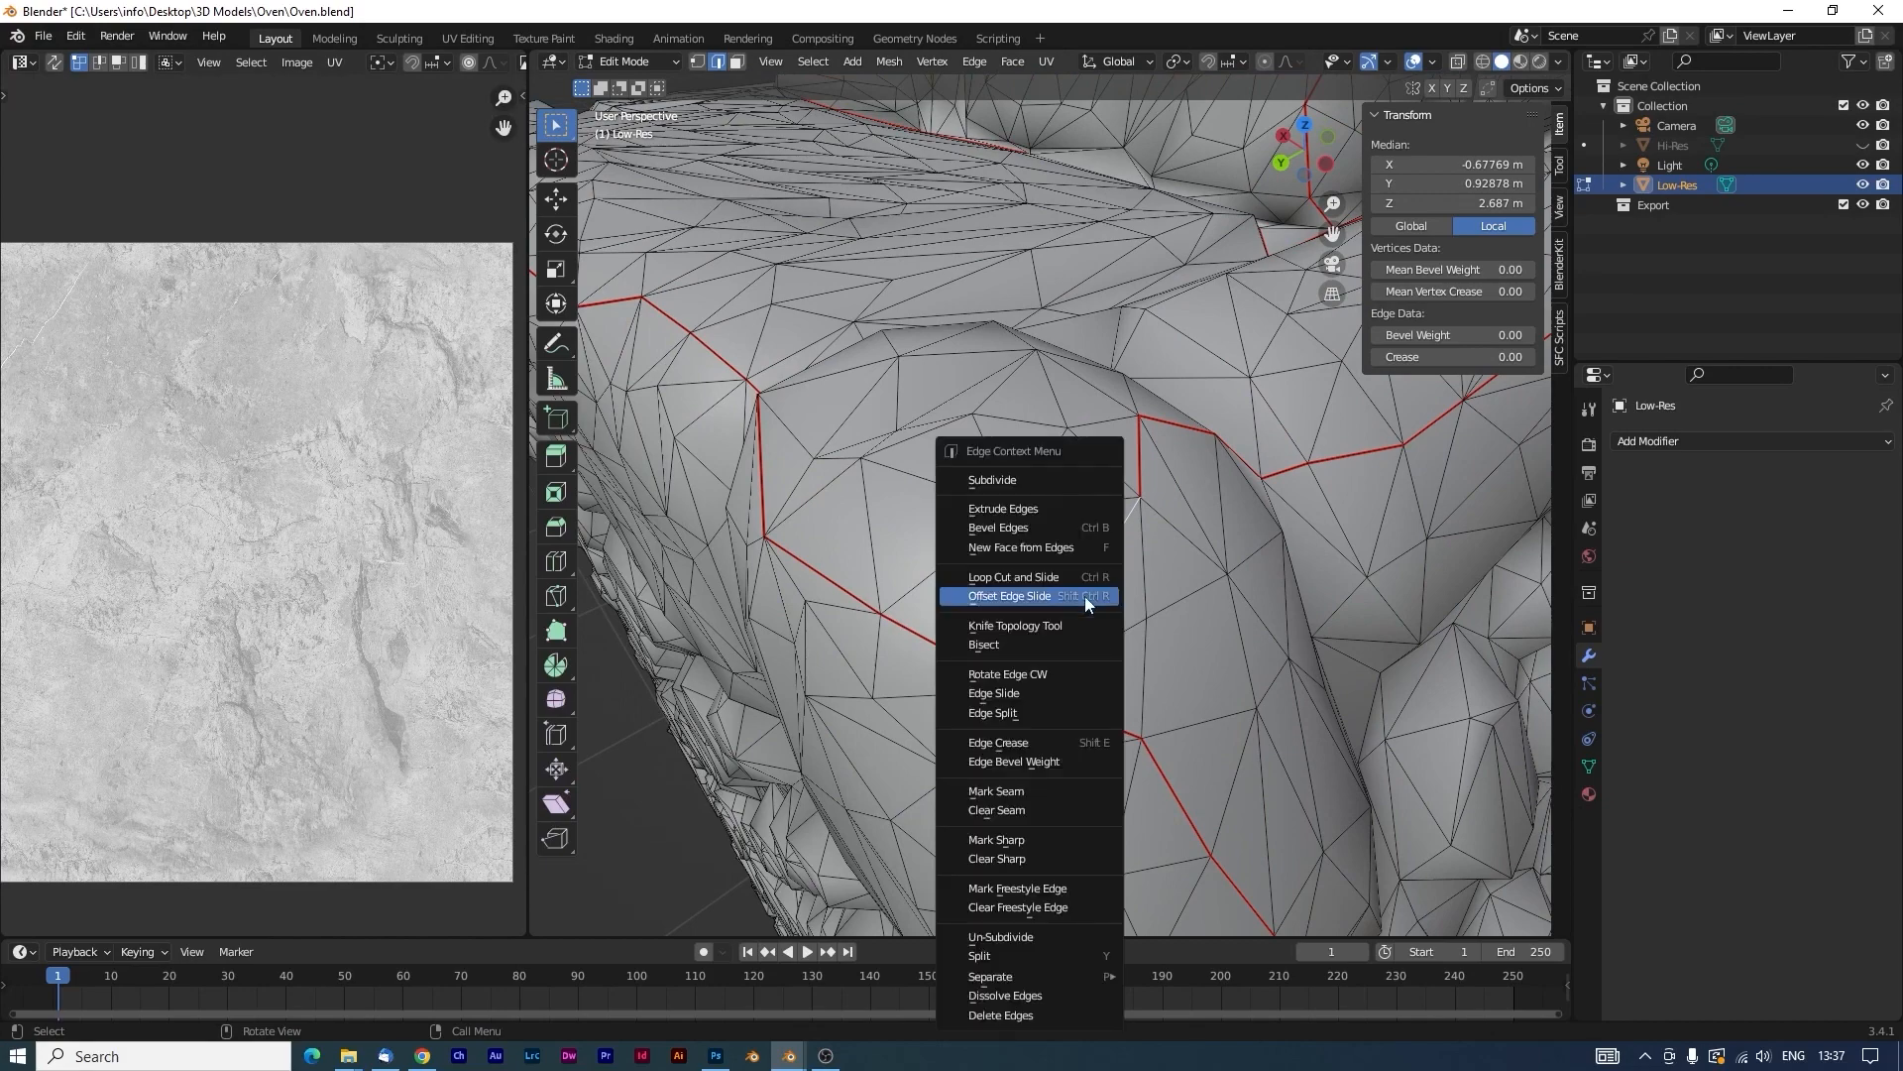
pyautogui.click(1026, 792)
# Unwrap the entire oven mesh again using the updated seams.
pyautogui.scroll(-5, 1063, 454)
pyautogui.press('a')
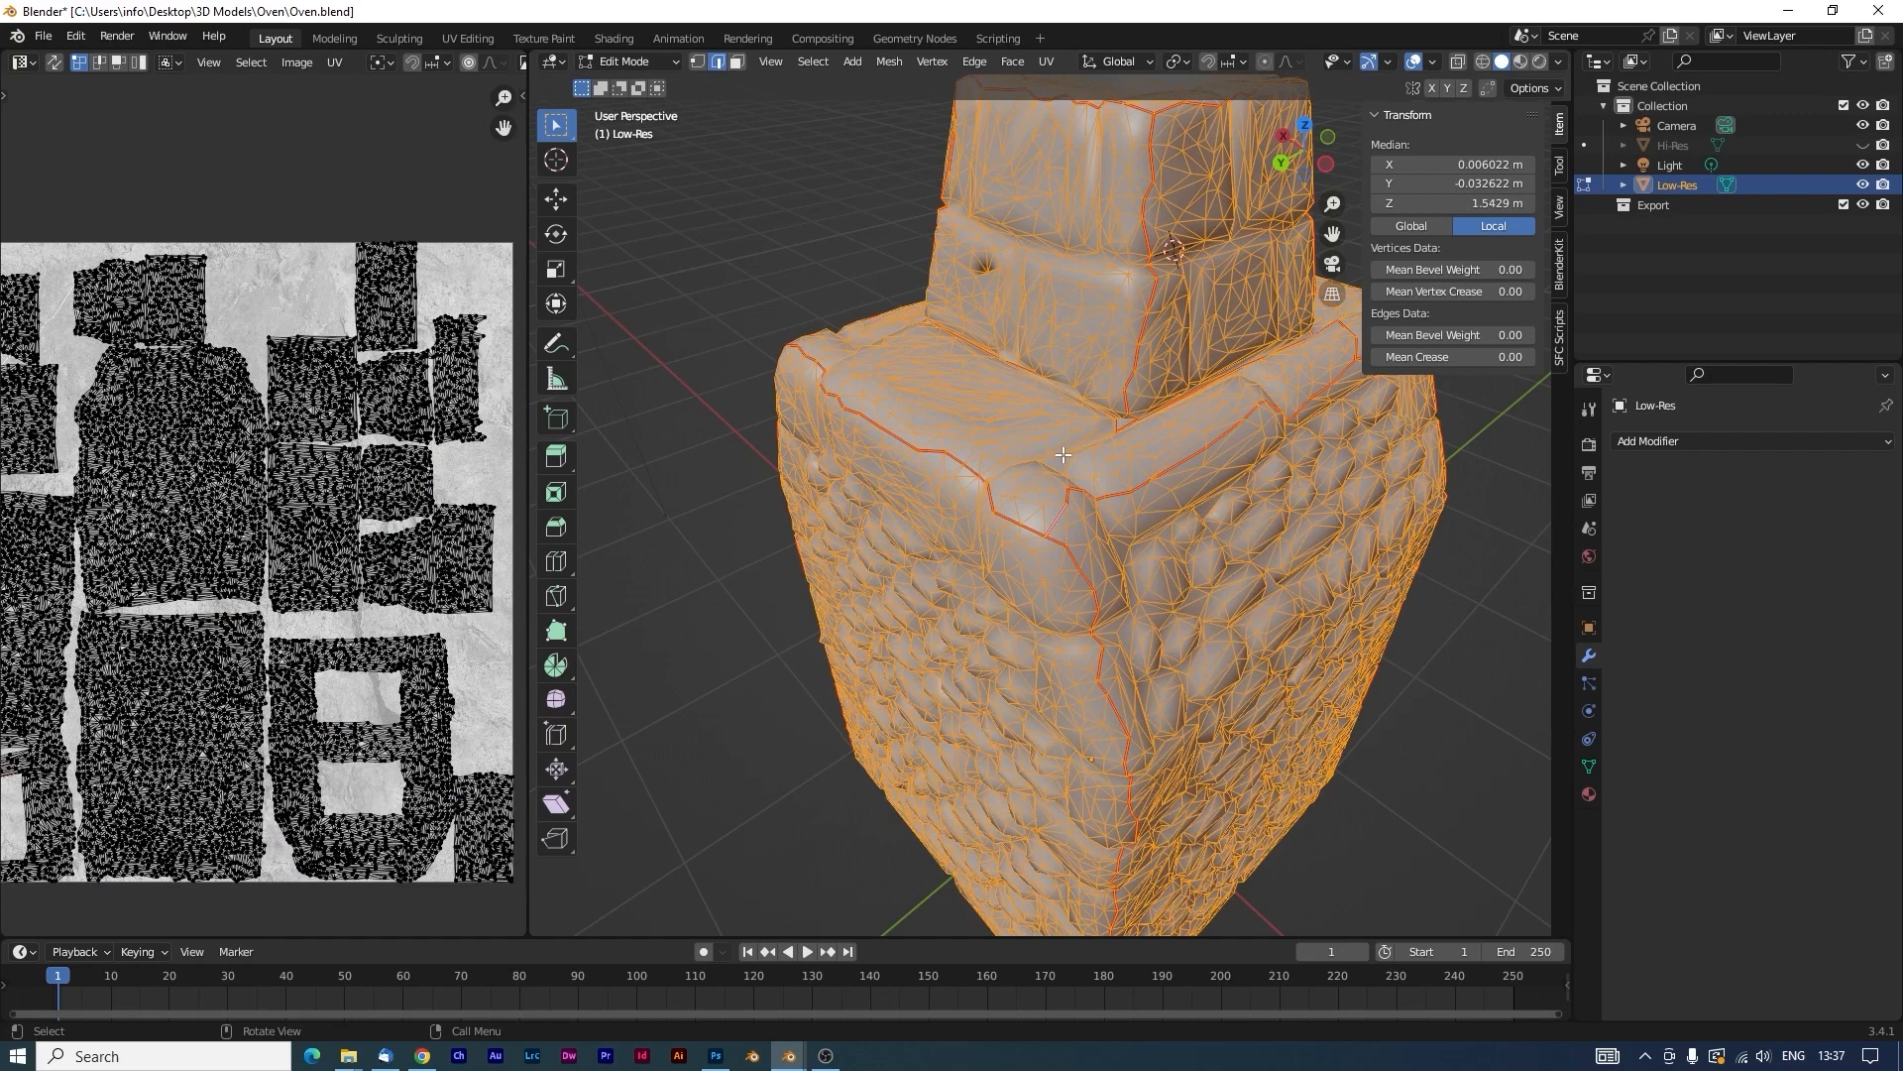
pyautogui.press('u')
pyautogui.press('Return')
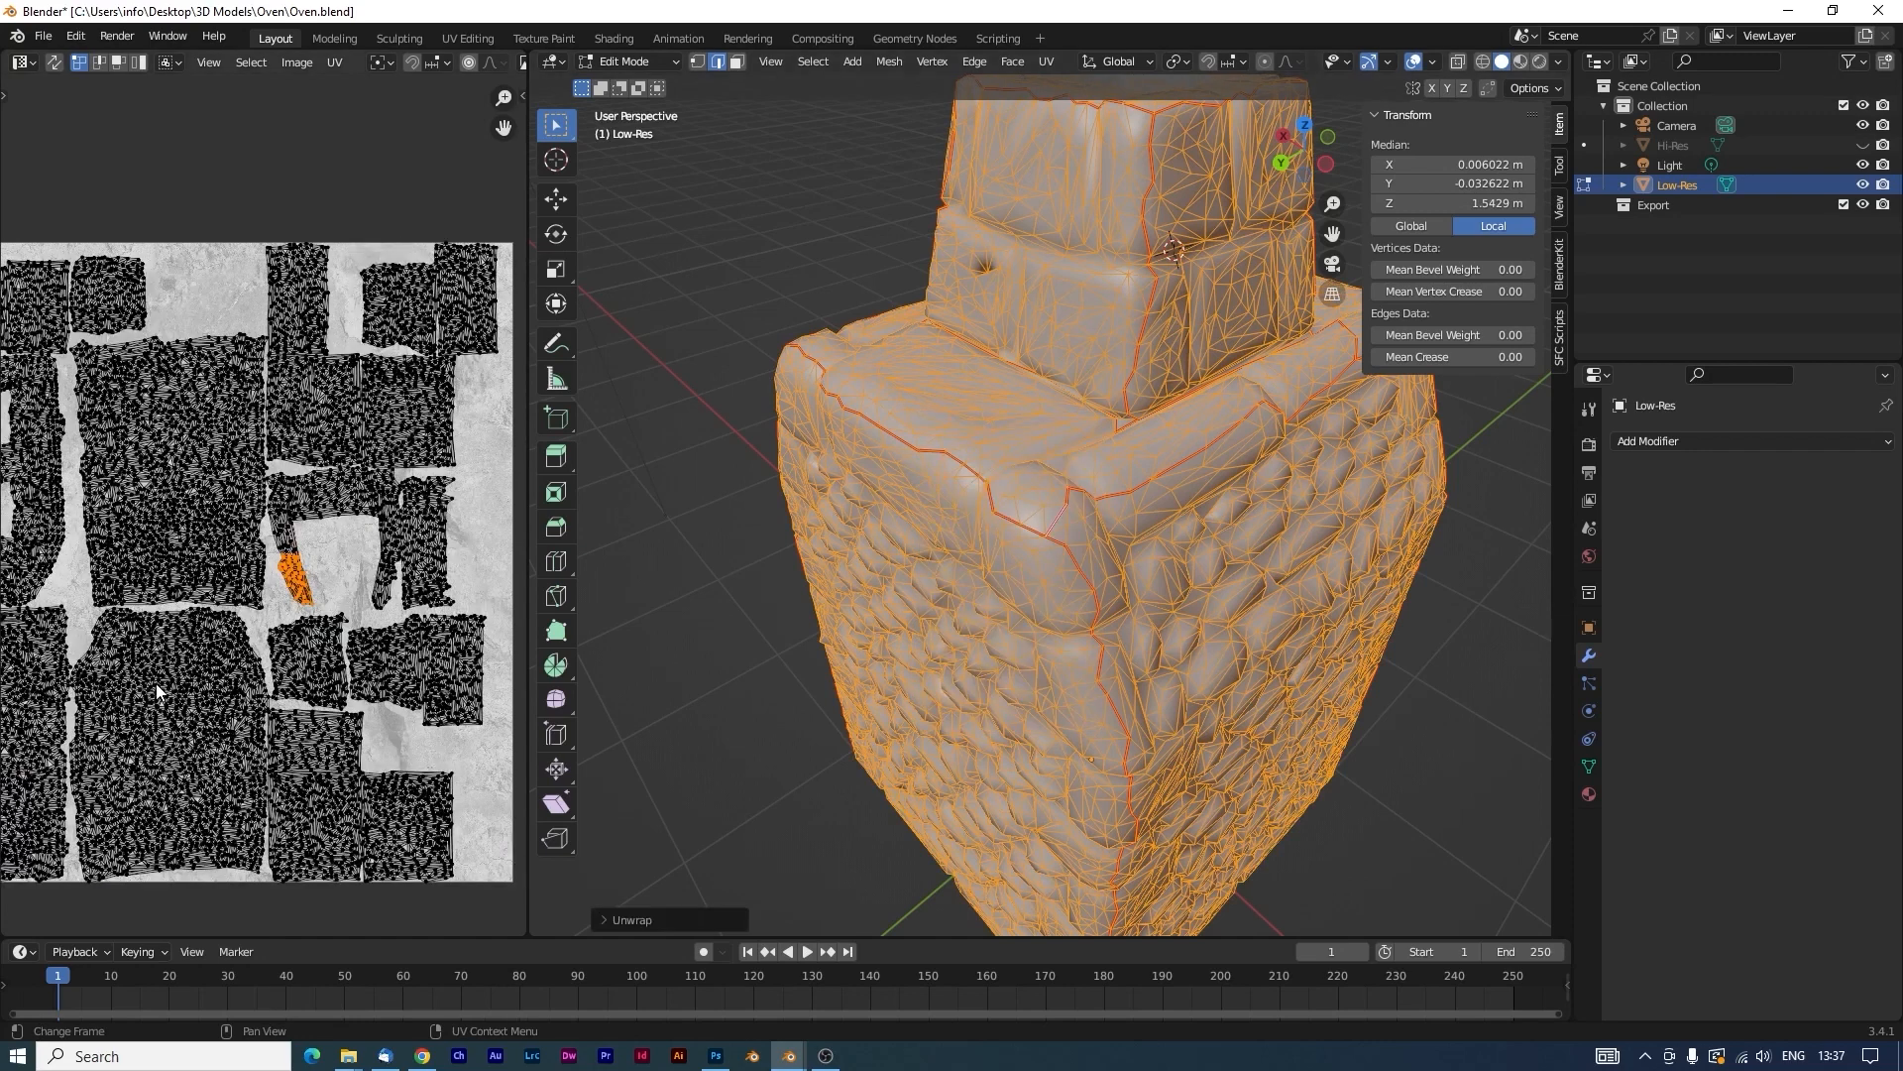
pyautogui.scroll(2, 419, 488)
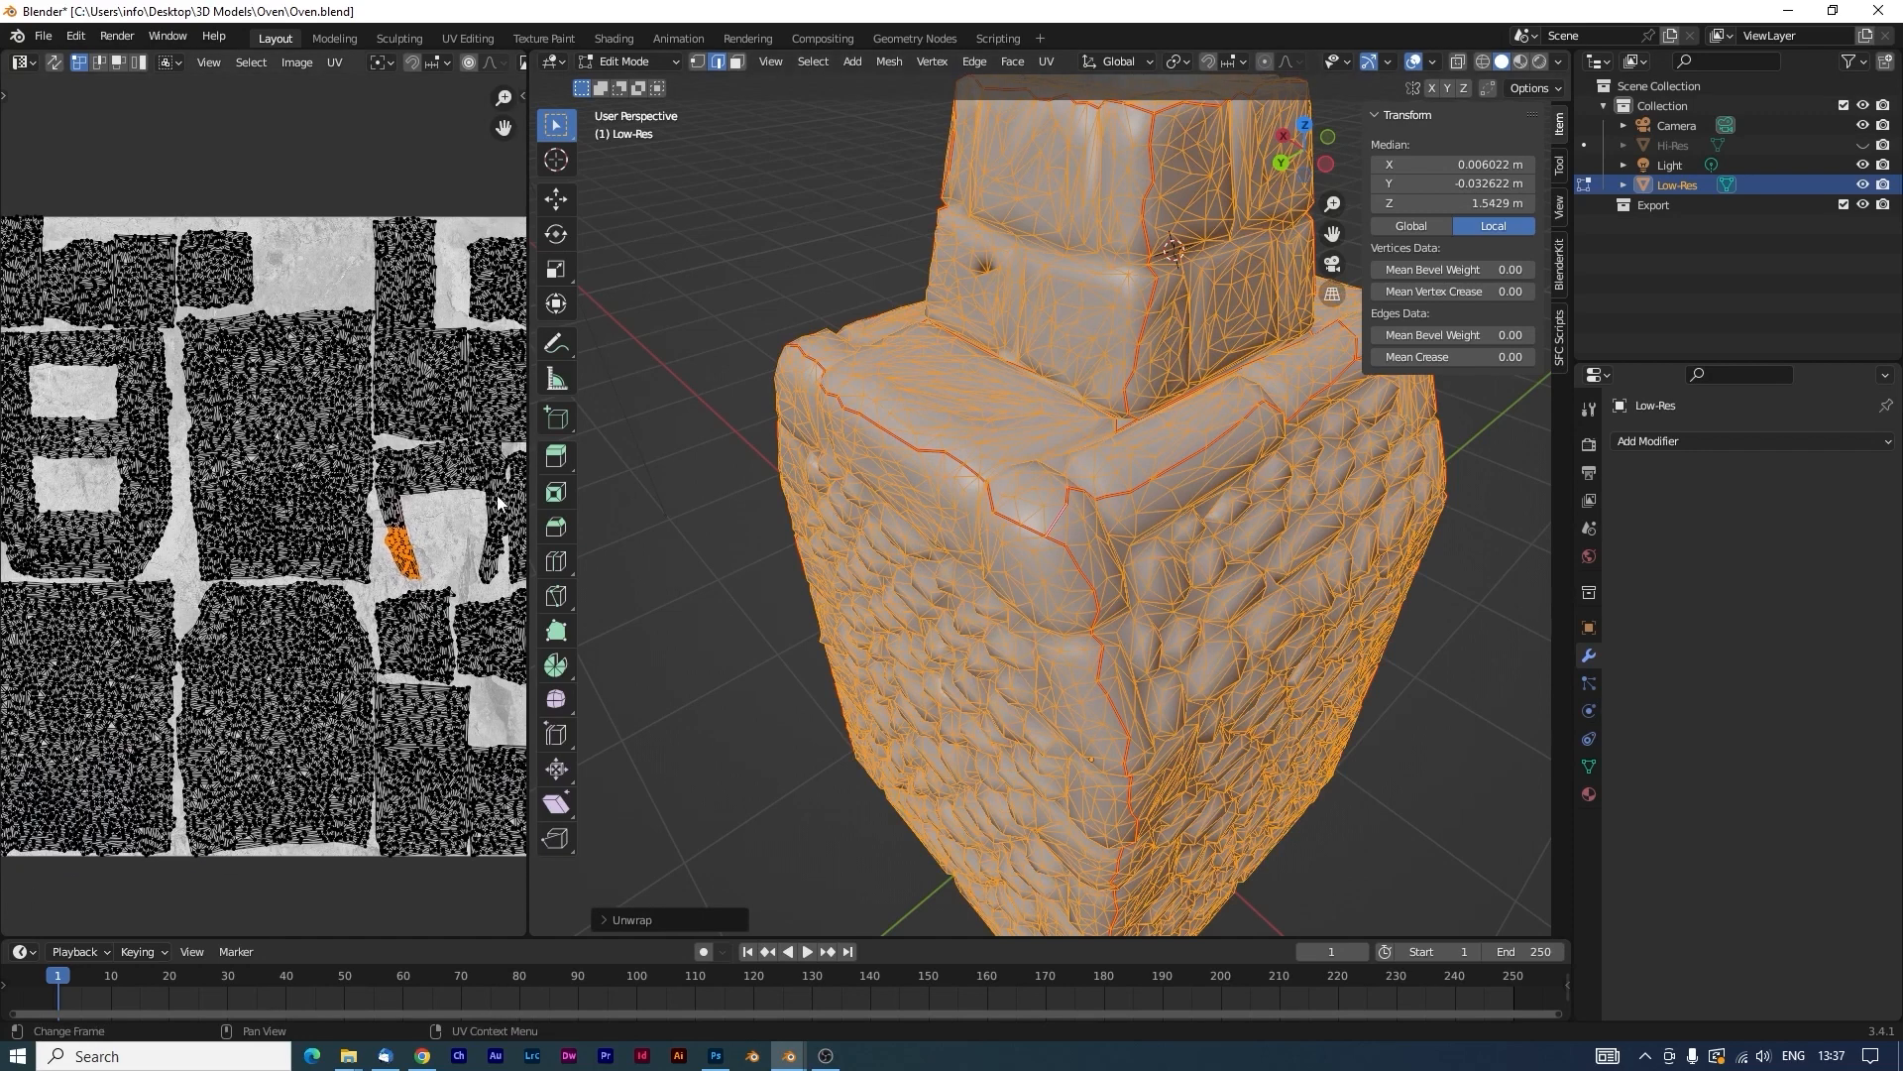
# Widen the UV Editor and set the Unwrap operation's margin to 0.010 for more space between the islands.
pyautogui.scroll(-2, 199, 572)
pyautogui.scroll(2, 199, 572)
pyautogui.moveTo(531, 498); pyautogui.dragTo(799, 495)
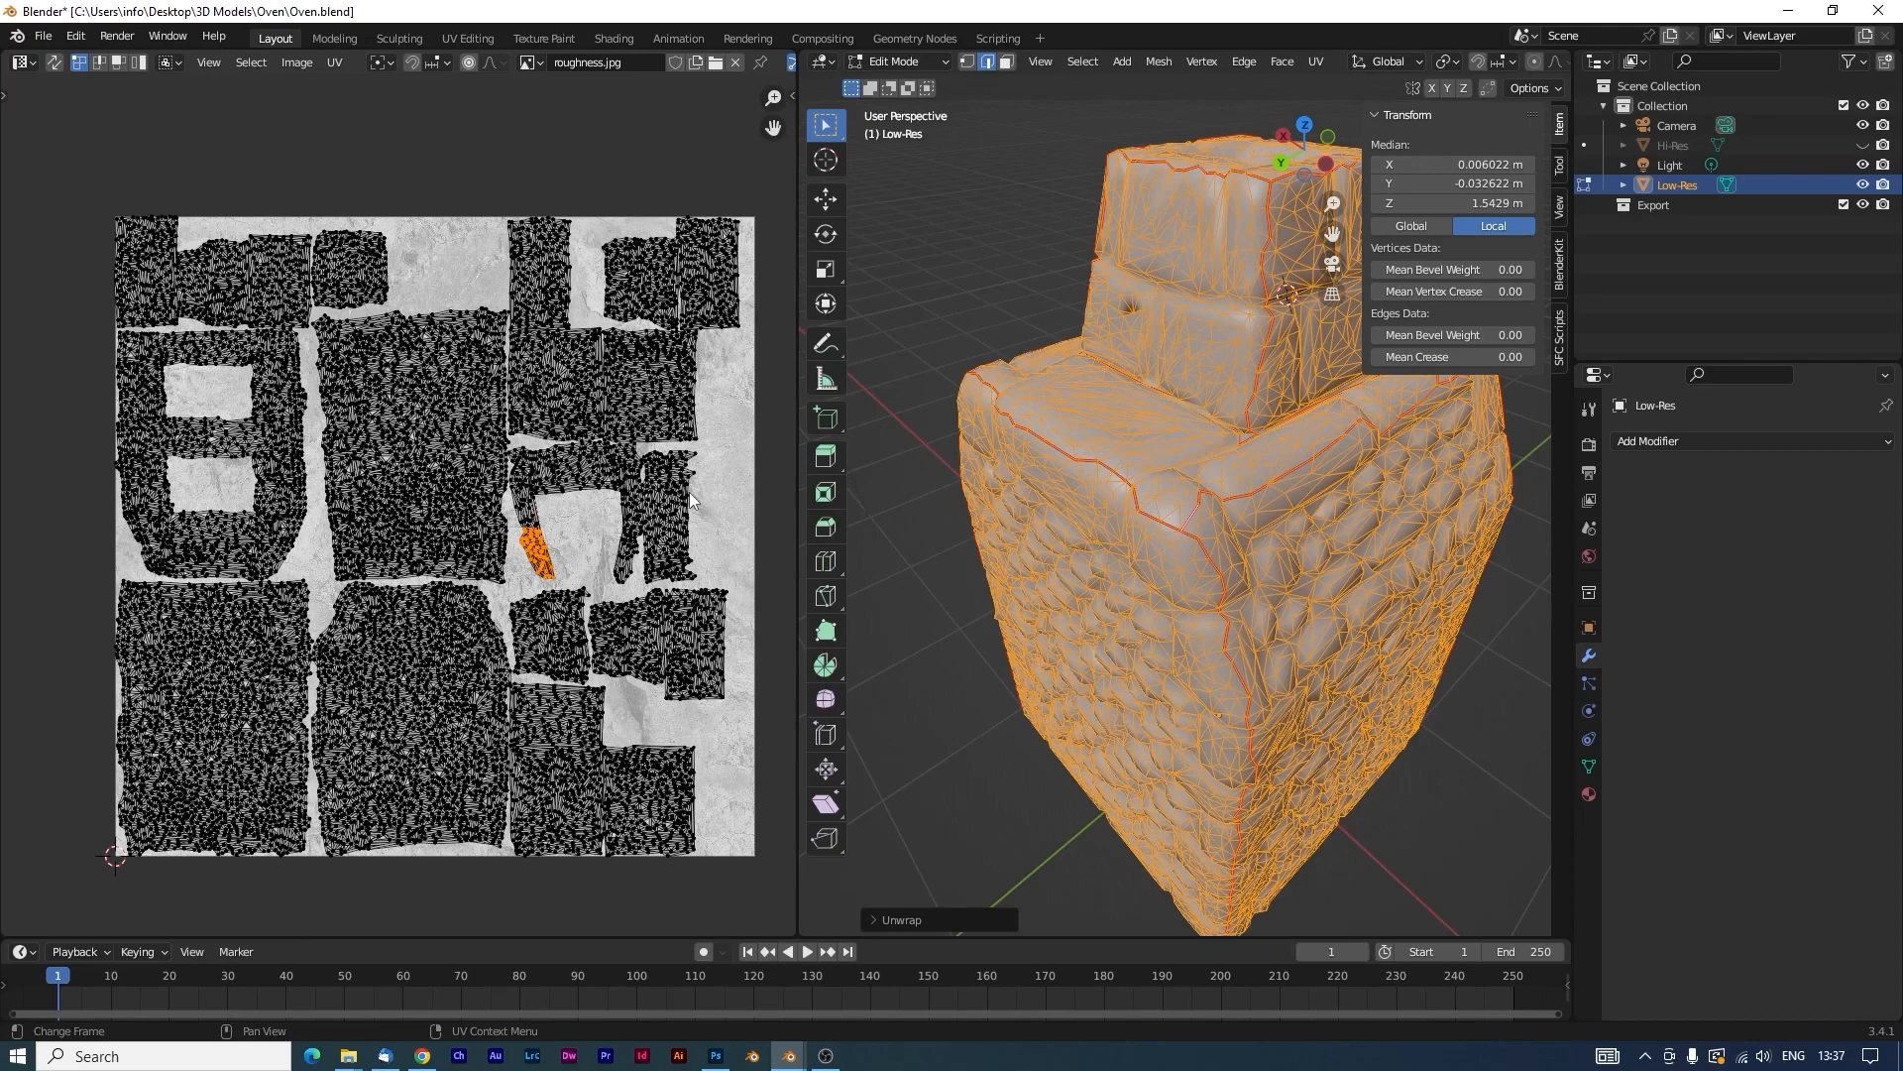
pyautogui.scroll(3, 422, 434)
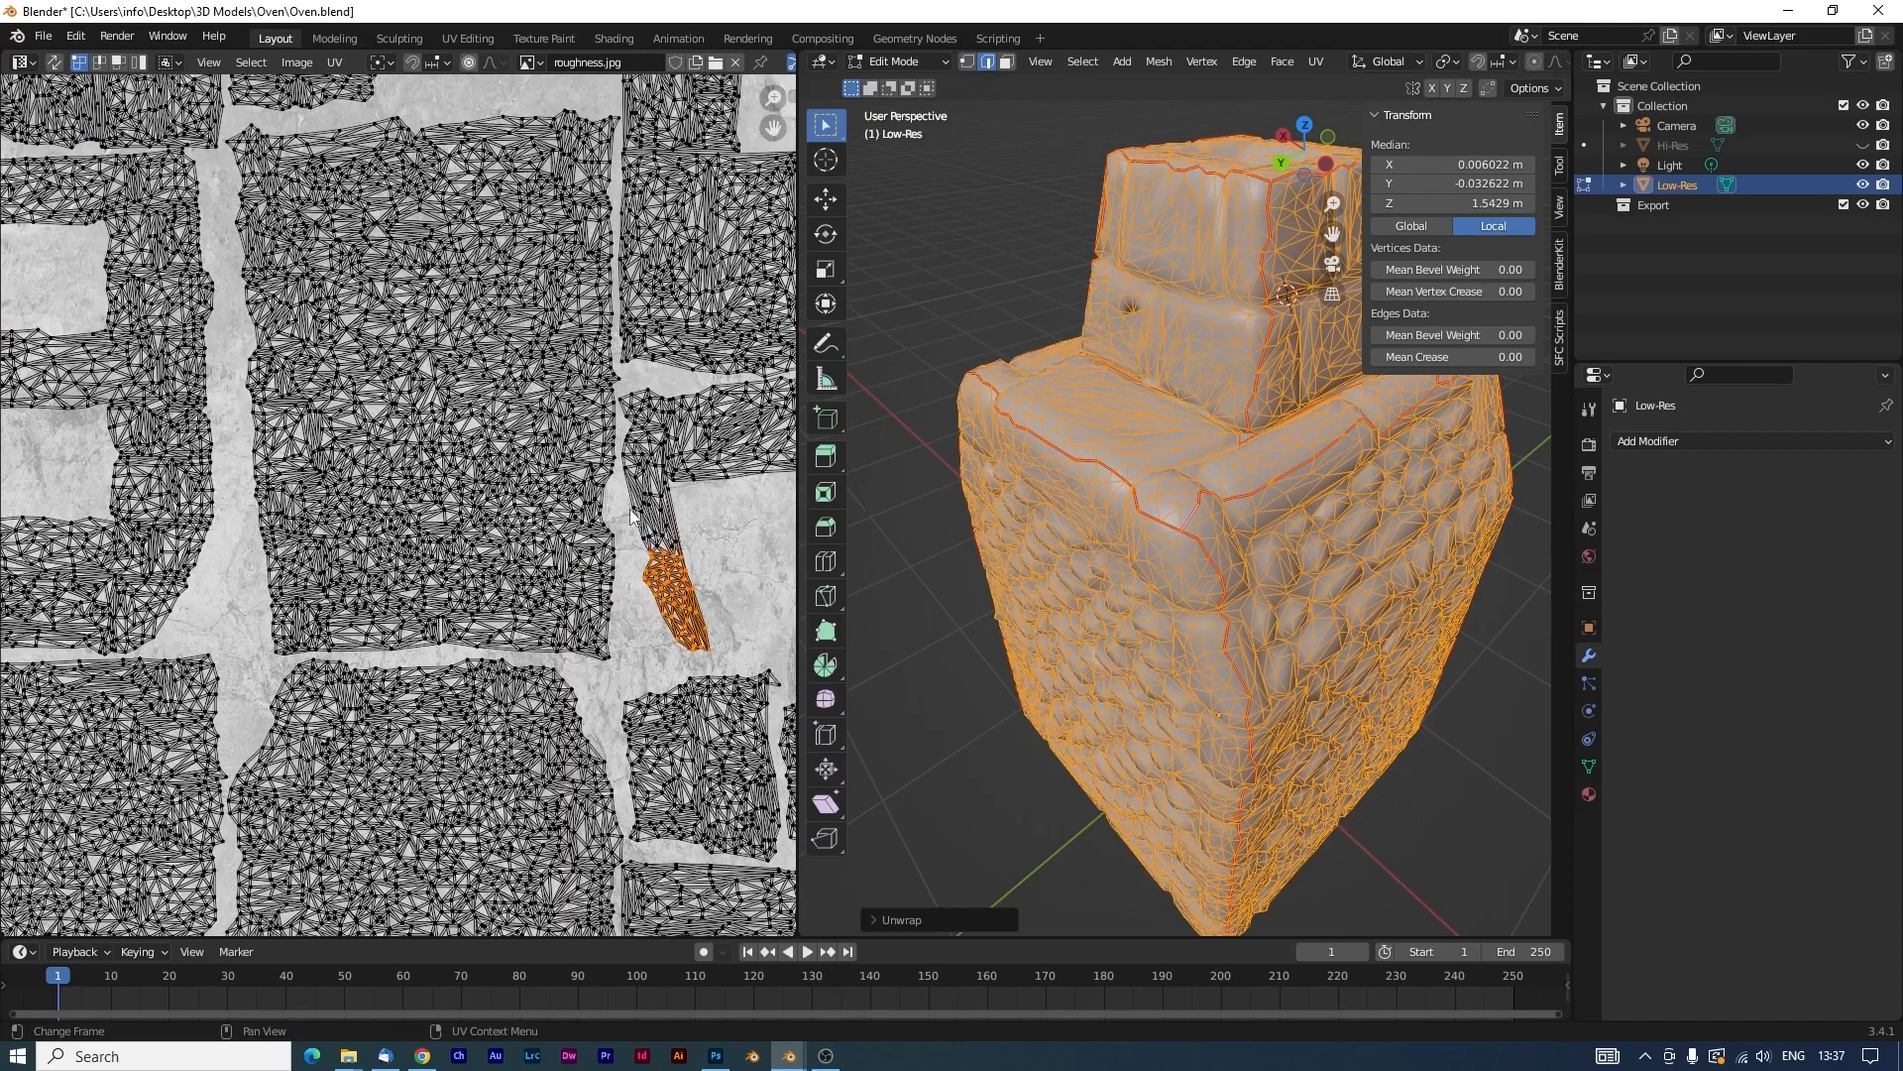
pyautogui.moveTo(630, 515); pyautogui.dragTo(368, 474, button='middle')
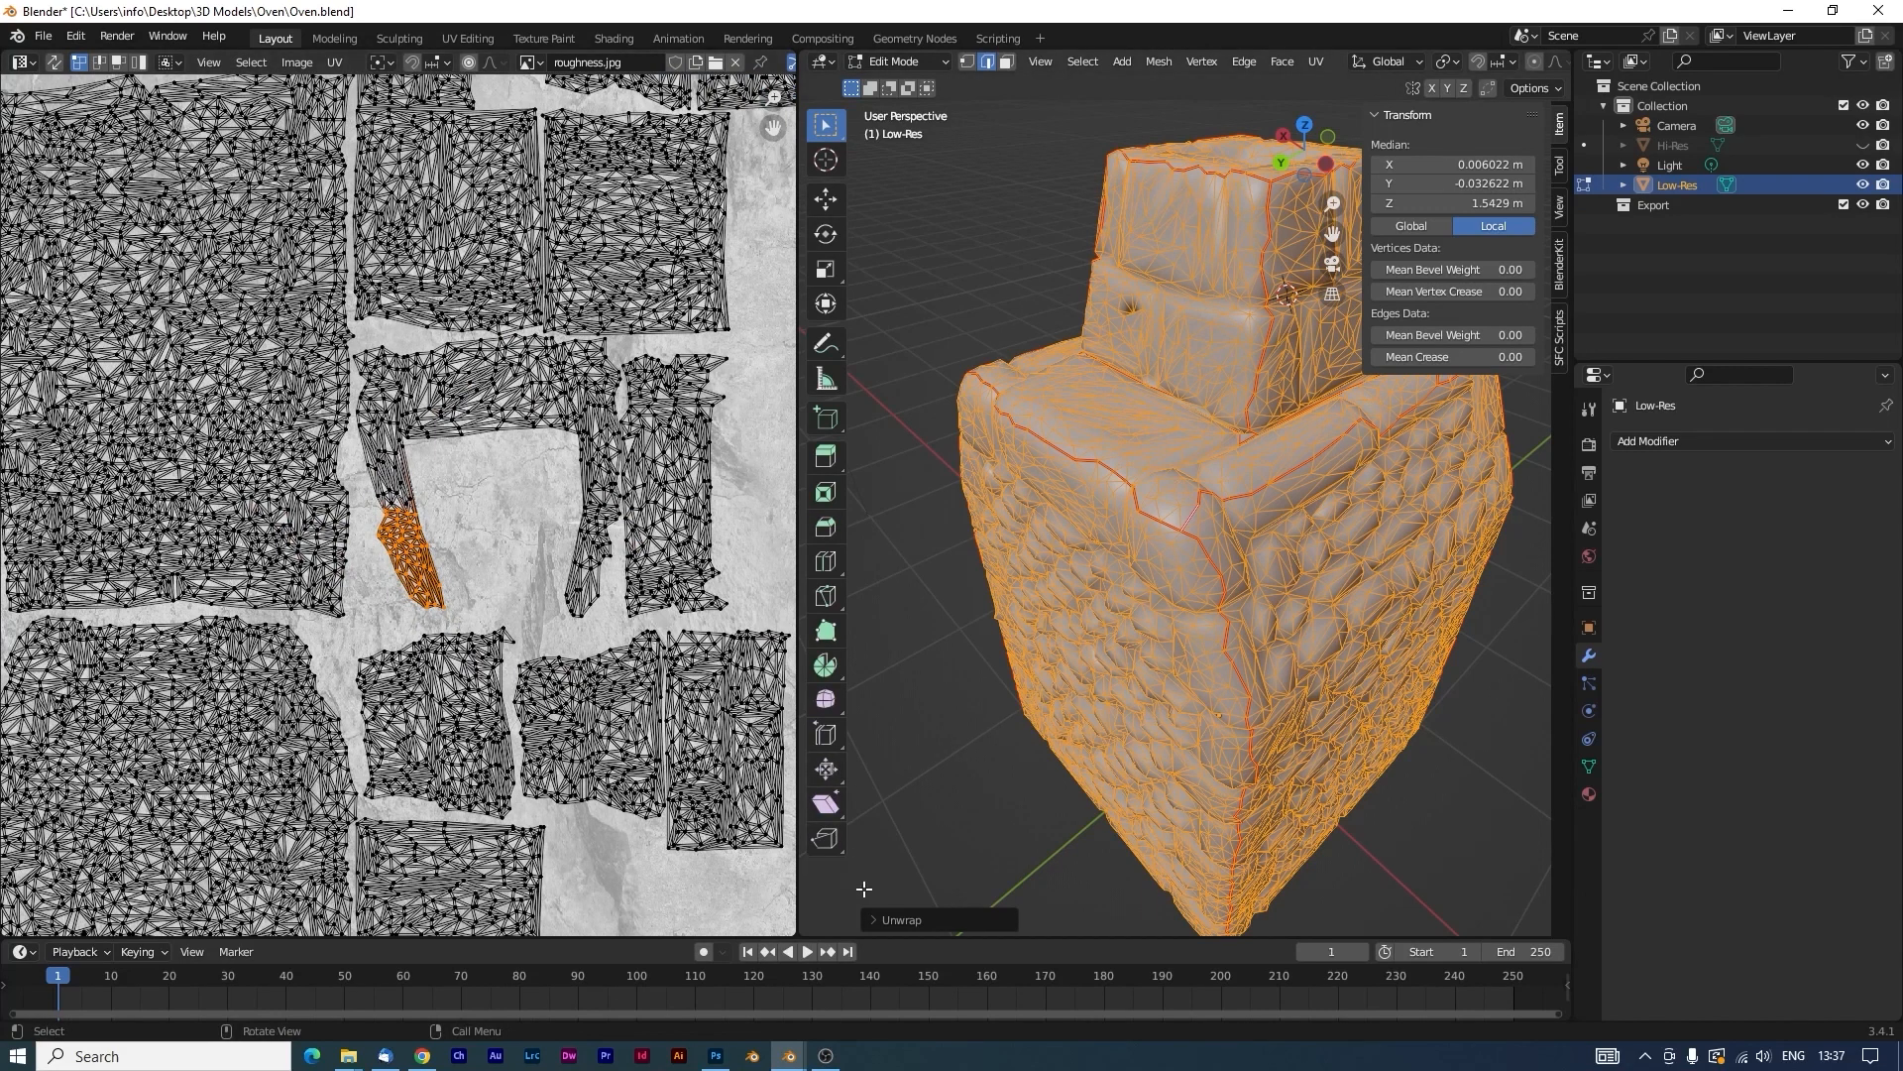
pyautogui.click(874, 920)
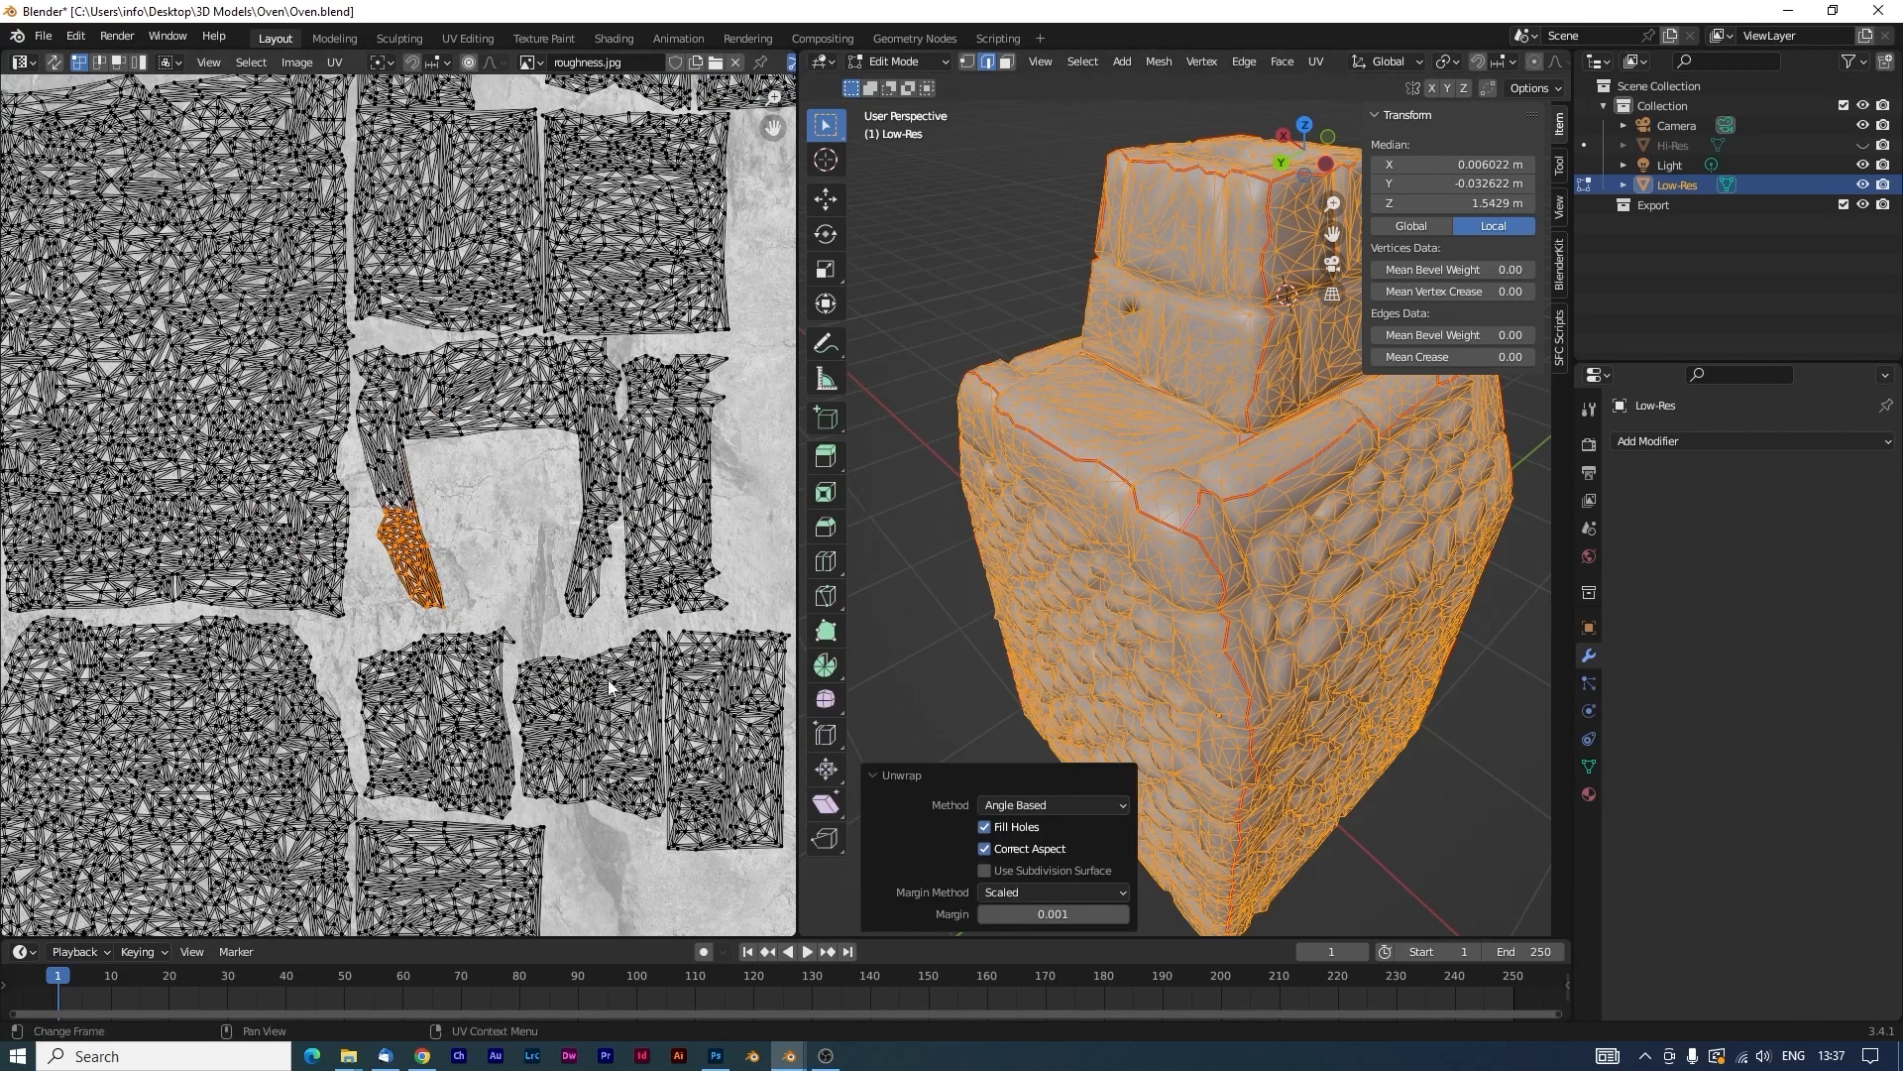
pyautogui.click(1060, 909)
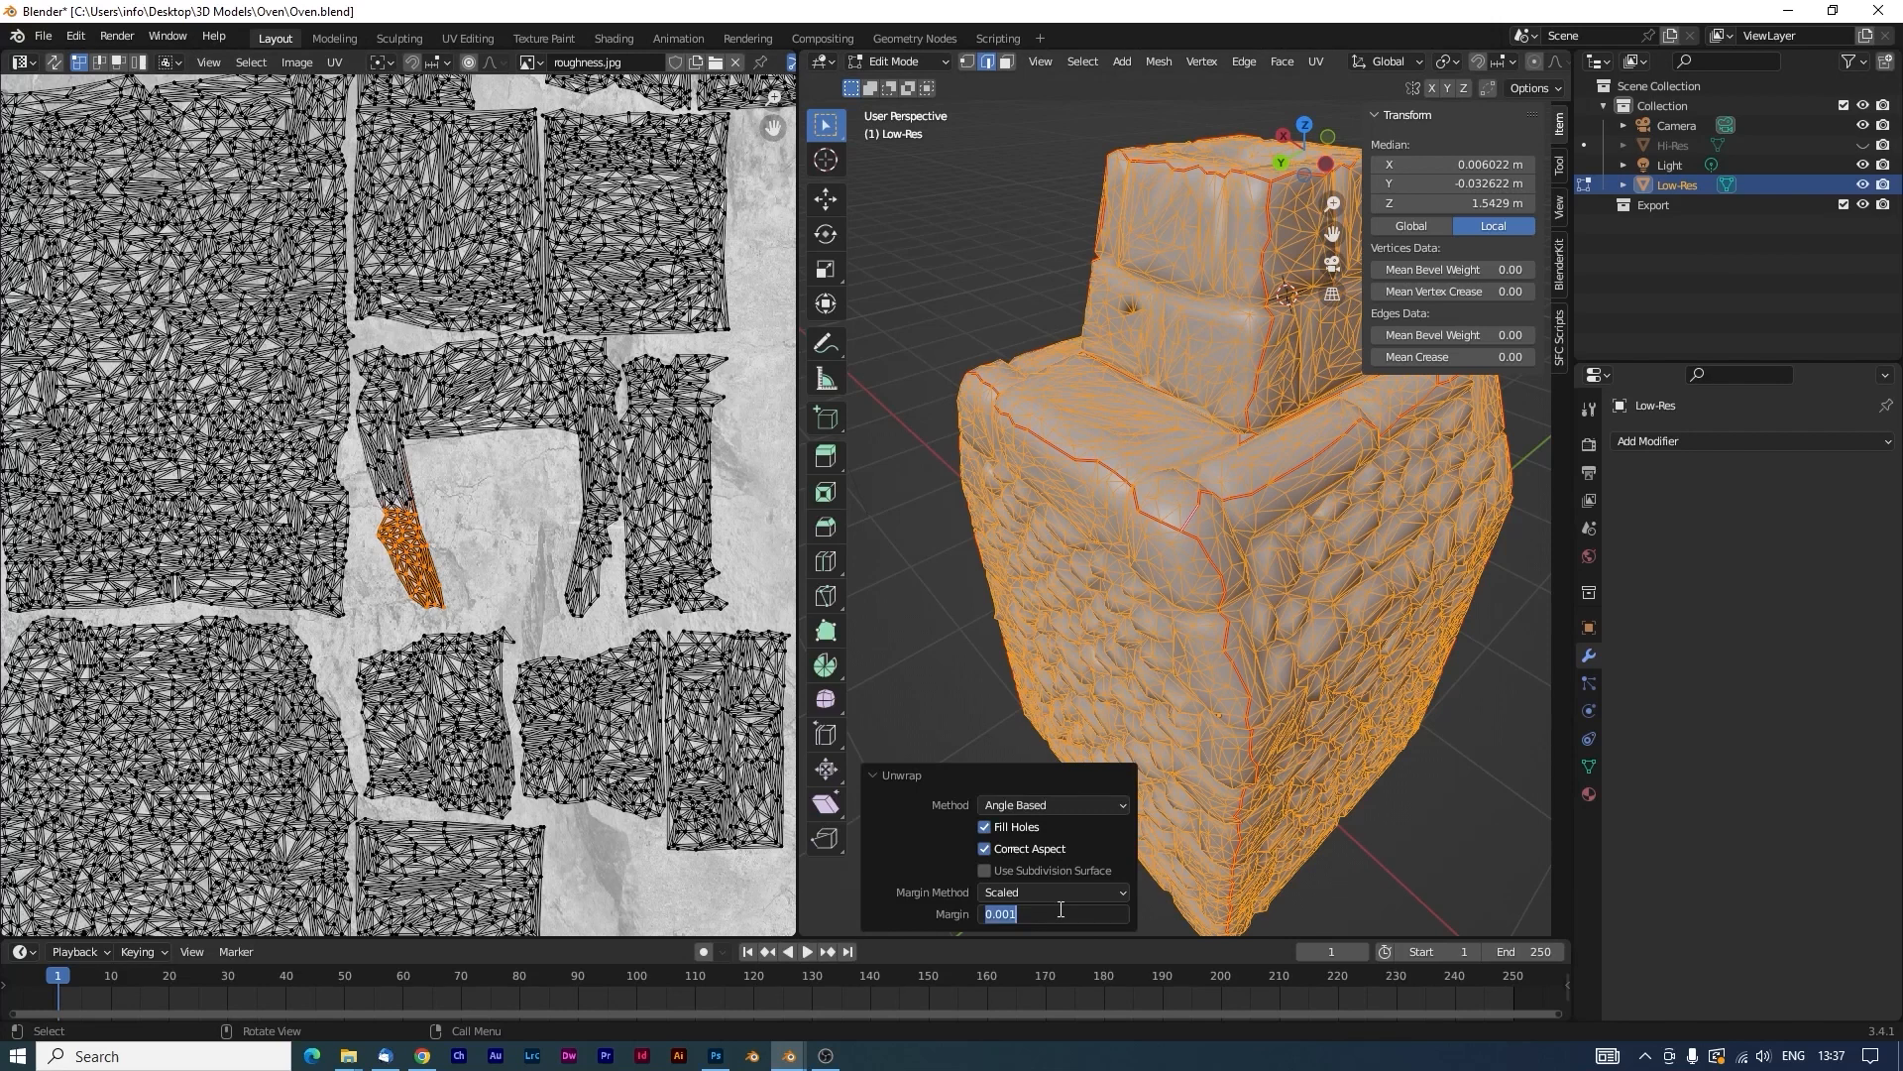
pyautogui.write('.0')
pyautogui.press('Return')
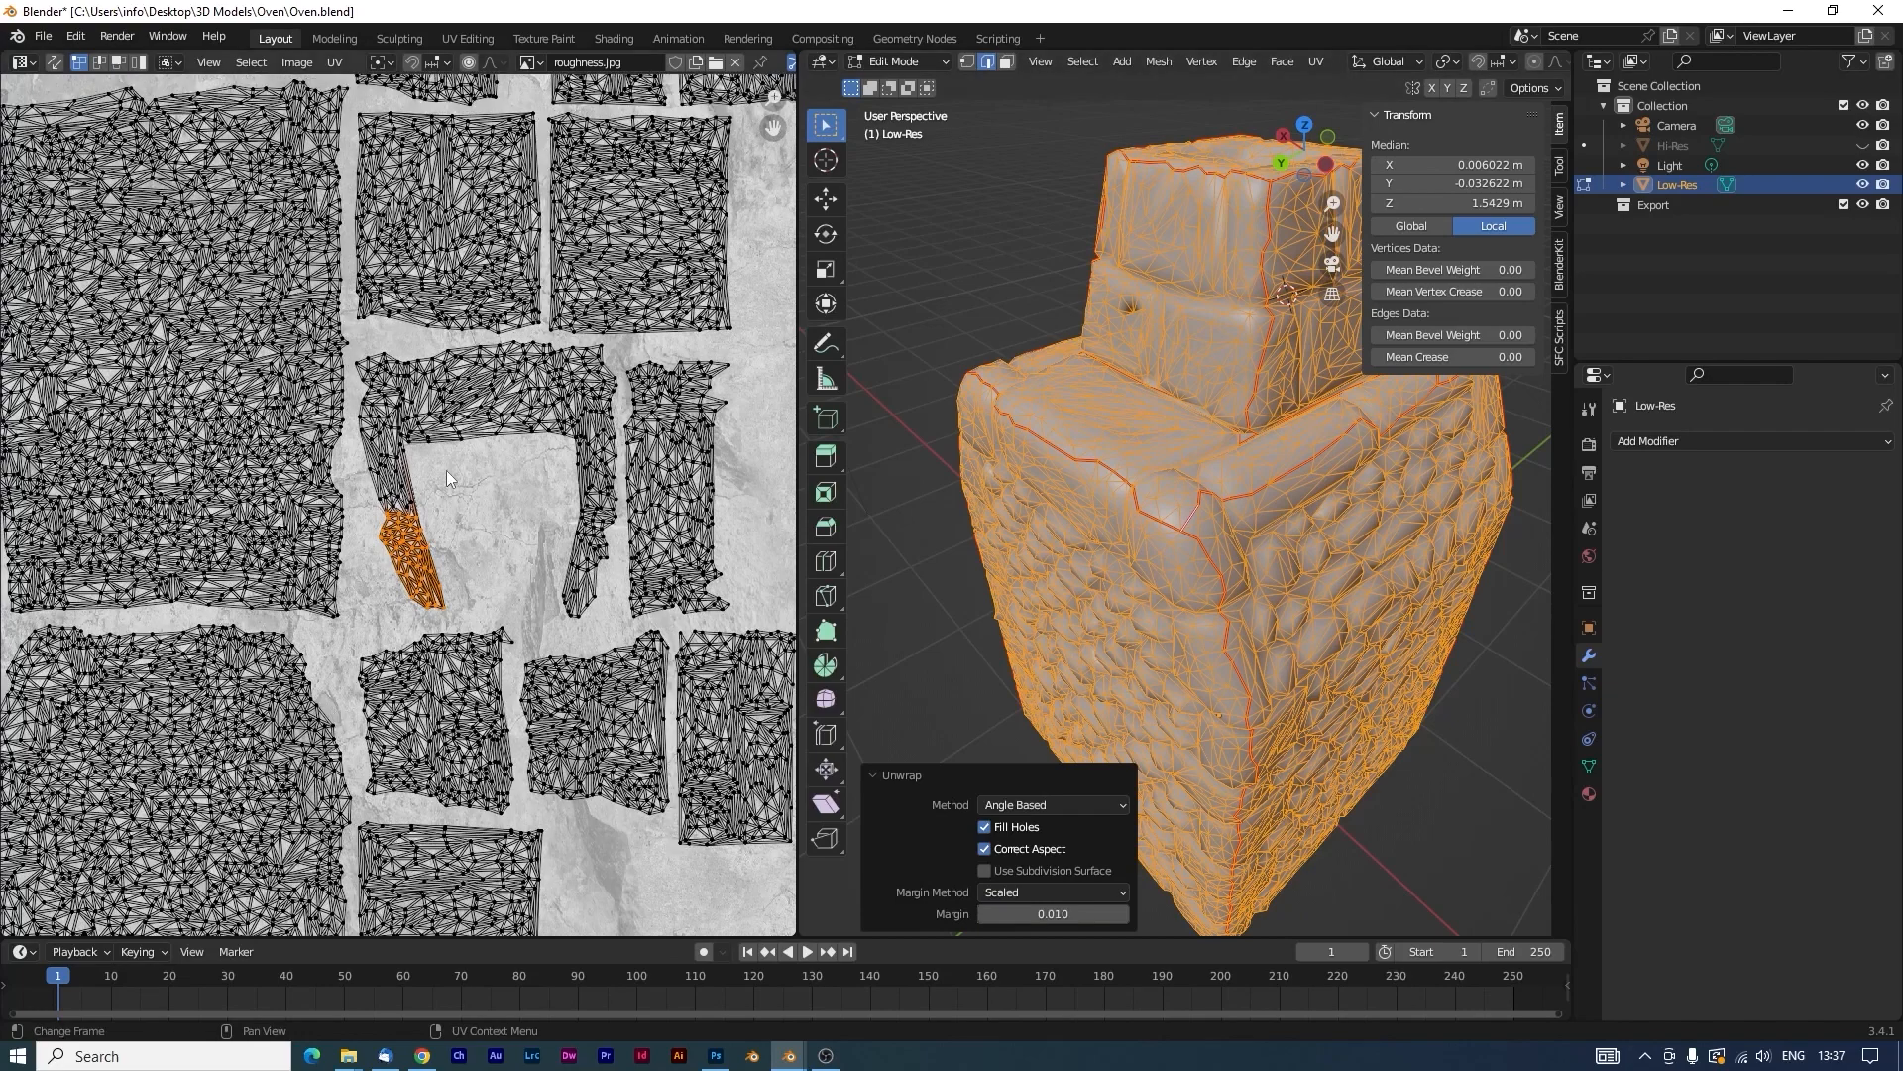
# Switch UV selection to whole islands, try moving a small rectangular island over its neighbours, and undo that move.
pyautogui.press('Home')
pyautogui.scroll(4, 330, 527)
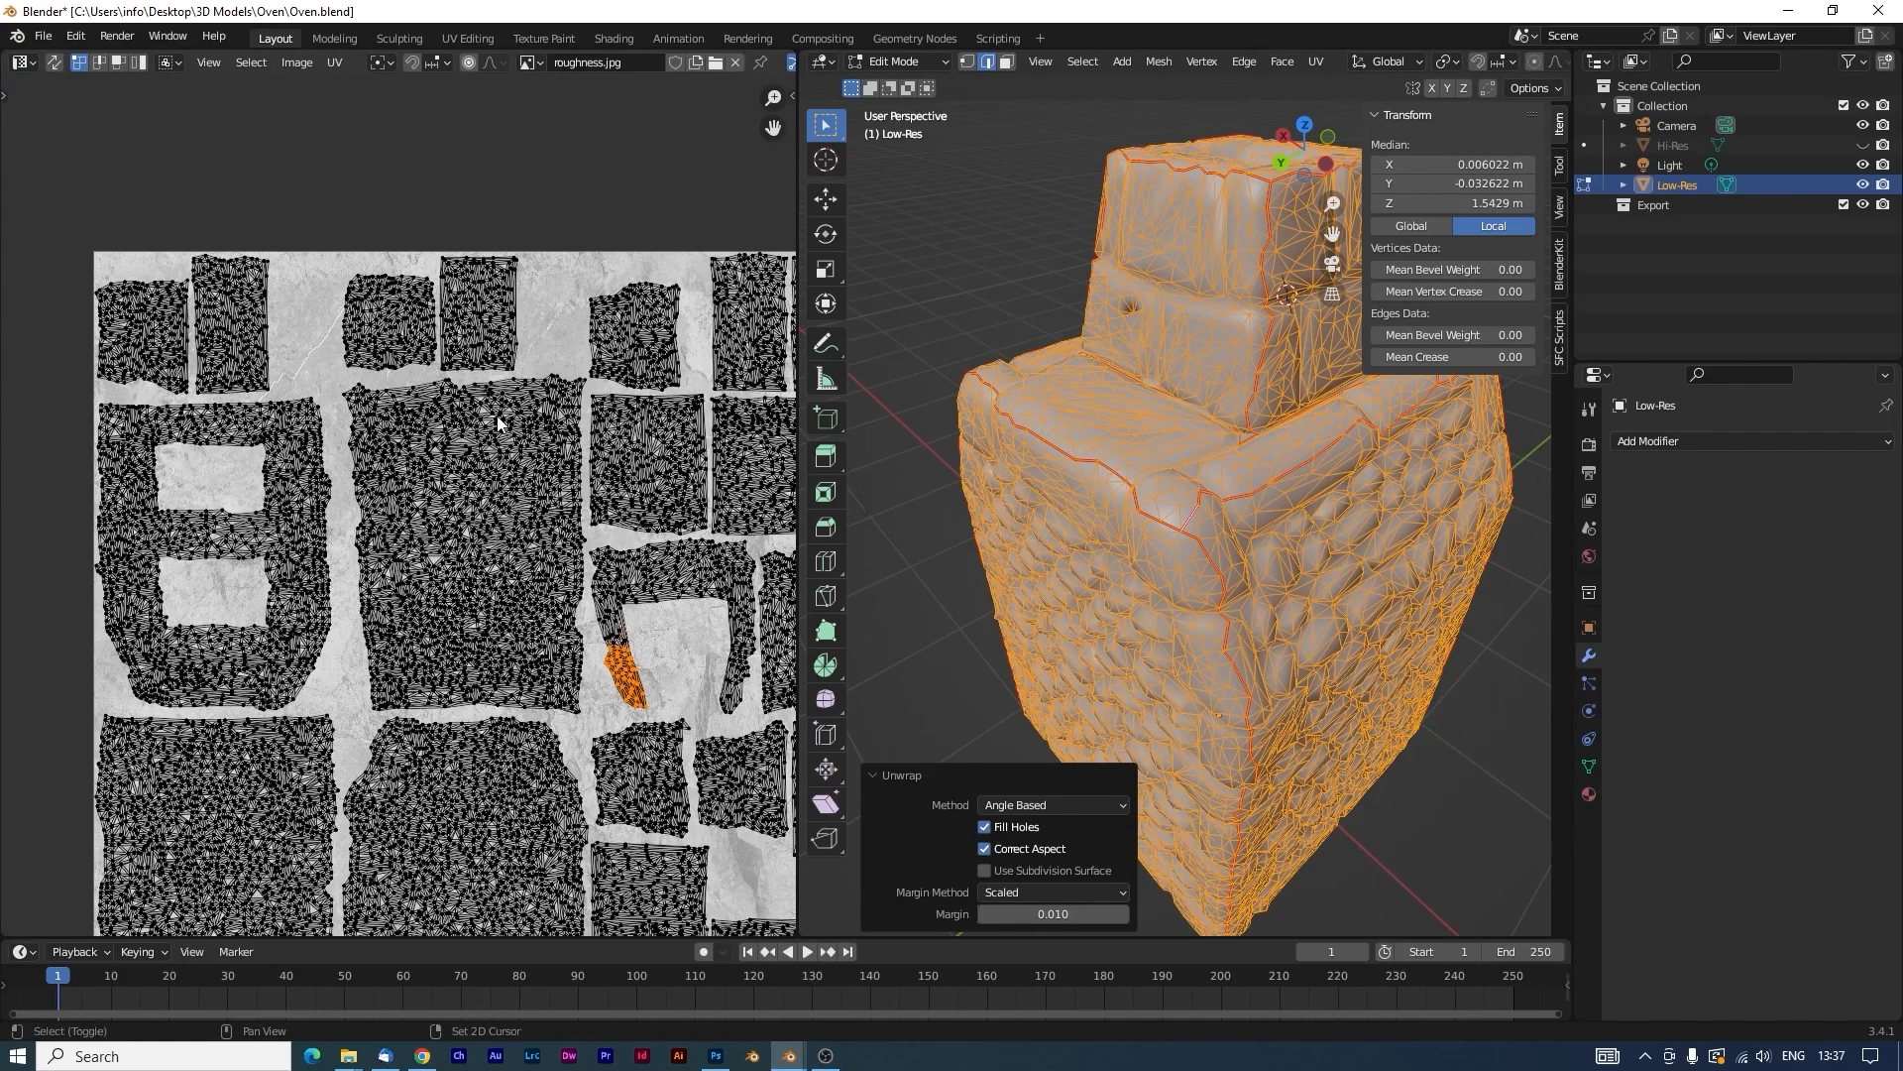
pyautogui.scroll(5, 526, 548)
pyautogui.scroll(-2, 523, 551)
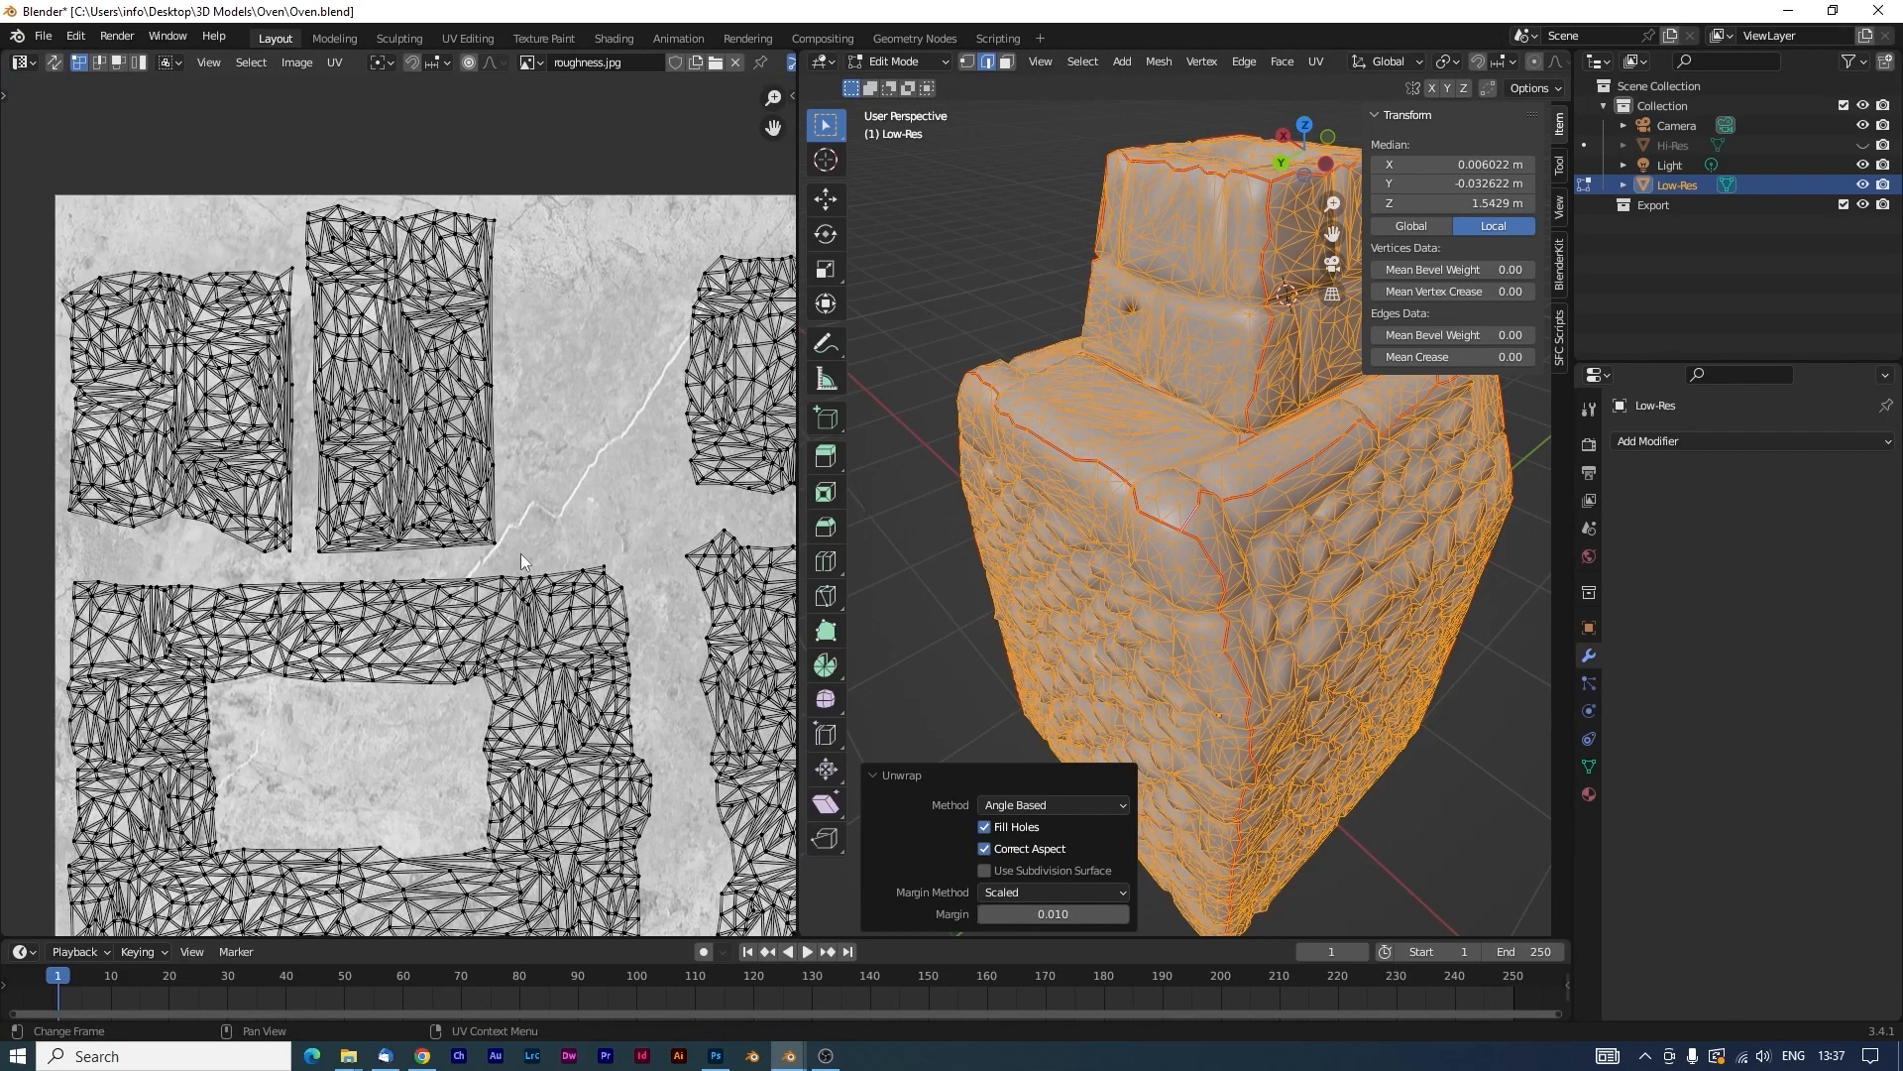
pyautogui.scroll(2, 395, 514)
pyautogui.moveTo(395, 515); pyautogui.dragTo(59, 510, button='middle')
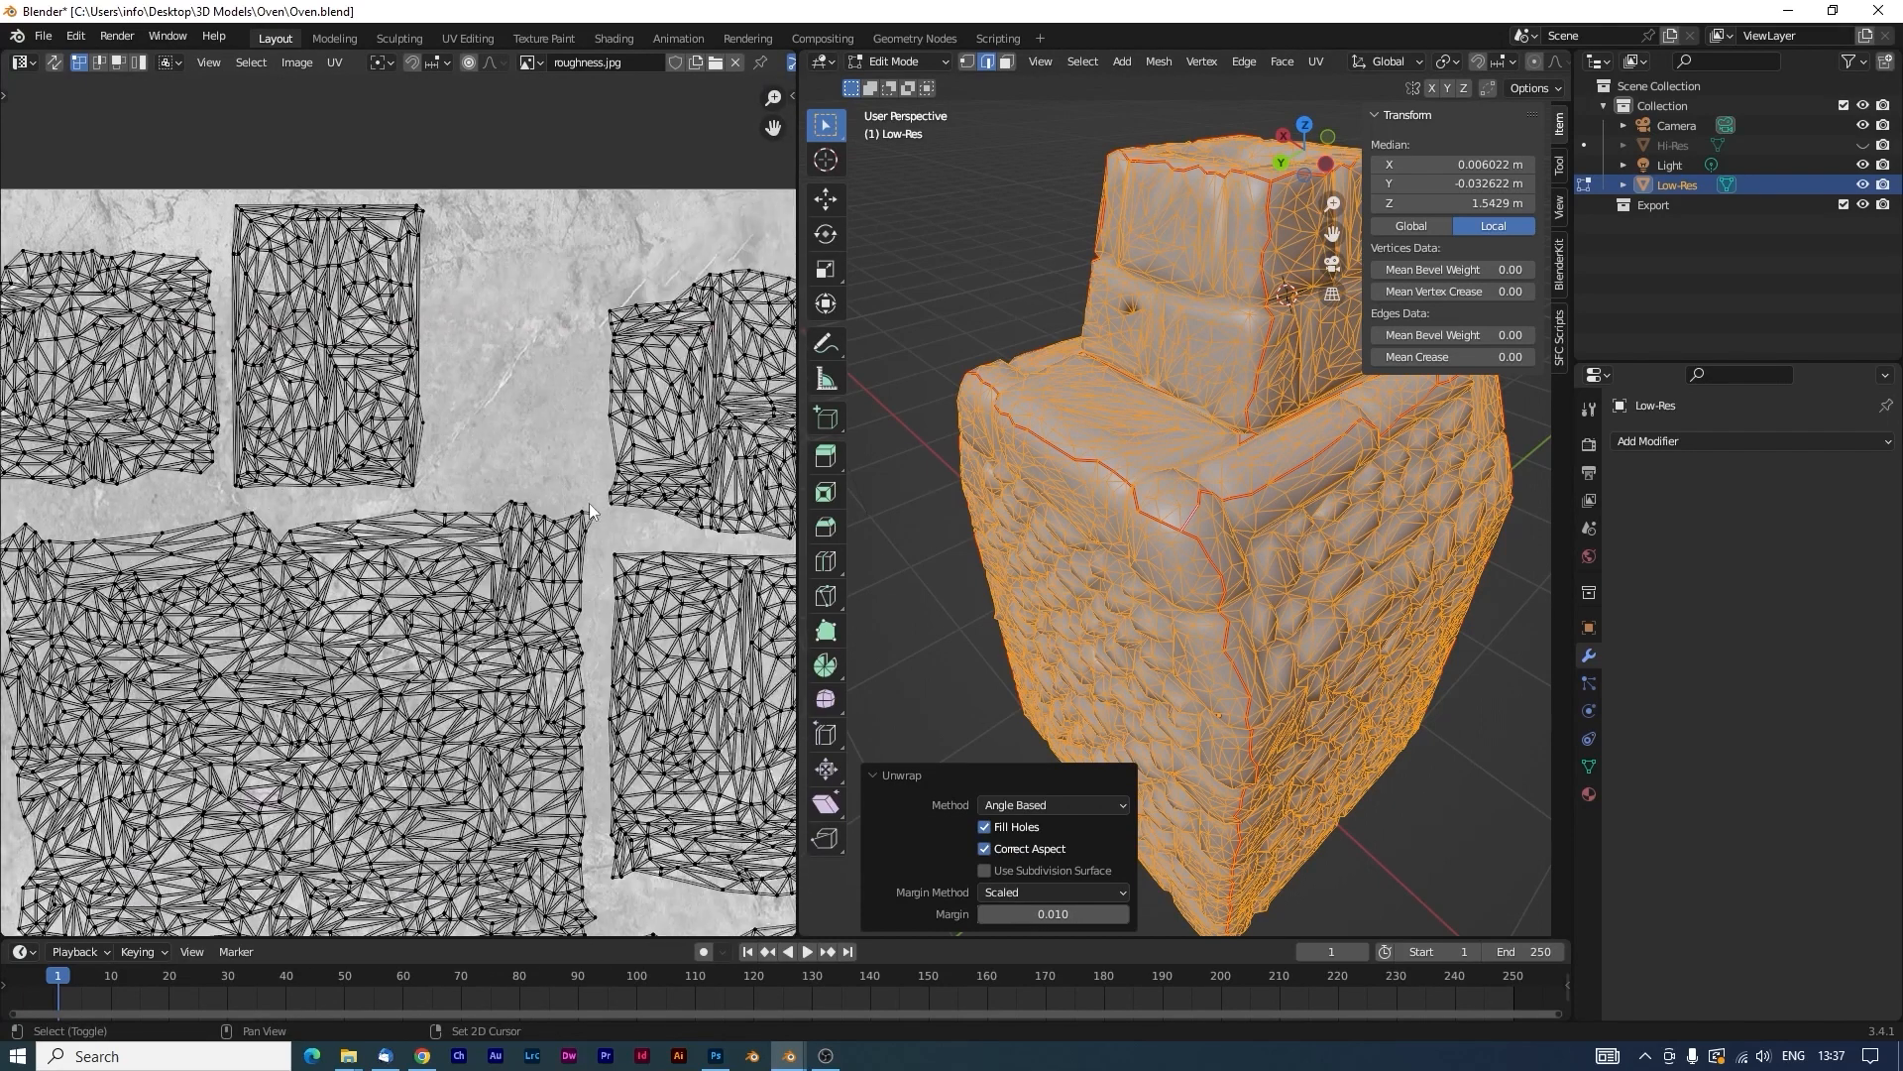
pyautogui.moveTo(589, 503); pyautogui.dragTo(460, 466, button='middle')
pyautogui.press('4')
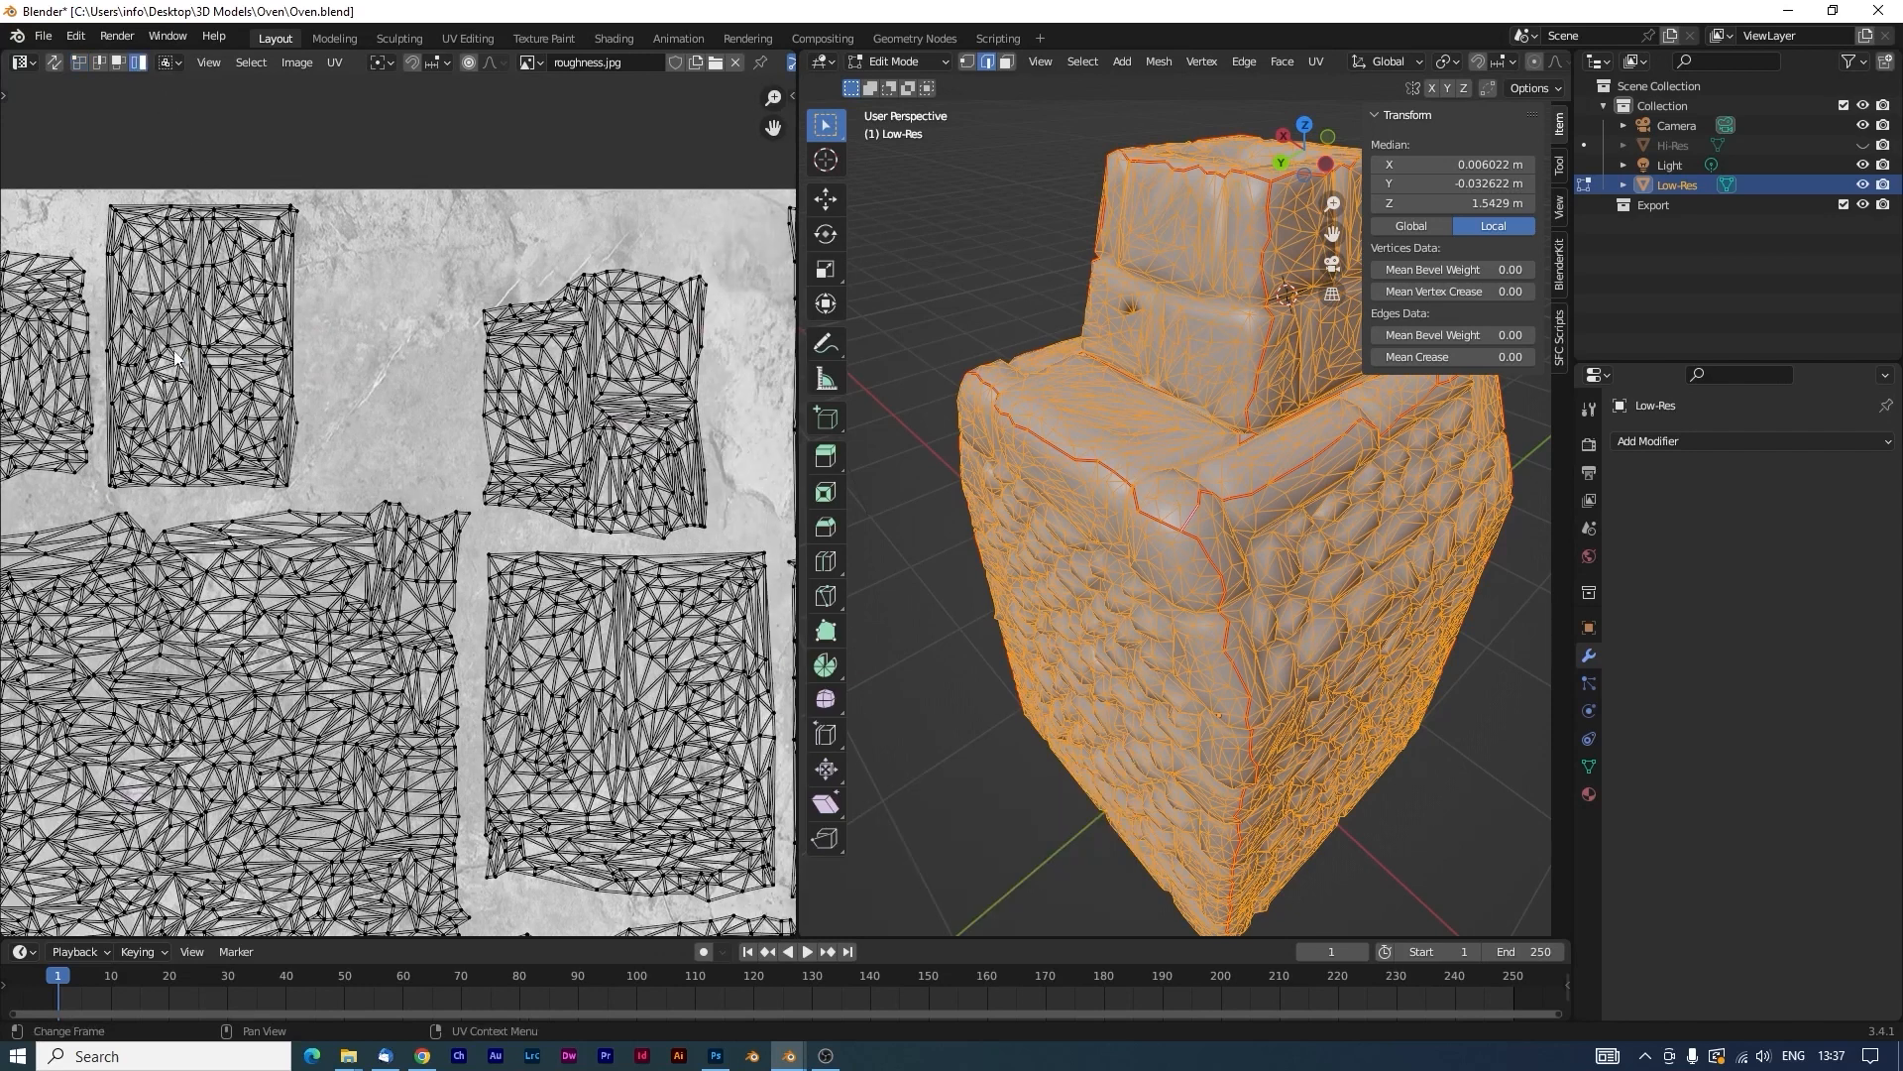
pyautogui.moveTo(179, 362); pyautogui.dragTo(395, 531)
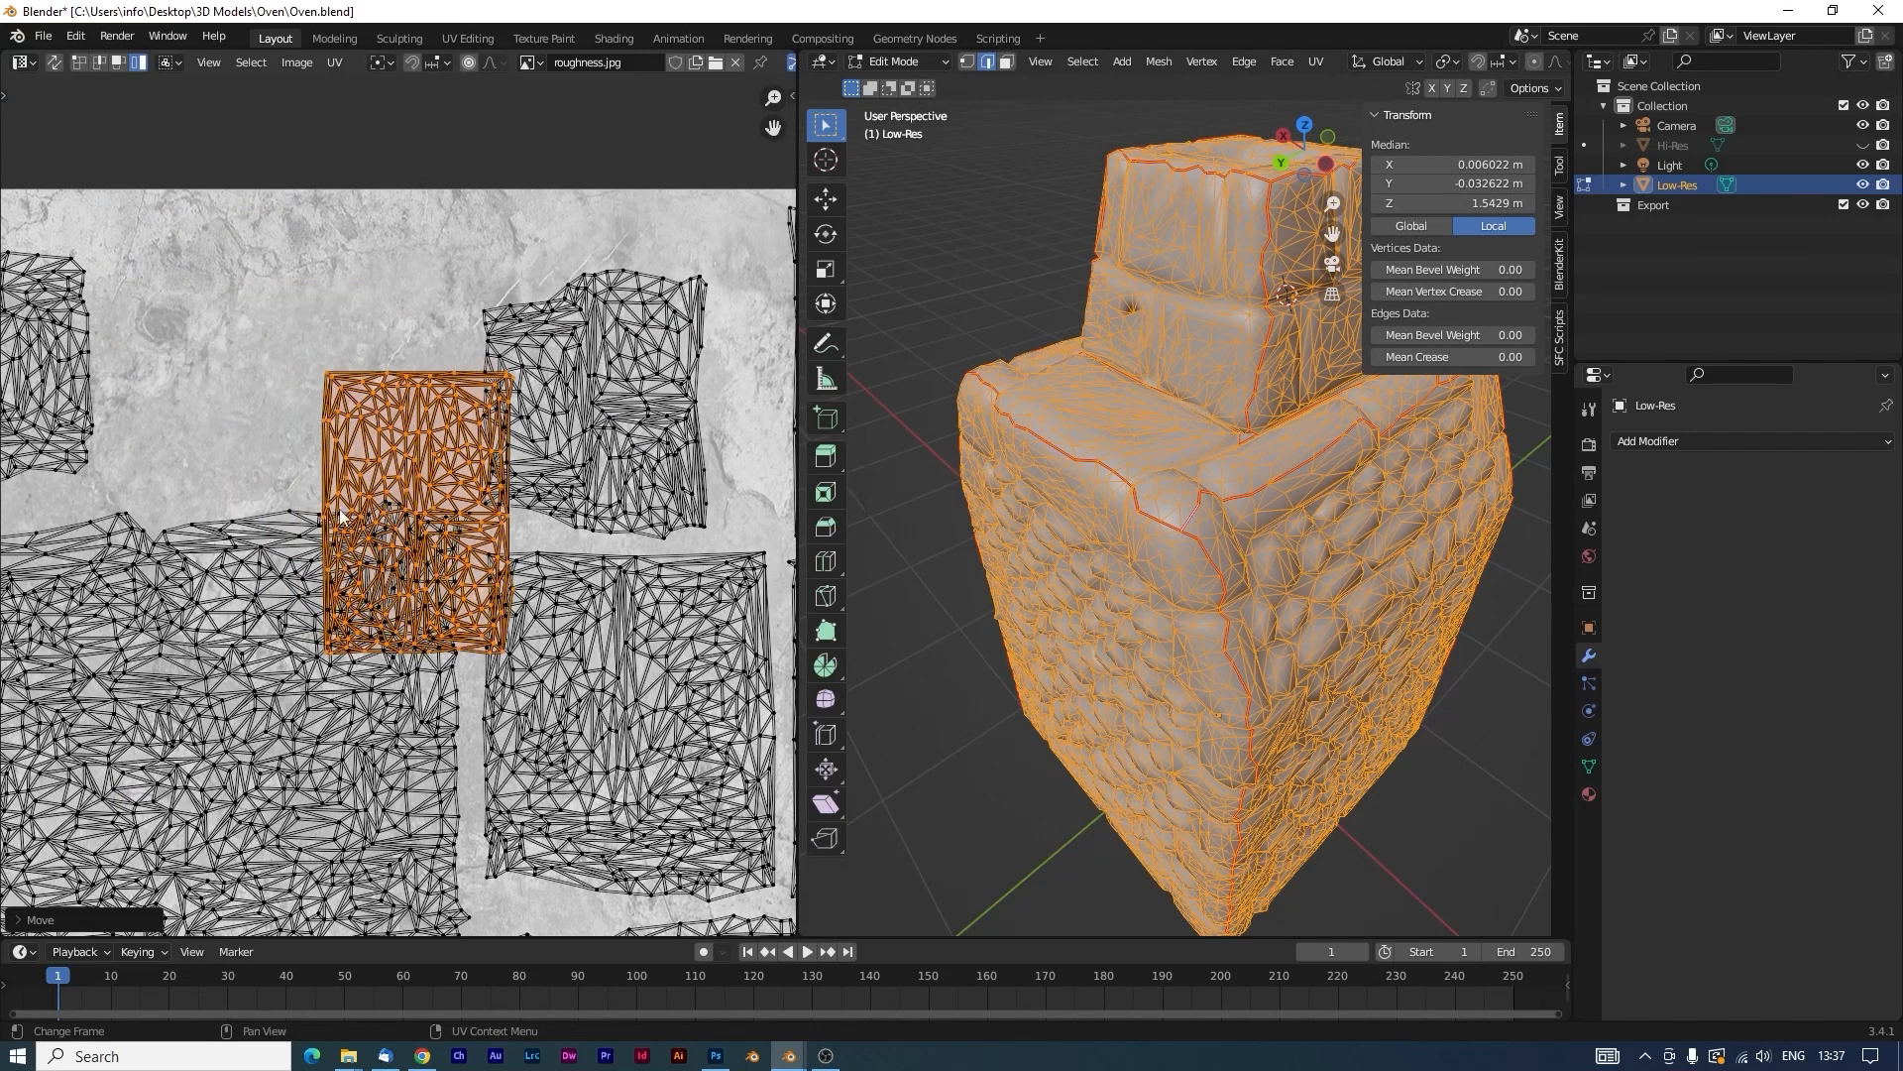
pyautogui.click(235, 447)
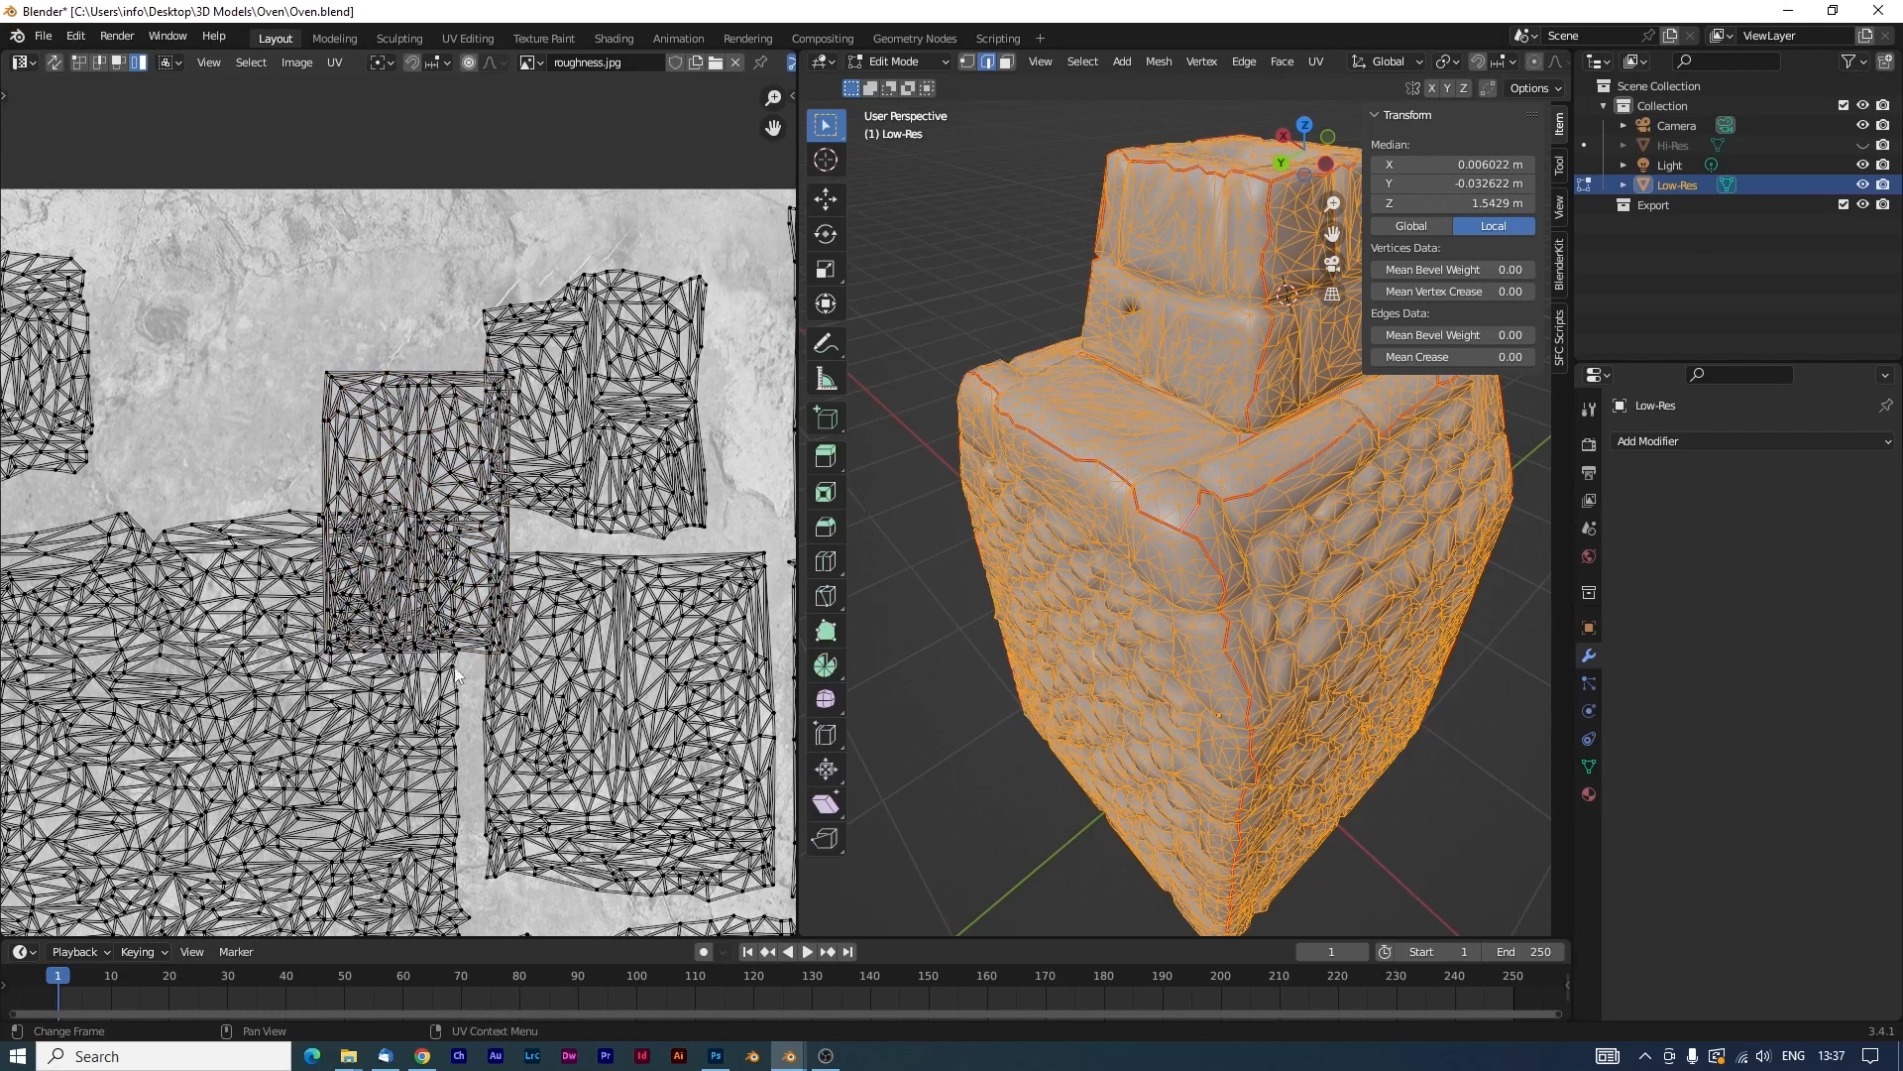
pyautogui.hotkey('ctrl', 'z')
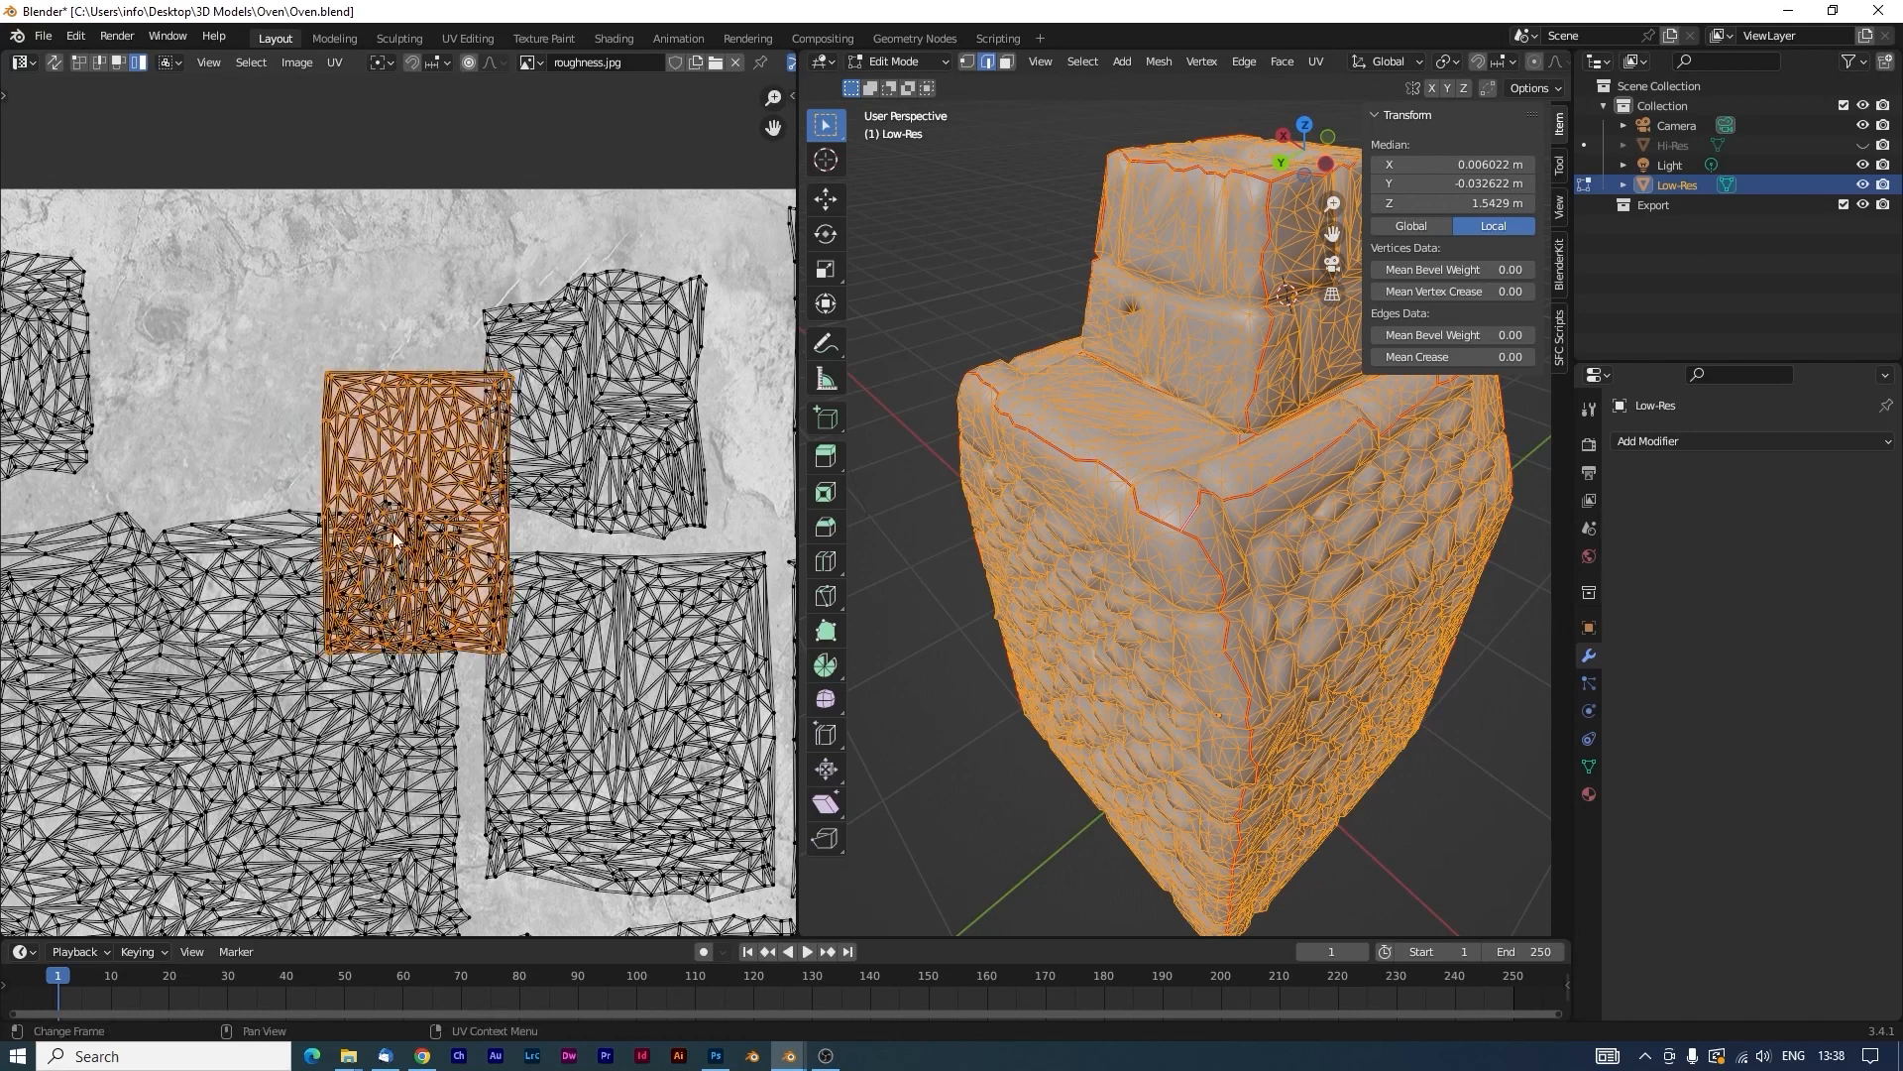
pyautogui.hotkey('ctrl', 'z')
# Examine the UV layout for uneven gaps and unused space around the islands, including those in the upper row.
pyautogui.keyDown('shift'); pyautogui.moveTo(549, 606); pyautogui.dragTo(307, 600, button='middle'); pyautogui.keyUp('shift')
pyautogui.keyDown('shift'); pyautogui.moveTo(468, 714); pyautogui.dragTo(443, 432, button='middle'); pyautogui.keyUp('shift')
pyautogui.scroll(4, 307, 585)
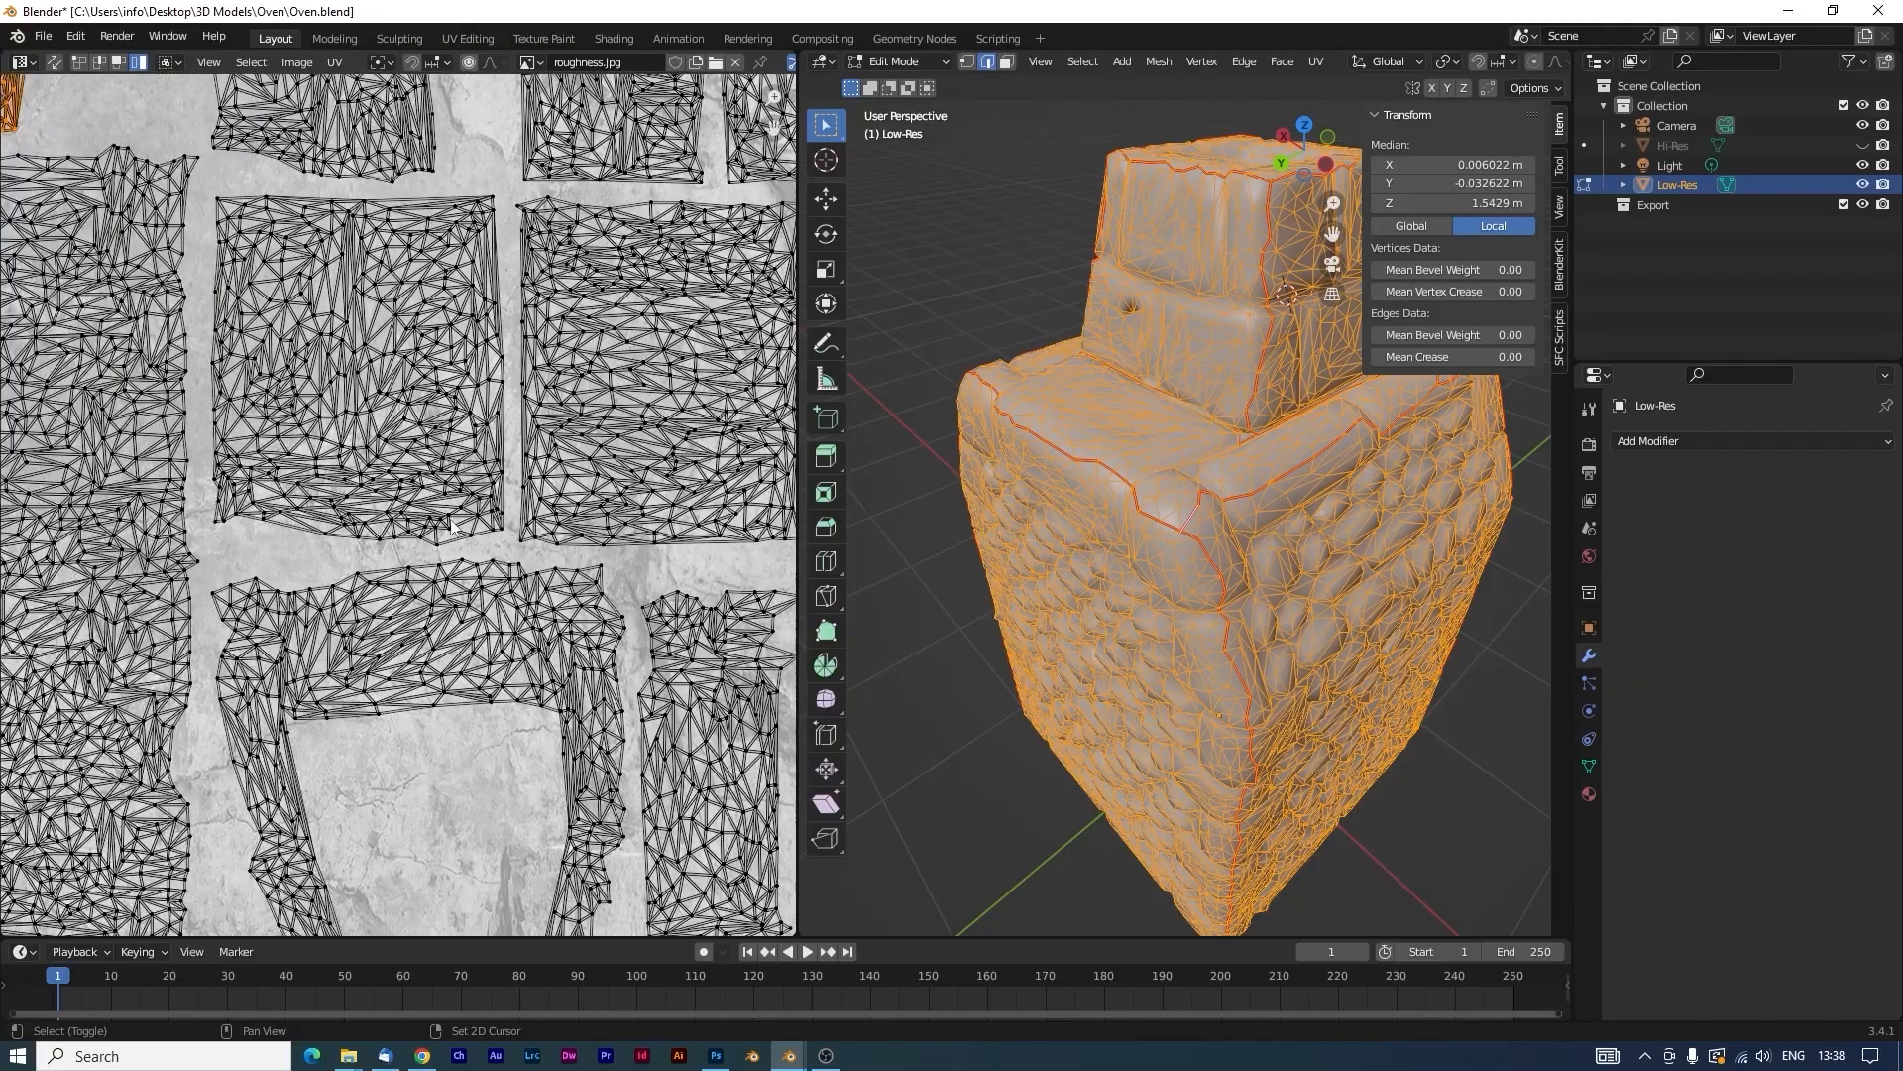
pyautogui.moveTo(337, 545); pyautogui.dragTo(578, 545, button='middle')
pyautogui.moveTo(158, 535); pyautogui.dragTo(550, 460, button='middle')
pyautogui.scroll(-6, 491, 368)
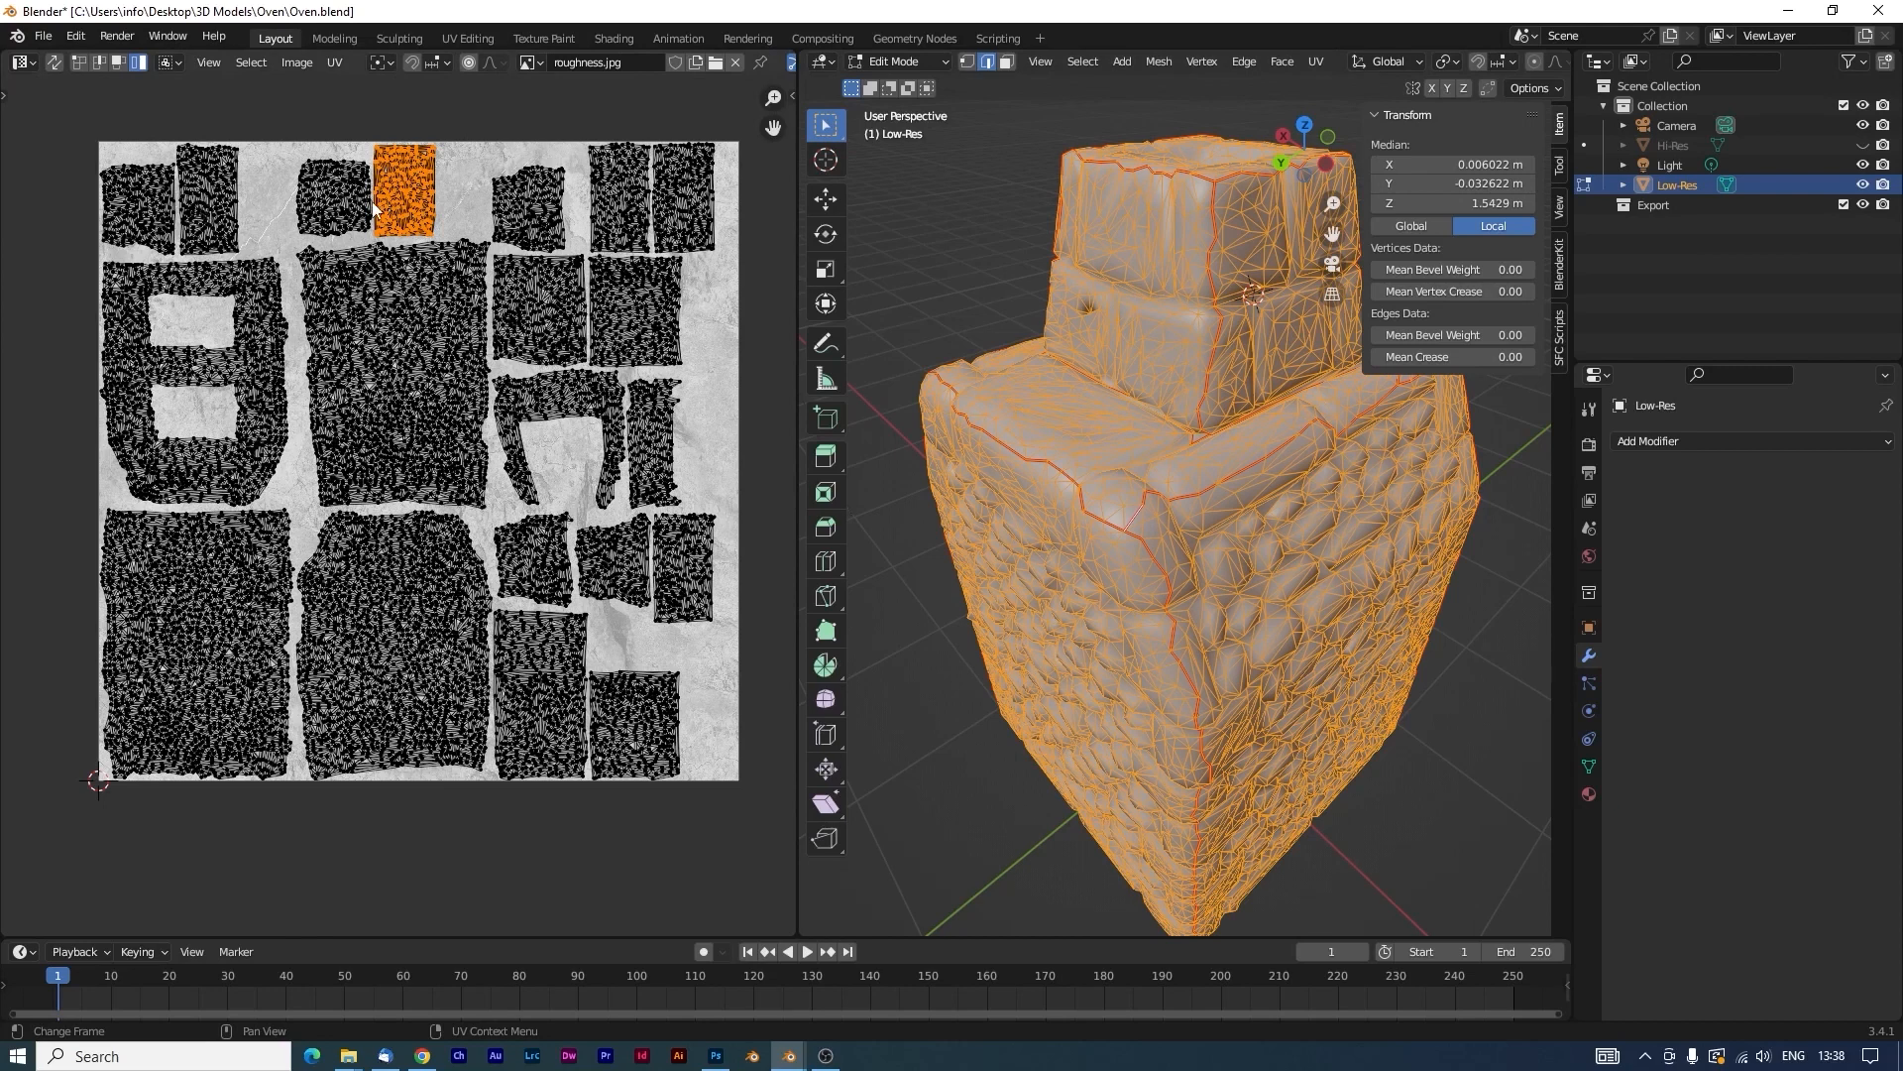
pyautogui.click(217, 194)
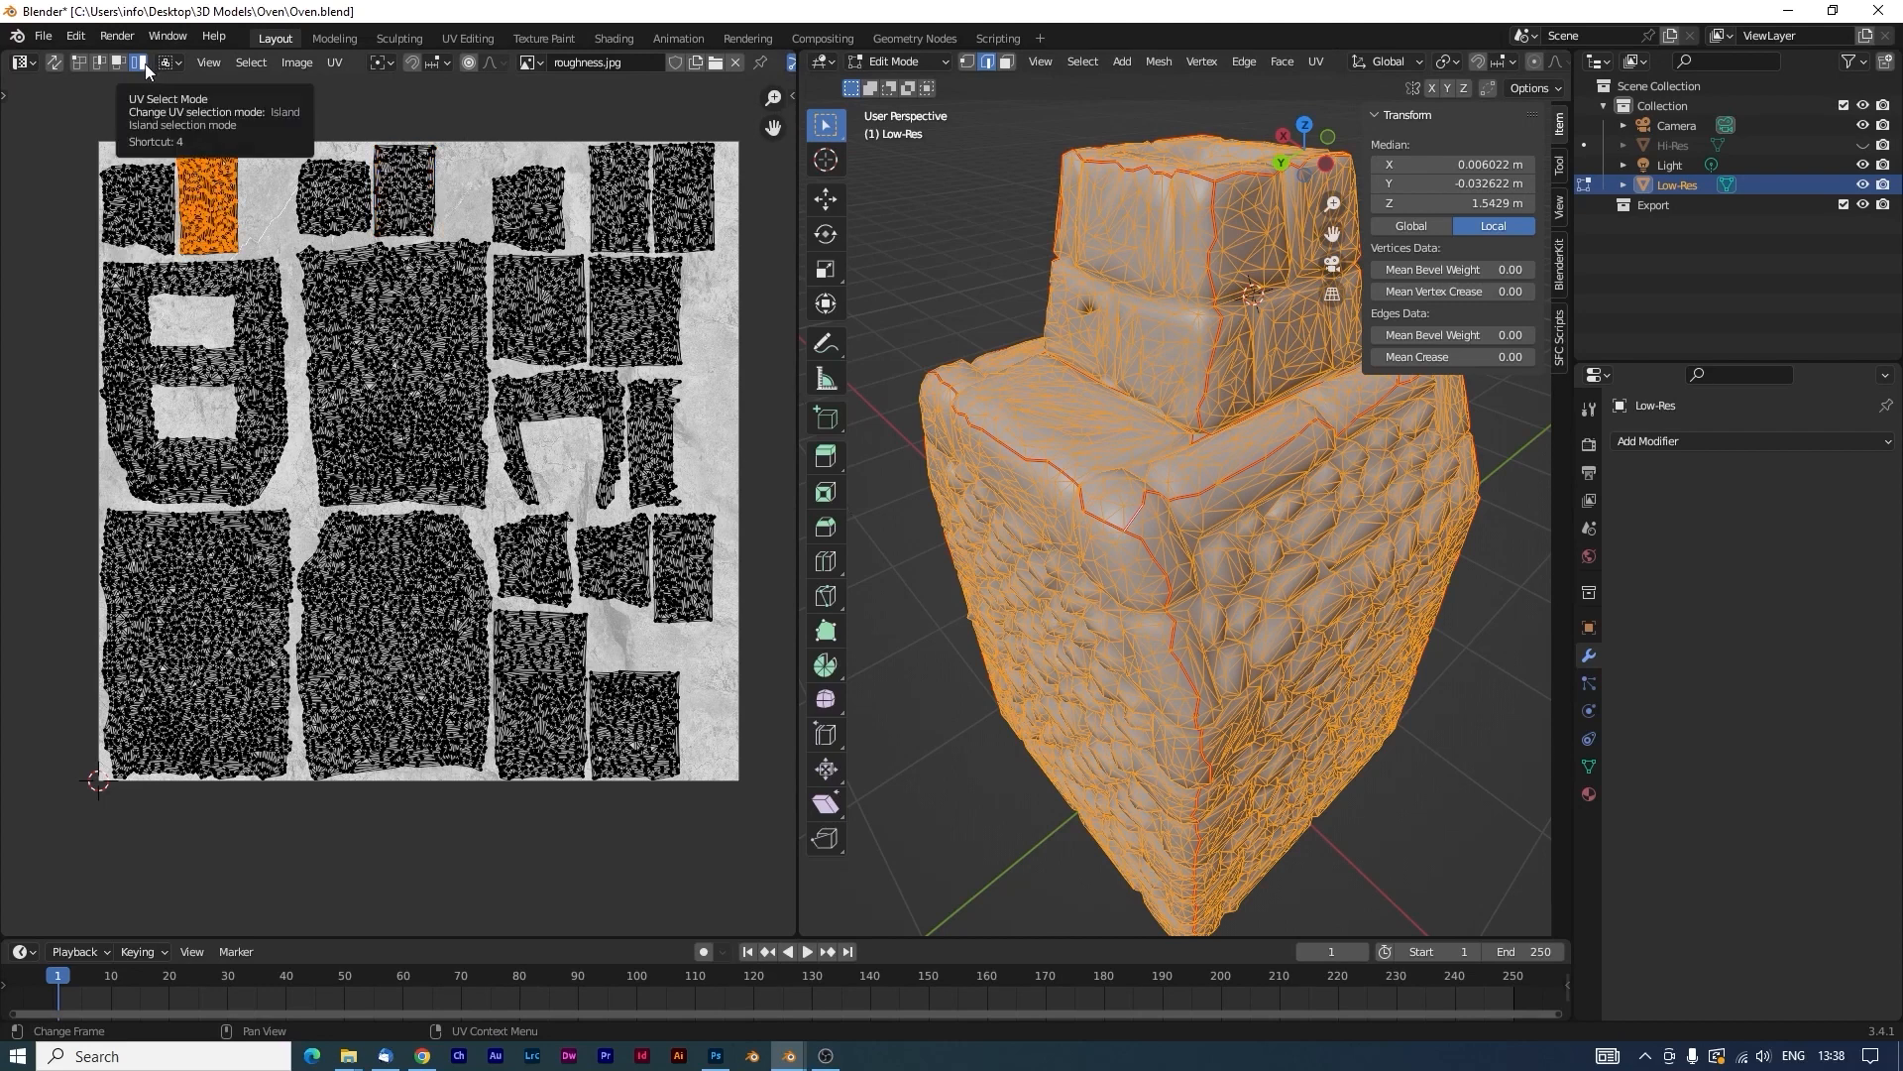
pyautogui.click(334, 214)
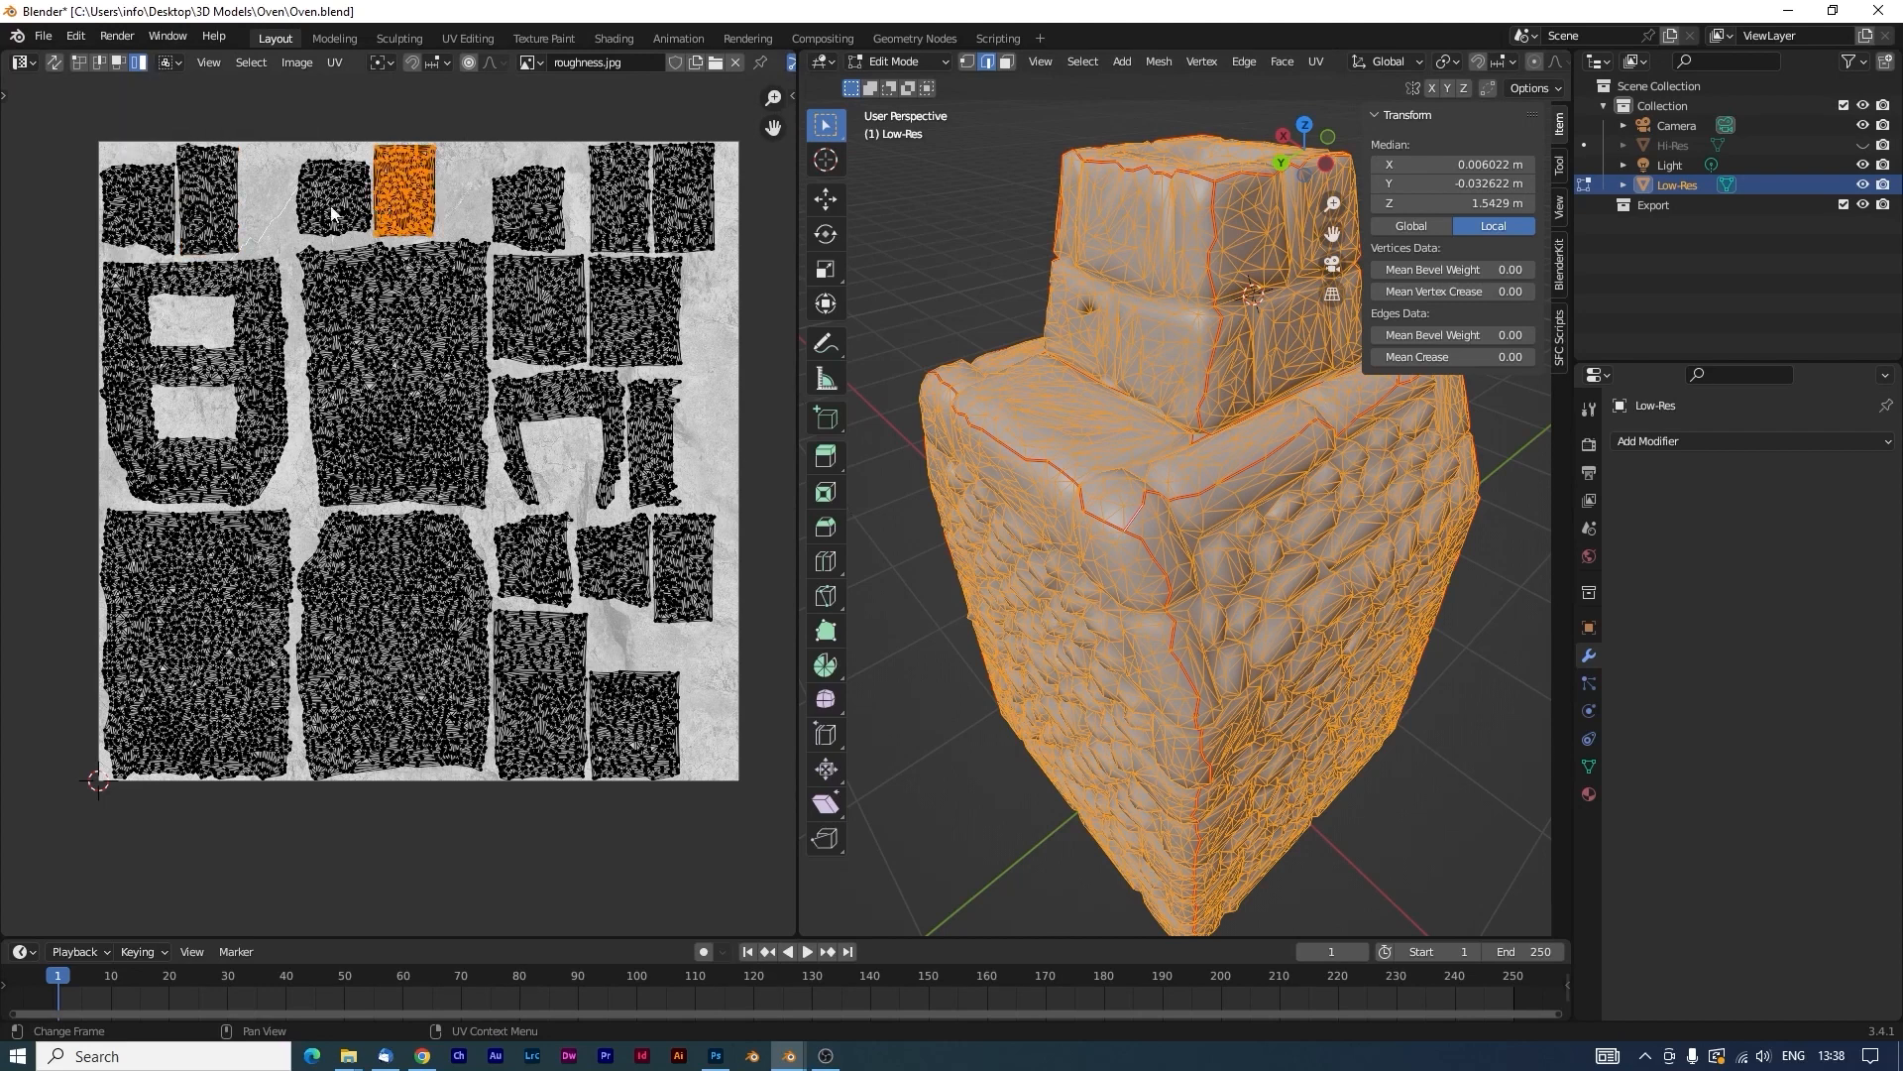
# Rotate the tall island near the texture's upper-left corner 90 degrees and place it directly above the island with two holes.
pyautogui.click(243, 211)
pyautogui.write('r')
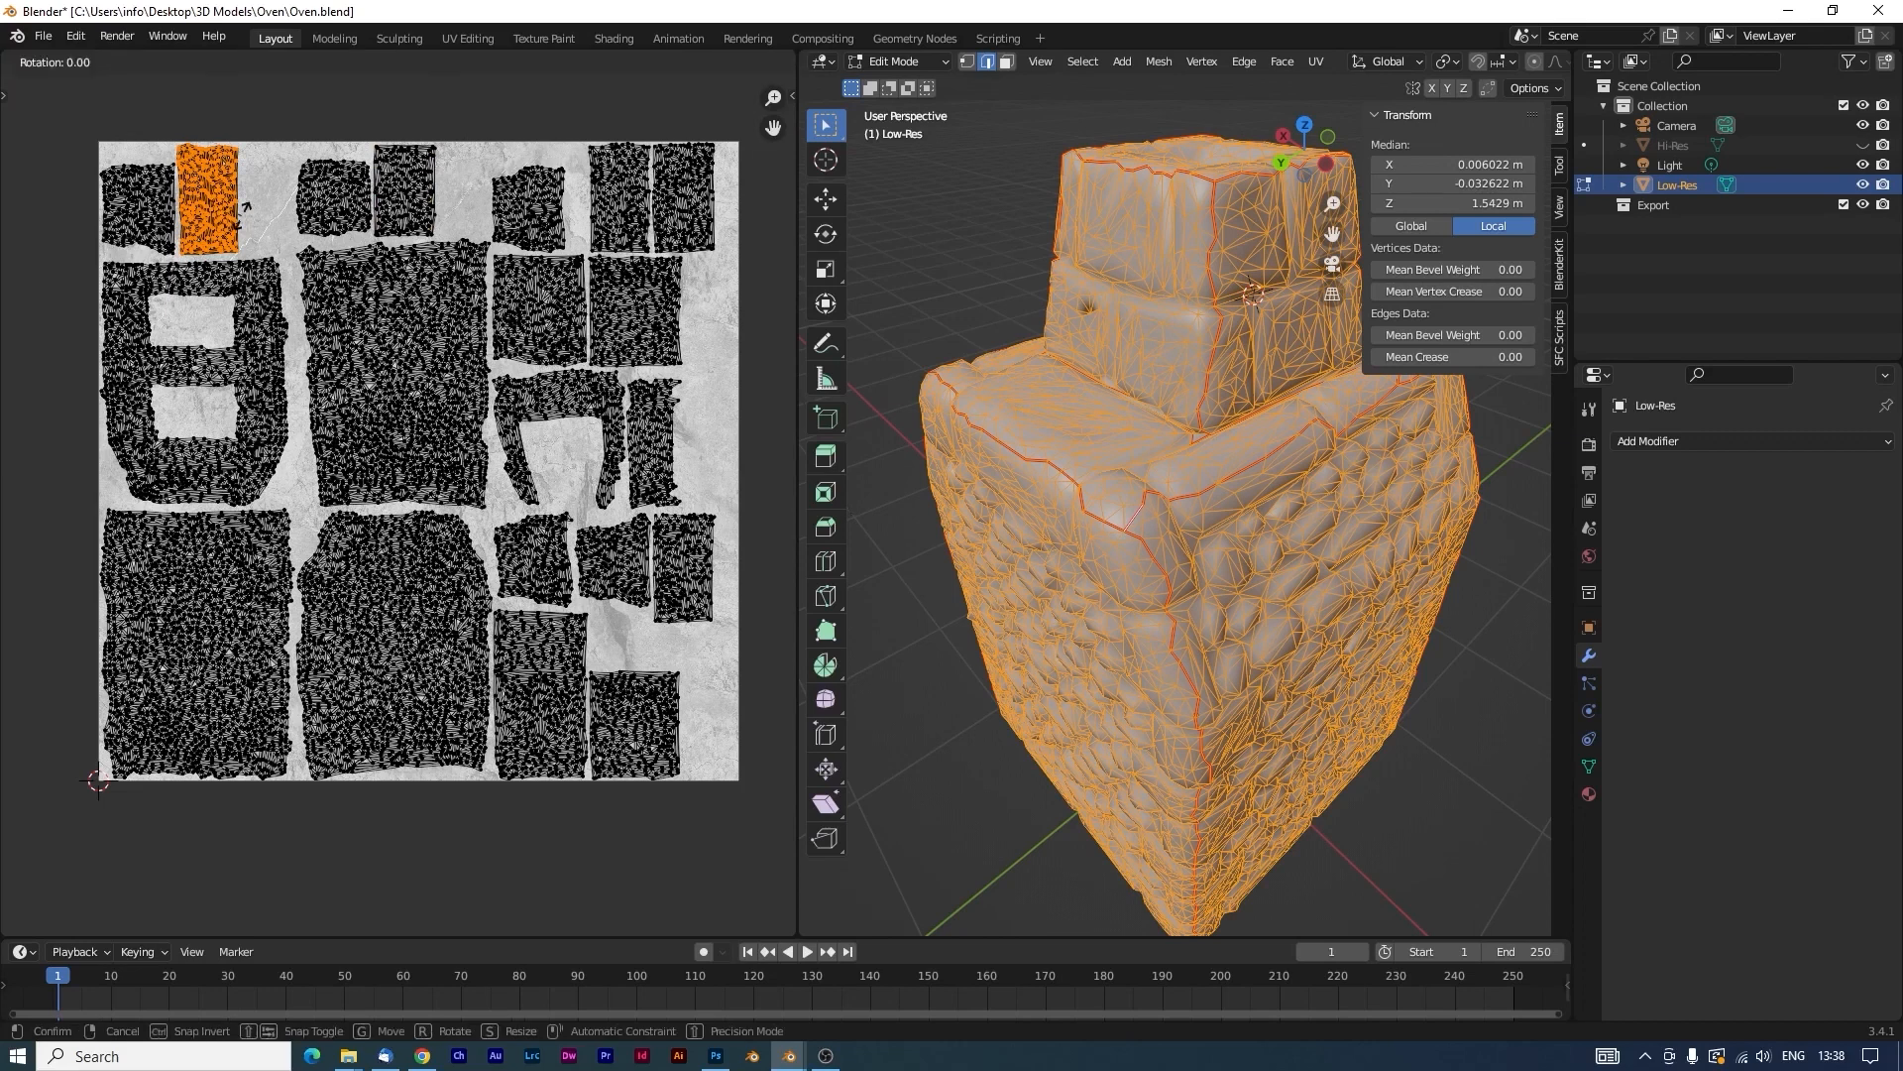
pyautogui.write('90')
pyautogui.press('Return')
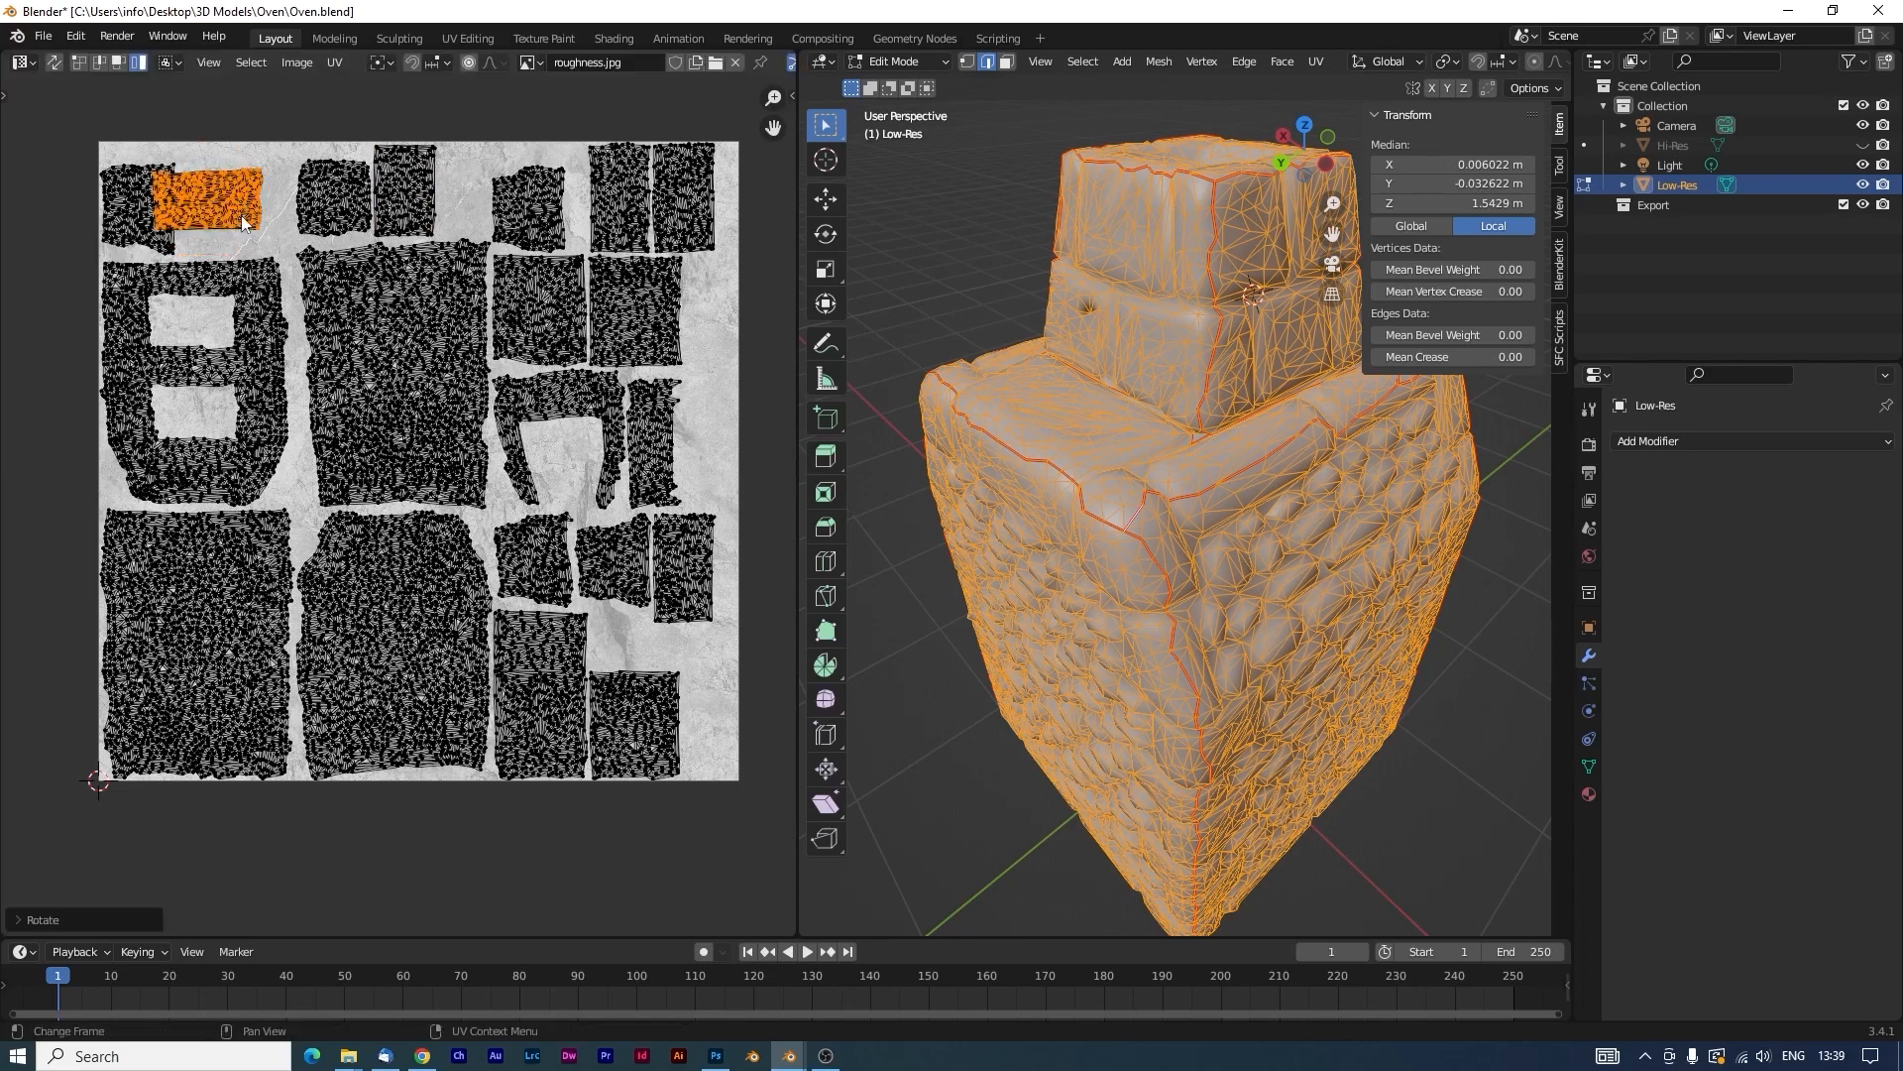
pyautogui.press('g')
pyautogui.click(269, 243)
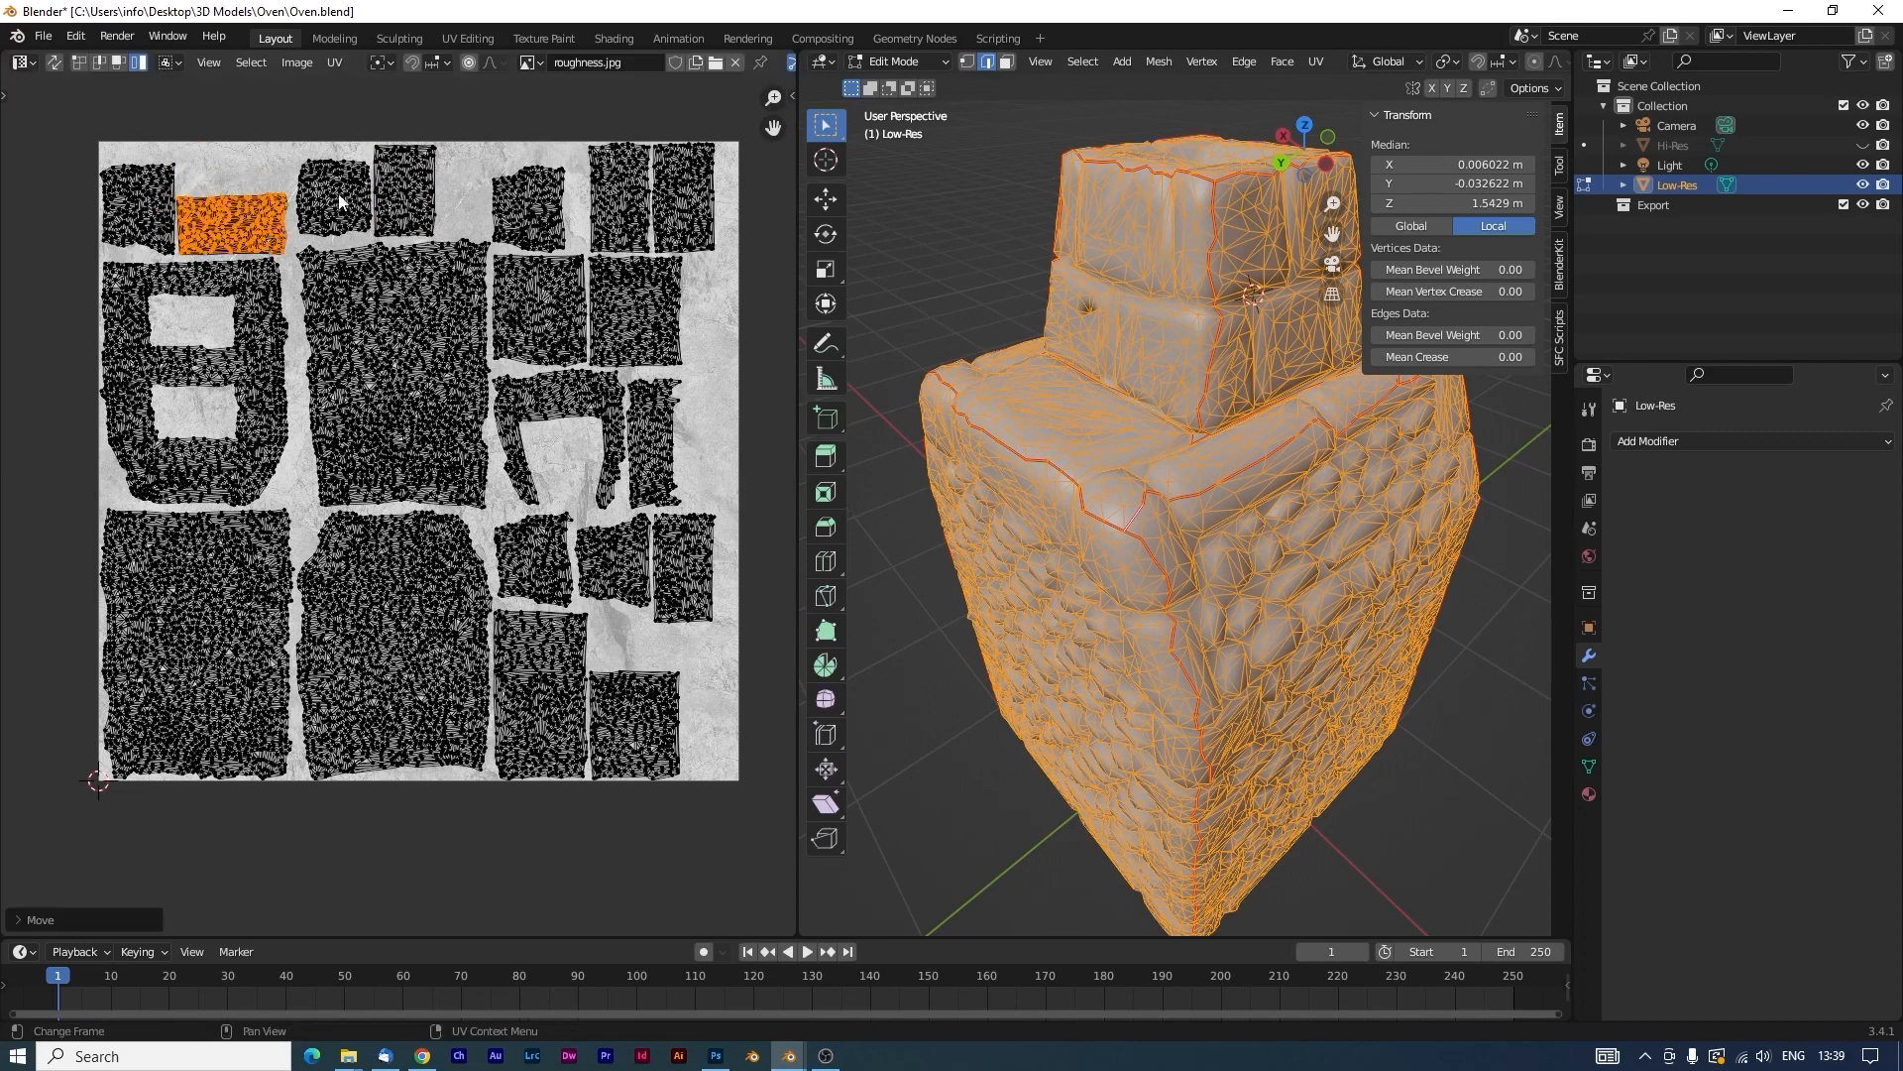
# Shift the small squarish island in the upper row closer to the rotated wide island.
pyautogui.click(337, 196)
pyautogui.press('g')
pyautogui.click(332, 198)
# Rotate the tall island beside the second squarish island 90 degrees and fit it closely against that island.
pyautogui.click(391, 206)
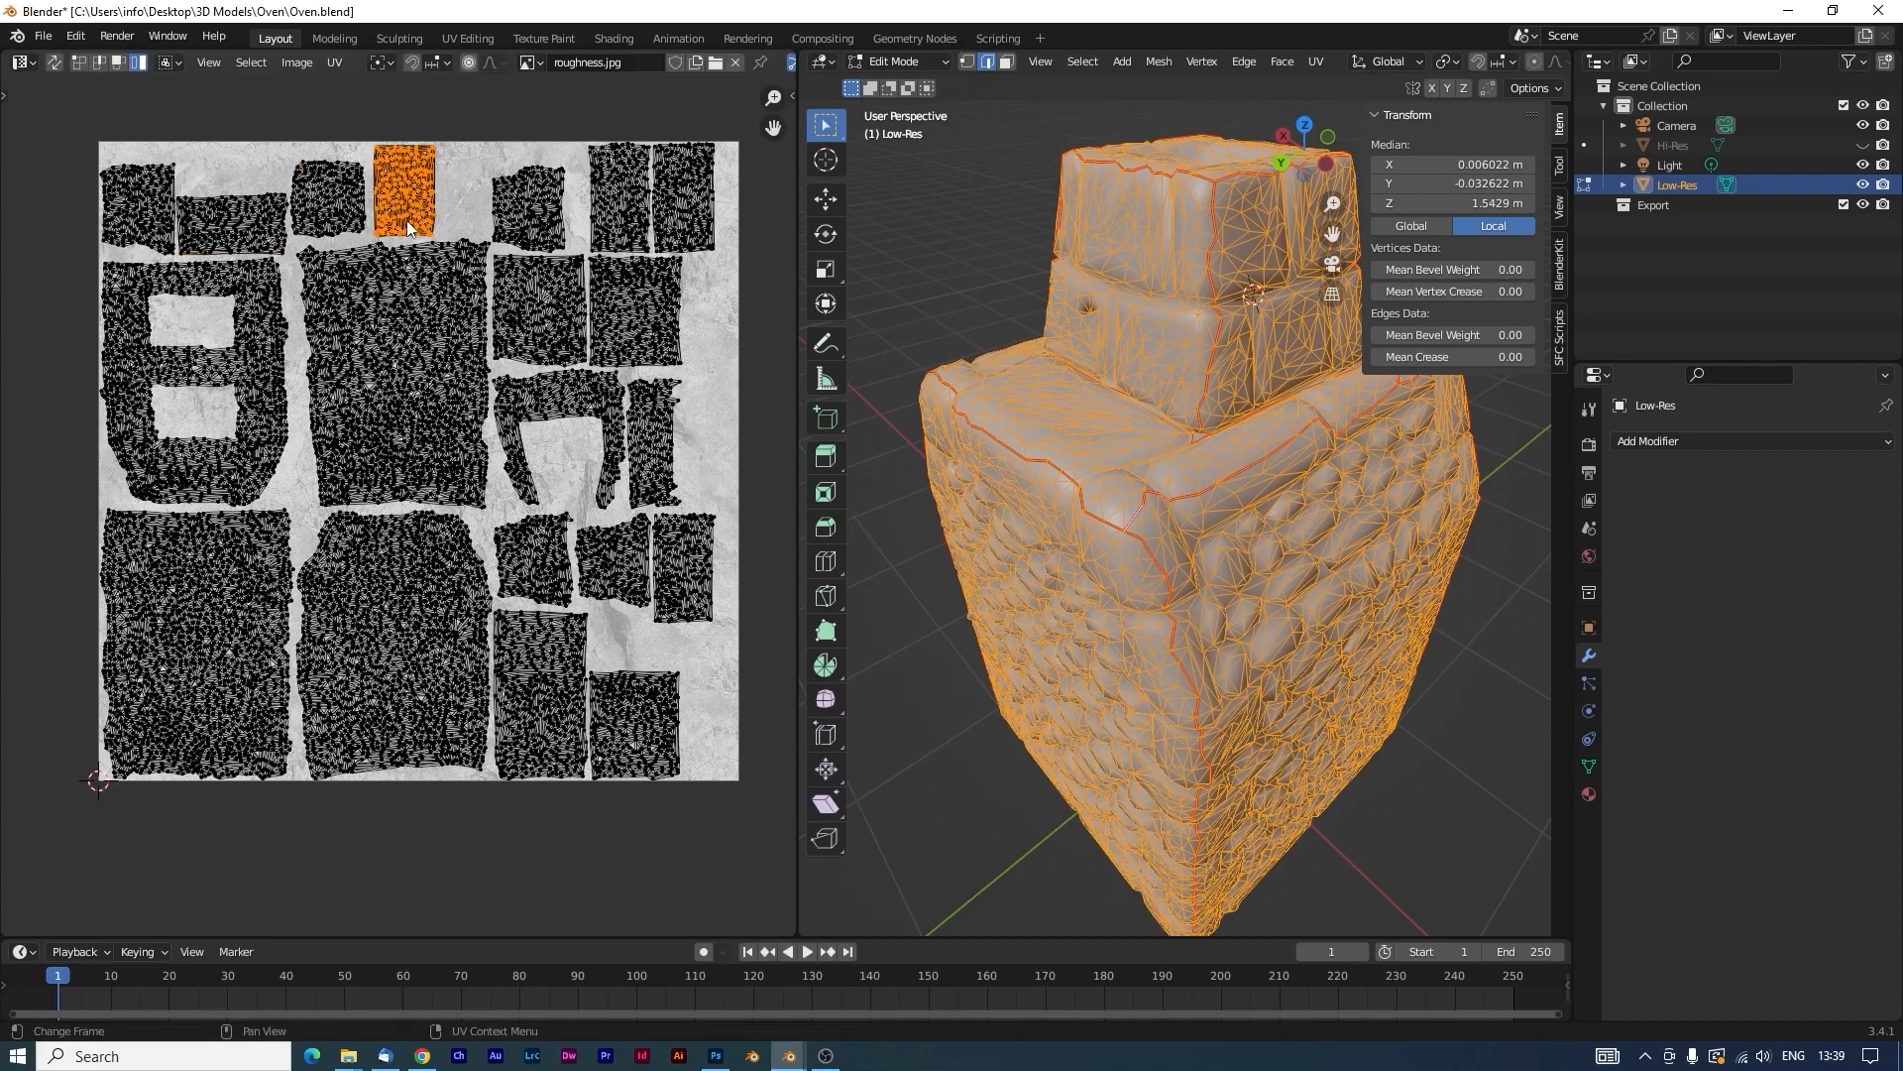
pyautogui.write('r90')
pyautogui.press('Return')
pyautogui.press('g')
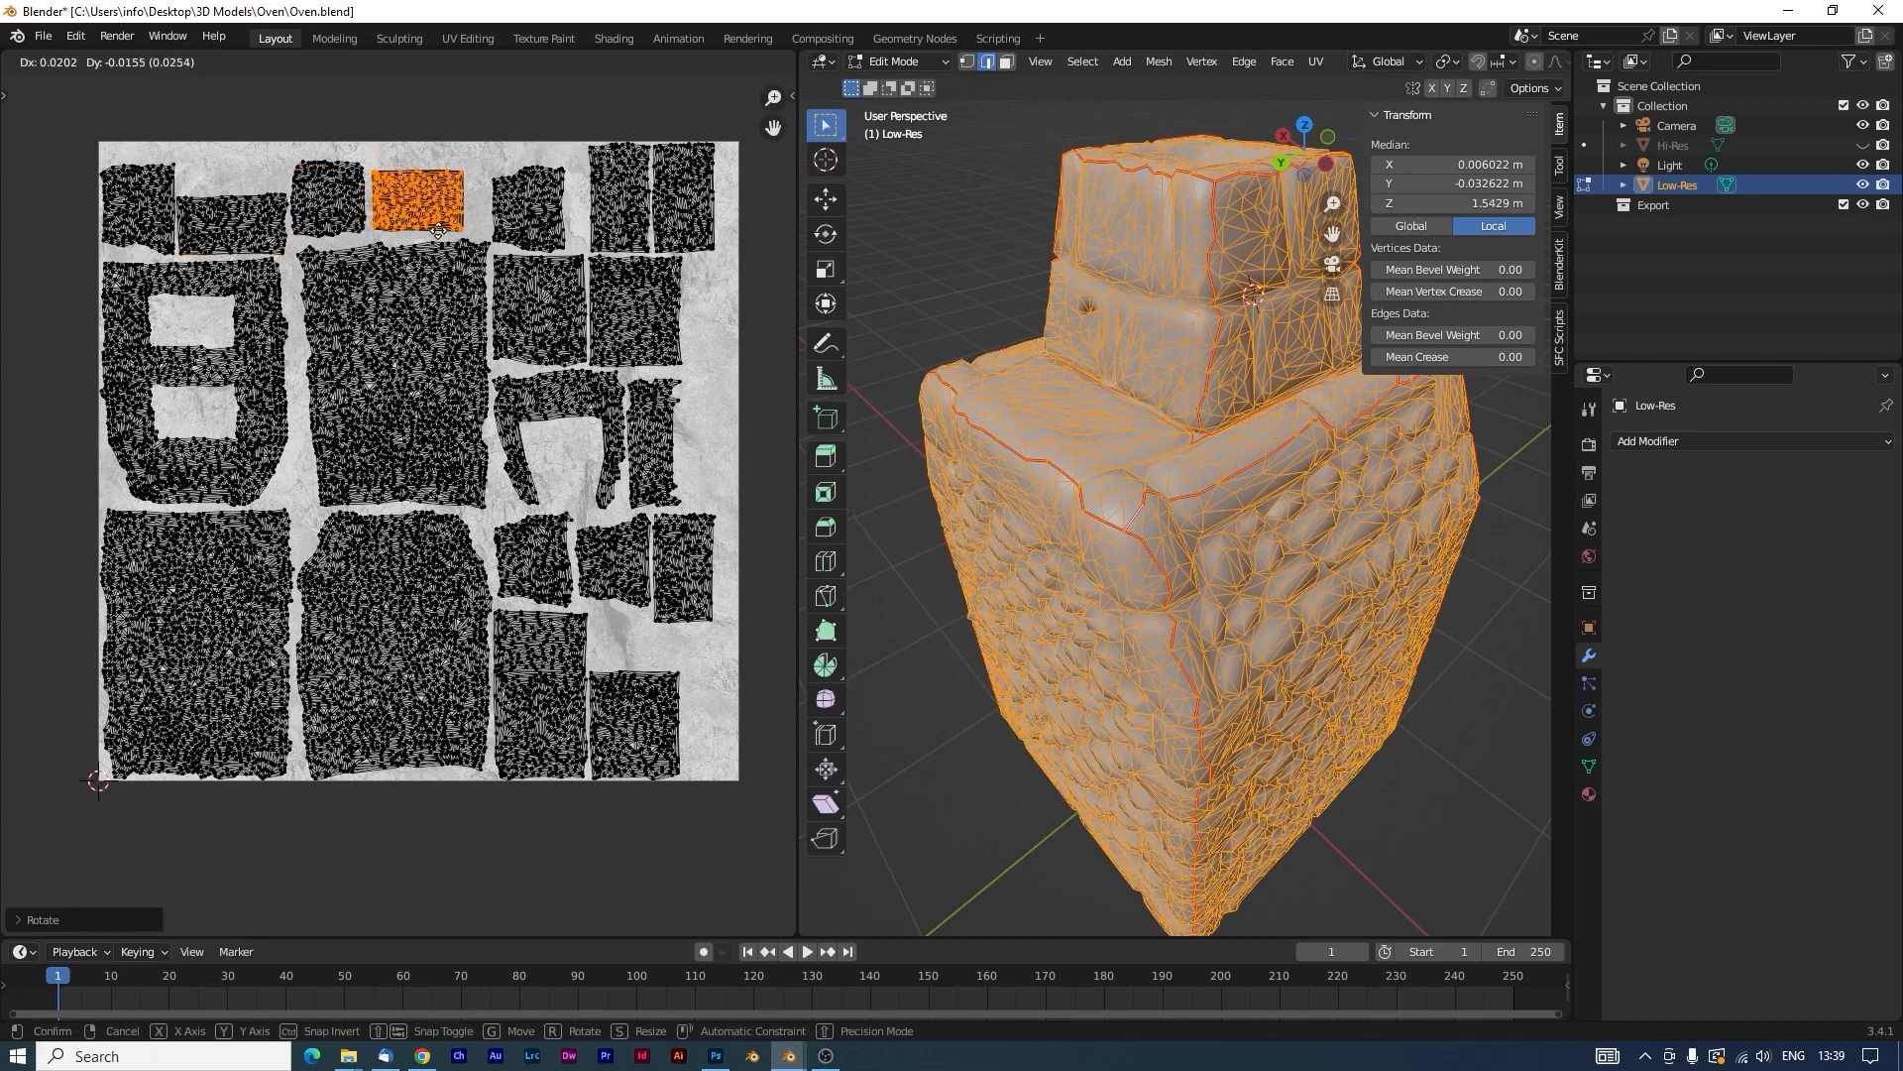
pyautogui.click(441, 240)
pyautogui.scroll(2, 462, 264)
pyautogui.moveTo(462, 264); pyautogui.dragTo(453, 489, button='middle')
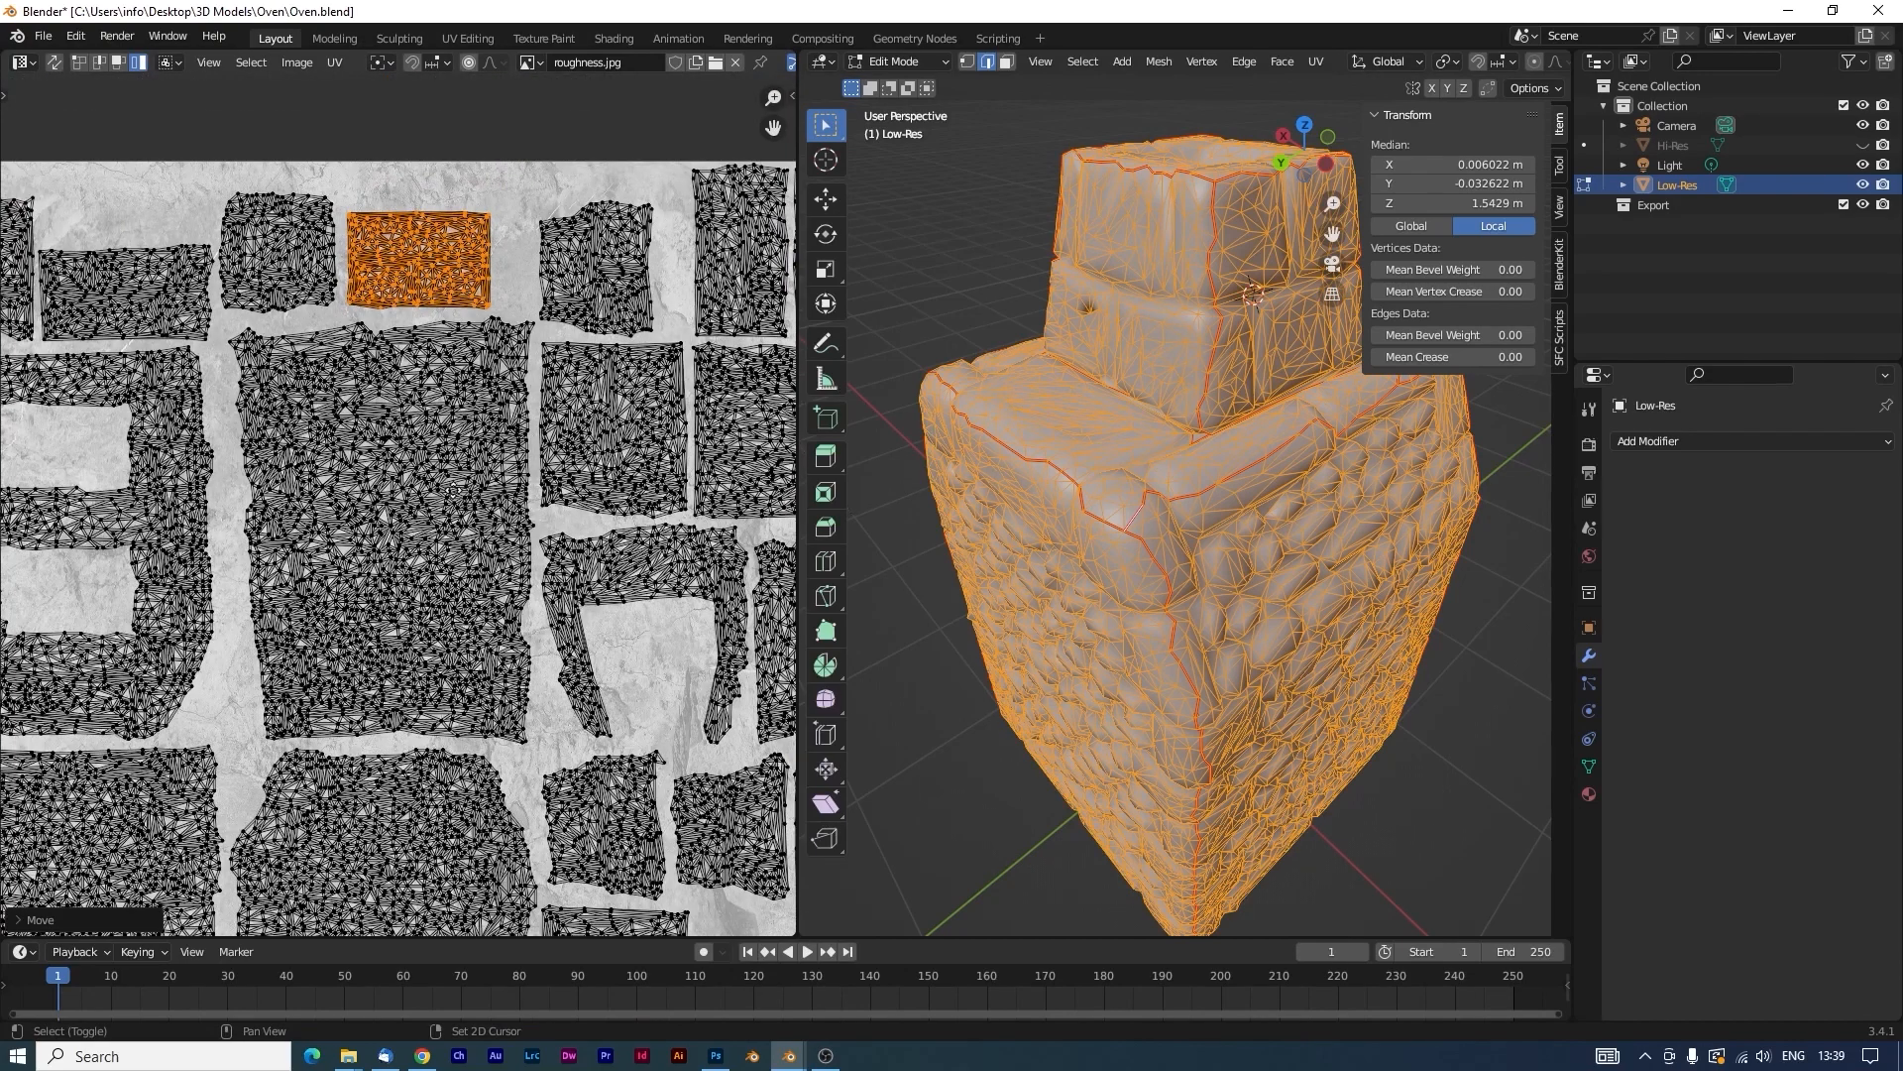
pyautogui.press('g')
pyautogui.click(396, 314)
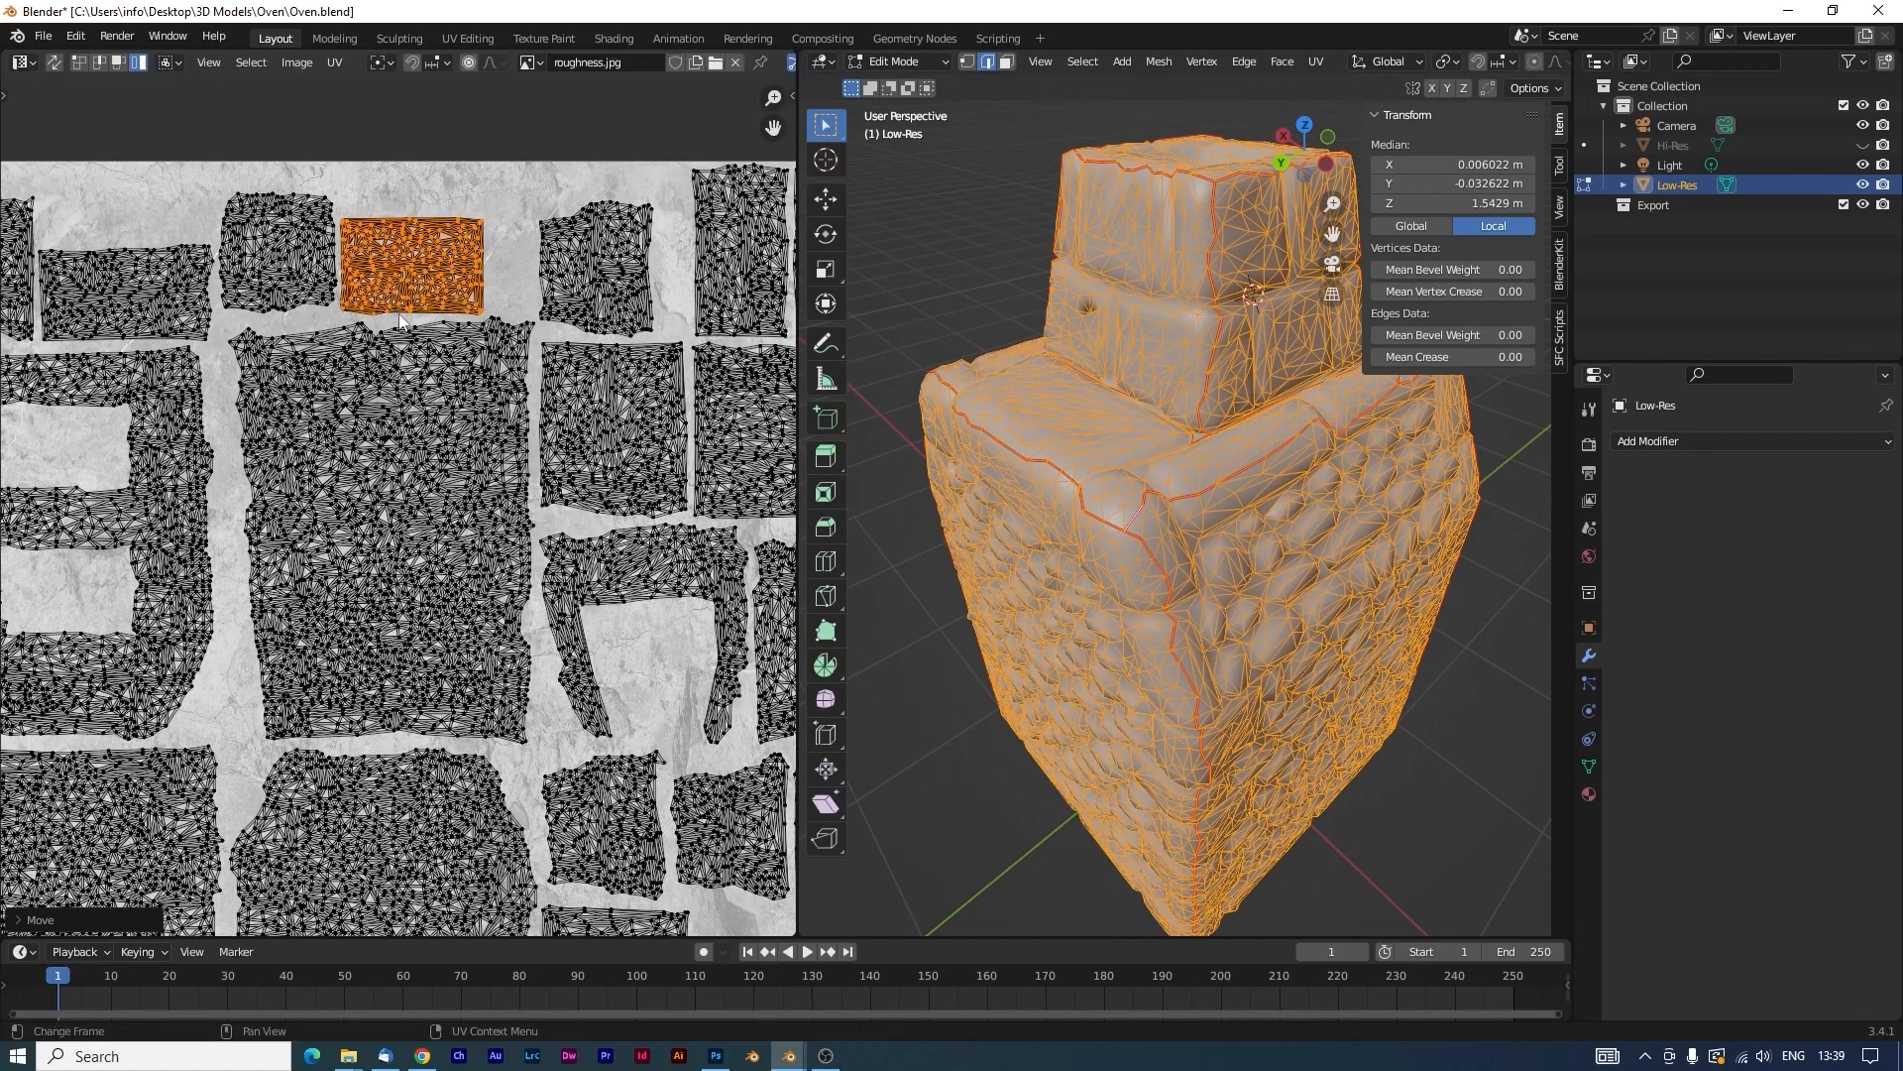
# Rotate the third squarish island of the upper row 90 degrees and place it beside the second rotated wide island.
pyautogui.click(592, 307)
pyautogui.moveTo(591, 307); pyautogui.dragTo(365, 362, button='middle')
pyautogui.press('g')
pyautogui.click(425, 783)
pyautogui.press('r')
pyautogui.press('9')
pyautogui.press('0')
pyautogui.press('Return')
pyautogui.moveTo(343, 700); pyautogui.dragTo(516, 557, button='middle')
pyautogui.press('g')
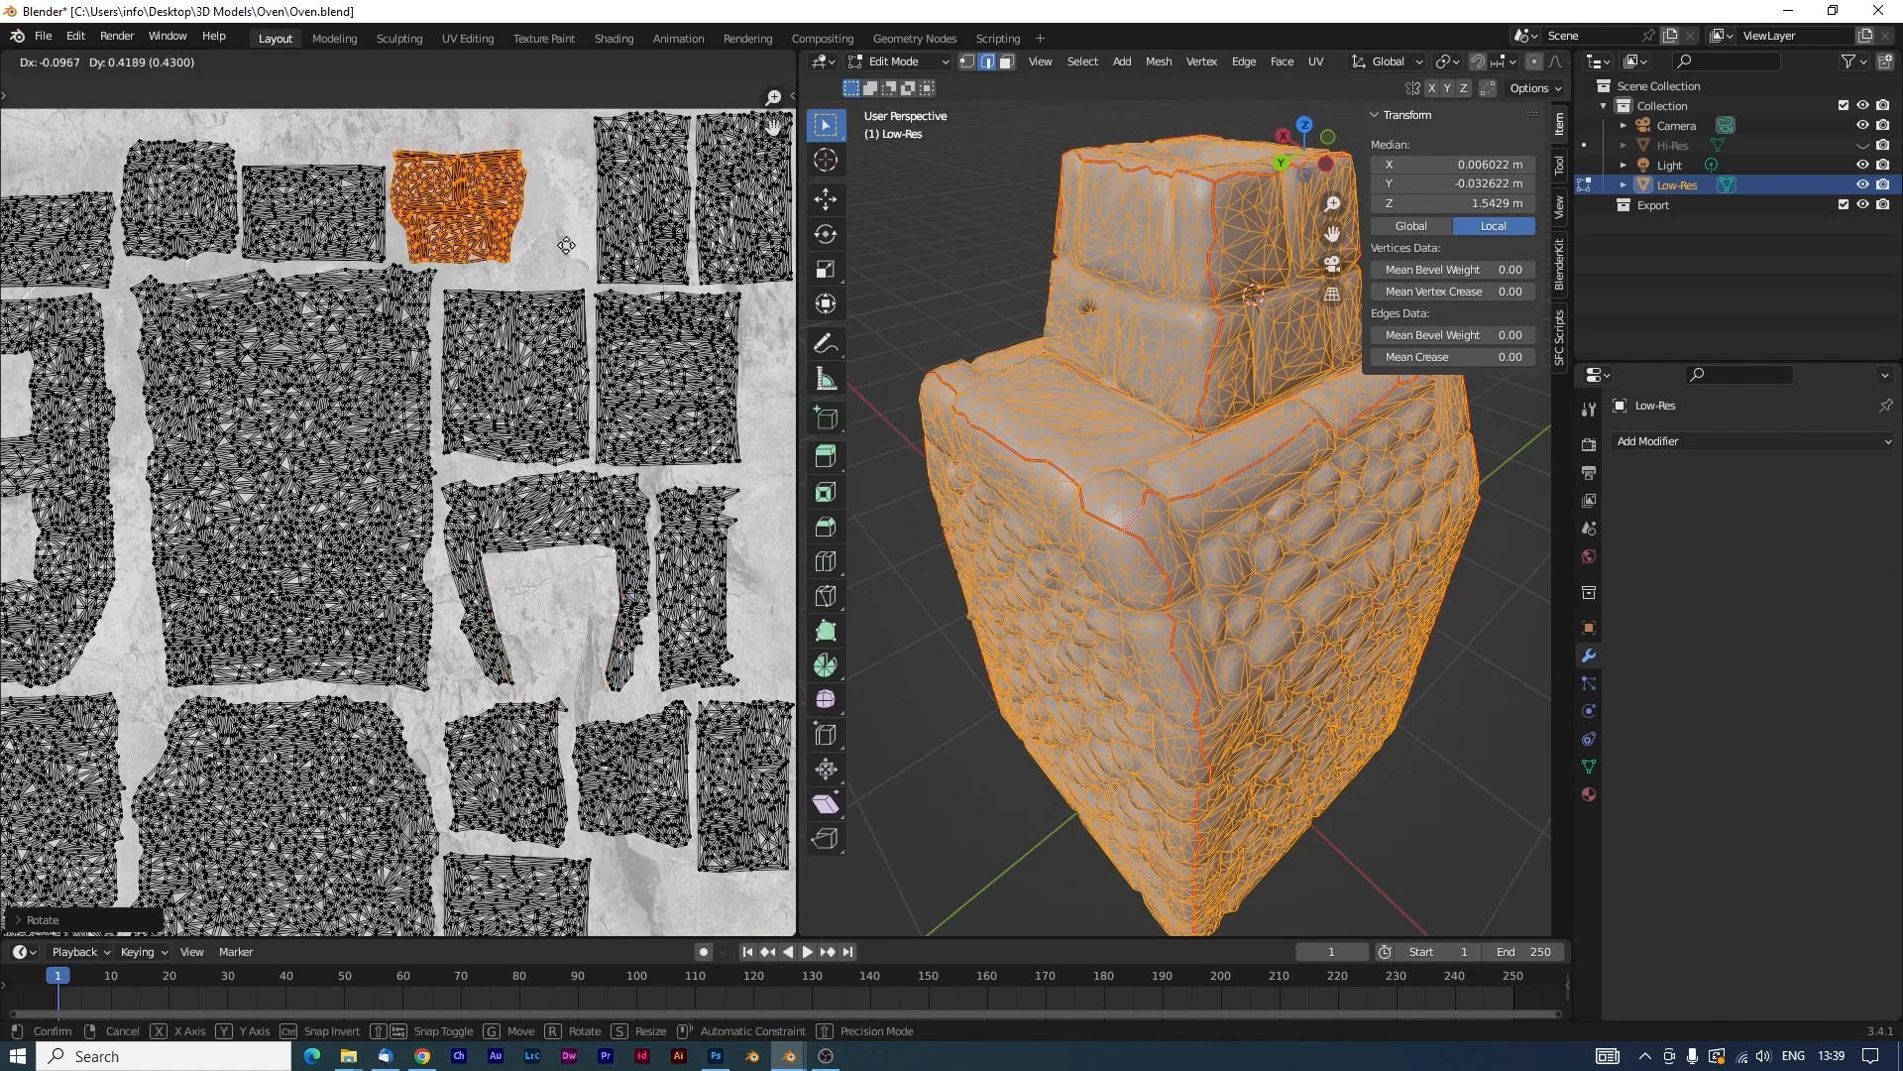
pyautogui.click(561, 242)
# Rotate the first of the two remaining tall upper-row islands 90 degrees and fit it beside the third squarish island.
pyautogui.moveTo(561, 242); pyautogui.dragTo(432, 311, button='middle')
pyautogui.click(501, 277)
pyautogui.press('r')
pyautogui.press('9')
pyautogui.press('0')
pyautogui.press('Return')
pyautogui.press('g')
pyautogui.click(475, 309)
# Rotate the tall island beside the two small lower-right islands 90 degrees and place it above the bottom-right island.
pyautogui.scroll(-1, 485, 766)
pyautogui.moveTo(484, 767); pyautogui.dragTo(349, 304, button='middle')
pyautogui.scroll(3, 349, 305)
pyautogui.click(531, 471)
pyautogui.press('r')
pyautogui.press('9')
pyautogui.press('0')
pyautogui.press('Return')
pyautogui.press('g')
pyautogui.click(460, 664)
pyautogui.scroll(-4, 460, 664)
pyautogui.moveTo(460, 664); pyautogui.dragTo(514, 773, button='middle')
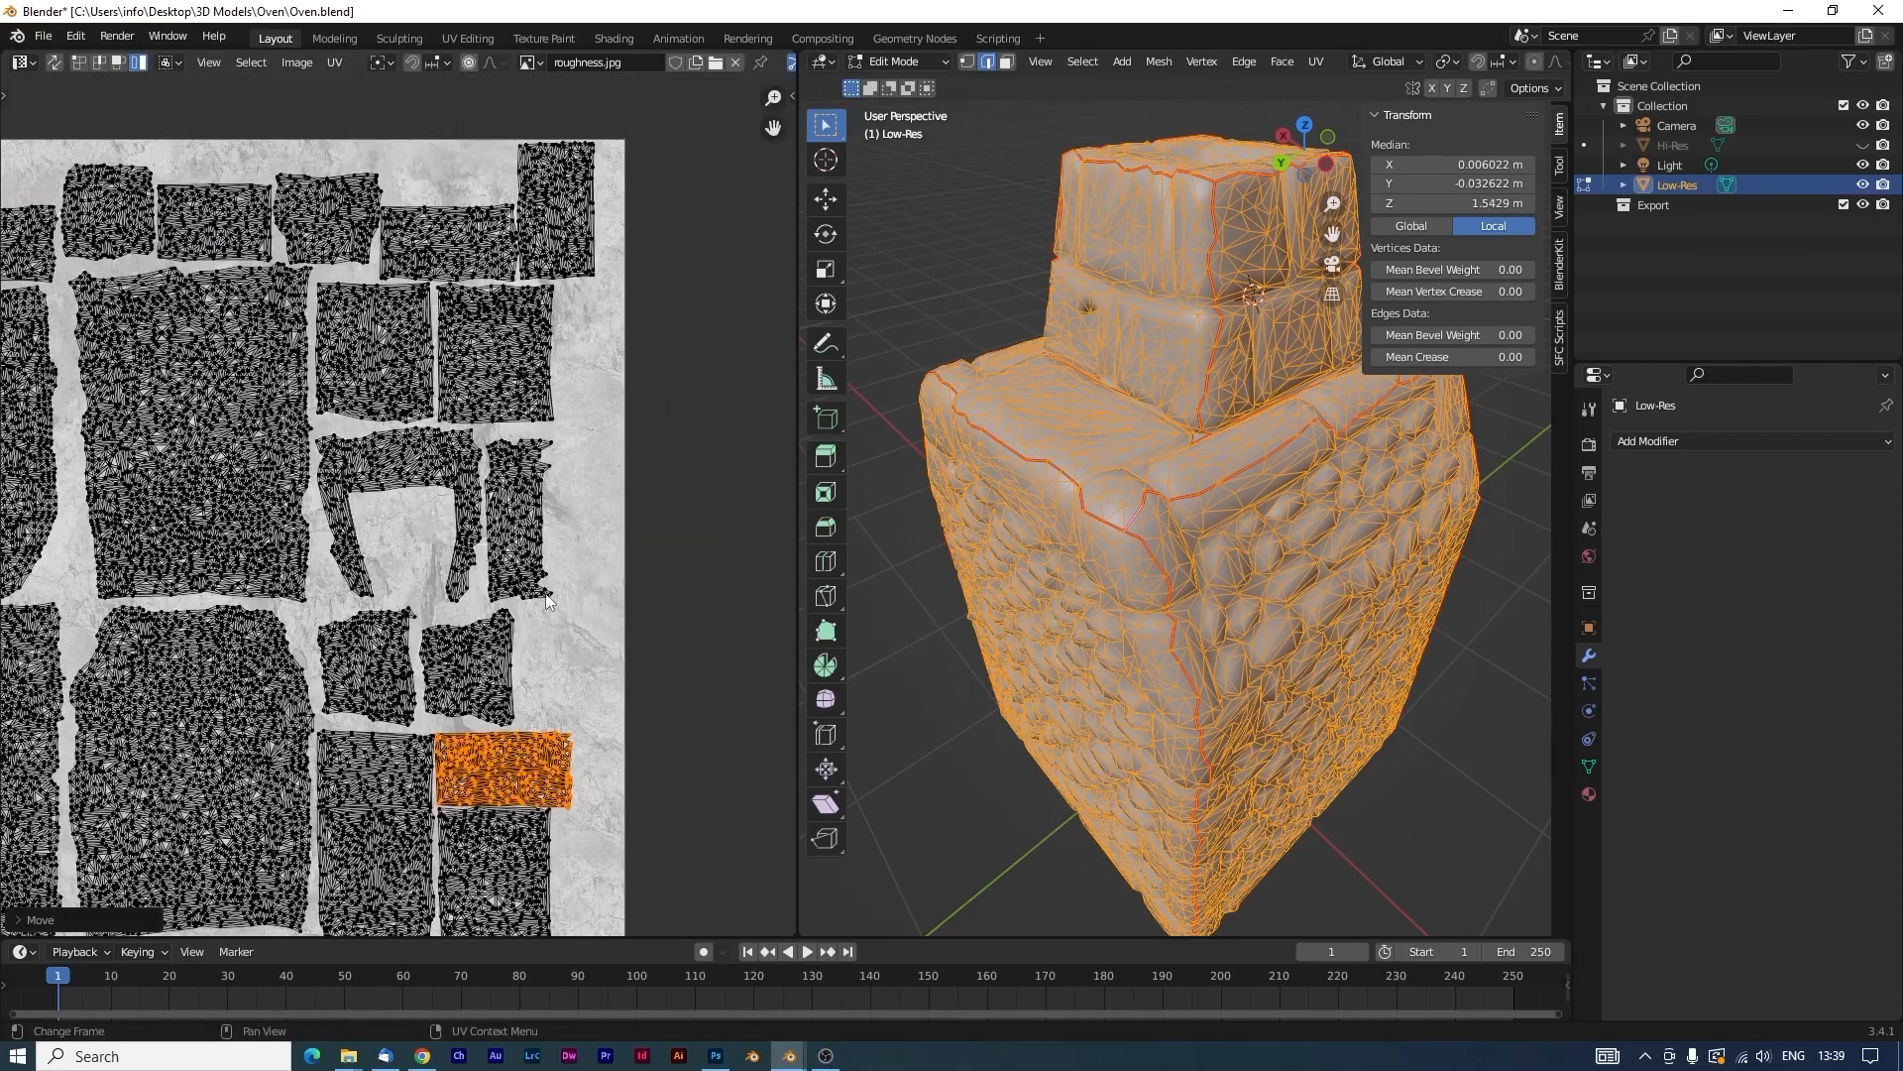
# Move the ragged narrow island down beside the small lower-right islands and put the last tall upper-row island in its place.
pyautogui.click(533, 555)
pyautogui.press('g')
pyautogui.click(546, 634)
pyautogui.click(550, 255)
pyautogui.press('g')
# Select all UV islands, scale them up slightly and position them to fill the texture area.
pyautogui.press('a')
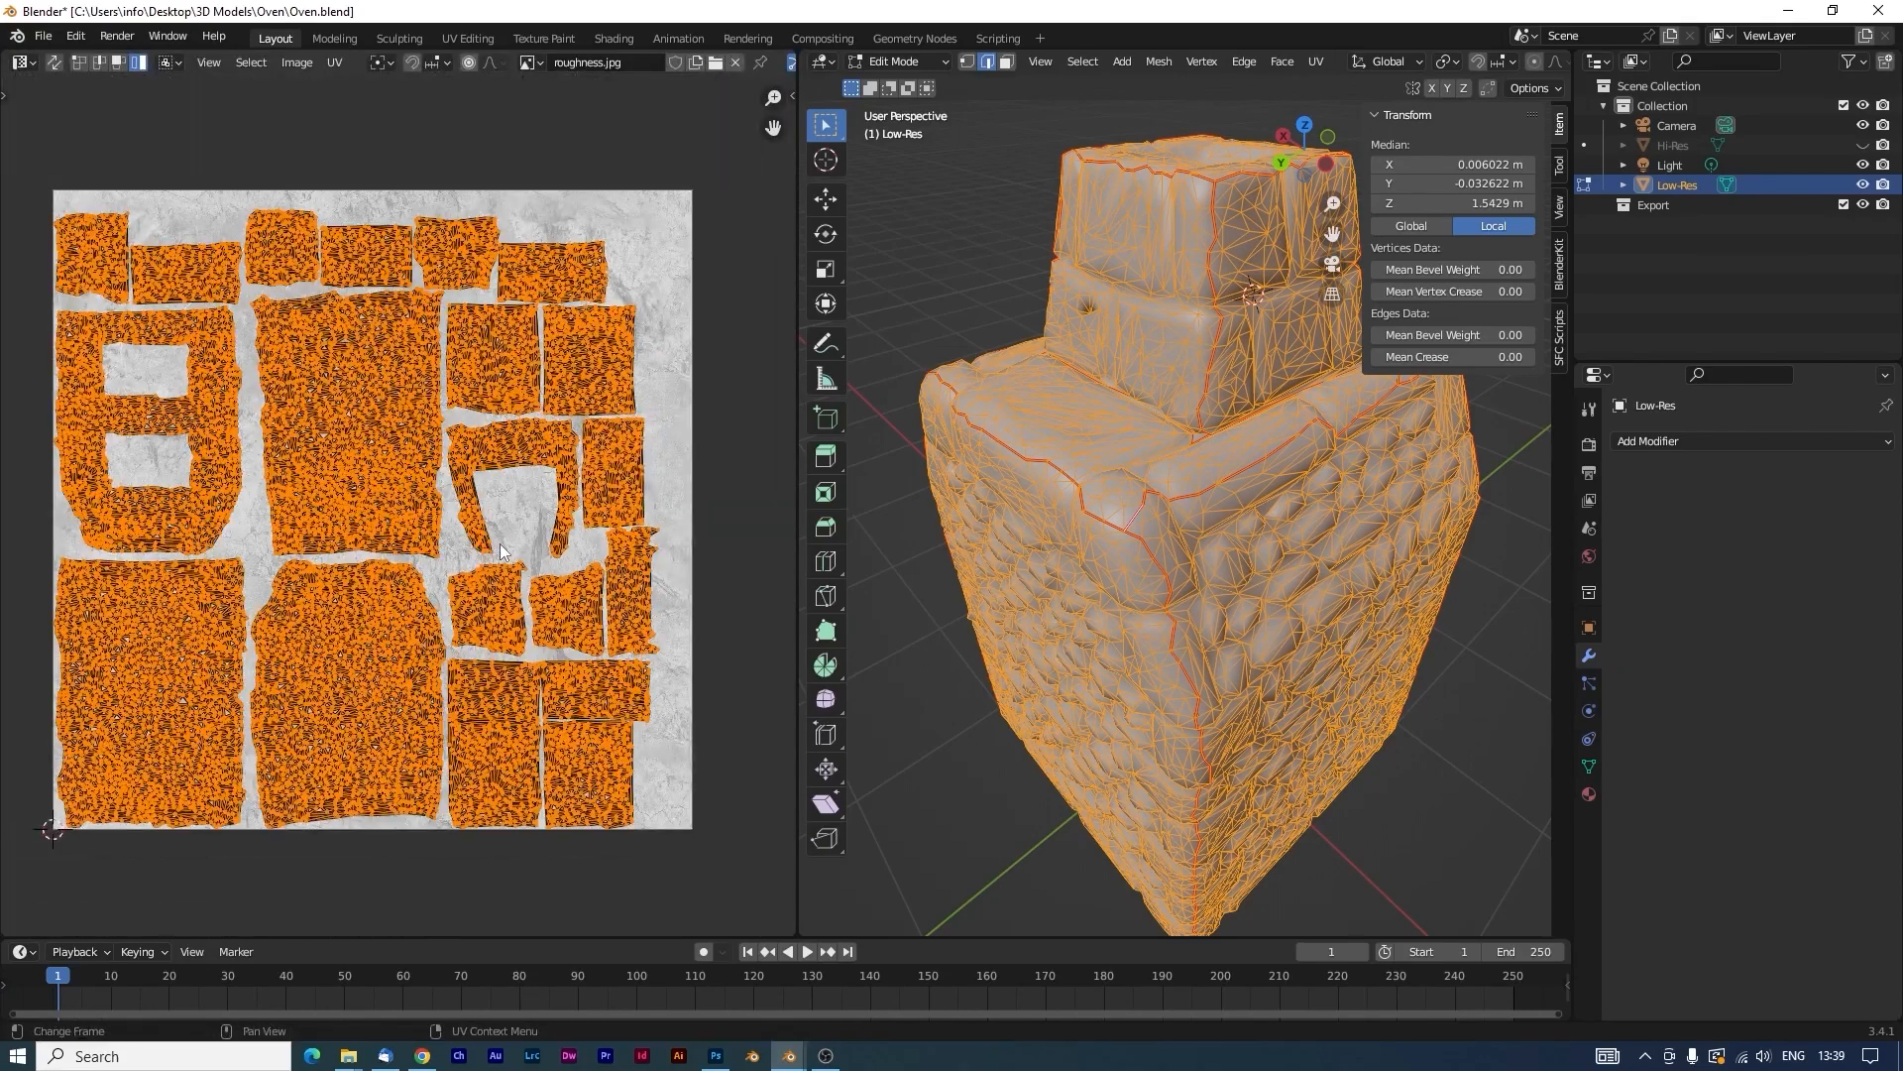
pyautogui.press('g')
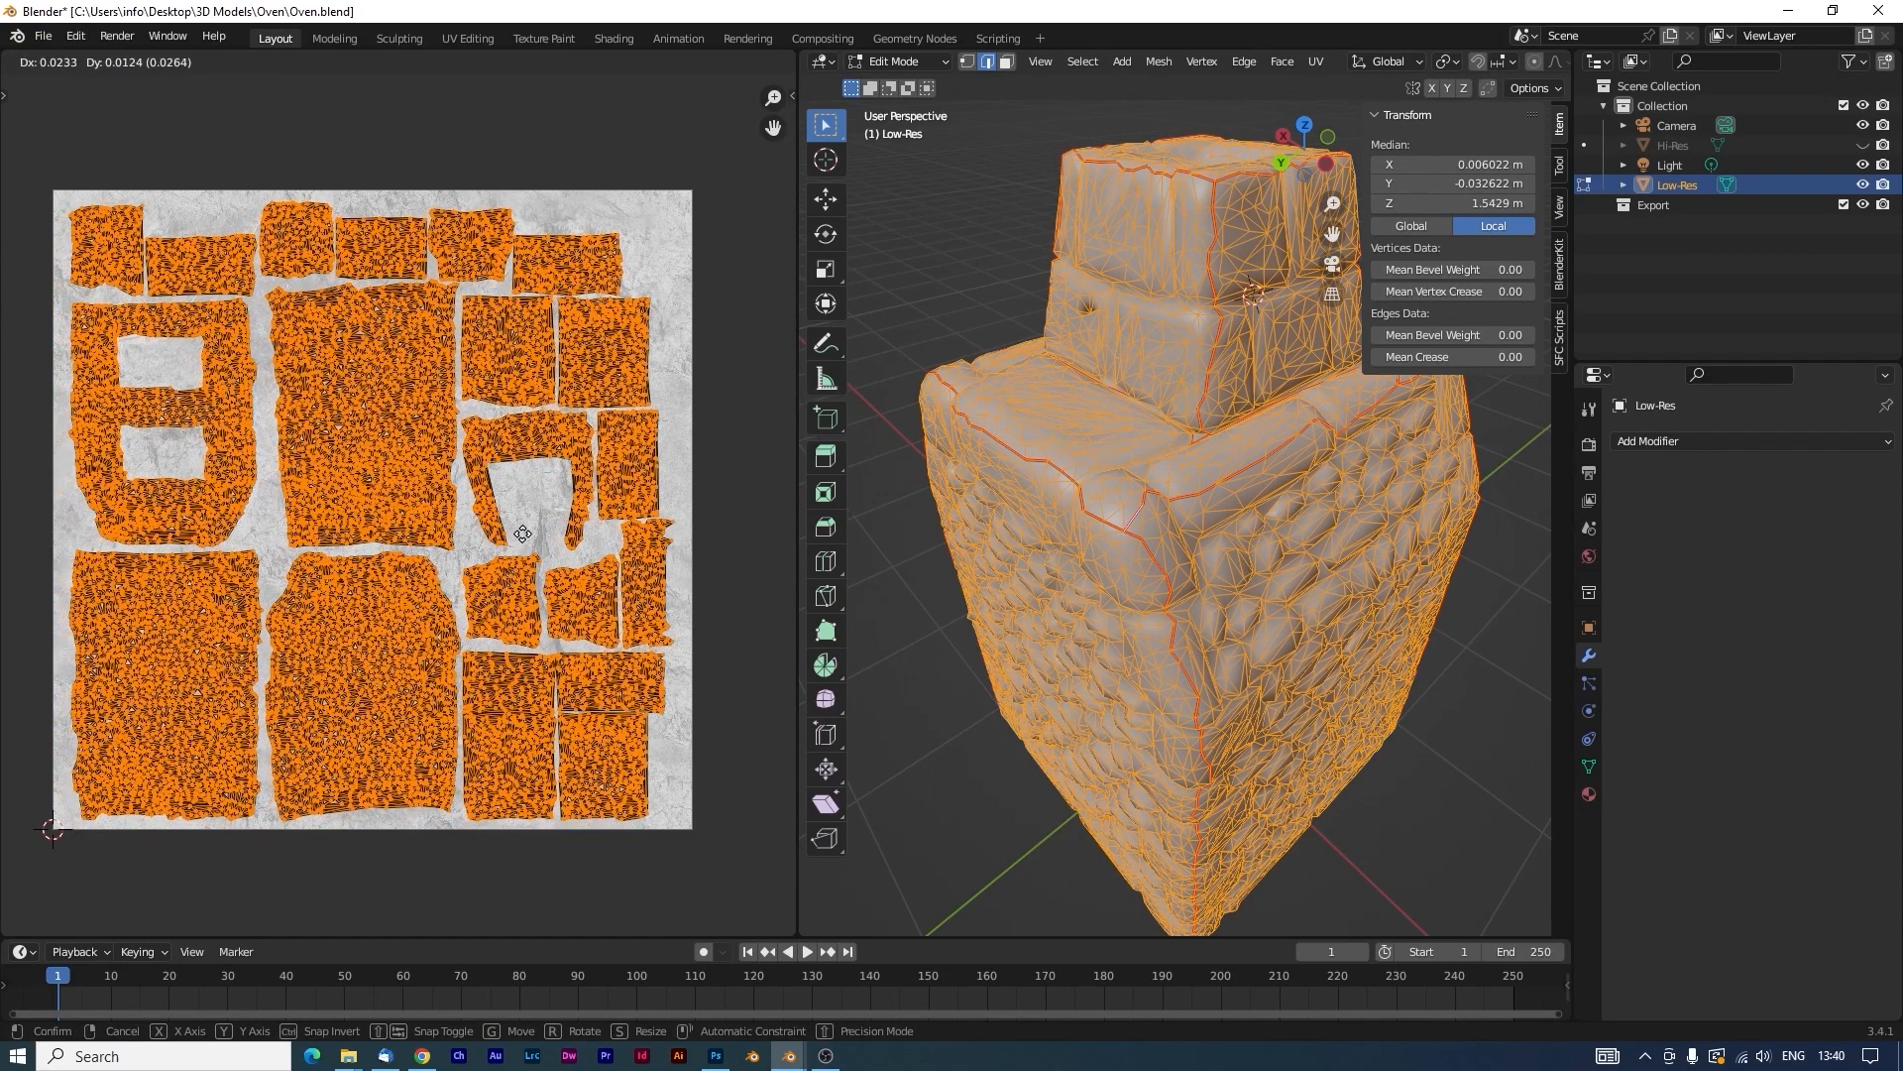
pyautogui.click(555, 532)
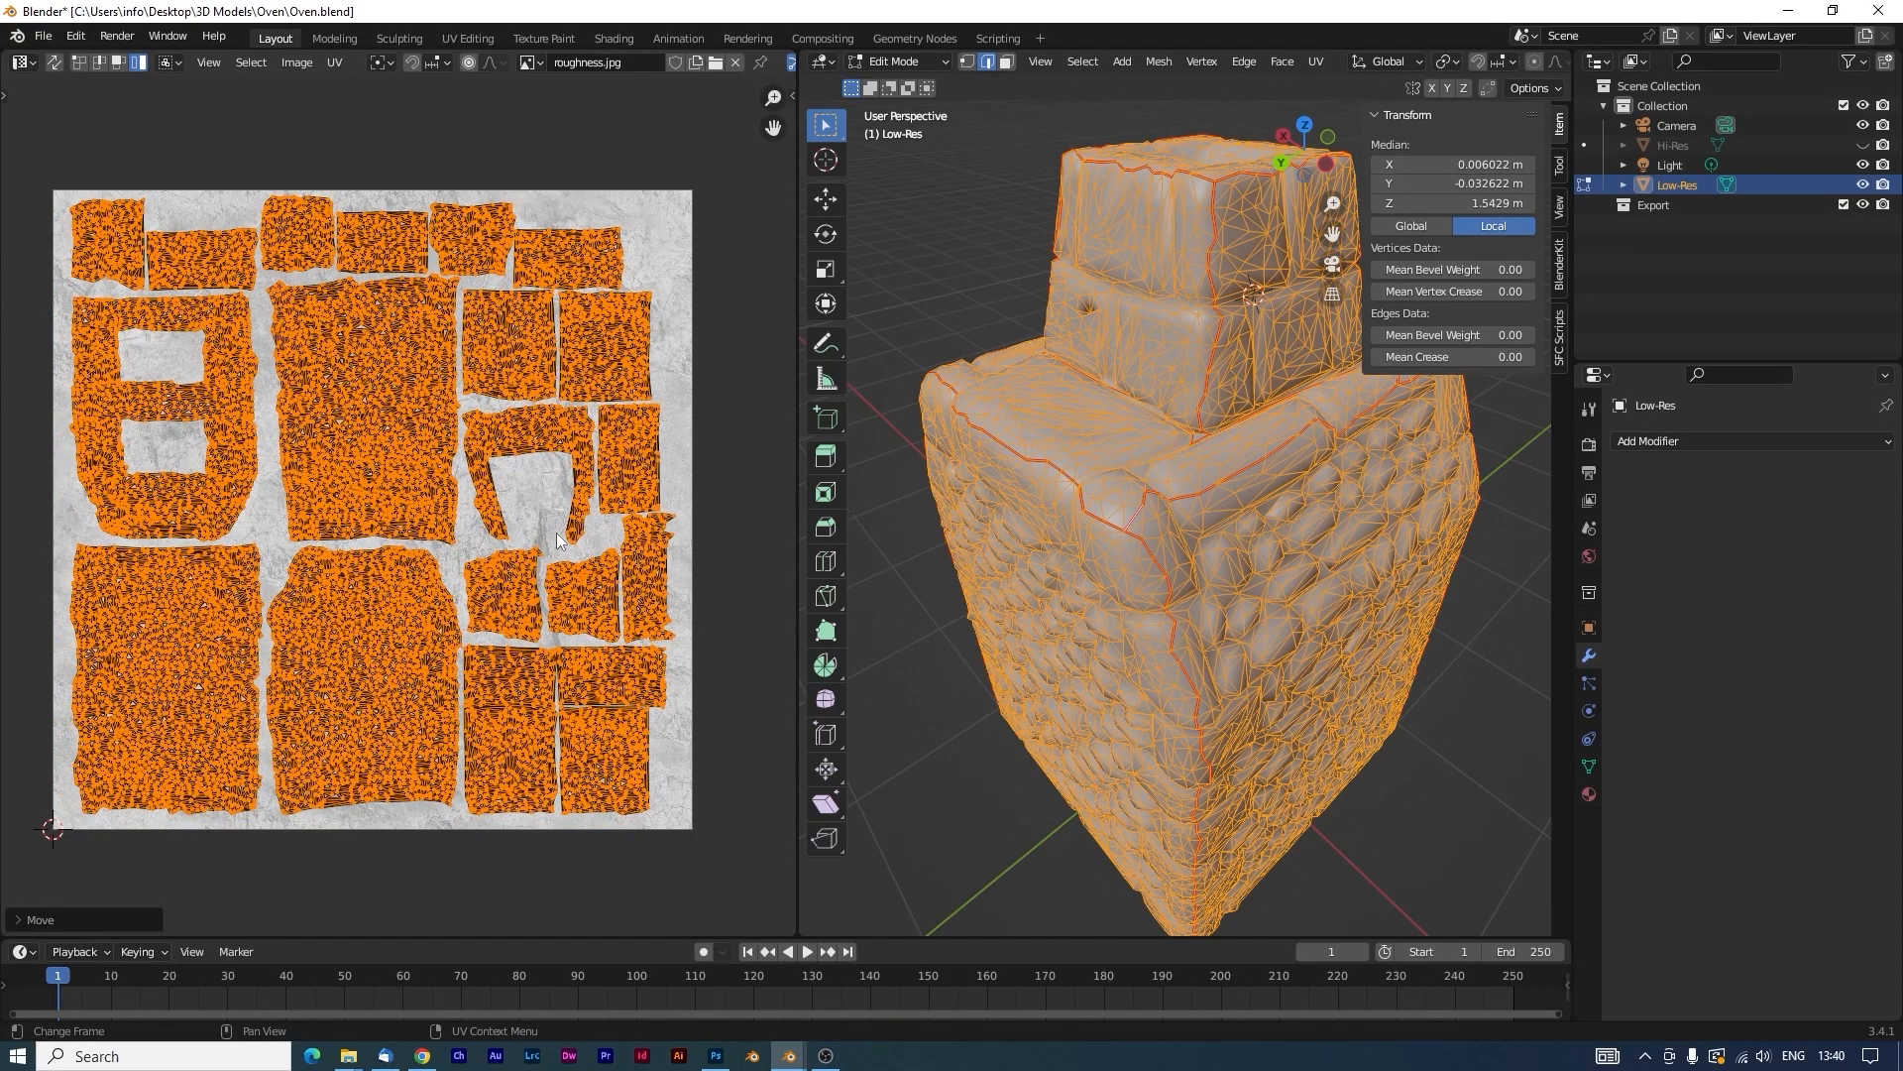
pyautogui.press('s')
pyautogui.click(550, 532)
pyautogui.press('g')
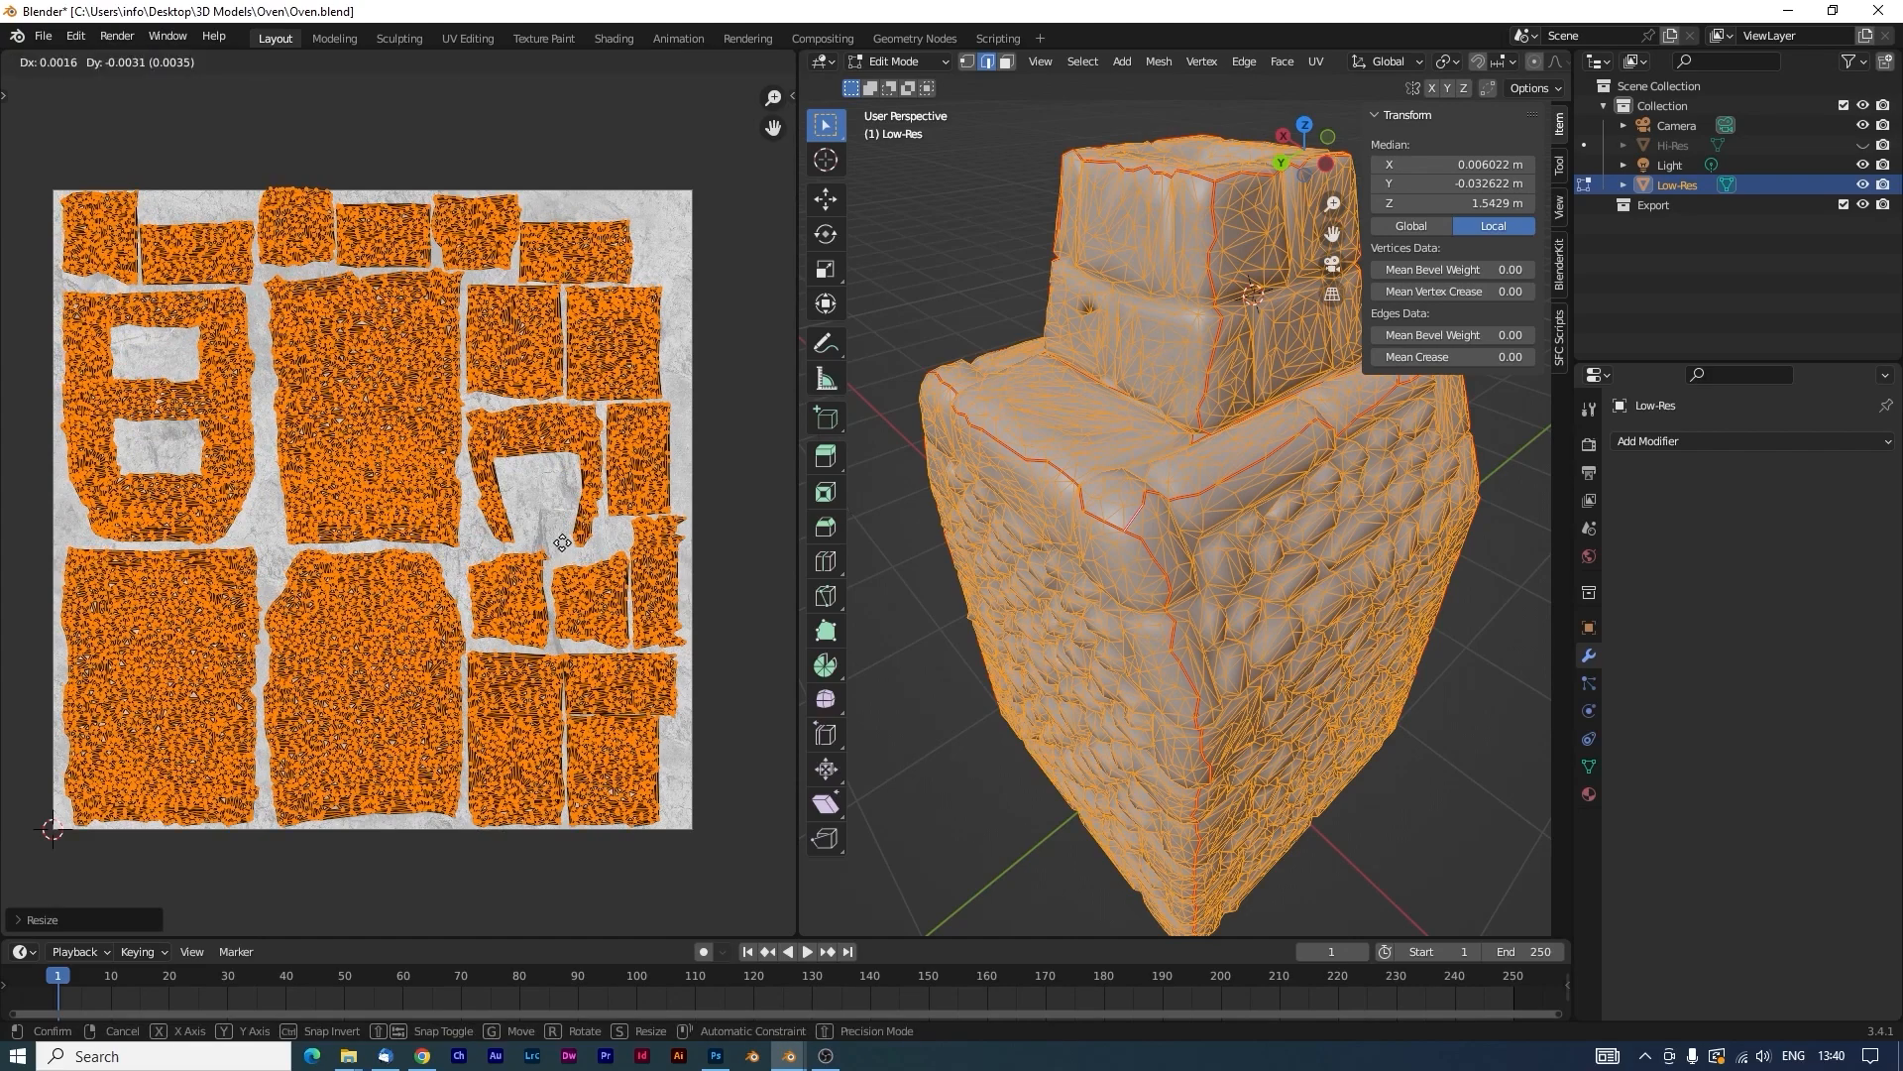
pyautogui.click(551, 533)
# Adjust the position of the squarish island in the texture's upper-left corner.
pyautogui.scroll(3, 95, 338)
pyautogui.scroll(-3, 96, 338)
pyautogui.click(270, 311)
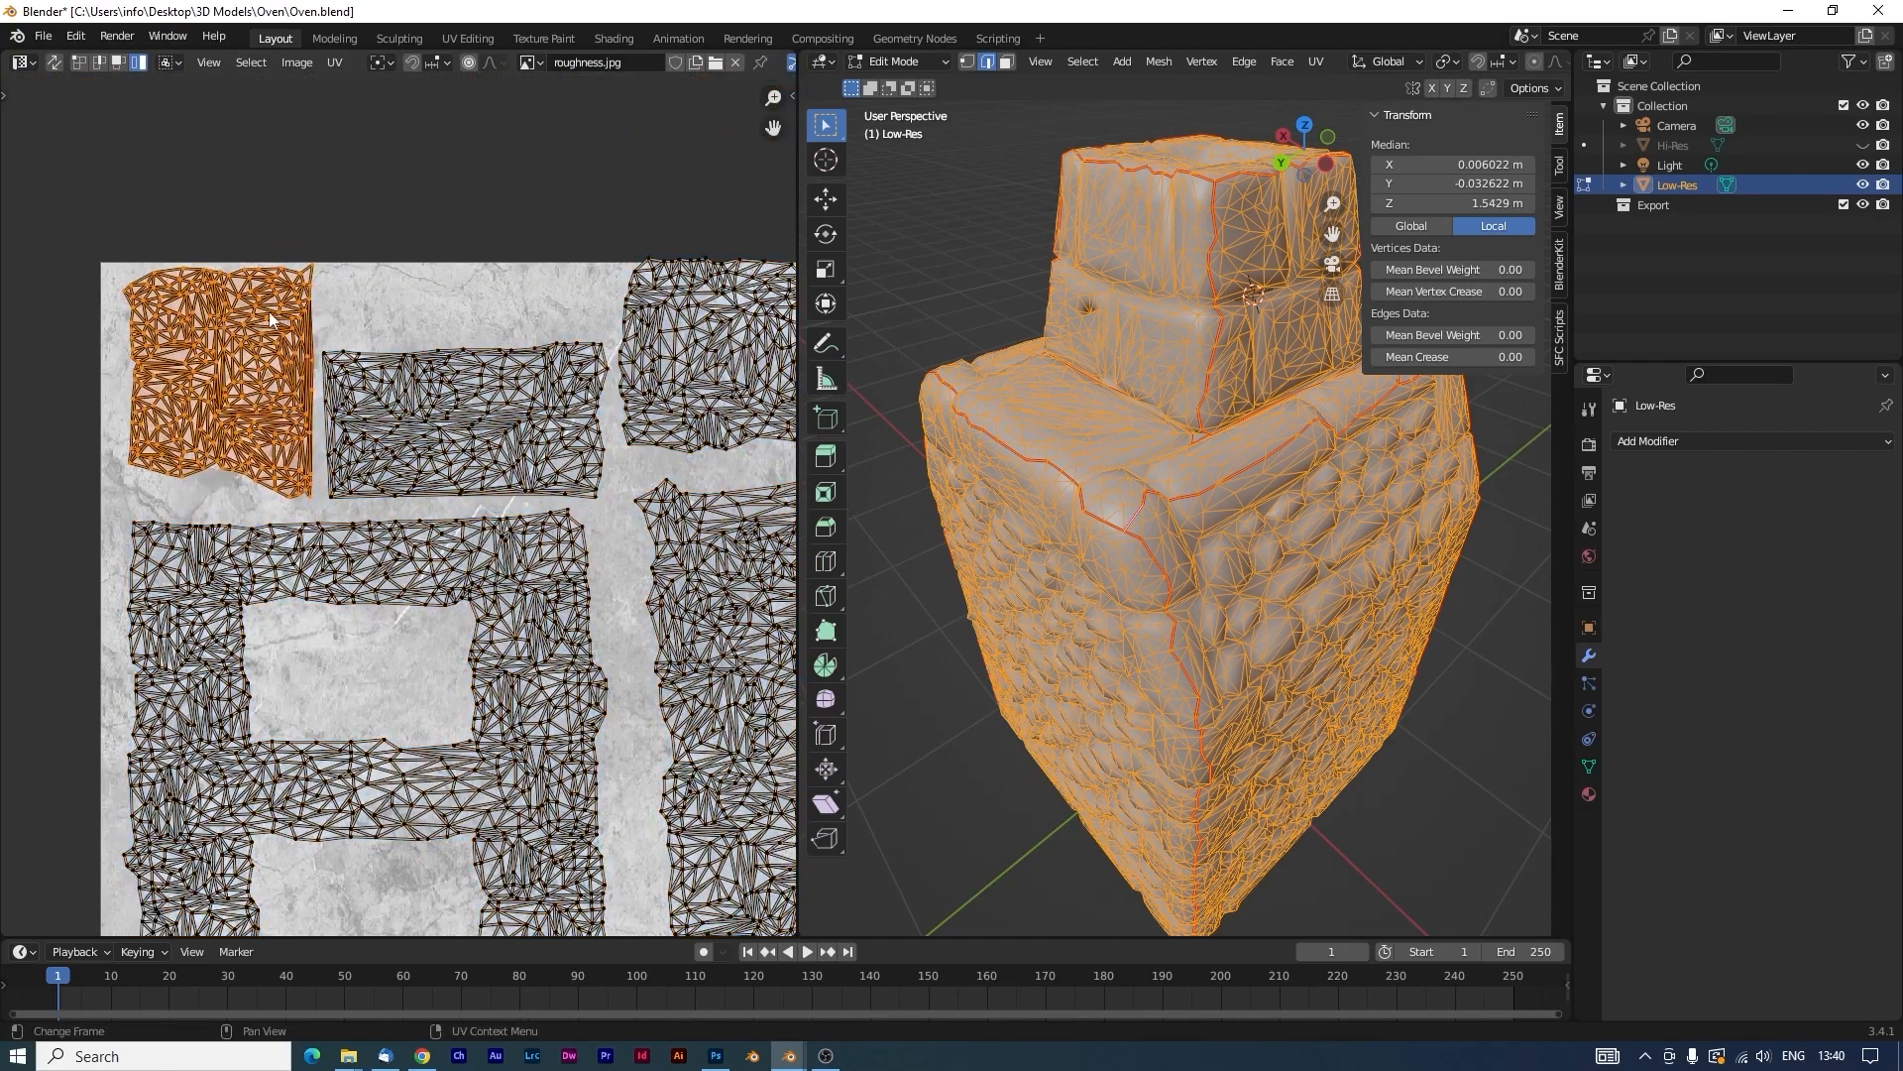
pyautogui.press('g')
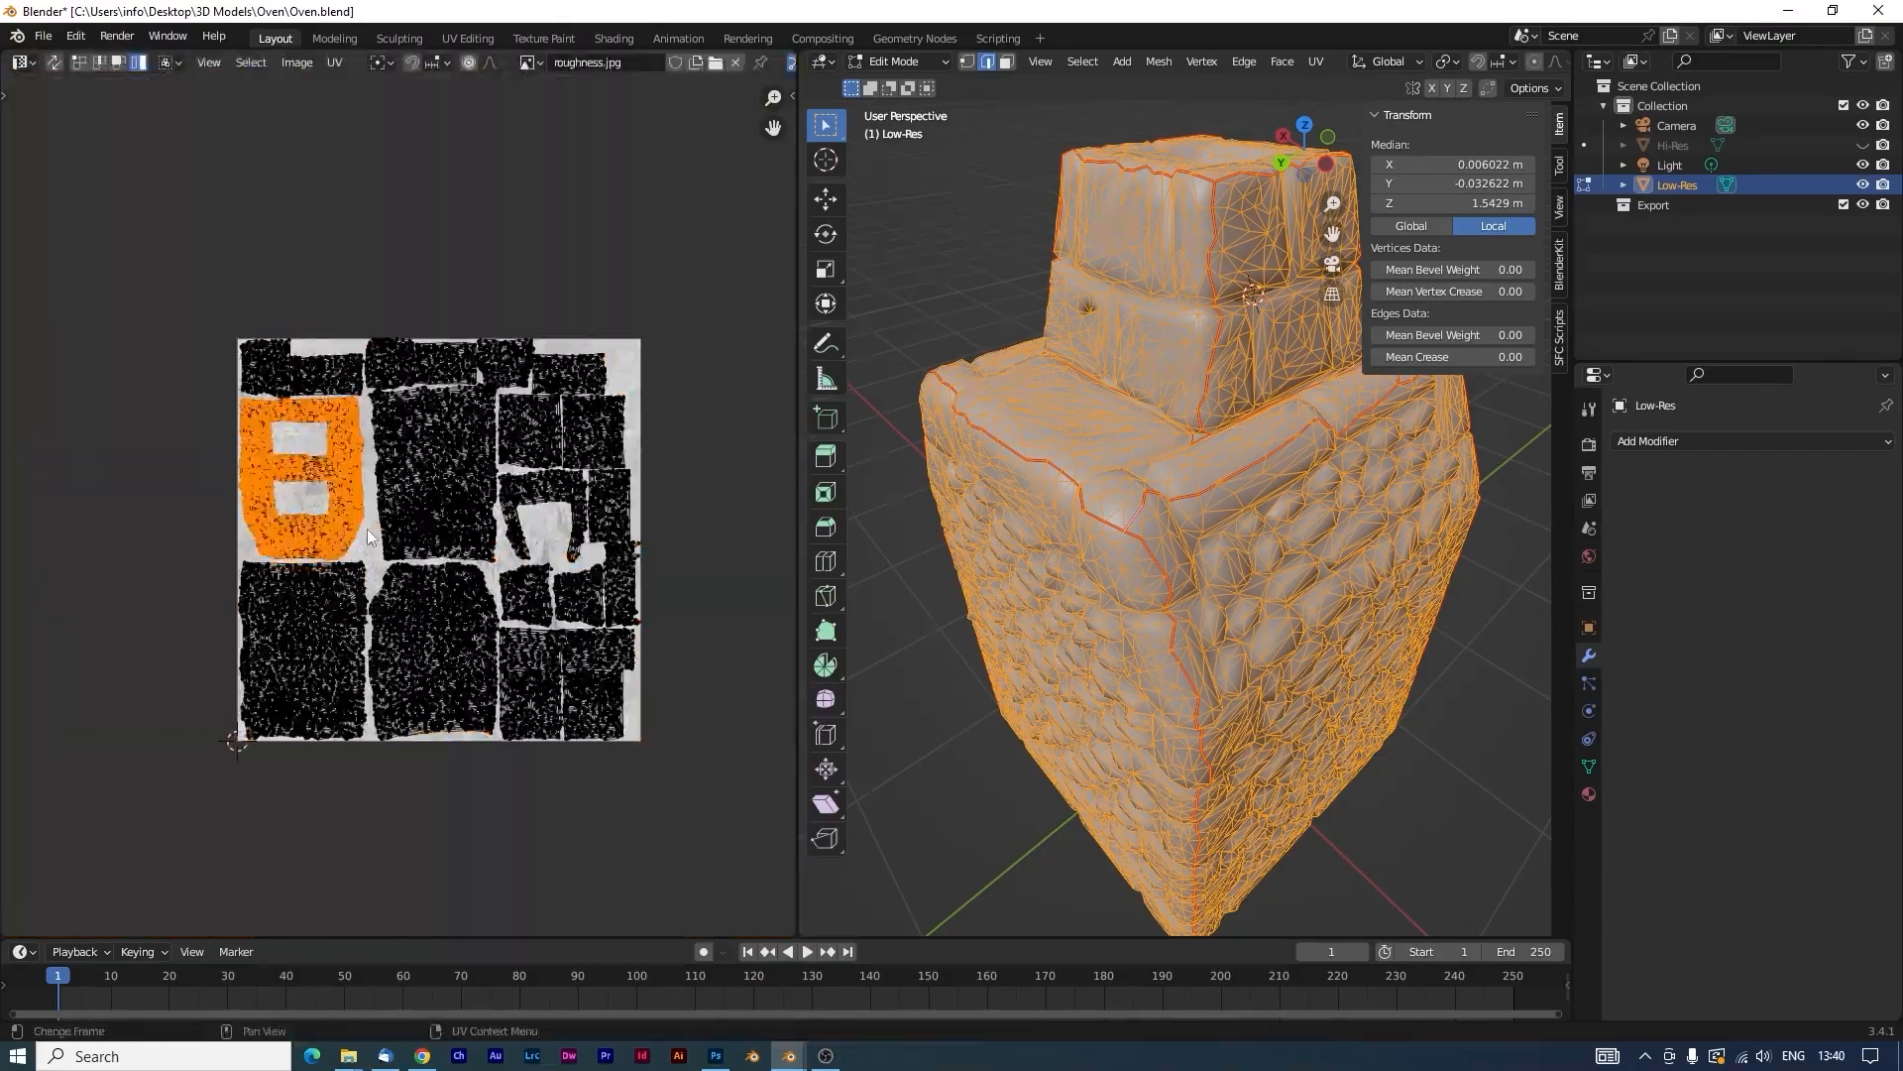
# Replace the UV Editor with the Shader Editor and bring the oven_texture_base node tree and whole oven into view.
pyautogui.click(28, 62)
pyautogui.click(75, 248)
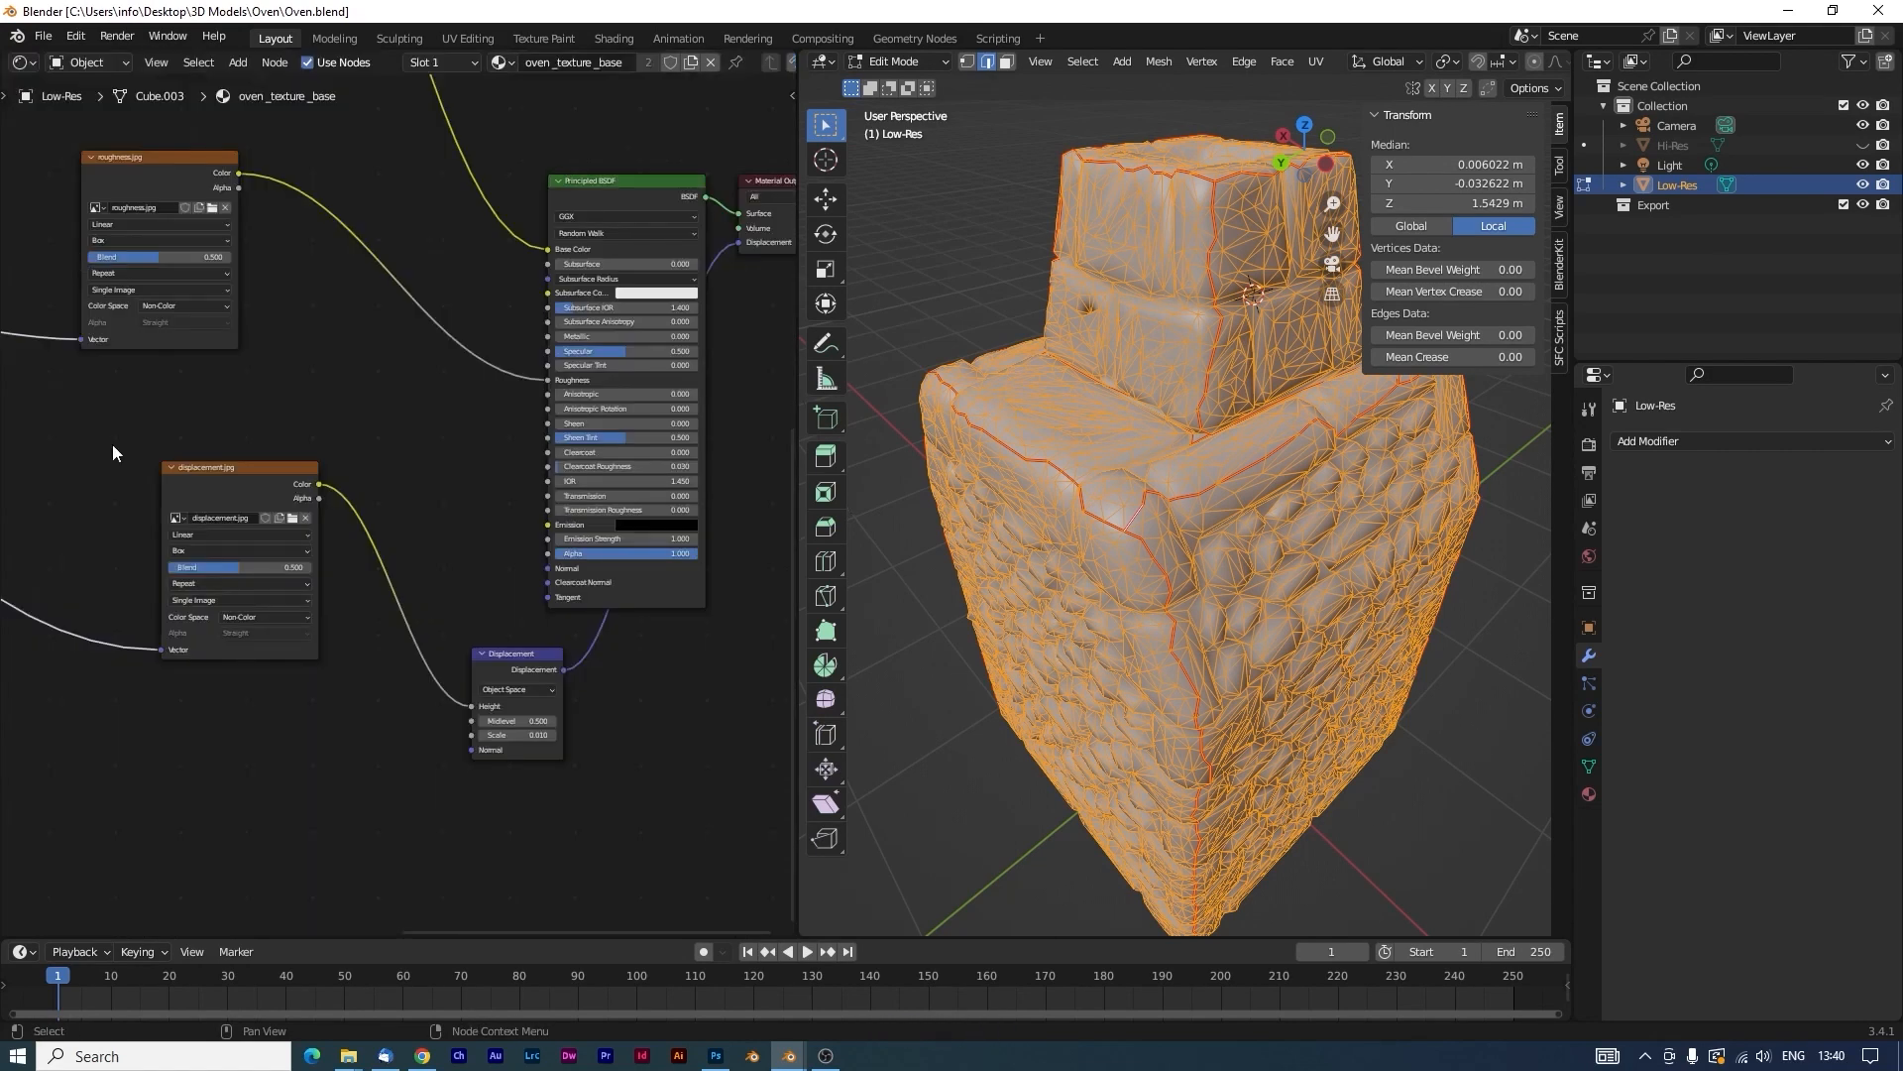
pyautogui.scroll(-2, 701, 552)
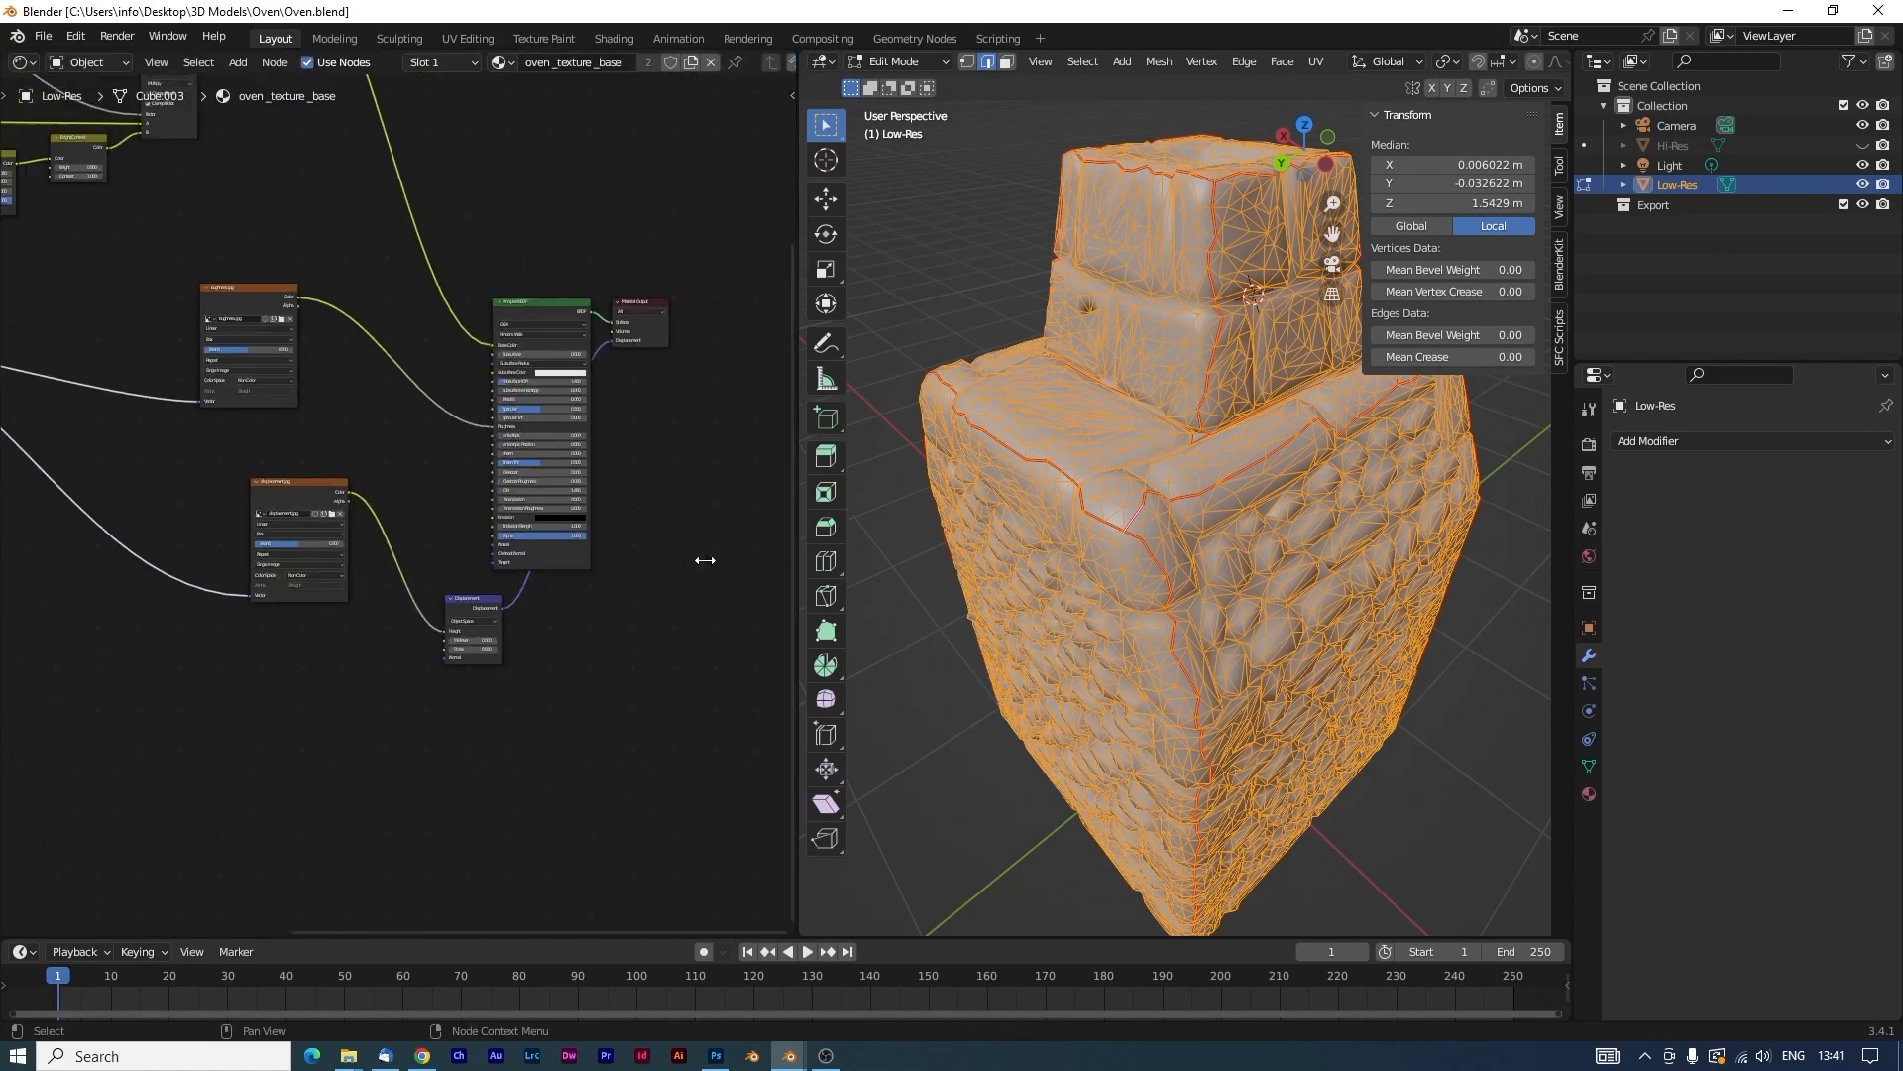
pyautogui.scroll(-2, 1167, 471)
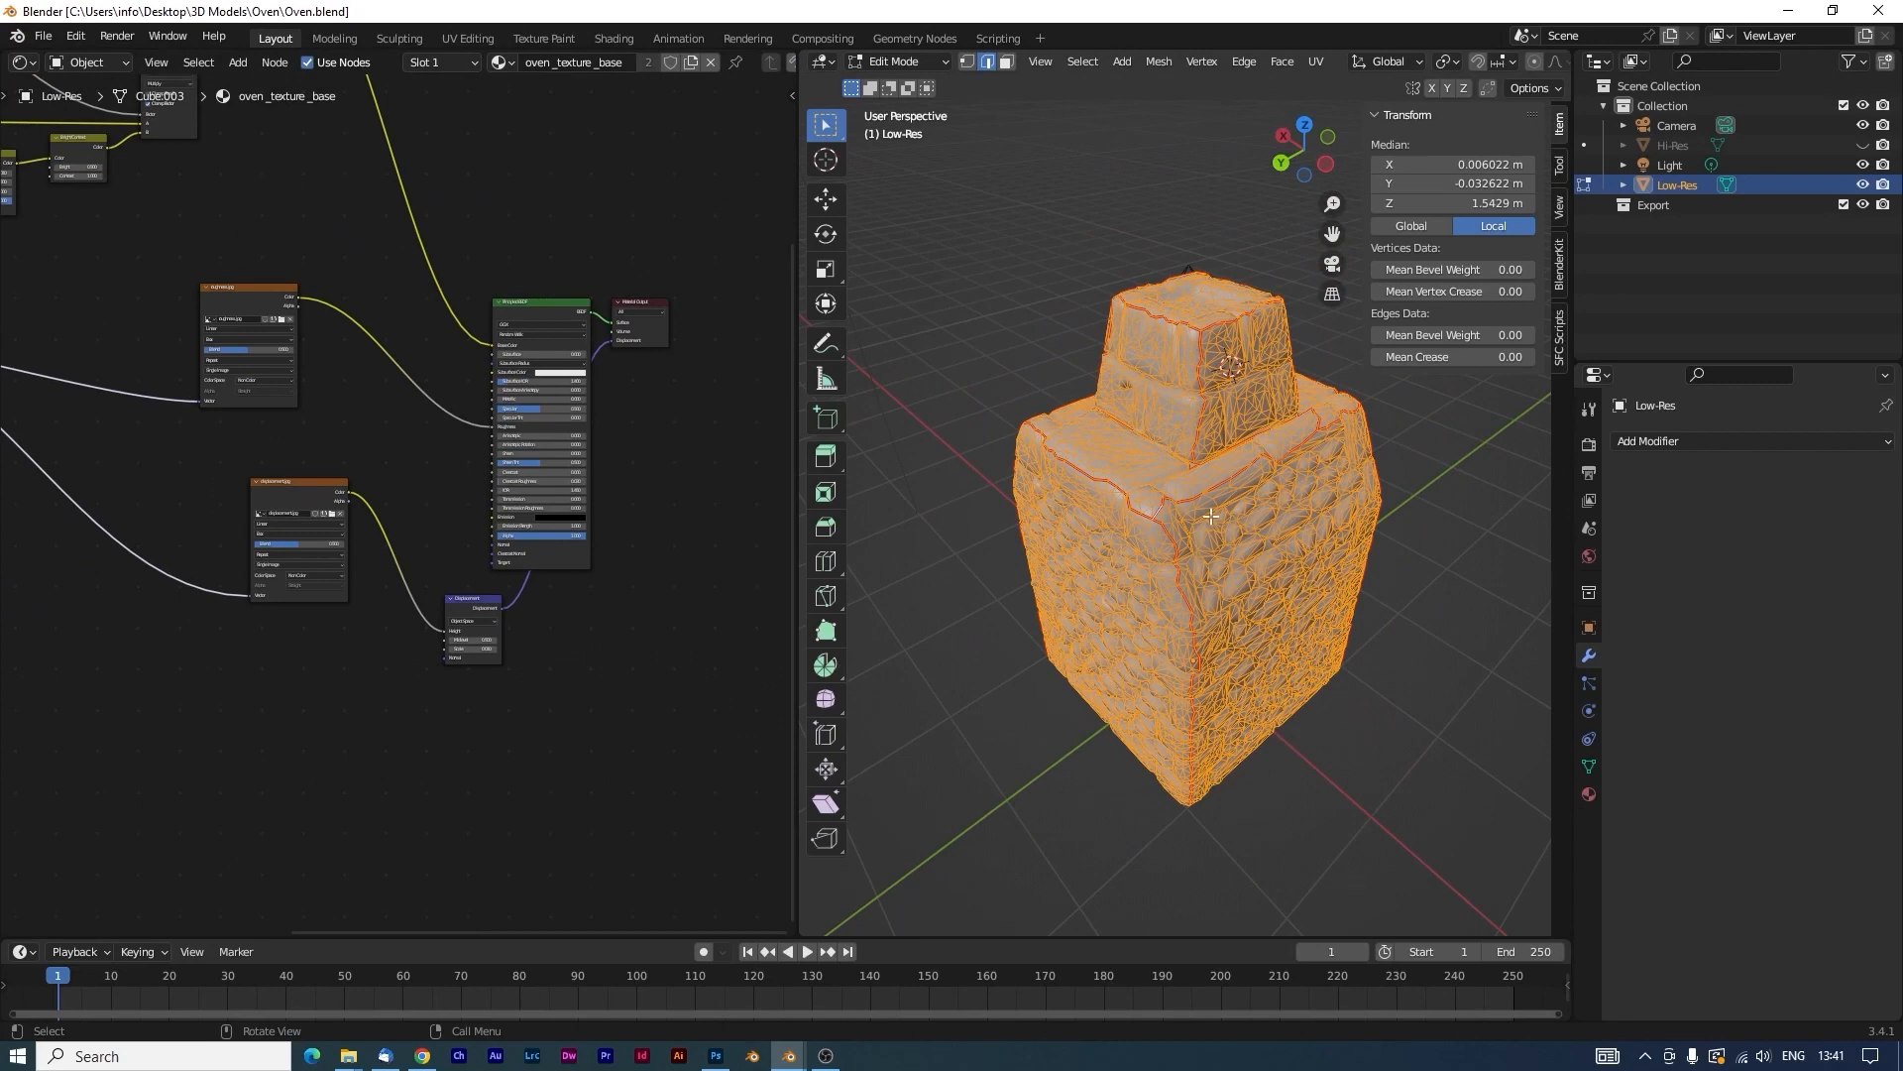
# Check the Low-Res oven's mesh and seams up close and return it to Object Mode.
pyautogui.press('Tab')
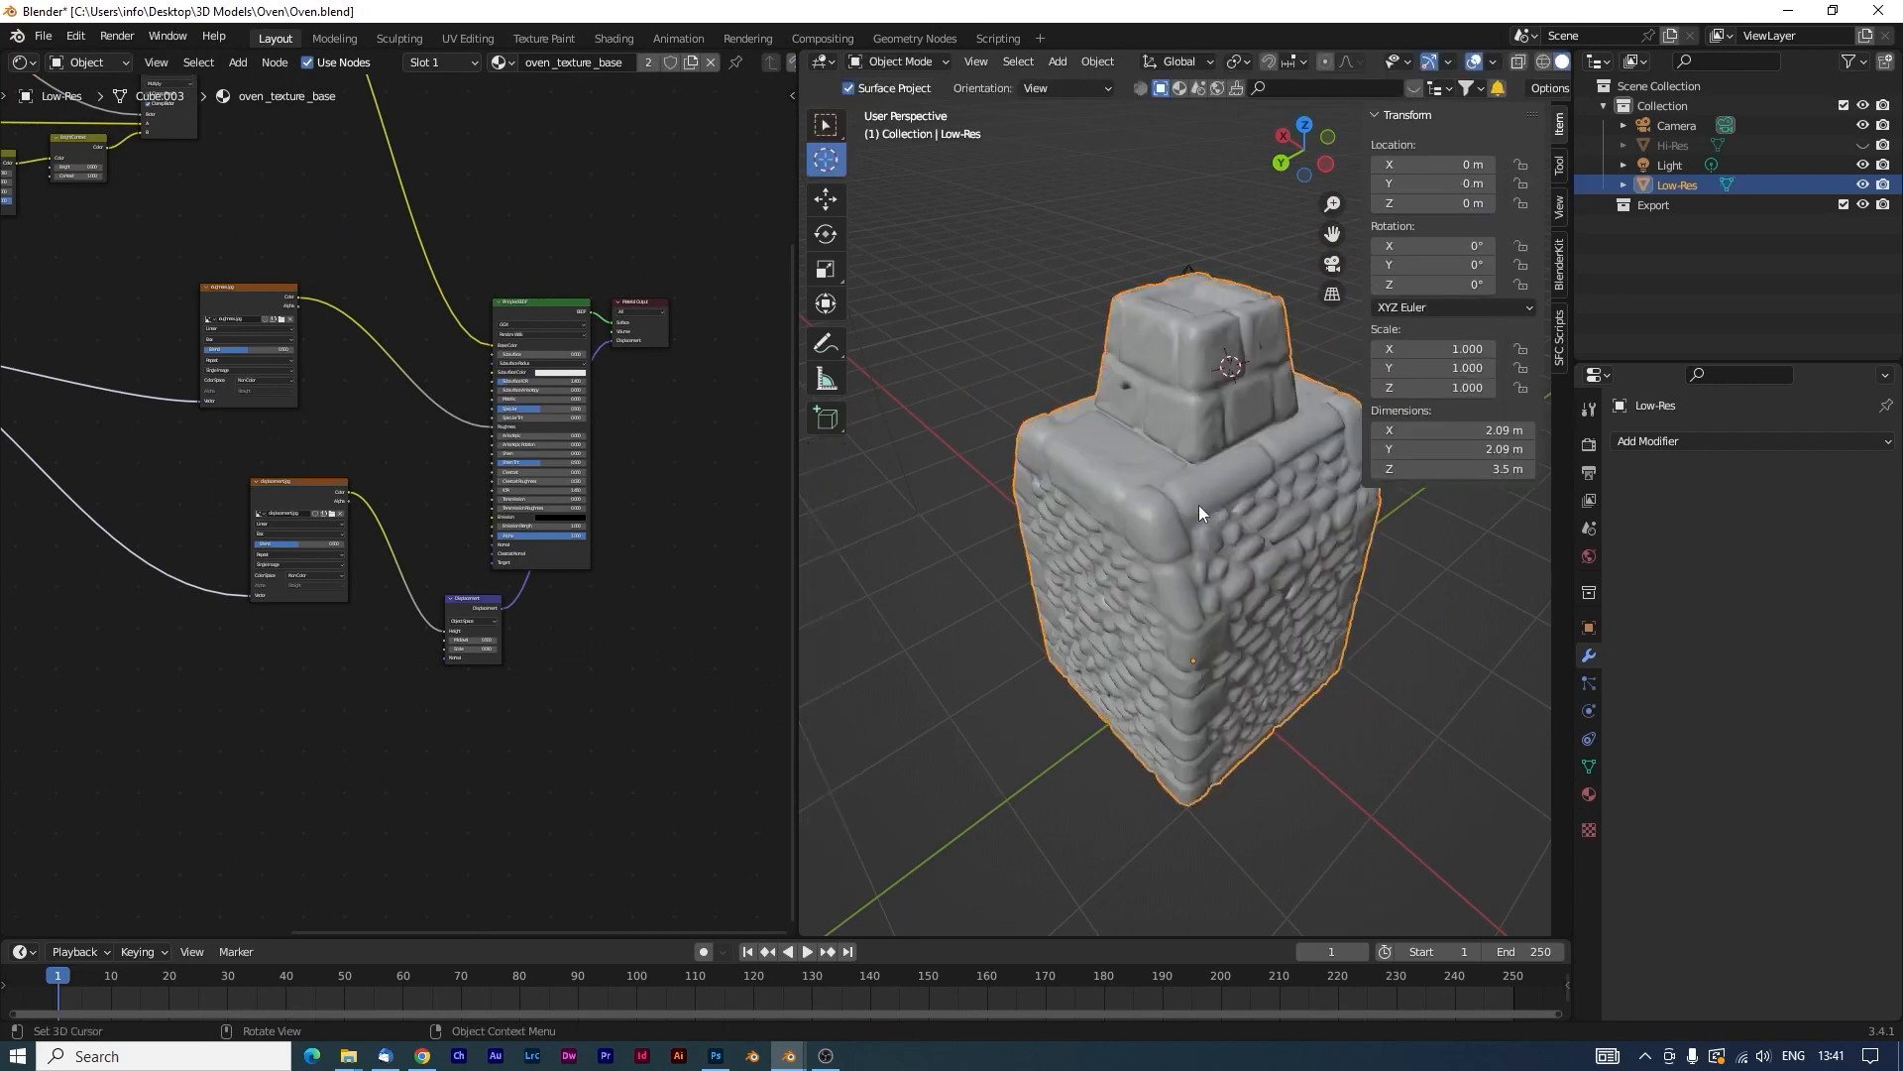
pyautogui.press('Tab')
pyautogui.scroll(4, 1200, 507)
pyautogui.click(1187, 538)
pyautogui.scroll(-3, 1188, 539)
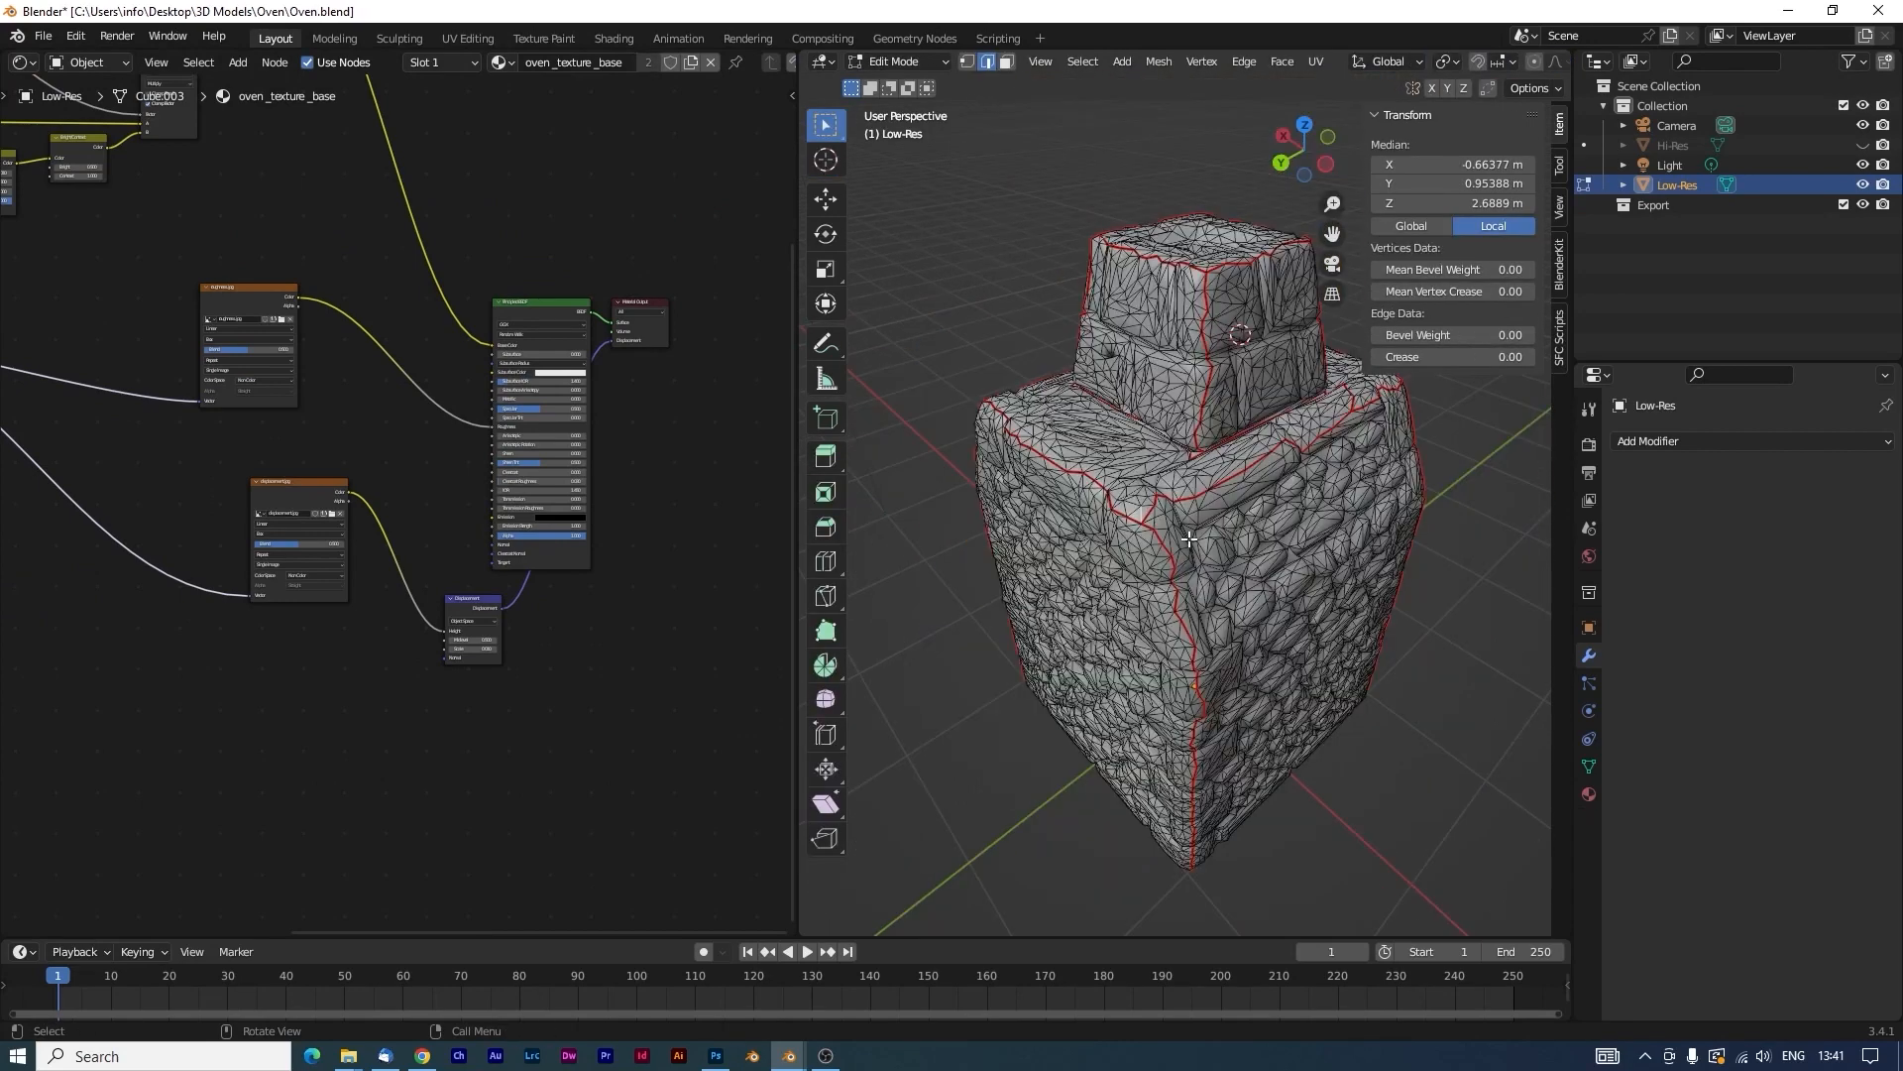
pyautogui.press('Tab')
pyautogui.moveTo(1187, 538); pyautogui.dragTo(1251, 532, button='middle')
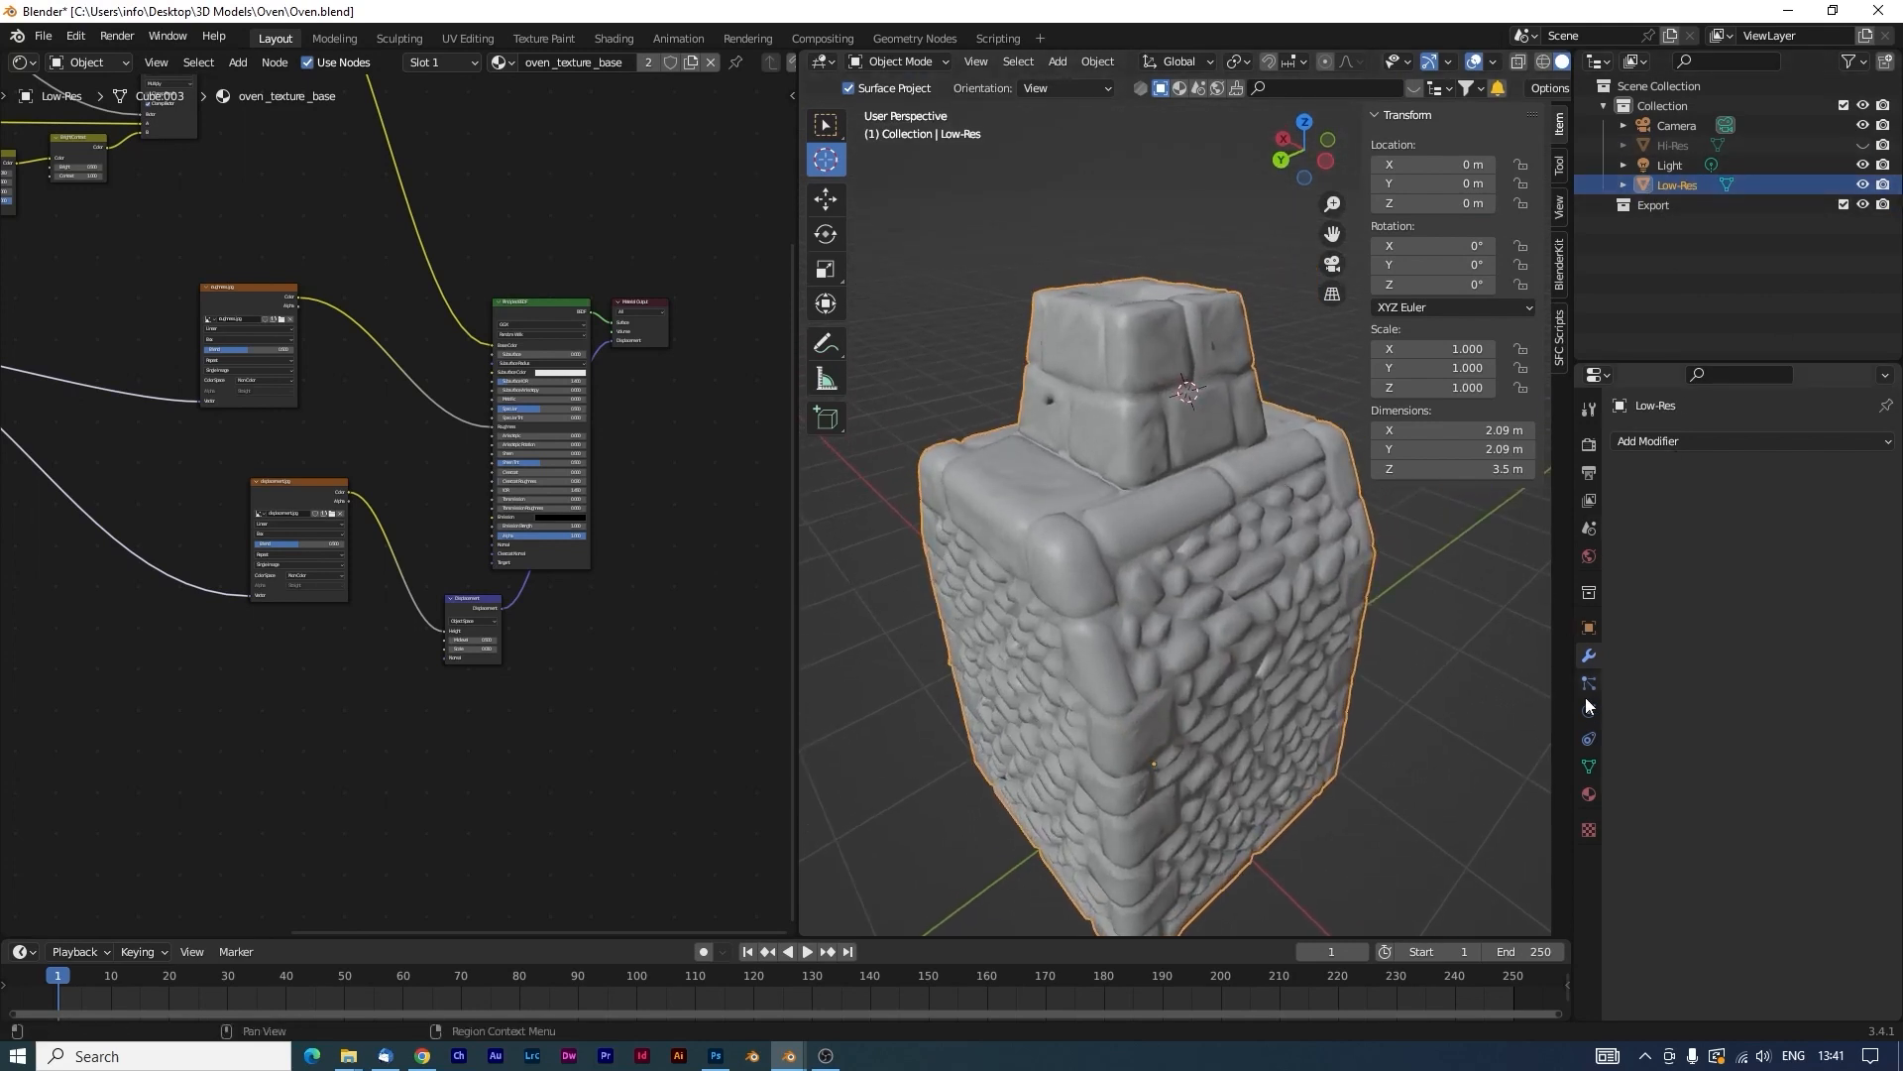
# Remove oven_texture_base from the Low-Res oven and create a new material named stone_model_texture in its place.
pyautogui.click(1588, 793)
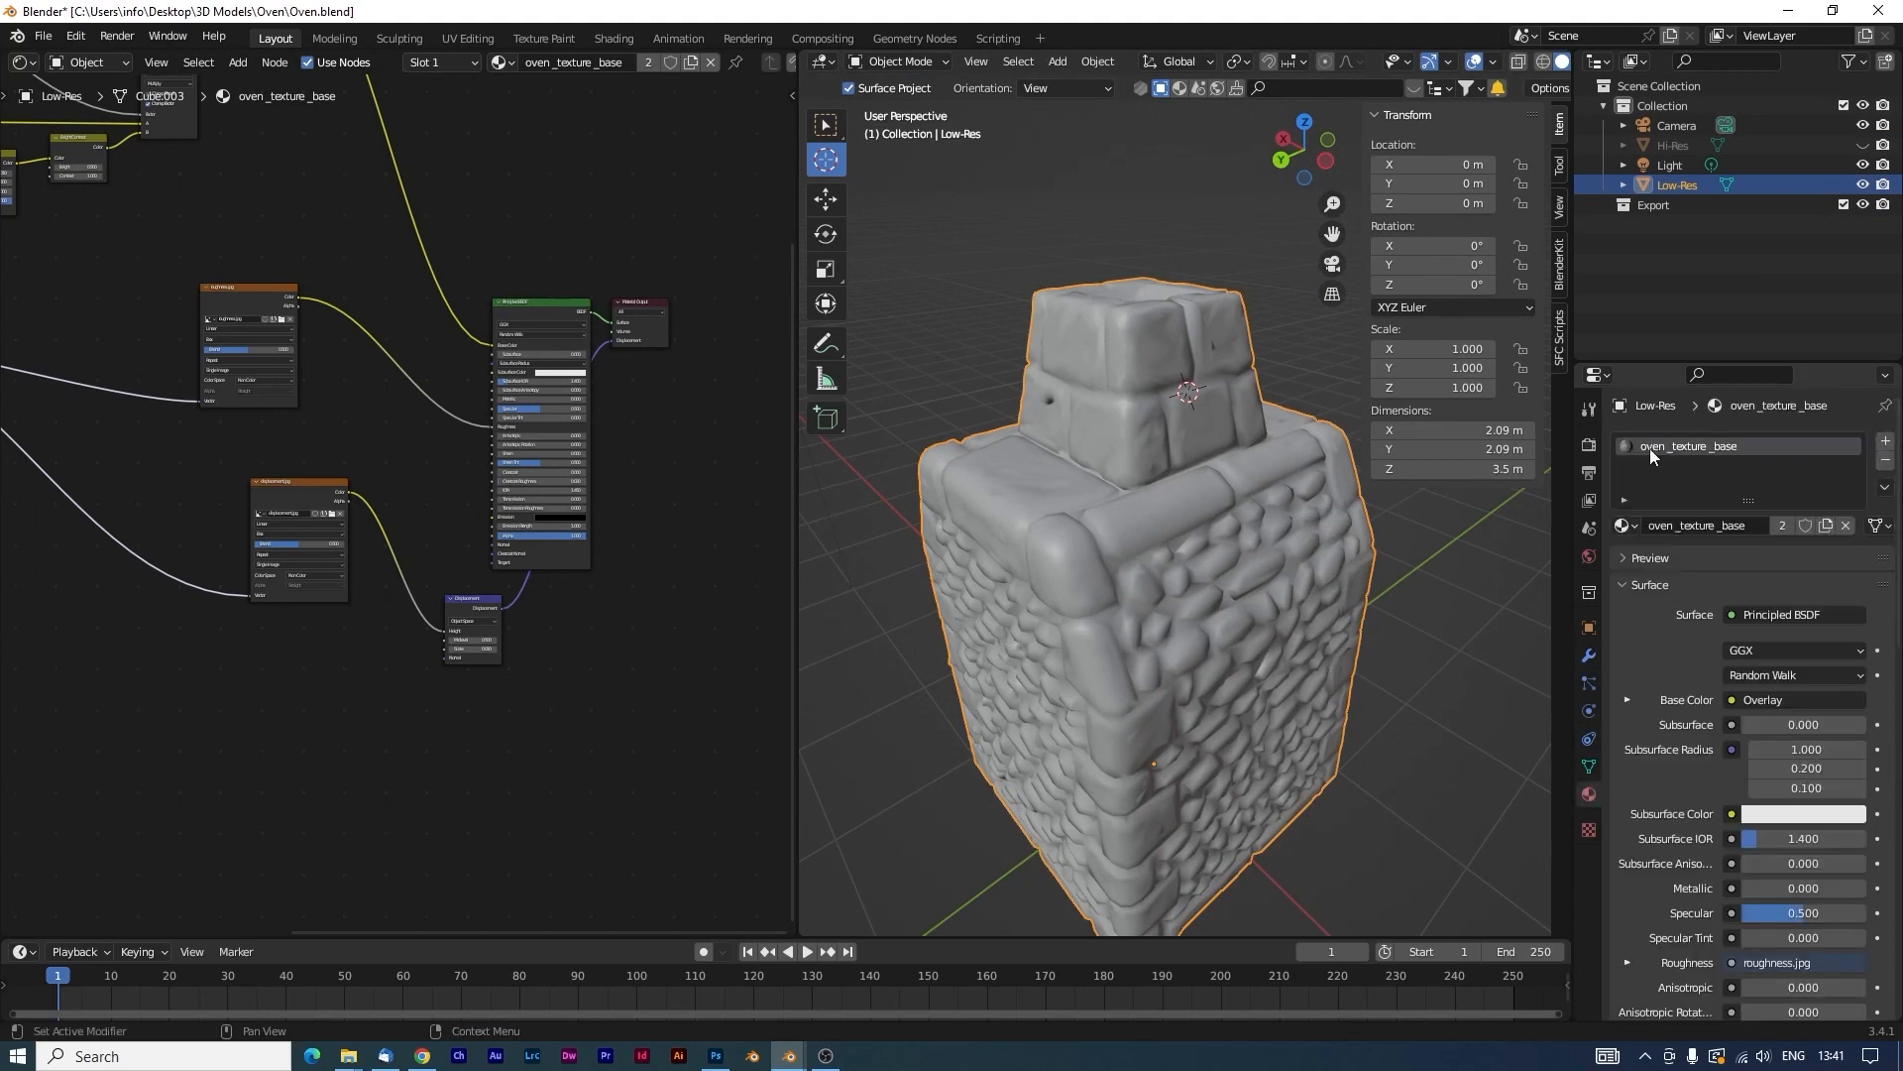
pyautogui.click(1886, 461)
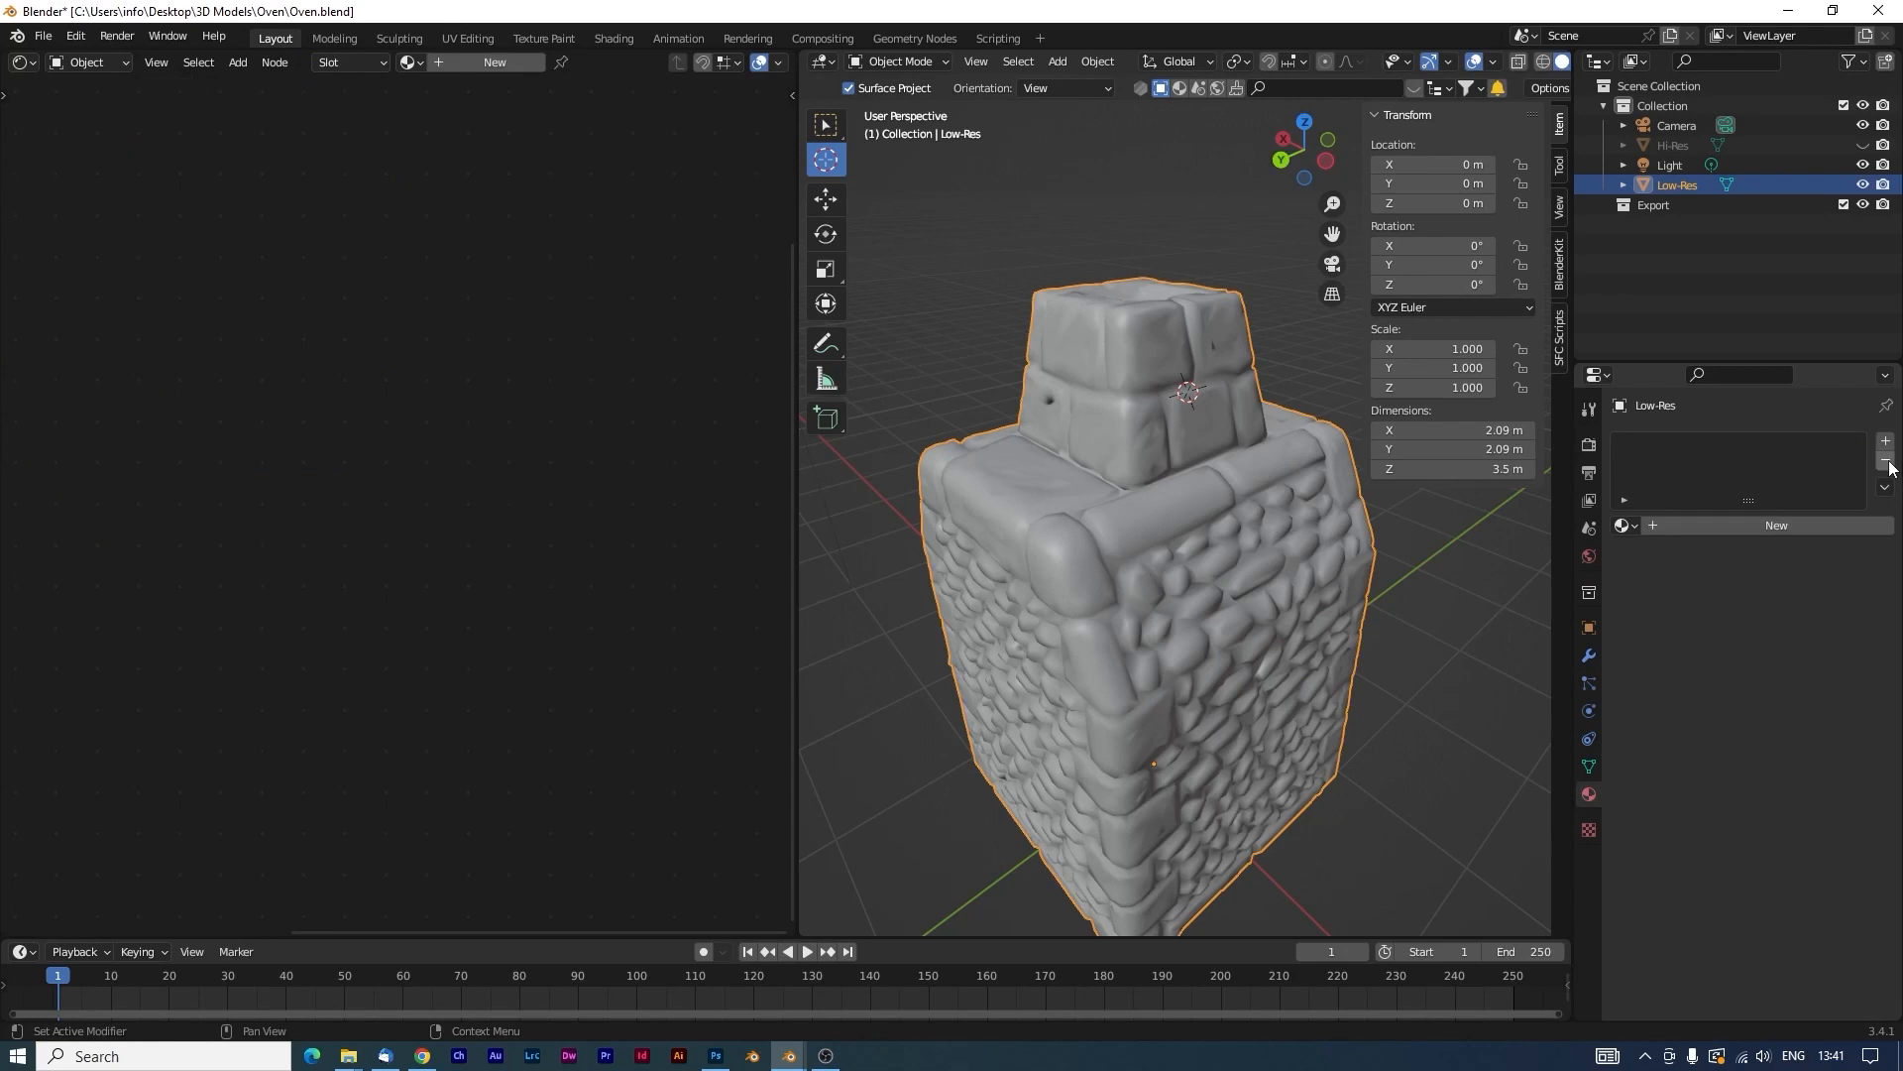
pyautogui.click(1762, 521)
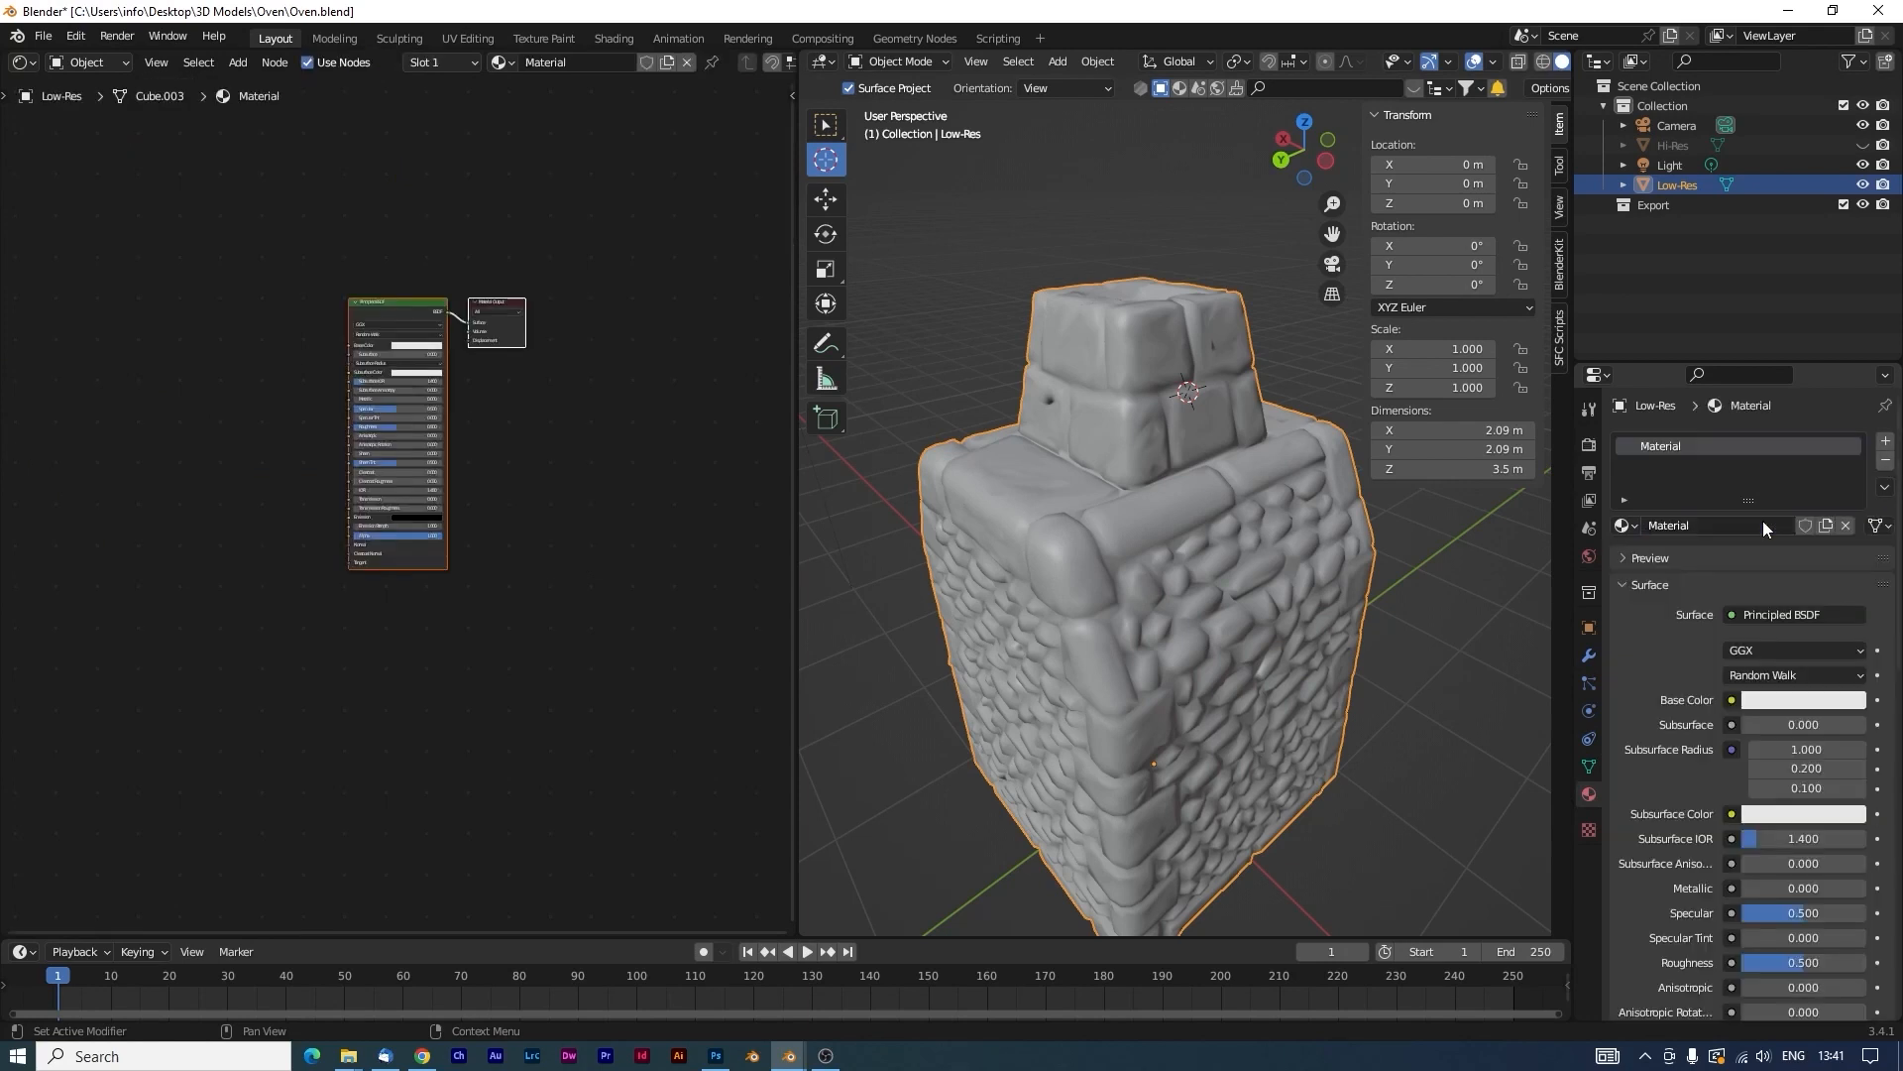
pyautogui.doubleClick(1711, 527)
pyautogui.write('stone_model_texture')
pyautogui.press('Return')
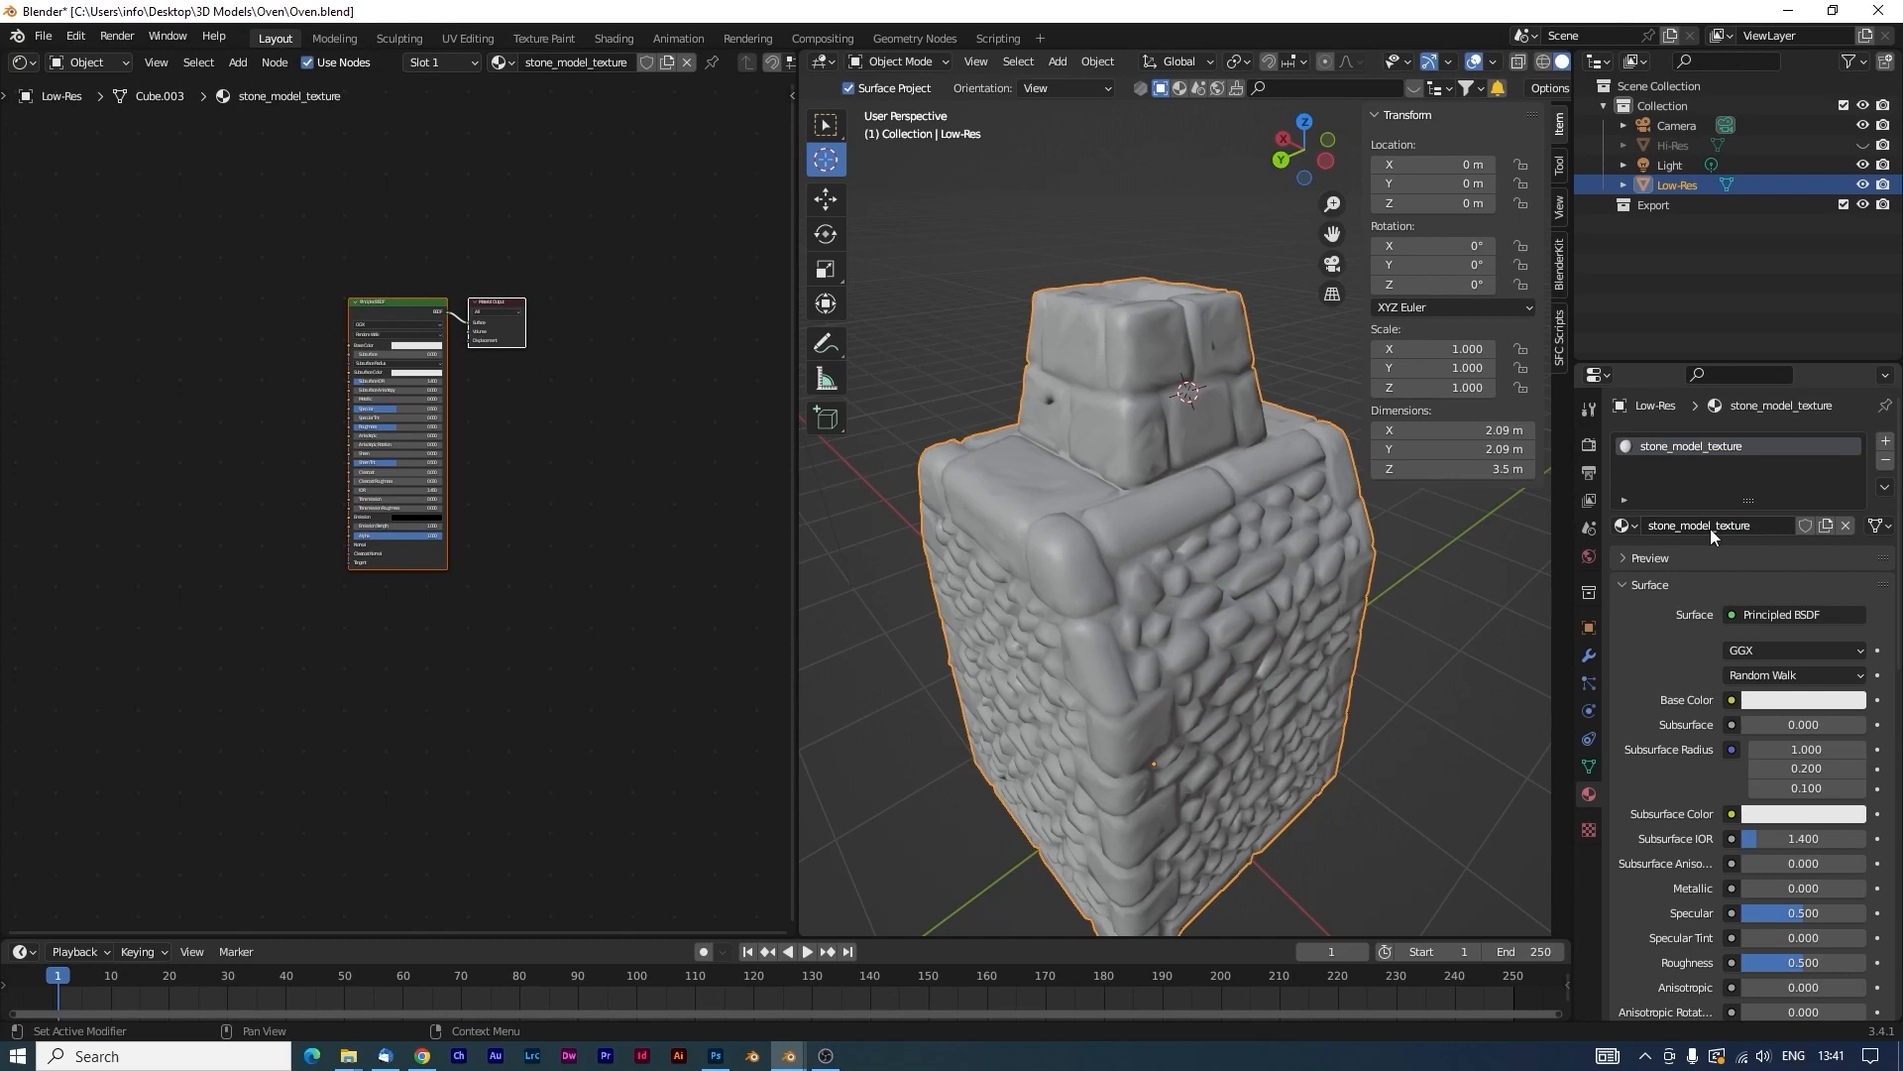
# Add an Image Texture node to the stone_model_texture material, placed above and before the Principled BSDF.
pyautogui.scroll(4, 504, 389)
pyautogui.moveTo(533, 387); pyautogui.dragTo(587, 486, button='middle')
pyautogui.scroll(4, 587, 603)
pyautogui.scroll(2, 587, 604)
pyautogui.hotkey('shift', 'a')
pyautogui.click(270, 310)
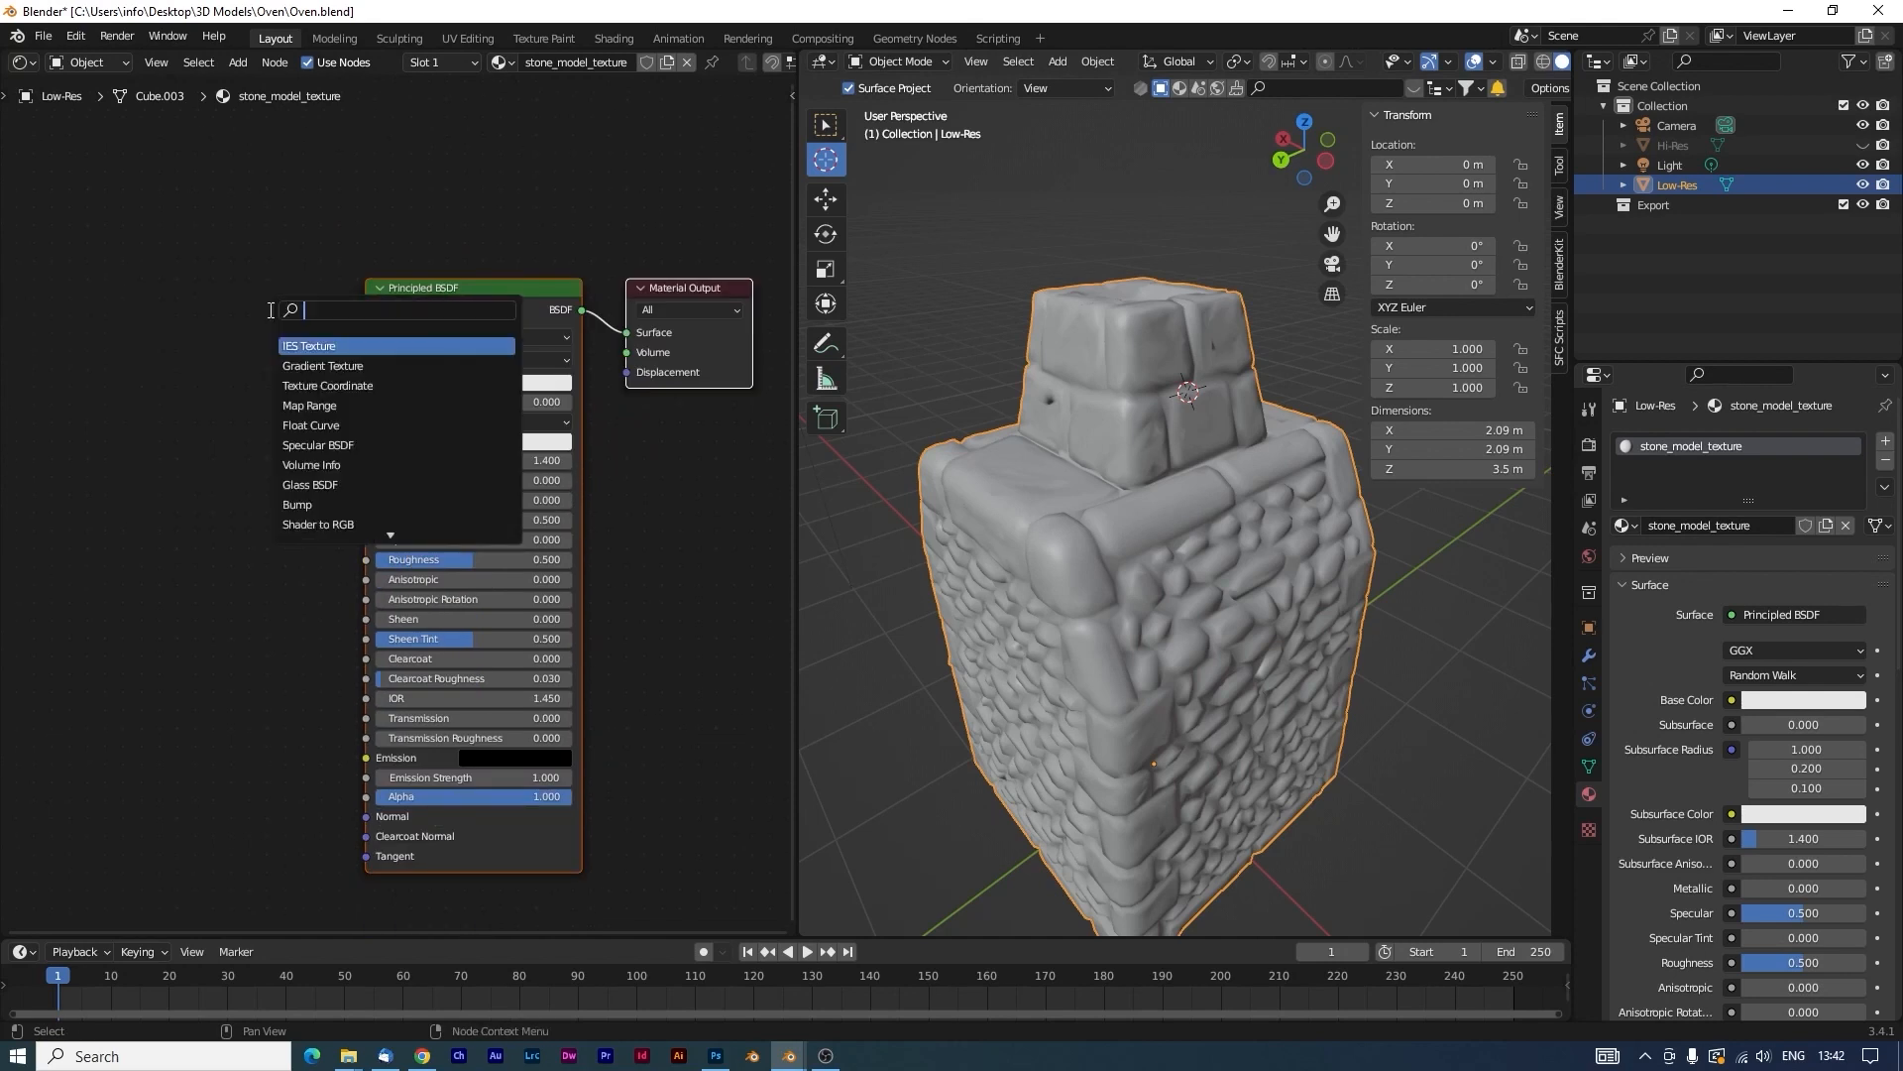
pyautogui.write('image')
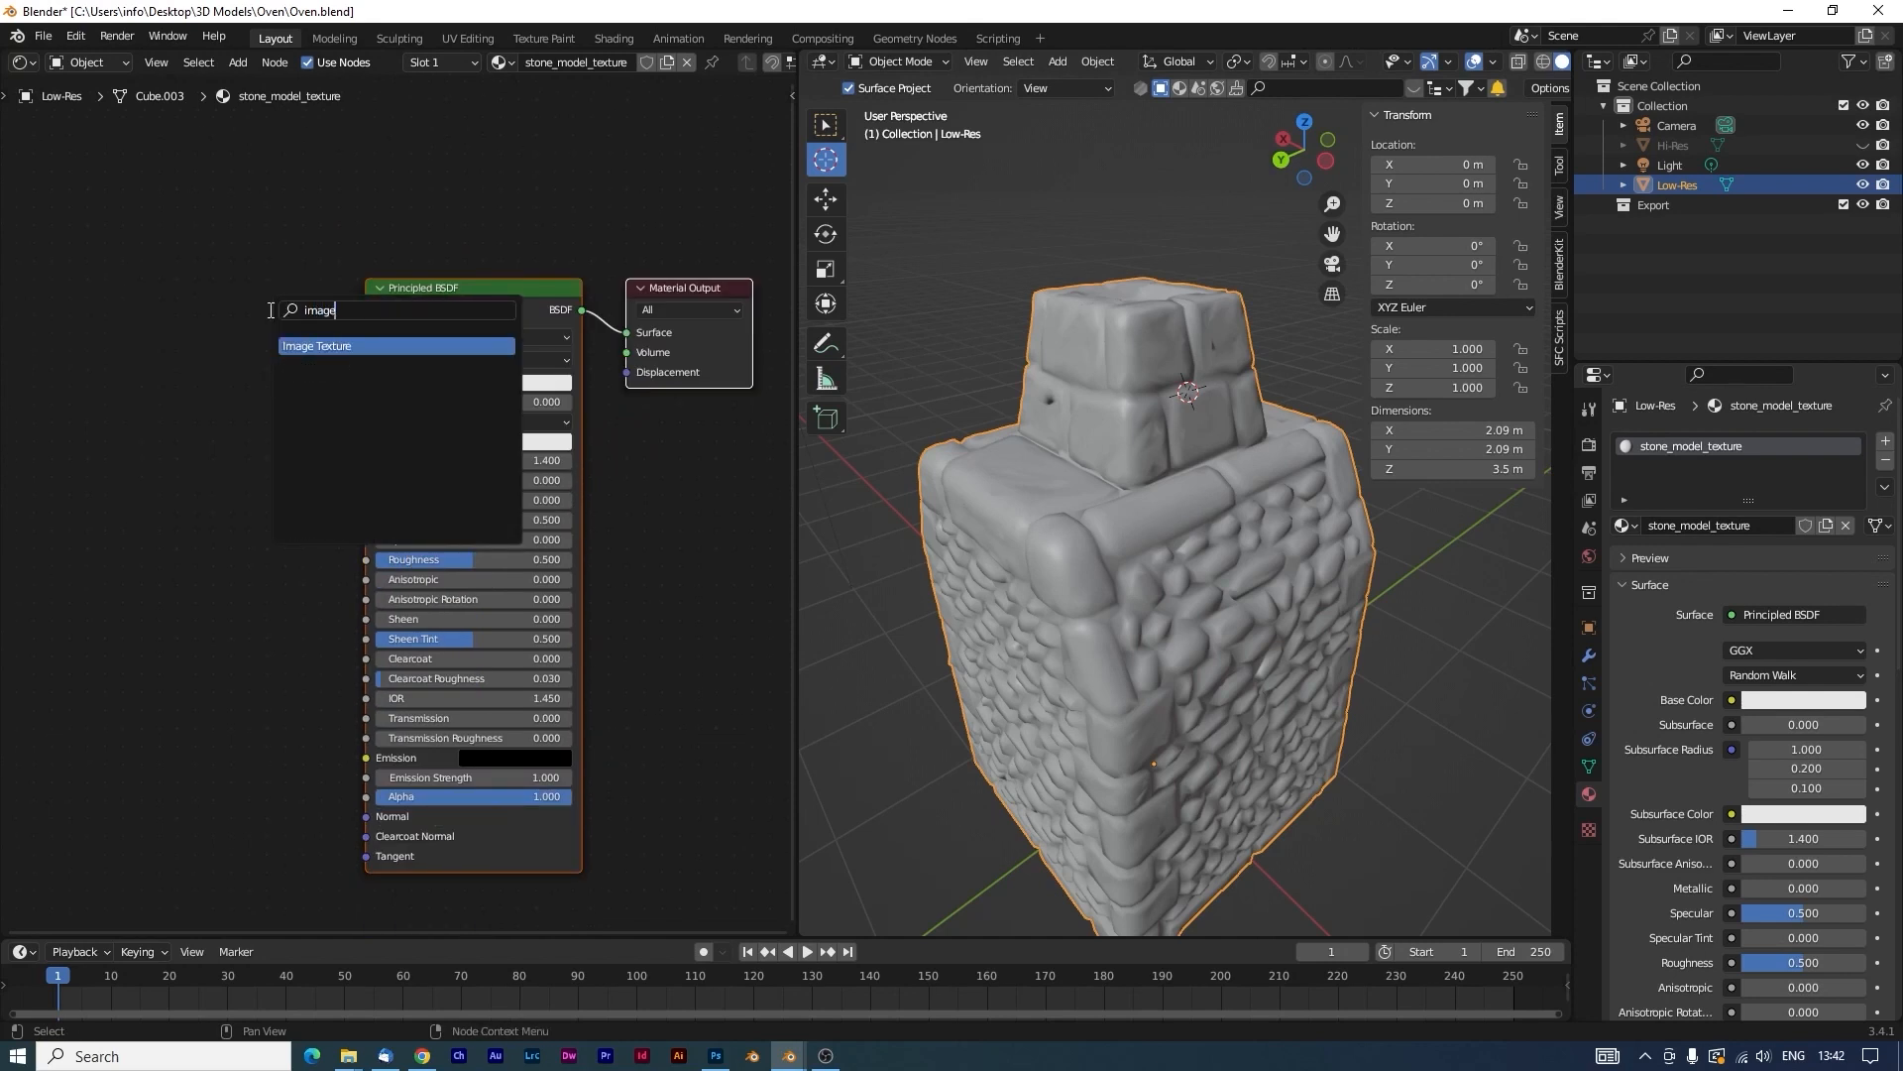
pyautogui.press('Return')
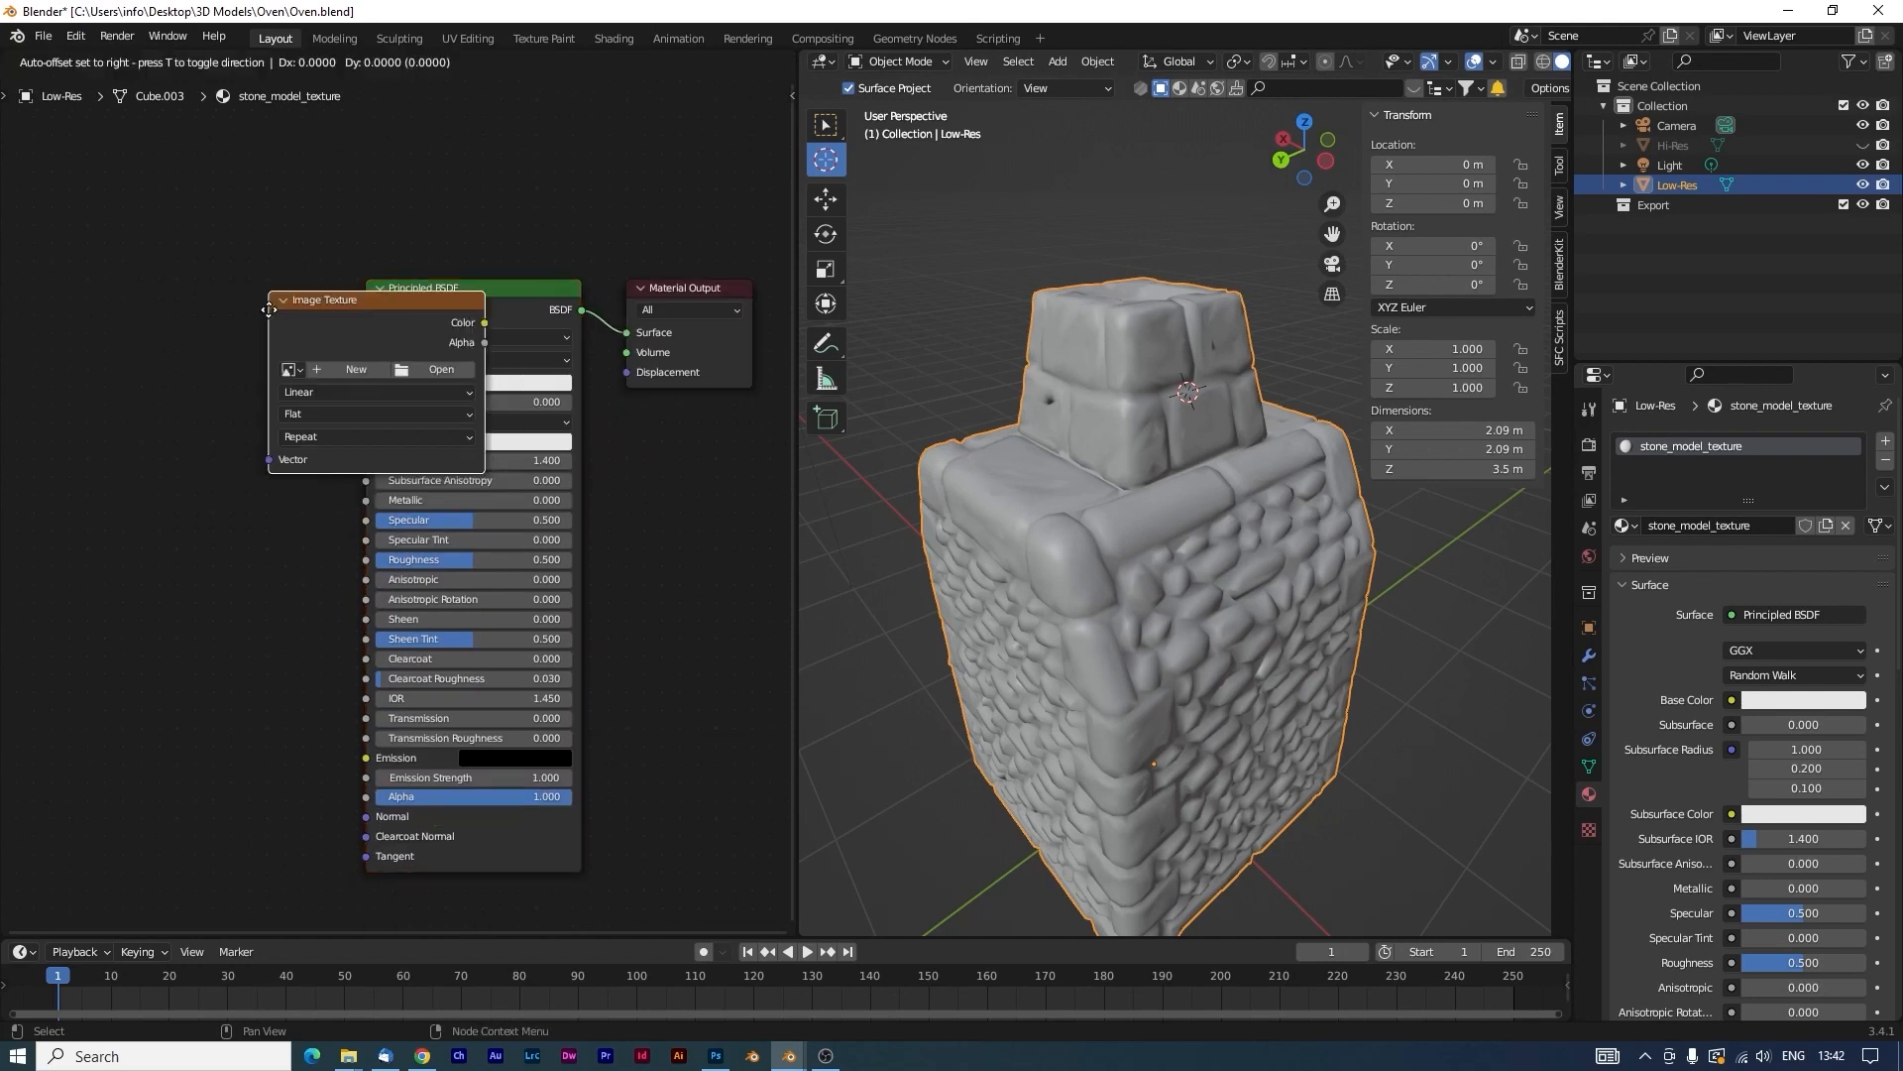
pyautogui.click(65, 138)
# Create a new 2048 x 2048 px image named Diffuse in the Image Texture node and shift the node slightly outward.
pyautogui.click(129, 194)
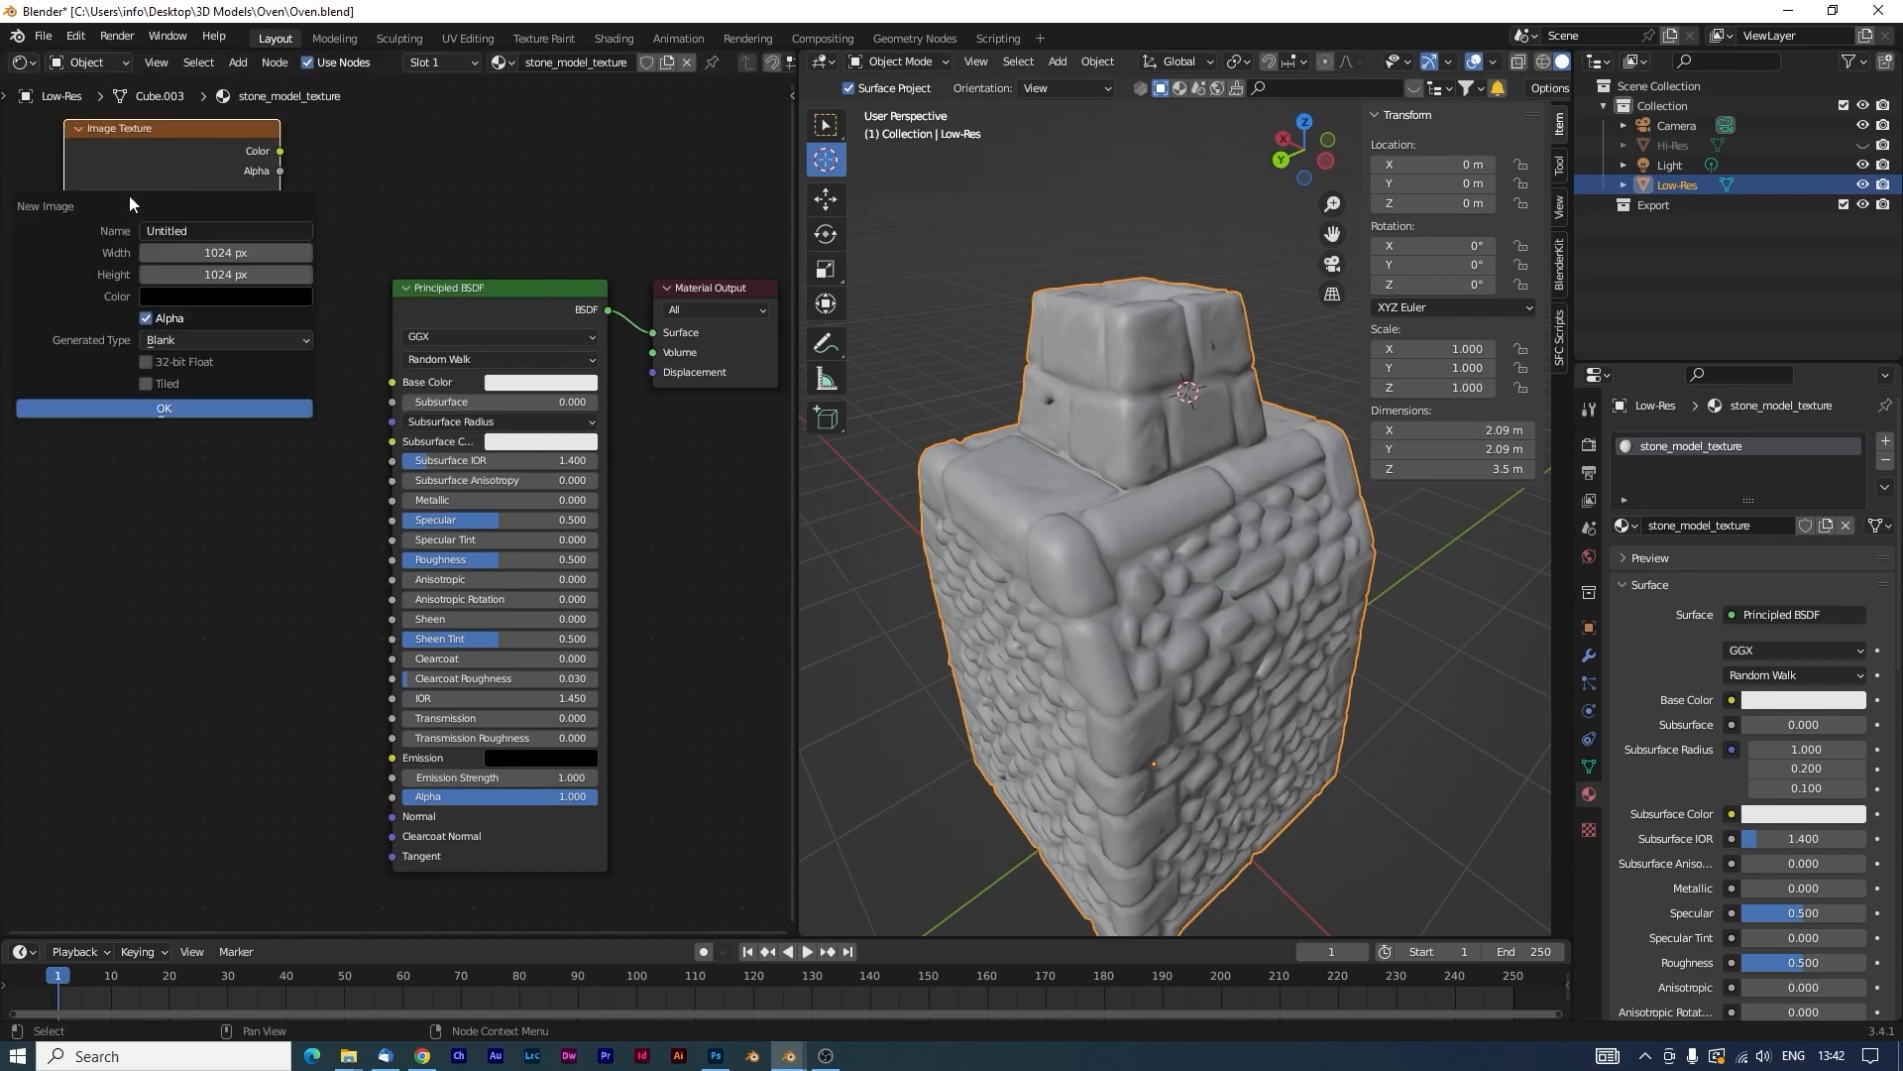
pyautogui.click(196, 235)
pyautogui.write('Diffuse')
pyautogui.click(235, 254)
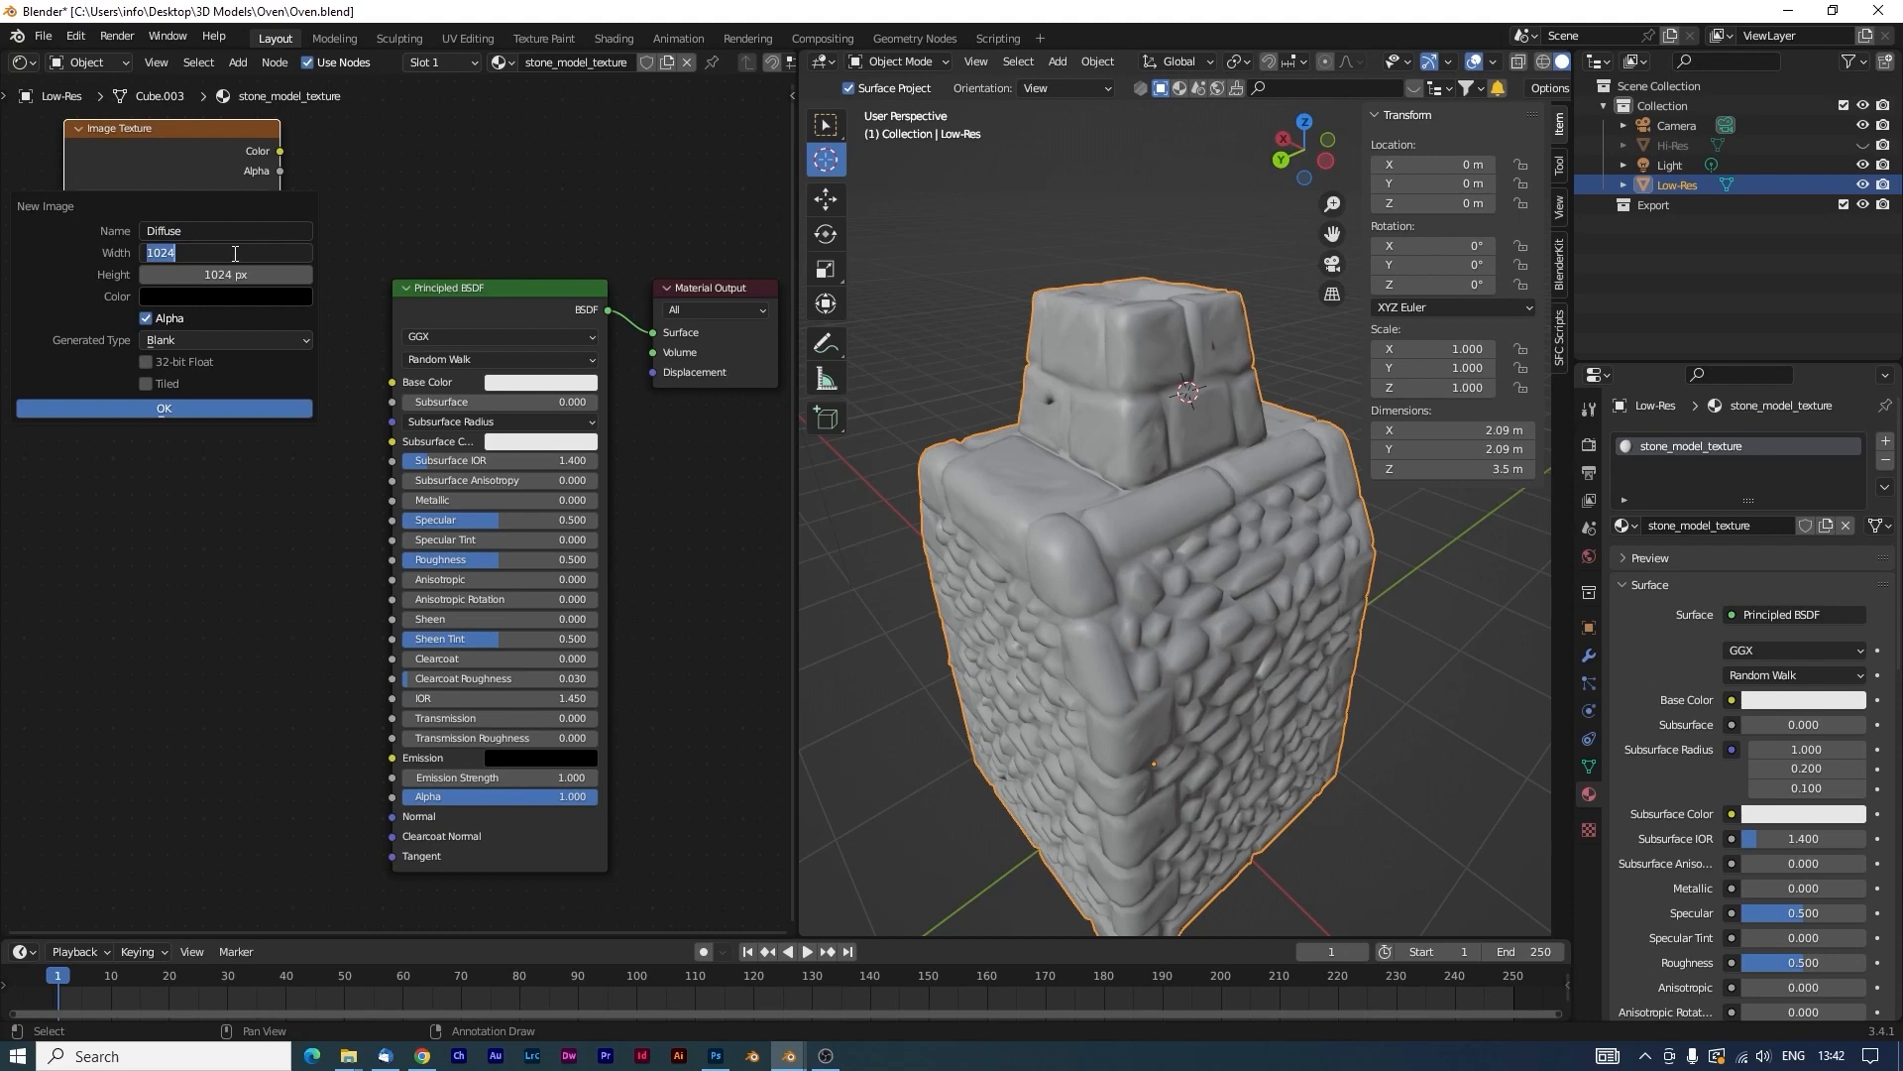
pyautogui.write('2048')
pyautogui.press('Tab')
pyautogui.write('2048')
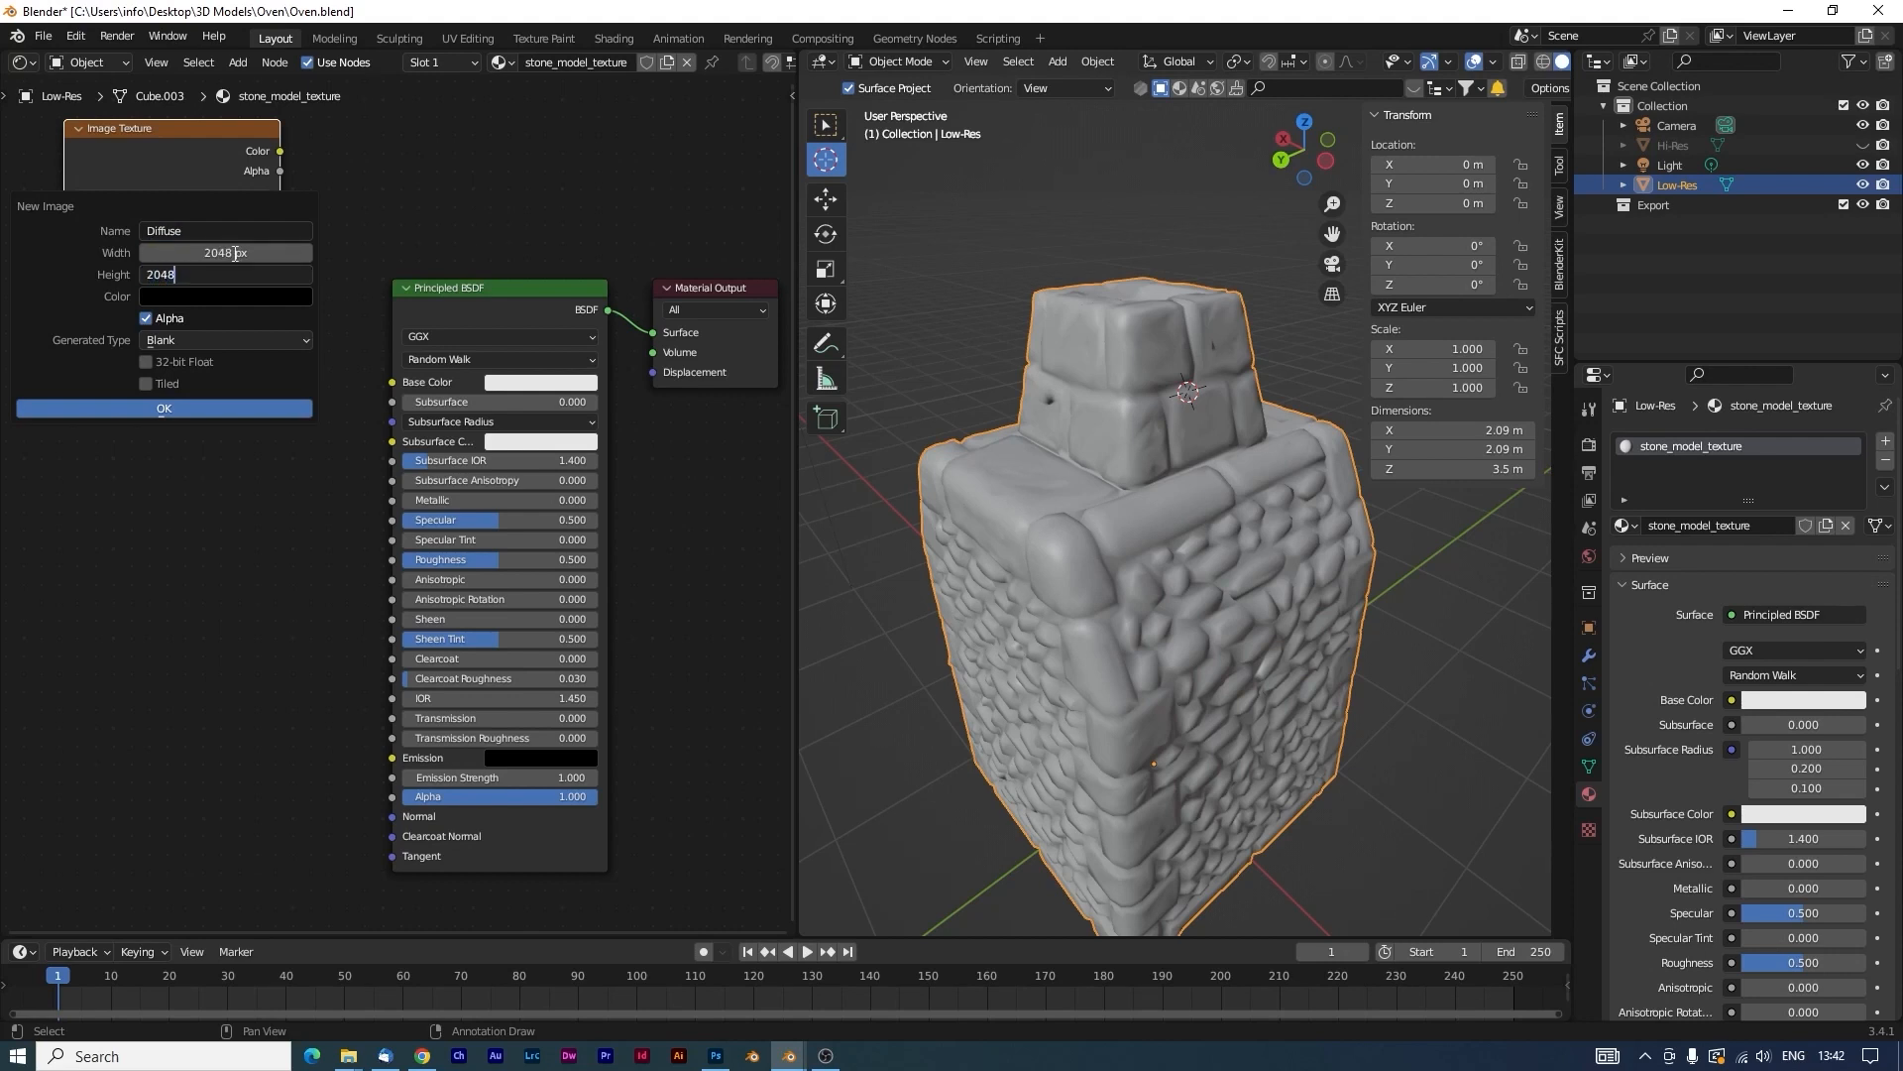
pyautogui.press('Return')
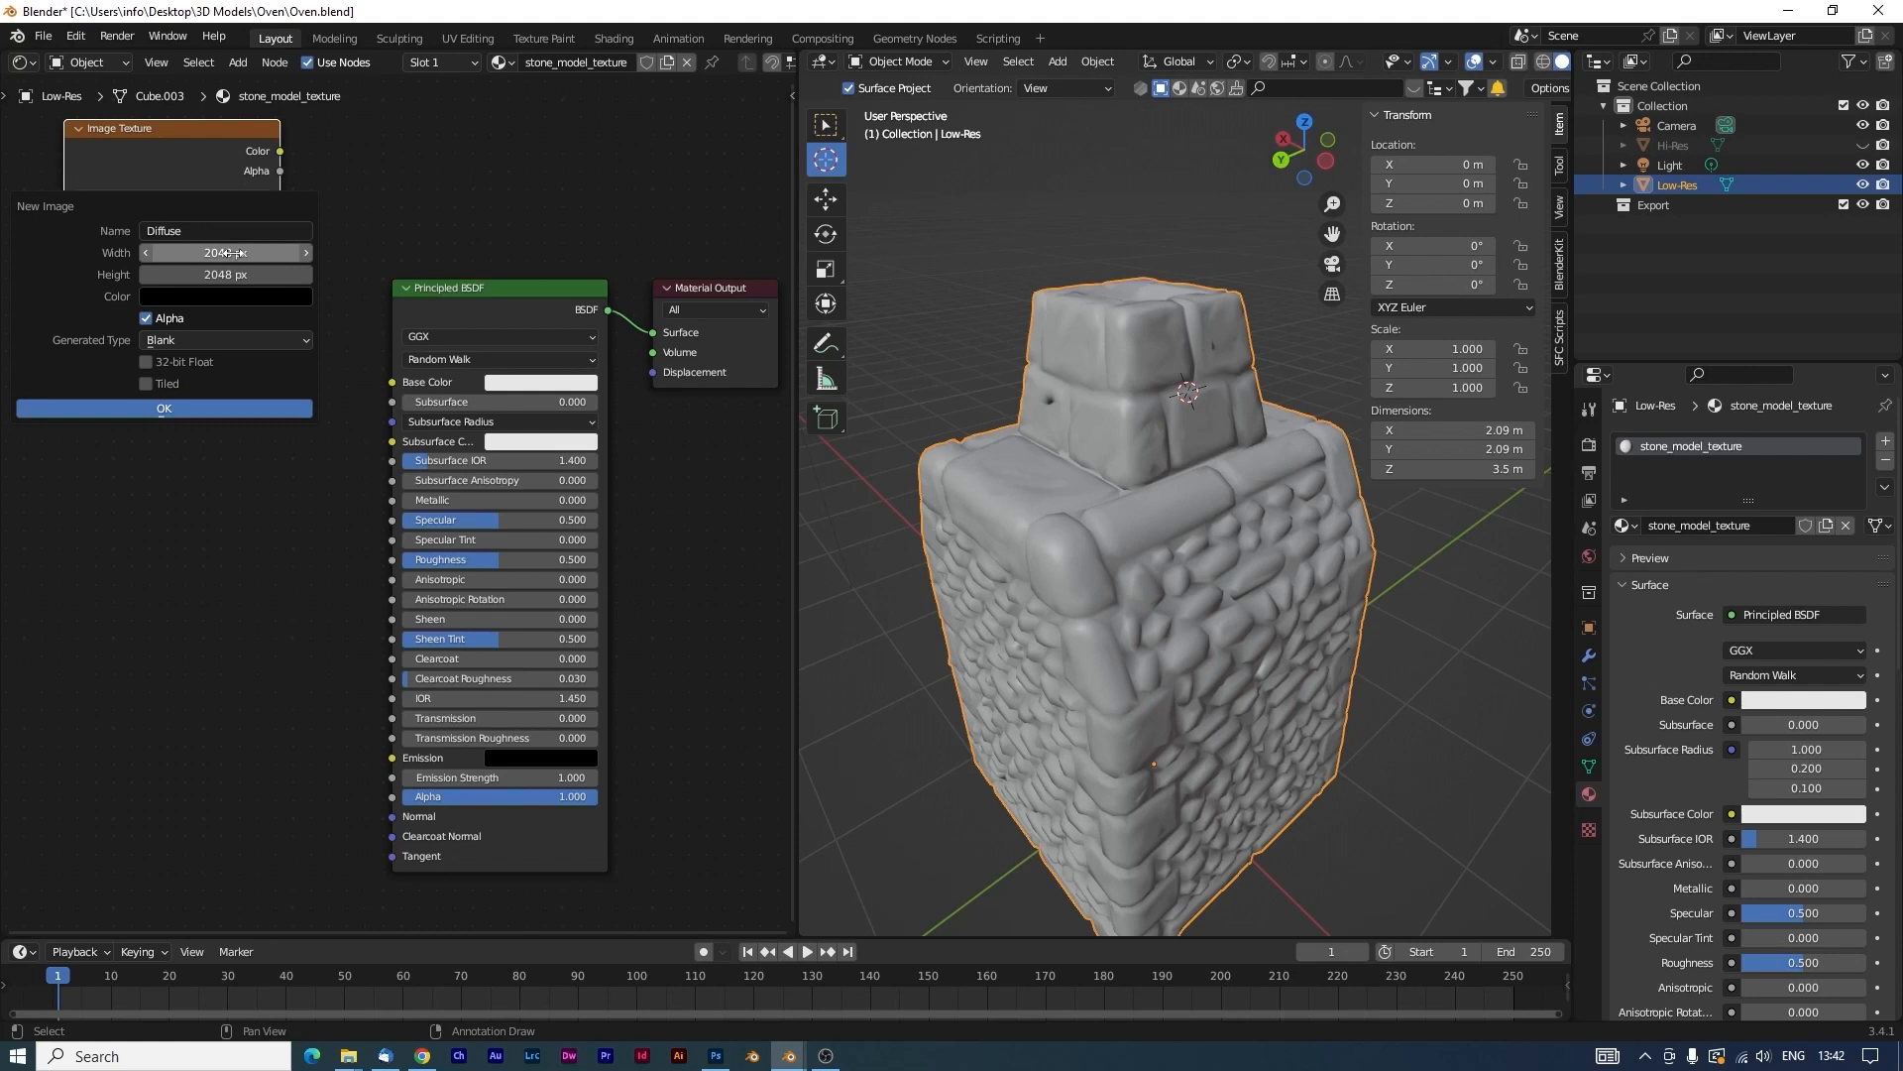
pyautogui.click(175, 410)
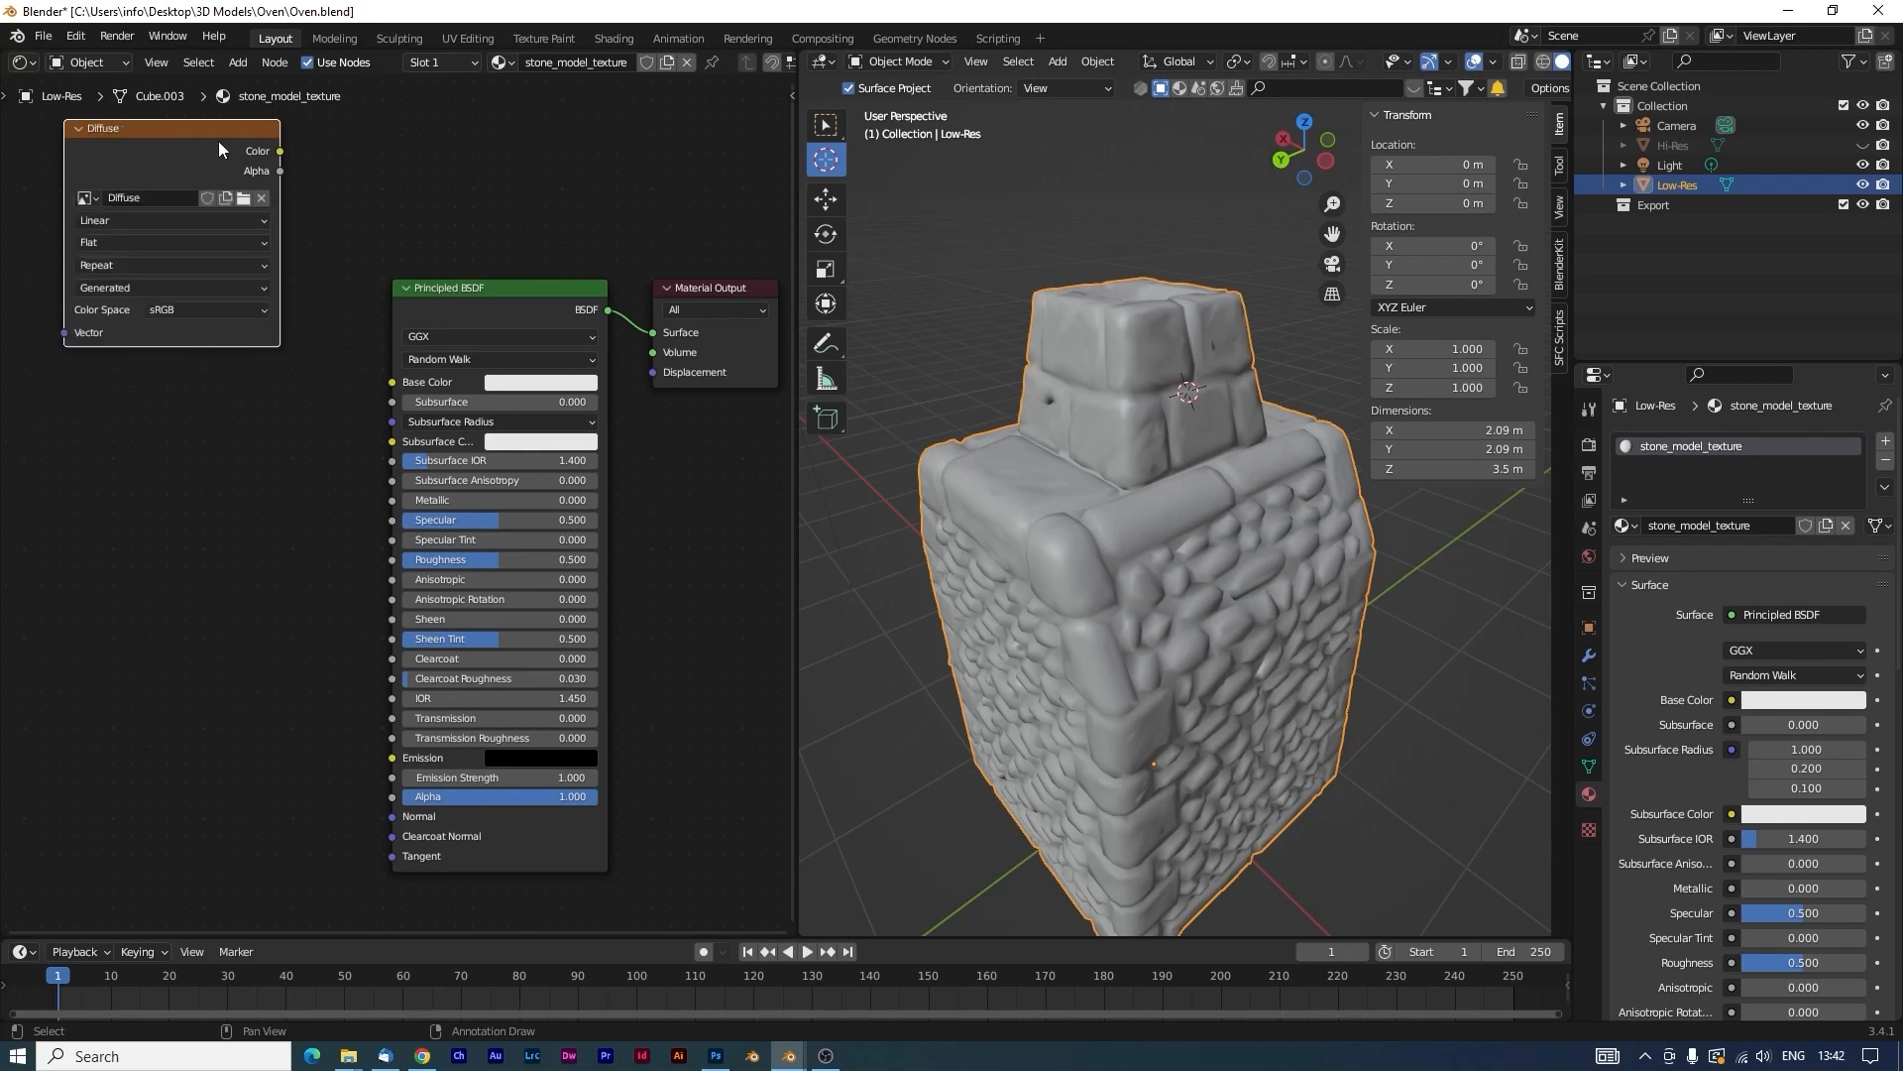
pyautogui.moveTo(219, 143); pyautogui.dragTo(188, 129)
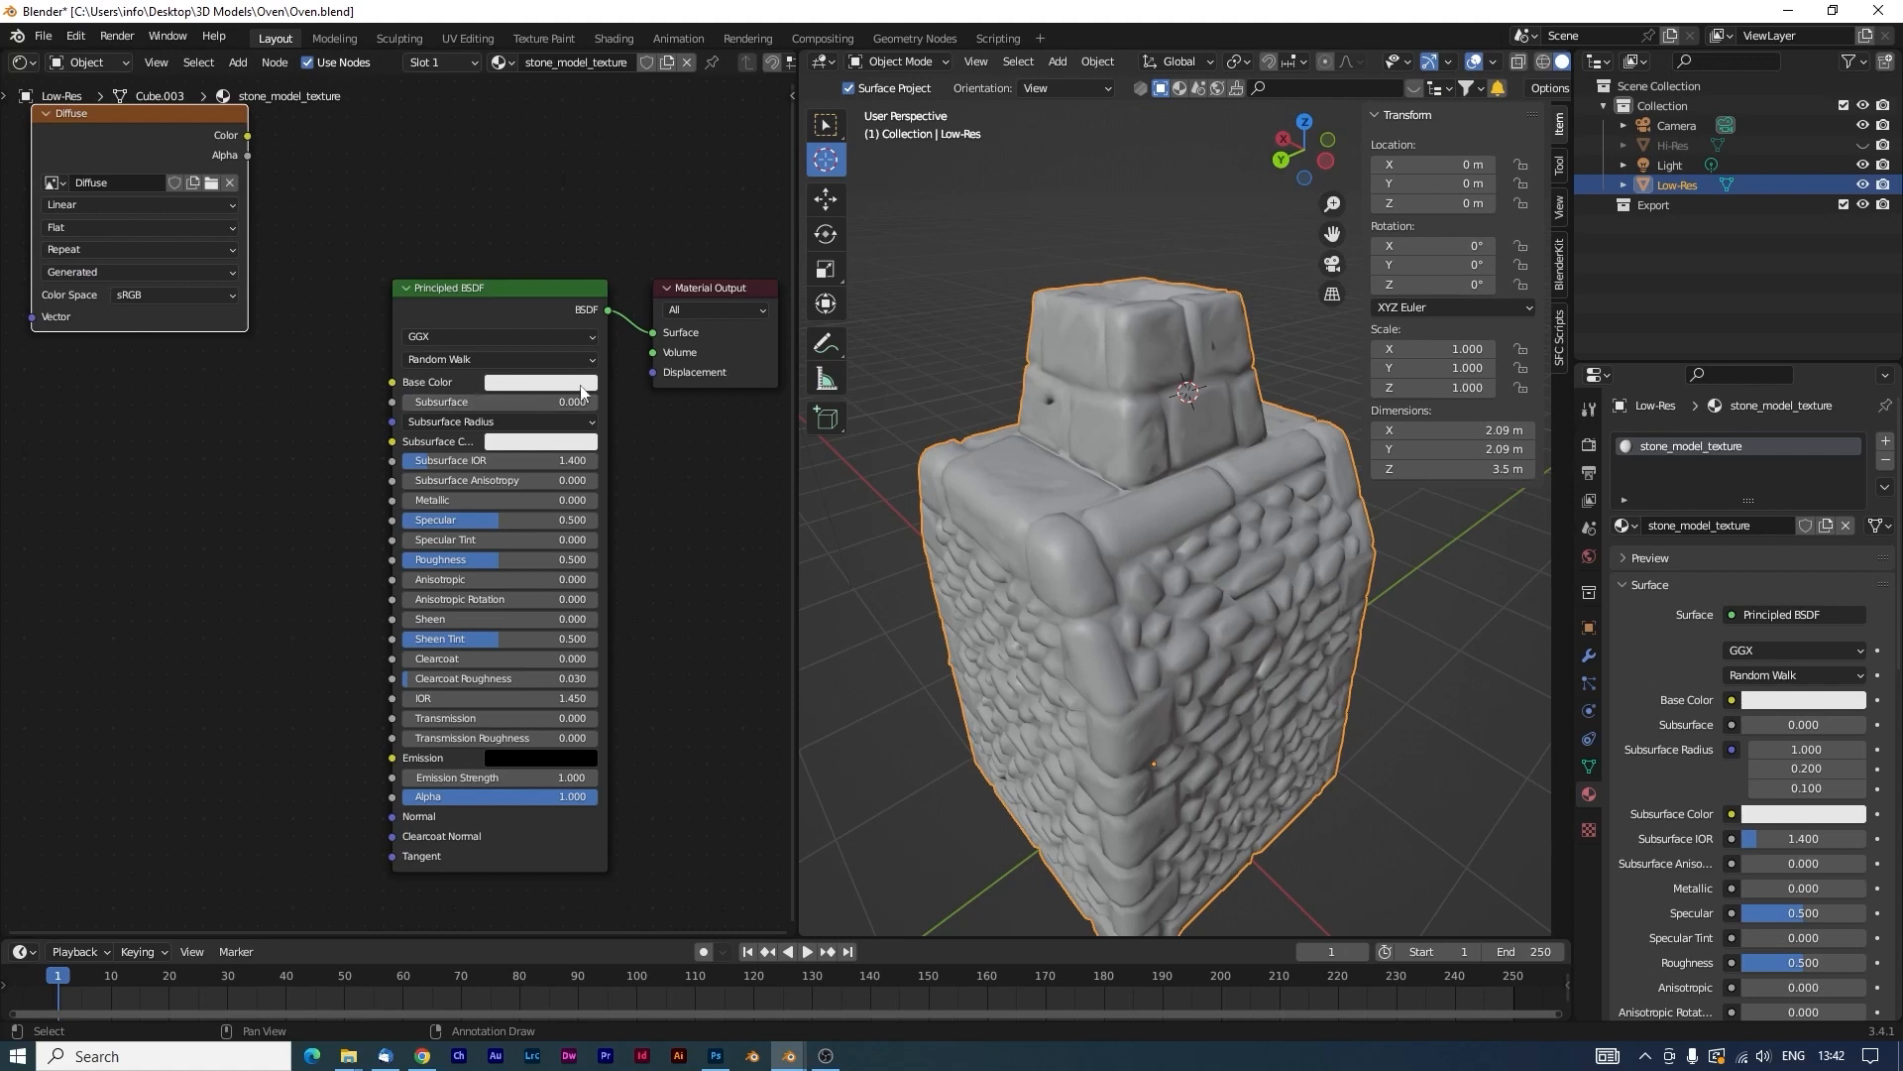
# Set the Principled BSDF's Base Color to black and show the oven with Material Preview shading in a widened viewport.
pyautogui.click(544, 389)
pyautogui.moveTo(641, 214); pyautogui.dragTo(640, 255)
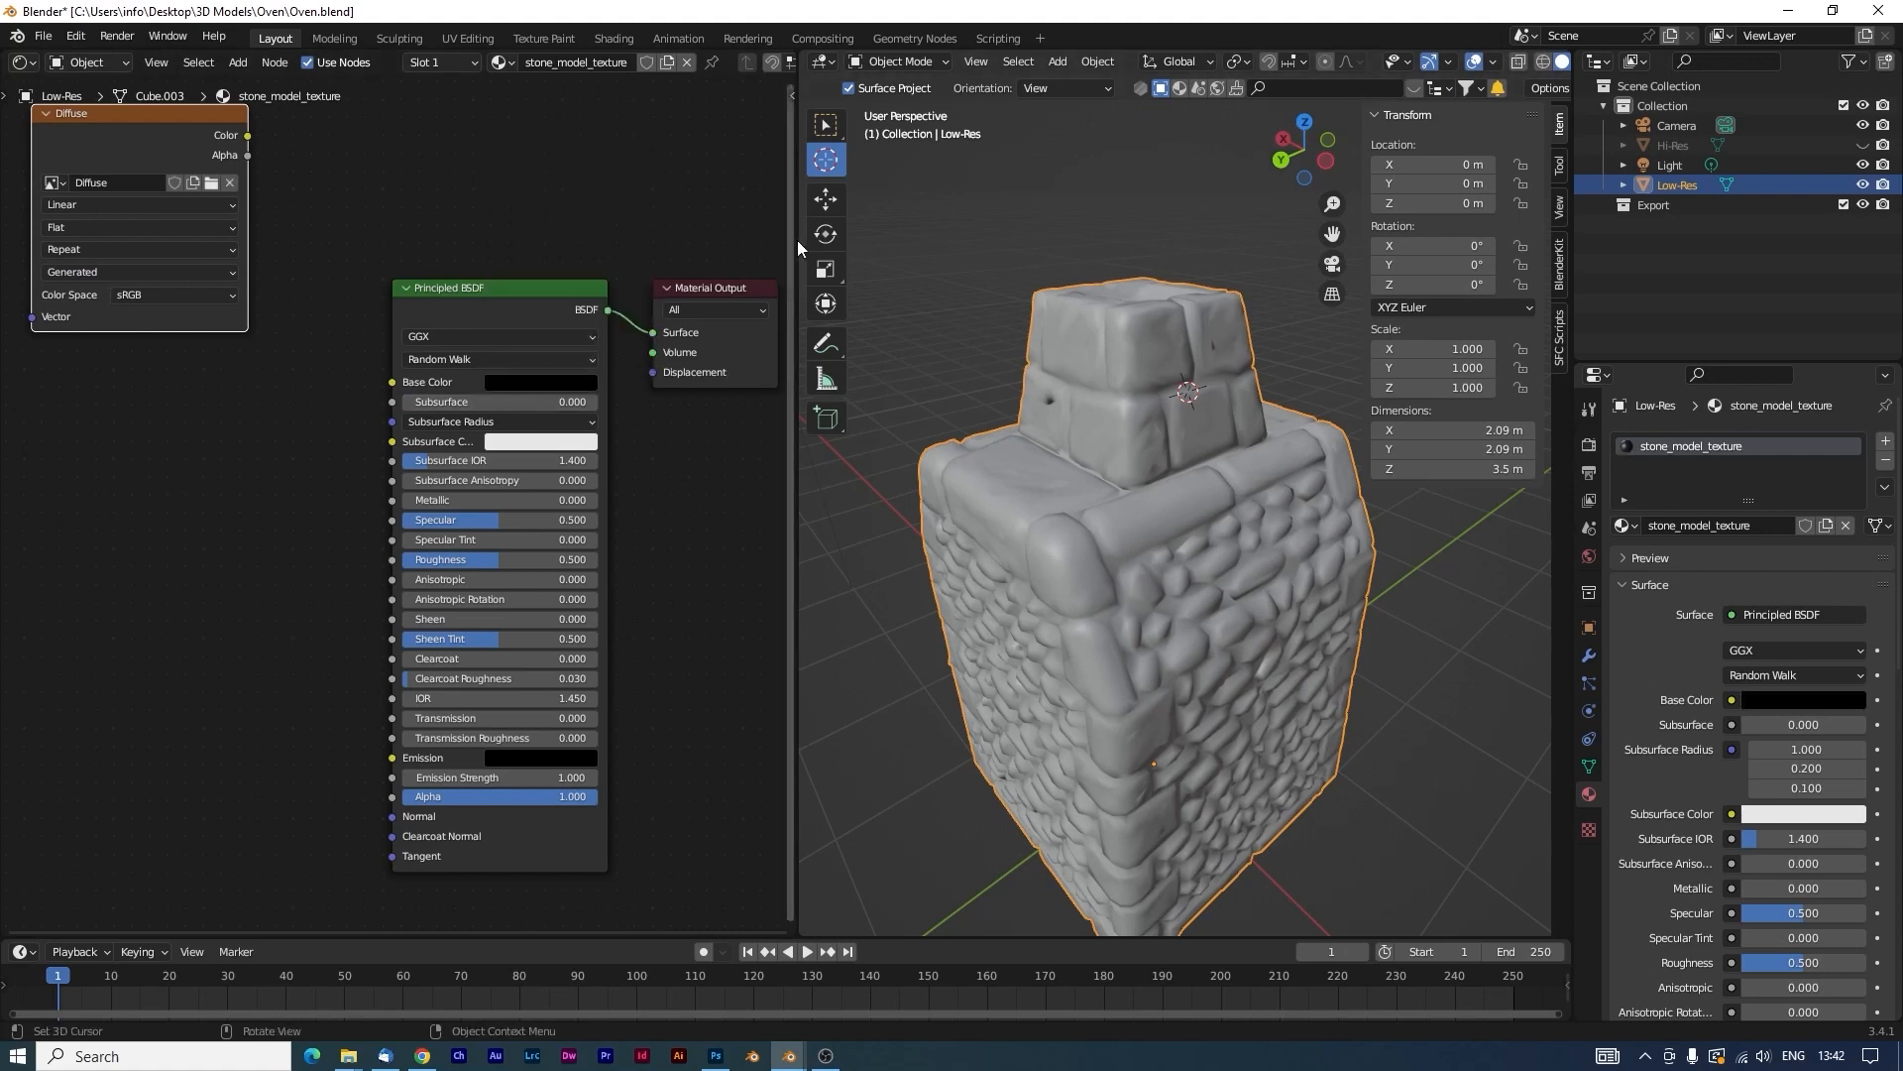
pyautogui.moveTo(789, 256)
pyautogui.mouseDown()
pyautogui.moveTo(587, 256)
pyautogui.moveTo(657, 200)
pyautogui.moveTo(719, 200)
pyautogui.mouseUp()
pyautogui.click(1517, 61)
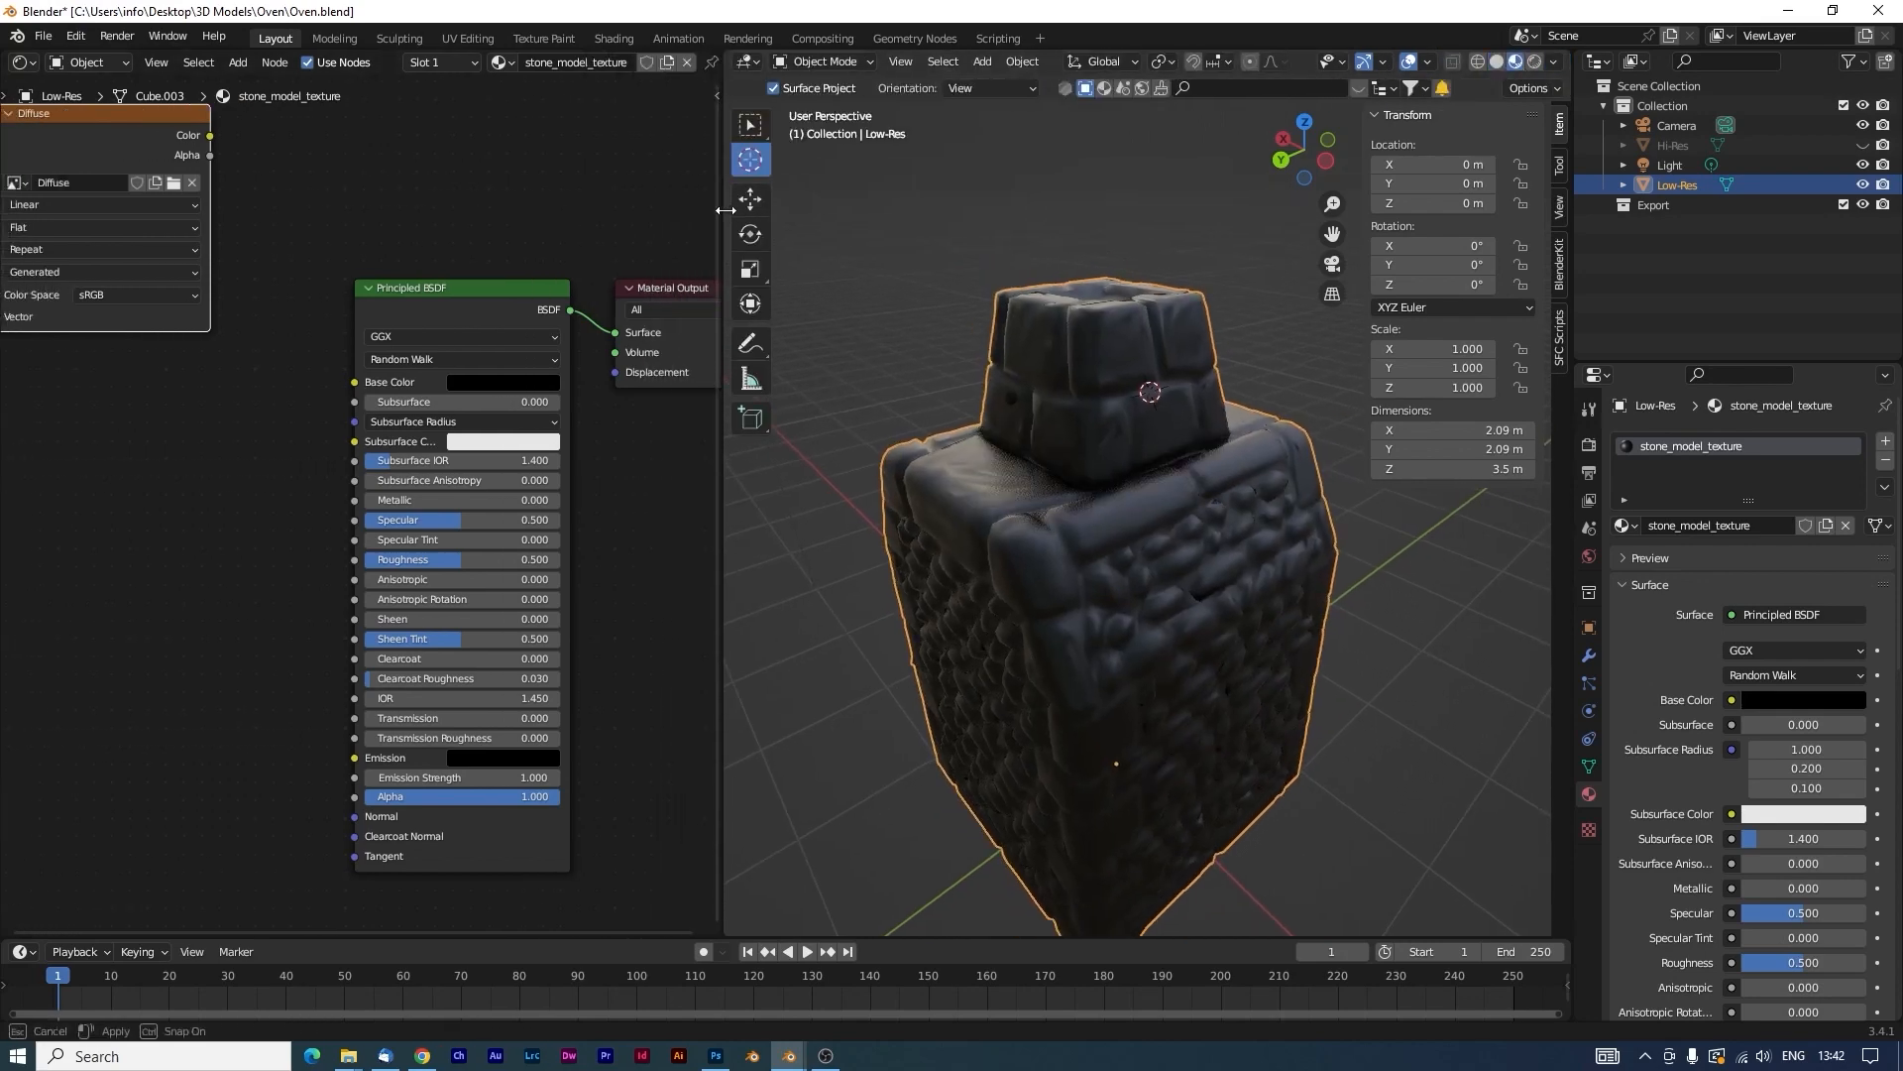
pyautogui.moveTo(1146, 622); pyautogui.dragTo(1150, 579, button='middle')
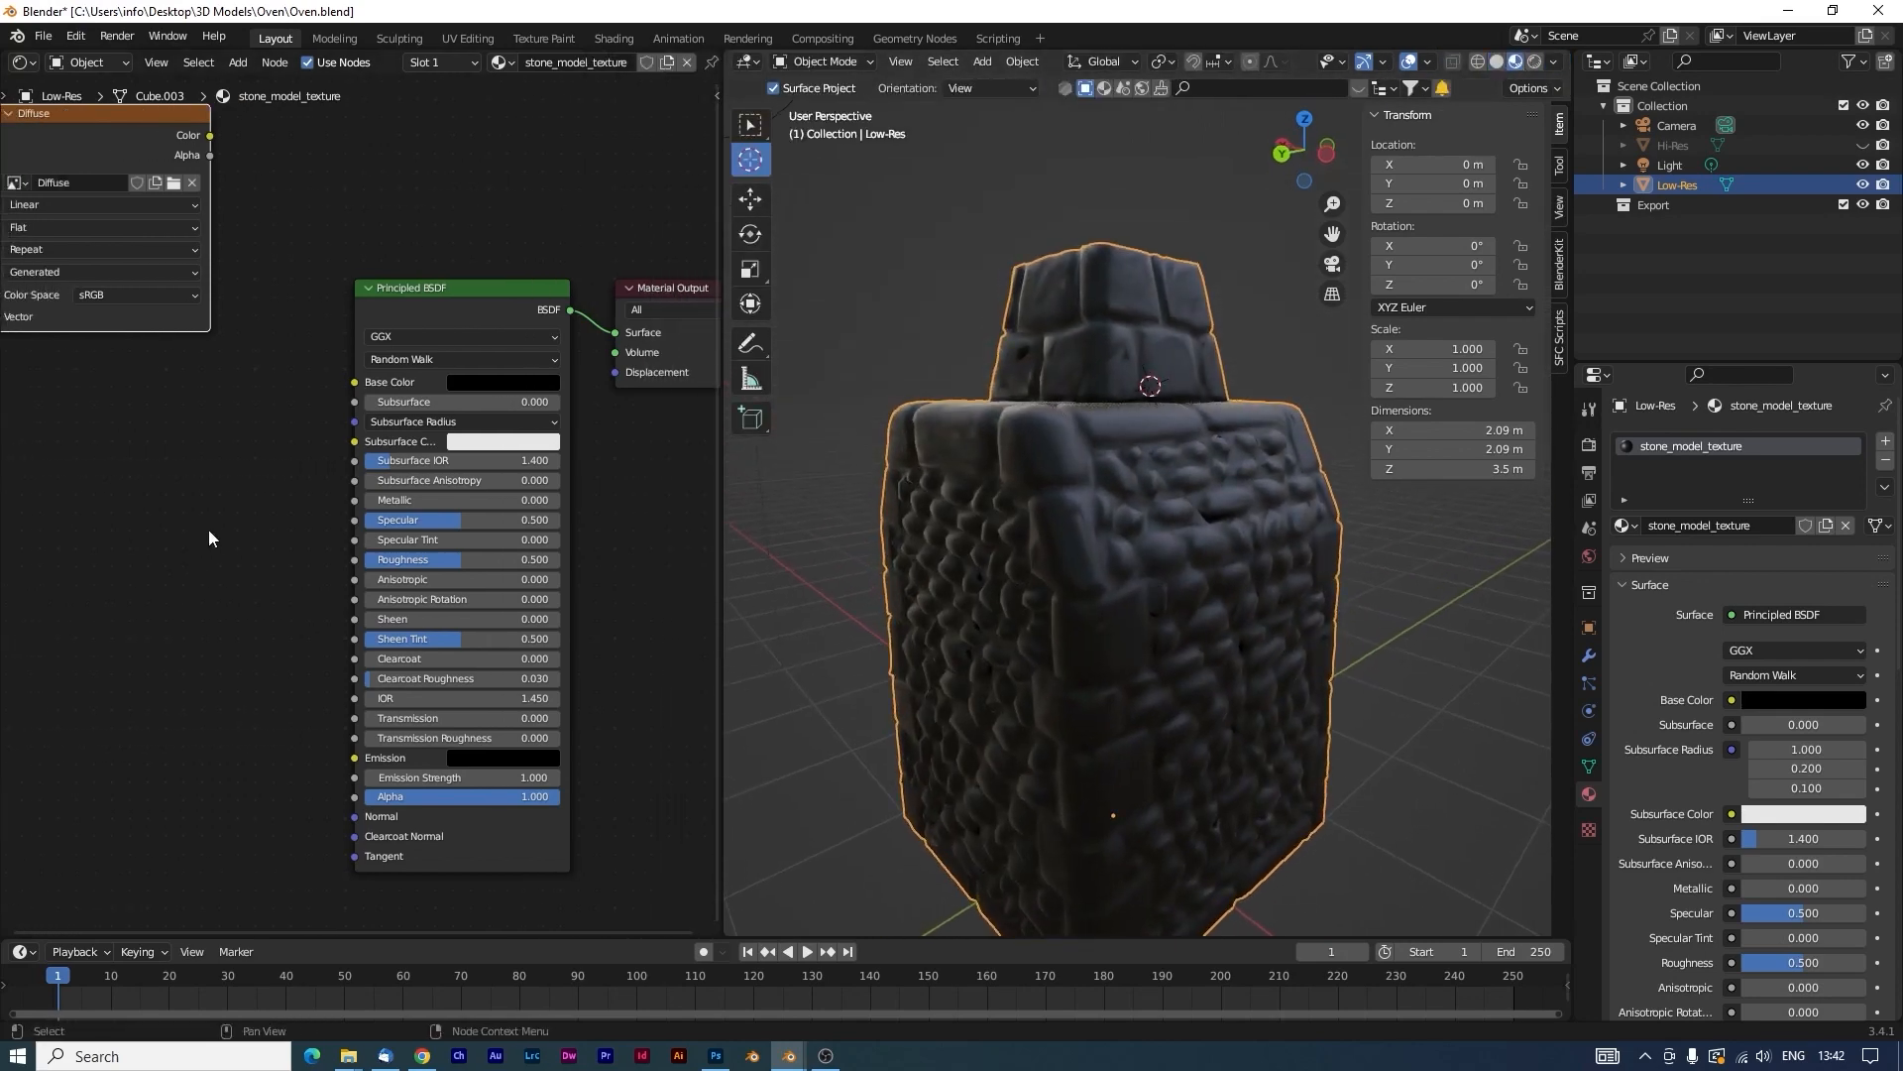
# Duplicate the Diffuse texture node as a separate new image named Smoothness with its color space set to Non-Color.
pyautogui.moveTo(92, 127); pyautogui.dragTo(206, 162, button='middle')
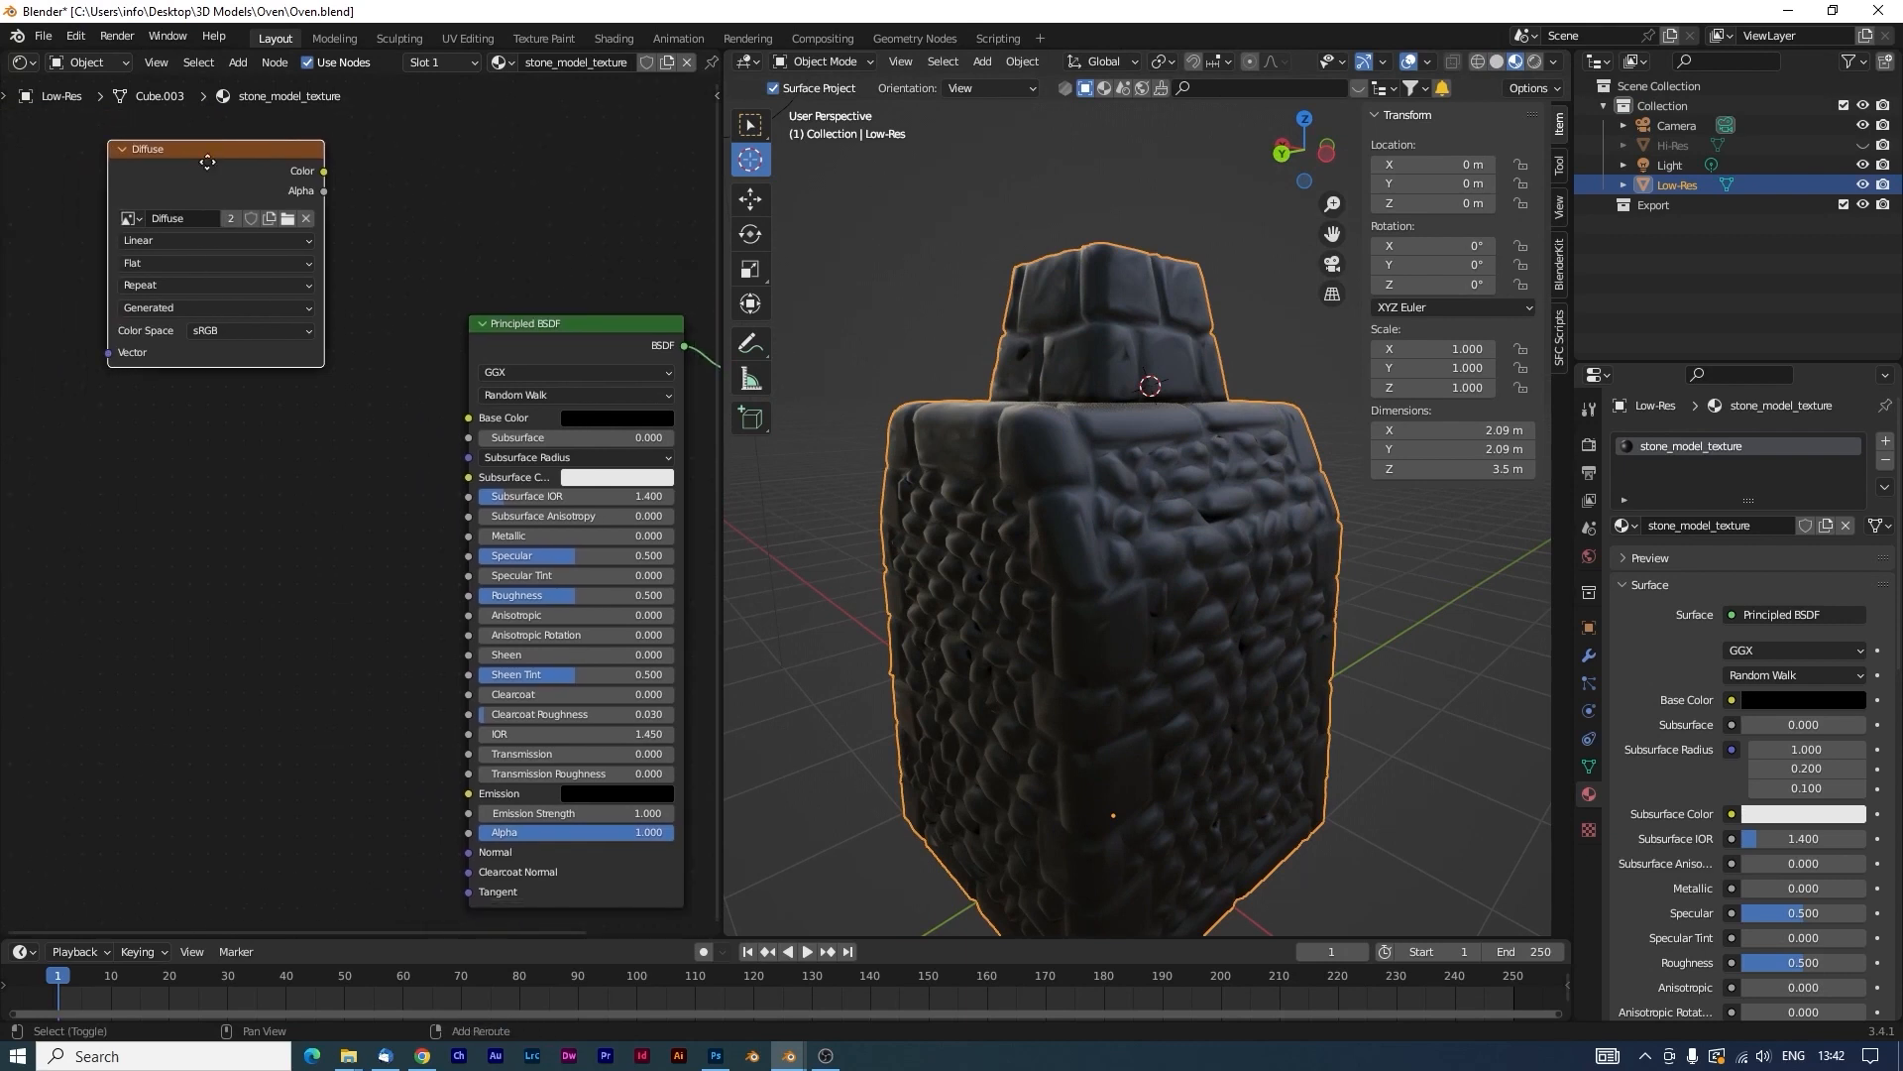
pyautogui.hotkey('shift', 'd')
pyautogui.click(323, 428)
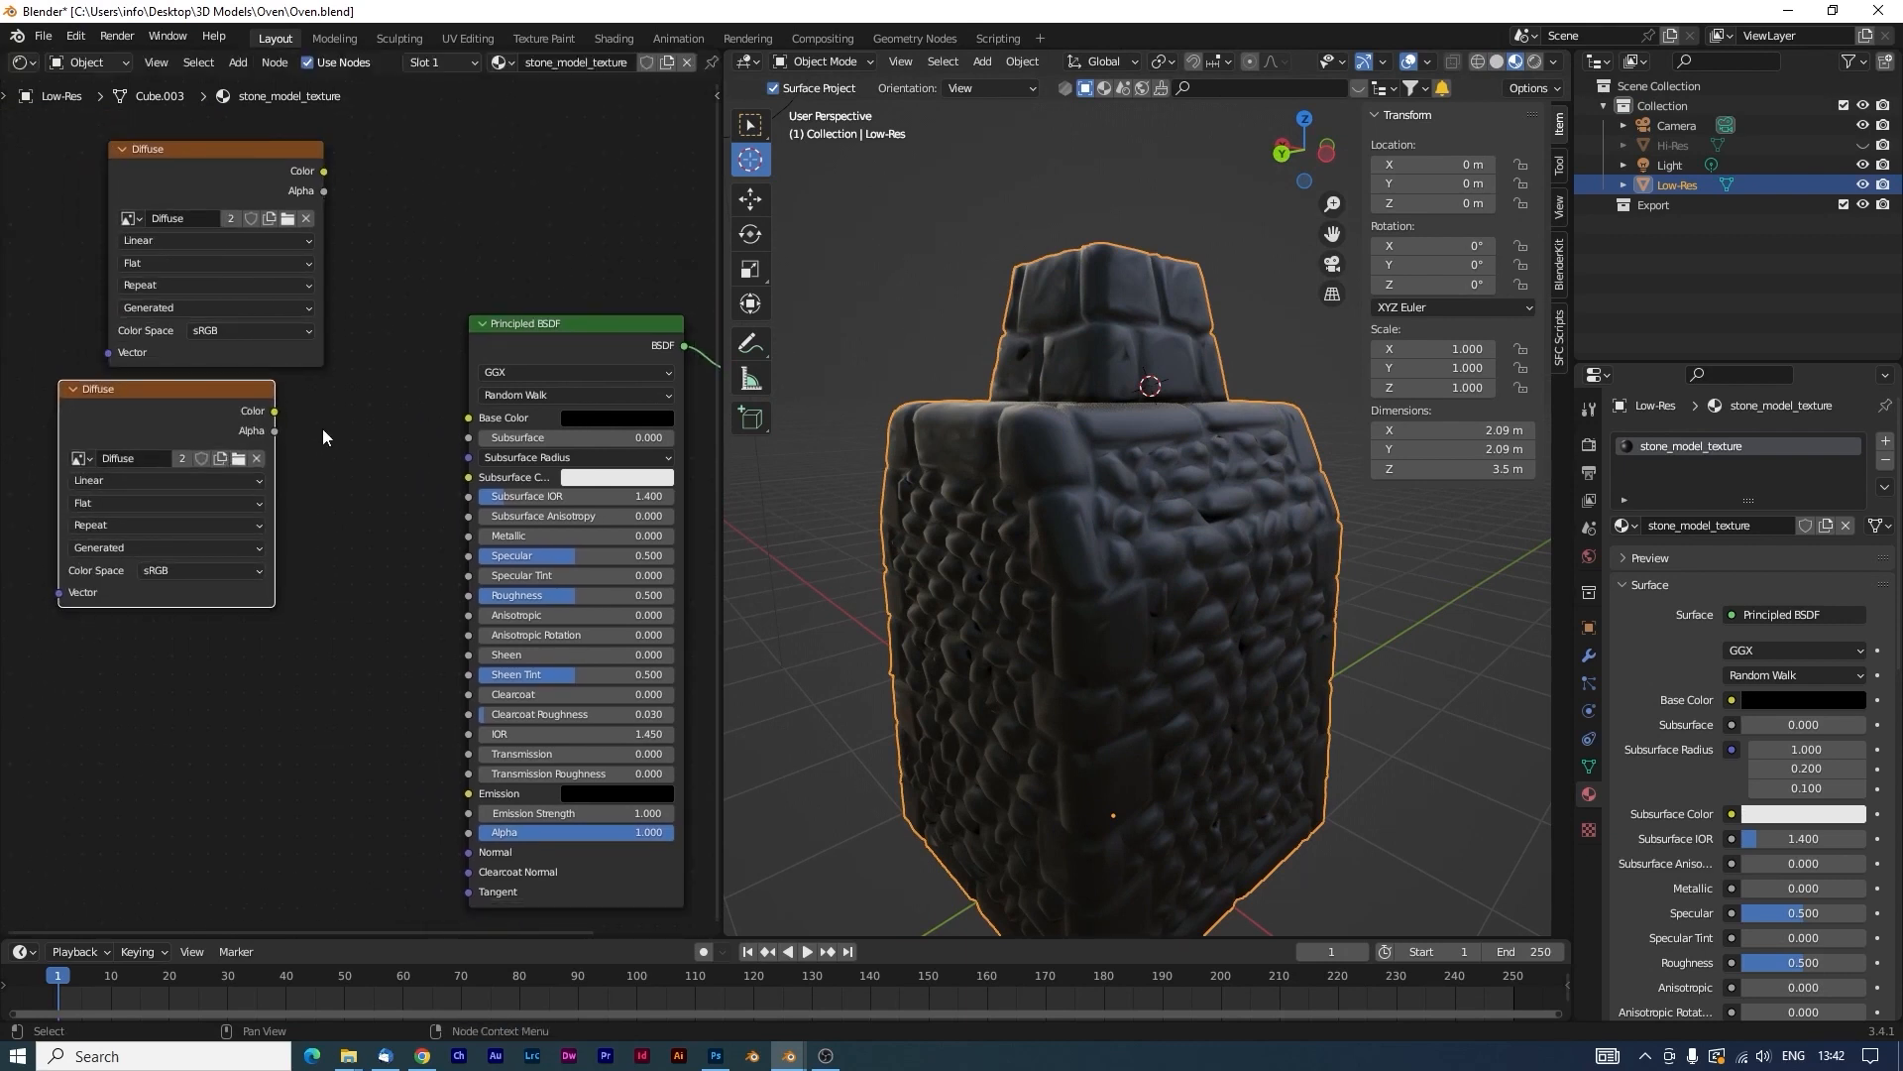
pyautogui.click(224, 460)
pyautogui.click(276, 498)
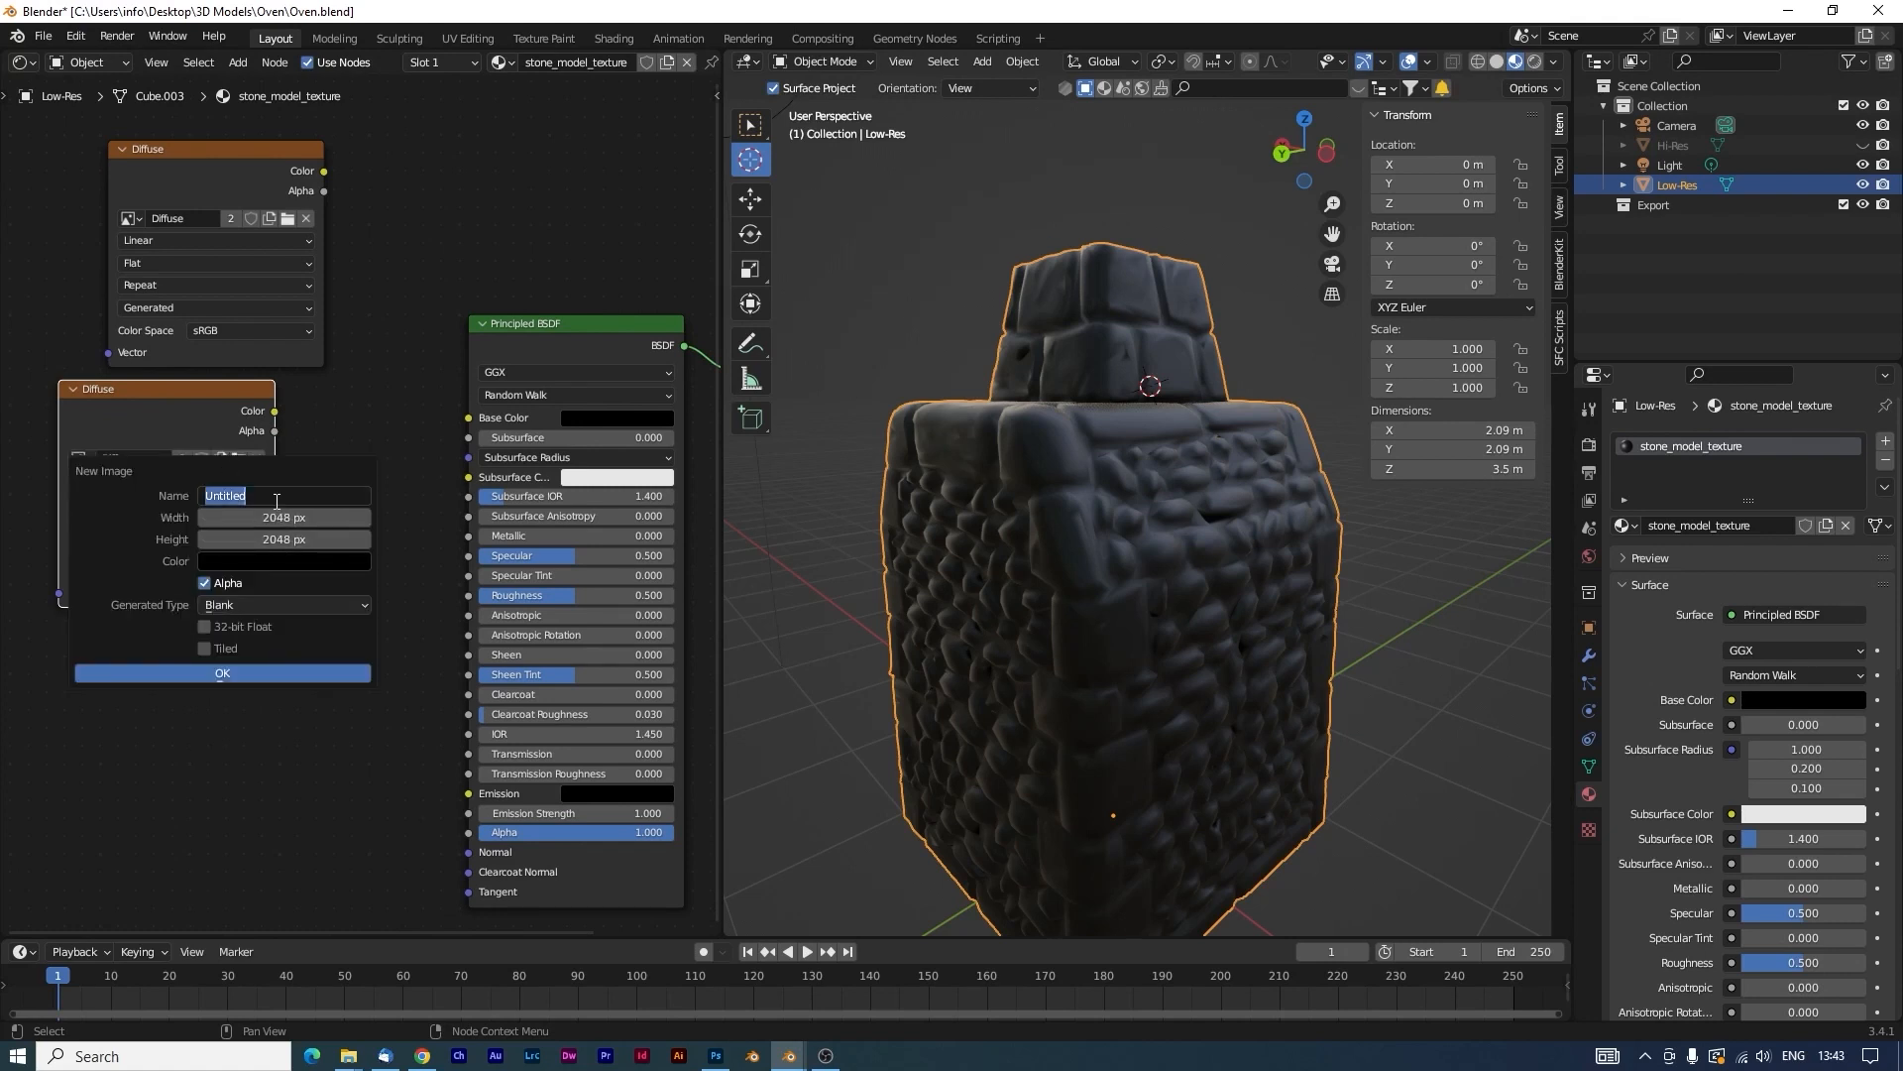
pyautogui.write('Smoothness')
pyautogui.click(224, 674)
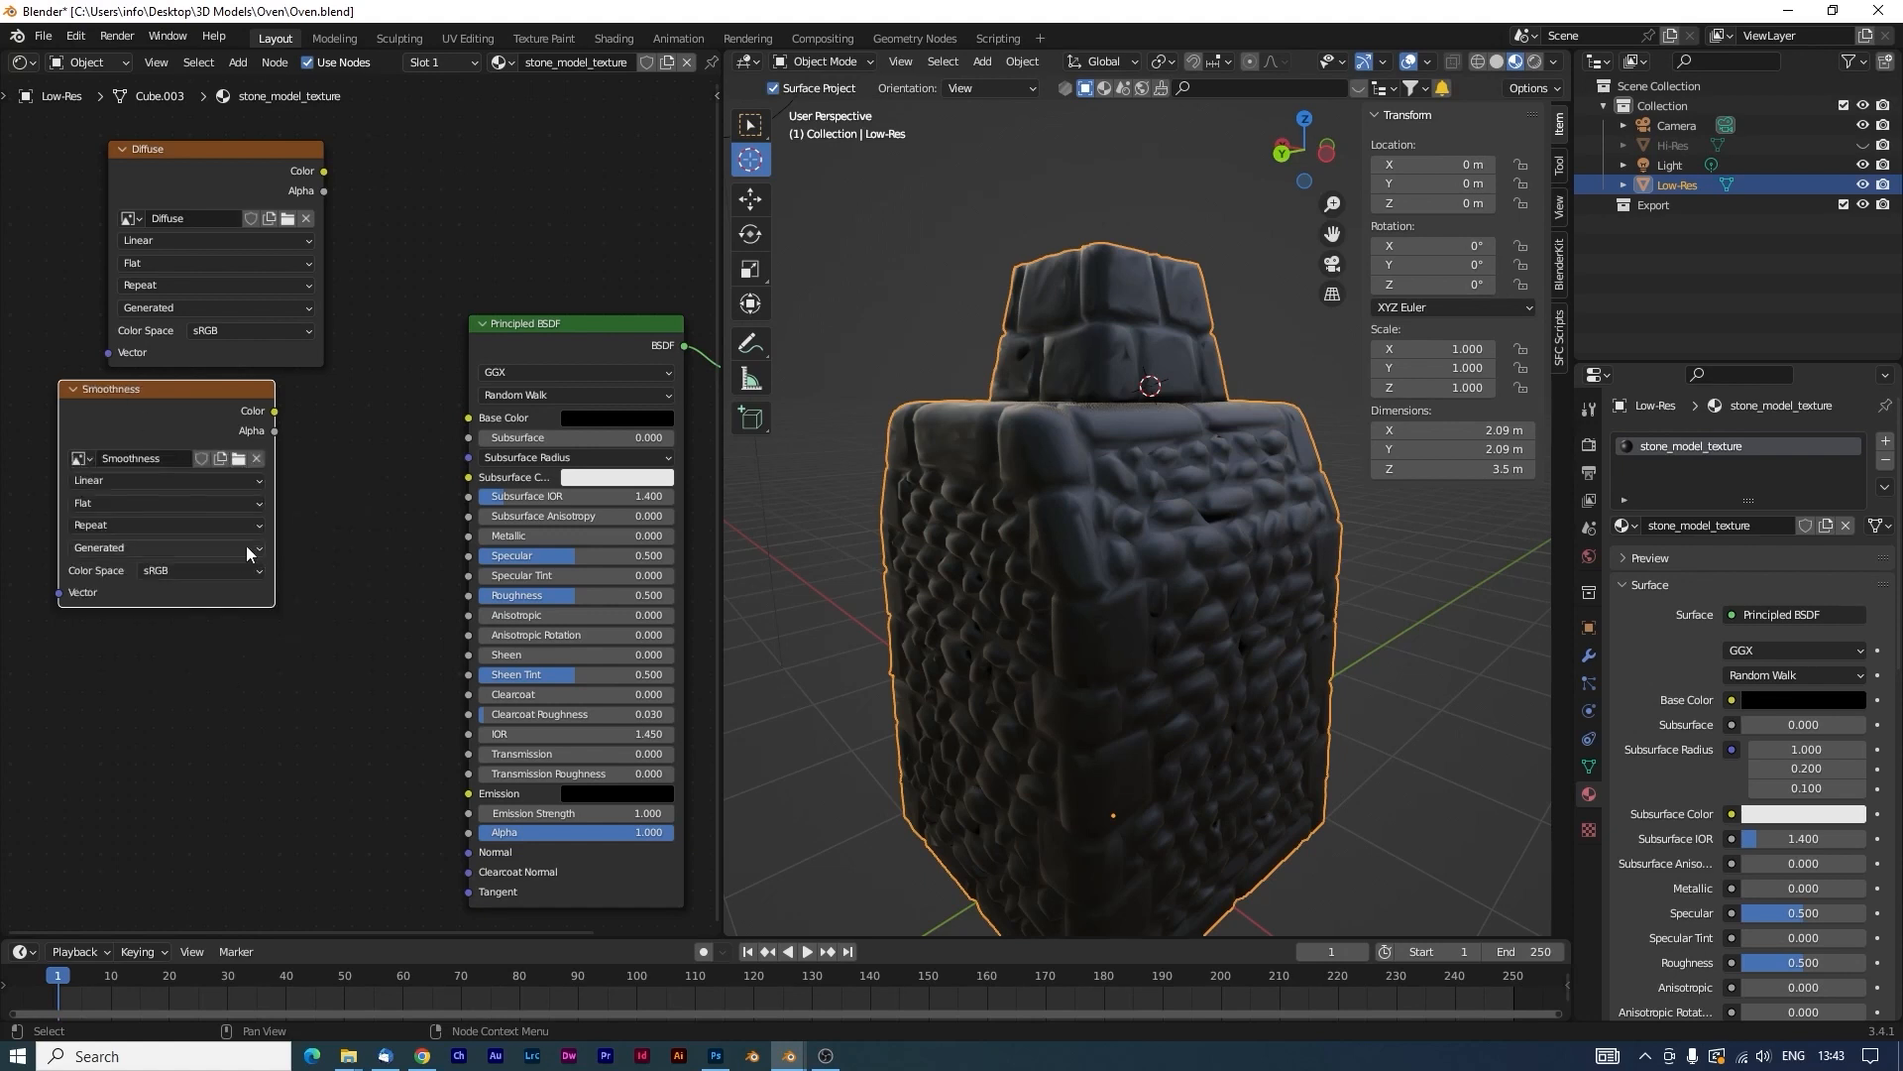
pyautogui.click(236, 569)
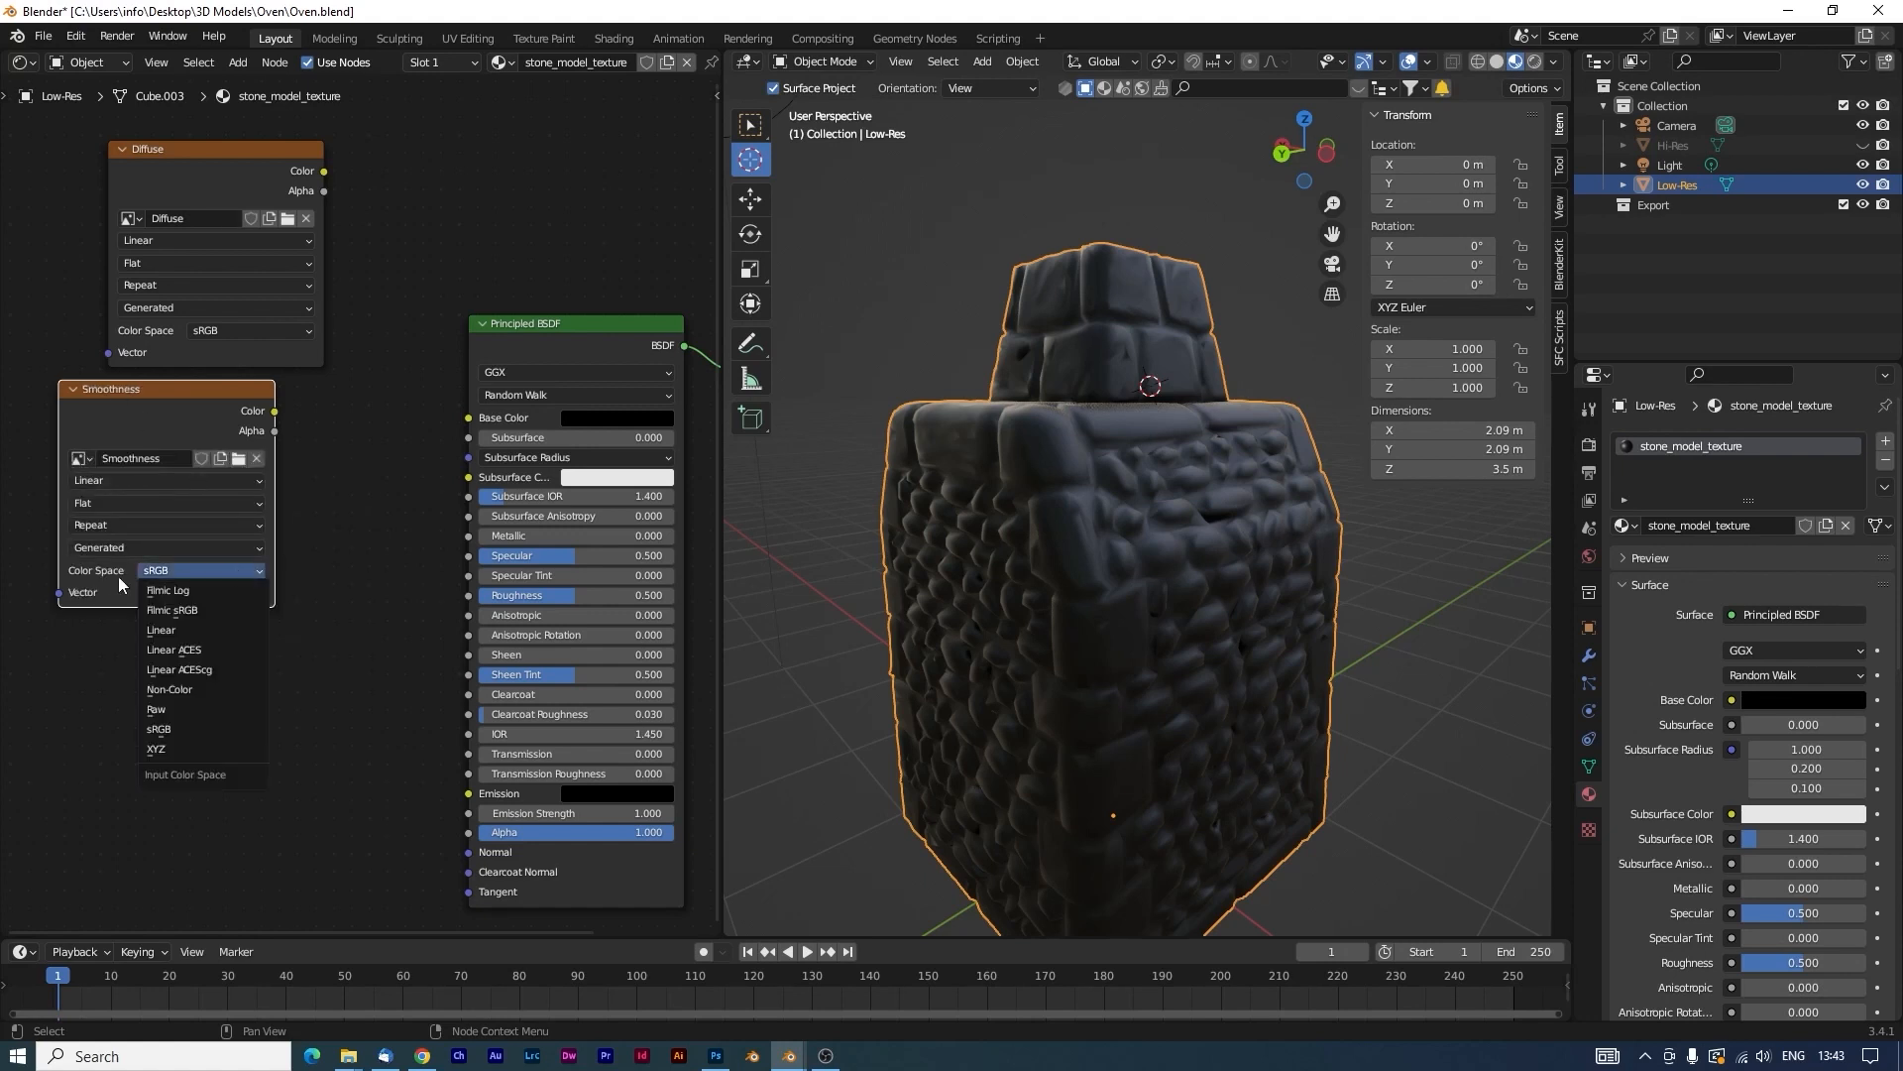
pyautogui.click(180, 682)
# Duplicate the Smoothness texture node as a separate new image named Normal with its color space set to Non-Color.
pyautogui.scroll(-2, 318, 567)
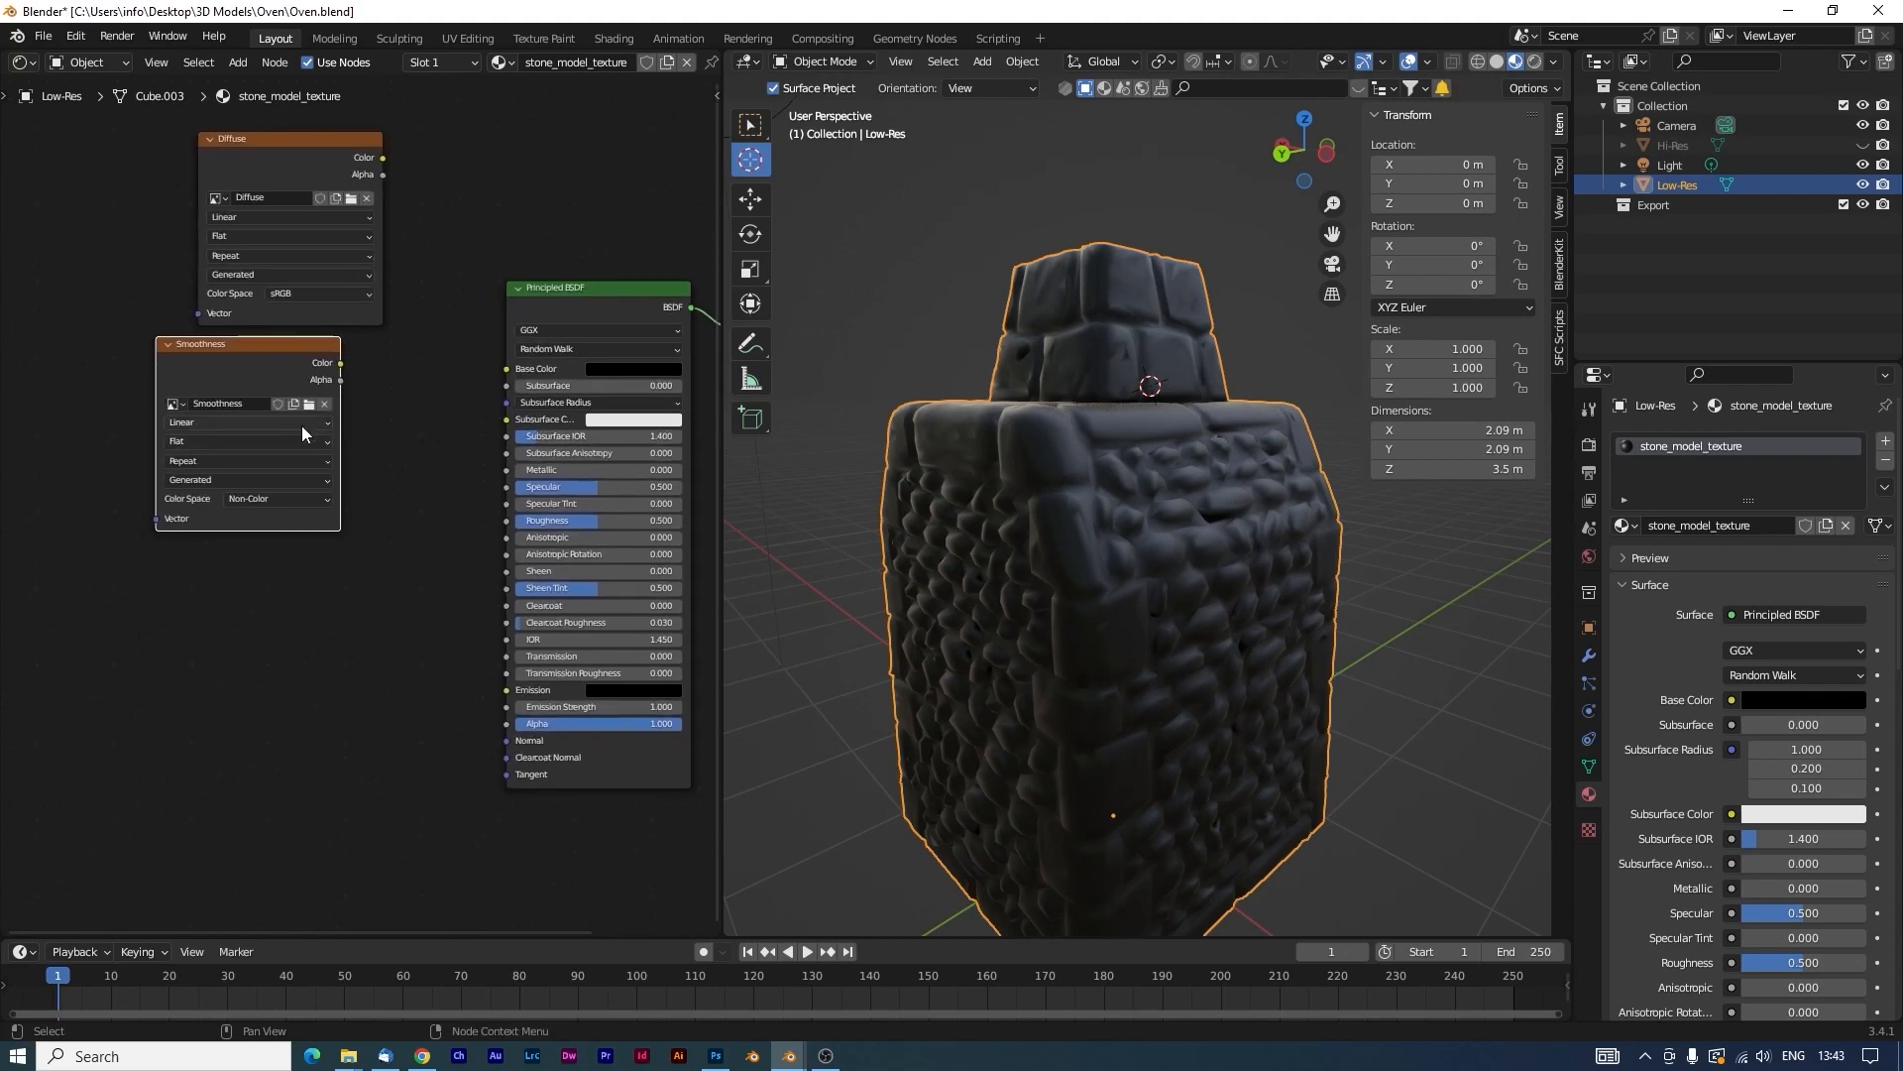
pyautogui.hotkey('shift', 'd')
pyautogui.click(202, 672)
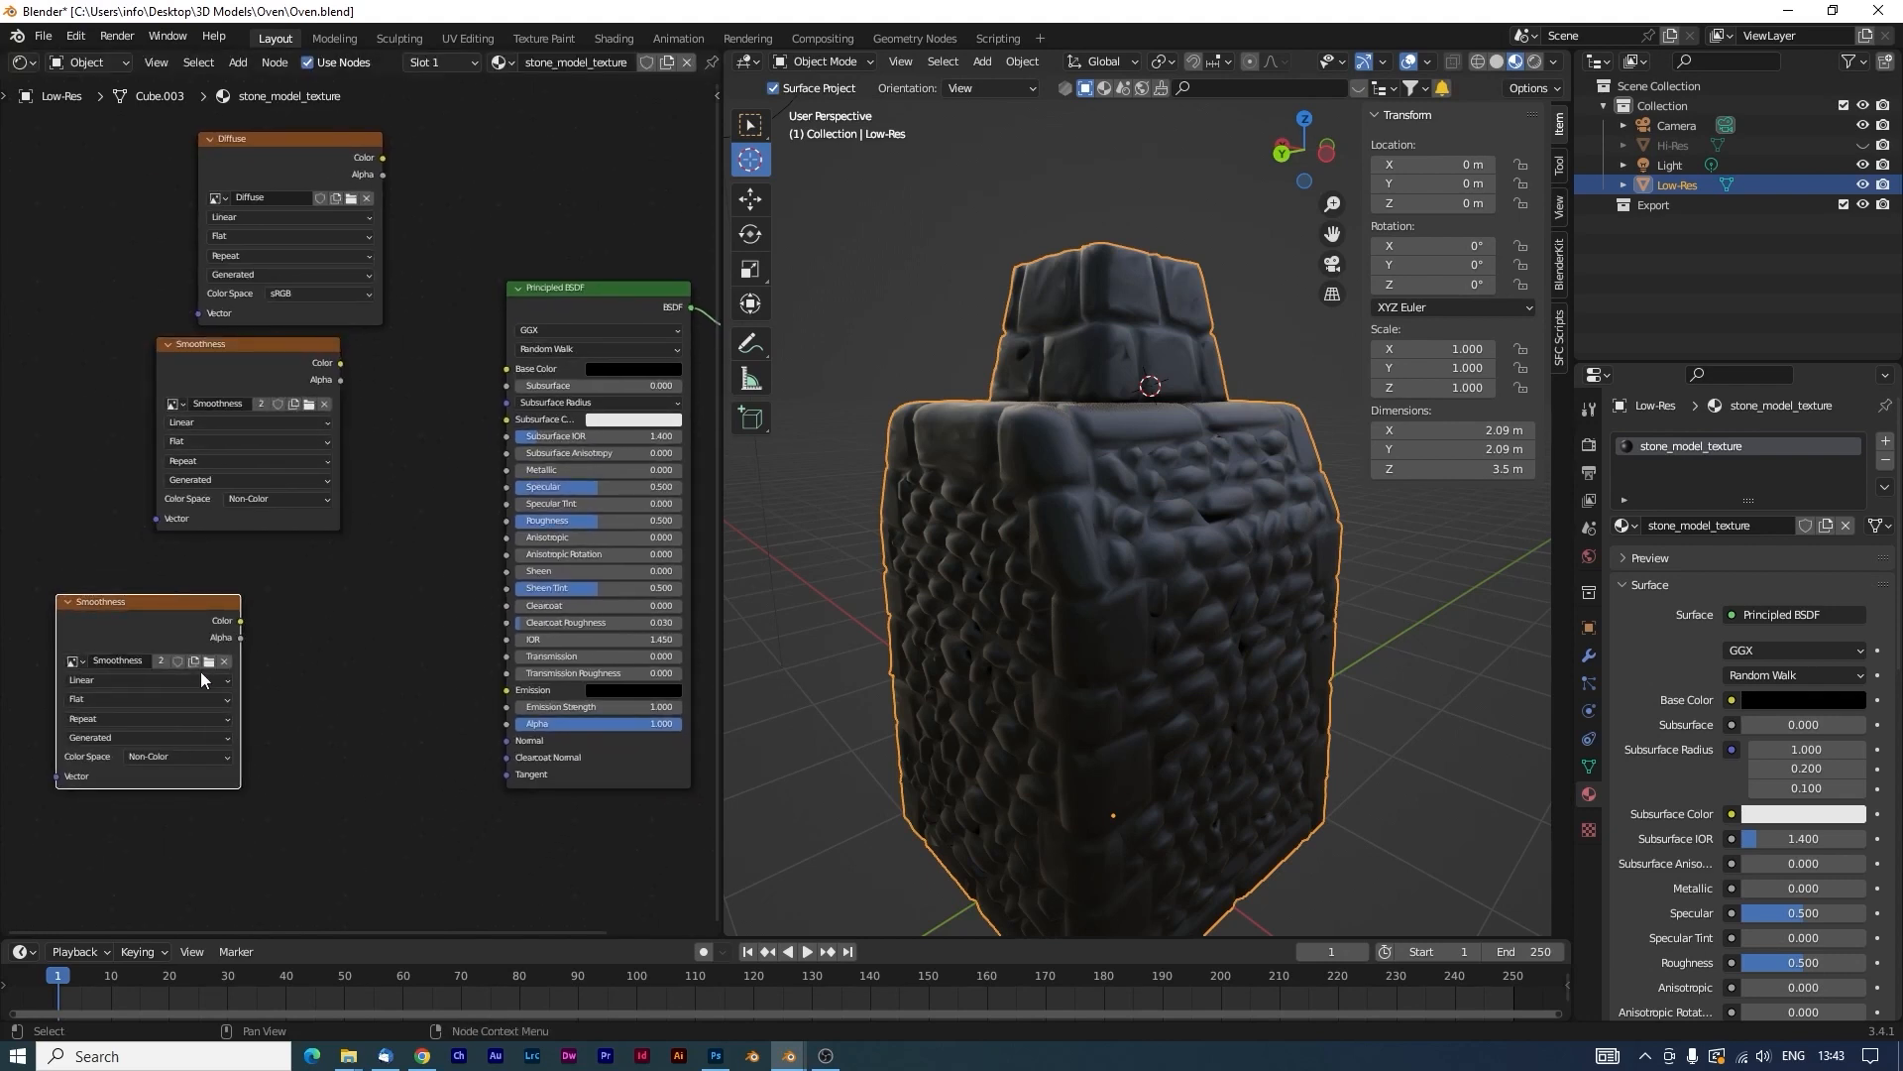
pyautogui.click(194, 662)
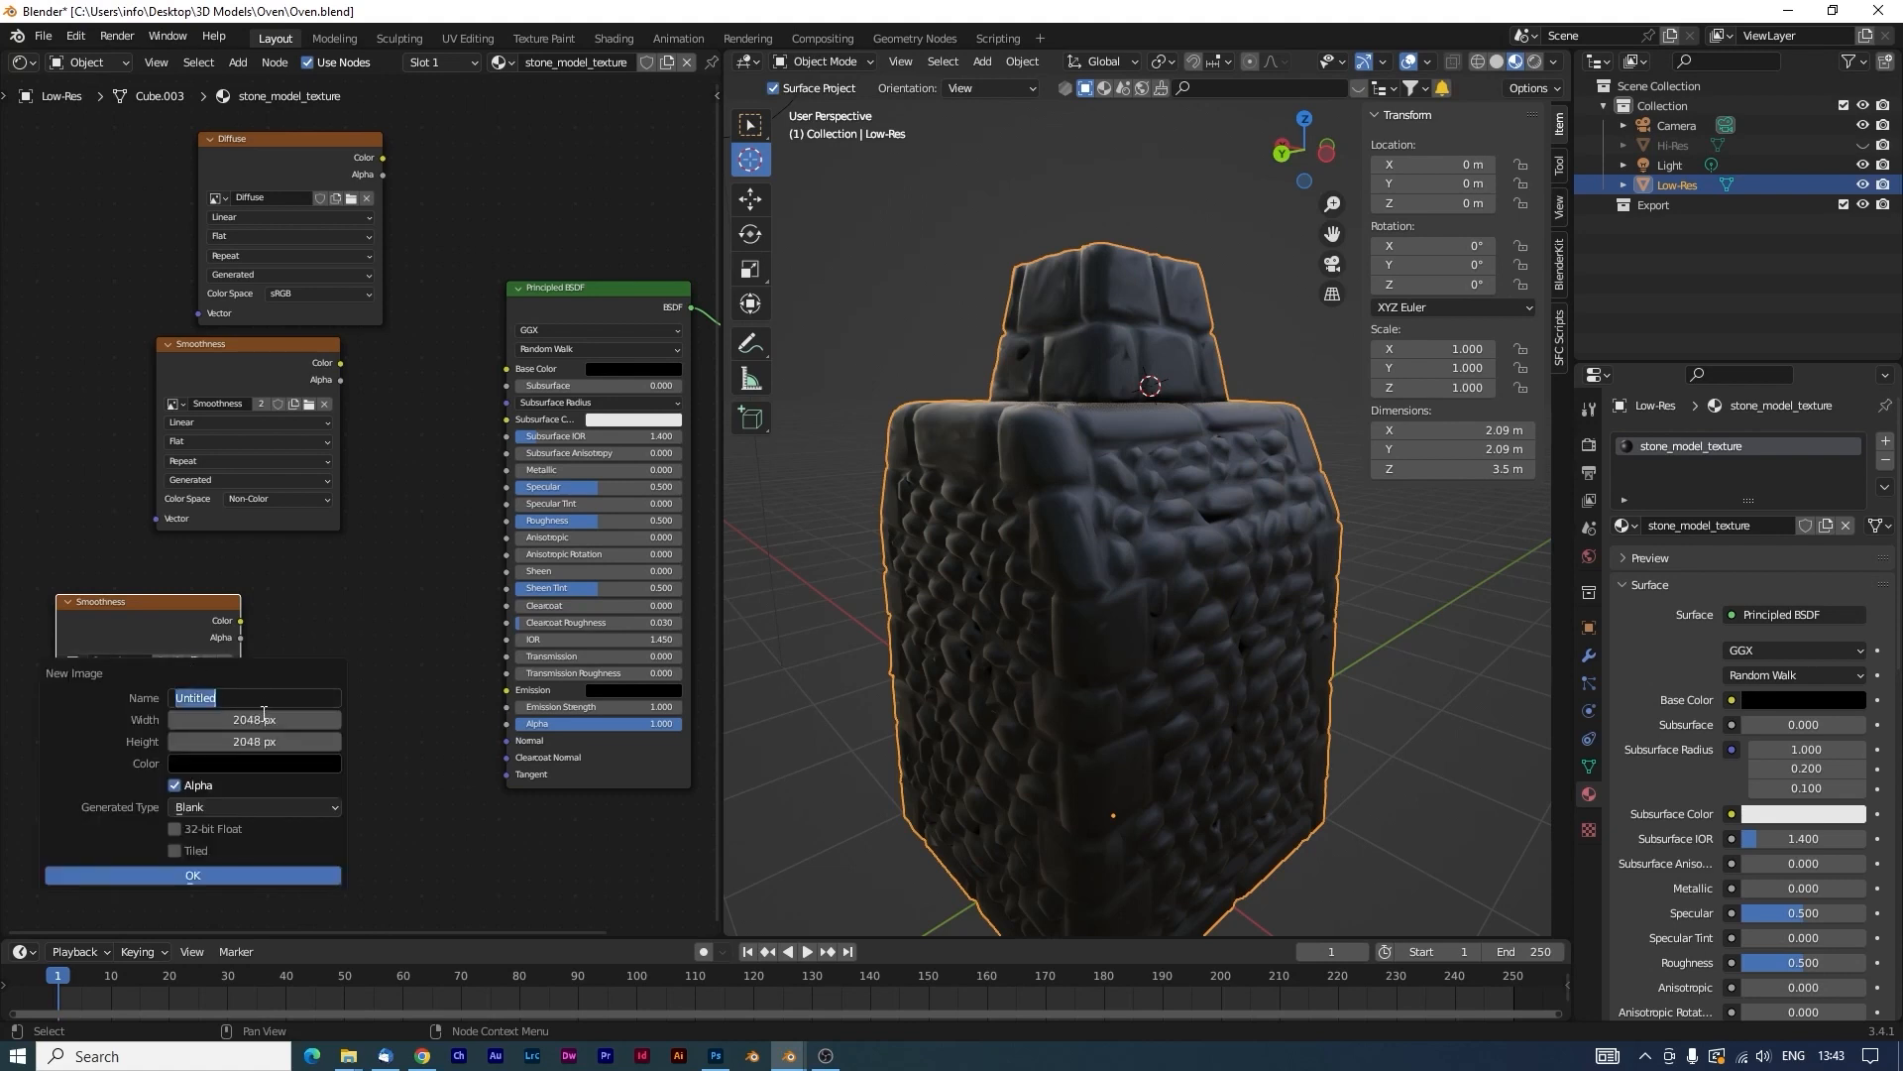
pyautogui.write('Normal')
pyautogui.click(263, 716)
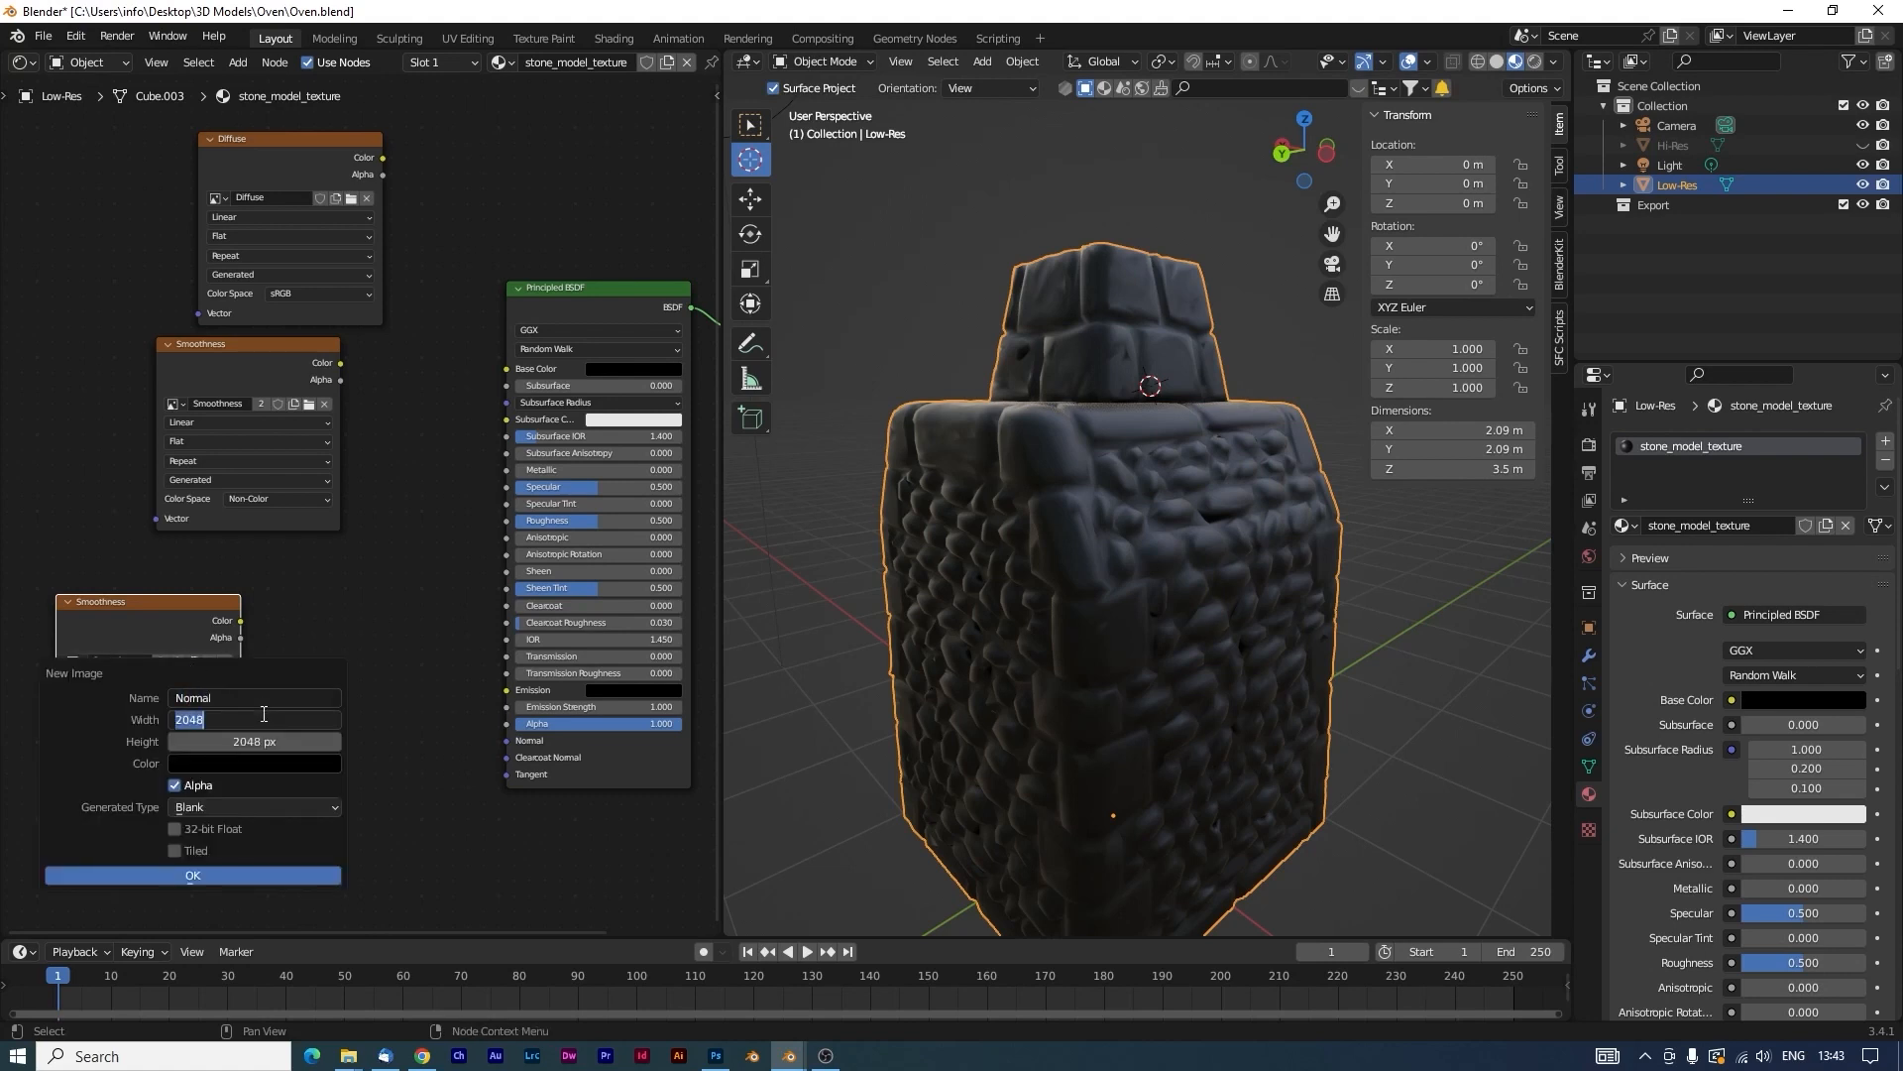
pyautogui.click(190, 877)
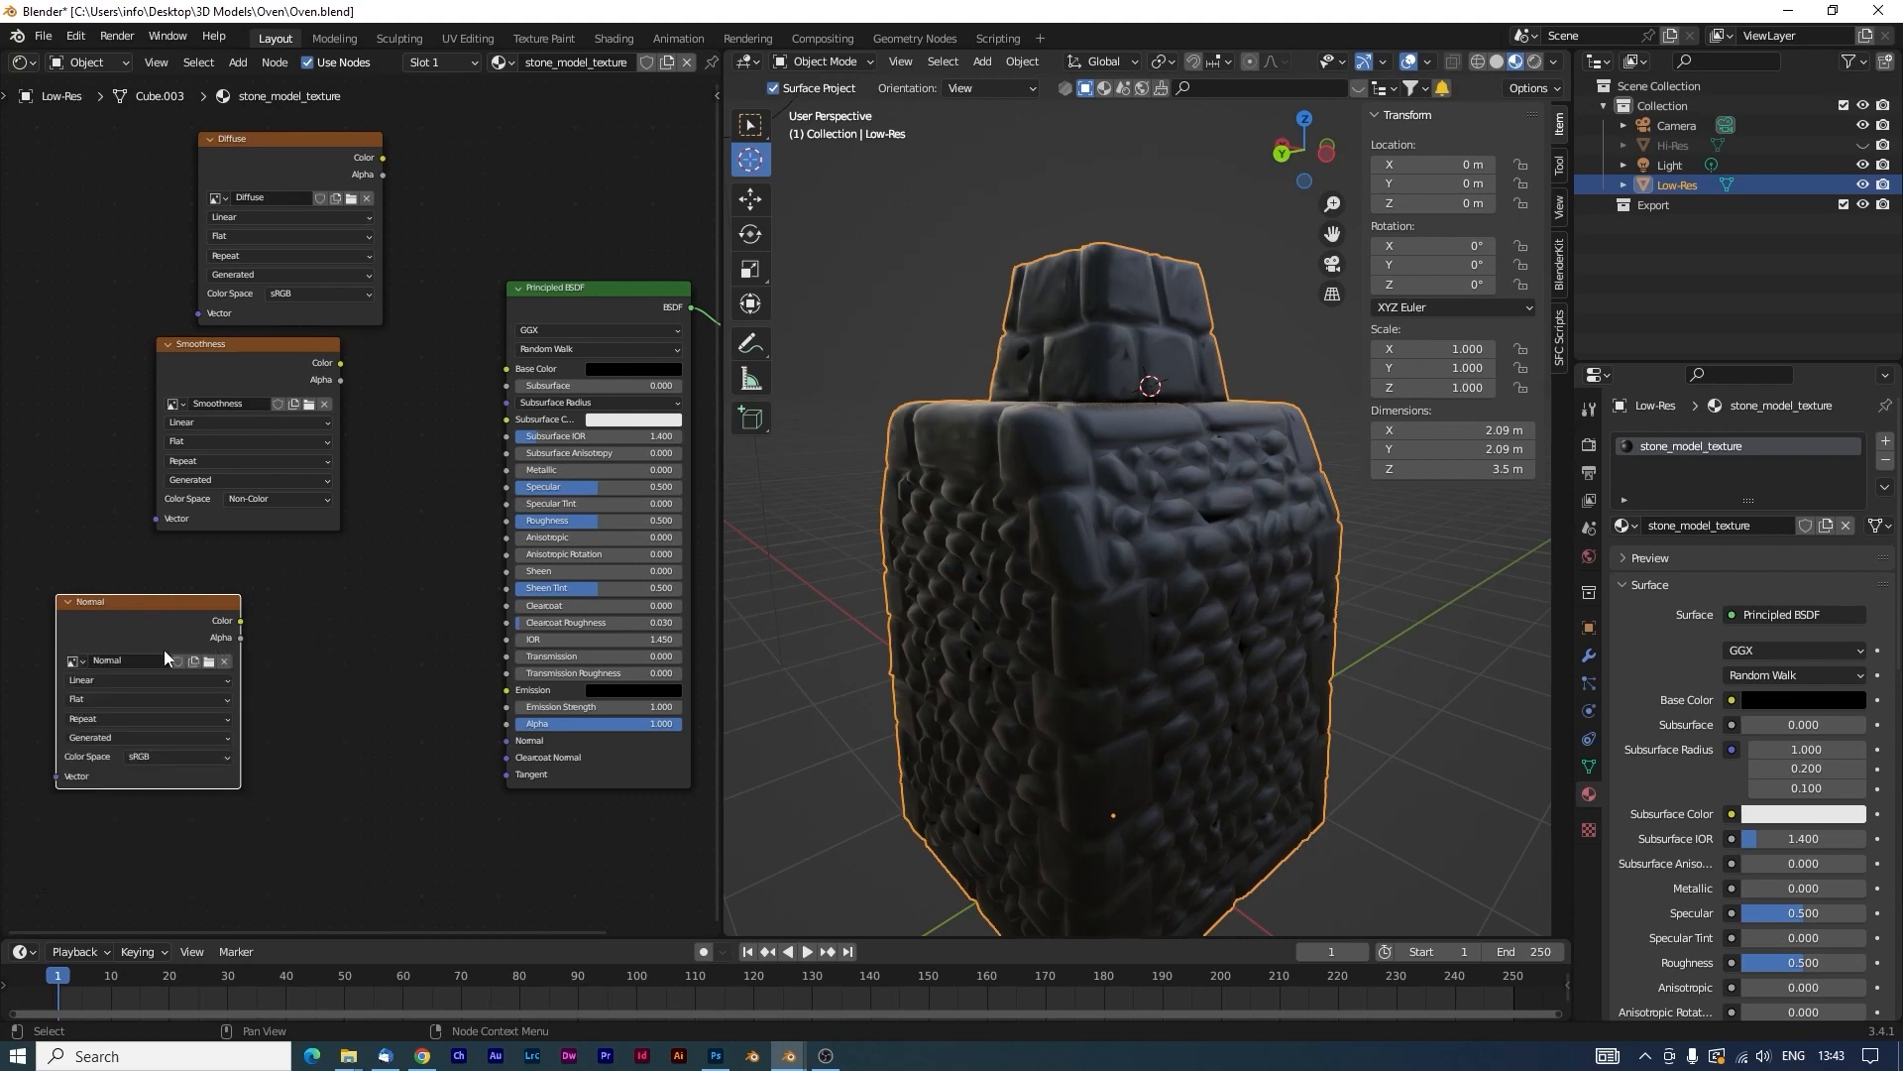
pyautogui.click(166, 757)
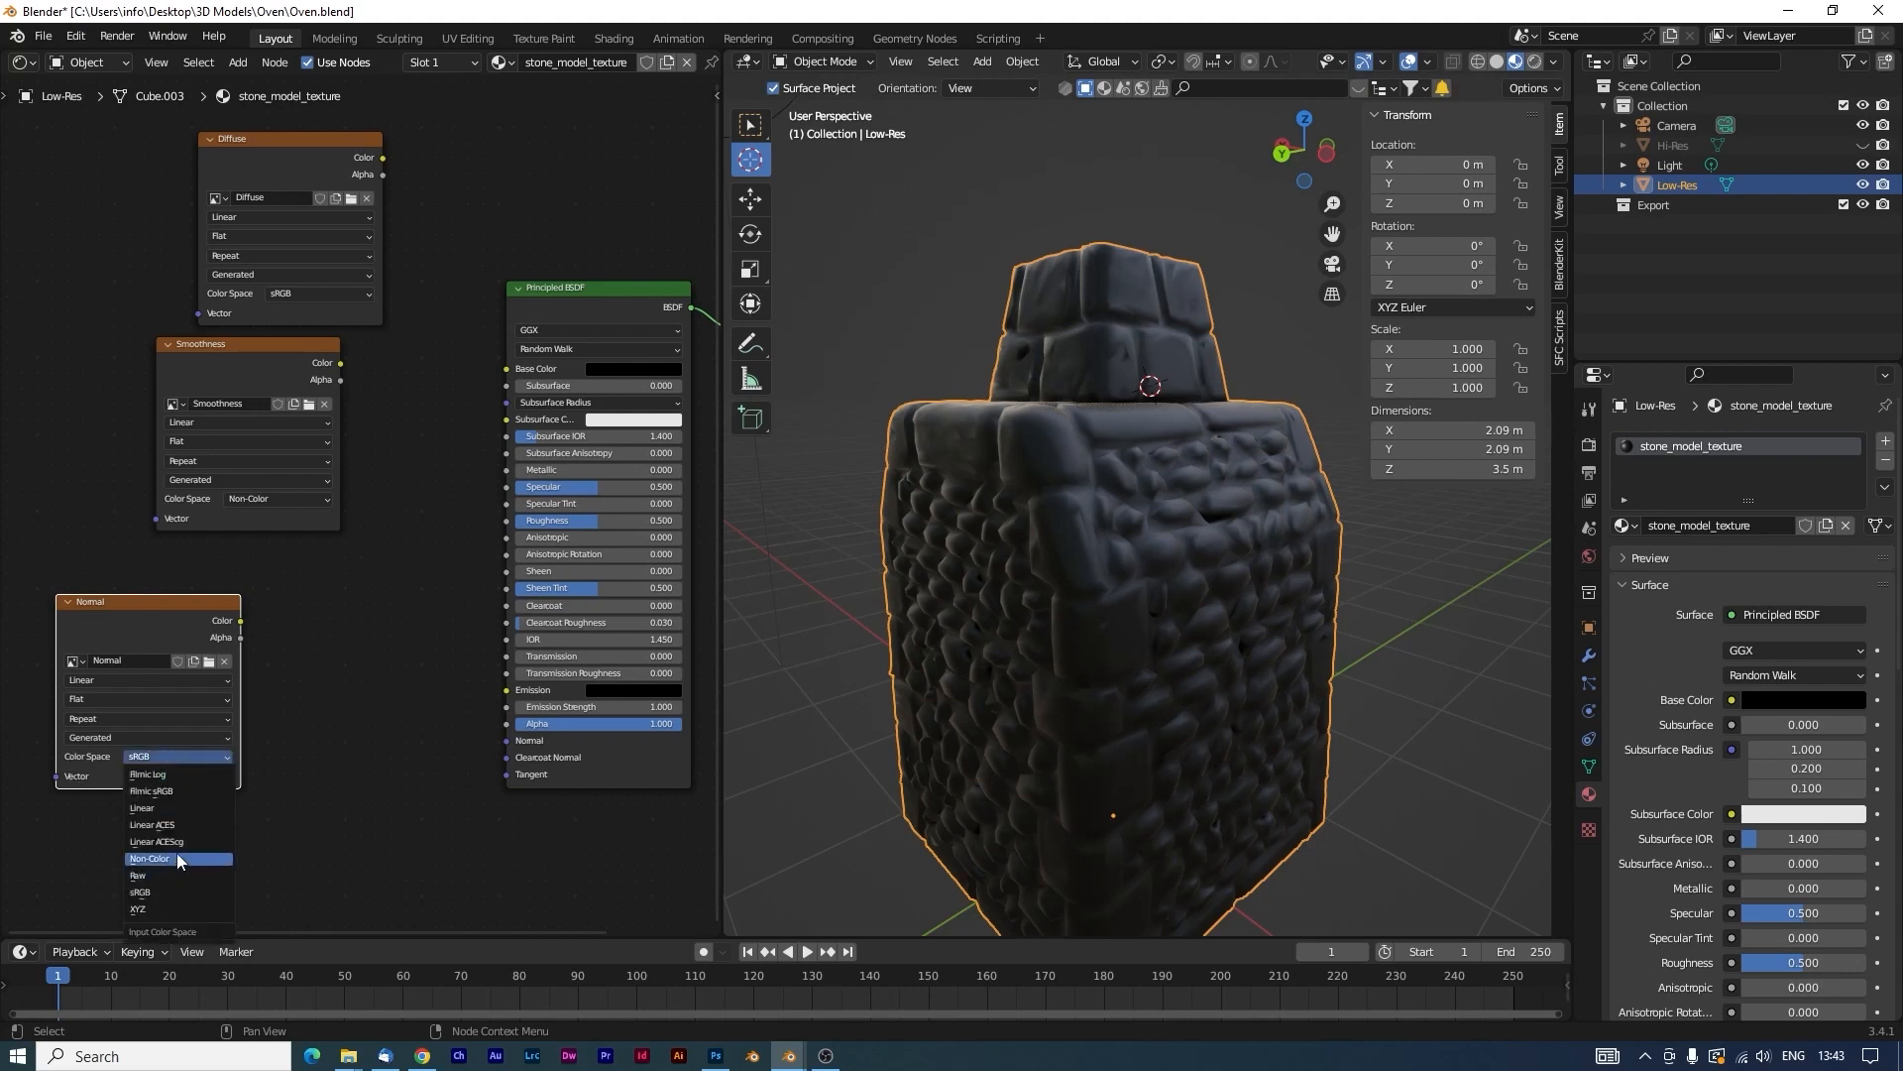
pyautogui.click(178, 859)
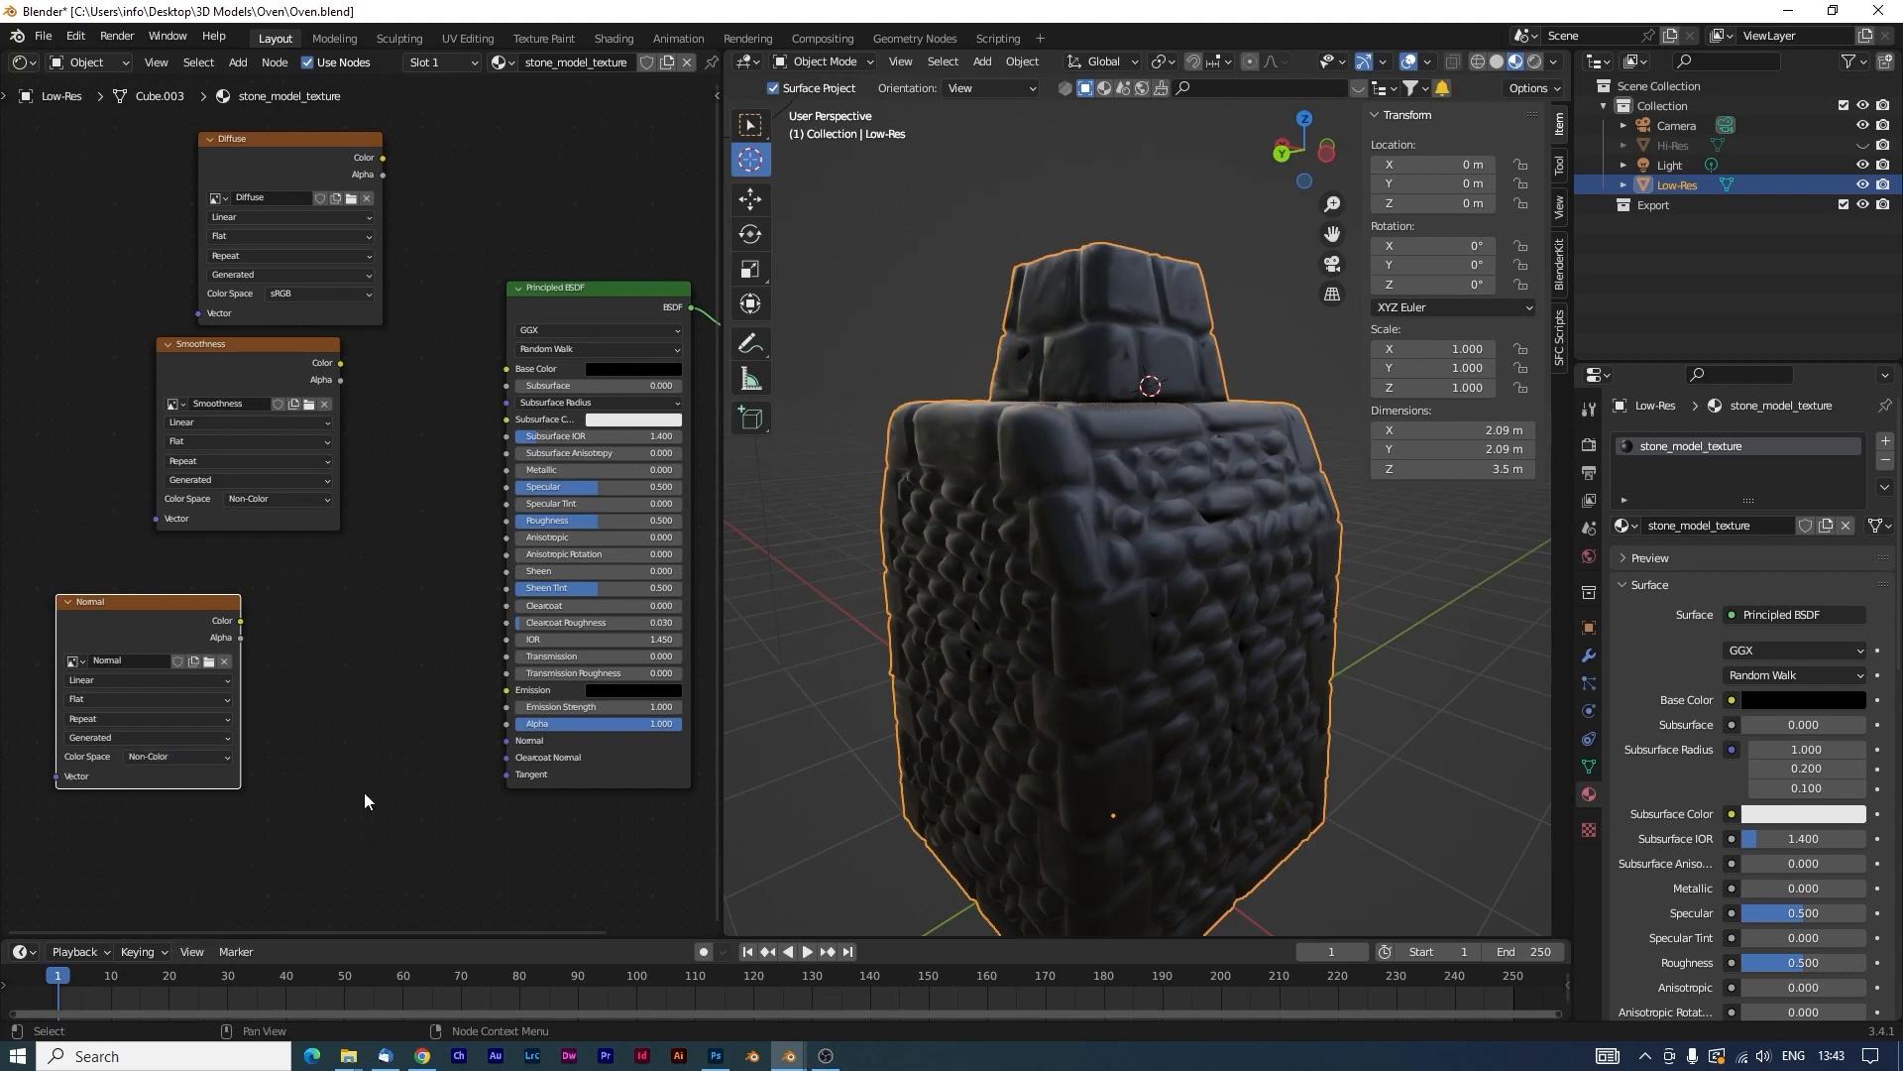
# Add a Normal Map node and link the Normal texture's Color through it to the Principled BSDF's Normal input.
pyautogui.hotkey('shift', 'a')
pyautogui.click(373, 726)
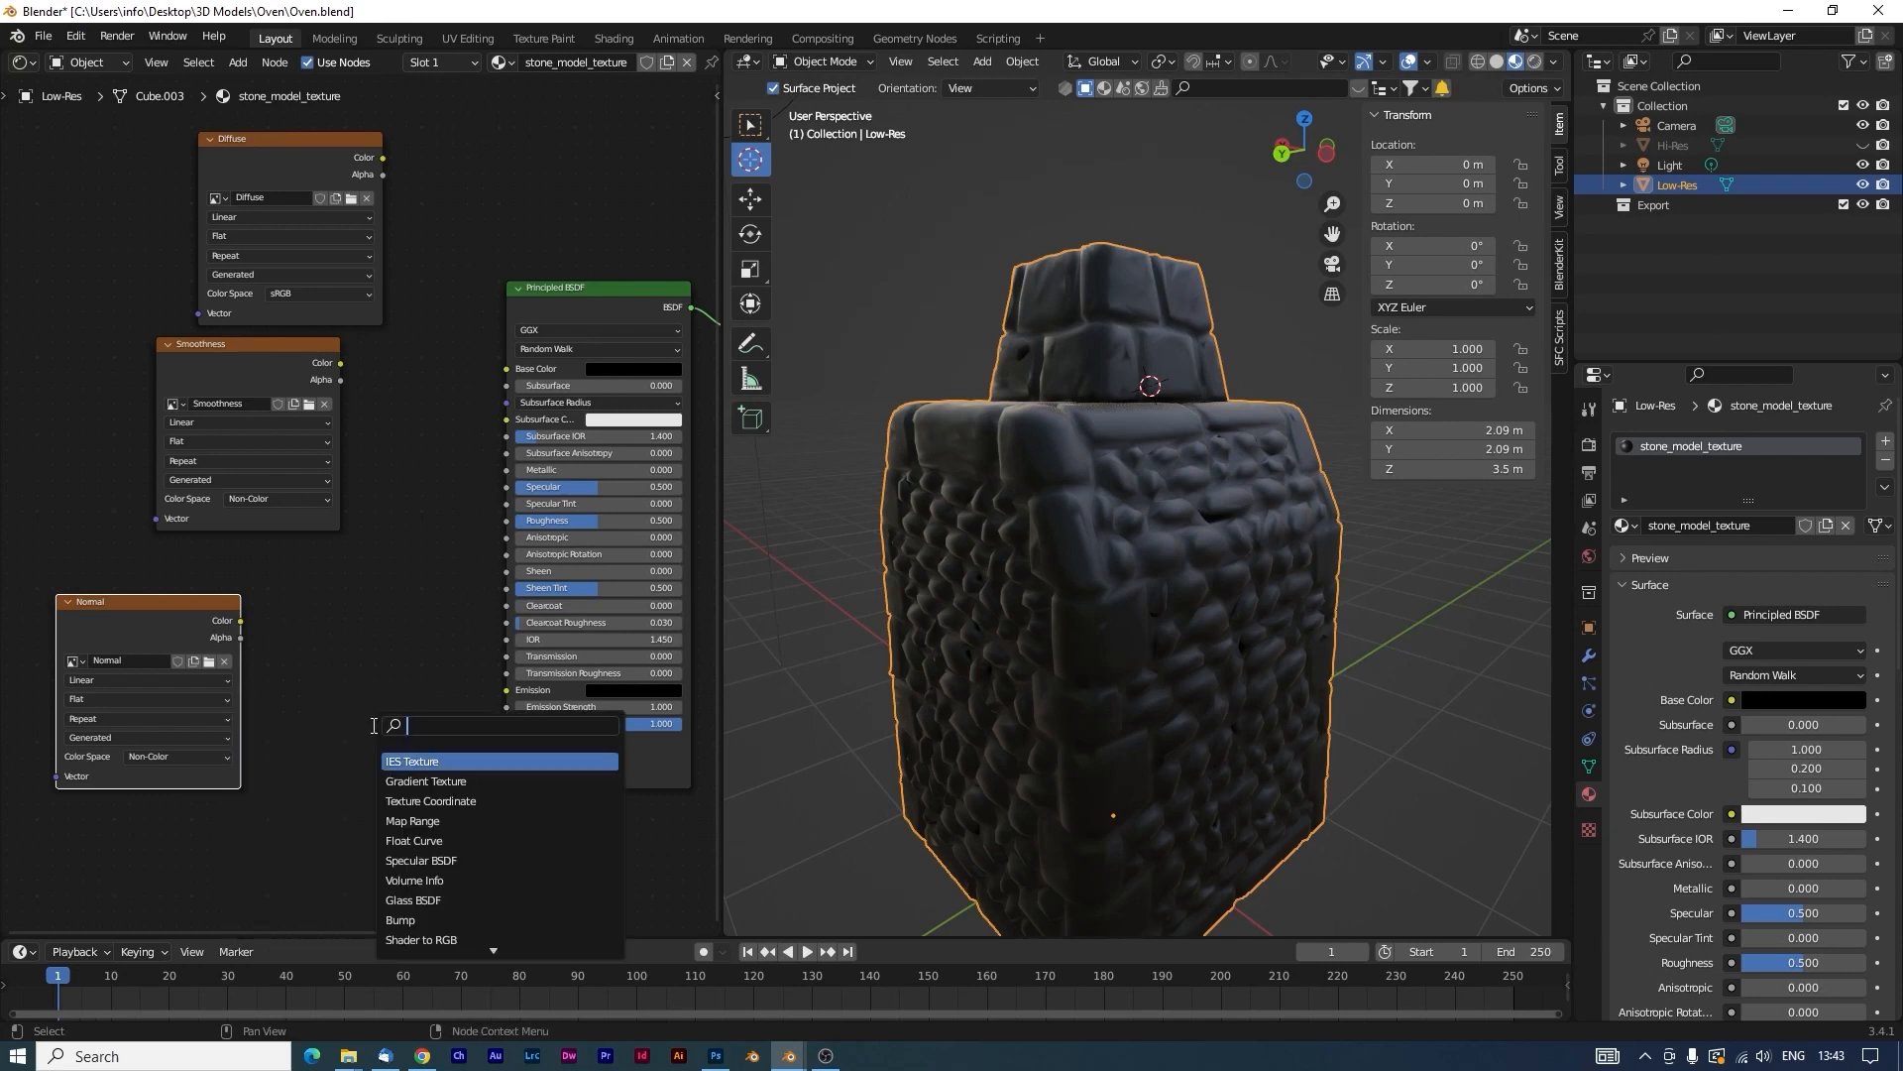
pyautogui.write('noram')
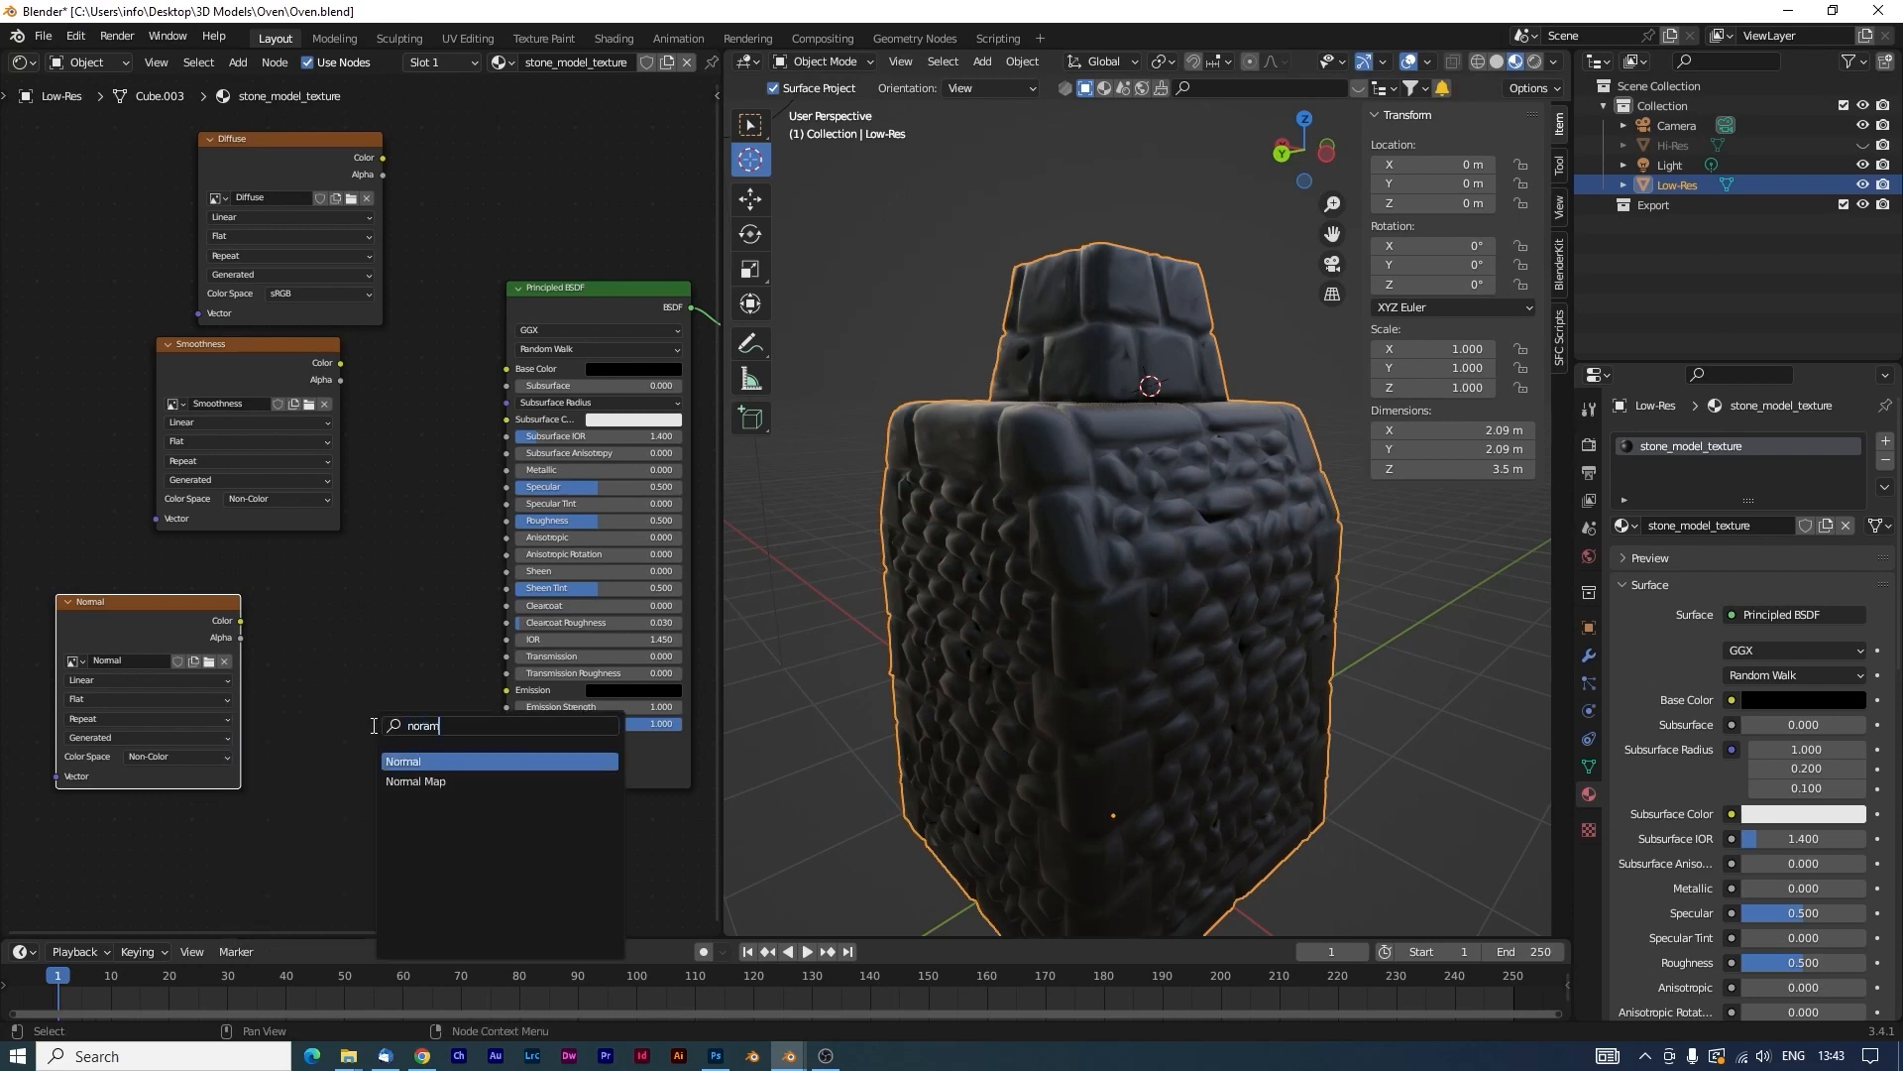
pyautogui.click(416, 782)
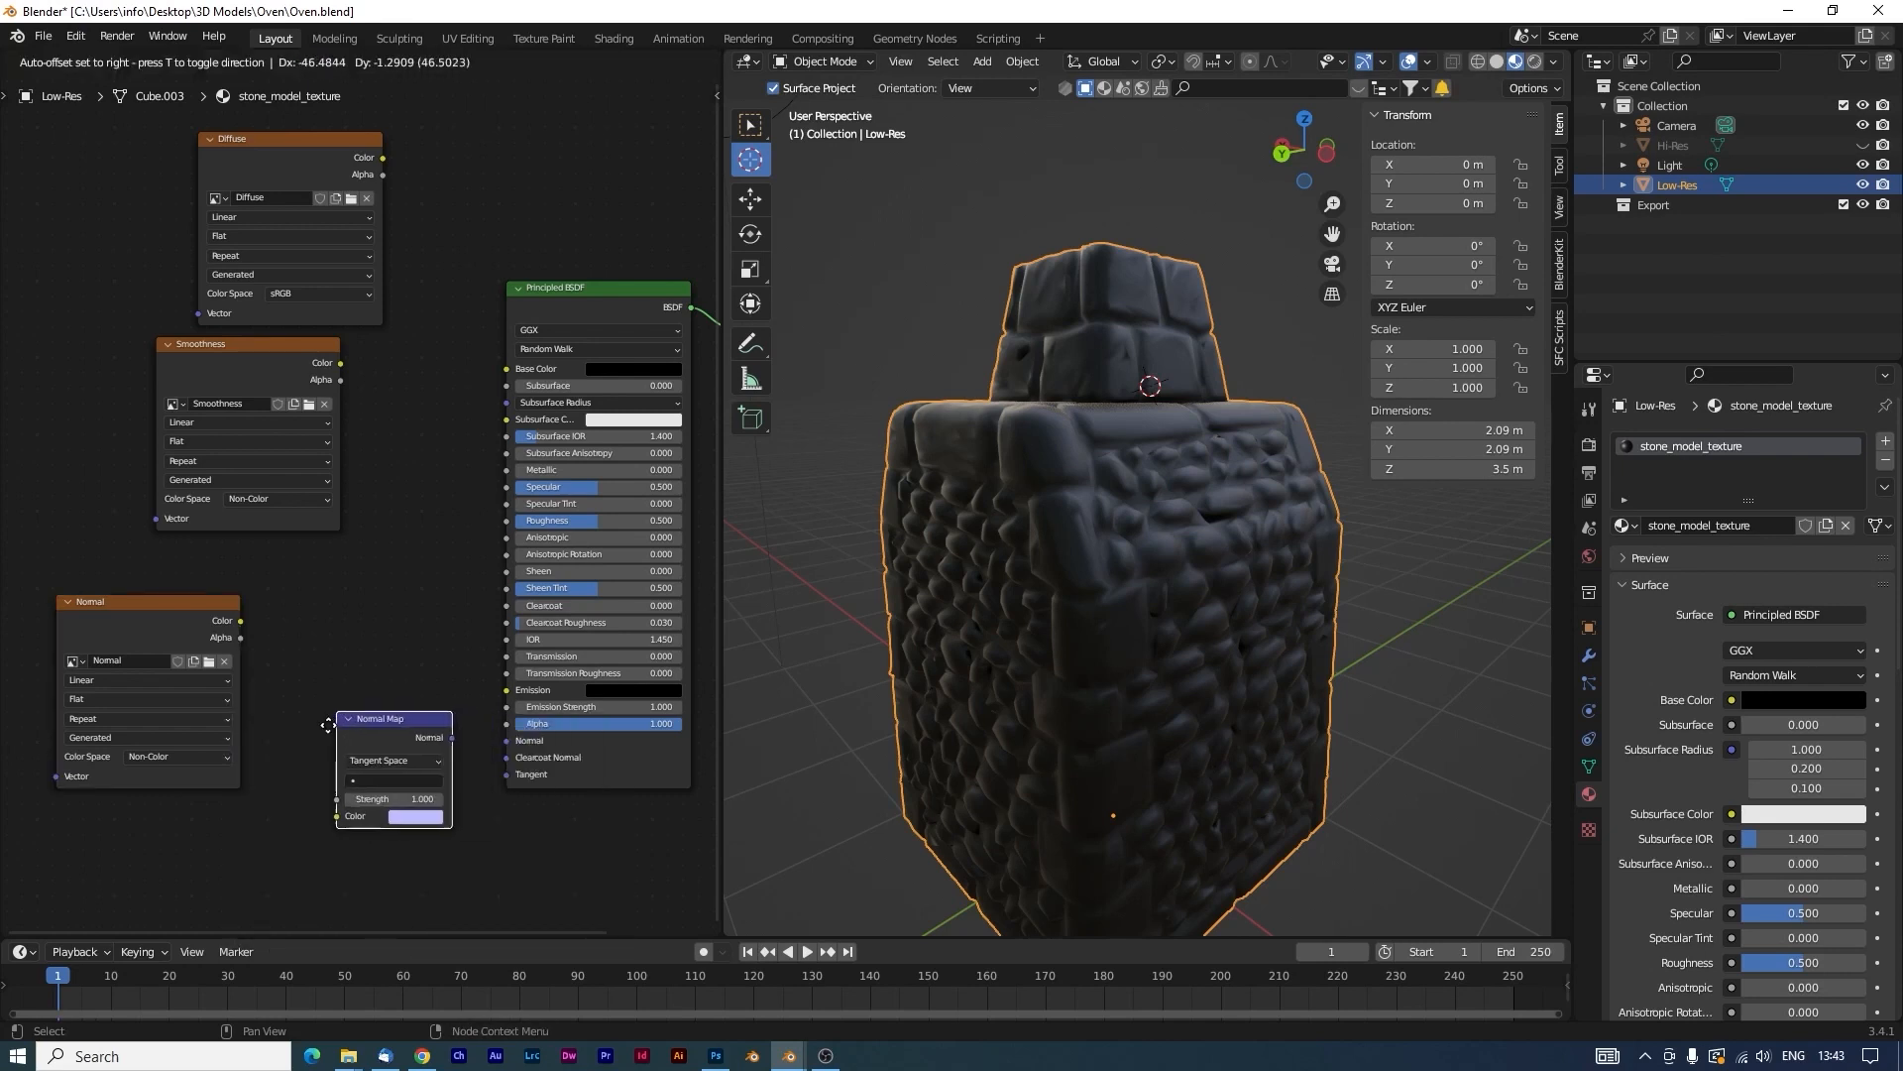
pyautogui.moveTo(241, 621); pyautogui.dragTo(301, 804)
pyautogui.moveTo(416, 725); pyautogui.dragTo(506, 740)
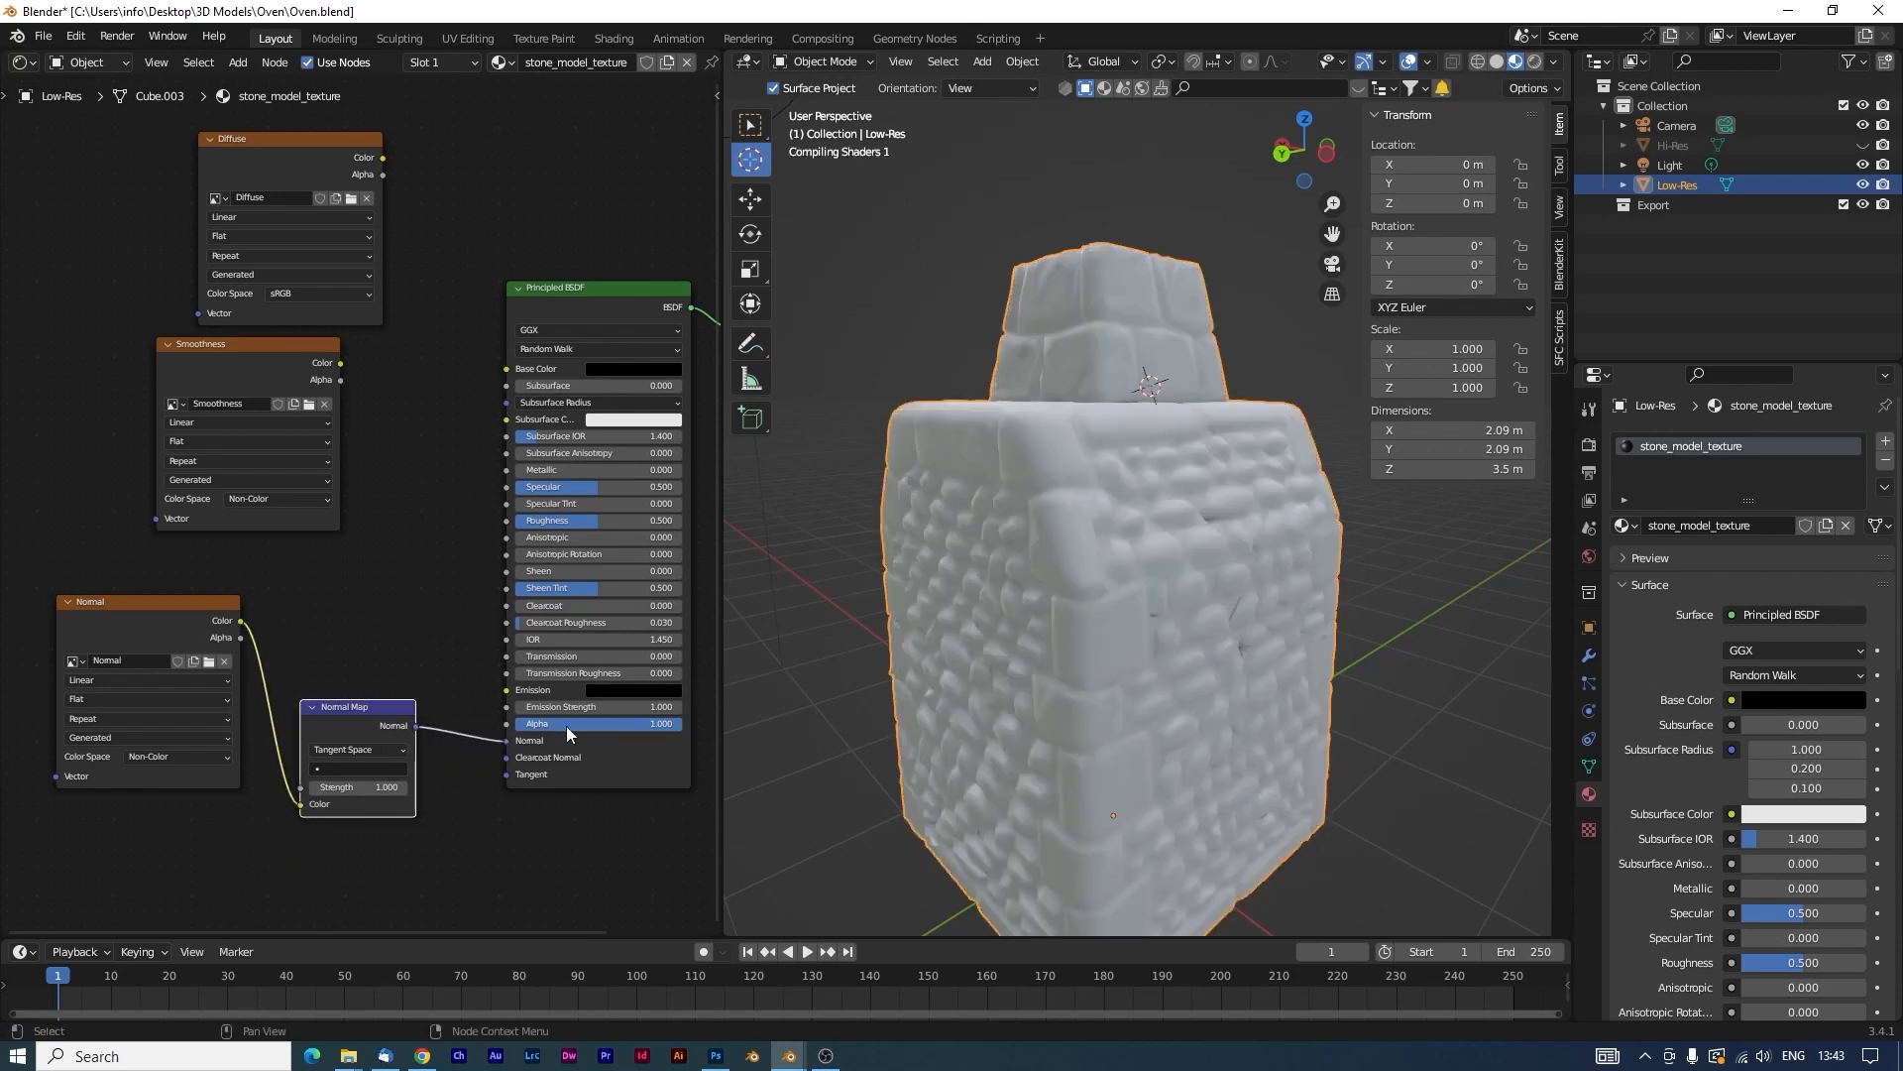
# Move the Diffuse texture node slightly aside as the selected bake target and open the Cycles render Max Samples value for editing.
pyautogui.moveTo(906, 755); pyautogui.dragTo(1110, 634, button='middle')
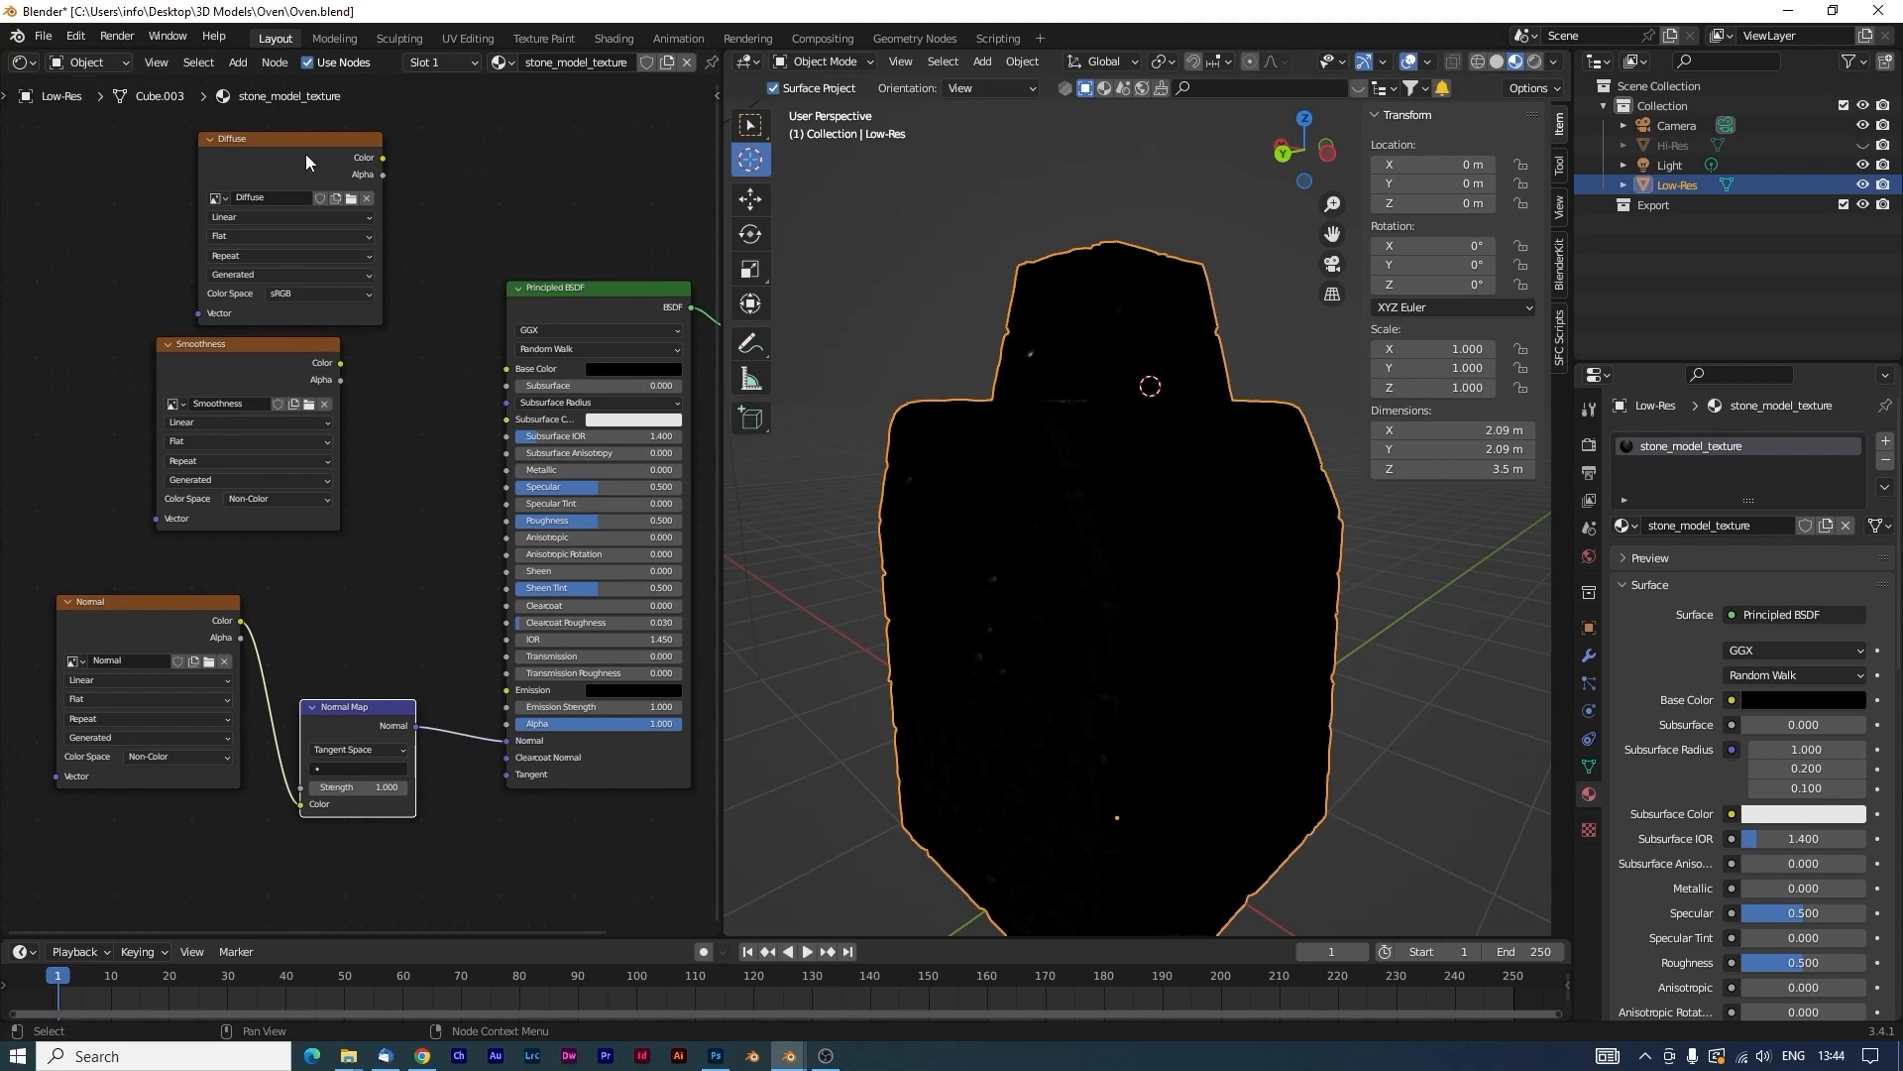
pyautogui.moveTo(305, 153); pyautogui.dragTo(244, 145)
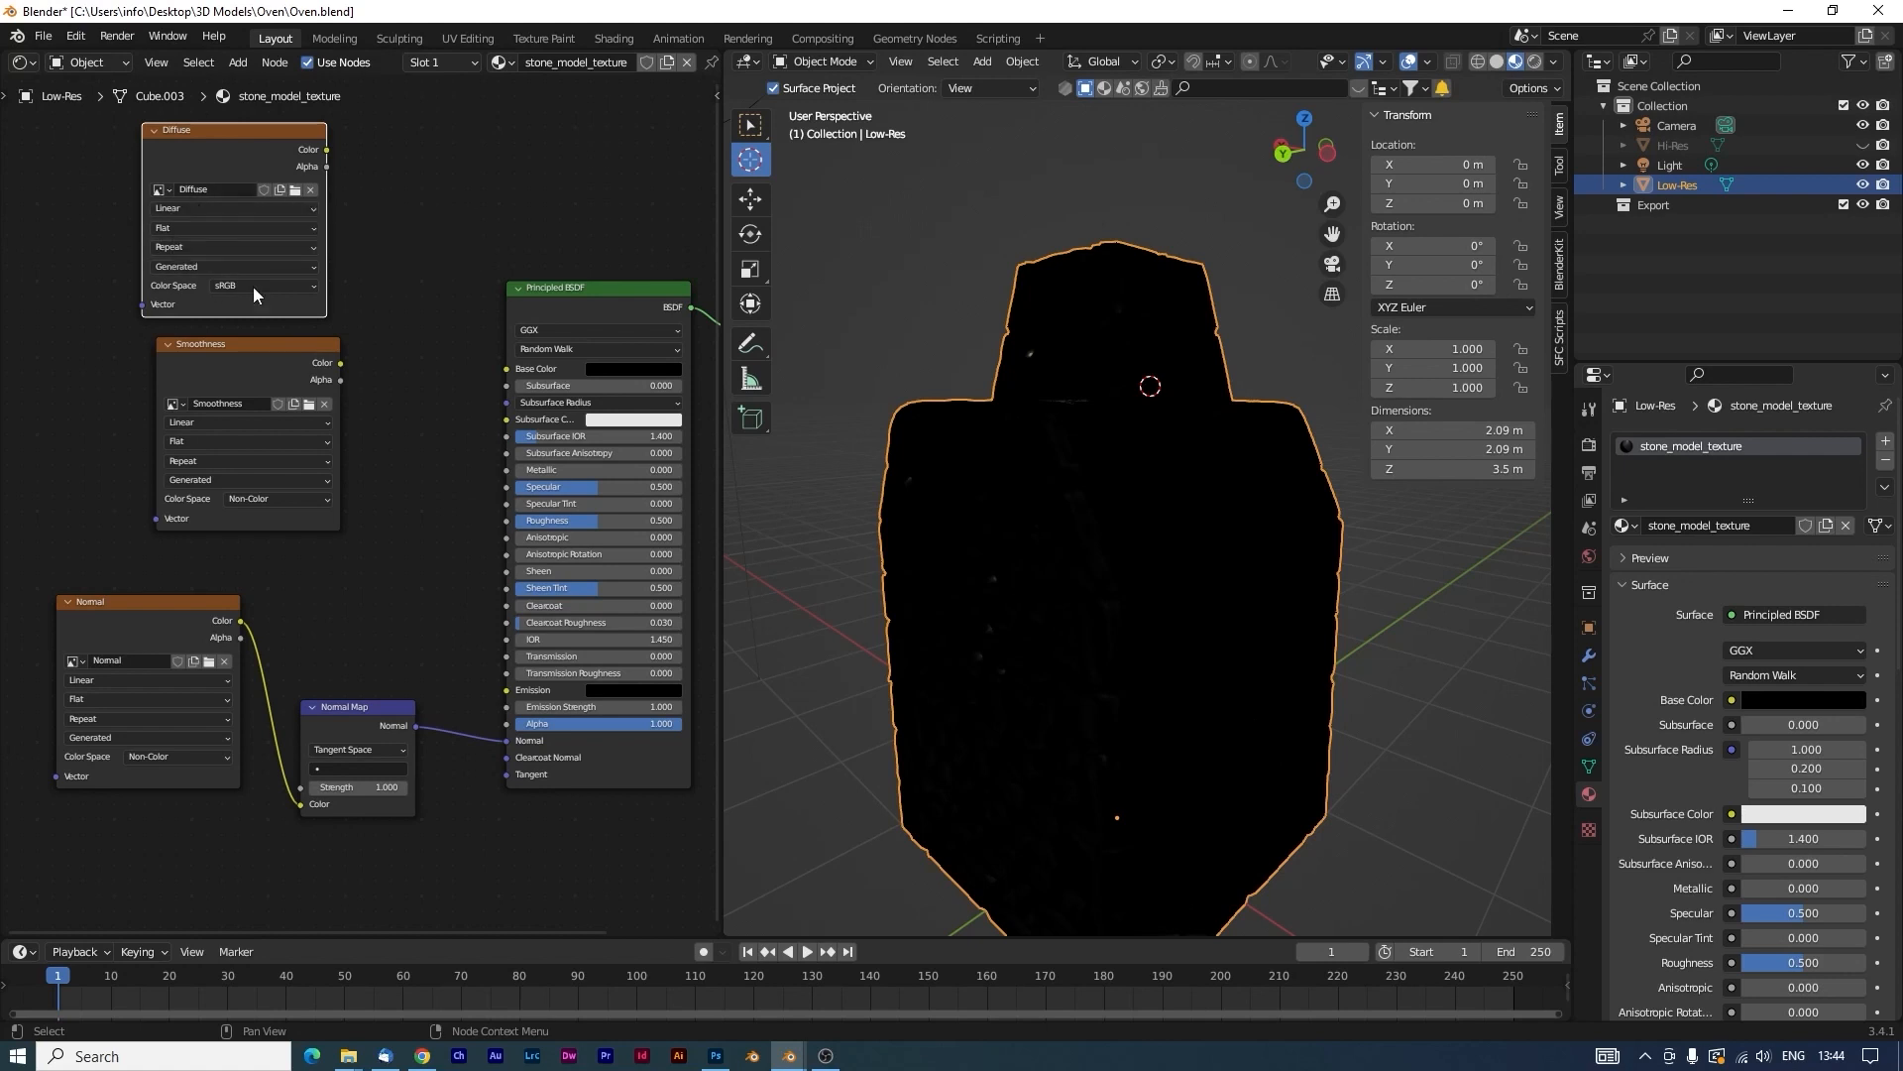
pyautogui.click(1586, 445)
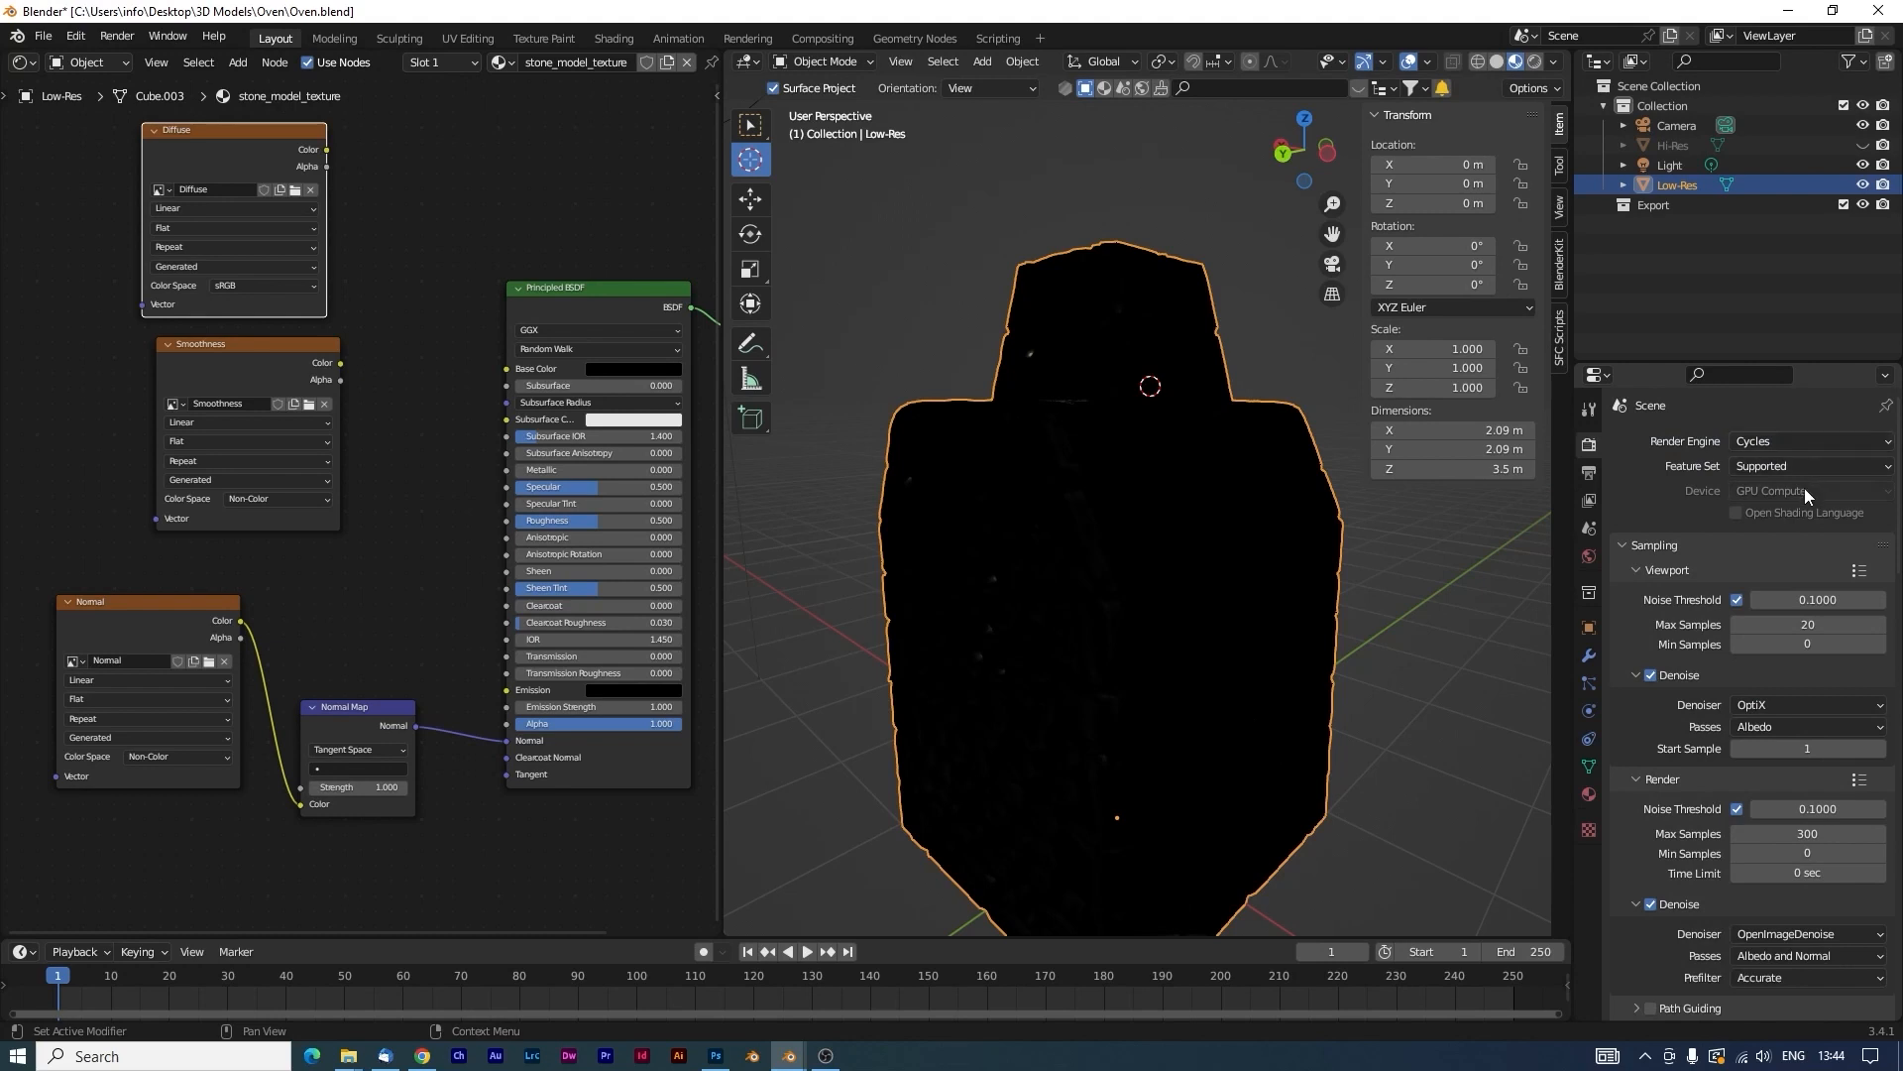
pyautogui.scroll(-1, 1829, 638)
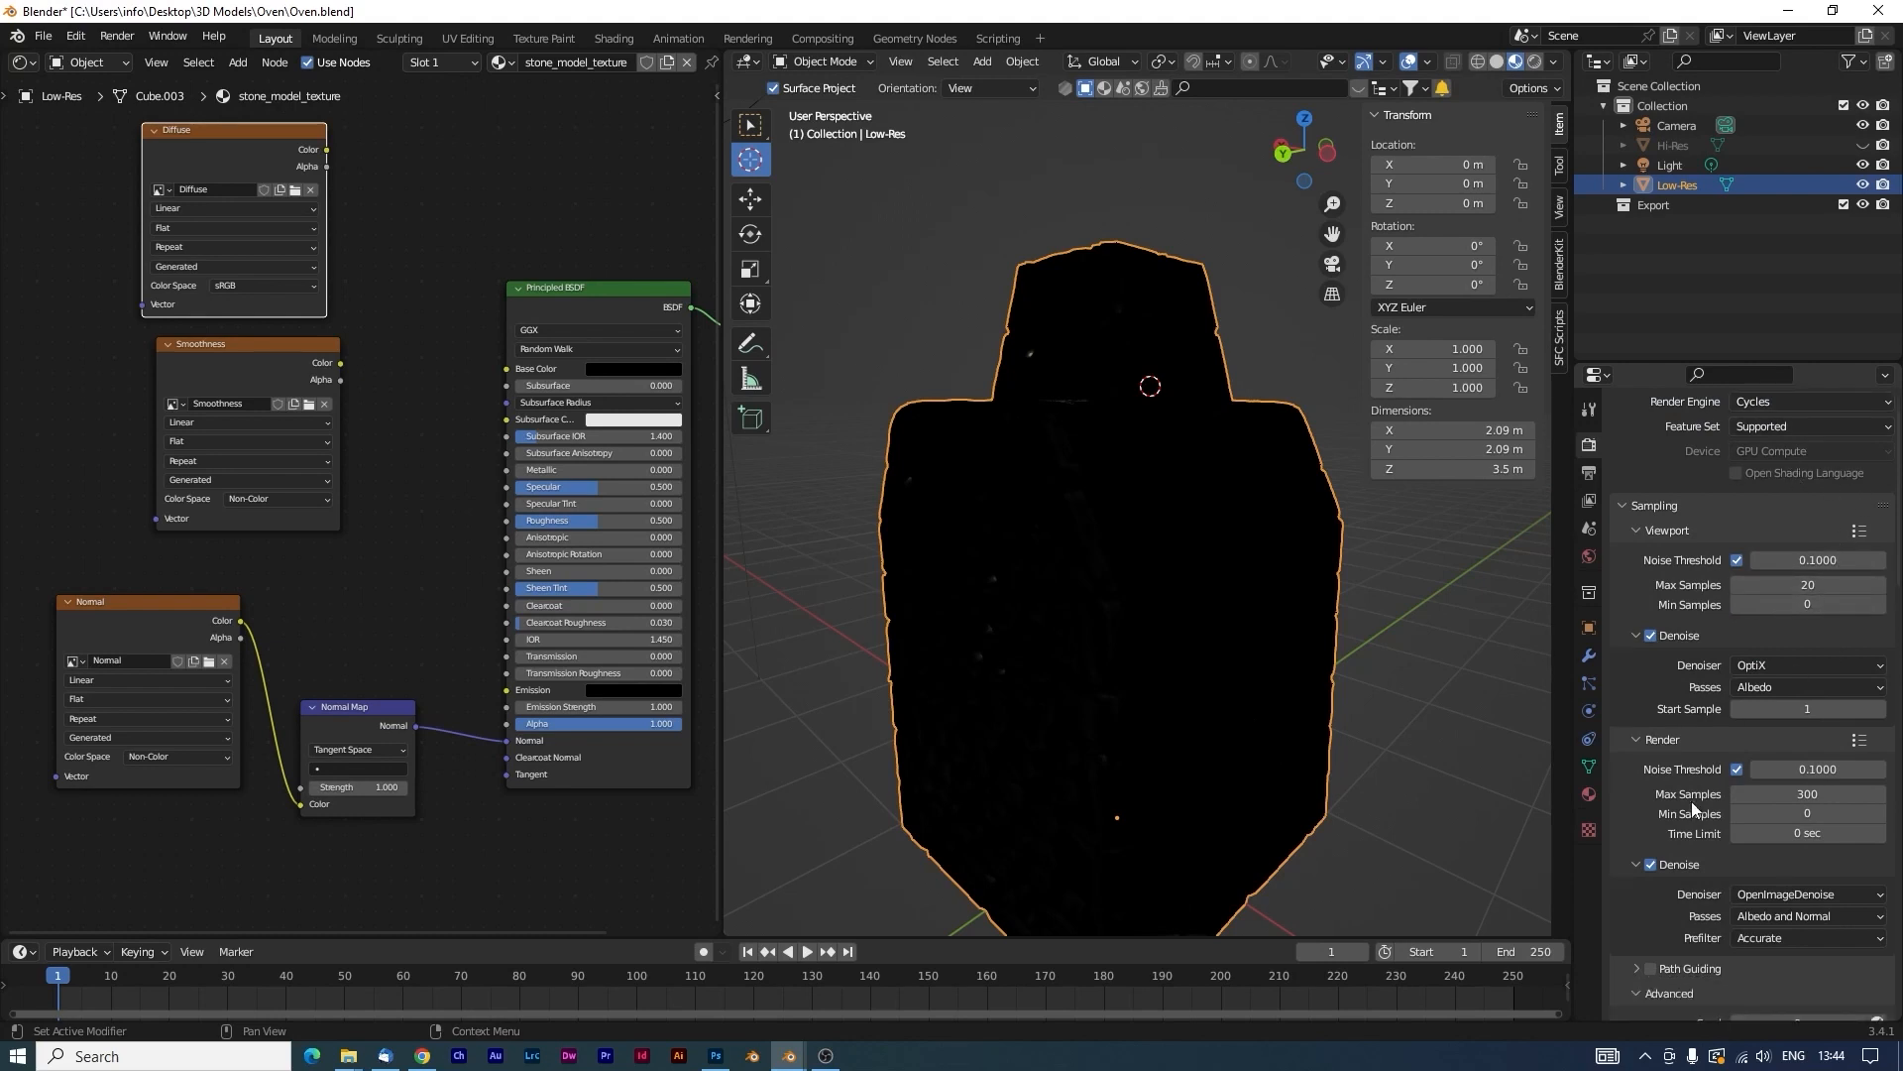
pyautogui.scroll(-2, 1735, 752)
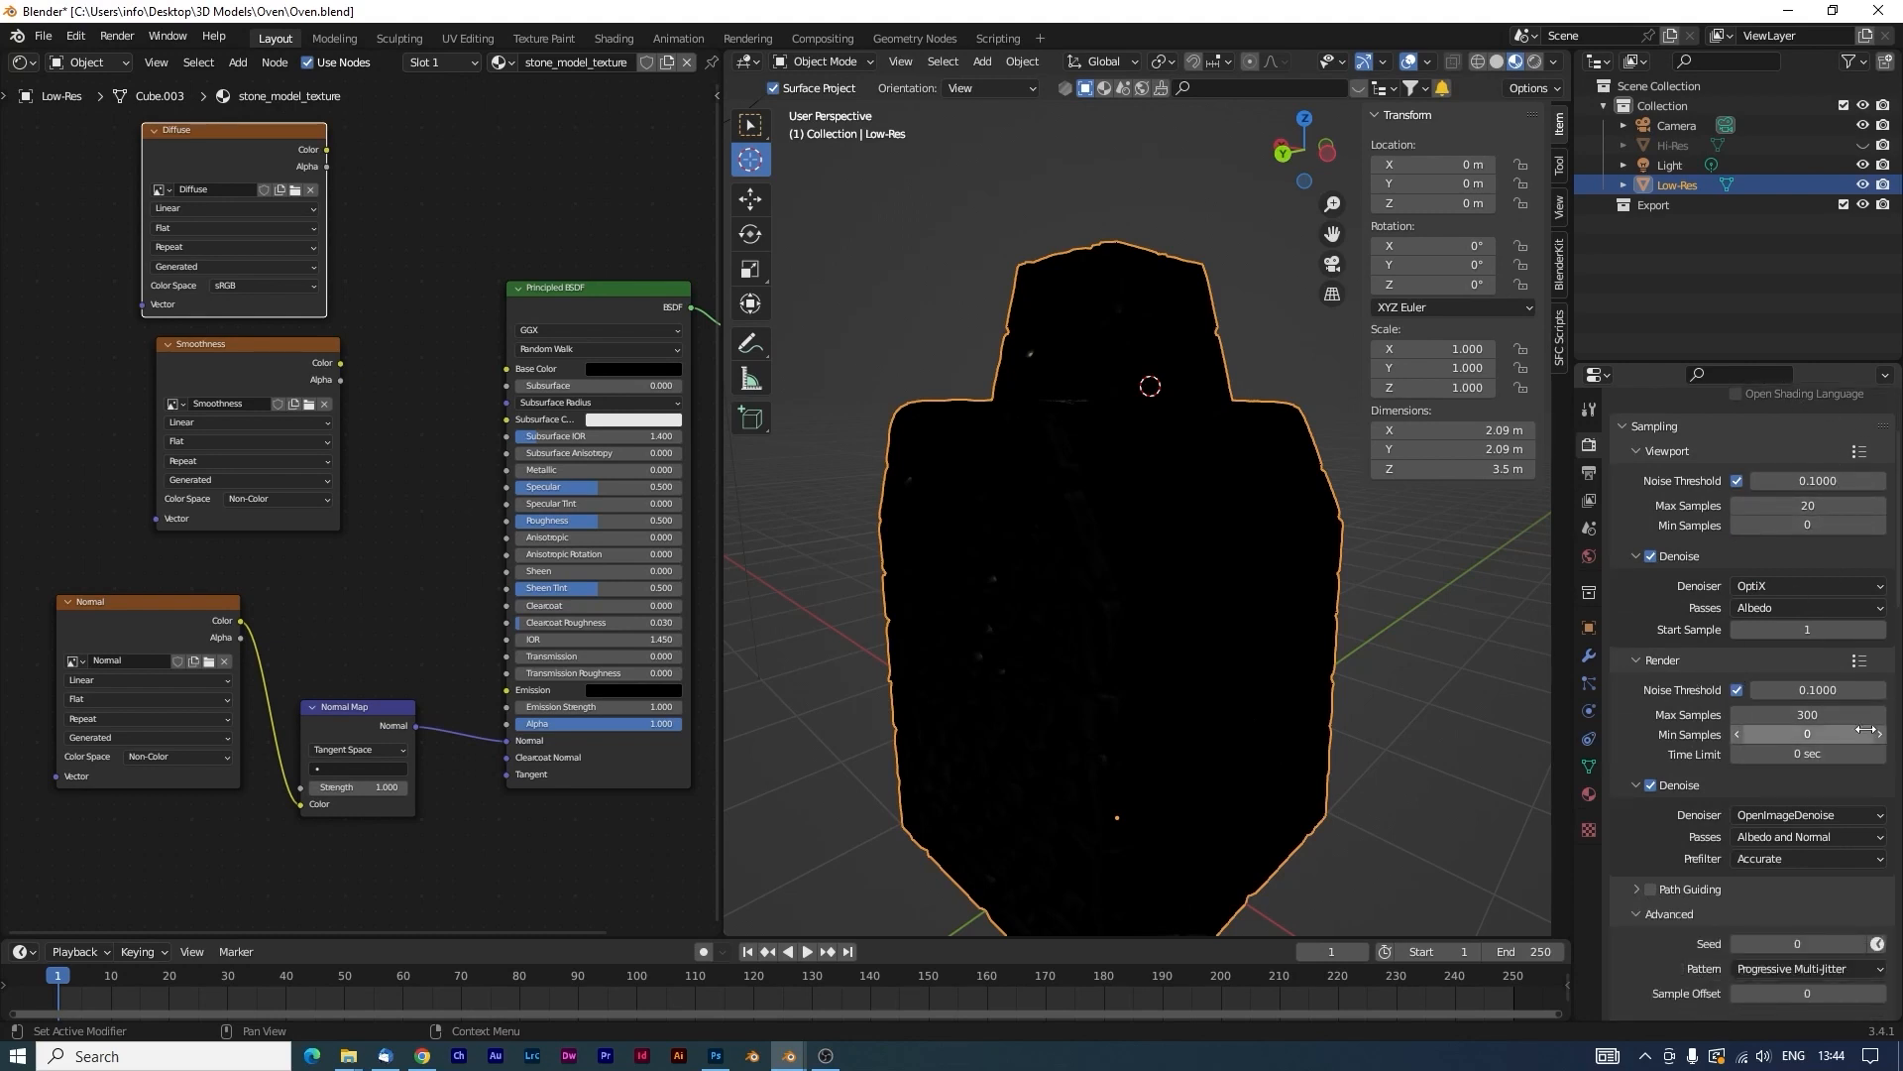
pyautogui.click(1814, 713)
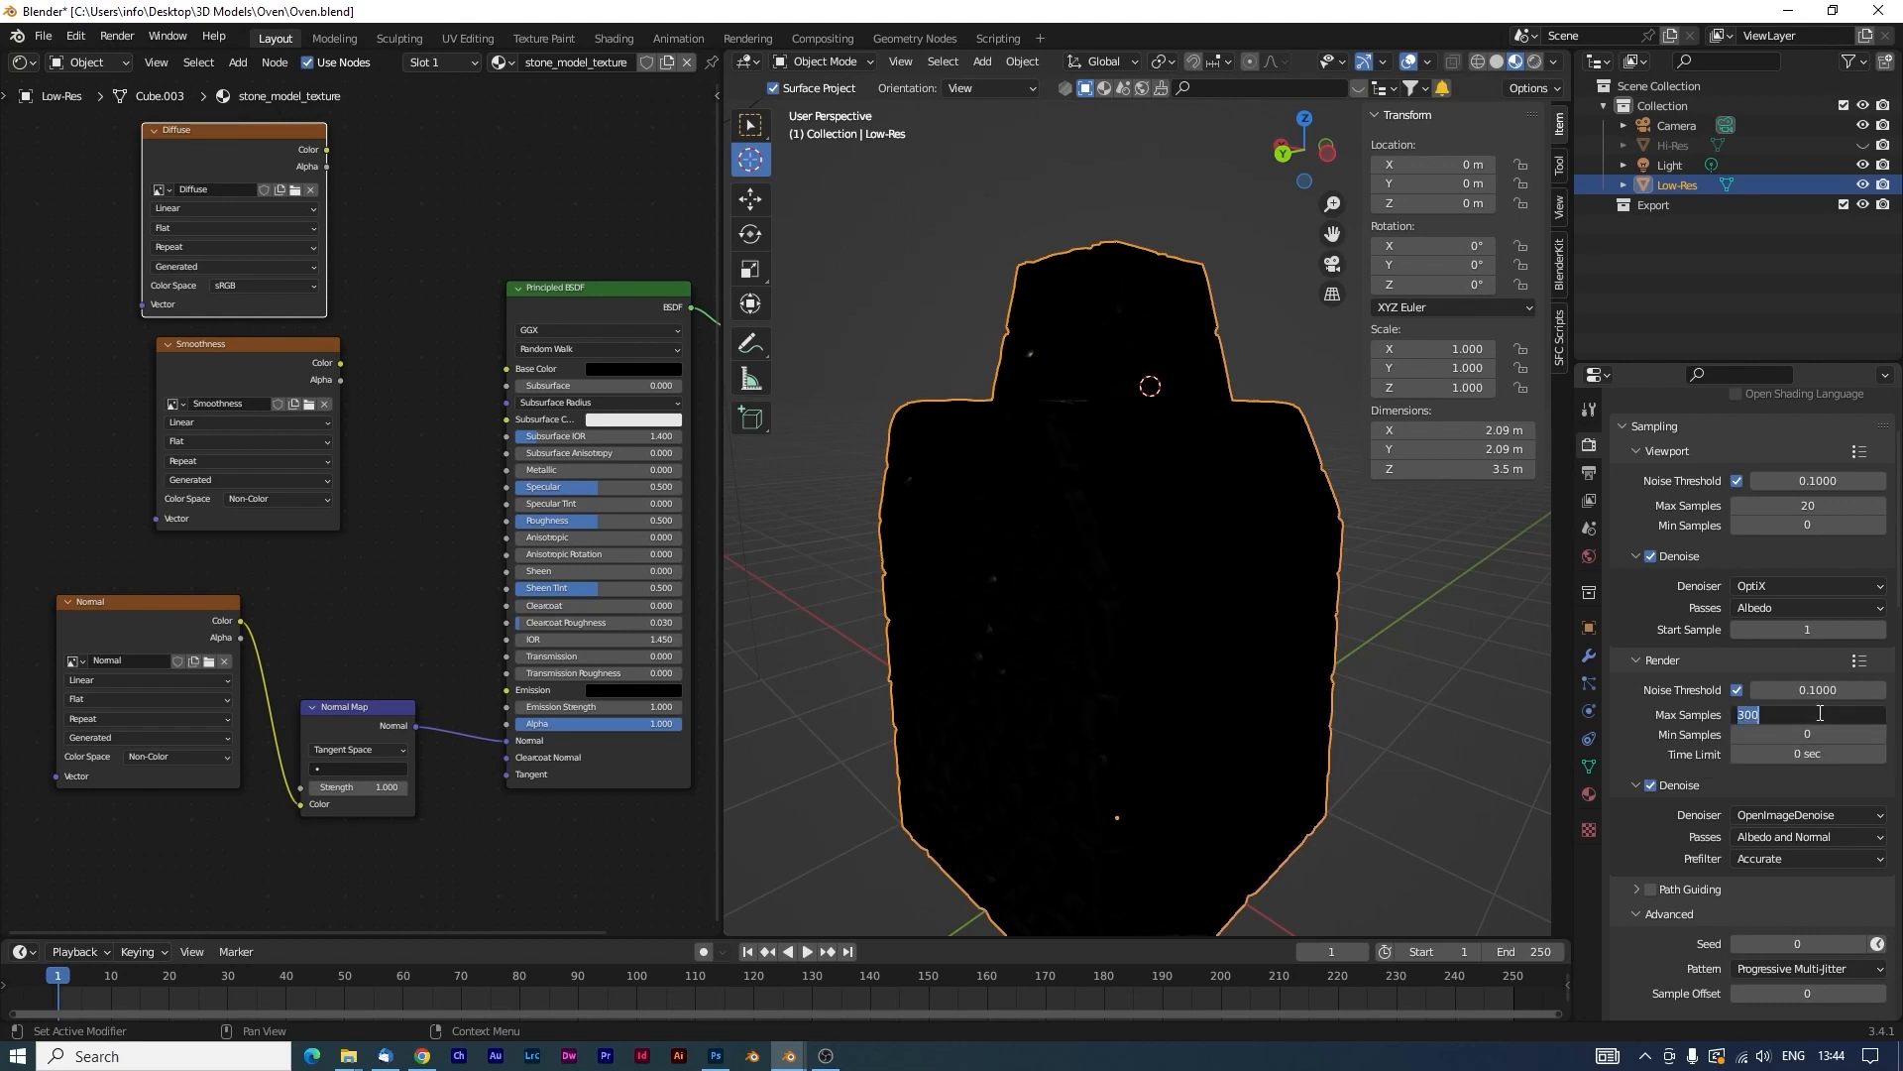
pyautogui.press('Return')
# Set all Light Paths max bounces, from Total through Transparent, to 2 and turn off reflective caustics.
pyautogui.scroll(-12, 1818, 712)
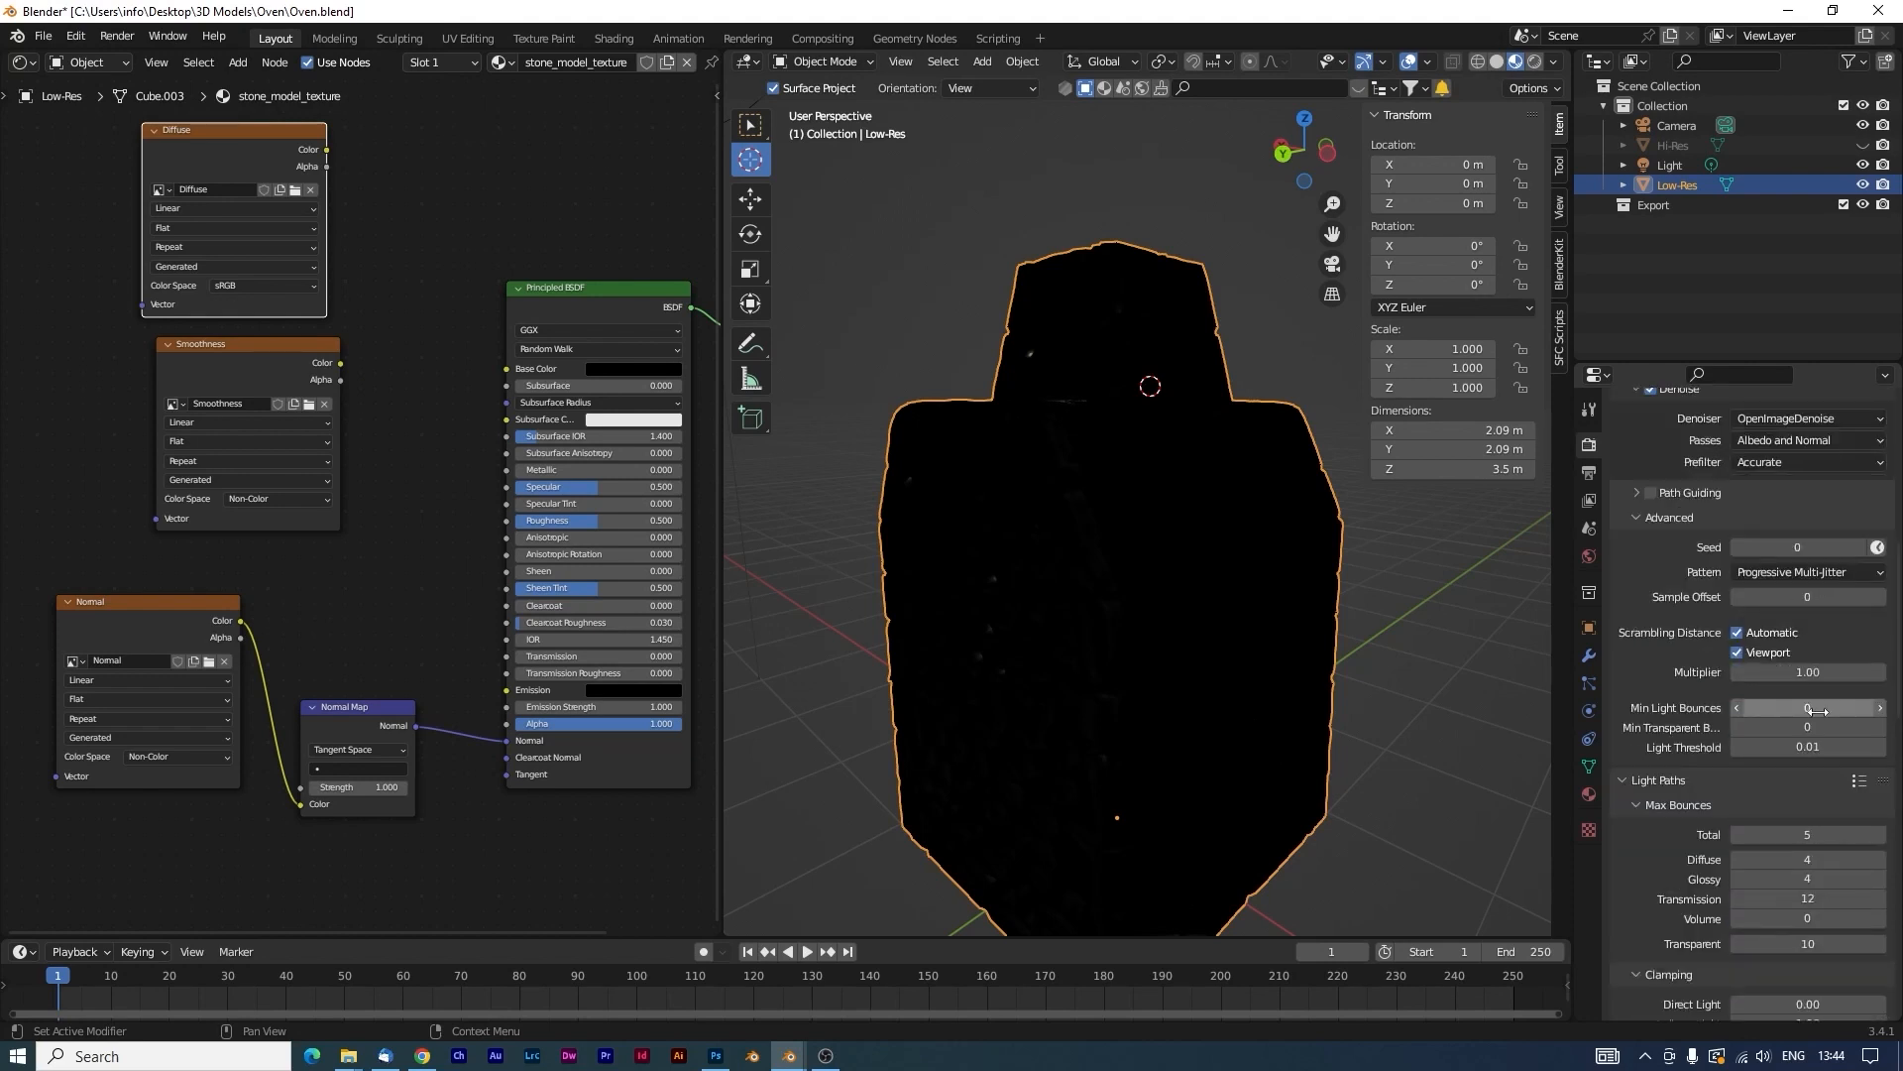
pyautogui.scroll(-5, 1818, 712)
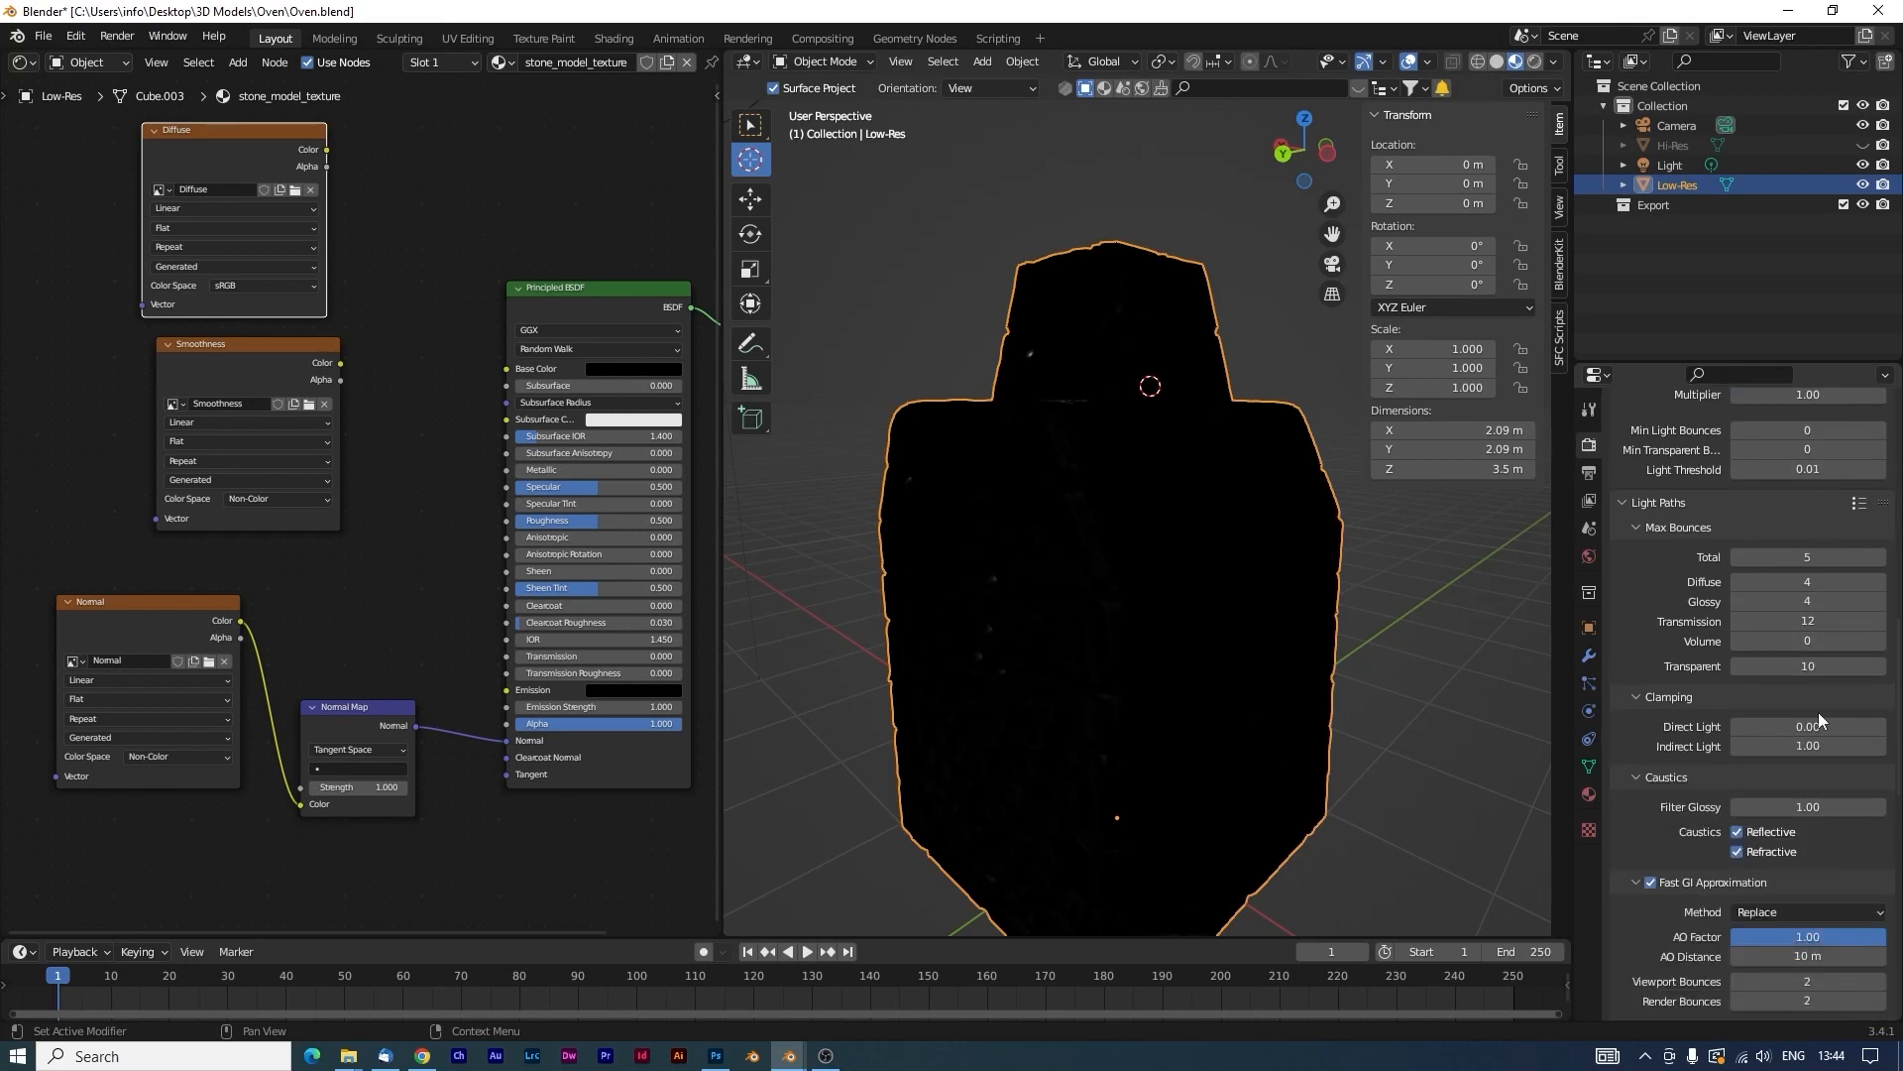
pyautogui.moveTo(1810, 556); pyautogui.dragTo(1810, 665)
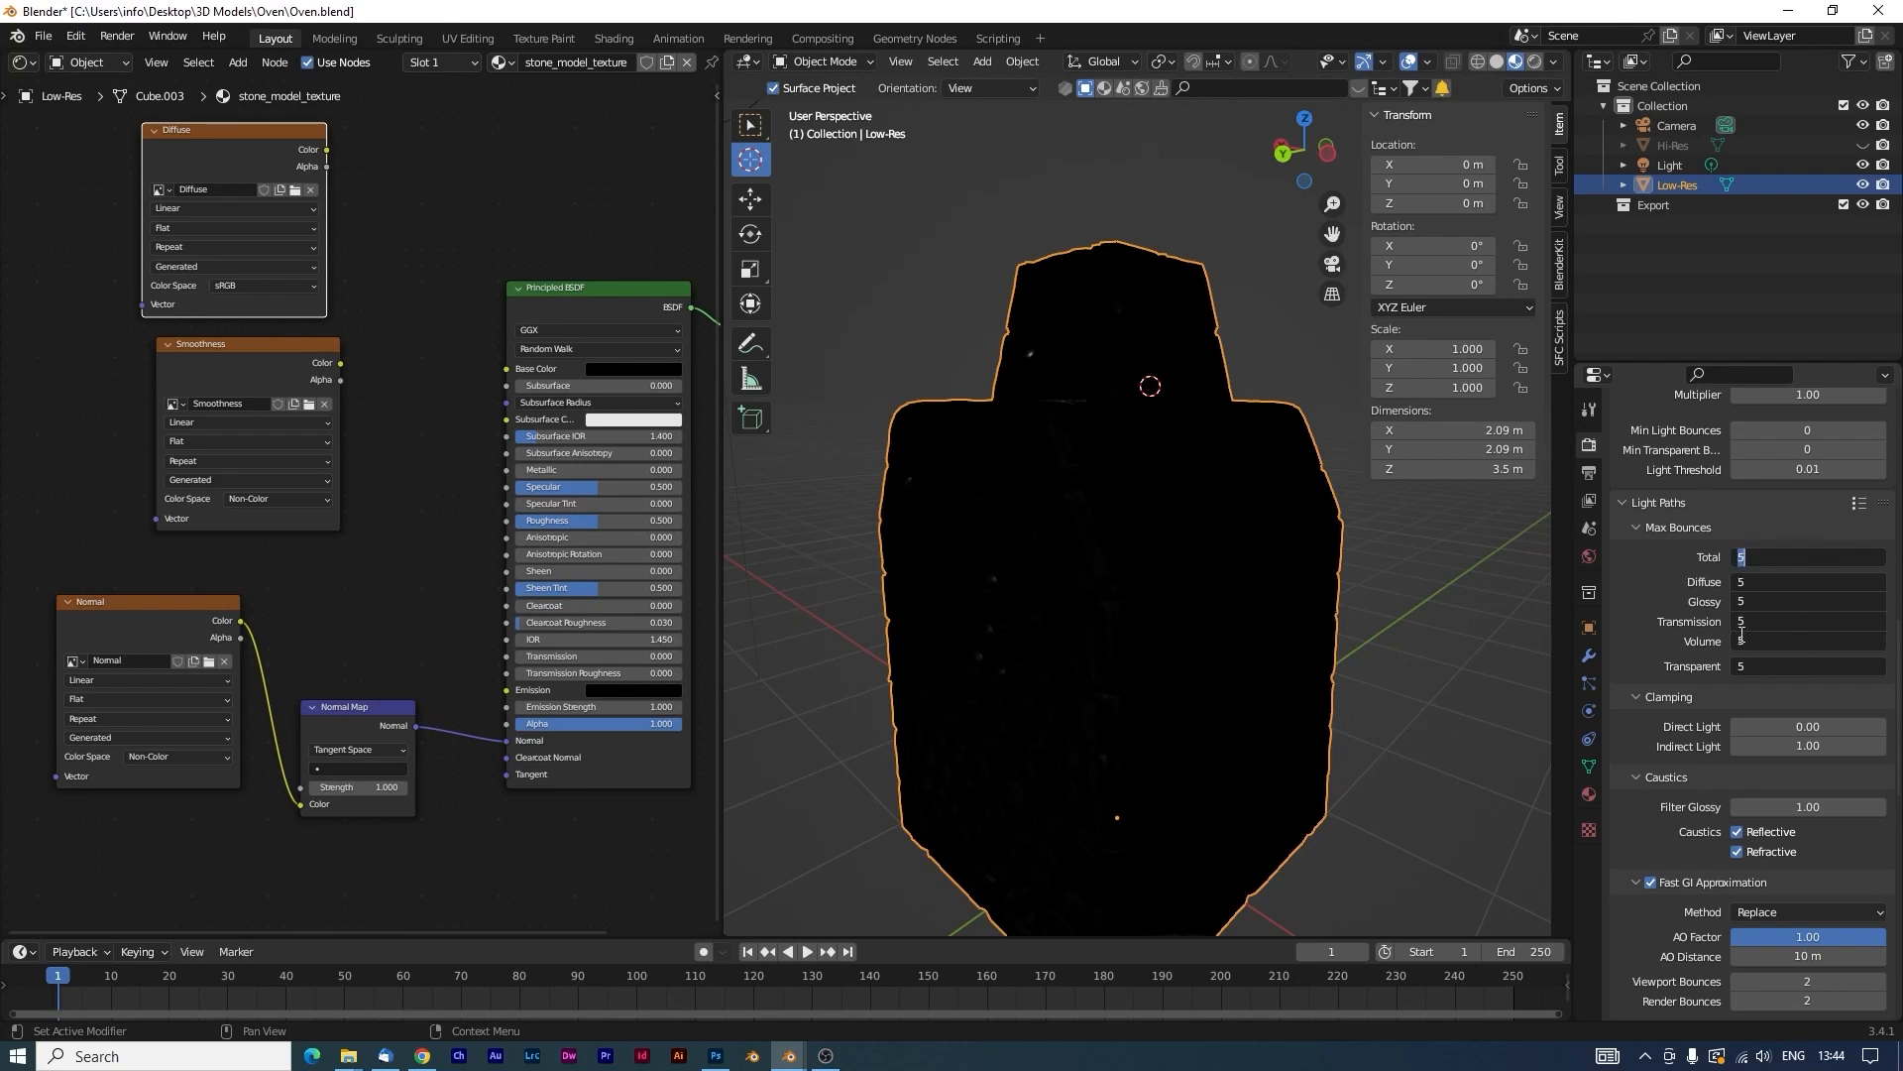
pyautogui.write('2')
pyautogui.press('Return')
pyautogui.scroll(-3, 1739, 634)
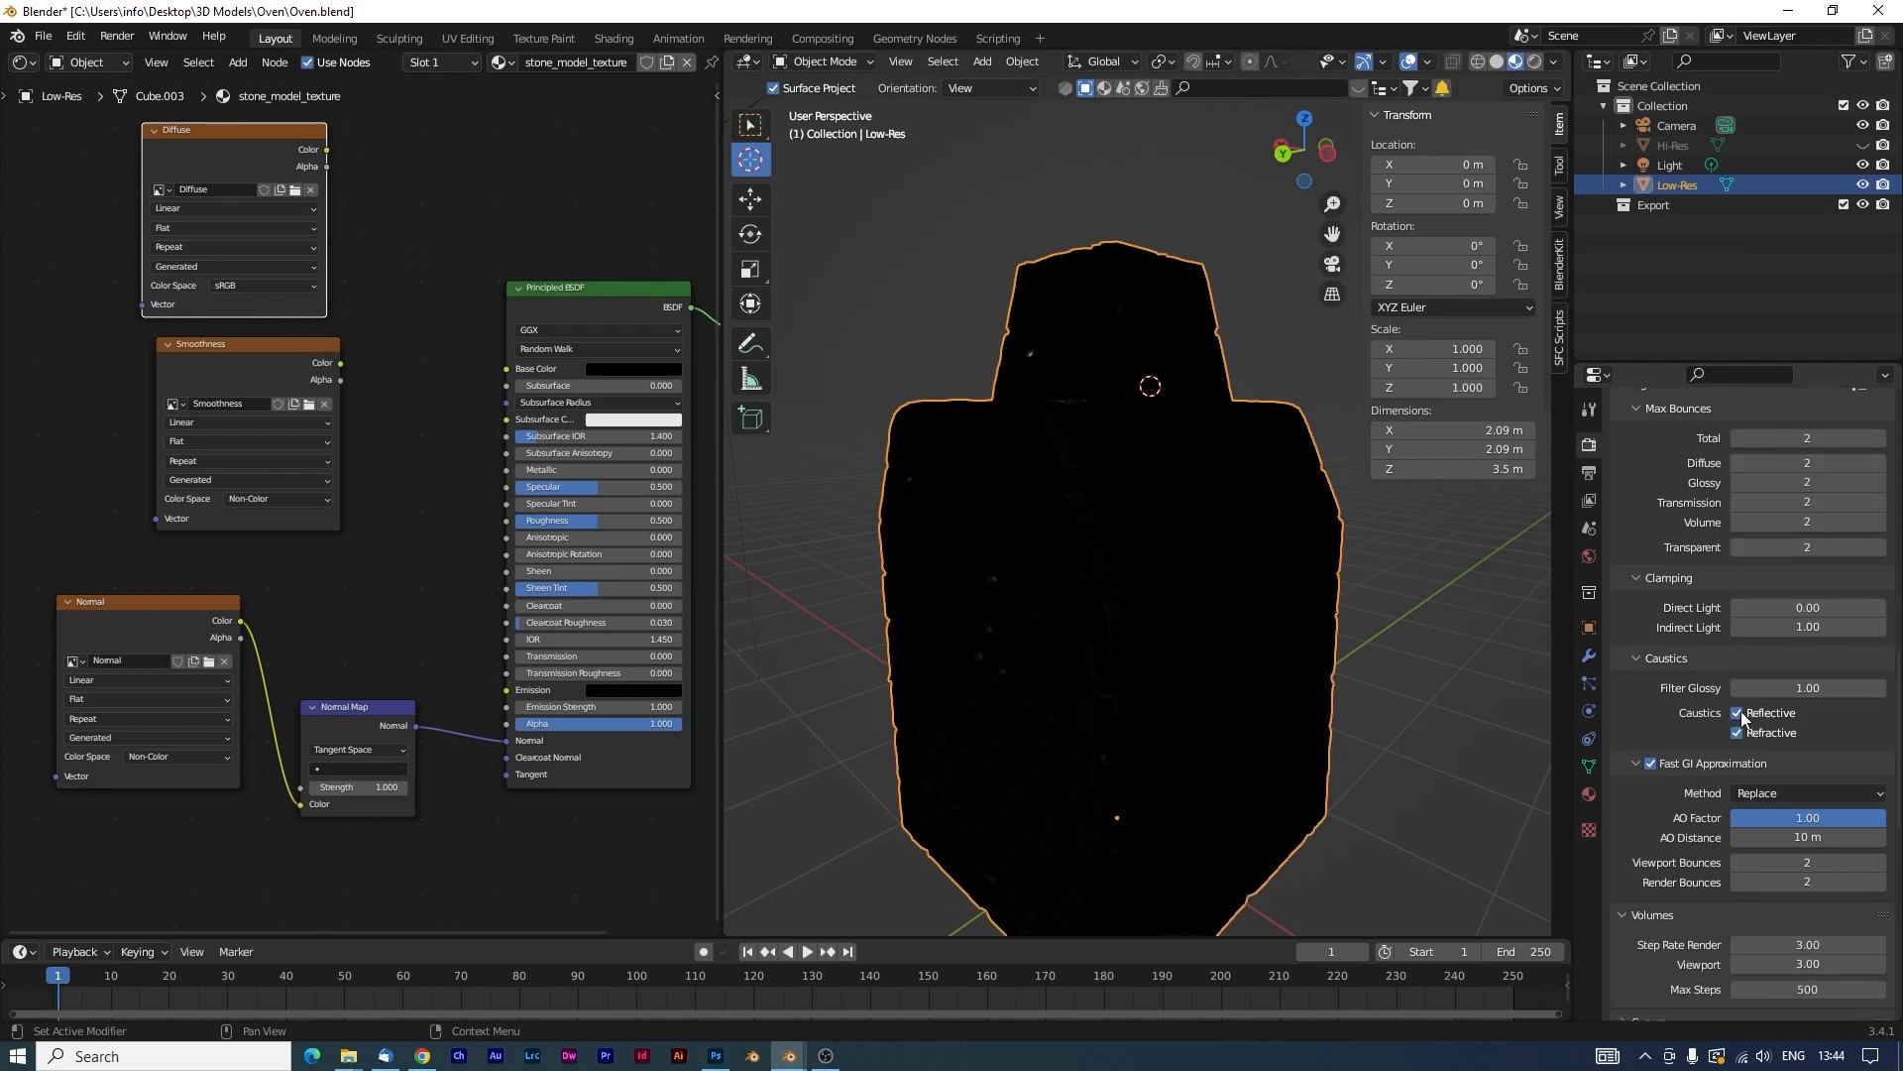
pyautogui.click(1739, 712)
# Expand the Cycles Bake settings and set the Bake Type to Diffuse.
pyautogui.scroll(-12, 1783, 758)
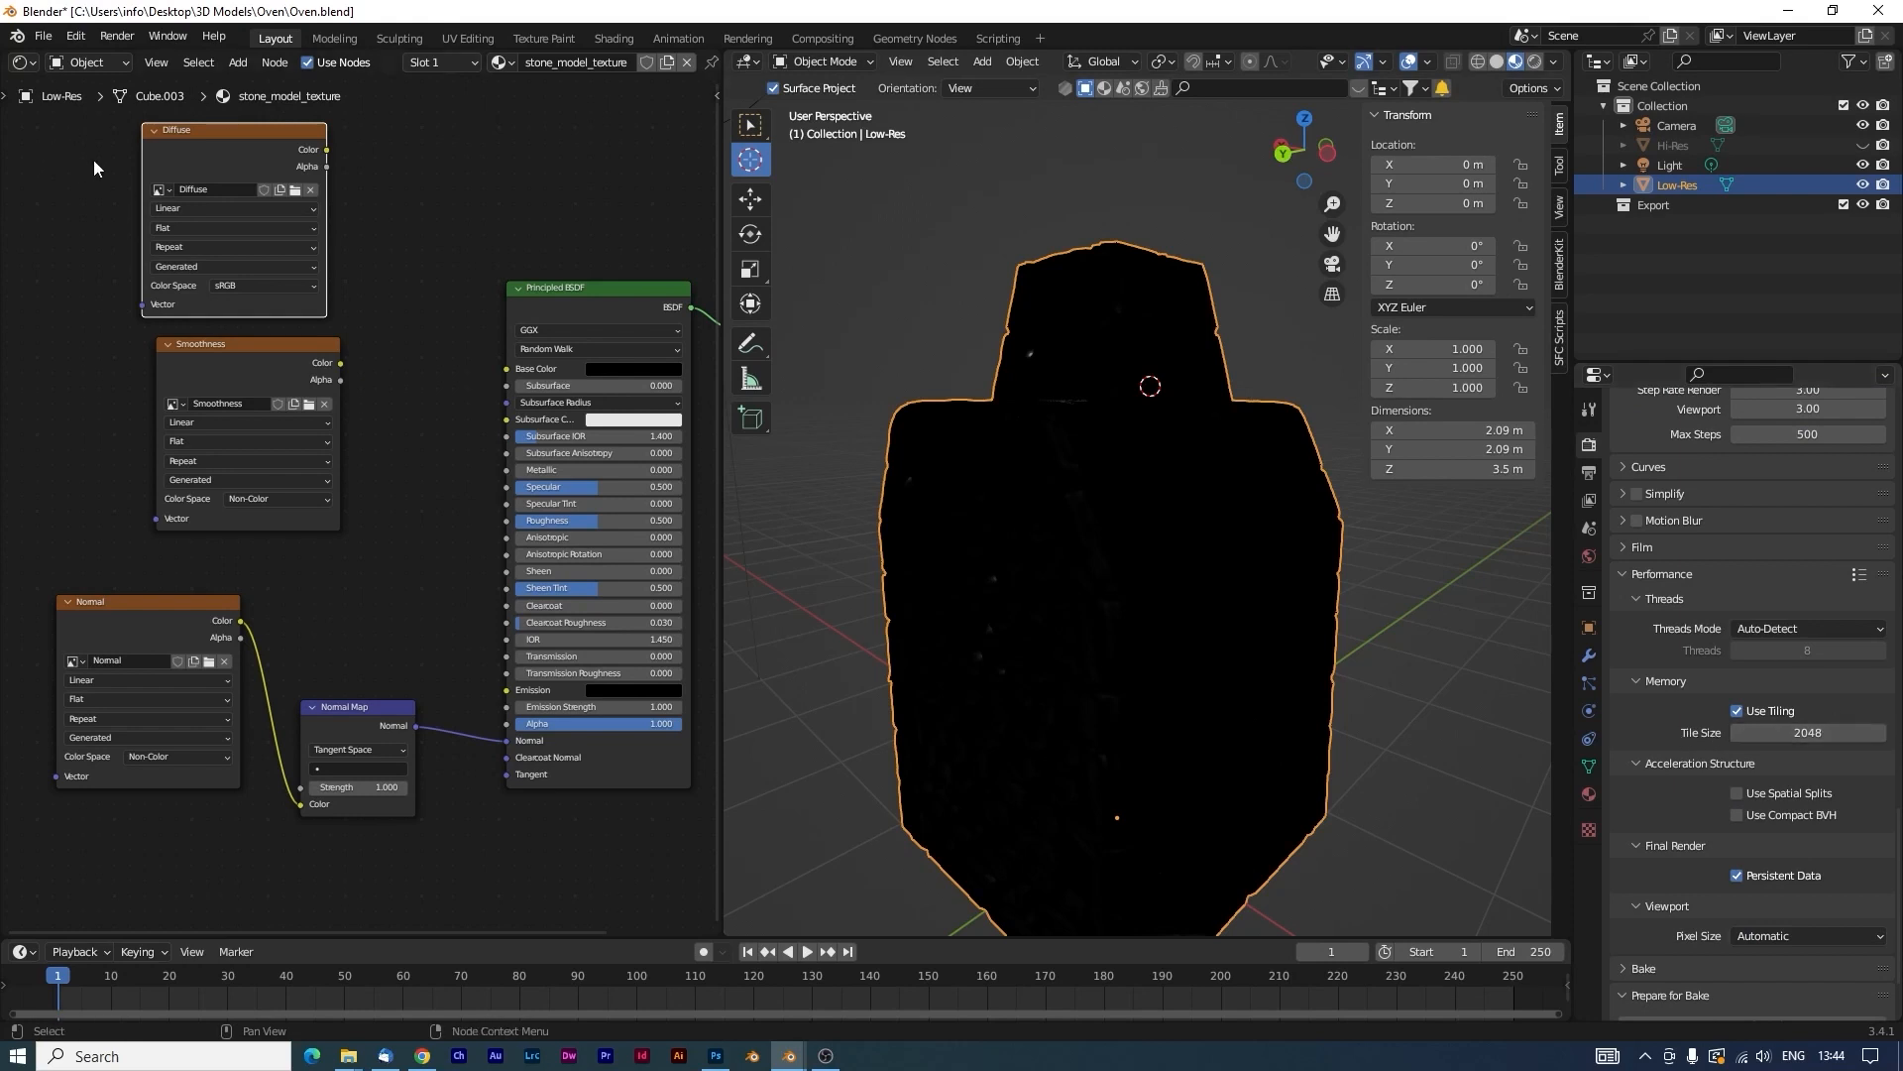
pyautogui.scroll(-3, 1772, 742)
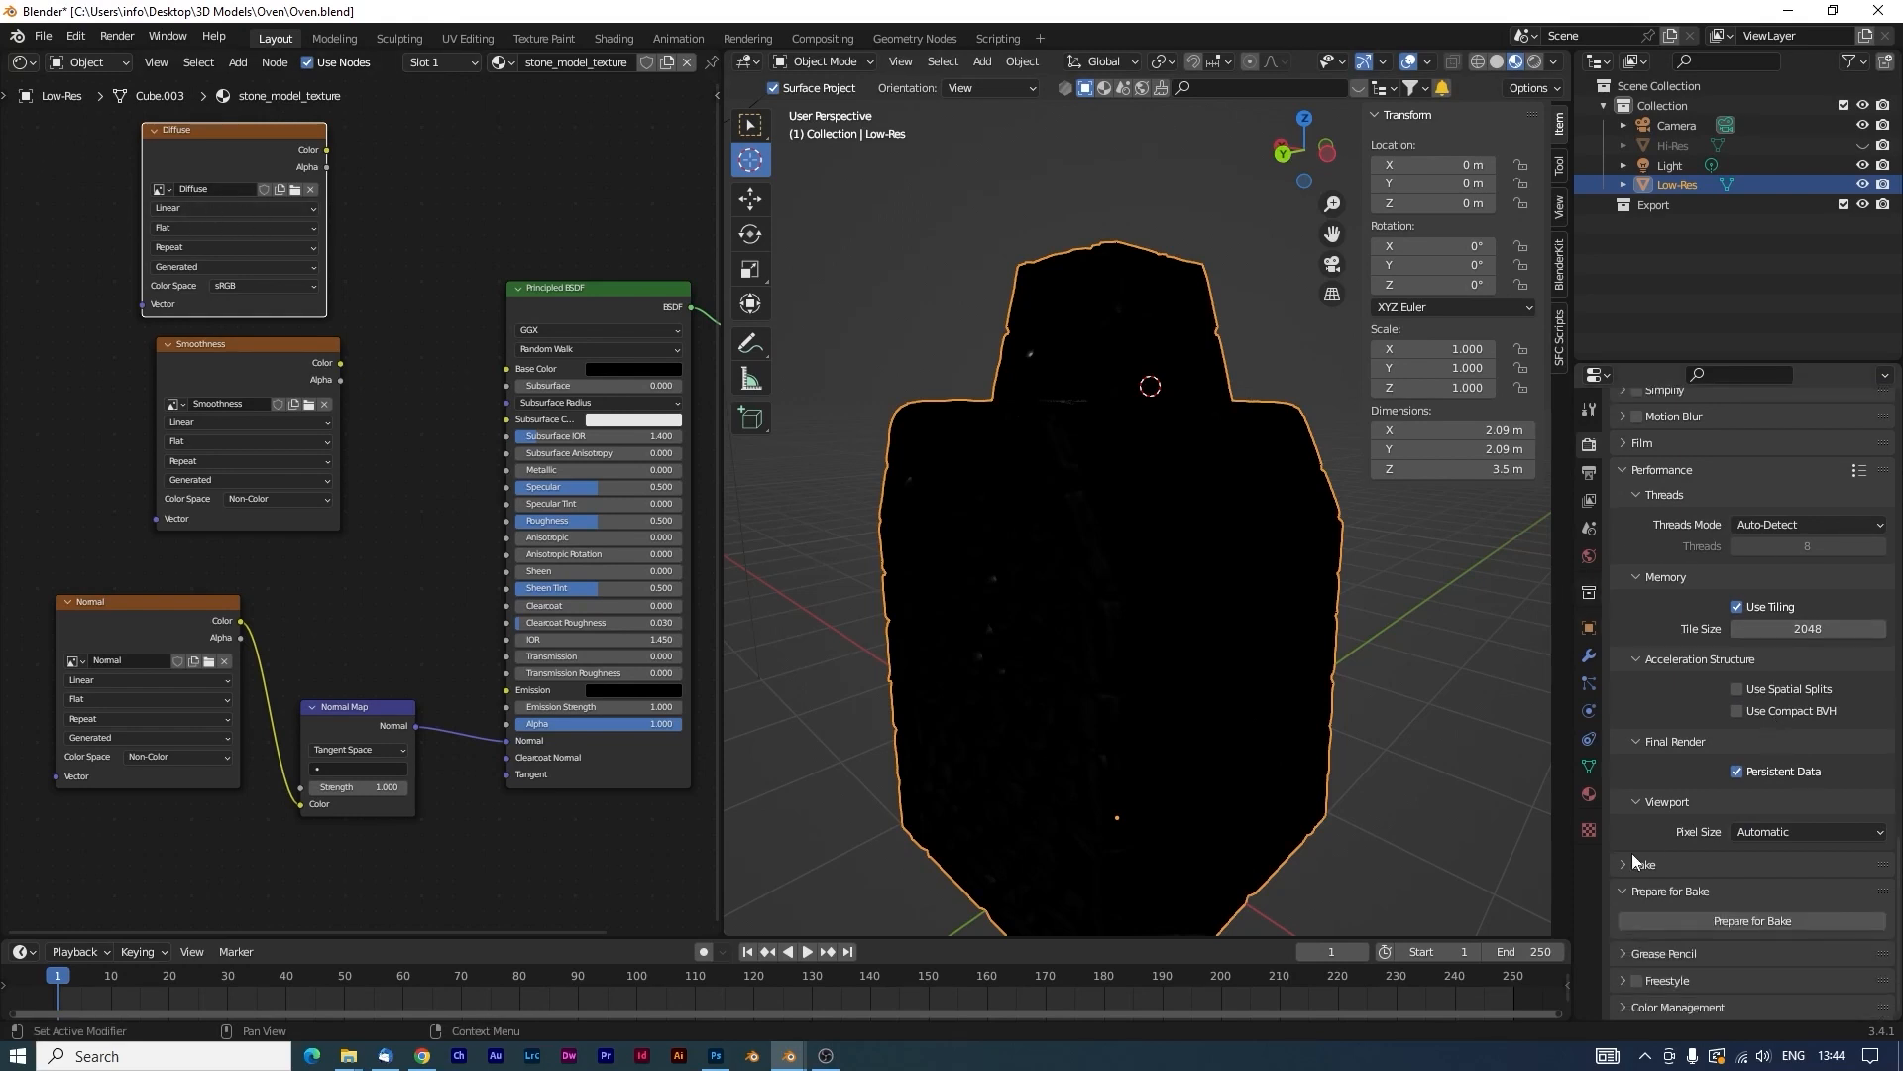
pyautogui.click(1624, 864)
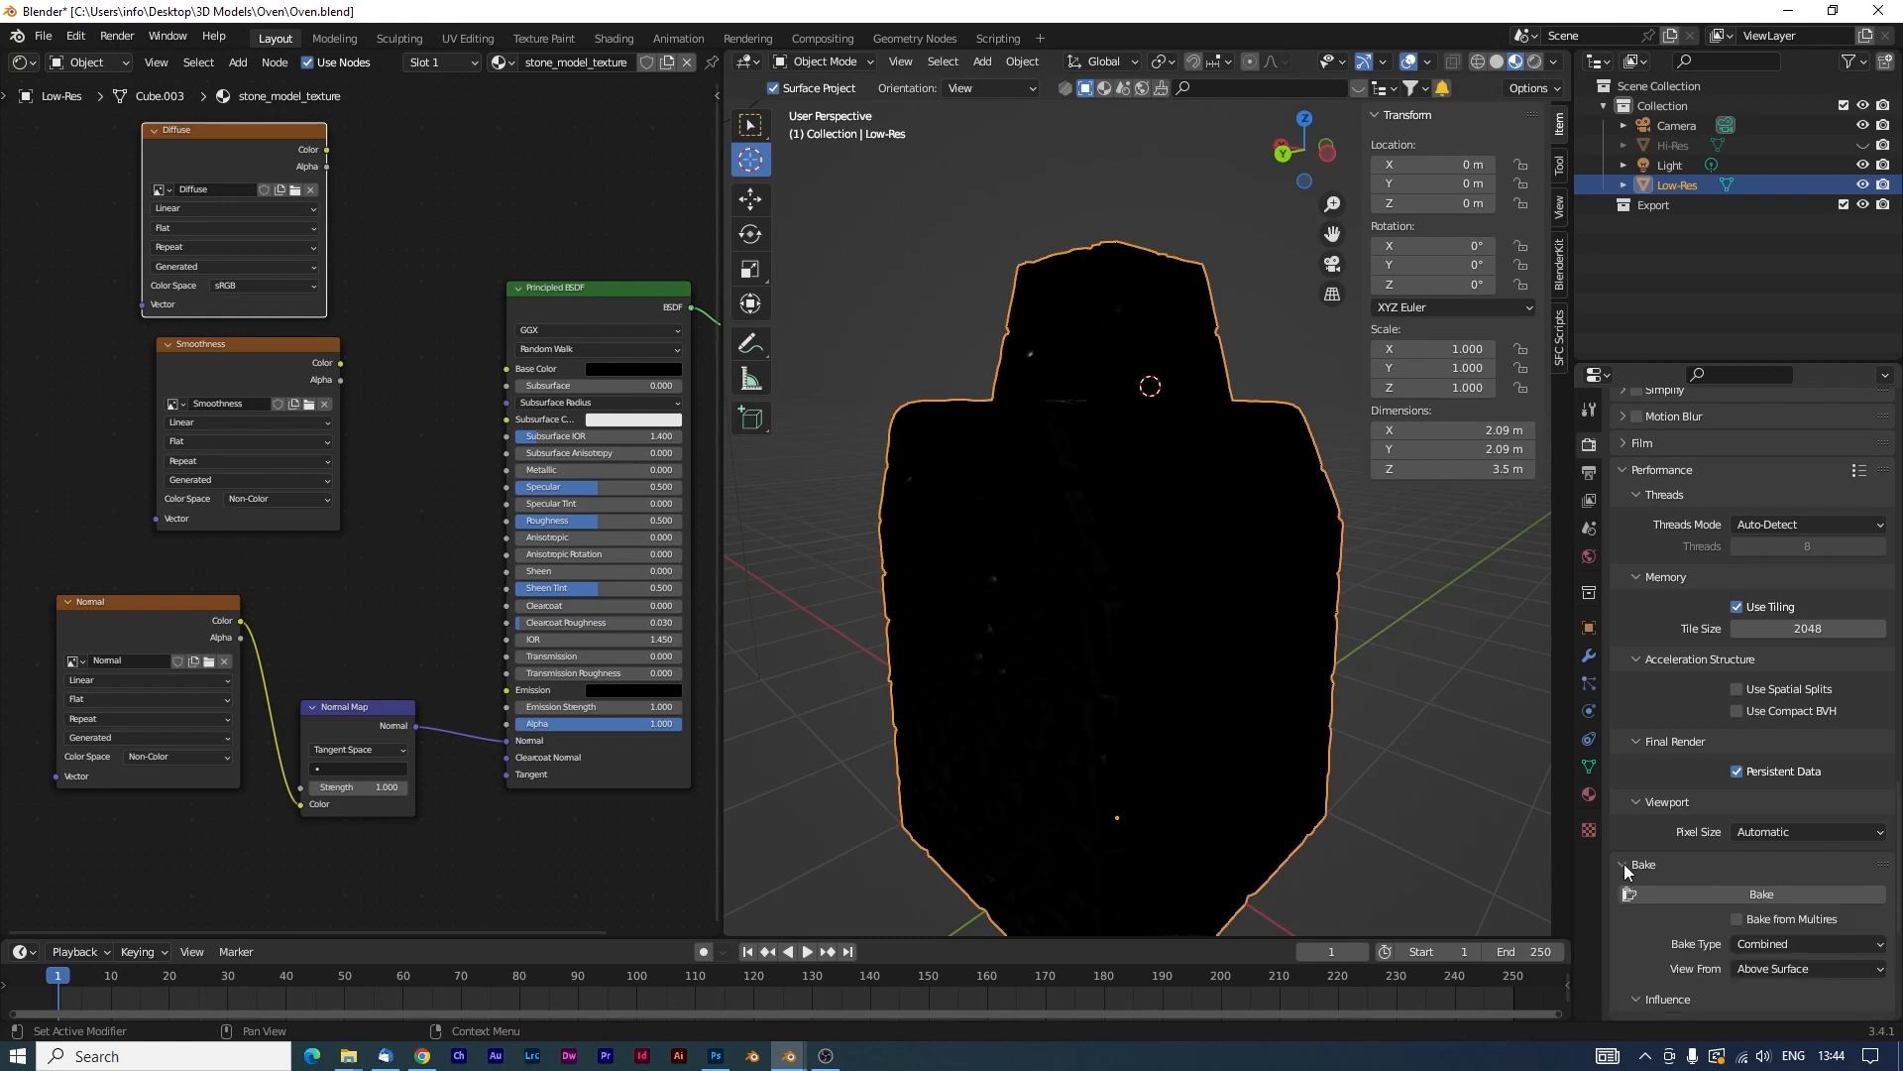
pyautogui.scroll(-7, 1770, 822)
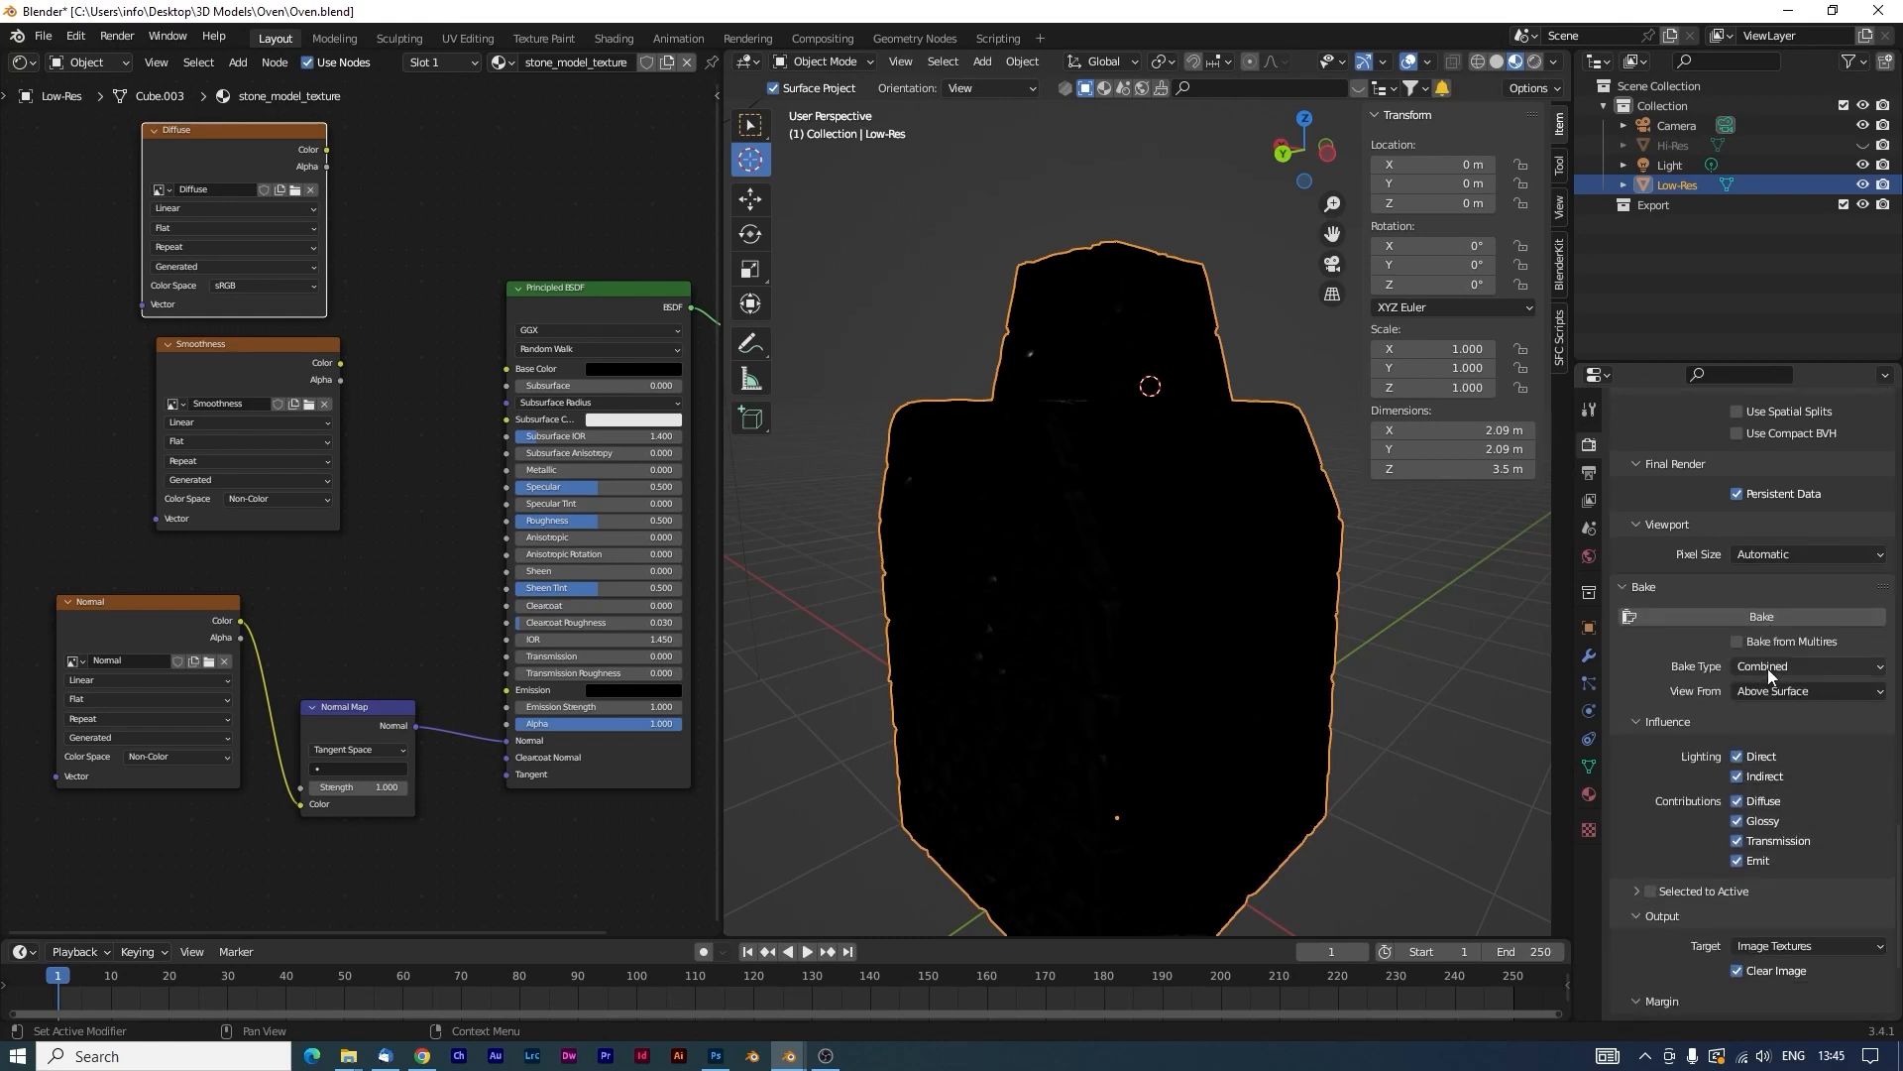
pyautogui.click(1805, 666)
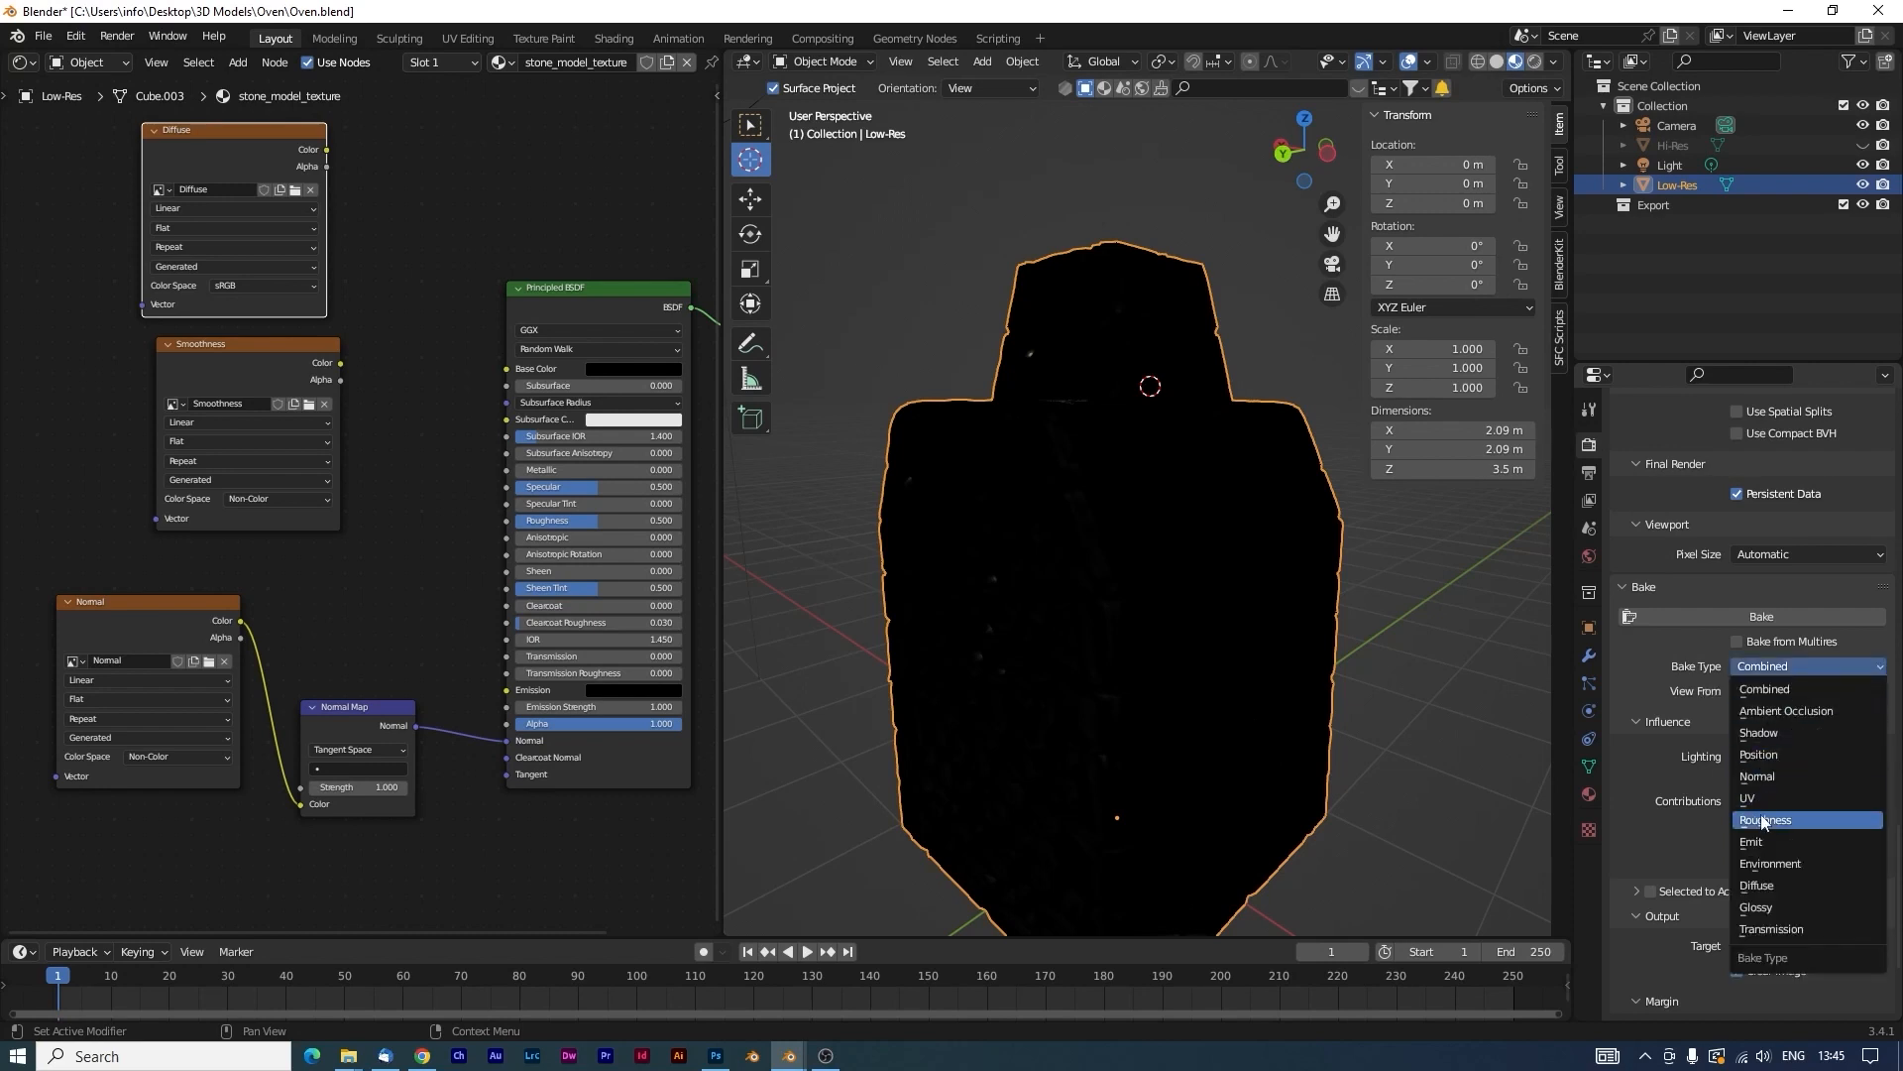
pyautogui.click(1769, 884)
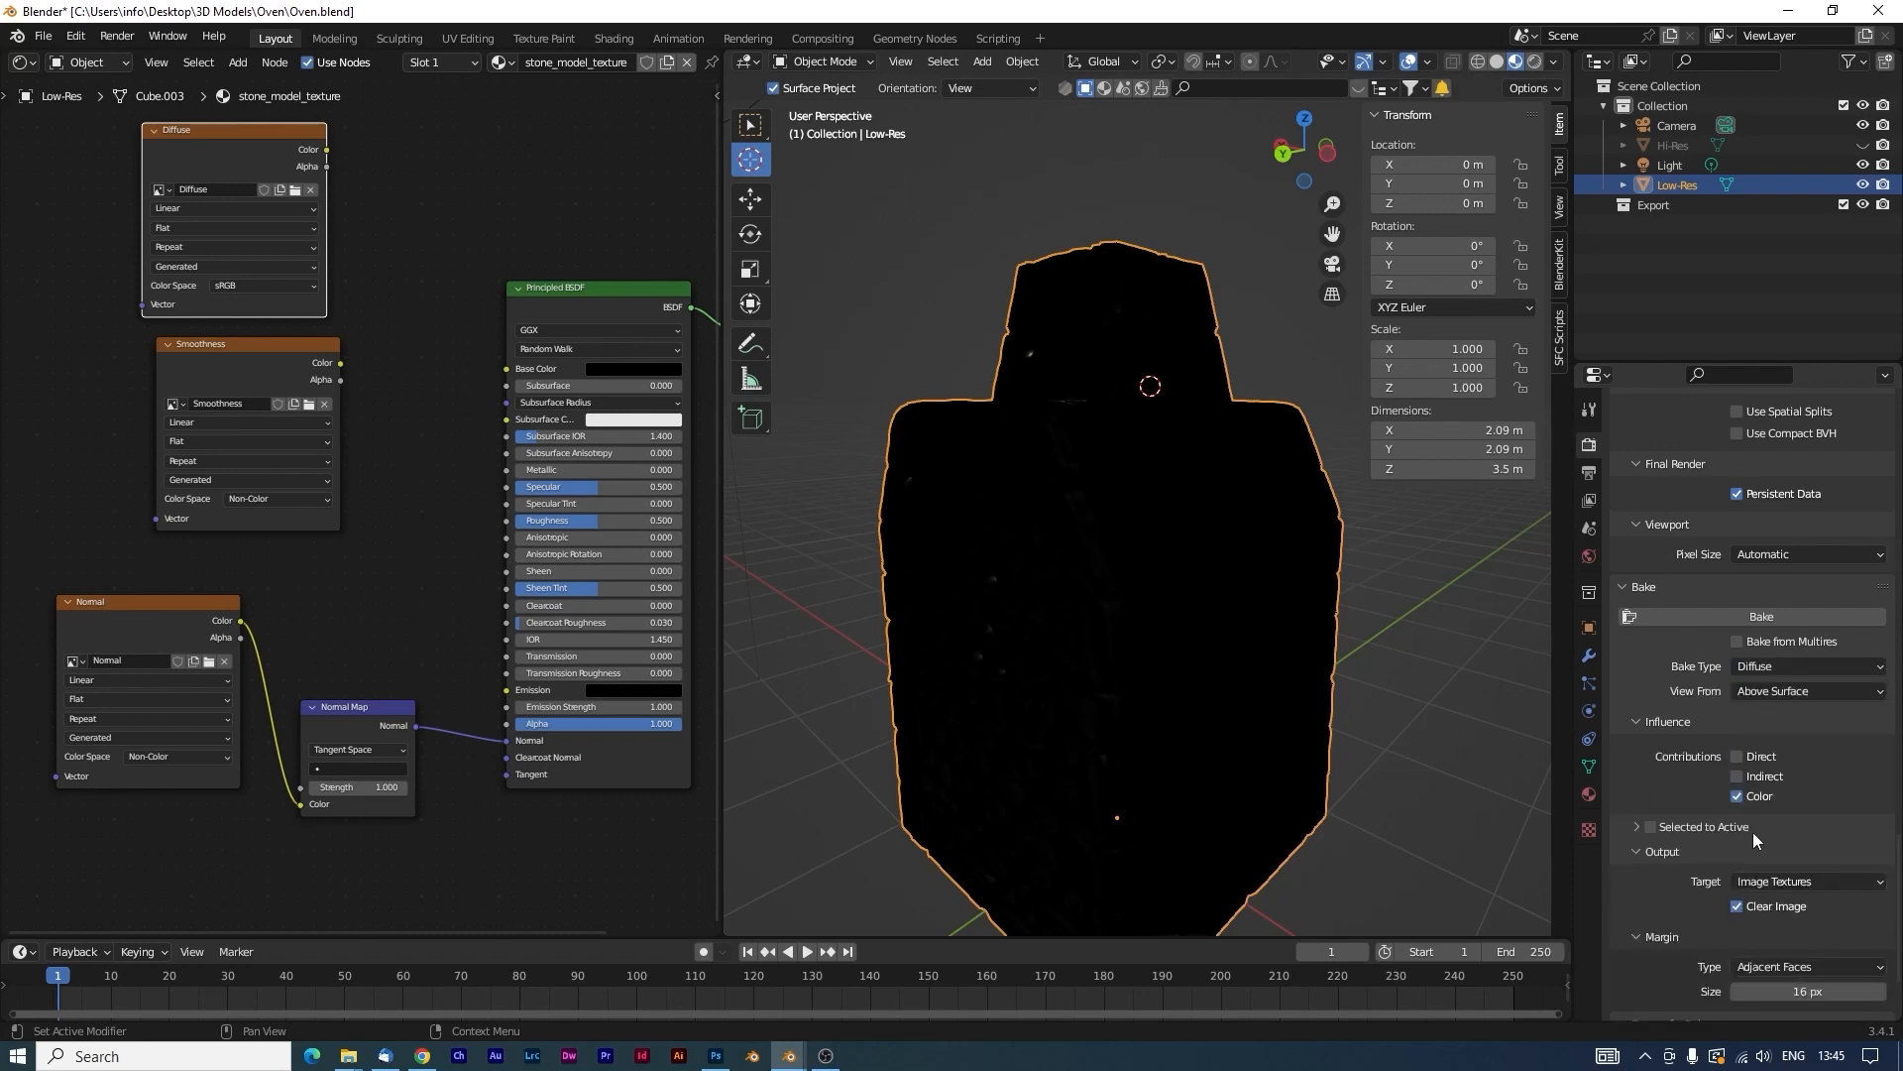
# Enable Selected to Active for the bake and set its Extrusion to 0.01 m.
pyautogui.scroll(-2, 1685, 793)
pyautogui.click(1638, 747)
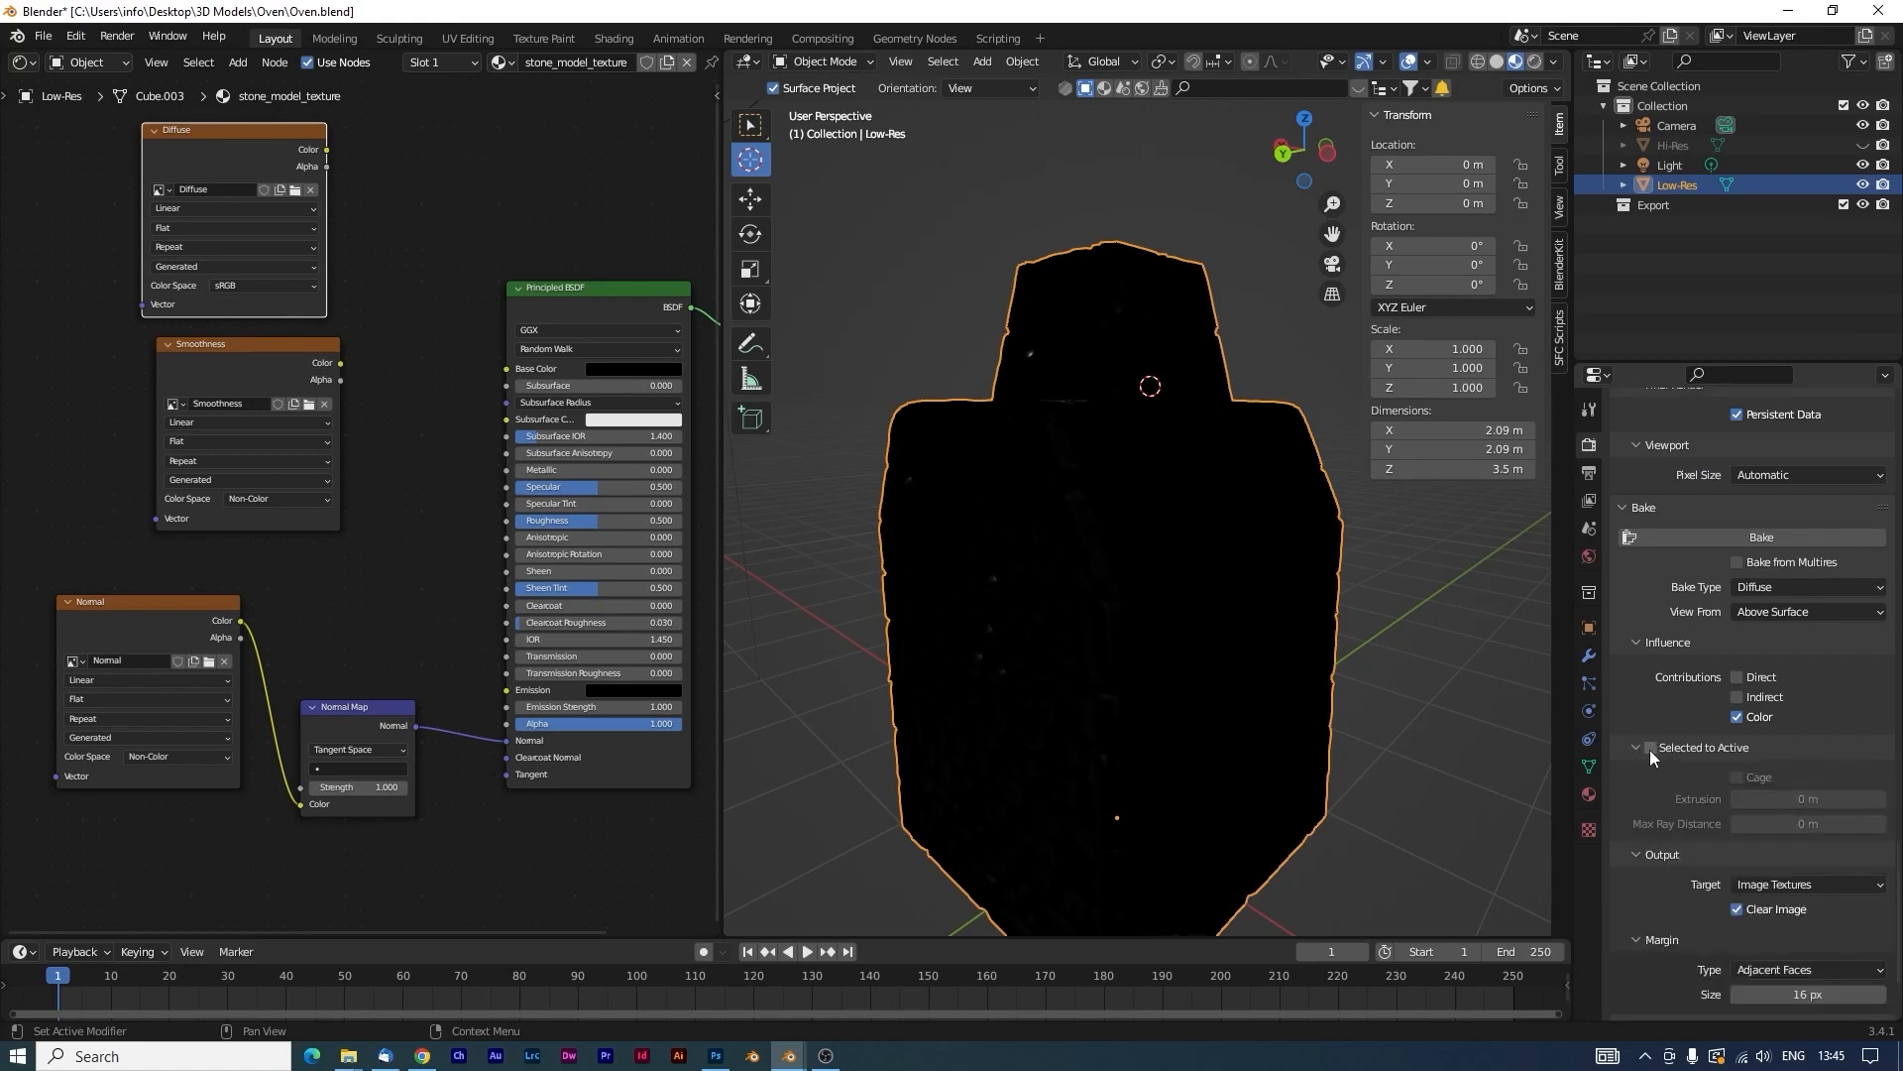
pyautogui.click(1650, 748)
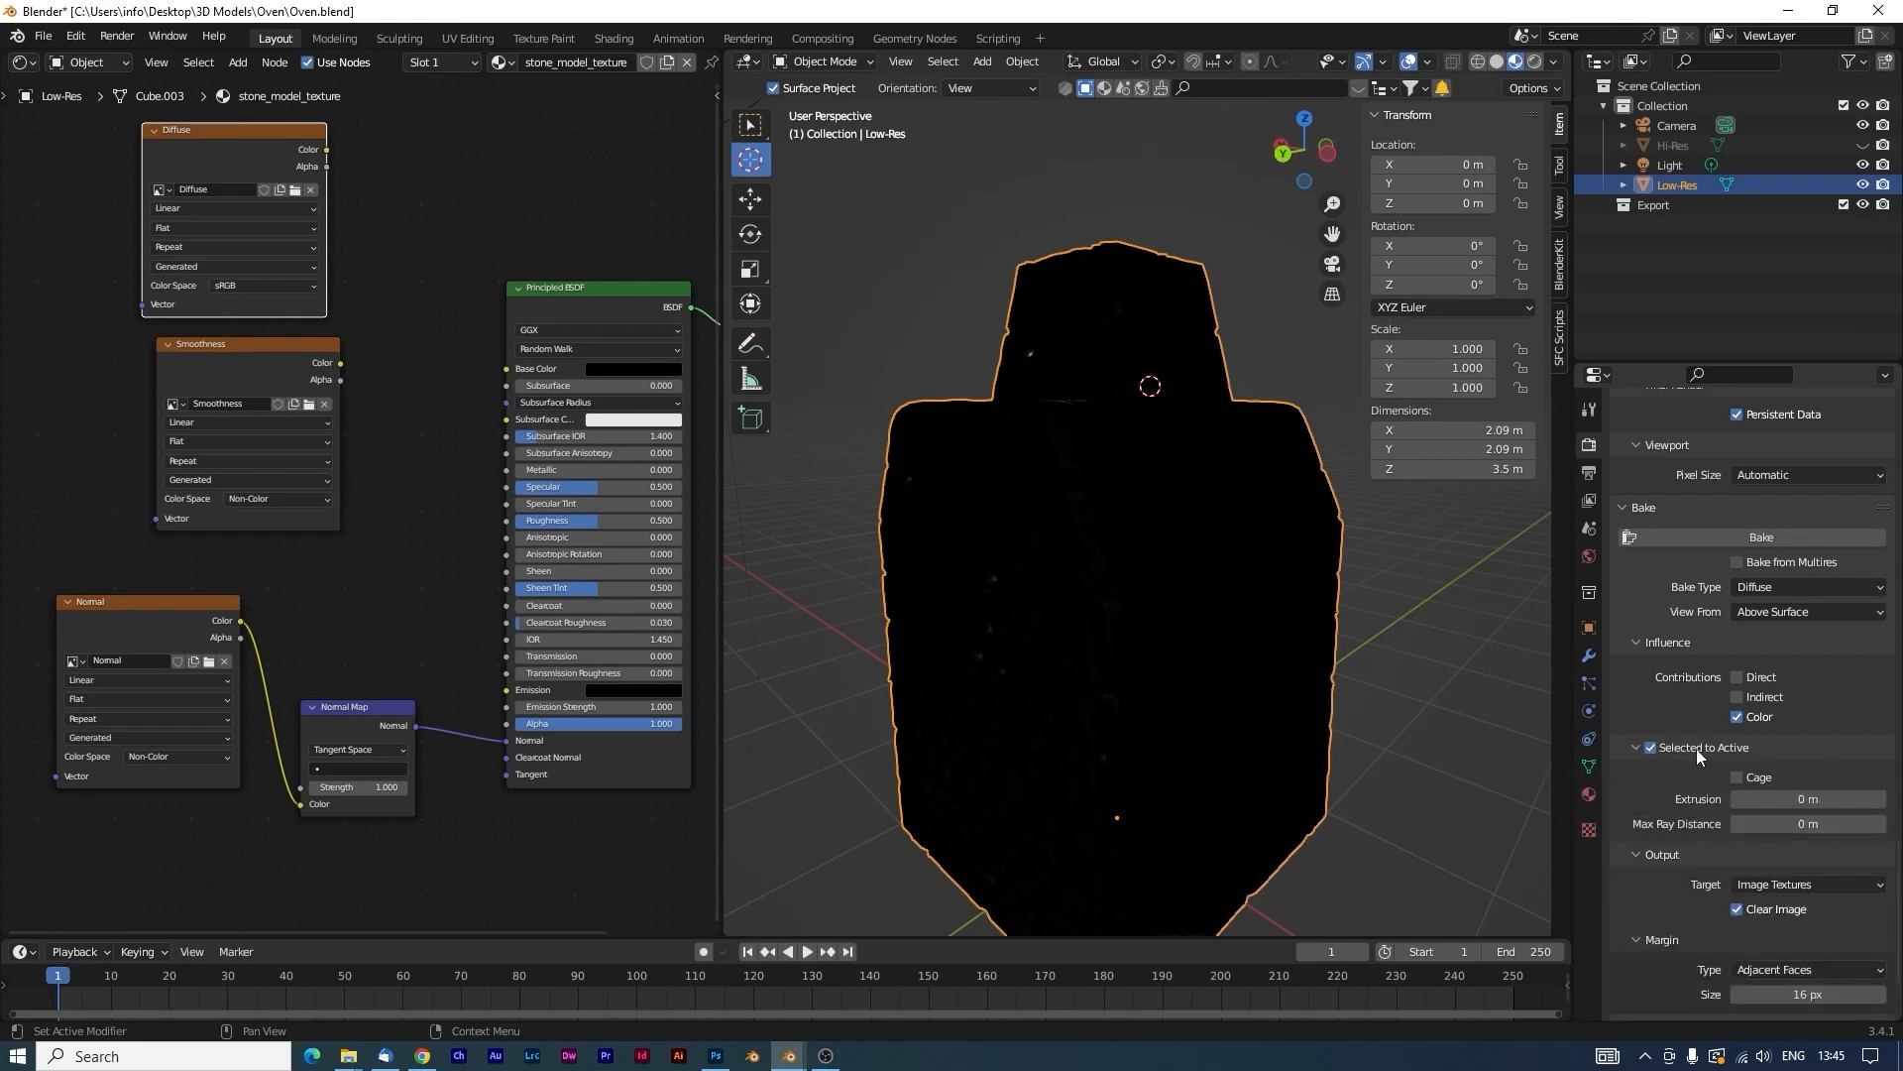
pyautogui.click(1788, 797)
pyautogui.write('.01')
pyautogui.press('Return')
# Unhide the Hi-Res oven, select it with Low-Res as the active object, and bake the diffuse map.
pyautogui.click(1864, 145)
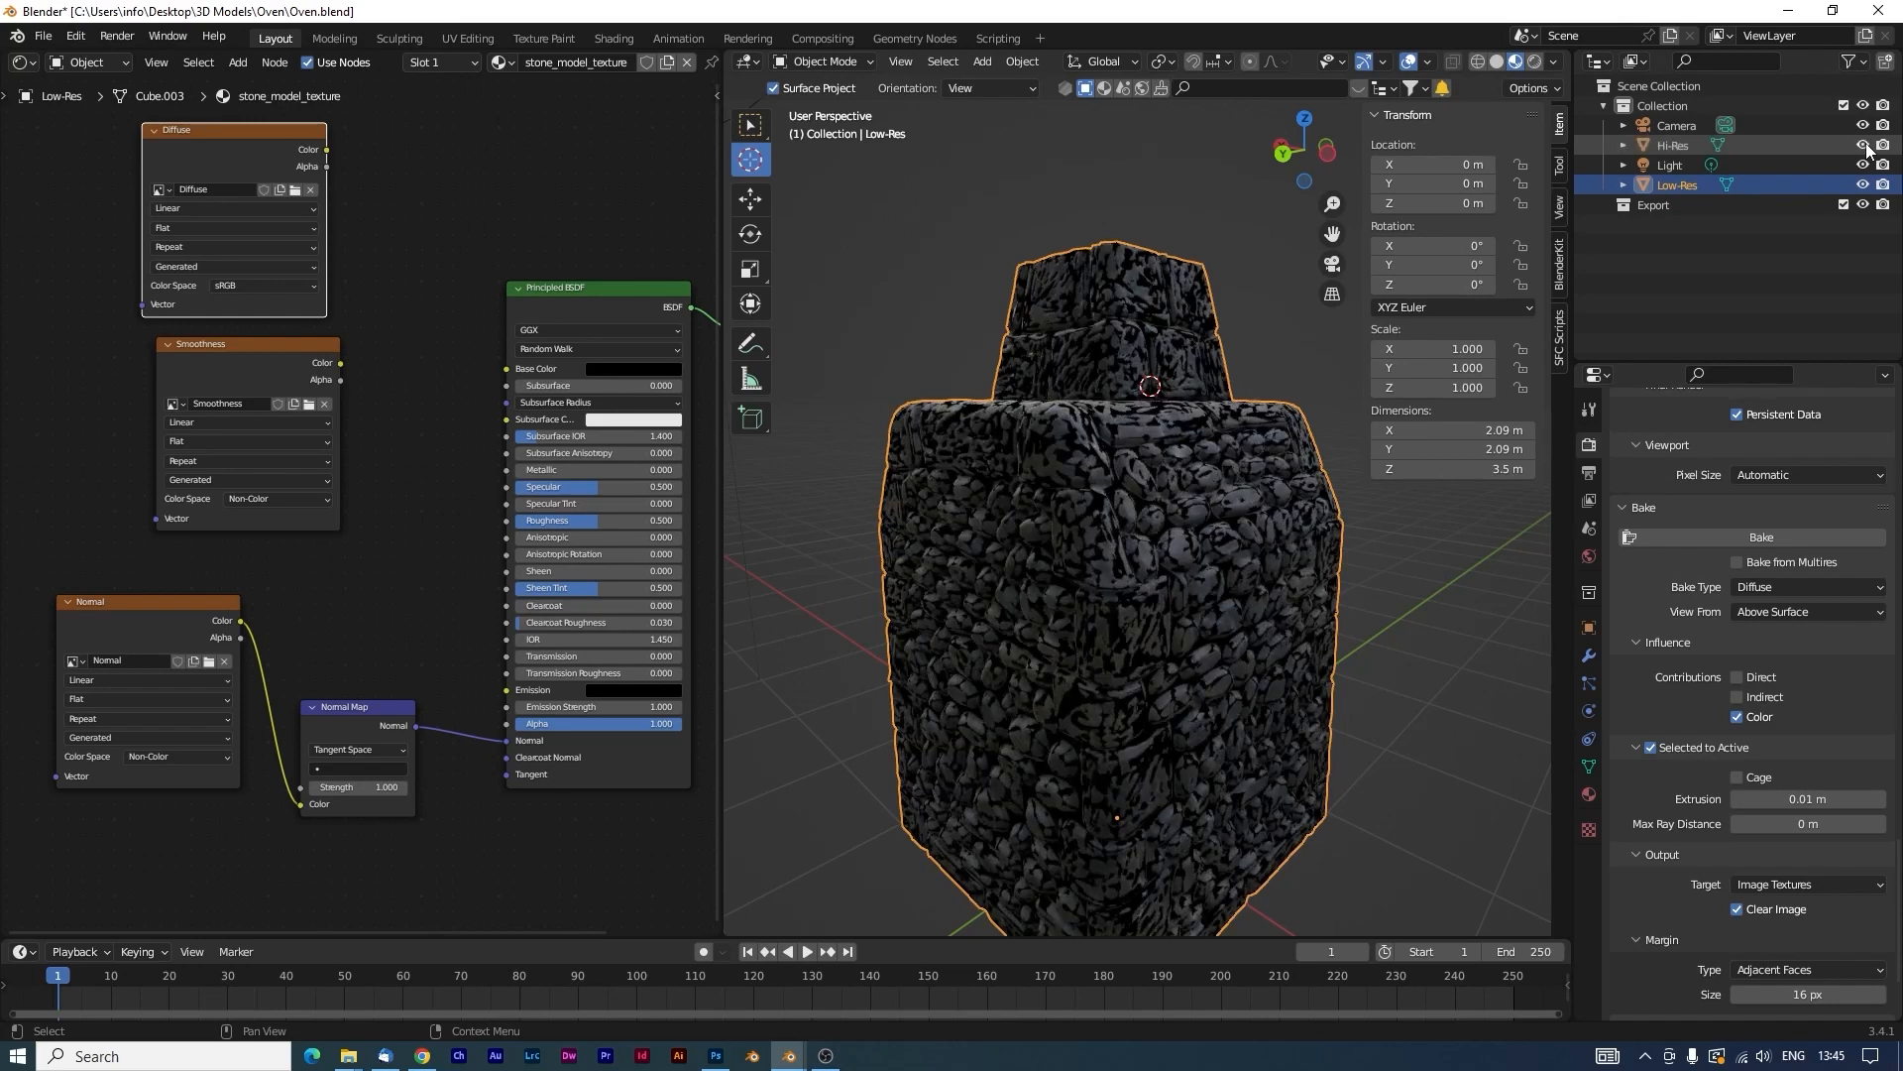
pyautogui.click(1674, 145)
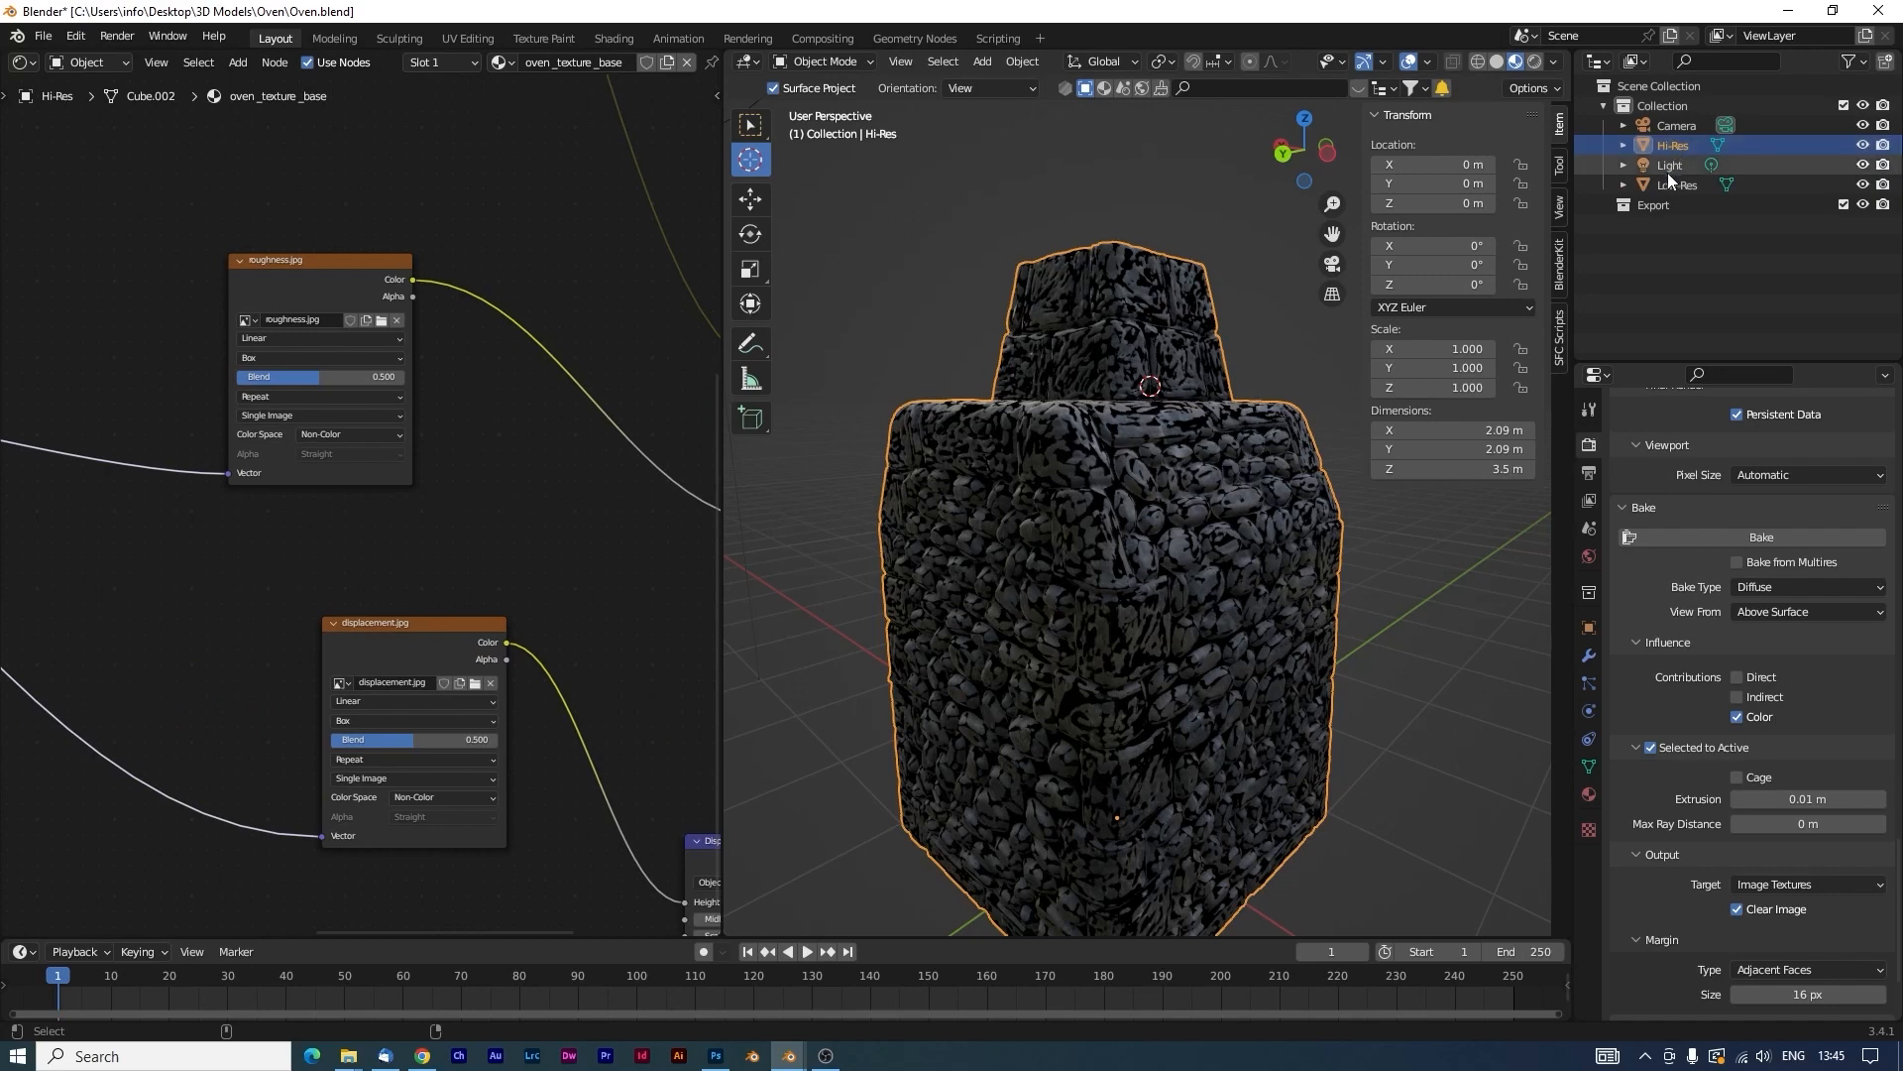
pyautogui.keyDown('ctrl'); pyautogui.click(1669, 183); pyautogui.keyUp('ctrl')
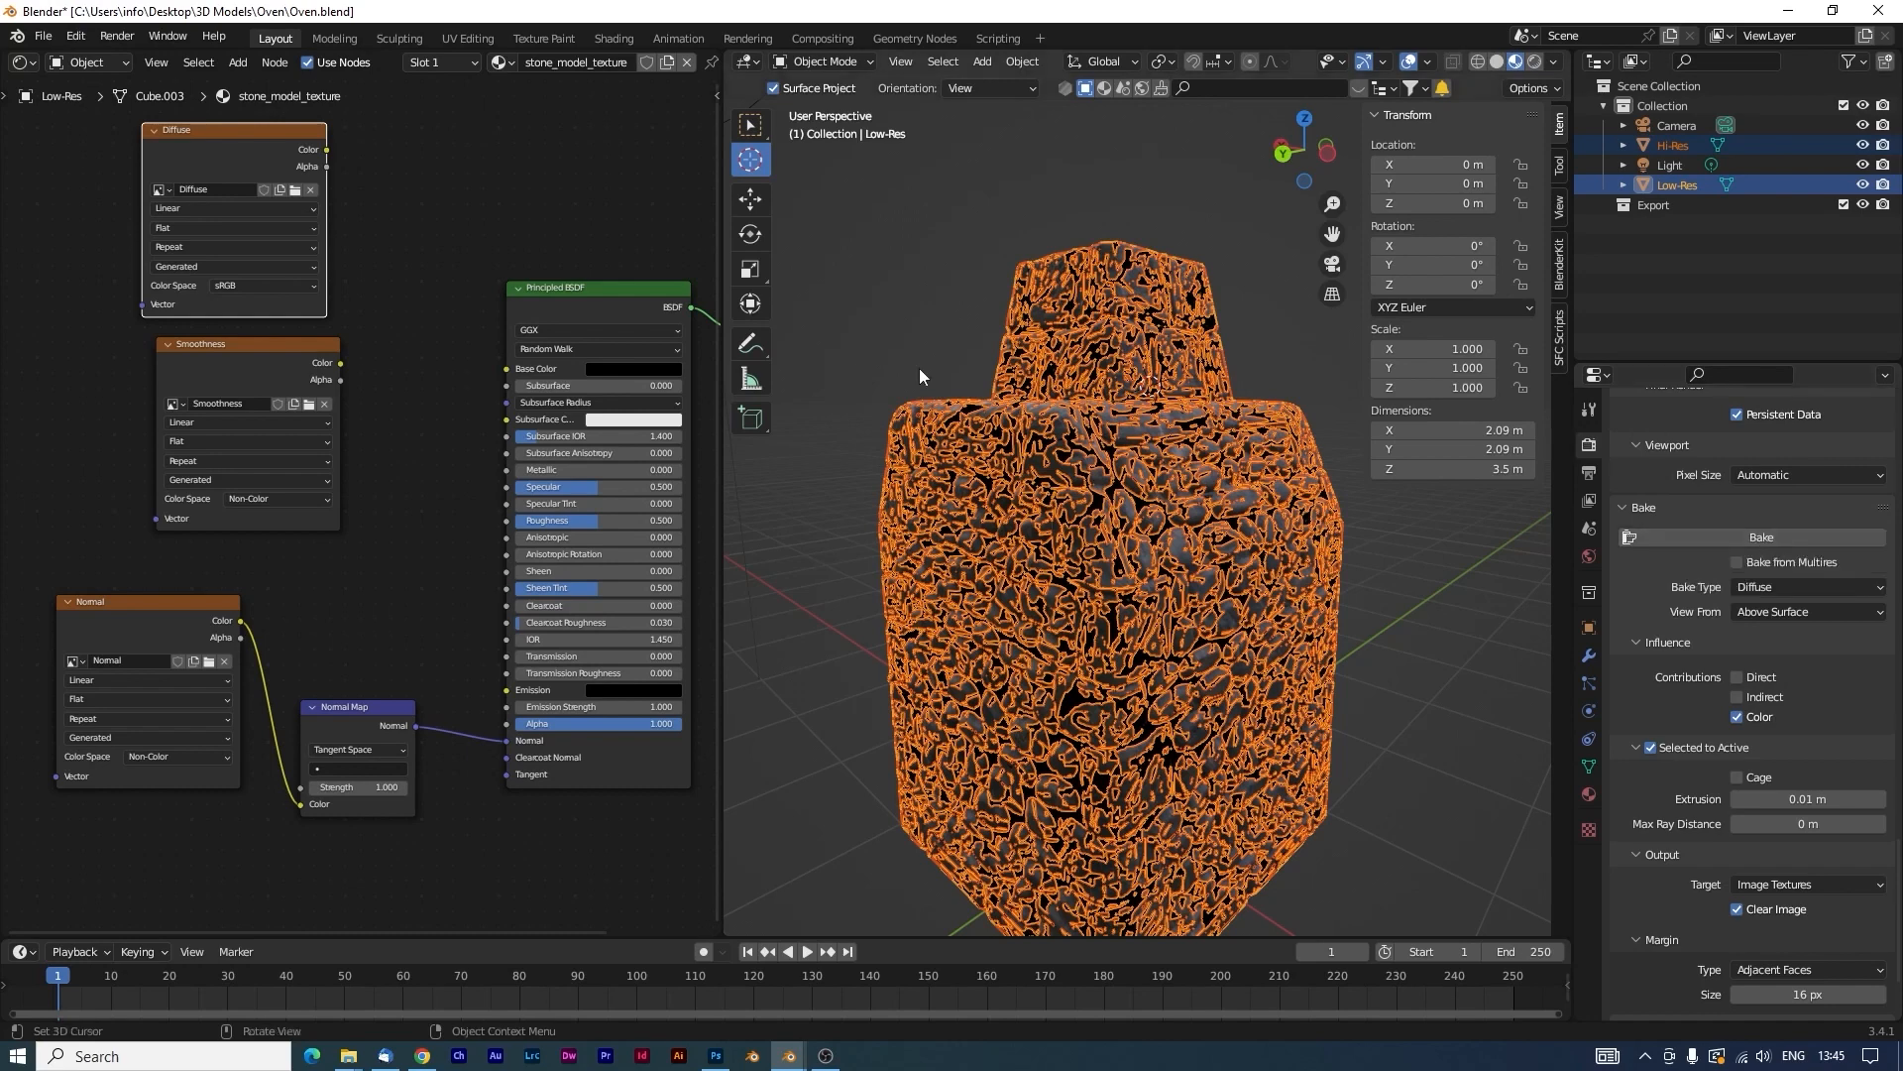
pyautogui.click(1756, 544)
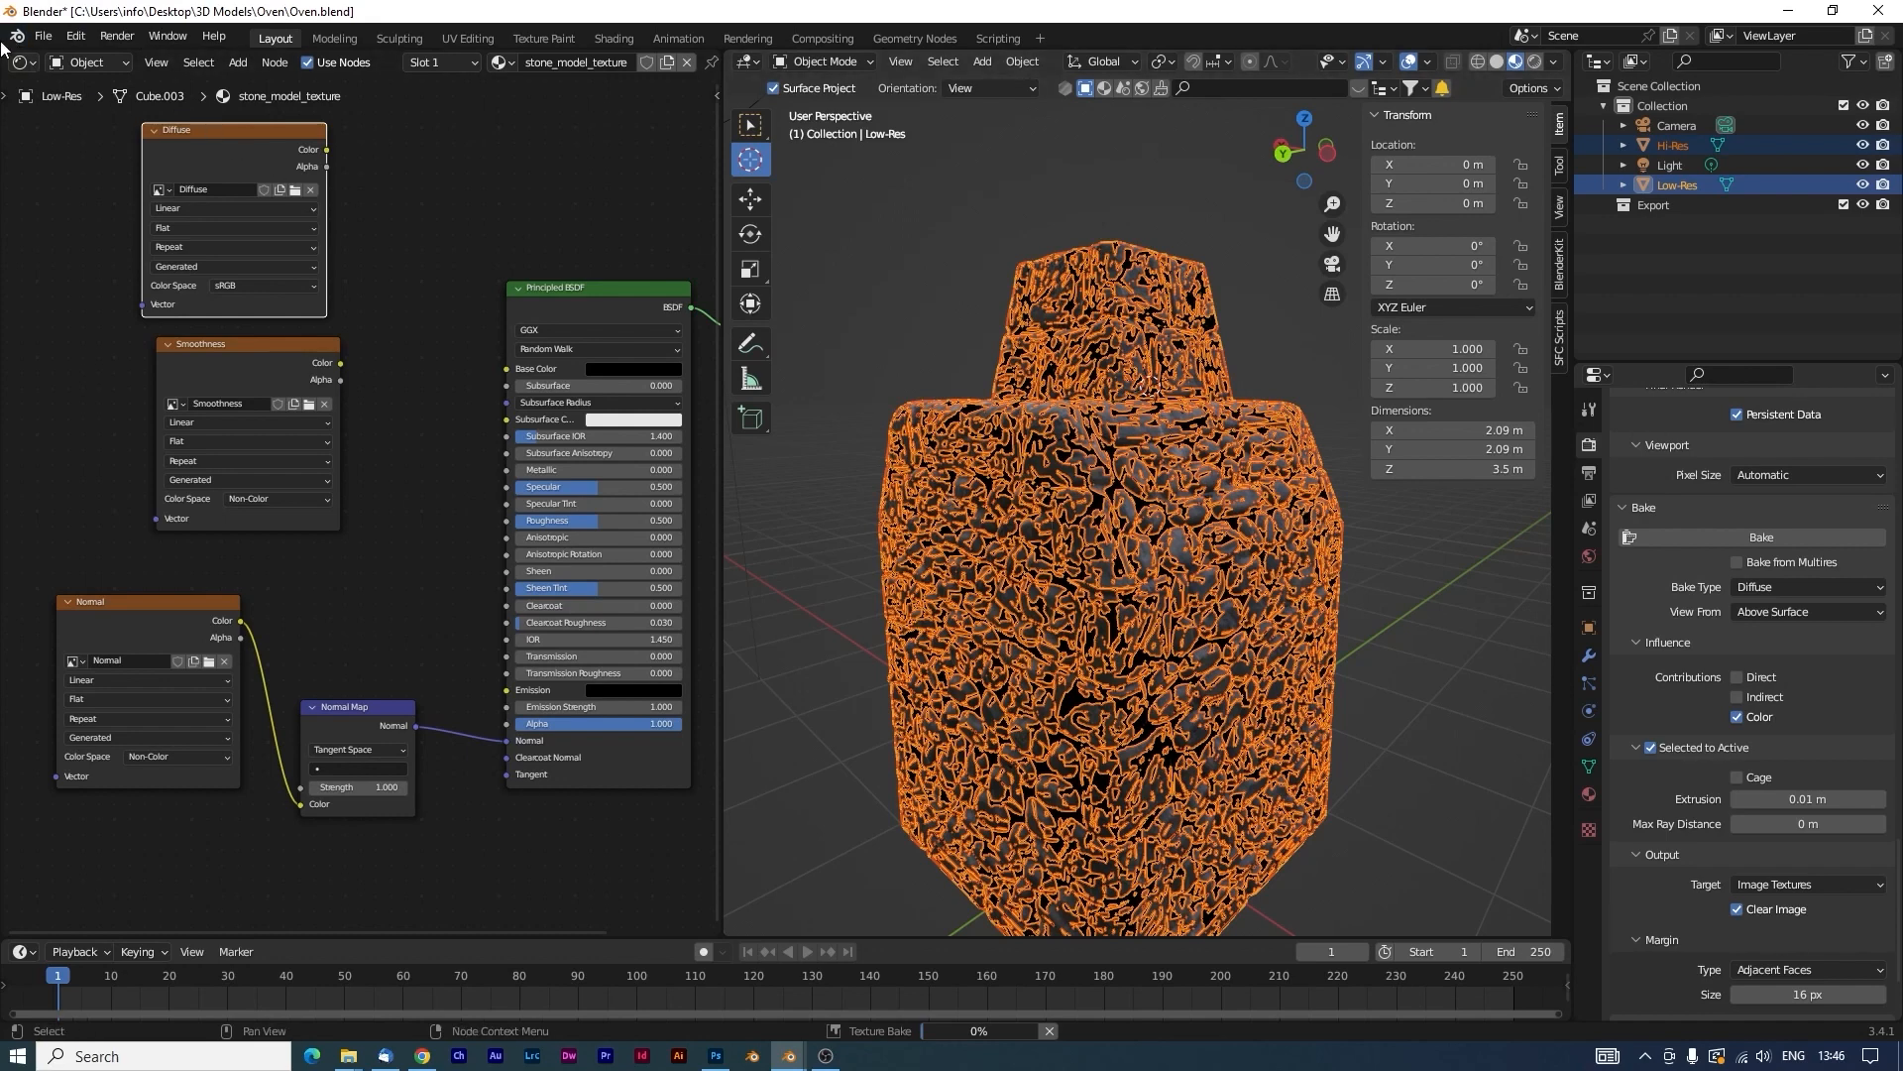
# Split the node editor area horizontally and turn the upper part into an Image Editor showing the whole Diffuse image.
pyautogui.moveTo(3, 52); pyautogui.dragTo(17, 464)
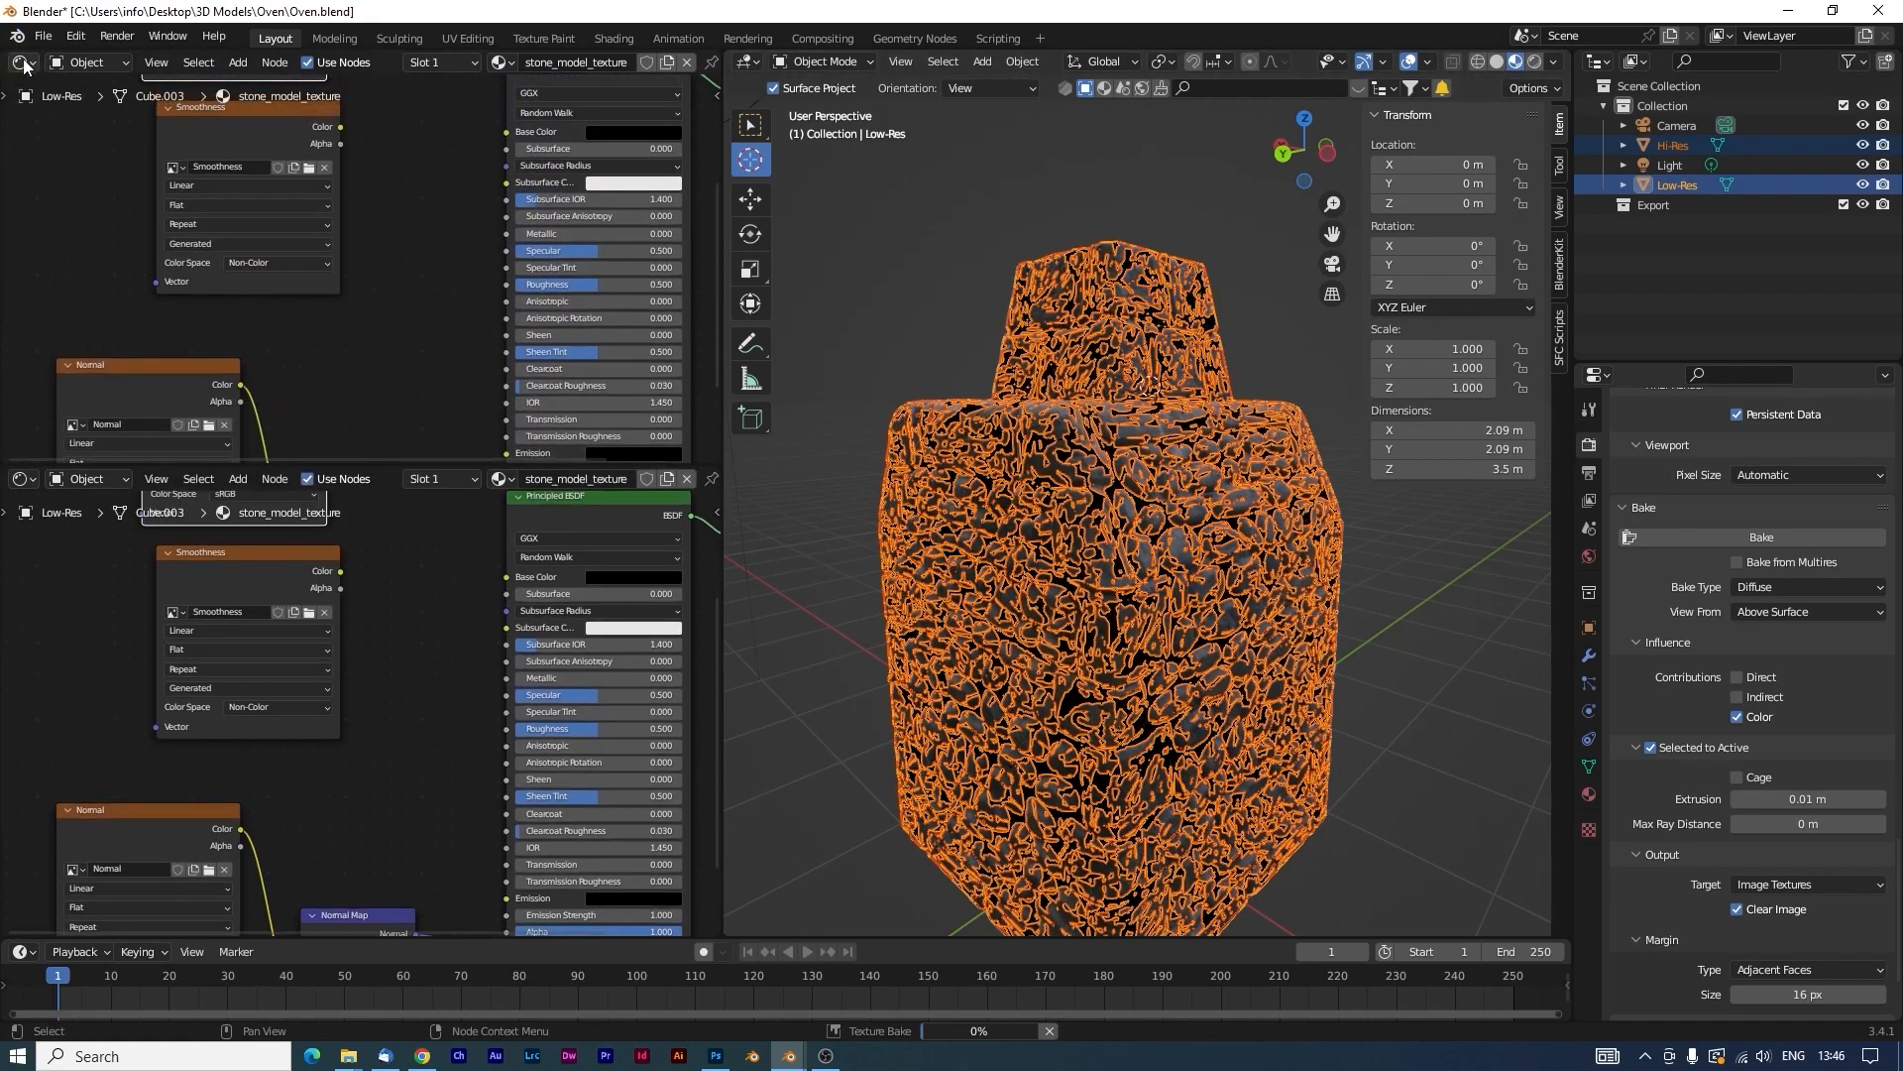
pyautogui.click(24, 62)
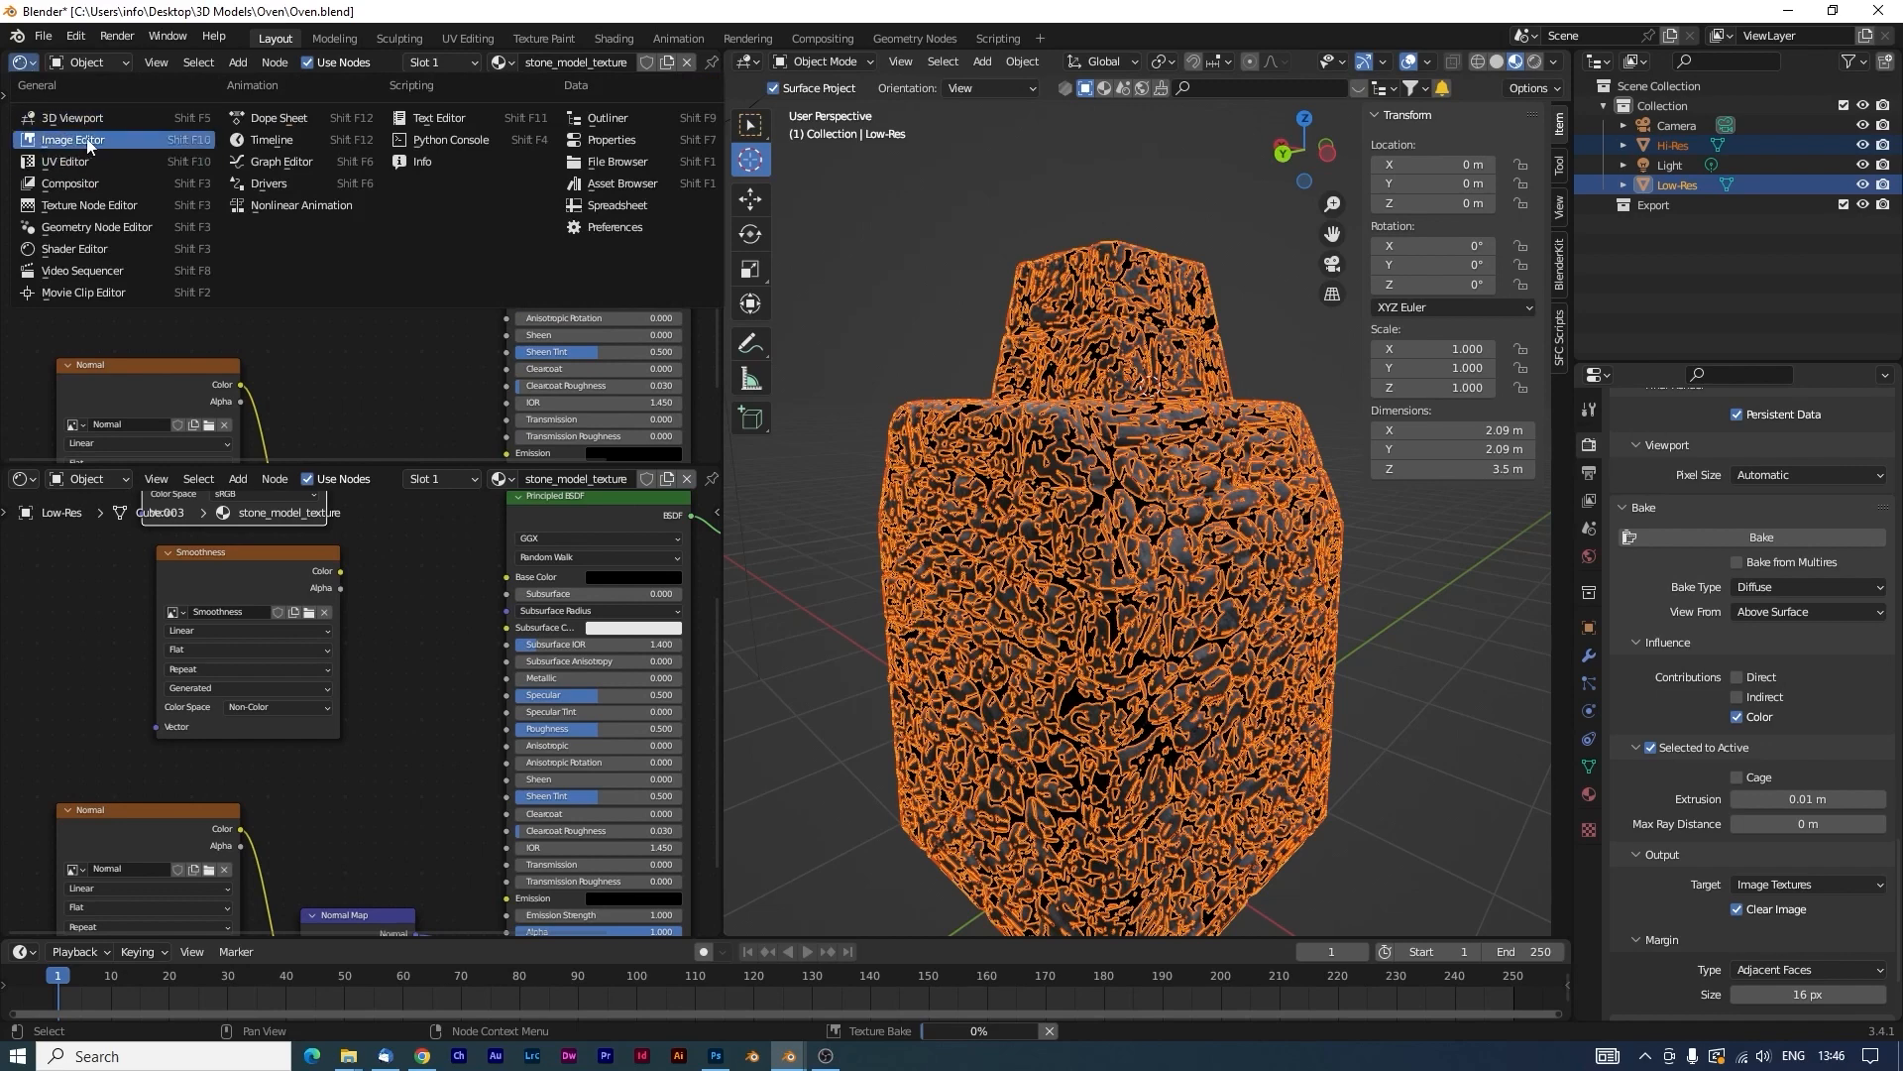
pyautogui.click(48, 142)
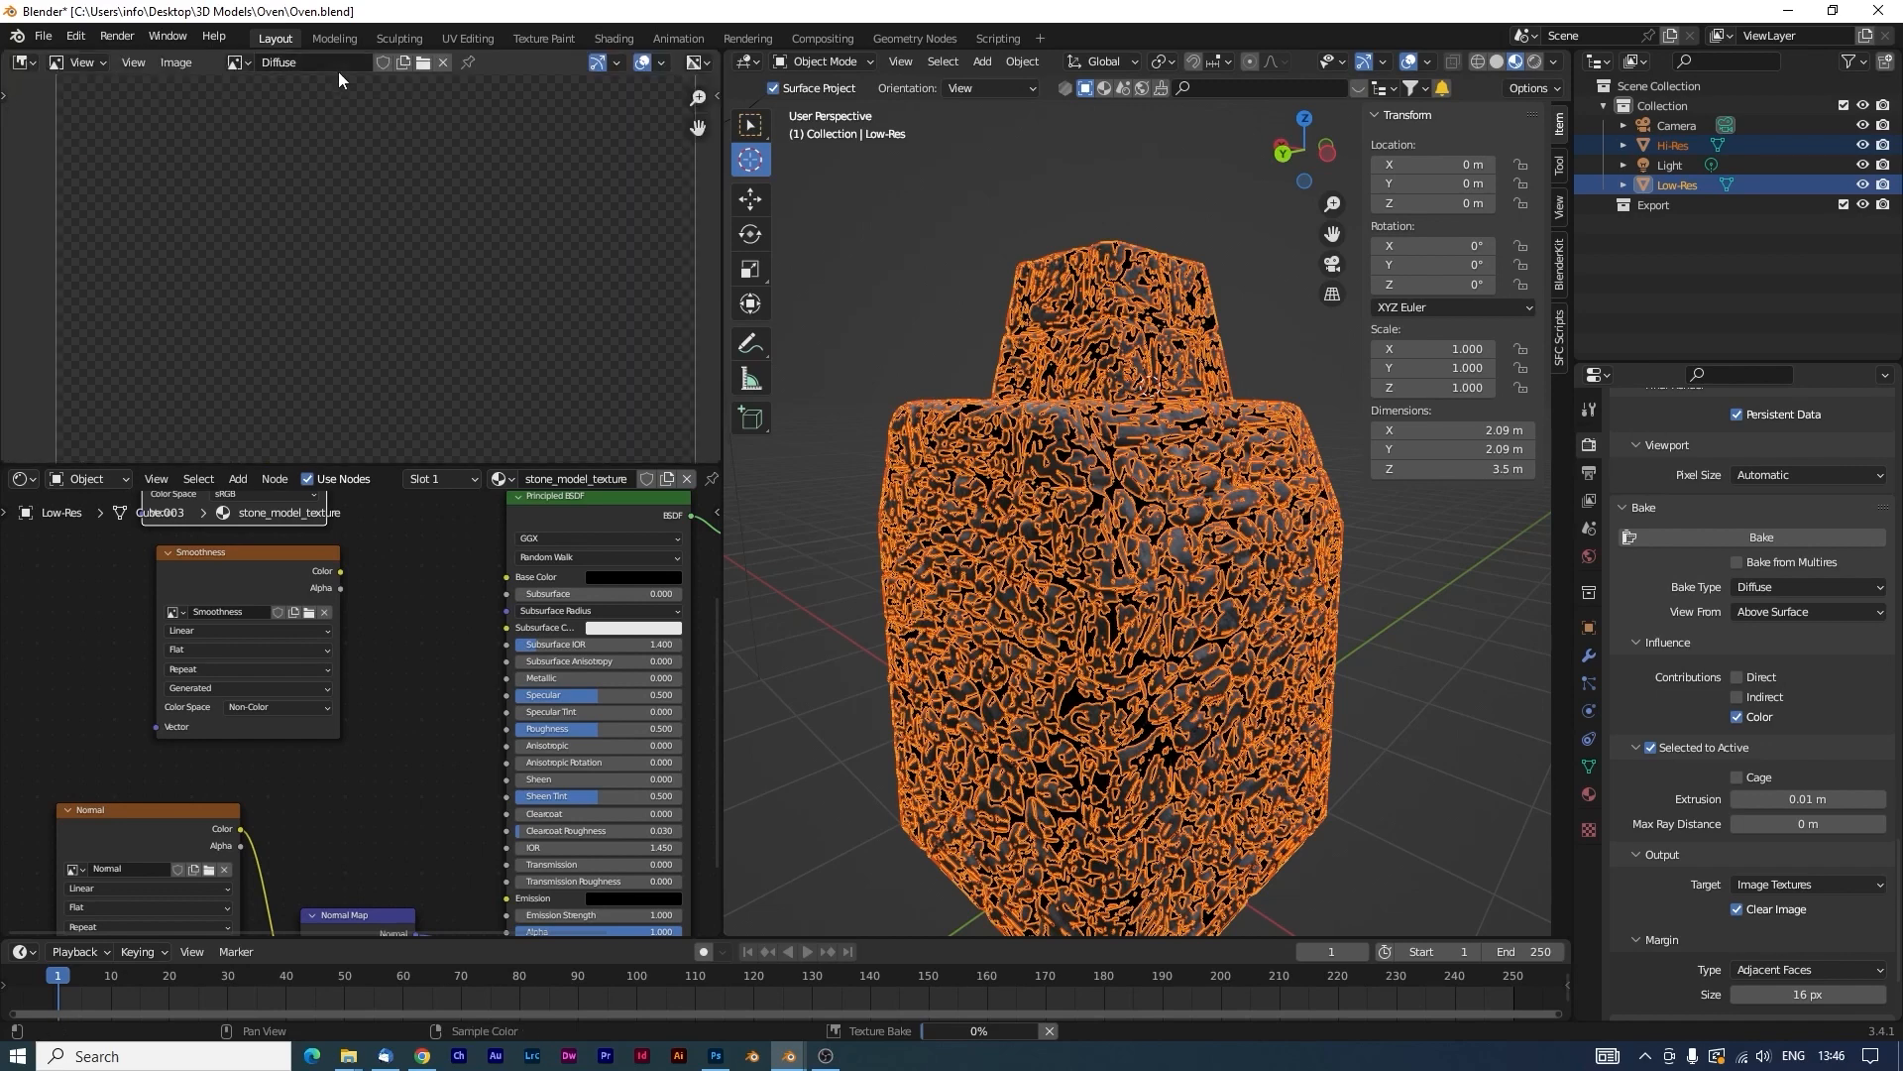
pyautogui.click(245, 63)
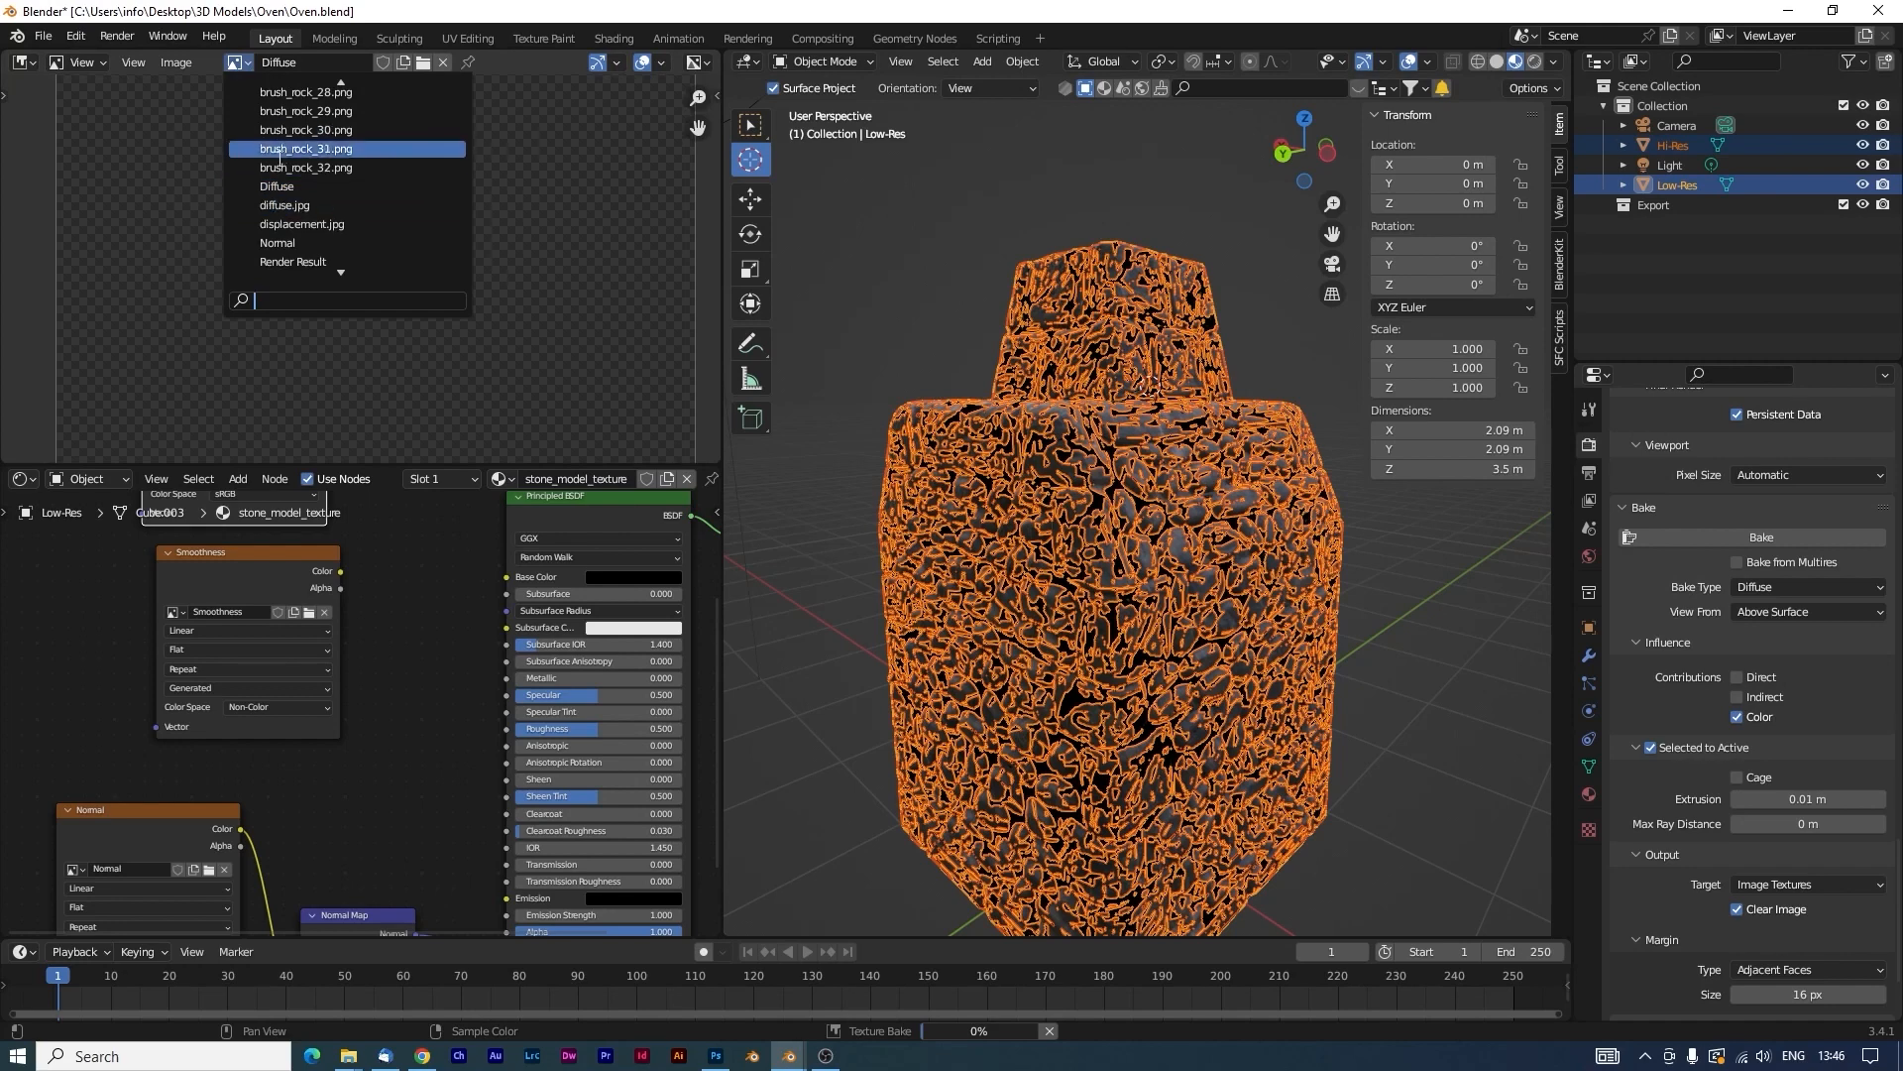
pyautogui.click(283, 185)
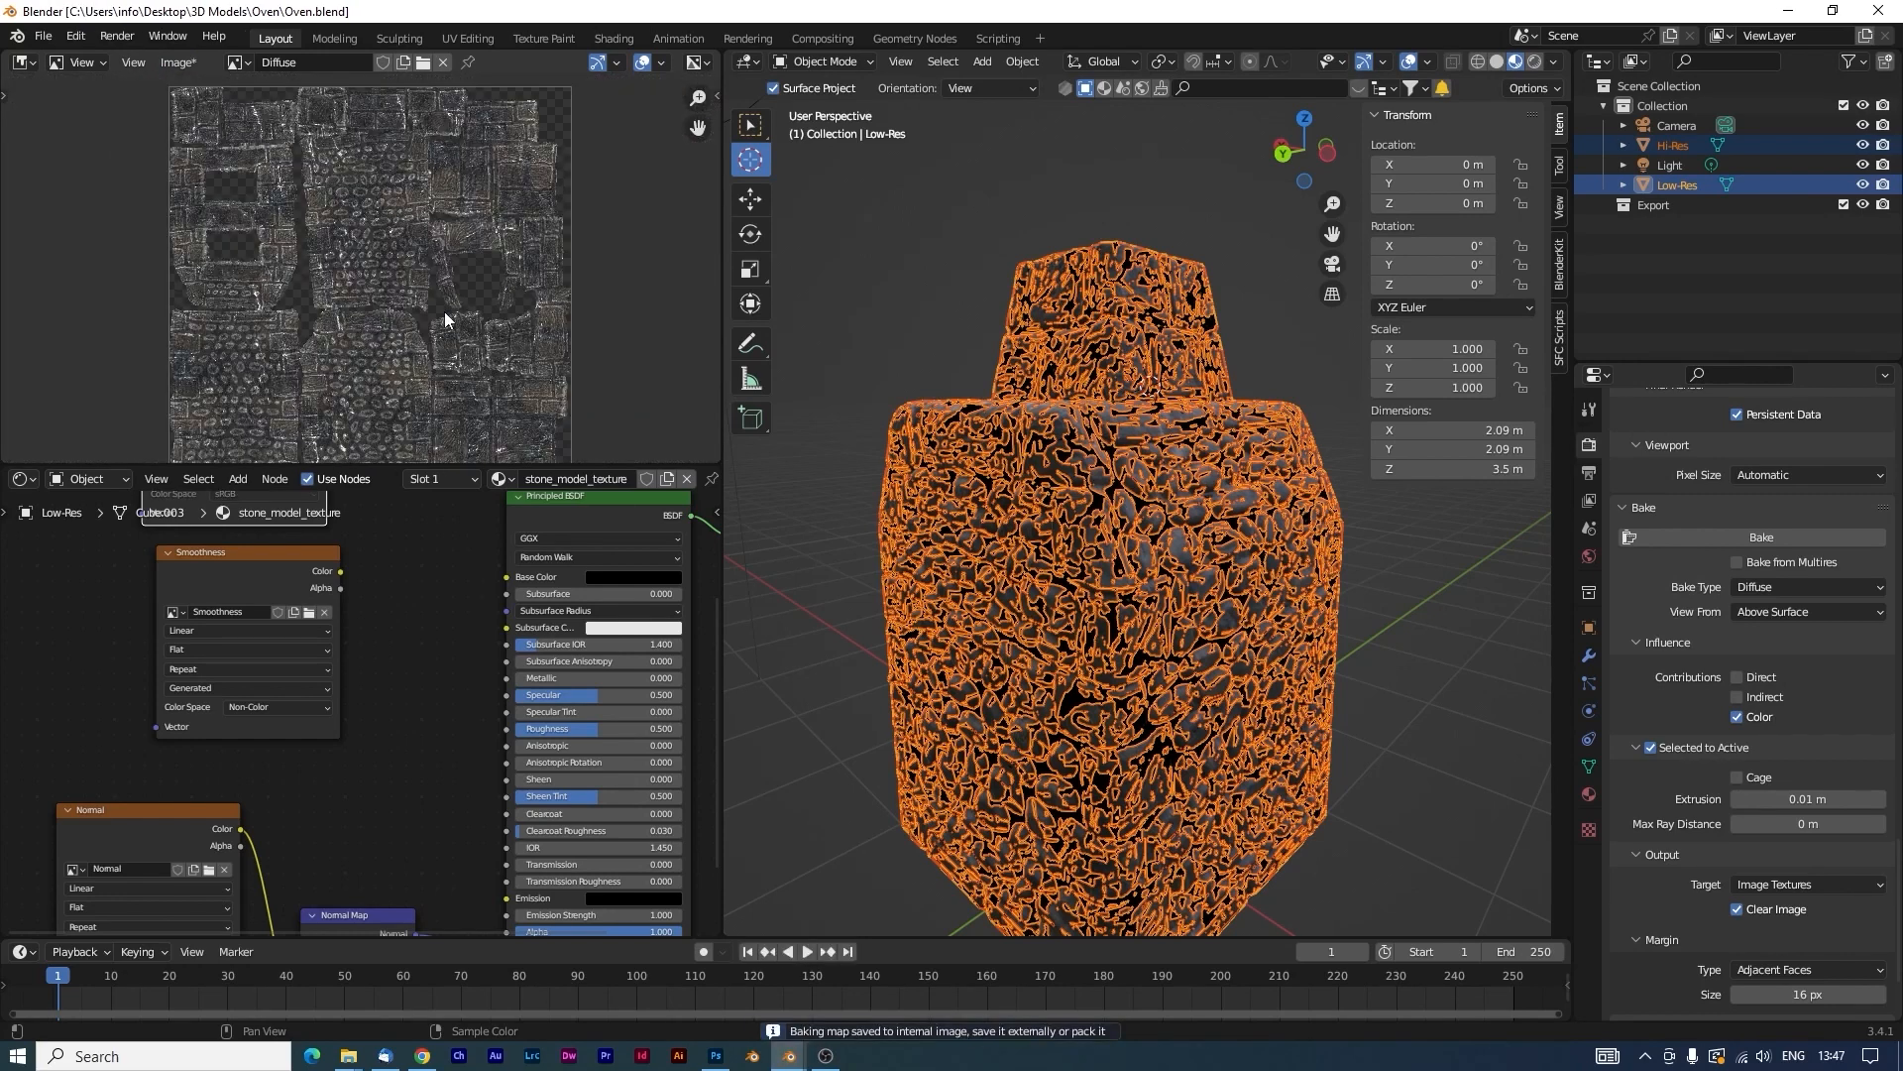
pyautogui.scroll(-2, 445, 313)
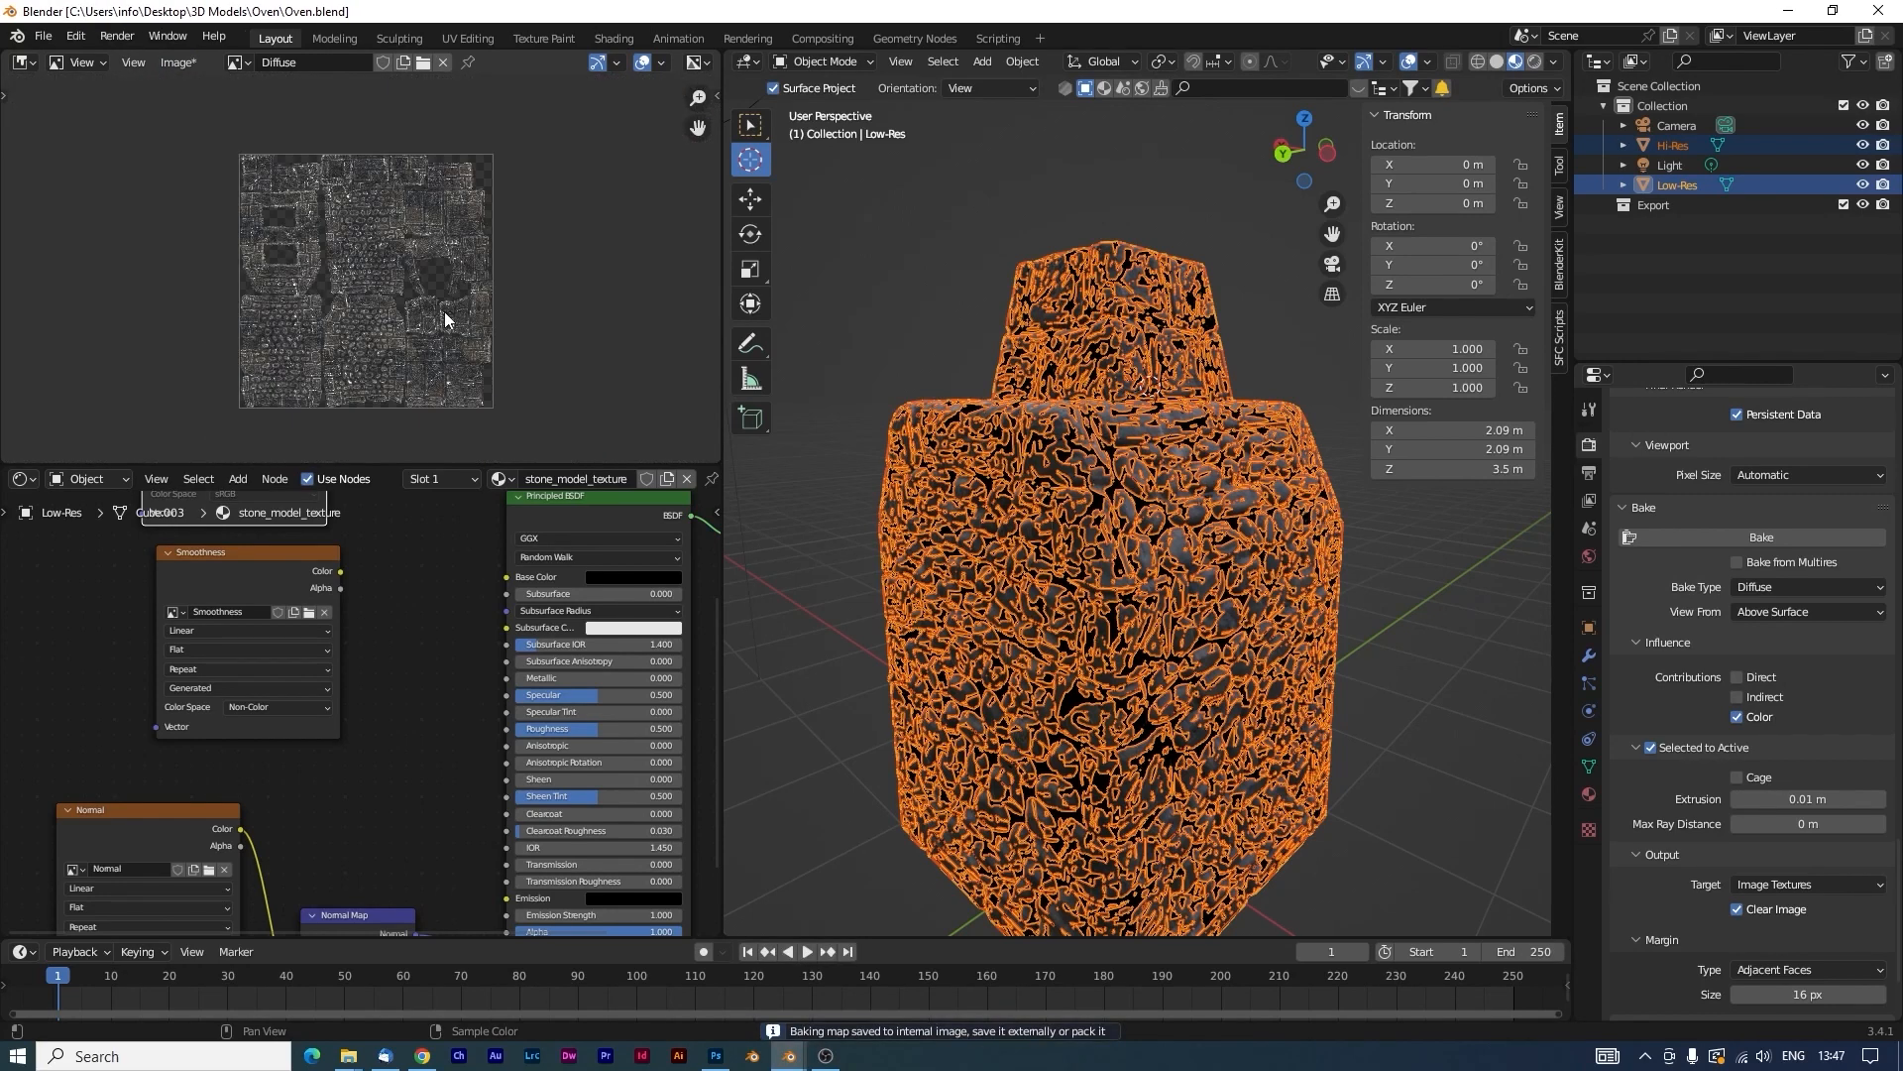
# Save the baked image as Diffuse.png in a new folder named Textures inside the Oven folder.
pyautogui.click(178, 63)
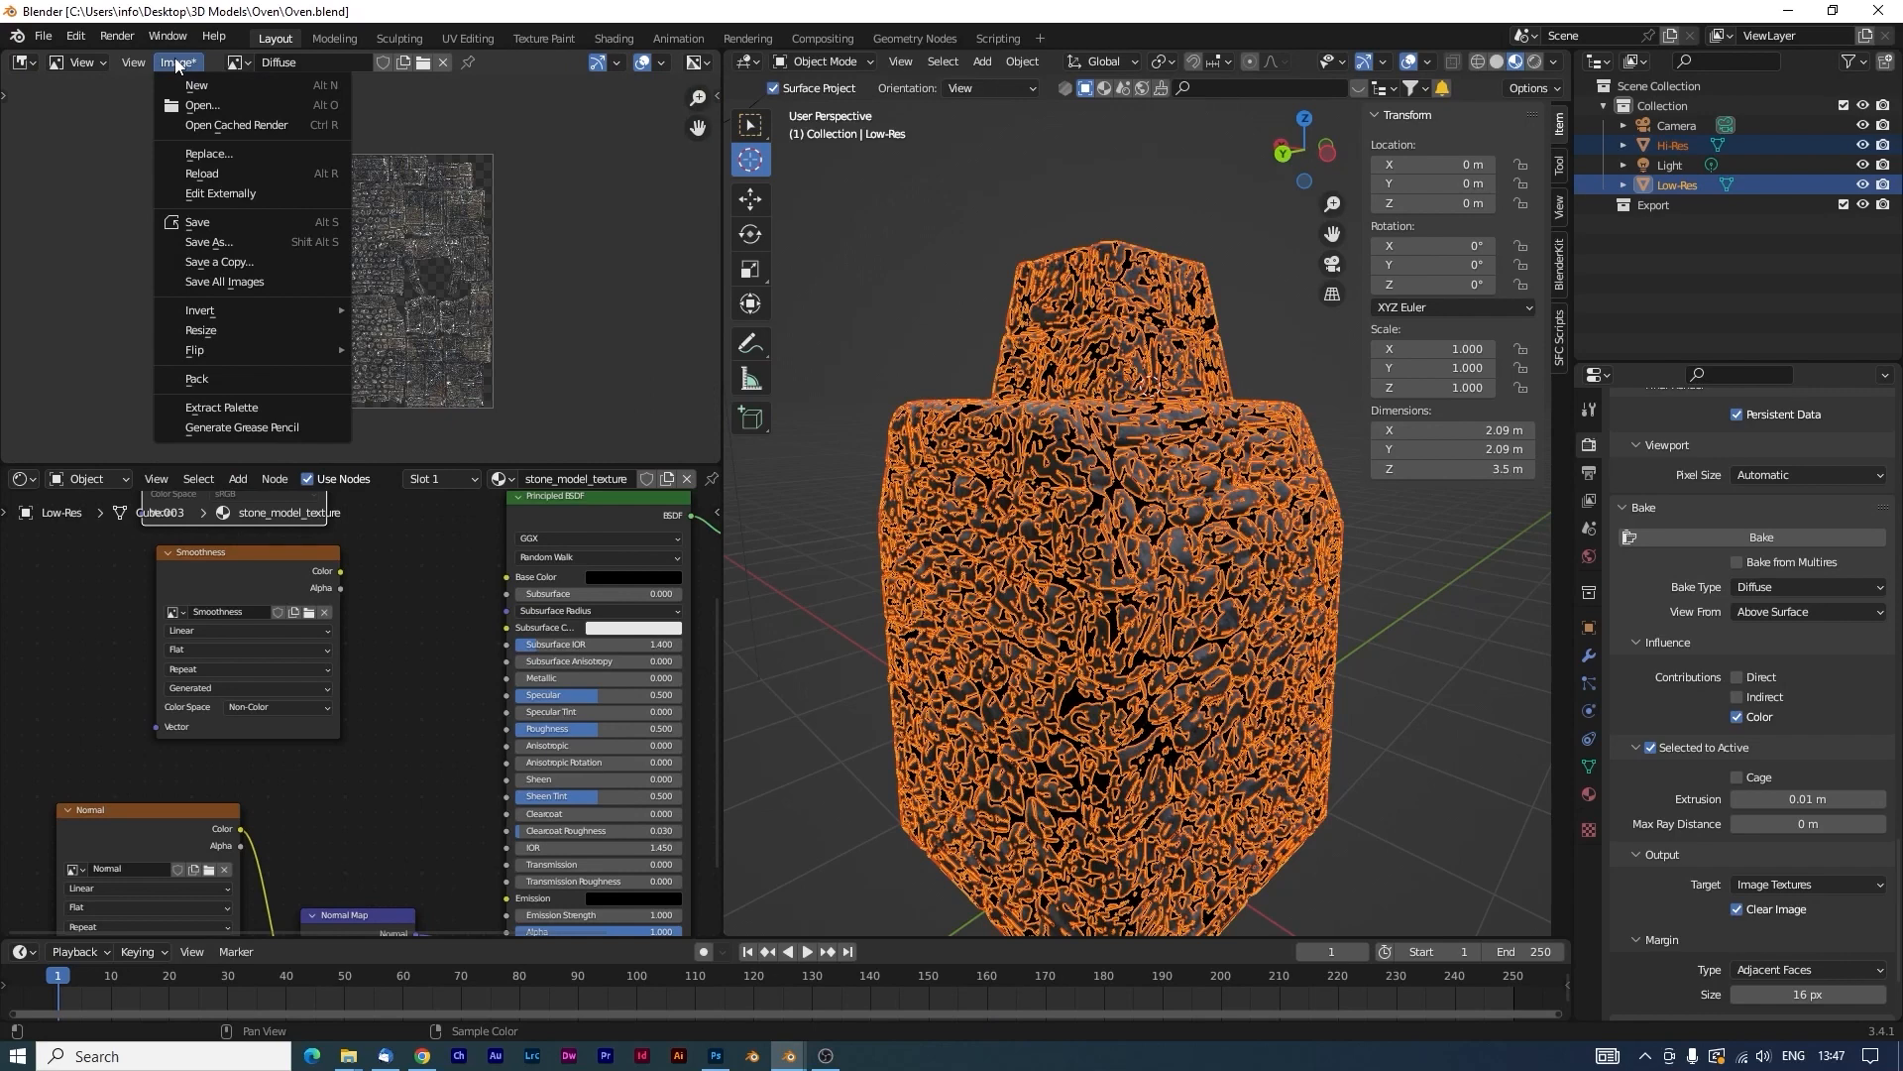
pyautogui.click(224, 241)
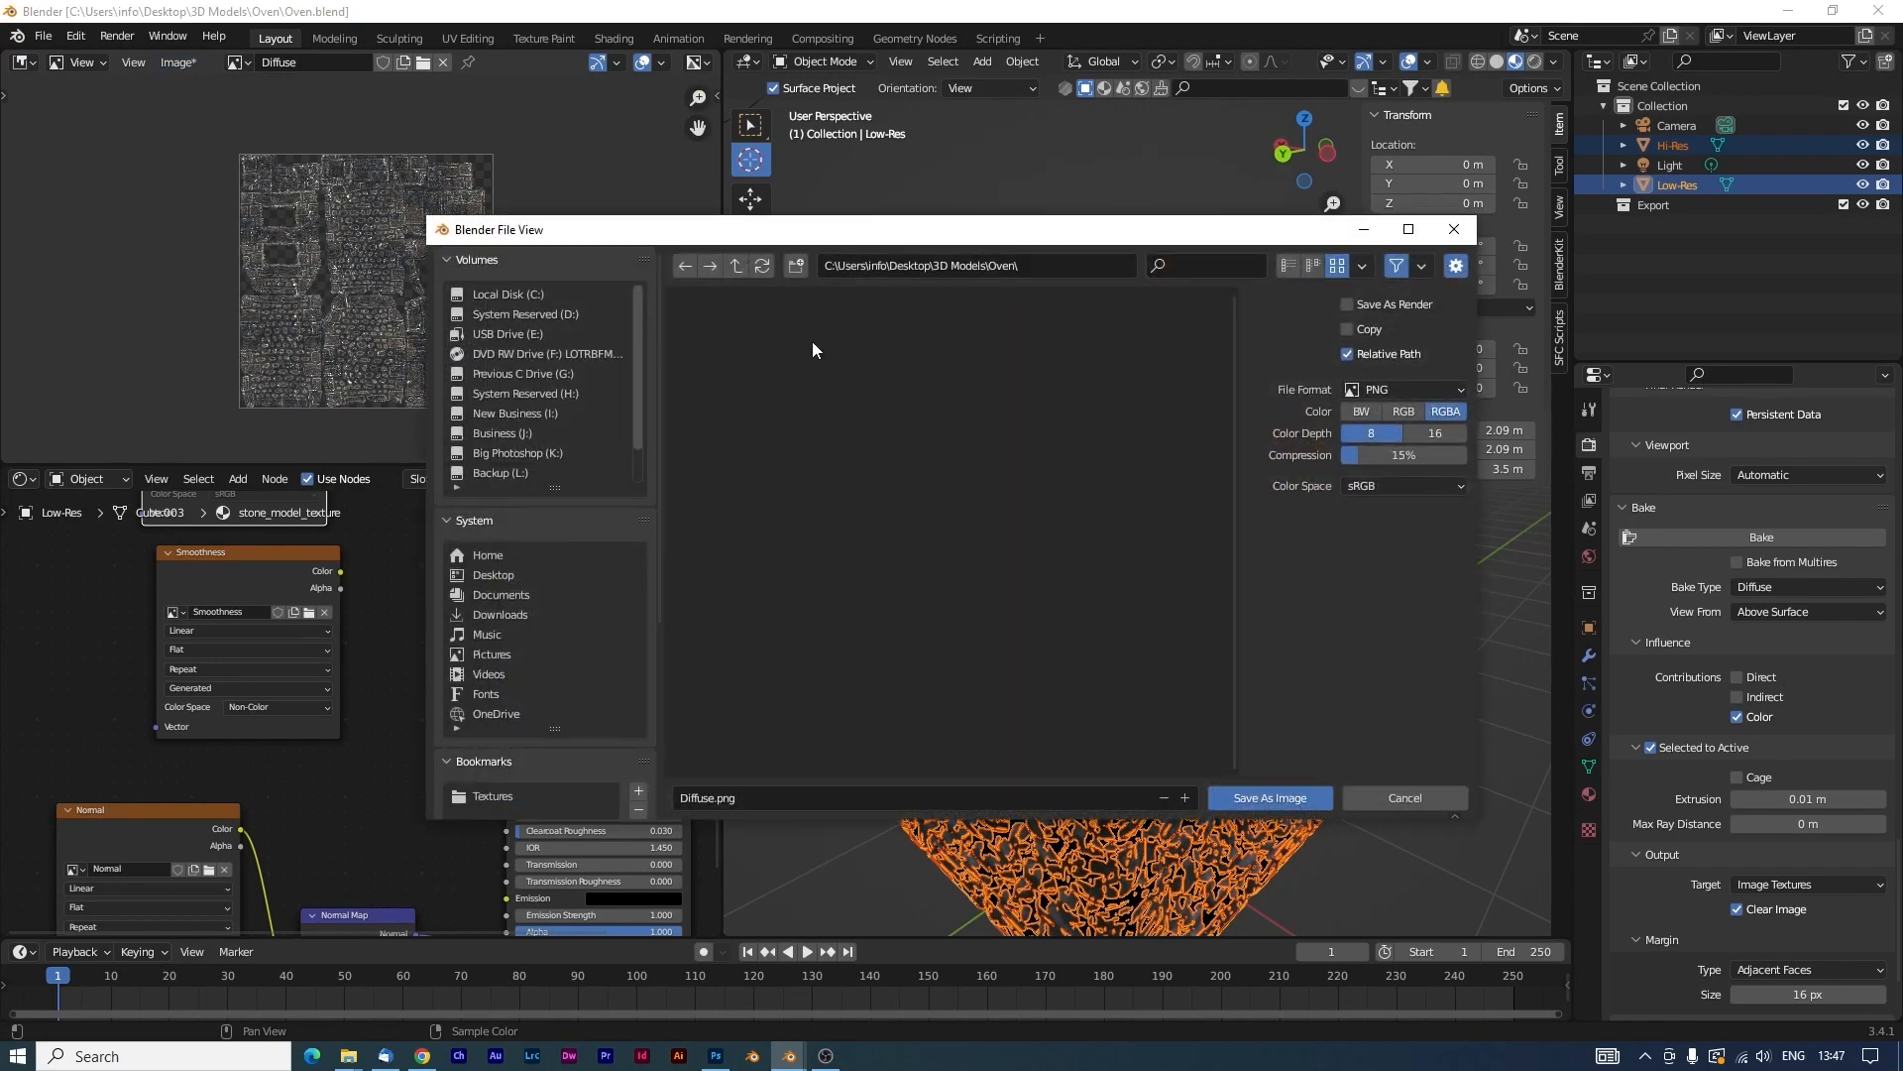
pyautogui.click(798, 265)
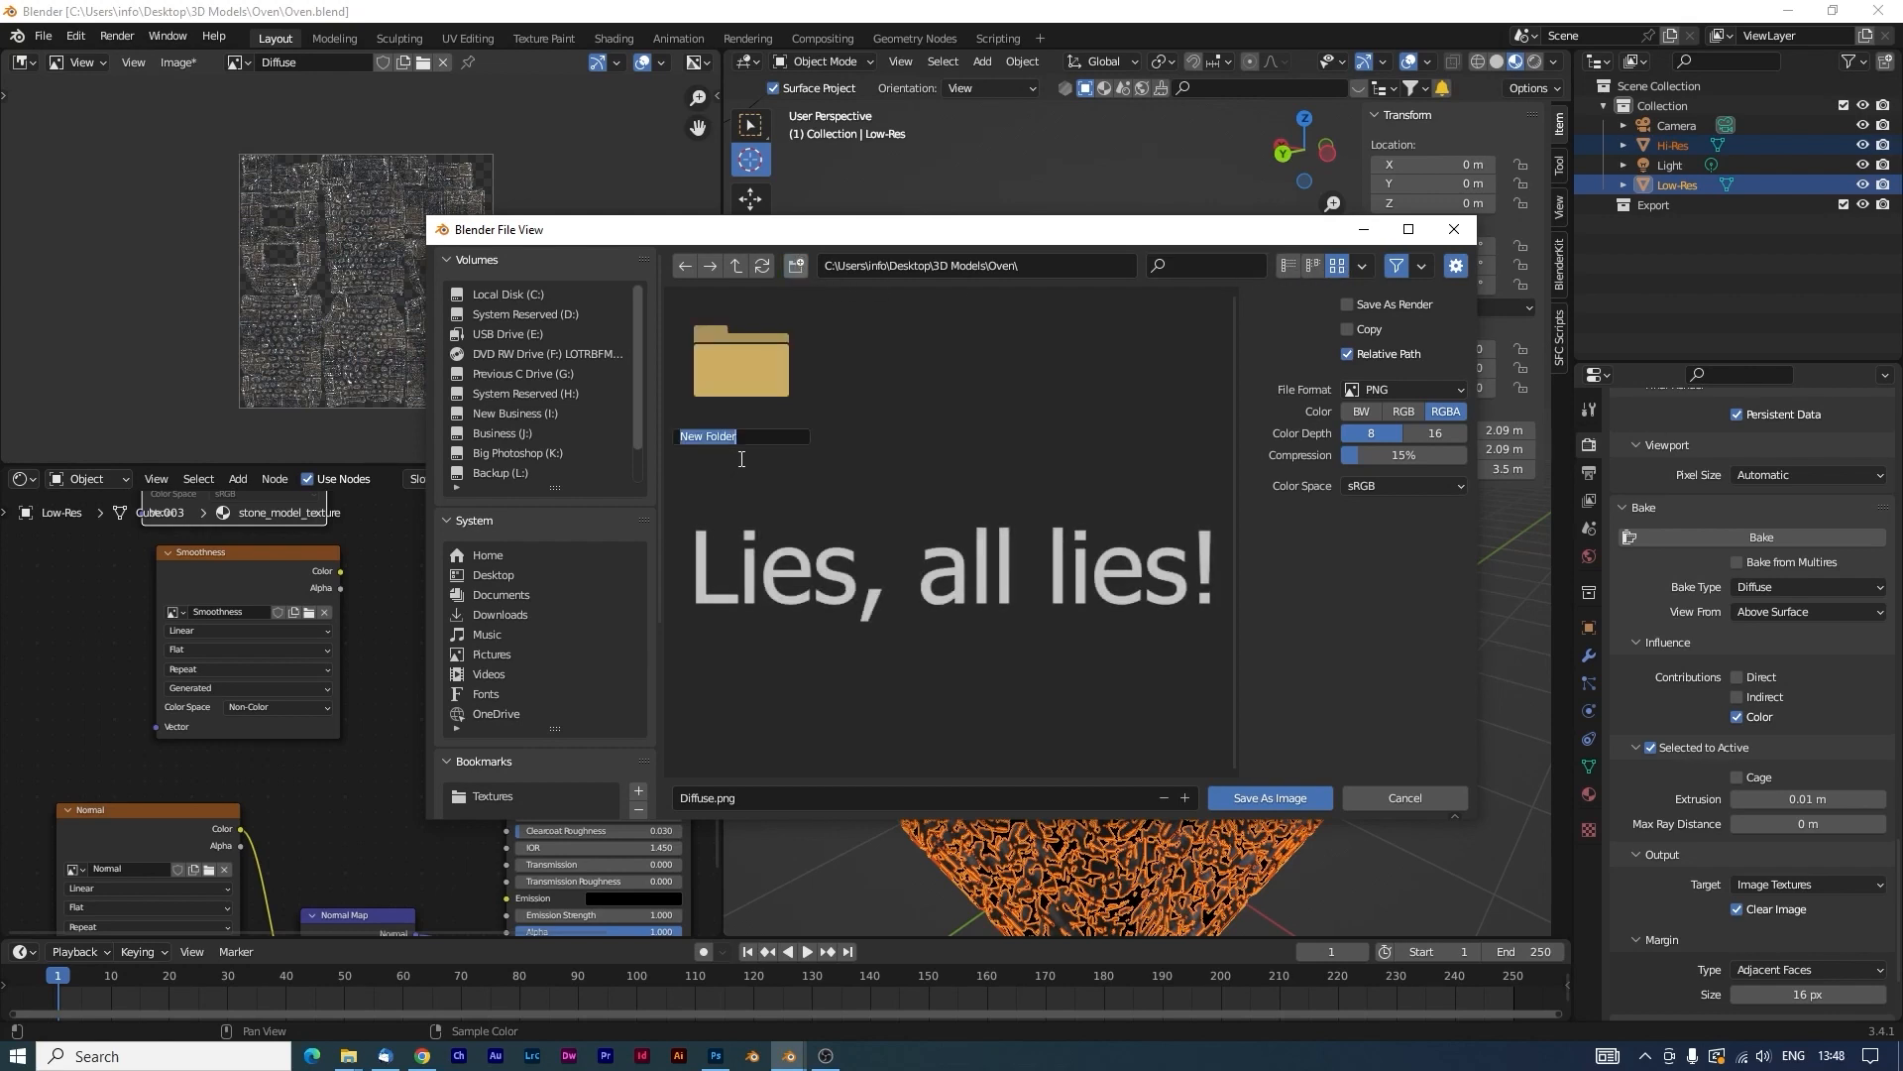
pyautogui.write('Textures')
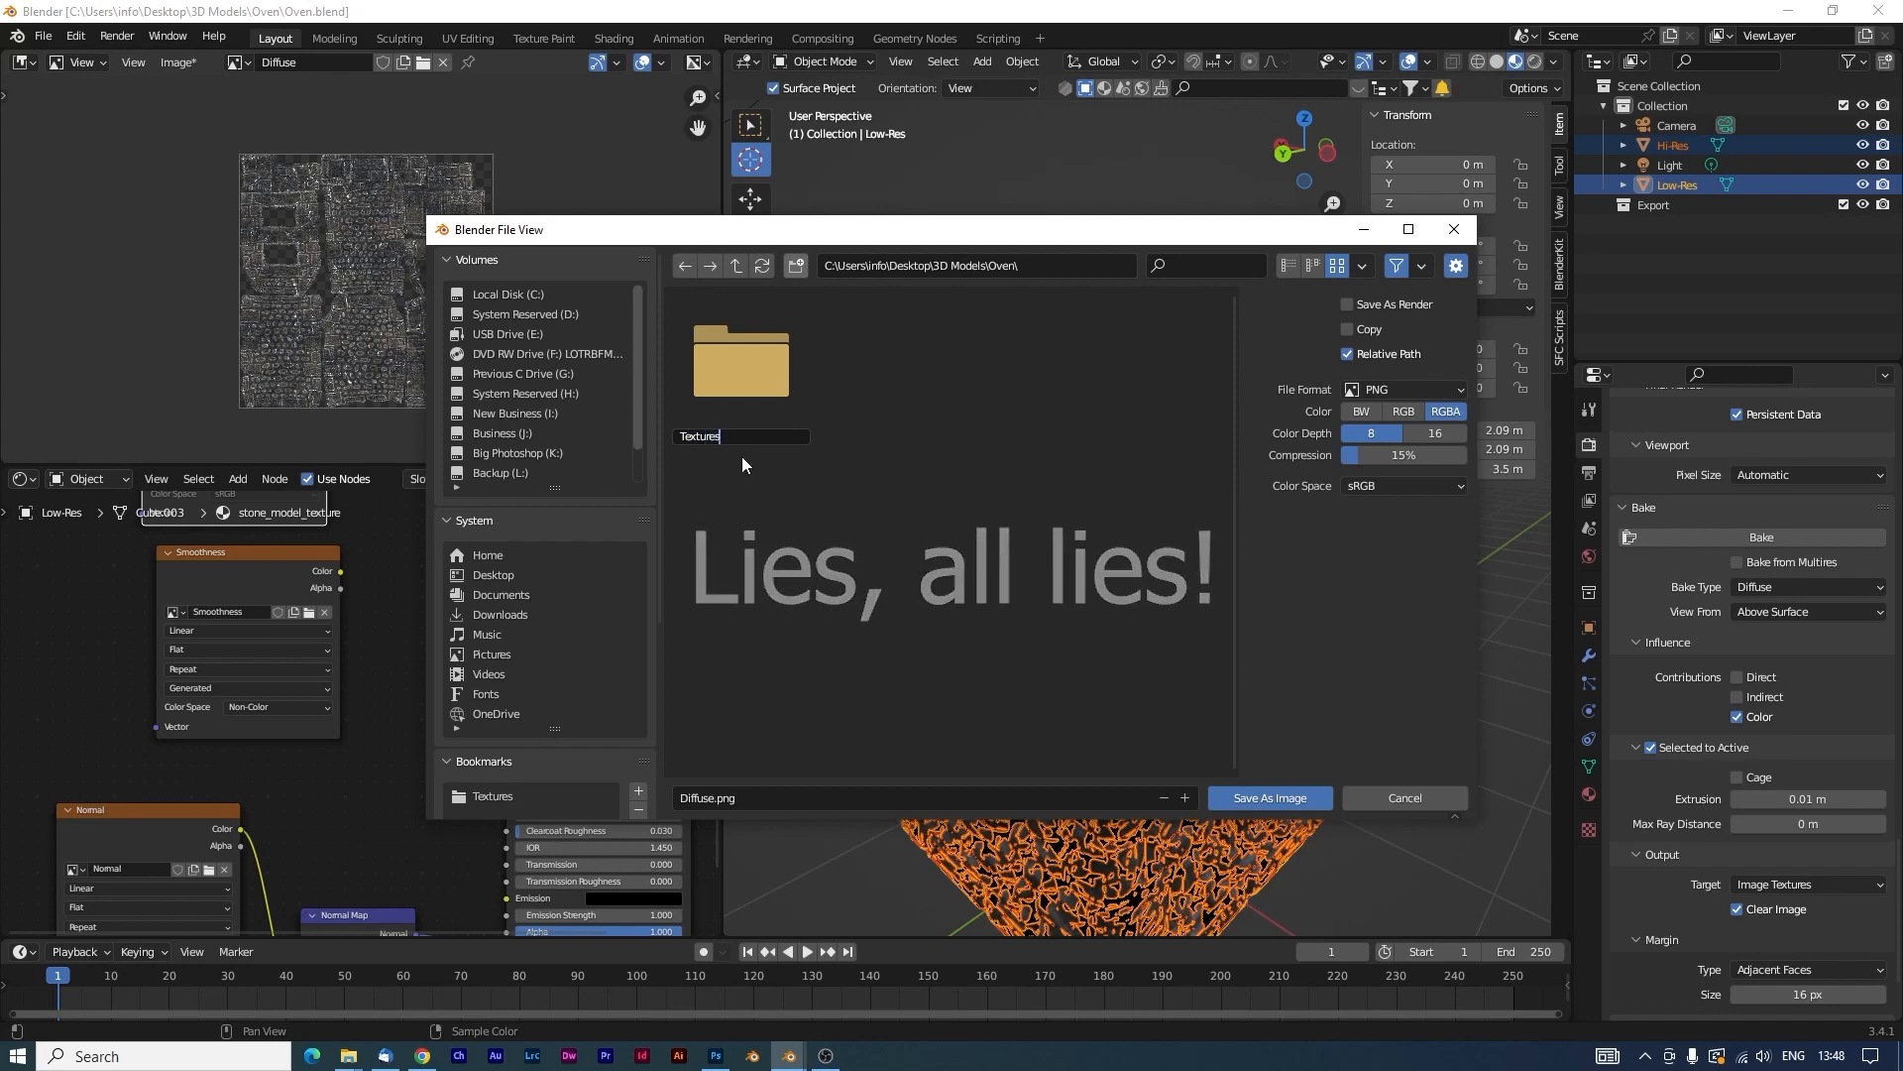
pyautogui.press('Return')
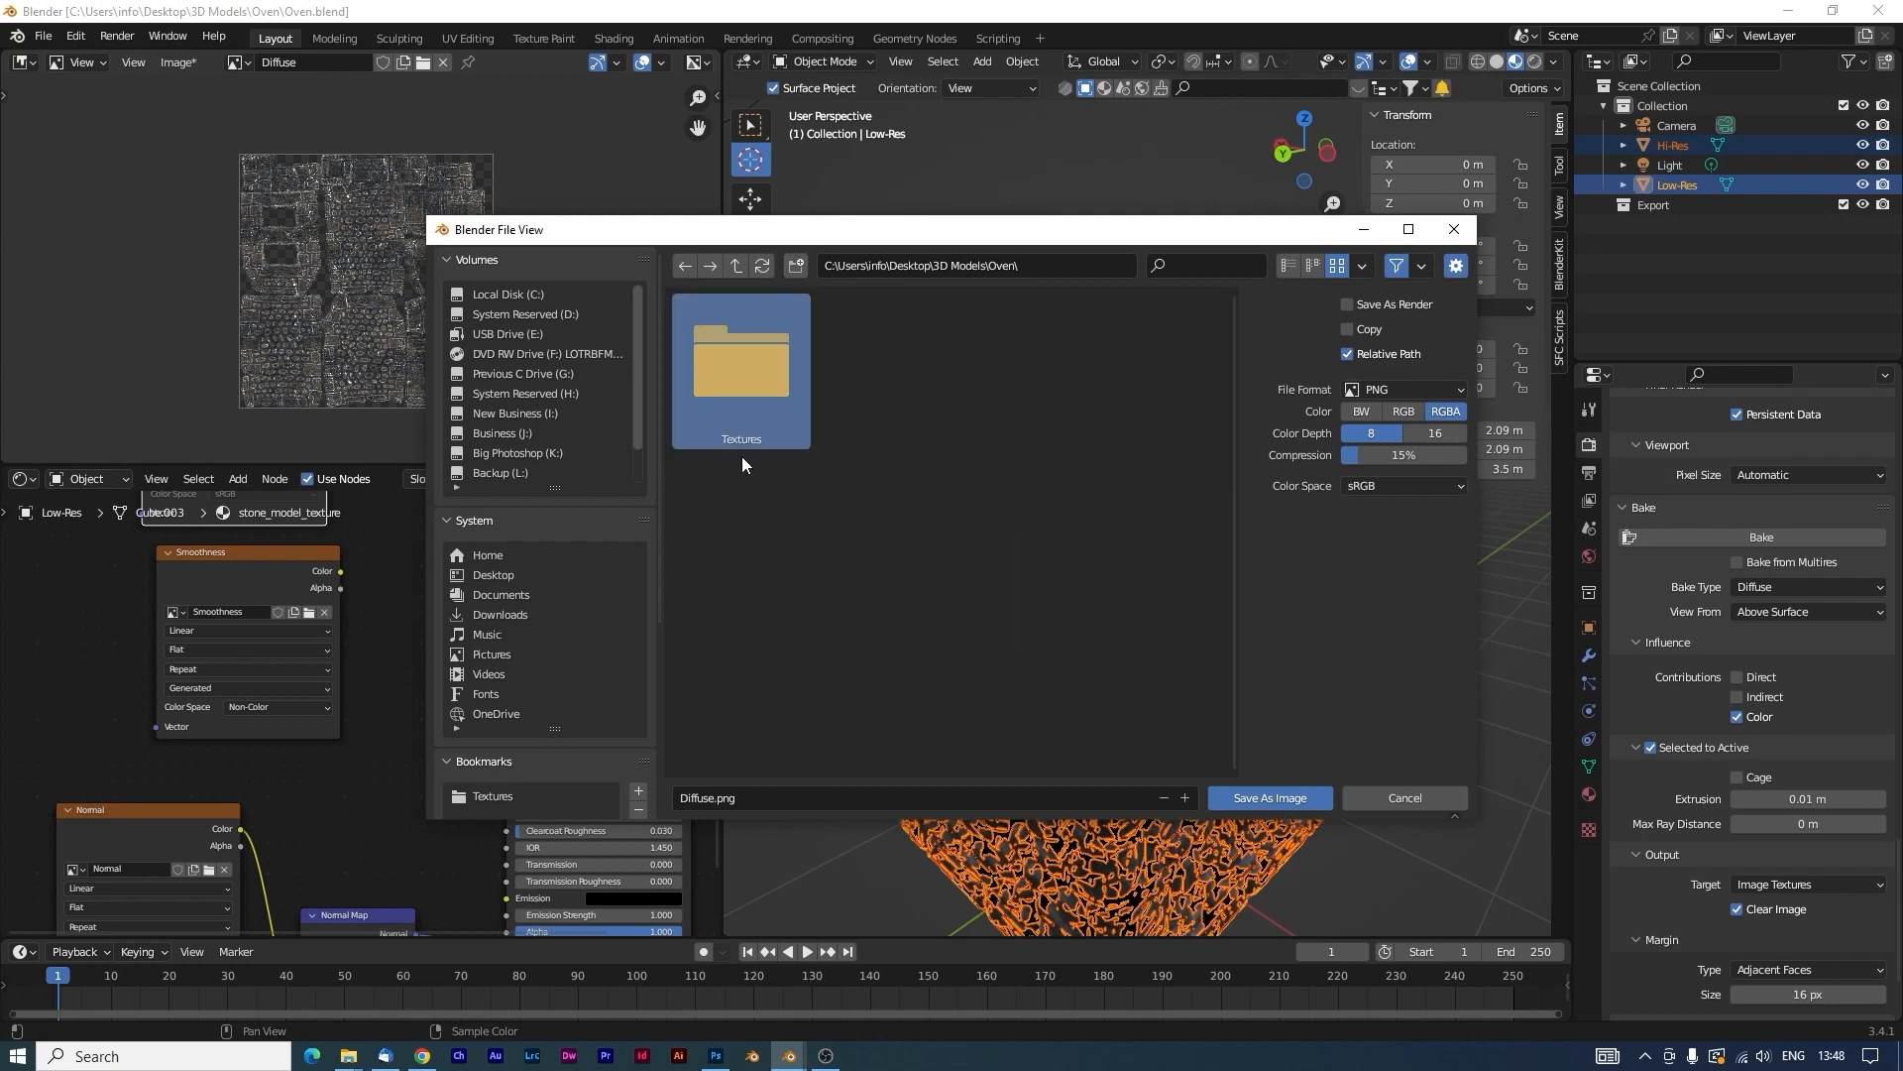
pyautogui.doubleClick(753, 361)
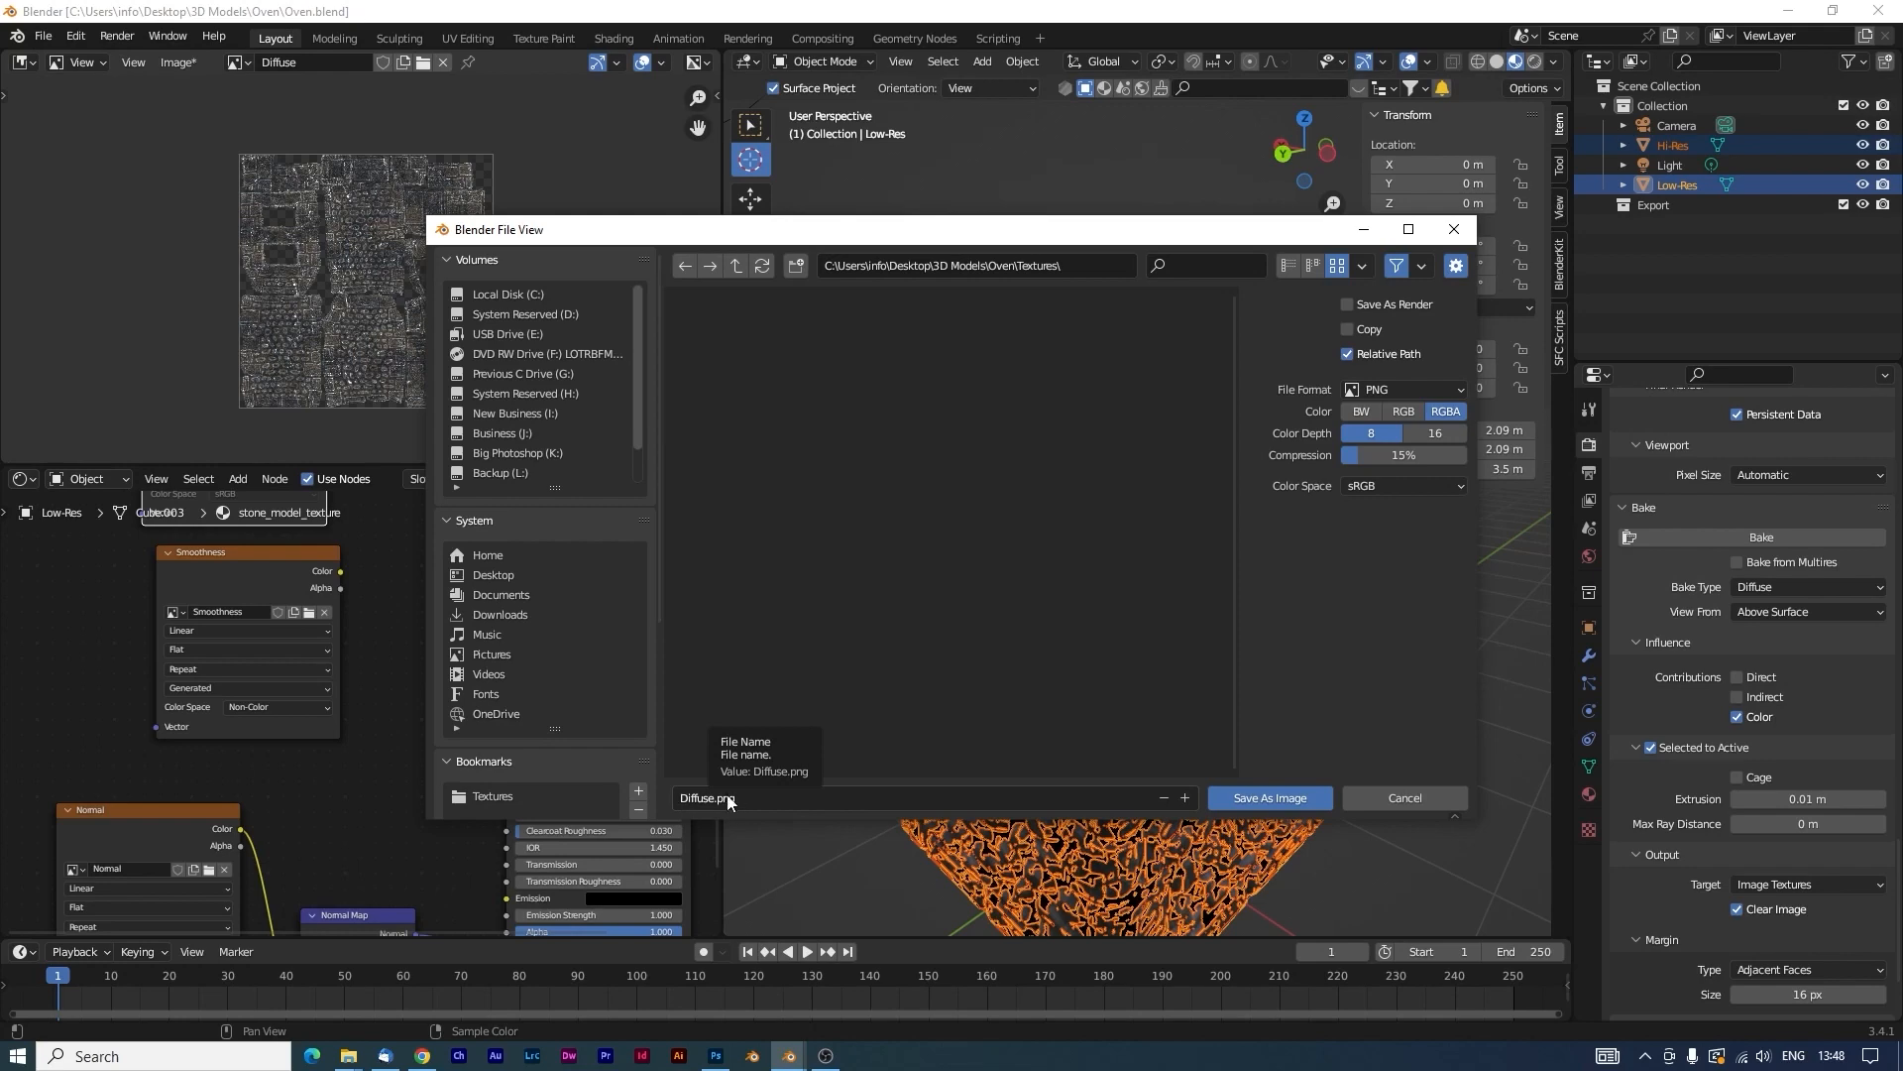
pyautogui.click(1305, 799)
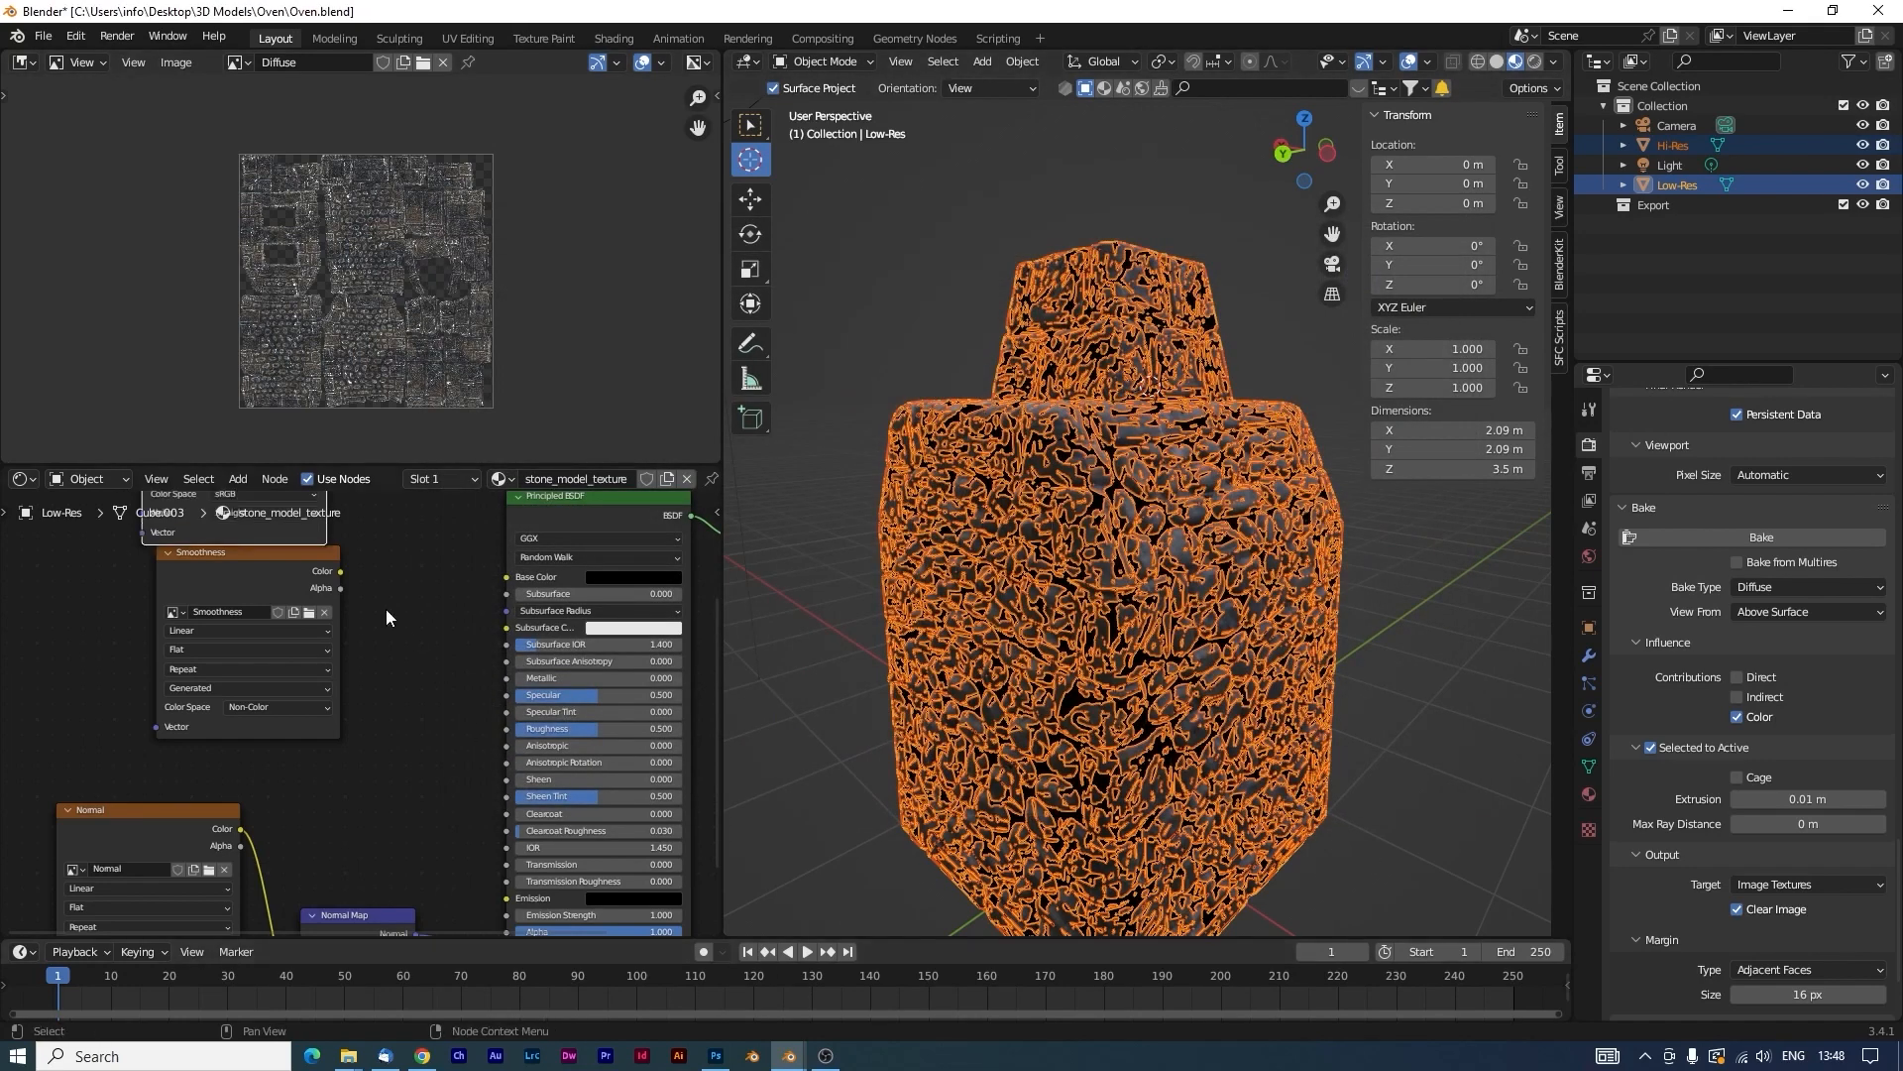
# Make the Smoothness image node the bake target, set the bake type to Roughness and bake the map.
pyautogui.click(246, 563)
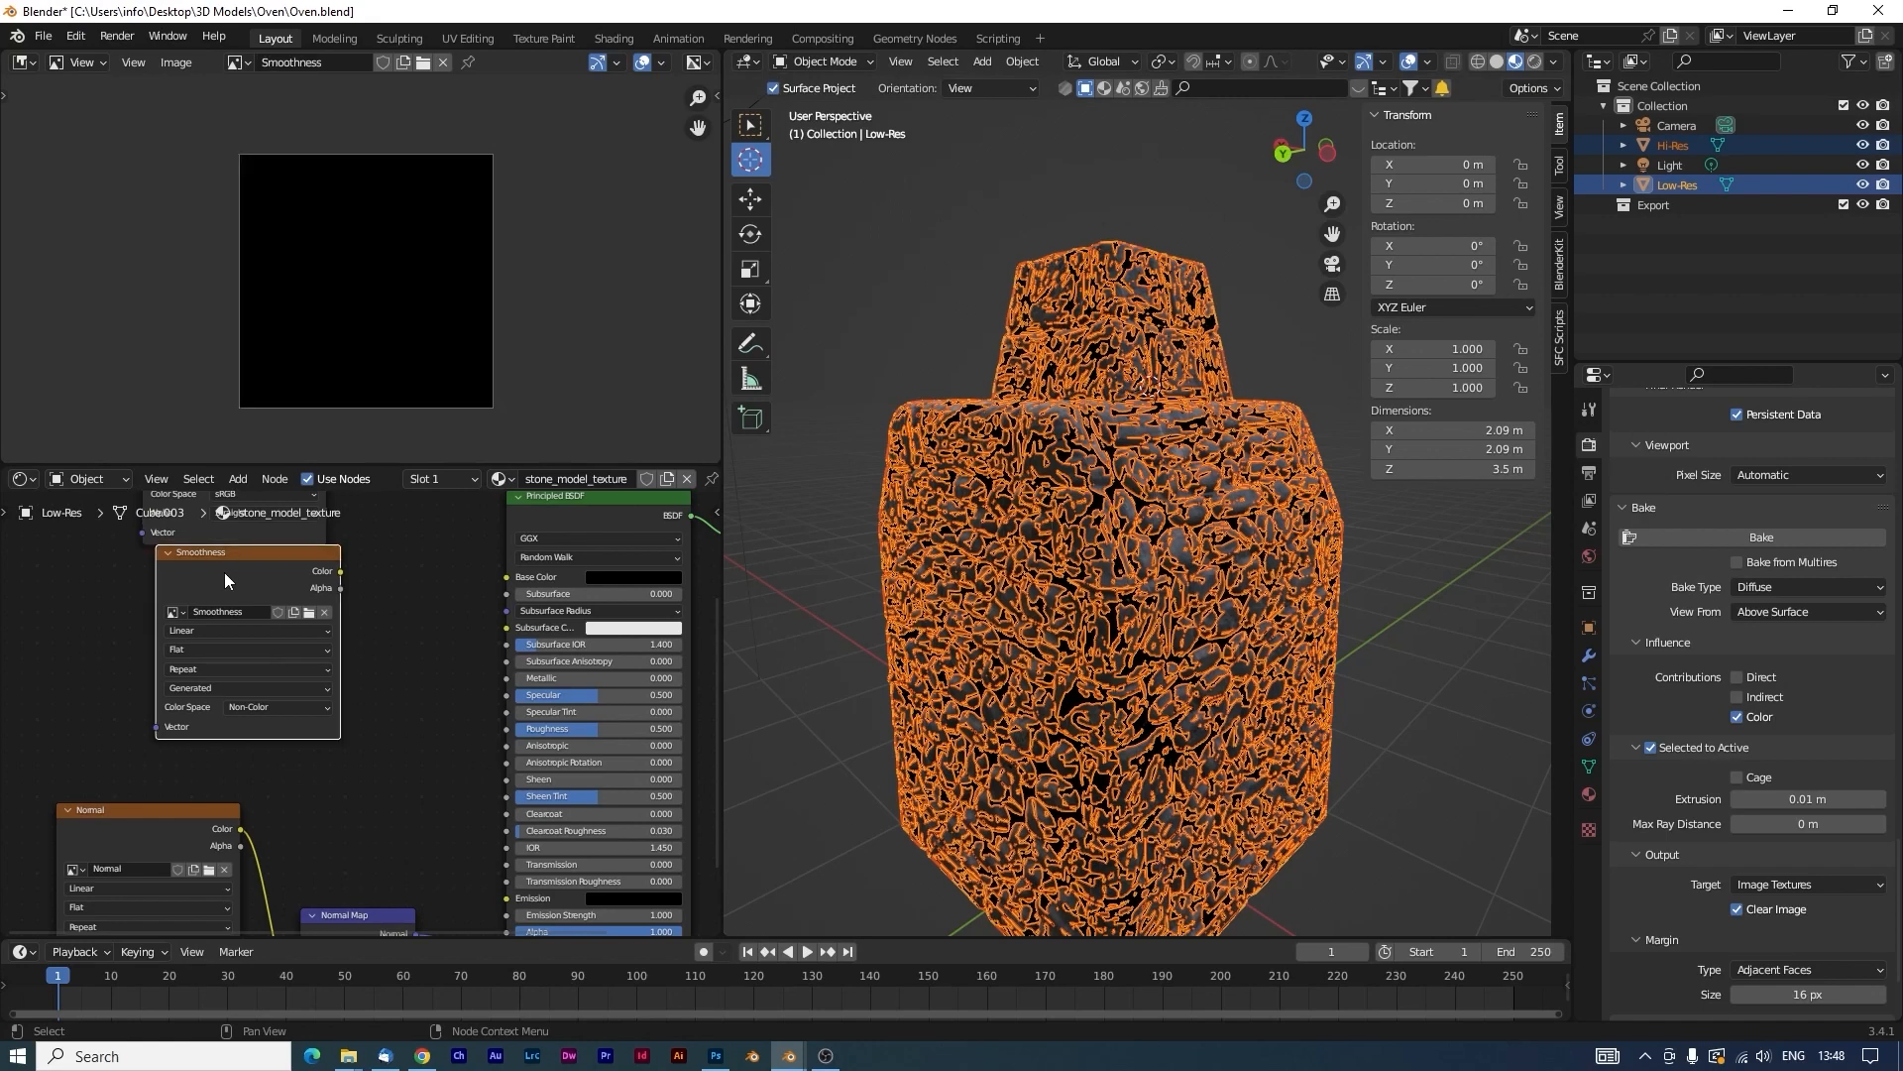
pyautogui.moveTo(224, 573); pyautogui.dragTo(211, 587)
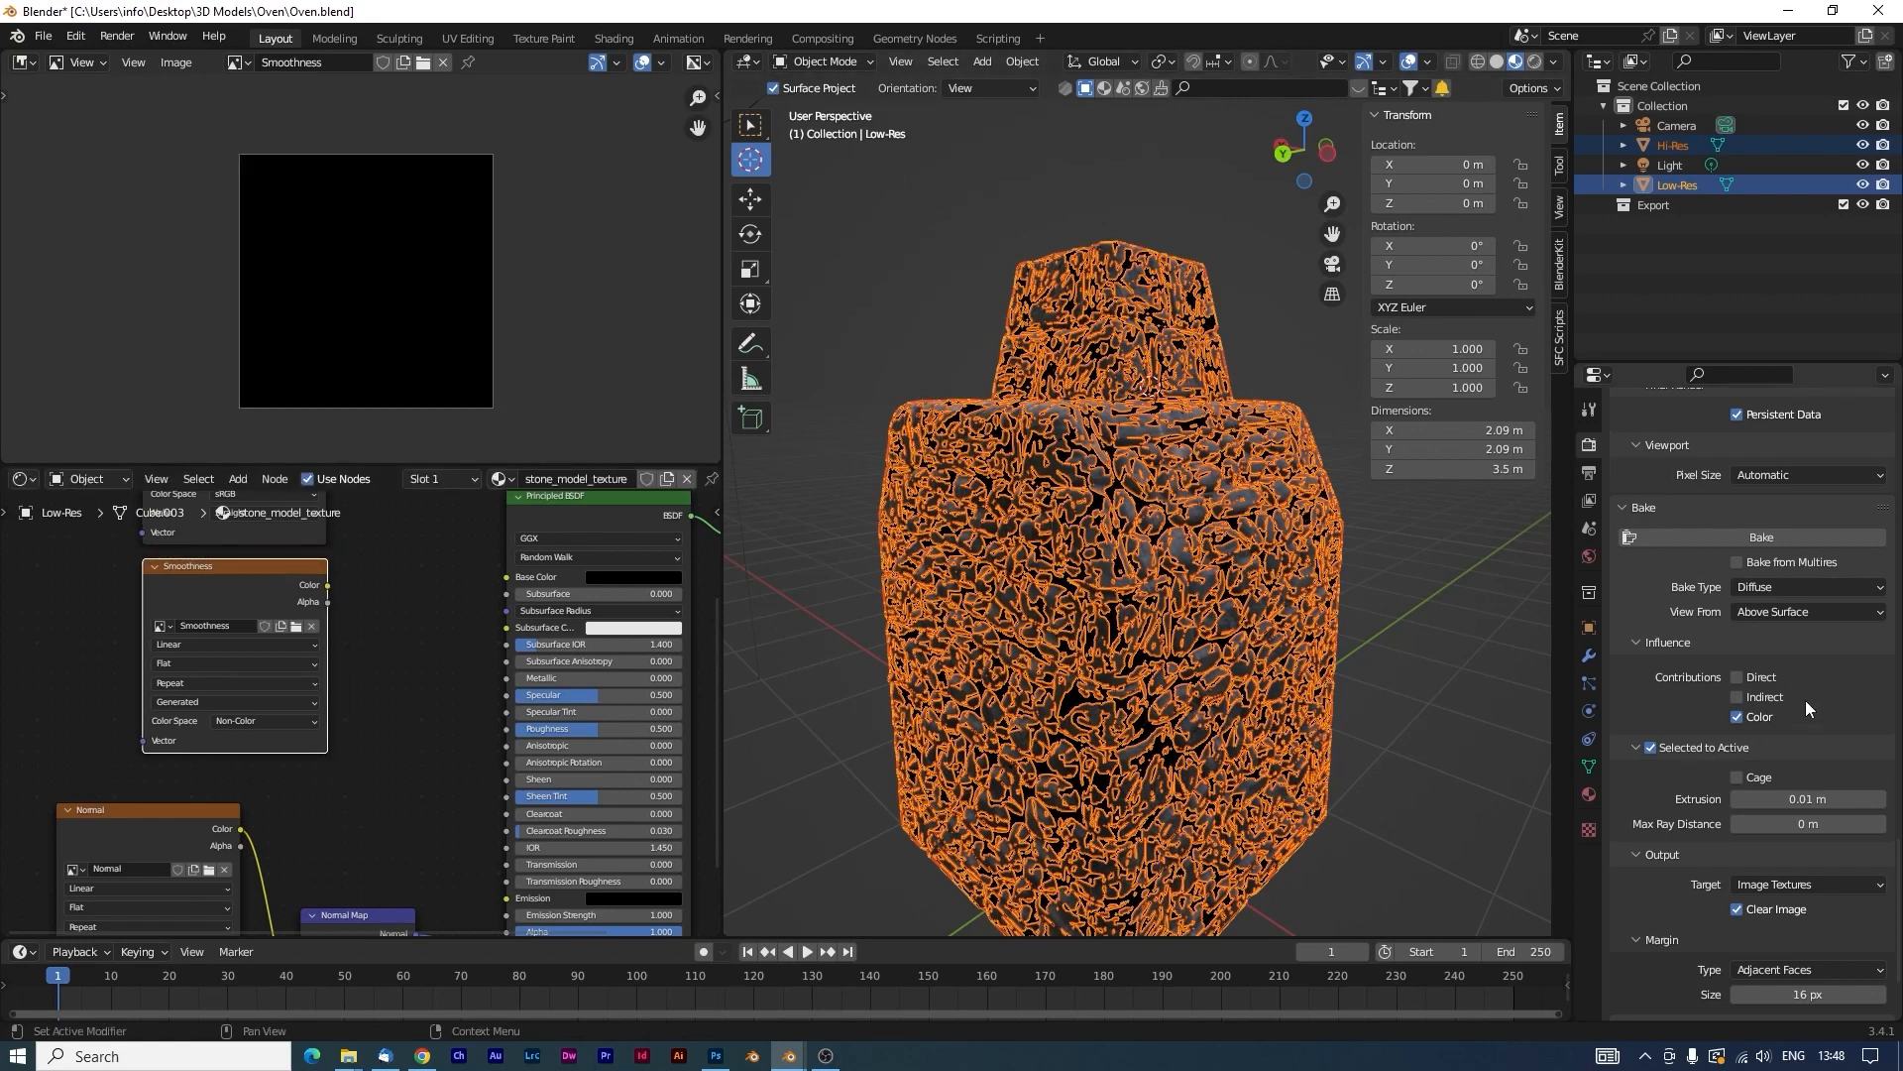
pyautogui.click(1796, 586)
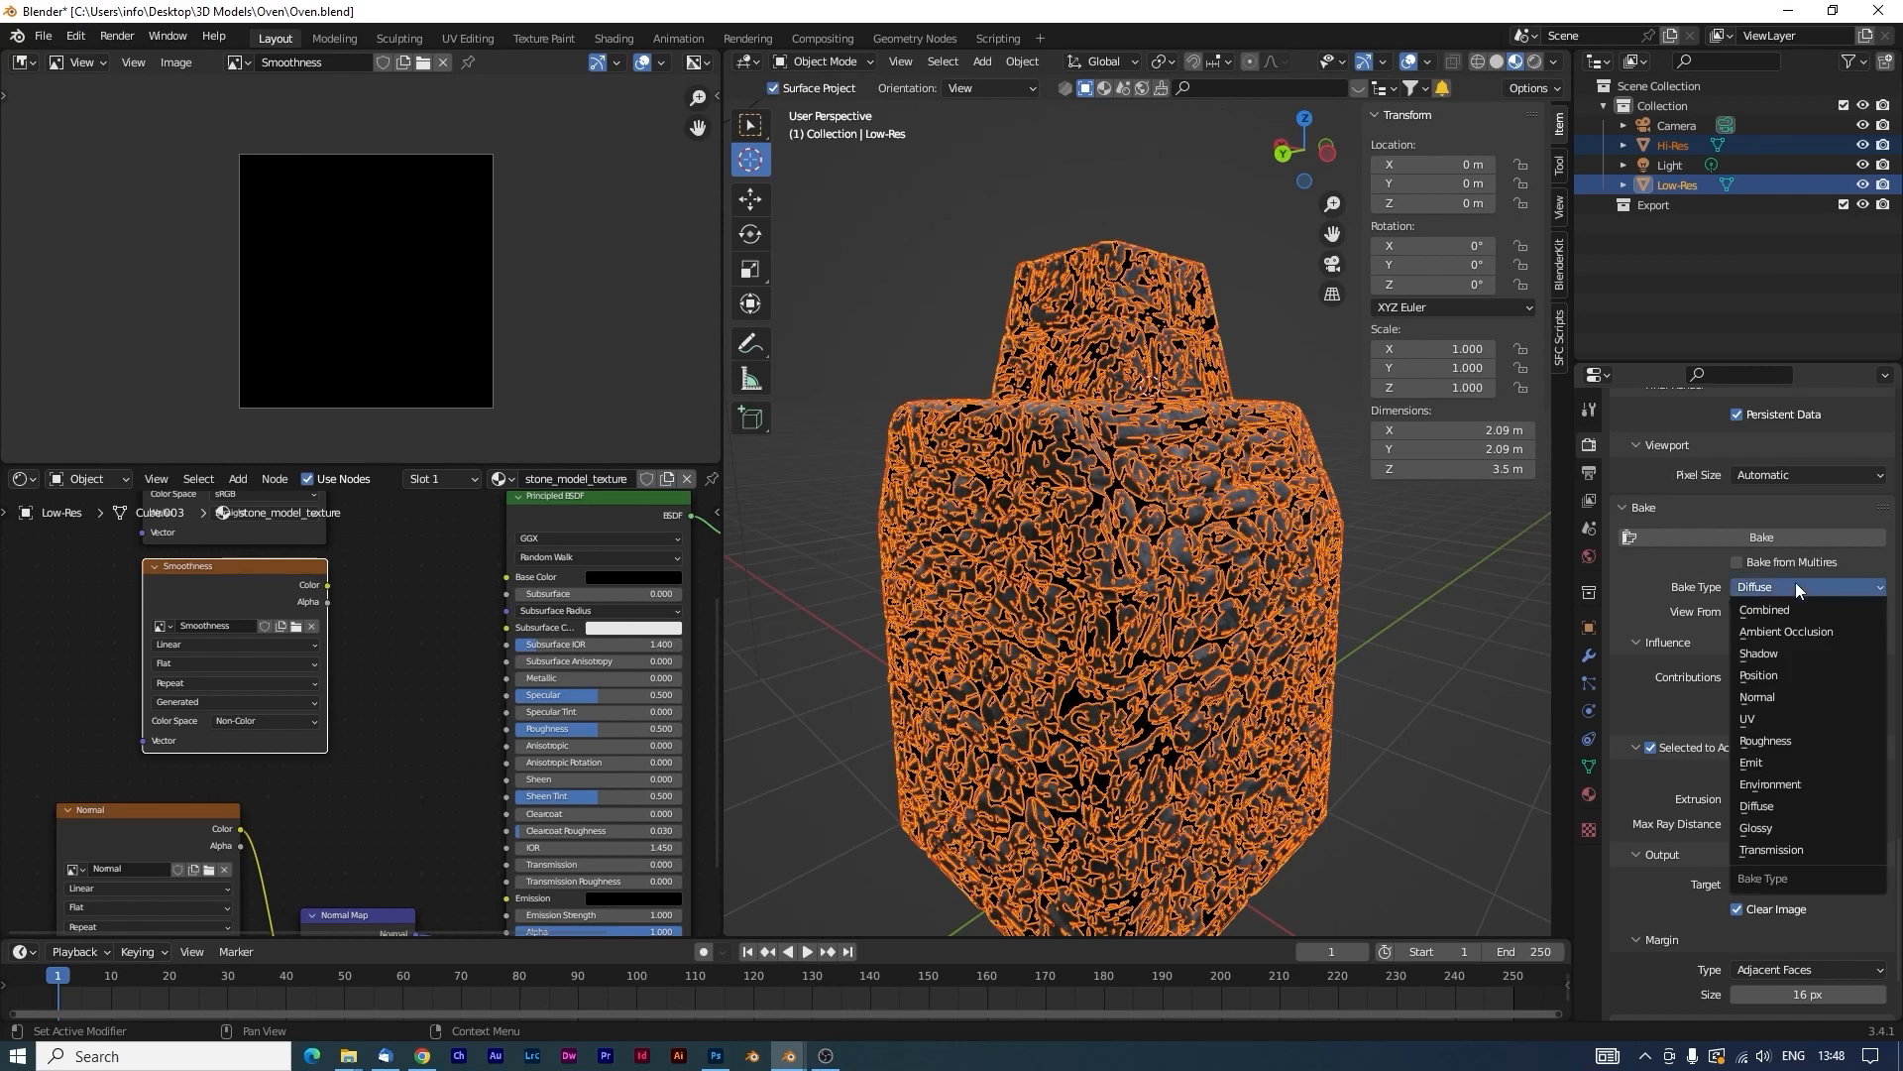
pyautogui.click(1766, 741)
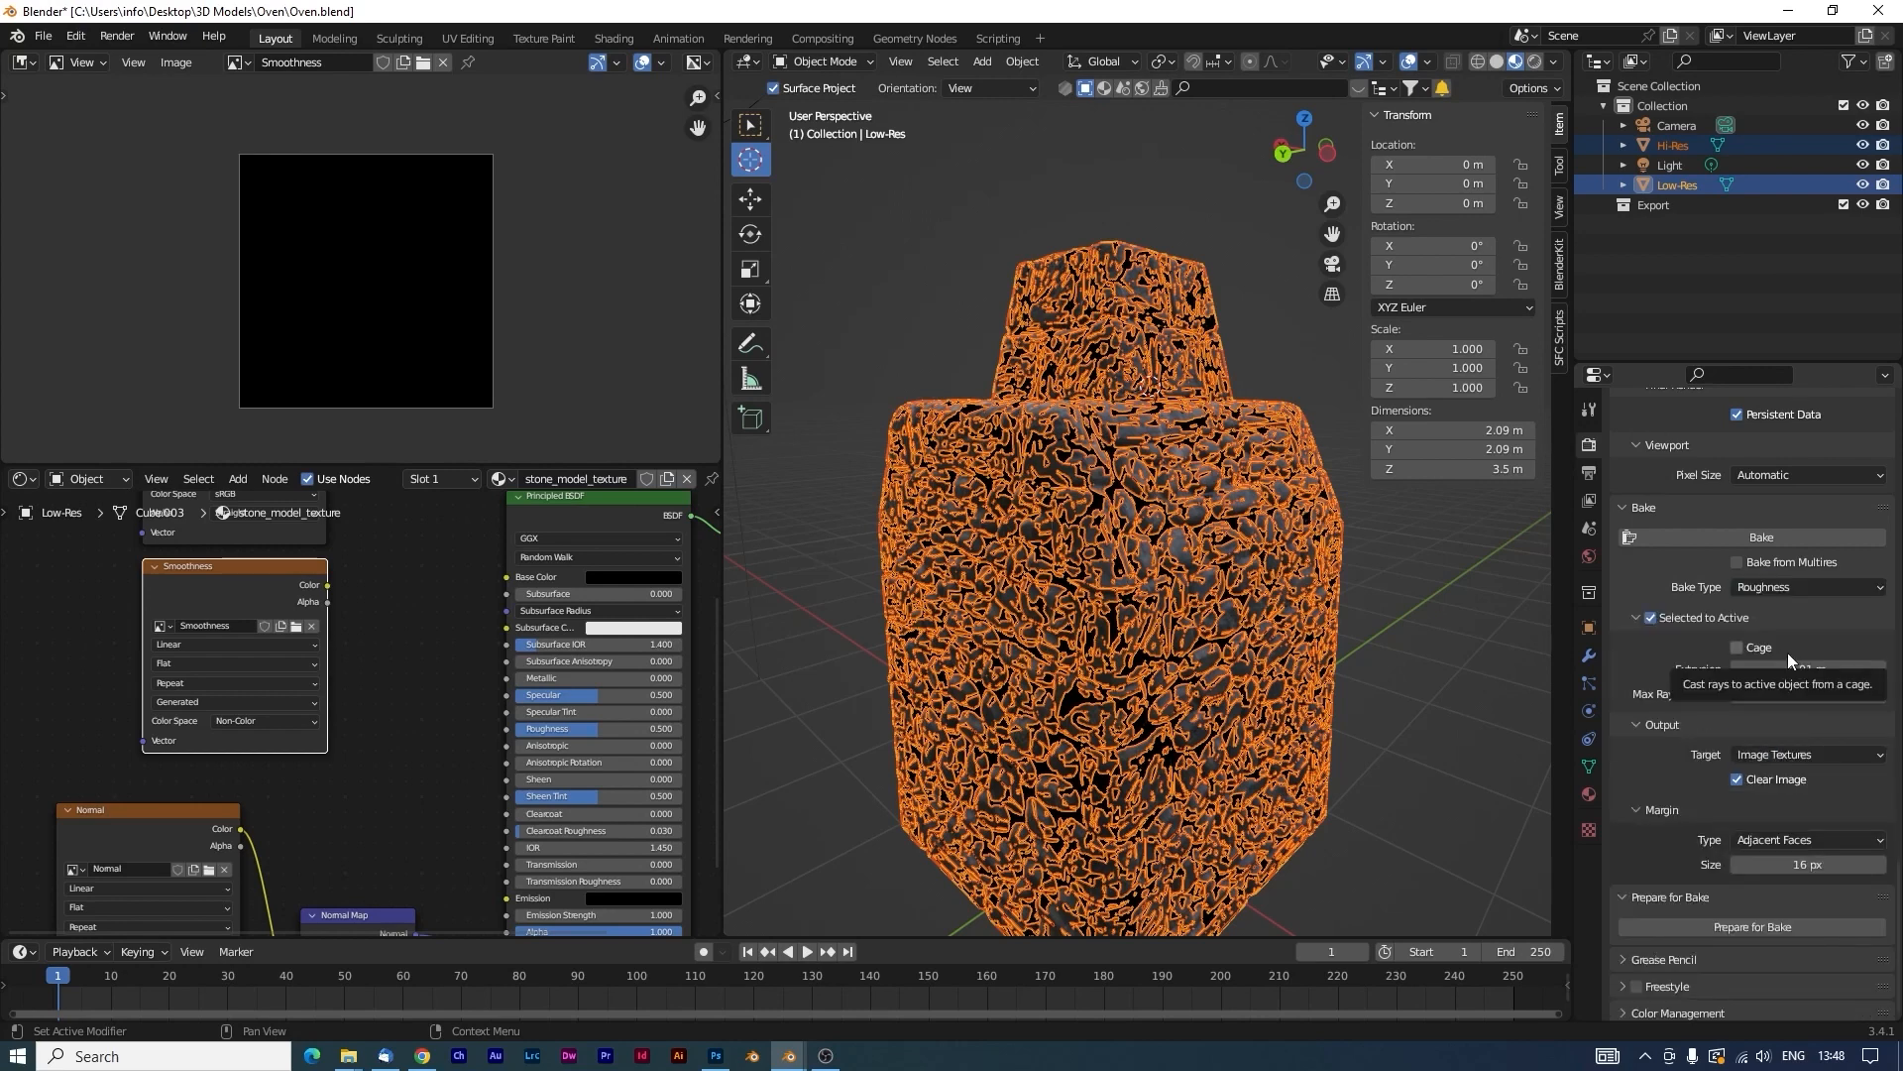
pyautogui.click(1770, 539)
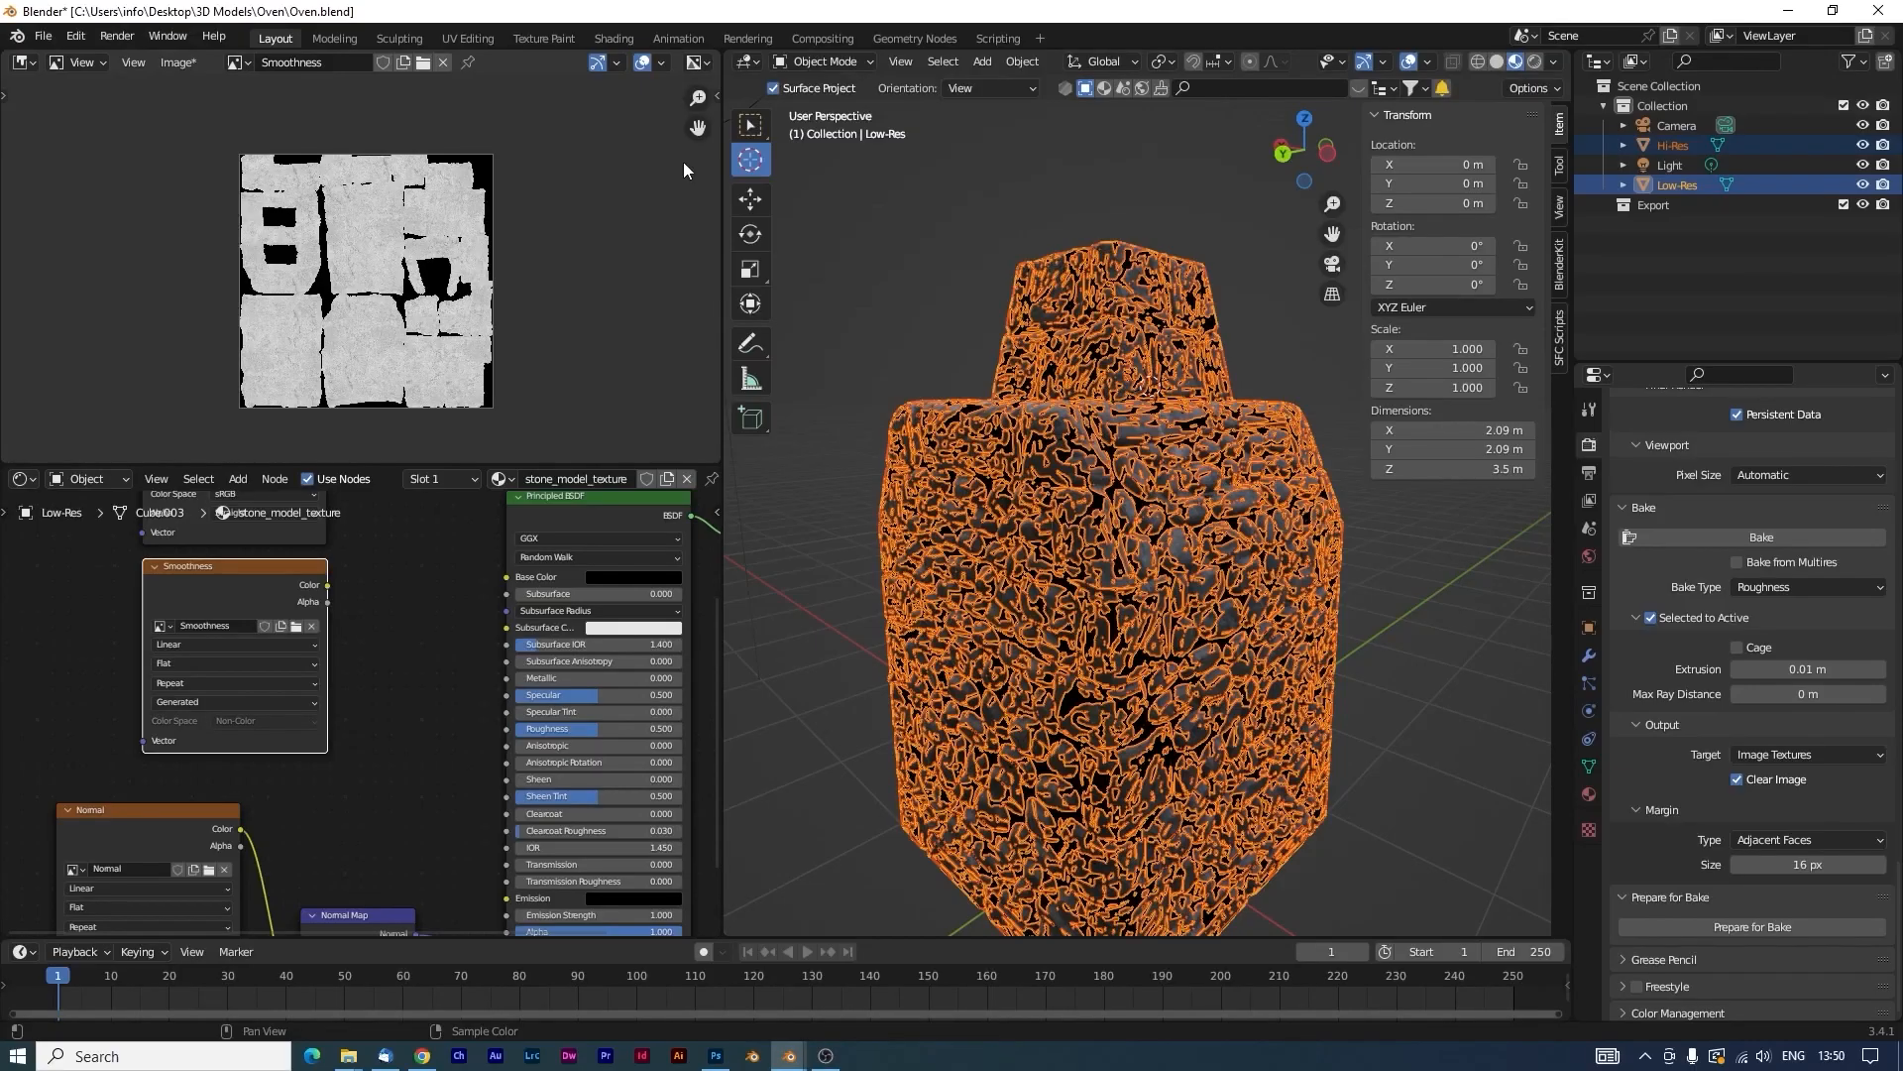
# Check the baked roughness image and save it as Smoothness.png in the Textures folder.
pyautogui.scroll(5, 485, 307)
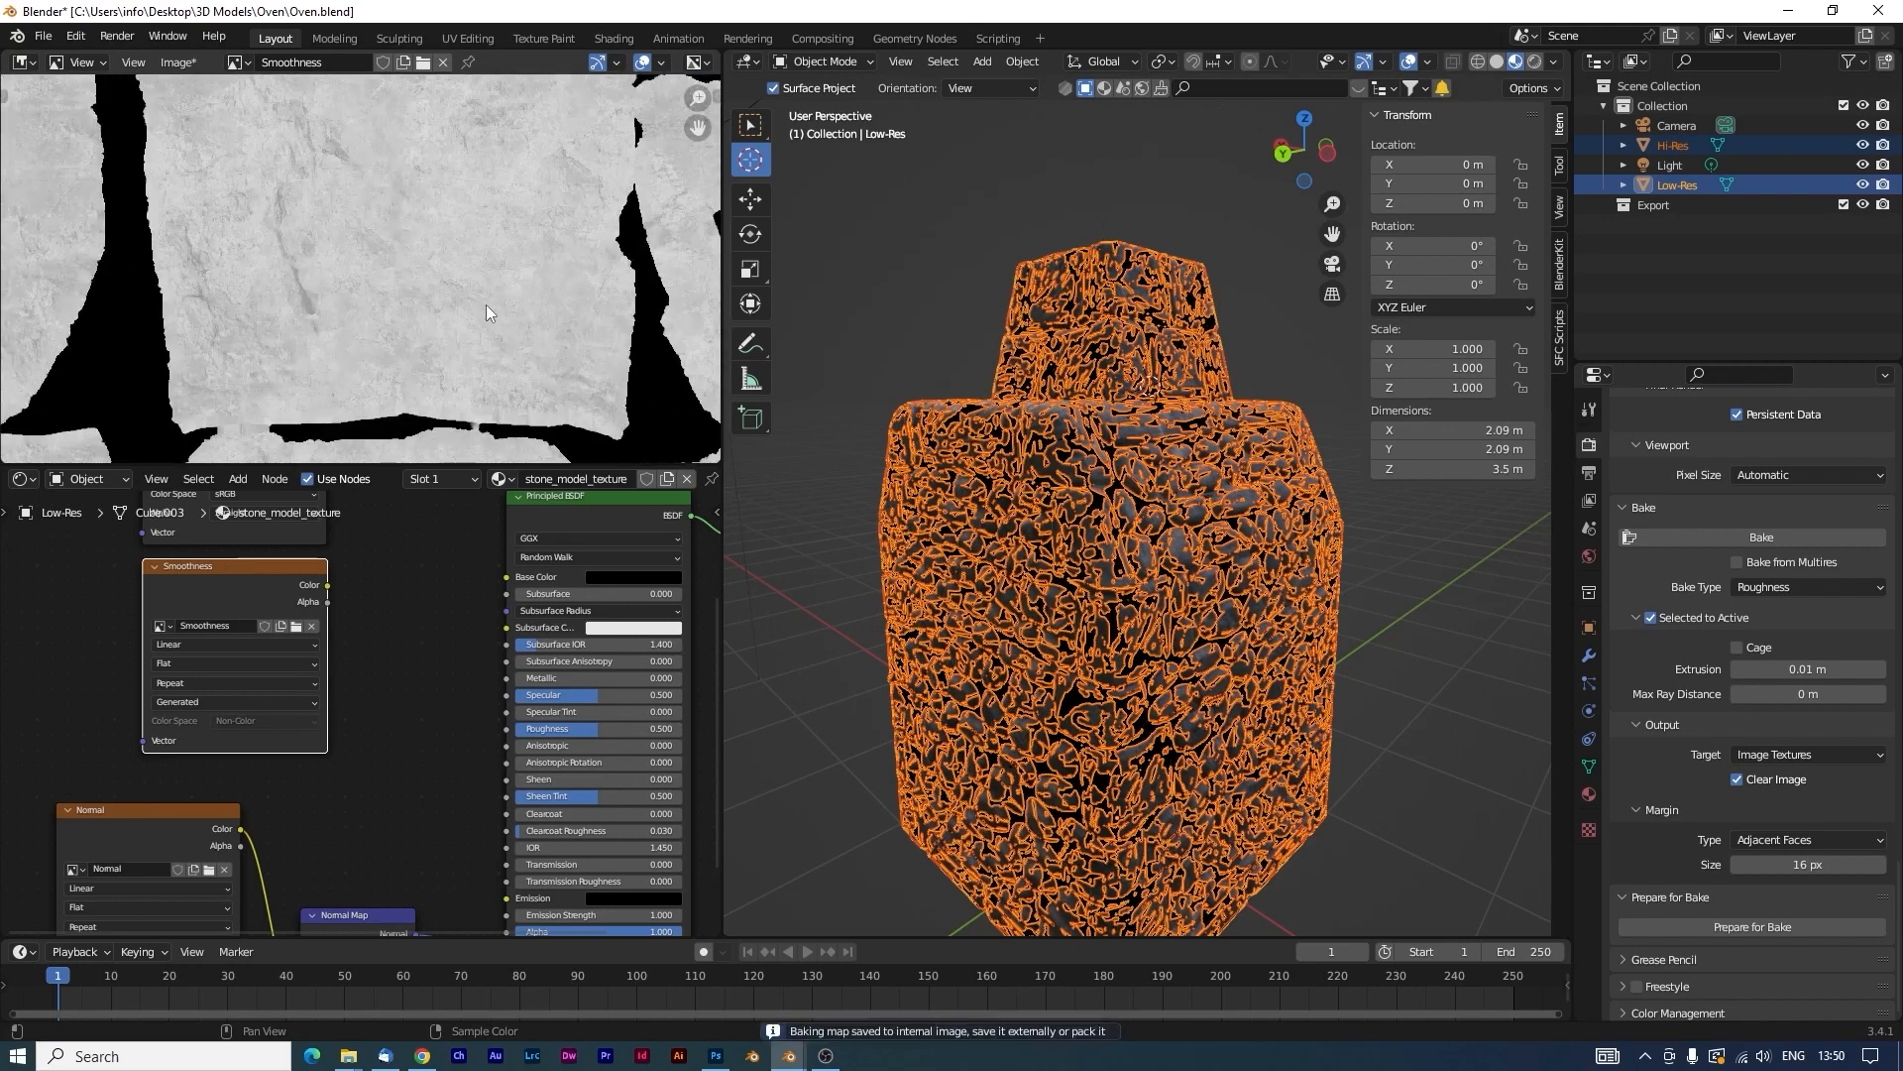
pyautogui.scroll(-1, 486, 305)
pyautogui.click(178, 62)
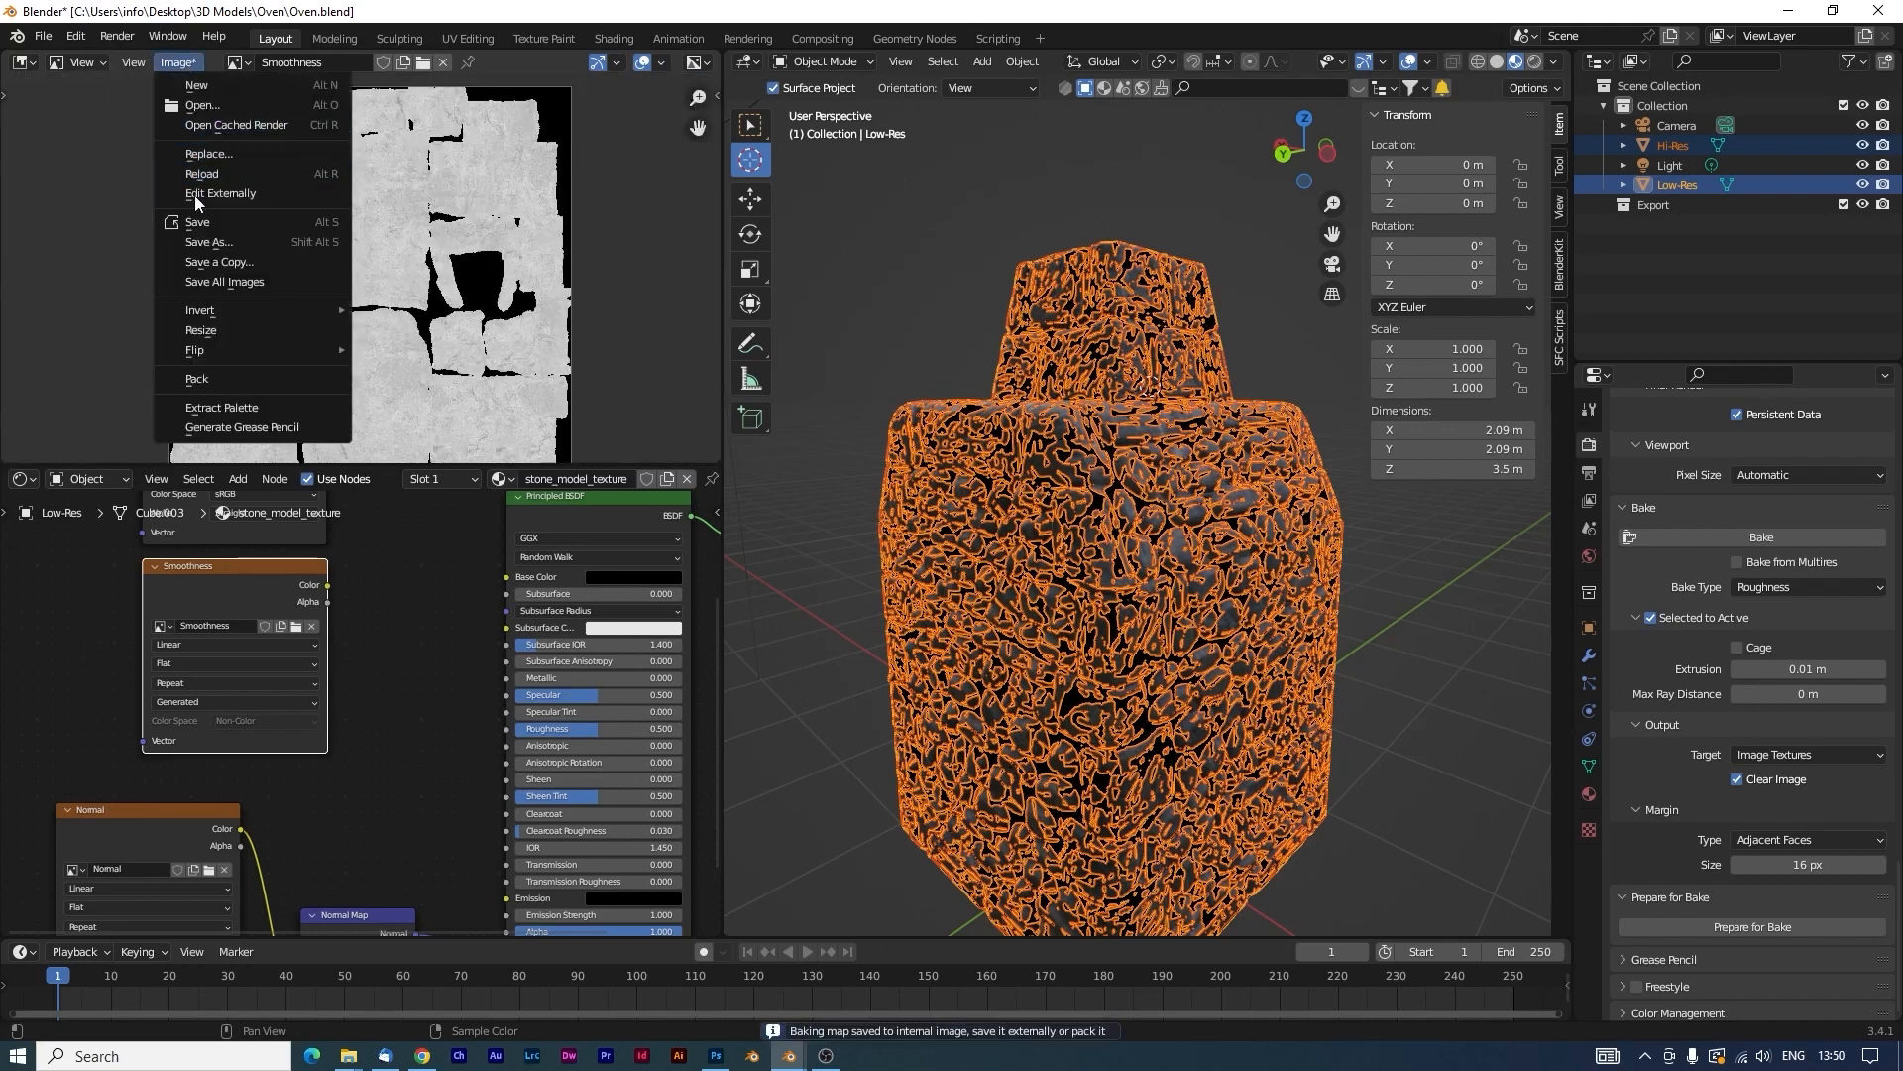
pyautogui.click(199, 243)
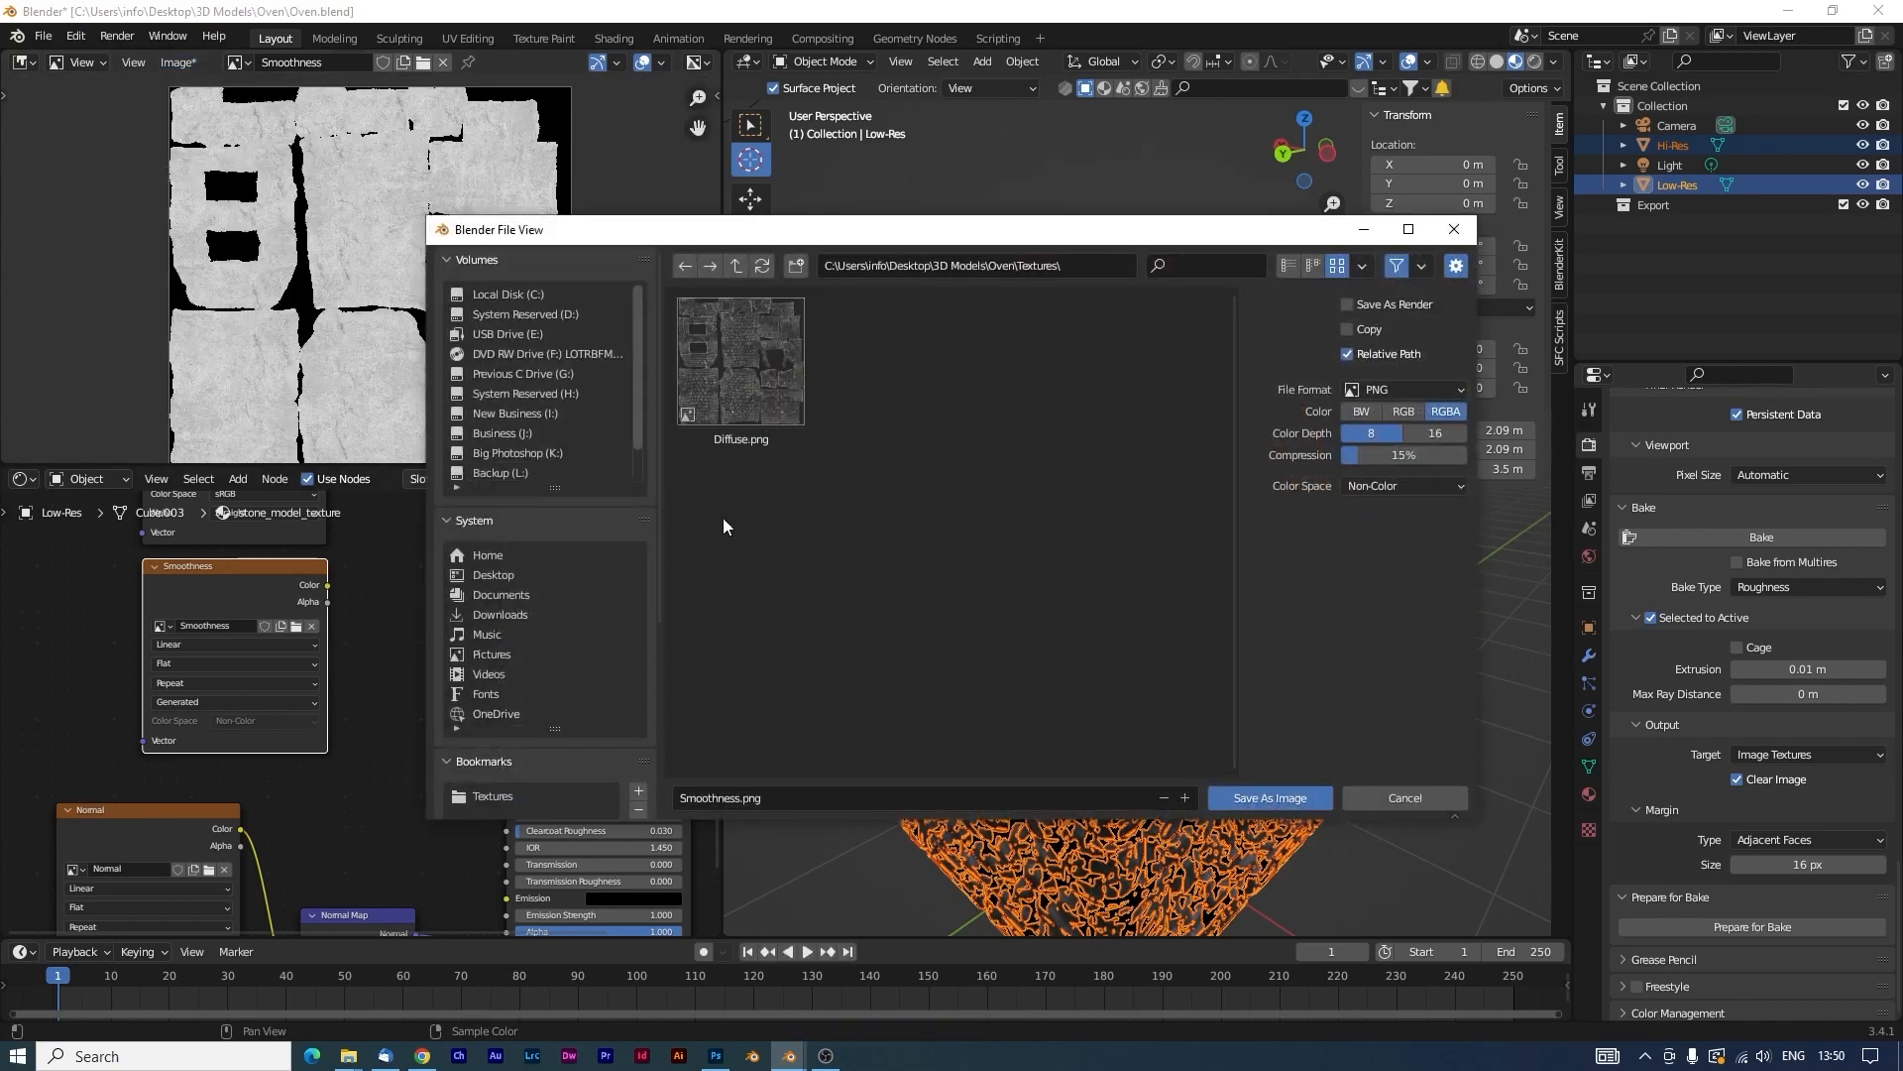
pyautogui.click(1227, 799)
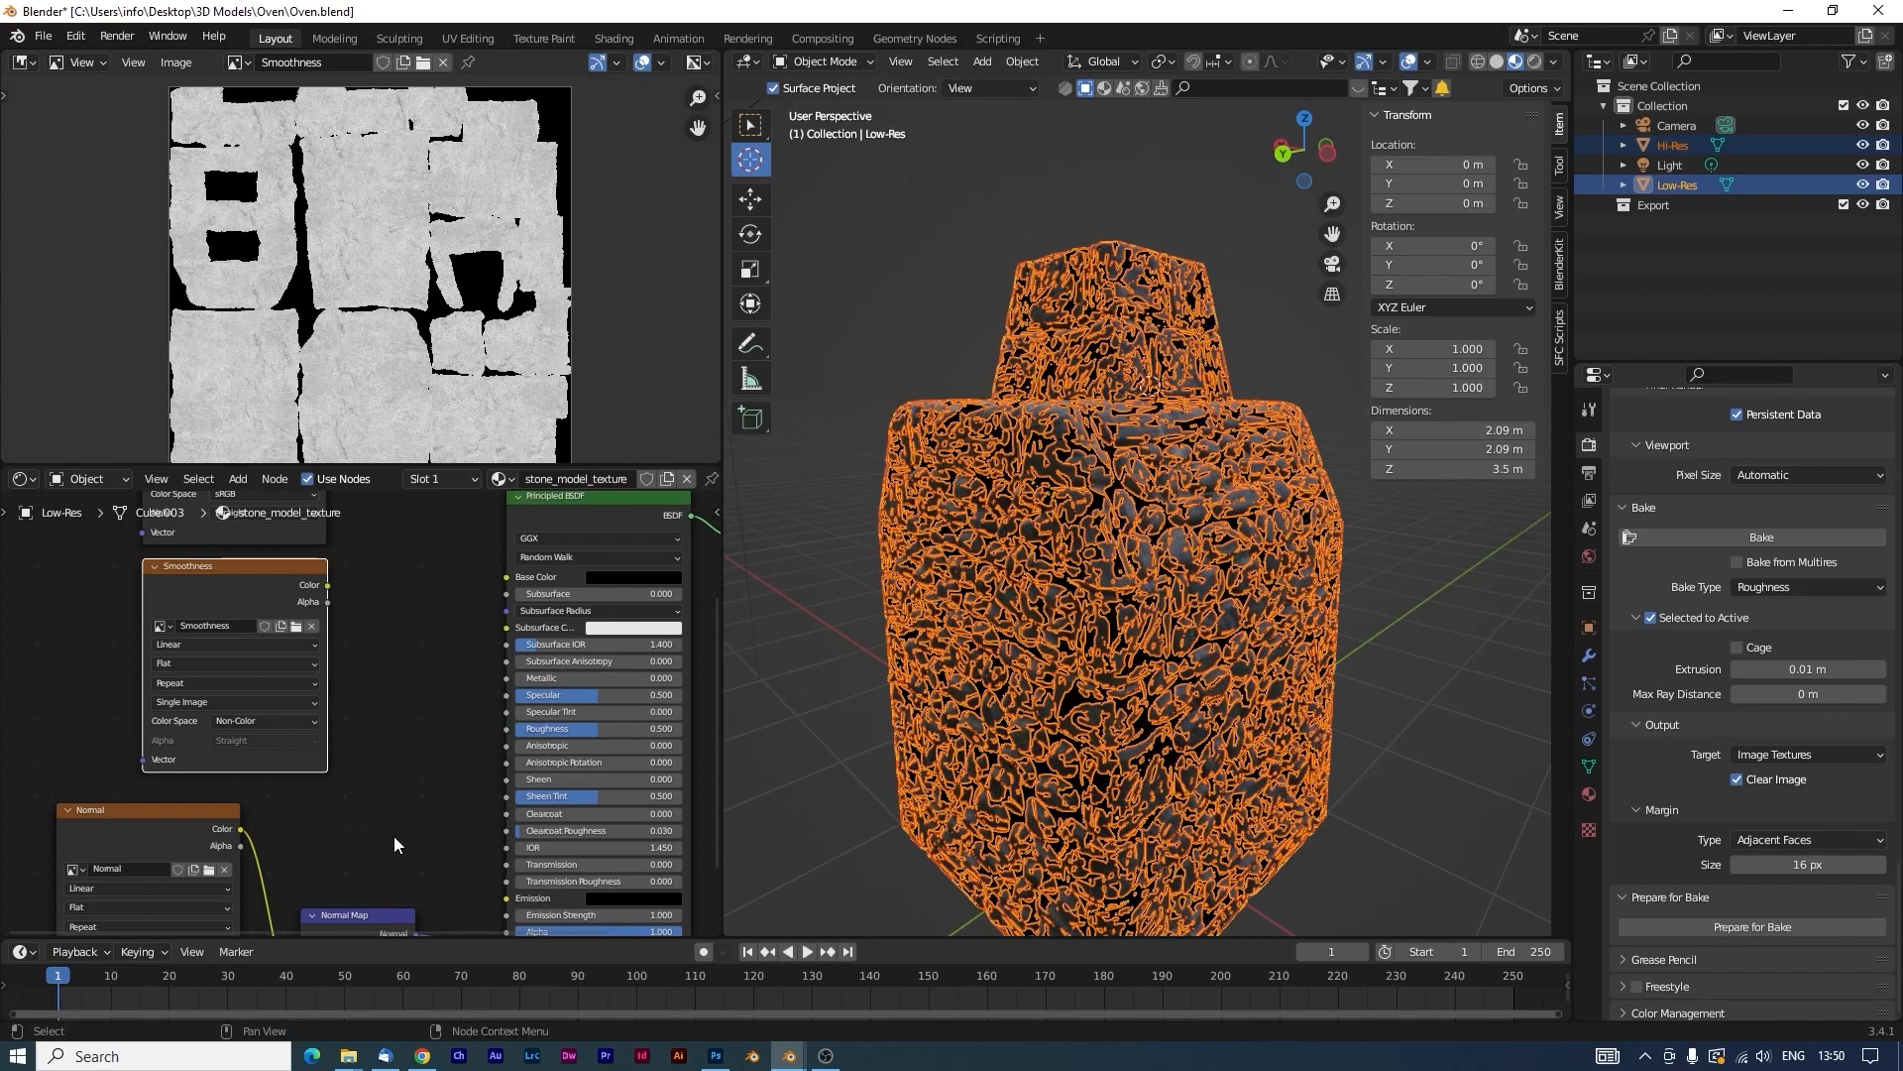
# Make the Normal image node the bake target, set the bake type to Normal and bake the map.
pyautogui.click(175, 833)
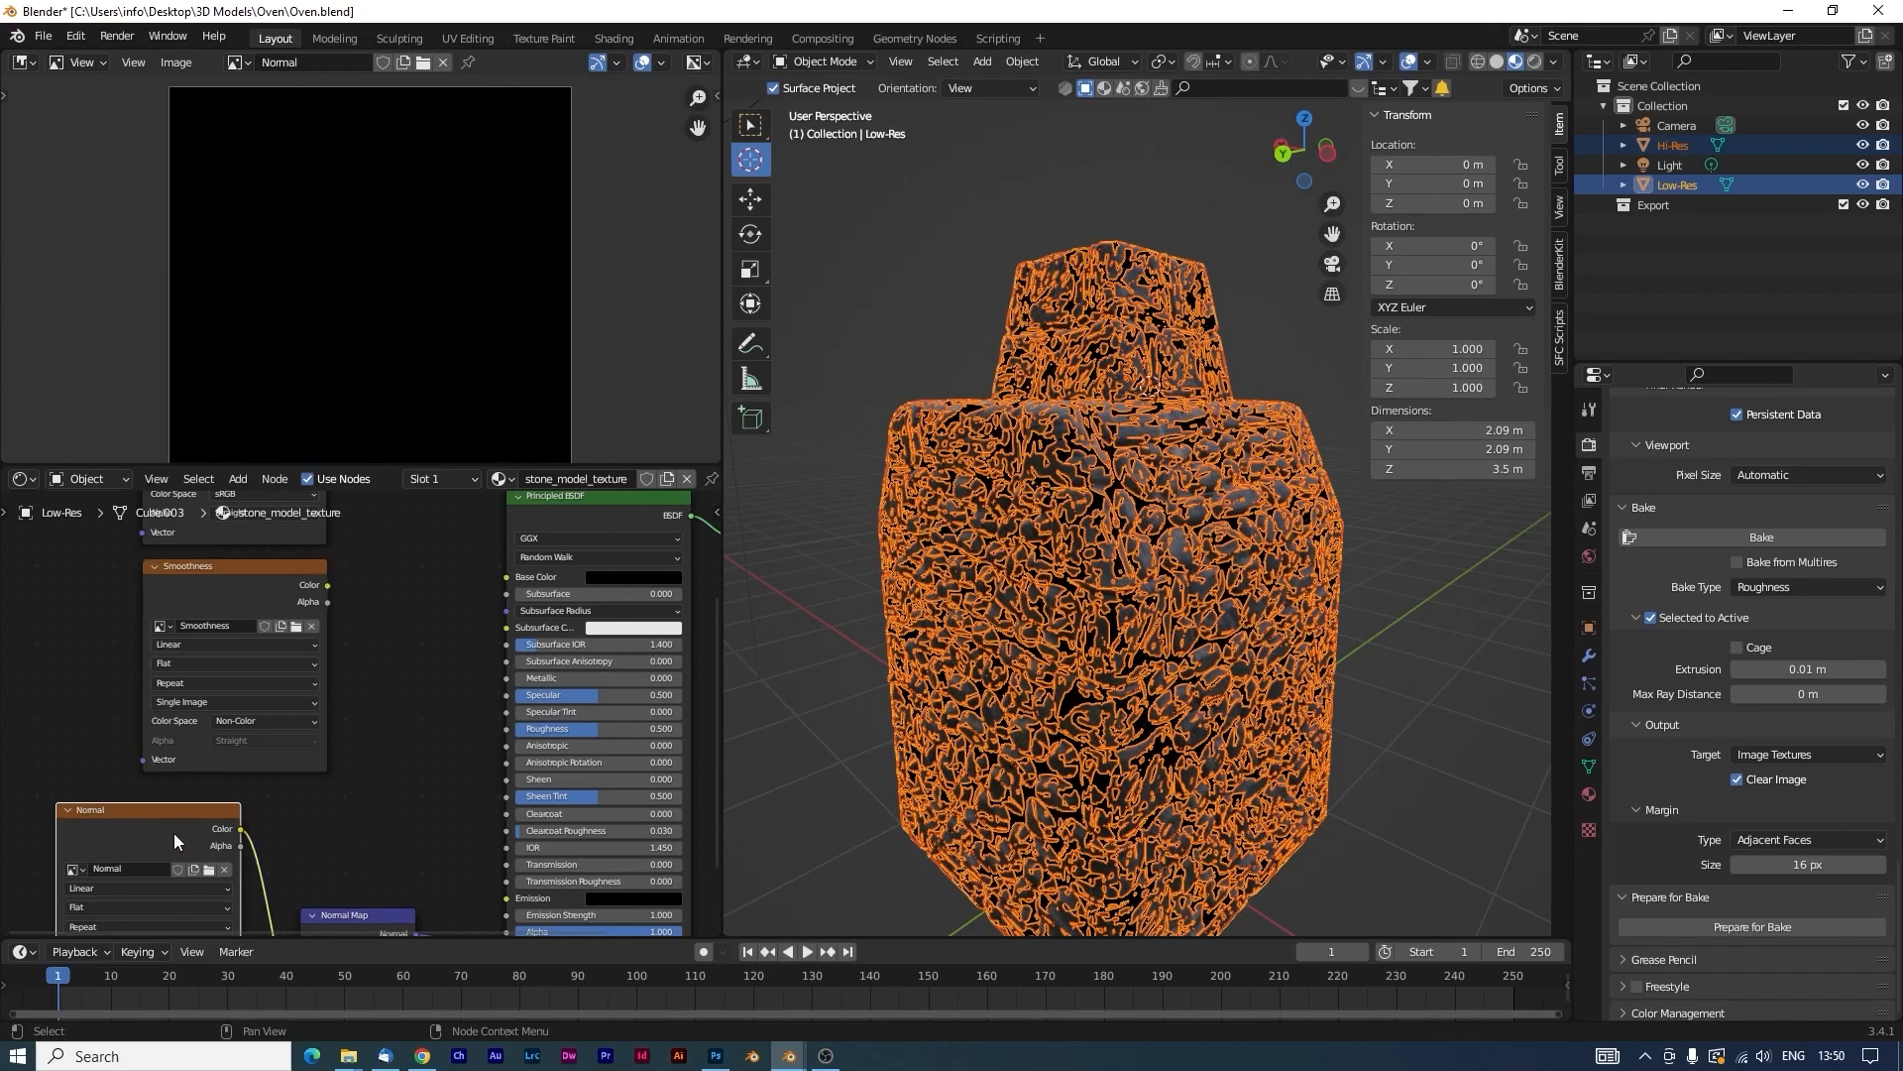
pyautogui.click(1774, 588)
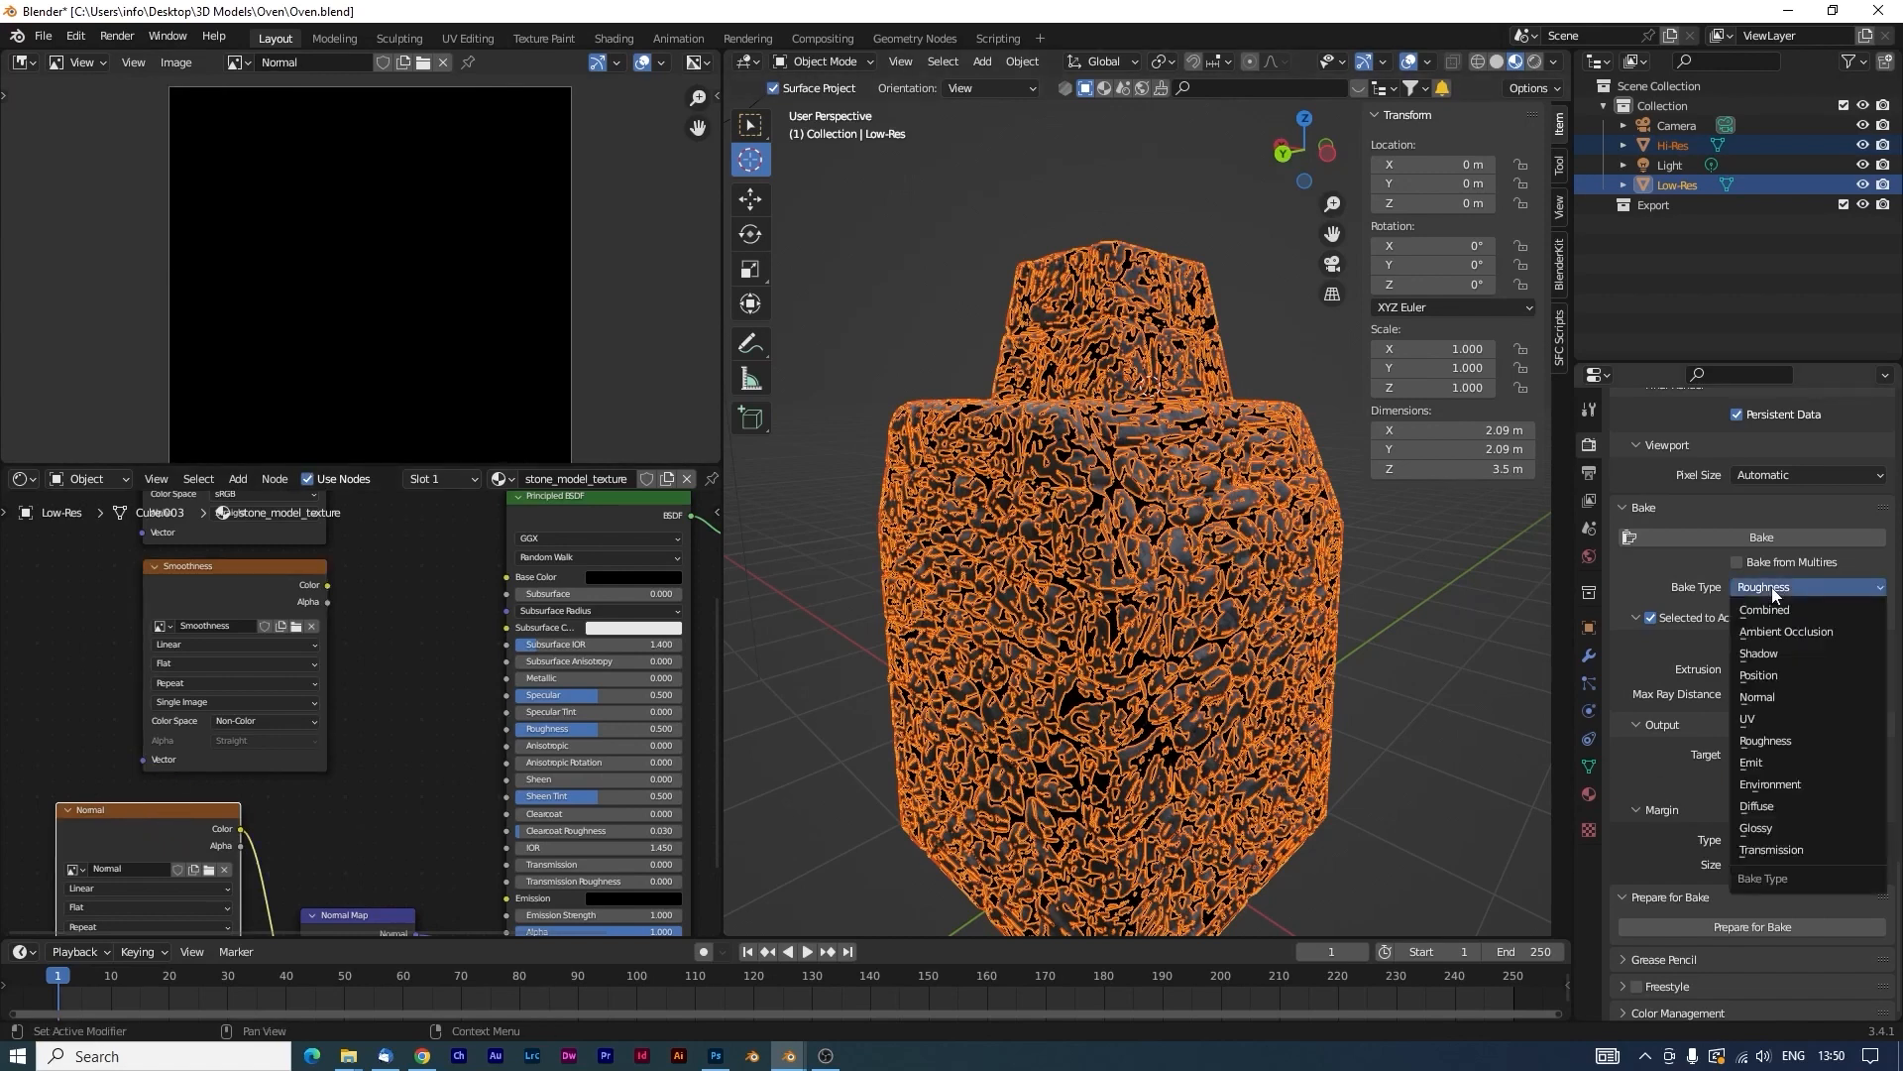
pyautogui.click(1778, 695)
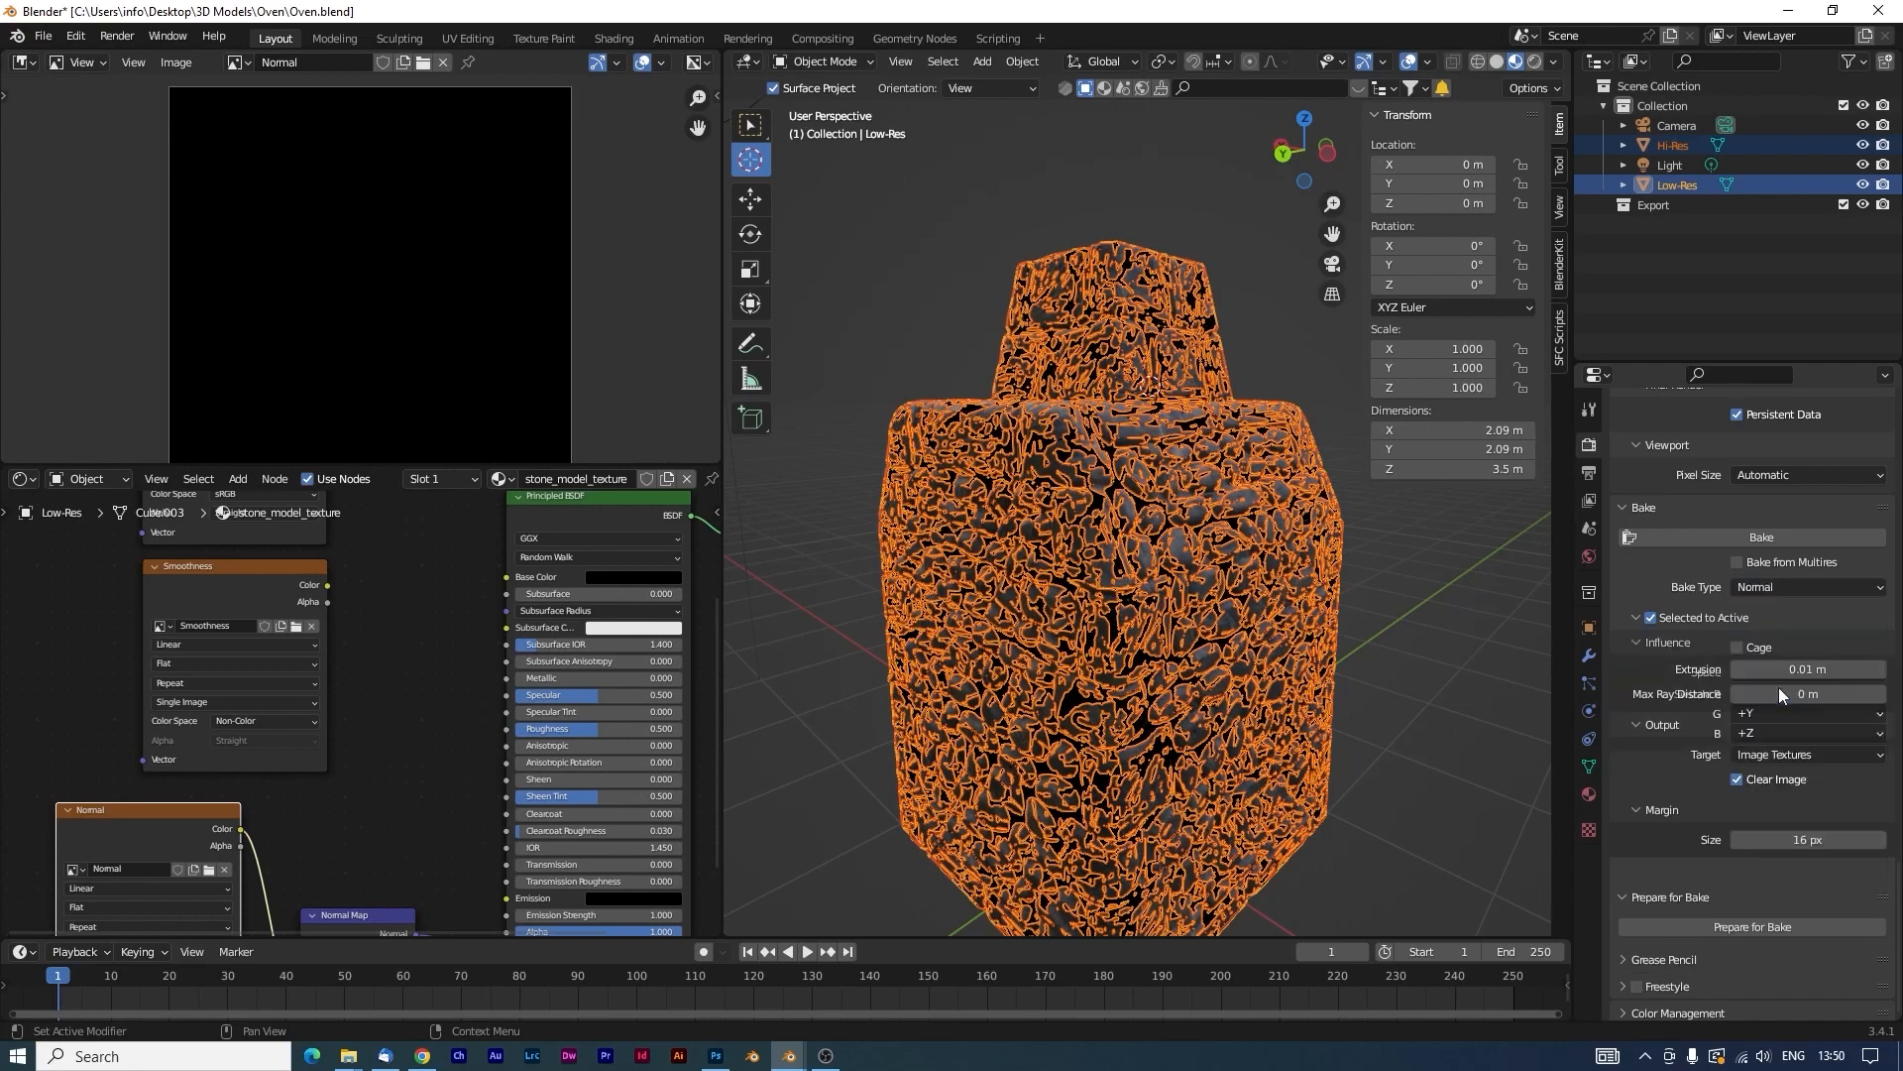
pyautogui.click(1779, 533)
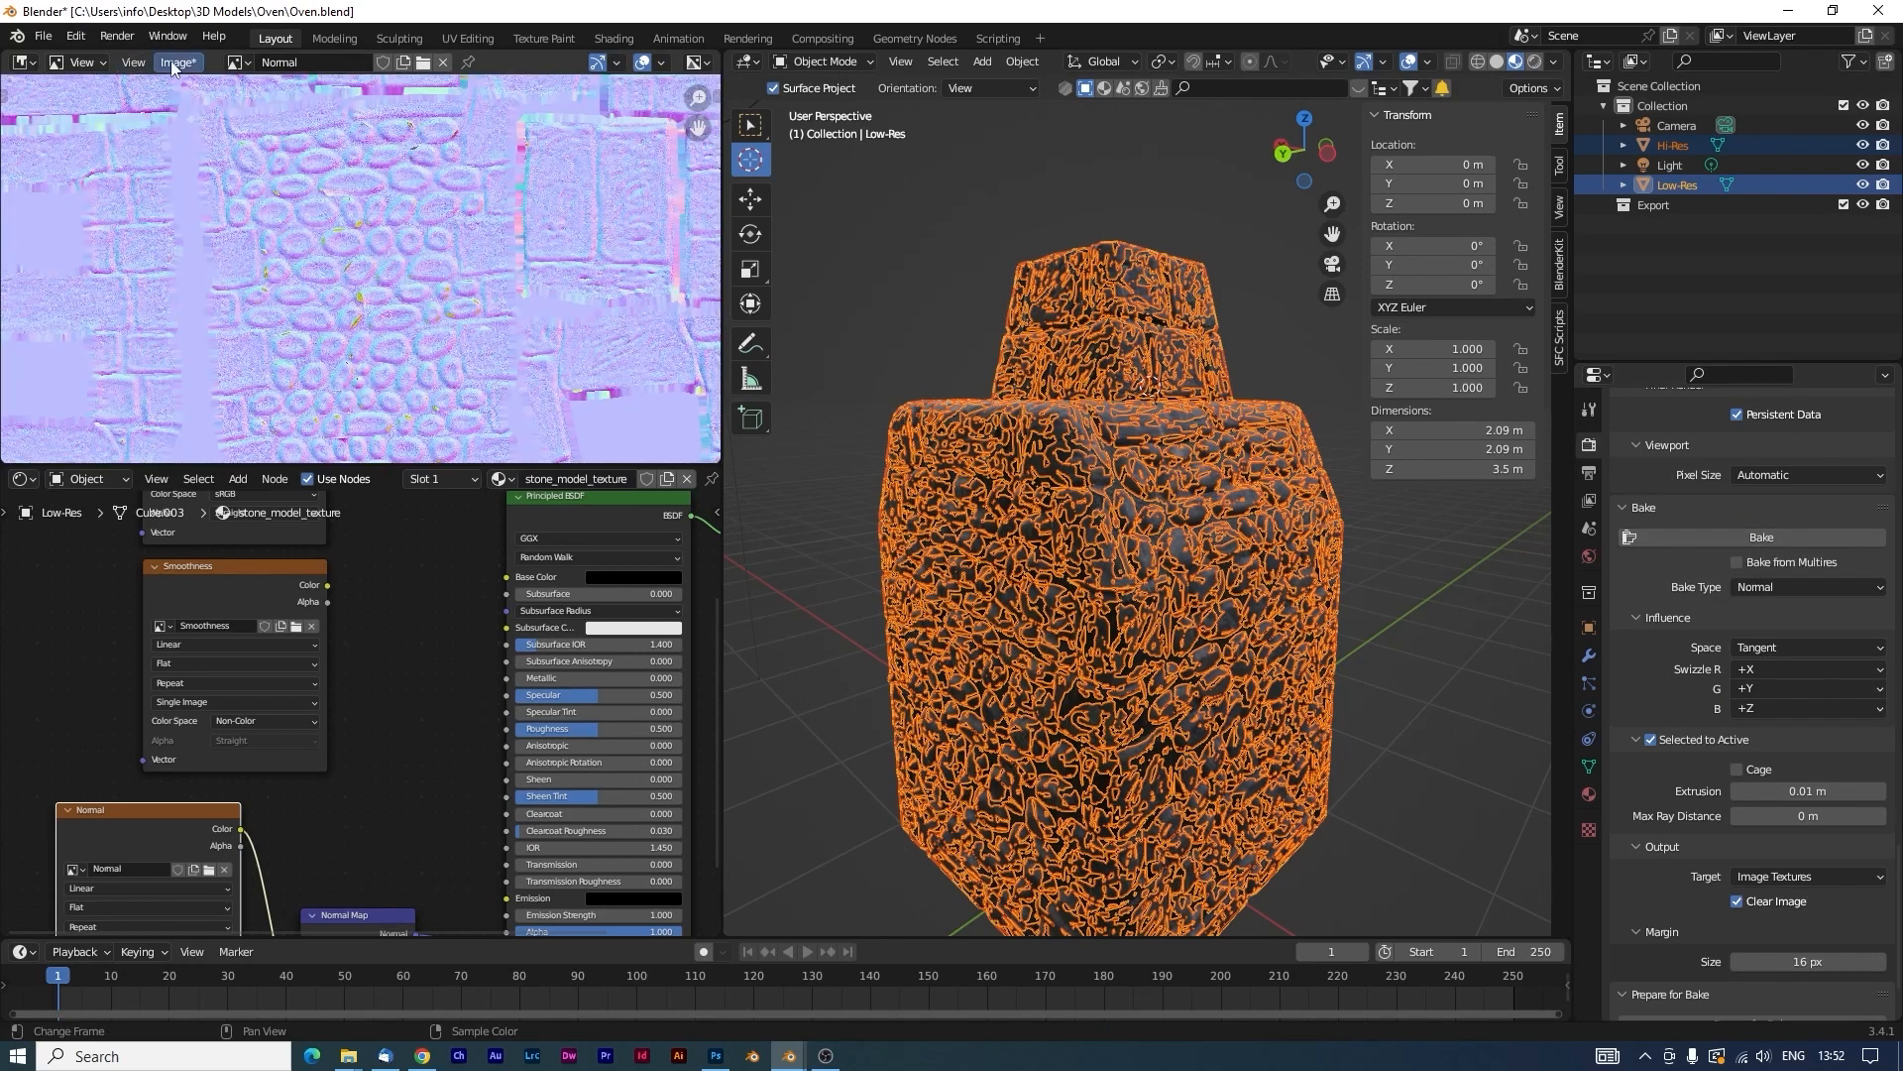
# Save the baked normal map as Normal.png in the Textures folder.
pyautogui.click(177, 61)
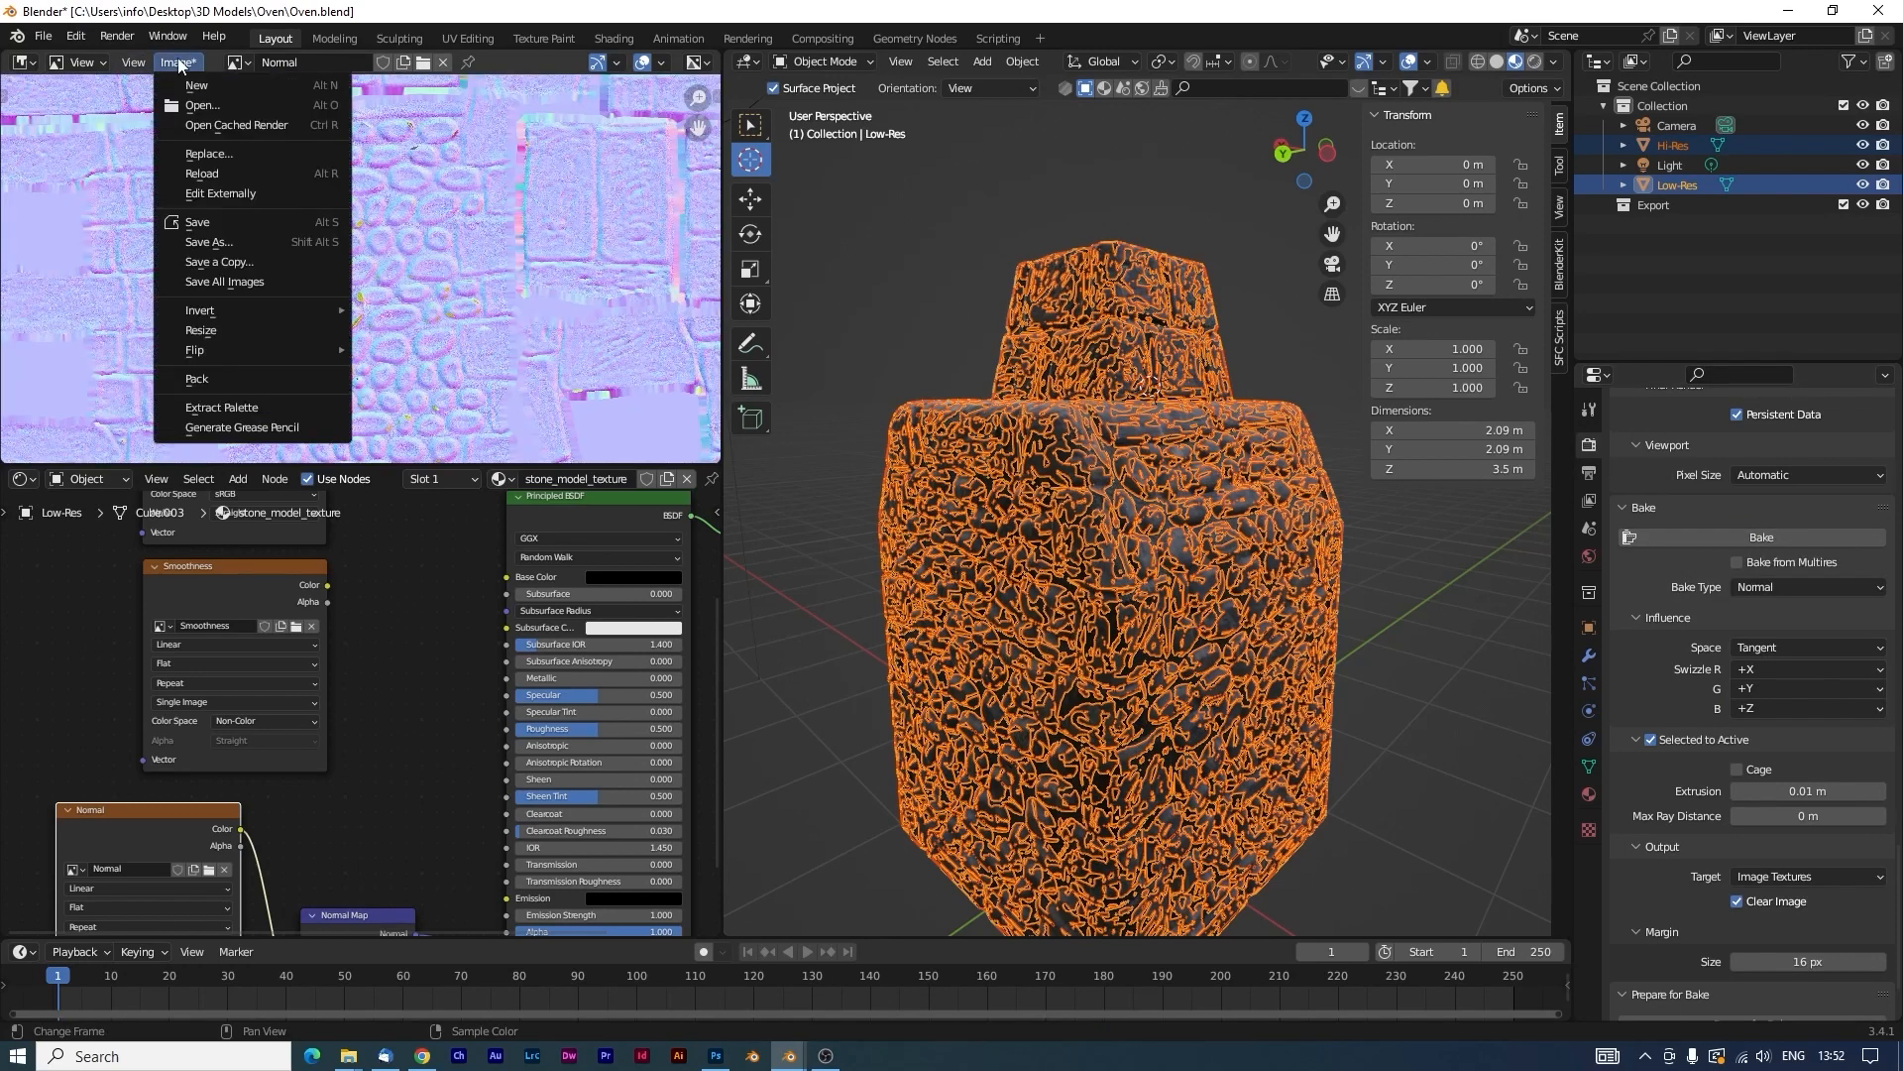
pyautogui.click(202, 244)
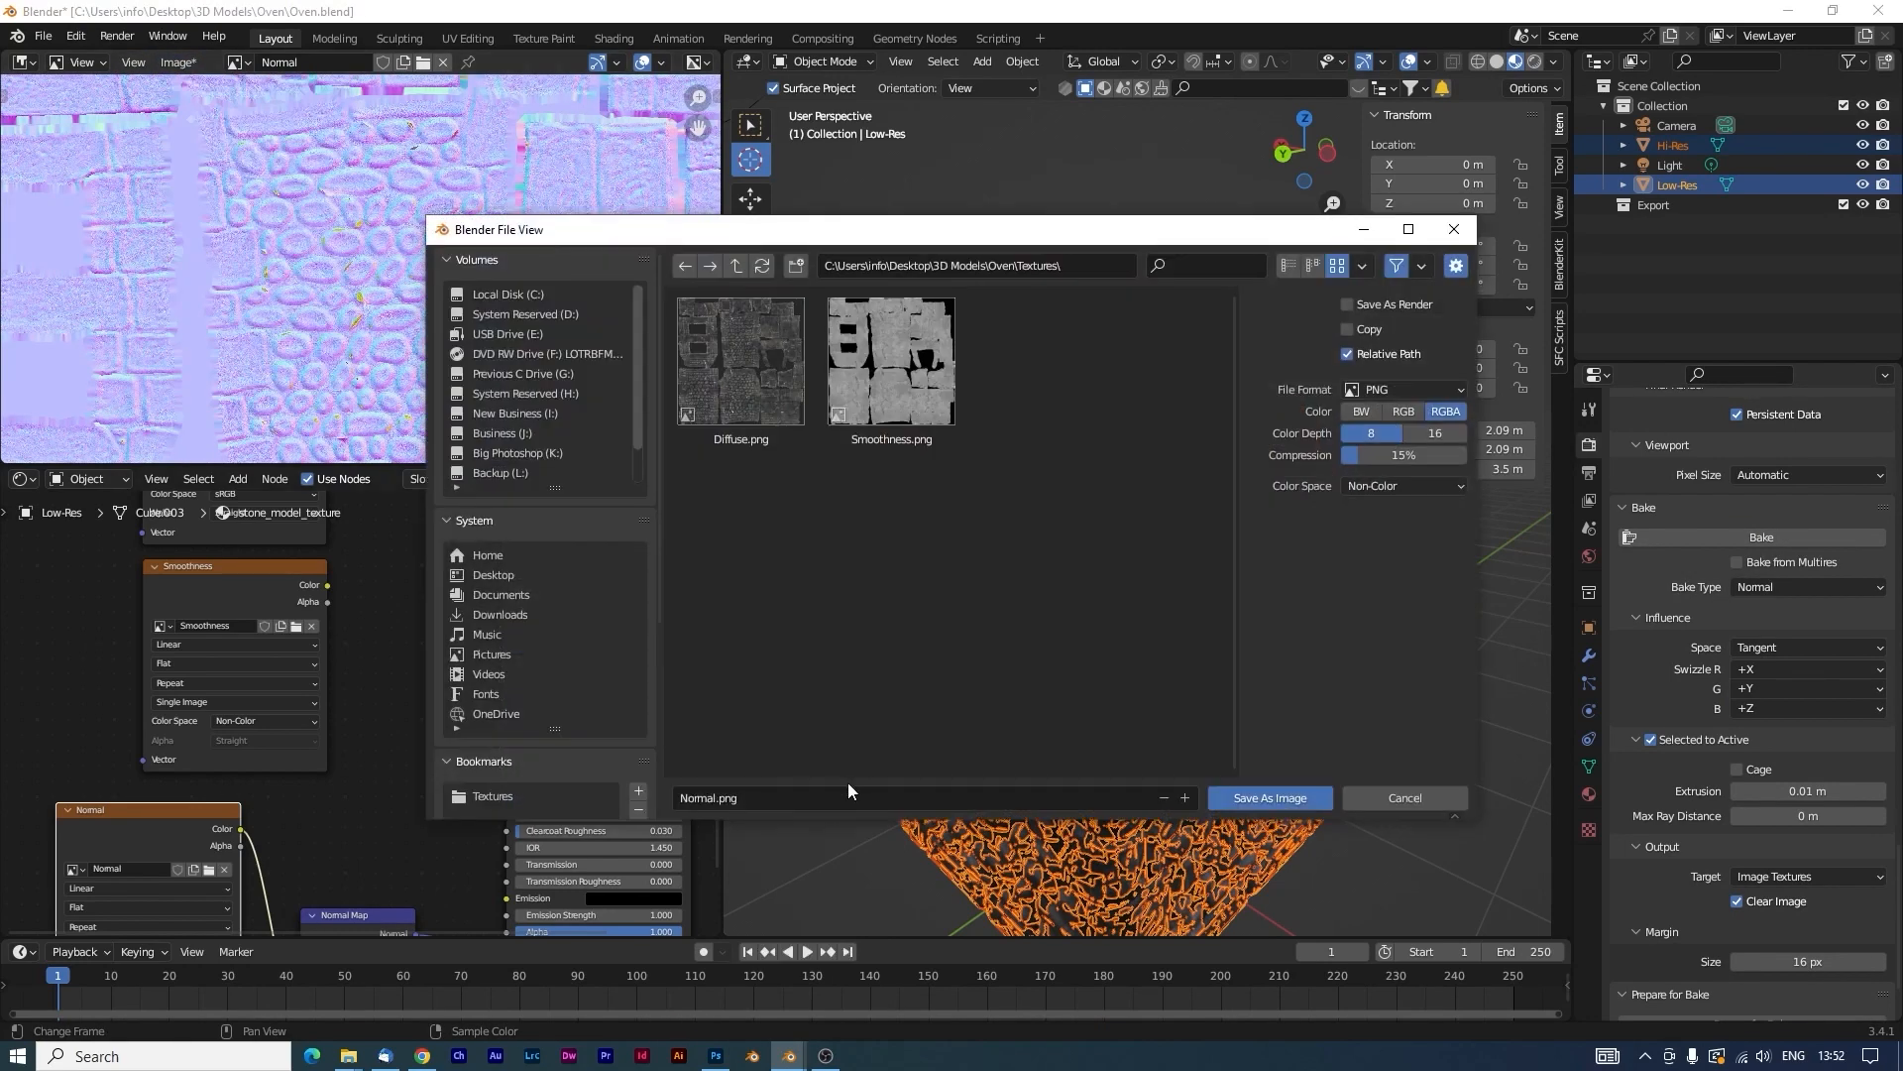
pyautogui.click(1278, 795)
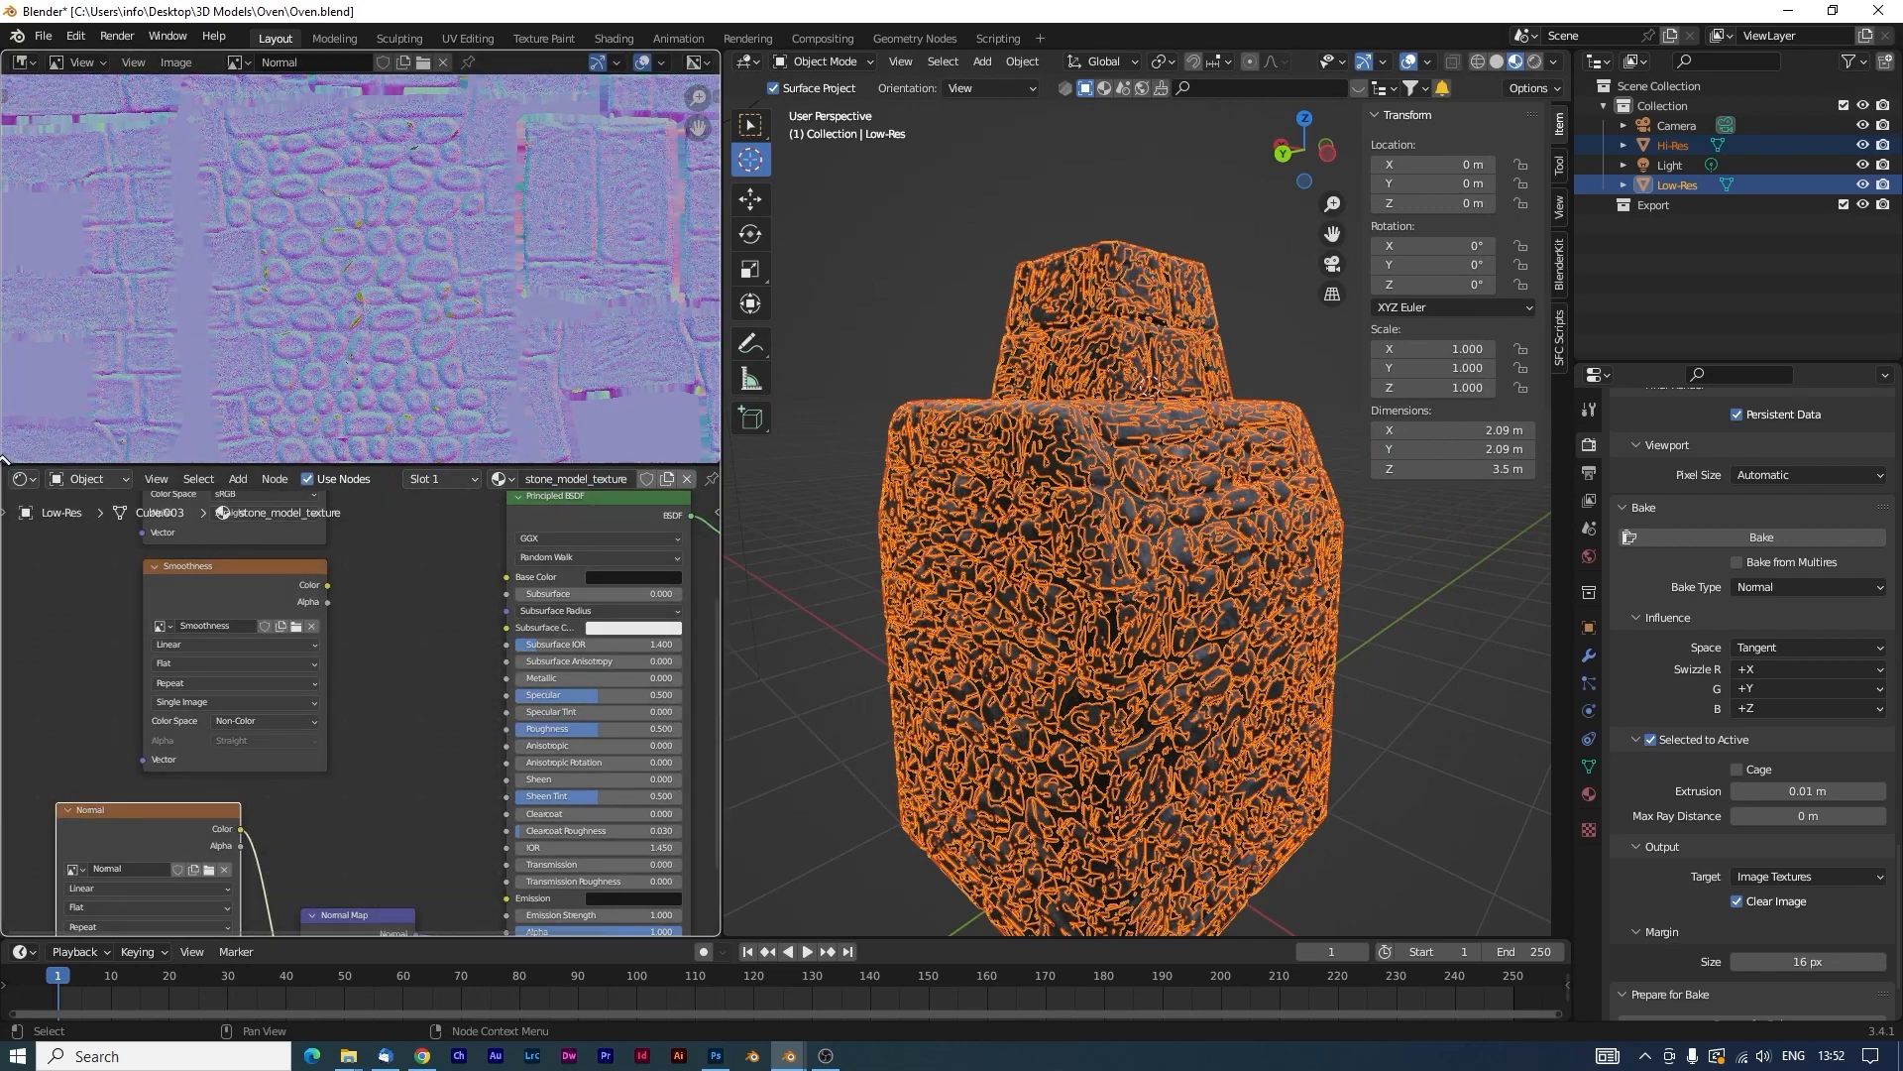
# Merge the Image Editor area back into the node editor and widen the 3D viewport.
pyautogui.moveTo(3, 460); pyautogui.dragTo(58, 166)
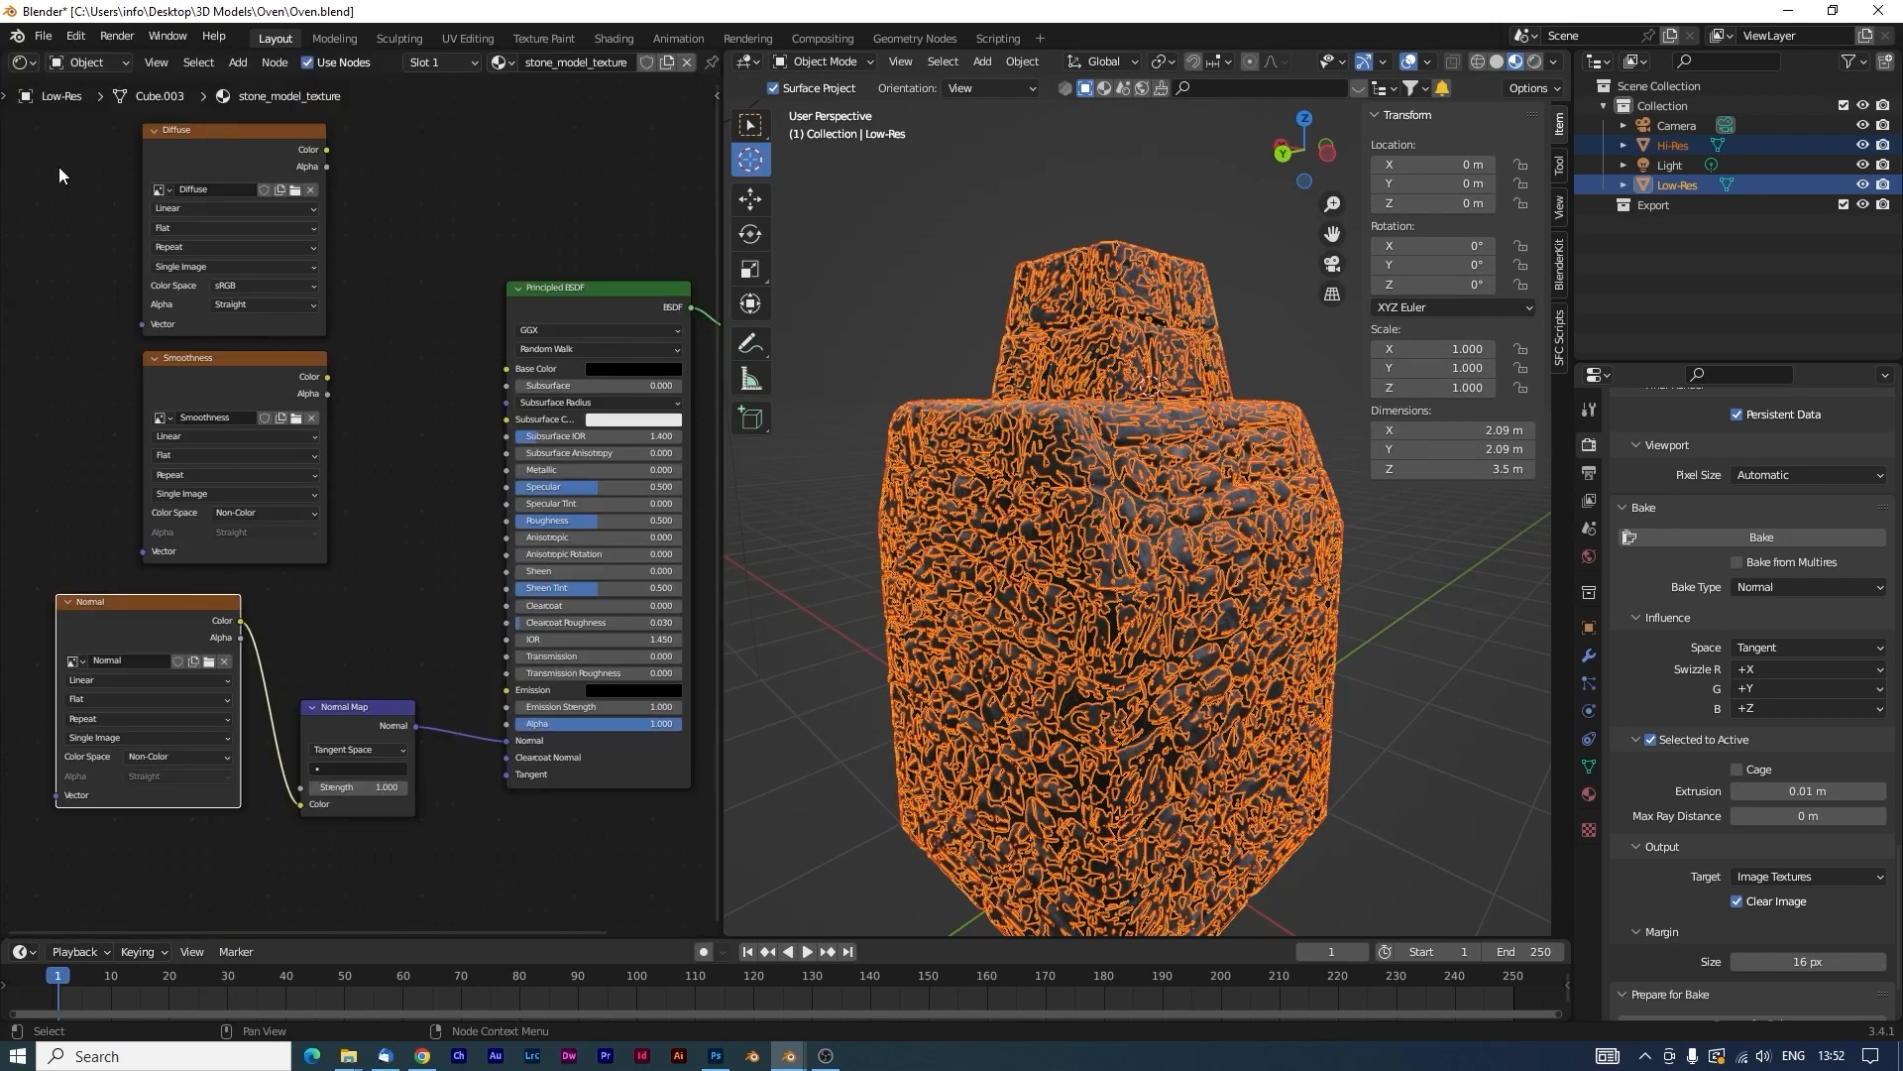
pyautogui.moveTo(720, 260); pyautogui.dragTo(485, 268)
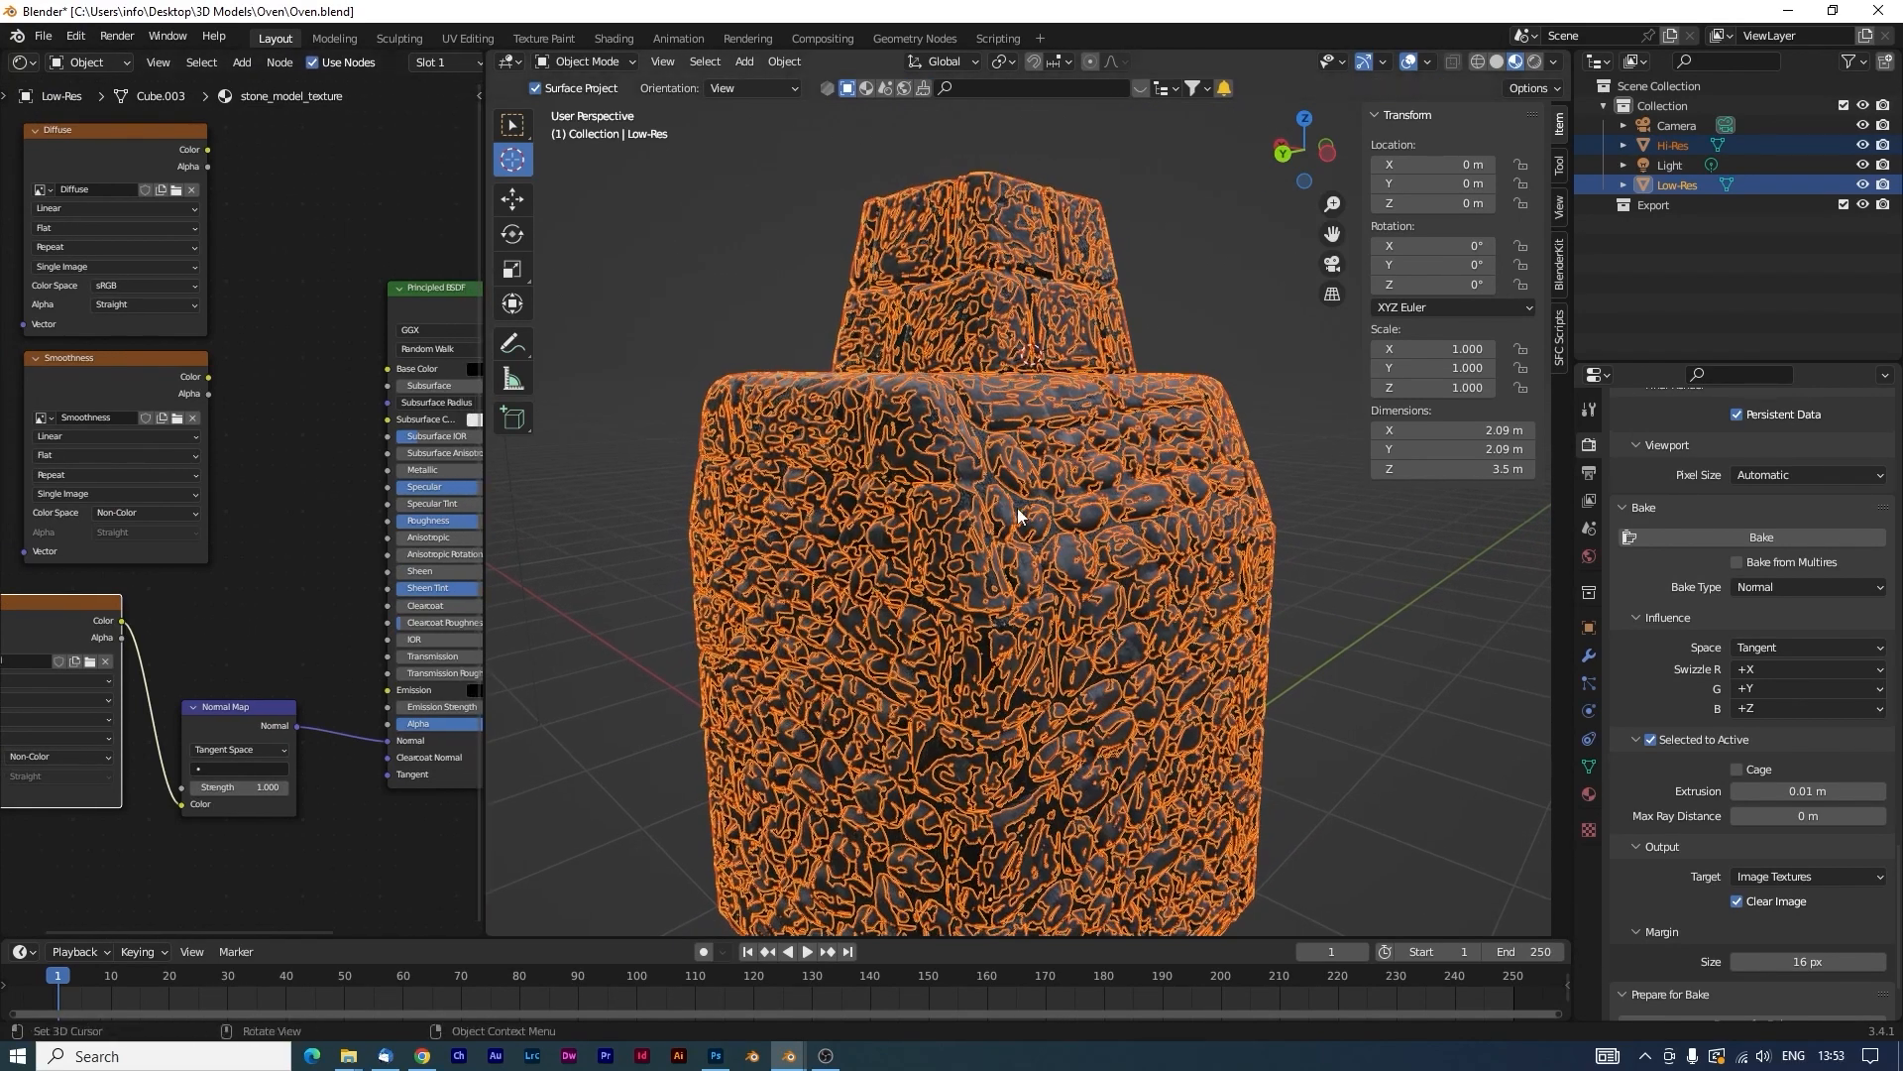
# Hide the Hi-Res oven and reconnect the Normal Map node to the Principled BSDF's Normal input on Low-Res.
pyautogui.click(1863, 146)
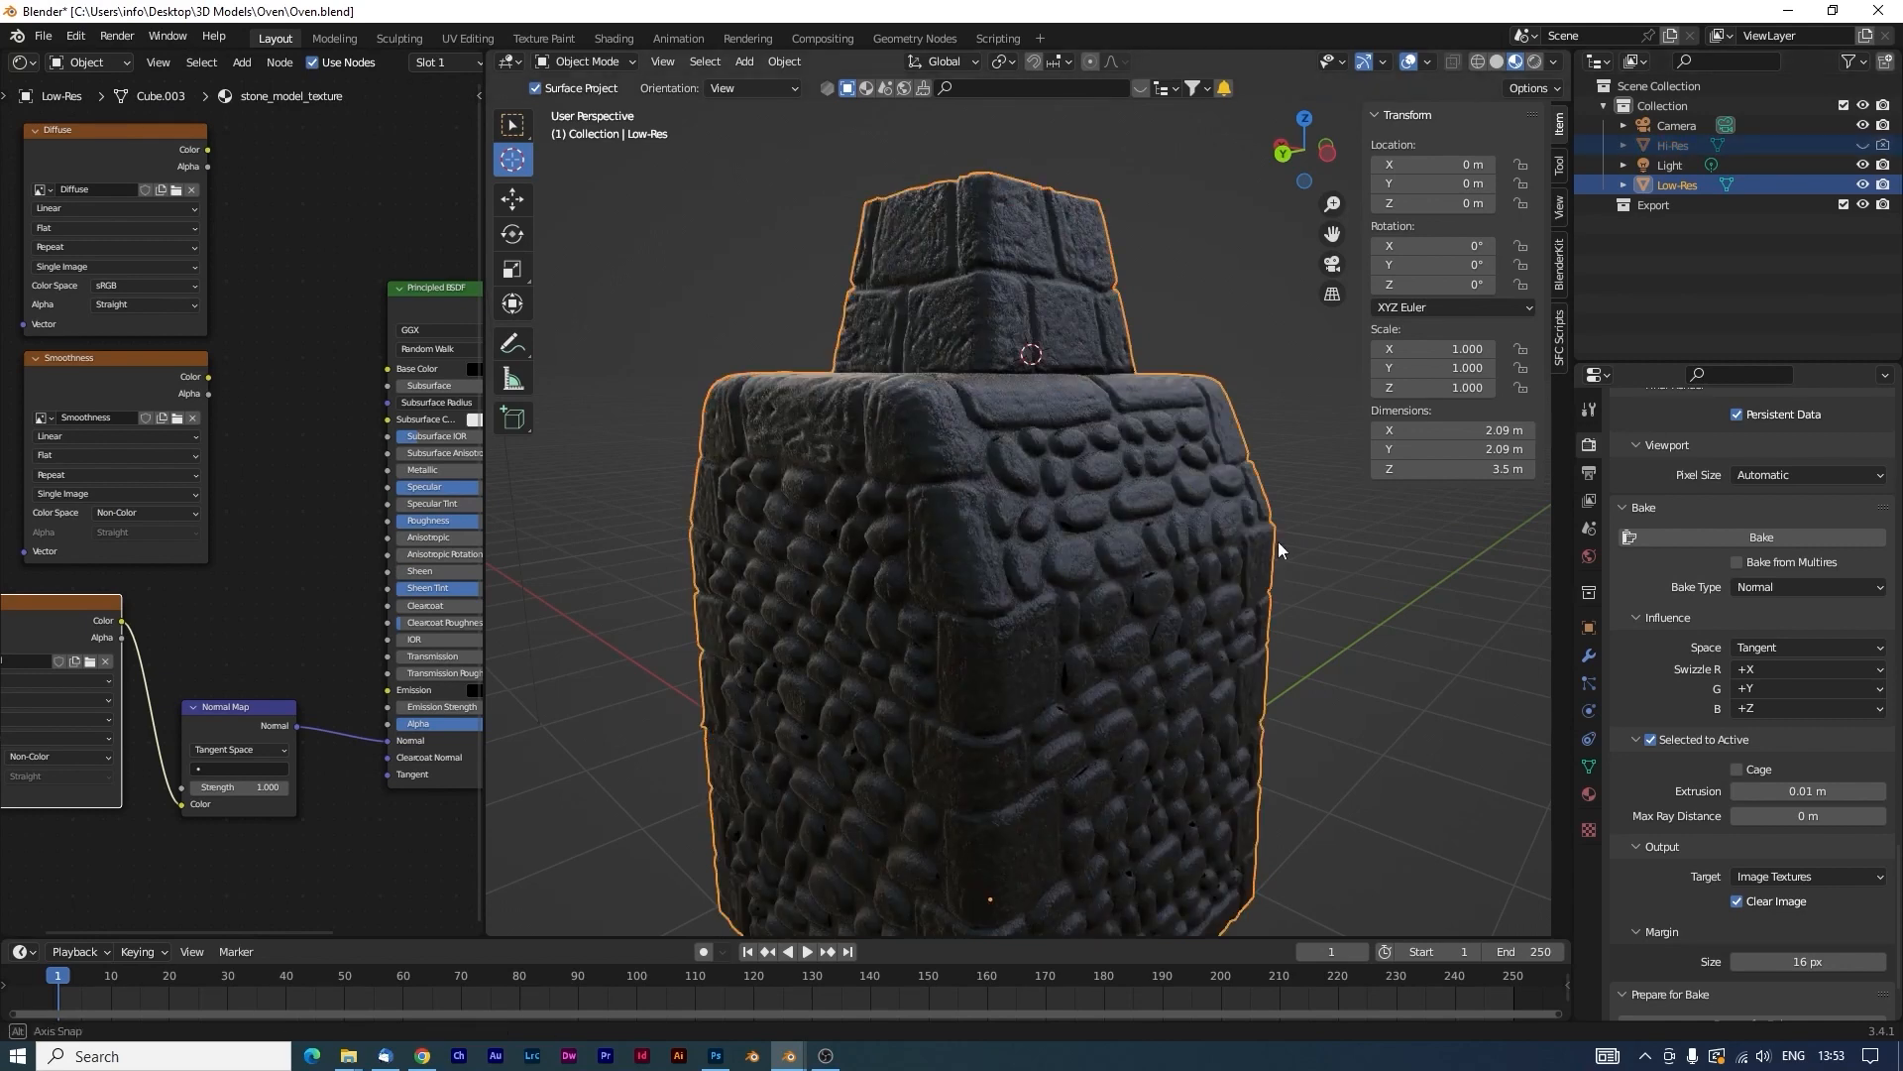
pyautogui.moveTo(1277, 543); pyautogui.dragTo(1051, 492, button='middle')
pyautogui.scroll(6, 1051, 492)
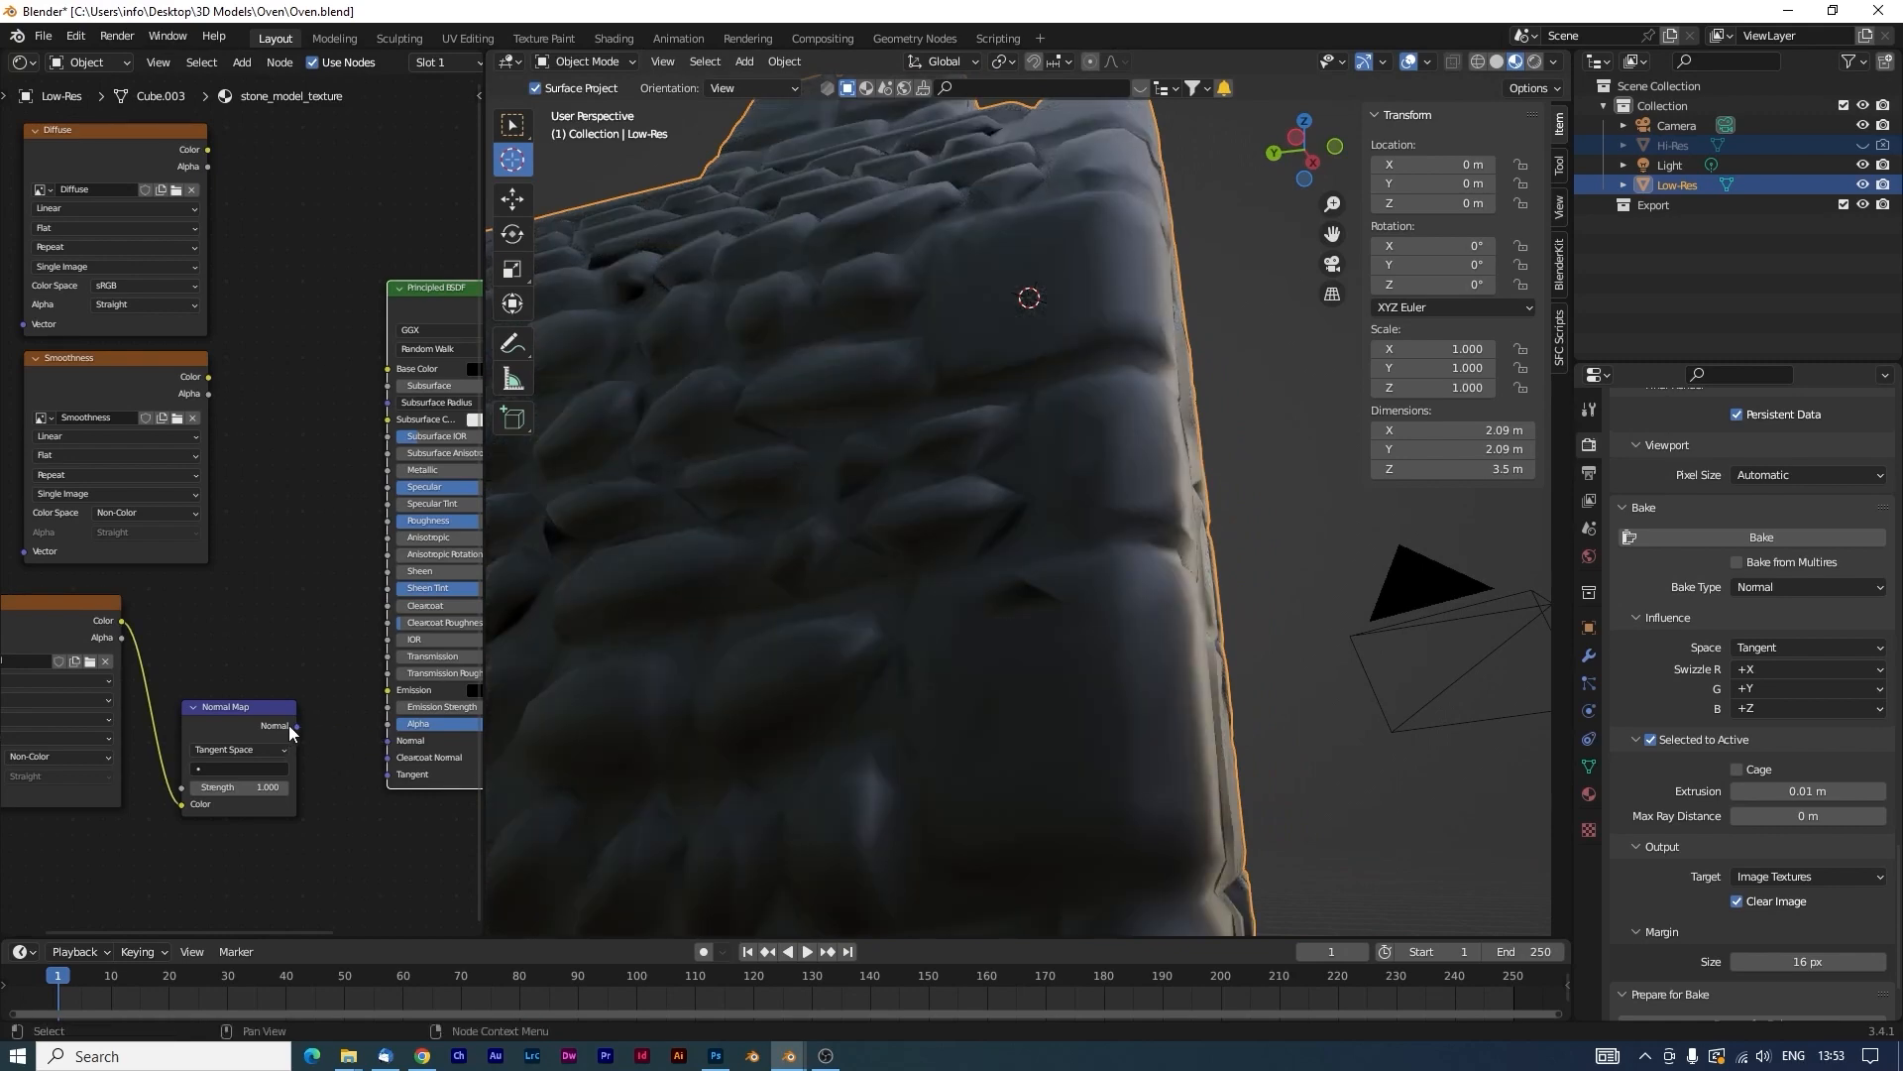
pyautogui.moveTo(290, 726); pyautogui.dragTo(392, 750)
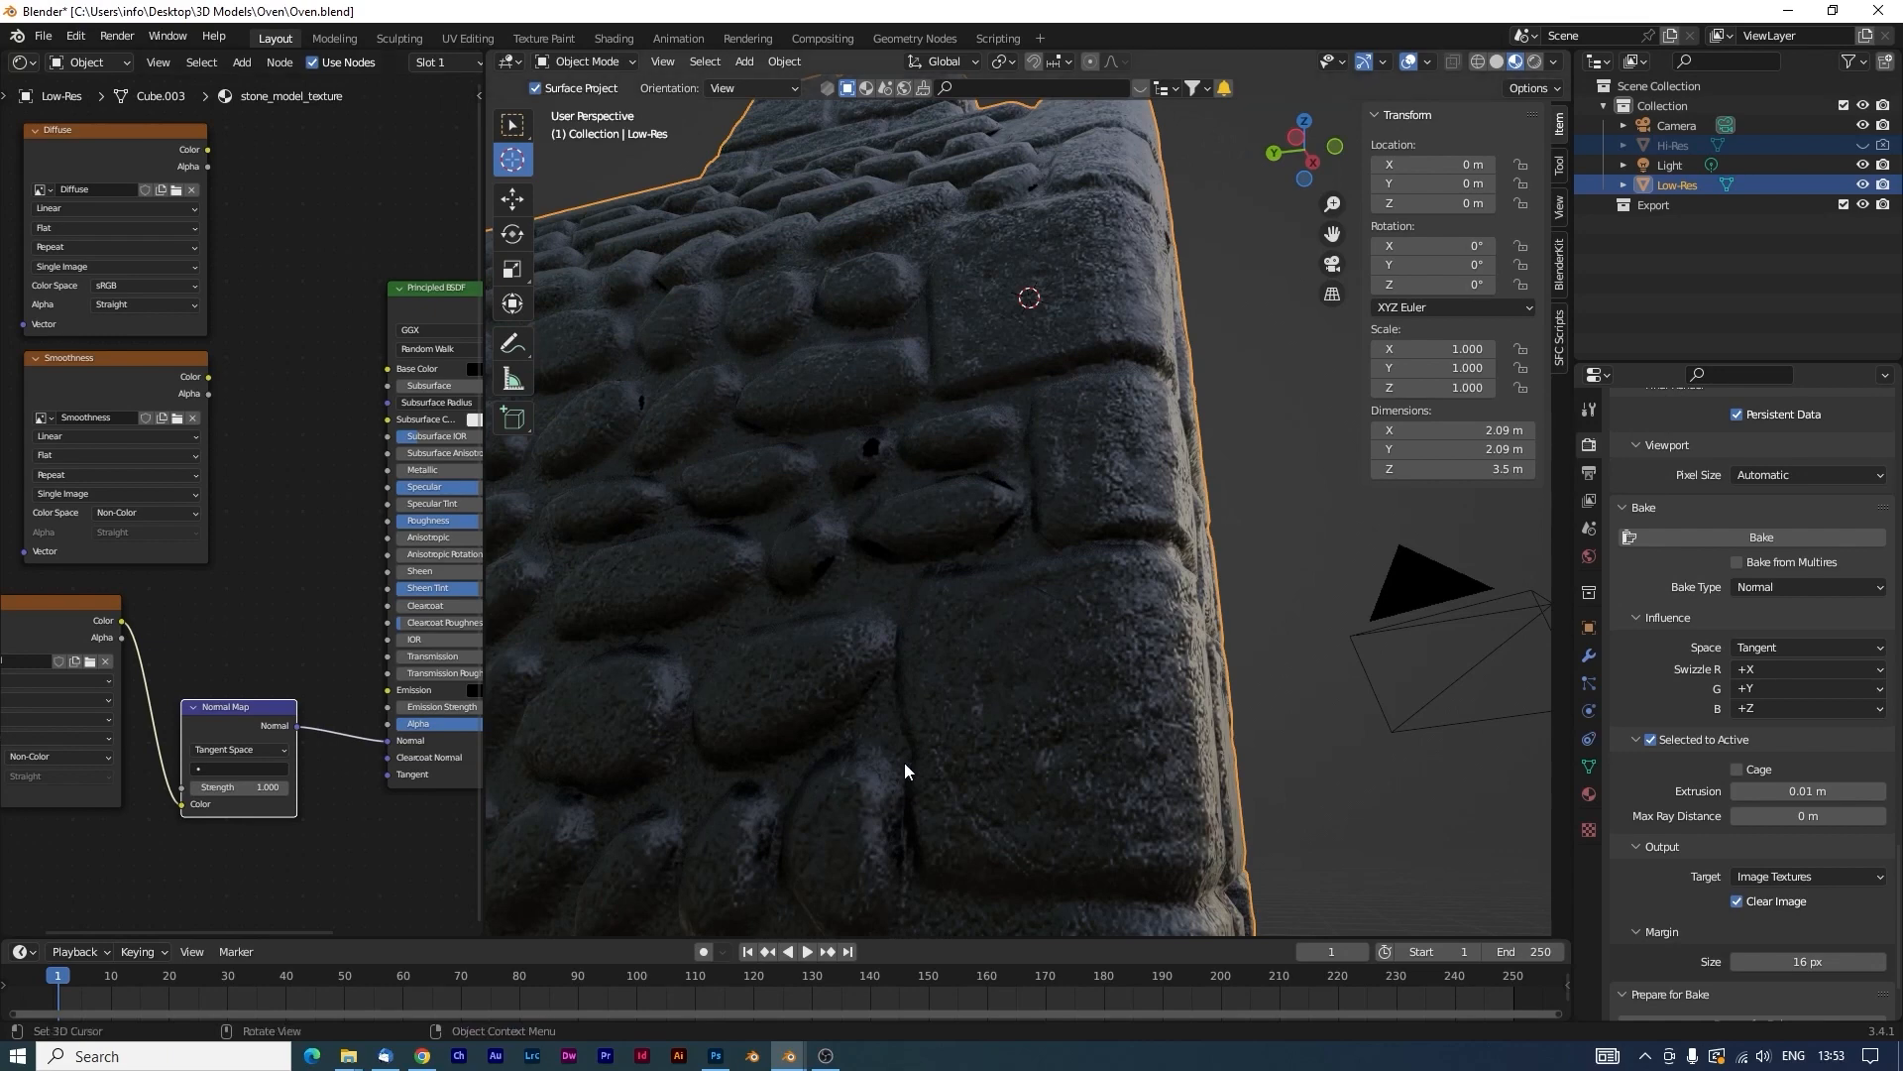
# Examine the Low-Res oven in wireframe and material preview, checking the baked normal detail on its stone walls.
pyautogui.moveTo(904, 762); pyautogui.dragTo(1165, 684, button='middle')
pyautogui.click(1478, 62)
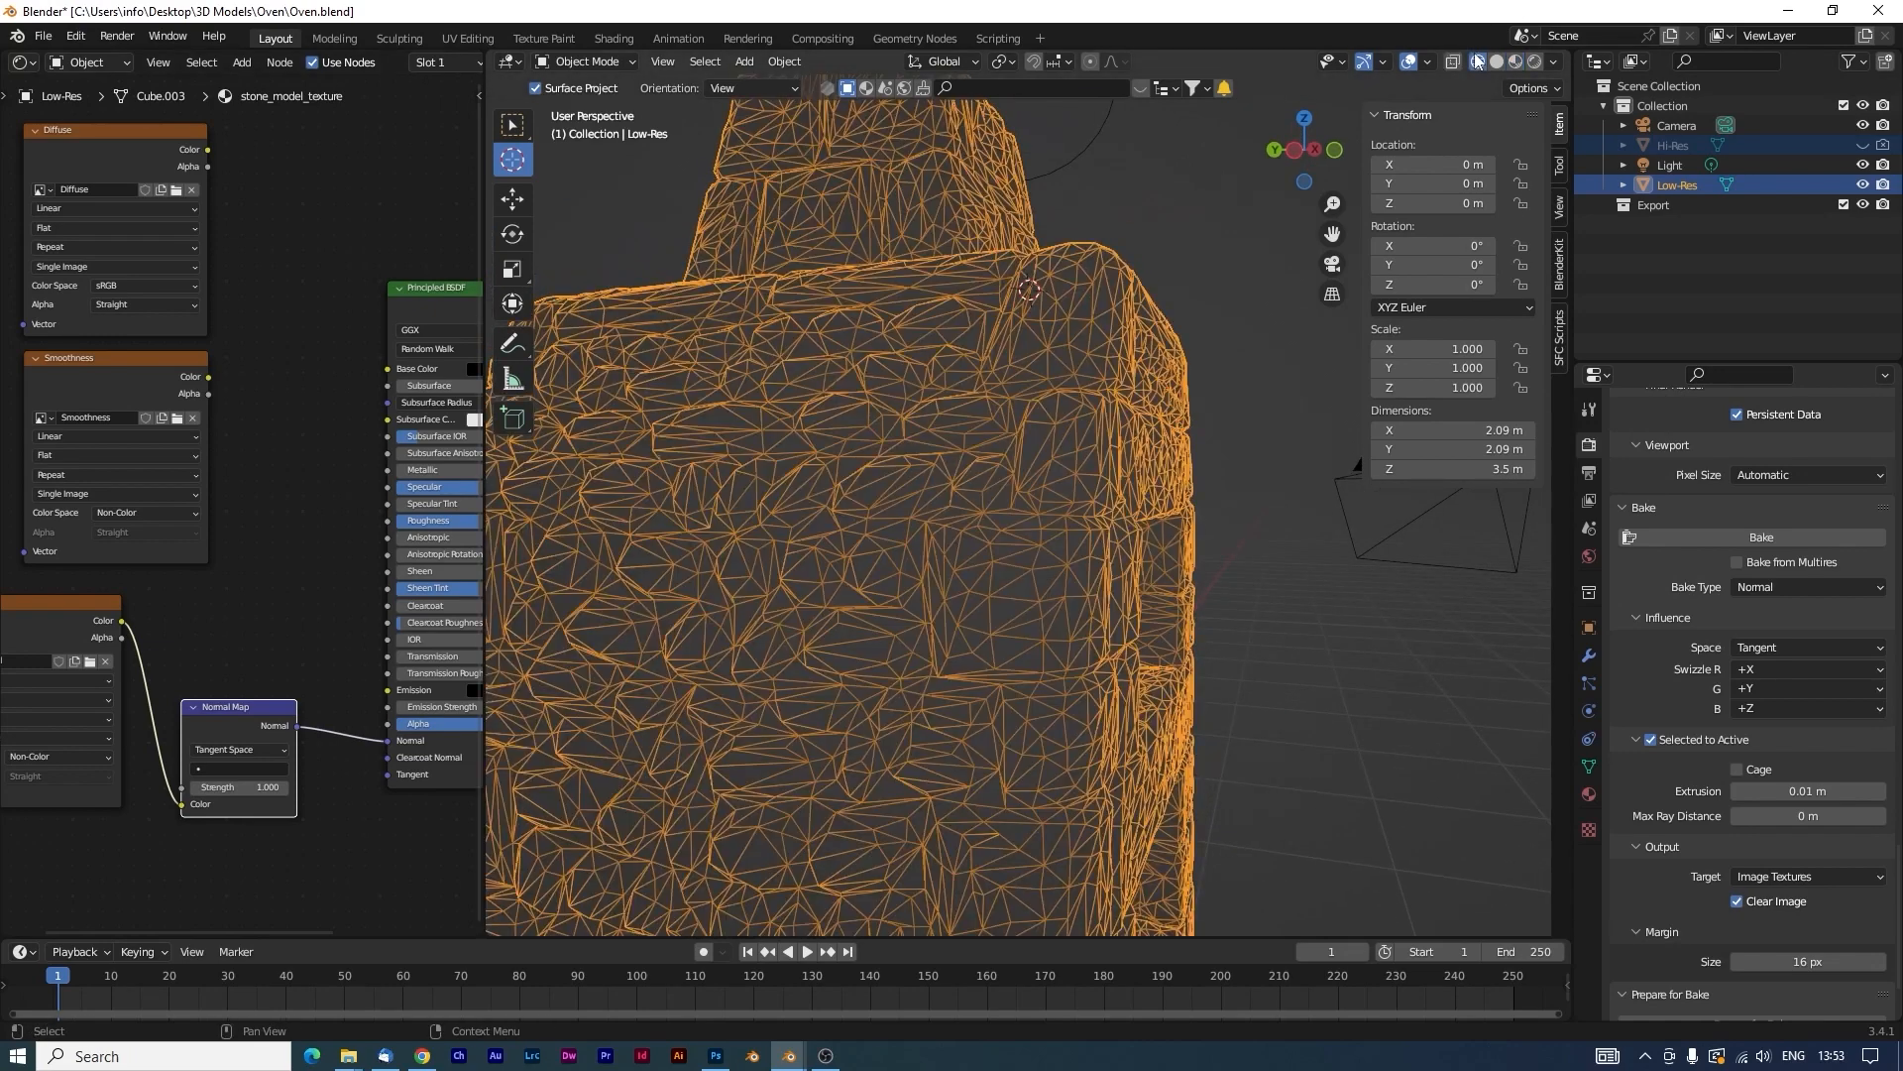
pyautogui.click(1520, 63)
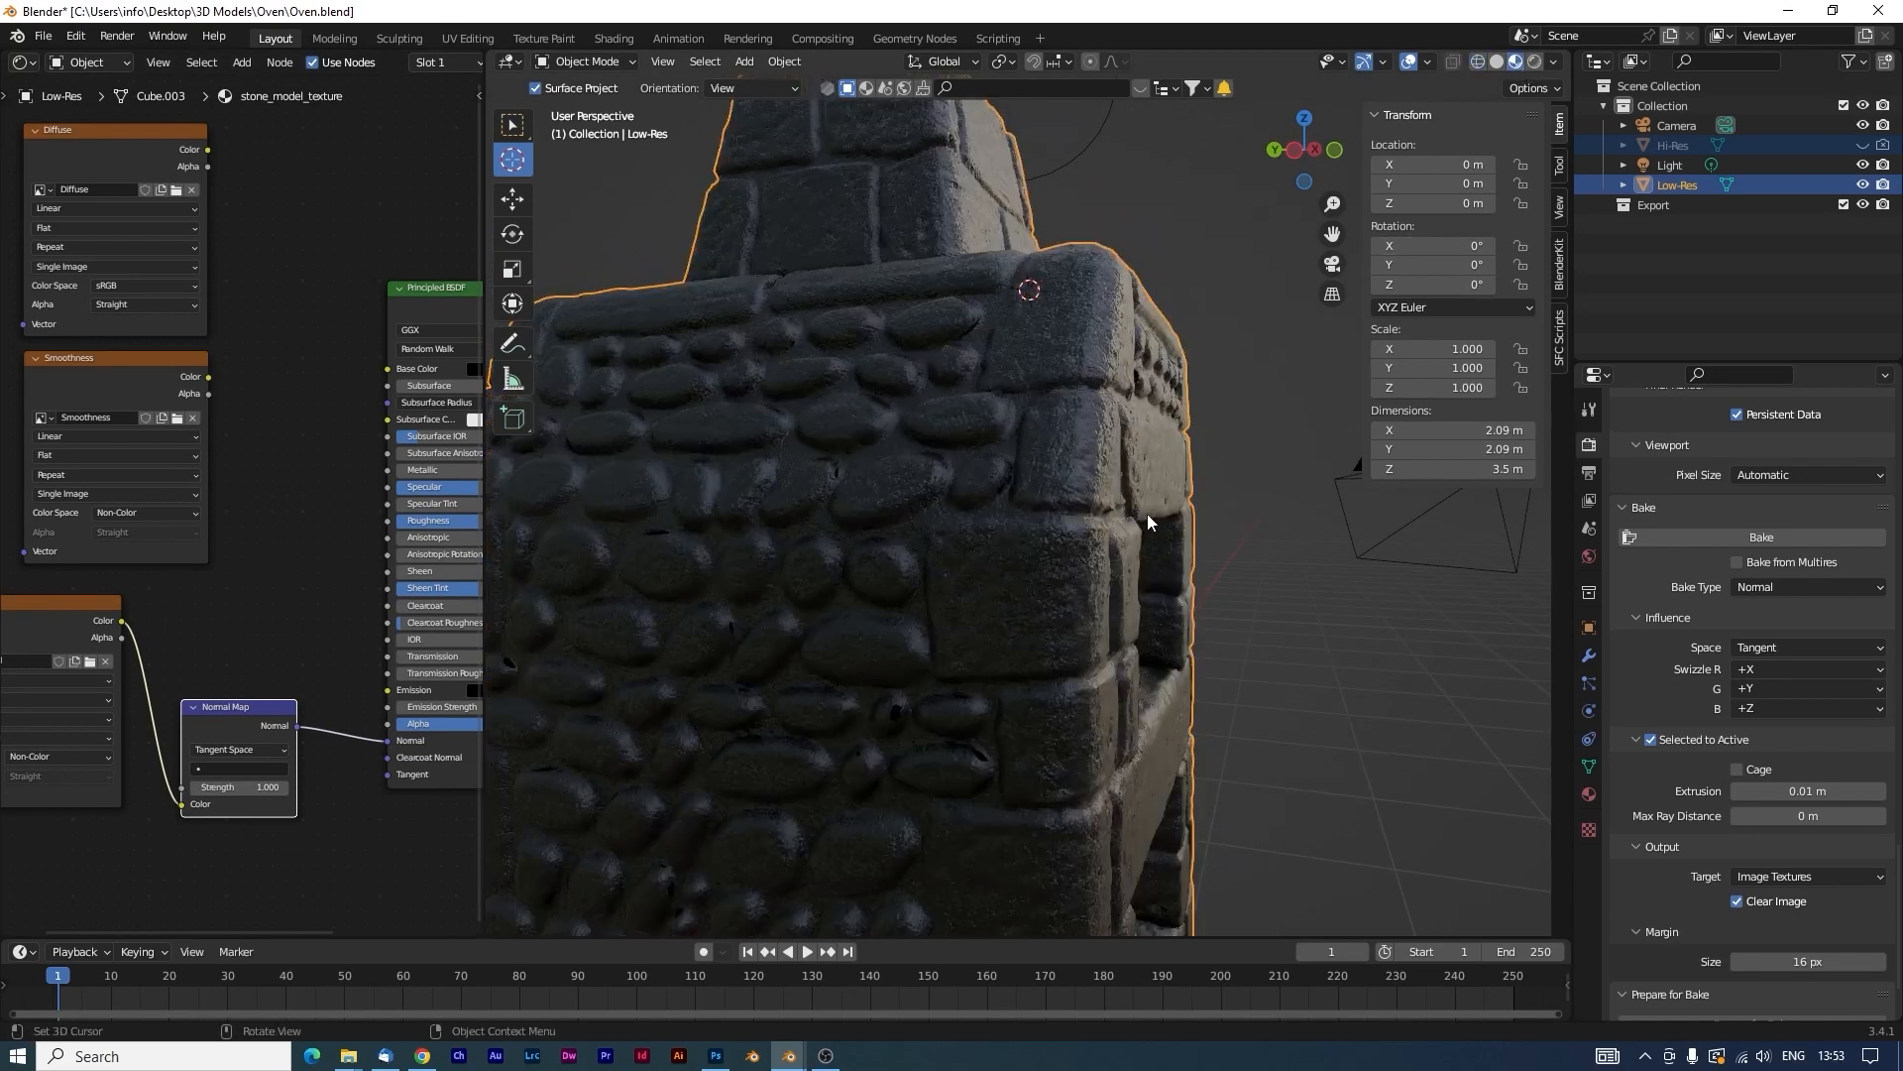
pyautogui.scroll(1, 1145, 538)
pyautogui.moveTo(1144, 550); pyautogui.dragTo(1122, 587, button='middle')
pyautogui.scroll(-3, 1122, 587)
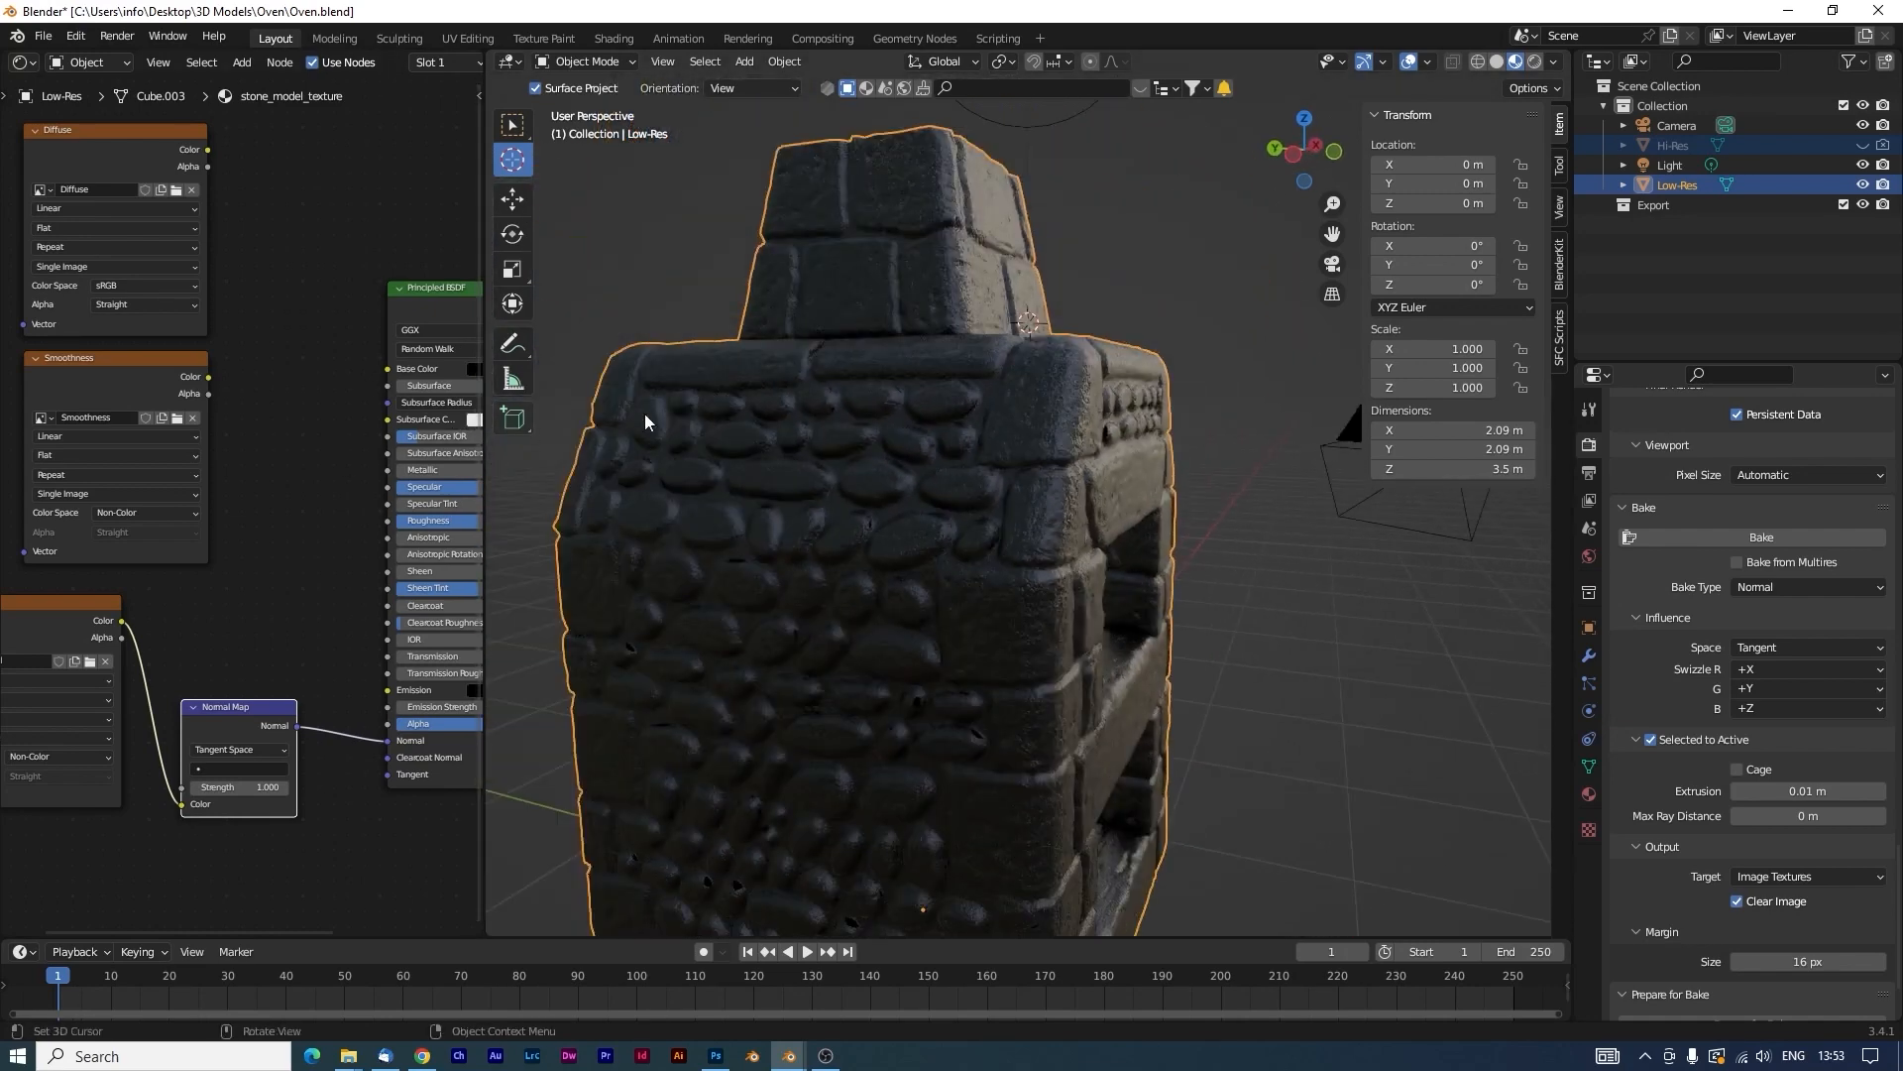
pyautogui.moveTo(914, 666); pyautogui.dragTo(905, 620, button='middle')
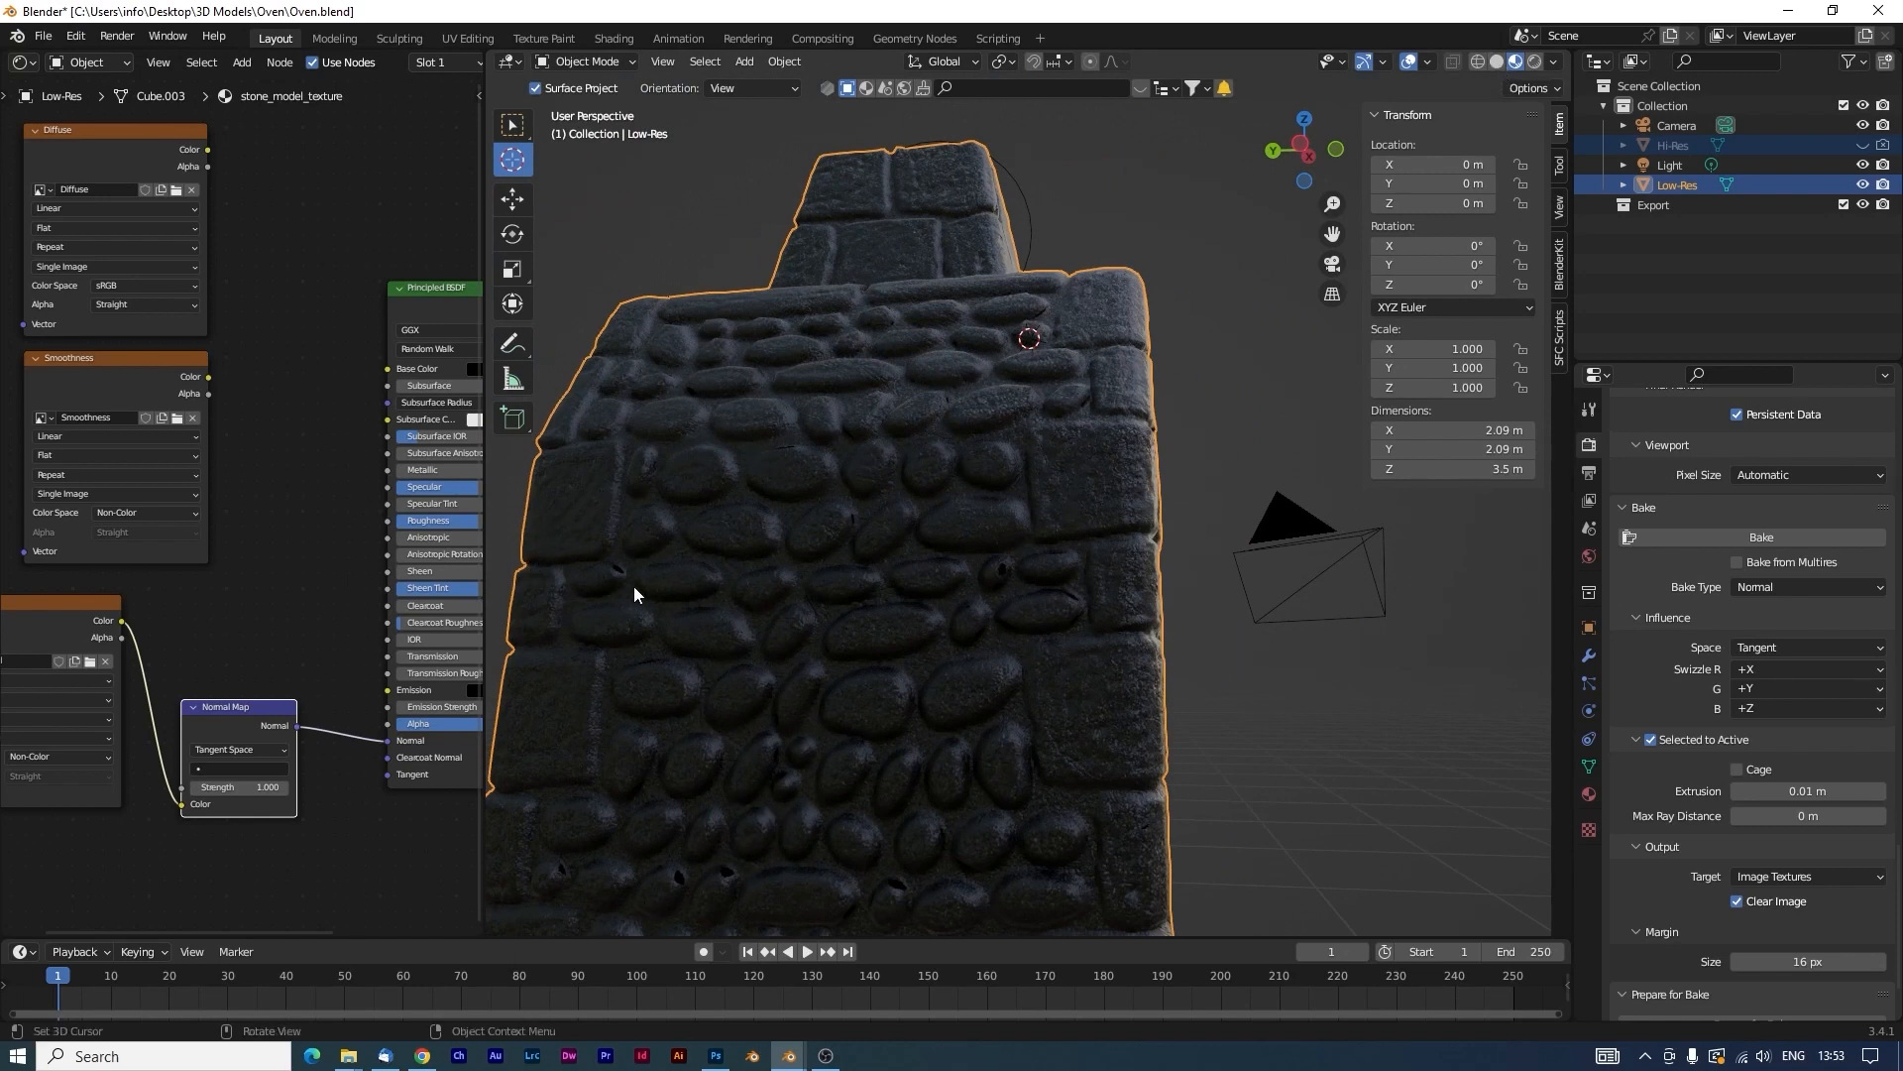
pyautogui.moveTo(783, 870); pyautogui.dragTo(859, 799, button='middle')
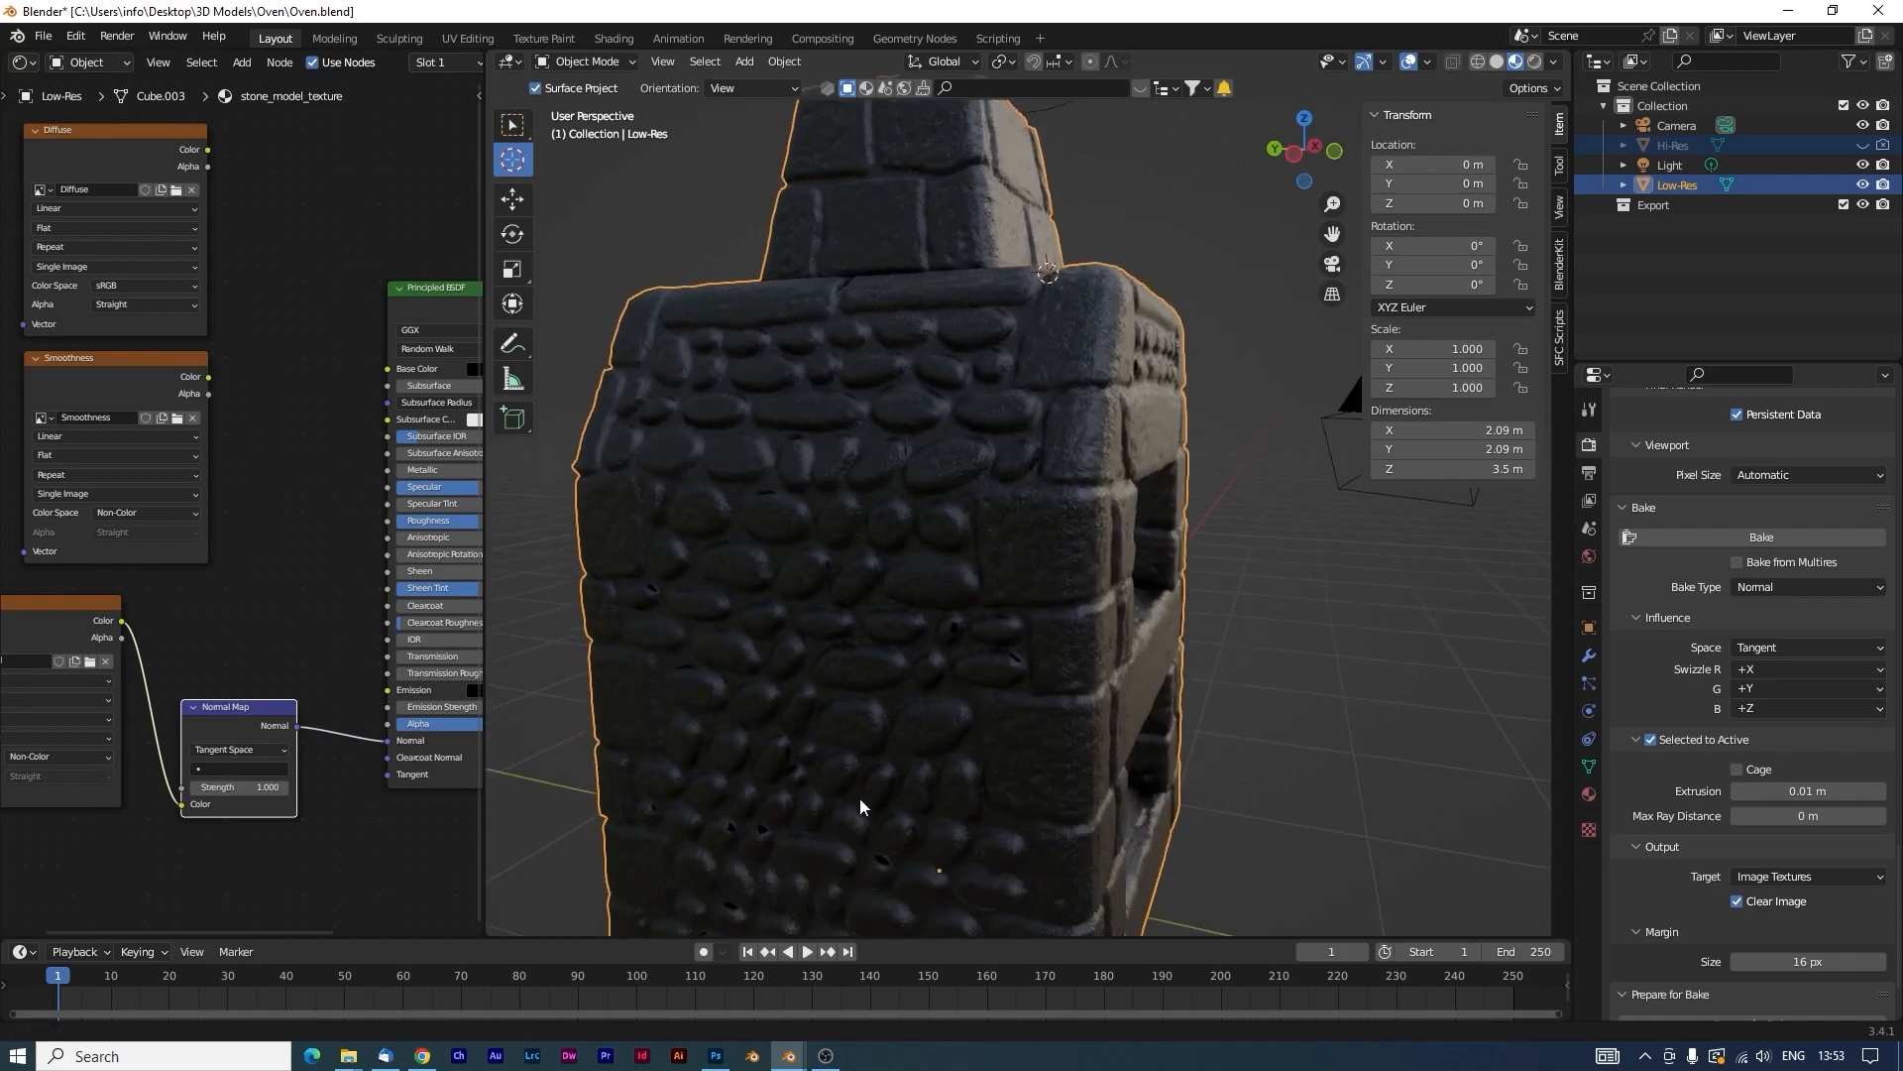
pyautogui.scroll(3, 932, 652)
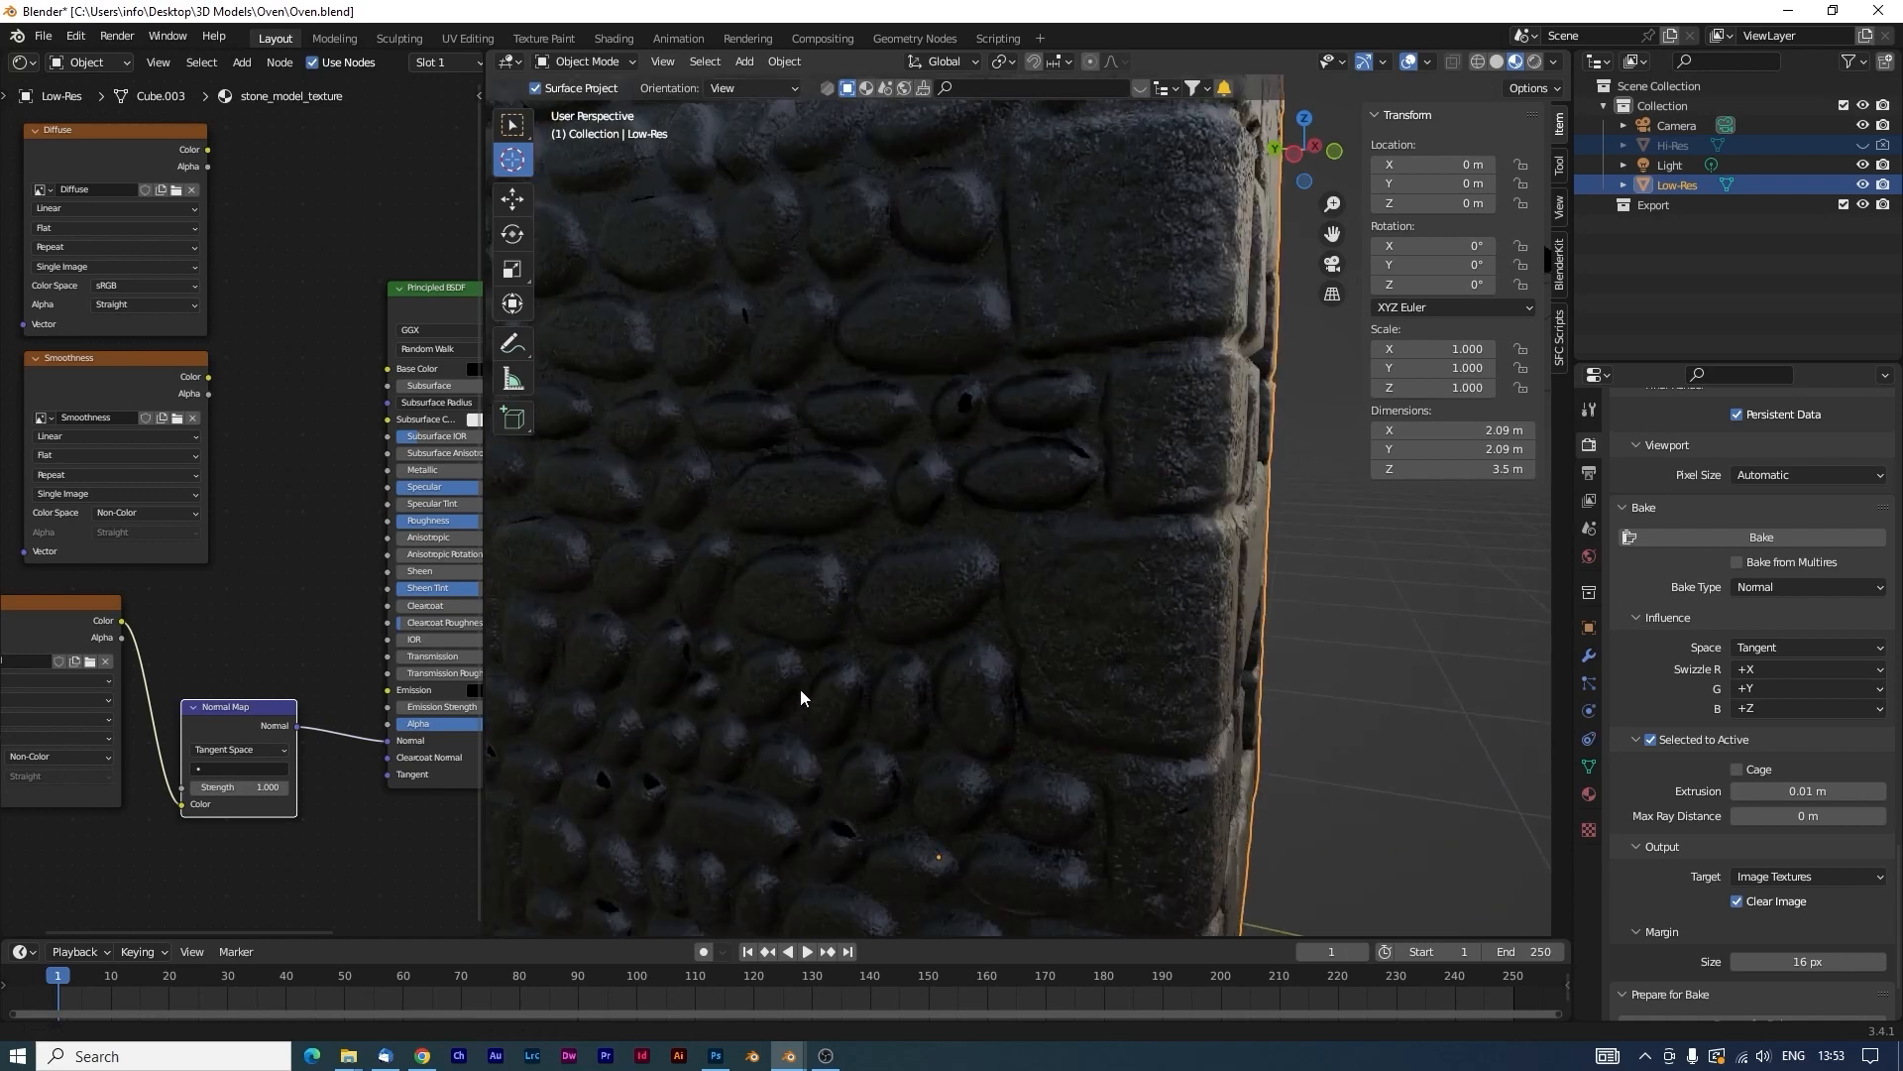
pyautogui.scroll(-1, 800, 688)
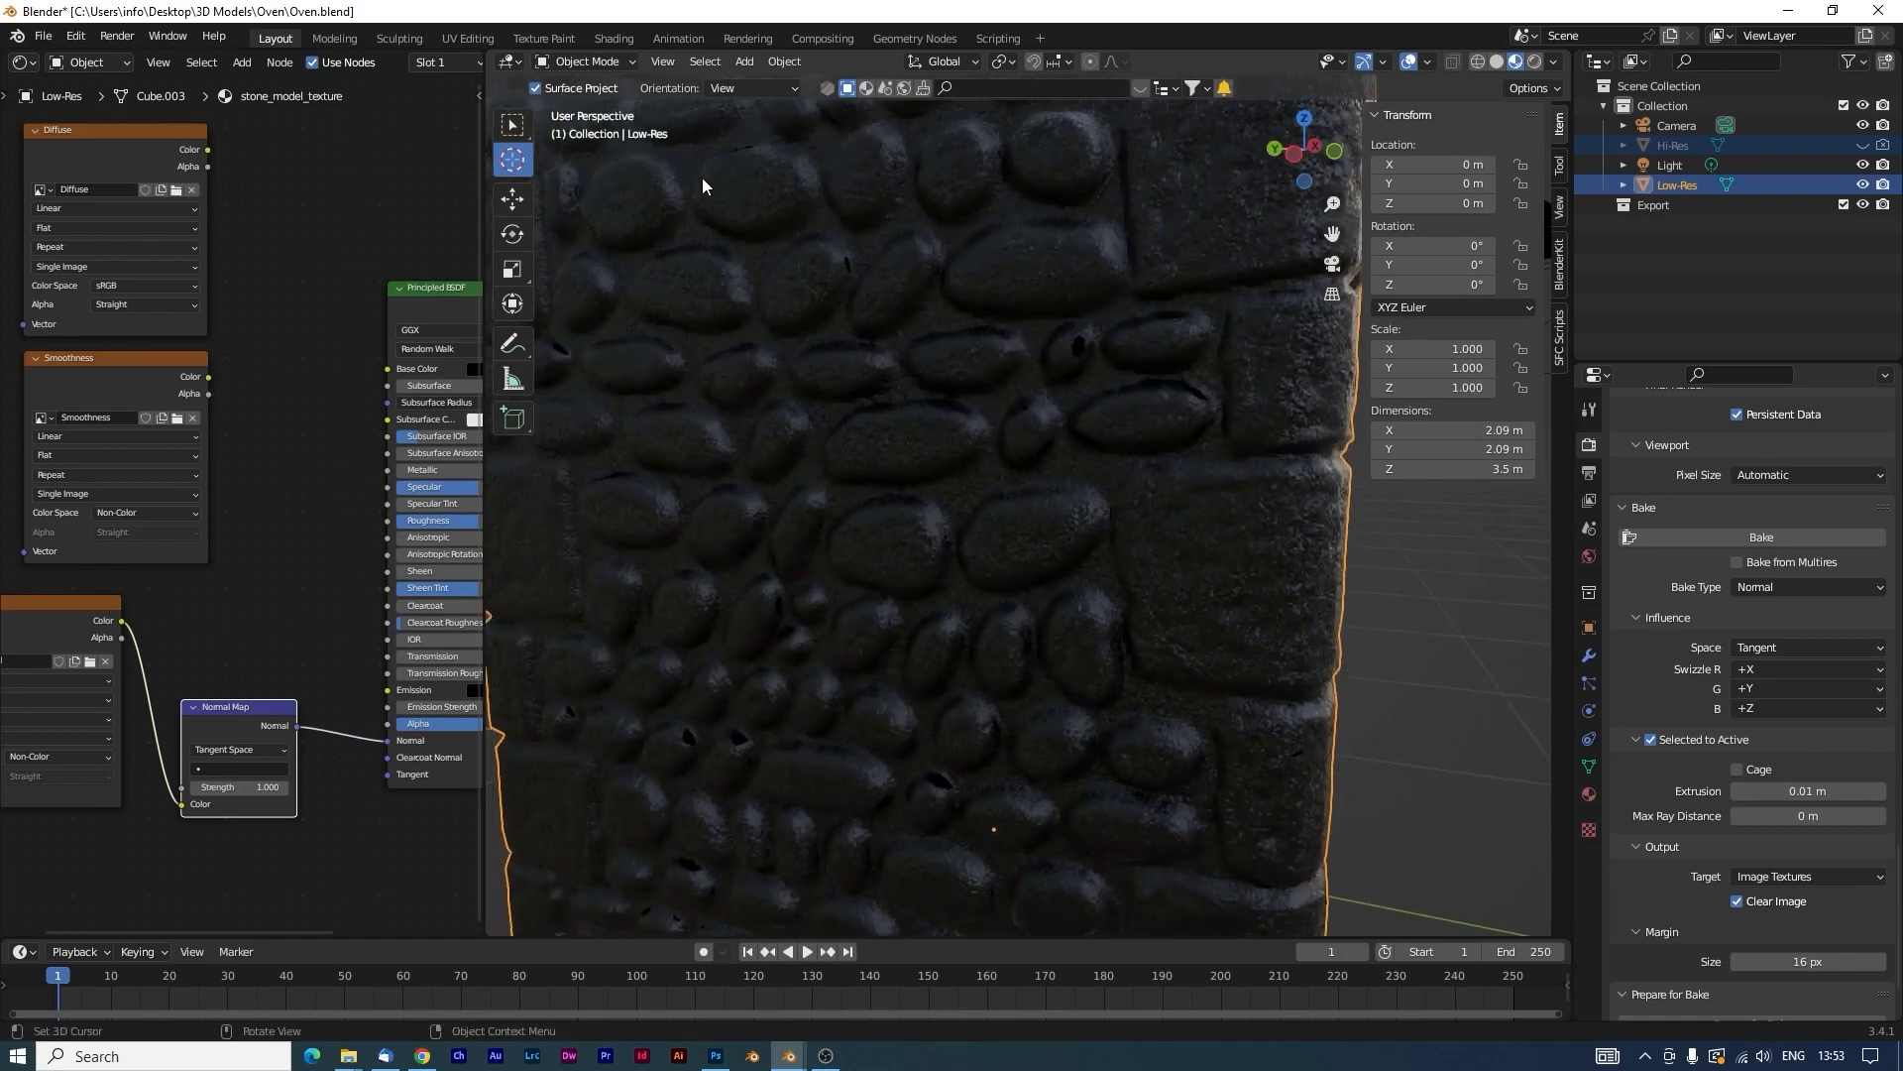
# Switch to the Texture Paint workspace and examine the Normal image for baking artifacts among the stones.
pyautogui.click(541, 37)
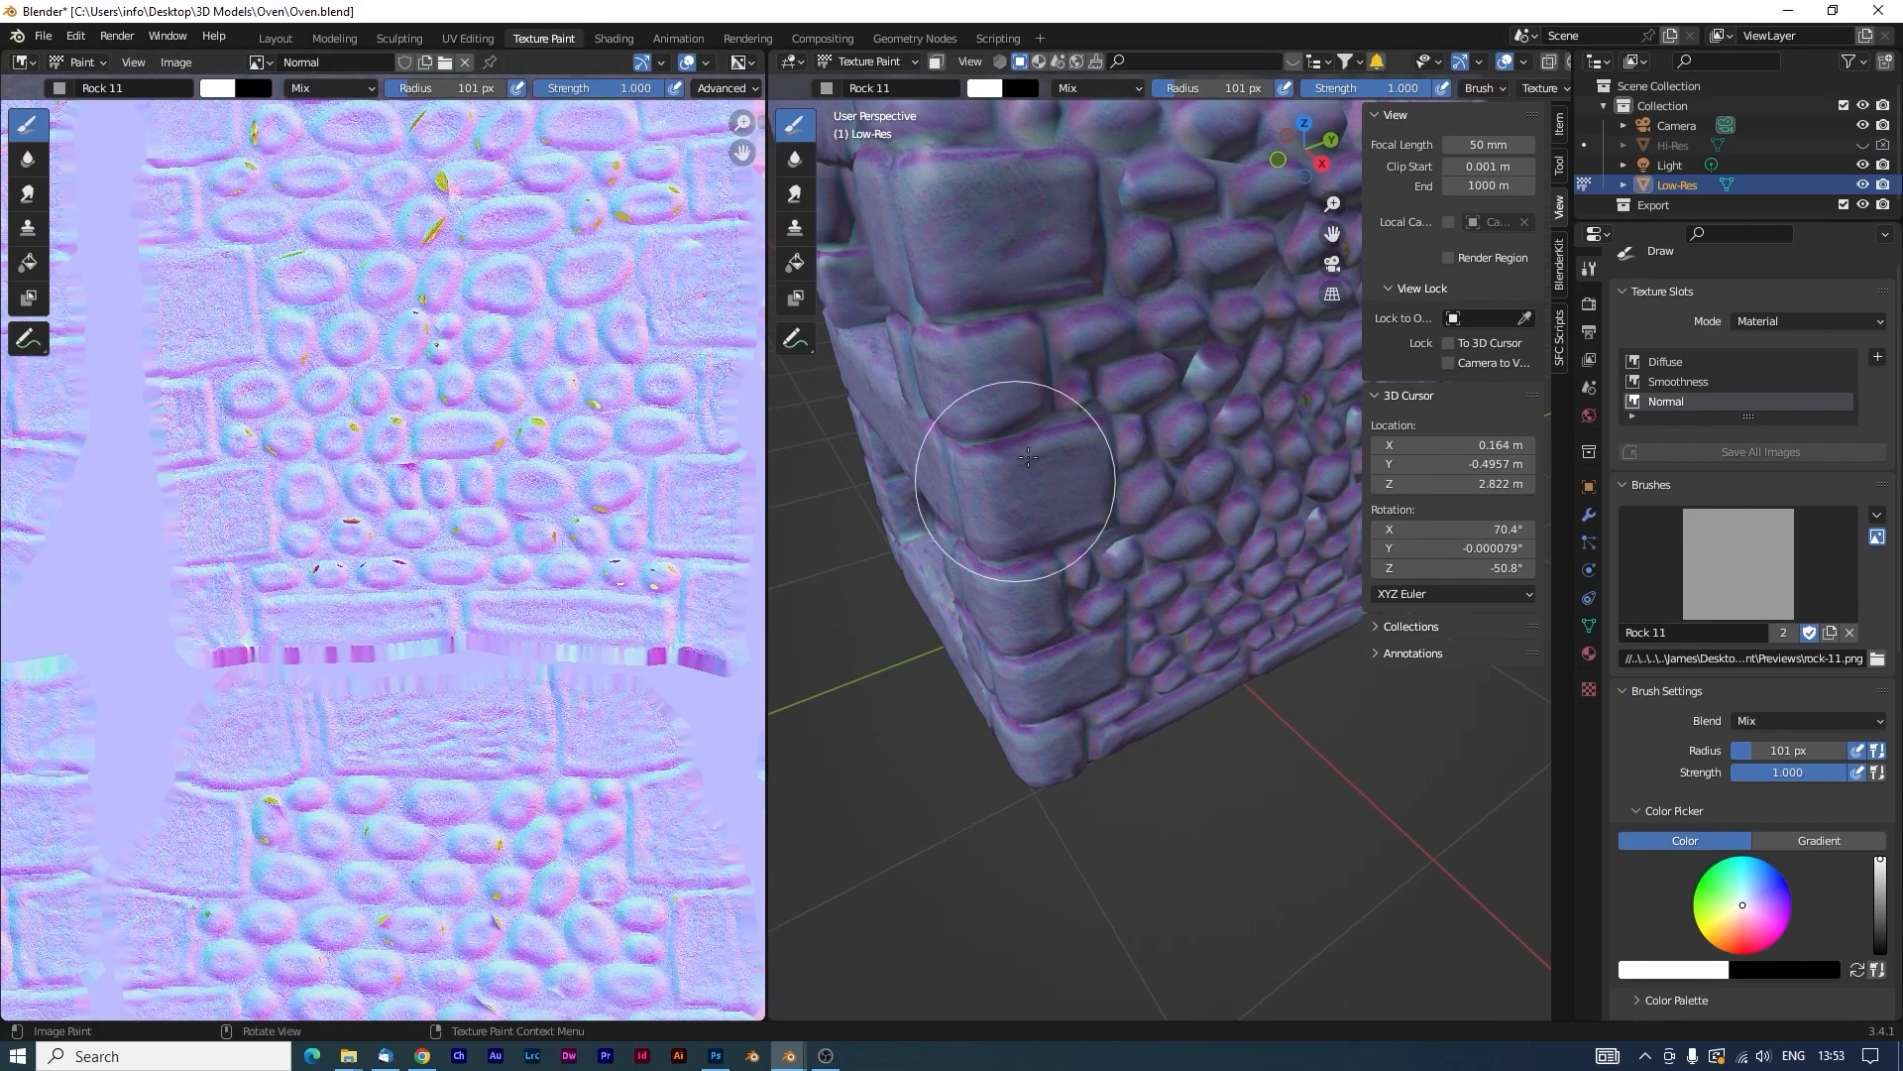
pyautogui.scroll(5, 437, 656)
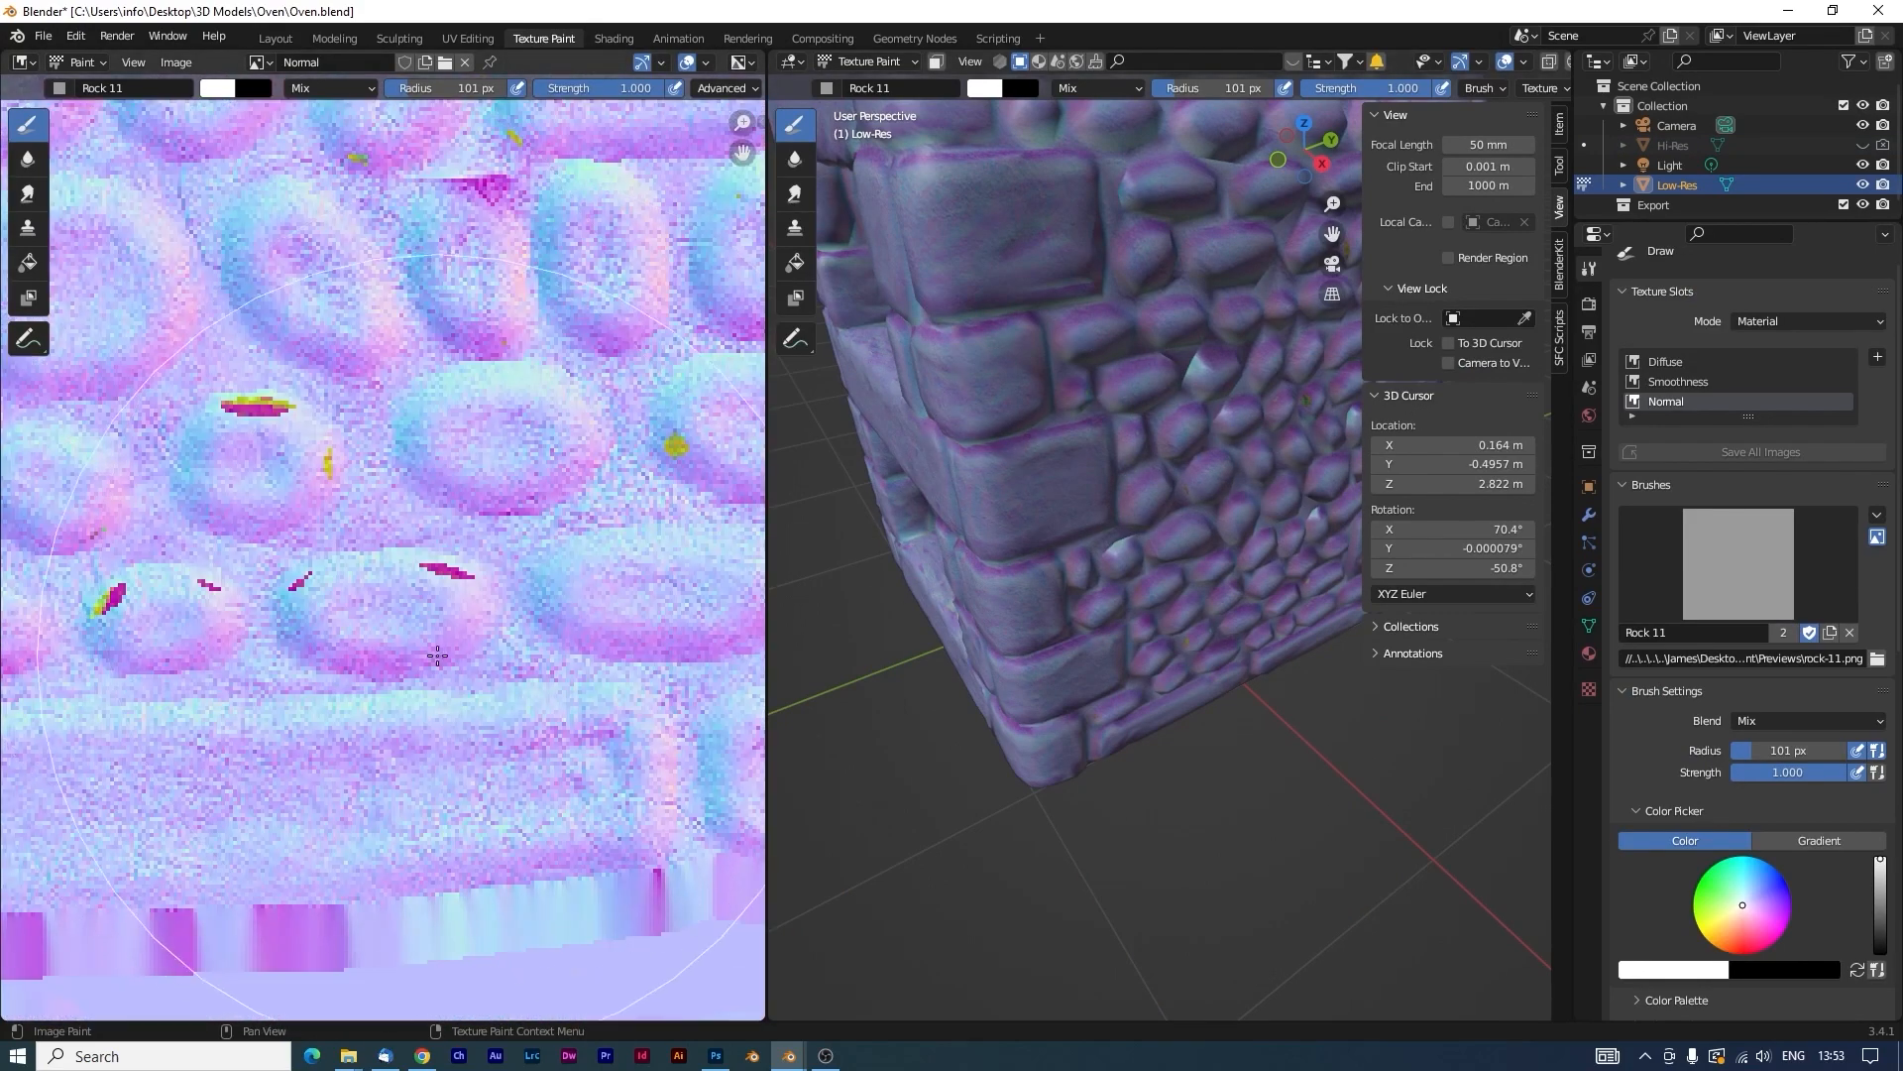
pyautogui.scroll(-5, 437, 655)
pyautogui.scroll(2, 396, 626)
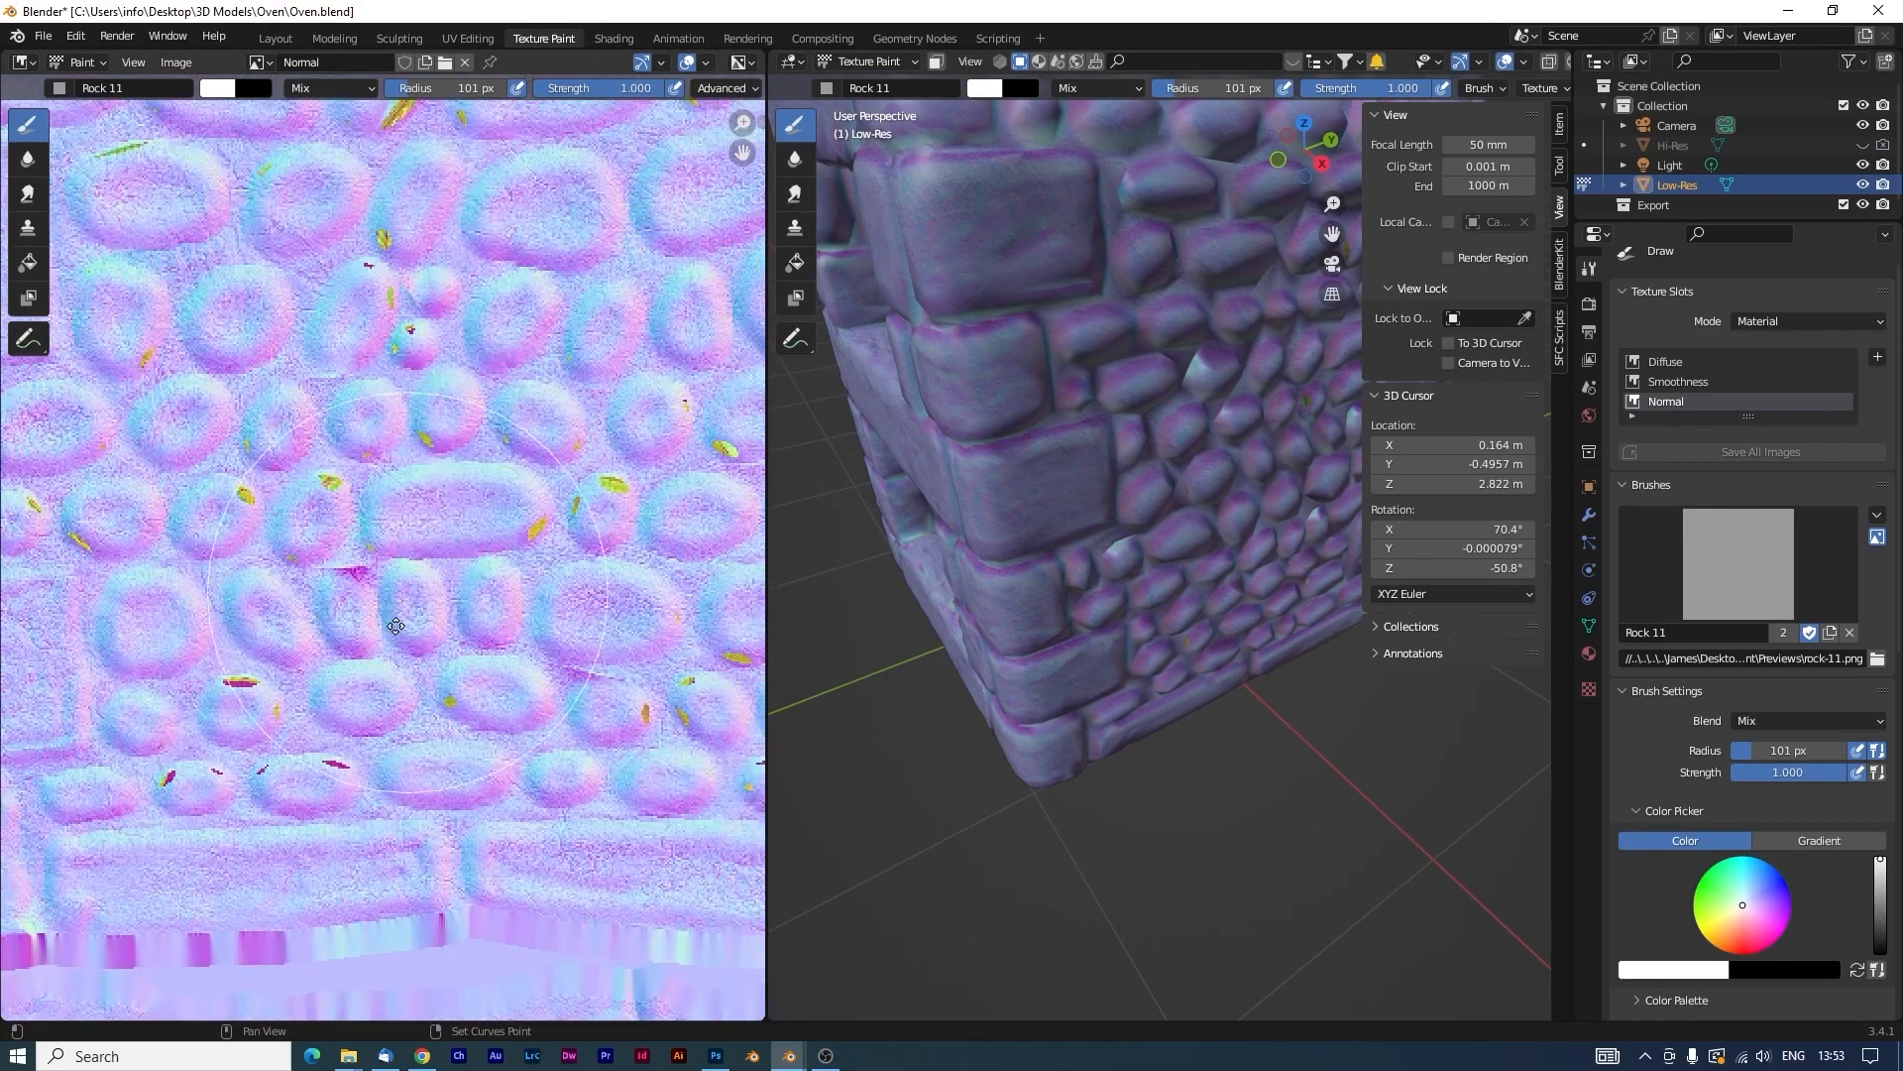
pyautogui.moveTo(395, 626); pyautogui.dragTo(387, 660, button='middle')
pyautogui.scroll(-2, 386, 661)
pyautogui.moveTo(421, 525); pyautogui.dragTo(401, 706, button='middle')
pyautogui.moveTo(394, 394); pyautogui.dragTo(552, 692, button='middle')
pyautogui.scroll(-3, 527, 585)
pyautogui.moveTo(374, 688); pyautogui.dragTo(510, 412, button='middle')
pyautogui.scroll(1, 490, 720)
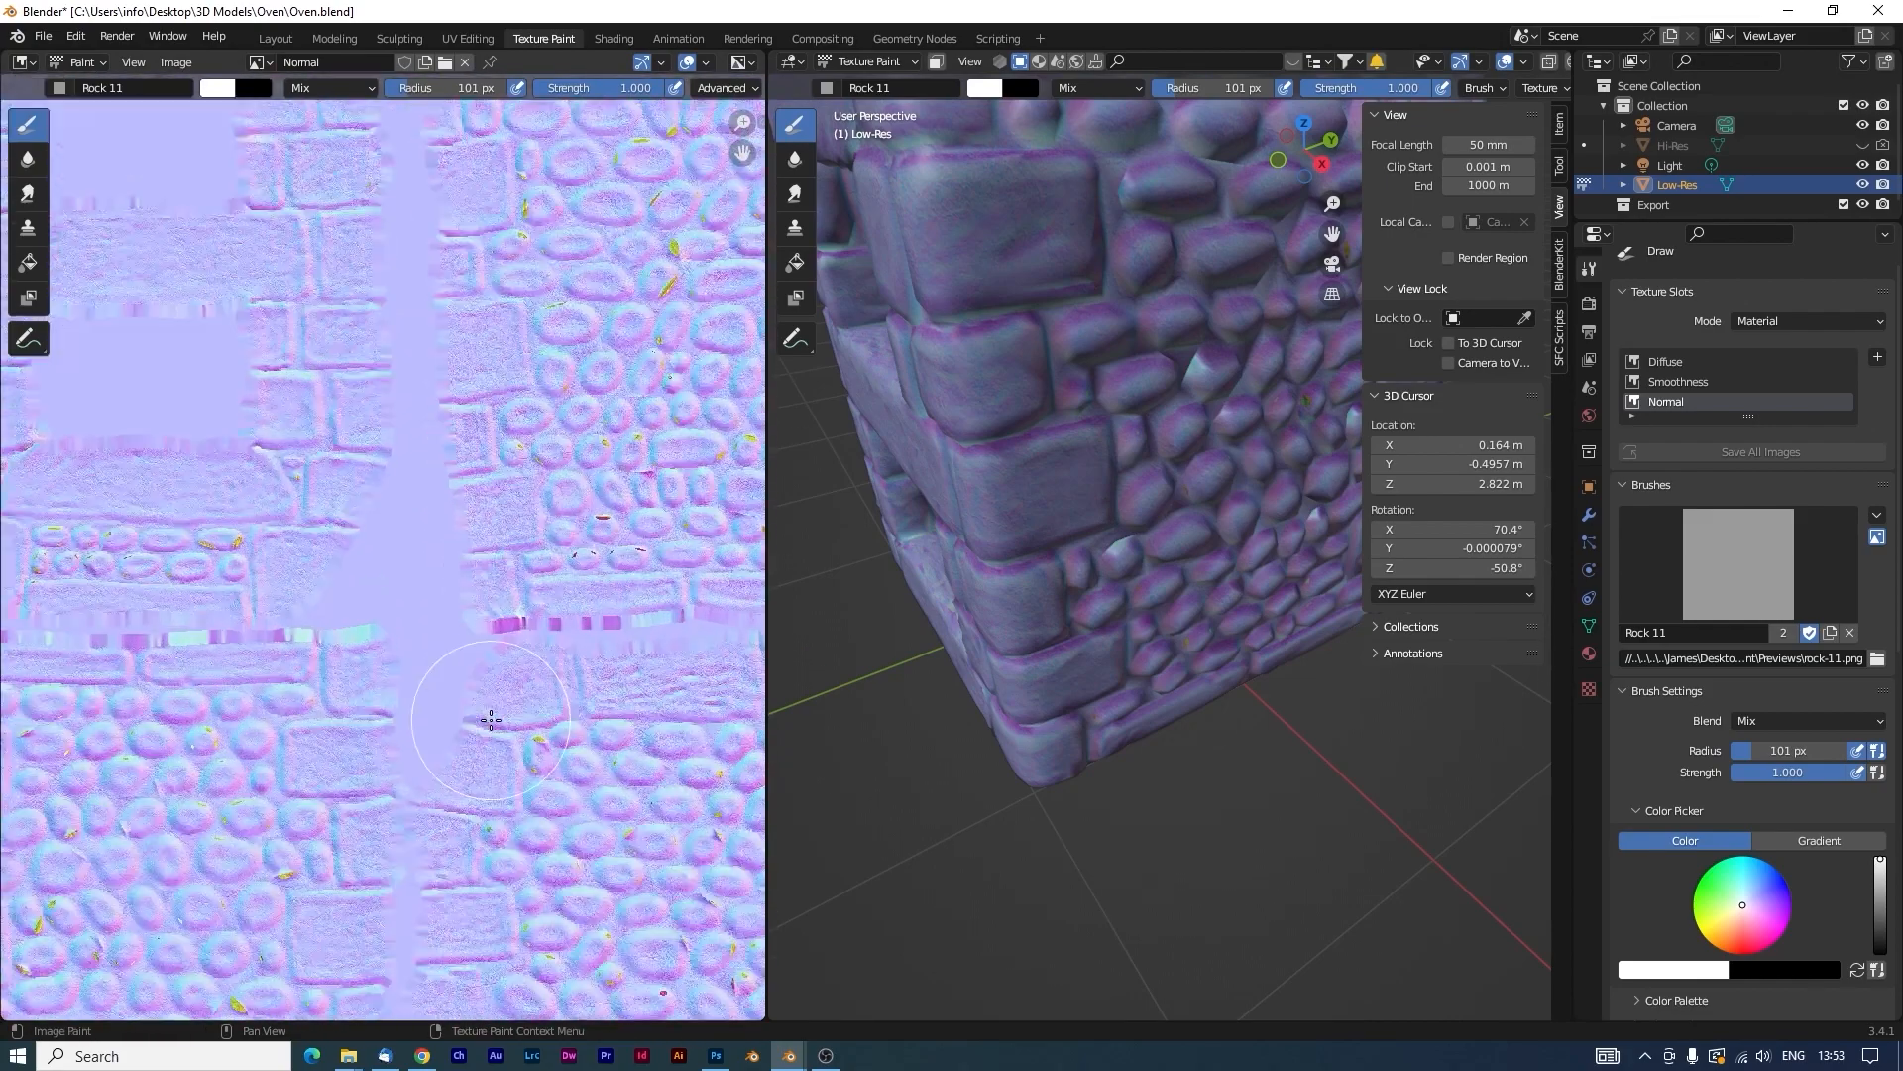
pyautogui.moveTo(544, 562); pyautogui.dragTo(259, 812, button='middle')
pyautogui.scroll(1, 261, 809)
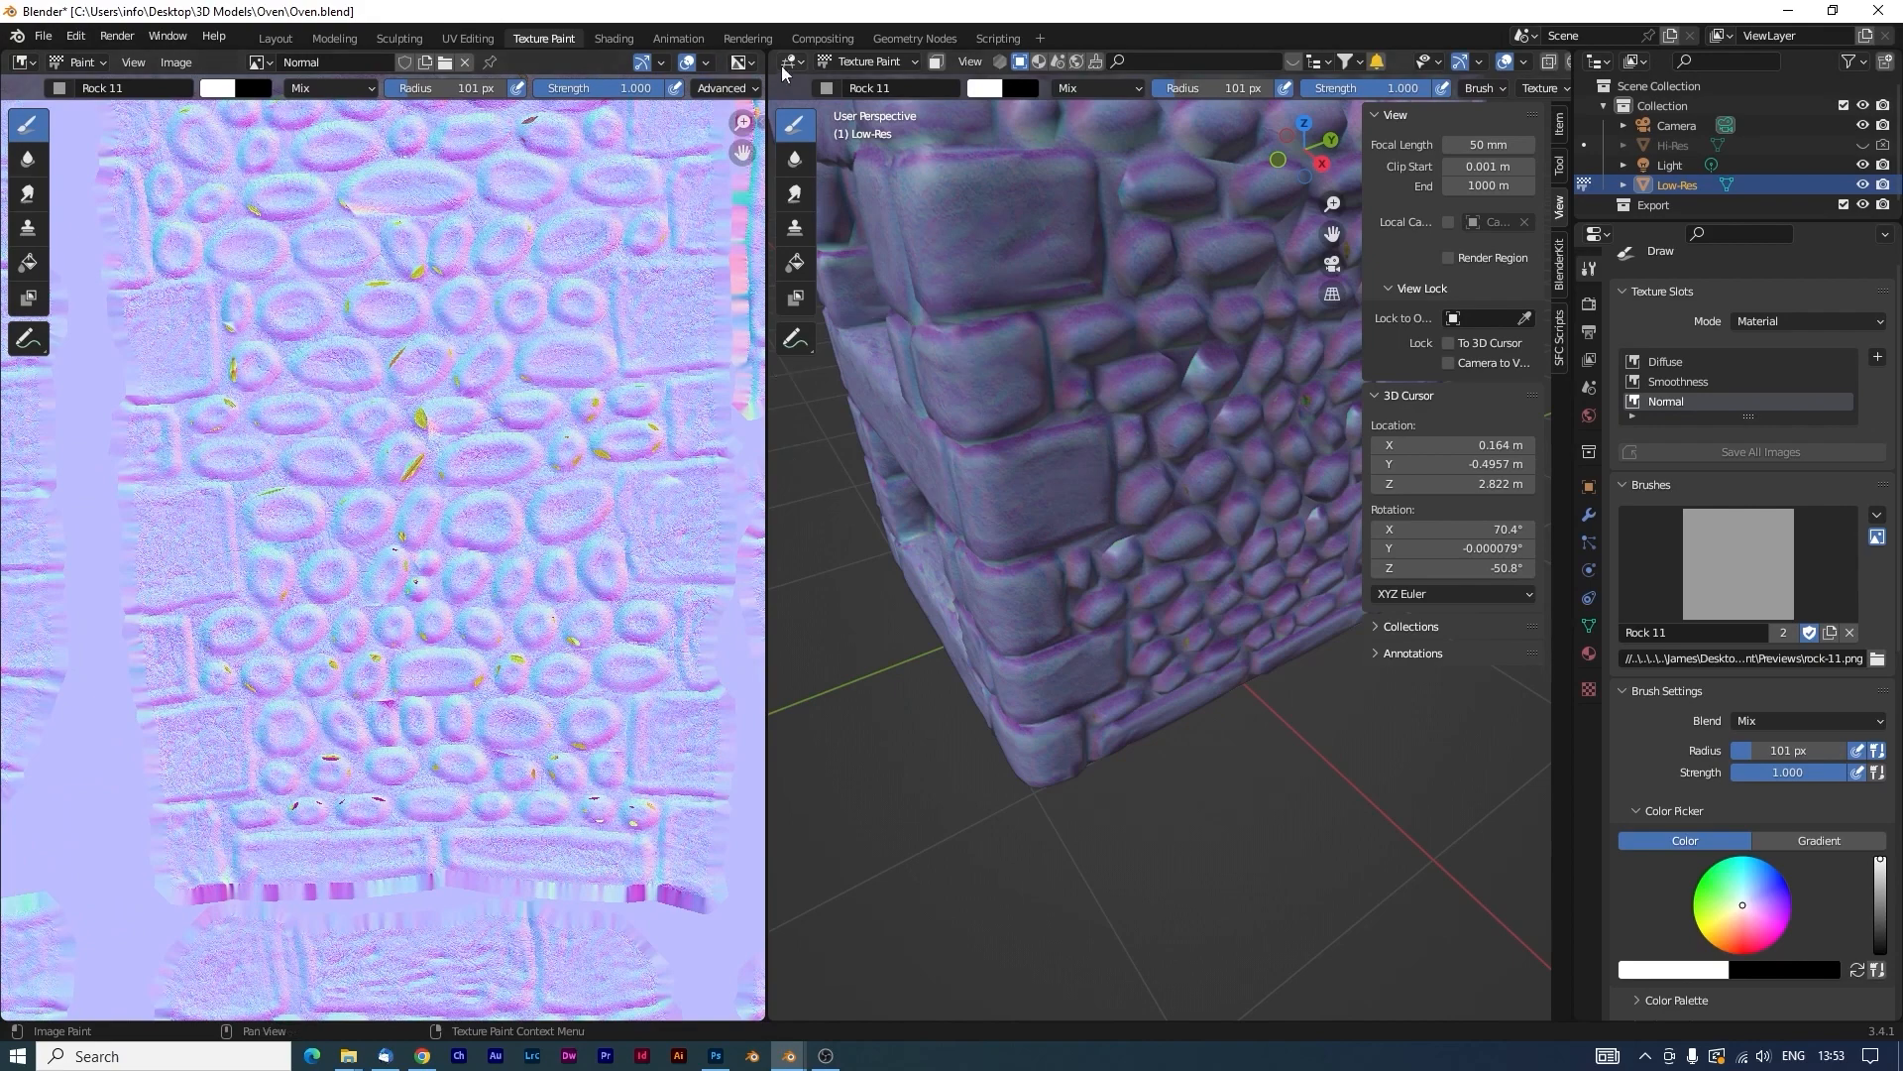
# Expand the 3D viewport over the Image Editor and preview the Diffuse and Smoothness textures on the oven wall.
pyautogui.moveTo(768, 57); pyautogui.dragTo(437, 158)
pyautogui.moveTo(800, 437); pyautogui.dragTo(775, 503, button='middle')
pyautogui.scroll(2, 775, 504)
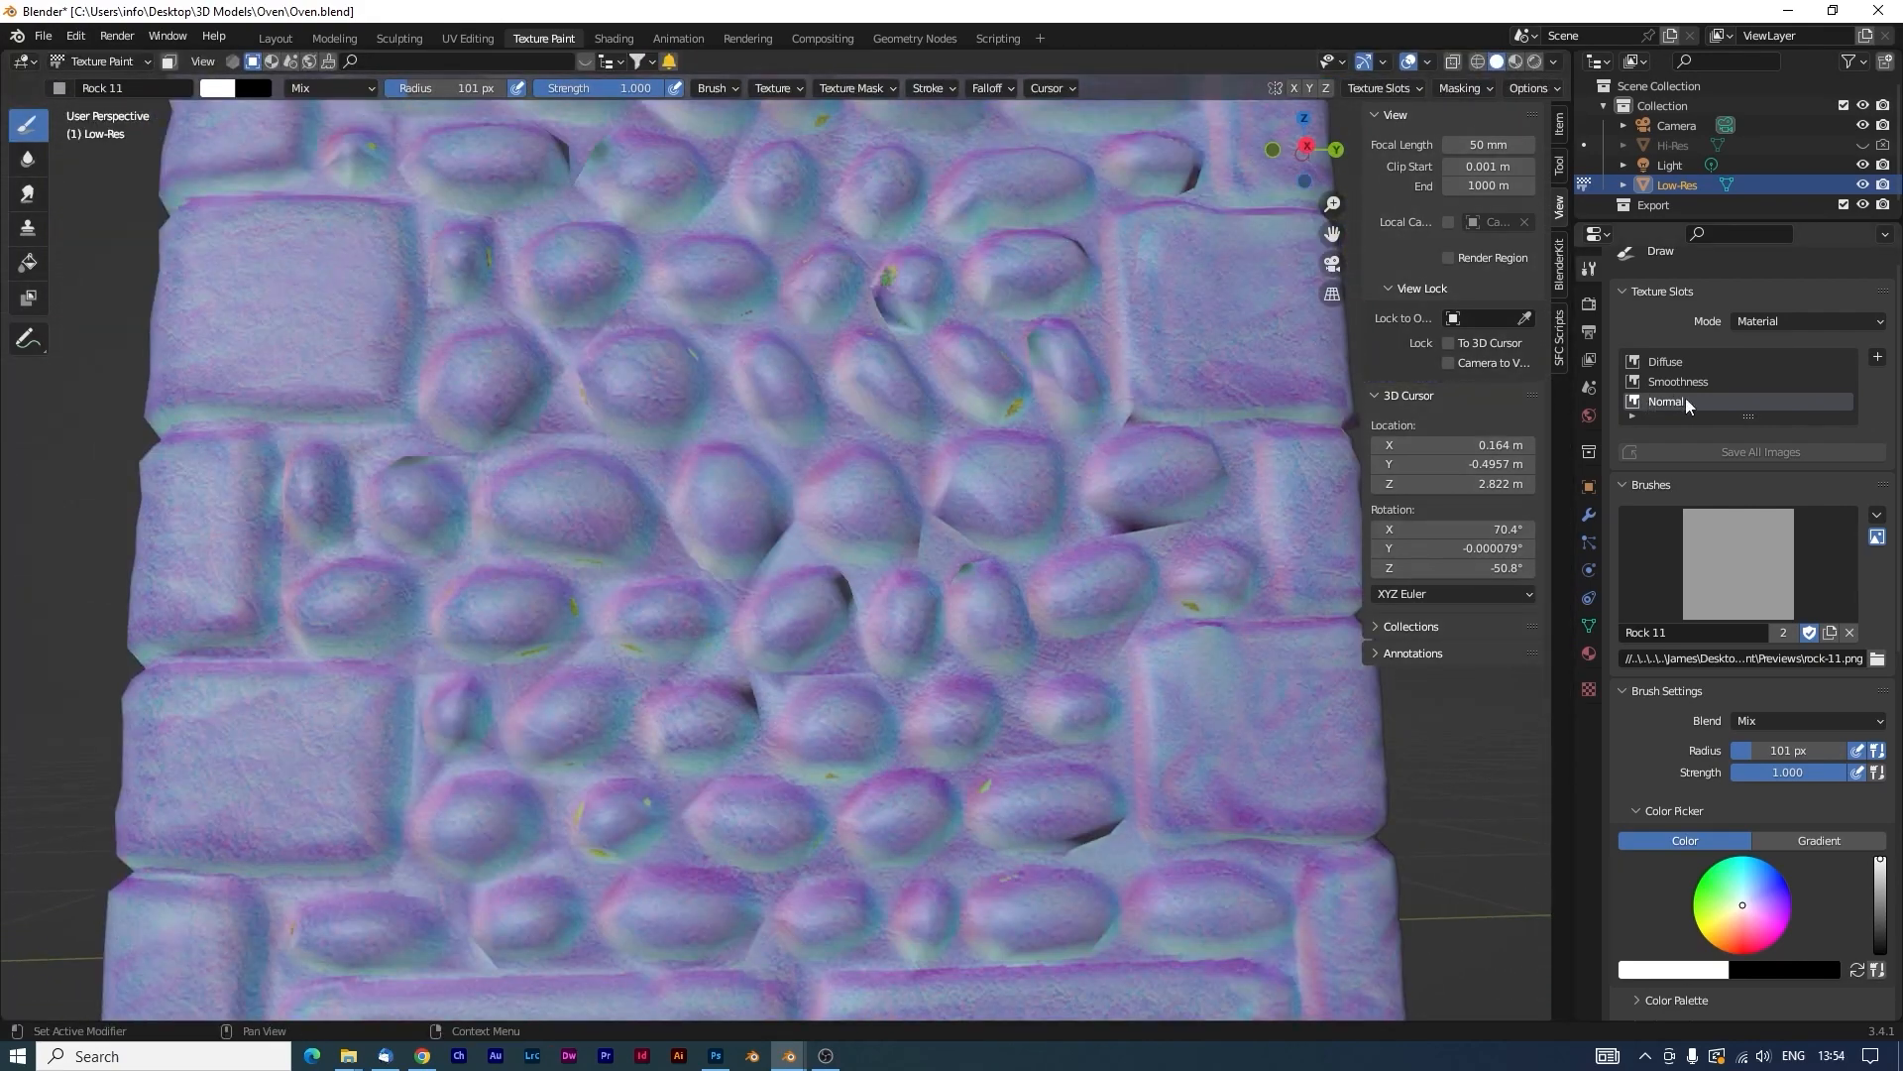
pyautogui.click(1698, 362)
pyautogui.click(1675, 382)
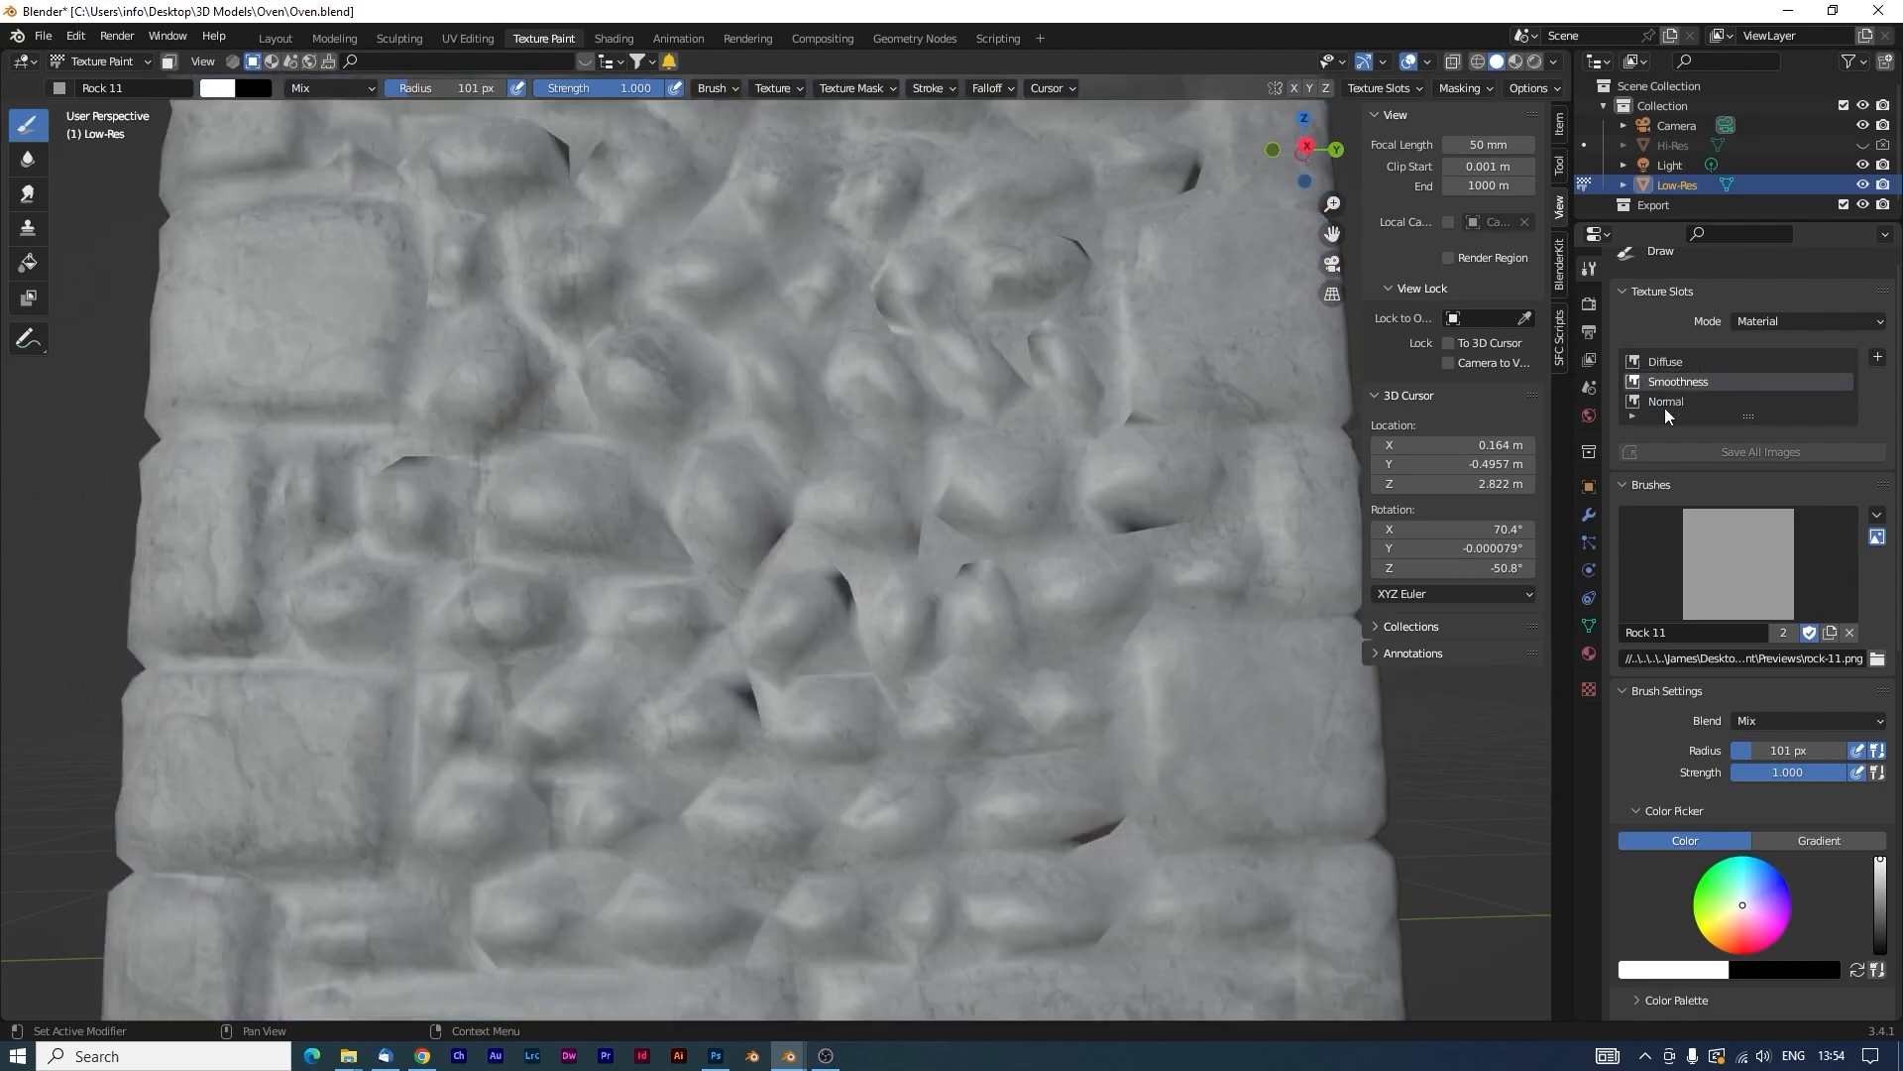
# Make the Normal texture the active paint slot and choose the Clone brush with a 19 px radius.
pyautogui.click(1663, 404)
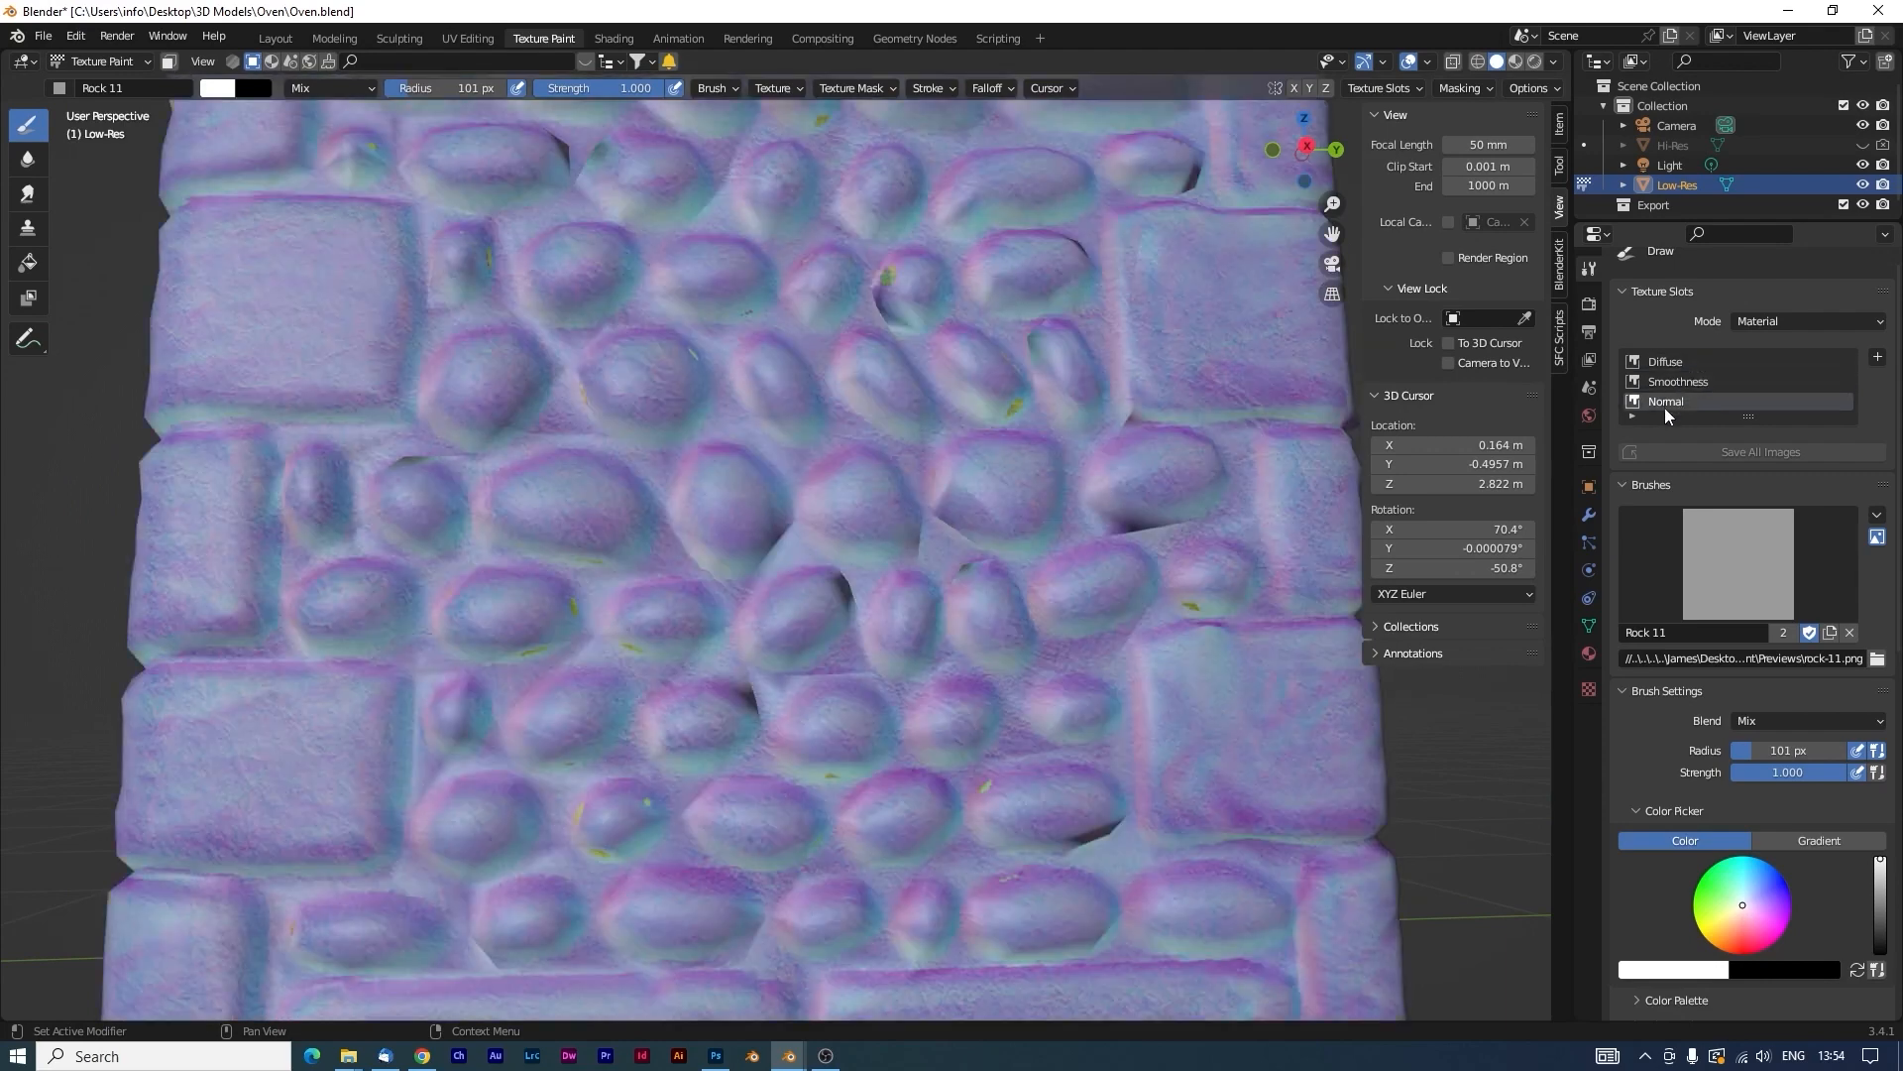
pyautogui.click(24, 225)
pyautogui.press('[')
pyautogui.press('[')
pyautogui.press('[')
pyautogui.press('[')
pyautogui.press('[')
pyautogui.press('[')
pyautogui.press('[')
pyautogui.press('[')
pyautogui.press('[')
pyautogui.press('[')
pyautogui.press('[')
pyautogui.press('[')
pyautogui.press('[')
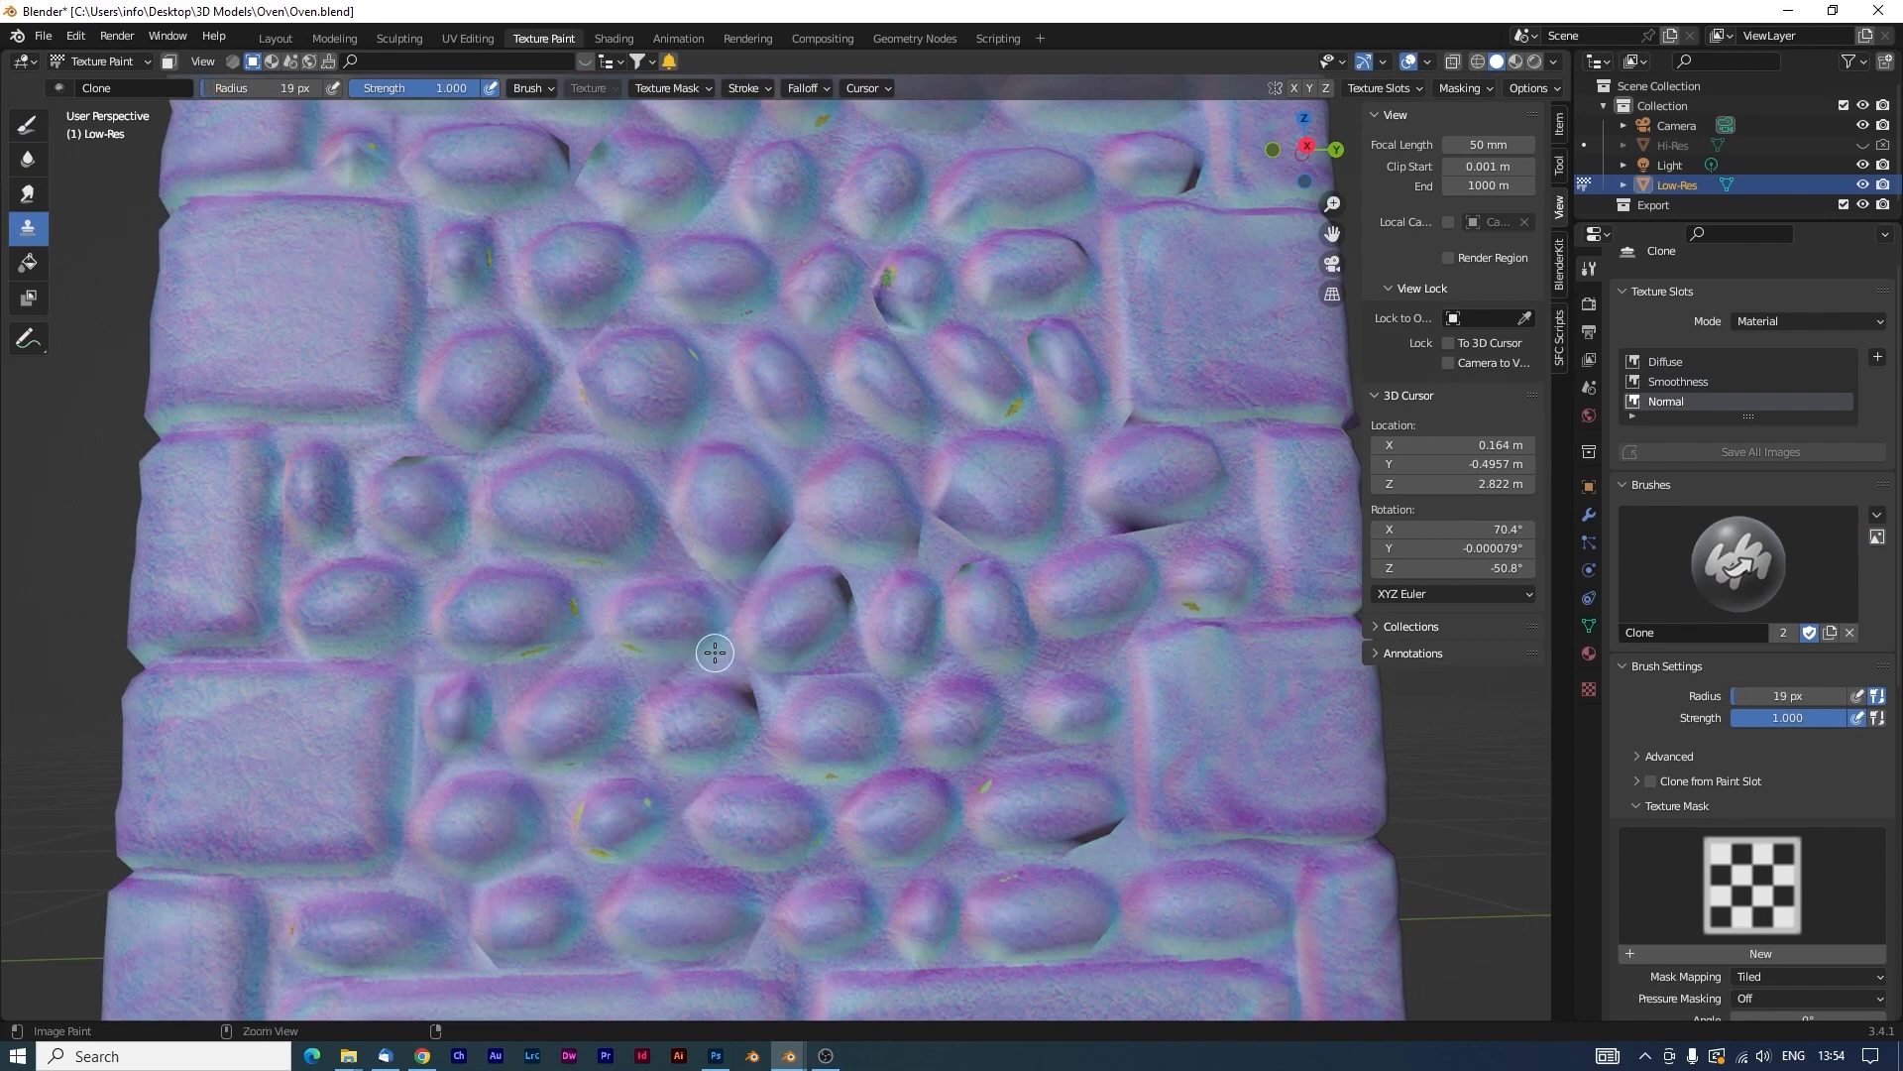
# Clone clean areas over the discoloured baking artifacts between the wall stones on the Normal texture, and save all images.
pyautogui.keyDown('ctrl'); pyautogui.click(714, 651); pyautogui.keyUp('ctrl')
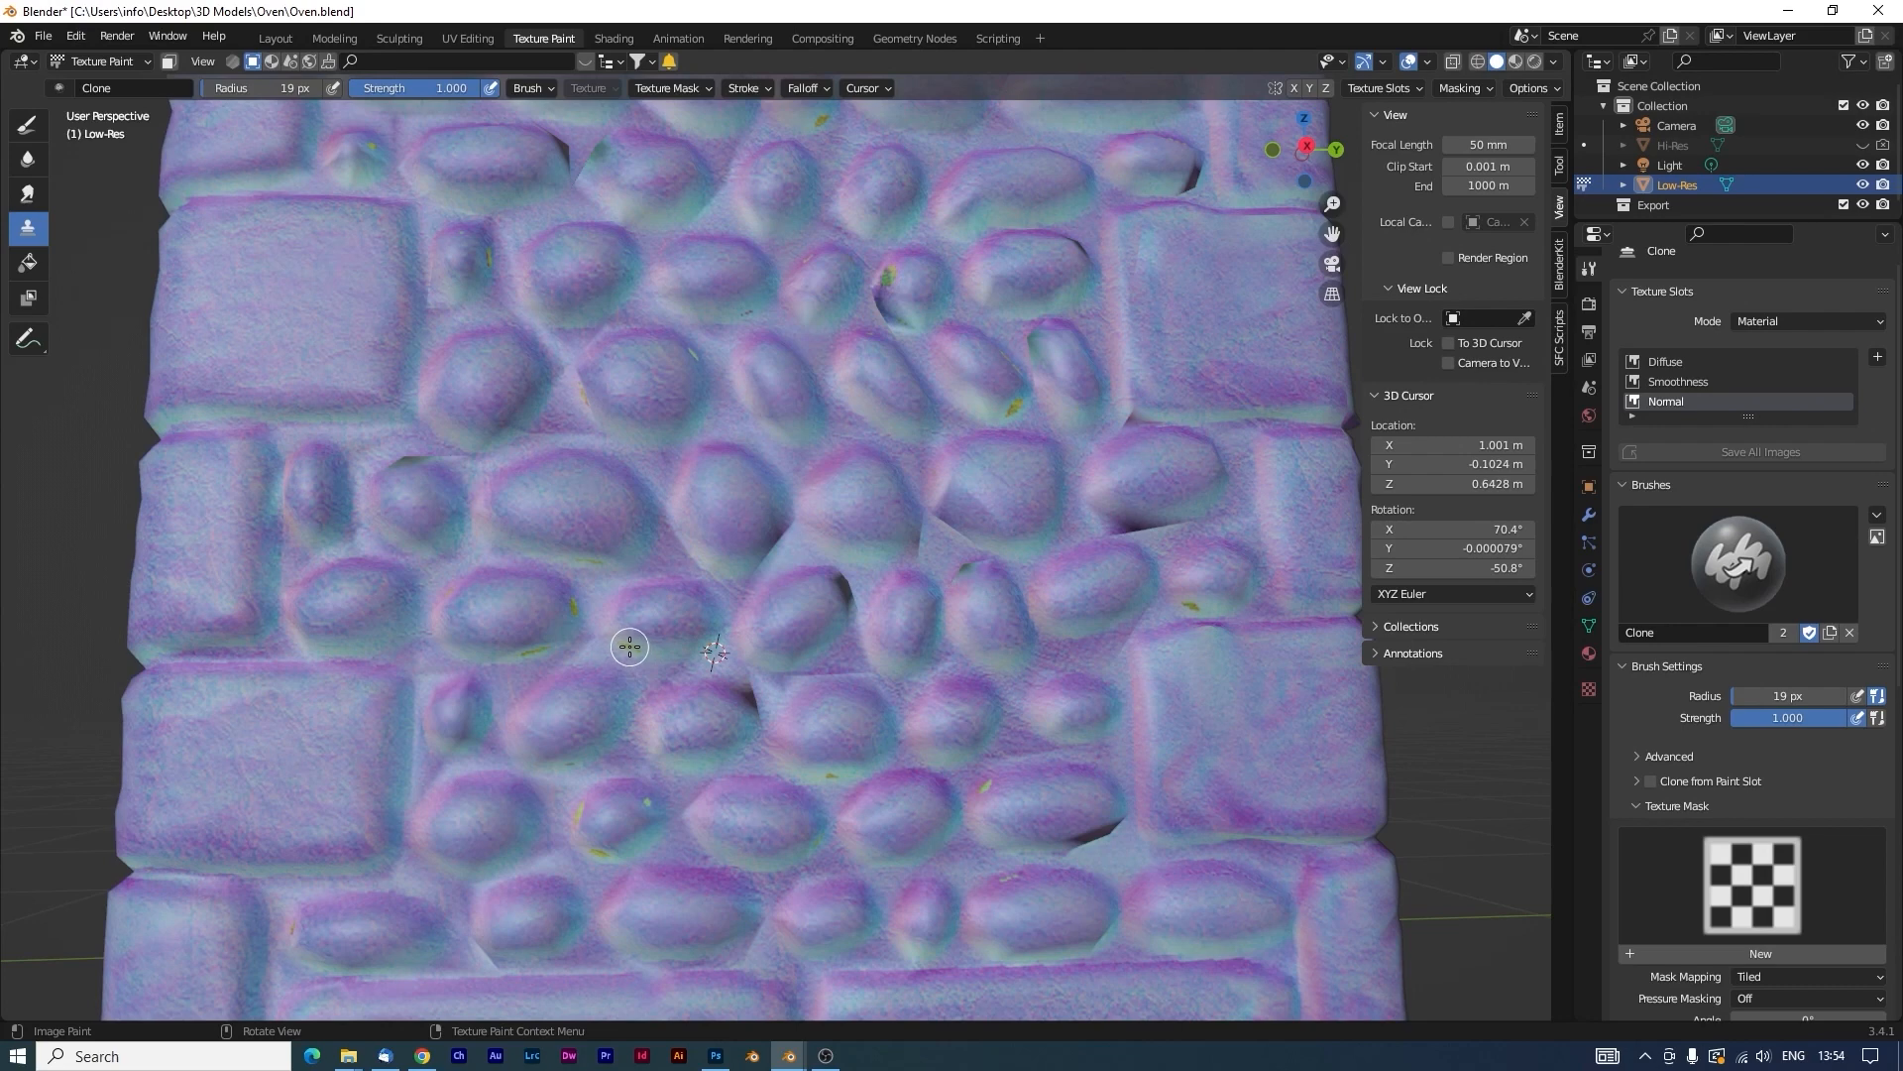
pyautogui.keyDown('ctrl'); pyautogui.click(569, 628); pyautogui.keyUp('ctrl')
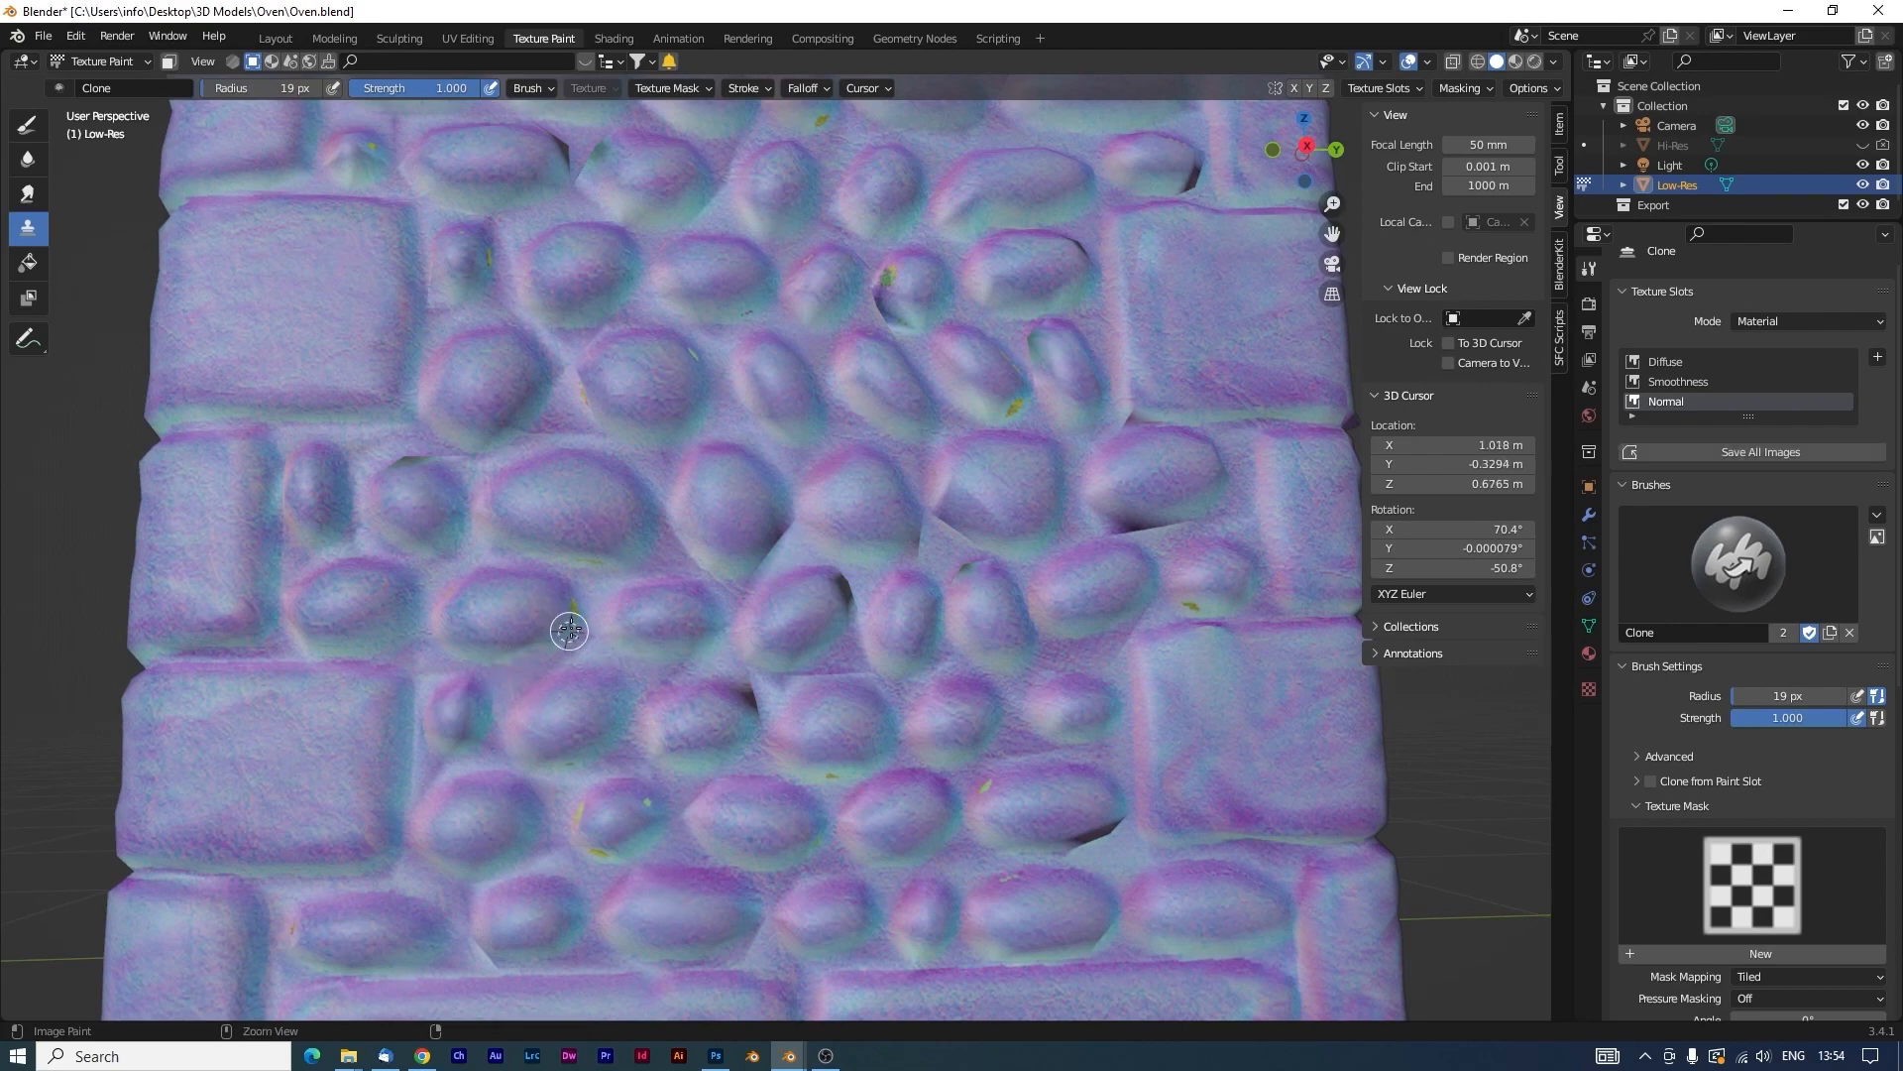
pyautogui.scroll(5, 876, 752)
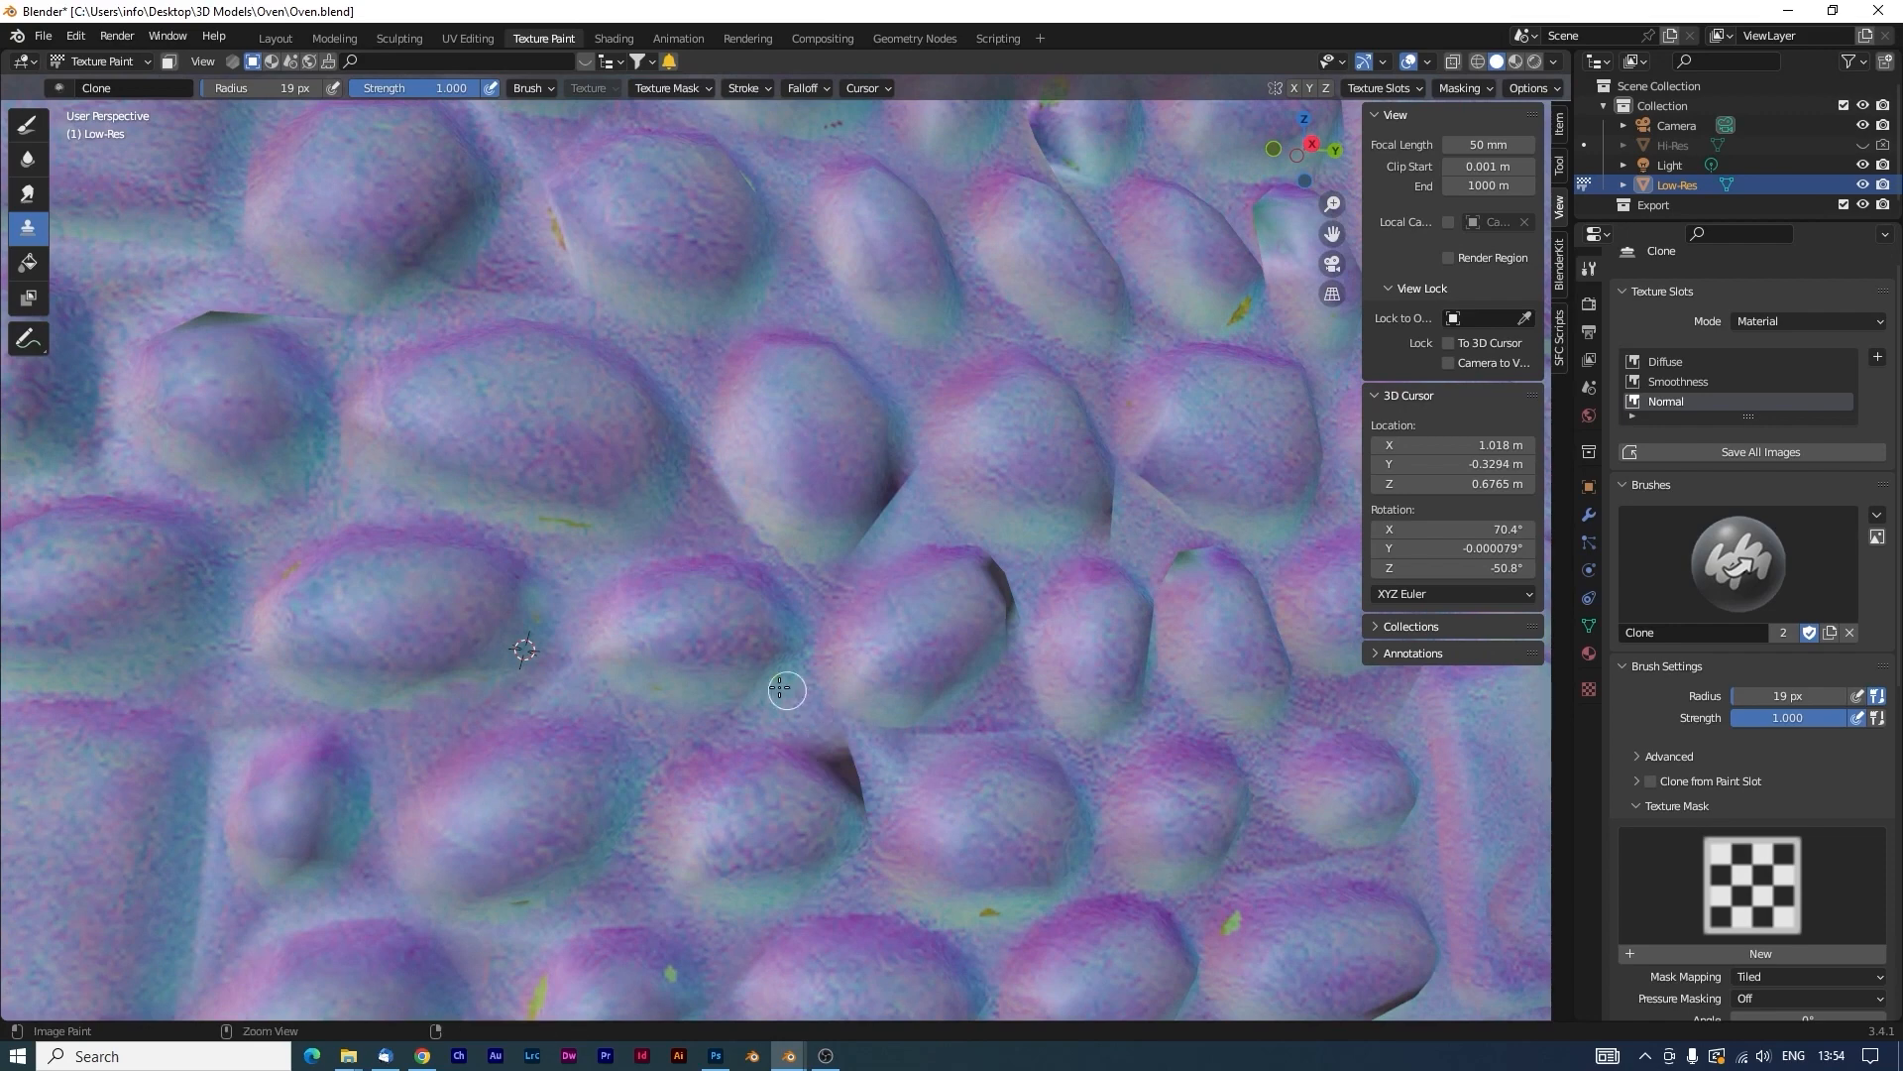
pyautogui.keyDown('ctrl'); pyautogui.click(736, 682); pyautogui.keyUp('ctrl')
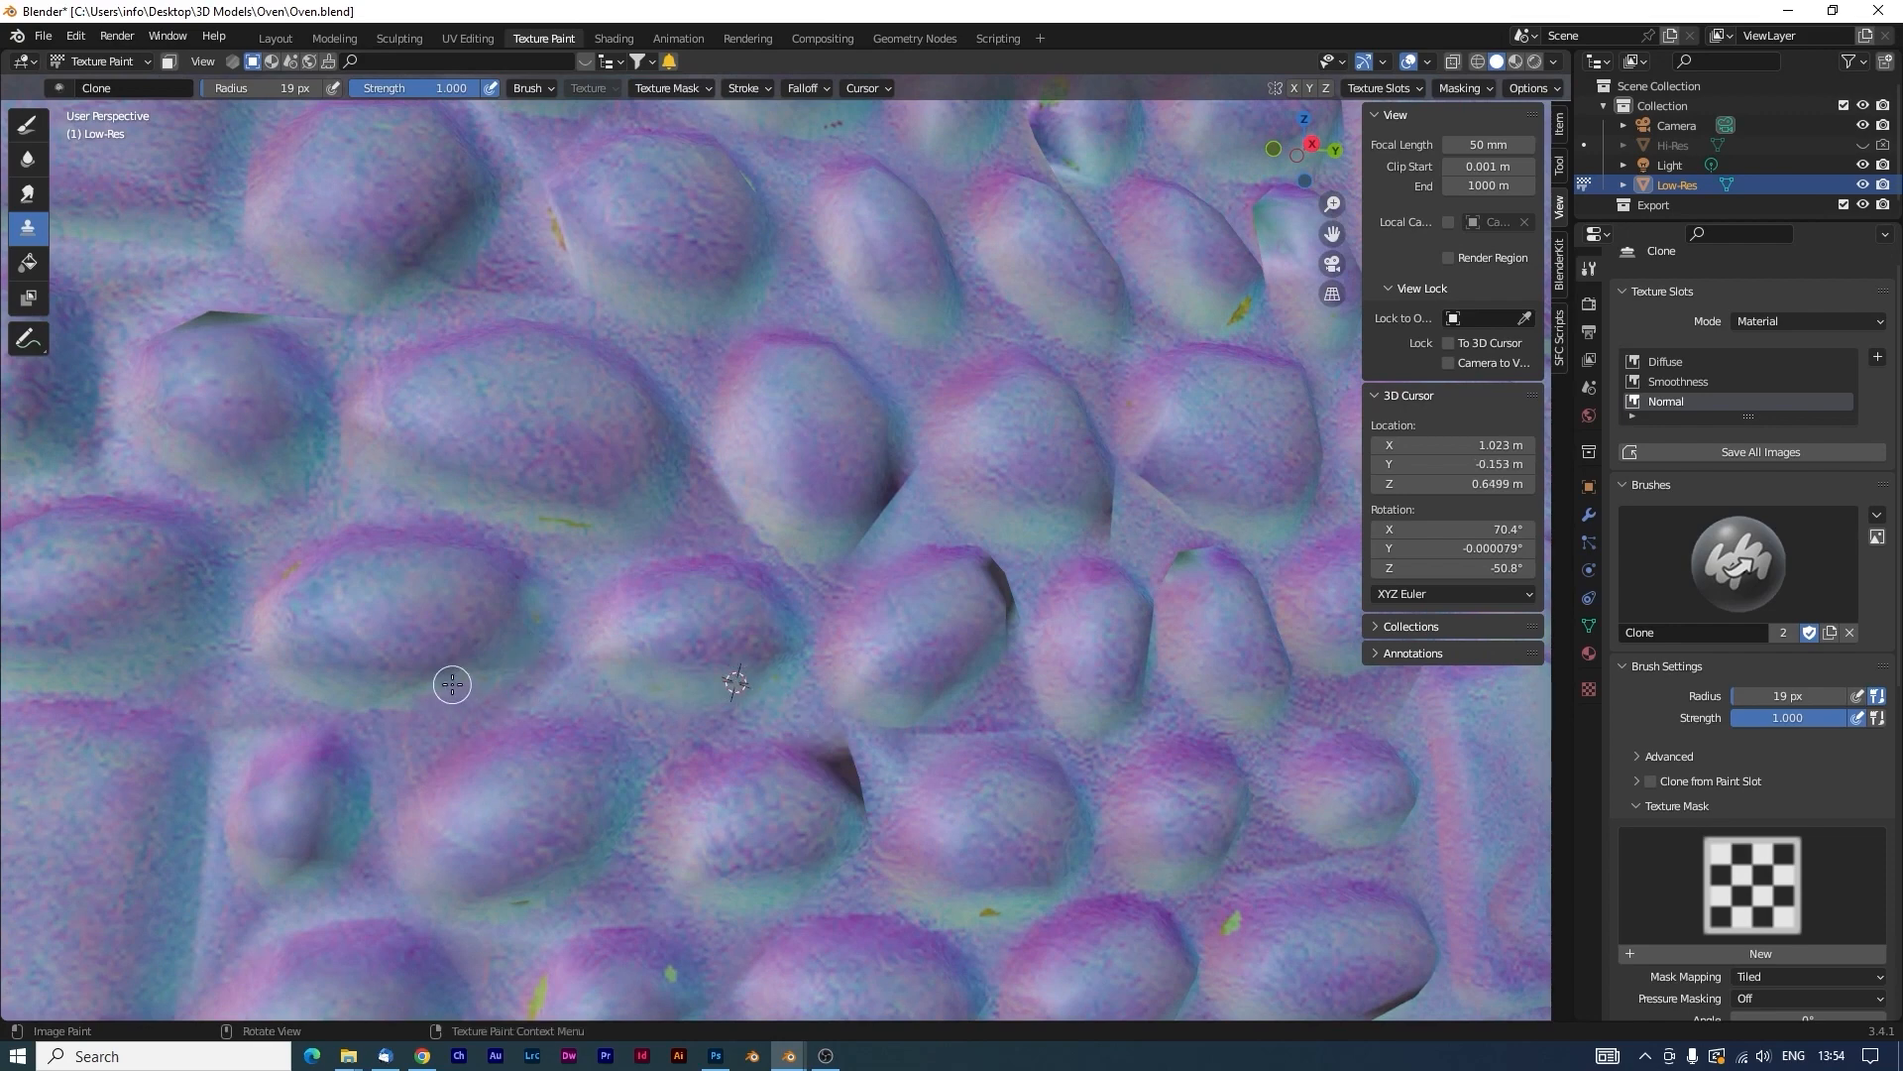
pyautogui.keyDown('shift'); pyautogui.moveTo(658, 755); pyautogui.dragTo(598, 684, button='middle'); pyautogui.keyUp('shift')
pyautogui.keyDown('ctrl'); pyautogui.click(330, 656); pyautogui.keyUp('ctrl')
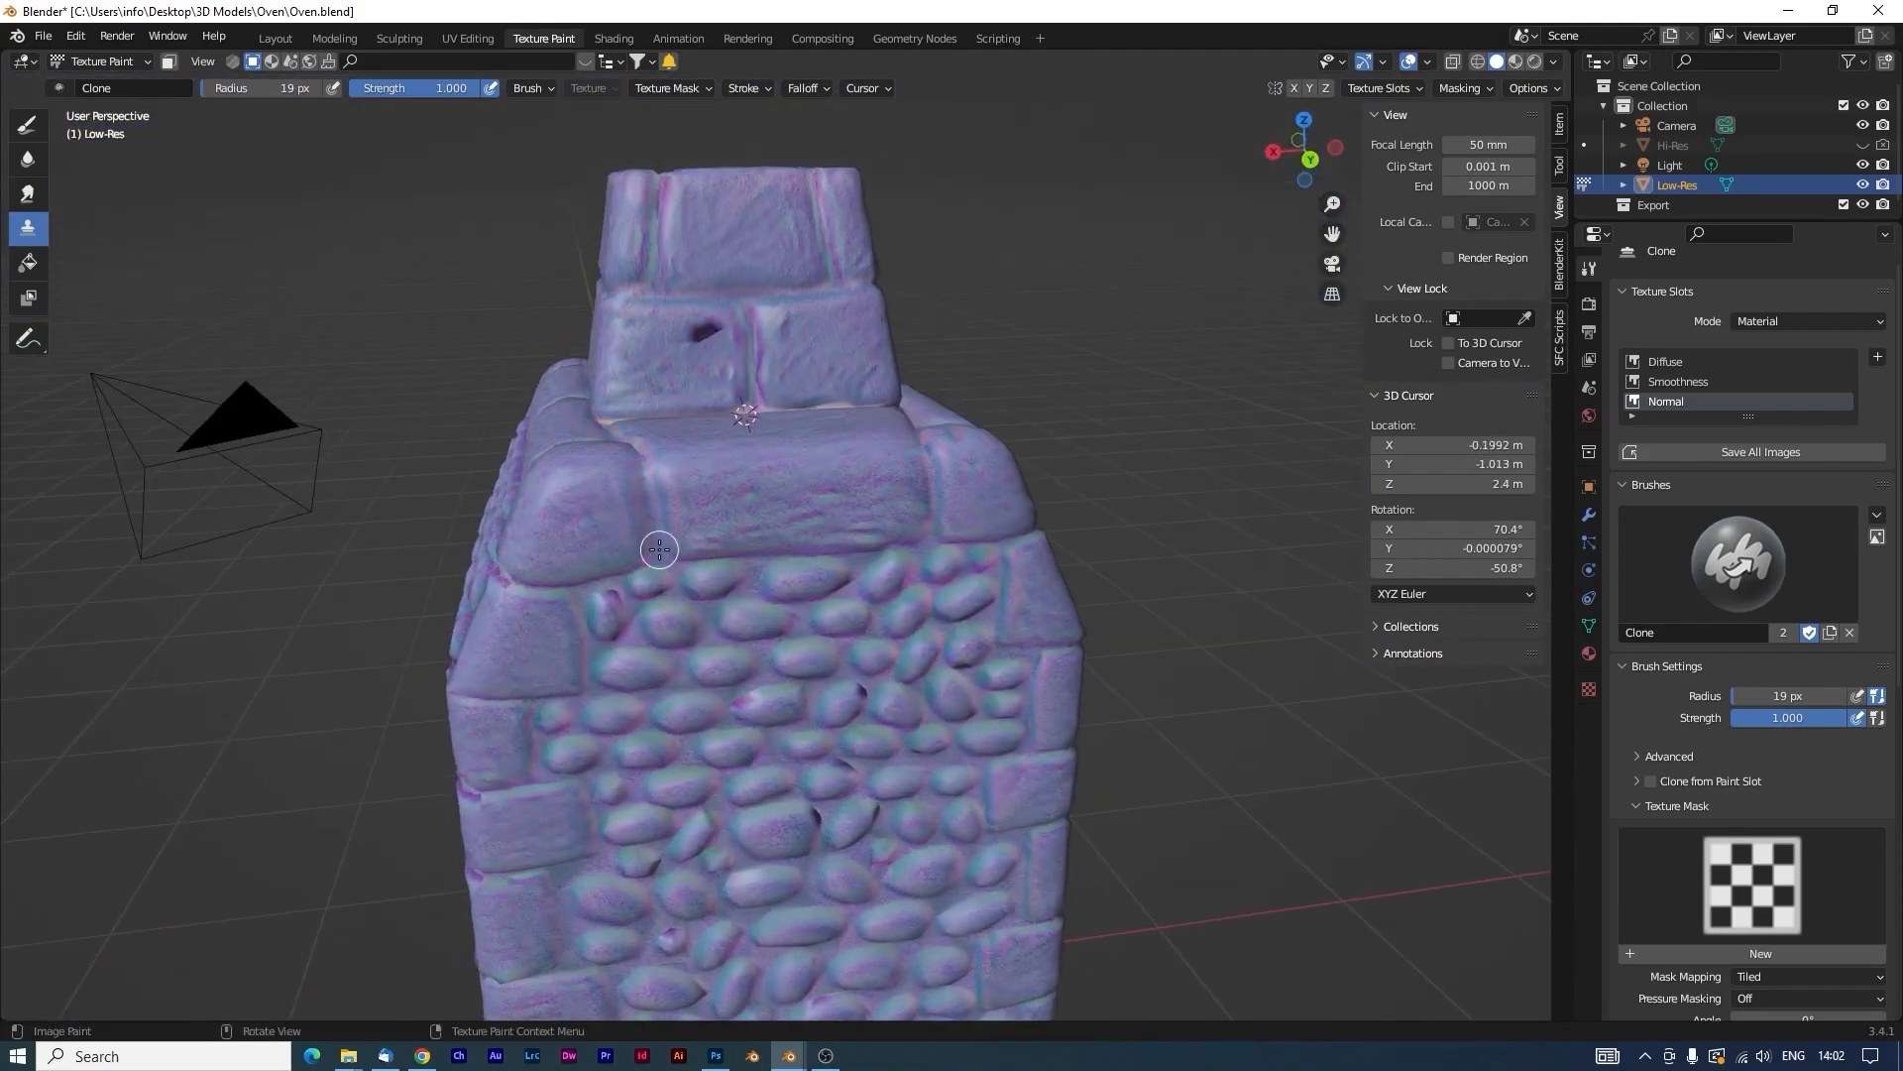
pyautogui.moveTo(661, 550); pyautogui.dragTo(915, 546, button='middle')
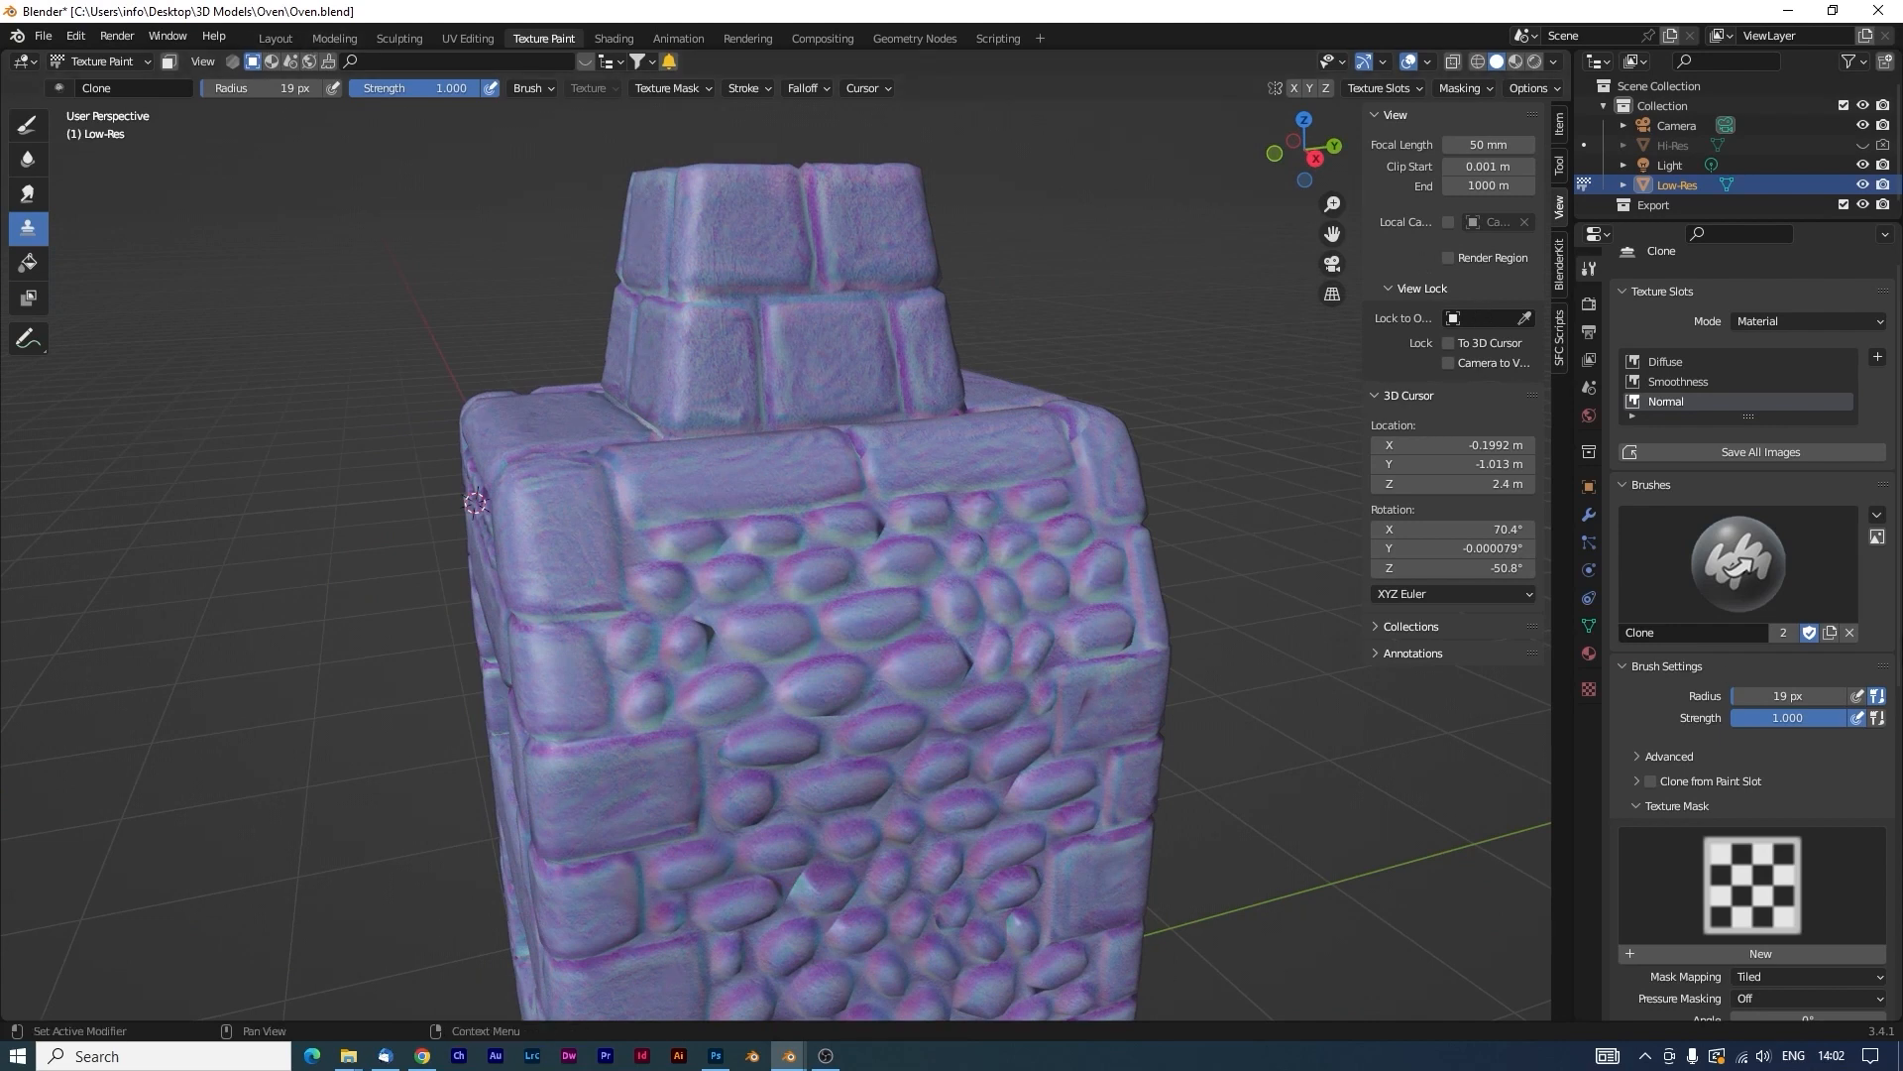
pyautogui.click(1780, 452)
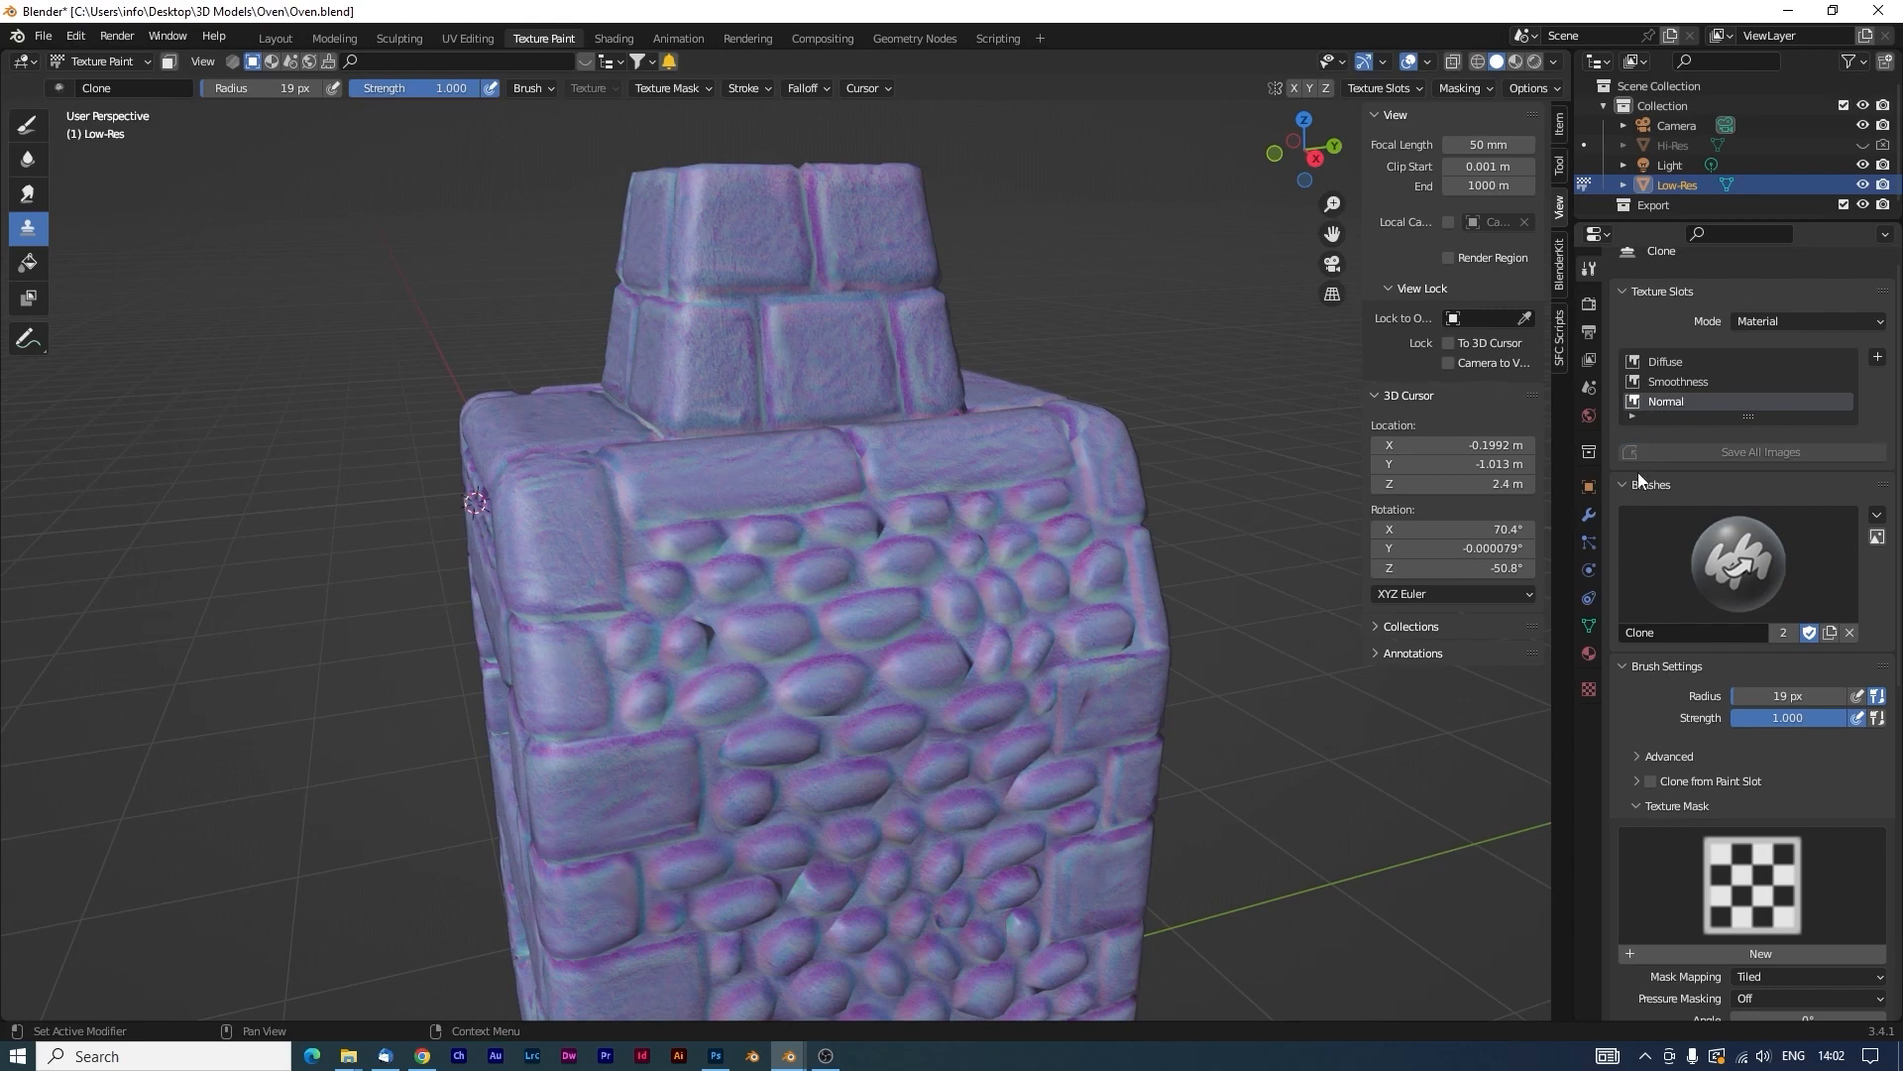
# Check the retouched oven in the Layout workspace, and set the Texture Paint viewport to Material Preview shading.
pyautogui.click(271, 39)
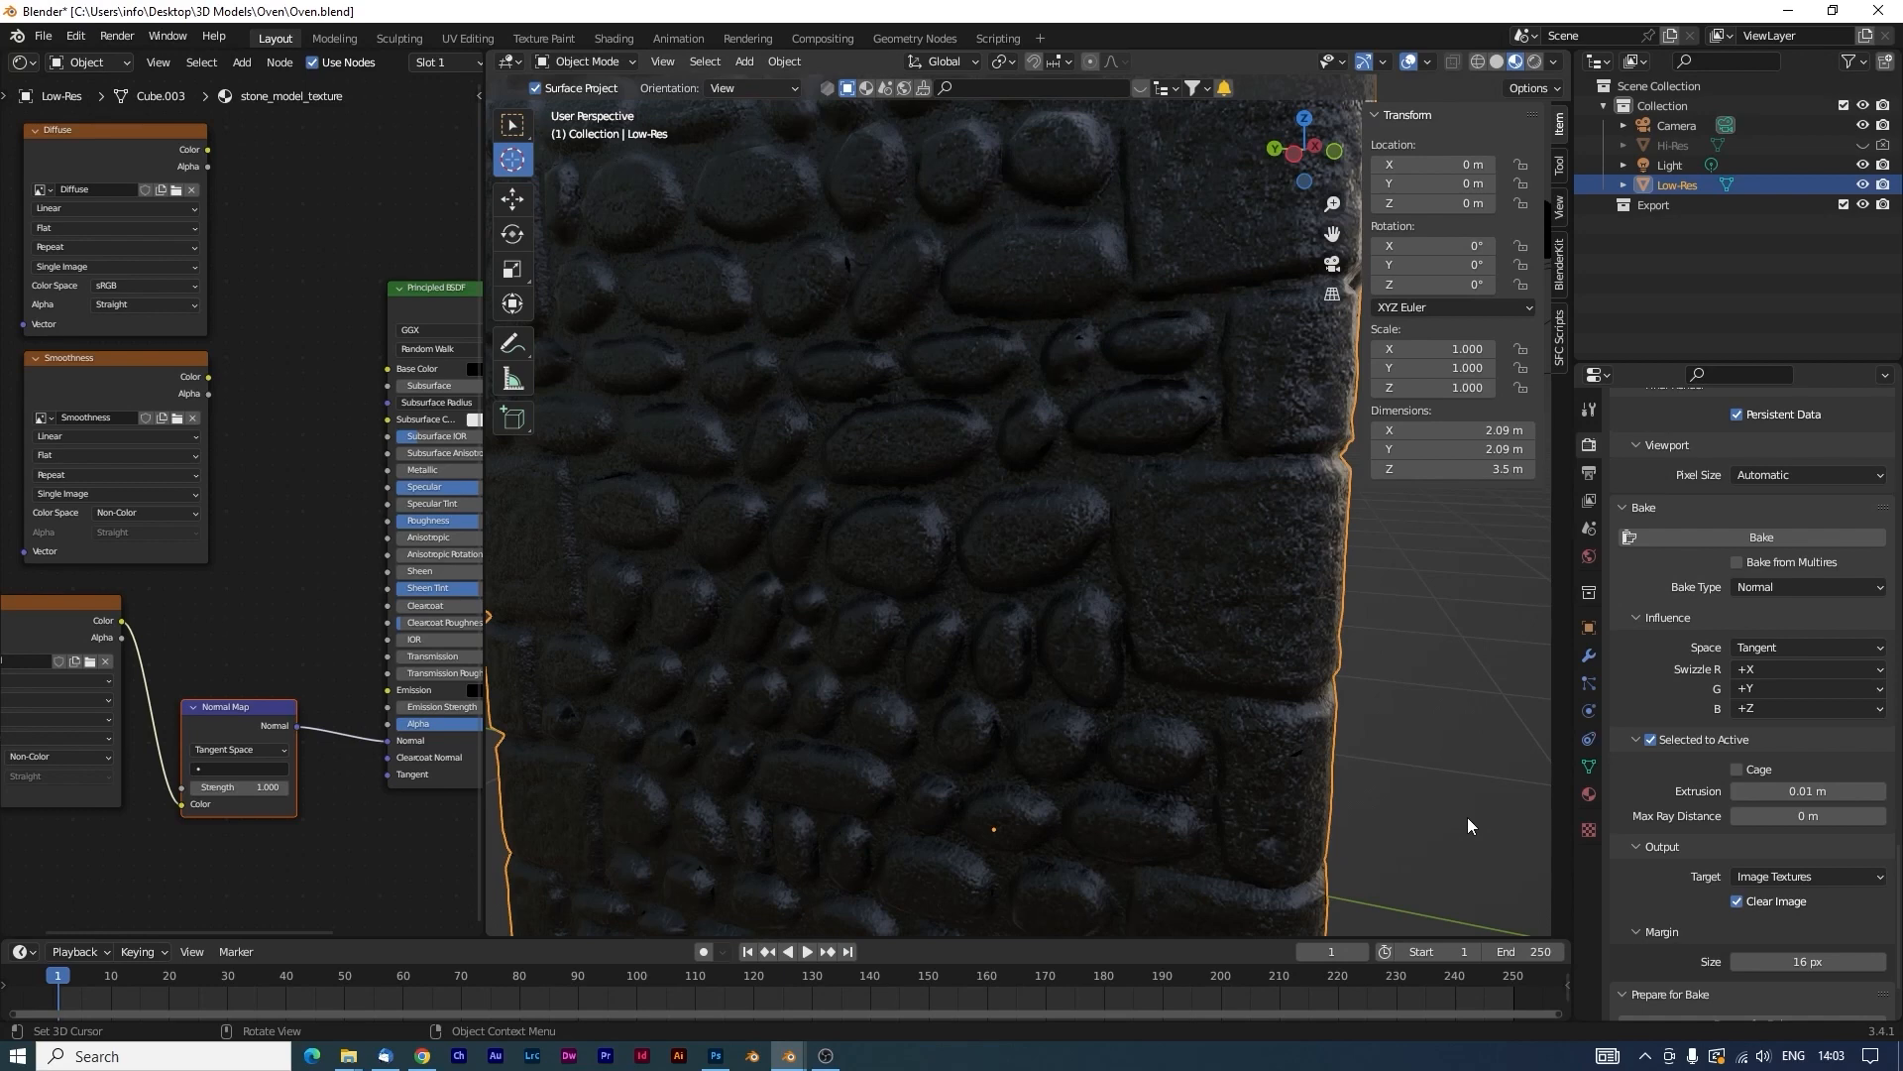
pyautogui.moveTo(1347, 764); pyautogui.dragTo(888, 550, button='middle')
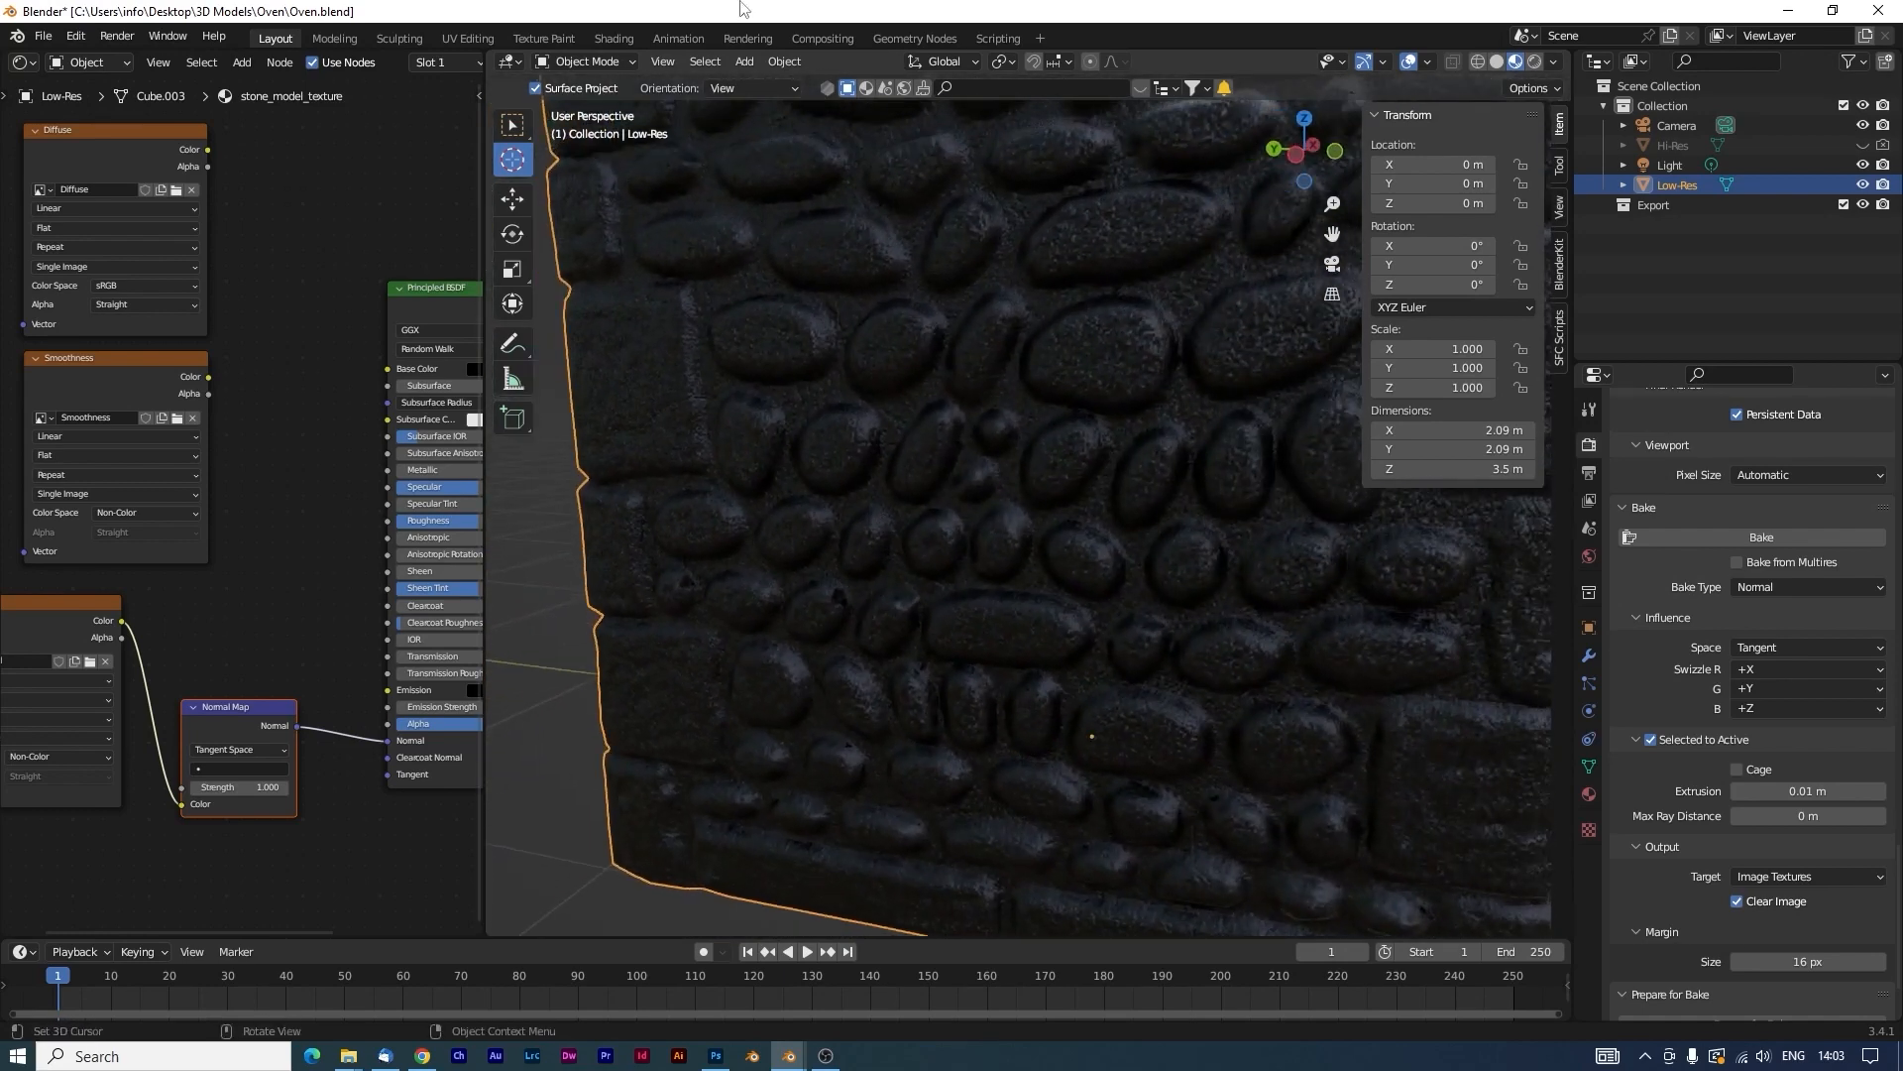
pyautogui.click(541, 39)
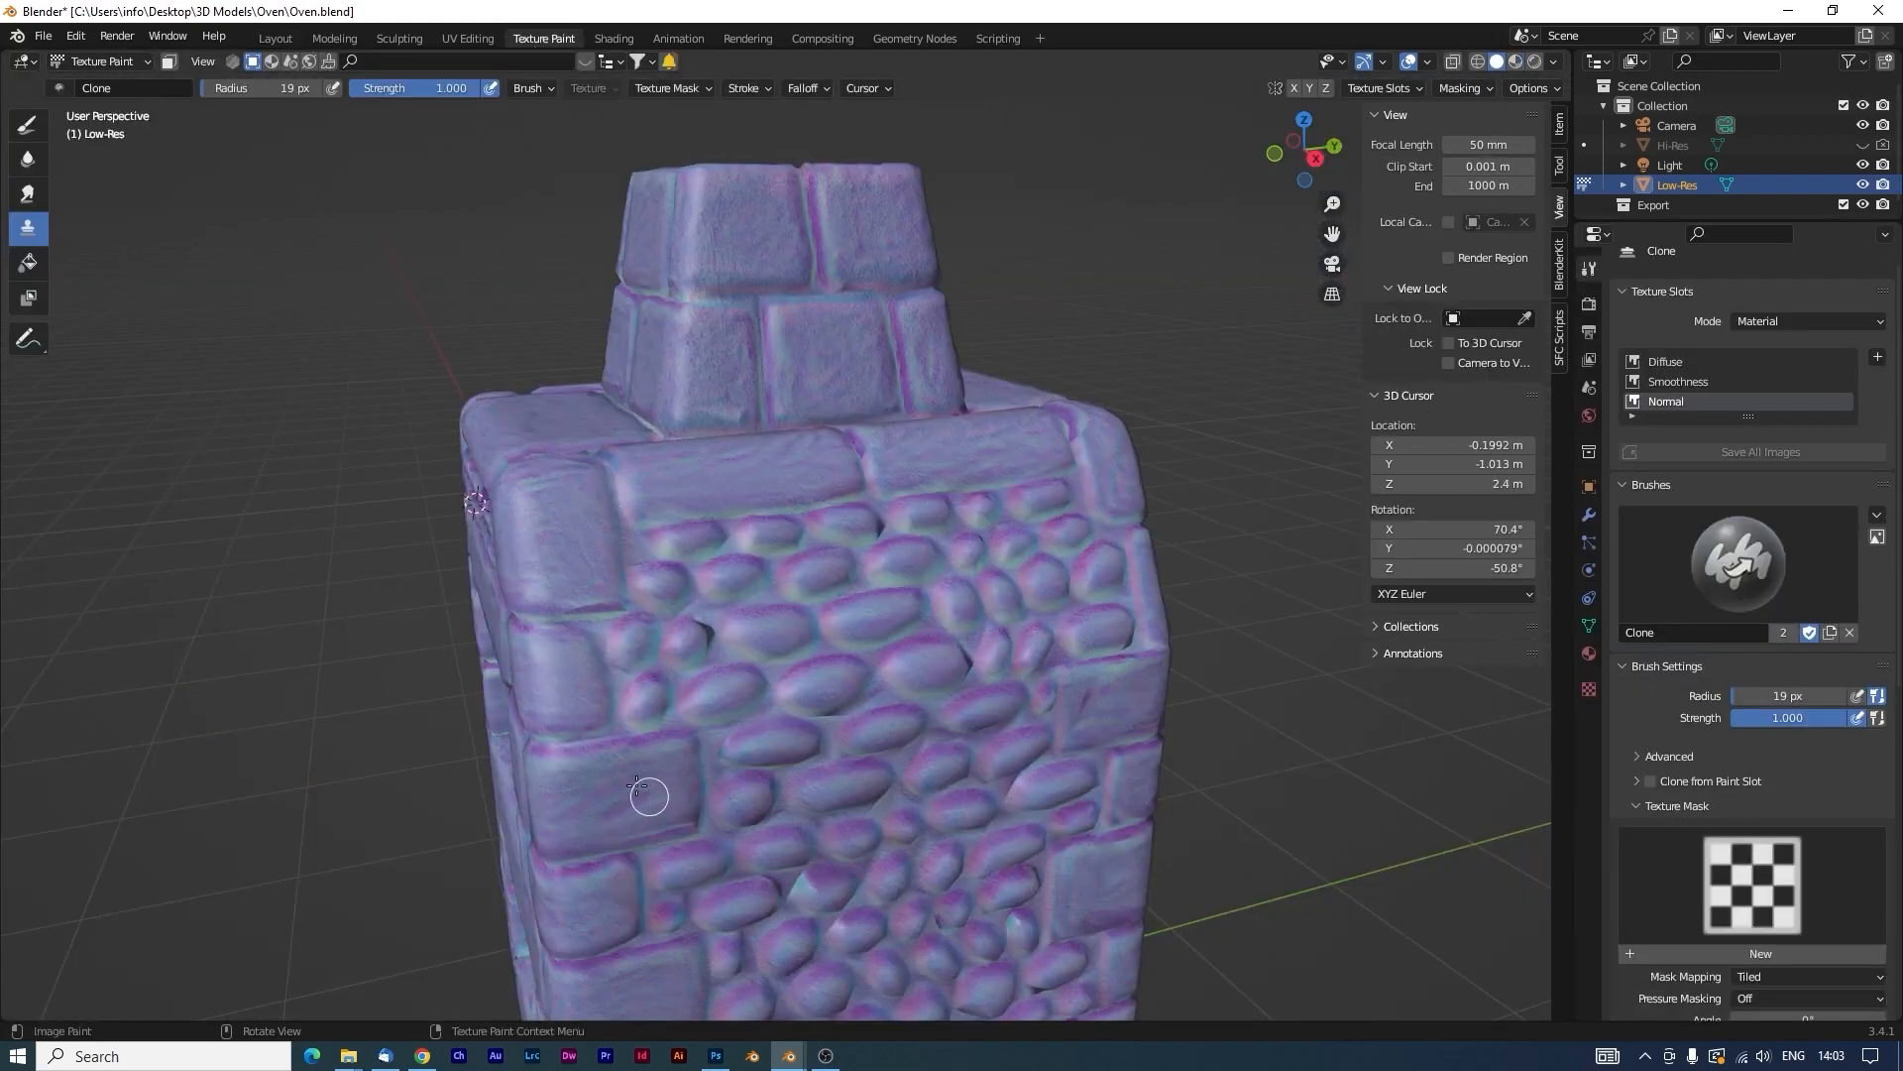
pyautogui.click(1516, 62)
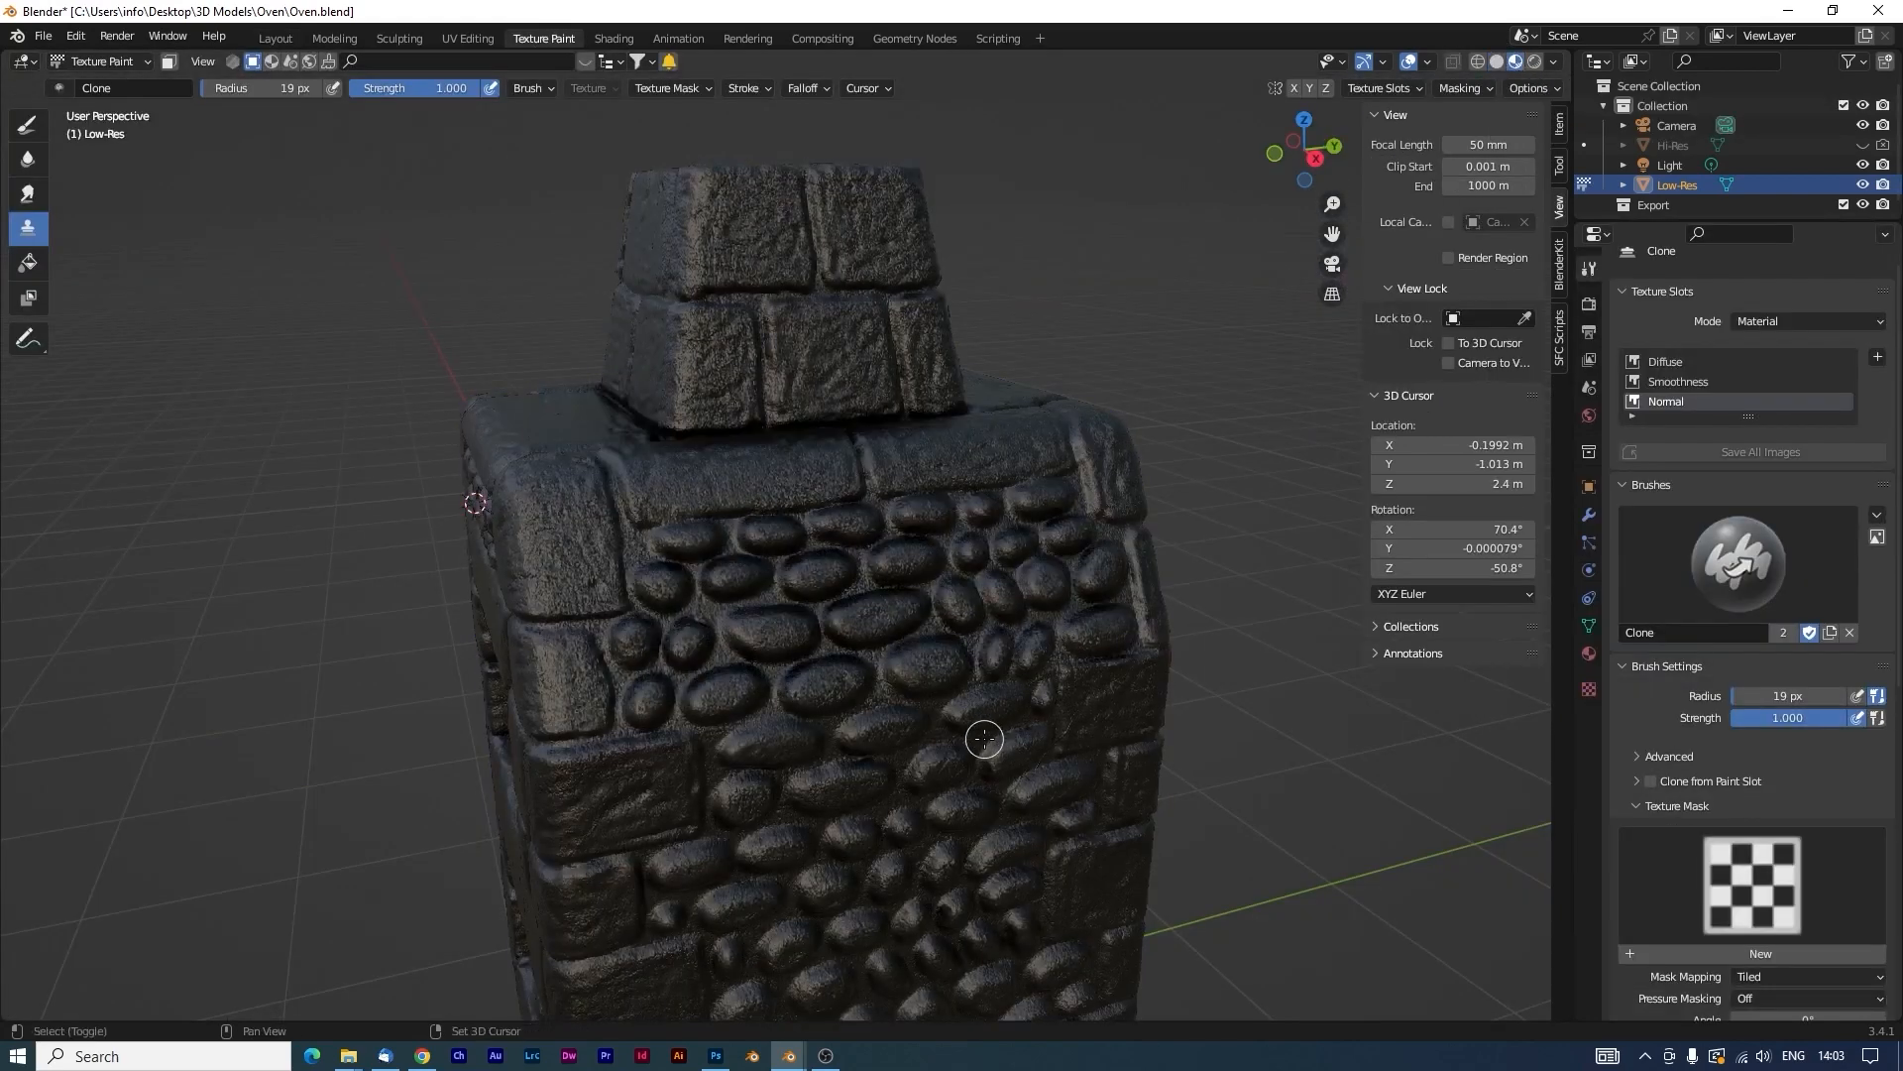
# Clone clean normal detail over the dark artifacts on the stones low on the side wall, near the front corner blocks.
pyautogui.moveTo(986, 743); pyautogui.dragTo(932, 639, button='middle')
pyautogui.scroll(4, 820, 680)
pyautogui.moveTo(436, 709); pyautogui.dragTo(764, 727, button='middle')
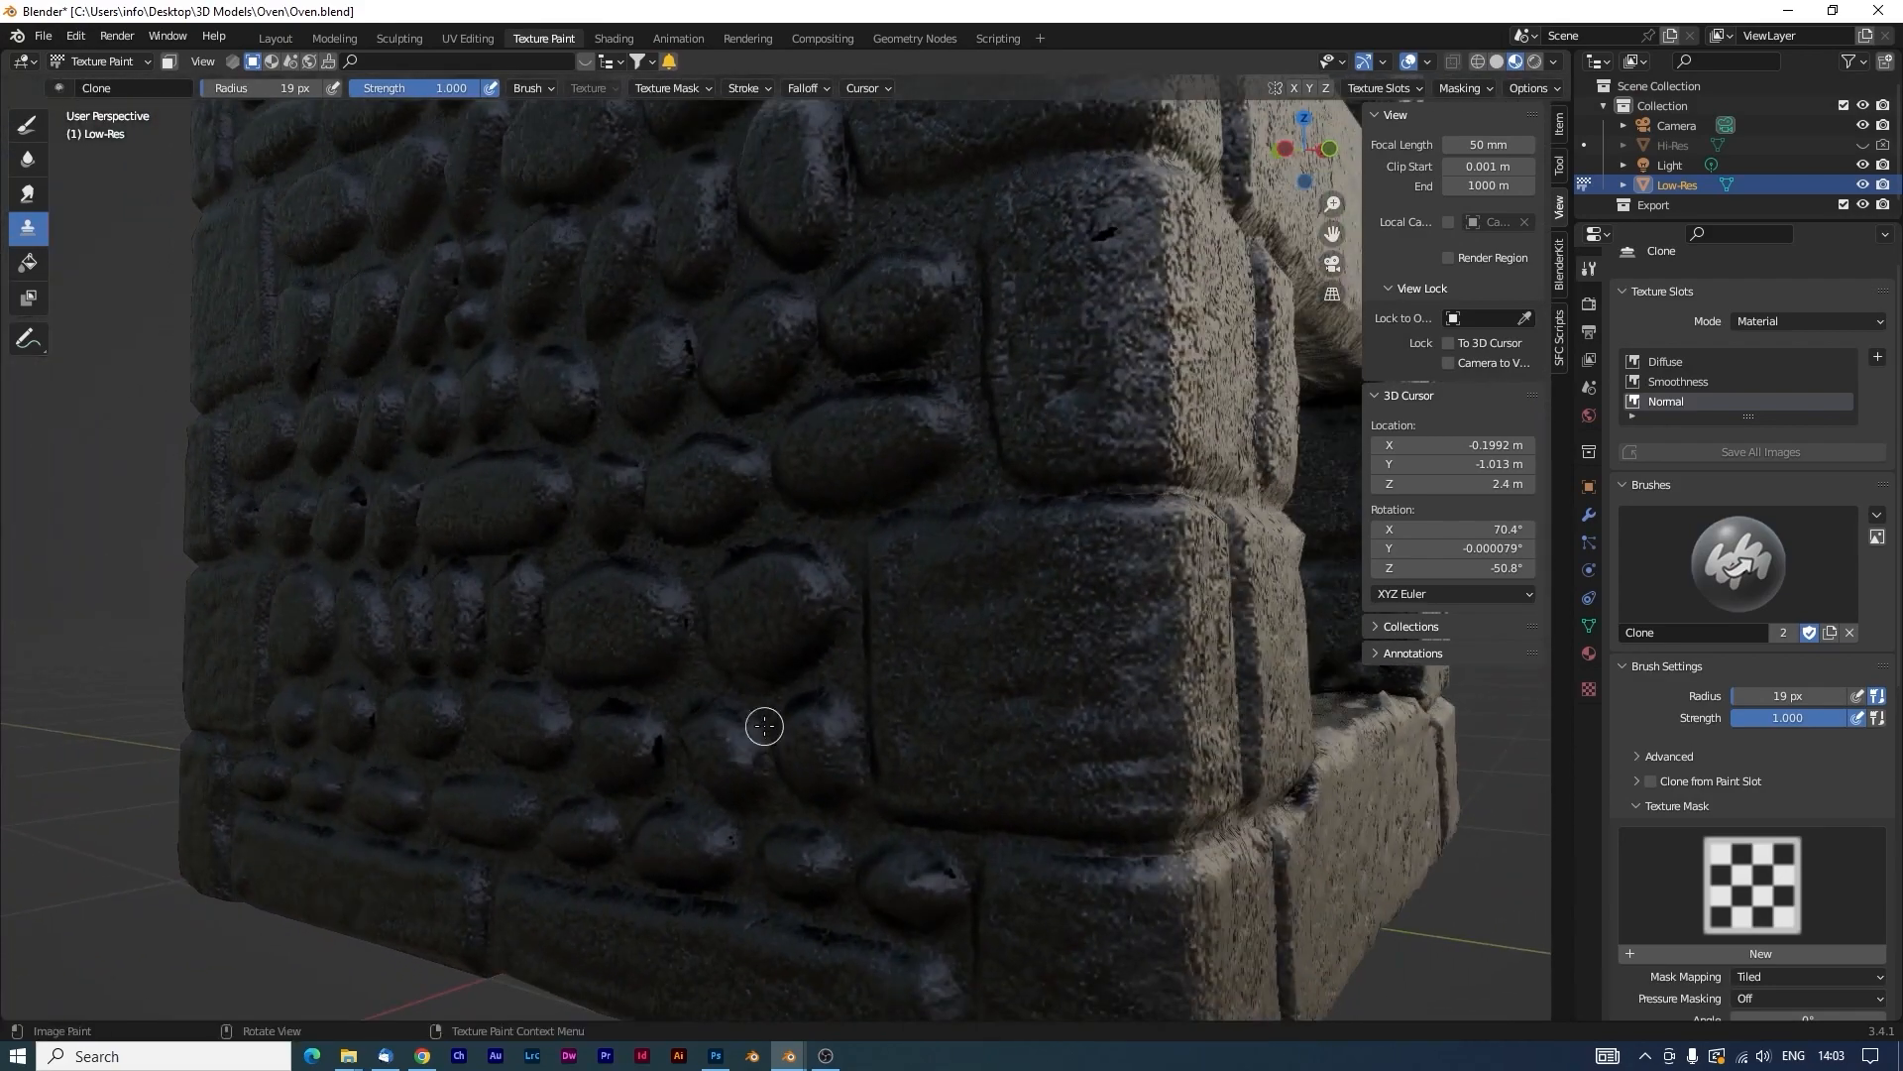
pyautogui.scroll(3, 765, 726)
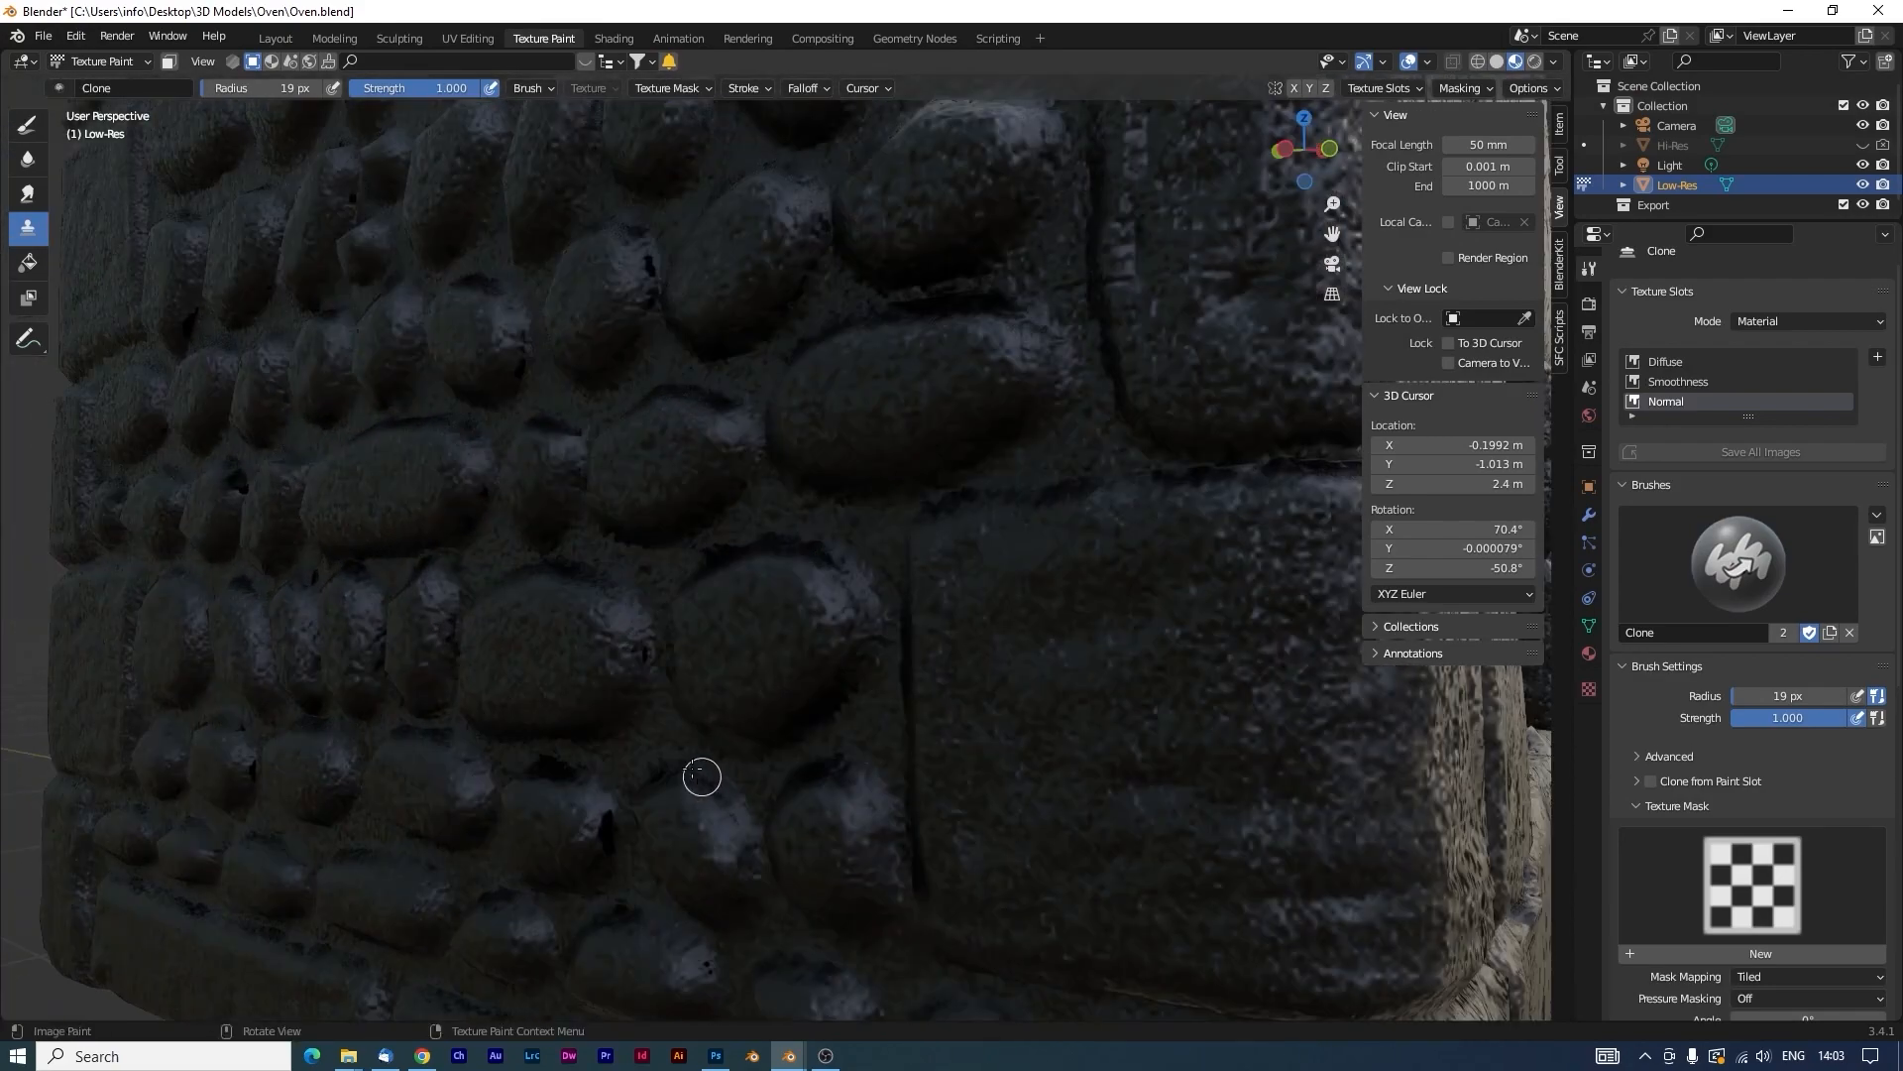
pyautogui.keyDown('ctrl'); pyautogui.click(836, 610); pyautogui.keyUp('ctrl')
pyautogui.click(646, 652)
pyautogui.keyDown('ctrl'); pyautogui.click(843, 620); pyautogui.keyUp('ctrl')
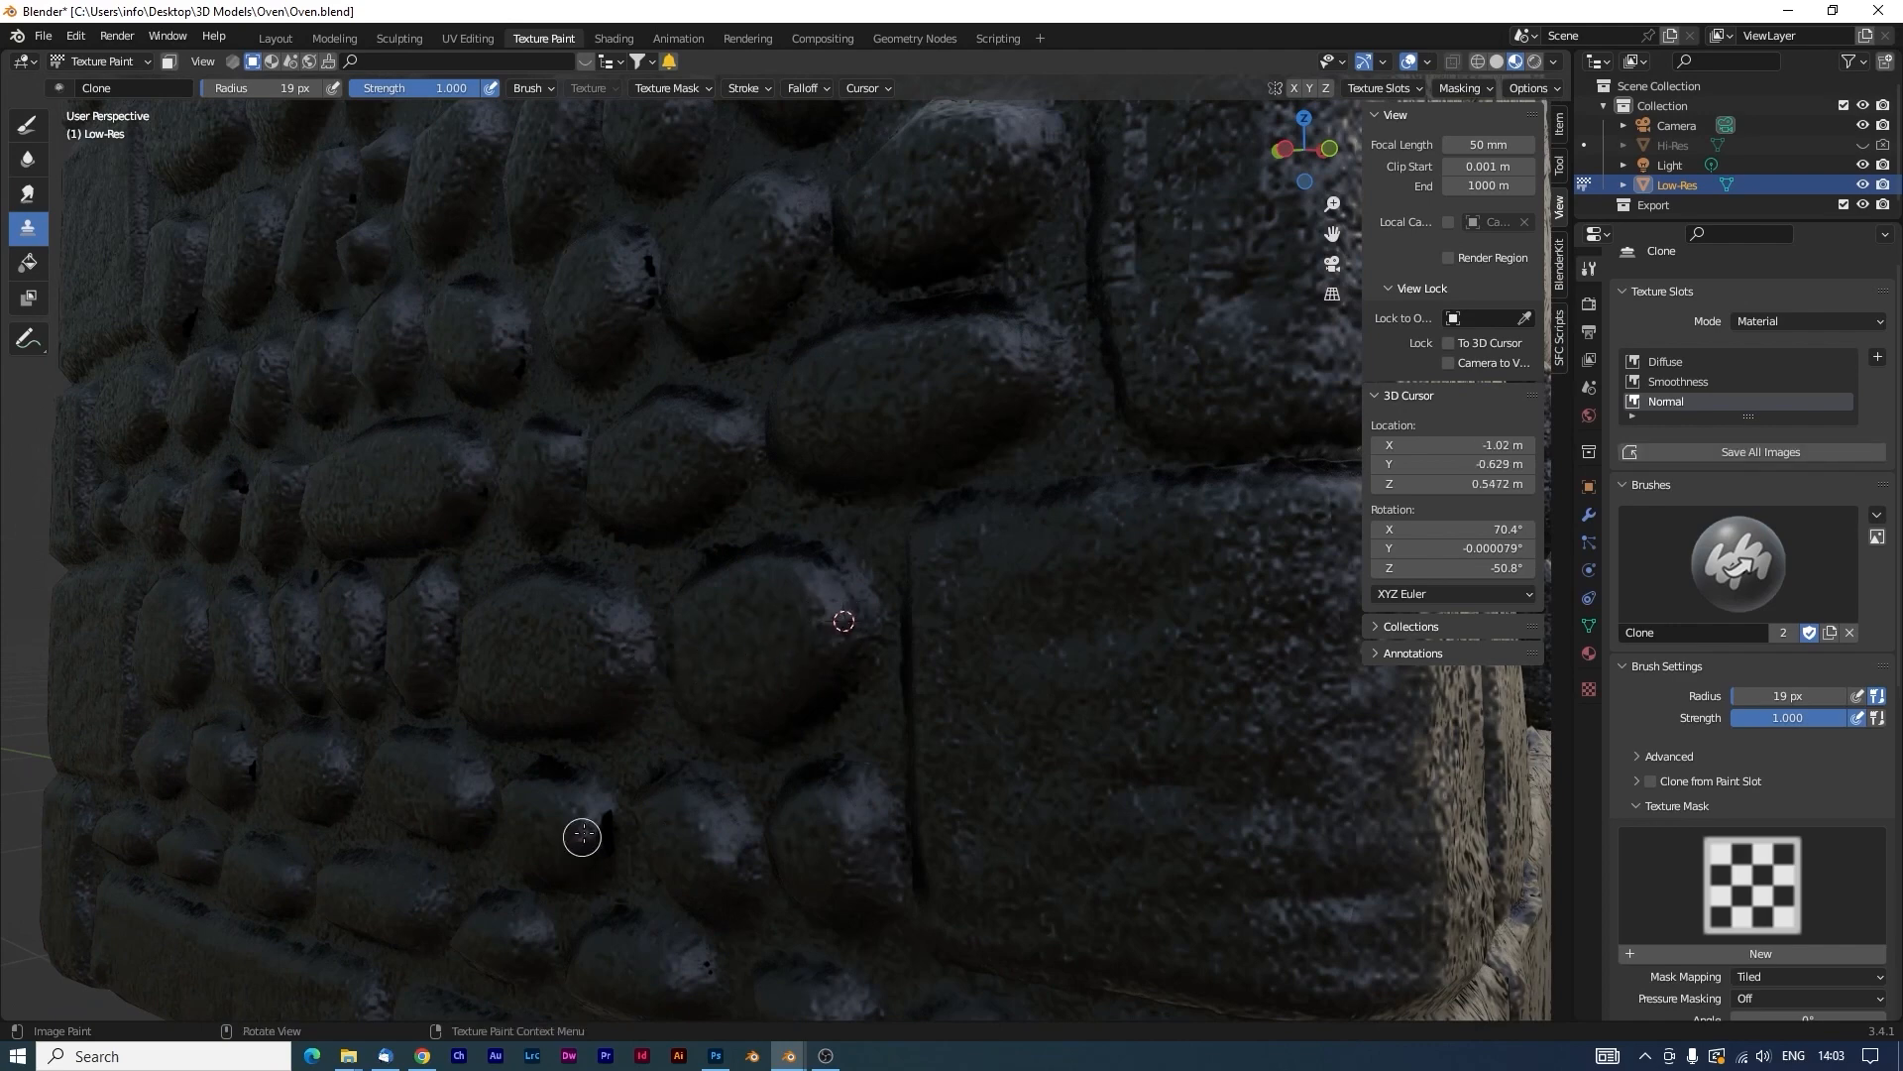
pyautogui.moveTo(598, 837); pyautogui.dragTo(680, 595, button='middle')
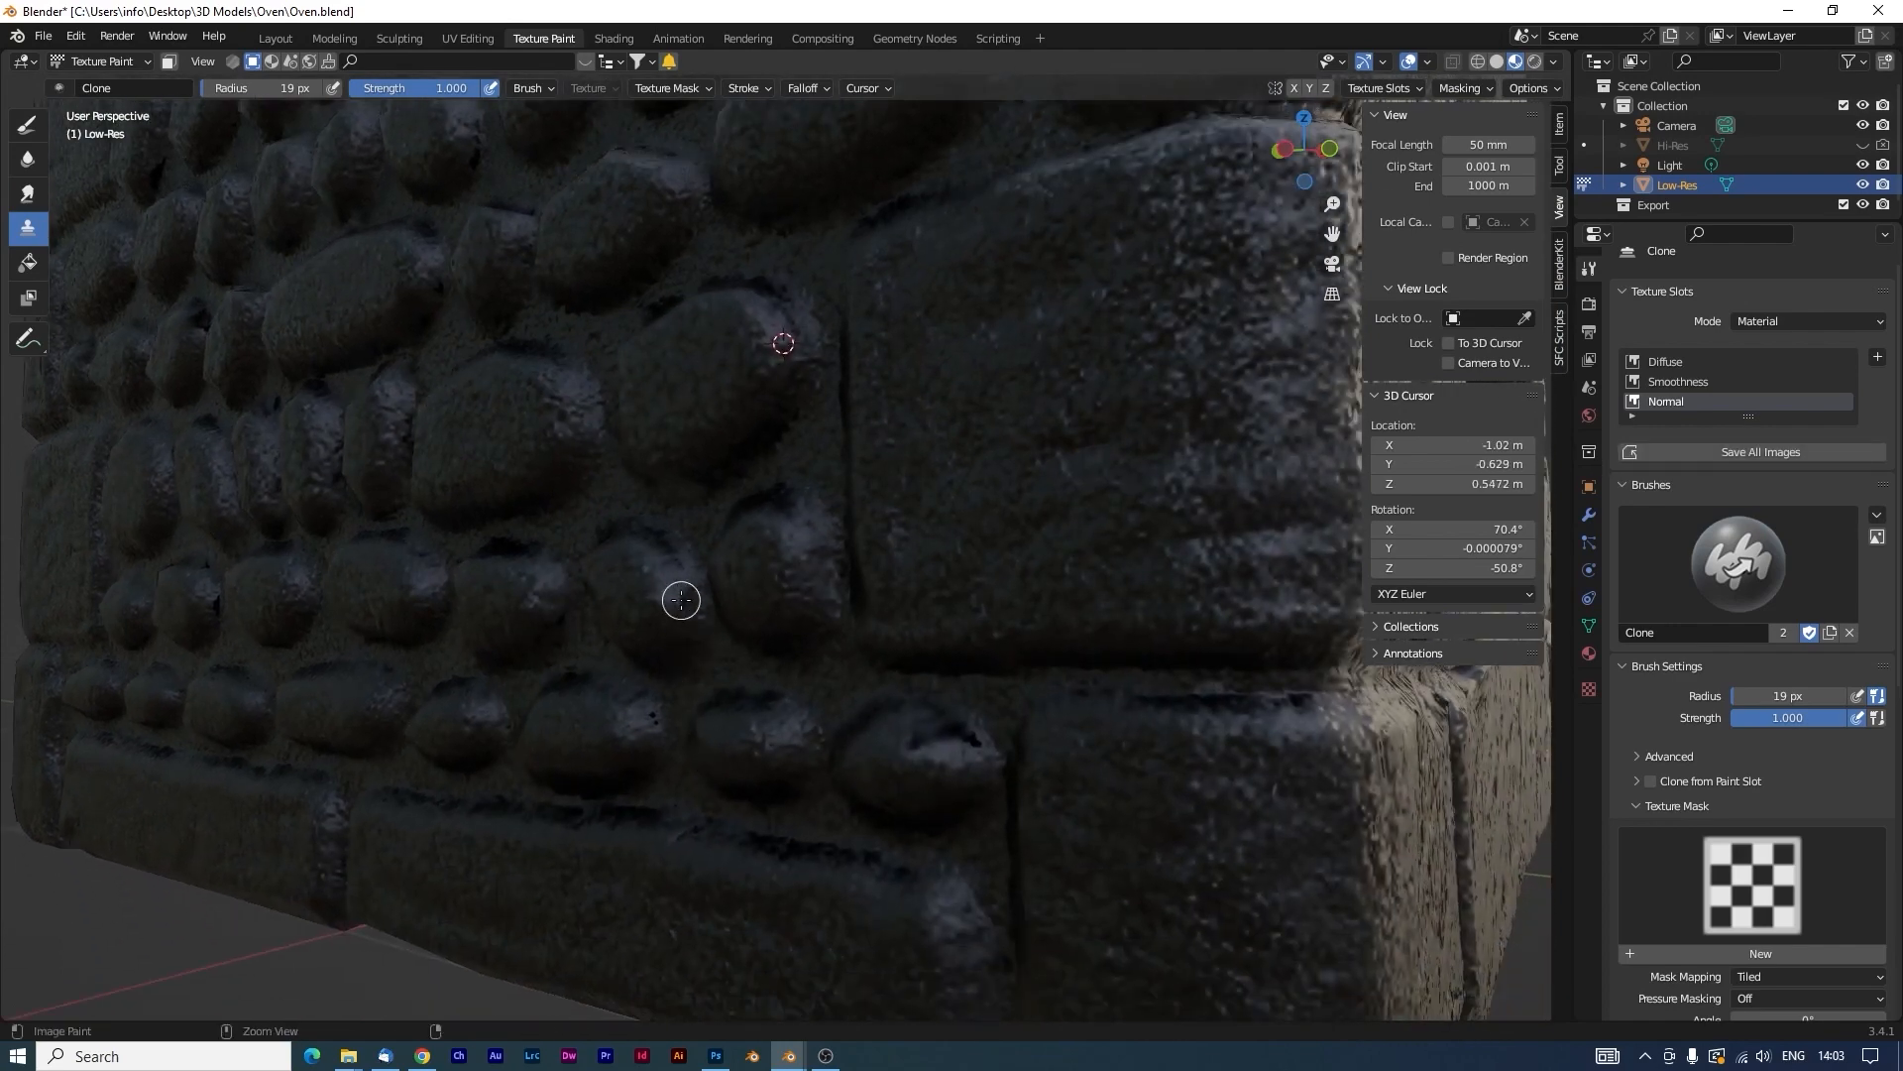
pyautogui.keyDown('ctrl'); pyautogui.click(674, 588); pyautogui.keyUp('ctrl')
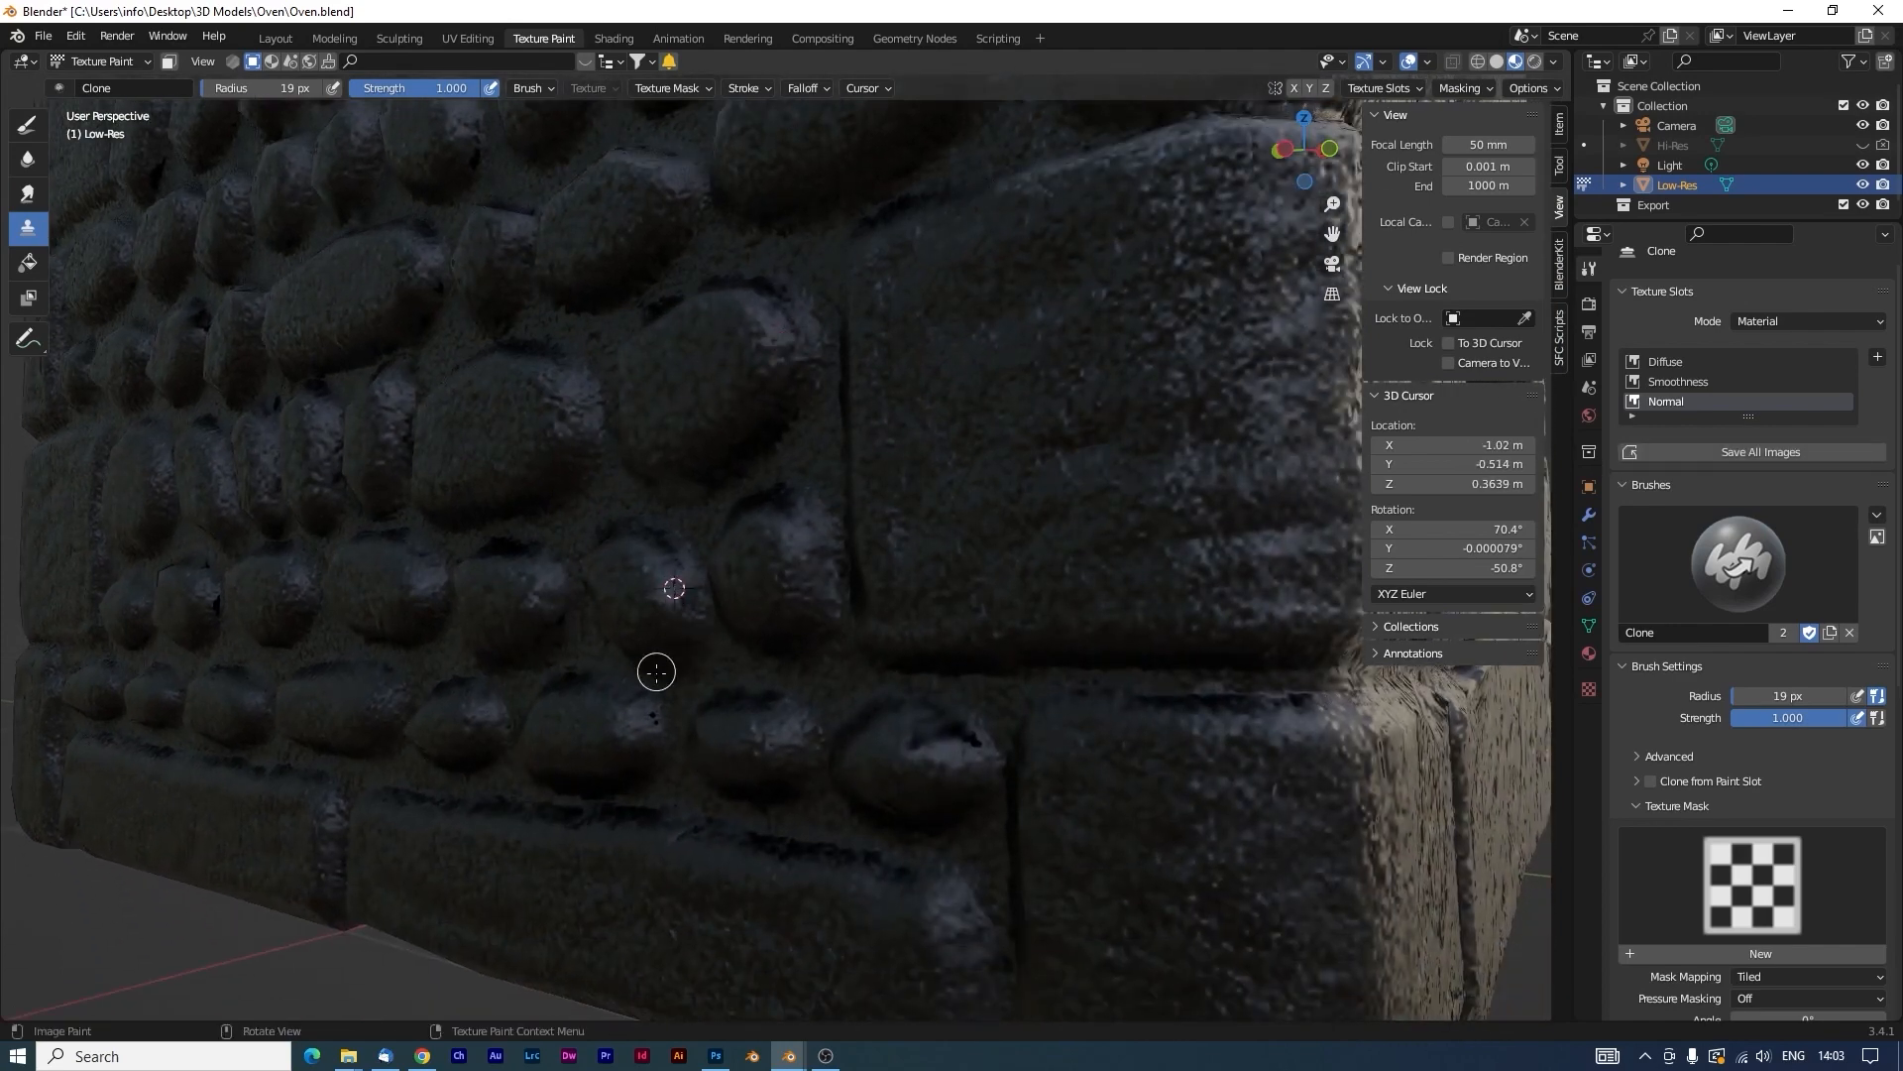
pyautogui.keyDown('ctrl'); pyautogui.click(814, 566); pyautogui.keyUp('ctrl')
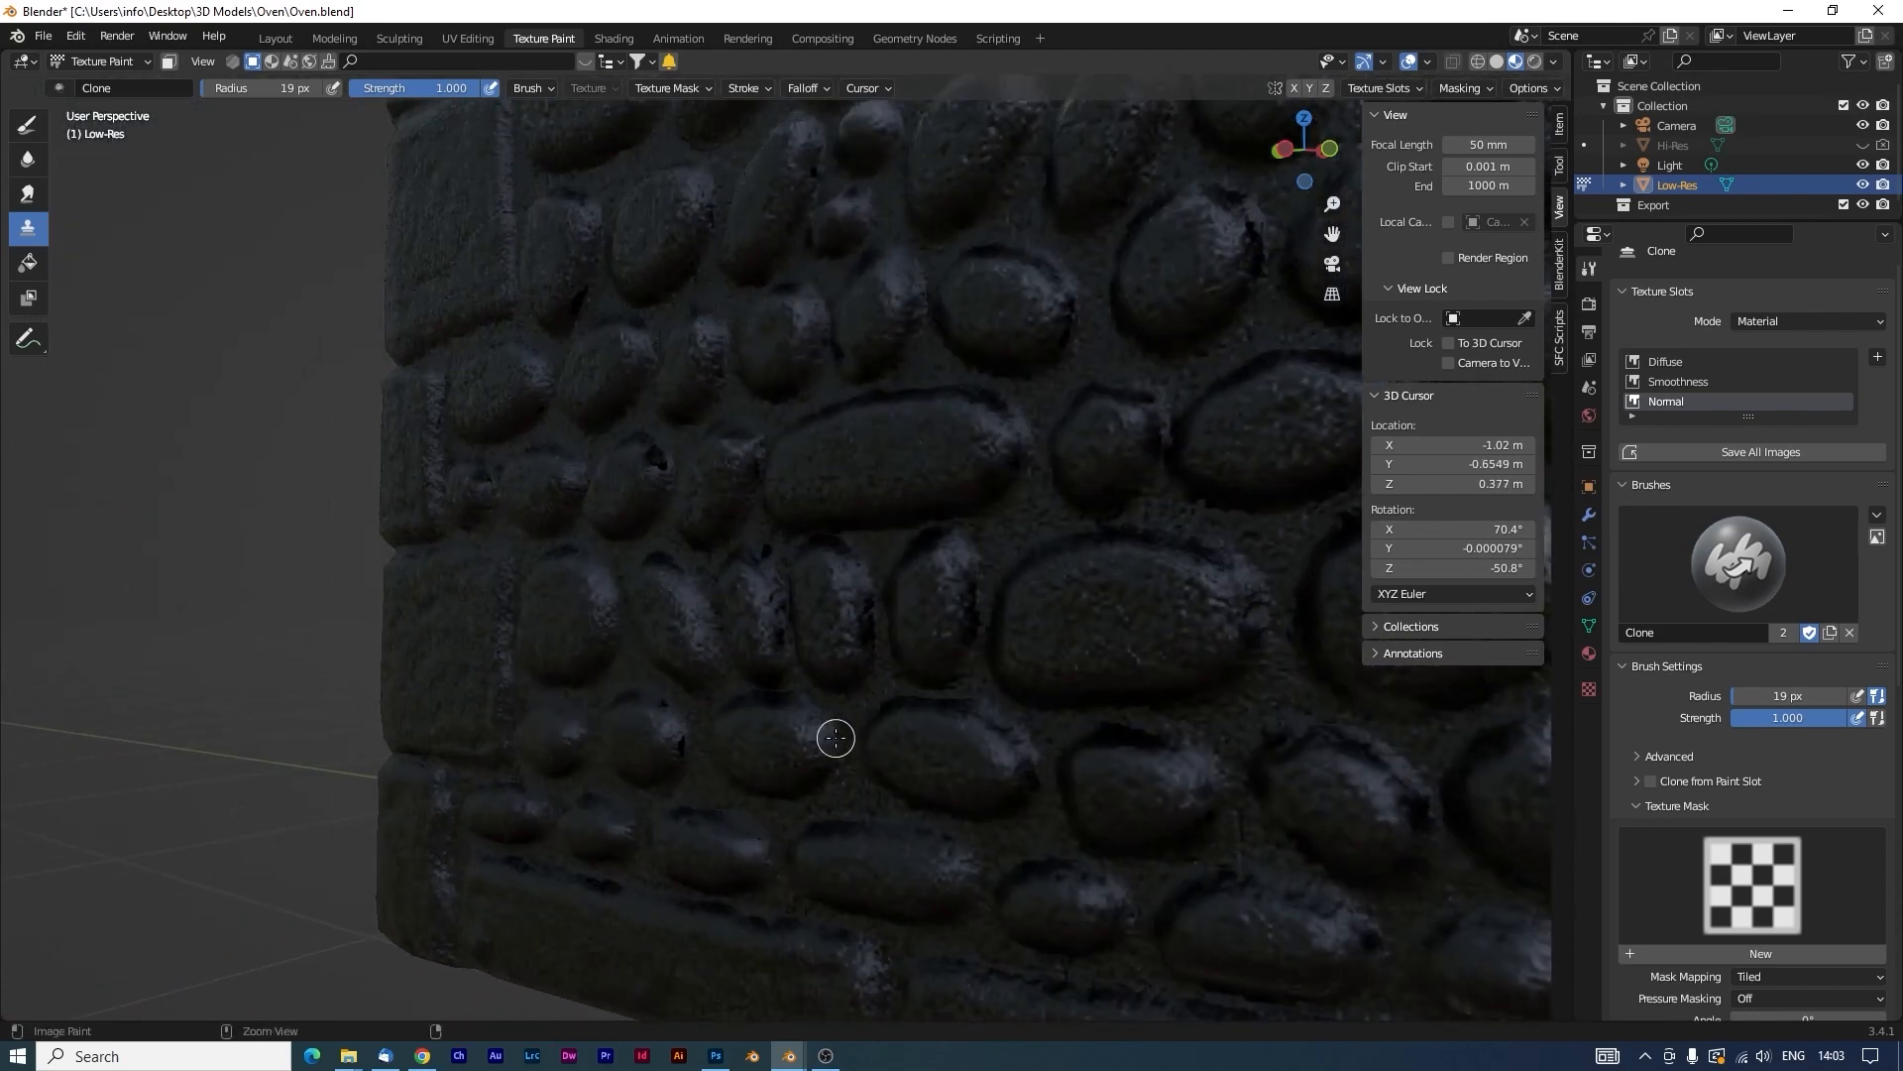
# Clone clean normal detail over the dark artifacts on the small stones near the side wall's rear edge.
pyautogui.keyDown('ctrl'); pyautogui.click(823, 739); pyautogui.keyUp('ctrl')
pyautogui.keyDown('ctrl'); pyautogui.click(786, 718); pyautogui.keyUp('ctrl')
pyautogui.moveTo(771, 636); pyautogui.dragTo(812, 667, button='middle')
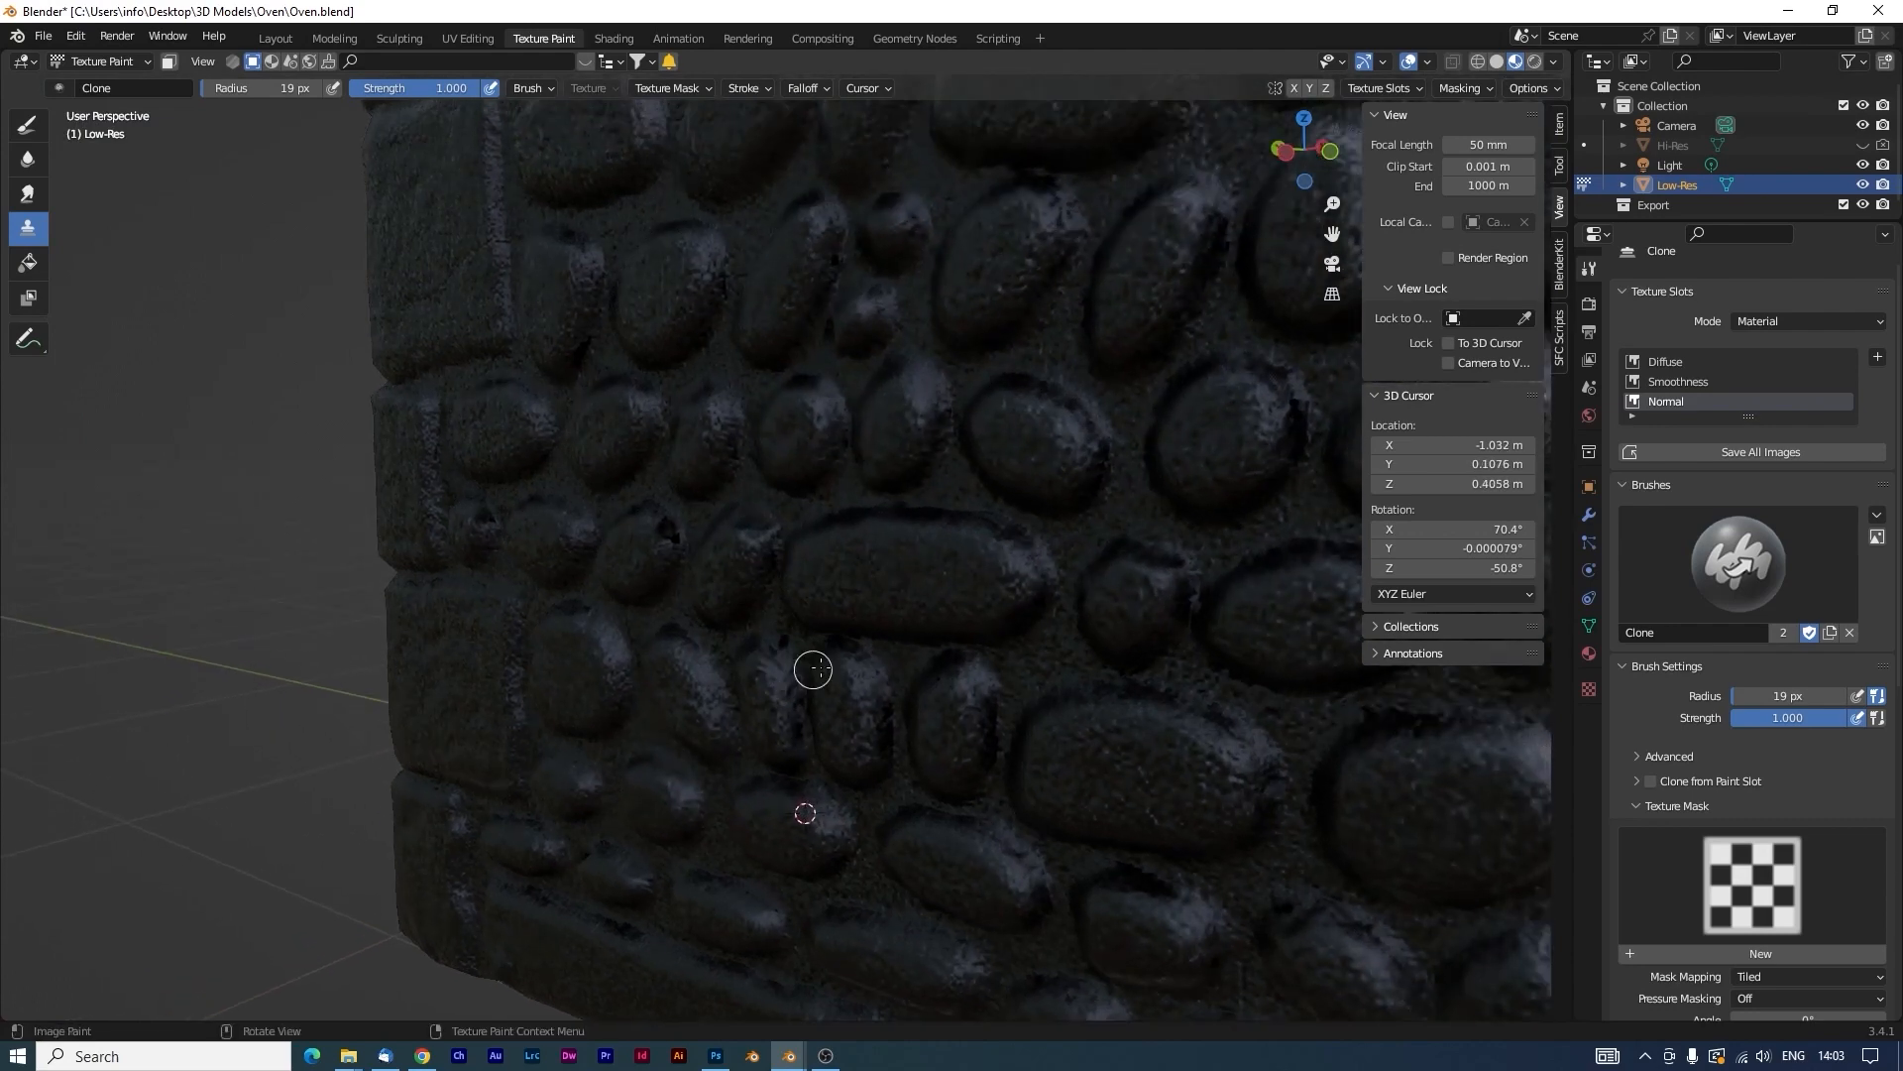
pyautogui.keyDown('ctrl'); pyautogui.click(790, 680); pyautogui.keyUp('ctrl')
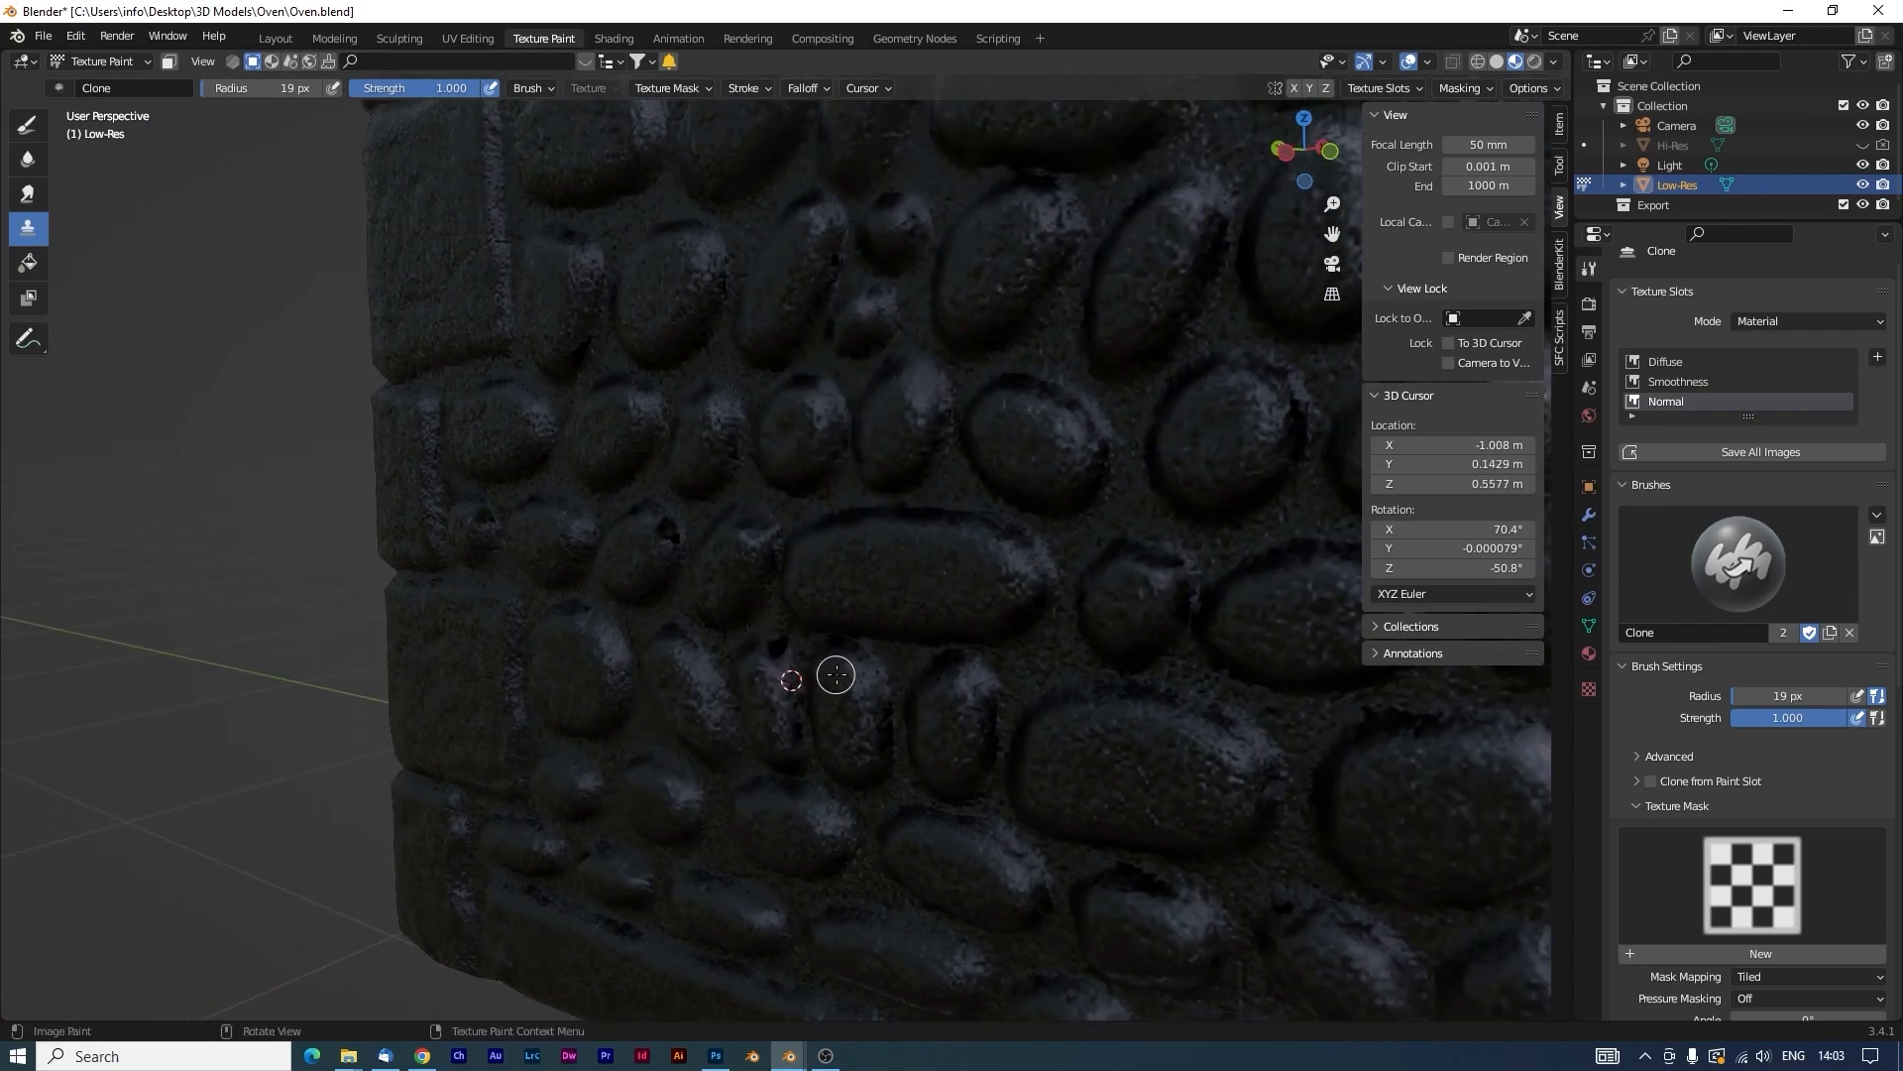
pyautogui.keyDown('ctrl'); pyautogui.click(762, 628); pyautogui.keyUp('ctrl')
pyautogui.keyDown('ctrl'); pyautogui.click(699, 634); pyautogui.keyUp('ctrl')
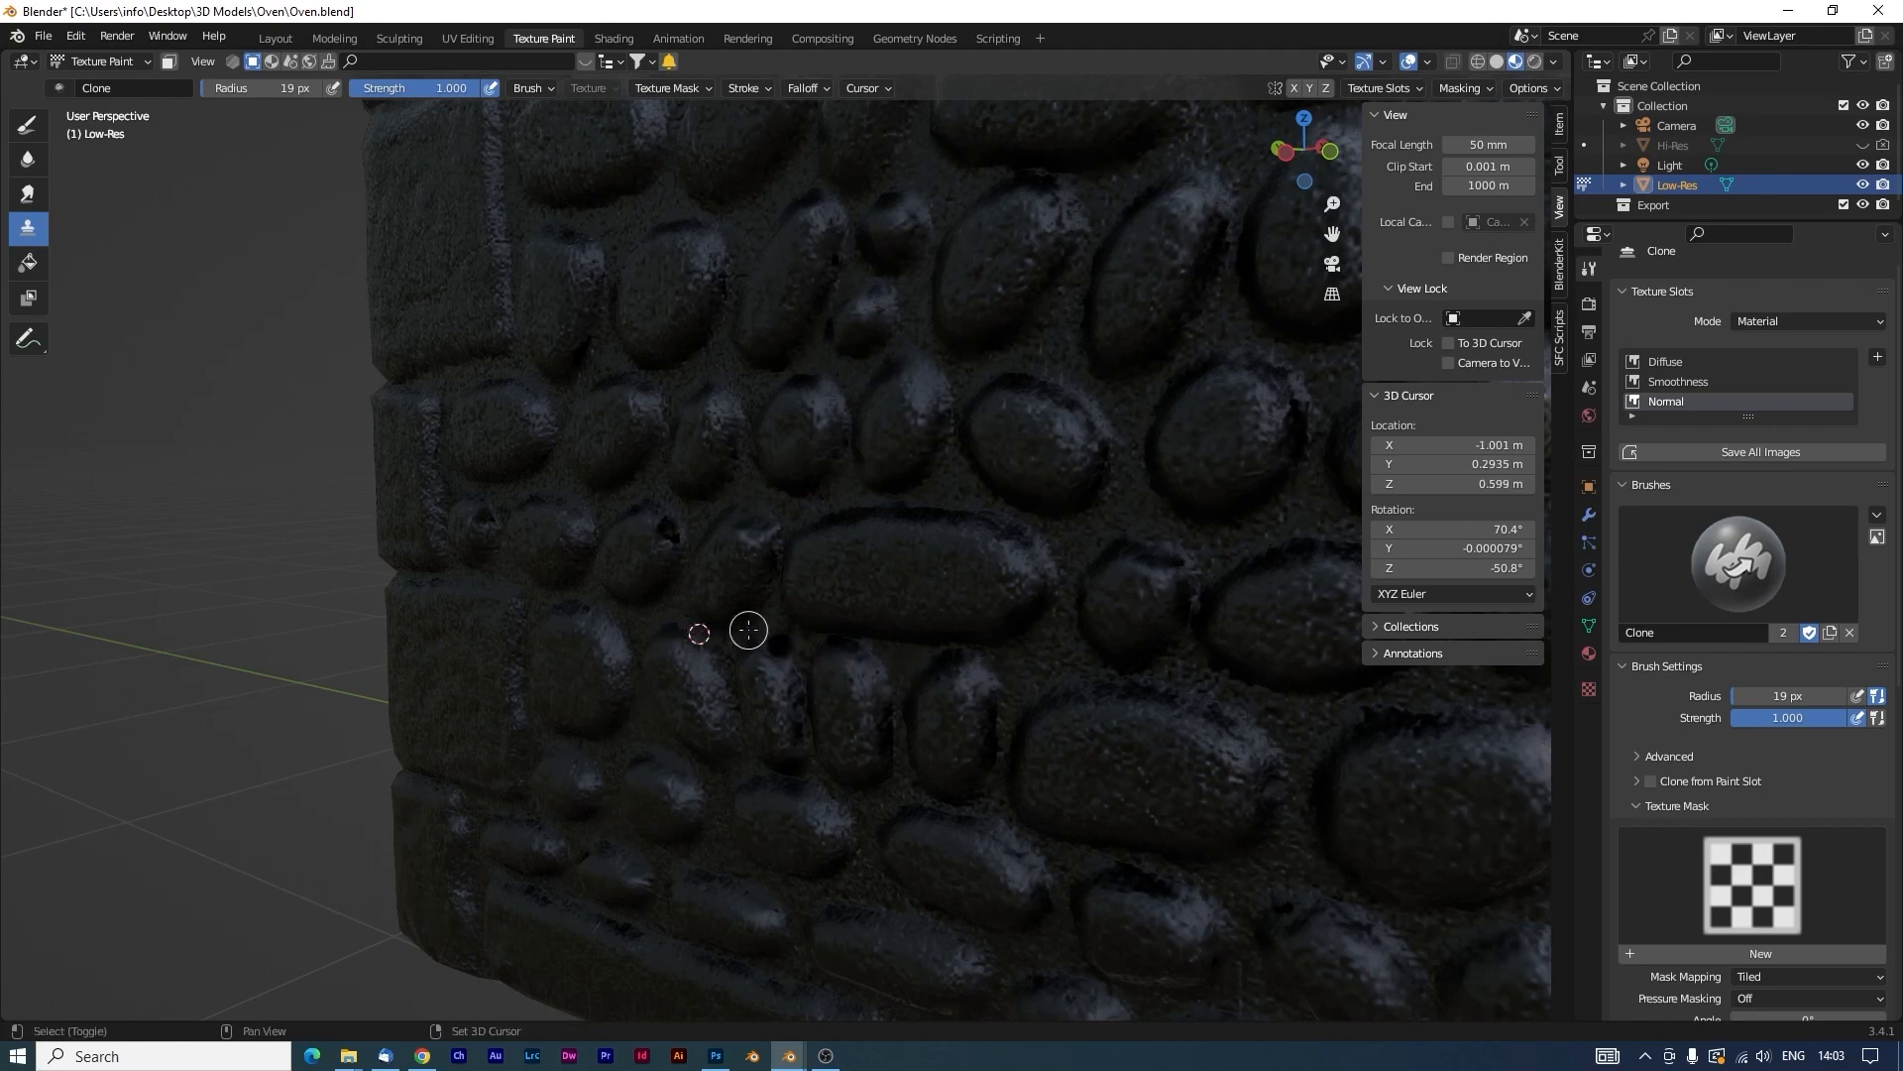
pyautogui.keyDown('shift'); pyautogui.moveTo(777, 651); pyautogui.dragTo(790, 688, button='middle'); pyautogui.keyUp('shift')
pyautogui.keyDown('ctrl'); pyautogui.click(770, 575); pyautogui.keyUp('ctrl')
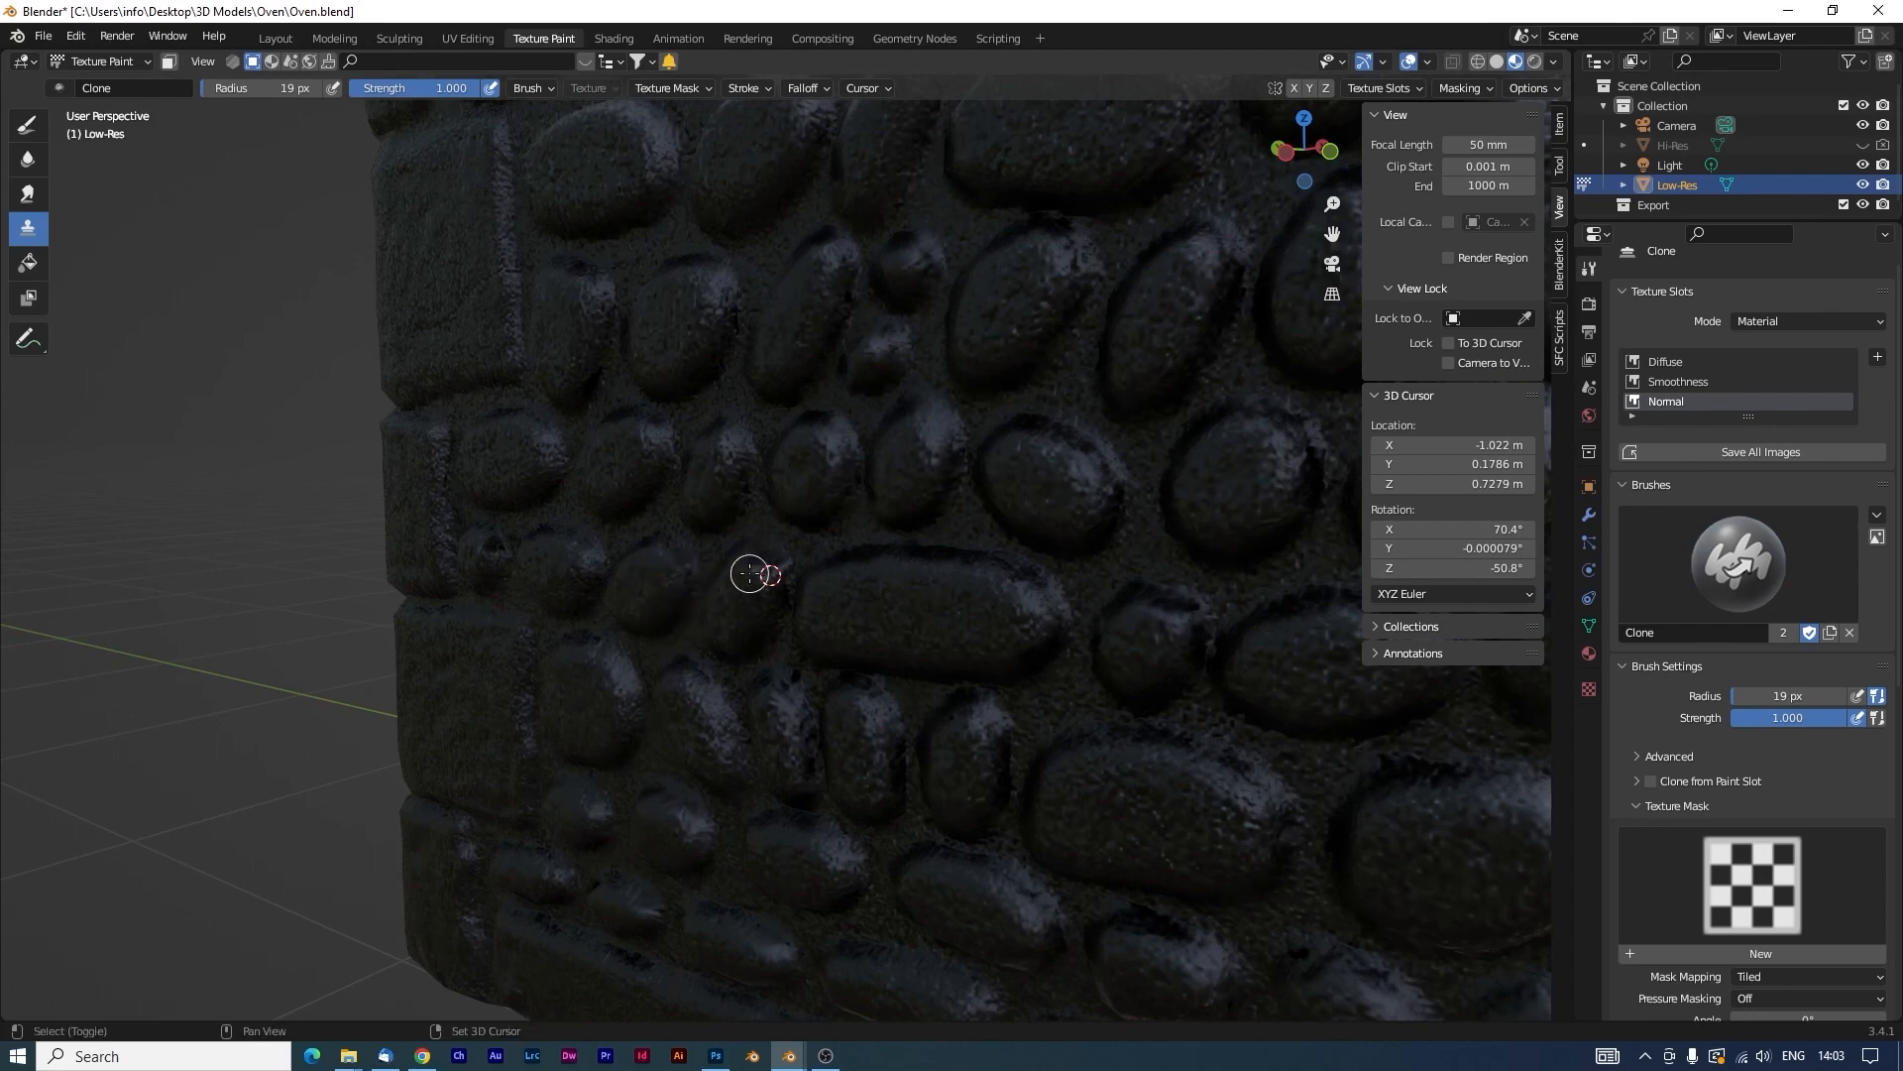
# Clone out the remaining artifacts on the stones higher up the side wall, and save all images.
pyautogui.moveTo(750, 574)
pyautogui.mouseDown(button='middle')
pyautogui.moveTo(589, 604)
pyautogui.moveTo(592, 634)
pyautogui.moveTo(740, 757)
pyautogui.mouseUp(button='middle')
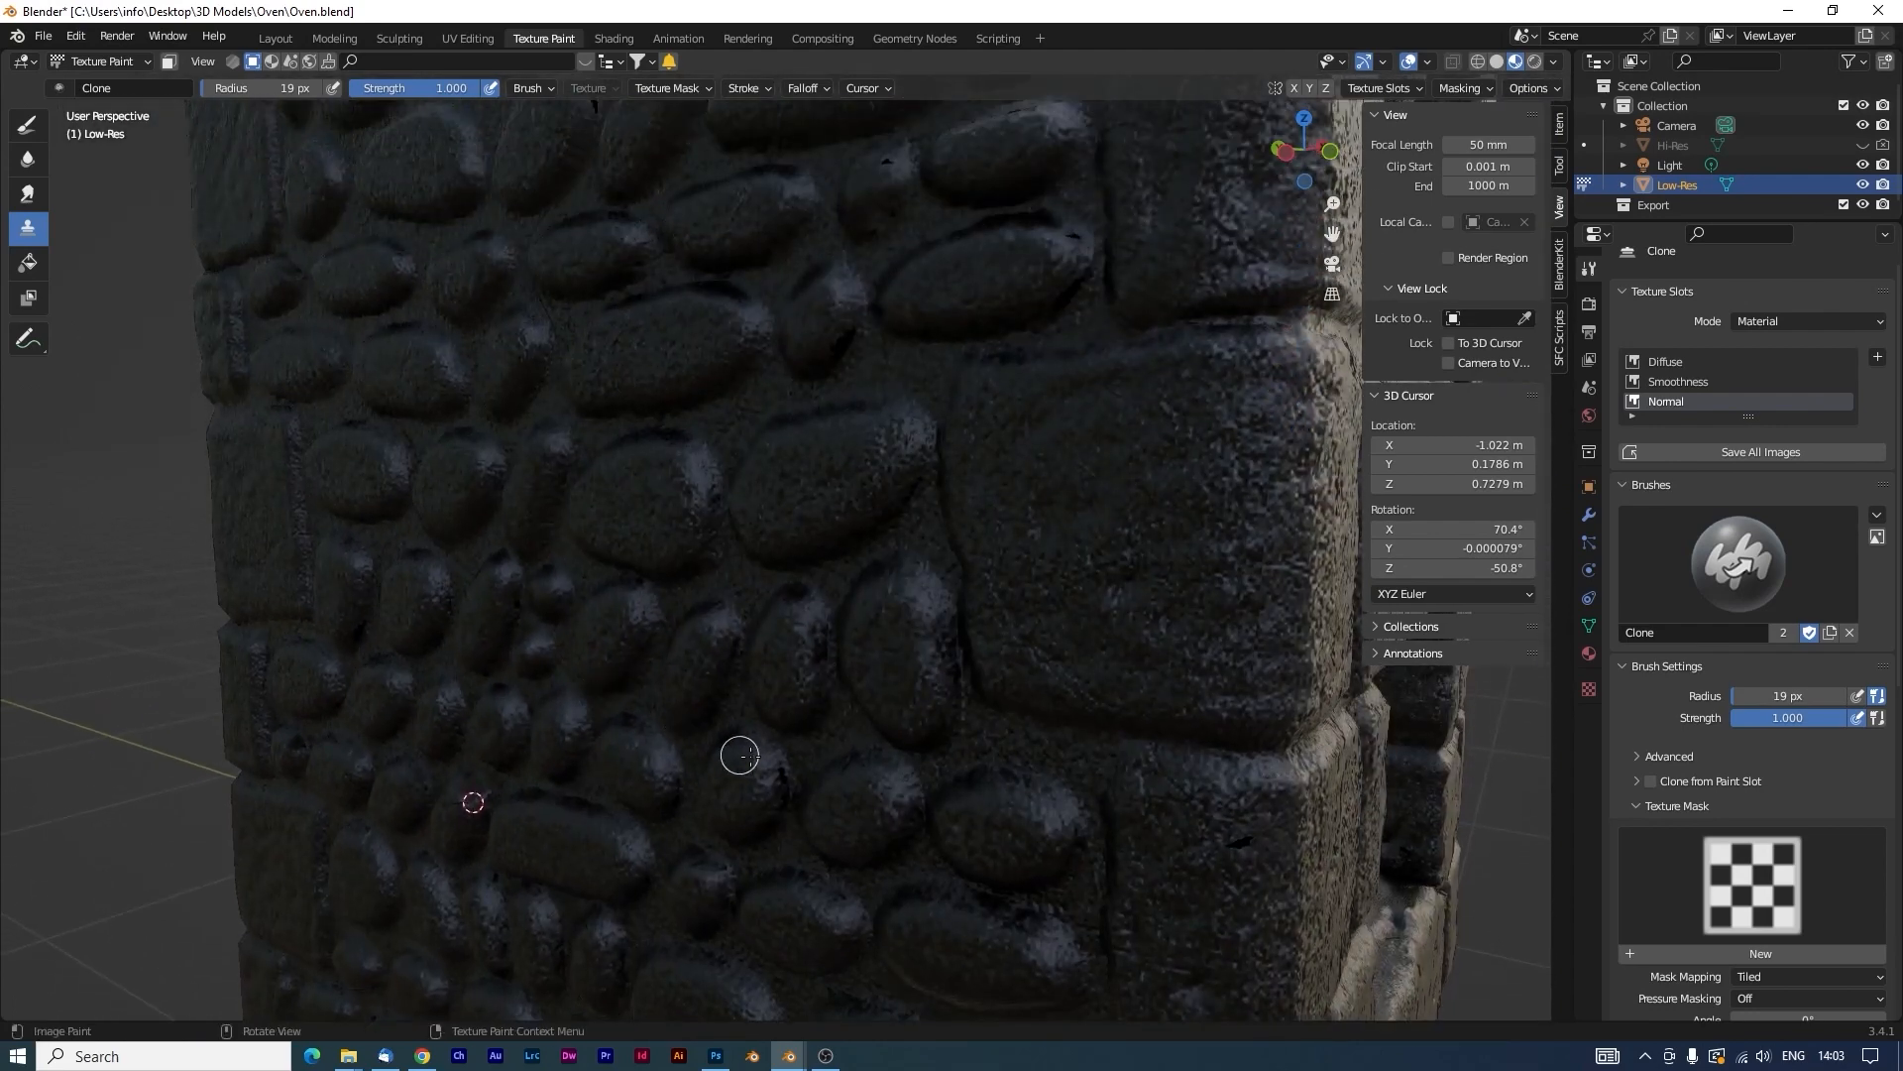
pyautogui.keyDown('ctrl'); pyautogui.click(675, 767); pyautogui.keyUp('ctrl')
pyautogui.moveTo(599, 590); pyautogui.dragTo(601, 608, button='middle')
pyautogui.keyDown('ctrl'); pyautogui.click(826, 573); pyautogui.keyUp('ctrl')
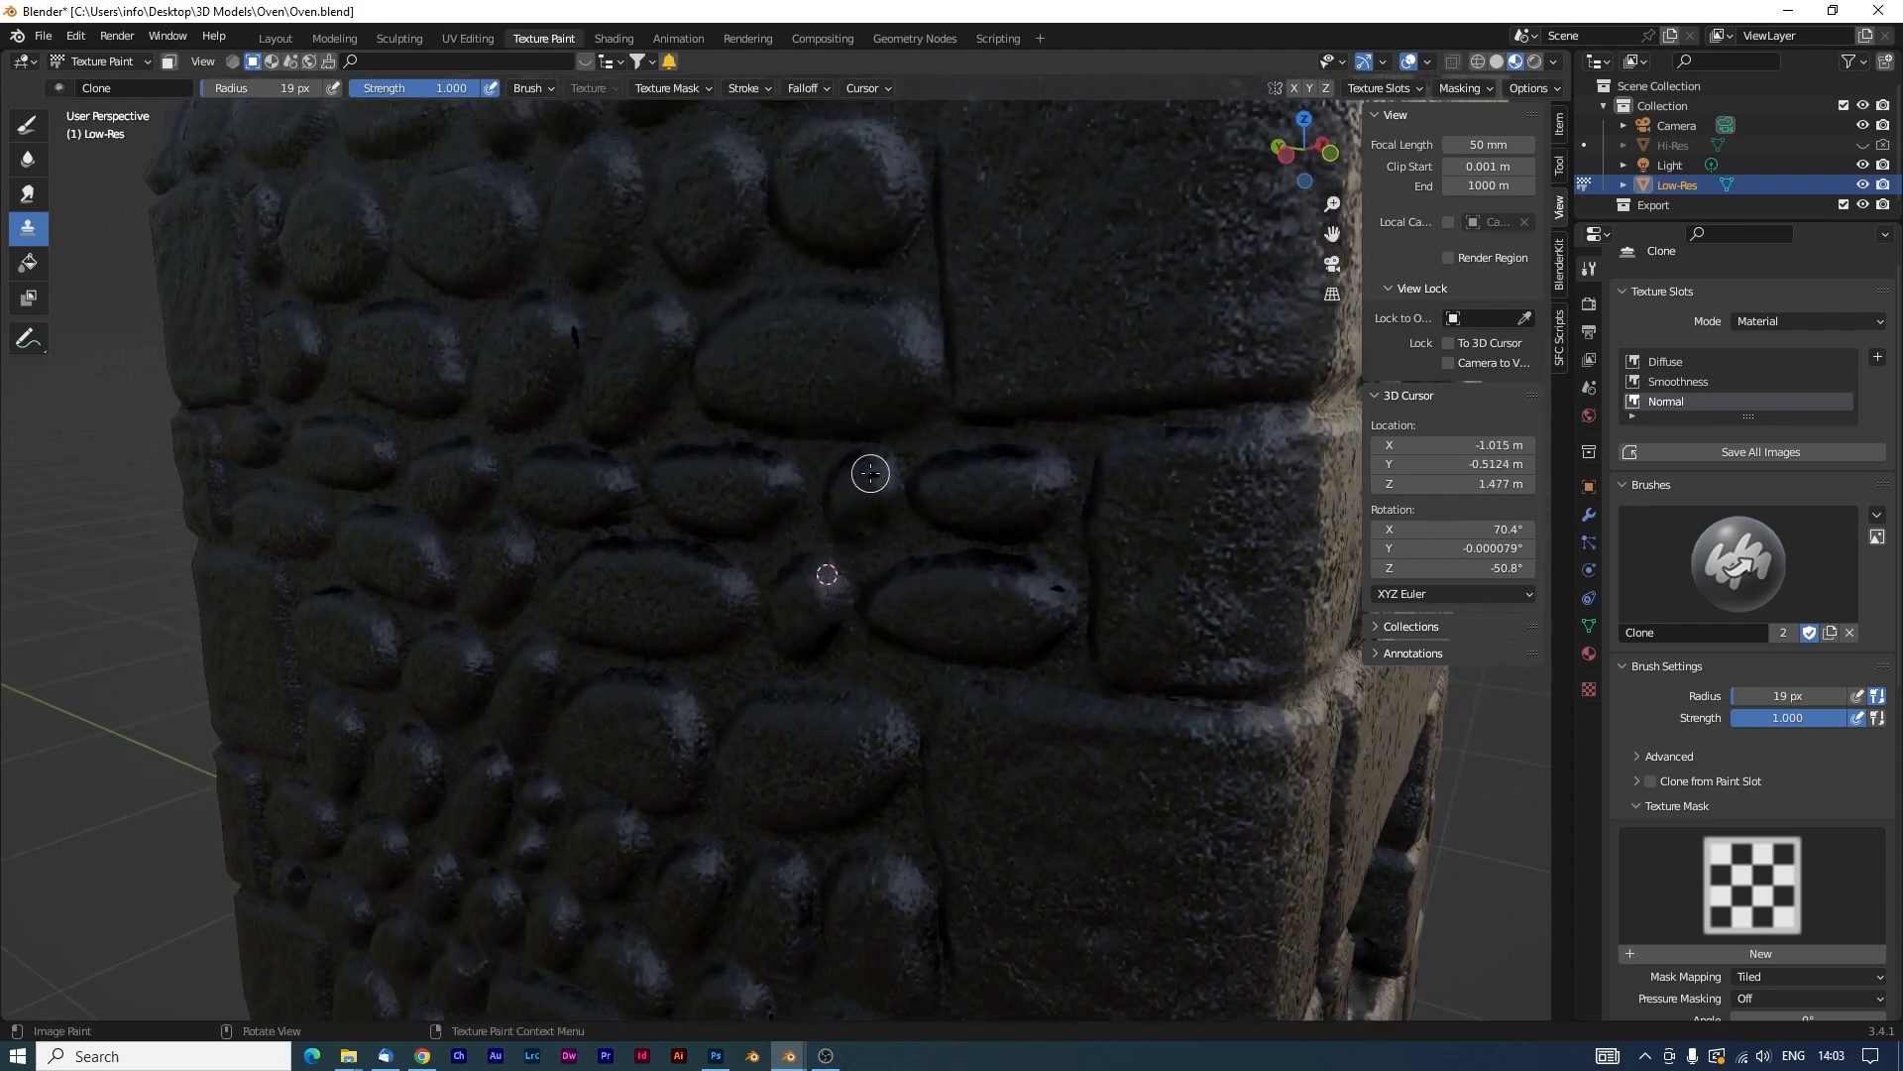
pyautogui.scroll(-6, 901, 531)
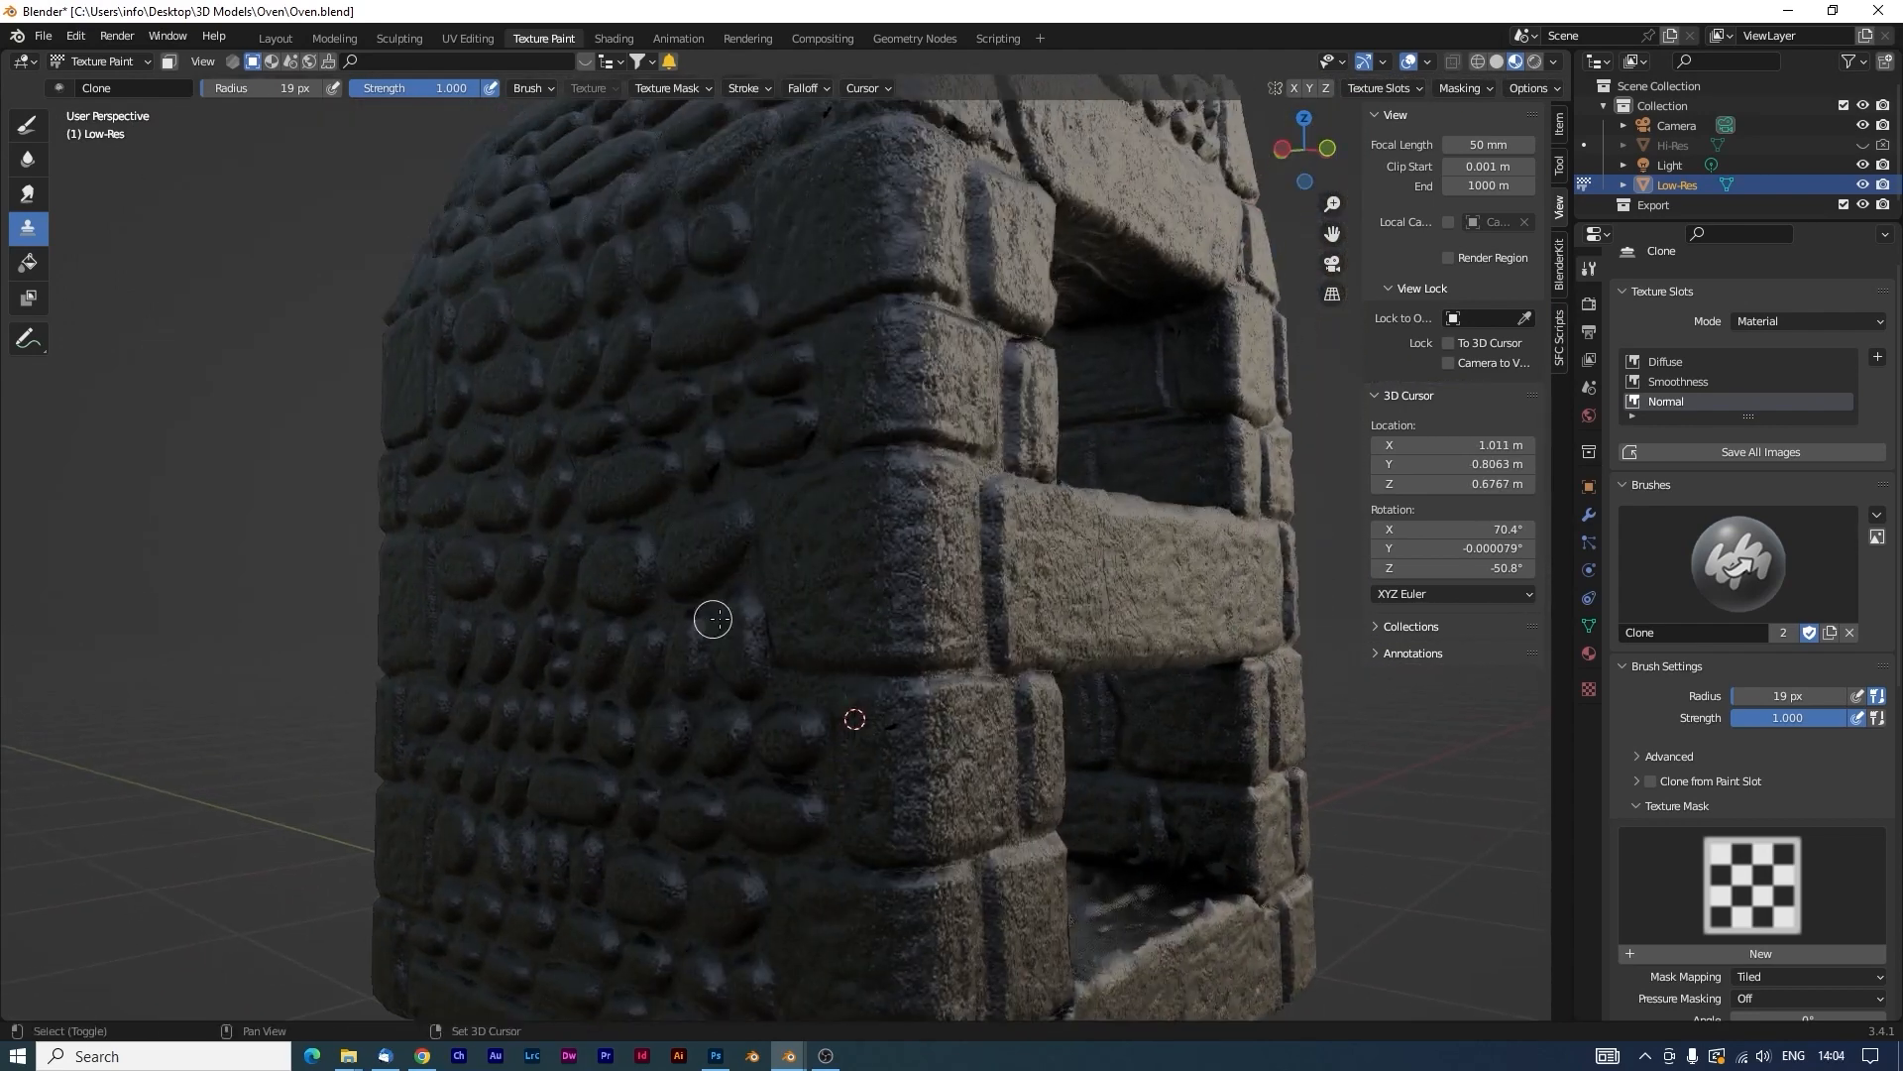
pyautogui.click(1765, 454)
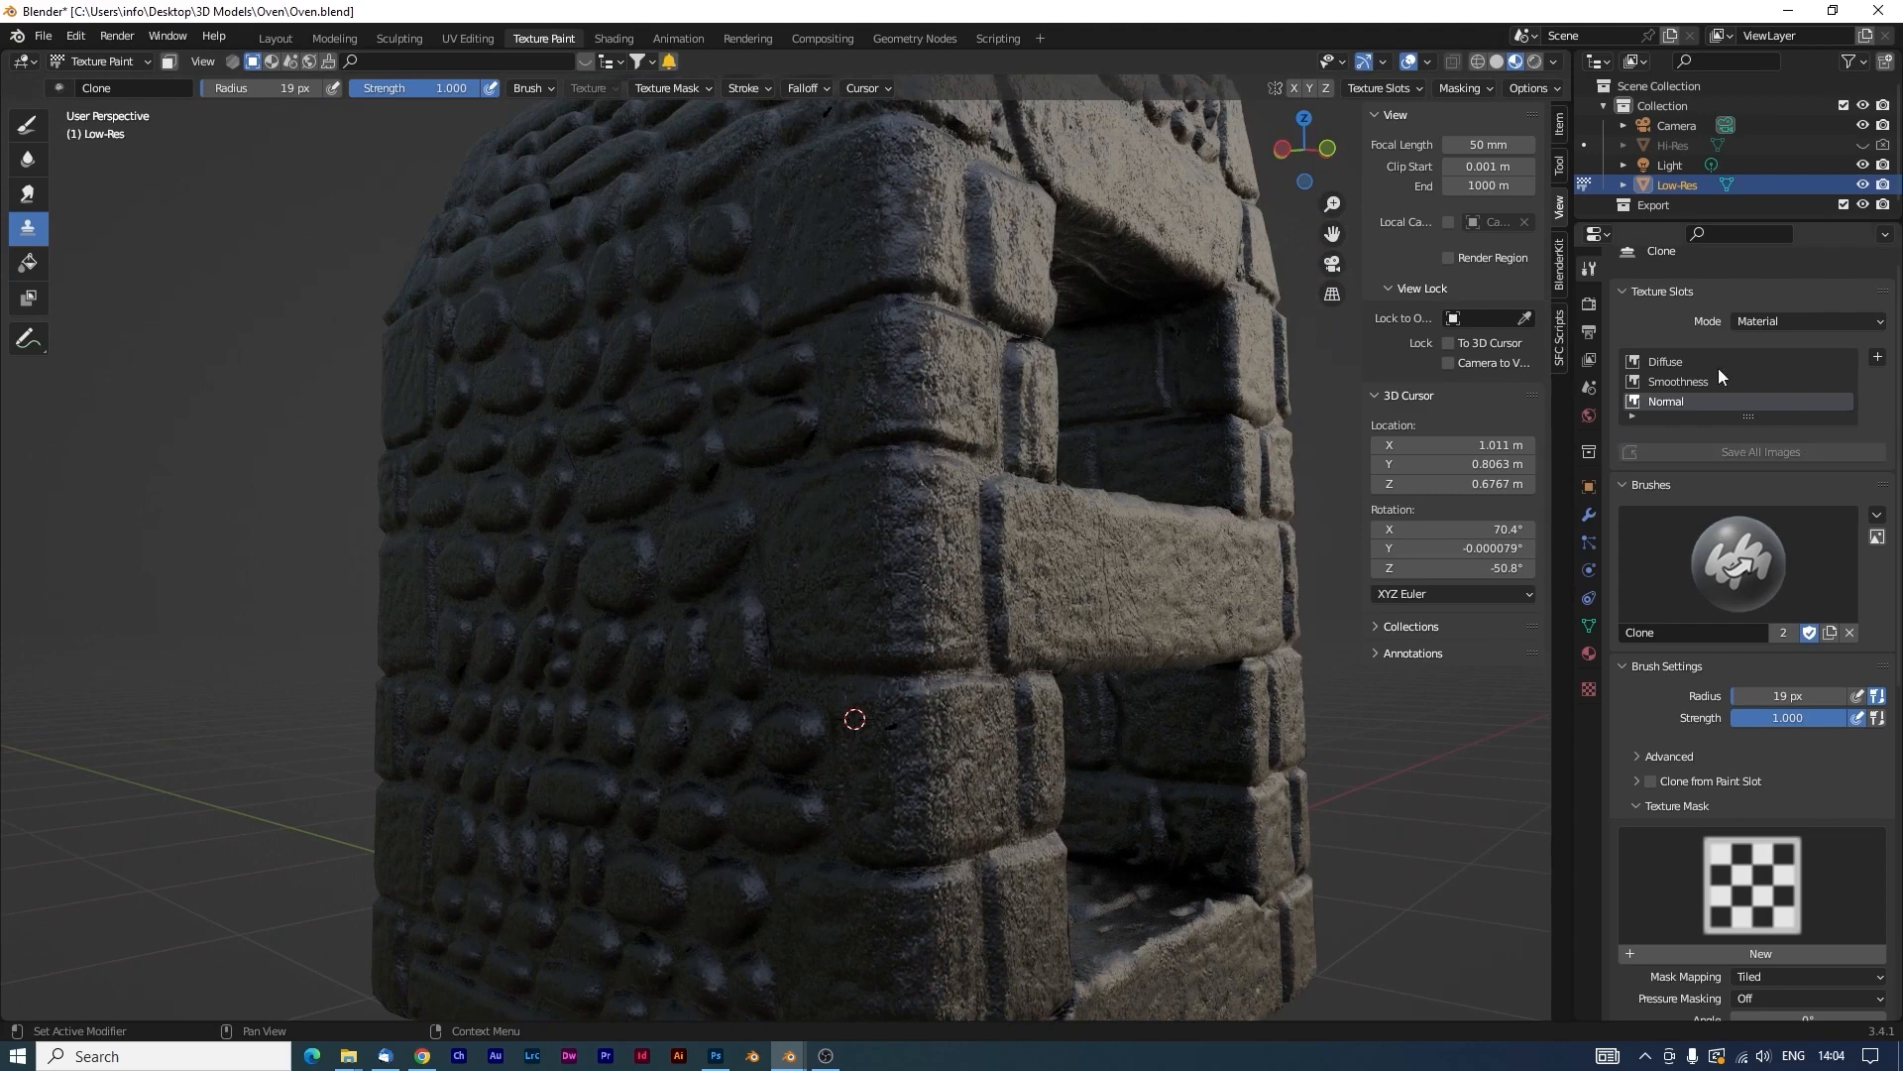
# In the Layout workspace, connect the Smoothness texture's Color to Roughness and the Diffuse texture's Color to Base Color.
pyautogui.click(1500, 61)
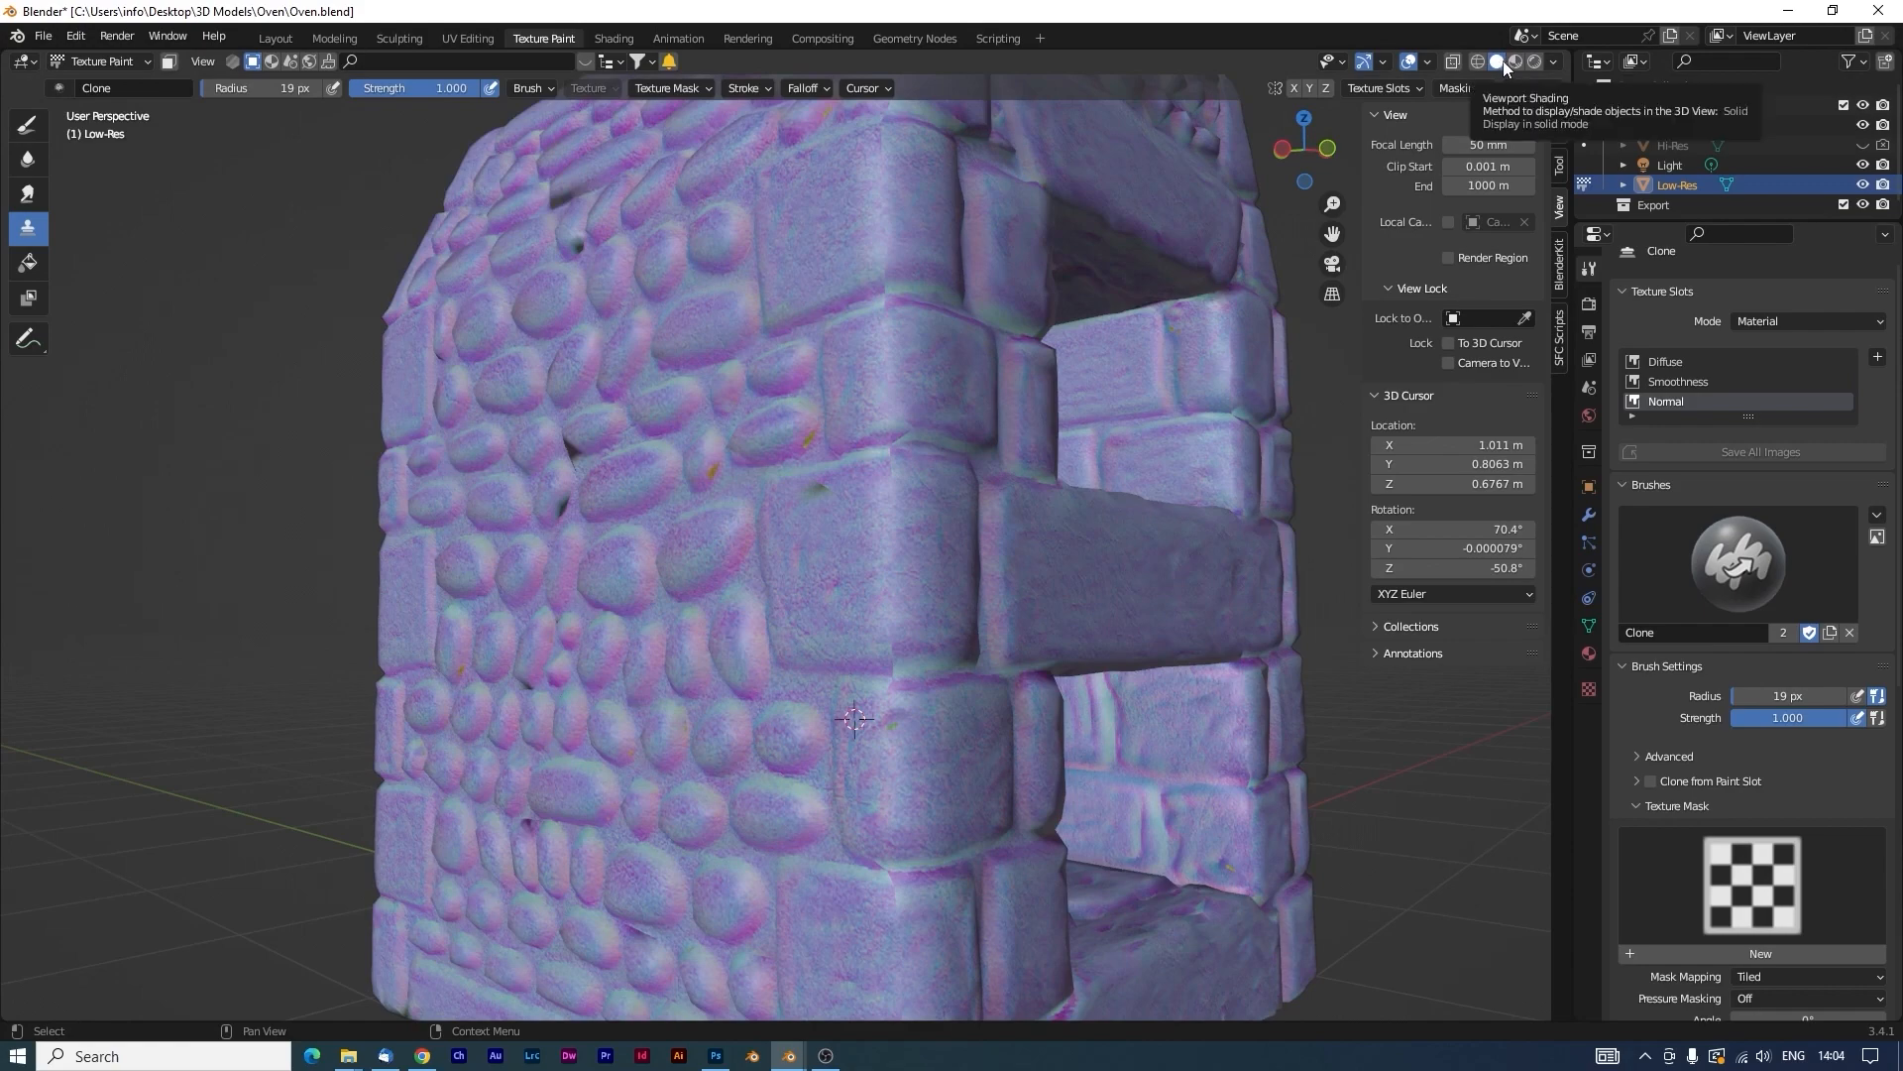
pyautogui.moveTo(872, 515)
pyautogui.mouseDown(button='middle')
pyautogui.moveTo(968, 487)
pyautogui.moveTo(1090, 486)
pyautogui.moveTo(1164, 573)
pyautogui.moveTo(1037, 590)
pyautogui.moveTo(839, 561)
pyautogui.mouseUp(button='middle')
pyautogui.click(276, 38)
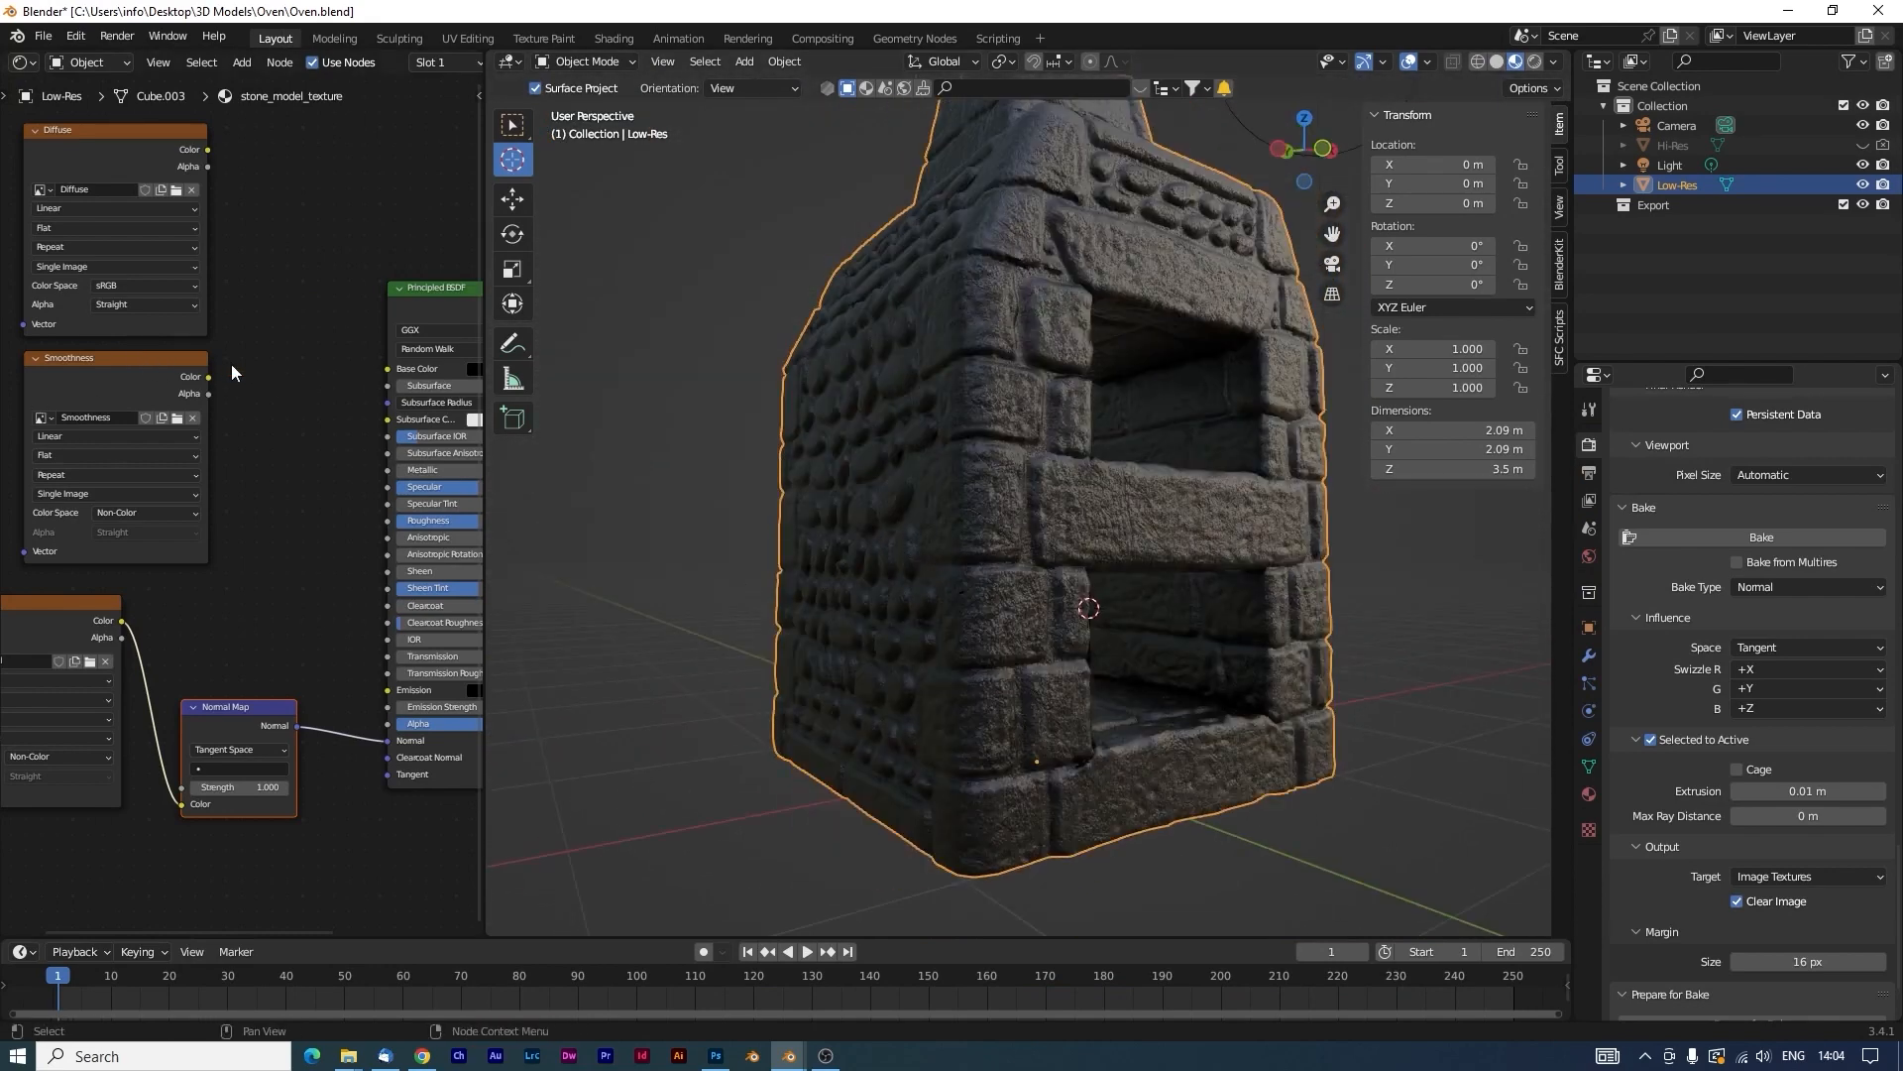
pyautogui.moveTo(209, 377); pyautogui.dragTo(384, 524)
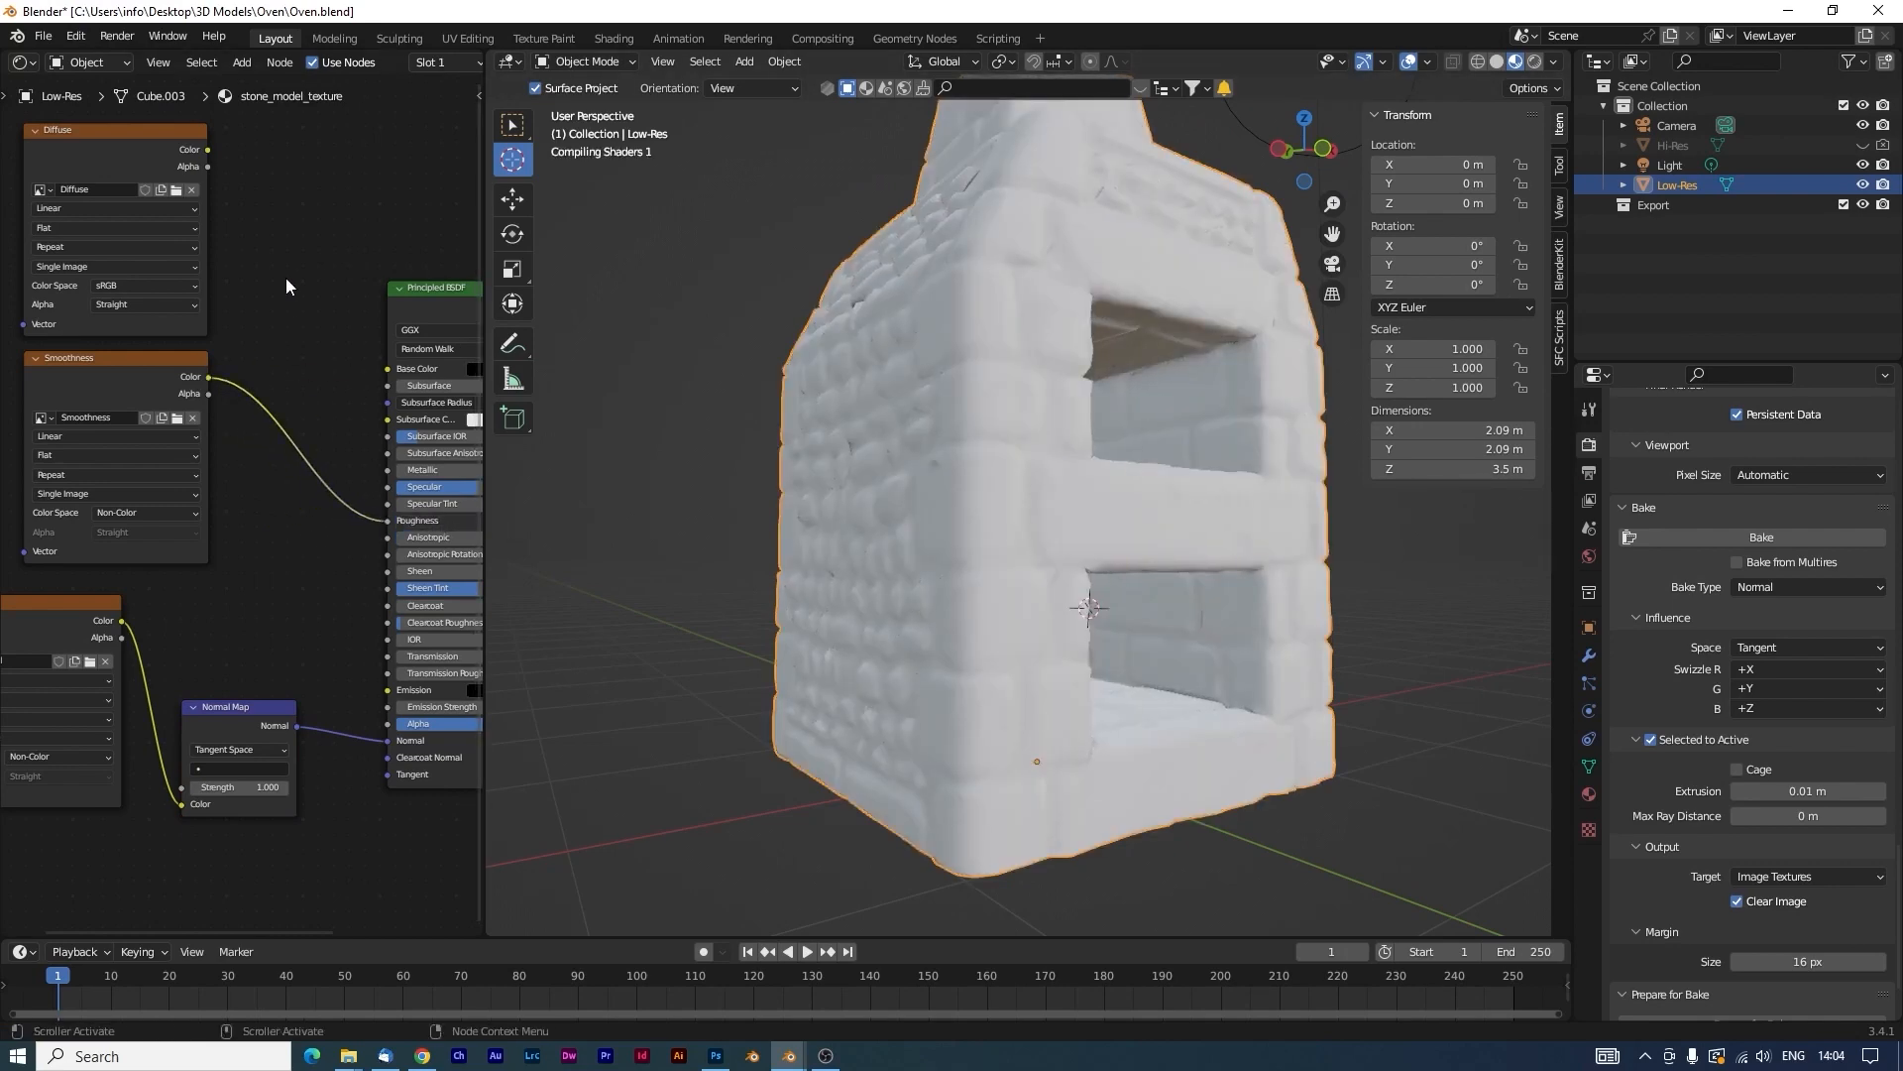
pyautogui.moveTo(208, 150); pyautogui.dragTo(381, 371)
# Examine the fully textured Low-Res oven from several sides, up close on its stone walls.
pyautogui.moveTo(989, 520); pyautogui.dragTo(1168, 420, button='middle')
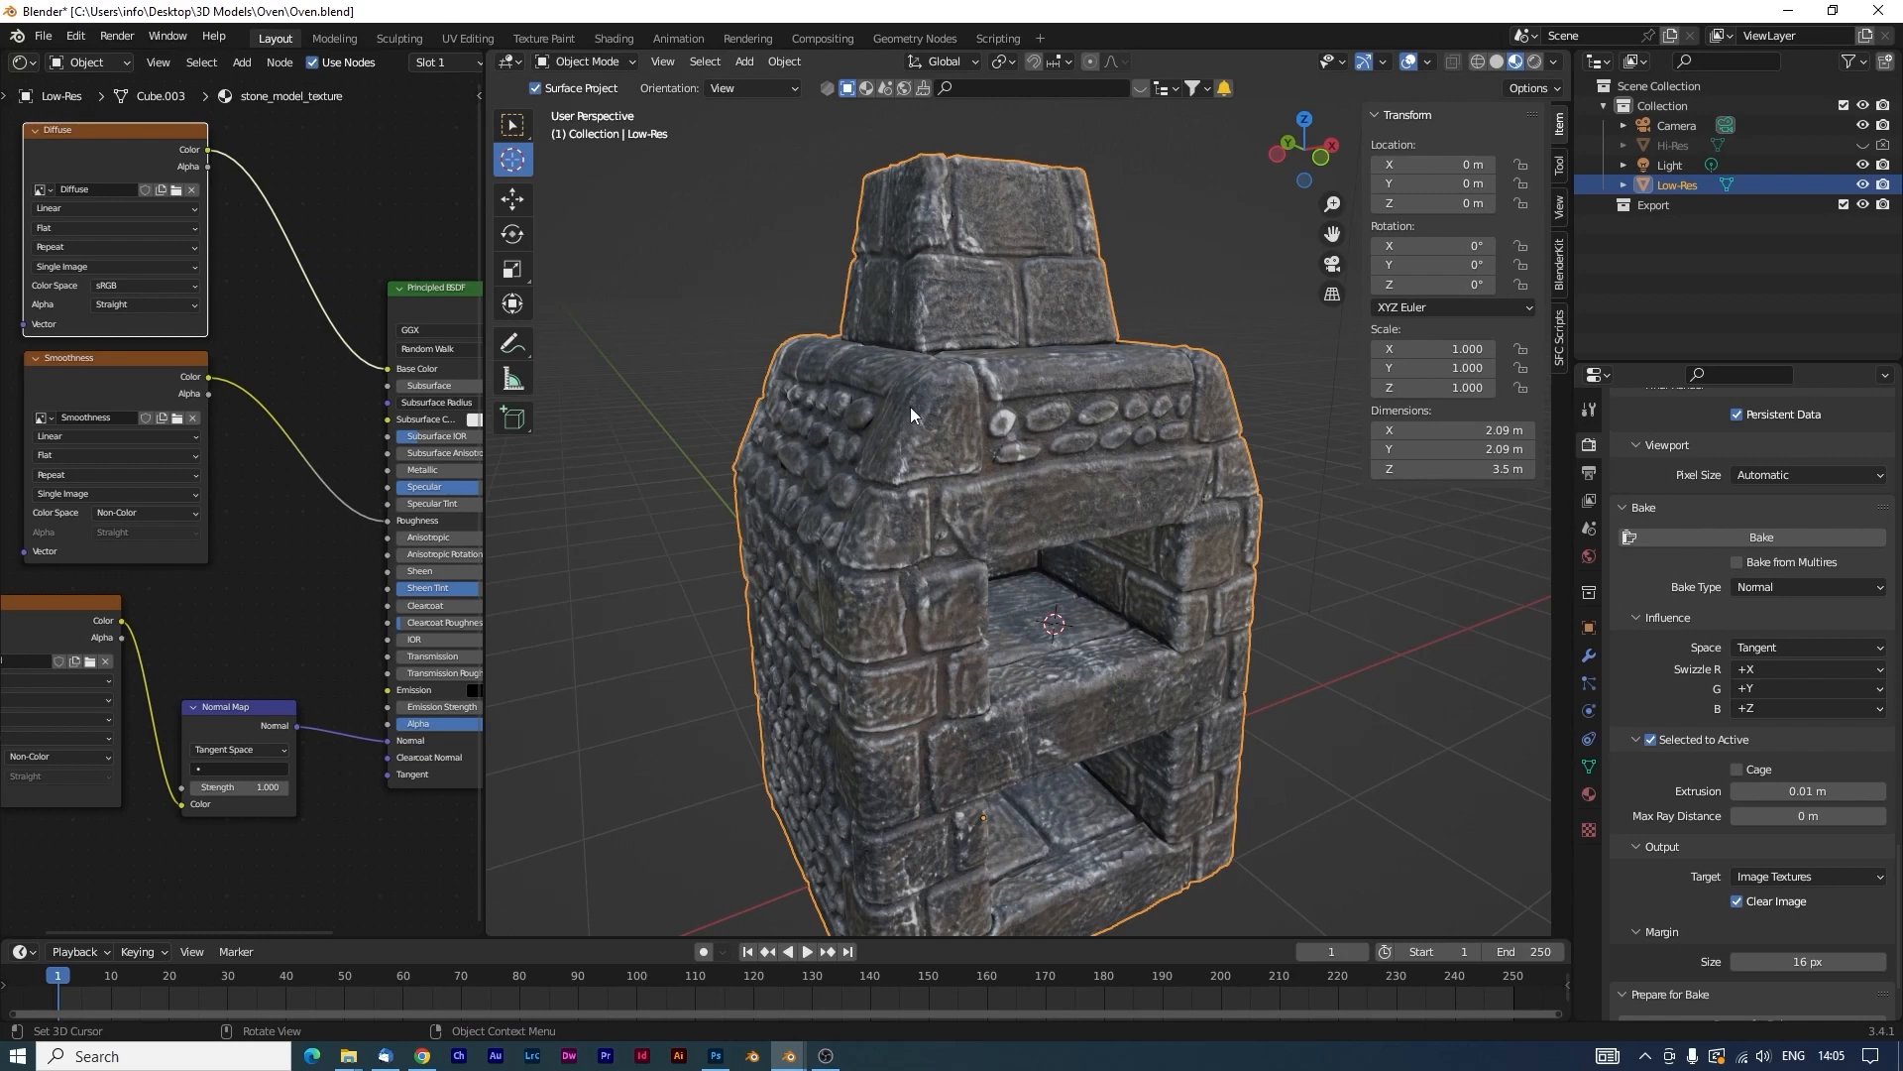
pyautogui.moveTo(910, 409); pyautogui.dragTo(998, 448, button='middle')
pyautogui.scroll(5, 1134, 489)
pyautogui.scroll(3, 1019, 394)
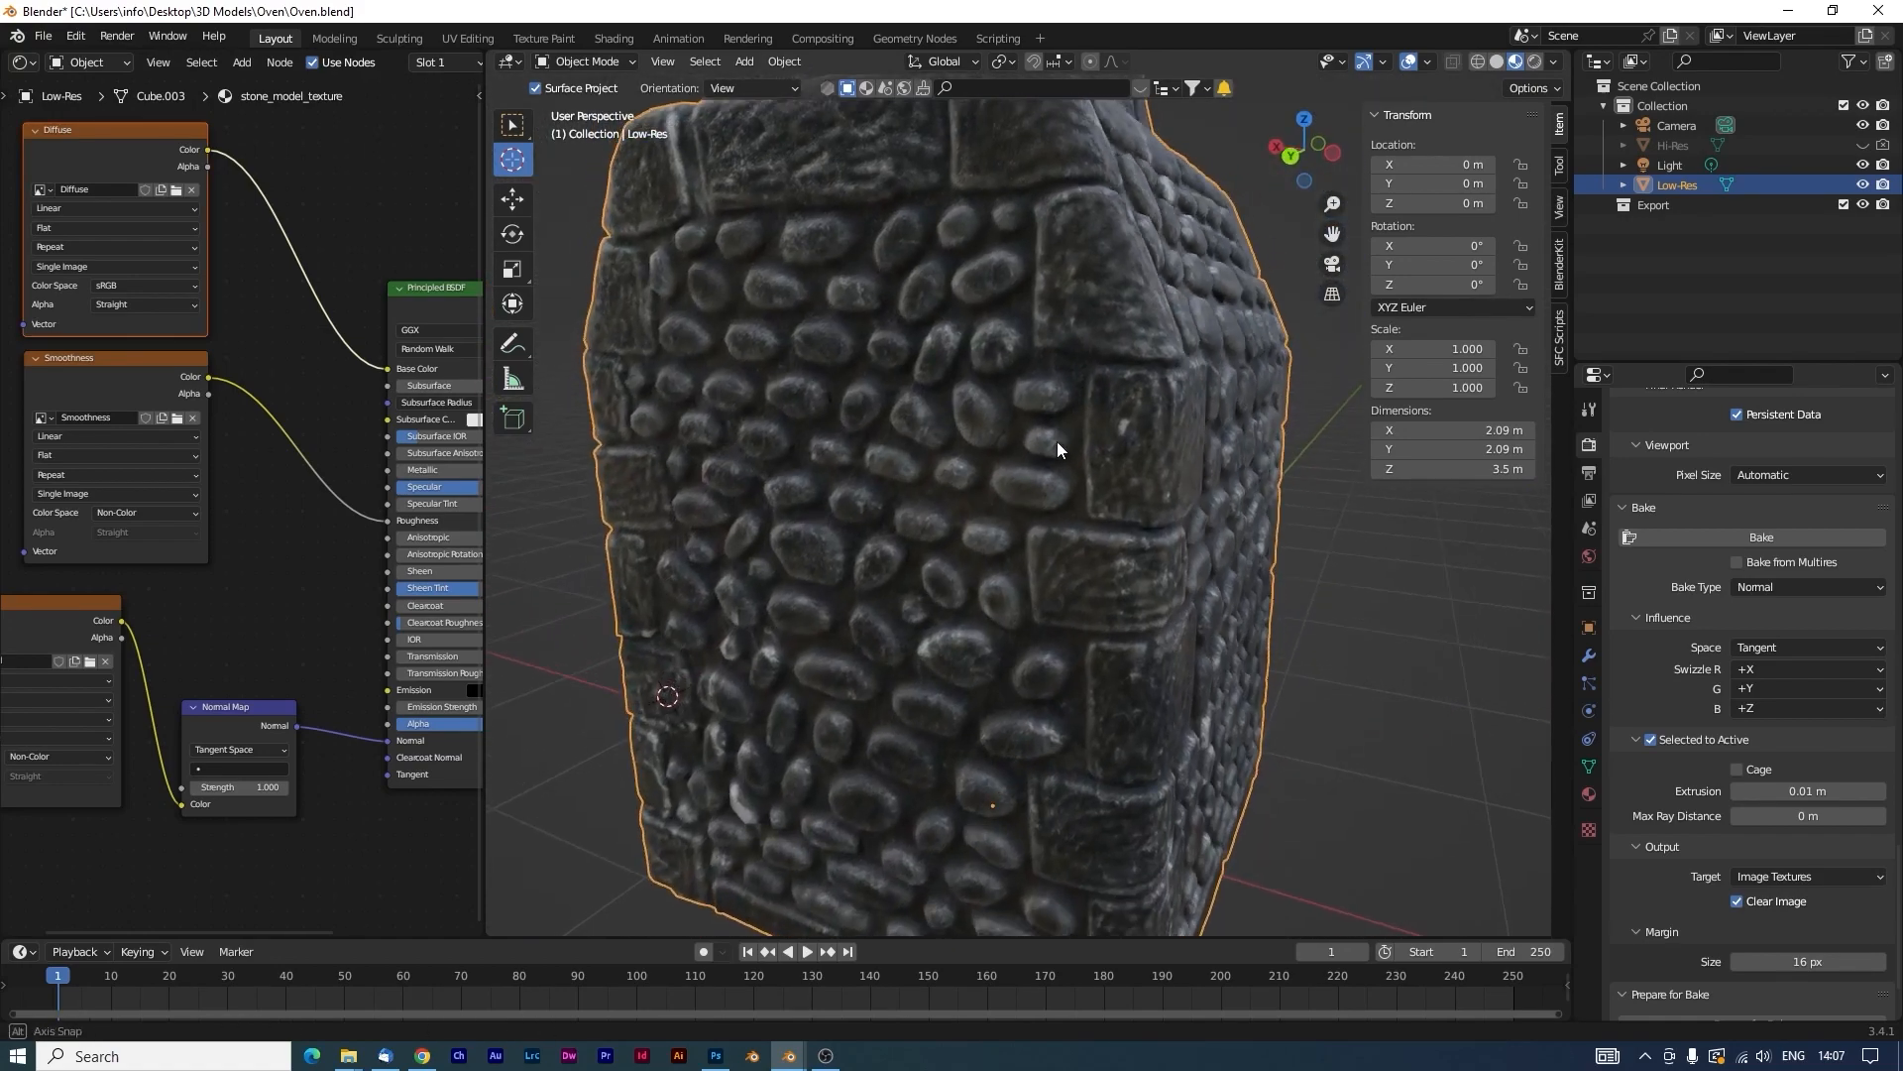
pyautogui.moveTo(1057, 442)
pyautogui.mouseDown(button='middle')
pyautogui.moveTo(1084, 413)
pyautogui.moveTo(818, 466)
pyautogui.moveTo(1029, 309)
pyautogui.moveTo(1009, 407)
pyautogui.mouseUp(button='middle')
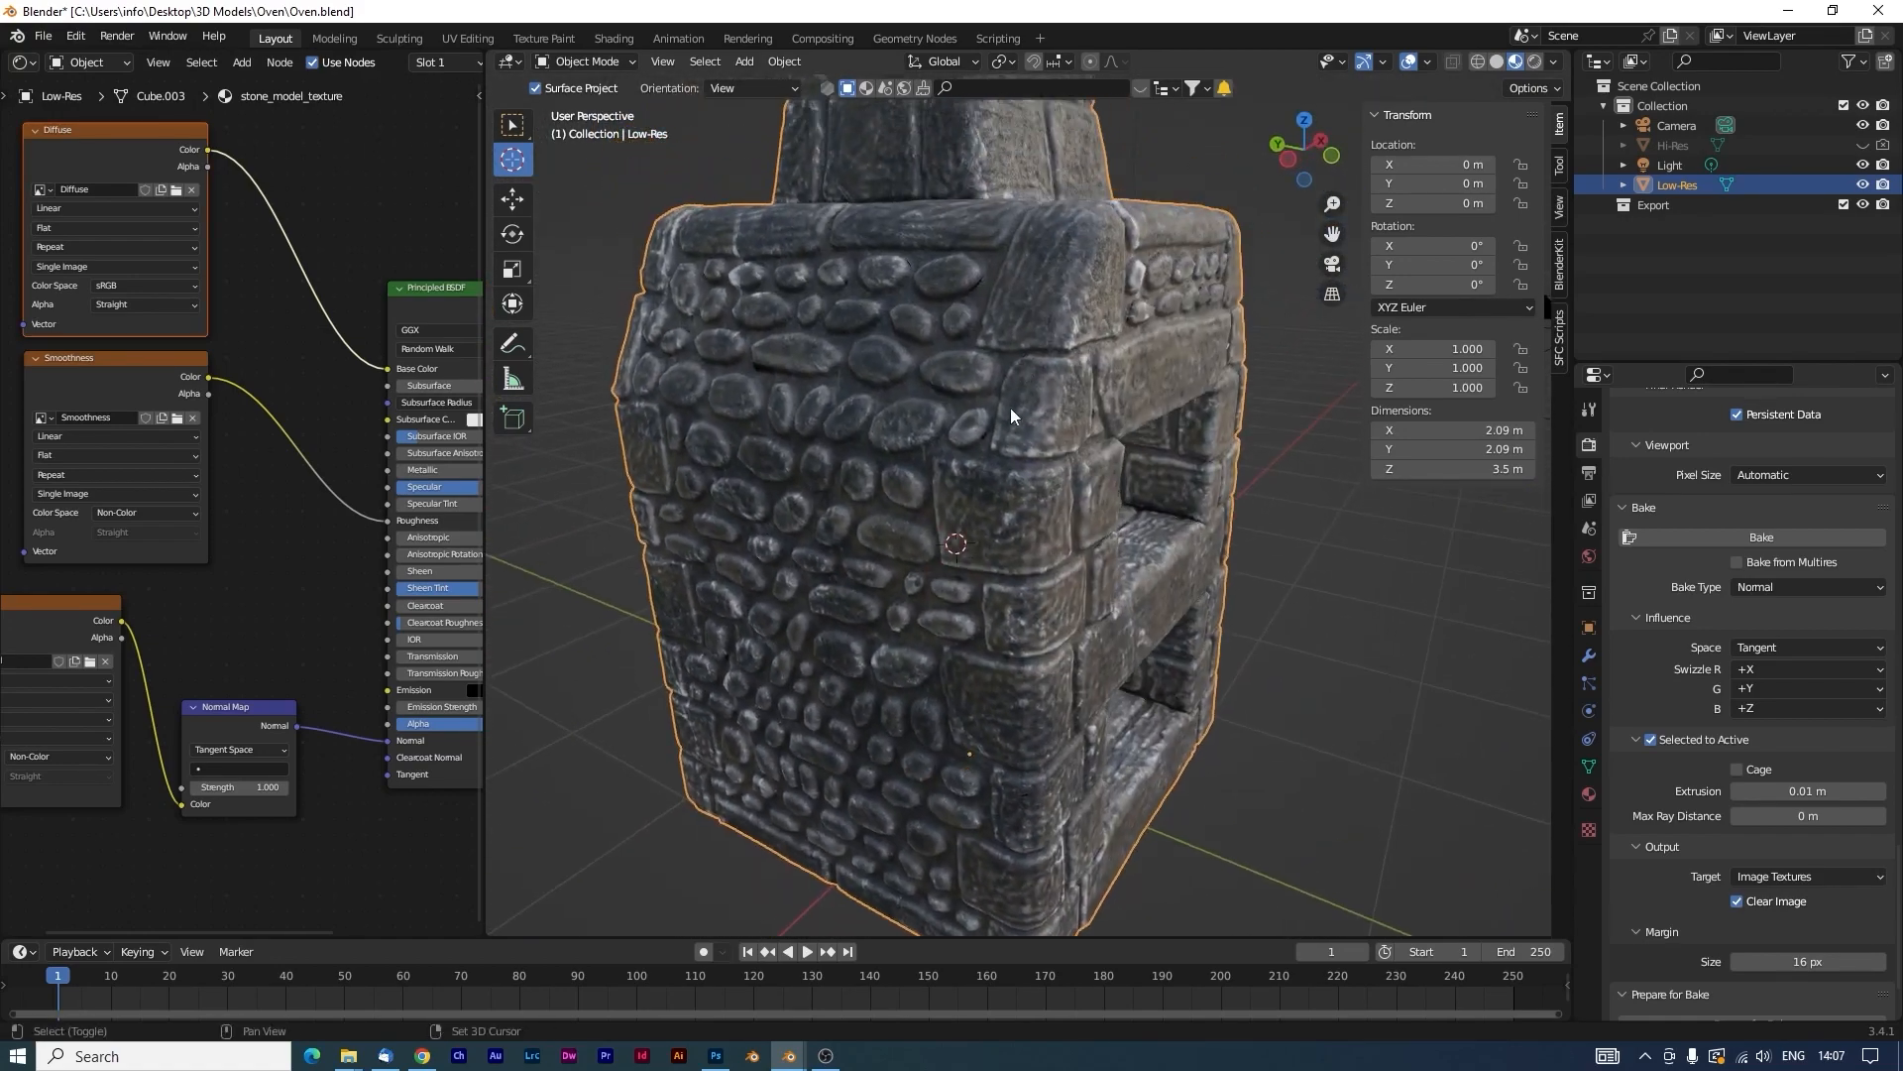
# Show the Low-Res oven in Solid shading and examine its bare geometry around the wall stones up close.
pyautogui.click(1497, 62)
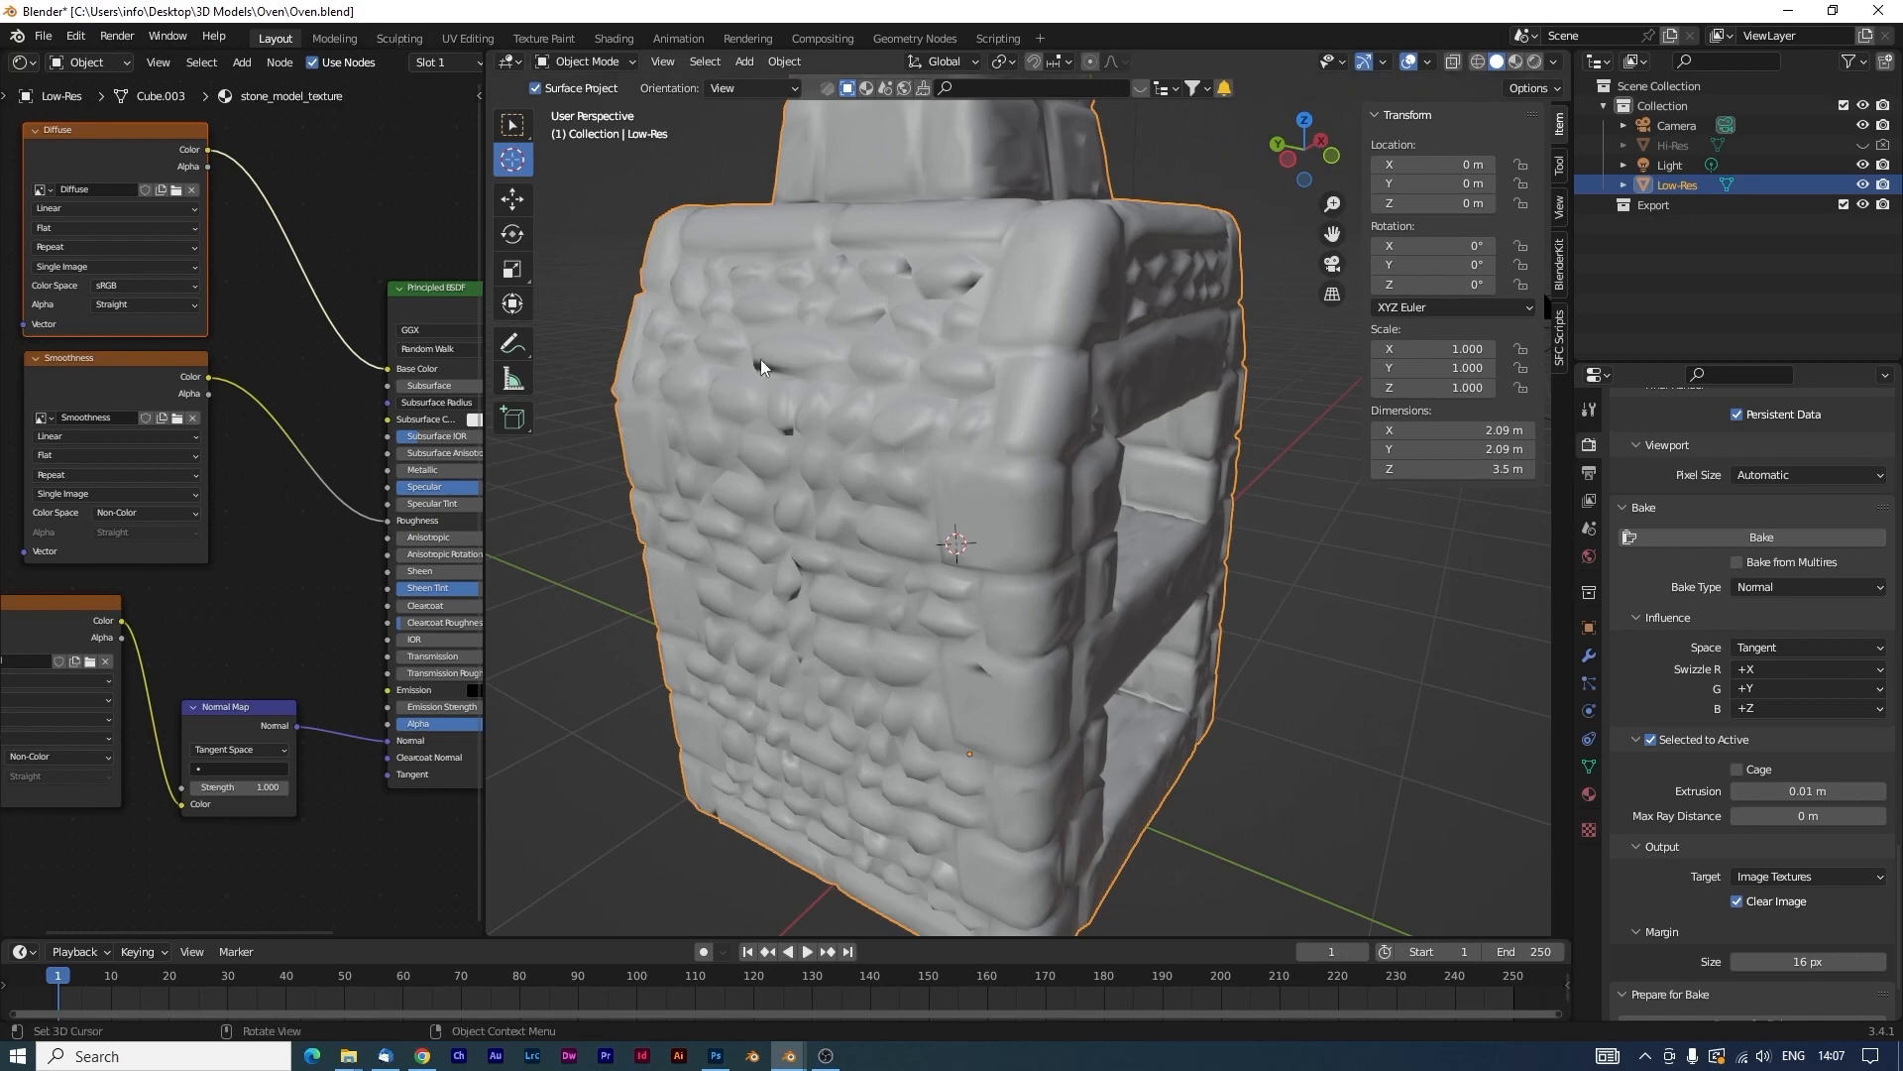
pyautogui.moveTo(762, 366); pyautogui.dragTo(893, 449, button='middle')
pyautogui.moveTo(896, 573); pyautogui.dragTo(927, 648, button='middle')
pyautogui.moveTo(1019, 545); pyautogui.dragTo(935, 486, button='middle')
pyautogui.scroll(5, 1103, 536)
pyautogui.scroll(-5, 754, 519)
pyautogui.scroll(5, 936, 488)
pyautogui.scroll(4, 941, 496)
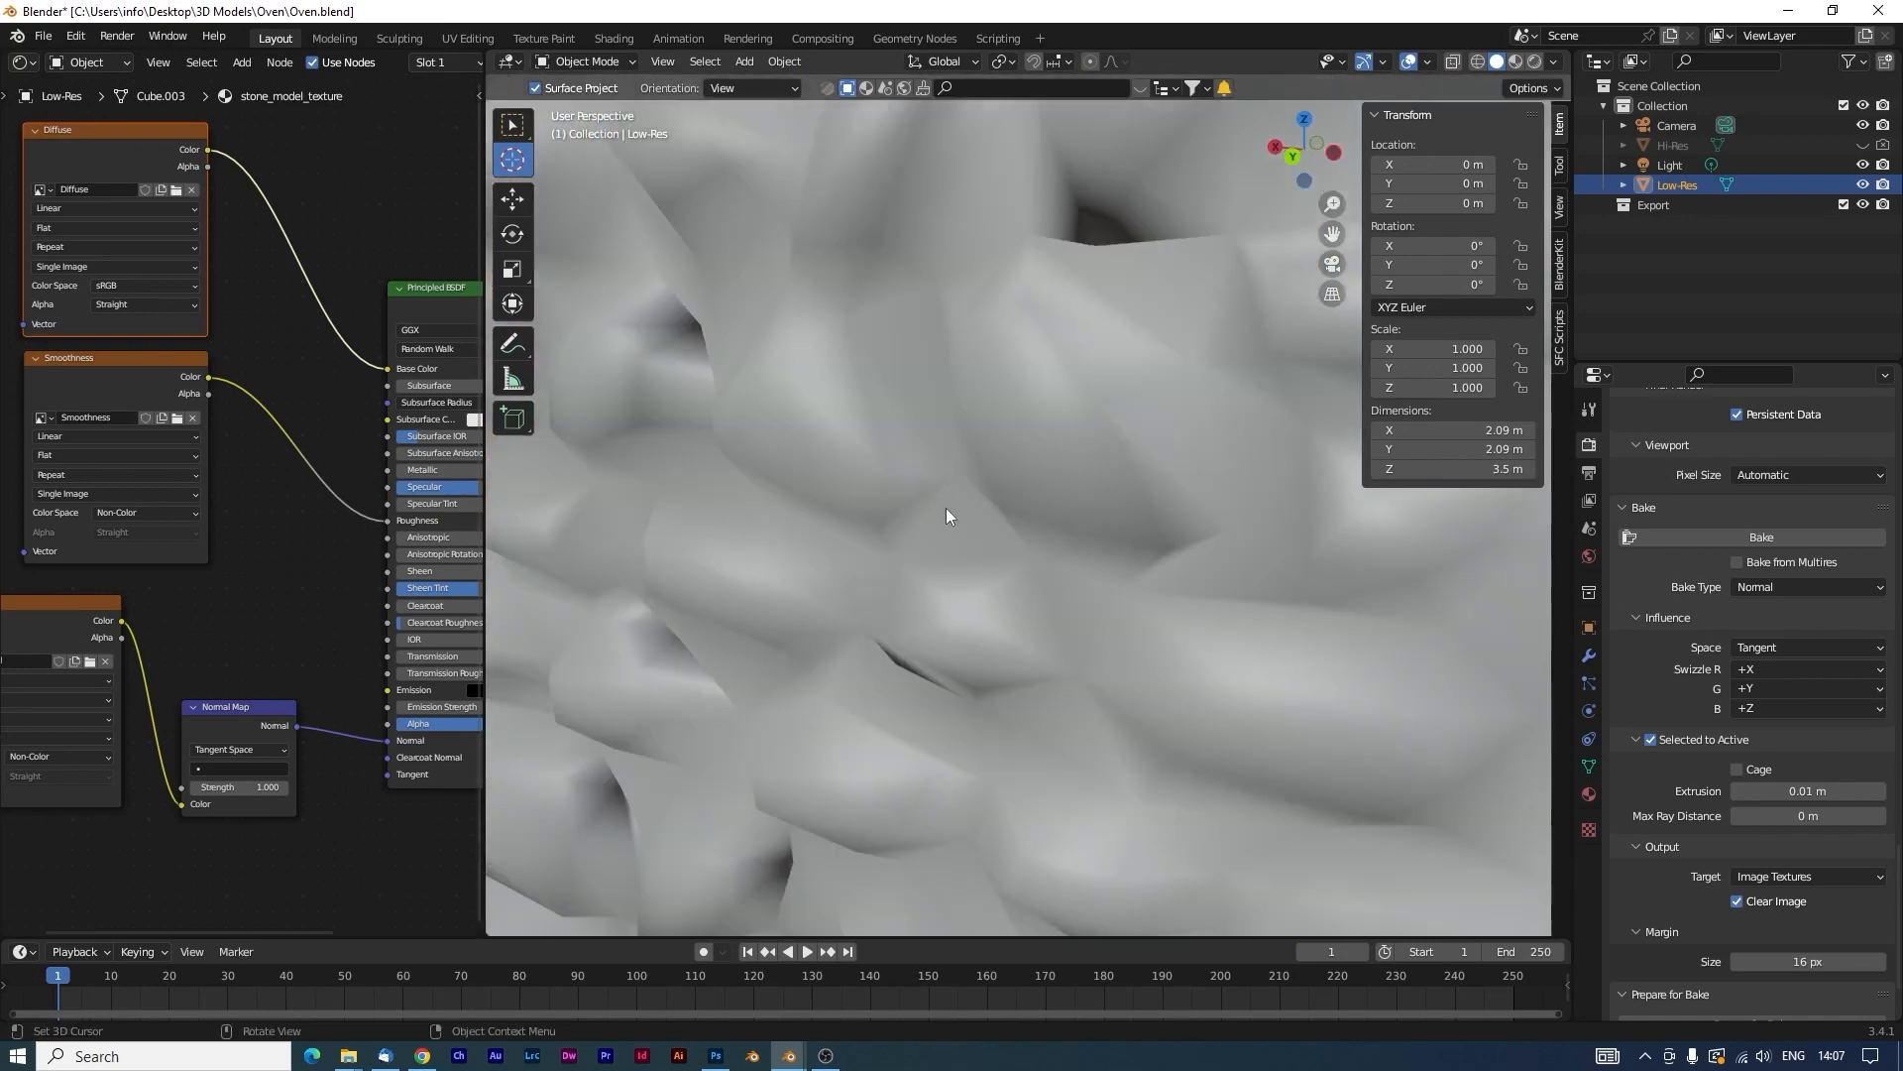
# Try to move the vertex at the dark pinched fold between the wall stones in Edit Mode.
pyautogui.press('Tab')
pyautogui.scroll(4, 999, 480)
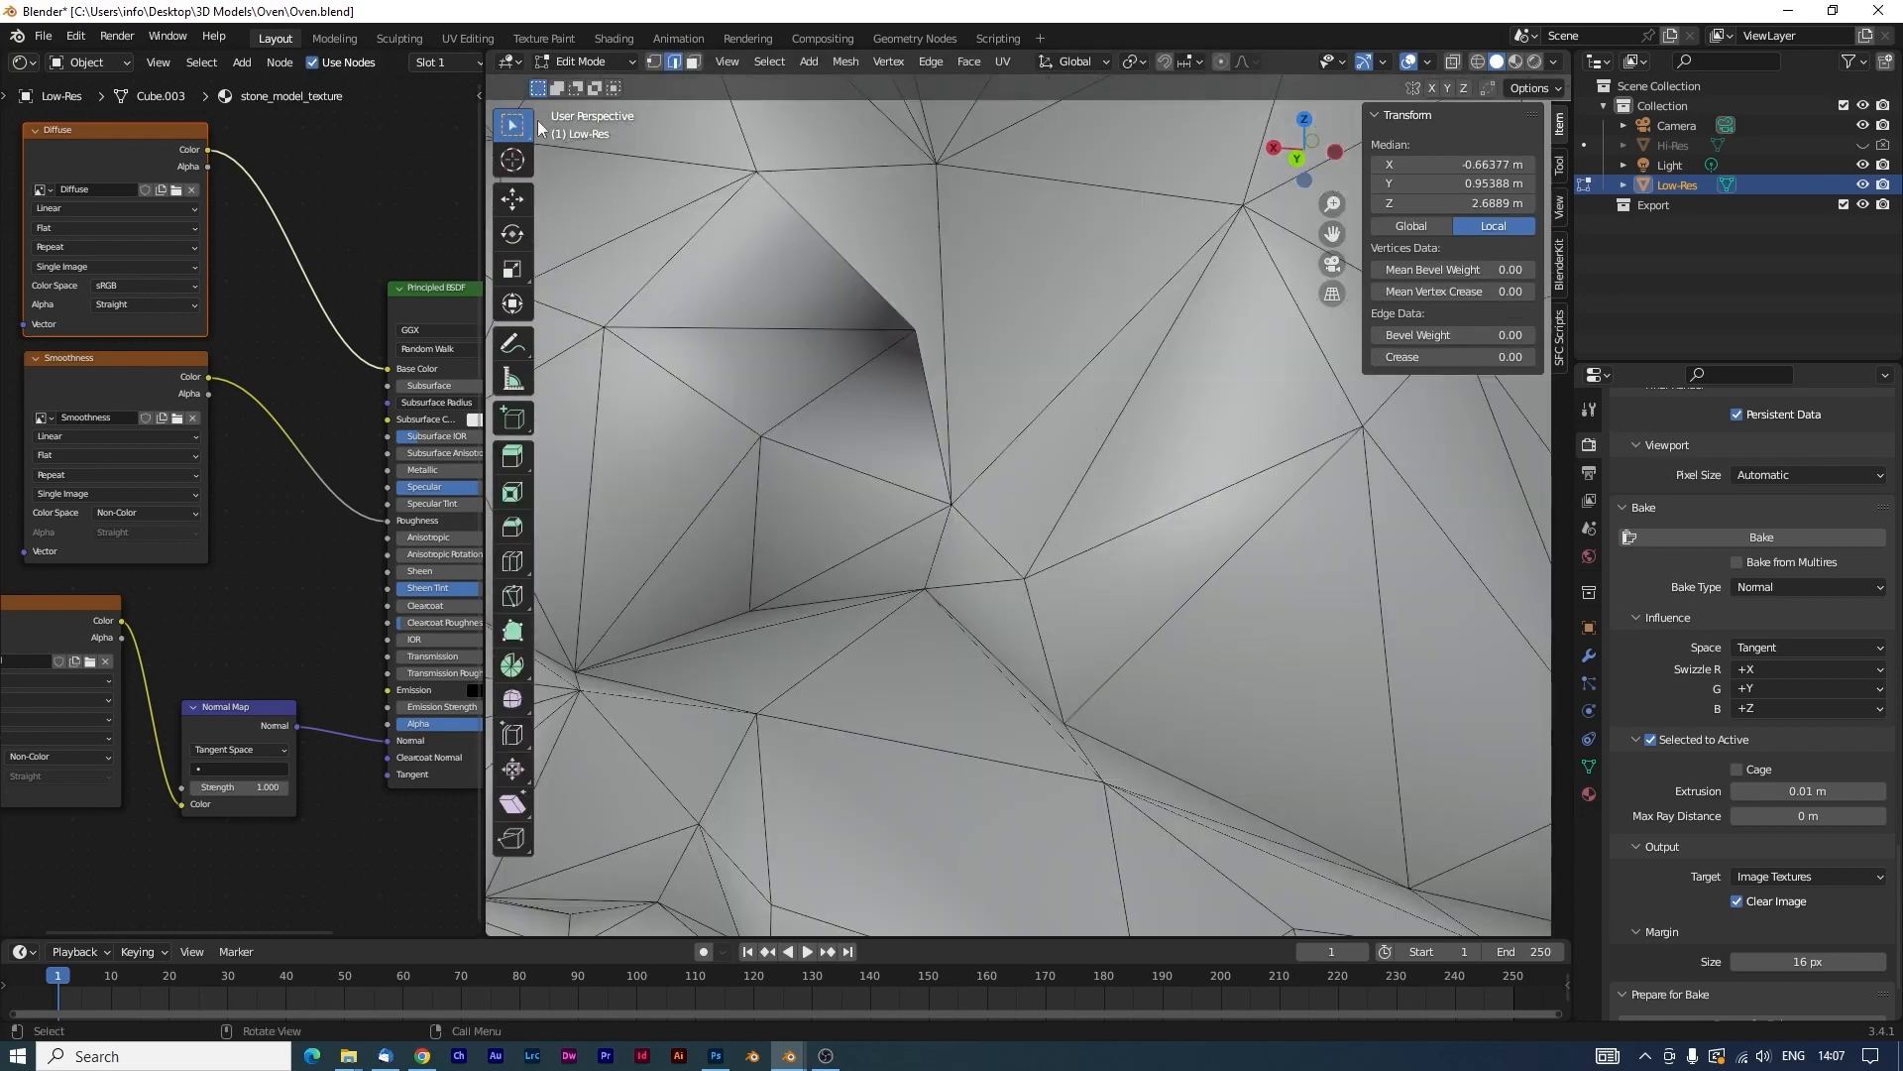
pyautogui.click(650, 61)
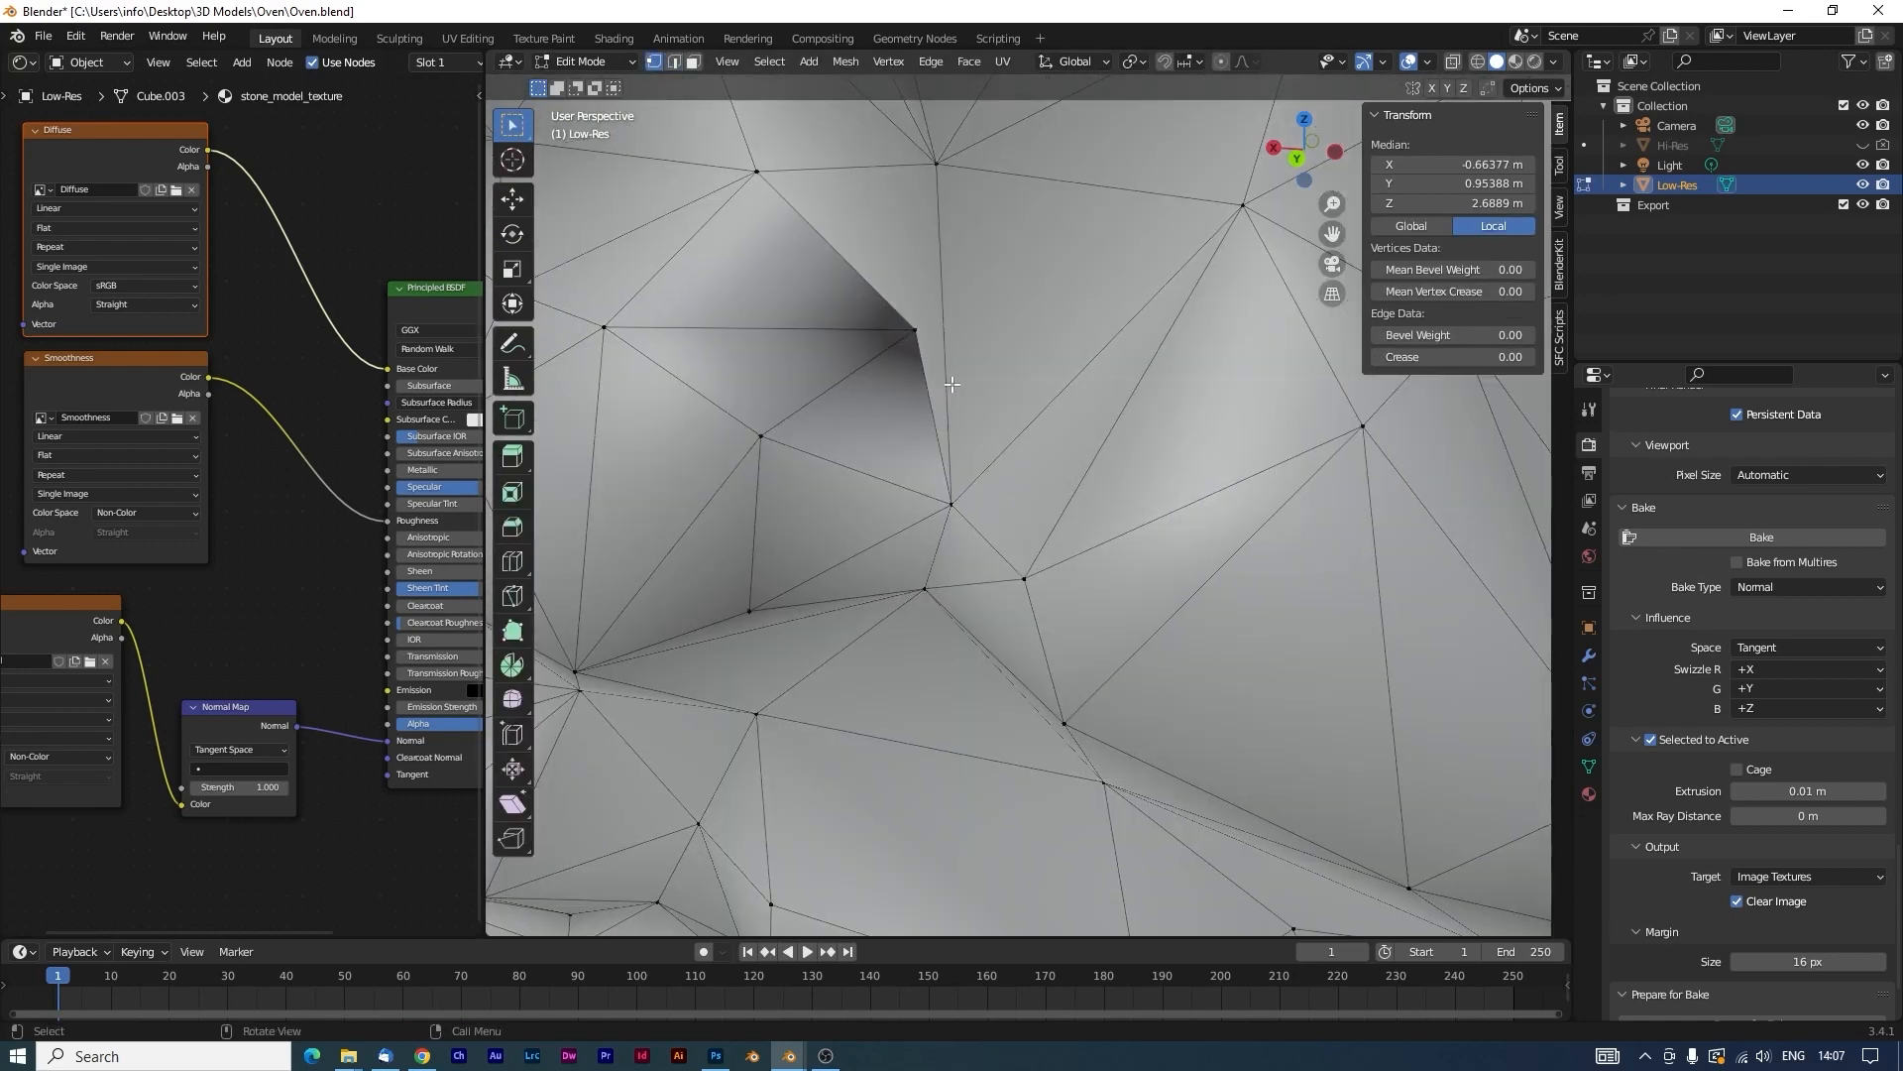
pyautogui.click(915, 329)
pyautogui.press('g')
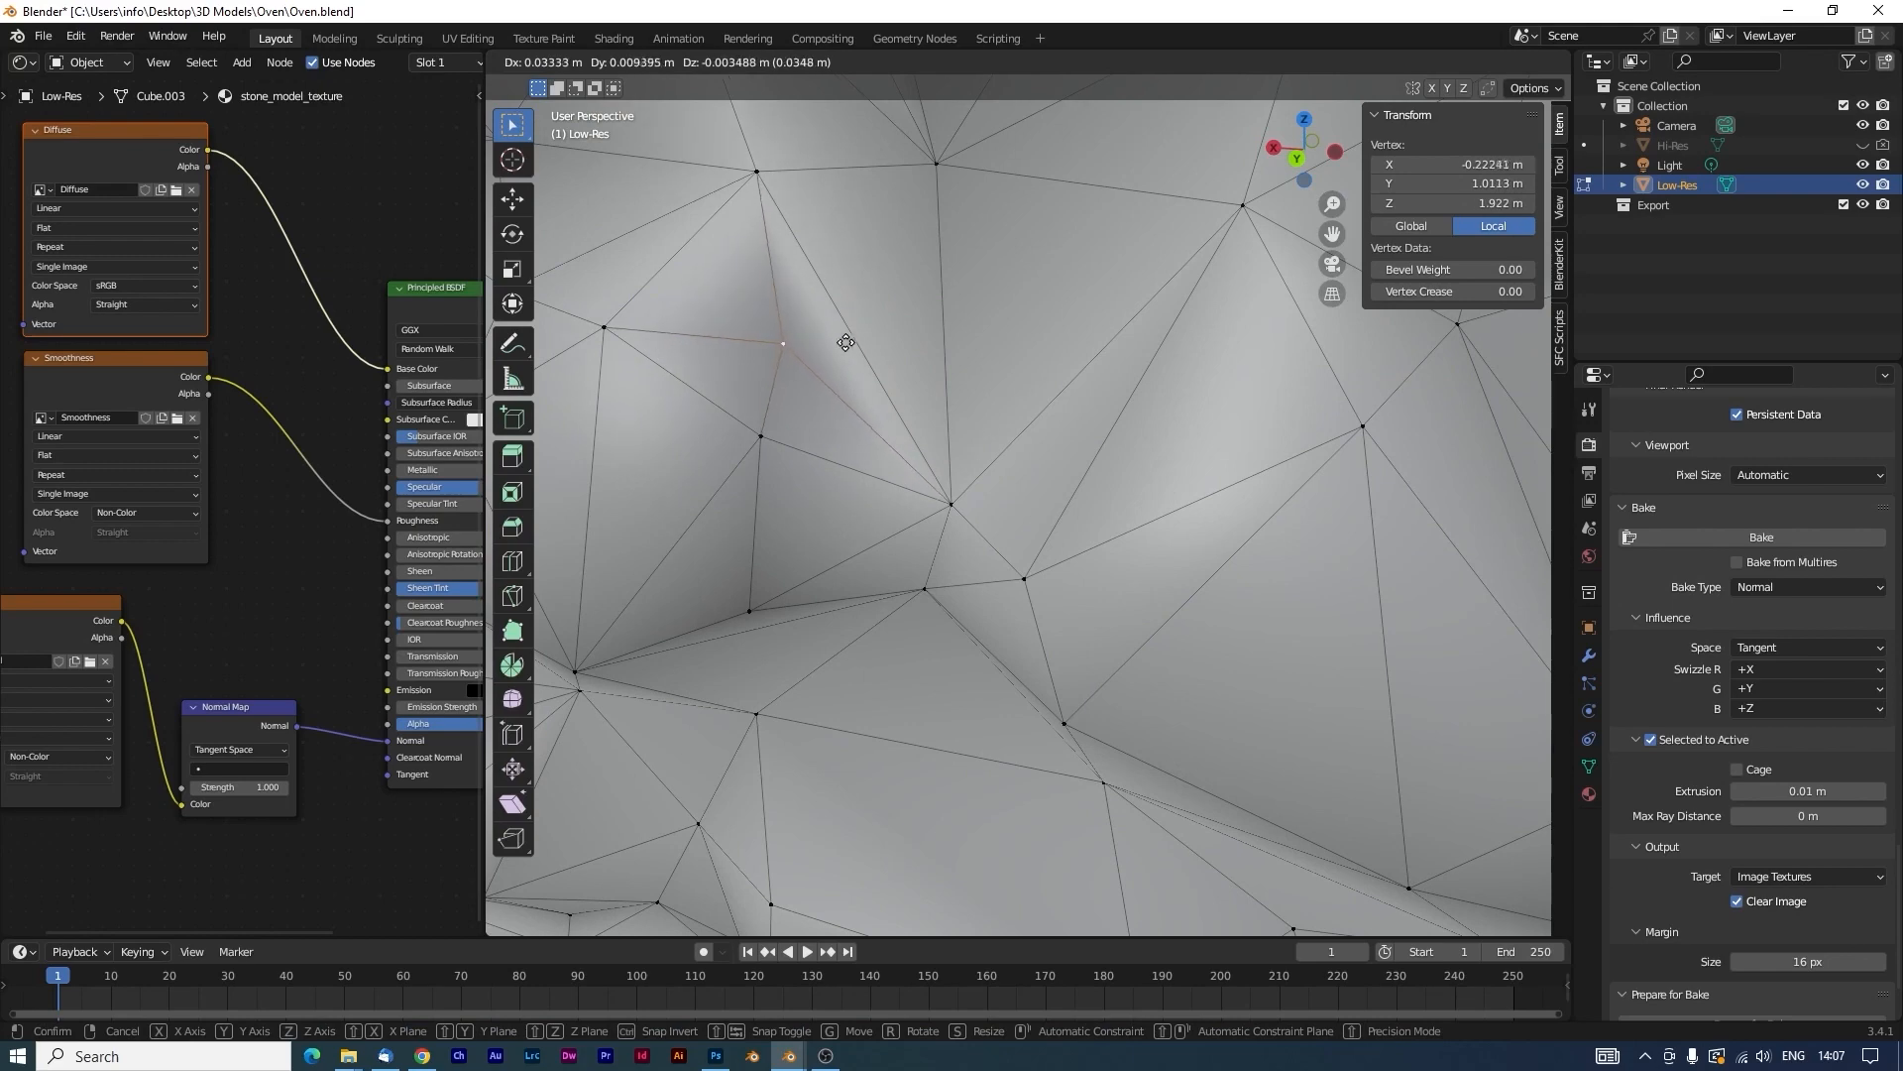
pyautogui.rightClick(855, 340)
pyautogui.scroll(-5, 759, 353)
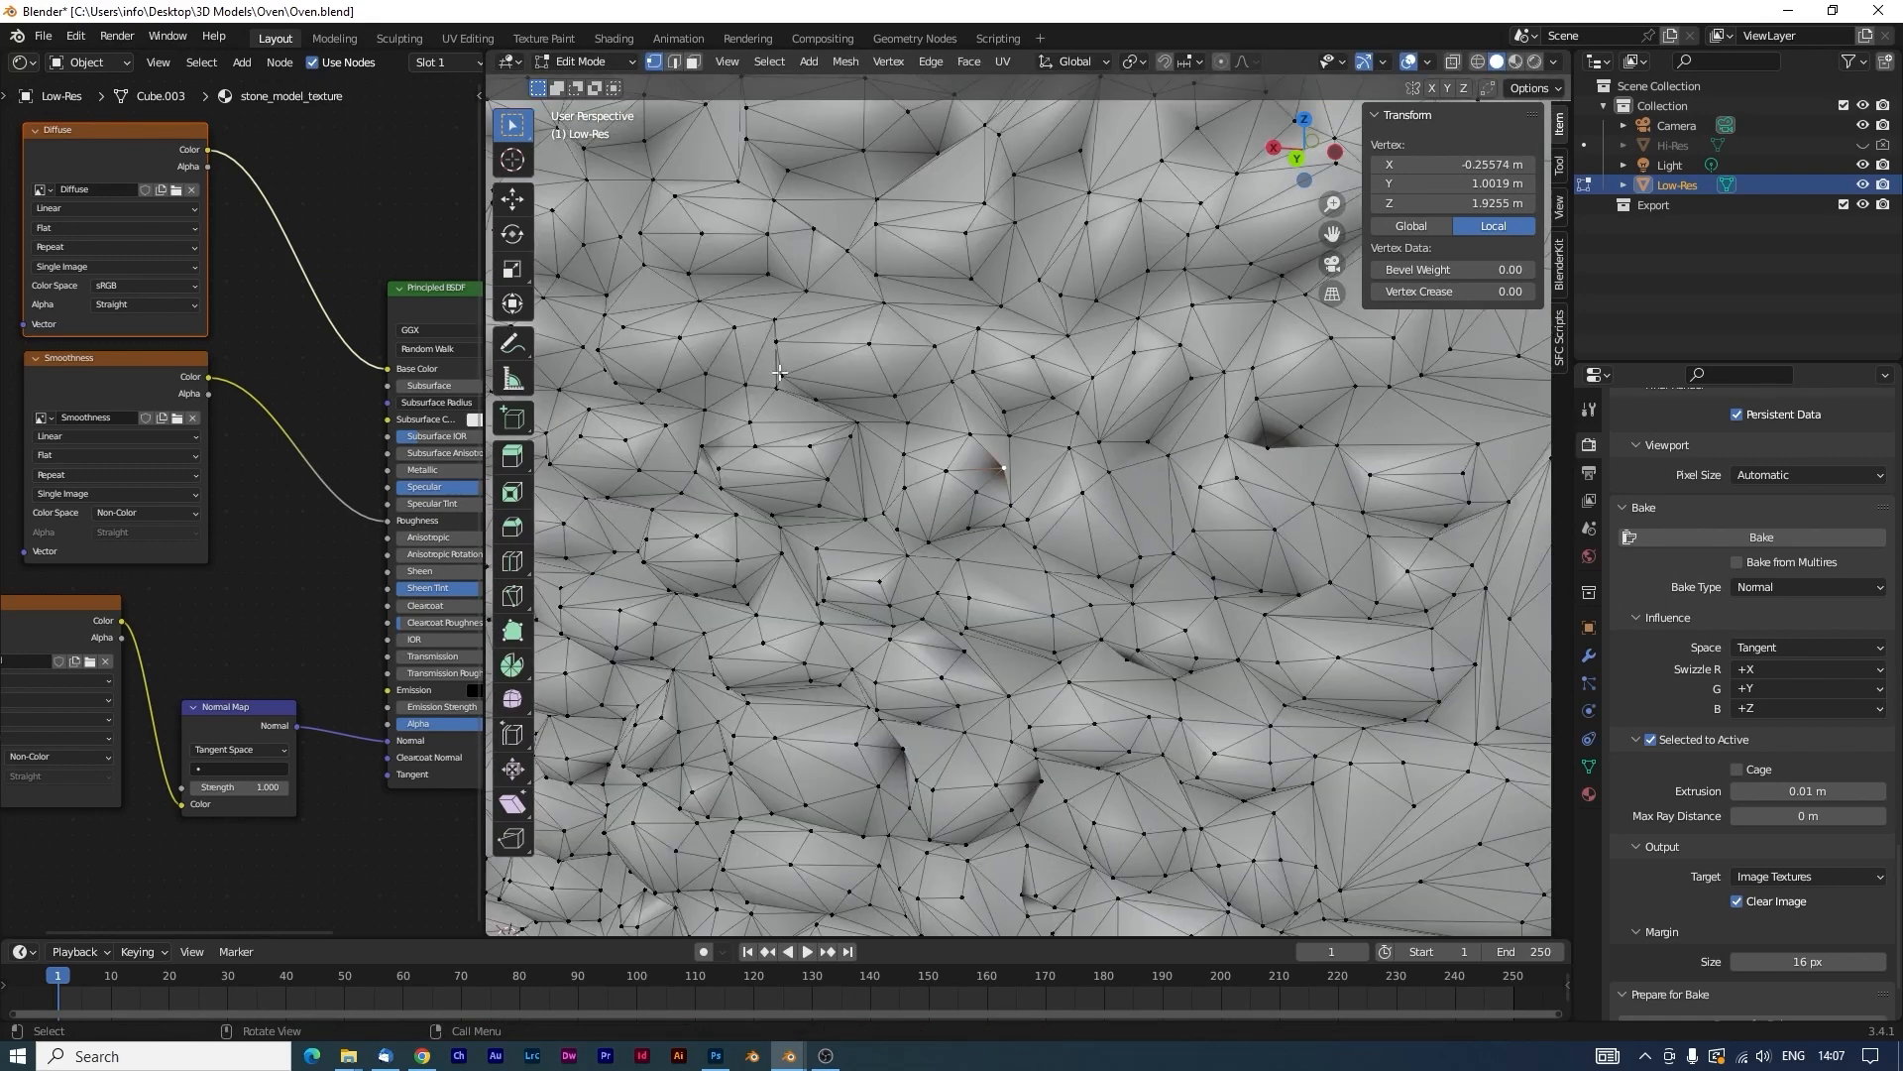
pyautogui.scroll(-4, 763, 359)
pyautogui.press('Tab')
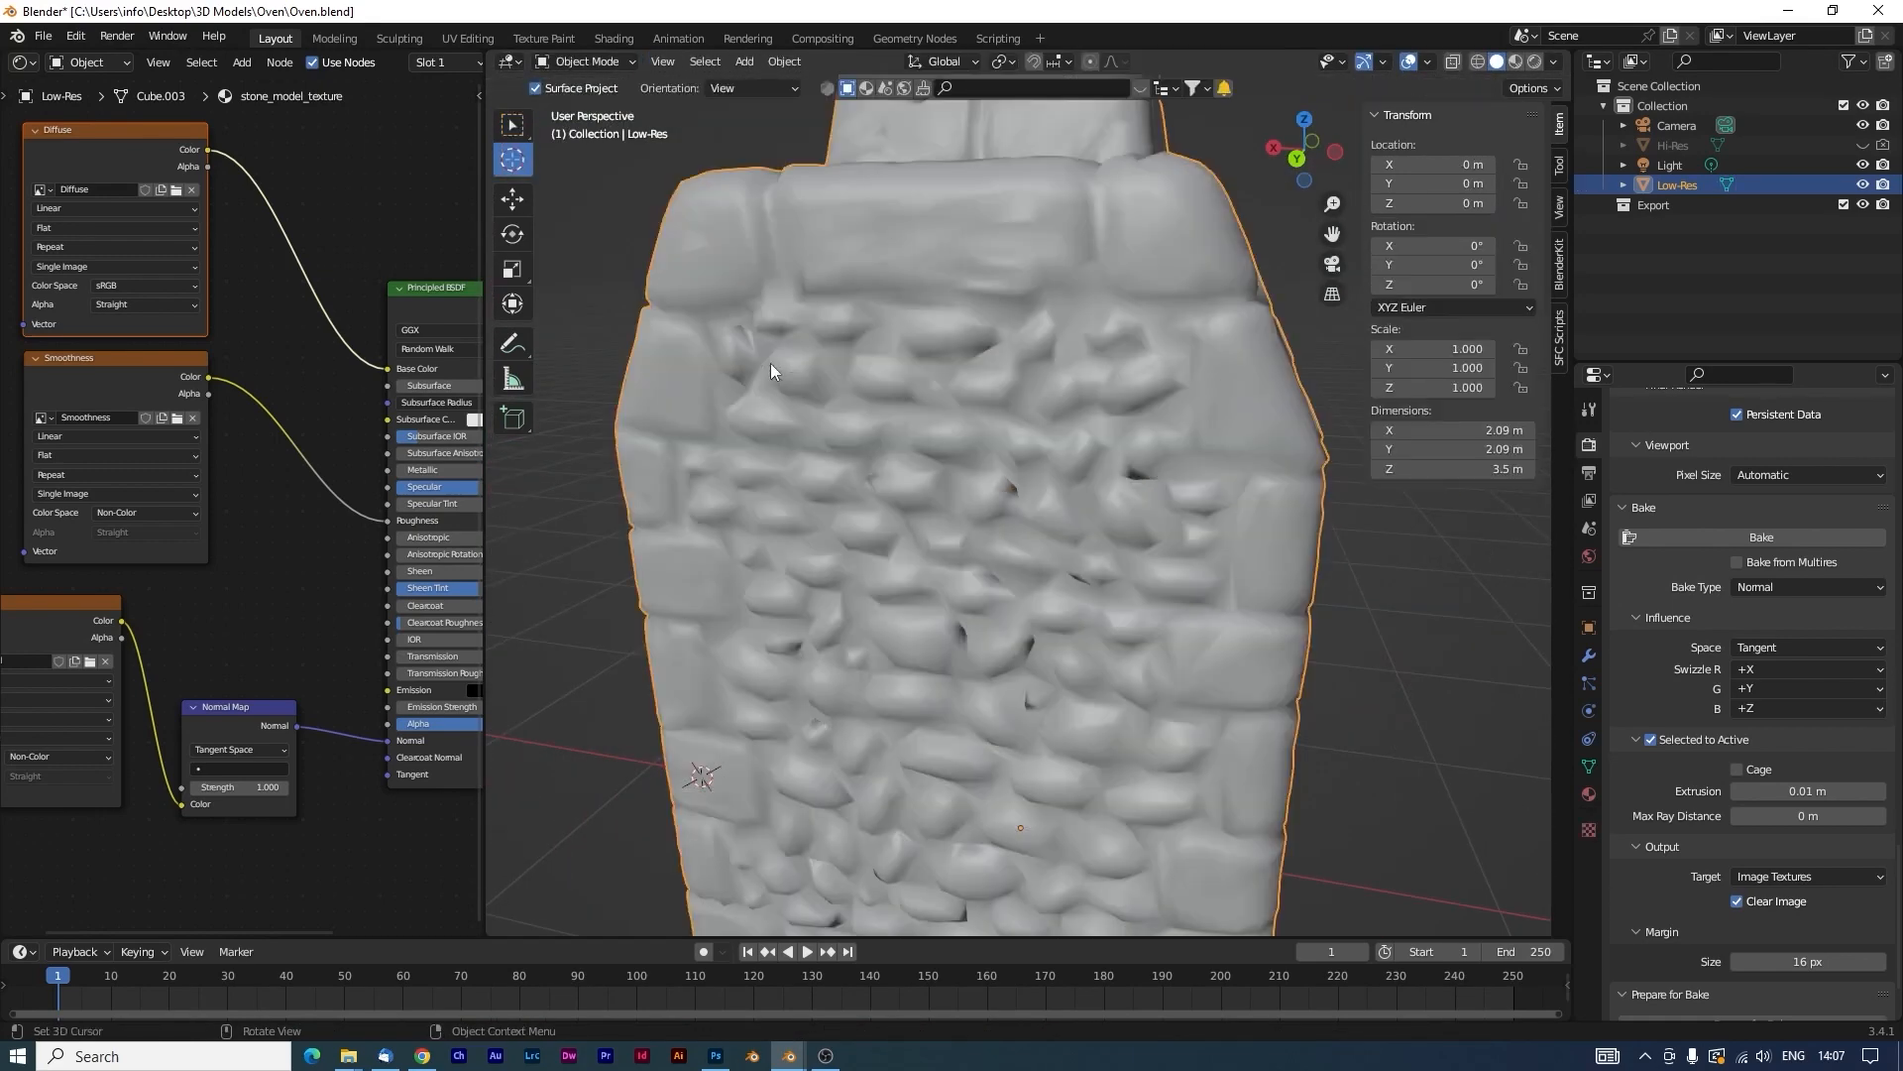
# In the Sculpting workspace, smooth the sharp dark creases between the wall stones with the Smooth brush, at strength 0.140 and 0.073.
pyautogui.click(397, 39)
pyautogui.scroll(4, 819, 569)
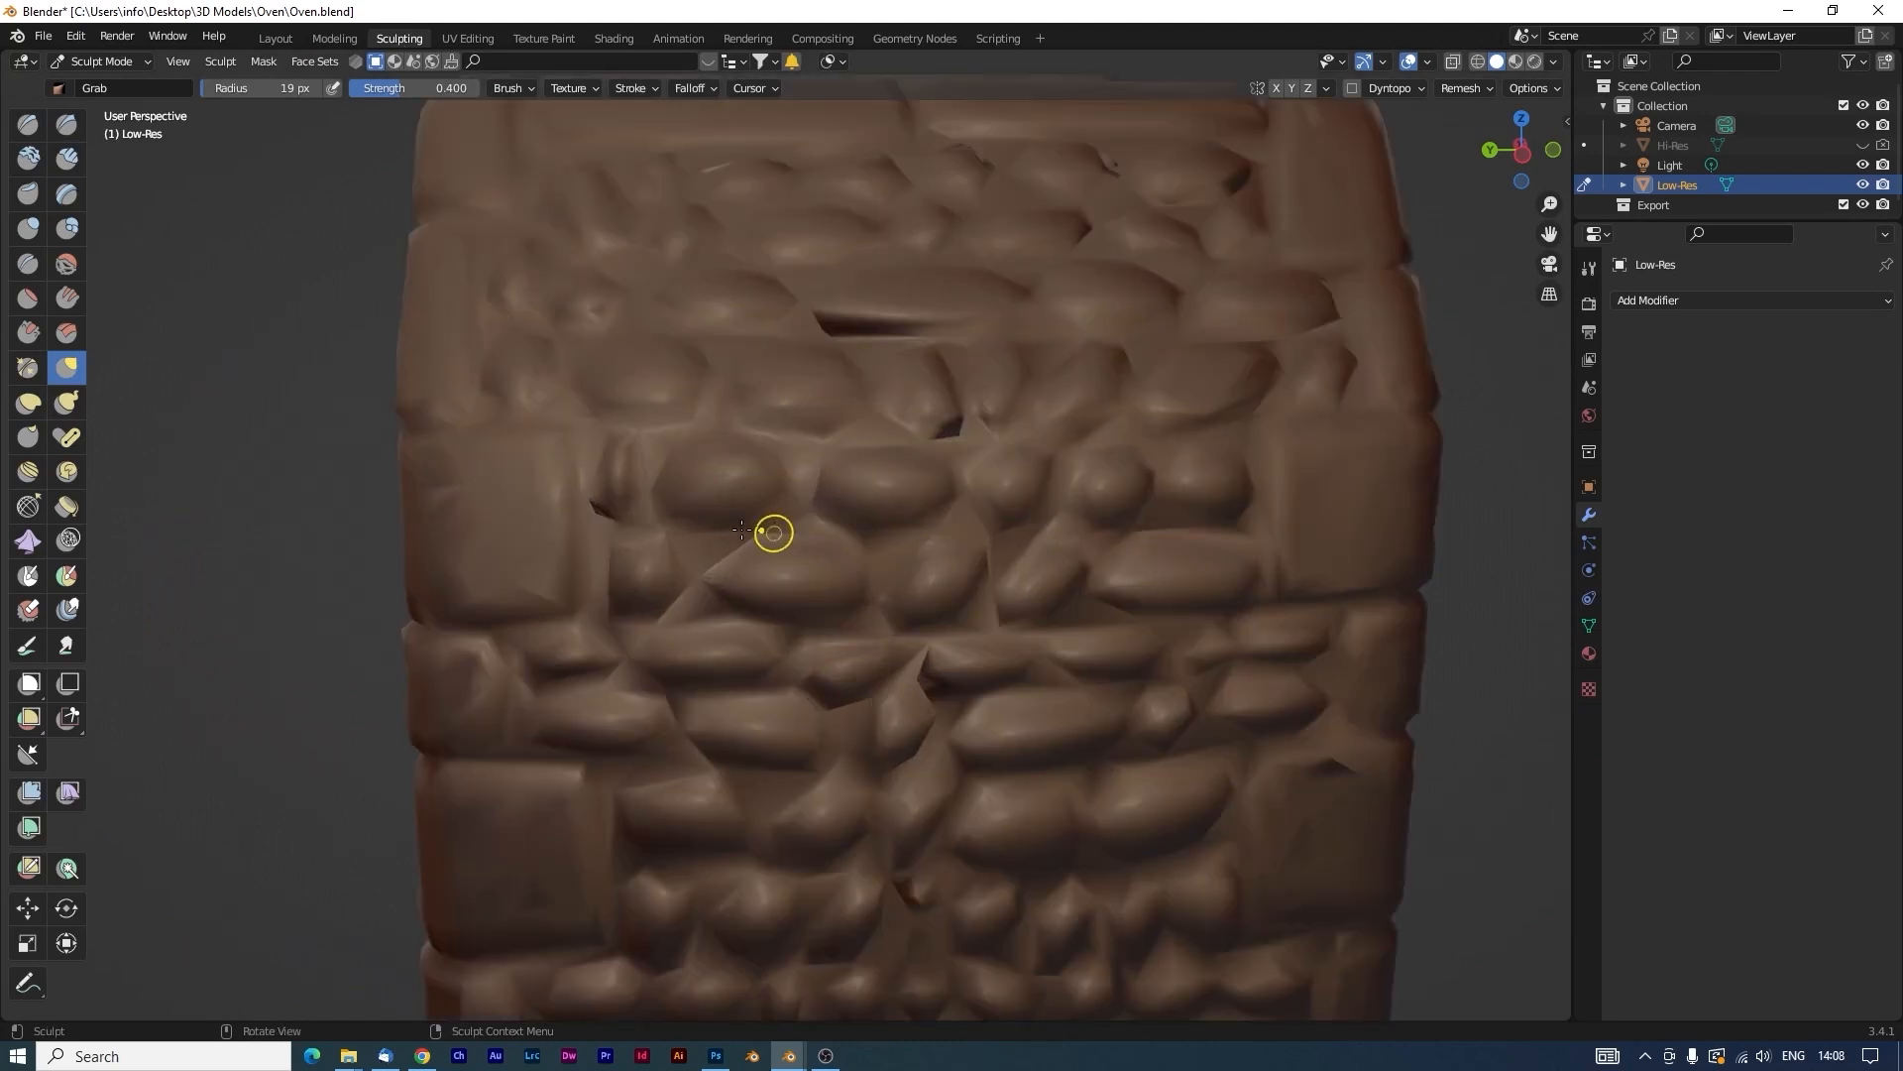
pyautogui.click(66, 265)
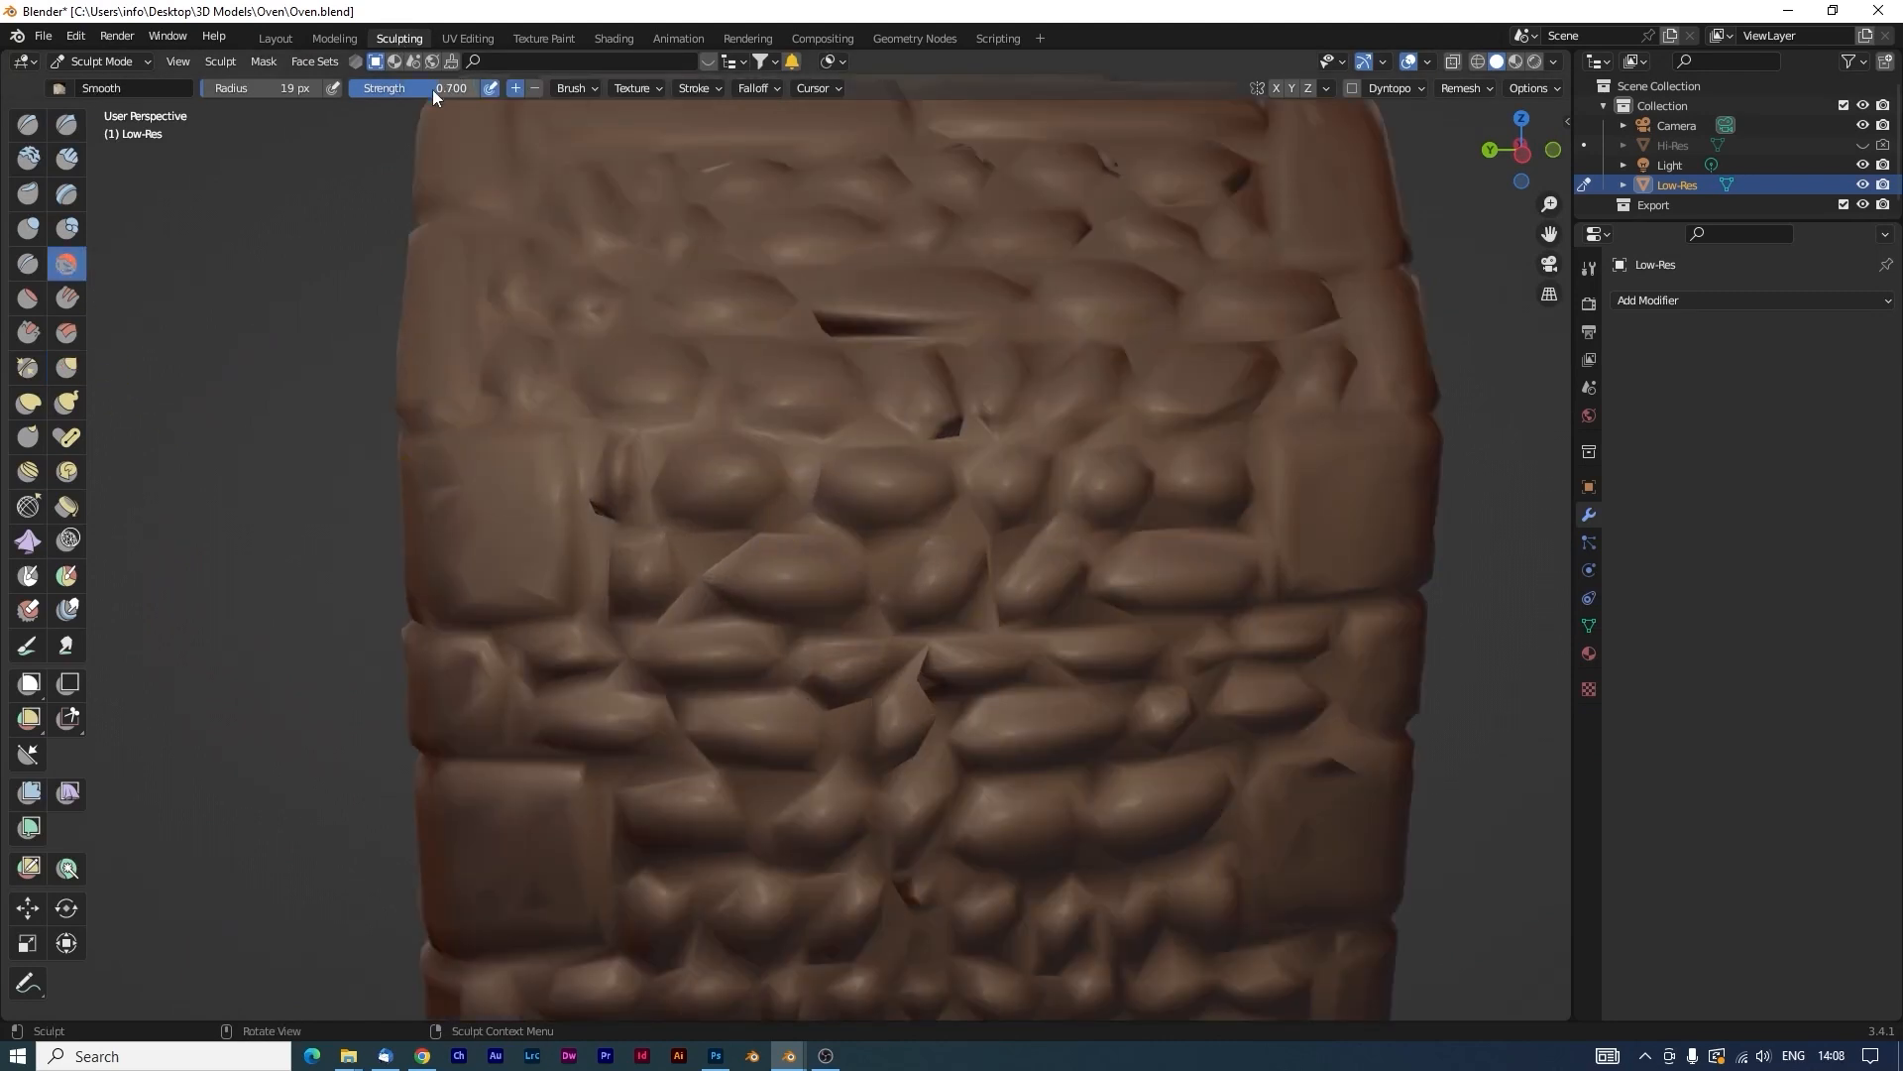
pyautogui.moveTo(432, 89); pyautogui.dragTo(365, 90)
pyautogui.moveTo(829, 311); pyautogui.dragTo(932, 339)
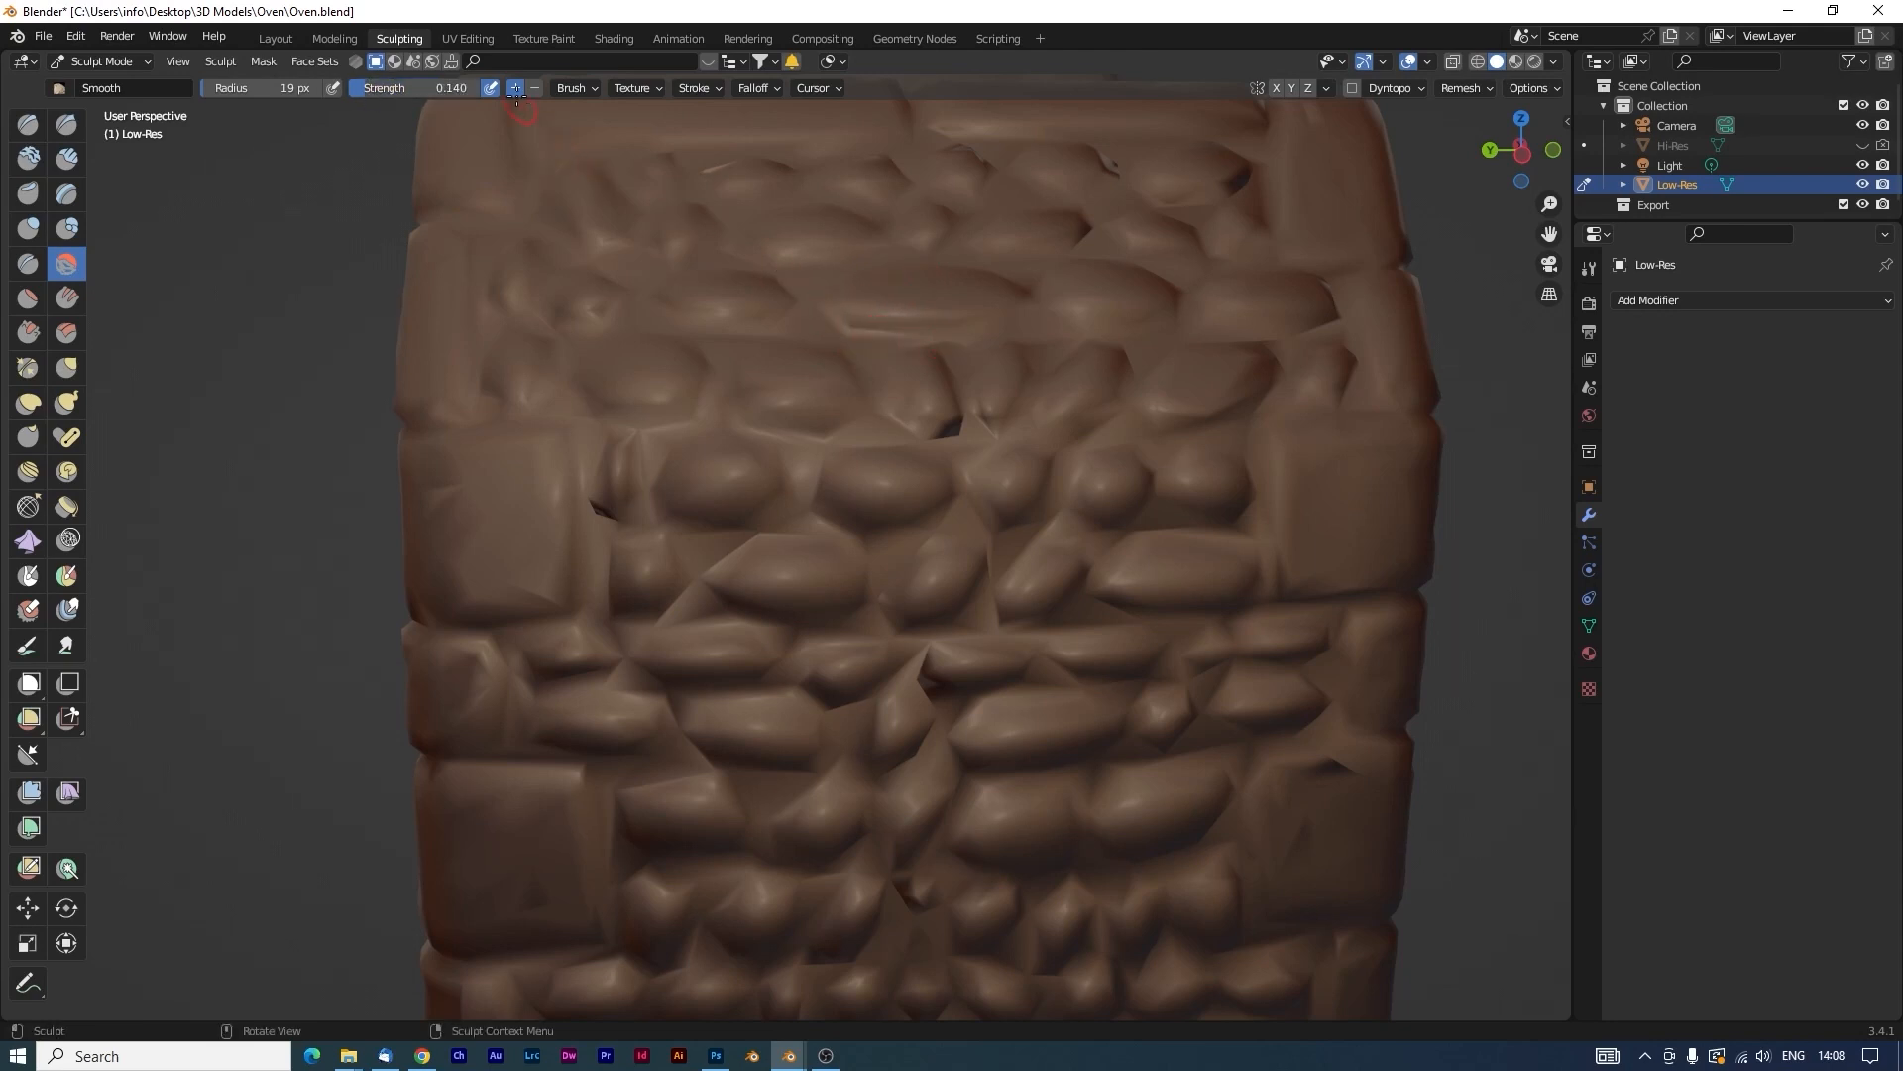
pyautogui.moveTo(451, 89); pyautogui.dragTo(441, 89)
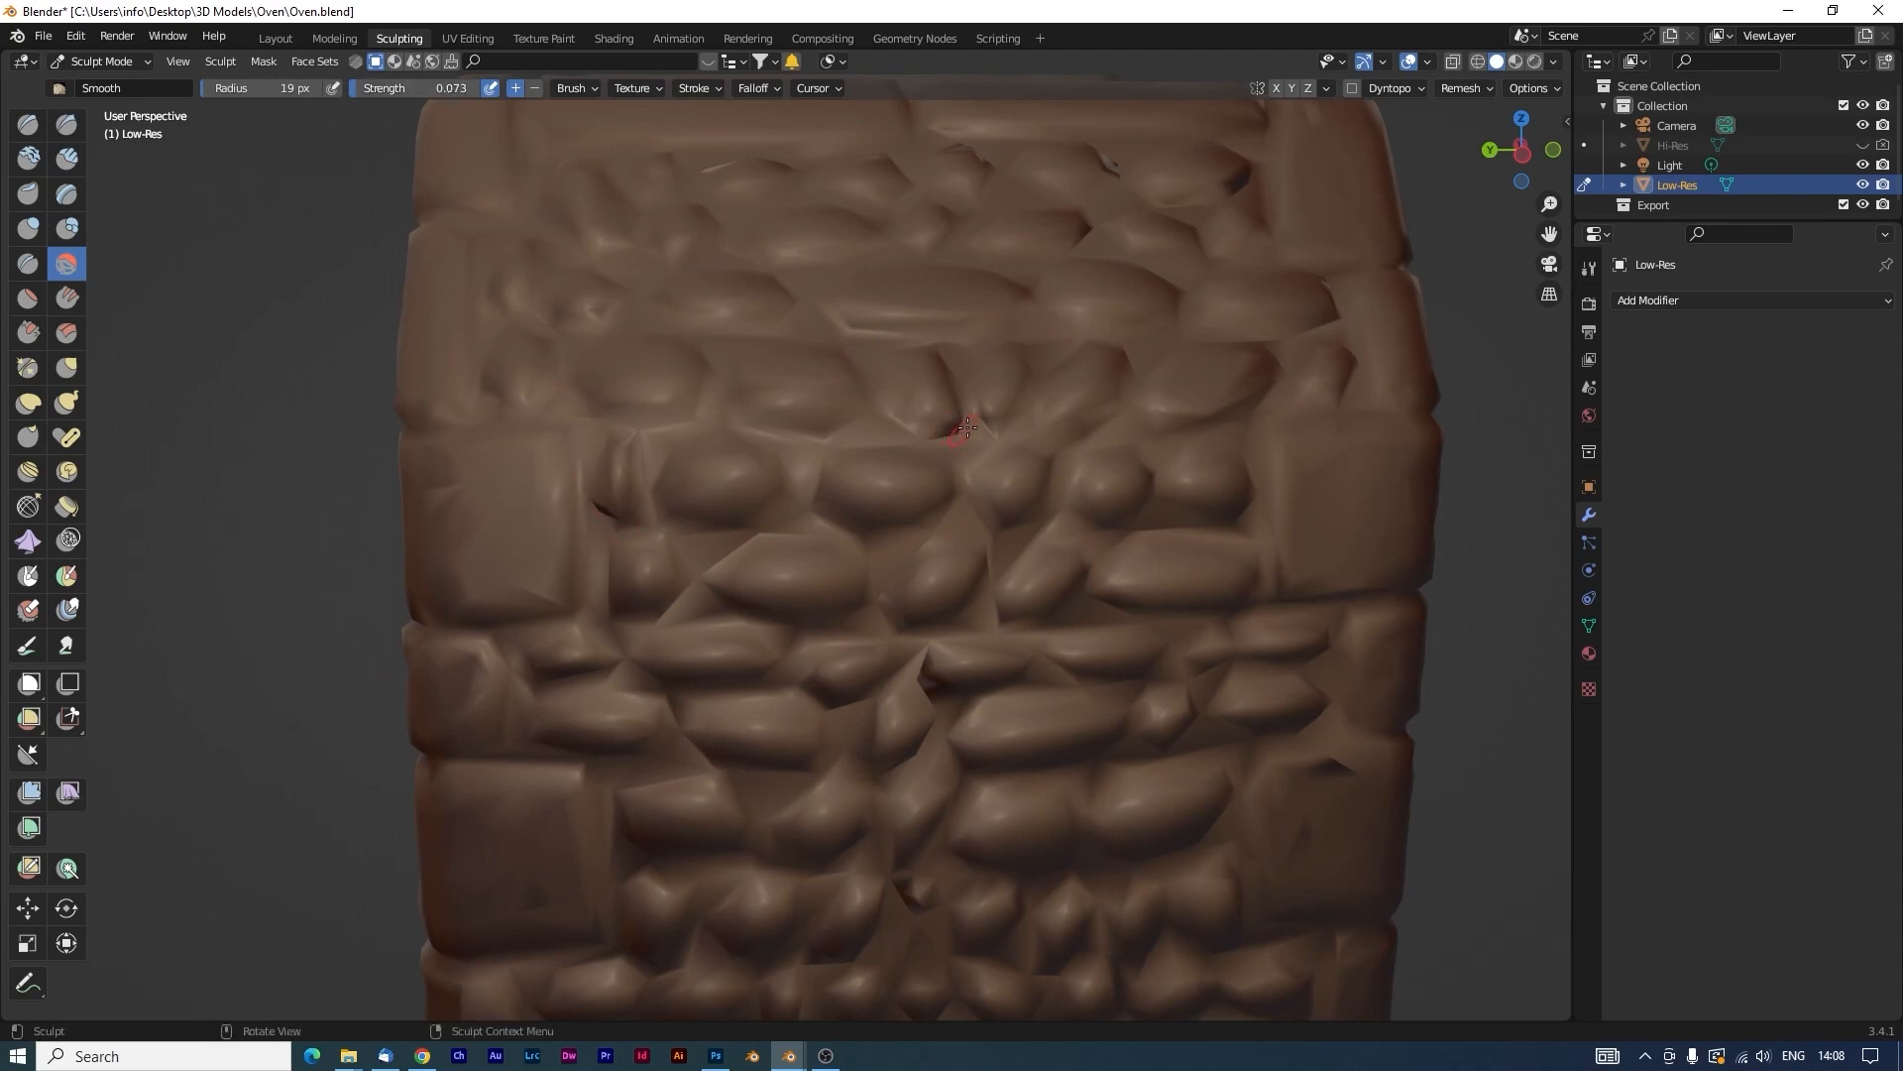
pyautogui.moveTo(976, 426)
pyautogui.mouseDown(button='middle')
pyautogui.moveTo(836, 584)
pyautogui.moveTo(853, 555)
pyautogui.mouseUp(button='middle')
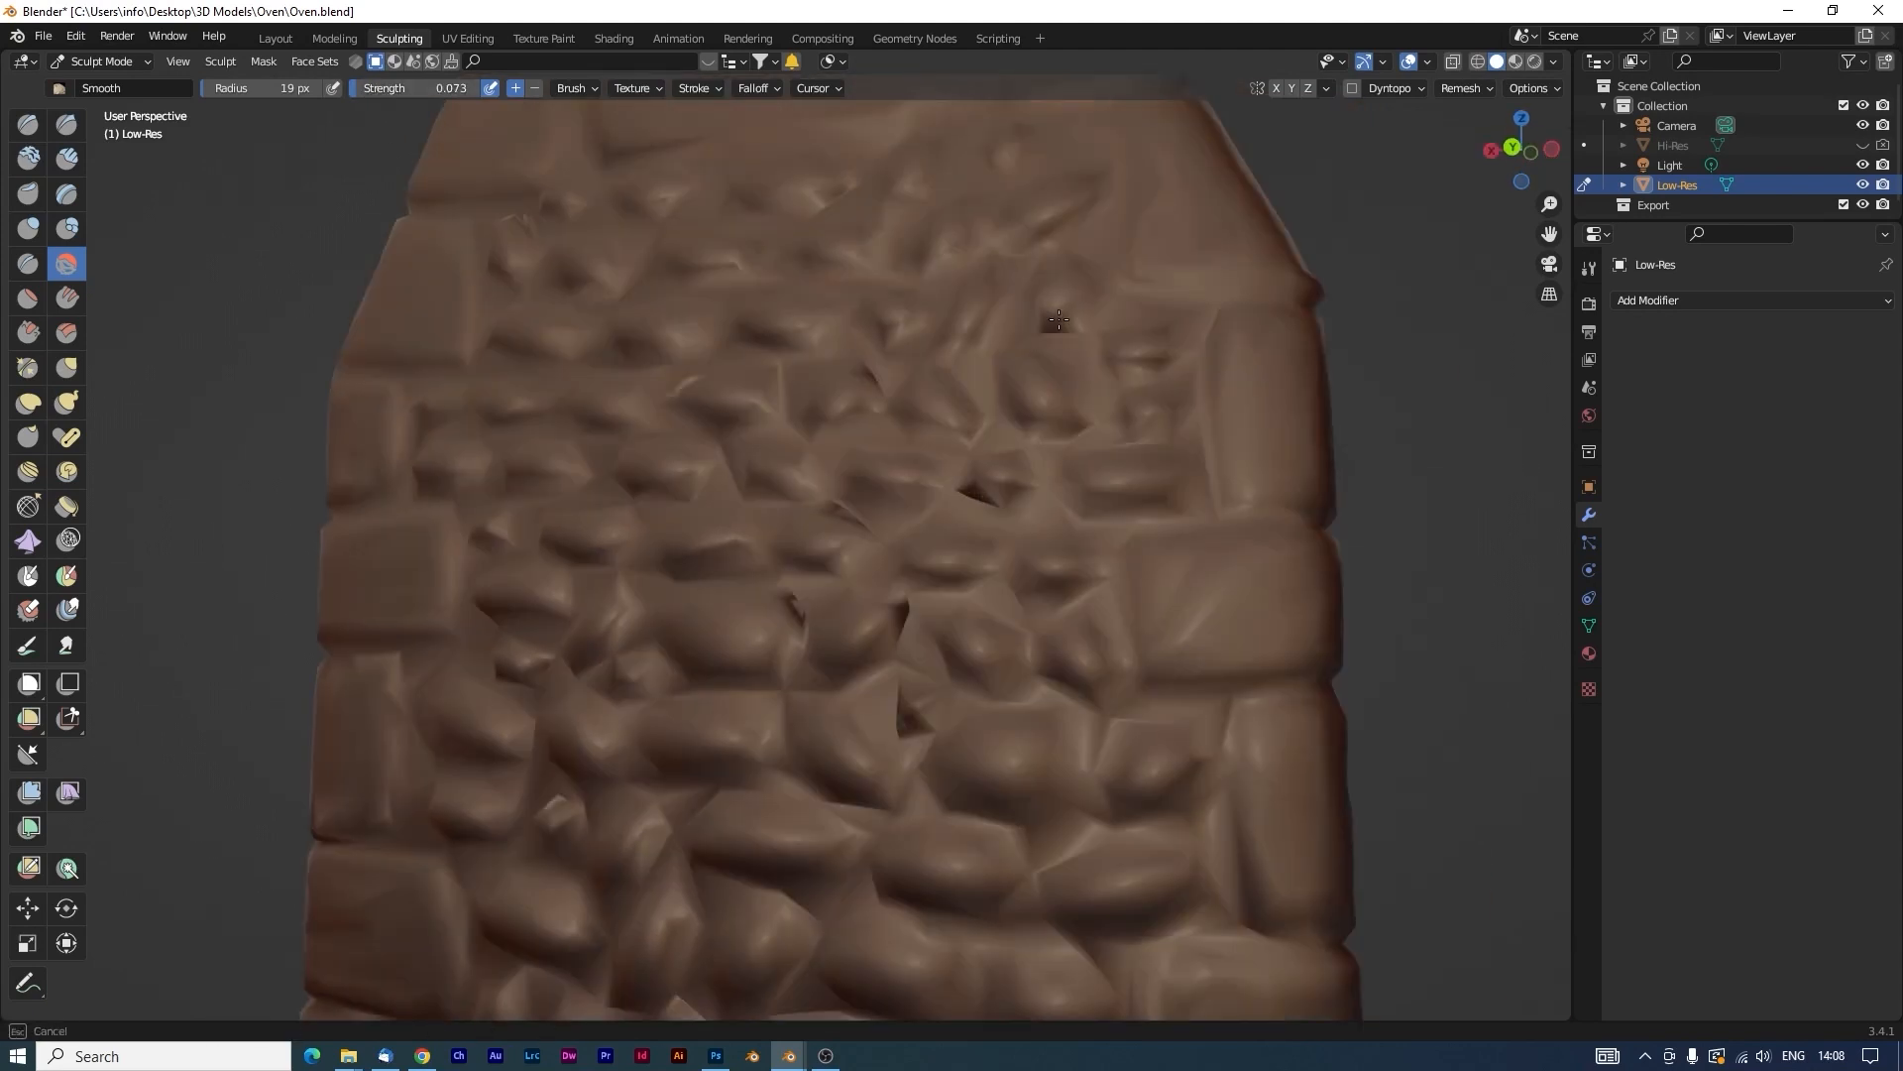
pyautogui.scroll(-4, 853, 555)
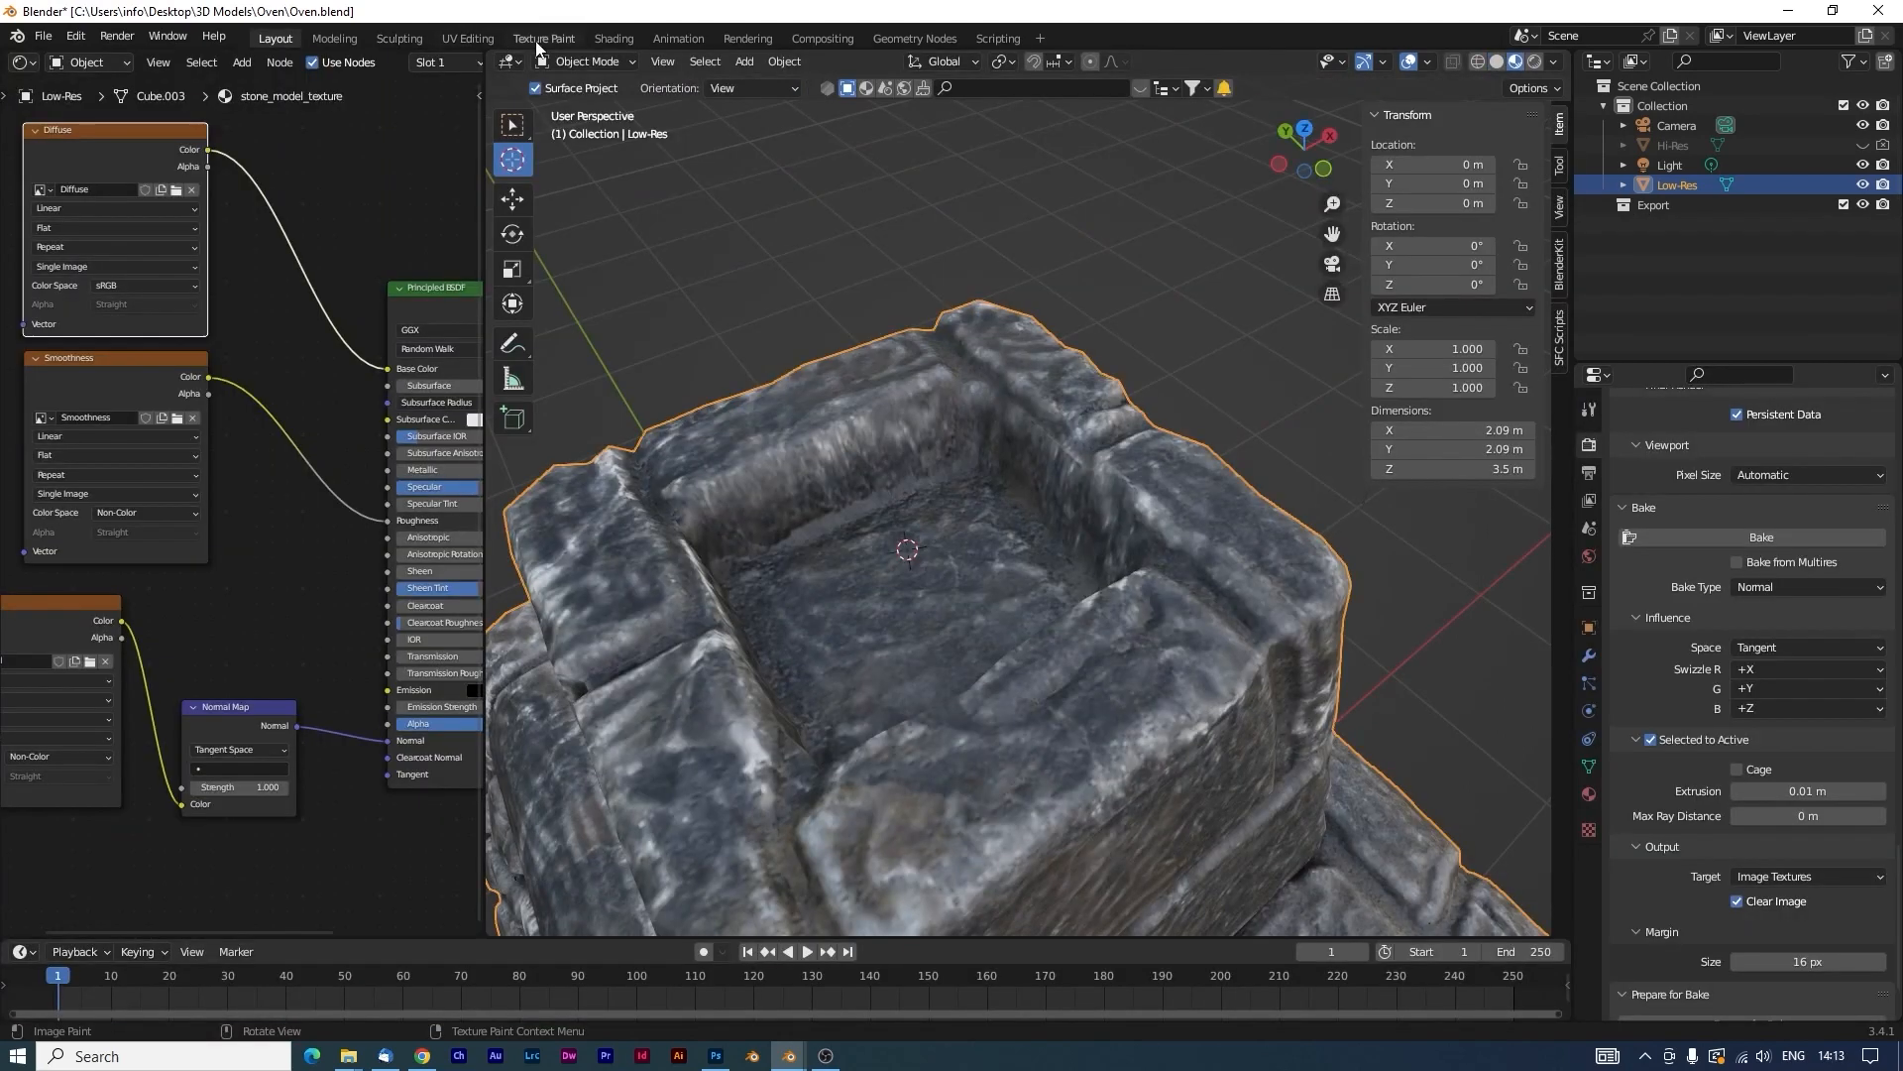
# In the Texture Paint workspace, paint the floor of the chimney opening black on the Diffuse texture.
pyautogui.click(537, 40)
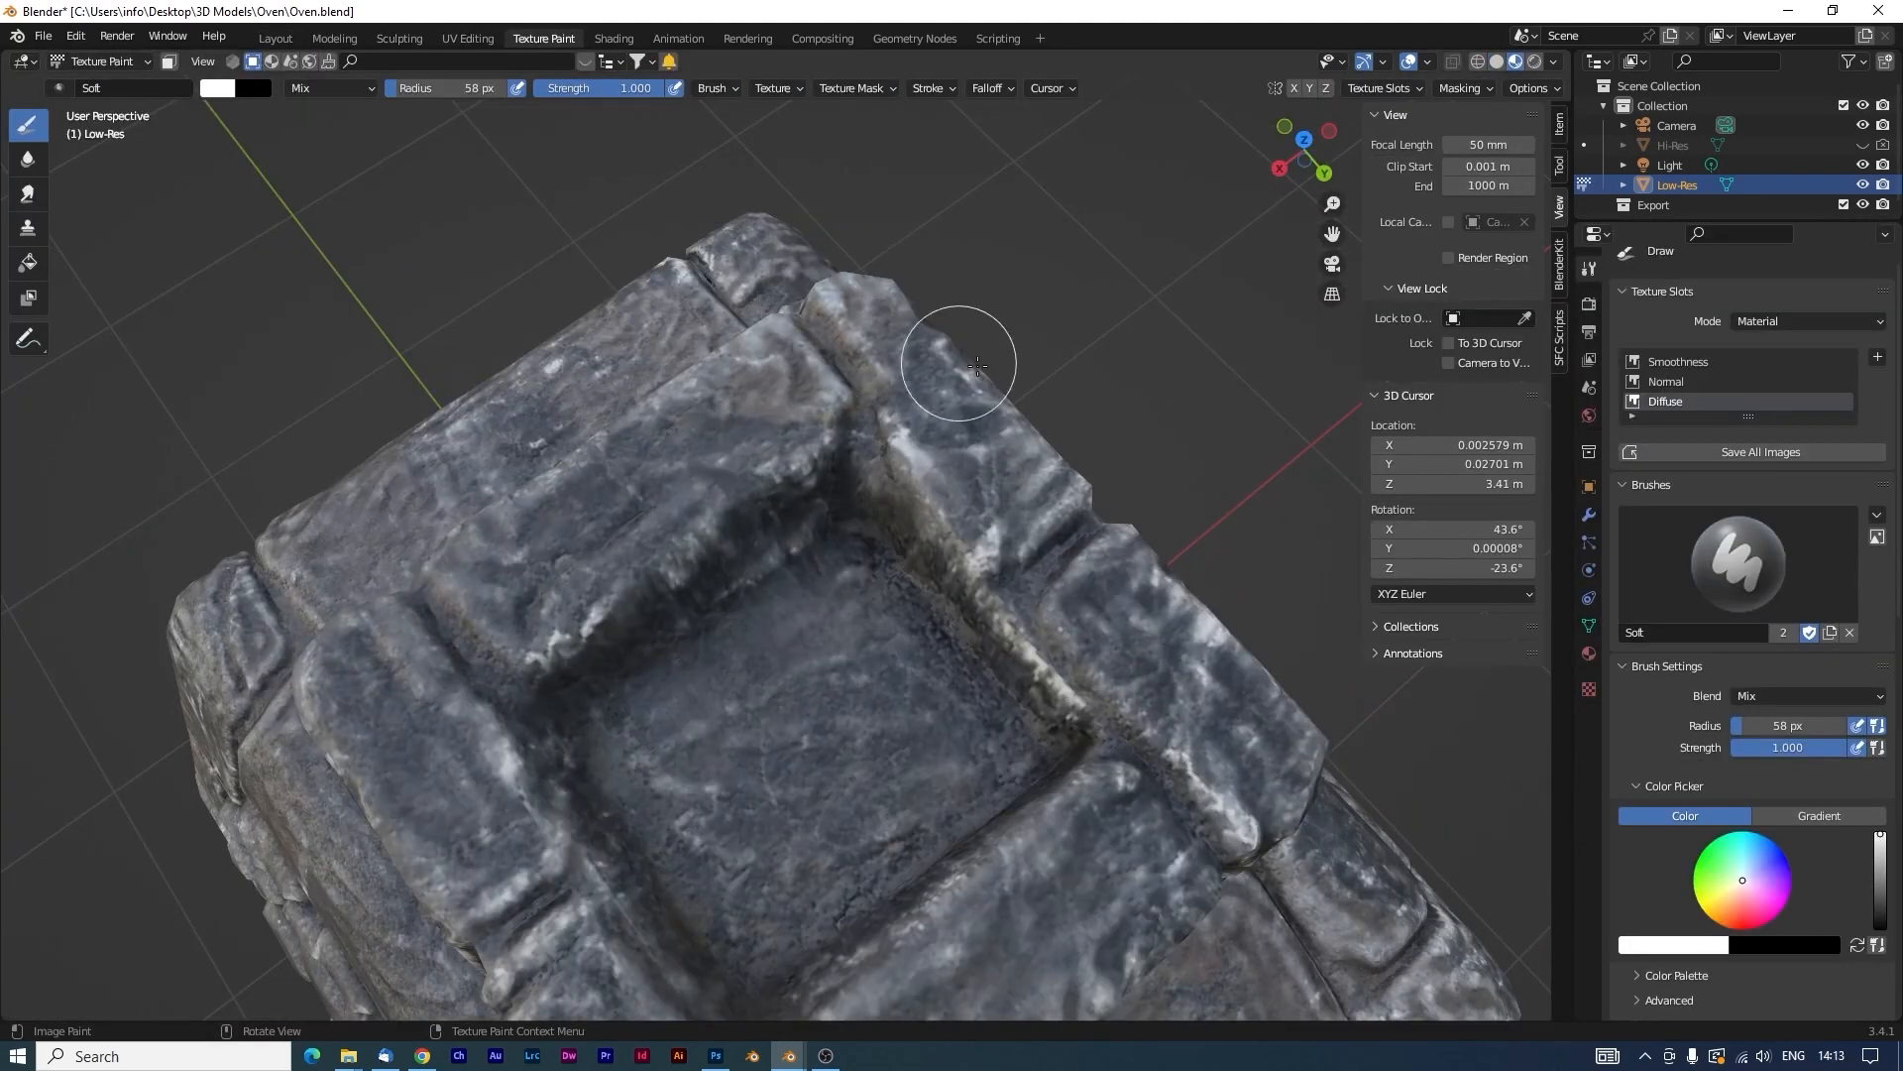
pyautogui.moveTo(1091, 556); pyautogui.dragTo(1094, 519, button='middle')
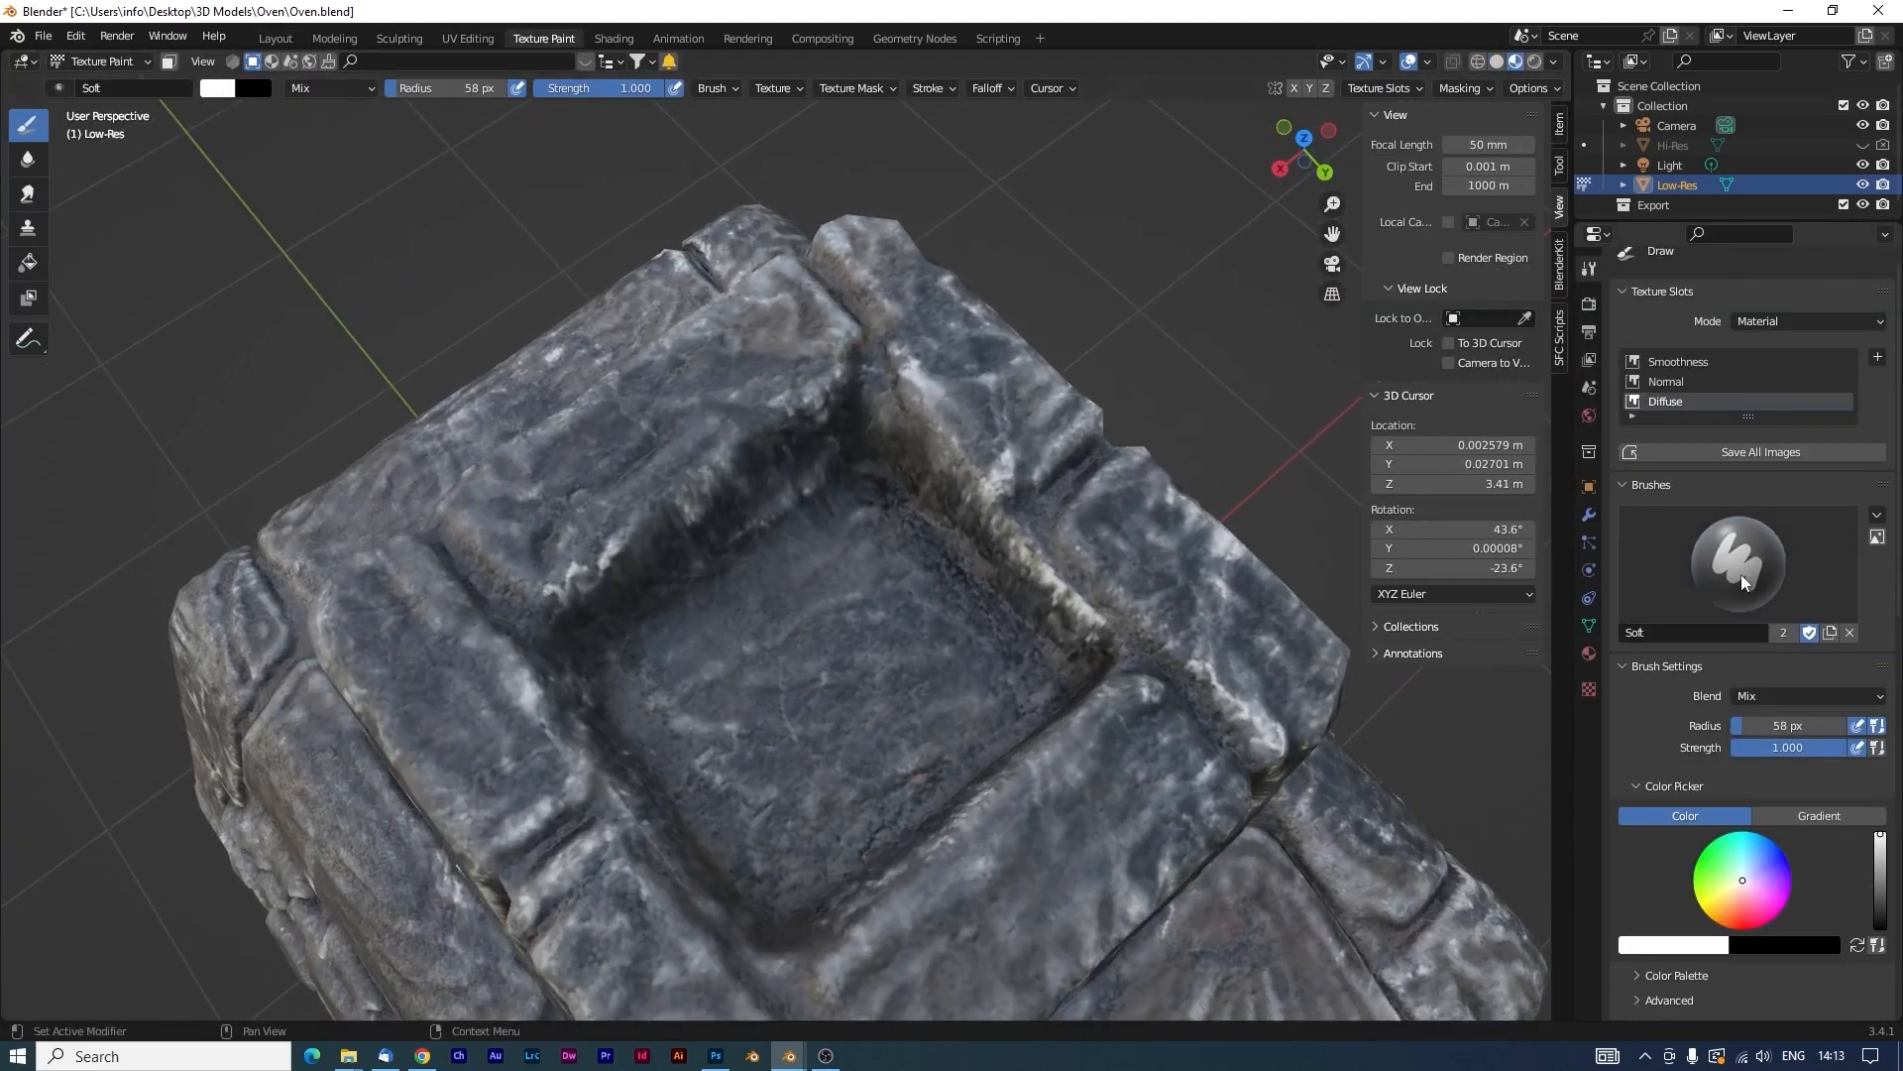
pyautogui.click(217, 89)
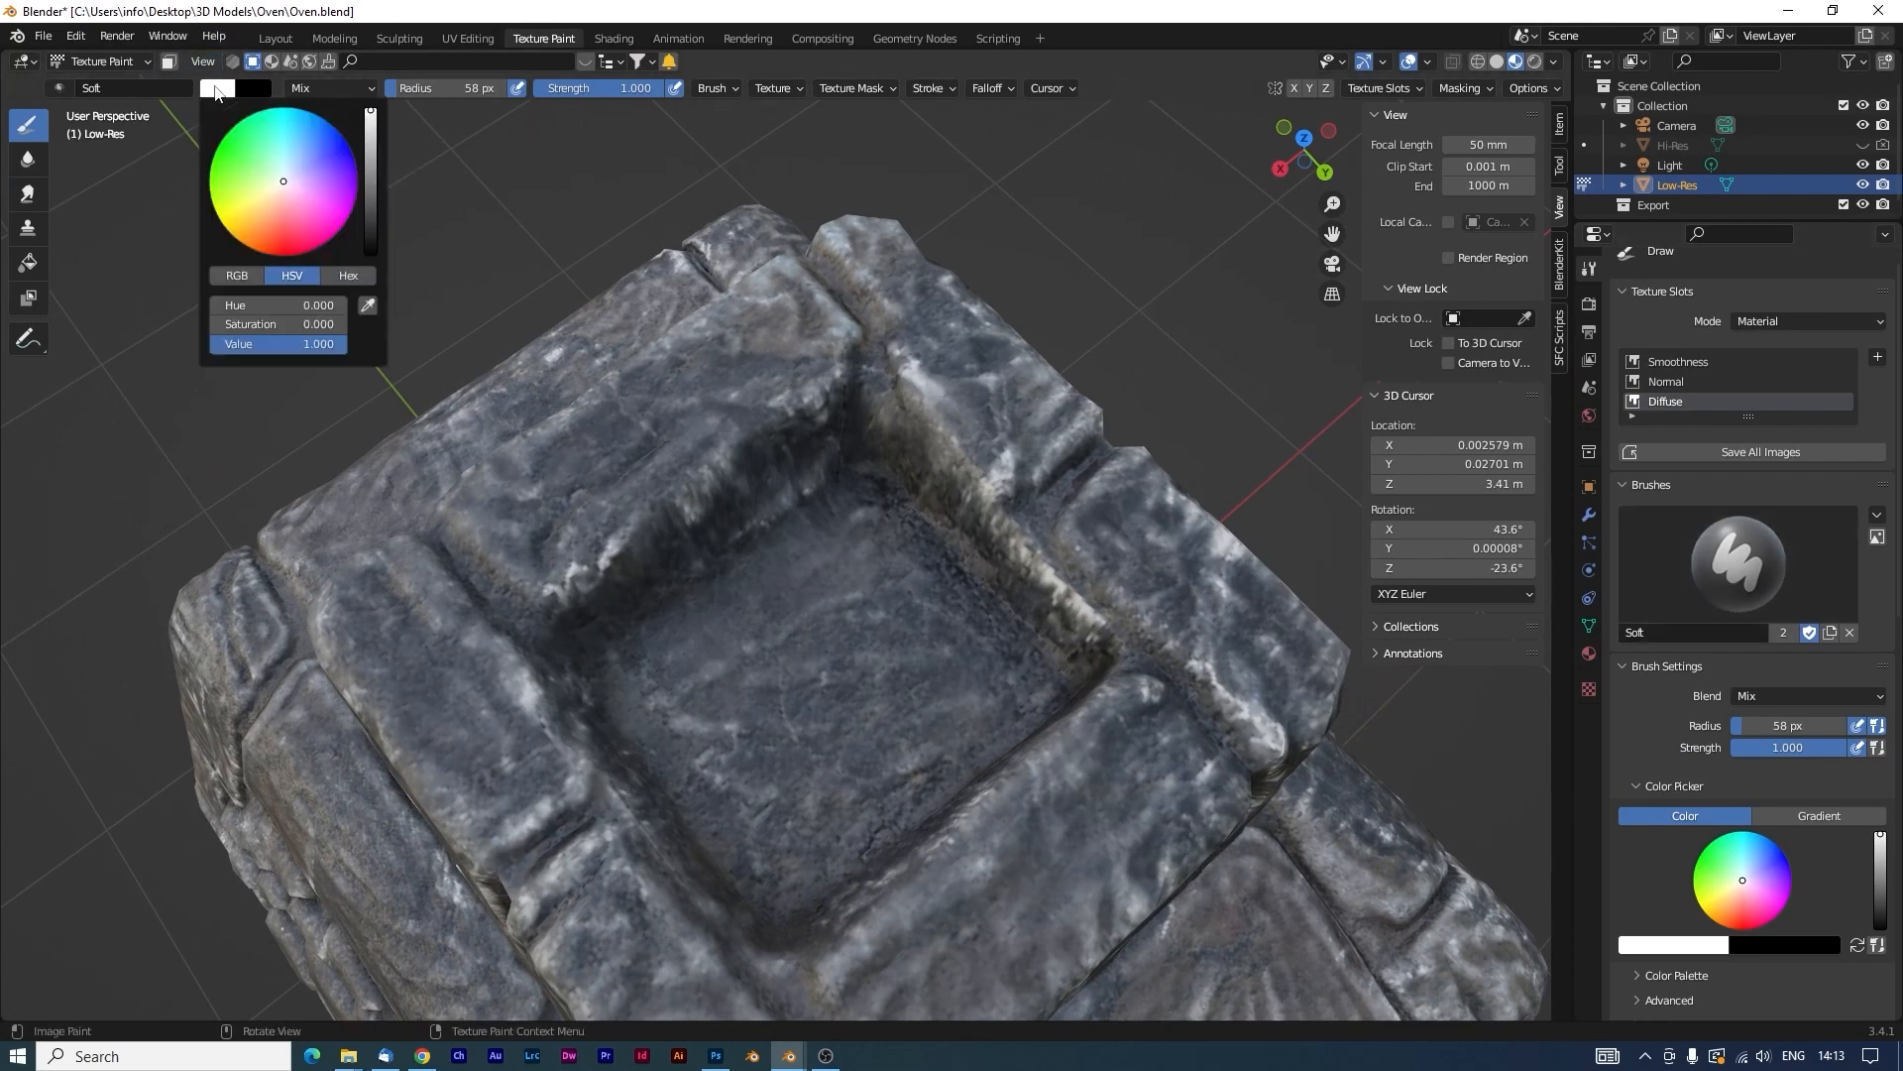
pyautogui.moveTo(370, 248); pyautogui.dragTo(372, 268)
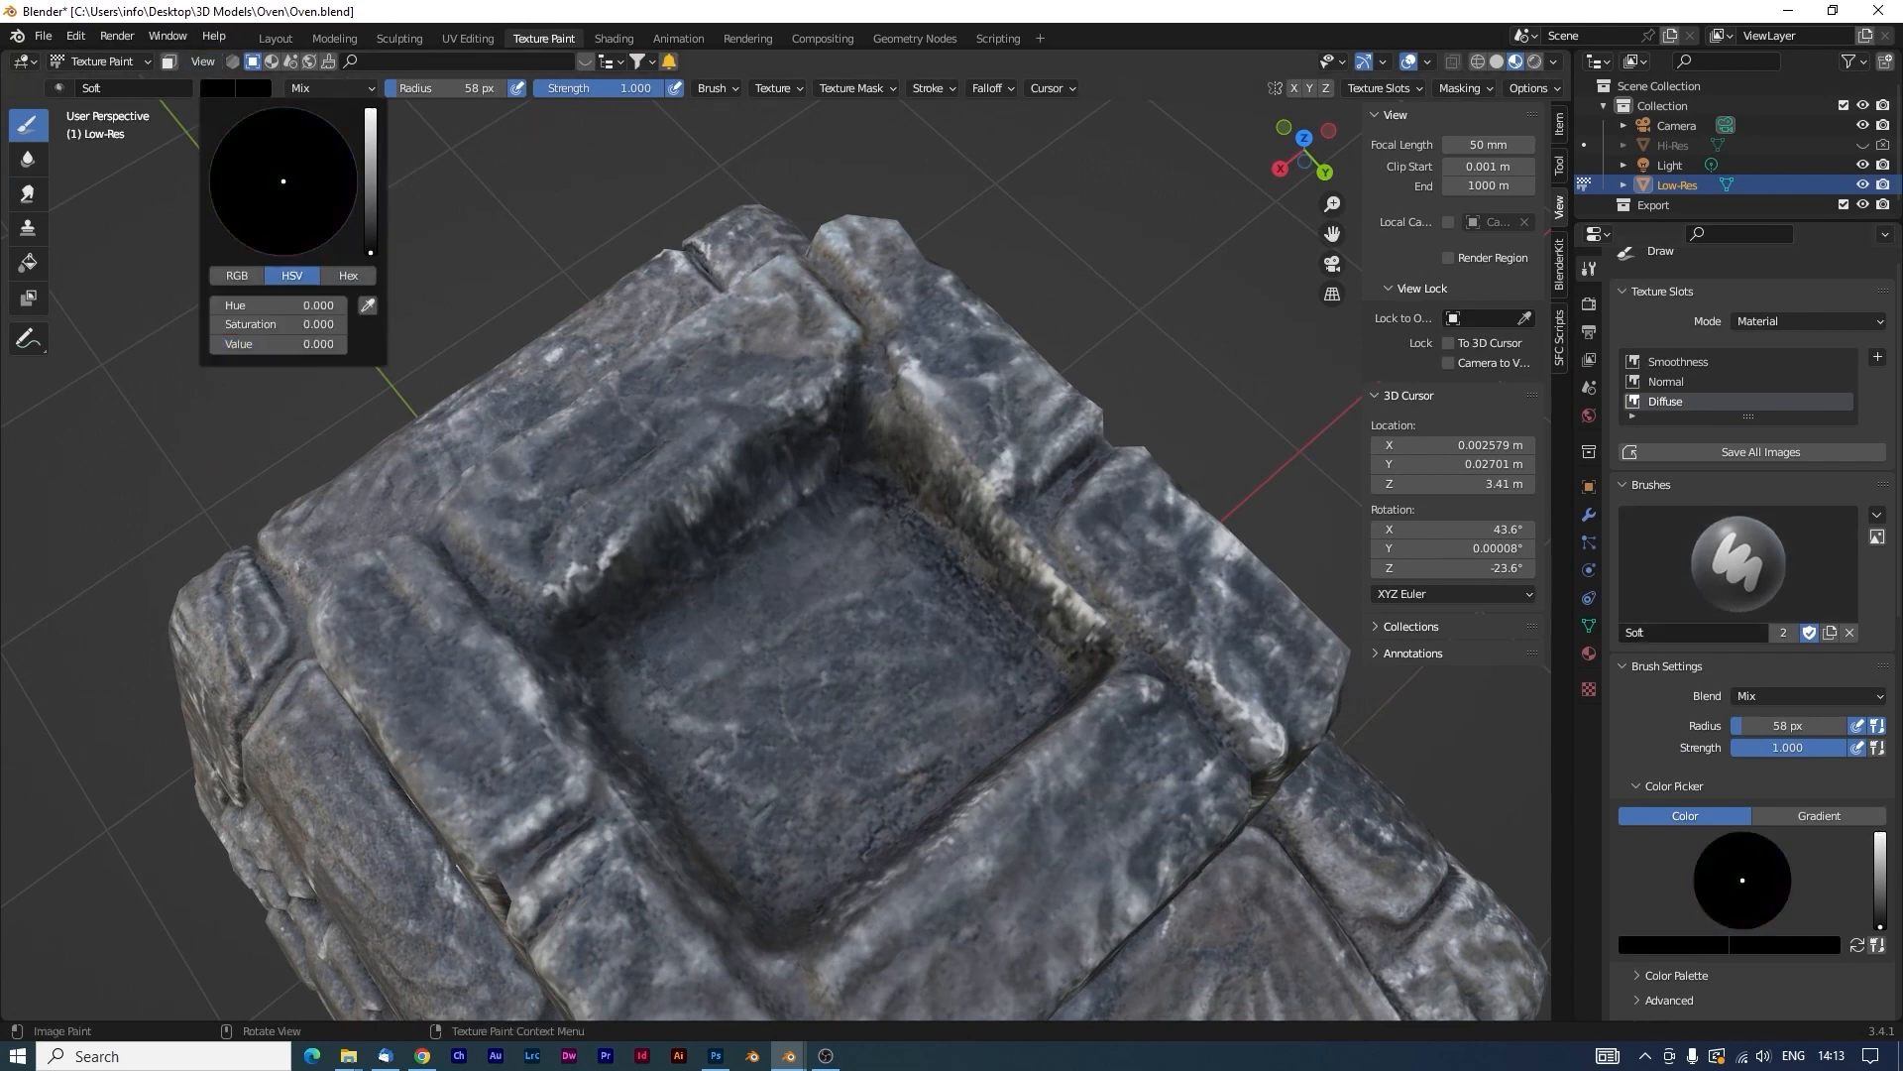
pyautogui.moveTo(738, 721)
pyautogui.mouseDown()
pyautogui.moveTo(663, 663)
pyautogui.moveTo(812, 701)
pyautogui.moveTo(753, 764)
pyautogui.moveTo(883, 662)
pyautogui.moveTo(952, 714)
pyautogui.moveTo(786, 876)
pyautogui.moveTo(973, 667)
pyautogui.moveTo(998, 684)
pyautogui.moveTo(791, 604)
pyautogui.moveTo(671, 672)
pyautogui.moveTo(768, 846)
pyautogui.moveTo(803, 688)
pyautogui.moveTo(735, 723)
pyautogui.moveTo(828, 591)
pyautogui.moveTo(934, 704)
pyautogui.mouseUp()
# Paint the chimney opening's floor white on the Smoothness texture.
pyautogui.click(1678, 362)
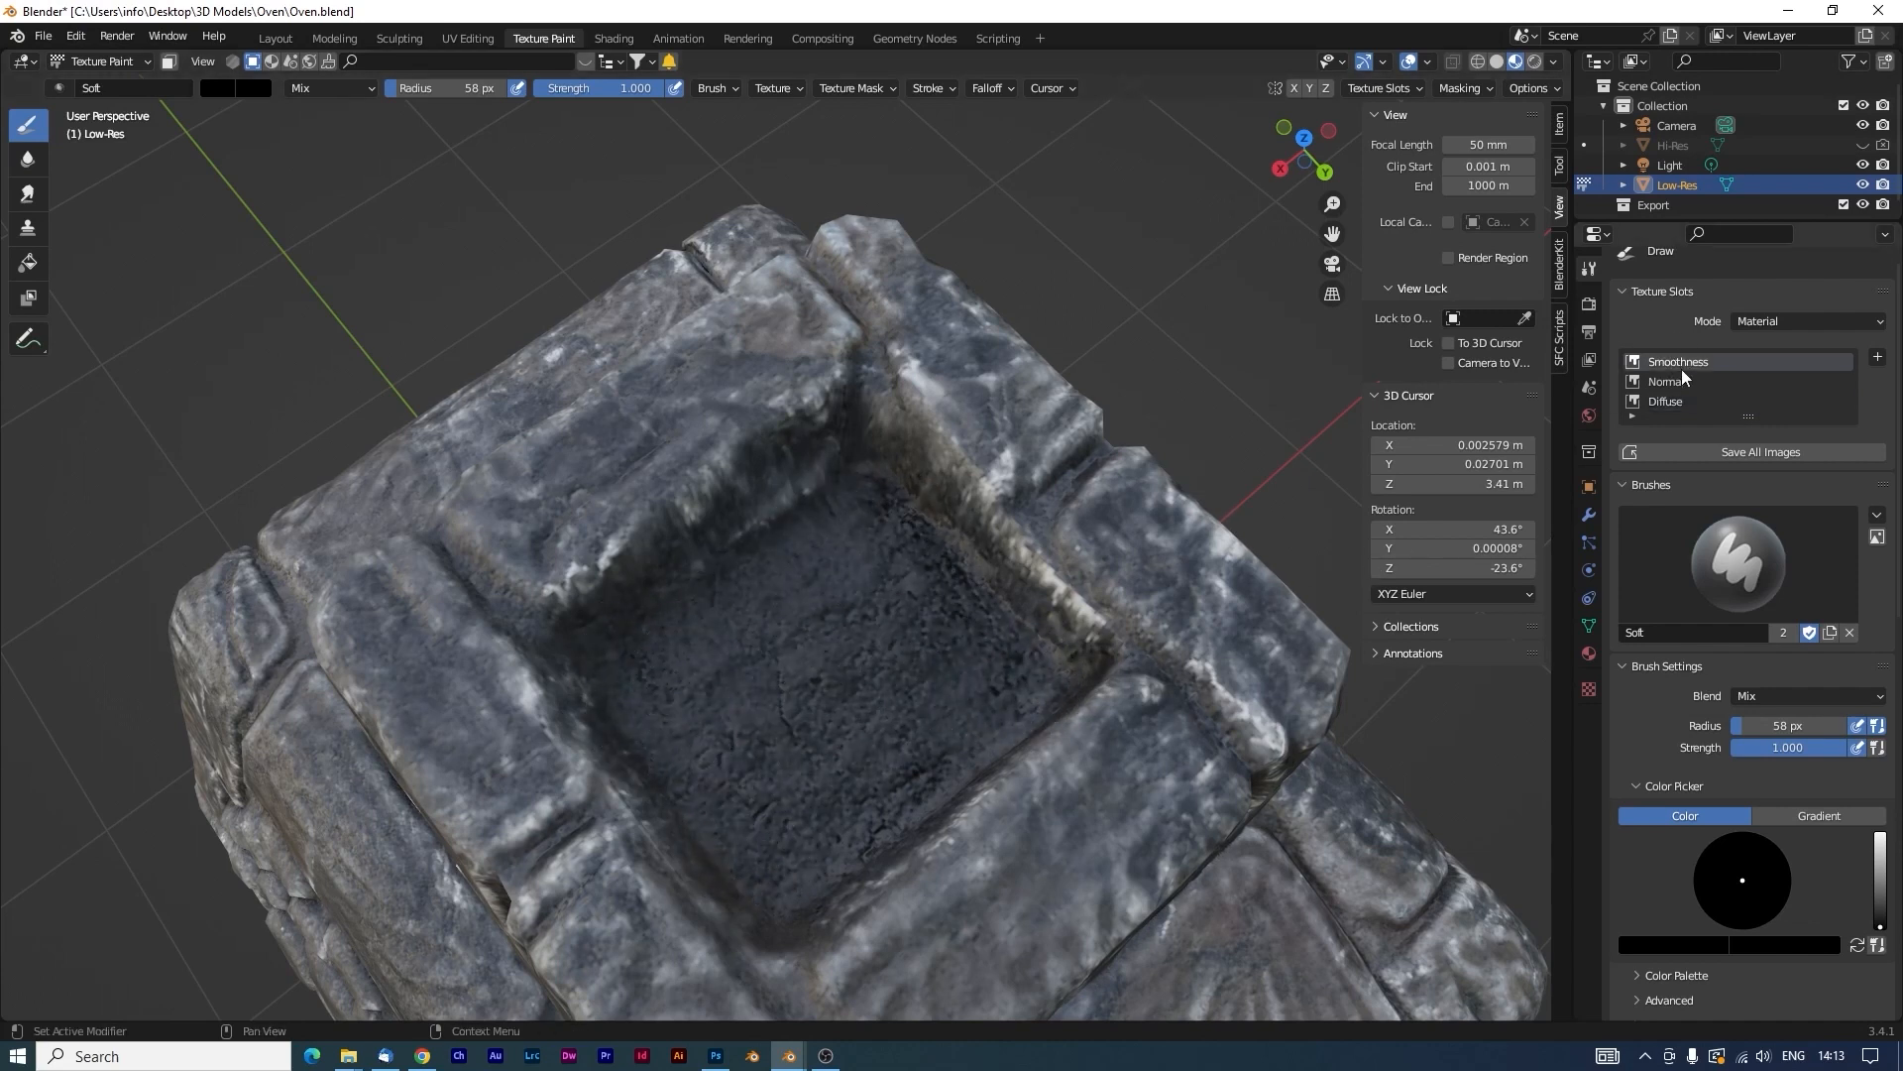
pyautogui.click(226, 88)
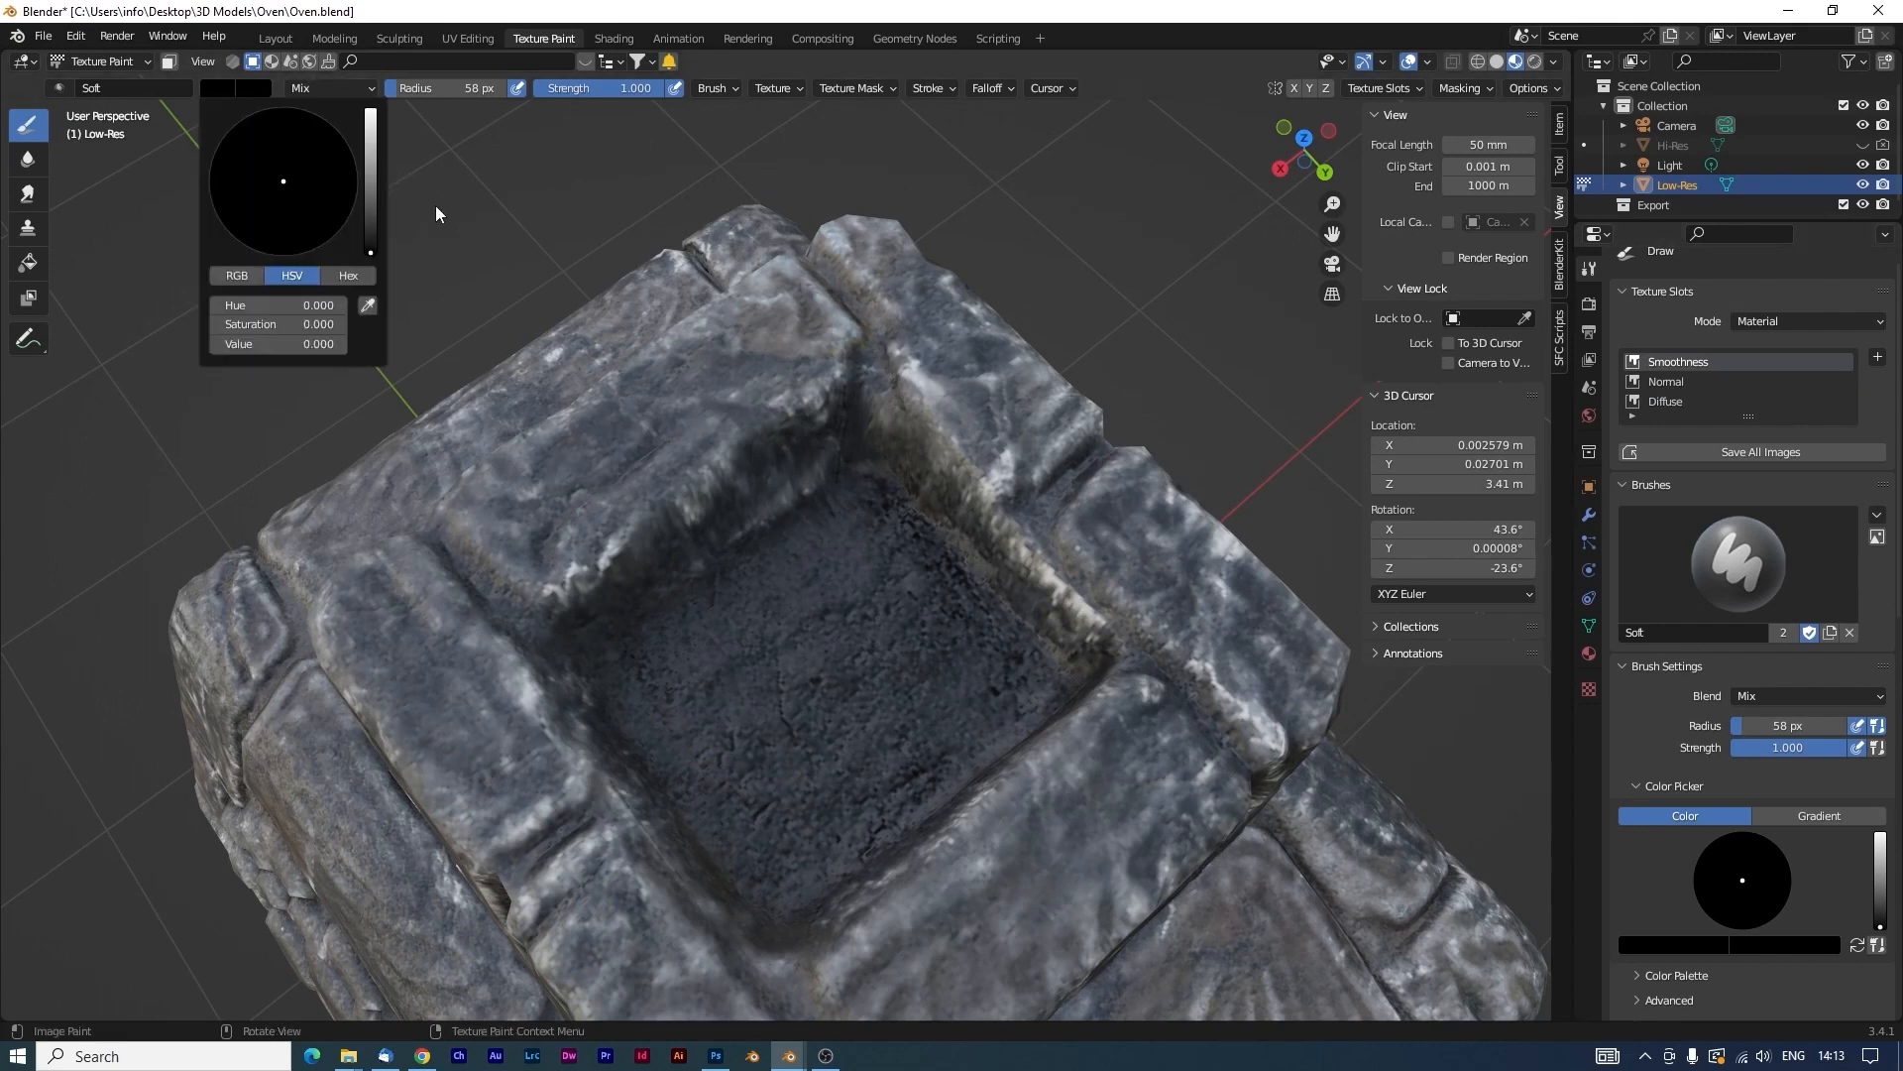
pyautogui.moveTo(369, 156); pyautogui.dragTo(370, 111)
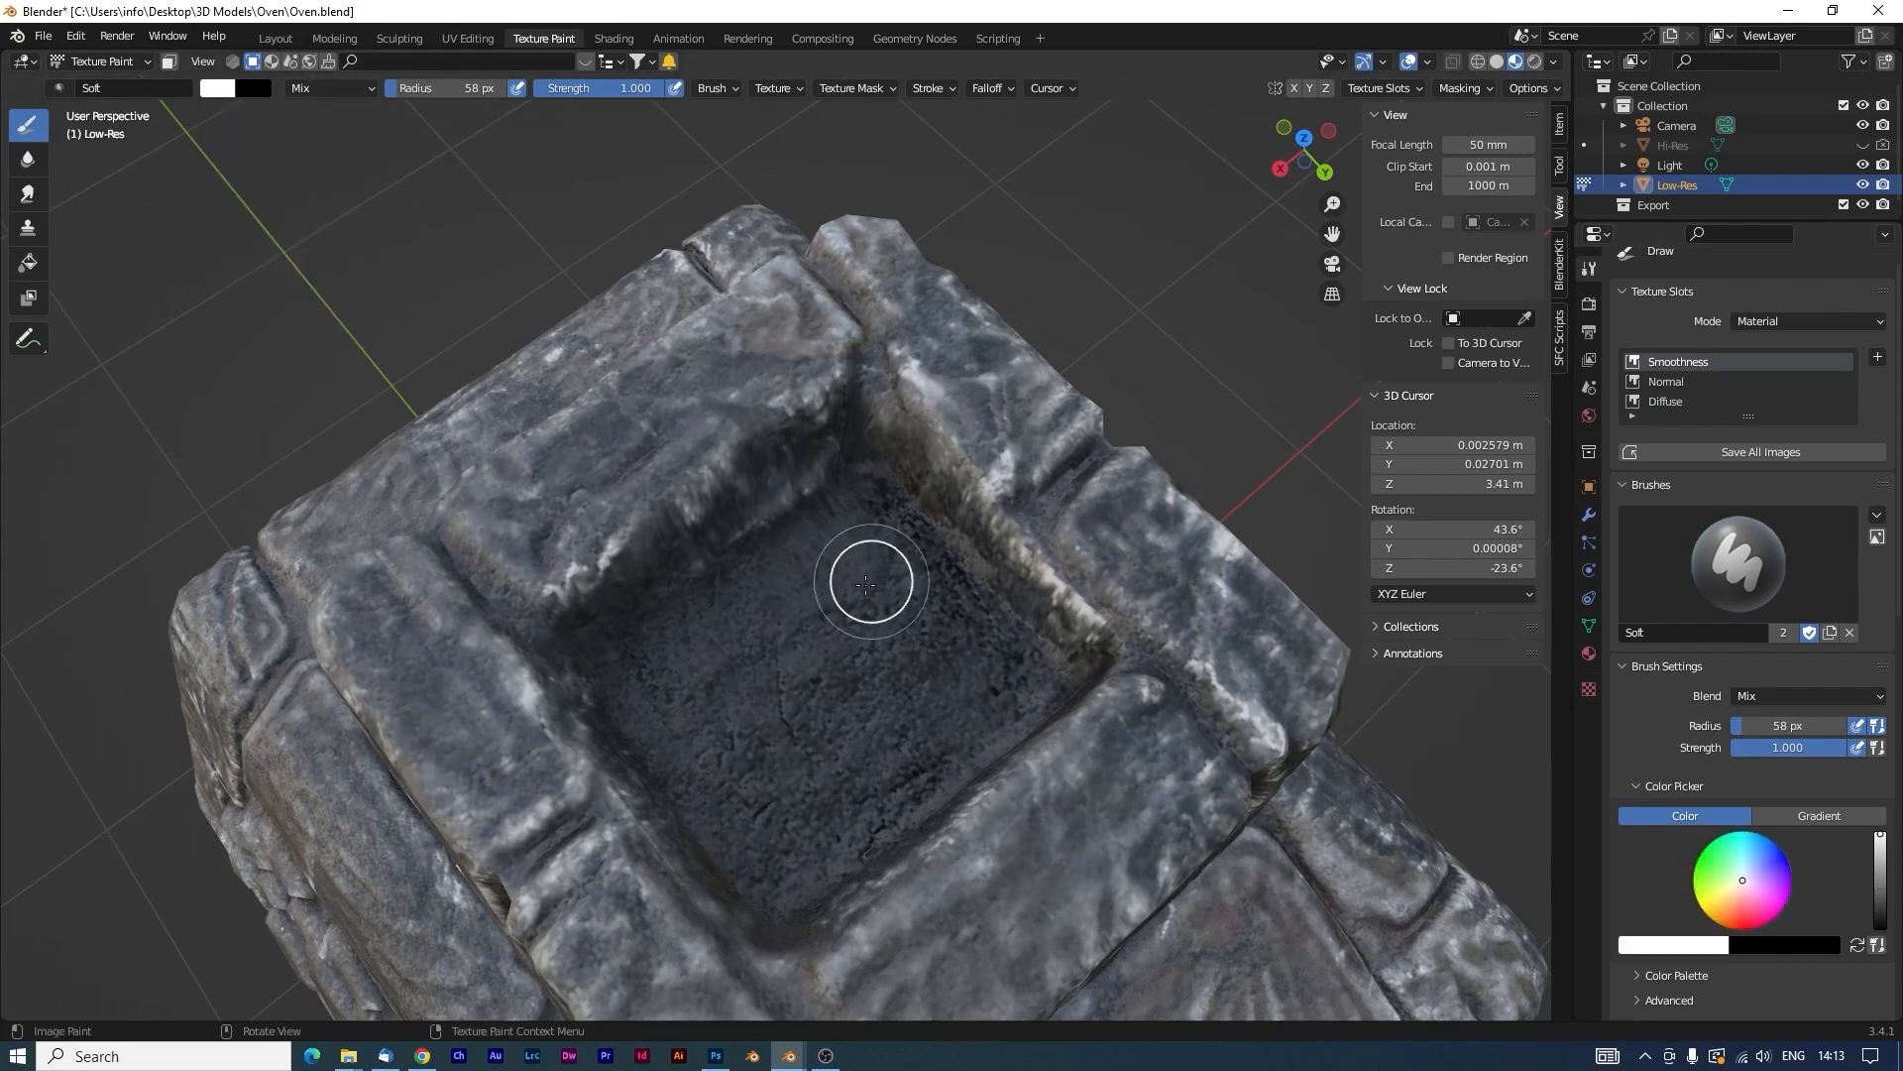
pyautogui.moveTo(710, 708)
pyautogui.mouseDown()
pyautogui.moveTo(758, 749)
pyautogui.moveTo(936, 736)
pyautogui.moveTo(905, 579)
pyautogui.moveTo(994, 640)
pyautogui.moveTo(832, 563)
pyautogui.moveTo(720, 637)
pyautogui.moveTo(739, 820)
pyautogui.moveTo(922, 753)
pyautogui.mouseUp()
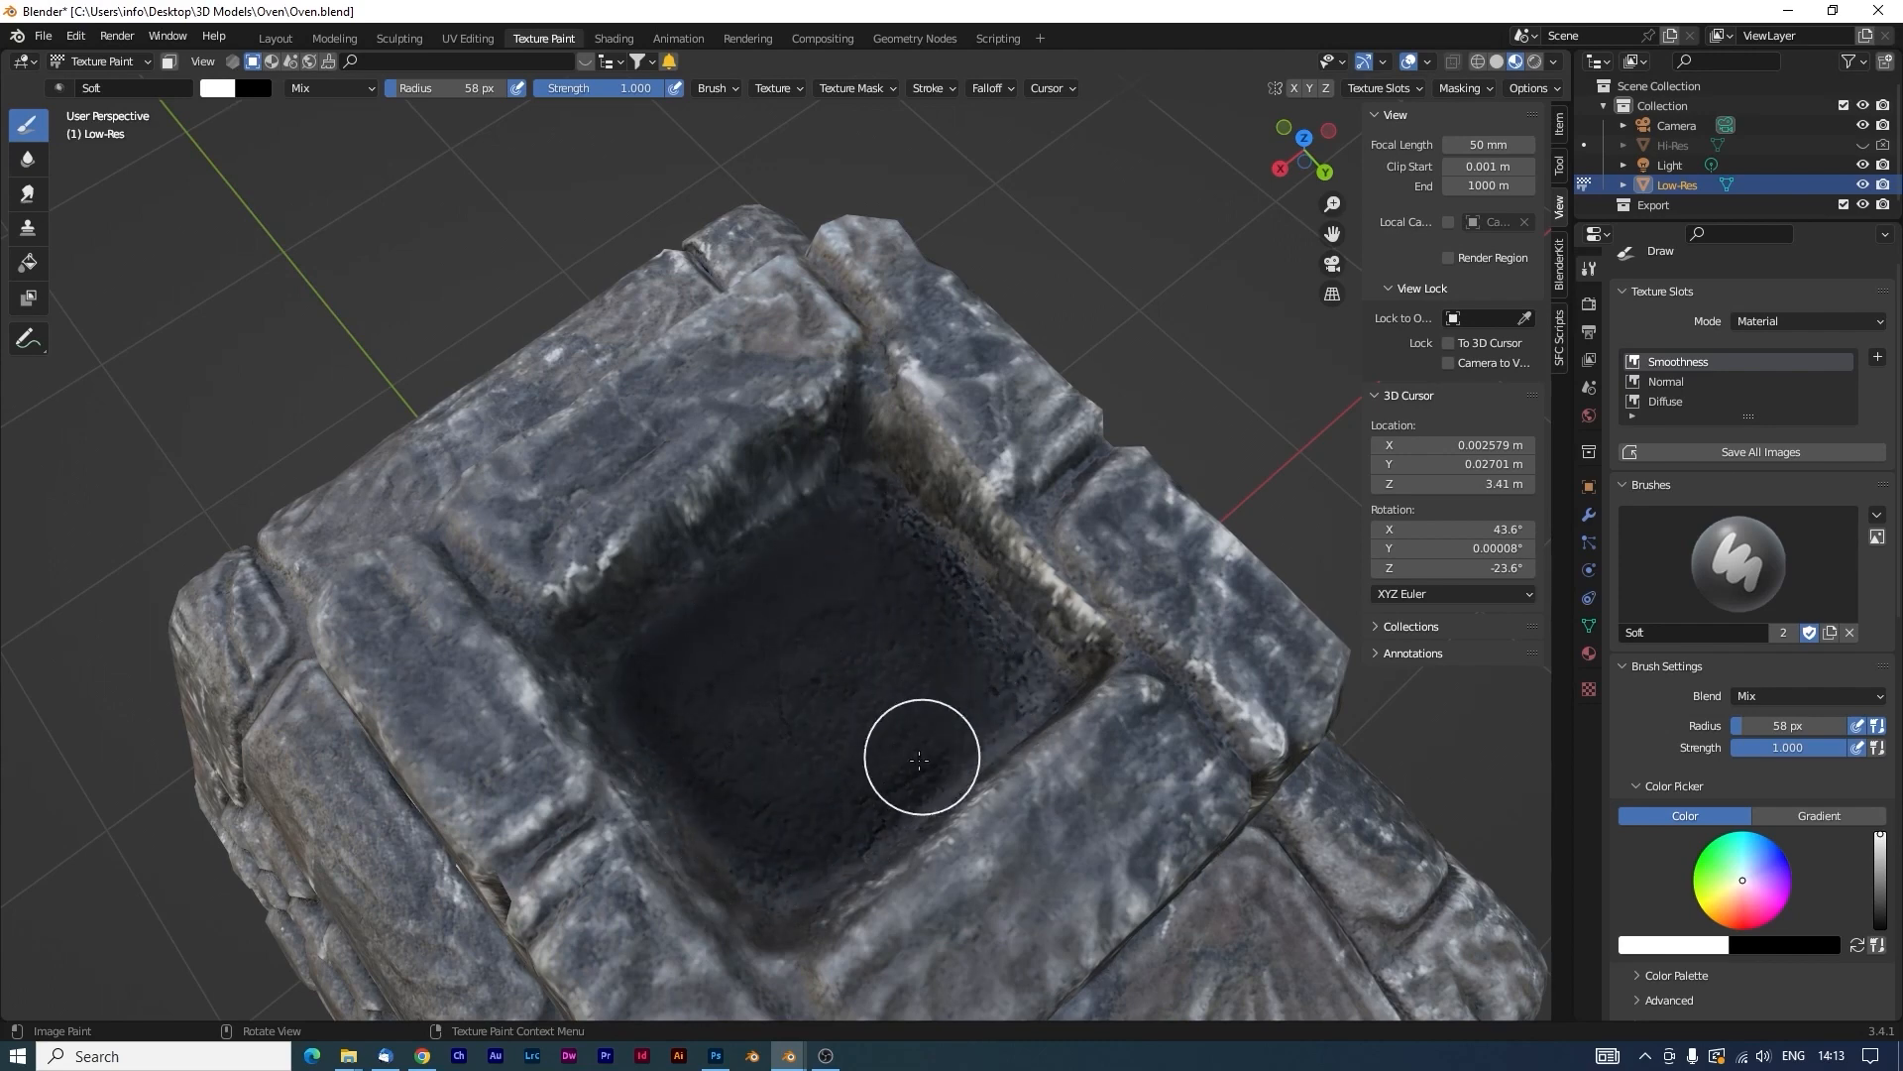
# For the Diffuse texture, set the brush to dark green (Hue 0.234, Saturation 1, Value 0.520) with Overlay blending.
pyautogui.moveTo(922, 752)
pyautogui.mouseDown(button='middle')
pyautogui.moveTo(1145, 621)
pyautogui.moveTo(1115, 630)
pyautogui.mouseUp(button='middle')
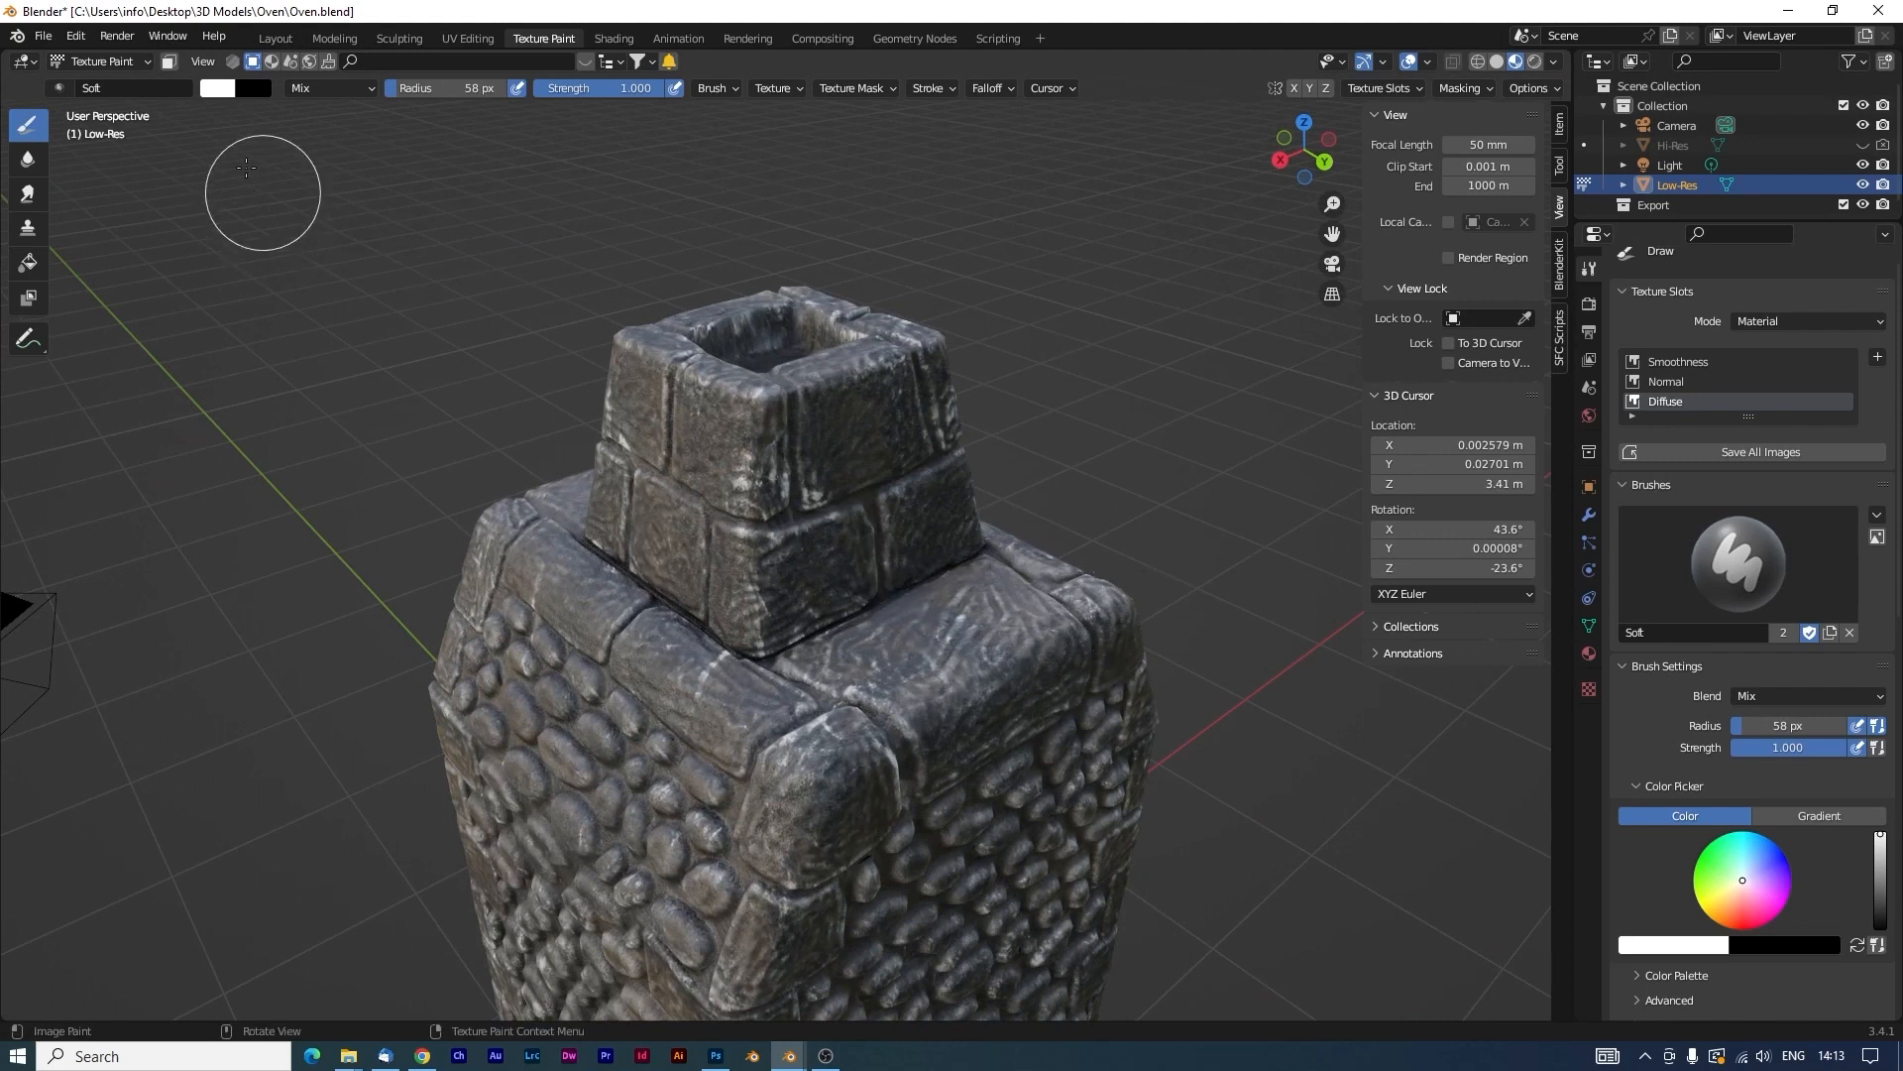
pyautogui.click(227, 90)
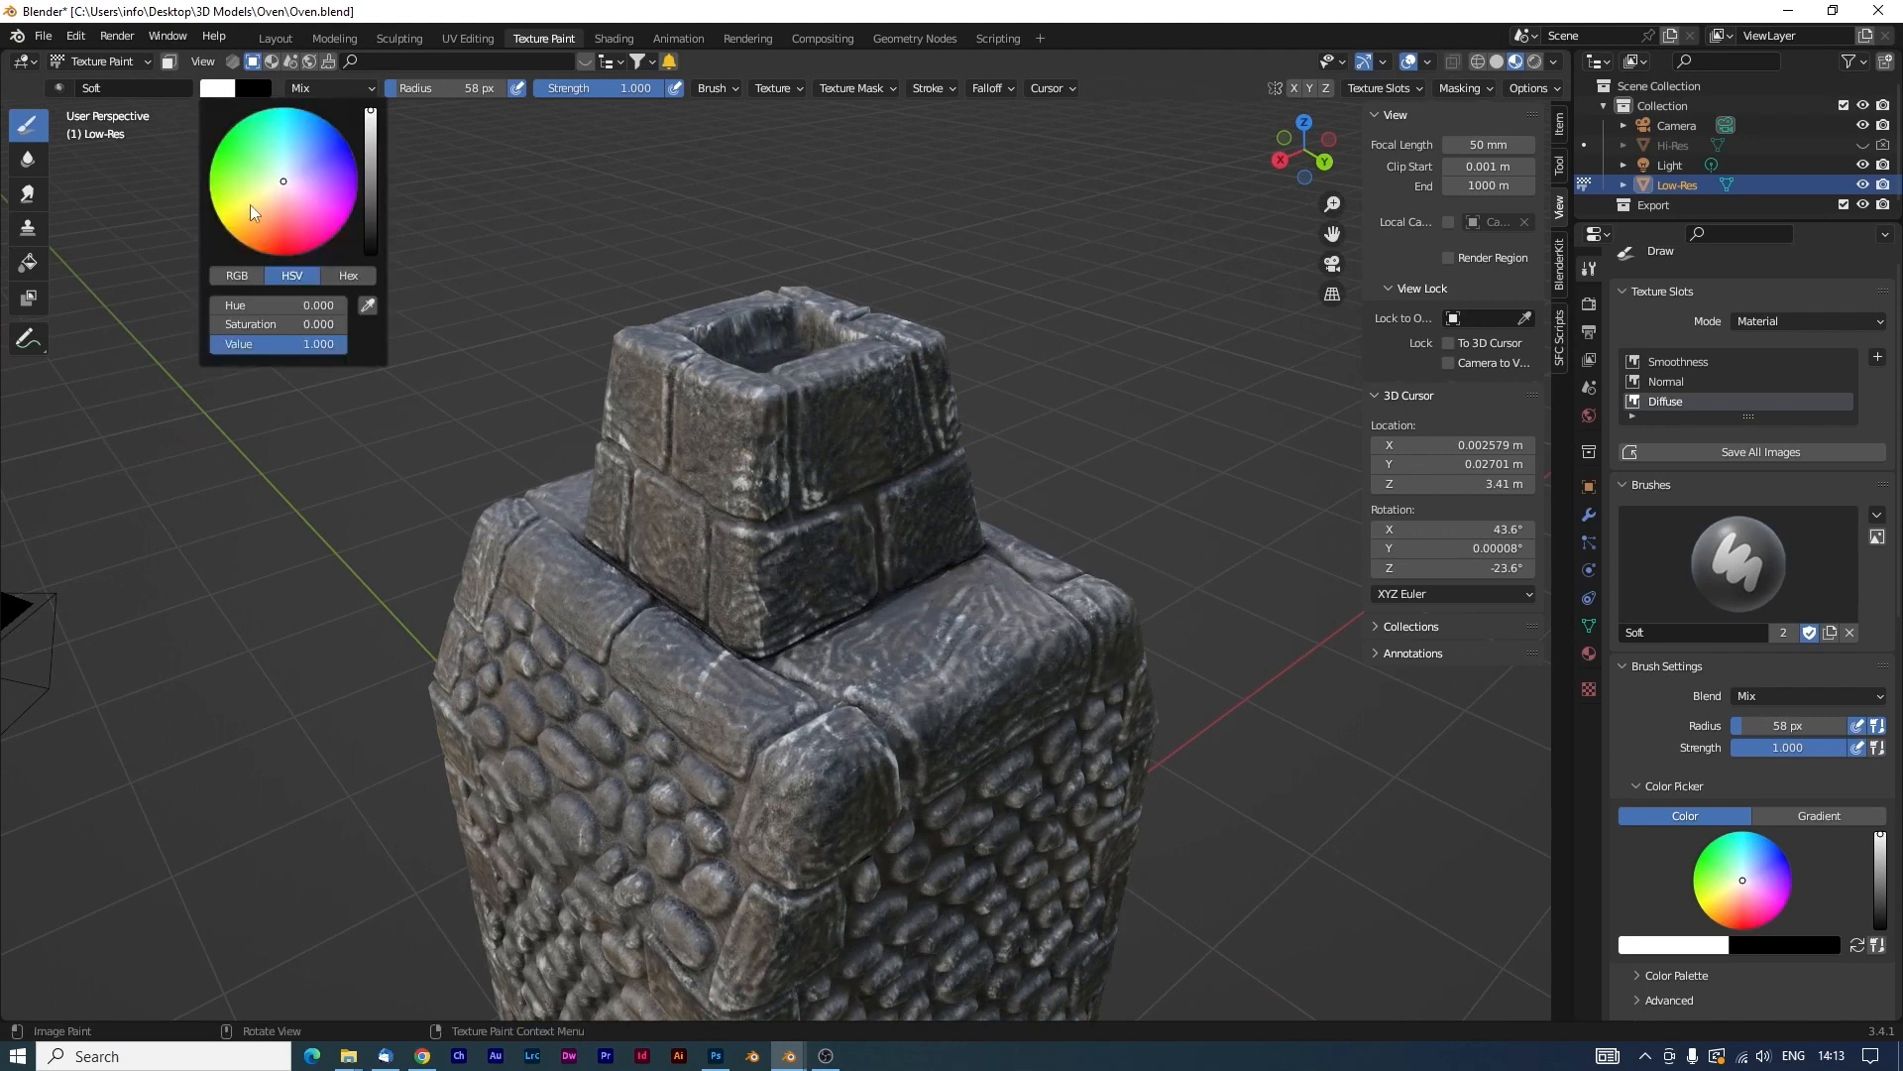
pyautogui.moveTo(234, 180); pyautogui.dragTo(212, 189)
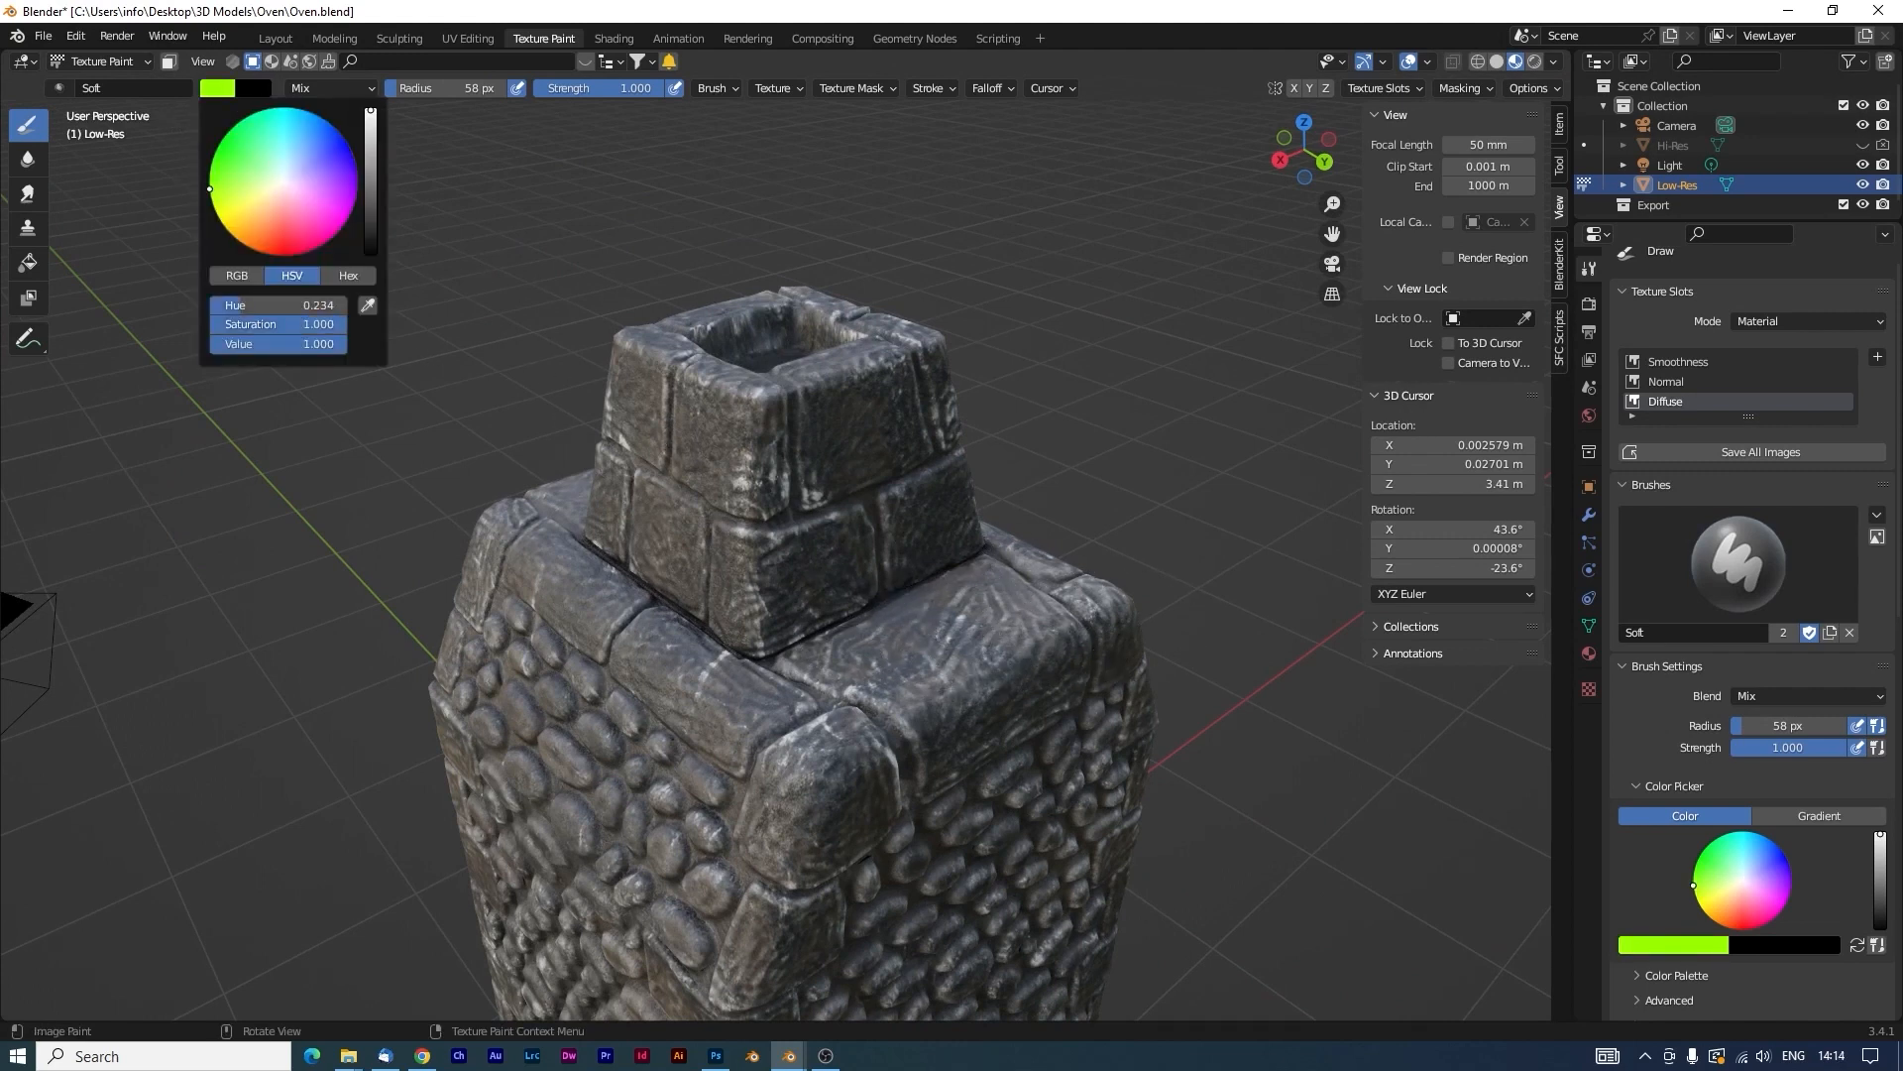
pyautogui.click(213, 91)
pyautogui.moveTo(377, 170); pyautogui.dragTo(377, 176)
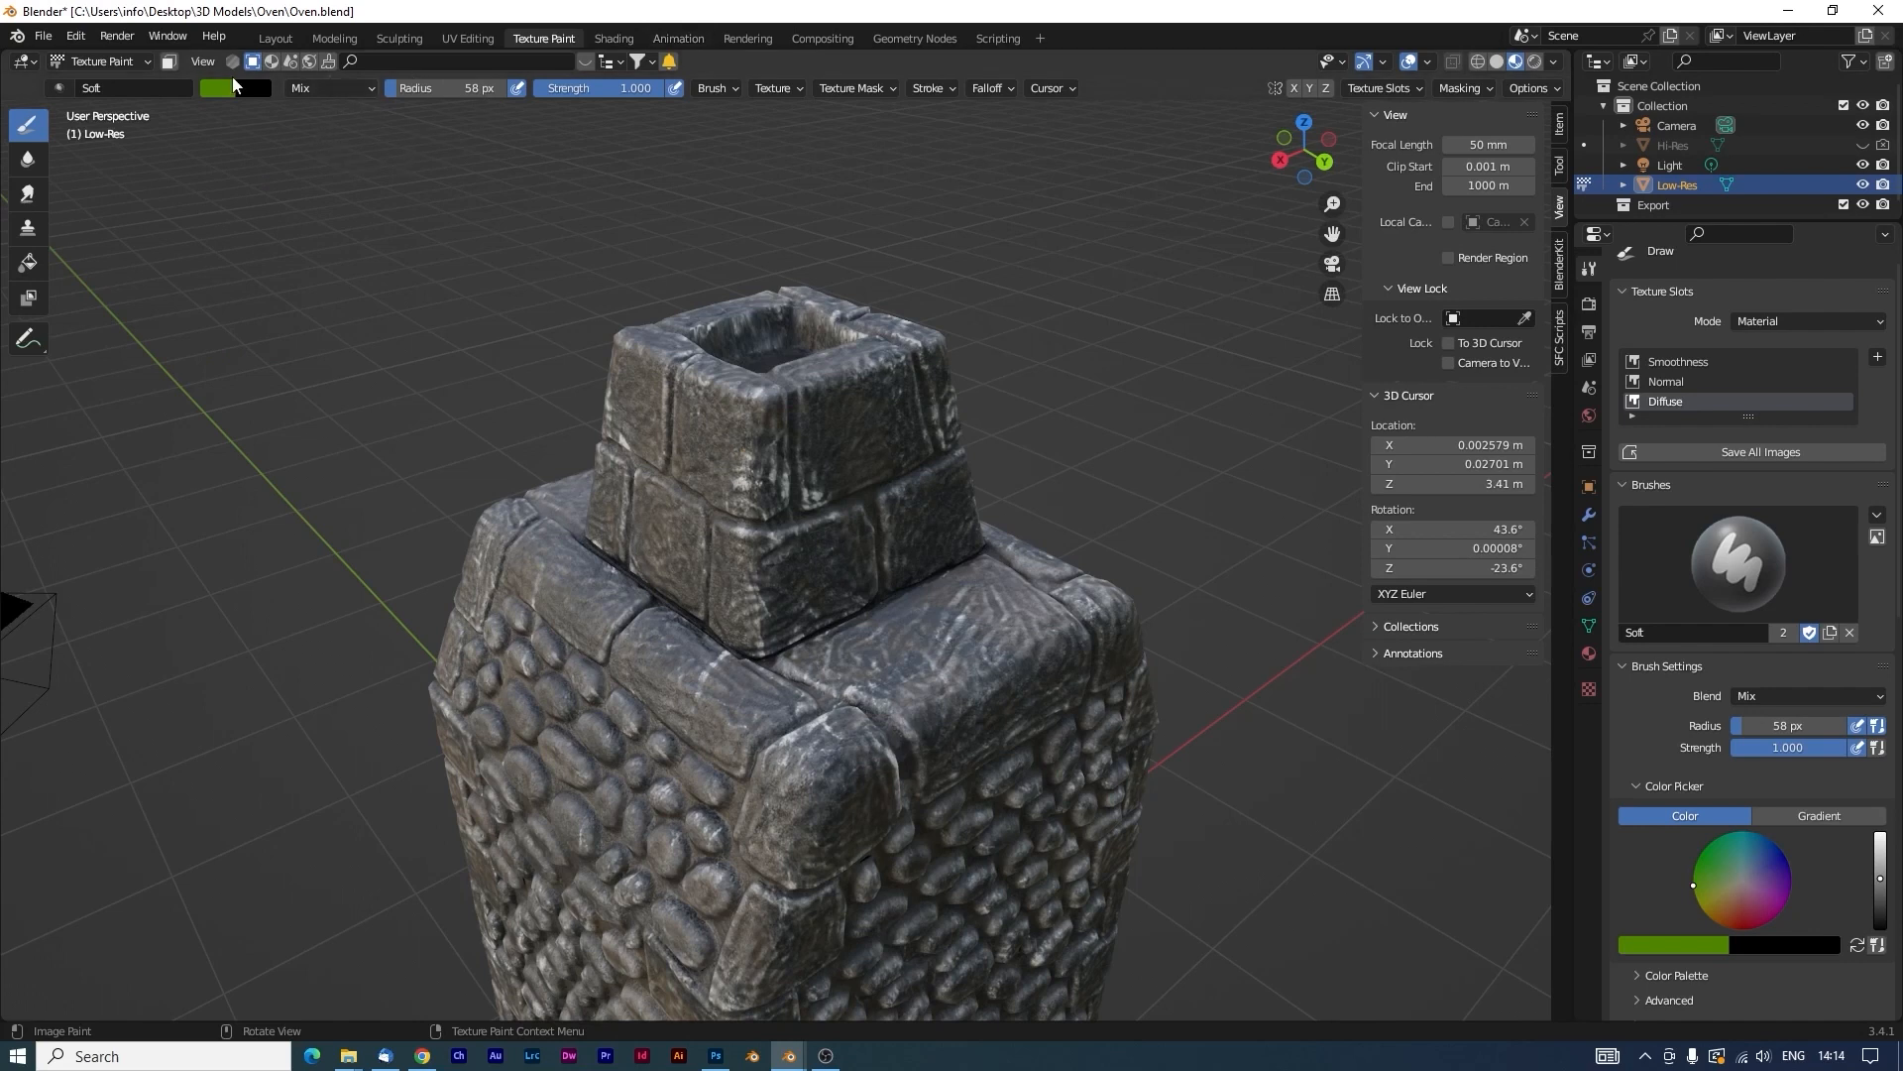
pyautogui.click(368, 90)
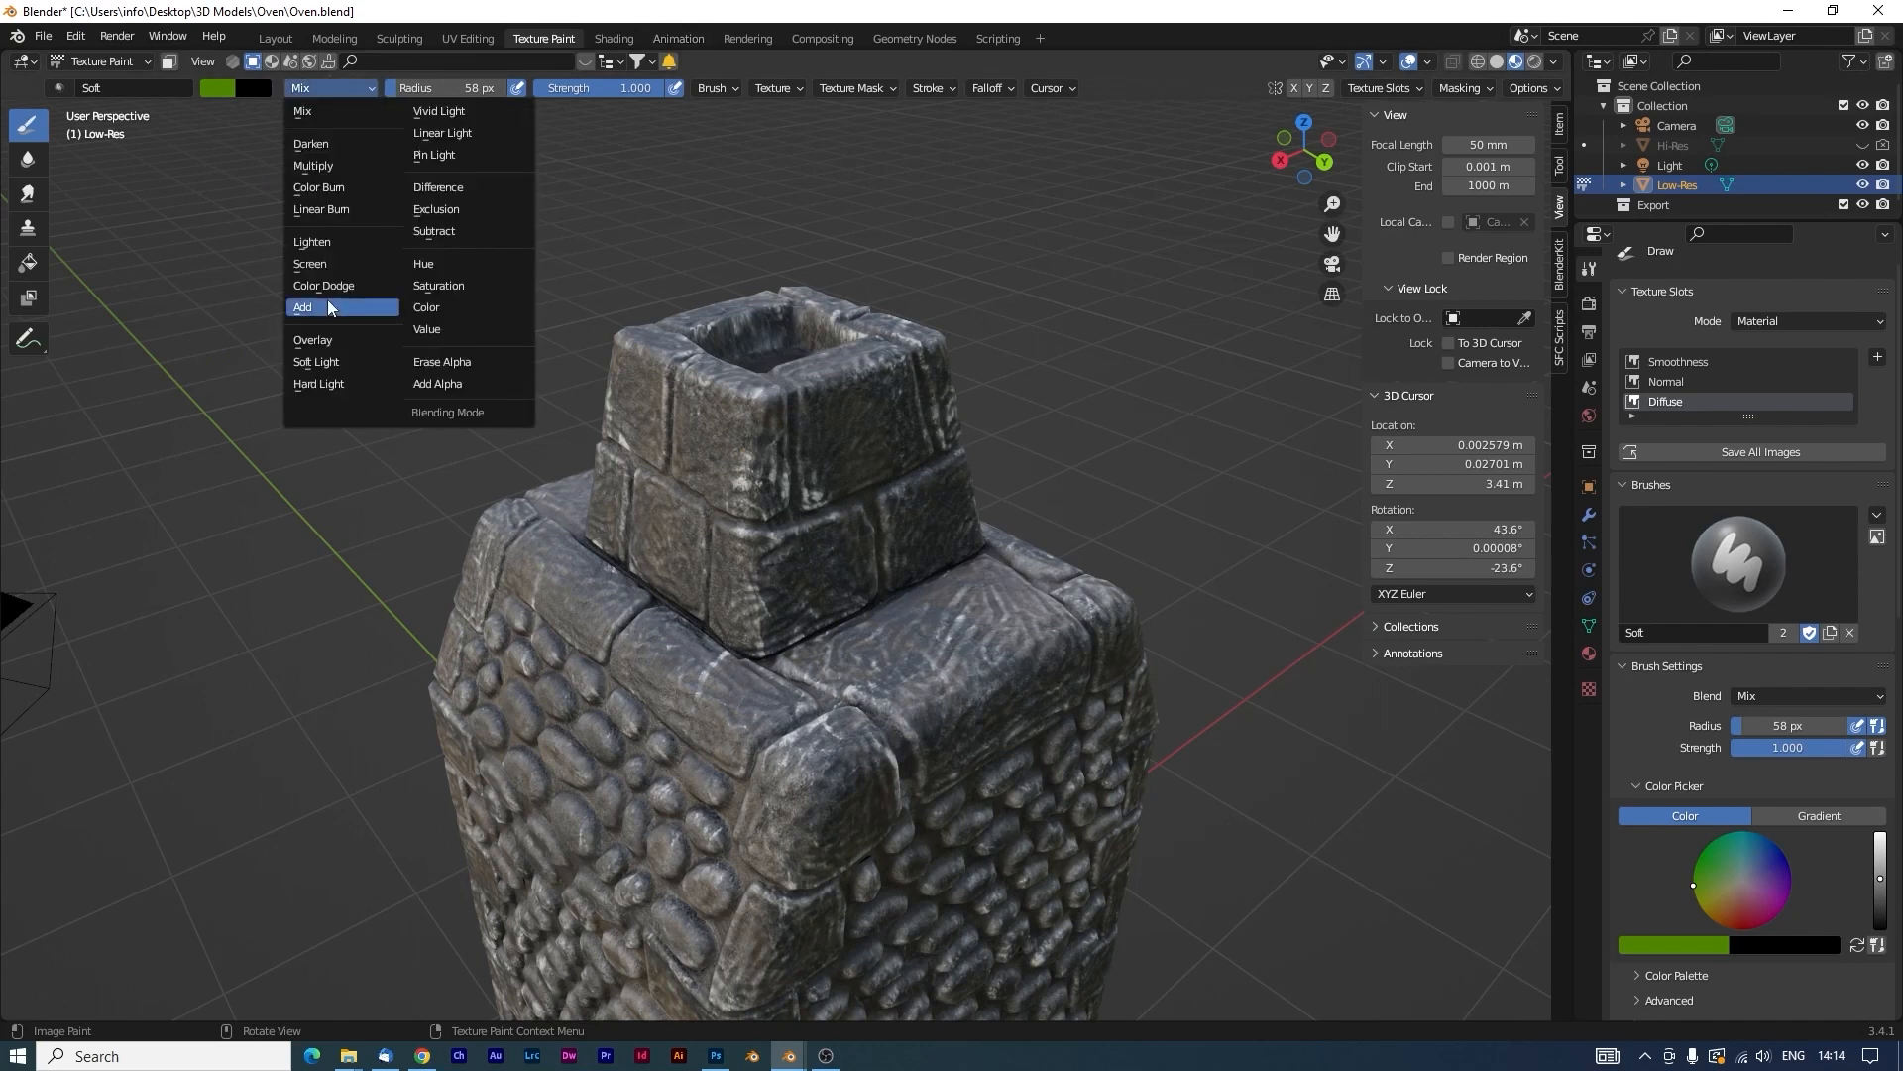
pyautogui.click(389, 337)
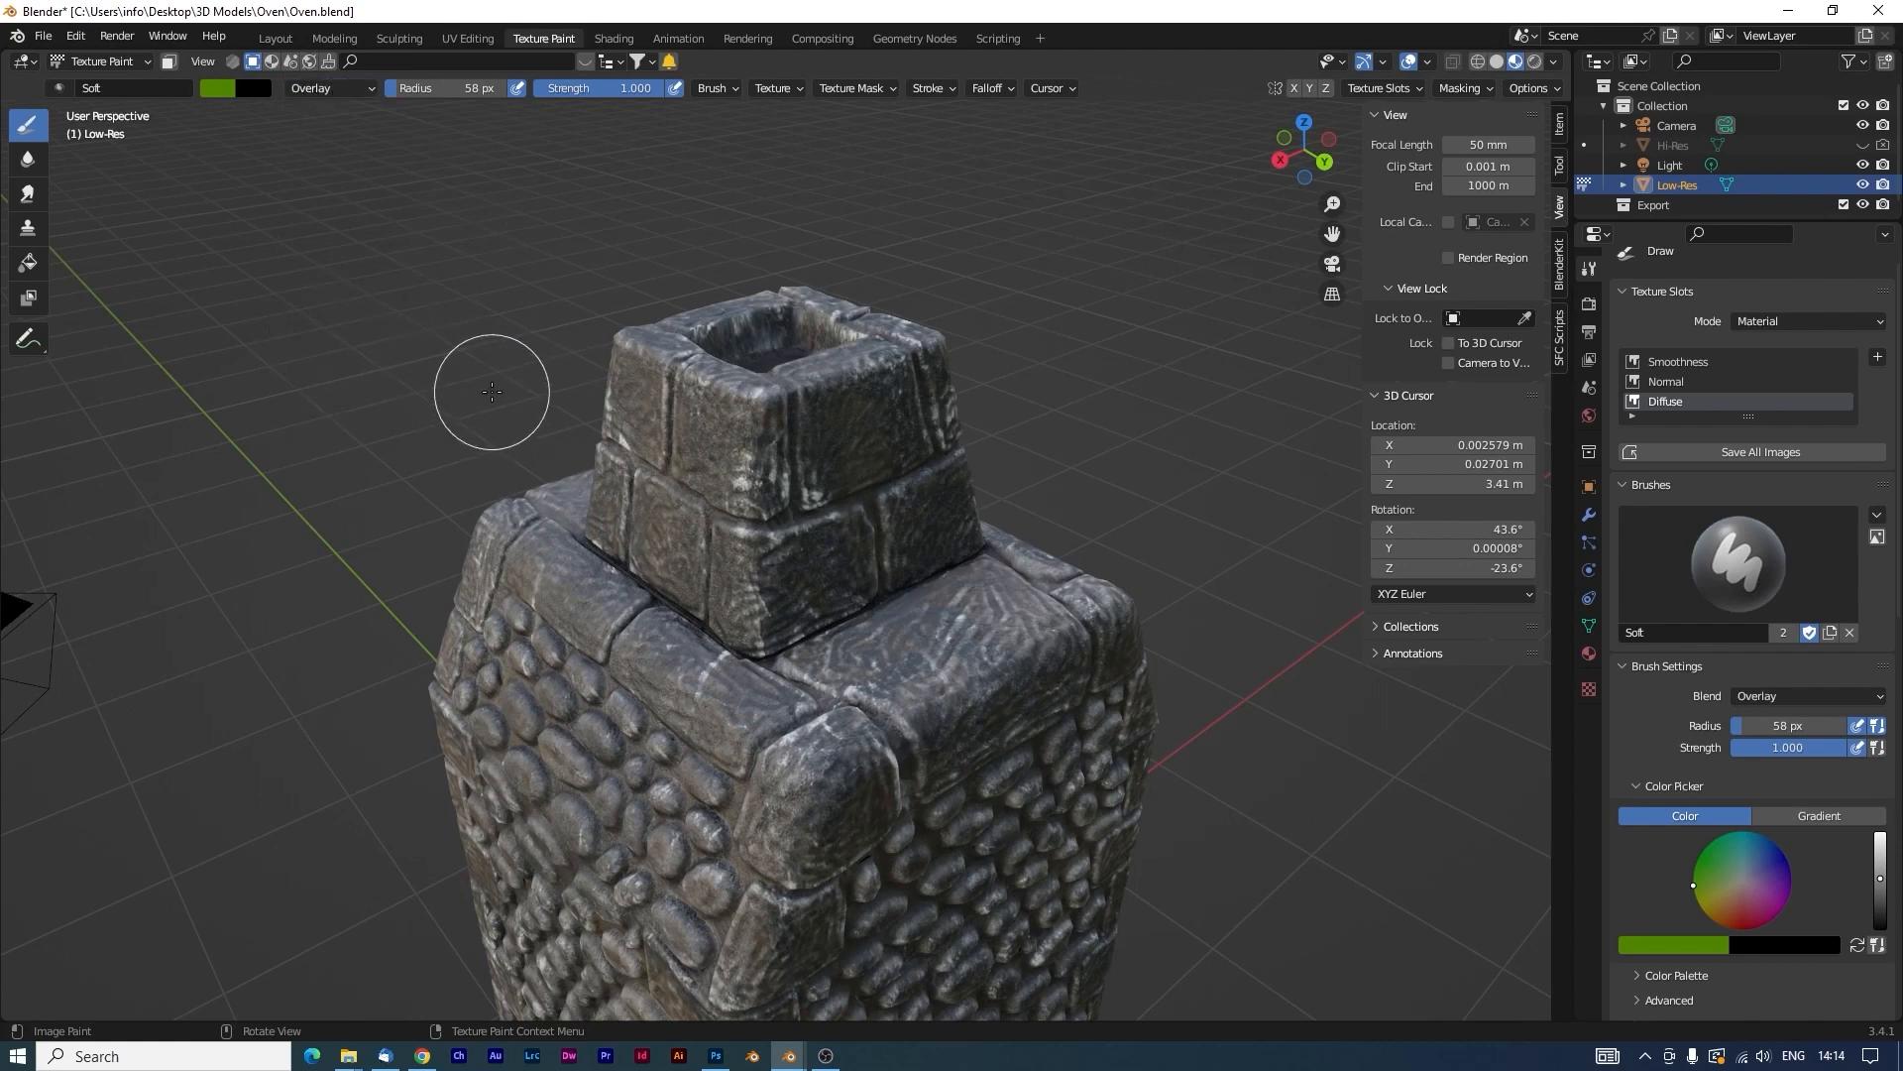
# Reduce the brush radius to 28 px and set its strength to 0.2.
pyautogui.press('[')
pyautogui.press('[')
pyautogui.press('[')
pyautogui.press('[')
pyautogui.press('[')
pyautogui.press('[')
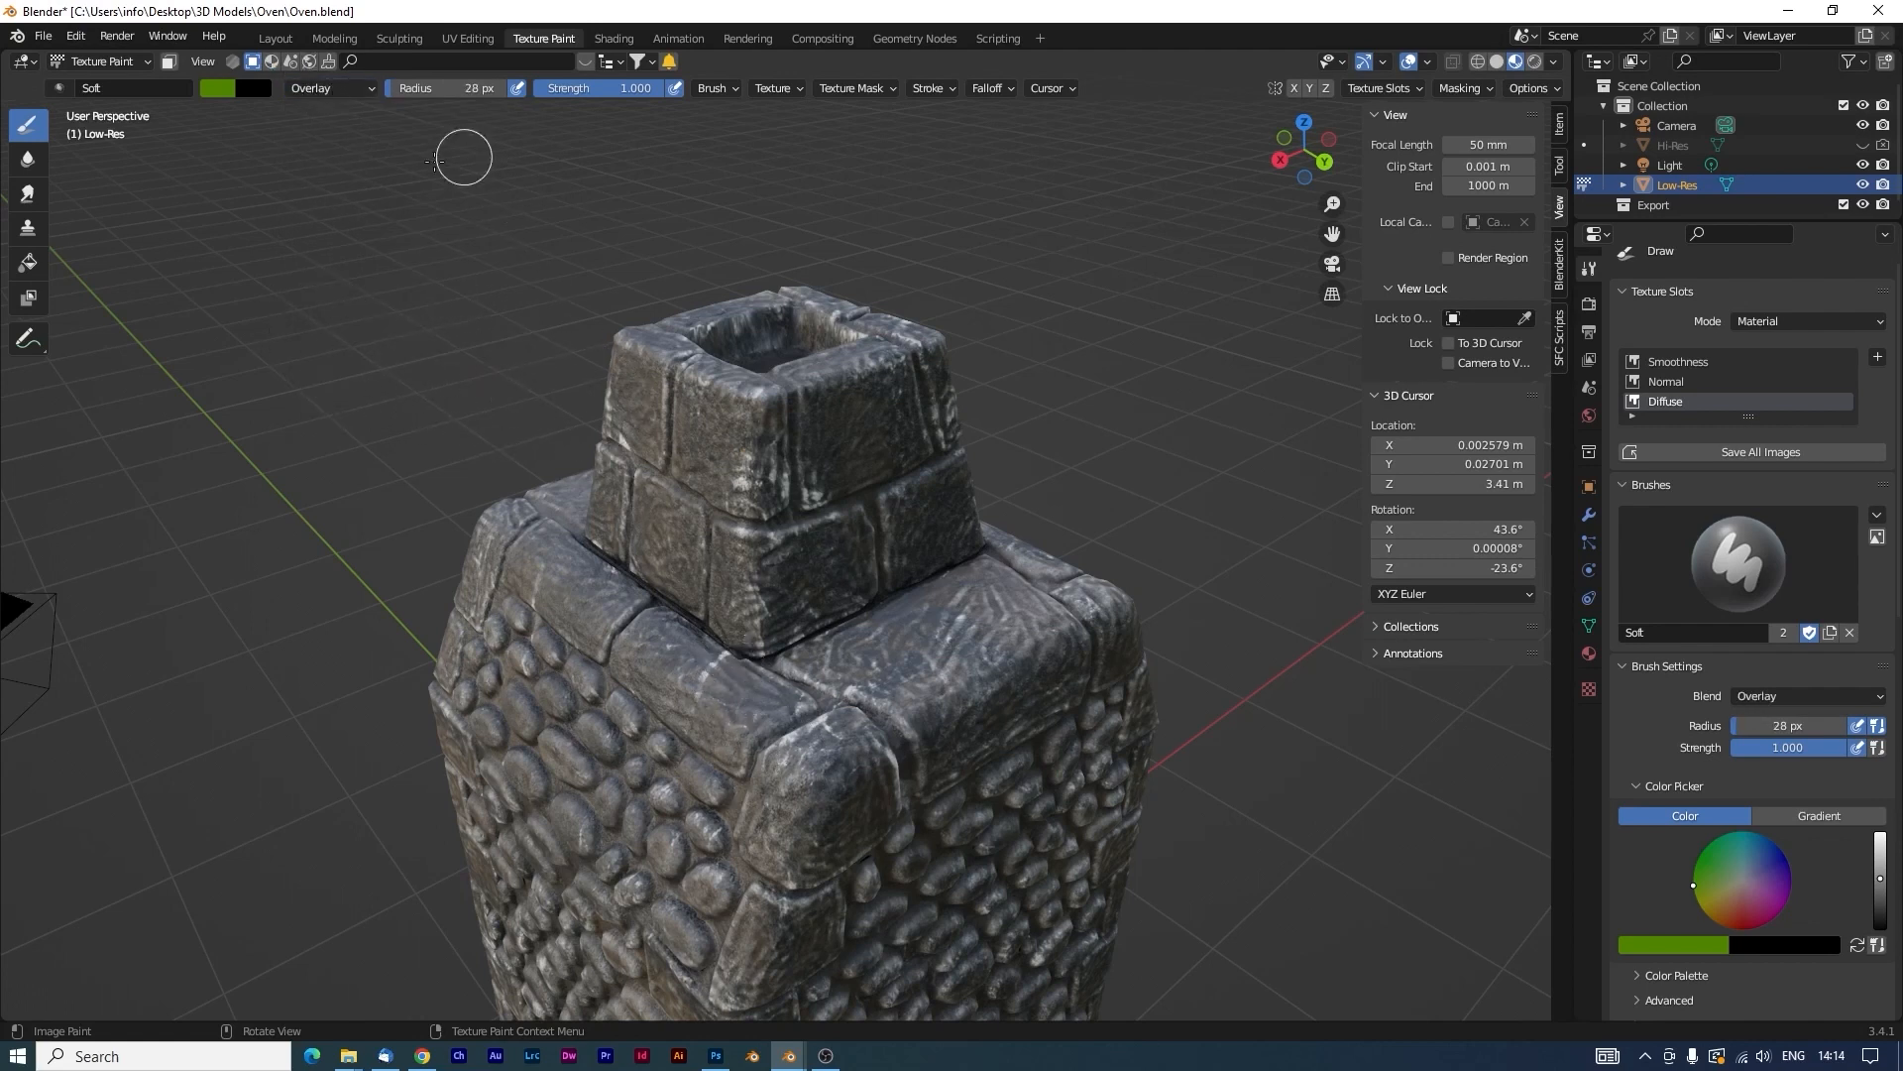
pyautogui.click(634, 89)
pyautogui.write('.2')
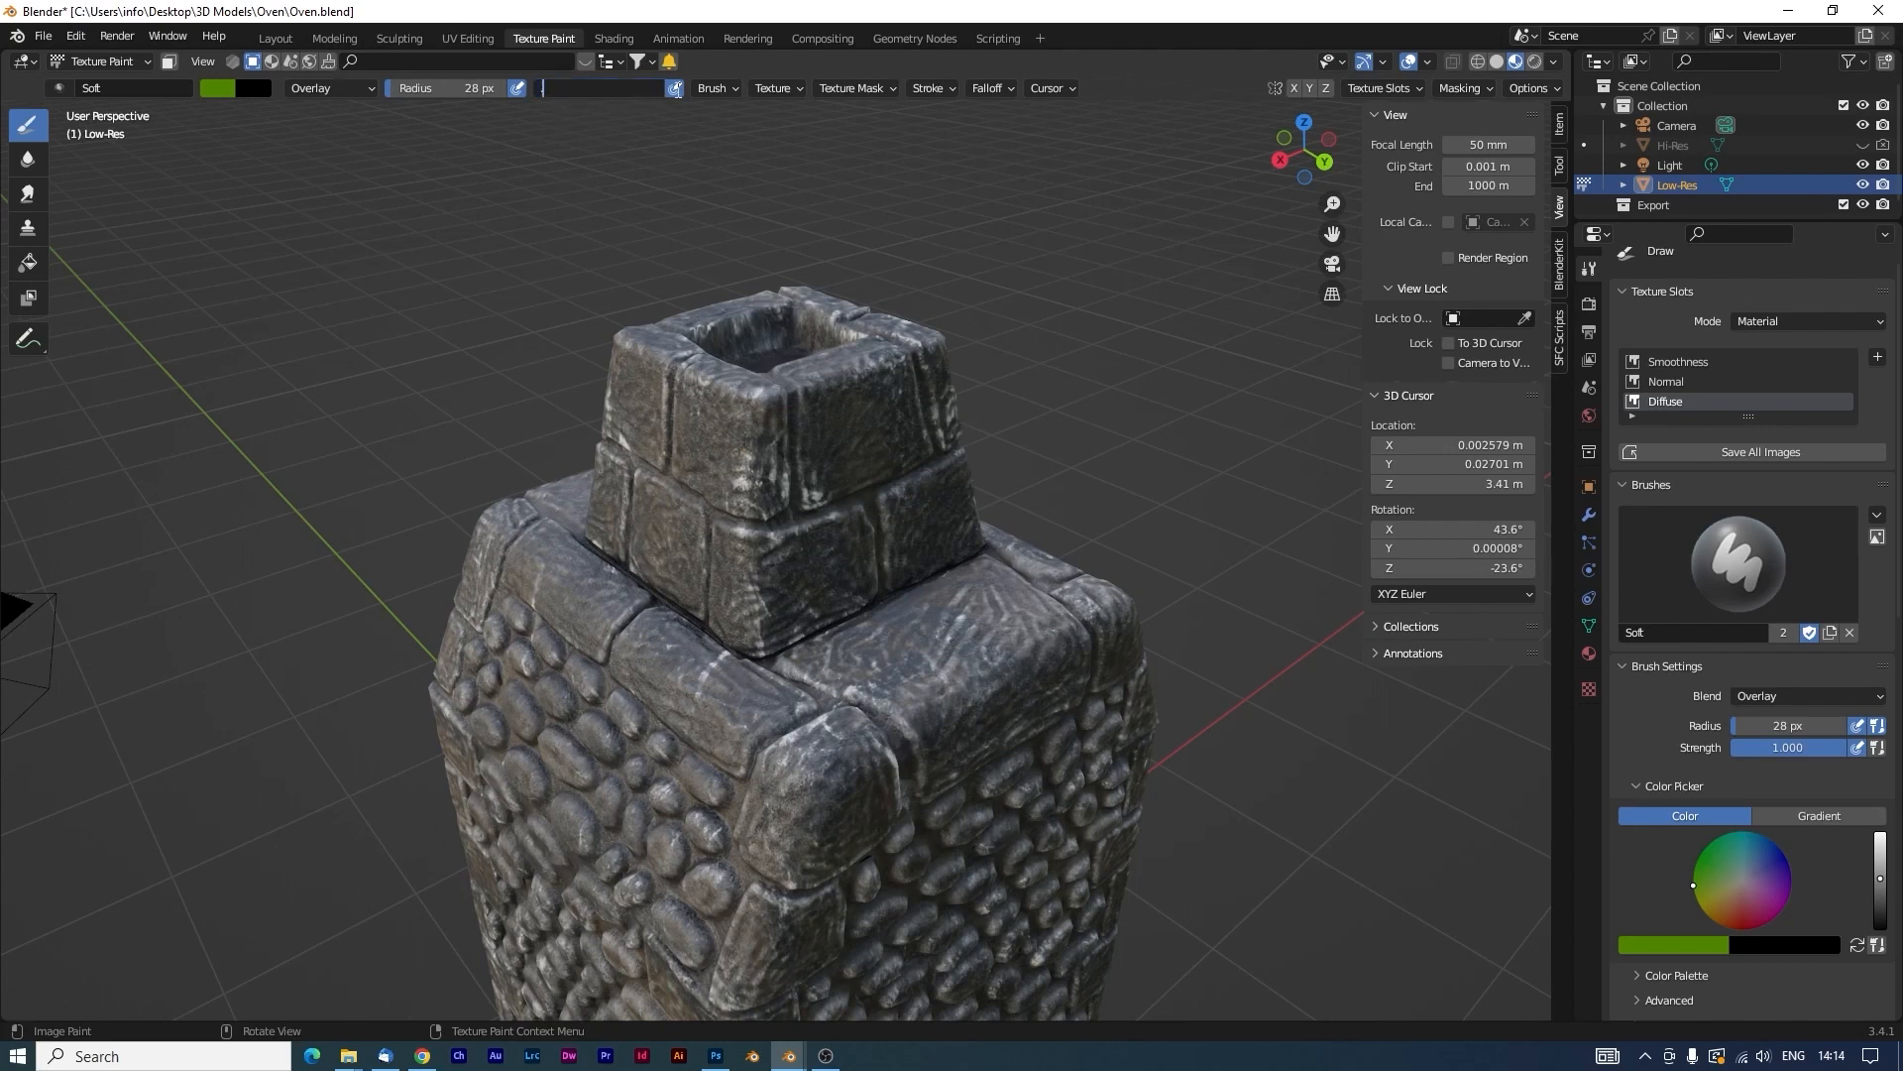
pyautogui.press('Return')
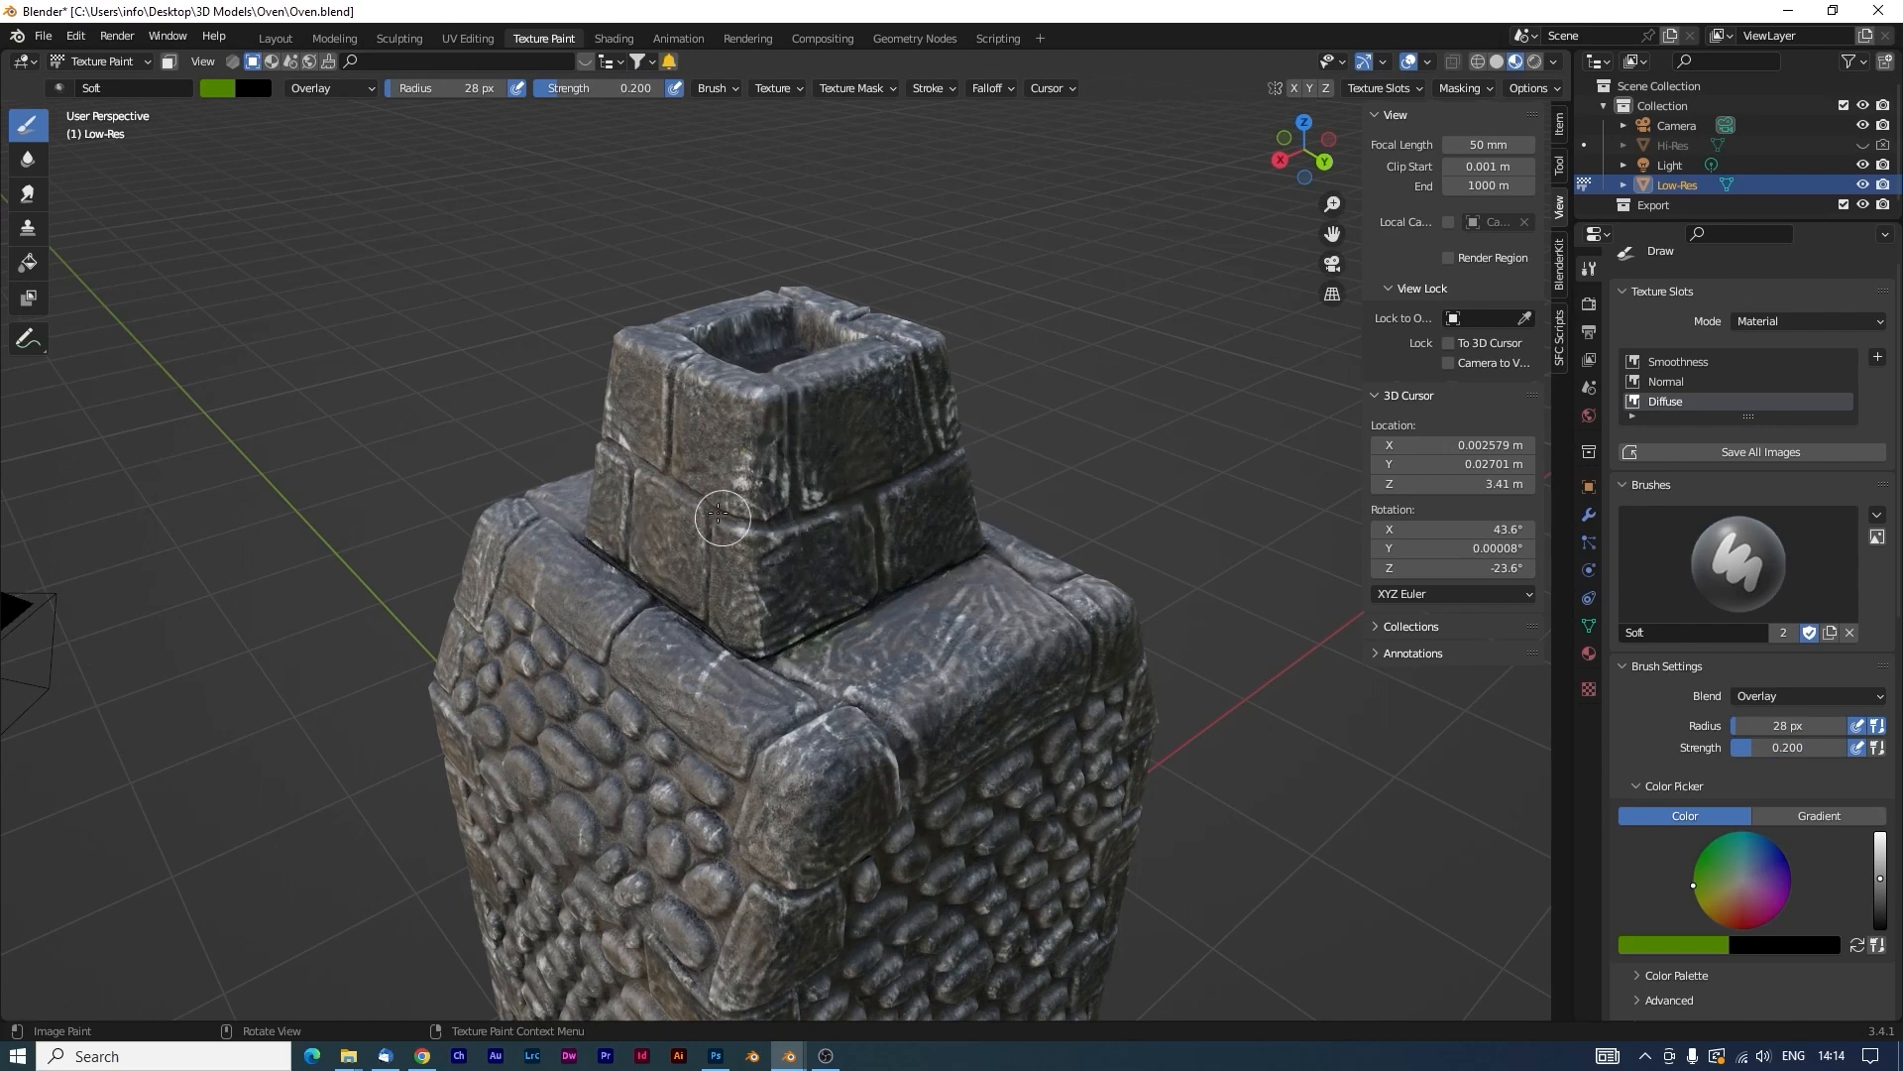
# Paint a green moss tint along the chimney's base and joints and over the oven's stones on the Diffuse texture.
pyautogui.moveTo(771, 667); pyautogui.dragTo(878, 671, button='middle')
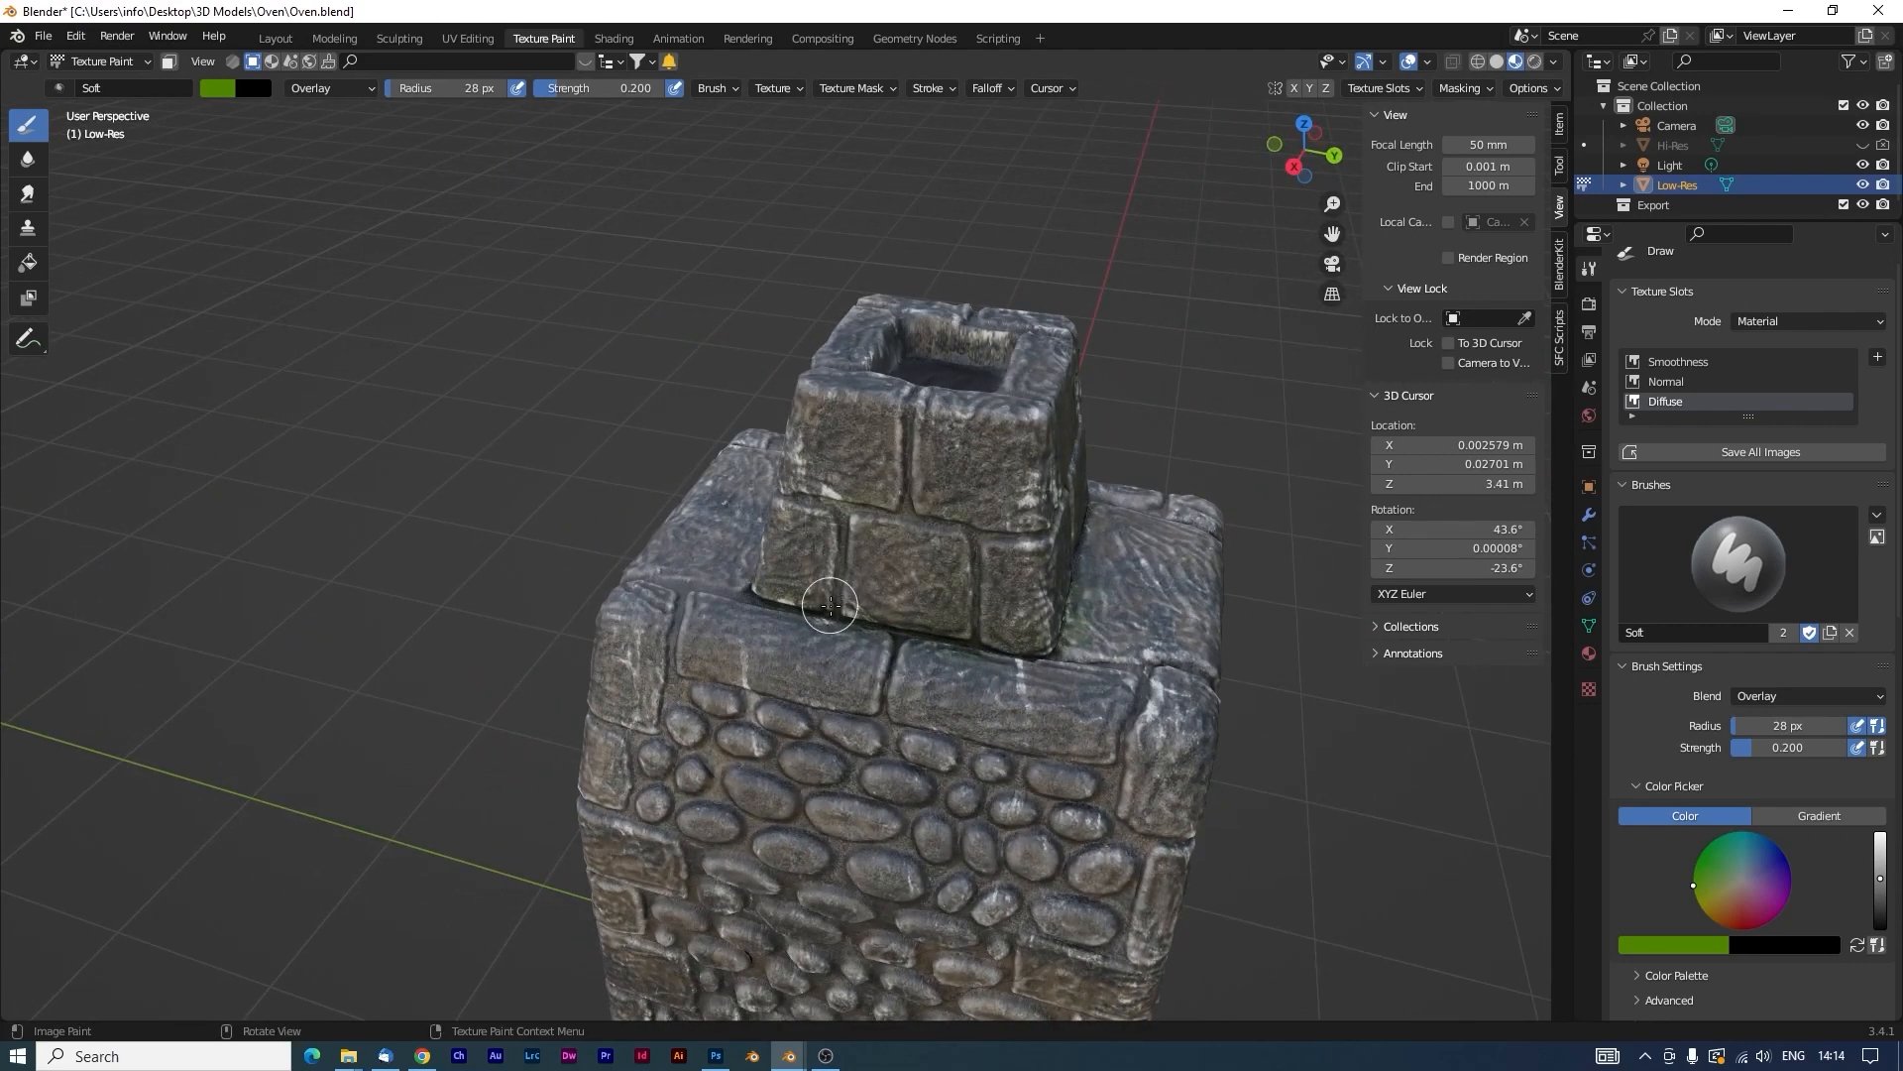
pyautogui.moveTo(723, 630); pyautogui.dragTo(942, 630, button='middle')
pyautogui.scroll(2, 644, 421)
pyautogui.moveTo(850, 297)
pyautogui.mouseDown(button='middle')
pyautogui.moveTo(752, 693)
pyautogui.moveTo(737, 560)
pyautogui.moveTo(946, 594)
pyautogui.moveTo(476, 669)
pyautogui.moveTo(378, 518)
pyautogui.moveTo(911, 742)
pyautogui.moveTo(693, 532)
pyautogui.moveTo(701, 747)
pyautogui.moveTo(612, 803)
pyautogui.moveTo(955, 800)
pyautogui.mouseUp(button='middle')
pyautogui.moveTo(950, 876)
pyautogui.mouseDown(button='middle')
pyautogui.moveTo(1007, 641)
pyautogui.moveTo(733, 670)
pyautogui.mouseUp(button='middle')
pyautogui.moveTo(734, 711); pyautogui.dragTo(734, 749)
pyautogui.moveTo(1298, 702)
pyautogui.mouseDown(button='middle')
pyautogui.moveTo(969, 799)
pyautogui.moveTo(694, 823)
pyautogui.mouseUp(button='middle')
# Switch the brush to a very dark brown and darken the stones inside the upper oven opening at 50 px radius.
pyautogui.click(217, 88)
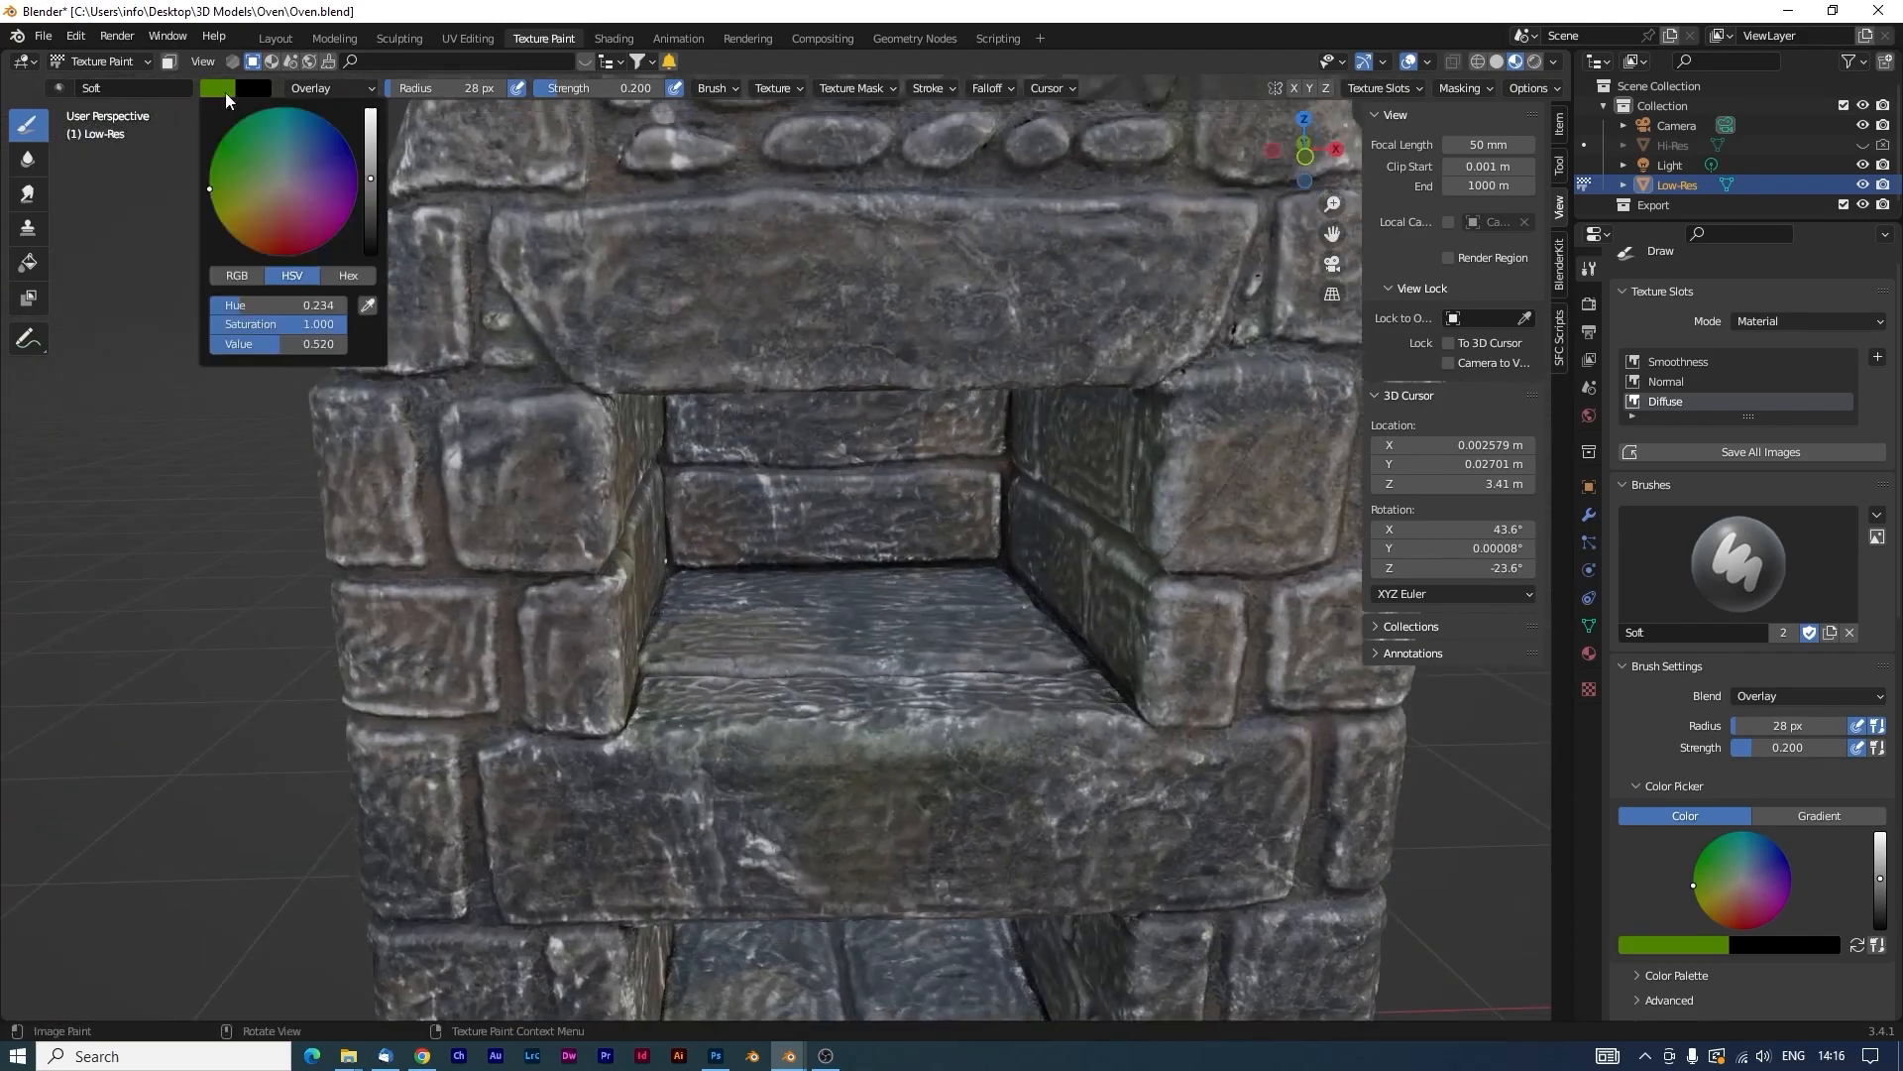
pyautogui.click(244, 248)
pyautogui.moveTo(359, 194); pyautogui.dragTo(359, 248)
pyautogui.moveTo(832, 512); pyautogui.dragTo(844, 512)
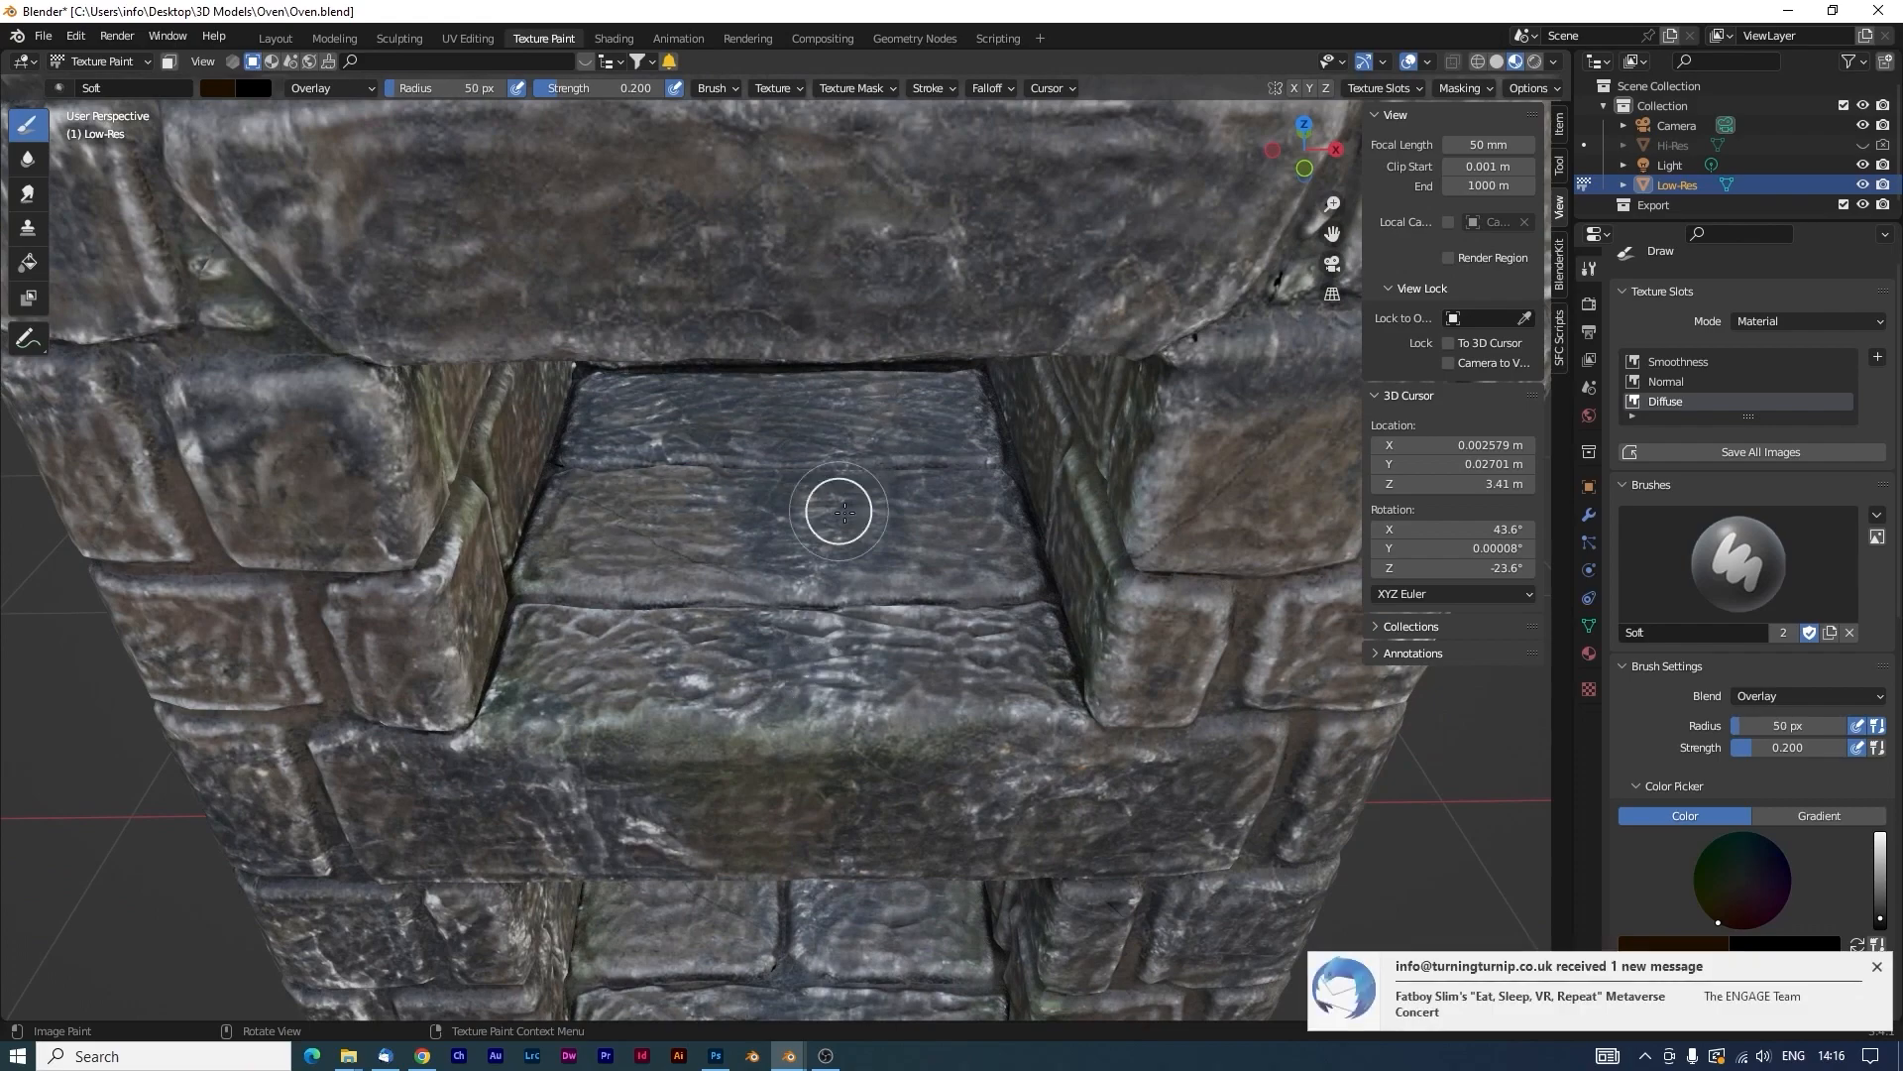
pyautogui.moveTo(879, 531); pyautogui.dragTo(918, 169, button='middle')
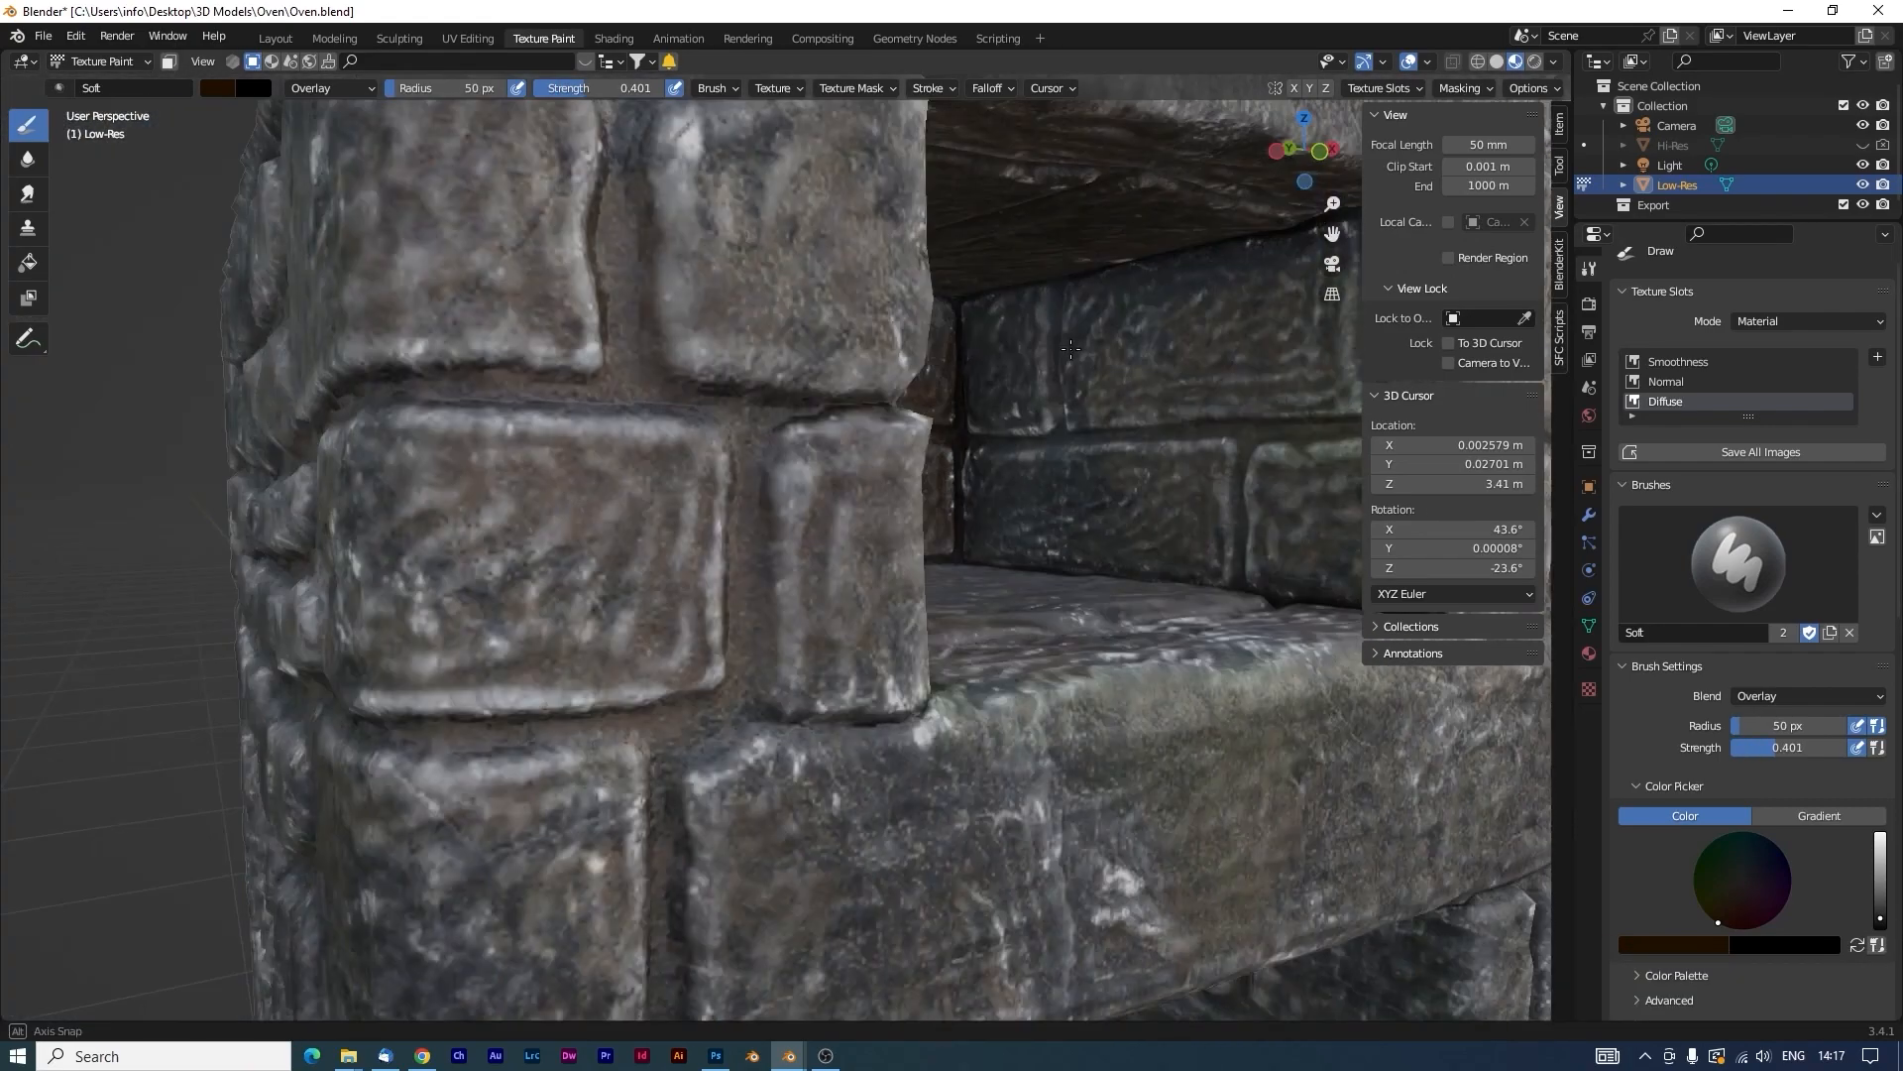
pyautogui.moveTo(1071, 349)
pyautogui.keyDown('shift'); pyautogui.mouseDown(button='middle')
pyautogui.moveTo(629, 344)
pyautogui.moveTo(713, 505)
pyautogui.mouseUp(button='middle'); pyautogui.keyUp('shift')
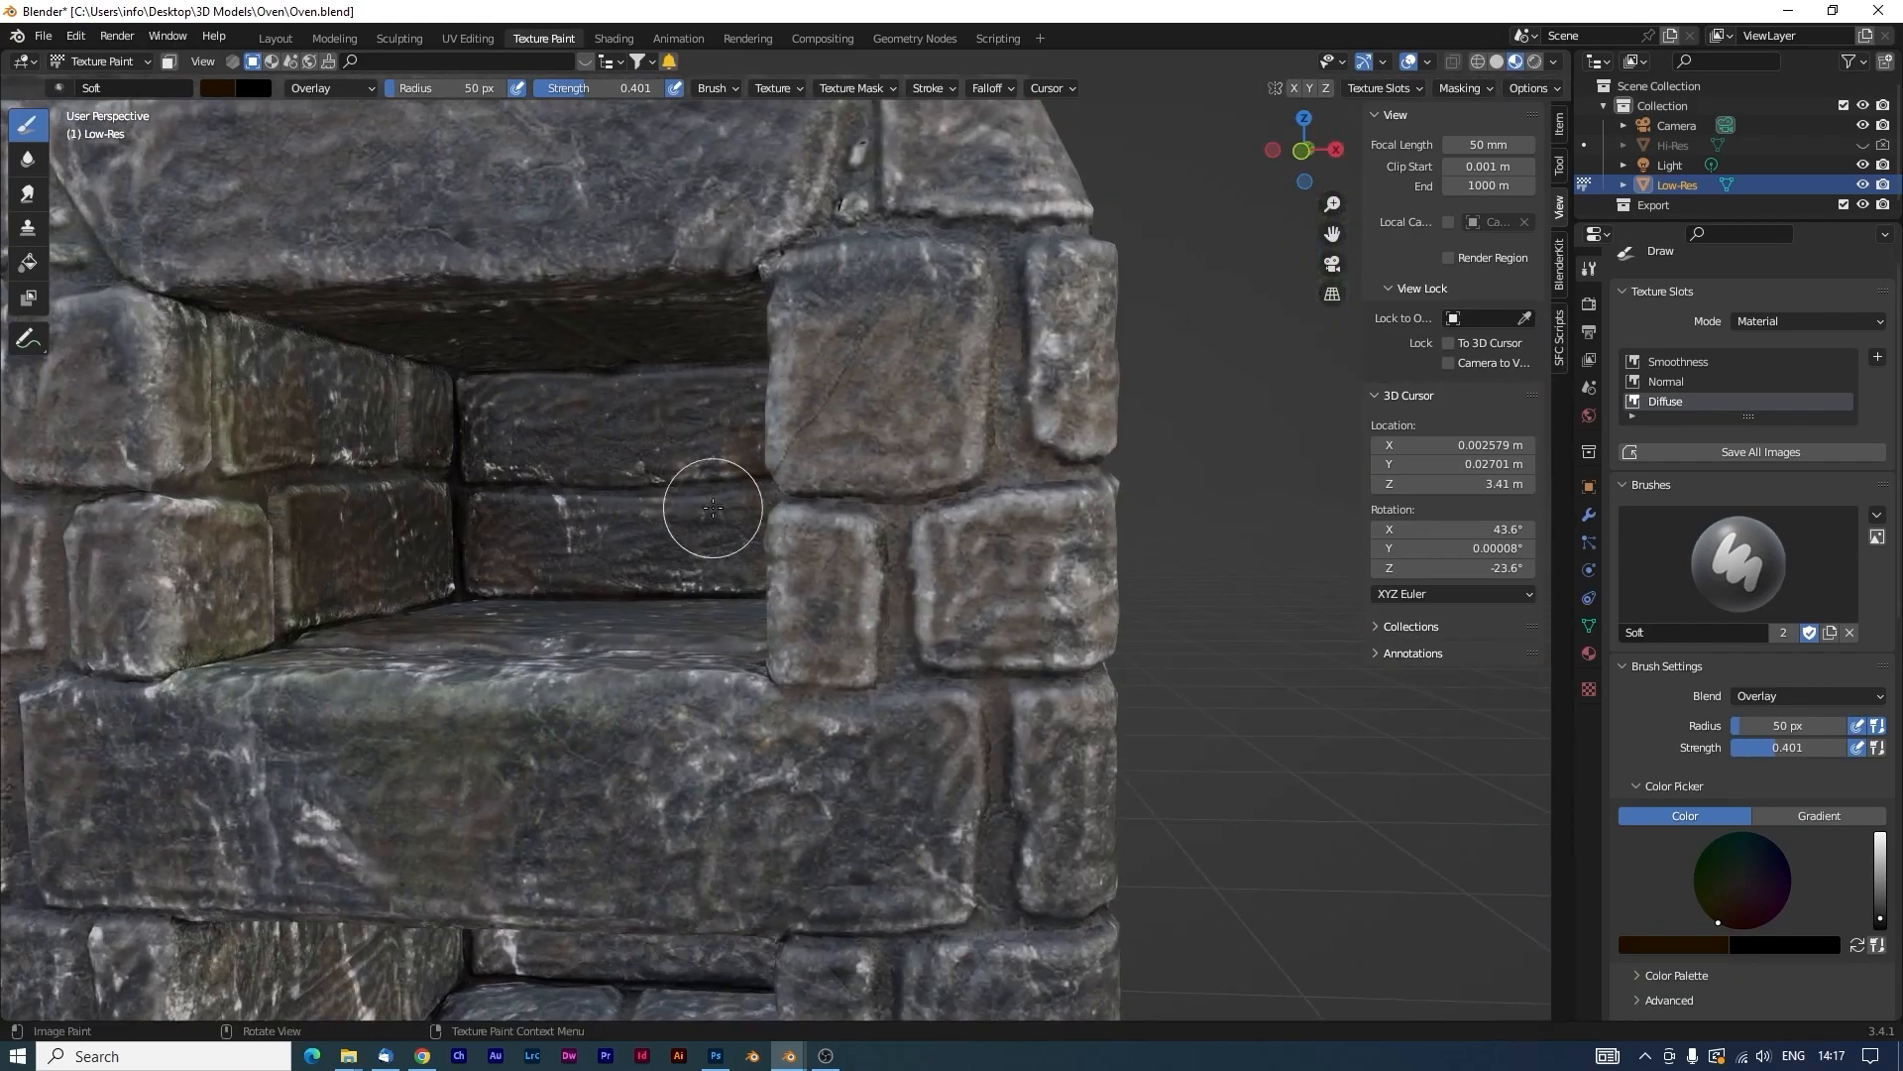
# Switch the brush to a very pale pink, brighten individual stones on the oven at 36 px radius, and save all images.
pyautogui.click(217, 88)
pyautogui.click(369, 117)
pyautogui.click(284, 186)
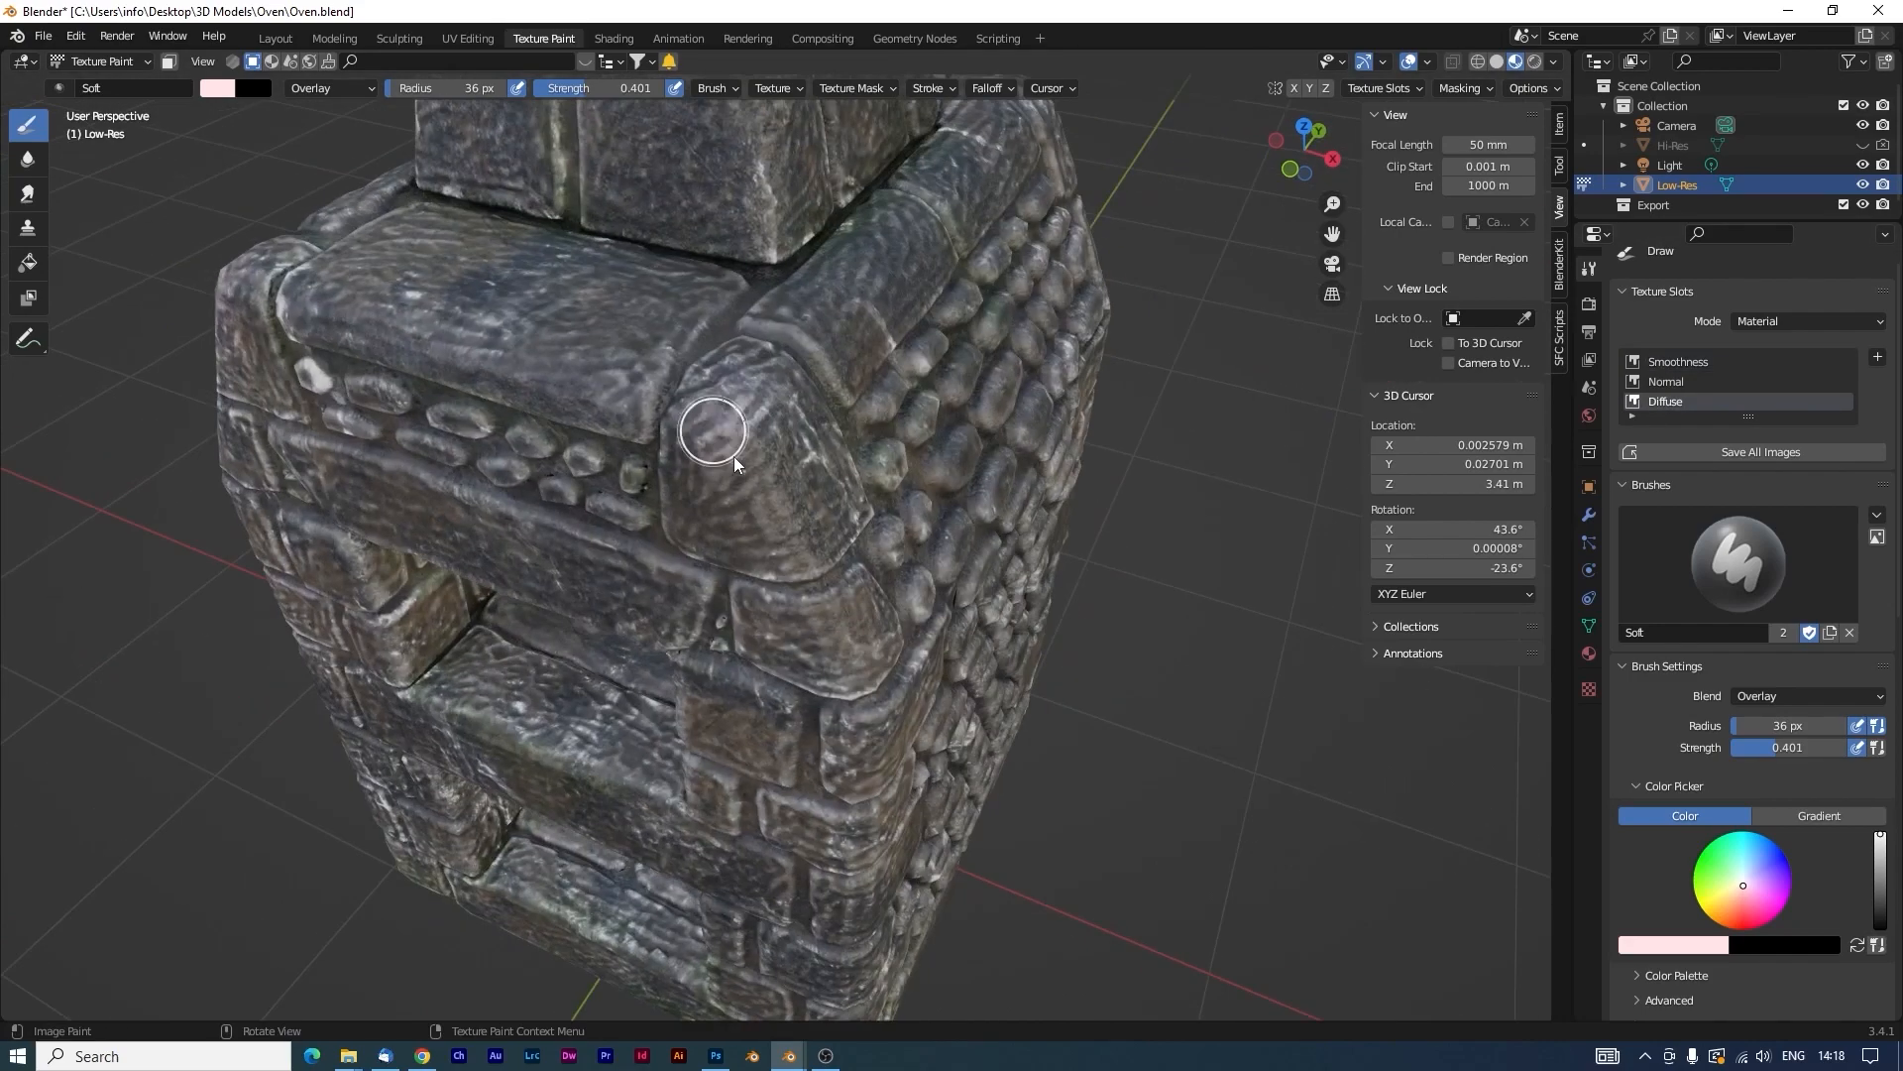
pyautogui.moveTo(734, 456); pyautogui.dragTo(1015, 462, button='middle')
pyautogui.scroll(-3, 1015, 462)
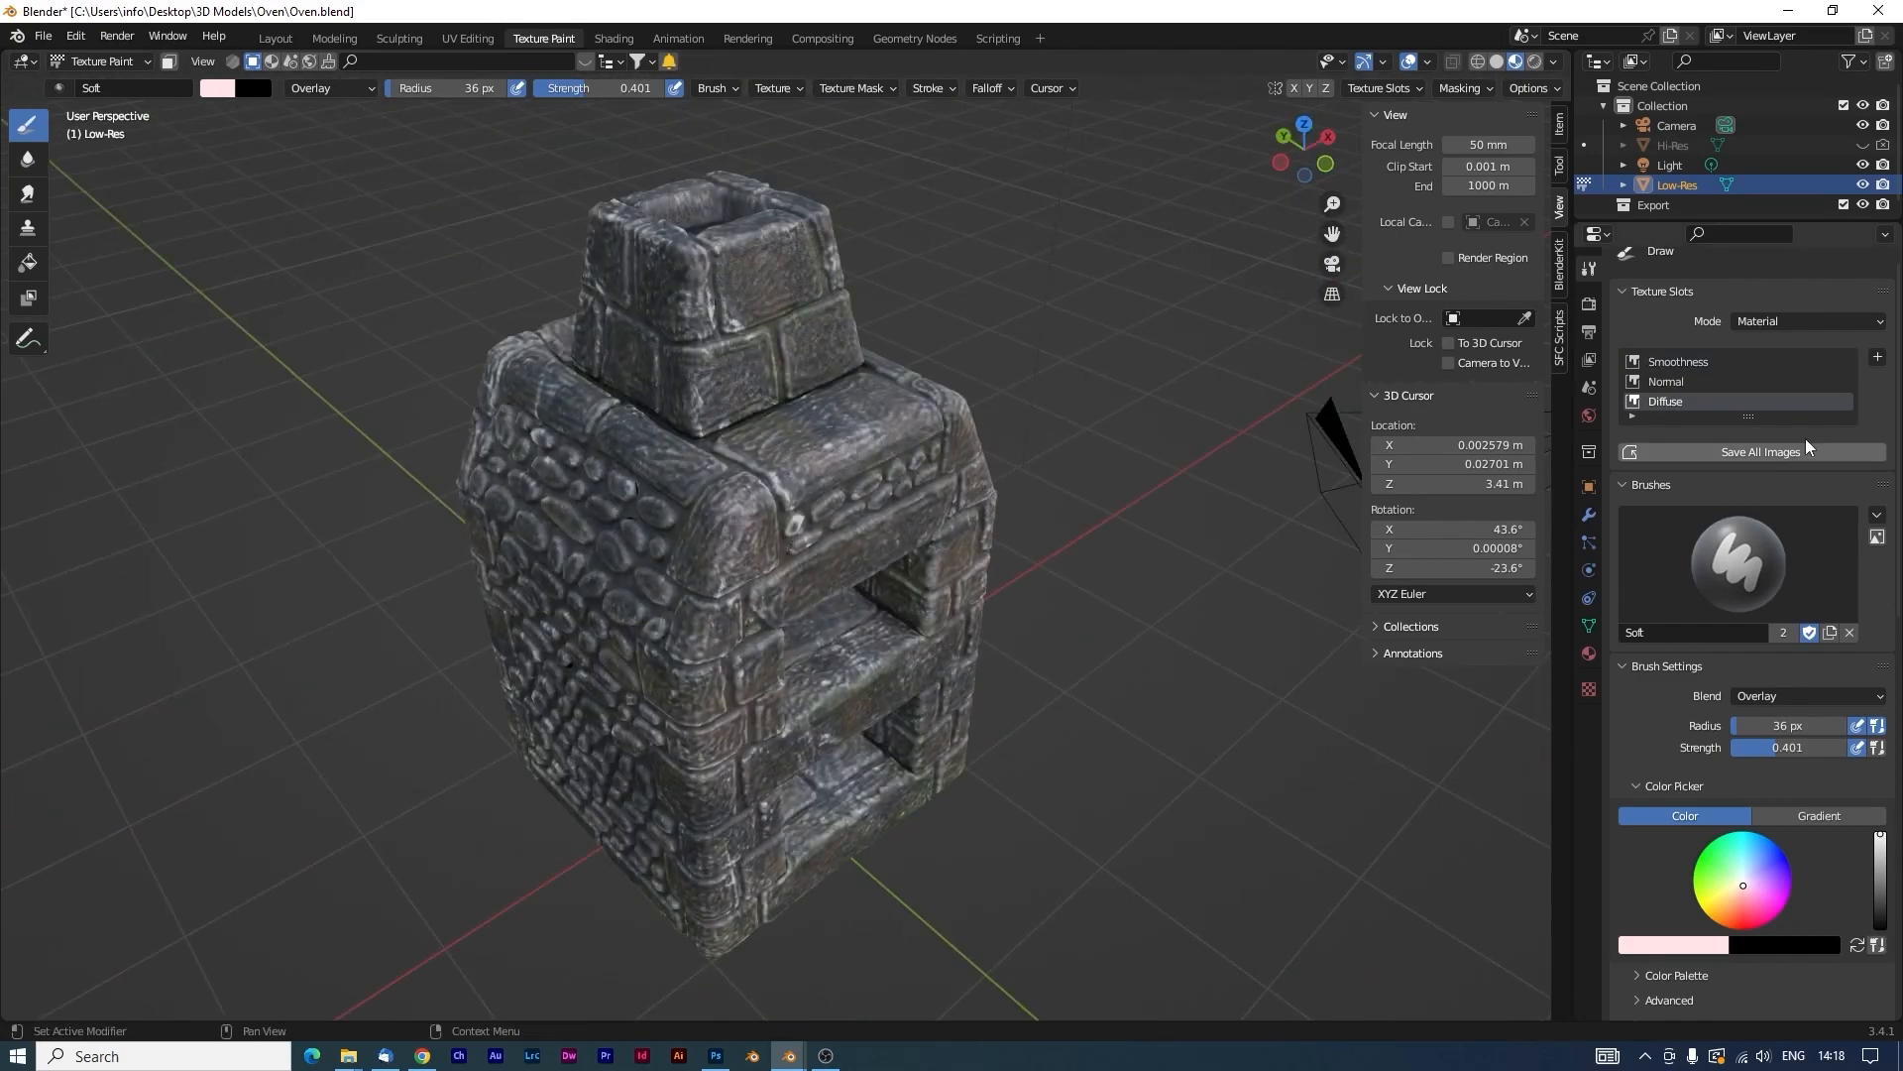
pyautogui.click(1769, 451)
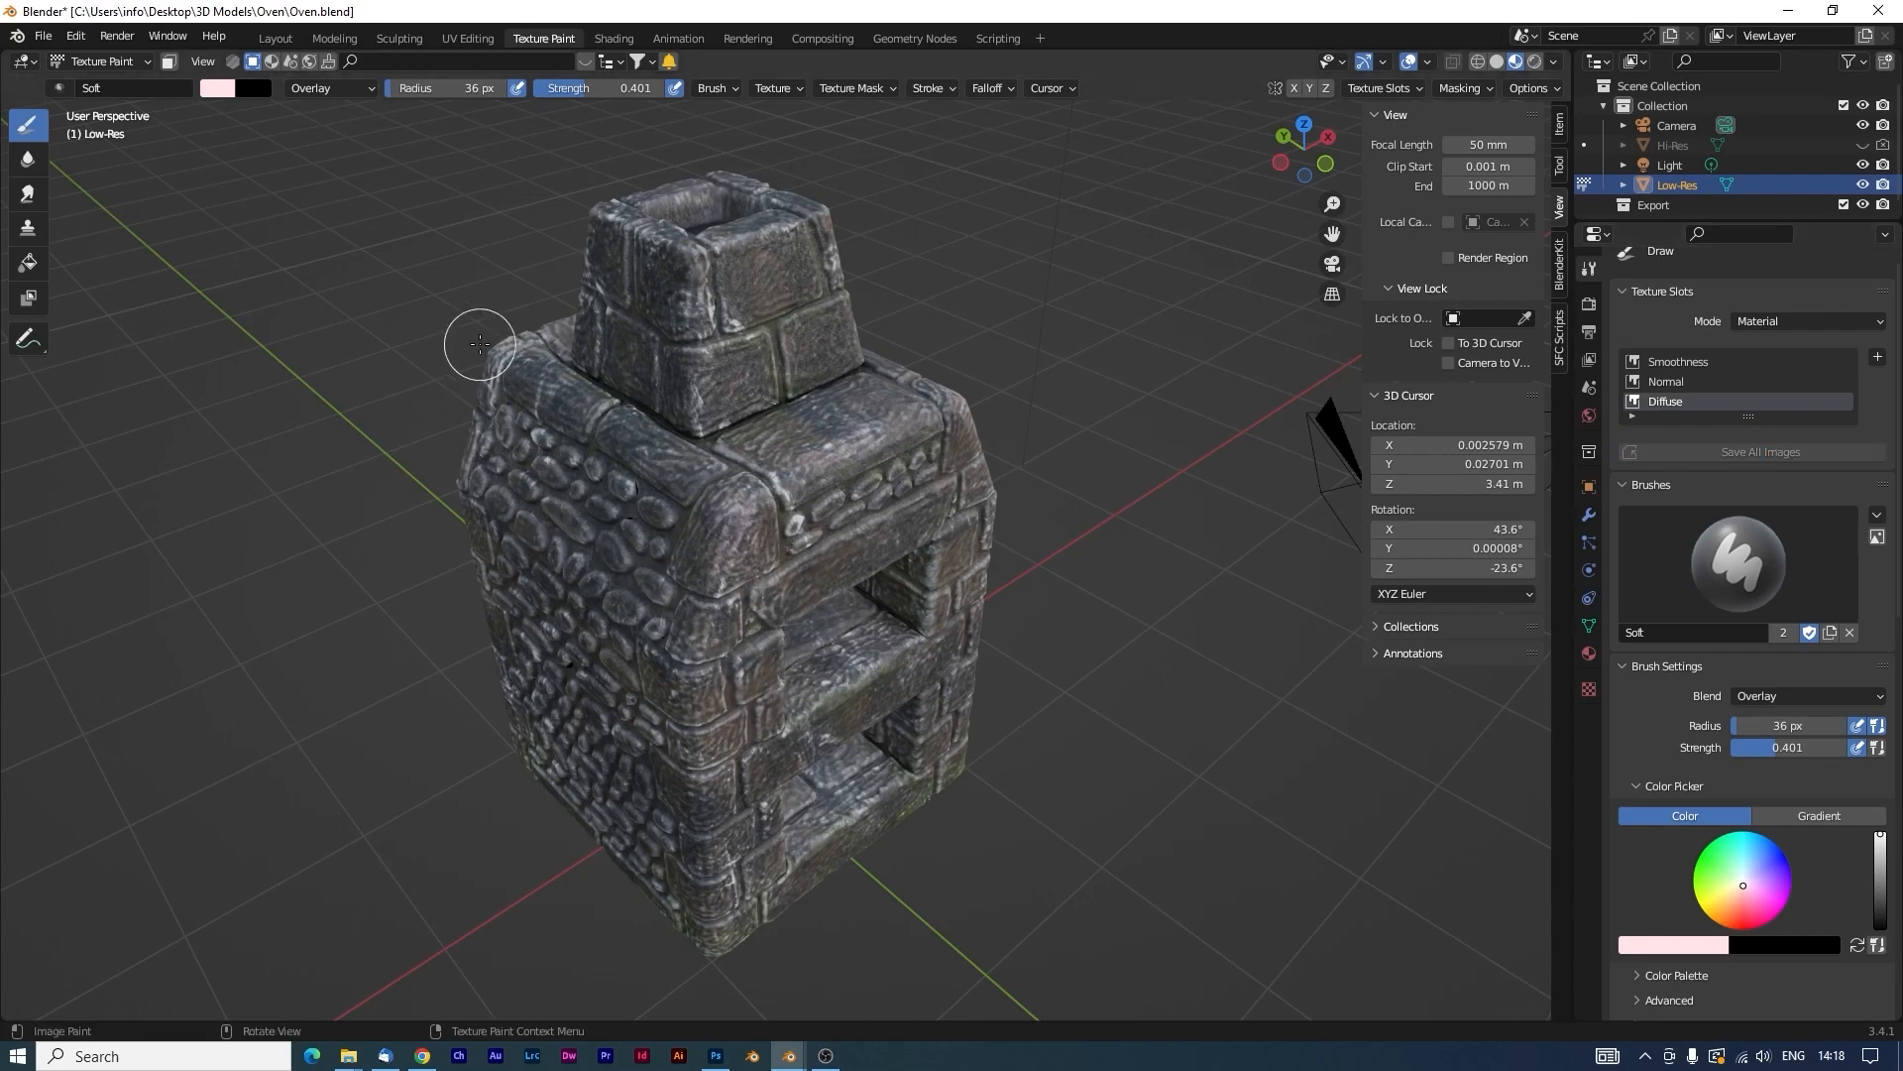
# Save the Blender file and turn on the Statistics overlay in the viewport.
pyautogui.moveTo(1071, 813)
pyautogui.mouseDown(button='middle')
pyautogui.moveTo(1087, 747)
pyautogui.moveTo(1032, 752)
pyautogui.moveTo(976, 596)
pyautogui.moveTo(987, 622)
pyautogui.mouseUp(button='middle')
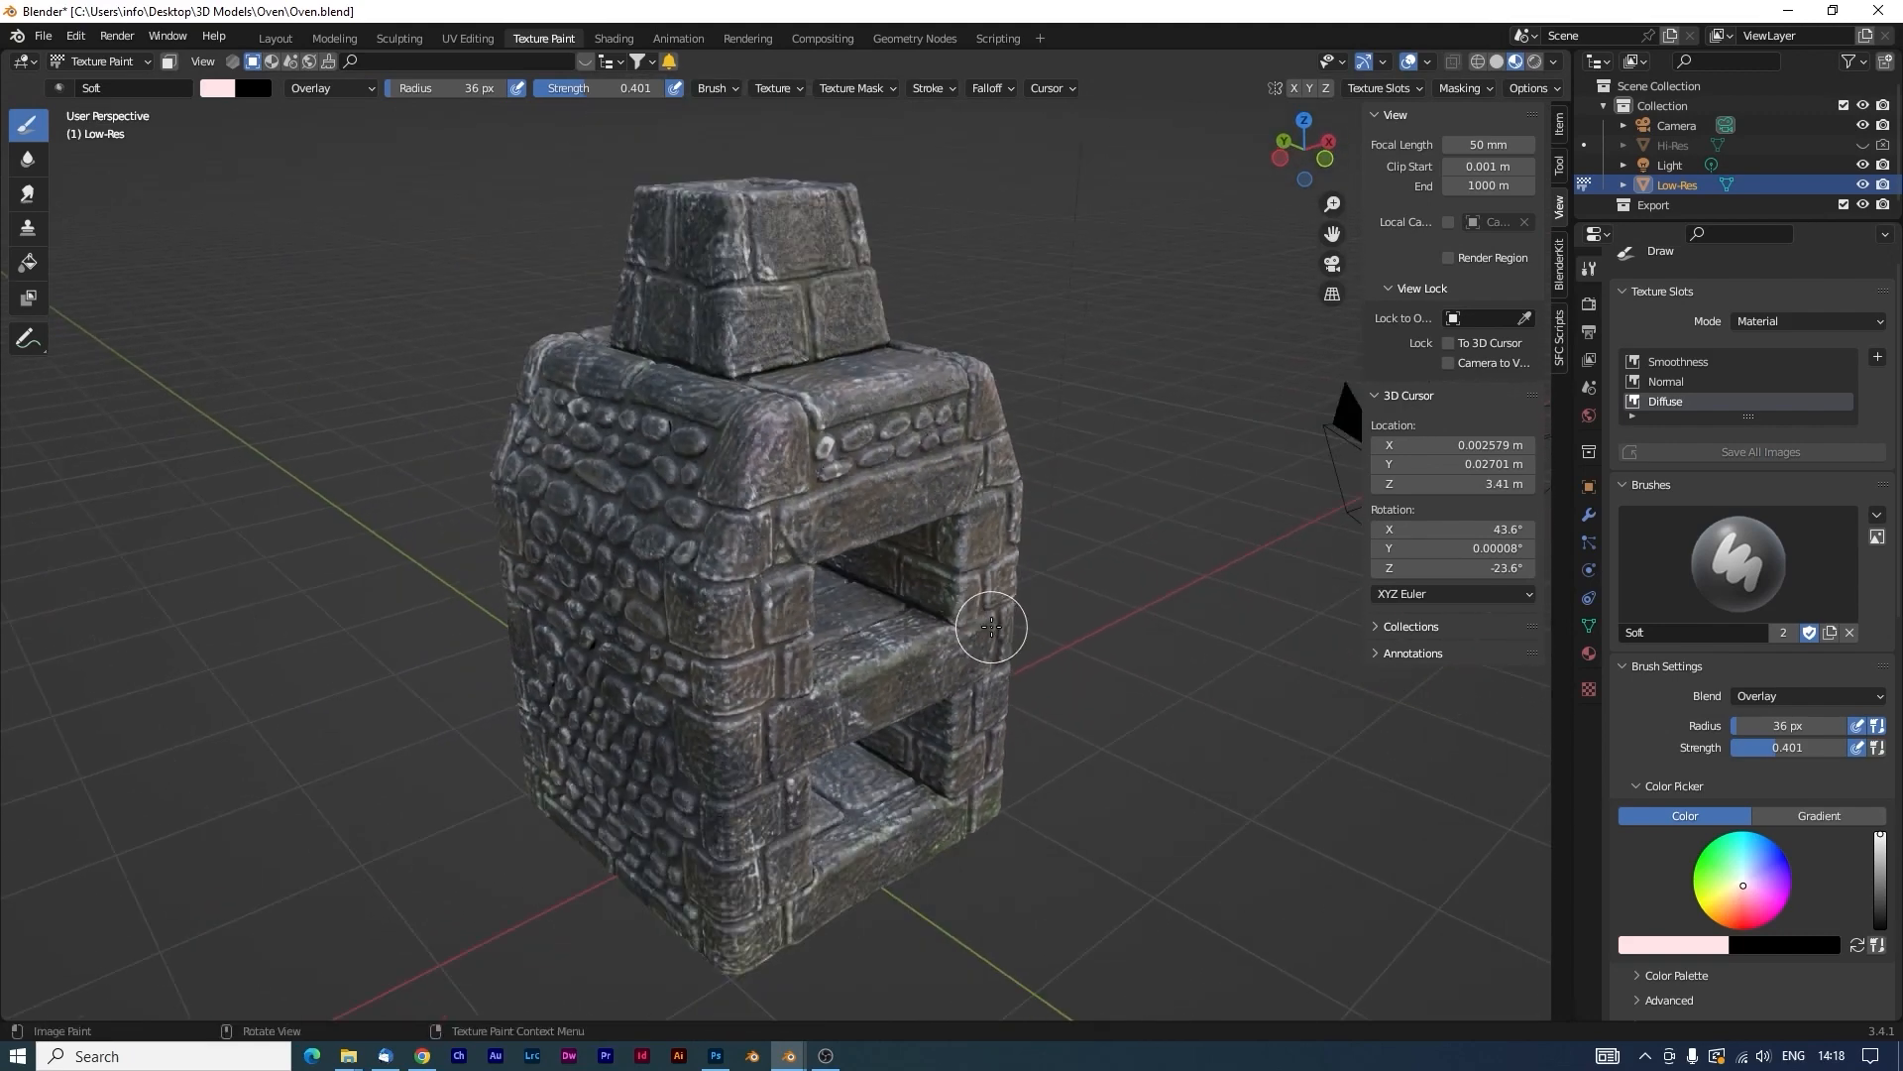
pyautogui.hotkey('ctrl', 's')
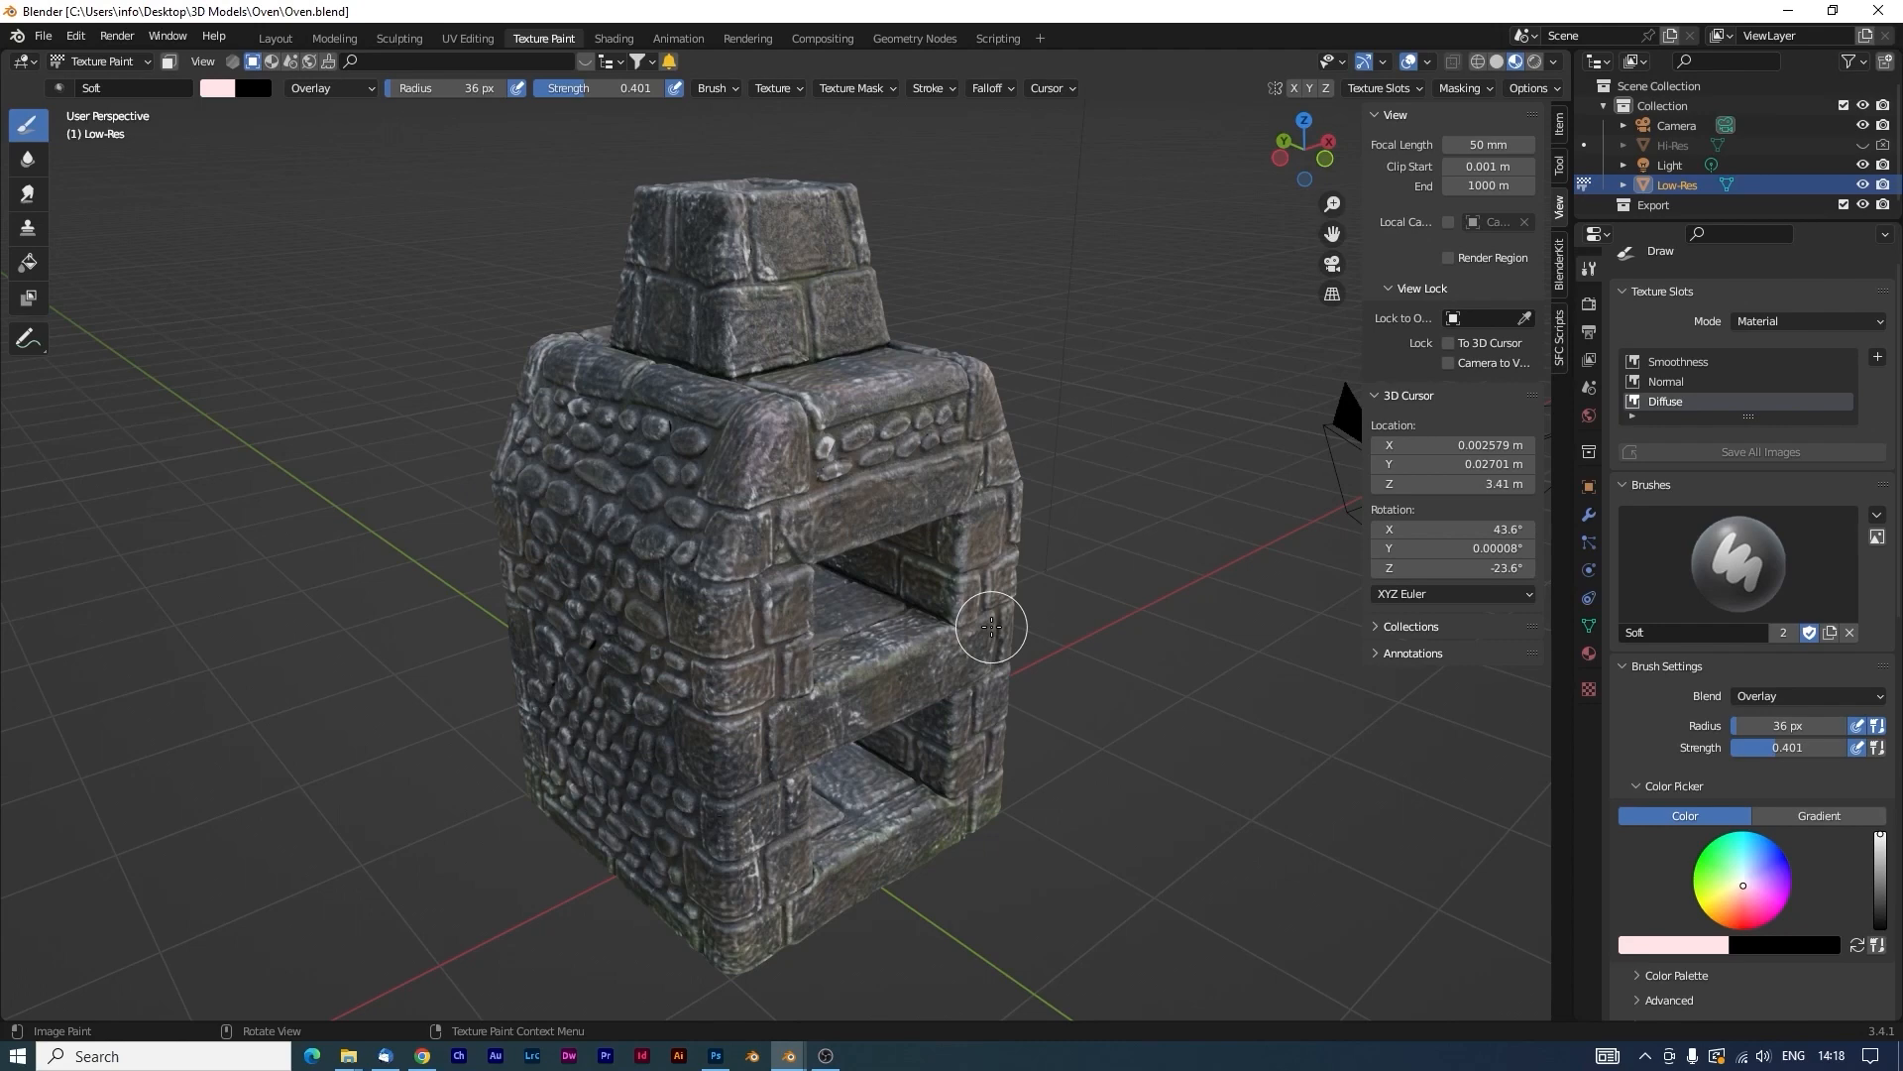
pyautogui.click(1433, 62)
pyautogui.click(1355, 224)
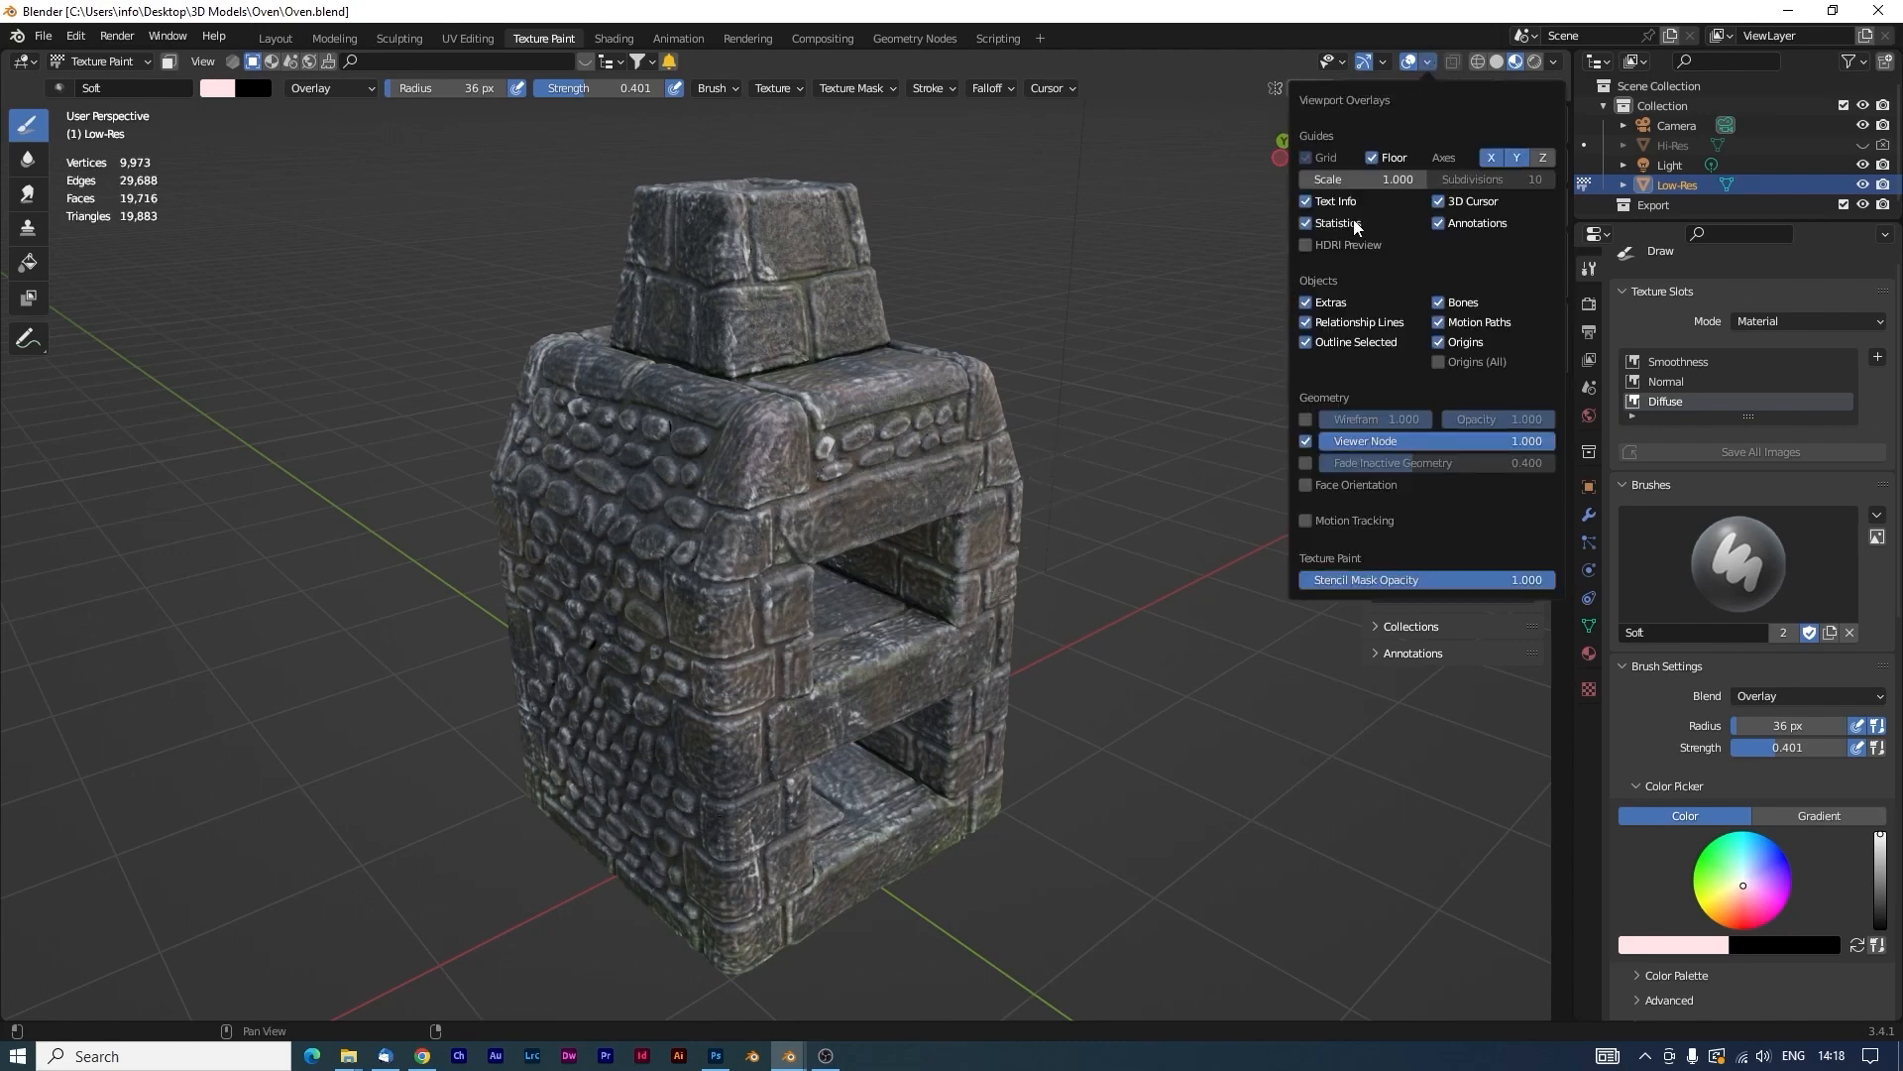